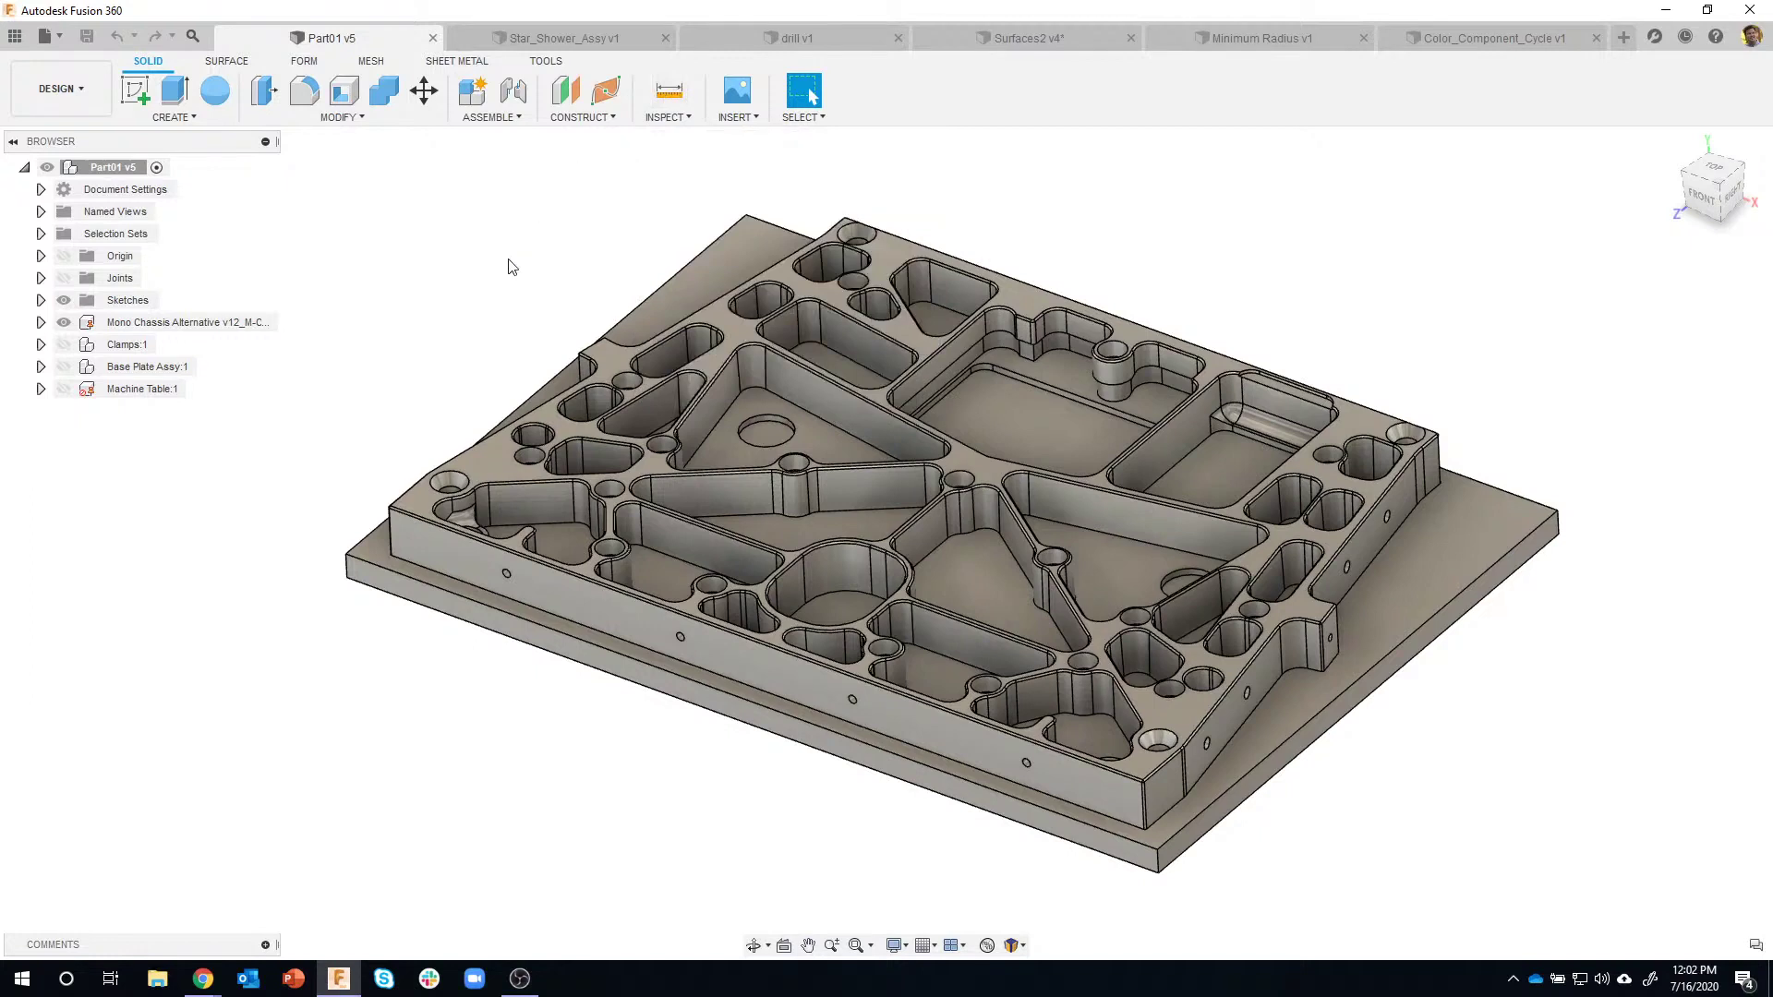
Measure the length of the vertical edge at the chassis plate's front corner.
click(670, 118)
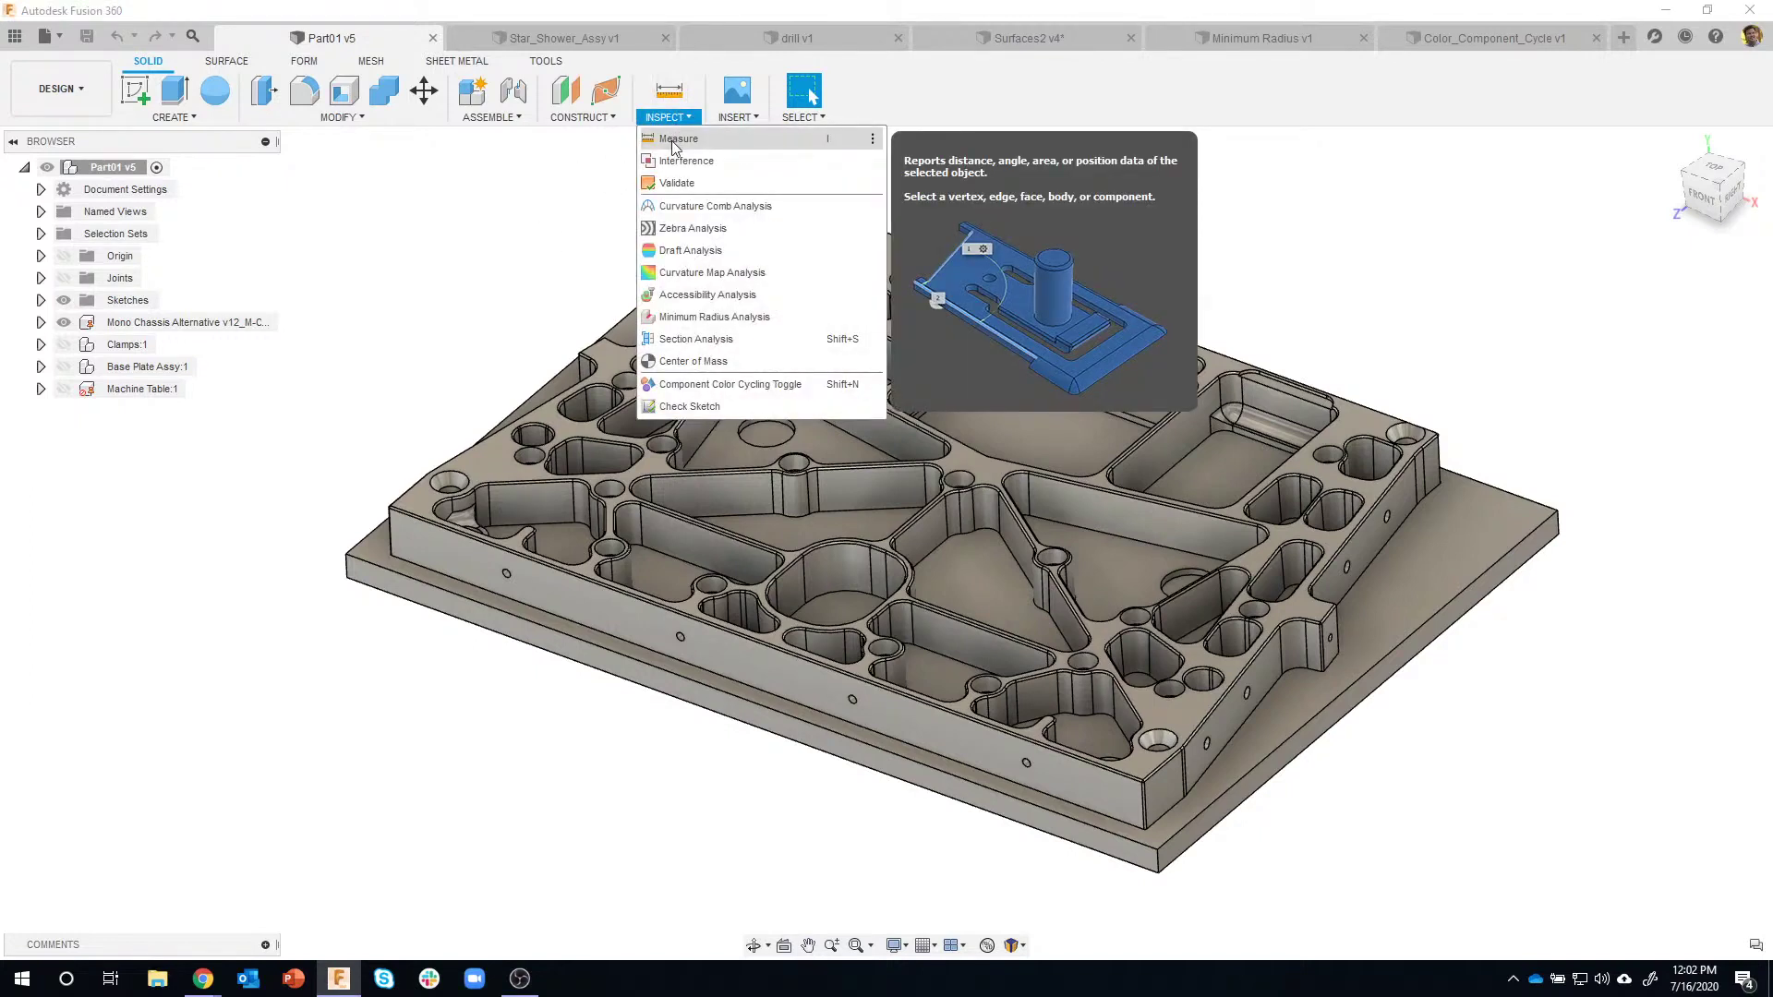
click(569, 191)
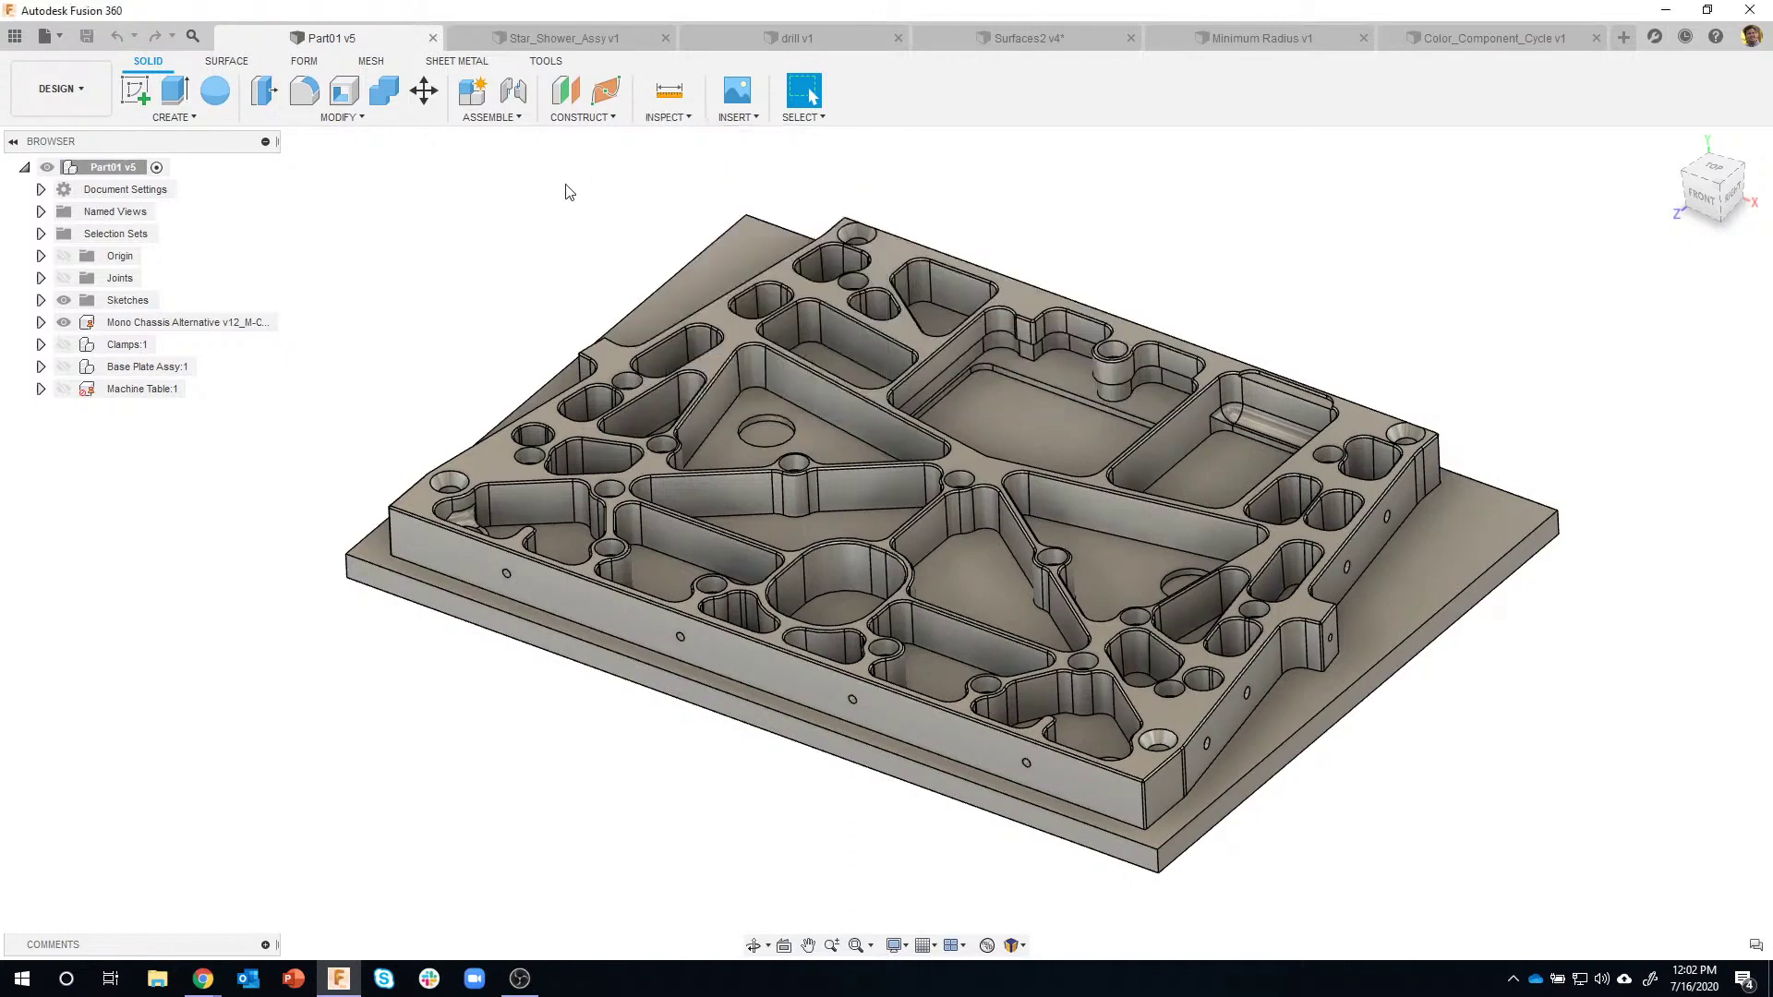
click(669, 93)
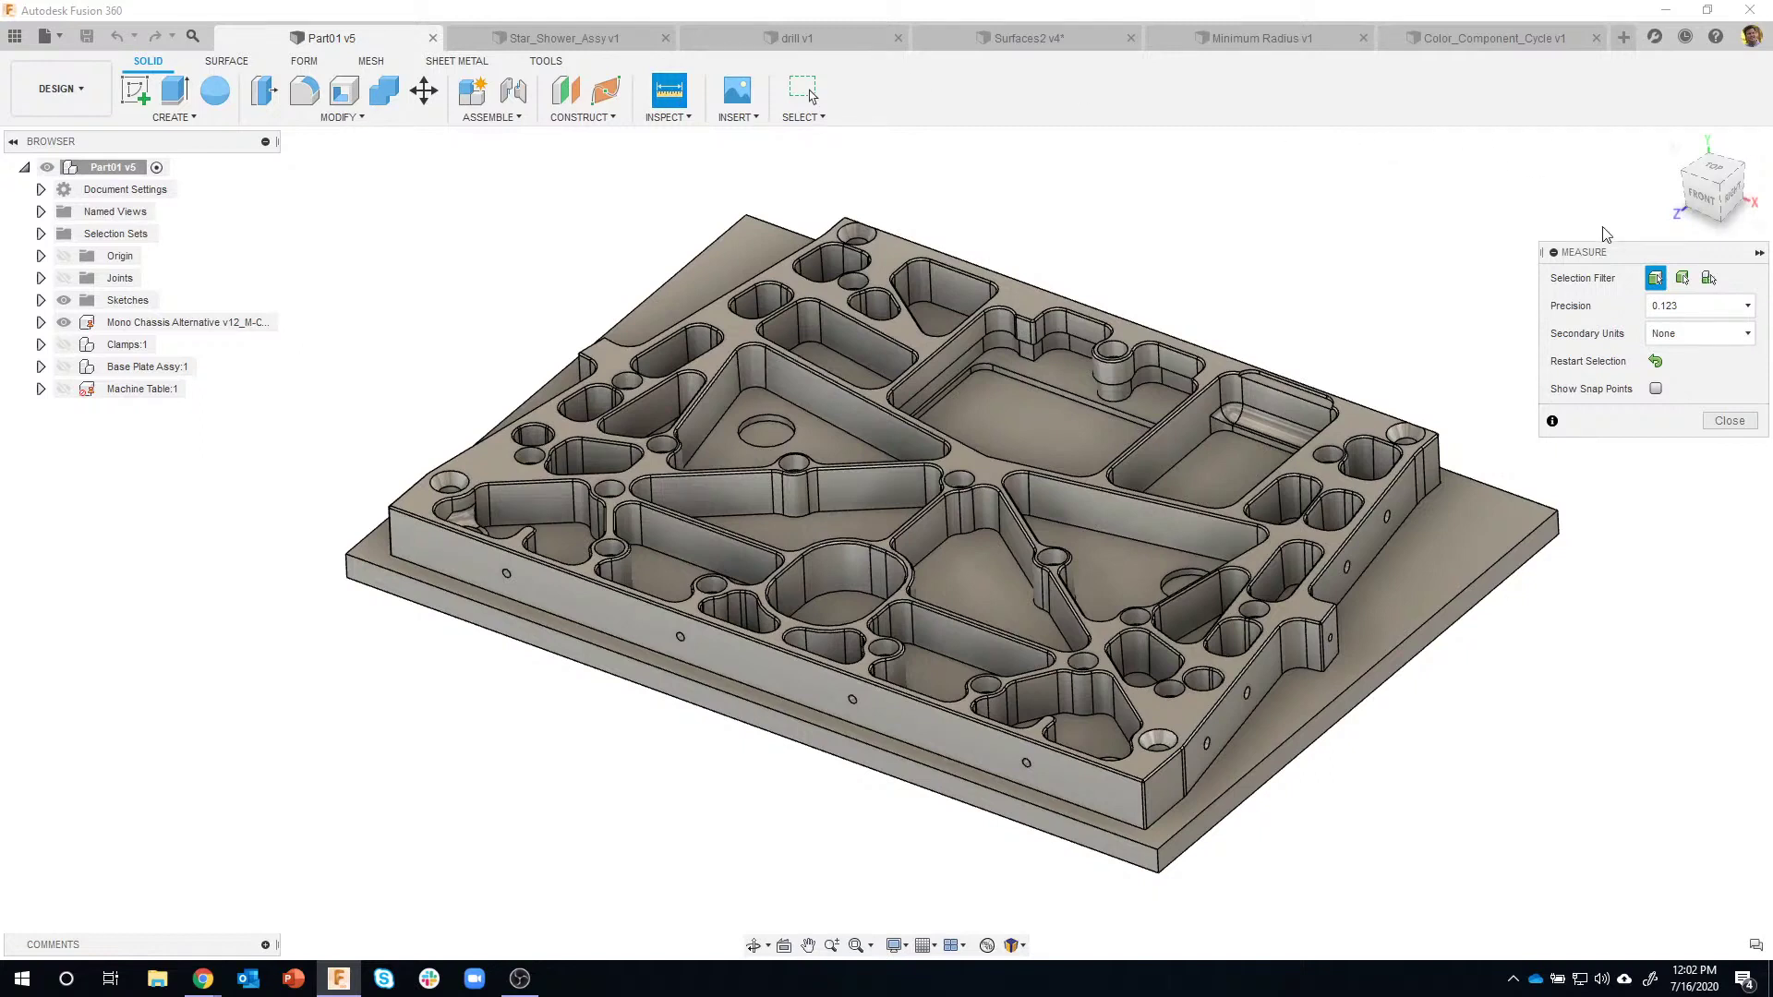
drag(1652, 259, 1528, 210)
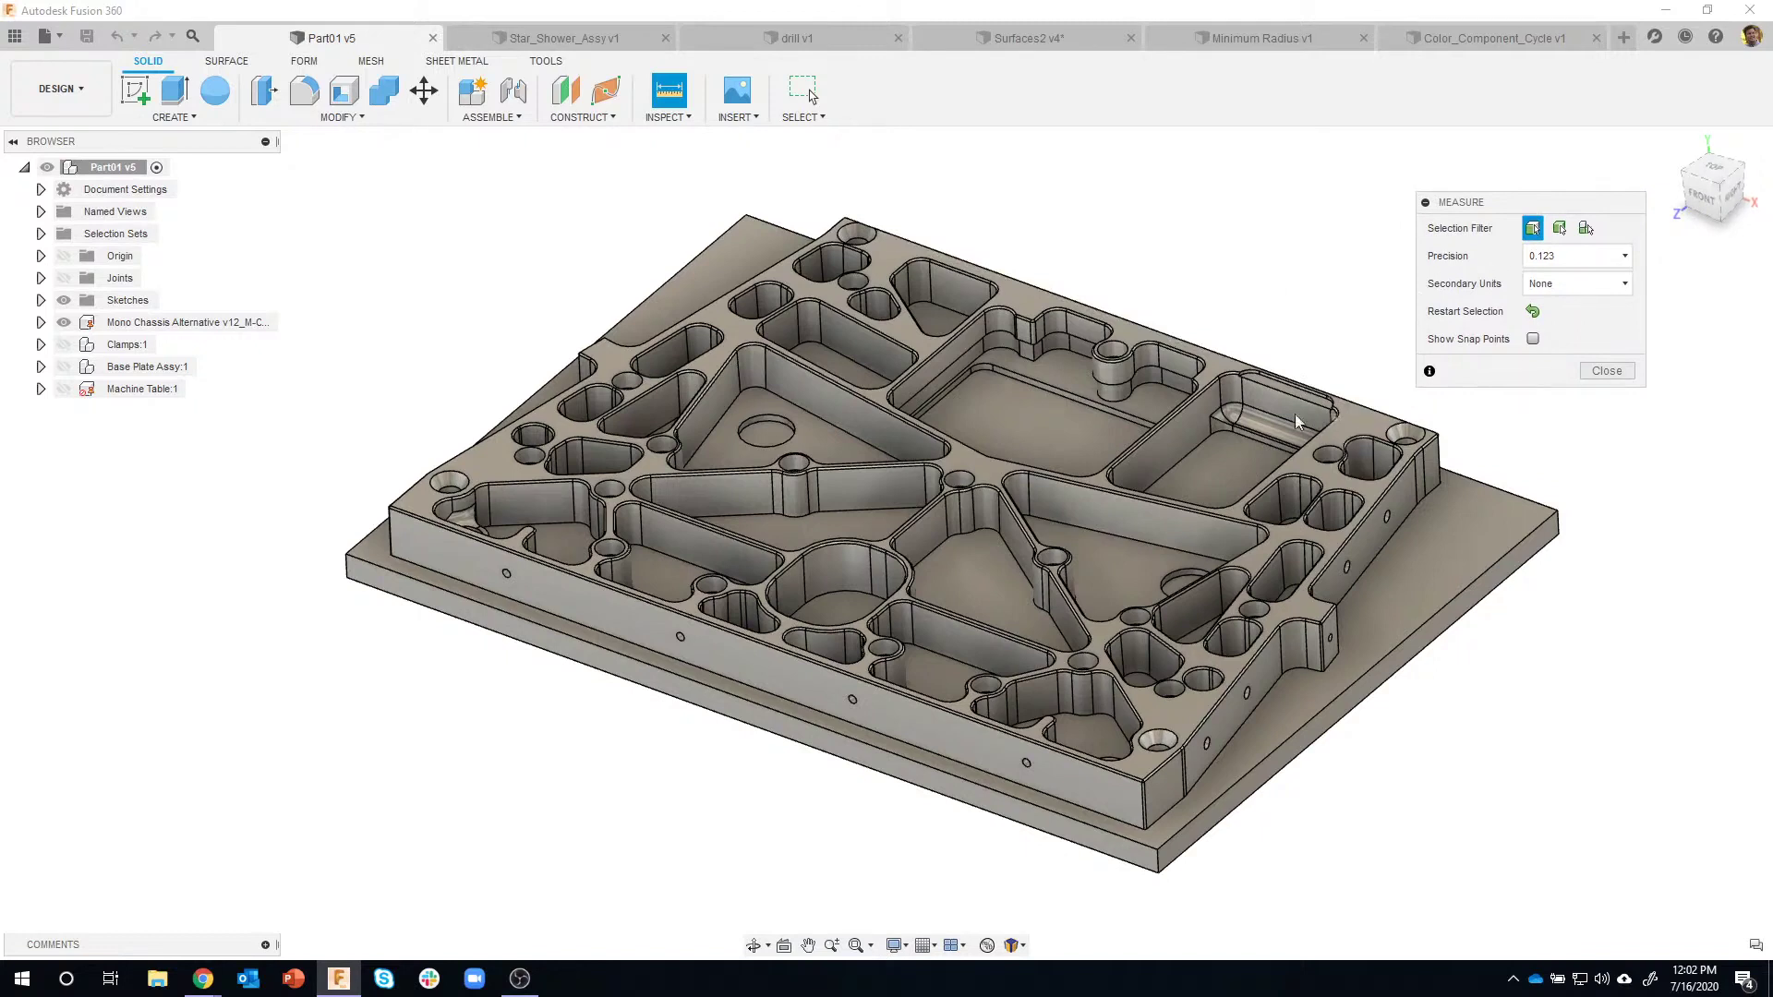
middle_drag(1549, 314, 1429, 330)
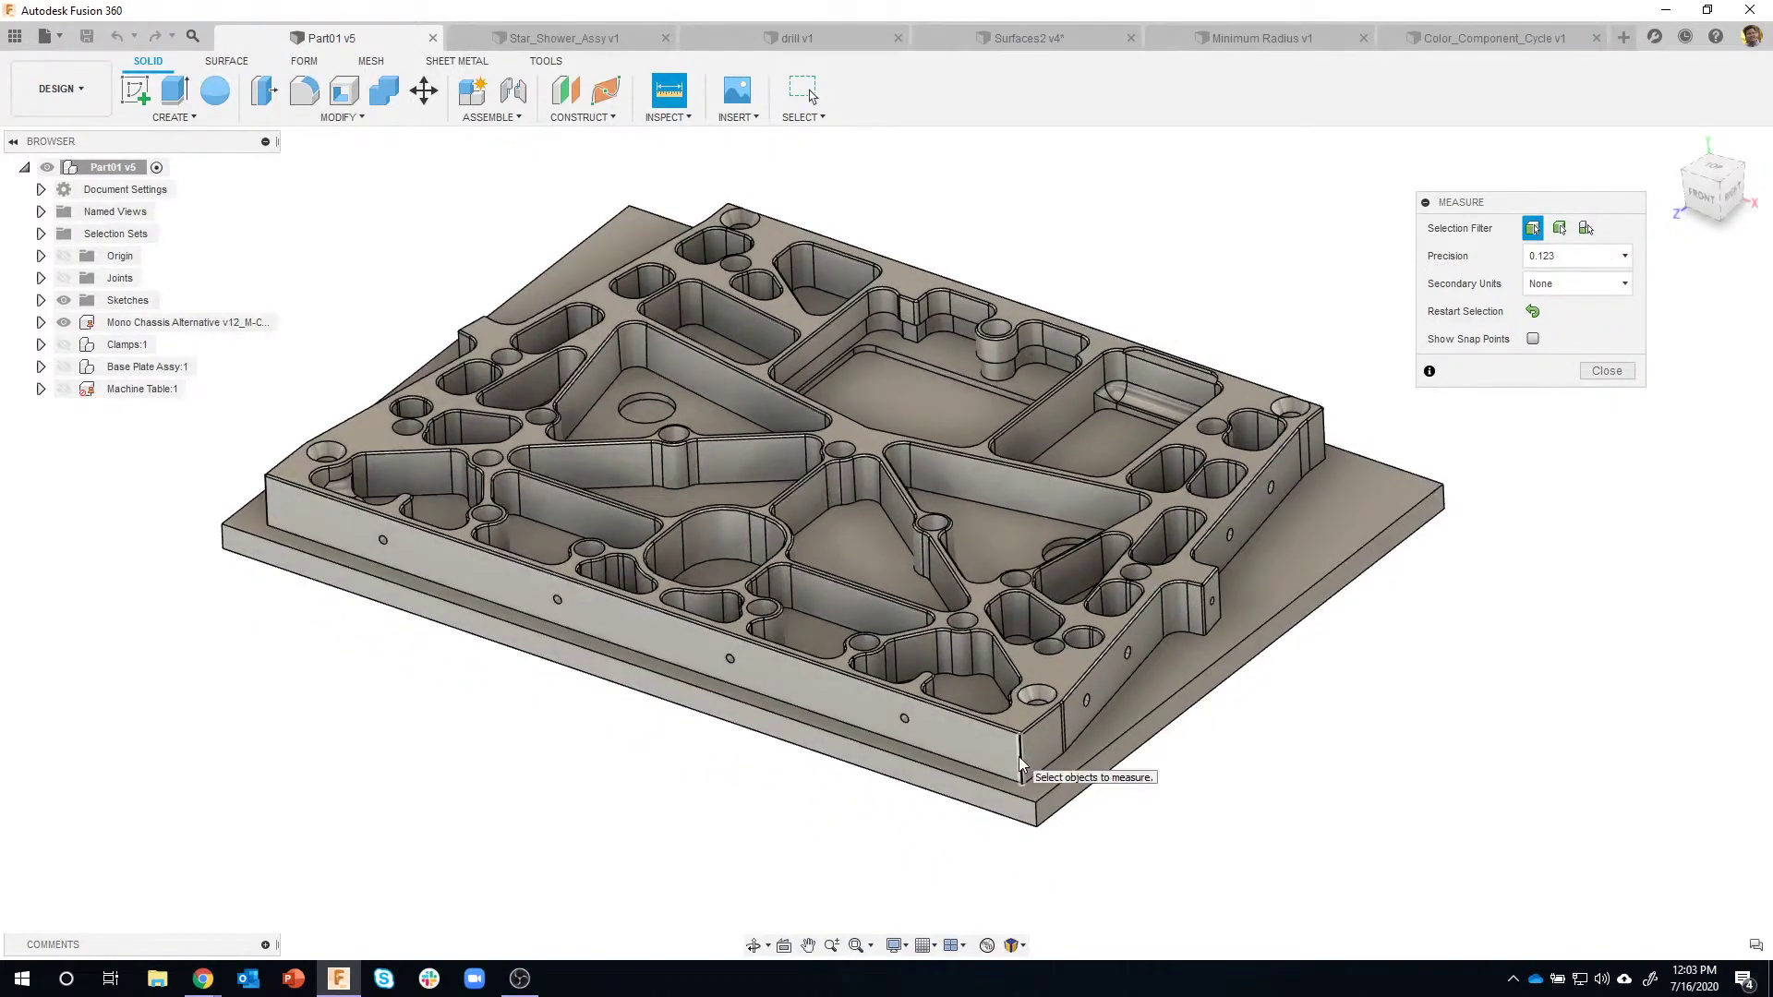
click(1020, 762)
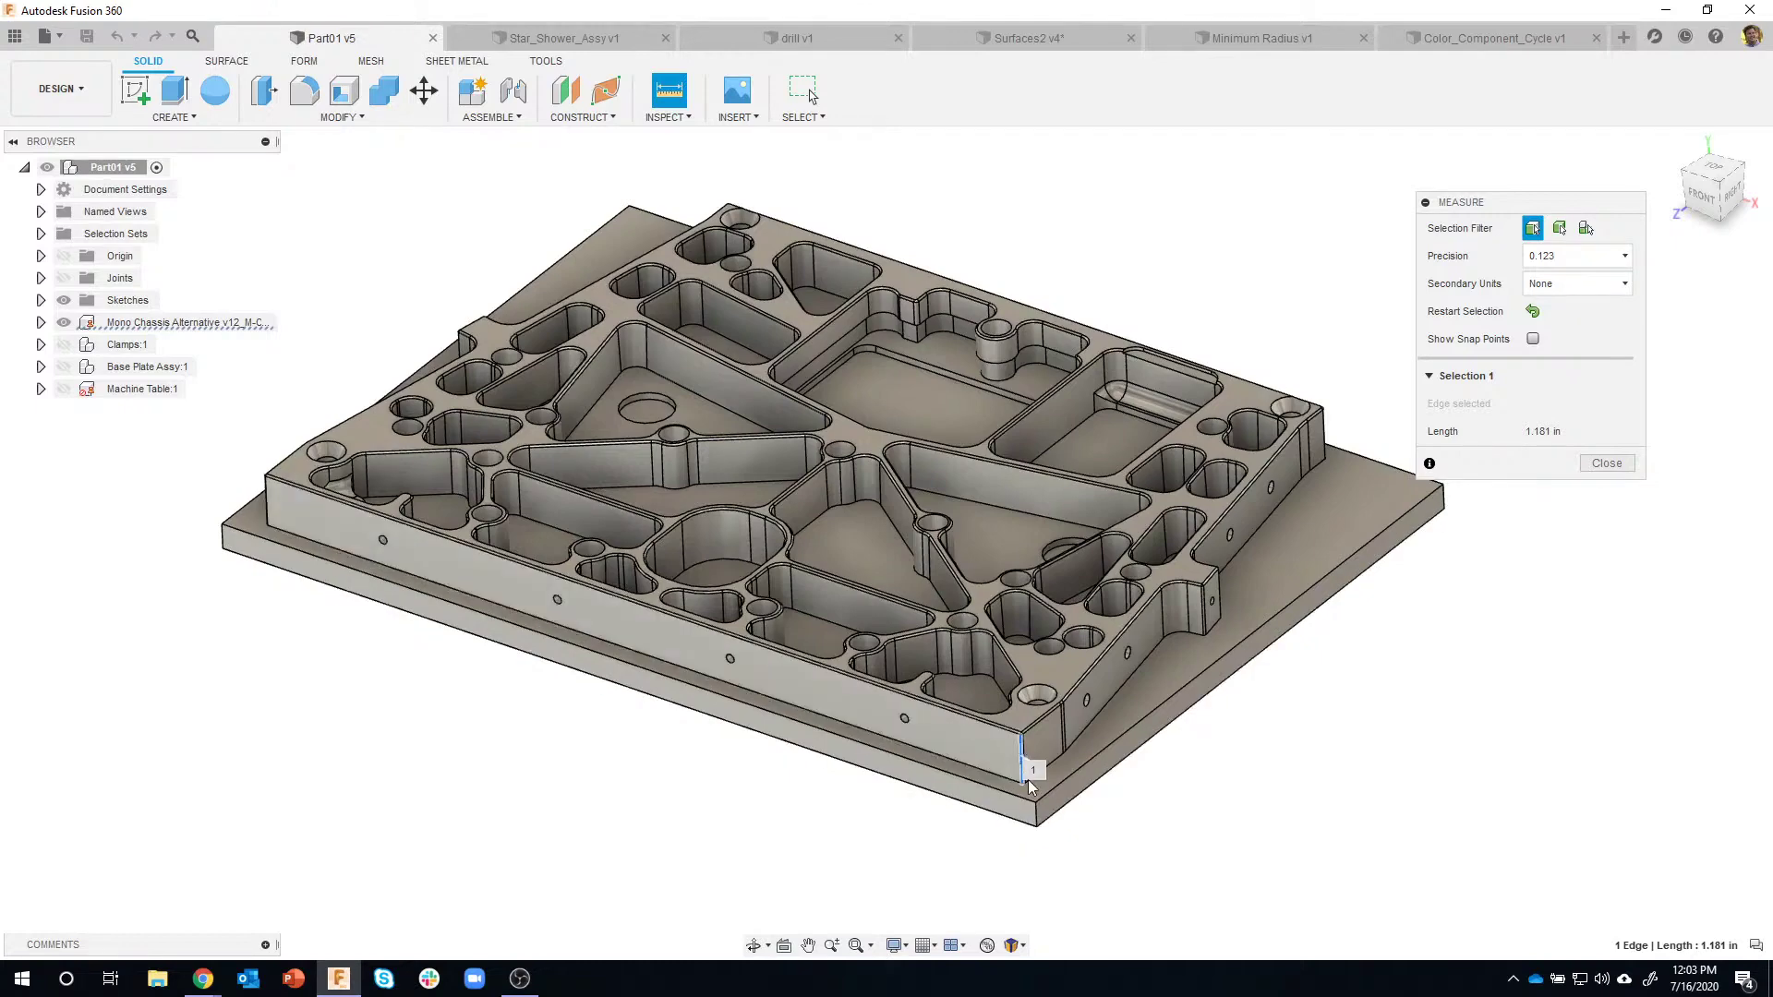
shift+middle_drag(1107, 833, 1107, 830)
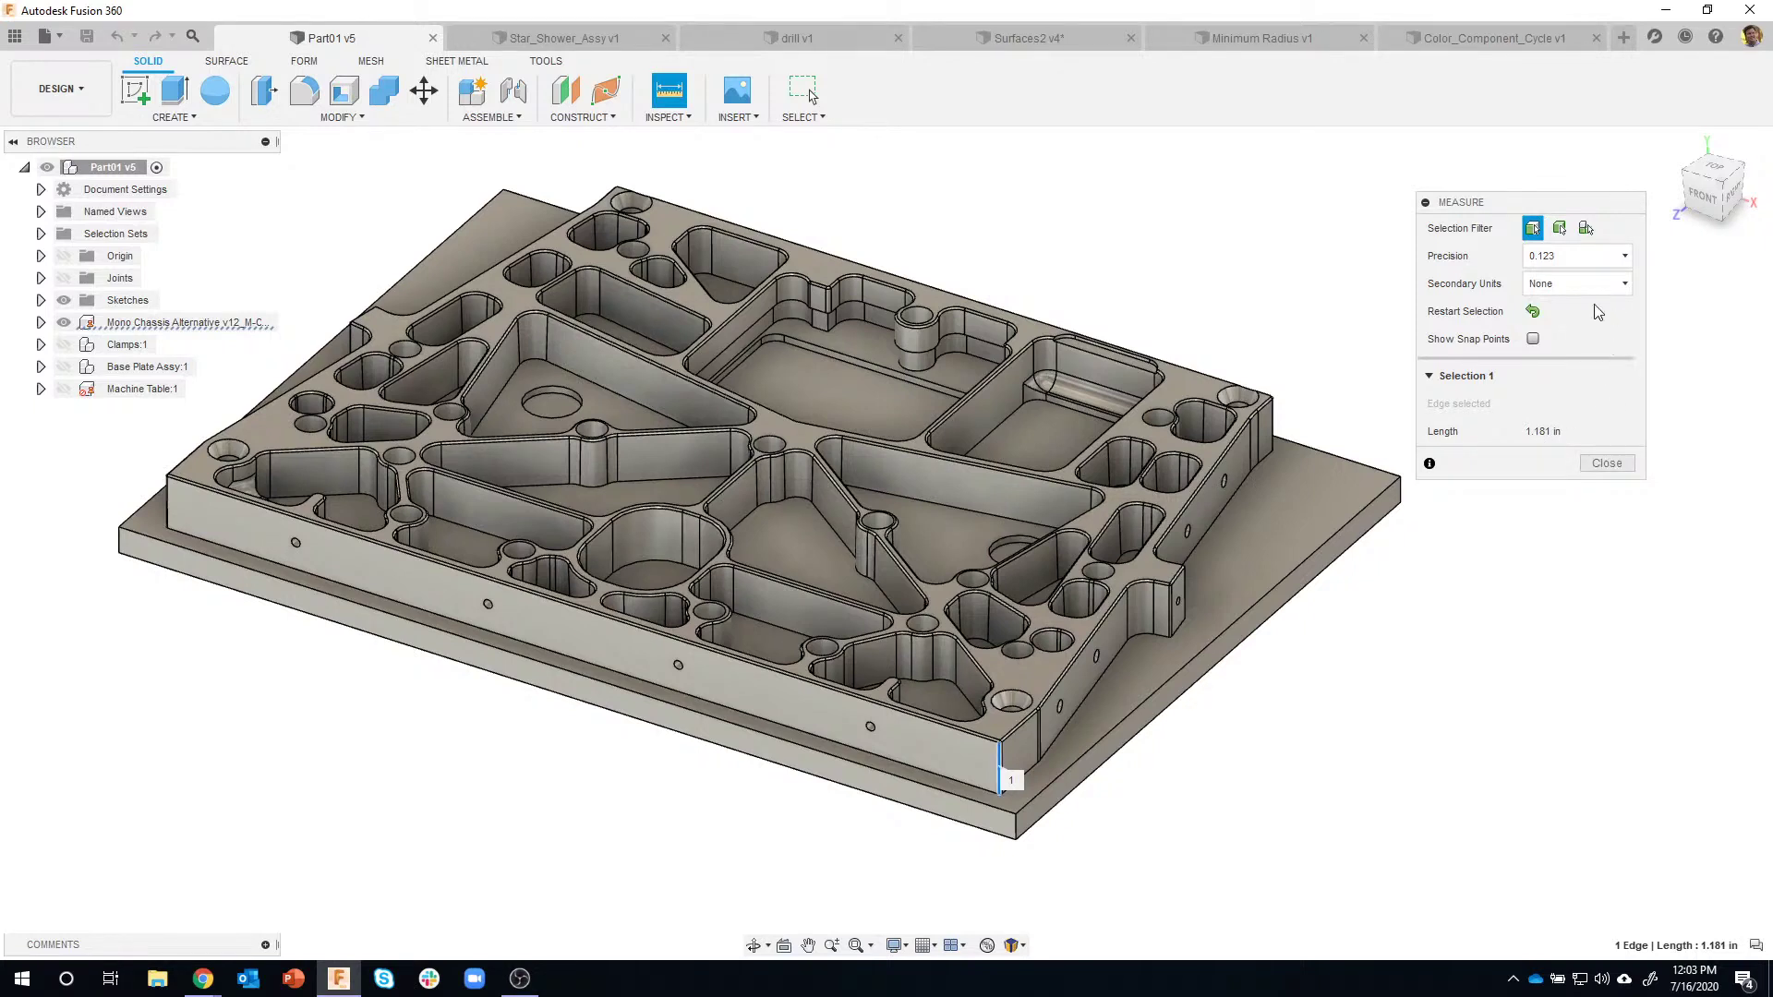
click(1607, 462)
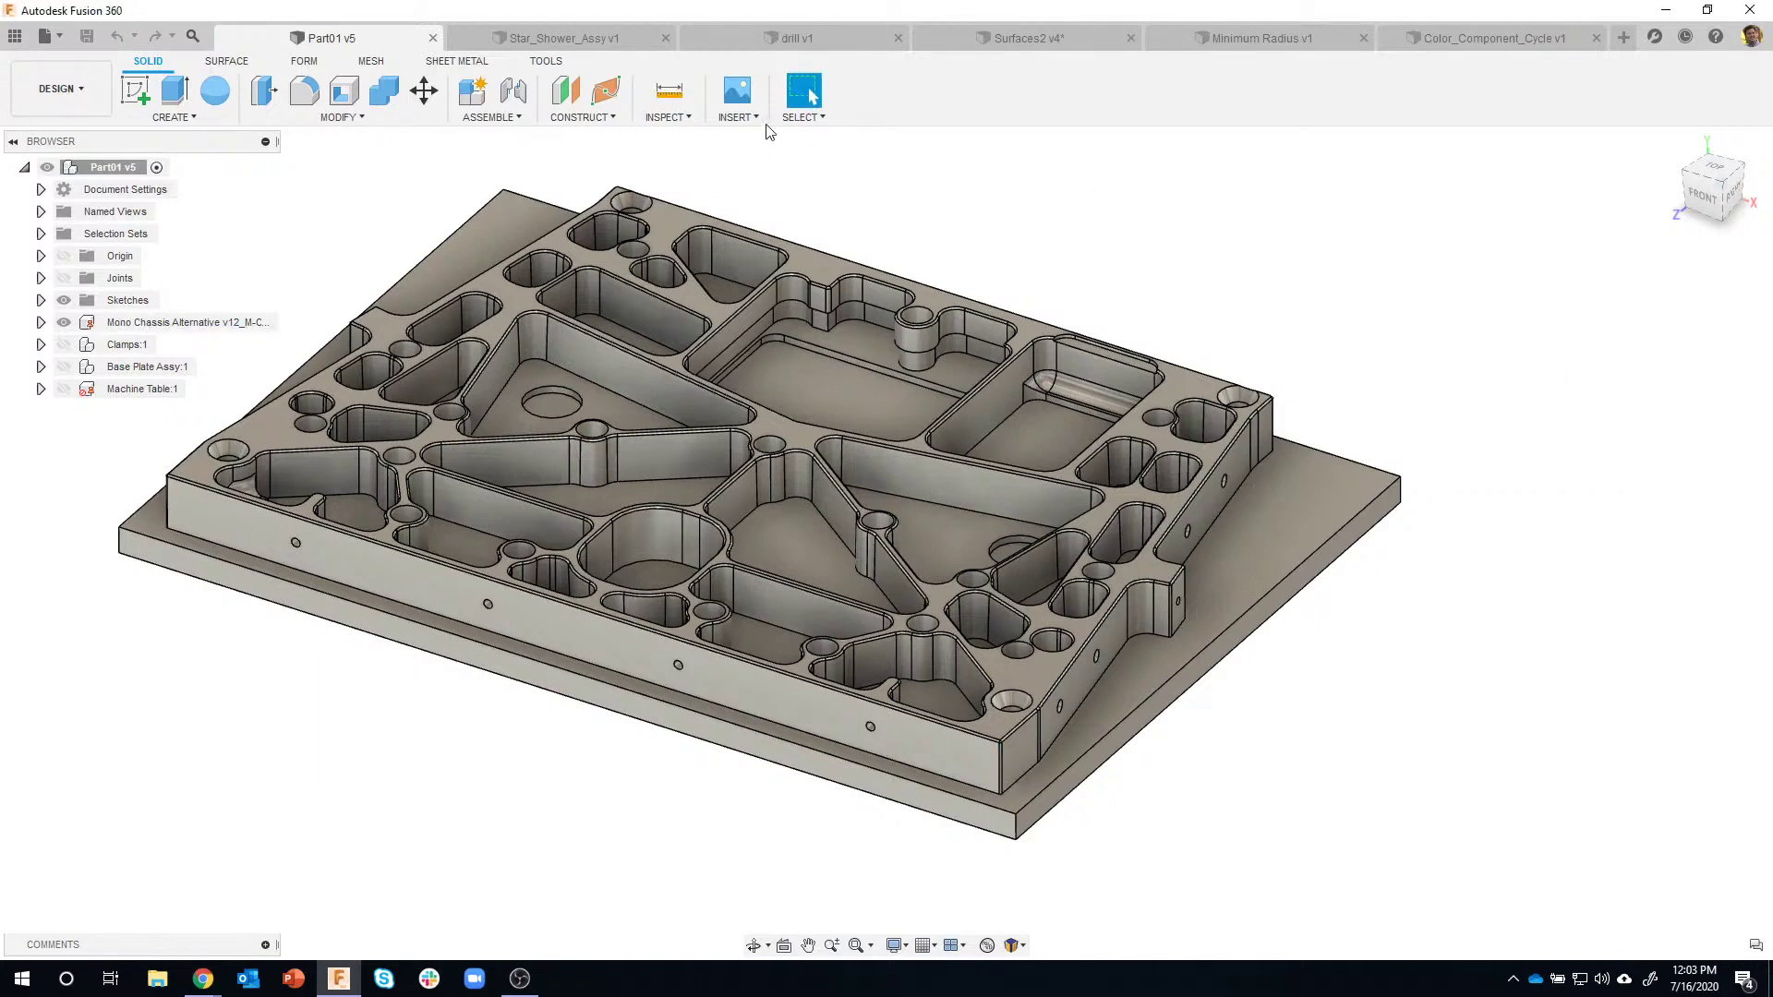
Measure the plate's front vertical corner edge again with the Measure precision set to 0.1234.
click(668, 89)
click(1584, 258)
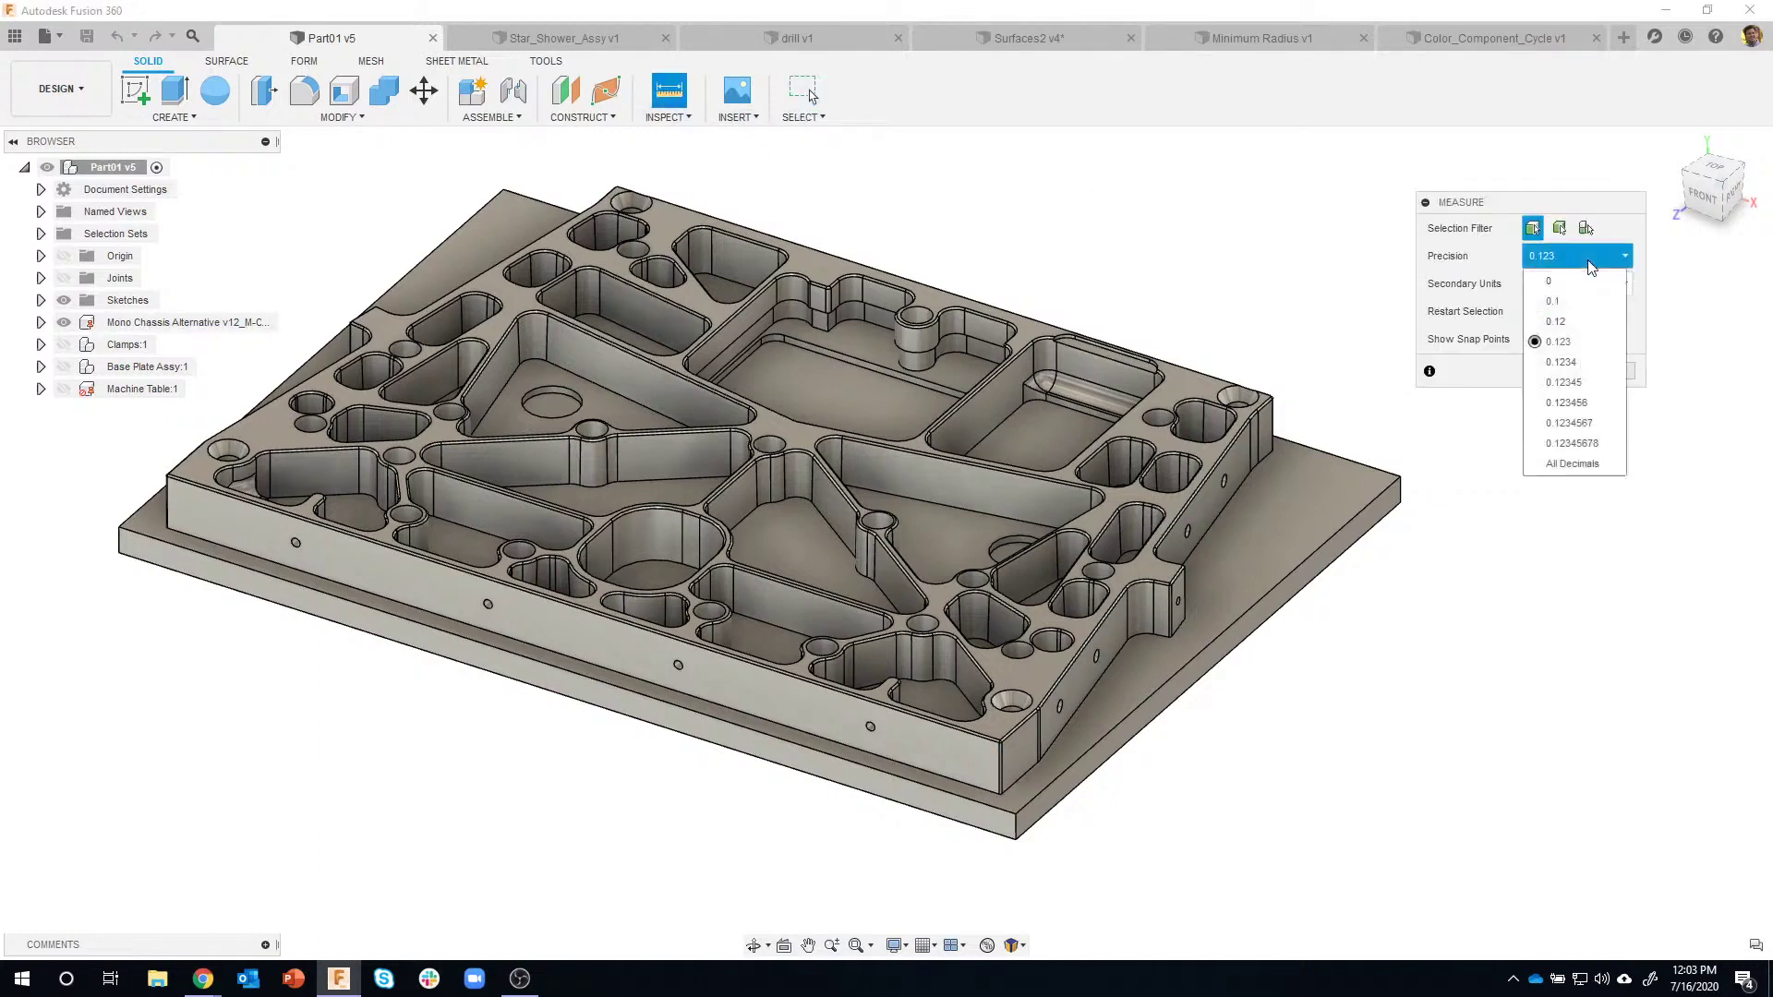
click(1565, 362)
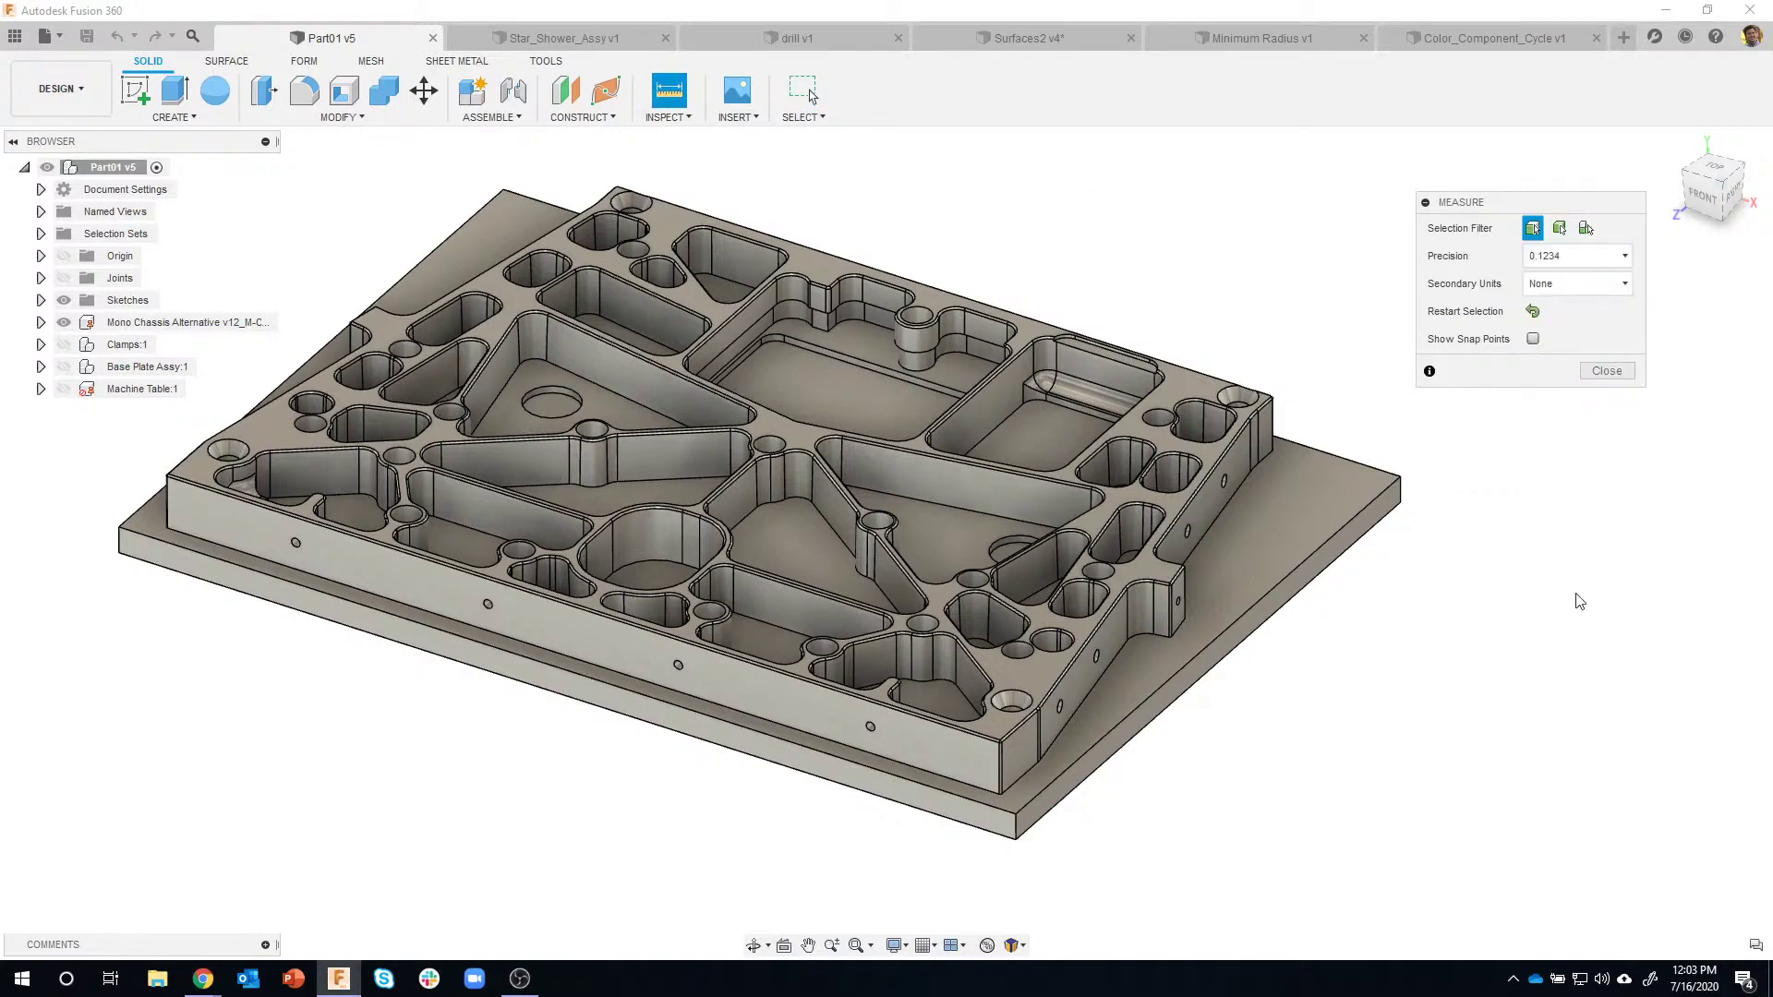
click(998, 766)
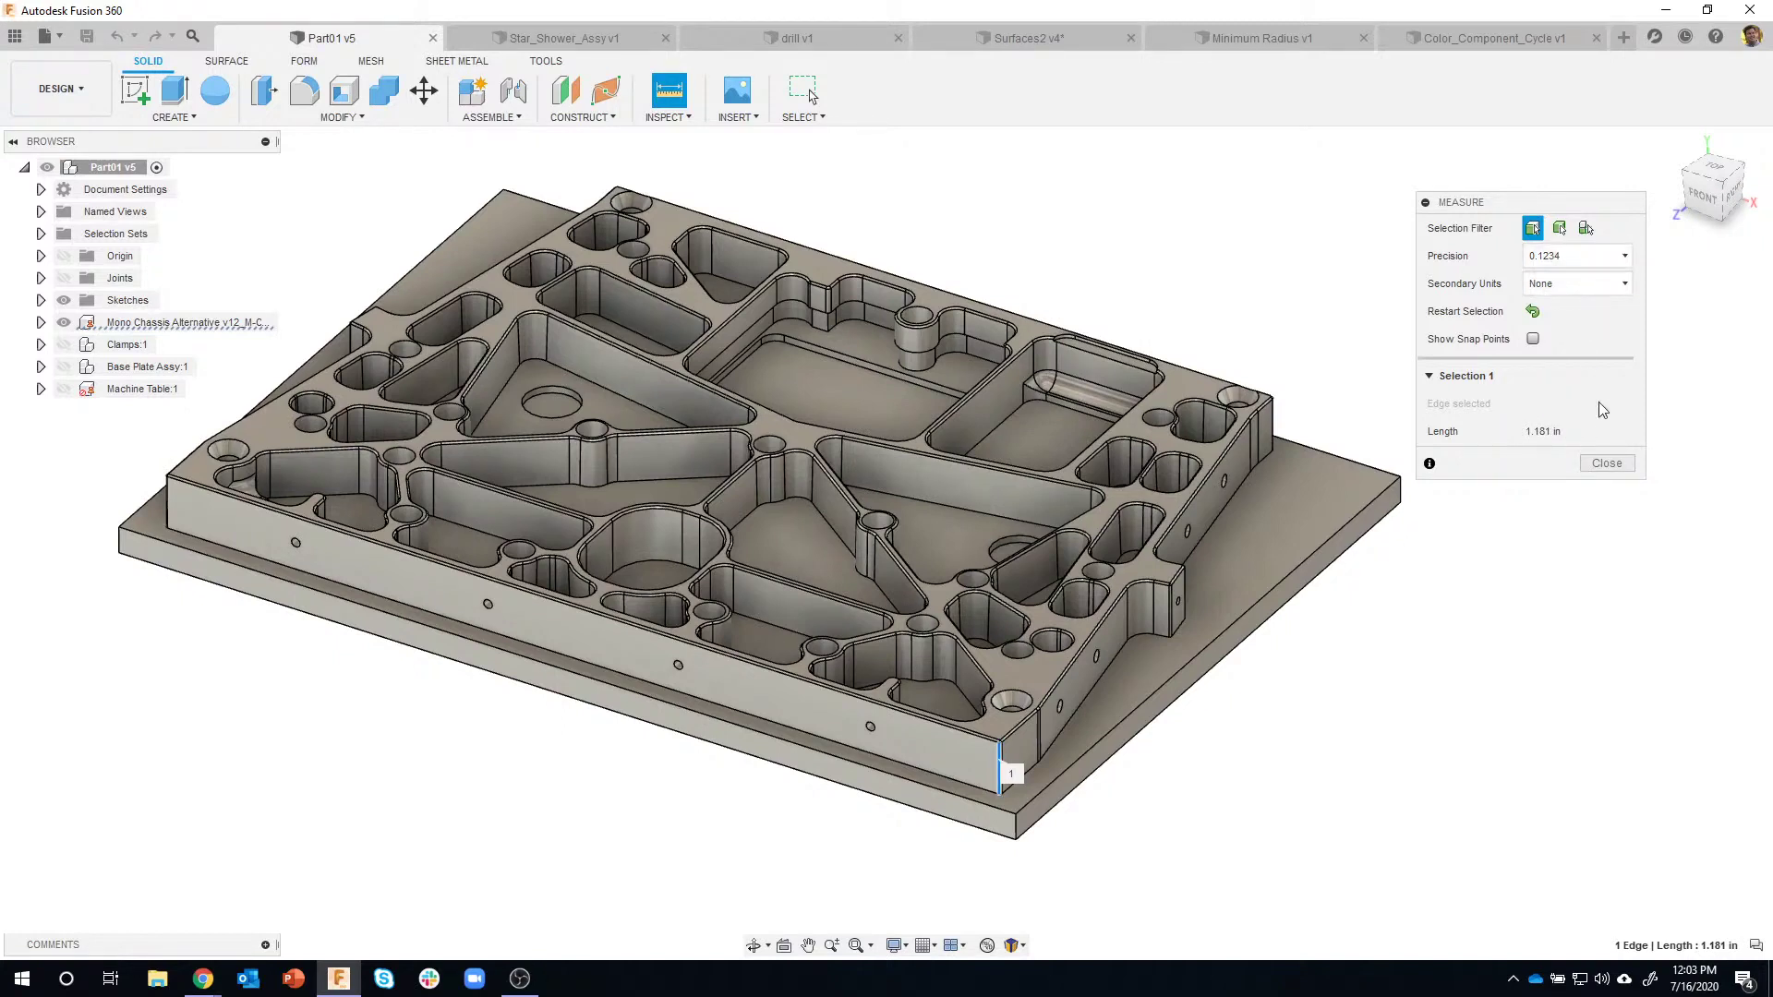
click(1607, 464)
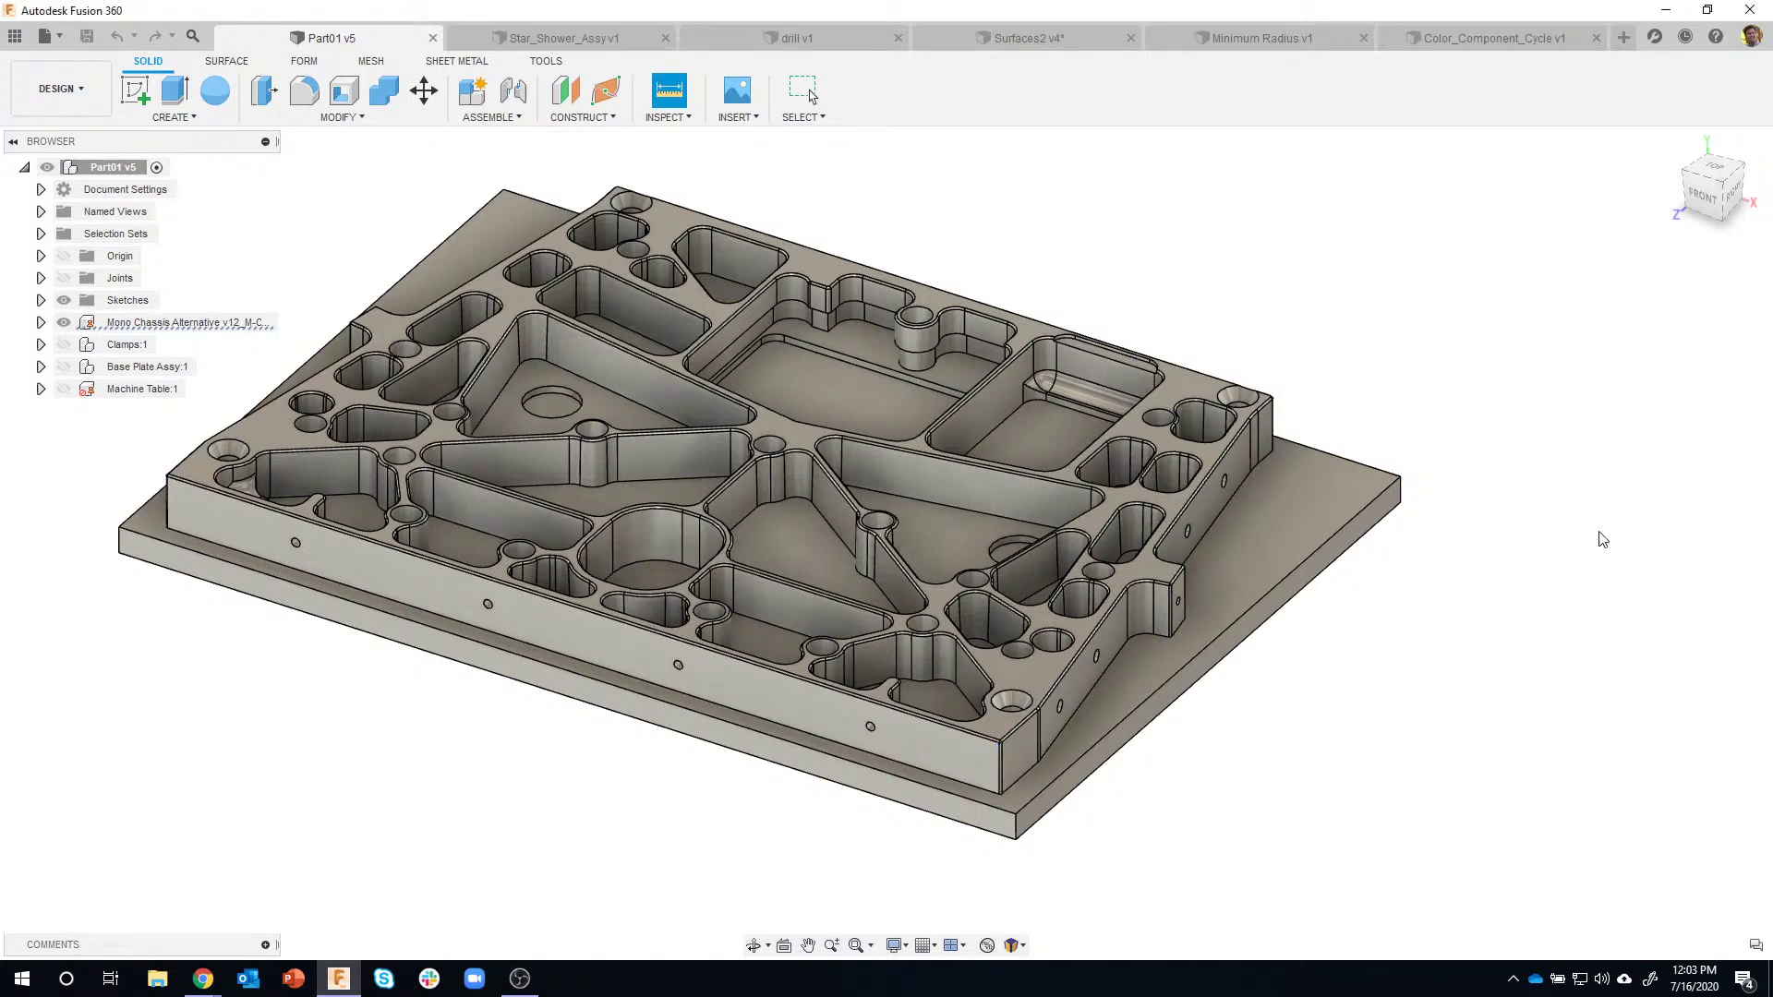
Set the general precision to 0.1234 in the Unit and Value Display preferences and apply it.
click(1748, 39)
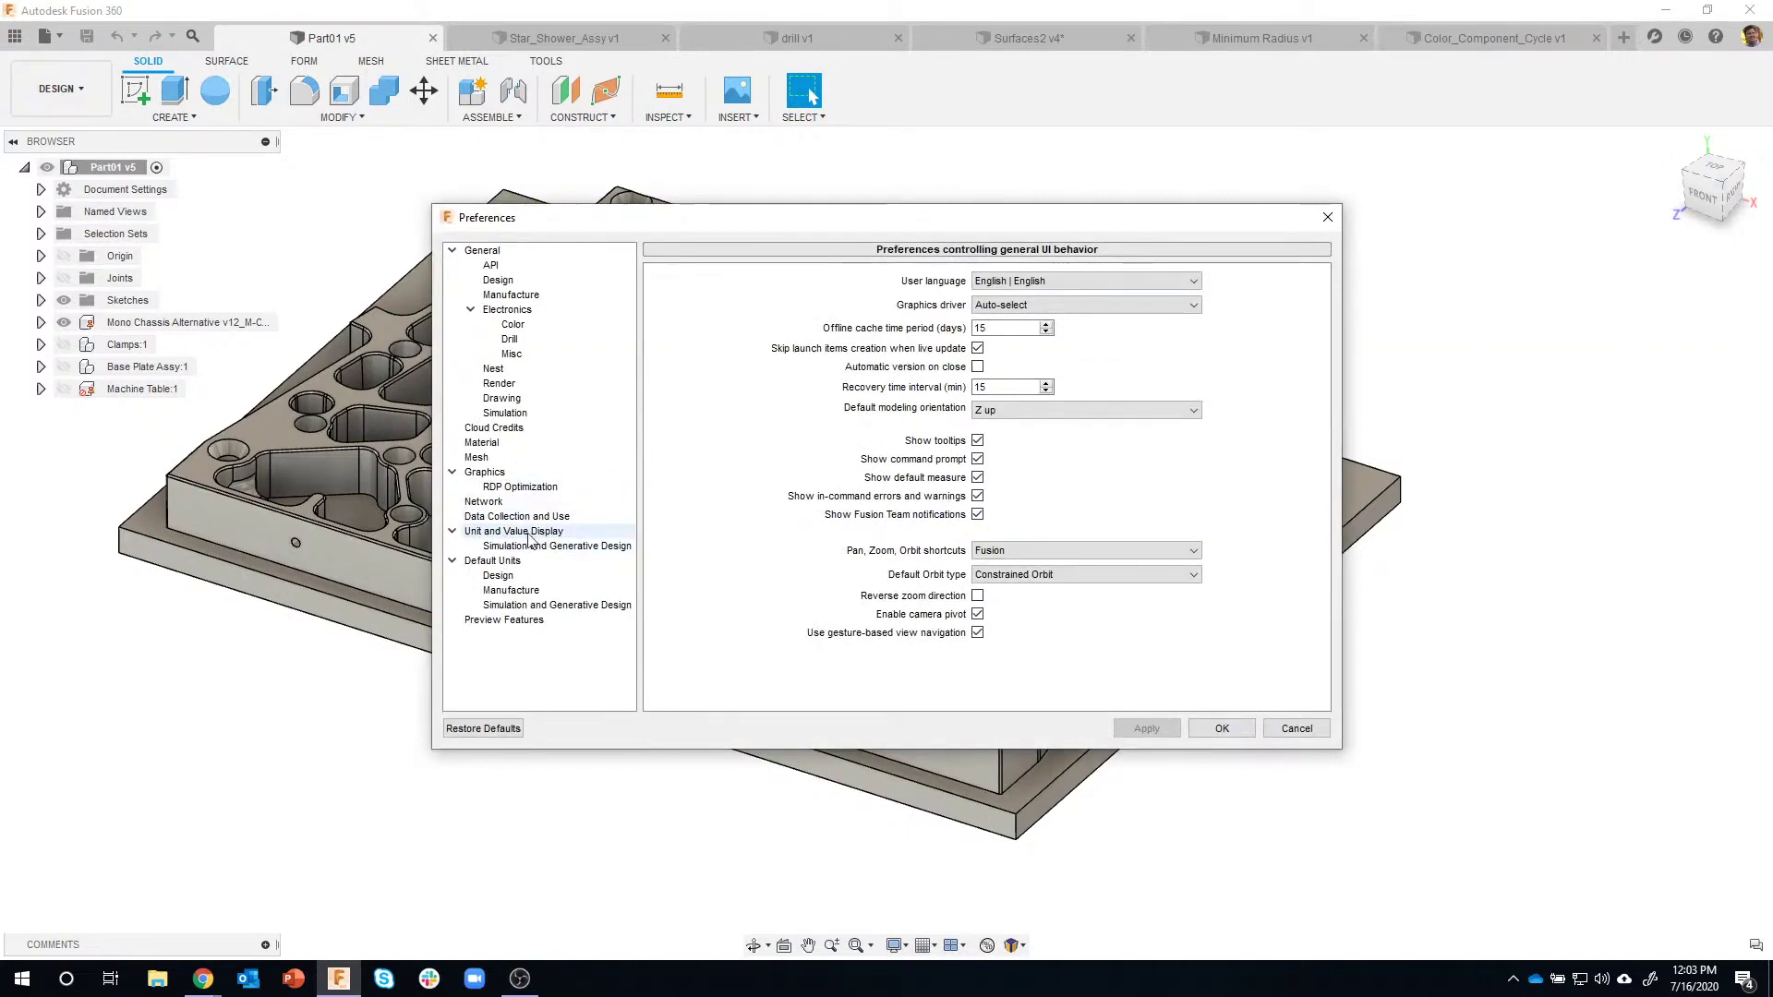
click(539, 533)
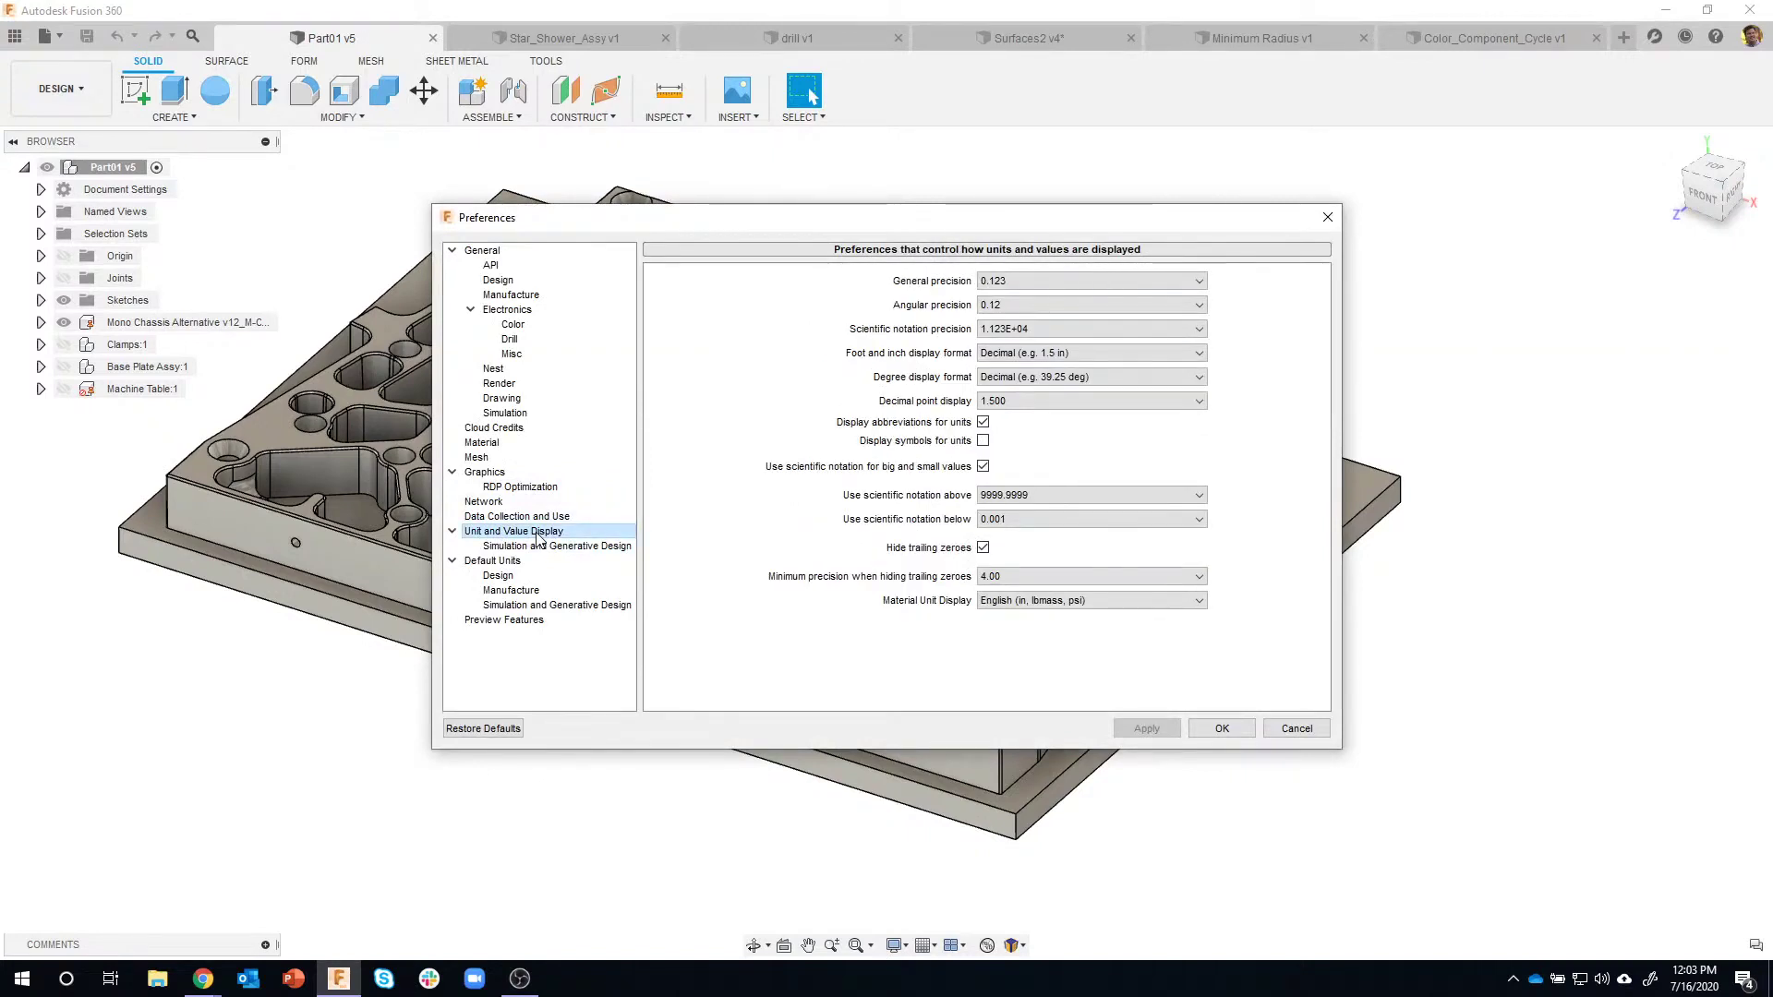
click(1029, 282)
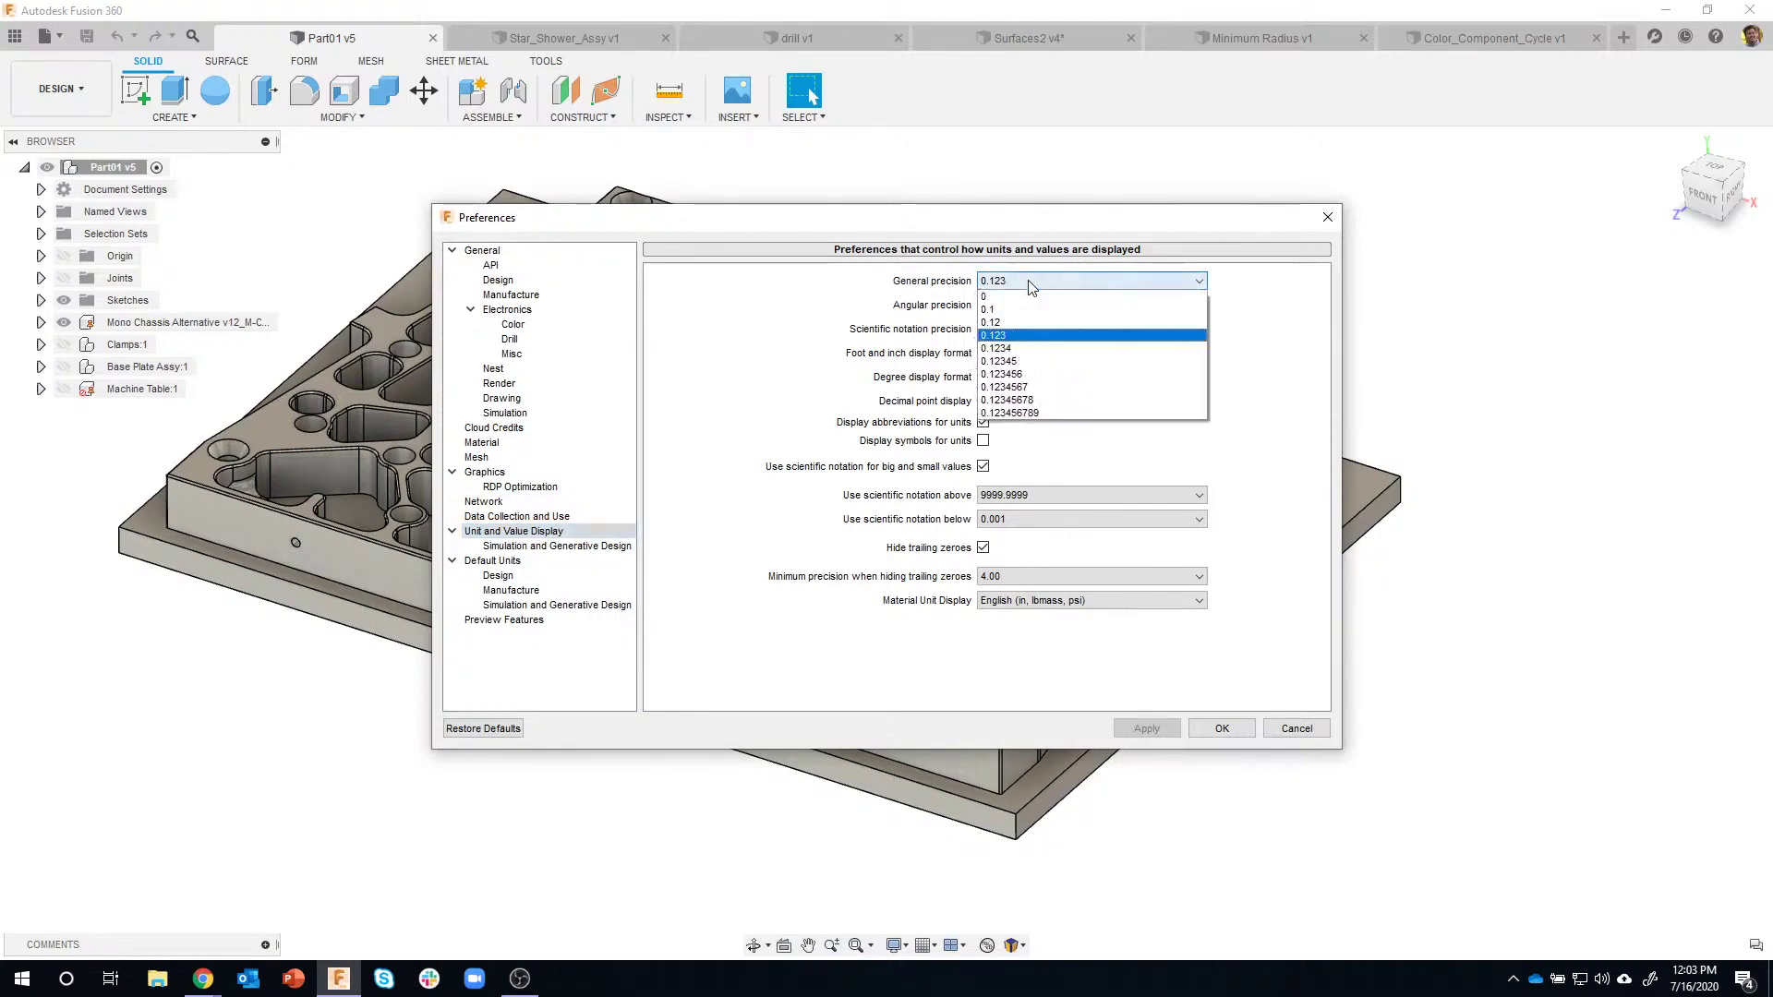
click(1033, 348)
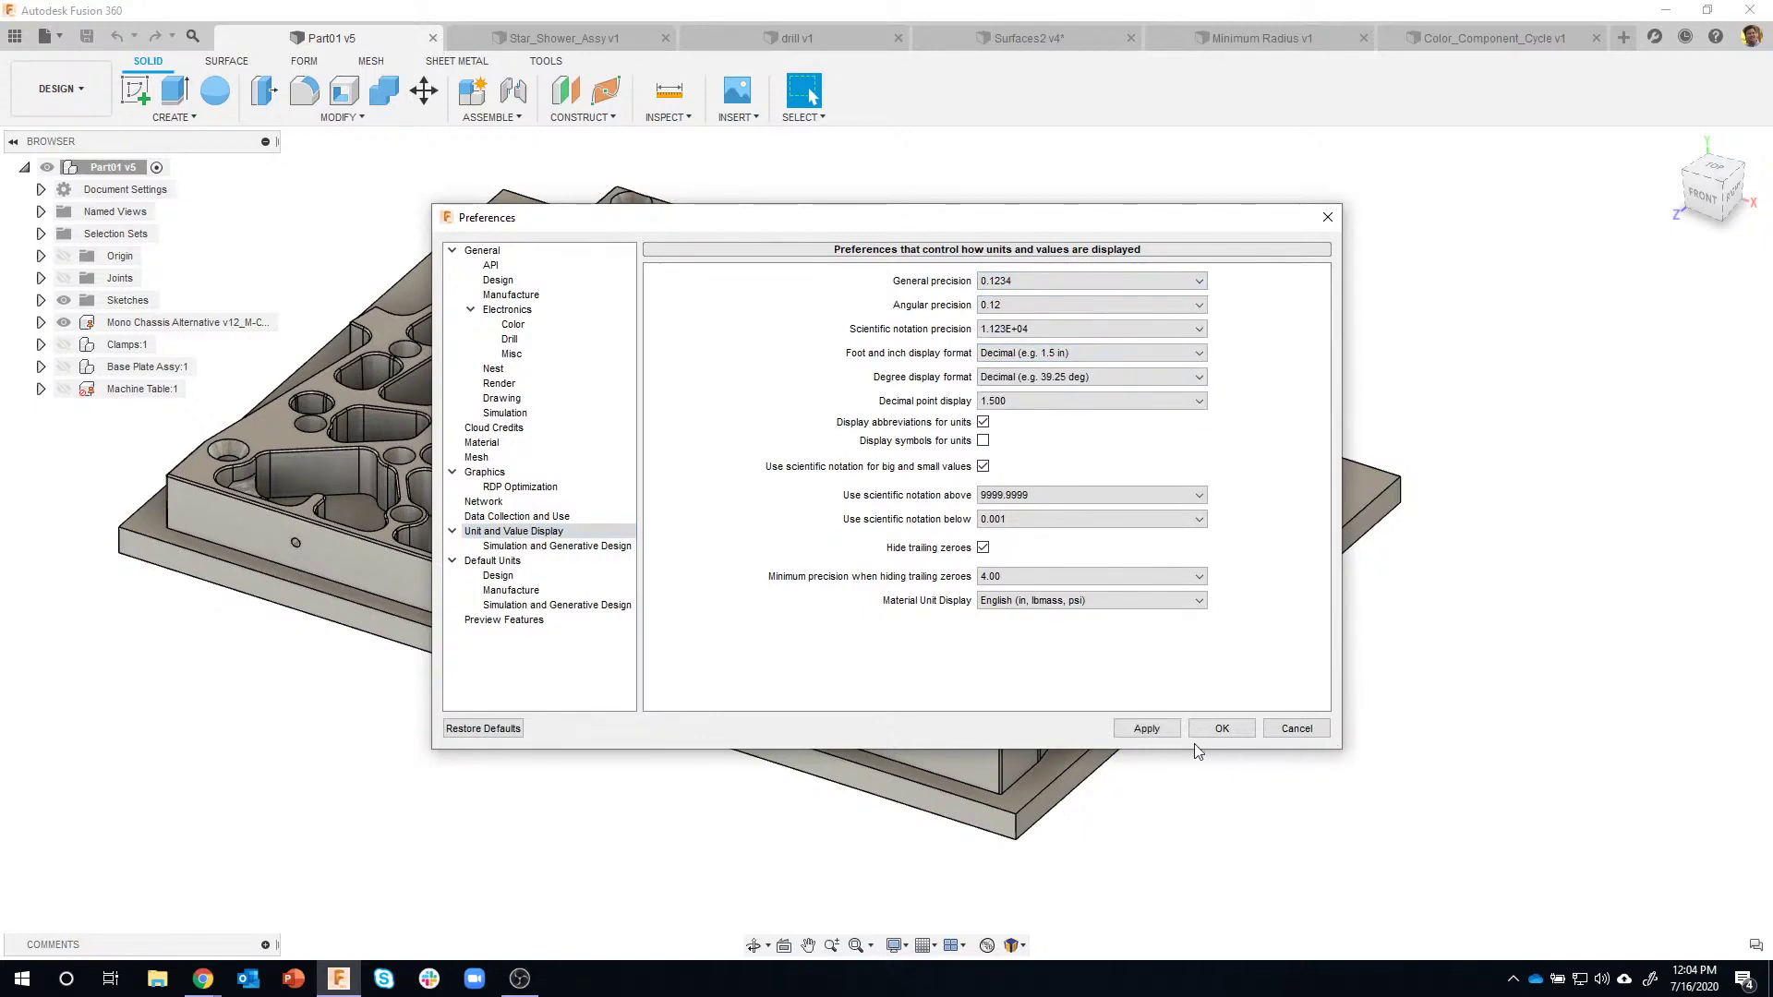
click(1145, 728)
click(1220, 729)
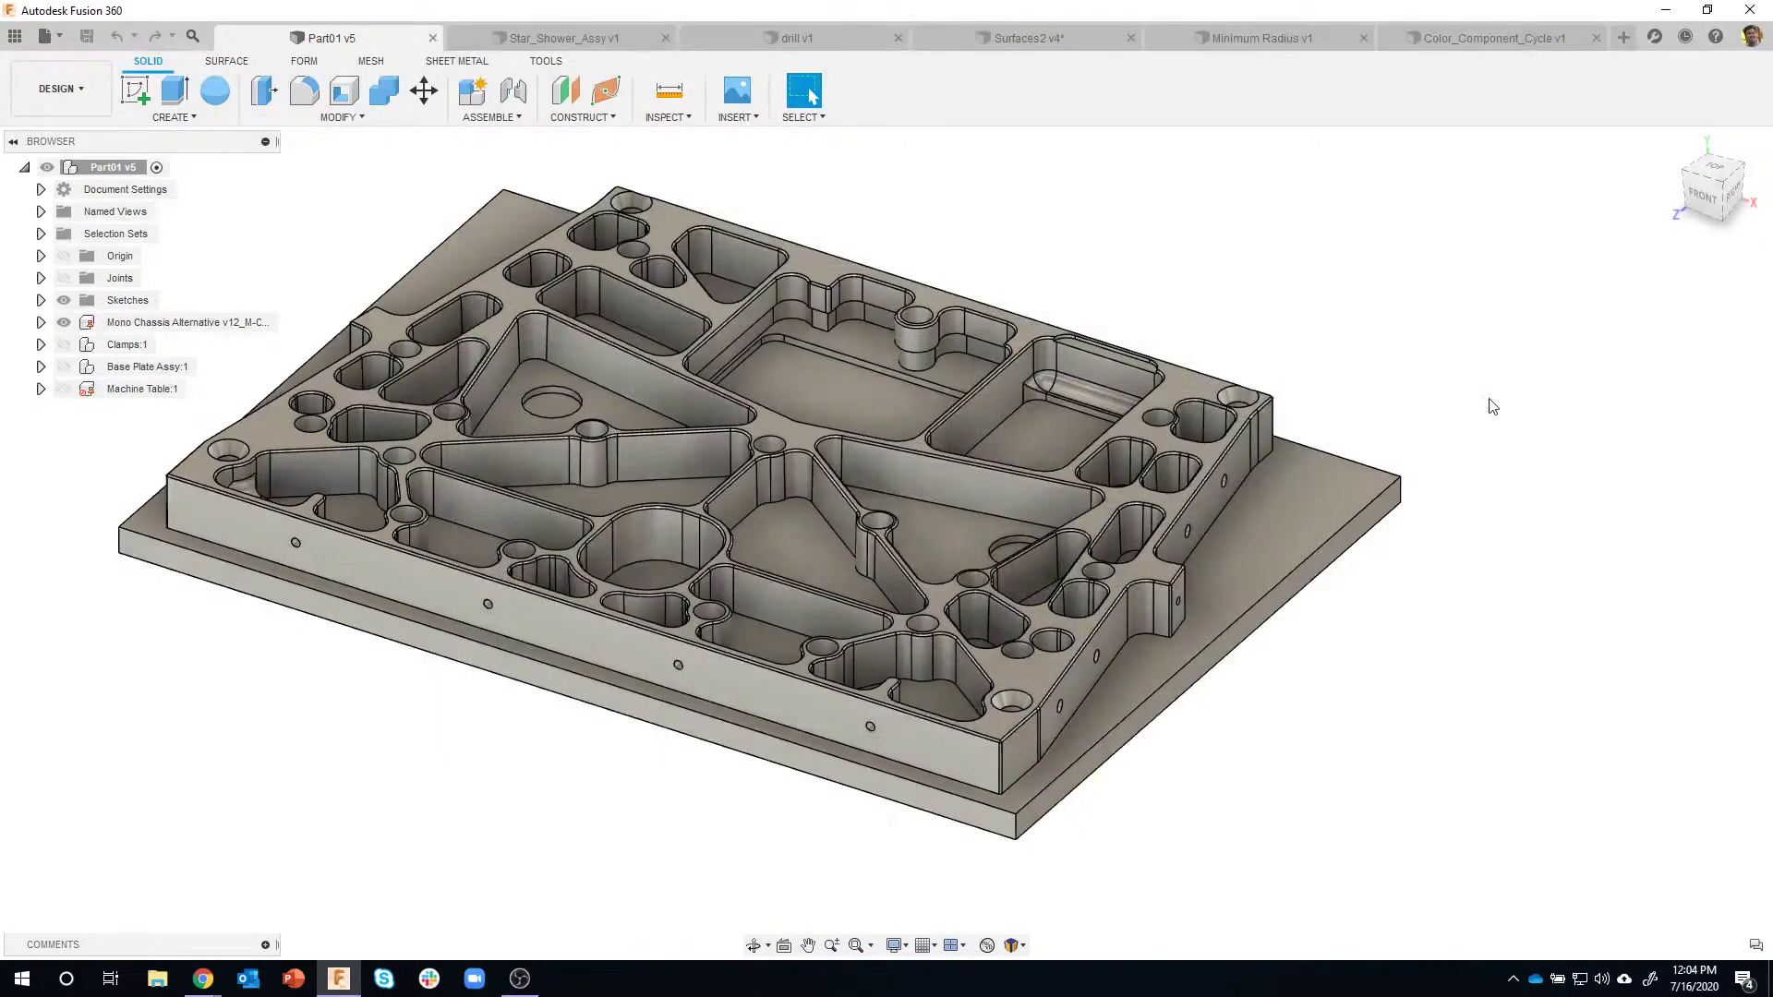
Measure the vertical edge at the plate's front corner using the changed general precision.
click(668, 90)
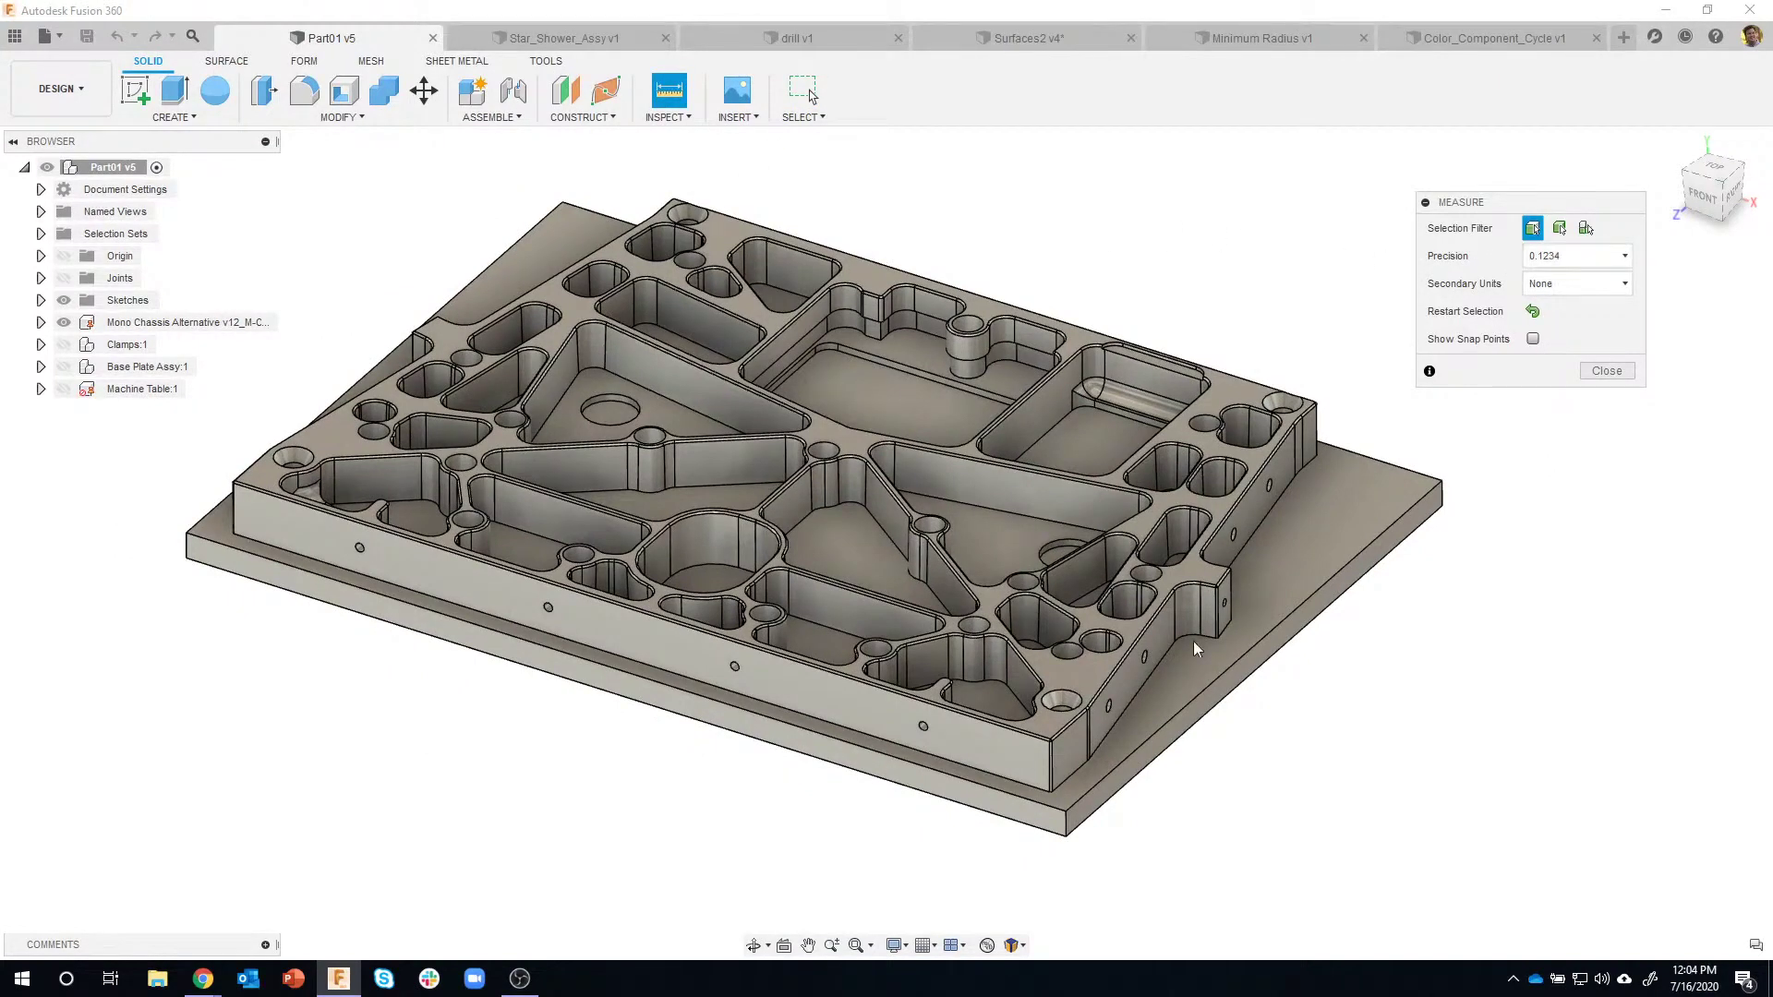
click(1052, 773)
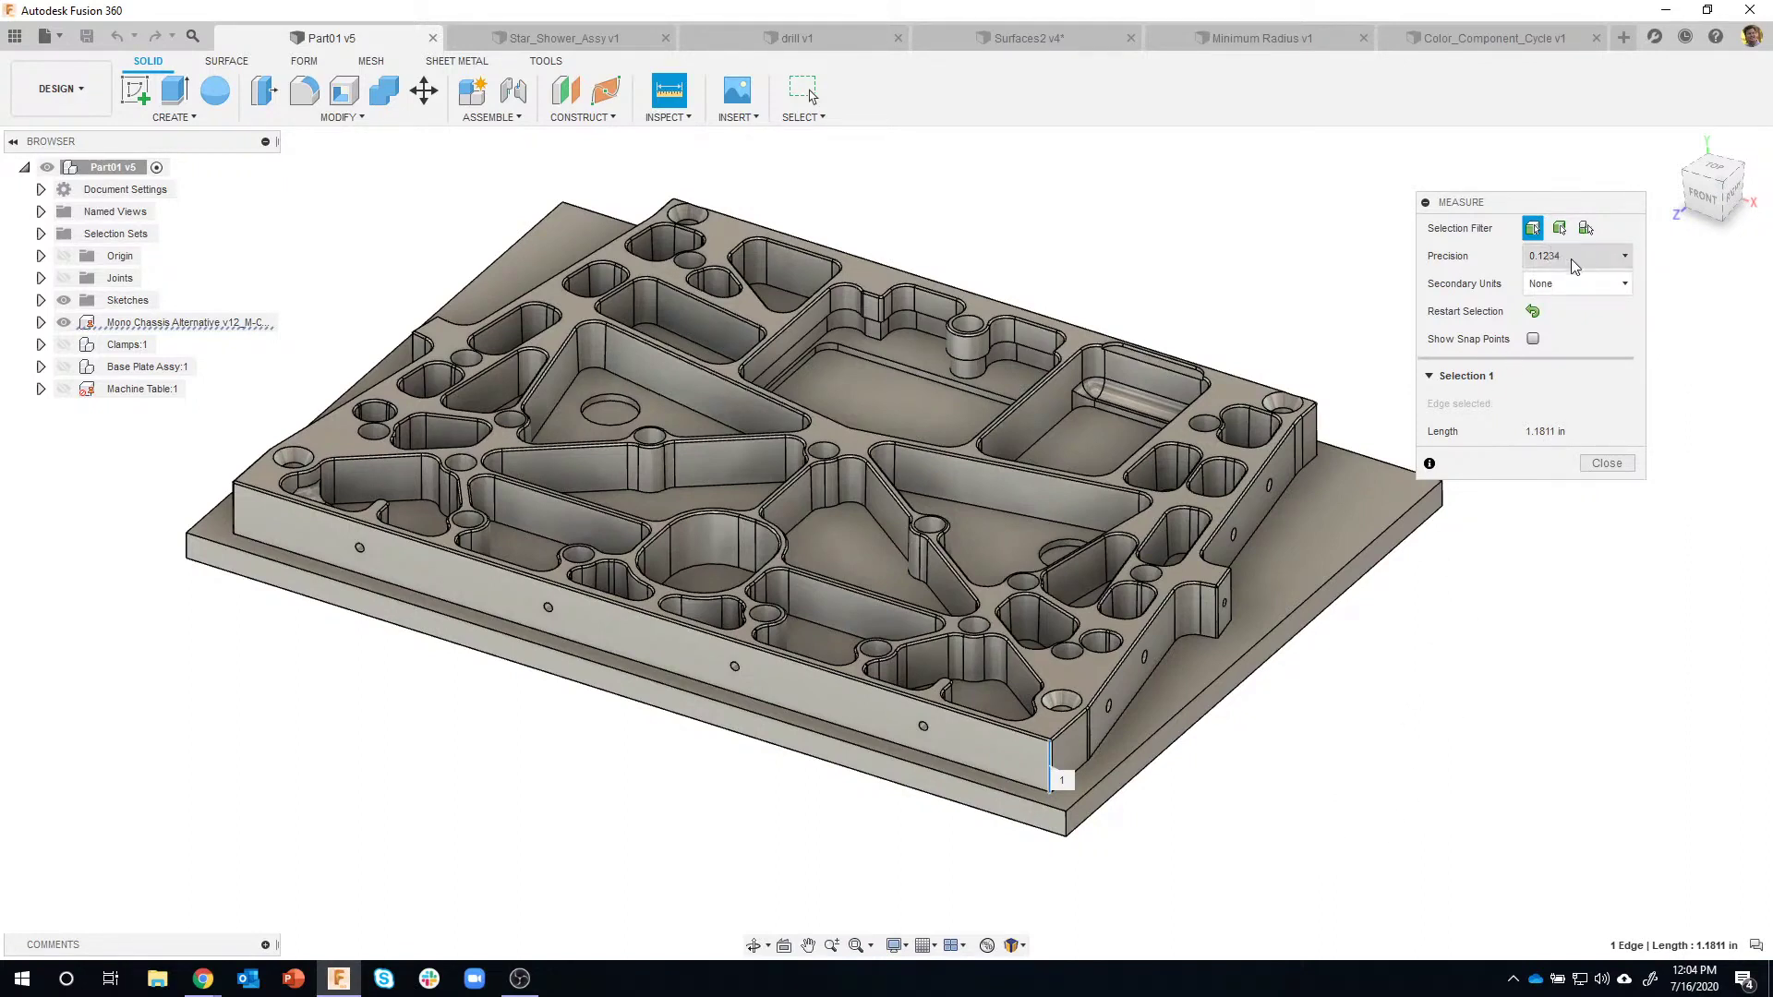
click(1545, 450)
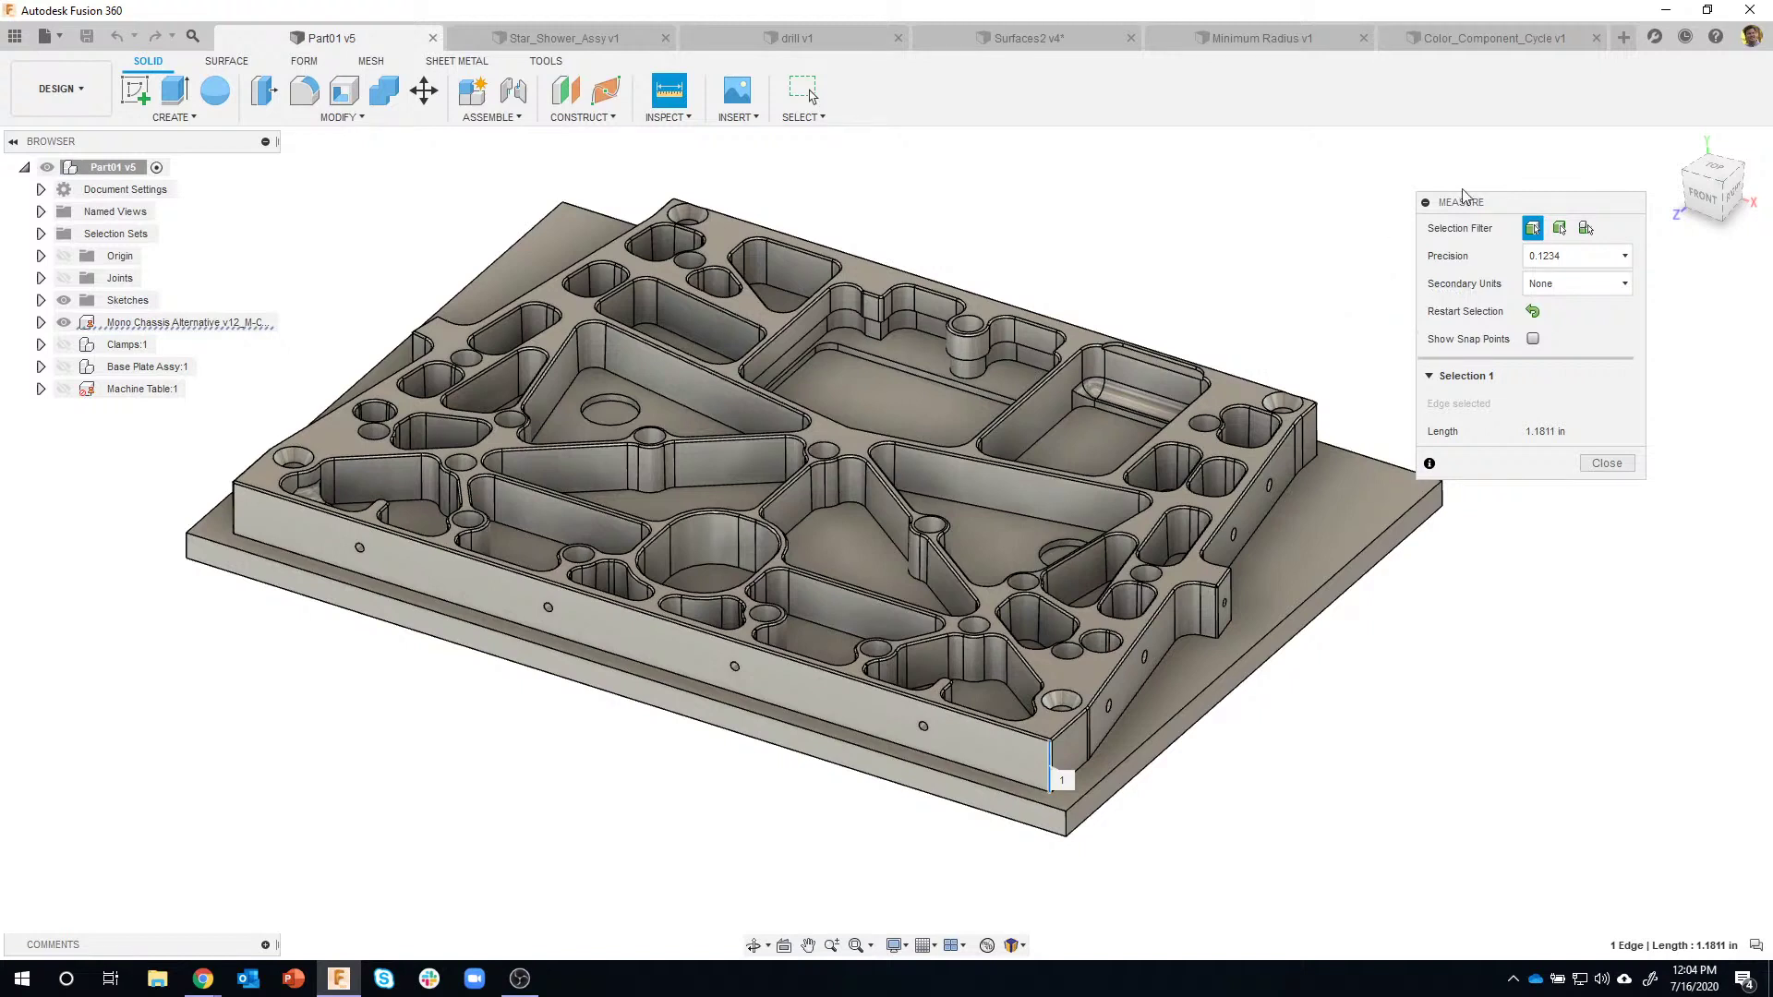
Set the general precision back to 0.123 in the Unit and Value Display preferences and end the measurement.
click(1745, 42)
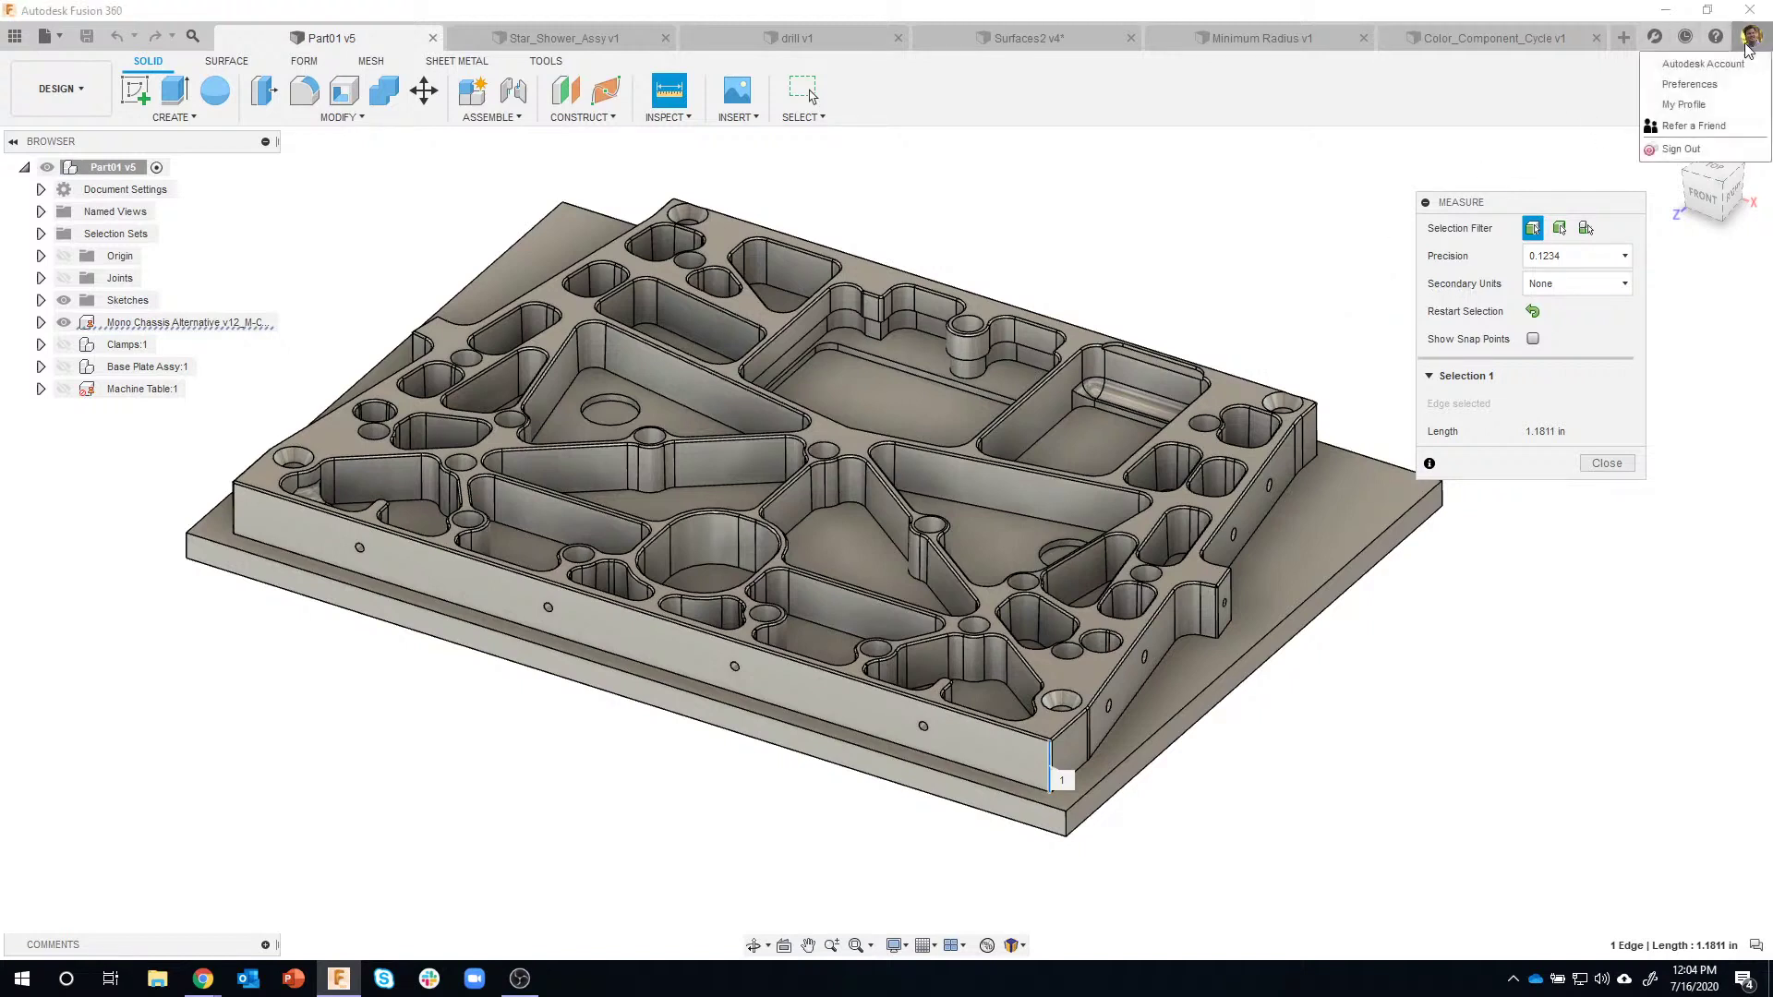
click(1682, 89)
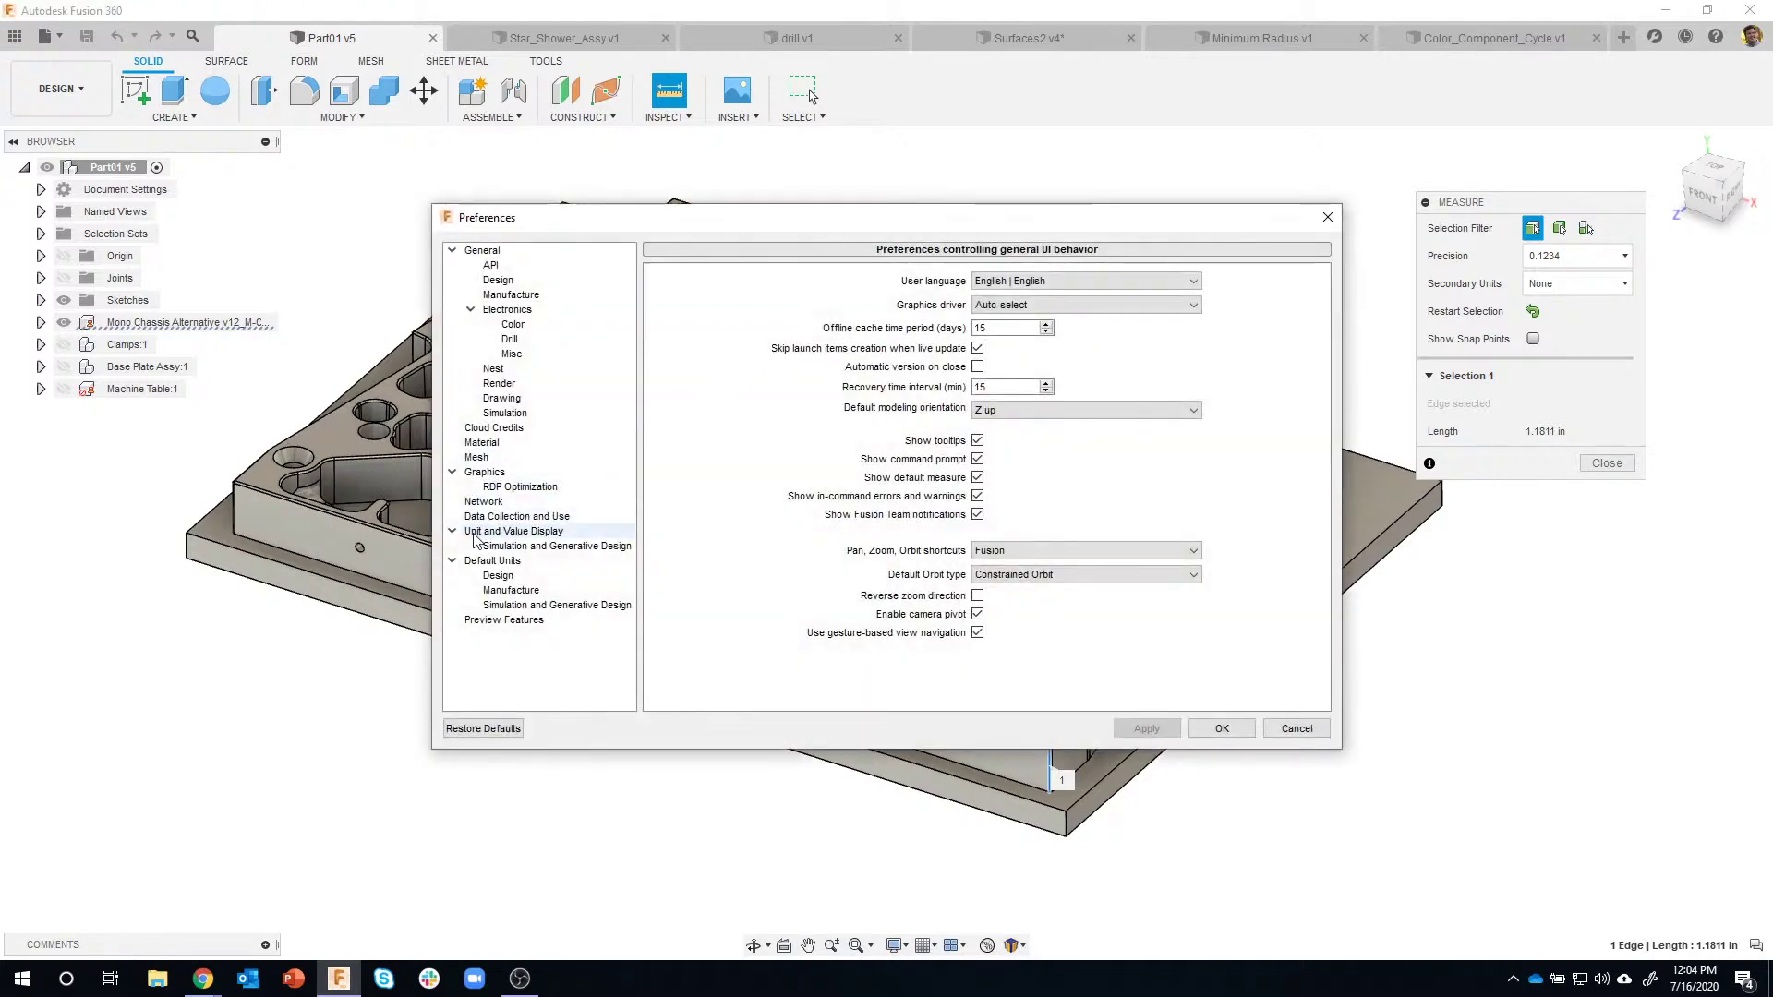
click(536, 533)
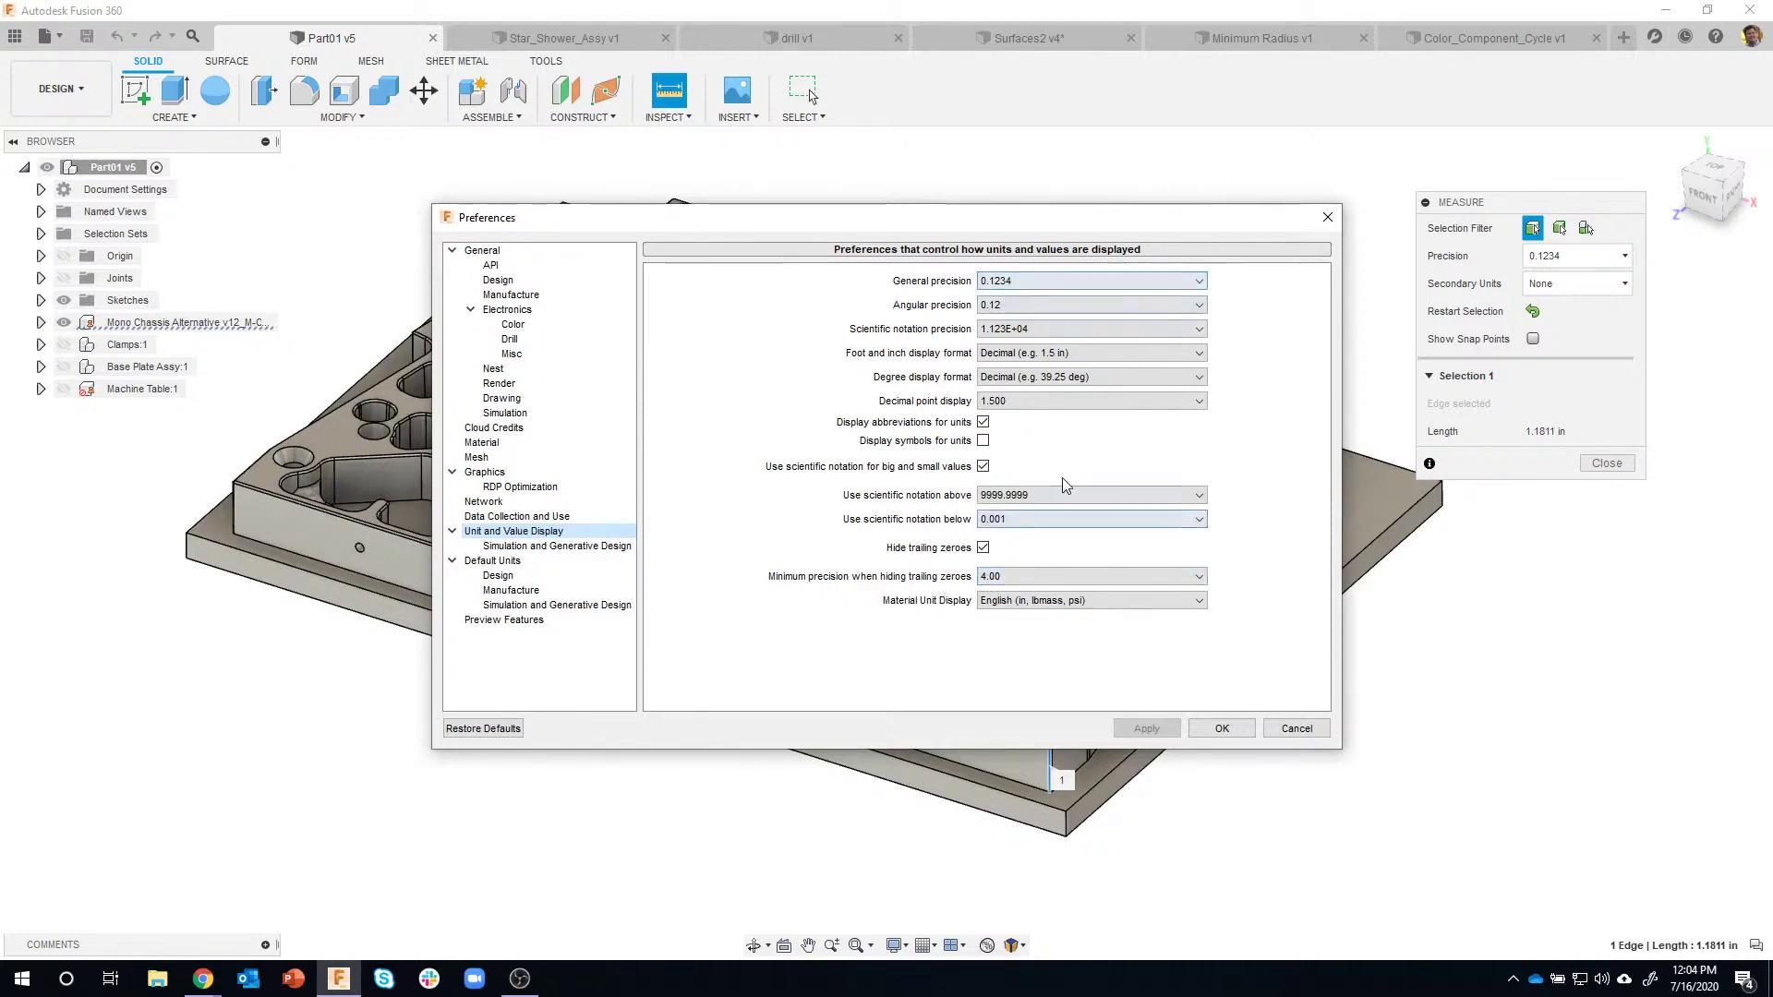
click(1028, 307)
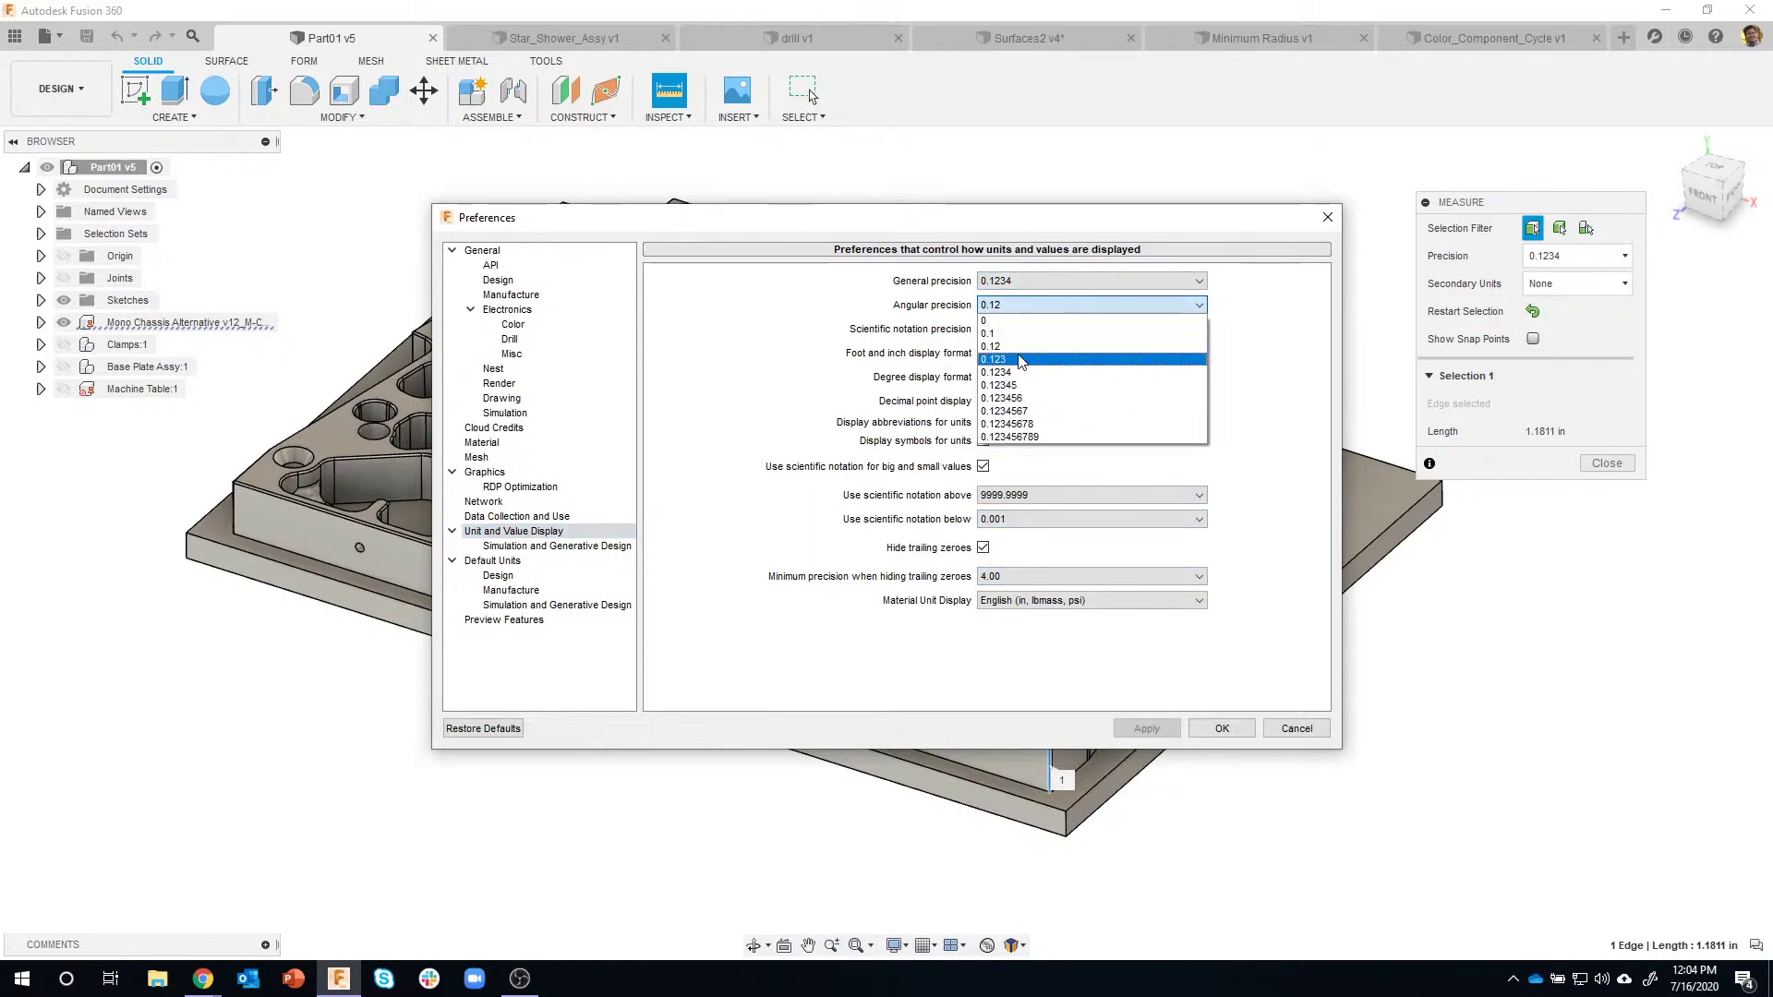
click(1115, 236)
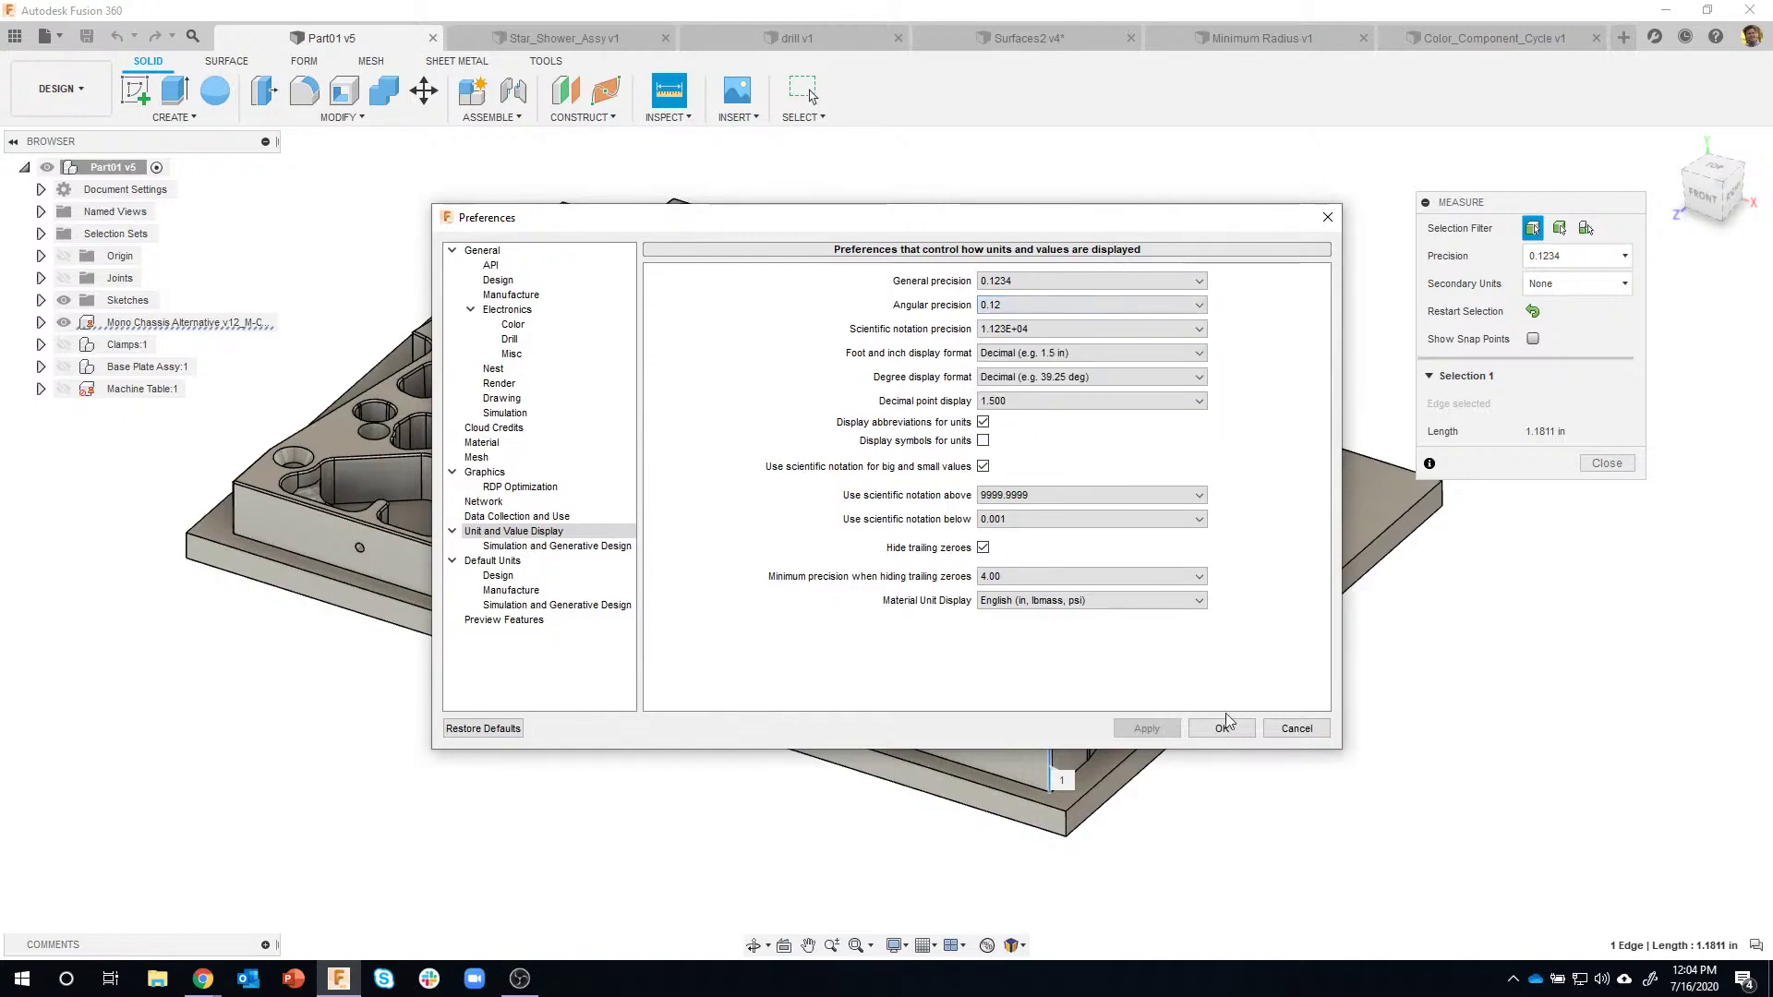
click(1059, 280)
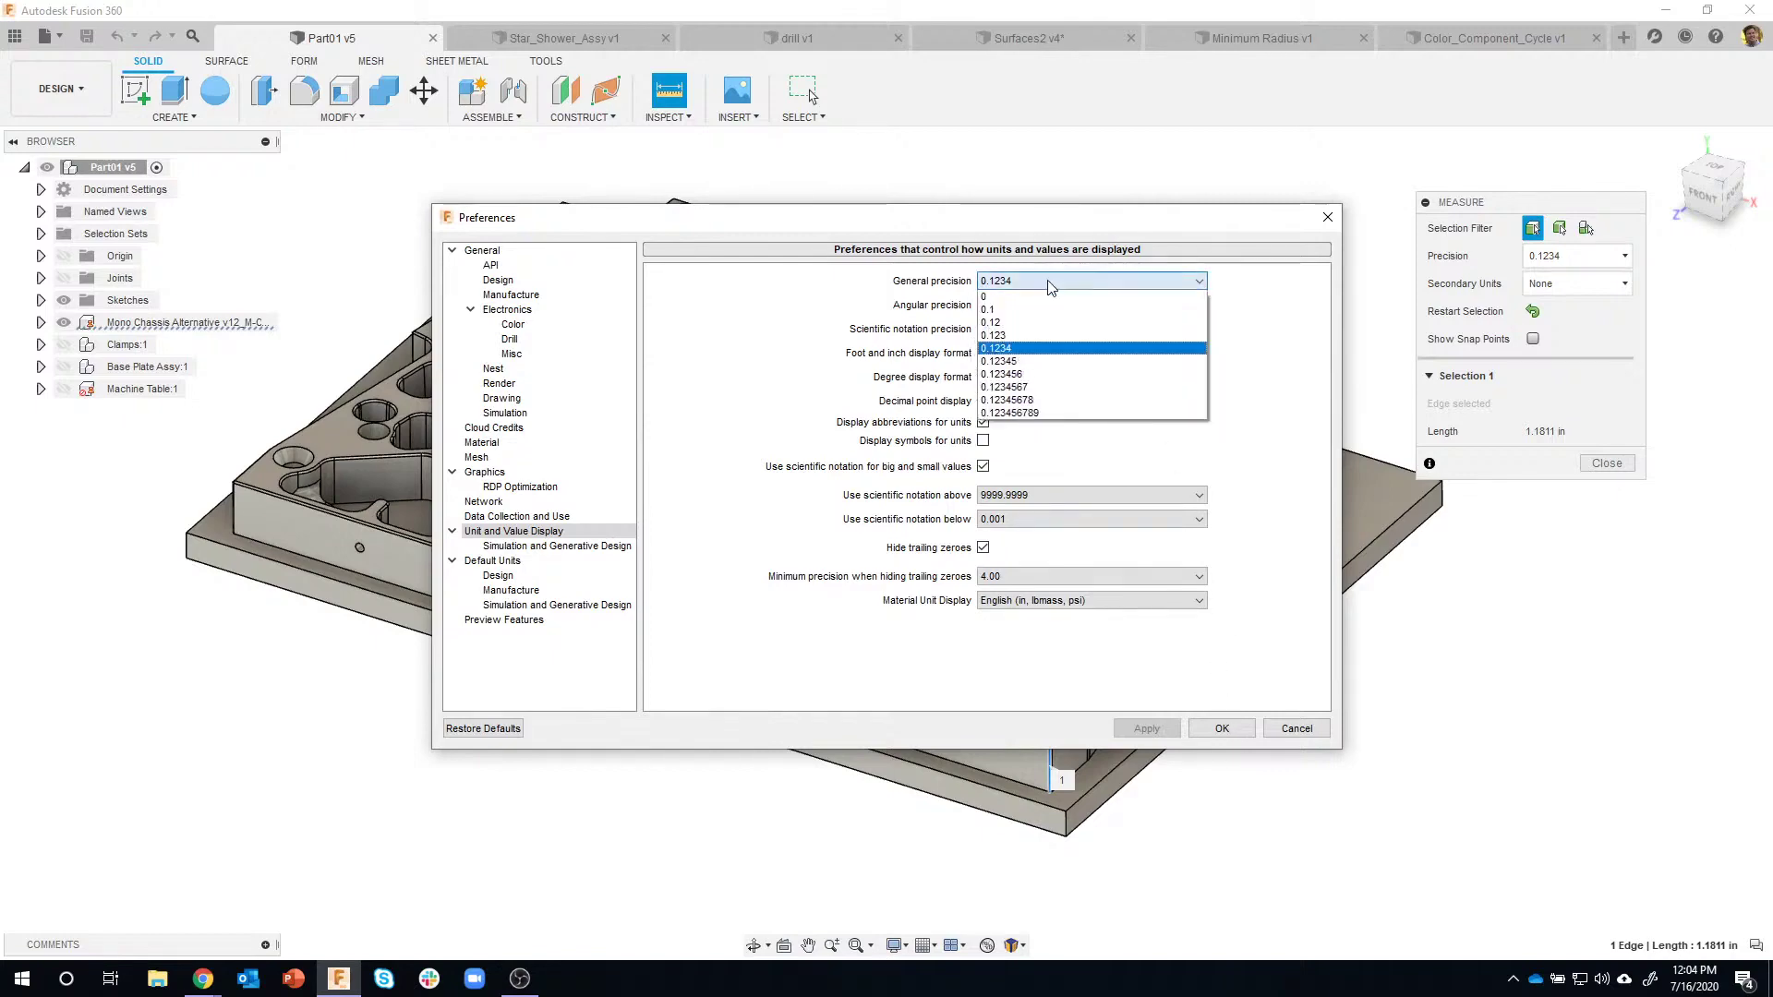
click(1004, 336)
click(1146, 728)
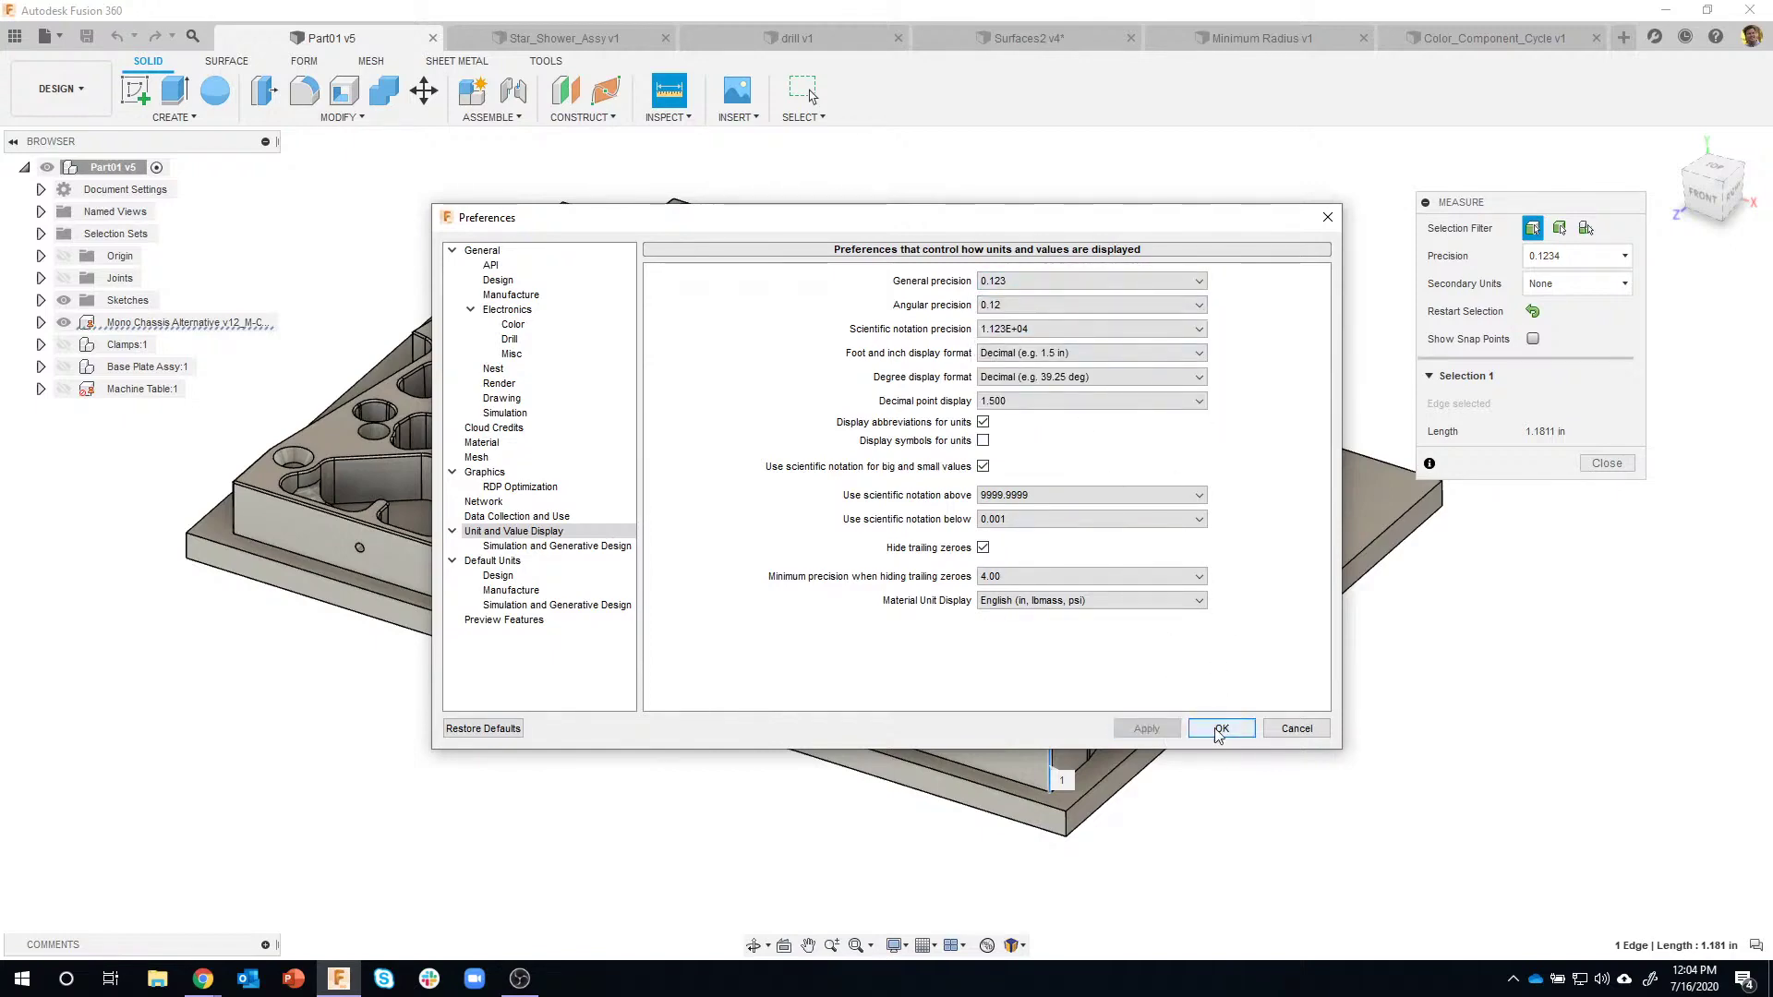
click(1220, 728)
click(1607, 463)
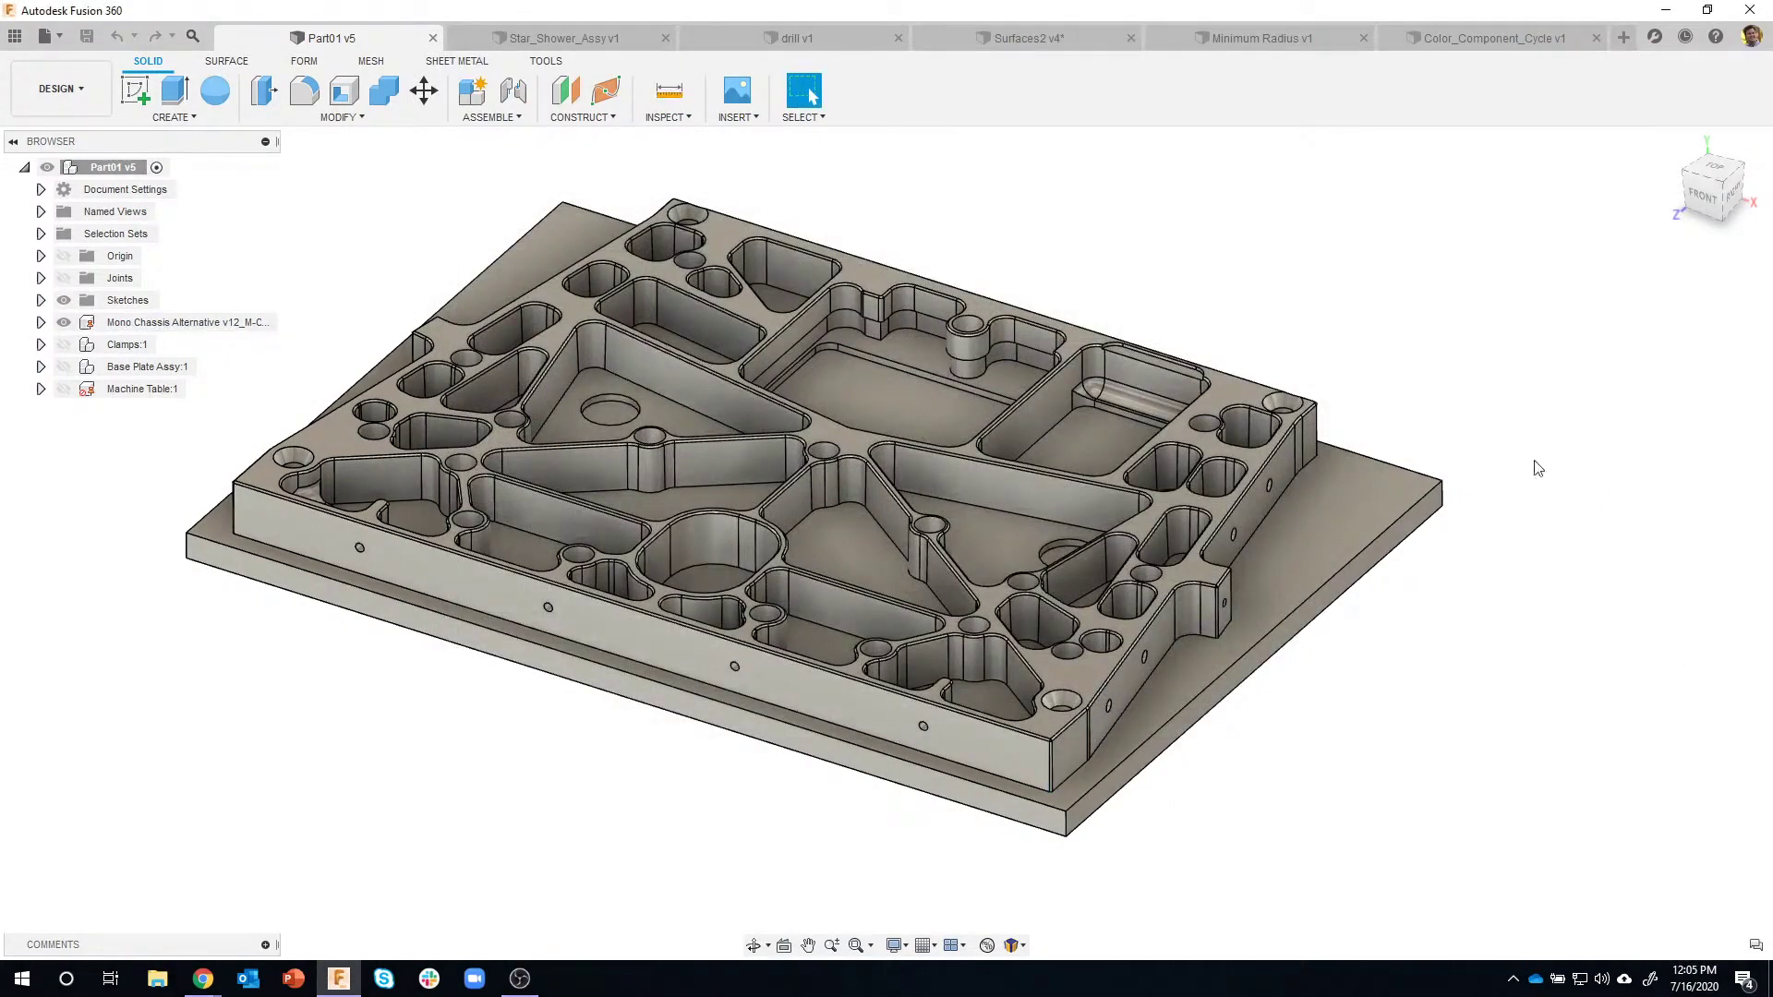
Restart Measure and set its precision to 0.123.
click(669, 90)
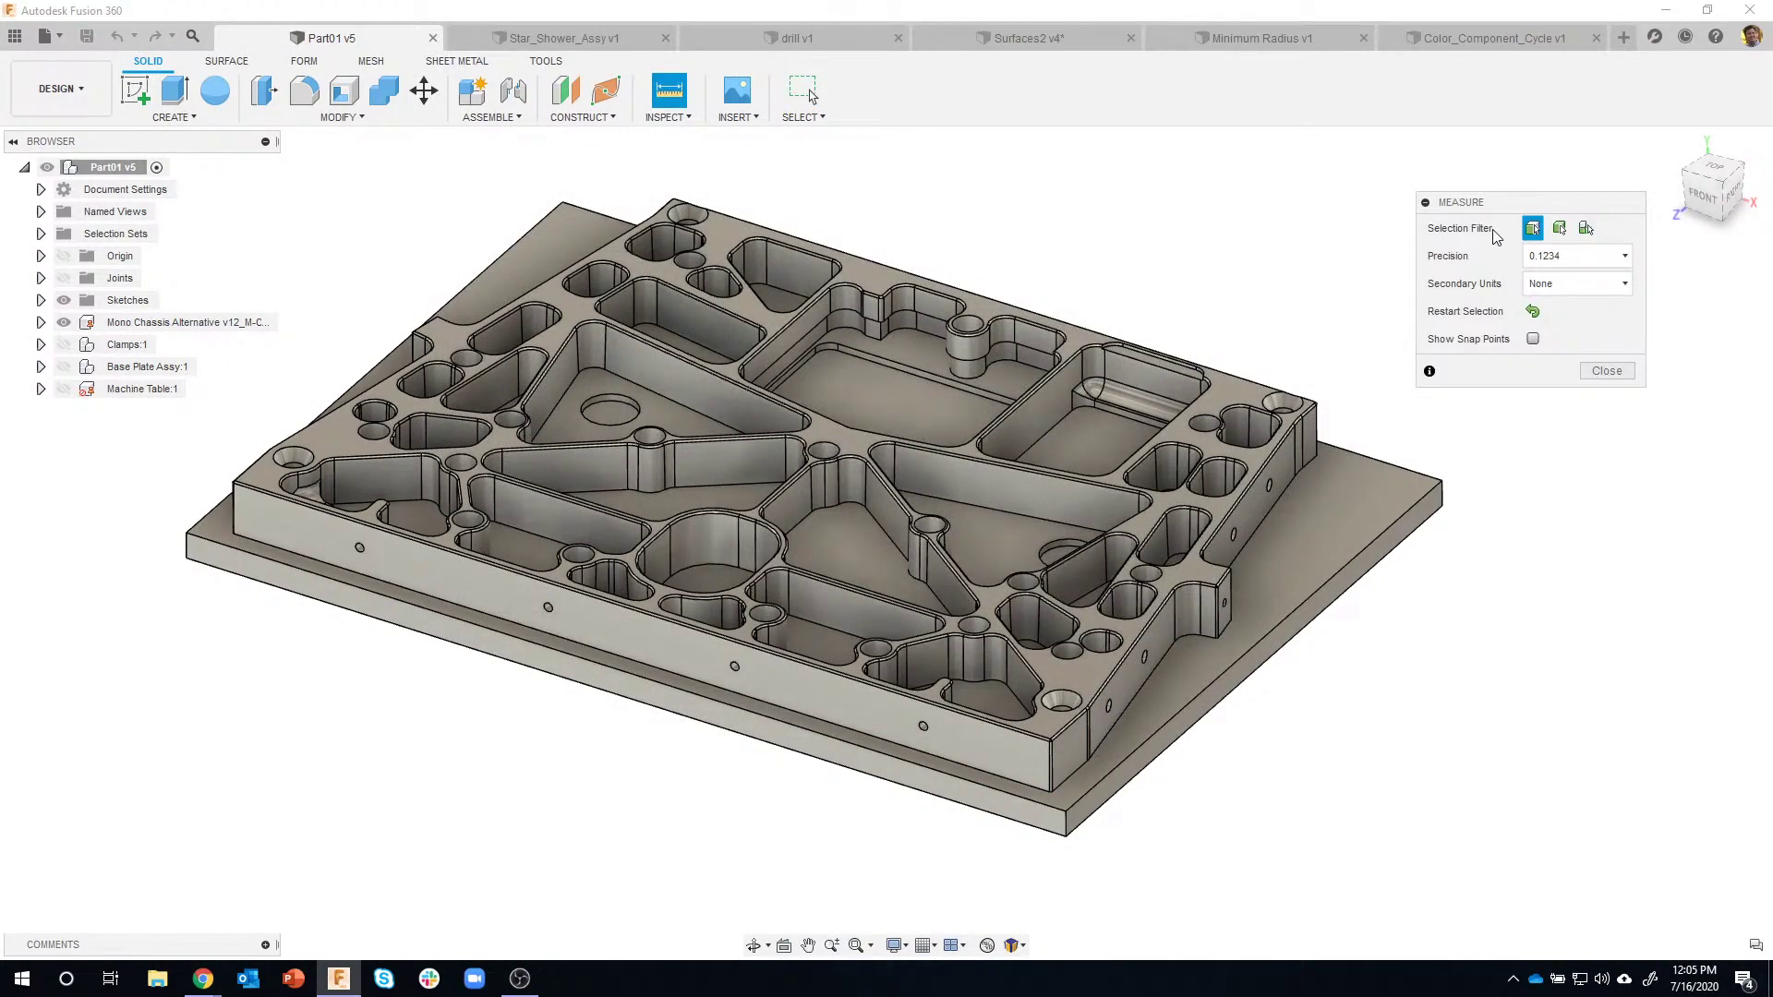
click(1560, 258)
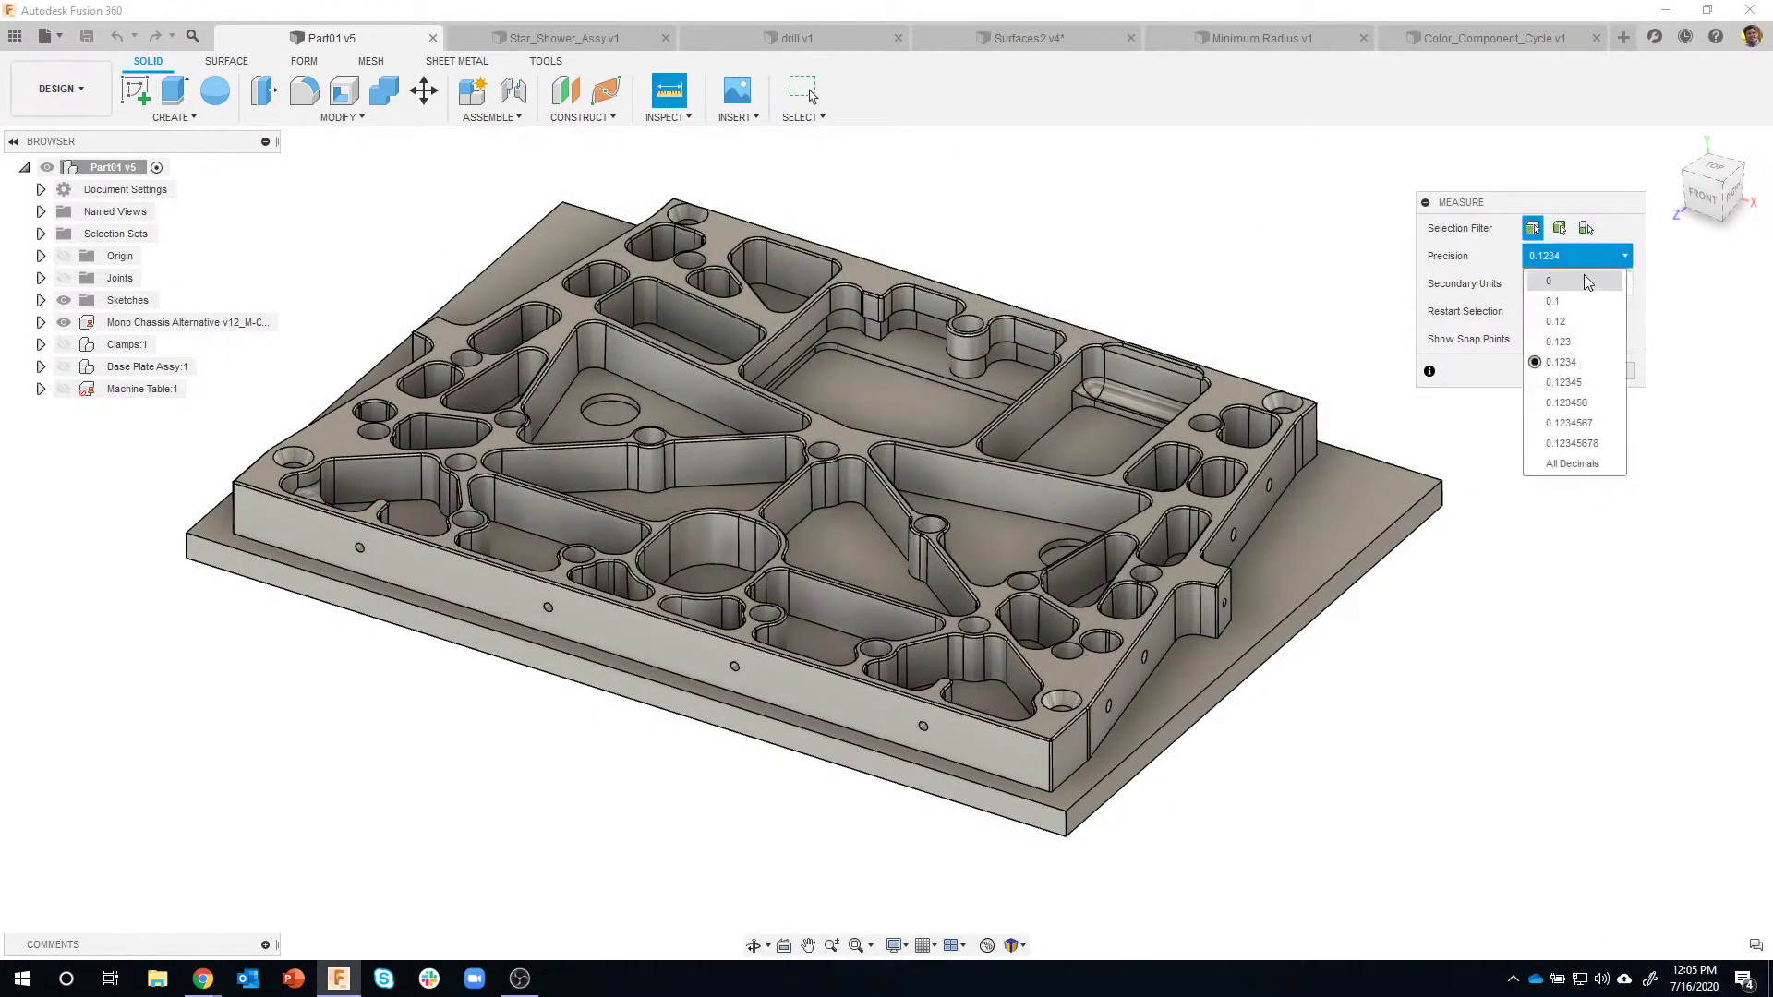
click(1560, 342)
click(1566, 259)
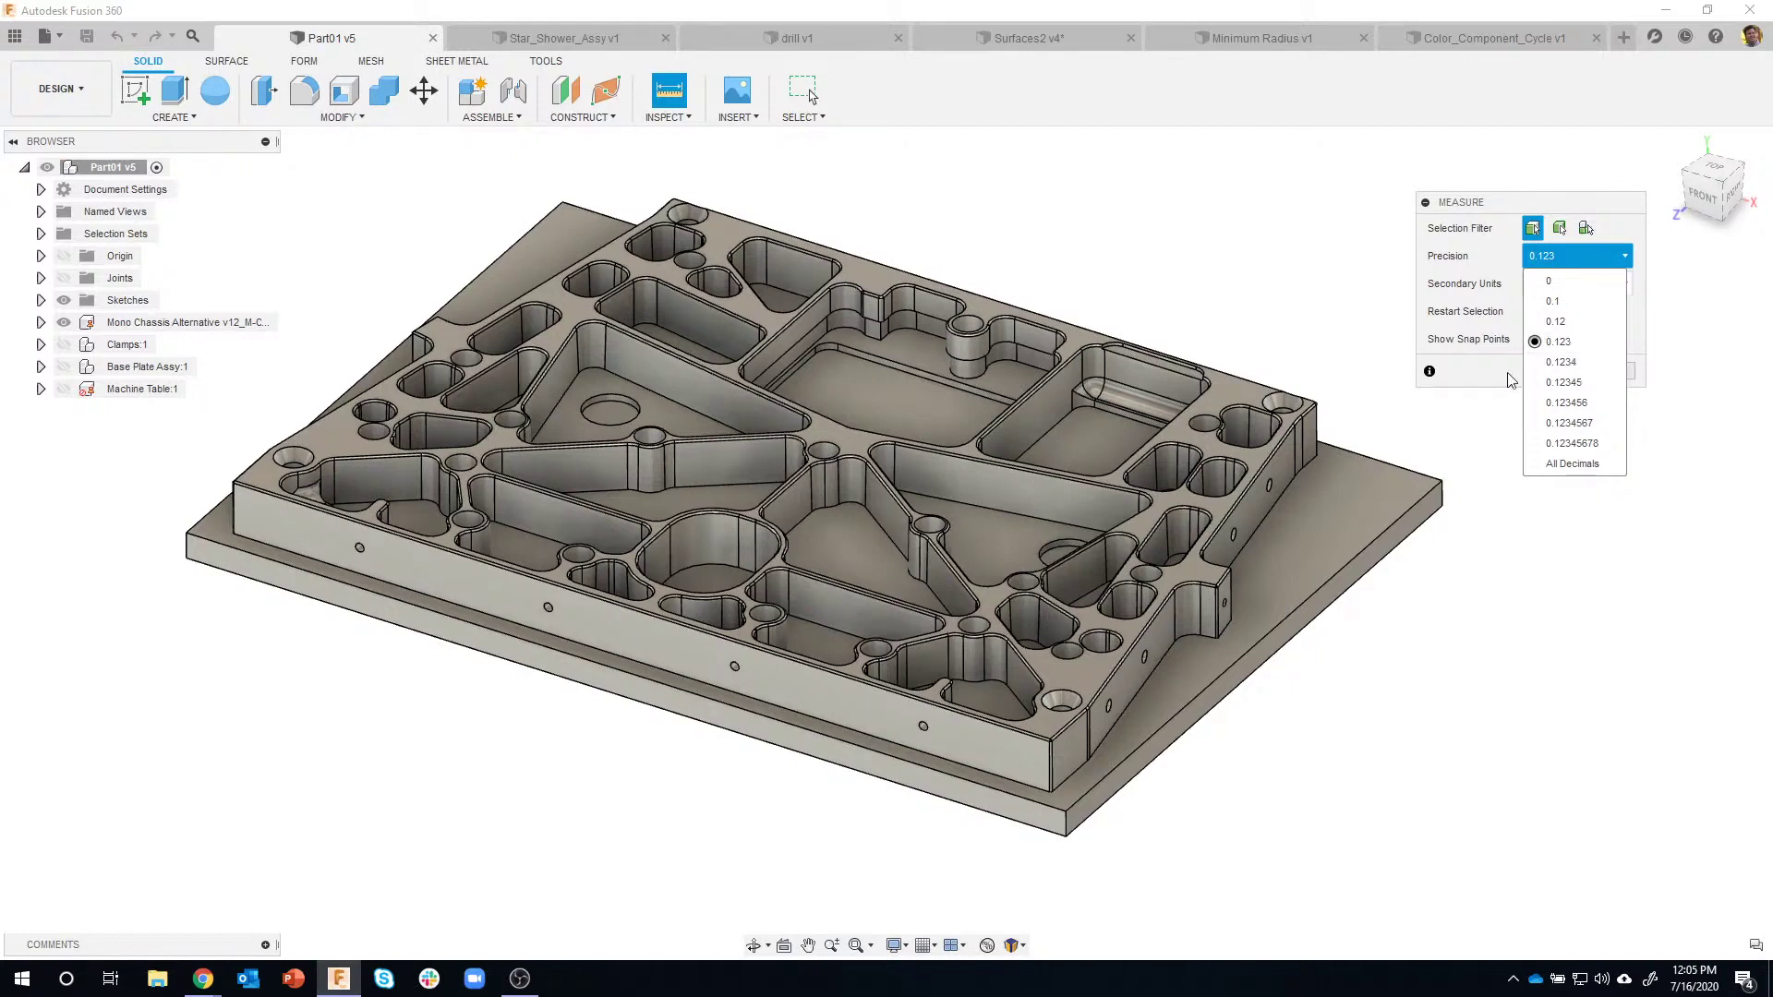
click(1369, 281)
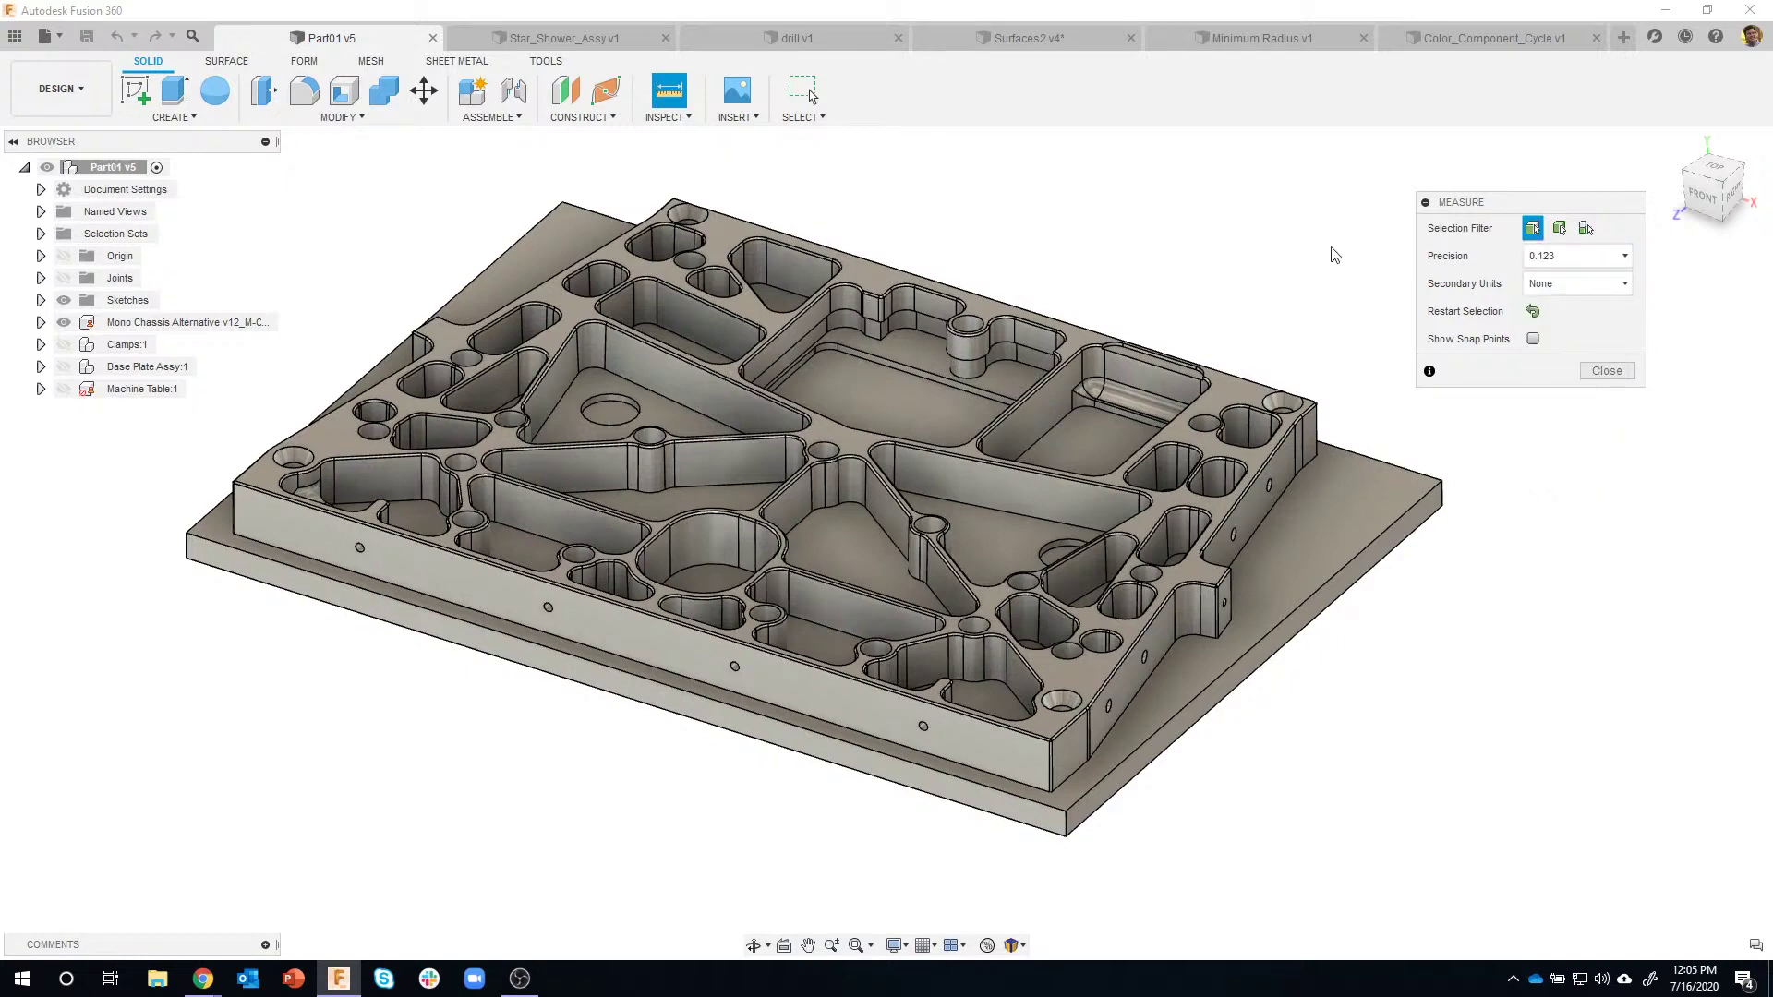
Show the document units in the browser and measure the plate's front vertical corner edge with mm as secondary units.
click(1551, 290)
click(447, 172)
click(41, 191)
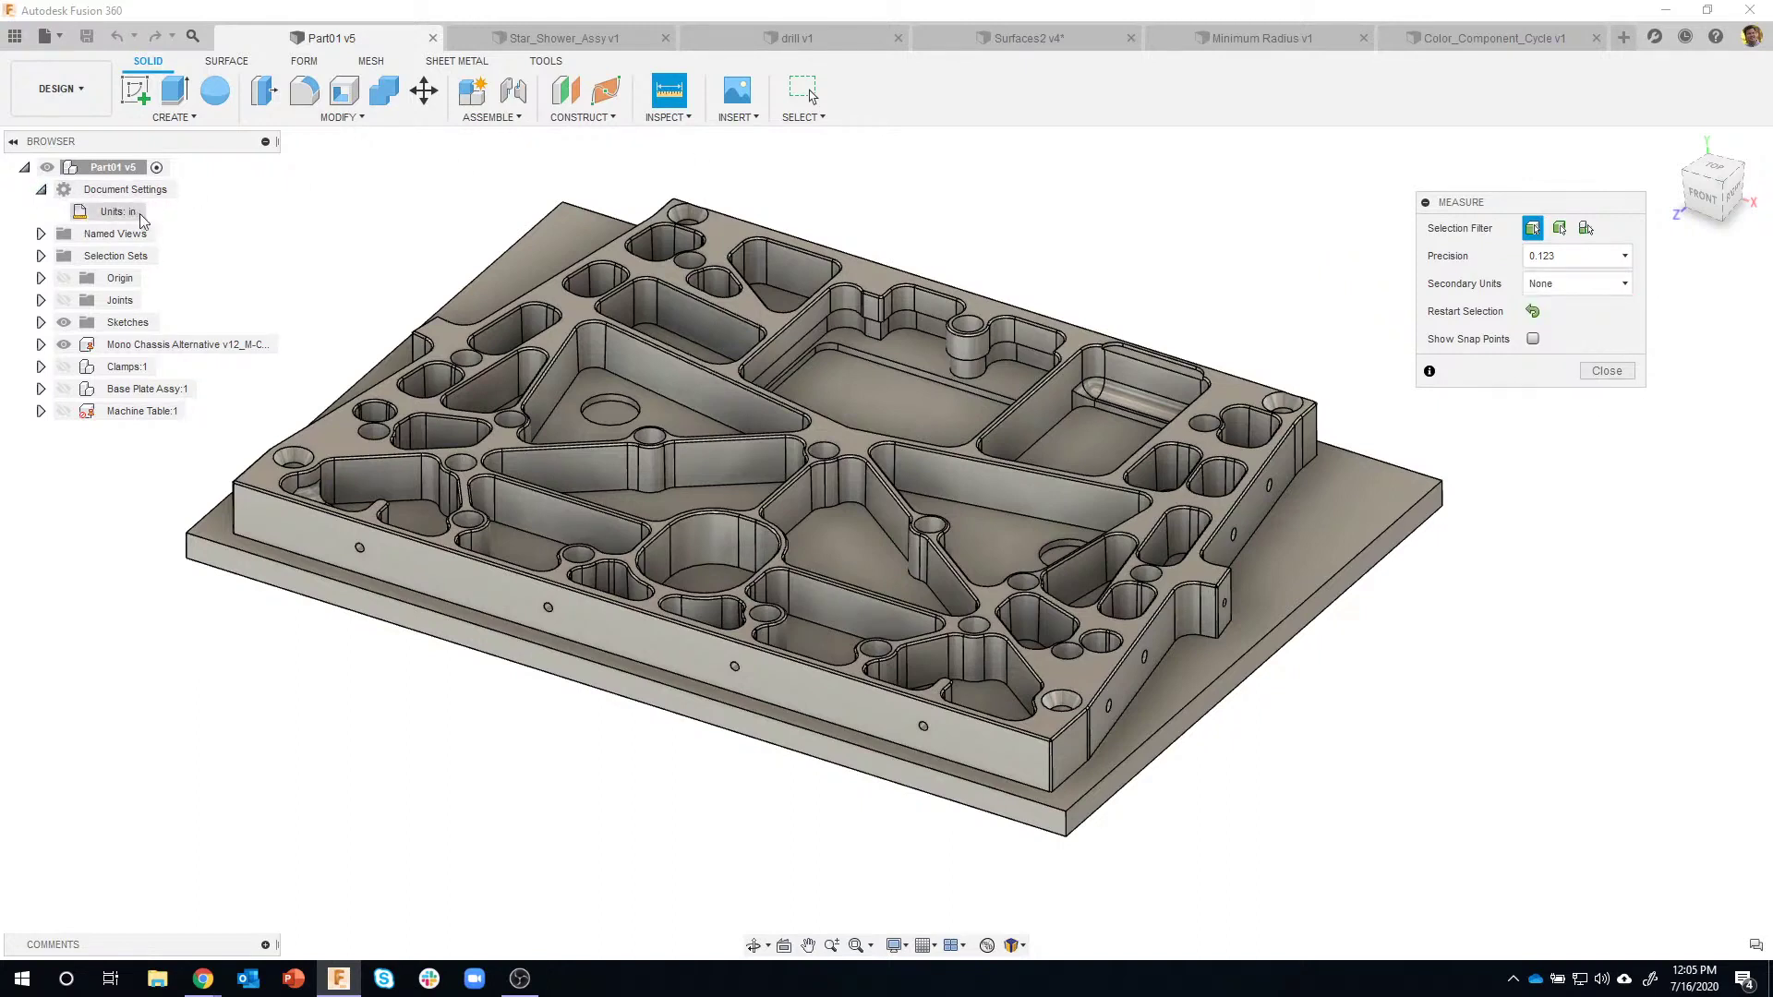
click(1562, 288)
click(1569, 340)
click(1049, 775)
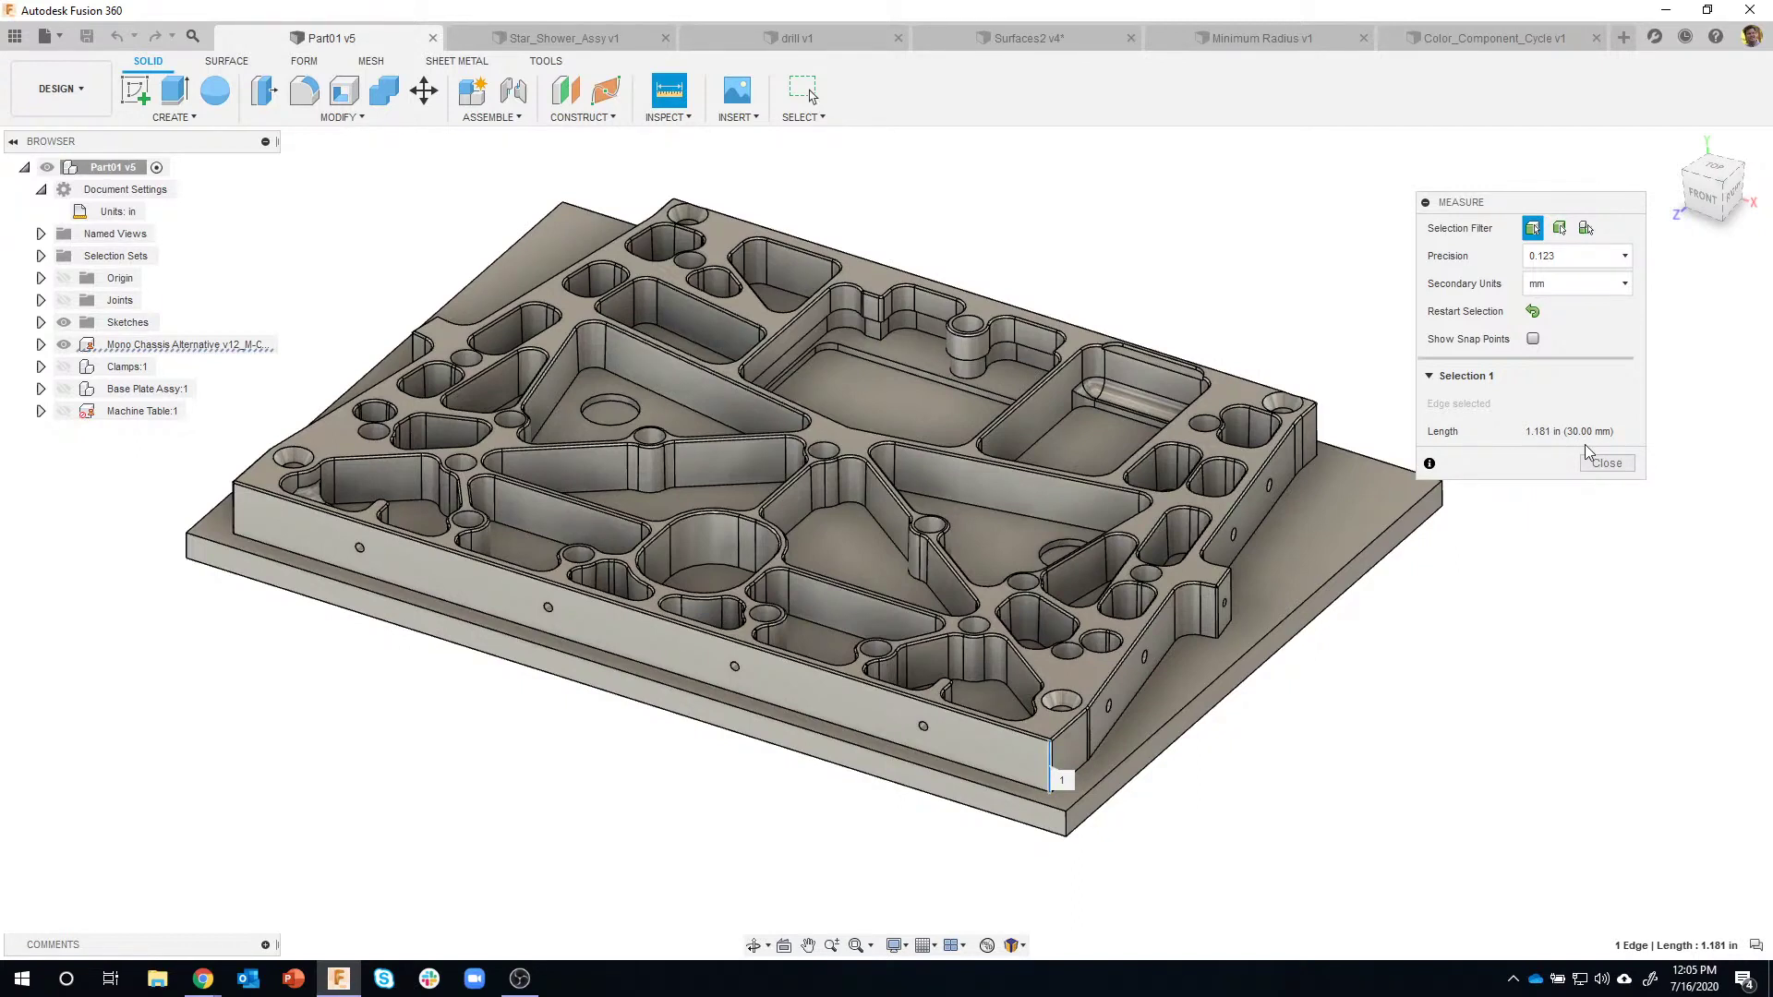
Set the measurement's secondary units to None and clear the measured corner edge.
click(1546, 286)
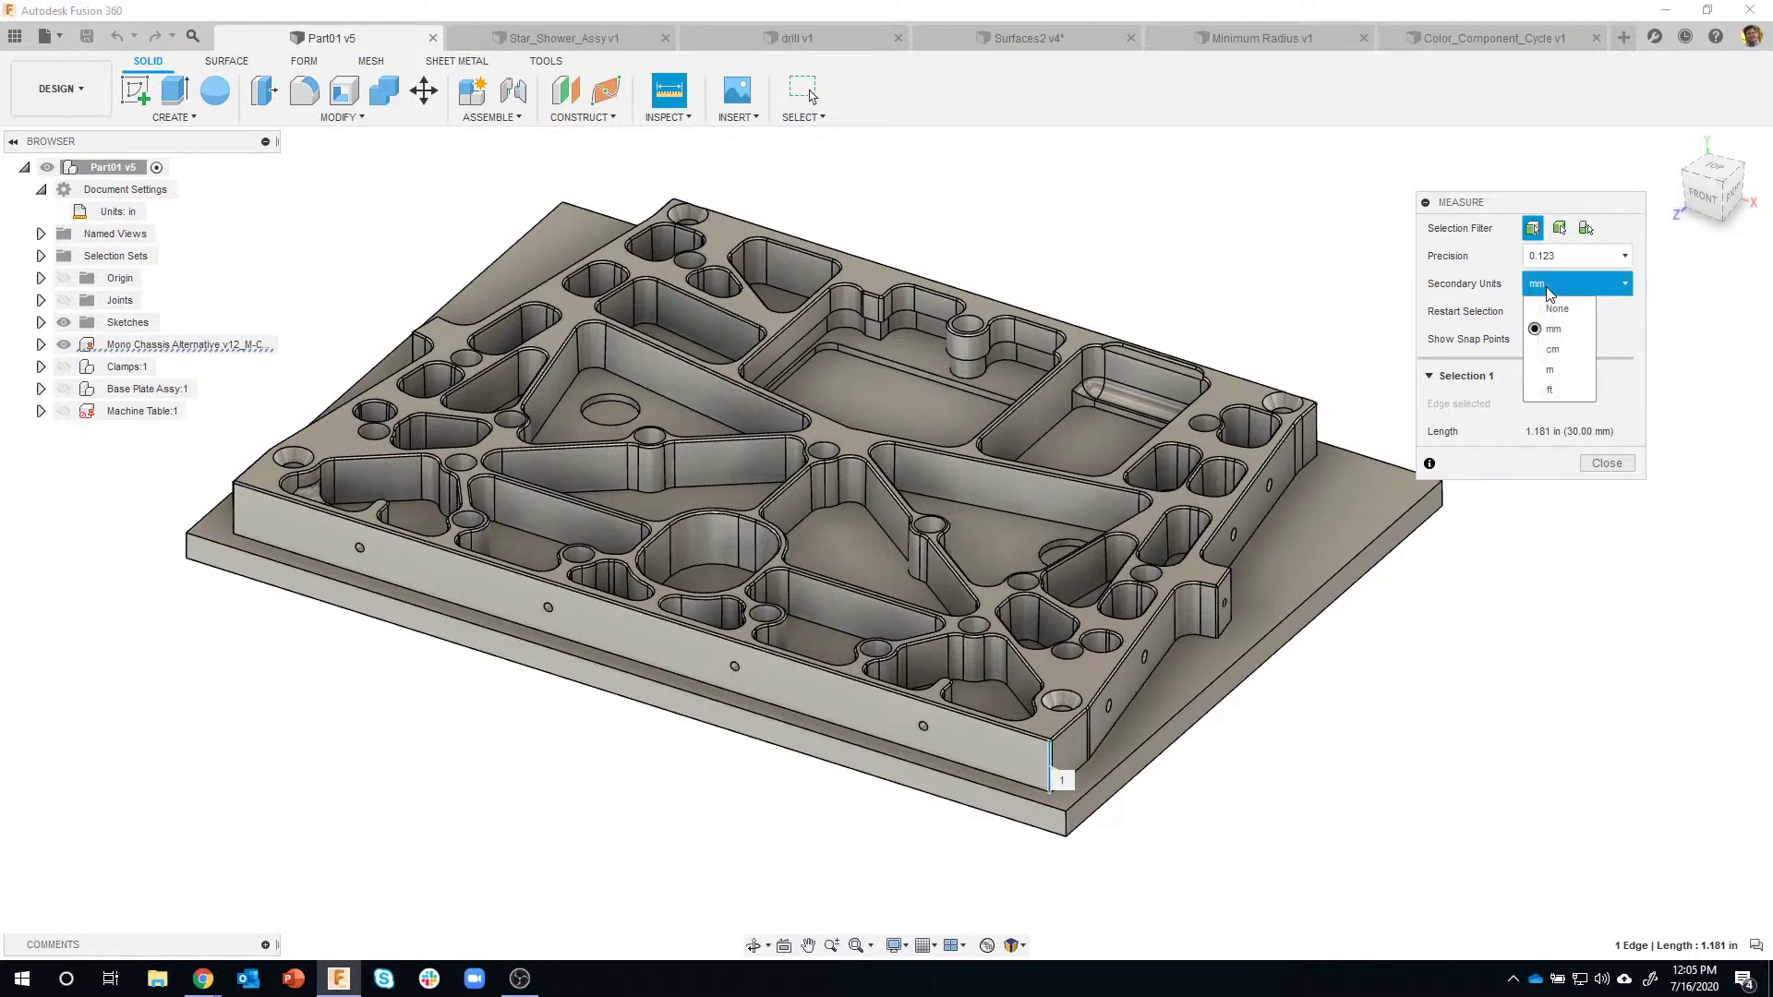
click(1559, 306)
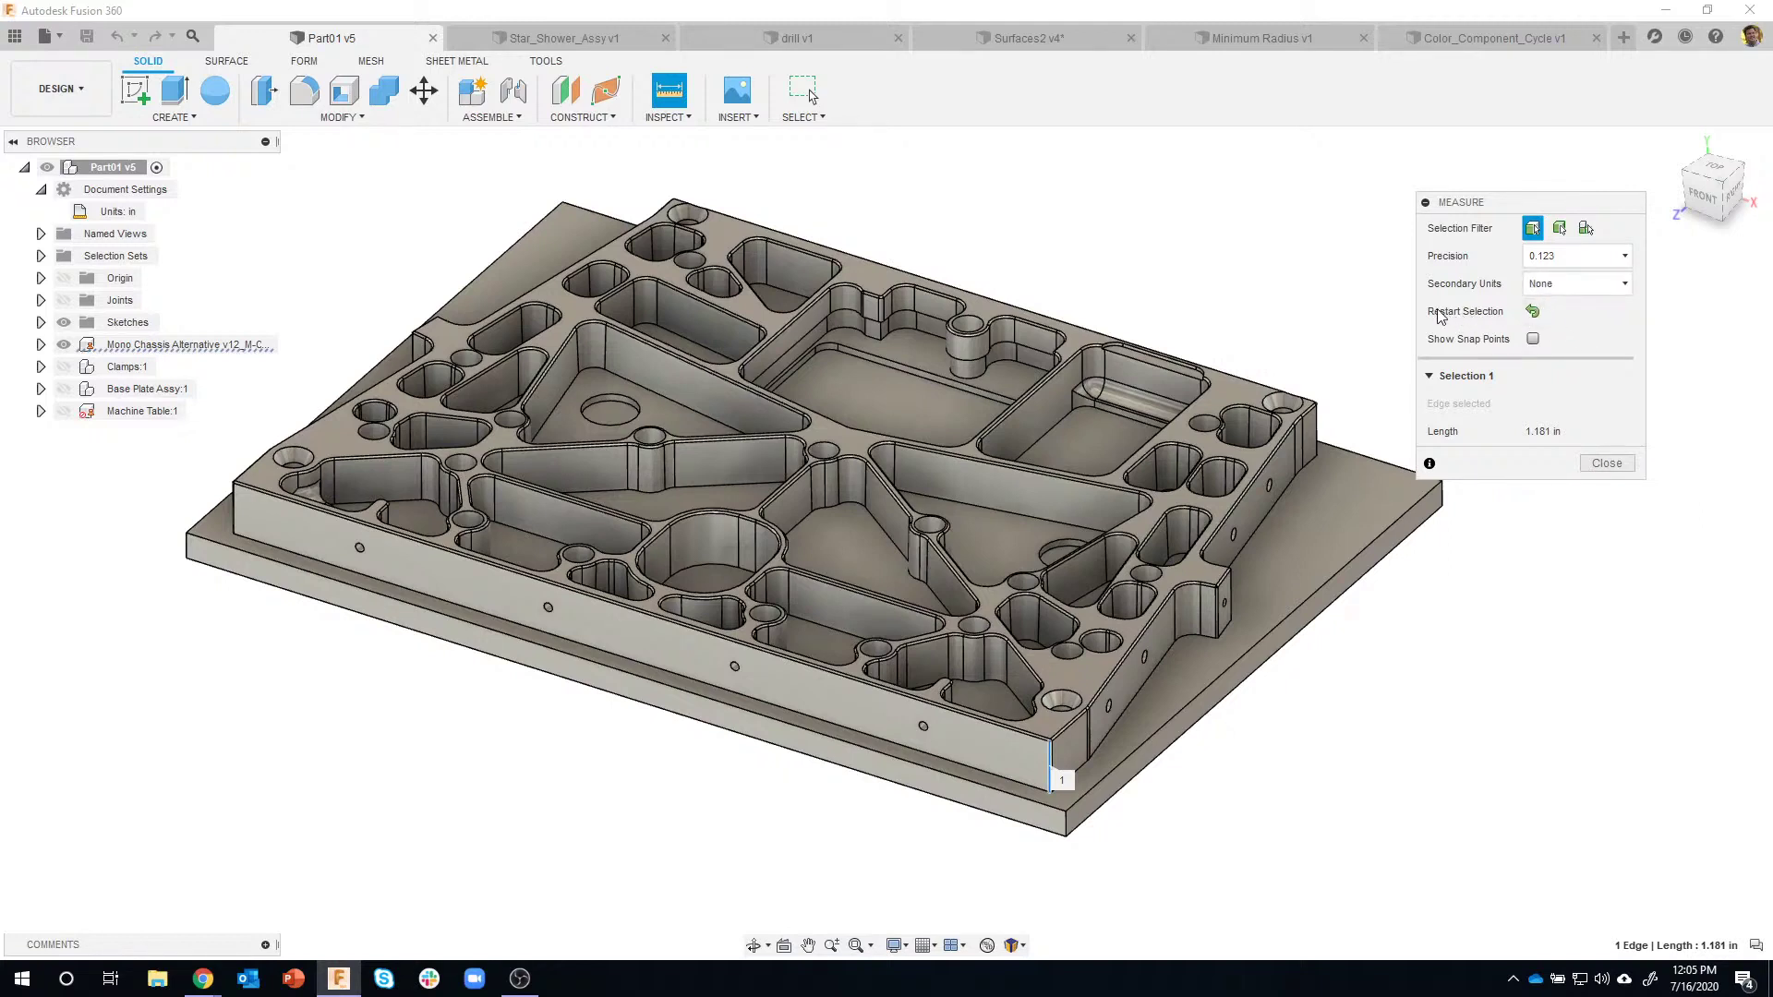
click(1534, 313)
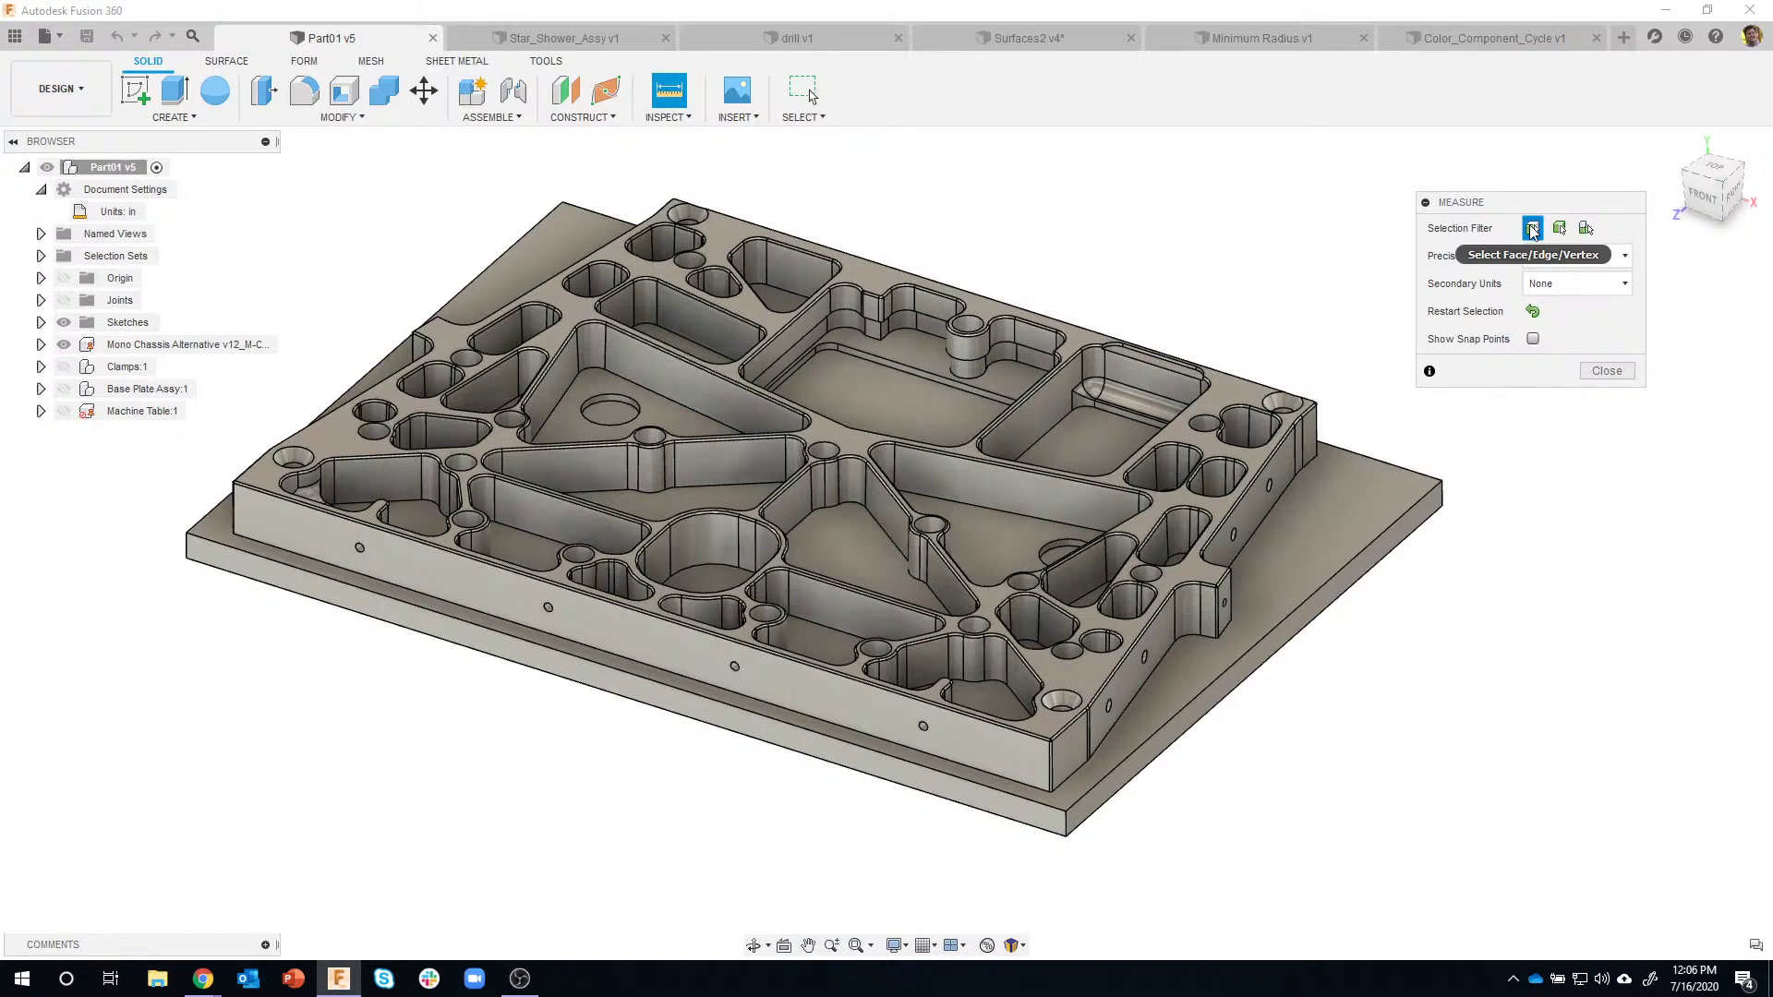
Measure the base plate's top face and a vertical edge on the chassis plate's side tab, clearing each selection.
click(1295, 591)
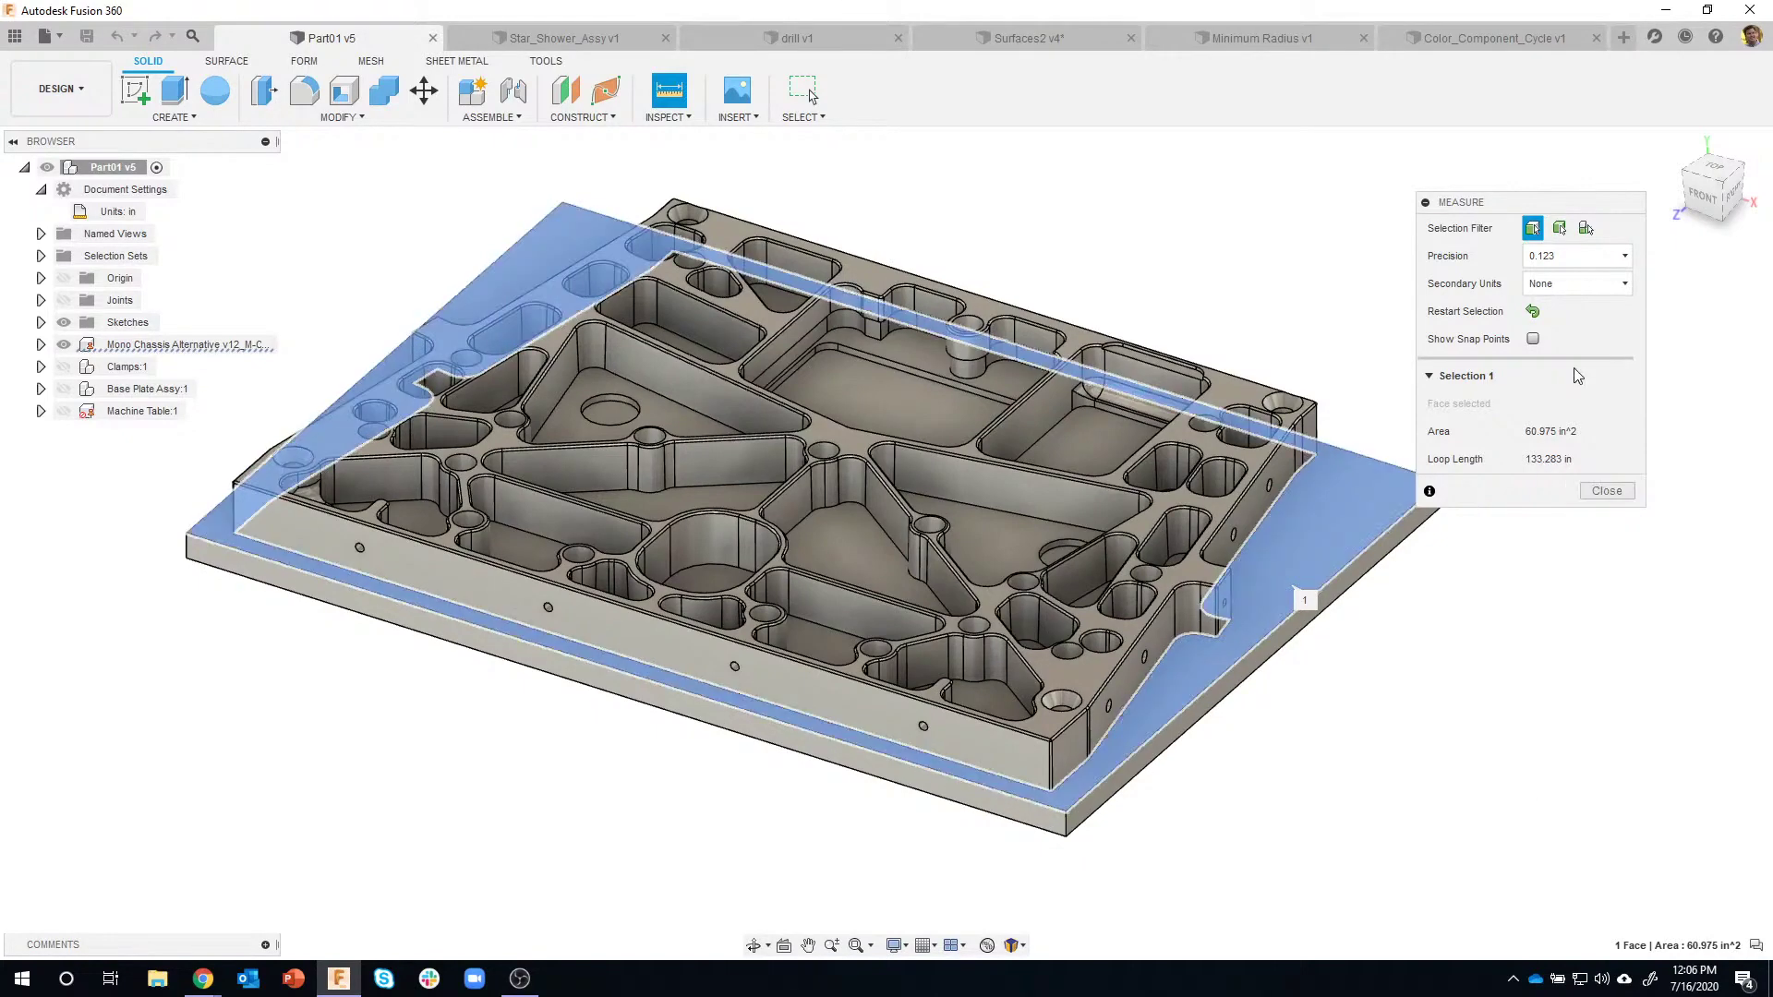
click(1532, 312)
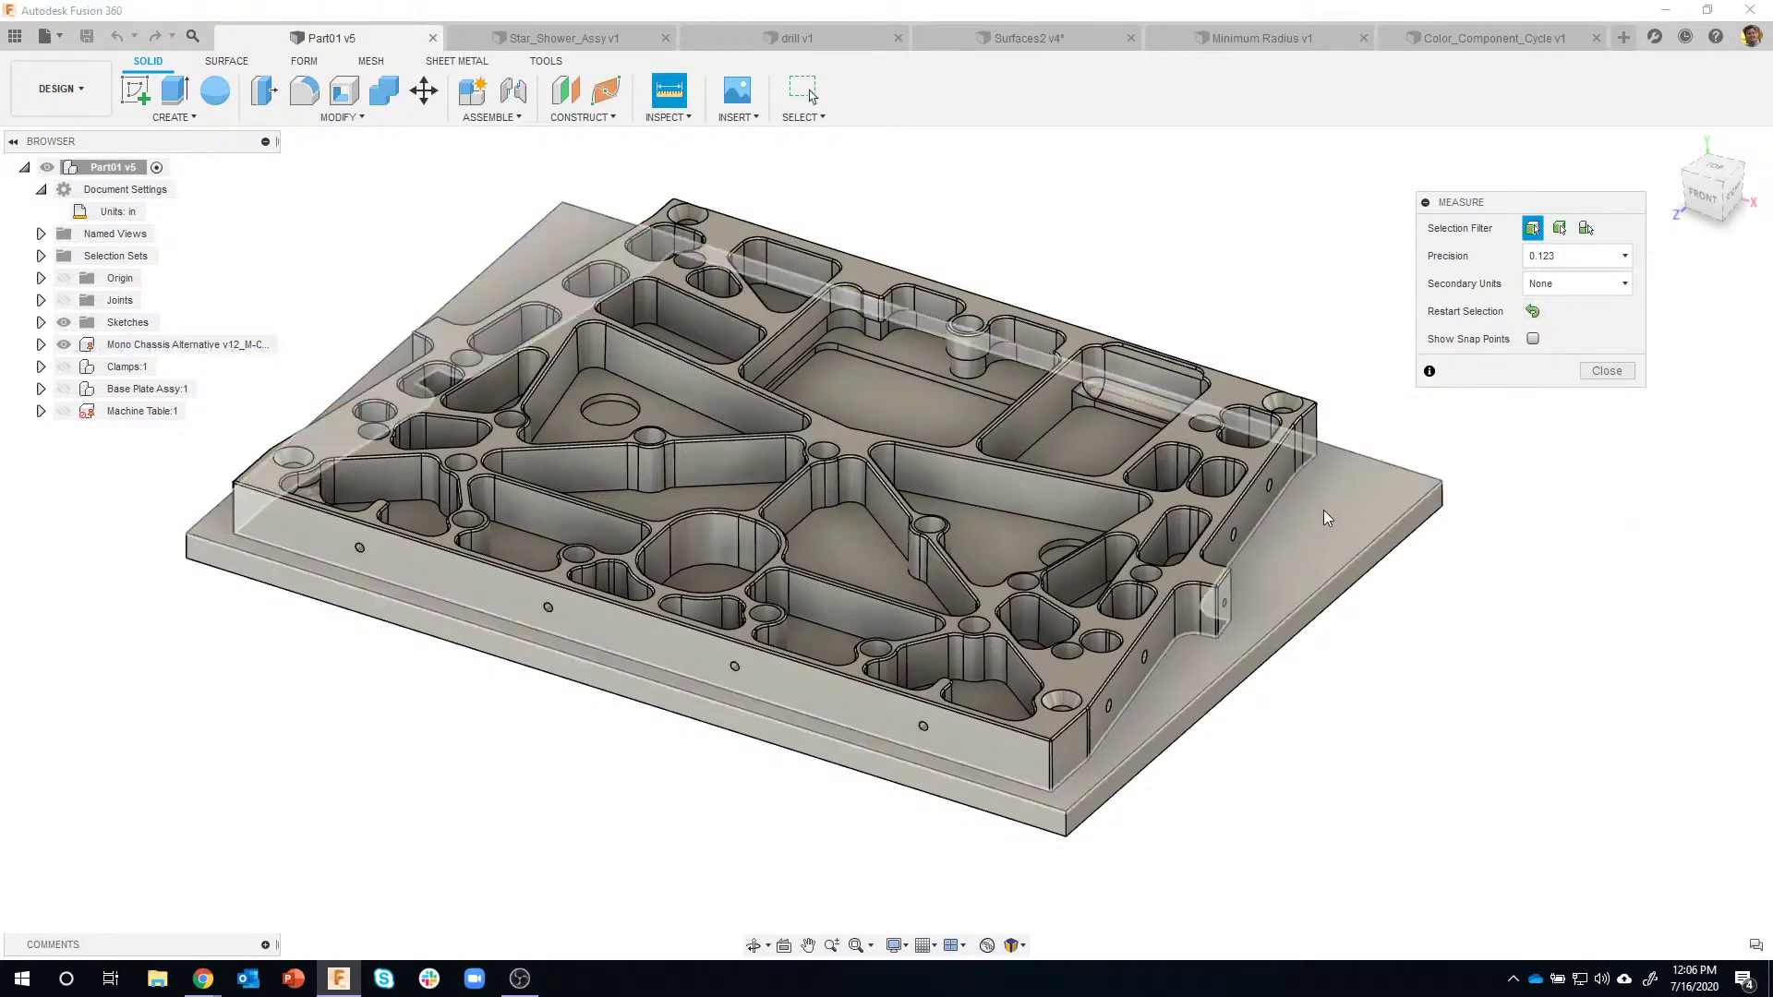
scroll(1217, 685, up, 3)
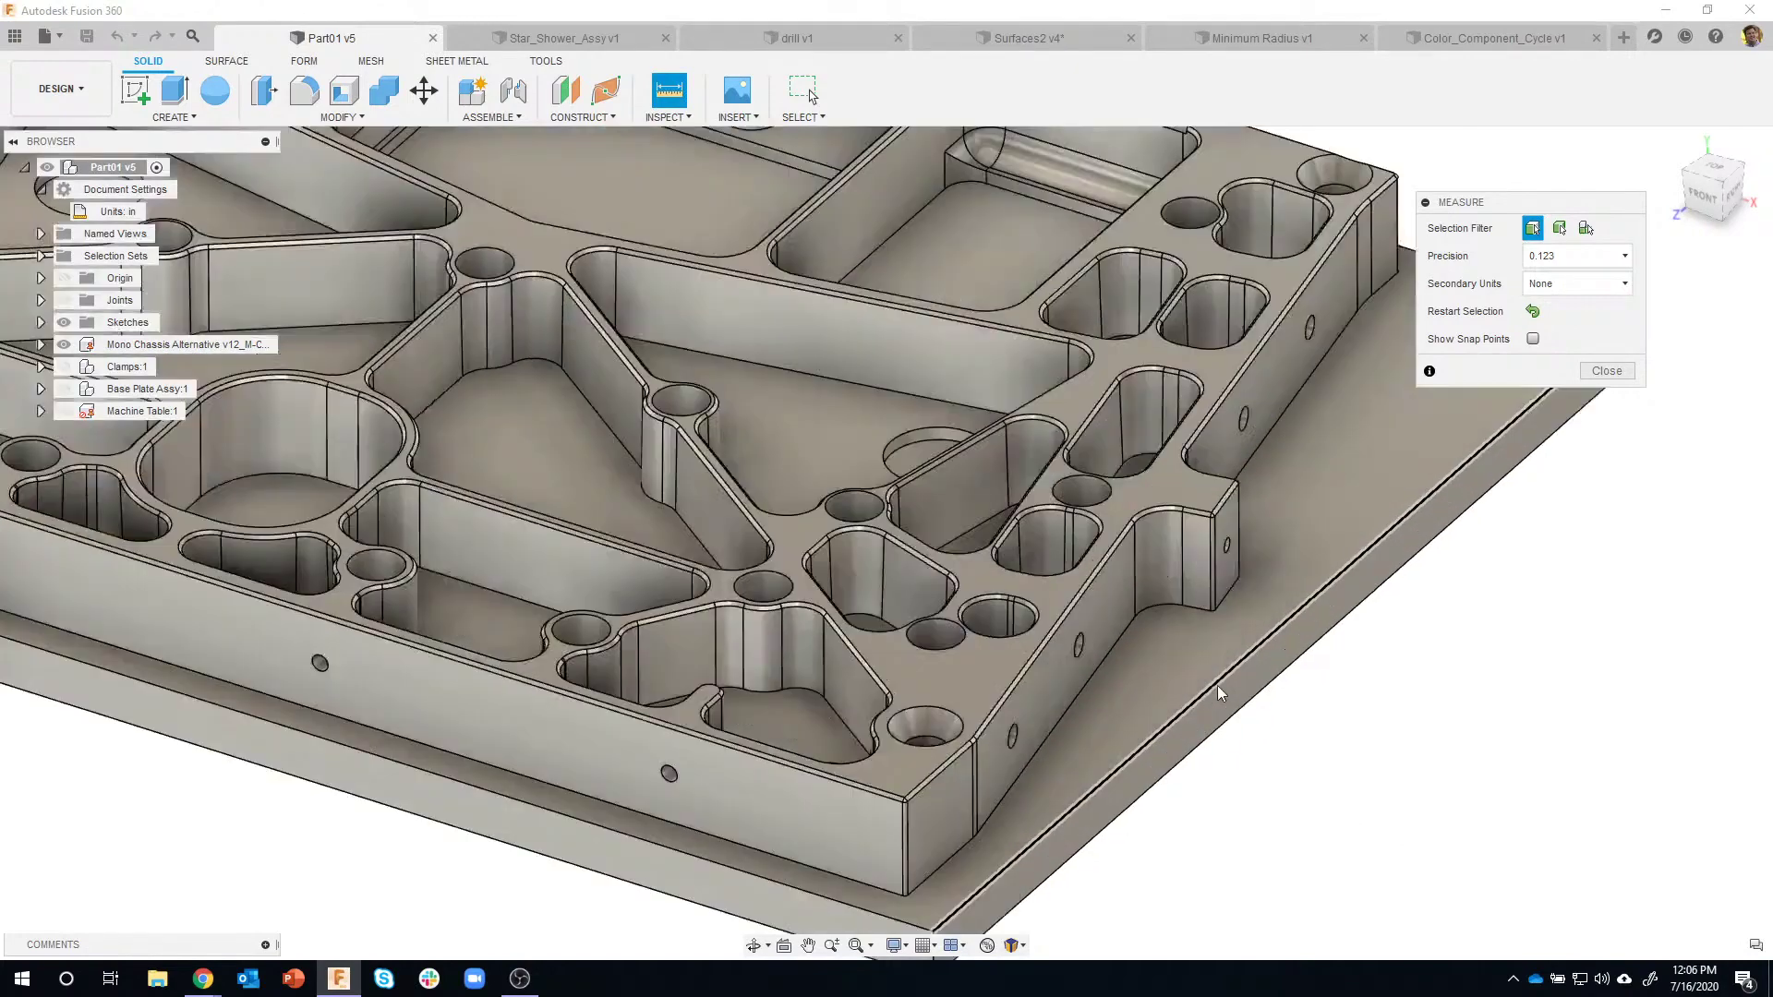
click(1188, 554)
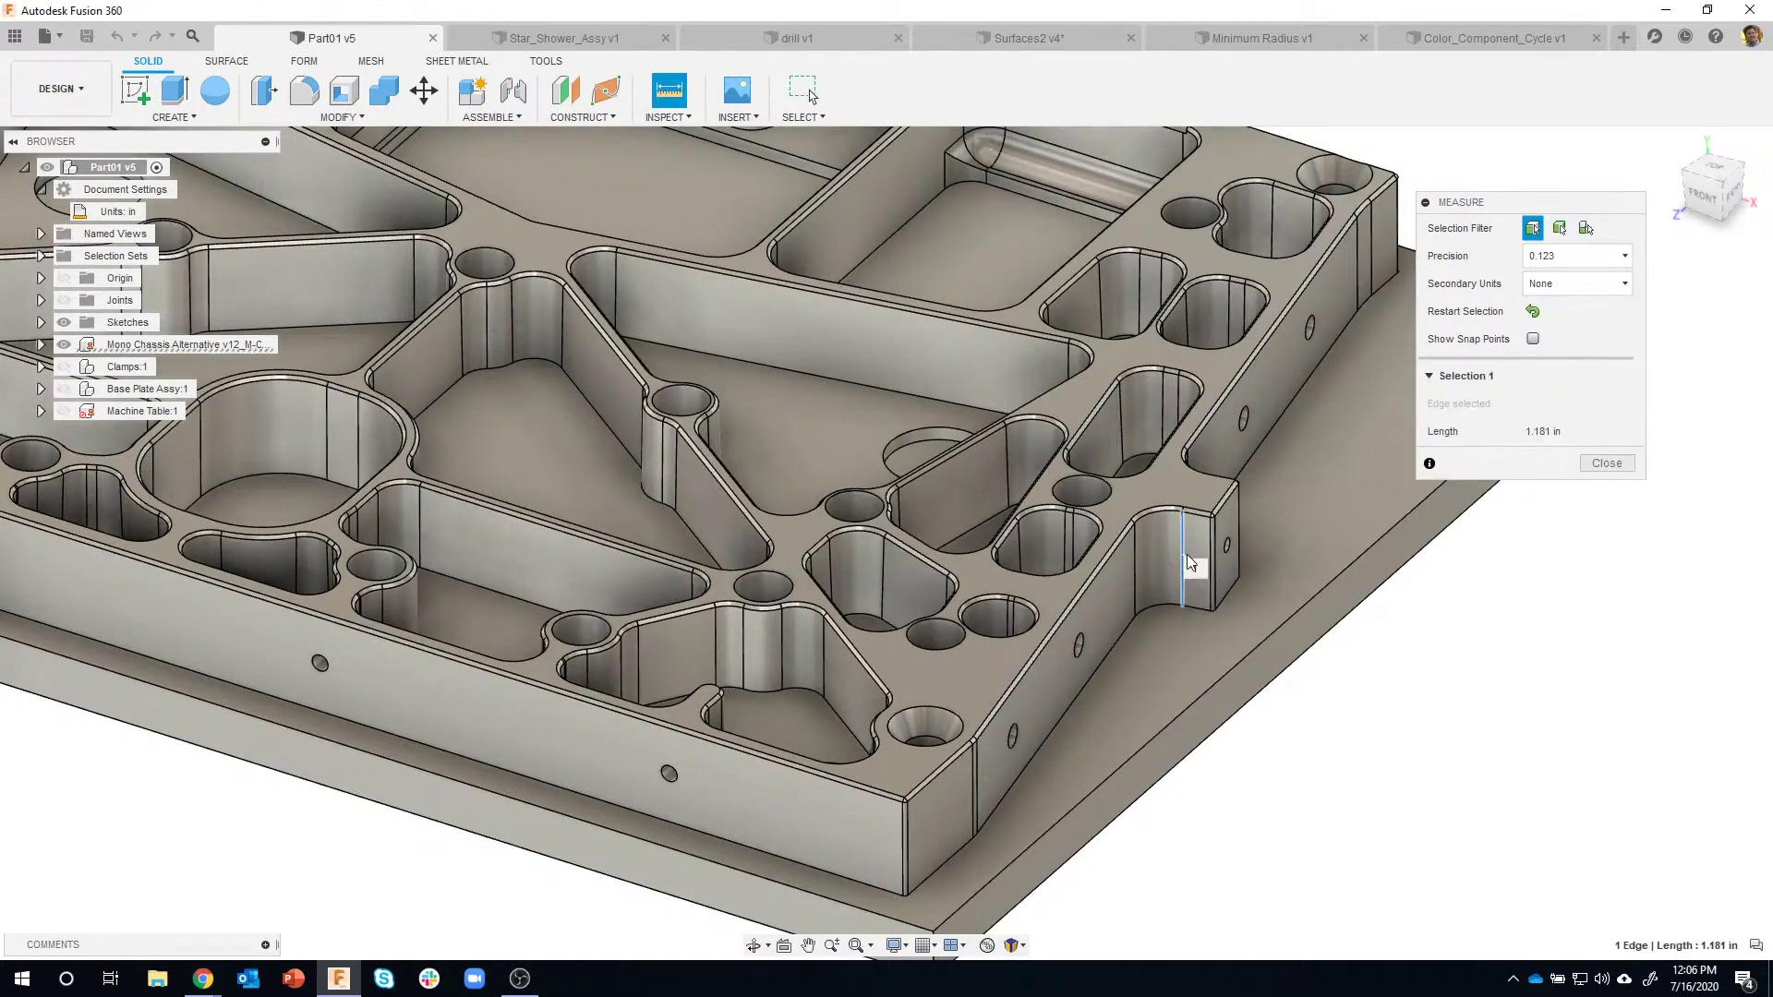
click(1533, 312)
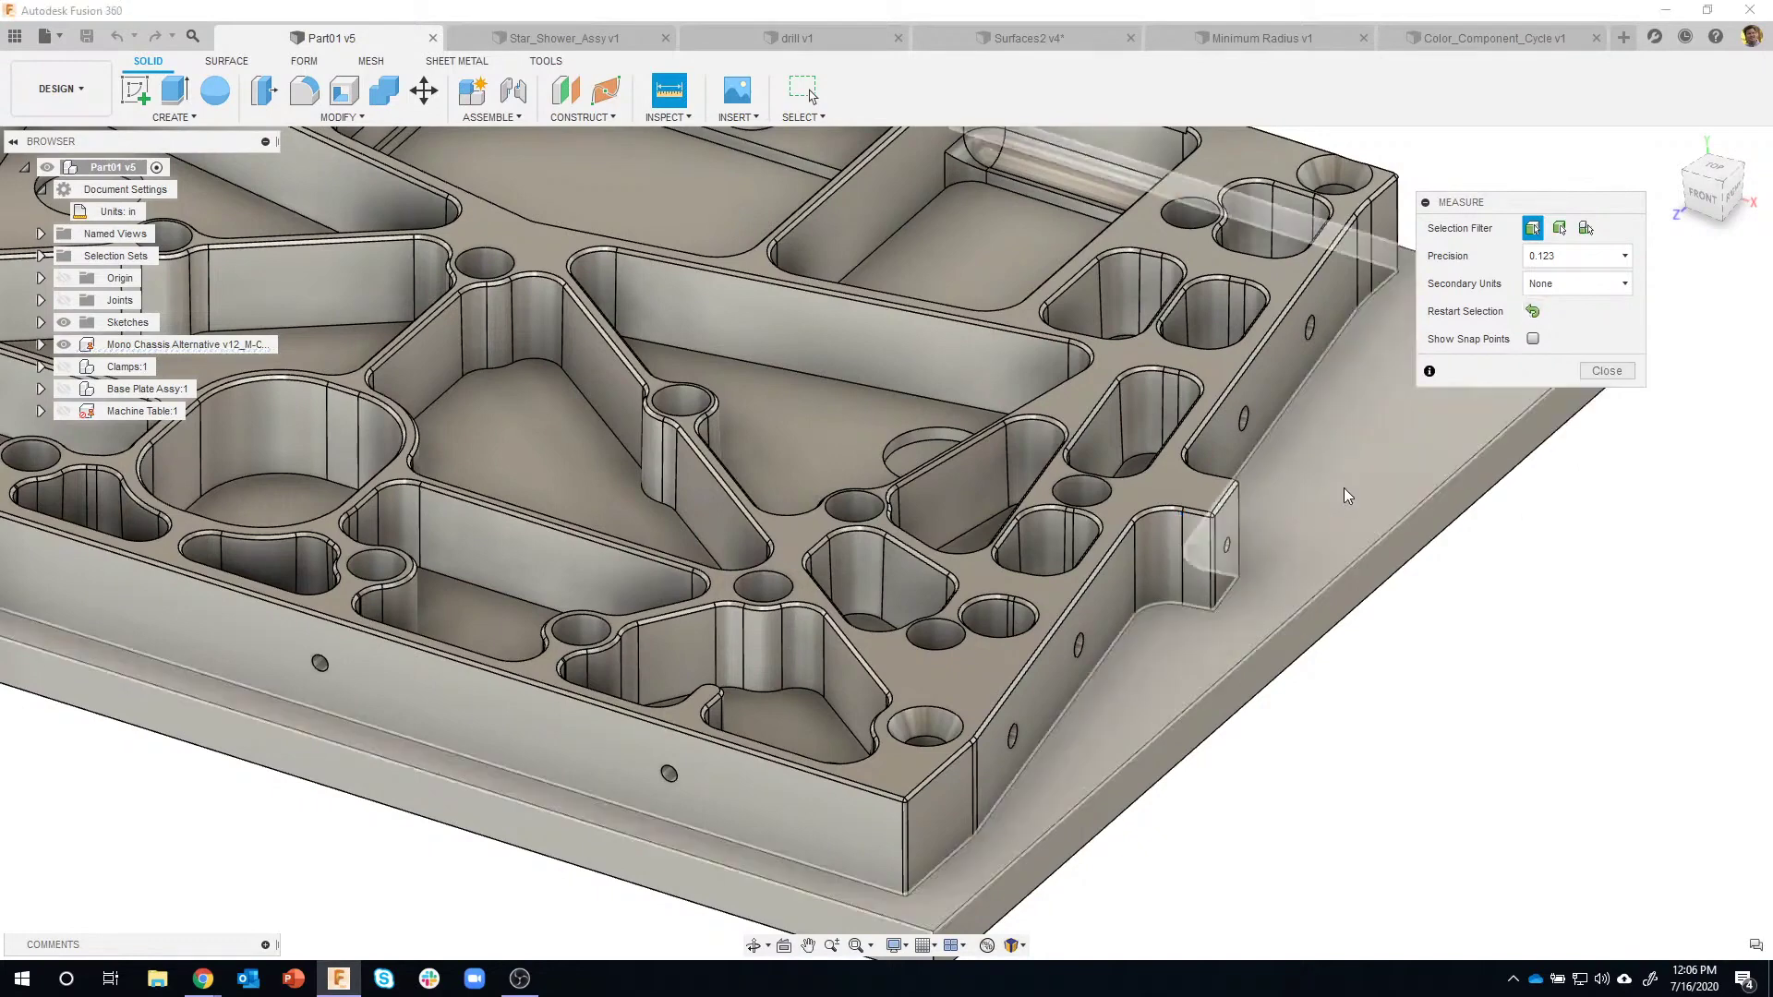
Measure the concave rounded face beside the side tab and a round hole's wall near the front pockets, clearing each selection.
click(1167, 544)
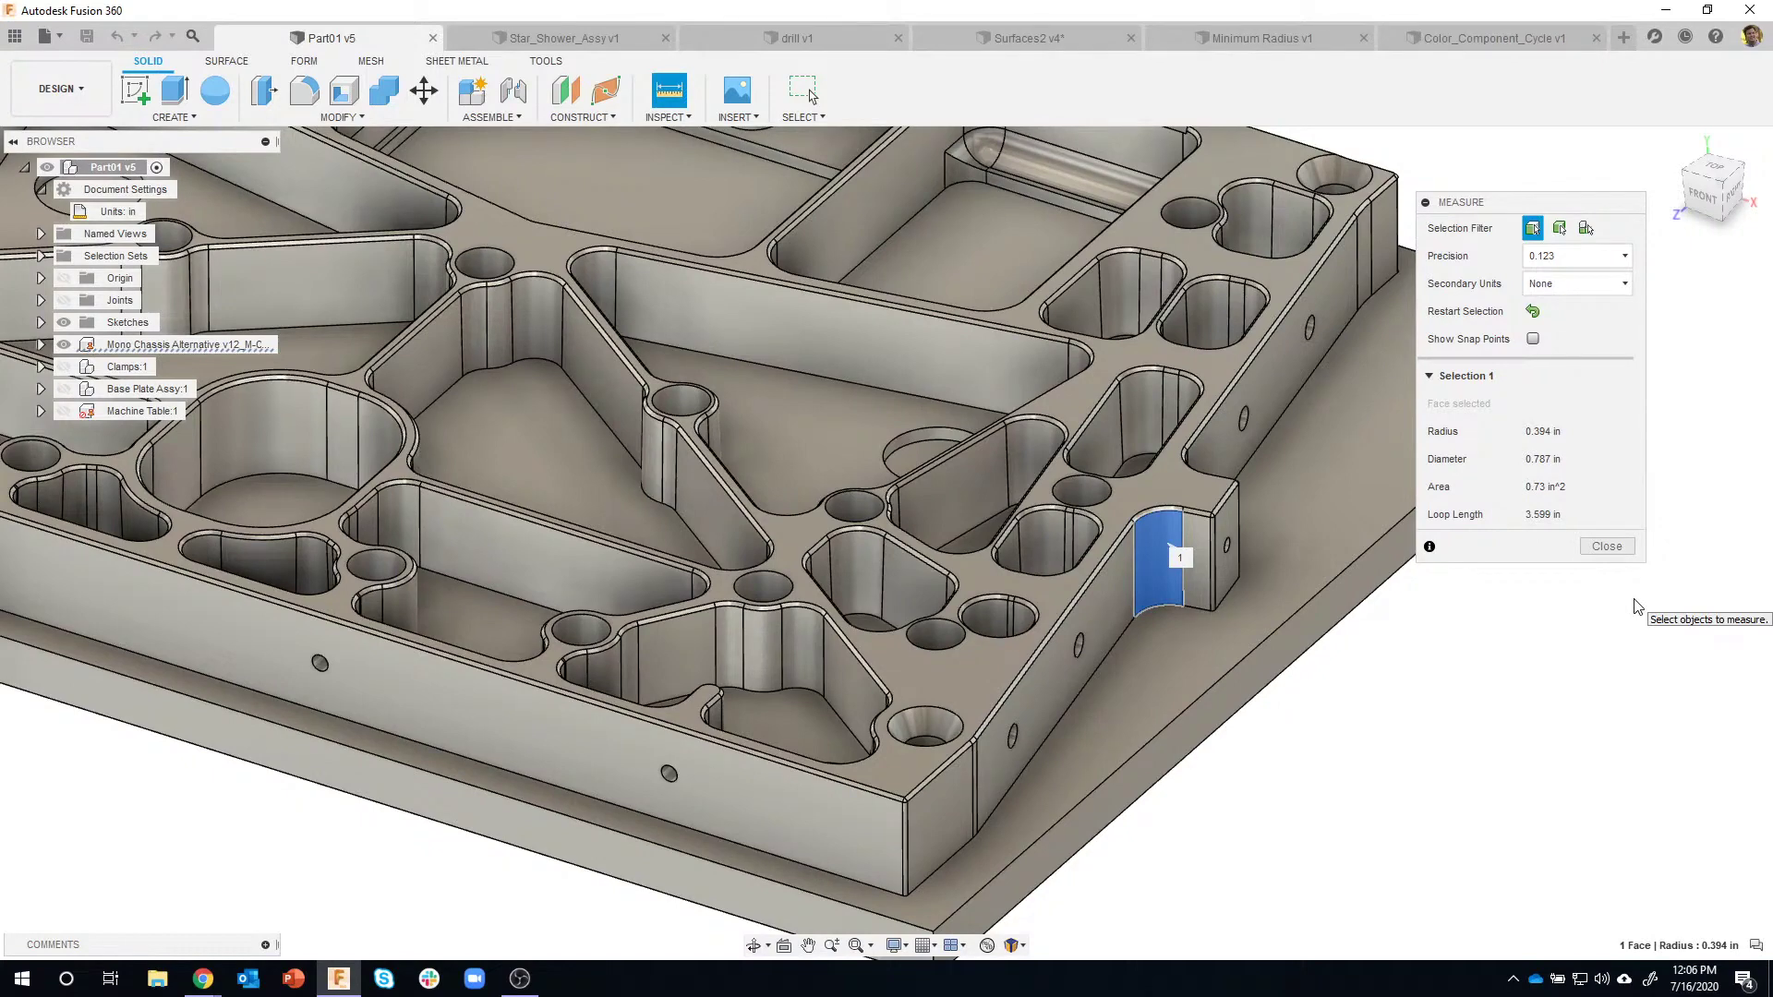
click(1533, 311)
click(755, 596)
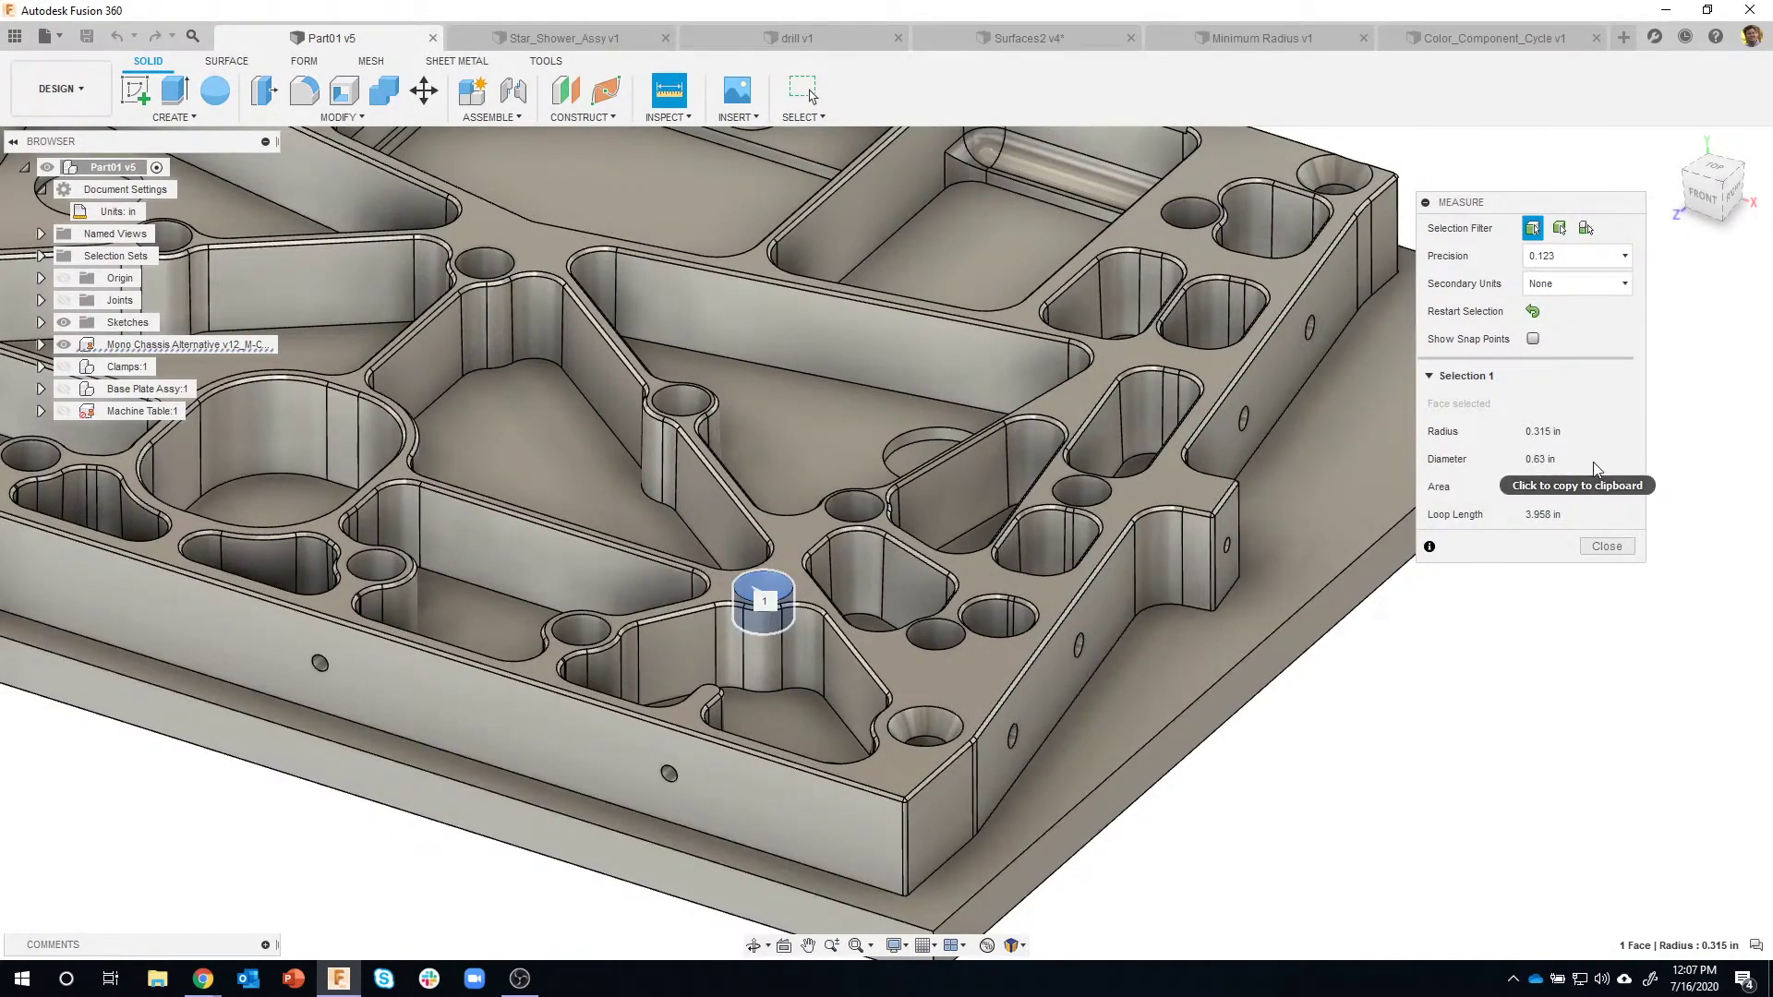
click(1533, 311)
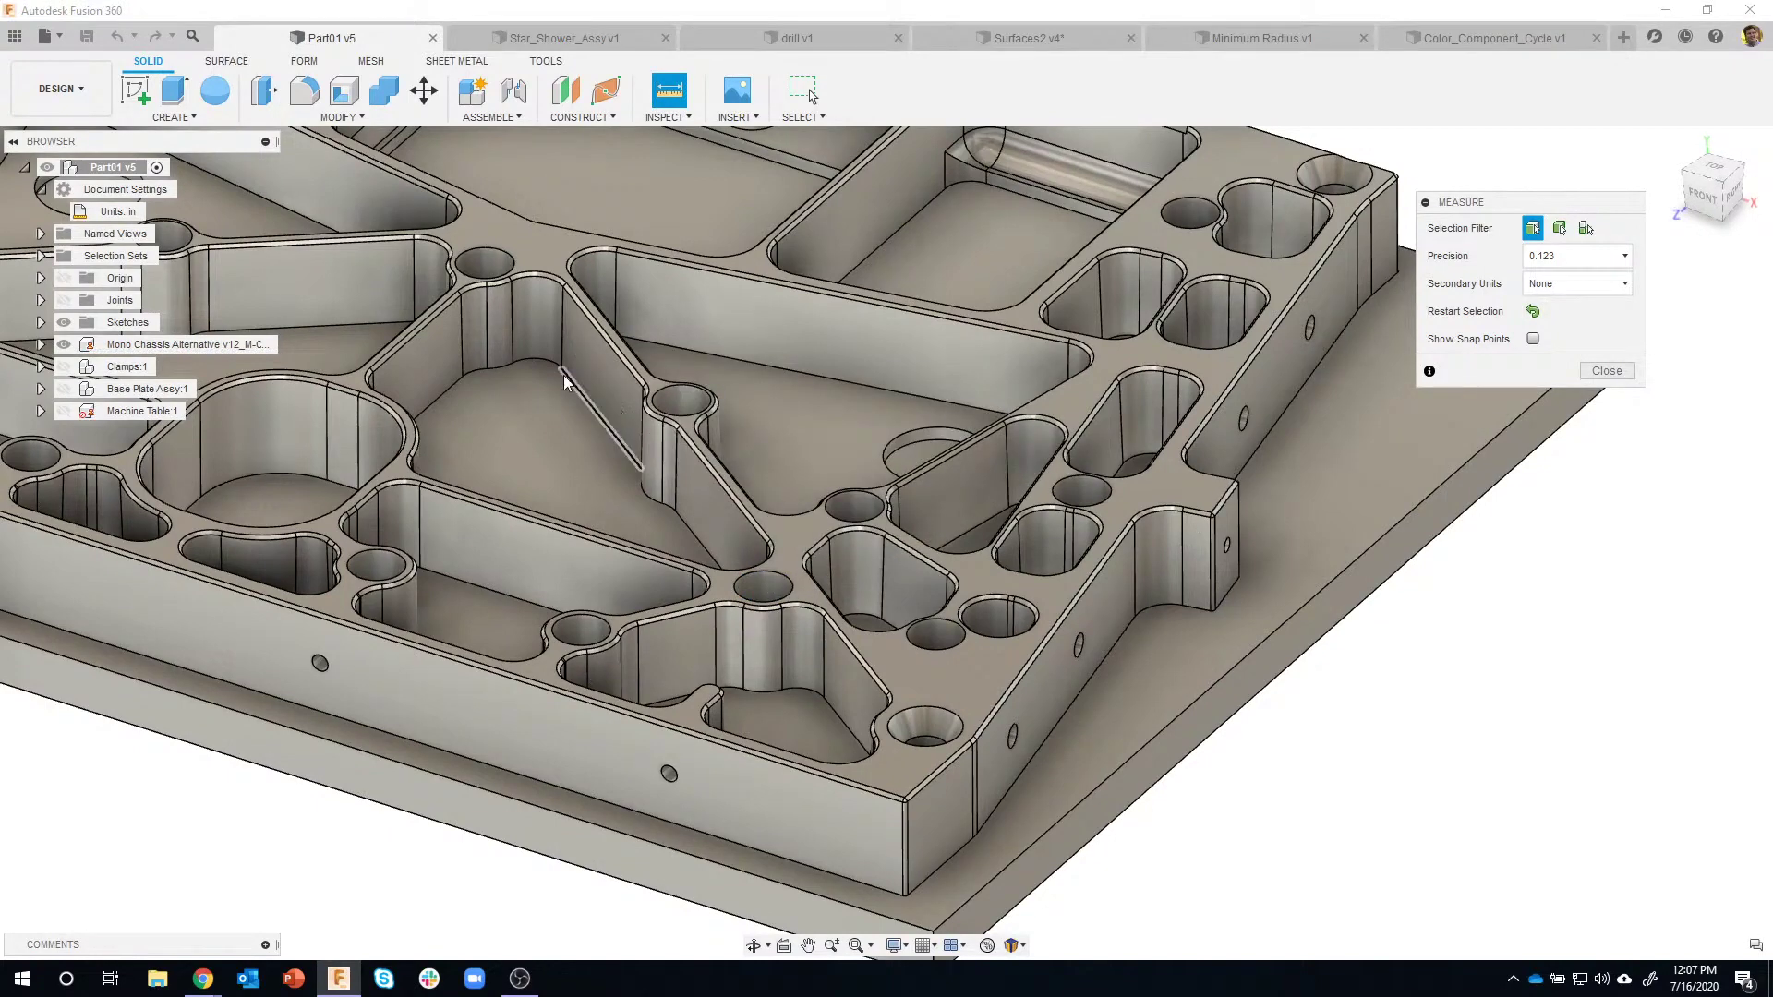
Measure the curved wall faces at the corners of two adjacent triangular pockets and clear each selection.
click(532, 314)
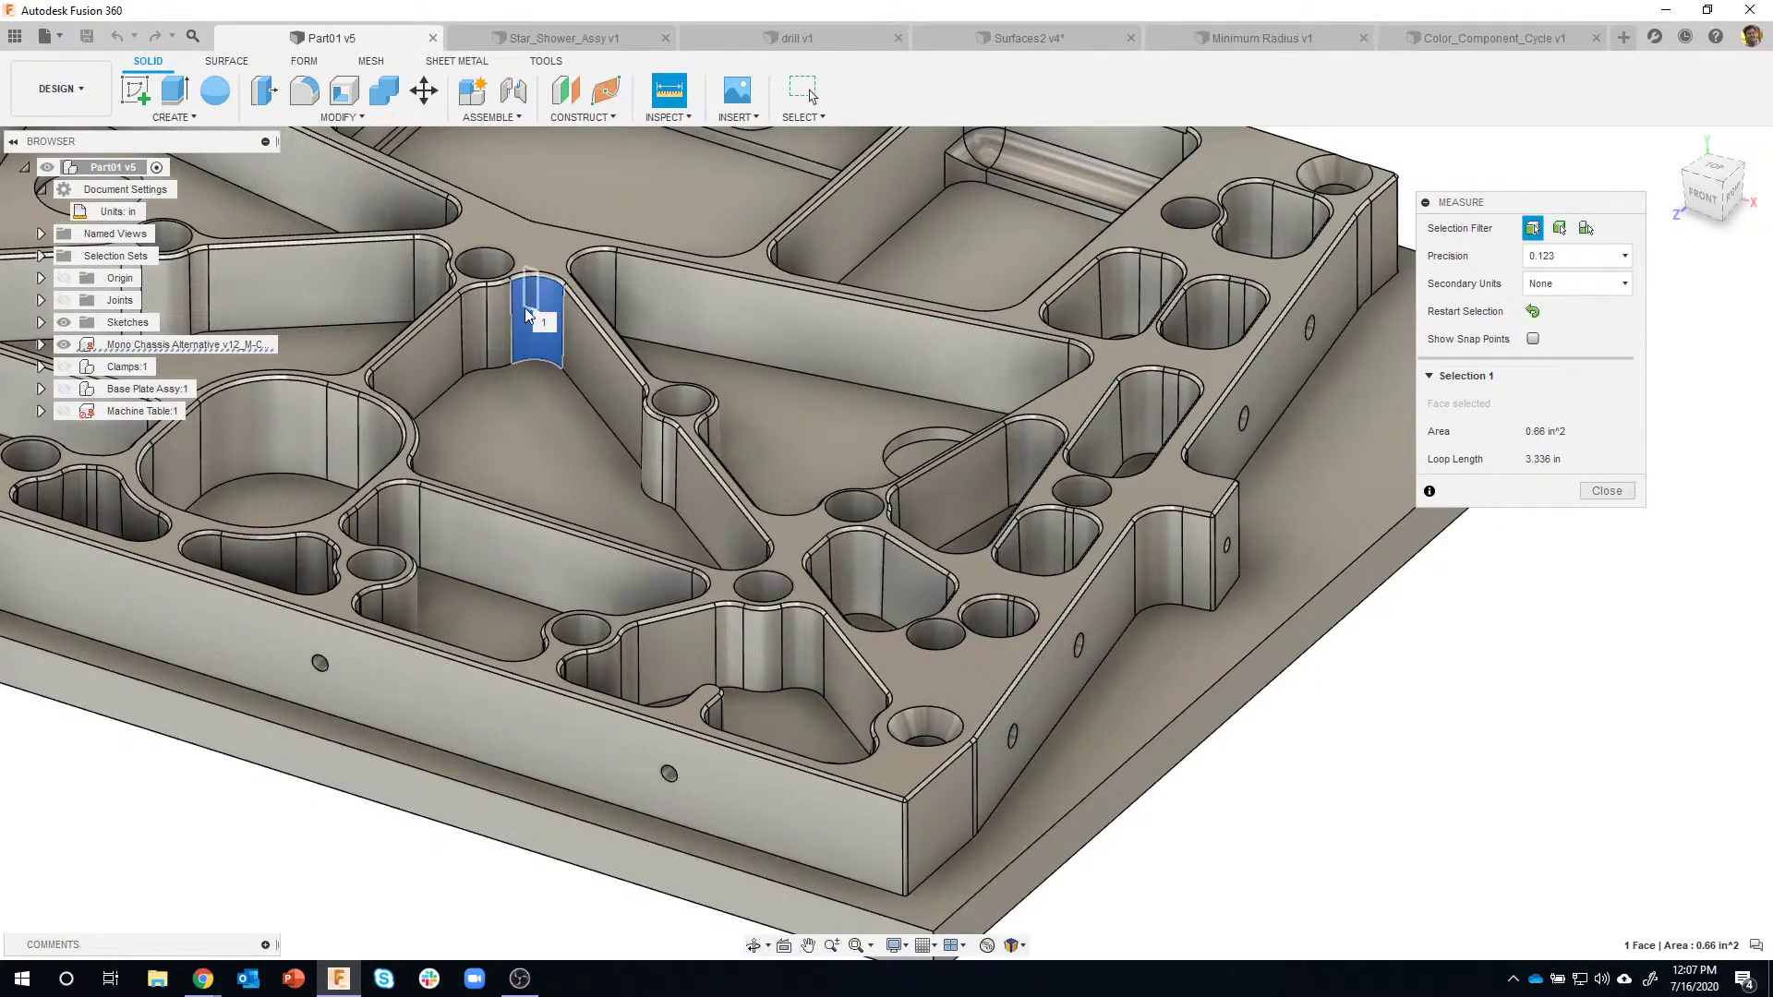
click(1533, 311)
click(590, 265)
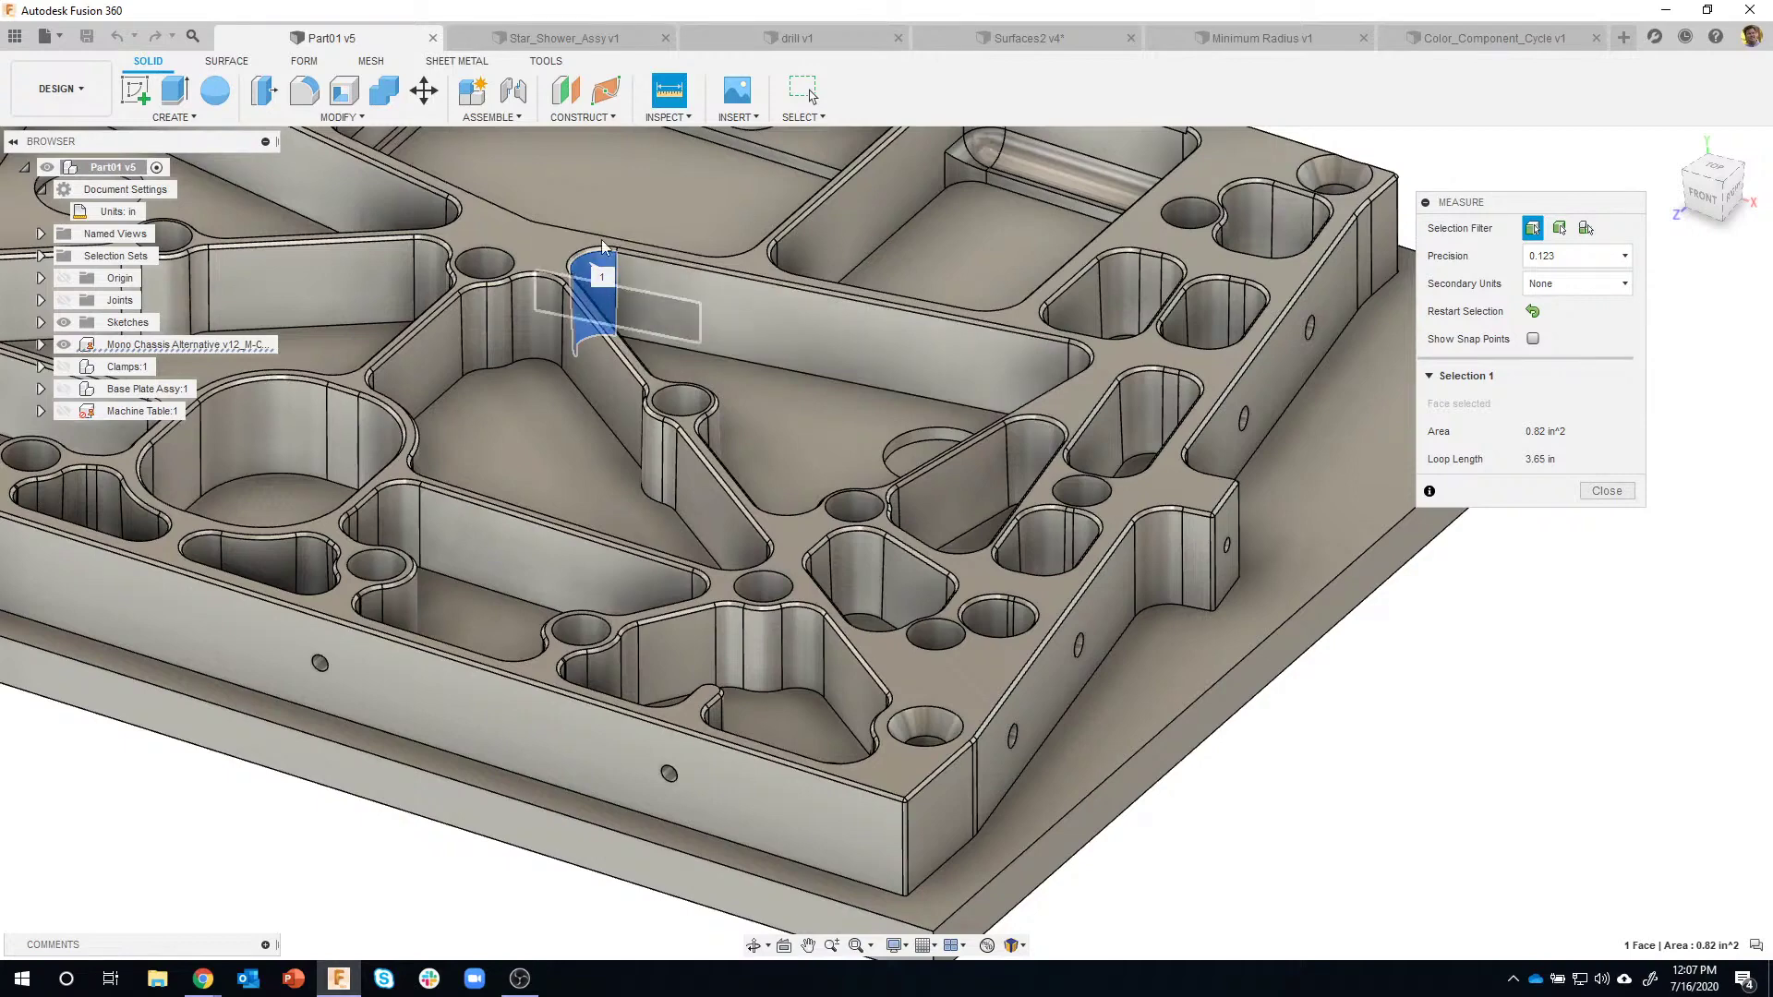
click(1533, 339)
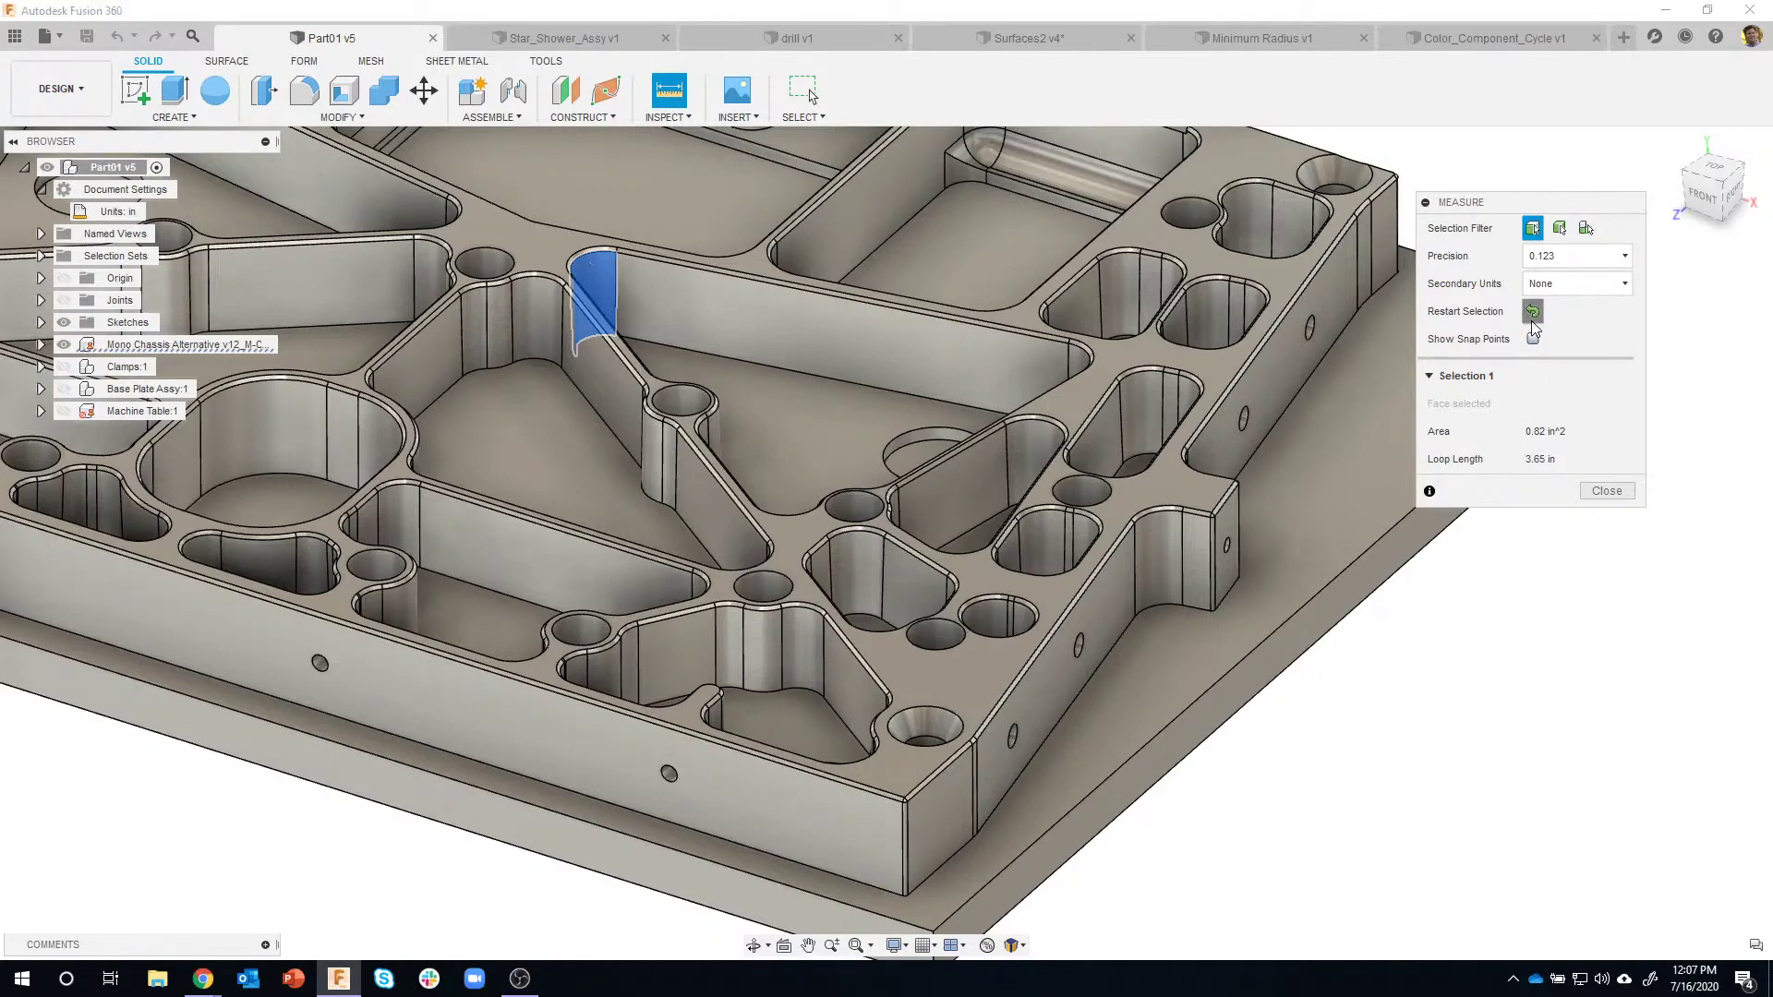
click(1532, 316)
Measure the narrow rounded face along the chassis plate's front vertical corner and copy its radius to the clipboard.
scroll(1108, 628, down, 6)
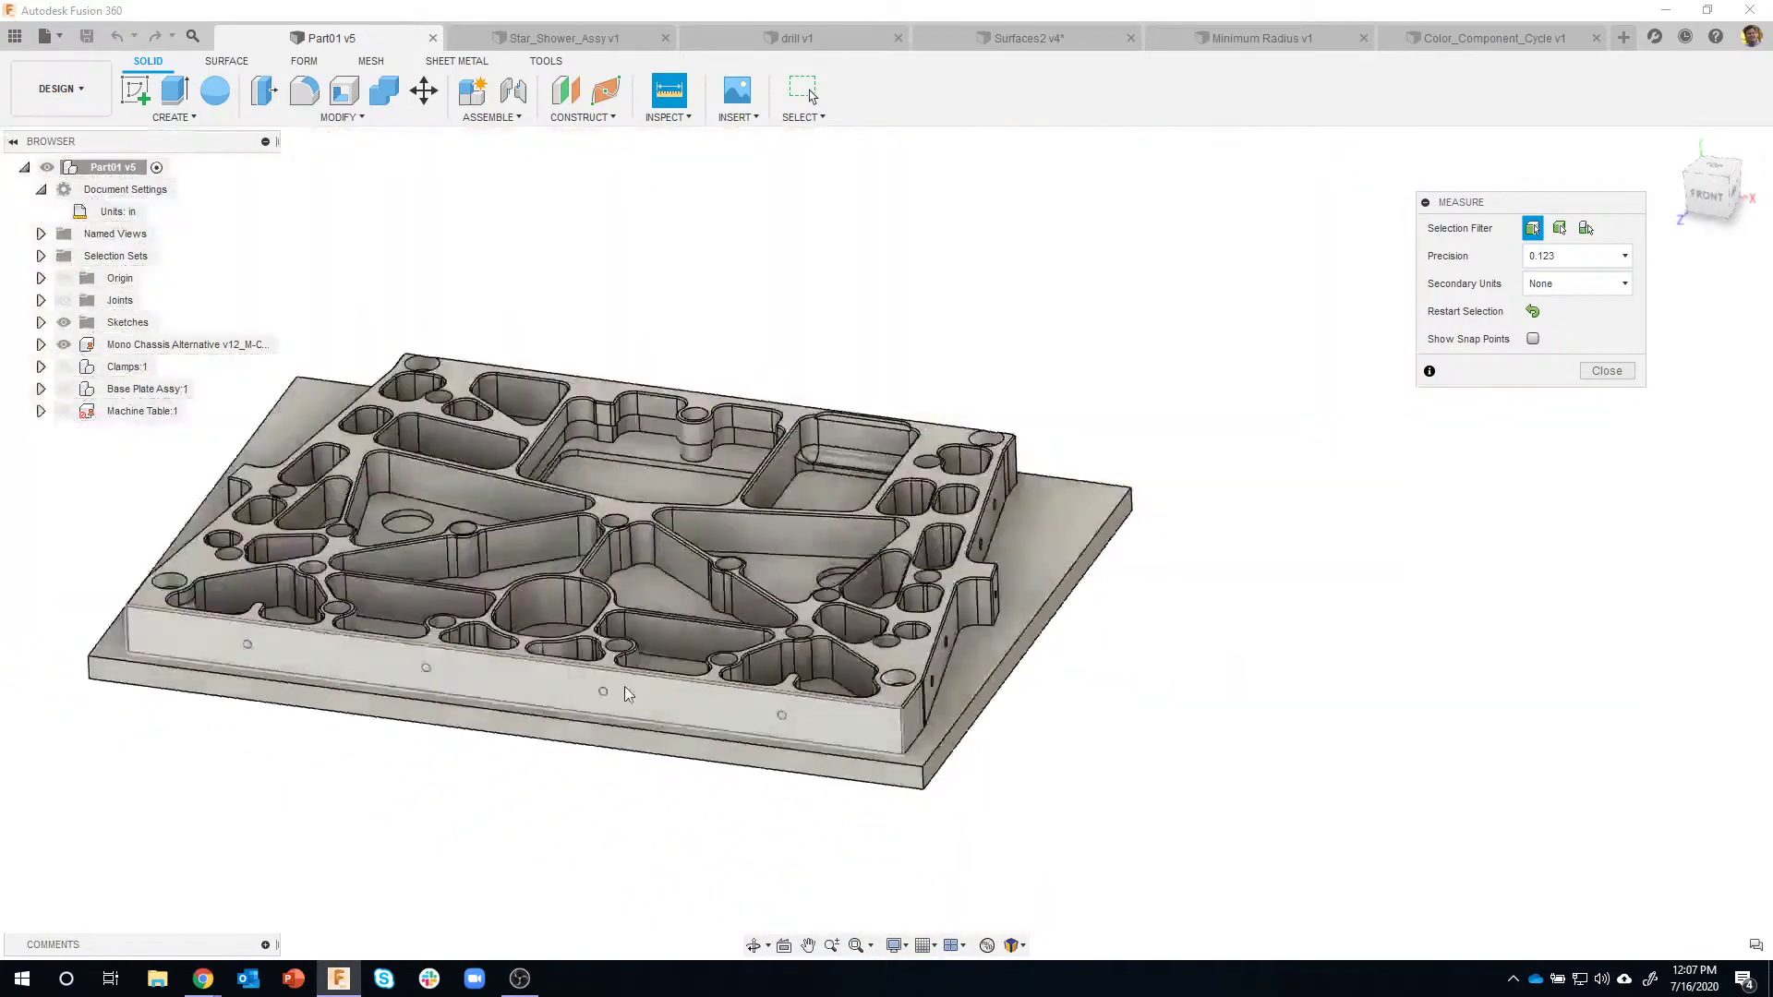
shift+middle_drag(624, 685, 336, 680)
scroll(493, 740, up, 5)
scroll(493, 740, up, 5)
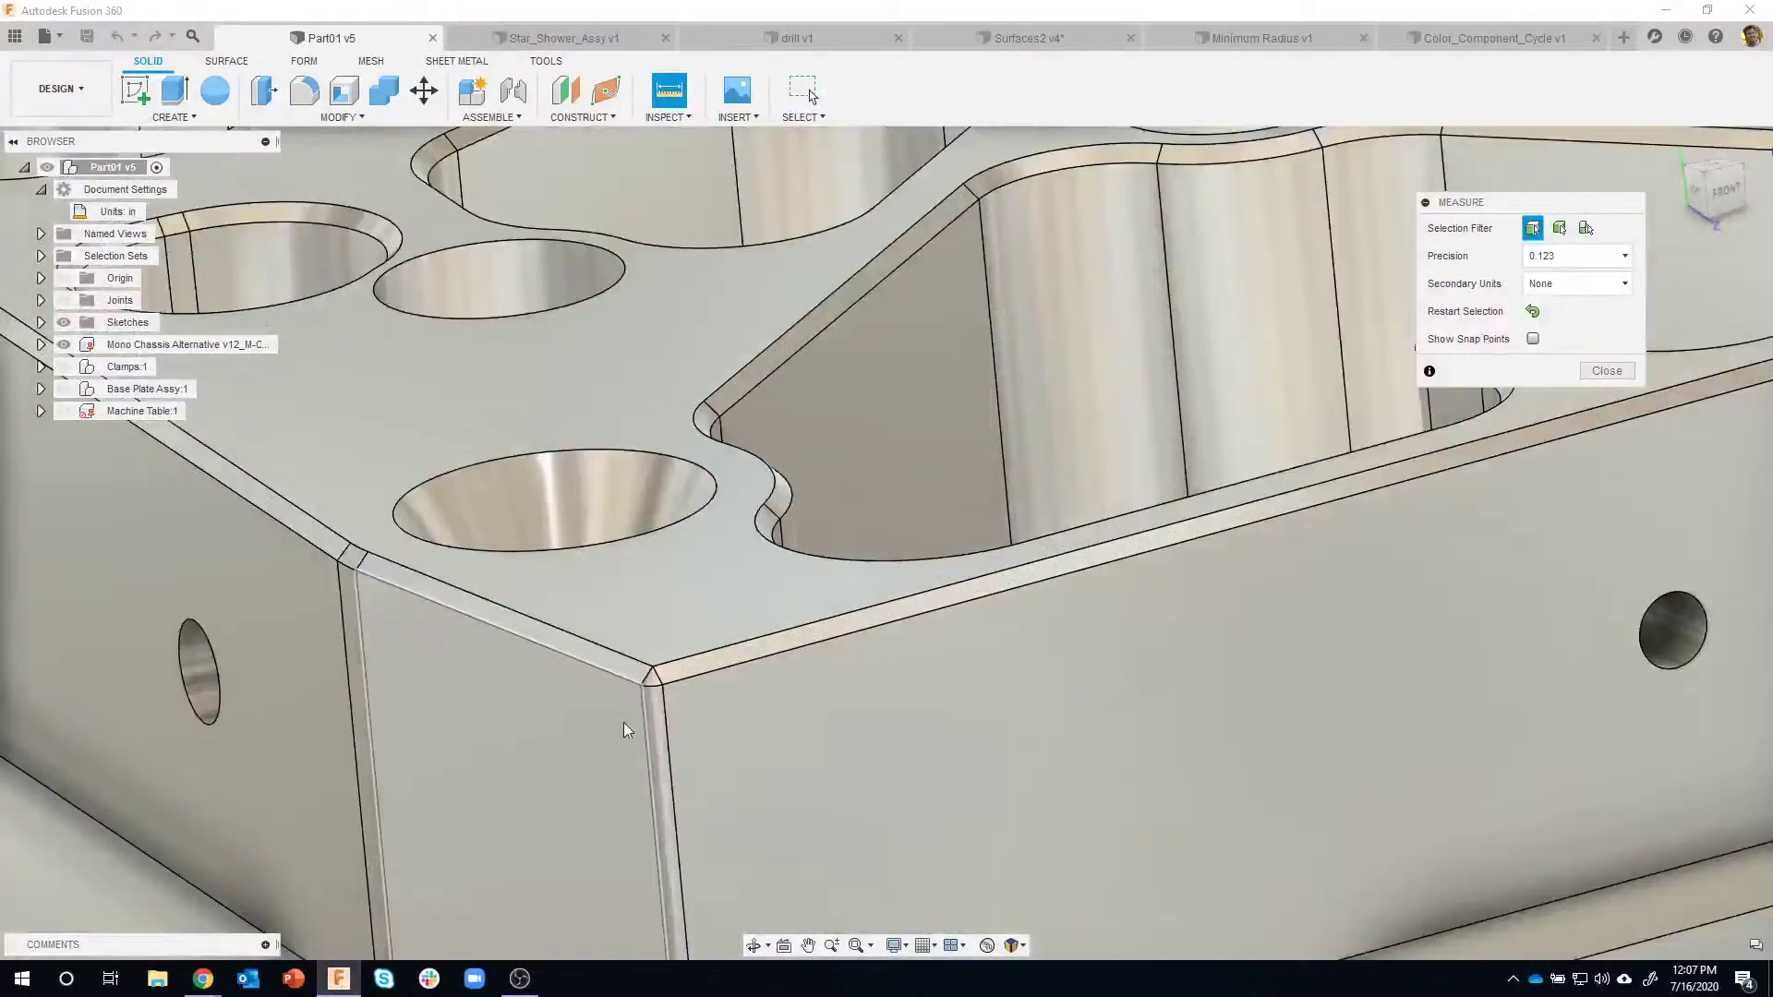
click(655, 716)
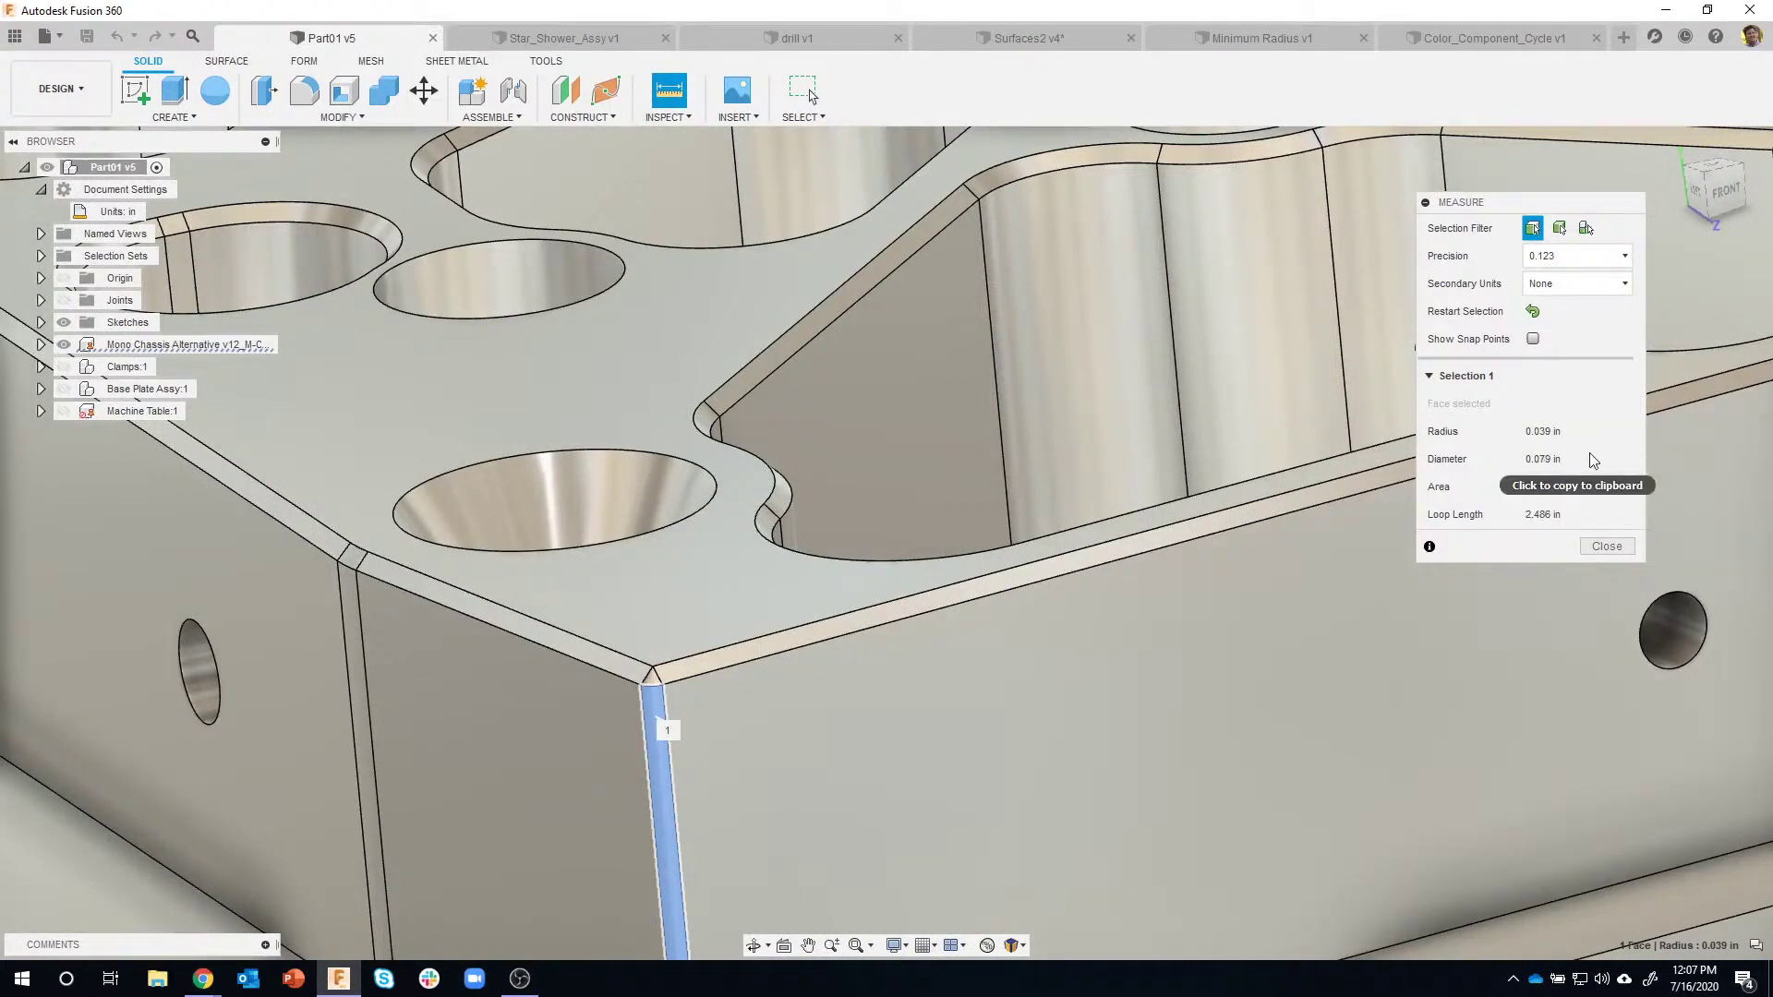
scroll(1171, 412, down, 5)
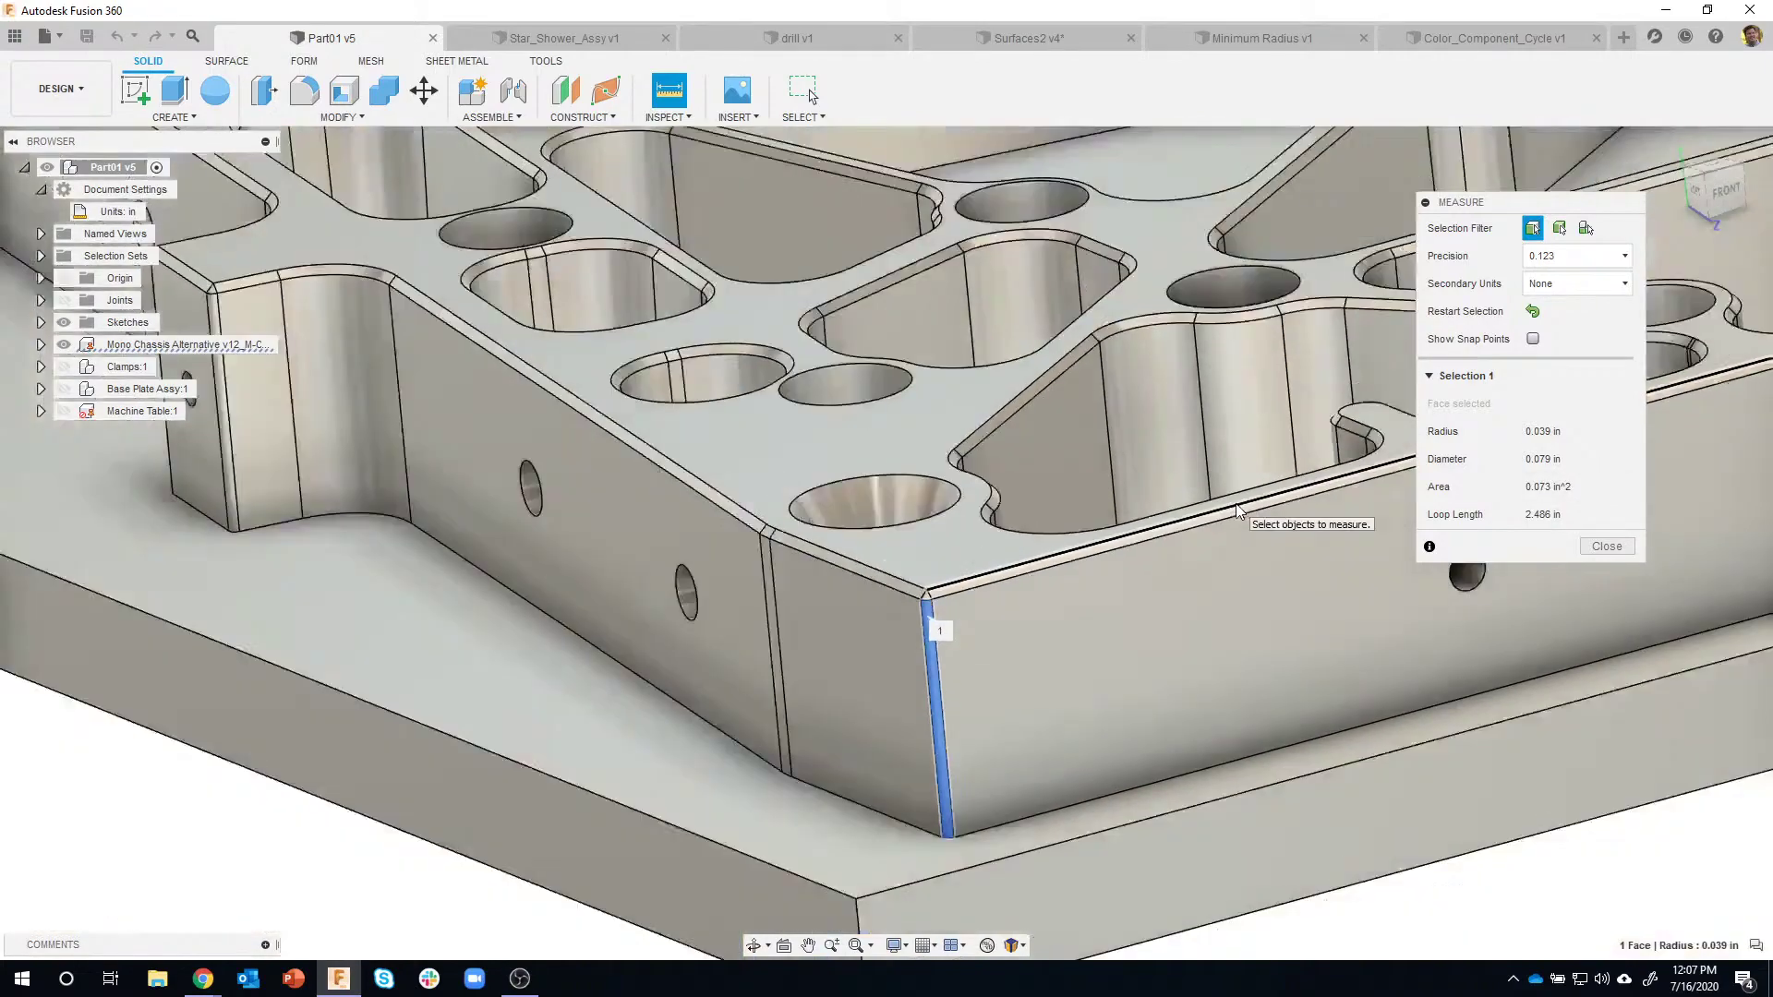
scroll(1145, 523, down, 5)
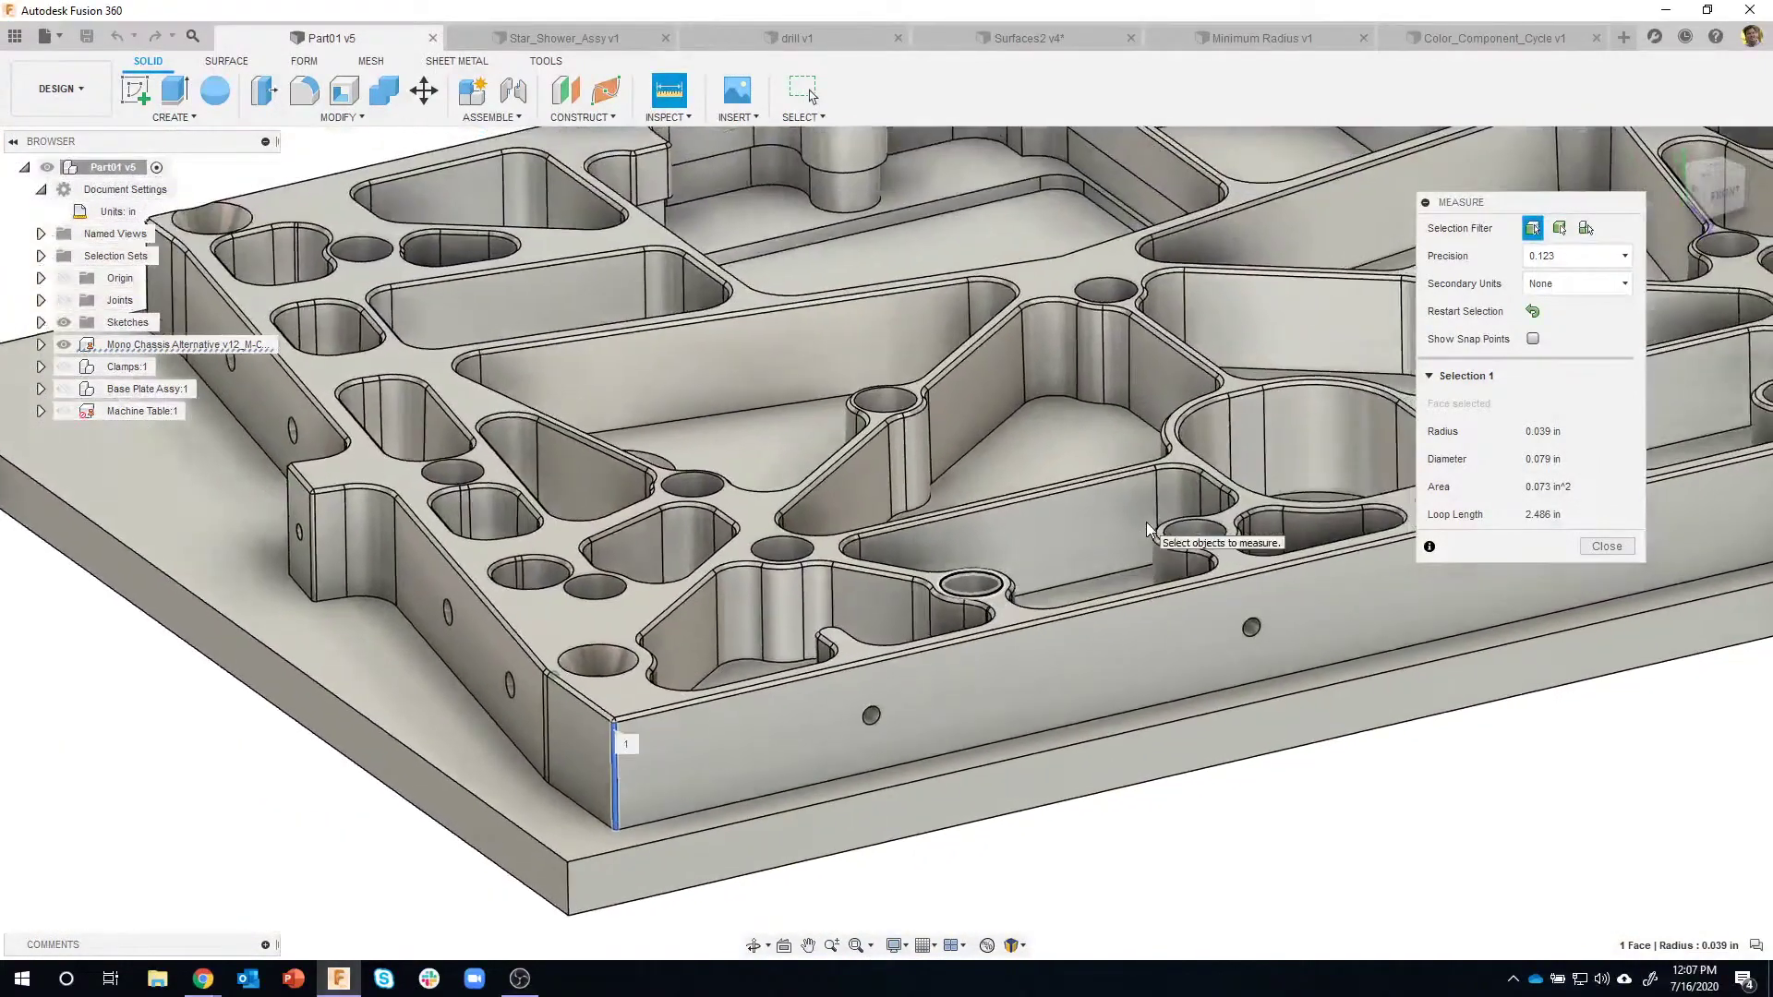
shift+middle_drag(1145, 523, 1555, 729)
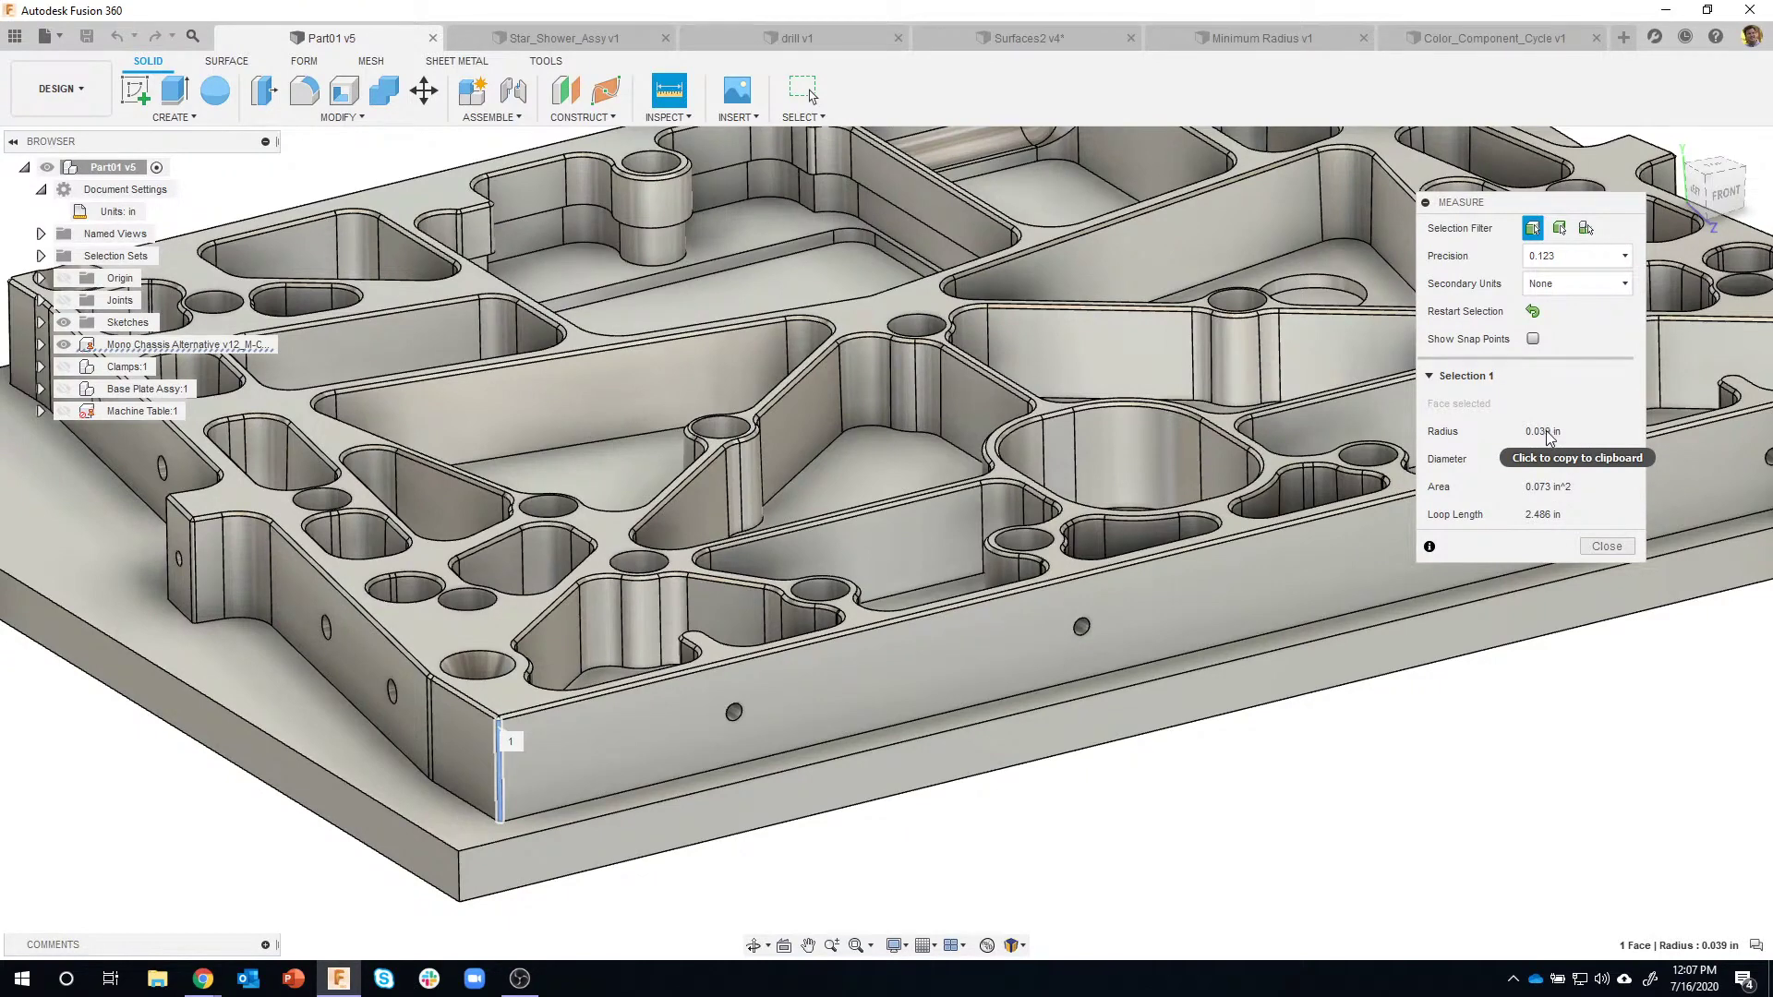
click(1550, 438)
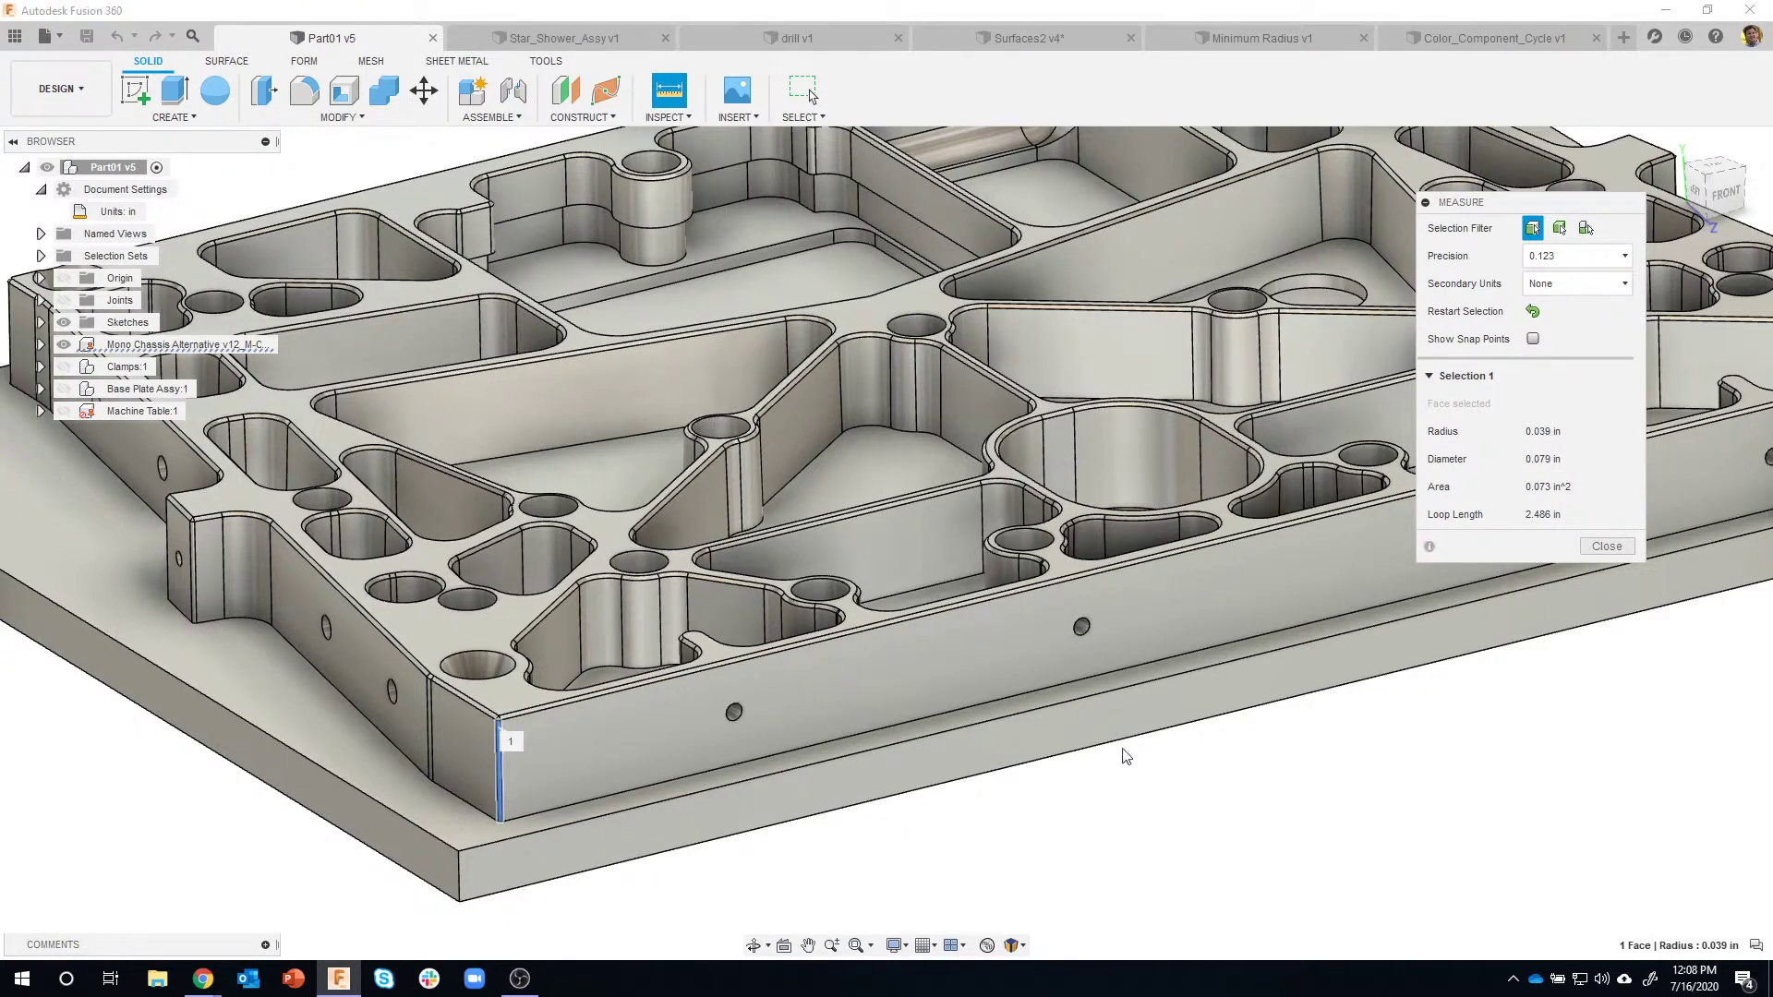
Clear the rounded corner measurement and end the Measure command.
shift+middle_drag(729, 872, 818, 792)
click(729, 799)
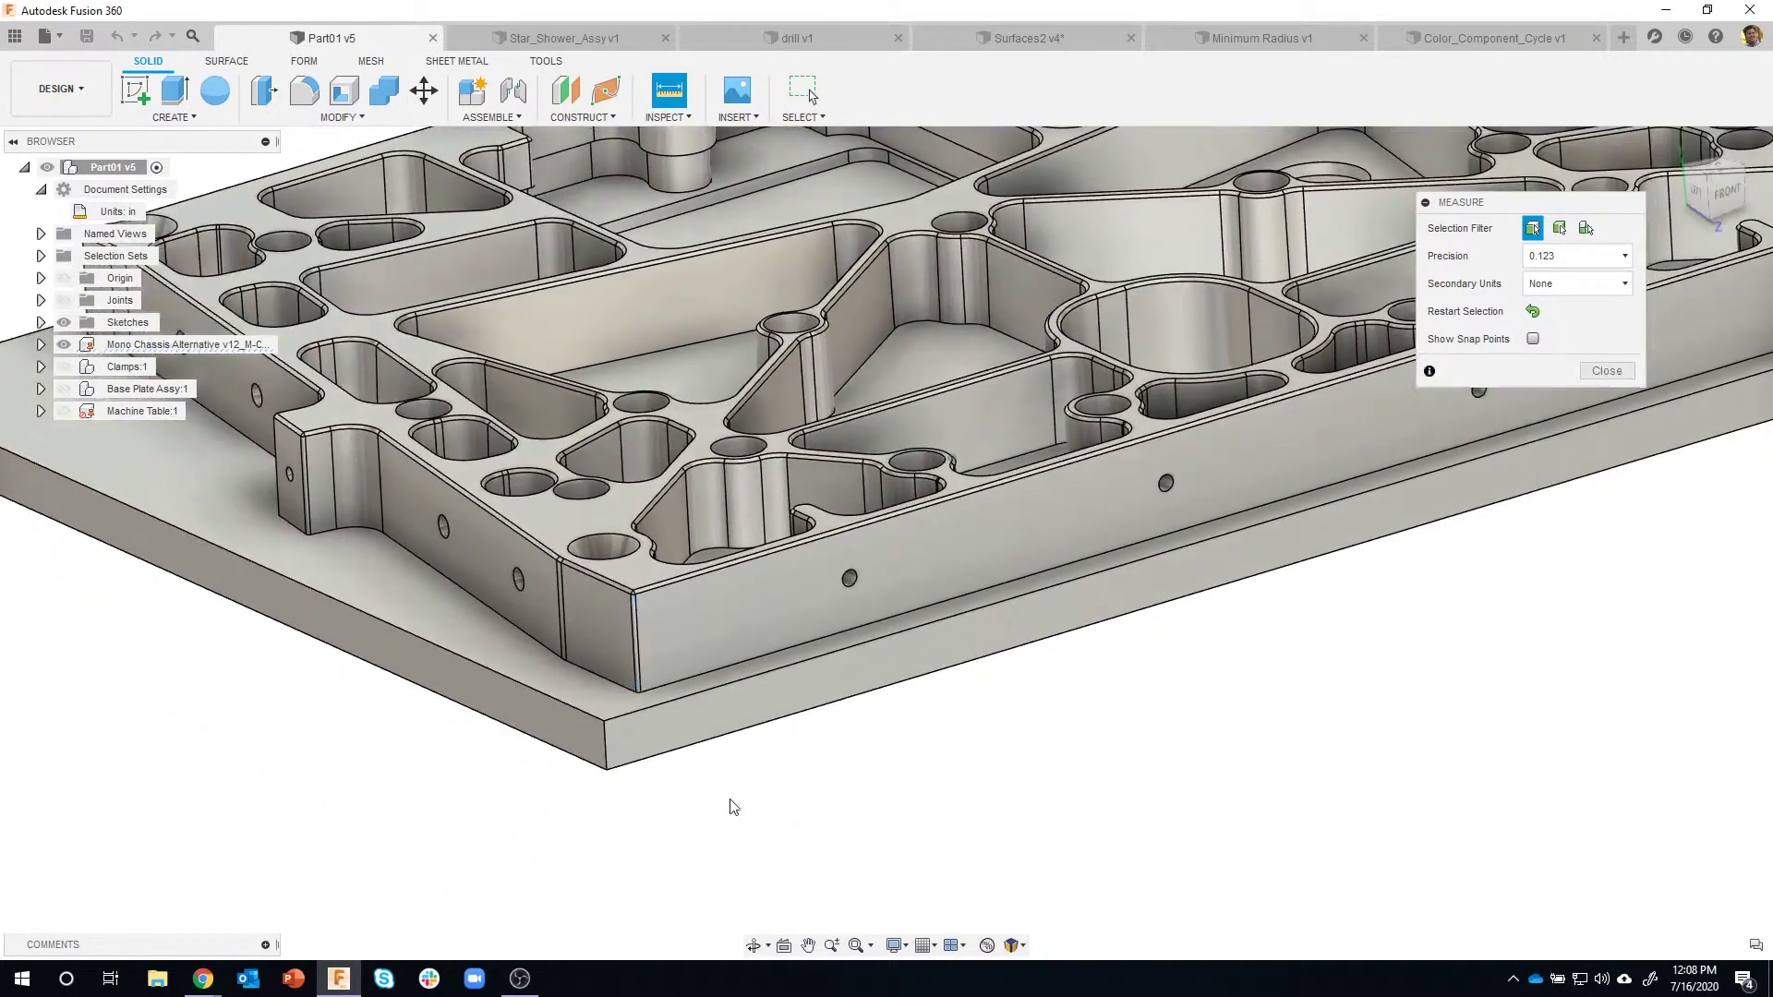
click(606, 740)
right_click(603, 741)
key(Escape)
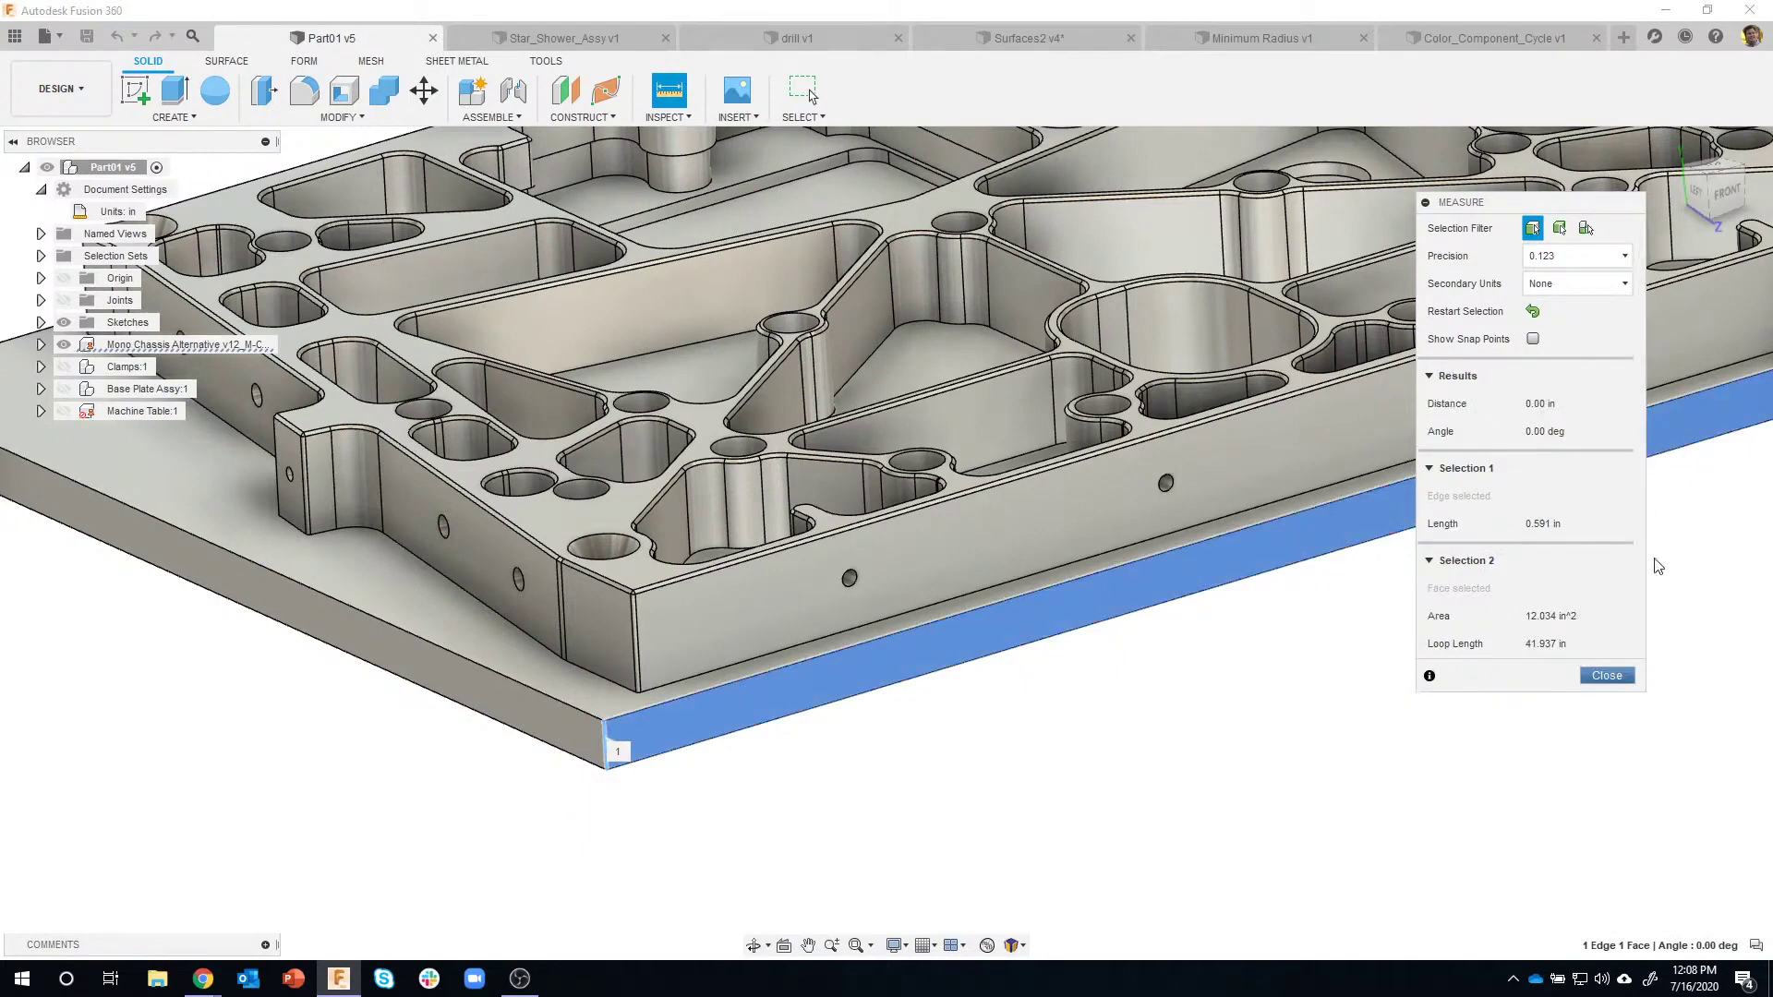
click(1611, 675)
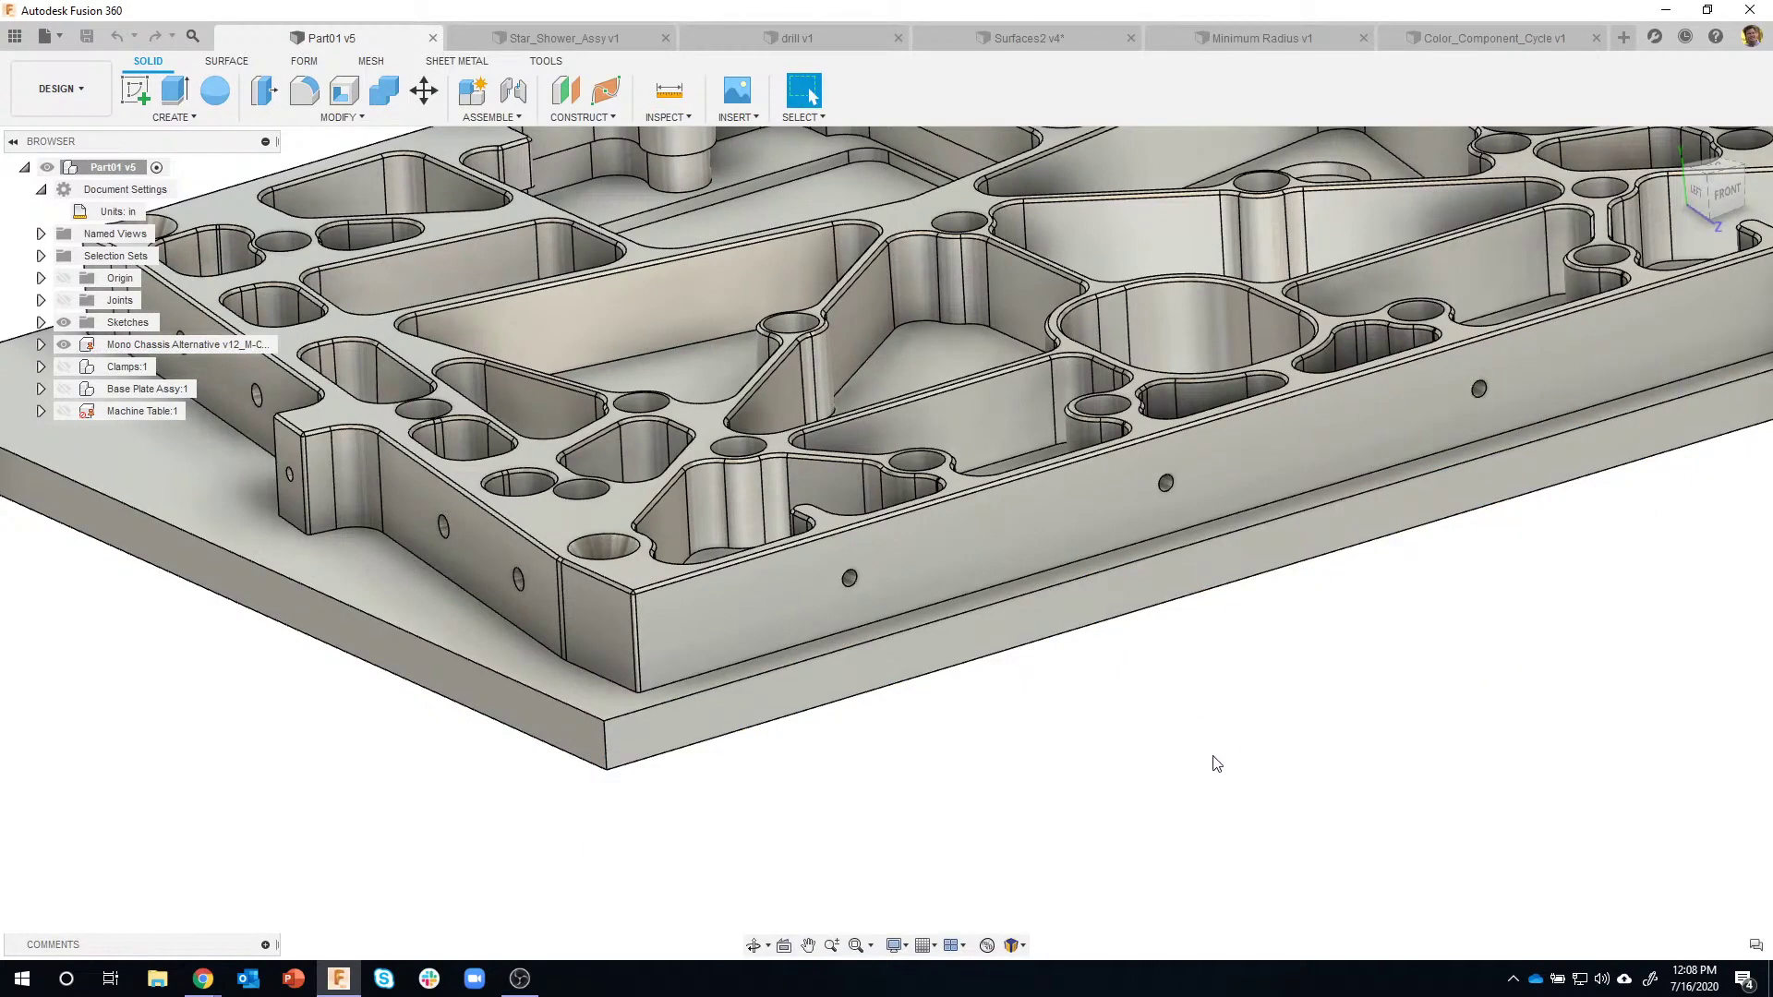
Preview a fillet with the copied 0.039 in radius on the base plate's front vertical corner edge and cancel it.
click(607, 748)
right_click(608, 748)
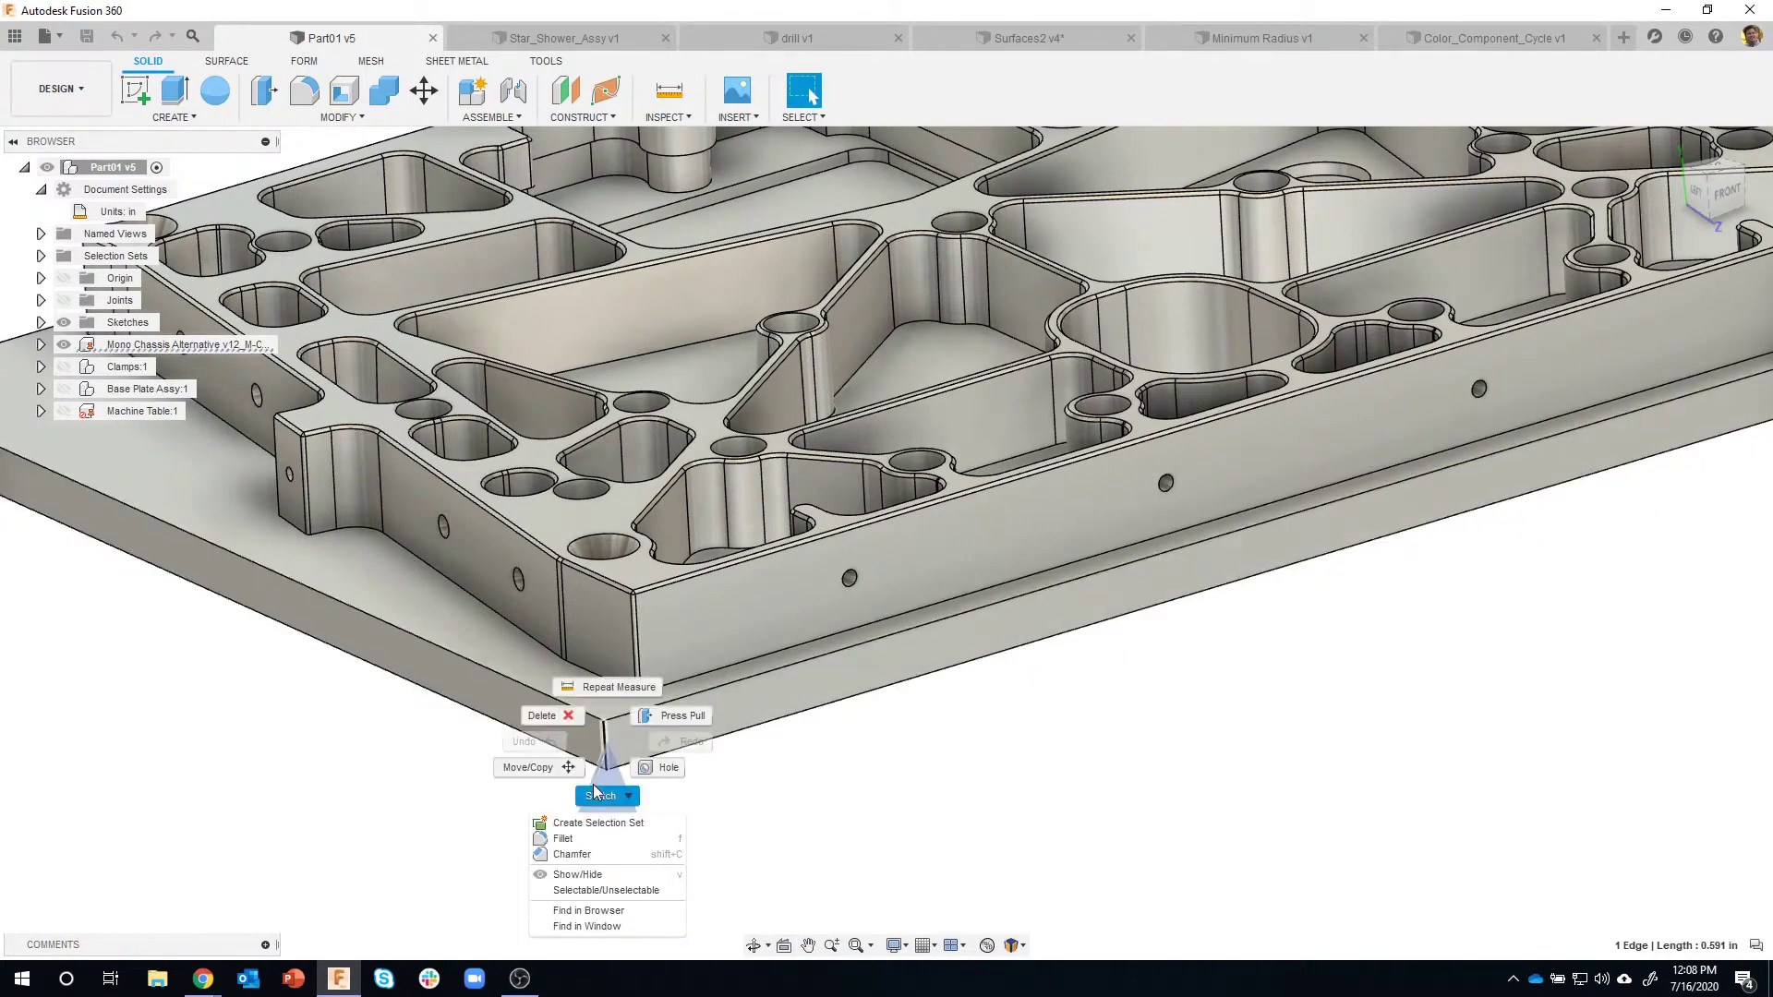
click(593, 839)
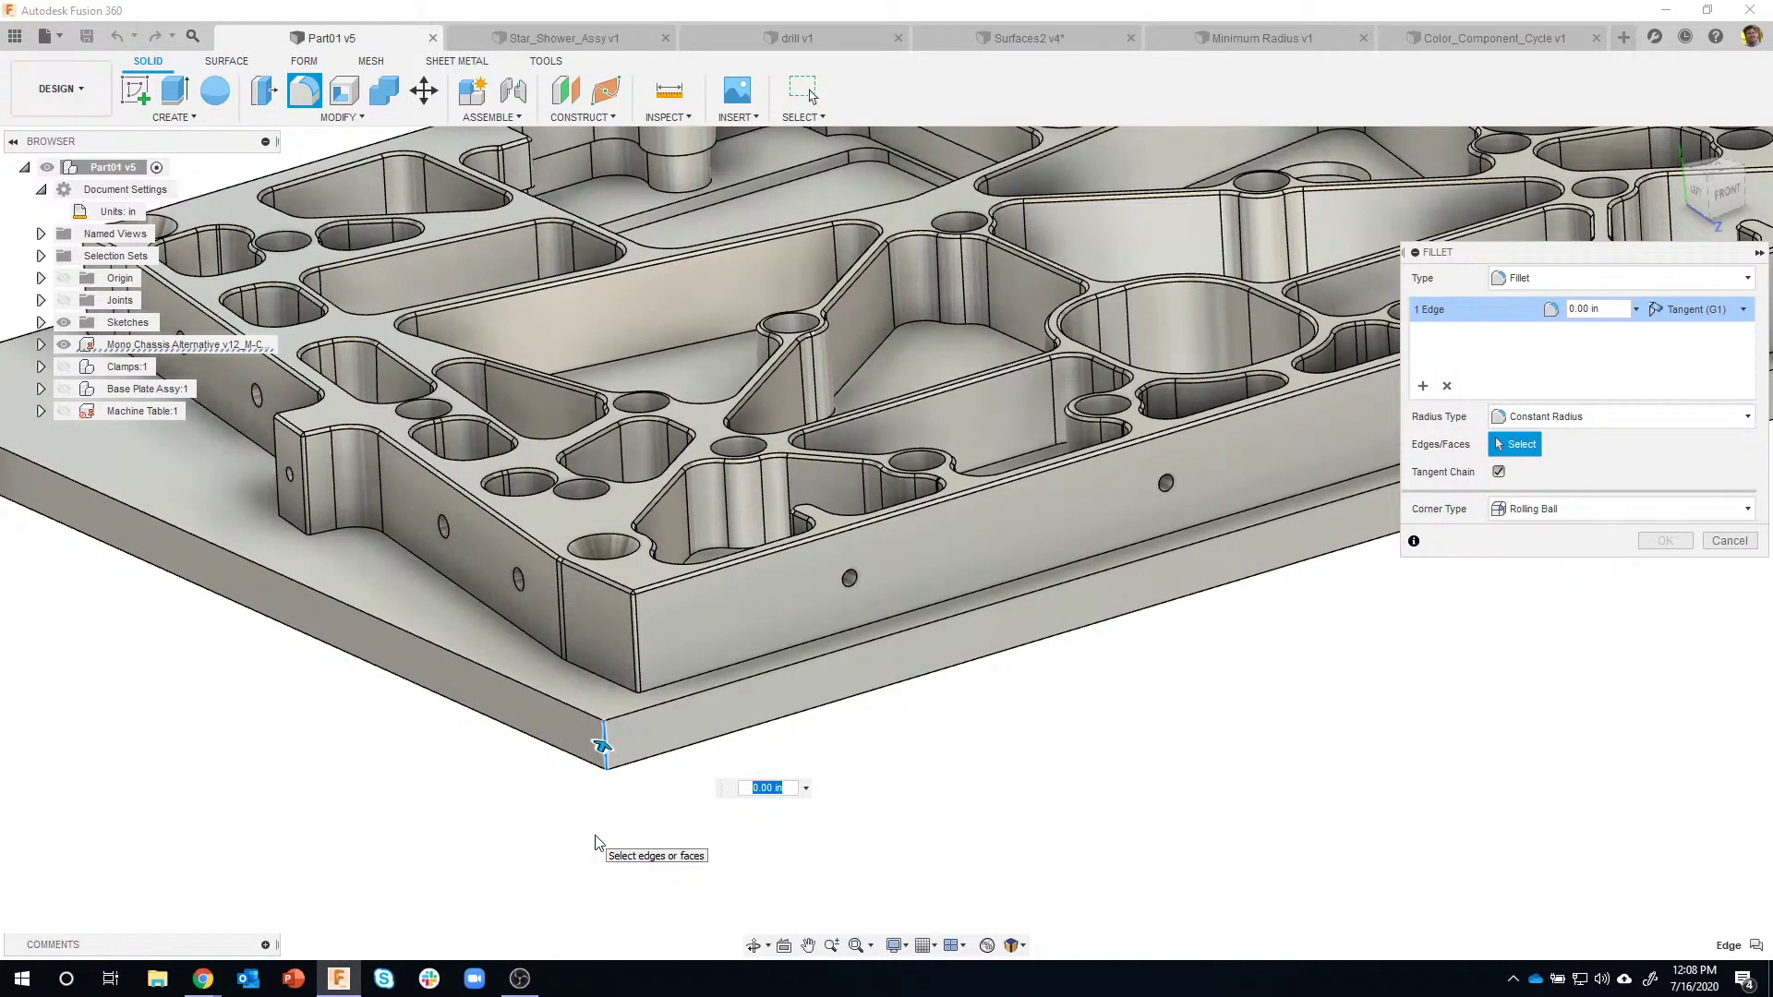
click(1604, 311)
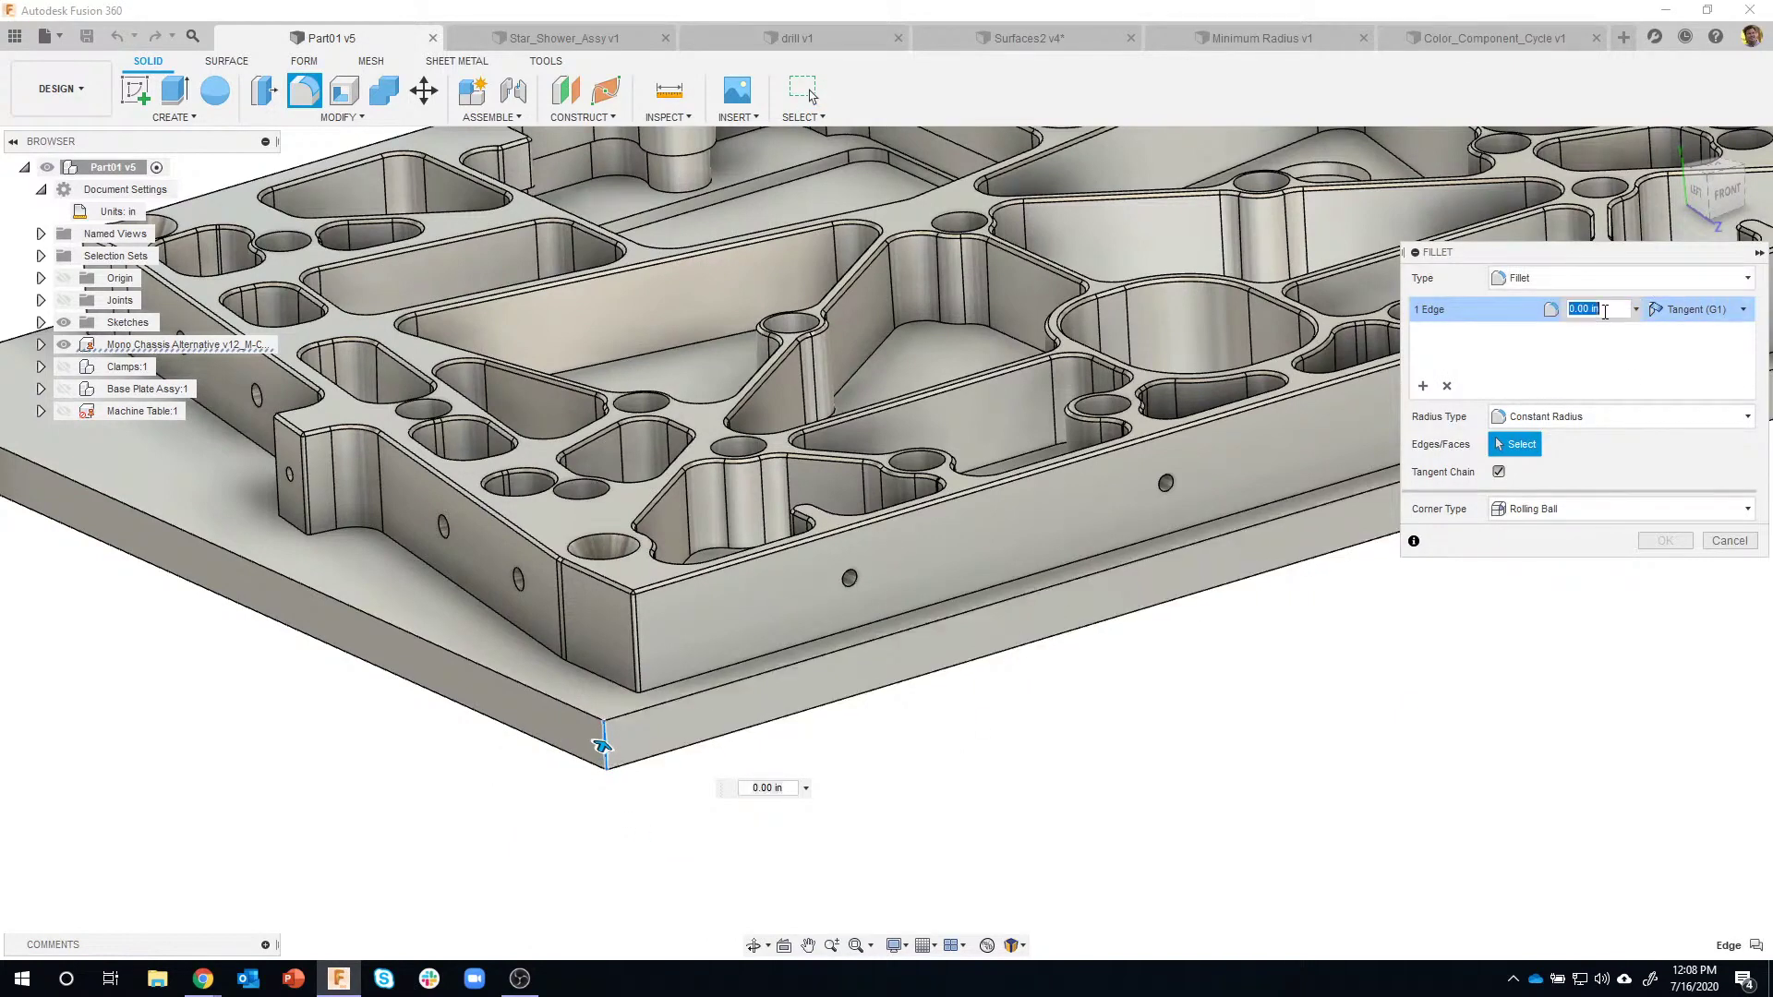
text(0.039 in)
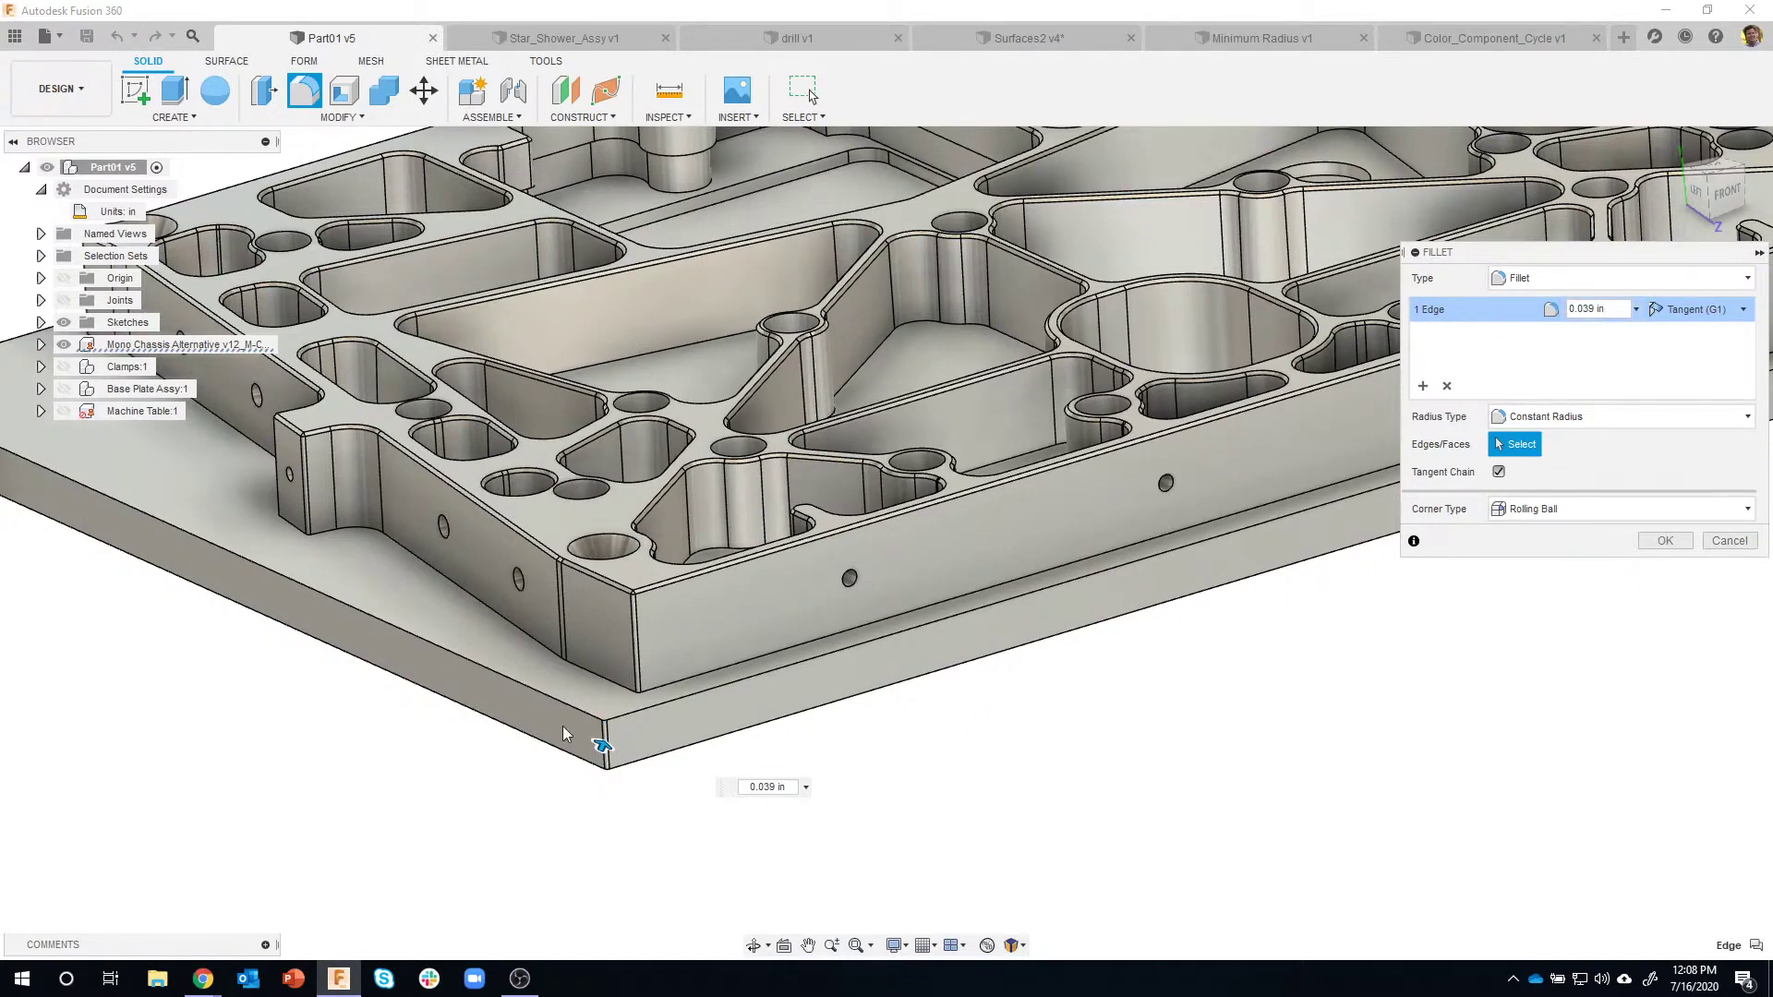
scroll(563, 726, up, 3)
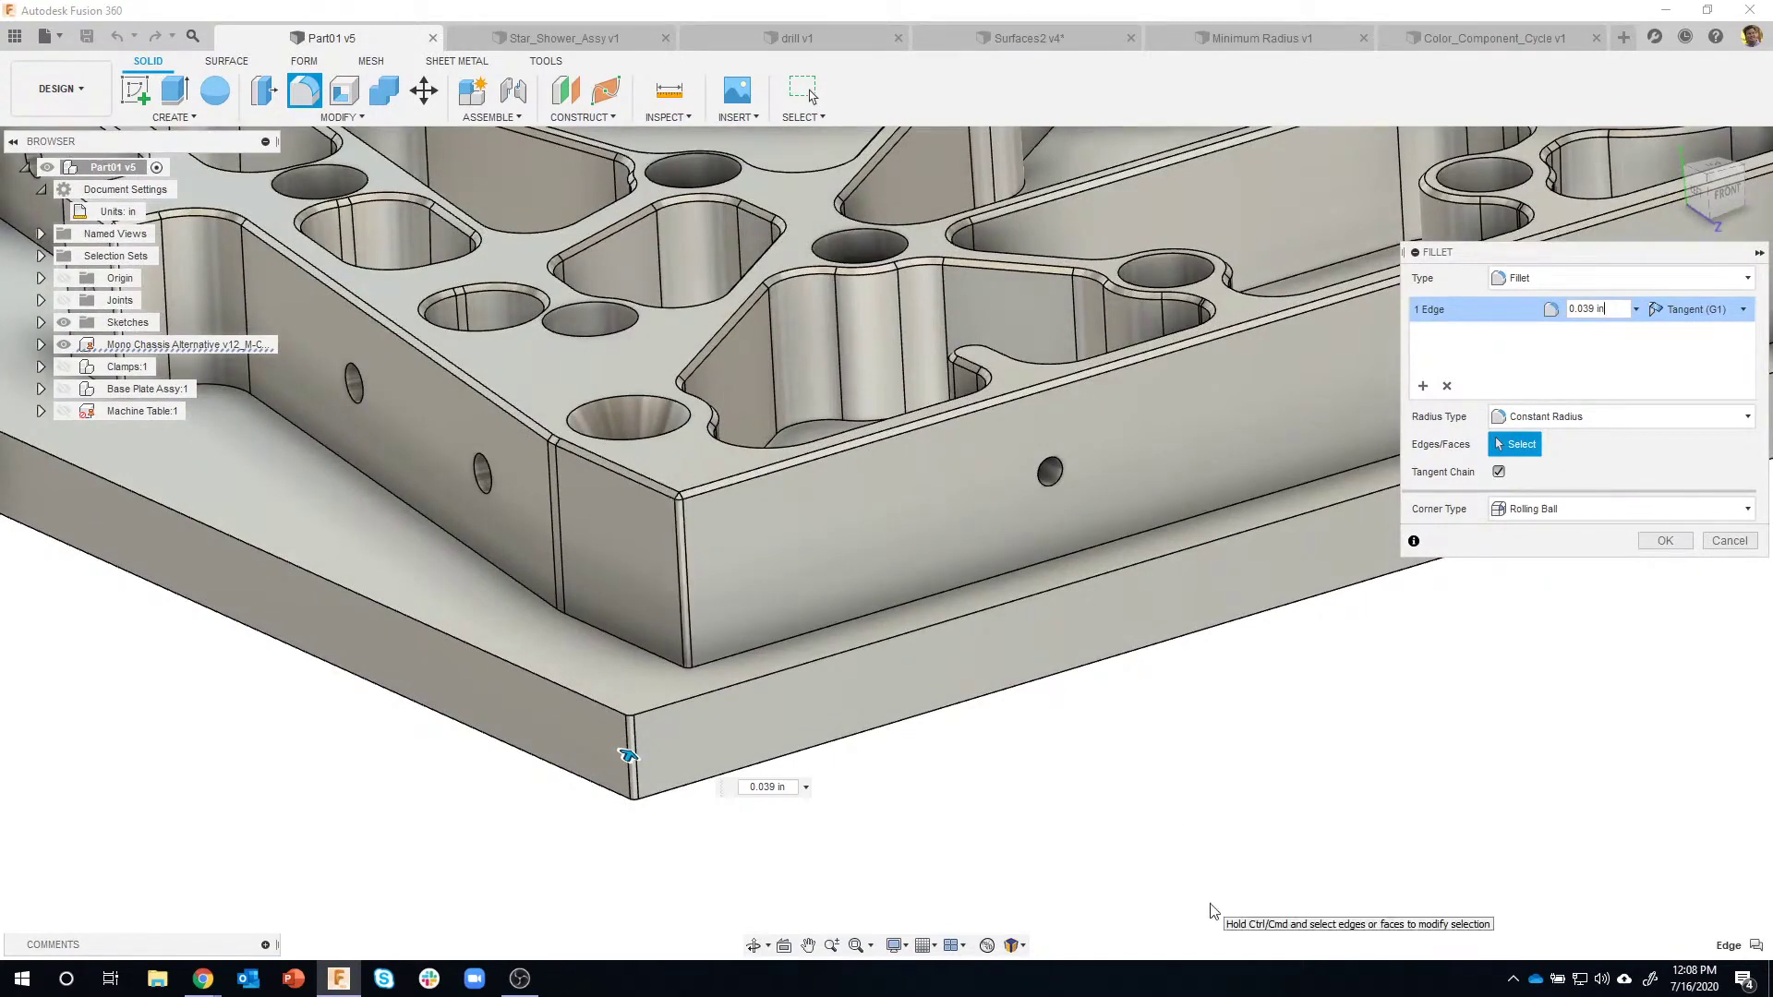
click(1729, 541)
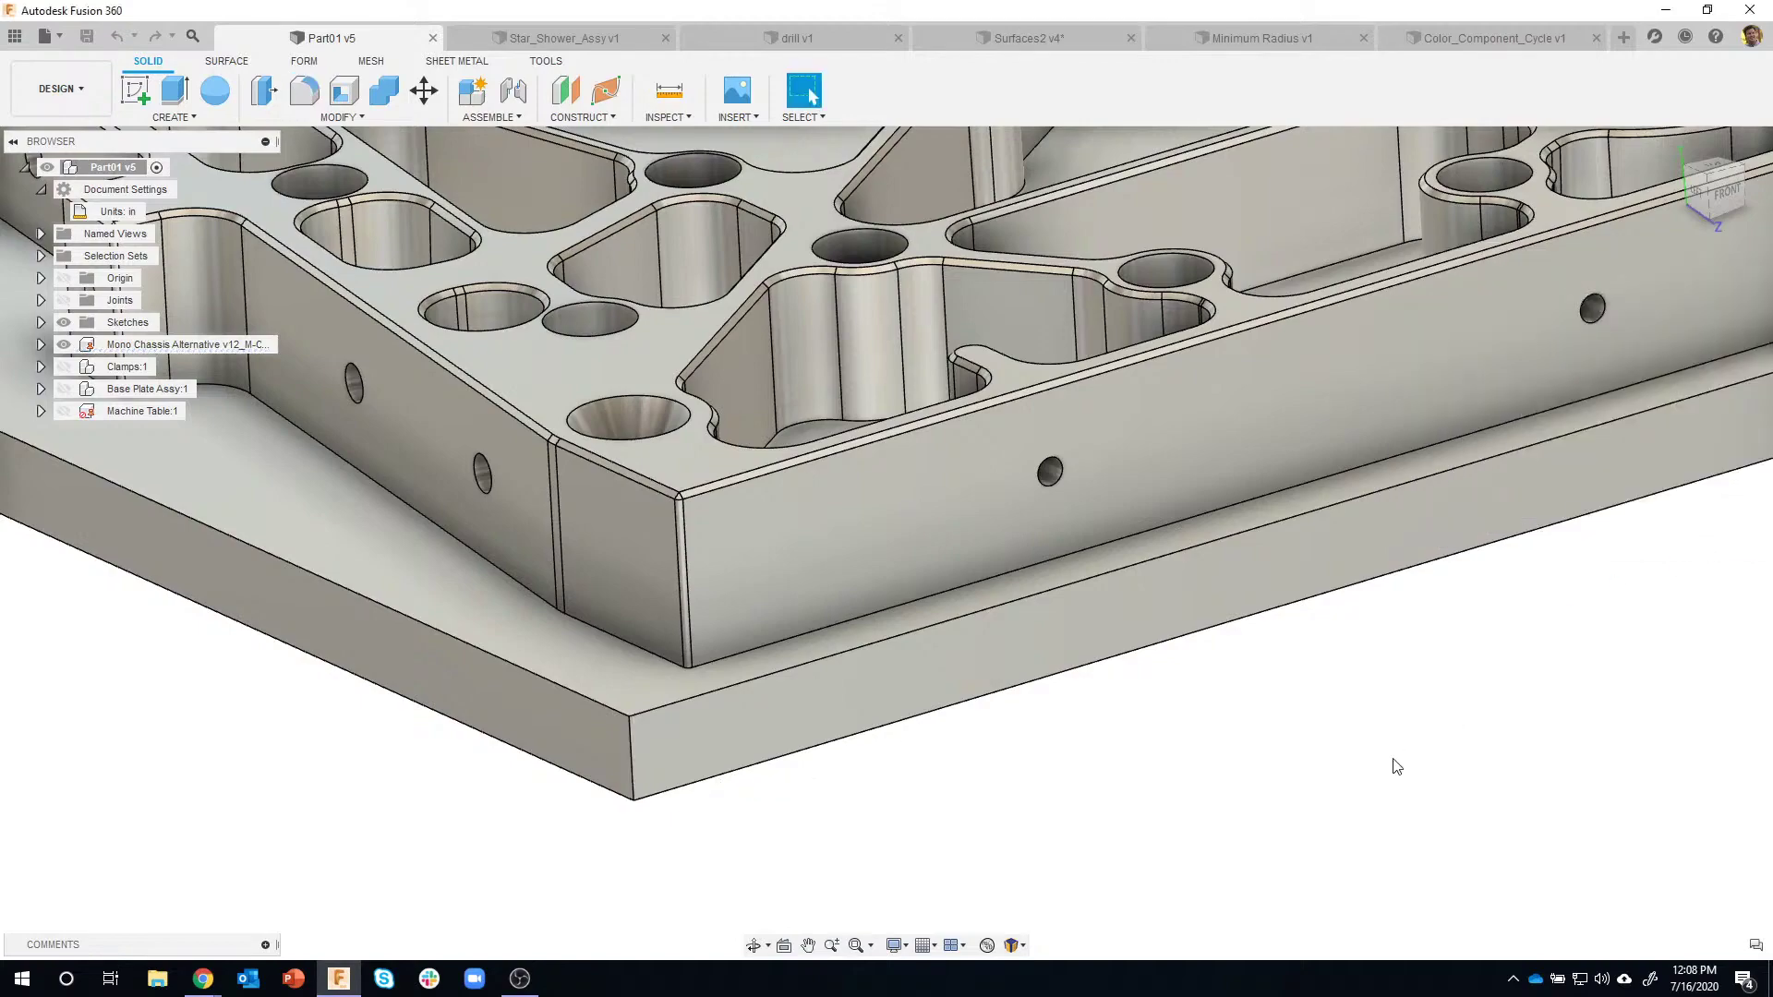
Restart Measure and measure the small side hole nearest the chassis plate's front corner.
scroll(1396, 766, down, 5)
shift+middle_drag(1381, 767, 1108, 480)
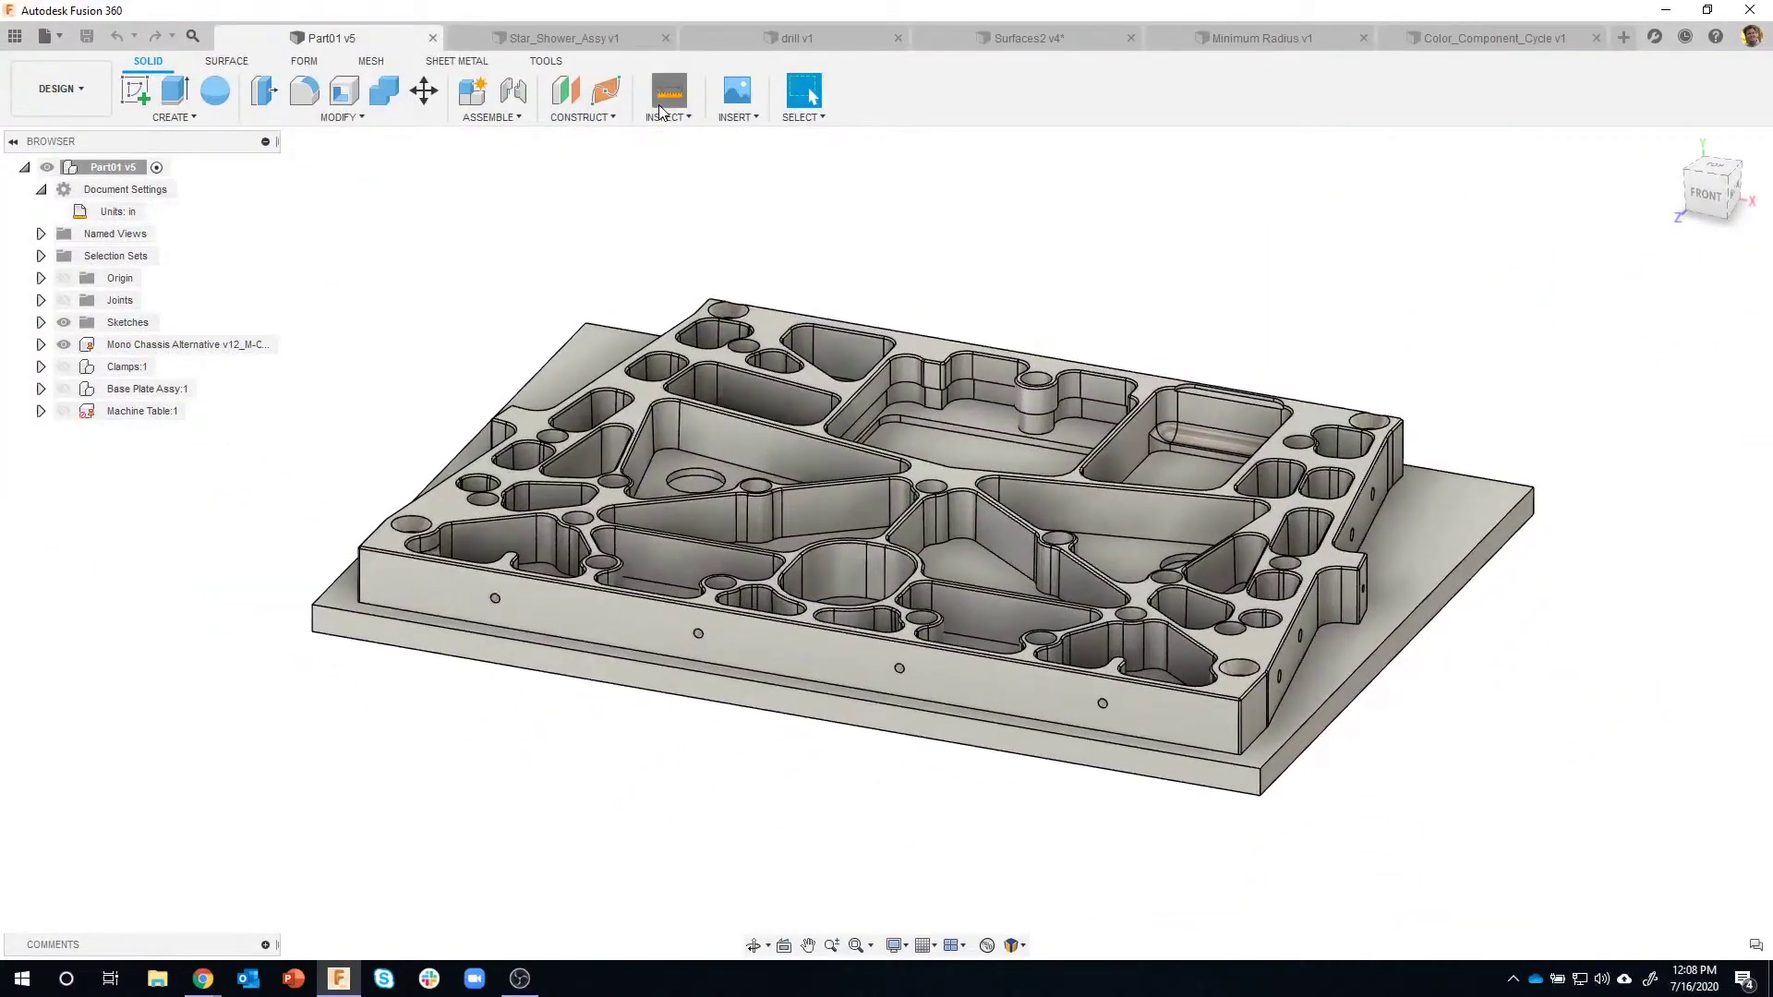
click(667, 93)
scroll(1595, 712, up, 5)
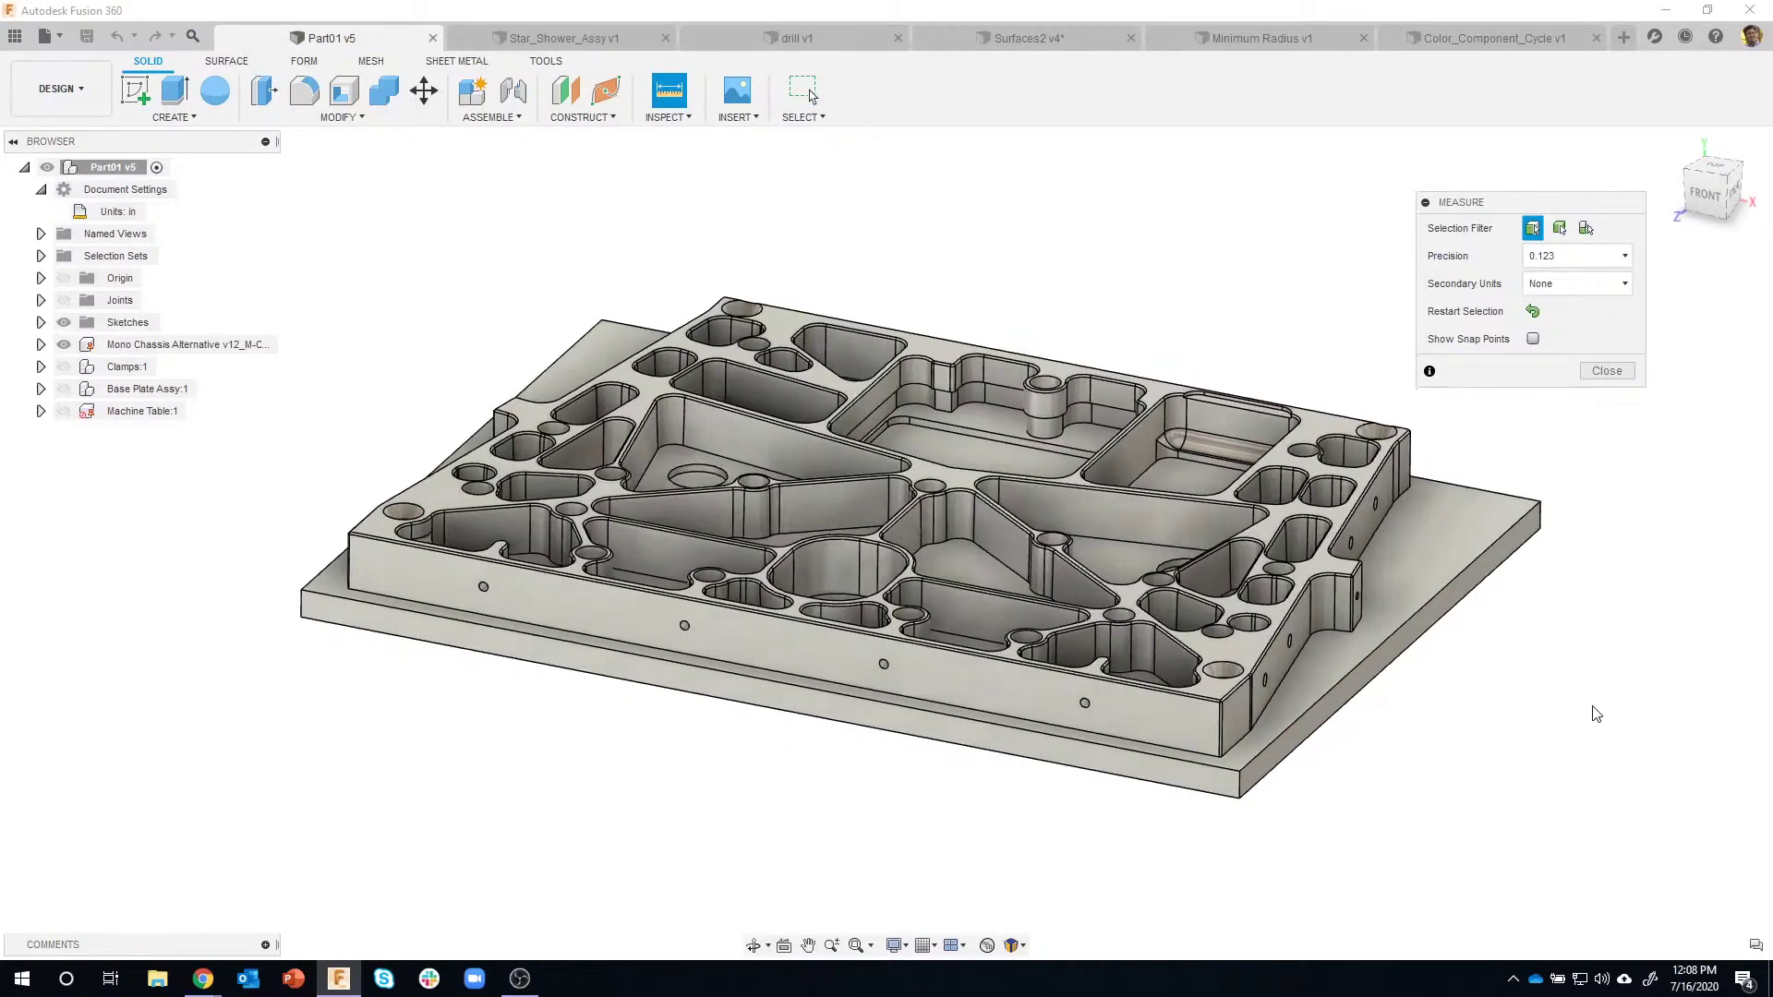
scroll(1537, 783, up, 4)
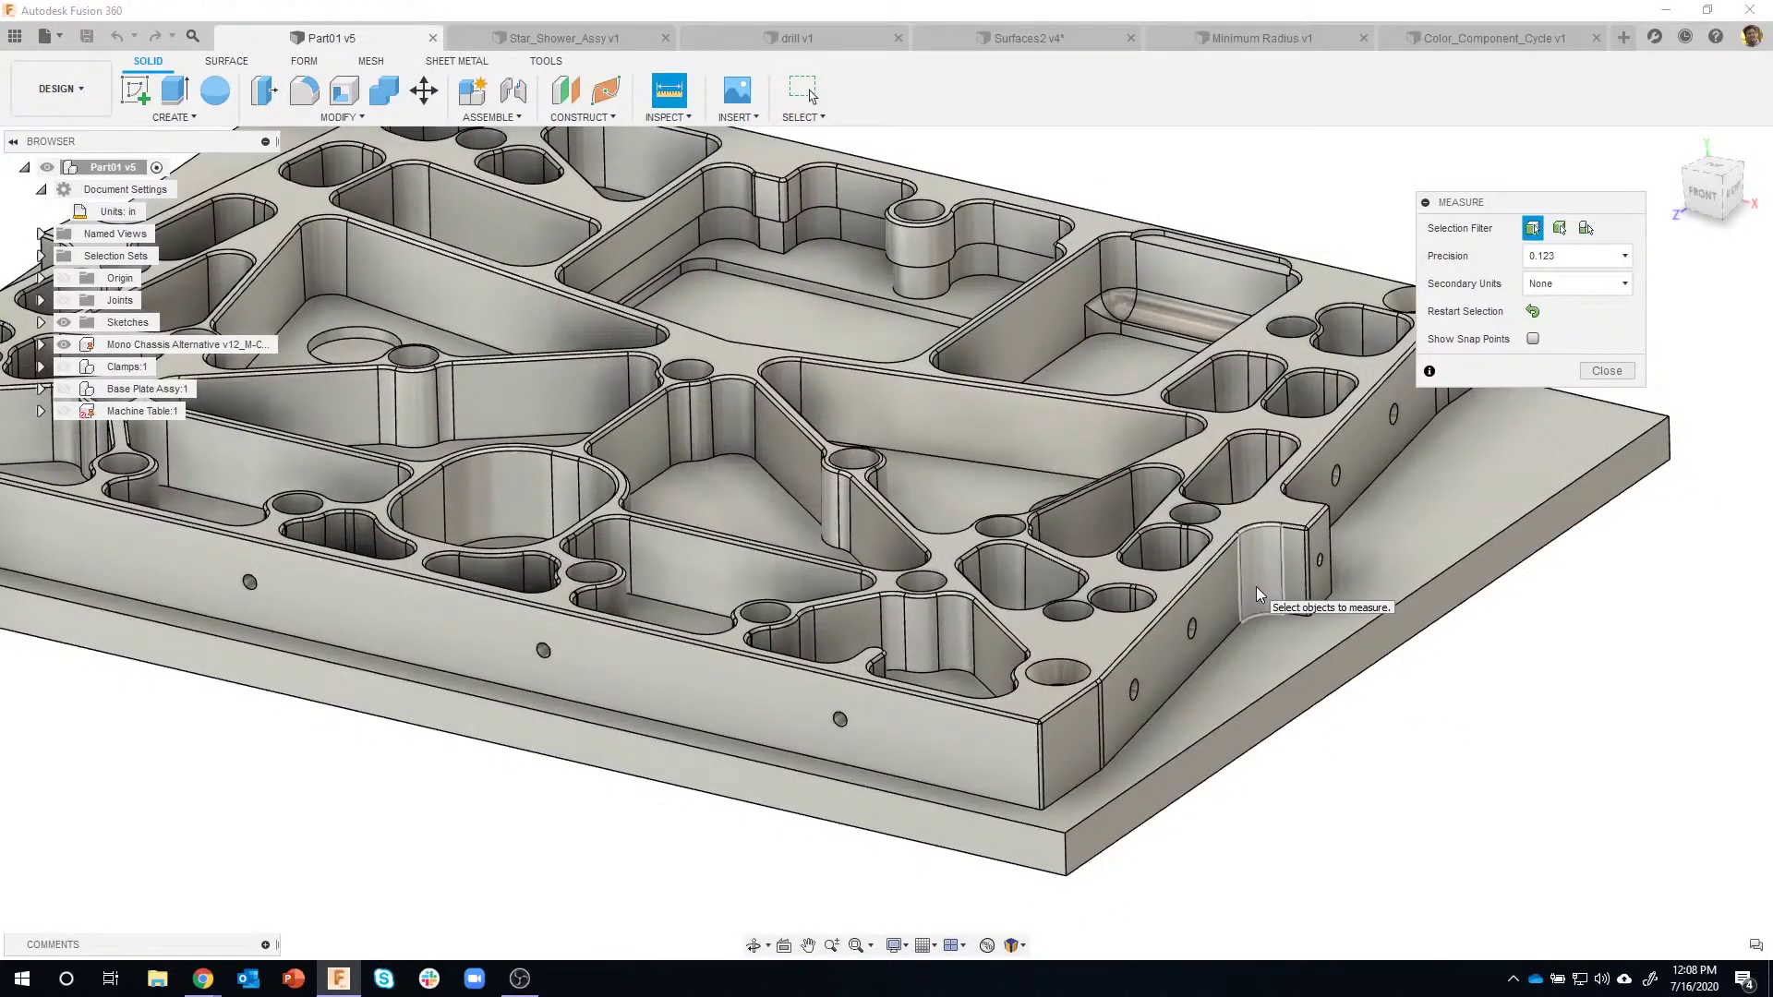
scroll(1138, 713, up, 5)
scroll(1071, 696, up, 3)
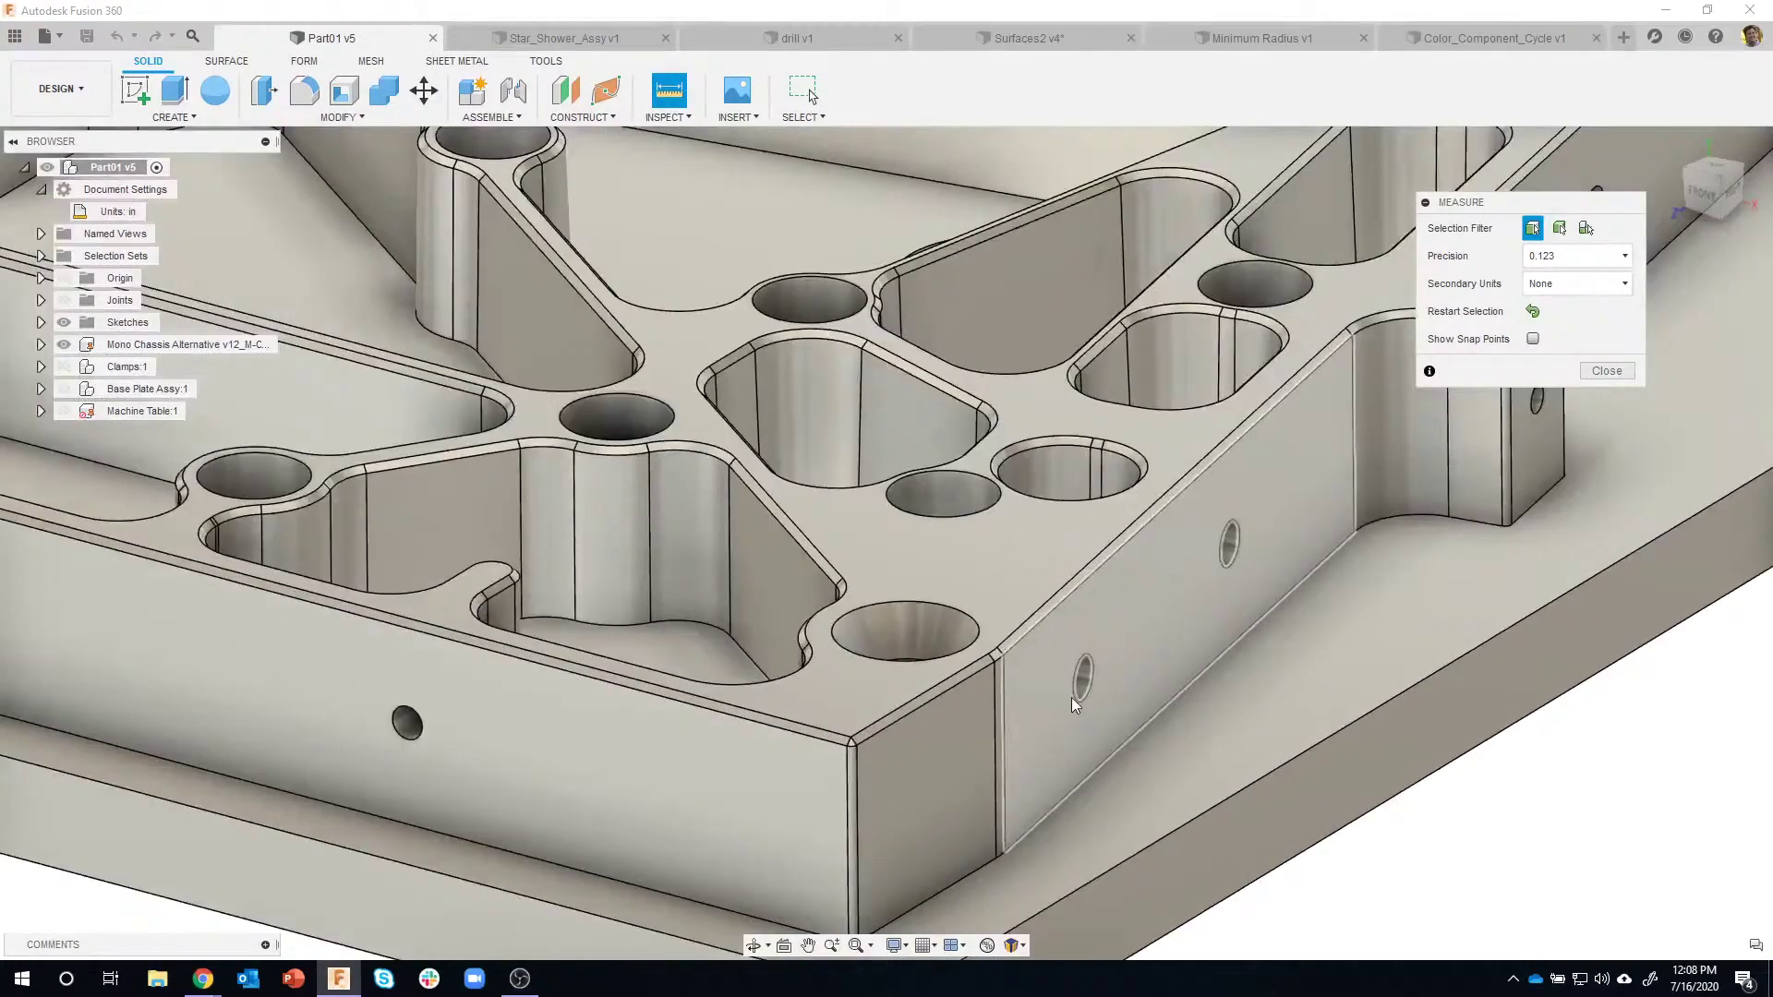
click(1076, 682)
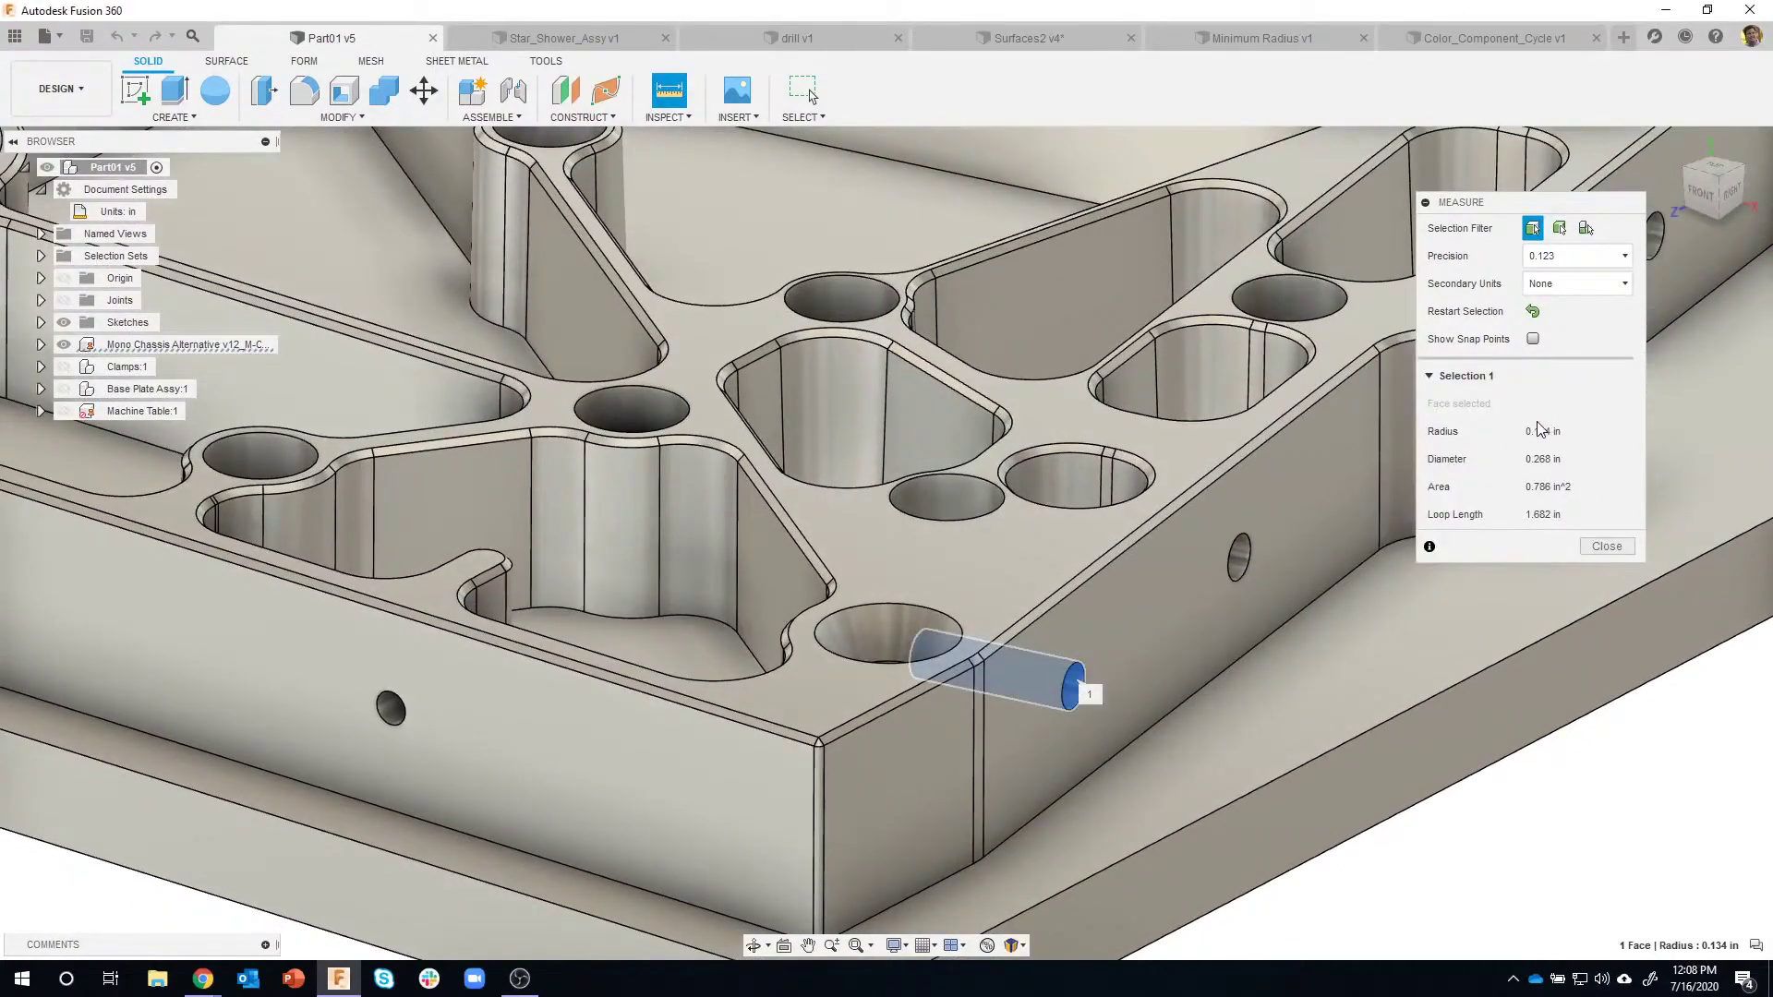
Clear the hole measurement and measure the length of the vertical edge beside the chassis plate's narrow rounded corner.
click(1533, 311)
scroll(1331, 623, down, 2)
scroll(1269, 676, down, 3)
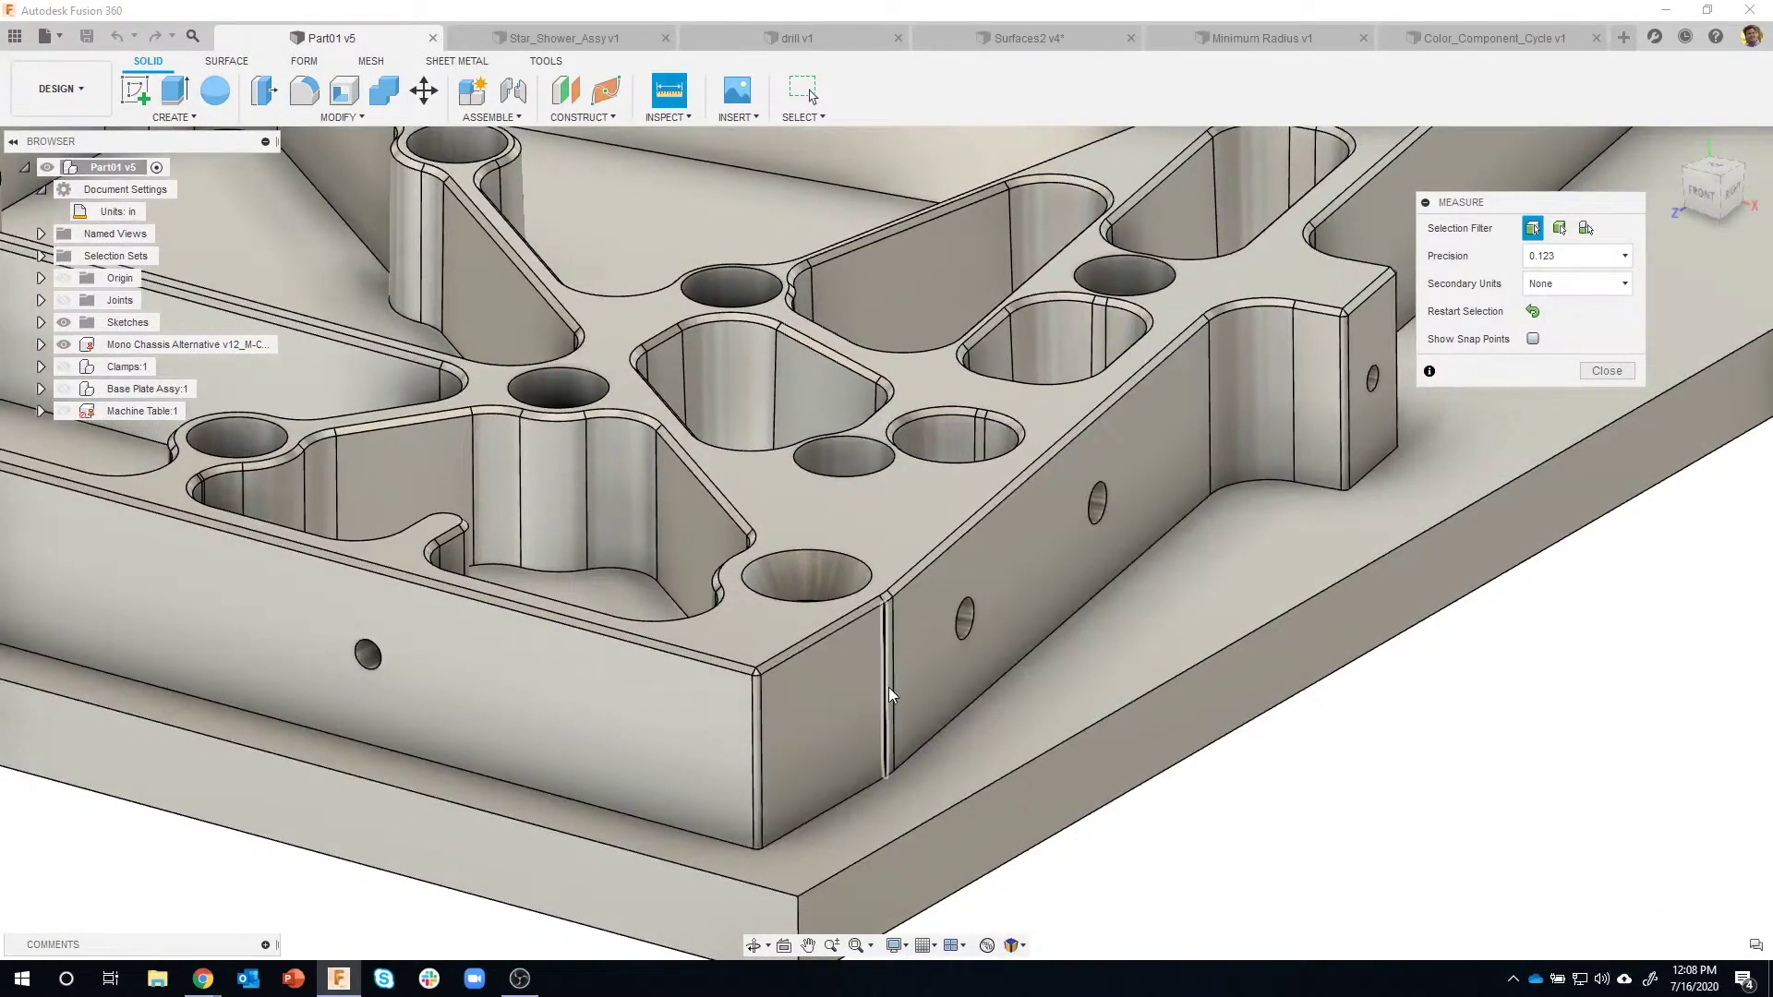
click(888, 688)
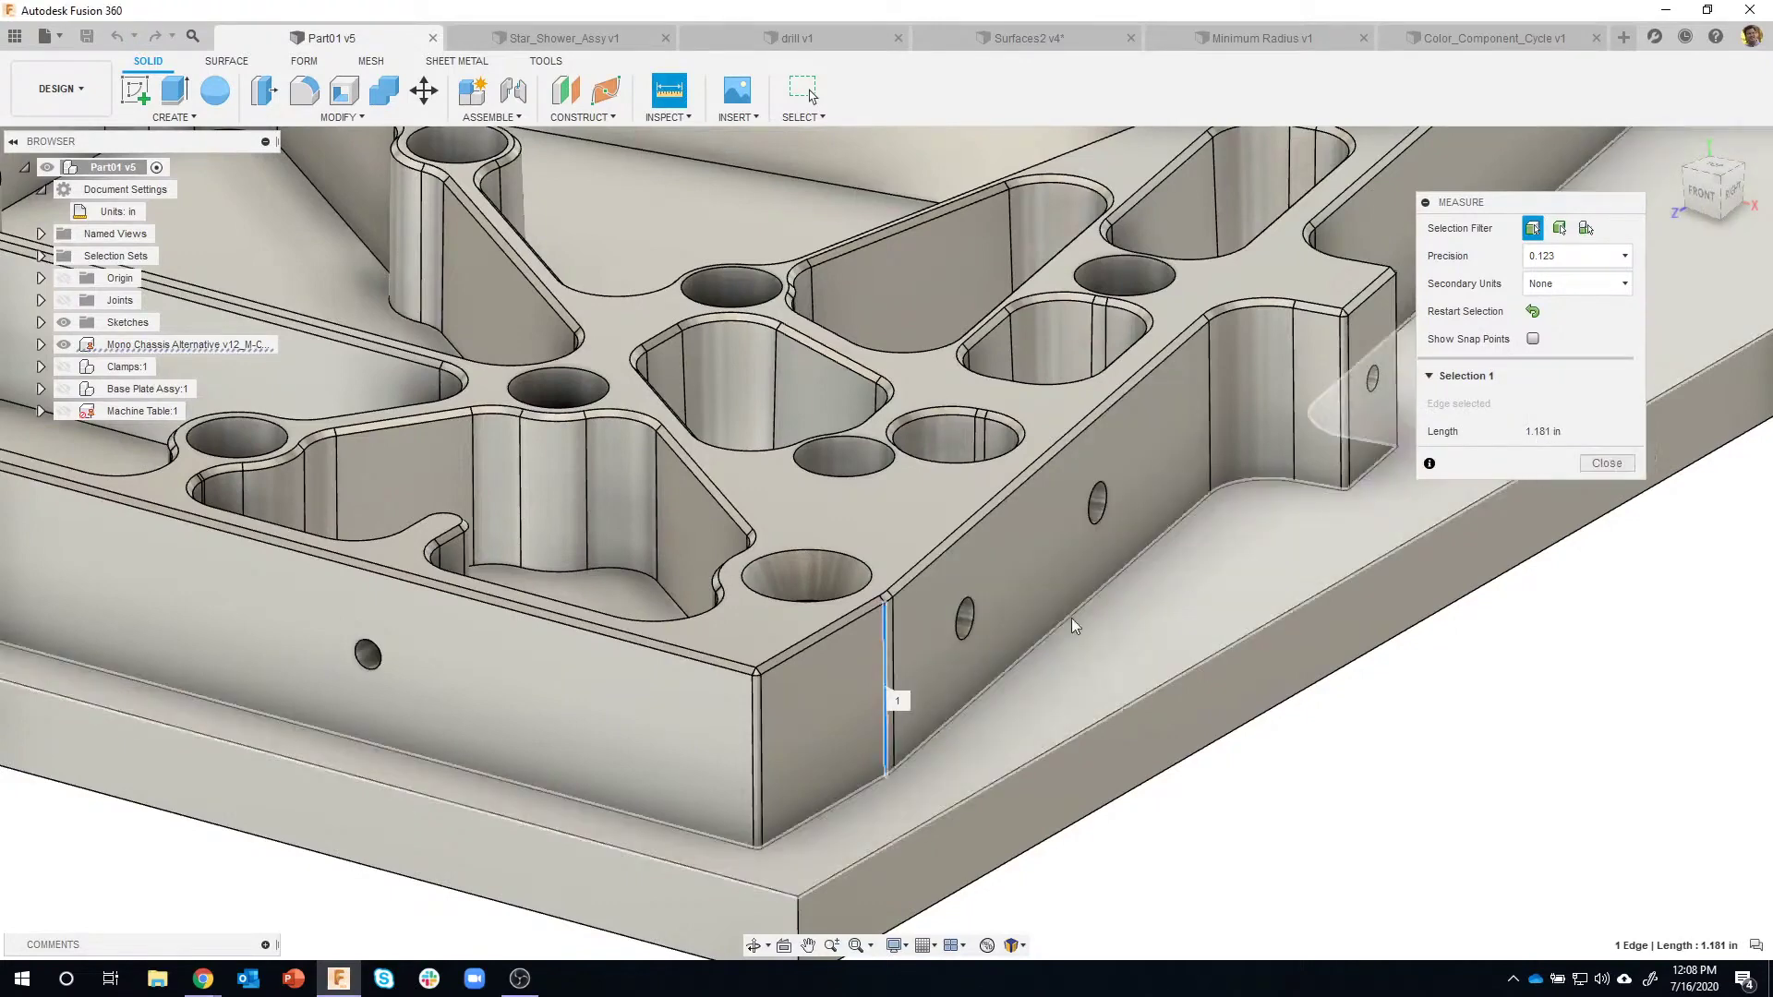
scroll(890, 618, up, 3)
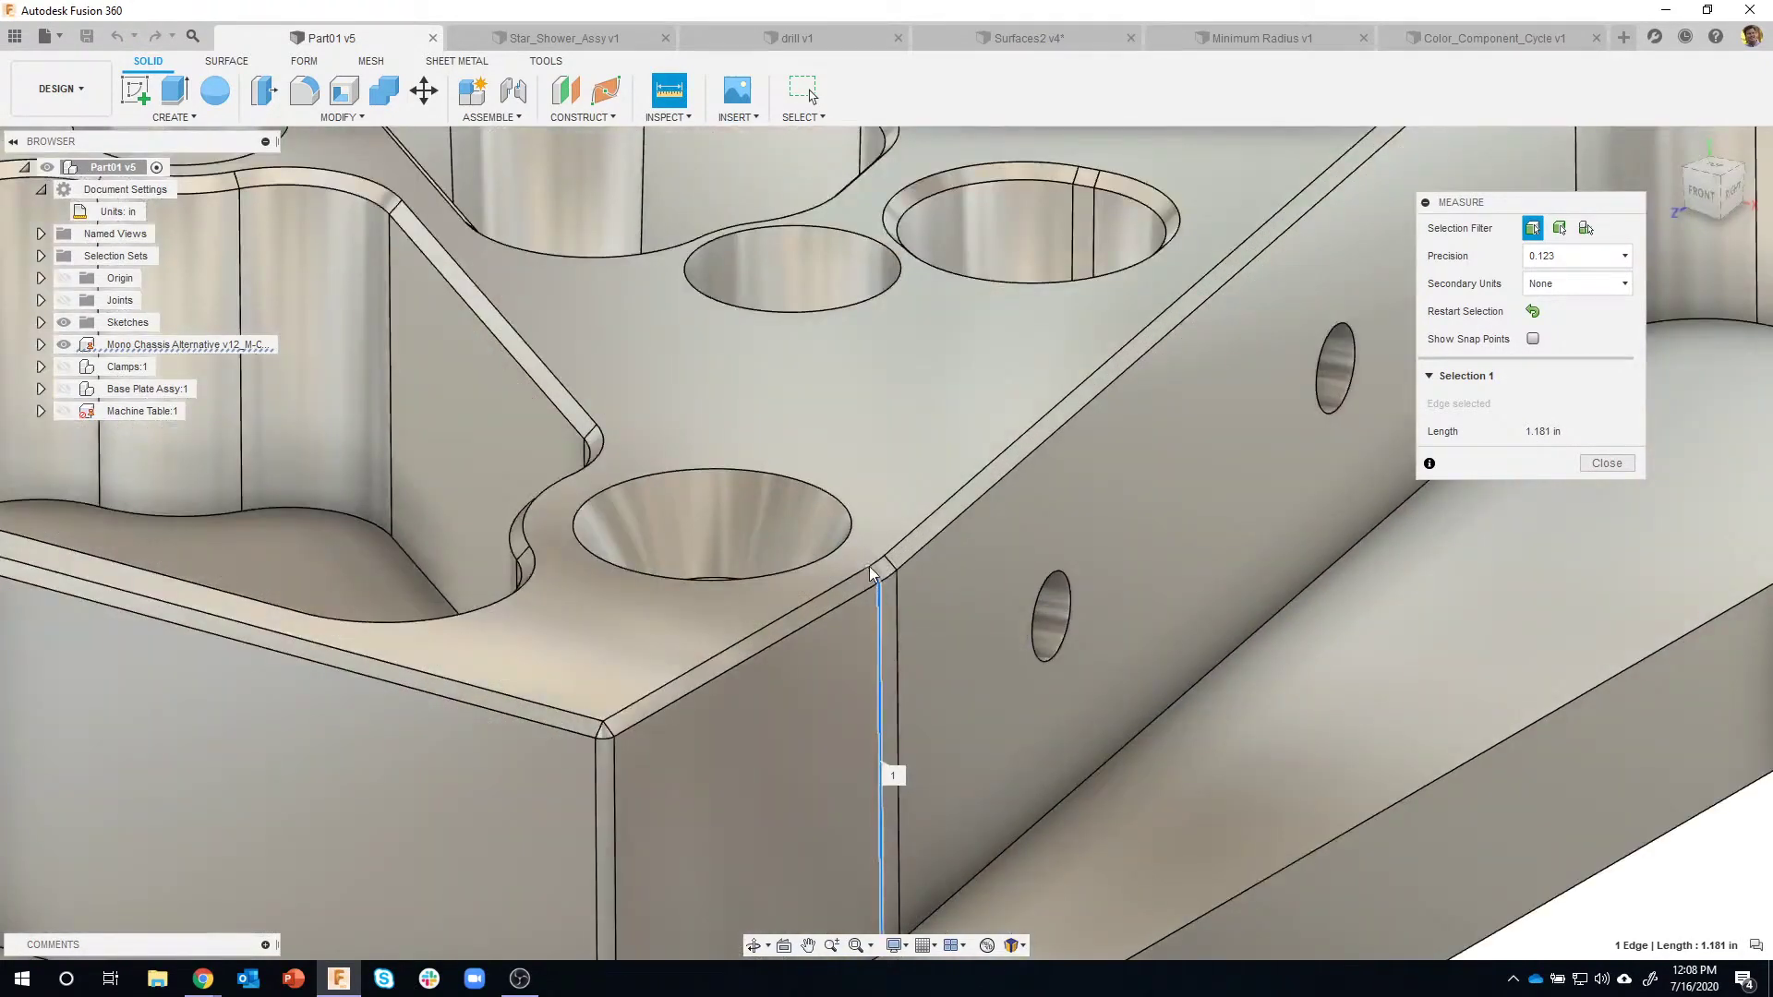
scroll(1056, 759, down, 5)
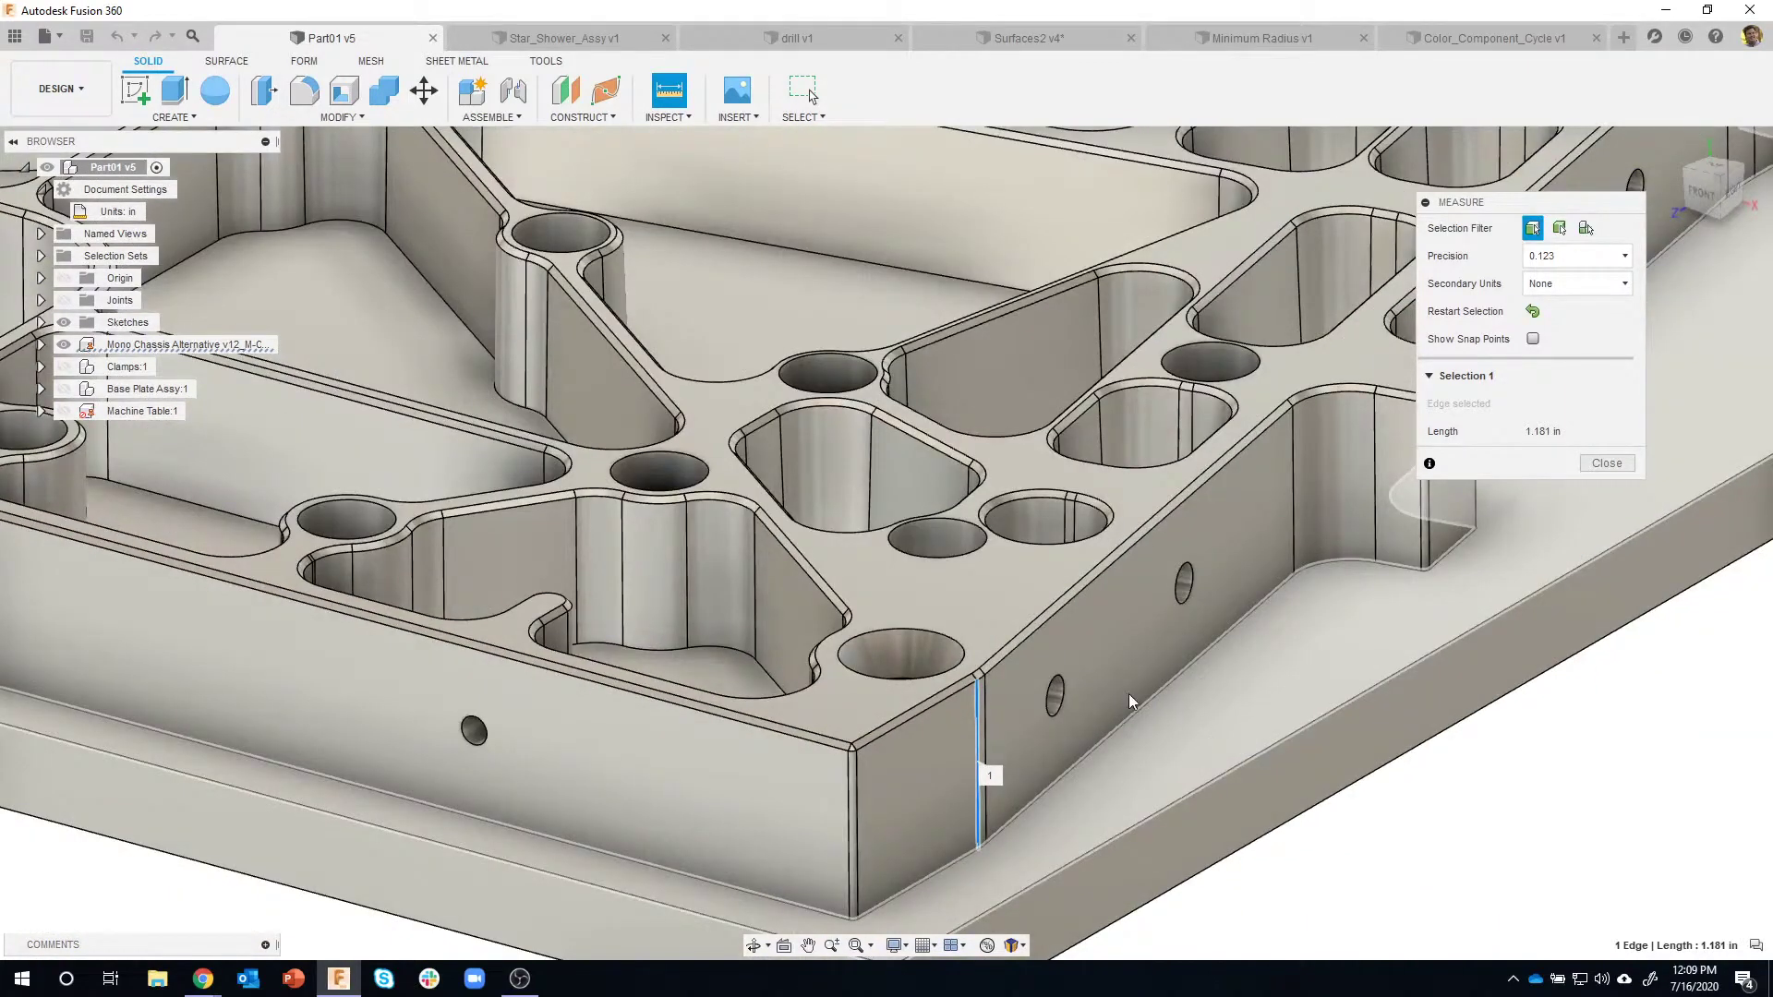
Restart the selection and measure the distance between the base plate's top face and the chassis plate's top face.
click(1533, 311)
click(1262, 713)
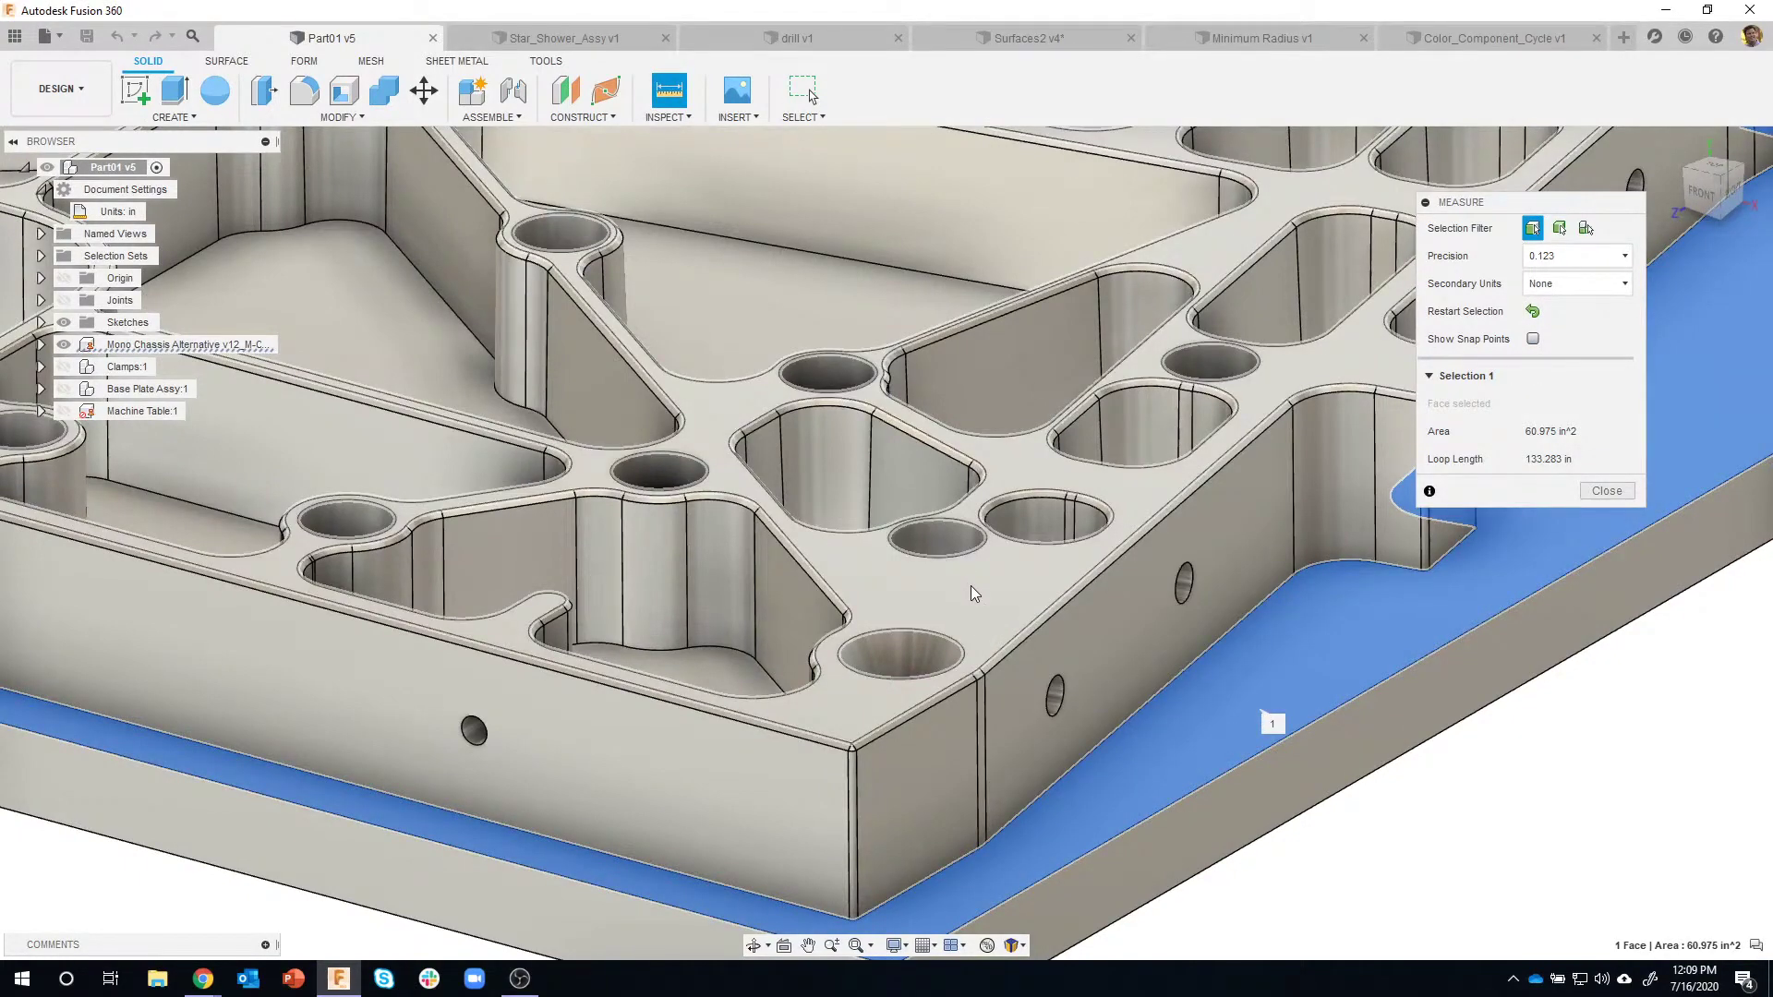
click(971, 587)
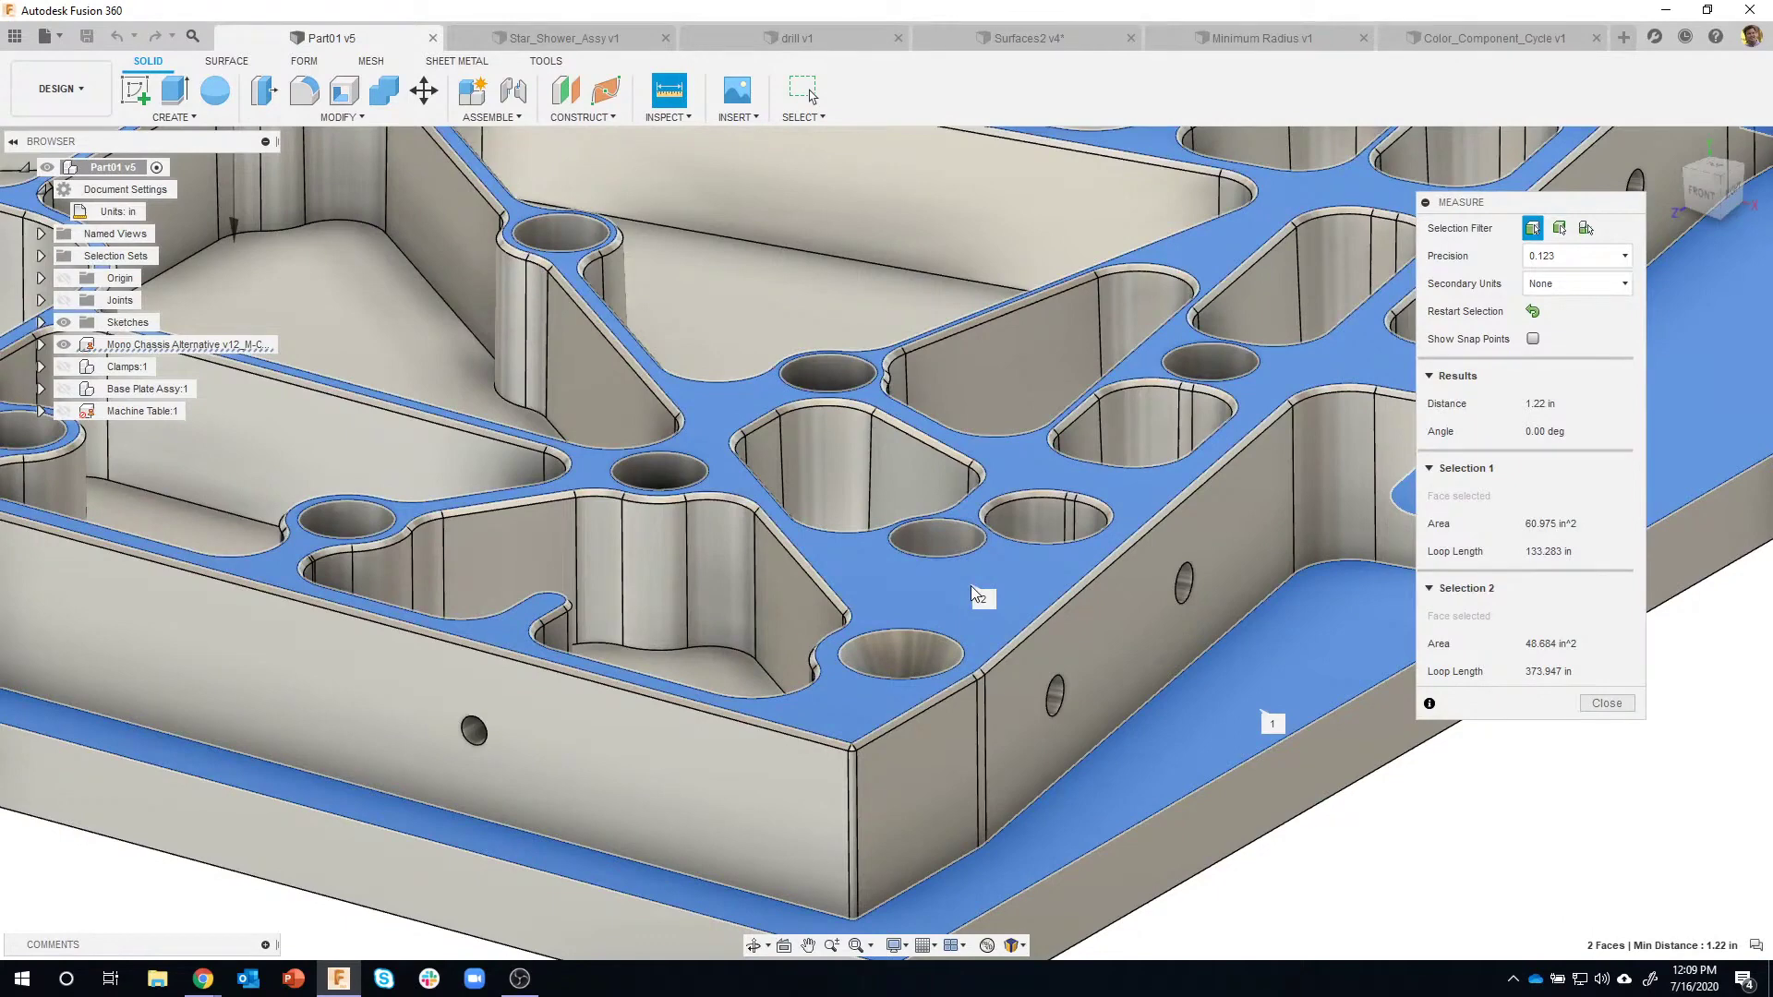
drag(1558, 202, 1667, 268)
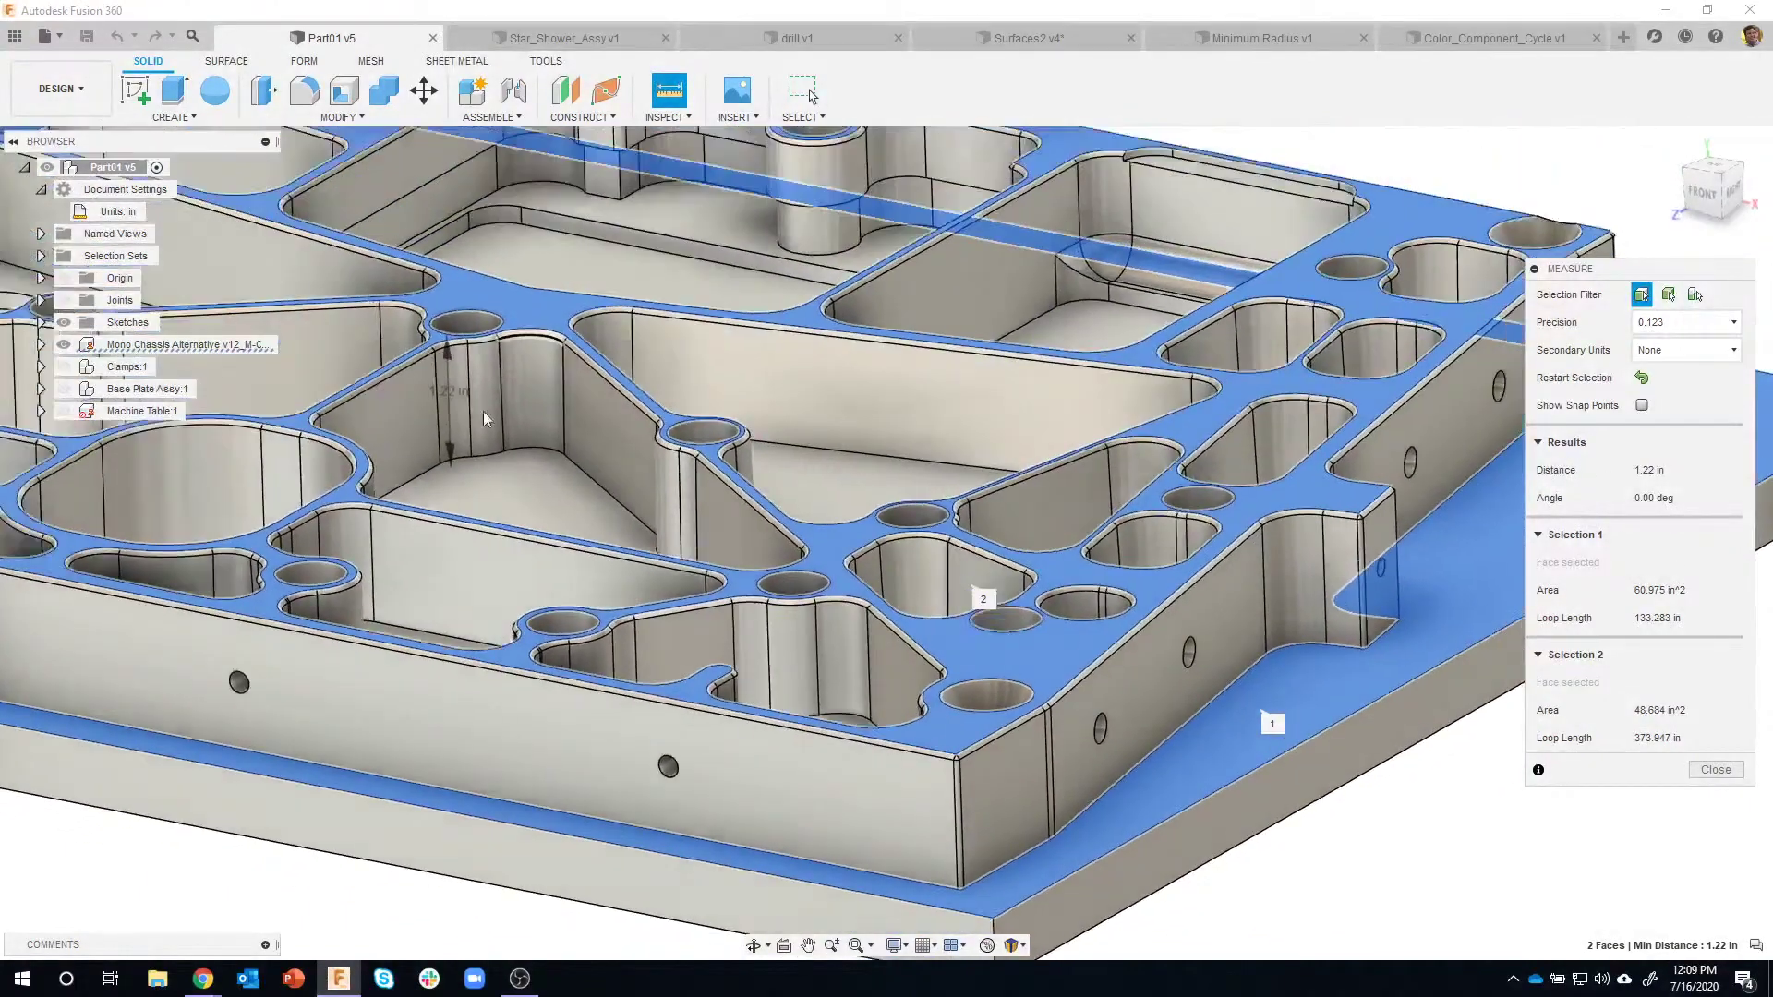
shift+middle_drag(484, 412, 955, 586)
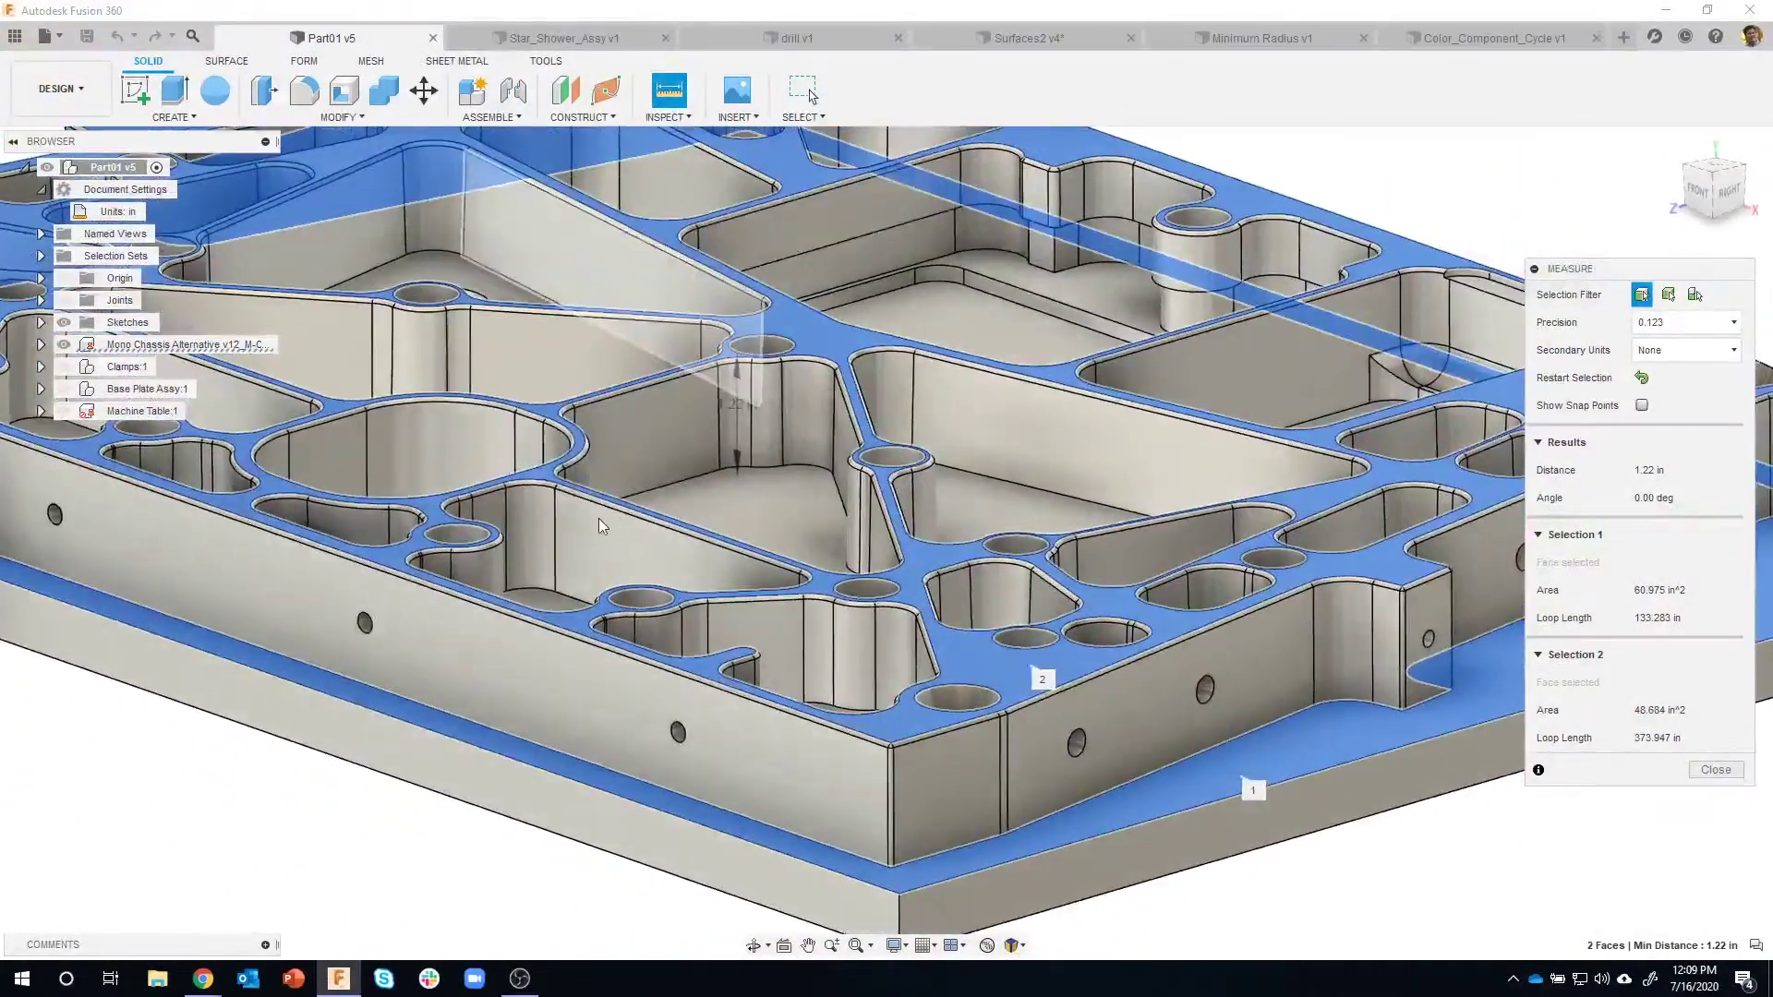
shift+middle_drag(599, 518, 687, 419)
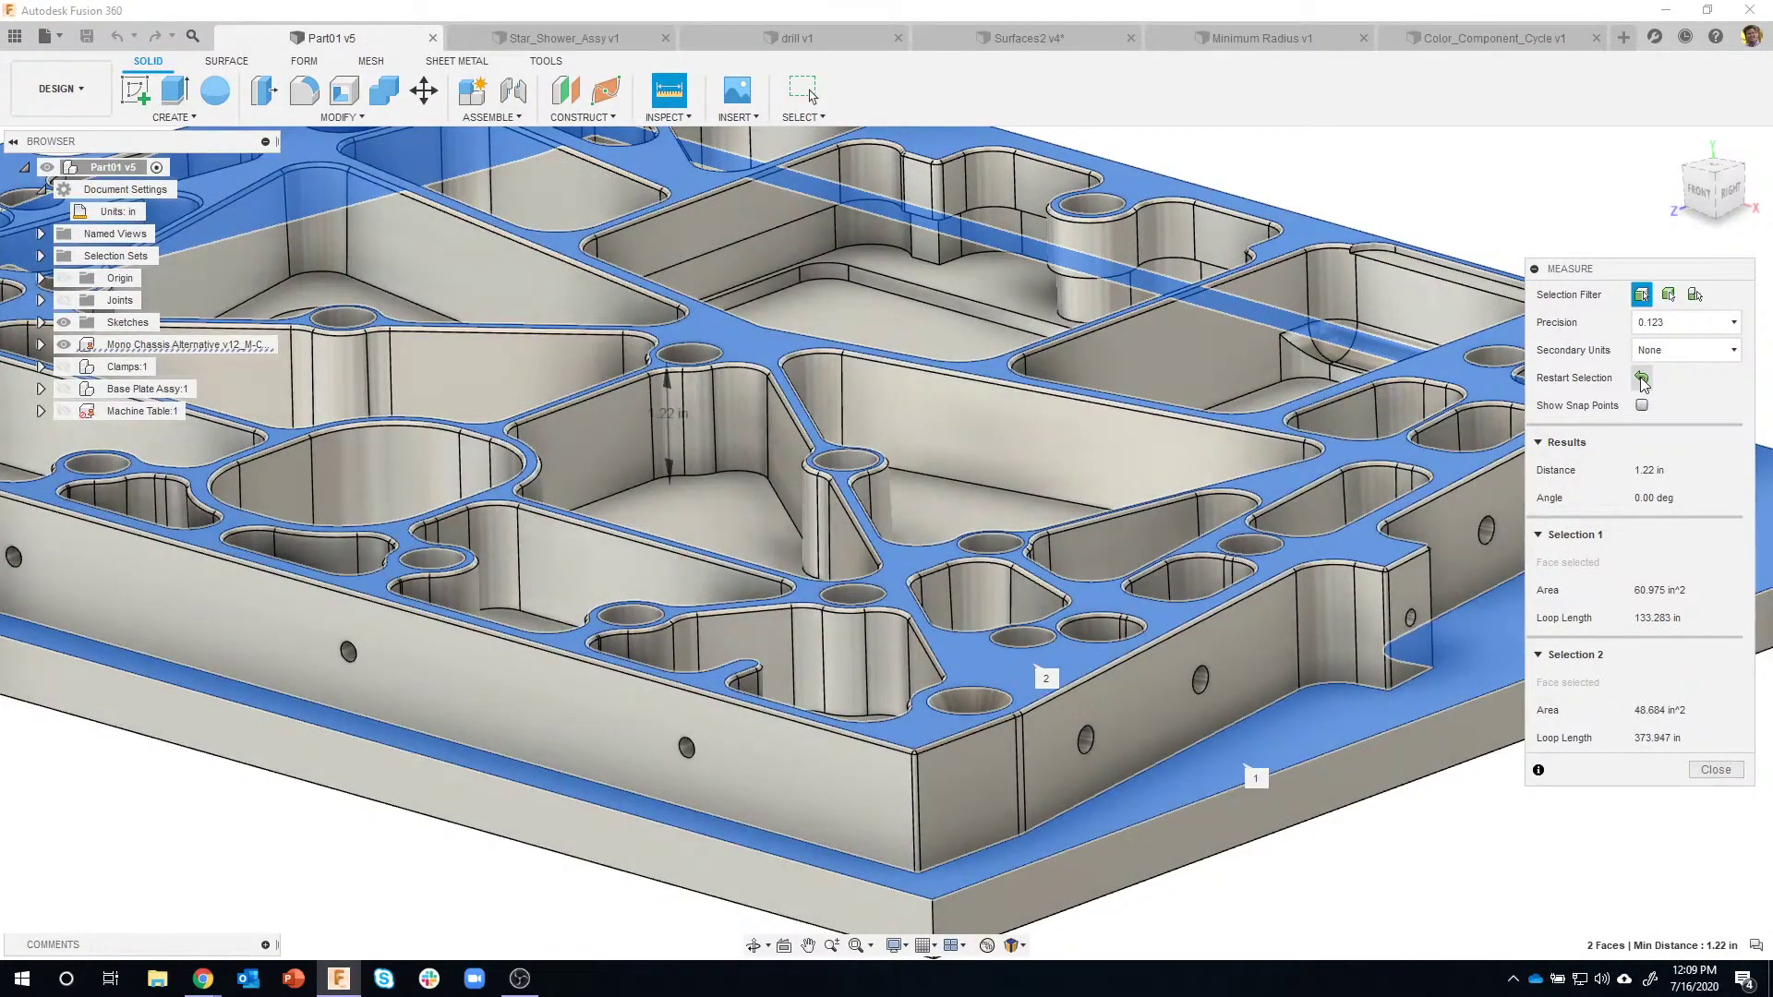
Restart the selection and measure the distance between the two parallel inner walls of the pocket near the chassis plate's long outer side.
click(1641, 377)
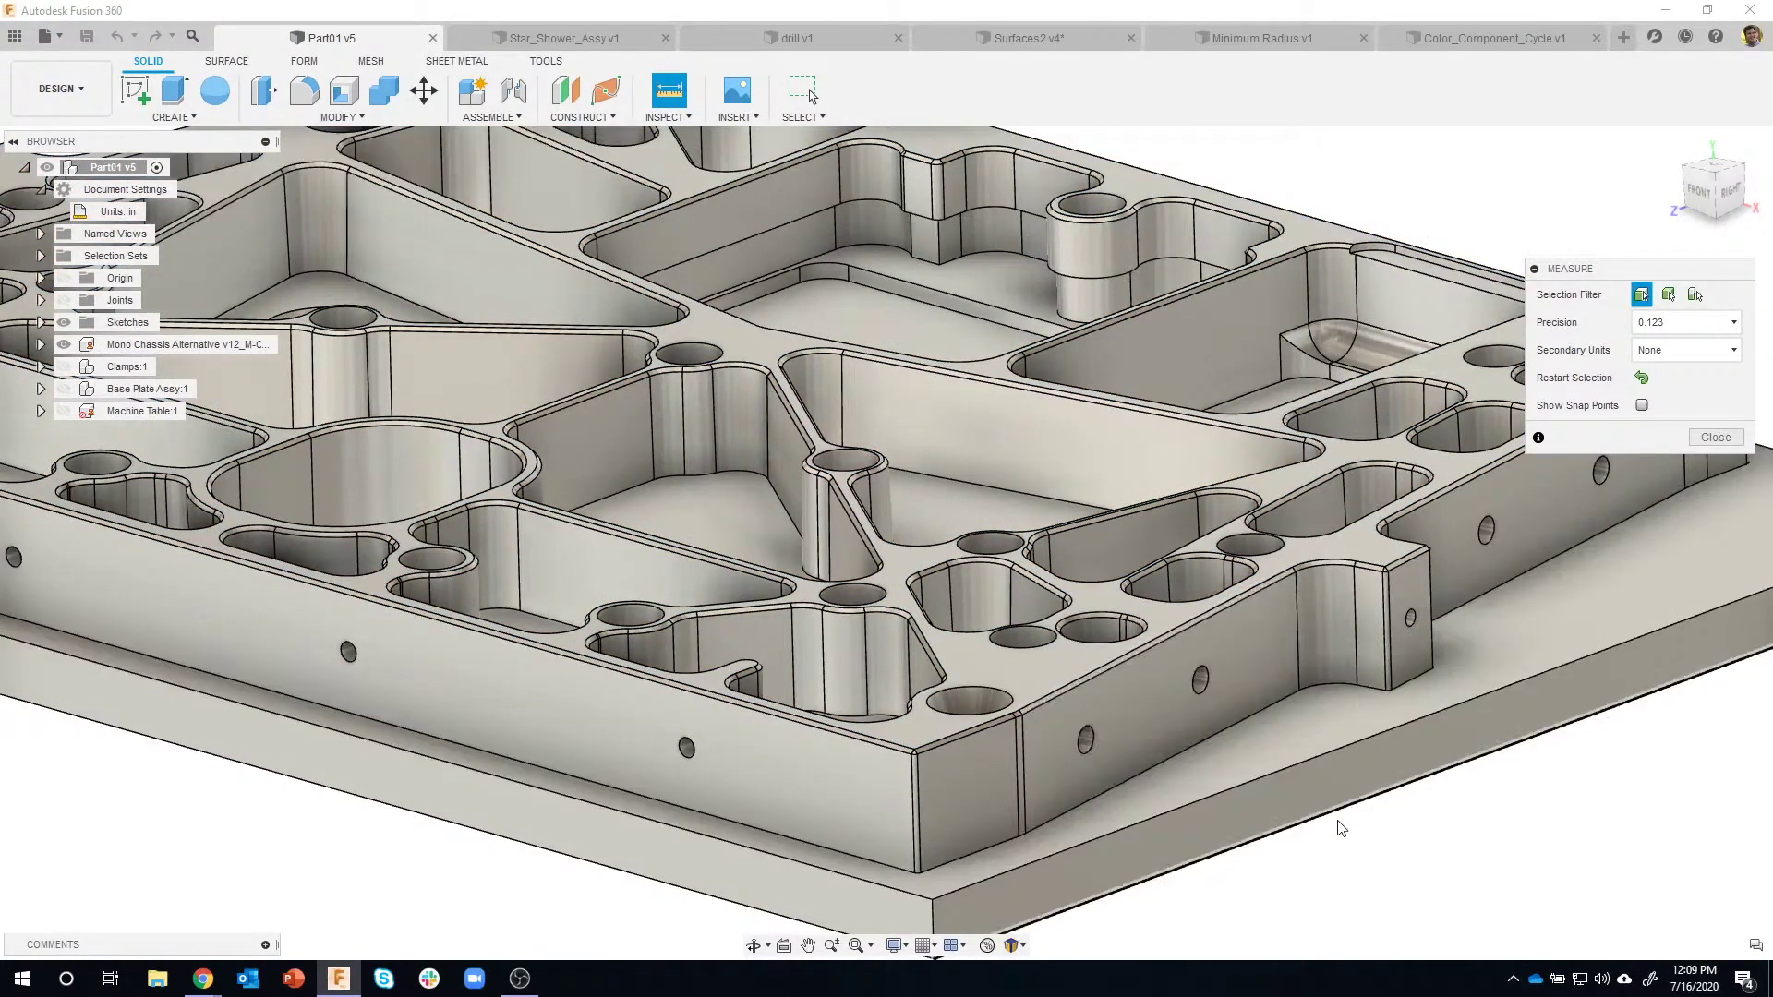
shift+middle_drag(1423, 884, 1235, 848)
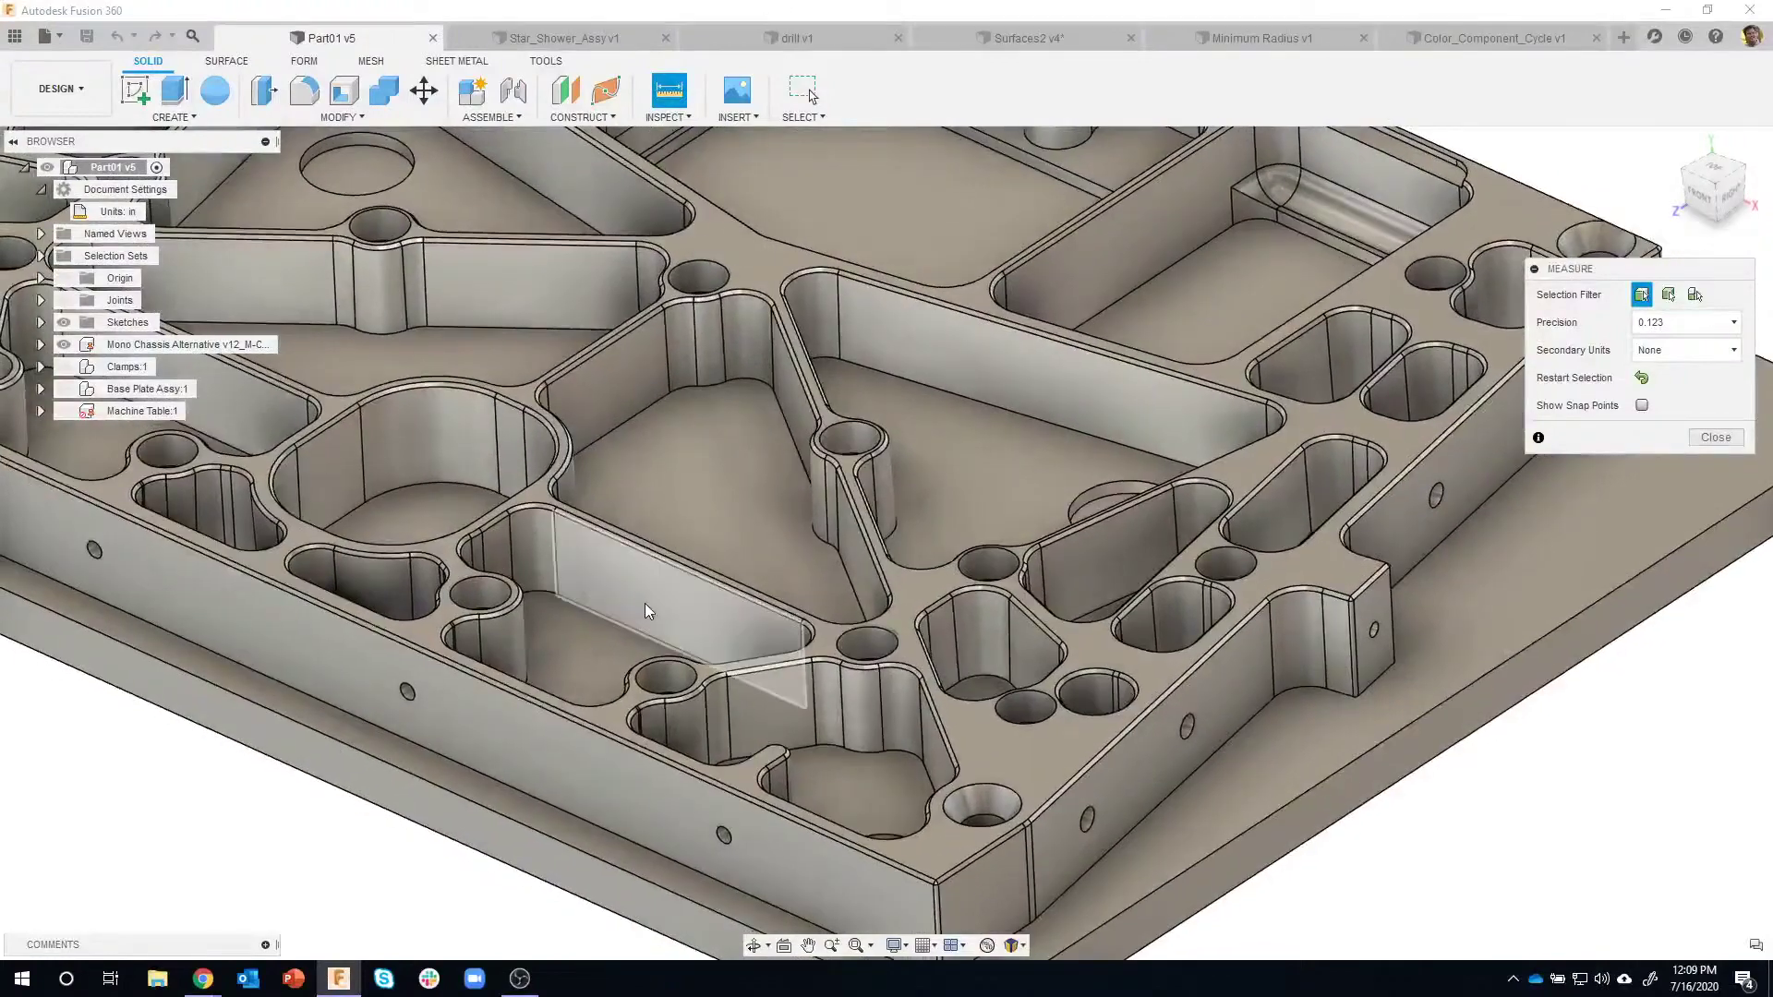
click(635, 599)
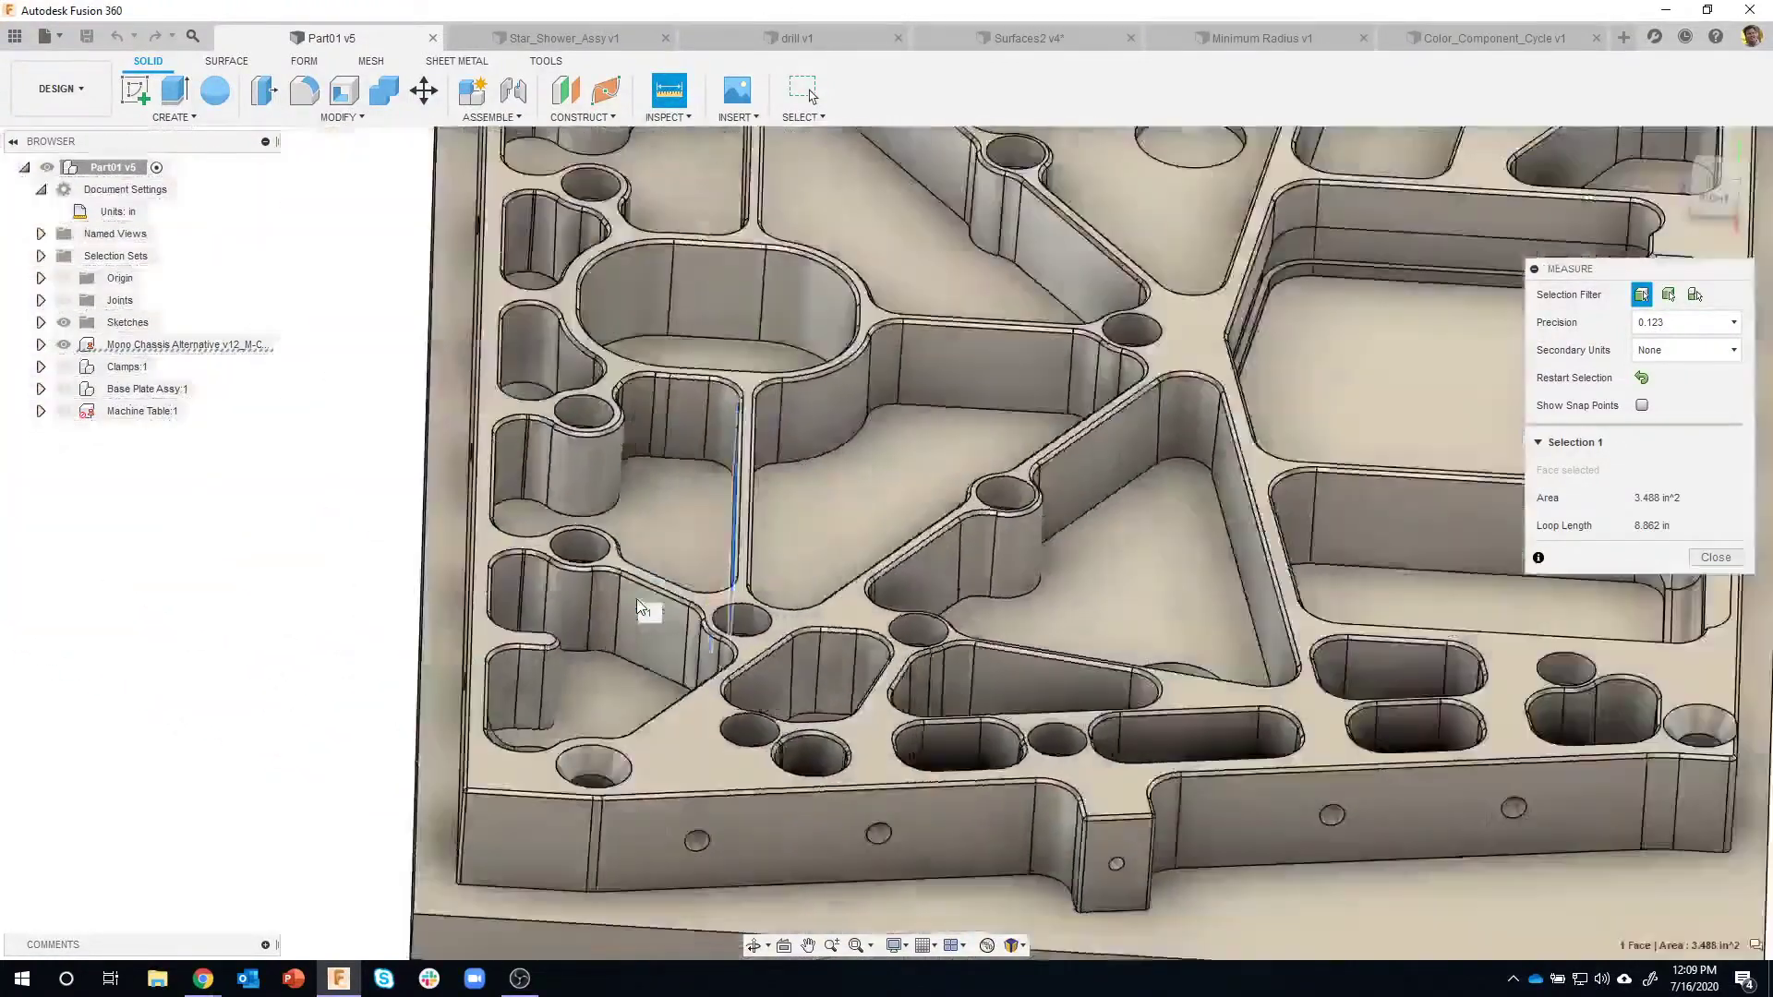
shift+middle_drag(635, 598, 589, 444)
click(588, 447)
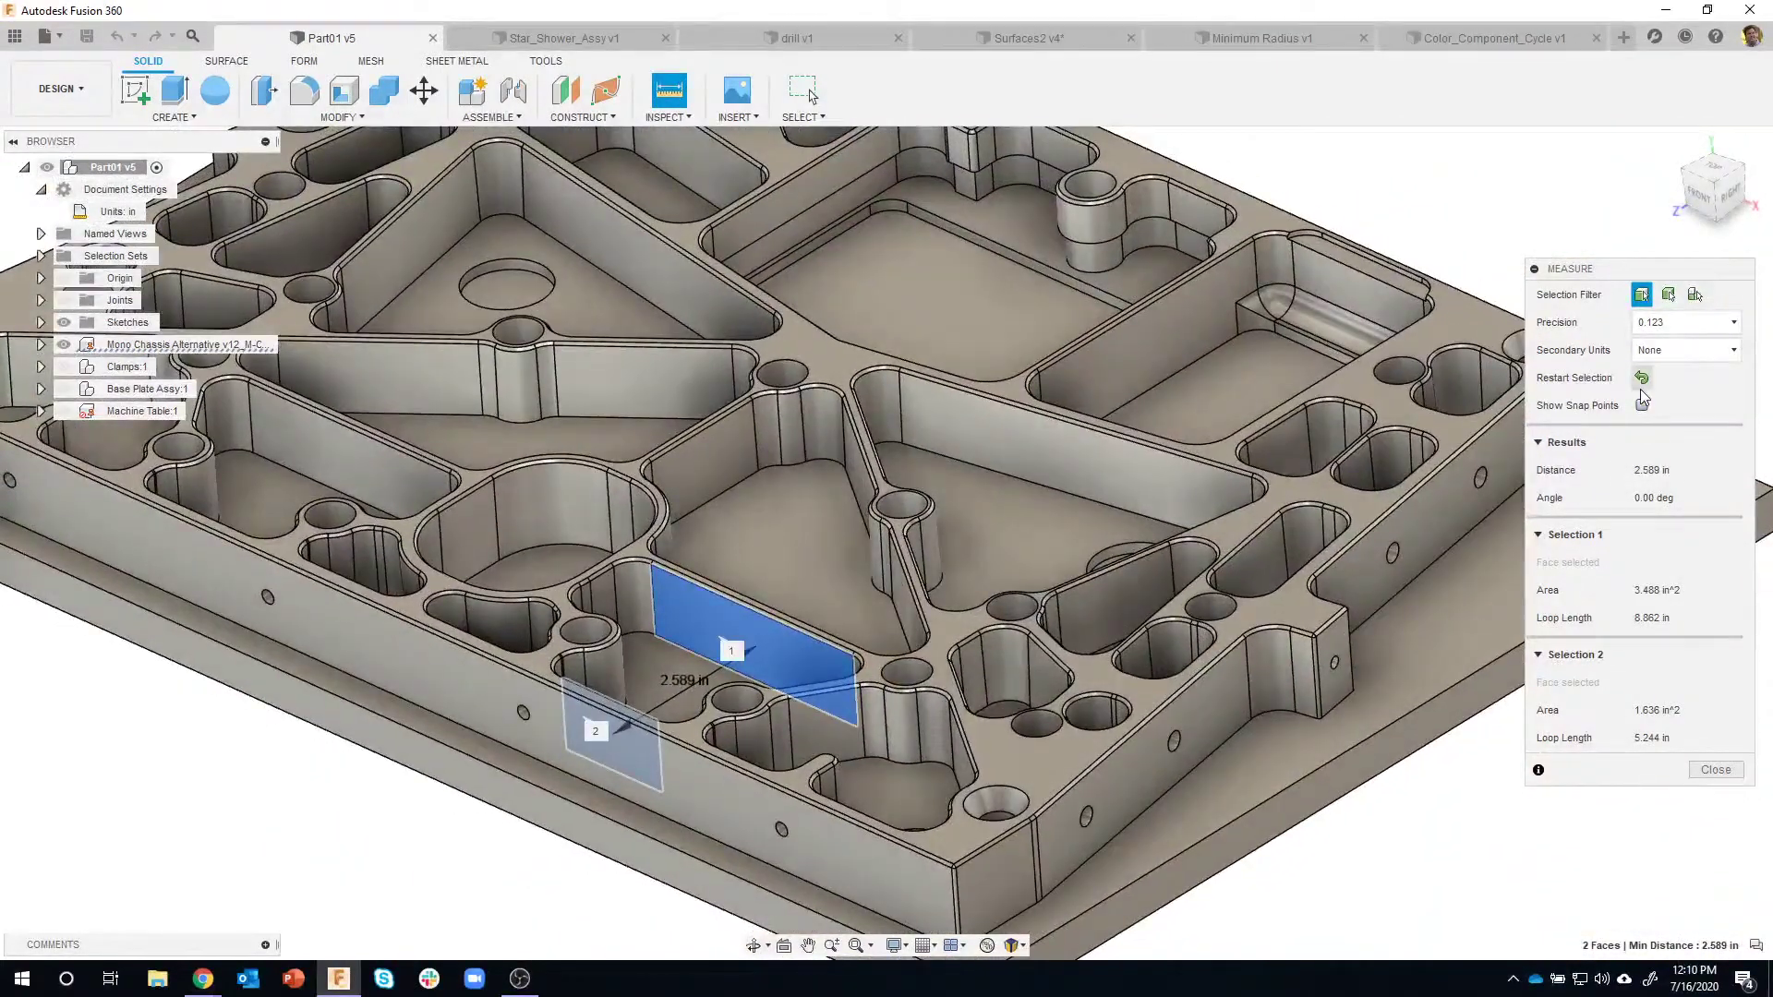
Restart the selection and measure the angle between the small flat corner face and the adjacent side face with two holes.
click(1642, 380)
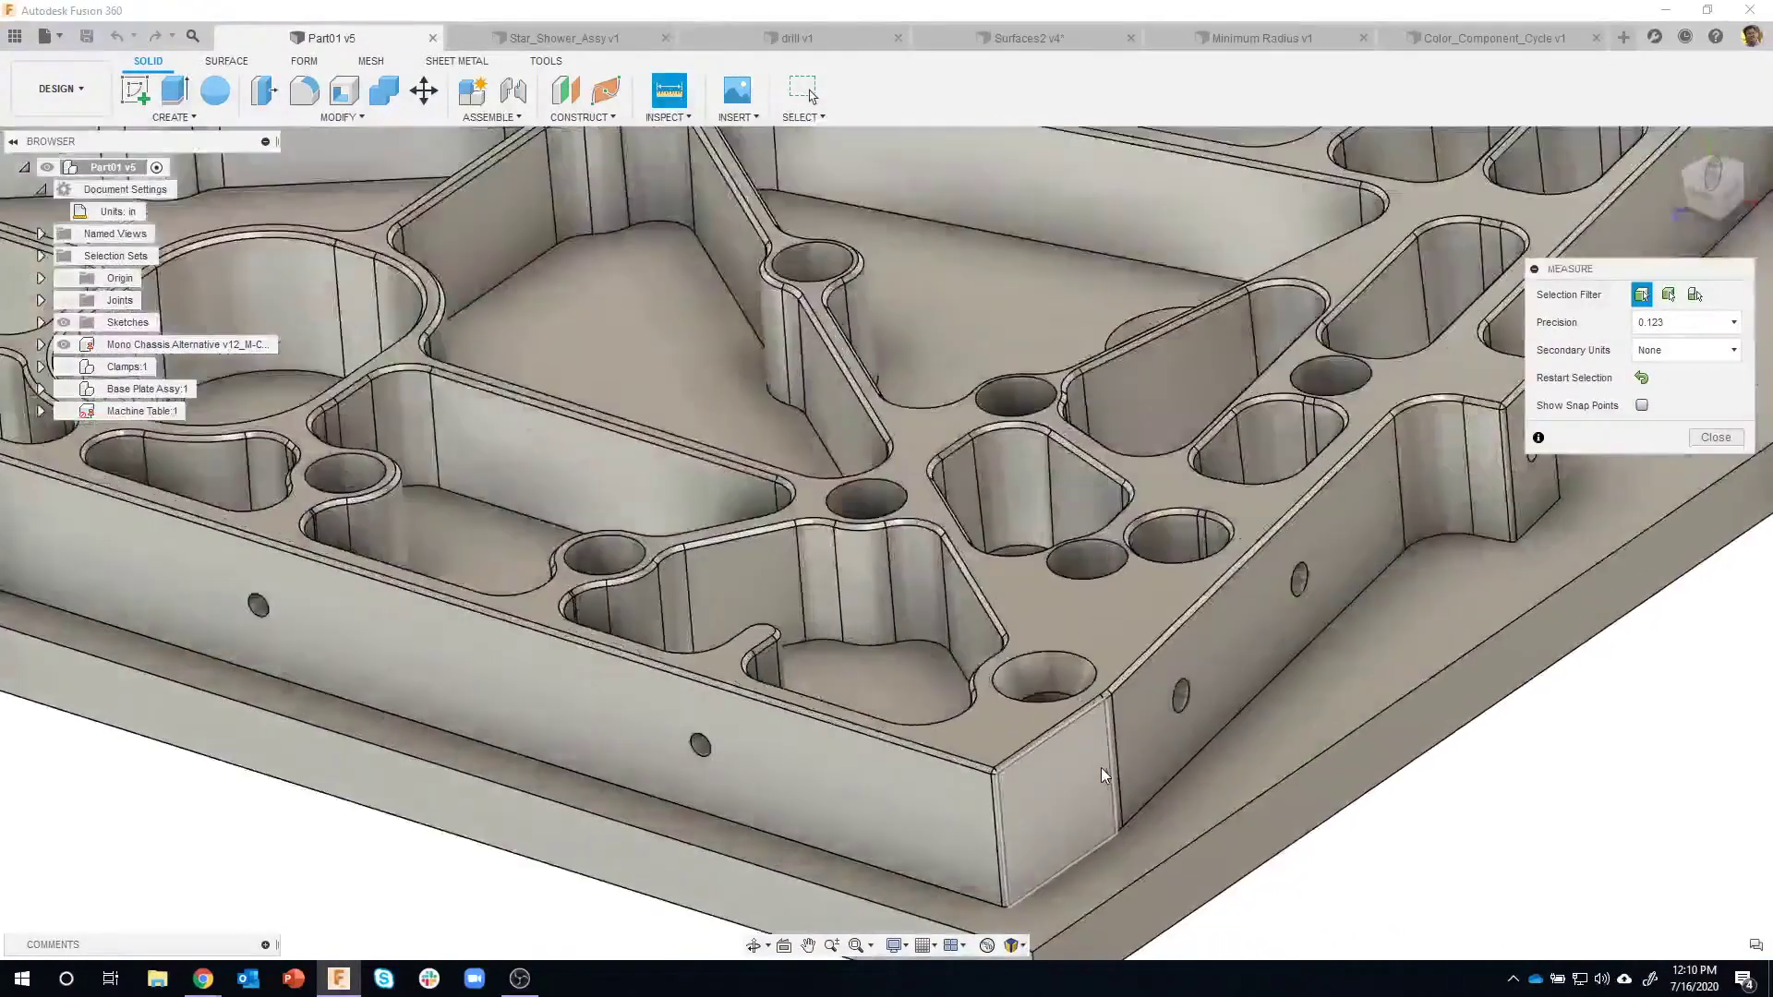
click(1054, 768)
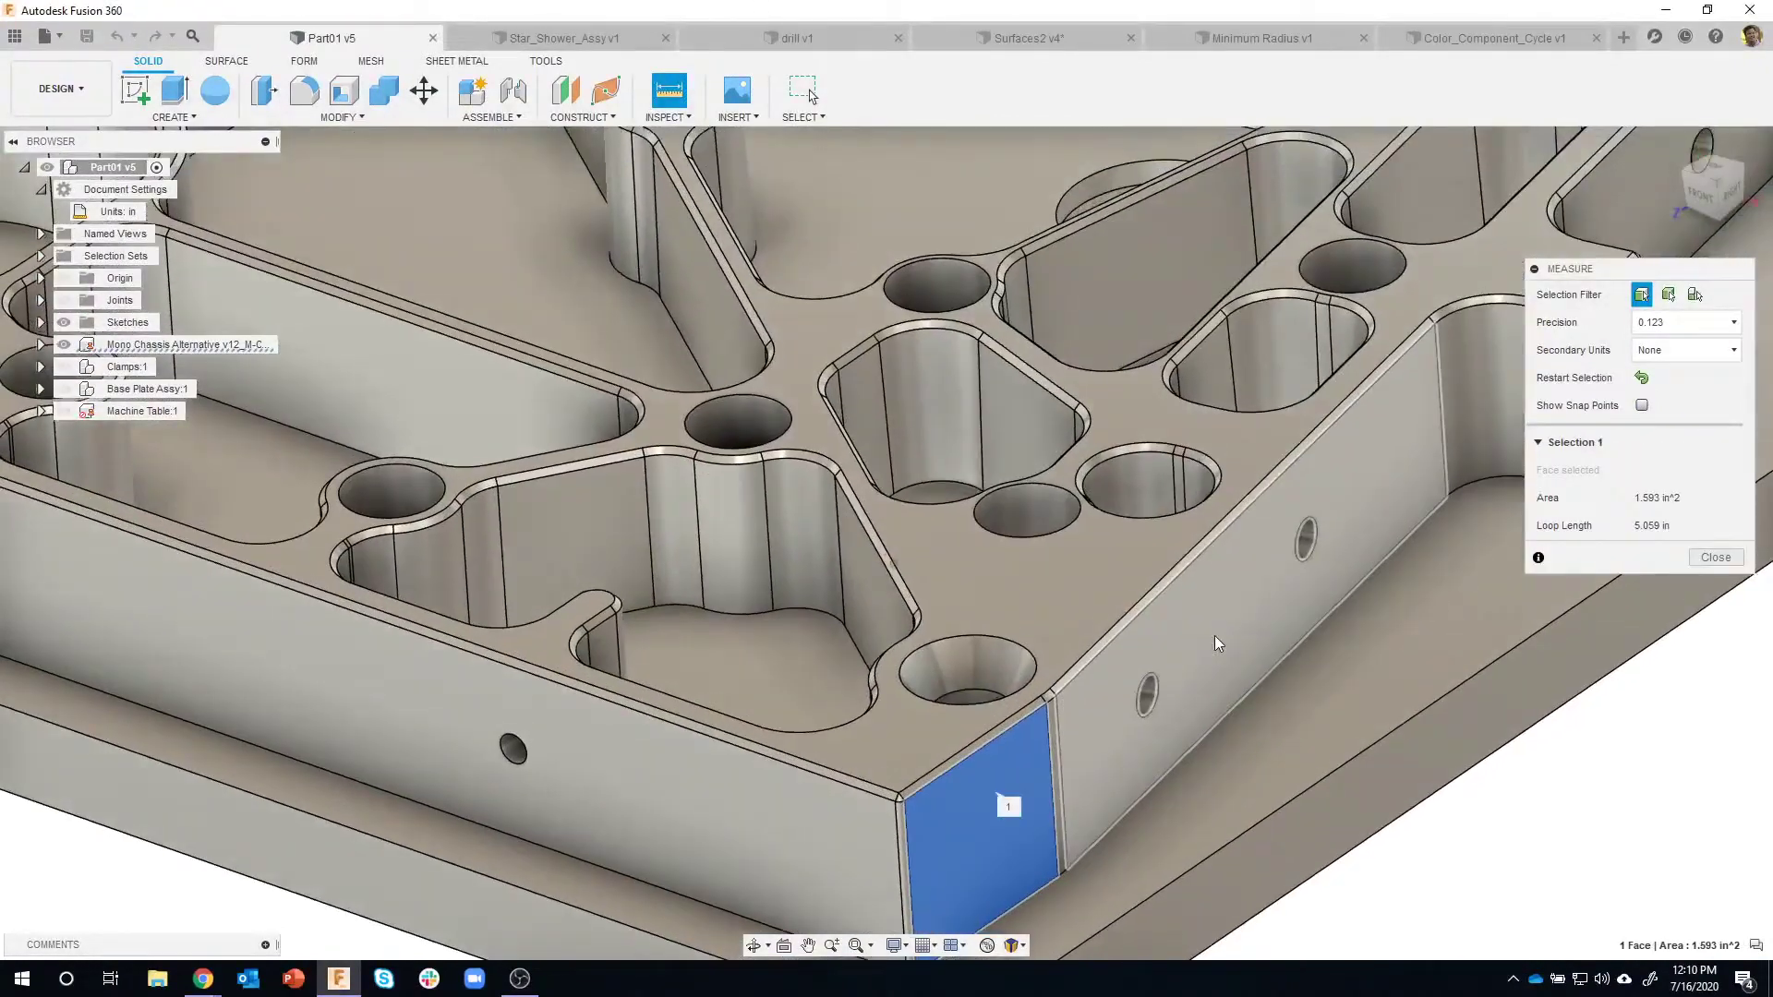
click(1214, 639)
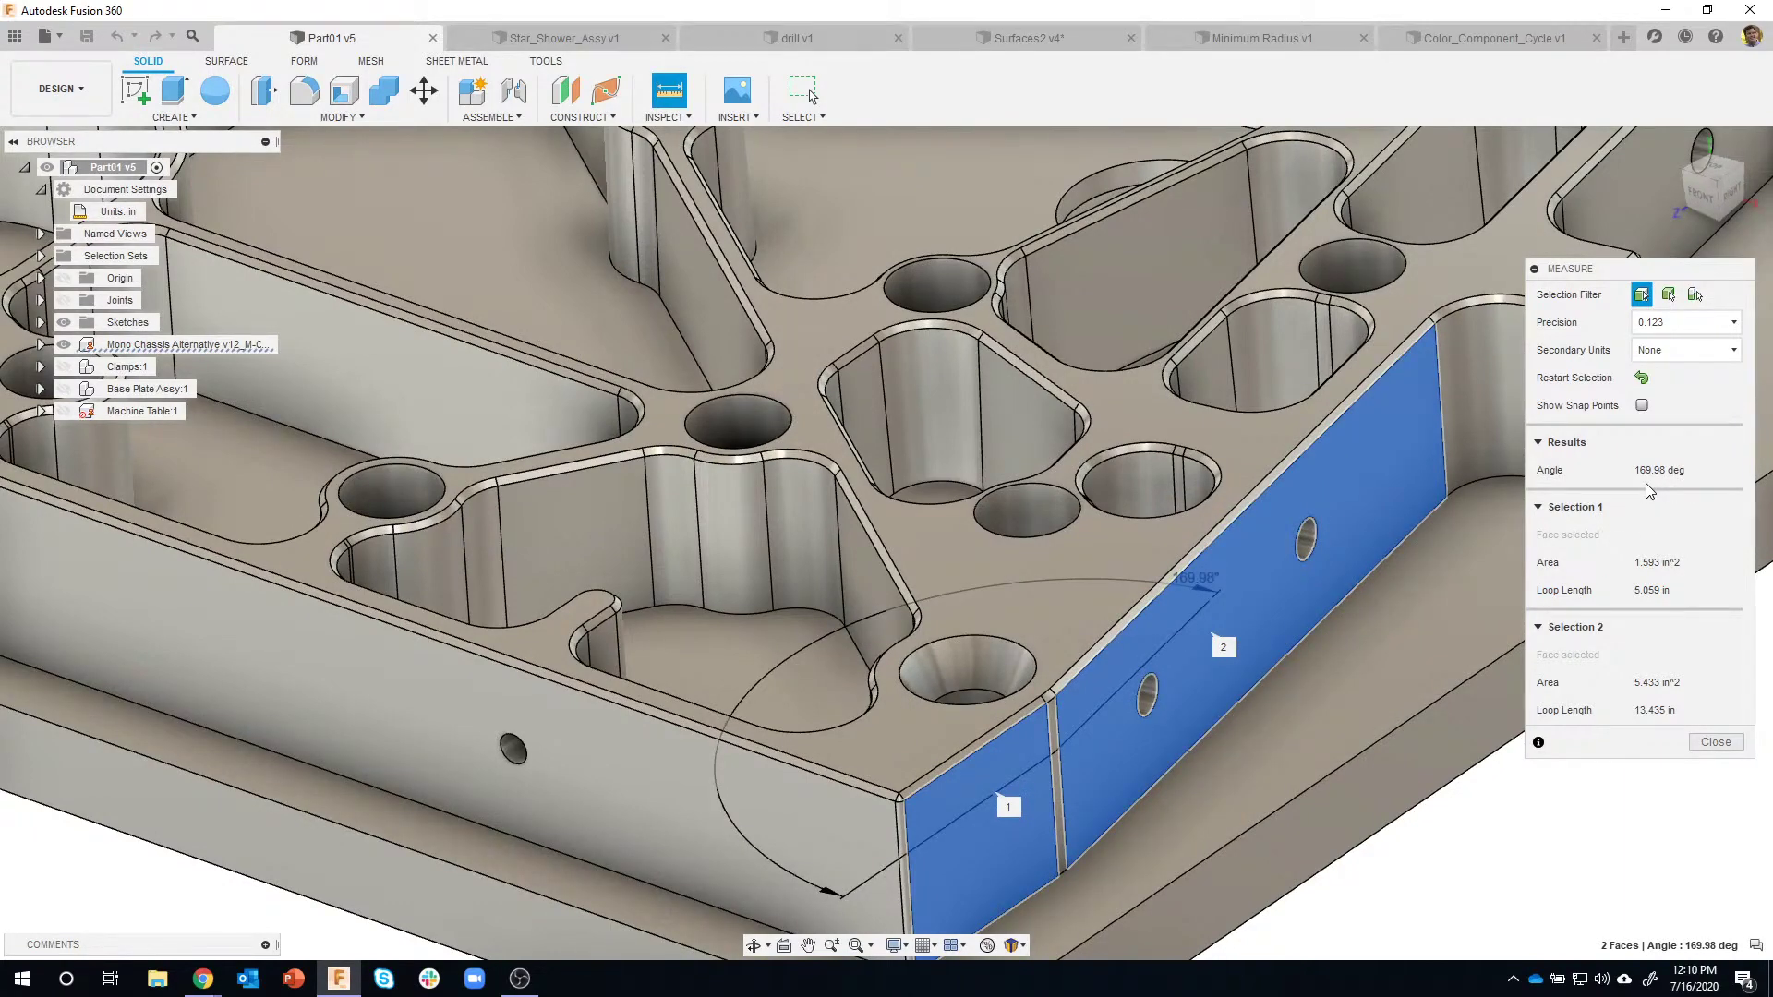
Clear the angle measurement, show snap points, and measure the center-to-center distance between the two holes in the angled side face.
click(1642, 378)
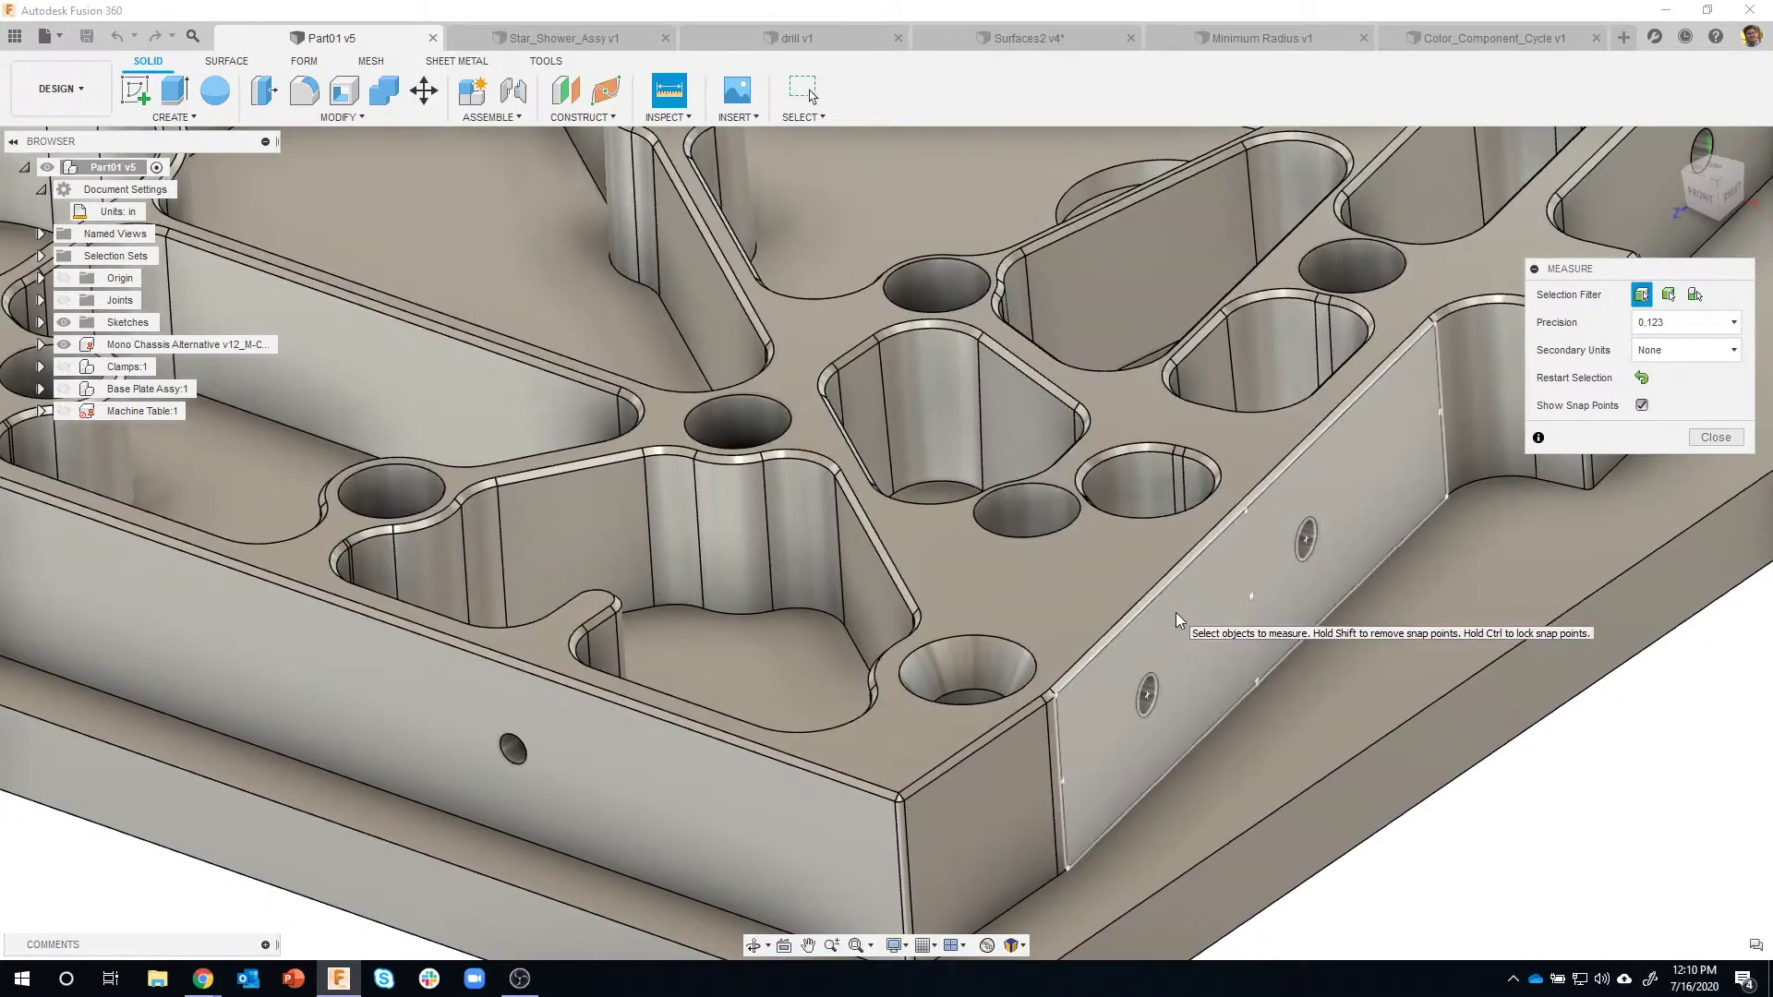
shift+middle_drag(1177, 613, 1139, 634)
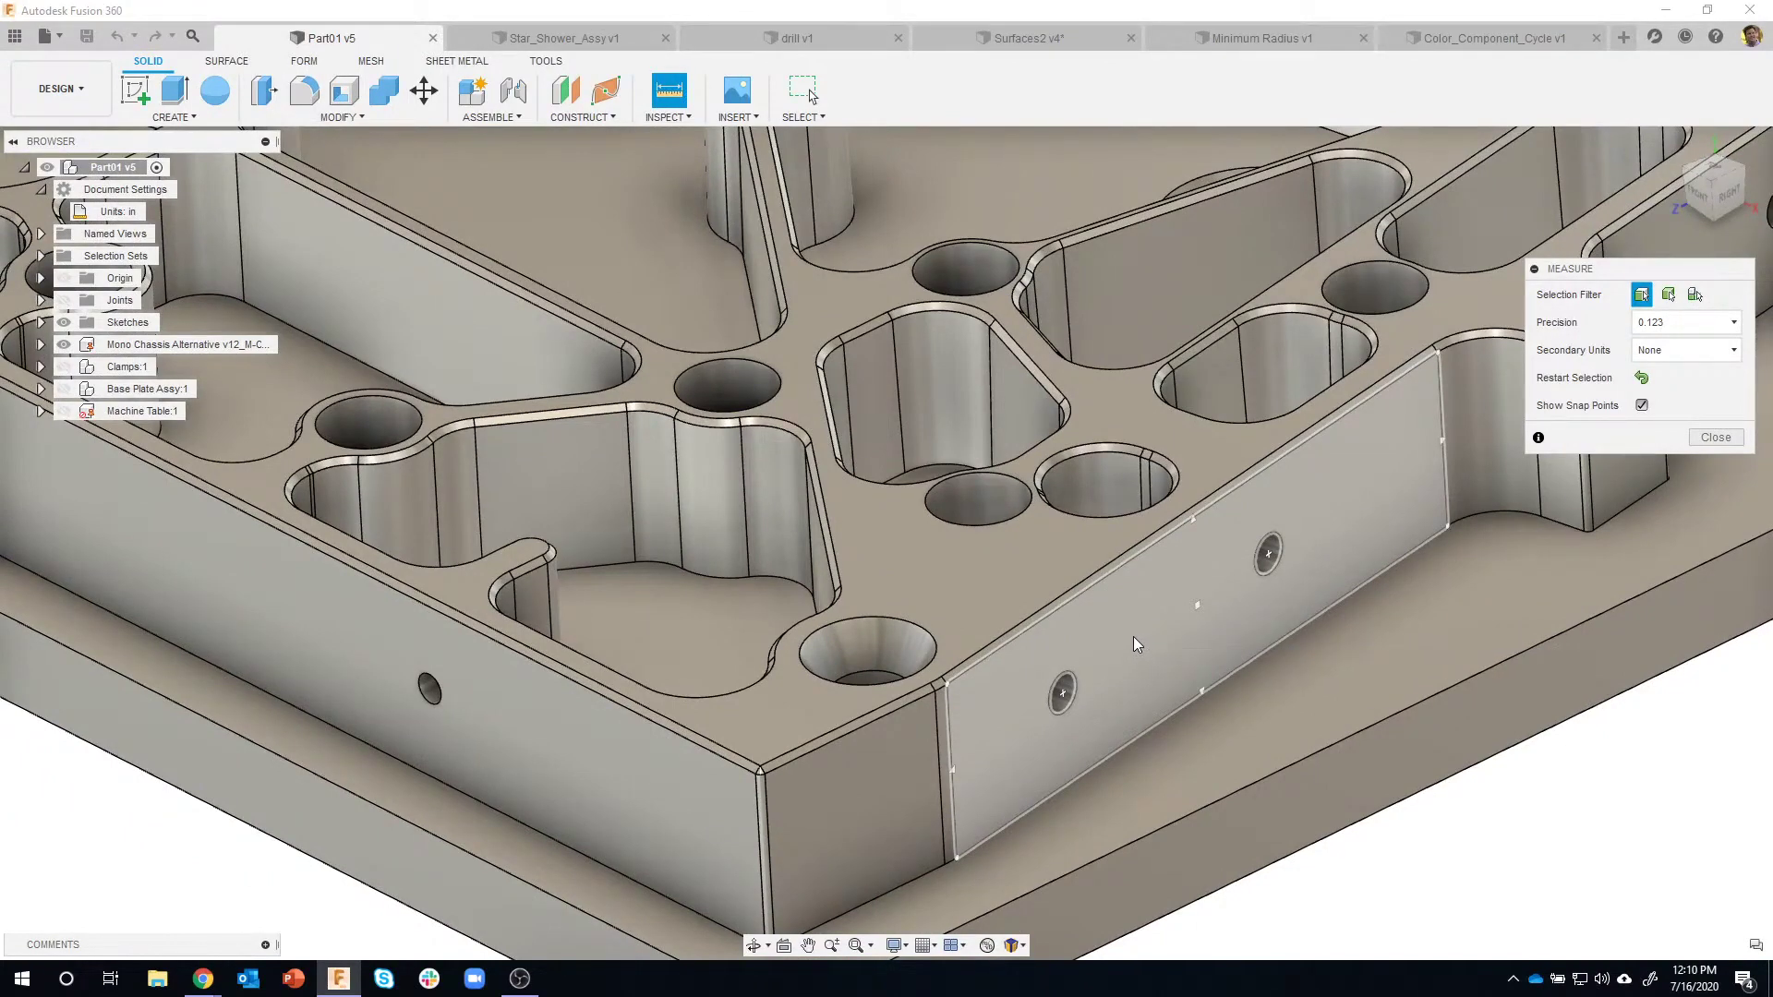
click(1065, 694)
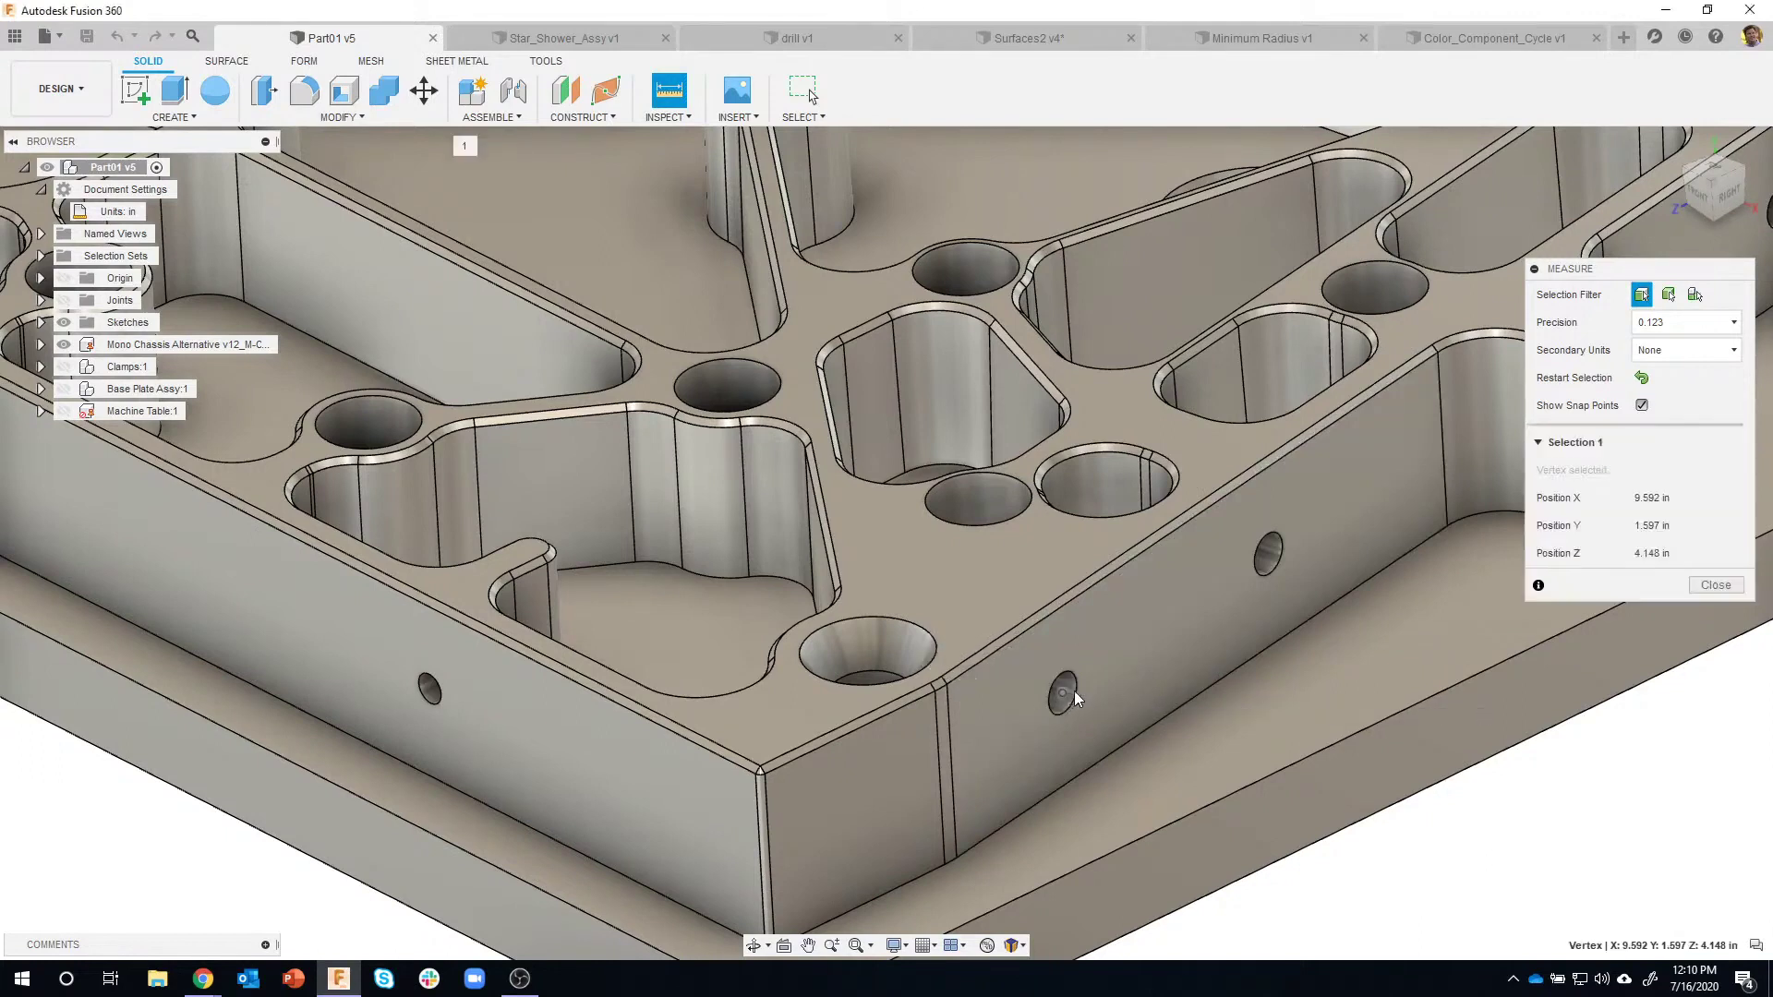
click(1270, 558)
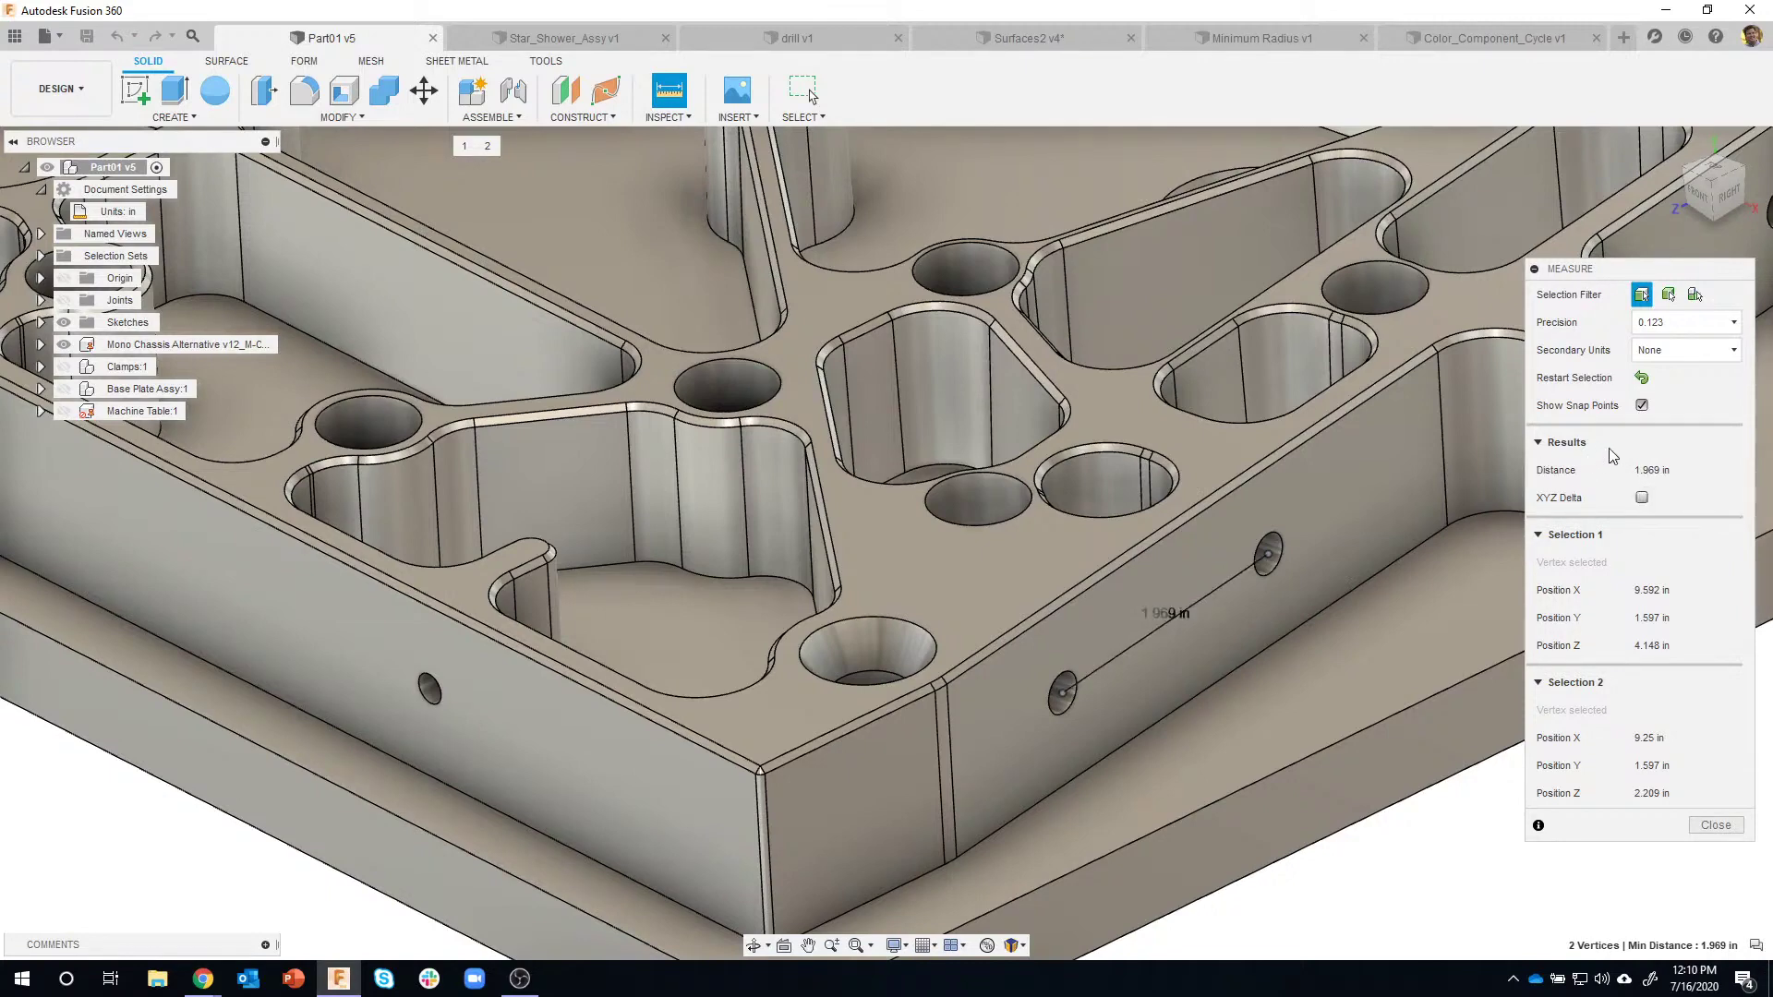
Clear the hole spacing measurement and turn off snap points after viewing them across the chassis plate's top face.
click(1642, 379)
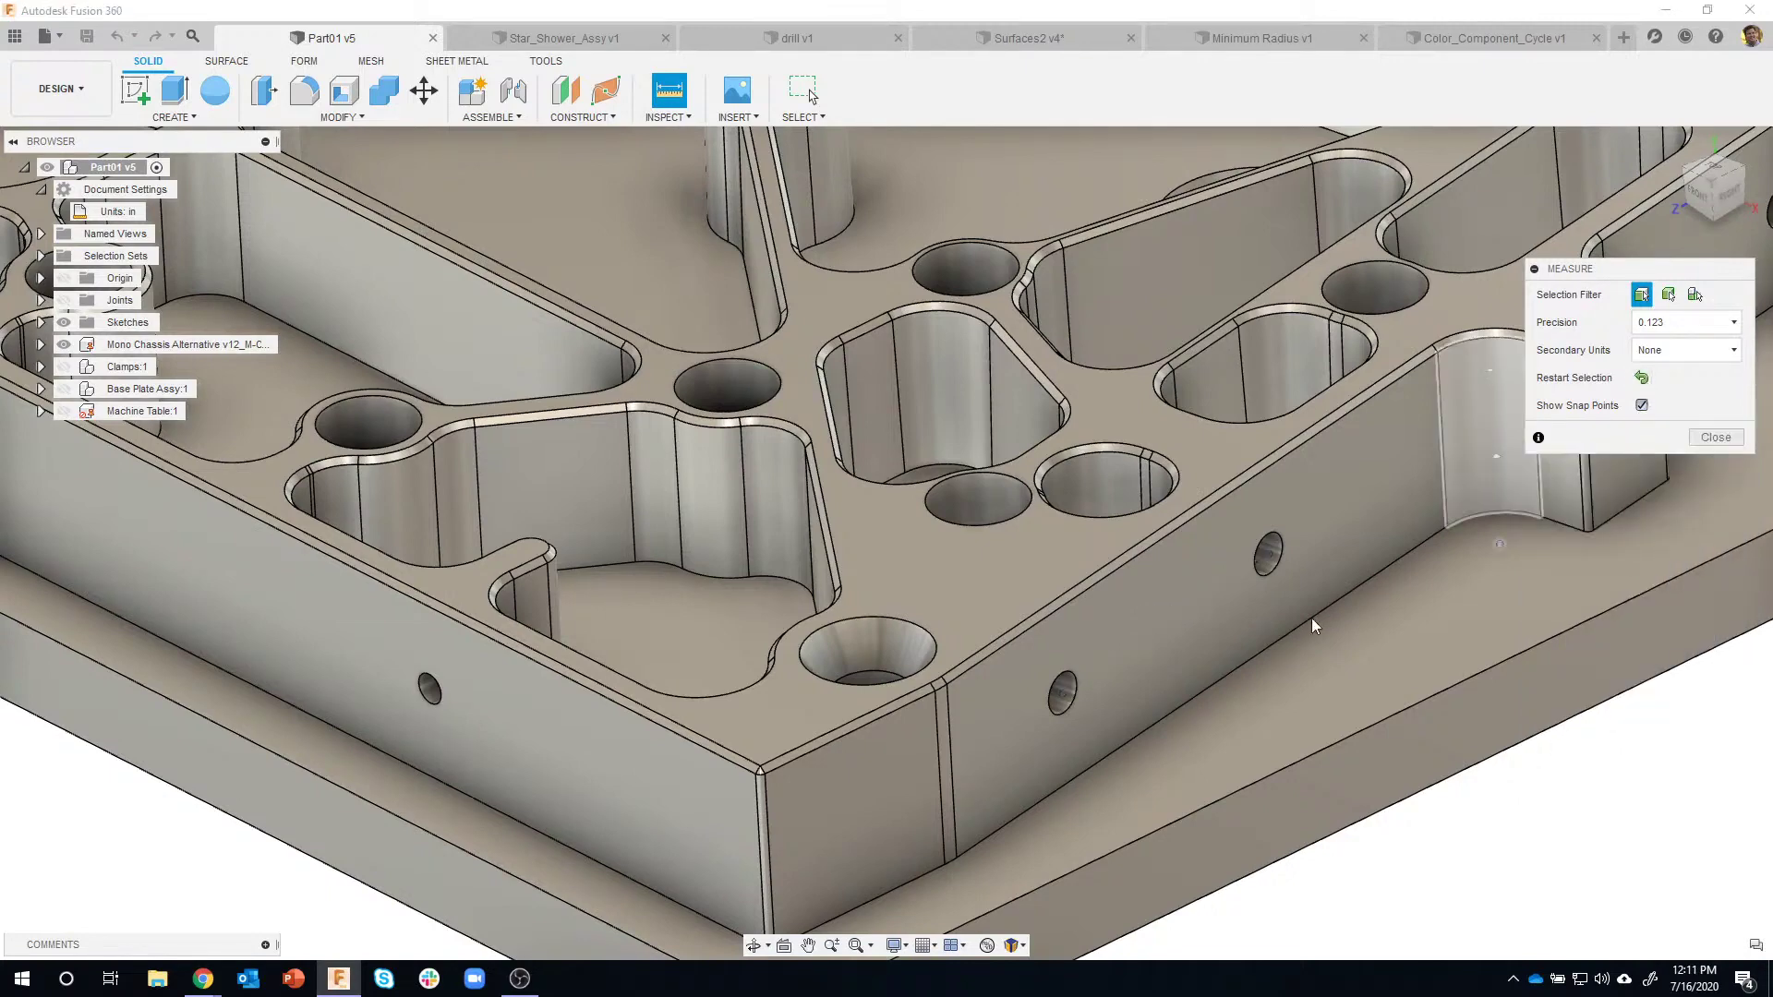
scroll(1289, 639, down, 3)
scroll(1288, 639, down, 5)
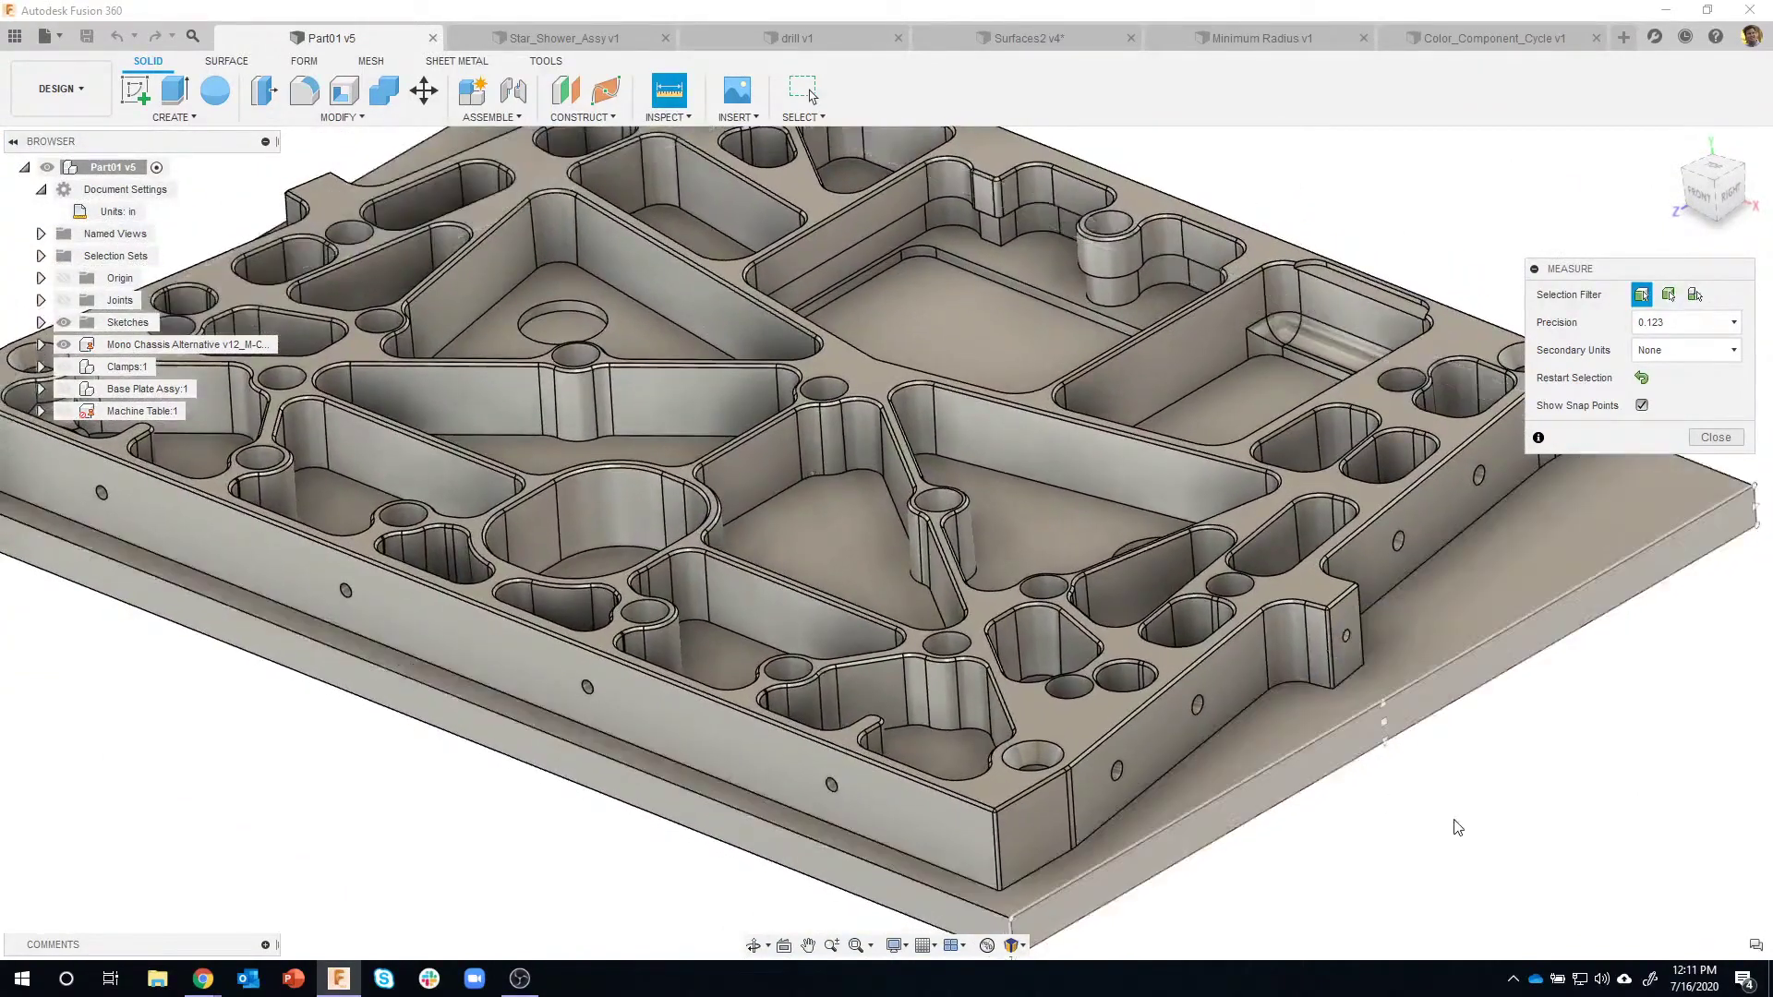
click(1641, 407)
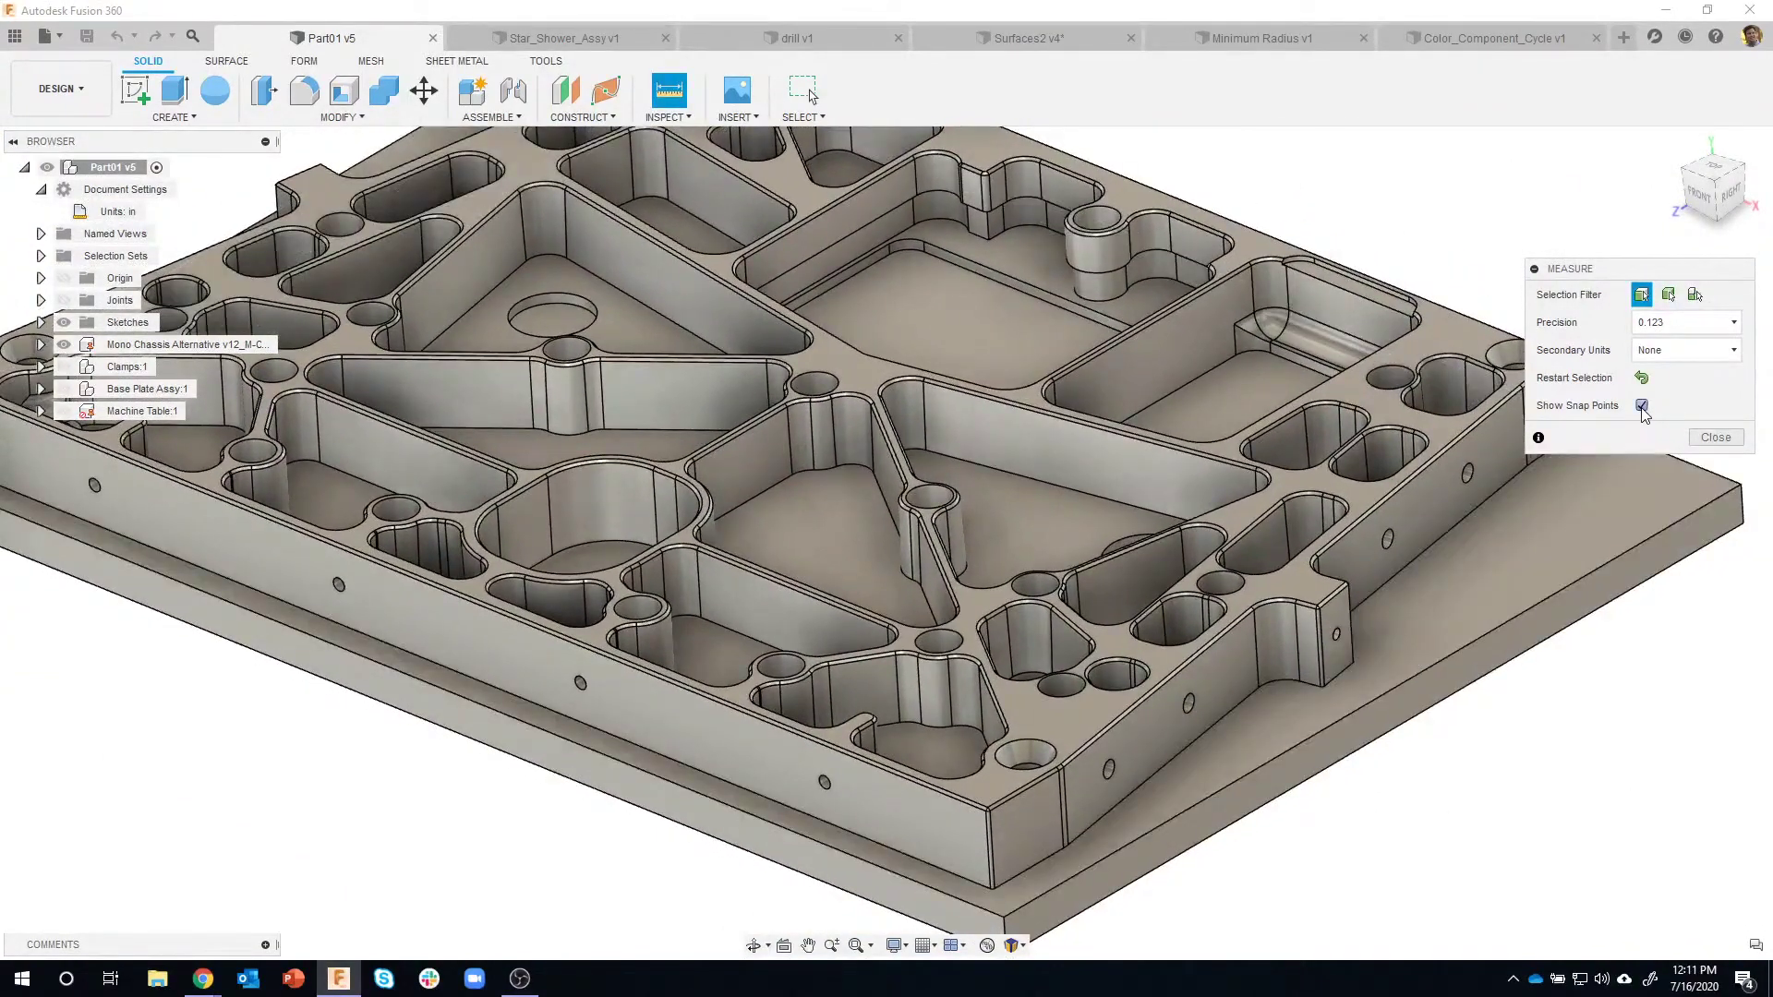
shift+middle_drag(1552, 519, 1532, 548)
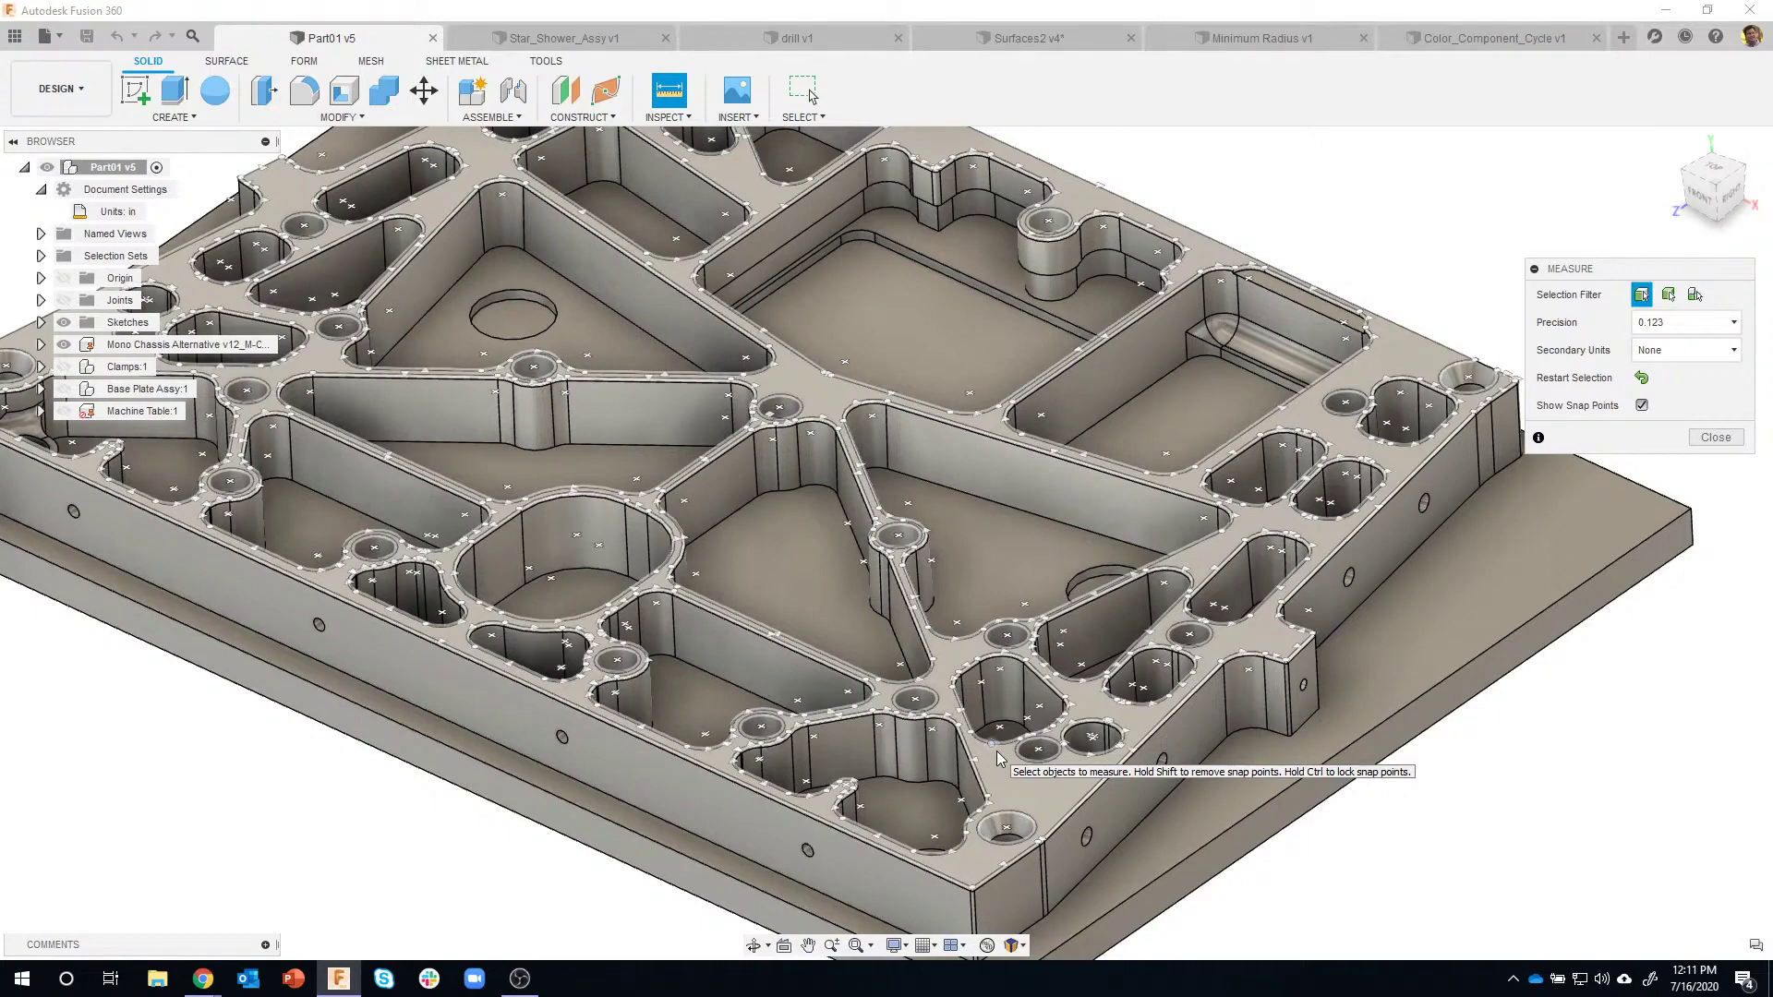
click(1641, 405)
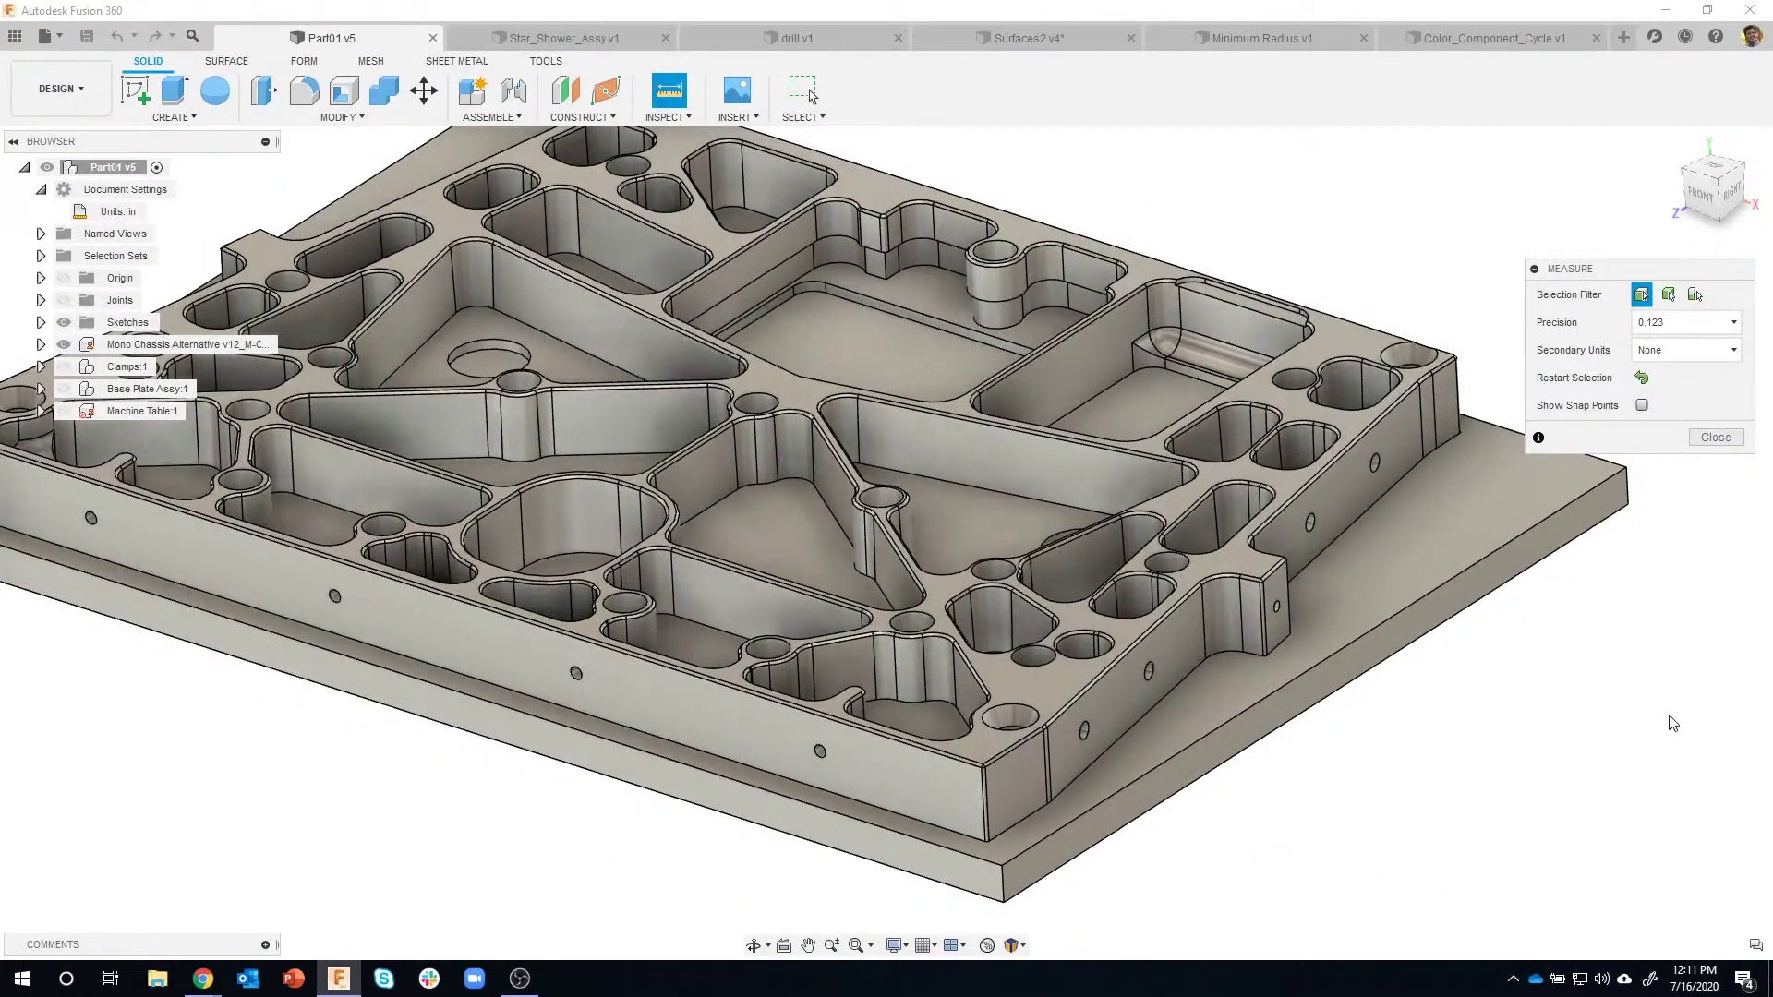
Measure the distance from the upper vertex at the chassis plate's rounded corner to the bottom vertex of the protruding side tab.
scroll(1546, 579, up, 3)
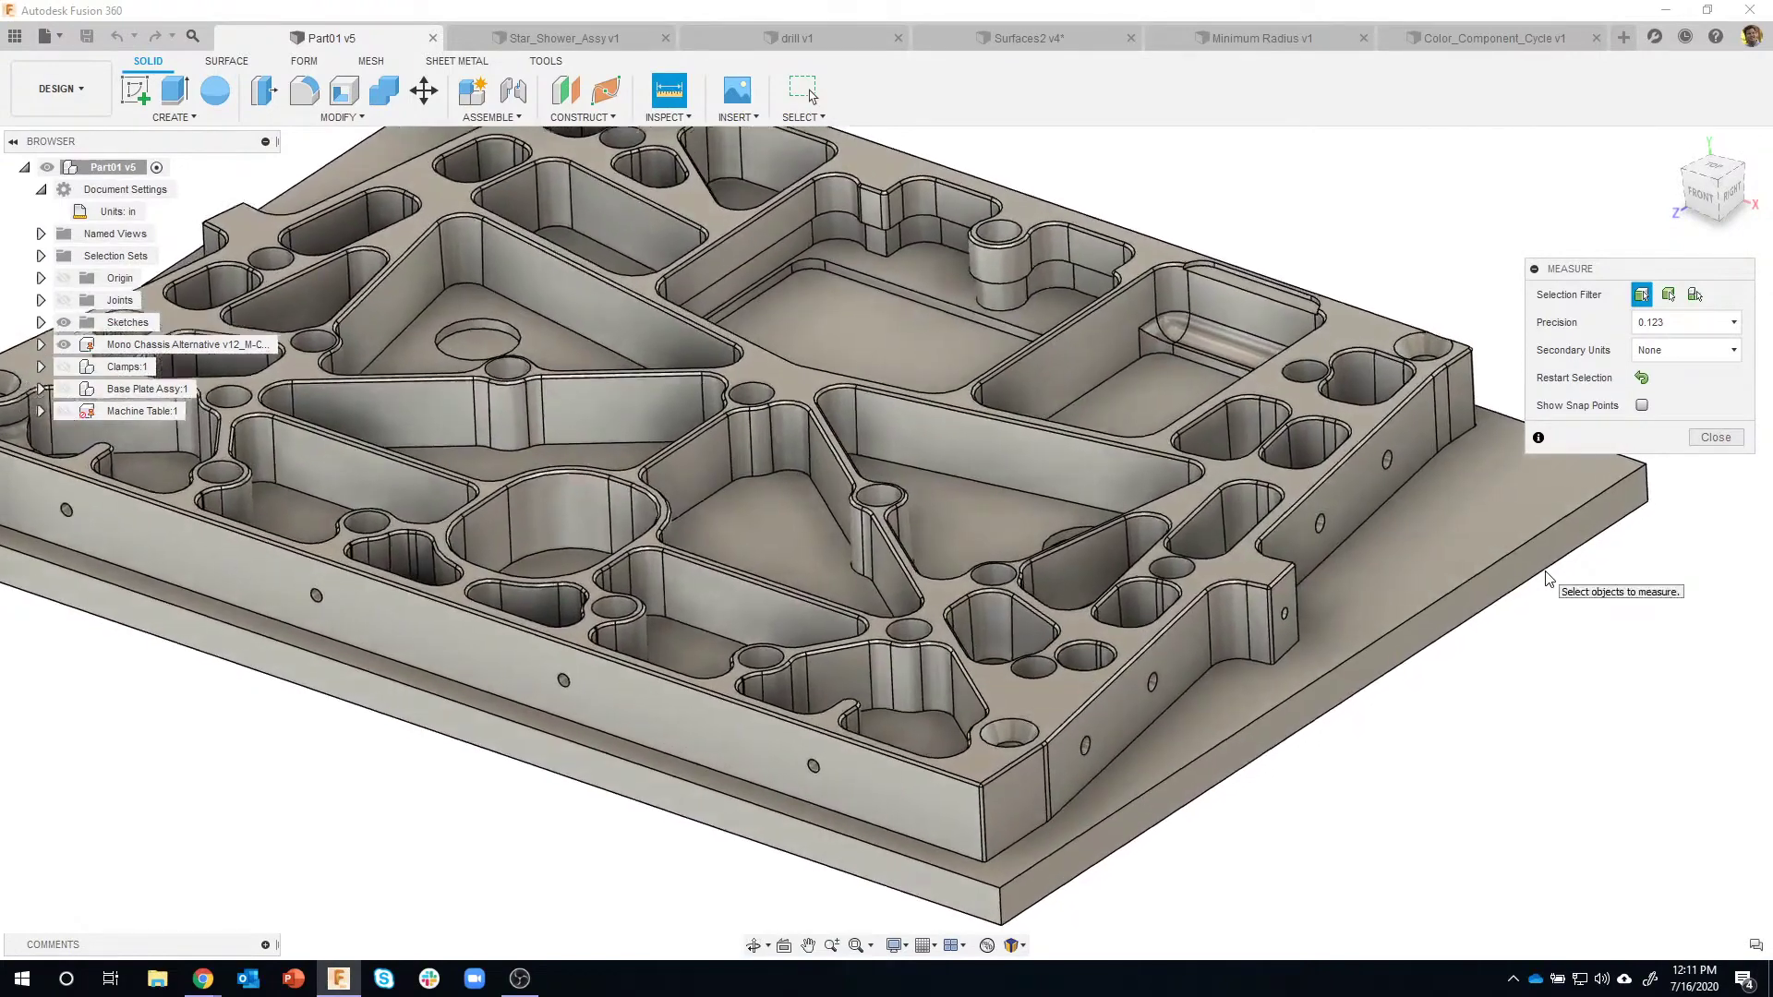
scroll(1563, 631, up, 5)
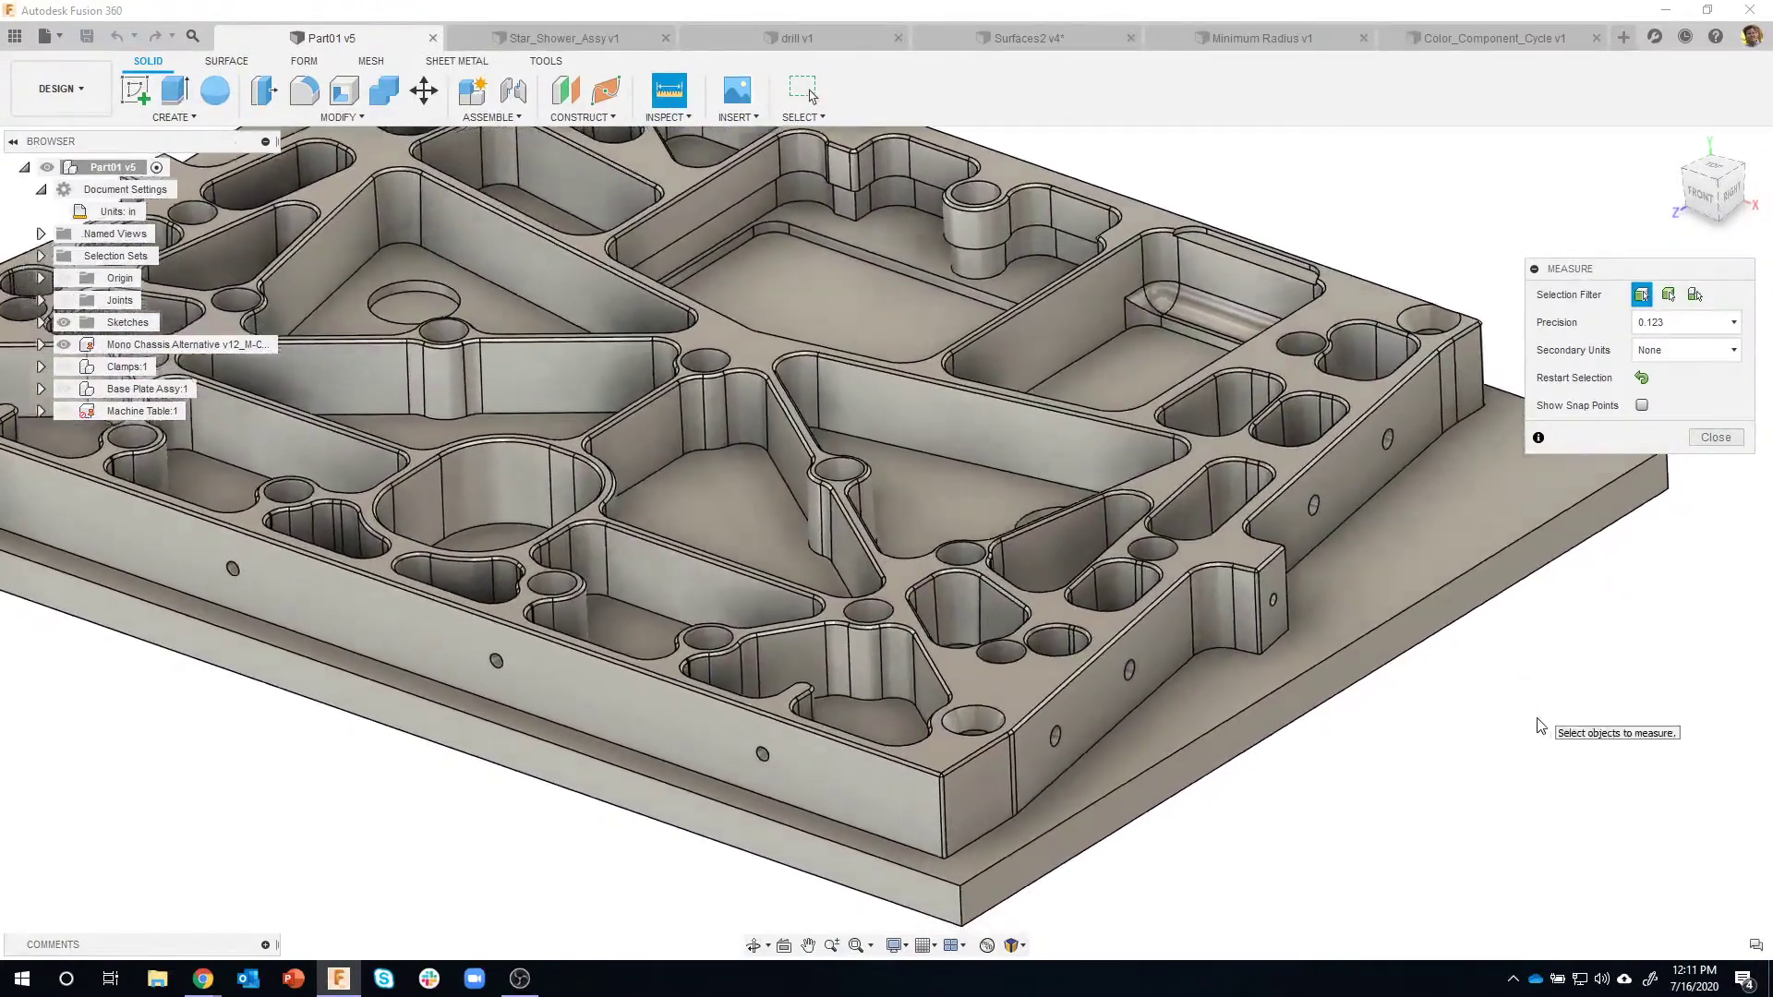
scroll(1489, 767, up, 5)
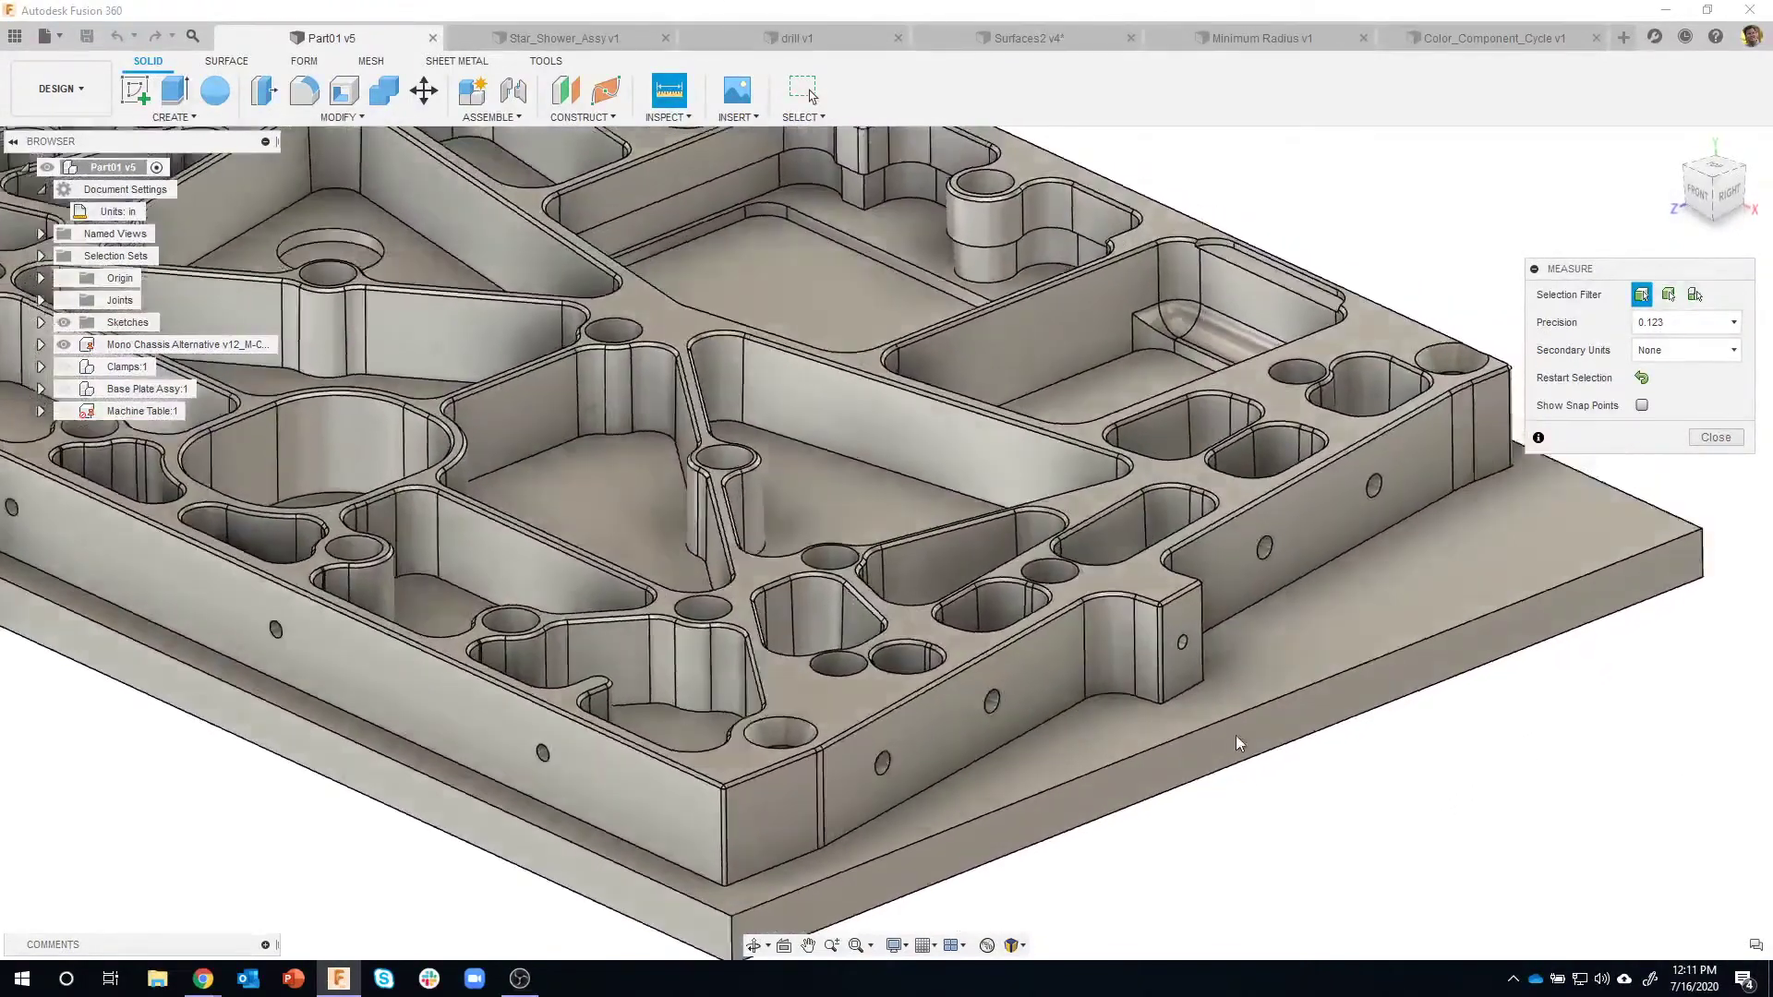
scroll(966, 757, up, 5)
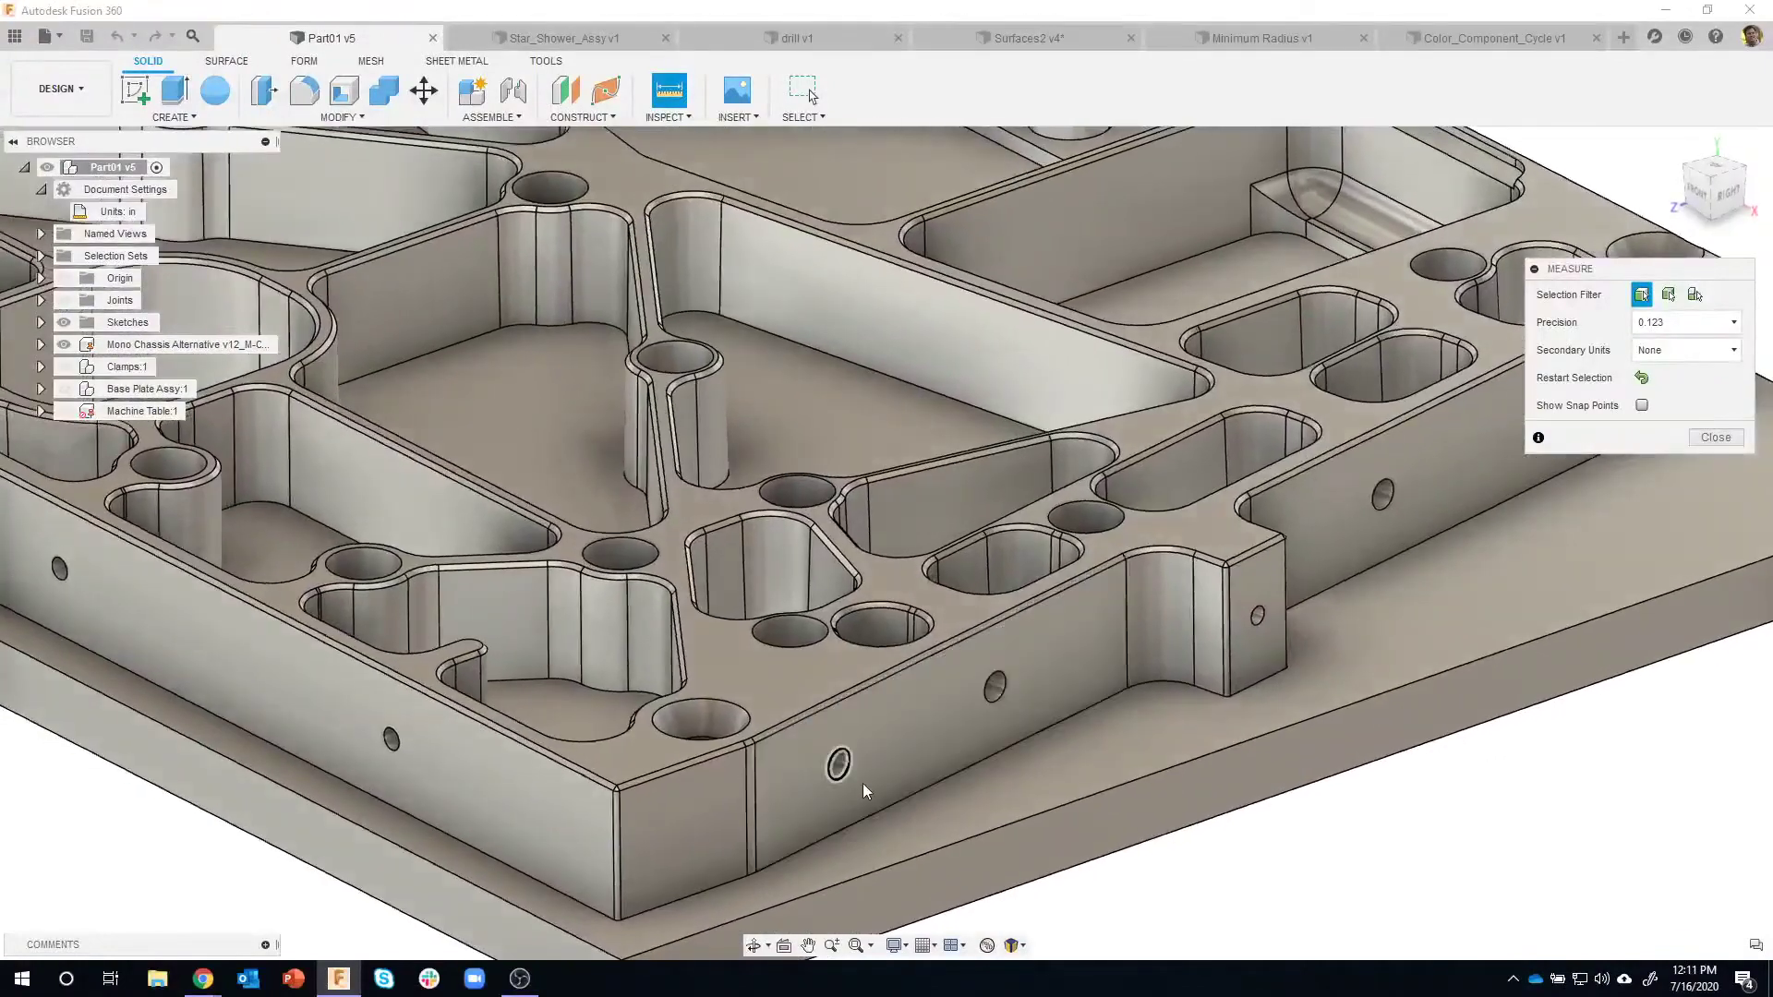
scroll(739, 761, up, 3)
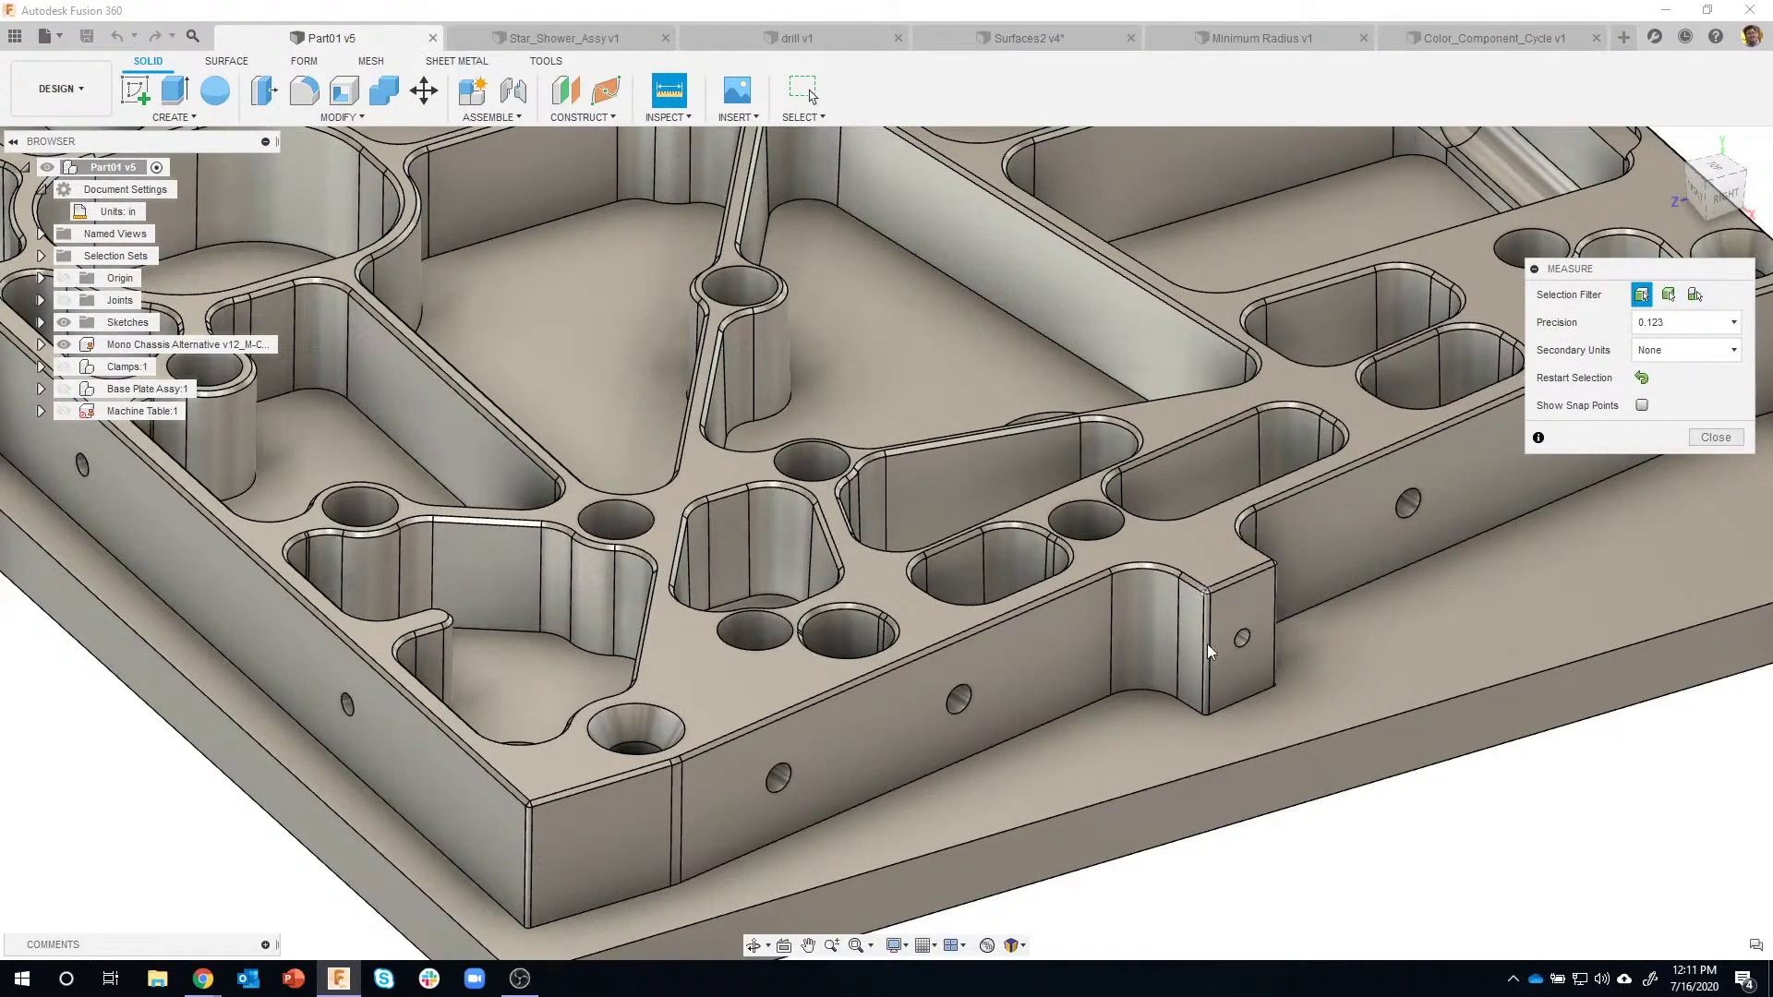
middle_drag(1116, 722, 1117, 707)
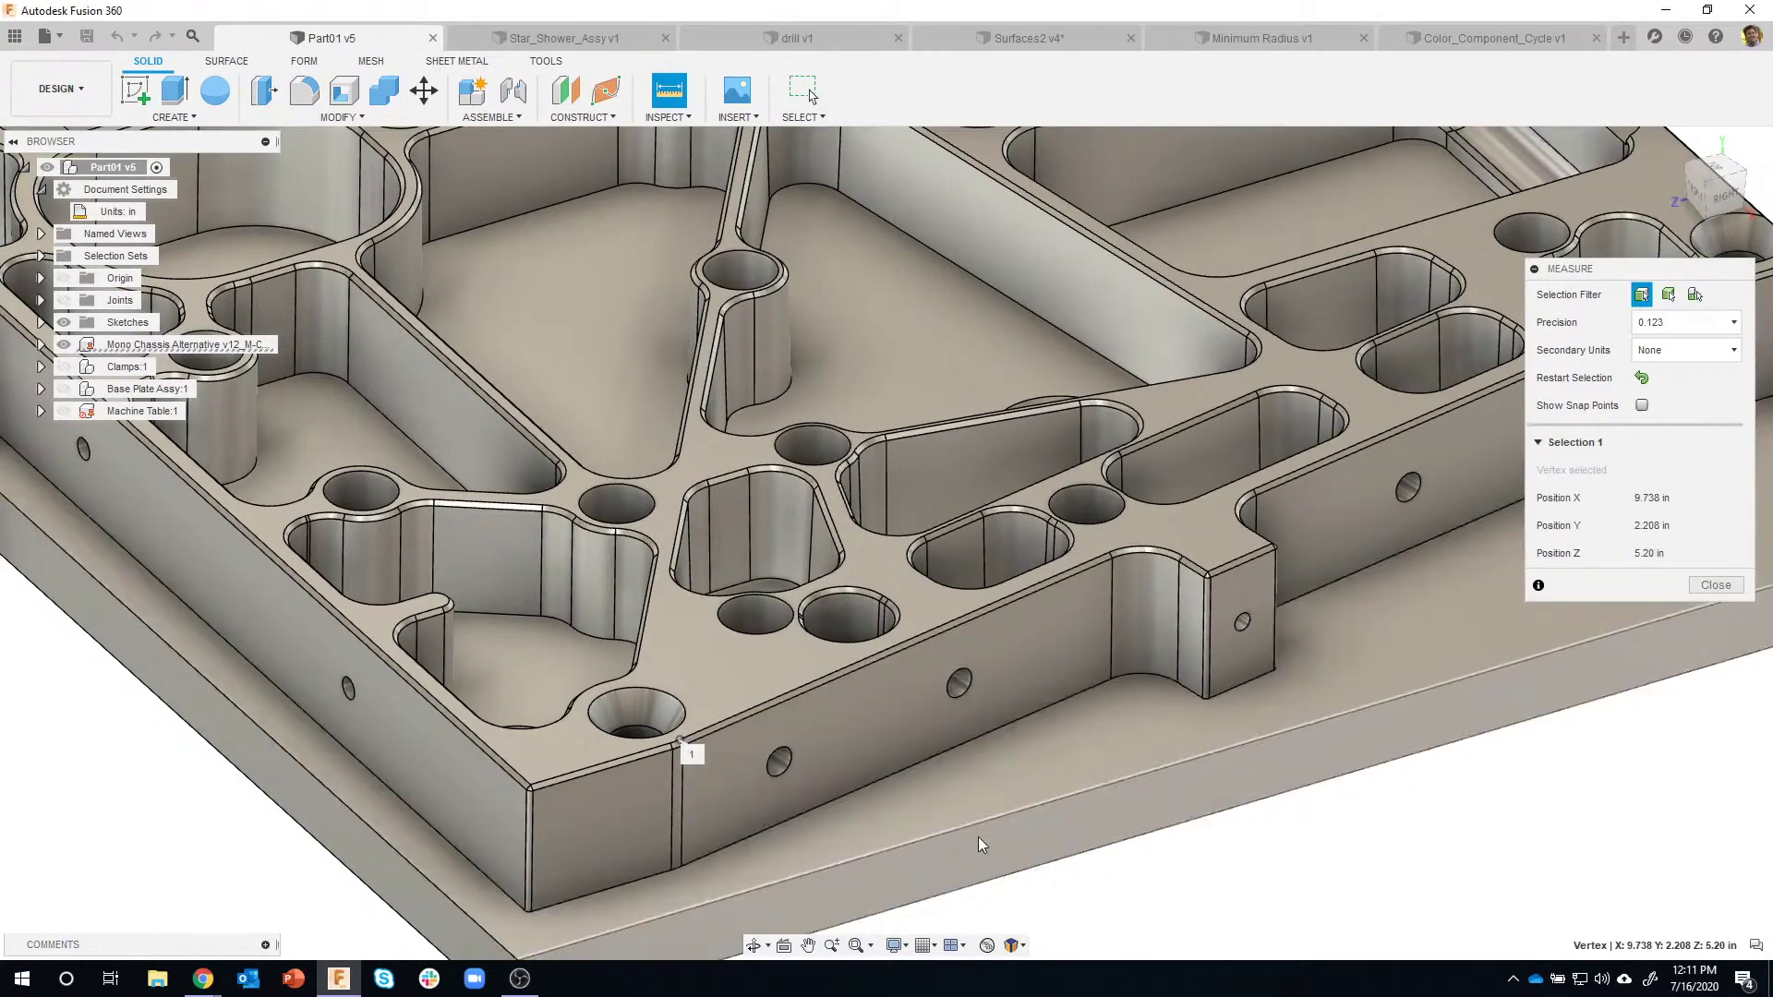
click(1198, 700)
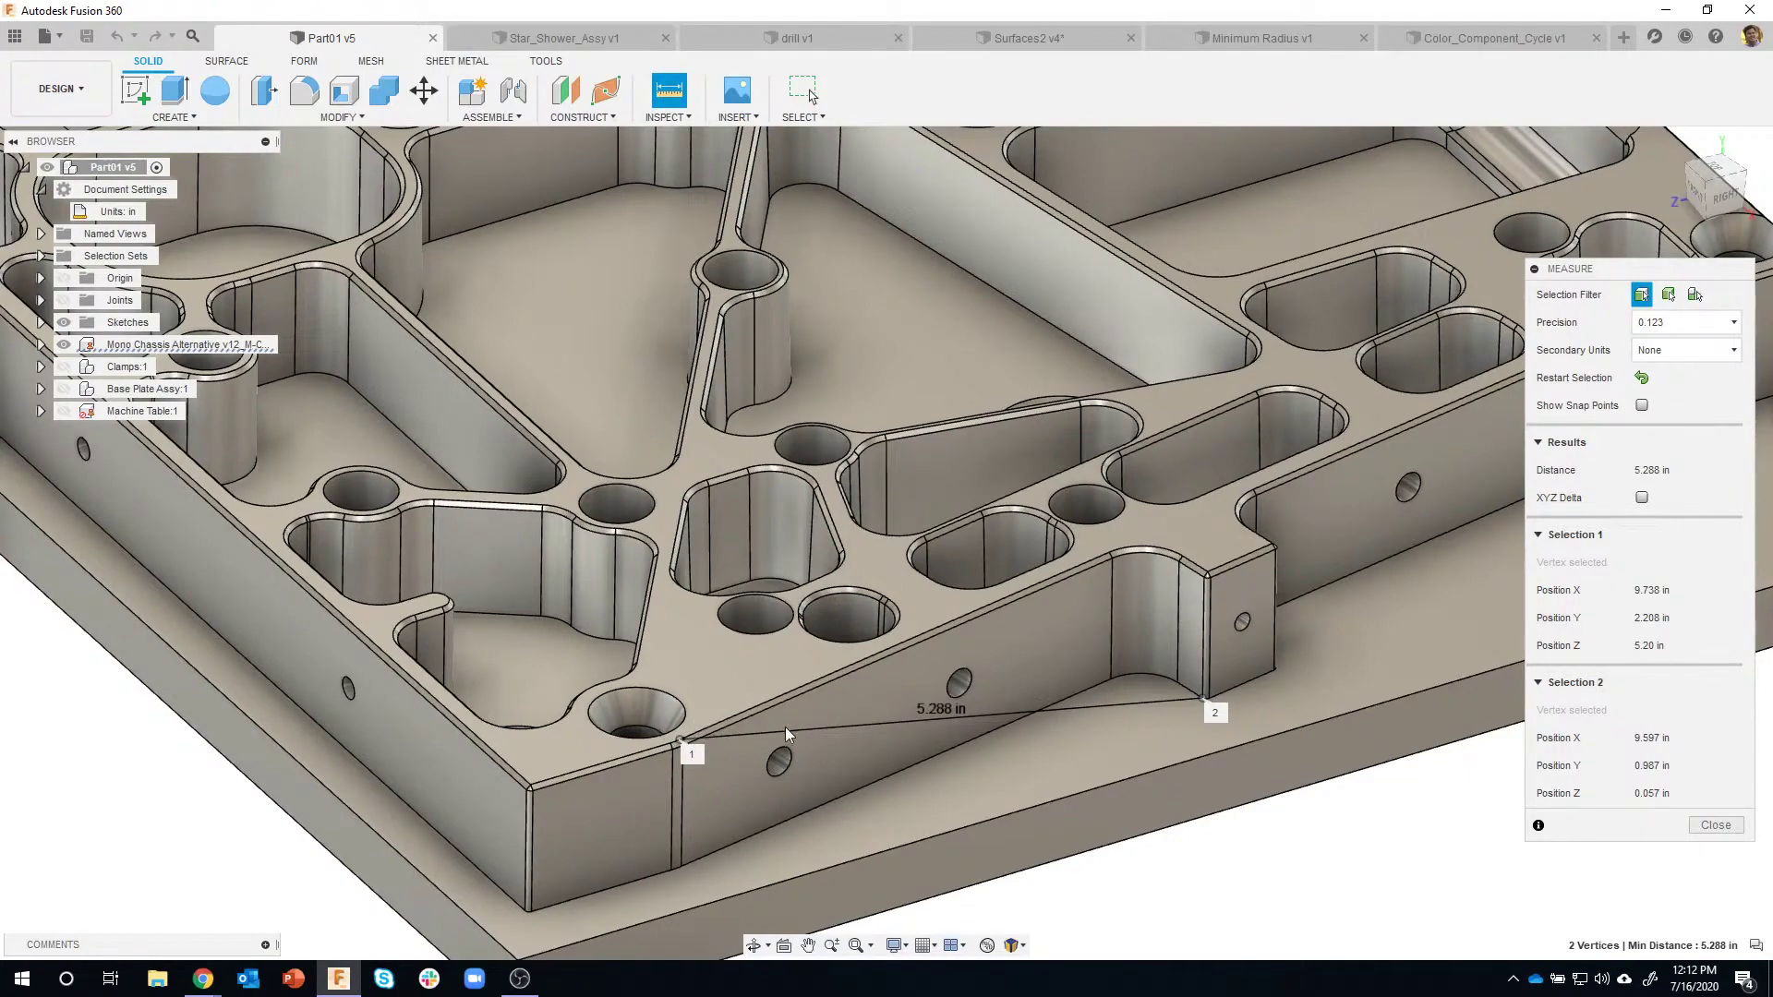
Turn on XYZ Delta for the vertex-to-vertex measurement and examine its X, Y and Z components on the model.
shift+middle_drag(720, 737, 584, 668)
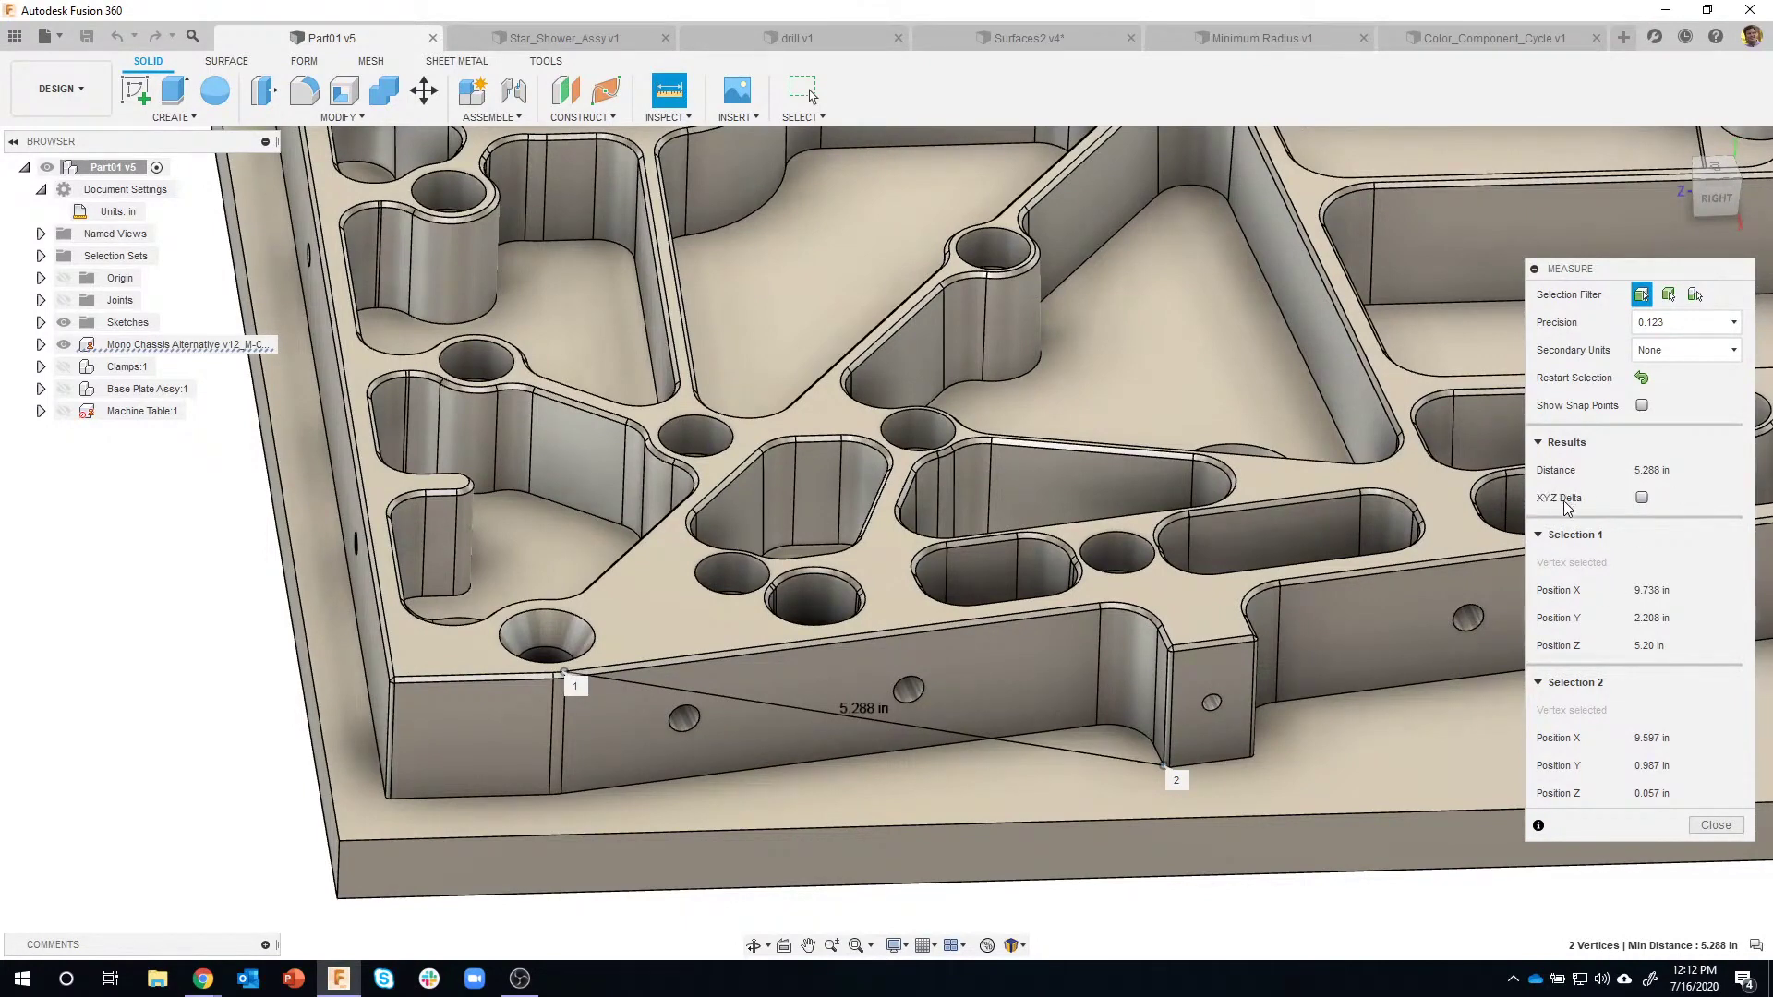
click(1640, 496)
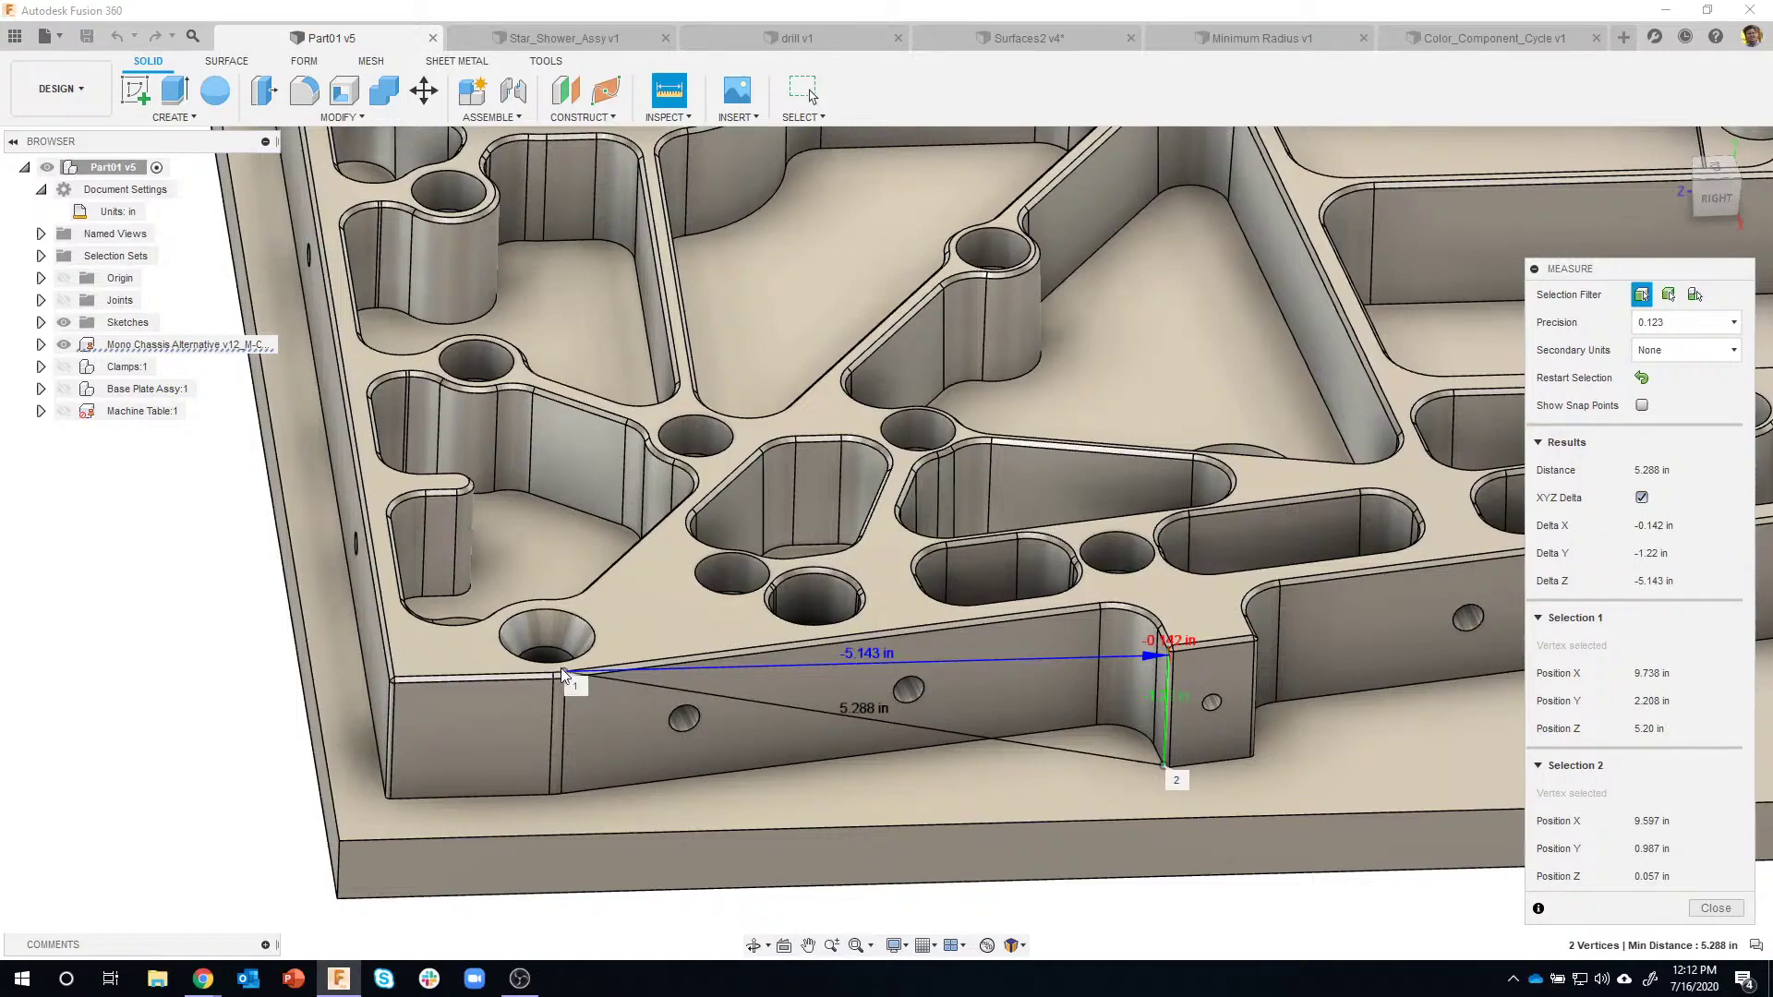
mouse_move(561, 667)
shift+middle_down()
mouse_move(608, 716)
mouse_move(628, 797)
mouse_move(750, 800)
mouse_move(568, 741)
mouse_move(624, 749)
mouse_move(559, 720)
mouse_move(539, 652)
shift+middle_up()
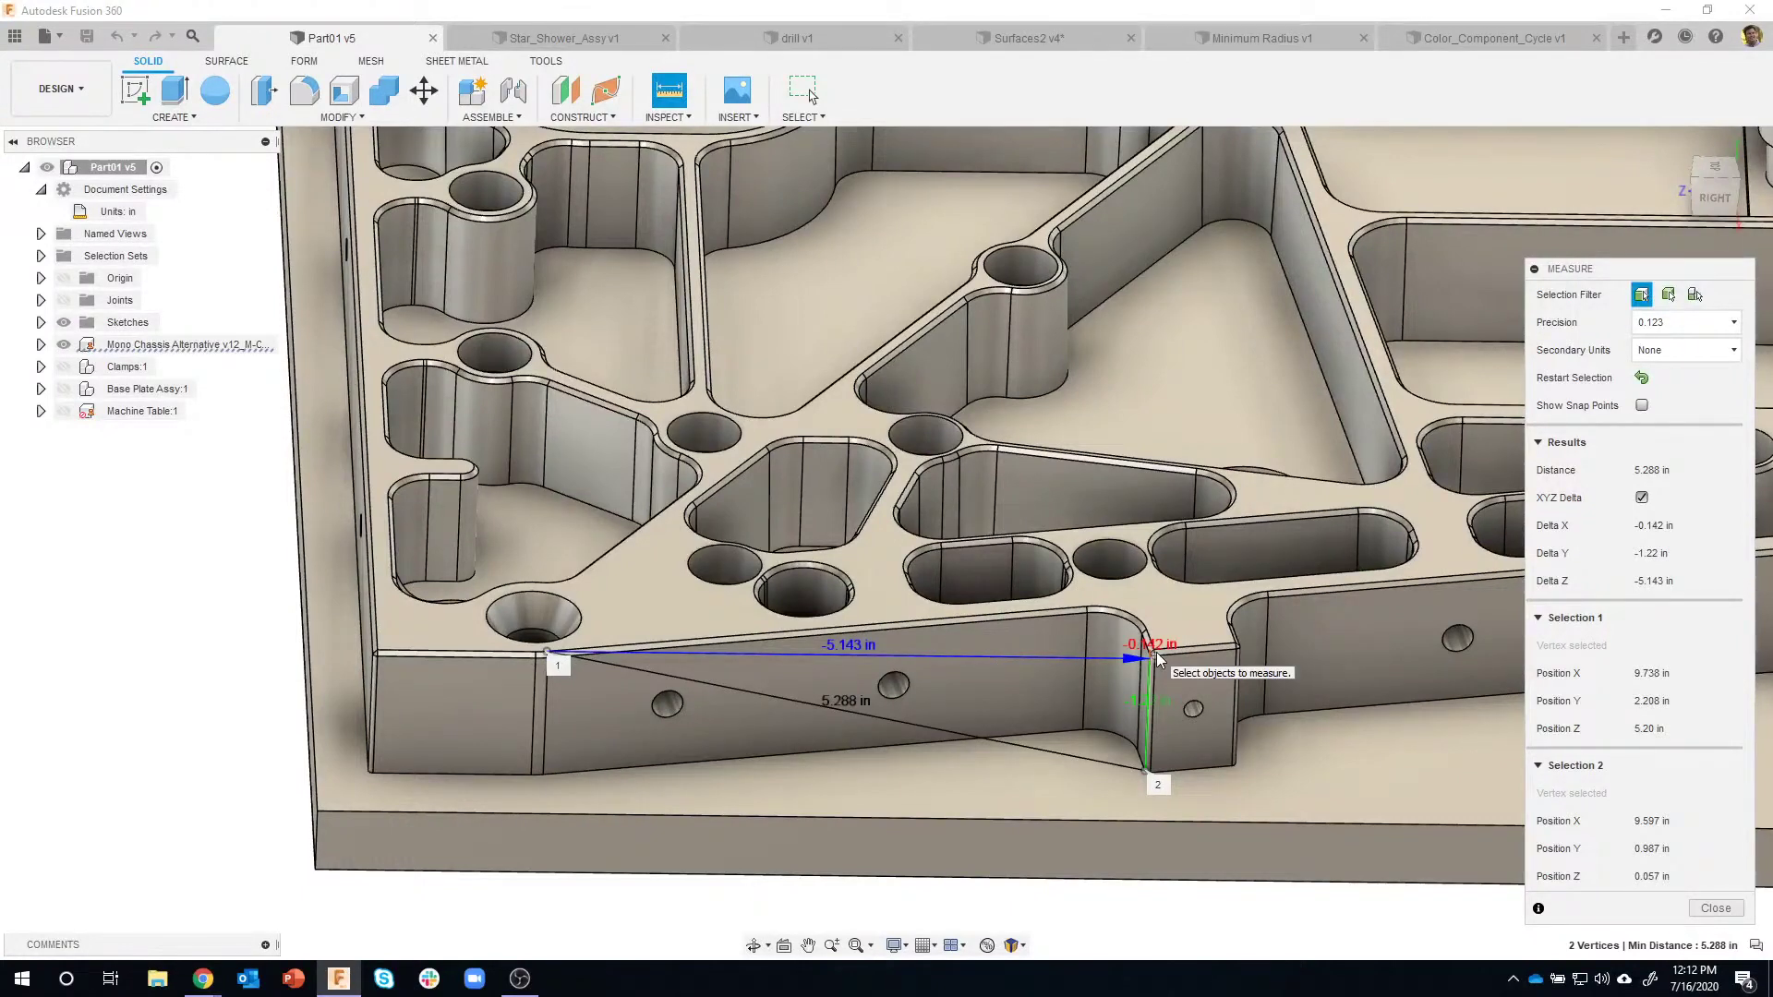
Examine the X, Y and Z delta lines between the corner vertex and side tab vertex, and turn off XYZ Delta.
shift+middle_drag(1157, 659, 546, 657)
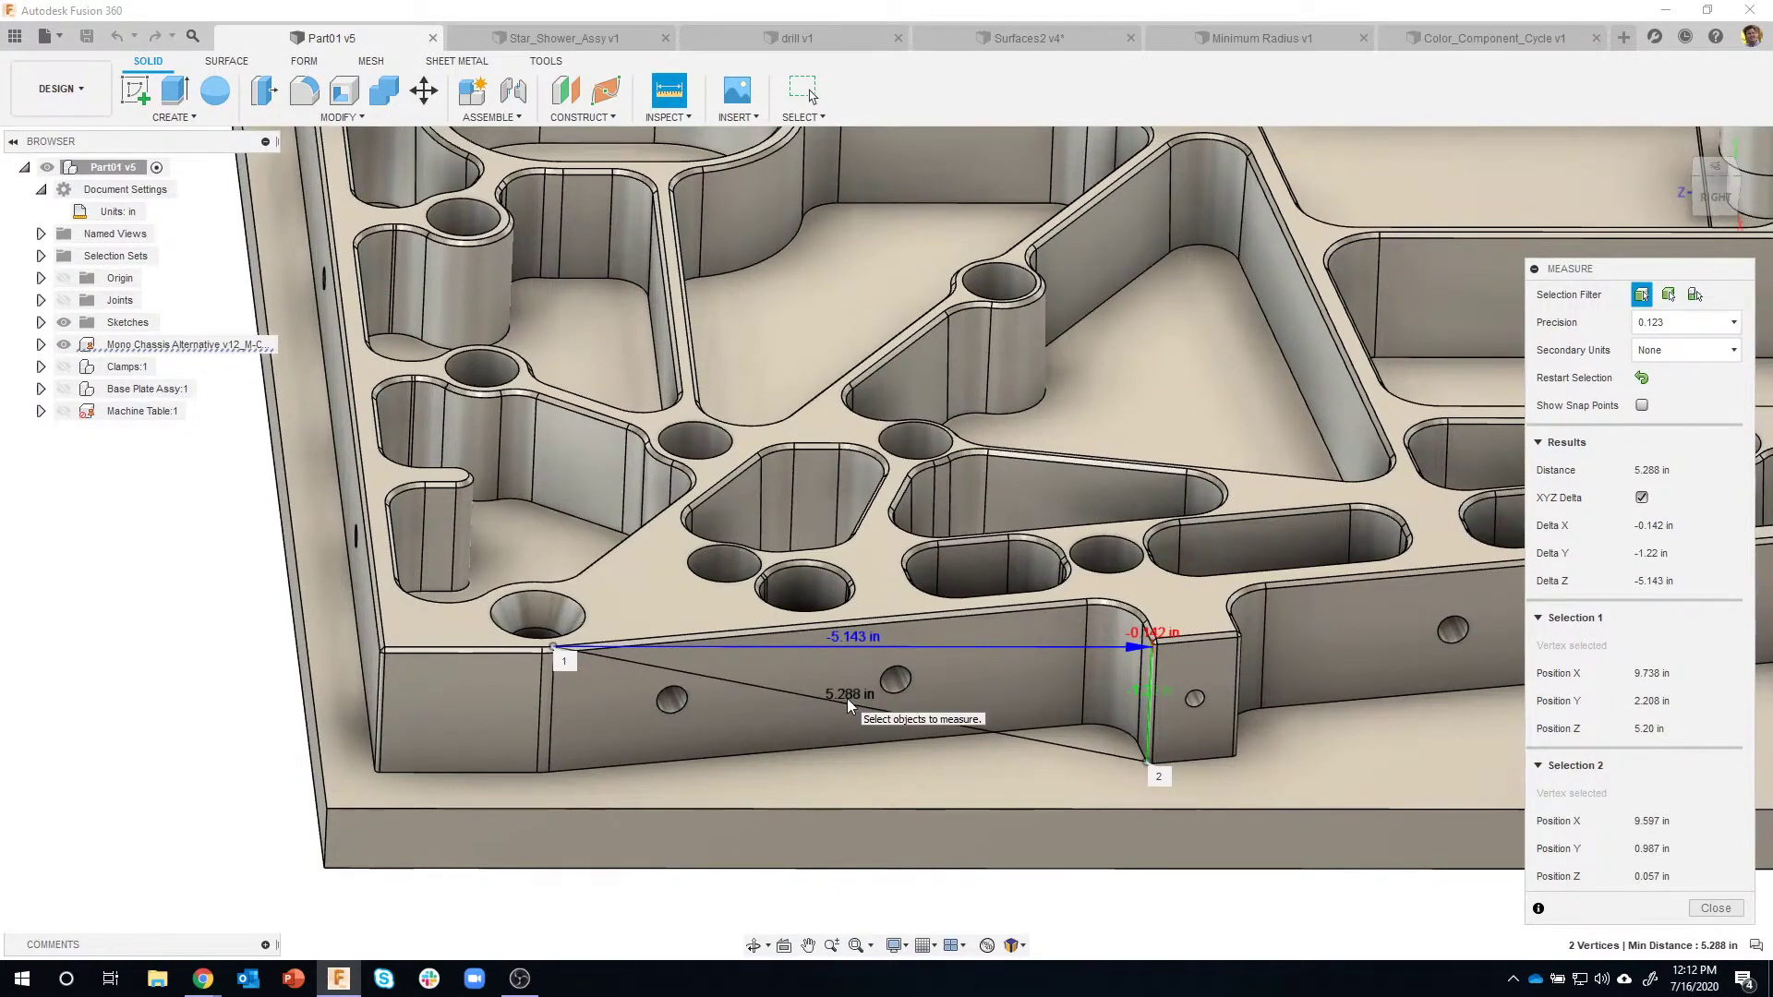
shift+middle_drag(846, 698, 1138, 707)
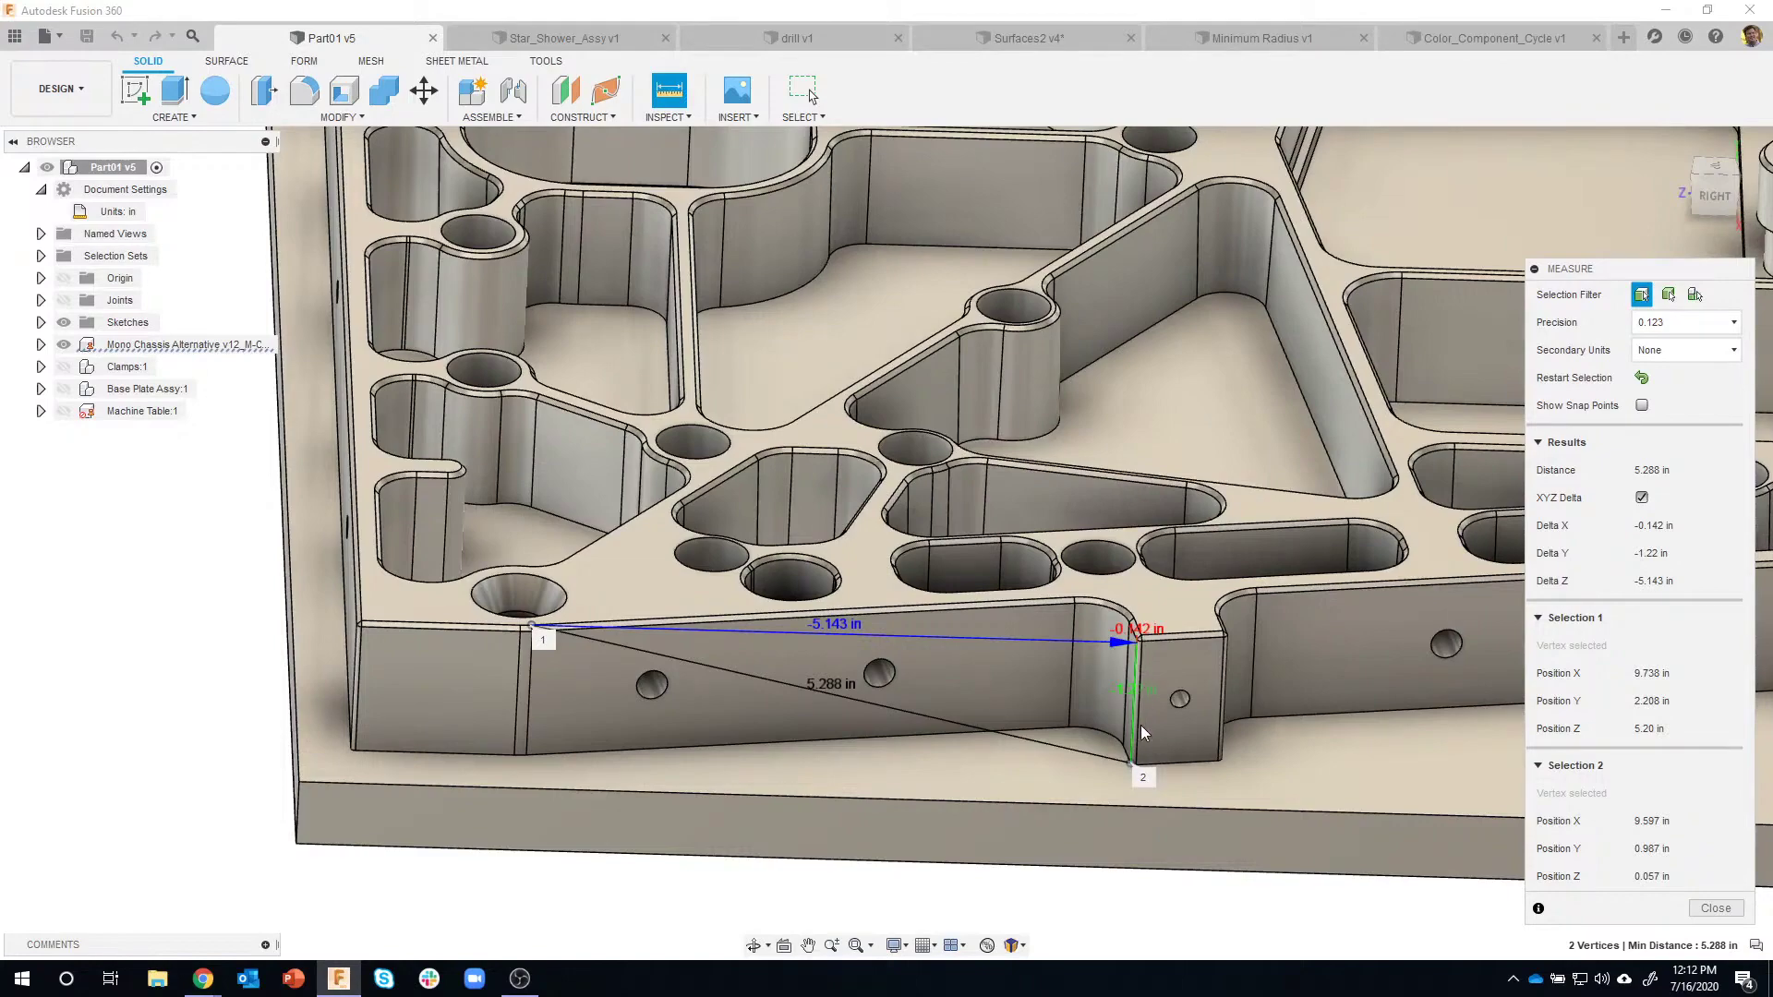
mouse_move(1141, 726)
shift+middle_down()
mouse_move(1158, 694)
mouse_move(1143, 696)
shift+middle_up()
scroll(1091, 723, up, 3)
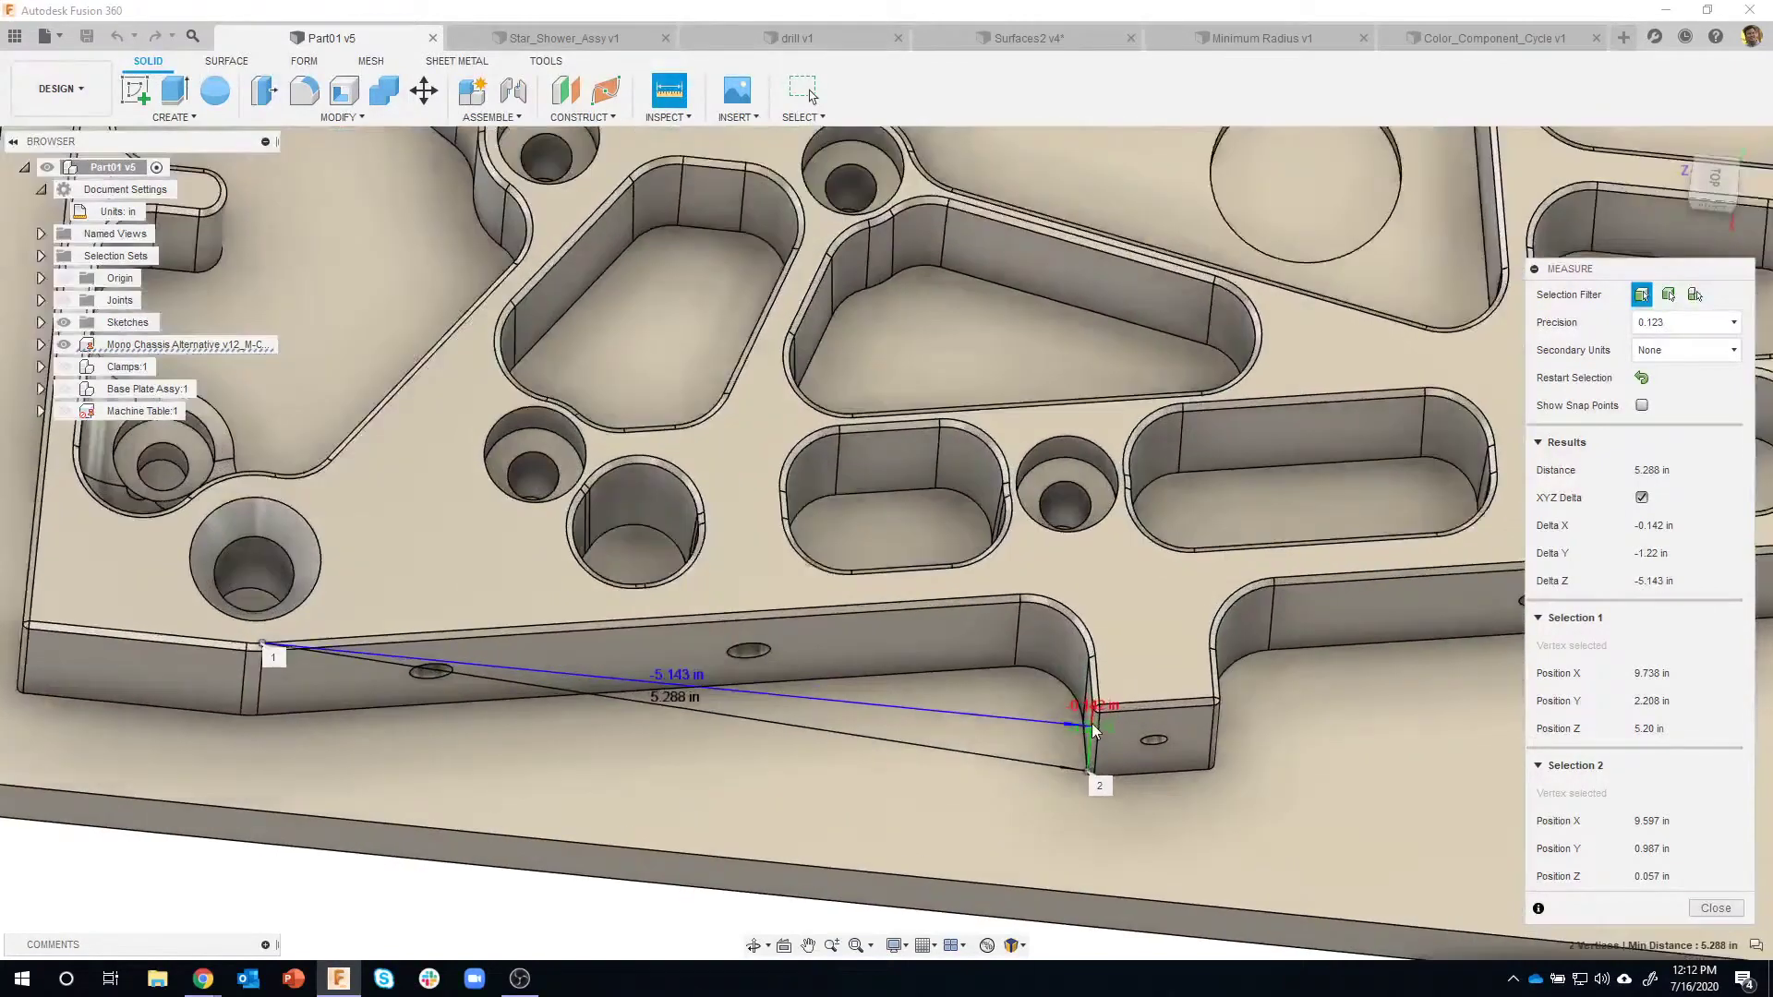
scroll(1091, 723, up, 5)
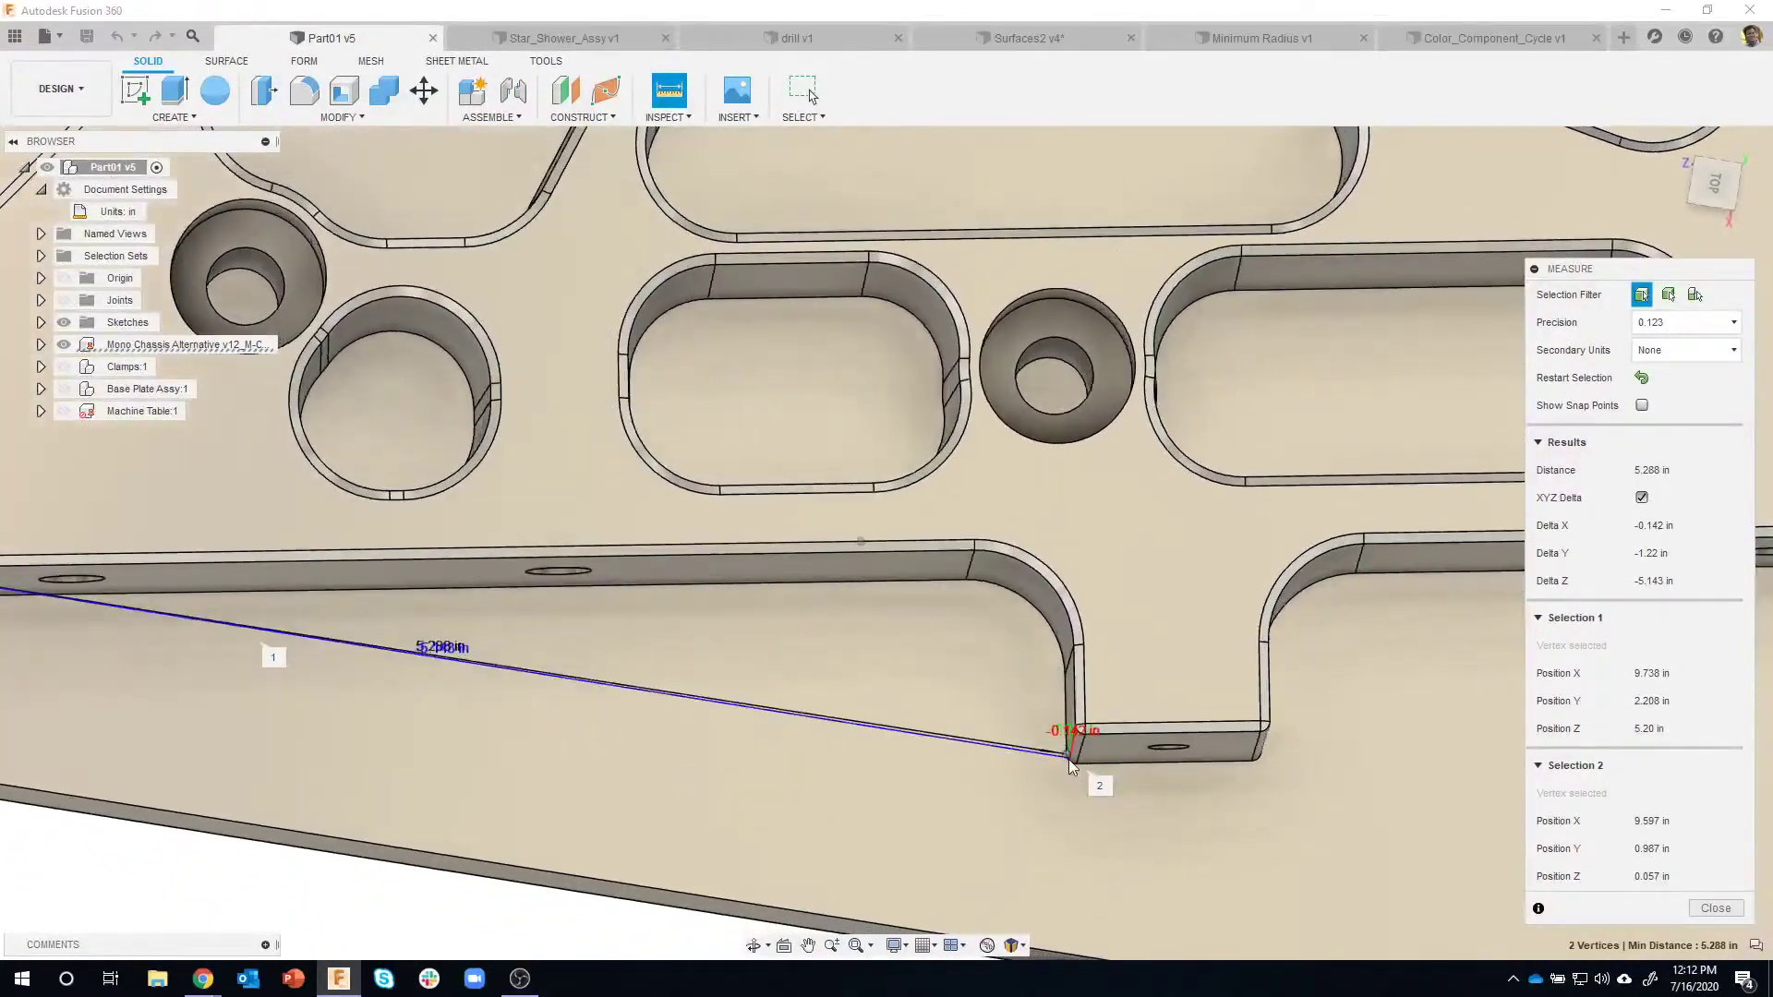
shift+middle_drag(1068, 759, 1034, 716)
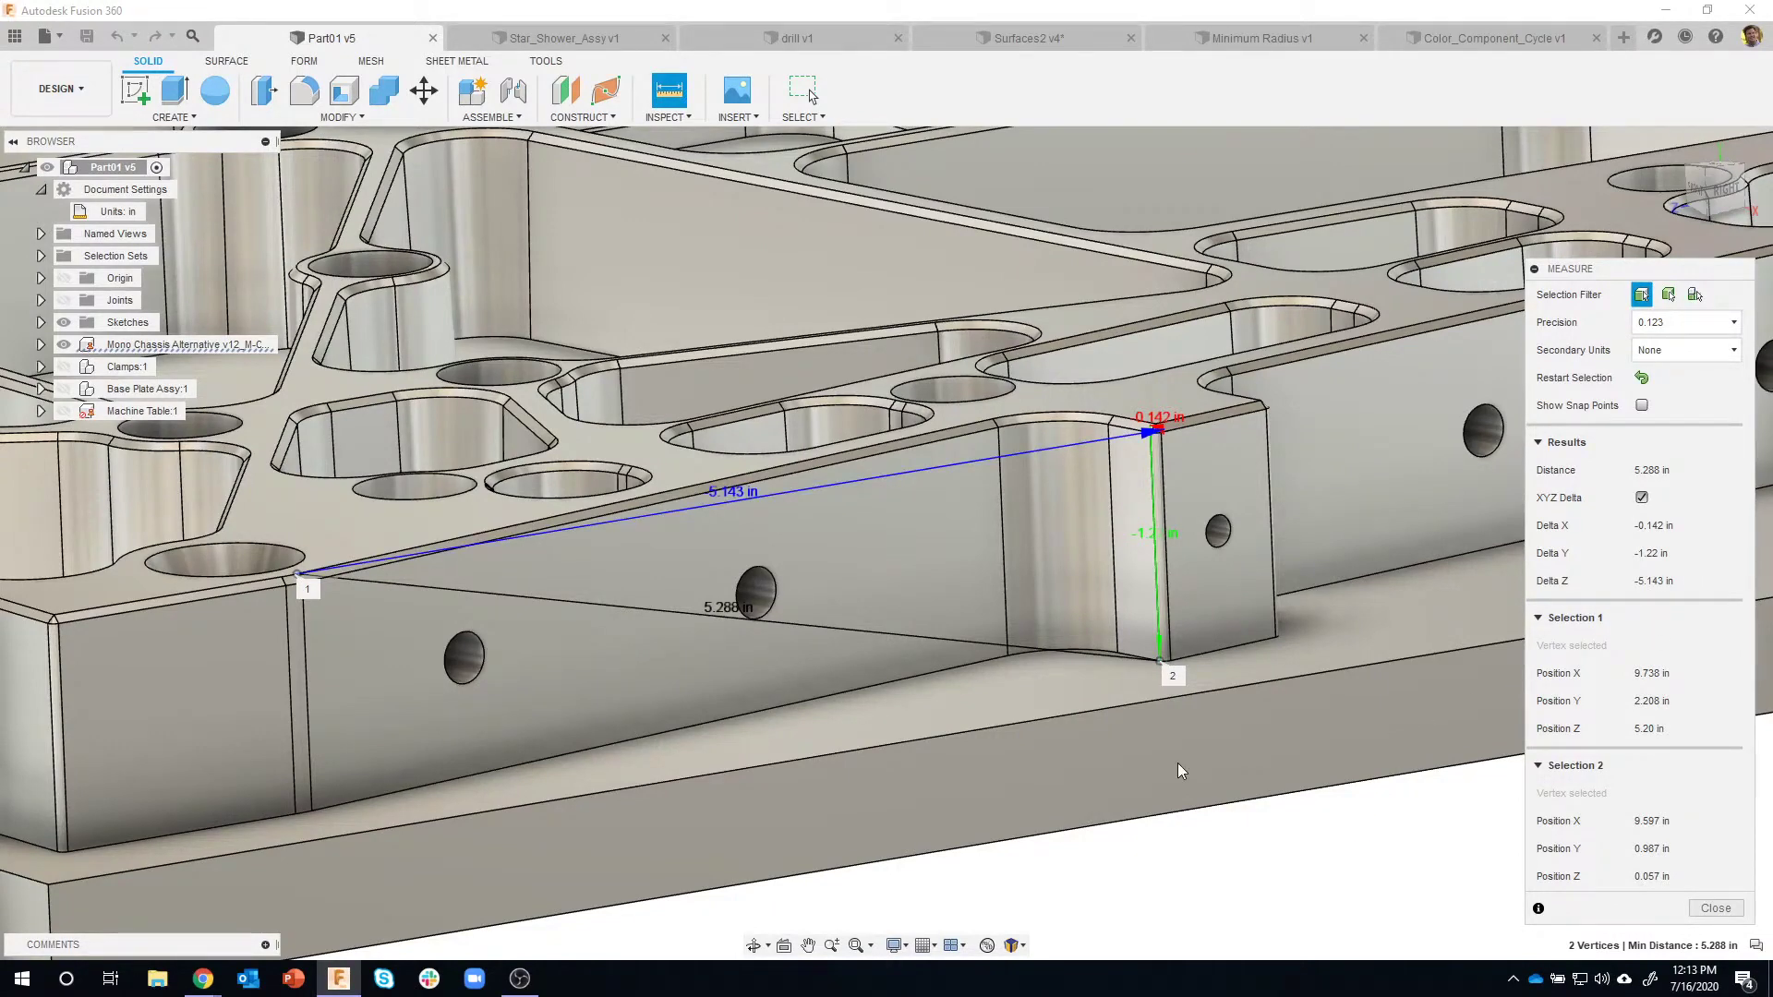
scroll(1213, 753, down, 5)
shift+middle_drag(1401, 621, 1413, 679)
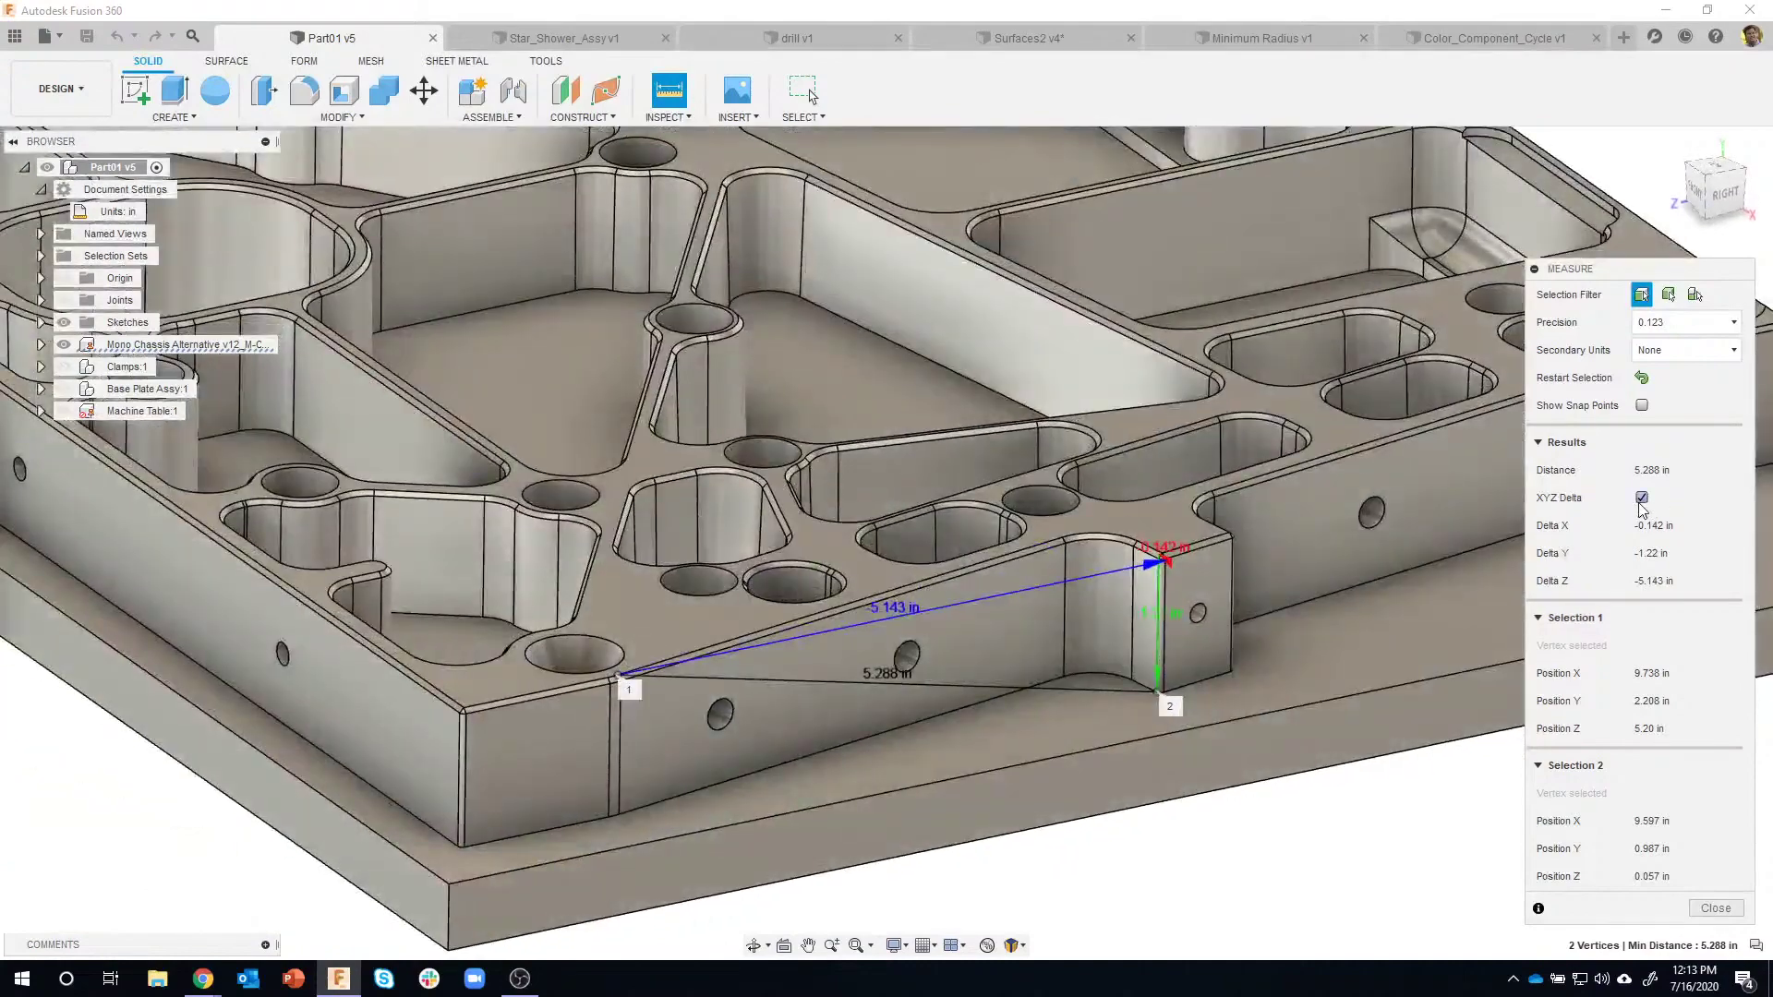
click(1641, 499)
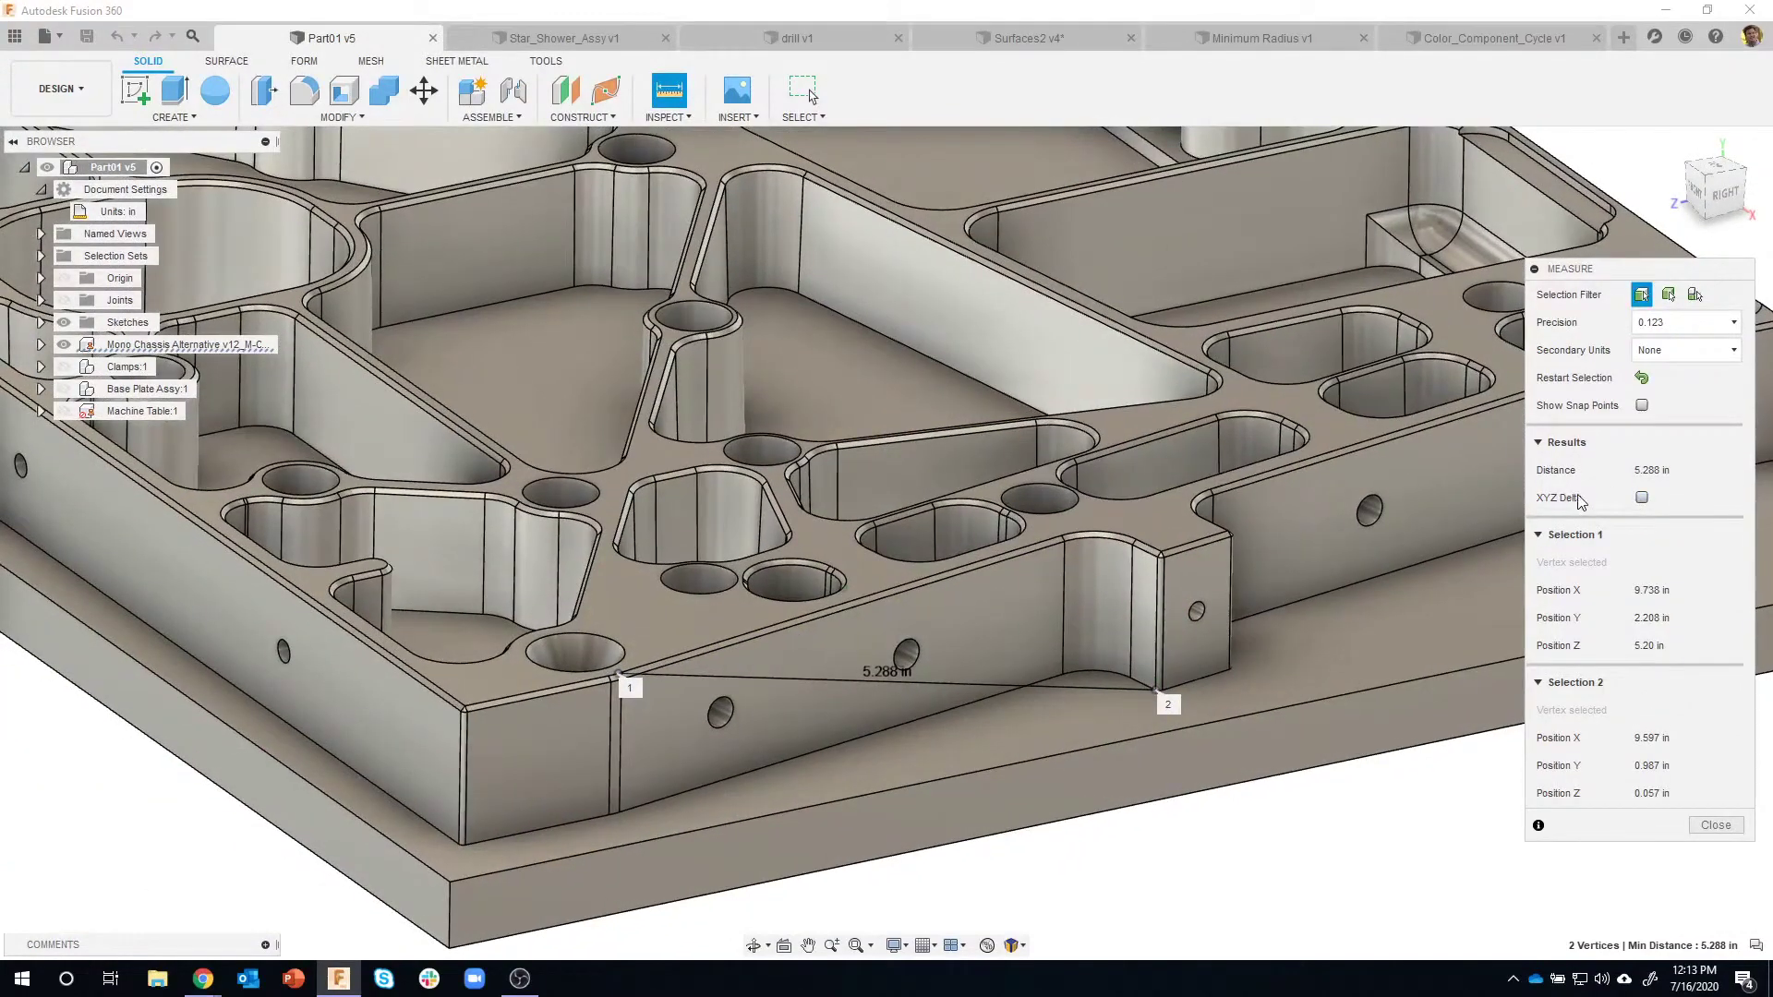
Clear the vertex measurement and measure the angle between the plate's corner end face and the protruding tab's outer face.
click(1642, 378)
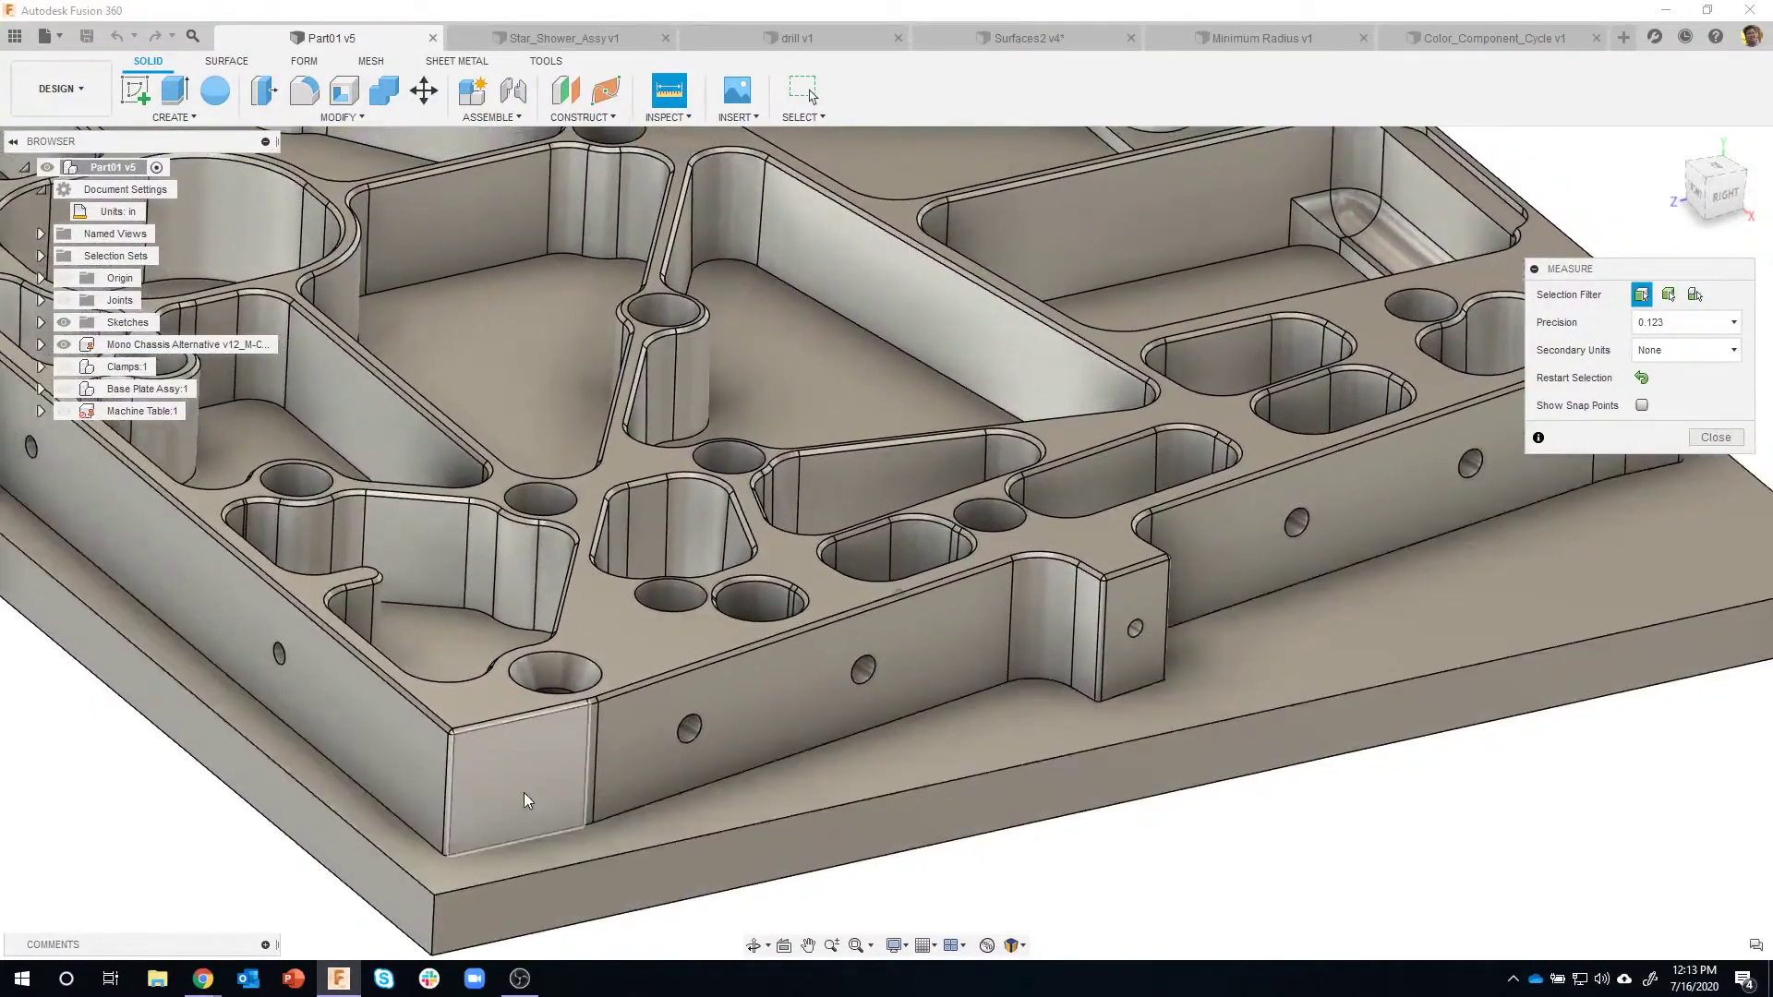
click(525, 794)
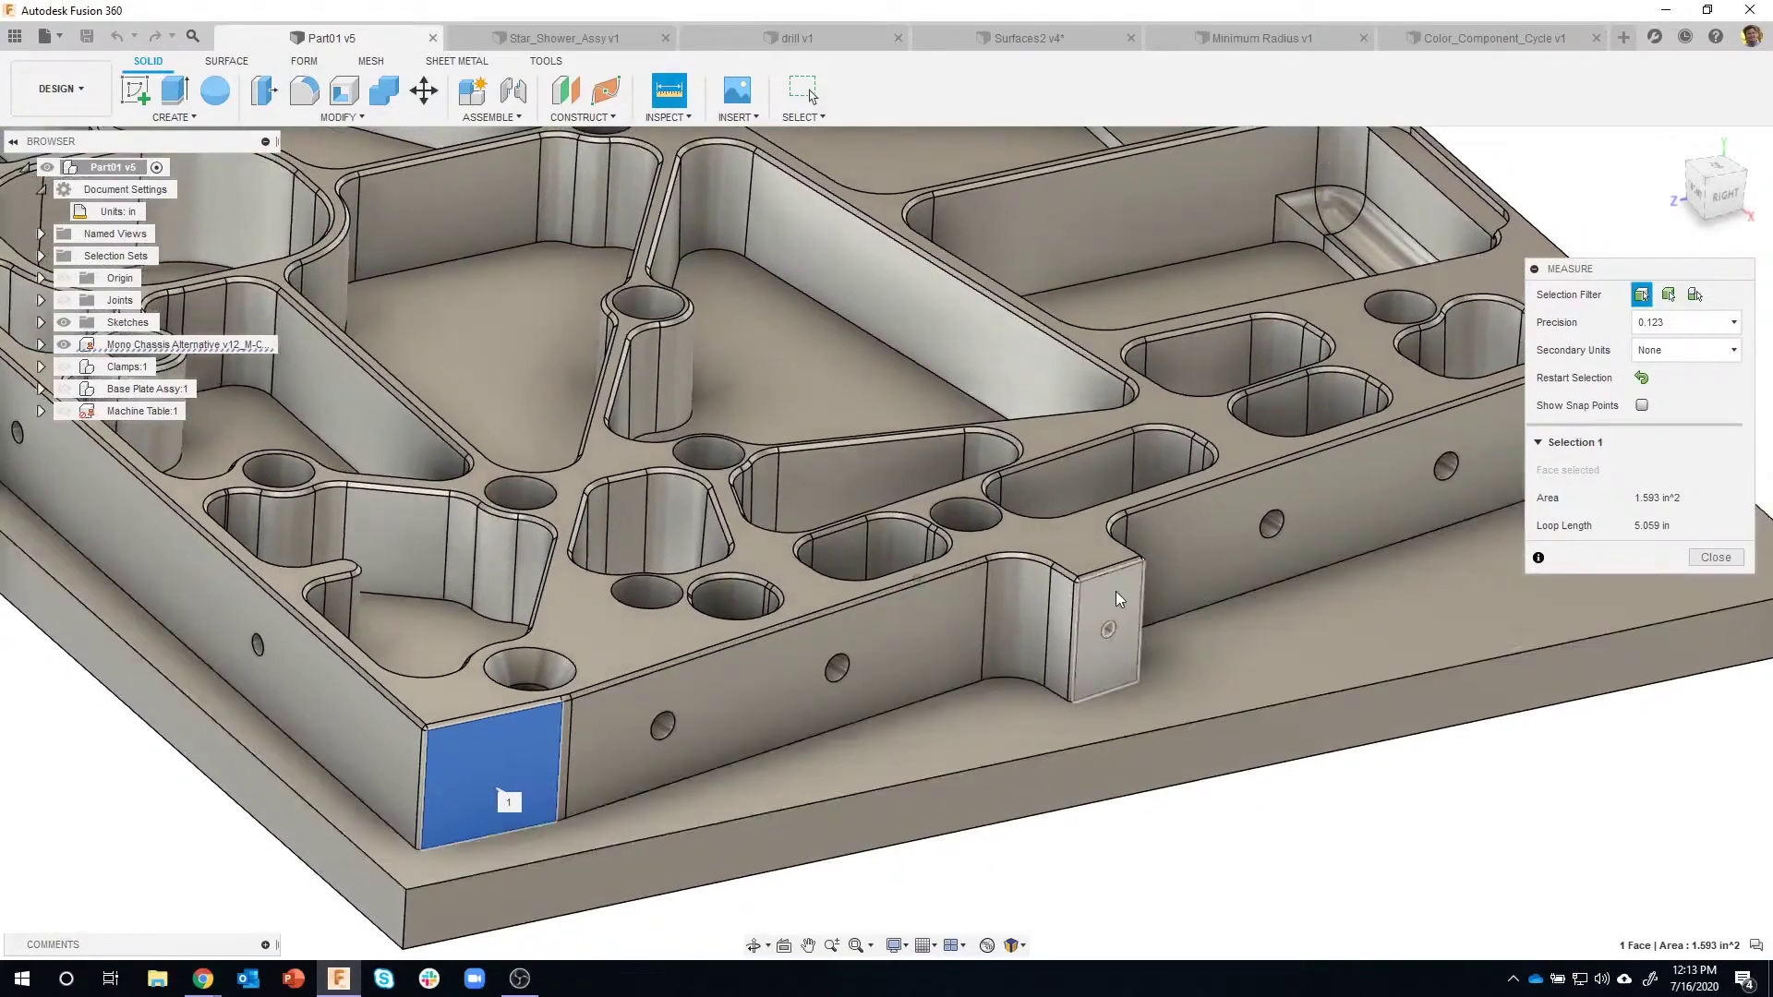
click(1116, 591)
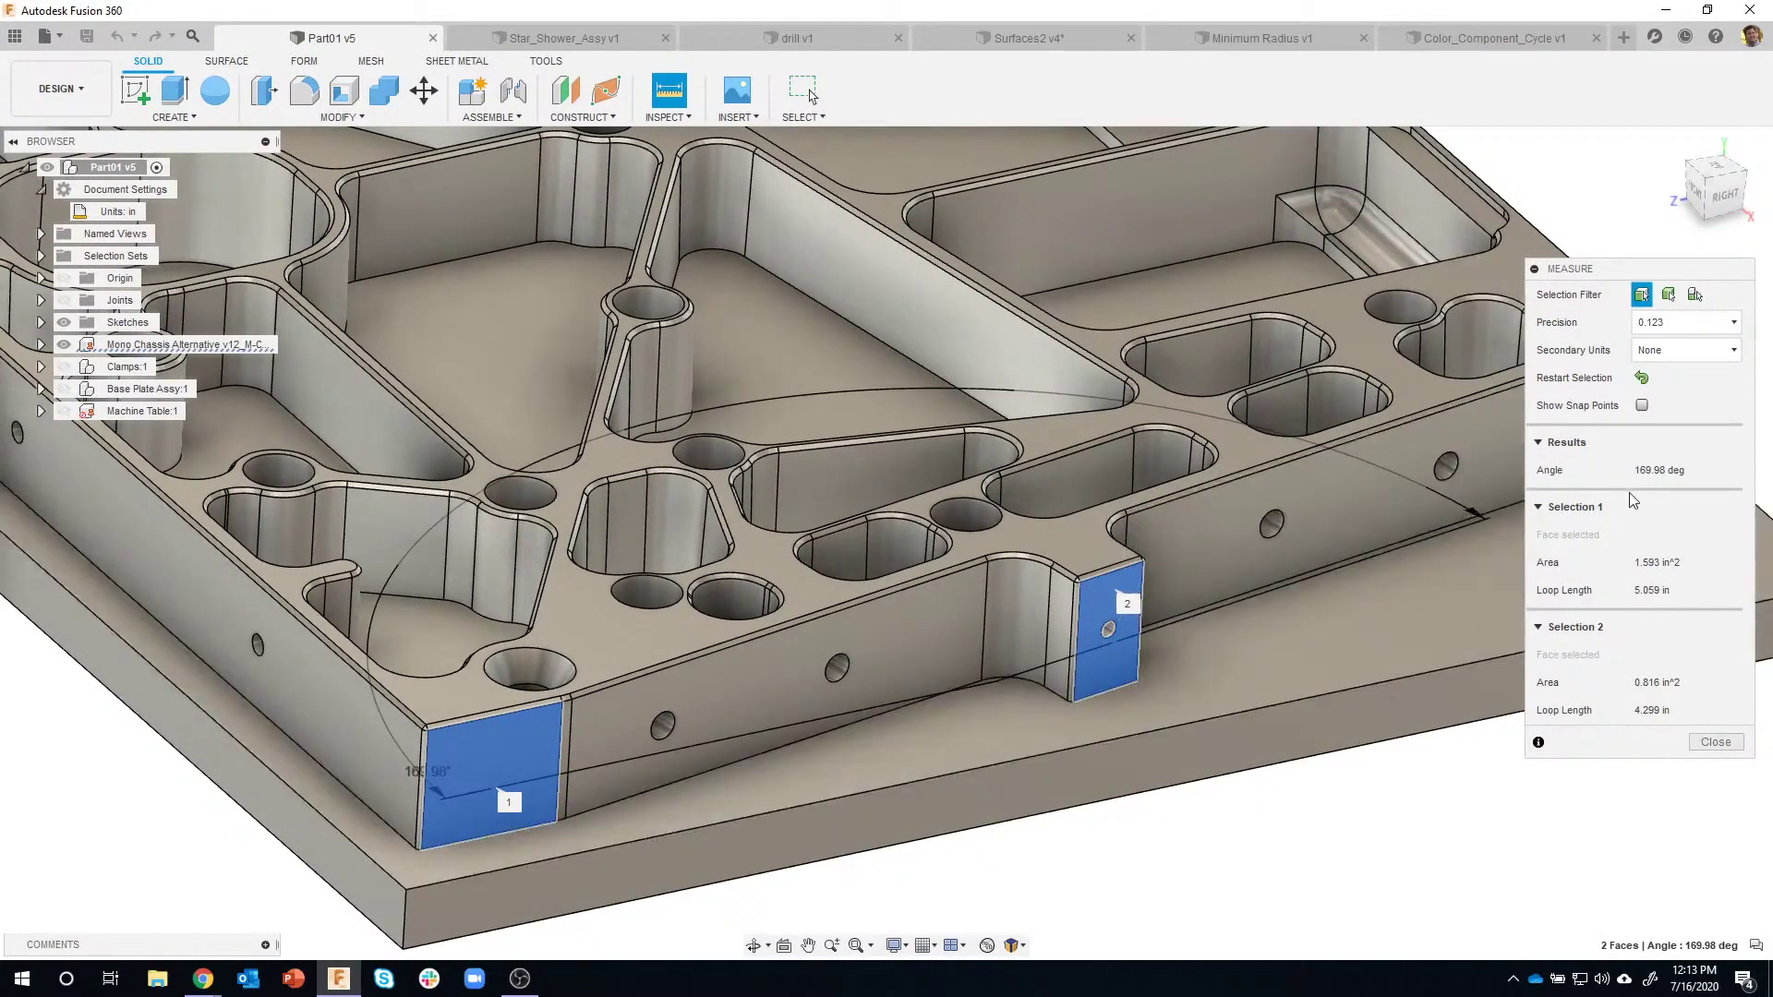
Measure the distance between the upper vertices of the side tab and the plate's corner, with XYZ Delta shown.
click(1641, 377)
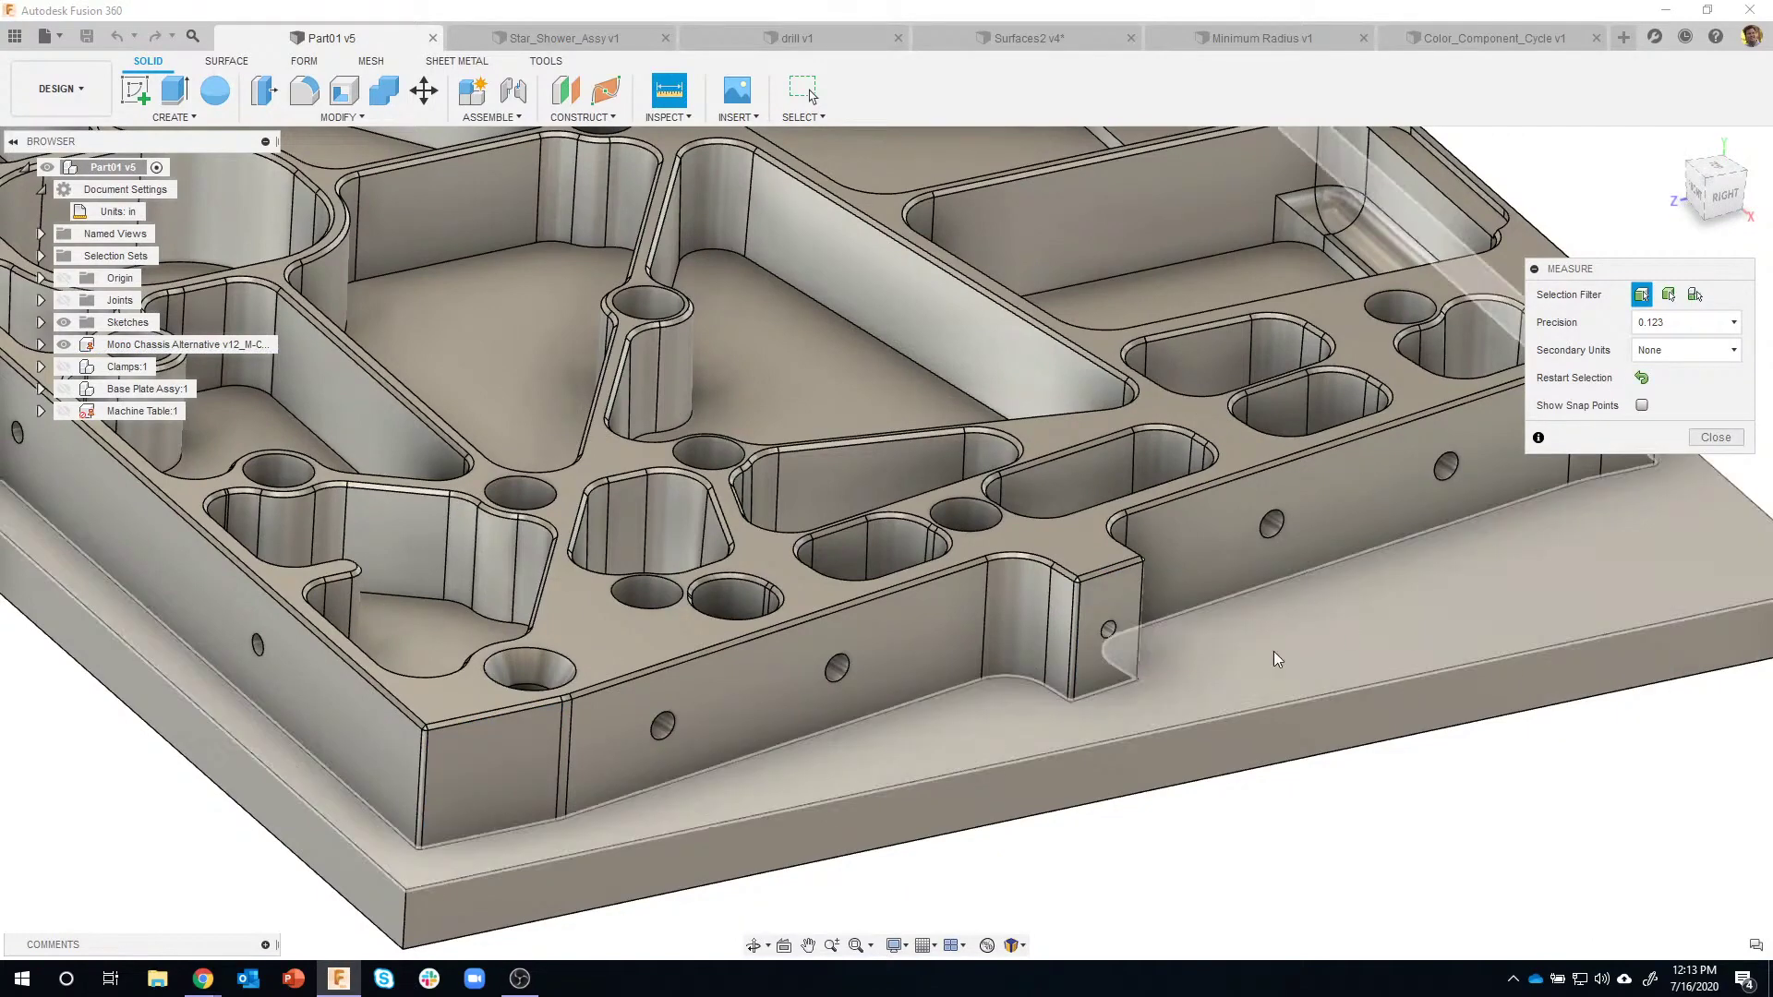
click(1082, 584)
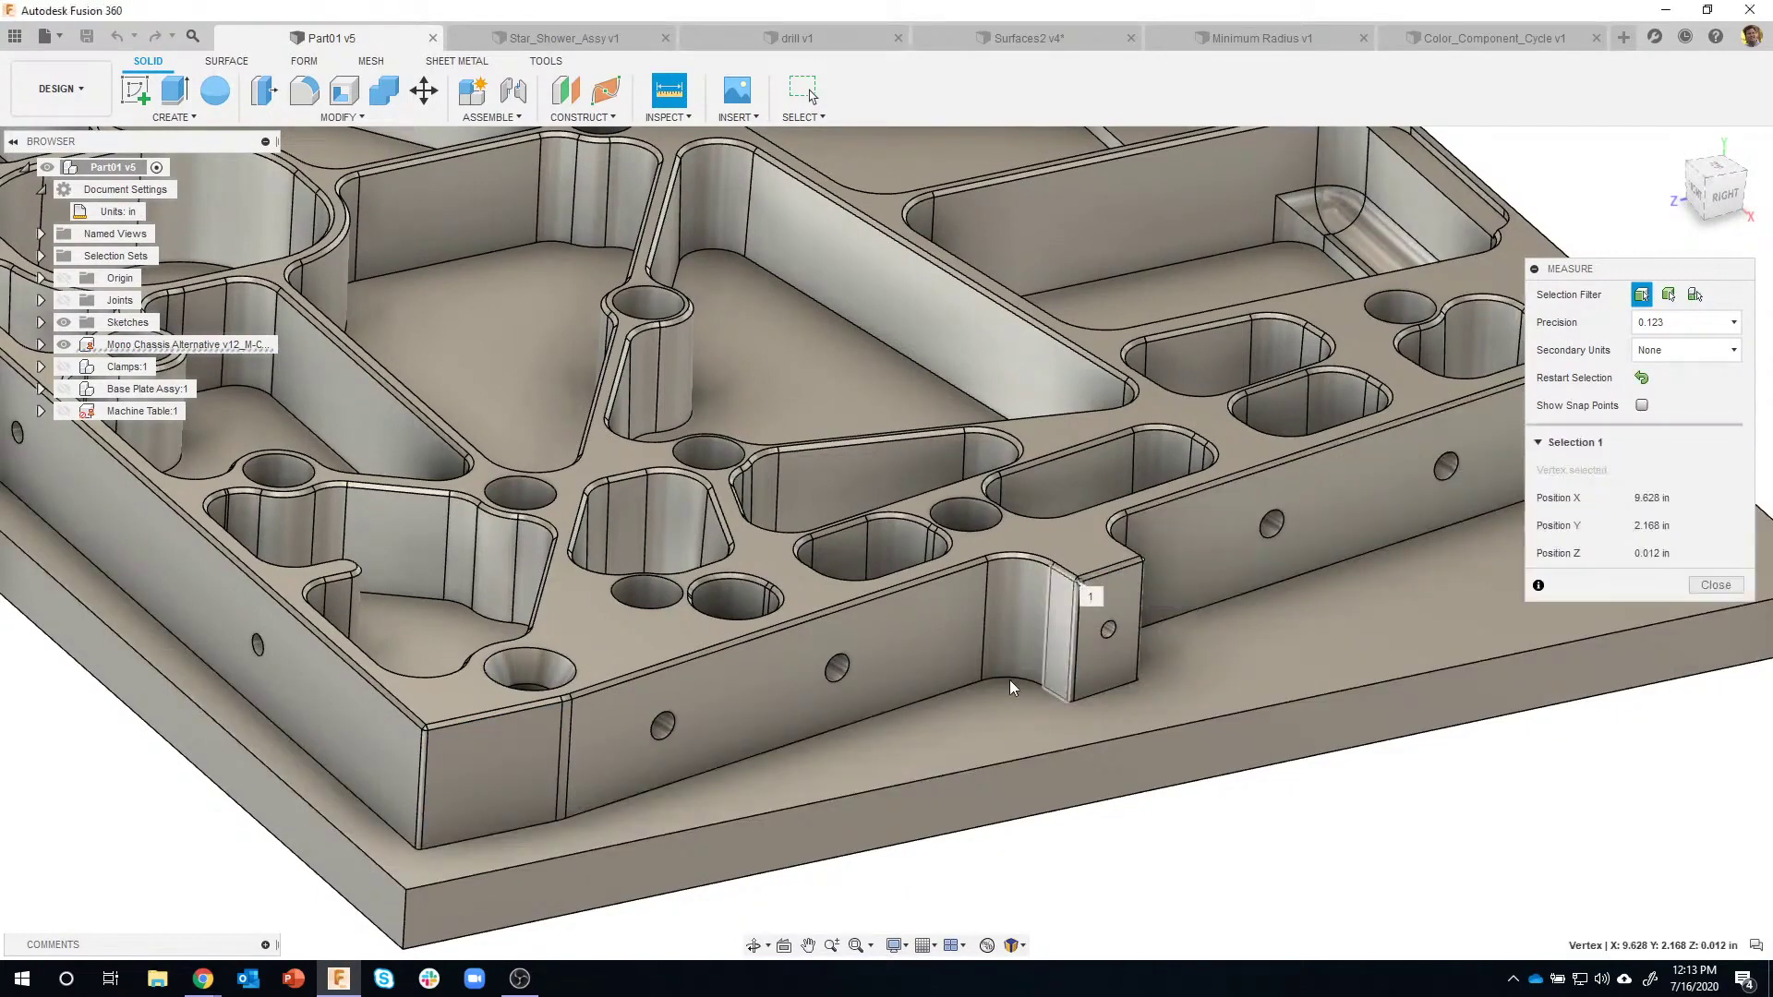
click(562, 706)
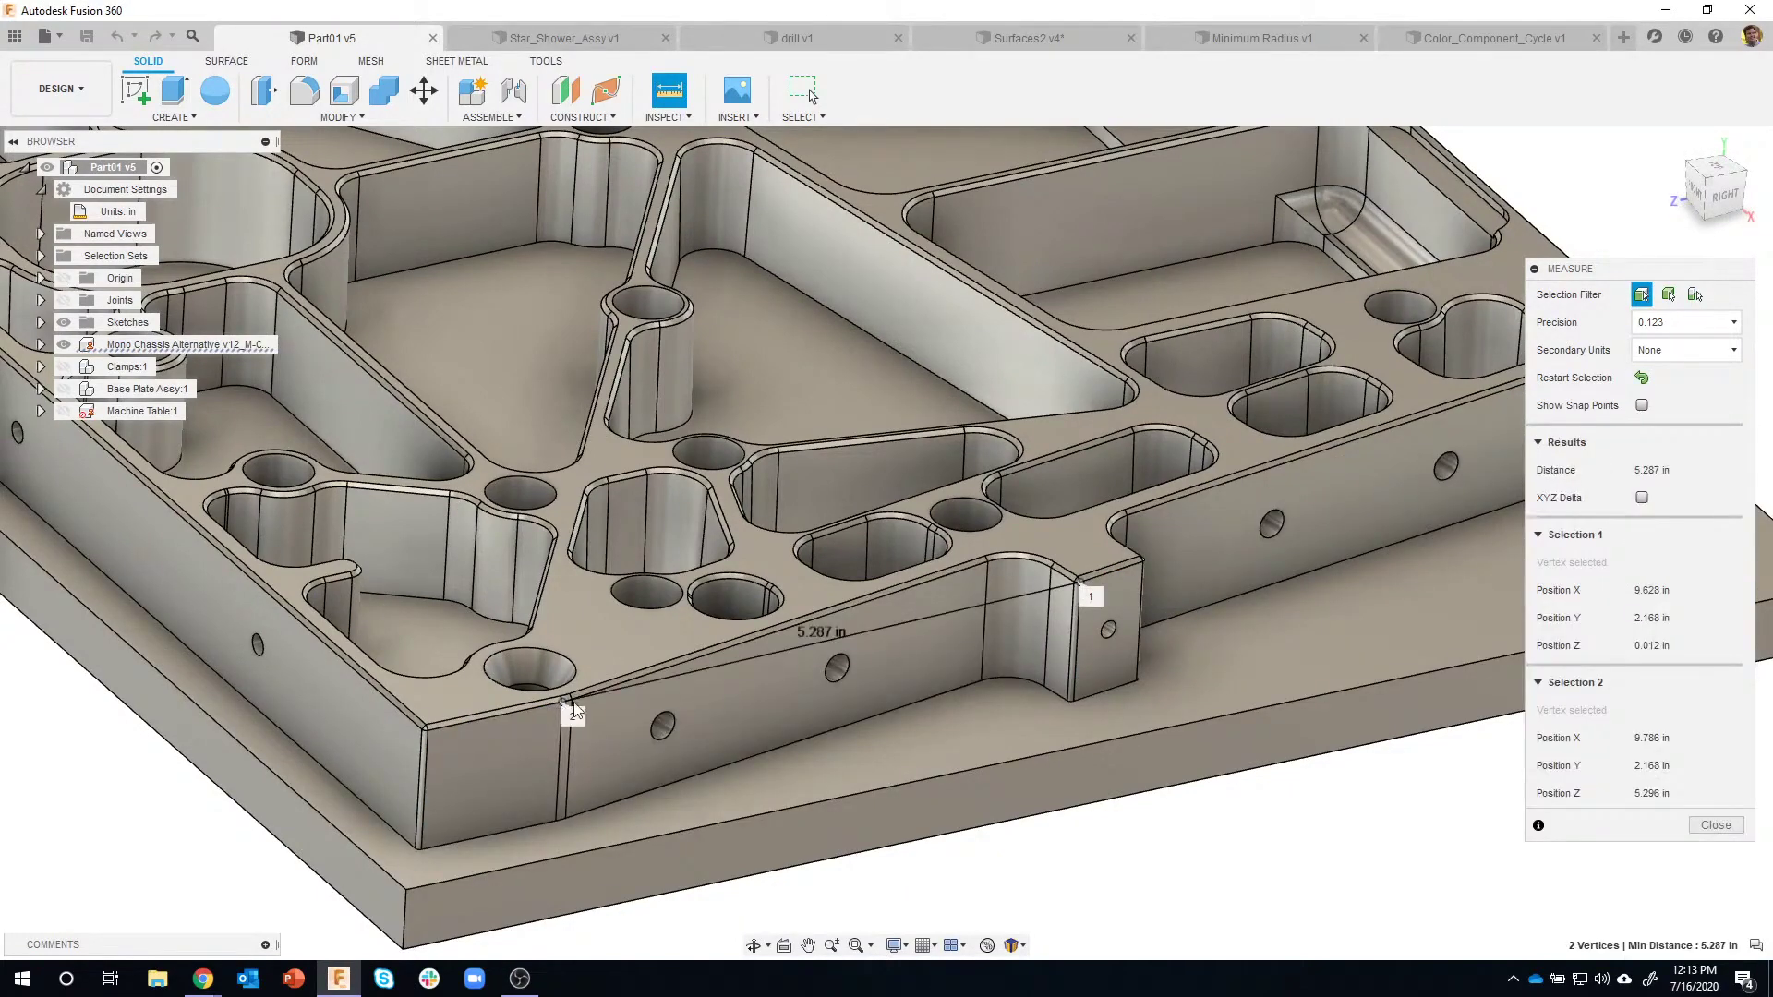
click(1642, 498)
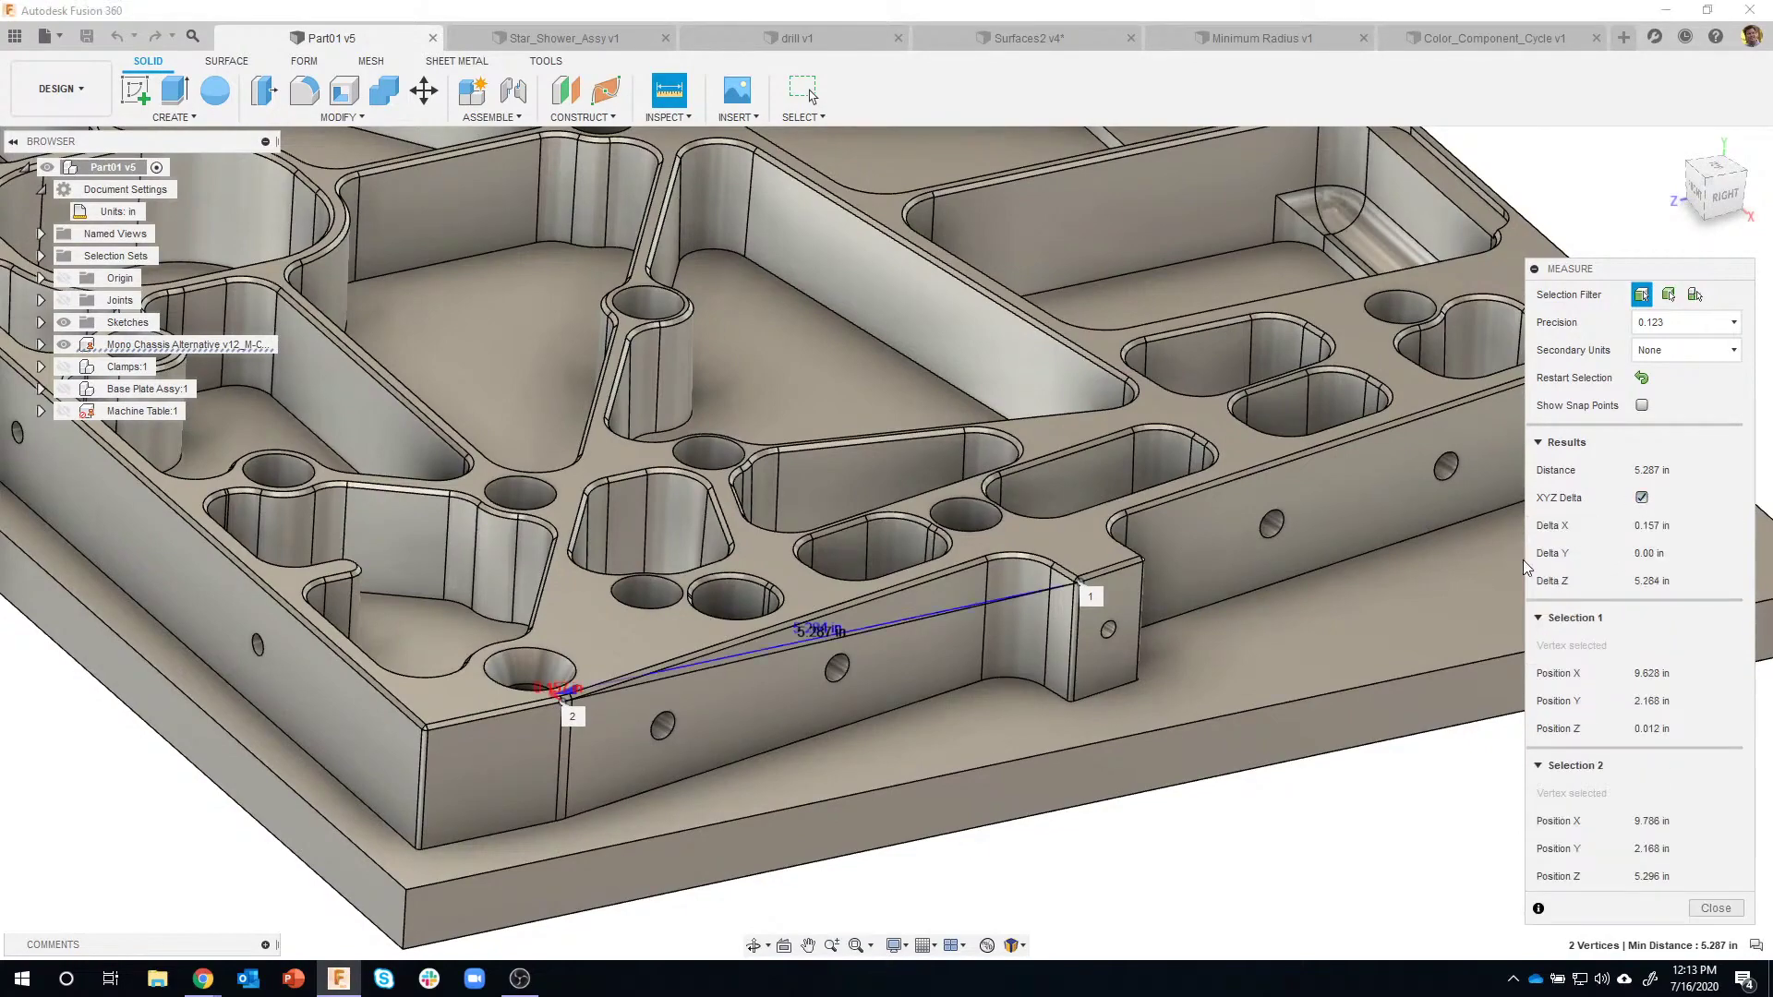
shift+middle_drag(1521, 560, 1553, 510)
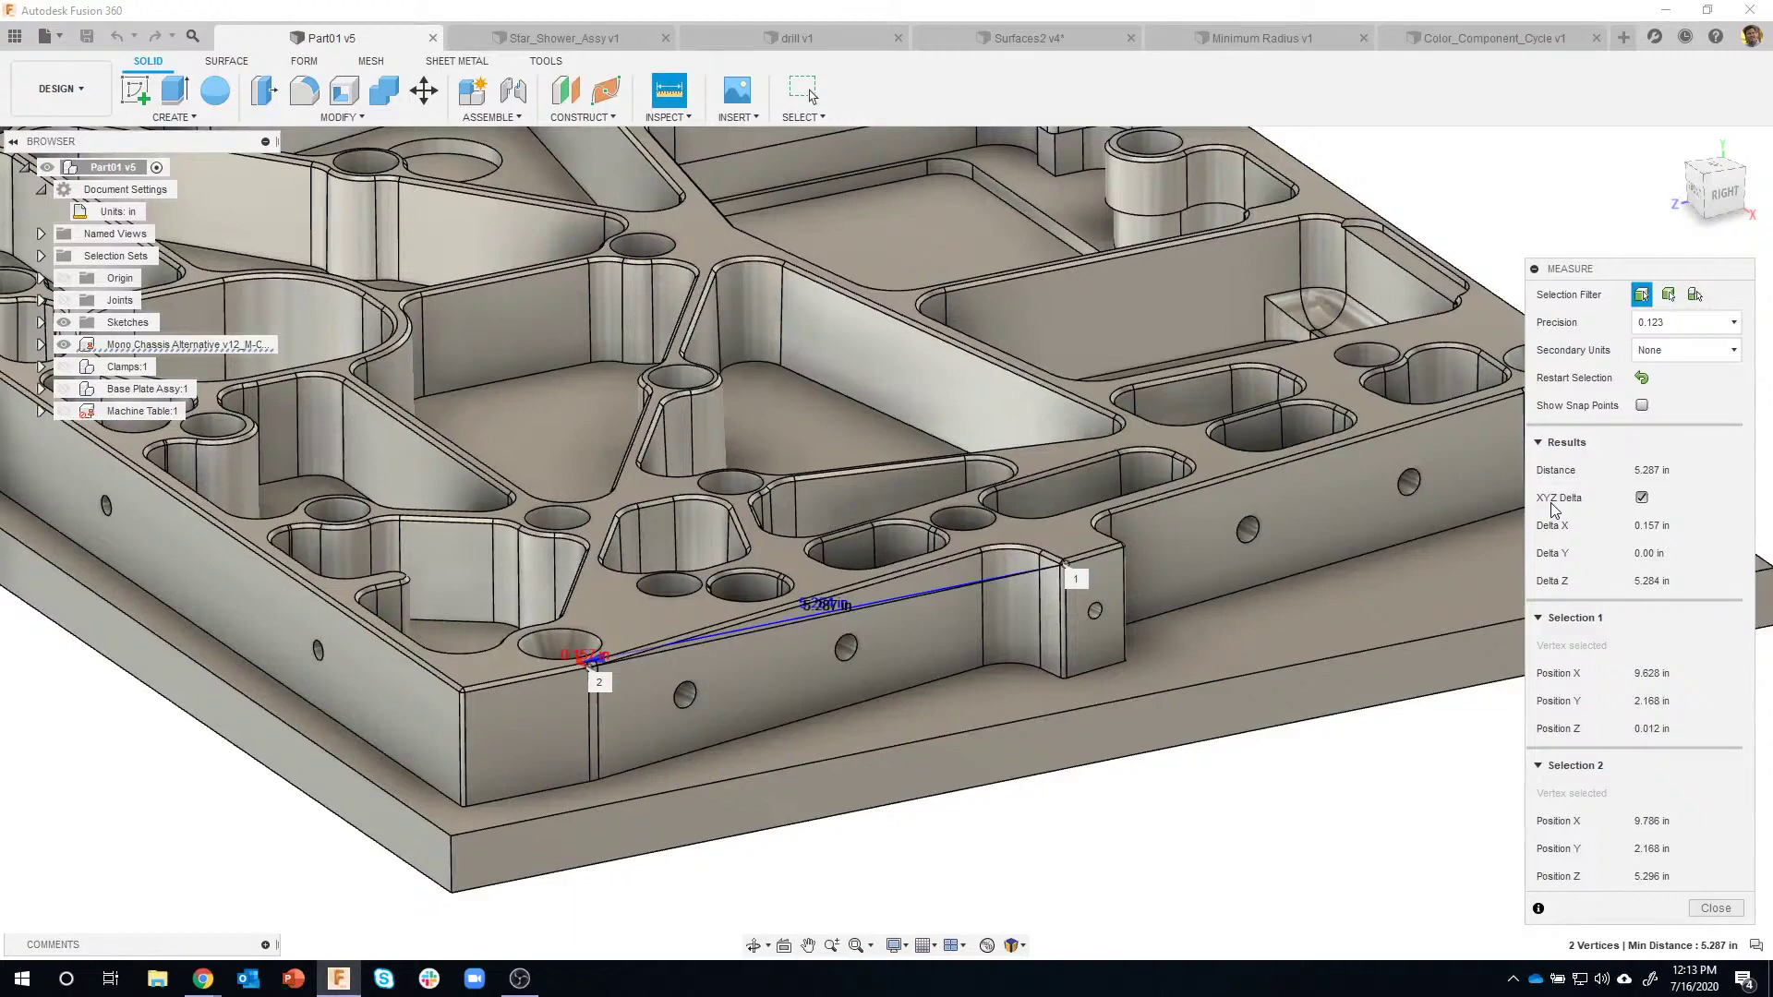
shift+middle_drag(1569, 531, 1647, 450)
Clear the vertex measurement and measure the distance between the cylindrical faces of the two holes in the angled side face.
click(1641, 379)
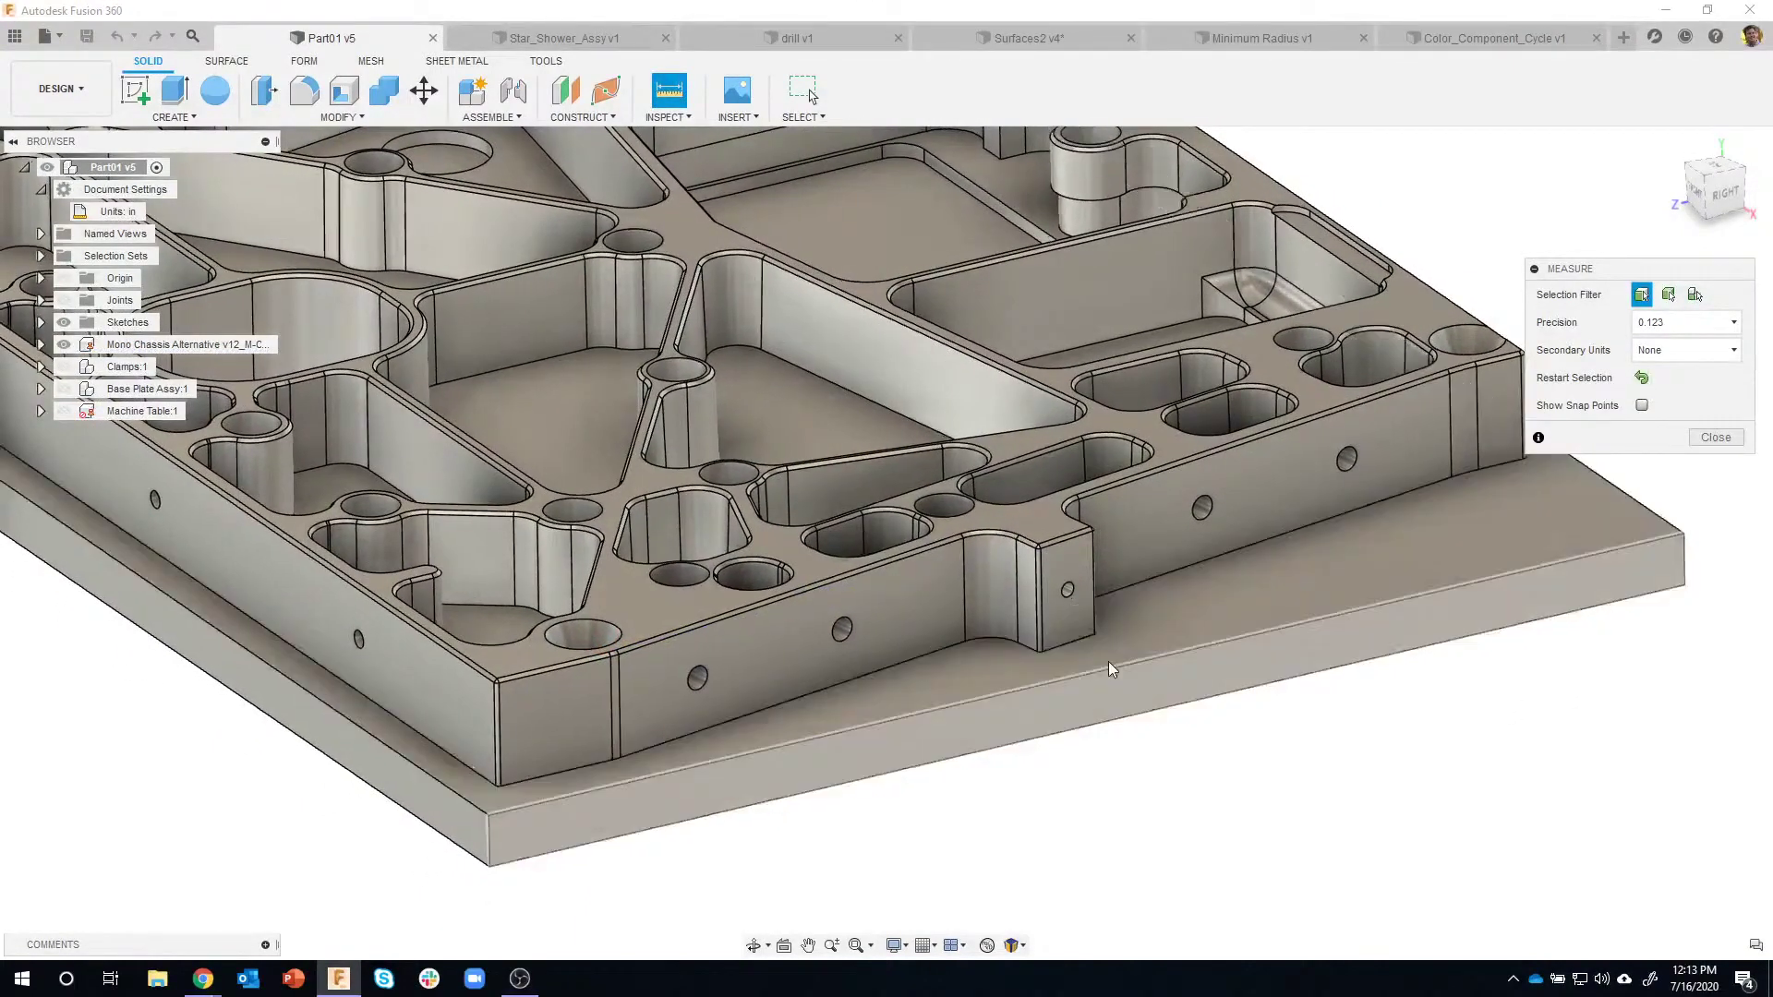
scroll(767, 754, up, 5)
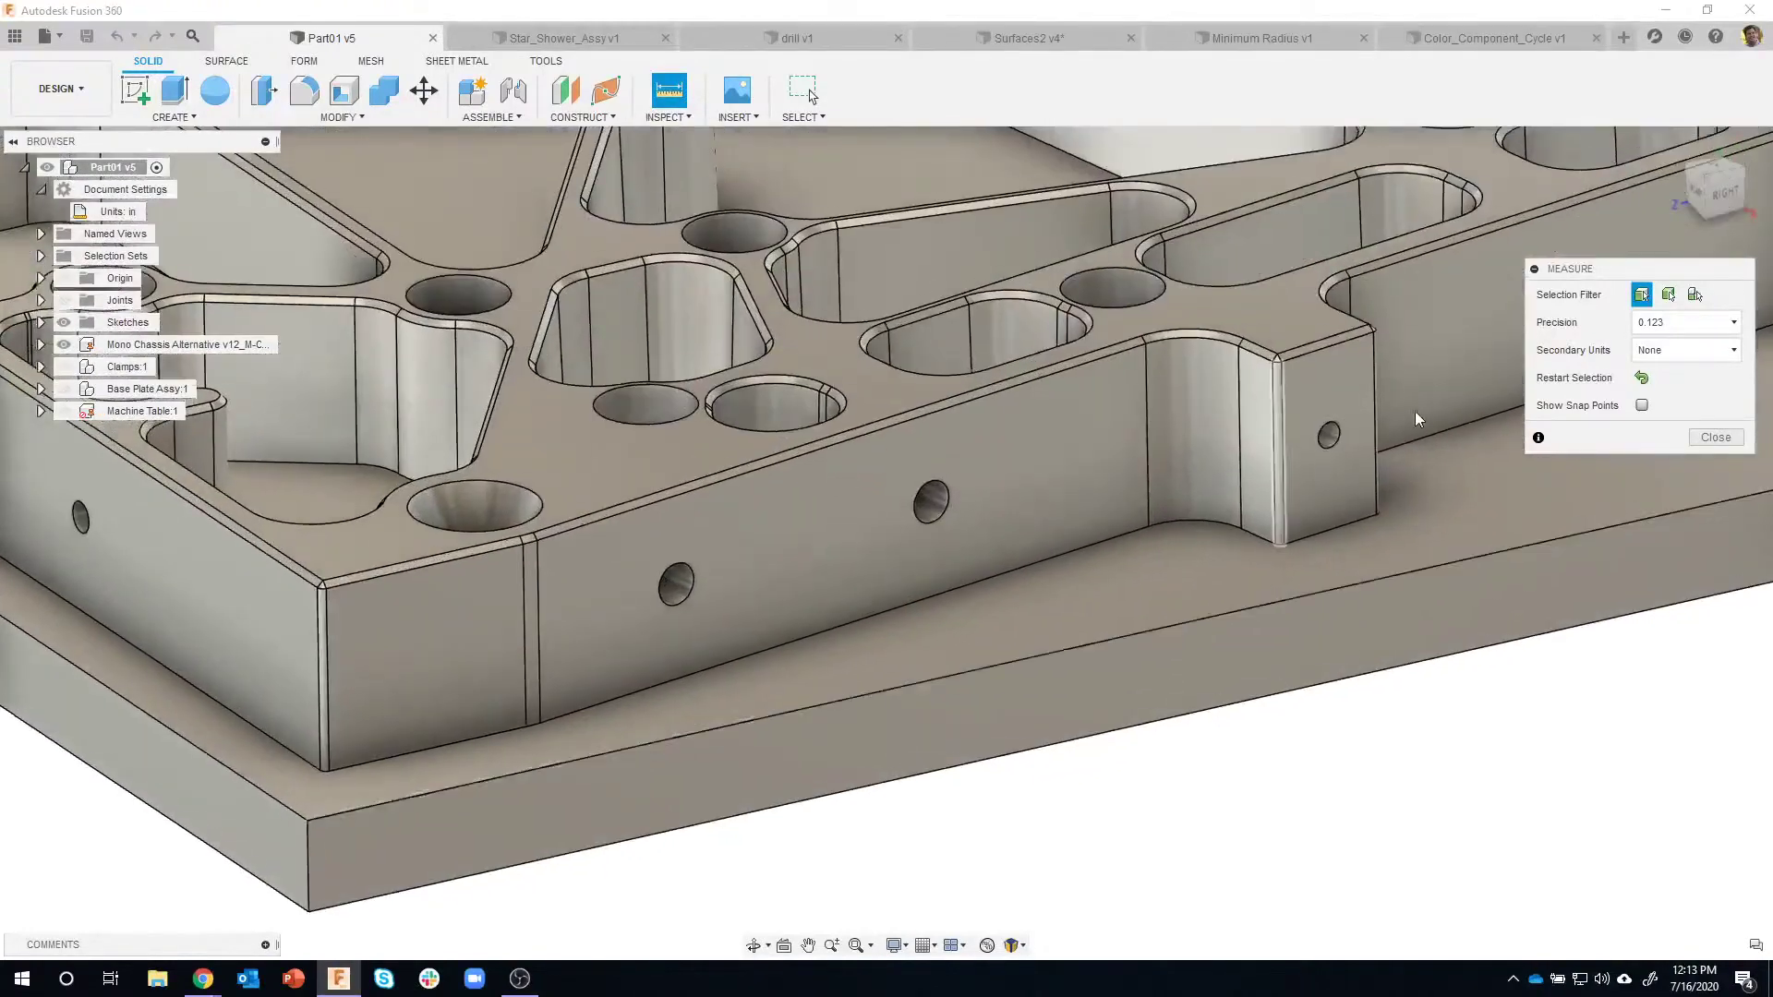
scroll(670, 600, up, 3)
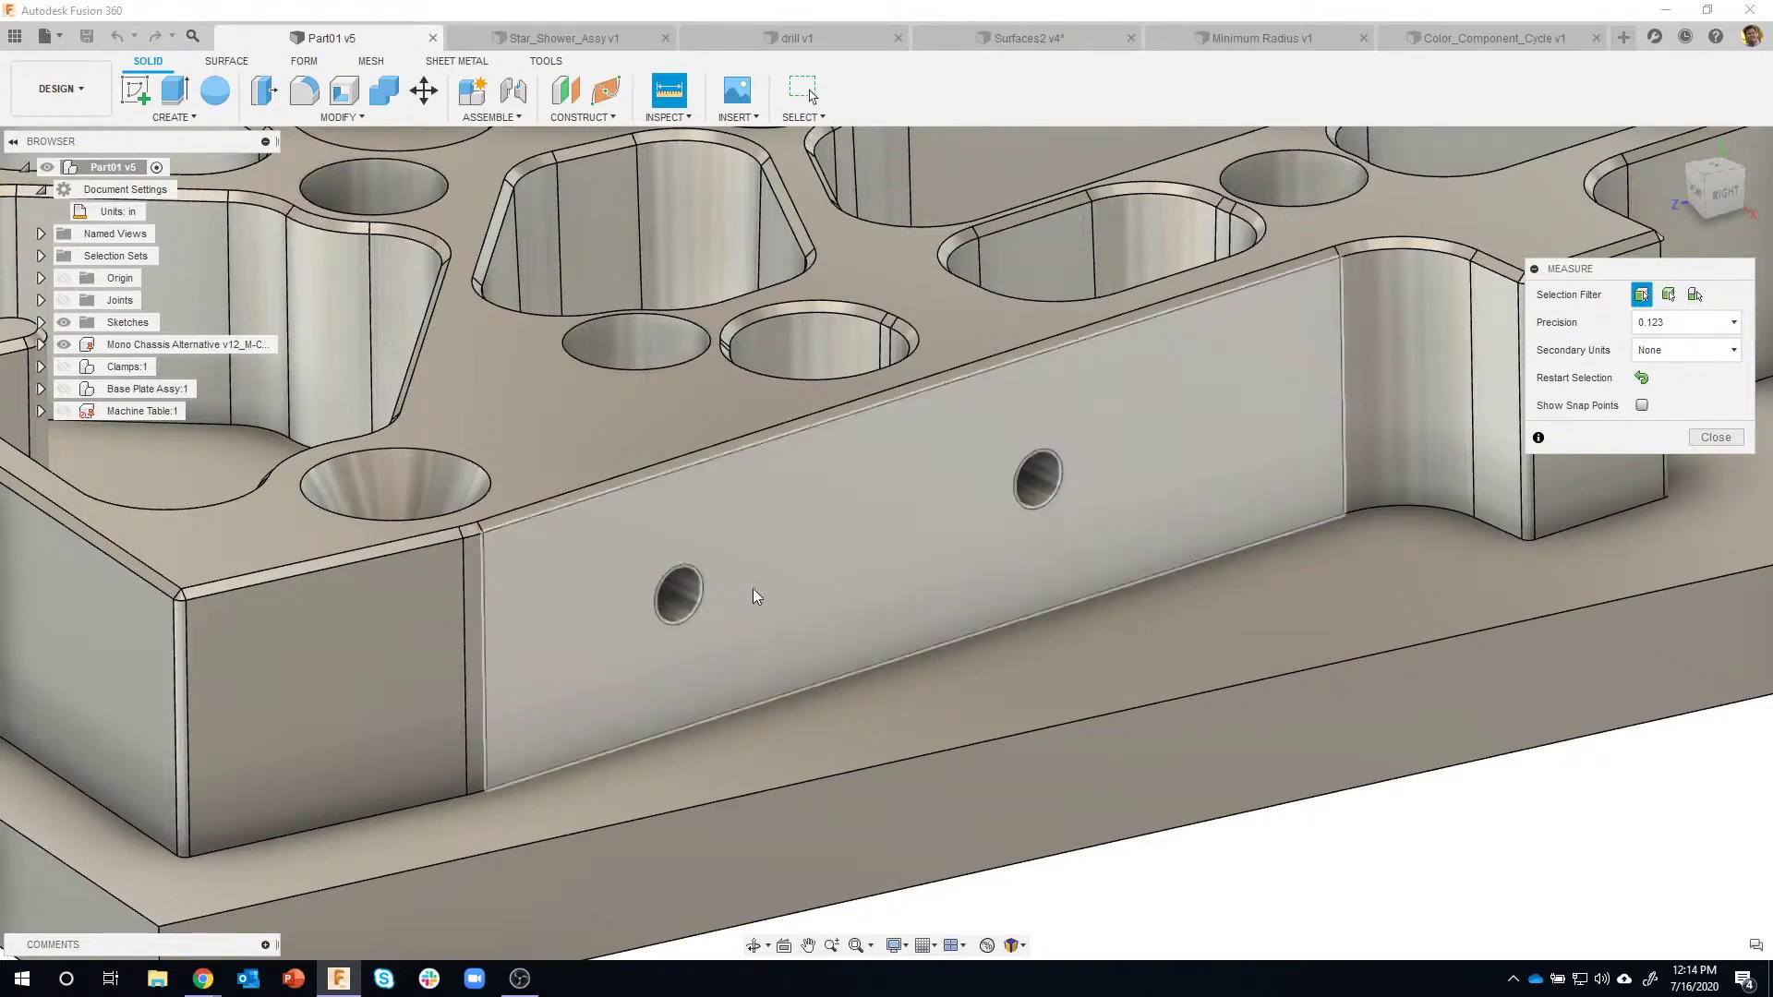
click(690, 586)
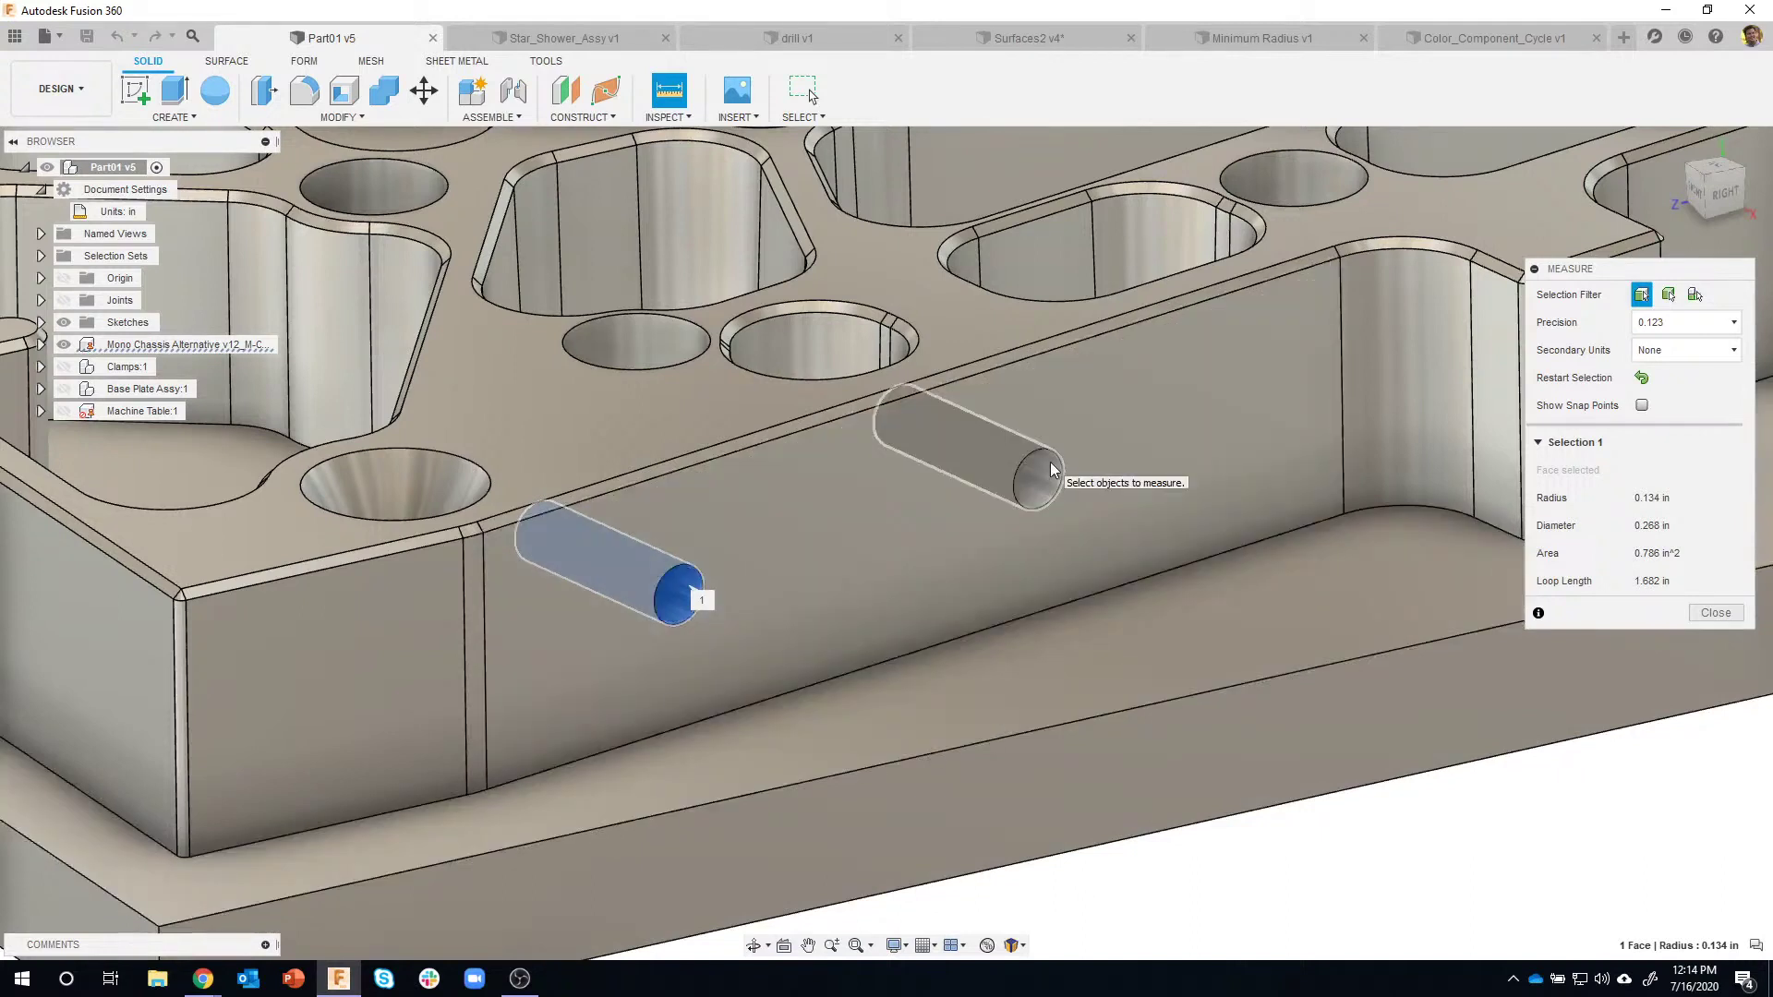
click(1054, 471)
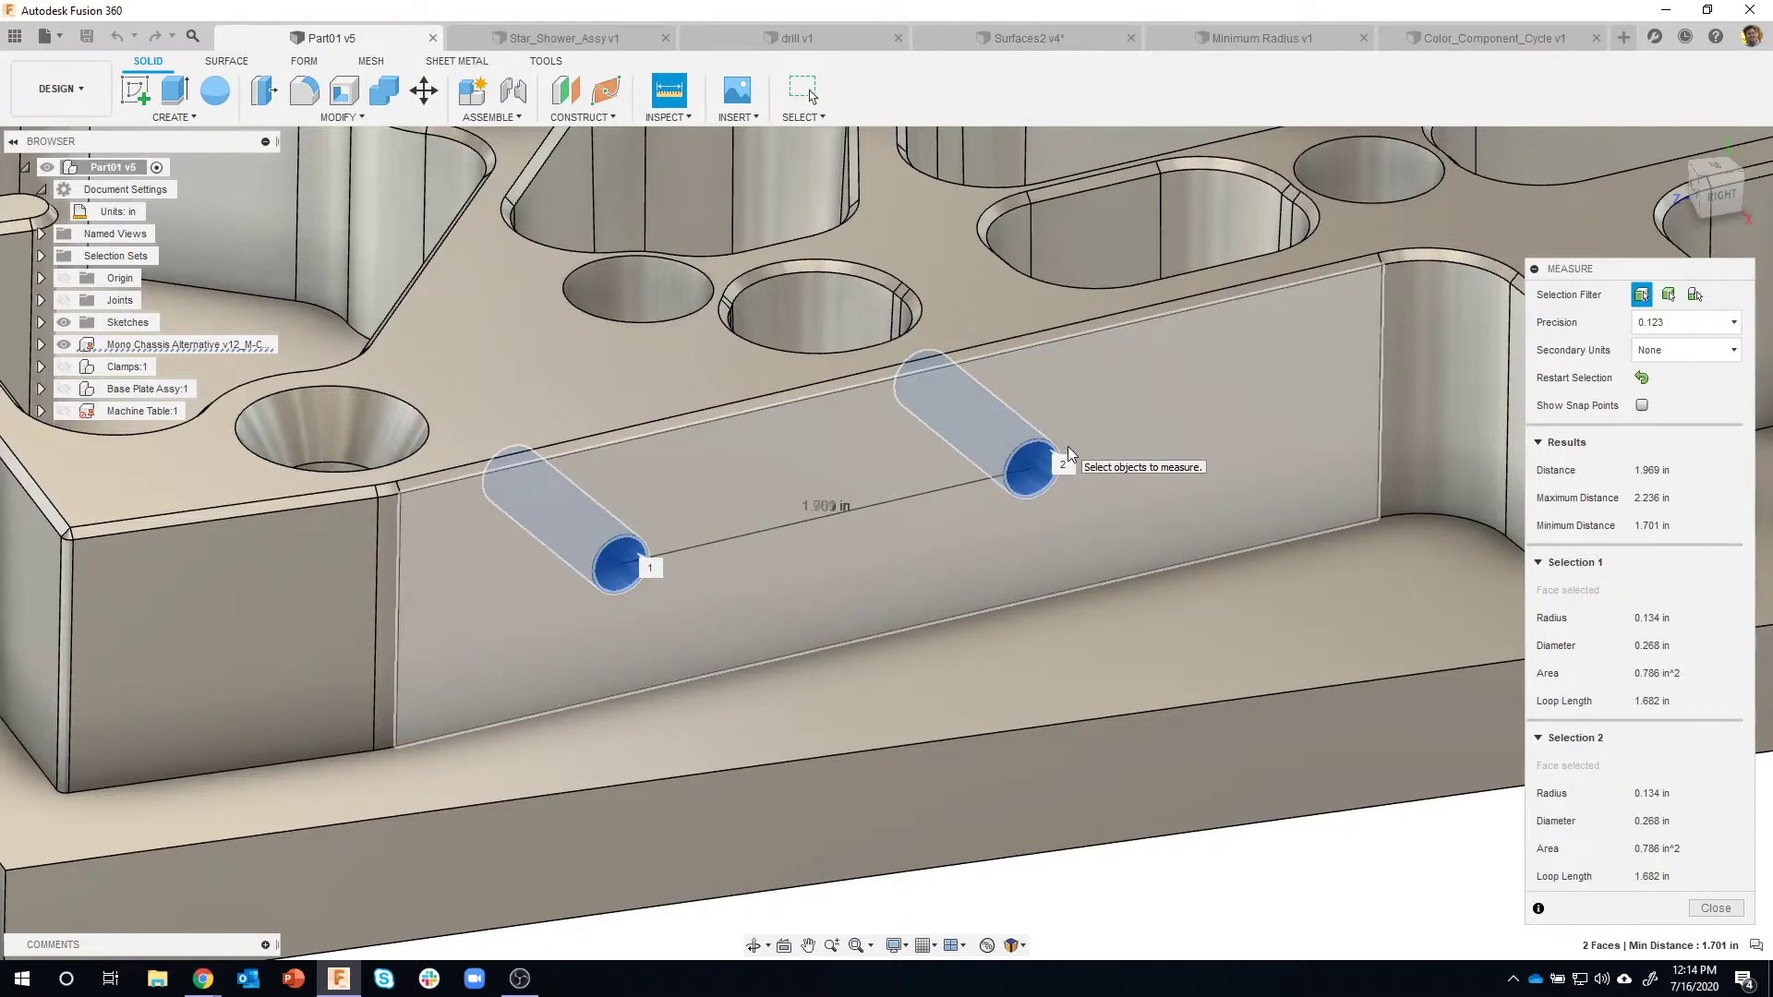
scroll(1113, 571, down, 5)
shift+middle_drag(1123, 582, 1043, 519)
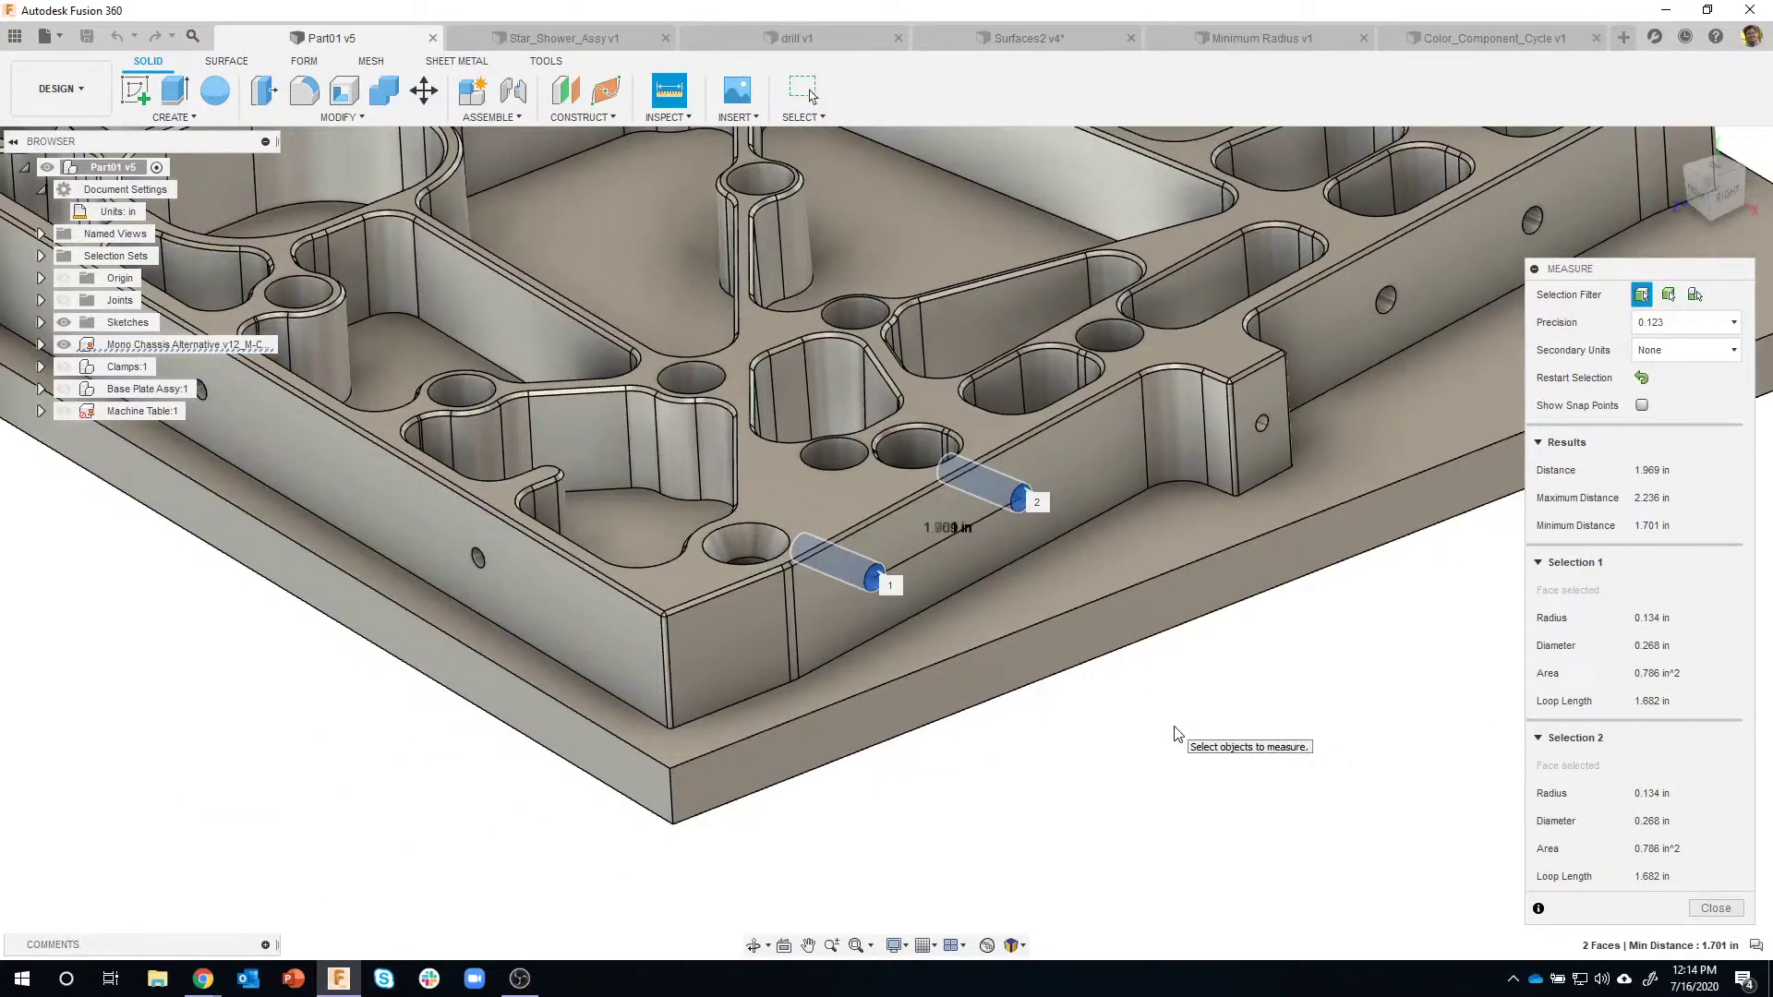
Clear the hole-to-hole measurement and close the Measure tool after viewing the whole chassis plate.
click(1641, 378)
shift+middle_drag(1512, 523, 1432, 676)
scroll(1520, 613, down, 5)
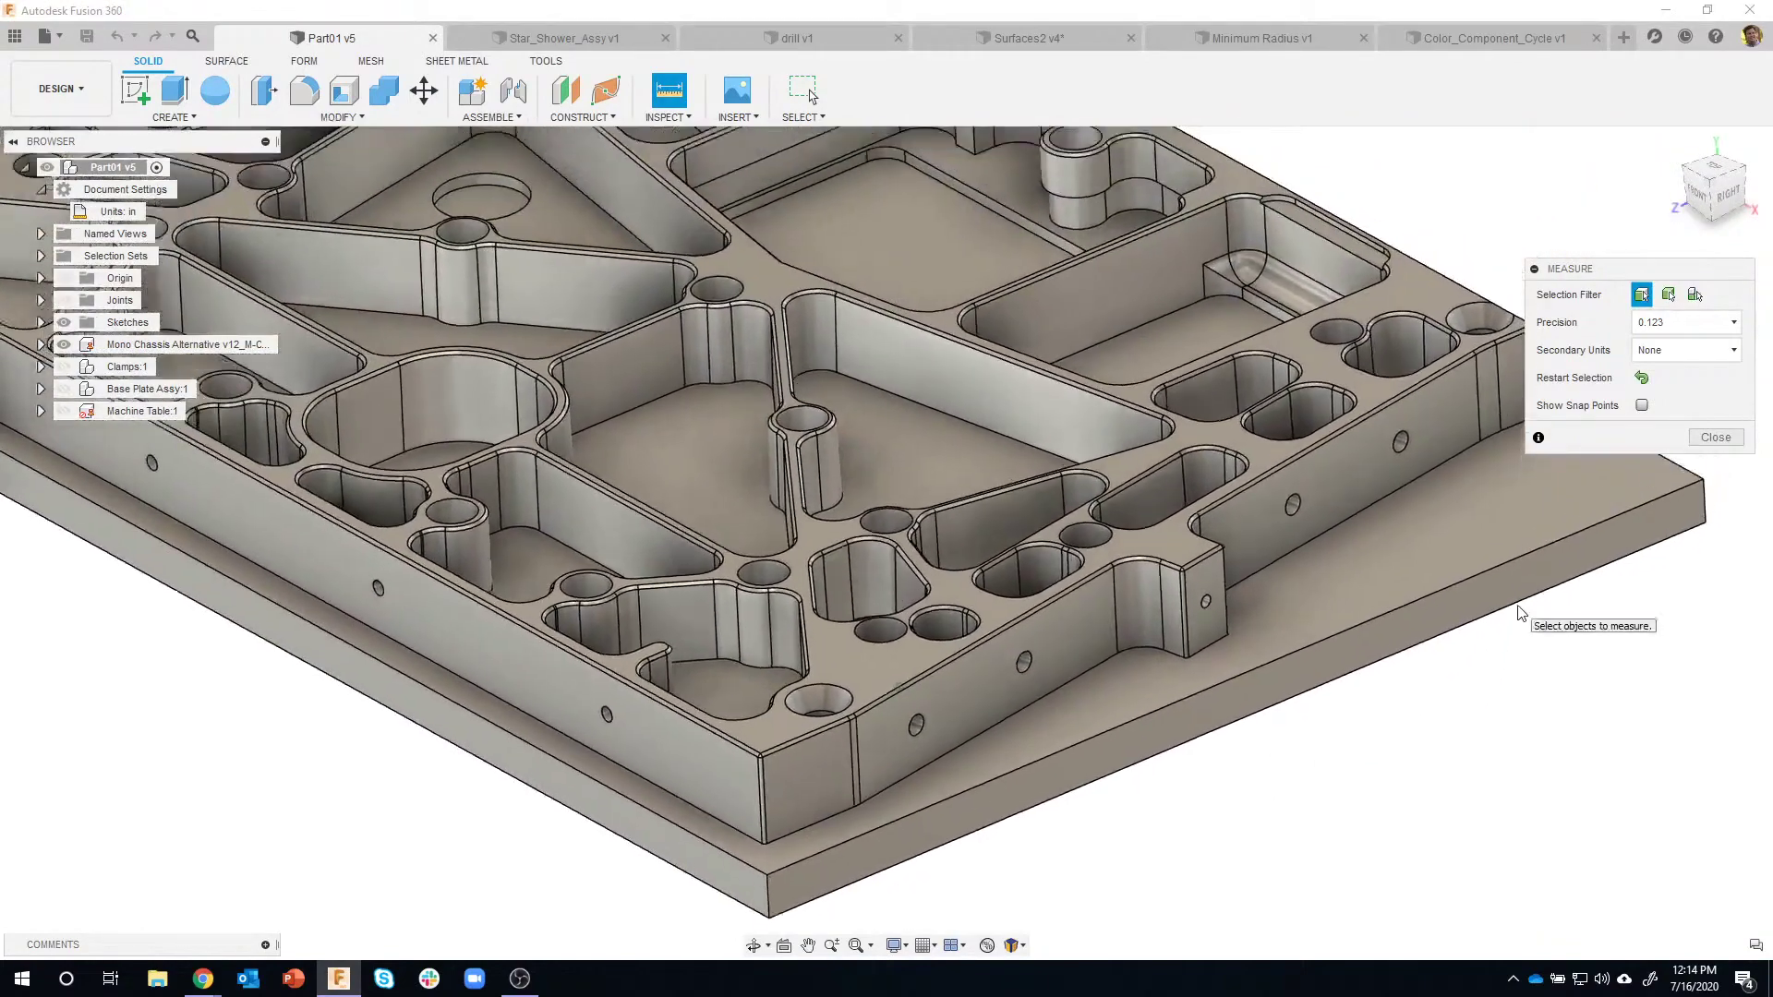
scroll(1535, 665, down, 2)
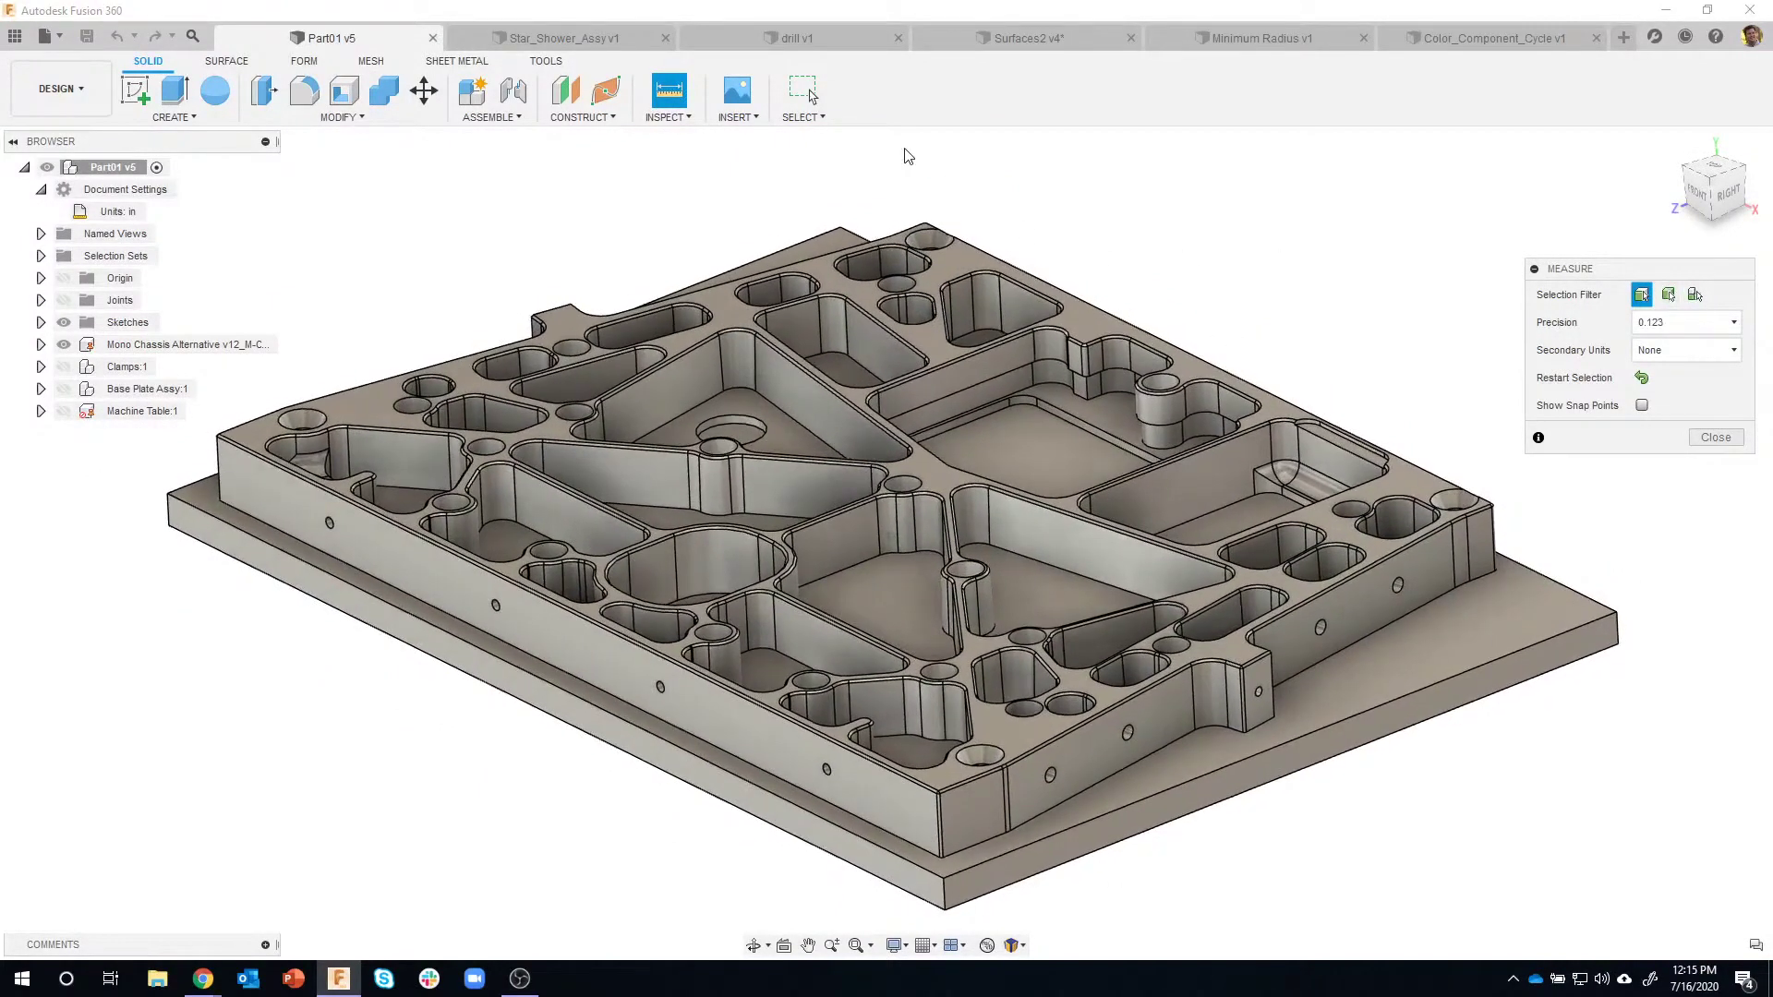
key(Escape)
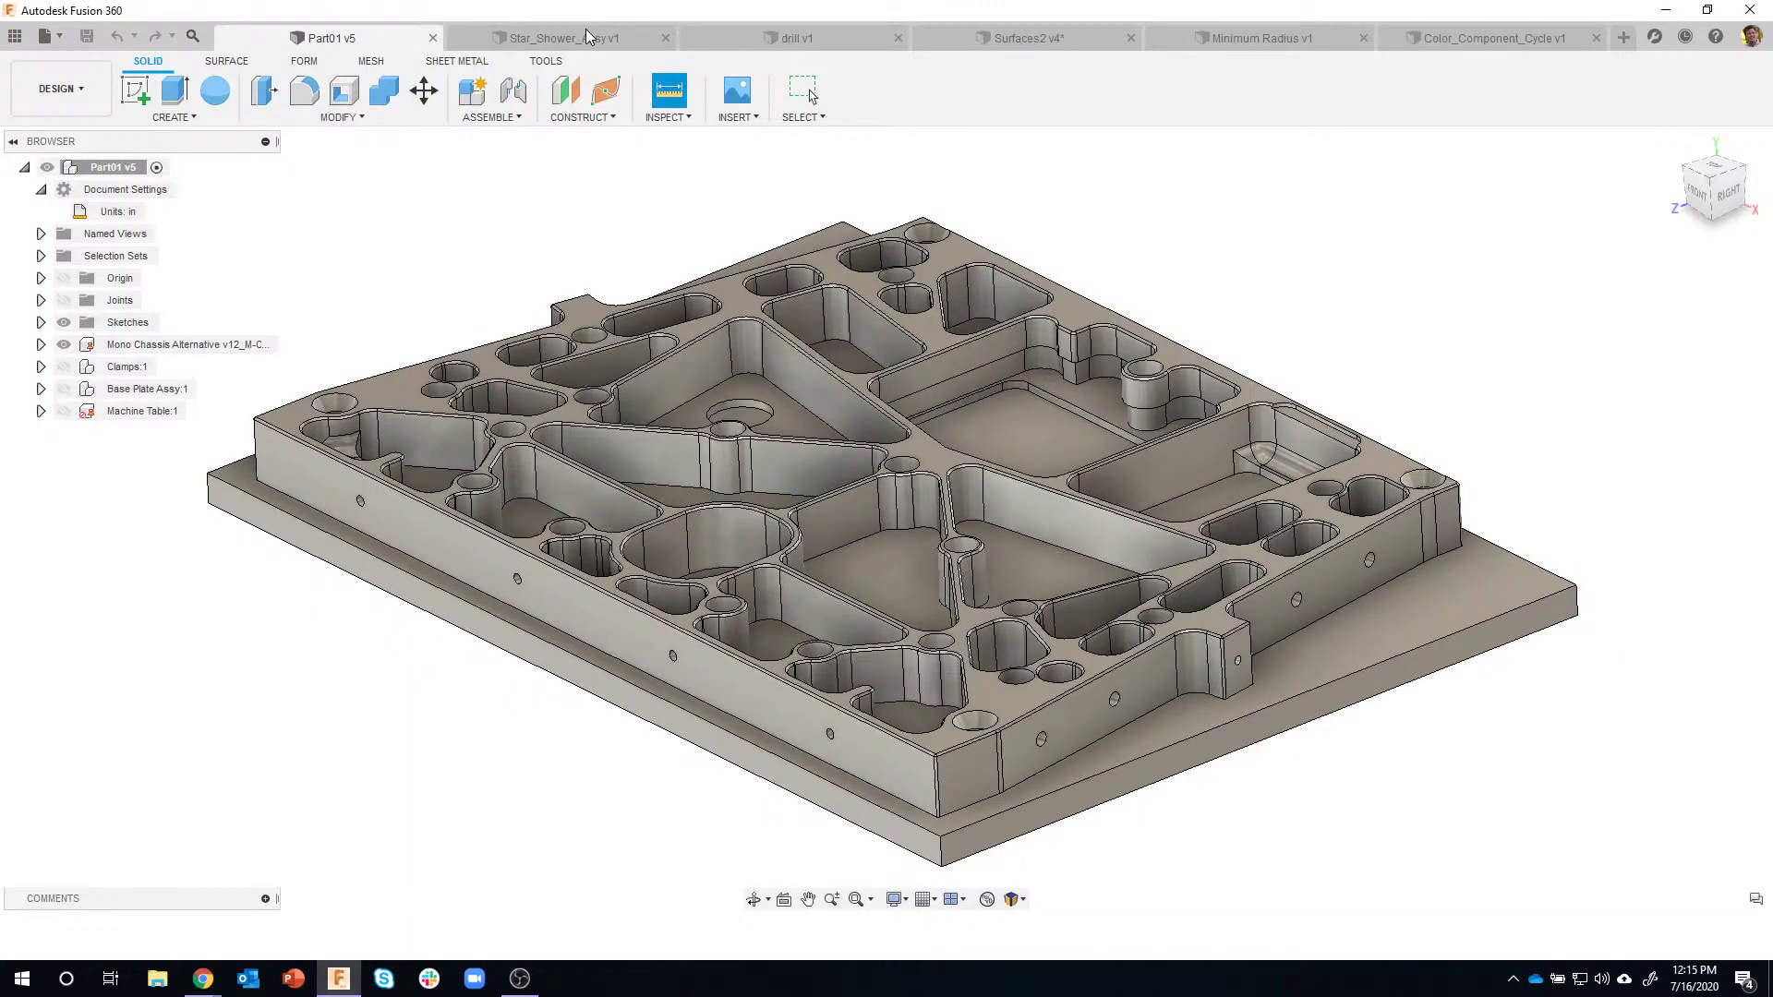
Switch to the Star_Shower_Assy design and start Measure with its selection filter set to bodies.
click(585, 31)
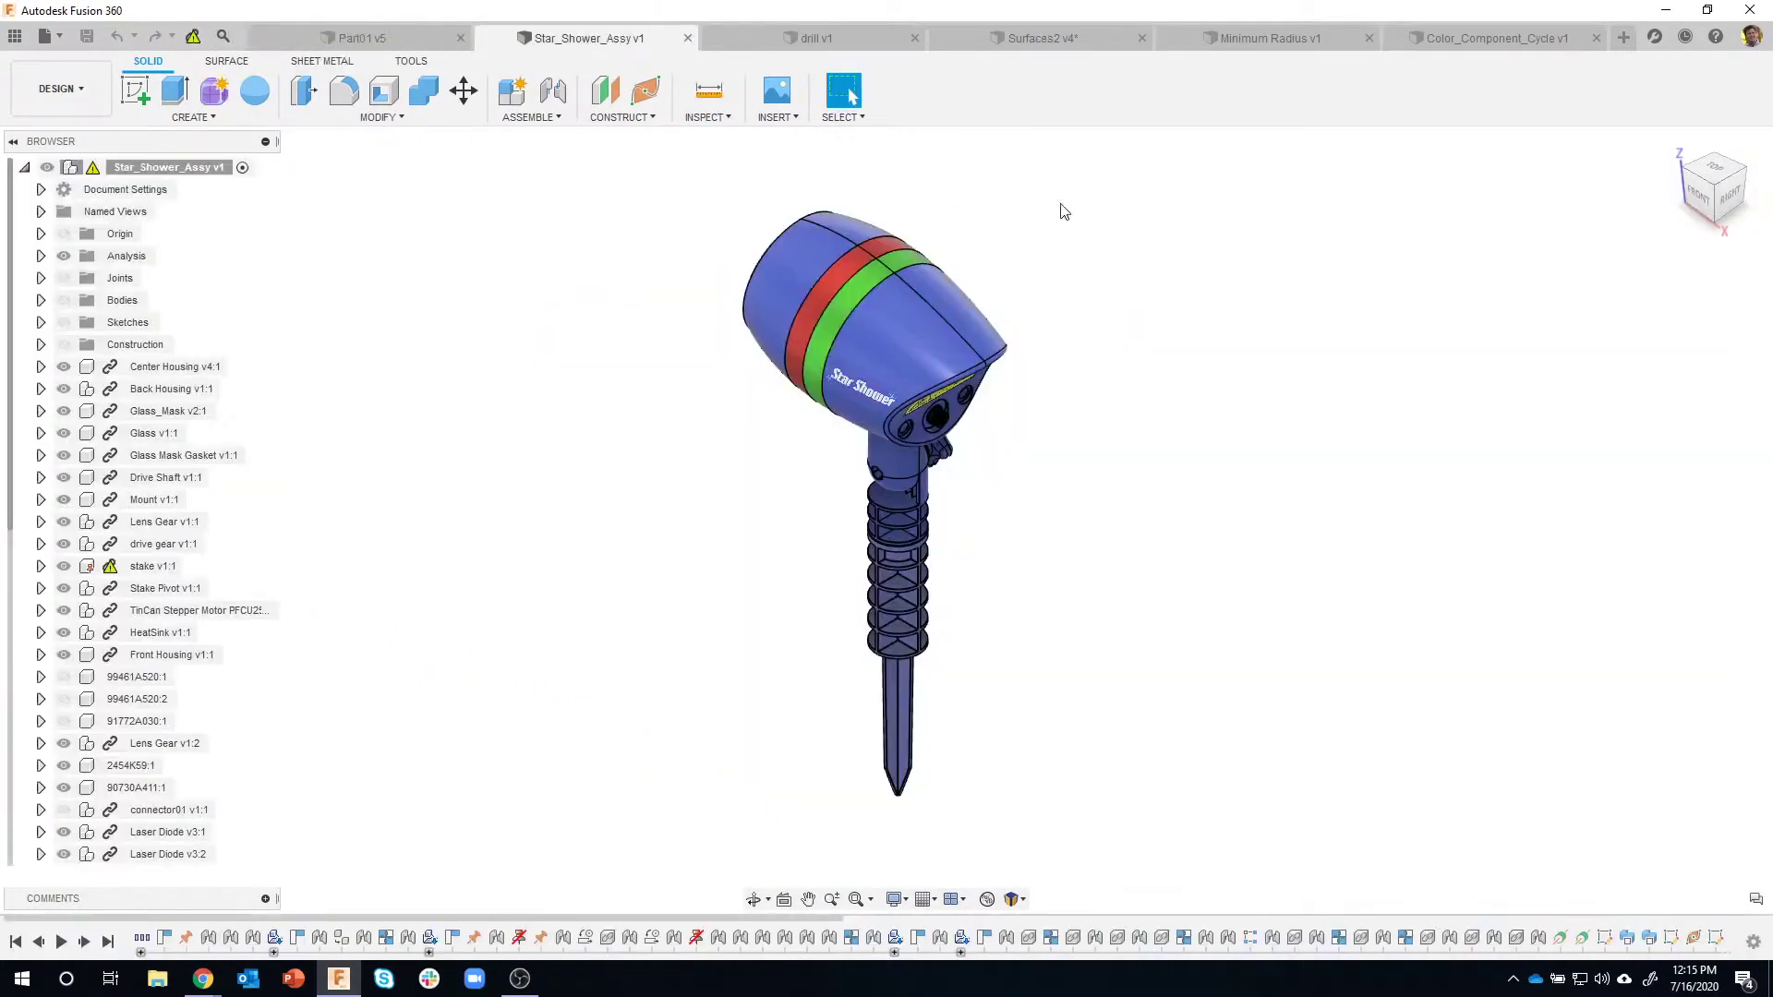
click(709, 89)
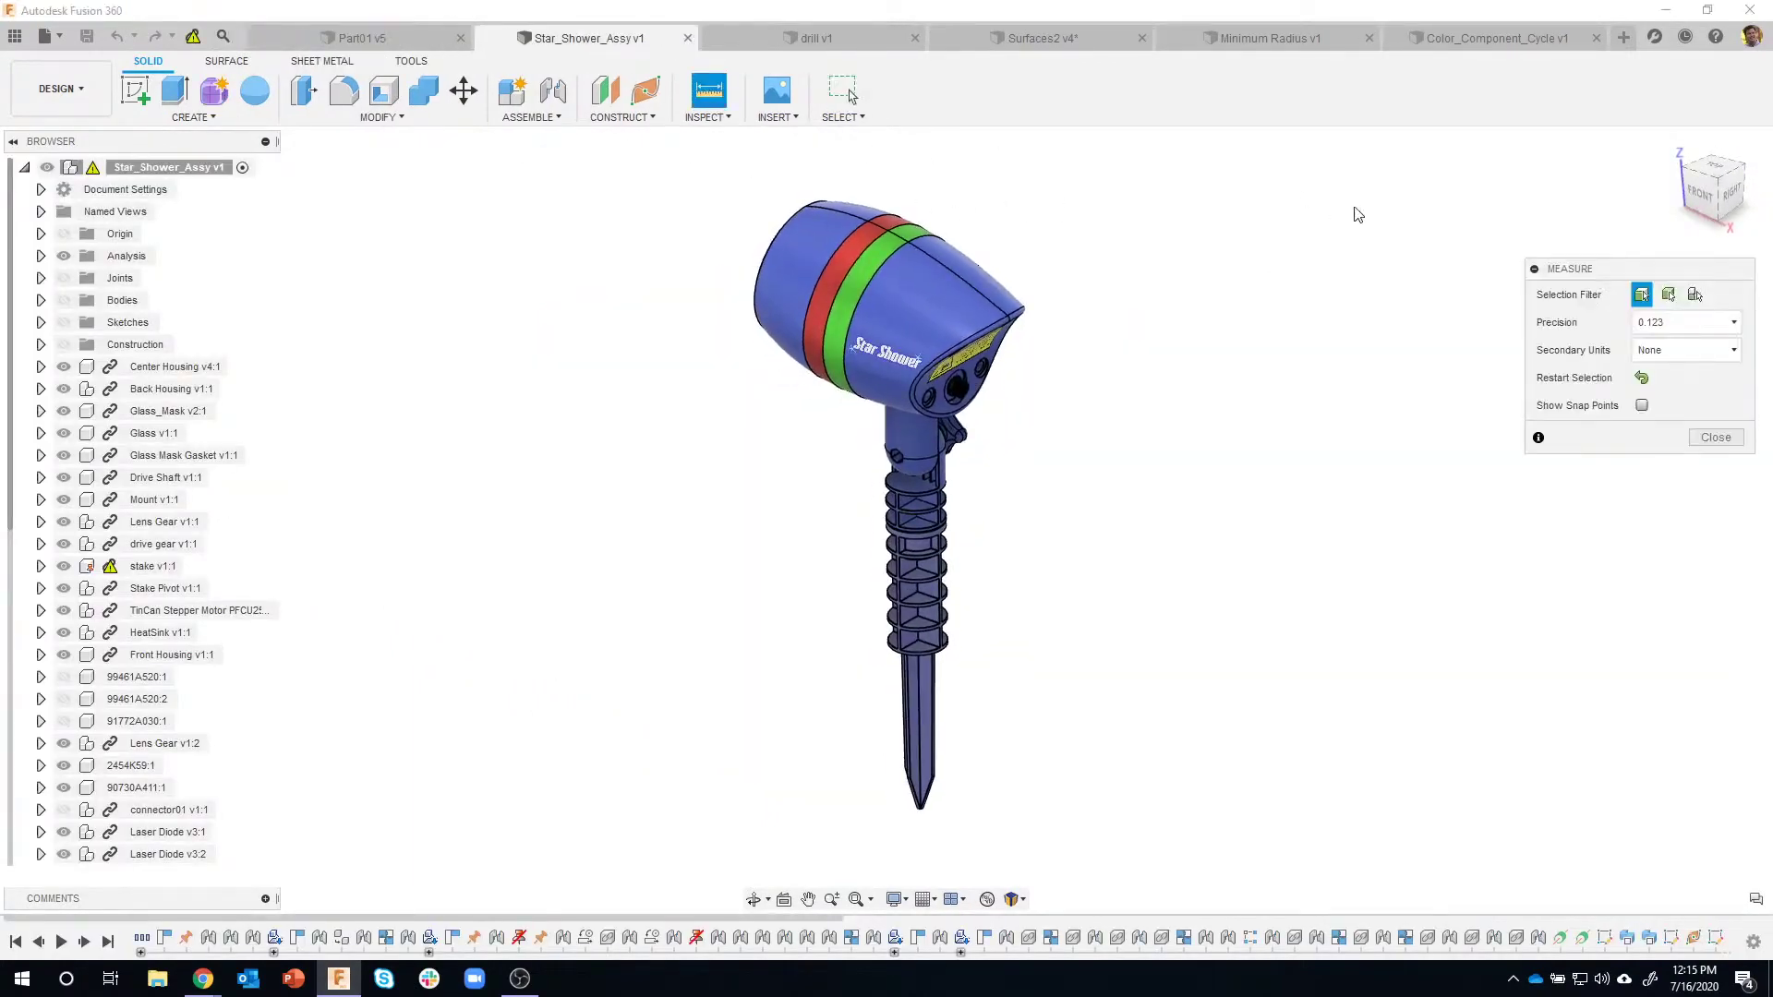
click(1668, 297)
Measure the minimum distance between the back housing body and the stake body, and examine the gap near the pivot.
shift+middle_drag(1479, 535, 924, 420)
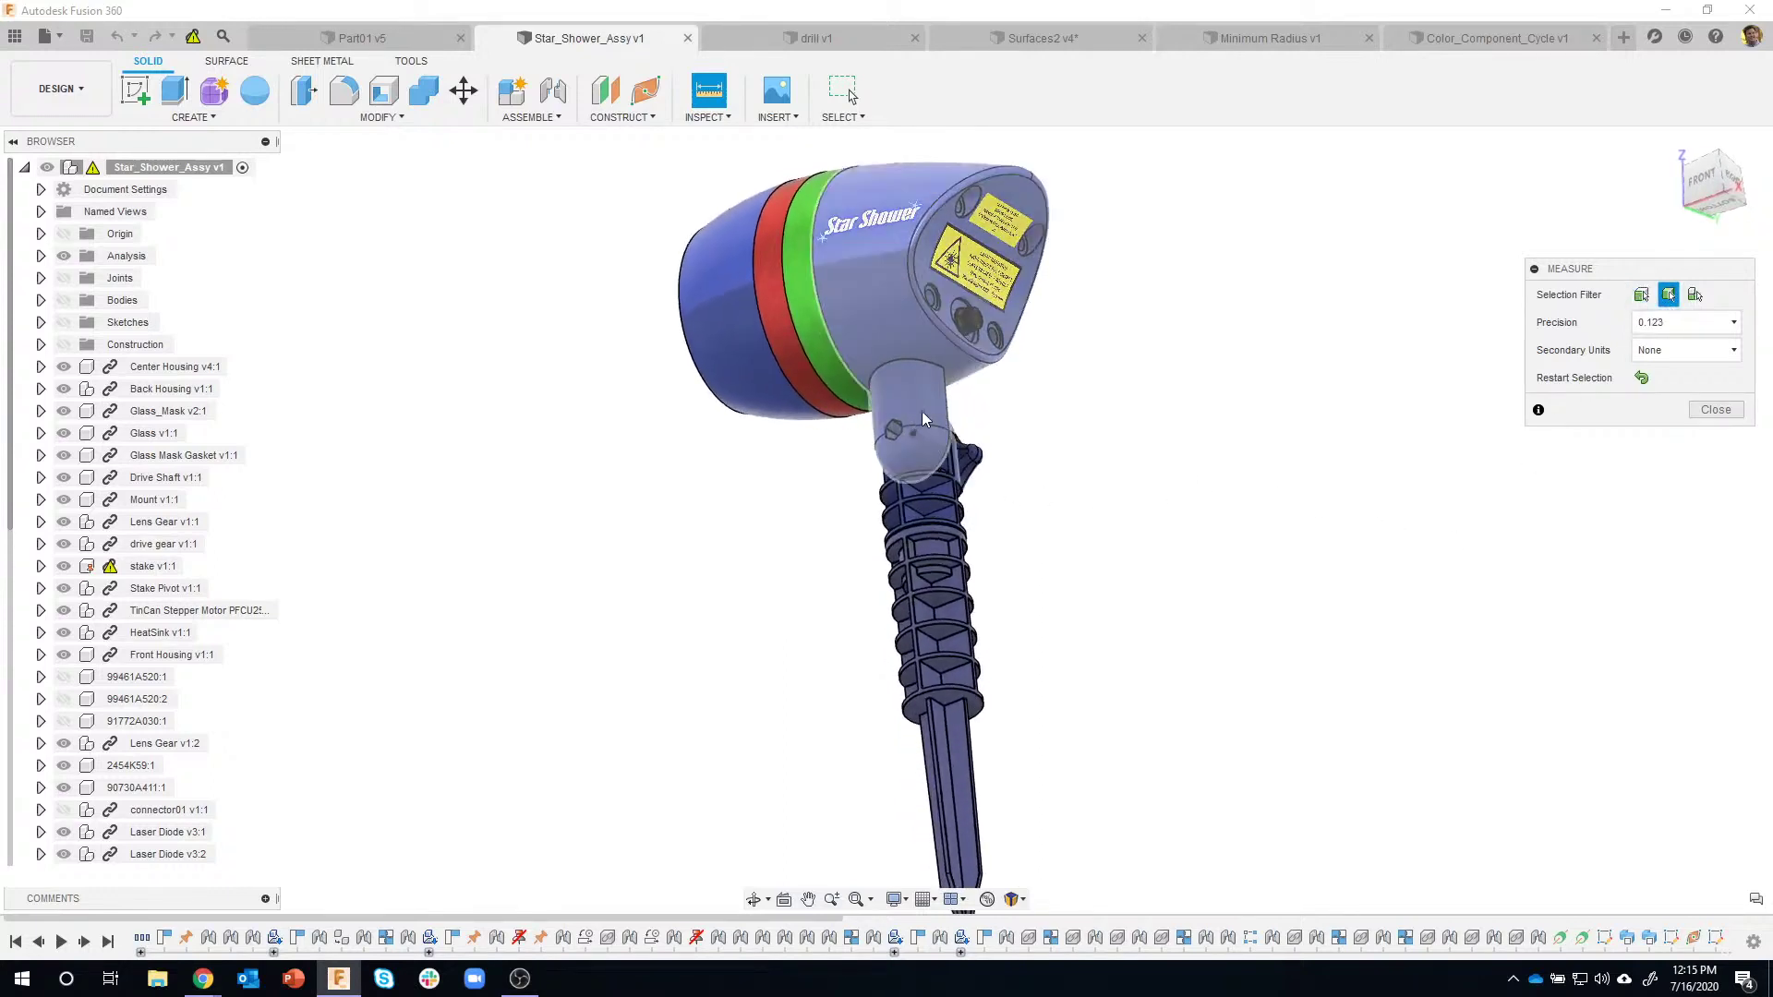
click(924, 418)
shift+middle_drag(1041, 645, 979, 739)
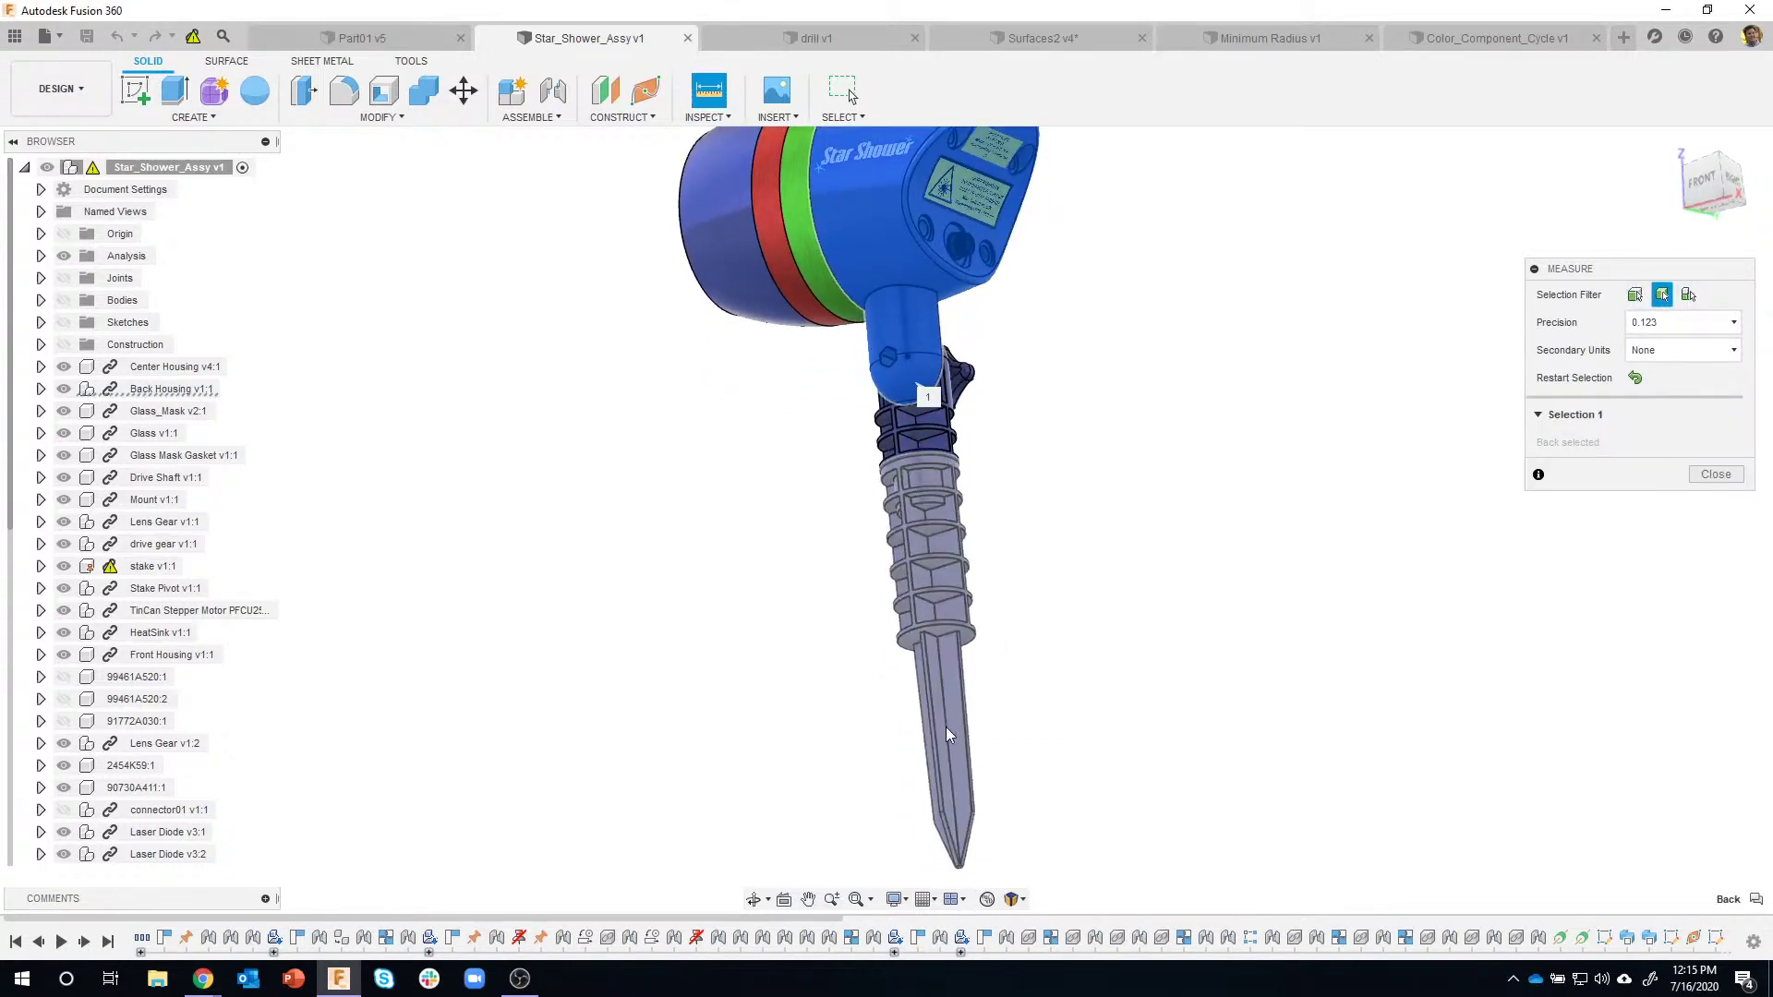
click(968, 736)
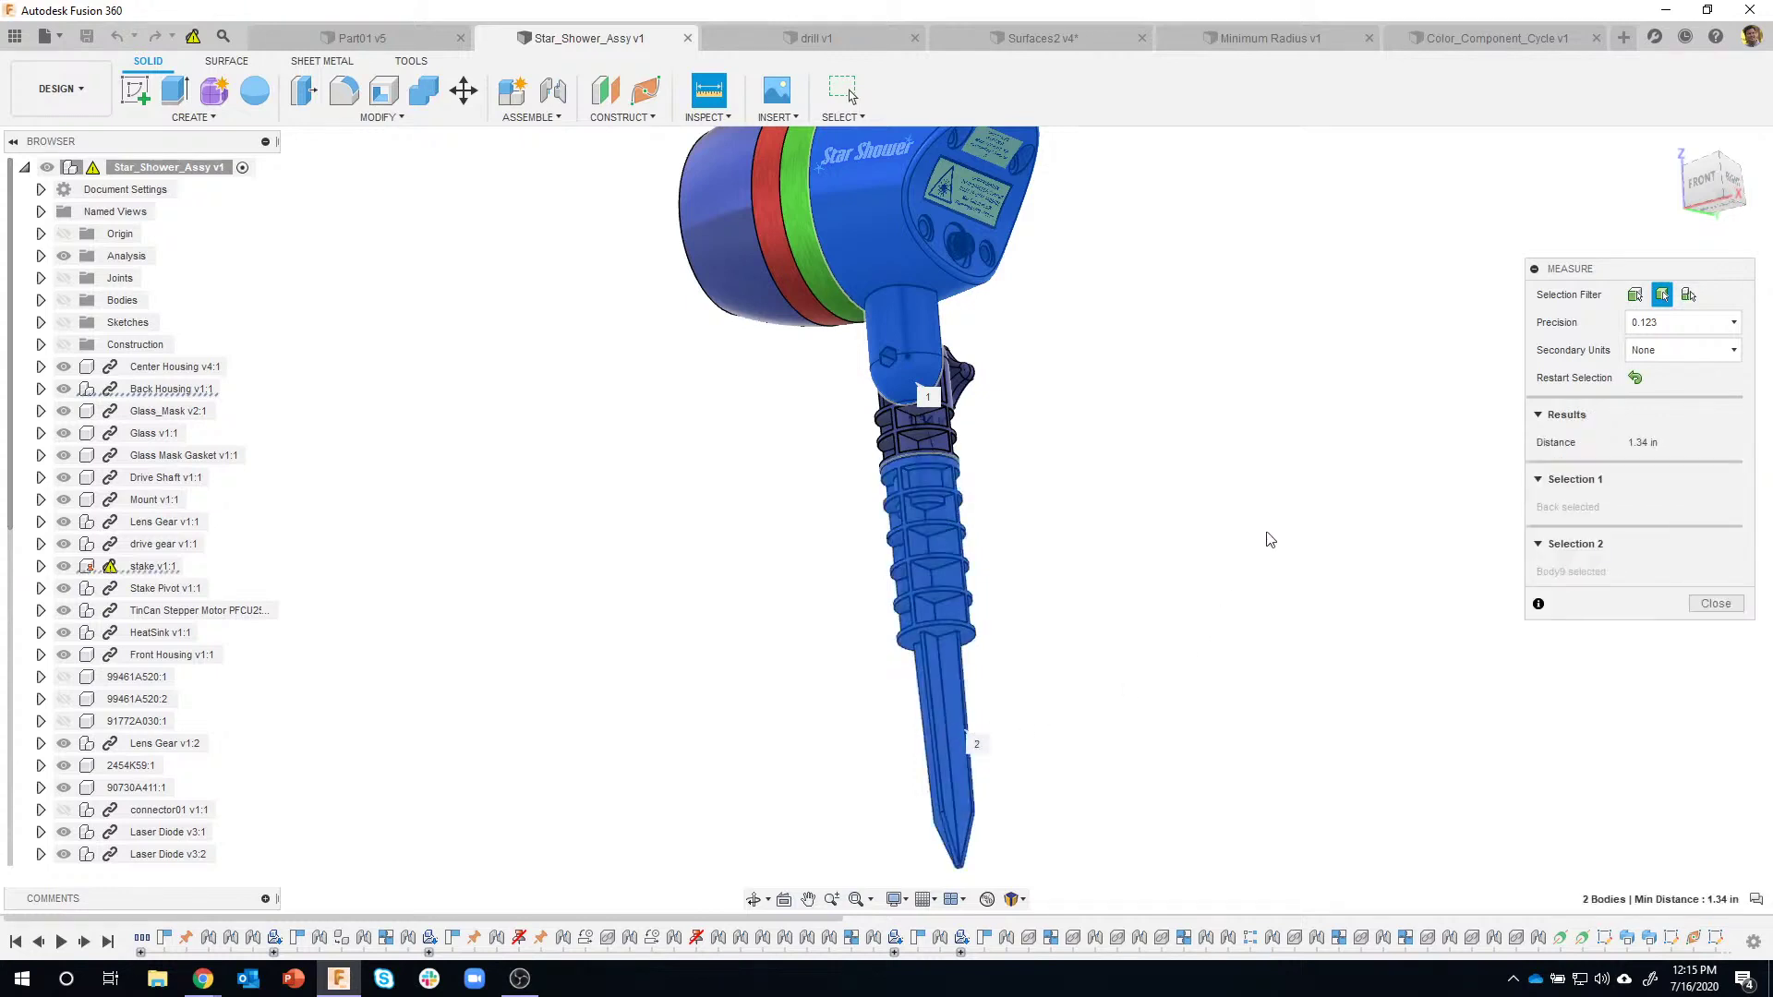
shift+middle_drag(1299, 486, 1603, 480)
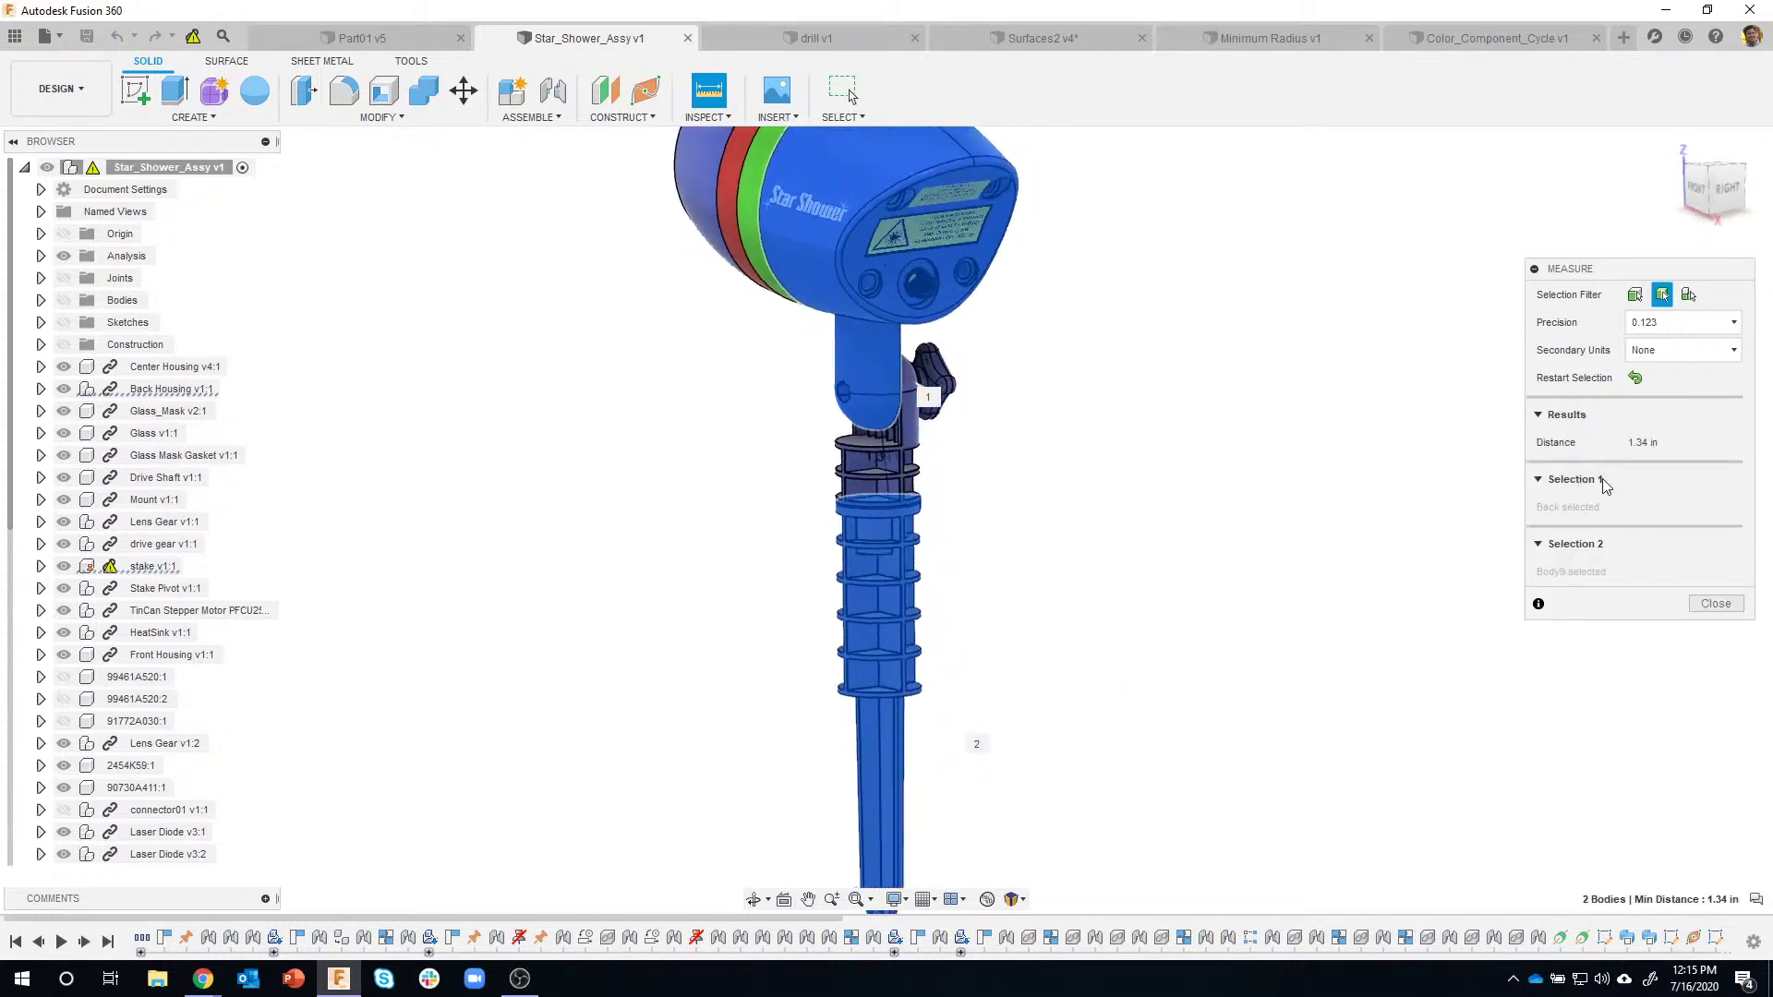
scroll(954, 486, up, 5)
scroll(796, 441, up, 5)
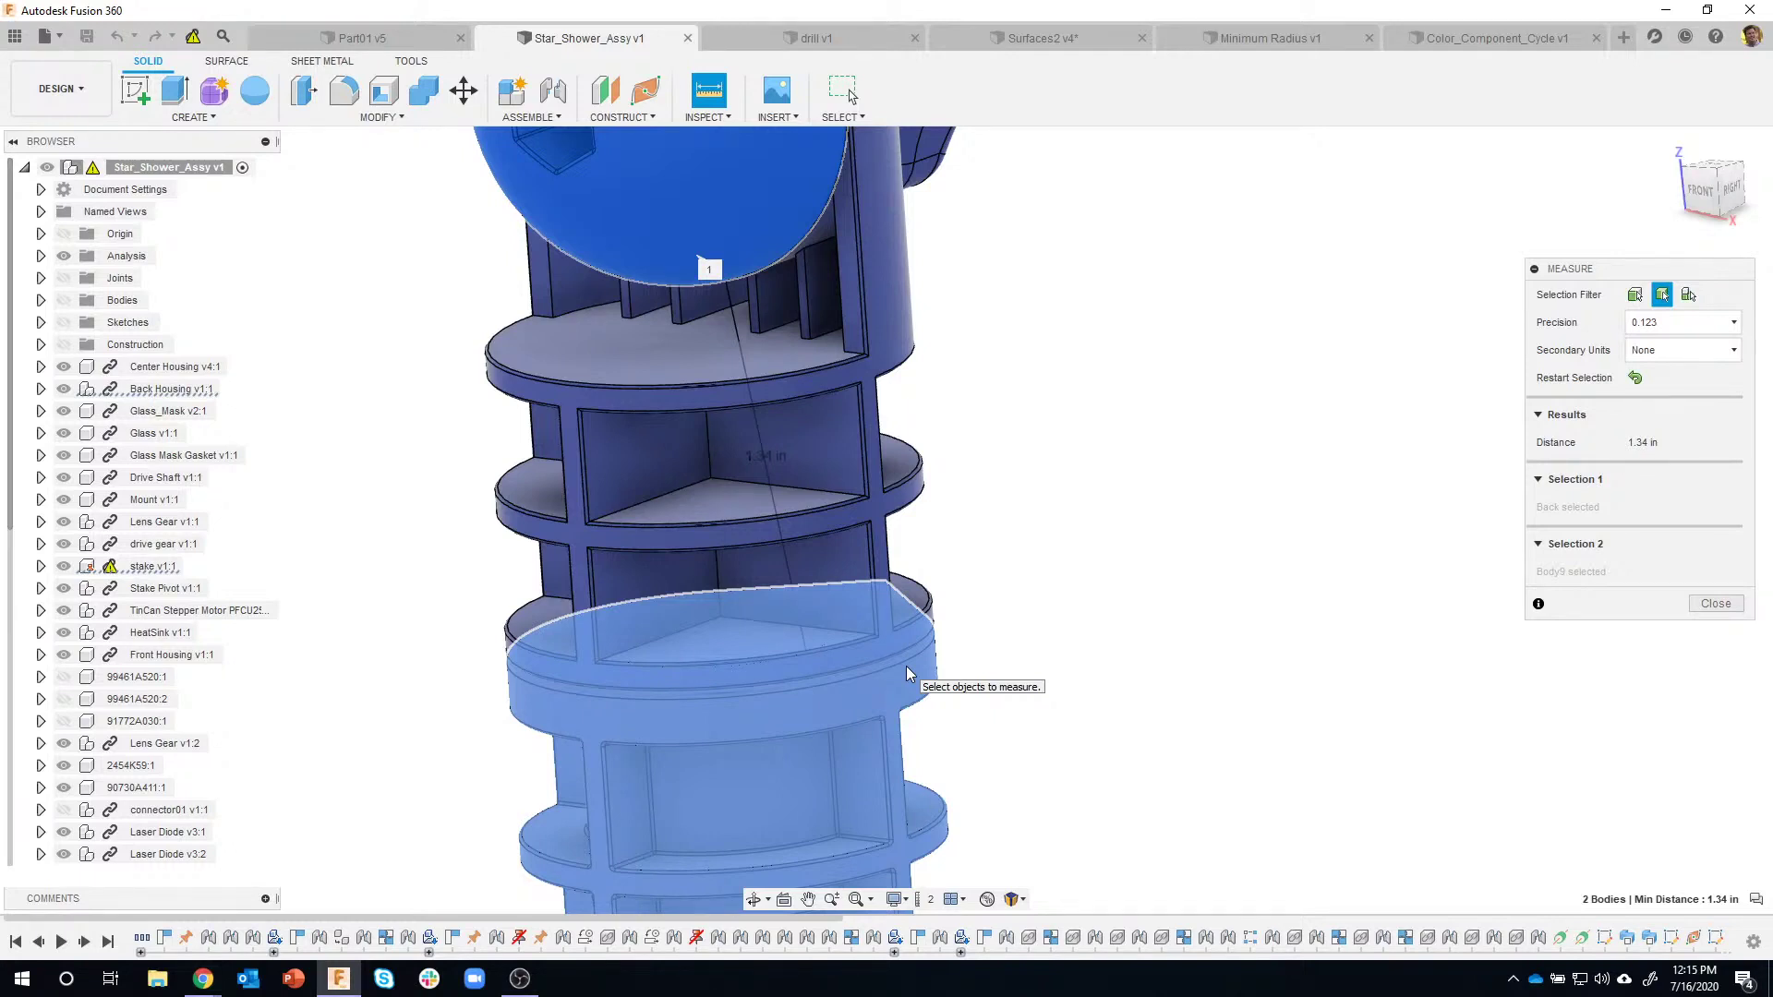
Close the Measure tool and bring the whole projector and its stake back into view.
click(1709, 605)
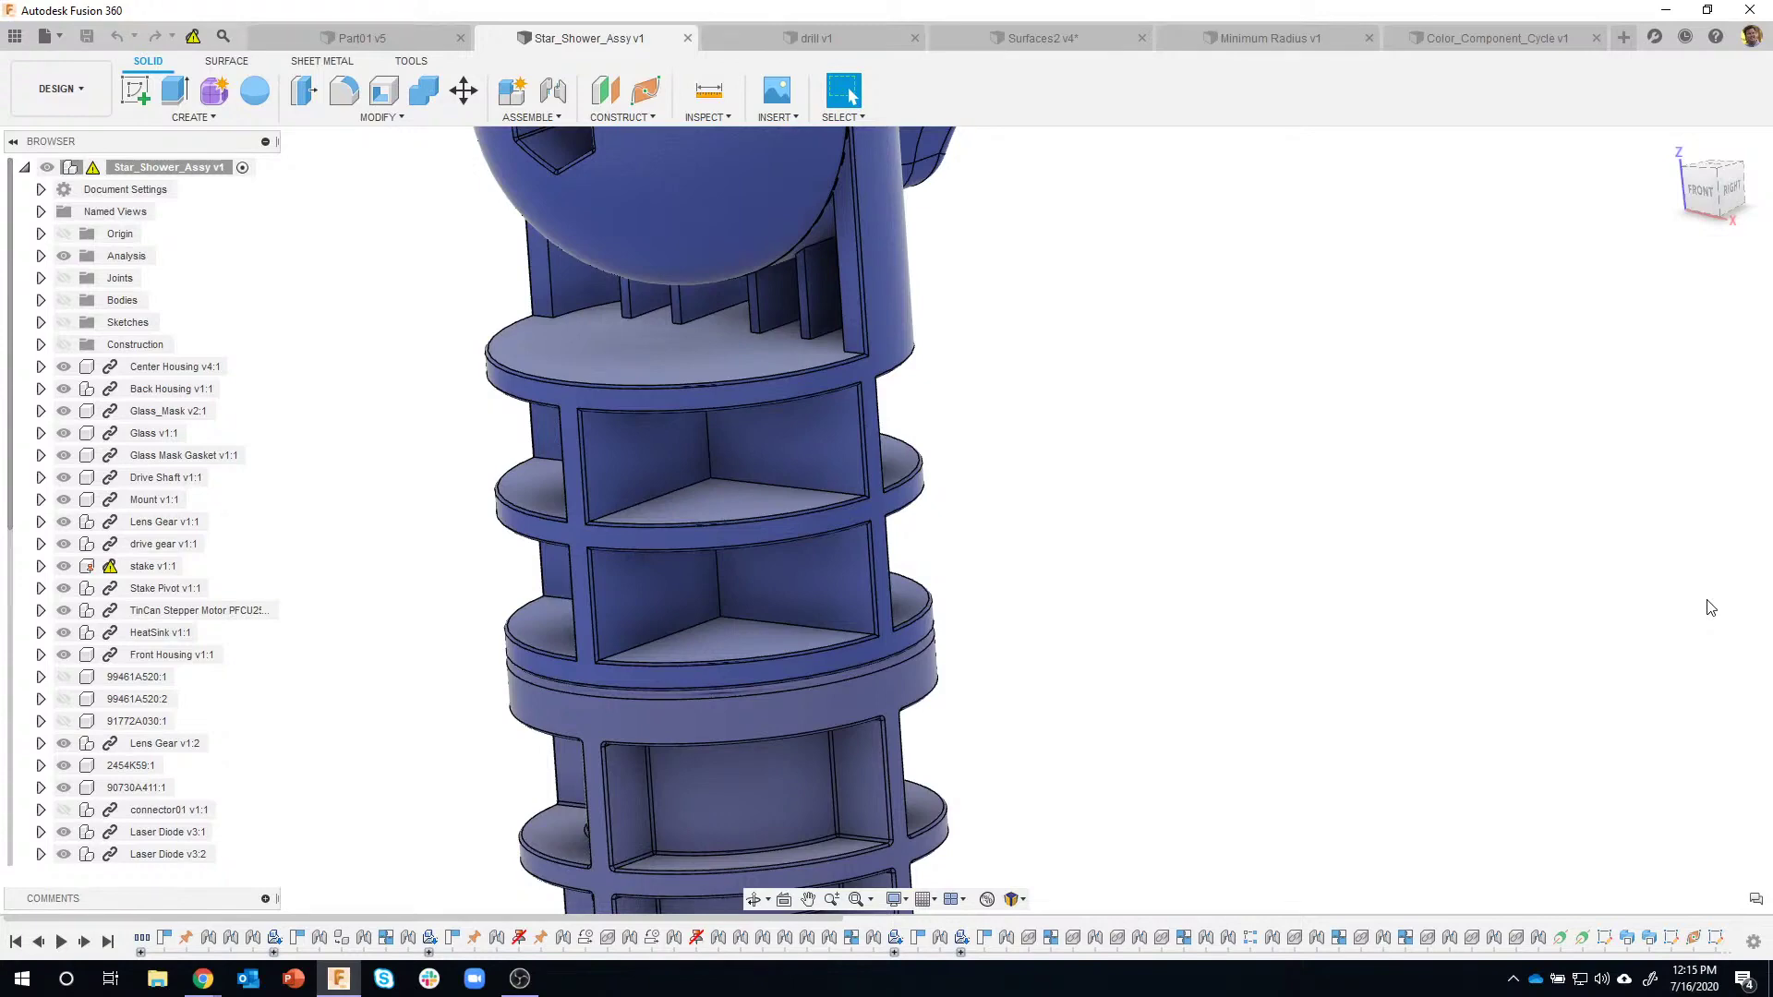
scroll(1203, 592, down, 5)
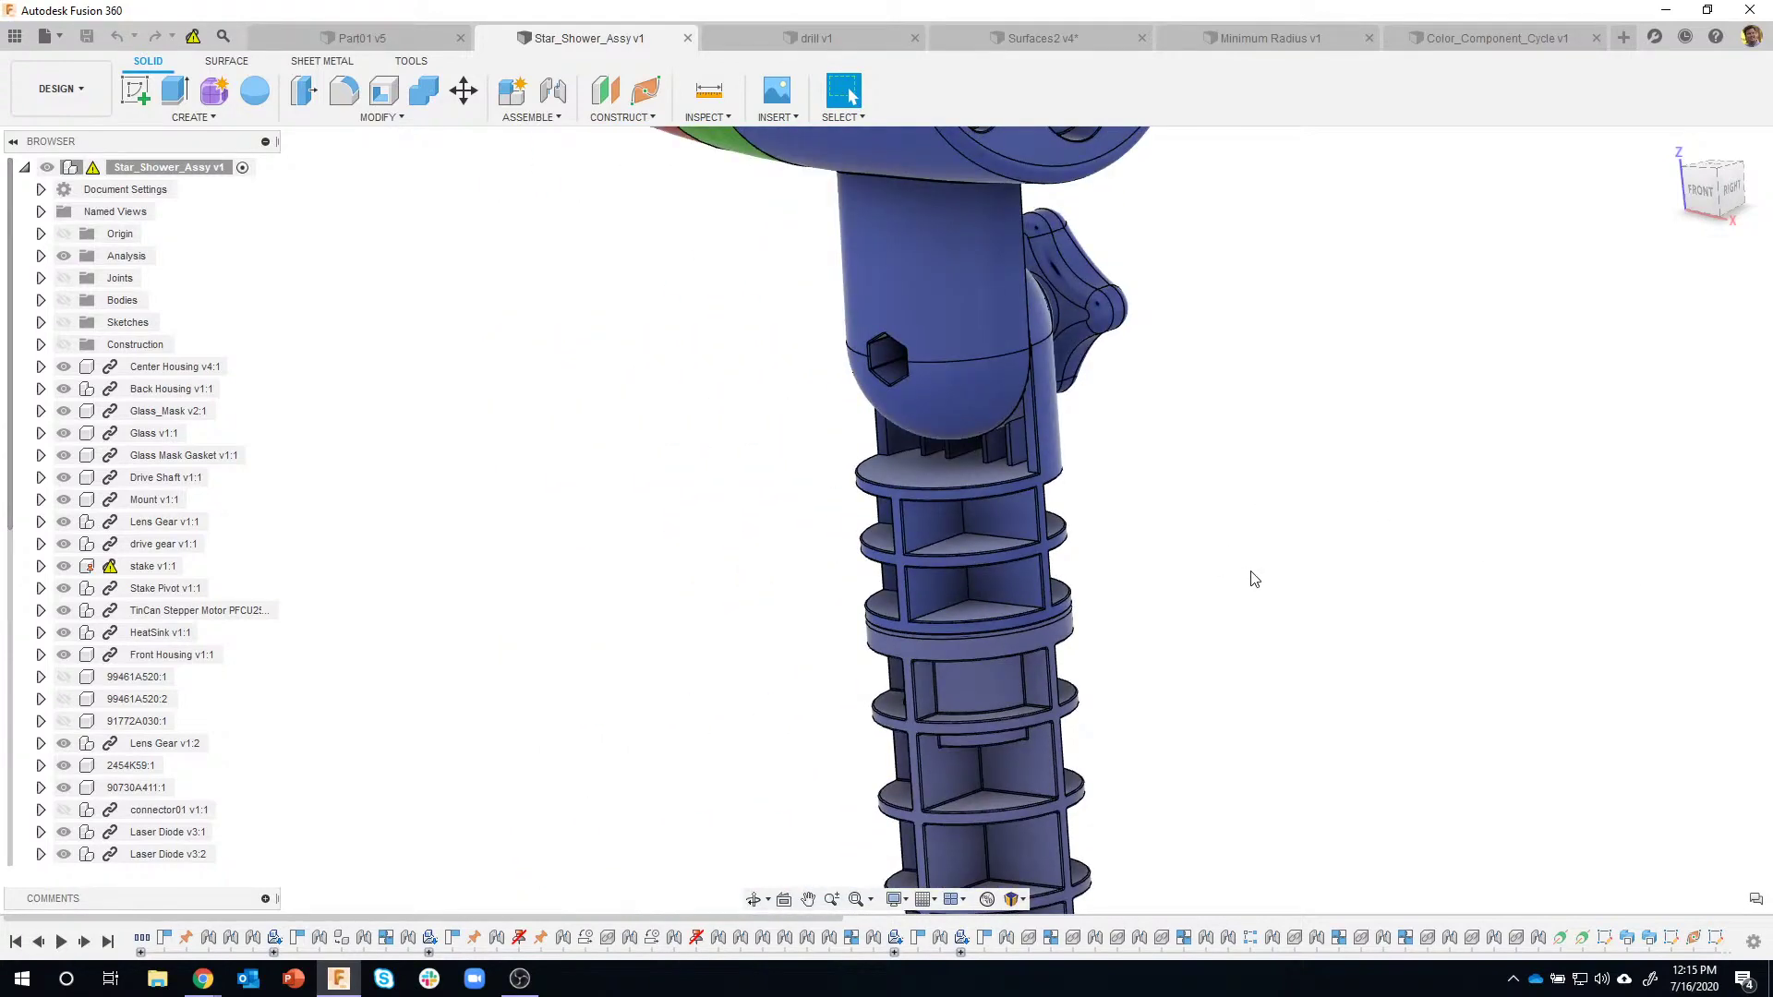
scroll(1250, 578, down, 3)
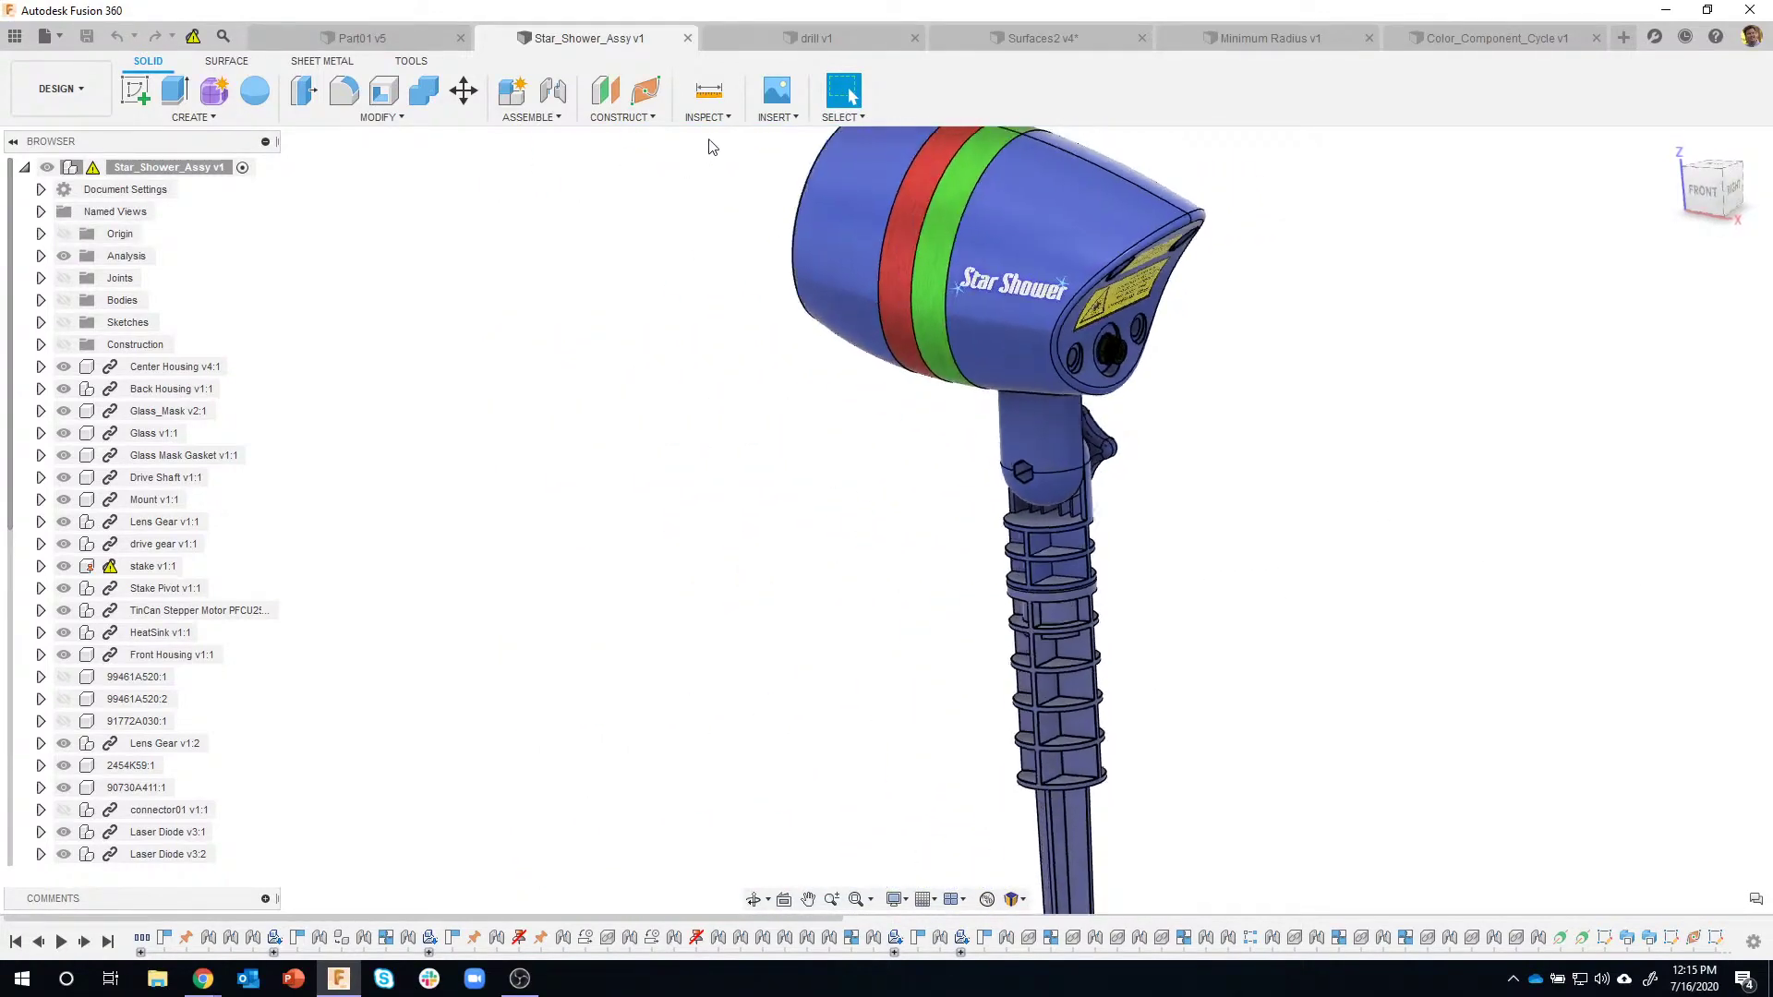
click(707, 117)
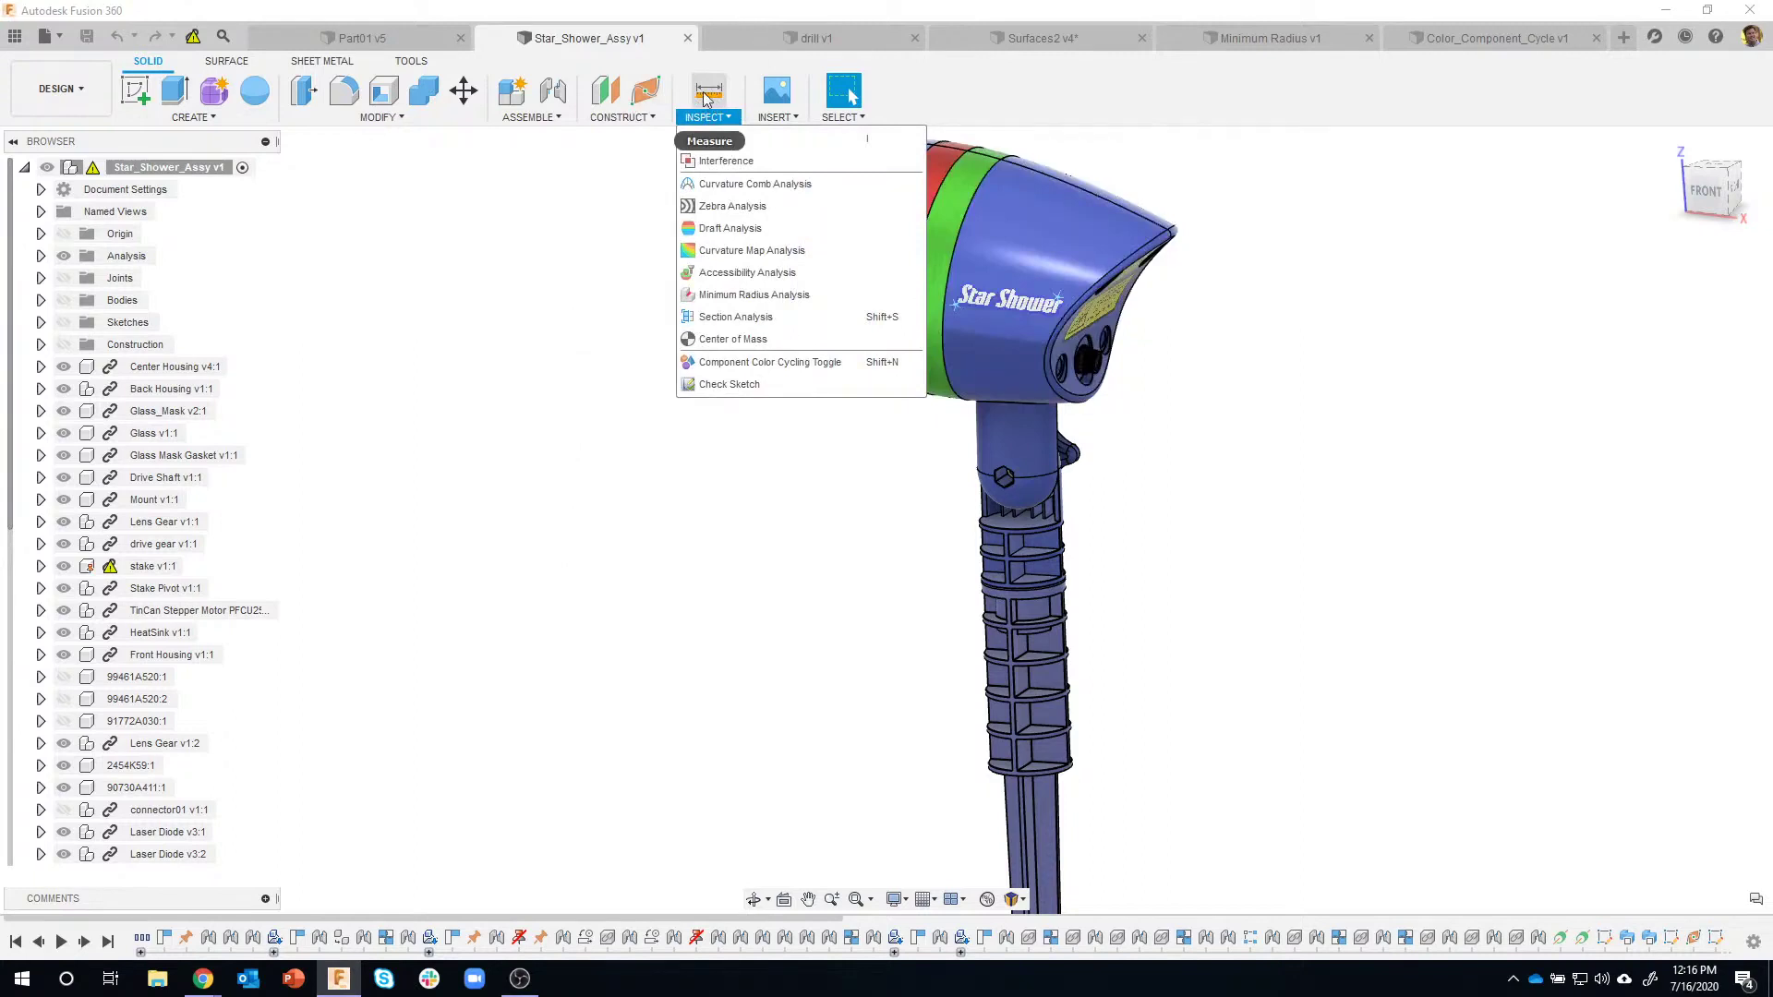
mouse_move(621, 118)
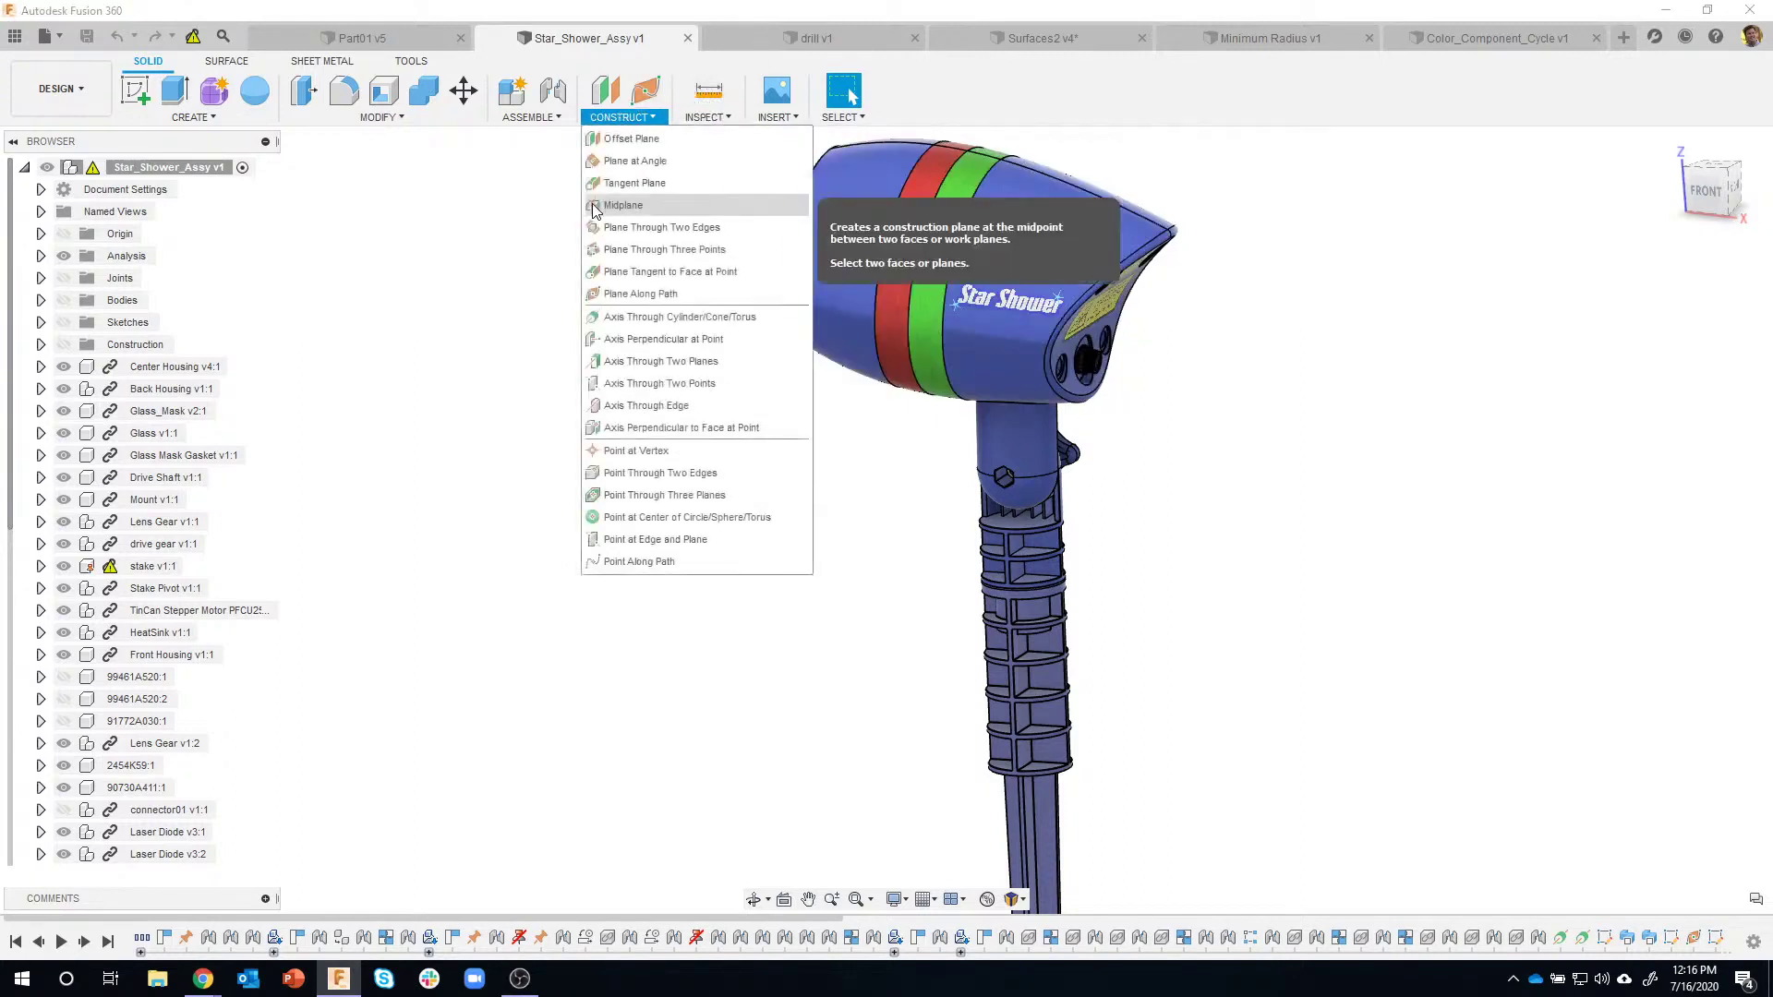
click(719, 100)
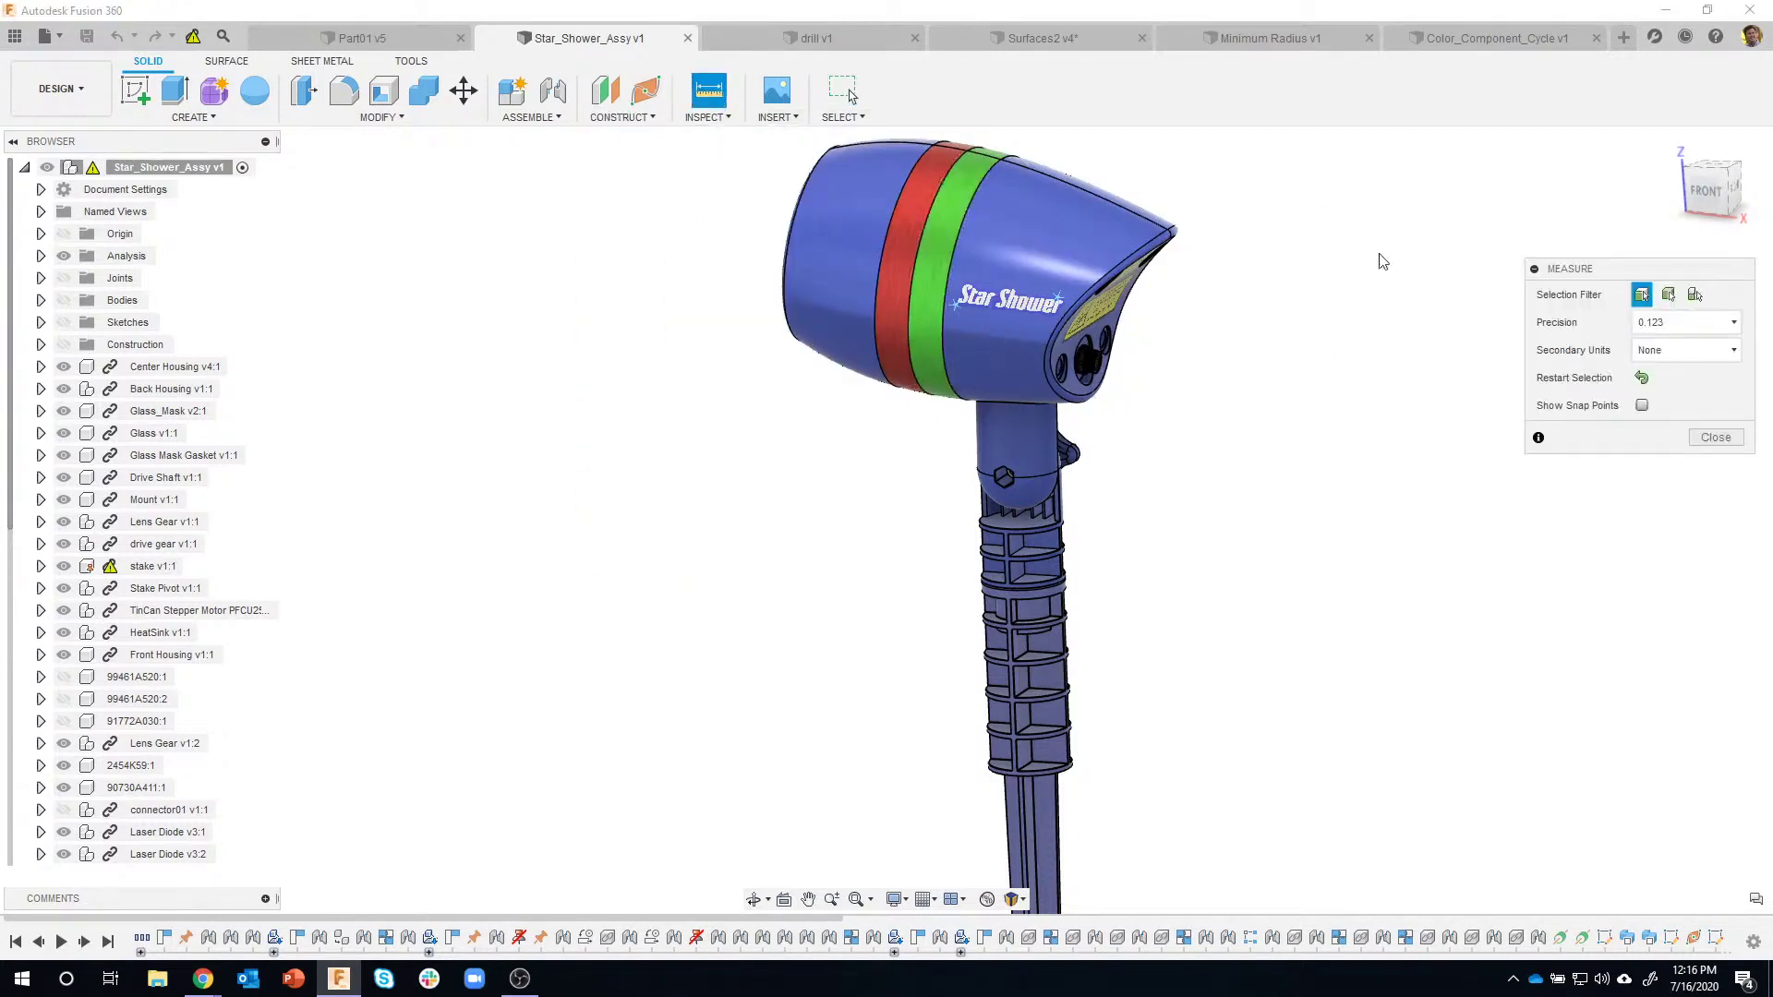
click(1714, 437)
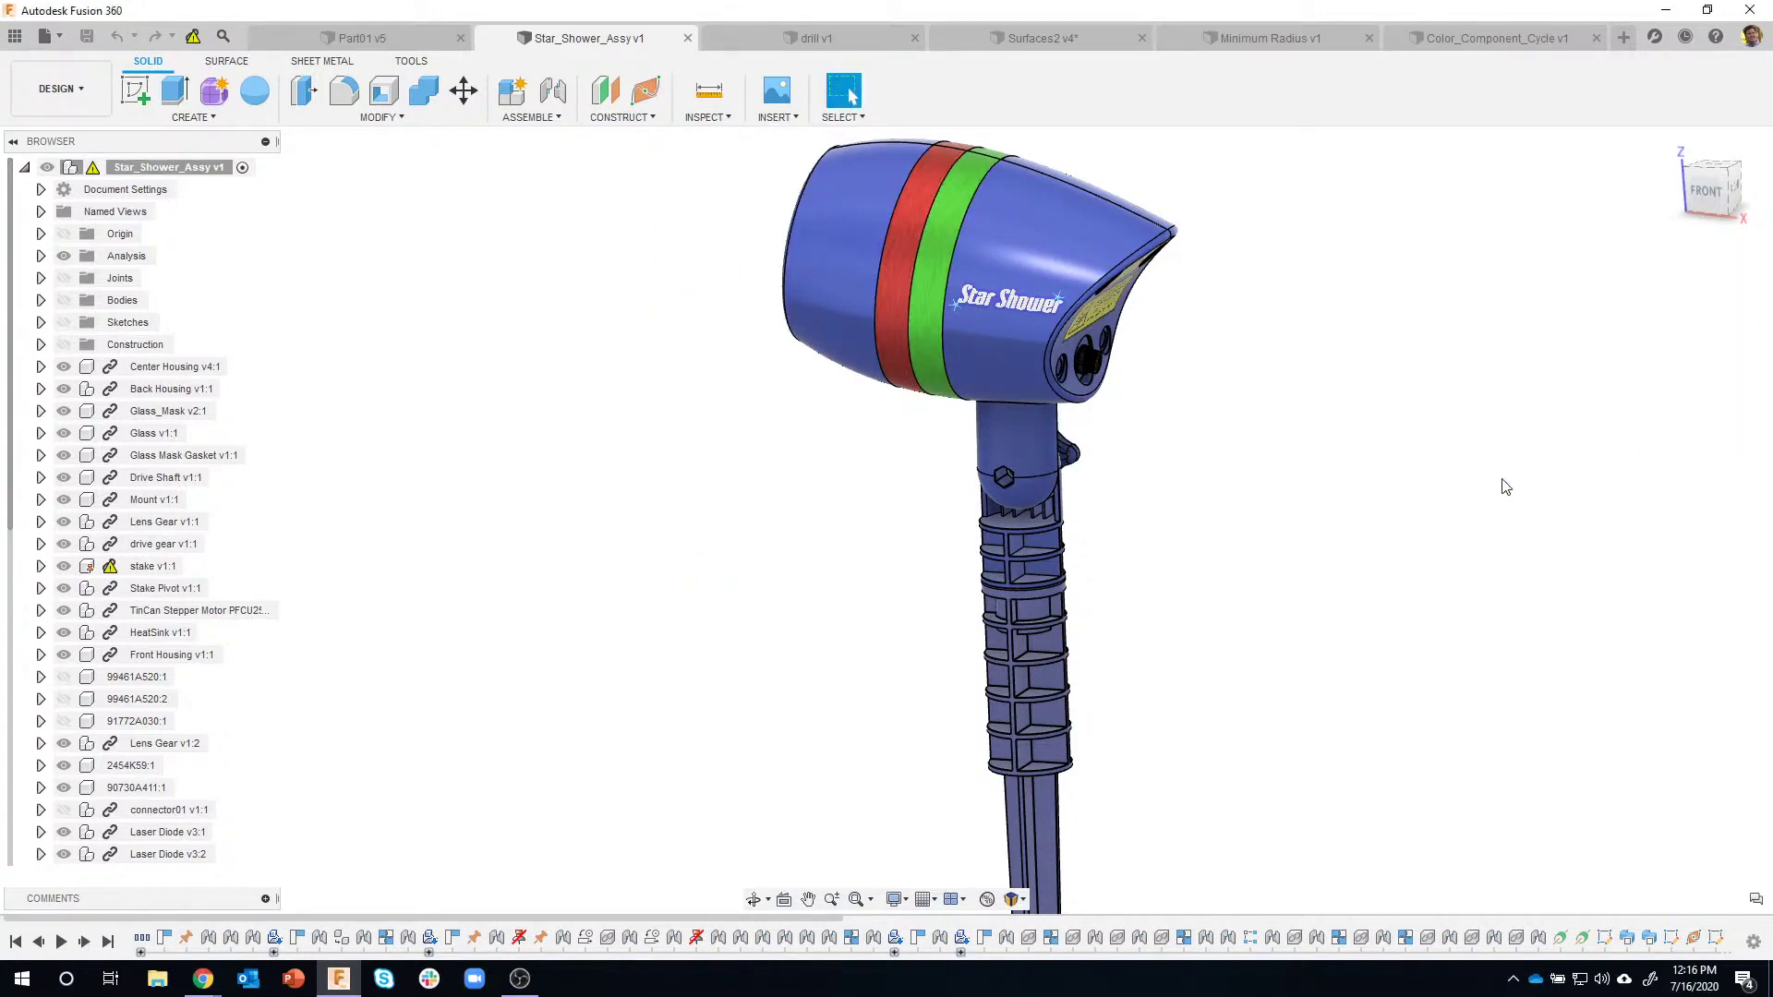
Run an Interference check on all visible components of the Star Shower assembly, leaving coincident faces excluded.
click(704, 117)
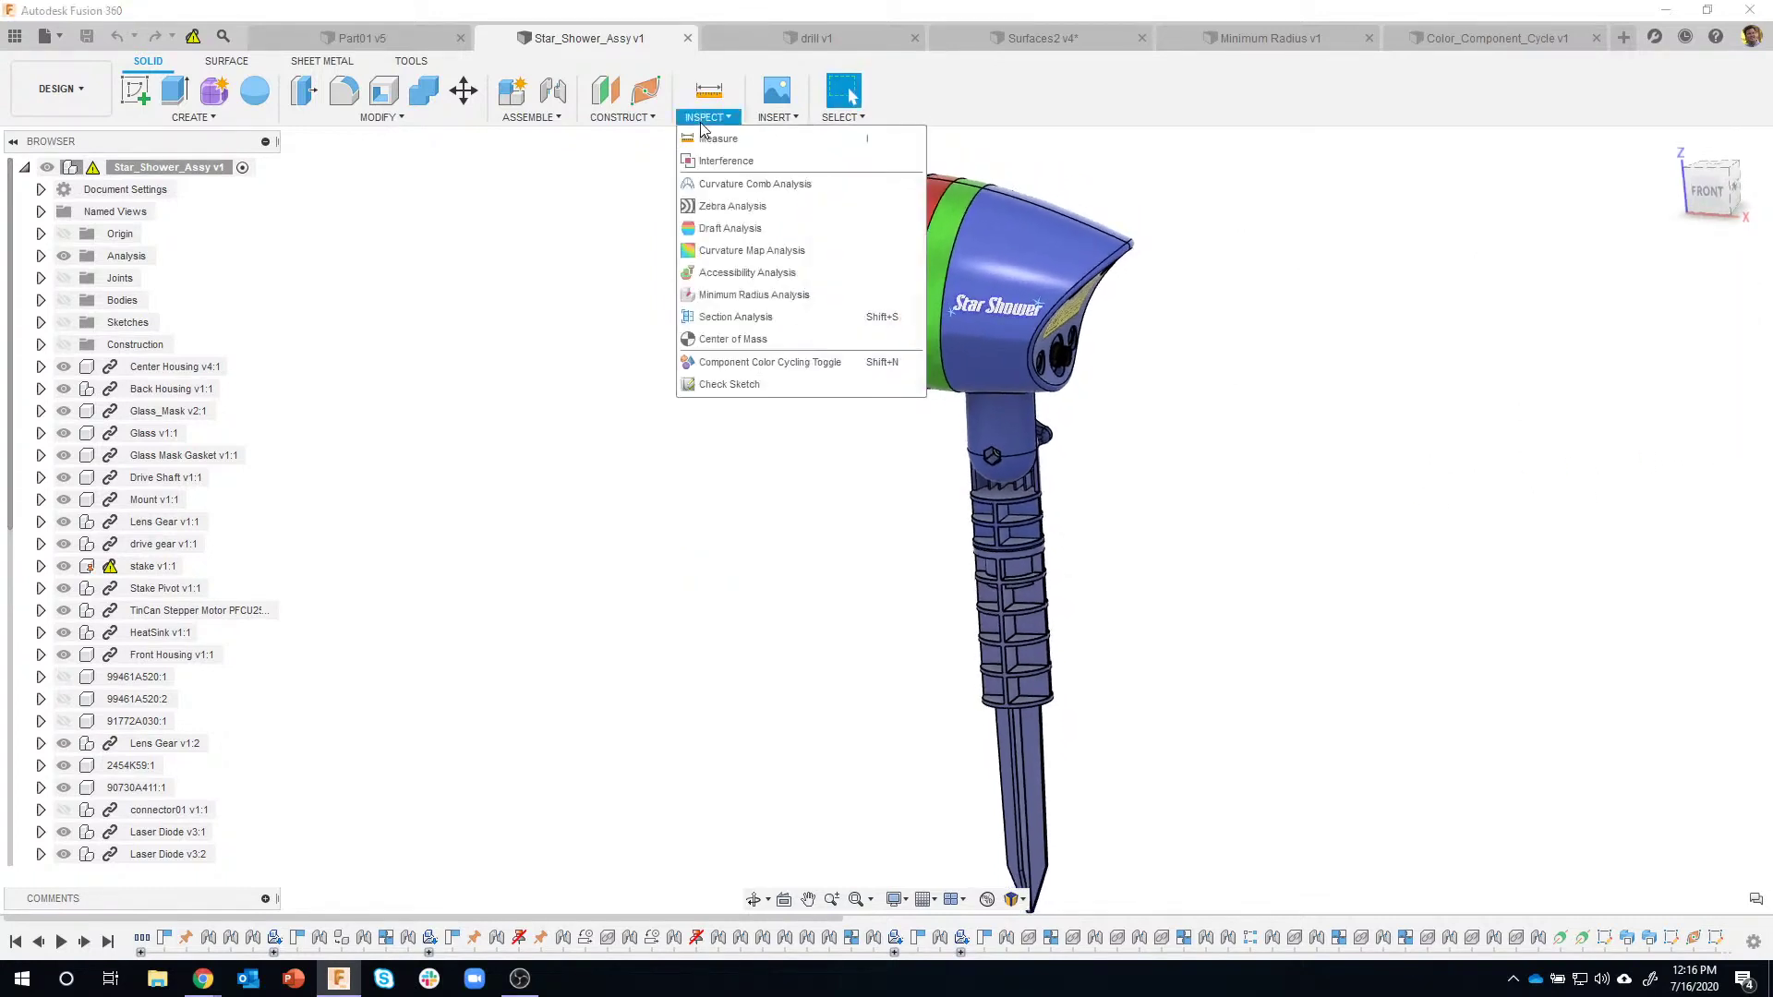
click(763, 163)
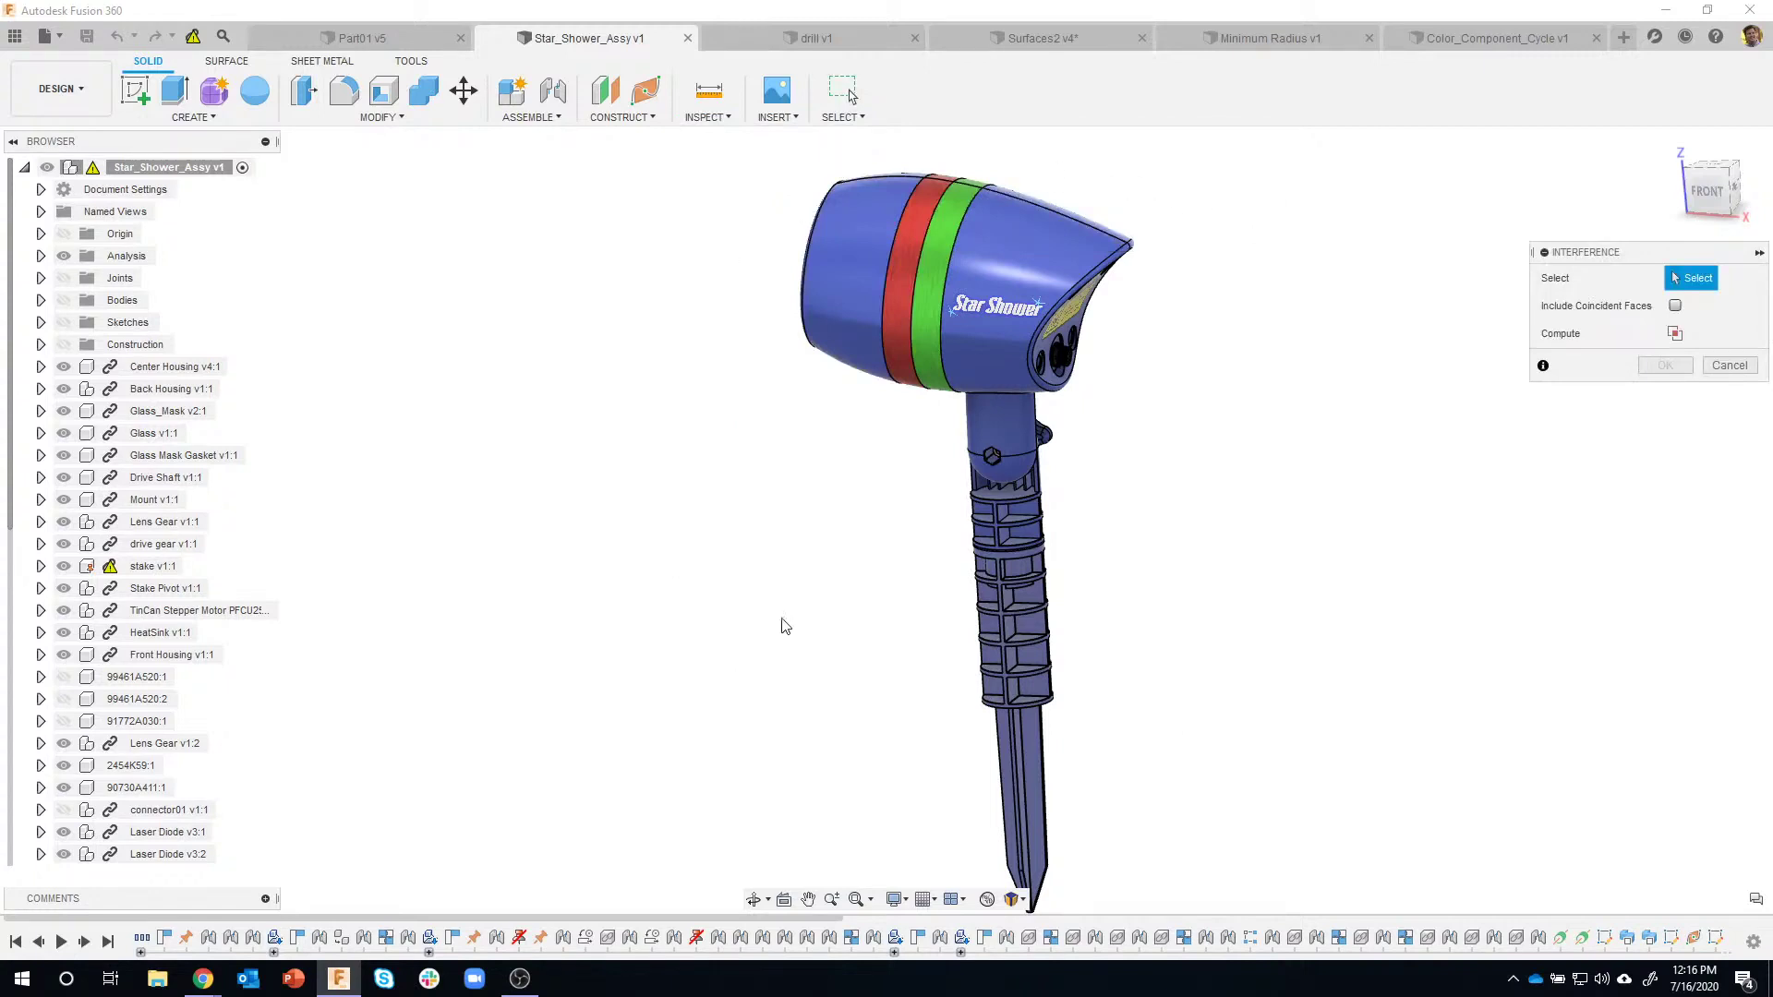
shift+middle_drag(1325, 463, 1272, 428)
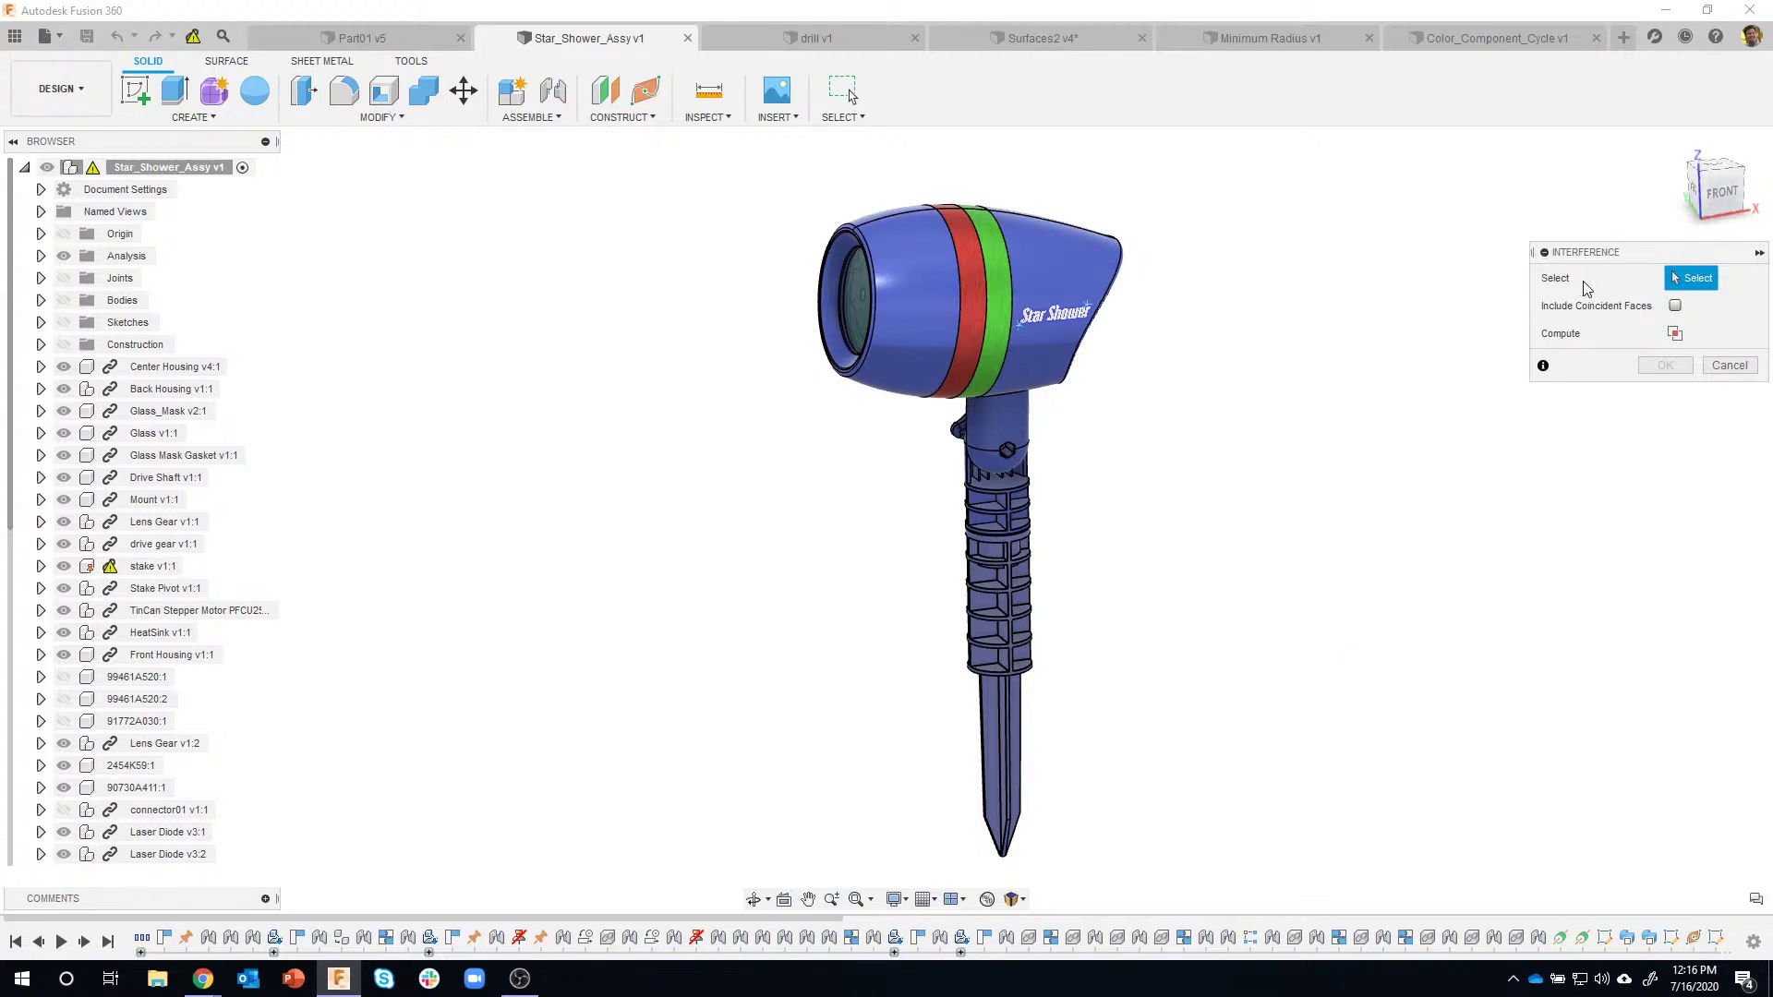
scroll(1313, 423, down, 3)
drag(848, 196, 1307, 826)
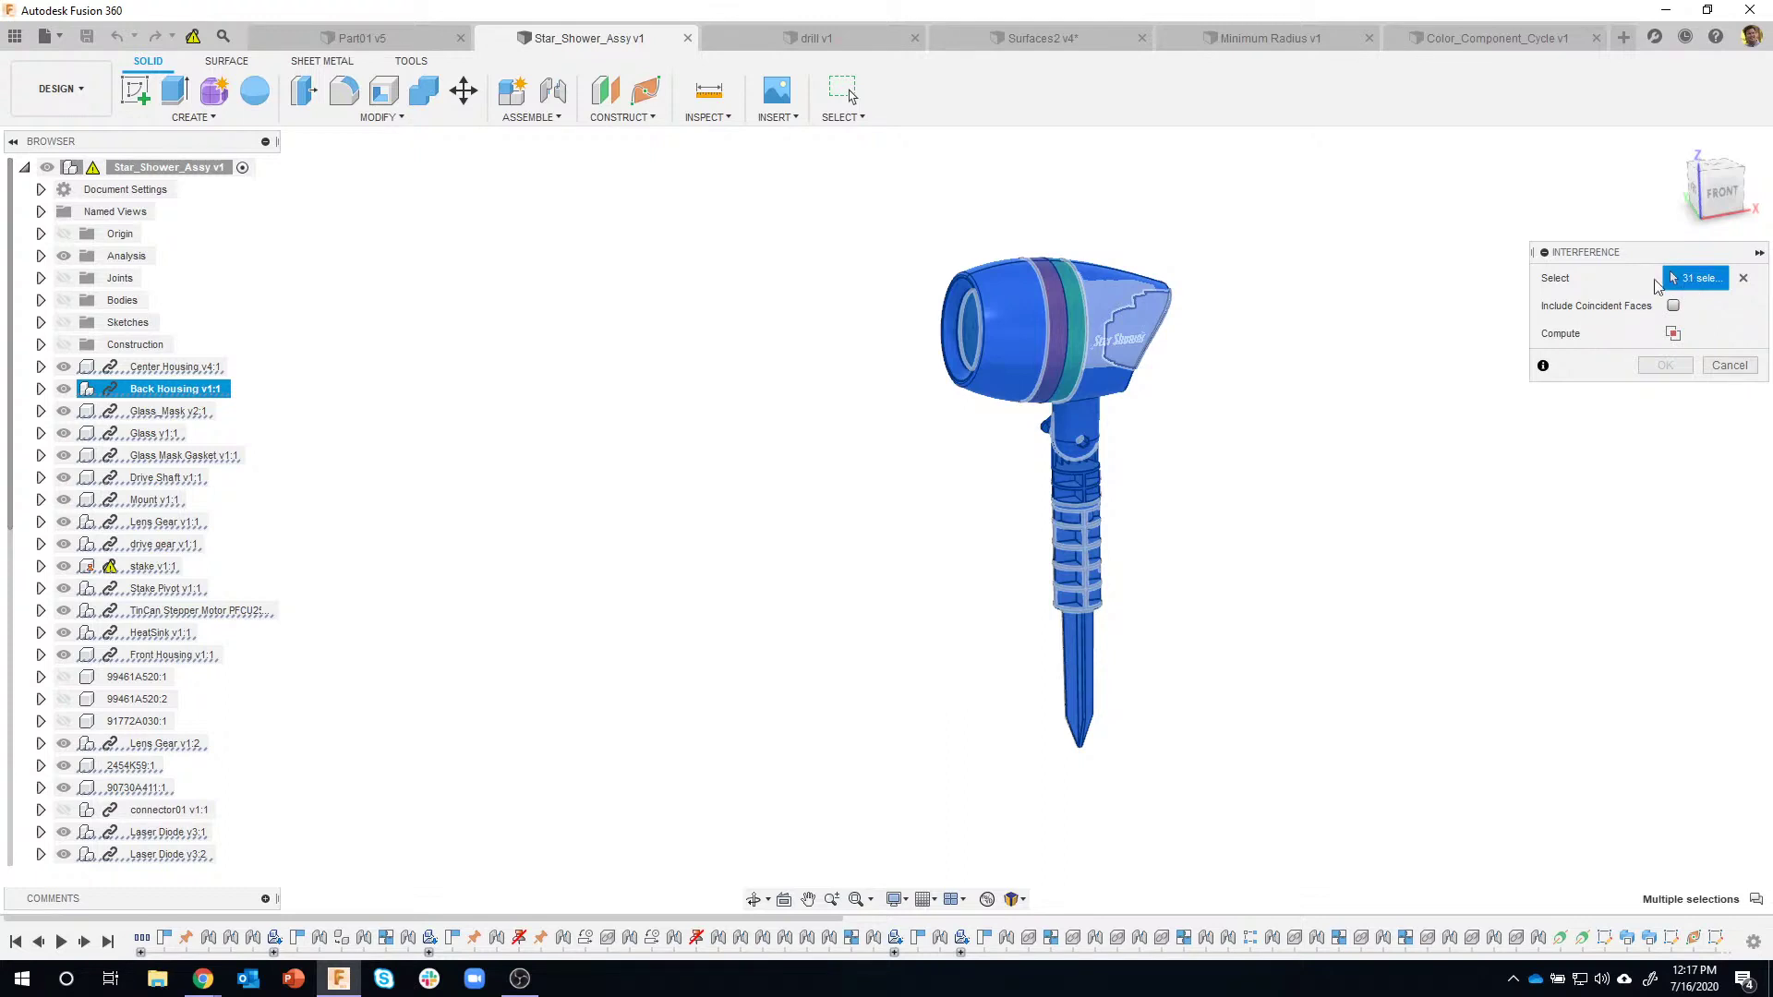
click(1673, 335)
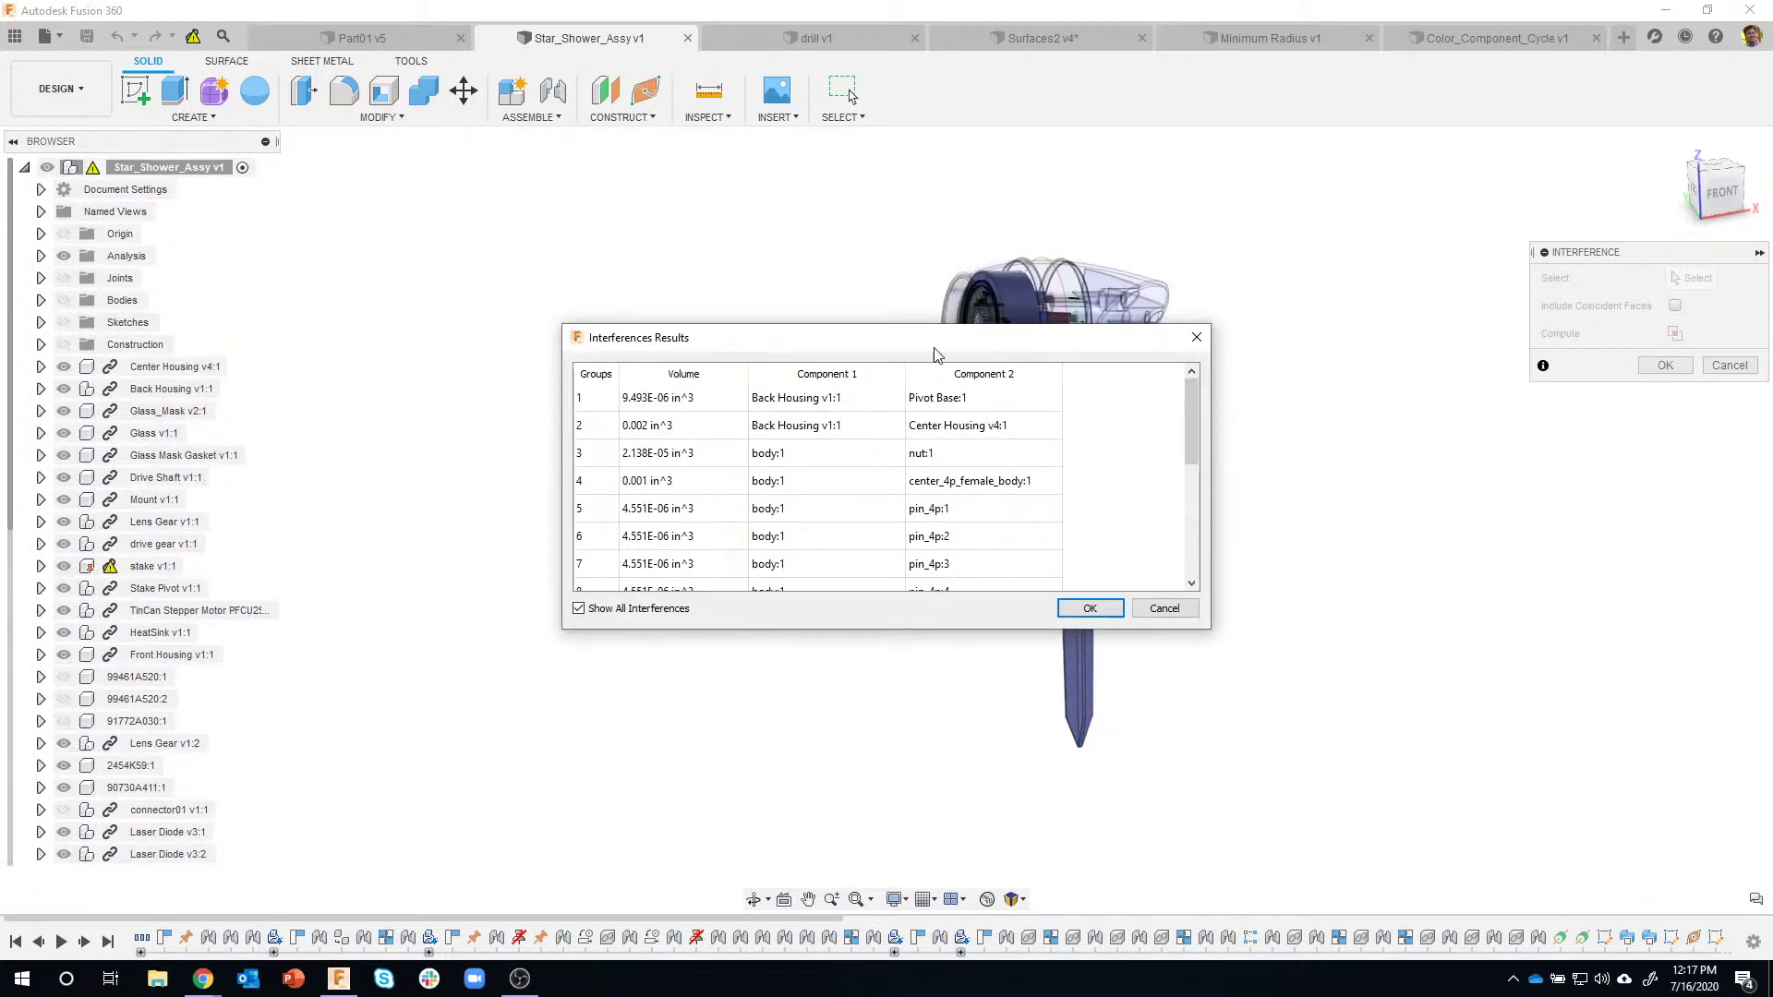
Move the interference results clear of the model and examine the highlighted overlap volumes inside the housings and around the pivot.
drag(946, 356, 645, 244)
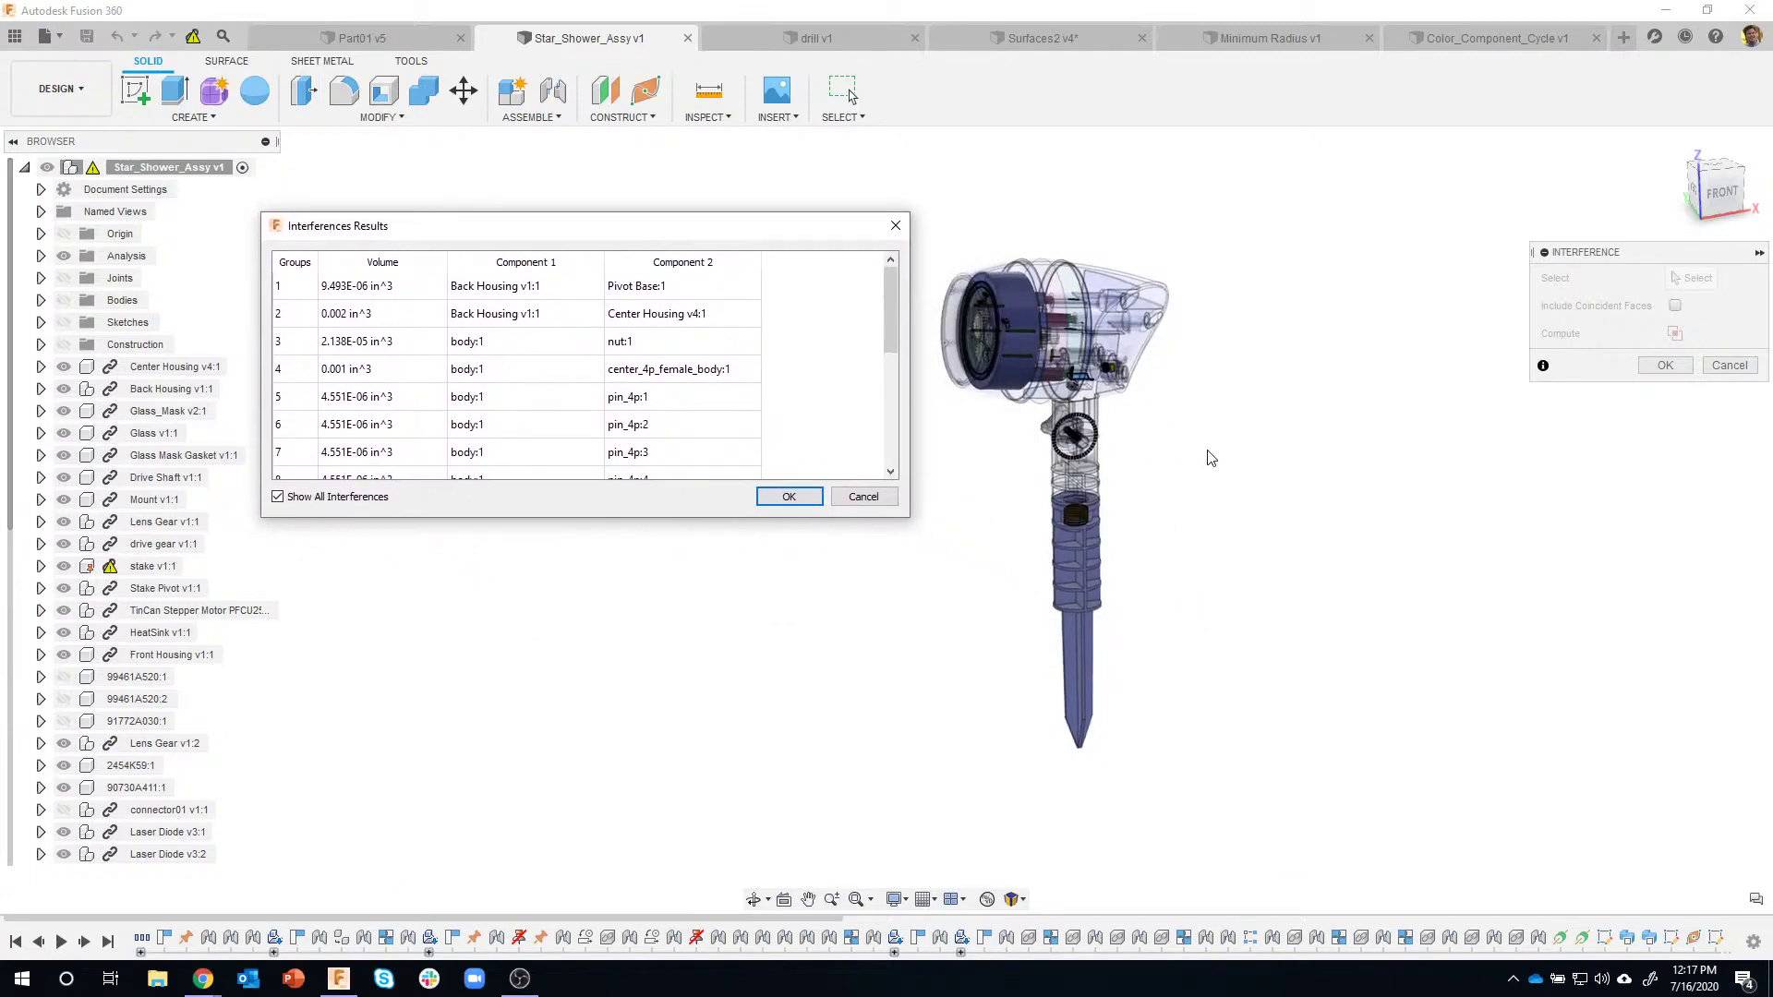
shift+middle_drag(1210, 452, 1025, 475)
scroll(1024, 475, up, 5)
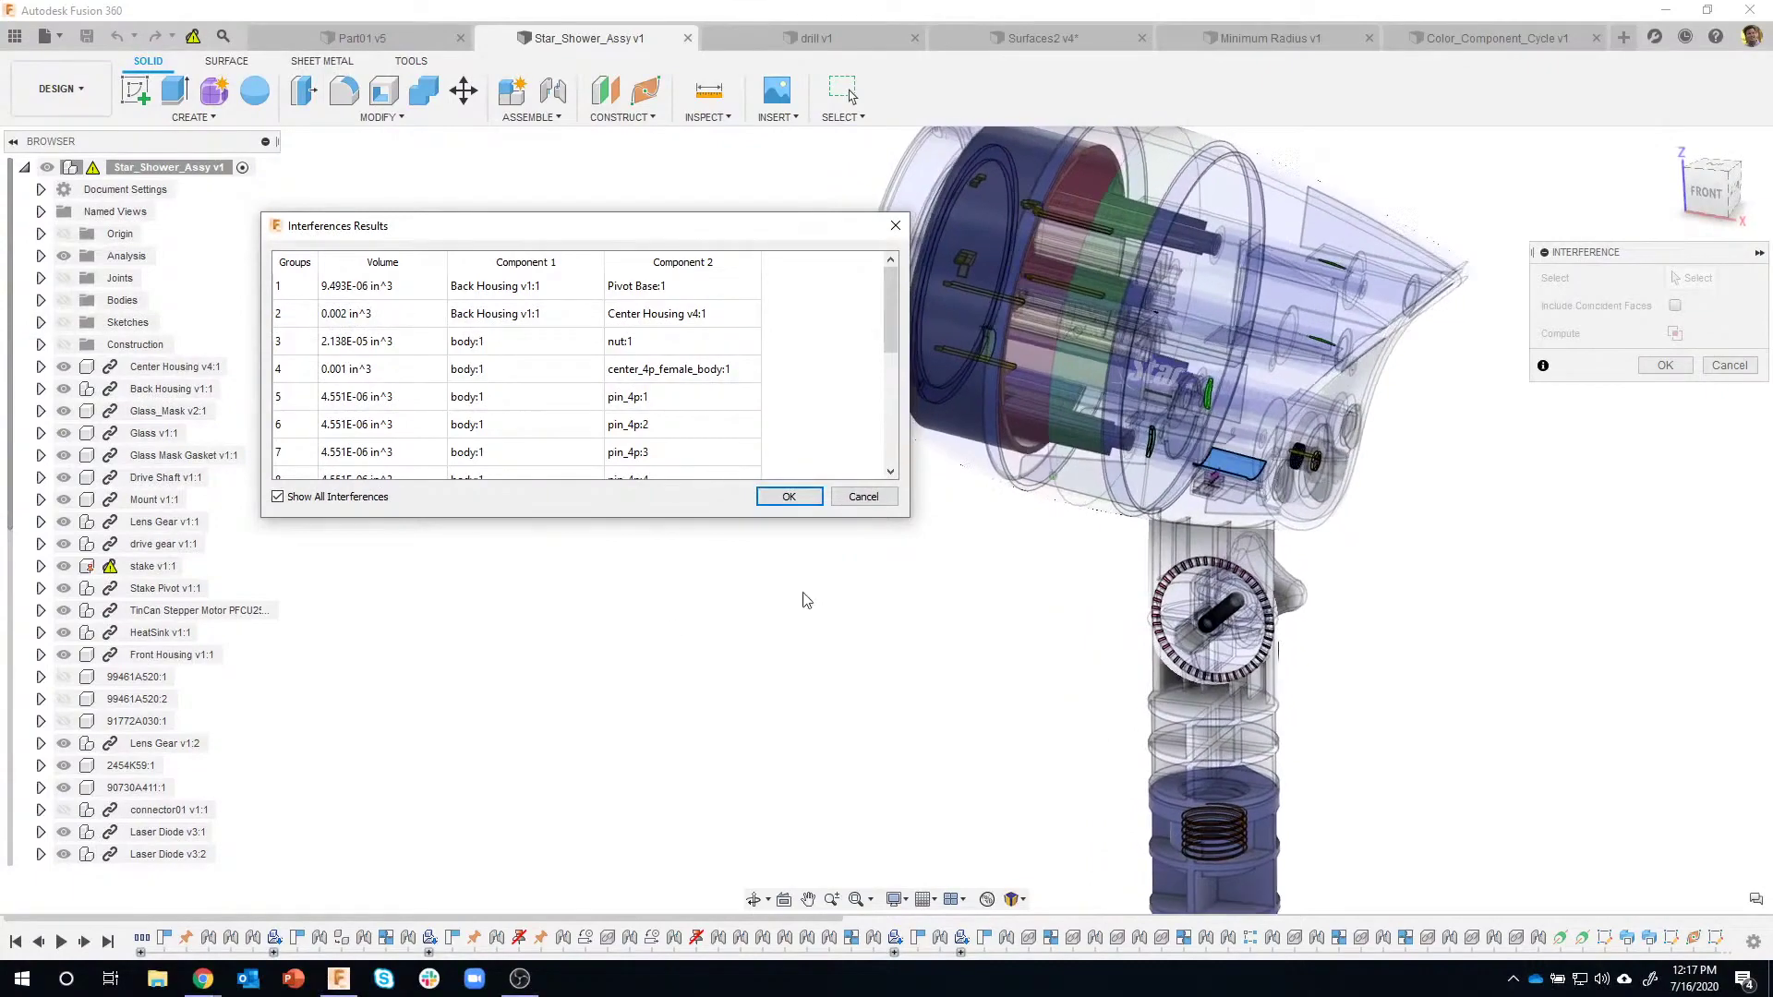
scroll(1168, 416, up, 3)
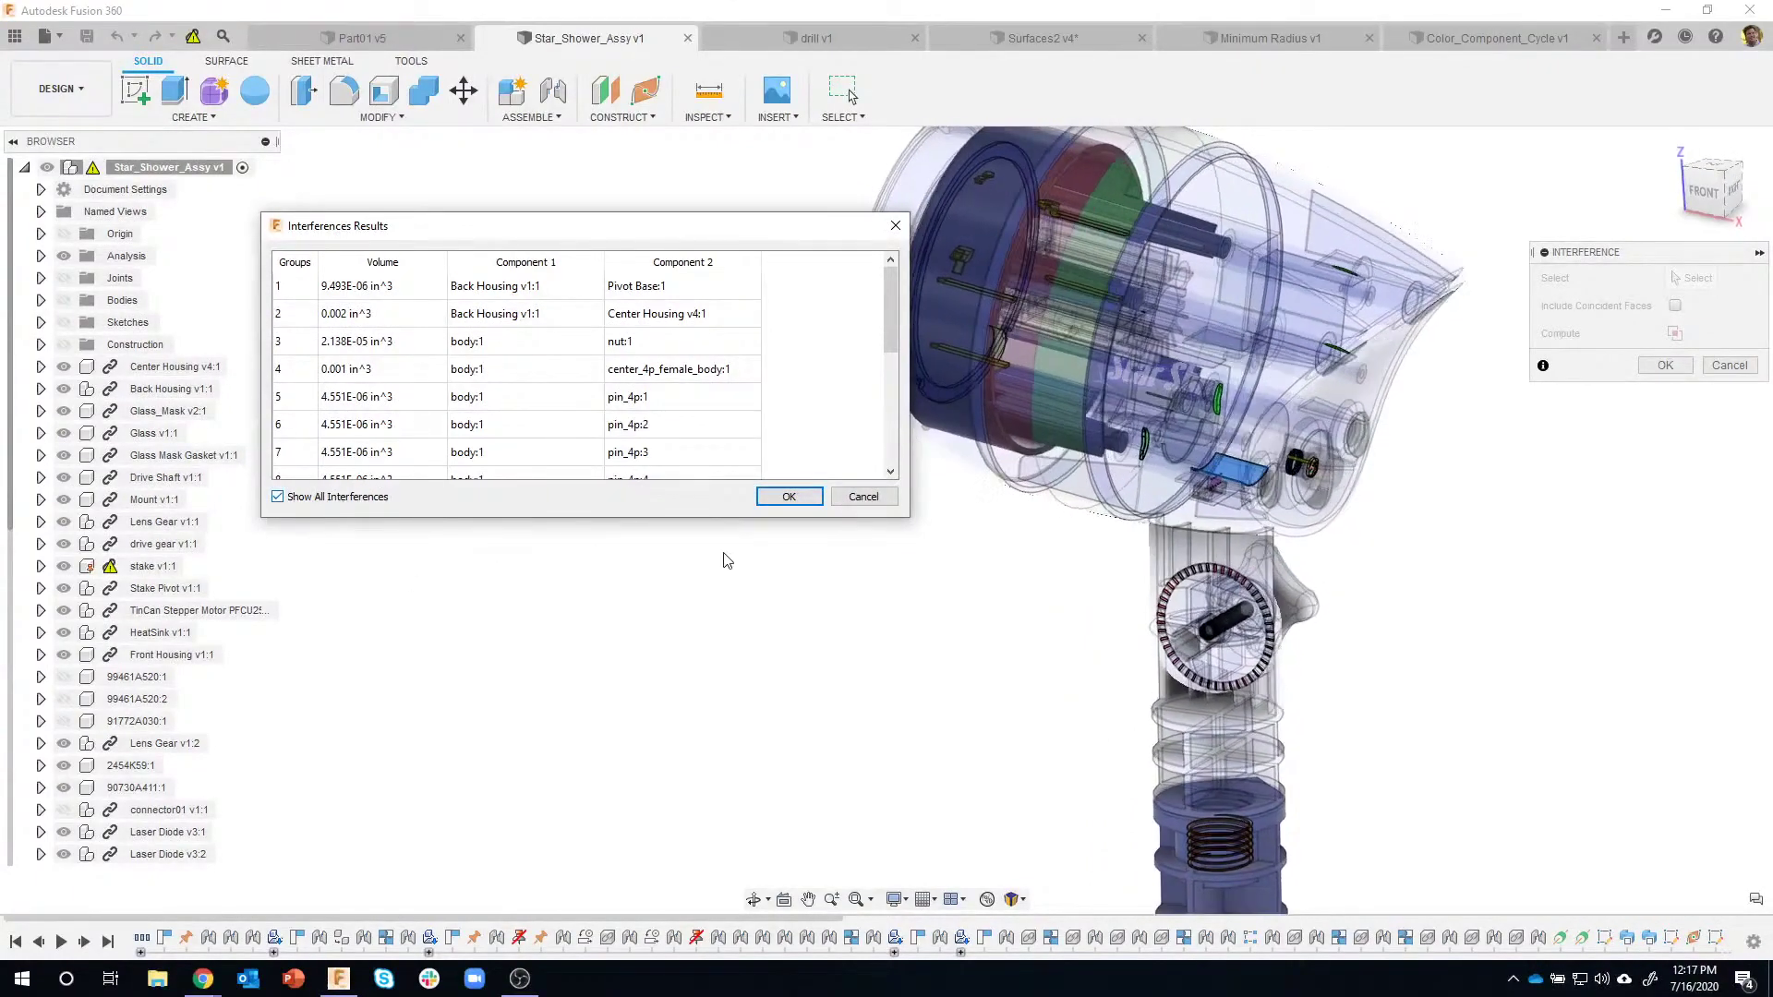
scroll(1186, 452, up, 3)
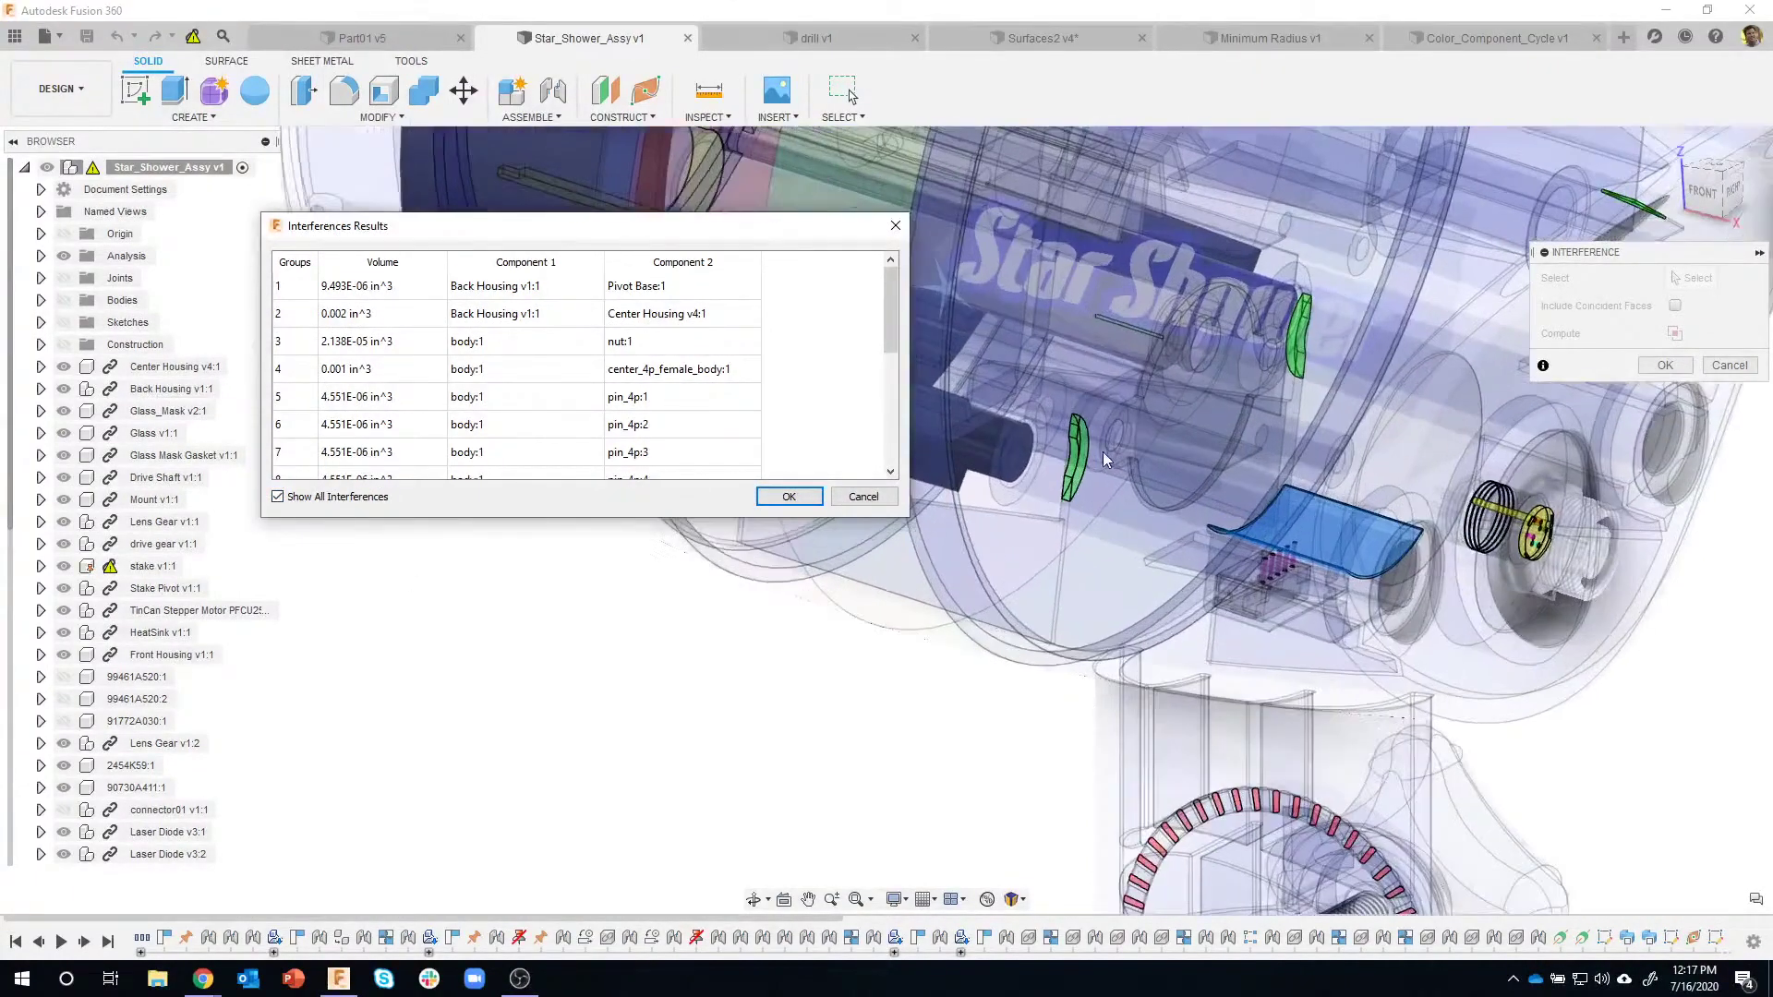
scroll(1103, 452, up, 4)
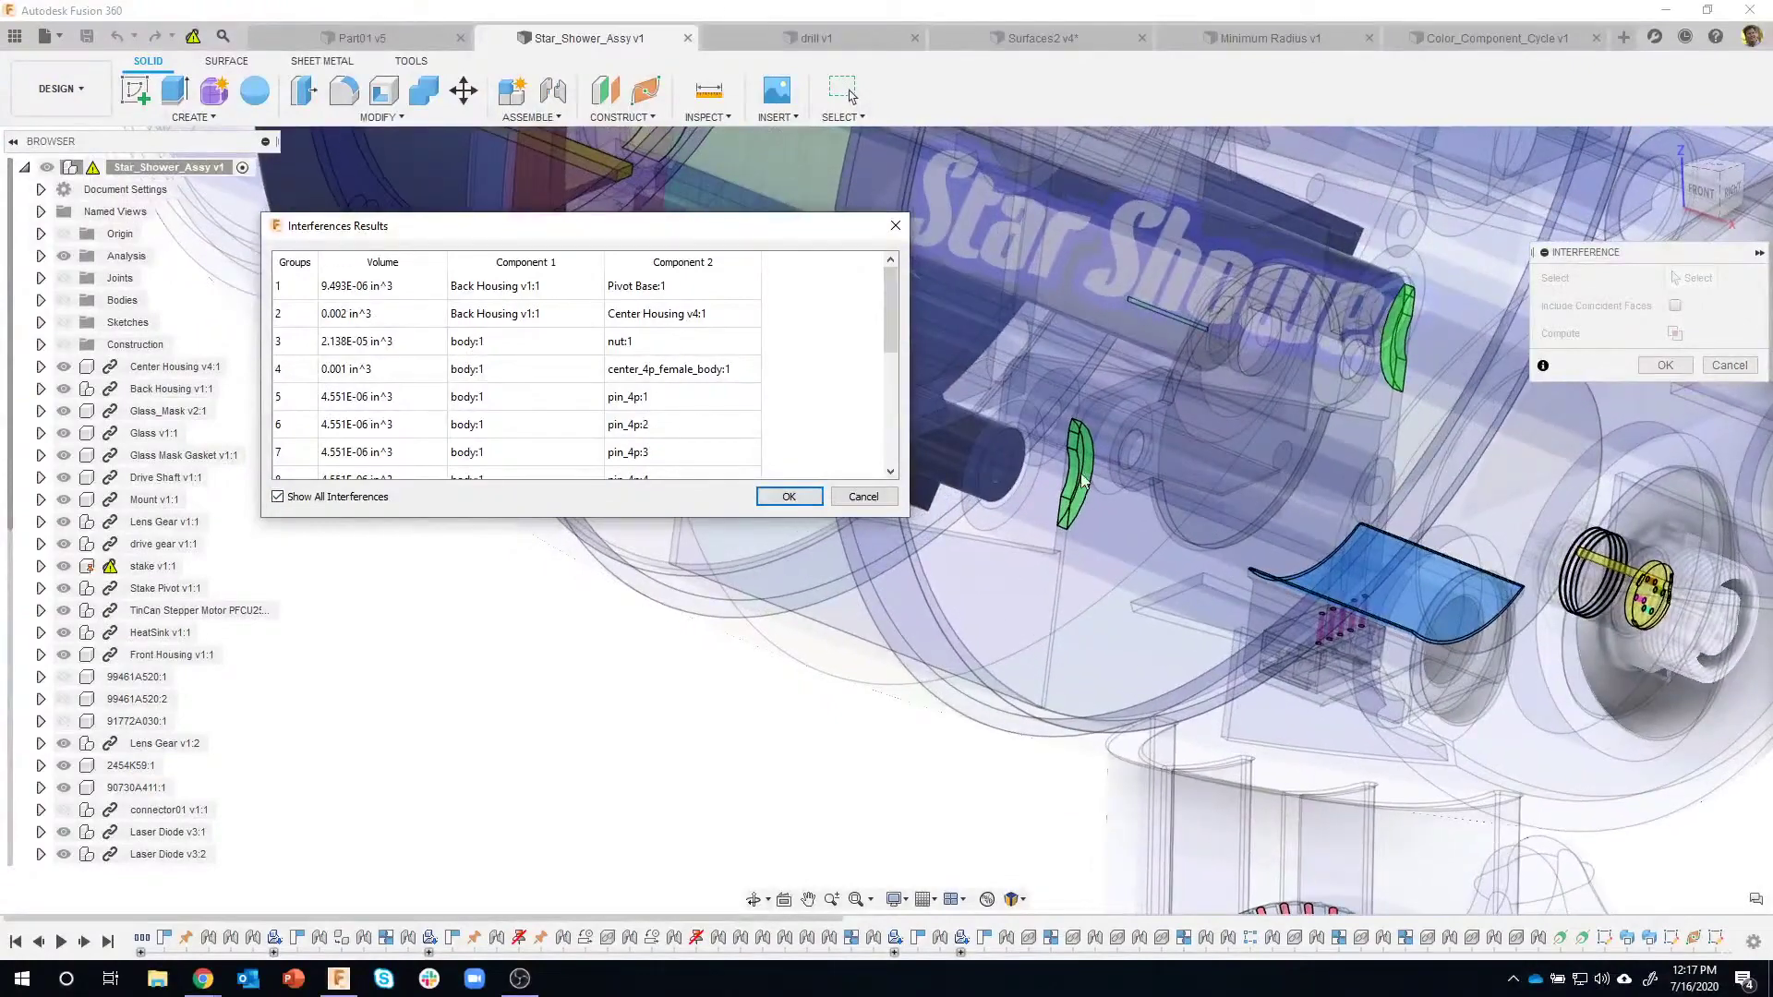
middle_drag(1533, 585, 1494, 574)
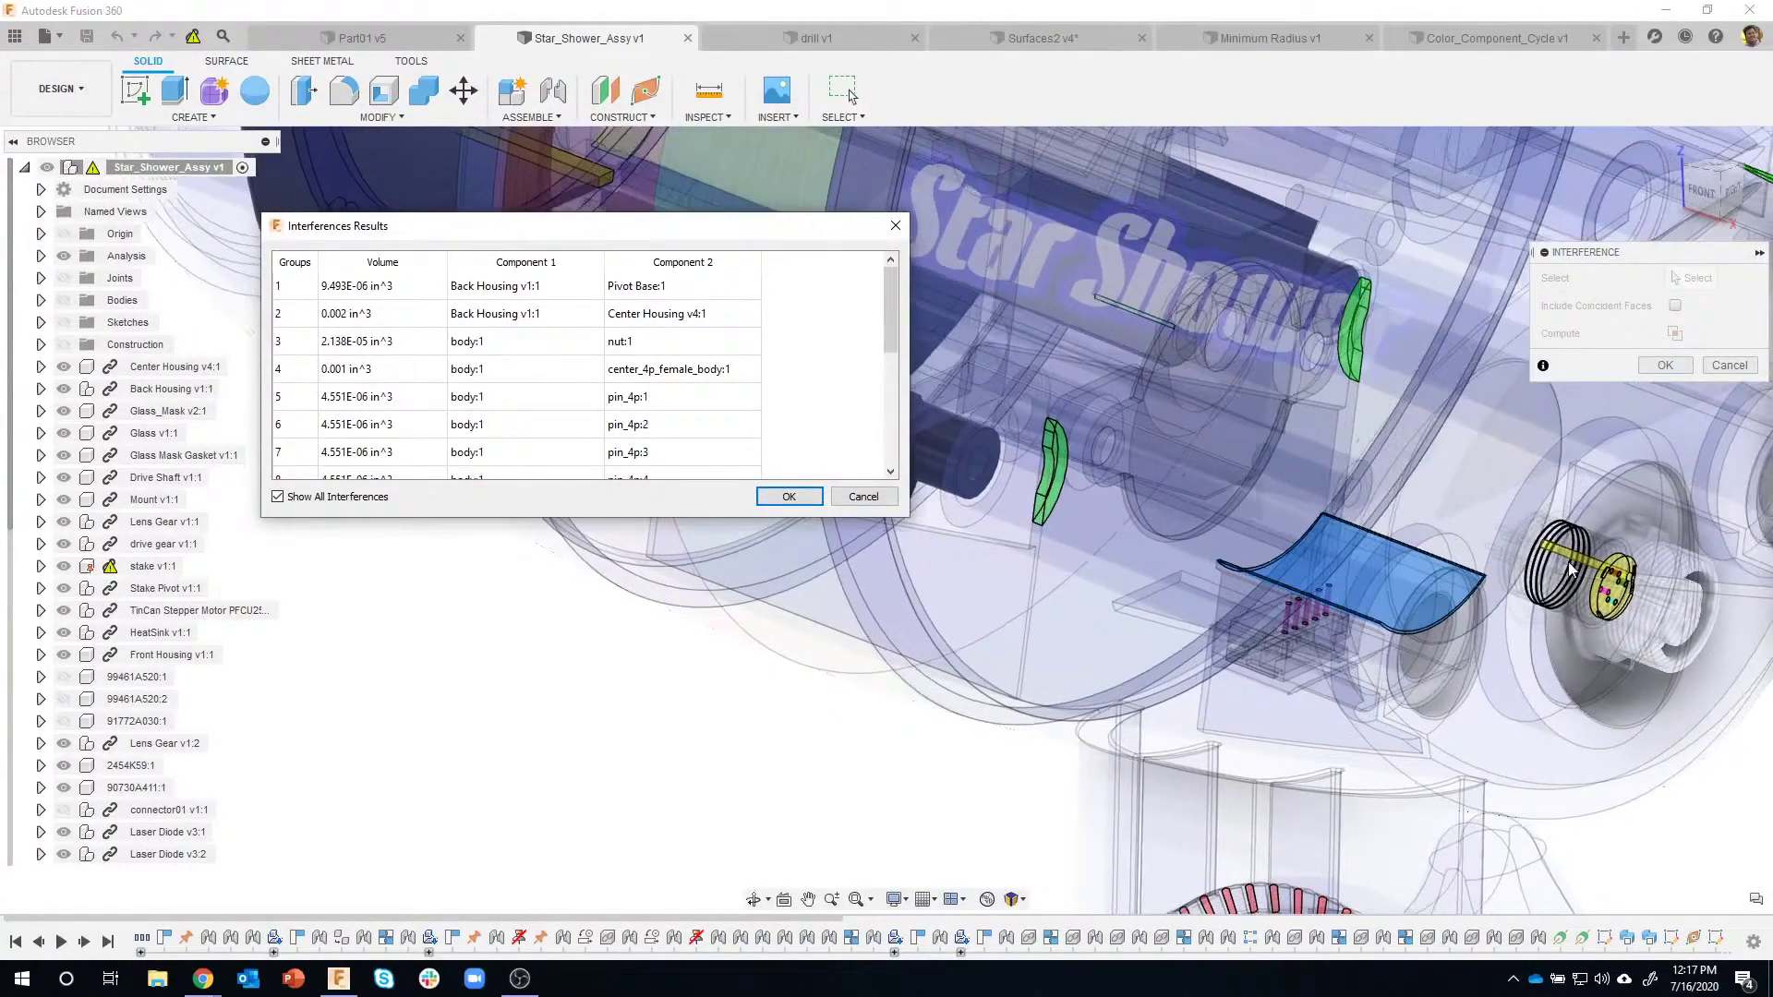
scroll(1339, 648, down, 5)
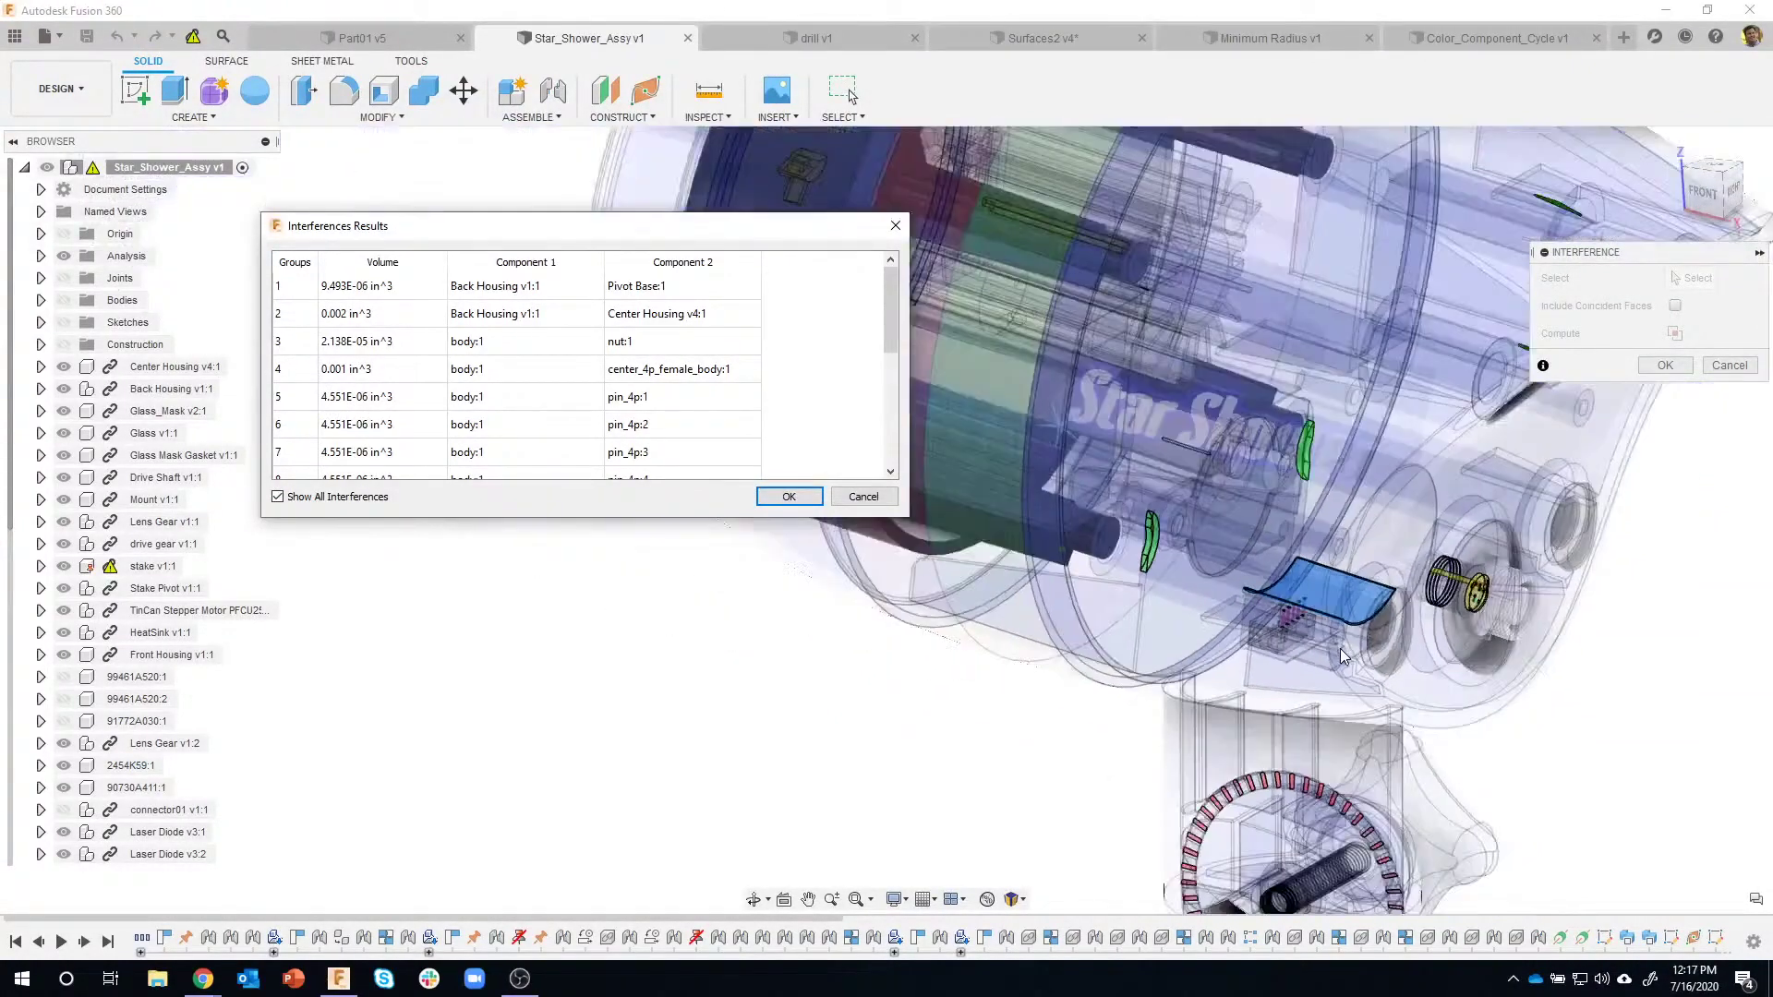
shift+middle_drag(1373, 633, 1195, 665)
scroll(1194, 665, up, 10)
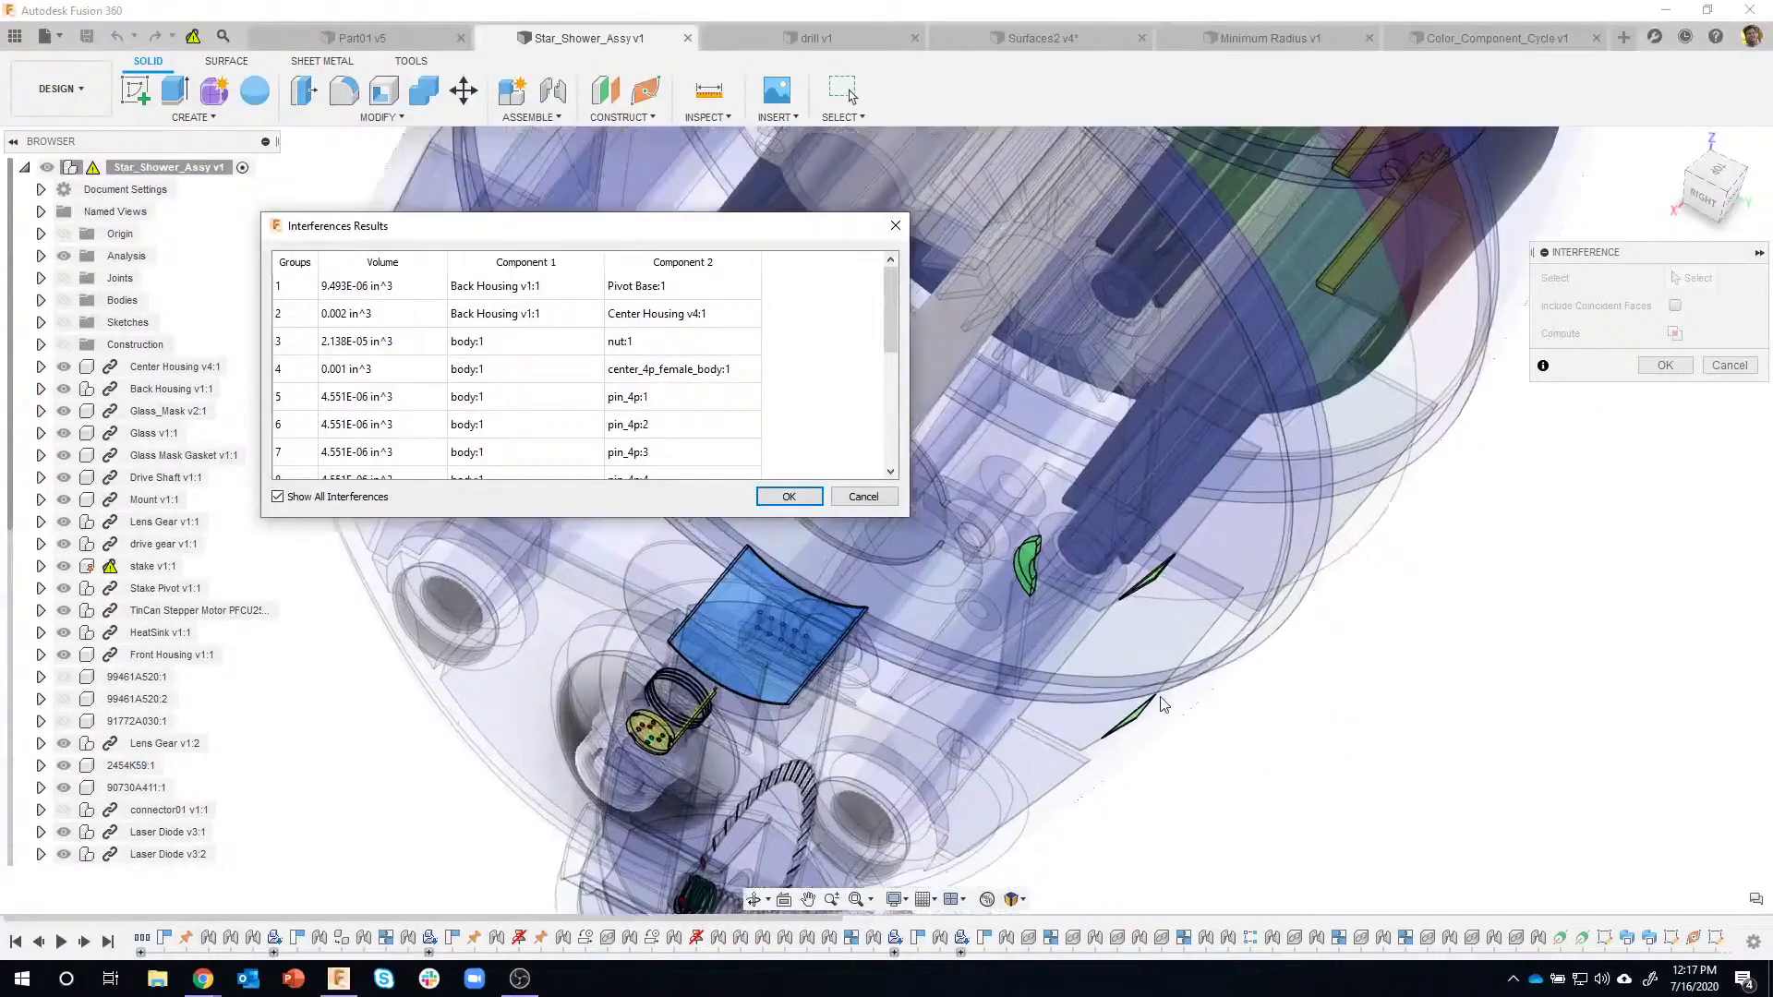
scroll(1126, 552, up, 3)
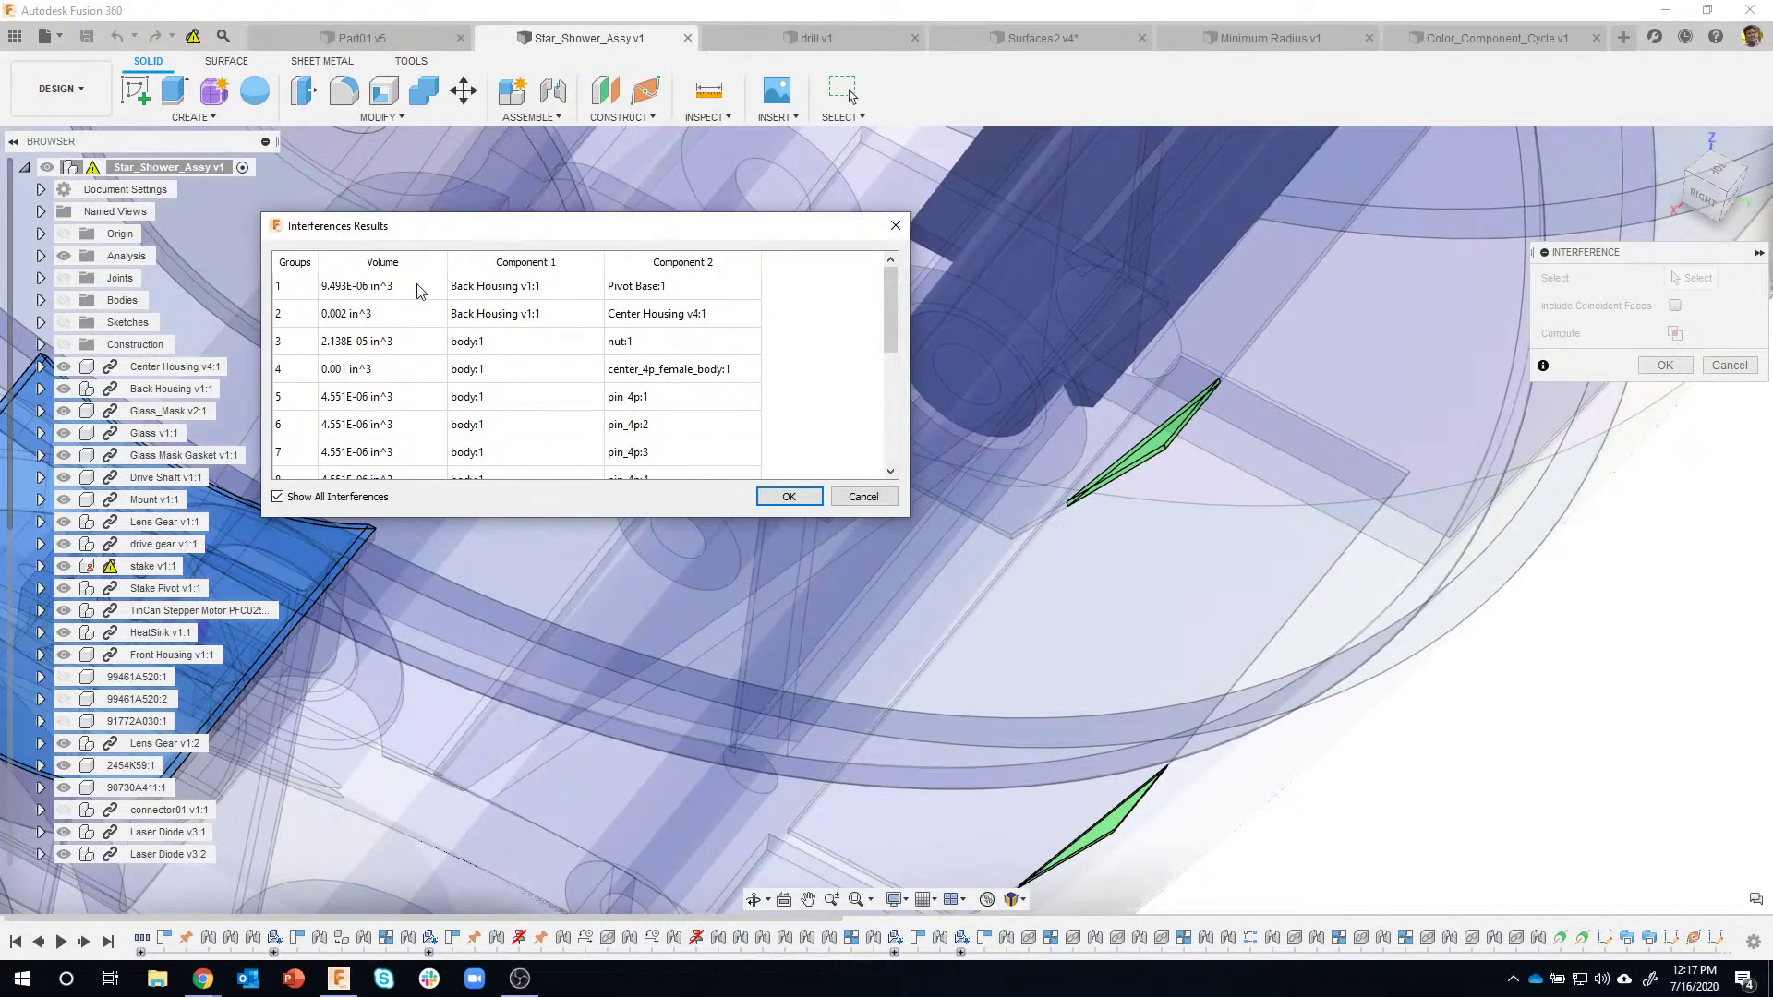
Isolate the Back Housing and Center Housing interference, followed by the Back Housing and Pivot Base one, and examine each on the model.
click(312, 319)
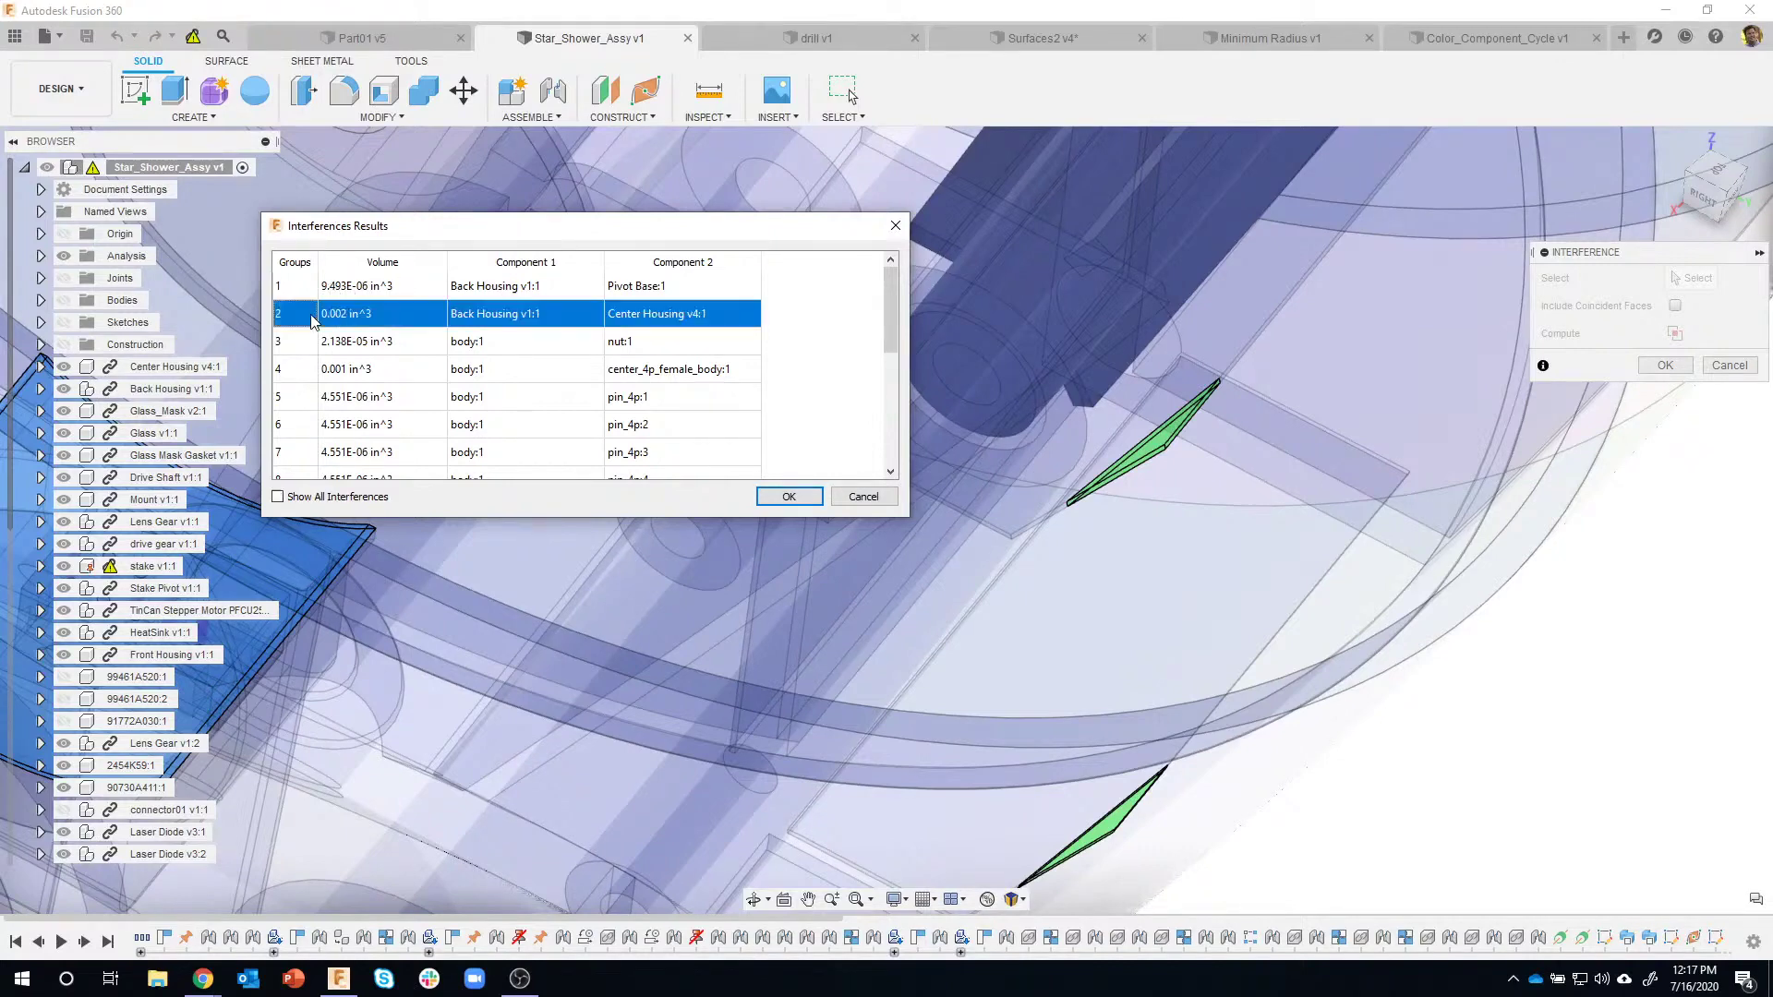
scroll(1008, 641, down, 6)
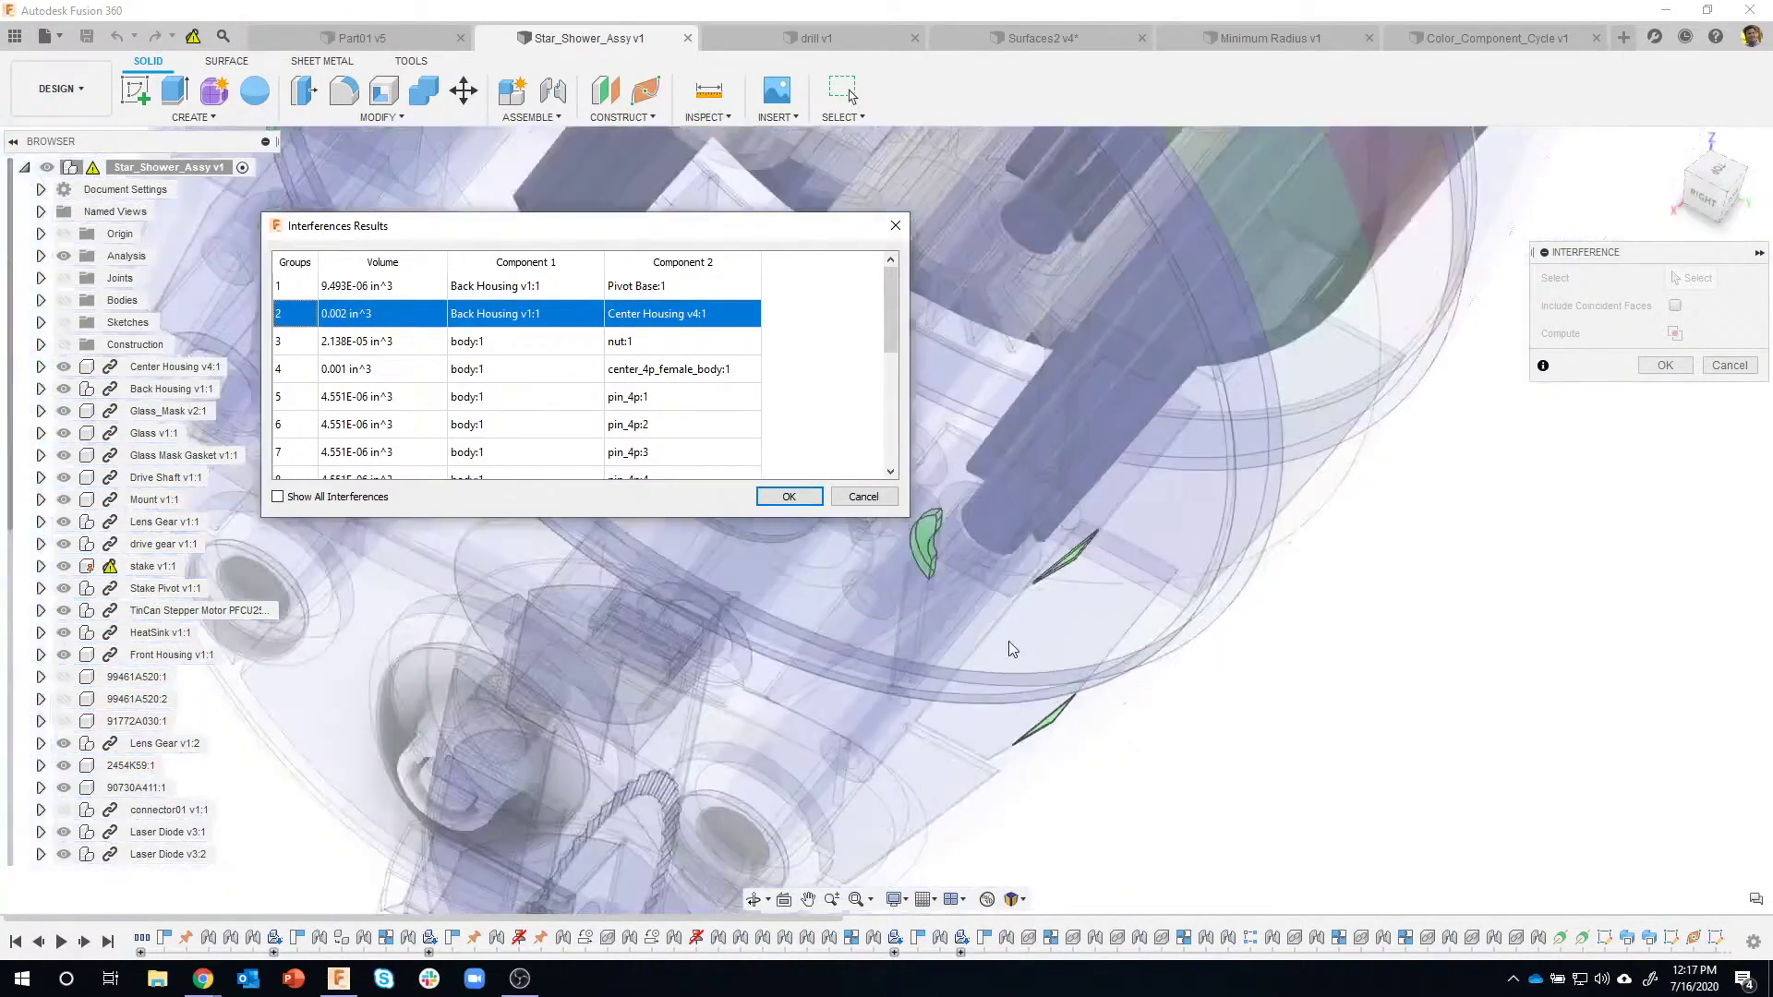
middle_drag(1008, 640, 1223, 562)
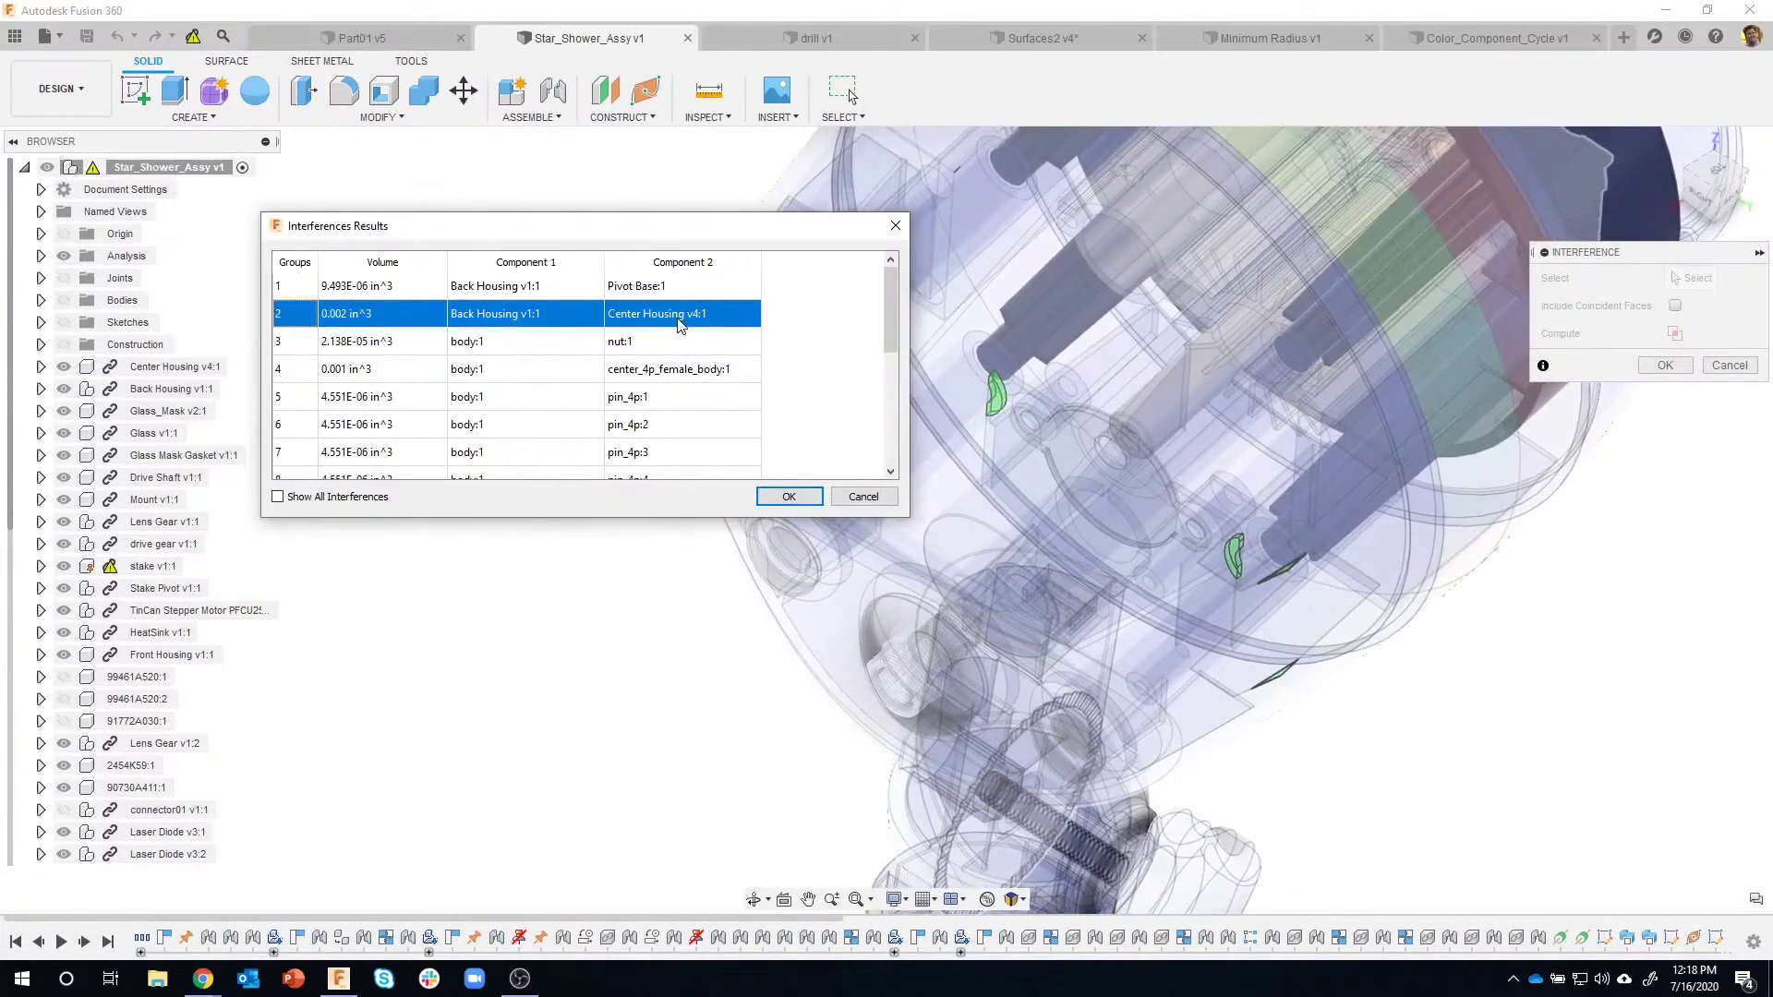
click(503, 294)
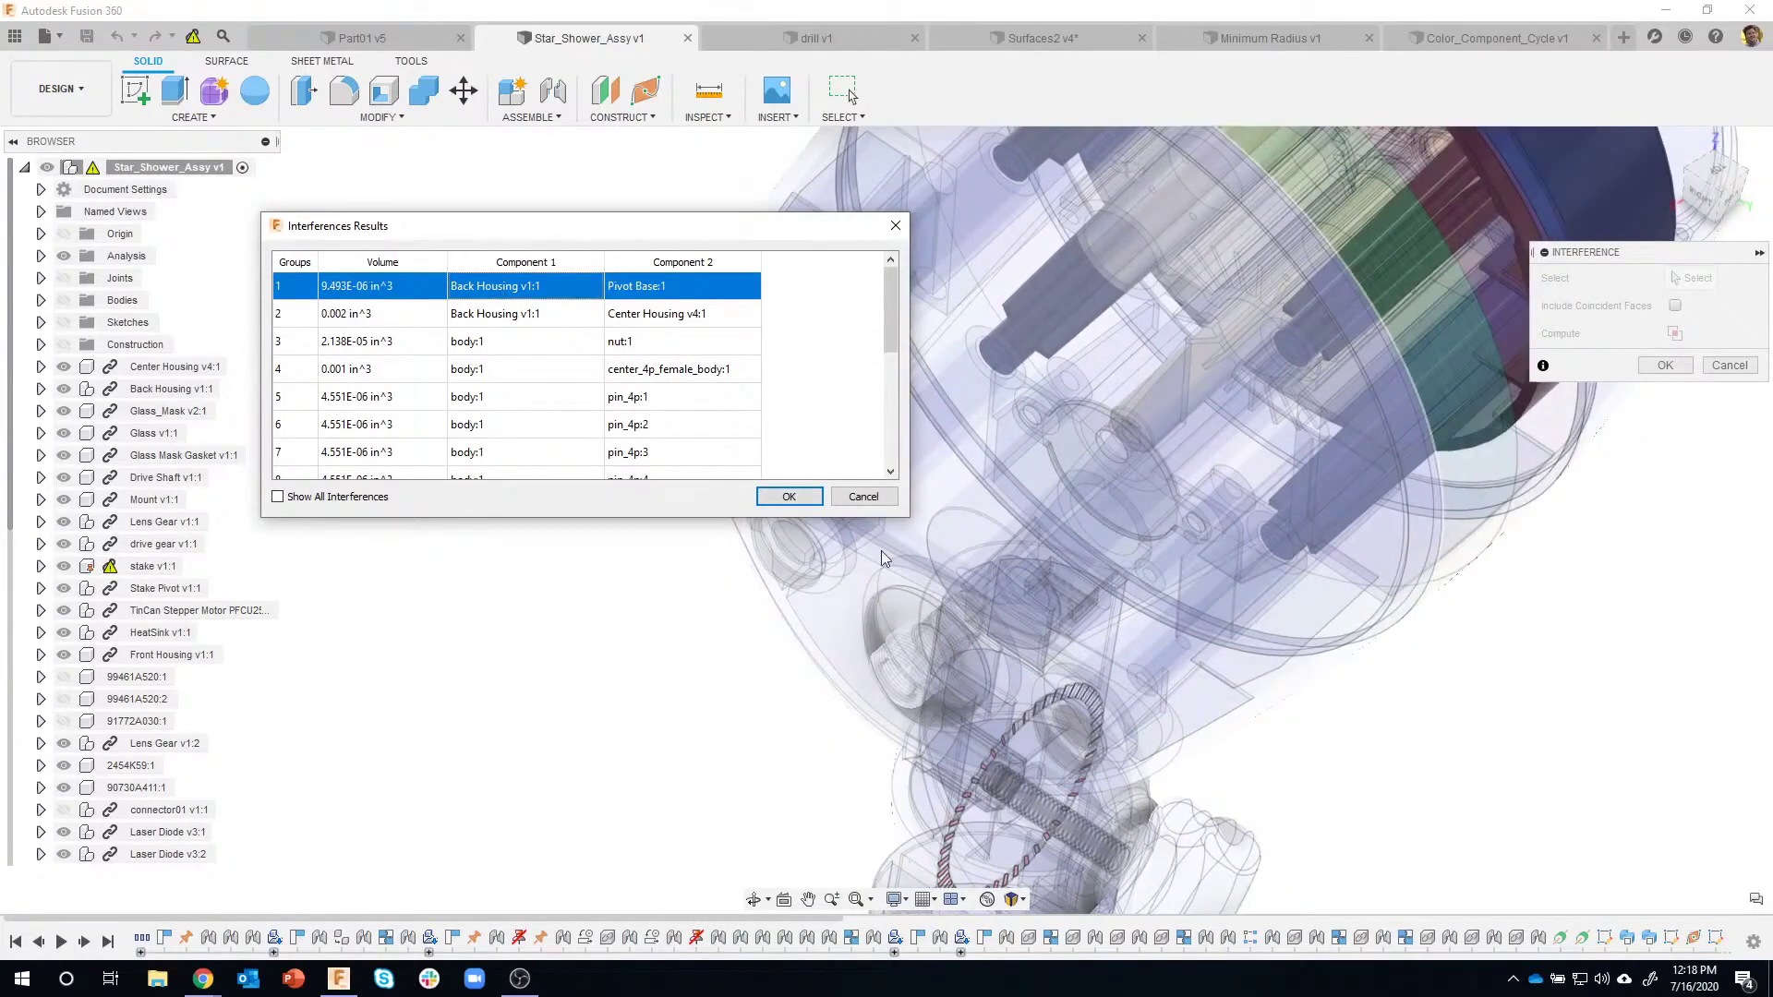
shift+middle_drag(1084, 704, 1047, 683)
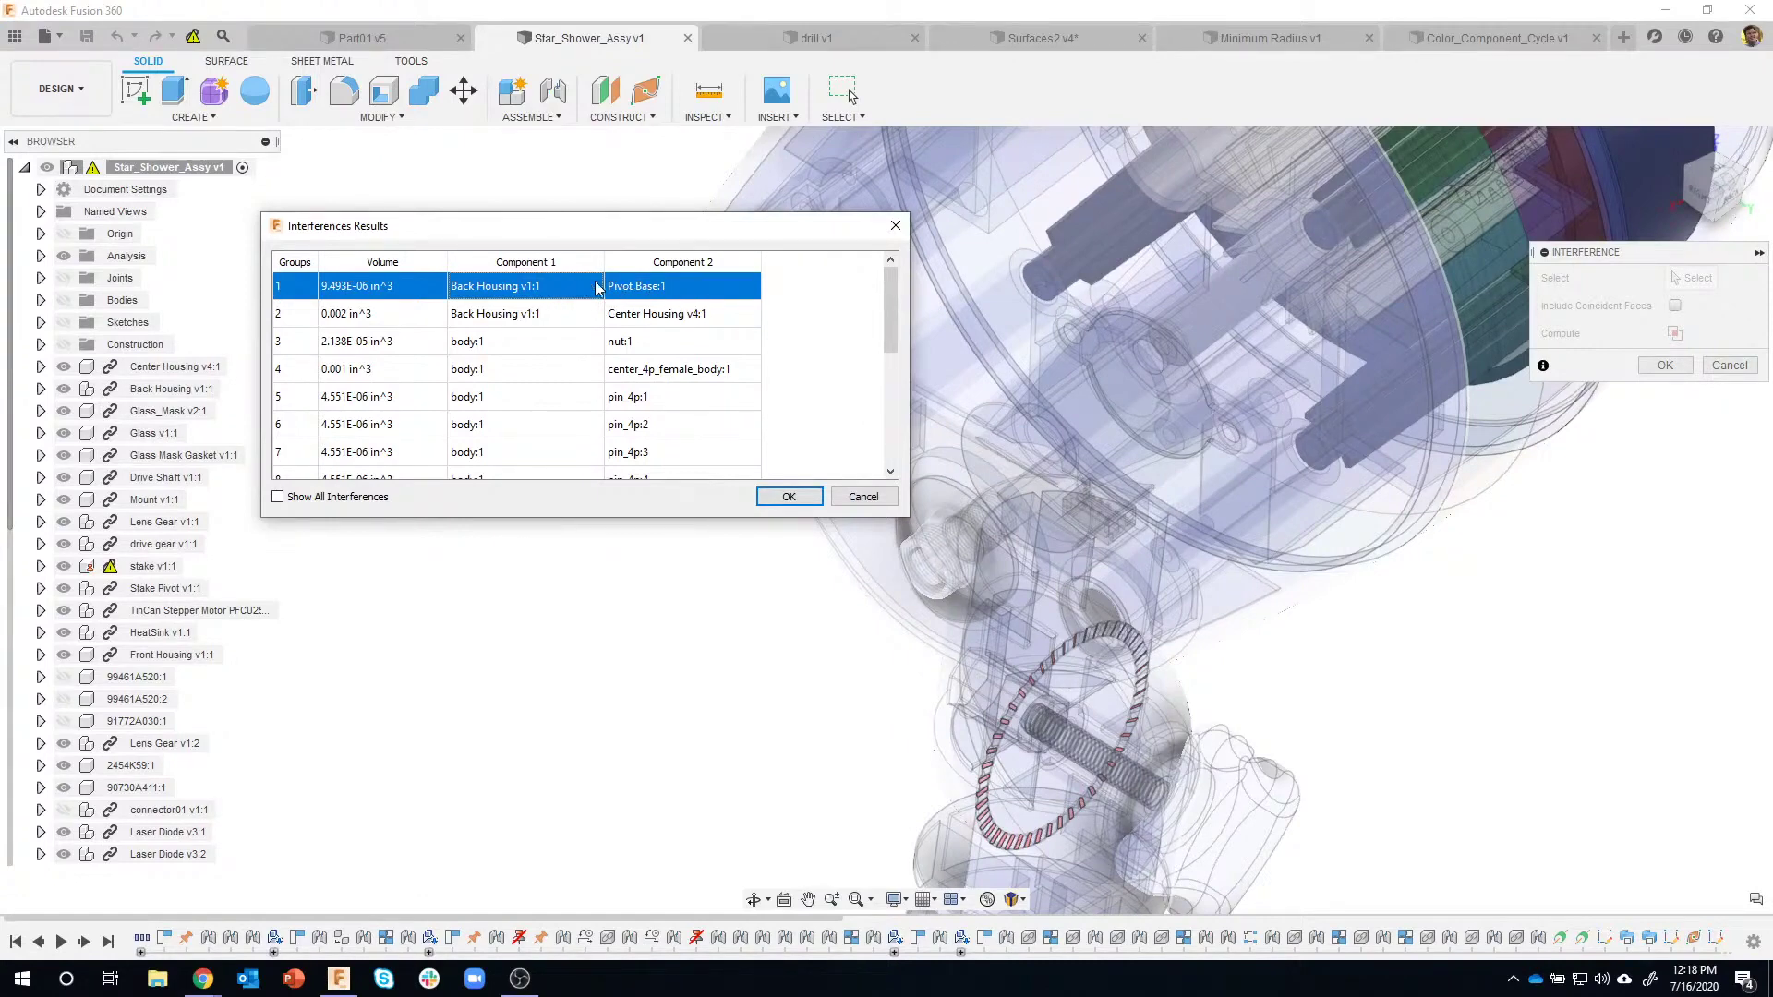
Show only the Back Housing and Center Housing interference again and examine its overlap volumes up close from another angle.
click(536, 315)
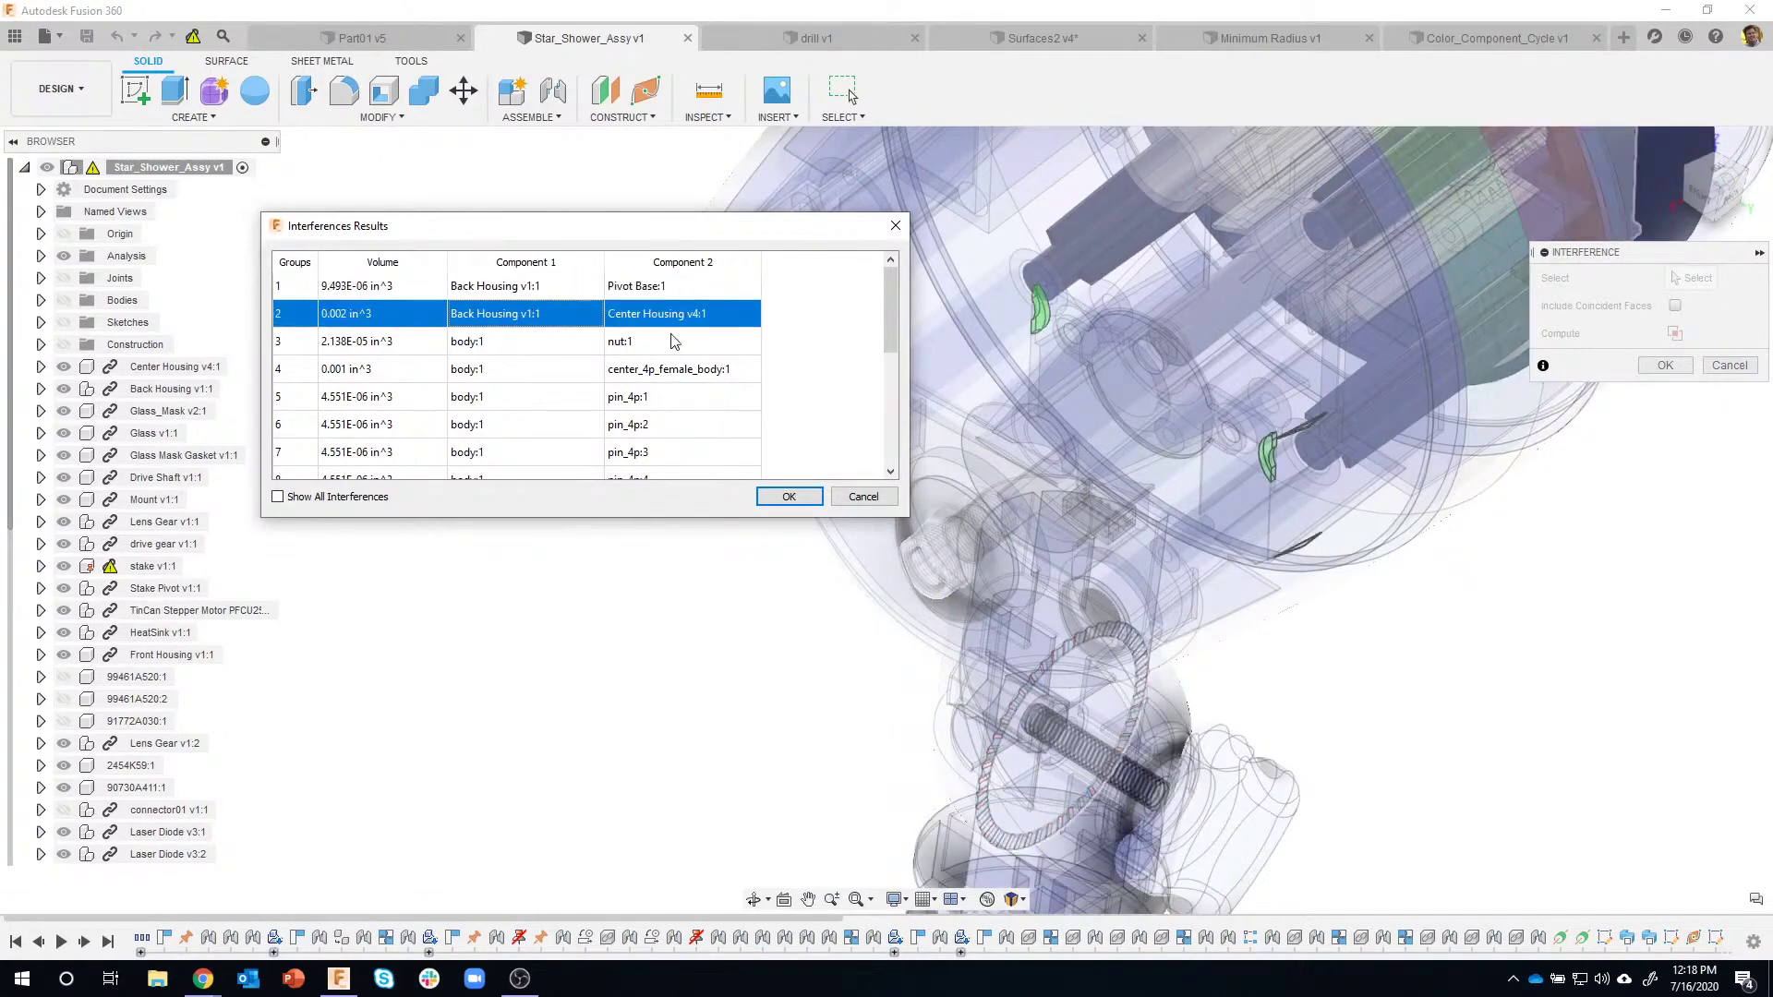
shift+middle_drag(1145, 342, 1059, 296)
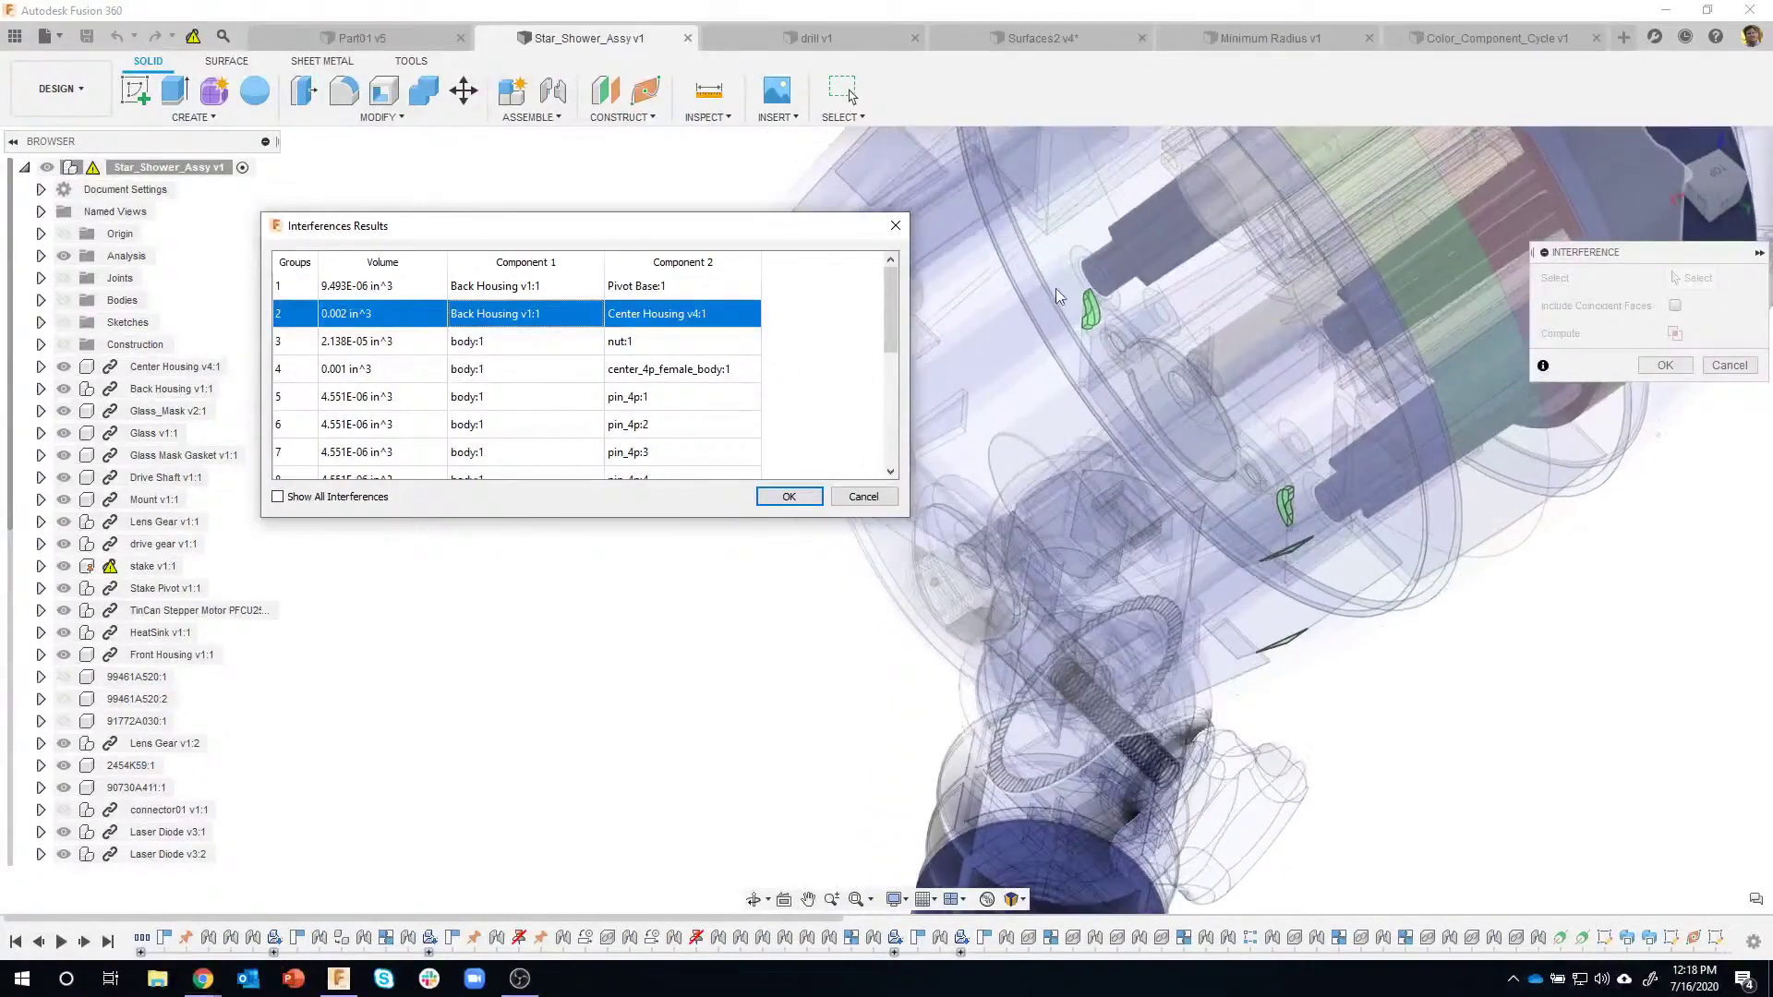
scroll(1332, 532, up, 5)
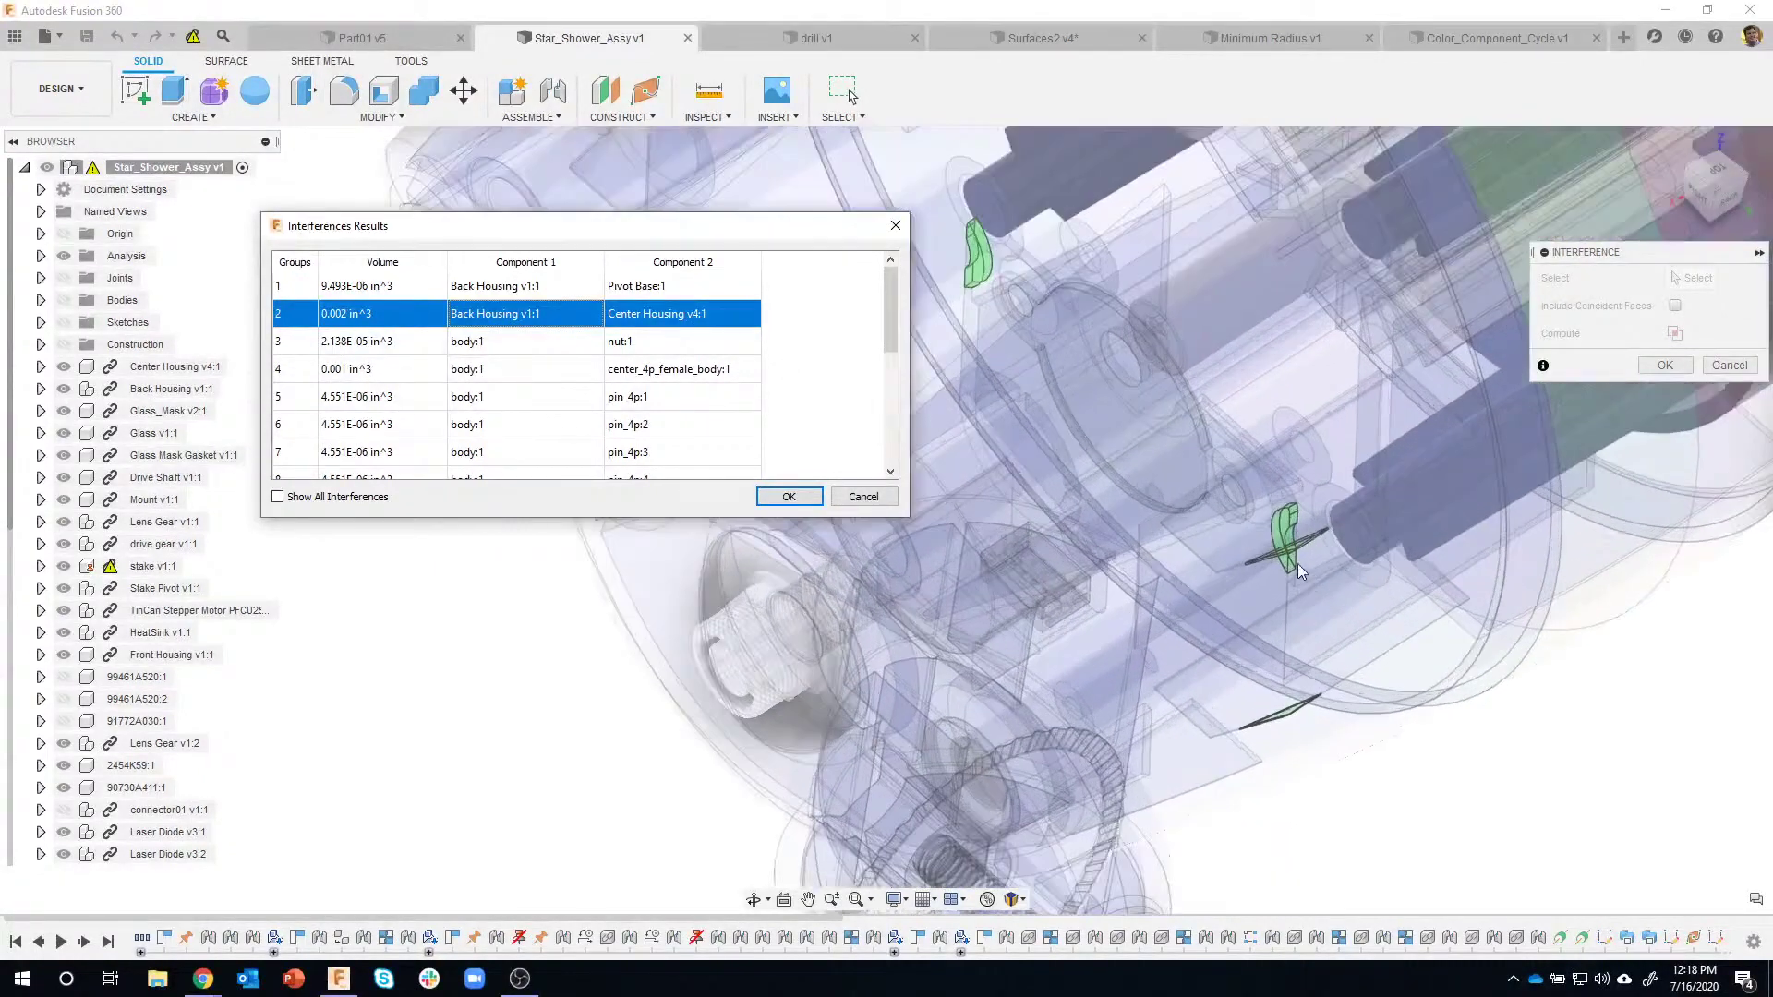
scroll(1293, 540, up, 3)
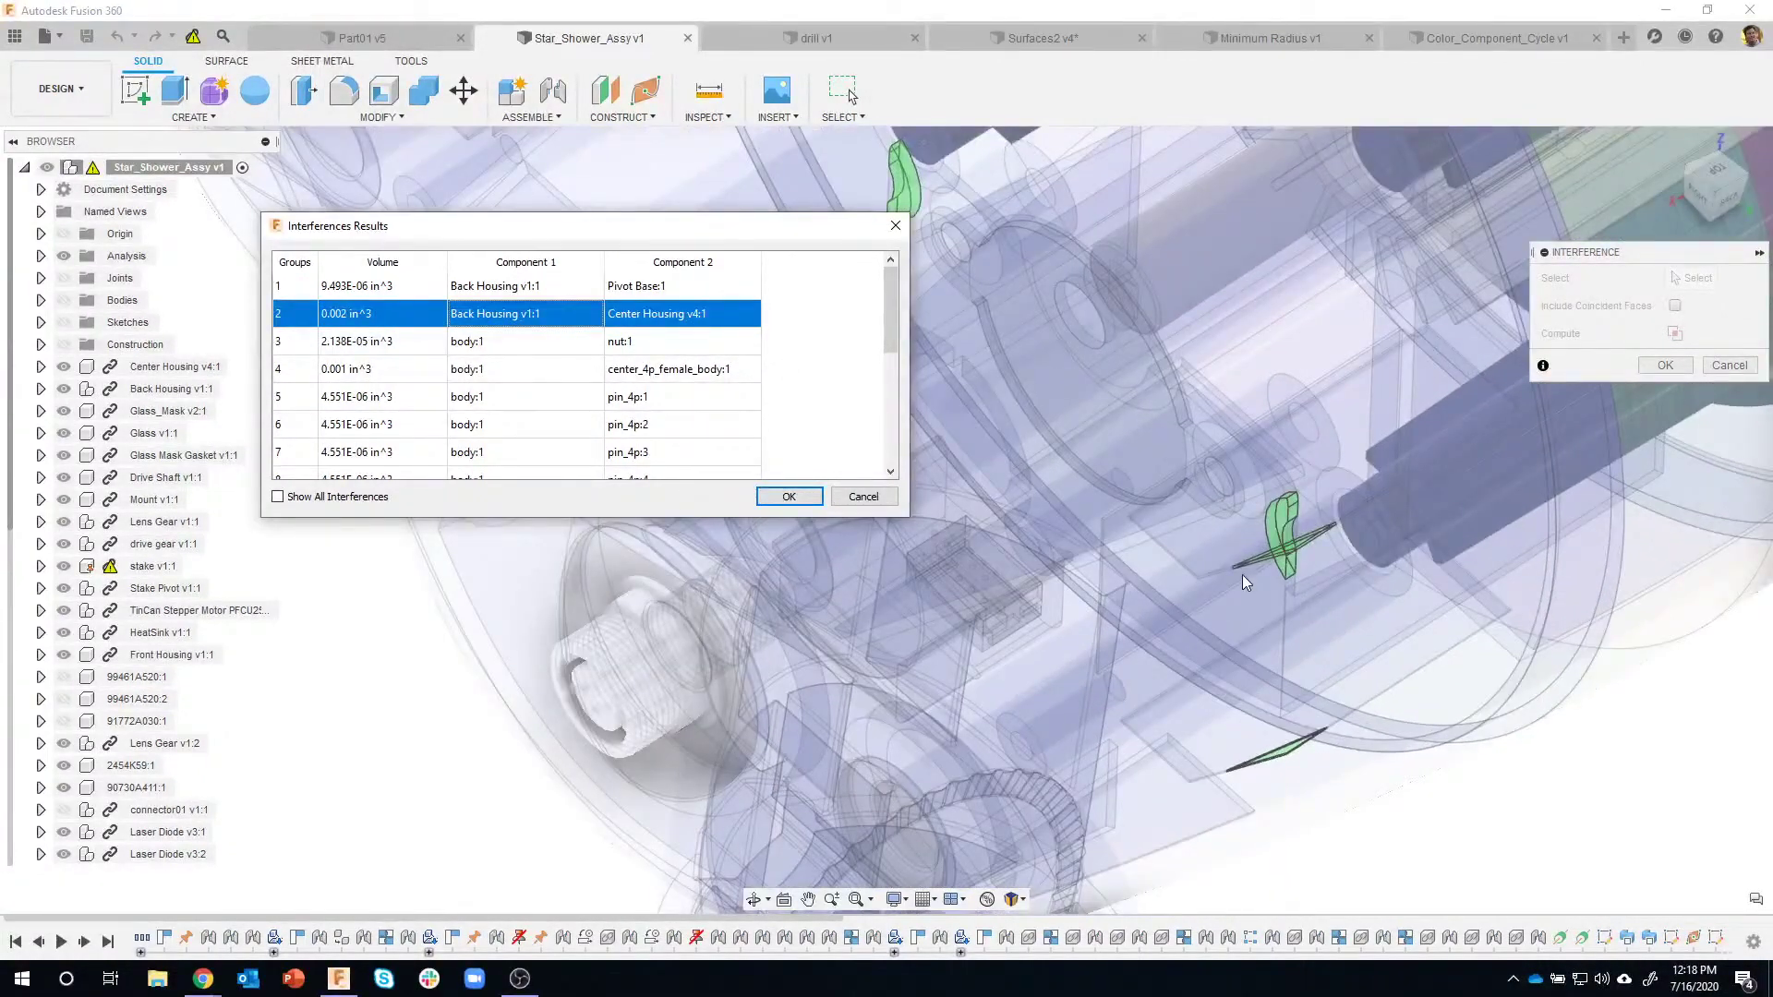
shift+middle_drag(1243, 574, 1249, 458)
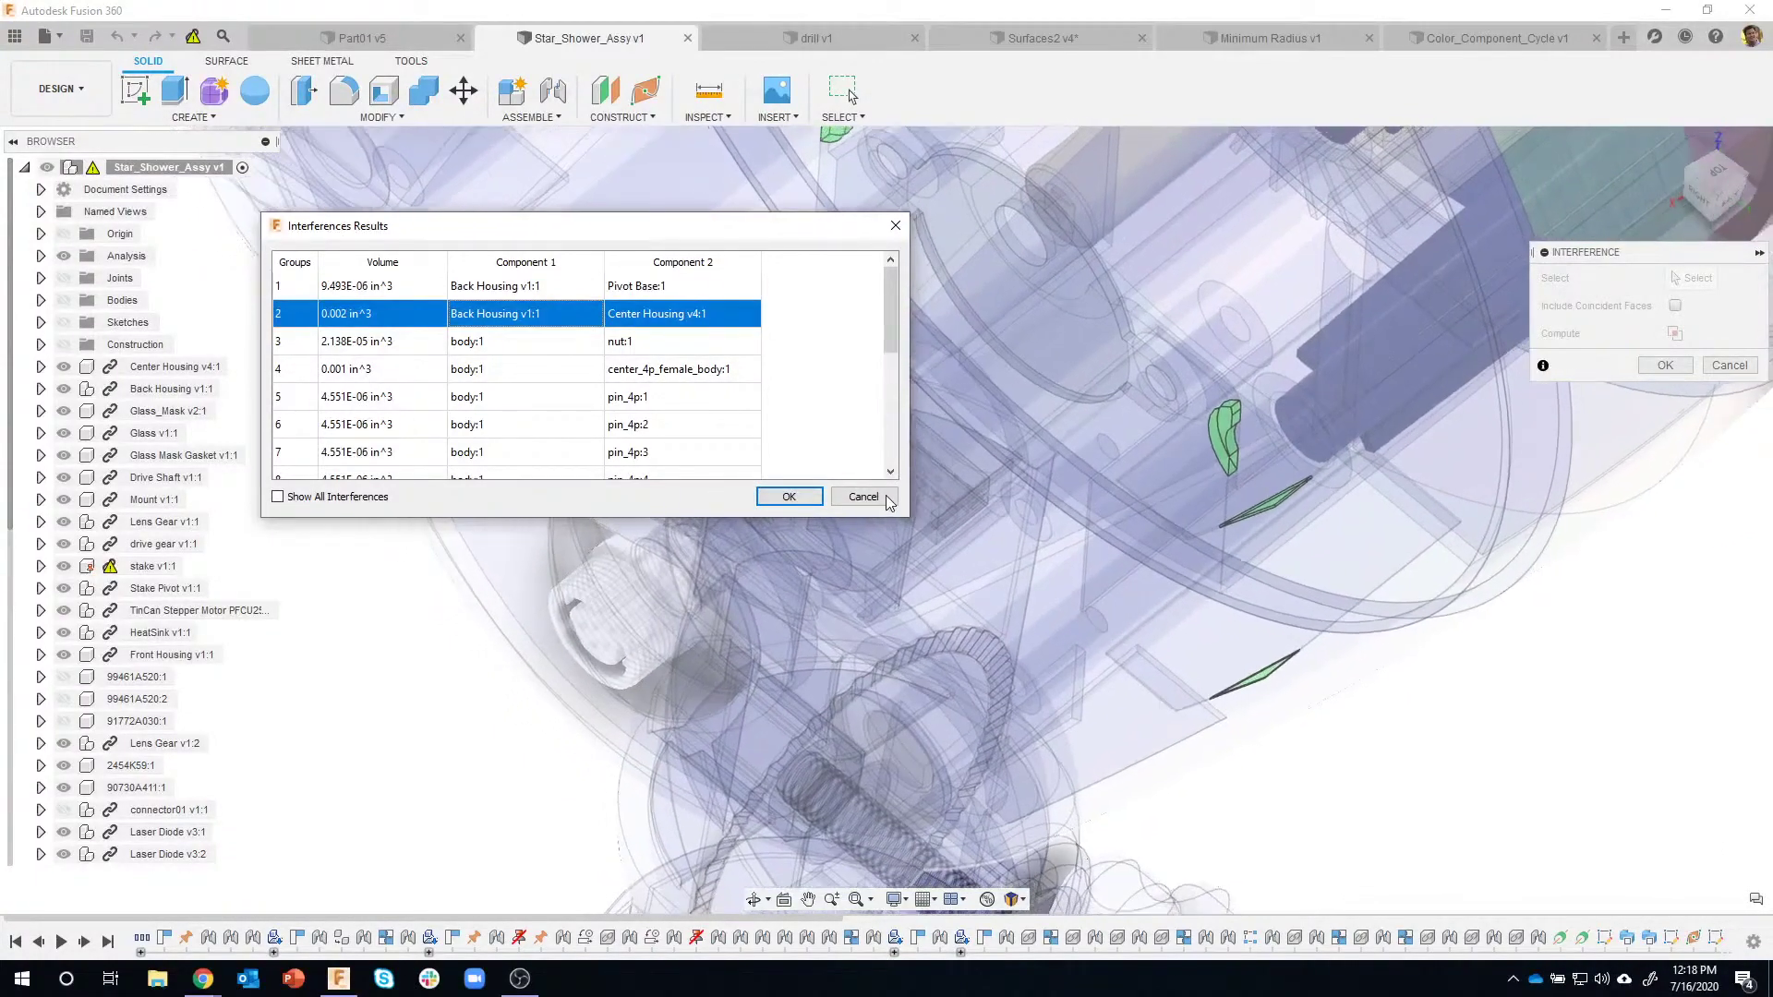
Examine the connector body's interferences one by one with nut:1, center_4p_female_body:1, pin_4p:1 and pin_4p:2.
click(497, 343)
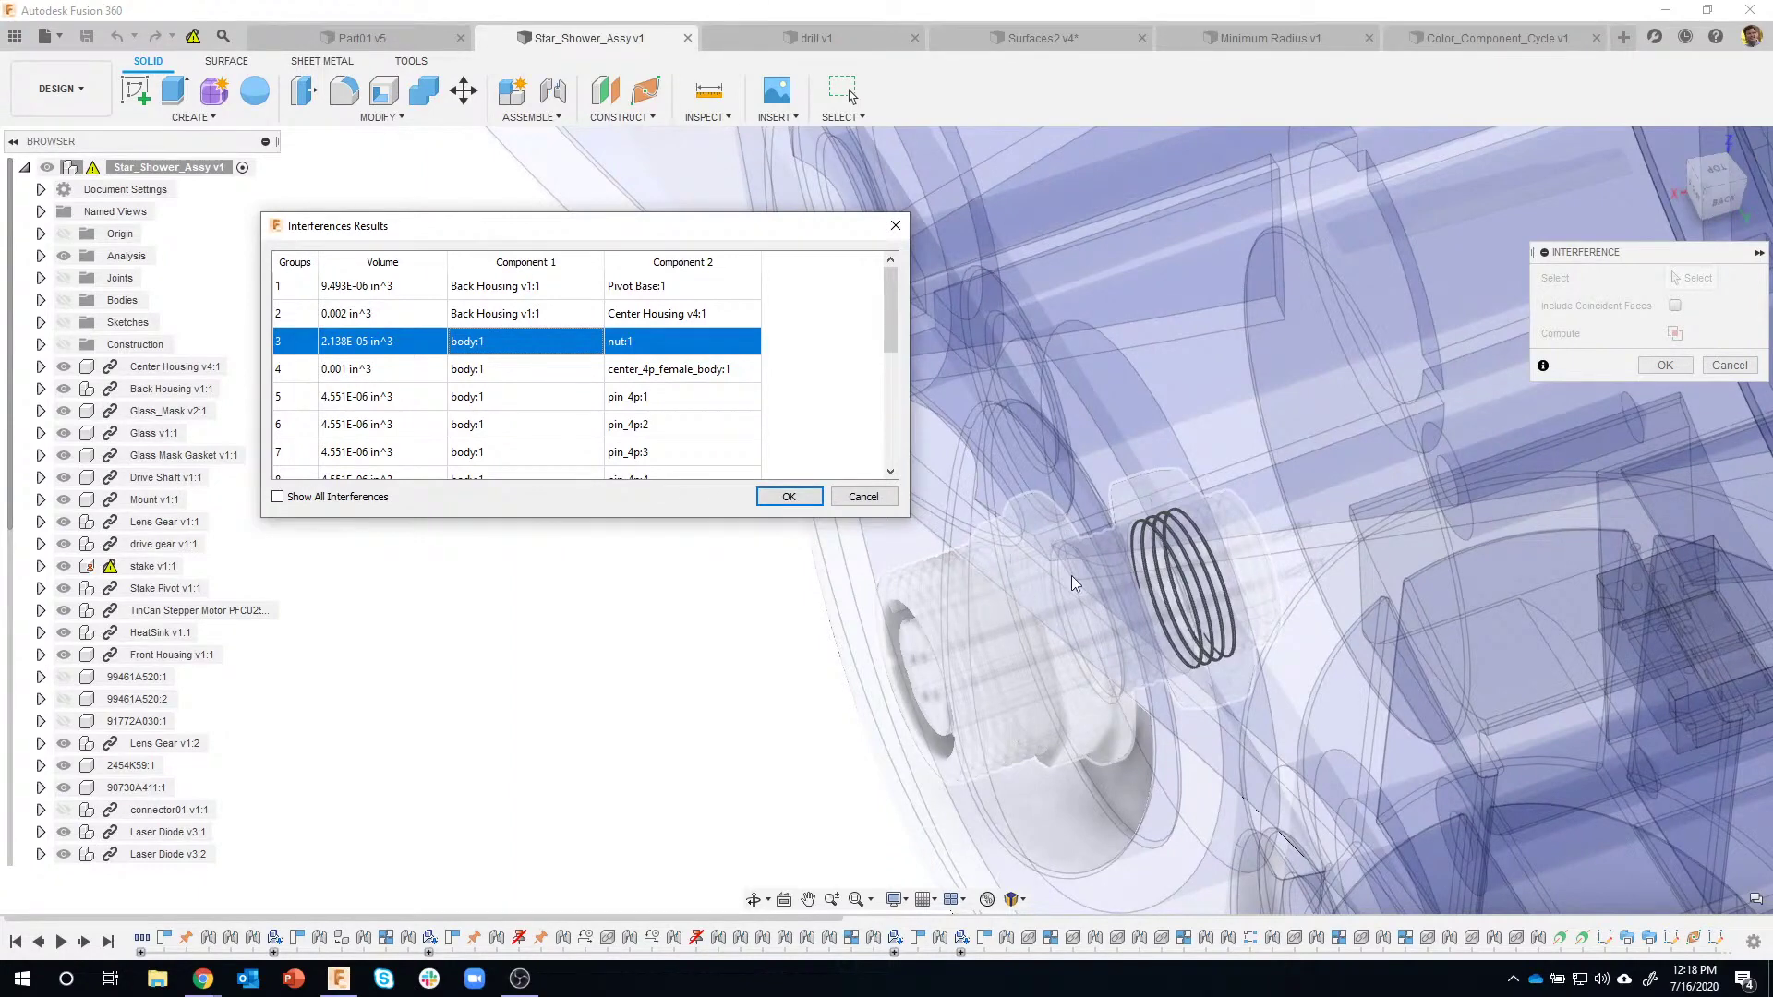
click(503, 386)
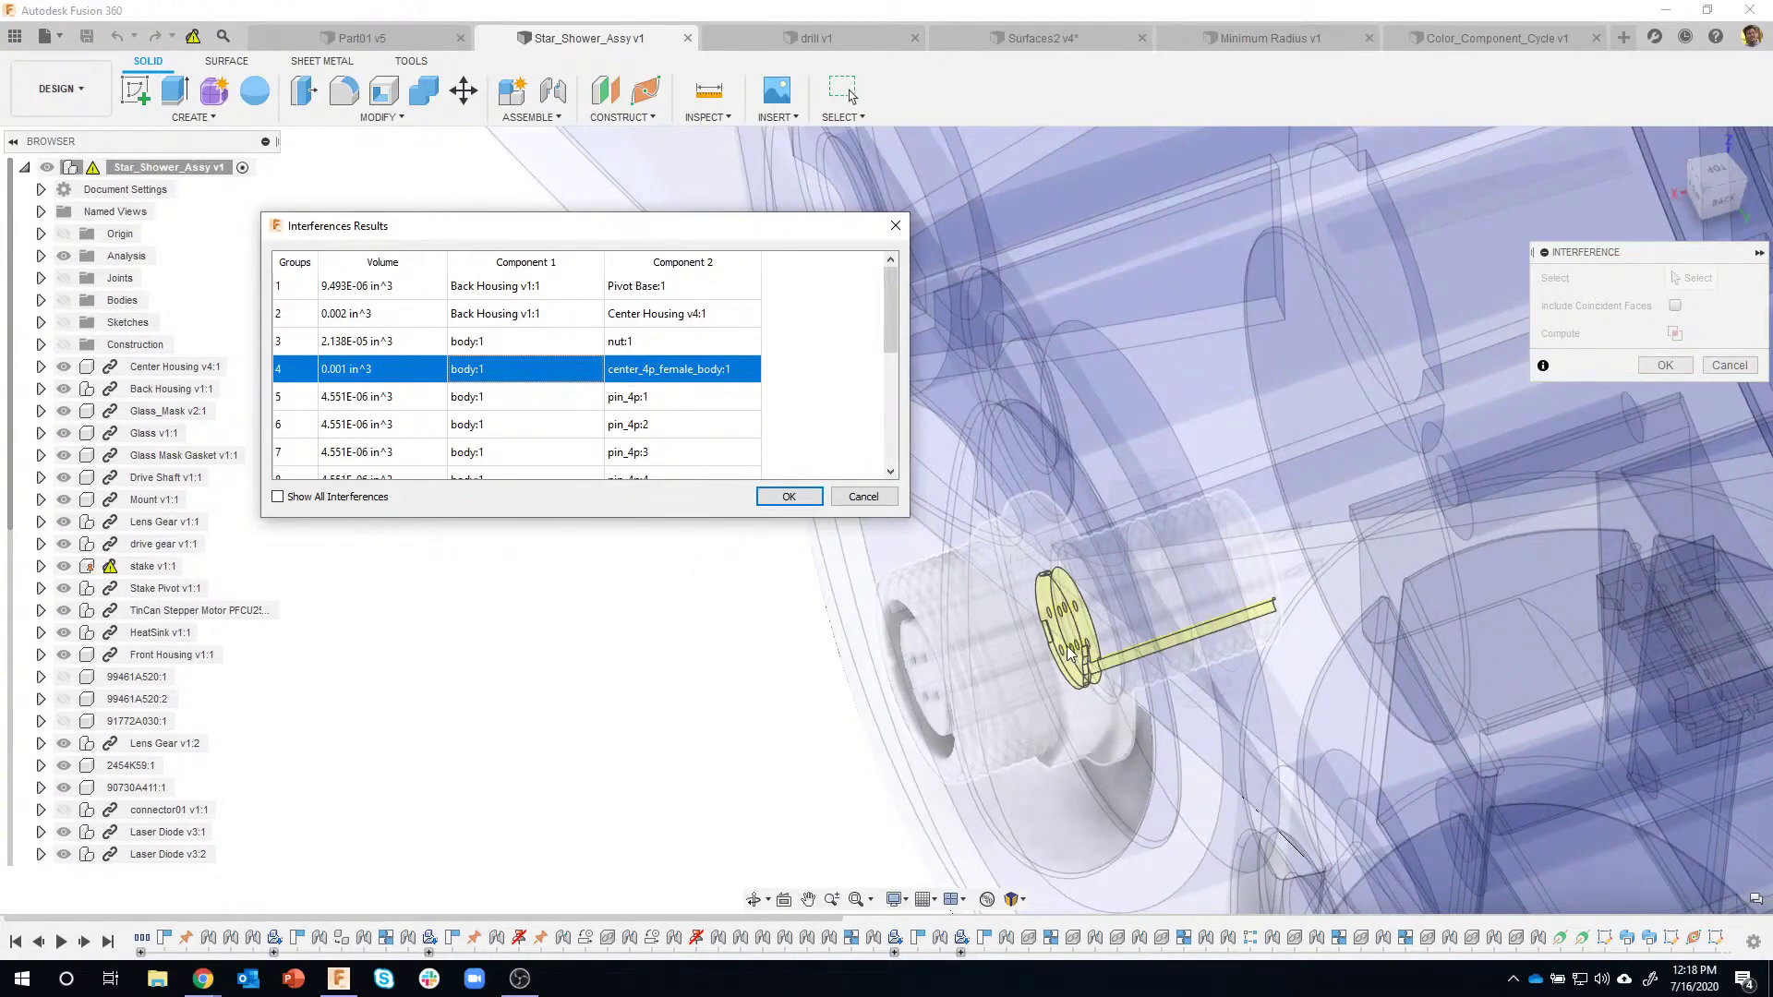
click(538, 399)
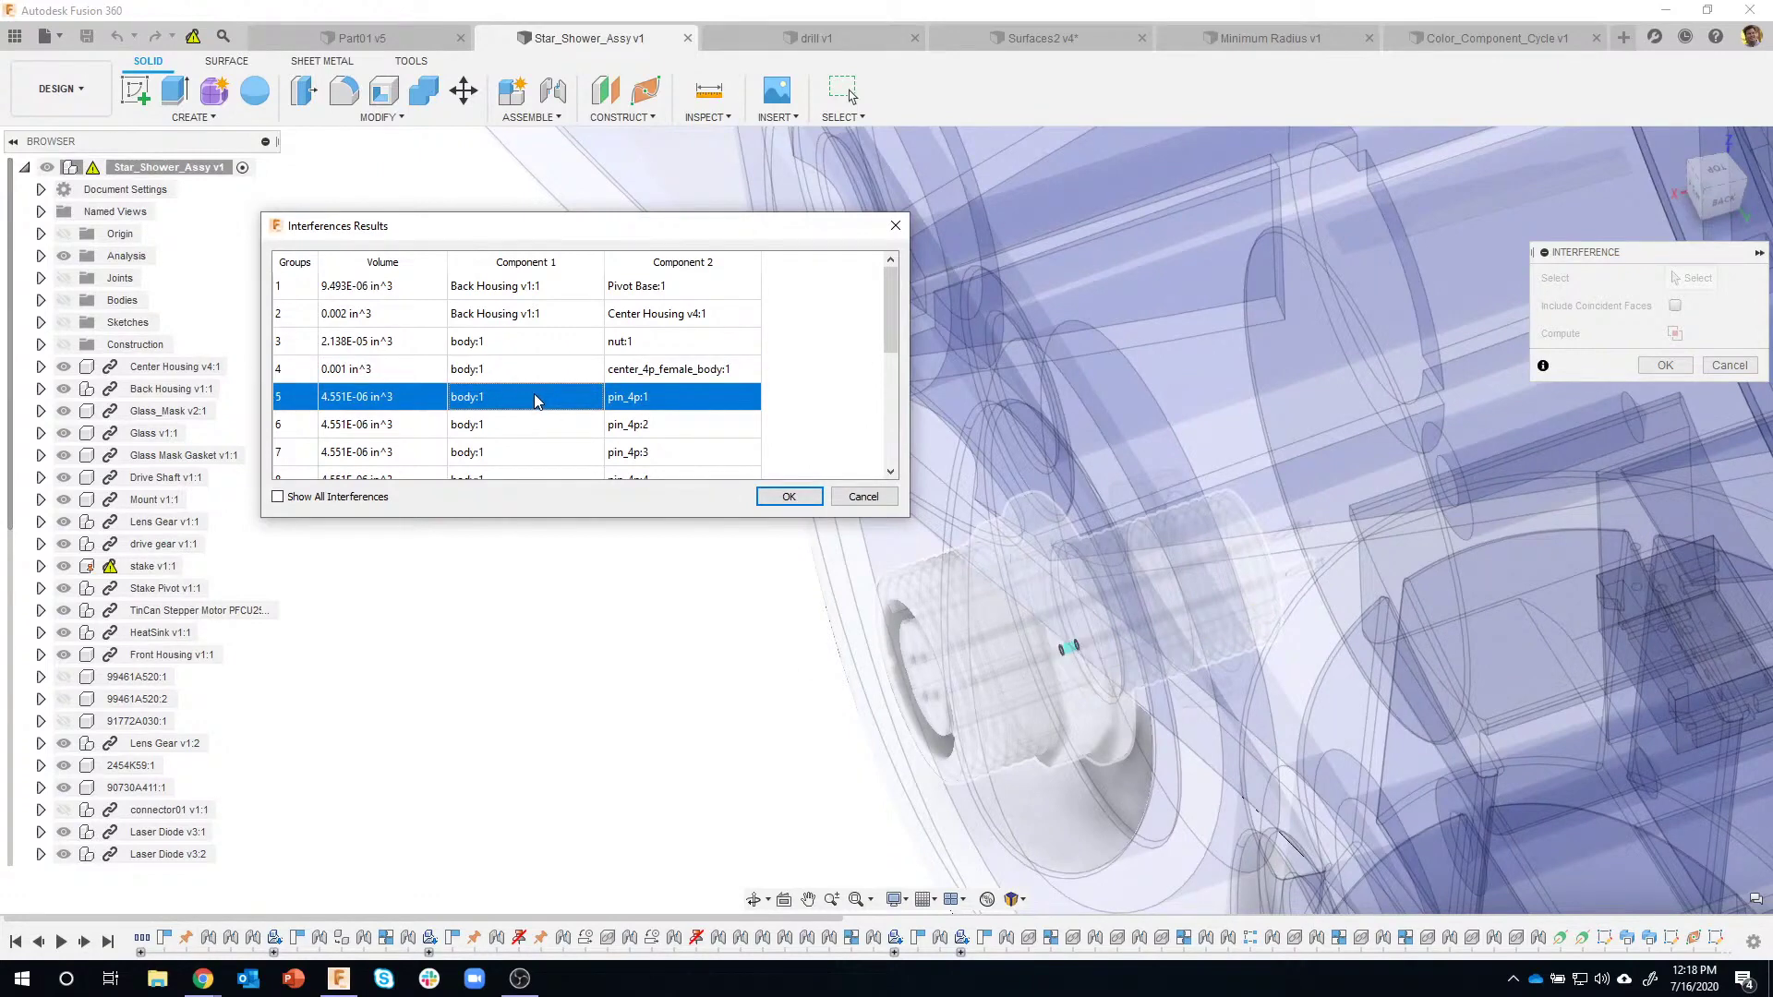
click(538, 418)
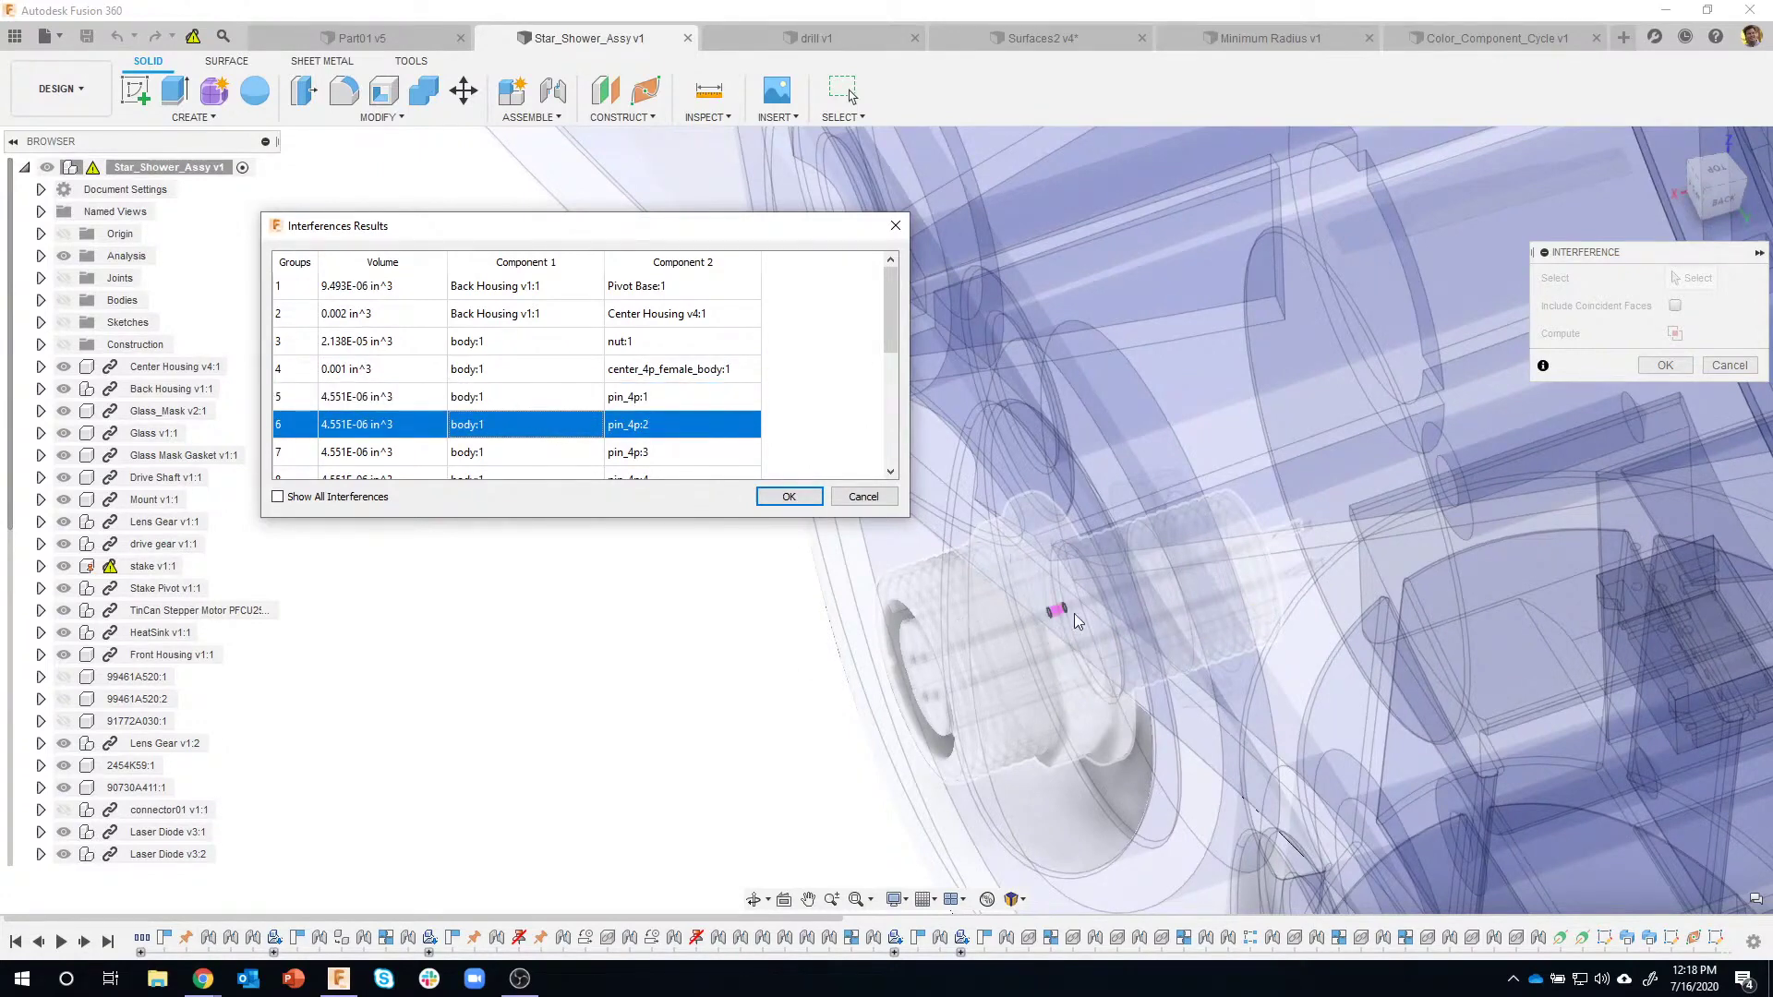
Examine the connector body's interferences with pin_4p:3 and pin_4p:4, followed by the Mount and Glass Mask Gasket interference.
click(578, 451)
scroll(595, 411, down, 2)
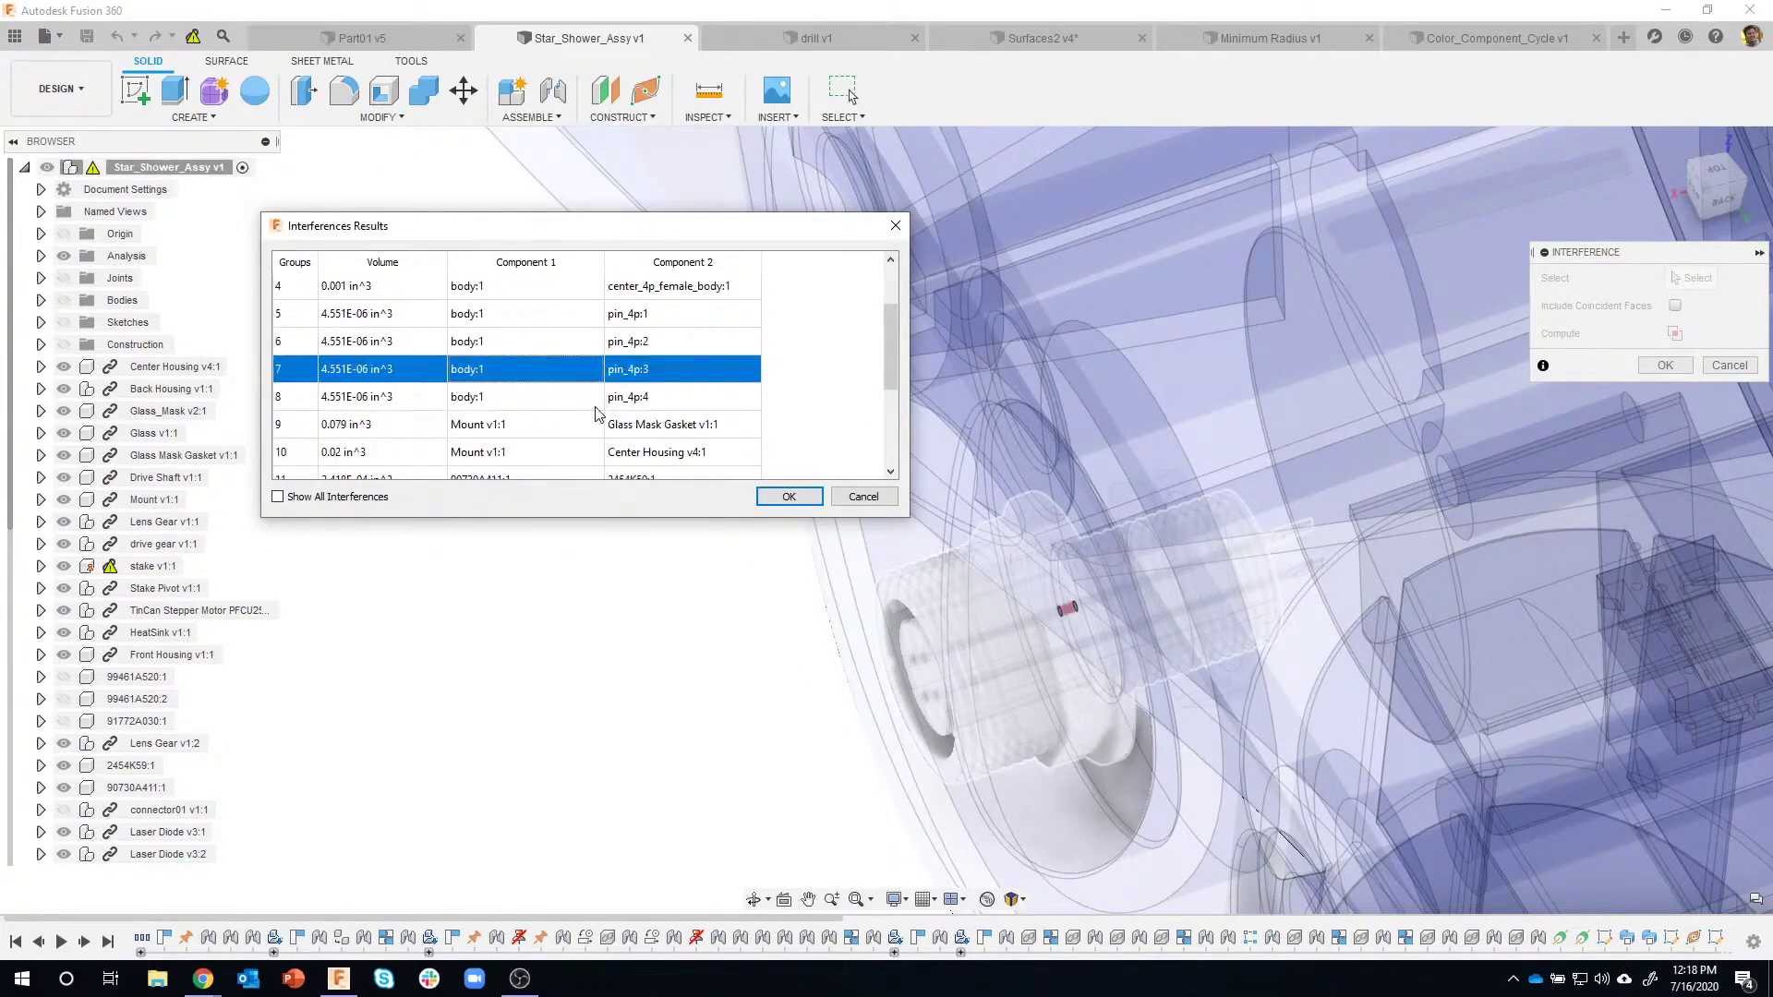
click(520, 327)
scroll(847, 673, down, 5)
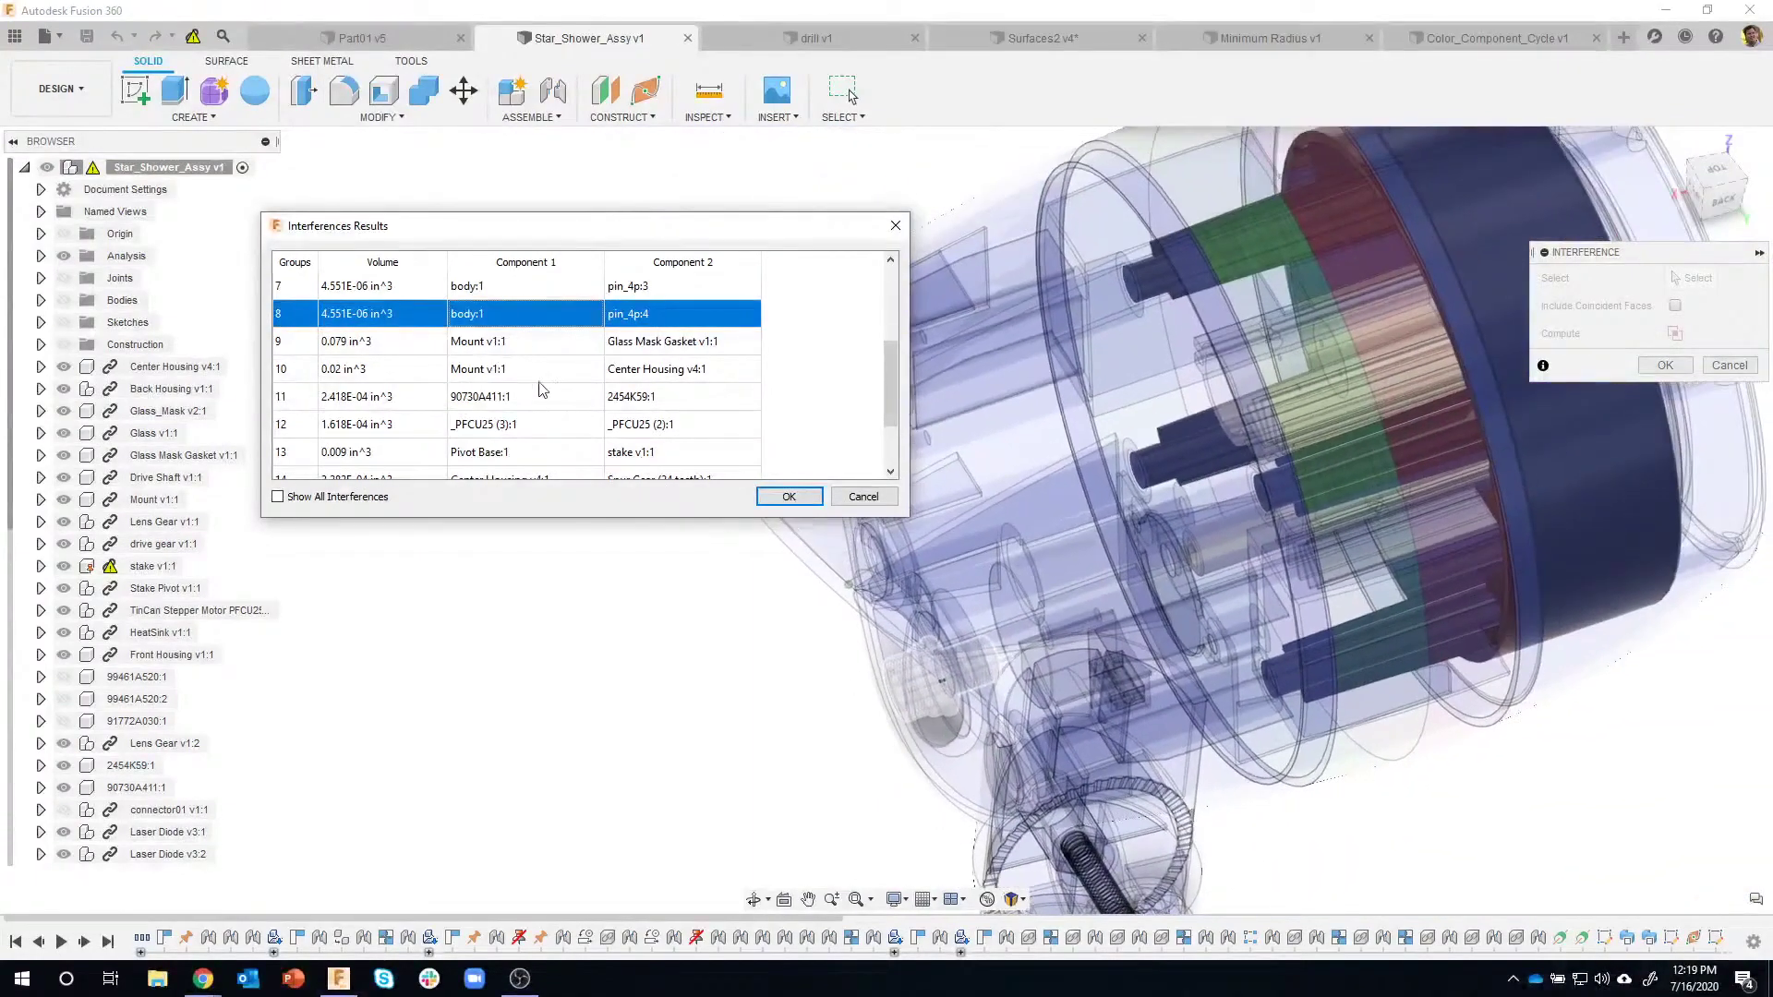
click(508, 343)
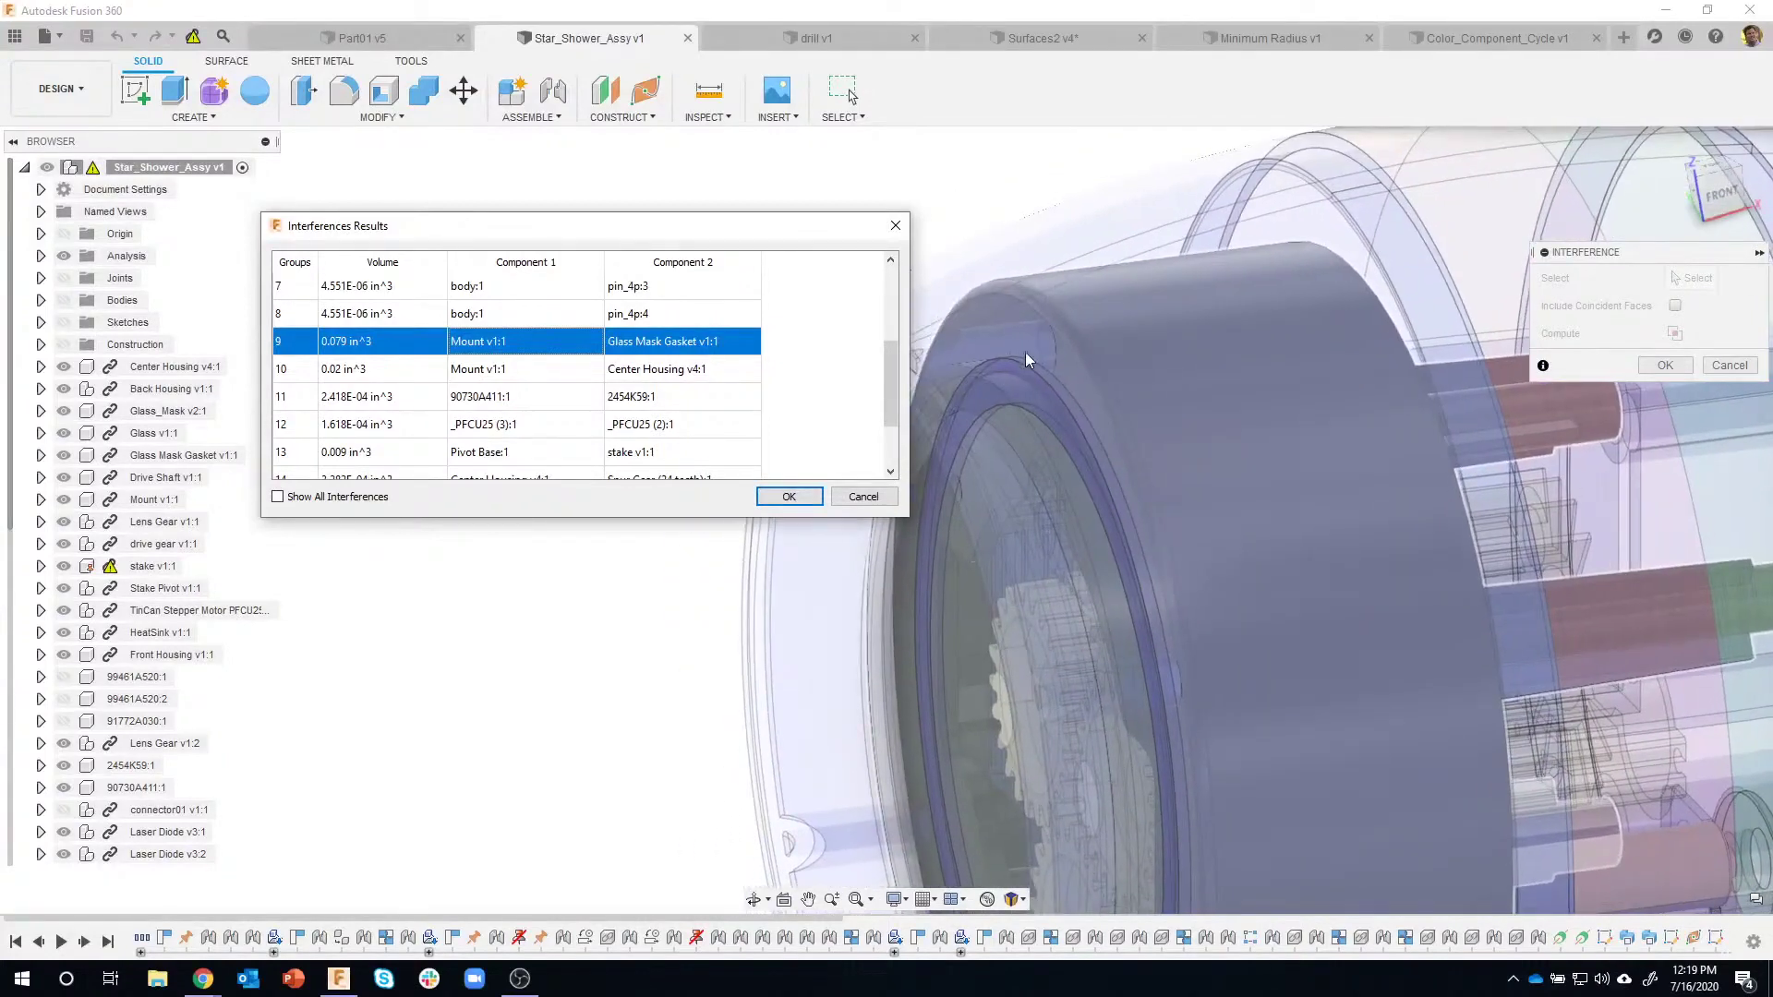
Examine the Back Housing and Center Housing overlap once more and close the interference results.
scroll(897, 390, up, 2)
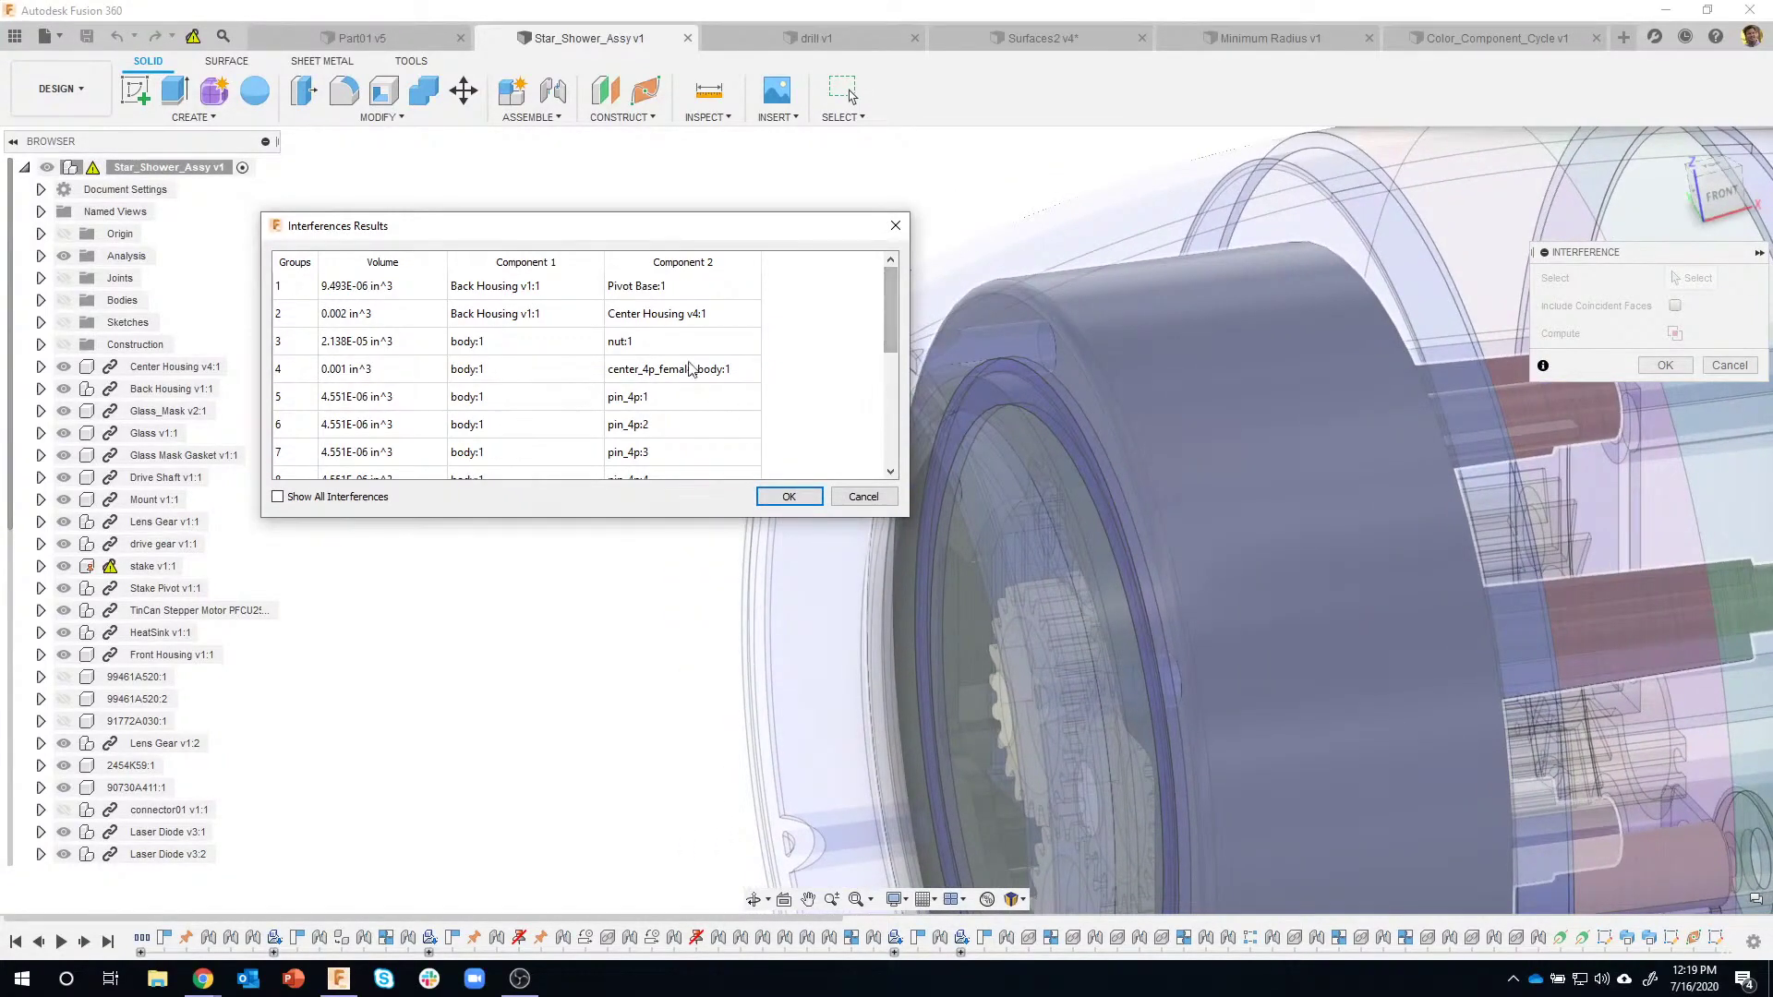
click(568, 315)
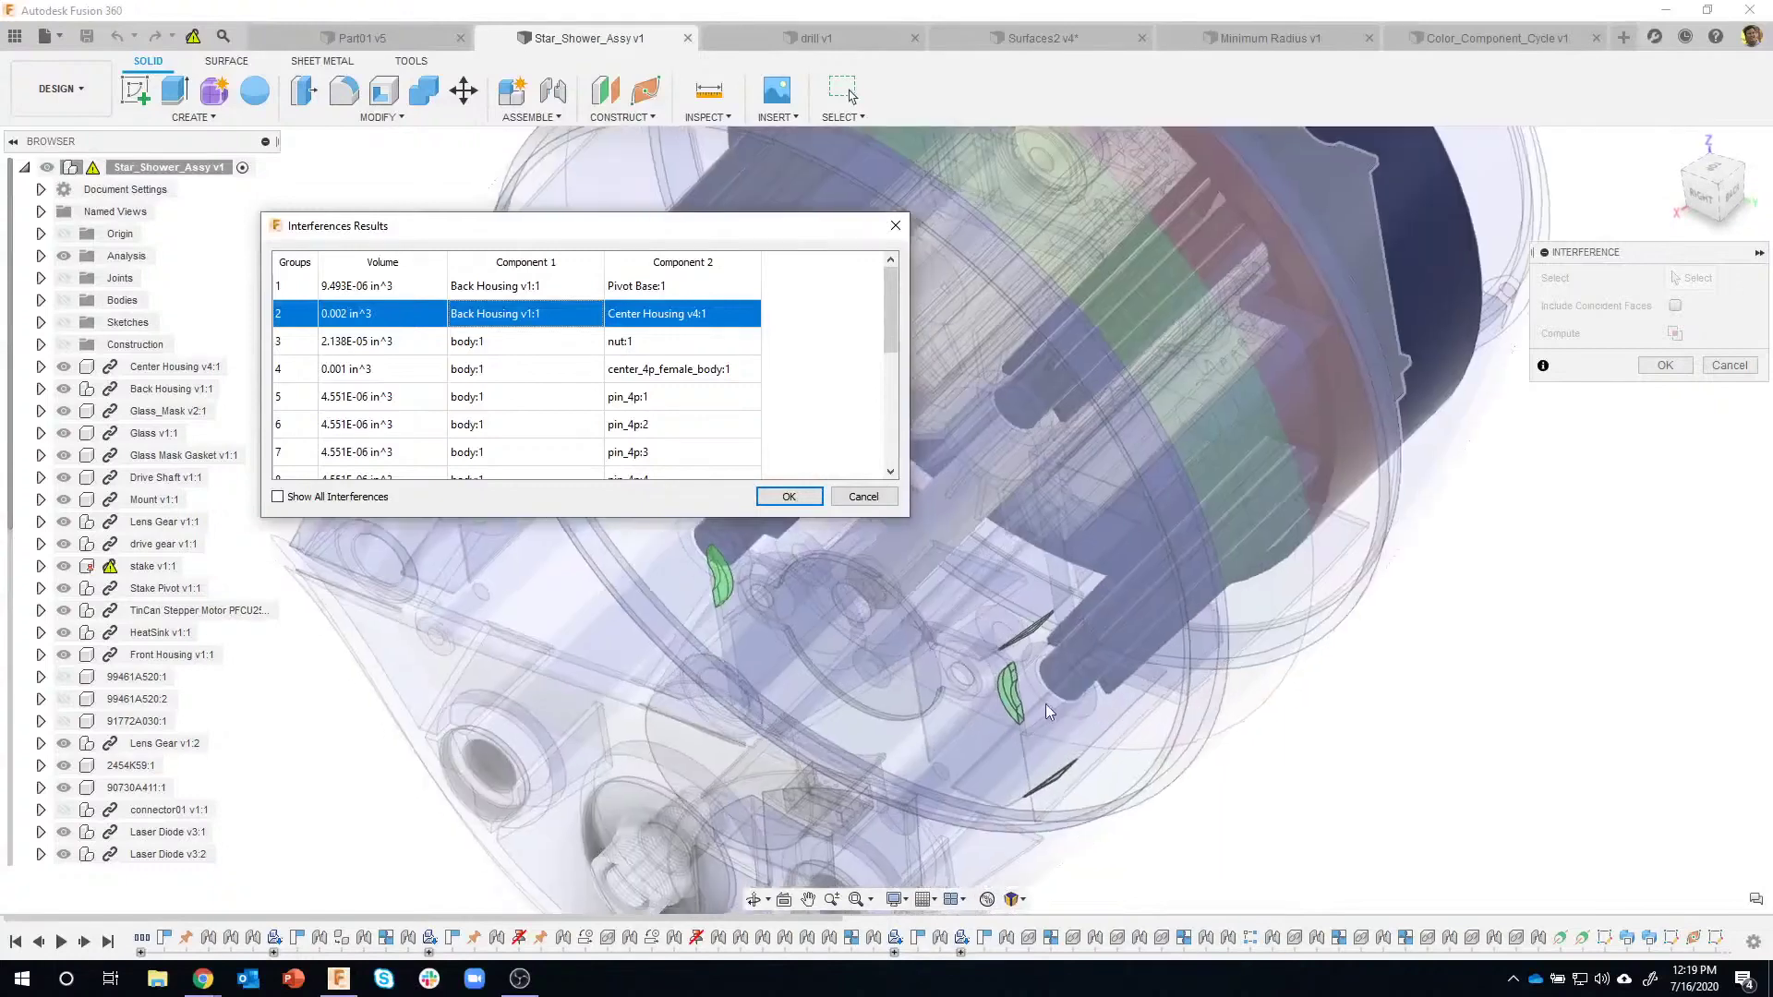
click(790, 498)
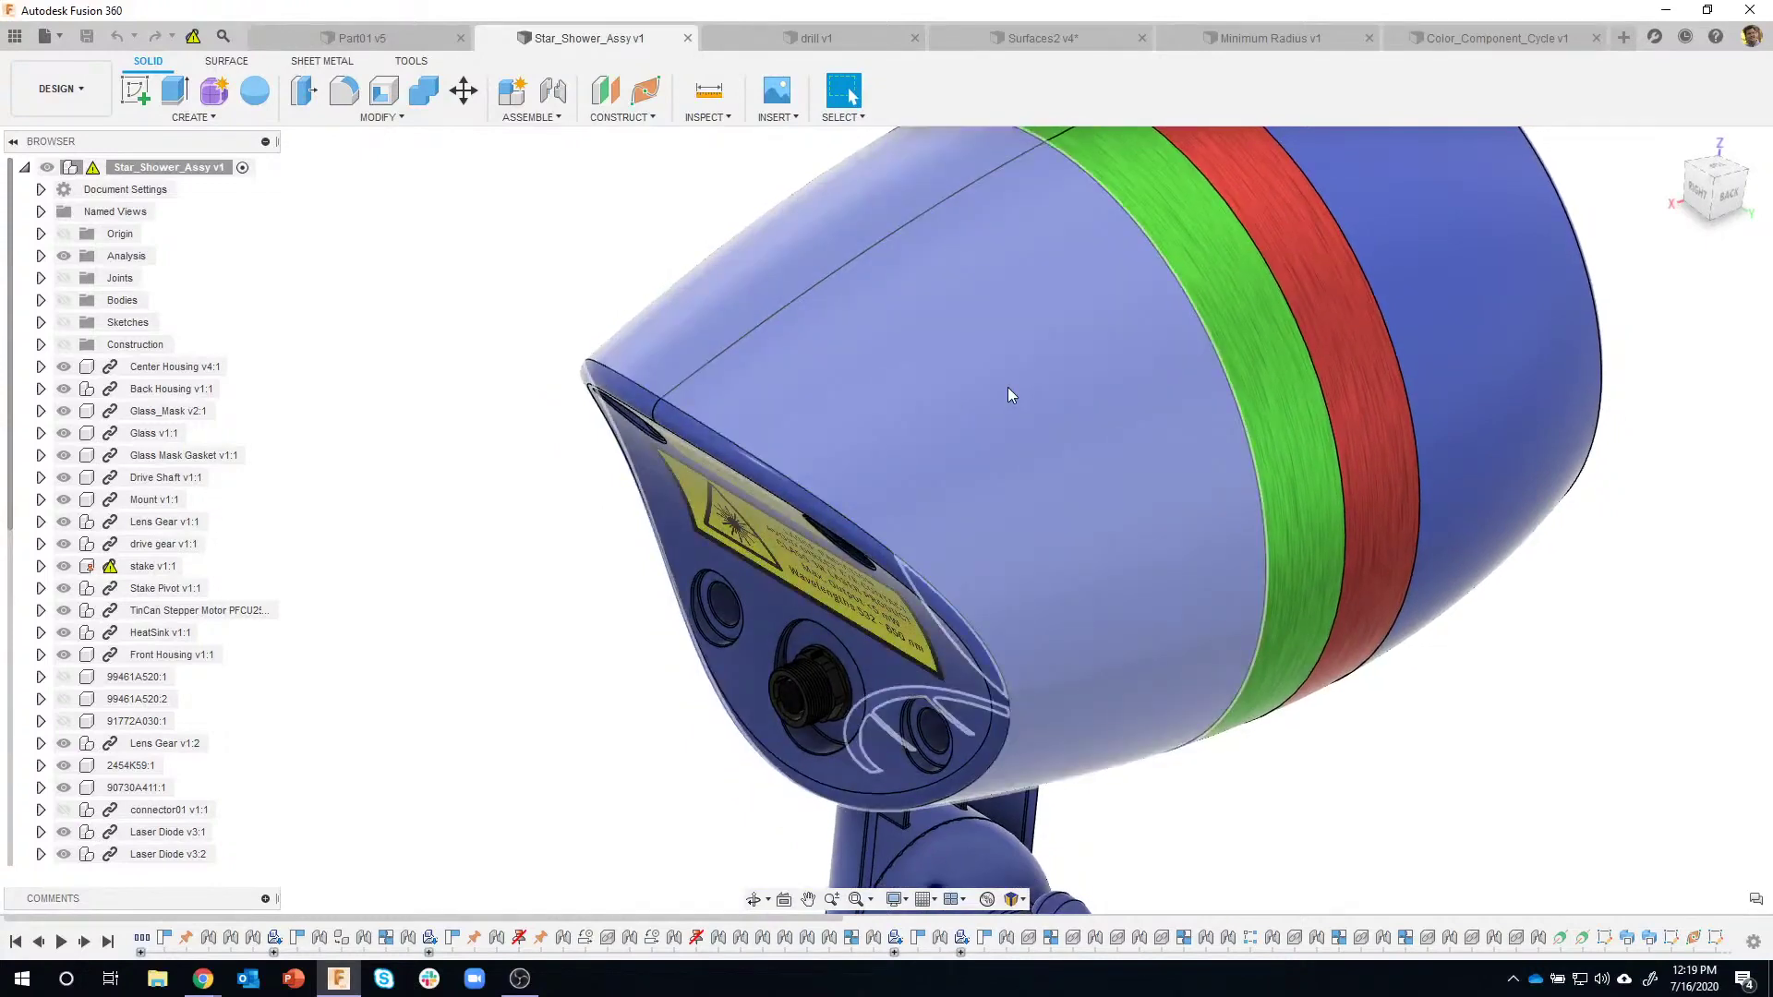
Hide the Back Housing and open the Center Housing for editing in place within the assembly.
click(1006, 386)
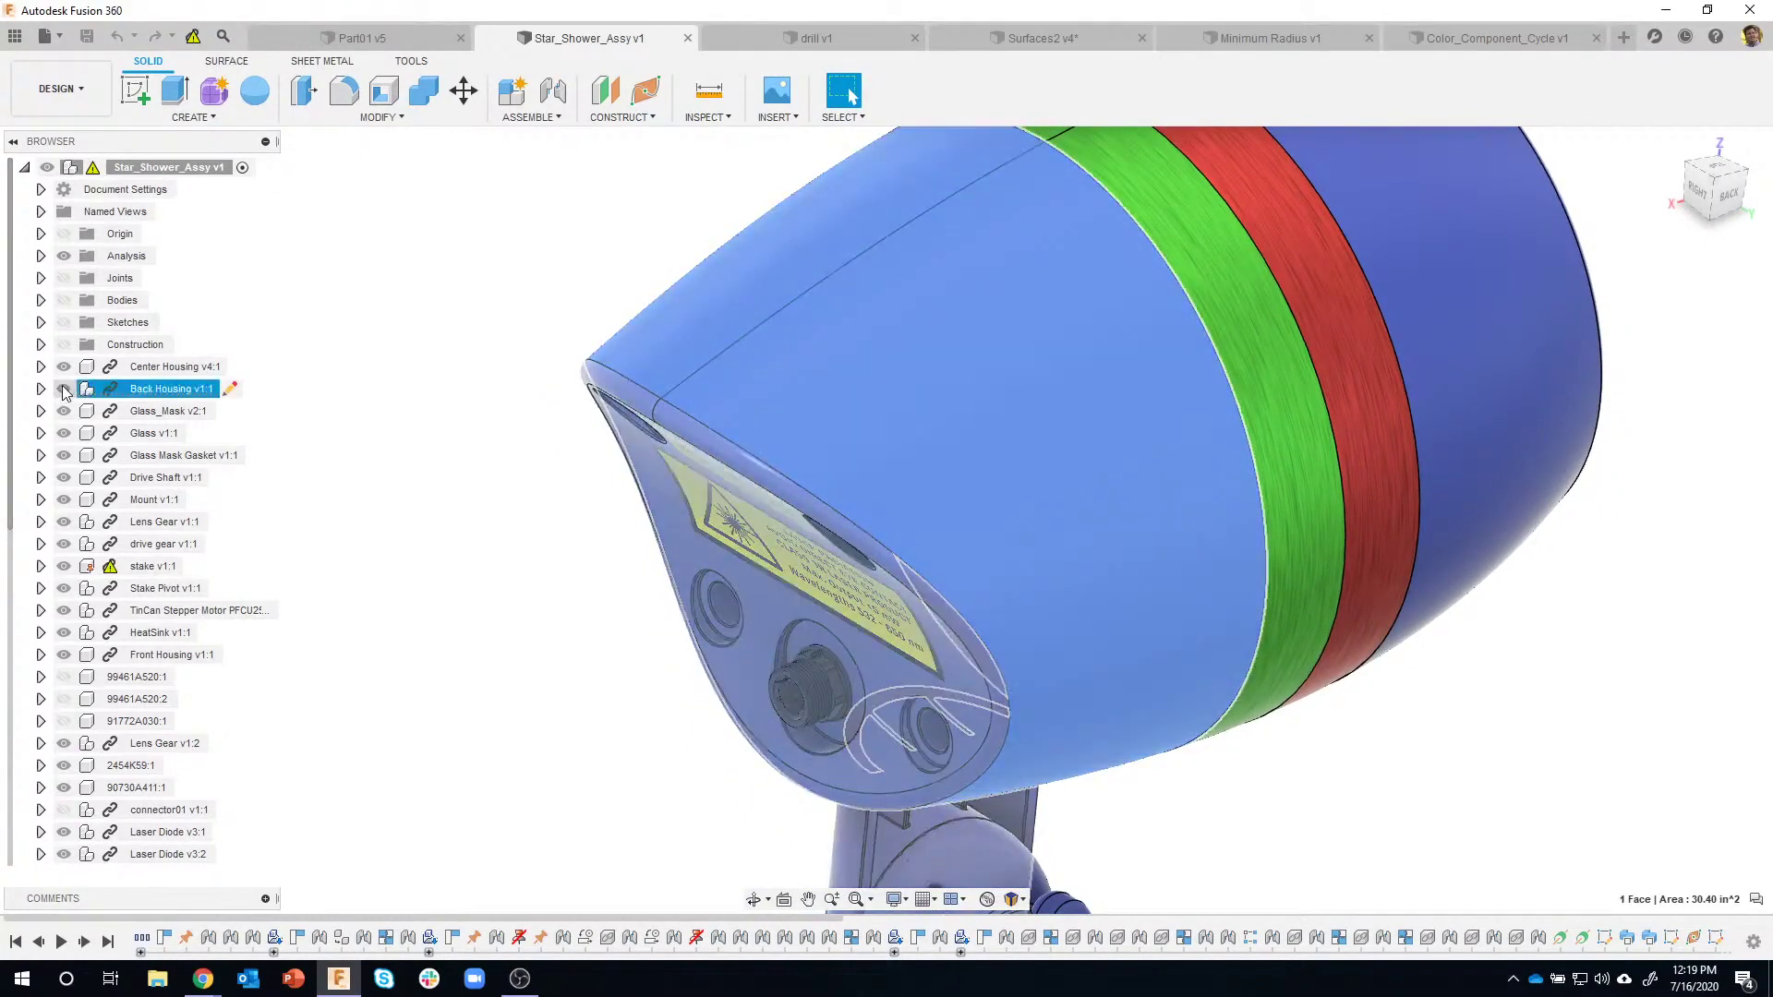
click(63, 389)
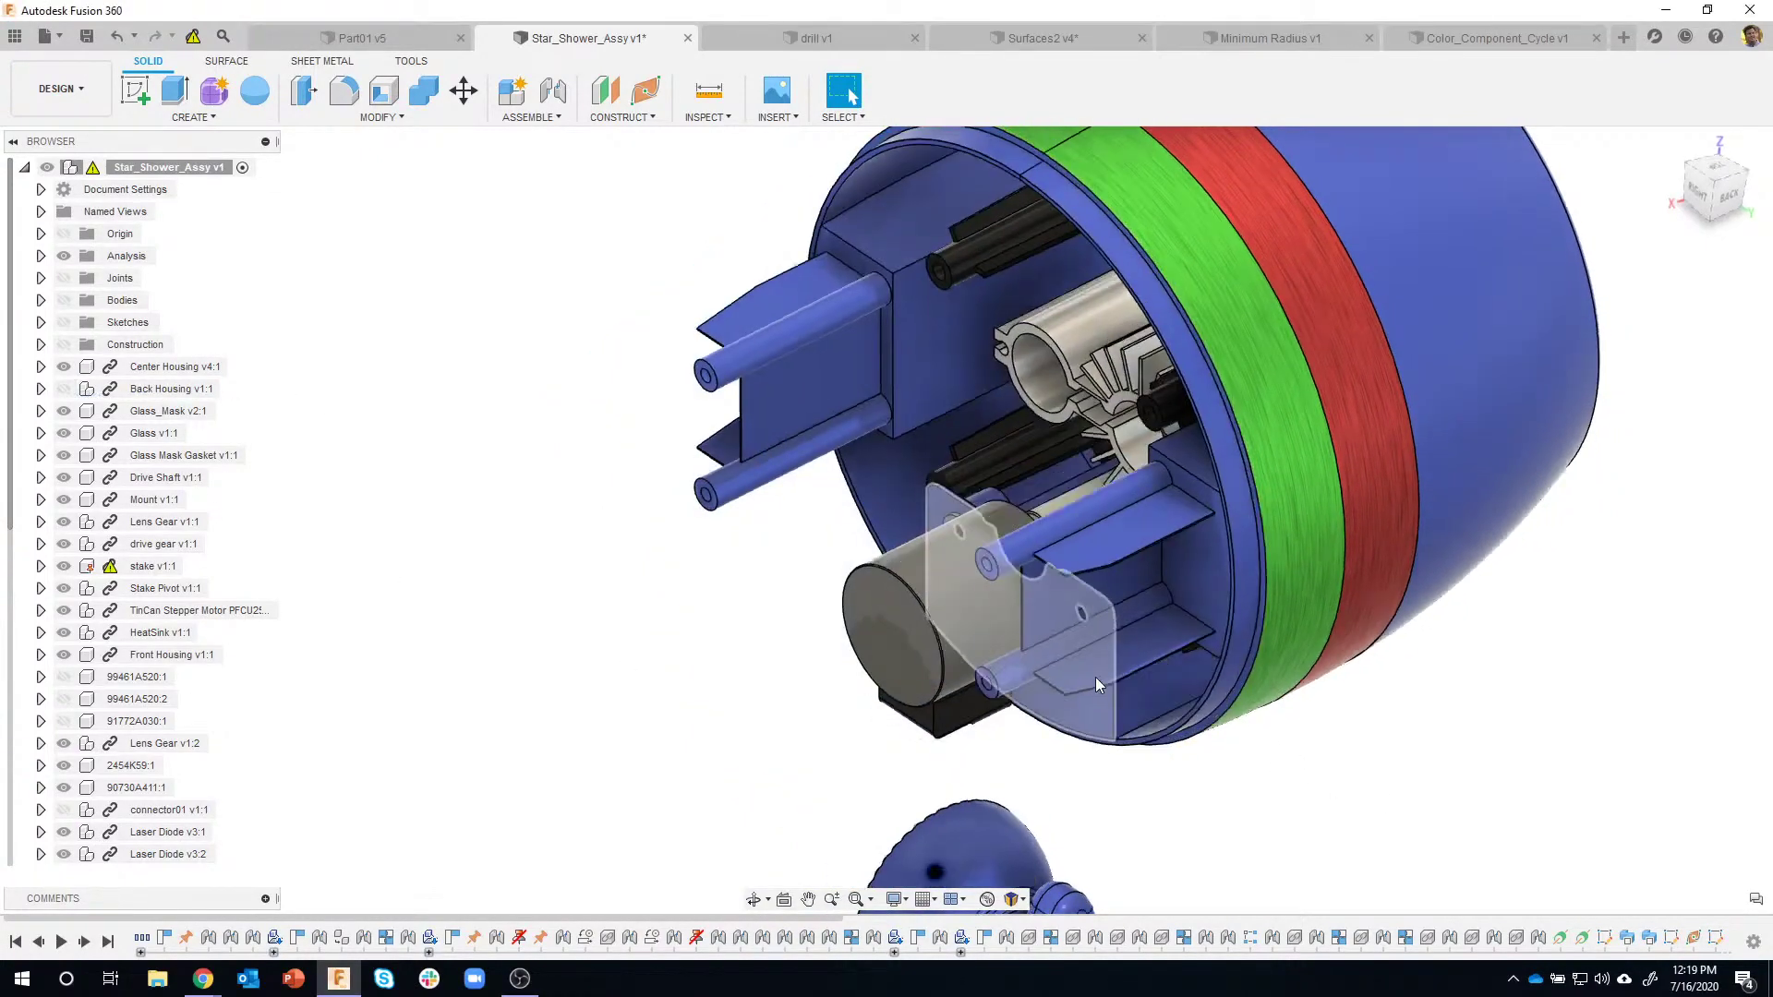
click(1113, 551)
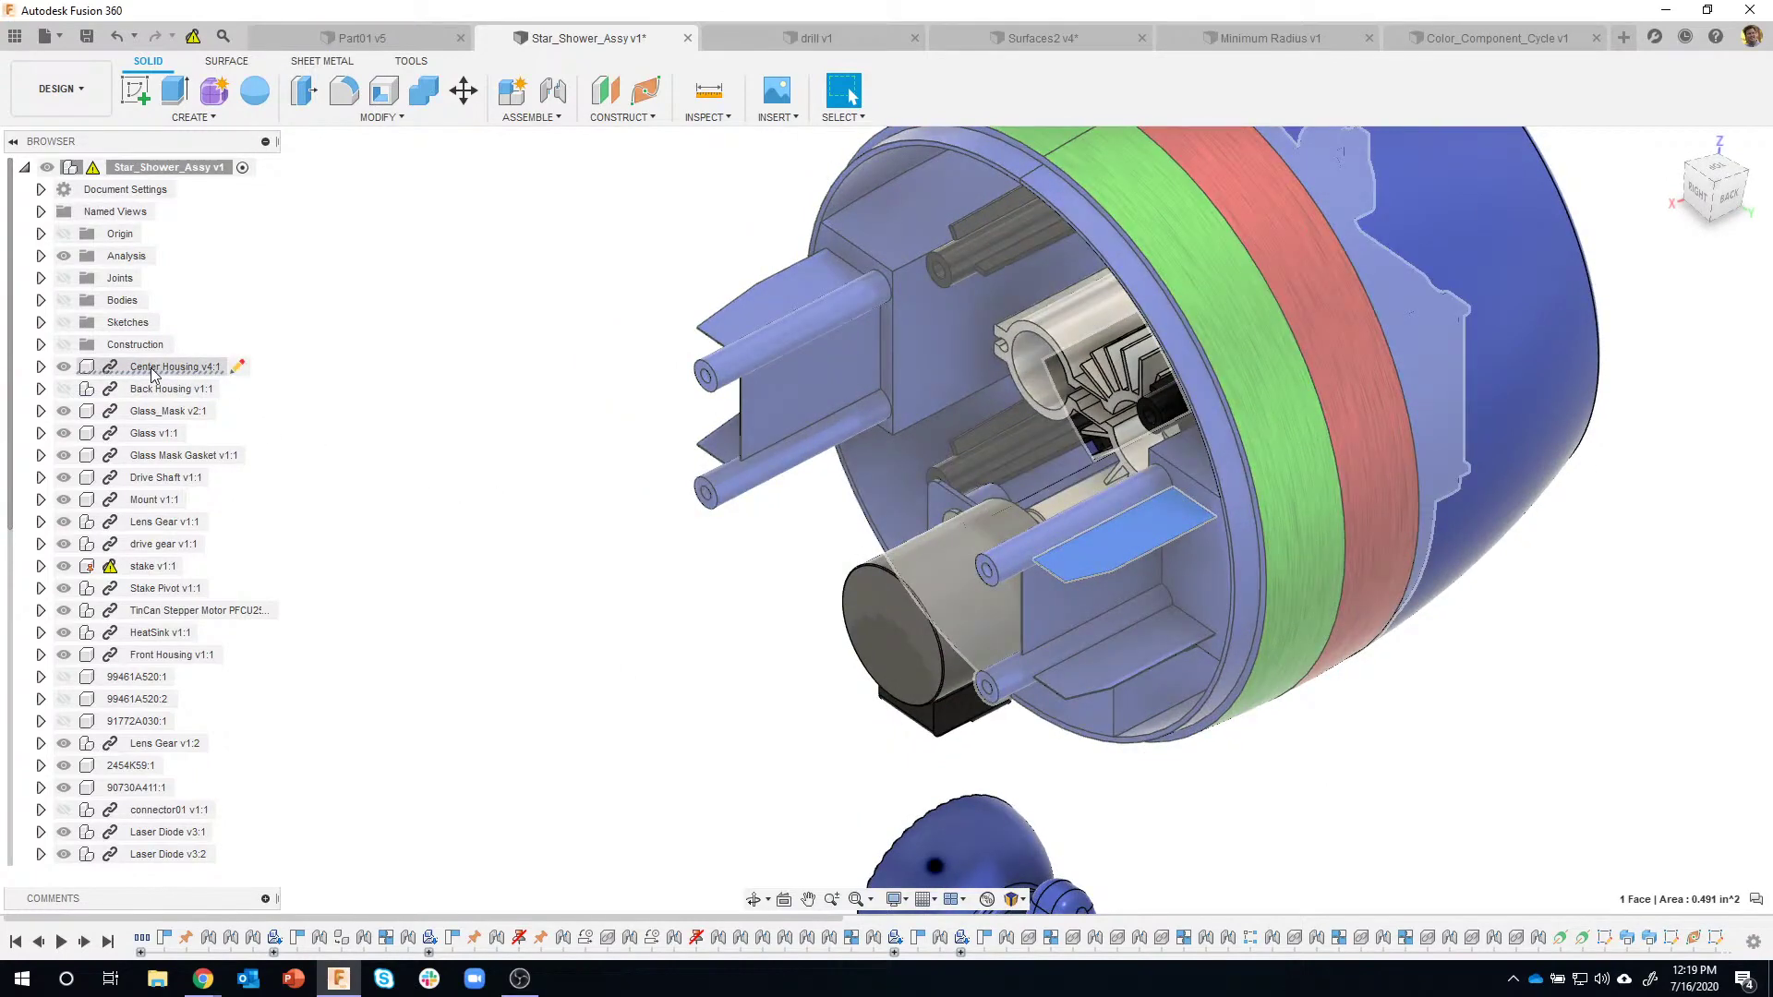
click(239, 369)
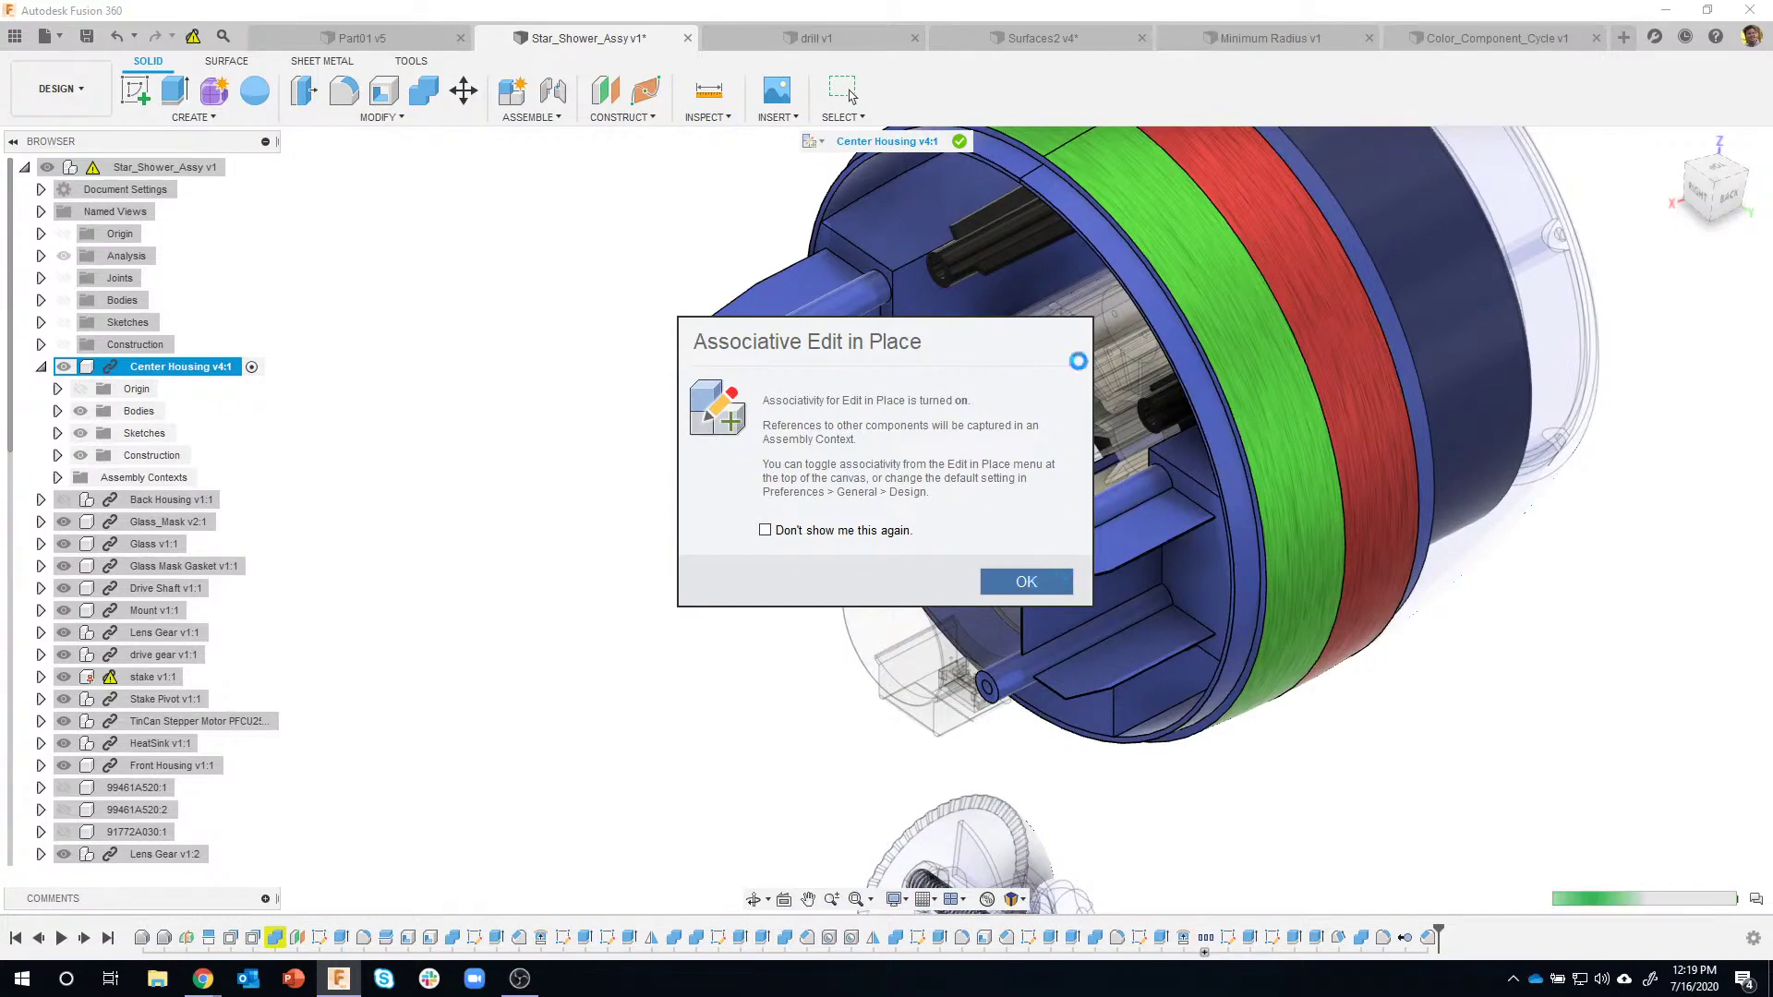
click(1020, 580)
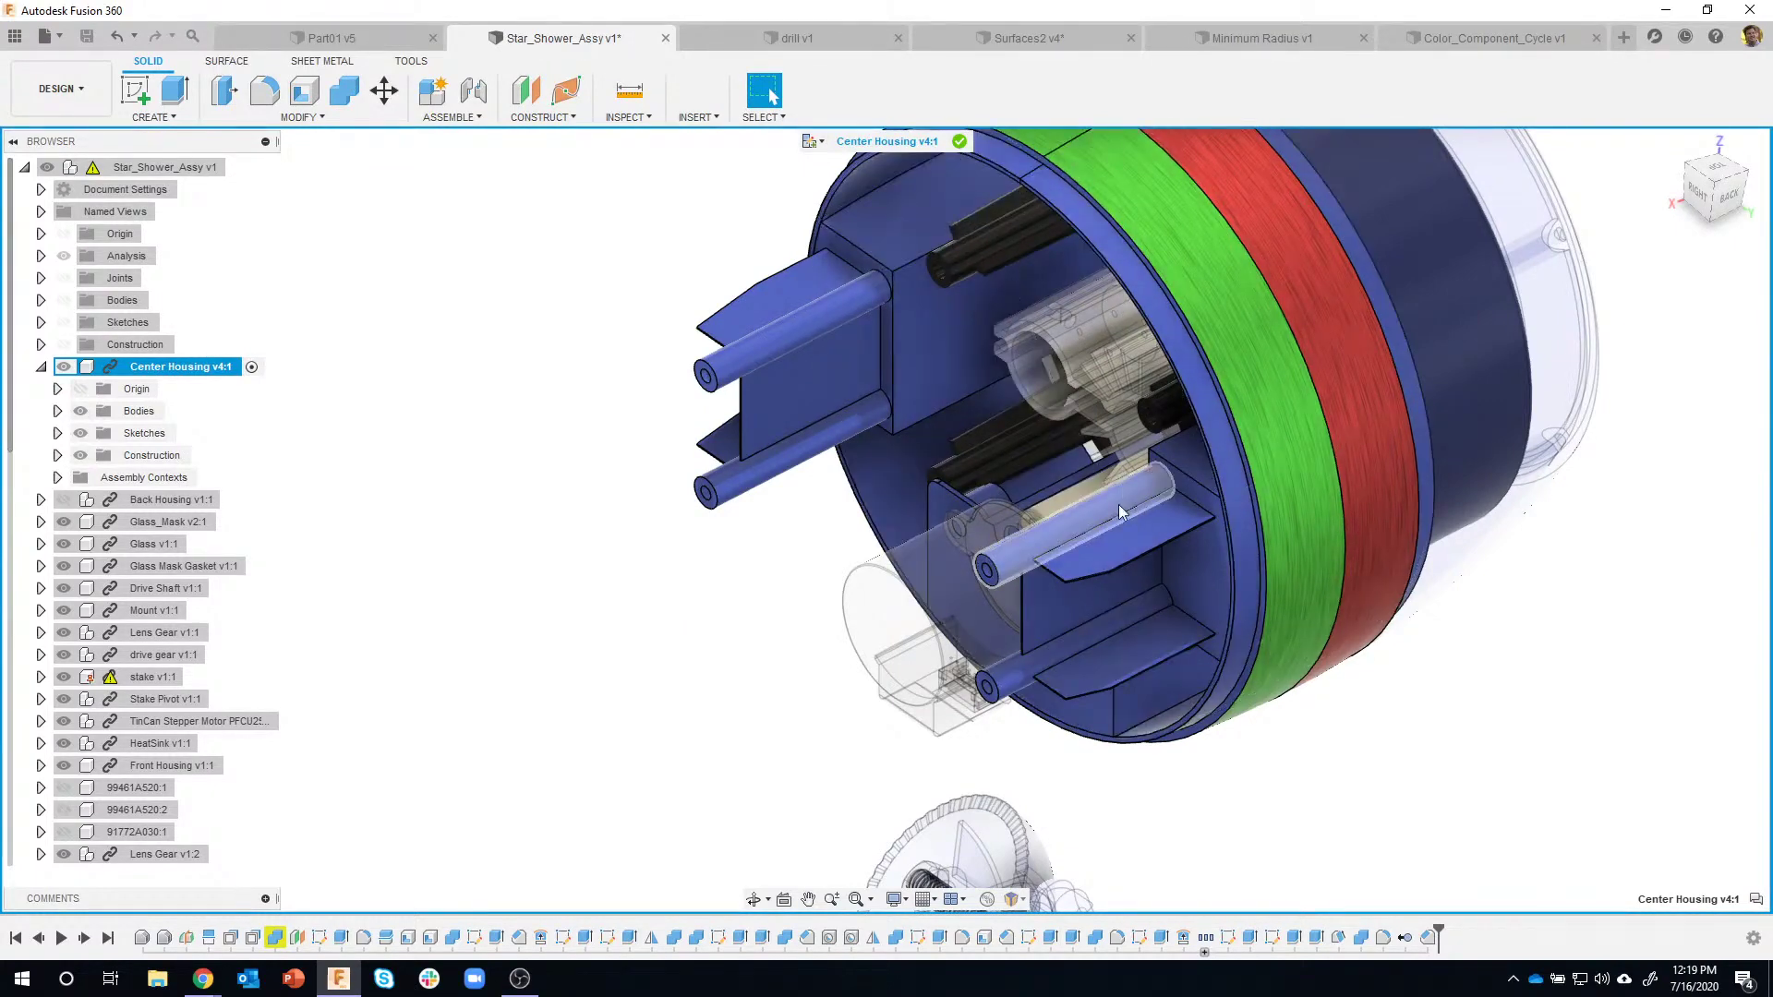
Offset the thin angled end face of the Center Housing's upper rib below the screw boss by -0.062 in.
scroll(1117, 518, up, 2)
scroll(1099, 642, up, 5)
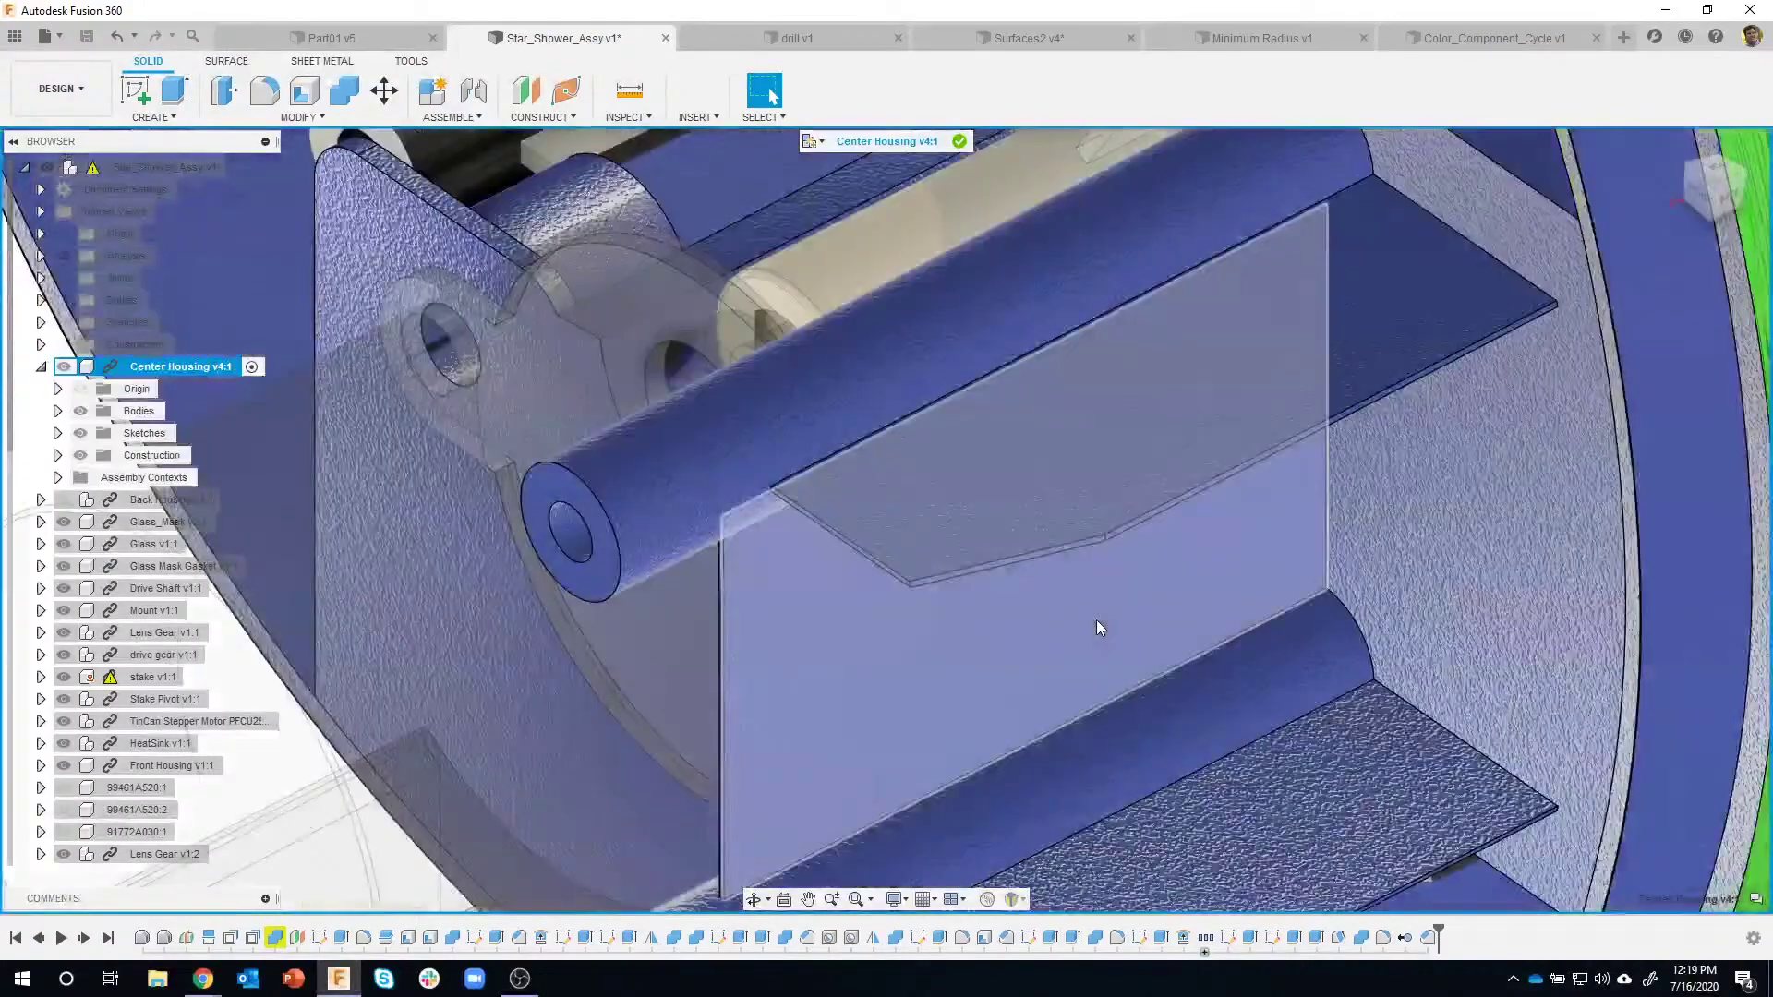
scroll(1034, 576, up, 4)
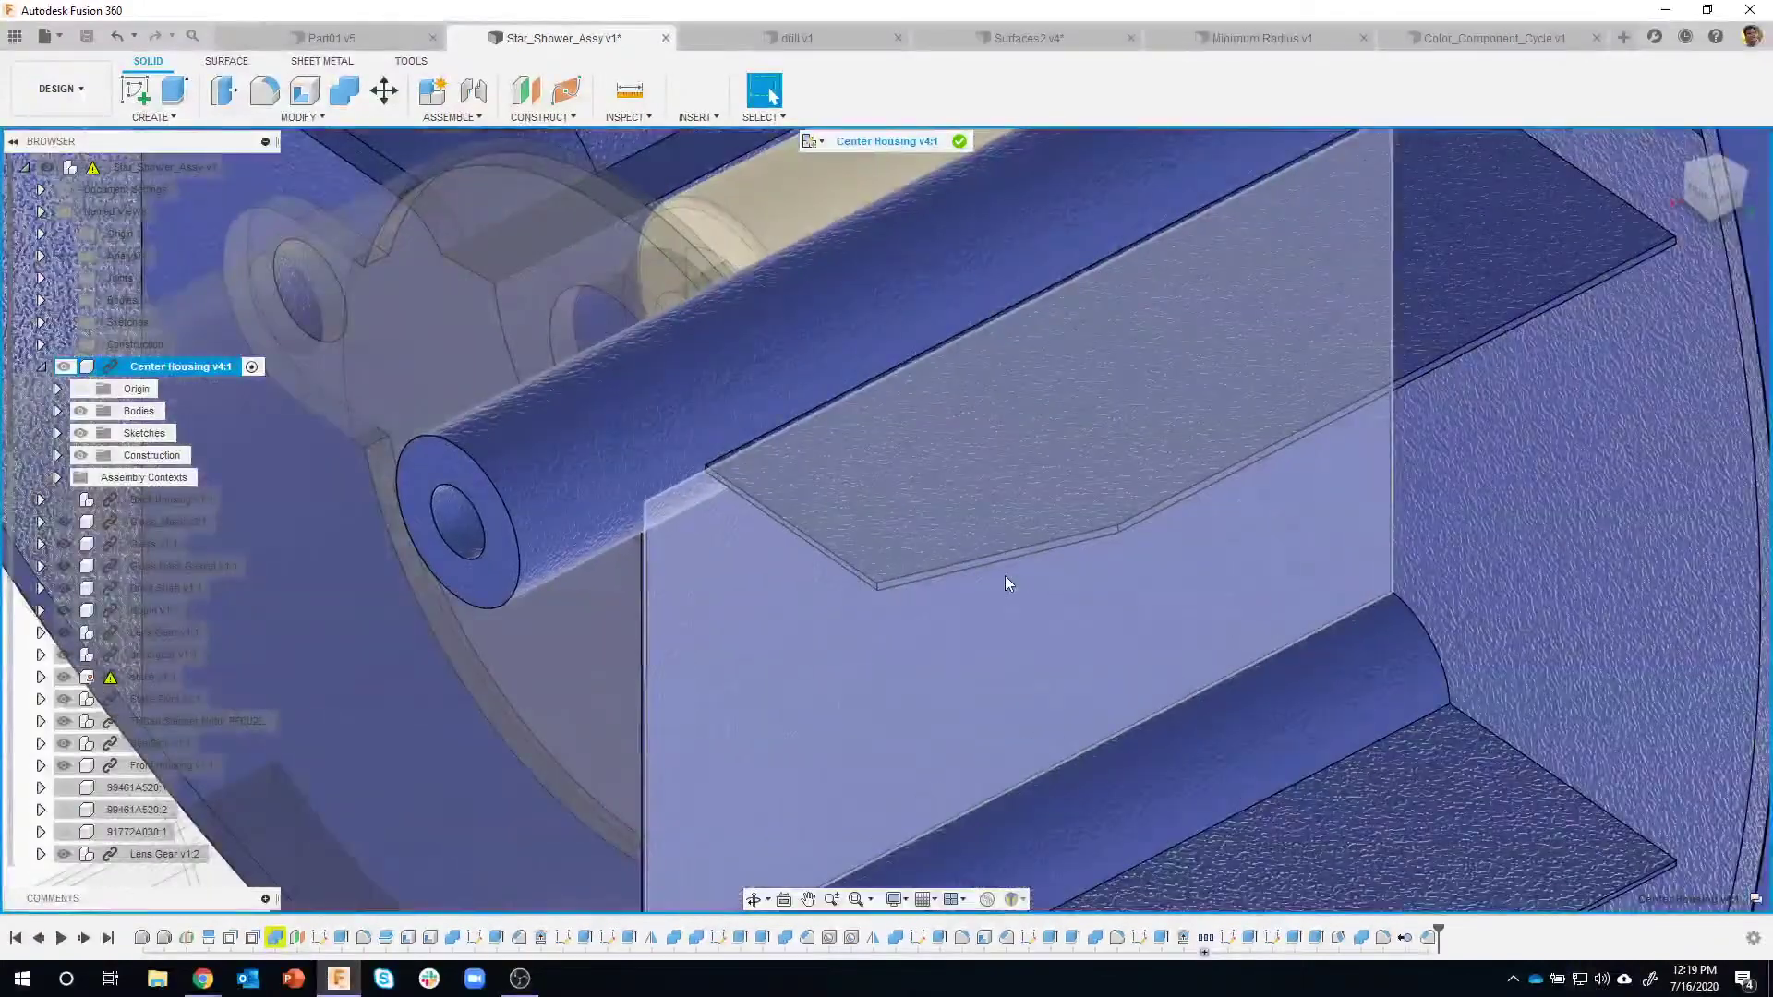
scroll(999, 574, up, 4)
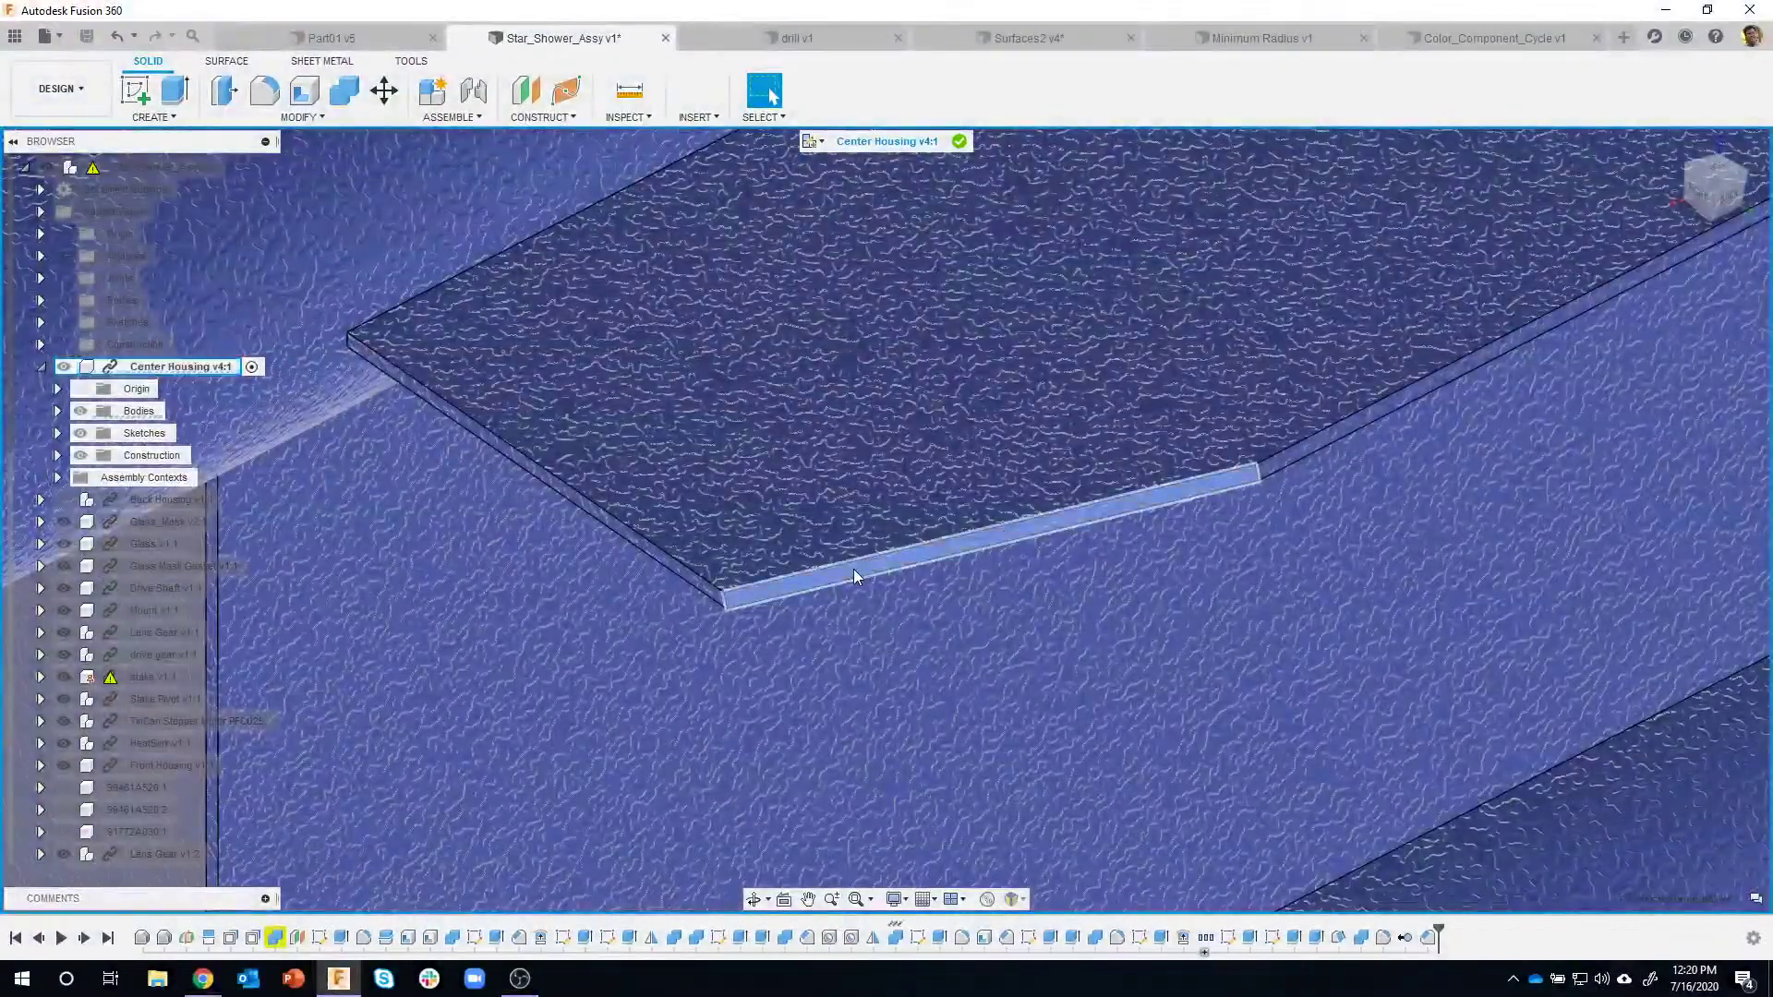
right_click(854, 568)
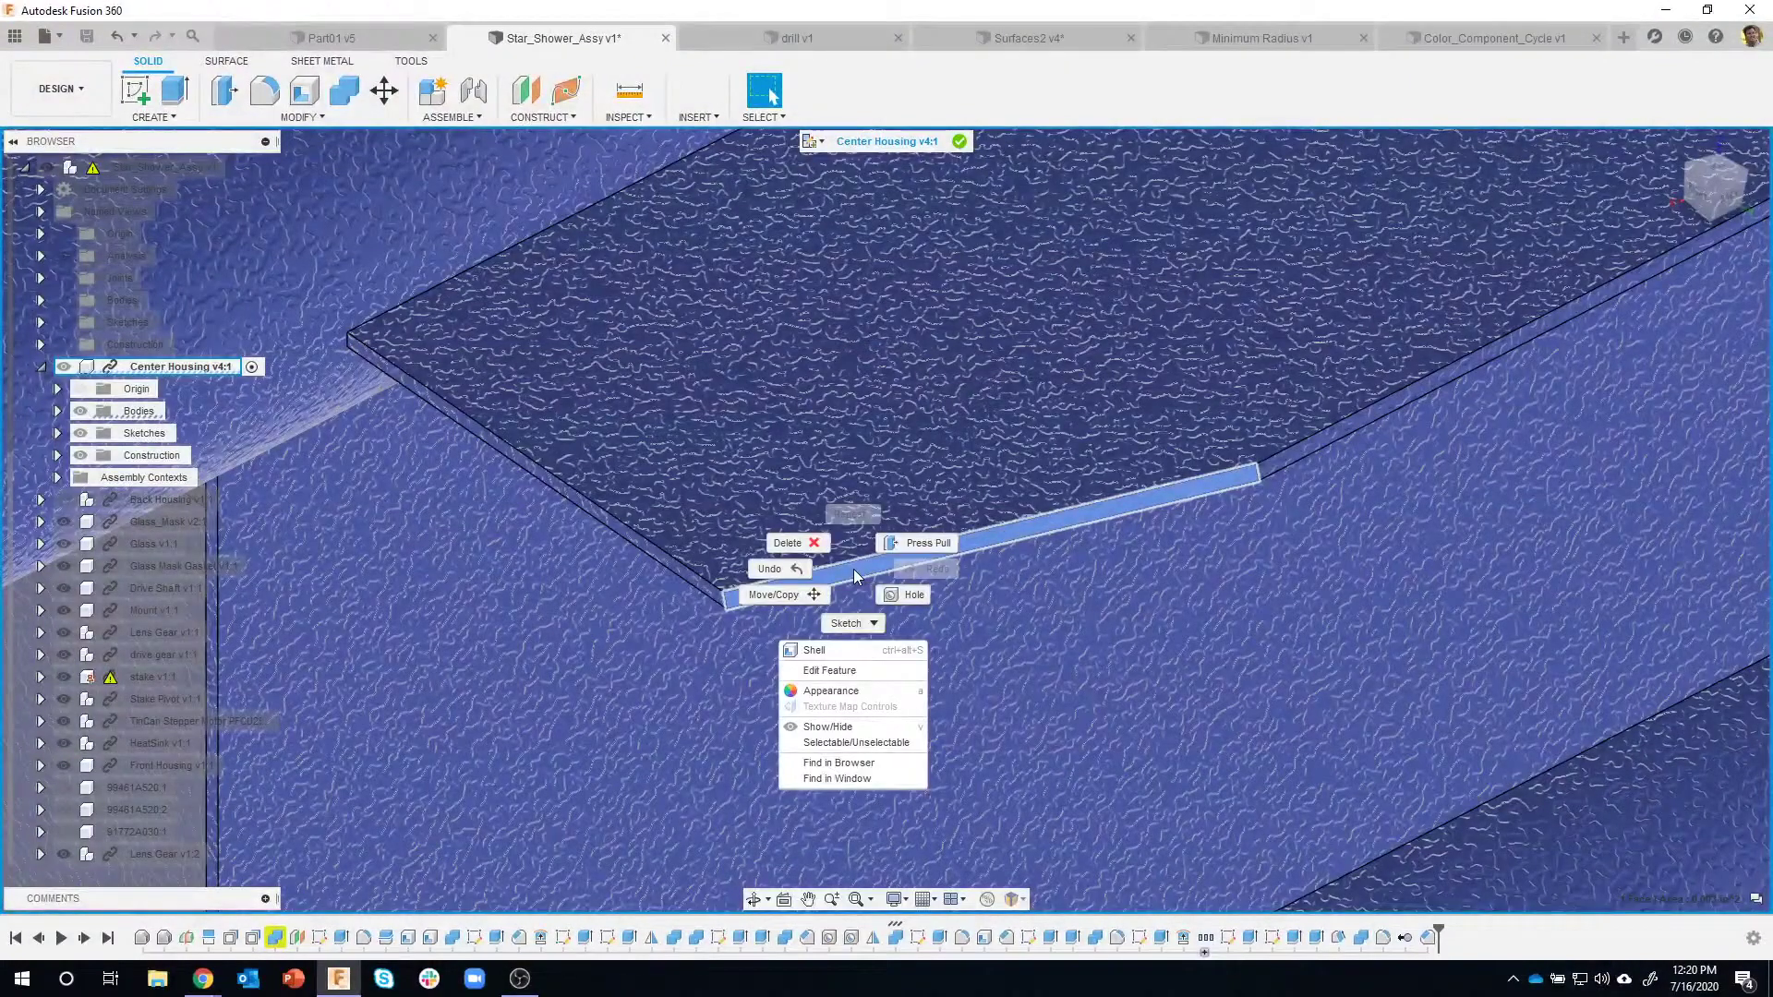
click(923, 541)
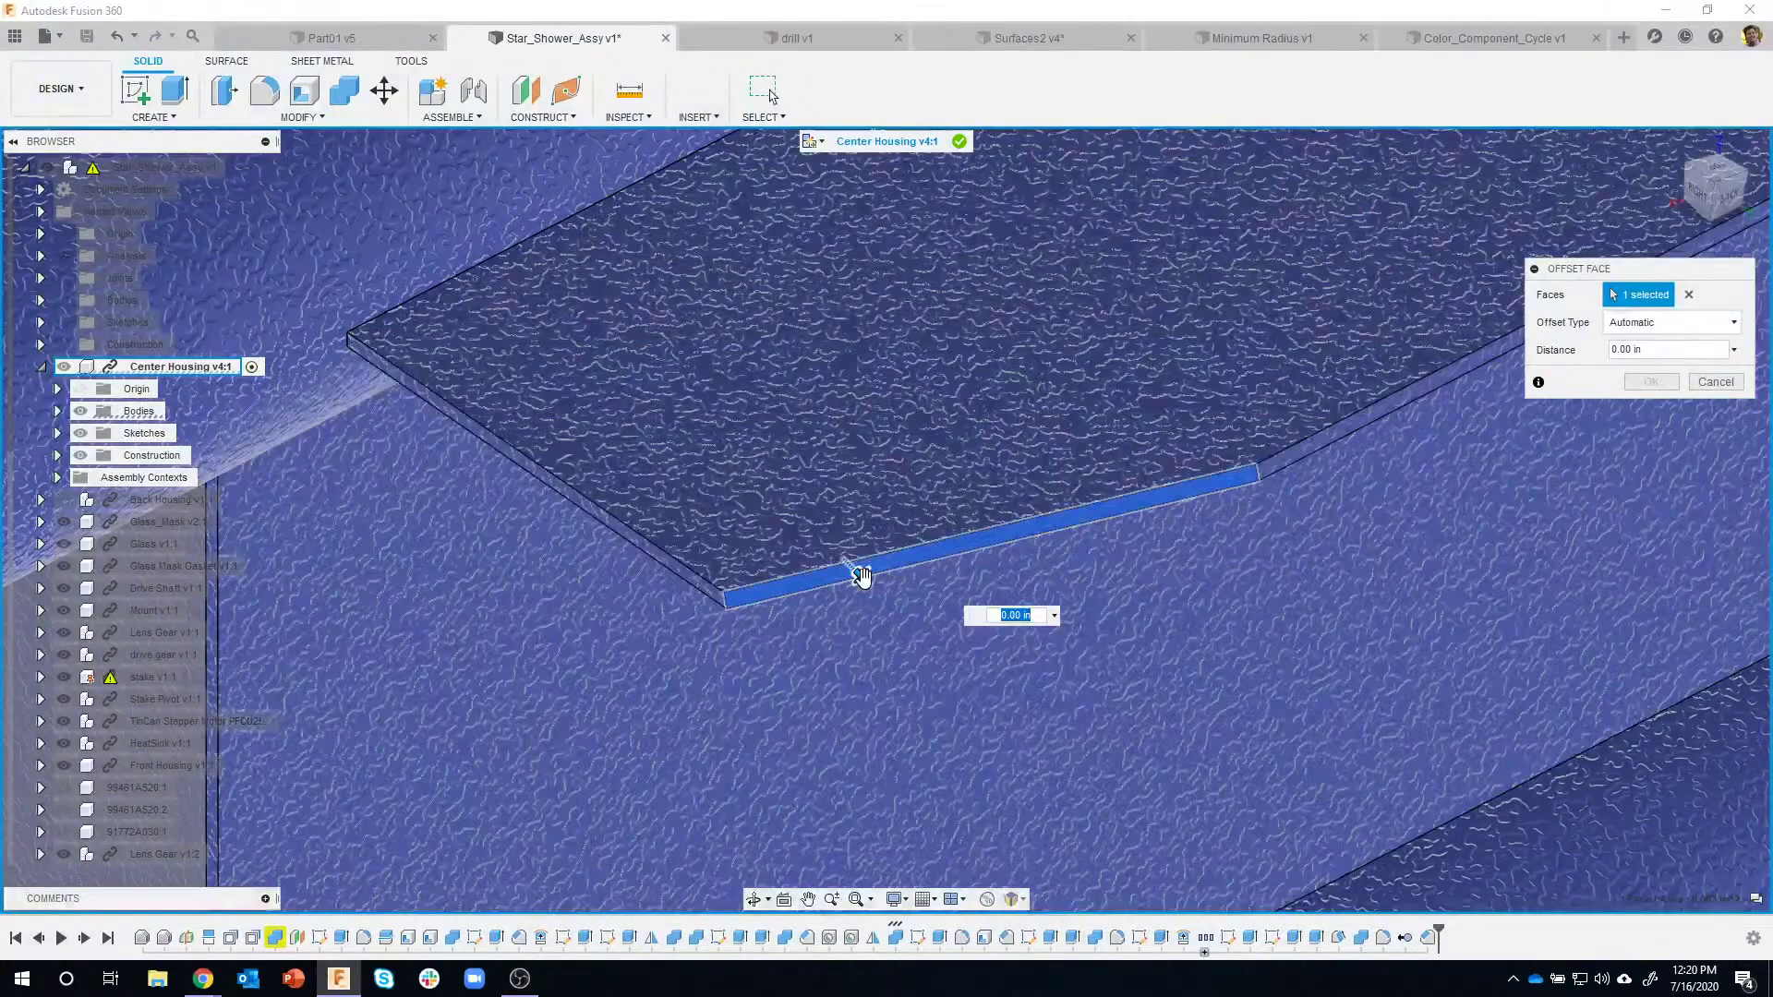
drag(857, 576, 806, 524)
scroll(1067, 635, down, 5)
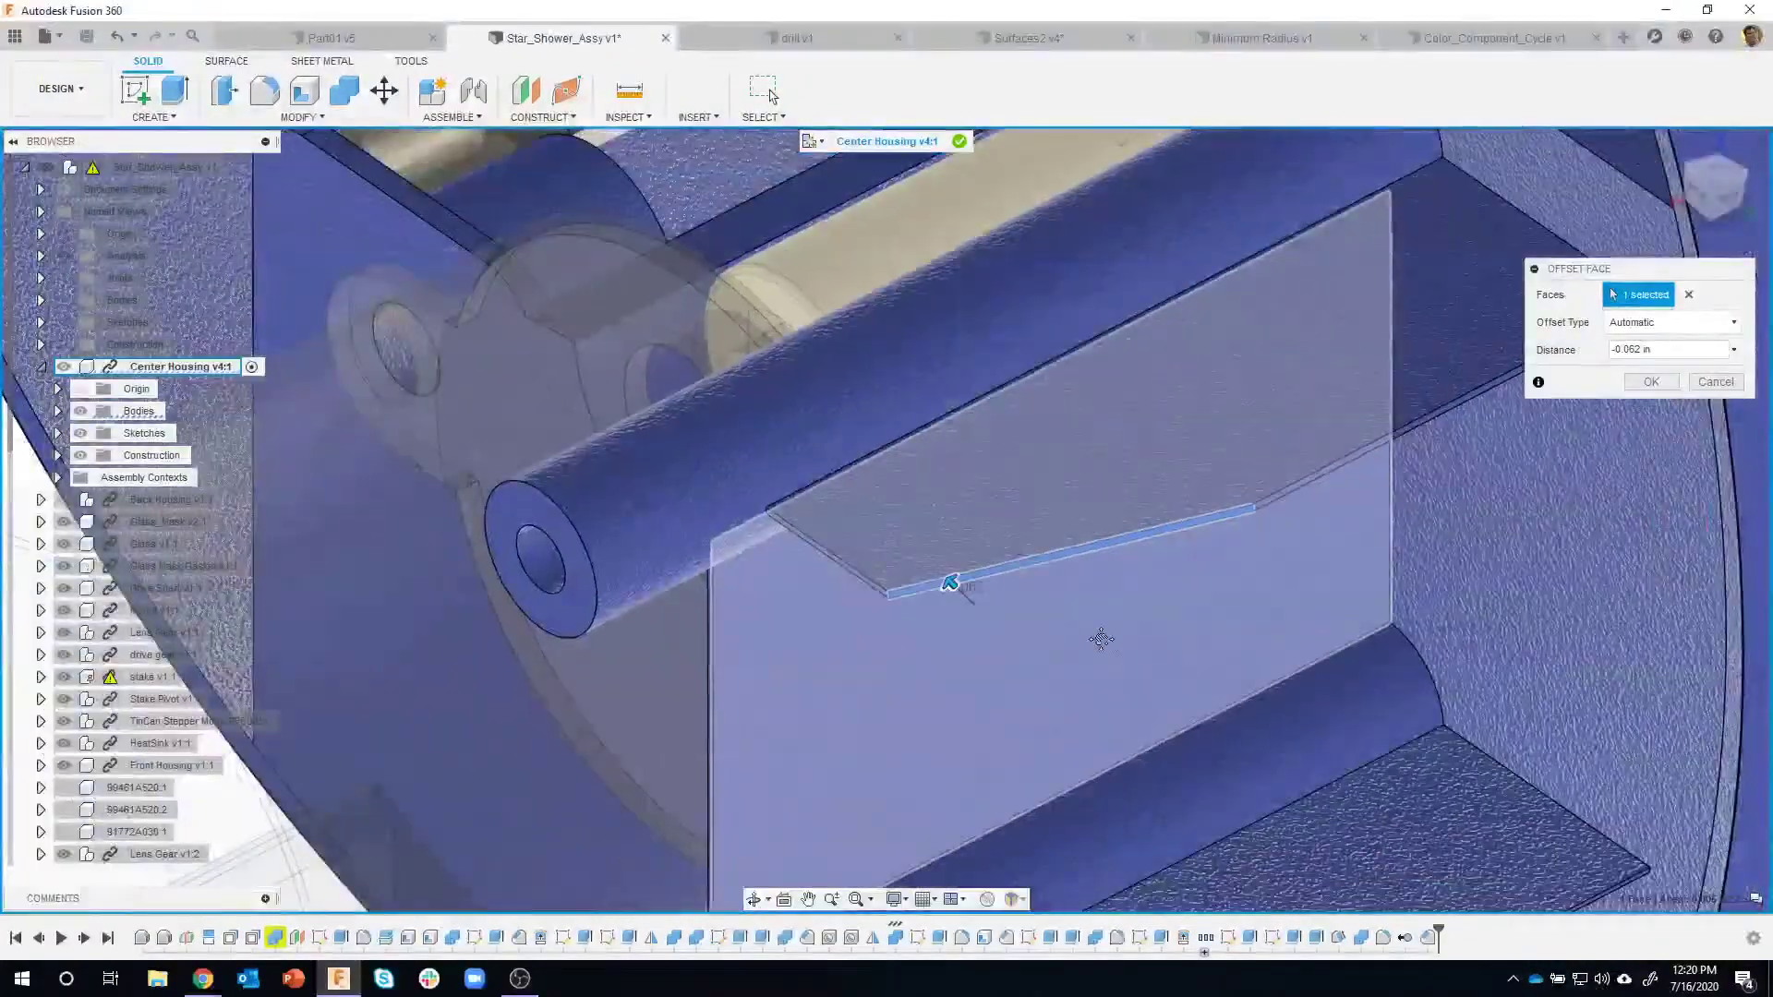
middle_drag(1101, 639, 1102, 421)
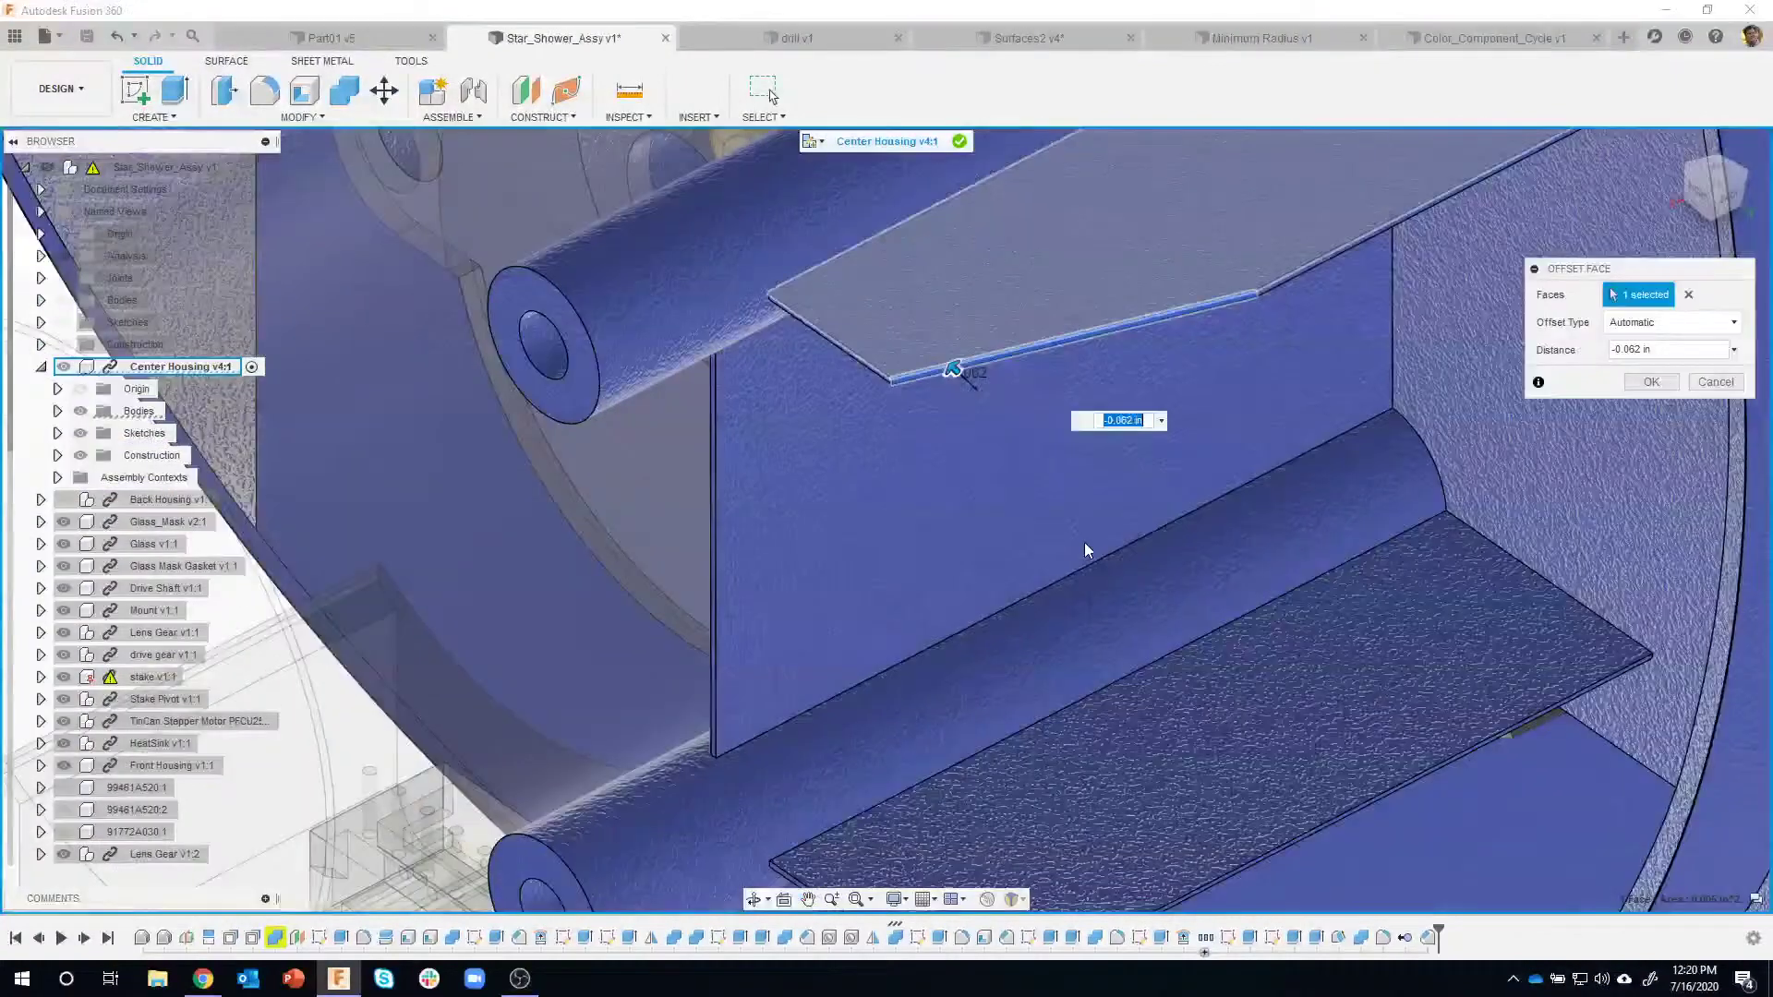
scroll(1088, 546, down, 2)
scroll(1087, 546, down, 1)
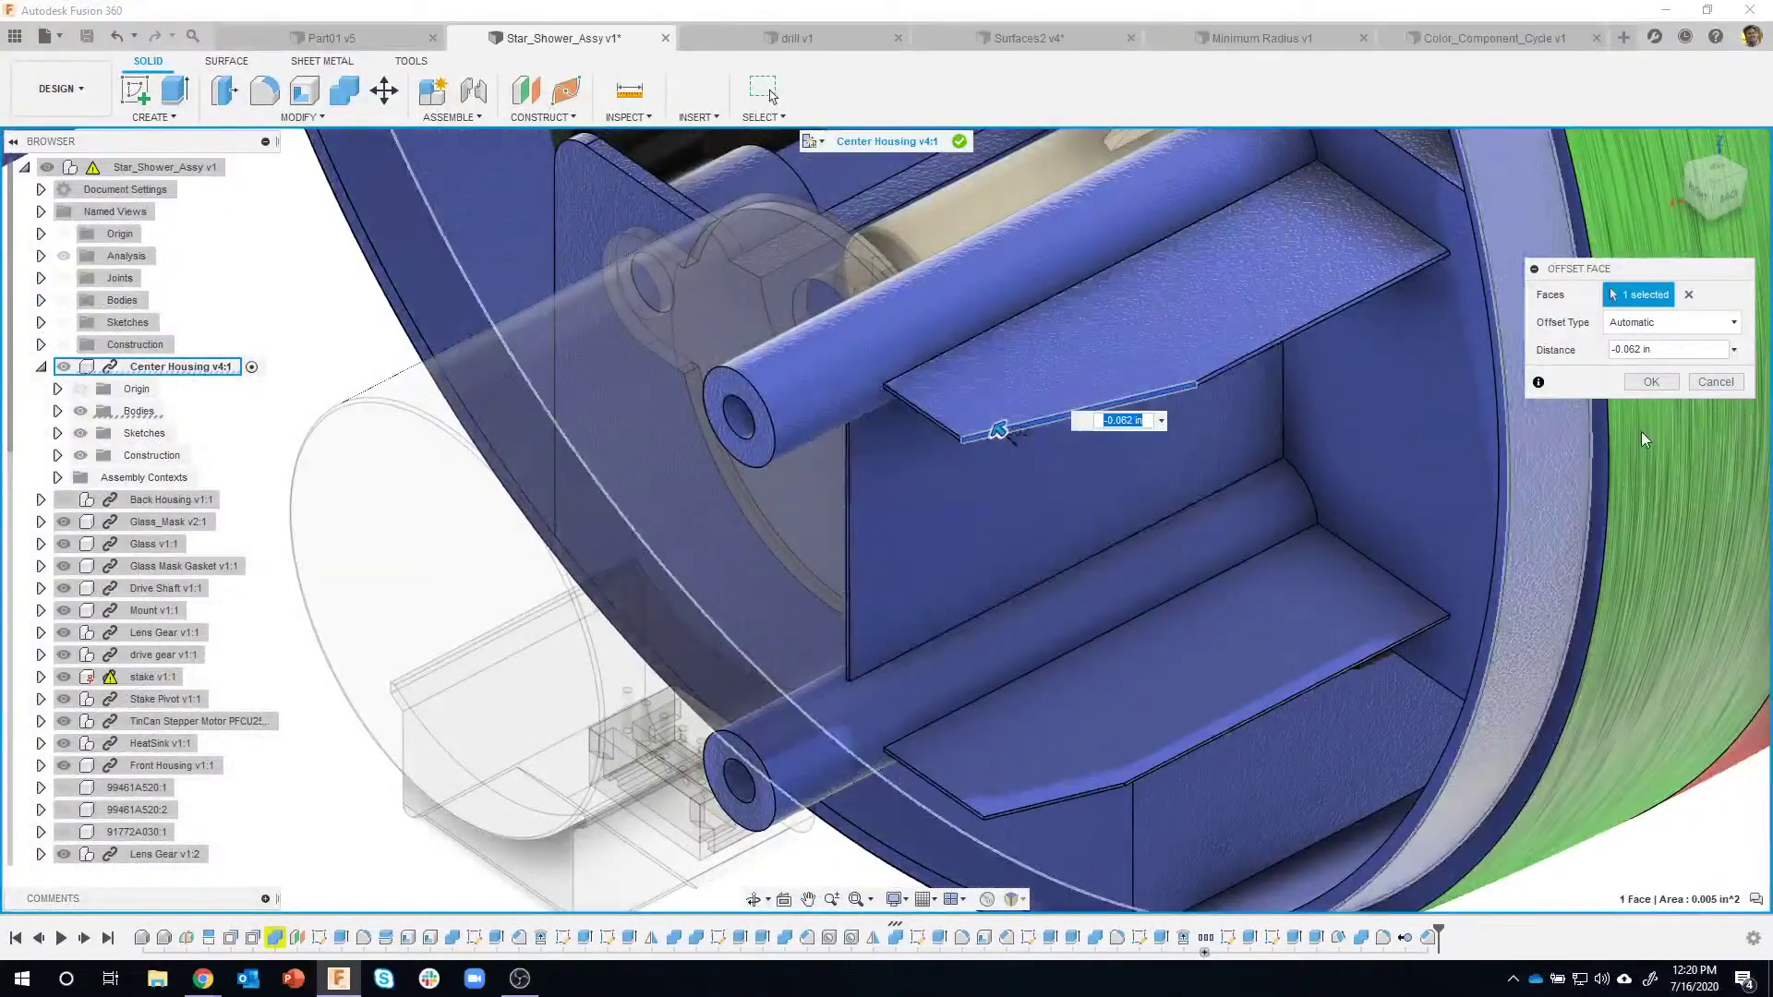
click(1649, 386)
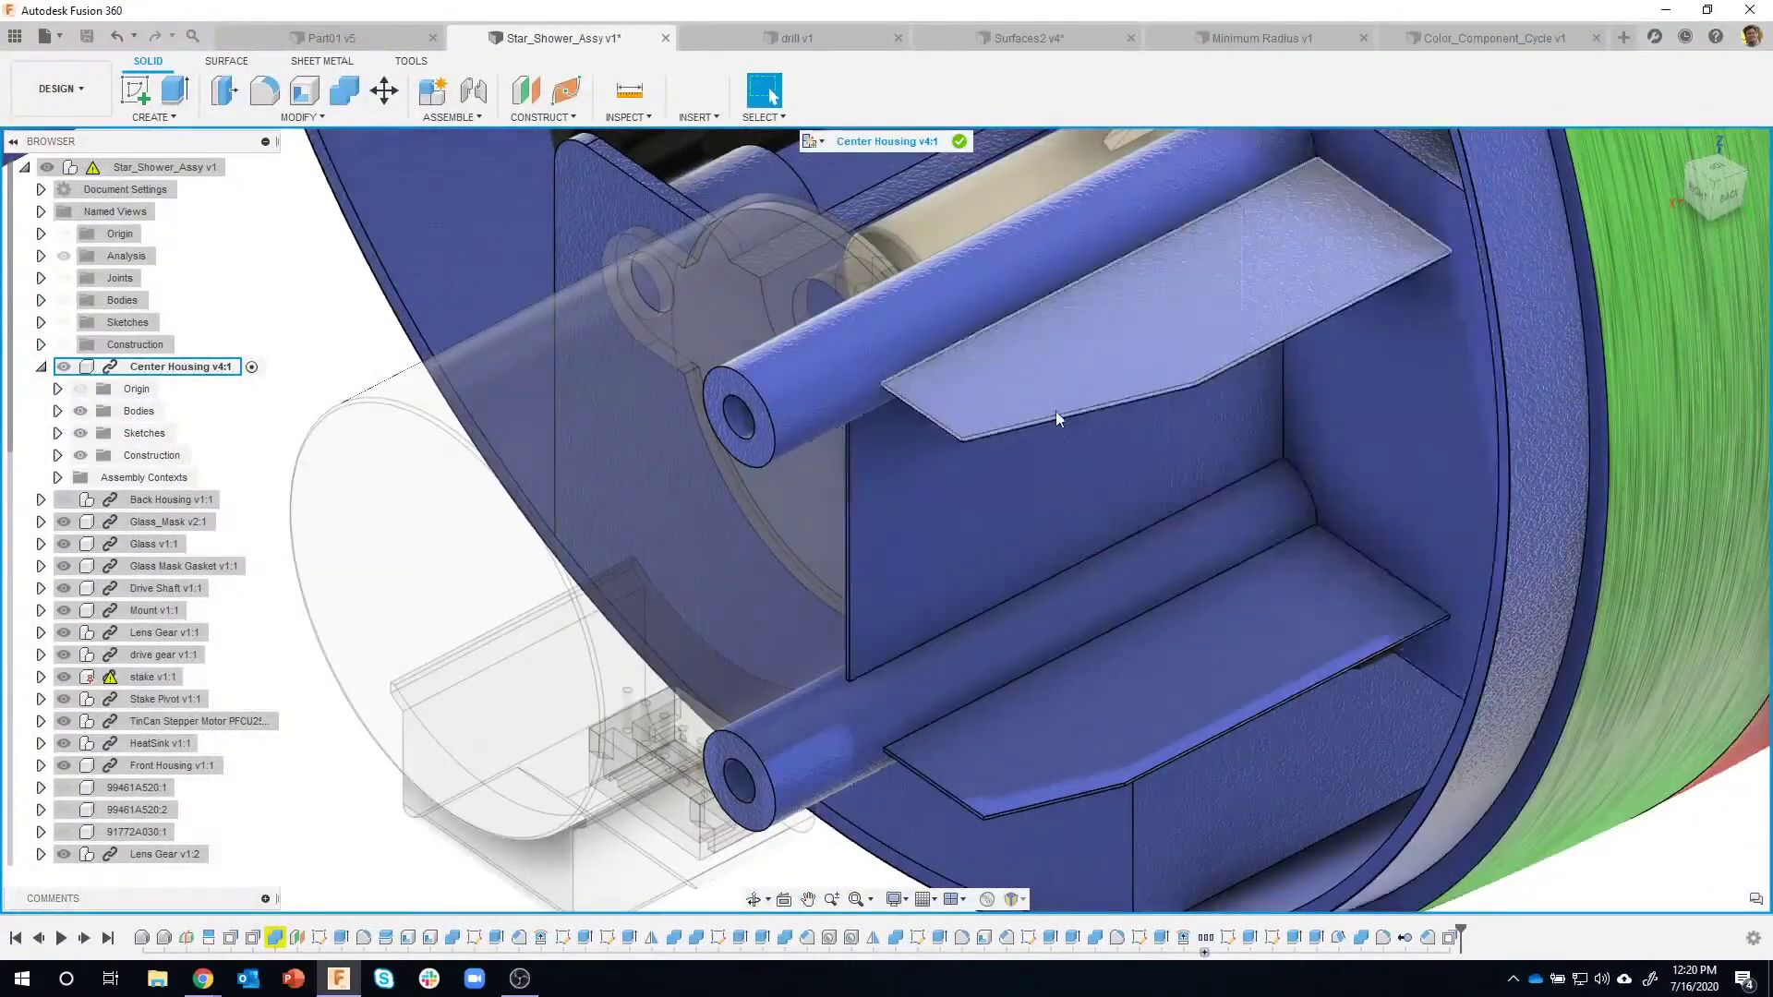
Finish editing the Center Housing in place and show the Back Housing again.
click(959, 142)
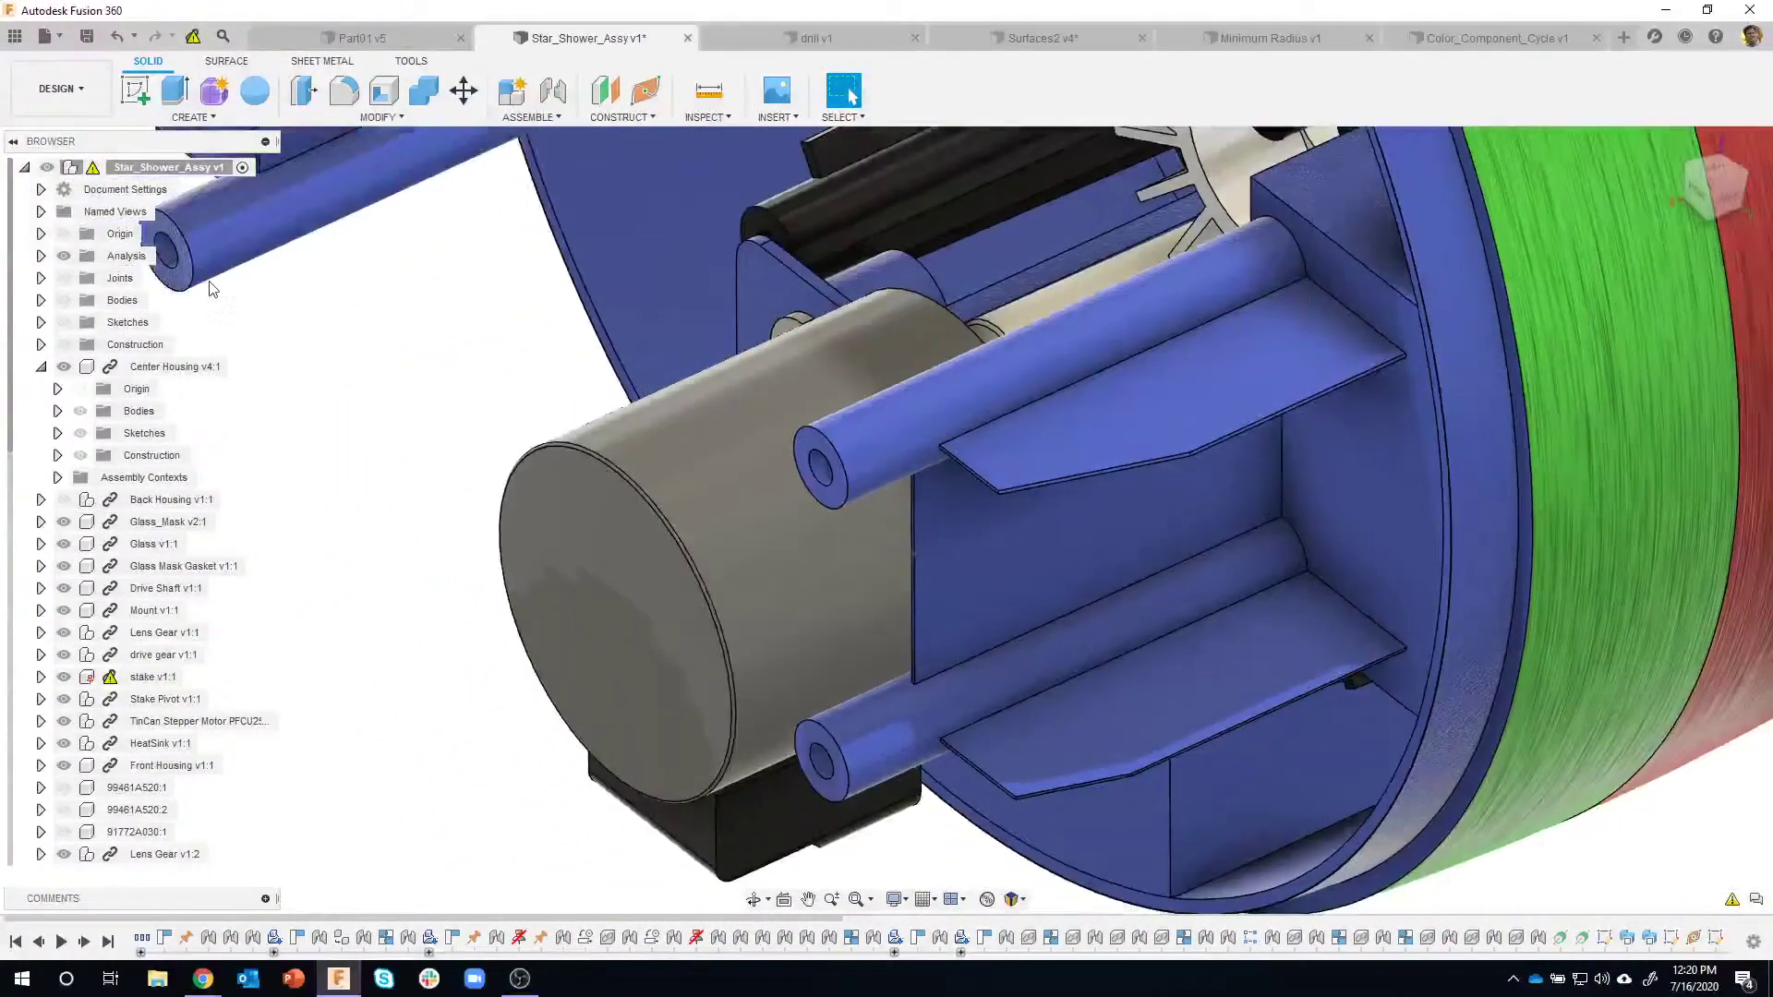
click(60, 503)
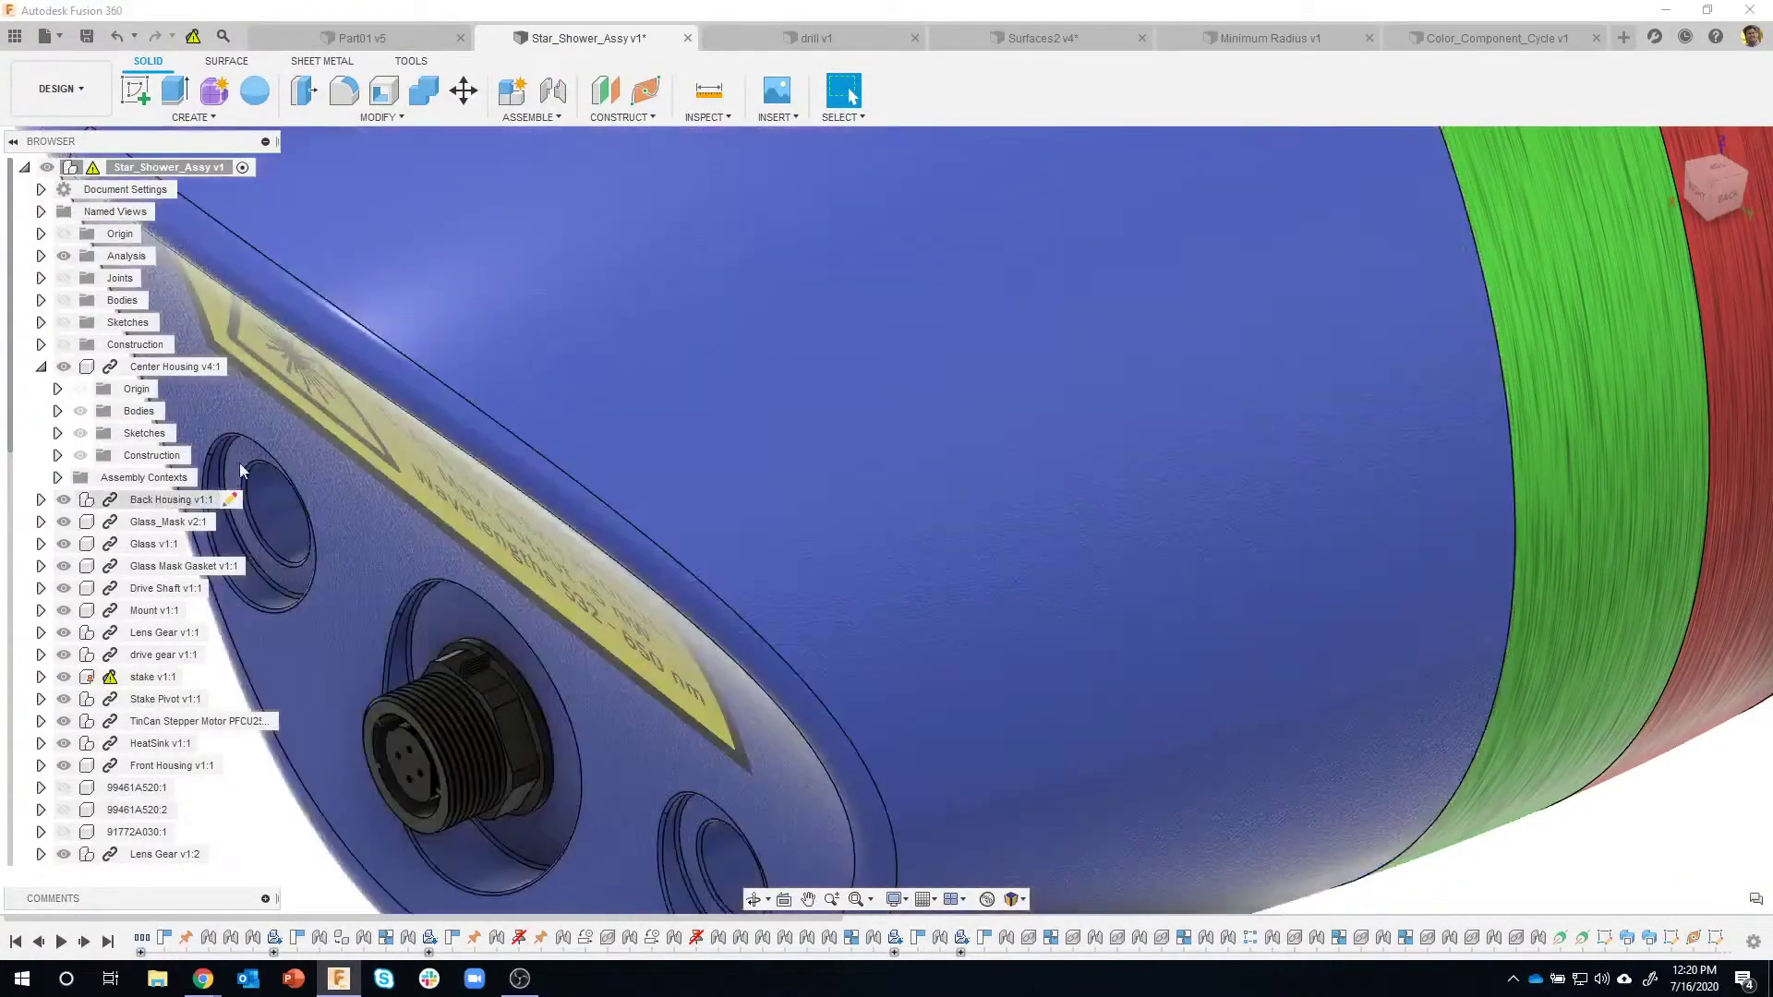
scroll(840, 518, down, 5)
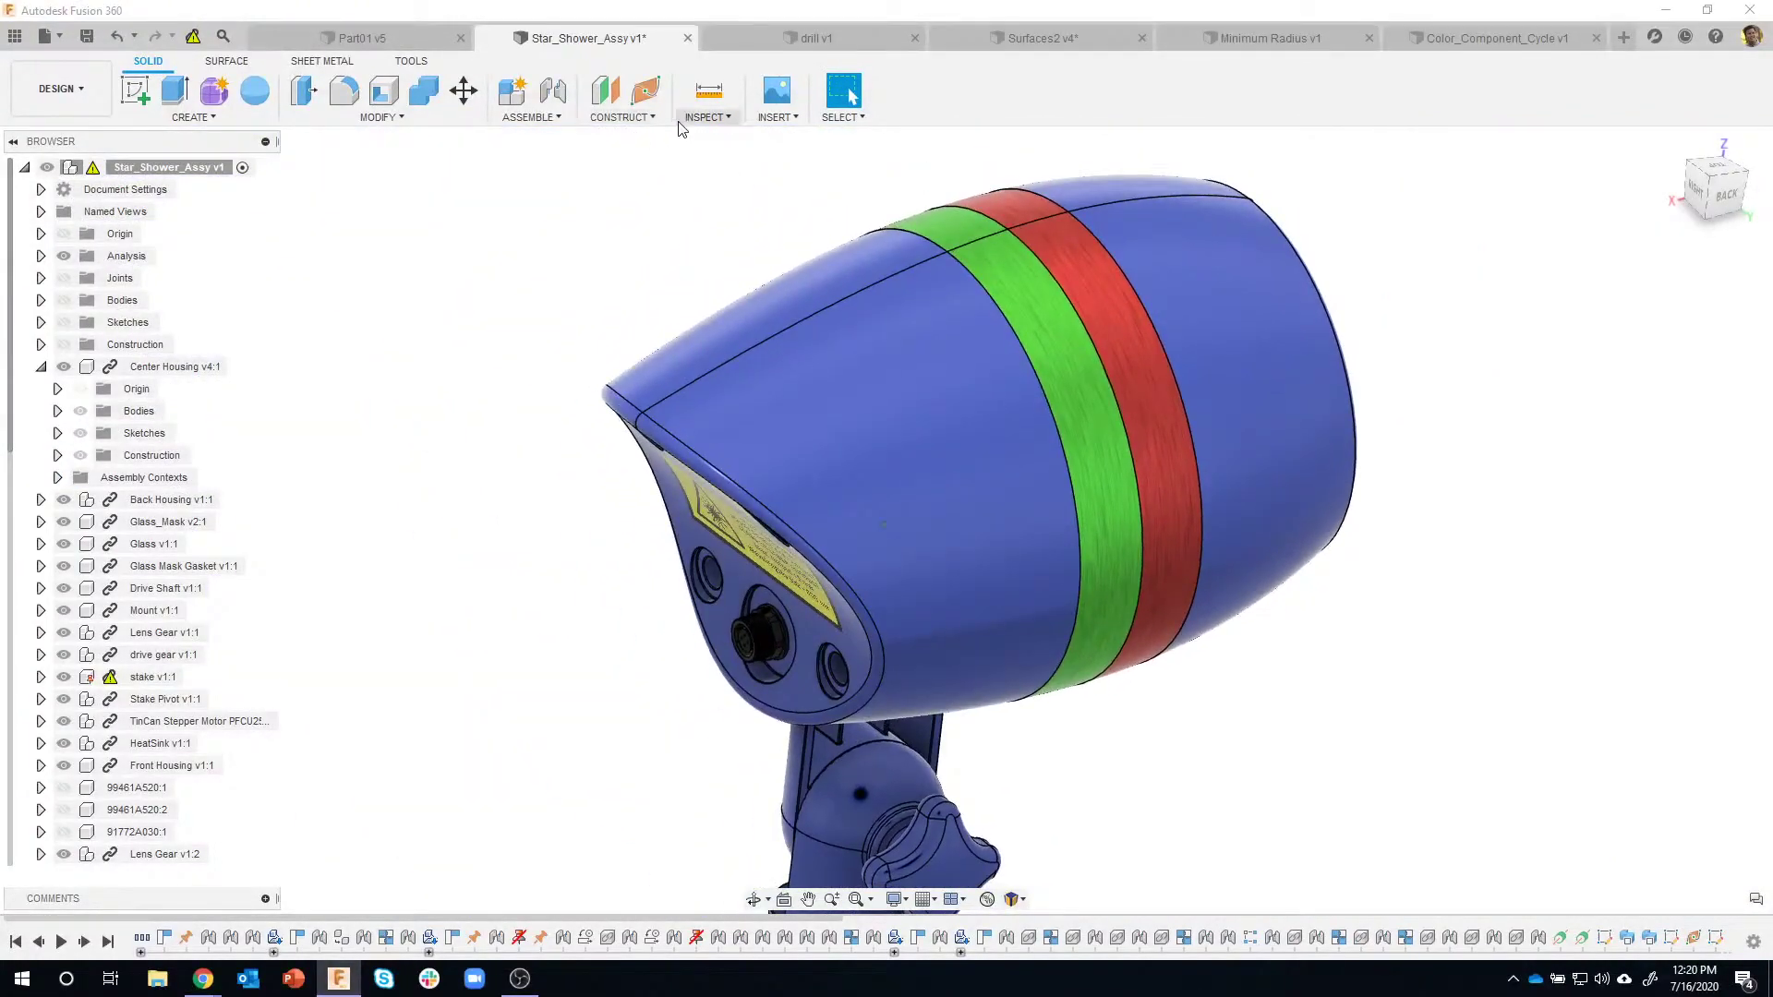
Compute the interference between only the Back Housing and the Center Housing, without including coincident faces.
click(706, 117)
click(725, 160)
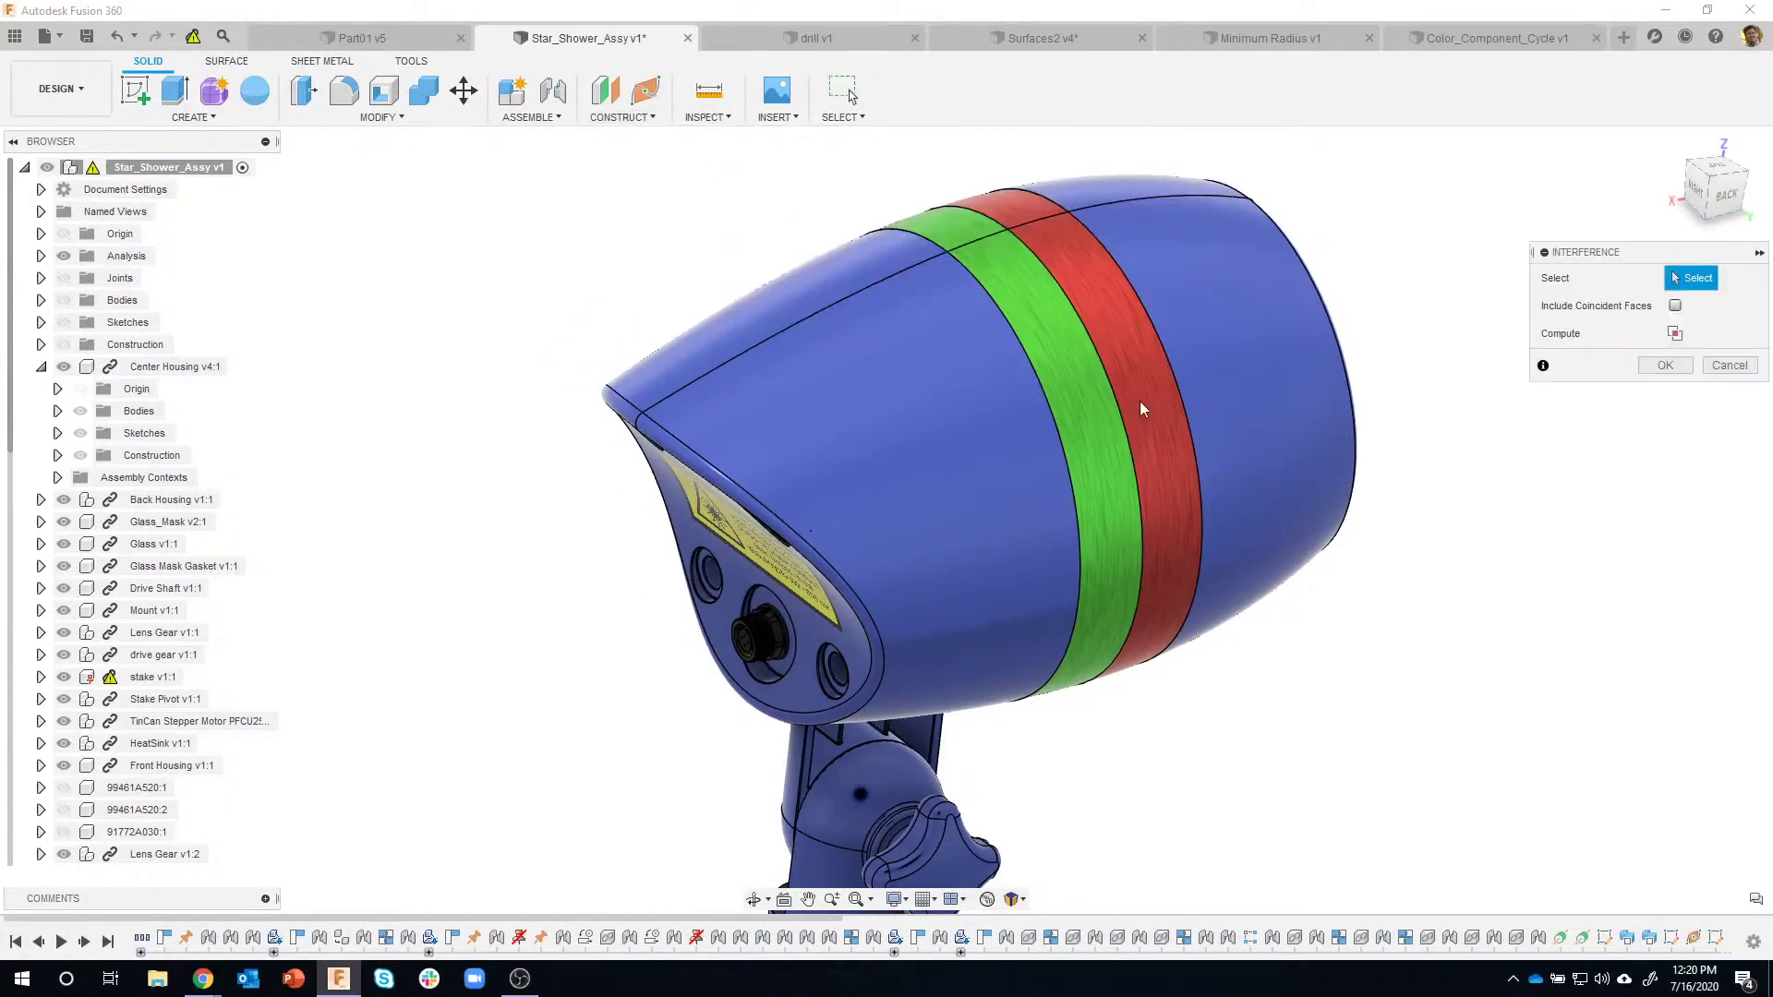
click(947, 425)
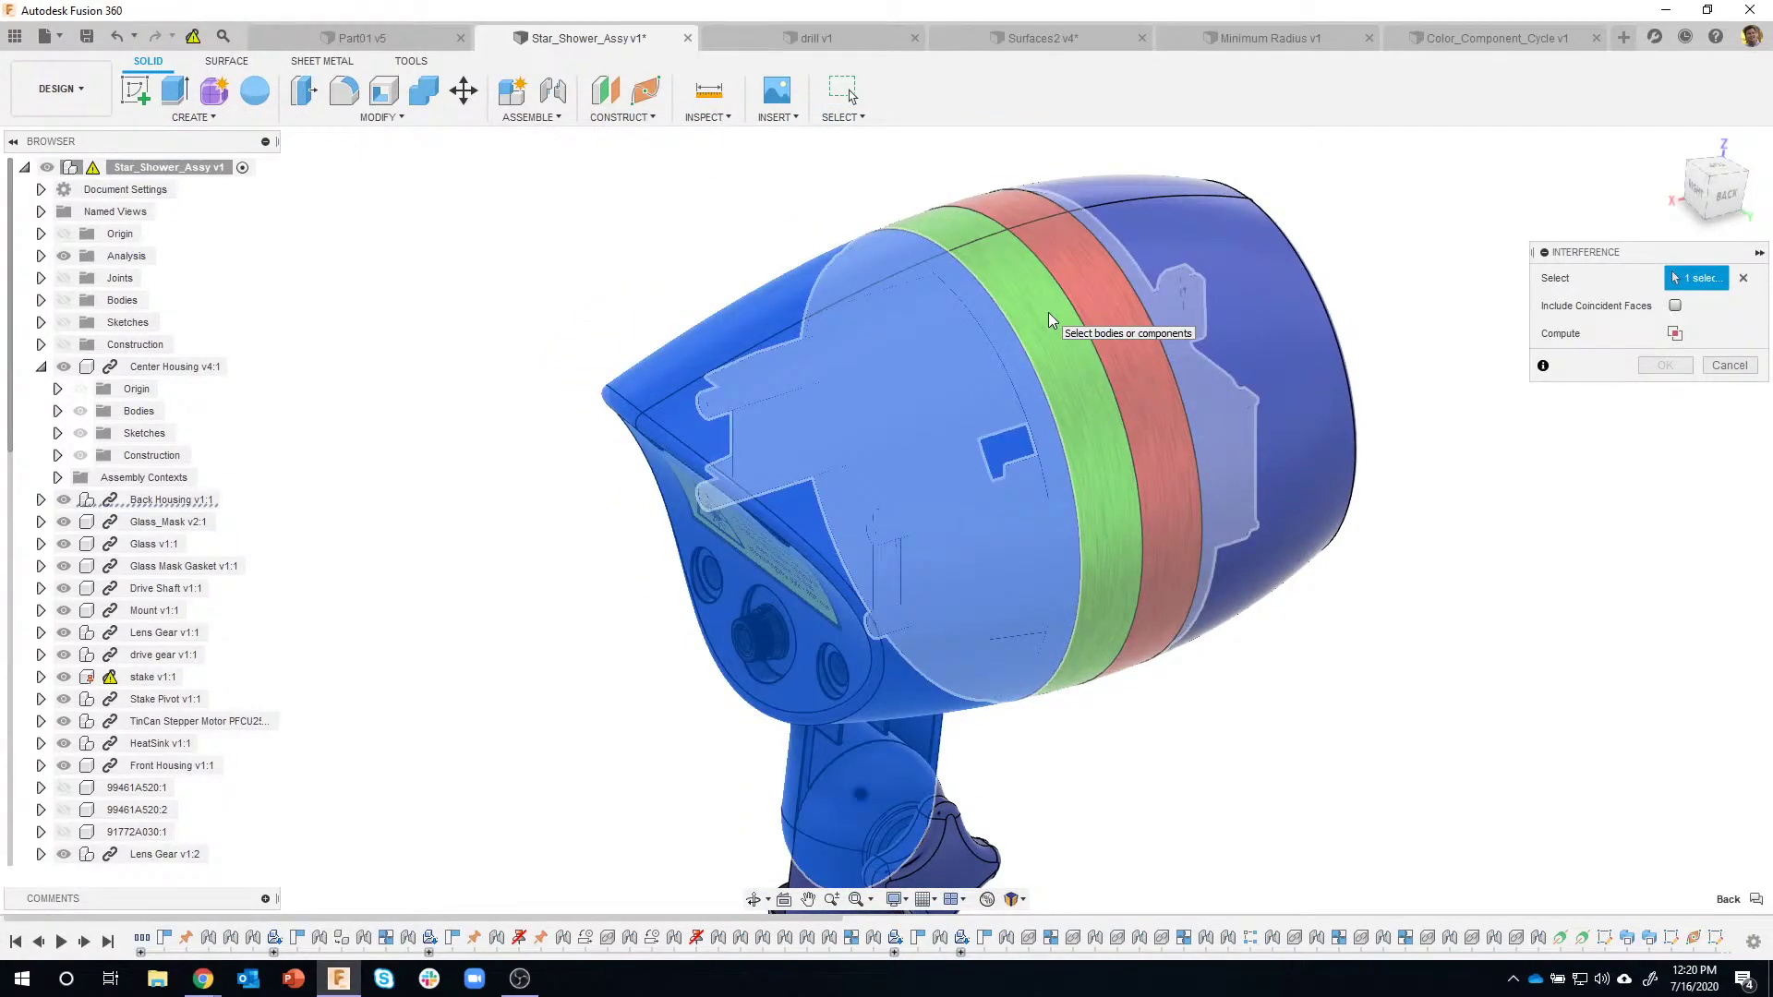
click(1049, 313)
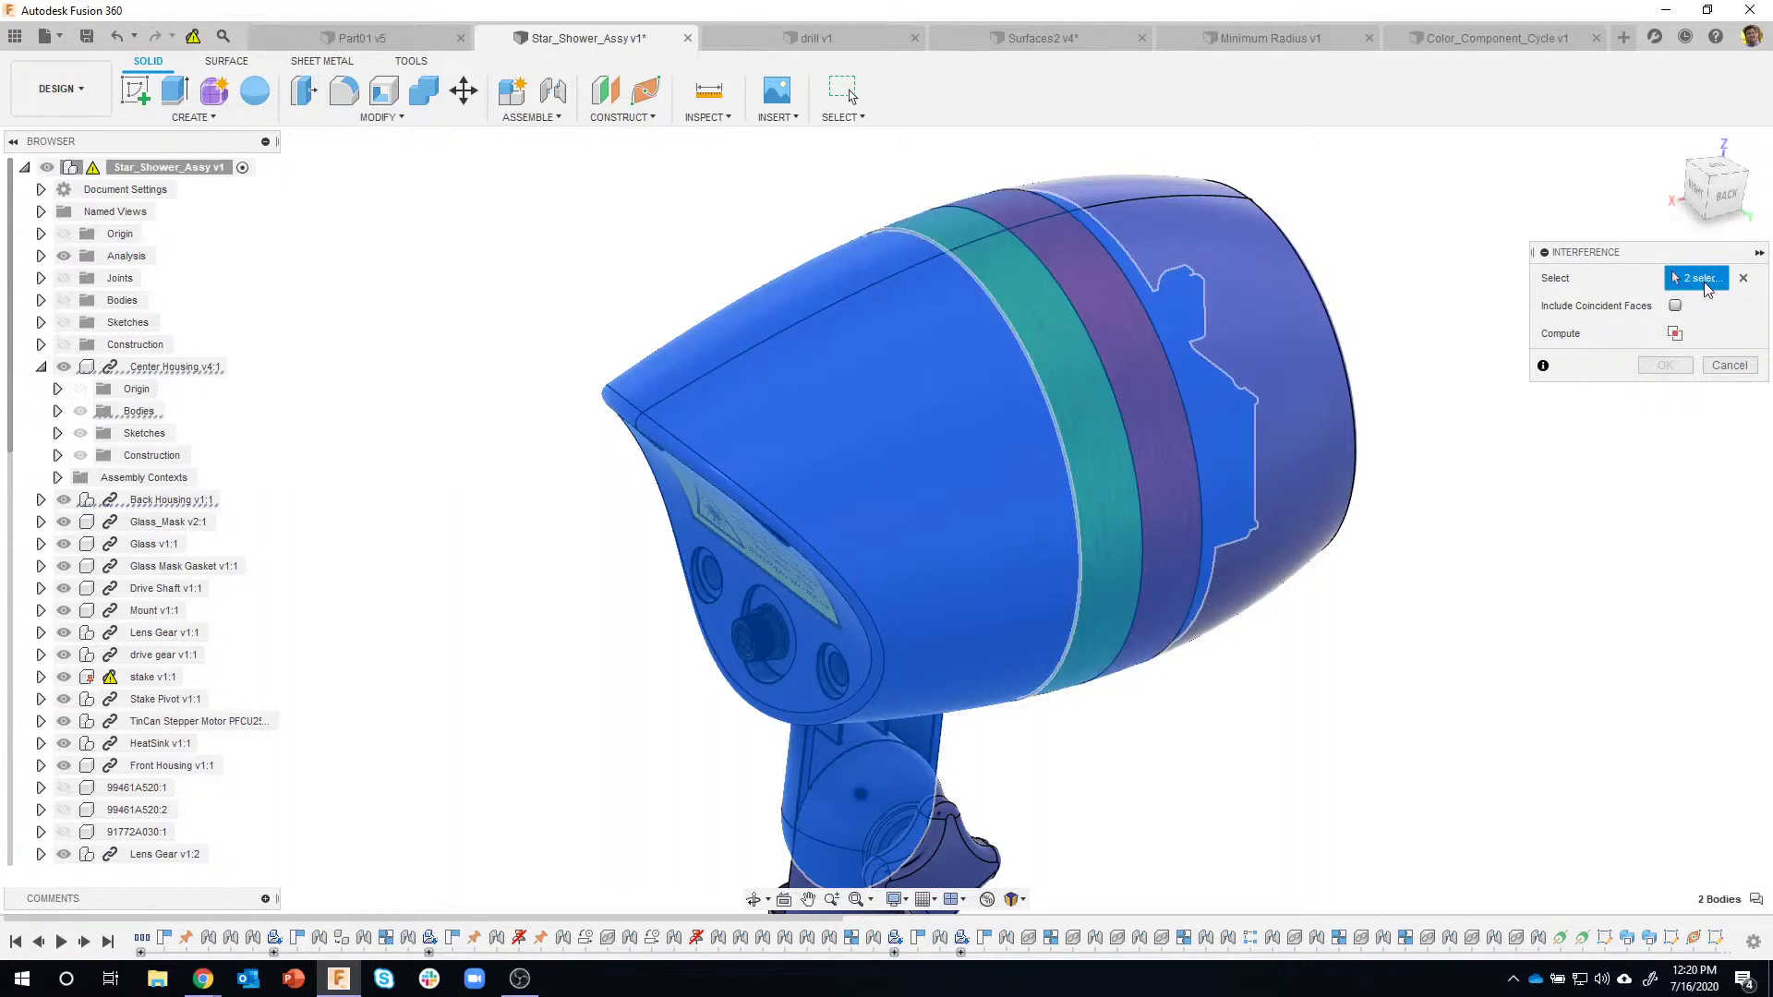
click(1675, 333)
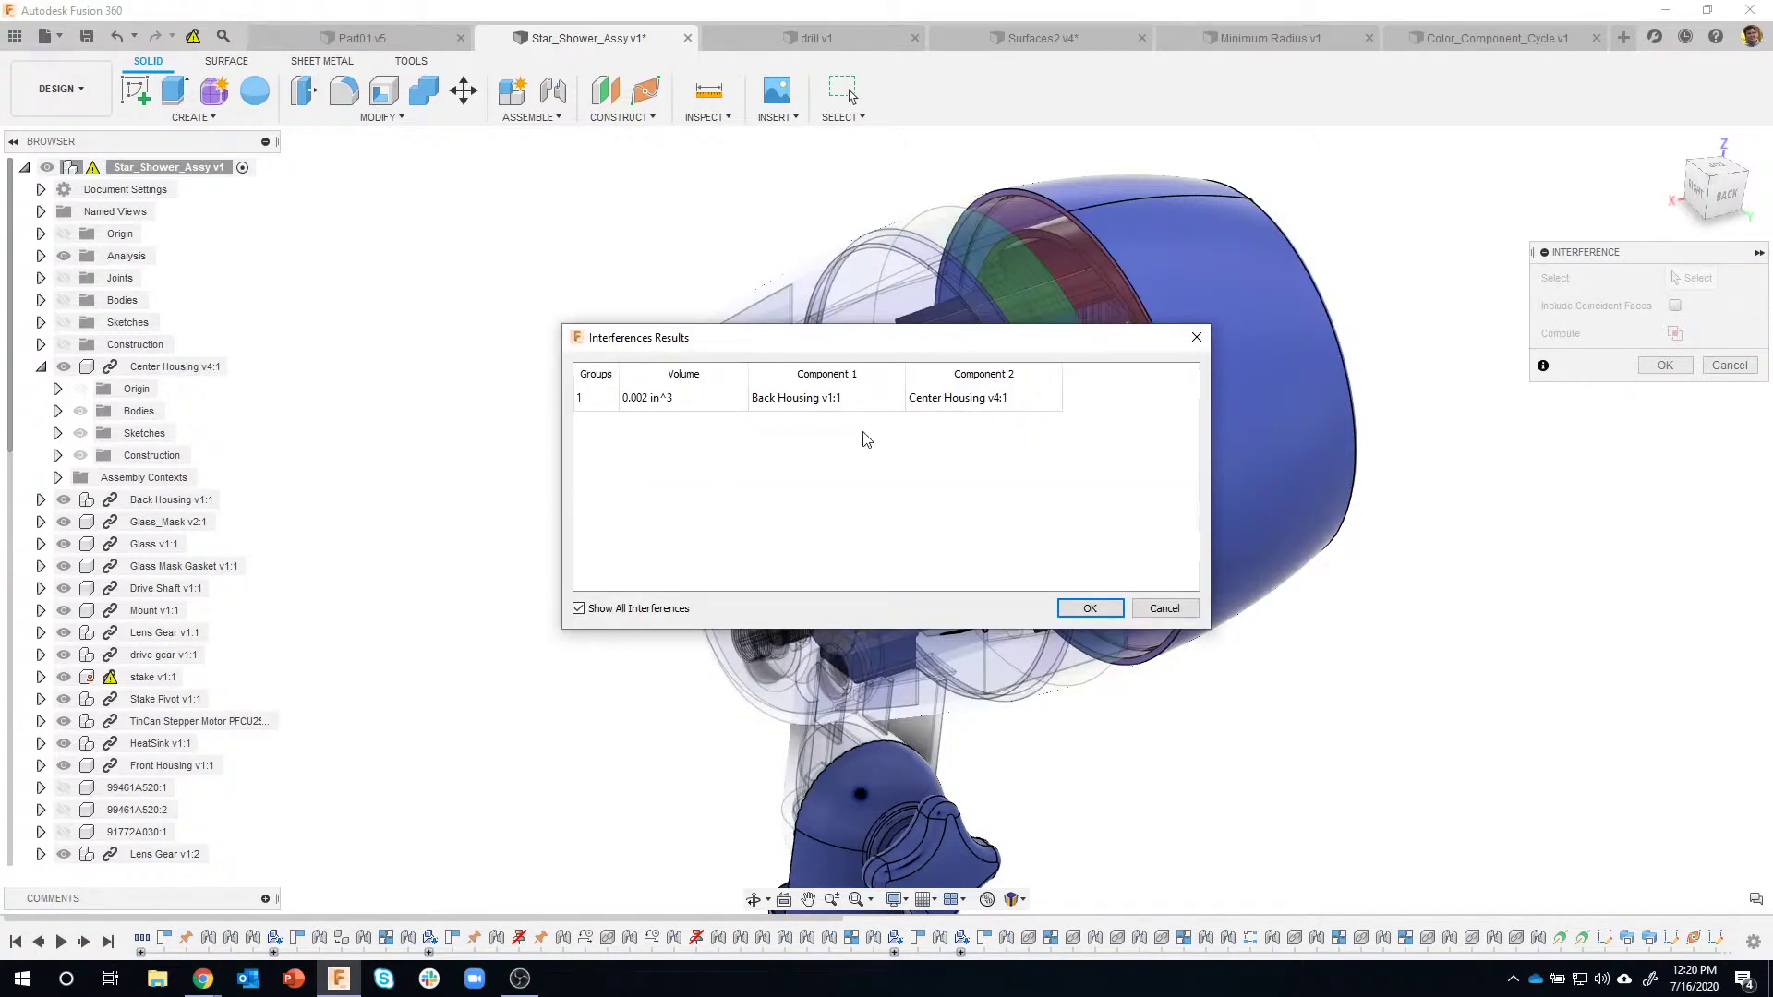
Move the results clear of the model, examine the remaining housing overlap volumes up close, and cancel the check.
drag(851, 349, 424, 177)
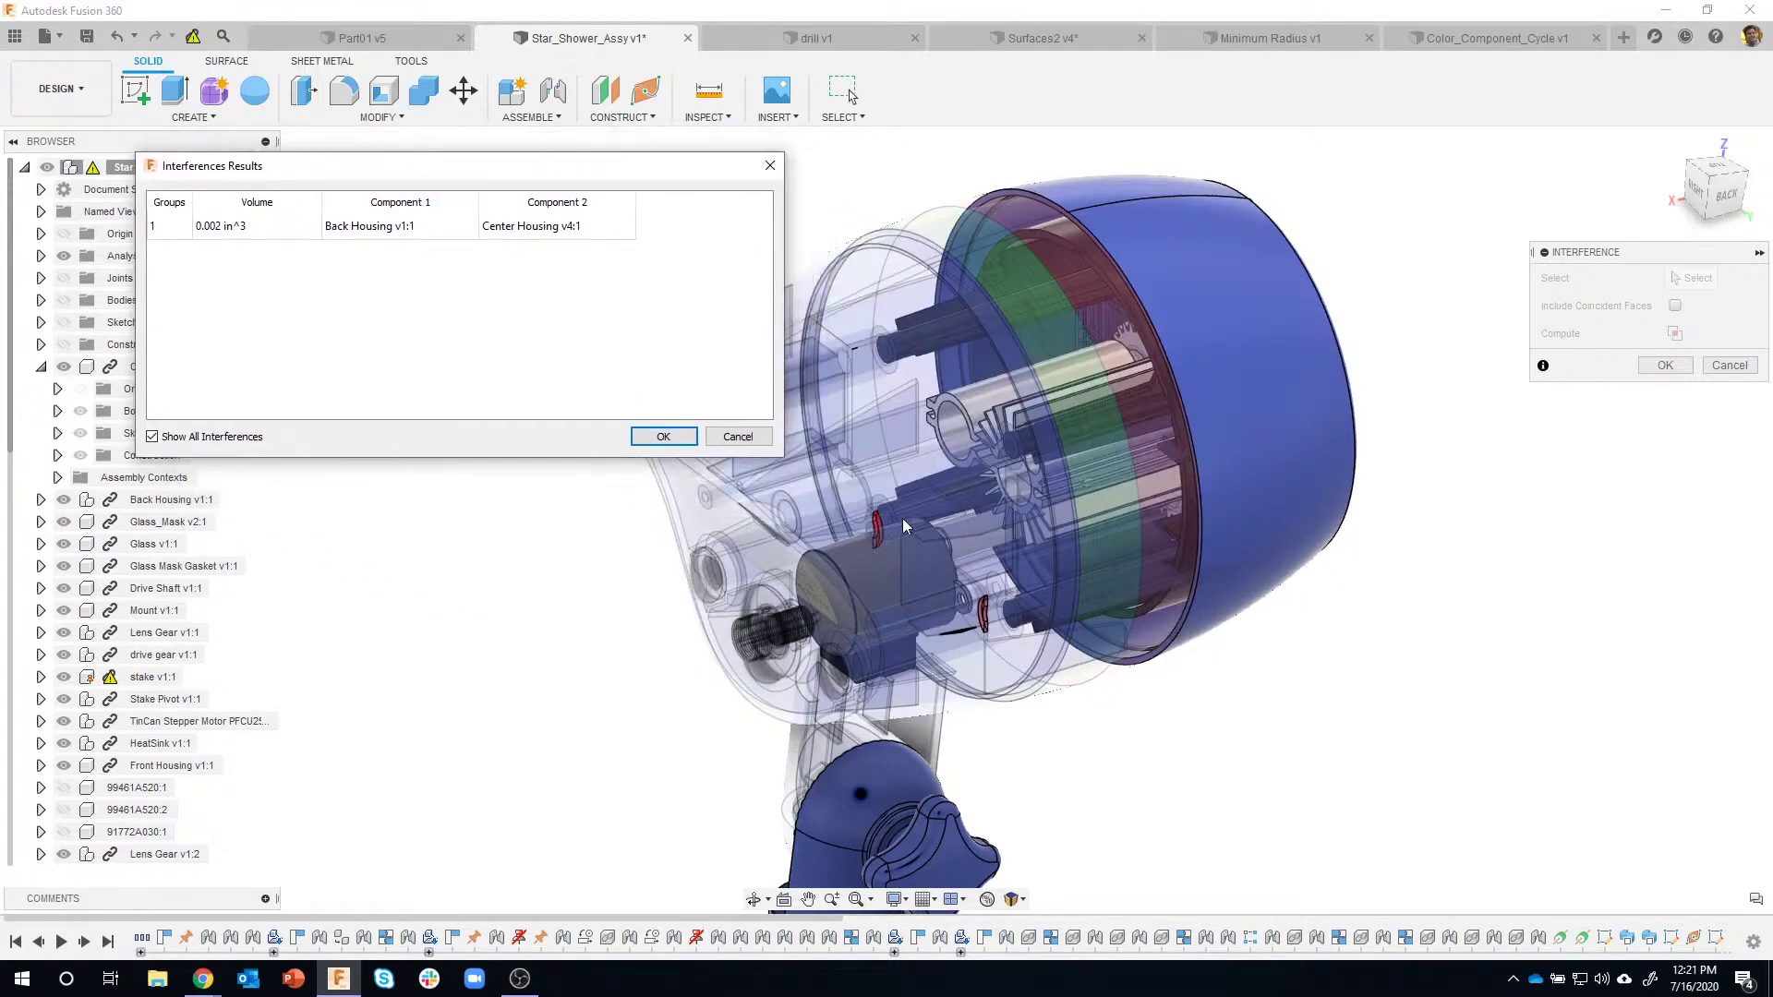
shift+middle_drag(965, 539, 1134, 644)
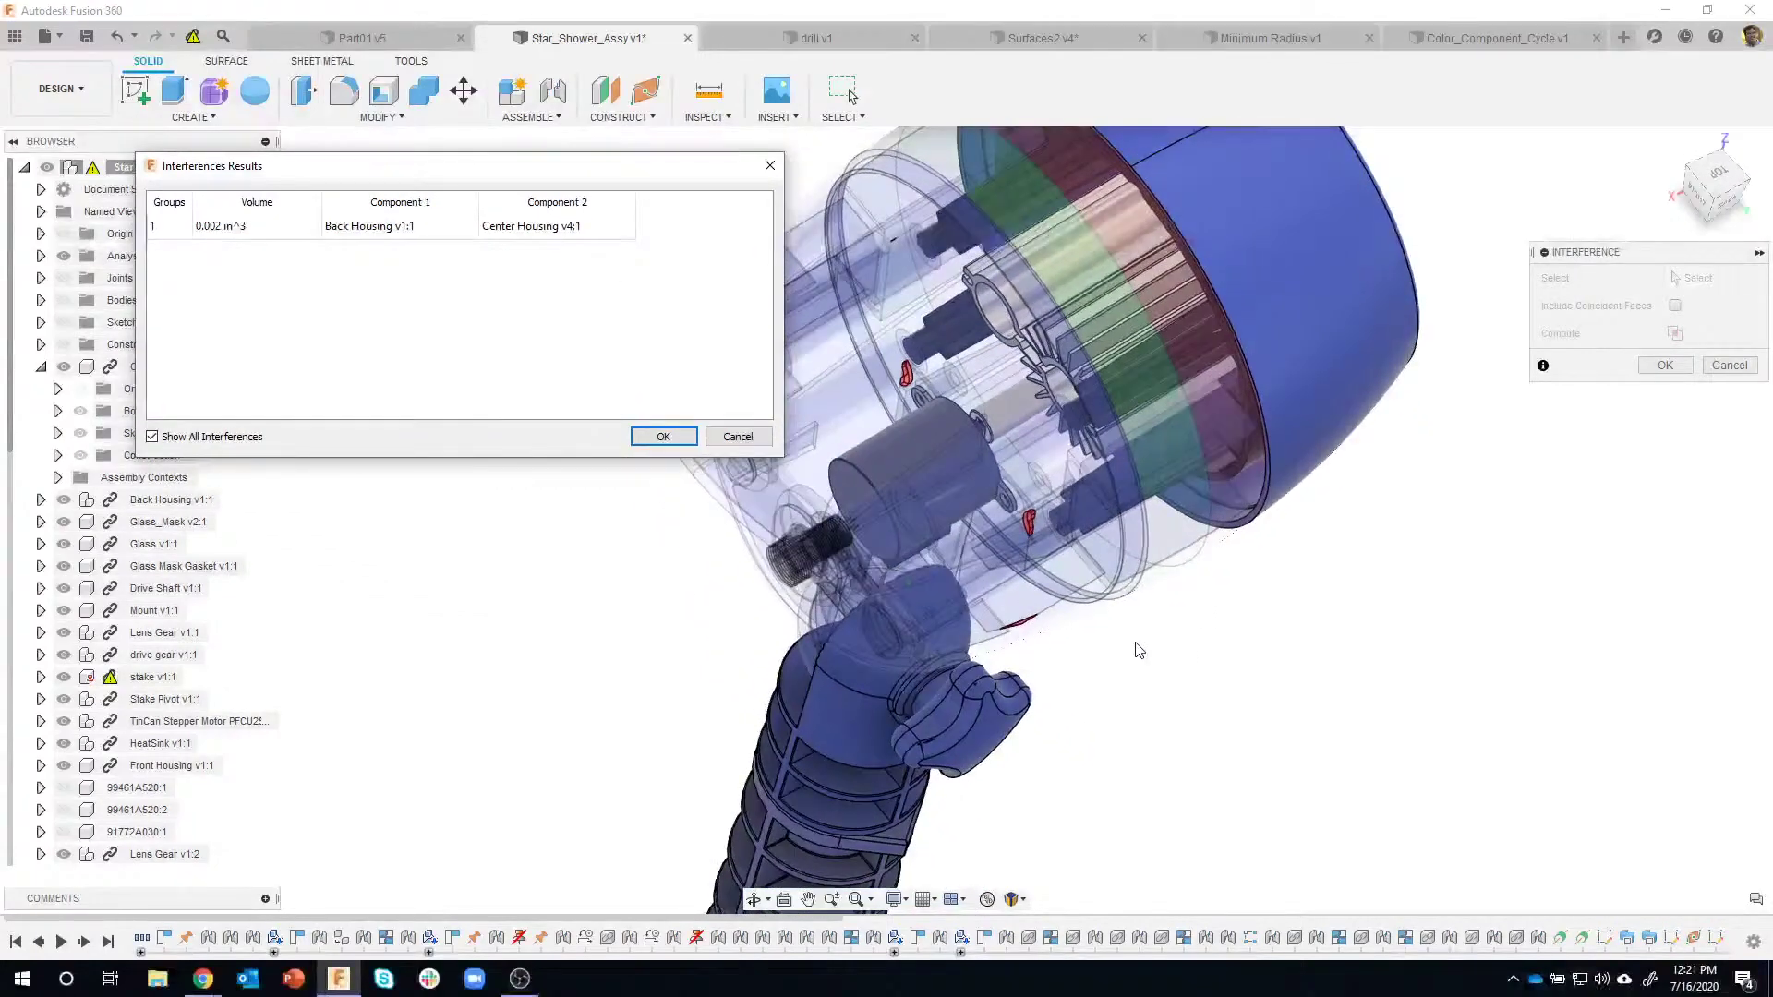
scroll(1122, 651, up, 4)
scroll(1049, 665, up, 5)
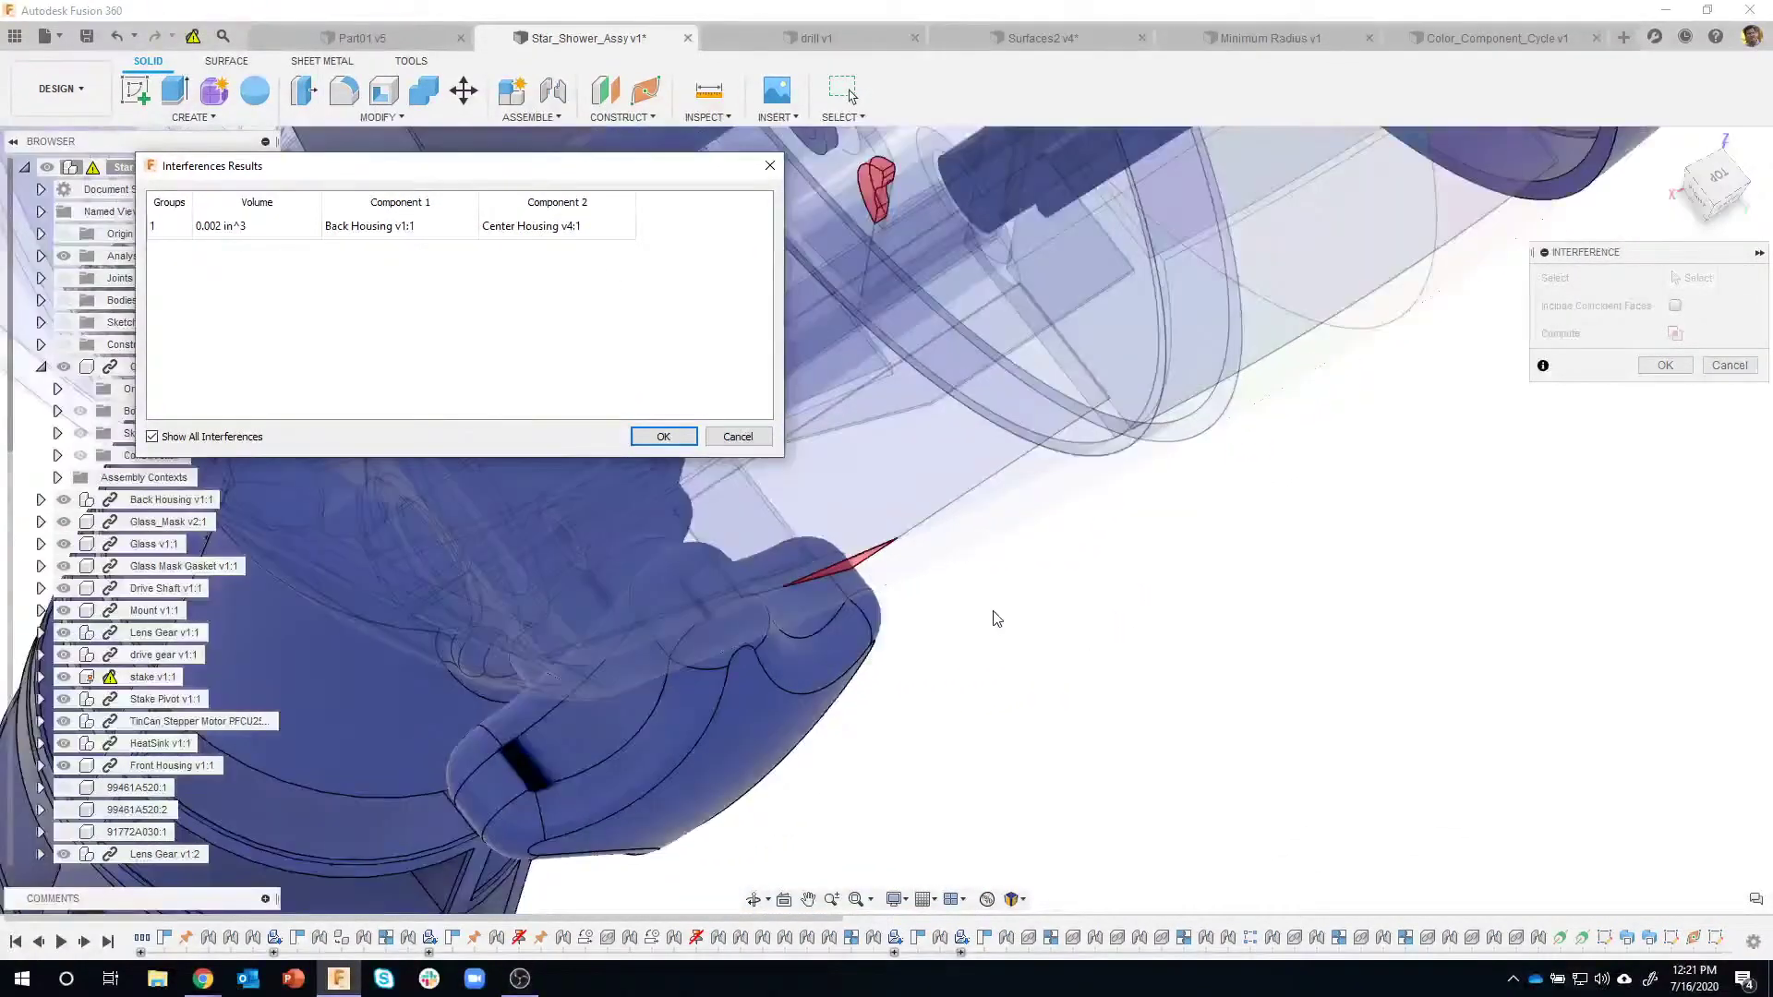
shift+middle_drag(906, 521, 853, 304)
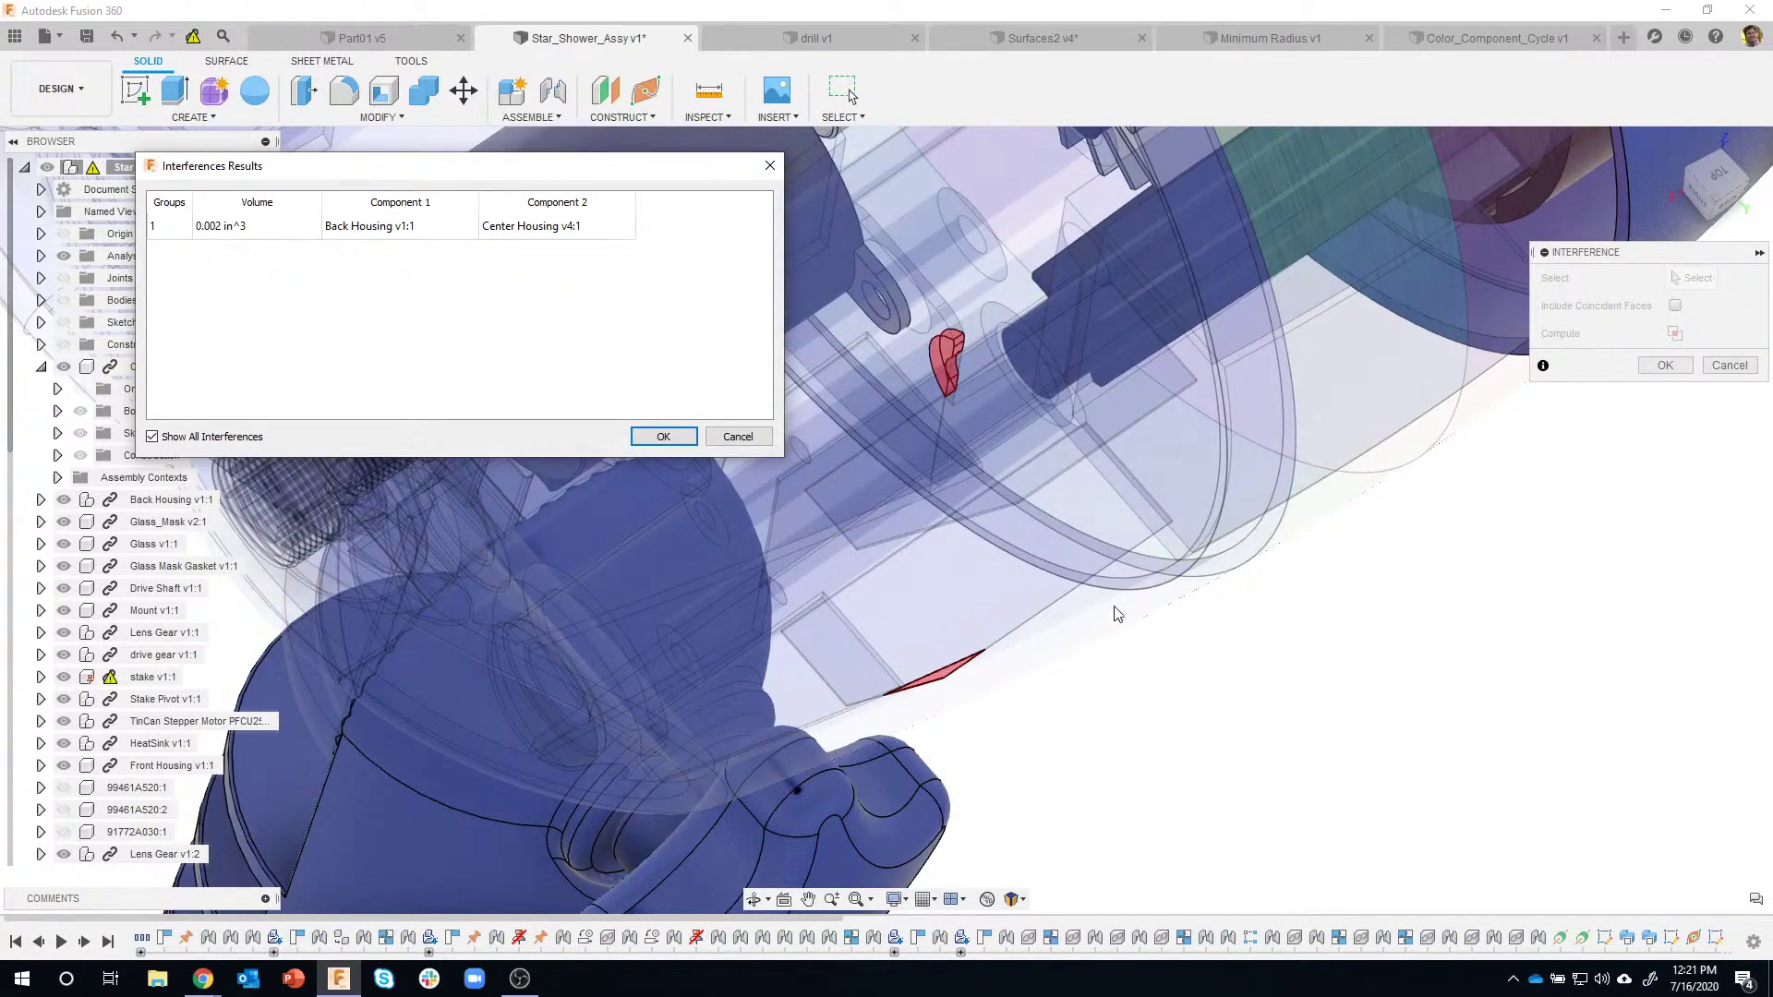
click(729, 438)
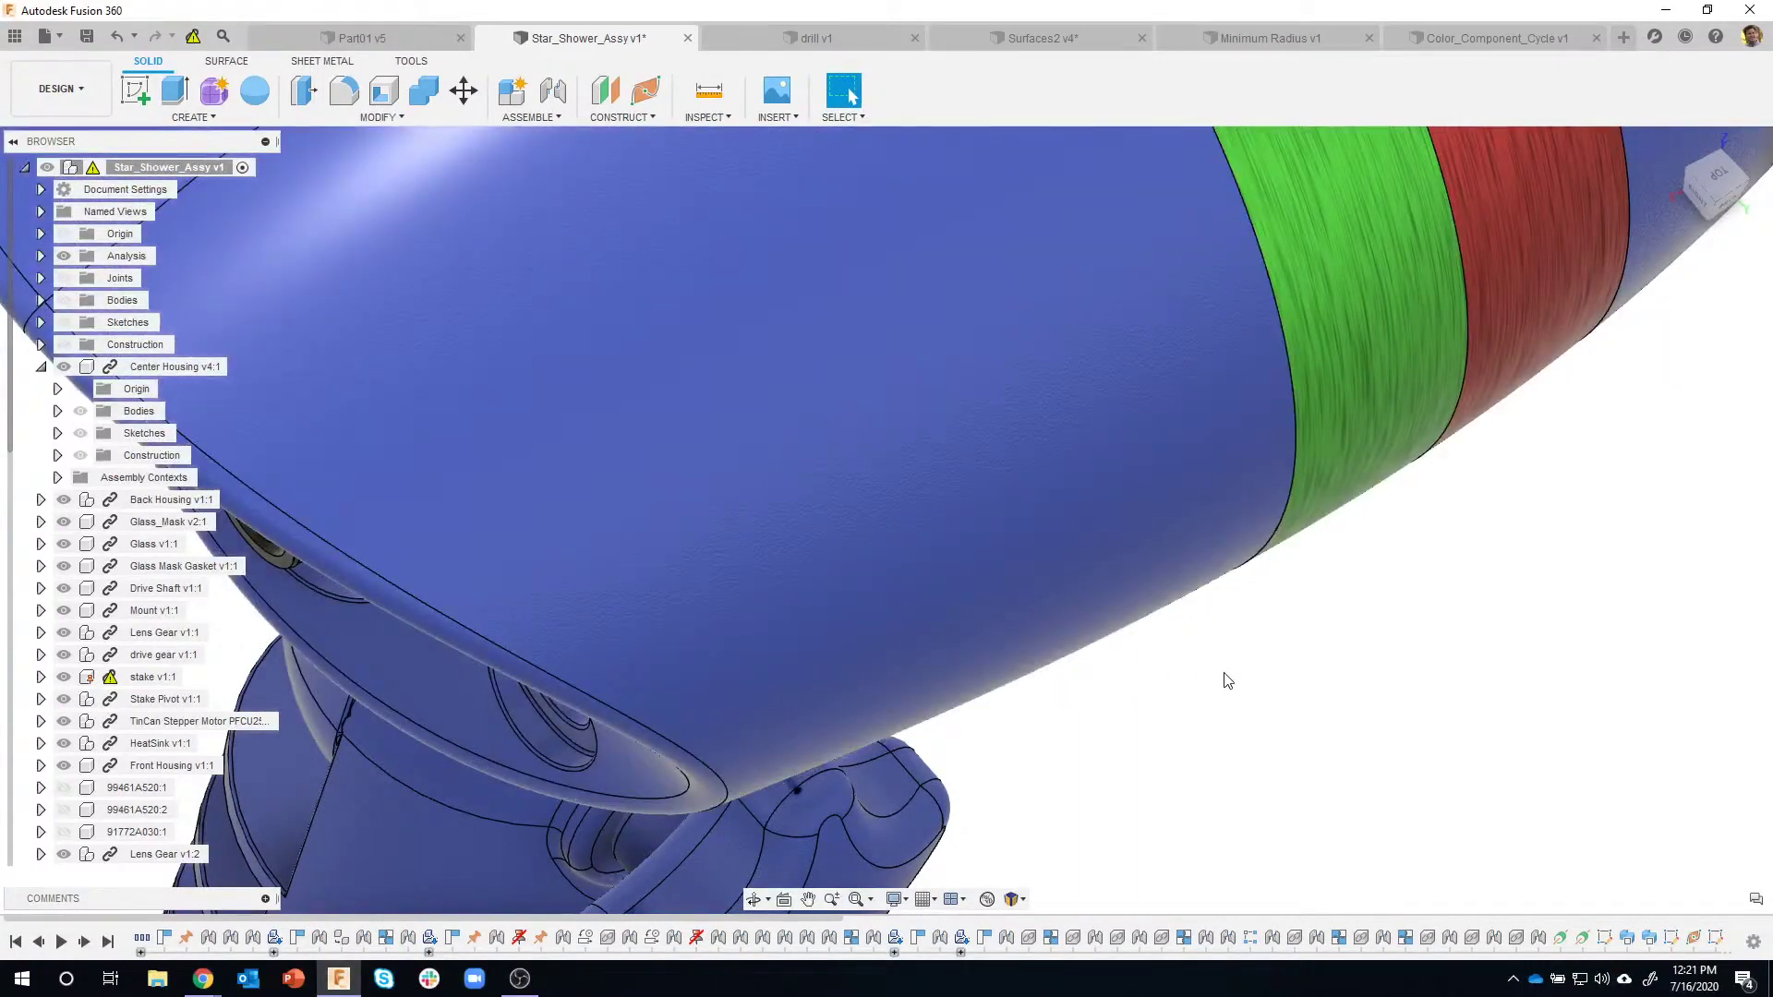
Compute the interference between the Front, Center and Back Housings with coincident faces included.
scroll(1226, 681, down, 6)
shift+middle_drag(1226, 680, 1119, 697)
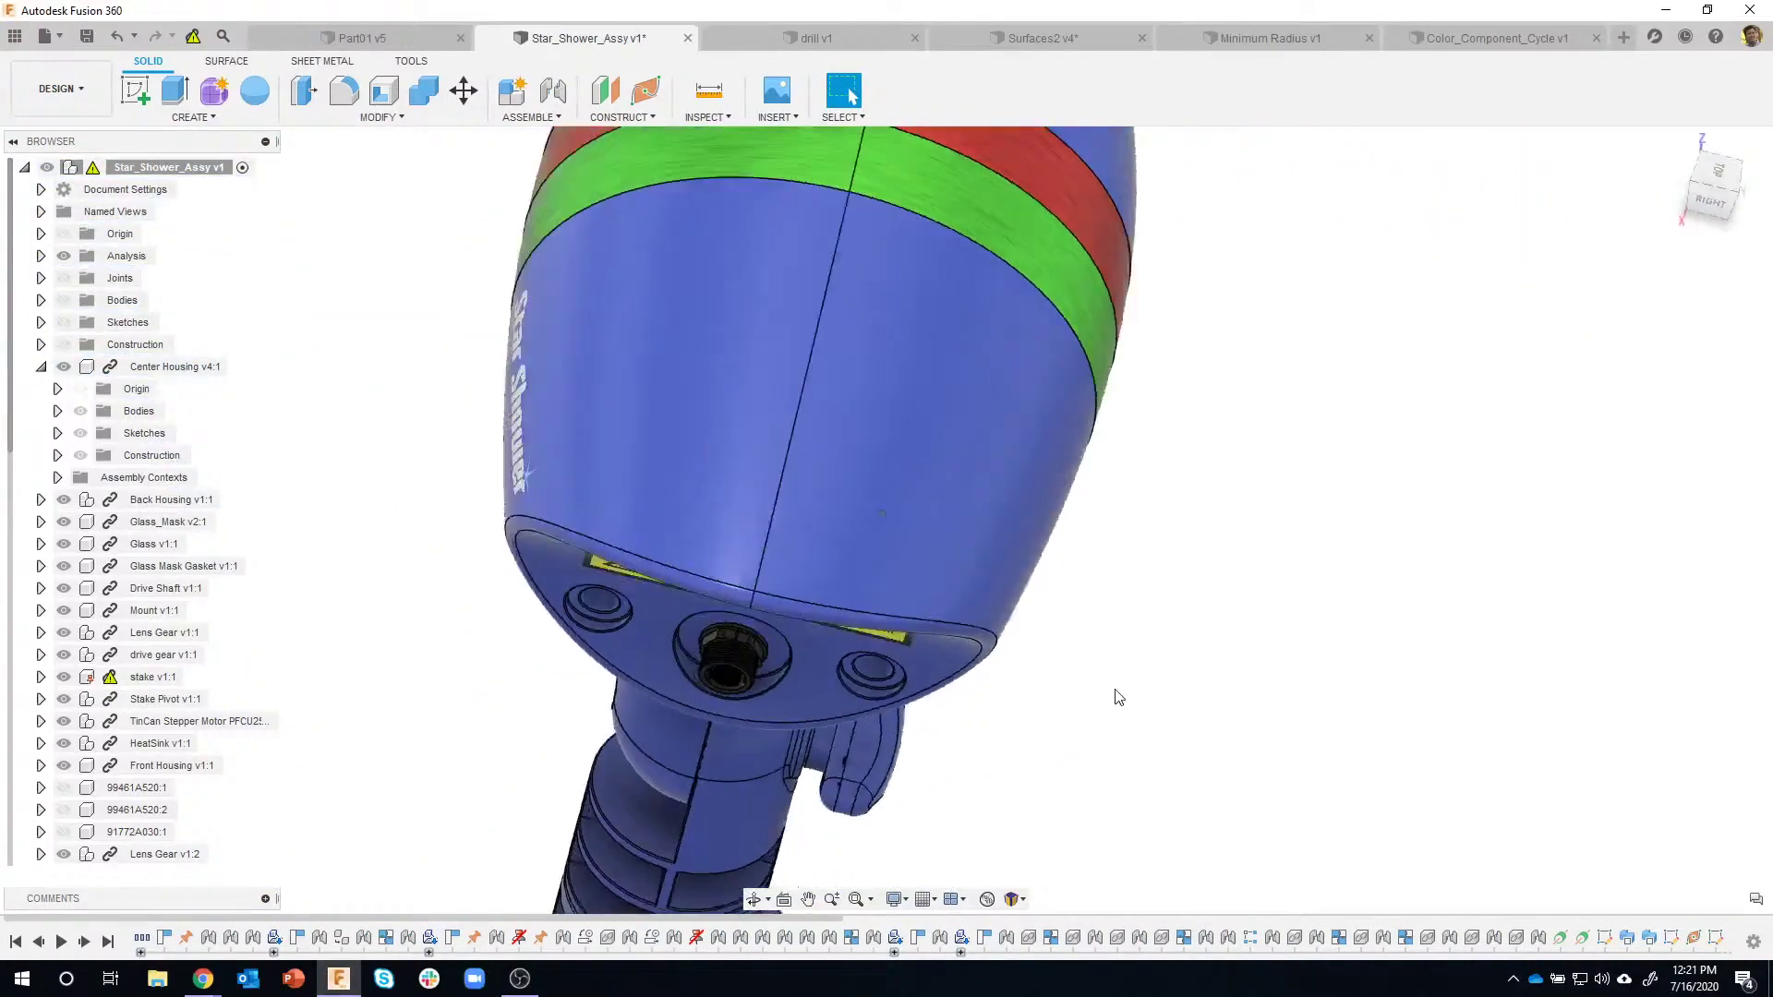
click(710, 119)
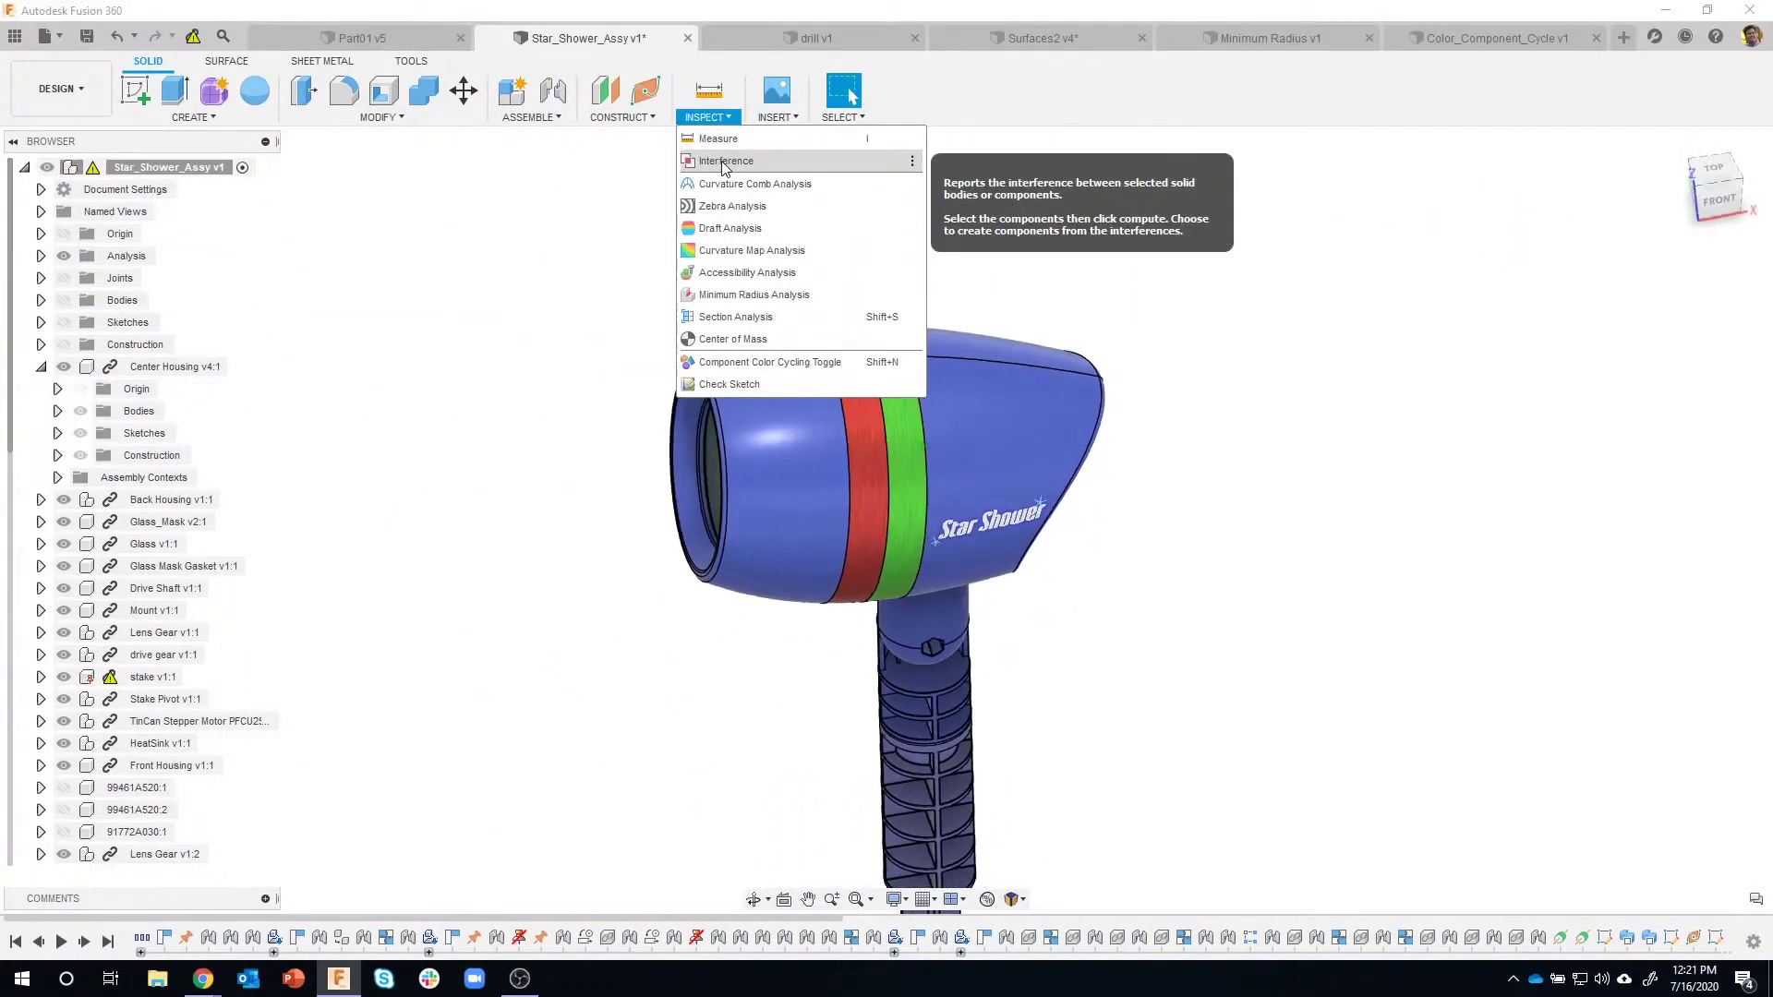
click(724, 162)
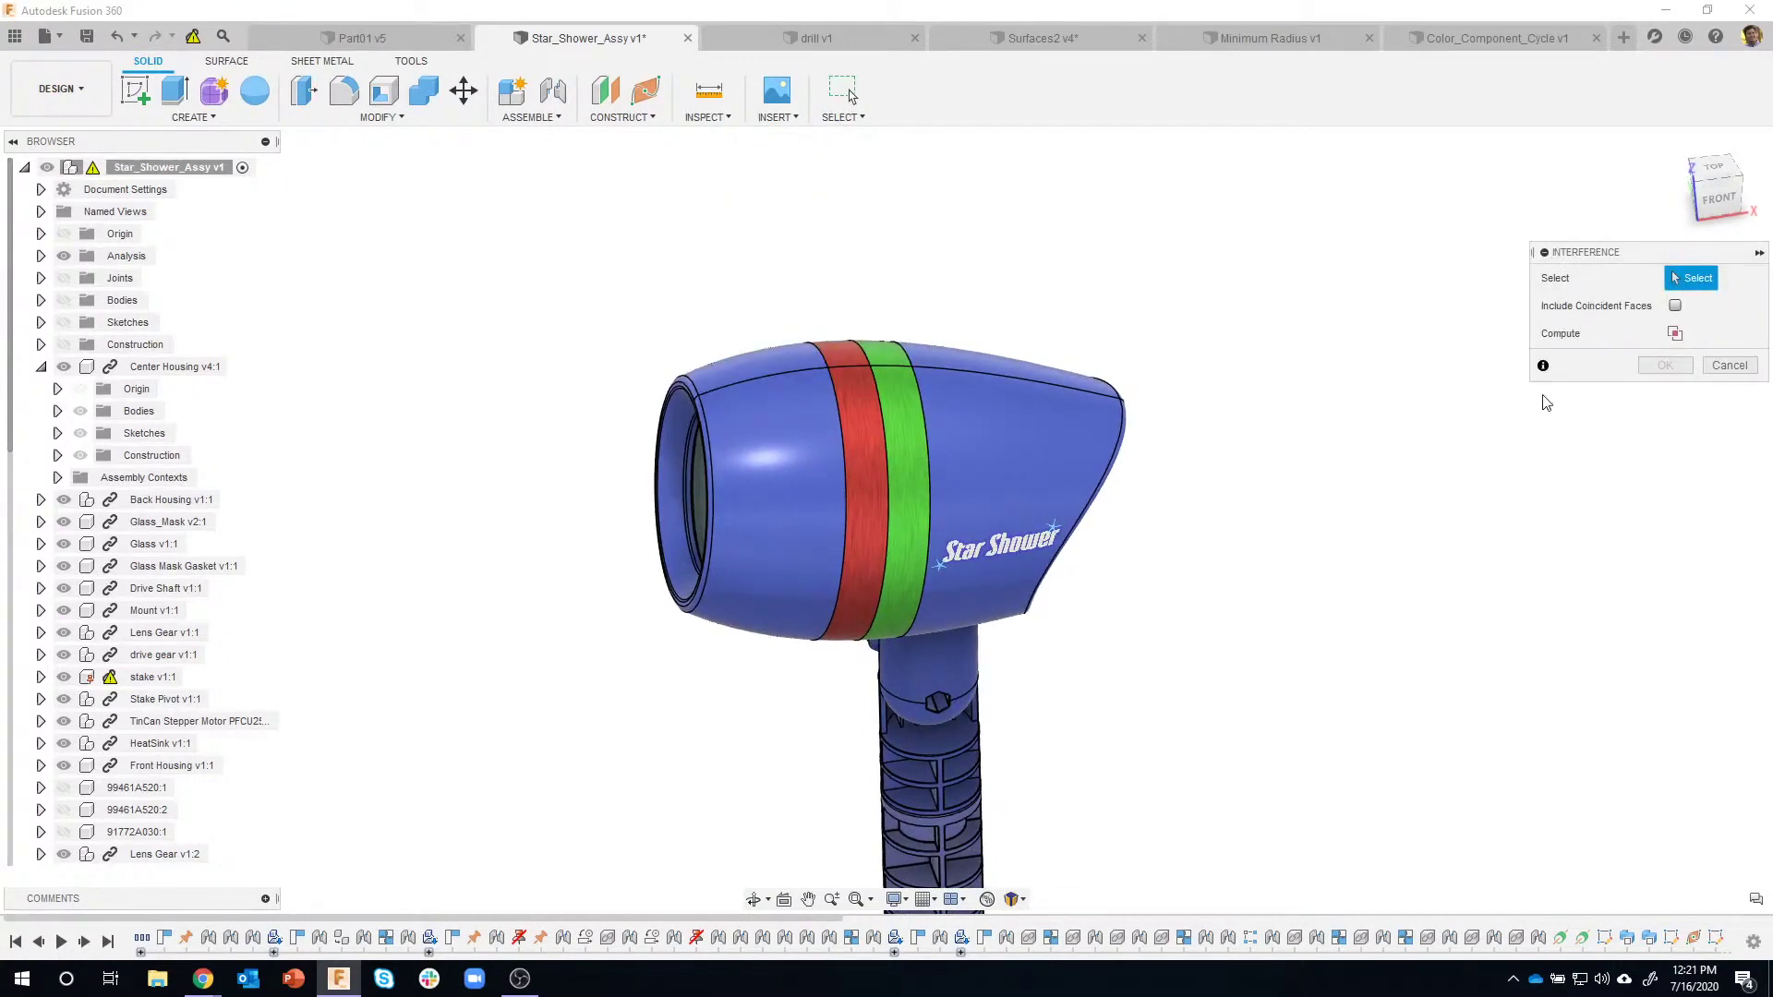
click(810, 400)
click(866, 387)
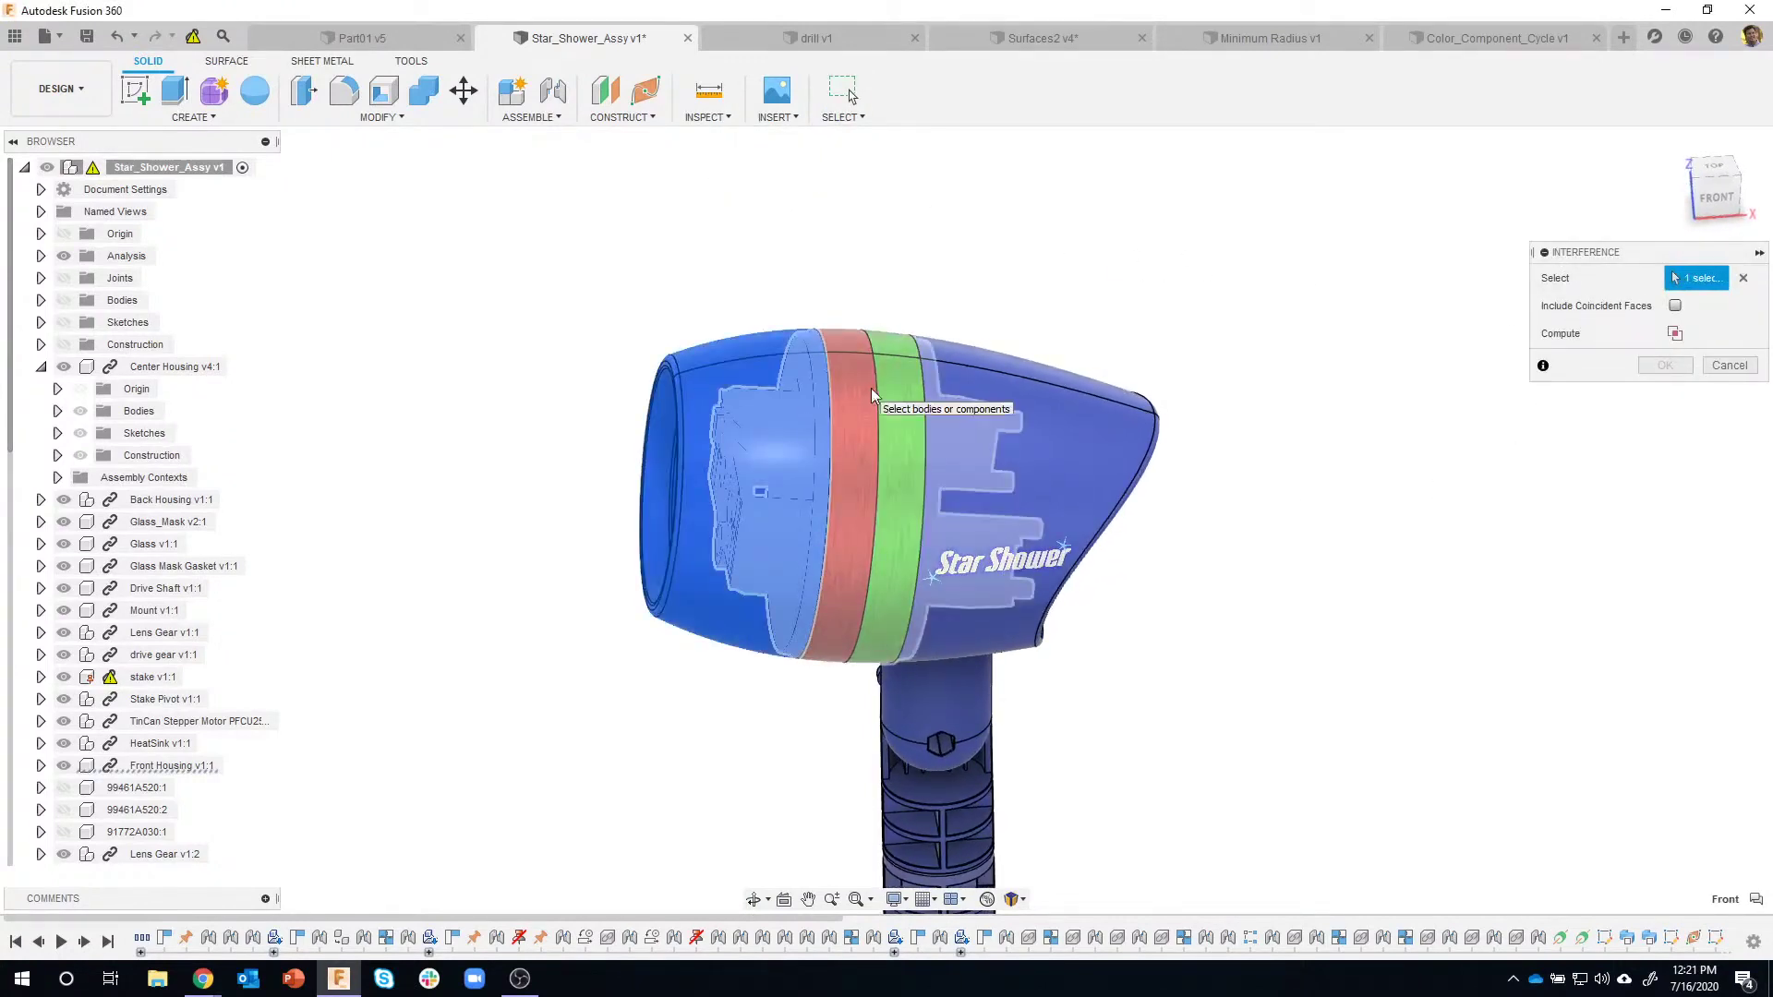
click(1010, 386)
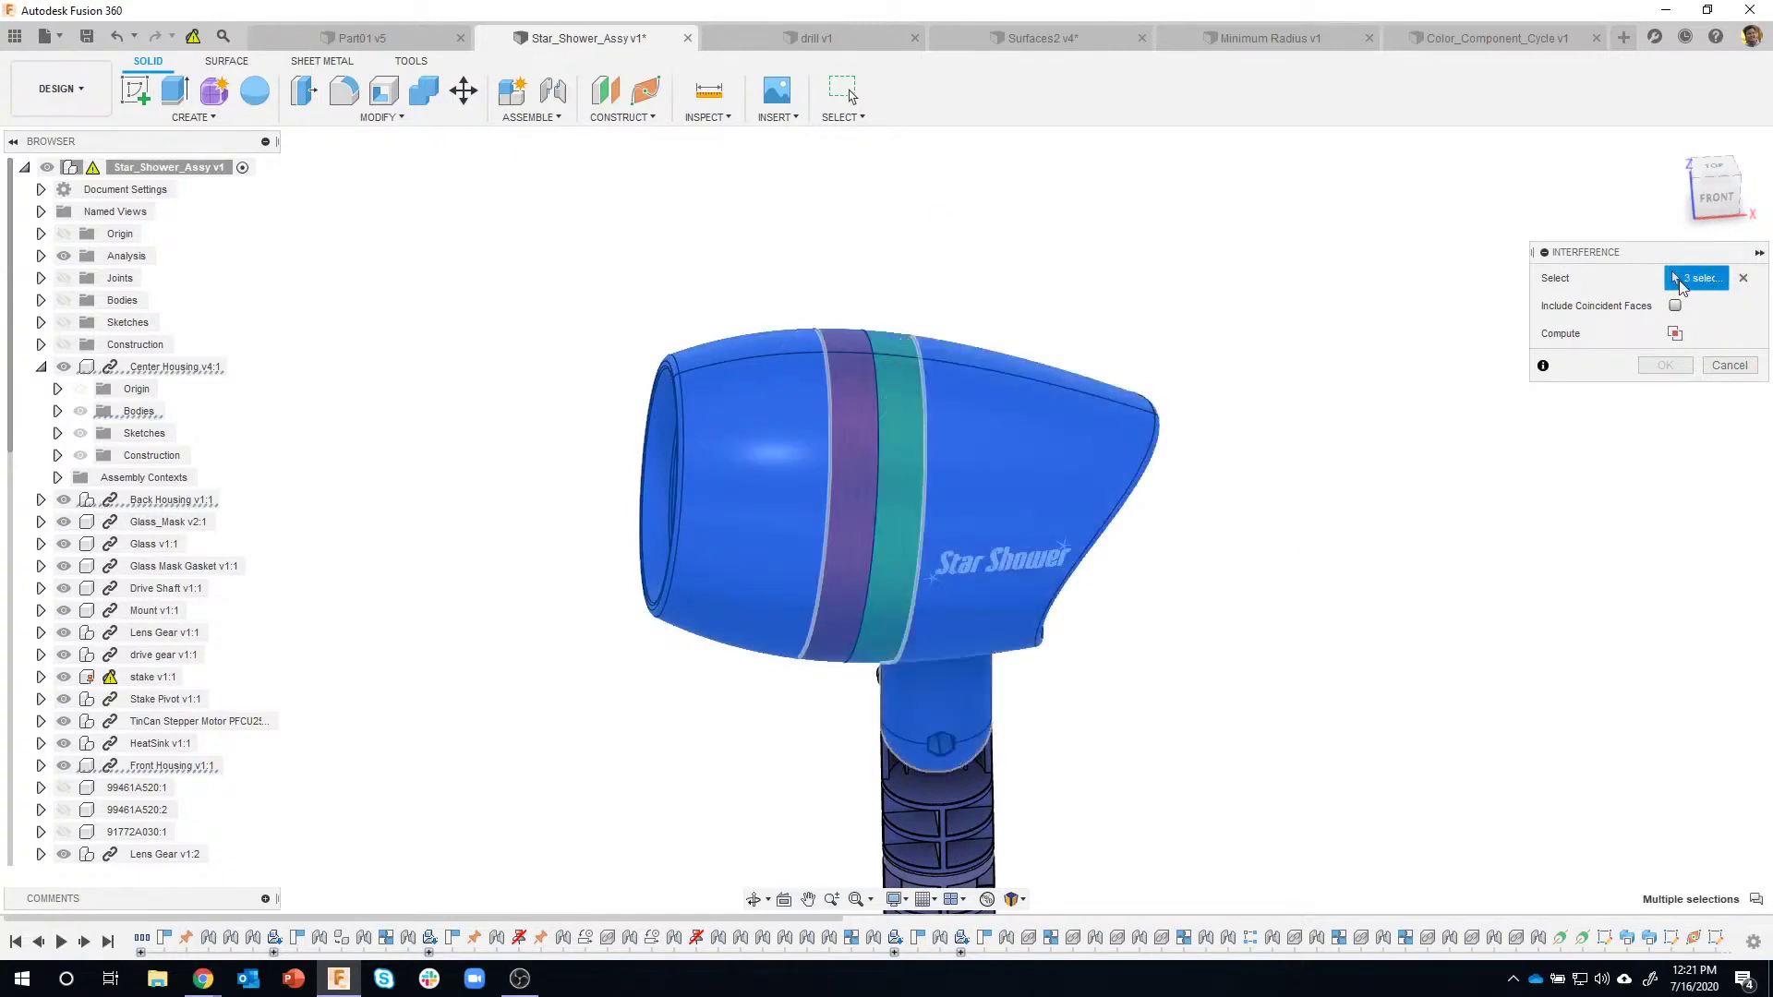
click(1675, 305)
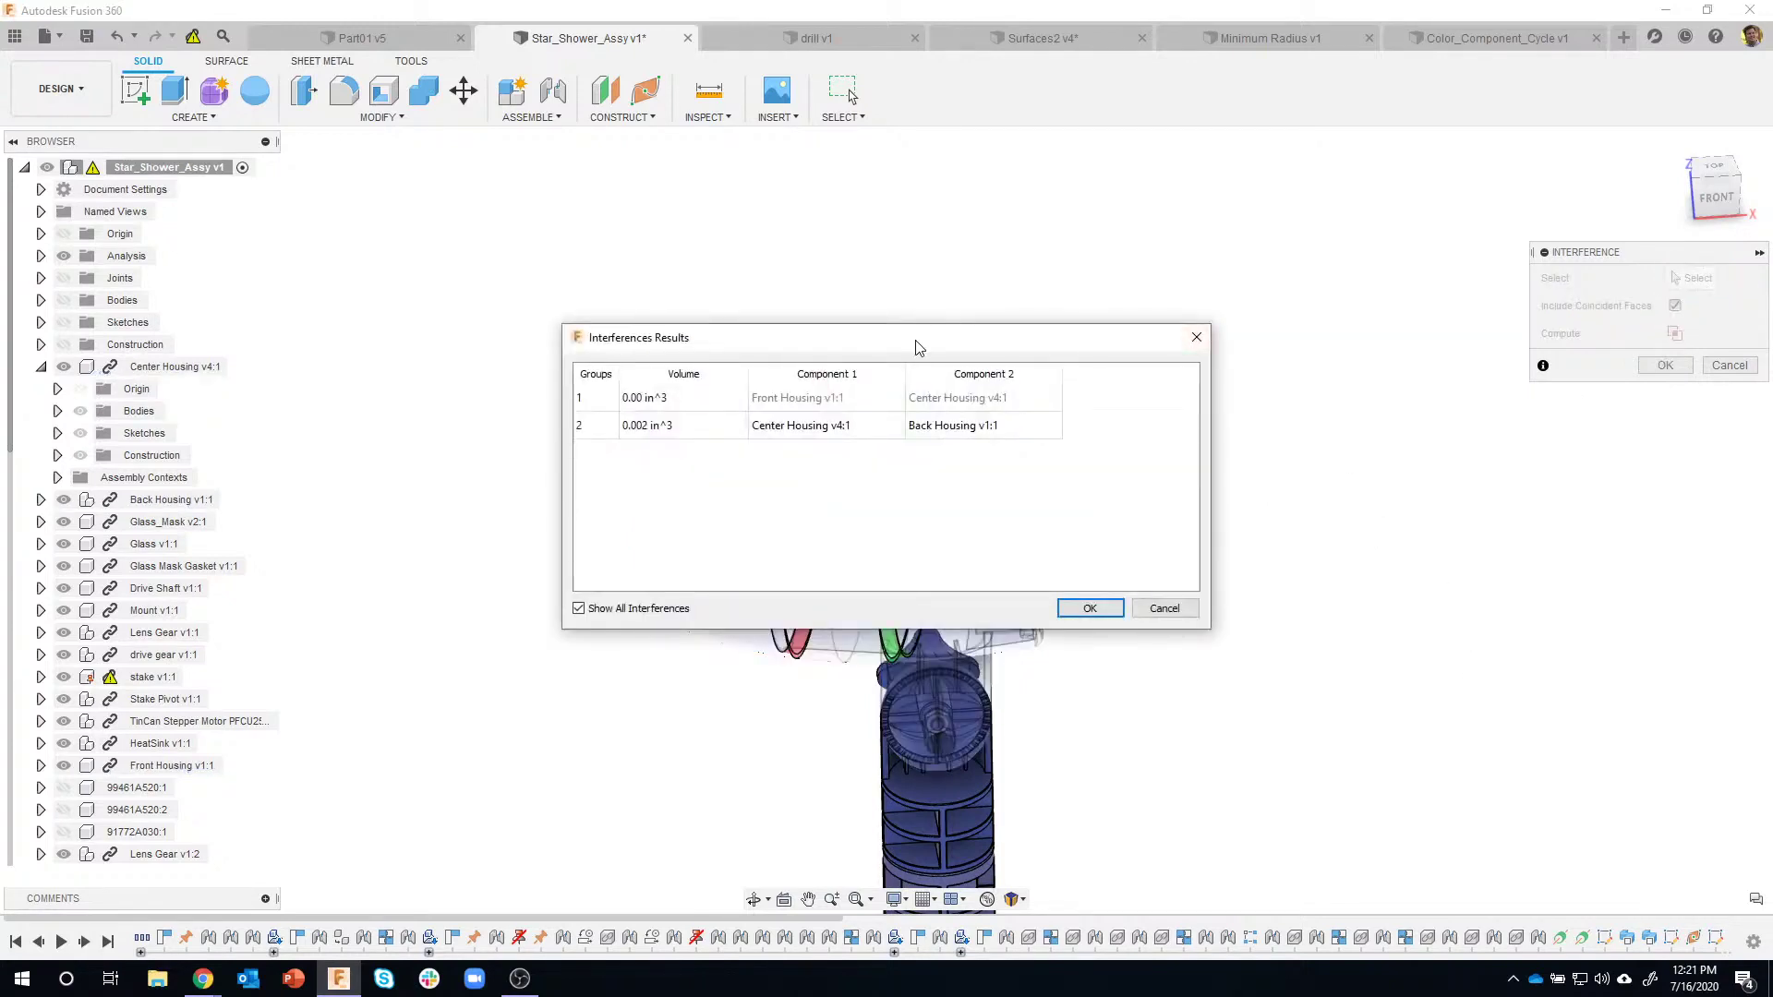
Move the results clear of the model, examine the coincident contact bands between the housings up close, and cancel the check.
drag(919, 347, 403, 317)
middle_drag(908, 303, 1100, 277)
shift+middle_drag(826, 266, 1056, 404)
scroll(1144, 387, up, 5)
shift+middle_drag(1189, 382, 1121, 394)
scroll(1121, 394, up, 5)
scroll(1121, 395, up, 4)
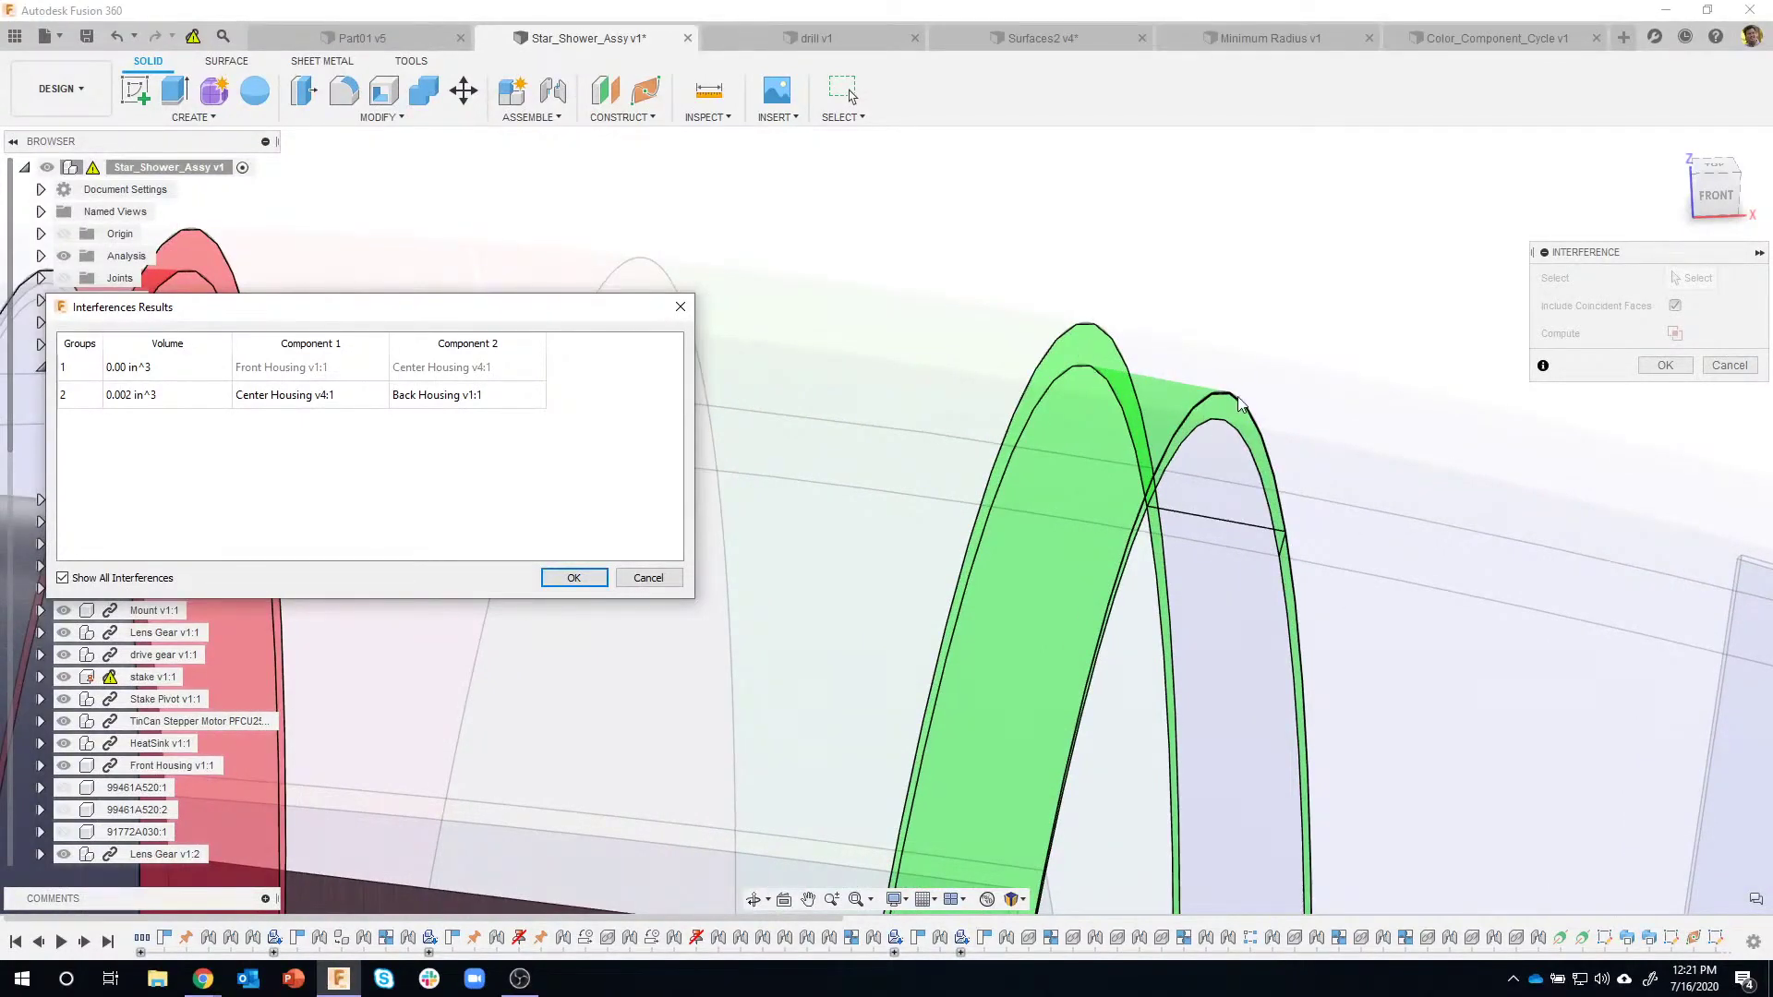
shift+middle_drag(1228, 428, 1215, 418)
shift+middle_drag(1247, 425, 814, 413)
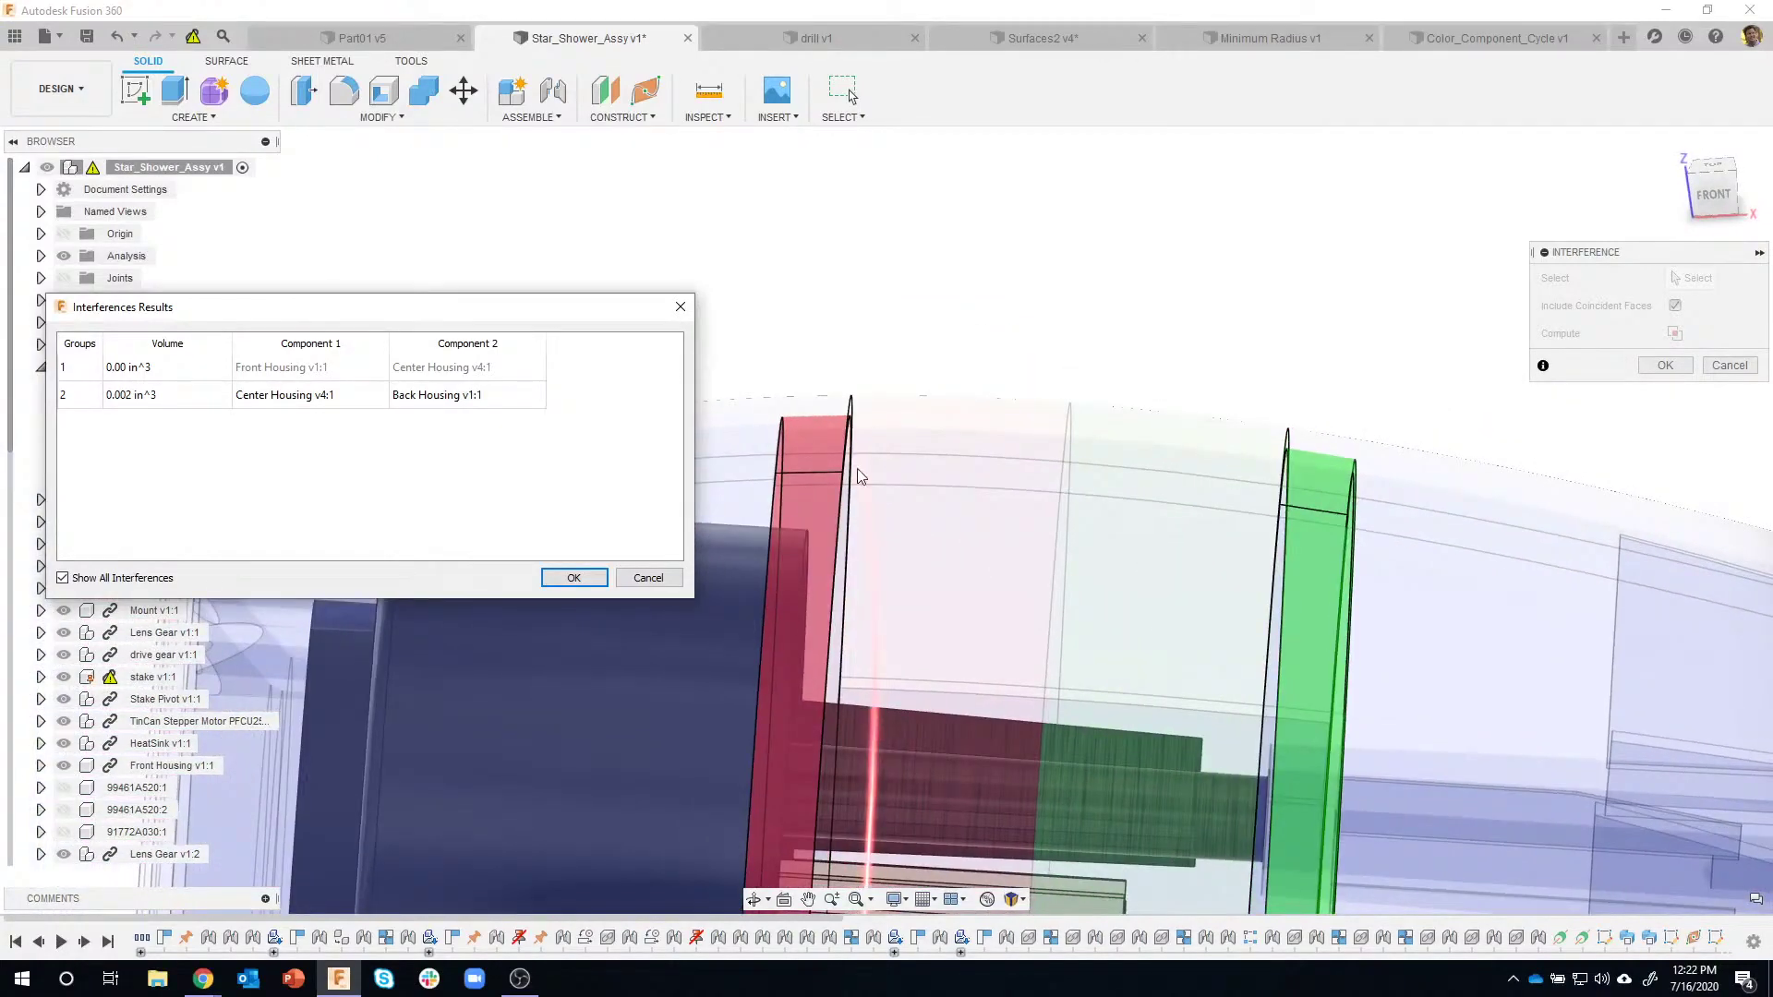
shift+middle_drag(783, 482, 898, 454)
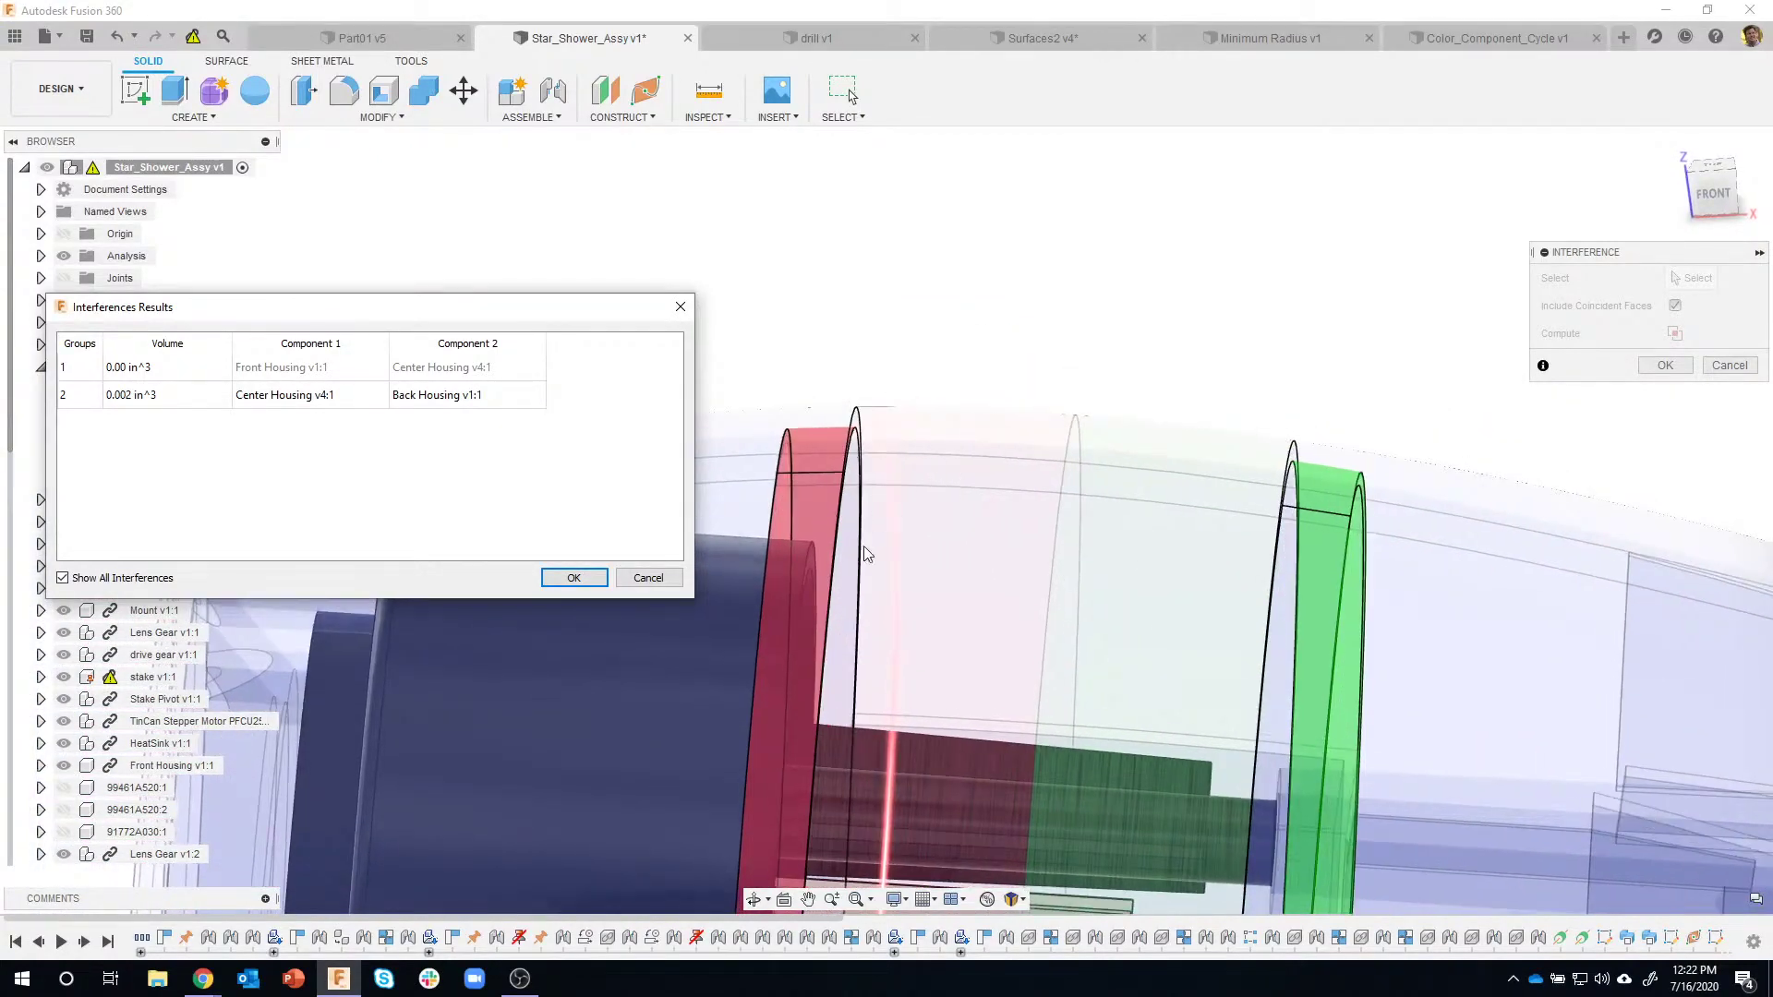
shift+middle_drag(1421, 564, 1382, 489)
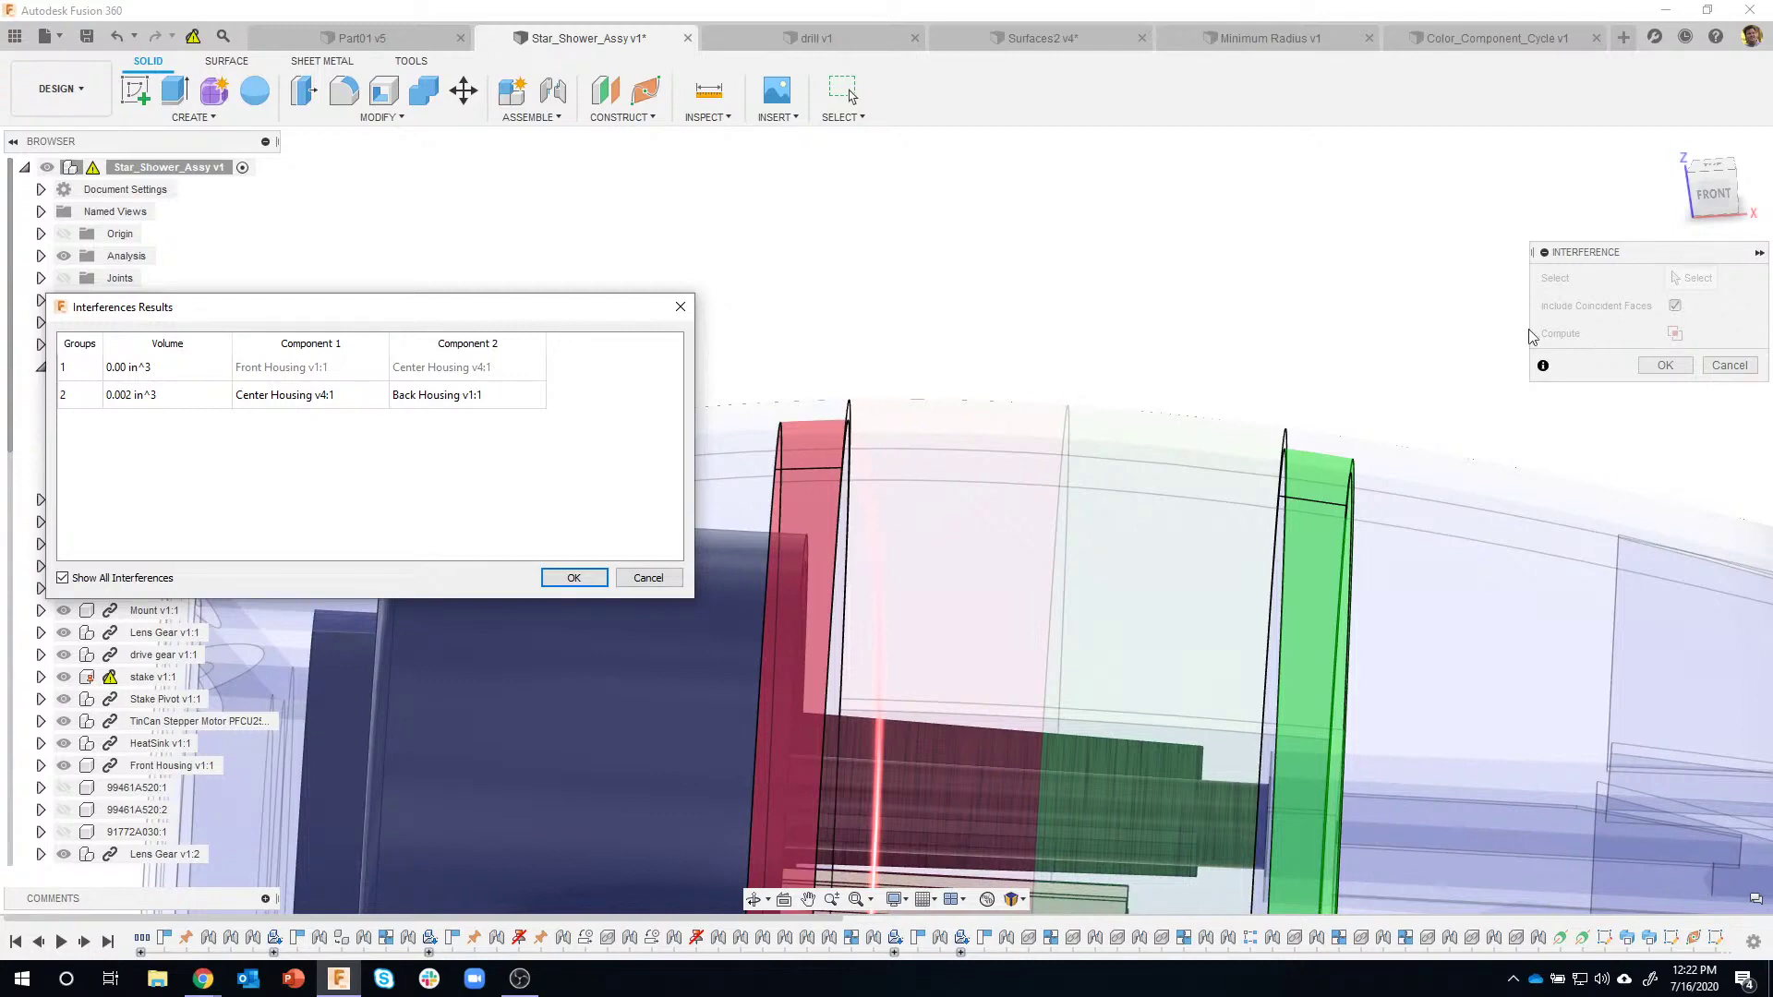
click(648, 579)
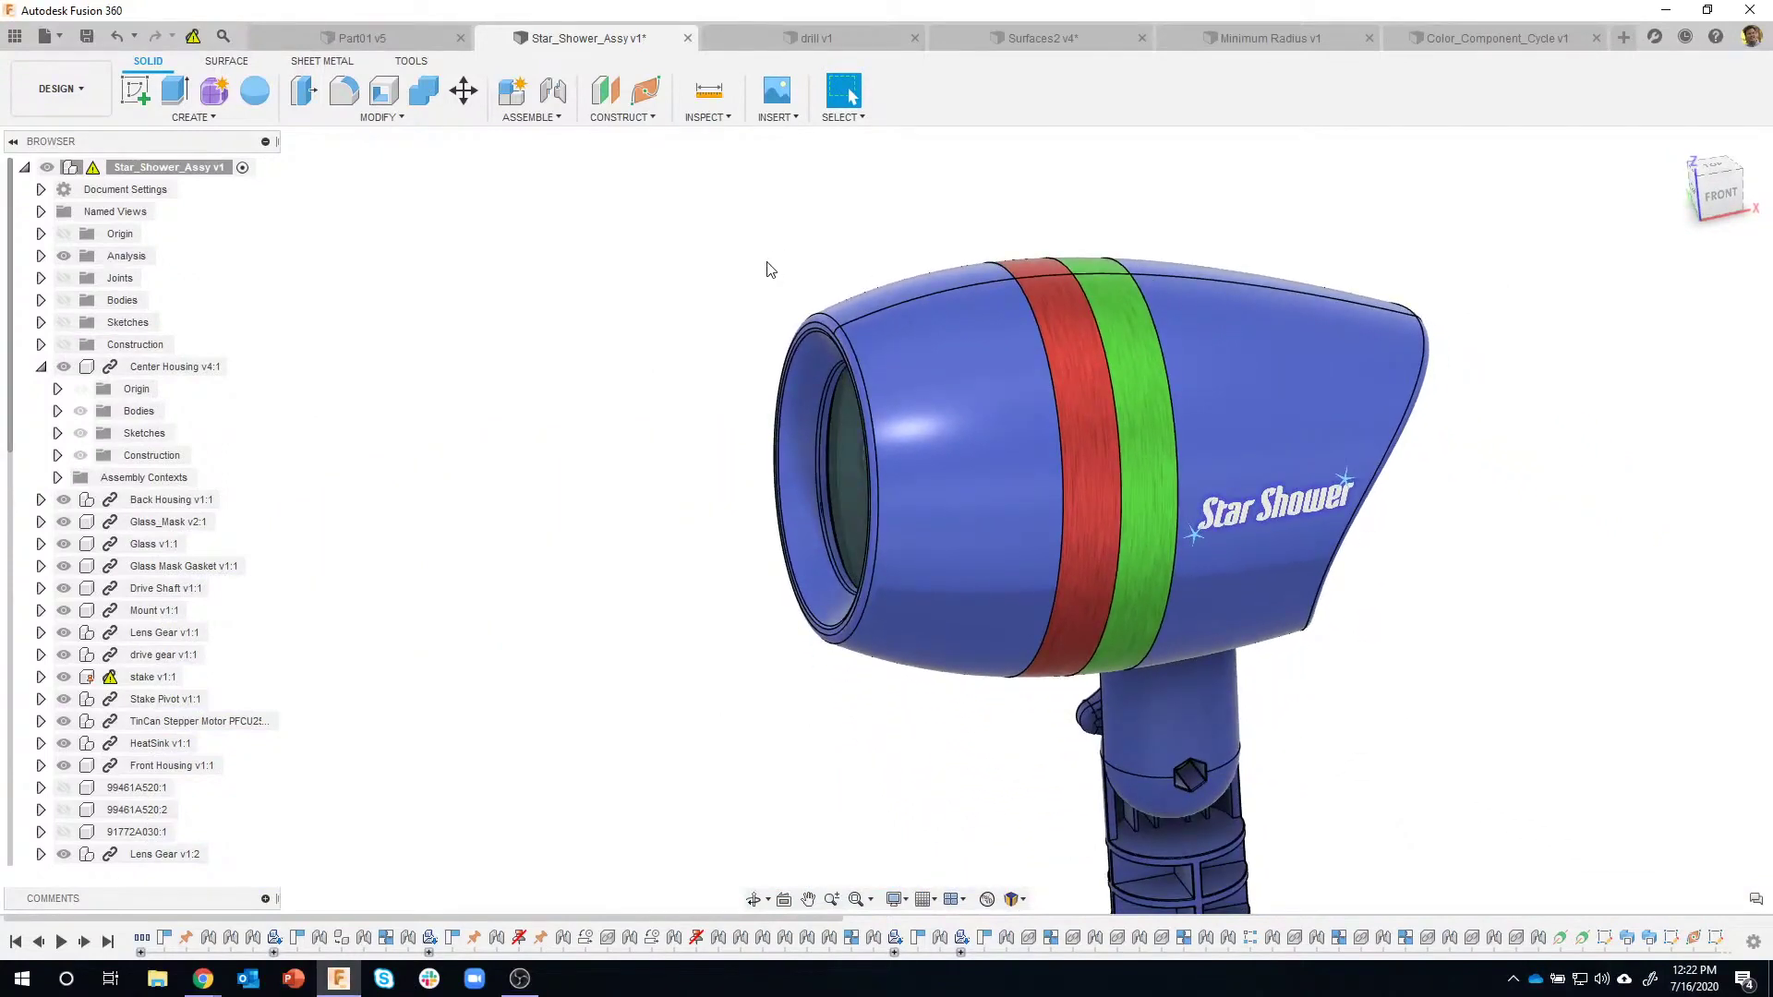
Start a Curvature Comb Analysis on the four consecutive edges along the top of the housings, from the front rim to the back.
click(706, 118)
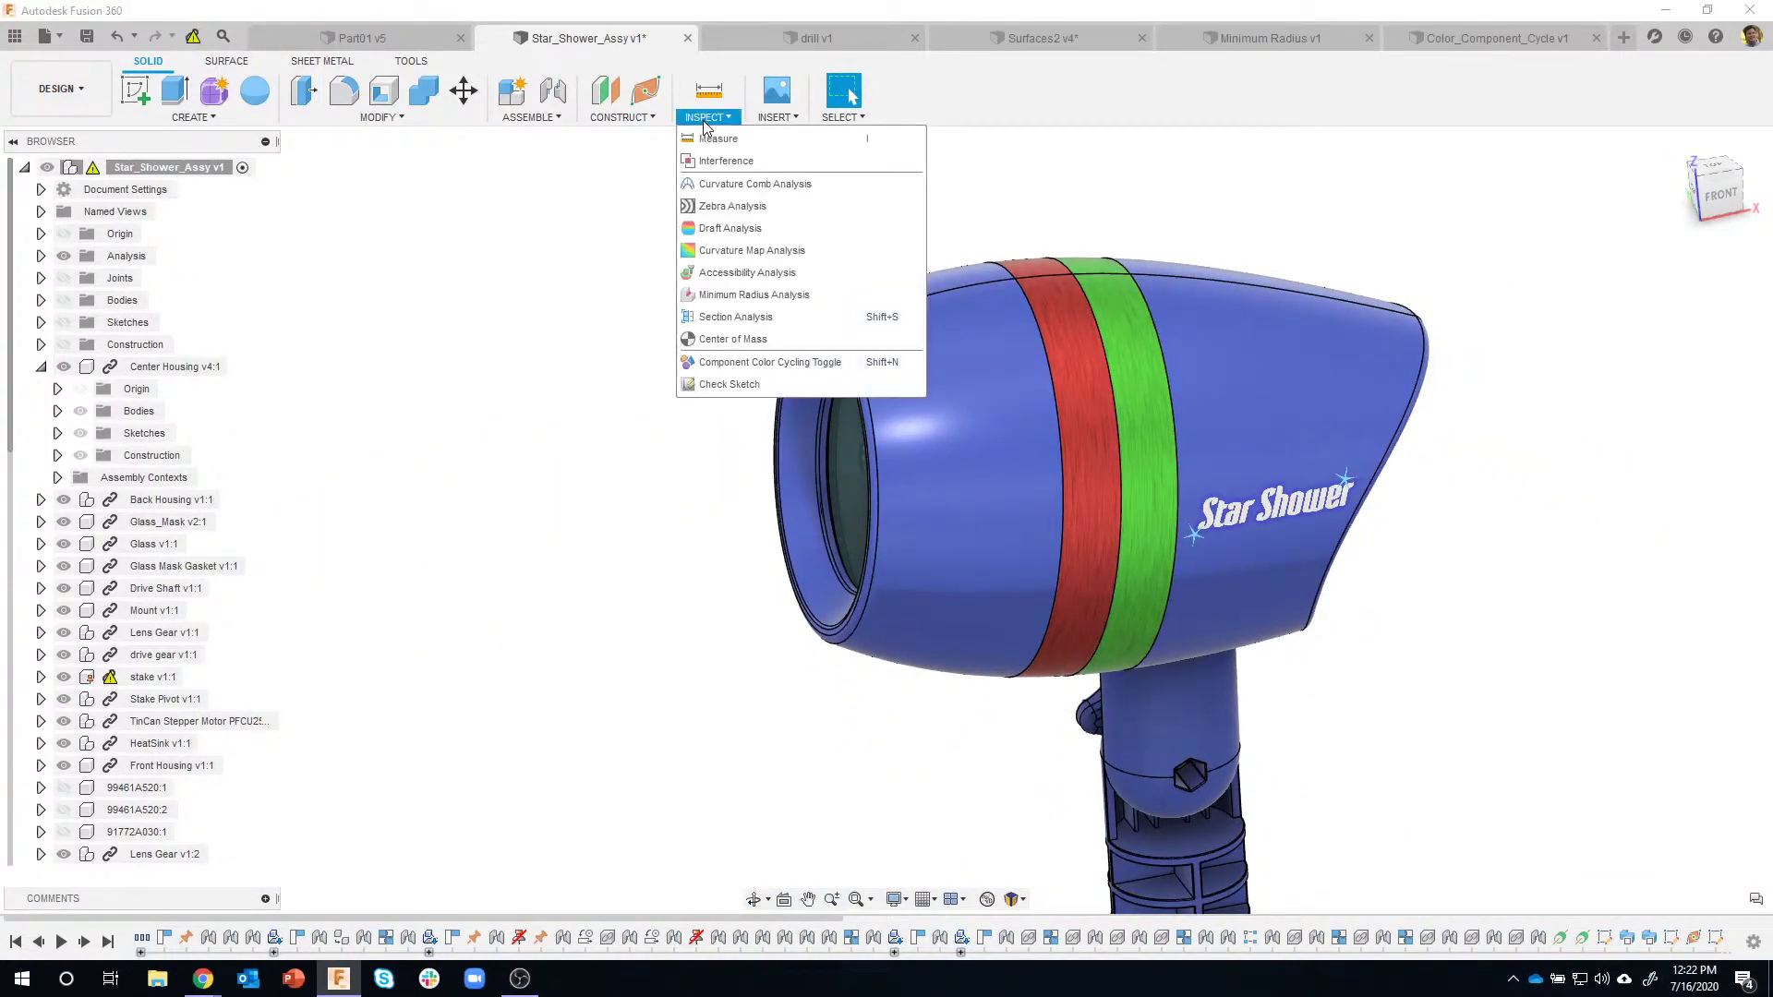
click(756, 186)
scroll(1154, 215, up, 1)
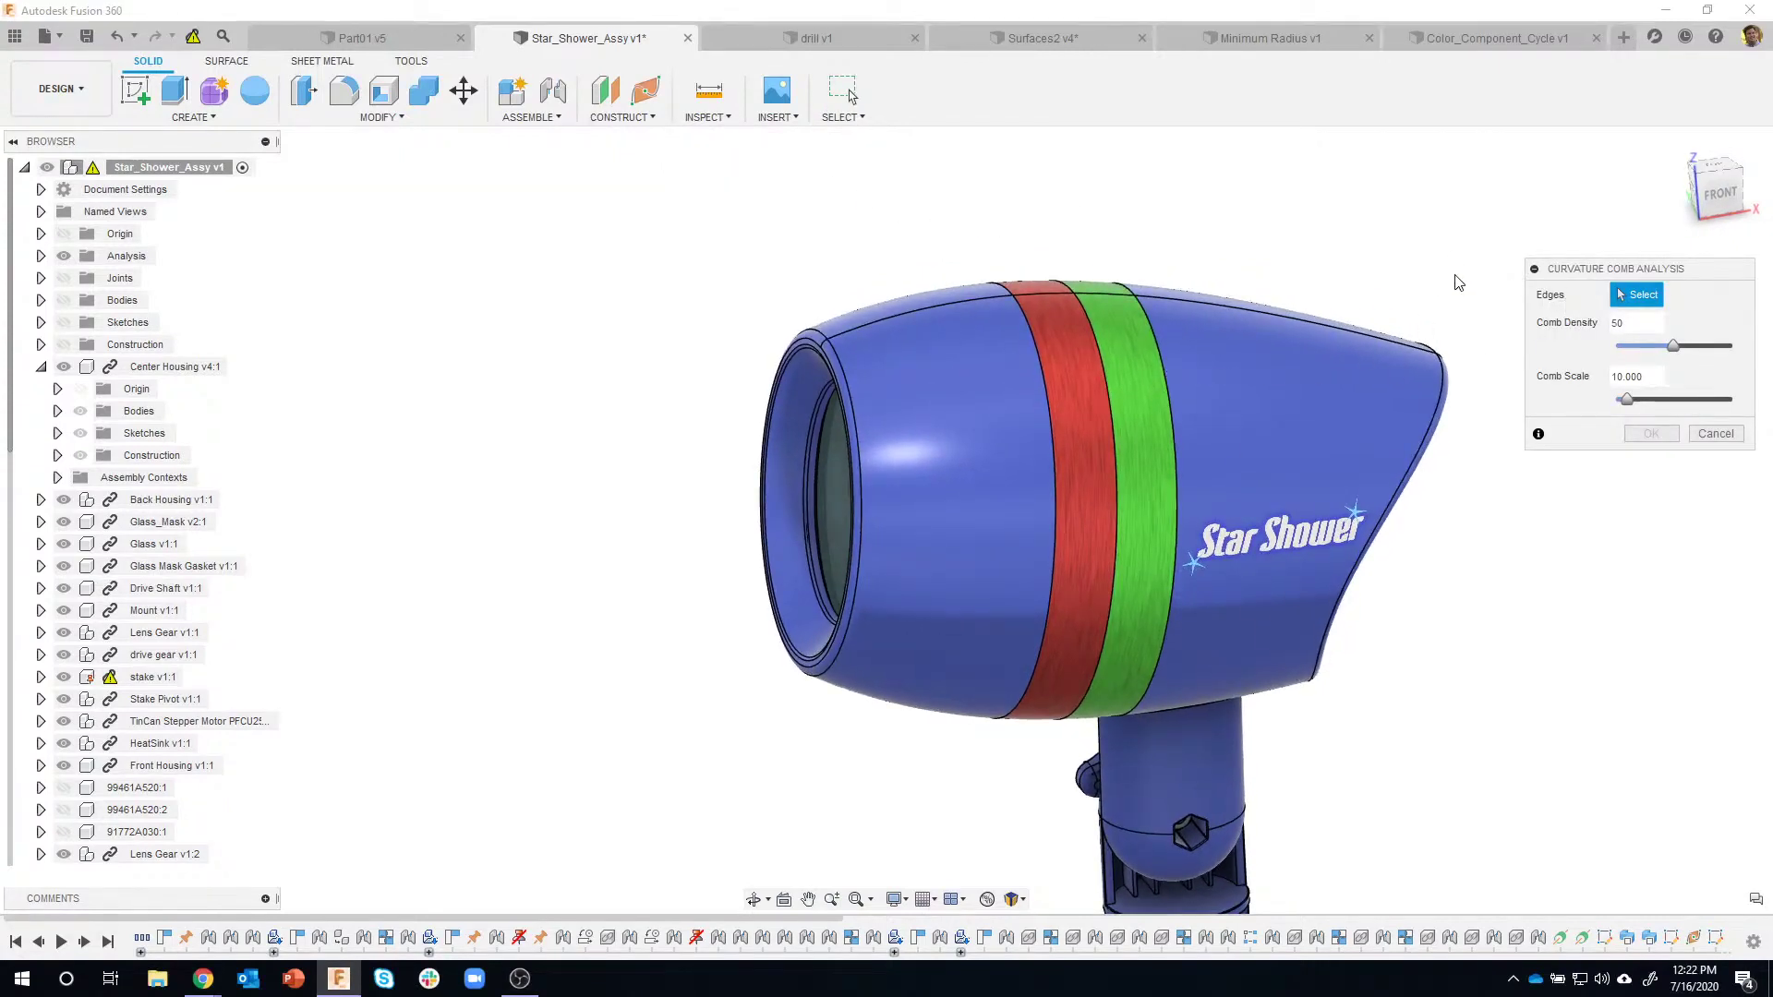
scroll(1458, 283, up, 1)
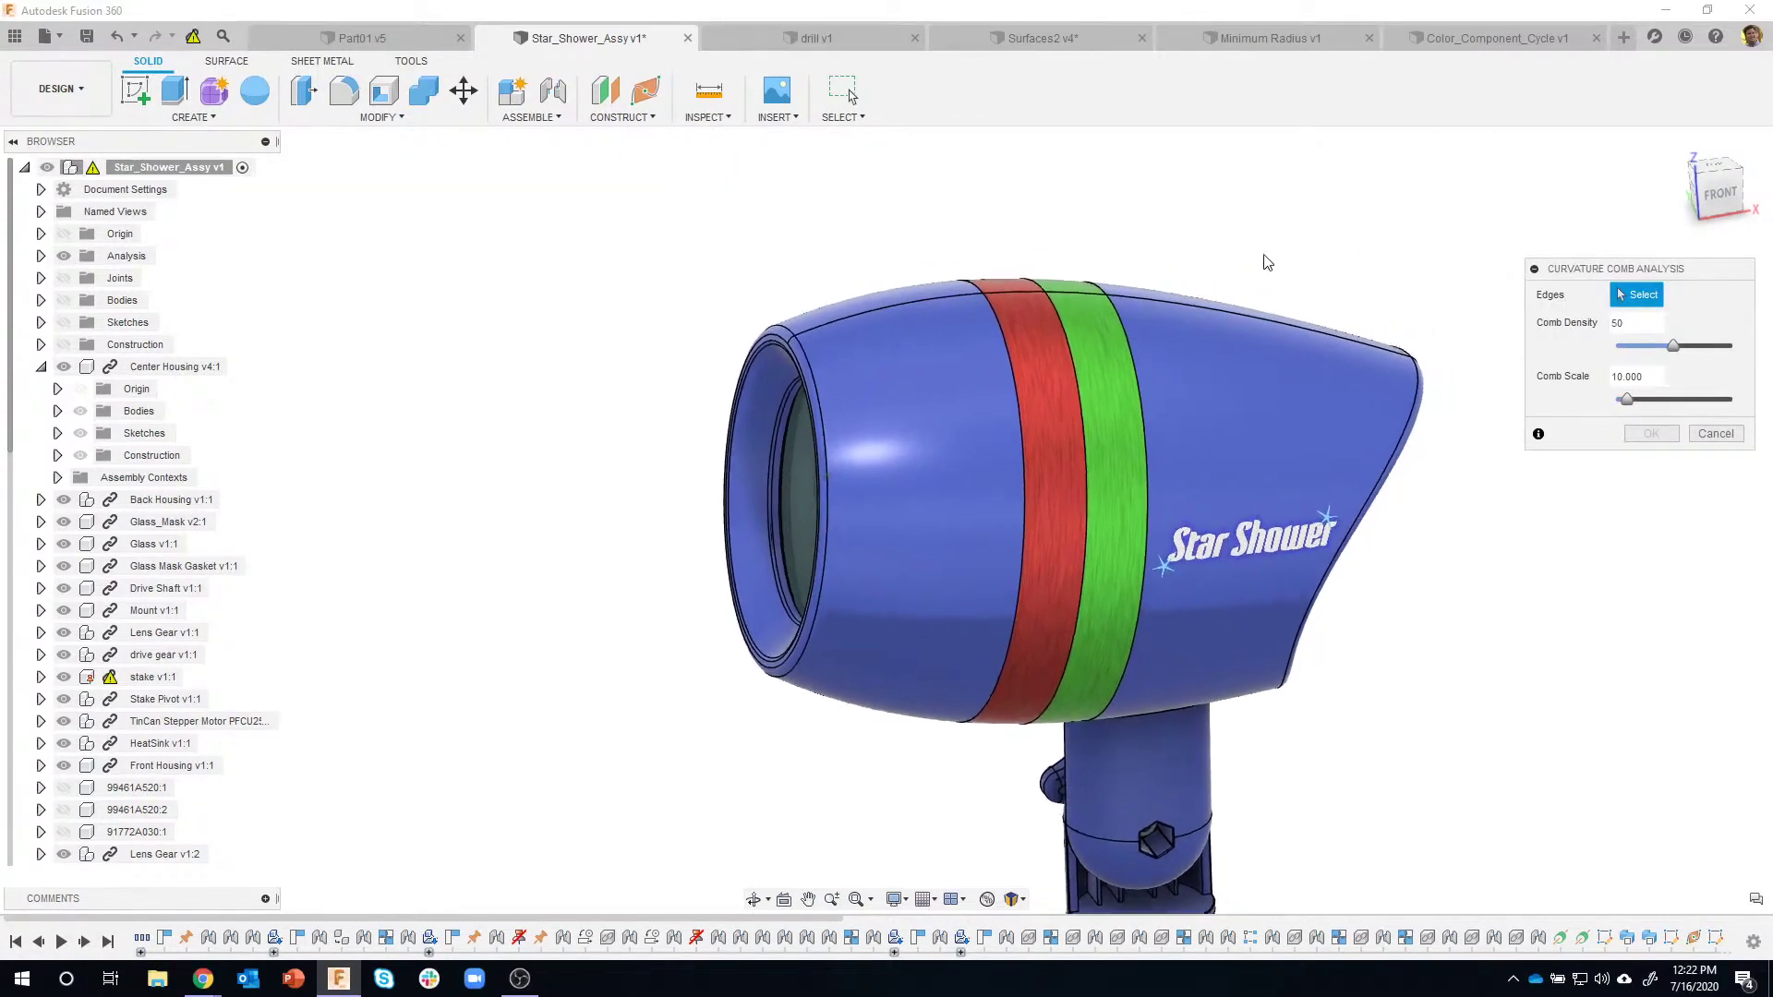
click(840, 313)
scroll(1128, 217, up, 2)
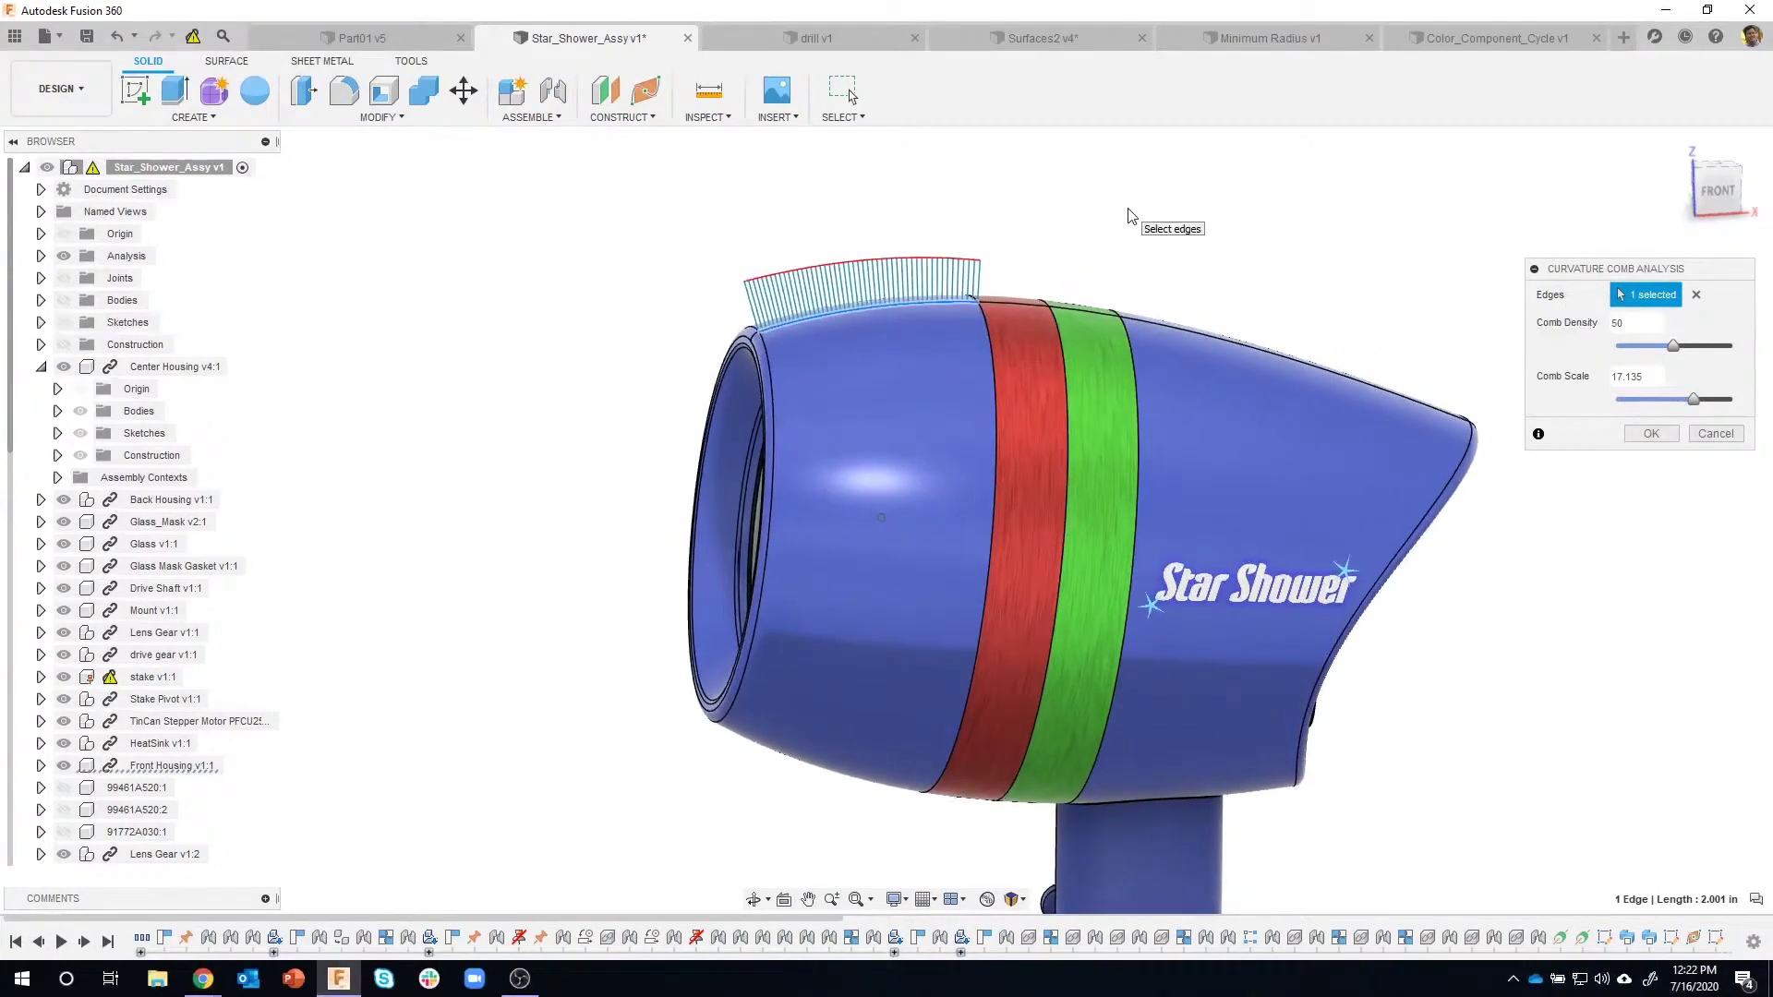
scroll(960, 268, up, 1)
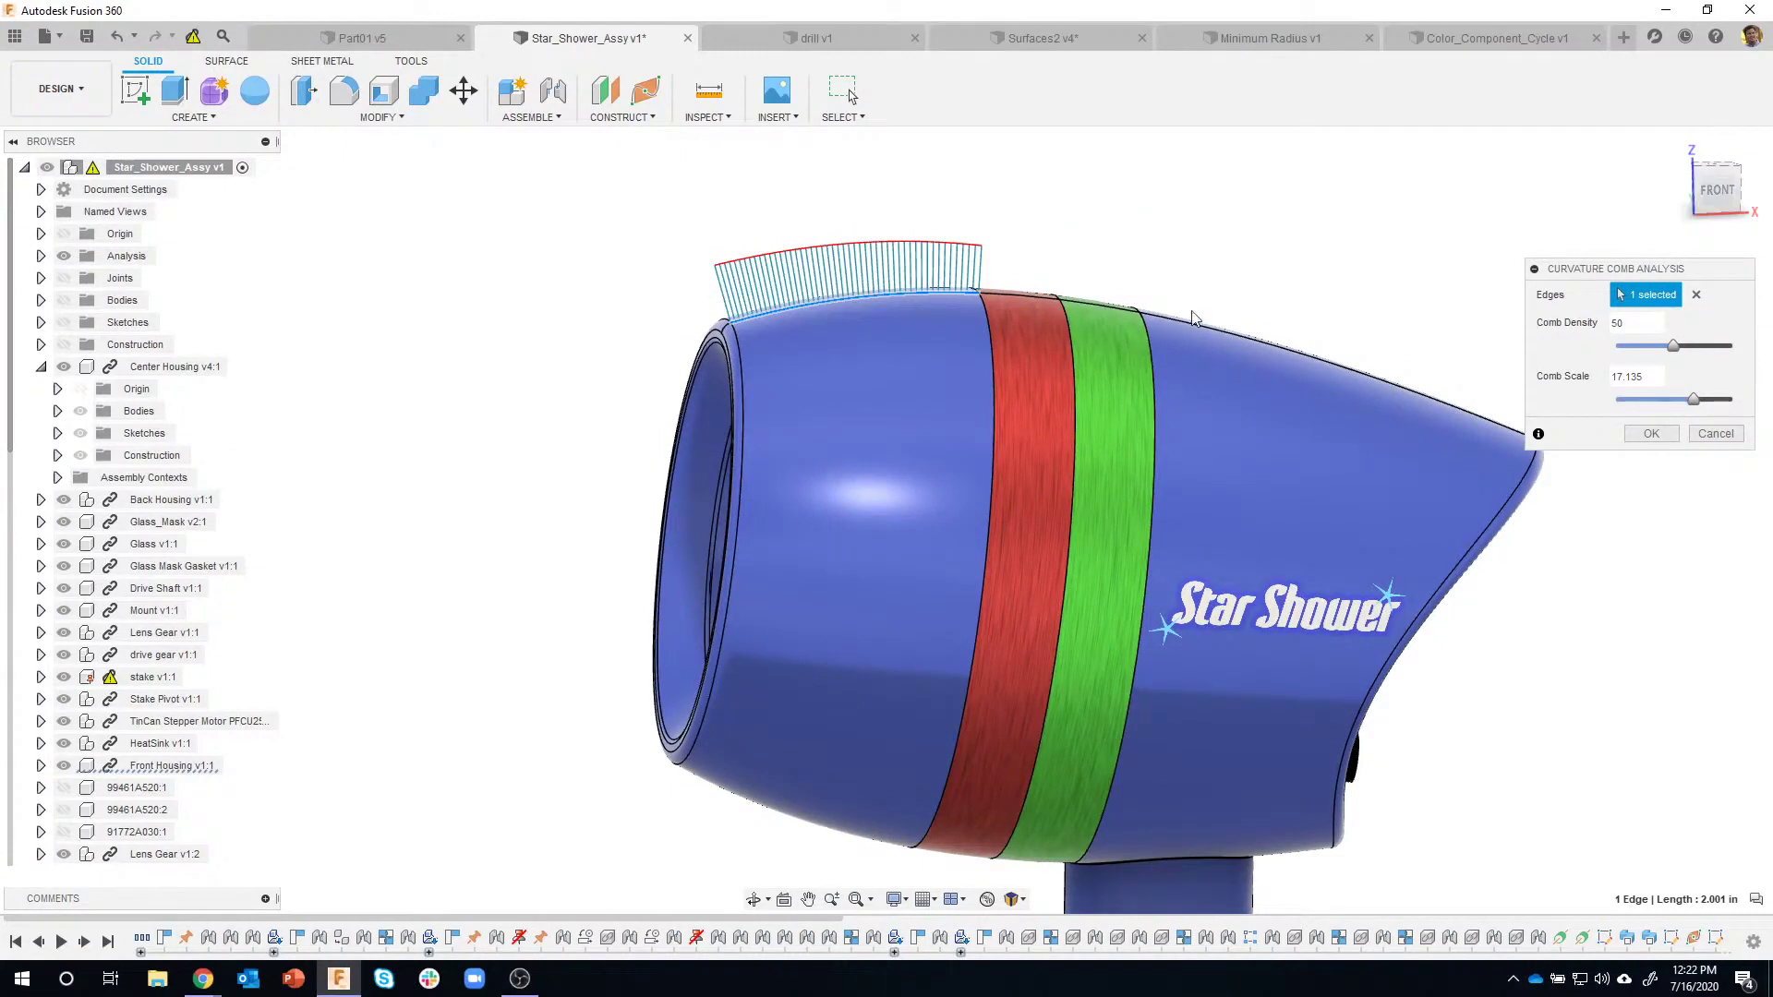
click(1016, 303)
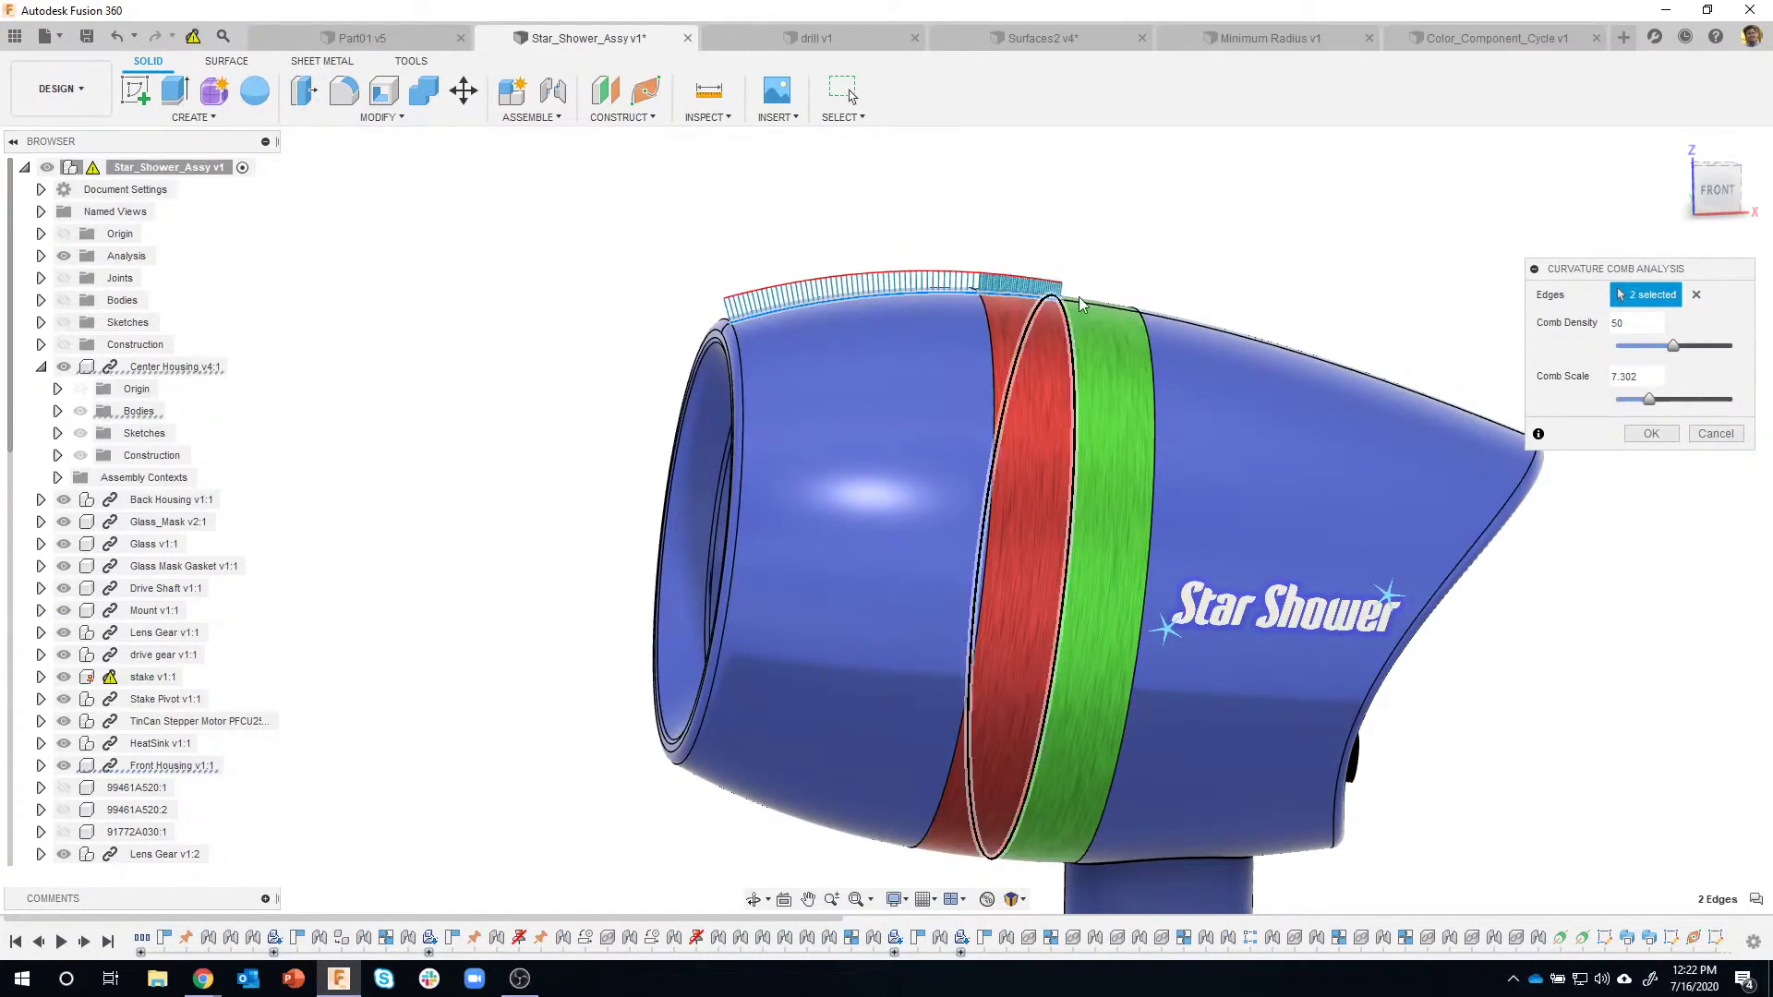
click(1135, 311)
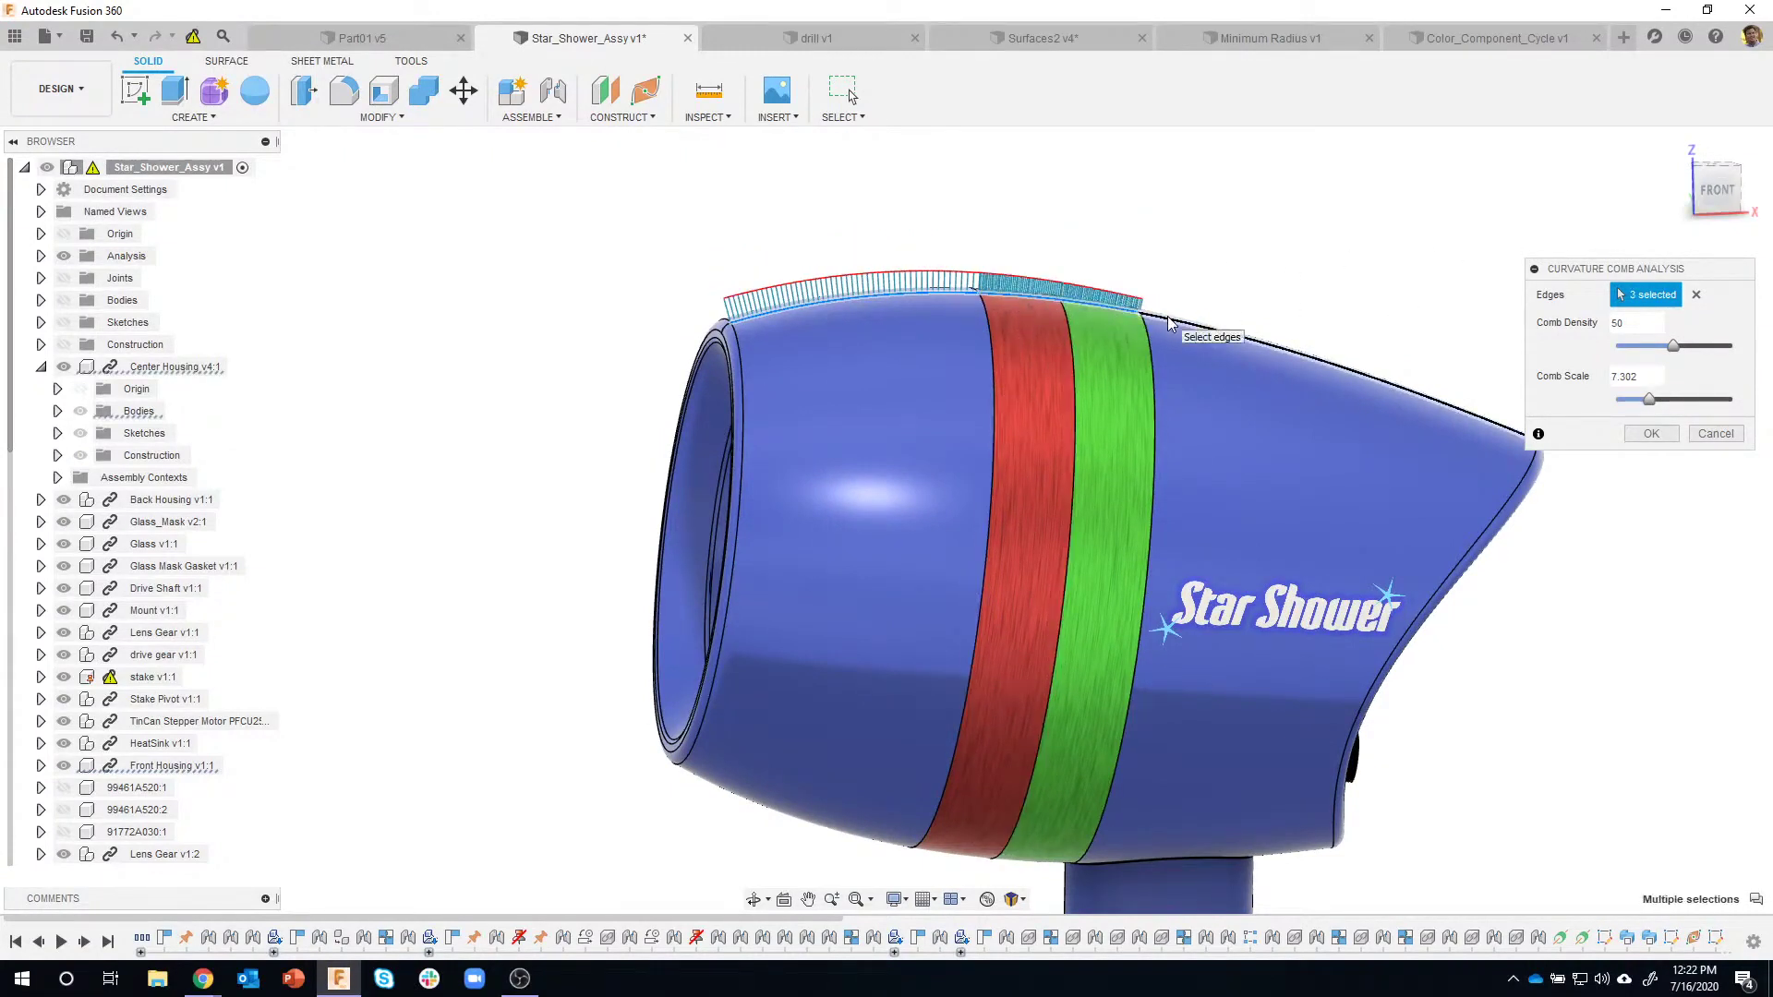
click(1280, 330)
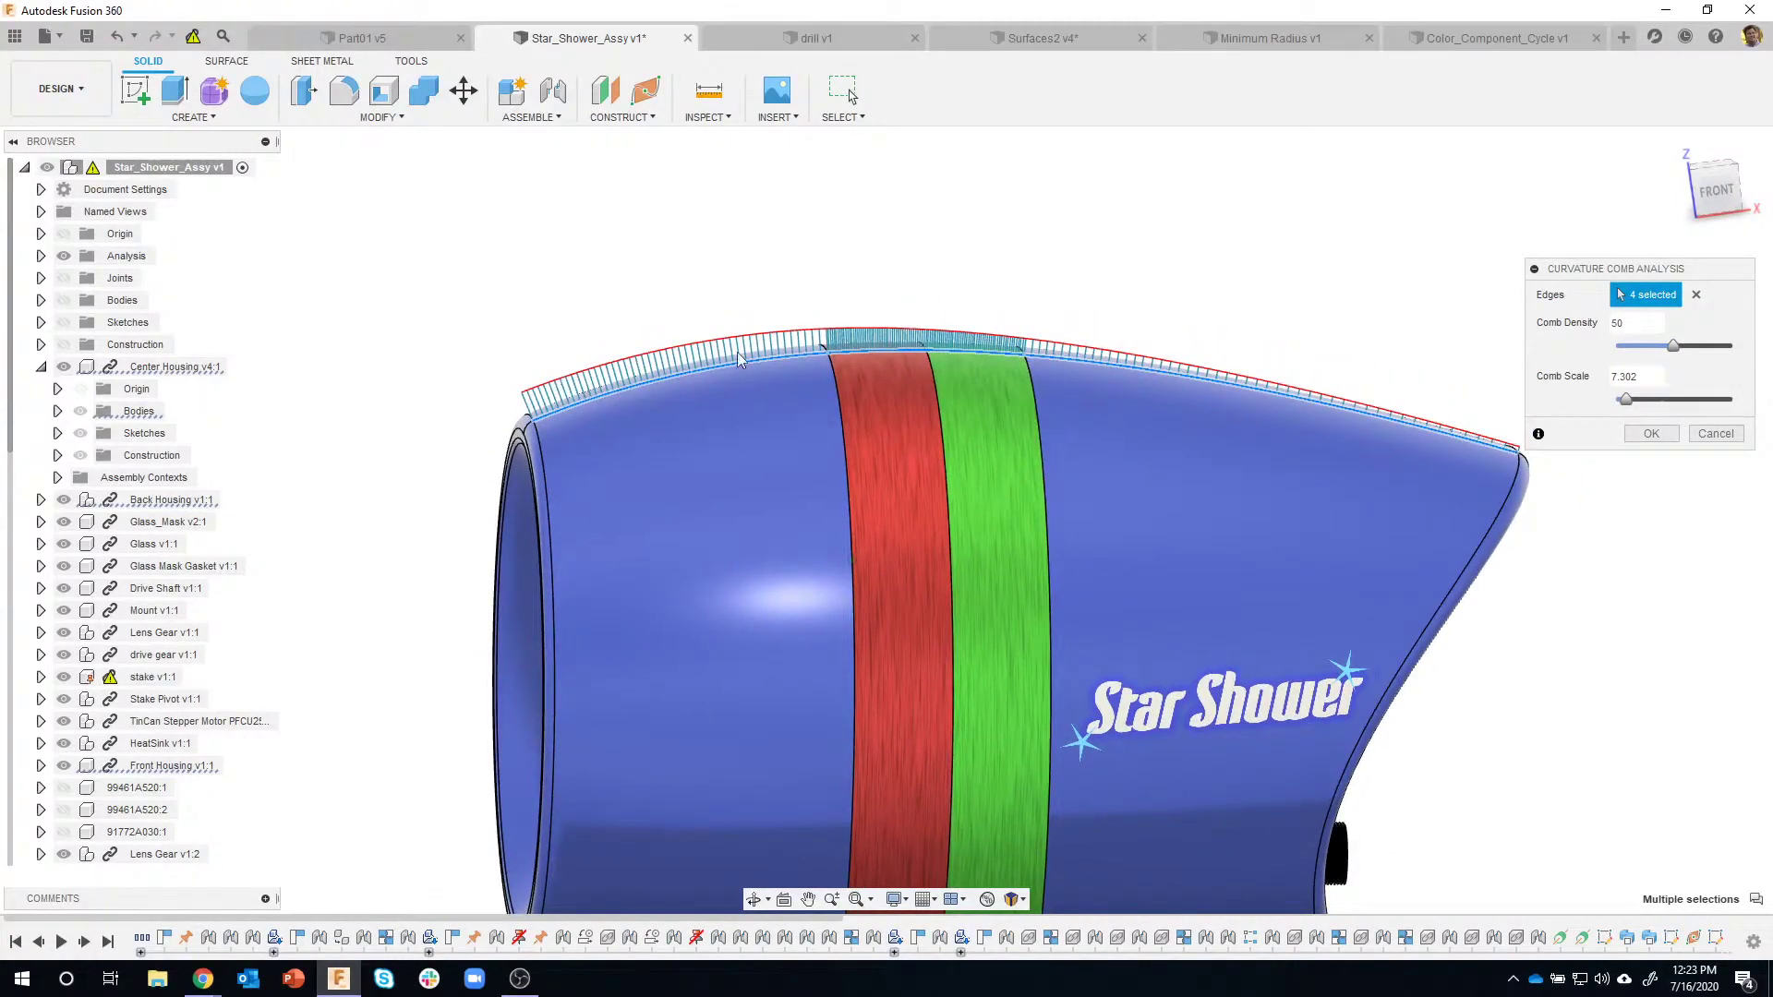
Set the comb scale to 45.064 and the comb density to 82, inspect the combs along the housing edges, and close the analysis.
drag(1626, 400, 1686, 409)
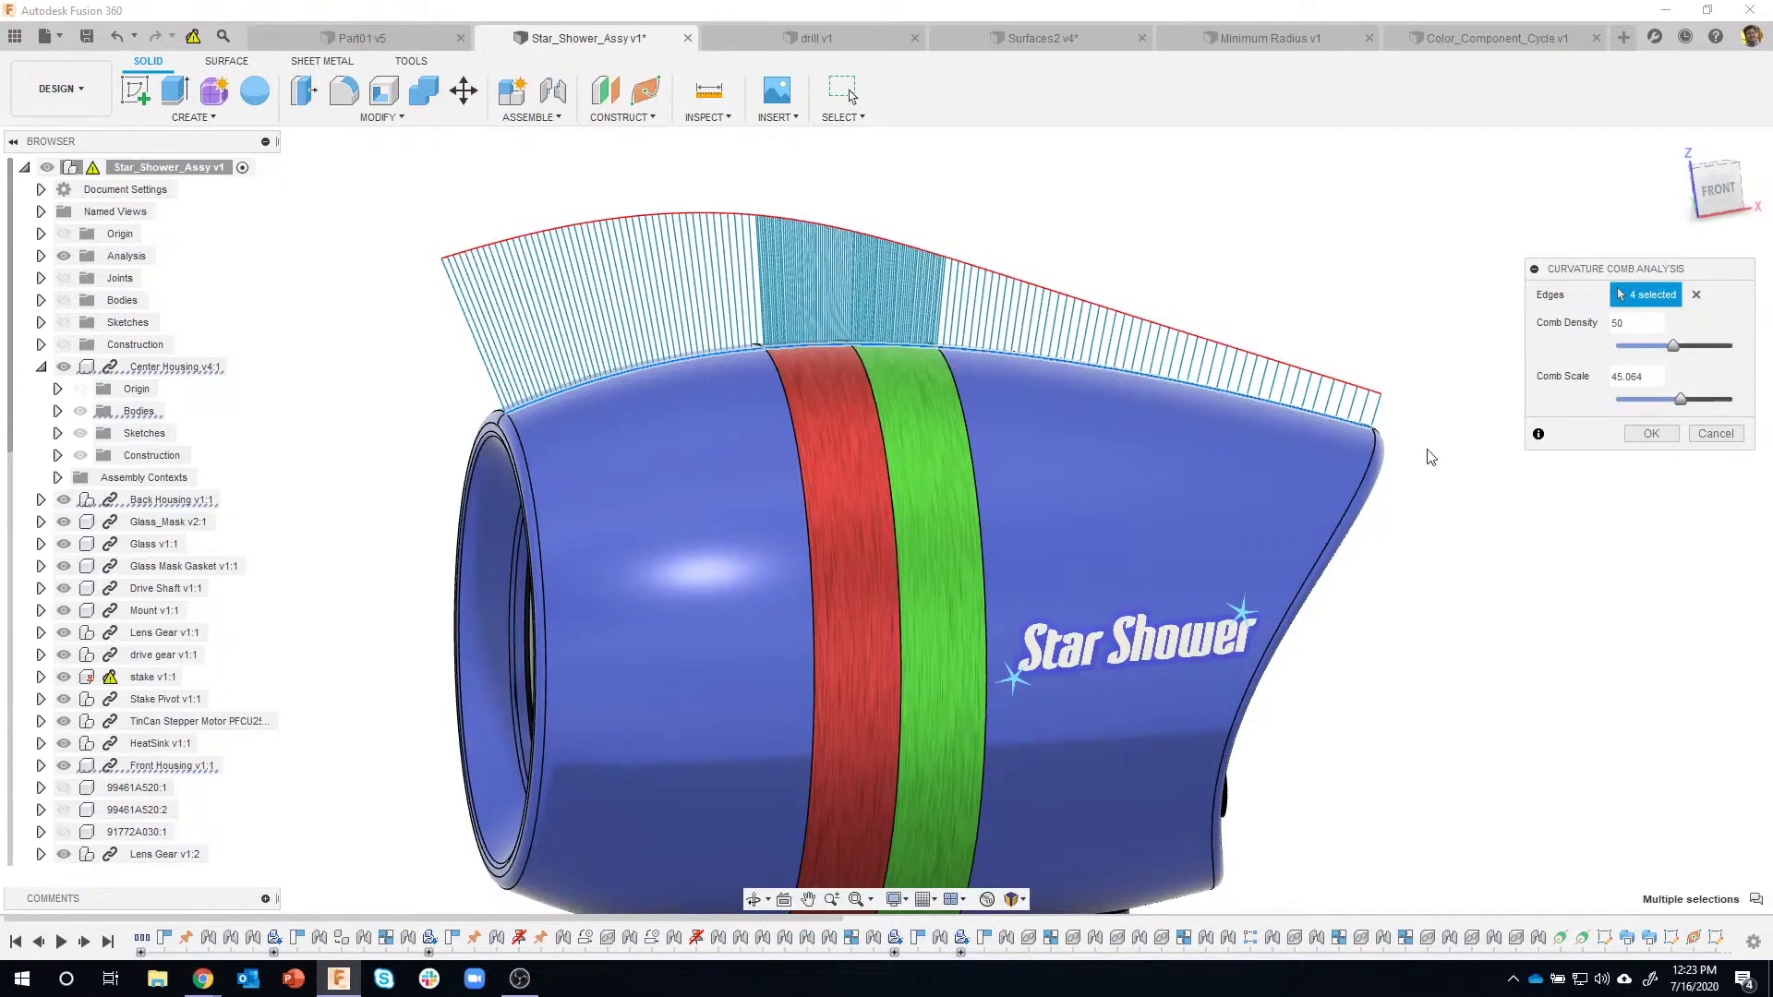
drag(1674, 349, 1713, 348)
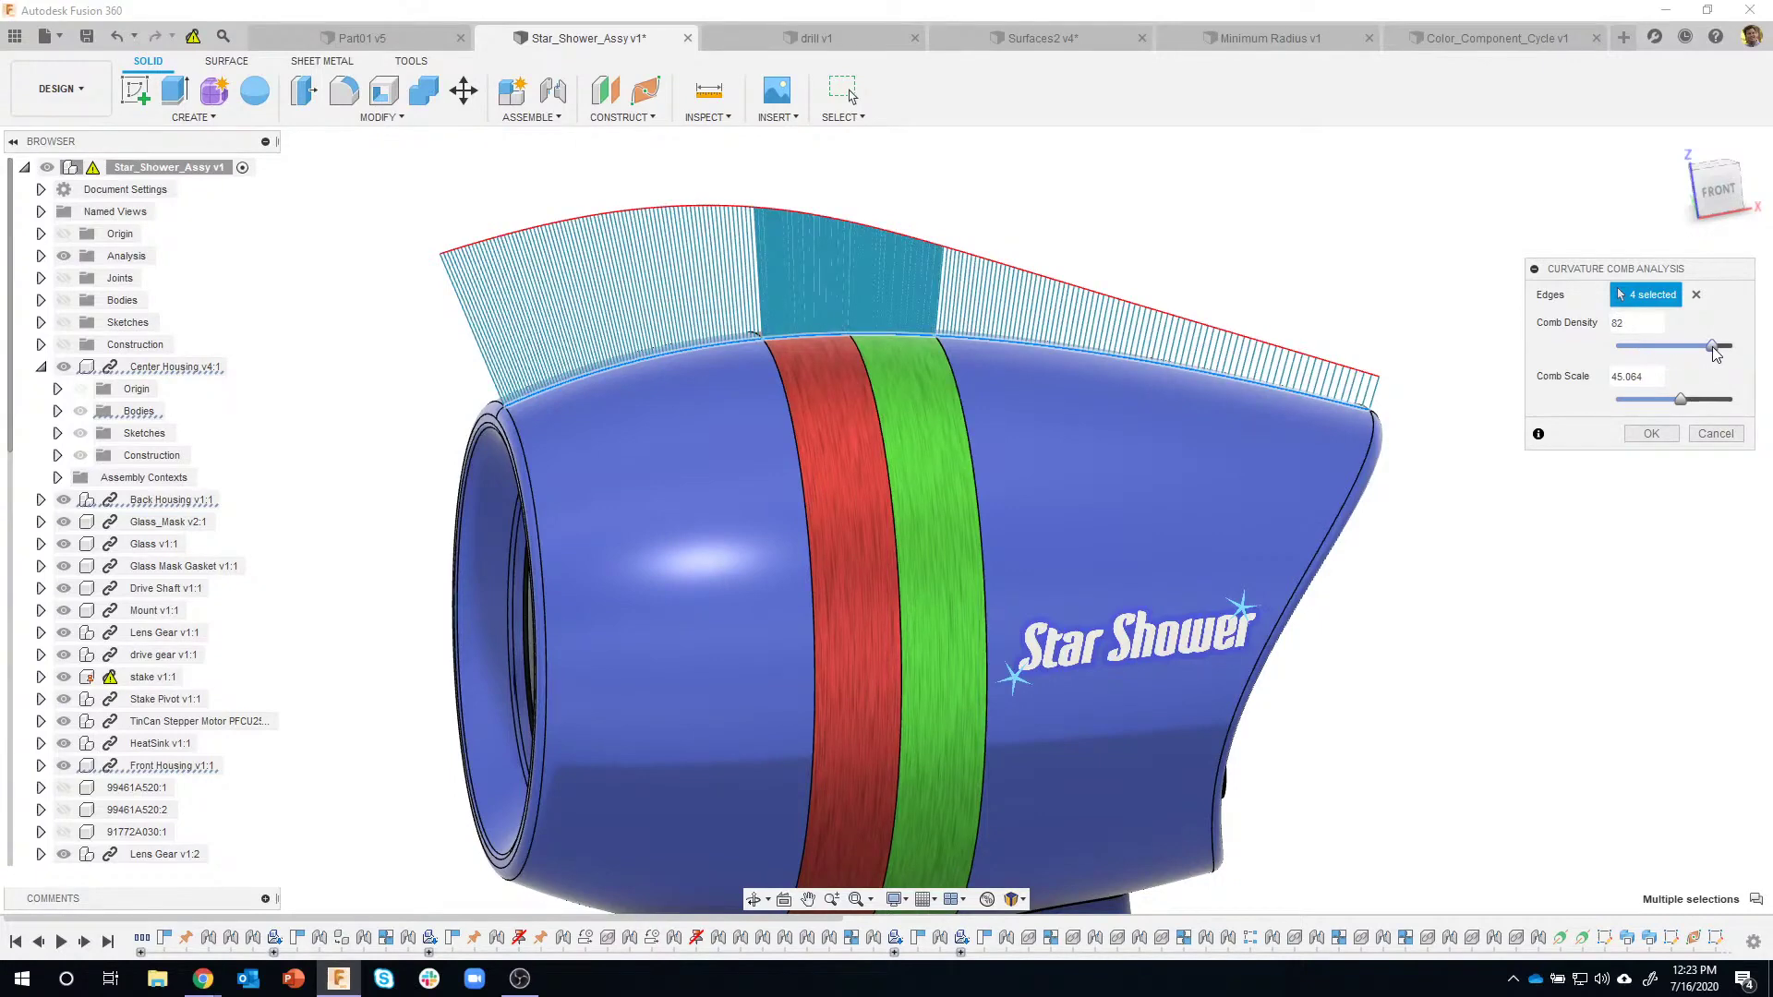
shift+middle_drag(932, 347, 1374, 294)
key(Return)
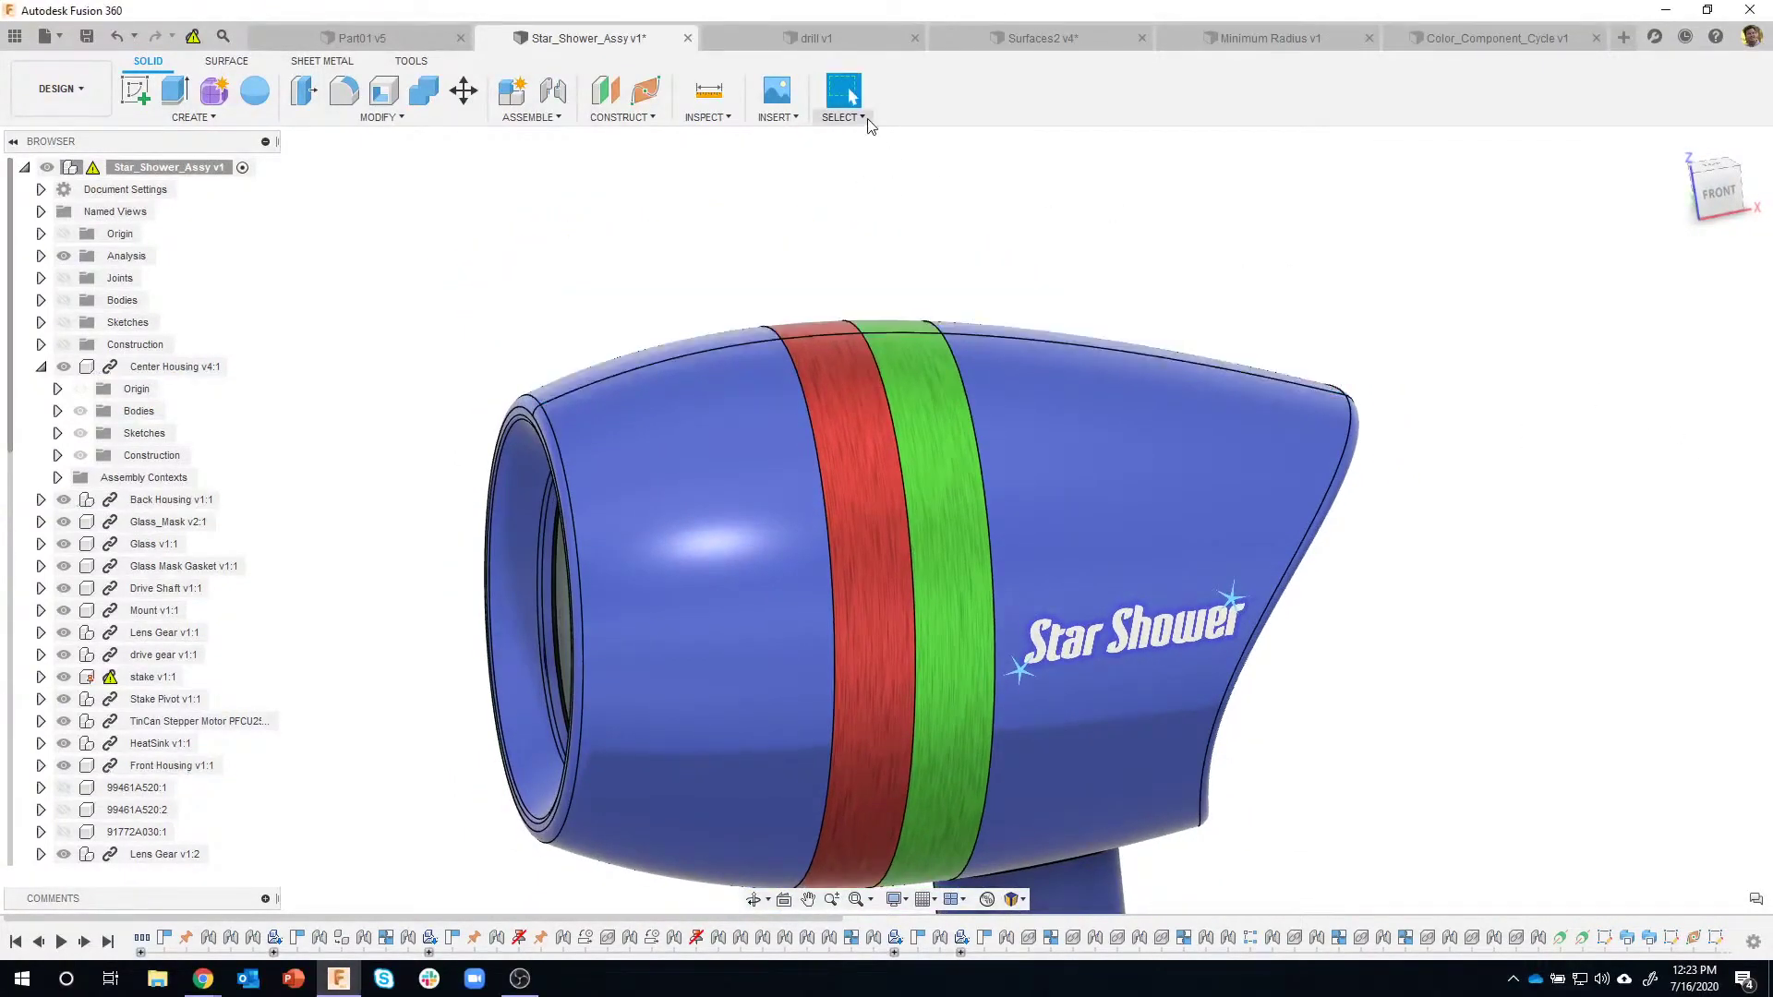
Switch to the drill v1 design and bring the lower handle and battery base into close view.
click(795, 37)
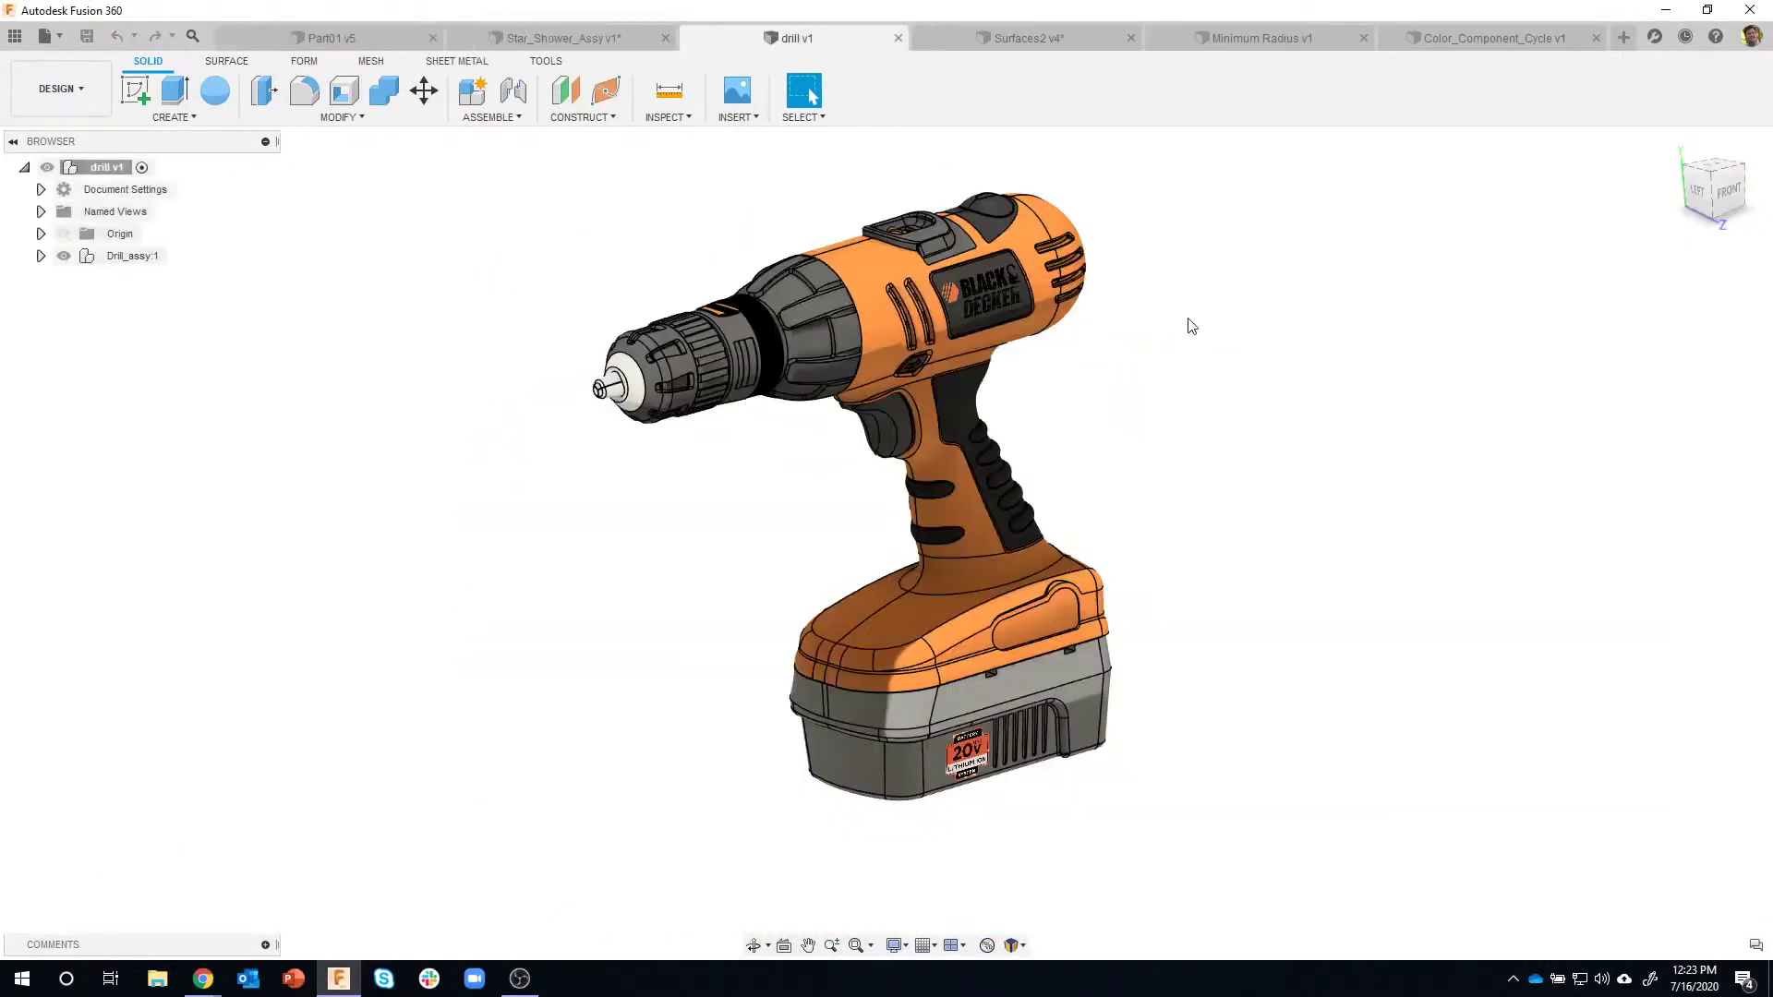
shift+middle_drag(1183, 447, 1195, 538)
scroll(1138, 704, up, 2)
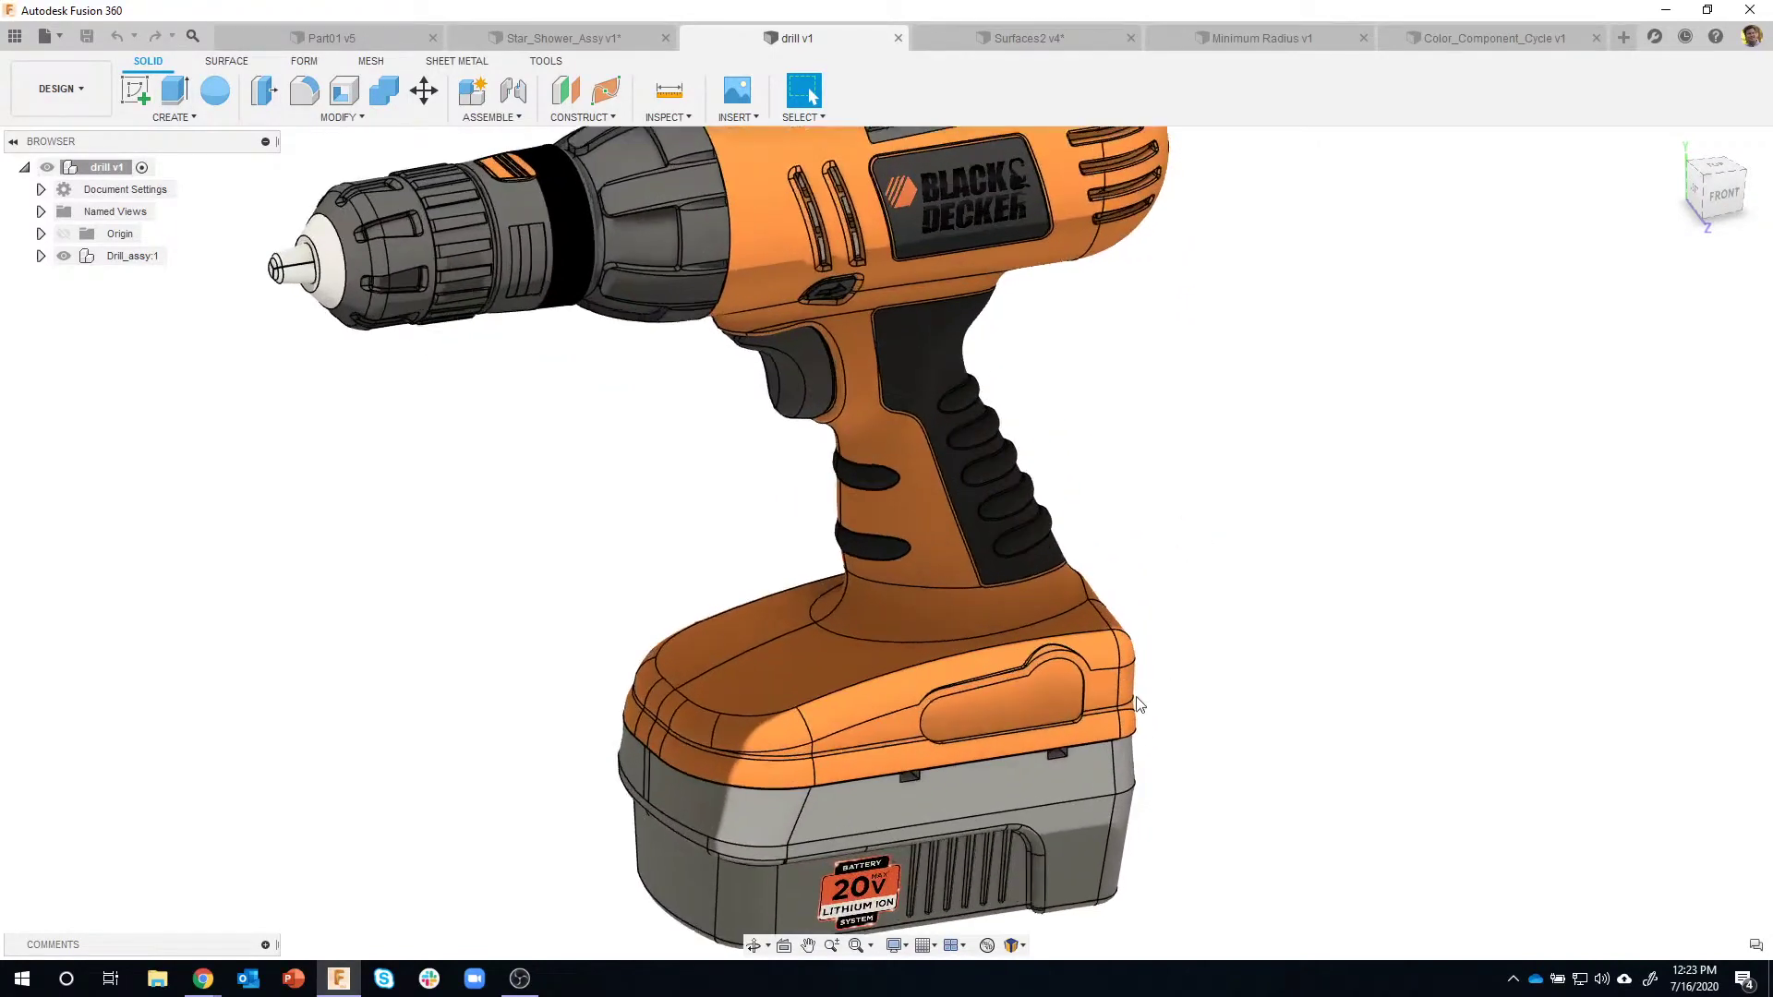
scroll(1136, 698, up, 2)
middle_drag(452, 497, 517, 443)
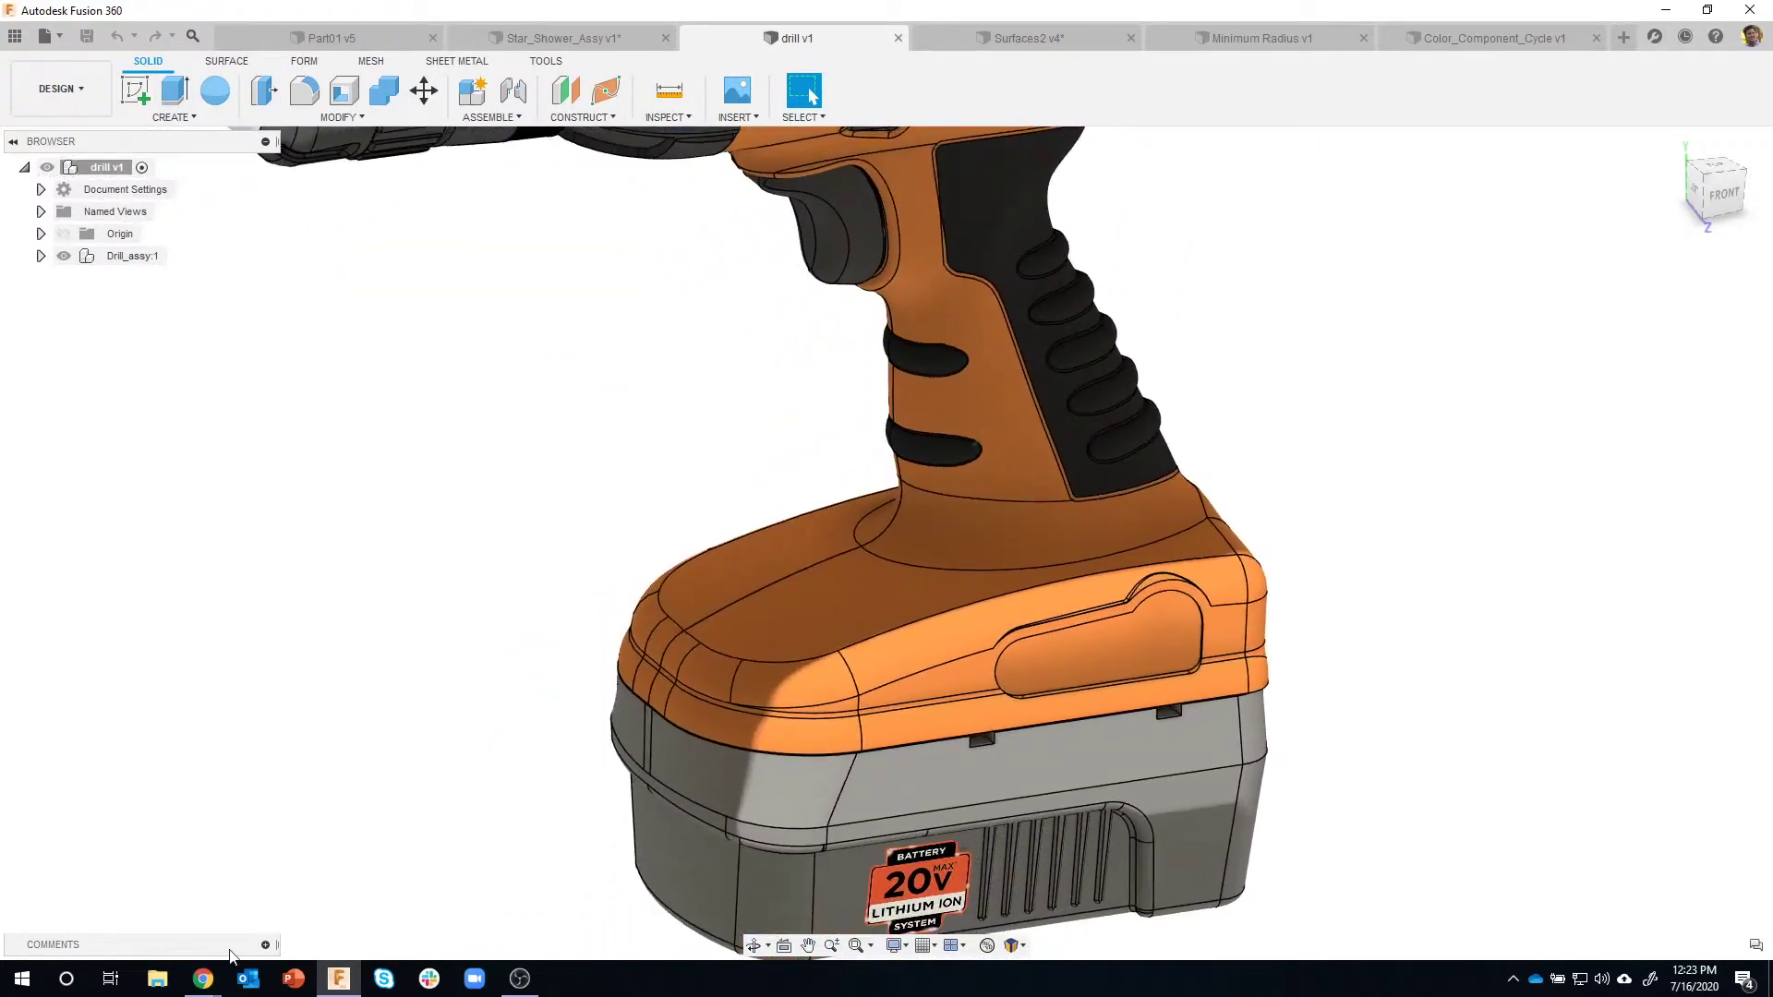
shift+middle_drag(487, 906, 700, 140)
Start a Curvature Comb Analysis on the four connected edges running around the upper rim of the drill's orange base.
click(668, 116)
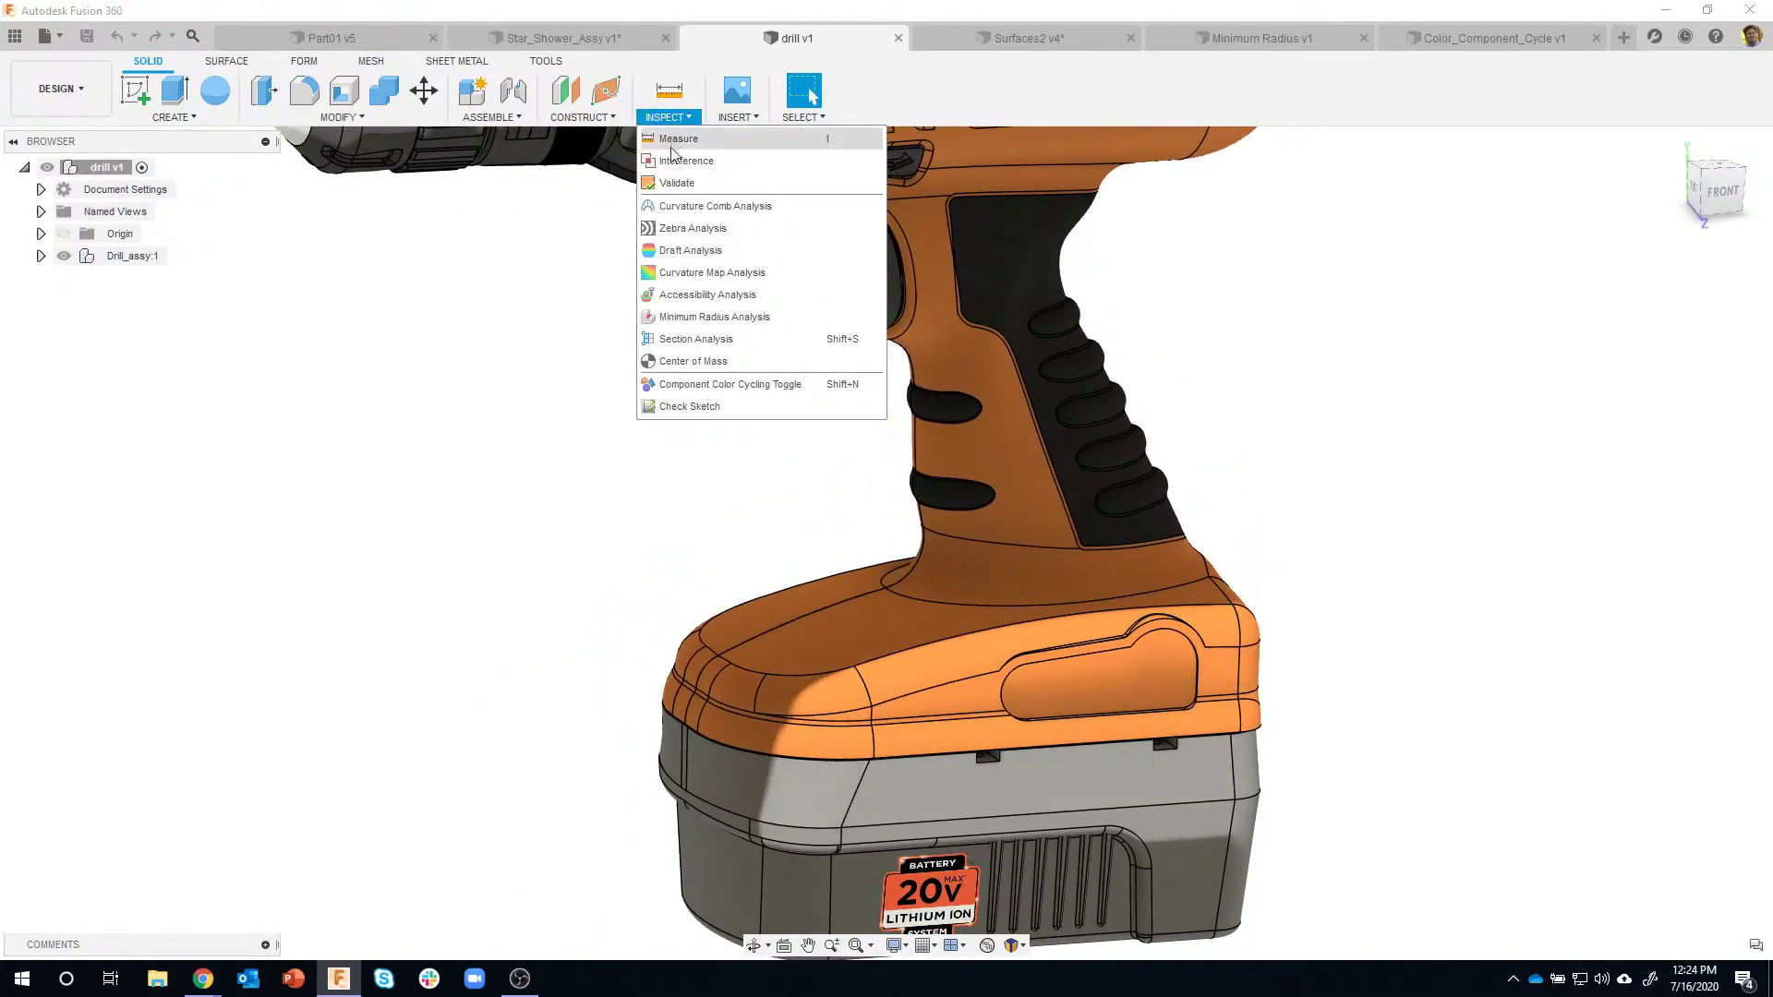
click(700, 205)
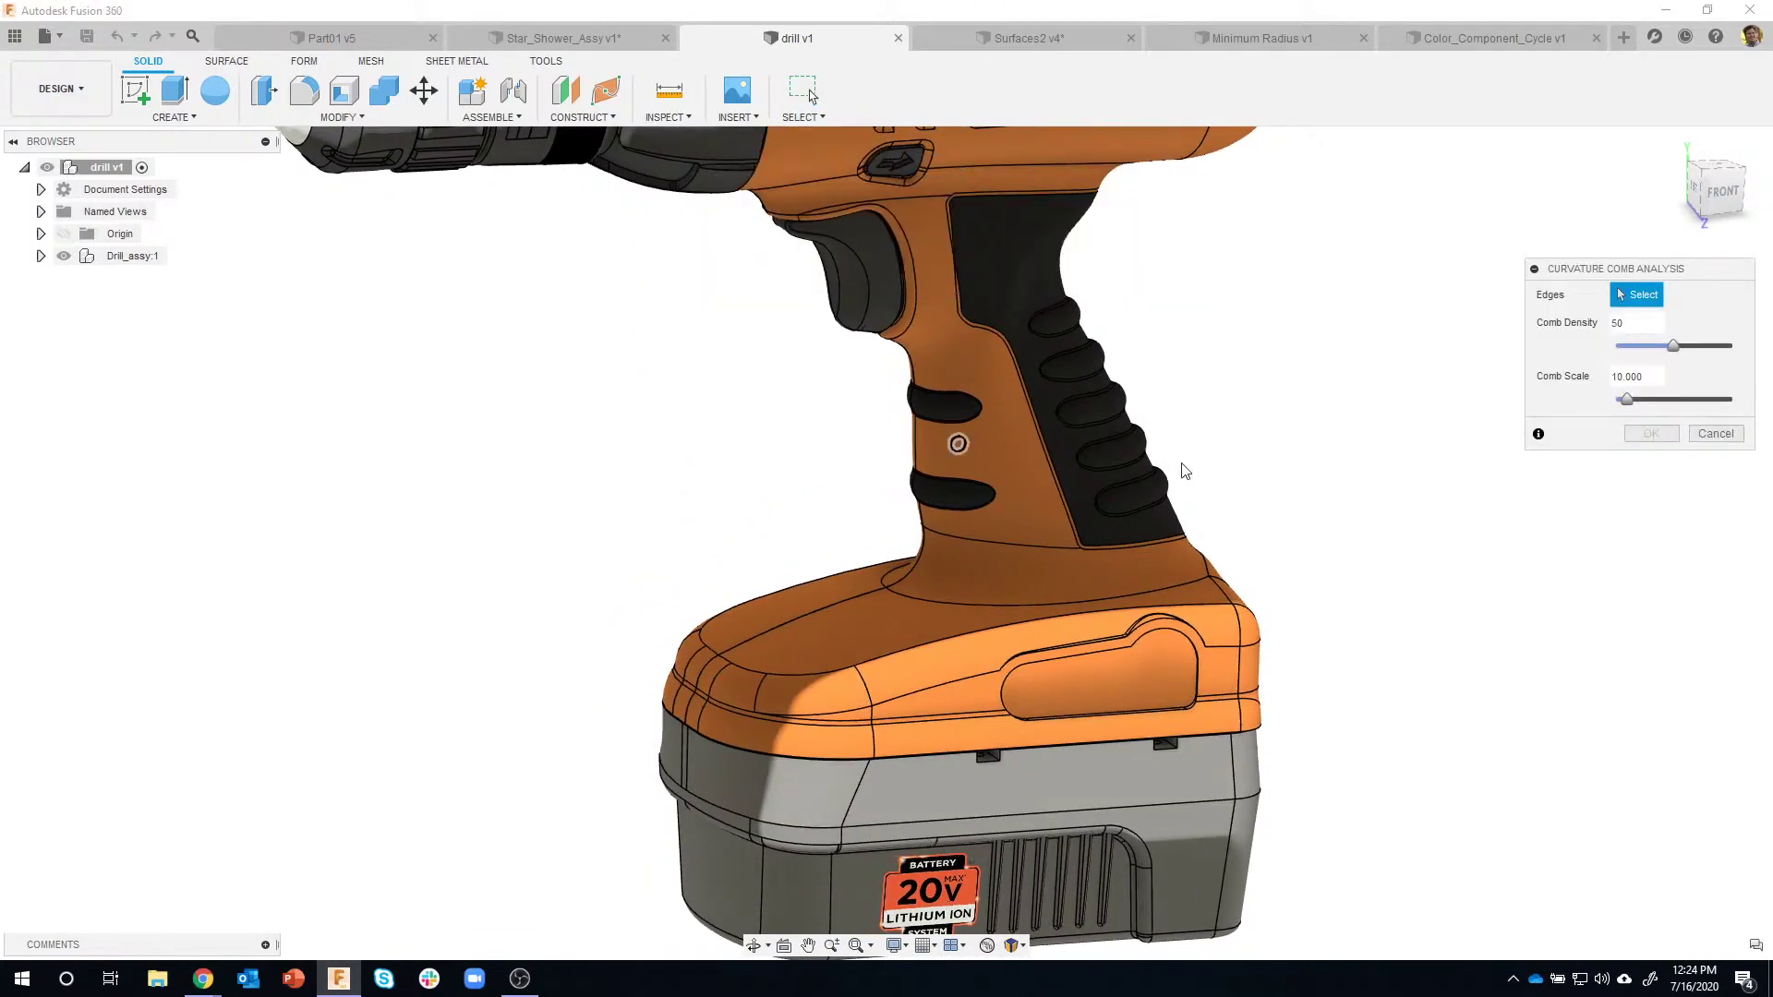
shift+middle_drag(1179, 467, 1030, 681)
scroll(1031, 681, up, 2)
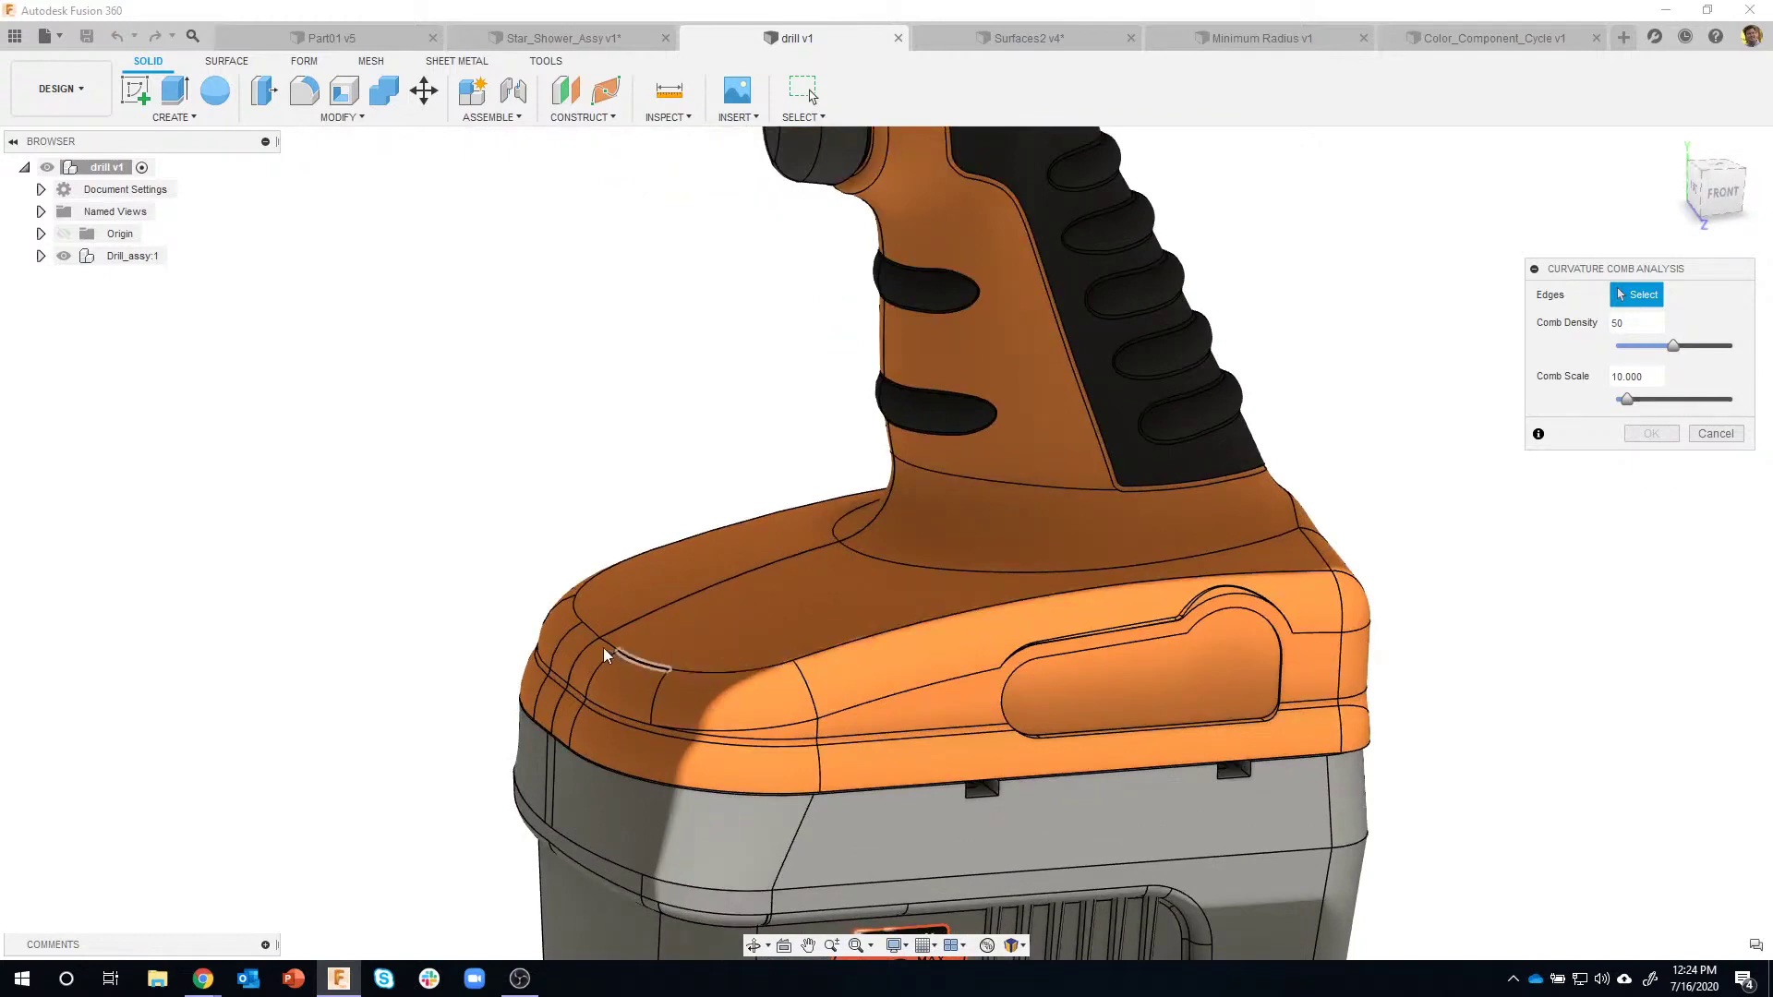
click(829, 646)
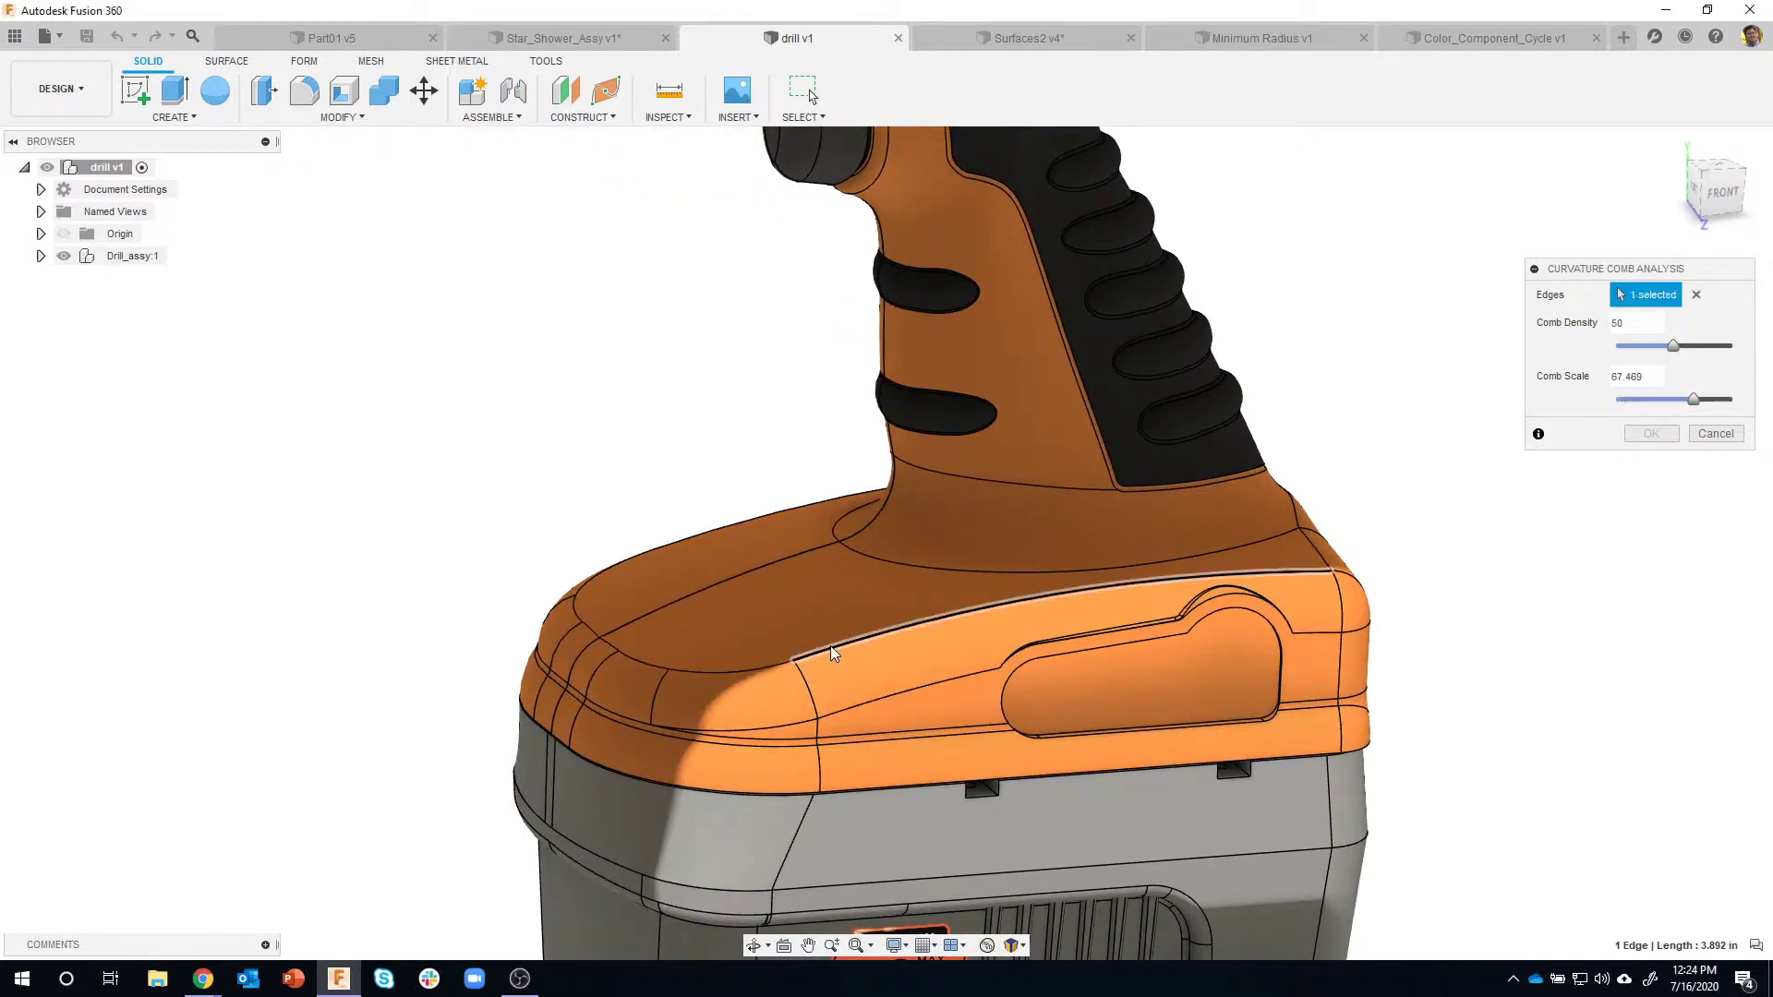
click(711, 670)
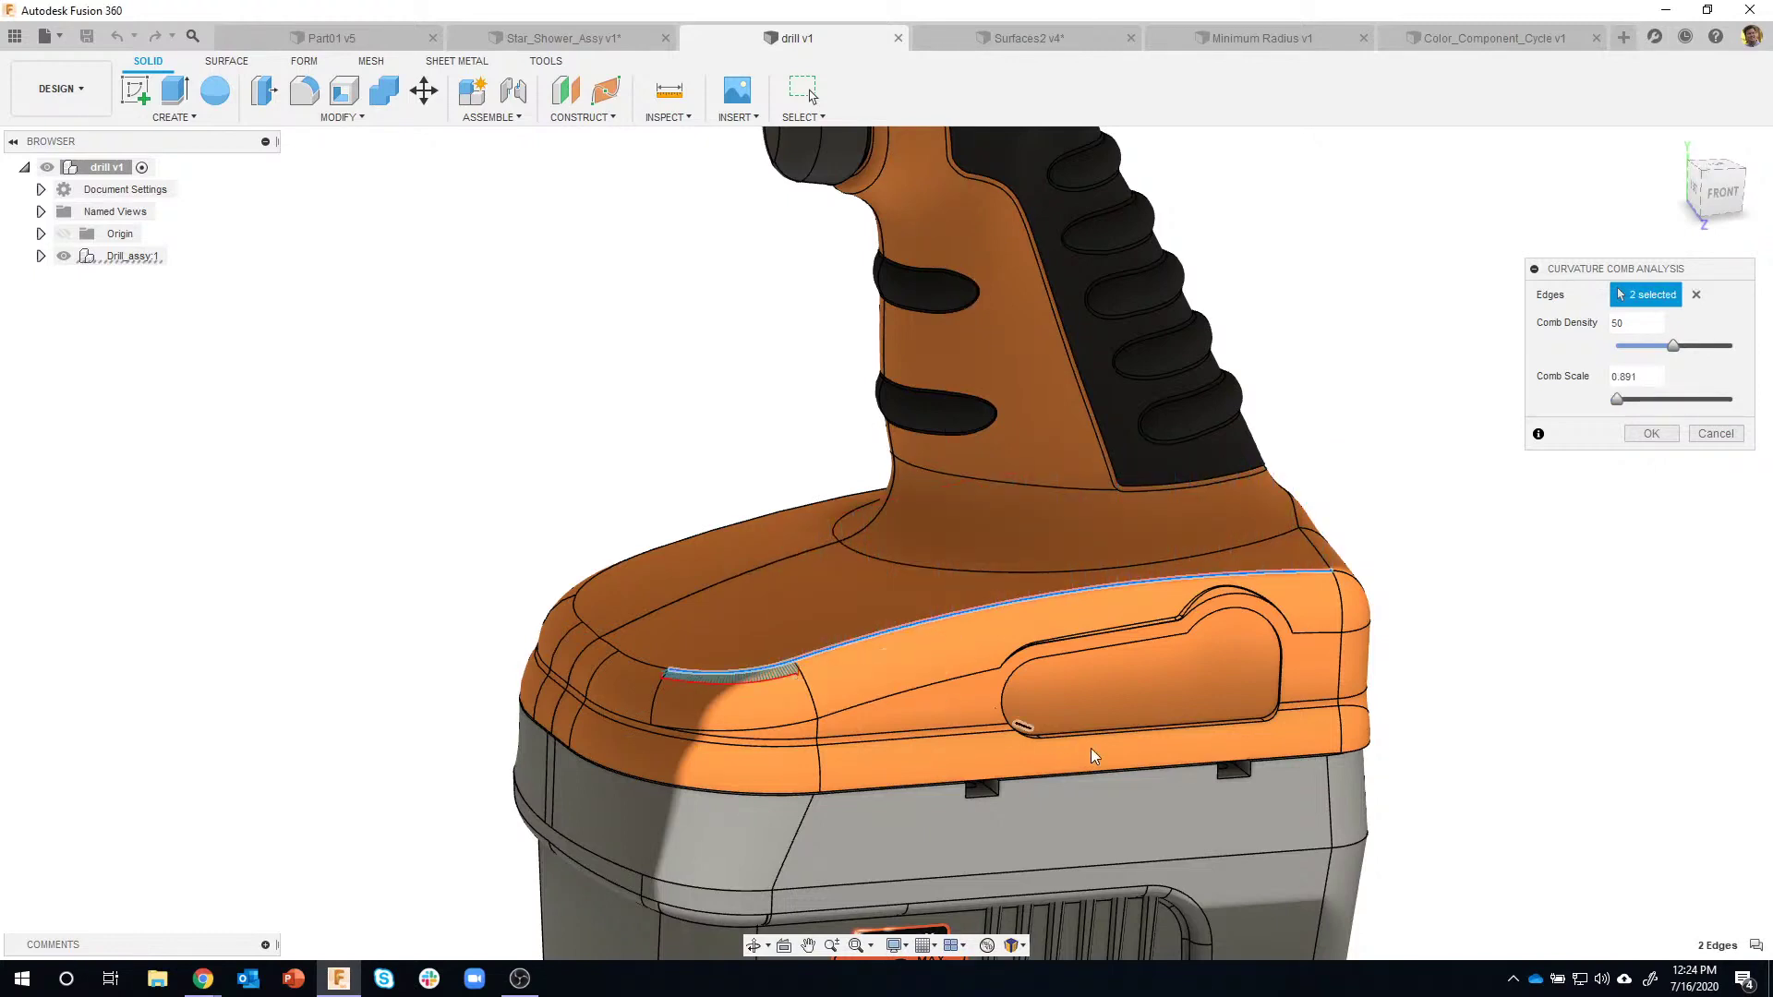
scroll(622, 665, up, 5)
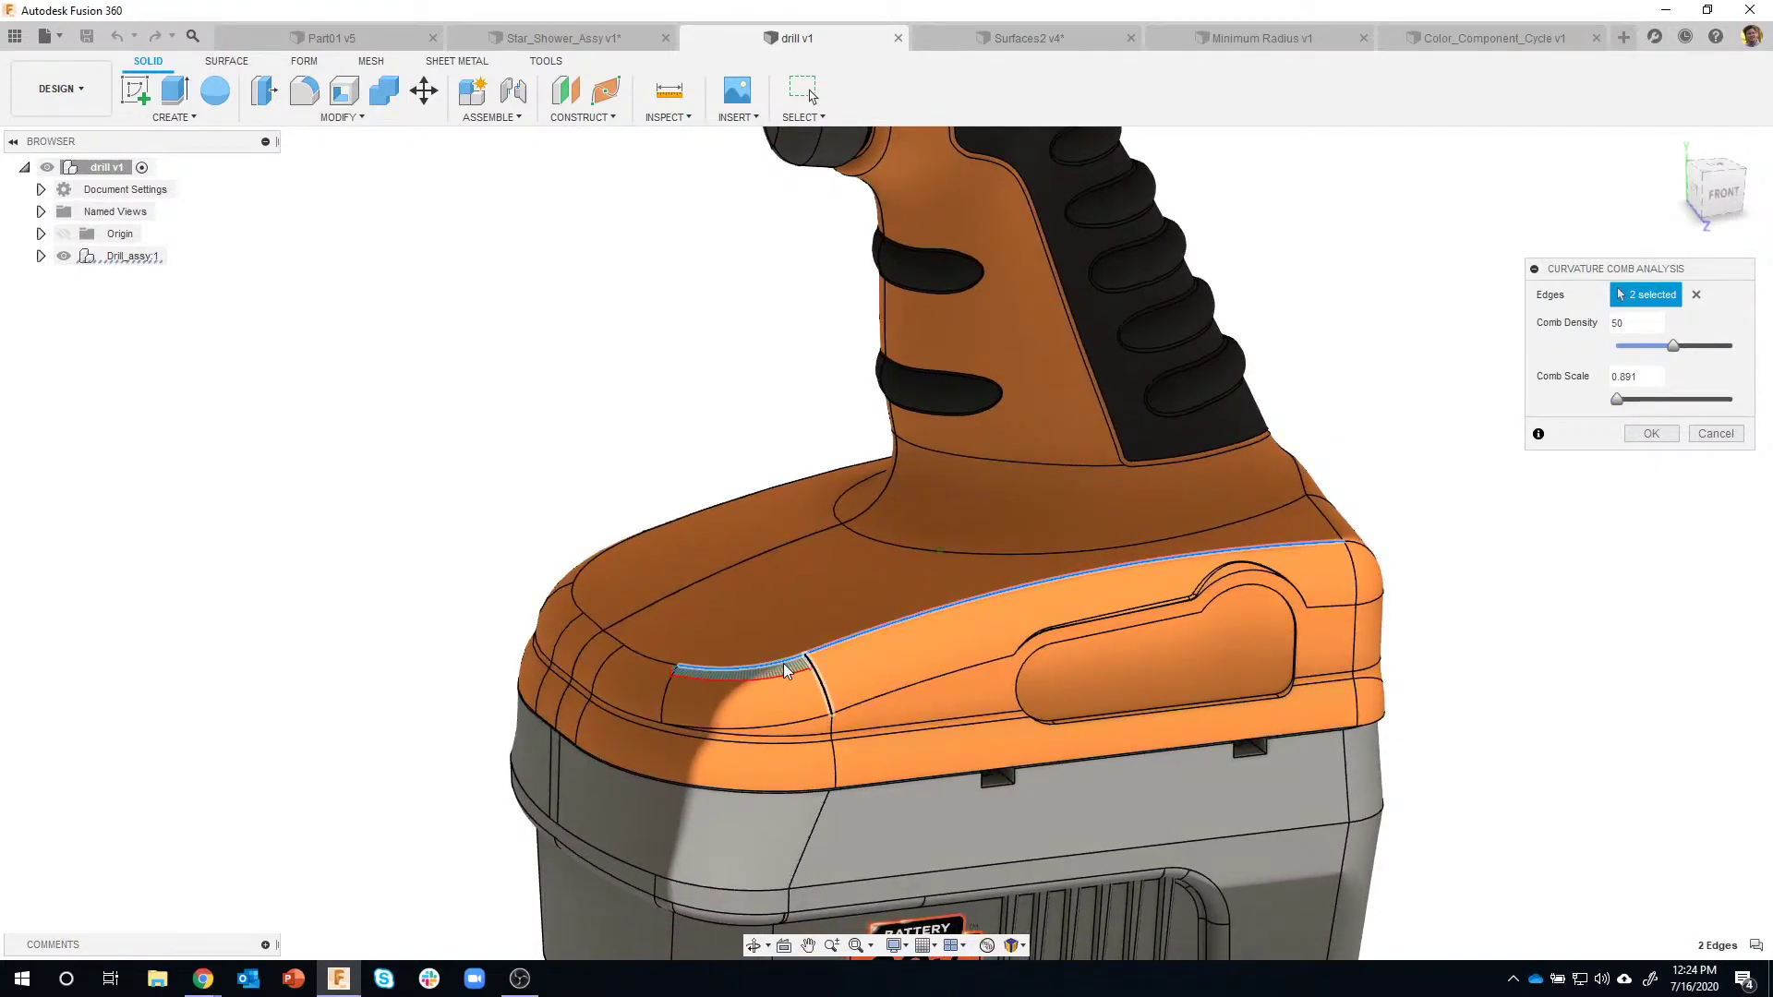
click(612, 657)
click(540, 634)
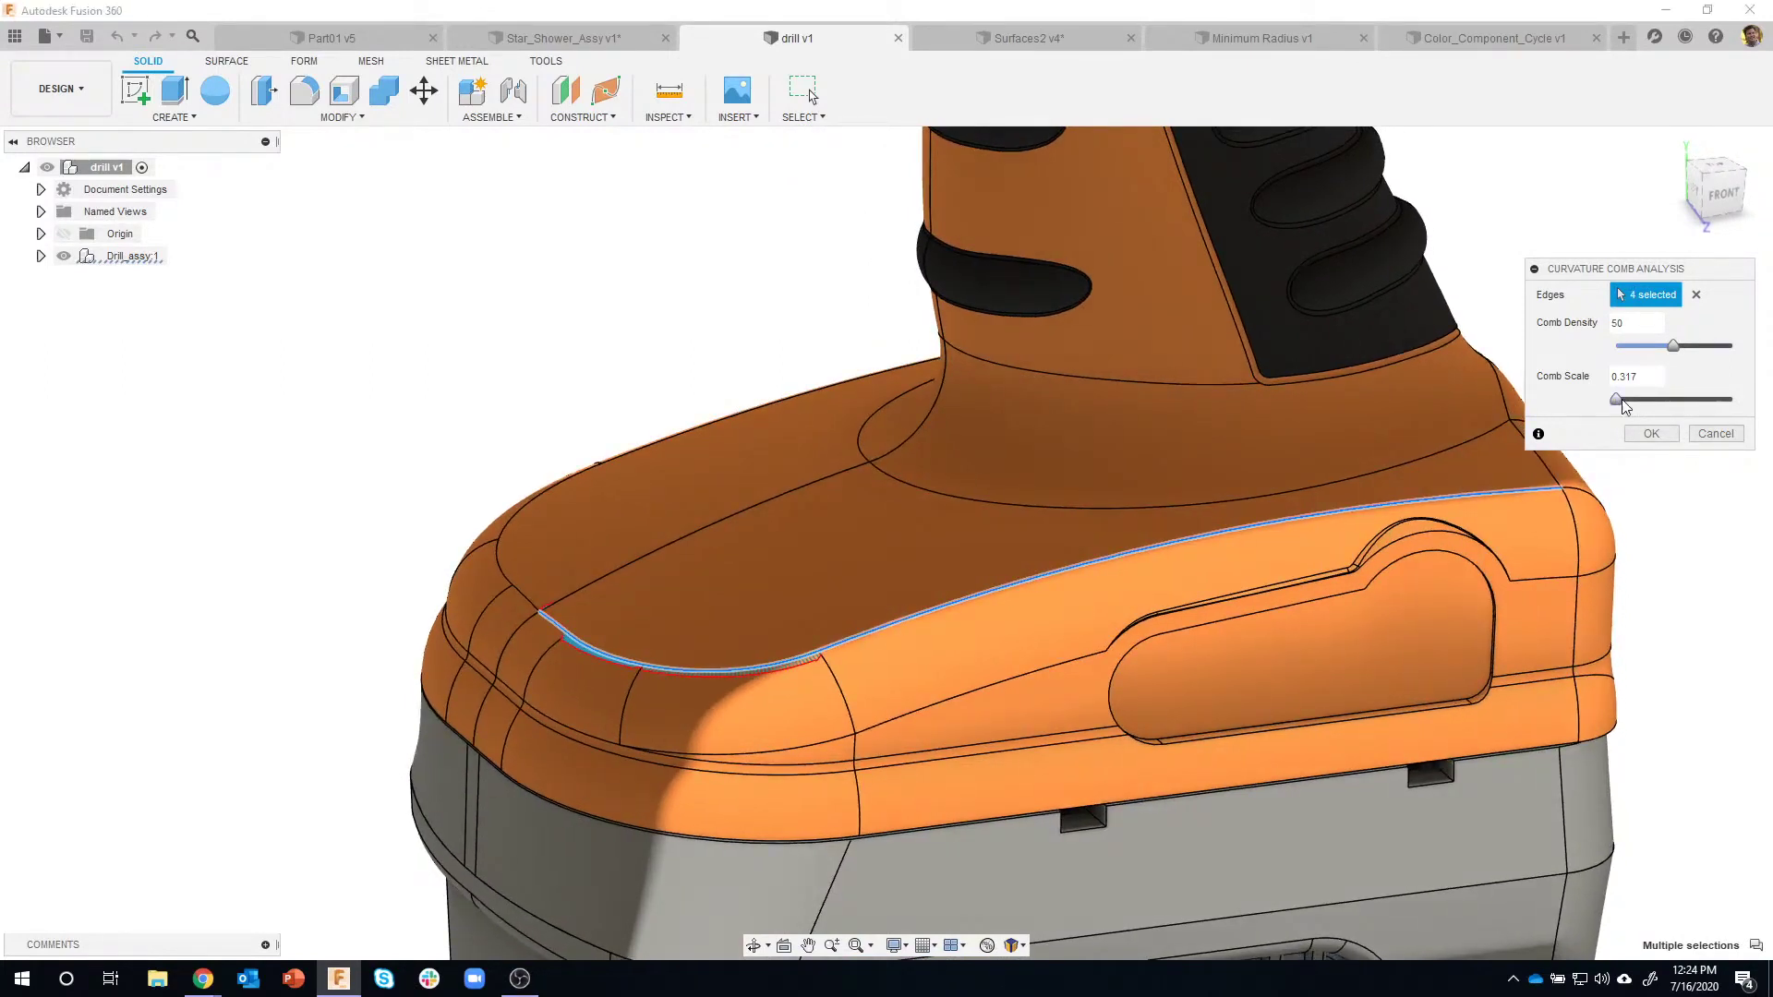
Set the comb scale to 9.563 for the drill base edges, examine the curvature transitions, and accept the analysis.
drag(1623, 404, 1633, 398)
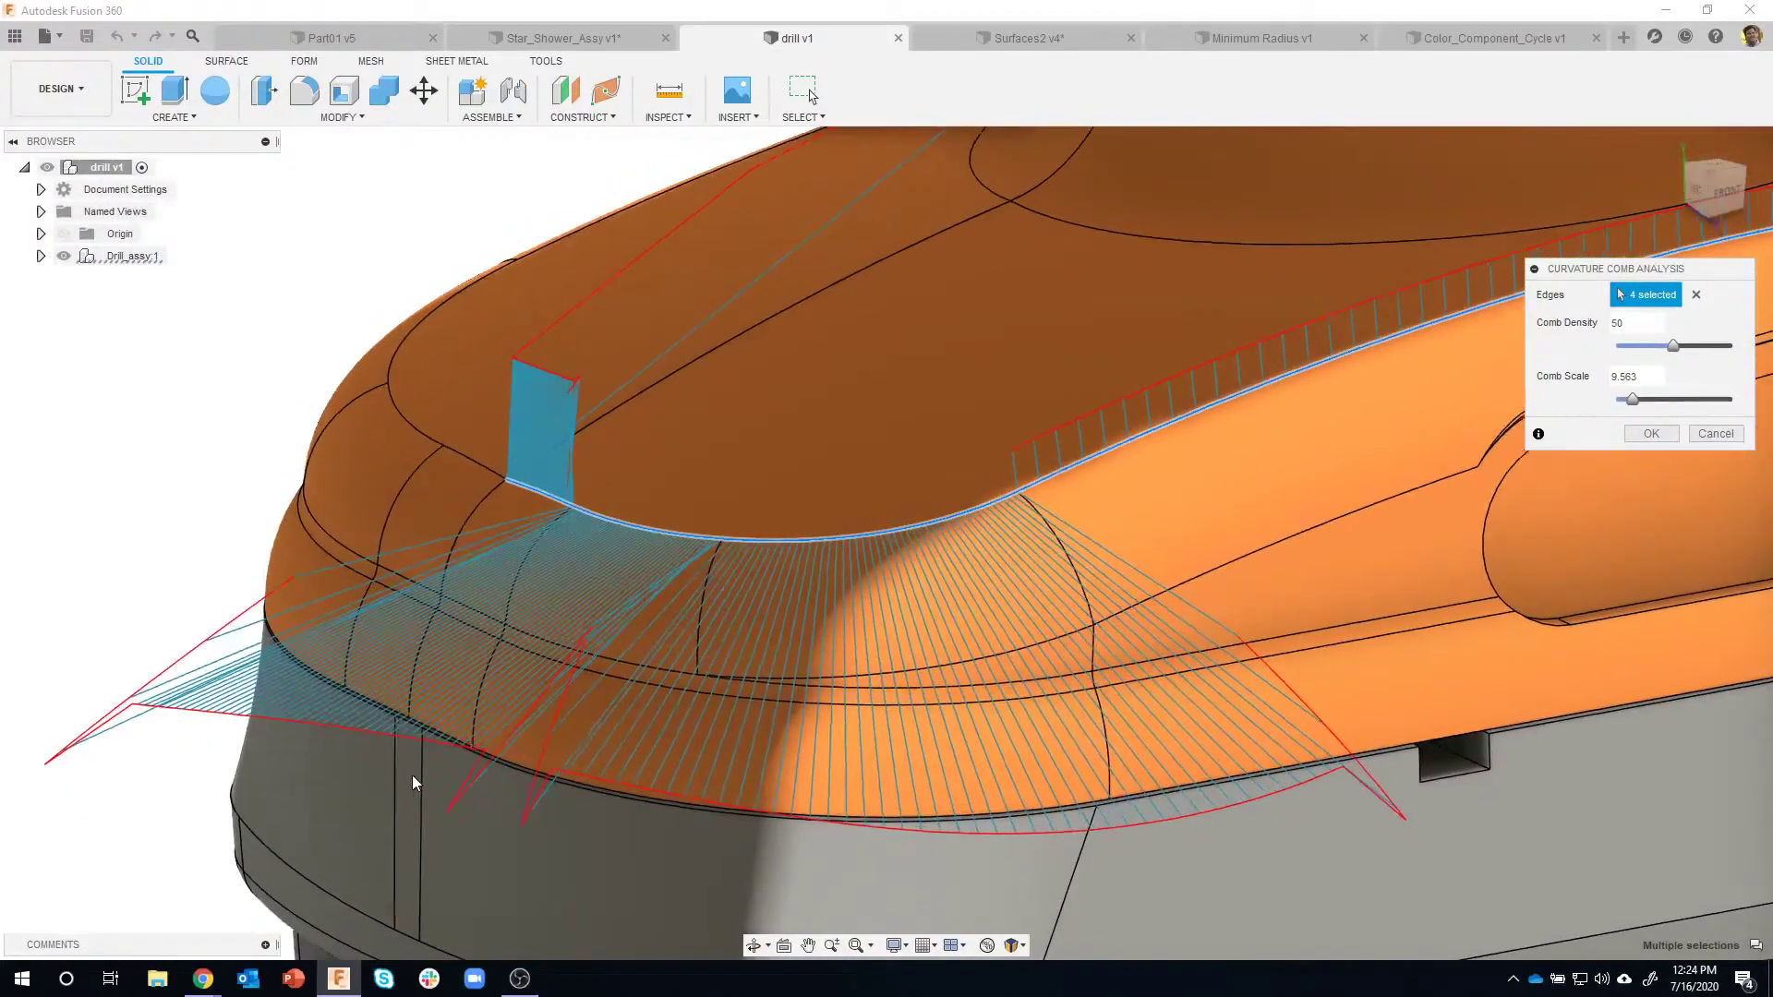
click(659, 559)
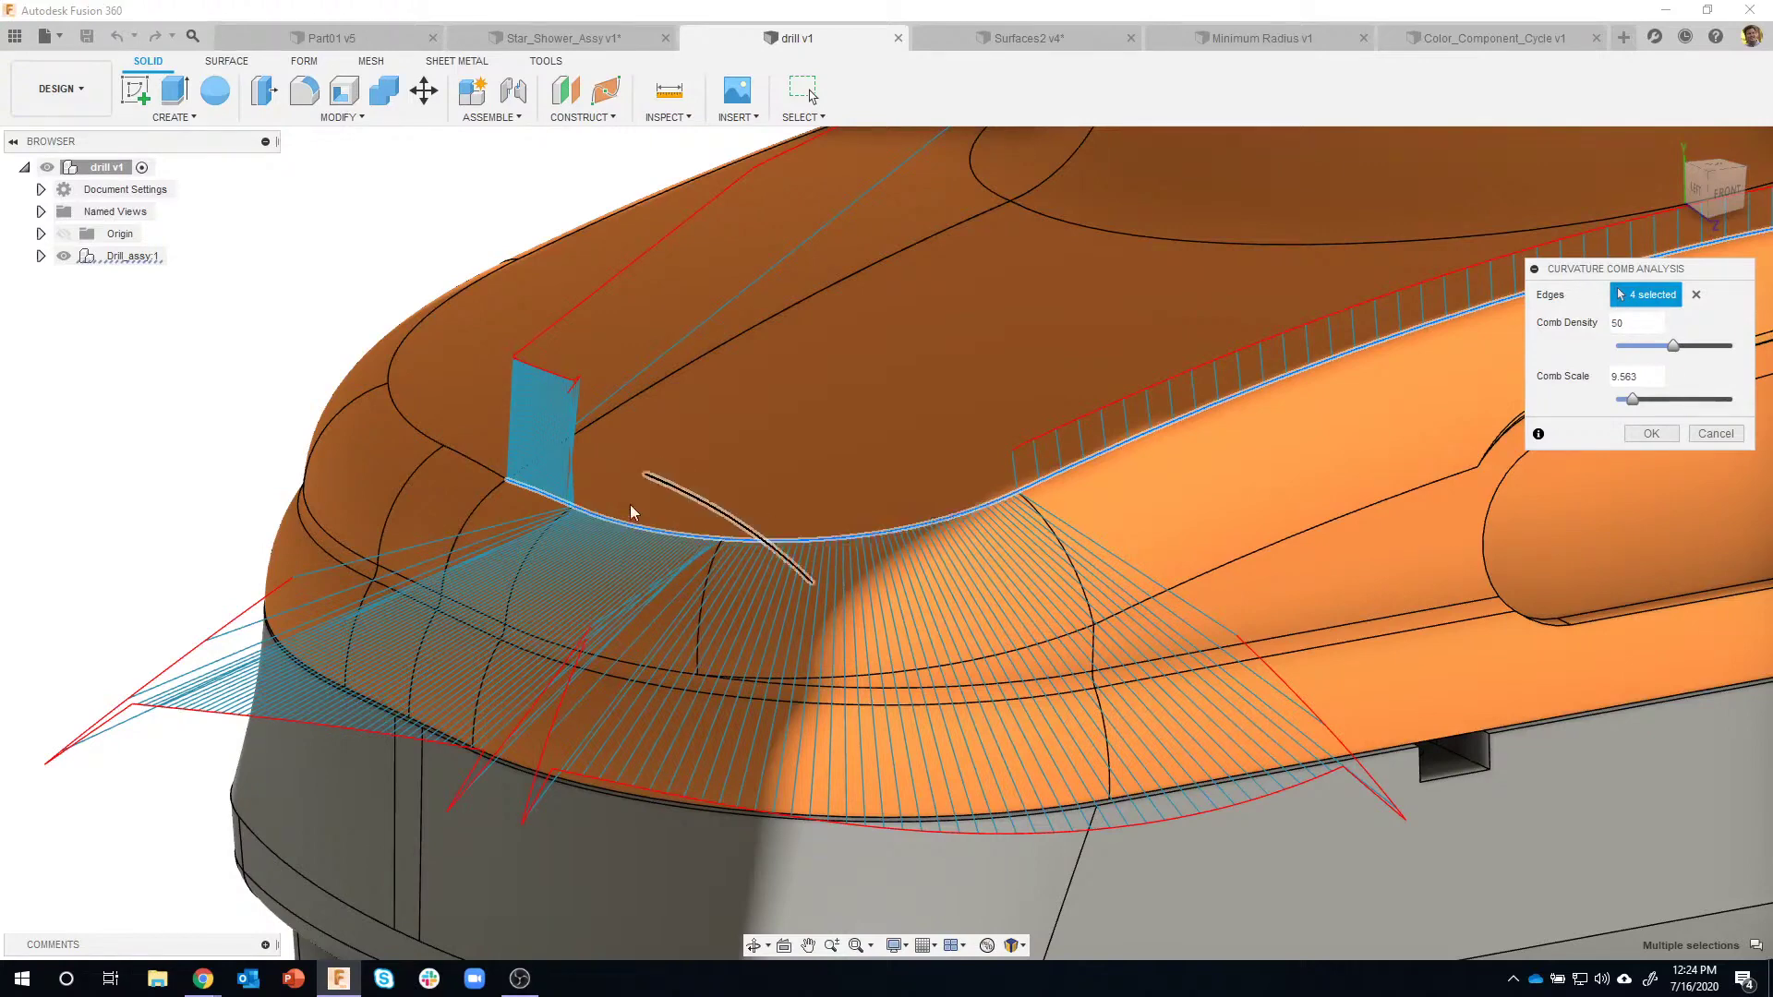
click(1673, 439)
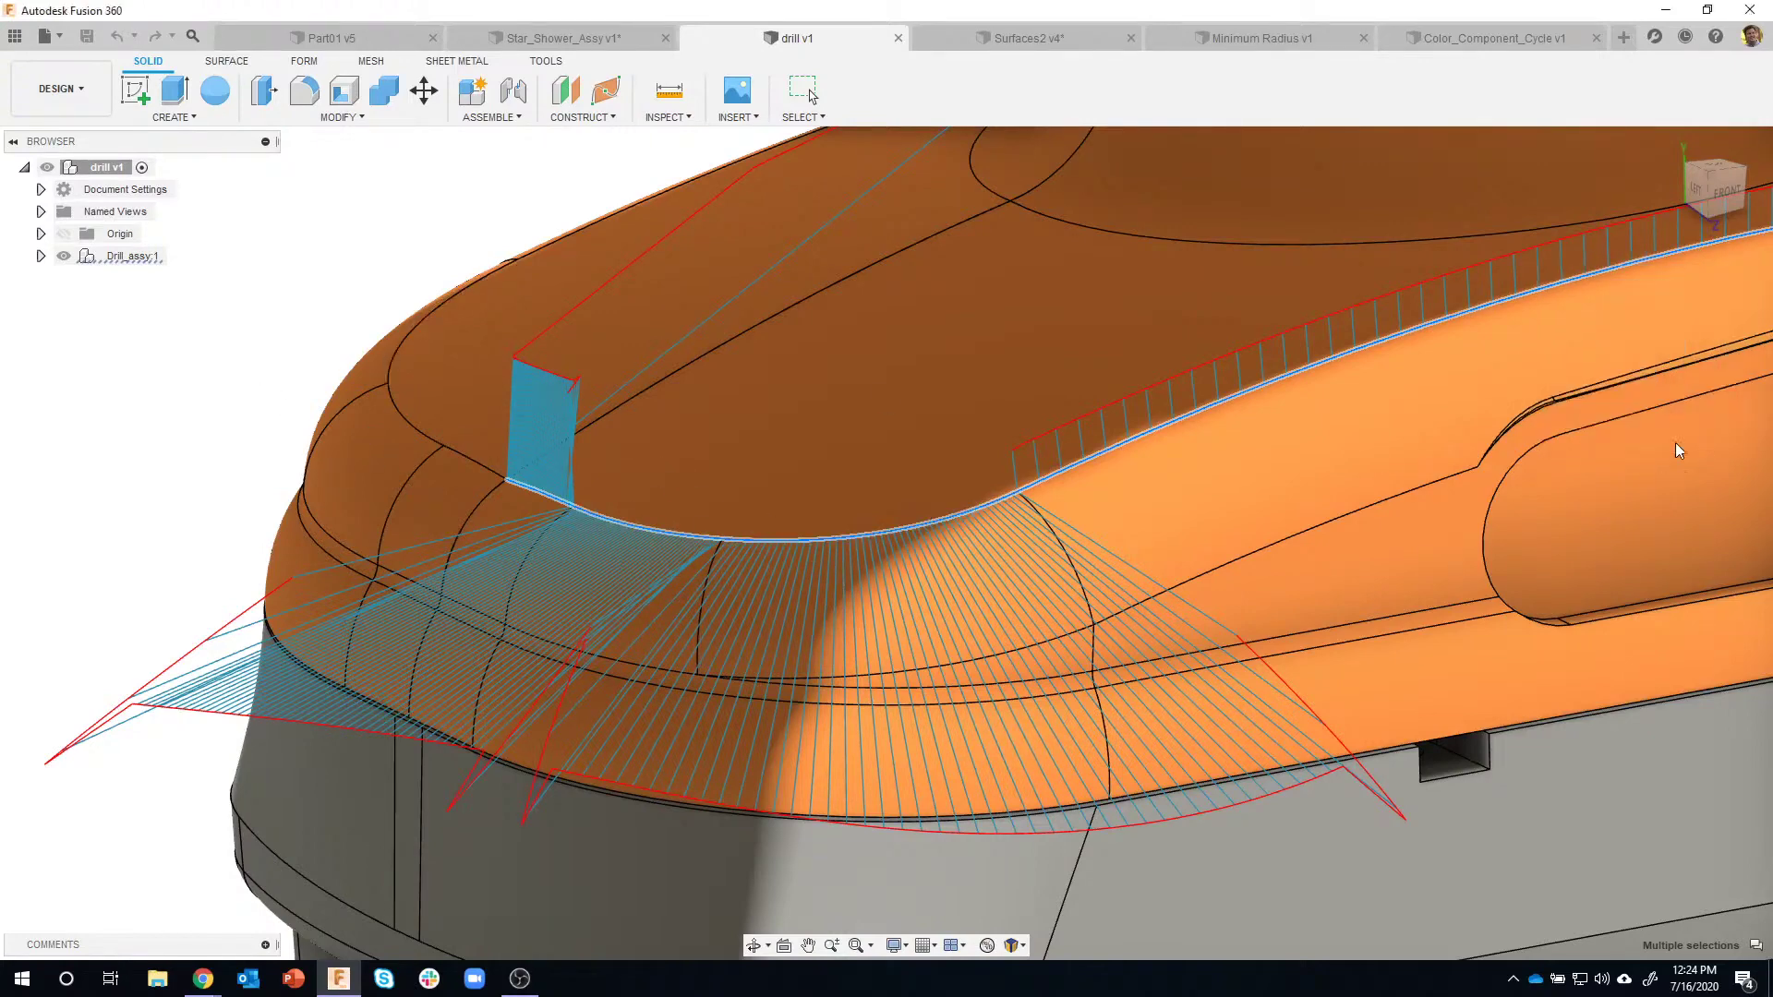
Start a Curvature Comb Analysis on the centre edge along the base's top and the connected edge curving up into the handle.
click(708, 582)
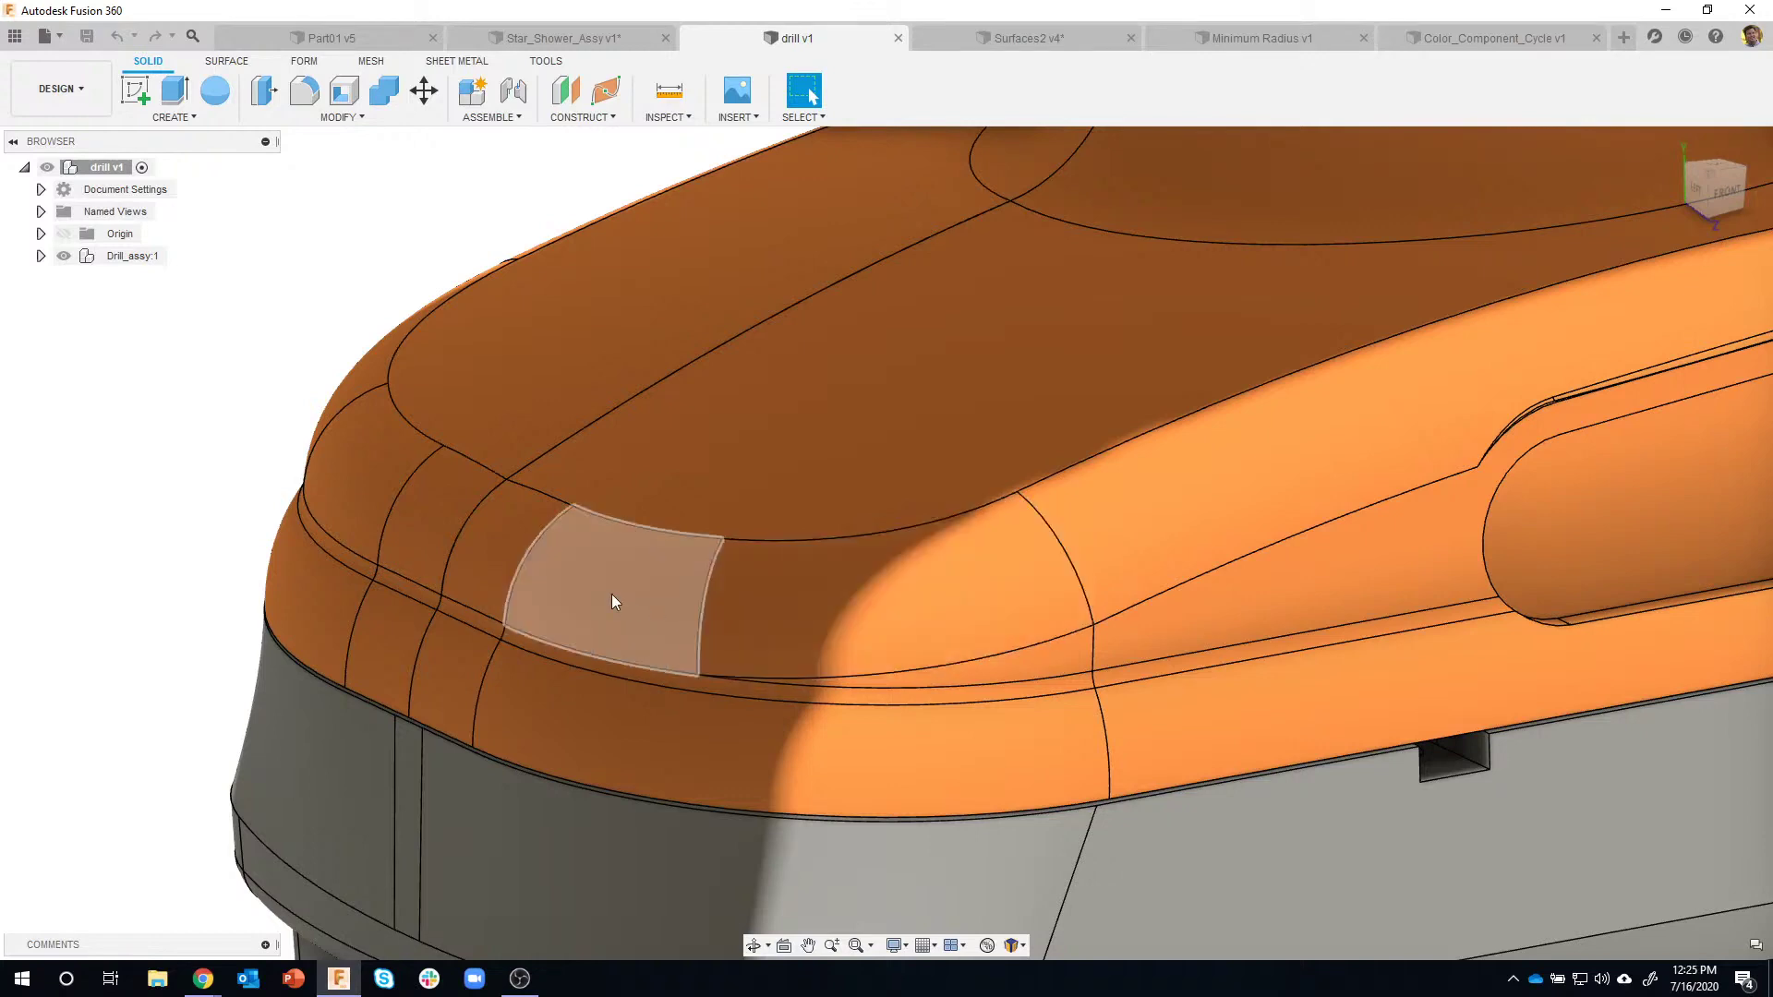
scroll(424, 472, up, 5)
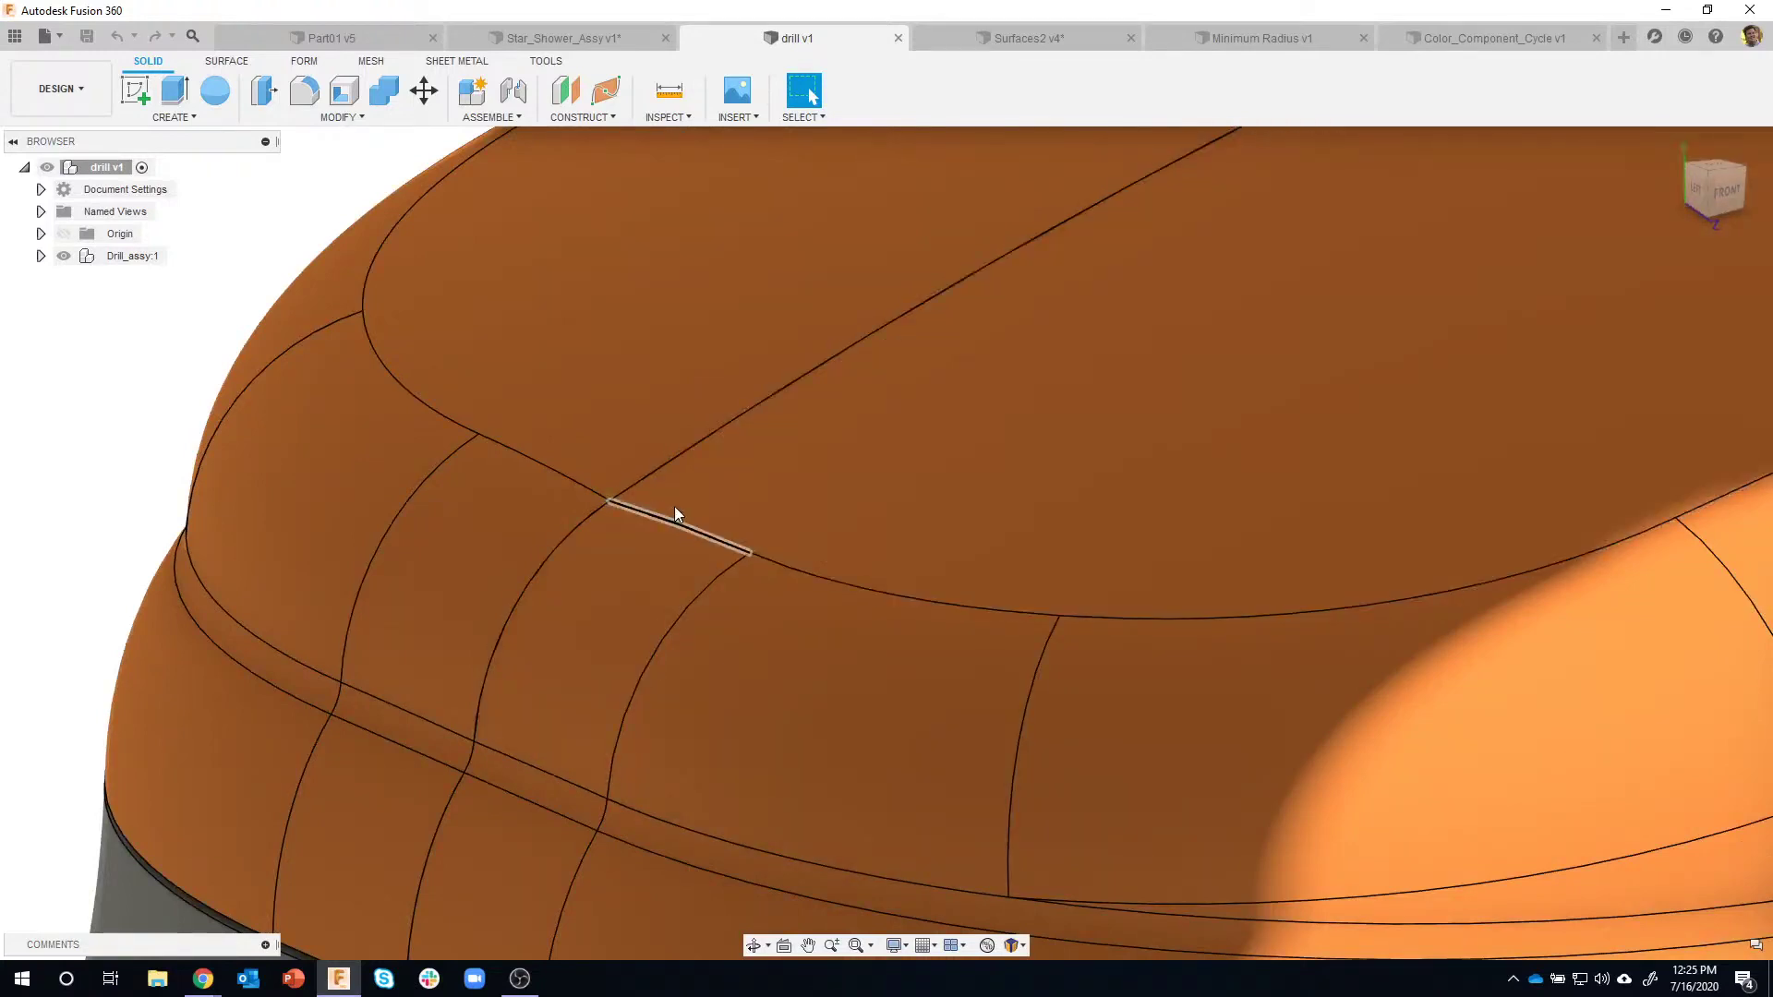
scroll(673, 590, down, 10)
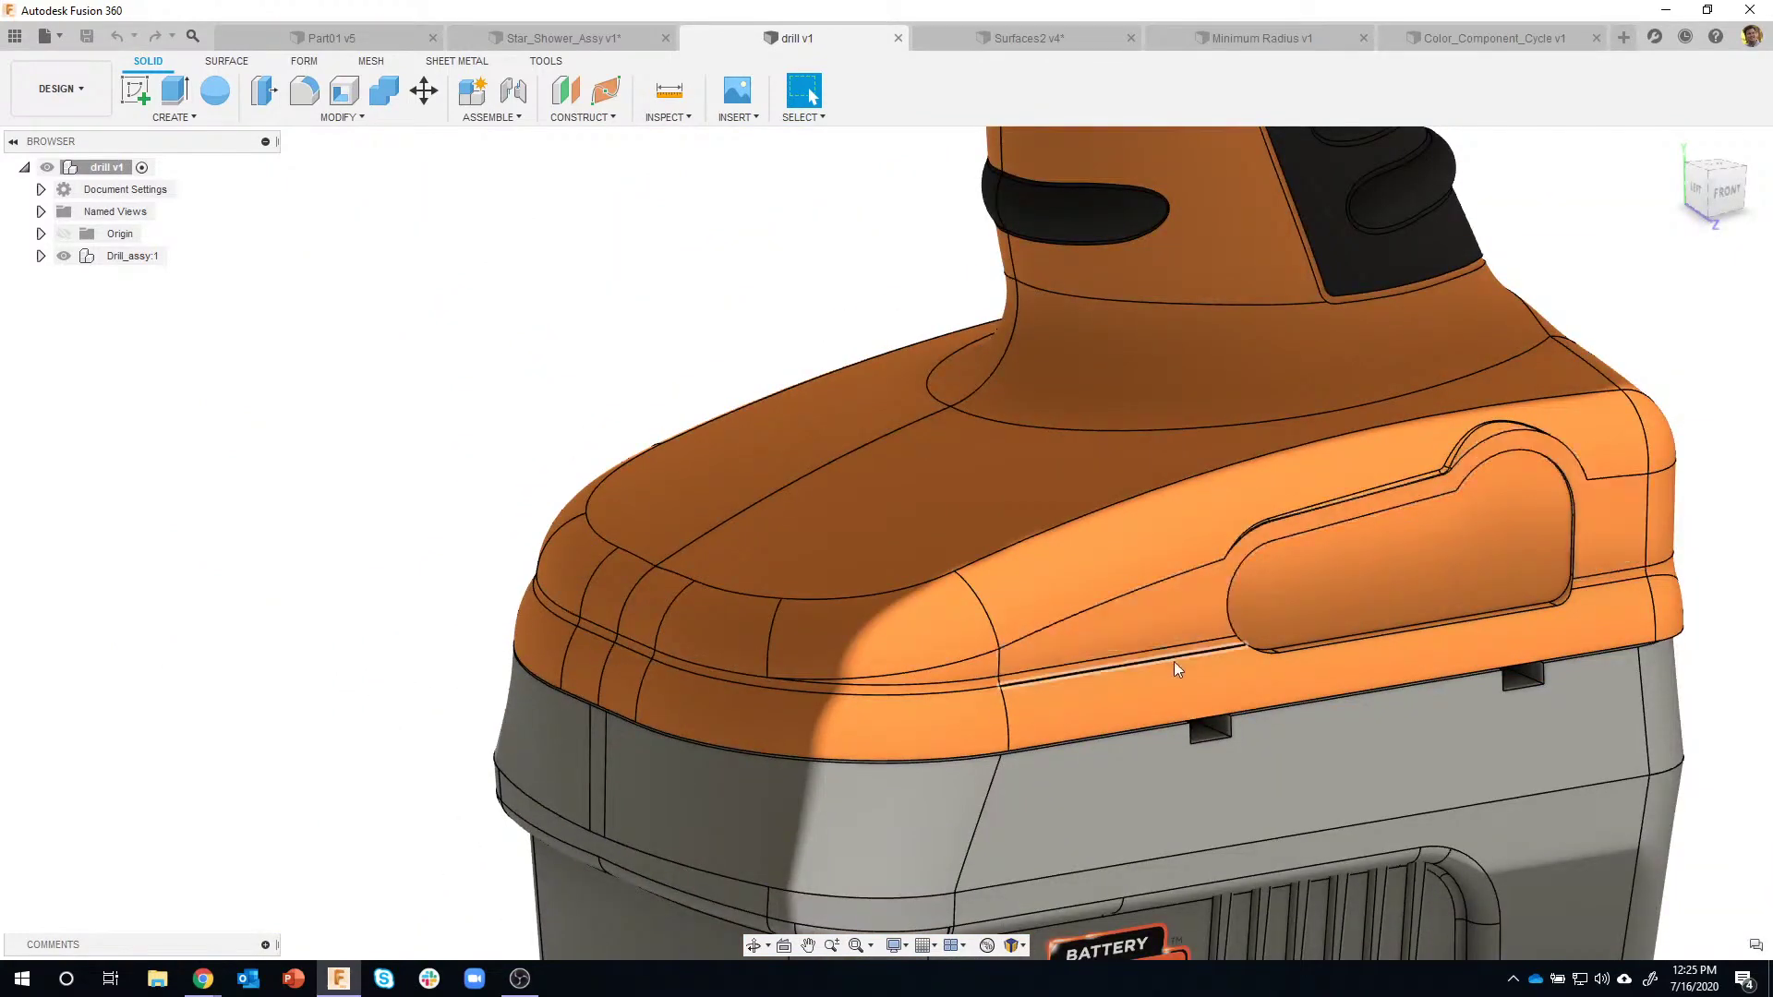
scroll(1165, 669, down, 3)
scroll(1504, 510, down, 5)
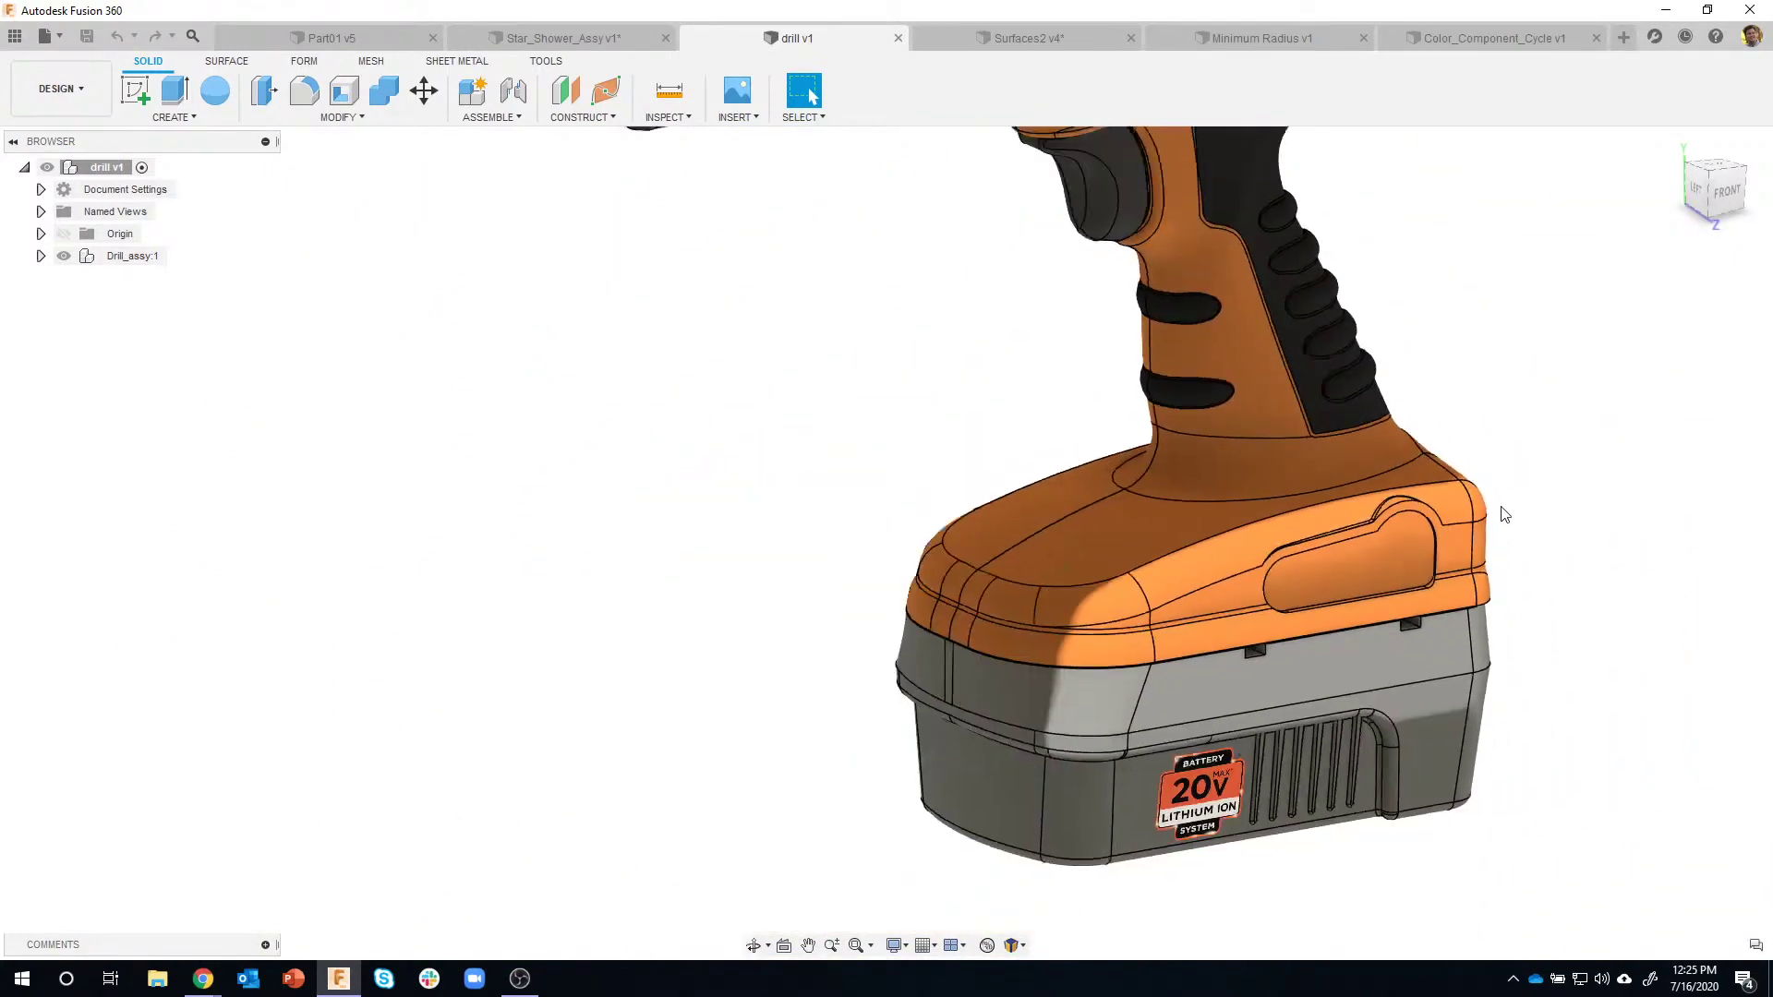
shift+middle_drag(1505, 514, 771, 457)
scroll(771, 457, up, 2)
click(670, 117)
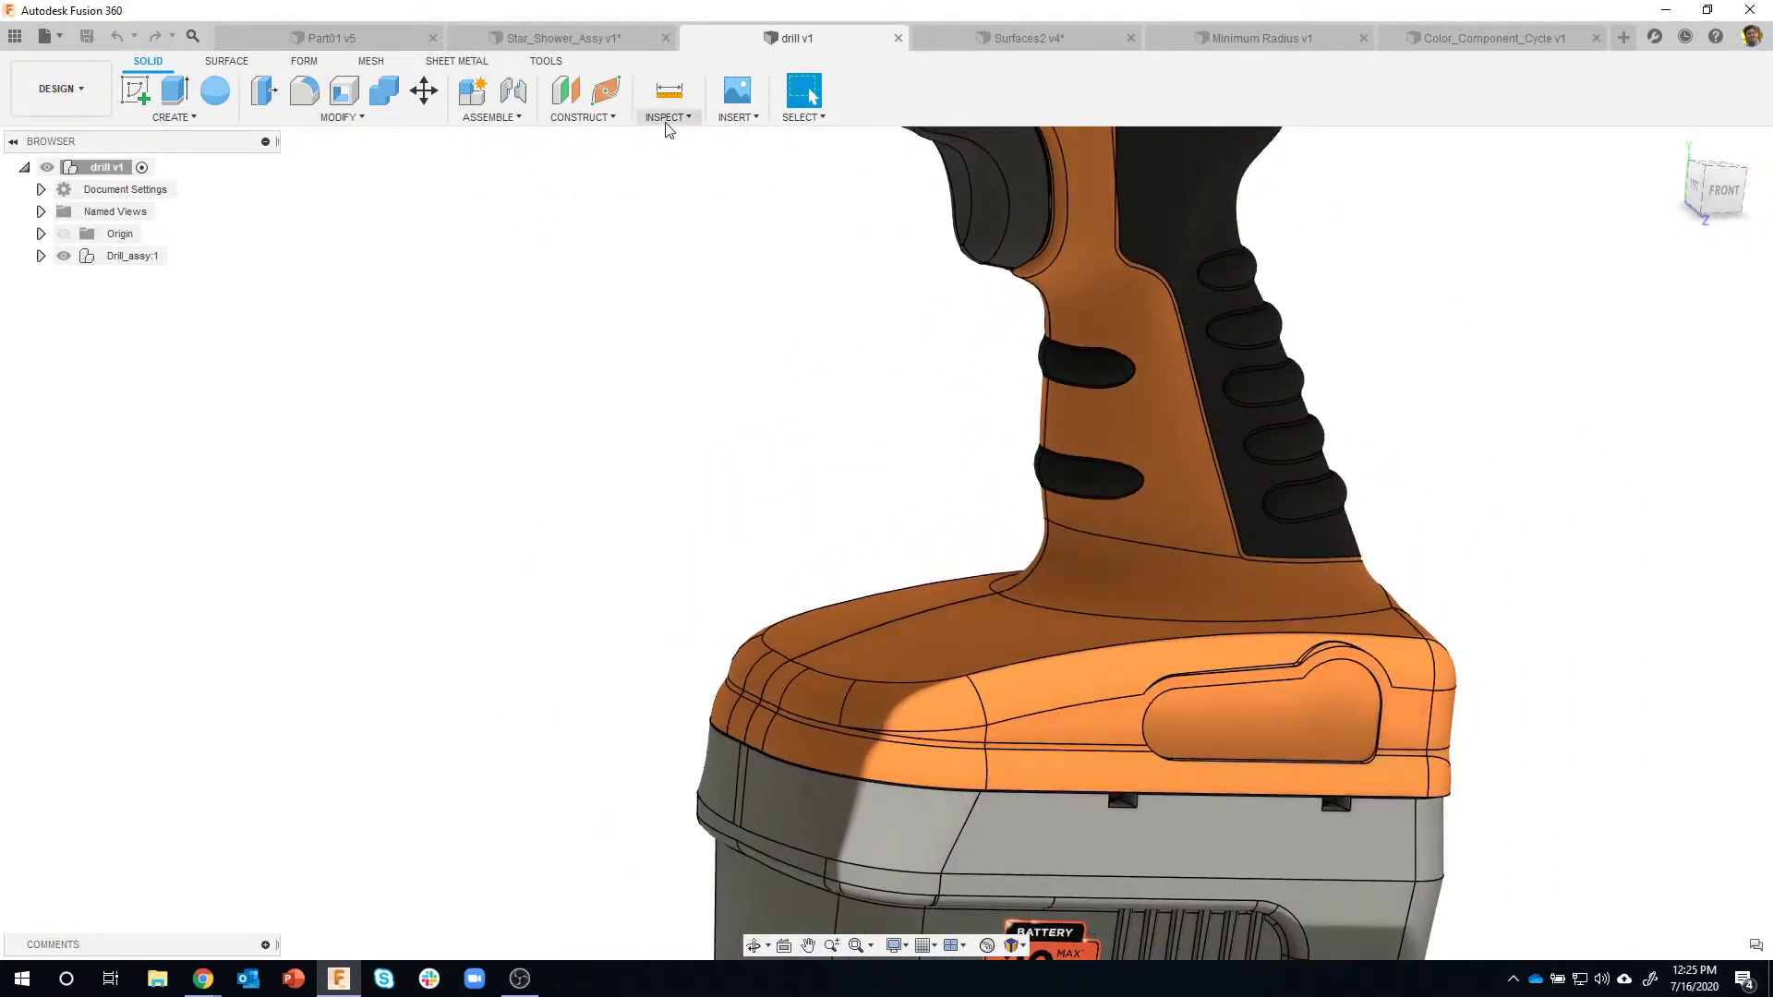
click(696, 206)
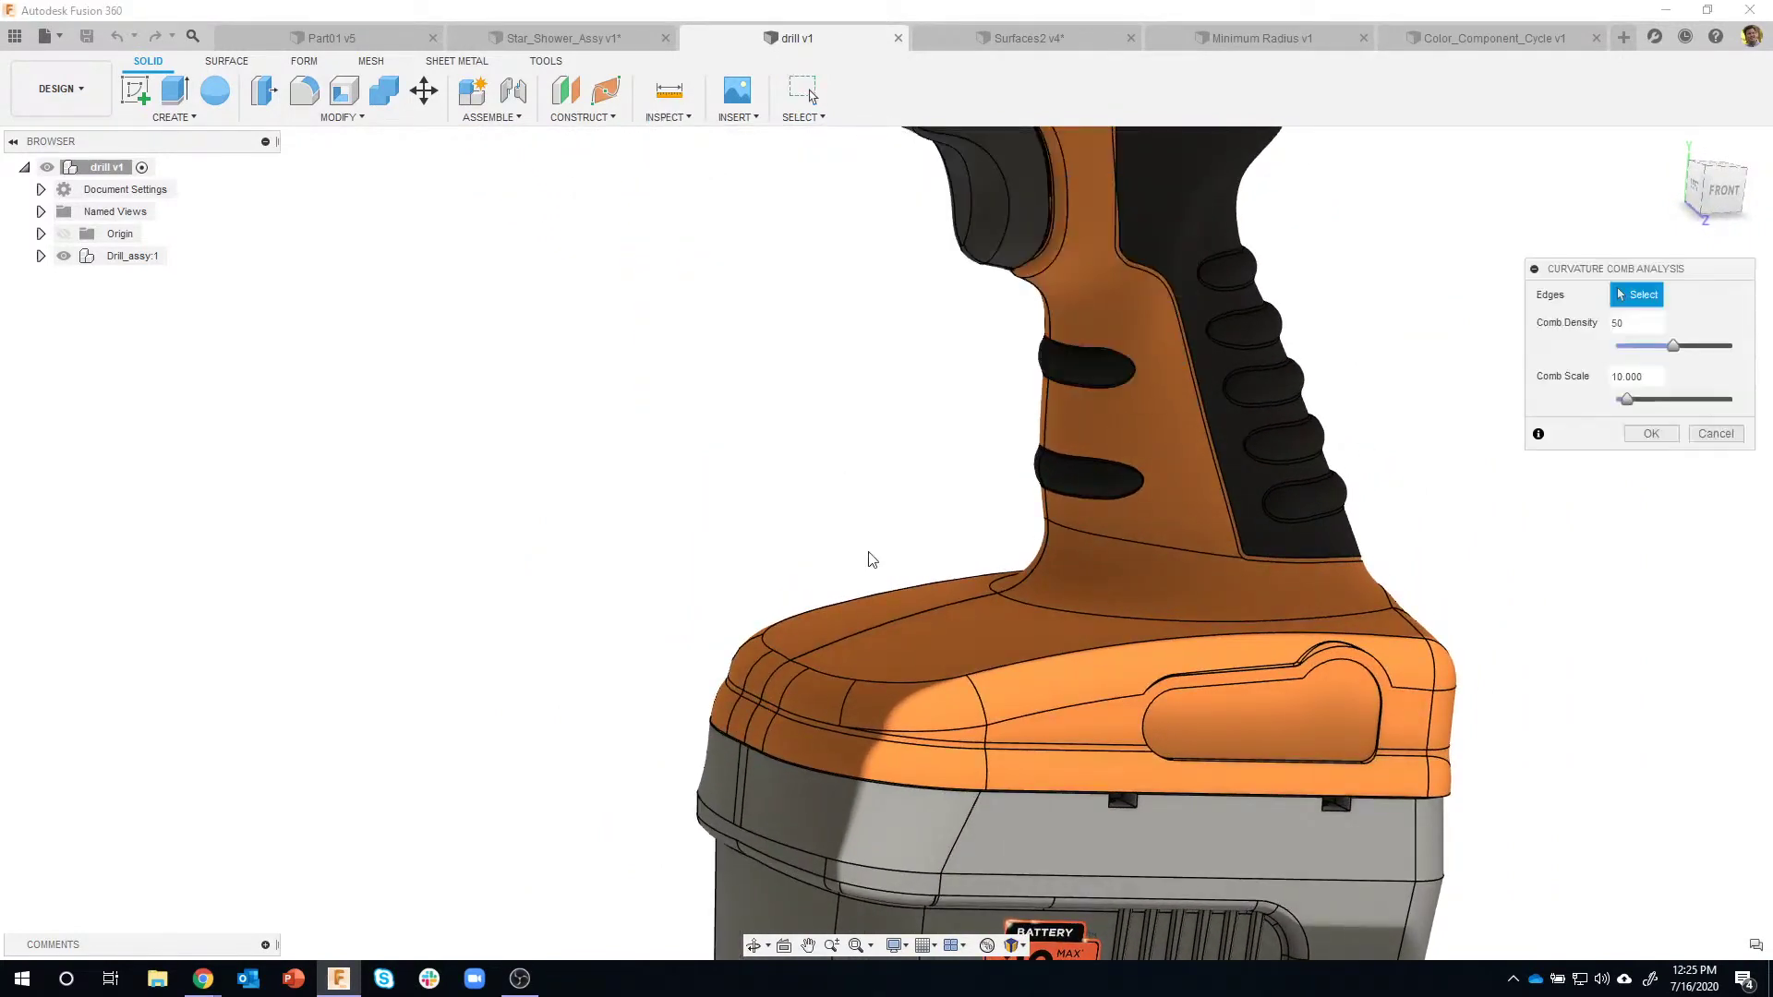
scroll(873, 628, up, 2)
scroll(875, 634, up, 3)
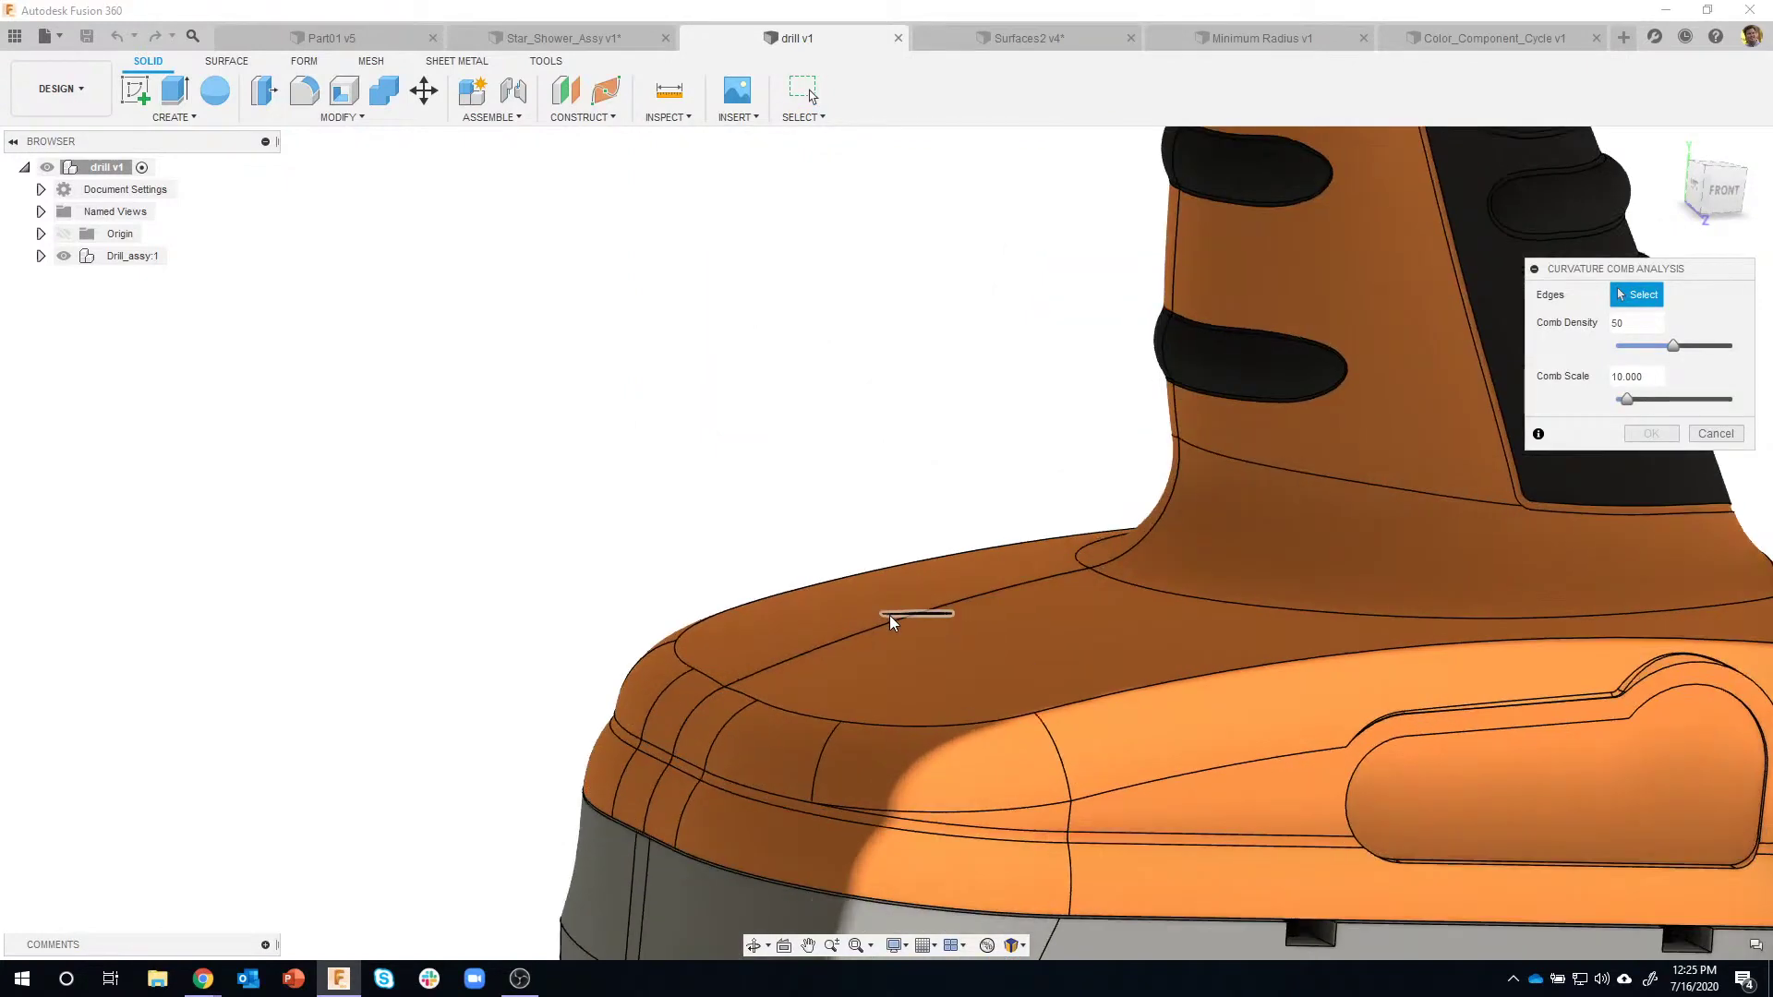
click(865, 681)
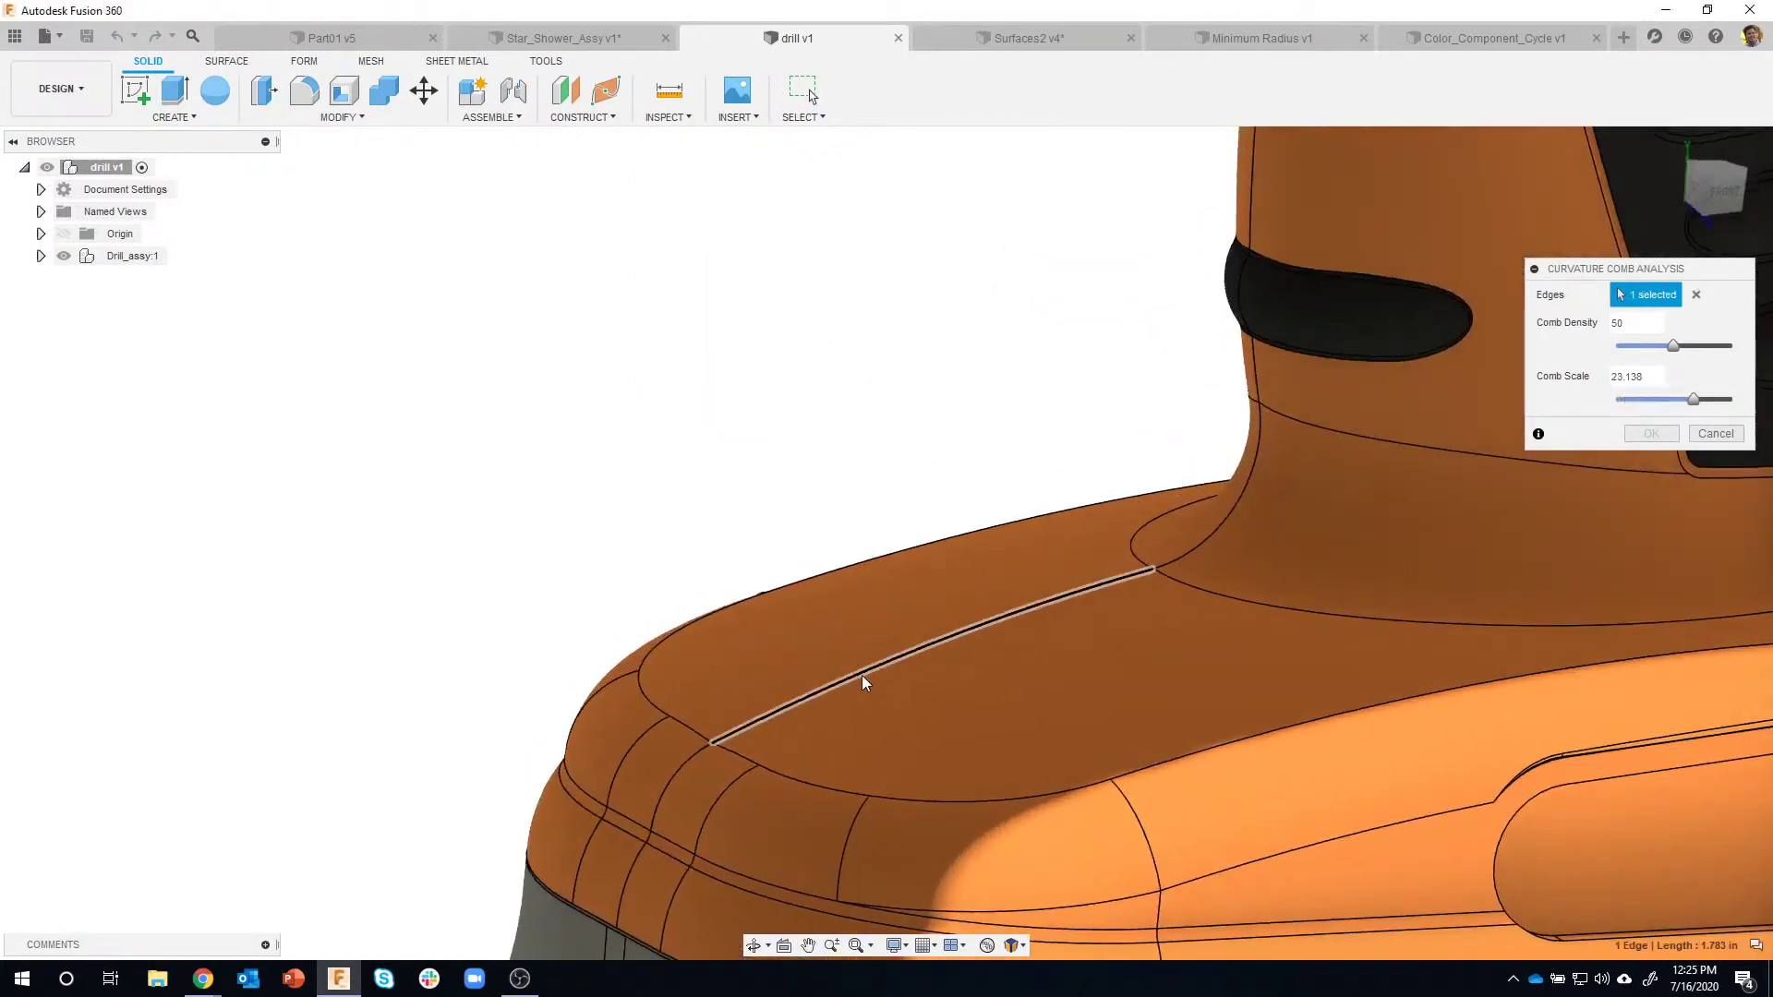
click(1198, 543)
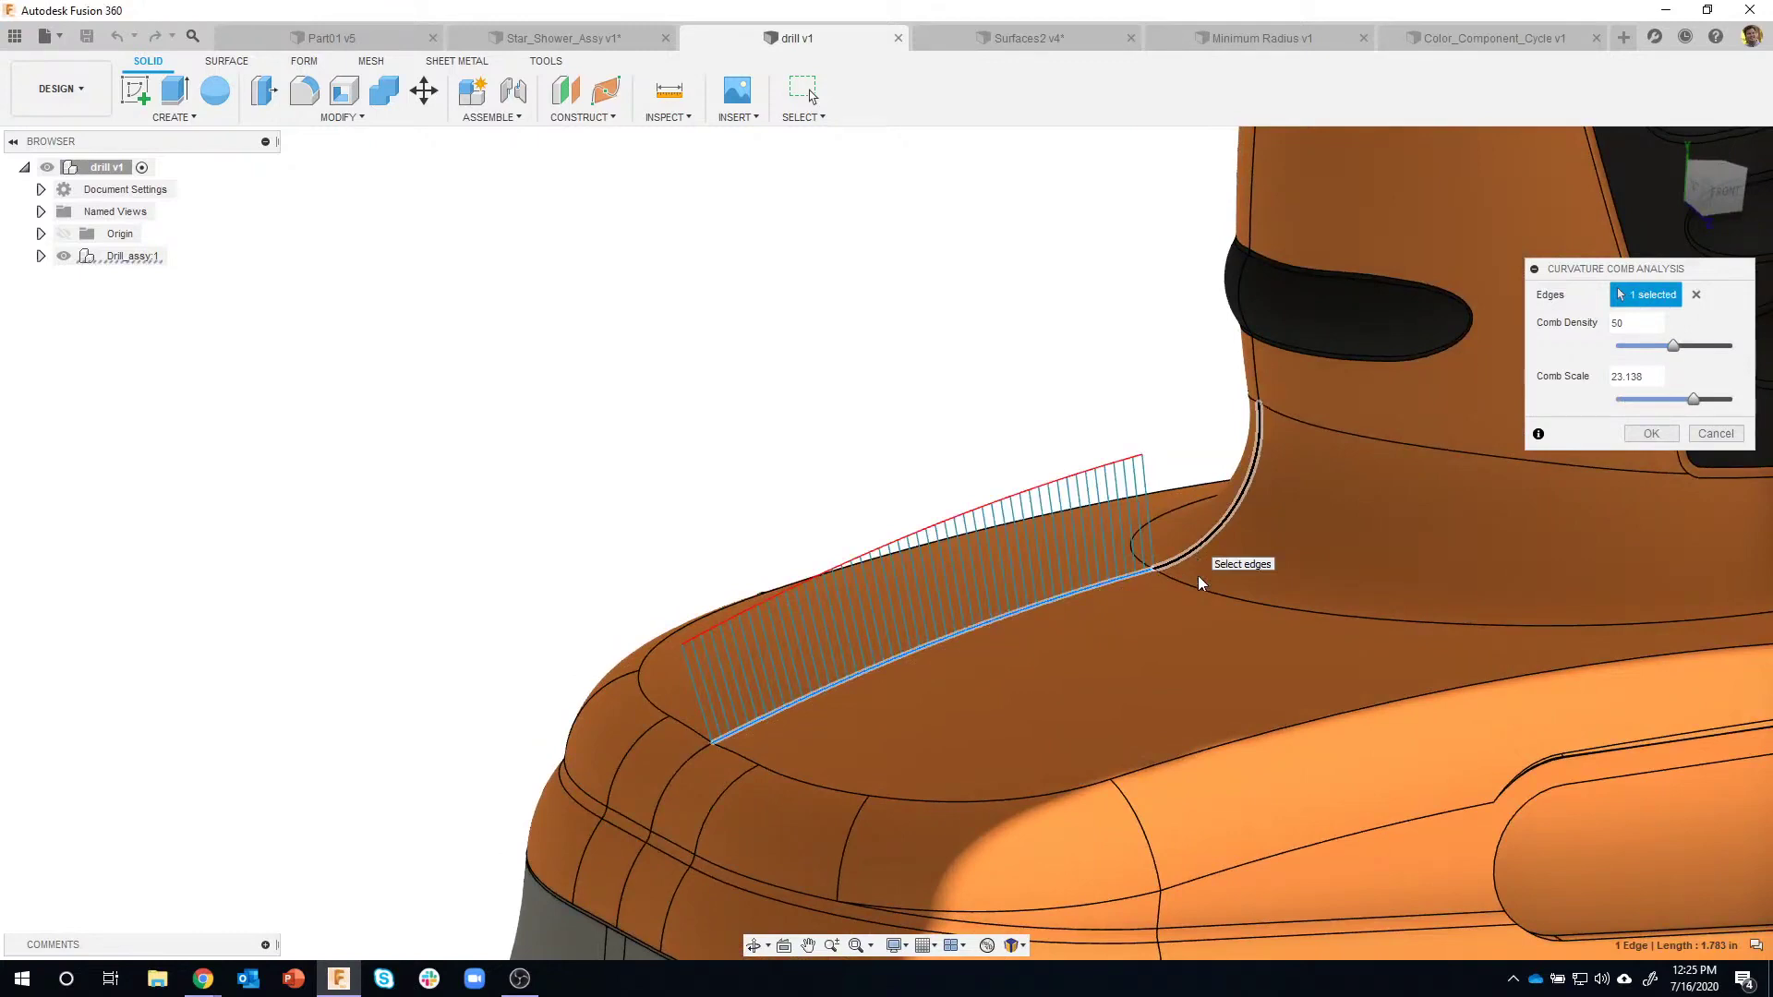
Set the comb scale to 4.919, examine the combs where the base meets the handle, and cancel the analysis.
shift+middle_drag(1217, 628, 1220, 624)
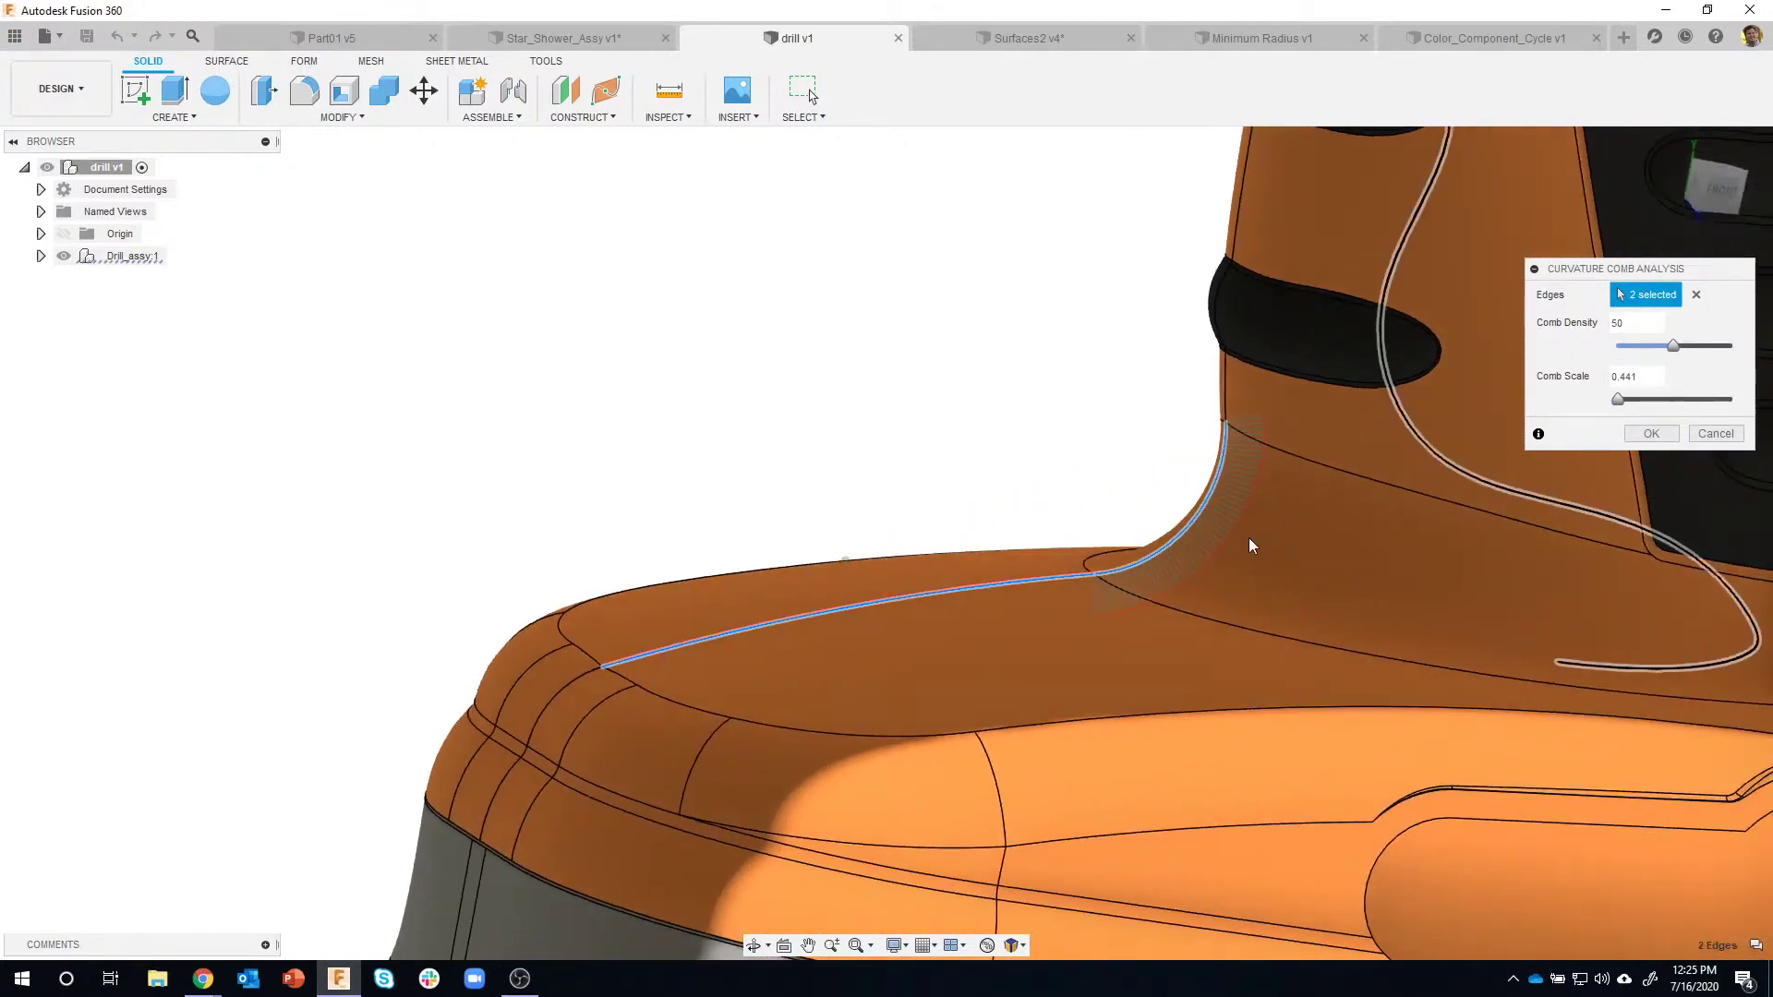
scroll(1117, 624, up, 5)
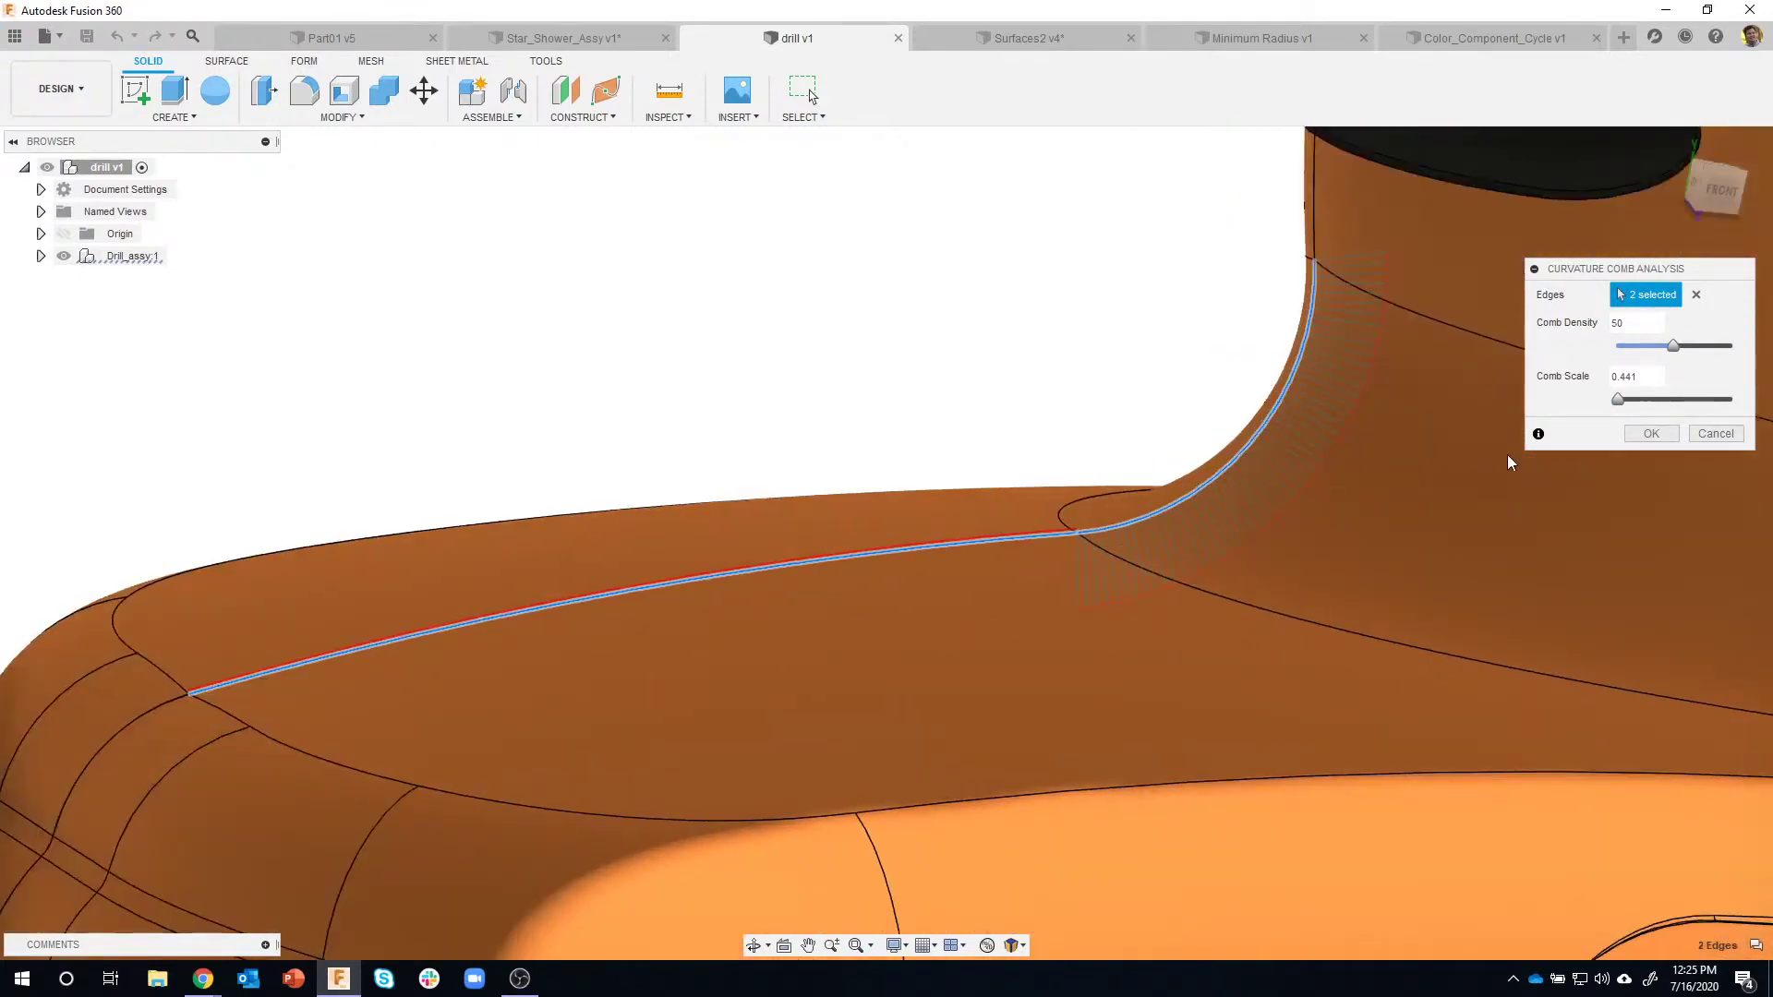
drag(1623, 407, 1644, 404)
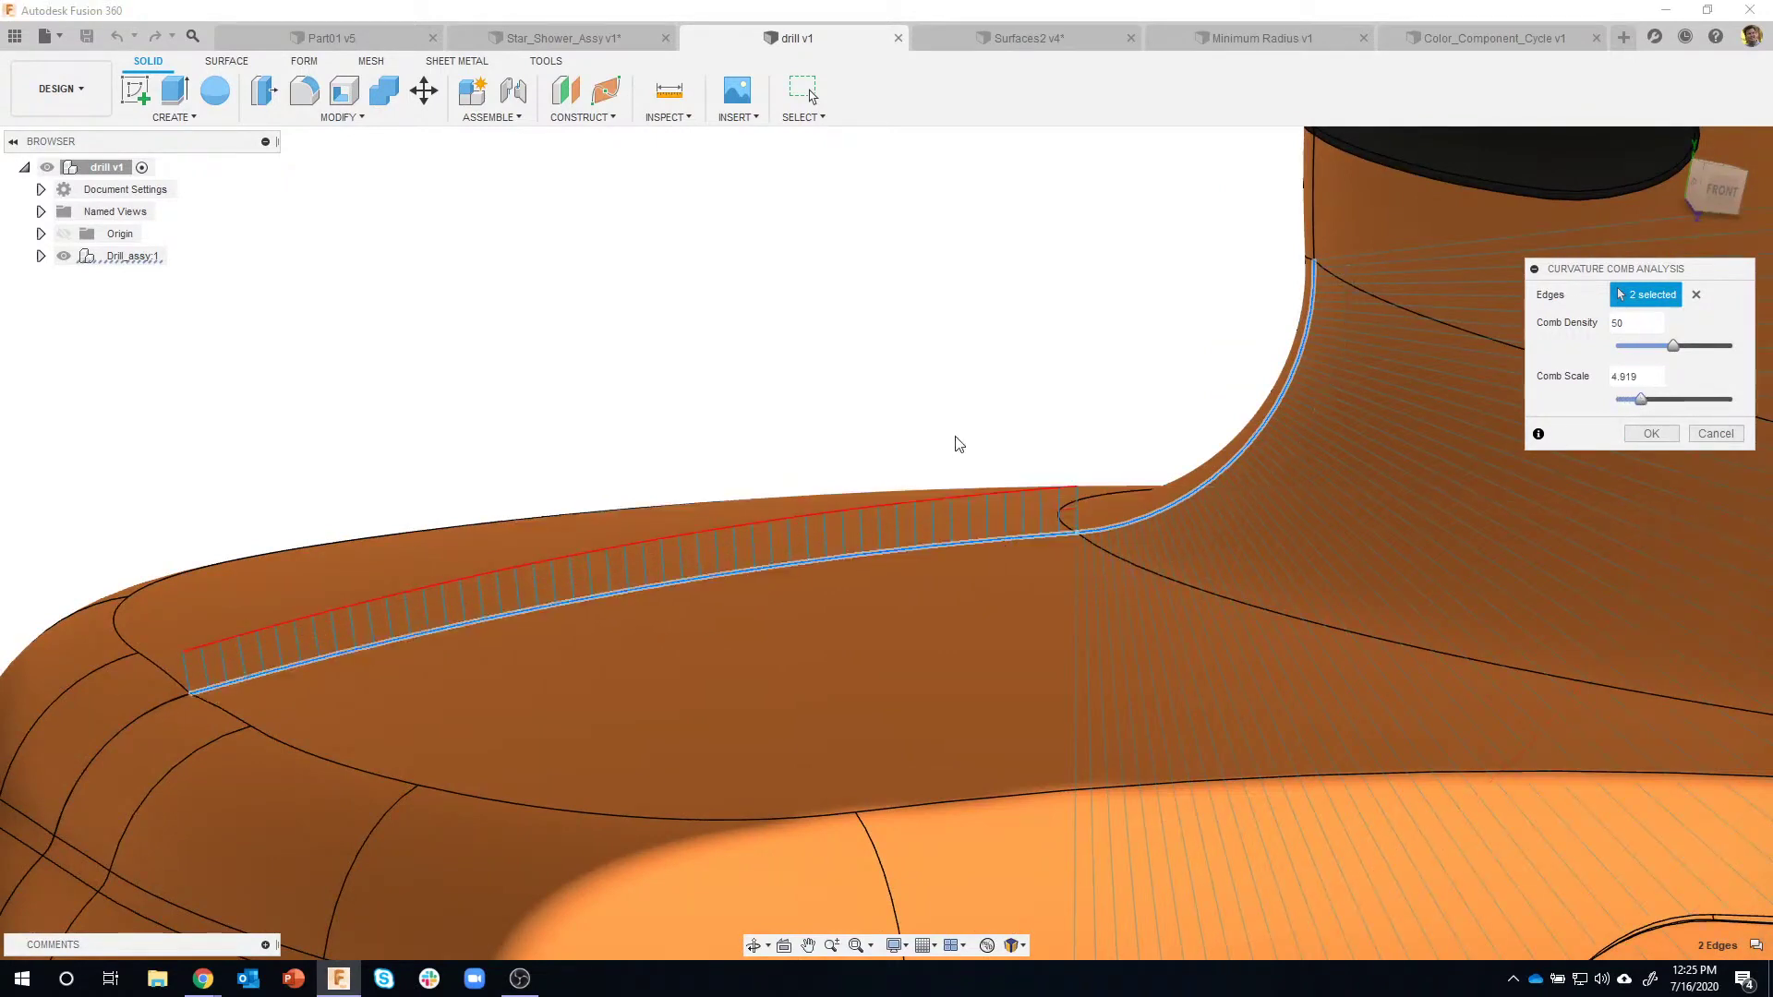
scroll(1117, 547, down, 3)
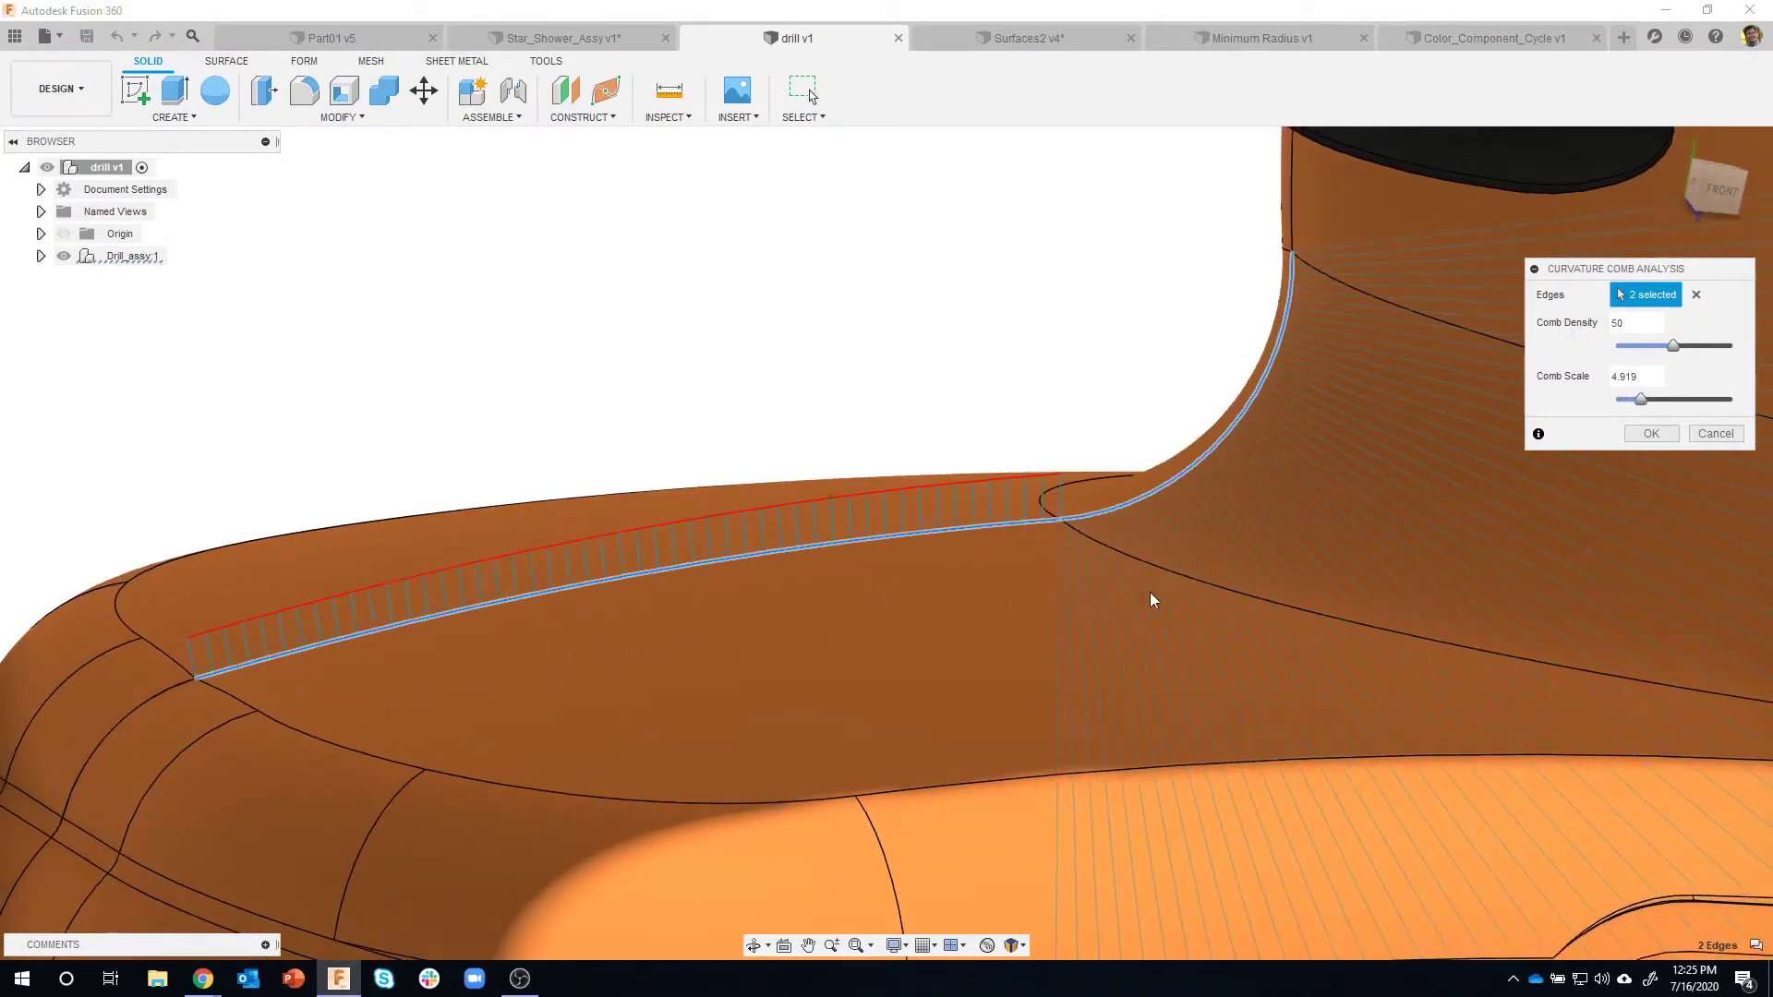
scroll(645, 540, down, 4)
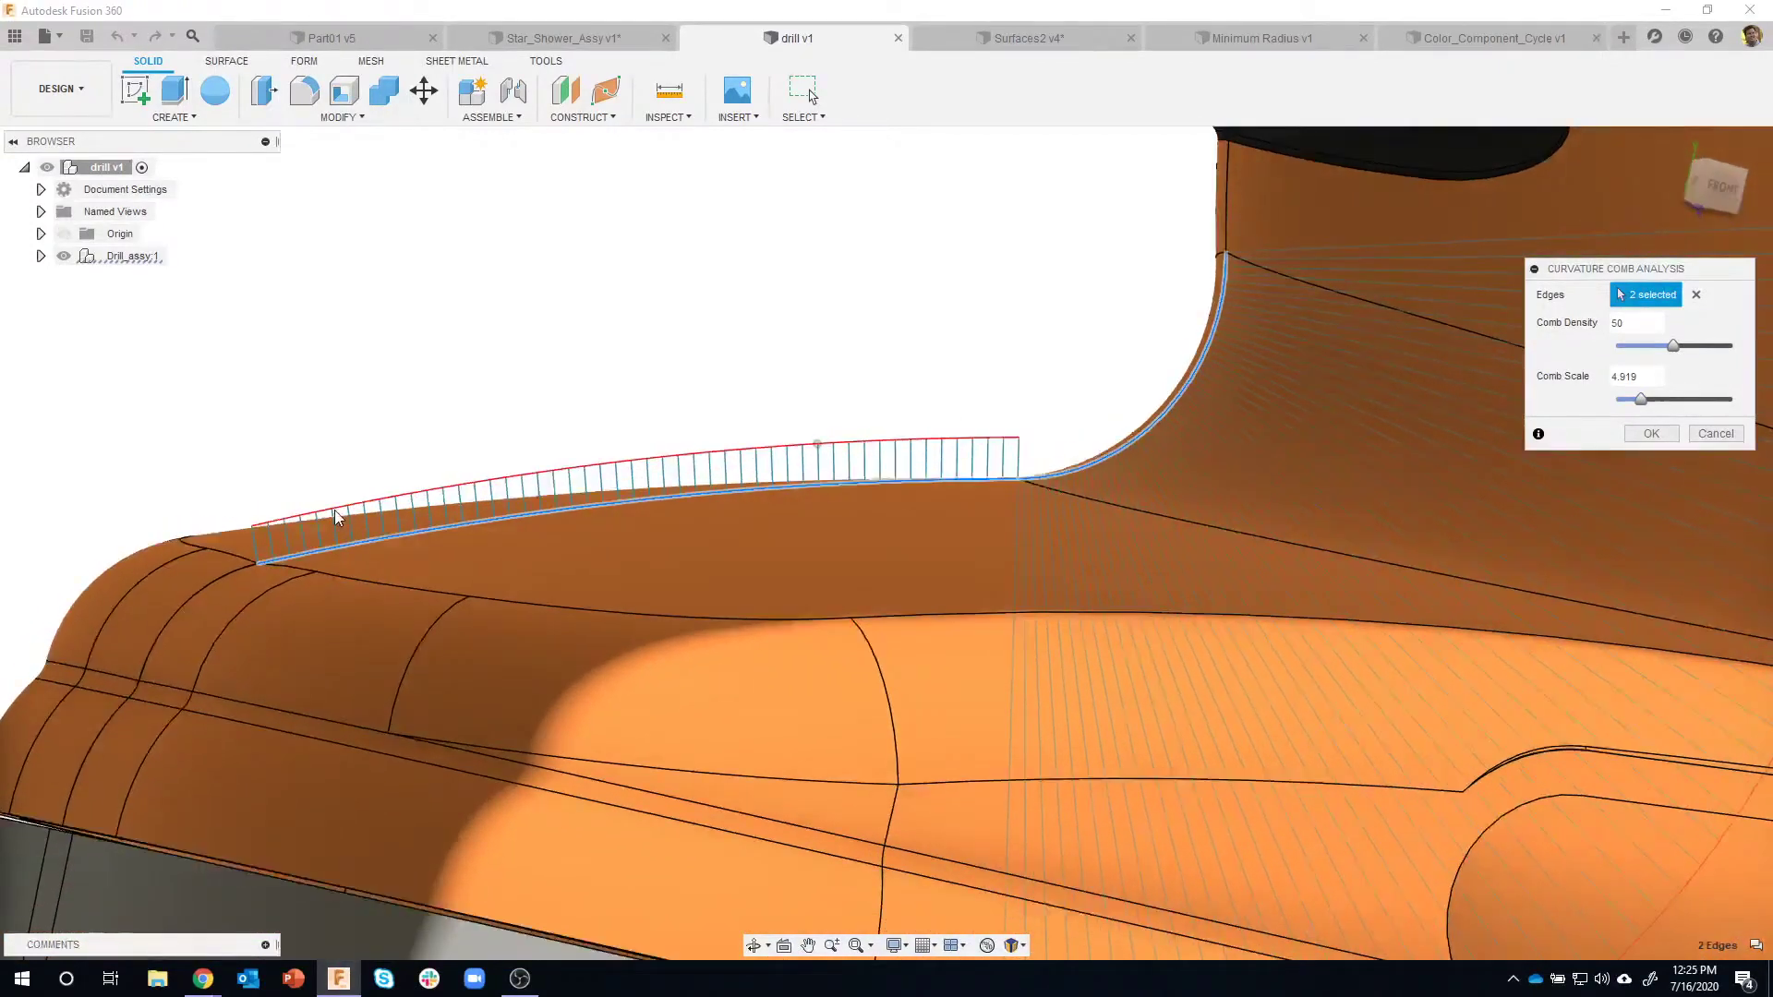
shift+middle_drag(1084, 447, 1393, 441)
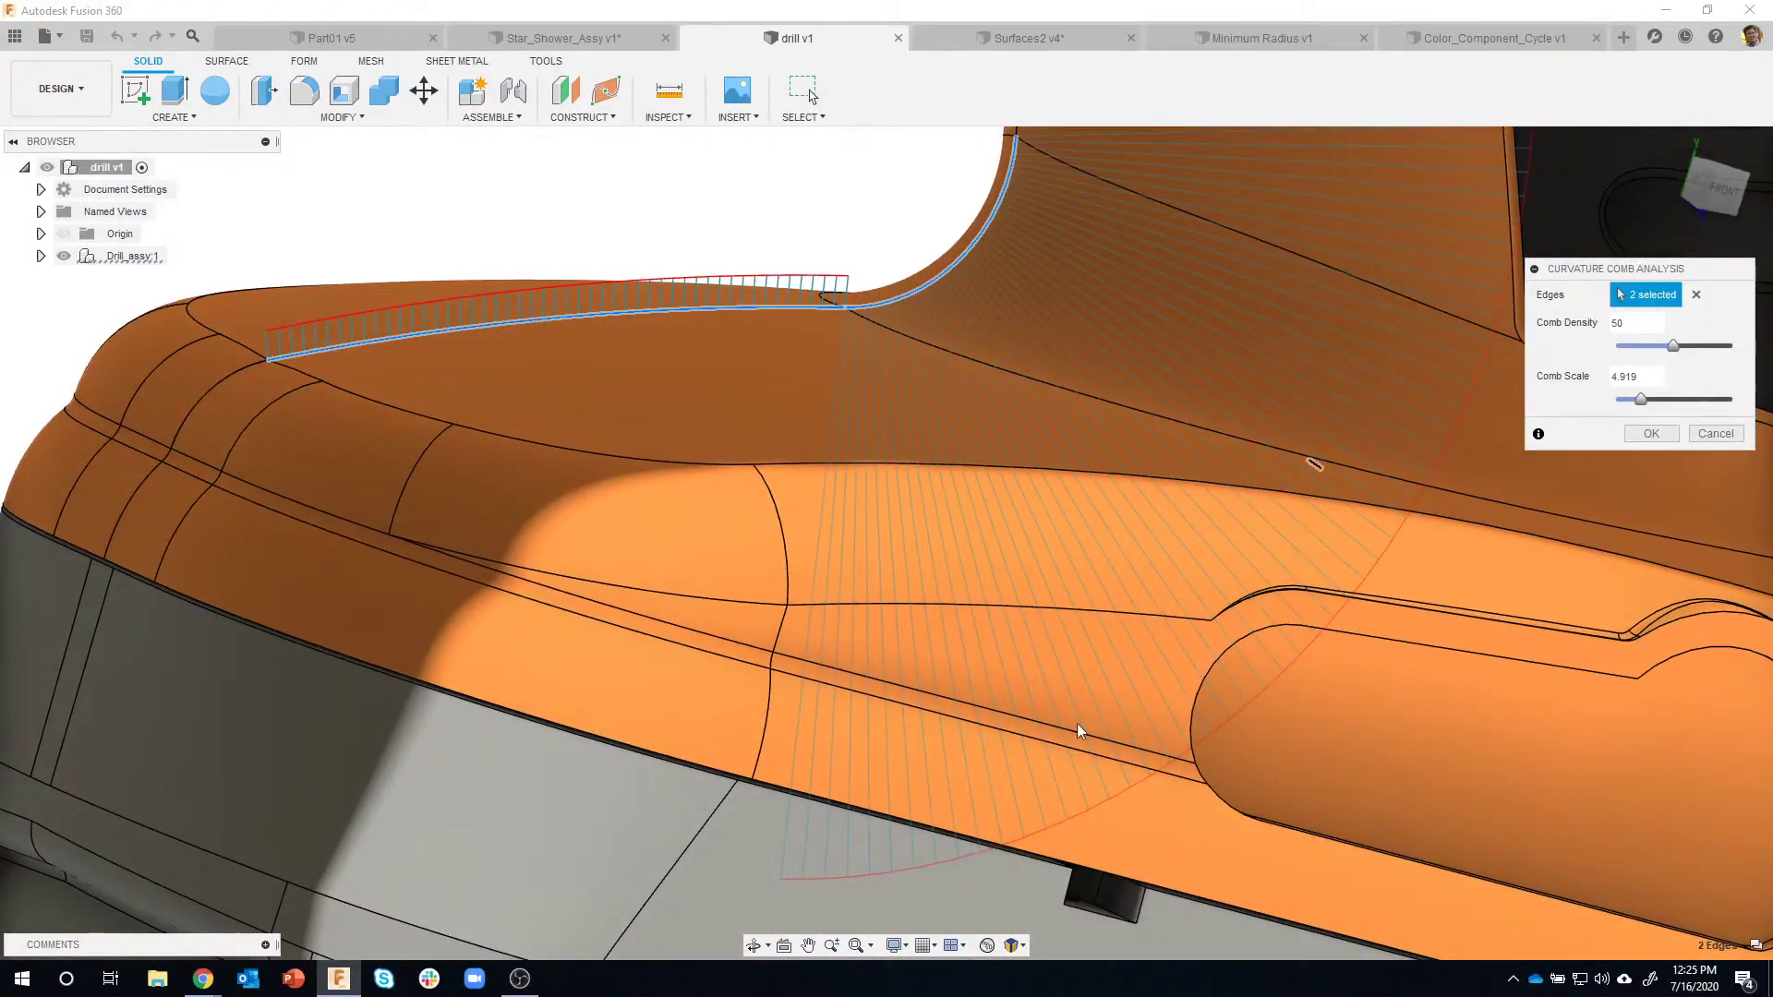
click(1703, 440)
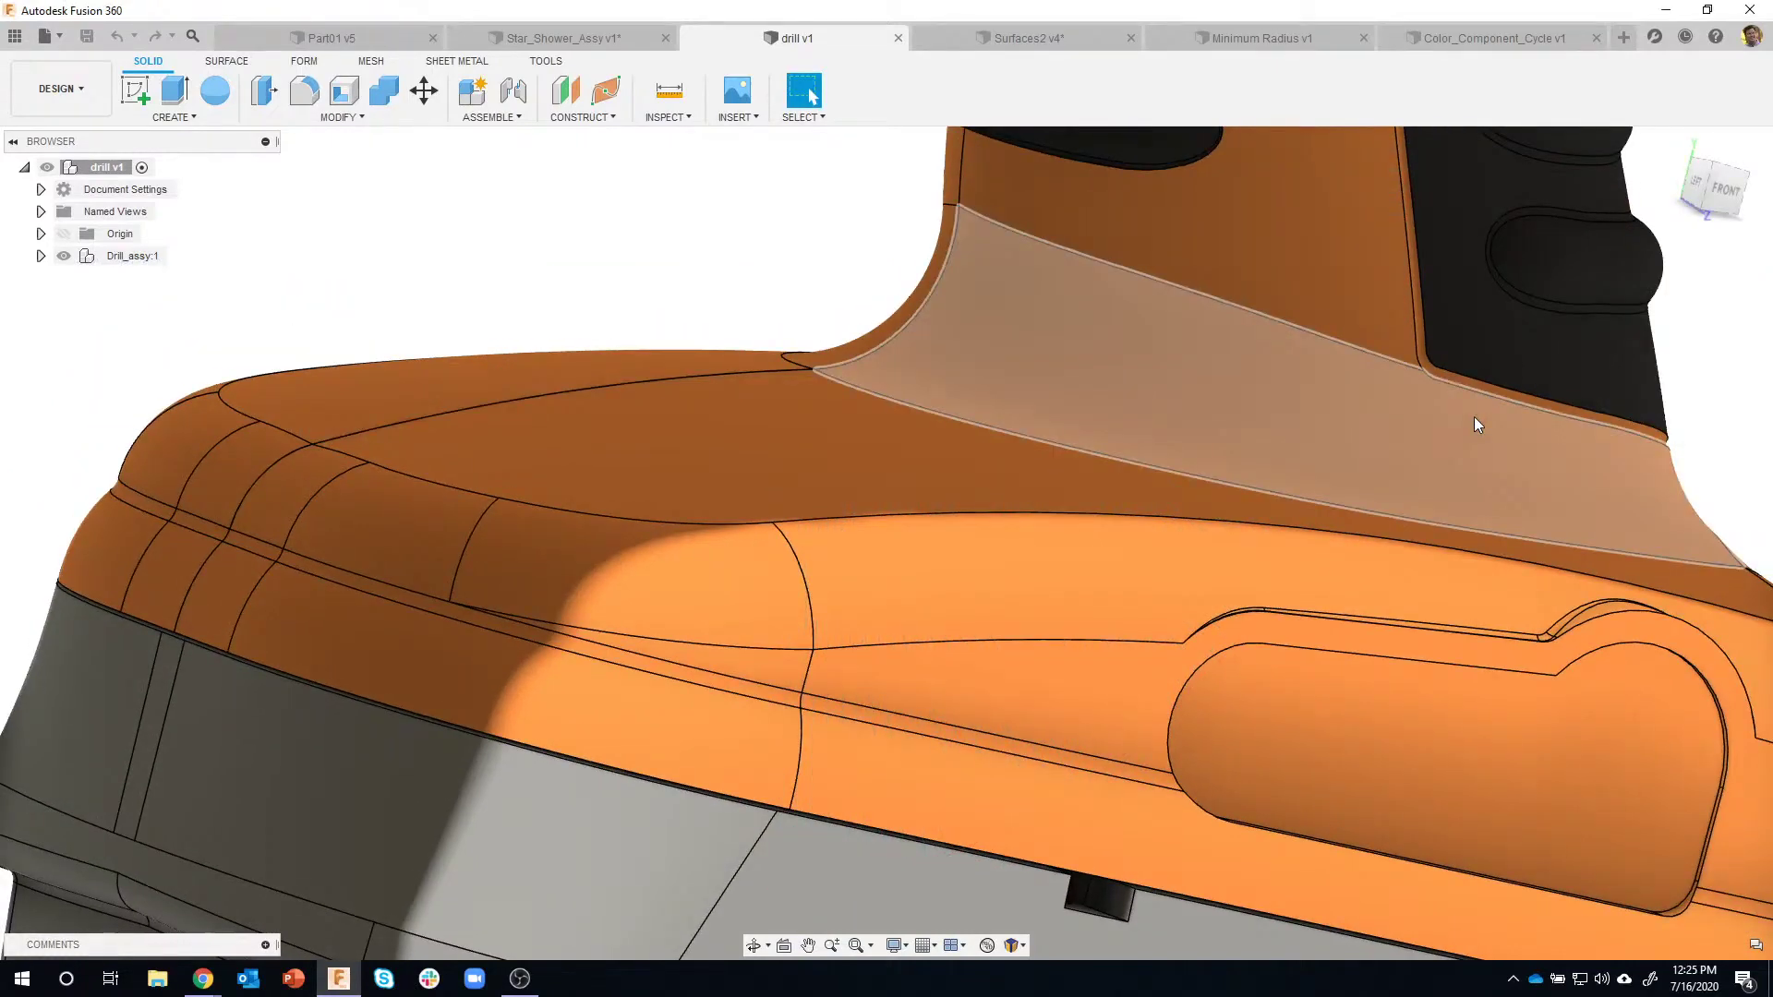
Start a Validate check on the orange right-hand case body of the full drill.
scroll(831, 500, down, 5)
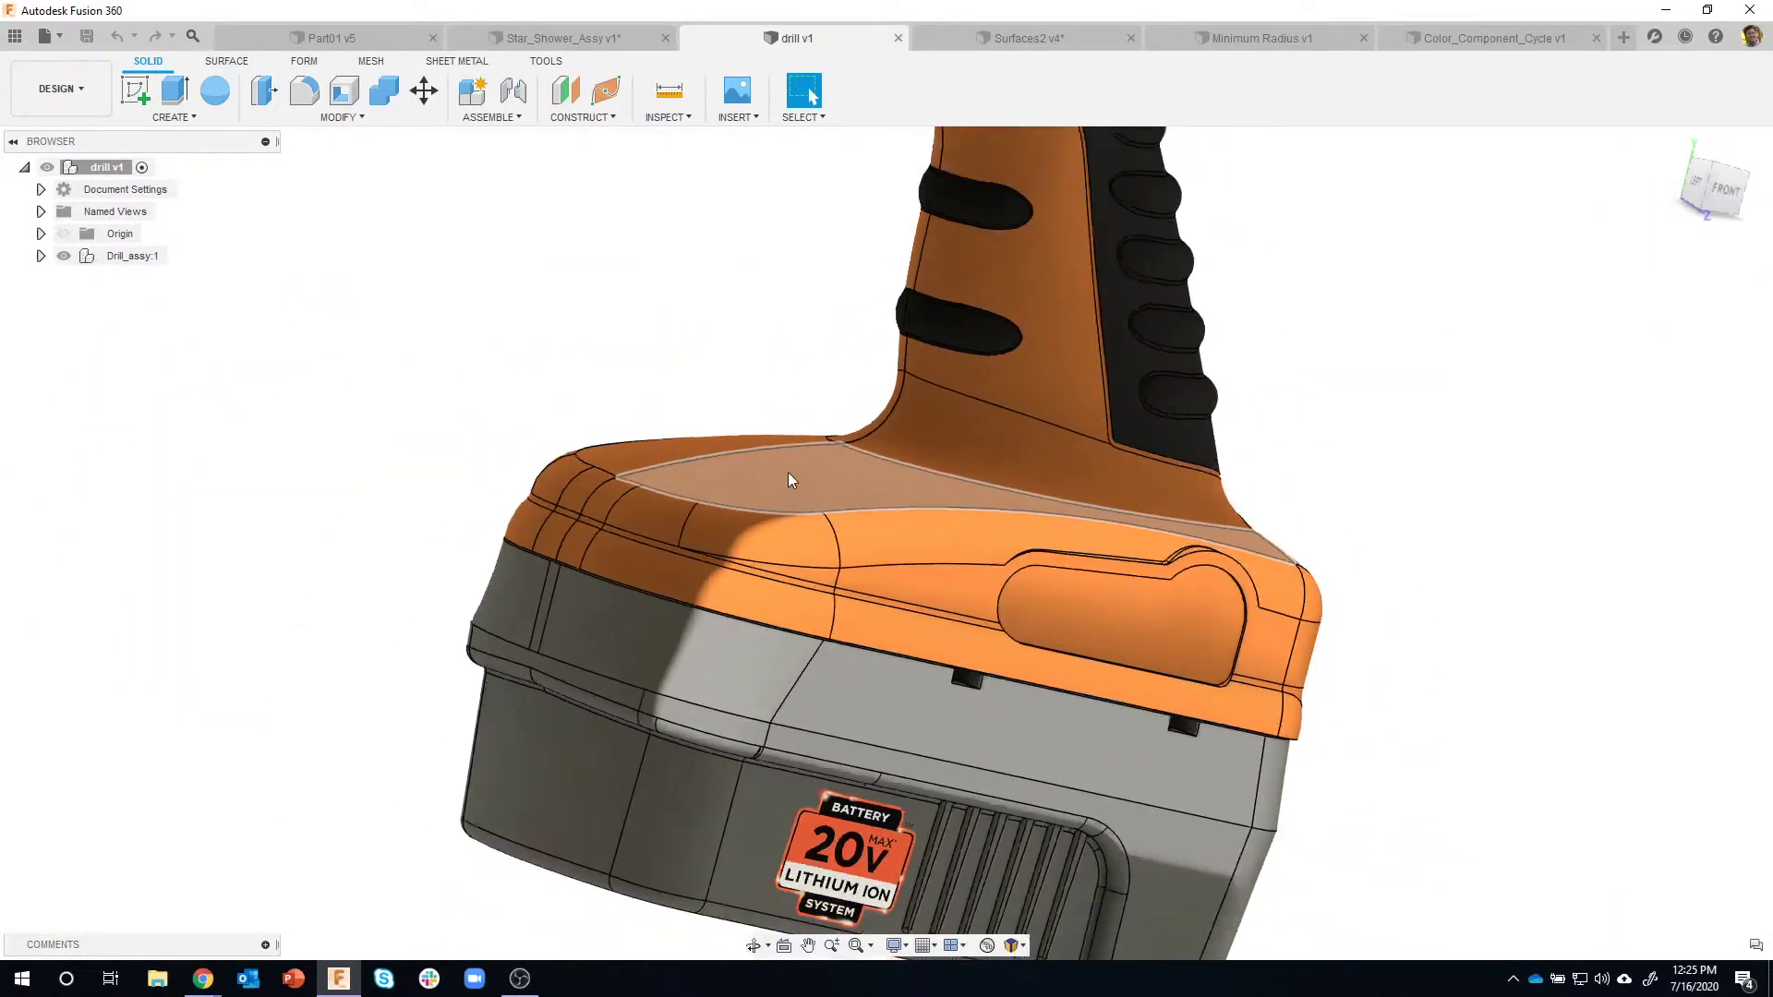
scroll(788, 480, down, 10)
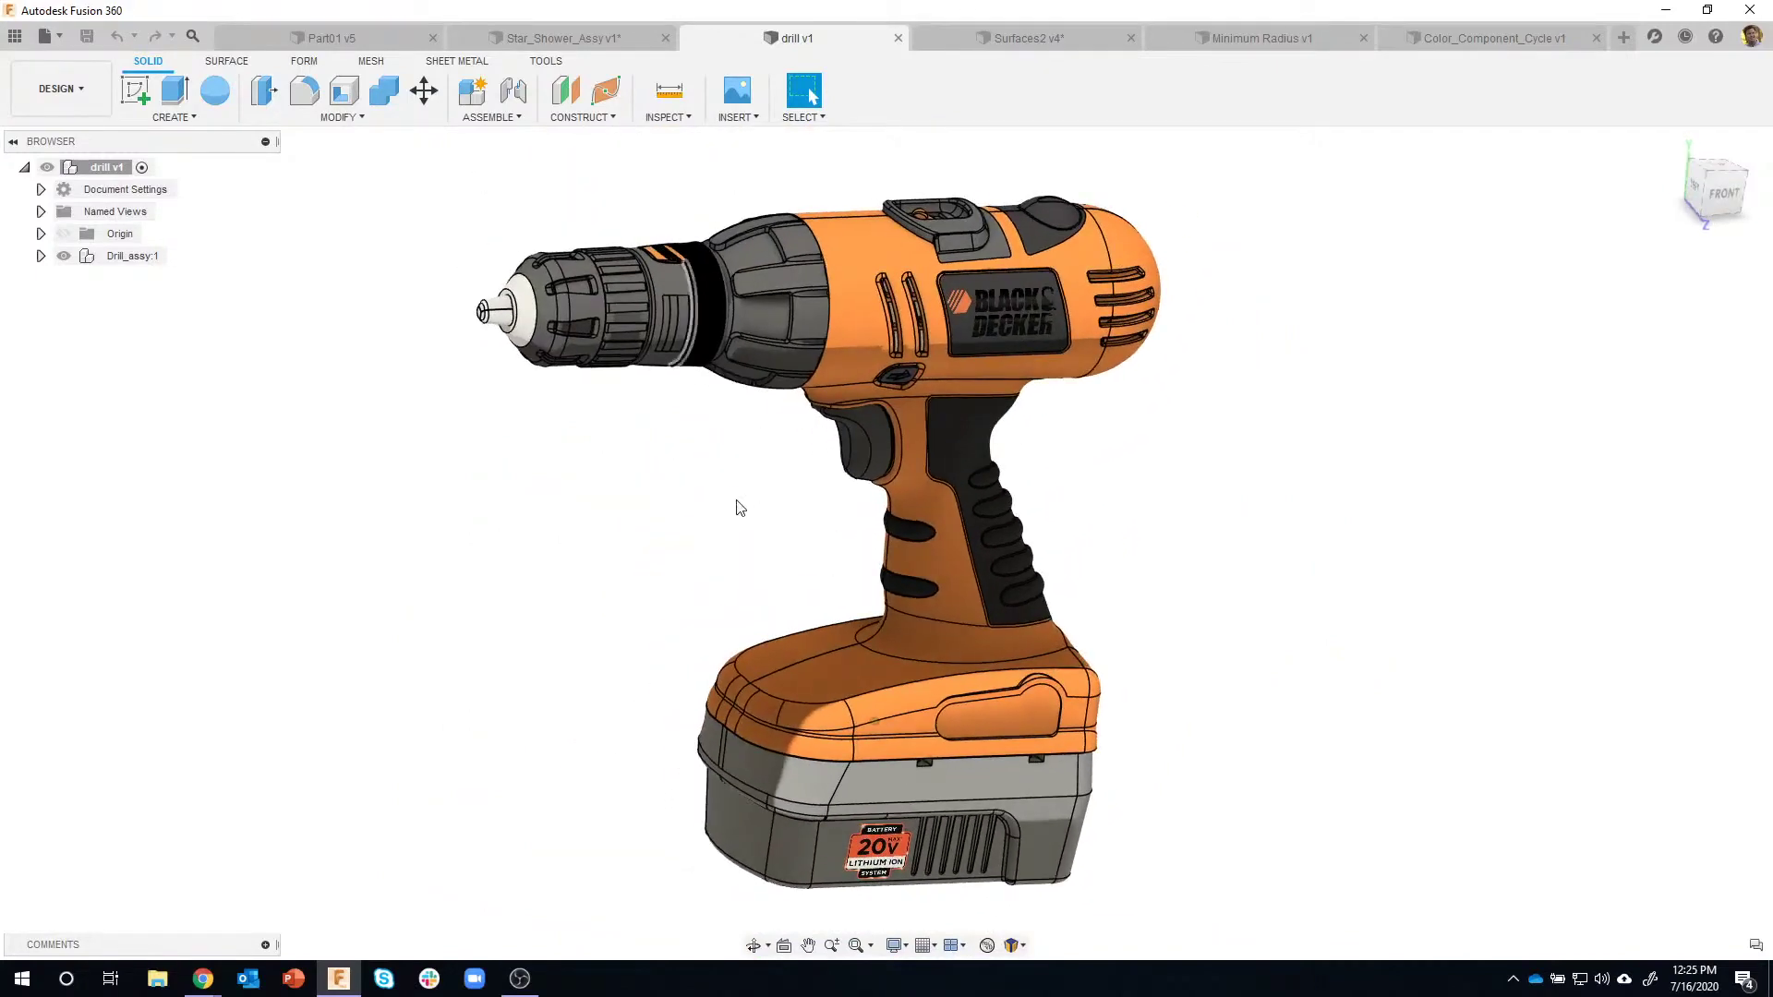
shift+middle_drag(739, 507, 686, 148)
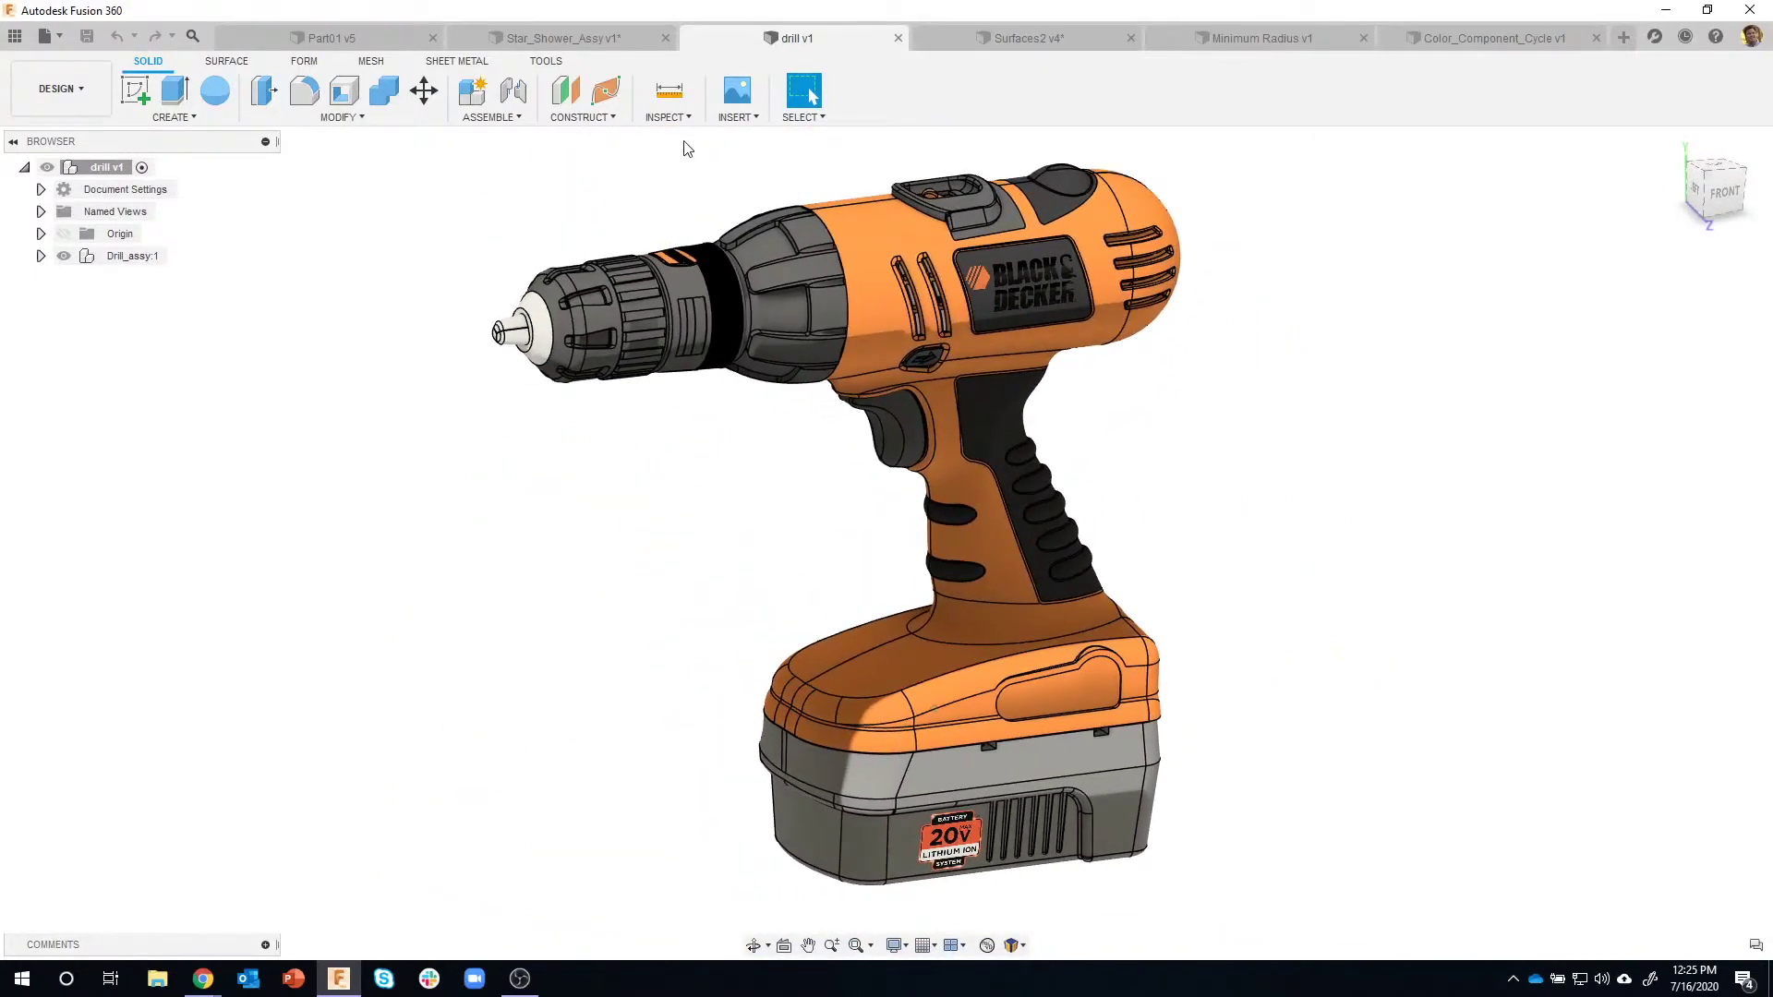
click(681, 119)
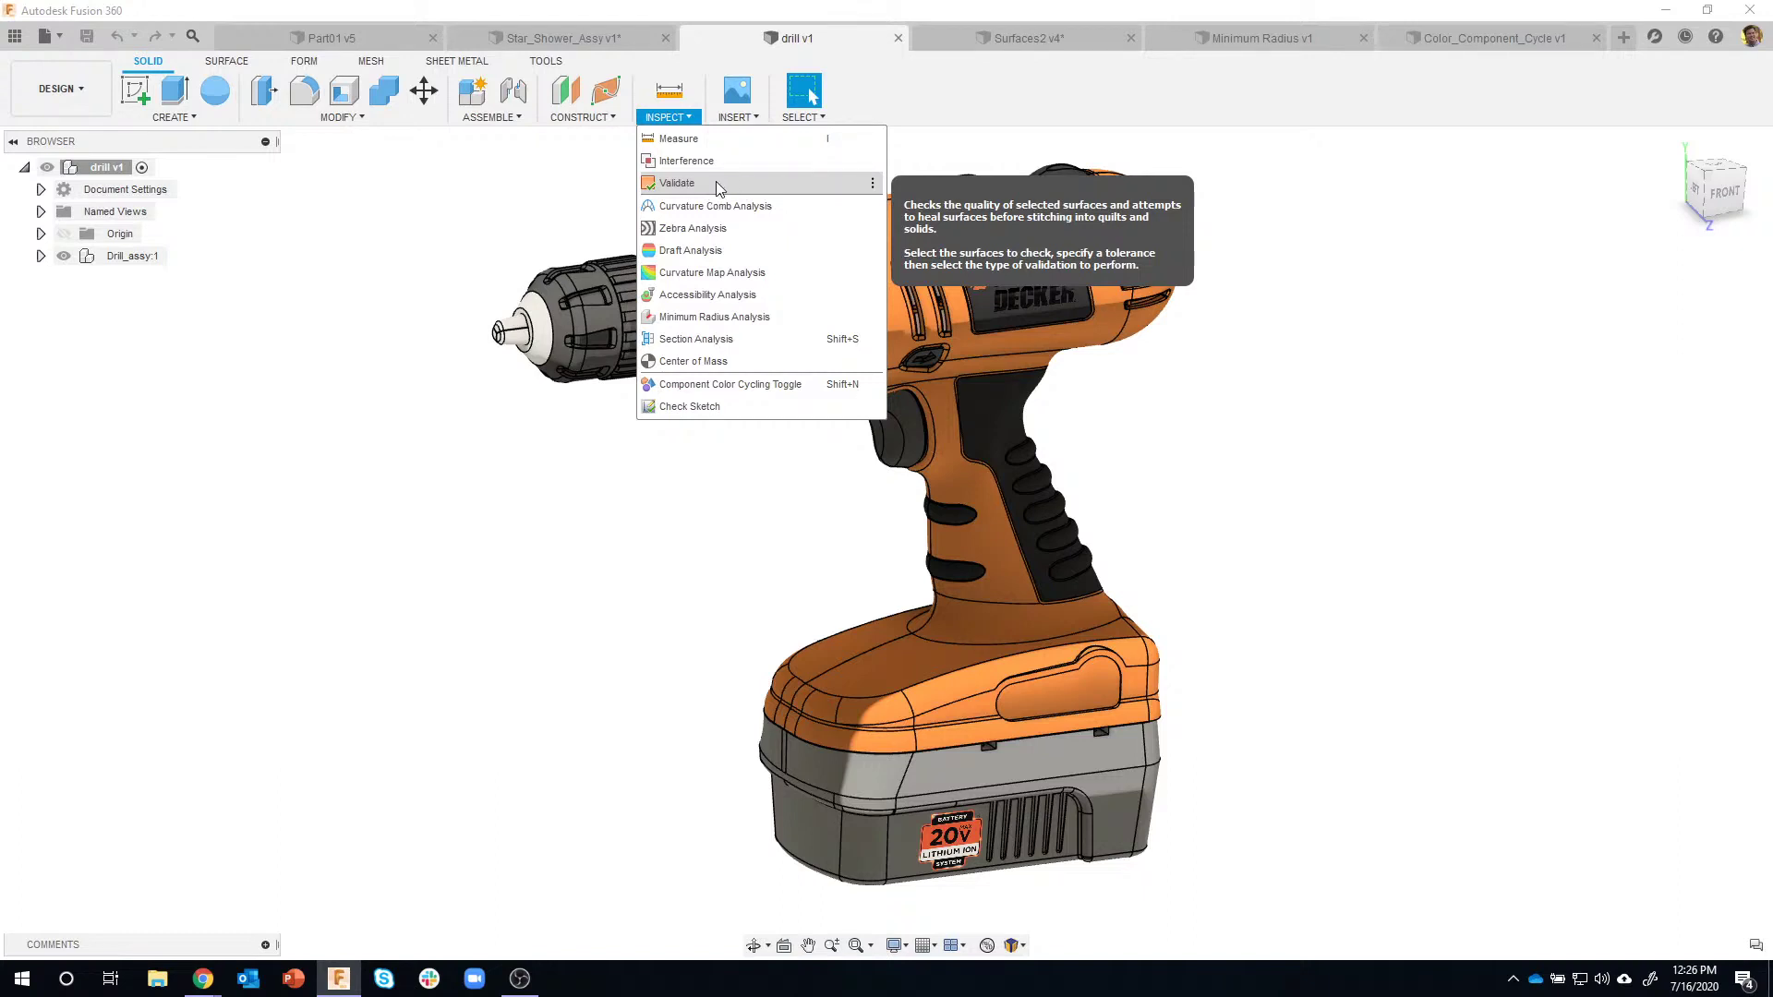
key(Escape)
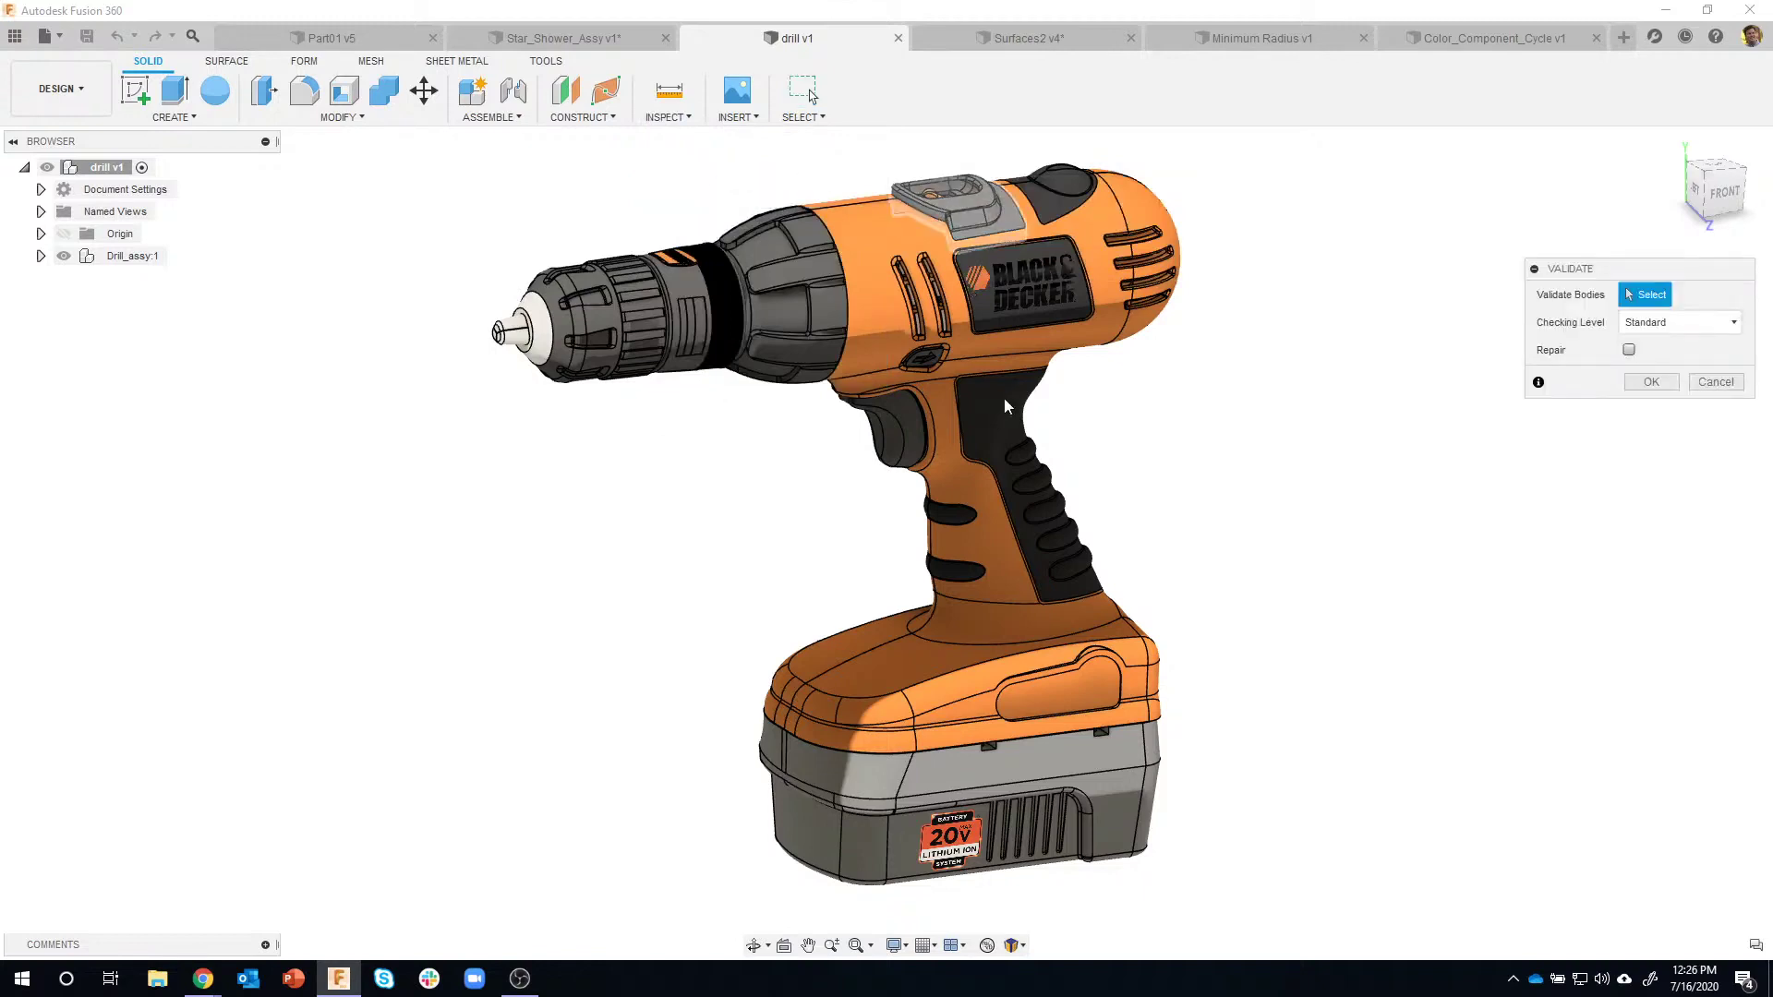
click(890, 238)
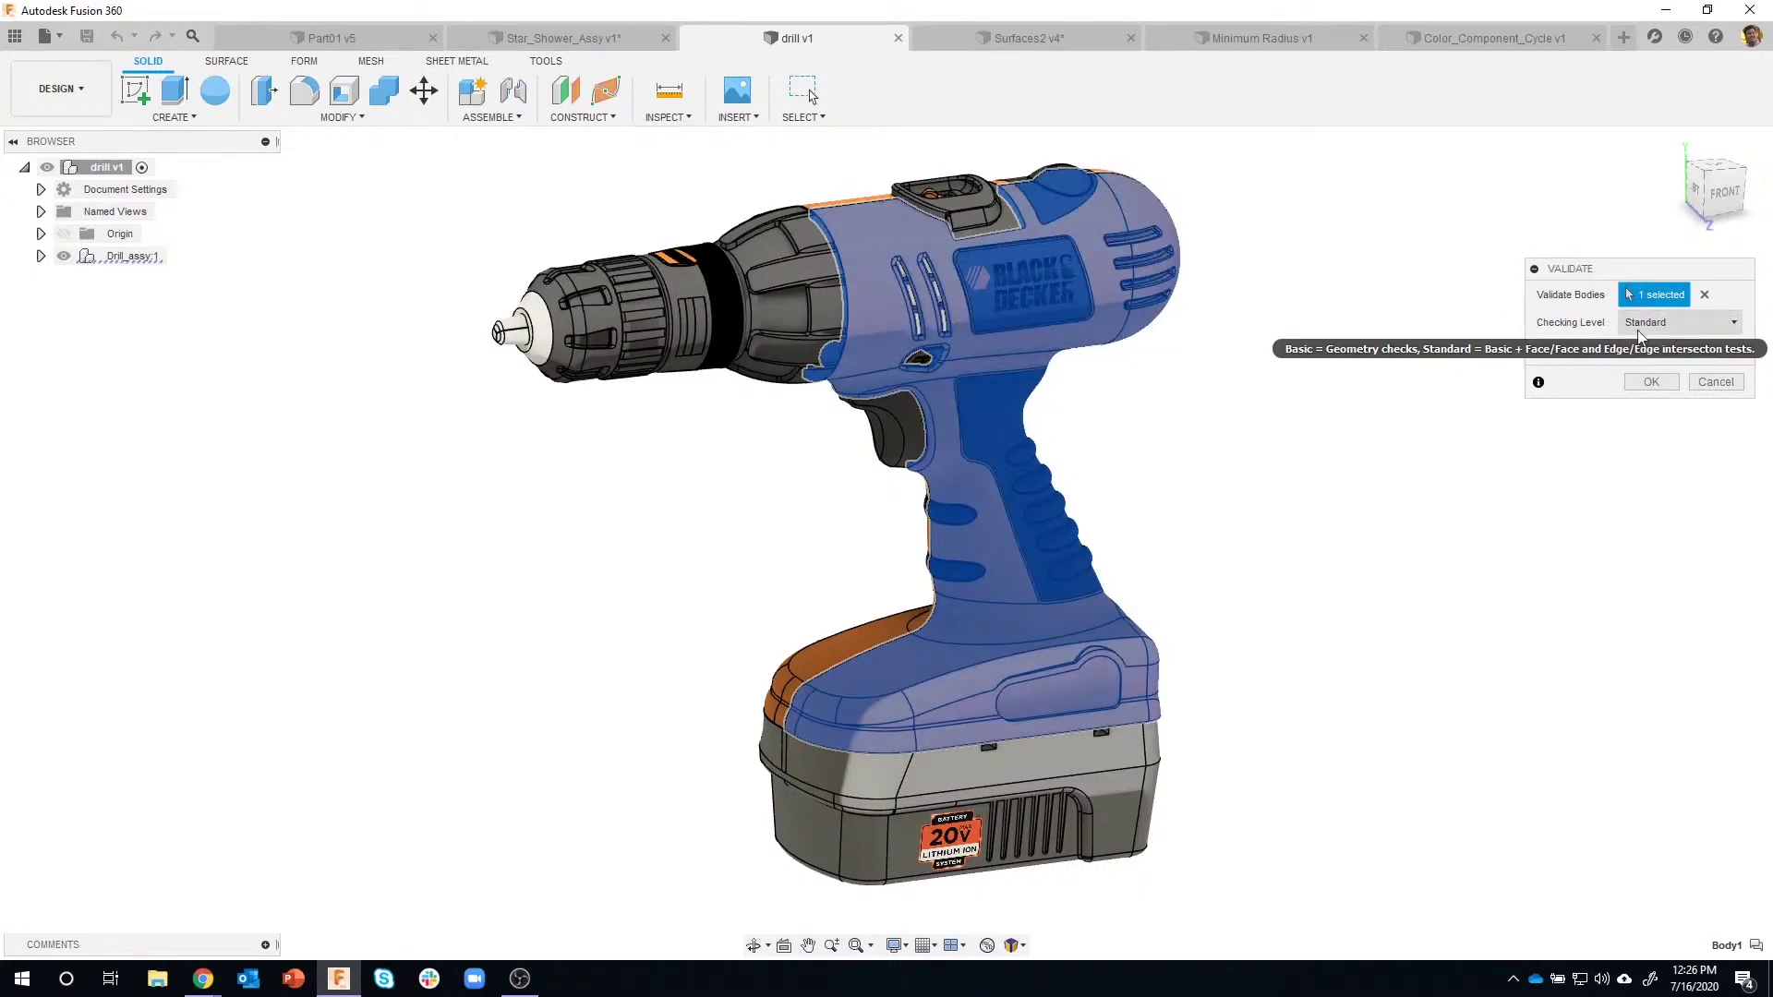
Keep the Standard checking level, enable Repair, run the validation on the case body, and dismiss its summary.
click(1699, 321)
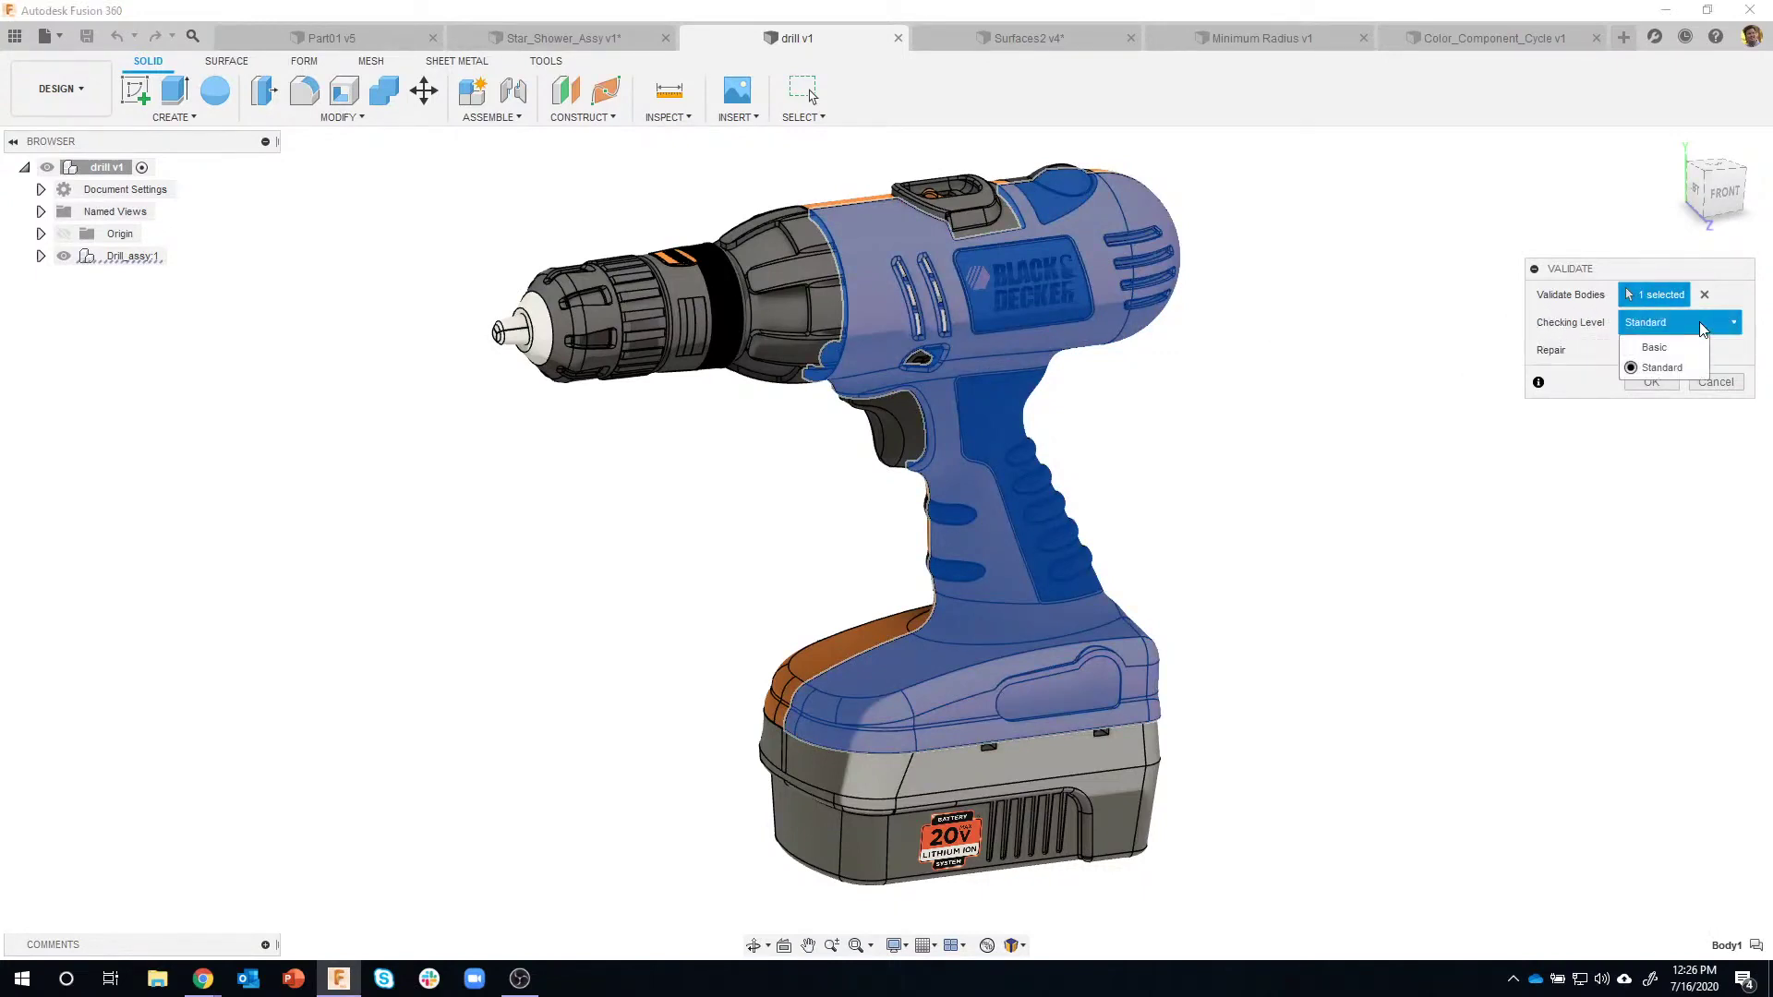
click(1693, 328)
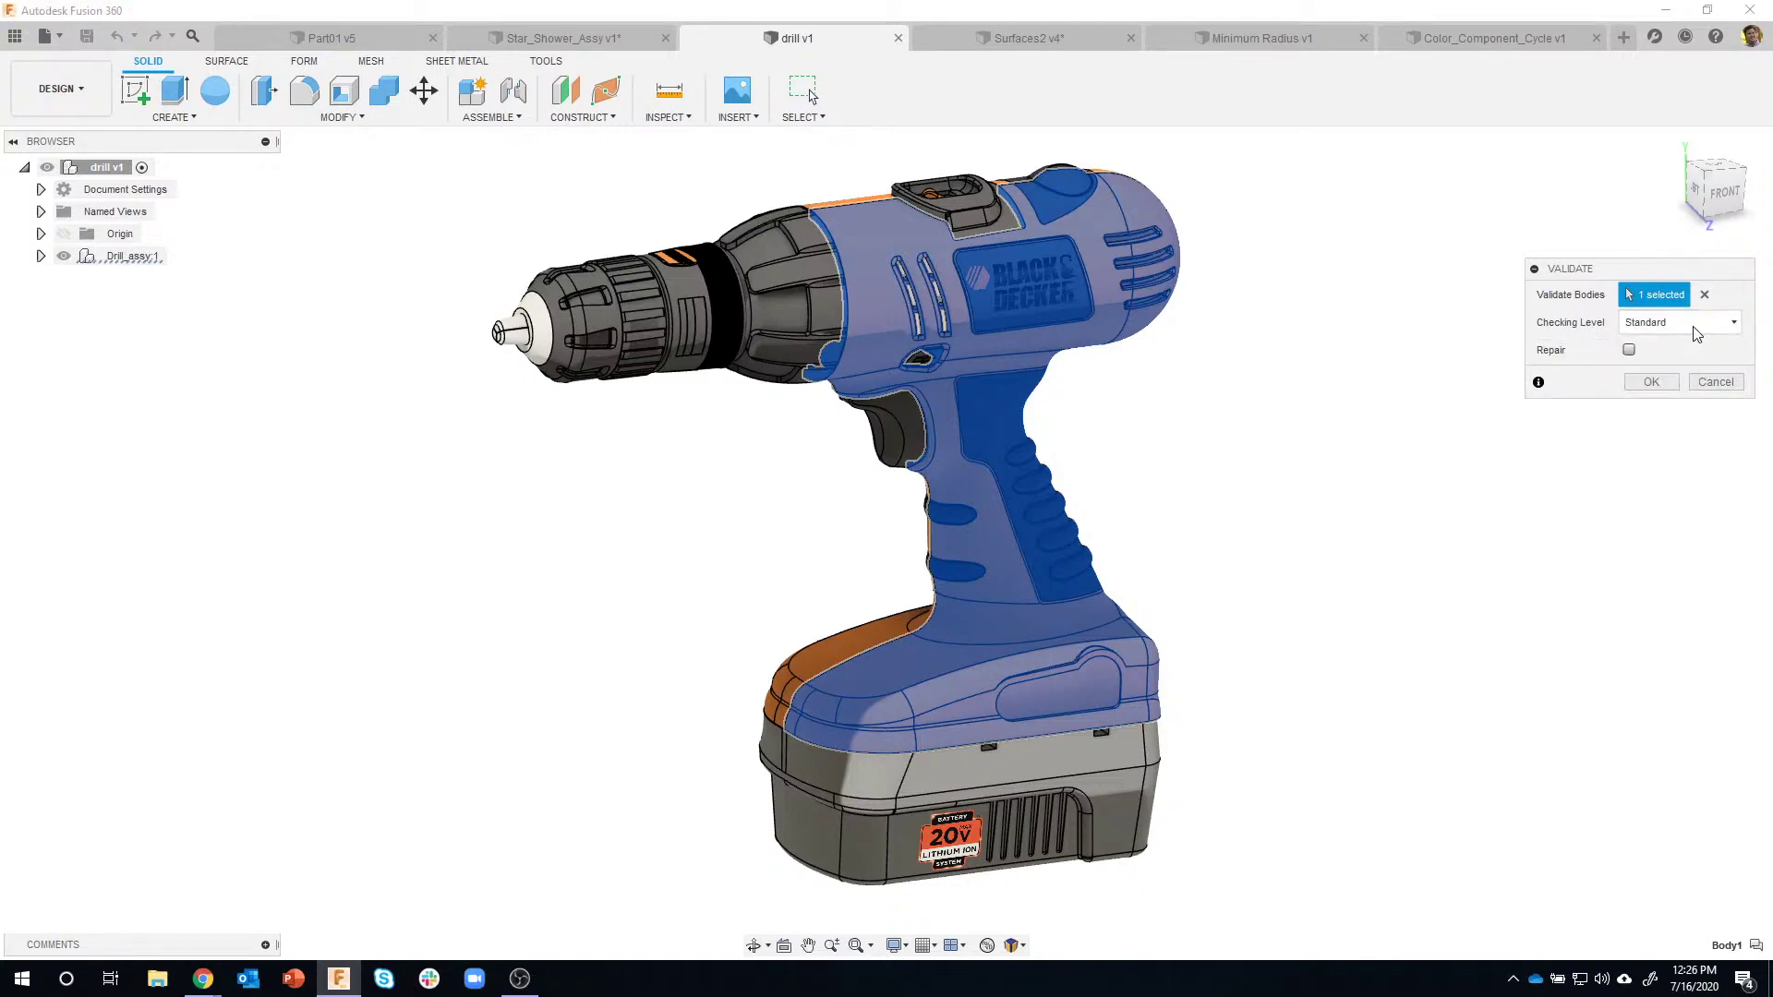
click(1628, 349)
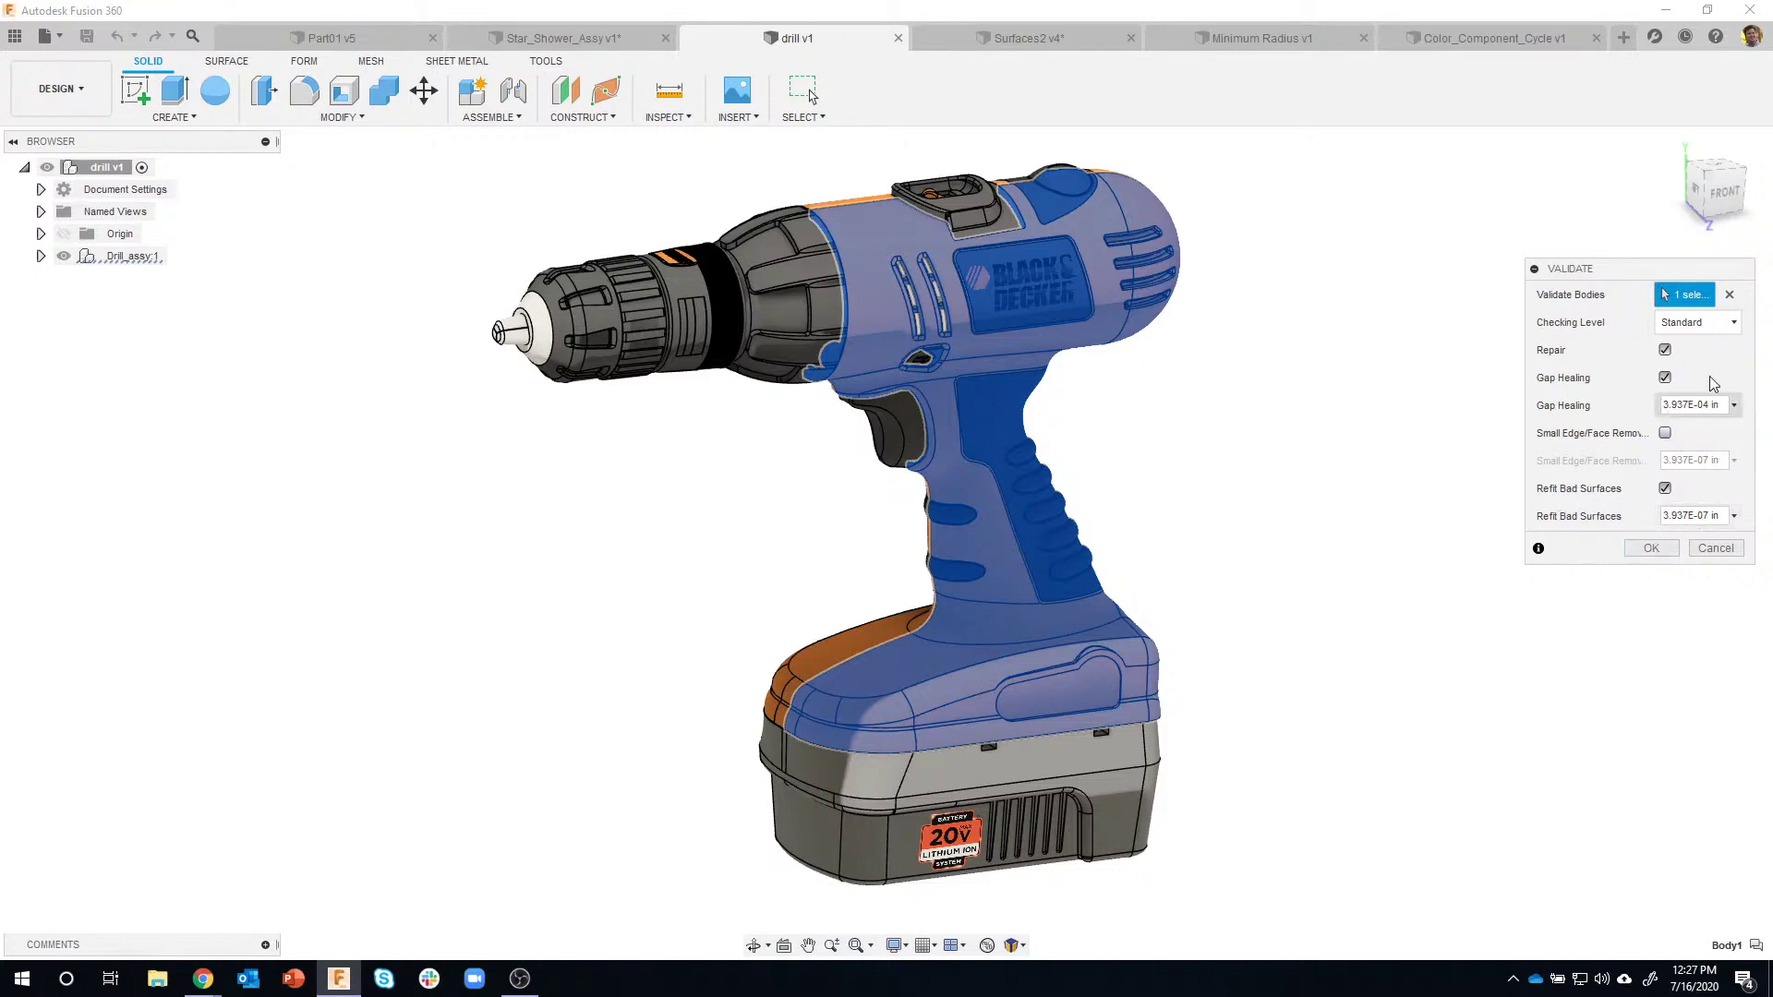
click(1650, 548)
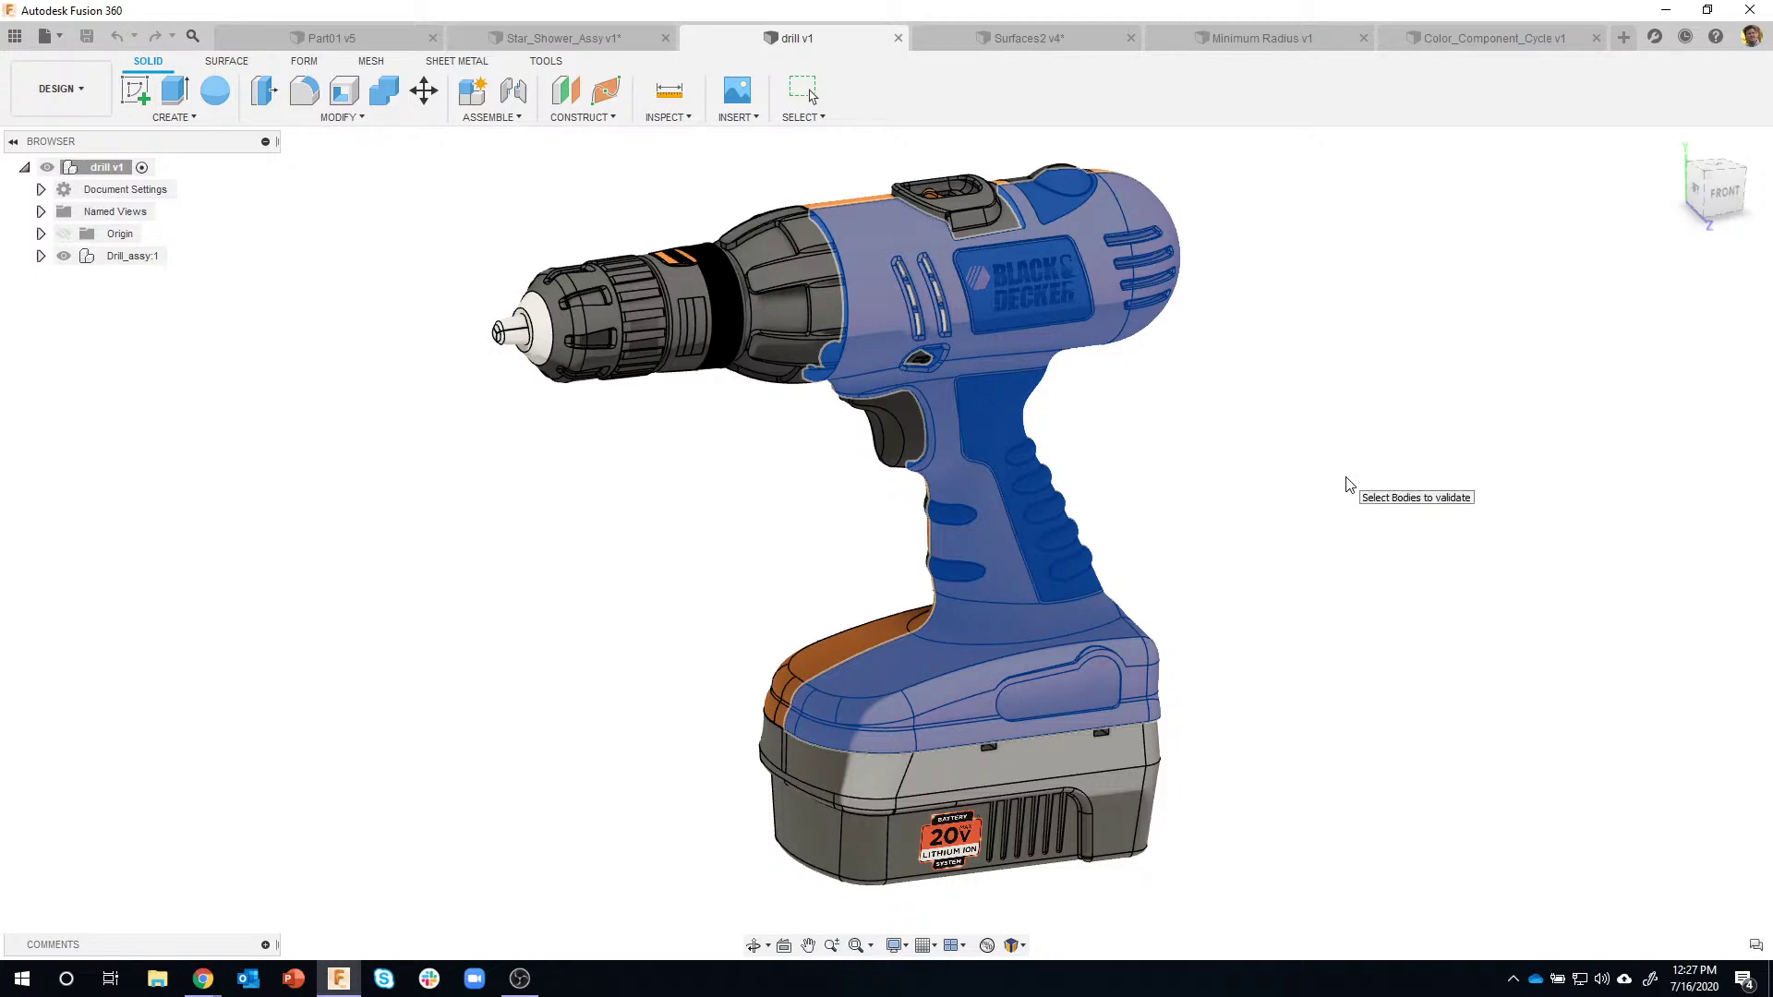
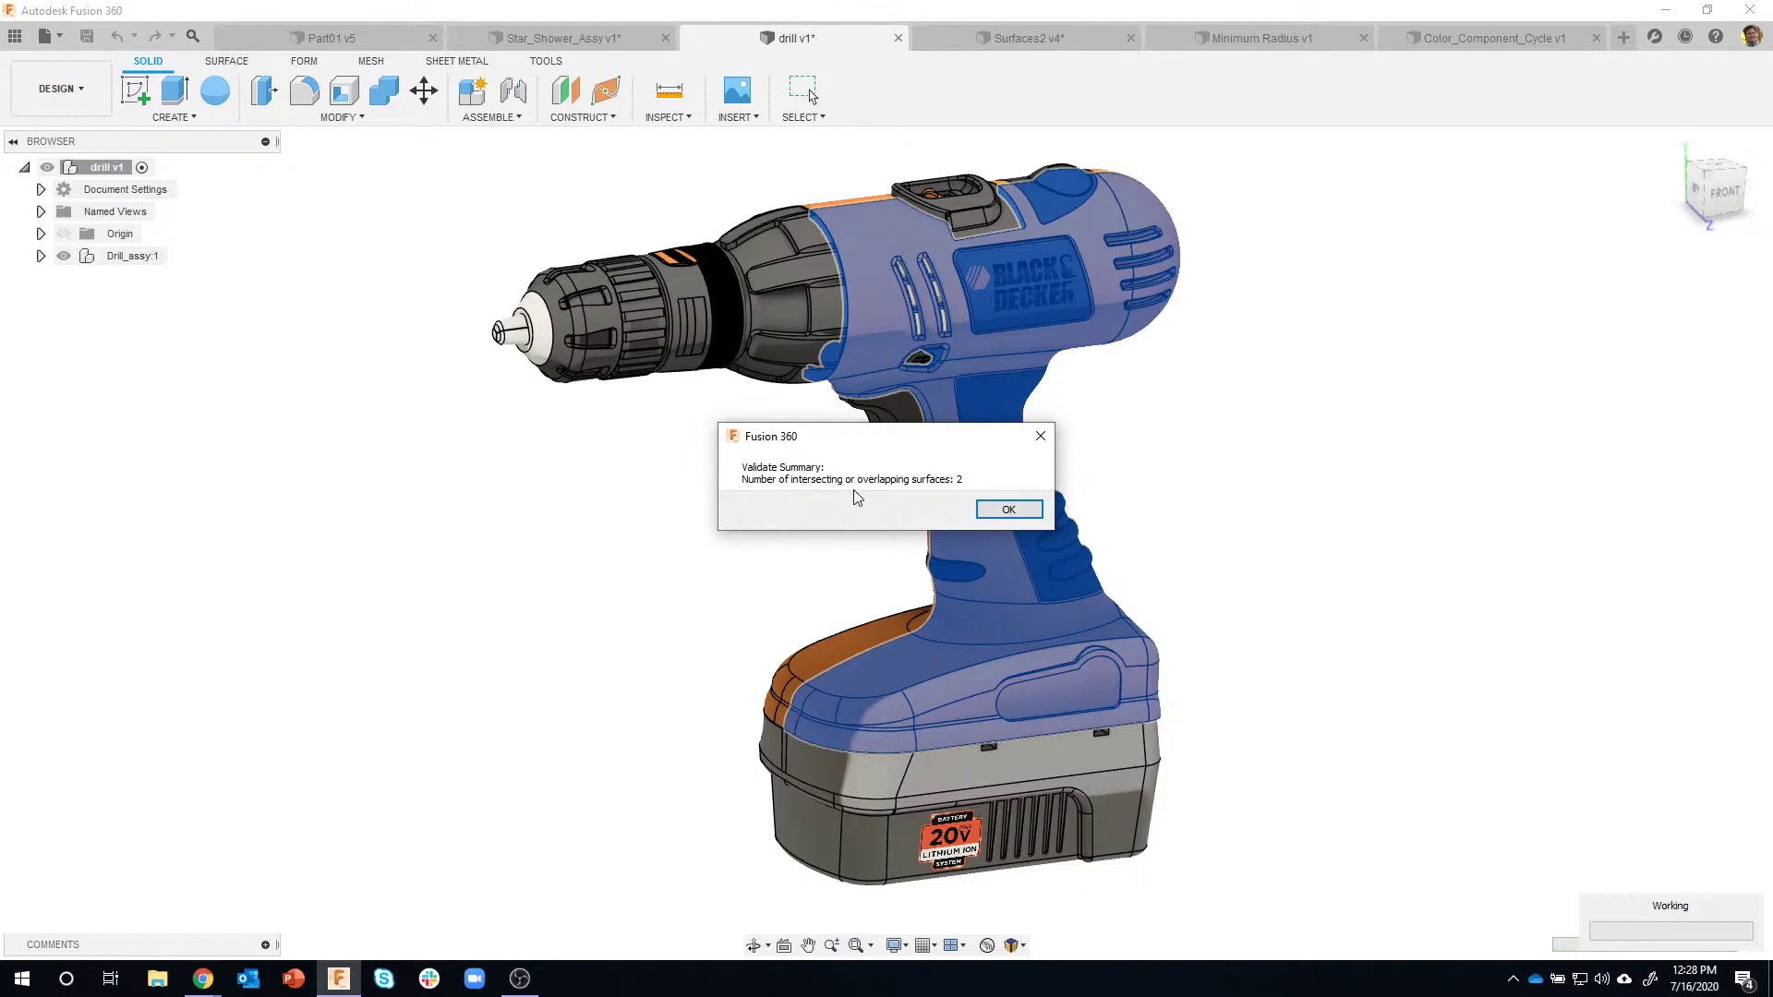
click(1011, 510)
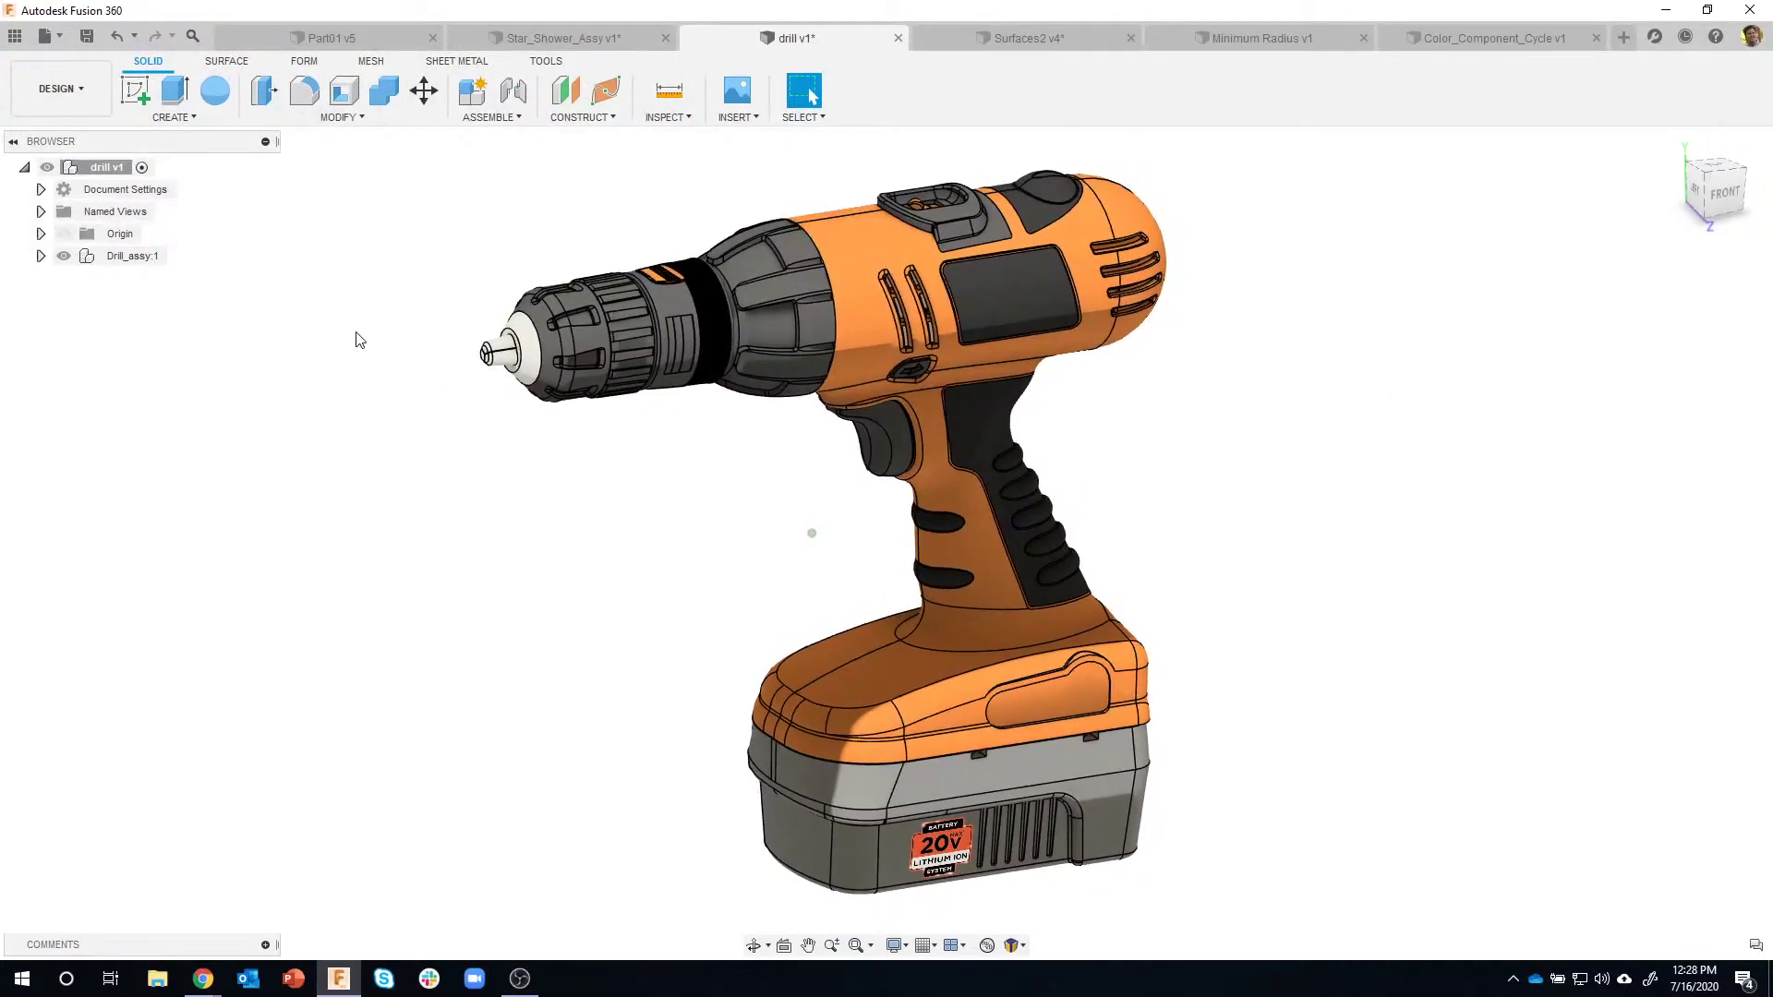
Isolate the drill_case_right_drafted component inside Case_Assy and inspect the case half from several angles.
click(41, 256)
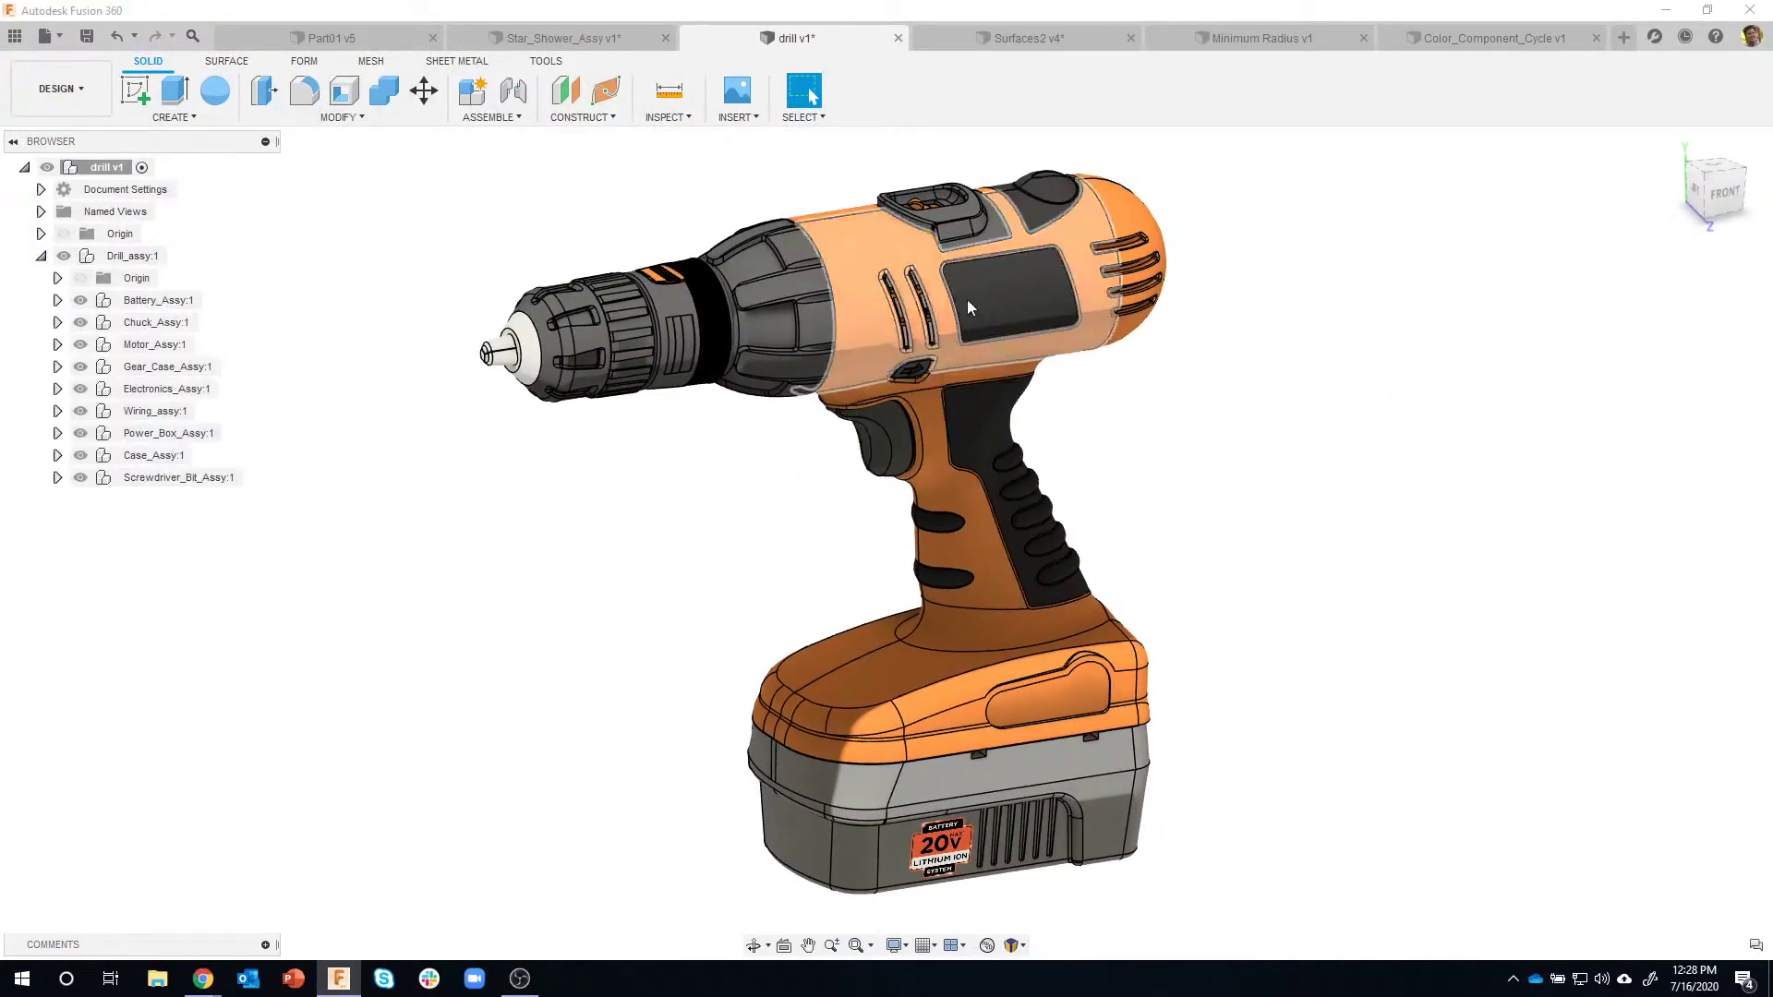
click(889, 247)
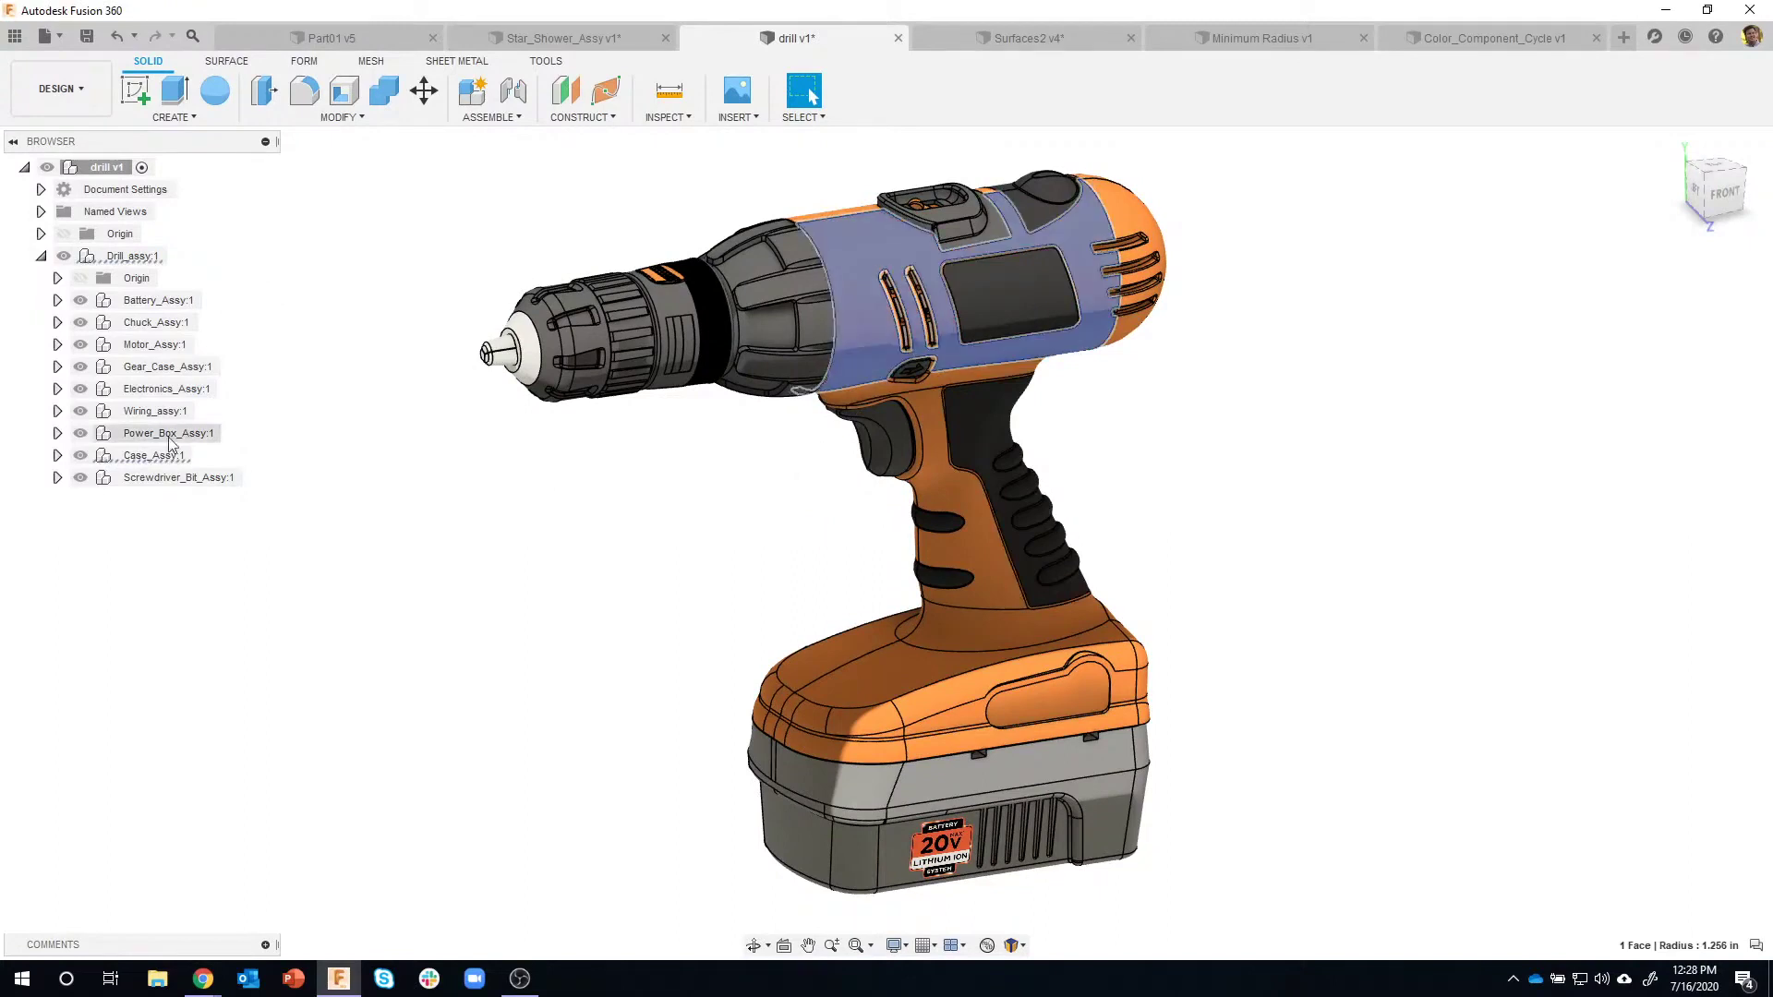
click(58, 455)
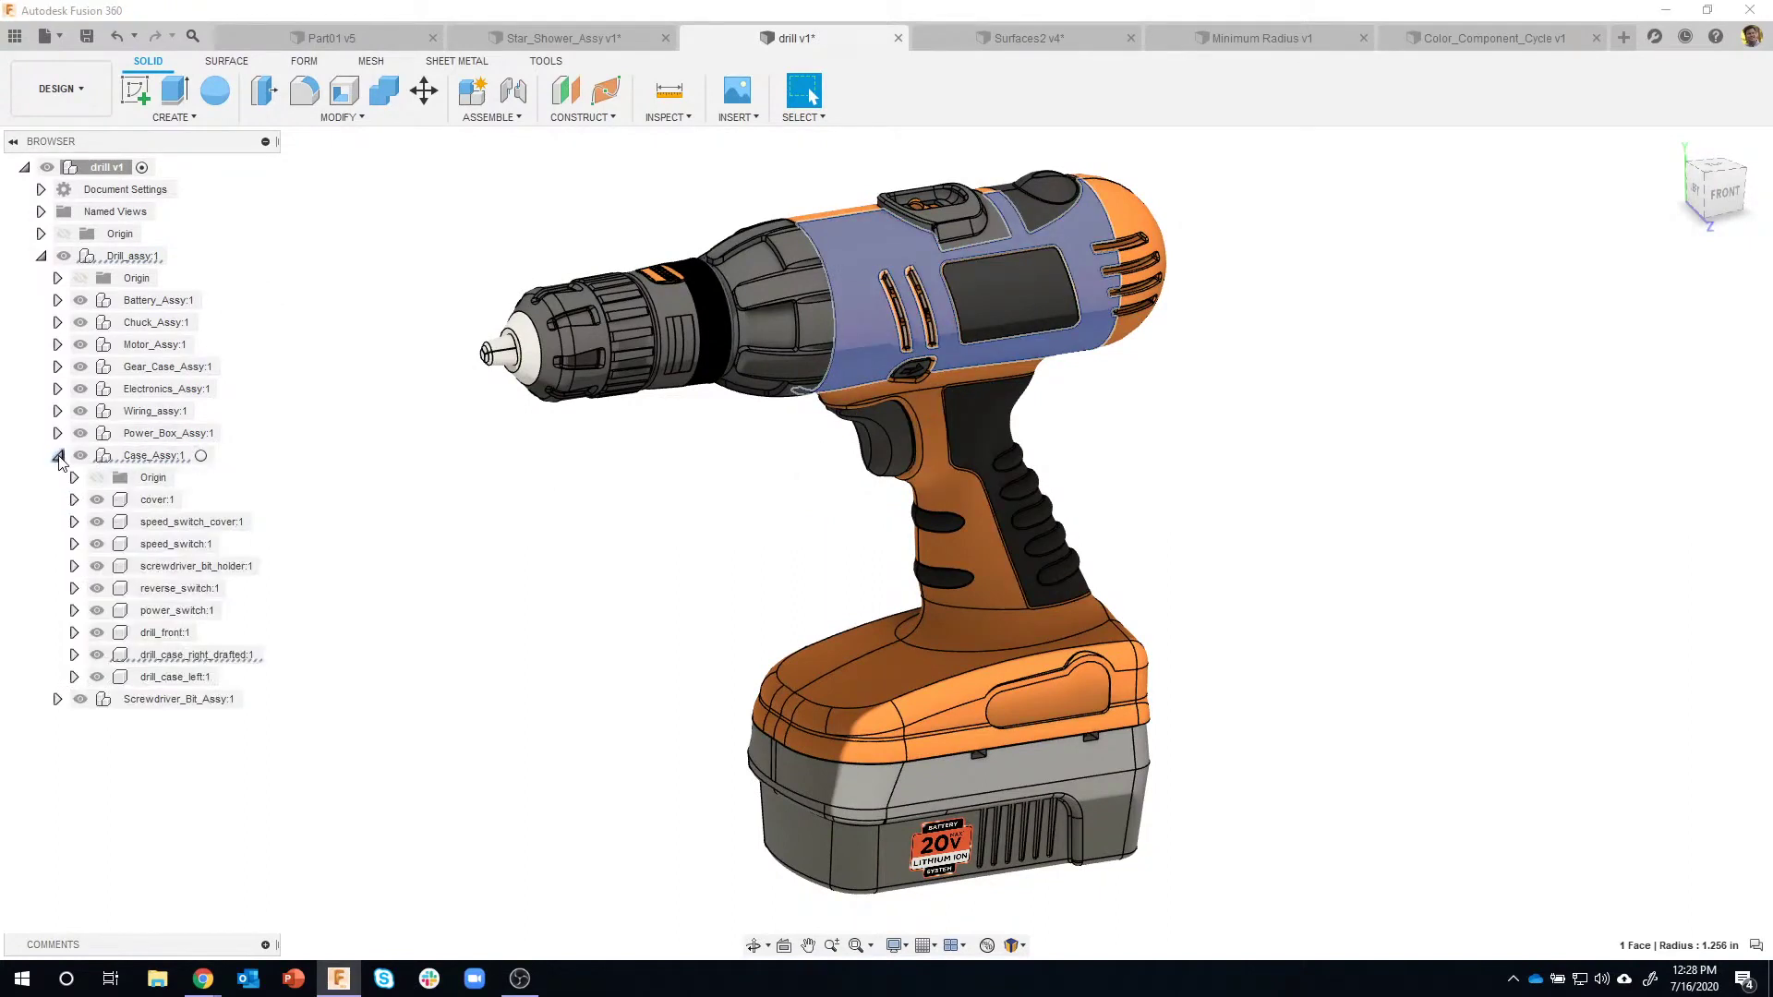
click(194, 654)
right_click(184, 655)
click(220, 618)
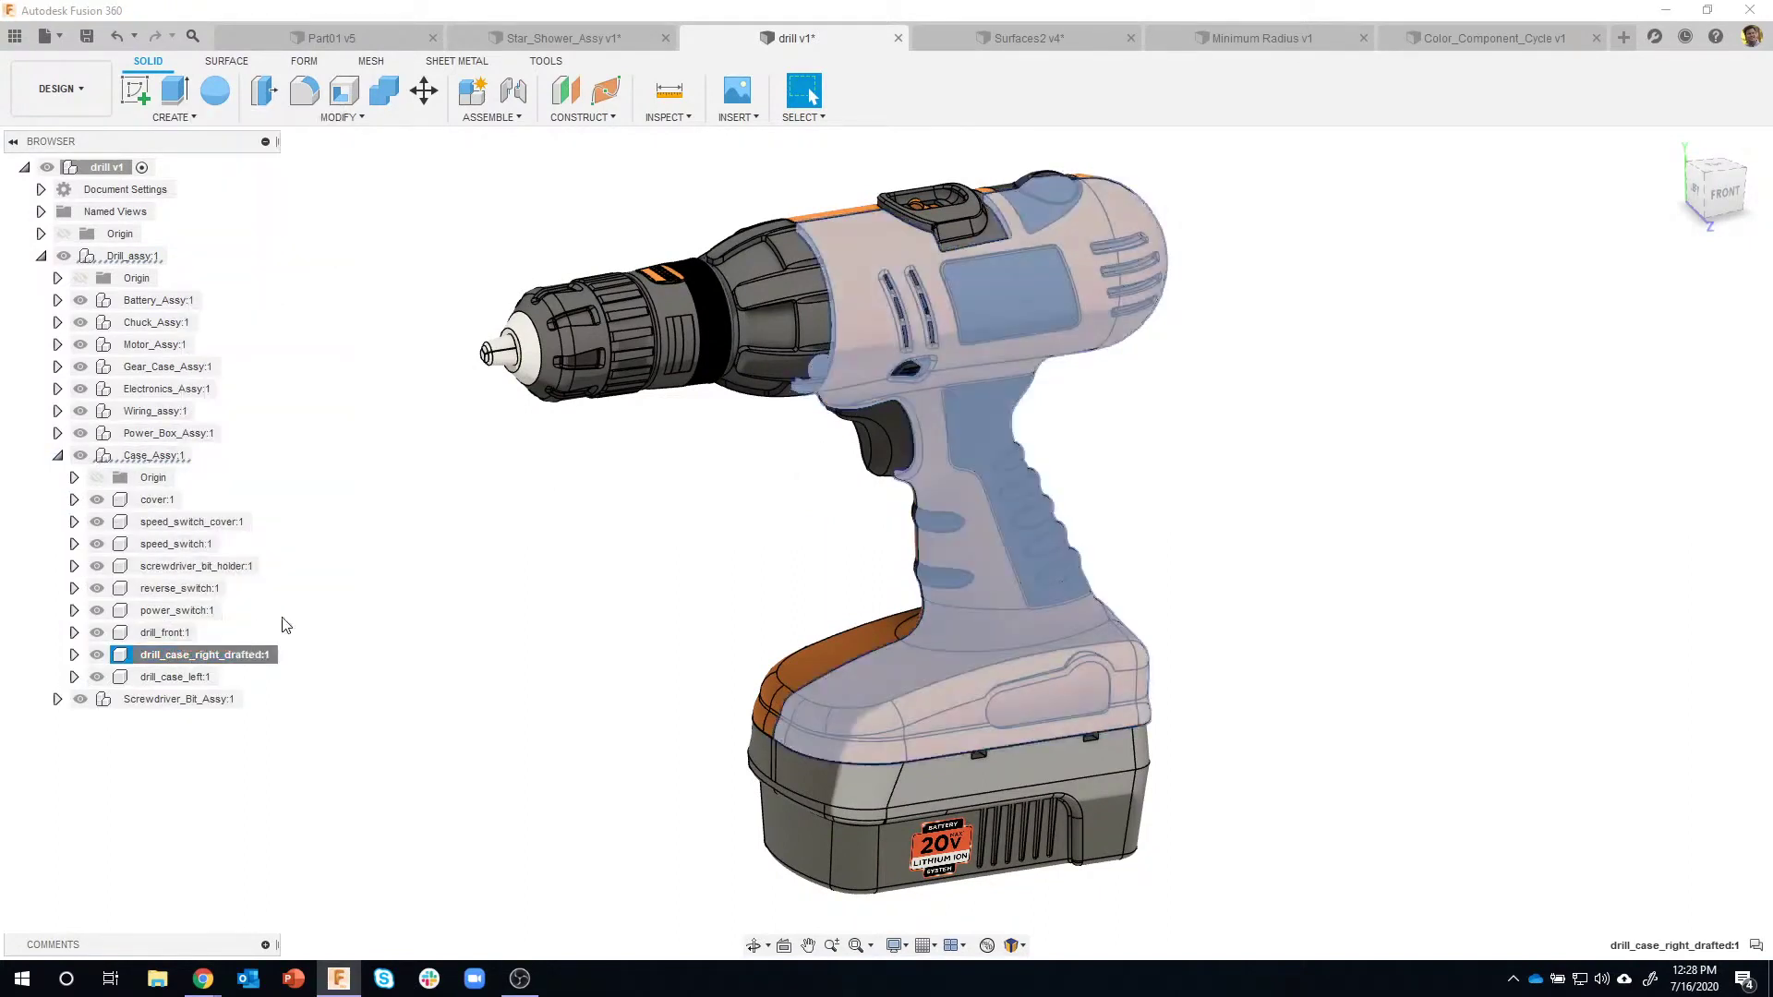
shift+middle_drag(1175, 466, 1098, 462)
scroll(939, 288, up, 5)
shift+middle_drag(1028, 353, 1215, 613)
scroll(1365, 617, down, 3)
scroll(1217, 615, down, 3)
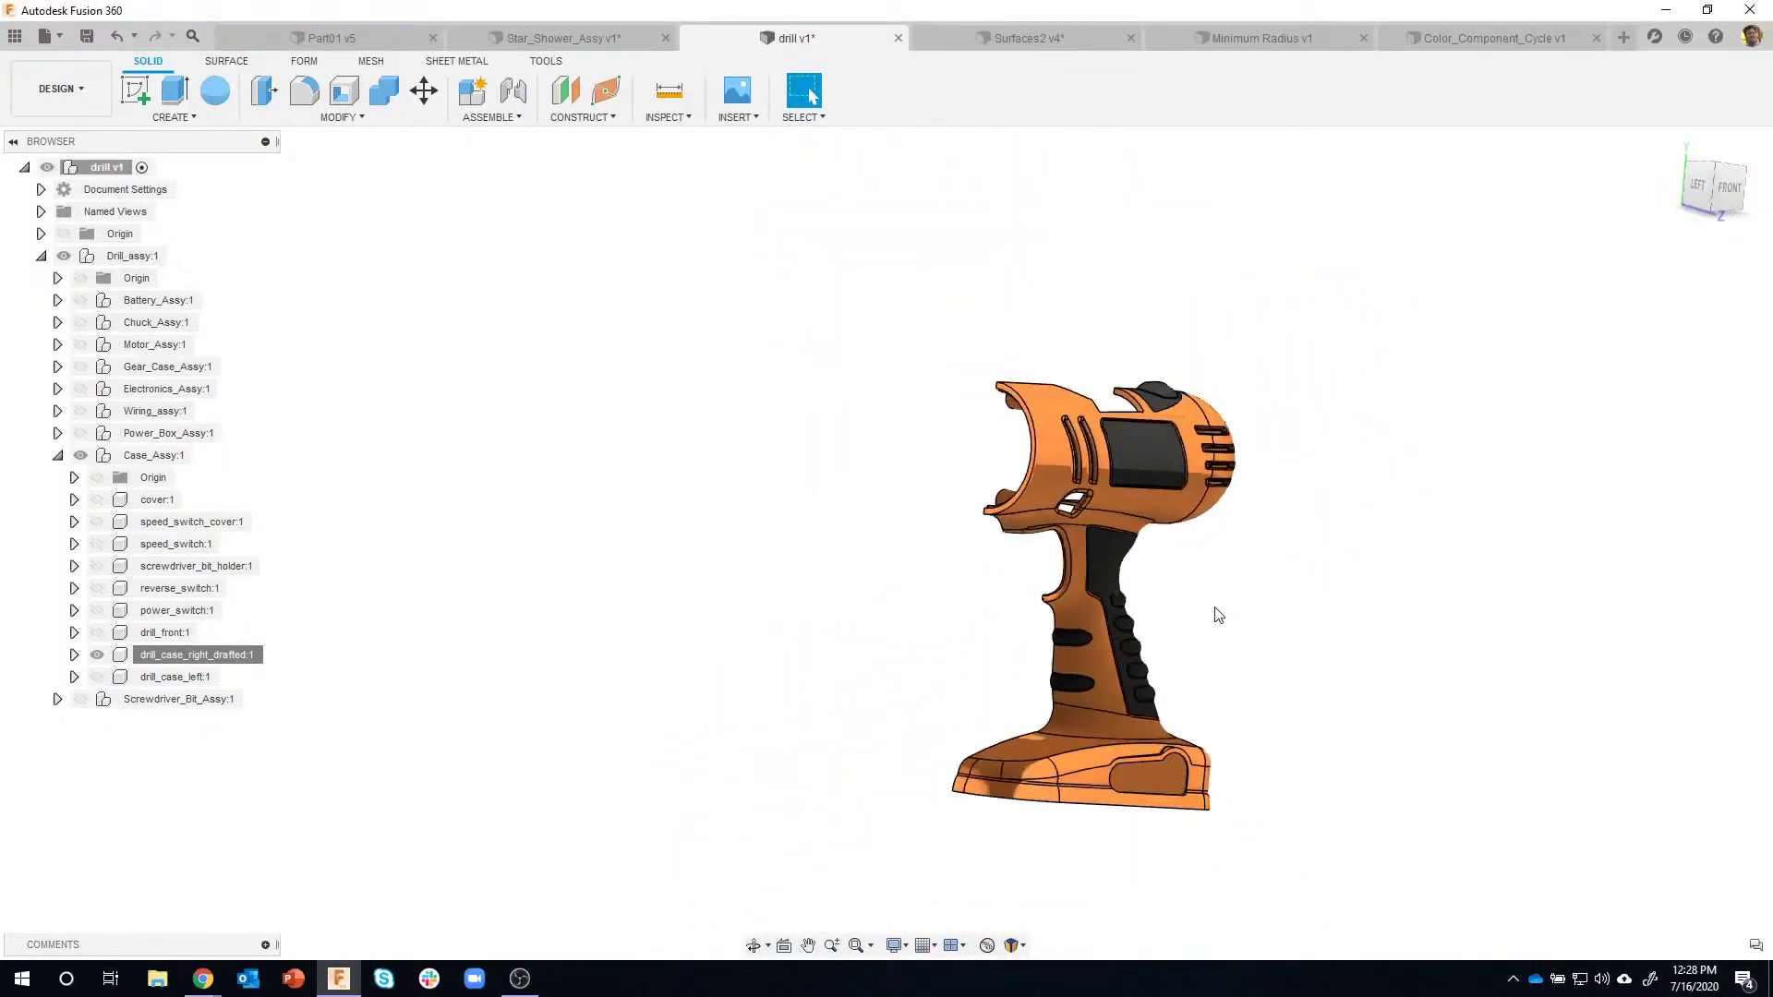
Unisolate the drill_case_right_drafted component so the complete drill assembly is shown, and clear the selection.
click(667, 117)
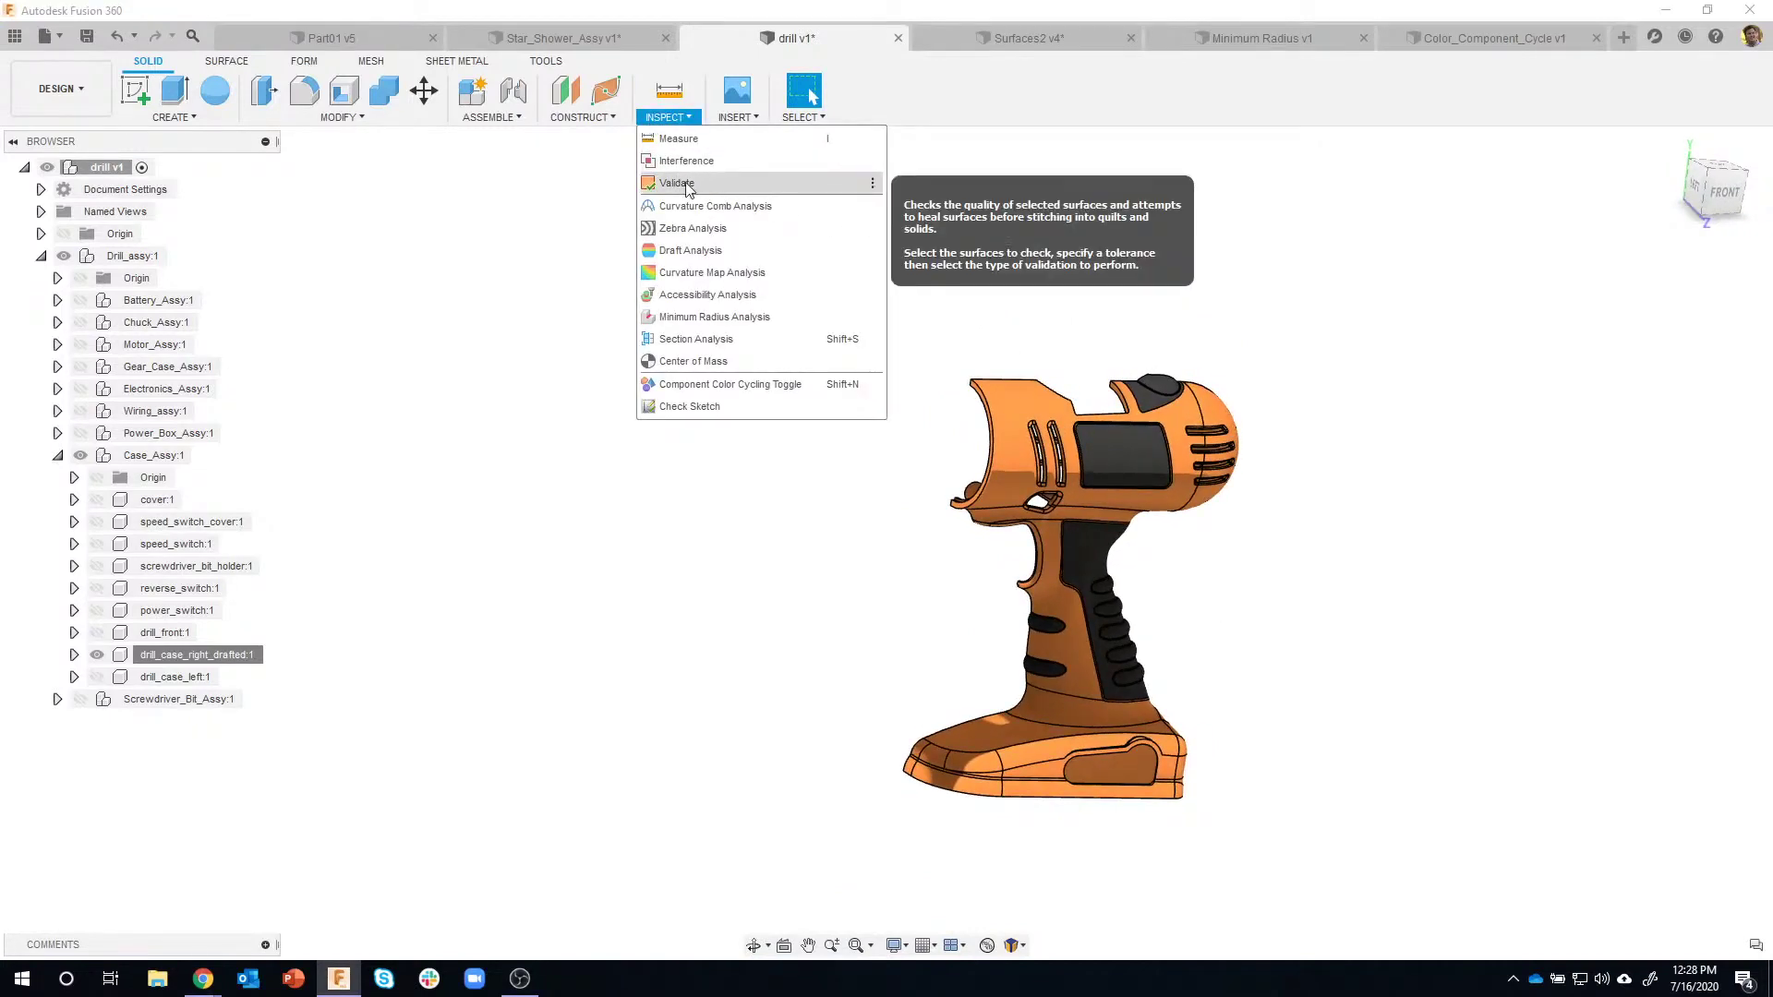
right_click(194, 655)
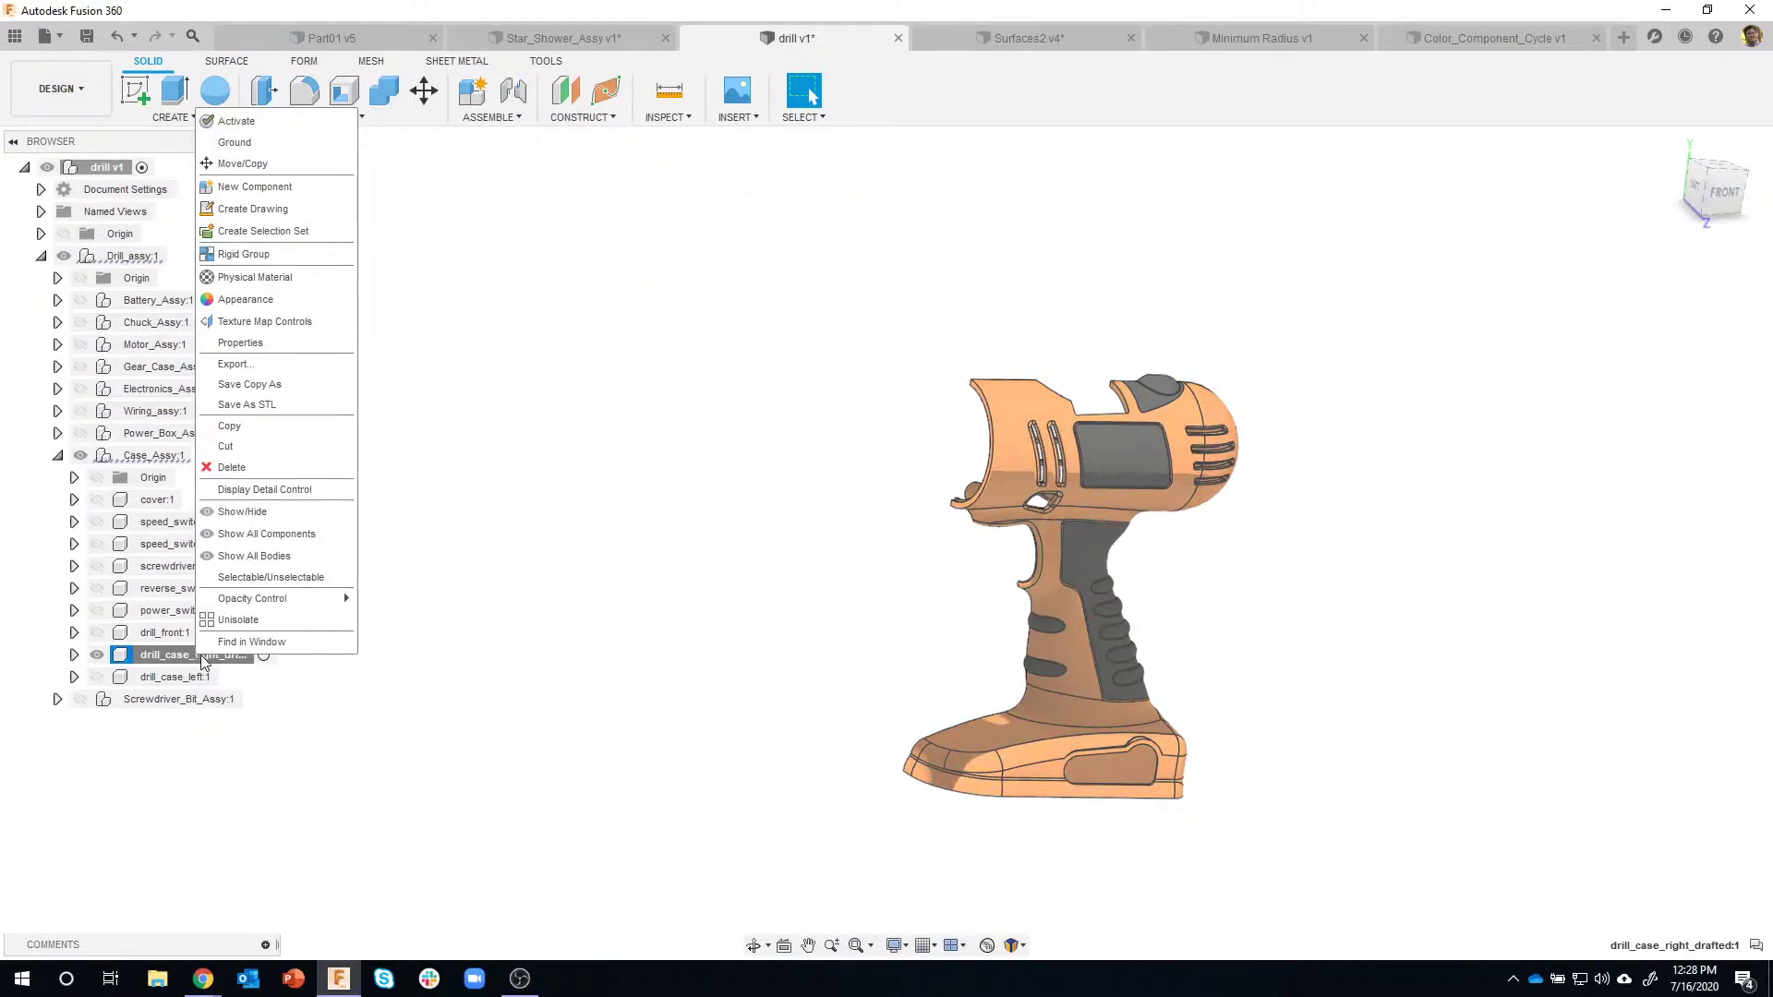
click(244, 622)
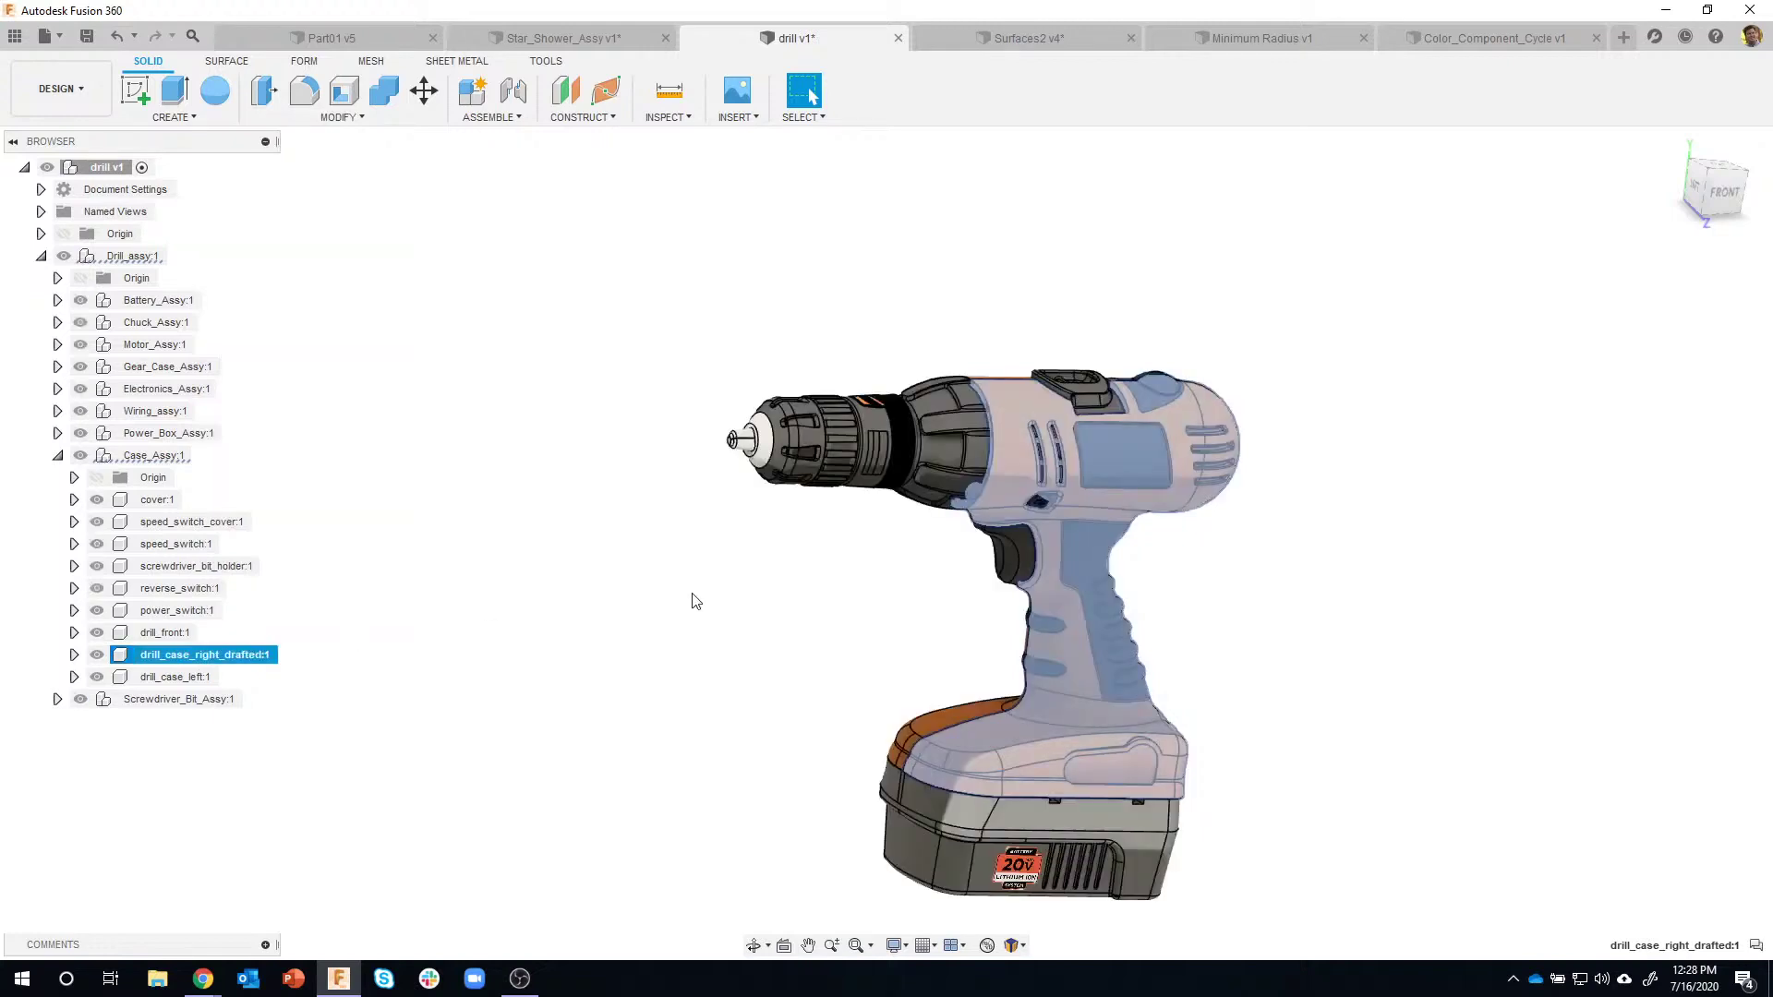
click(776, 609)
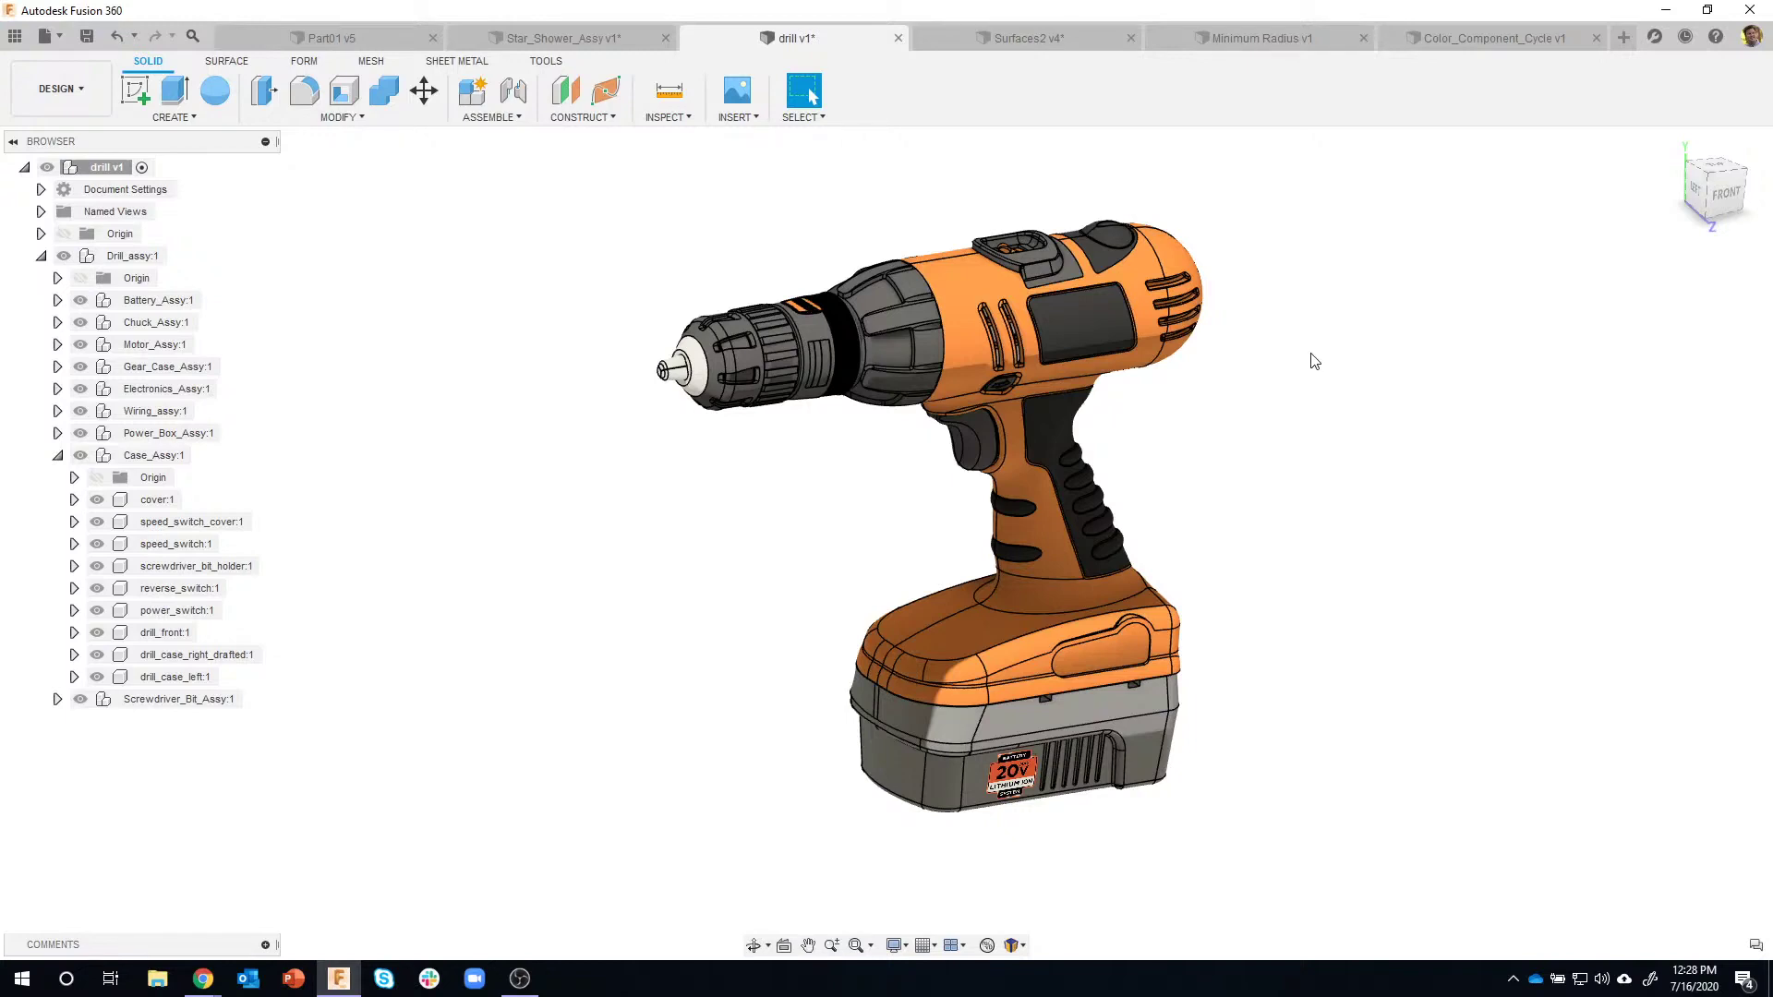
Switch to the Surfaces2 design and examine its three sets of open surfaces from several angles.
click(671, 121)
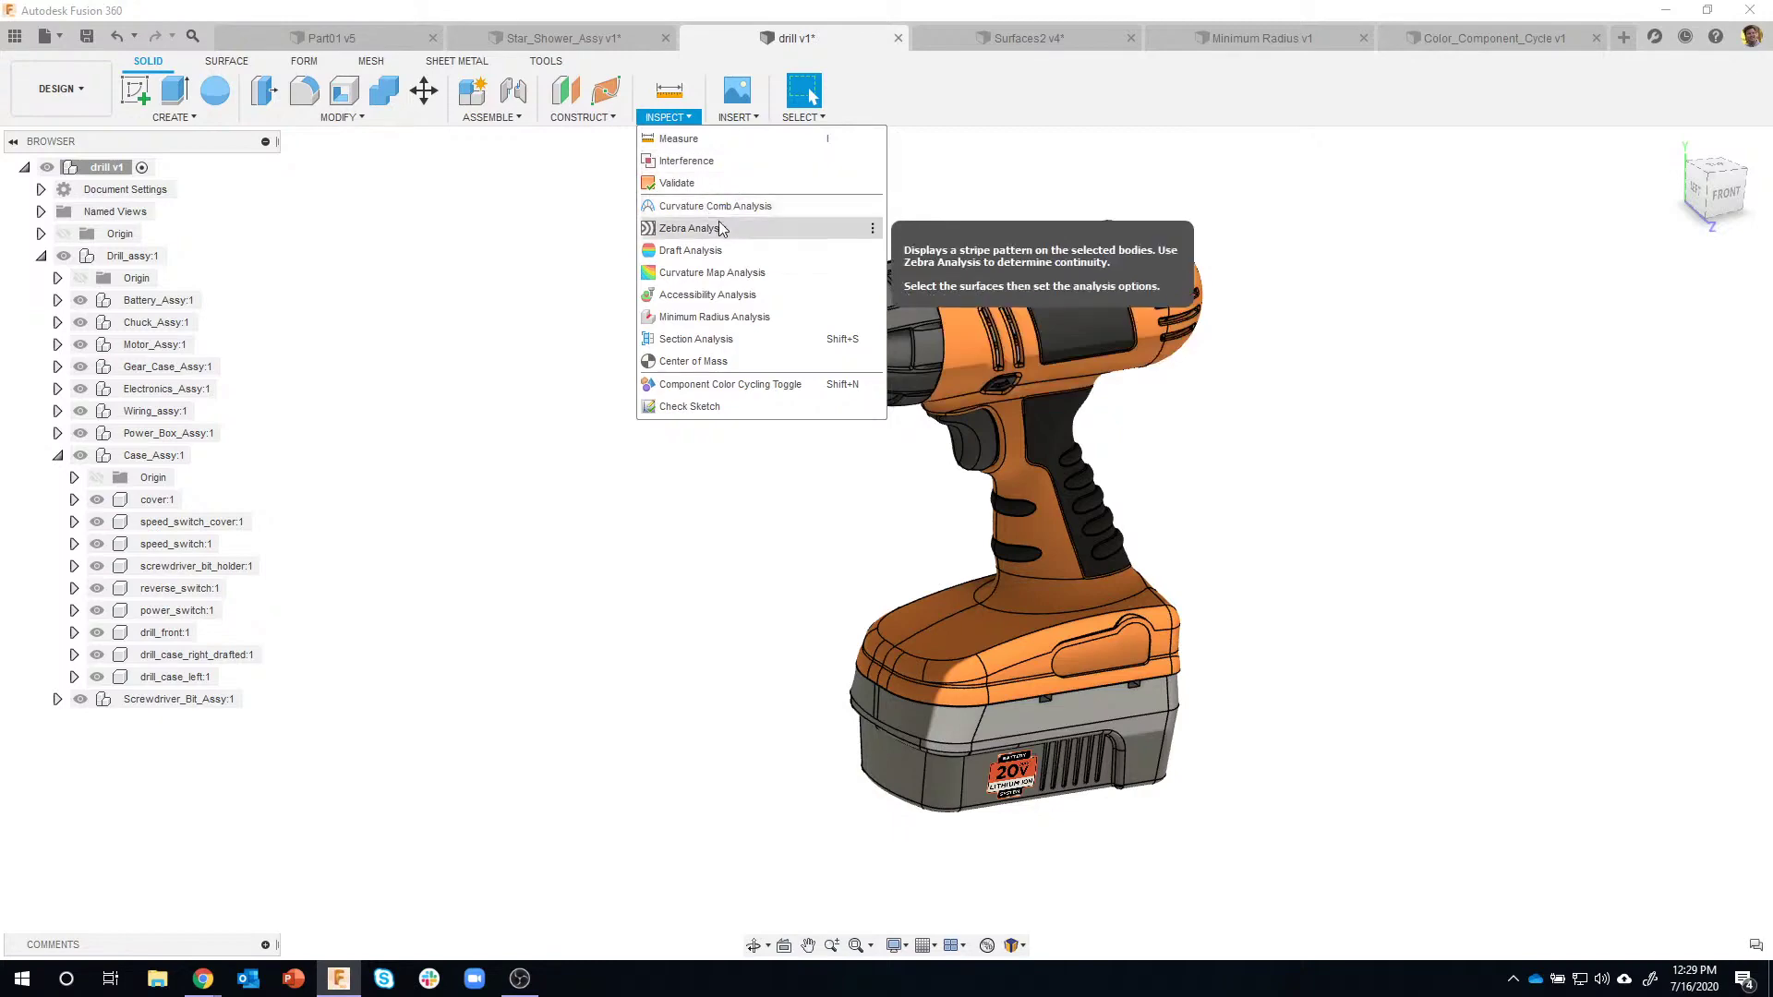
click(514, 230)
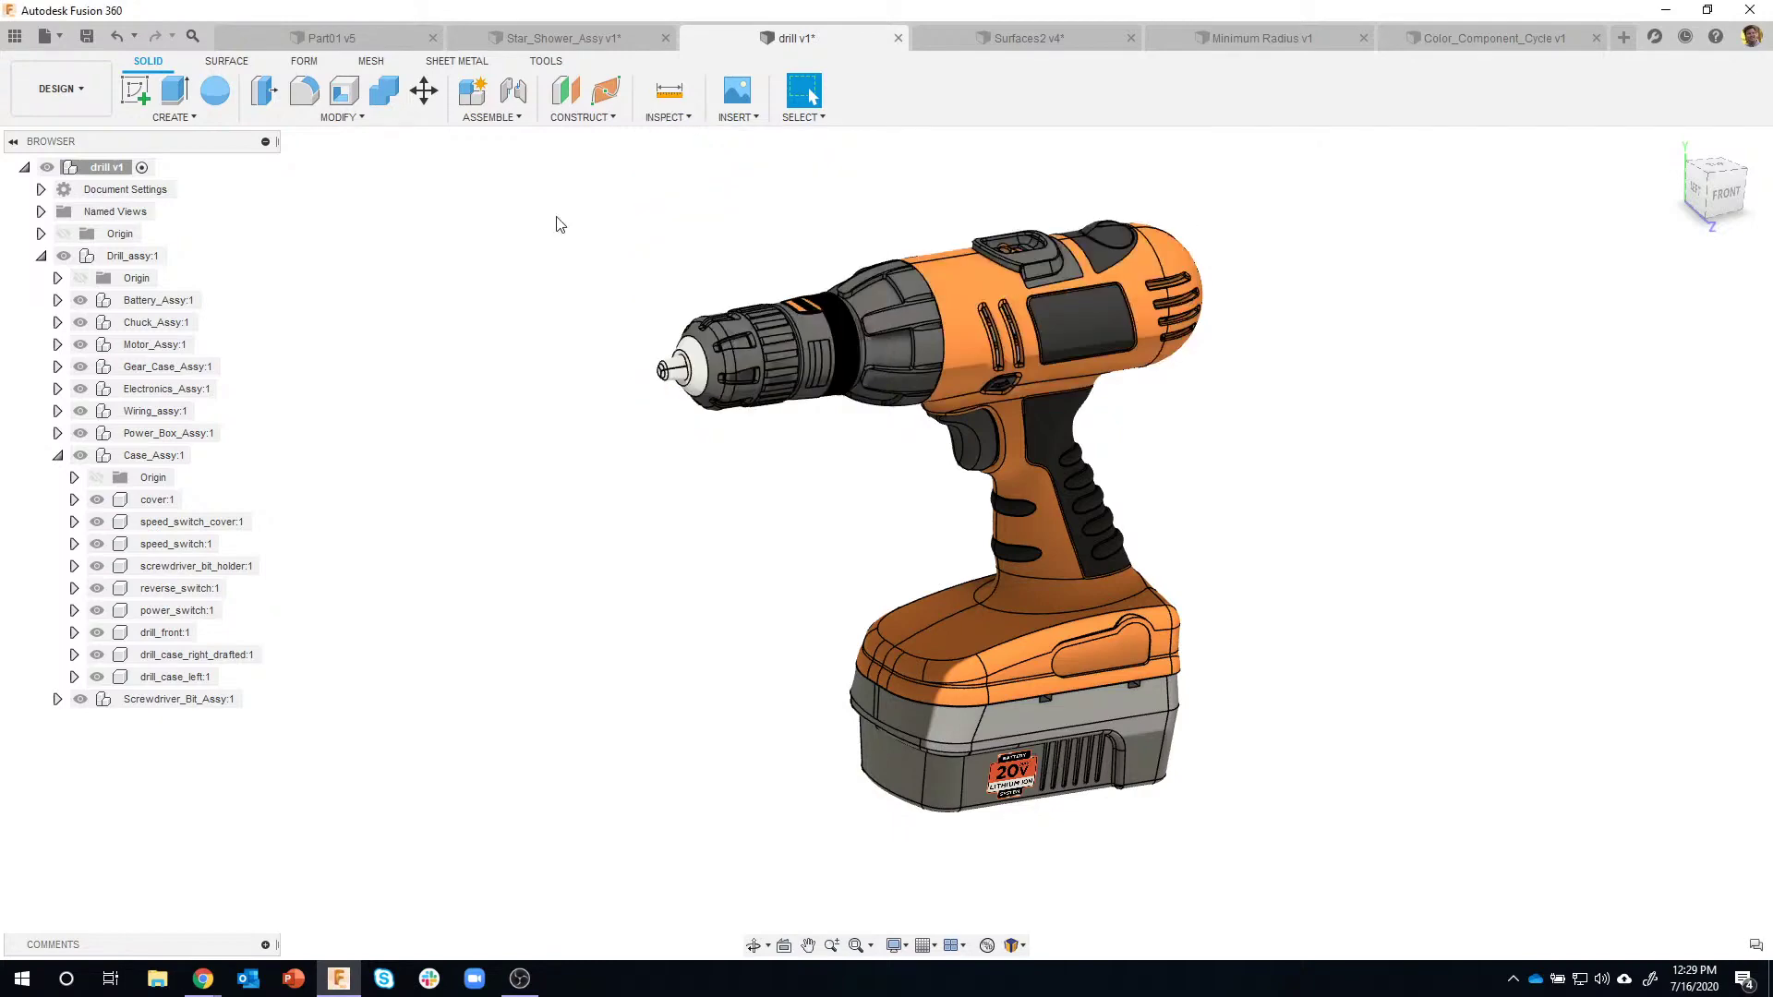
click(1016, 38)
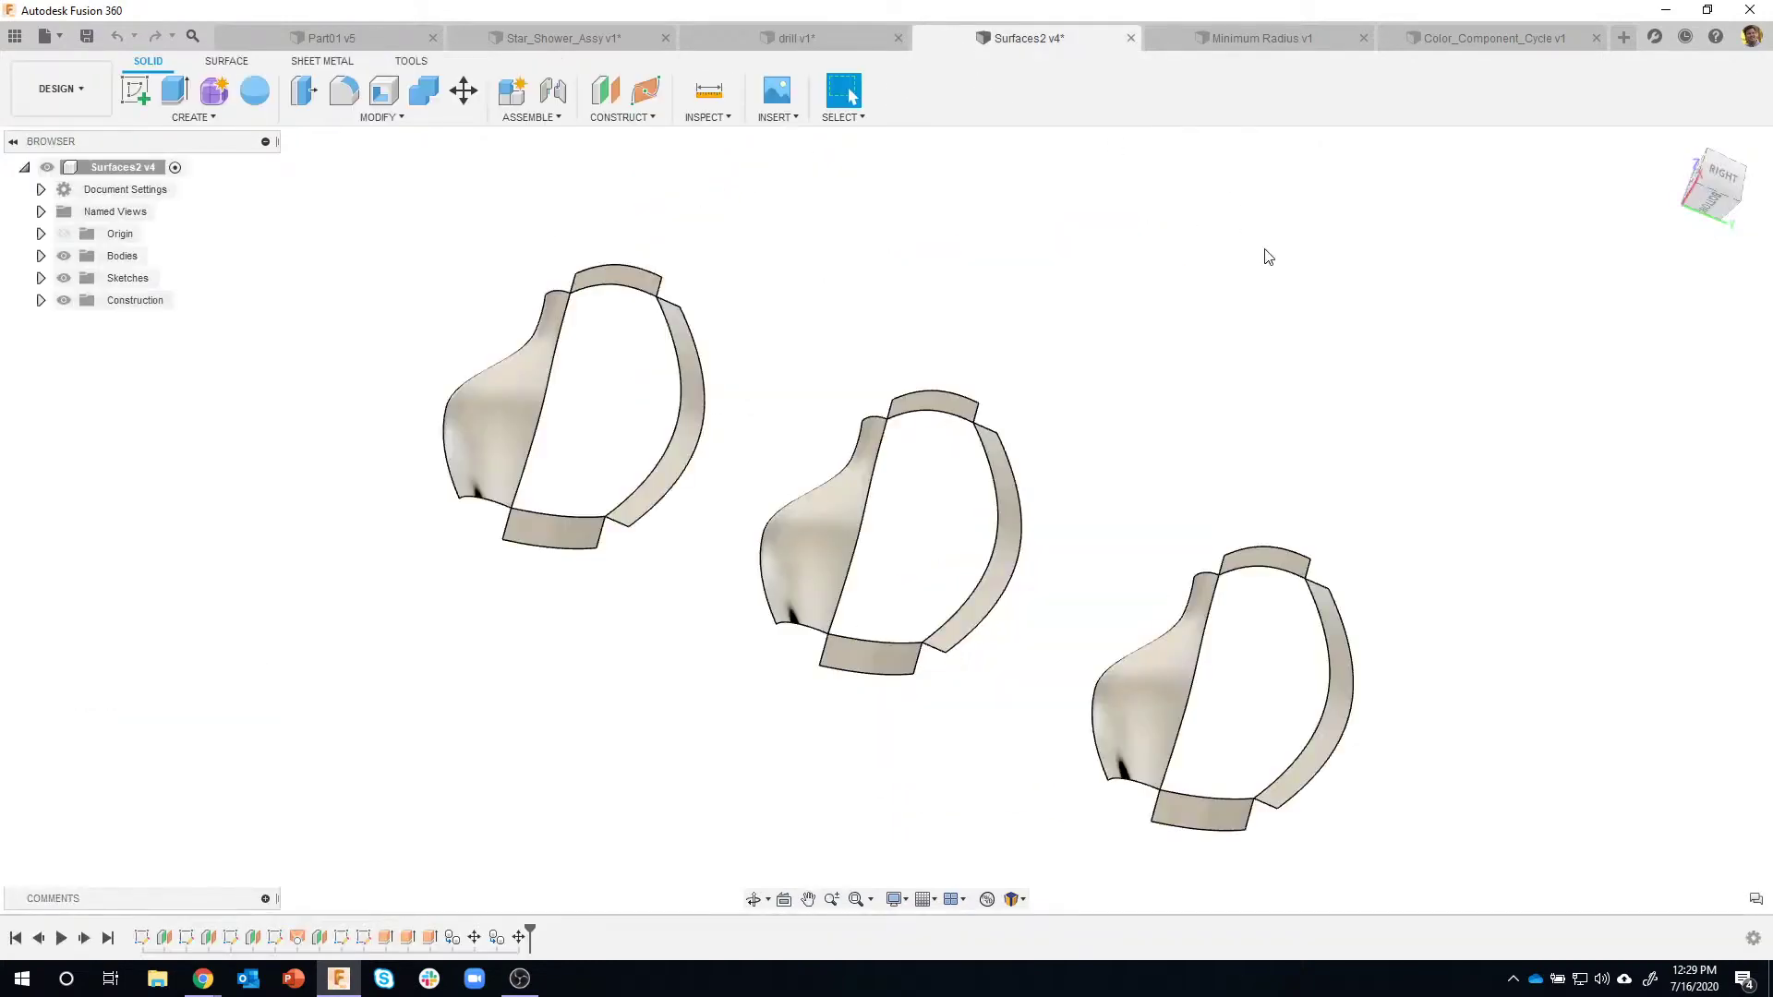
shift+middle_drag(984, 280, 699, 312)
scroll(699, 312, up, 2)
shift+middle_drag(644, 409, 520, 452)
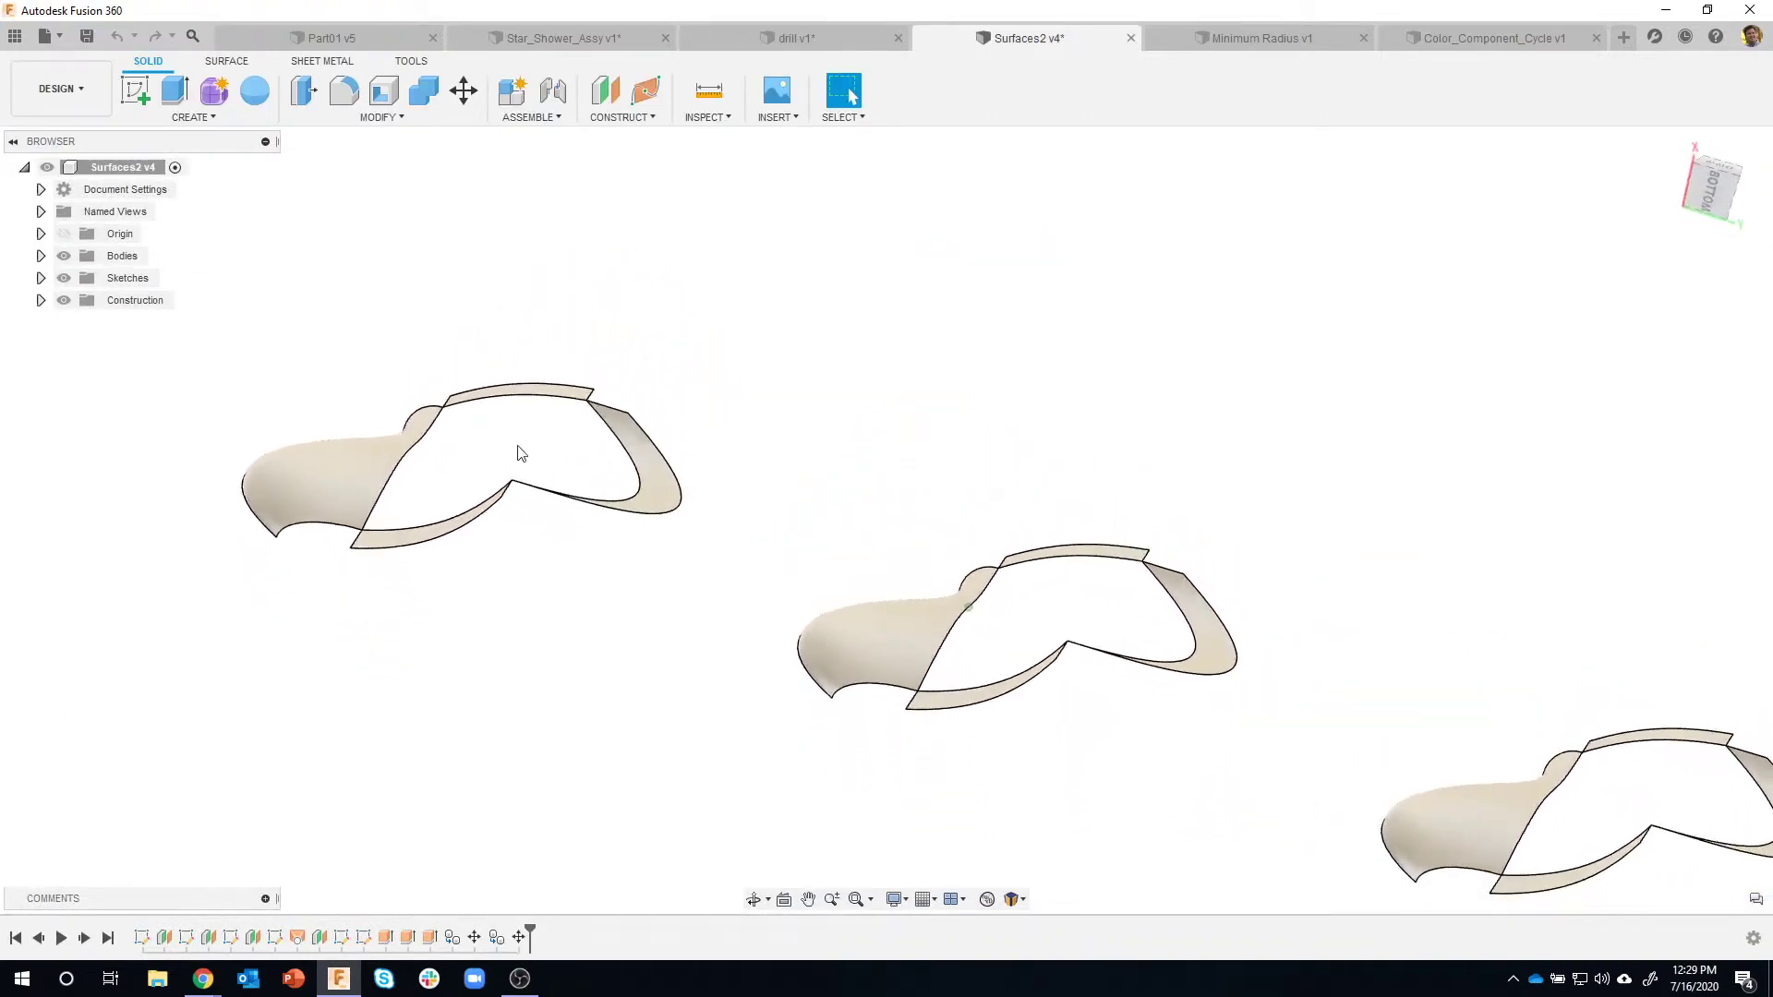
shift+middle_drag(1370, 685, 543, 452)
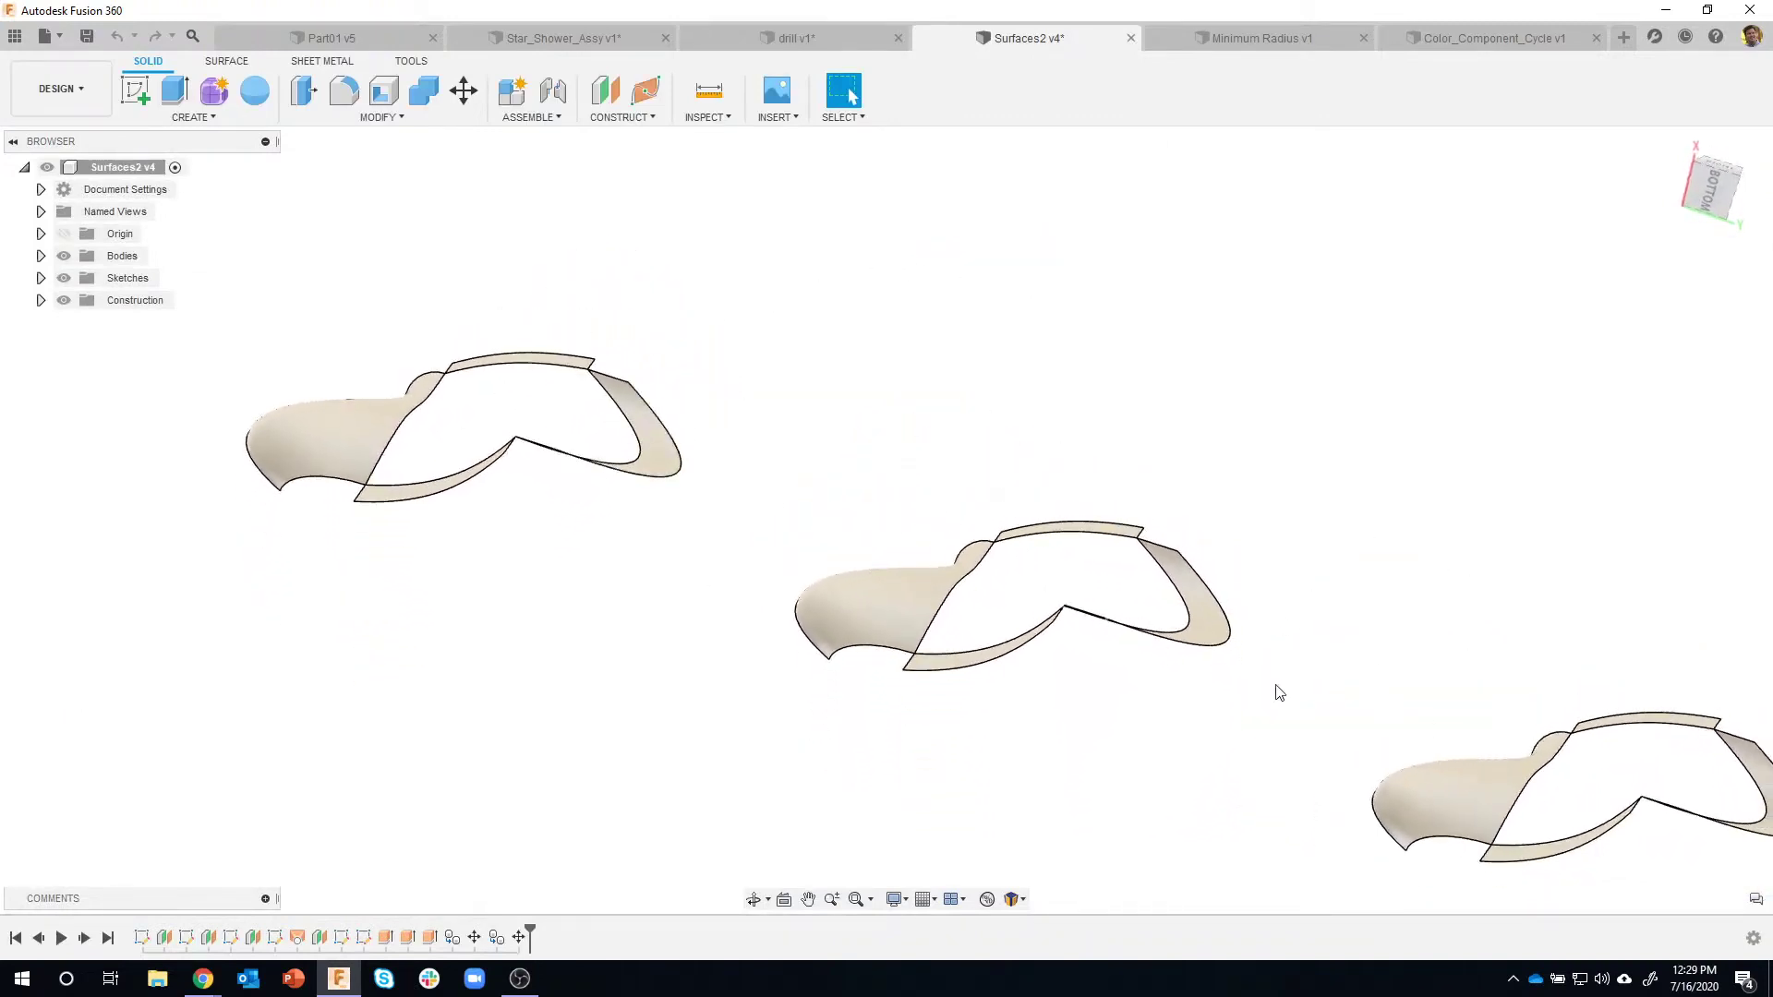
shift+middle_drag(1065, 640, 246, 85)
Start a surface Patch with chaining disabled and select the four boundary edges of the first surface set's opening.
click(226, 61)
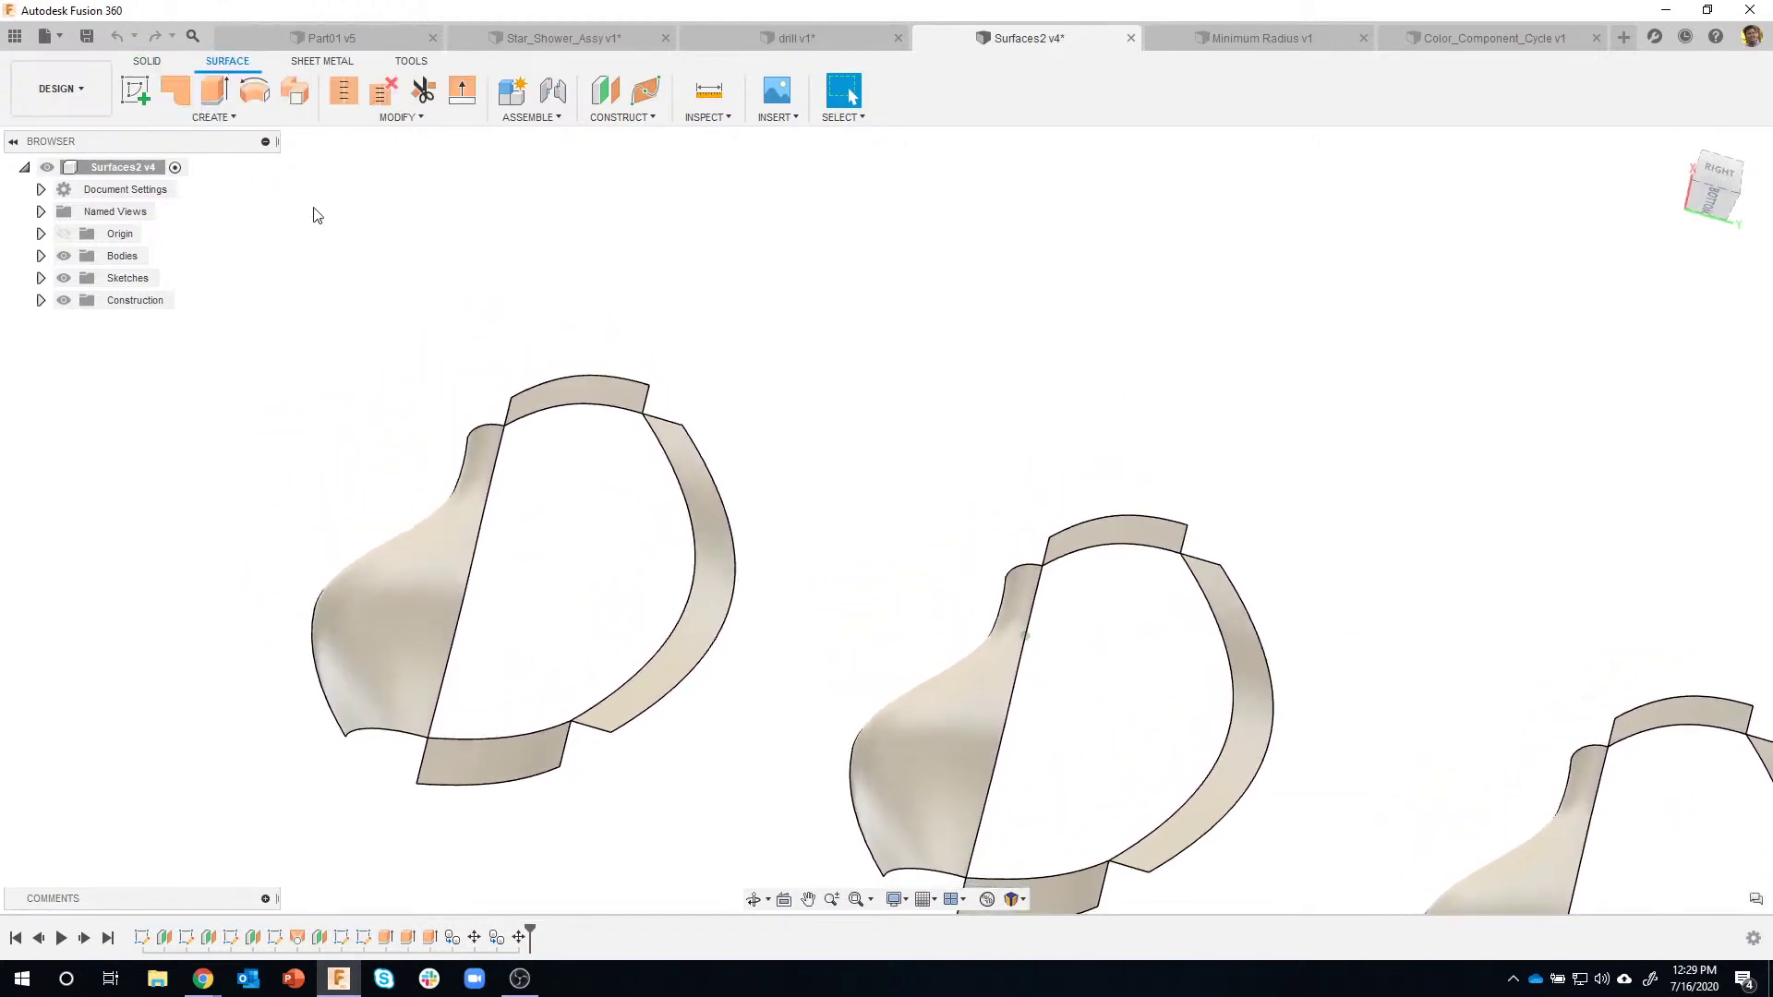
click(176, 90)
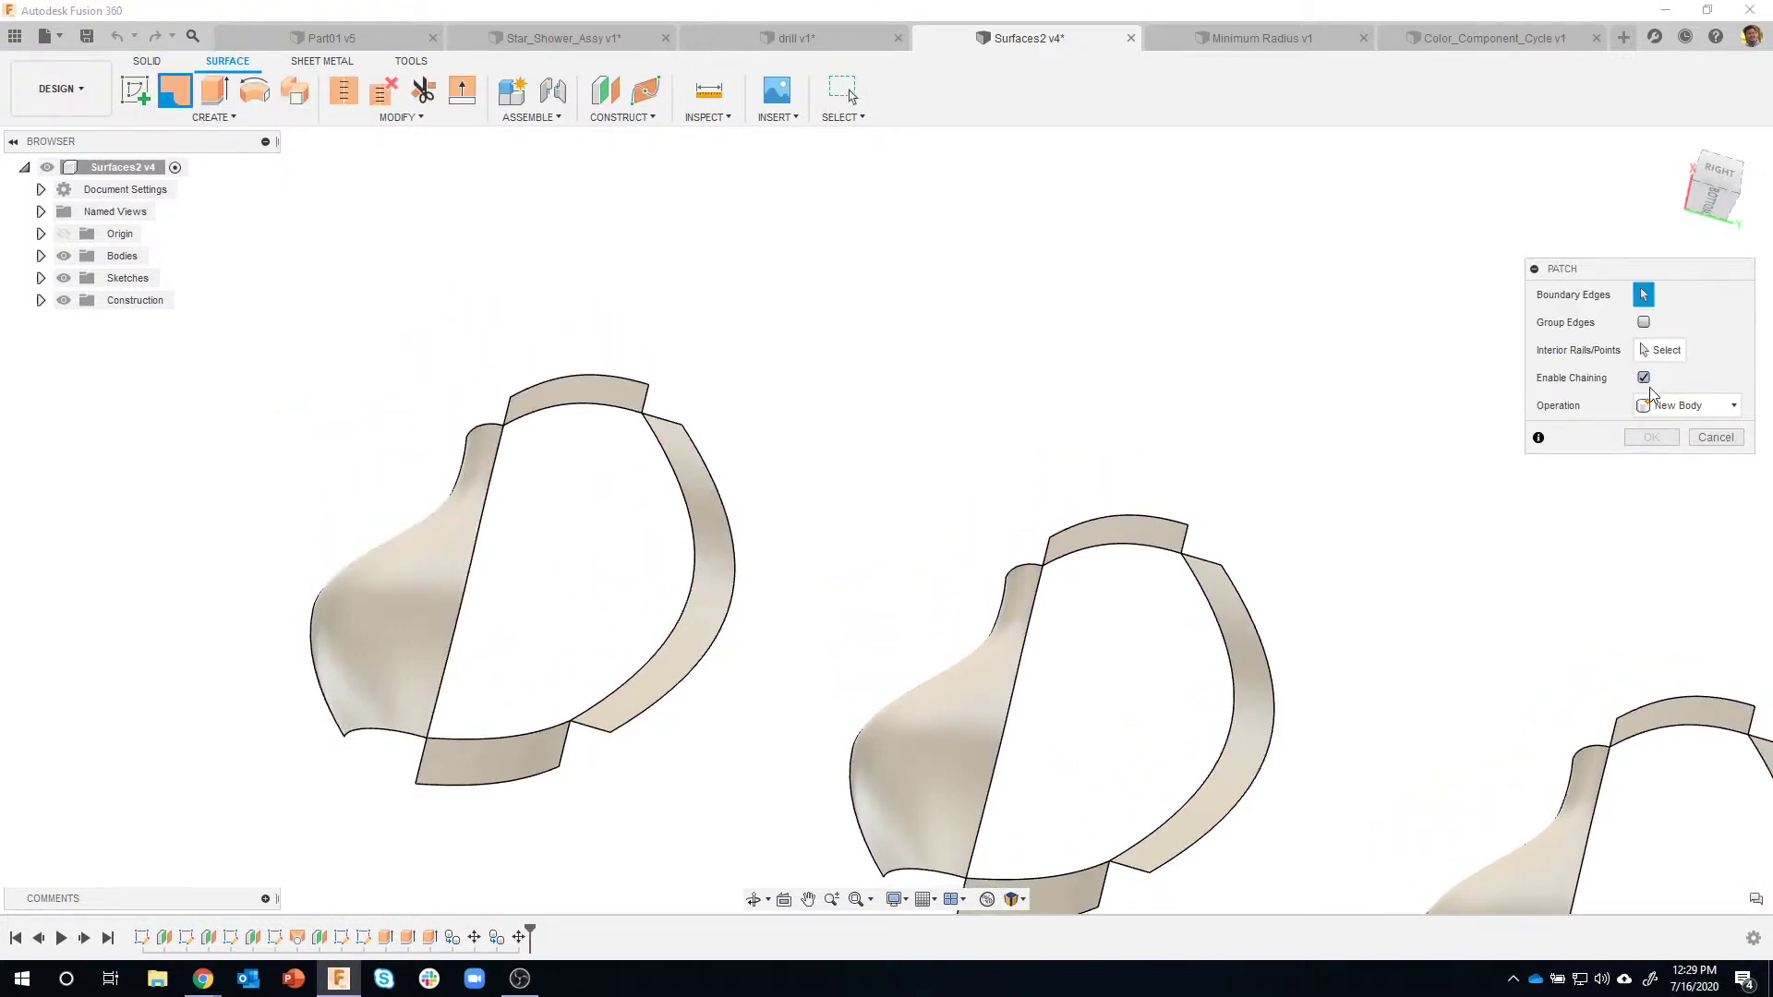
click(510, 484)
click(559, 406)
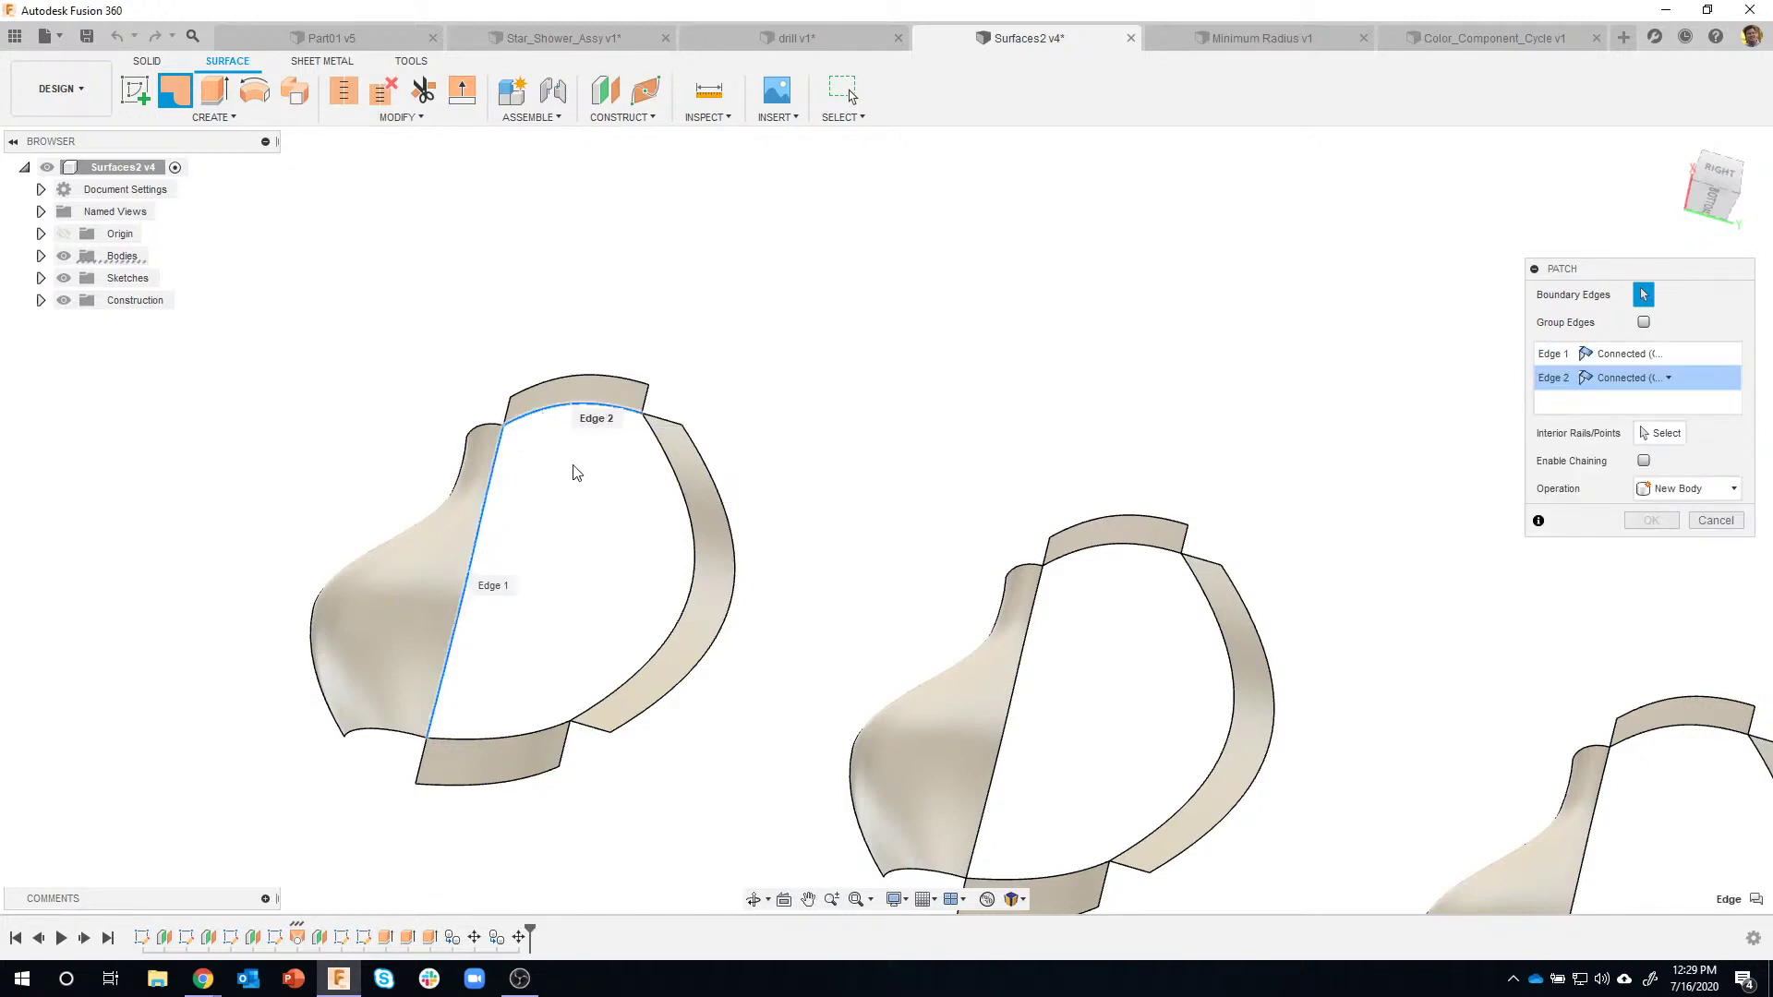
click(670, 551)
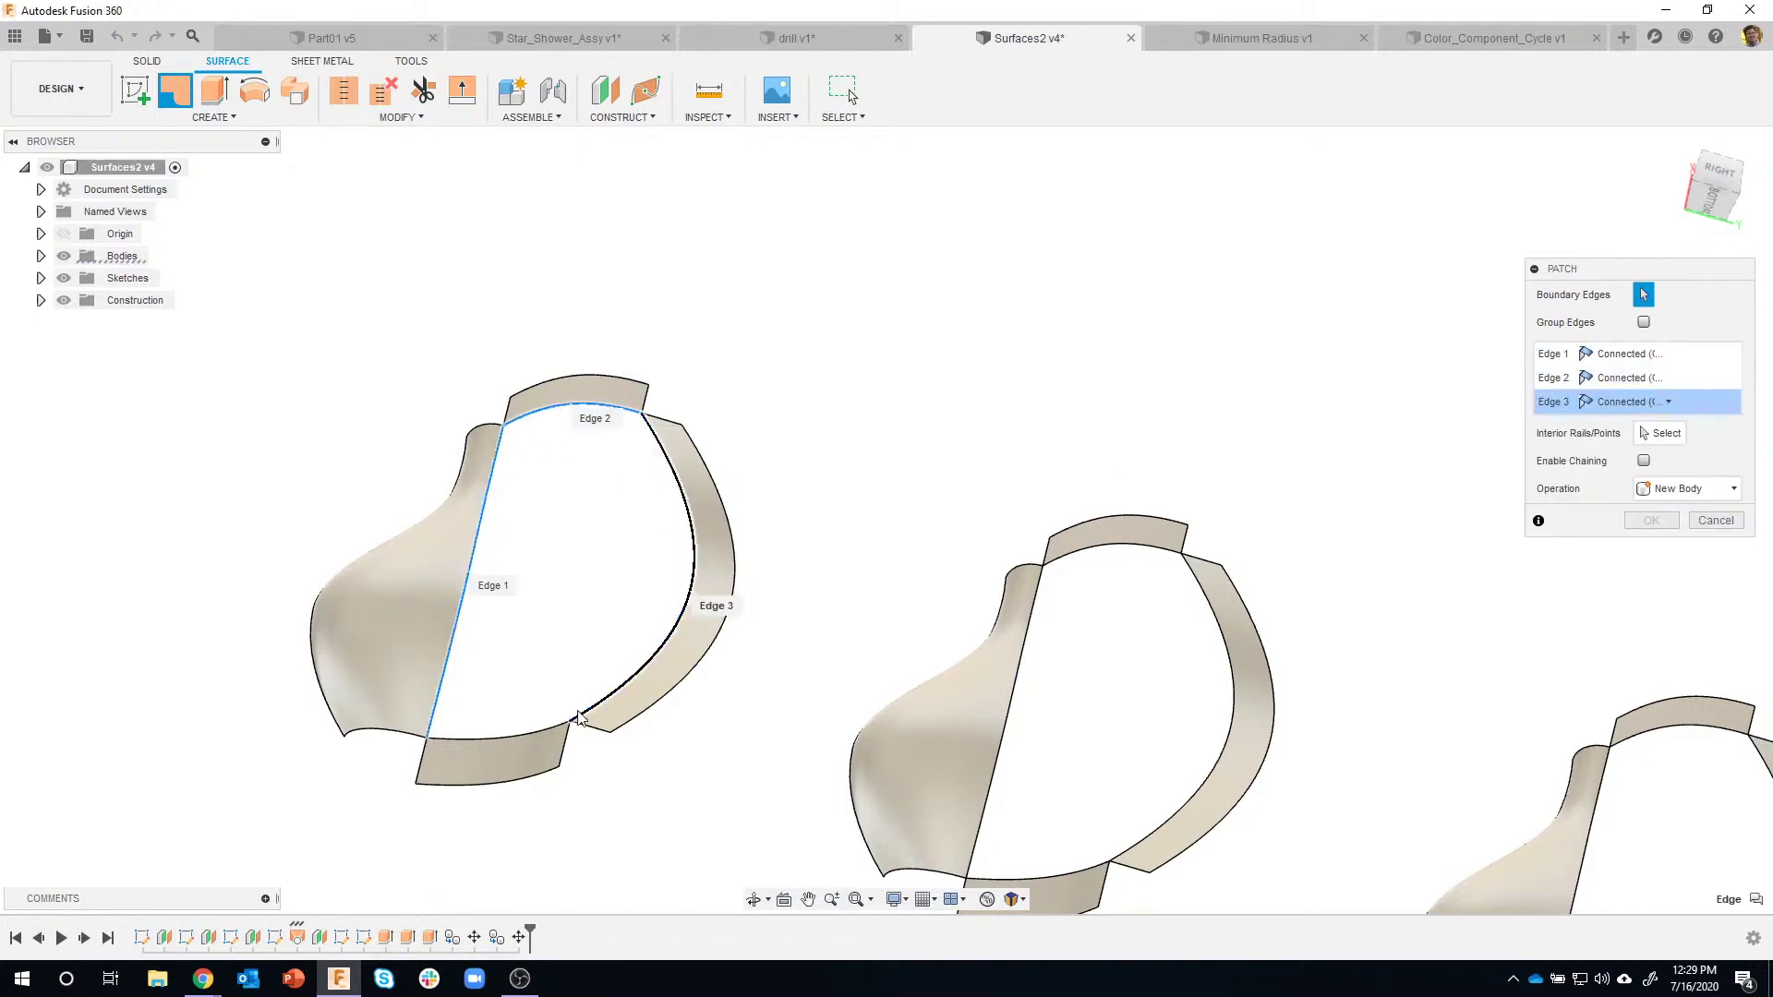
click(532, 738)
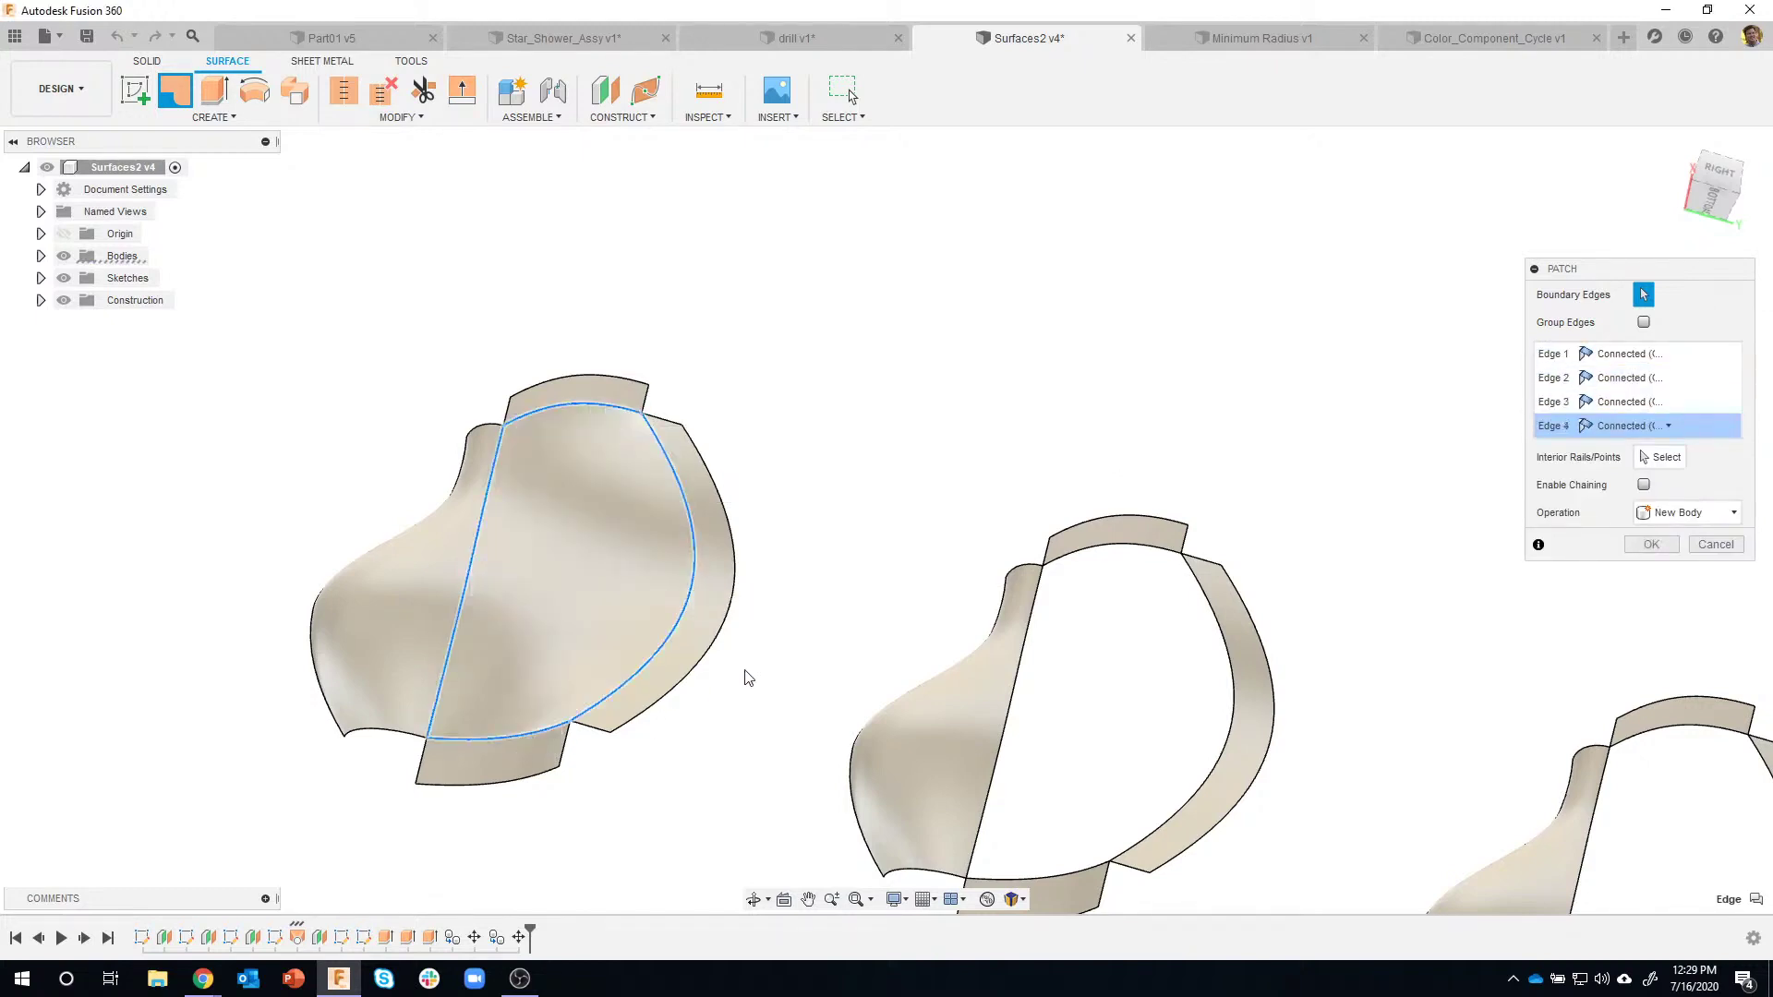
Review the continuity options, keep all four edges at Connected (G0), and create the patch as a new body.
shift+middle_drag(744, 563, 467, 542)
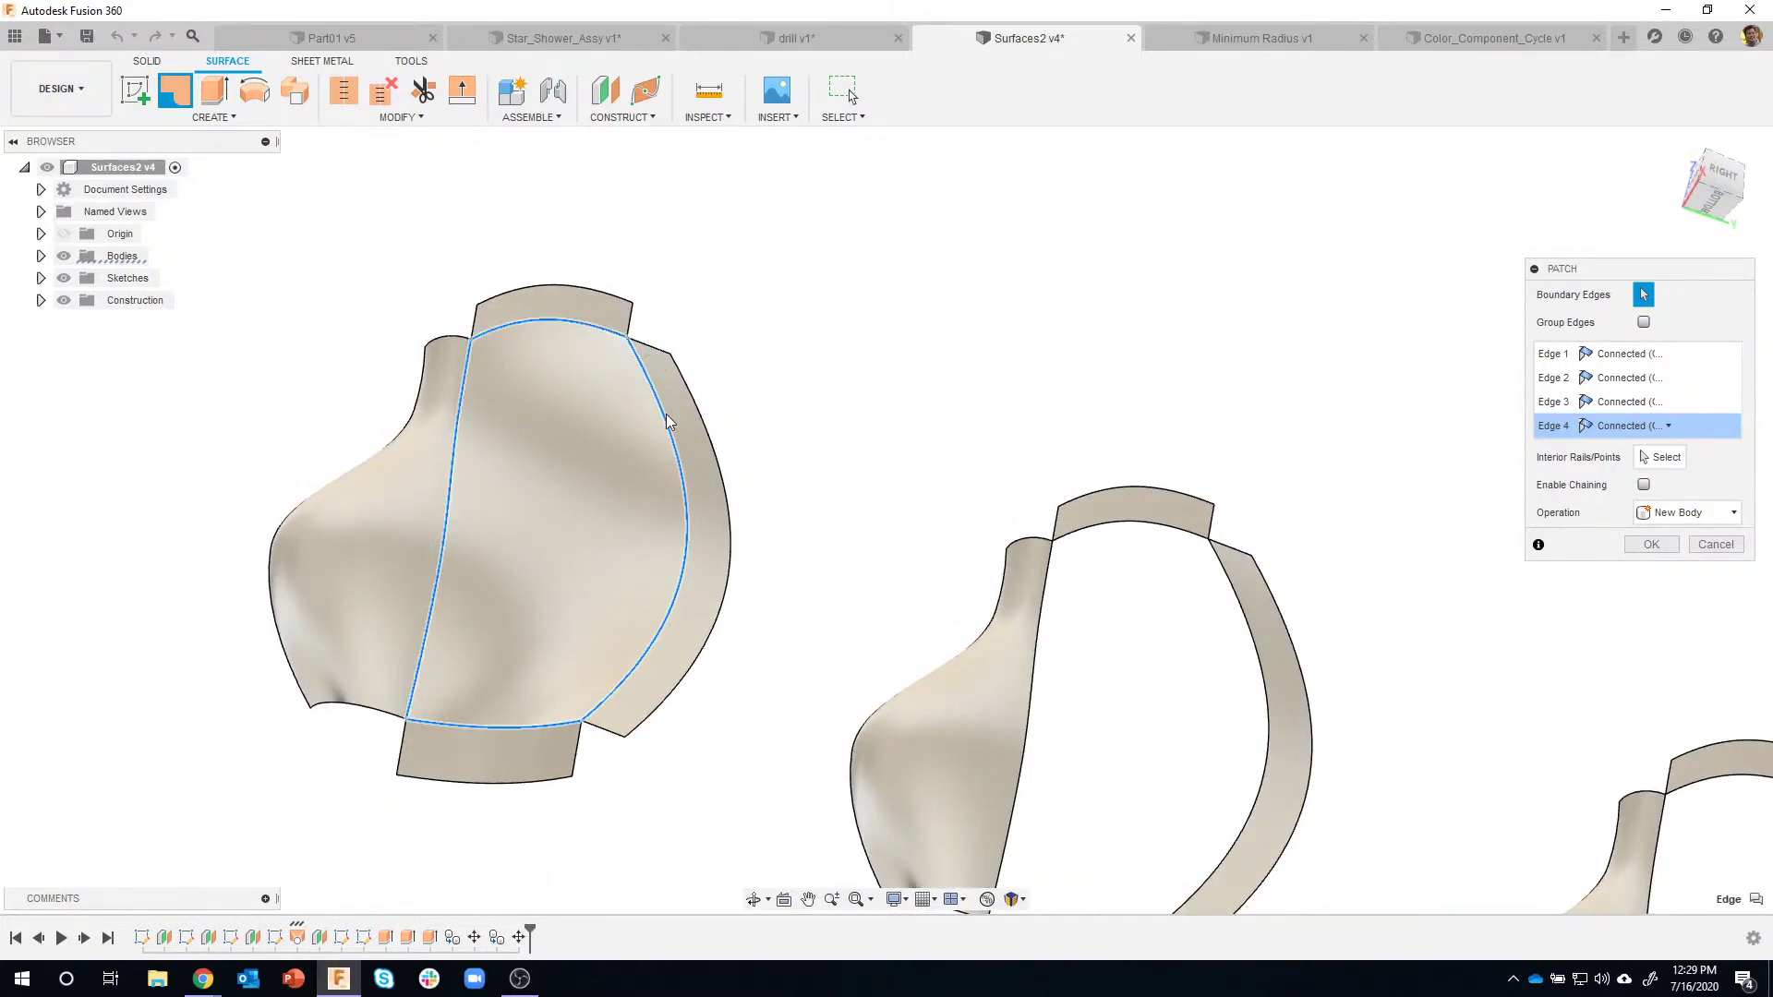
shift+middle_drag(542, 712, 591, 600)
drag(1655, 277, 1360, 194)
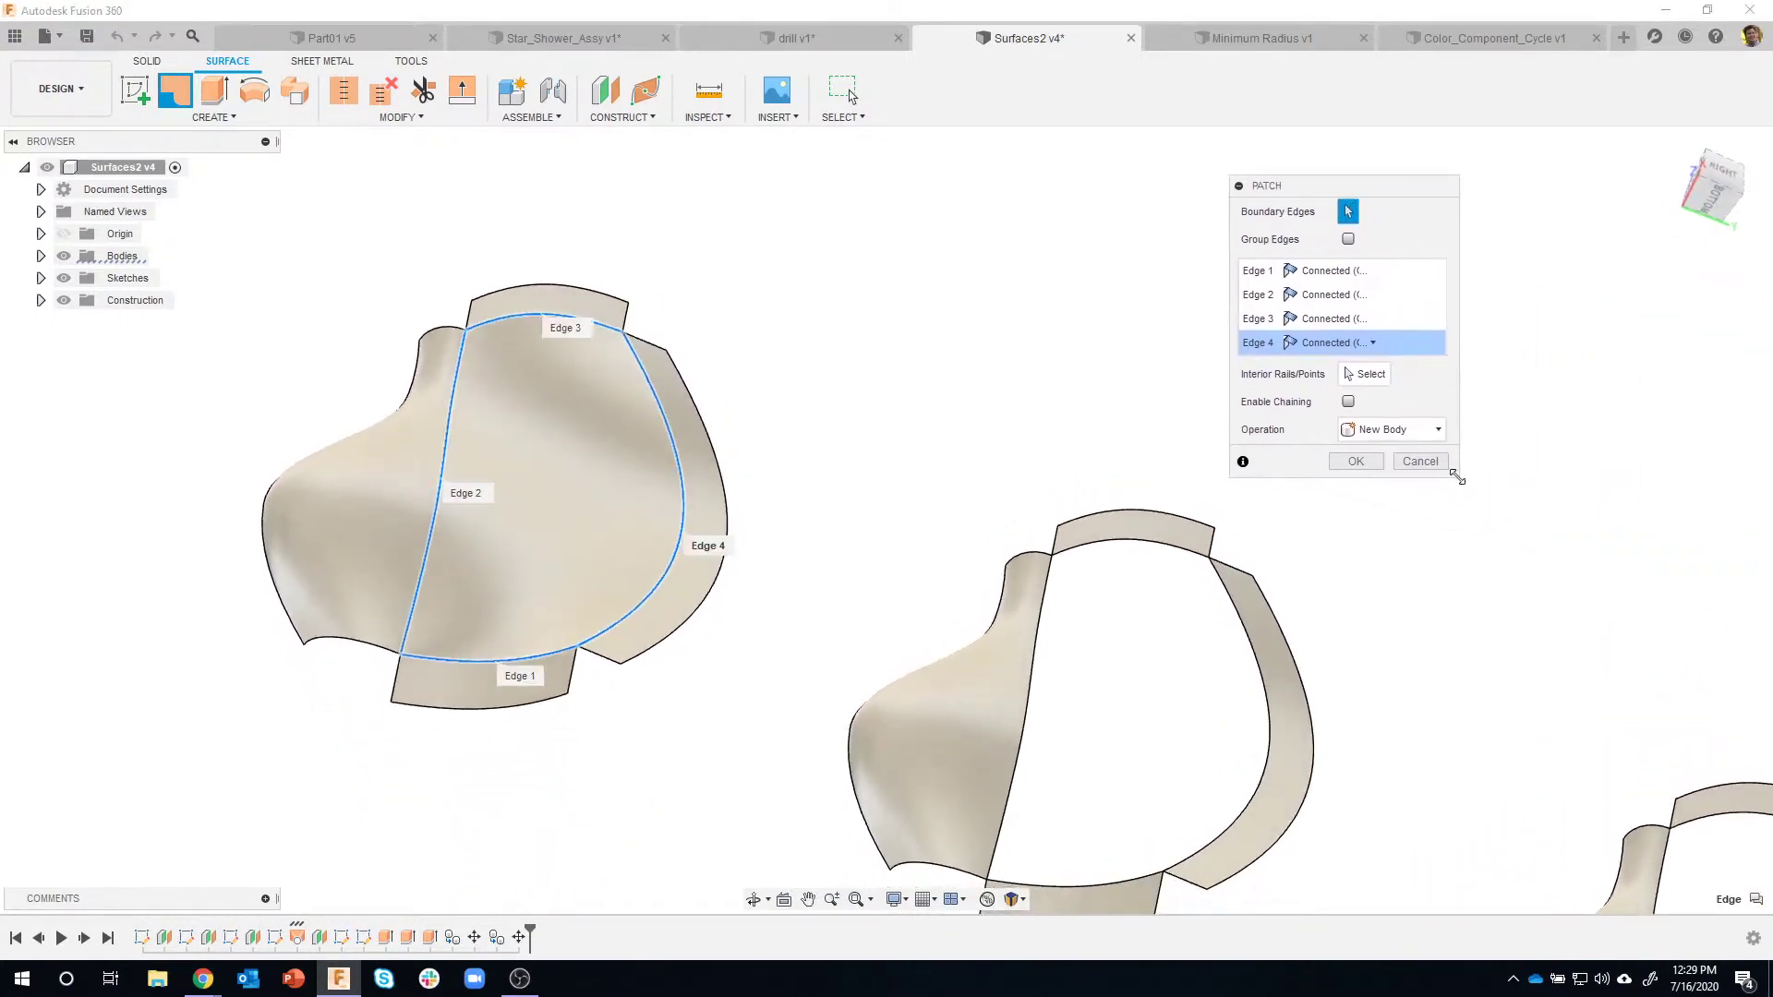
drag(1457, 472, 1560, 515)
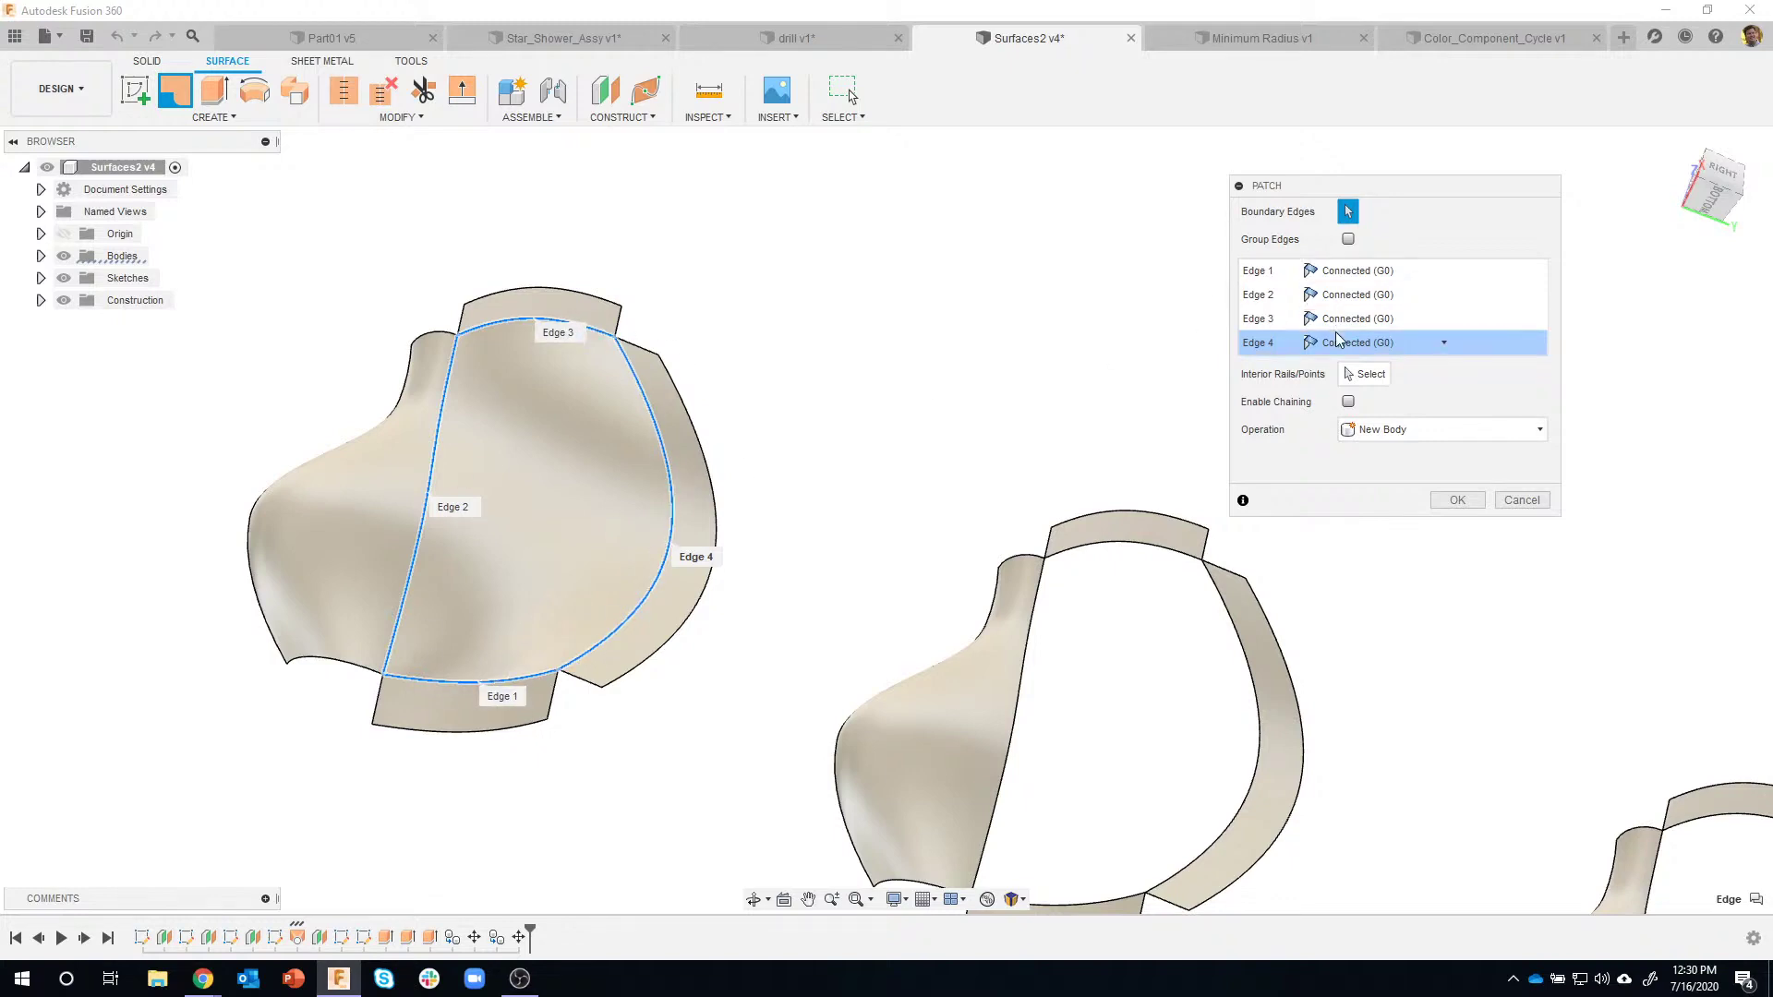
click(1447, 271)
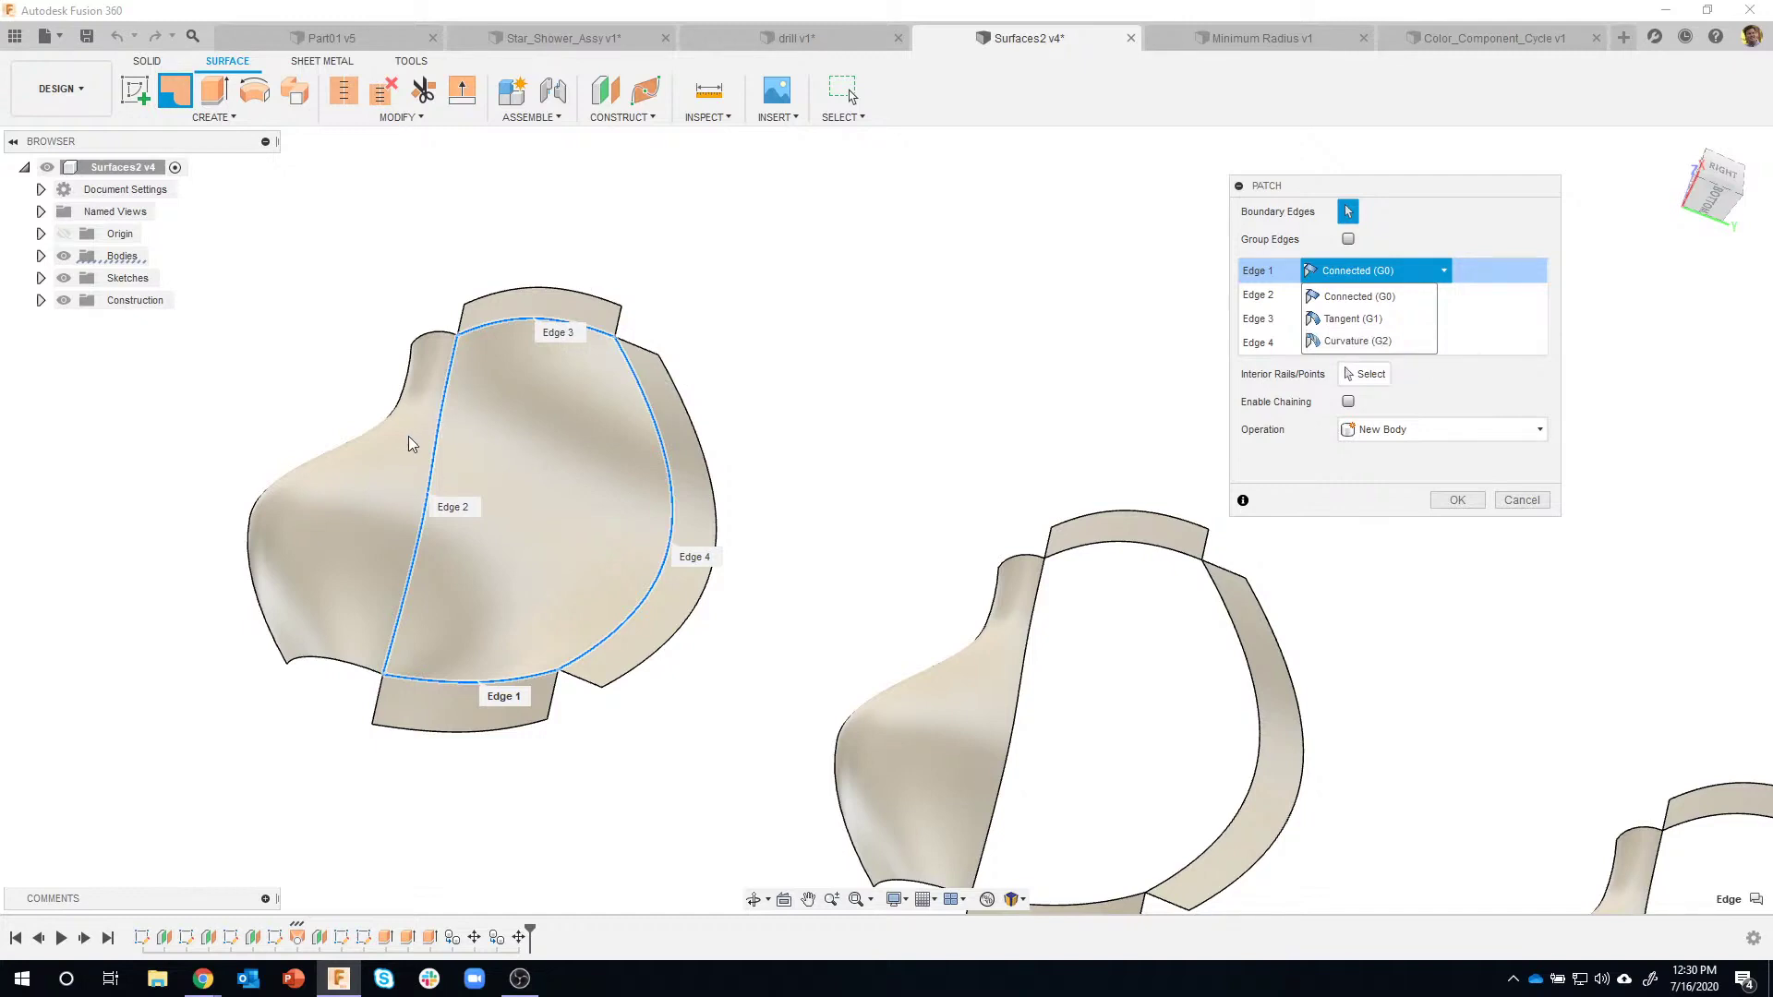
click(1370, 274)
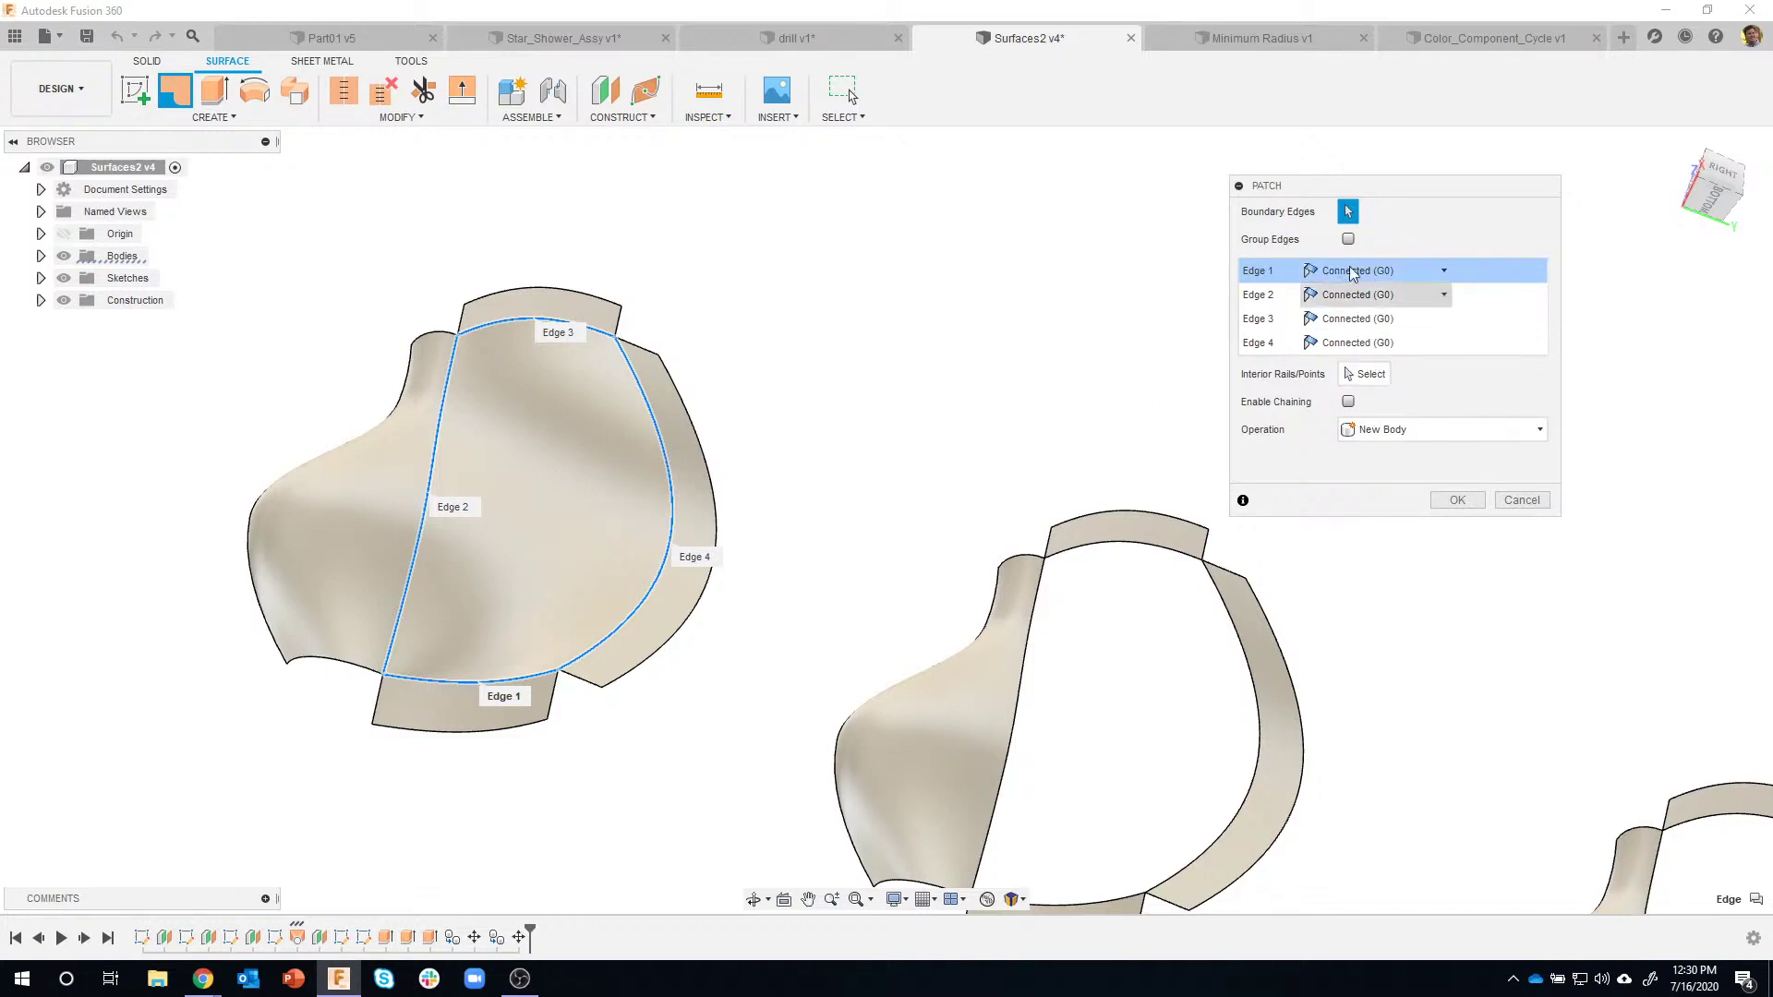
click(1456, 502)
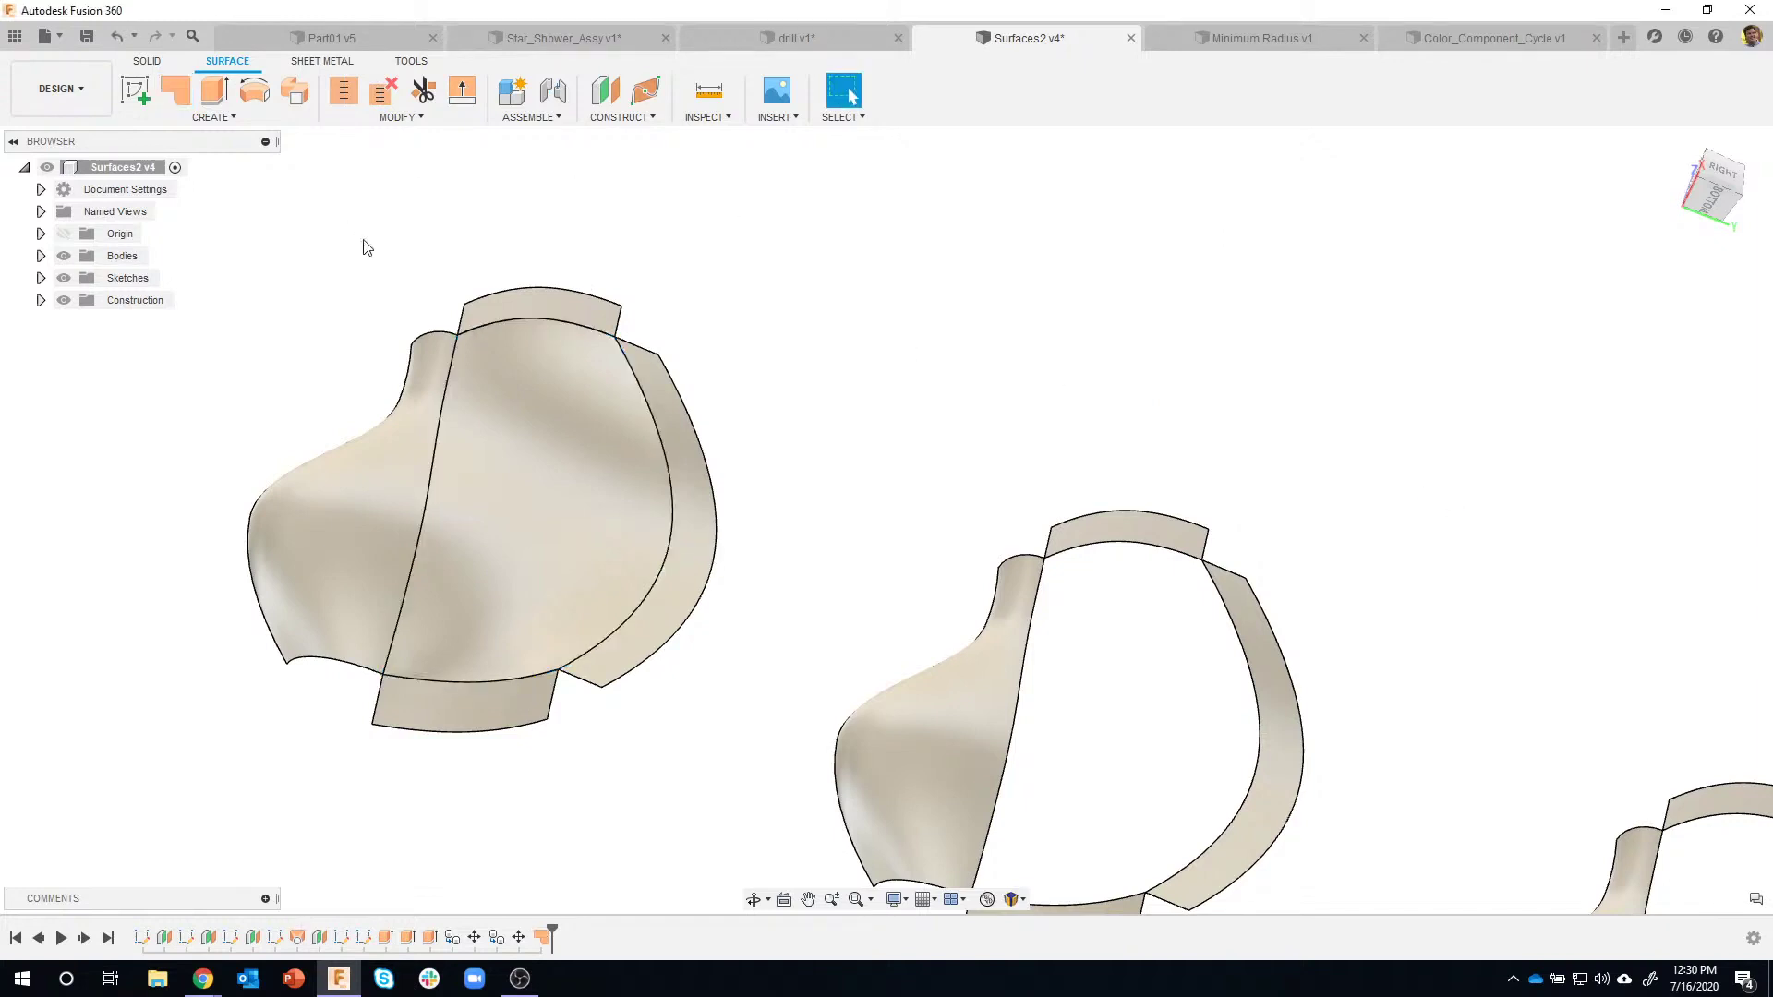
Start another Patch and select the four boundary edges of the middle surface set's opening.
click(175, 90)
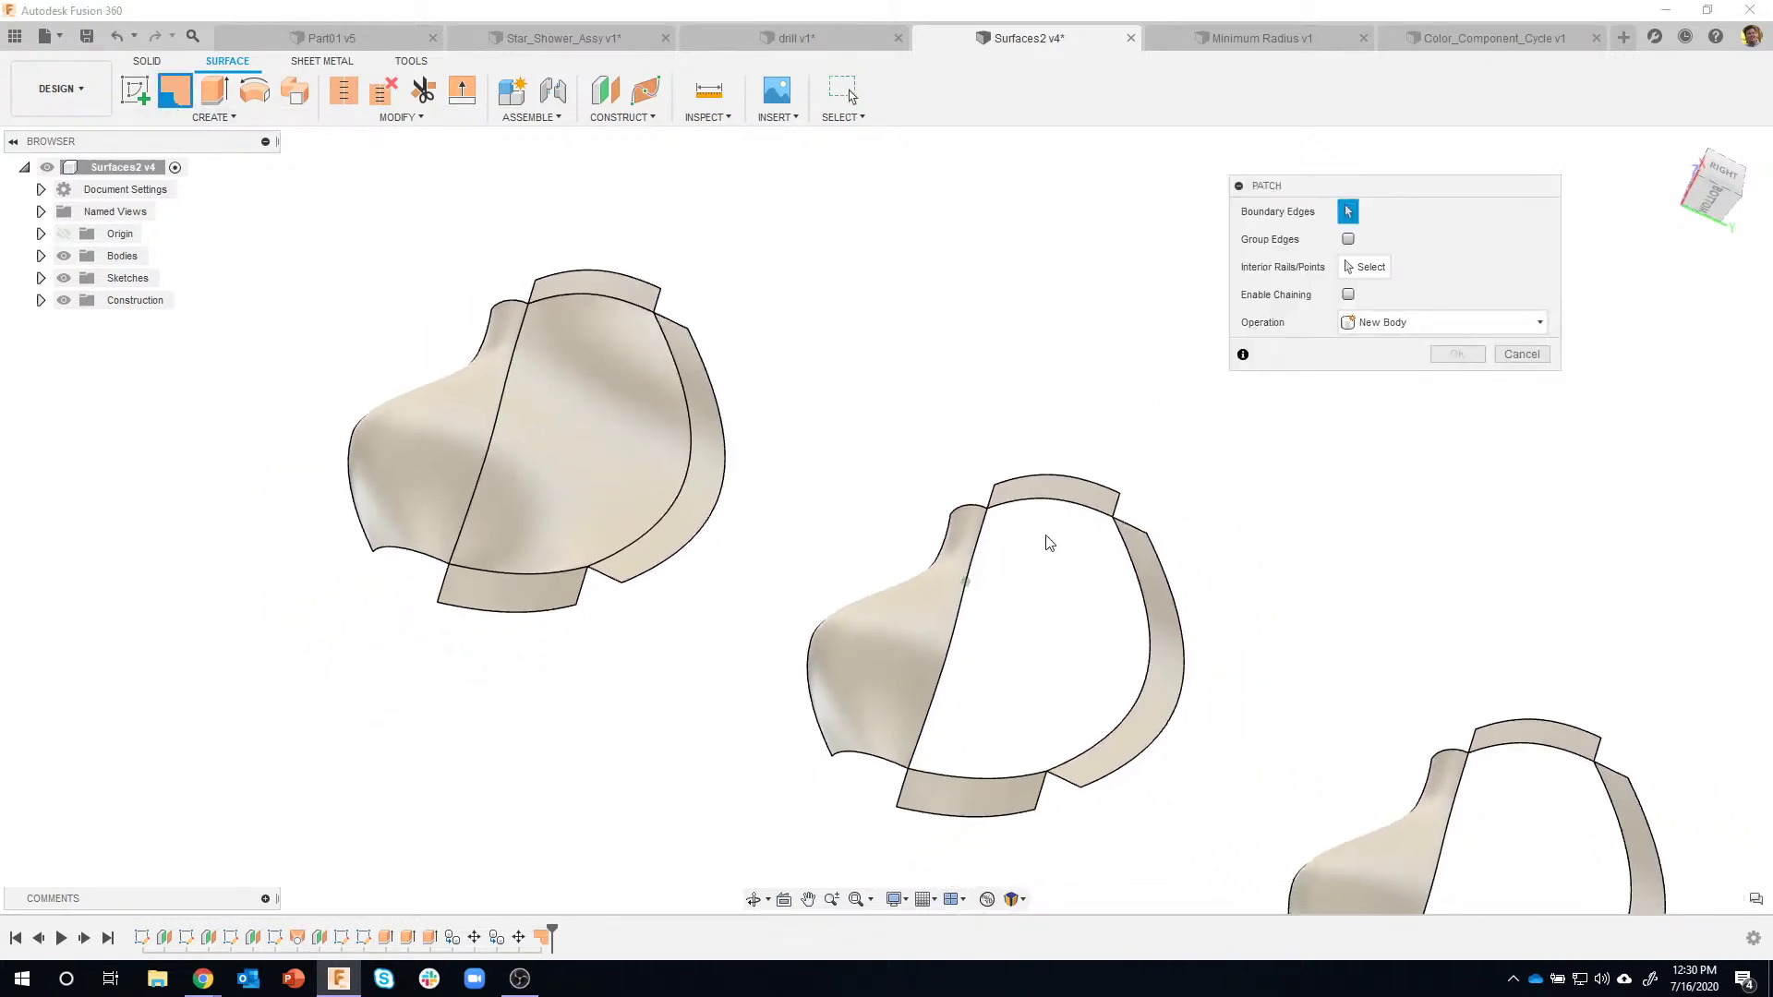
click(976, 543)
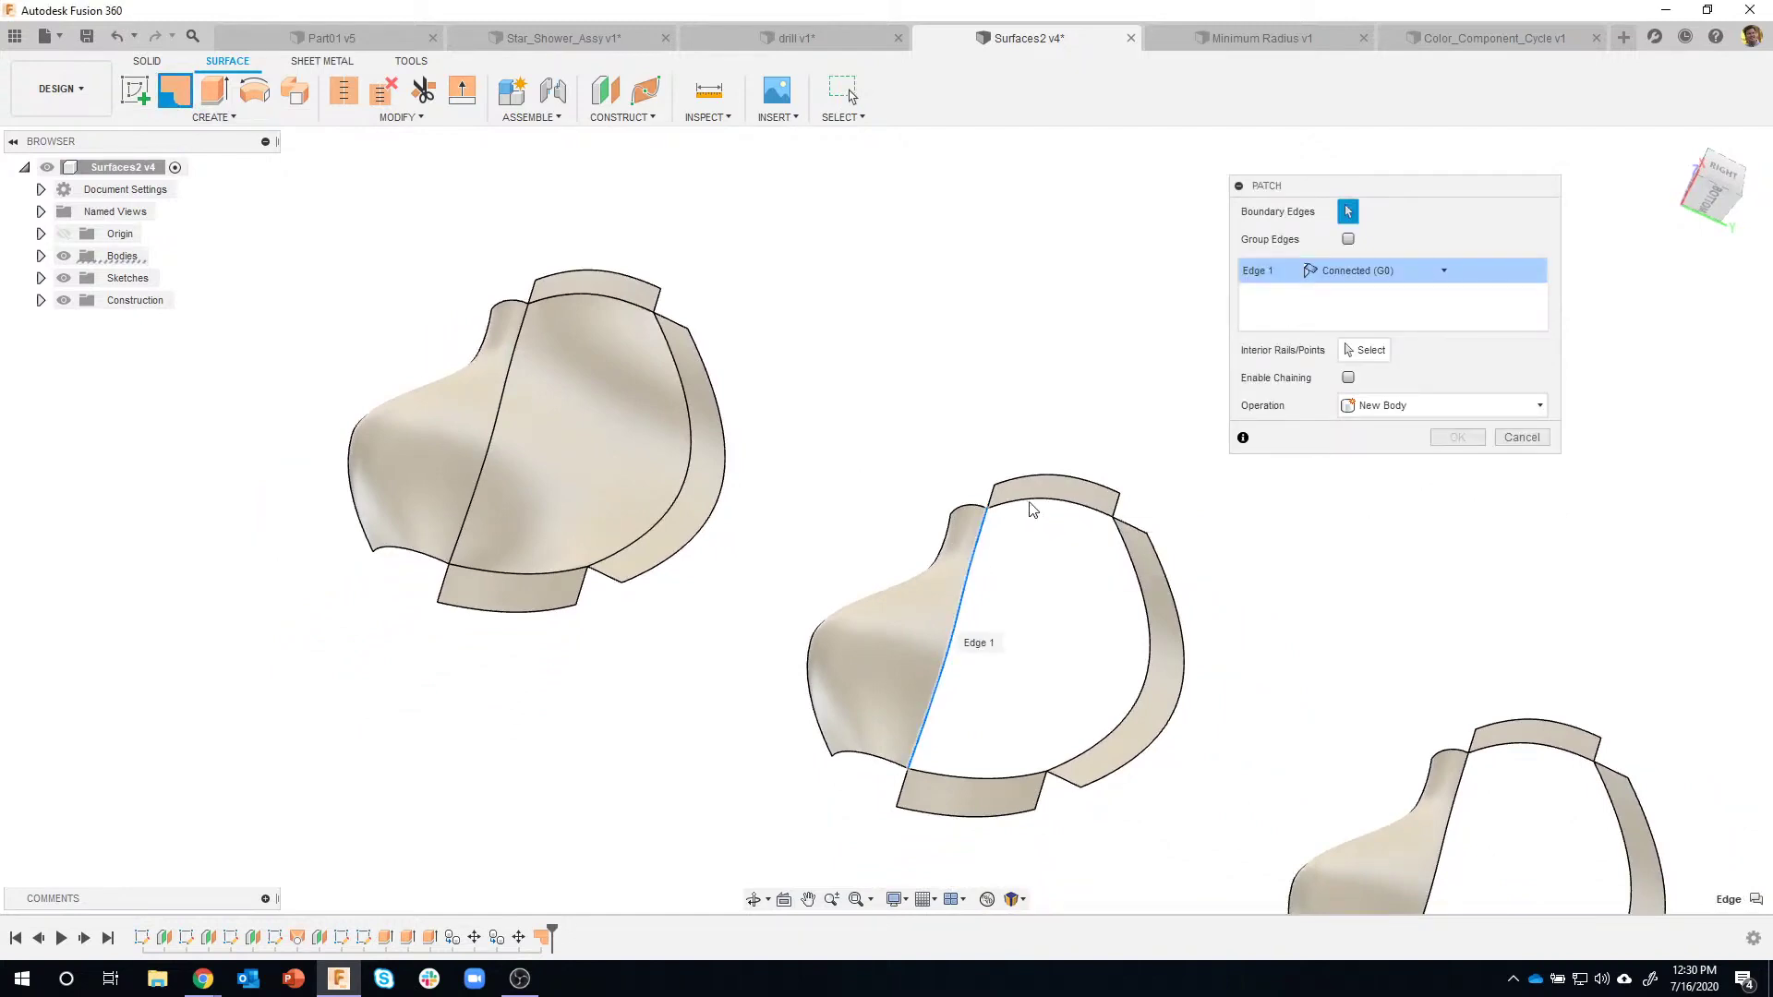
click(1071, 503)
click(1134, 557)
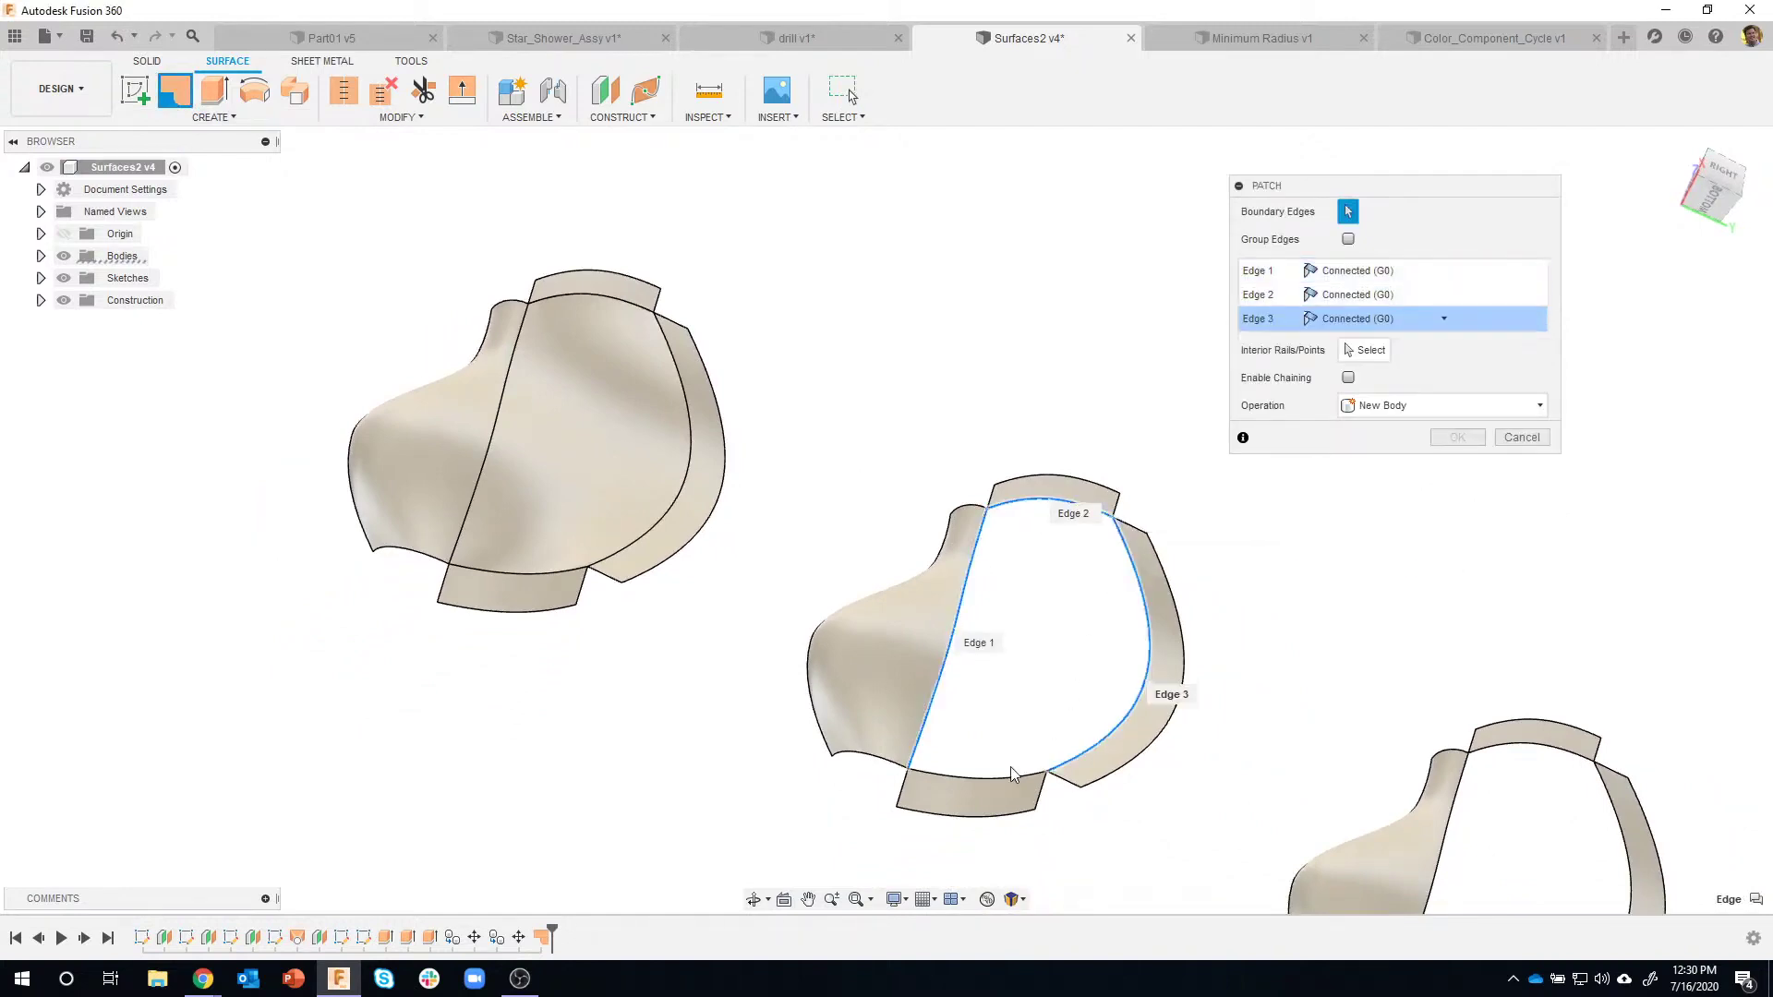
click(1013, 778)
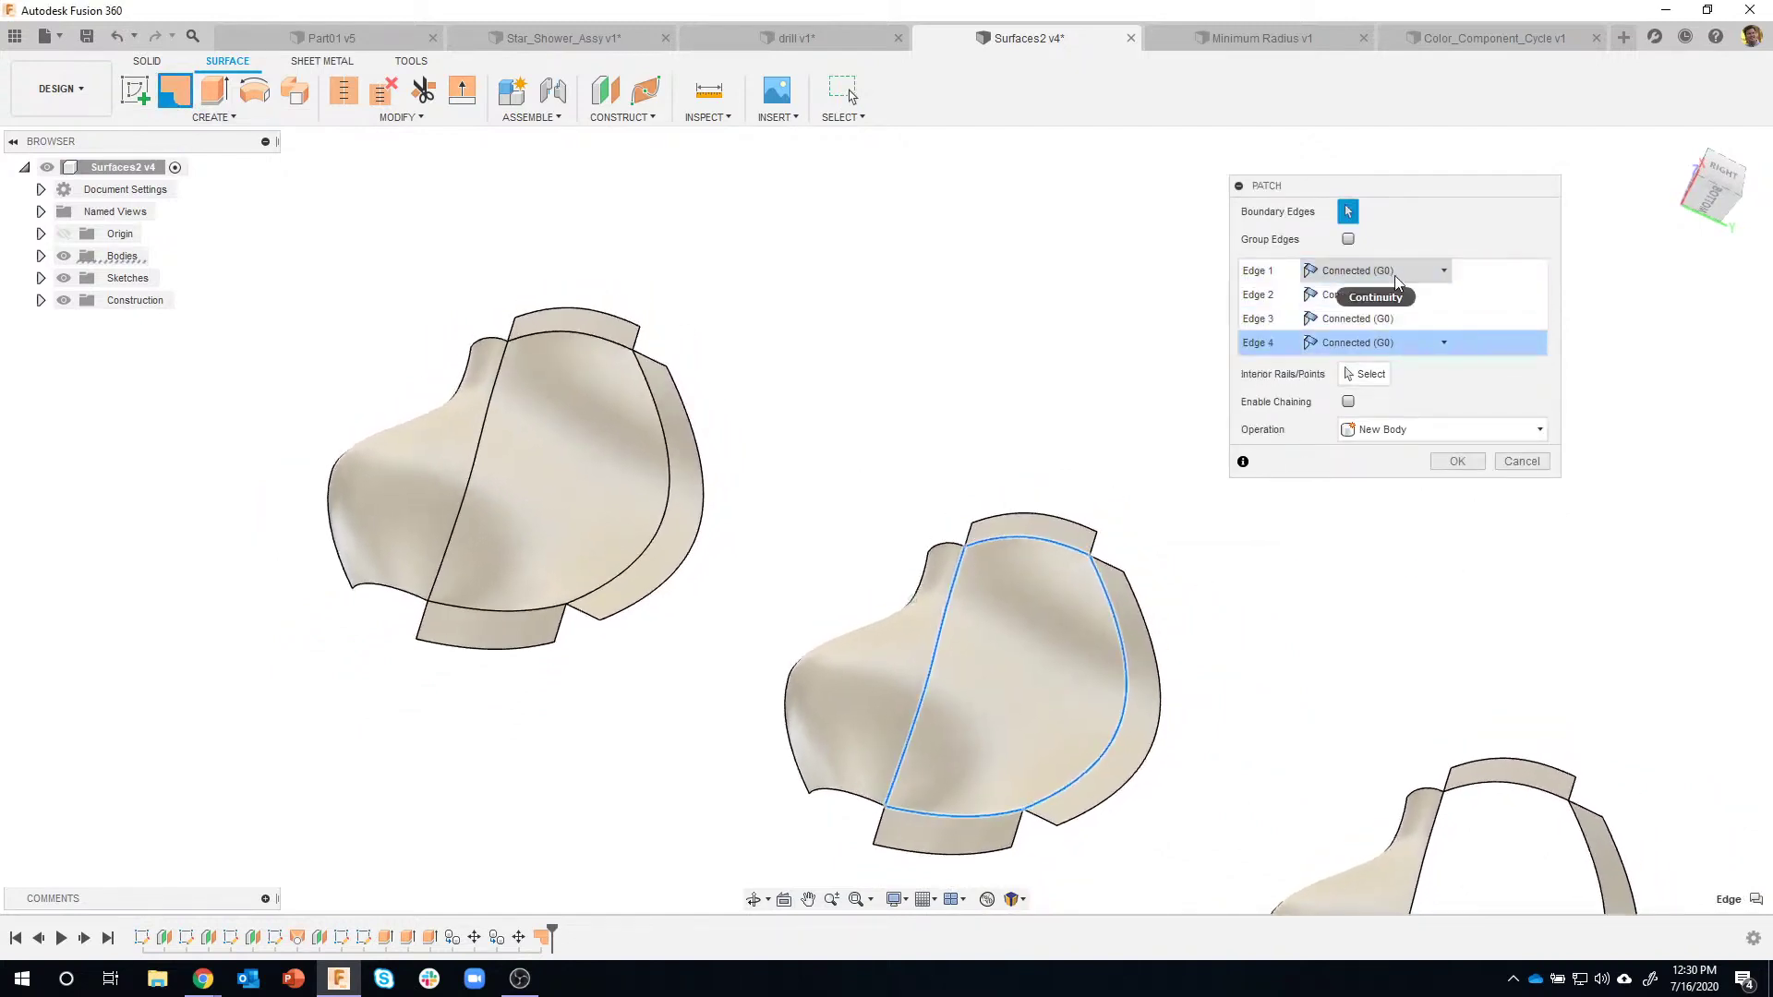
Set the continuity of Edge 1 on the middle patch to Tangent (G1), comparing it with Connected (G0).
click(1443, 271)
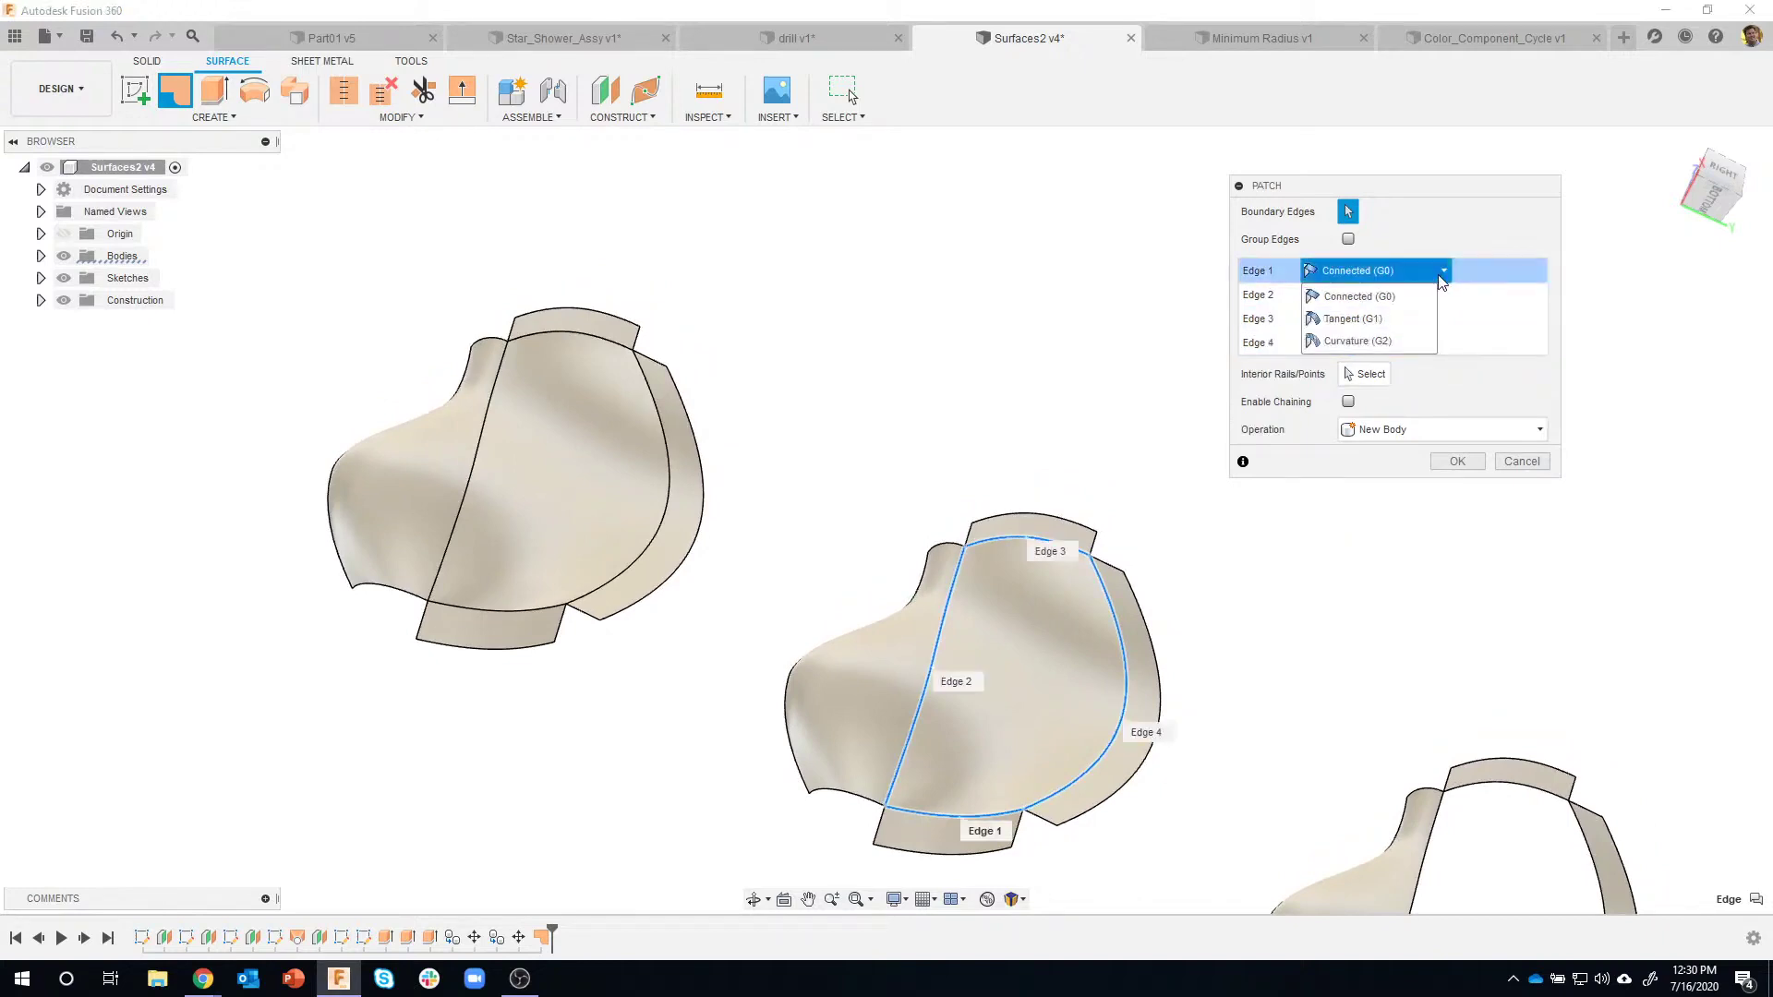
click(1369, 330)
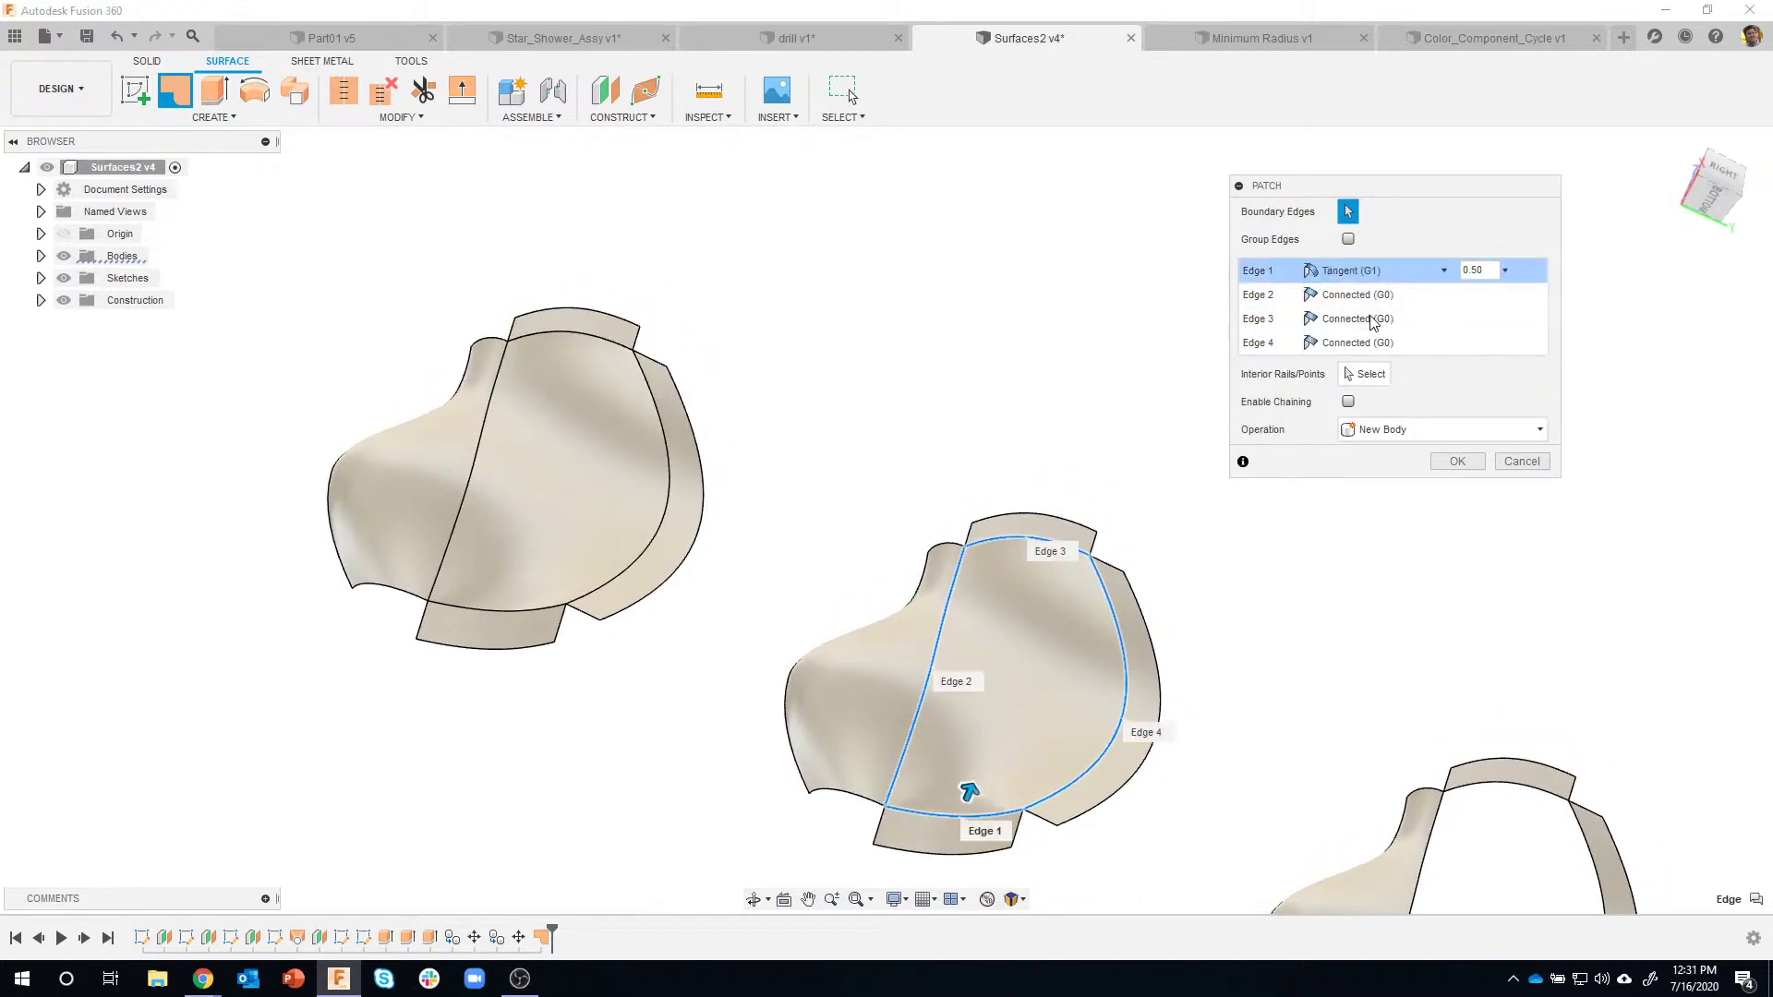
scroll(1060, 613, up, 3)
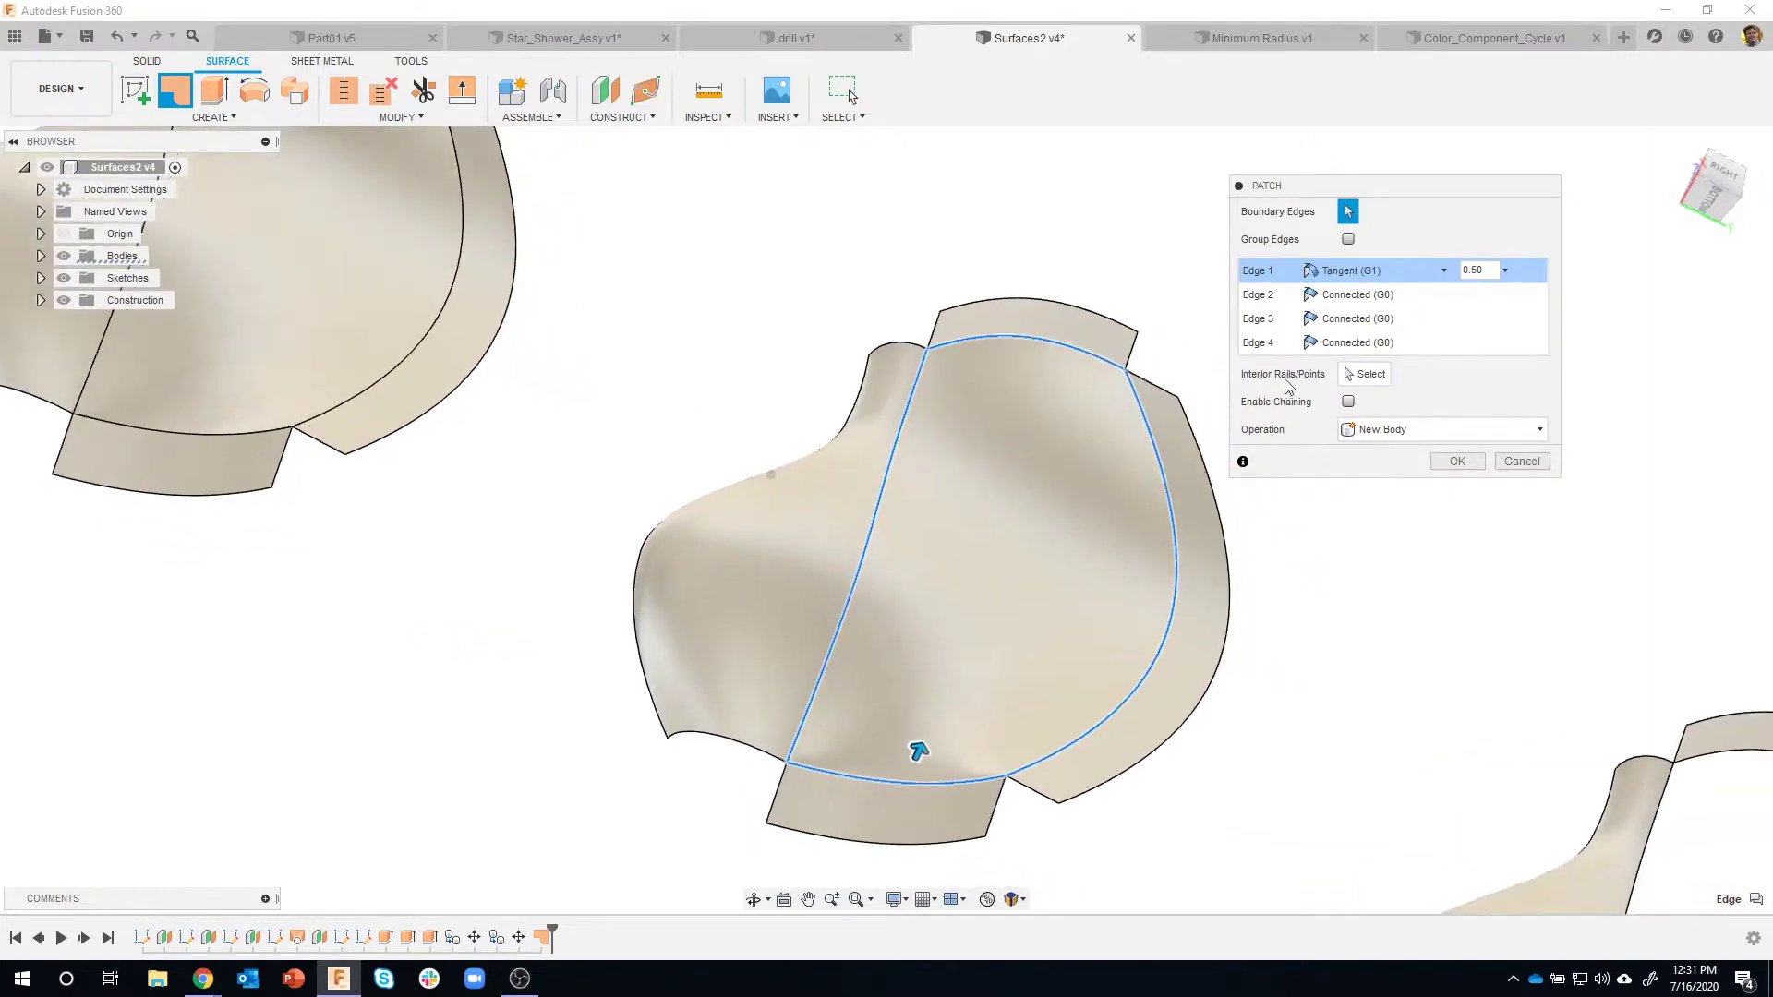
click(1444, 274)
click(1400, 294)
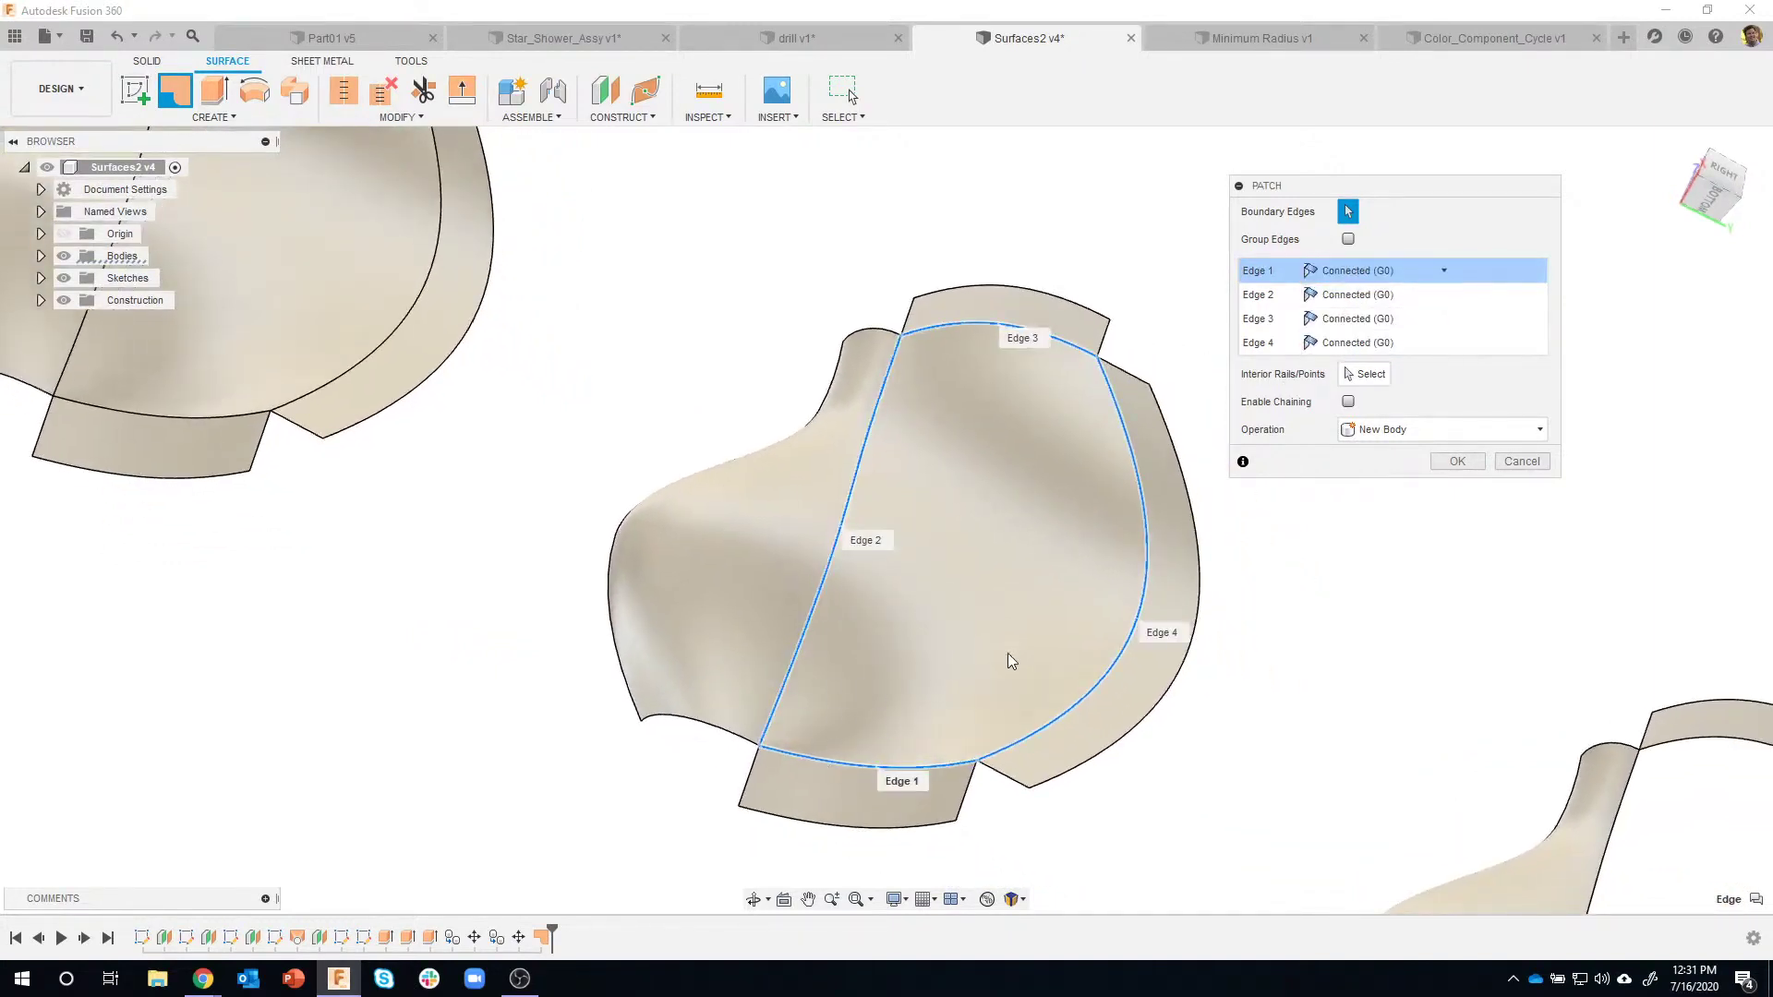
click(1443, 270)
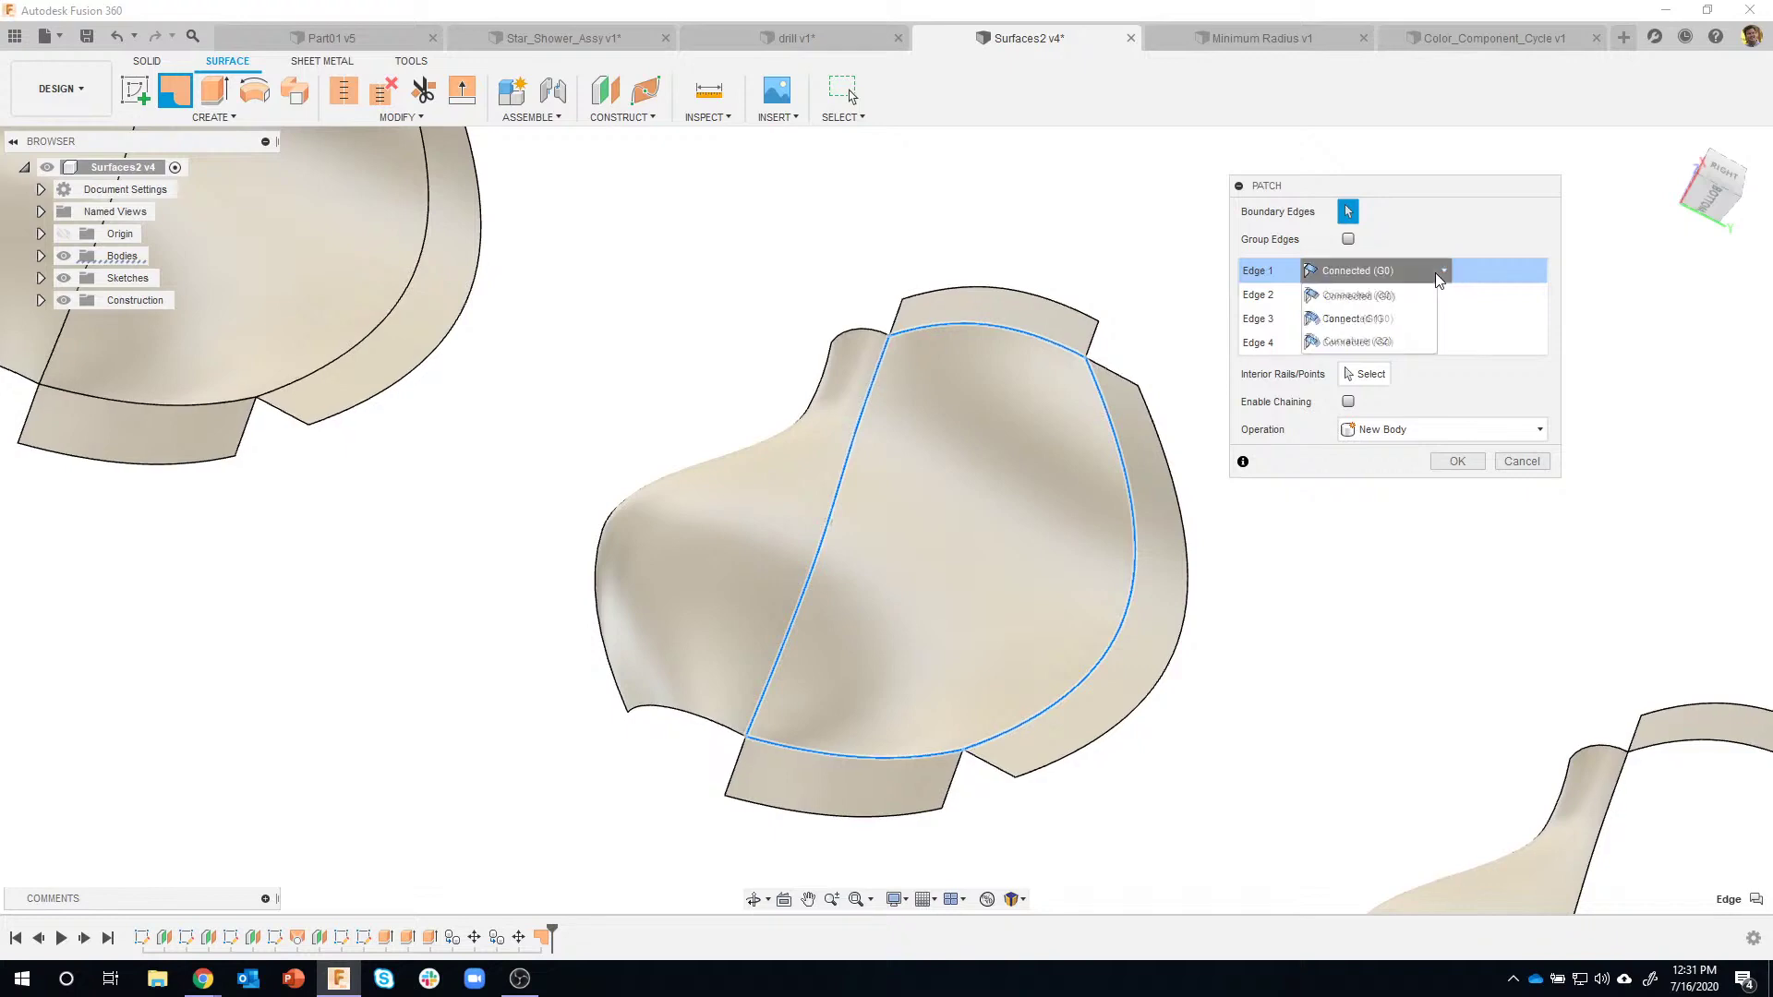
click(1390, 318)
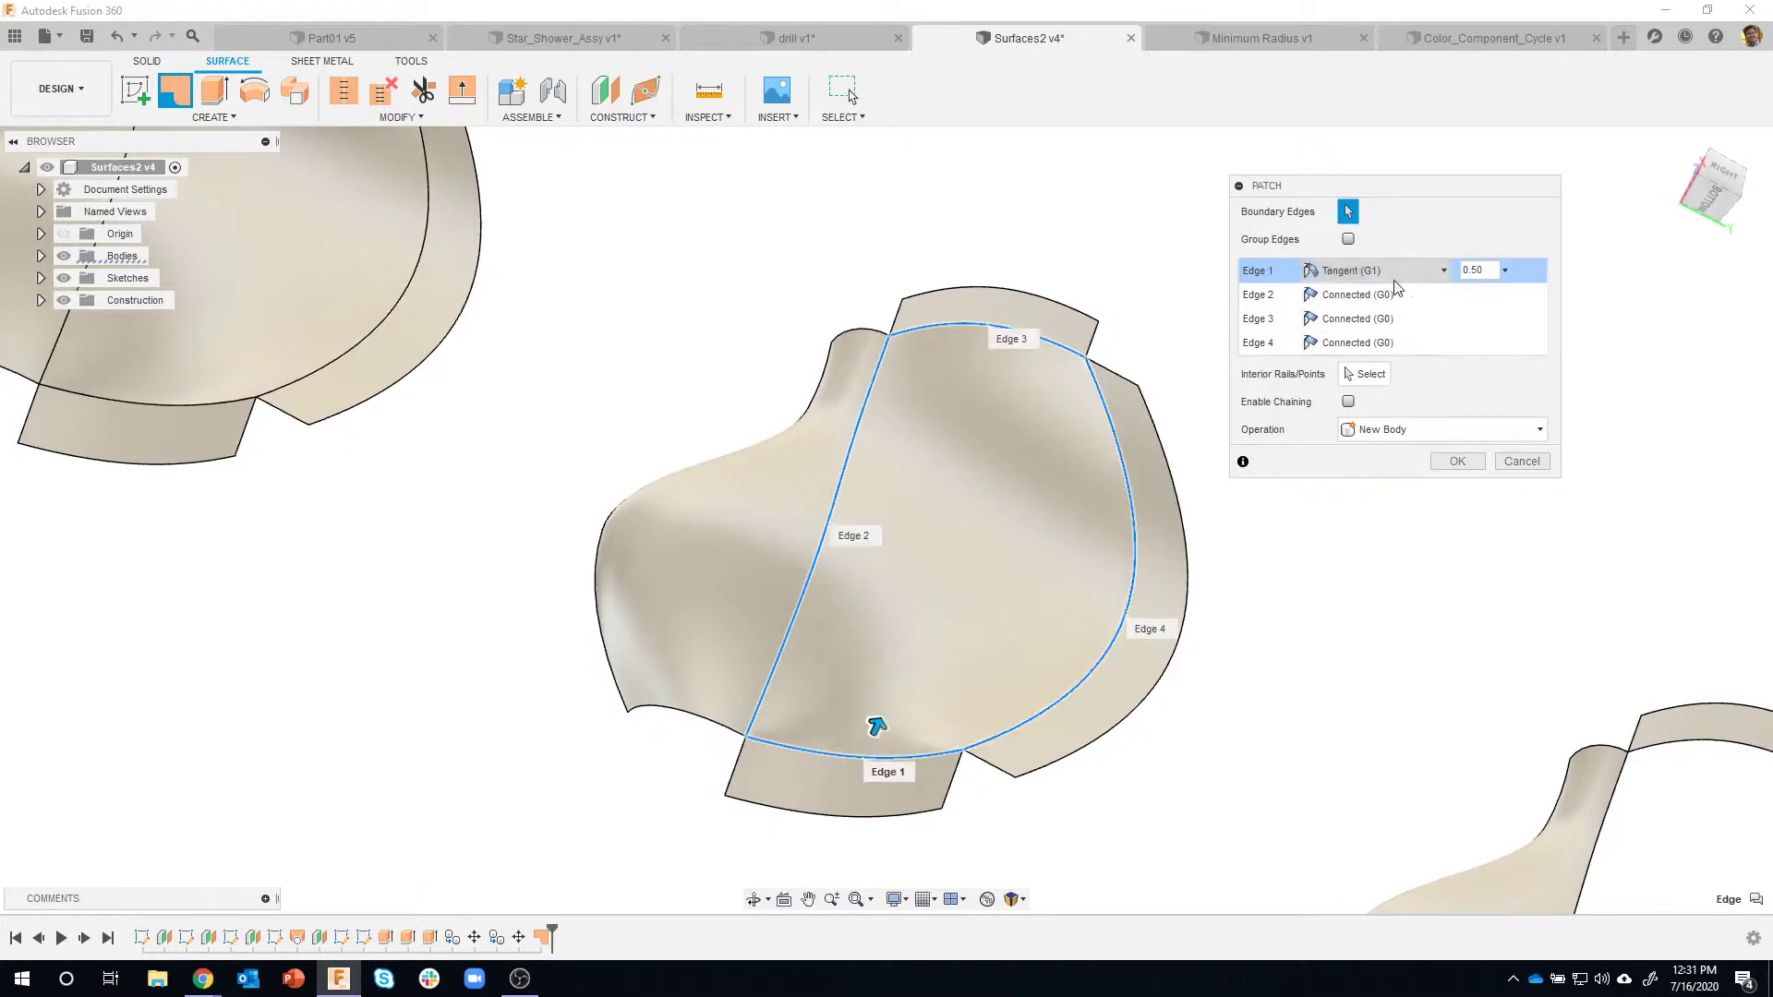
Set Edges 2, 3 and 4 of the middle patch to Tangent (G1) and inspect the preview.
click(1357, 295)
click(1357, 344)
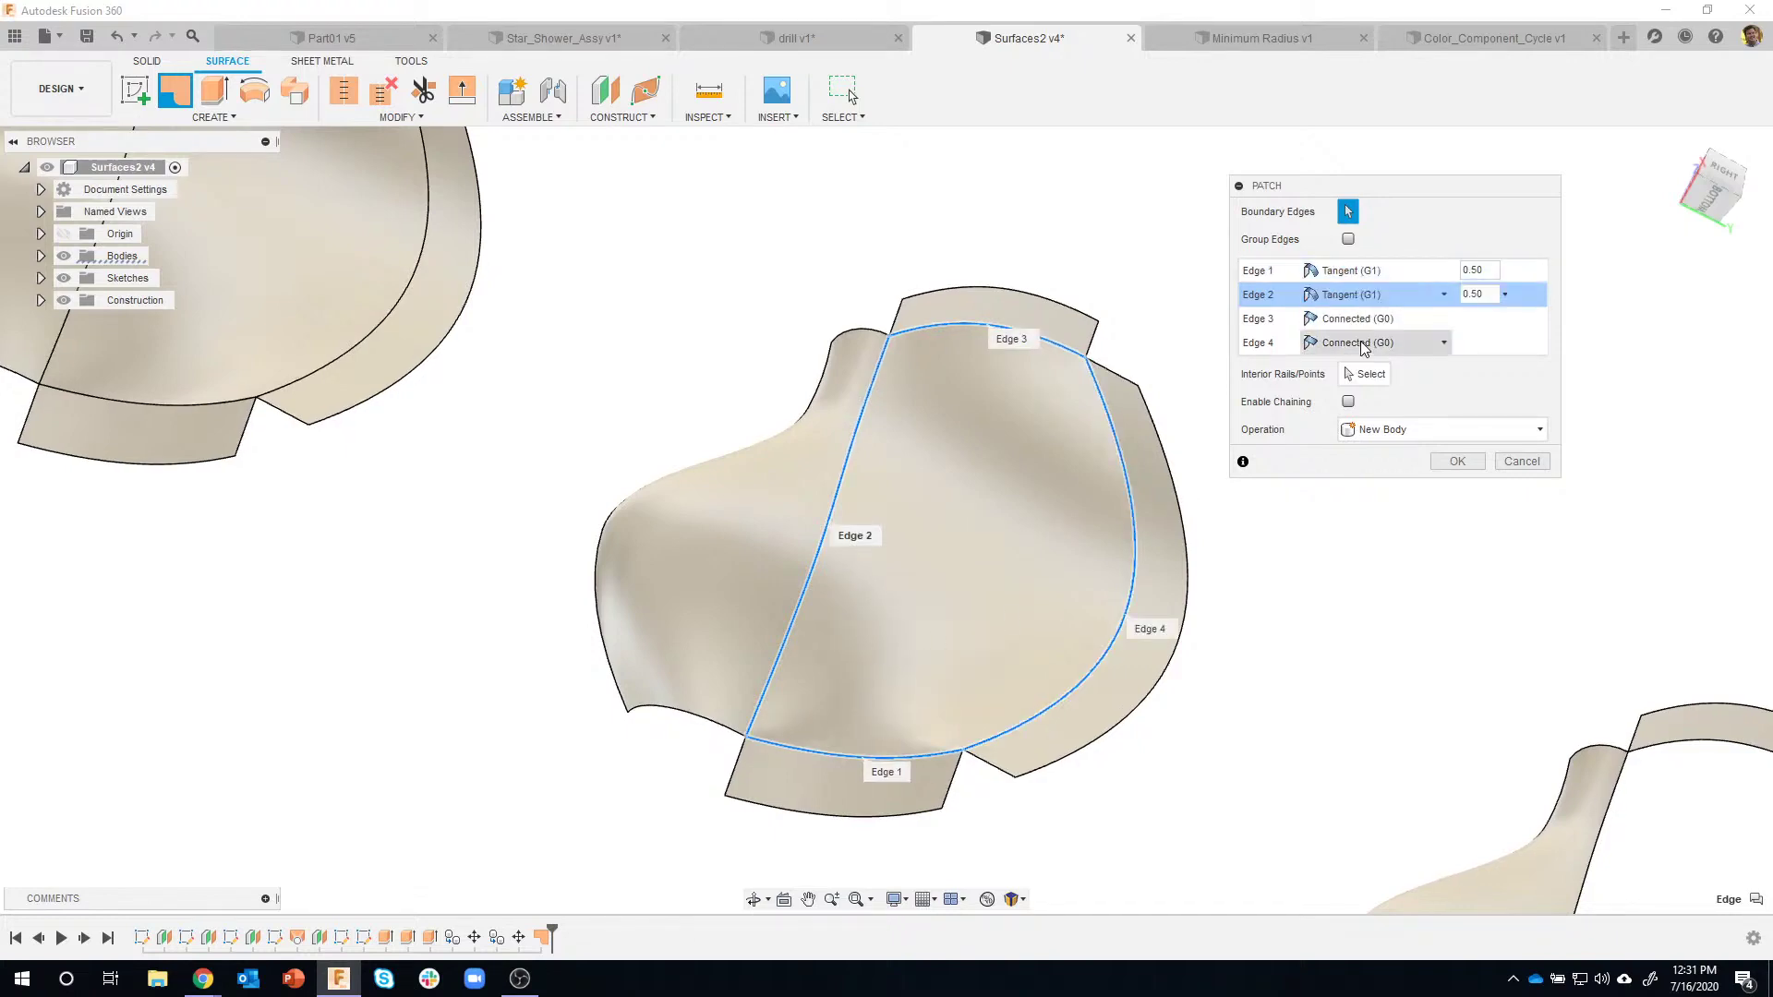
click(1357, 319)
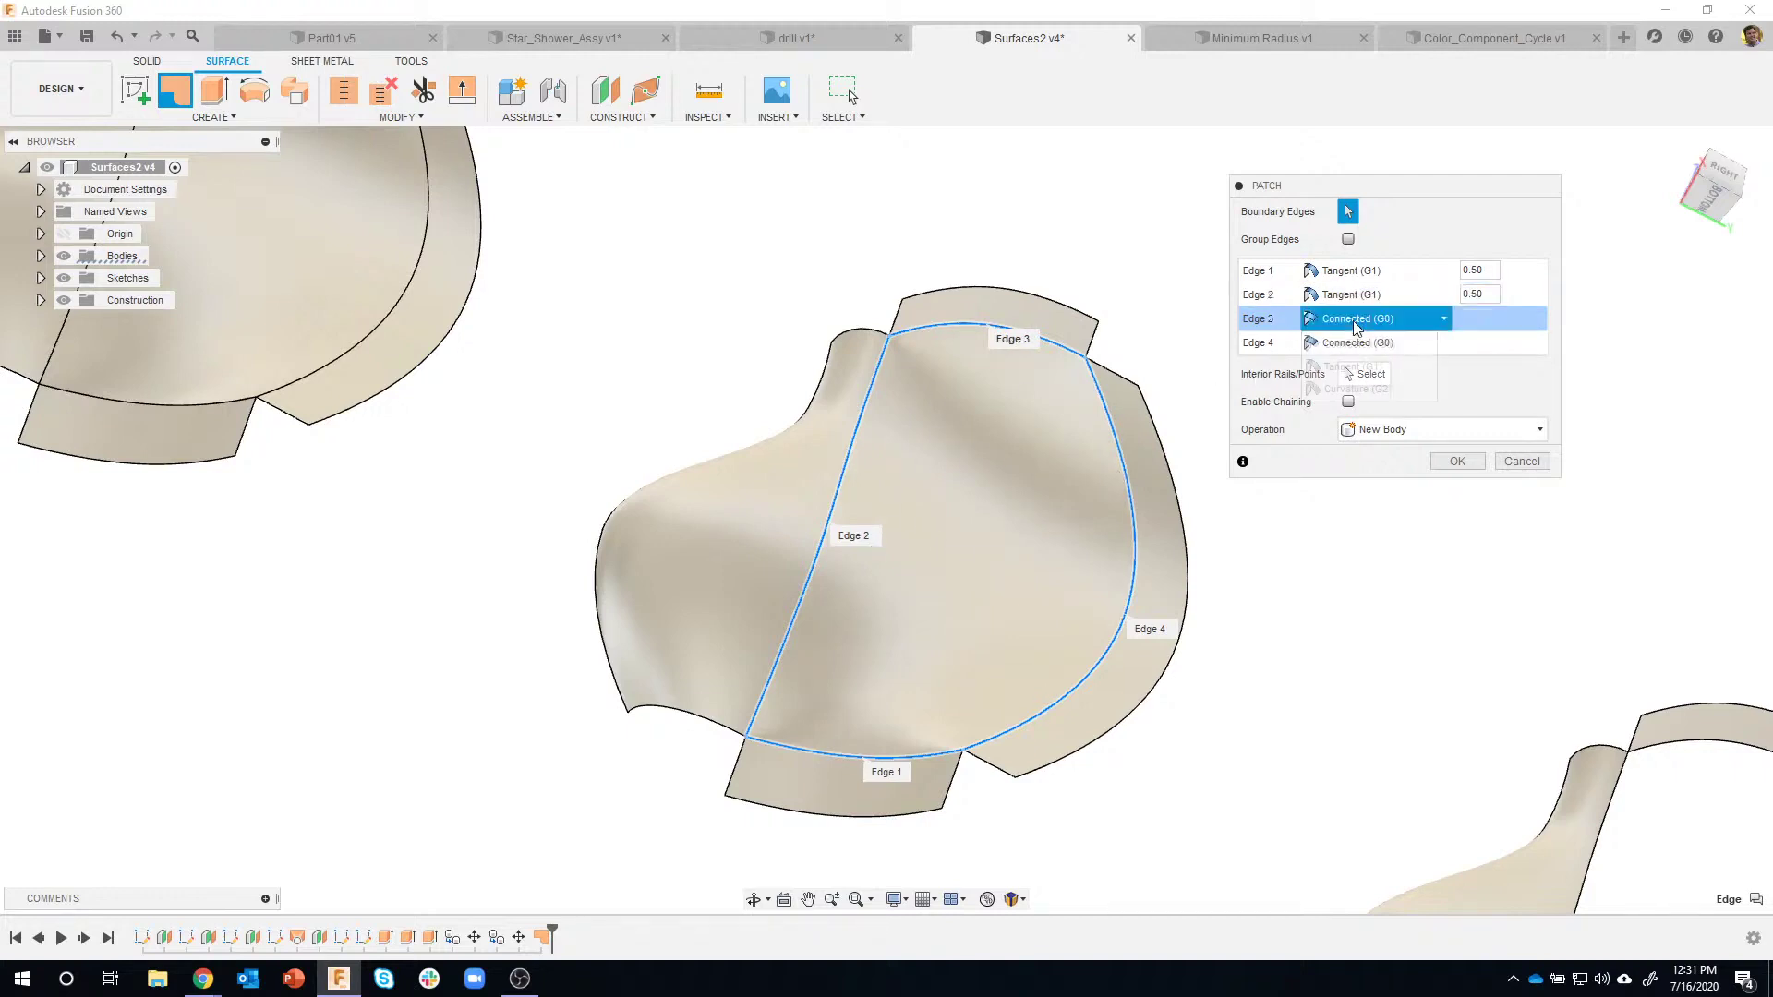
click(1357, 368)
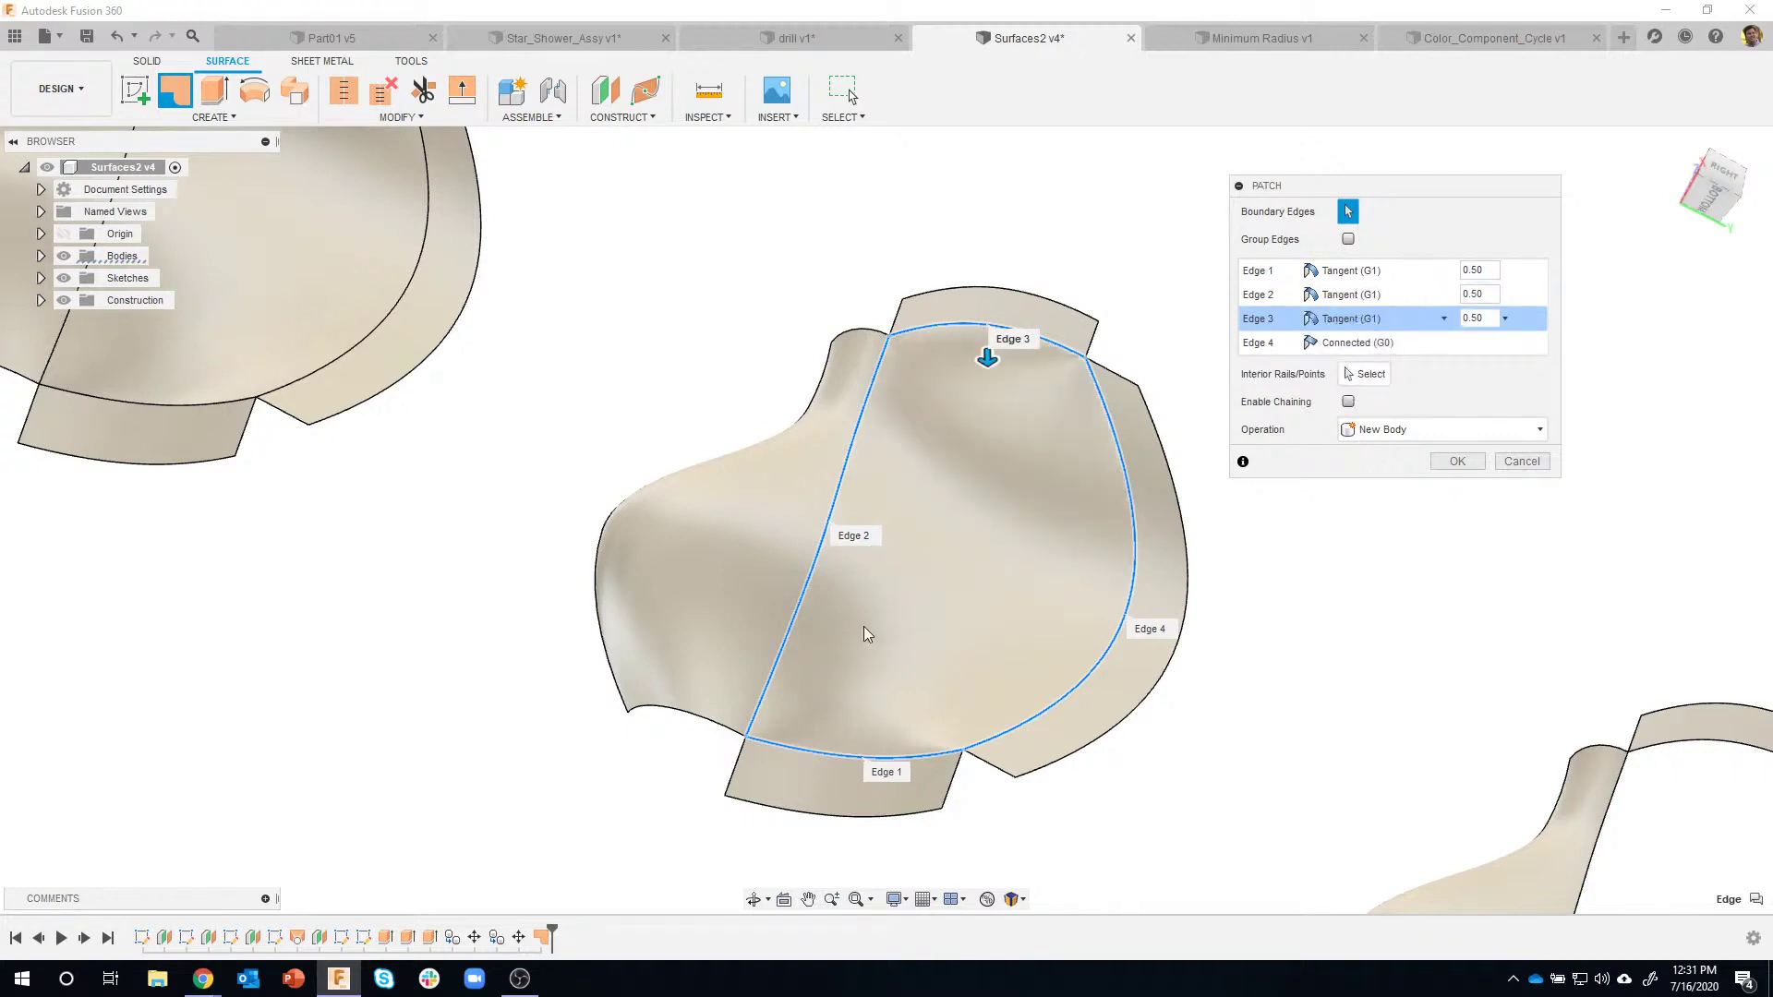
click(1339, 342)
click(1343, 391)
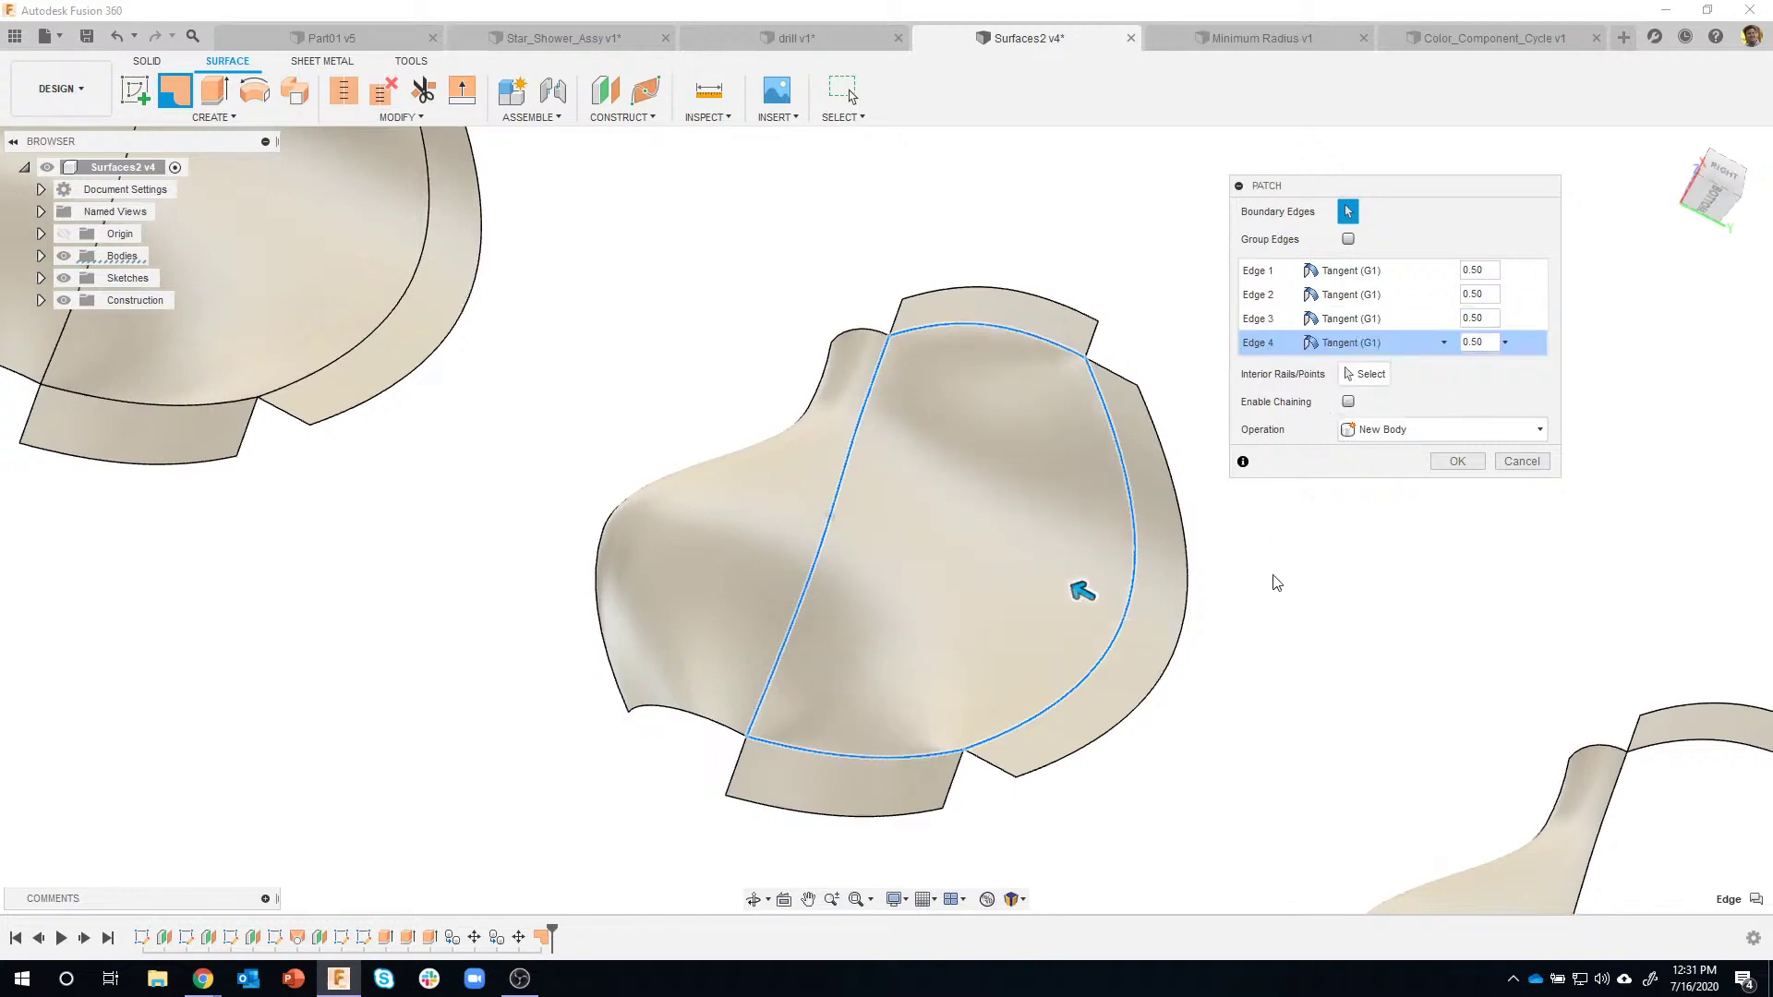
shift+middle_drag(1274, 583, 831, 415)
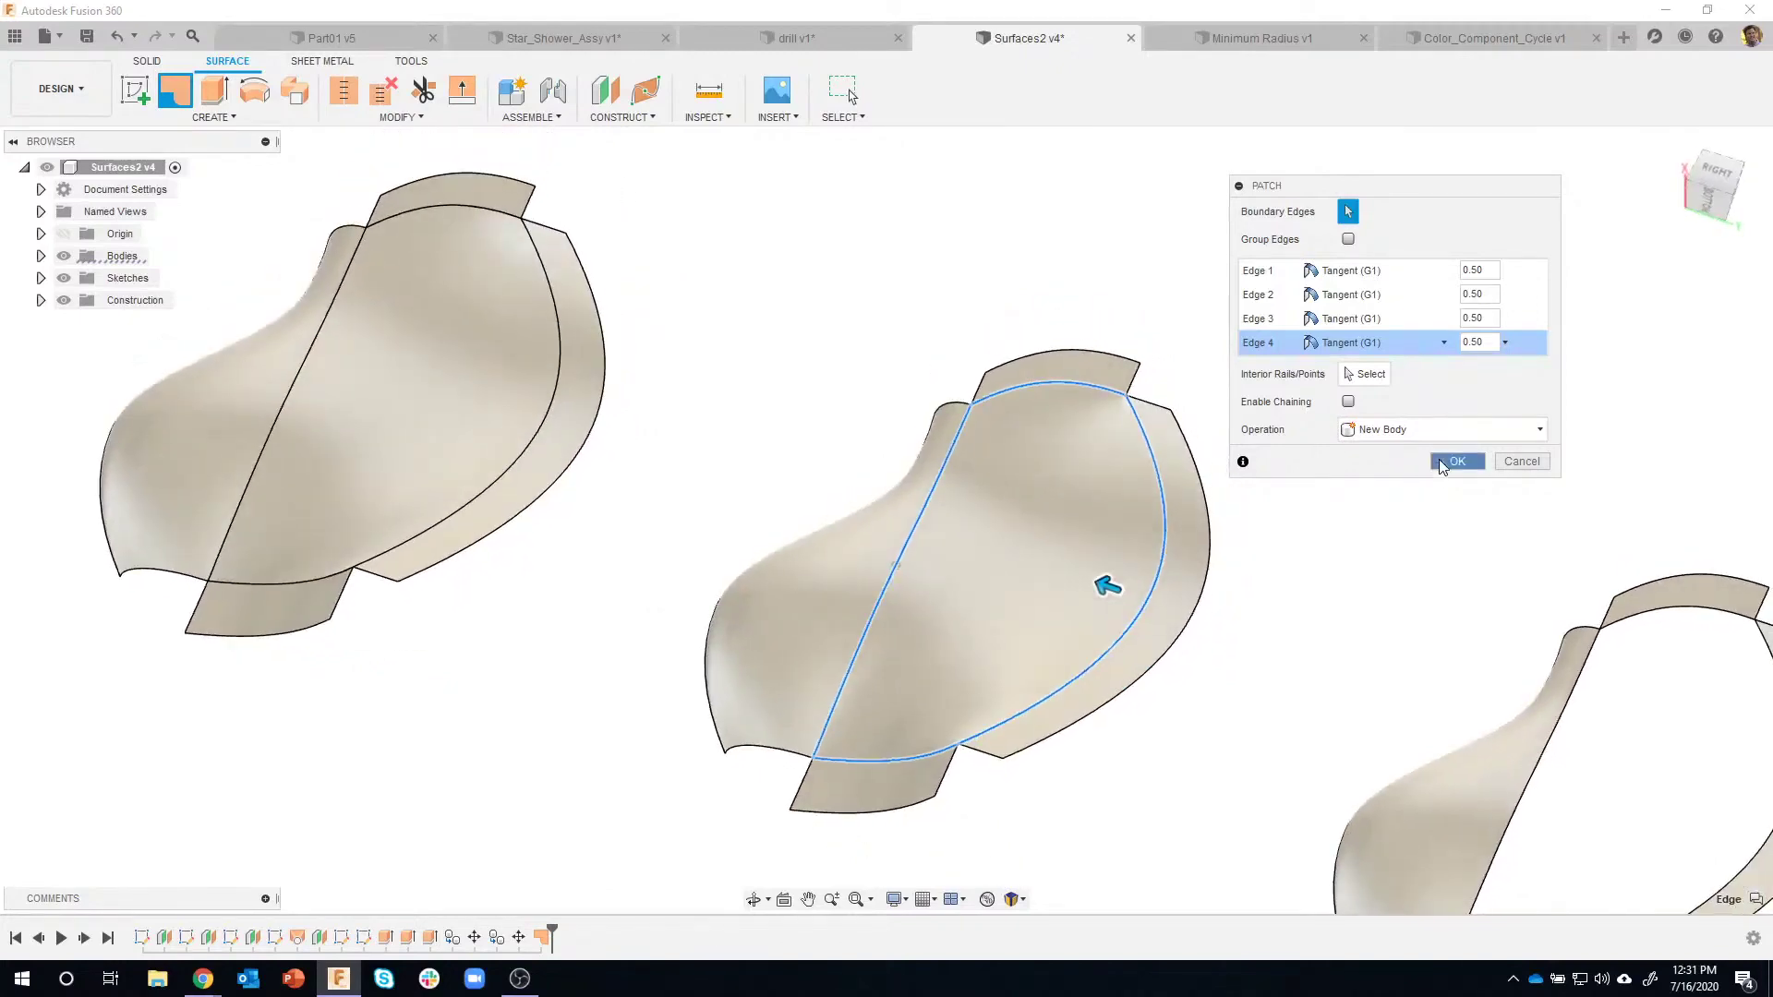
Create the middle patch, and start another Patch on the four boundary edges of the remaining open surface set.
click(1457, 461)
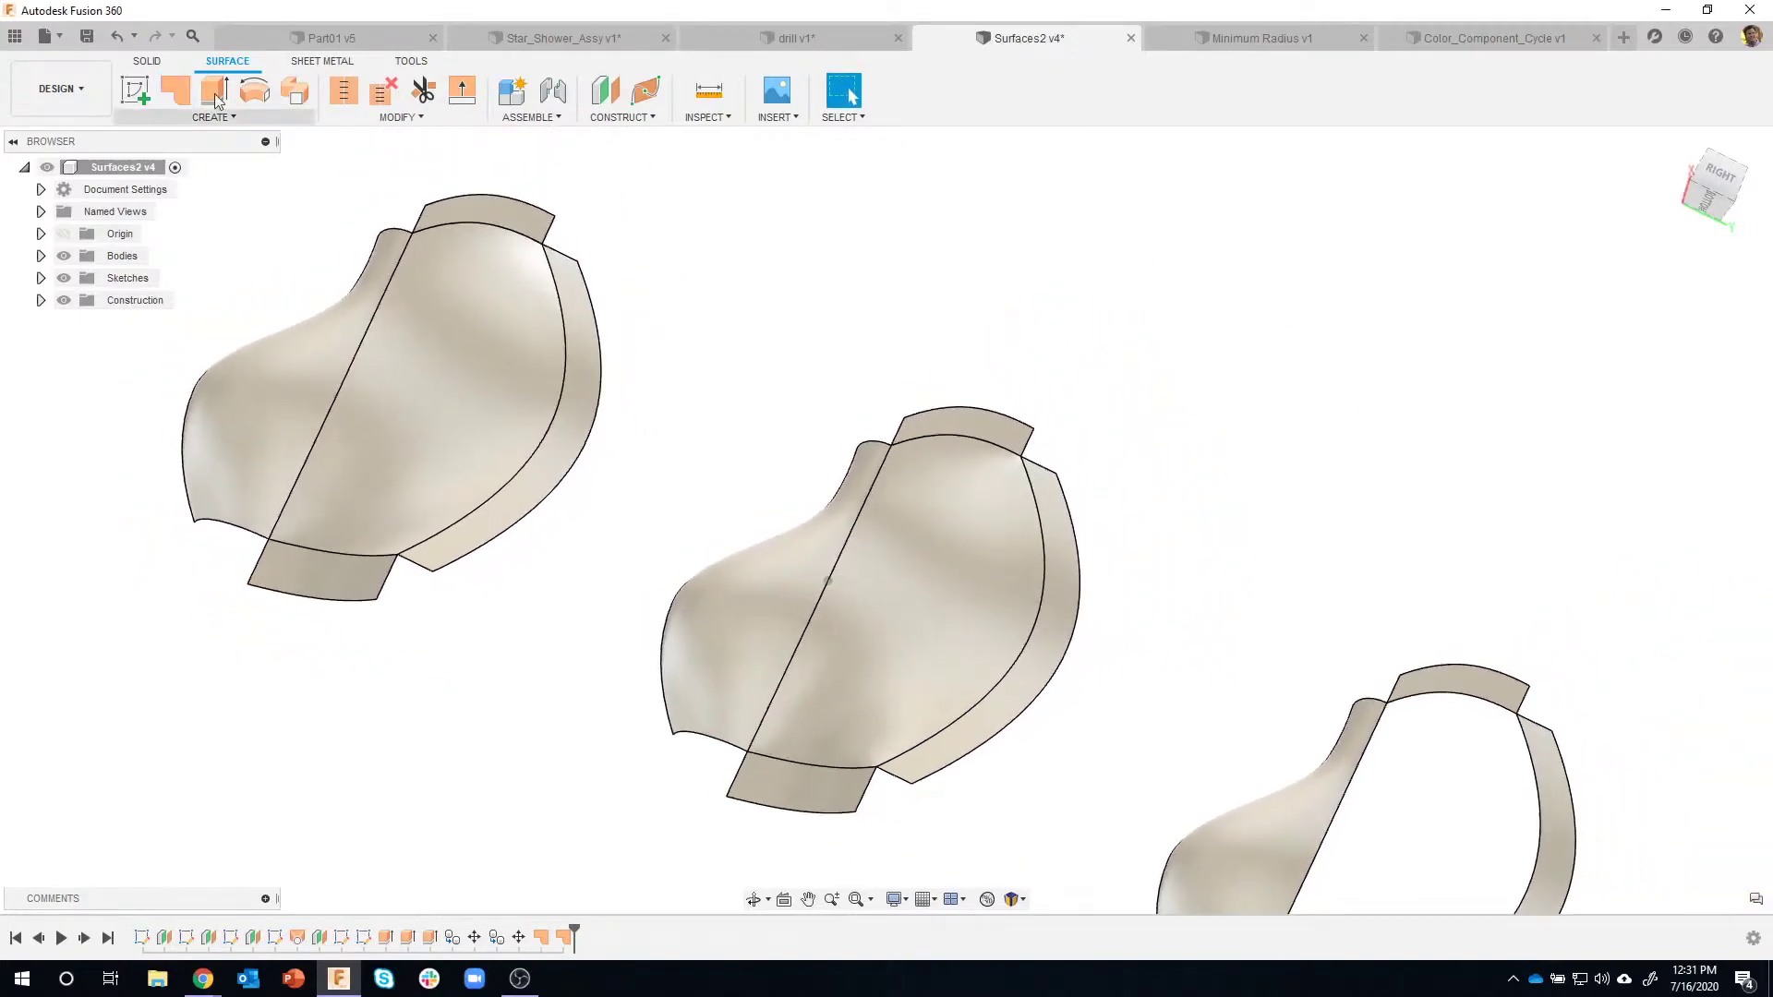
click(183, 90)
middle_drag(1028, 352, 926, 158)
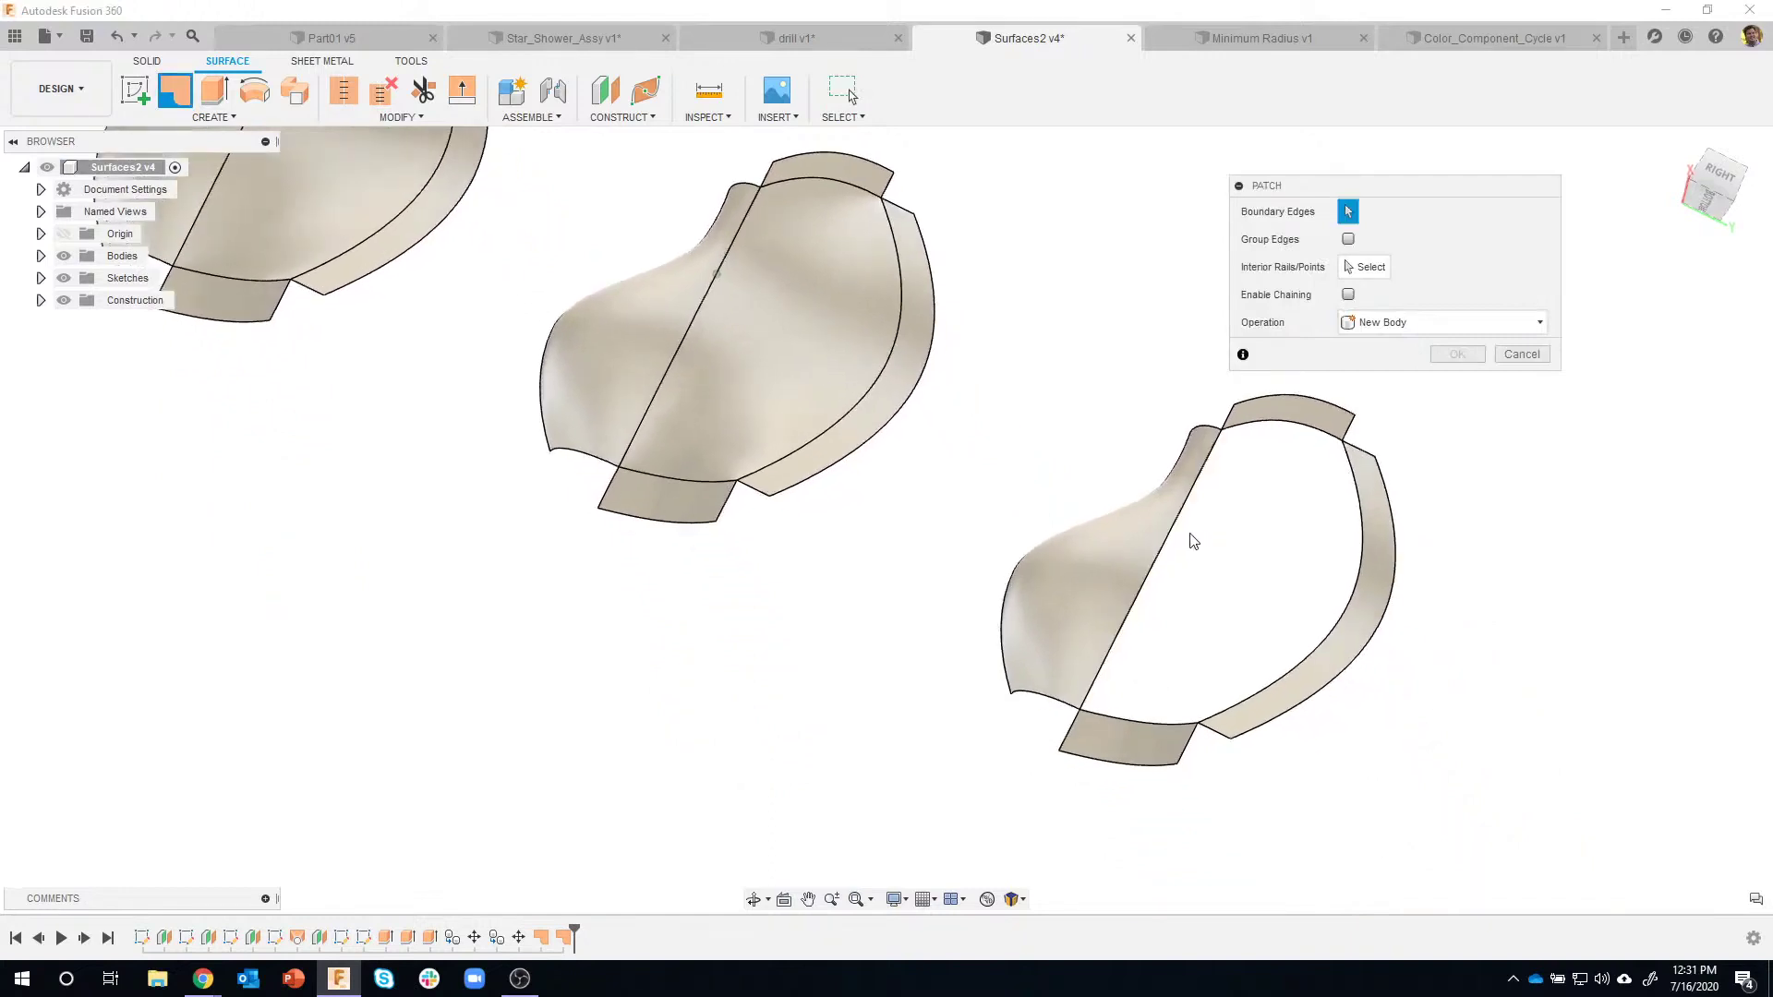
click(1171, 540)
middle_drag(1275, 444, 1093, 440)
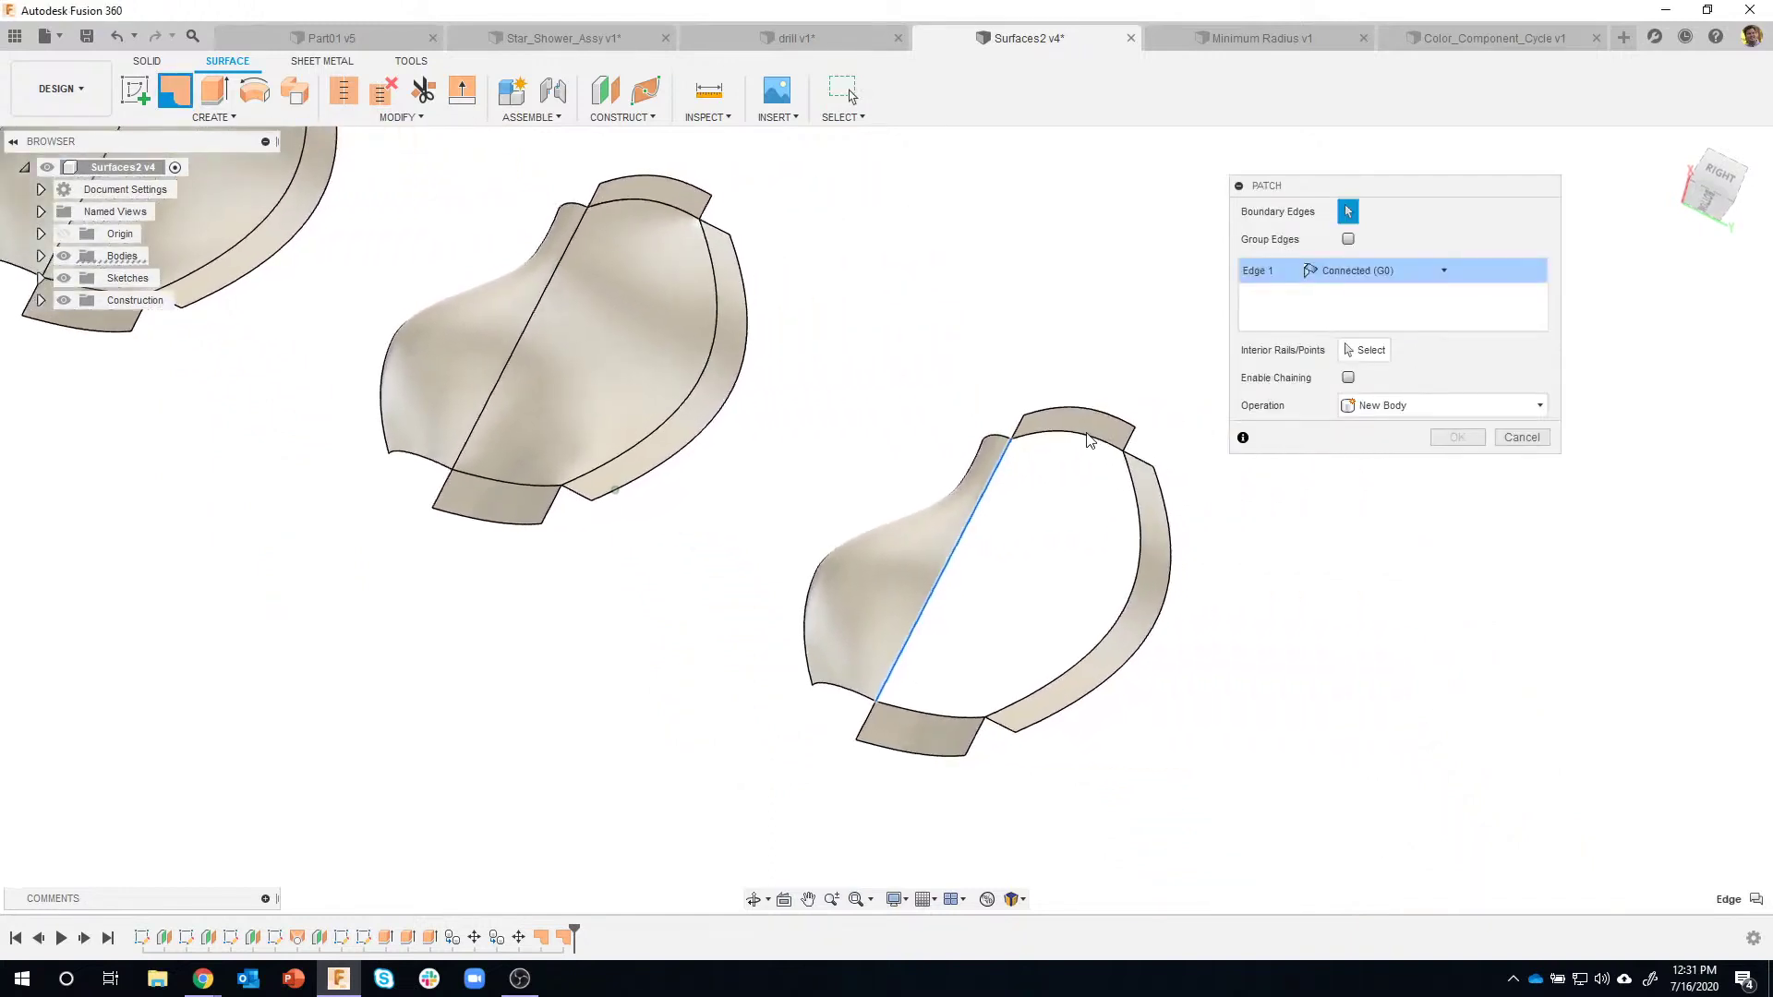
click(1093, 438)
click(1127, 521)
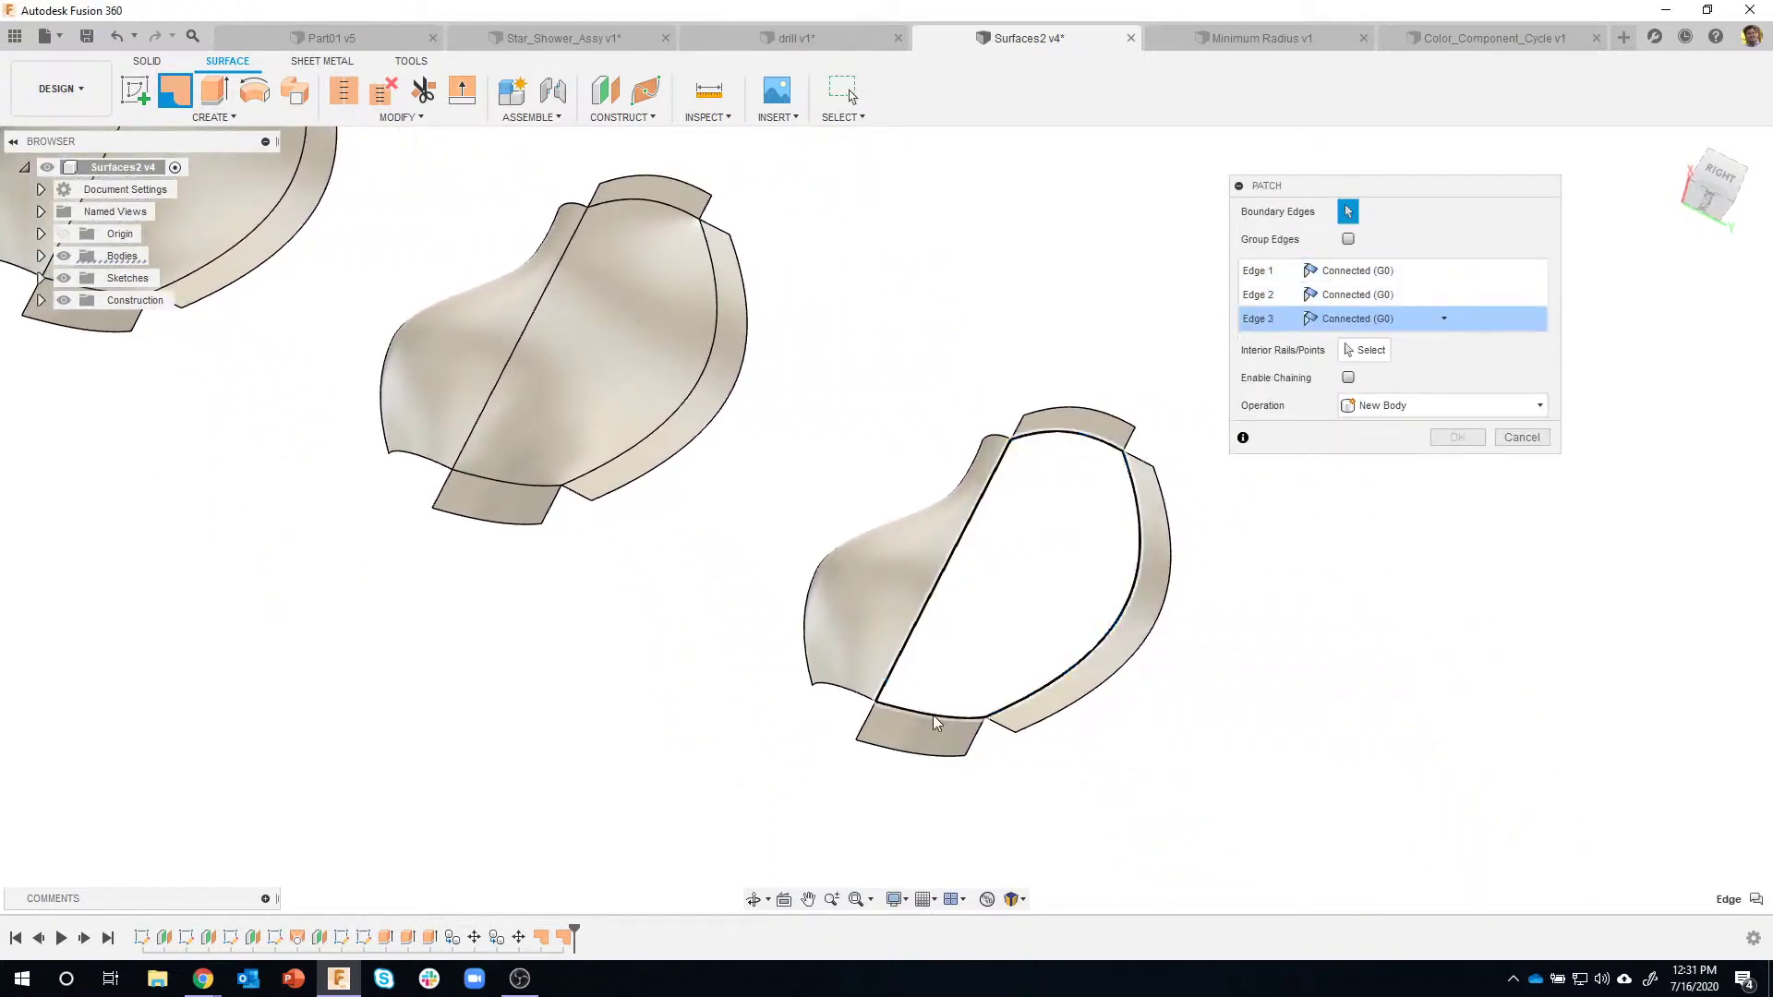
click(934, 717)
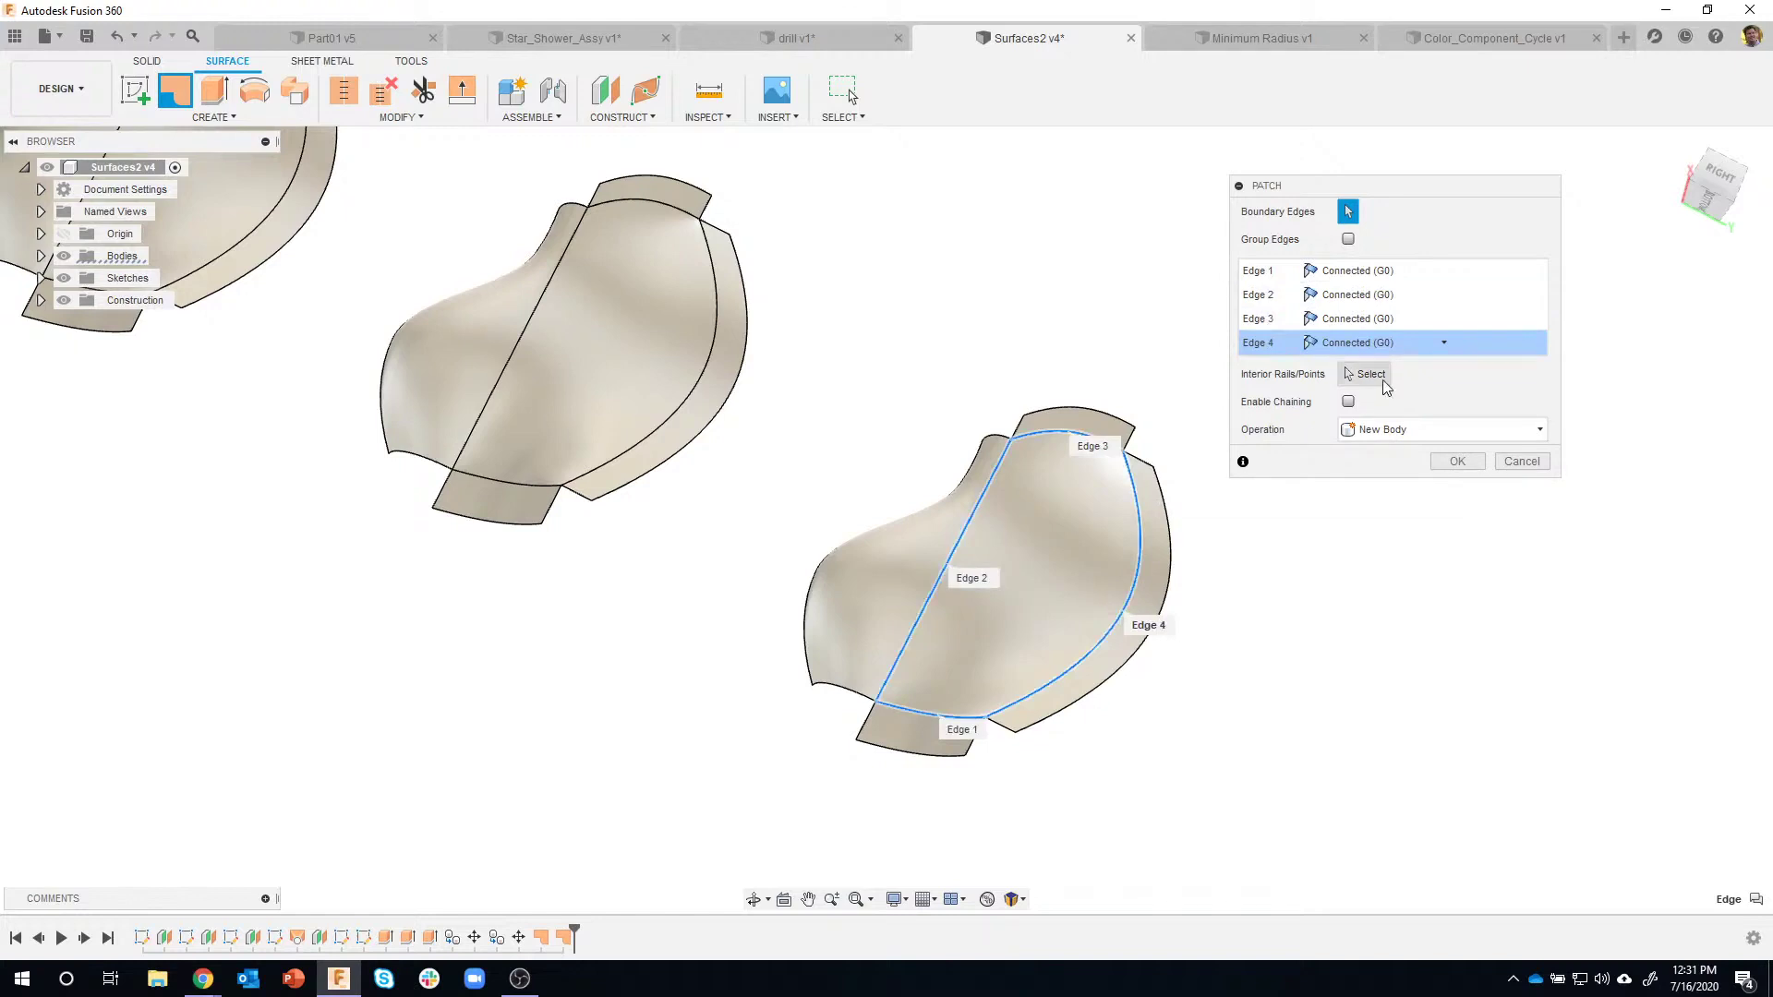
Set the continuity of Edges 1 to 4 of the third patch to Curvature (G2) and create it as a new body.
click(1424, 277)
click(1378, 341)
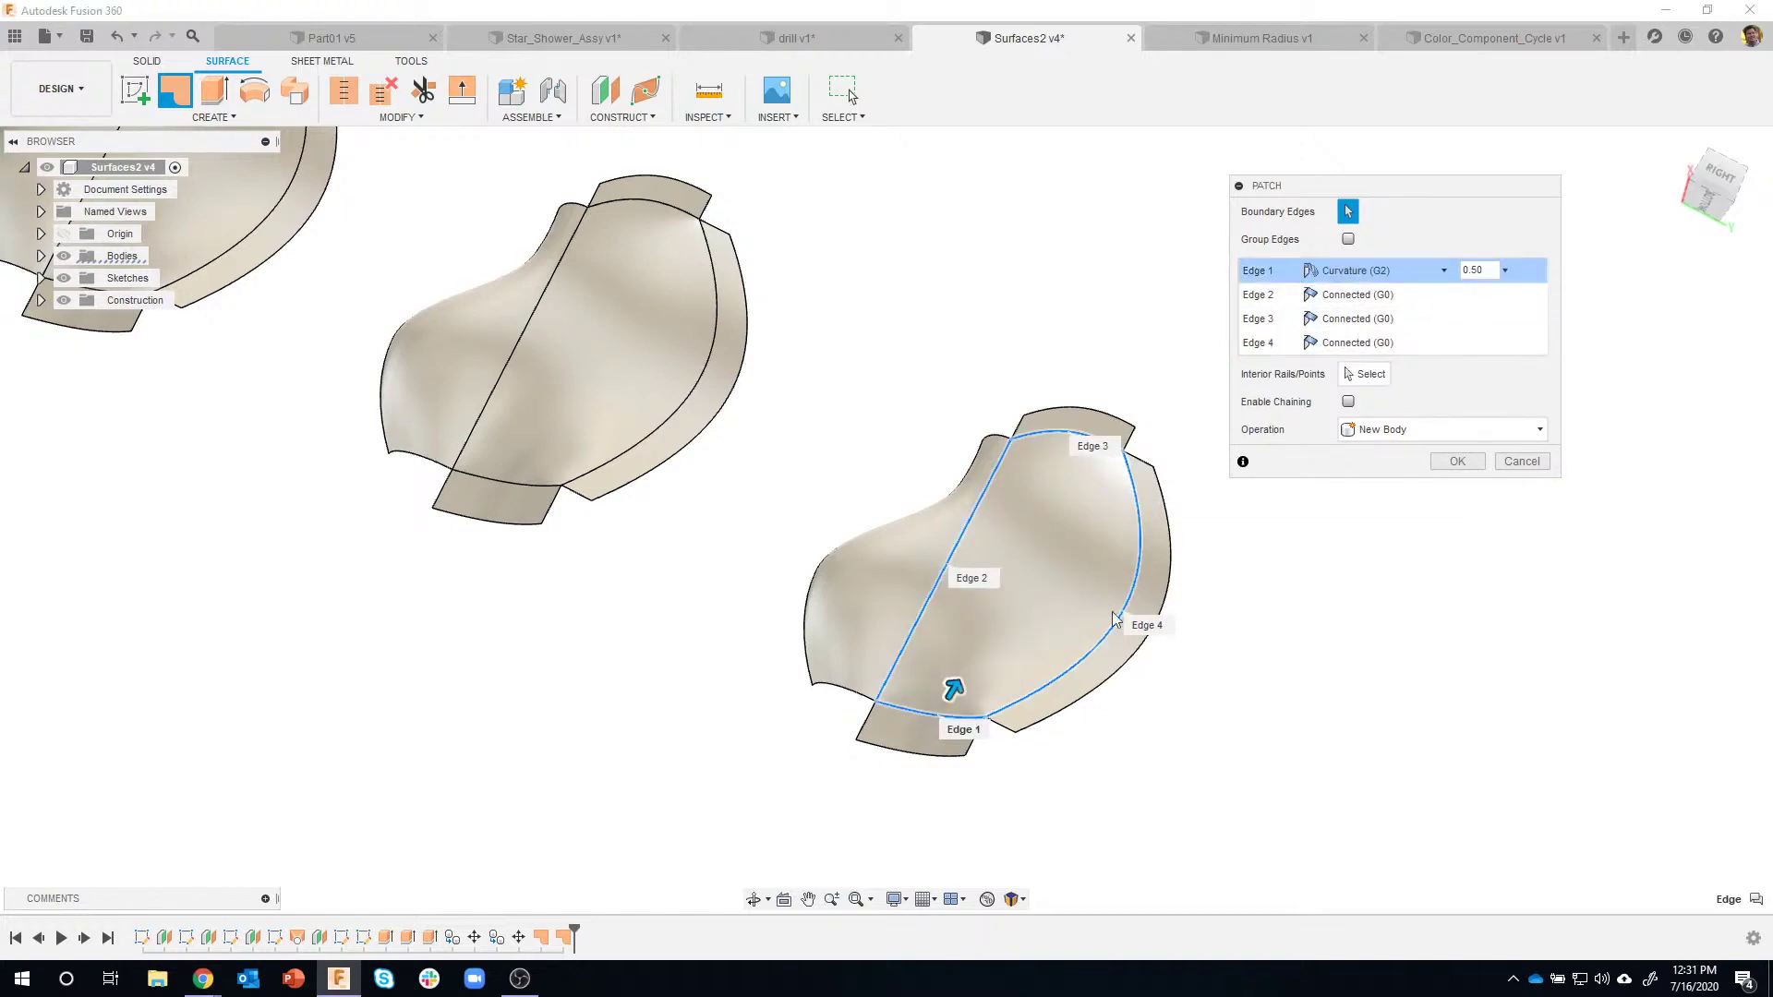
scroll(1175, 613, up, 5)
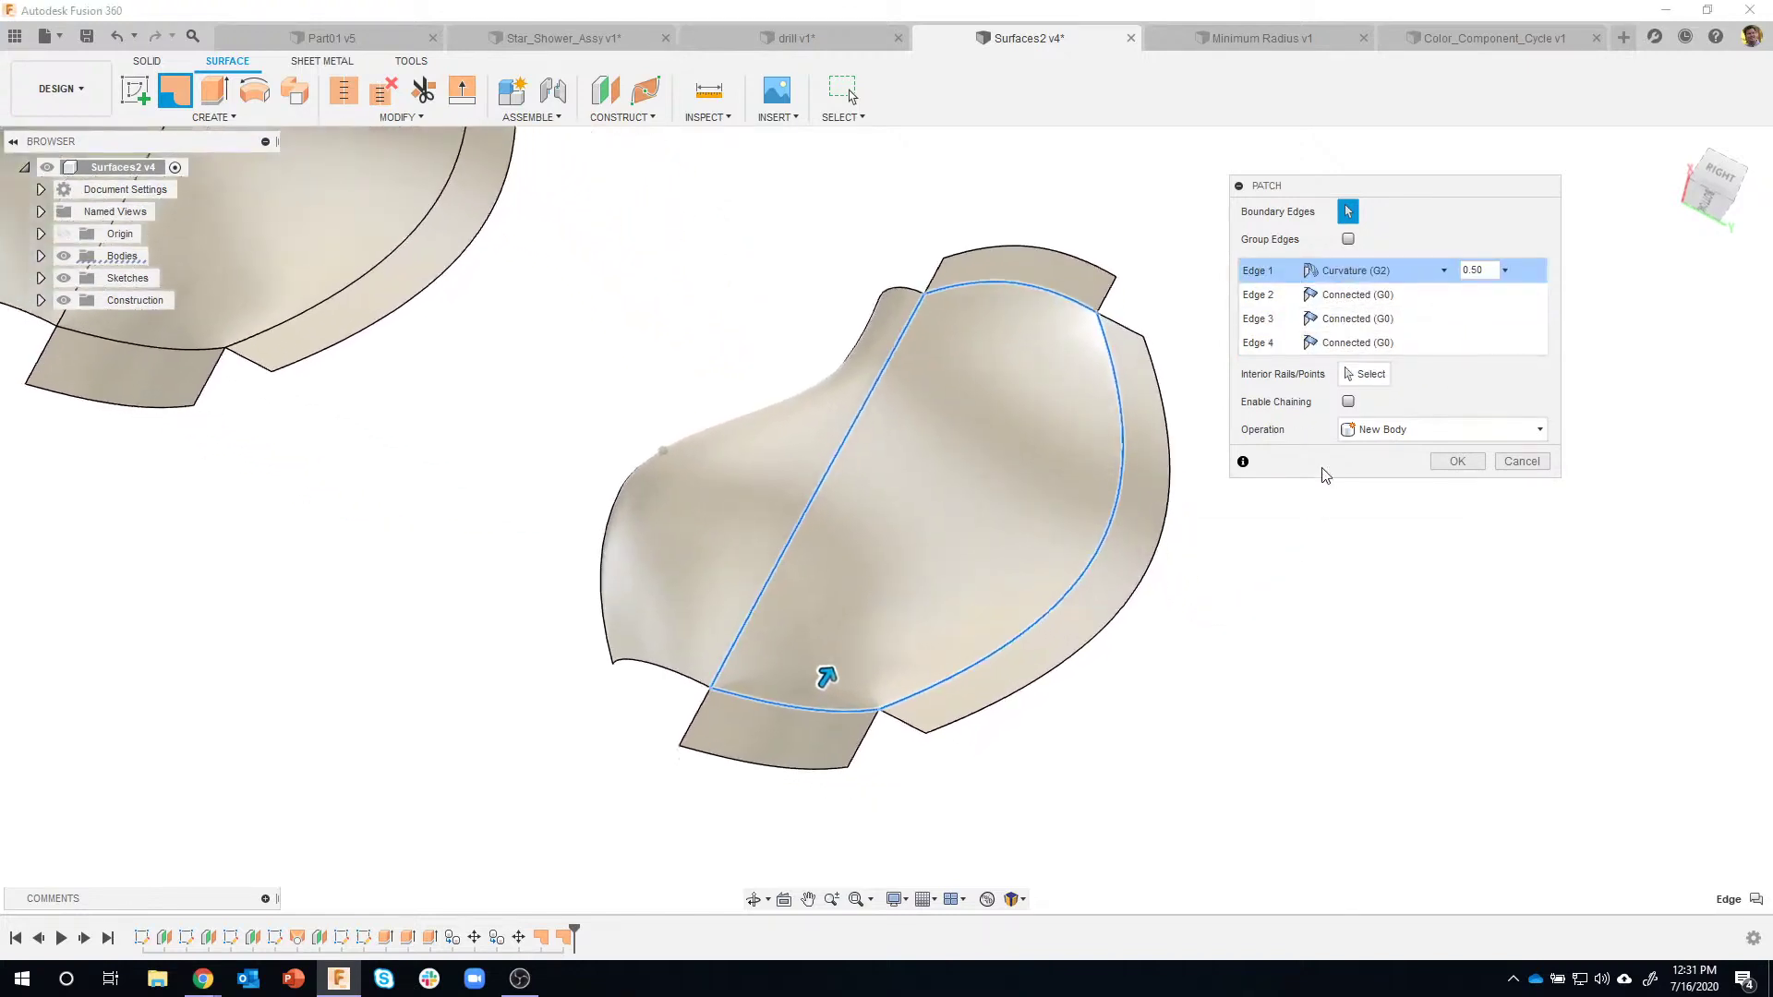
click(1443, 295)
click(1410, 367)
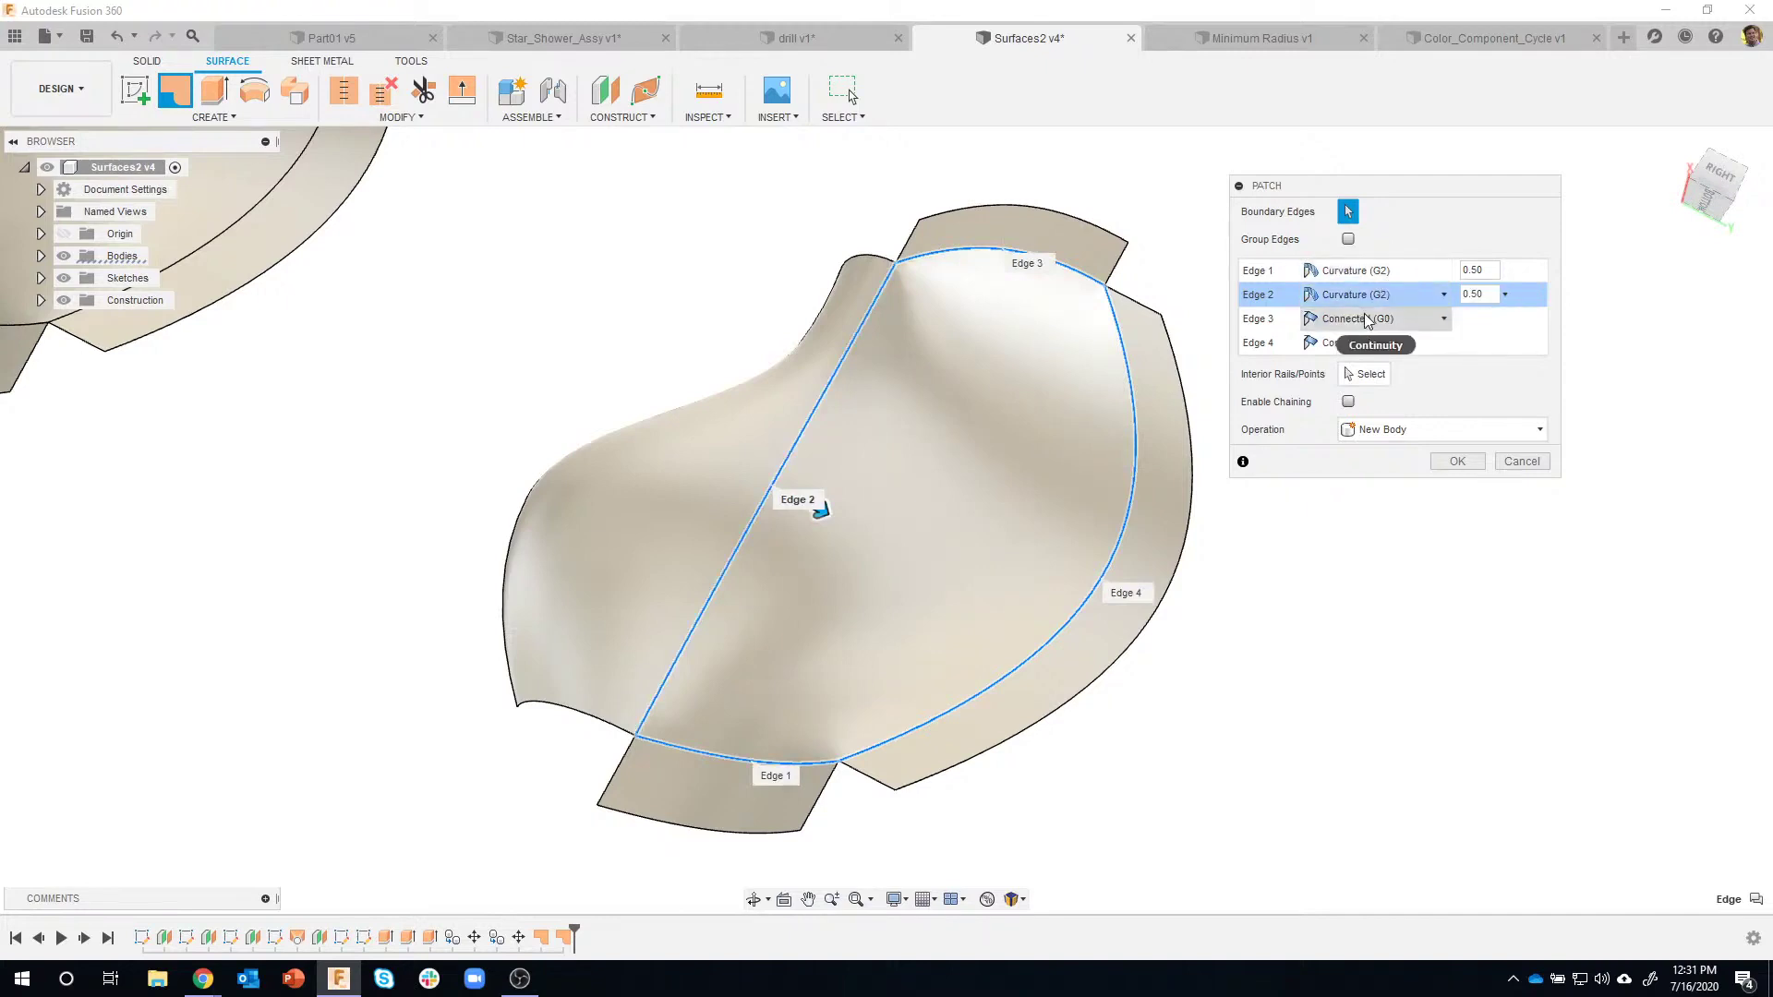
click(1405, 322)
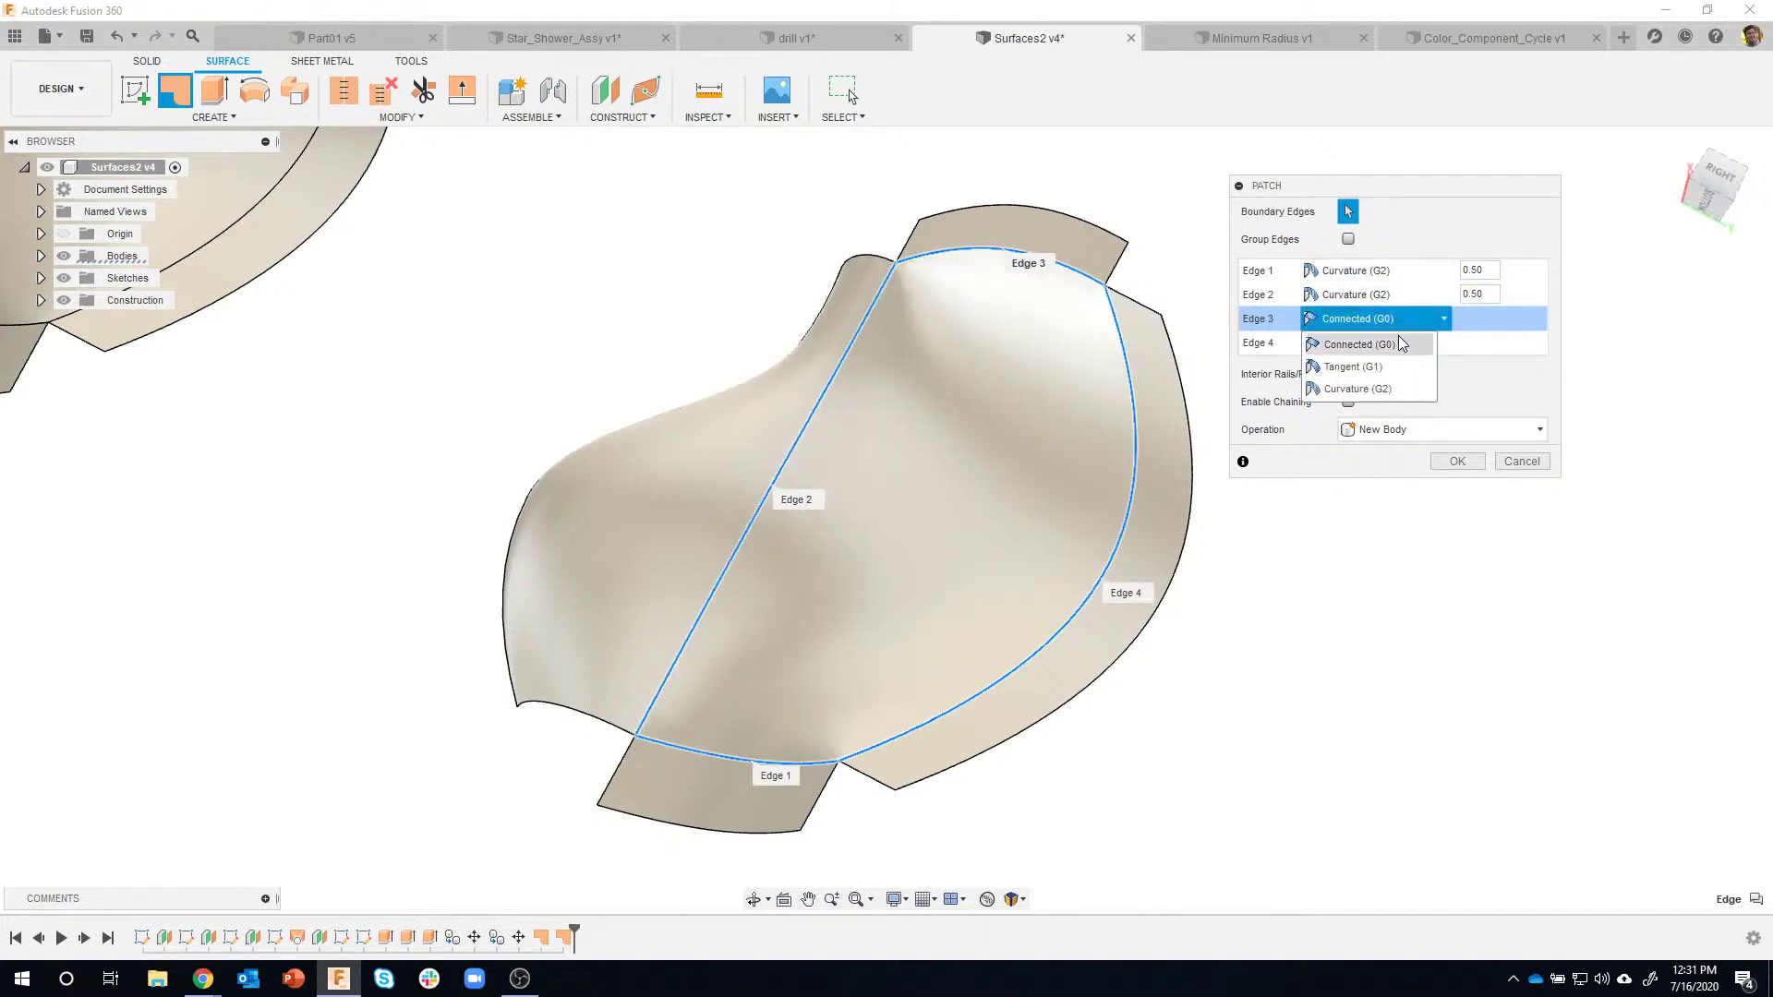
click(1376, 389)
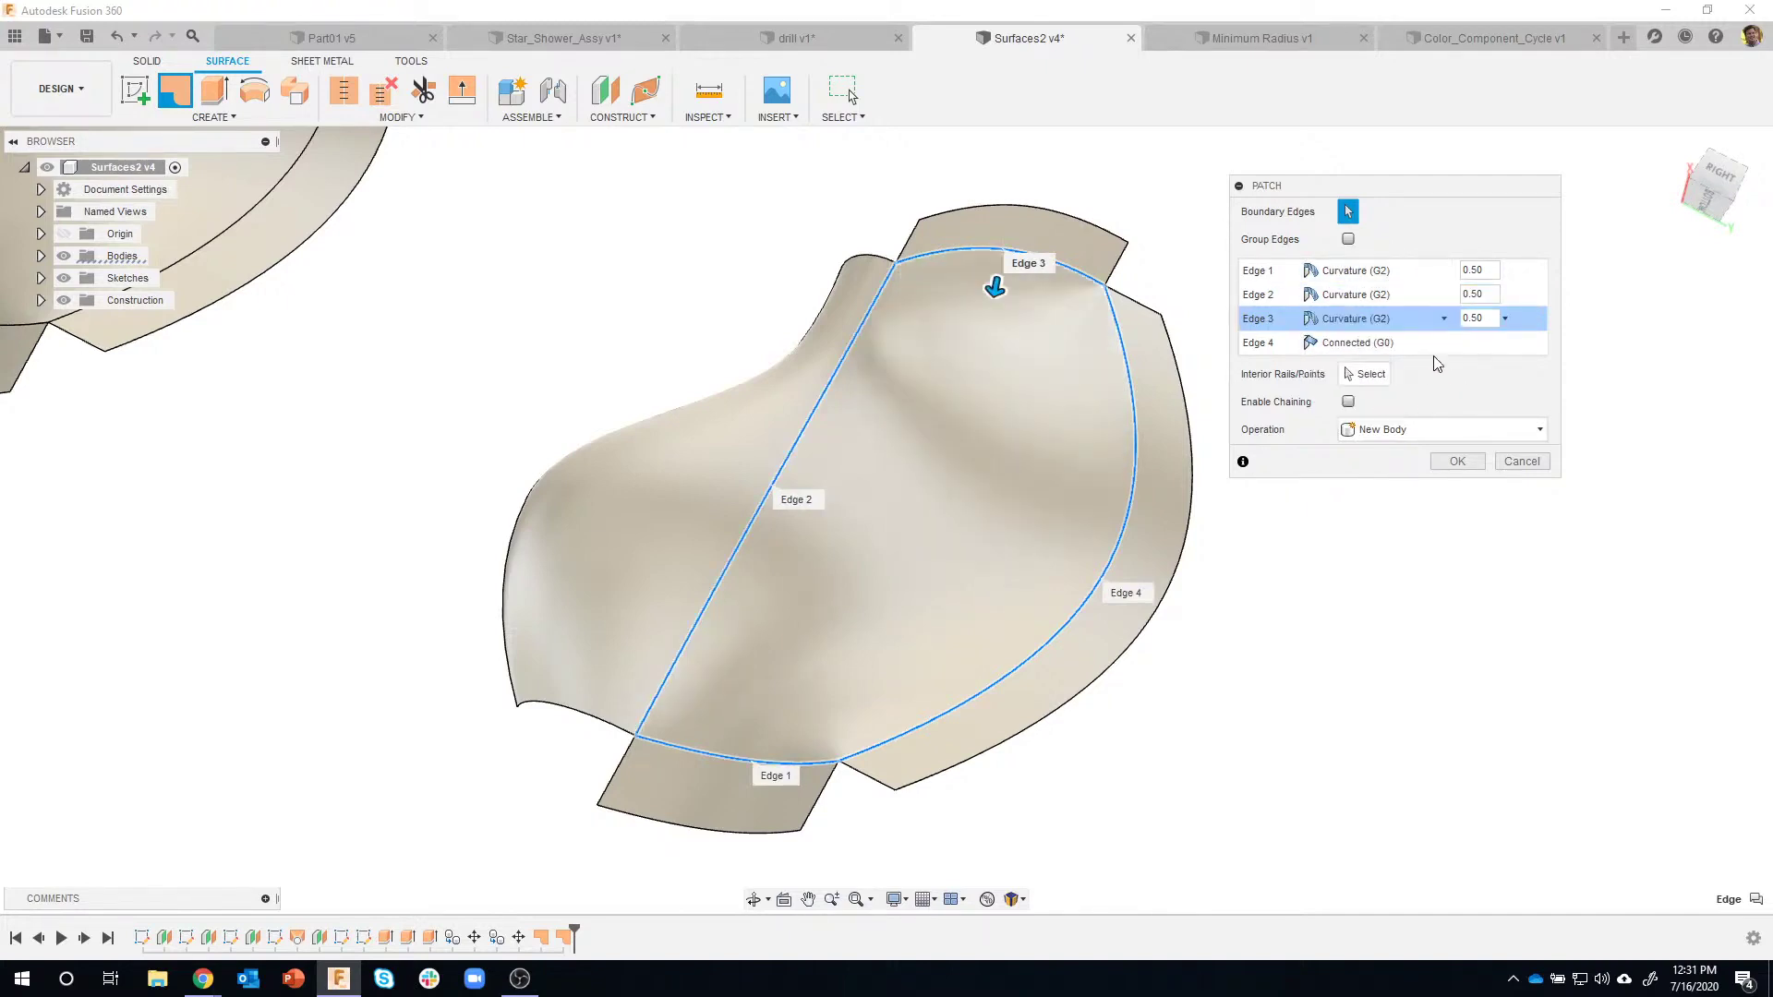
click(1409, 348)
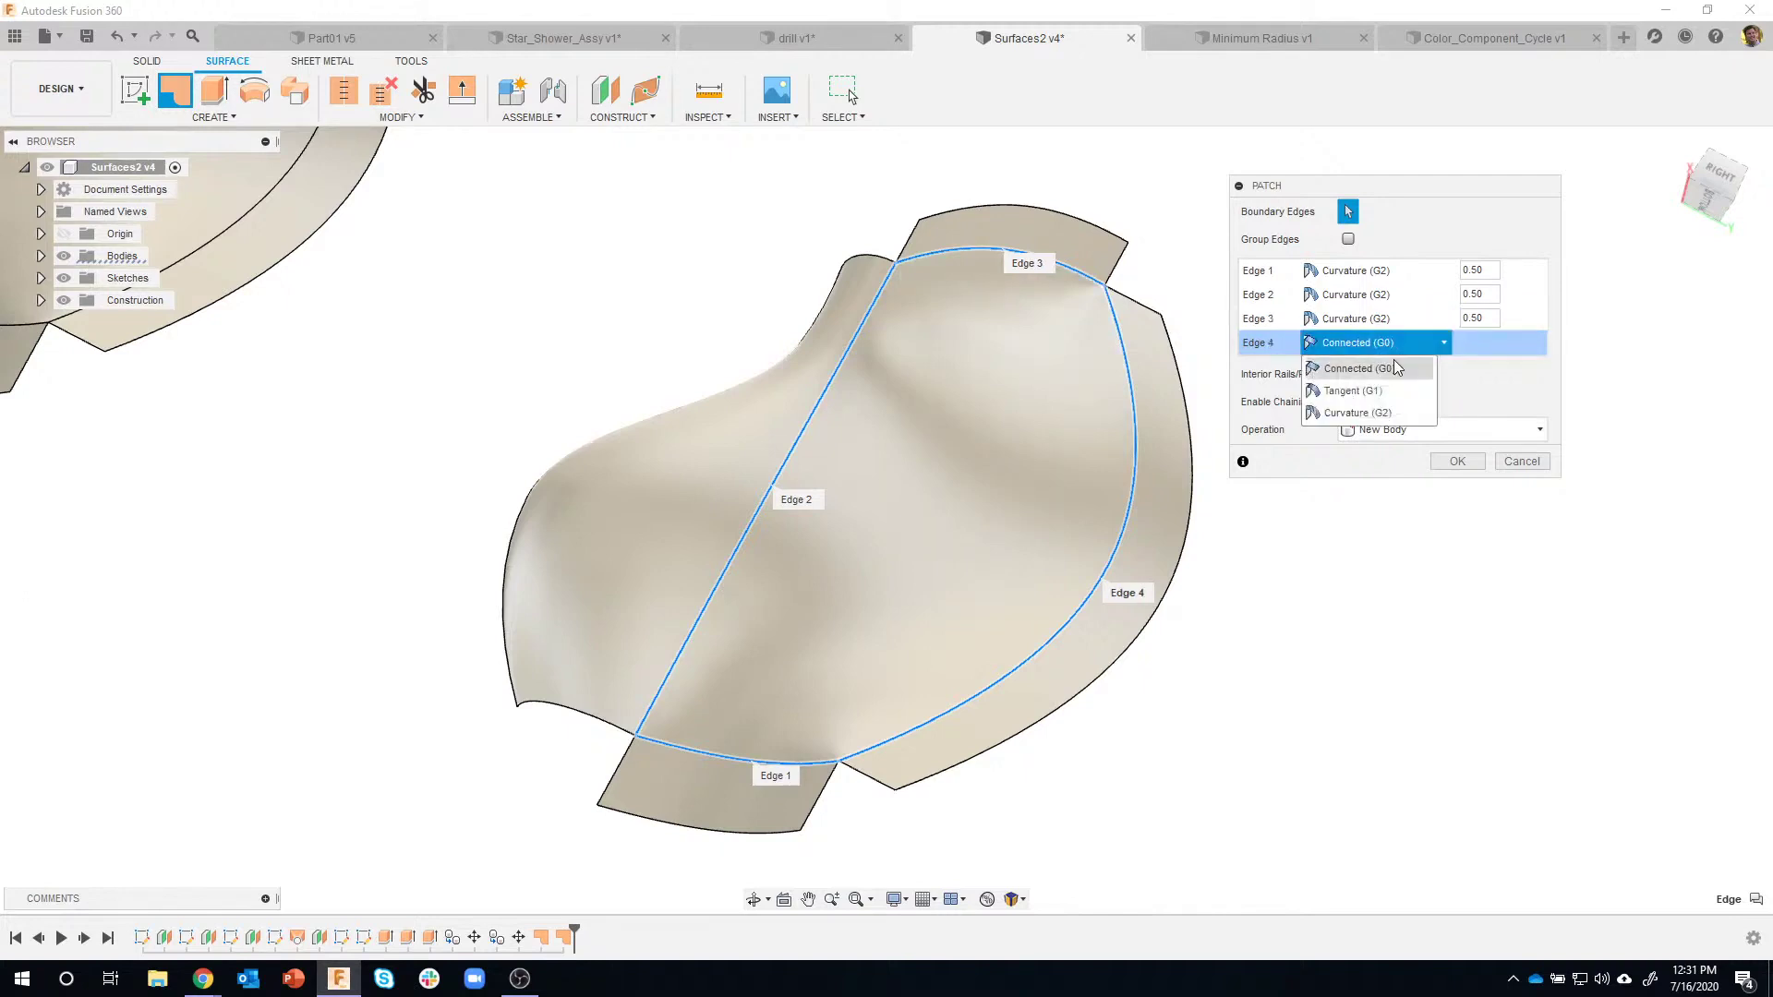
click(1374, 414)
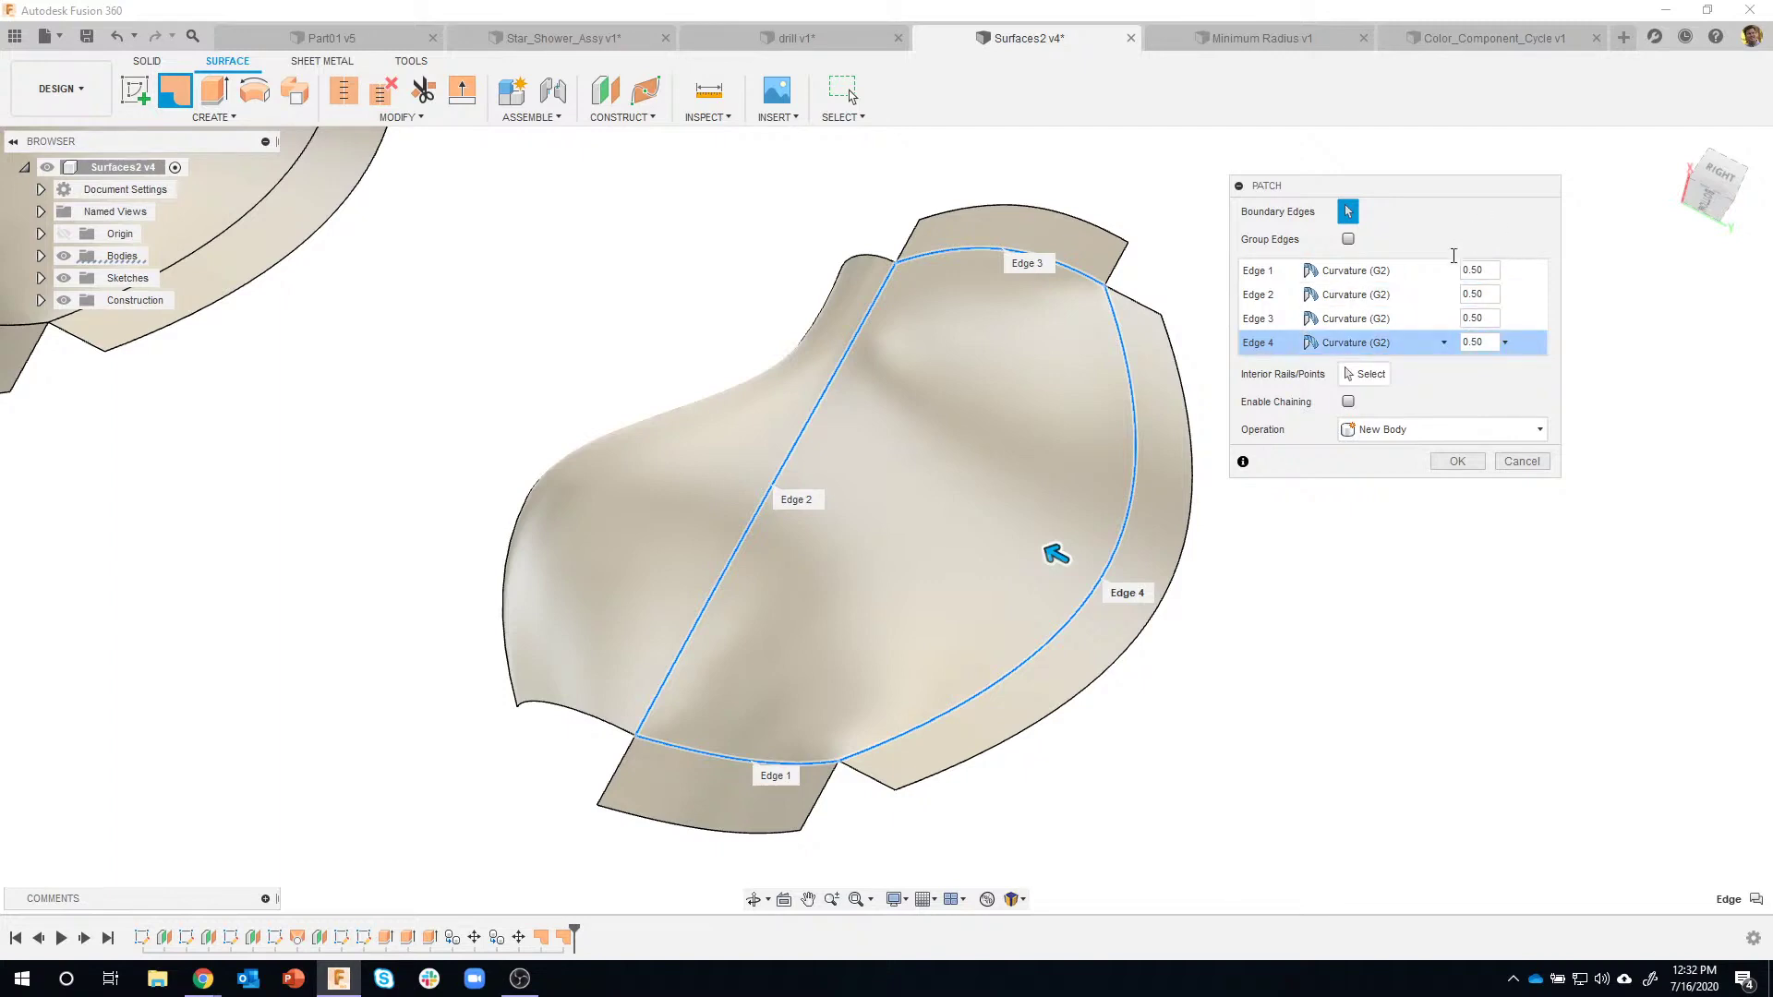
click(1454, 462)
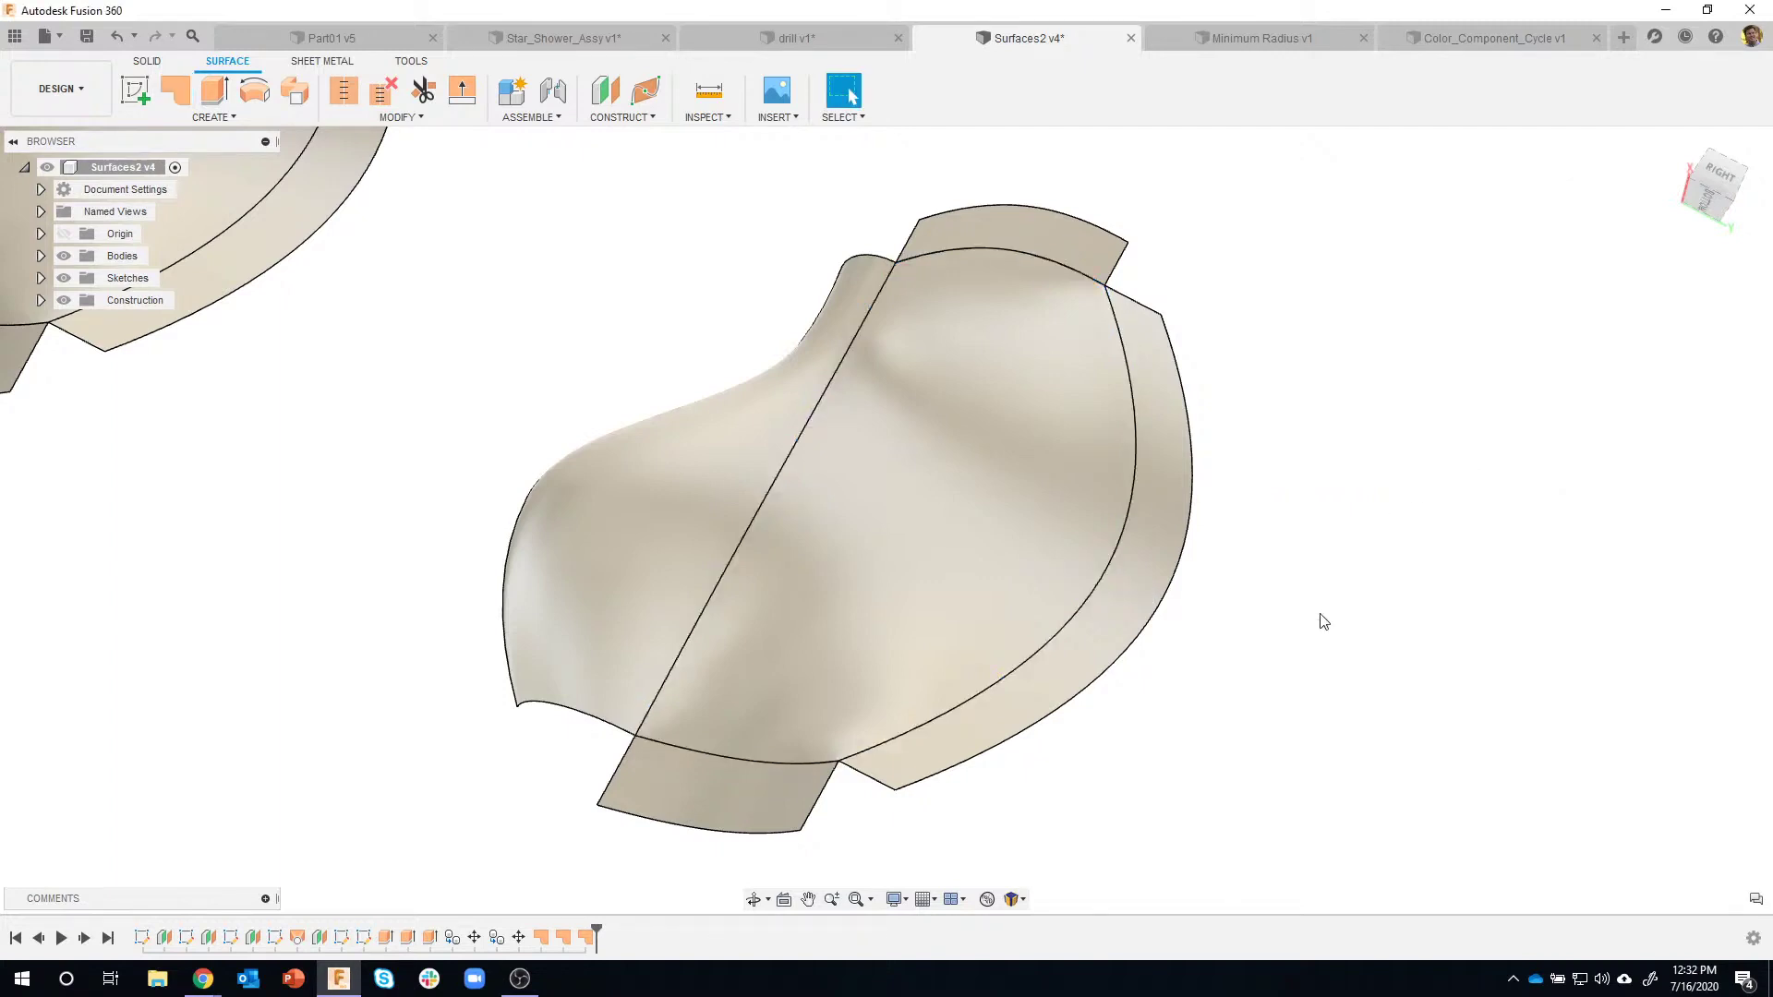
Change the visual style to Shaded without edges and compare the three patched surface sets from different angles.
scroll(1324, 621, down, 5)
shift+middle_drag(1293, 622, 922, 883)
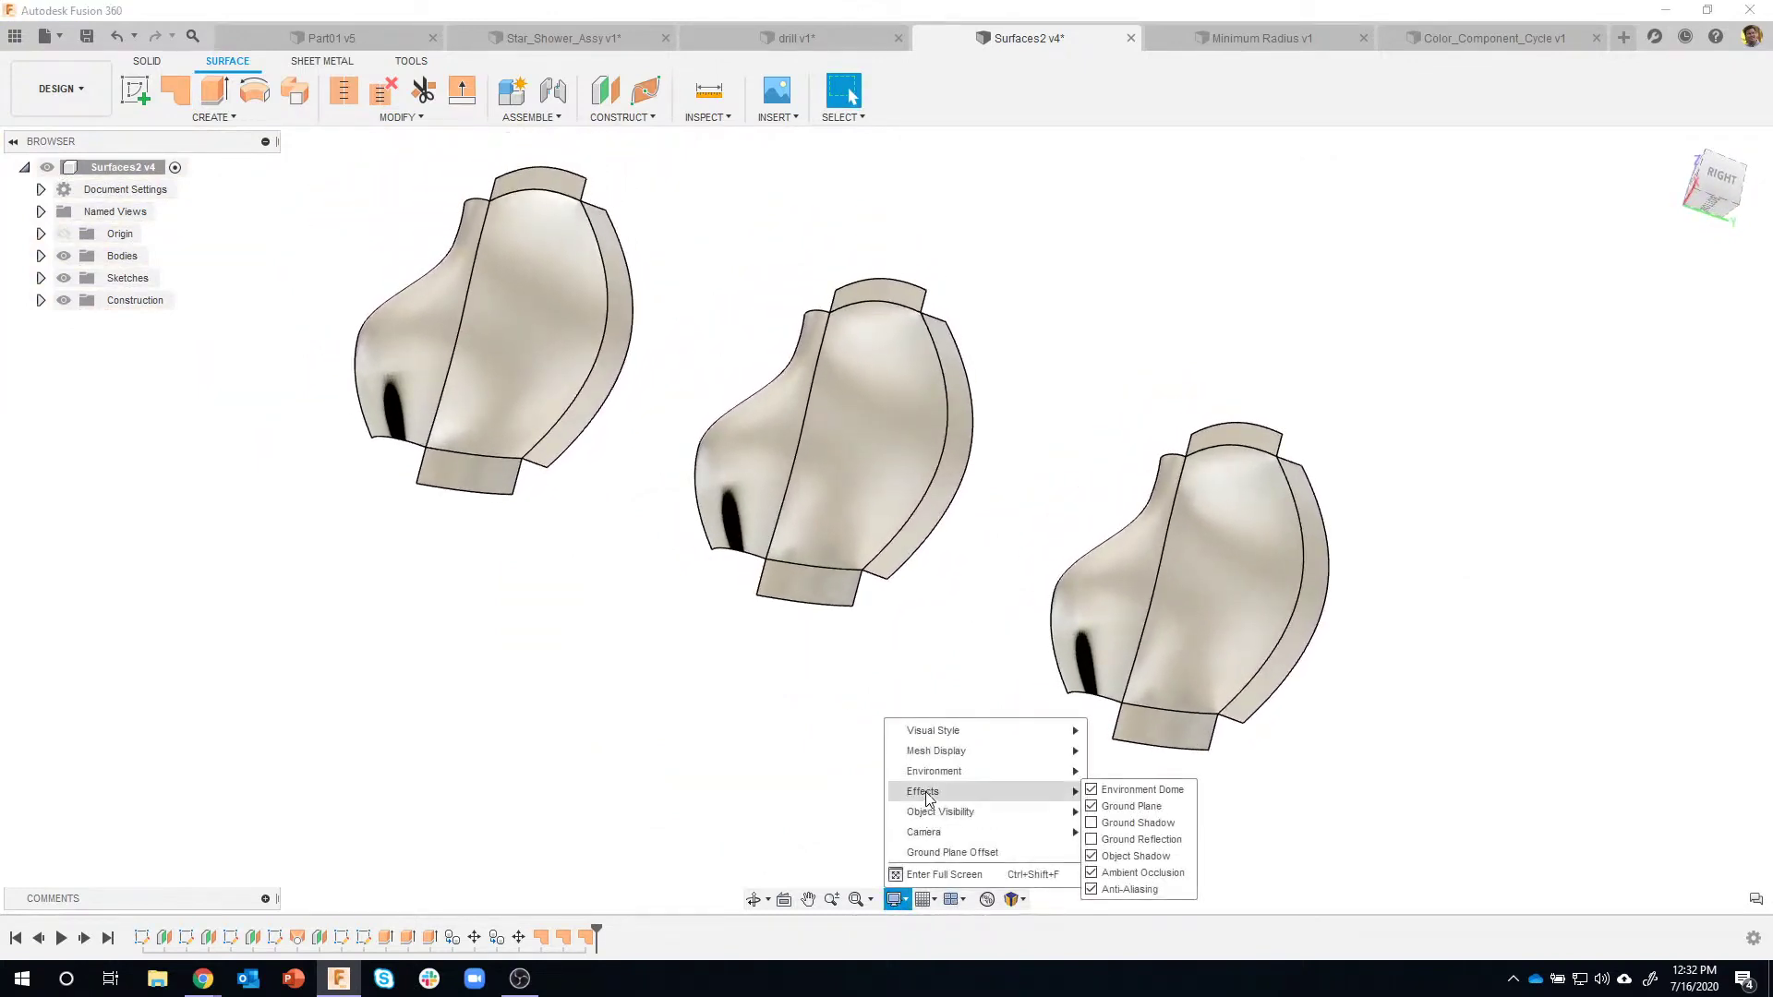
mouse_move(947, 772)
mouse_move(961, 730)
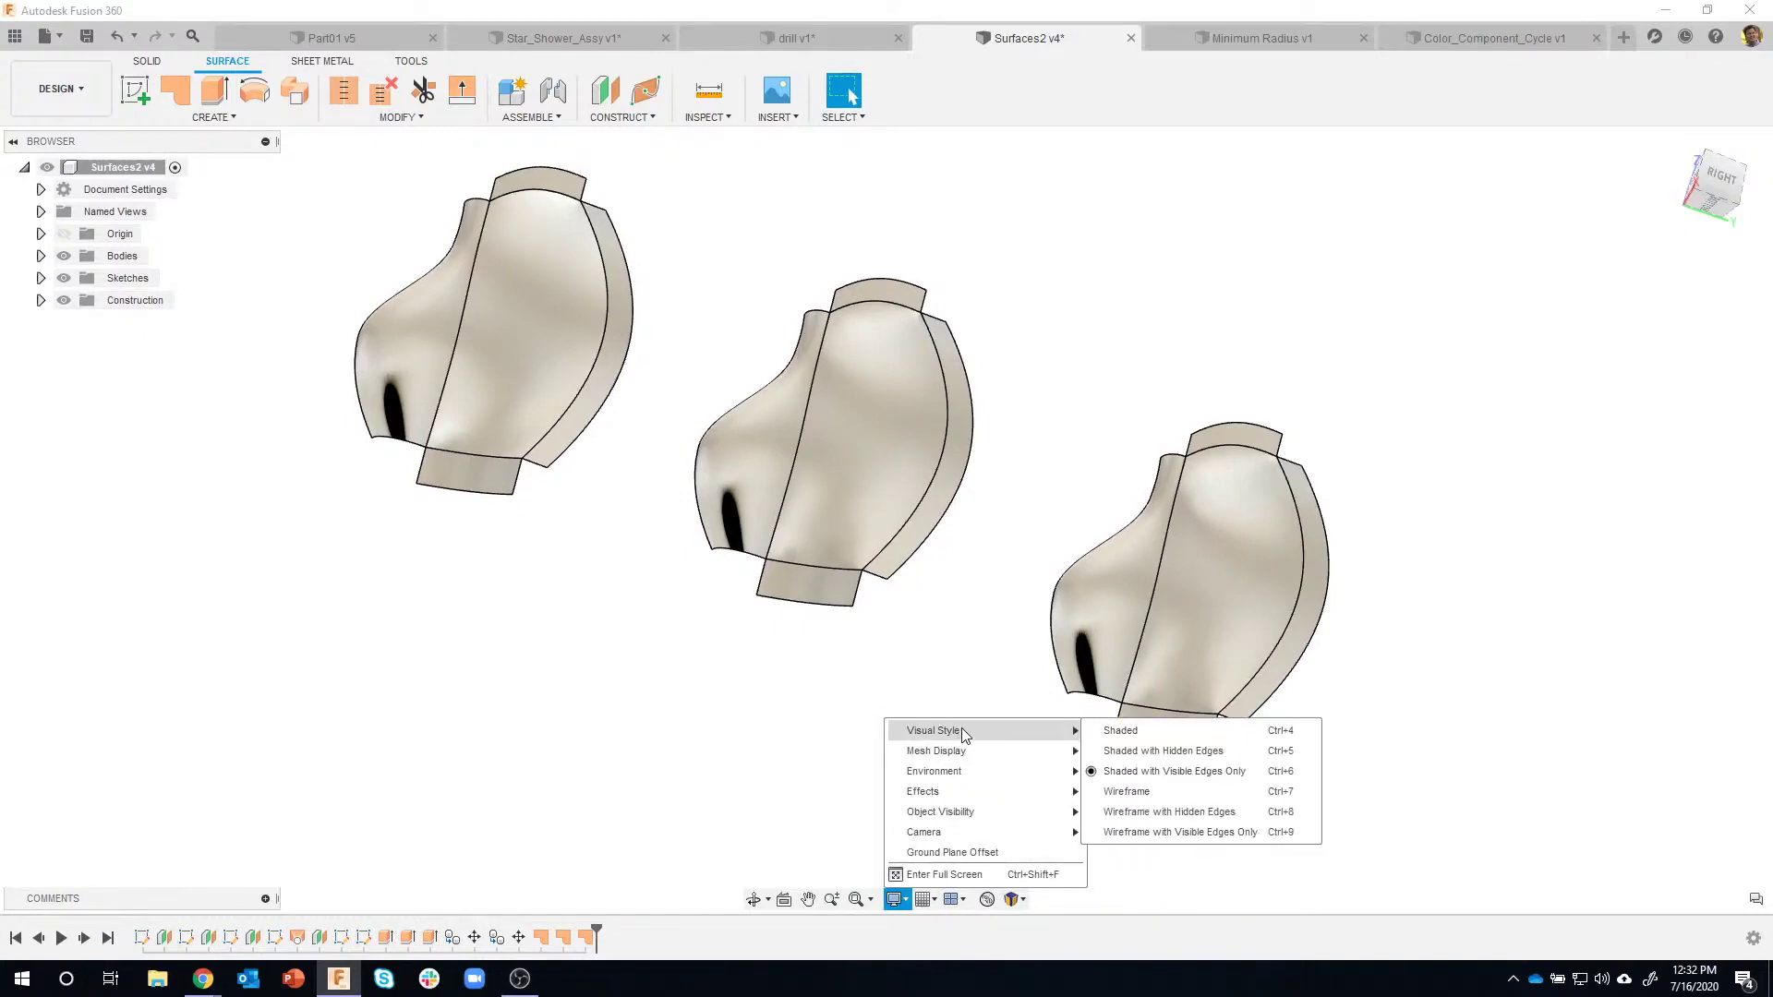
click(1119, 730)
shift+middle_drag(907, 743, 482, 400)
scroll(478, 392, up, 5)
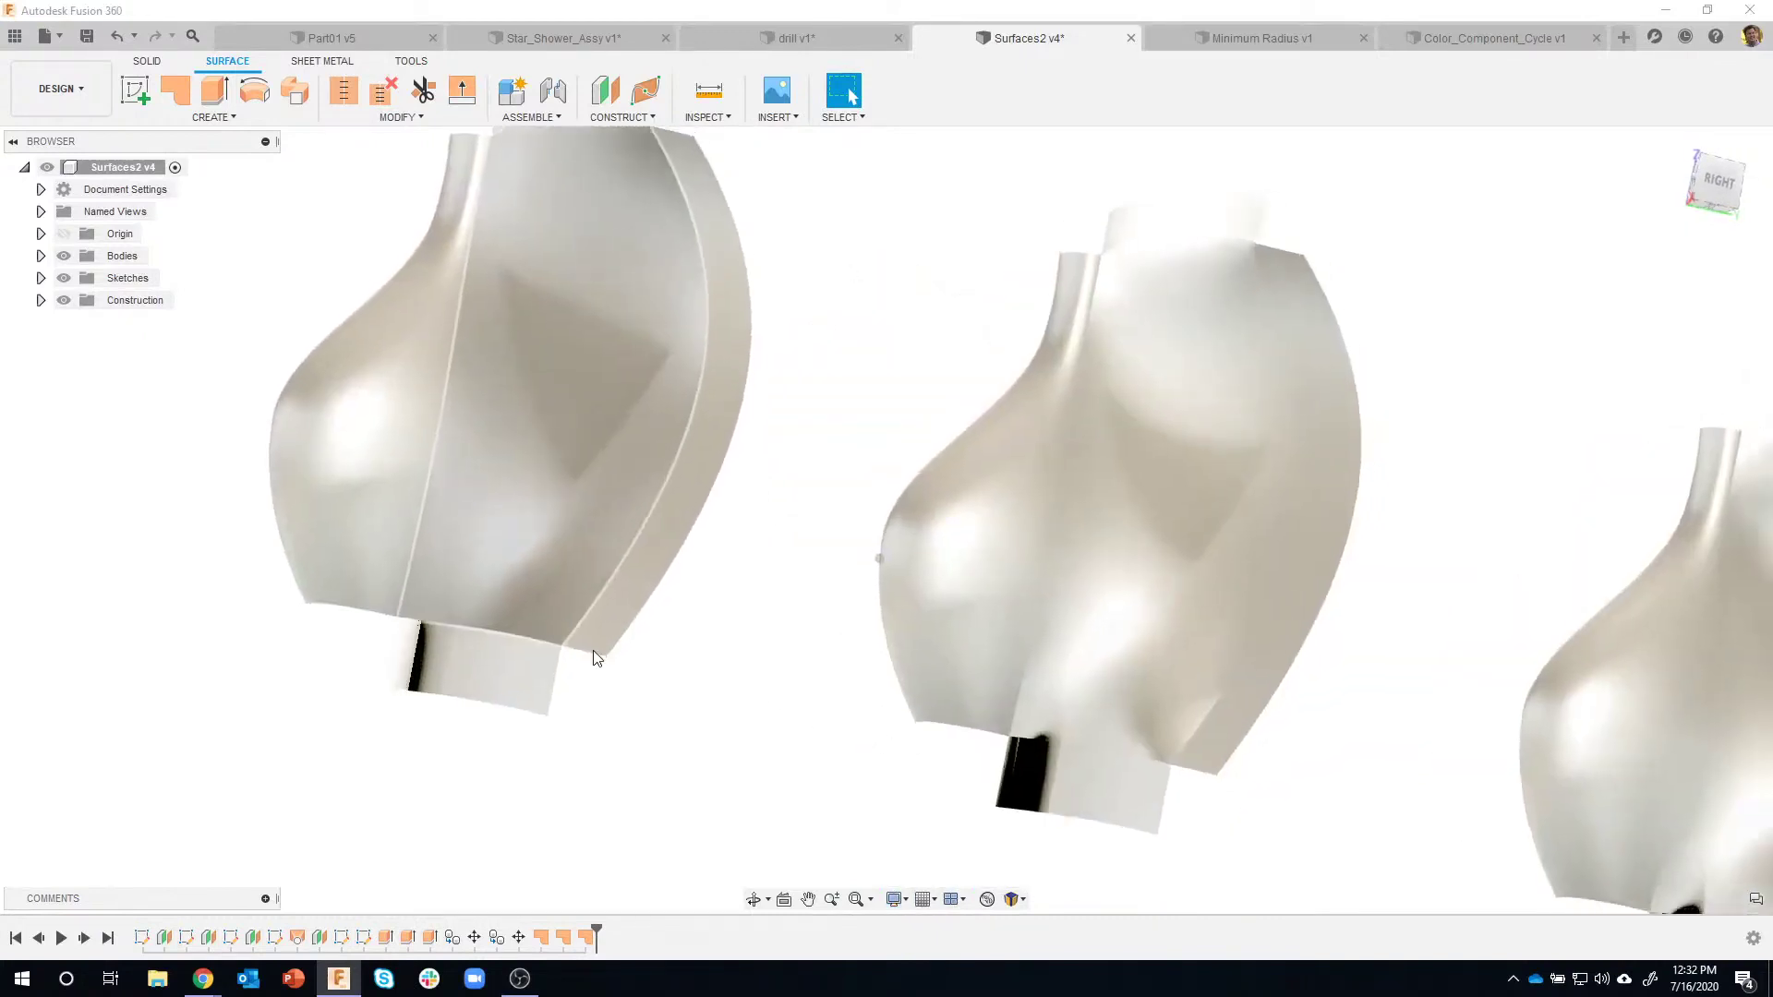
scroll(600, 665, down, 2)
mouse_move(650, 834)
shift+middle_down()
mouse_move(550, 459)
mouse_move(546, 558)
mouse_move(758, 869)
mouse_move(661, 626)
mouse_move(493, 370)
mouse_move(441, 403)
mouse_move(426, 452)
shift+middle_up()
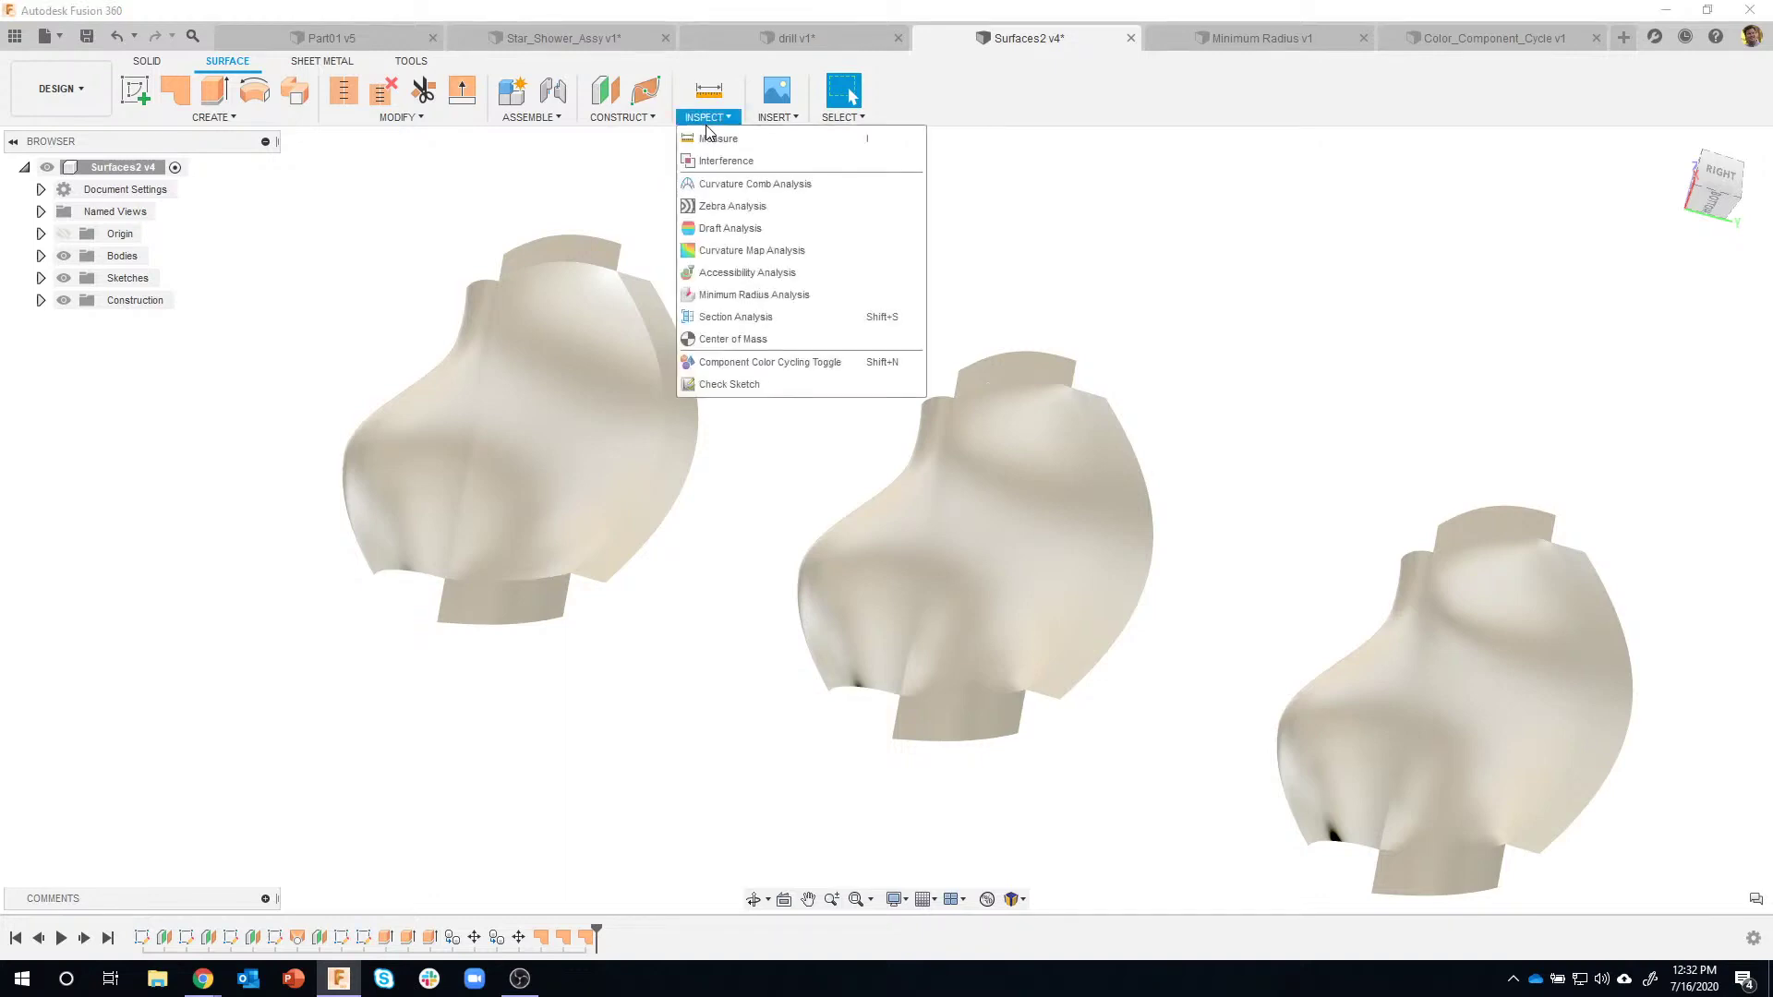
Start a Zebra Analysis and select all five bodies of the first surface set, the one patched with G0 continuity.
click(713, 207)
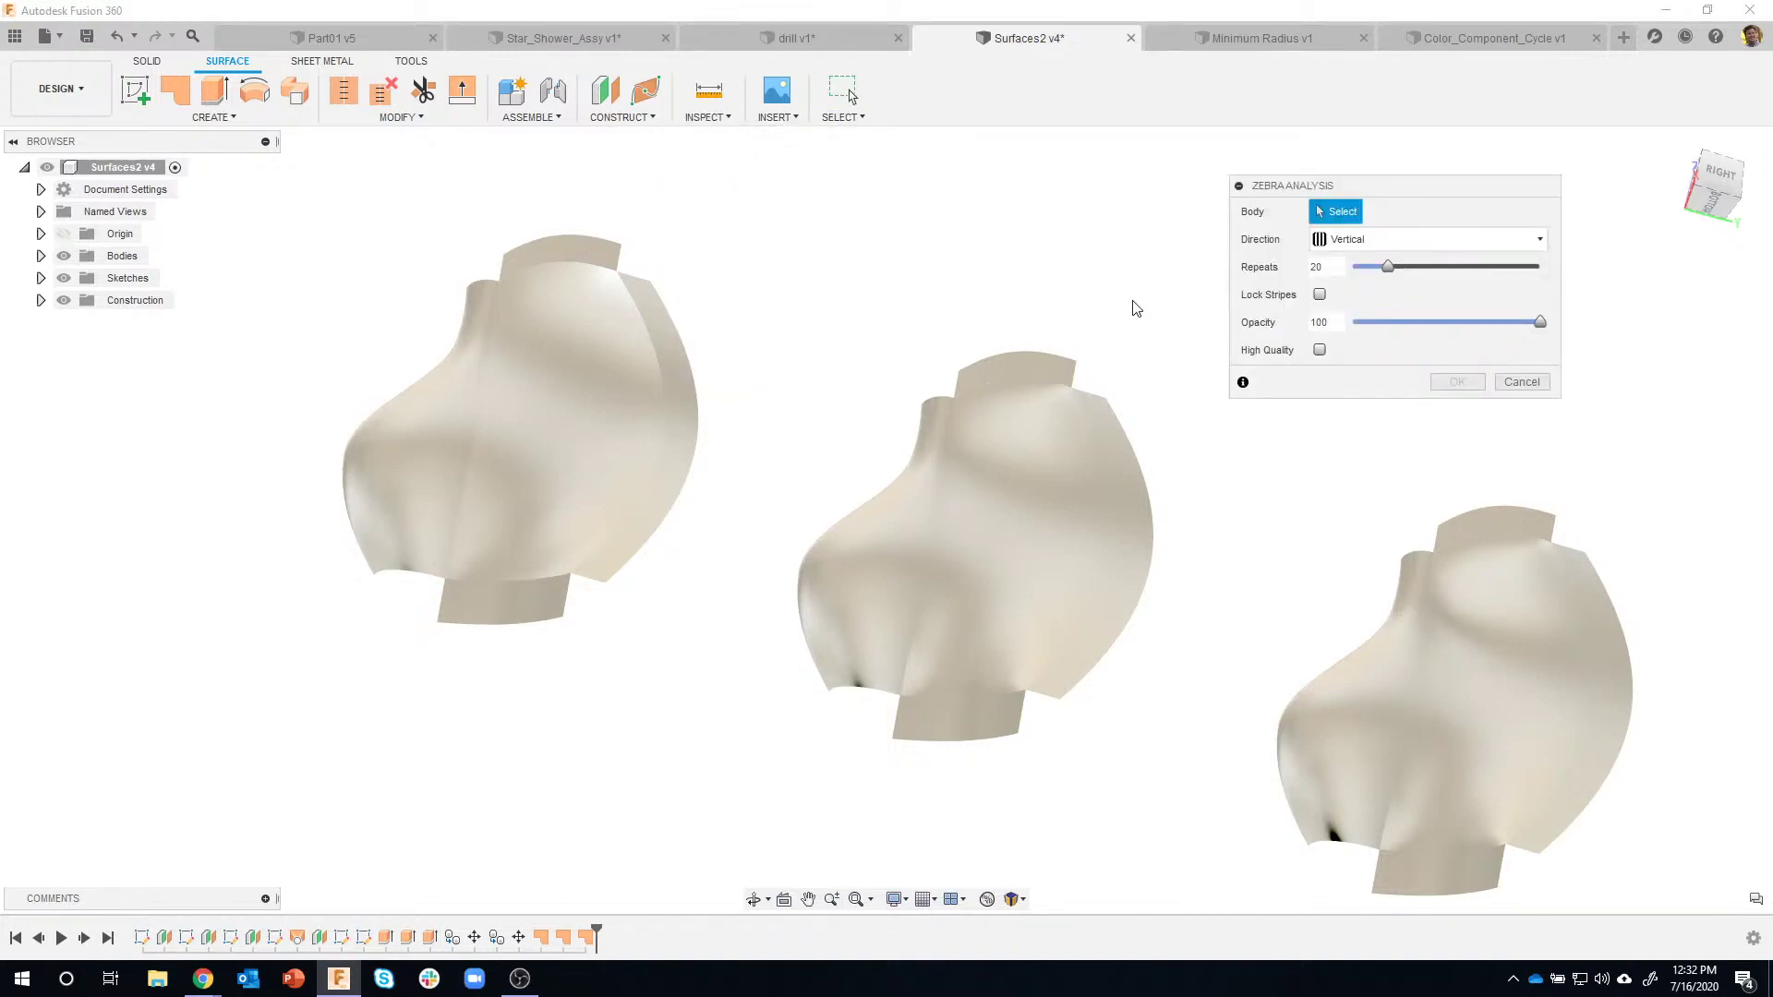
click(441, 447)
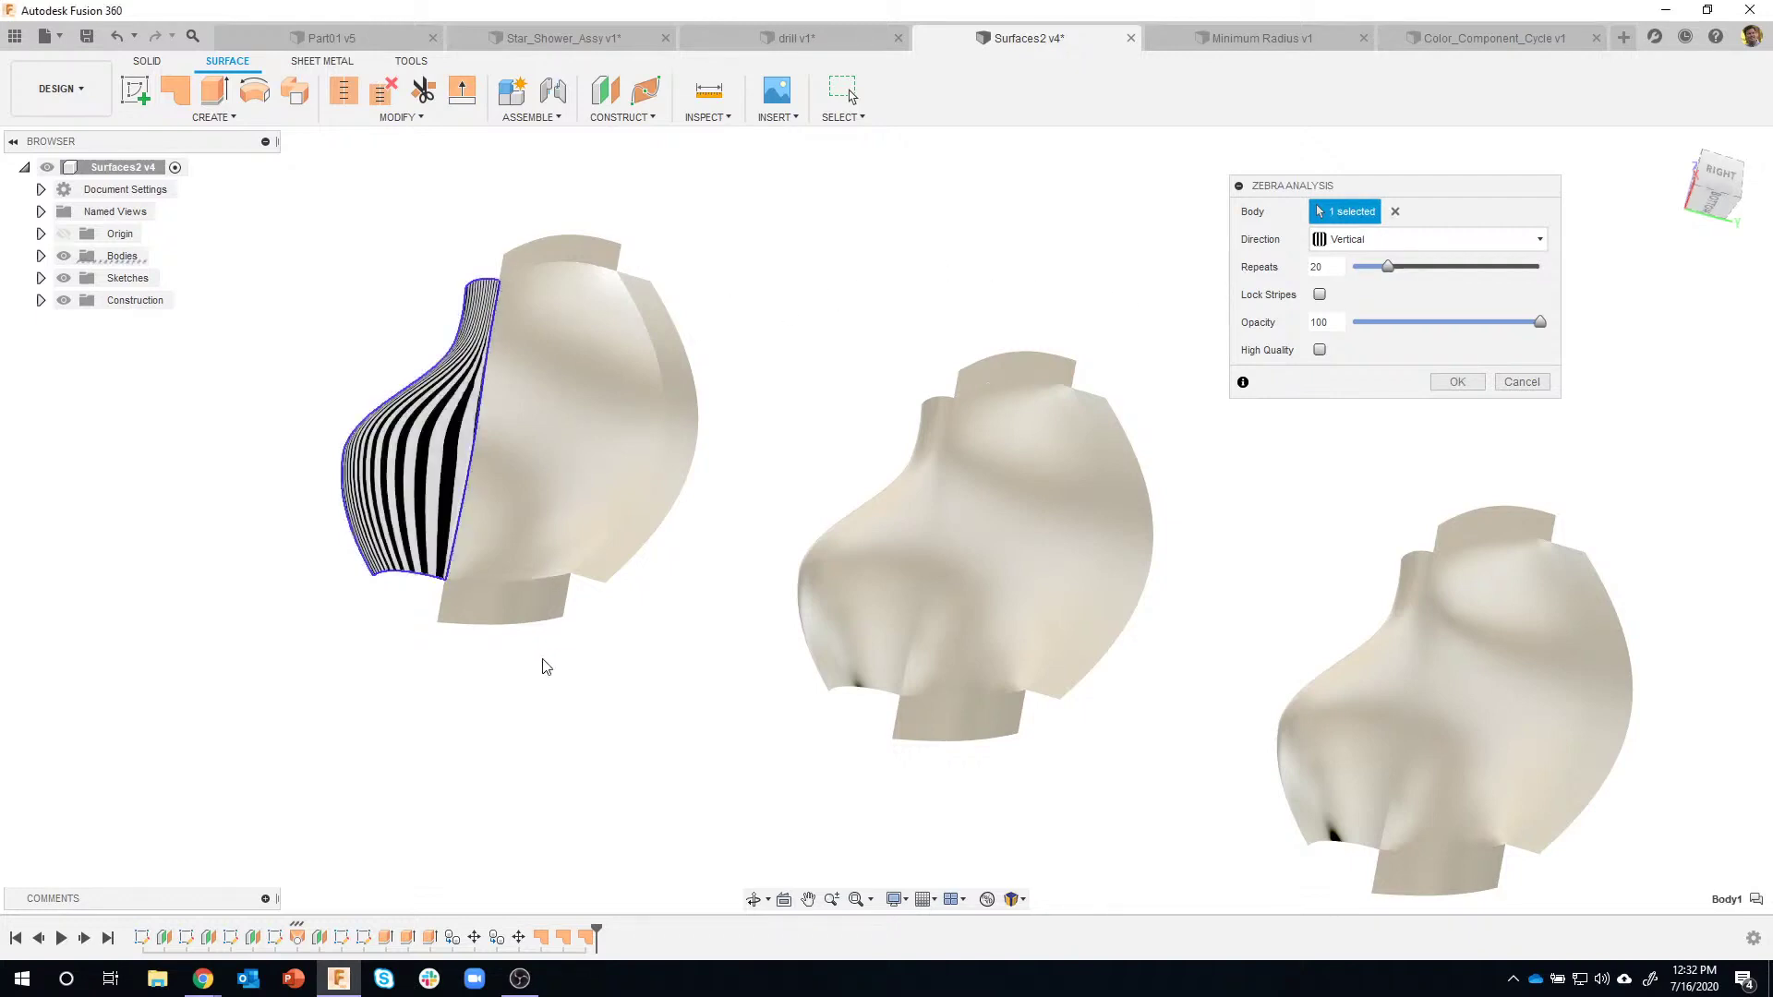
click(595, 524)
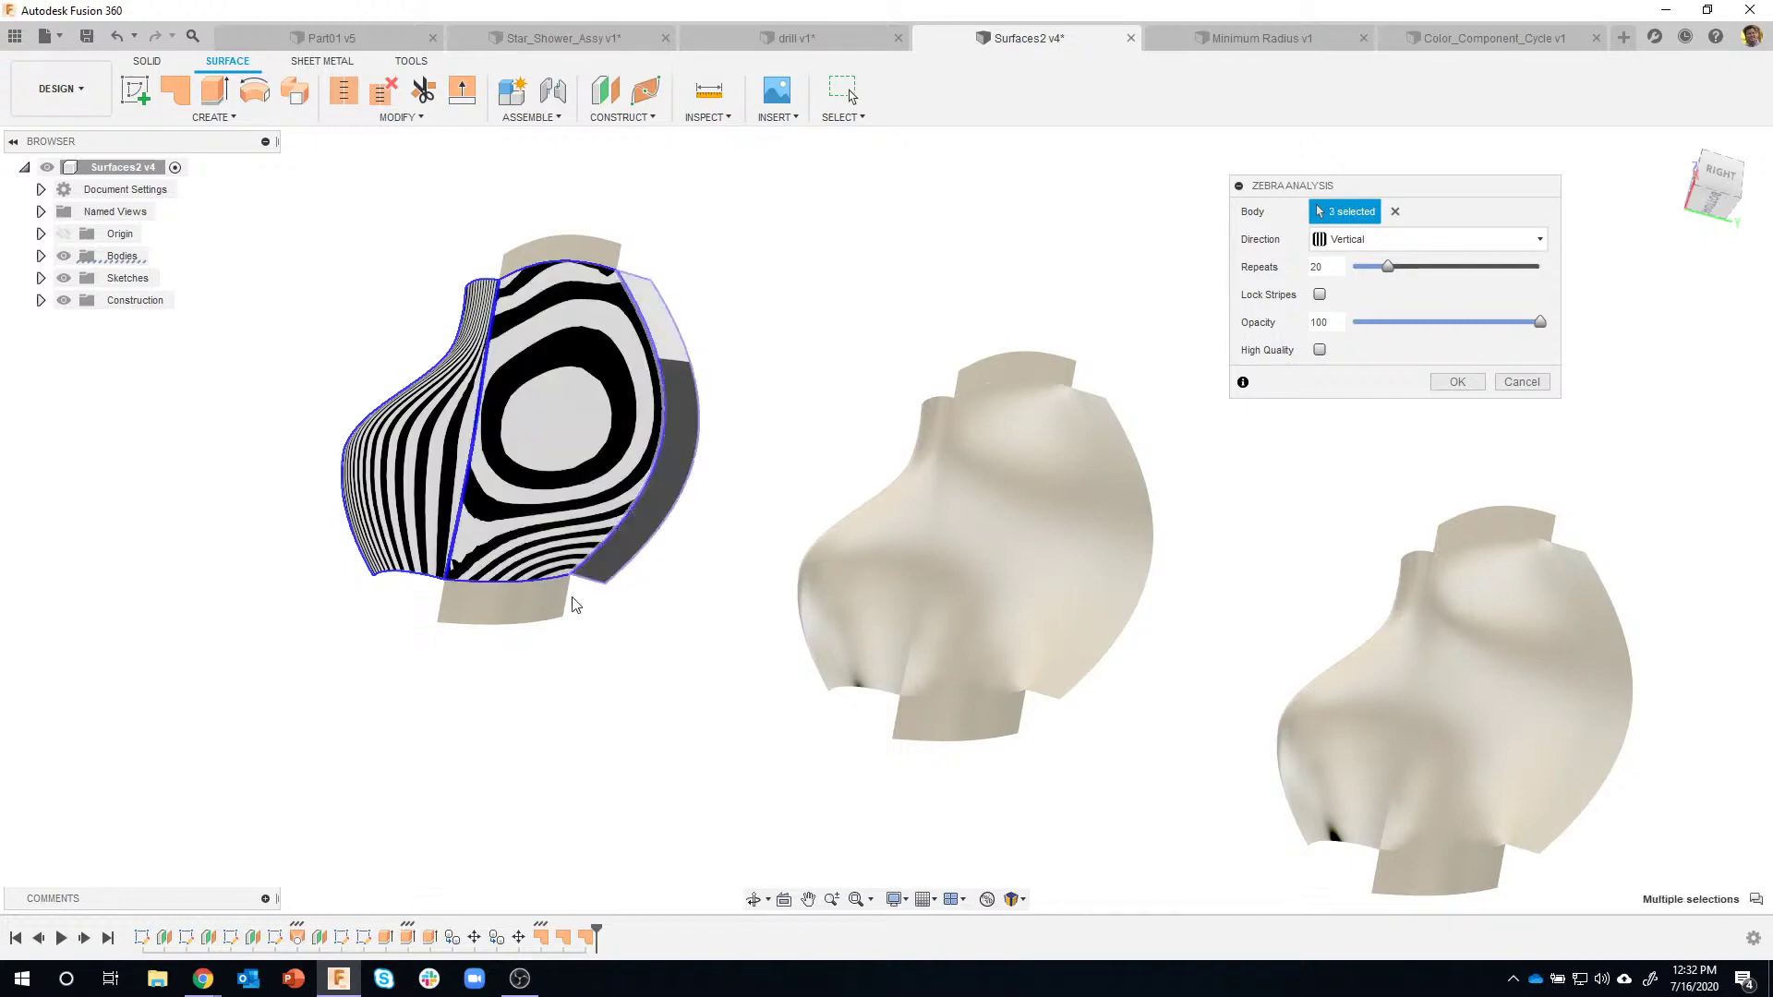
click(569, 247)
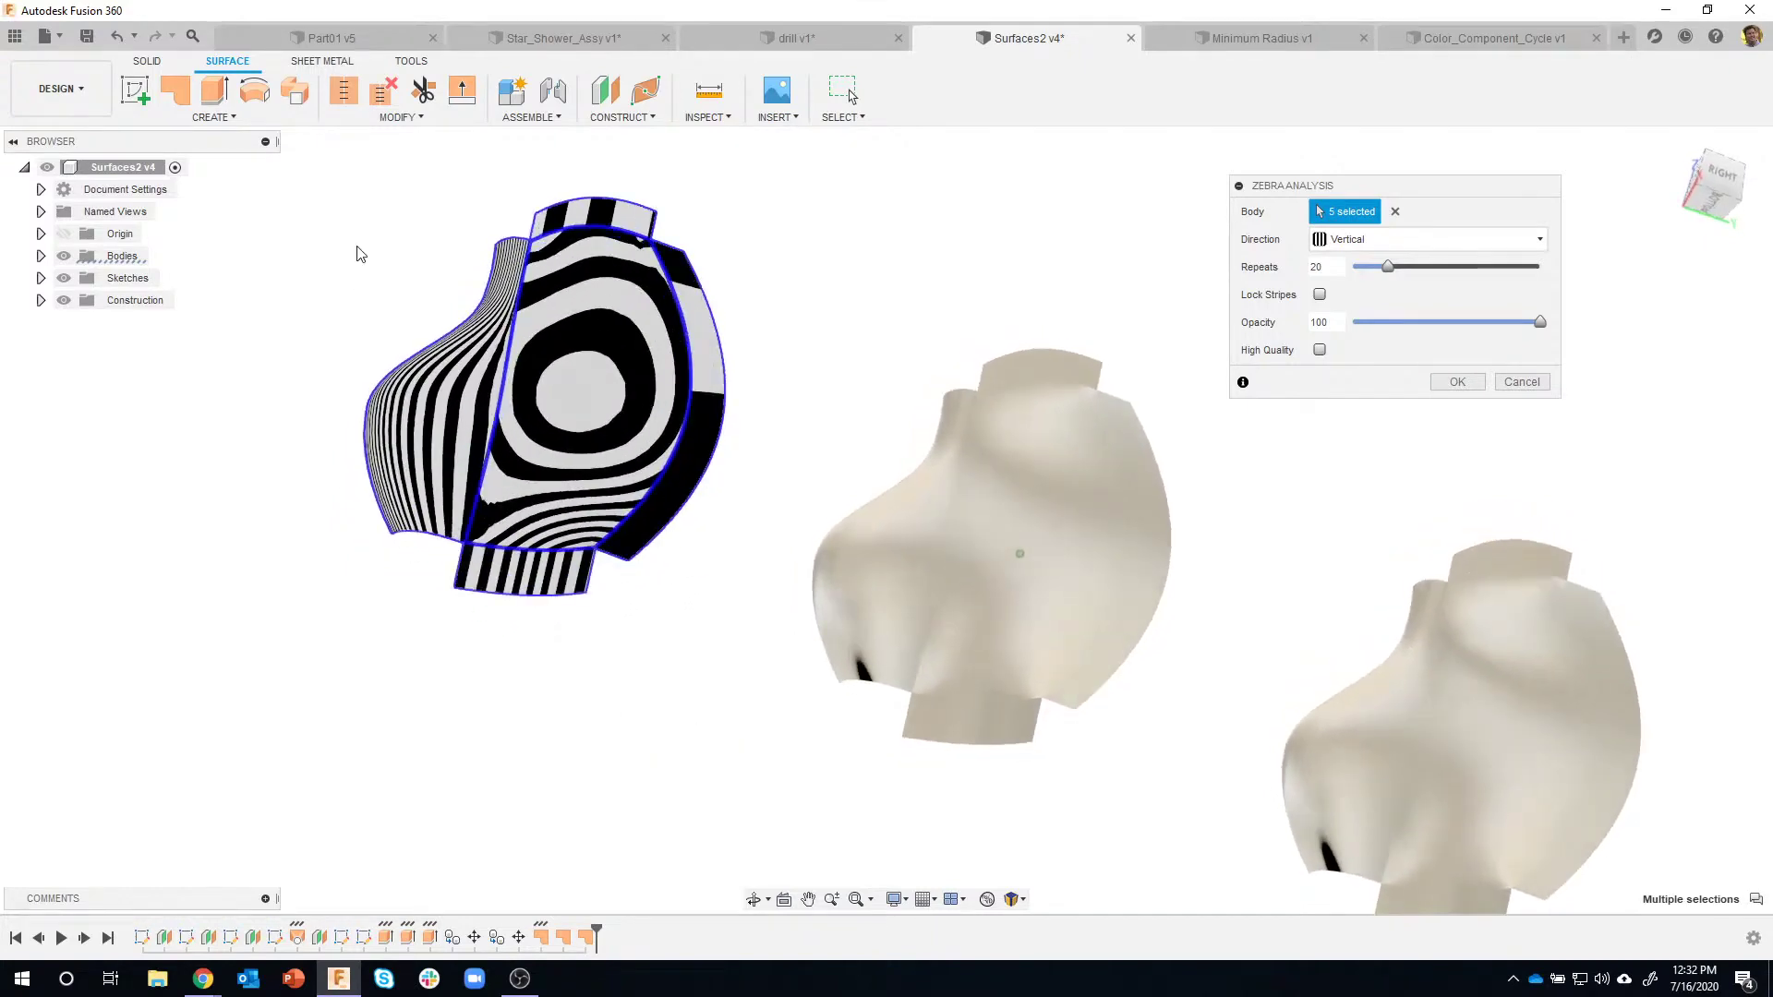
scroll(341, 333, up, 5)
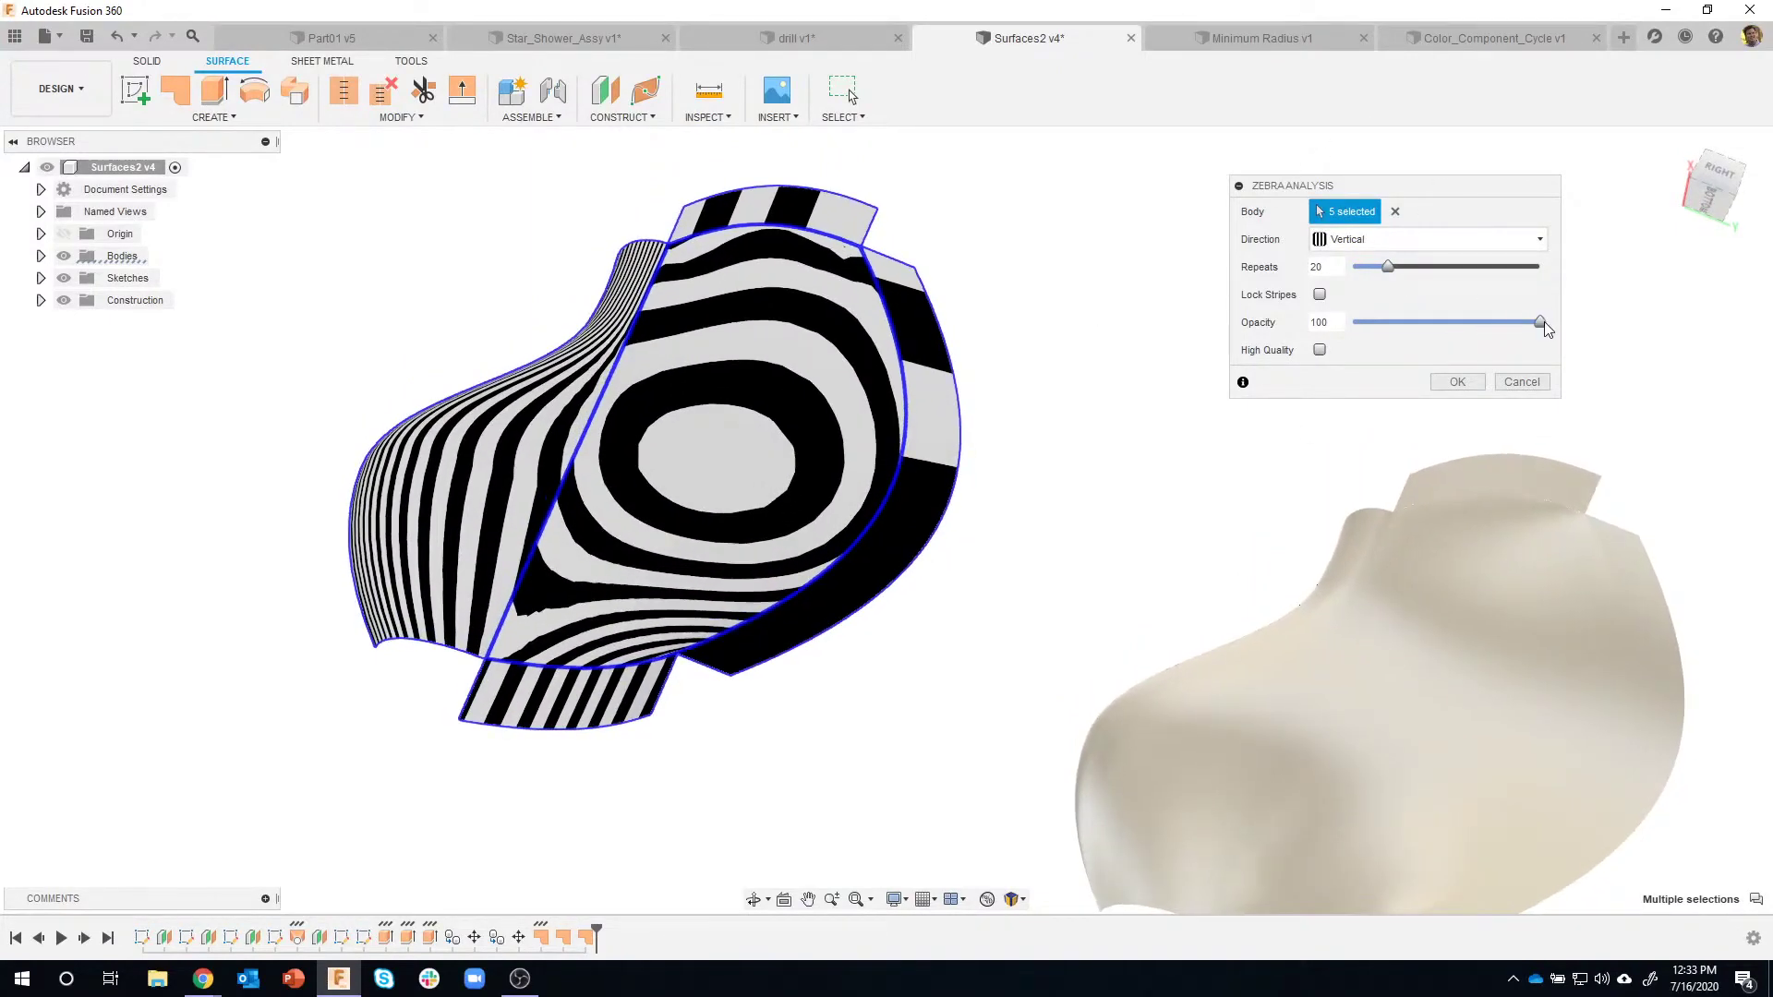
Lower the zebra stripe opacity to 37 and examine how the stripes meet across the edges of the G0 patch.
drag(1540, 323, 1377, 323)
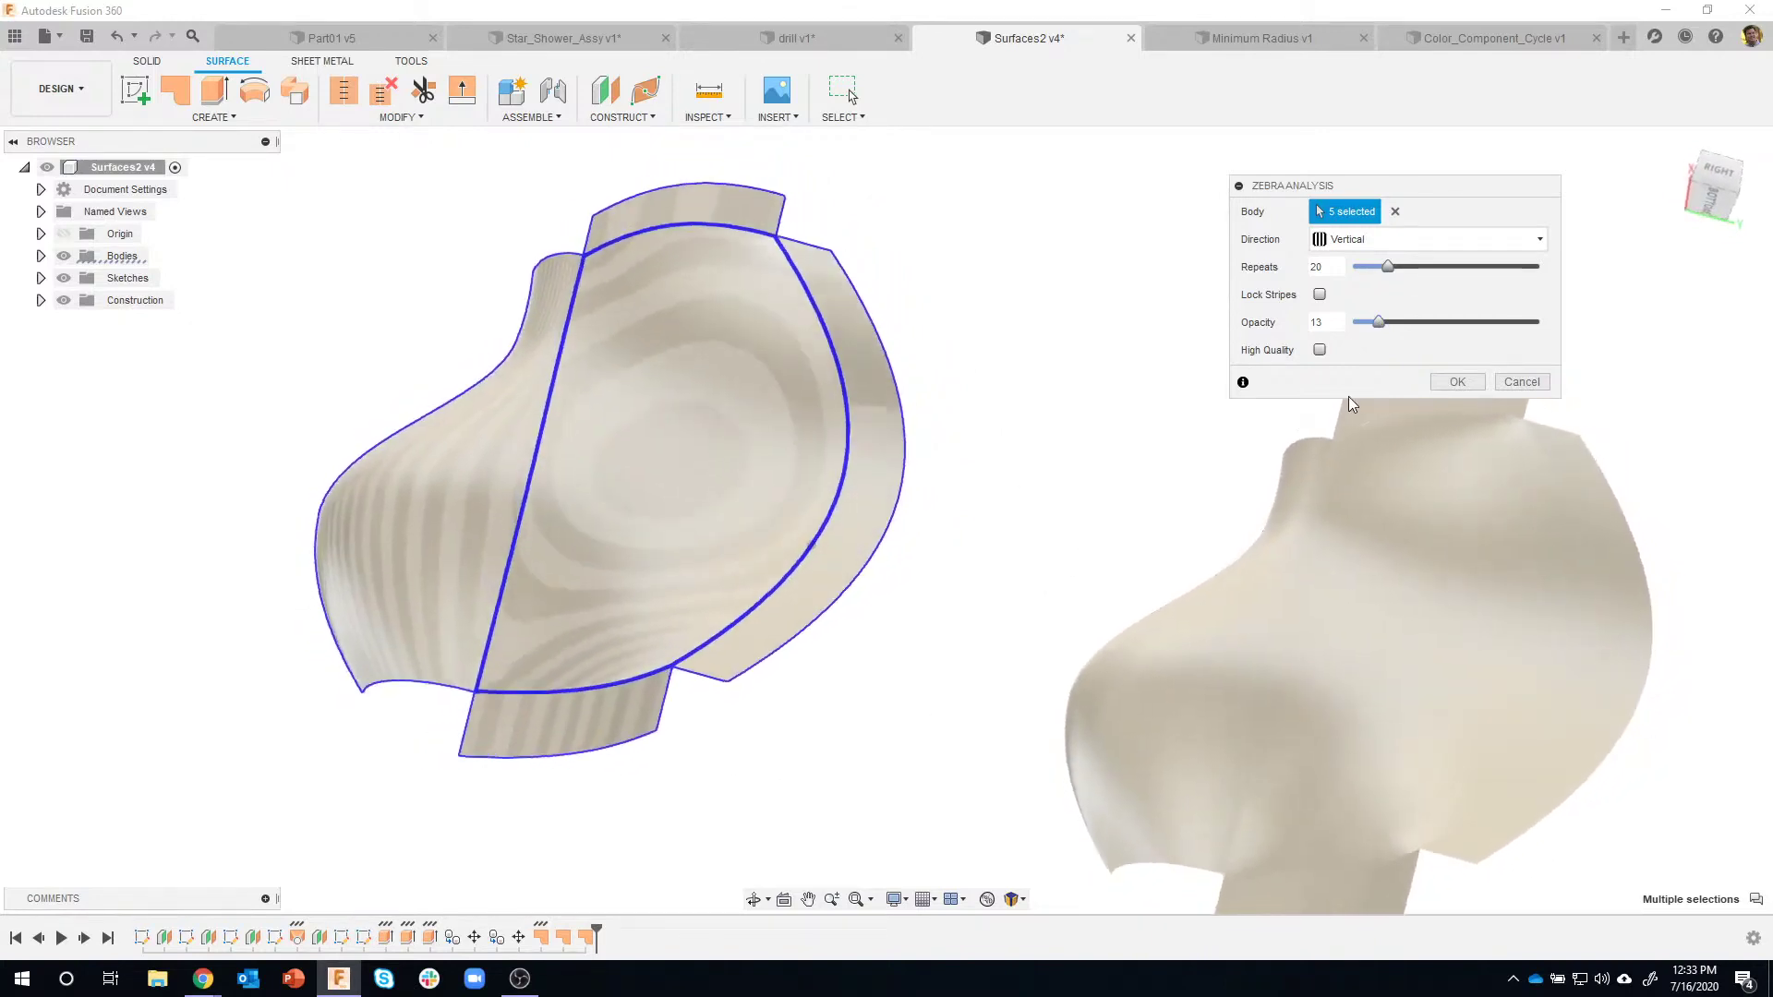
drag(1399, 327, 1425, 326)
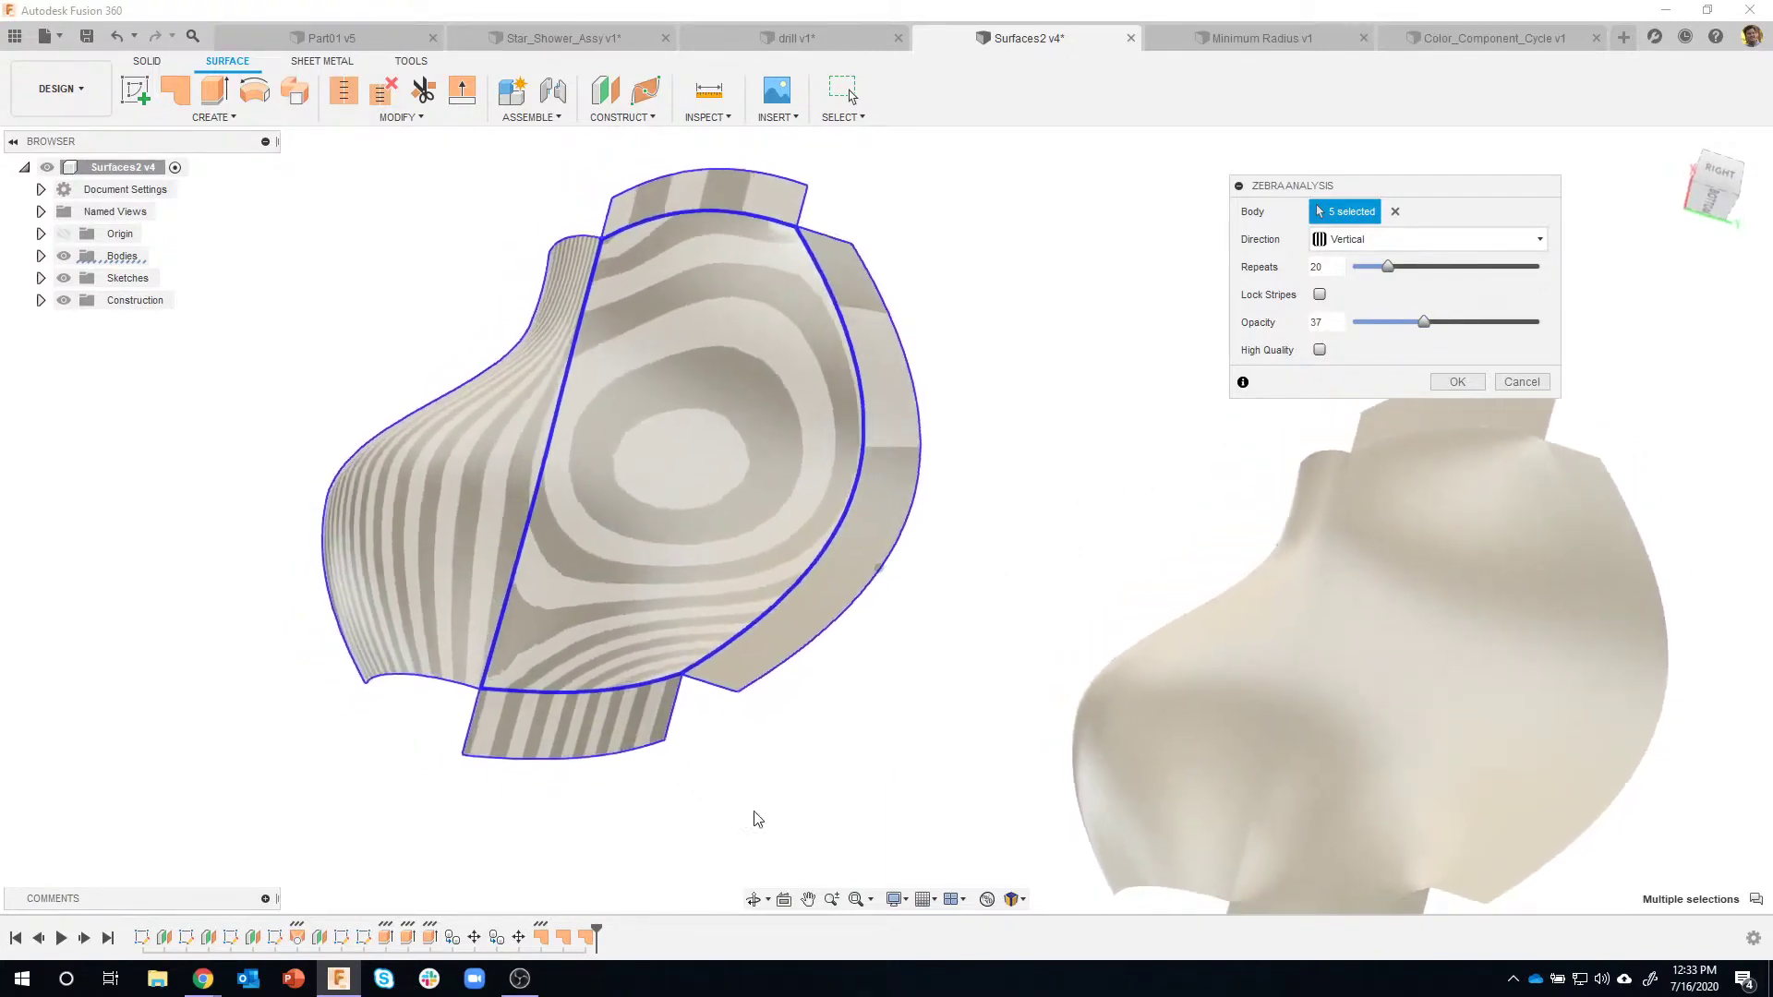
scroll(619, 804, up, 4)
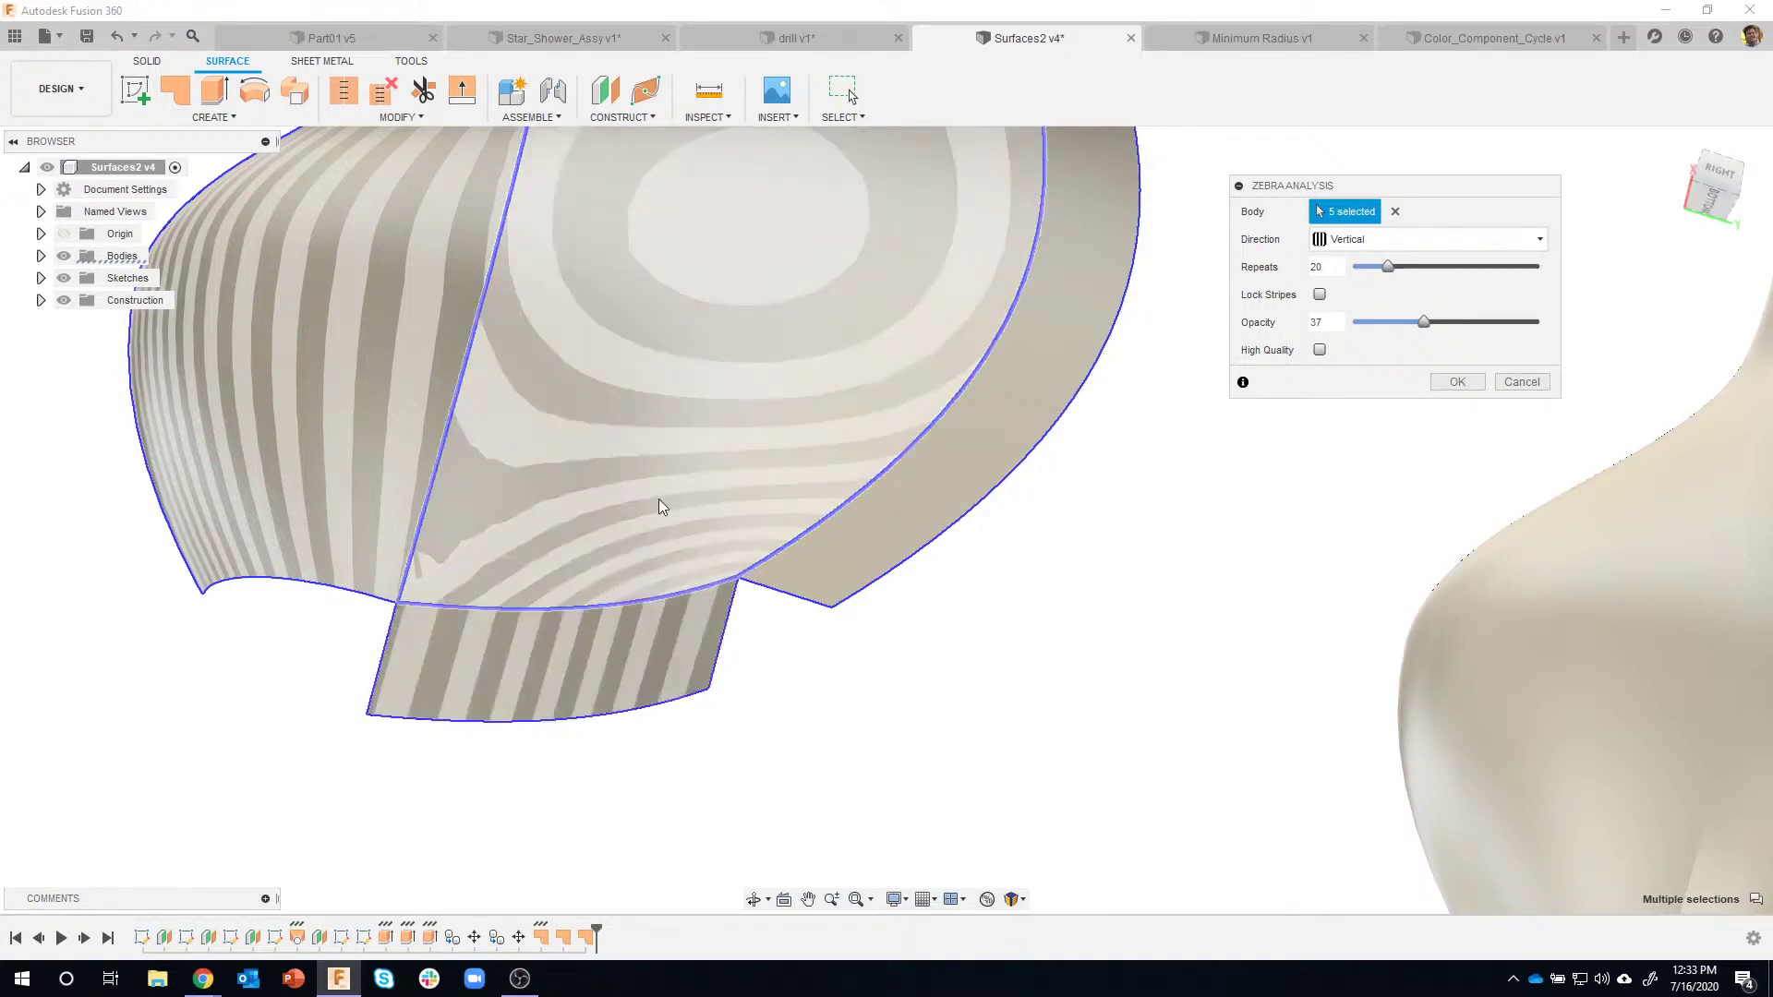
scroll(659, 506, up, 5)
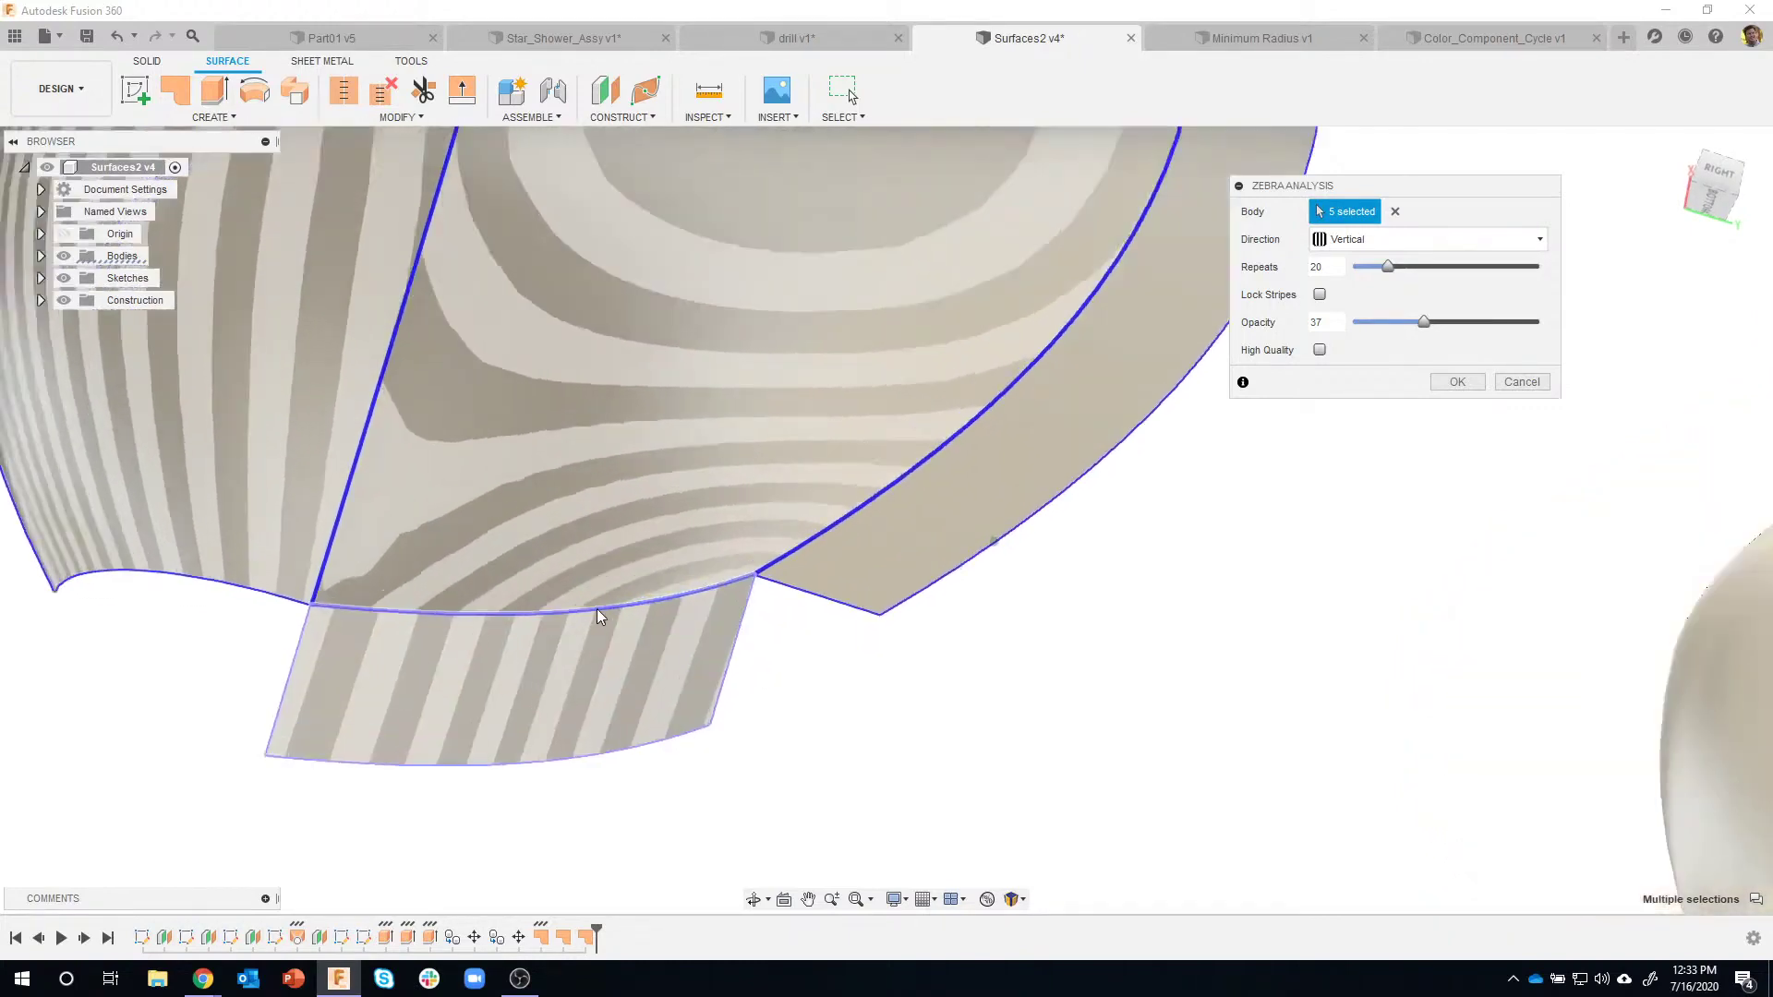
scroll(562, 615, up, 2)
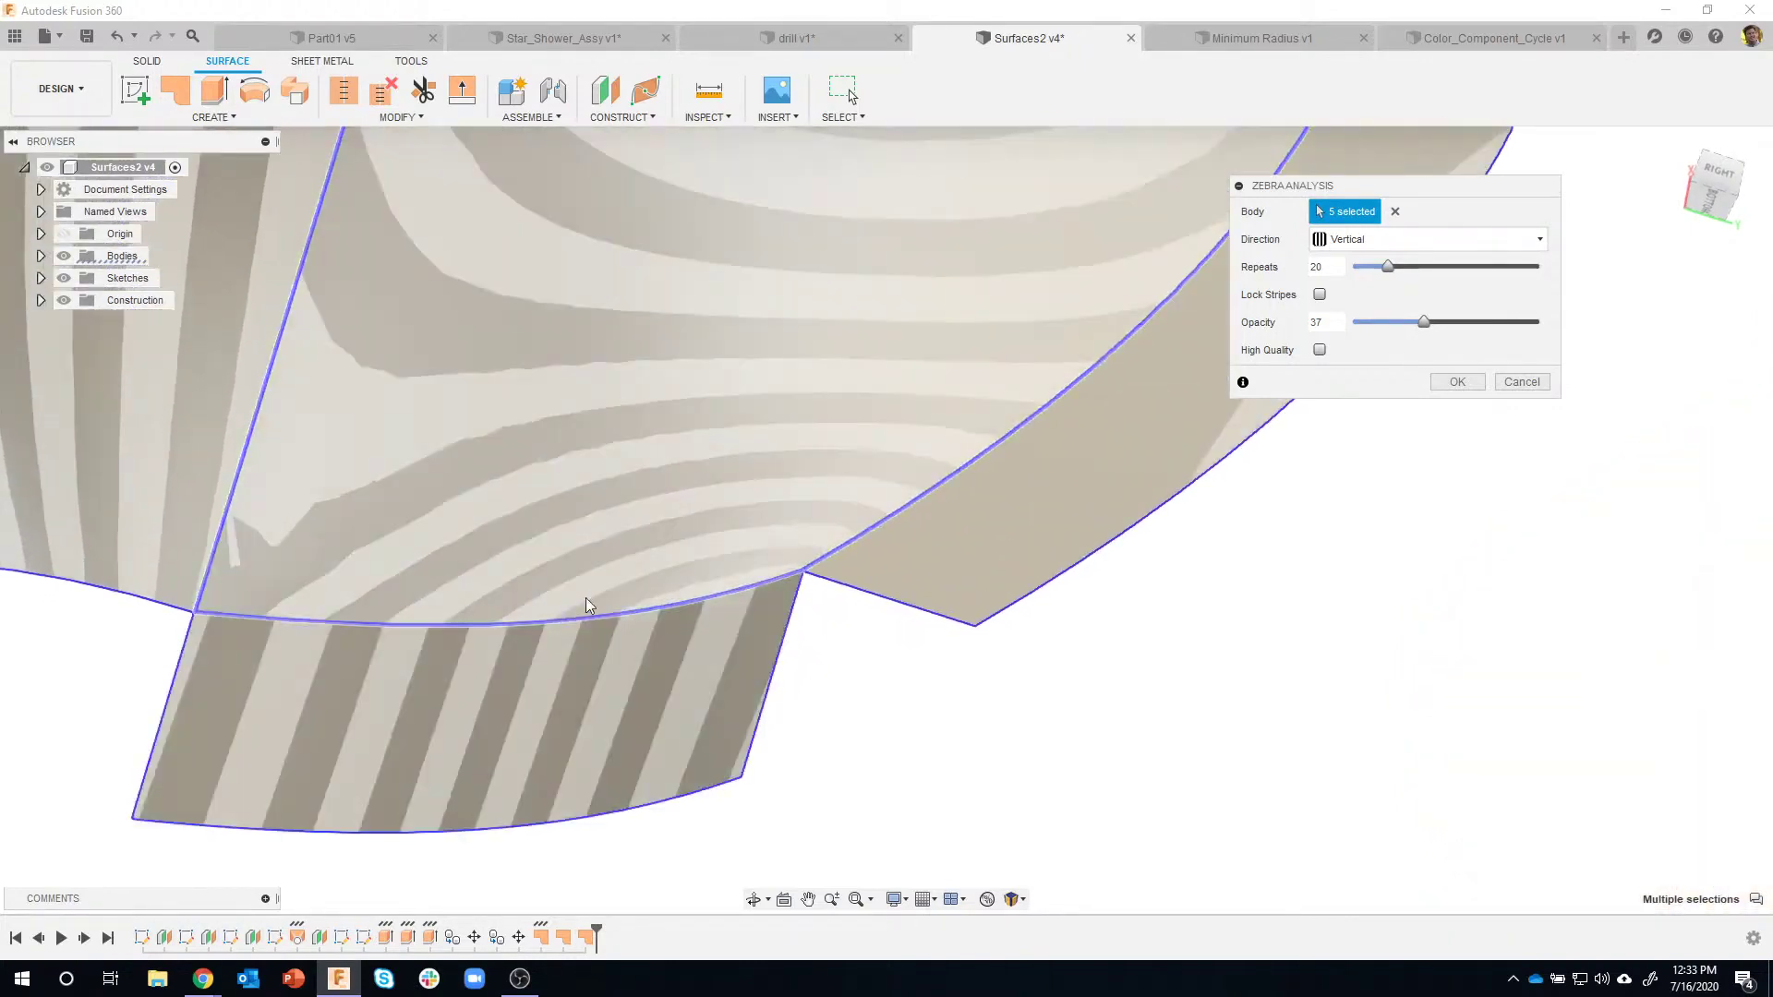
scroll(851, 744, down, 3)
shift+middle_drag(855, 752, 711, 628)
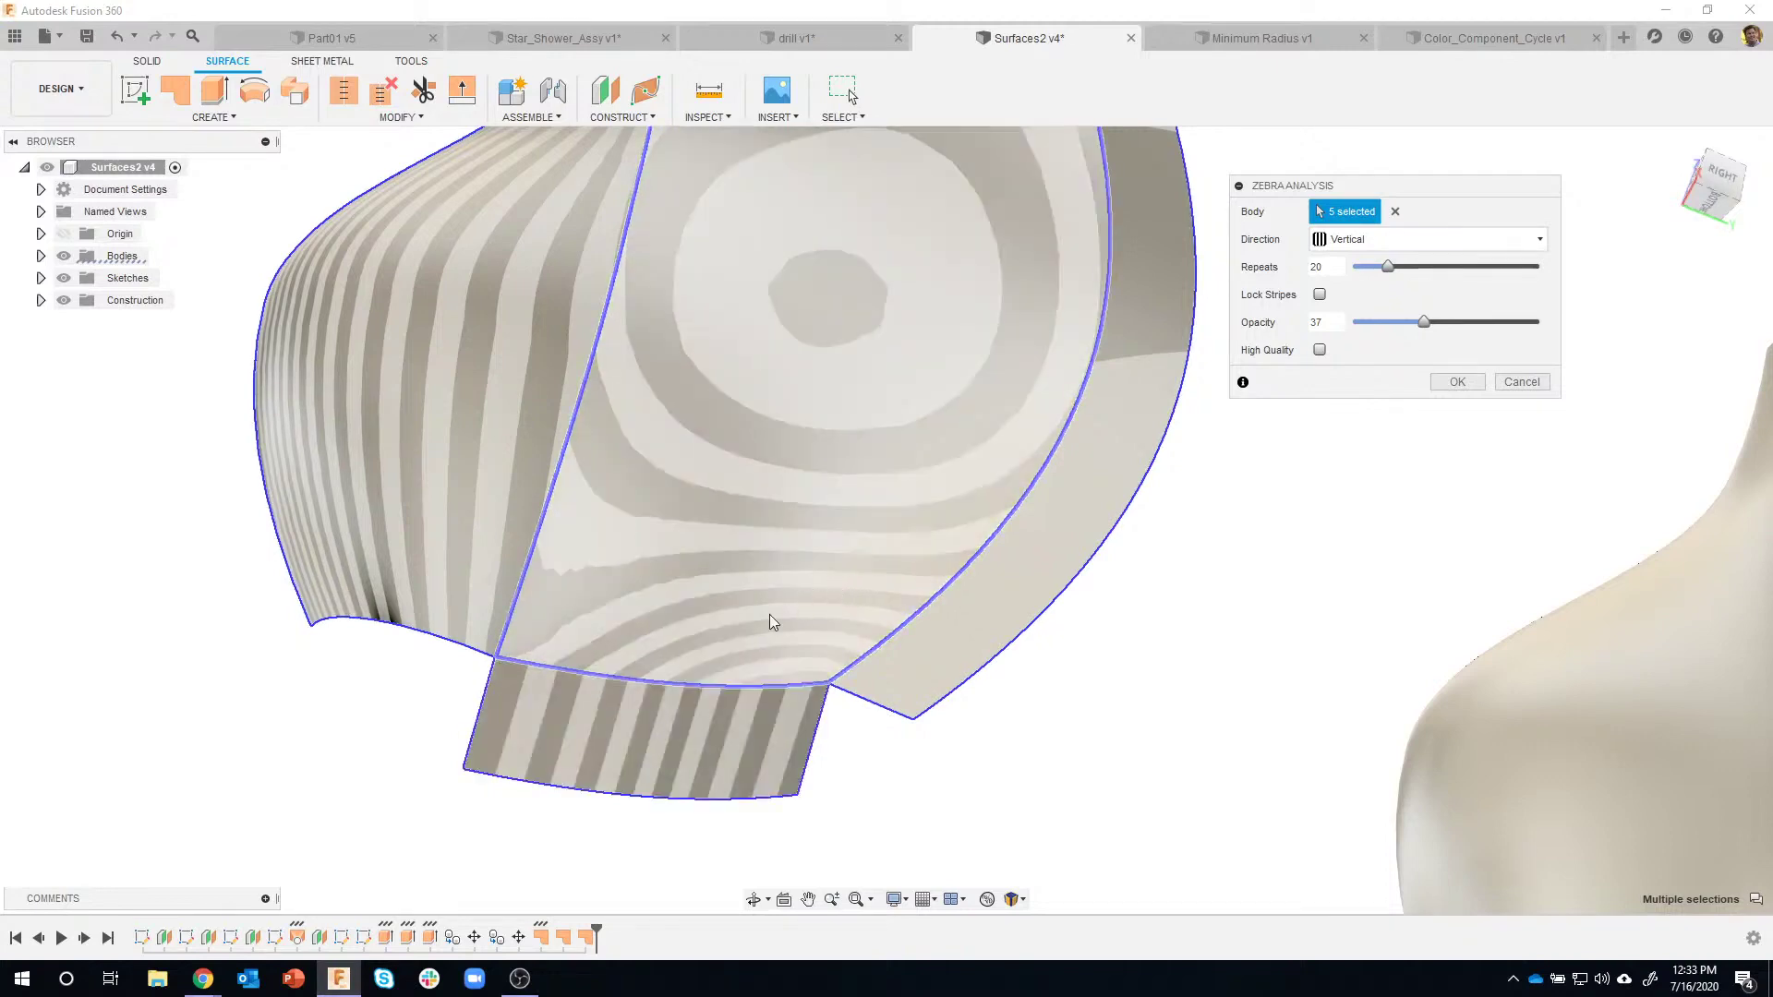
shift+middle_drag(1187, 732, 1237, 297)
Set the zebra stripe direction to Horizontal and examine the stripes on the G0 surface set.
click(1385, 242)
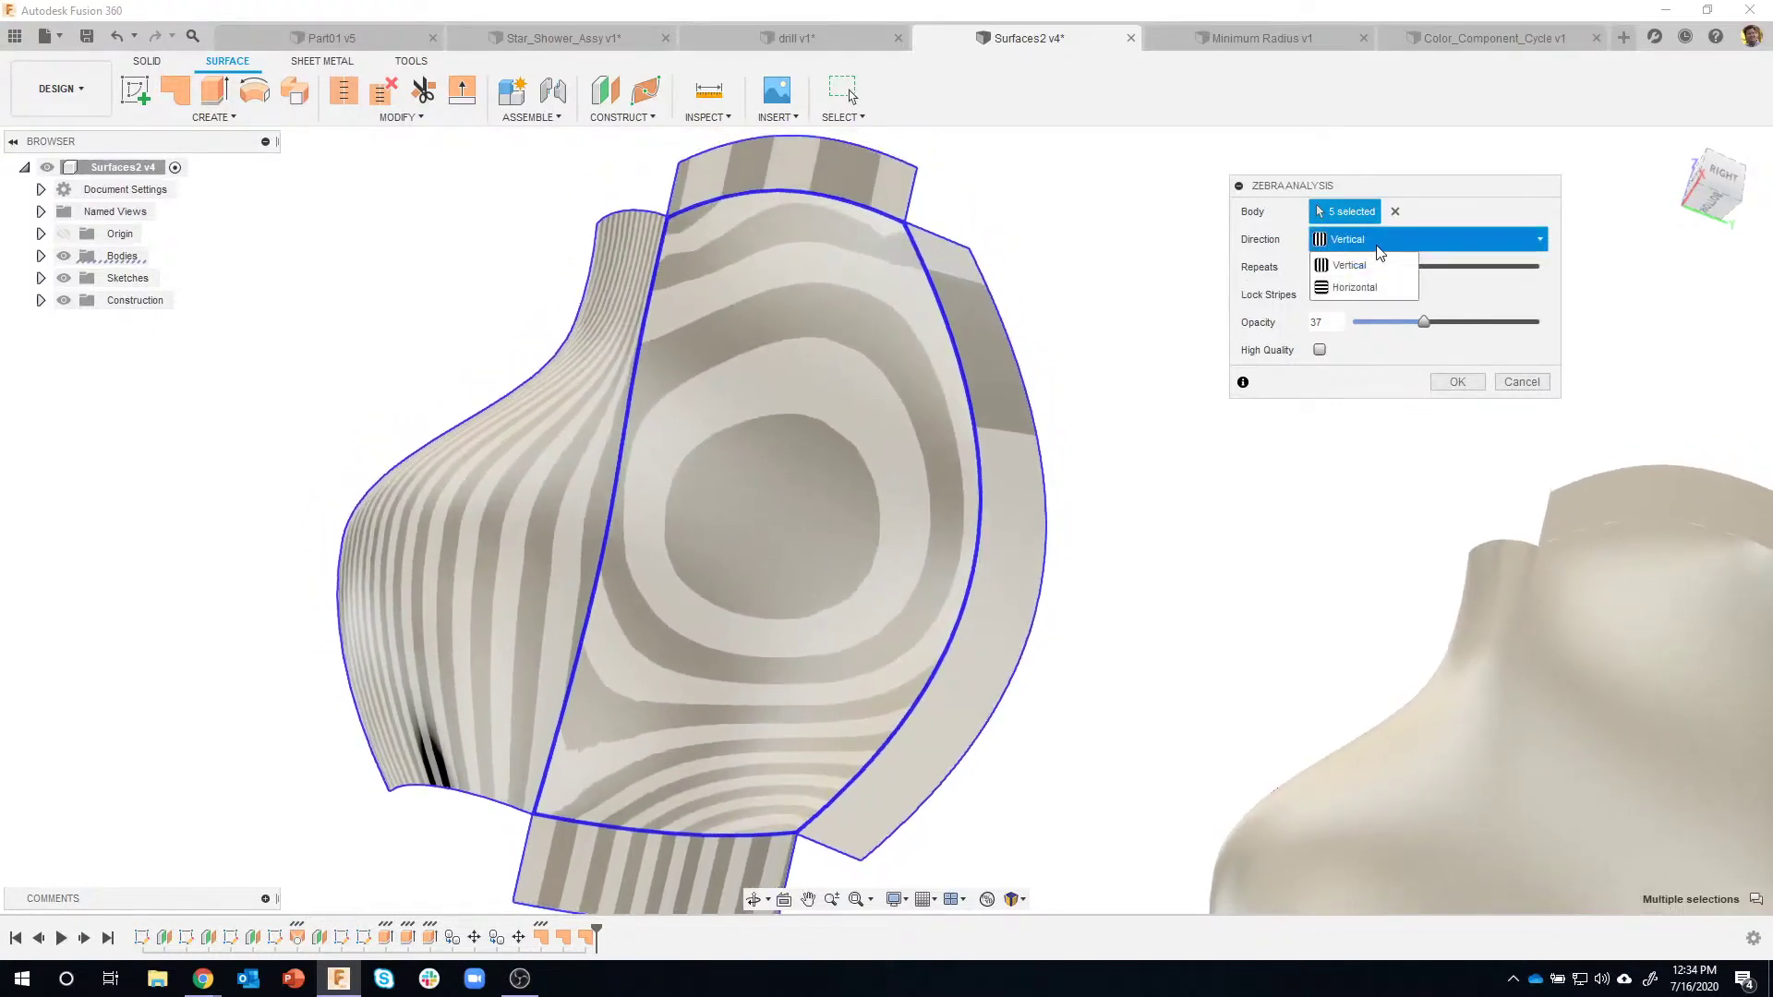
click(1355, 287)
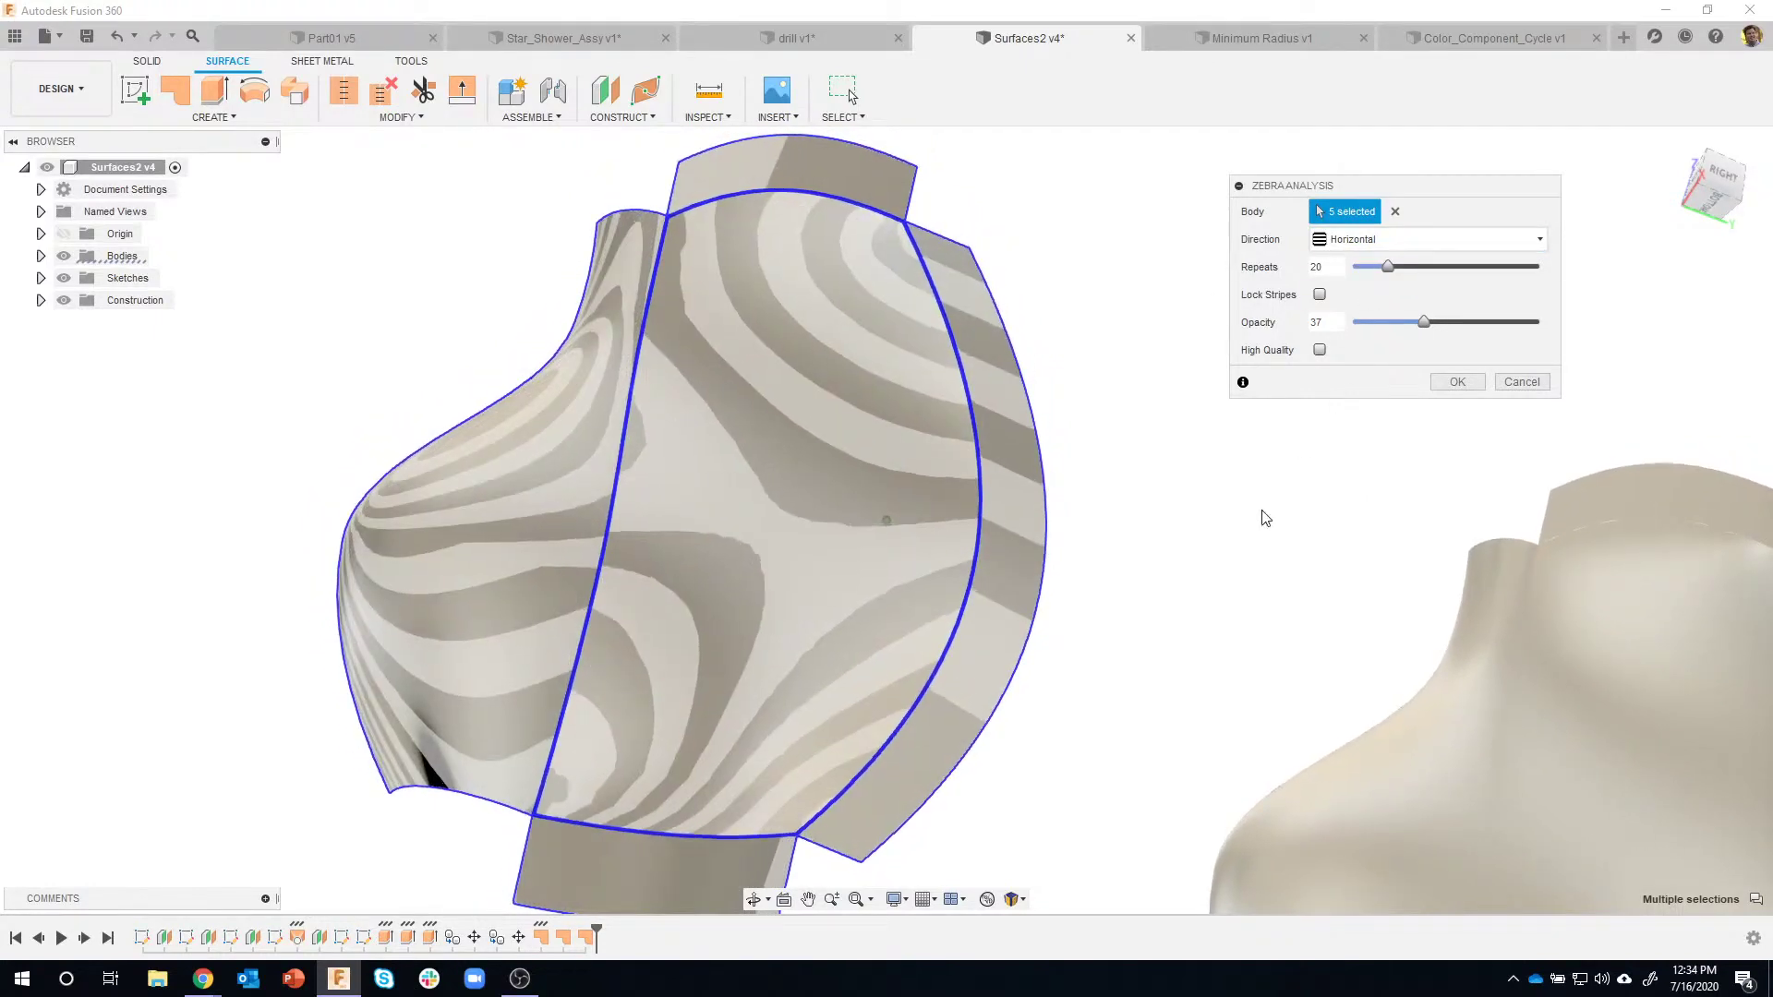
shift+middle_drag(1125, 616, 796, 333)
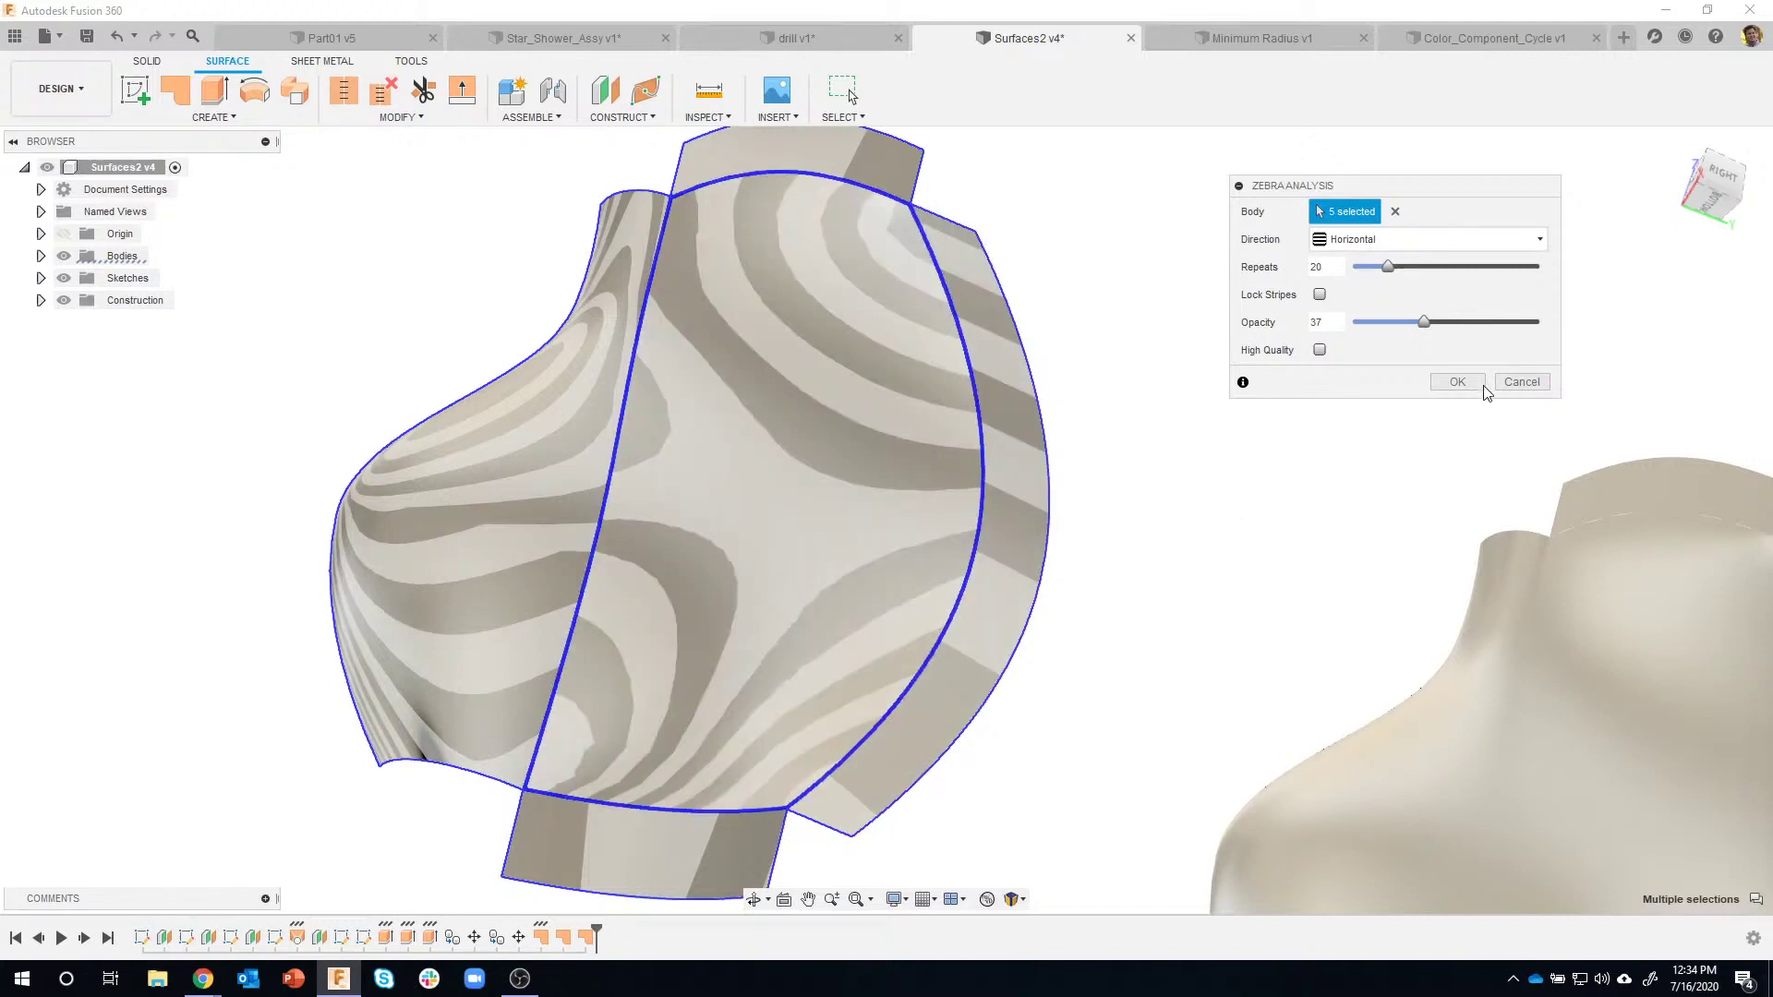
Replace the zebra selection with all five bodies of the middle surface set, the one patched with G1 continuity.
click(1395, 212)
scroll(1215, 586, down, 8)
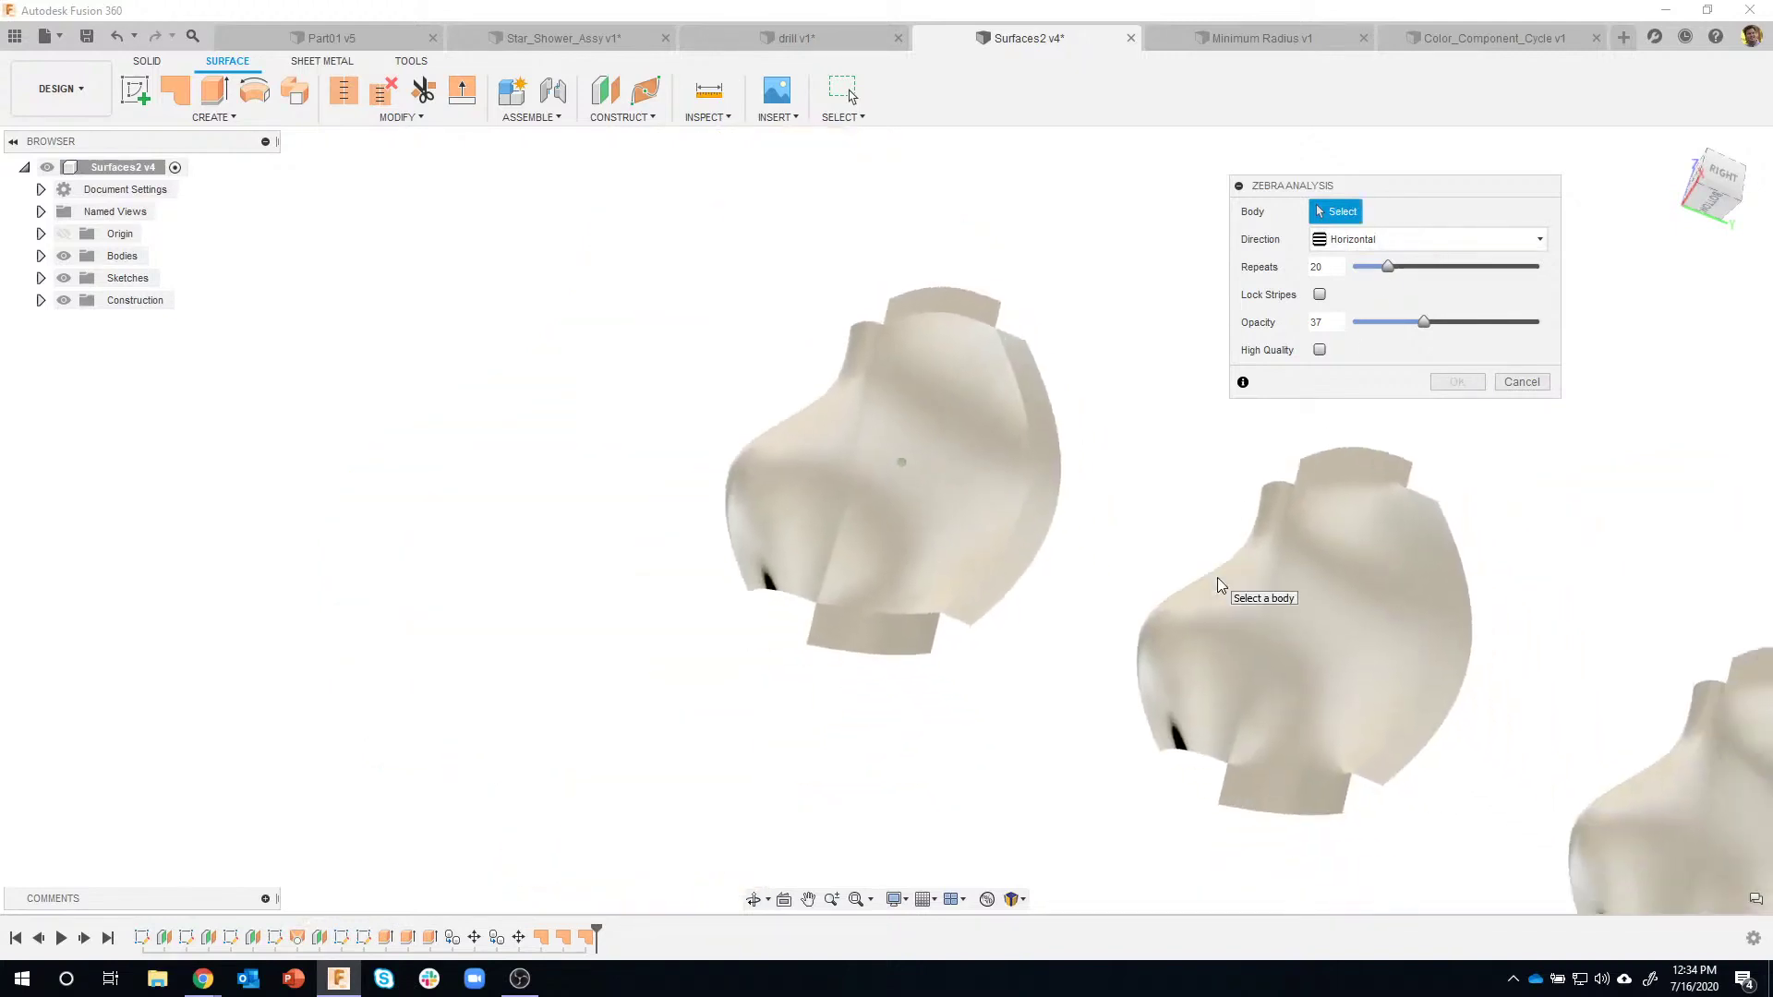
scroll(1152, 617, up, 5)
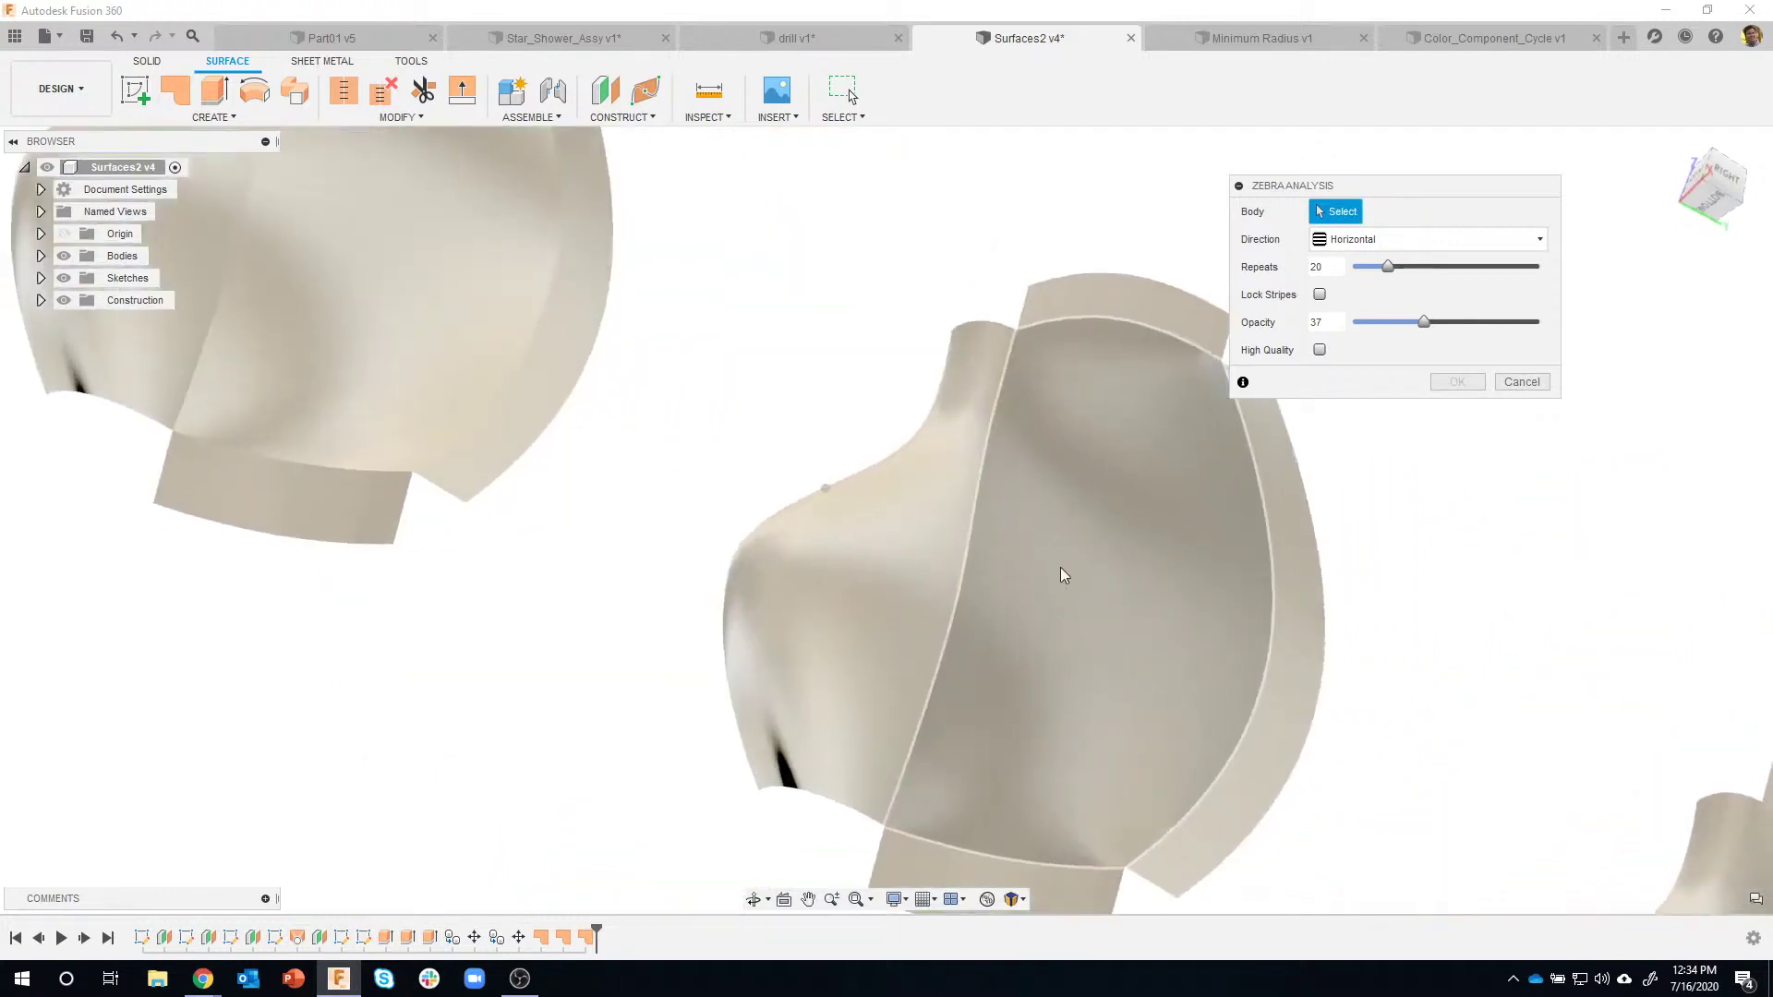
click(956, 530)
click(783, 508)
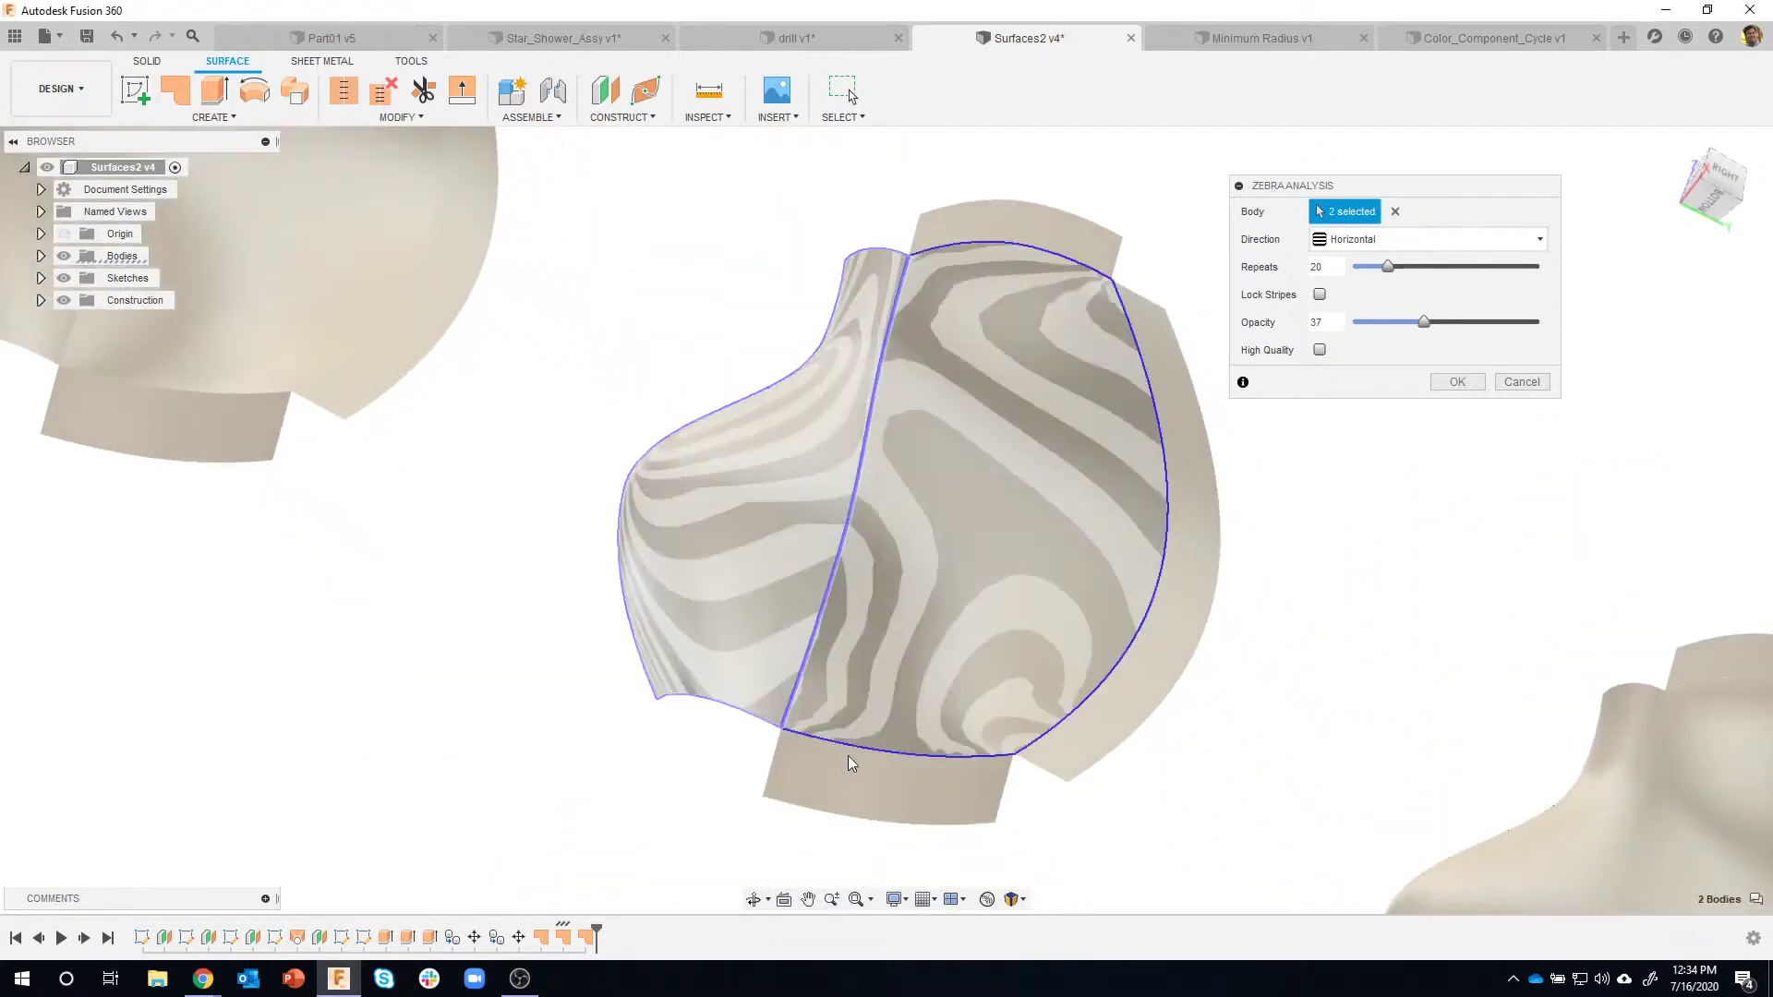
click(873, 792)
click(1100, 722)
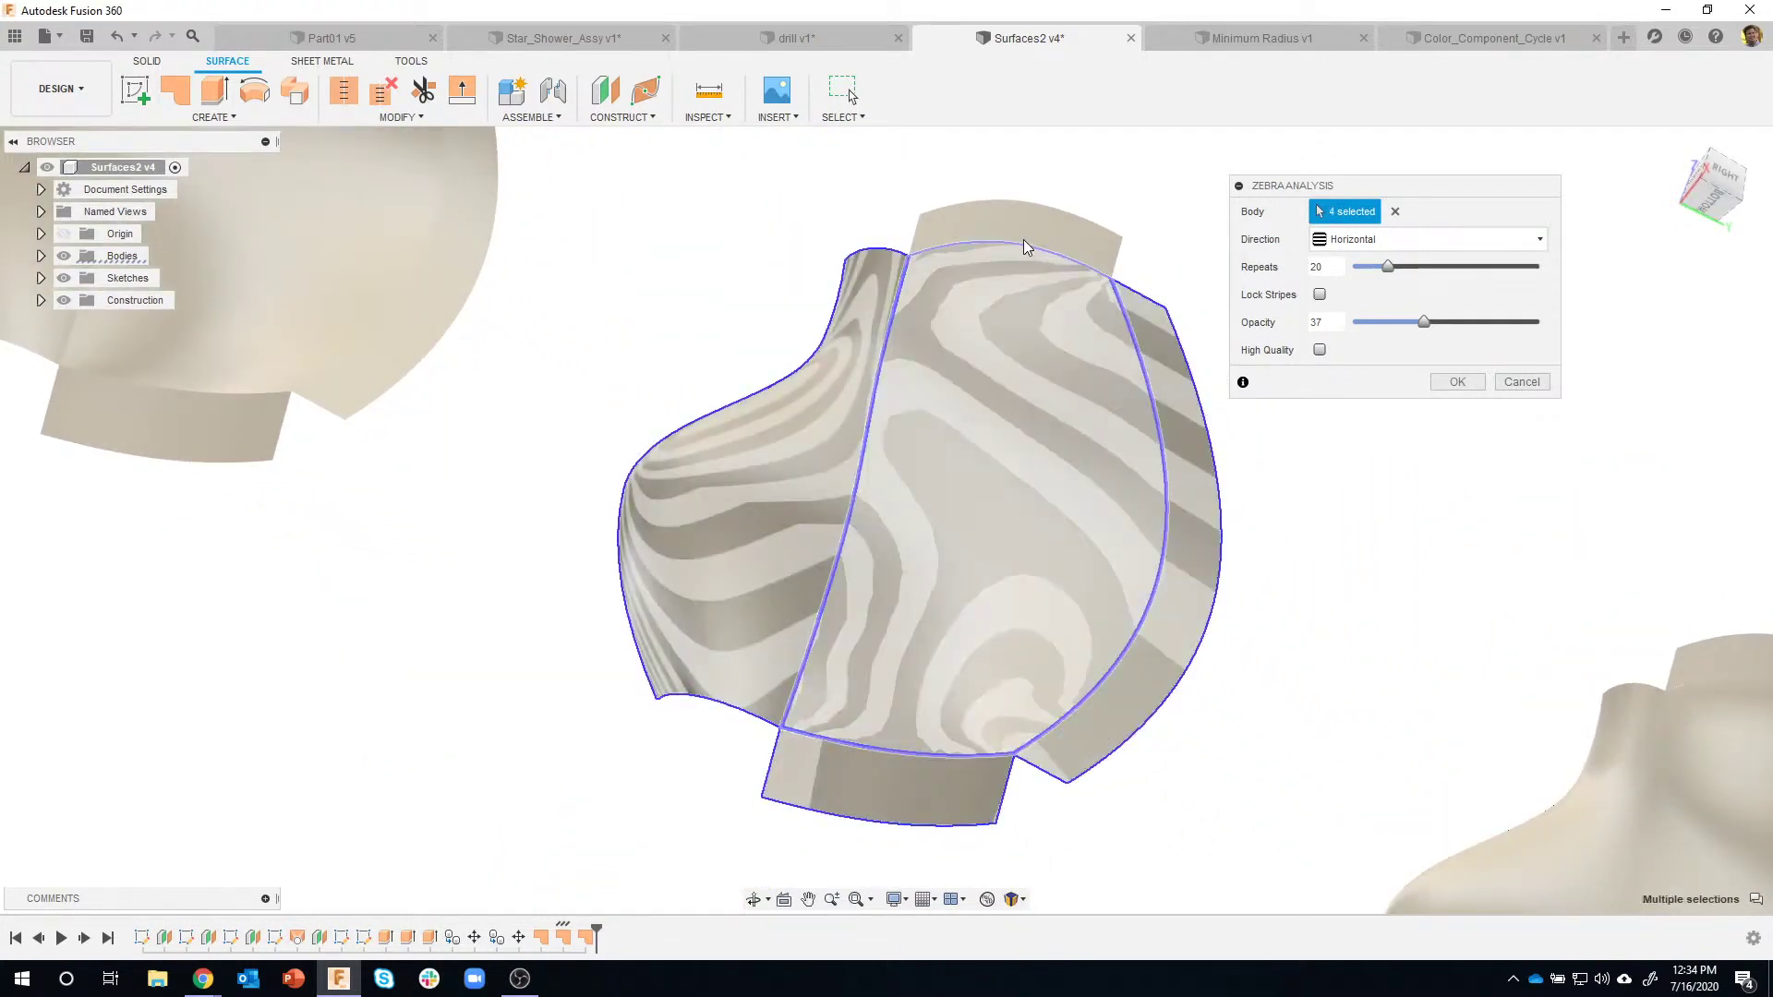
Enable High Quality, raise the stripe repeats to 69 and examine how the stripes meet across the G1 patch edges.
shift+middle_drag(1062, 554, 883, 506)
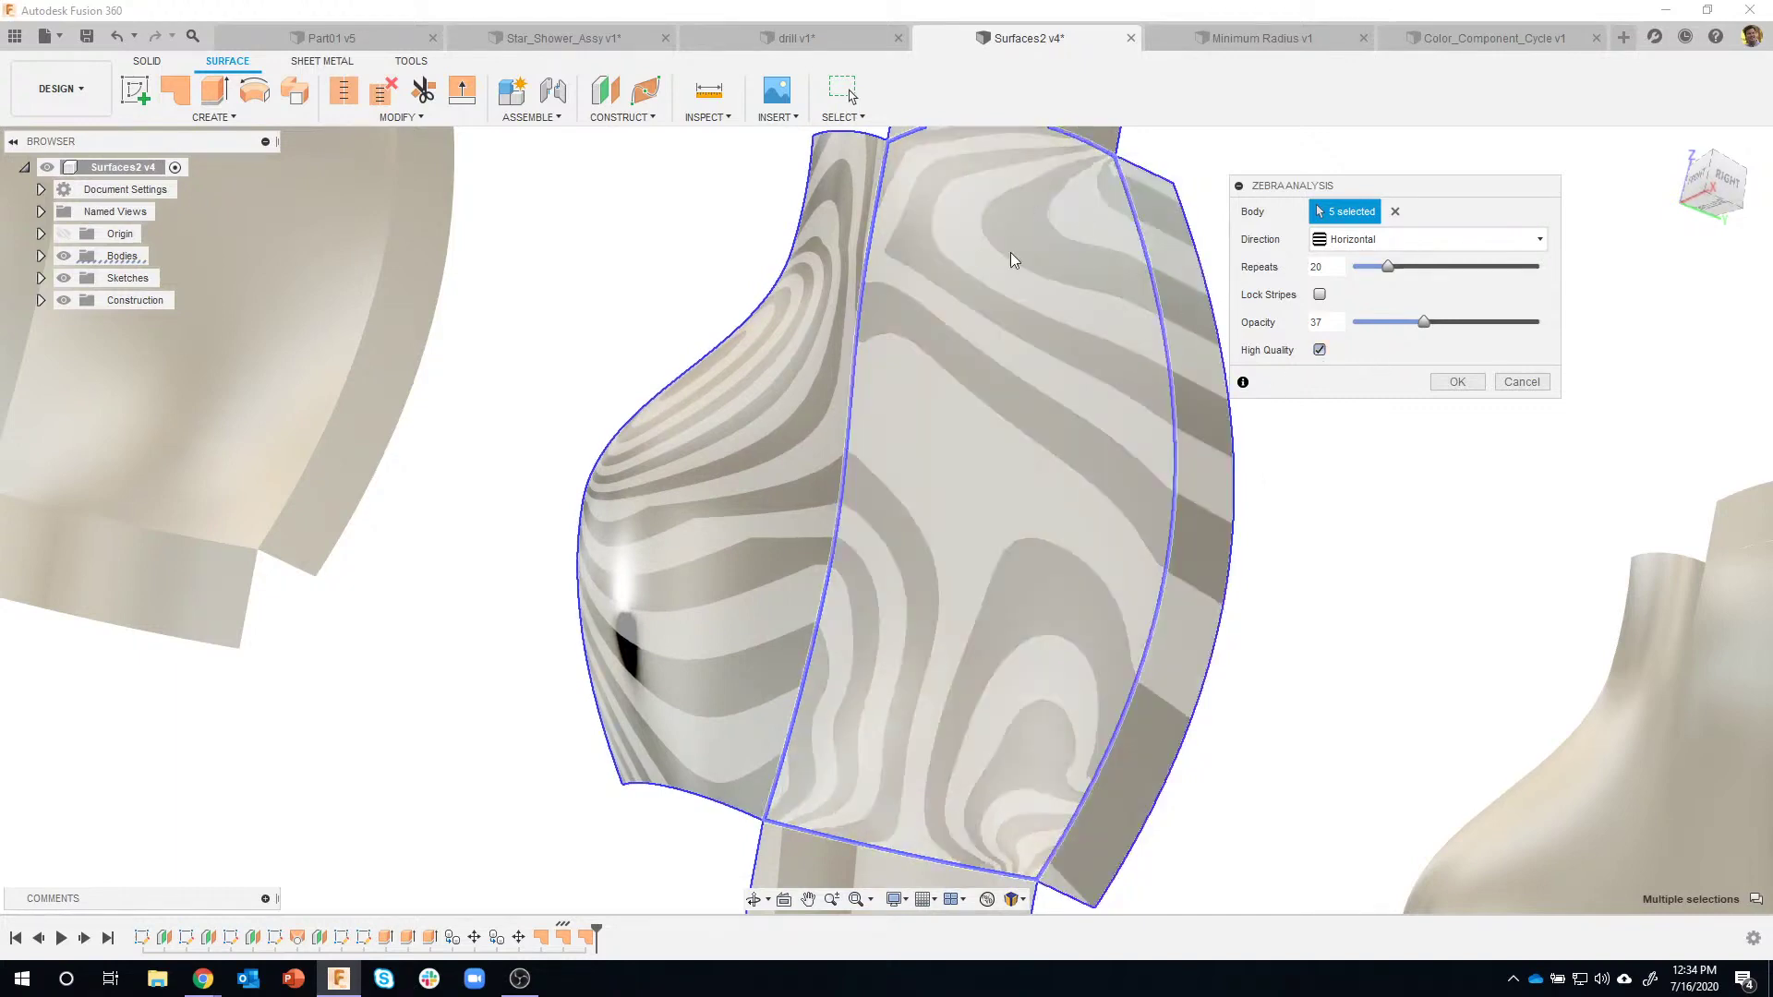
shift+middle_drag(1116, 534, 1413, 601)
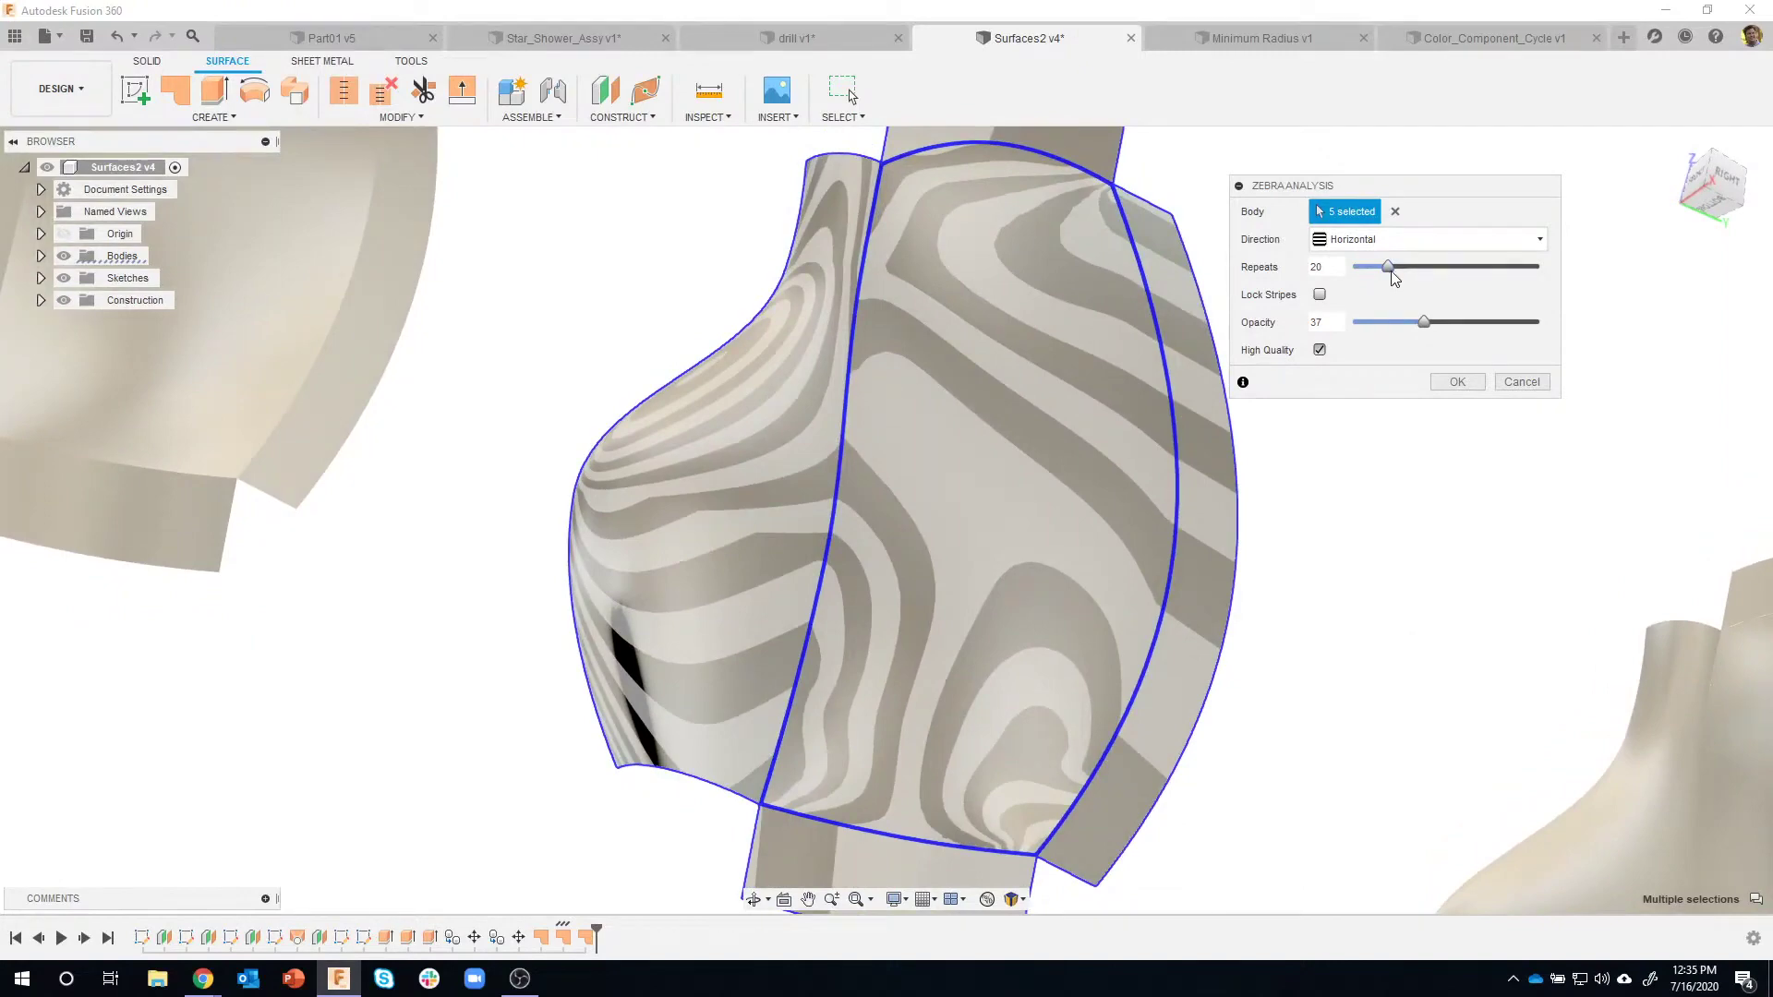
drag(1394, 279, 1488, 280)
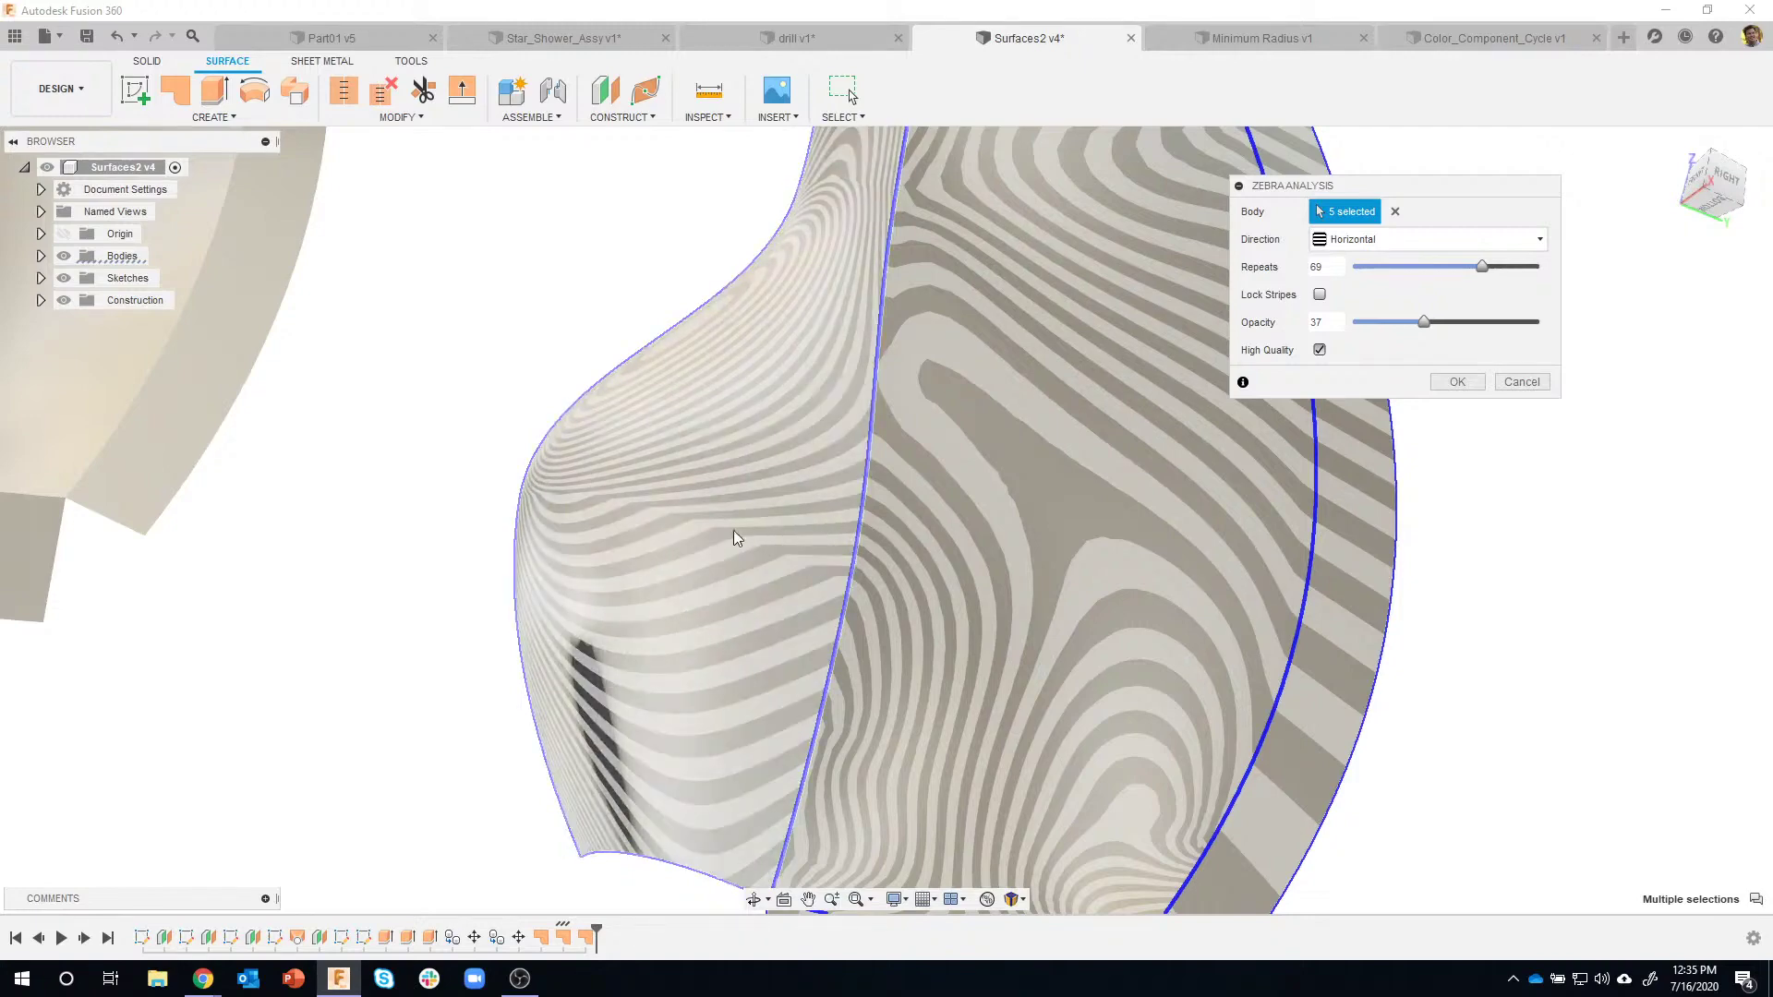
mouse_move(762, 532)
shift+middle_down()
mouse_move(712, 543)
mouse_move(703, 490)
mouse_move(727, 529)
mouse_move(696, 496)
mouse_move(754, 529)
shift+middle_up()
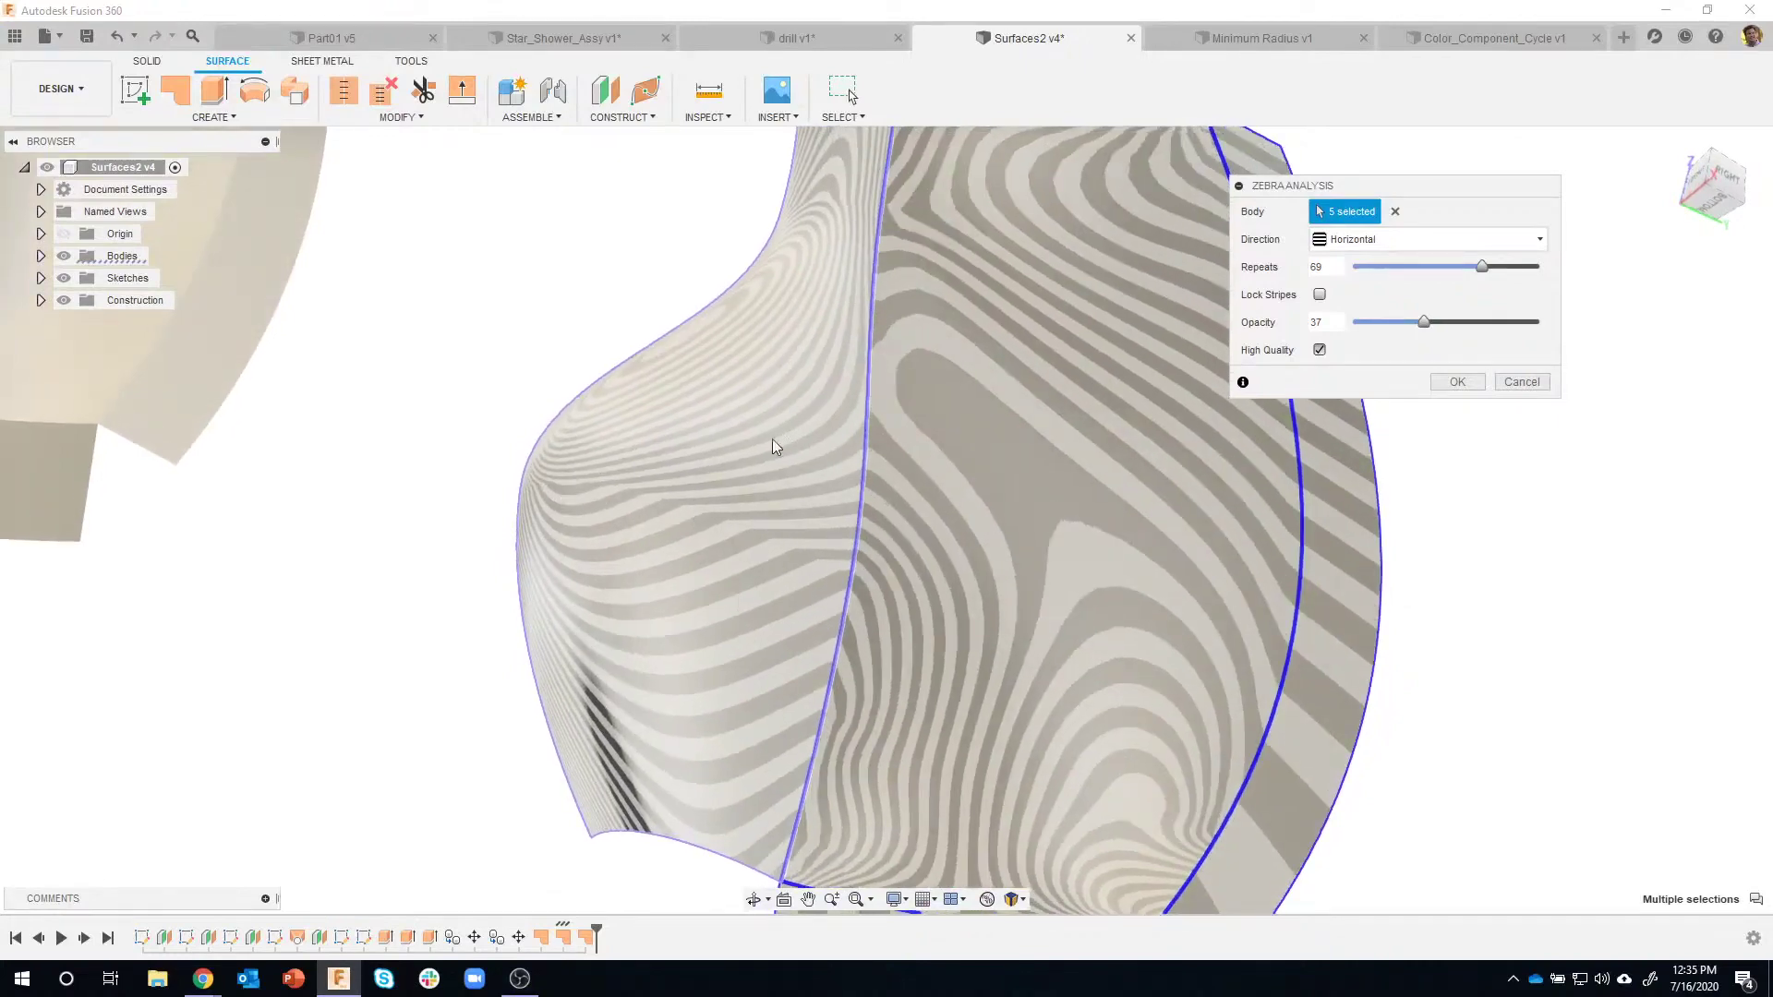
shift+middle_drag(709, 418, 618, 506)
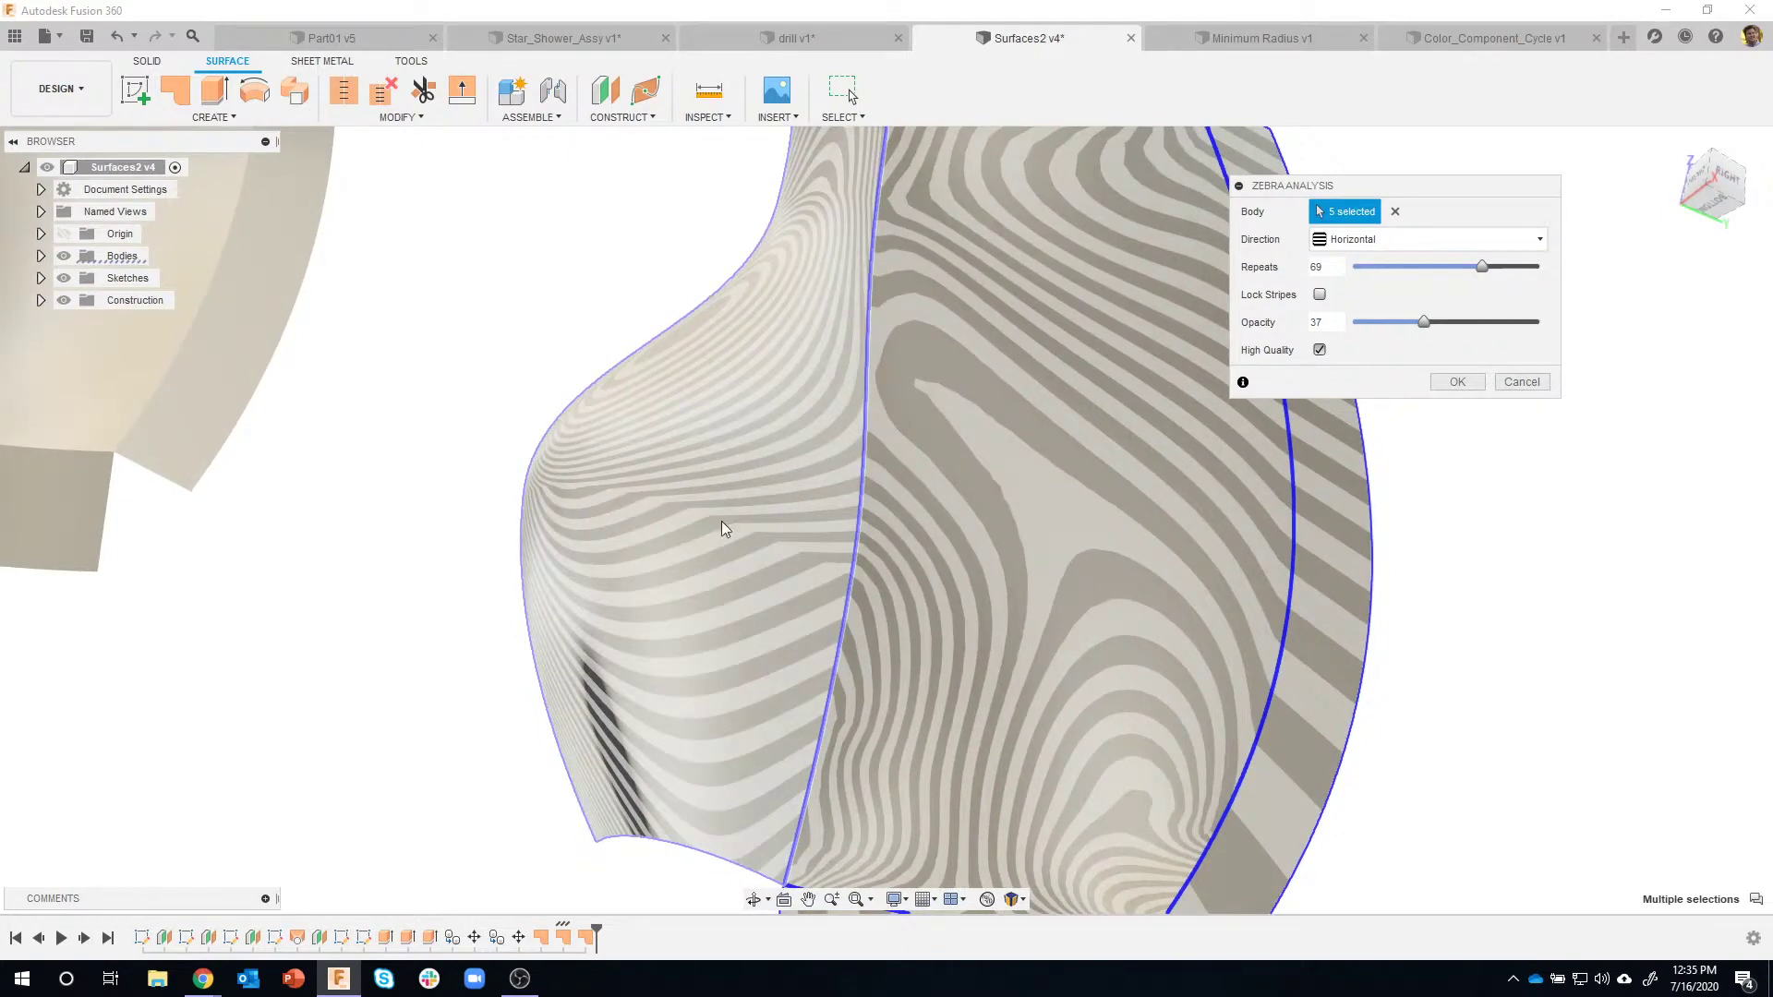
mouse_move(701, 506)
shift+middle_down()
mouse_move(676, 540)
mouse_move(667, 472)
mouse_move(694, 456)
mouse_move(687, 474)
mouse_move(705, 471)
shift+middle_up()
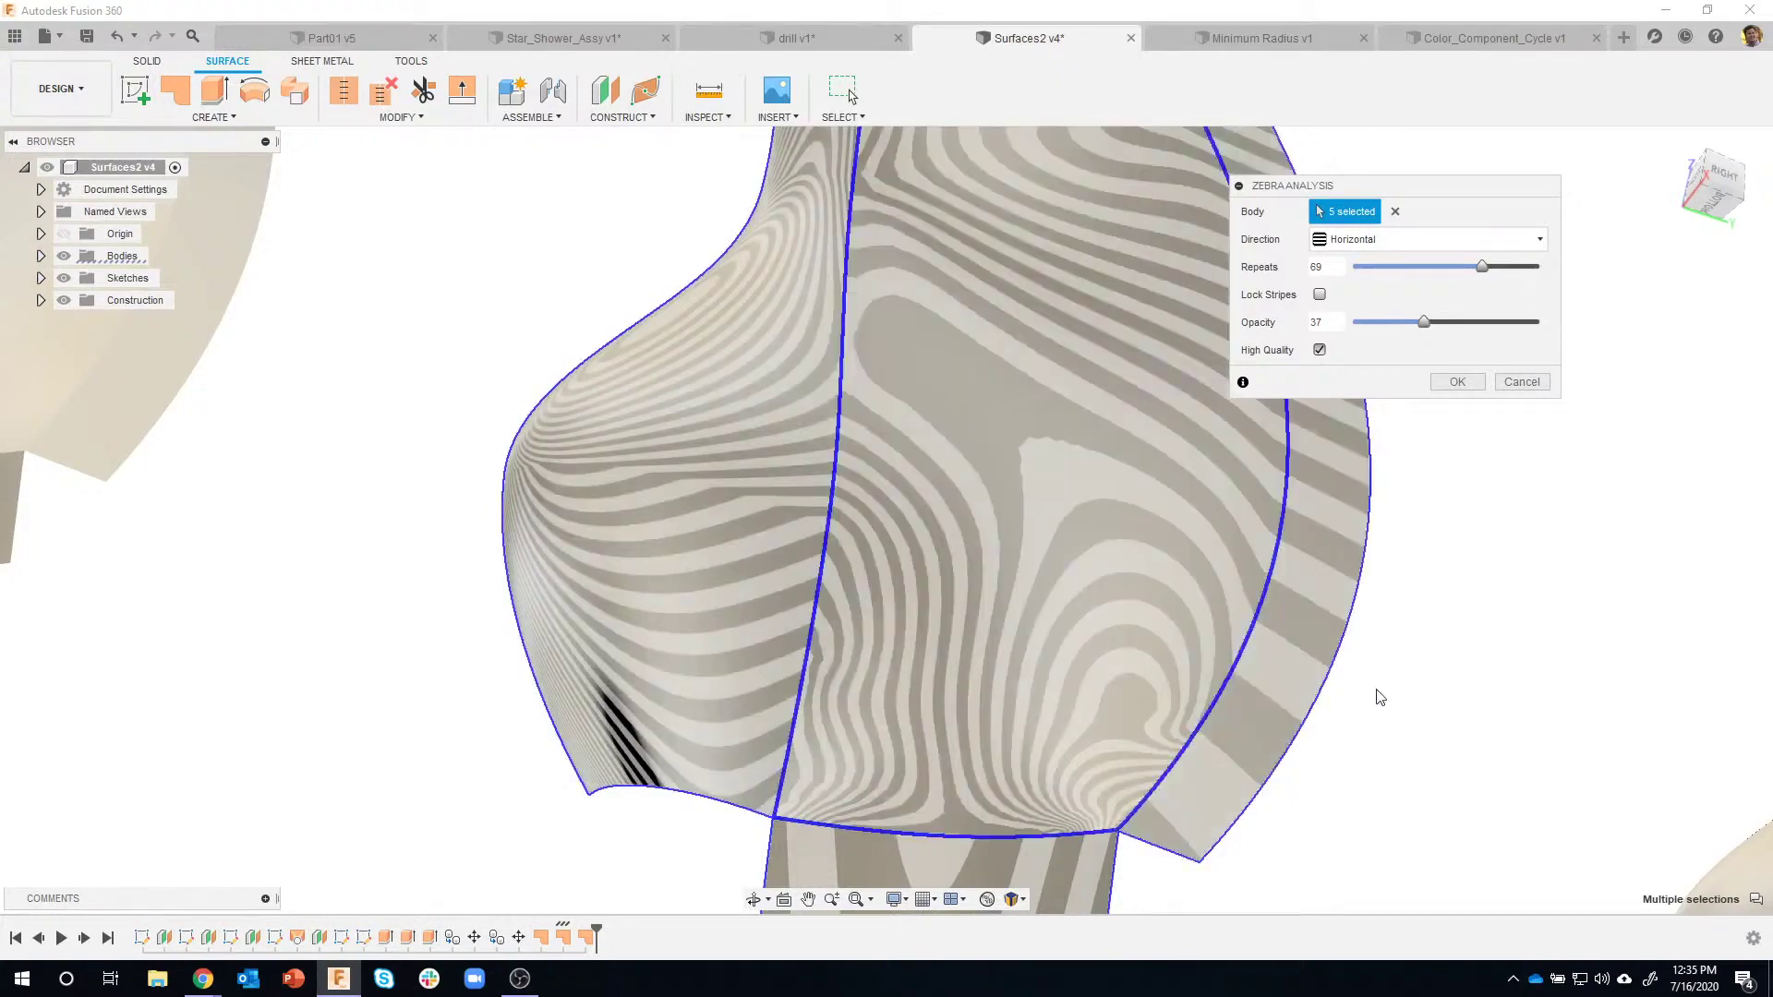
scroll(1511, 646, down, 2)
shift+middle_drag(1514, 653, 961, 299)
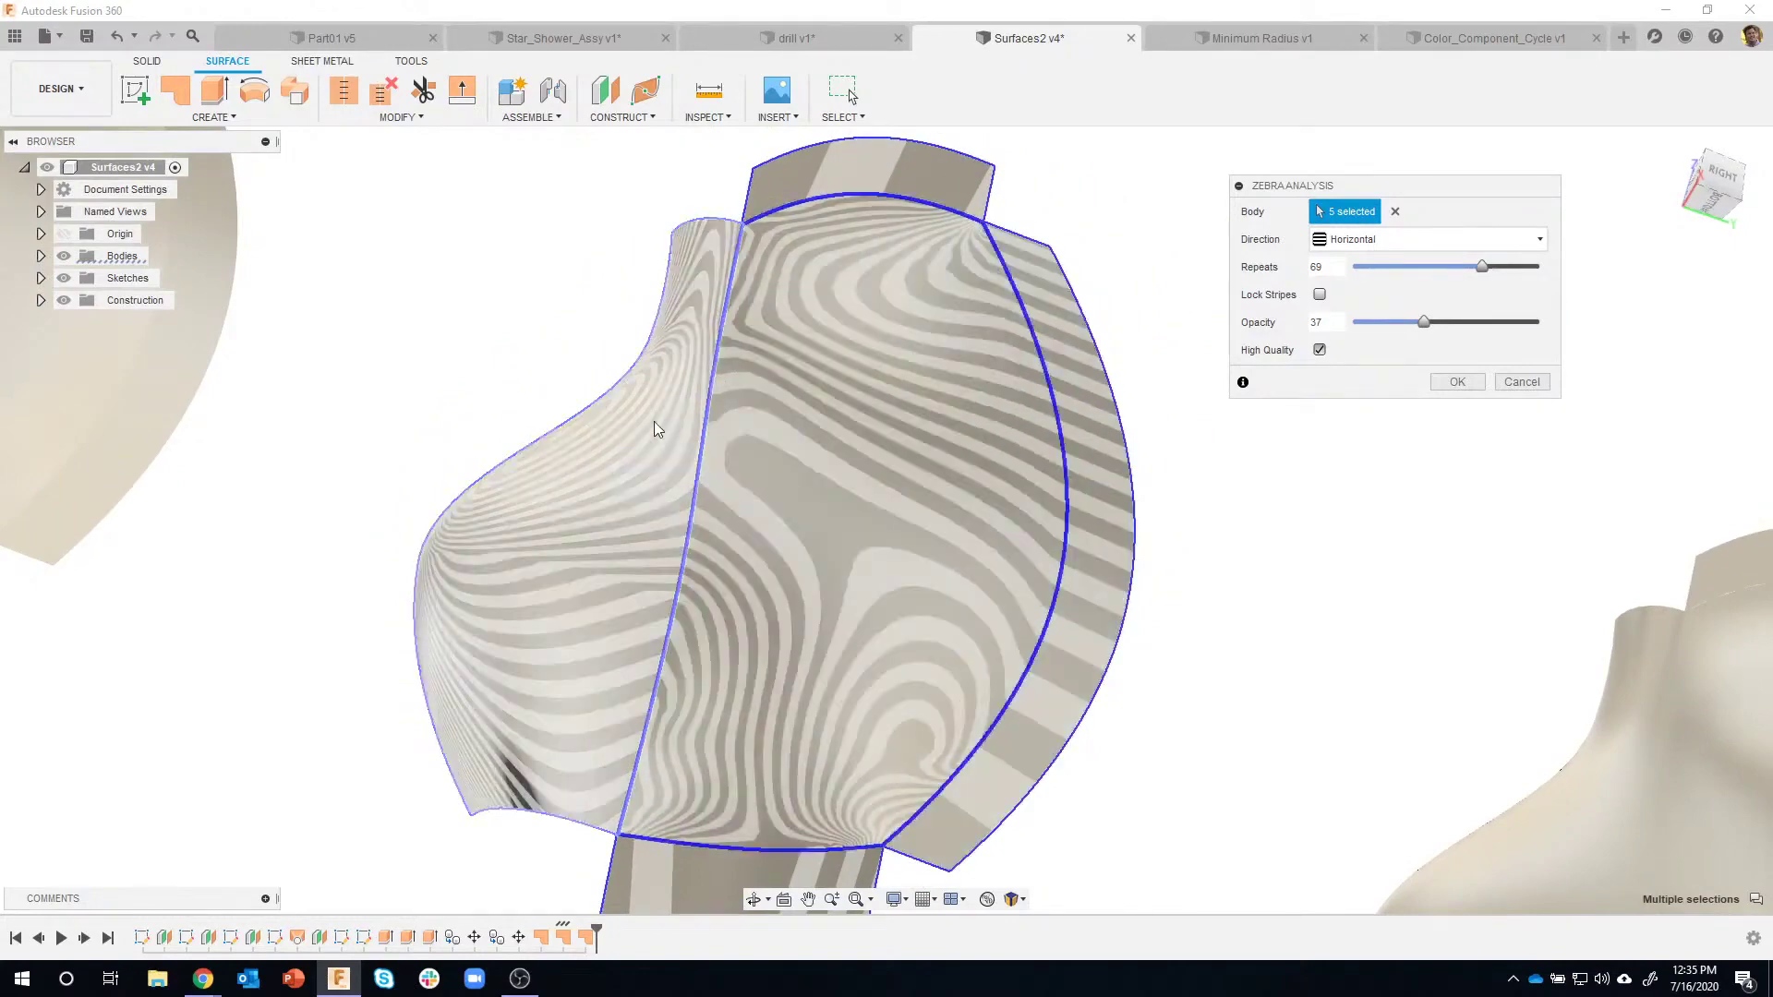
mouse_move(654, 421)
shift+middle_down()
mouse_move(707, 353)
mouse_move(1005, 484)
mouse_move(673, 397)
shift+middle_up()
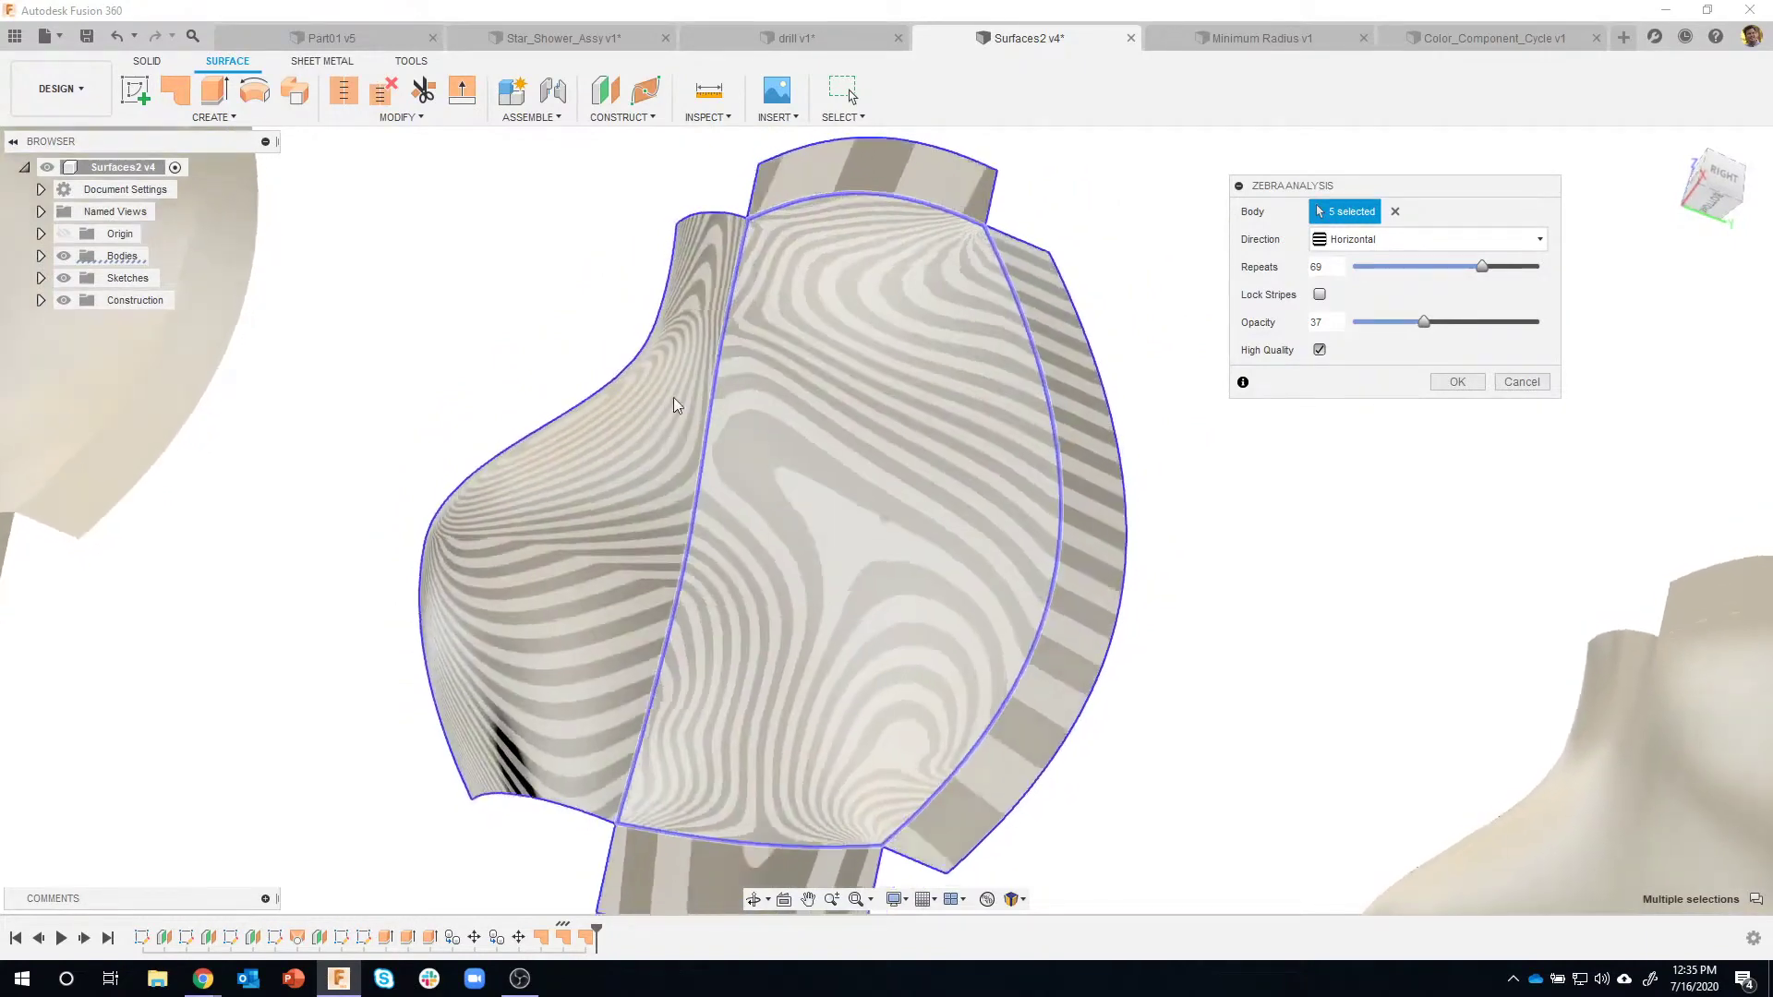
Switch the zebra stripe direction to Vertical and examine the stripes on the G1 surface set.
click(1373, 248)
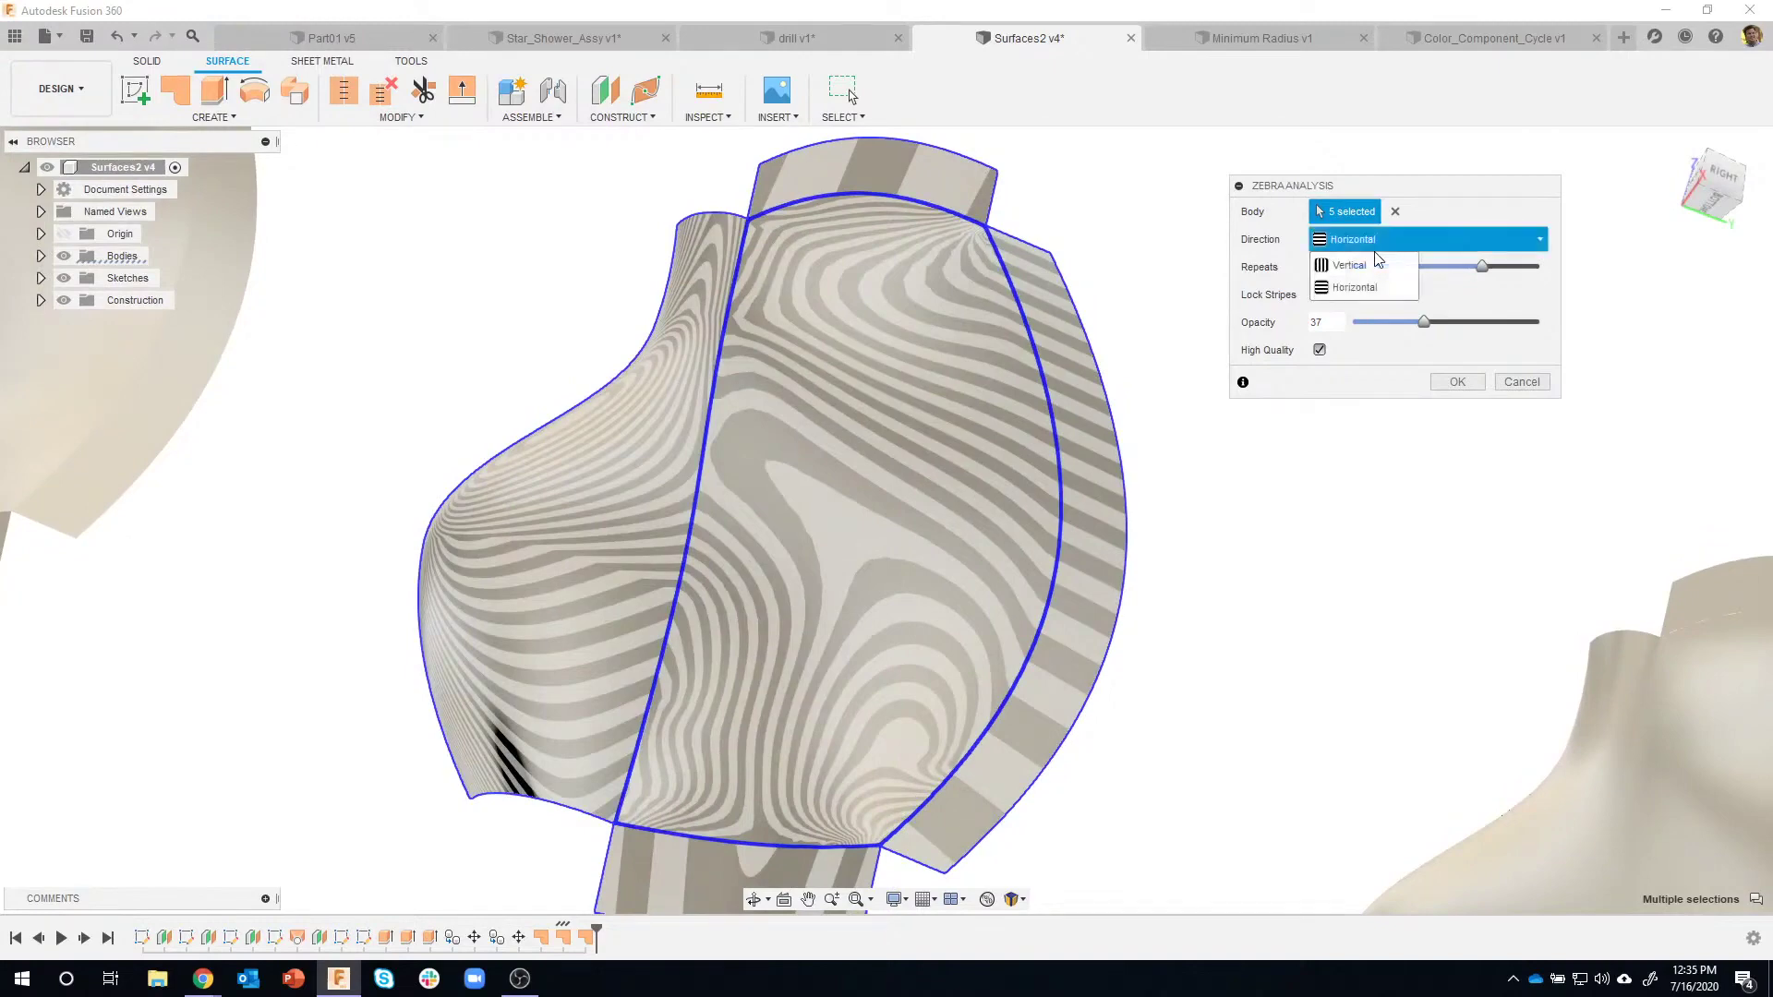
click(1358, 288)
shift+middle_drag(1318, 443, 773, 766)
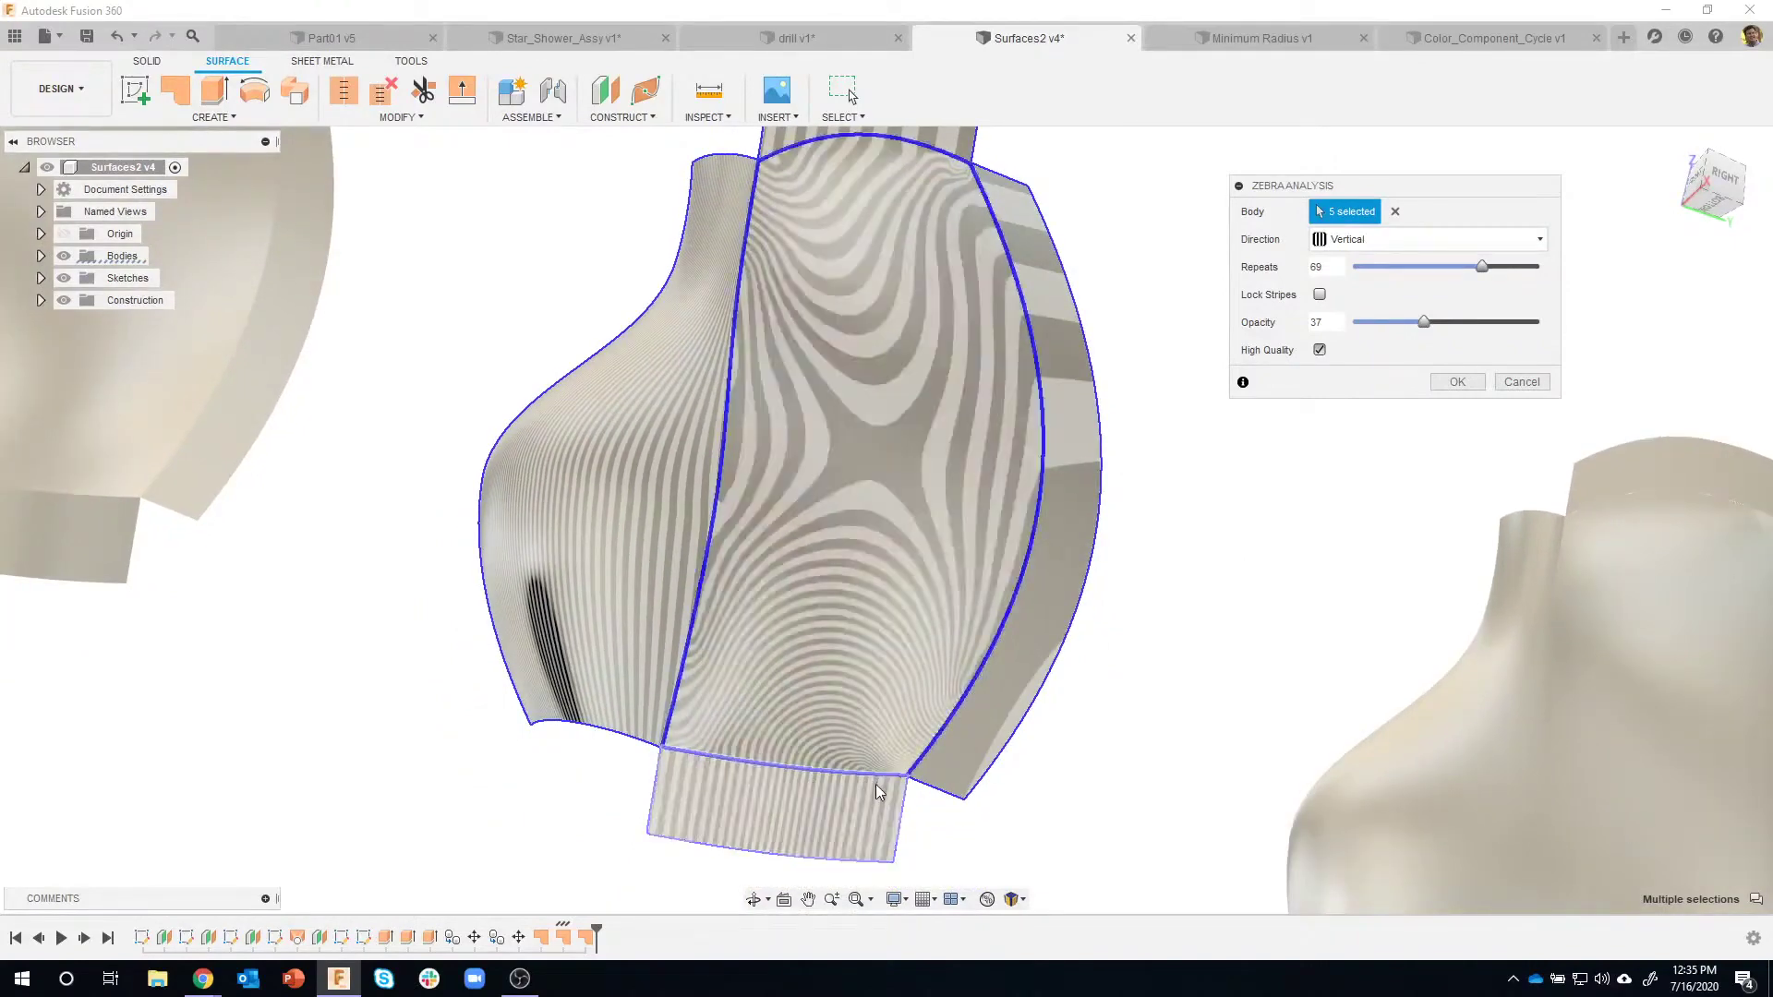
scroll(876, 784, up, 5)
scroll(875, 784, down, 10)
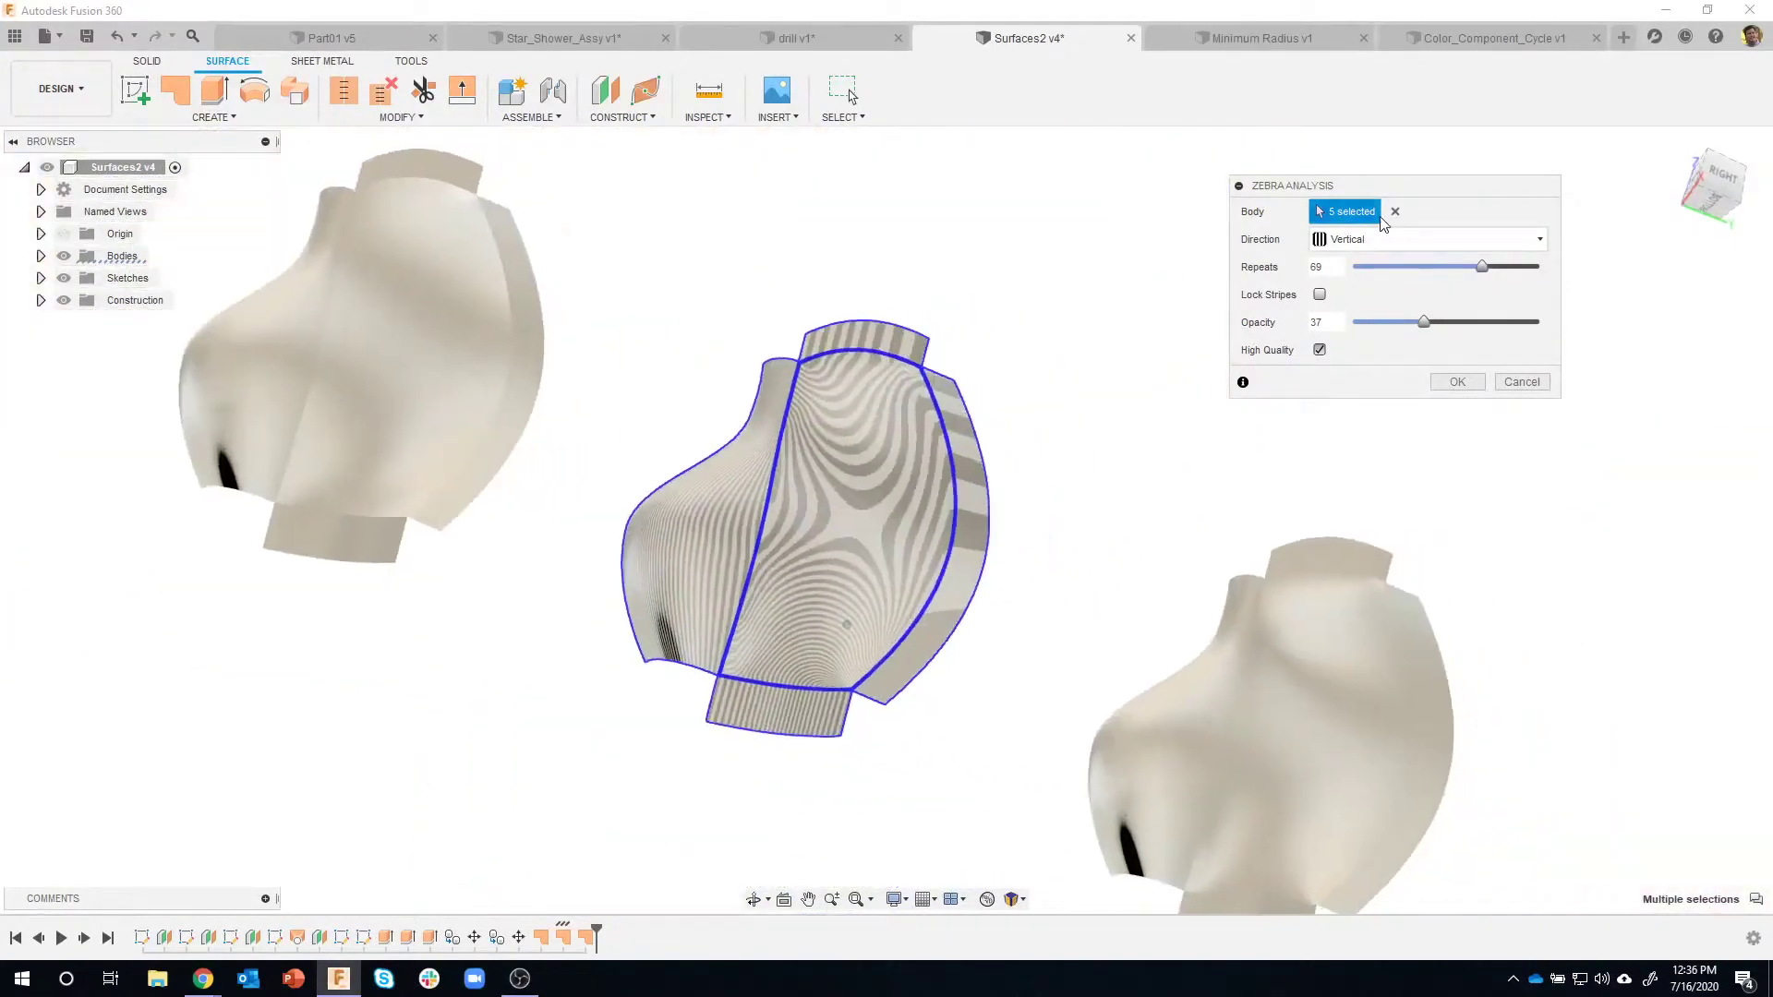
Clear the analysed bodies and select all five bodies of the third surface set, the one patched with G2 continuity.
middle_drag(1347, 759, 1306, 626)
click(1273, 604)
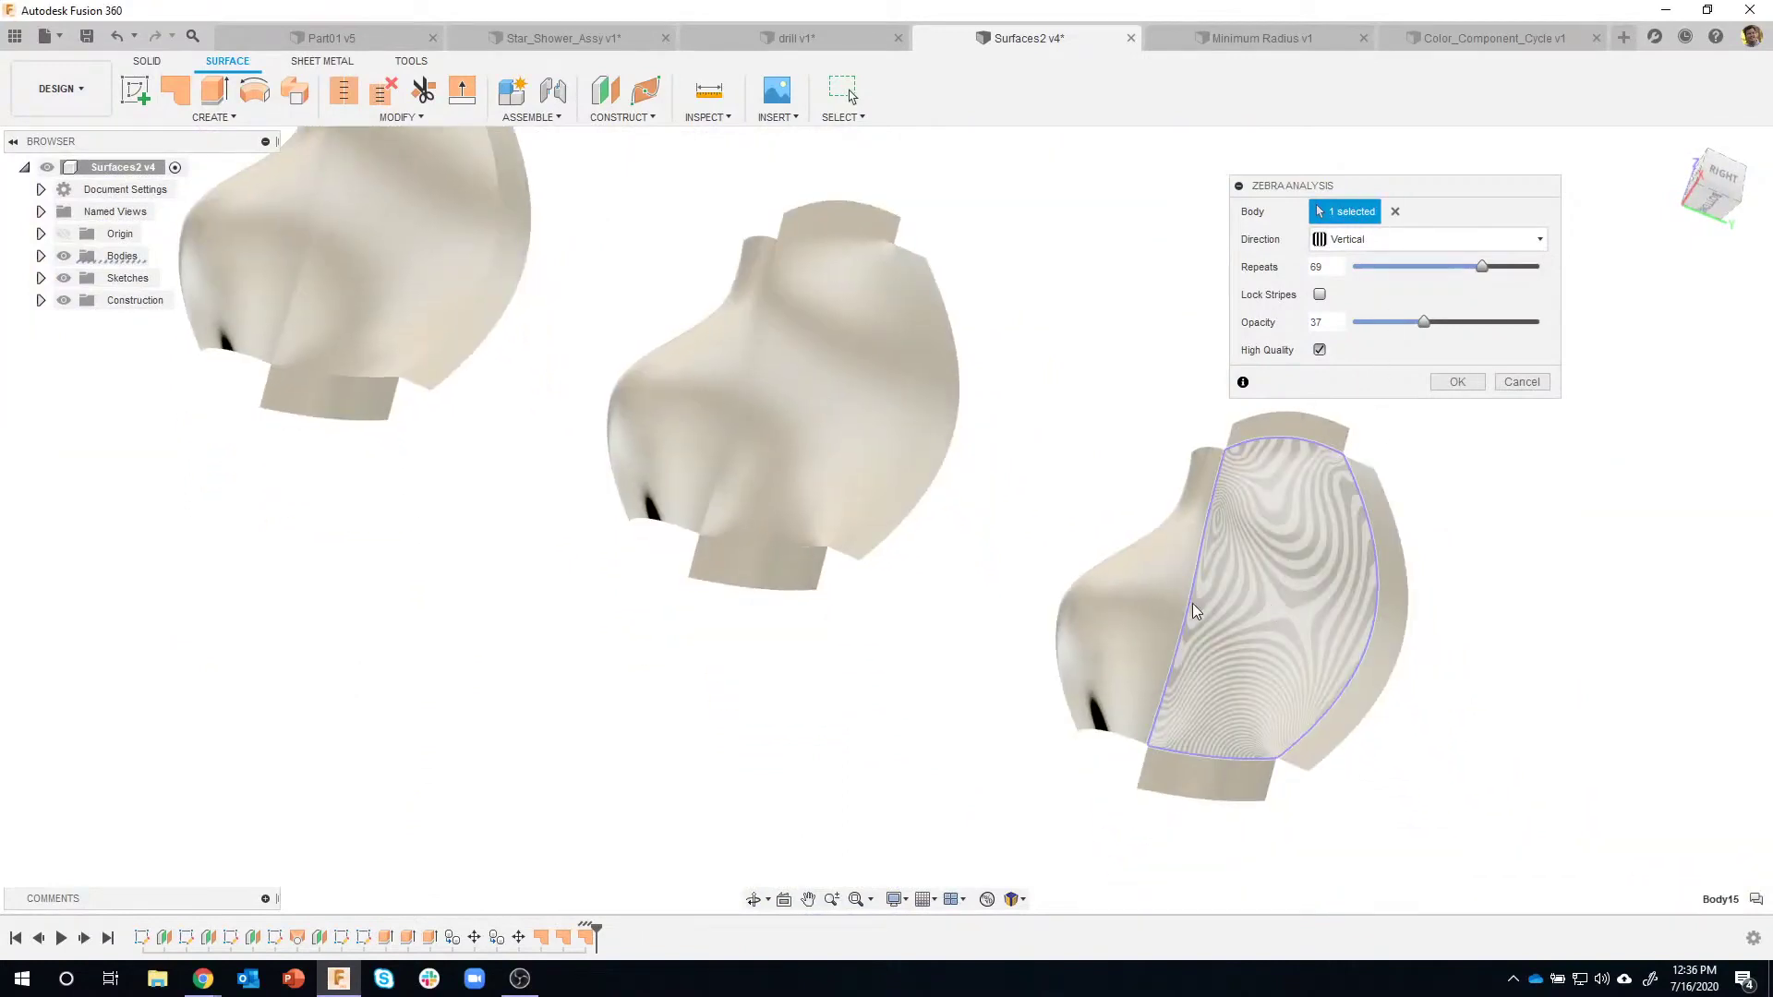
click(1174, 613)
click(1202, 790)
click(1325, 731)
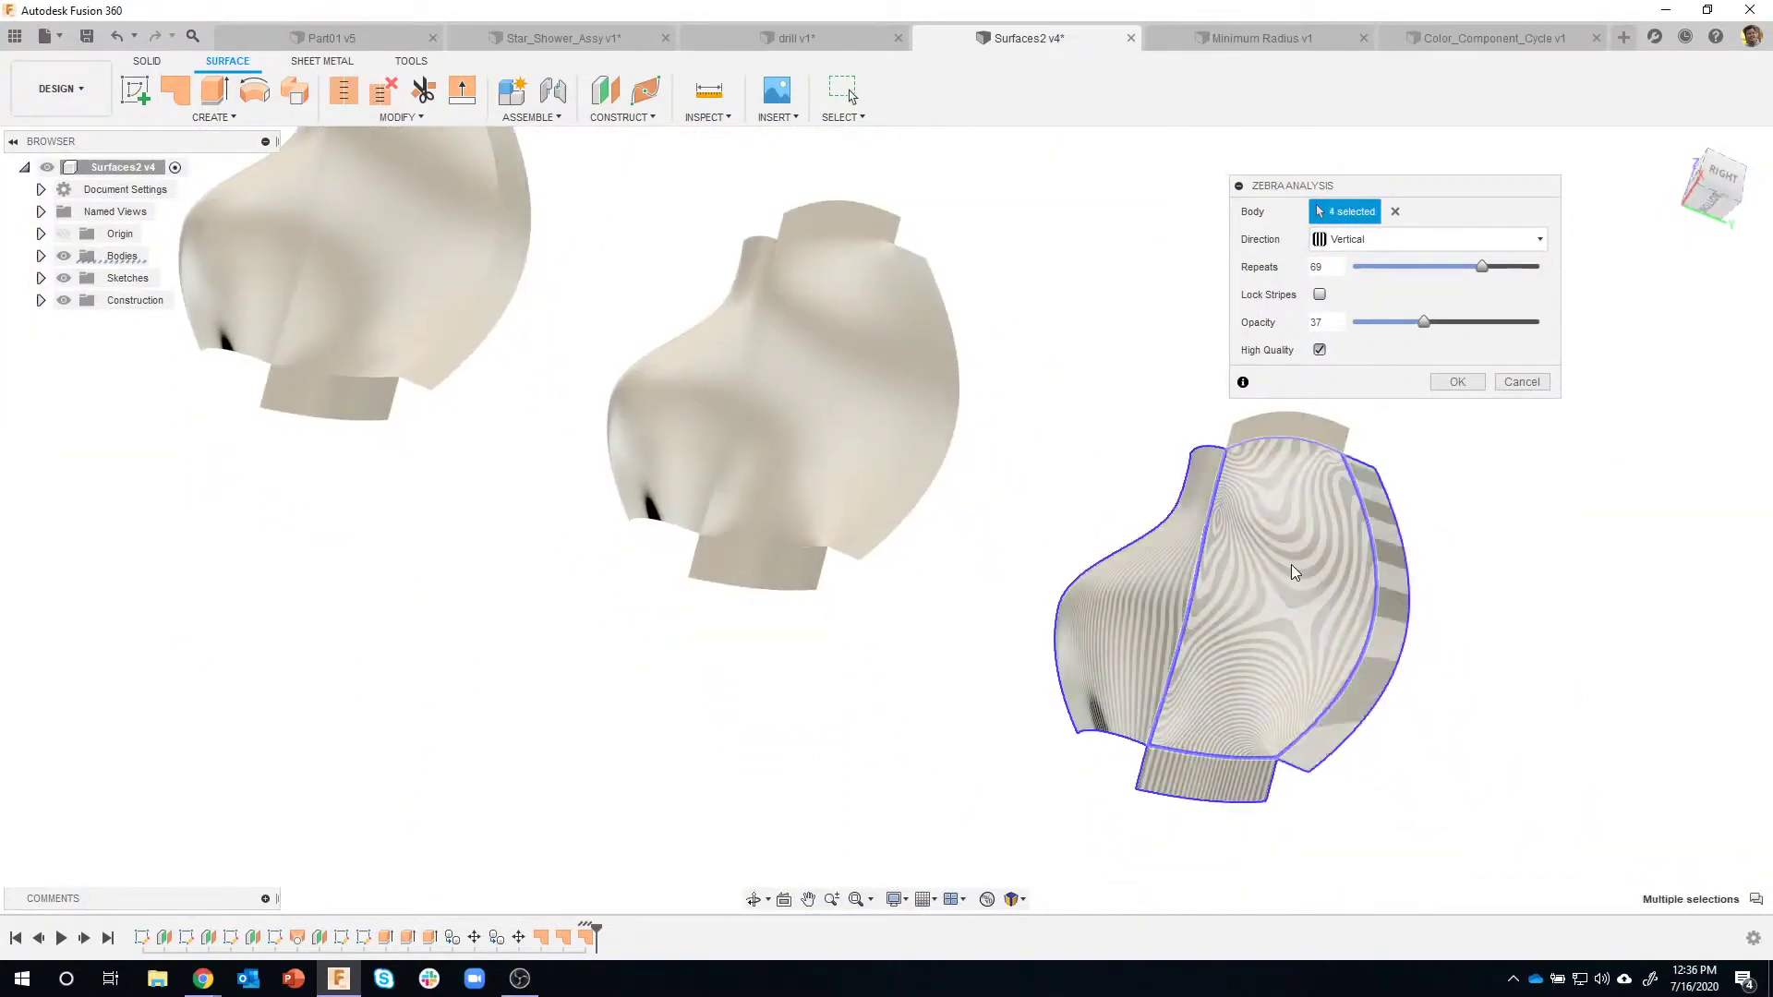
click(1294, 423)
scroll(1320, 635, up, 3)
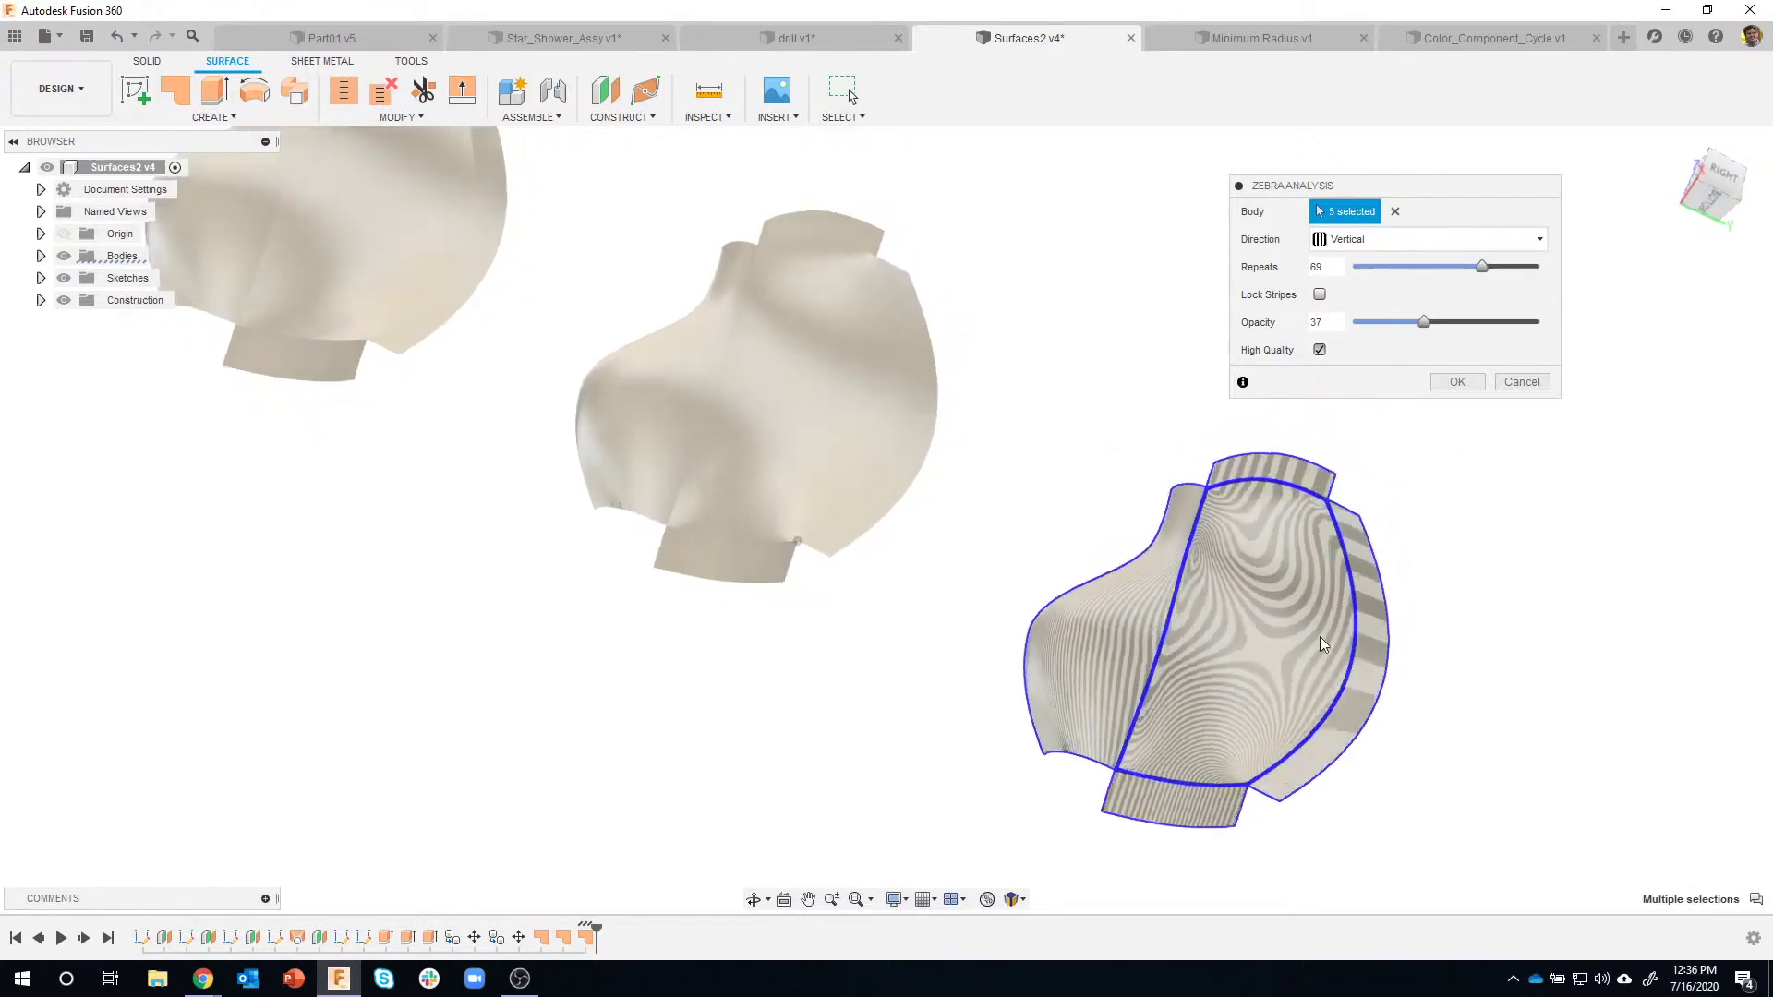
Examine the vertical stripes across the G2 patch edges and set the stripe direction back to Horizontal.
scroll(1123, 674, up, 5)
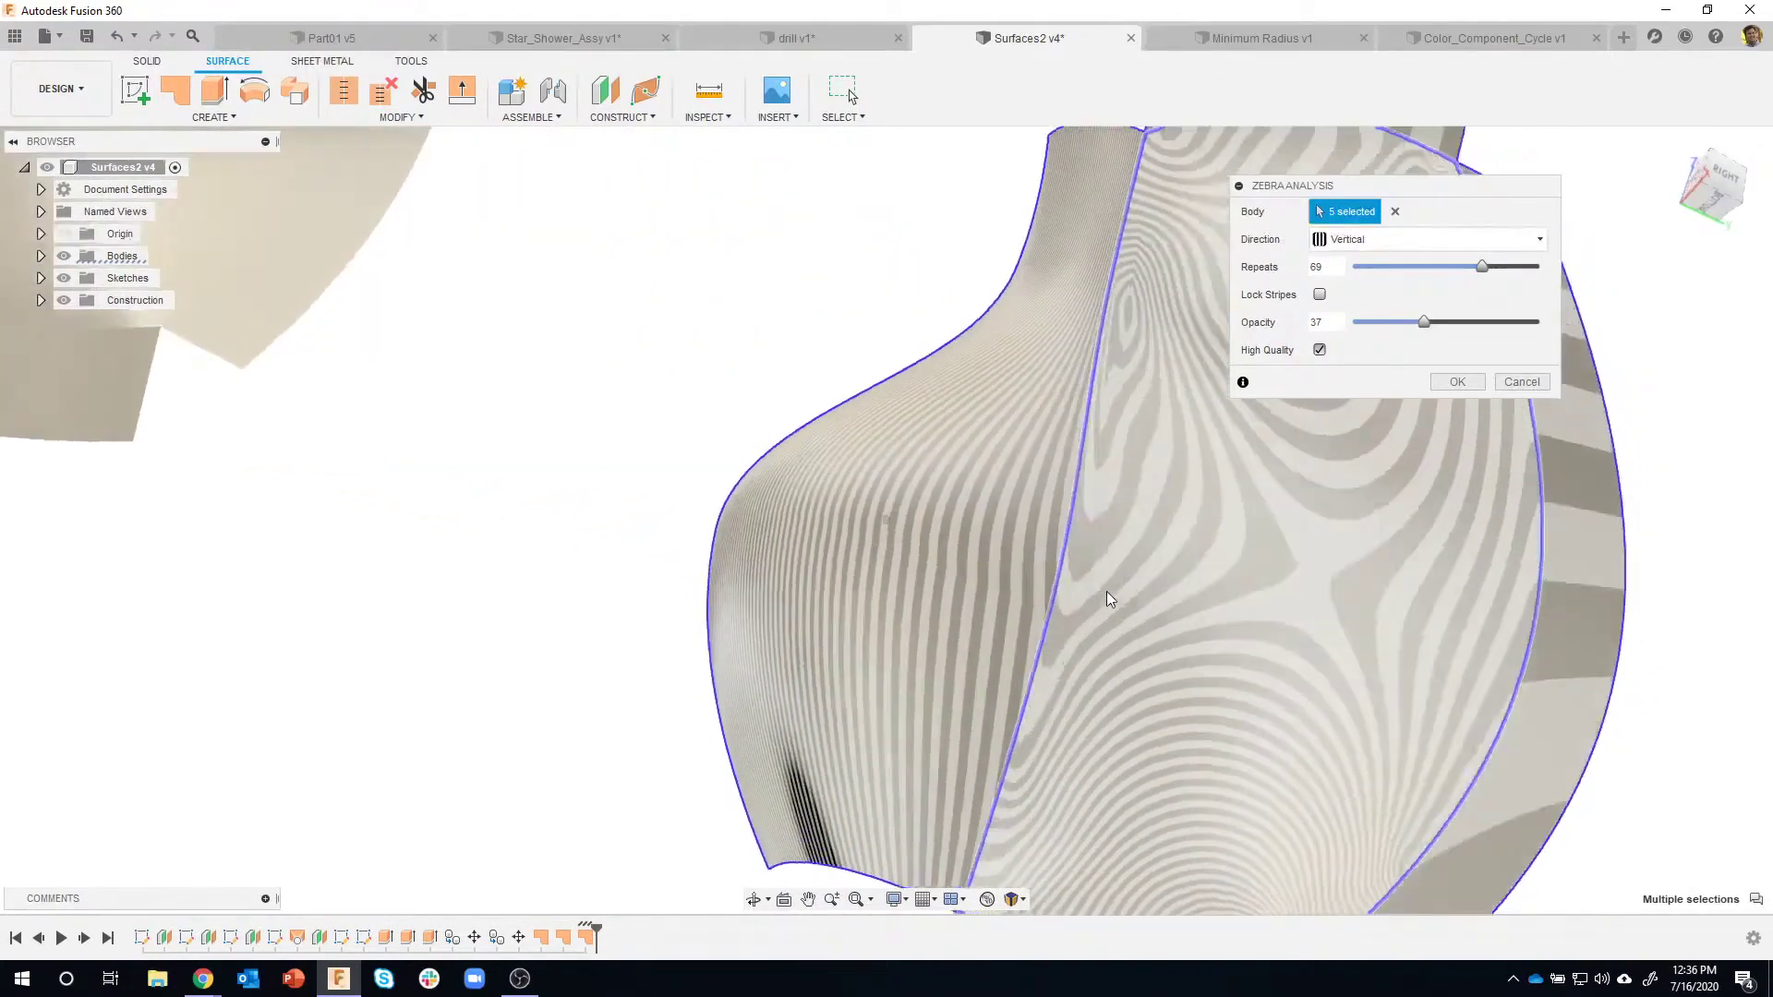
shift+middle_drag(1106, 591, 1348, 246)
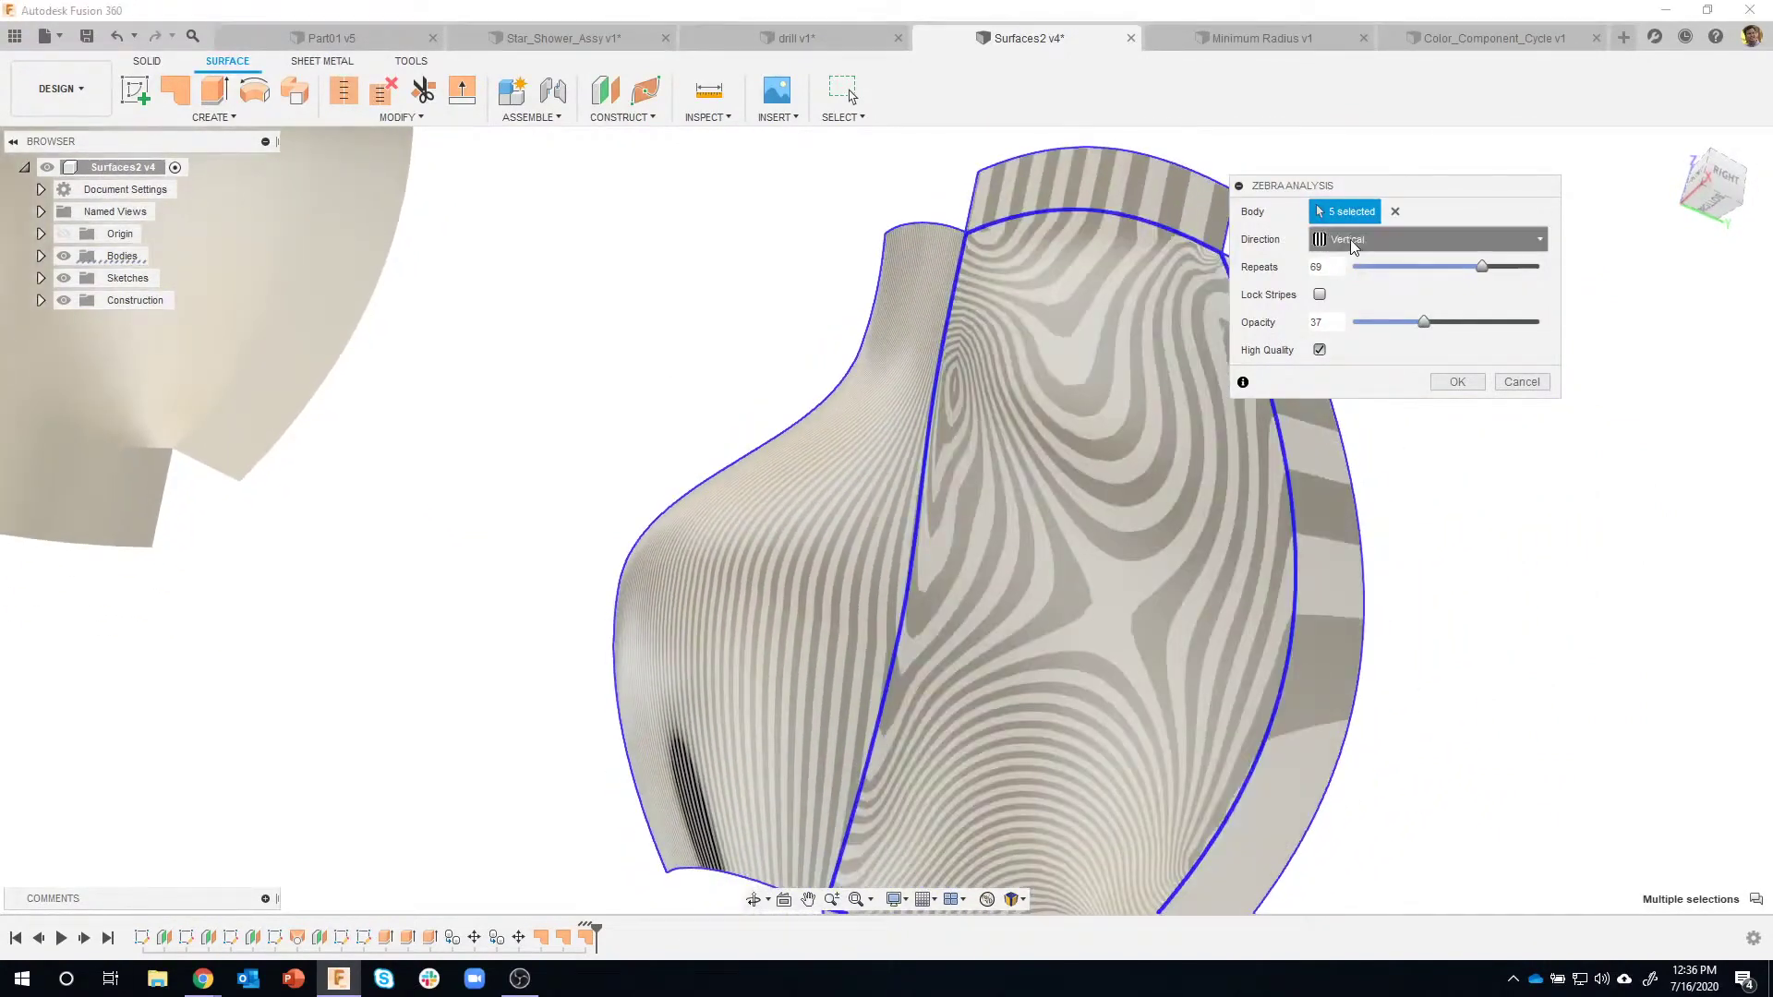
click(1348, 240)
click(1367, 289)
mouse_move(1492, 563)
shift+middle_down()
mouse_move(1496, 604)
mouse_move(1335, 630)
mouse_move(752, 618)
mouse_move(764, 595)
mouse_move(685, 575)
mouse_move(791, 595)
mouse_move(800, 635)
mouse_move(739, 610)
mouse_move(718, 578)
mouse_move(1125, 779)
mouse_move(1203, 684)
mouse_move(1062, 734)
mouse_move(1053, 770)
mouse_move(927, 672)
mouse_move(678, 587)
mouse_move(584, 507)
mouse_move(595, 456)
shift+middle_up()
Add the five bodies of the G1 surface set to the zebra selection alongside the G2 set.
click(594, 456)
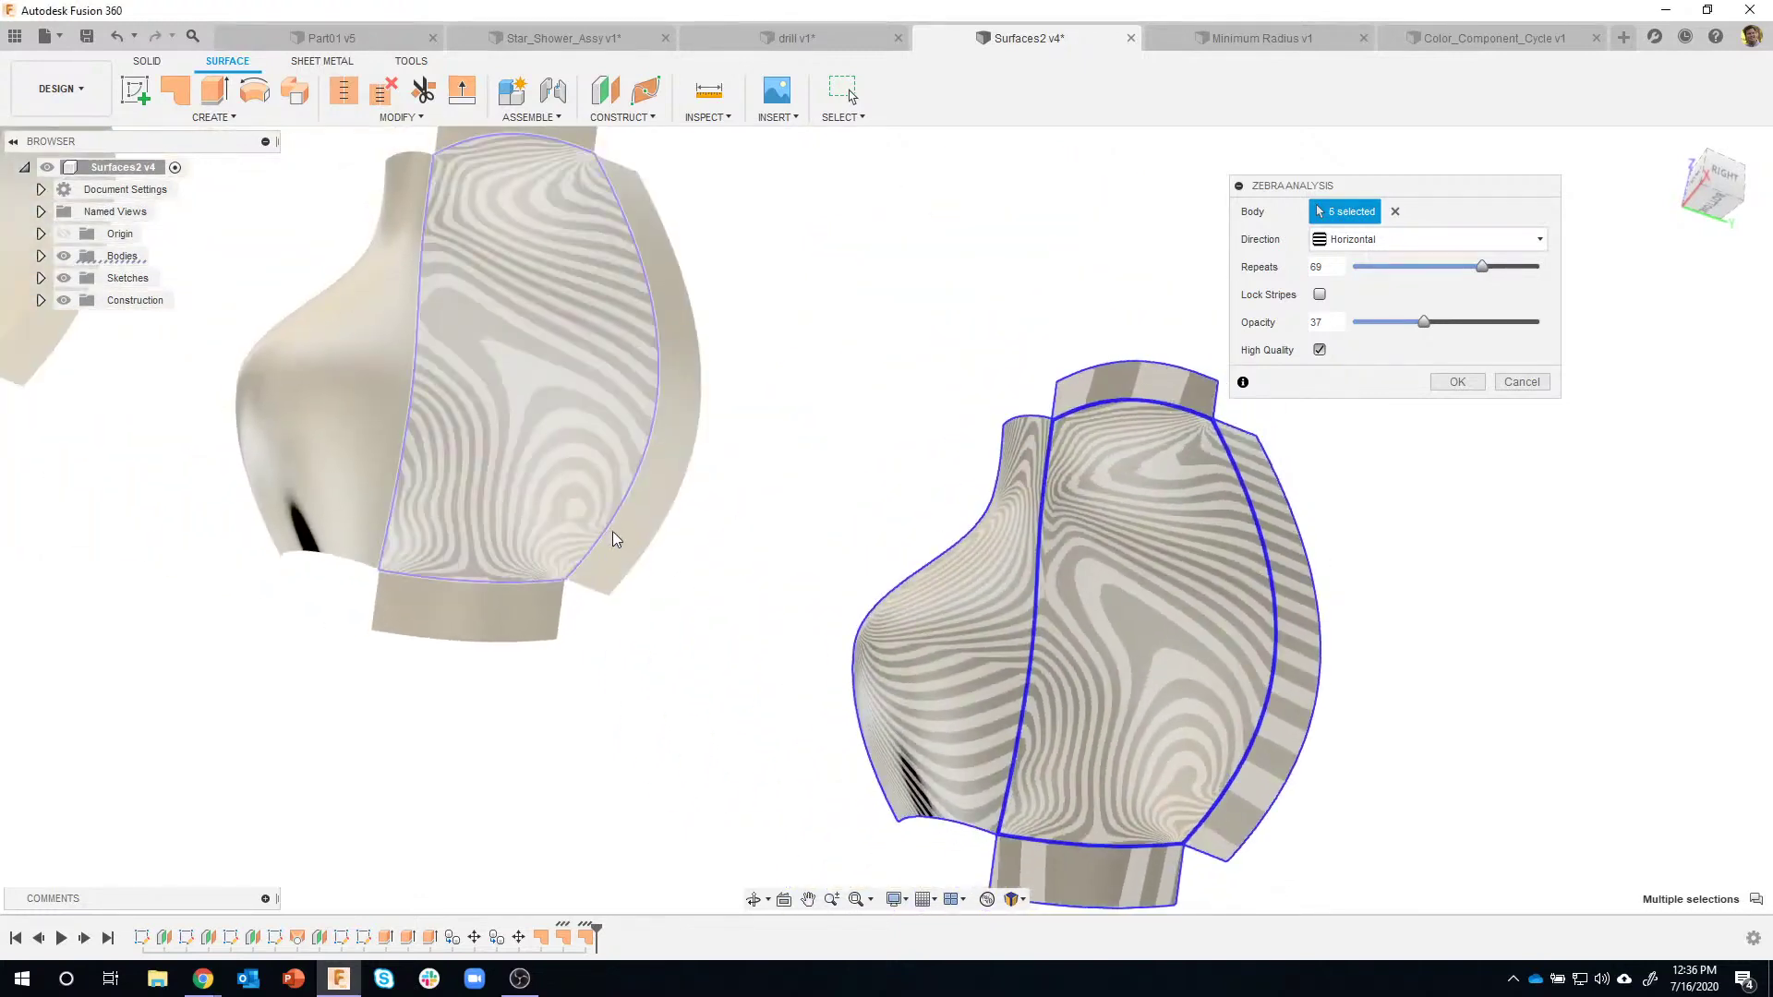
click(613, 530)
click(497, 606)
click(368, 503)
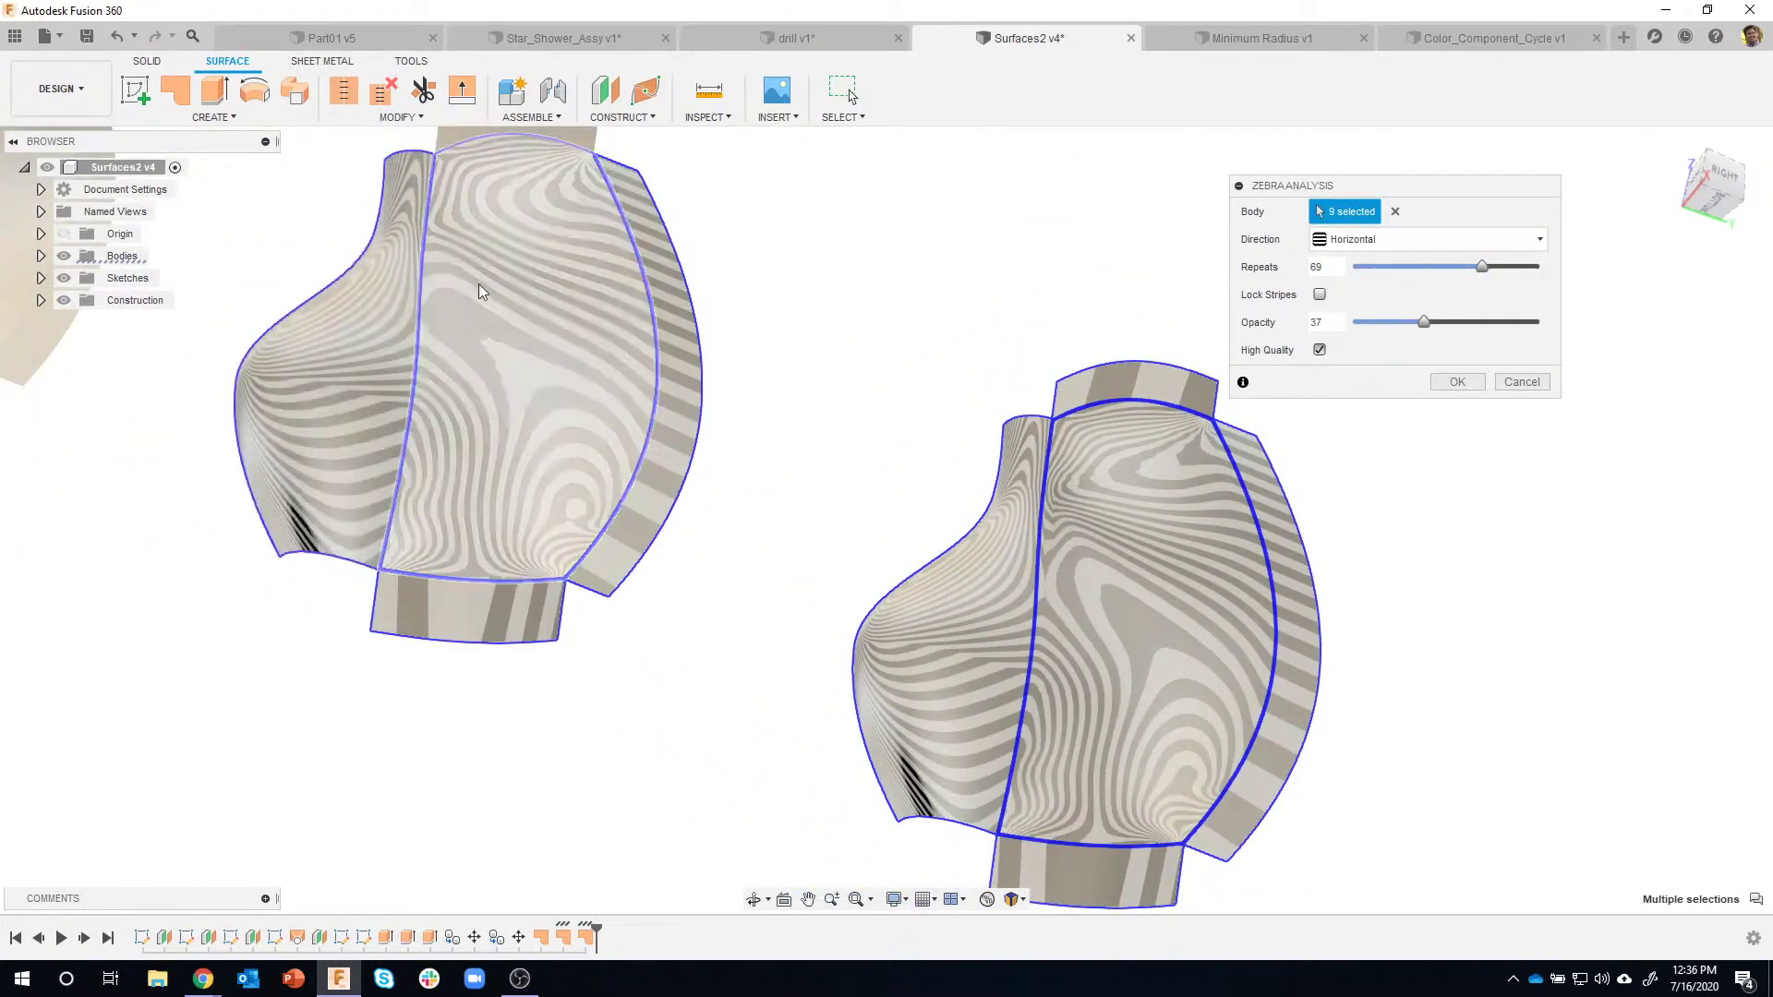
click(569, 134)
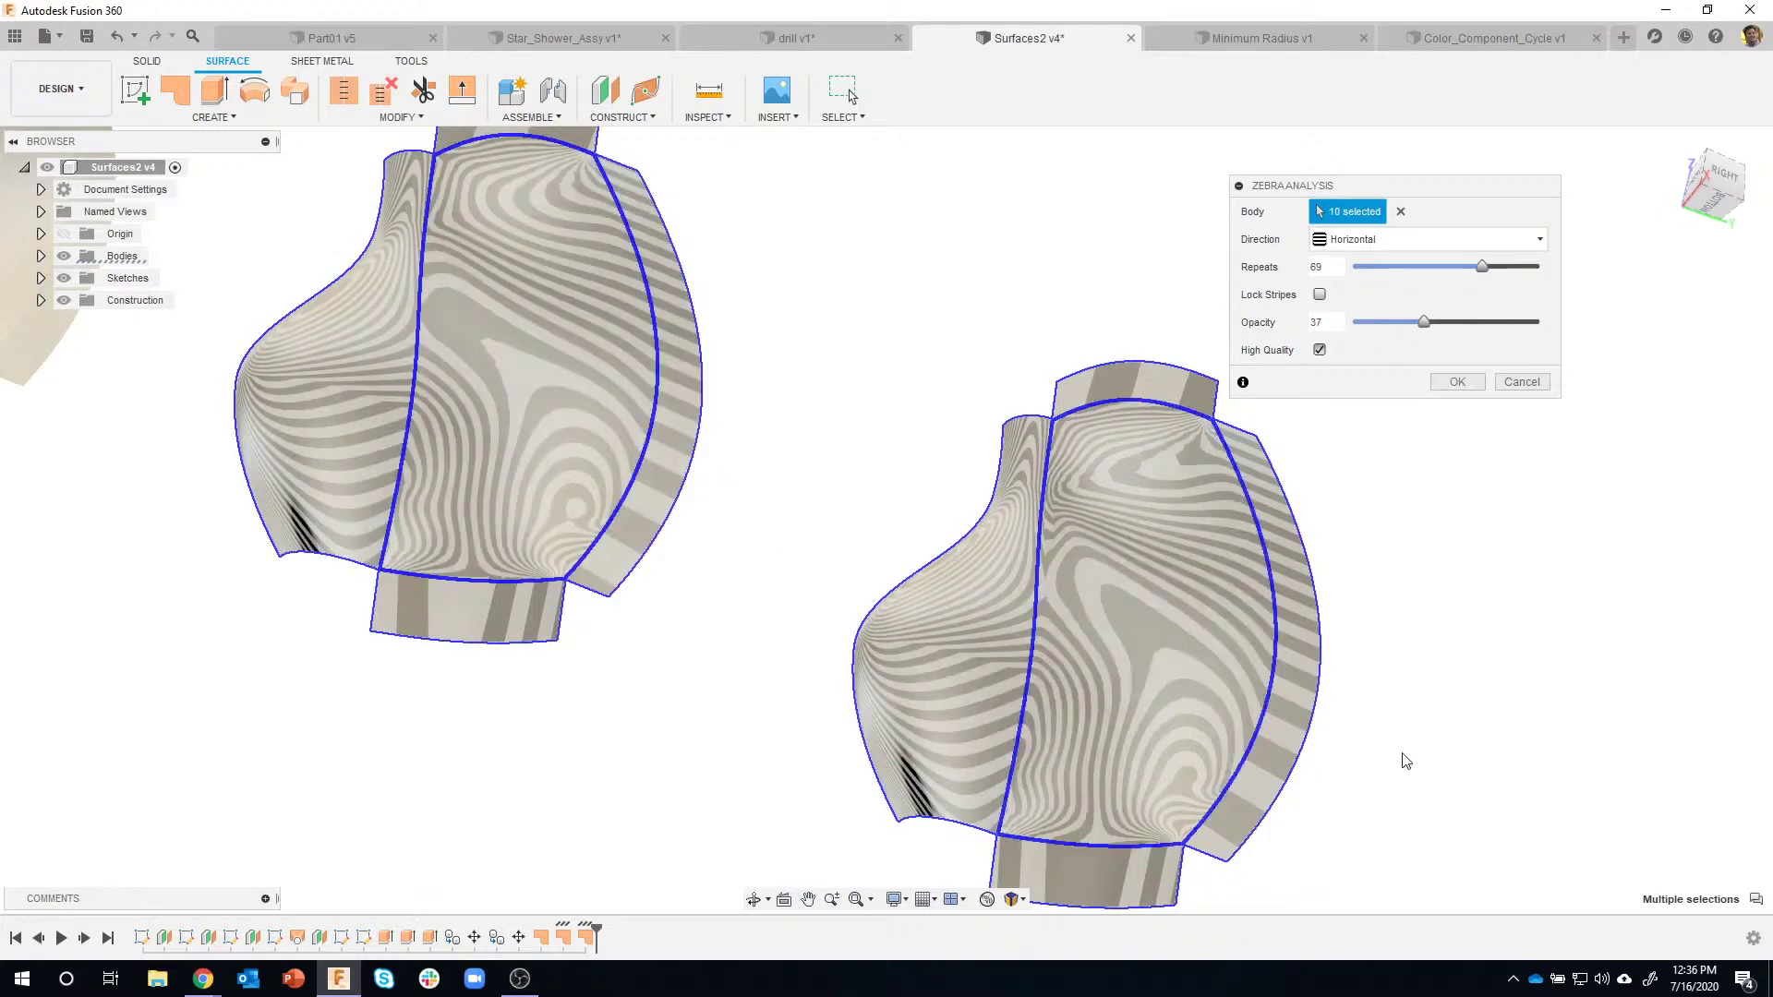
Compare how the horizontal stripes flow across the patch edges of the G1 and G2 surface sets.
shift+middle_drag(572, 523, 1227, 781)
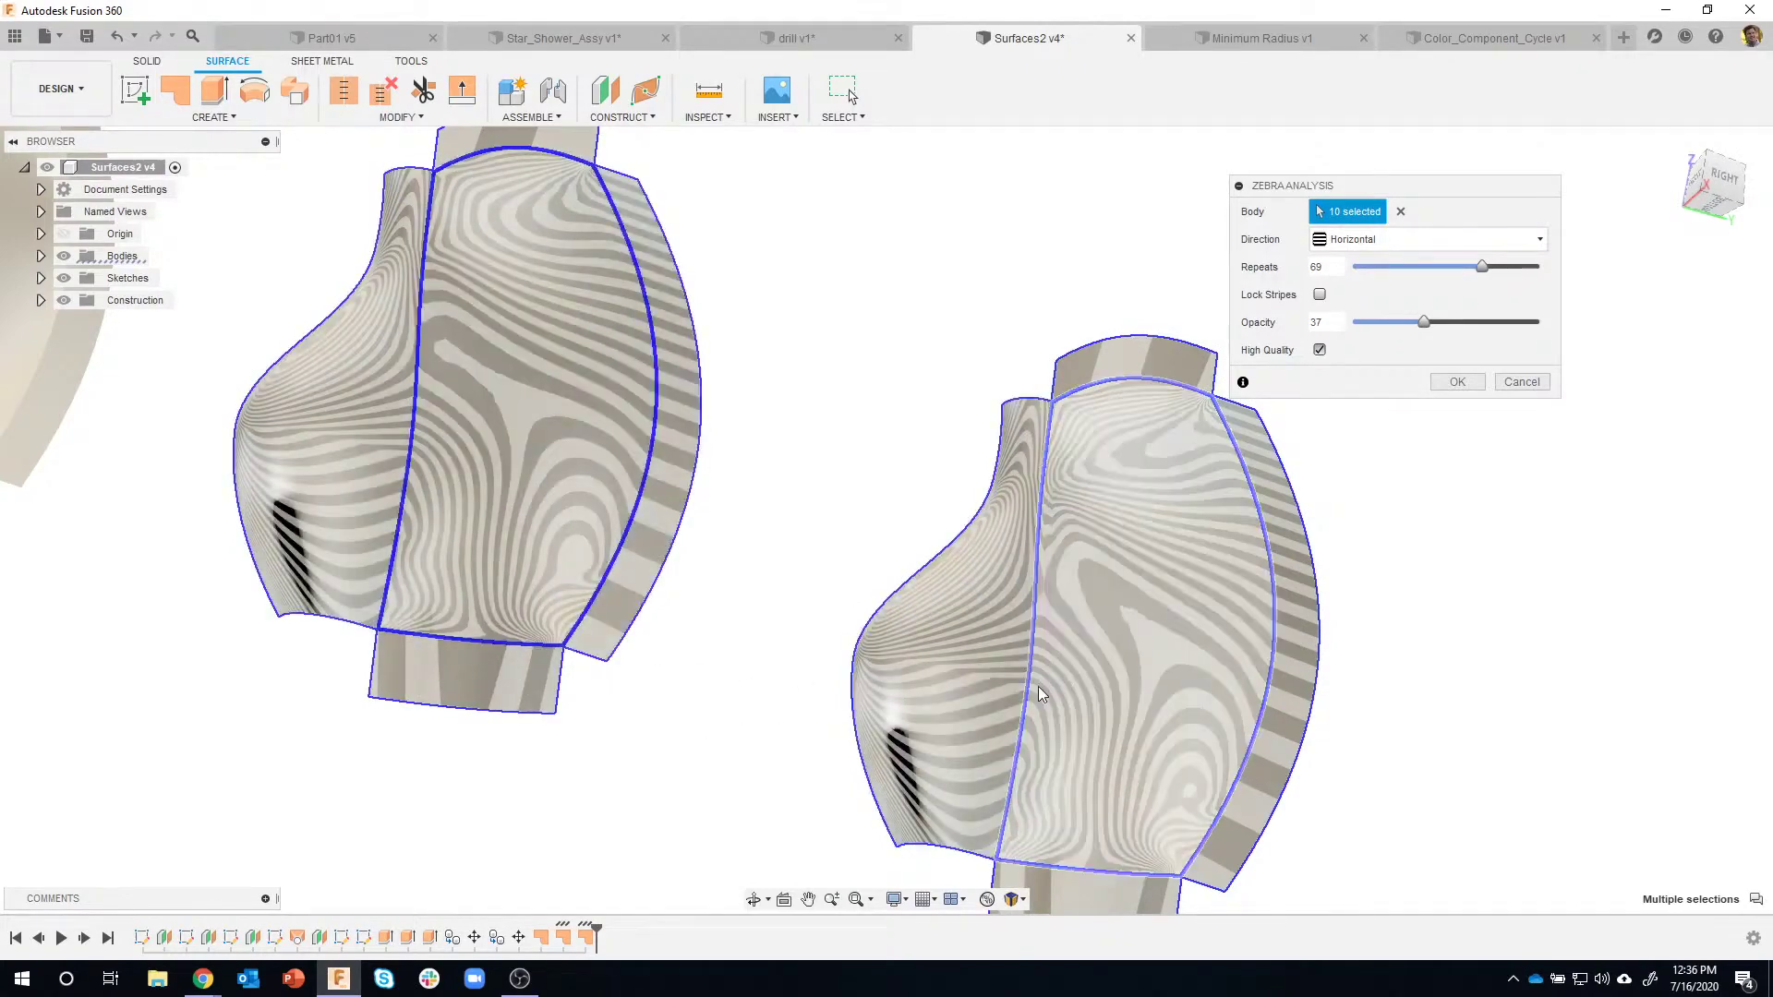
scroll(977, 739, up, 3)
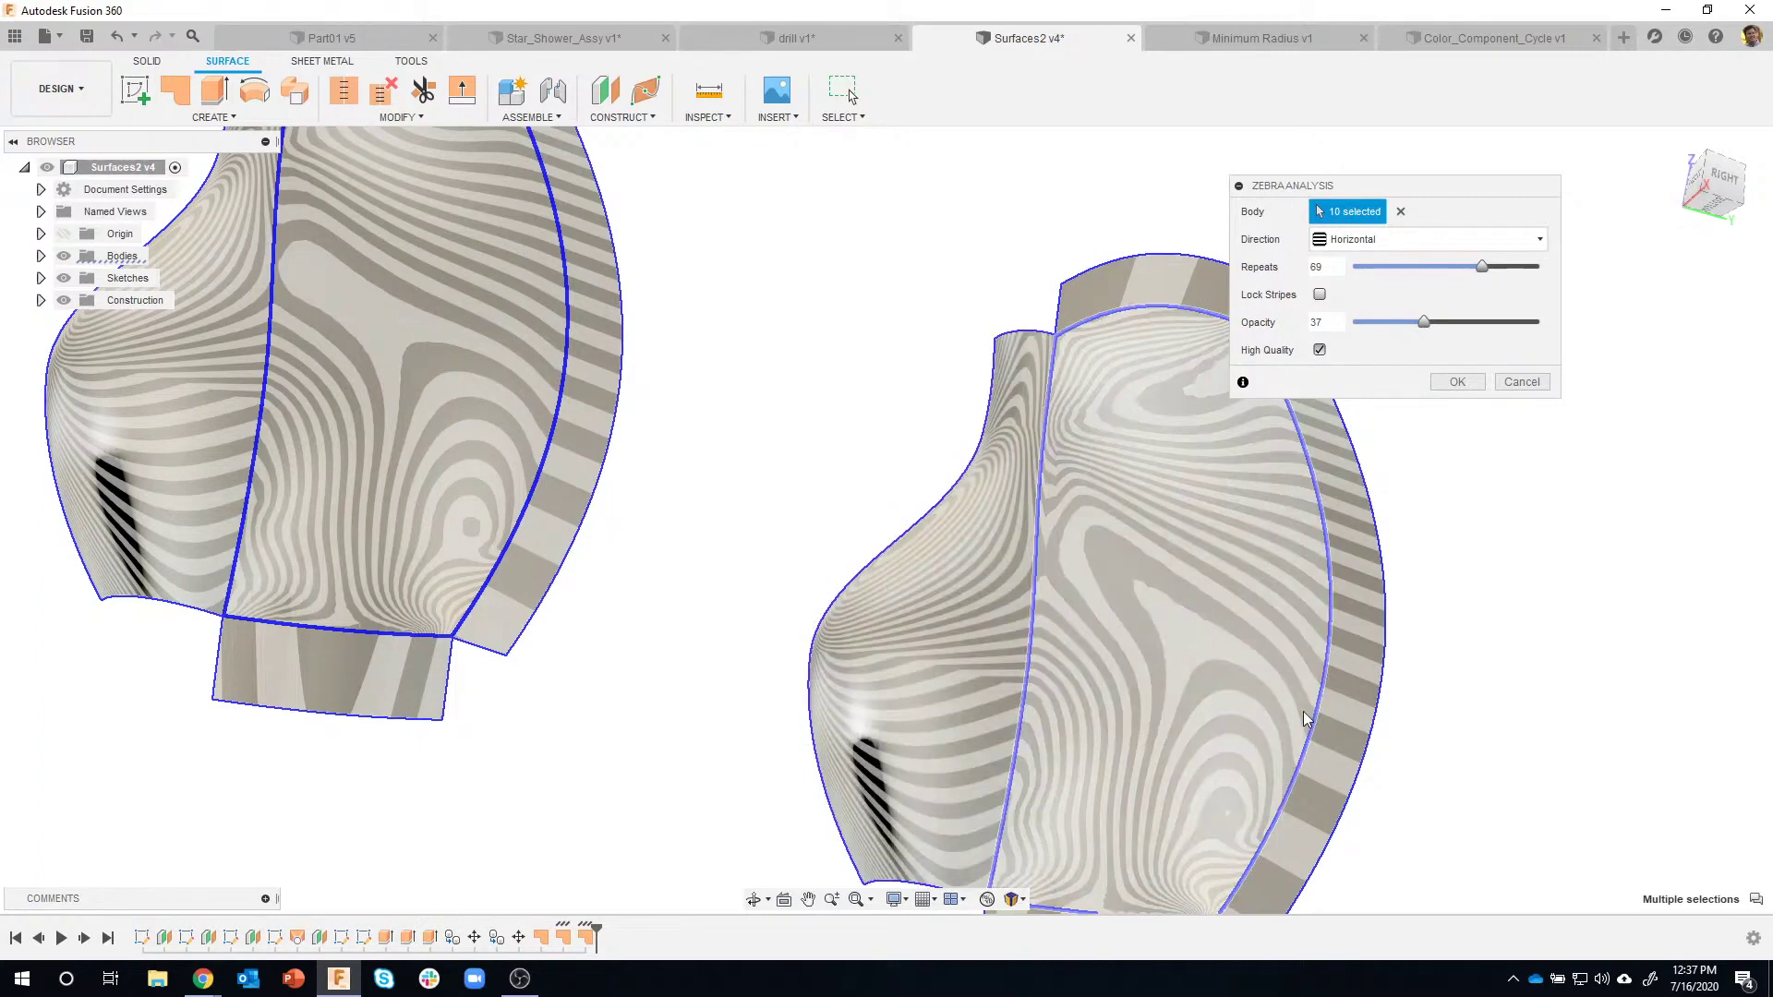
scroll(1304, 711, up, 5)
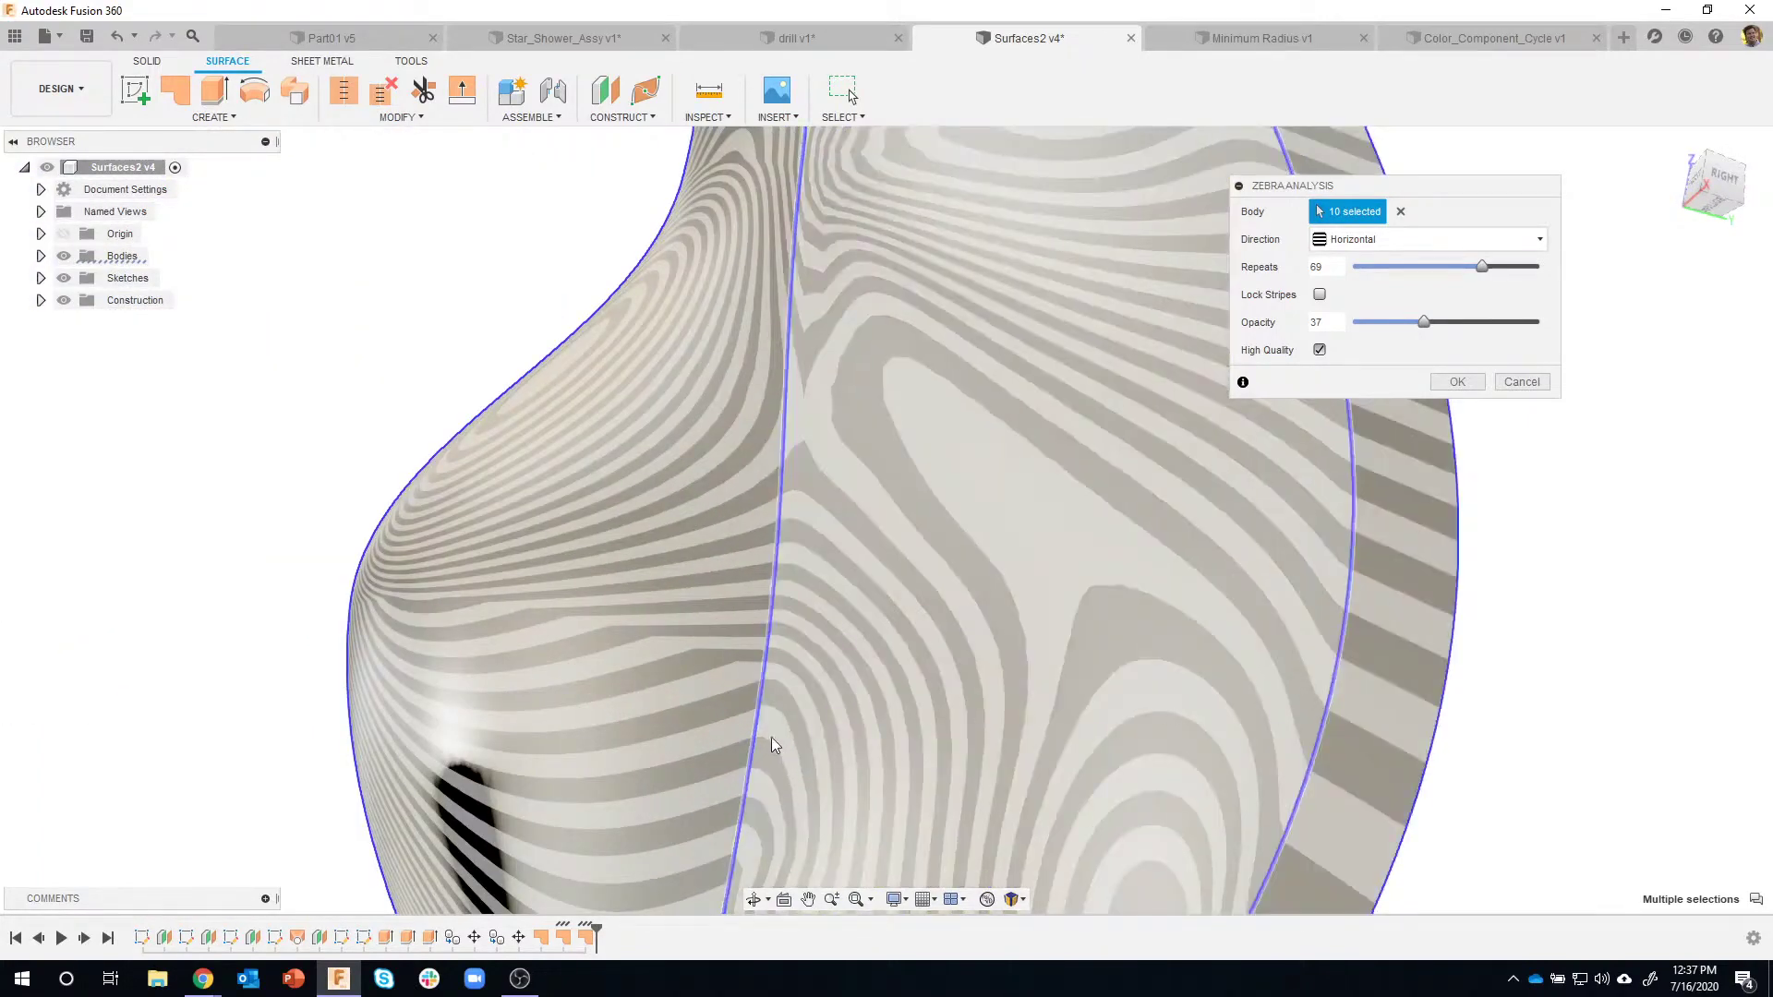
scroll(768, 715, down, 5)
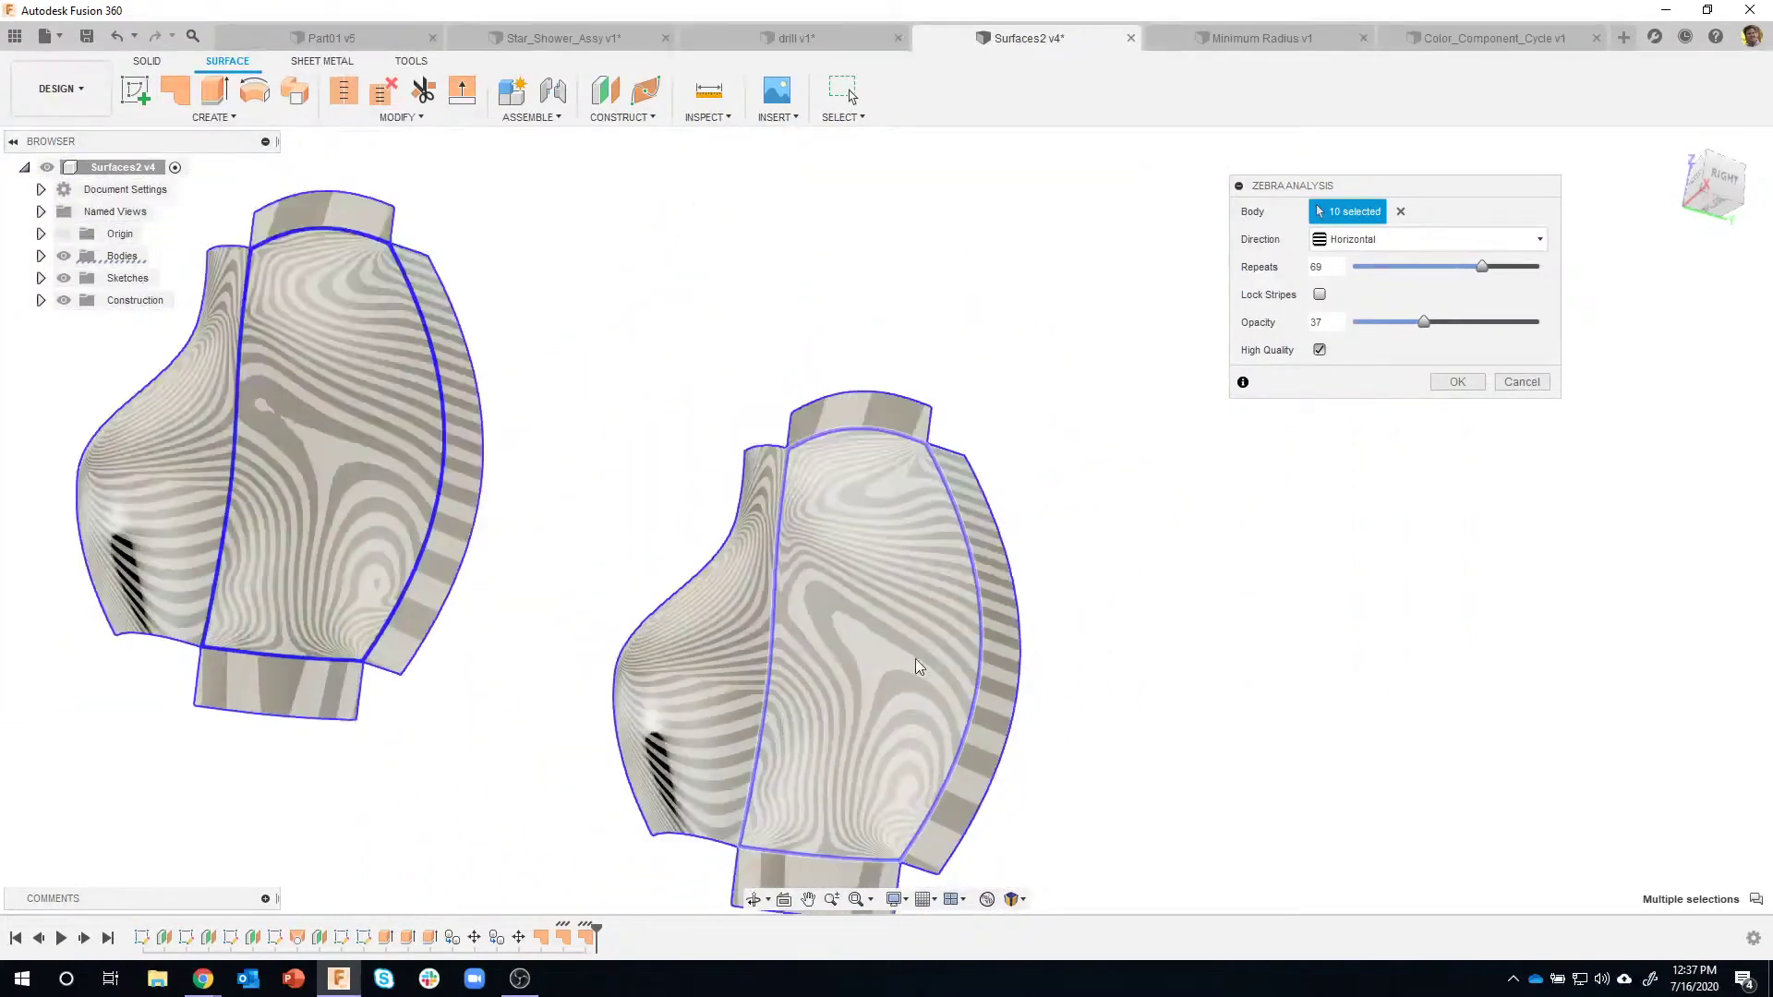
shift+middle_drag(916, 657, 1154, 545)
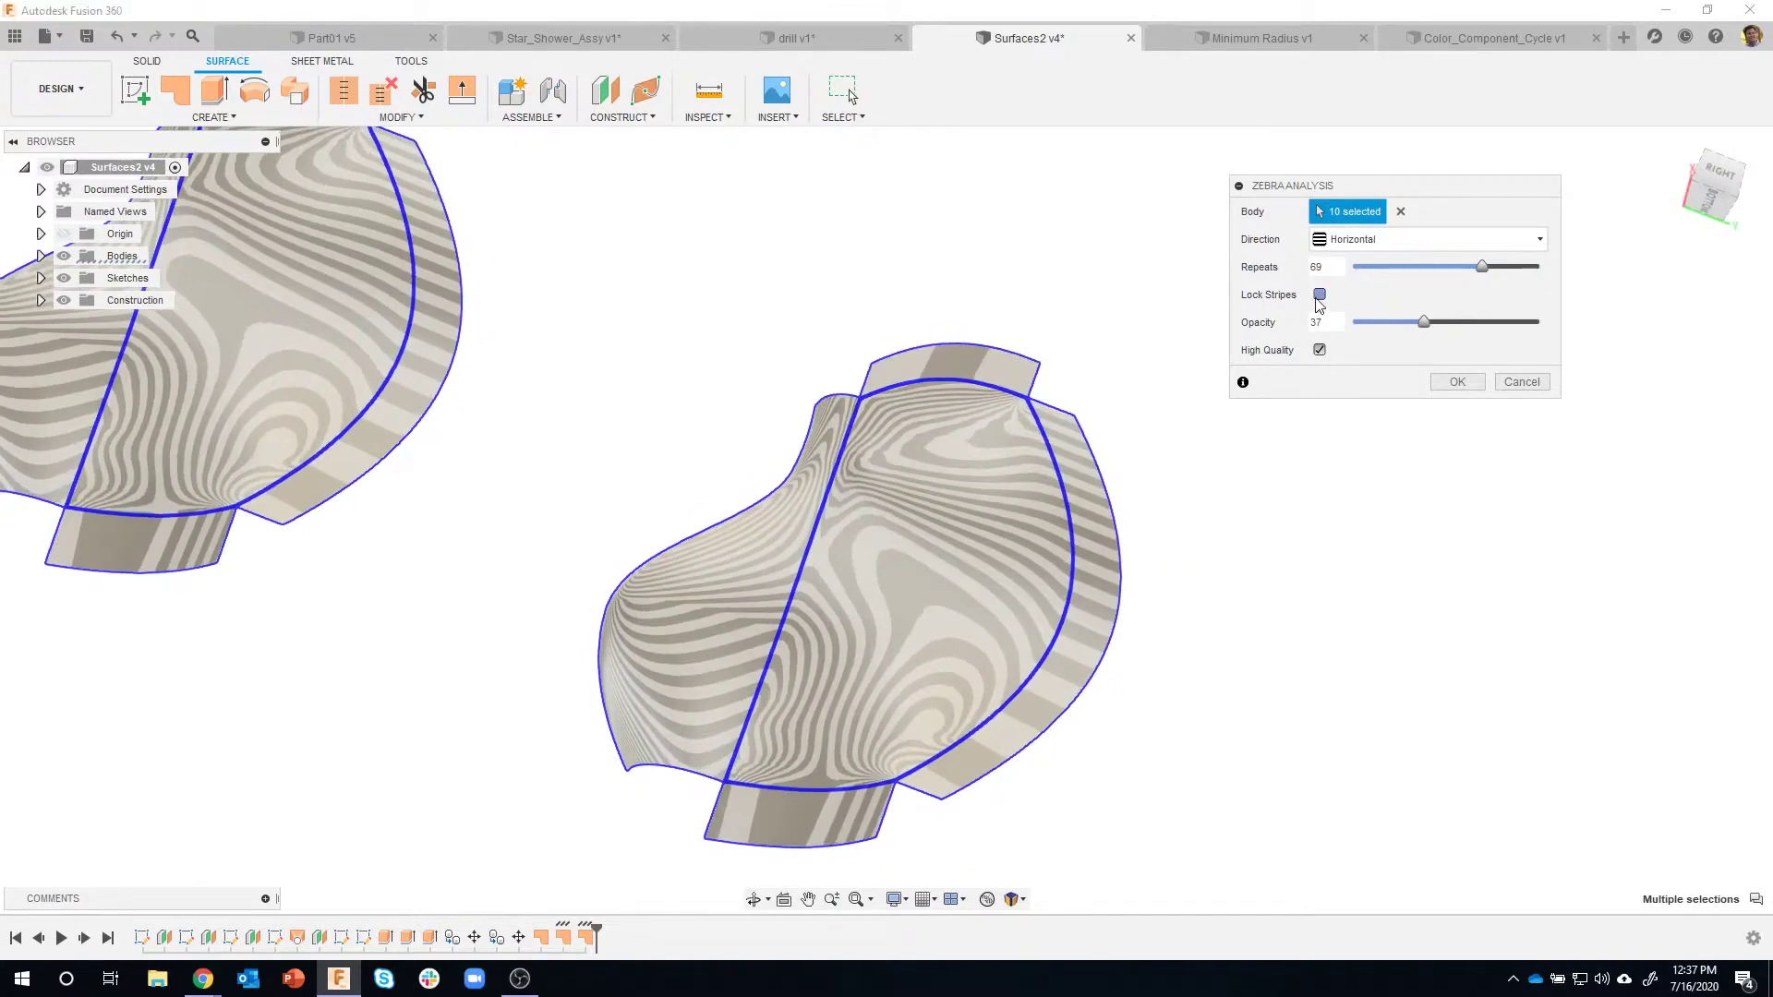
Enable Lock Stripes and examine the locked stripes on the G2 surface set from different angles.
click(1320, 295)
shift+middle_drag(1291, 823, 1046, 692)
scroll(1017, 691, up, 5)
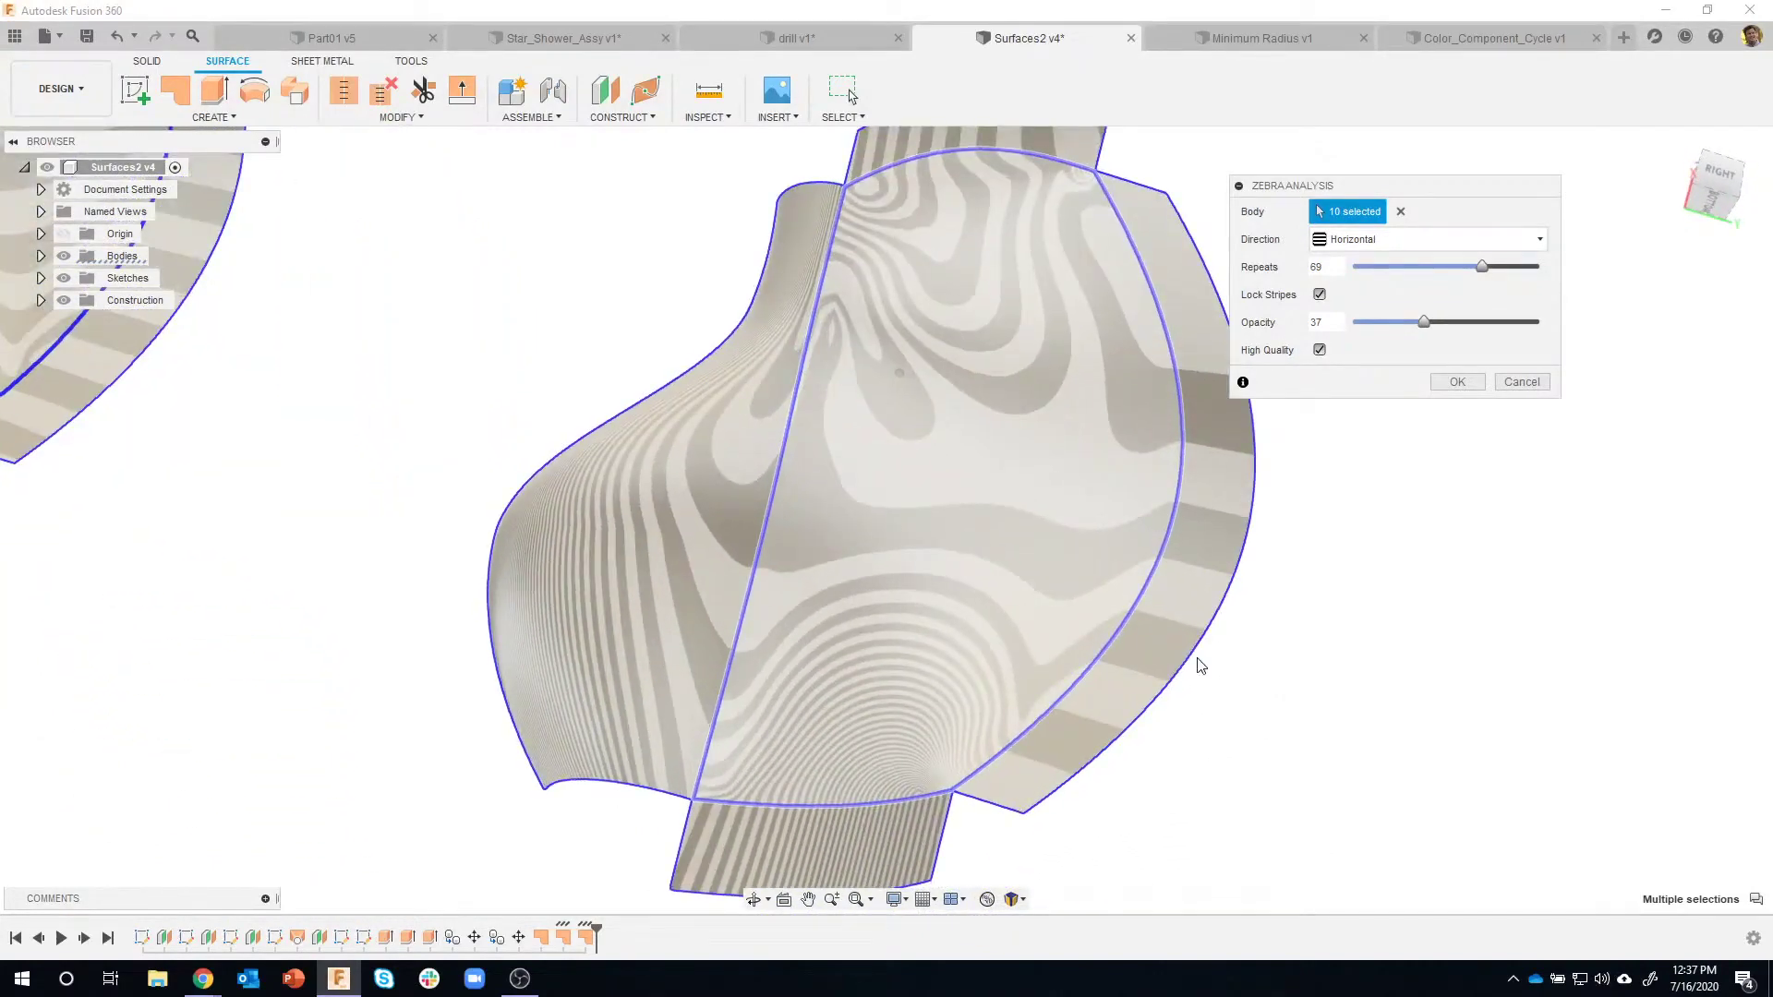
click(1320, 296)
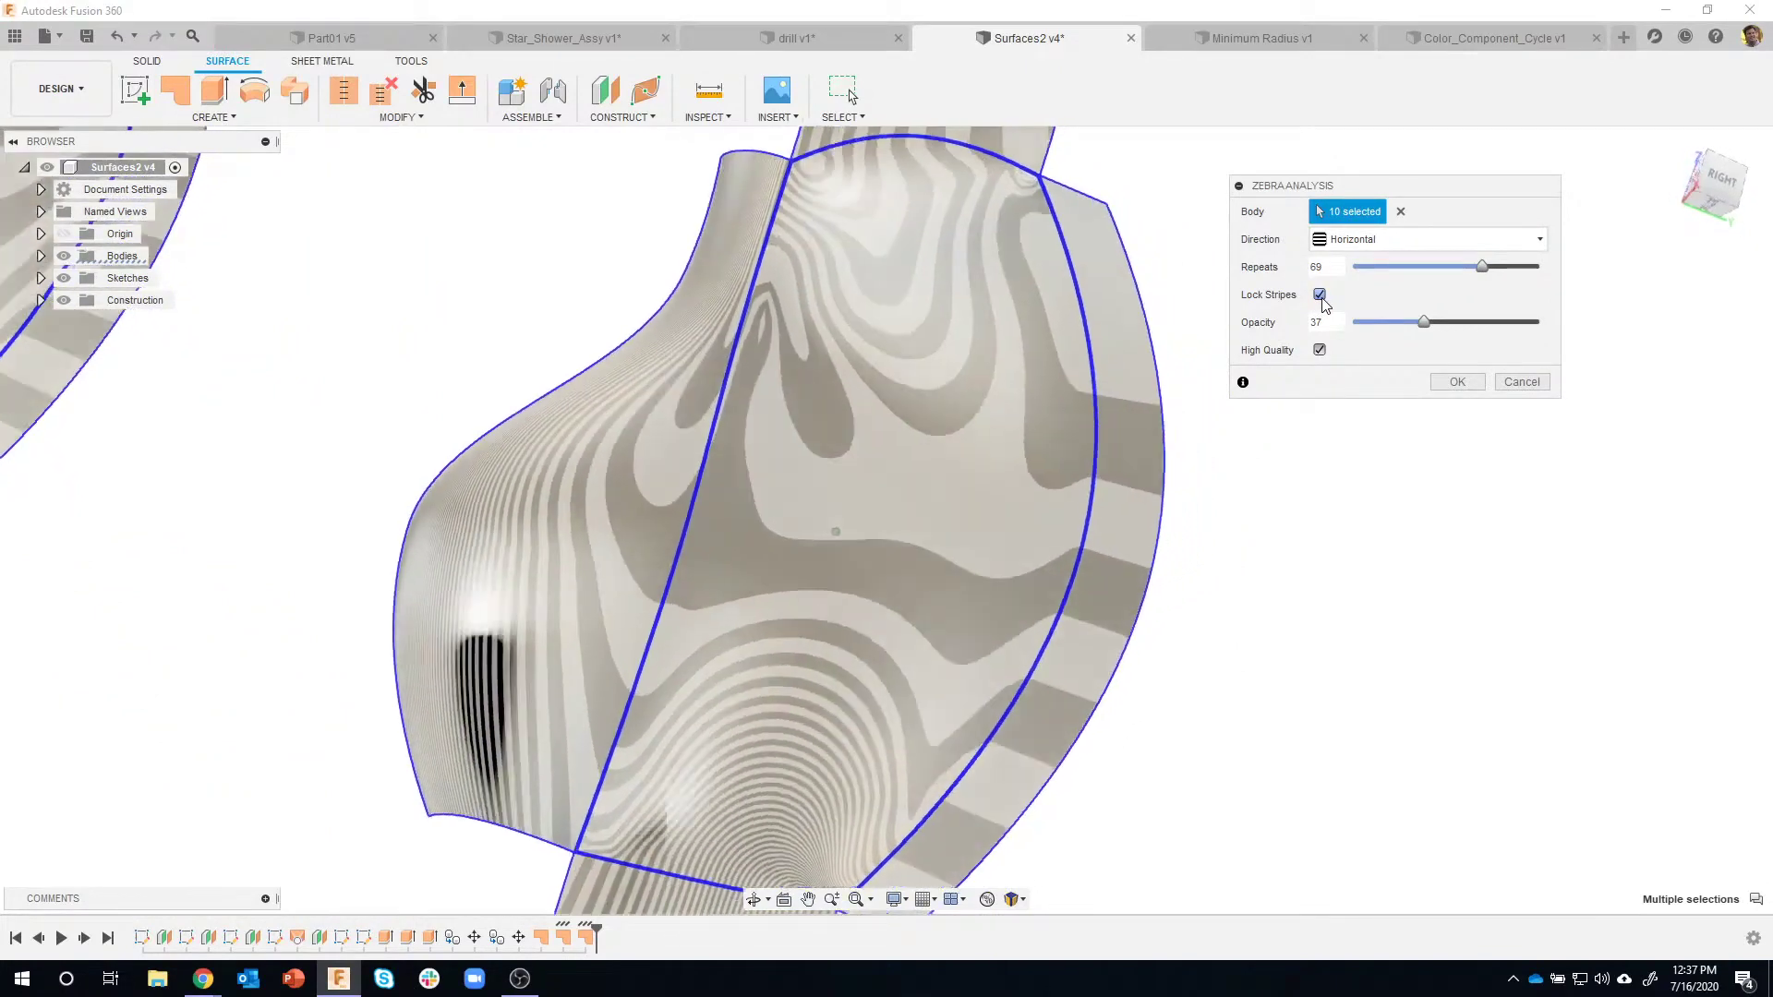
click(1320, 295)
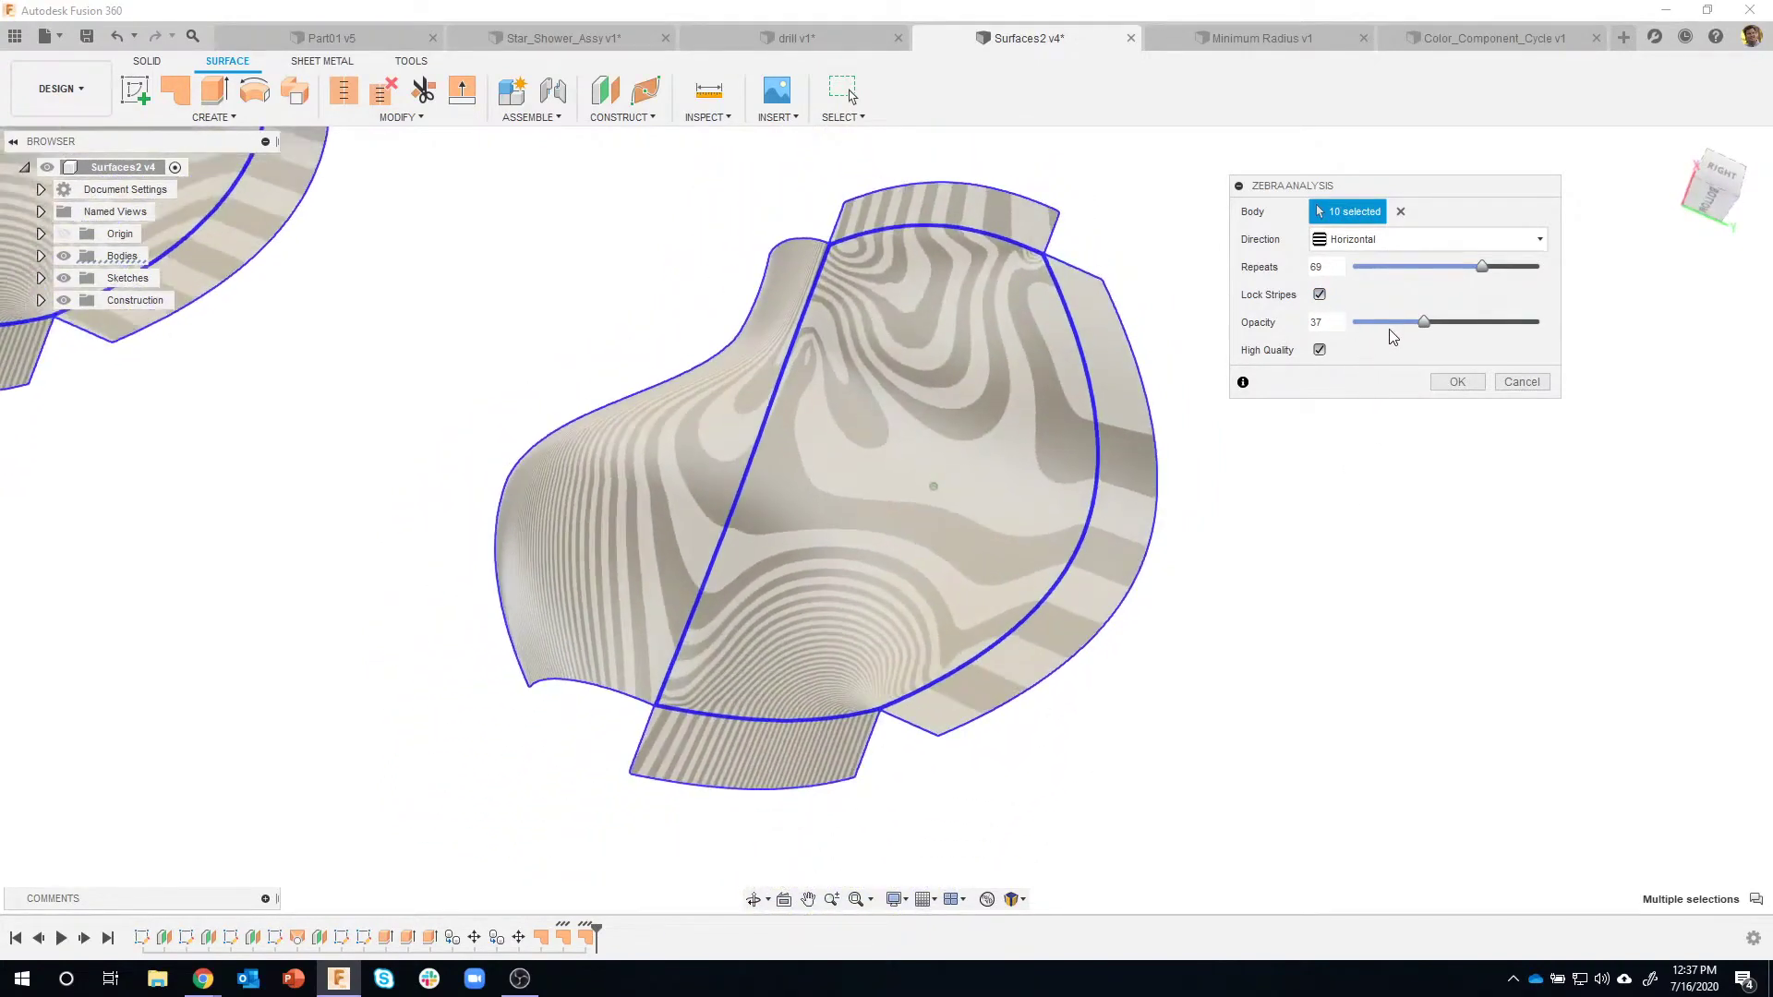
Lower the zebra stripe opacity to 20 and save the analysis, listing it in the expanded Analysis folder.
mouse_move(1422, 321)
mouse_down()
mouse_move(1477, 322)
mouse_move(1390, 323)
mouse_up()
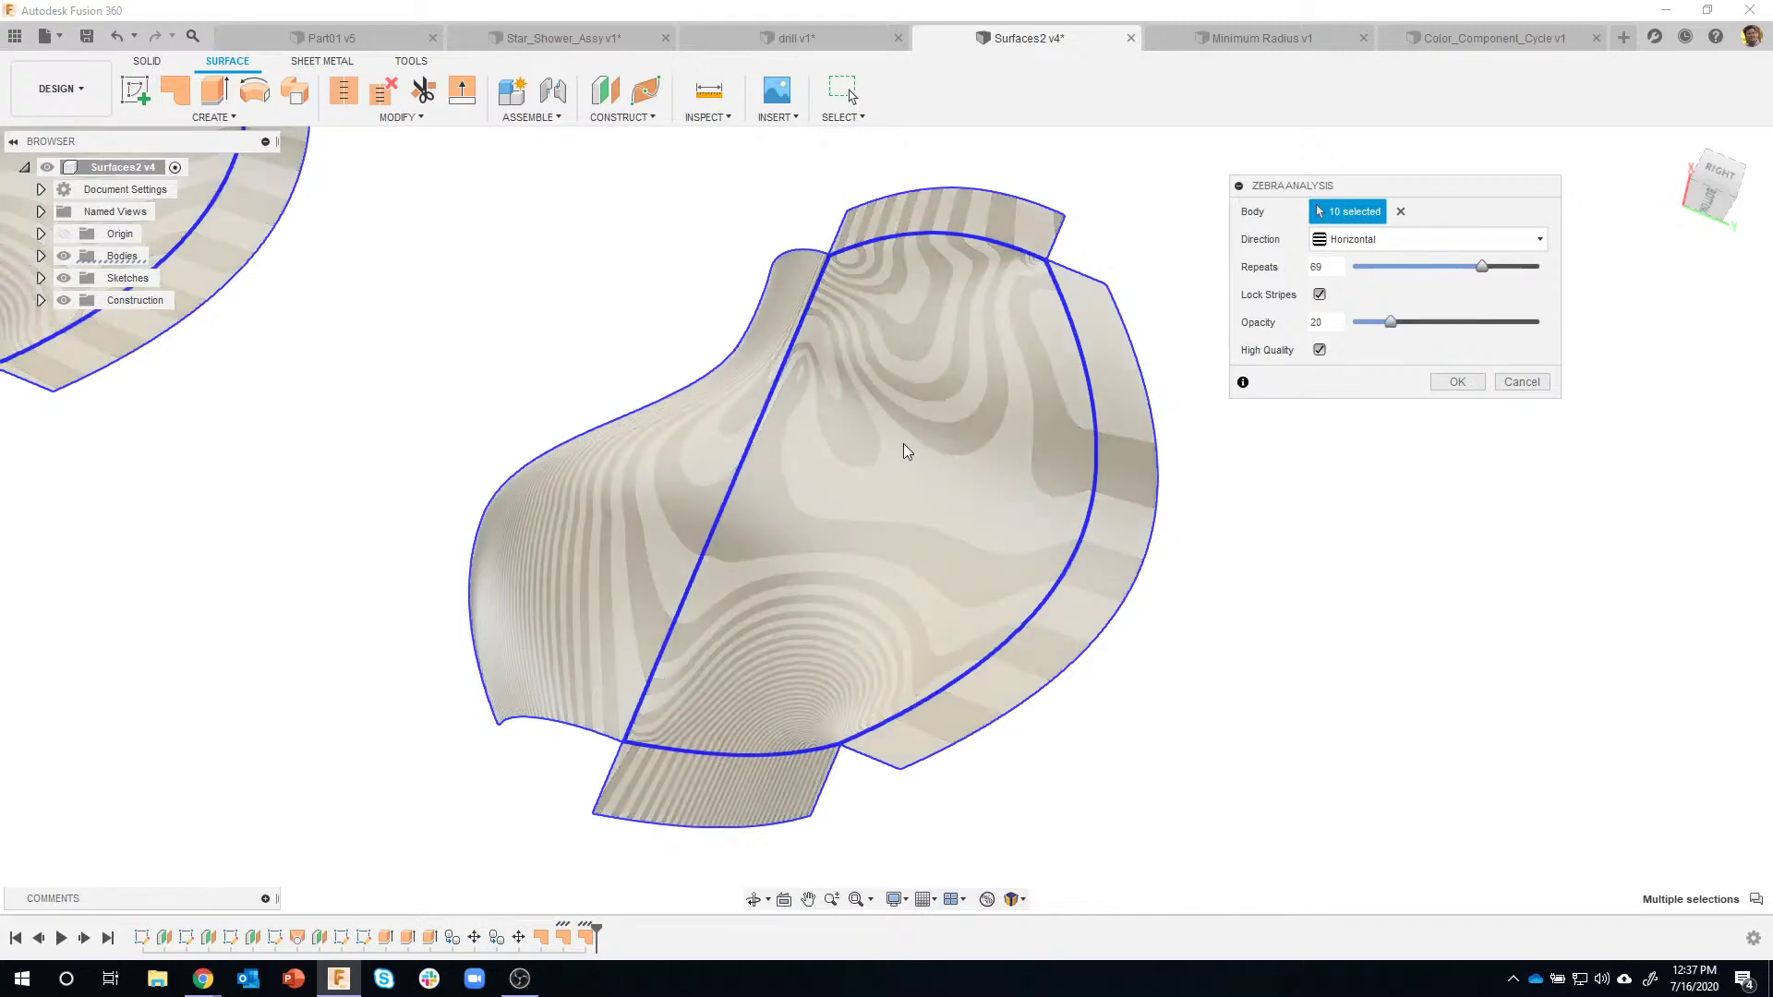
shift+middle_drag(903, 443, 1469, 423)
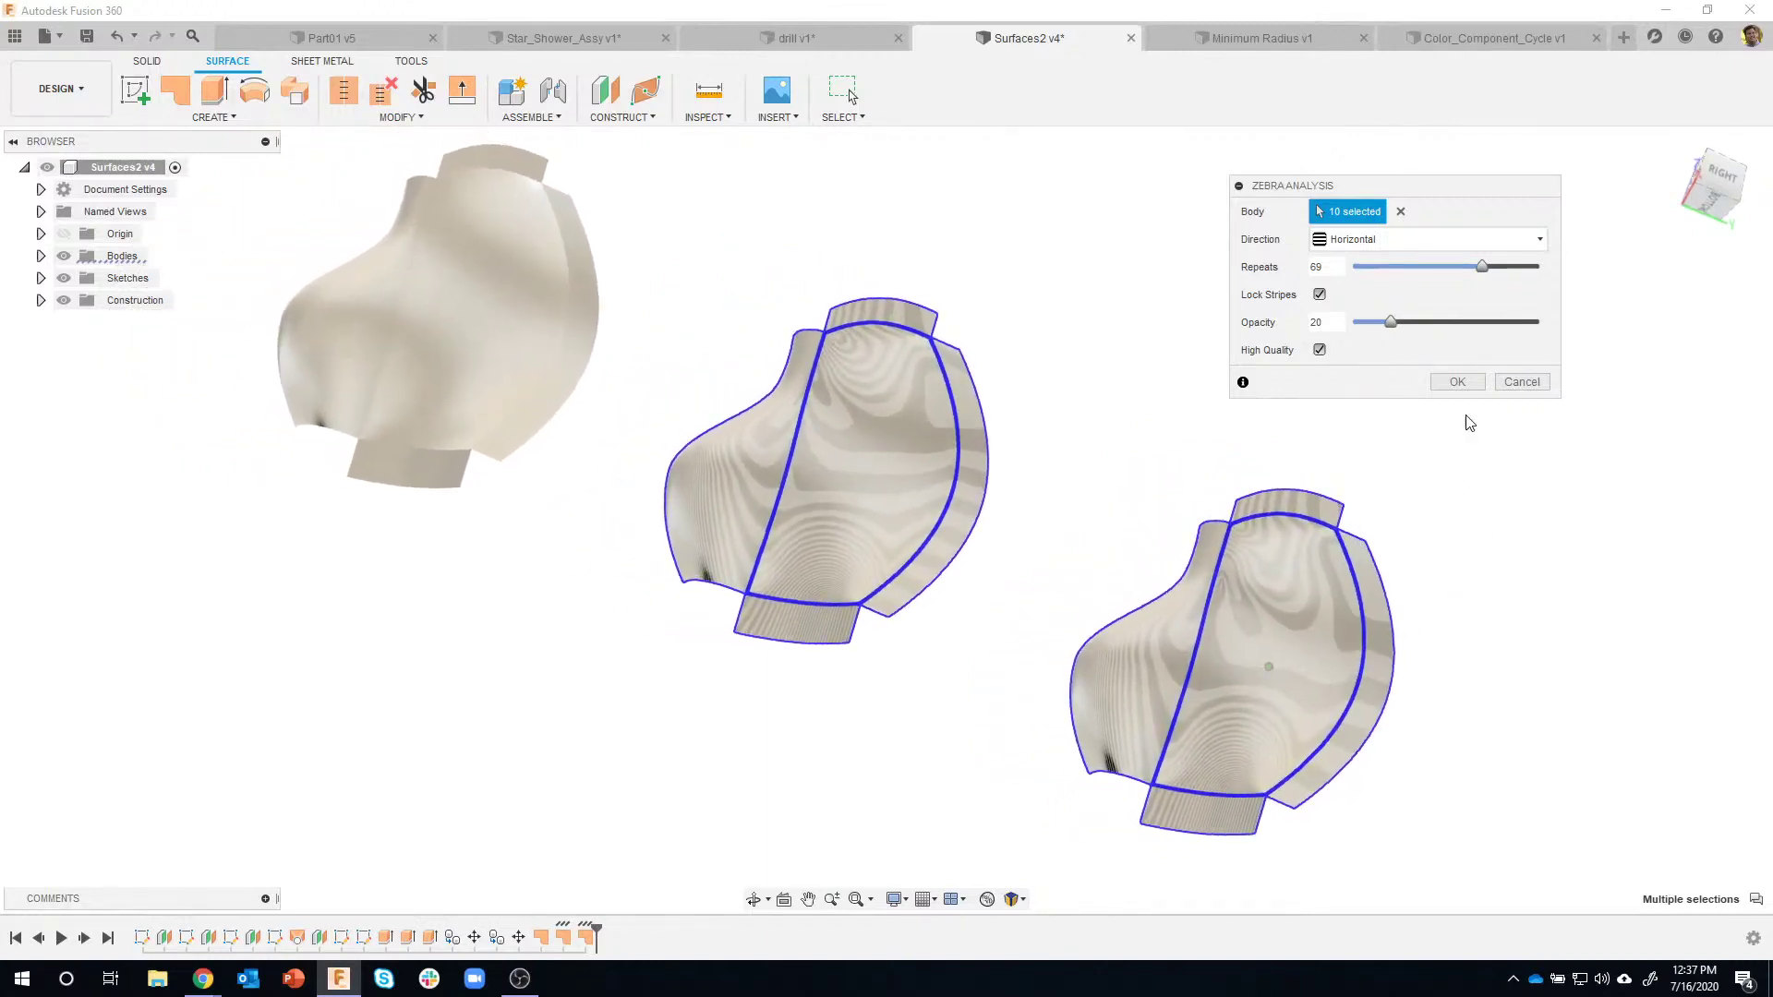
click(1446, 383)
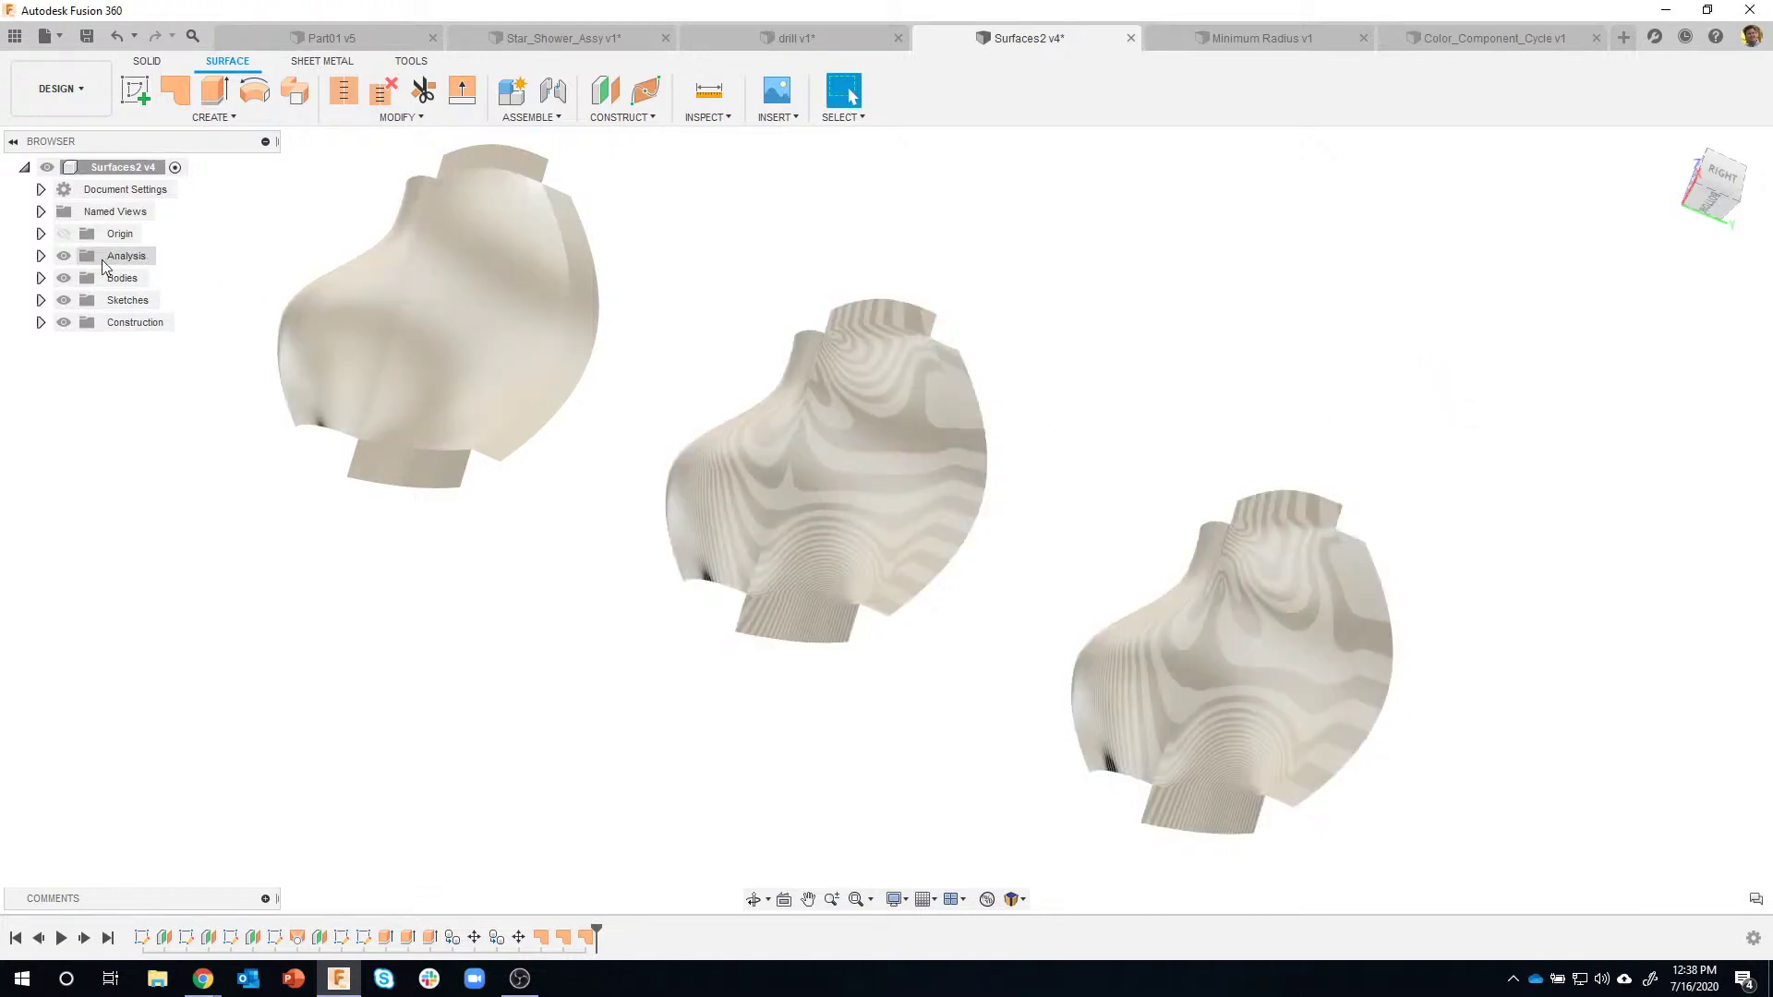
click(40, 256)
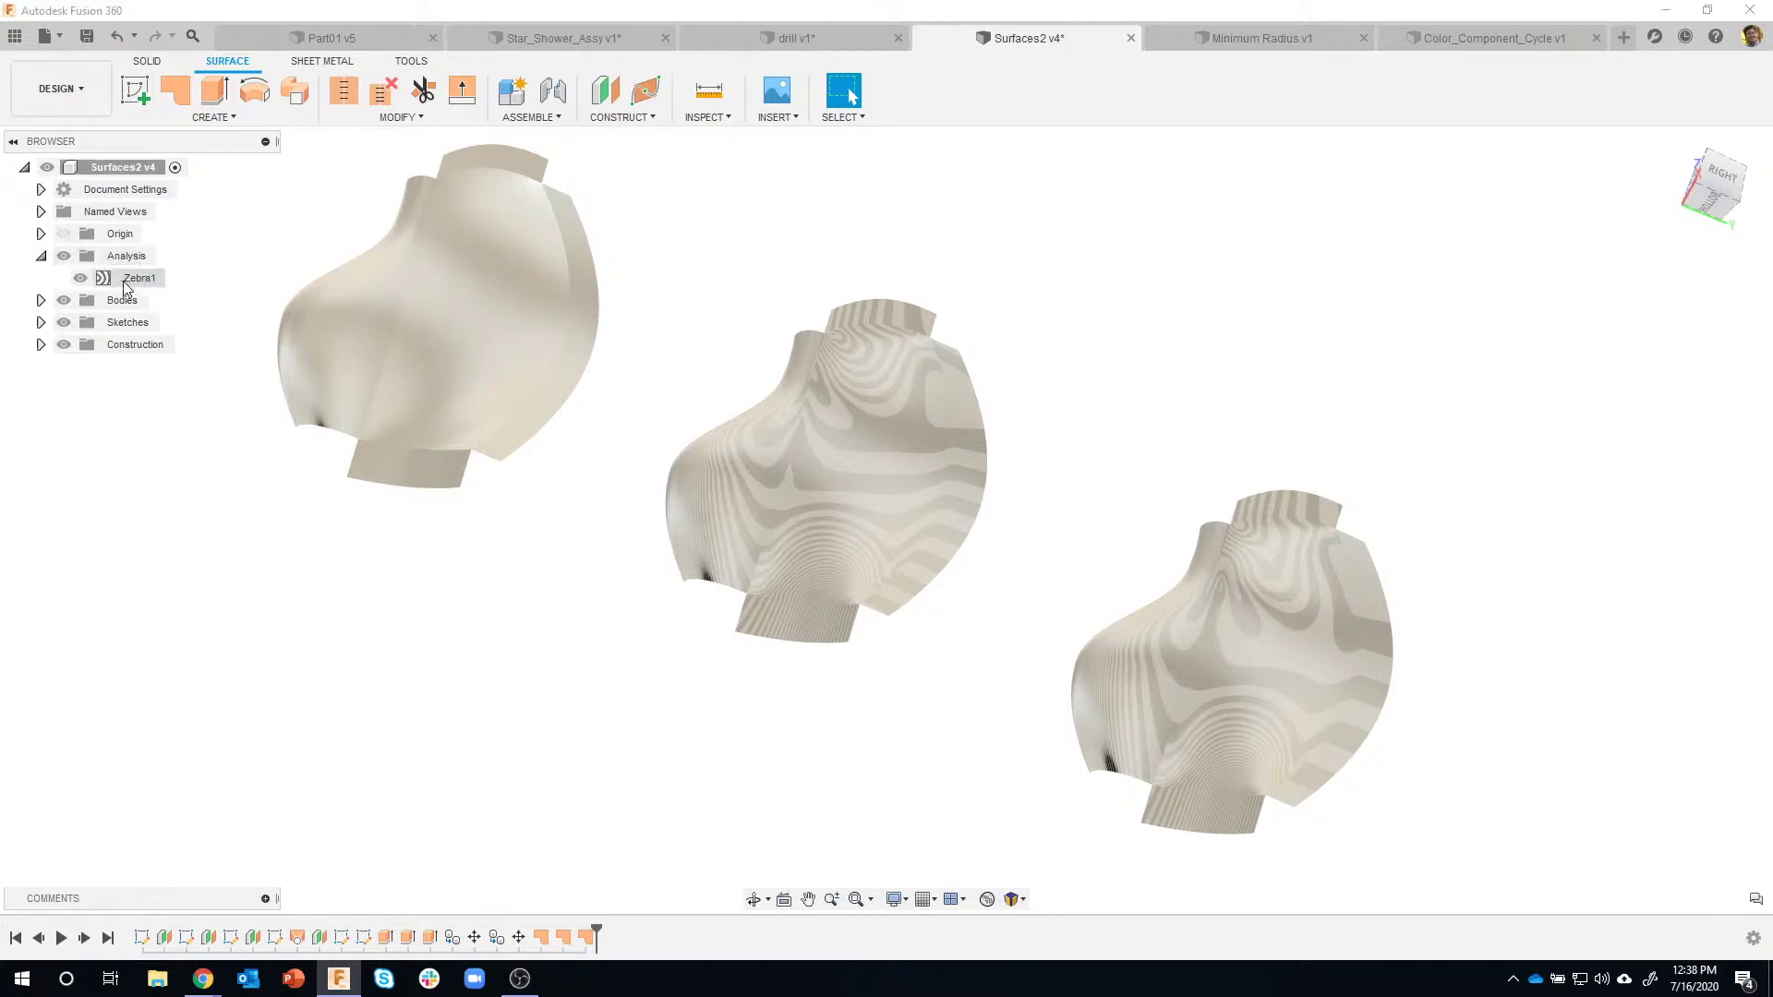
Examine the saved zebra stripes on the G1 and G2 surface sets and toggle the whole Analysis folder's visibility off and on.
shift+middle_drag(426, 663, 1557, 671)
scroll(1553, 662, up, 3)
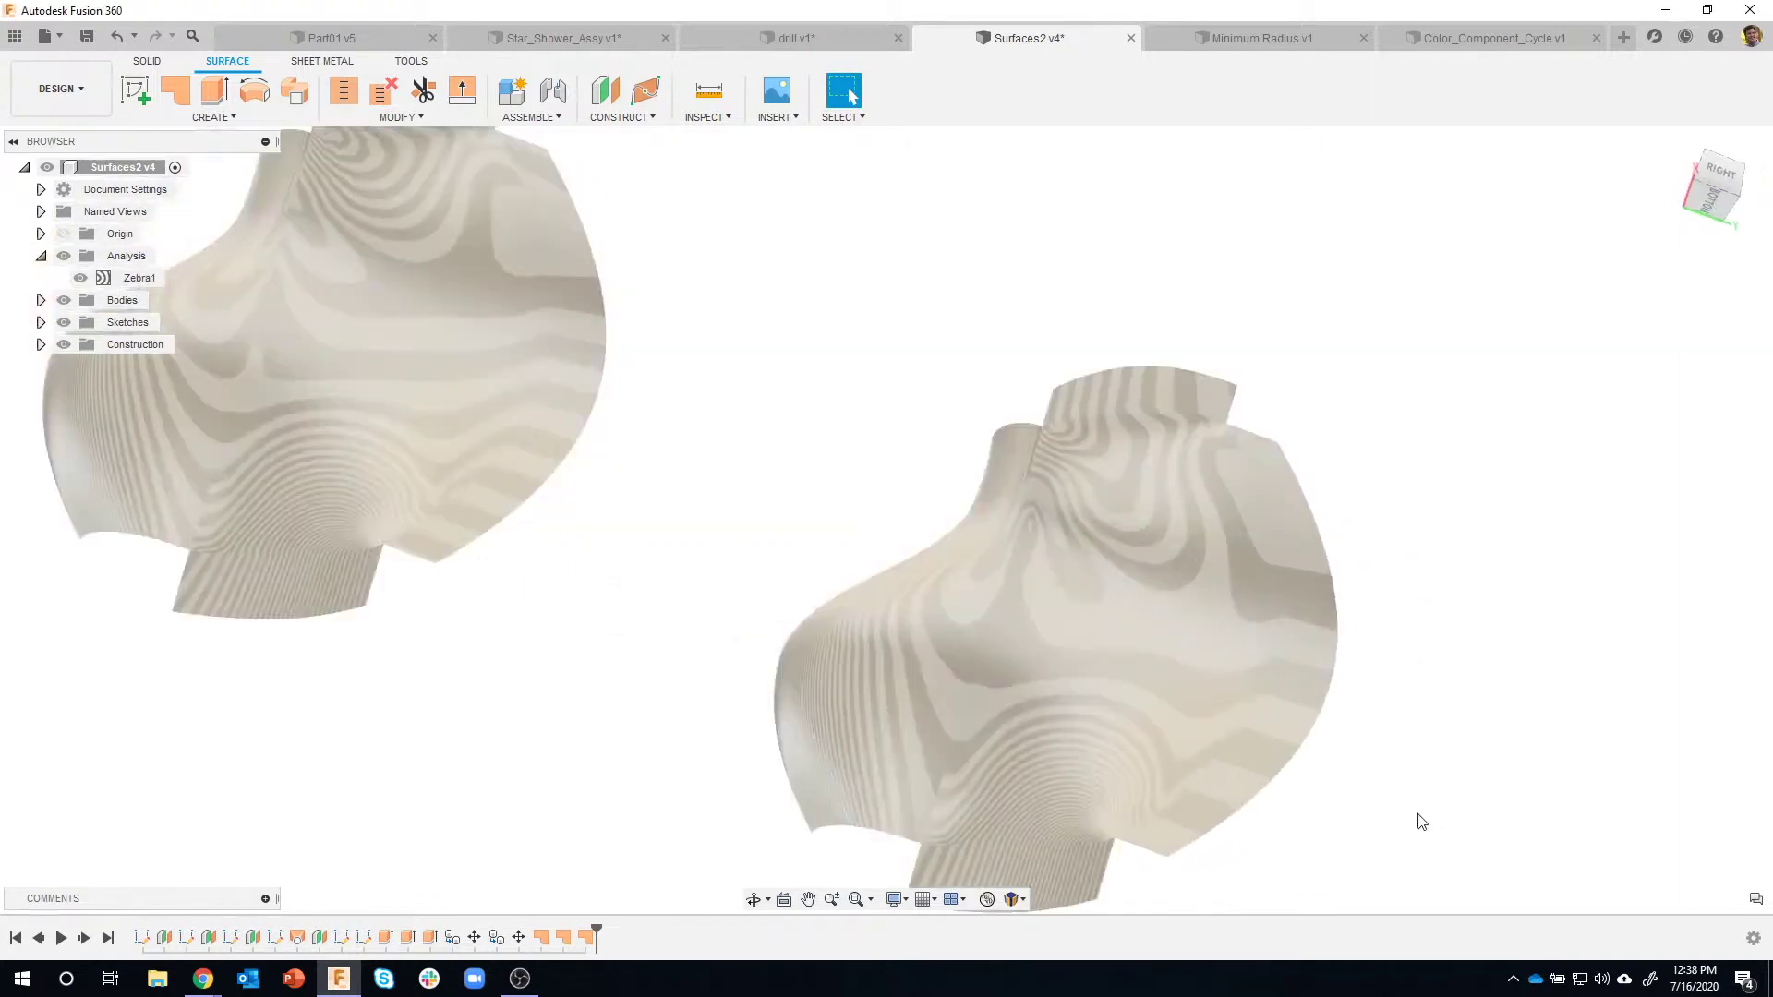
scroll(1364, 760, down, 6)
shift+middle_drag(1369, 761, 1023, 674)
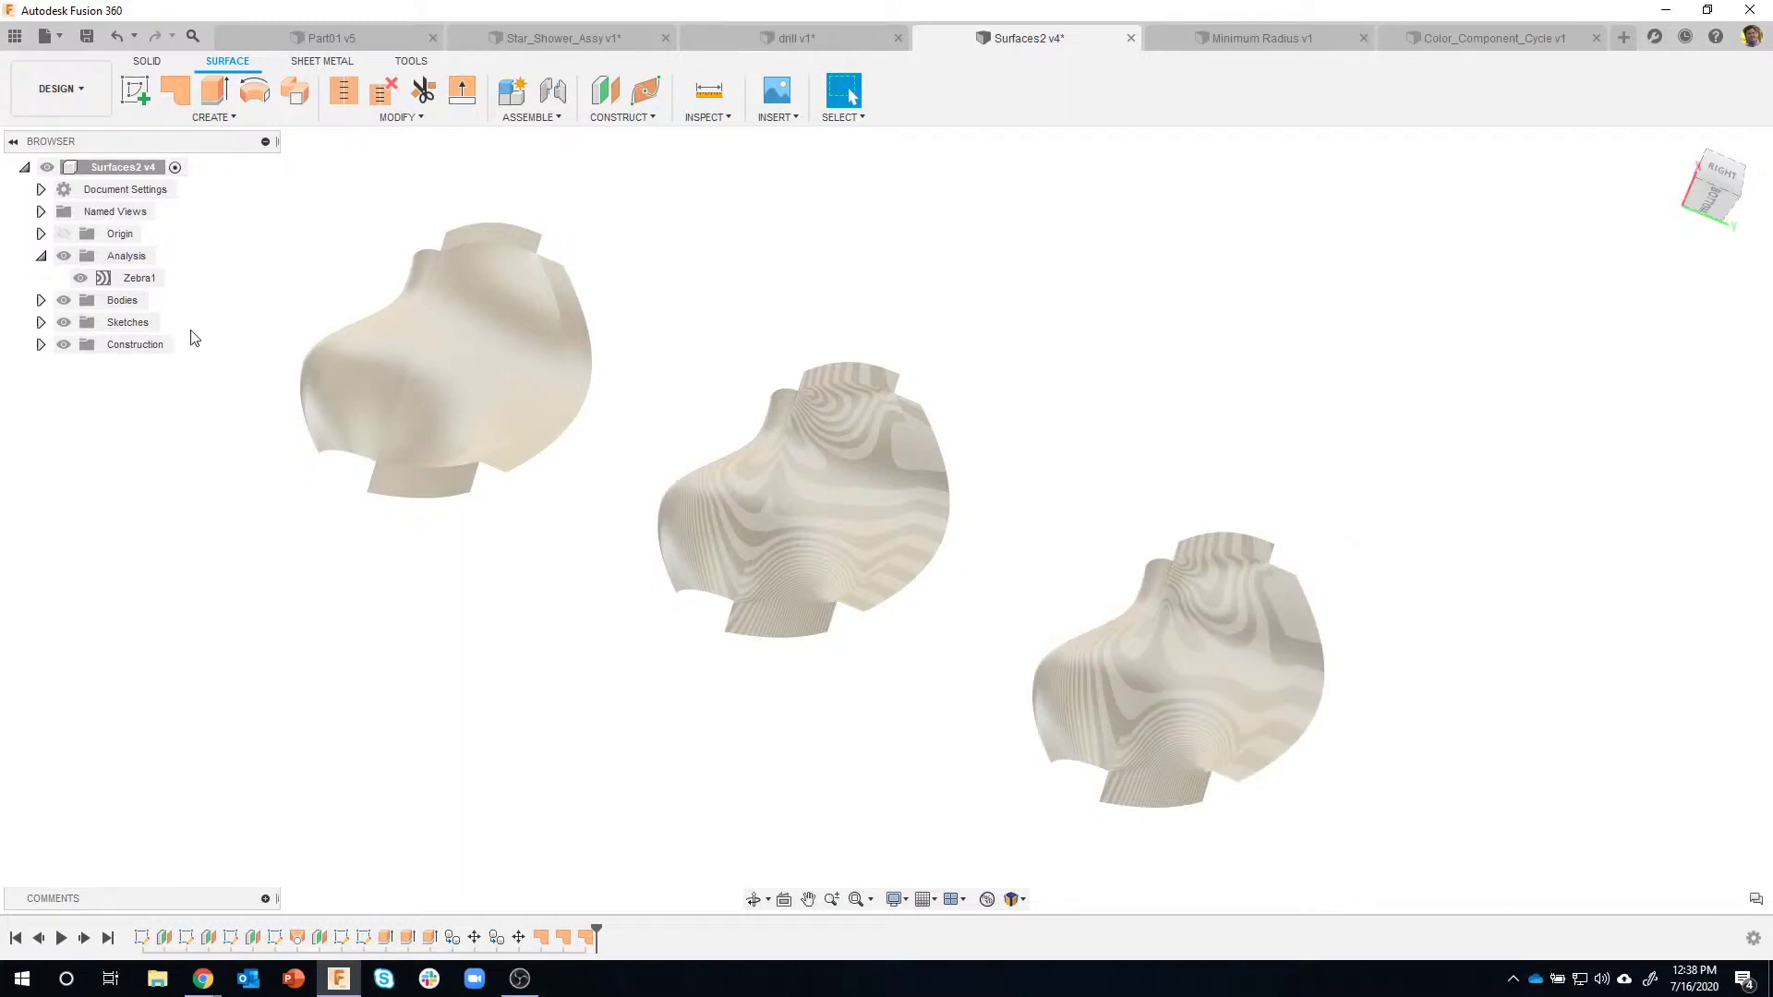
click(64, 259)
click(65, 259)
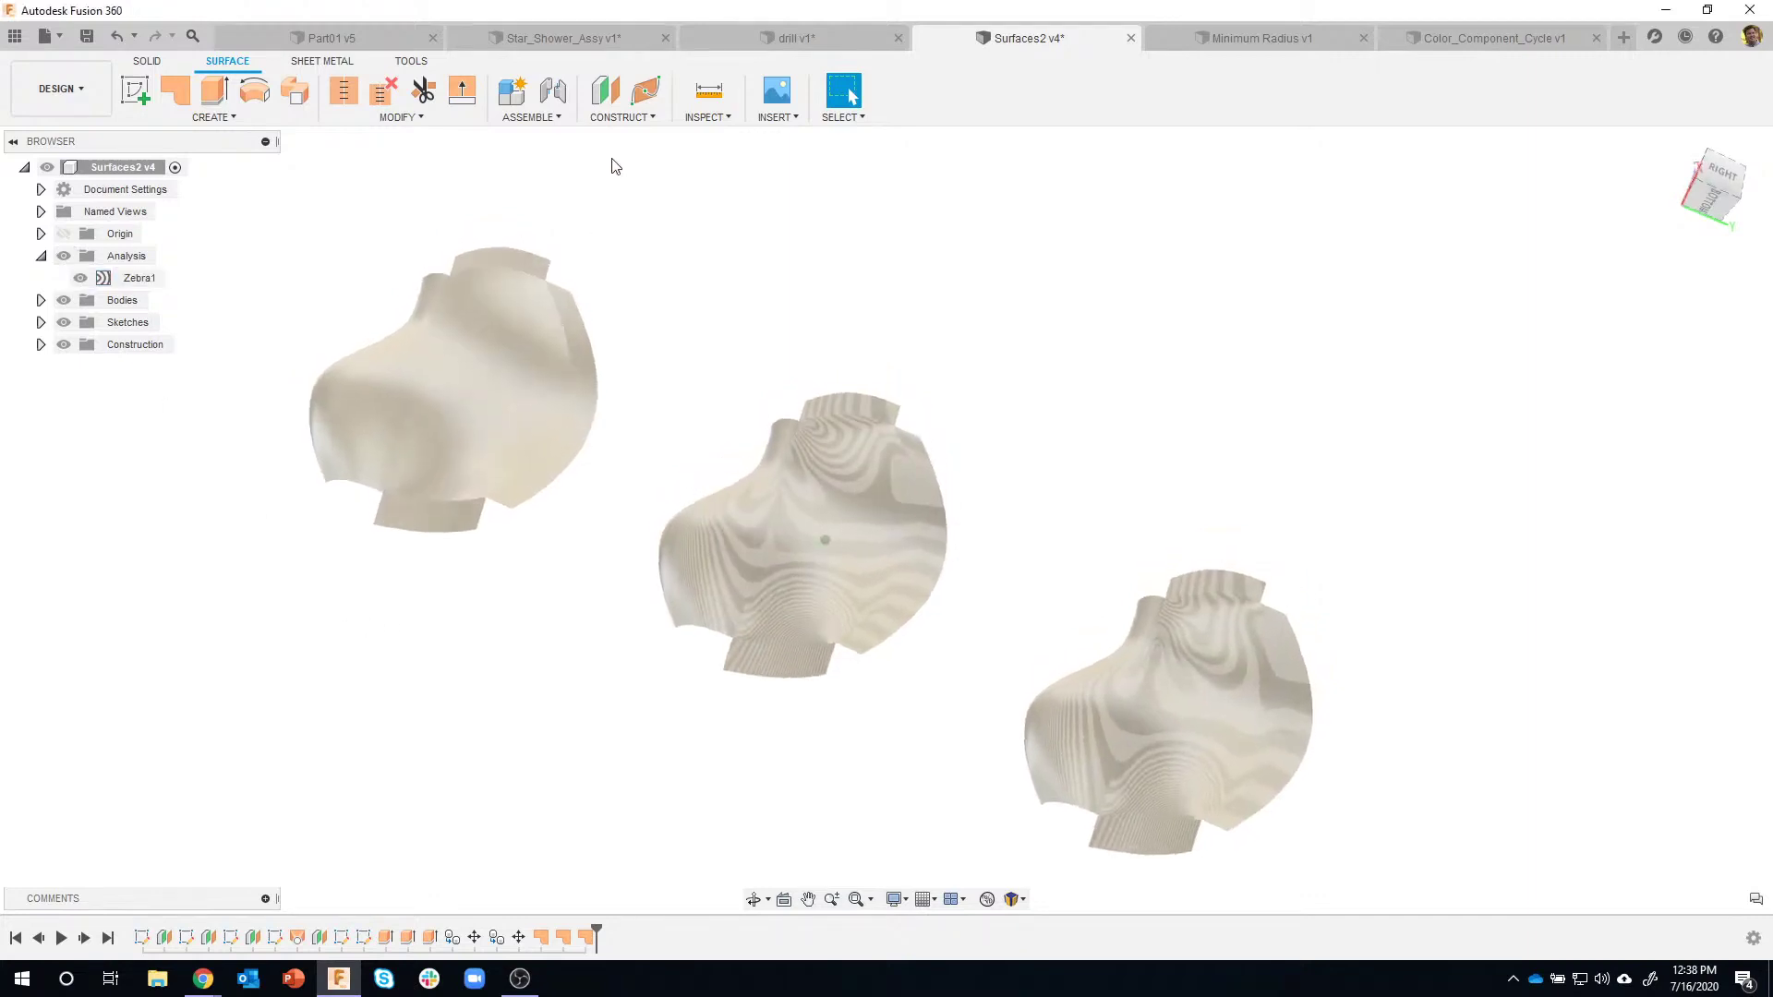
Create a Curvature Map Analysis of the large central patch in the G0 surface set with Smooth display and Gaussian type.
click(703, 119)
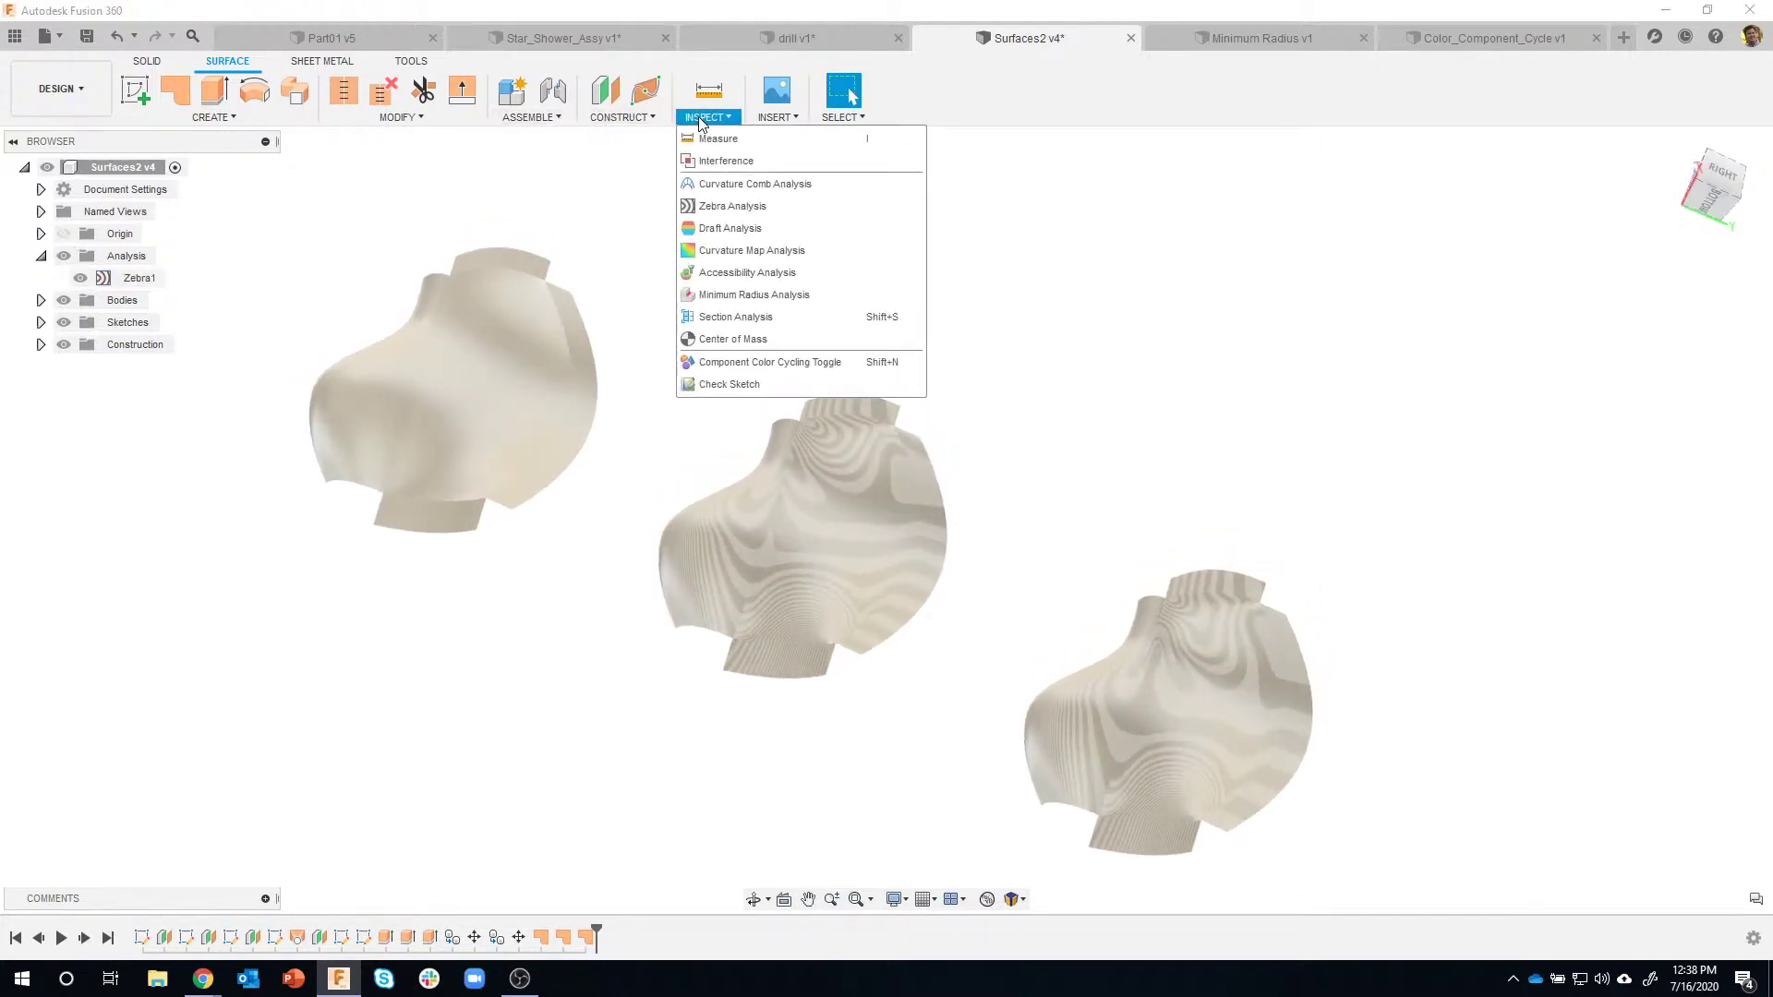
click(744, 251)
click(495, 382)
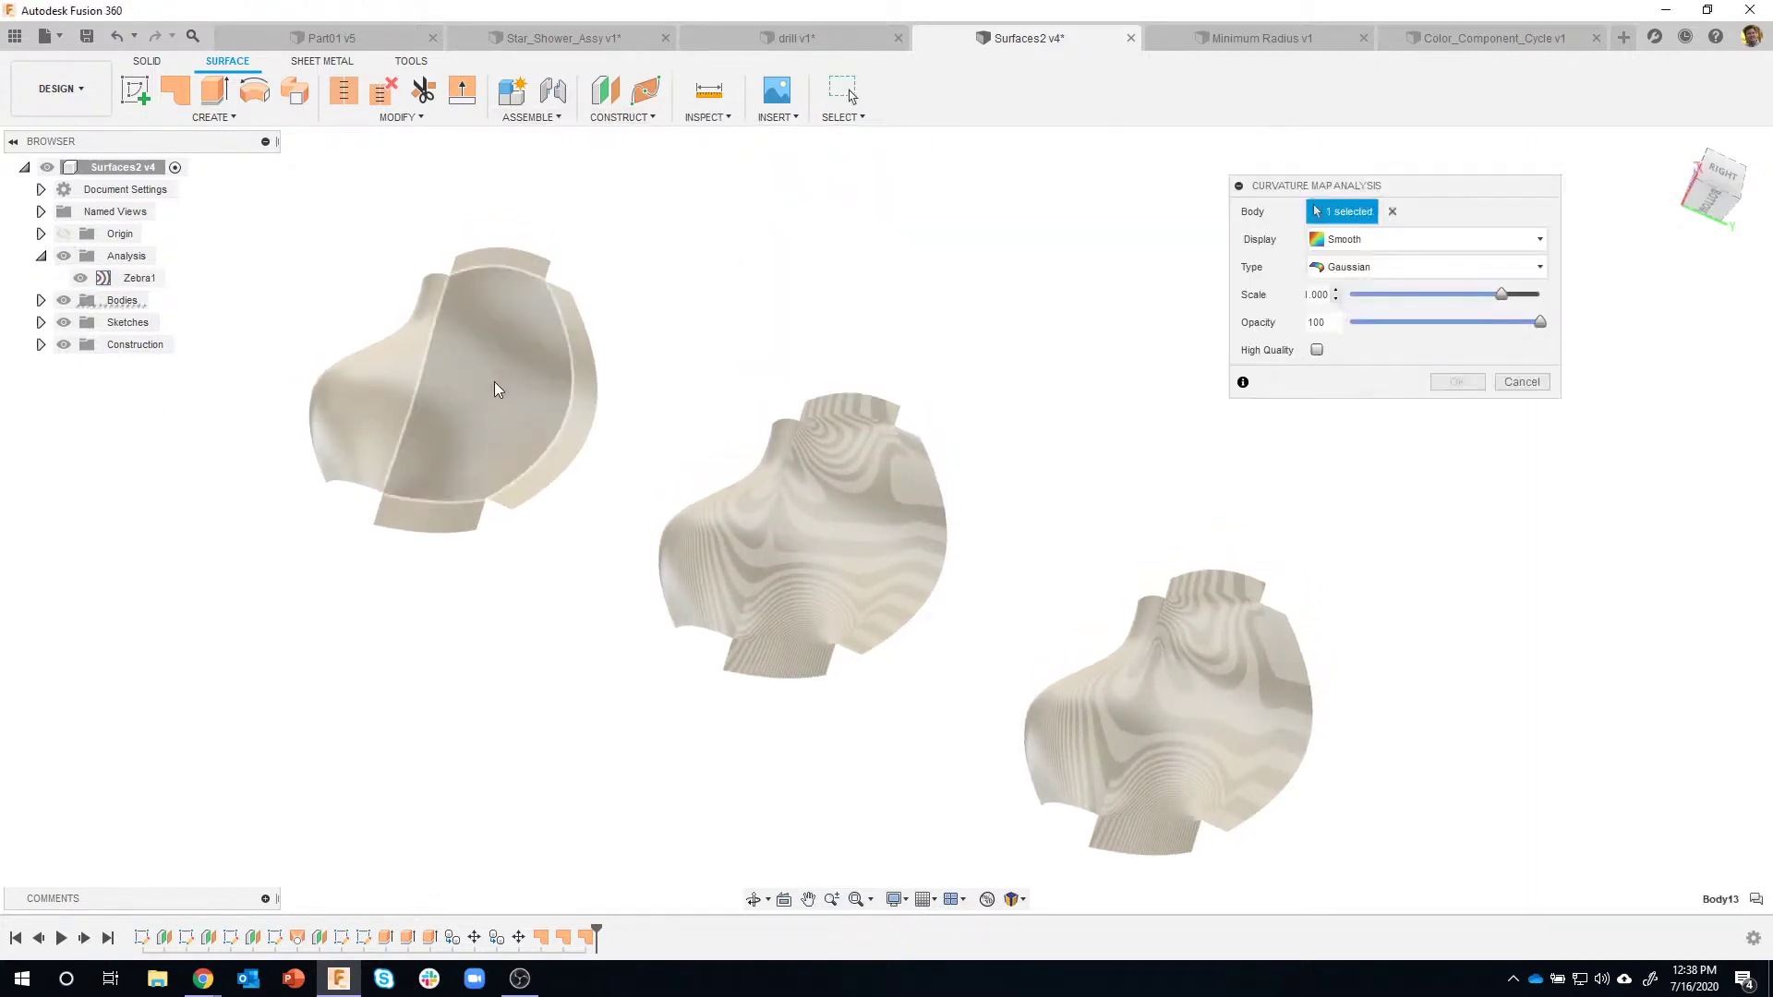
click(1455, 383)
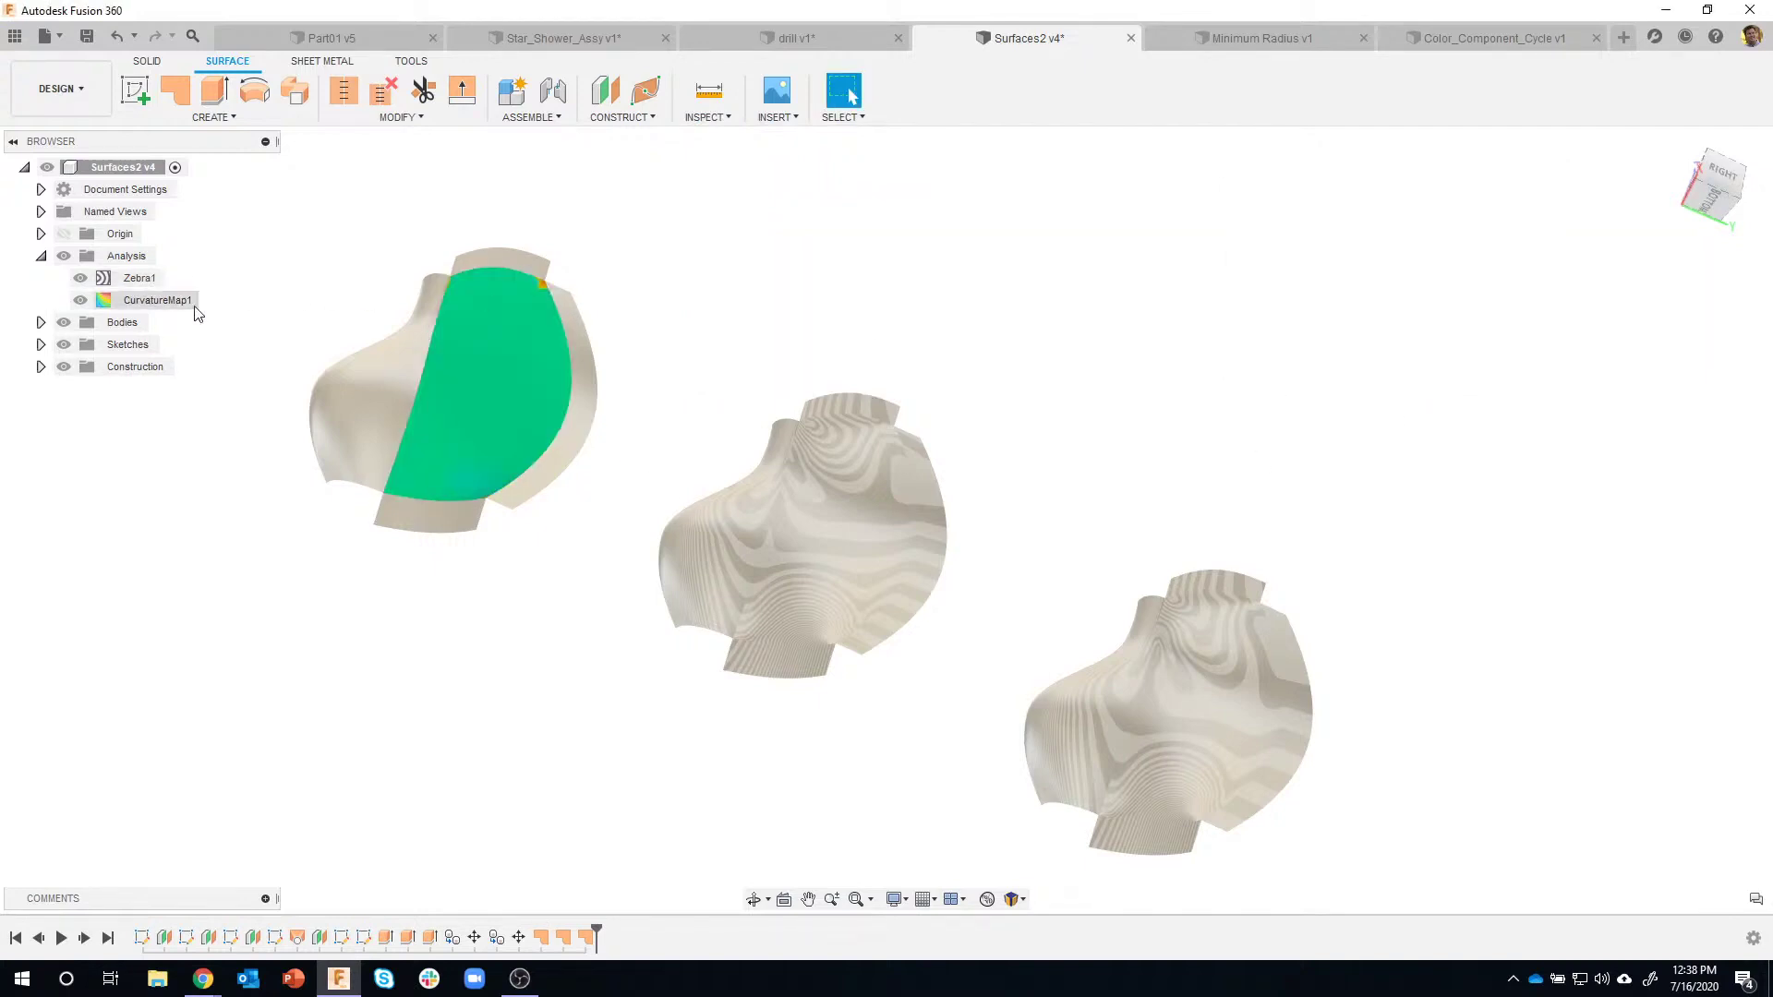
Toggle the curvature map, the zebra analysis and the whole Analysis folder off and back on to compare the displays.
click(81, 301)
click(80, 300)
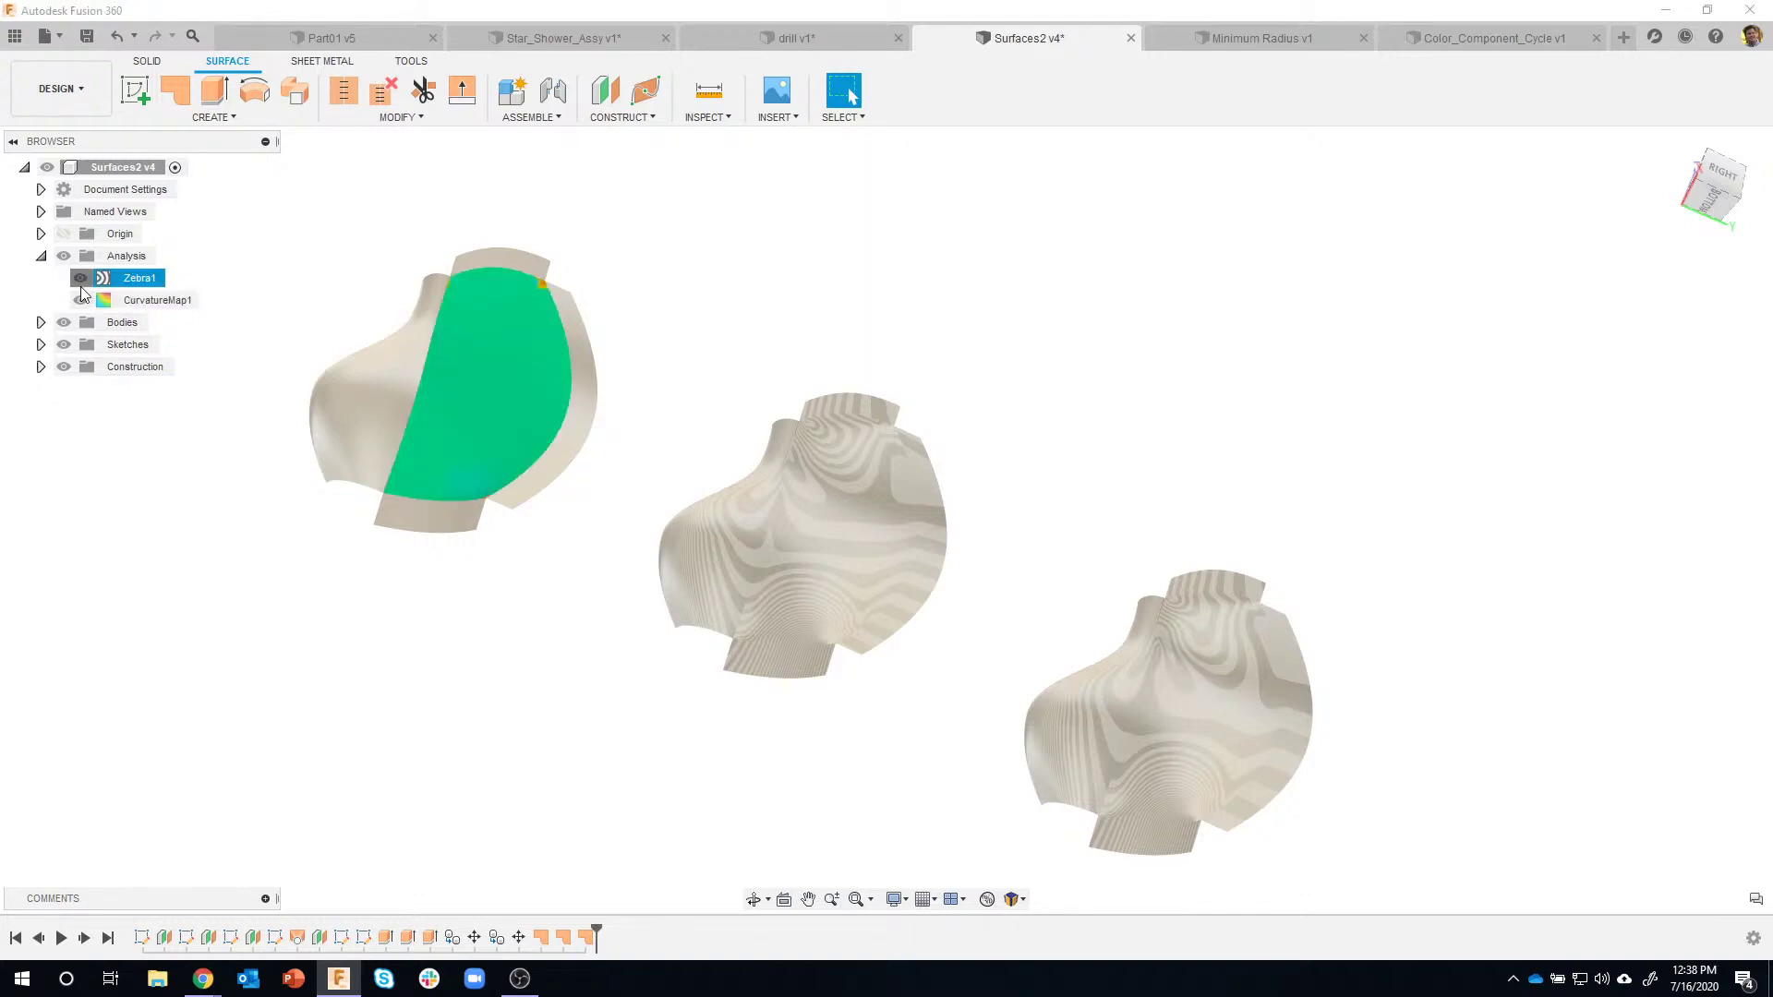
click(80, 280)
click(81, 278)
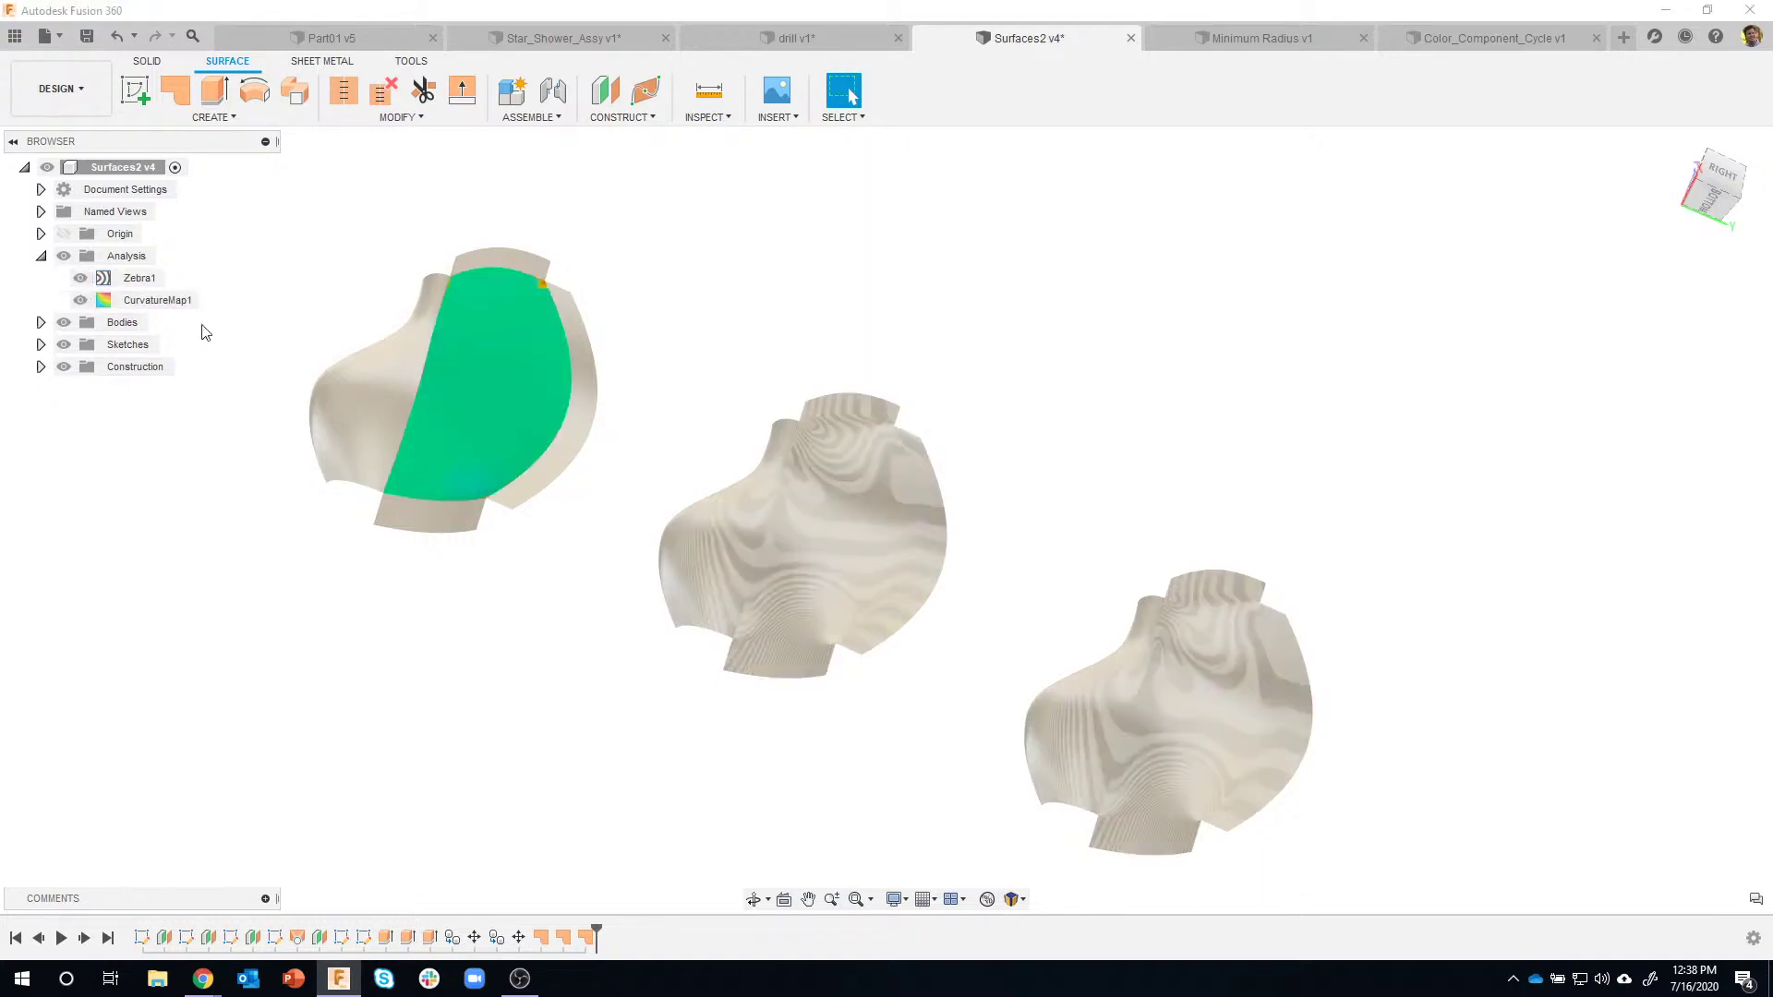
click(63, 257)
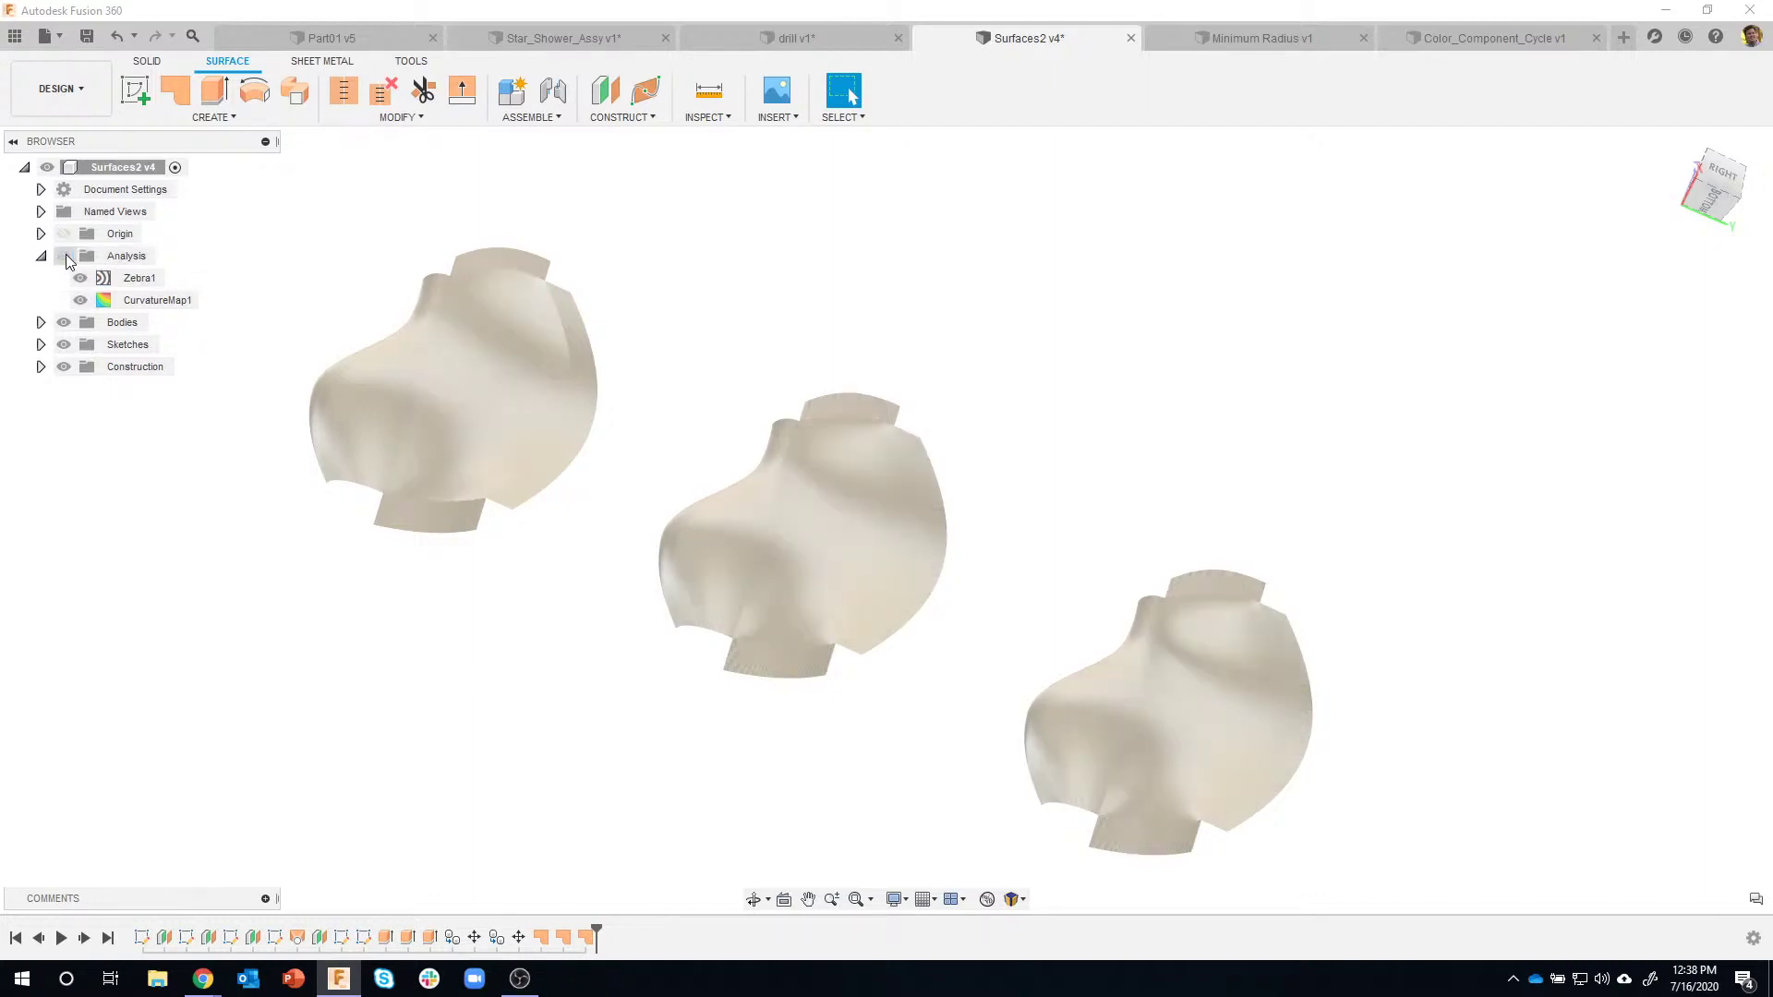
click(64, 255)
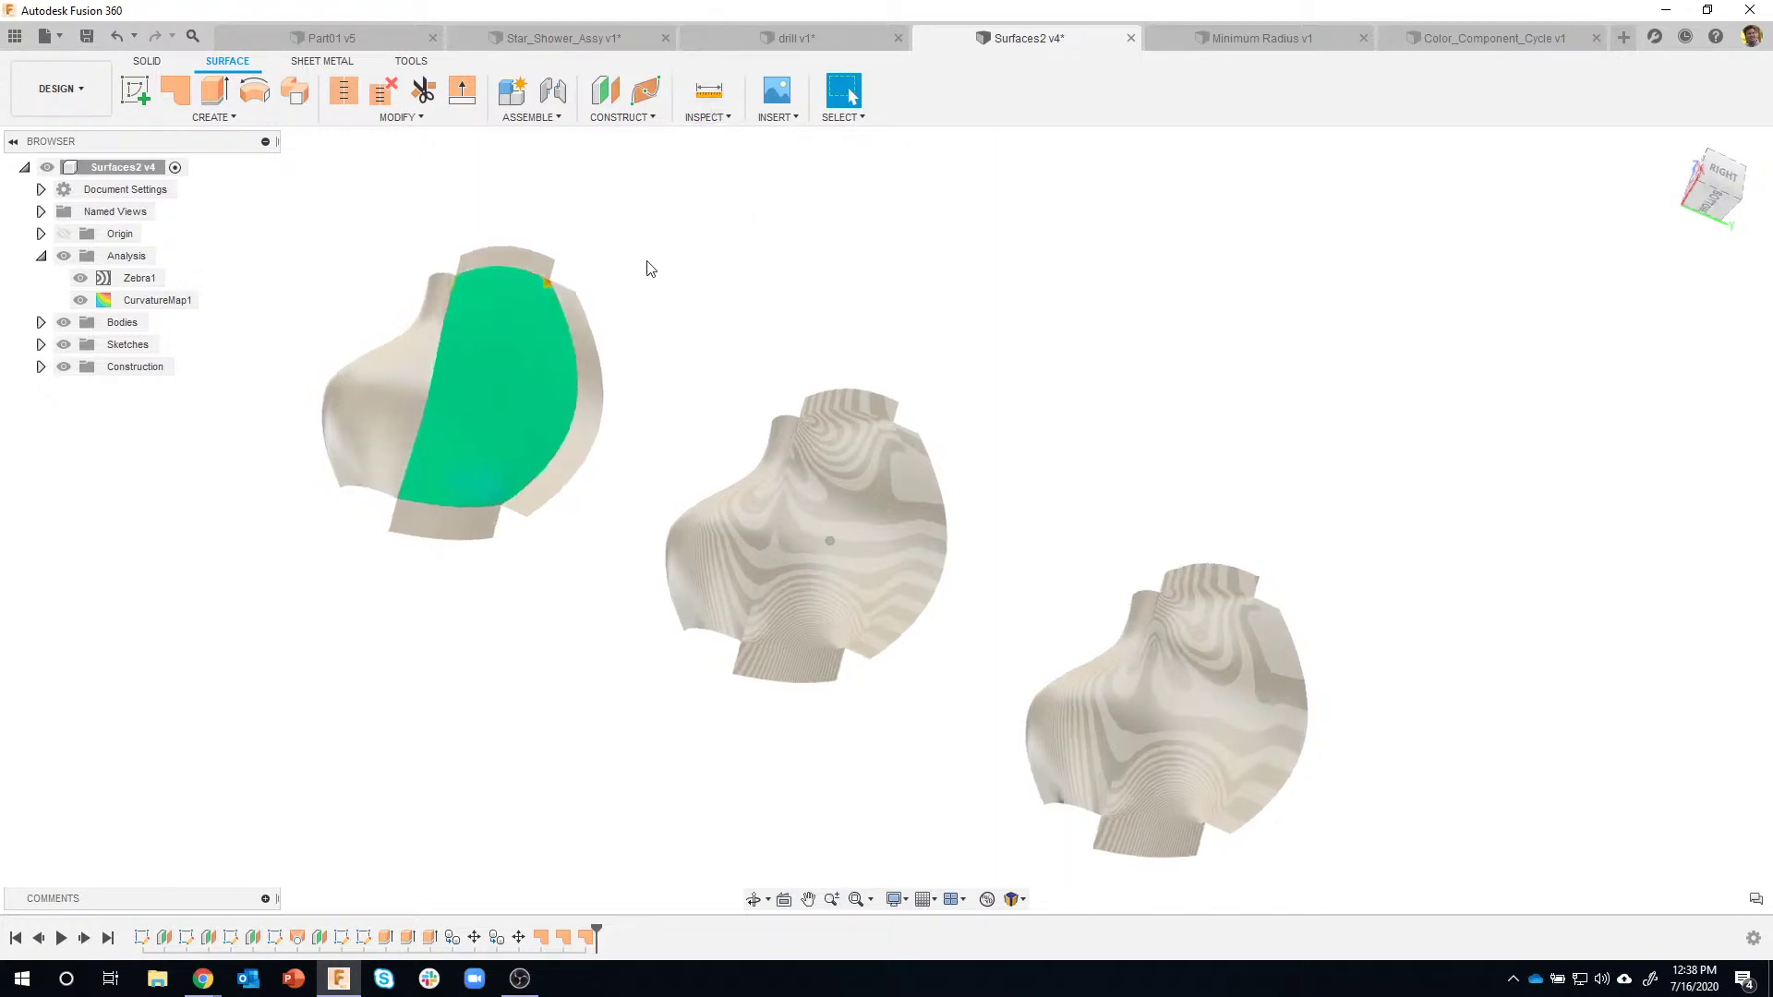
Switch to the drill design and try to run a Gaussian Curvature Map Analysis on the drill_case_right_drafted body.
click(790, 37)
shift+middle_drag(1144, 331, 860, 531)
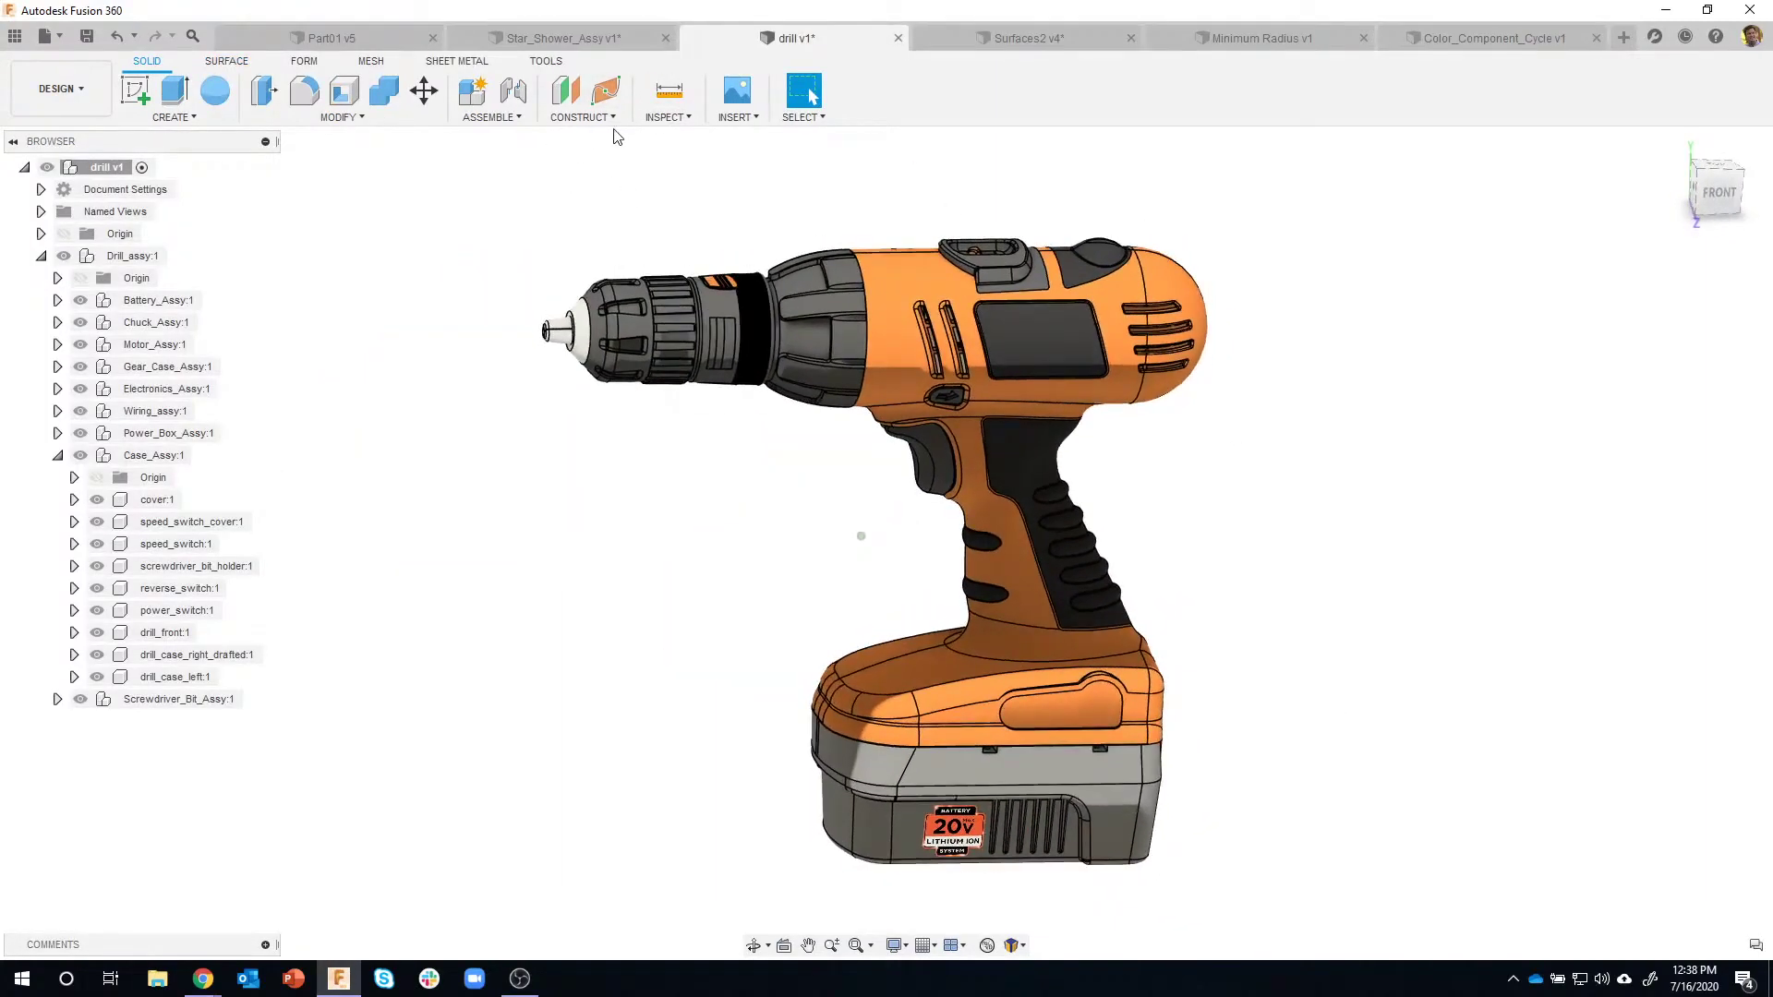
click(666, 117)
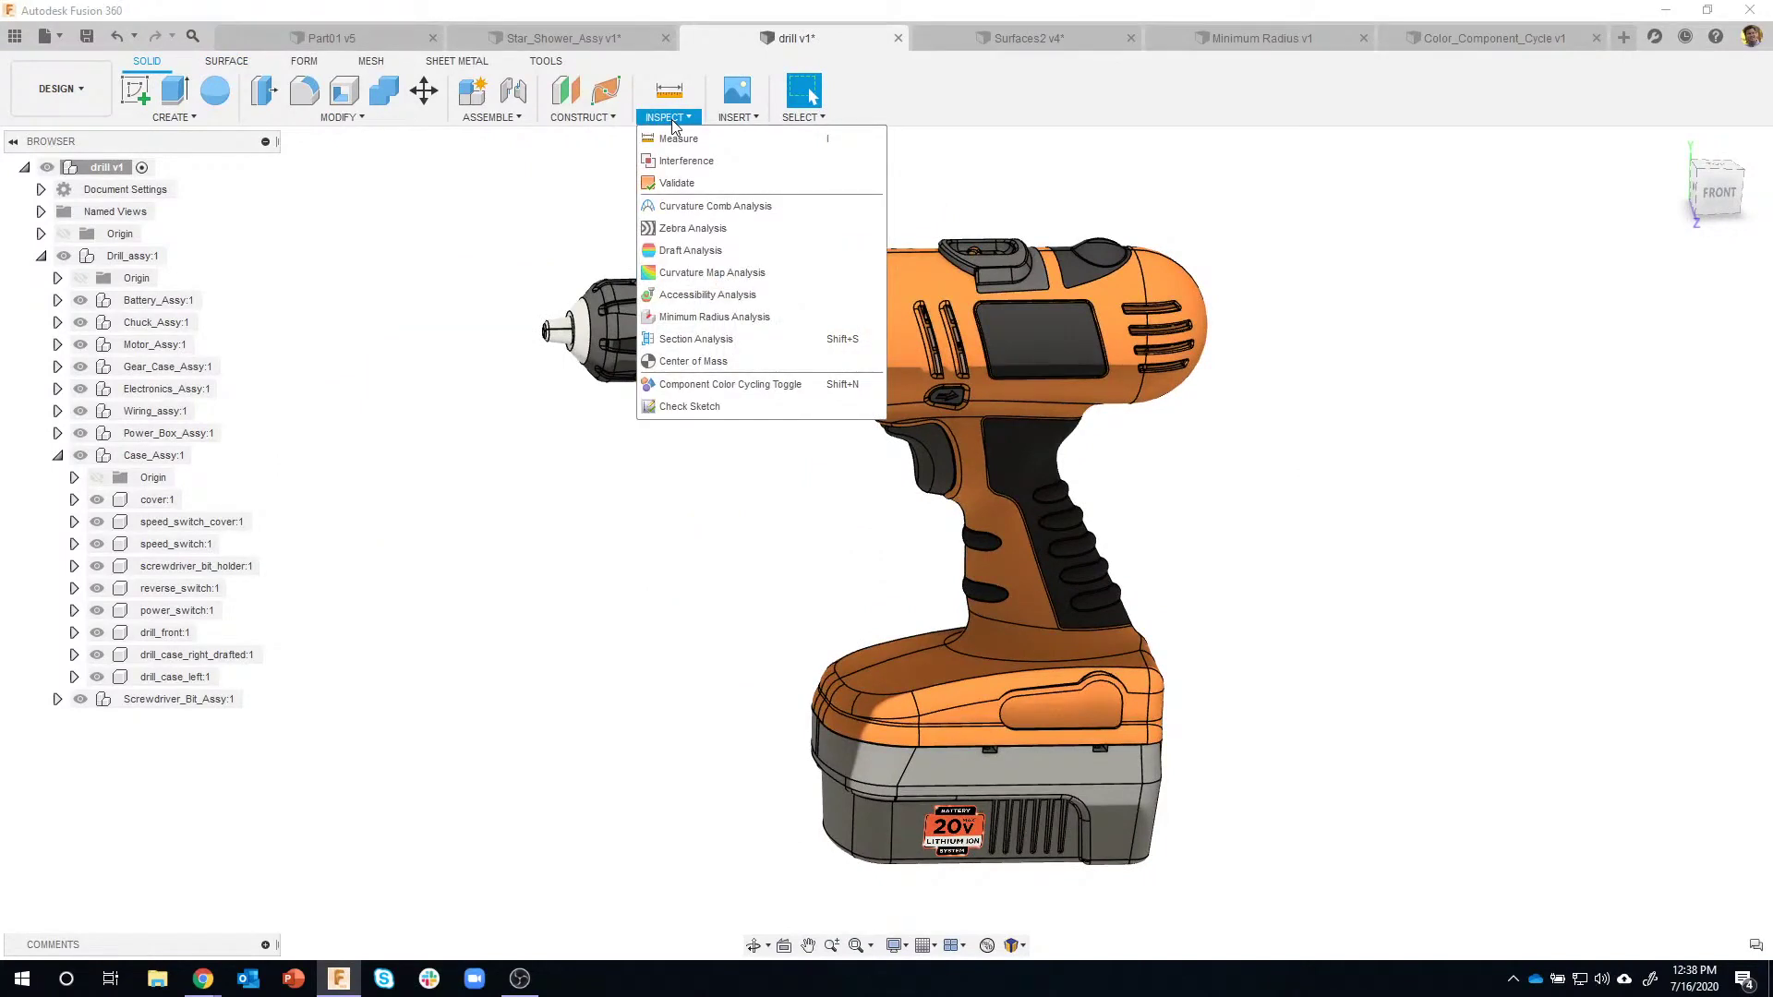
click(719, 276)
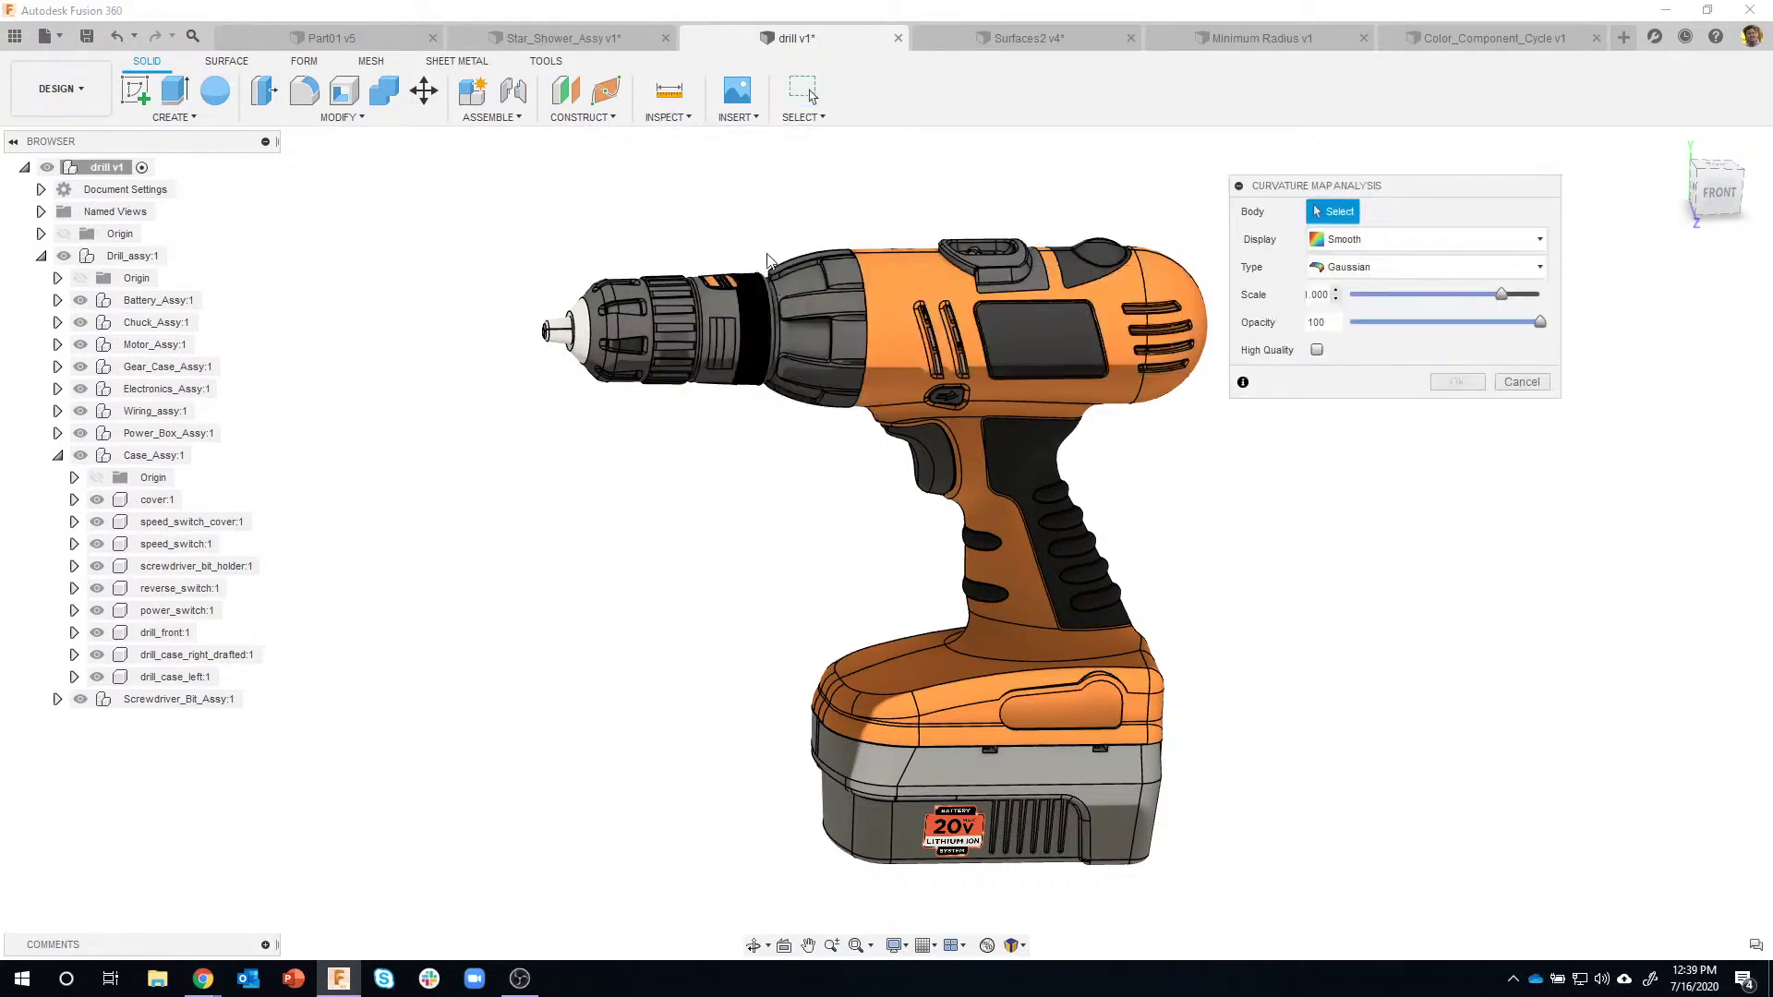
mouse_move(855, 157)
shift+middle_down()
mouse_move(839, 150)
mouse_move(855, 180)
shift+middle_up()
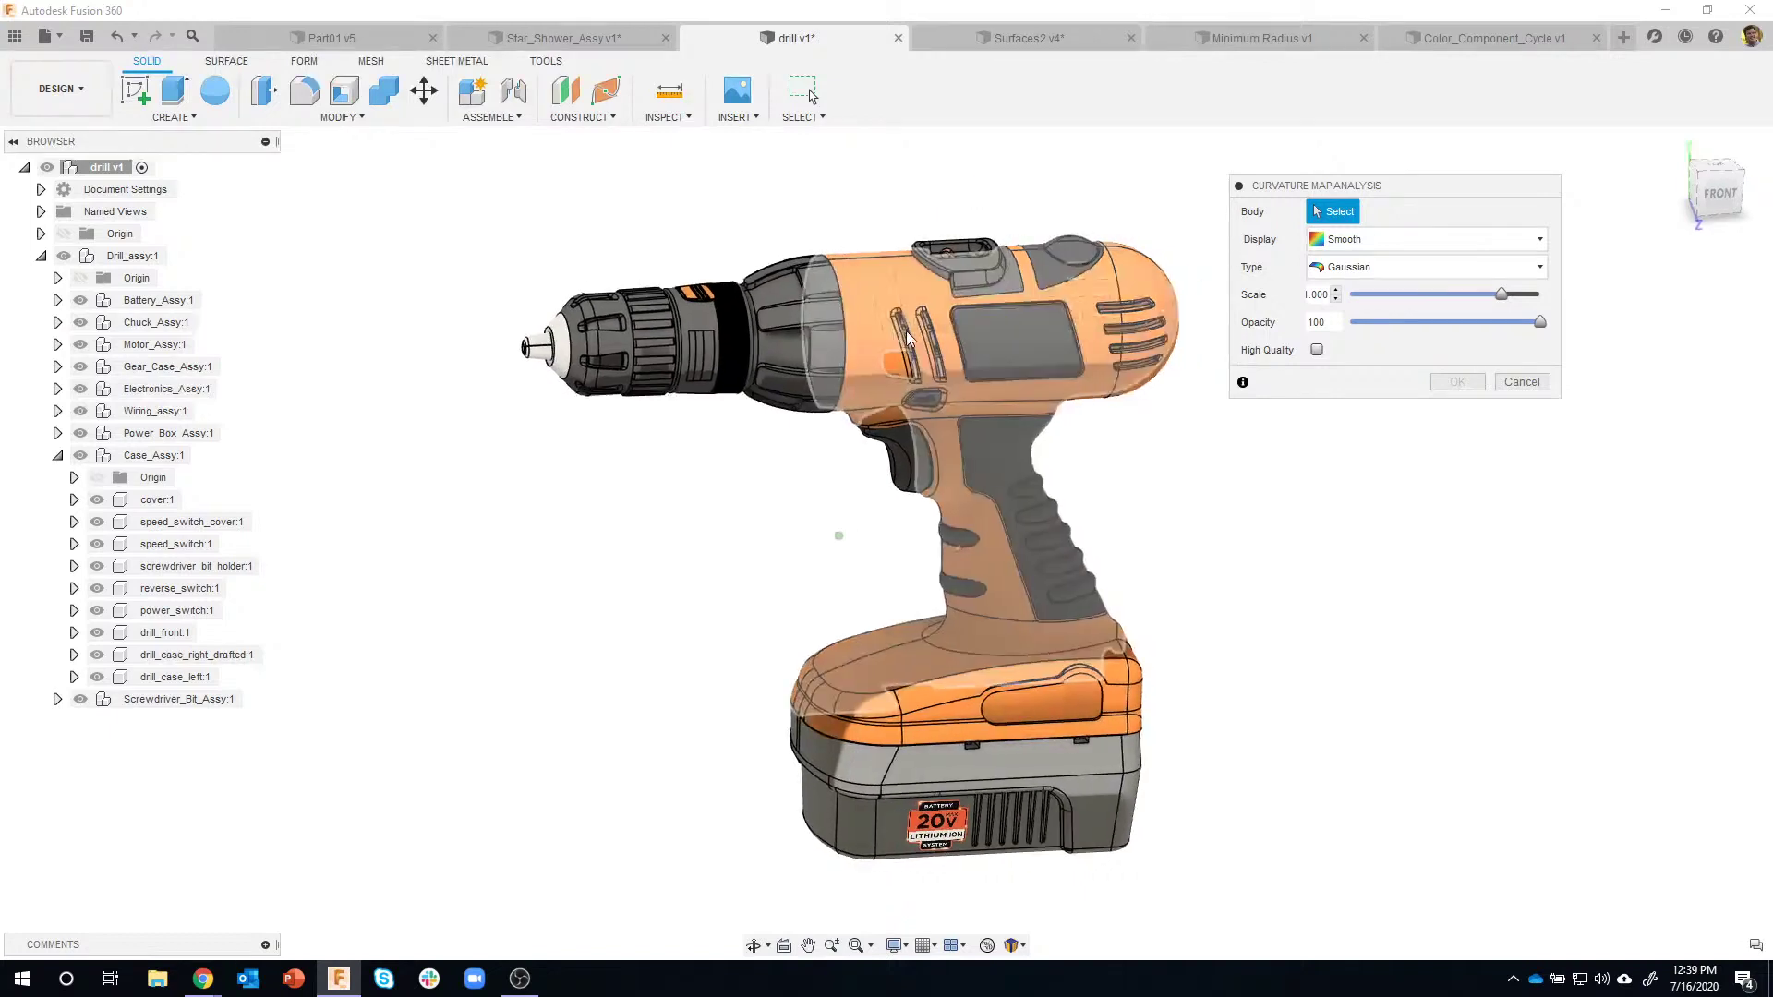
click(1238, 599)
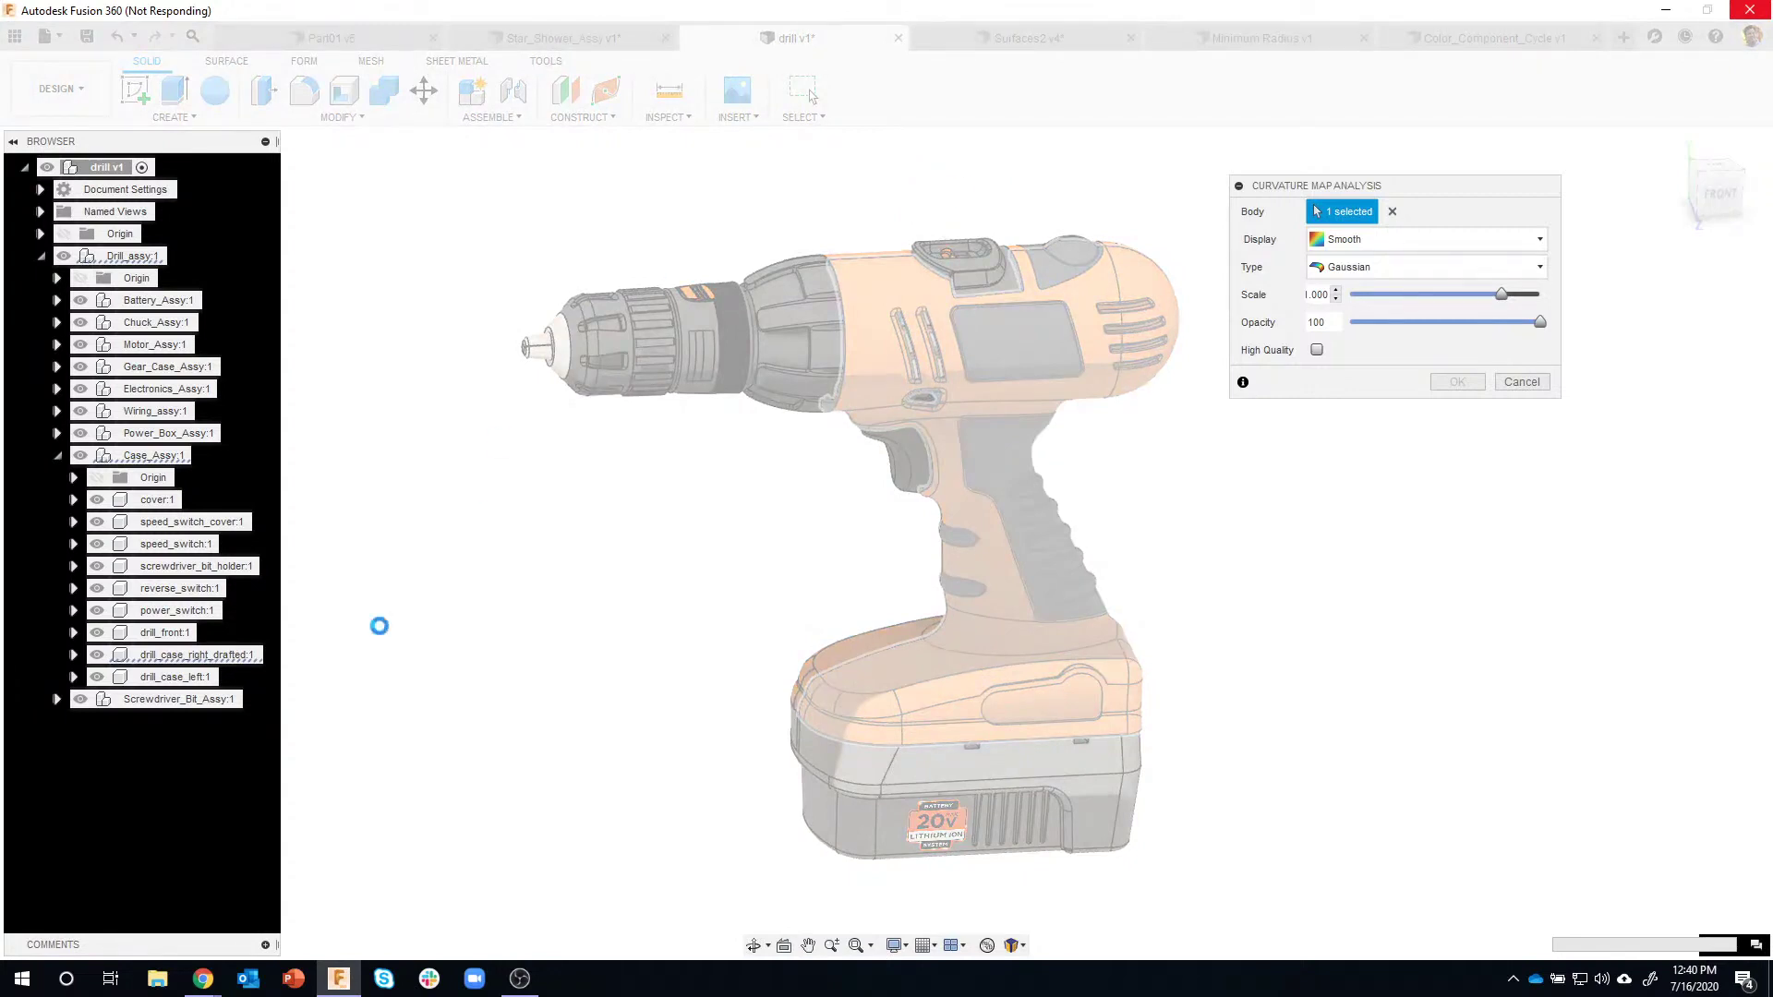
Relaunch Autodesk Fusion 360 and dismiss the File Recovery list without opening any recovery file.
click(339, 981)
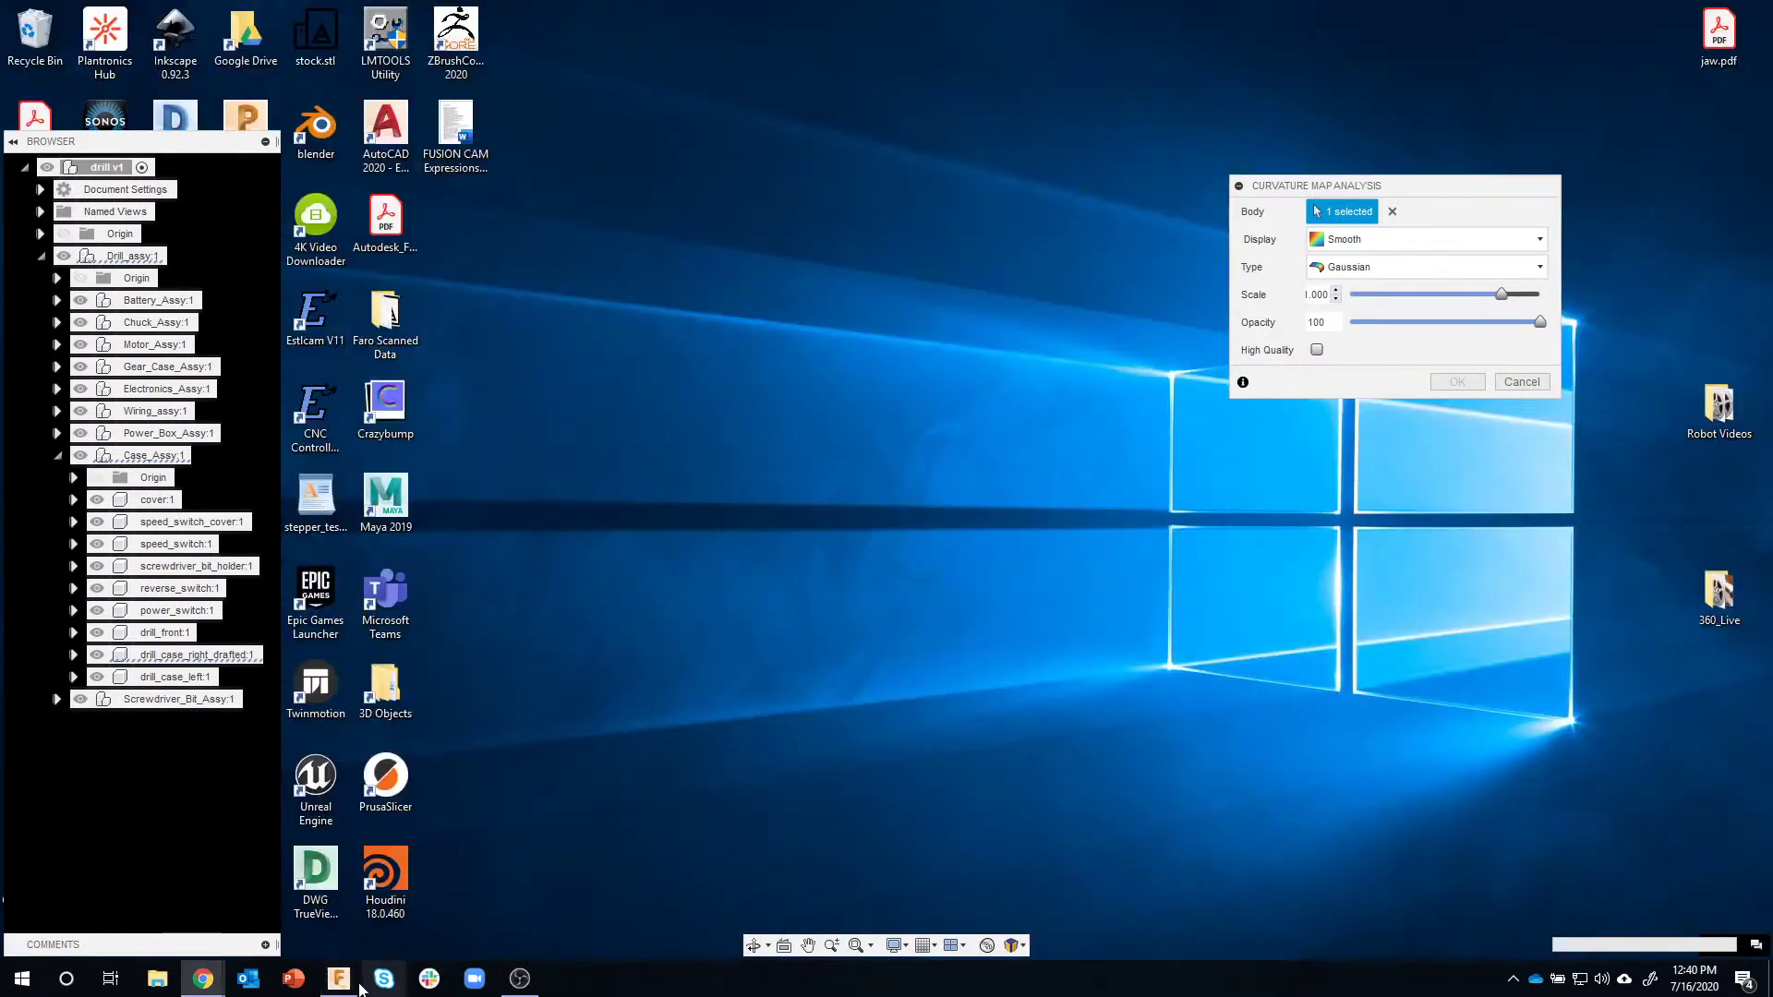
click(341, 982)
right_click(342, 986)
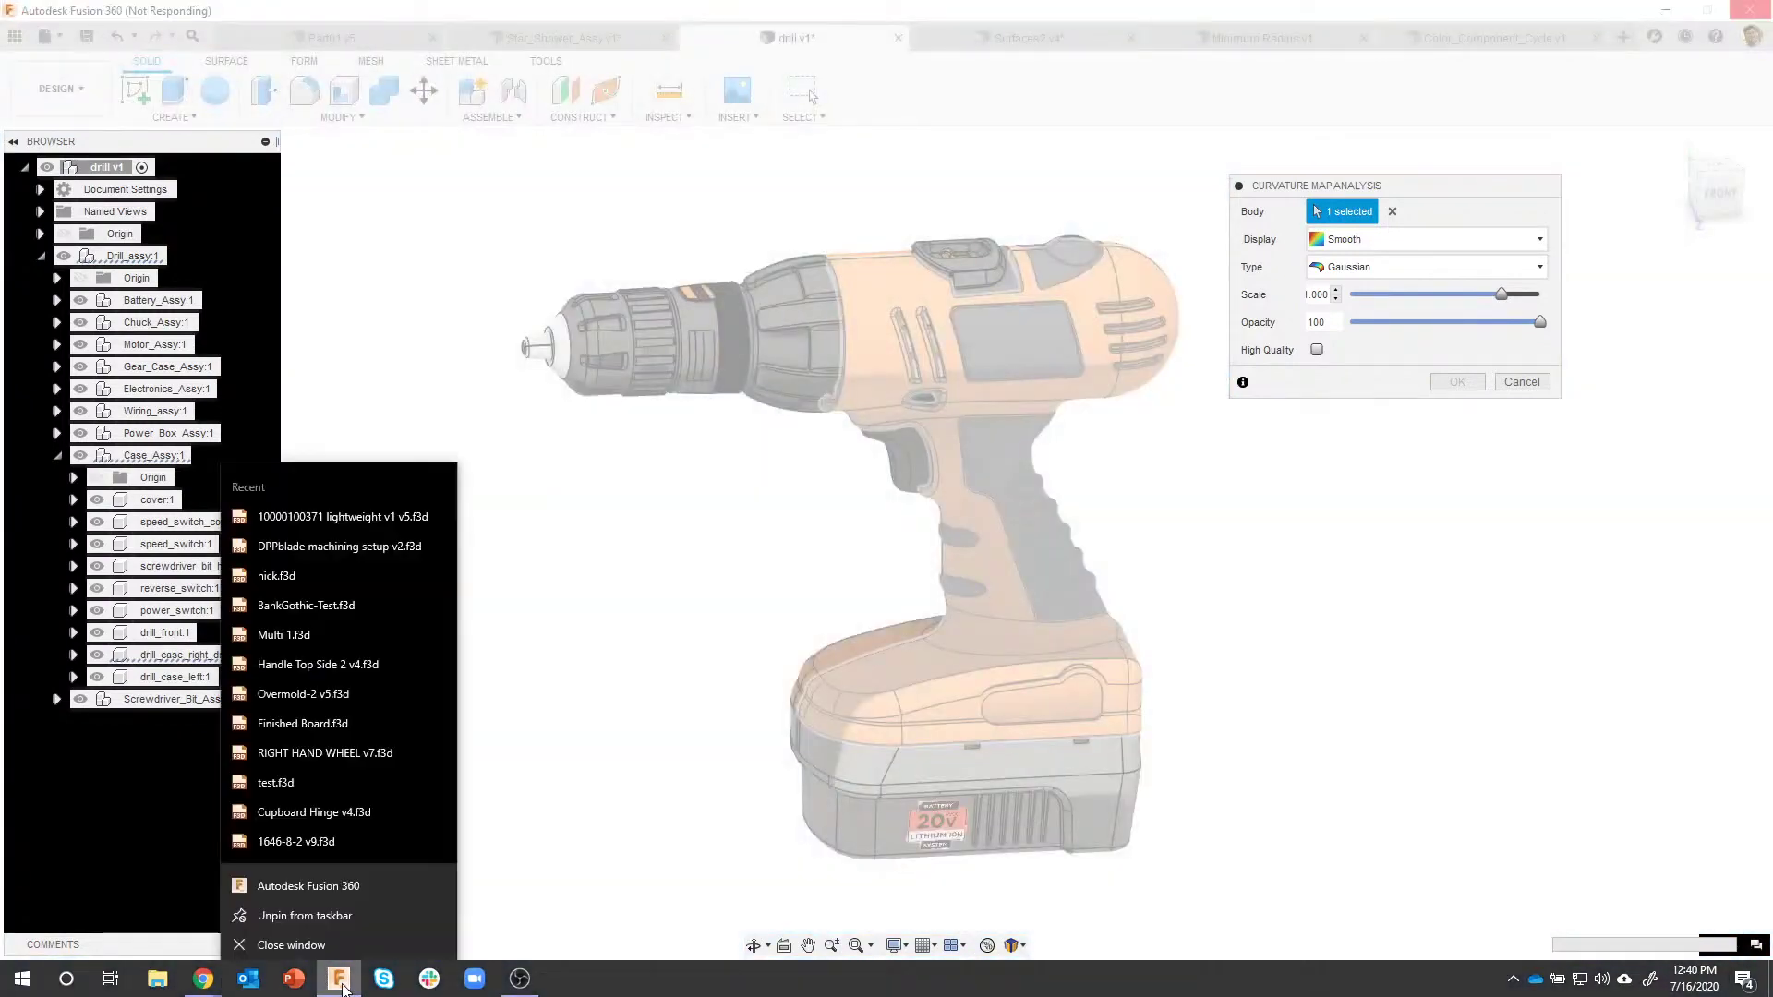
click(351, 873)
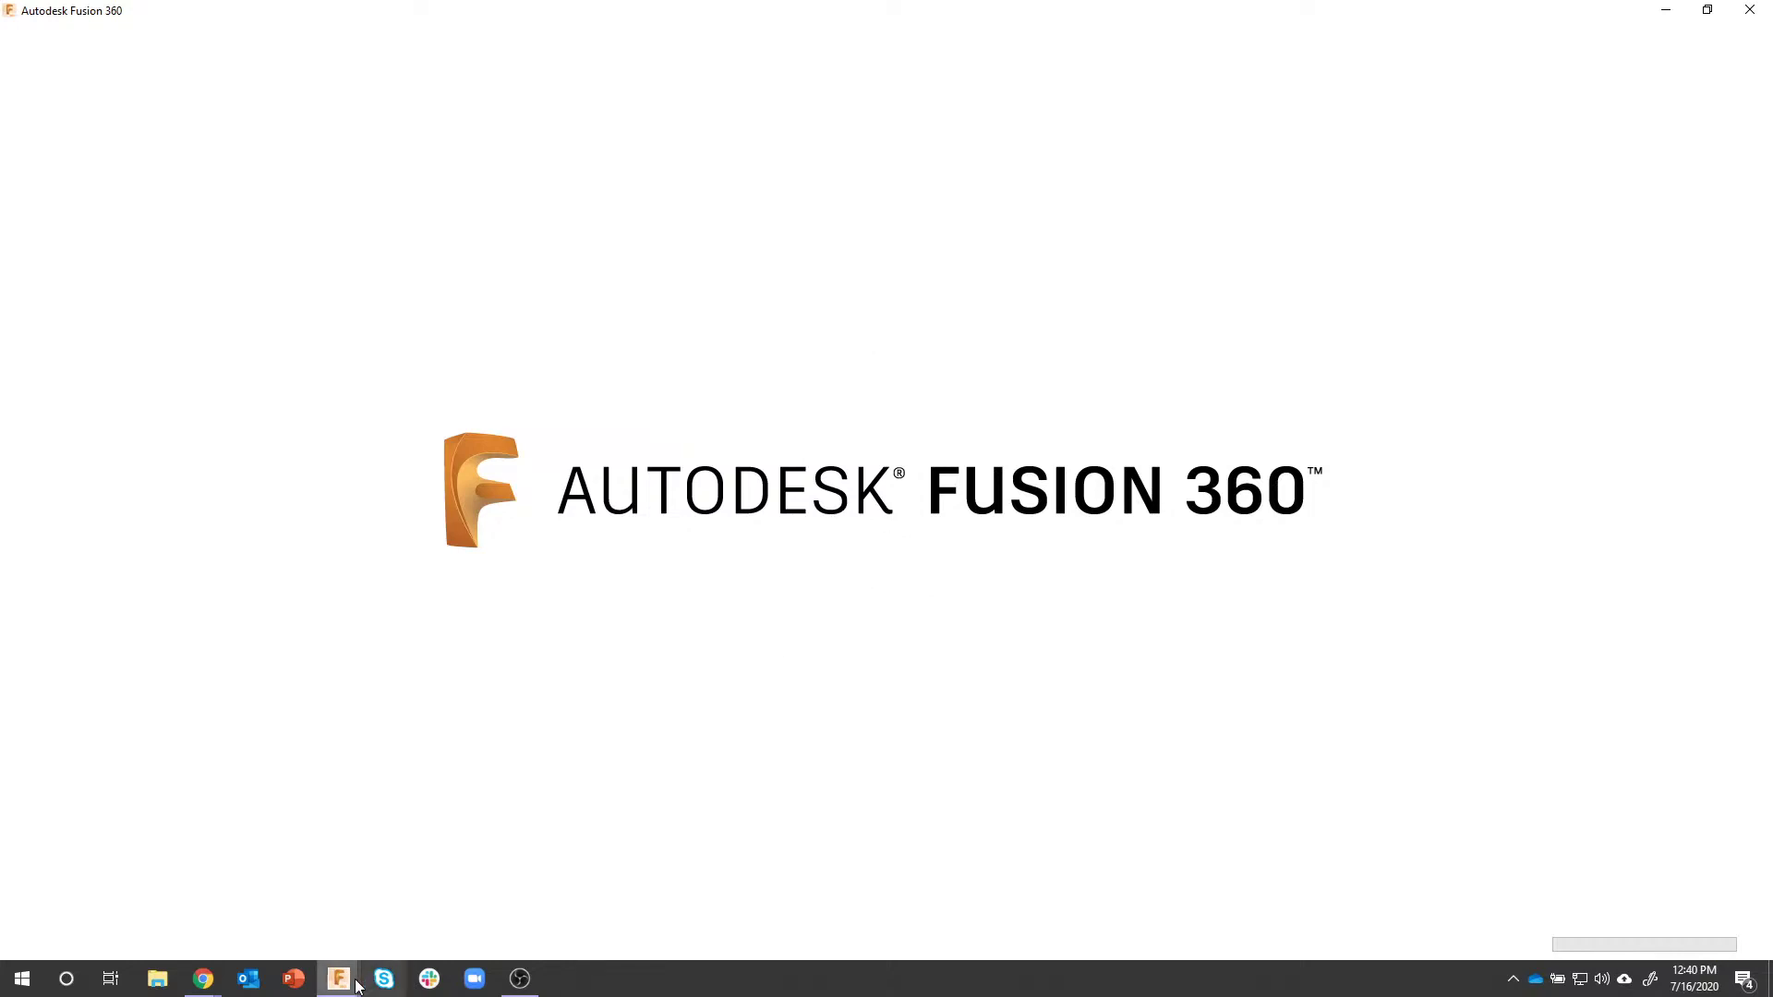
mouse_move(347, 989)
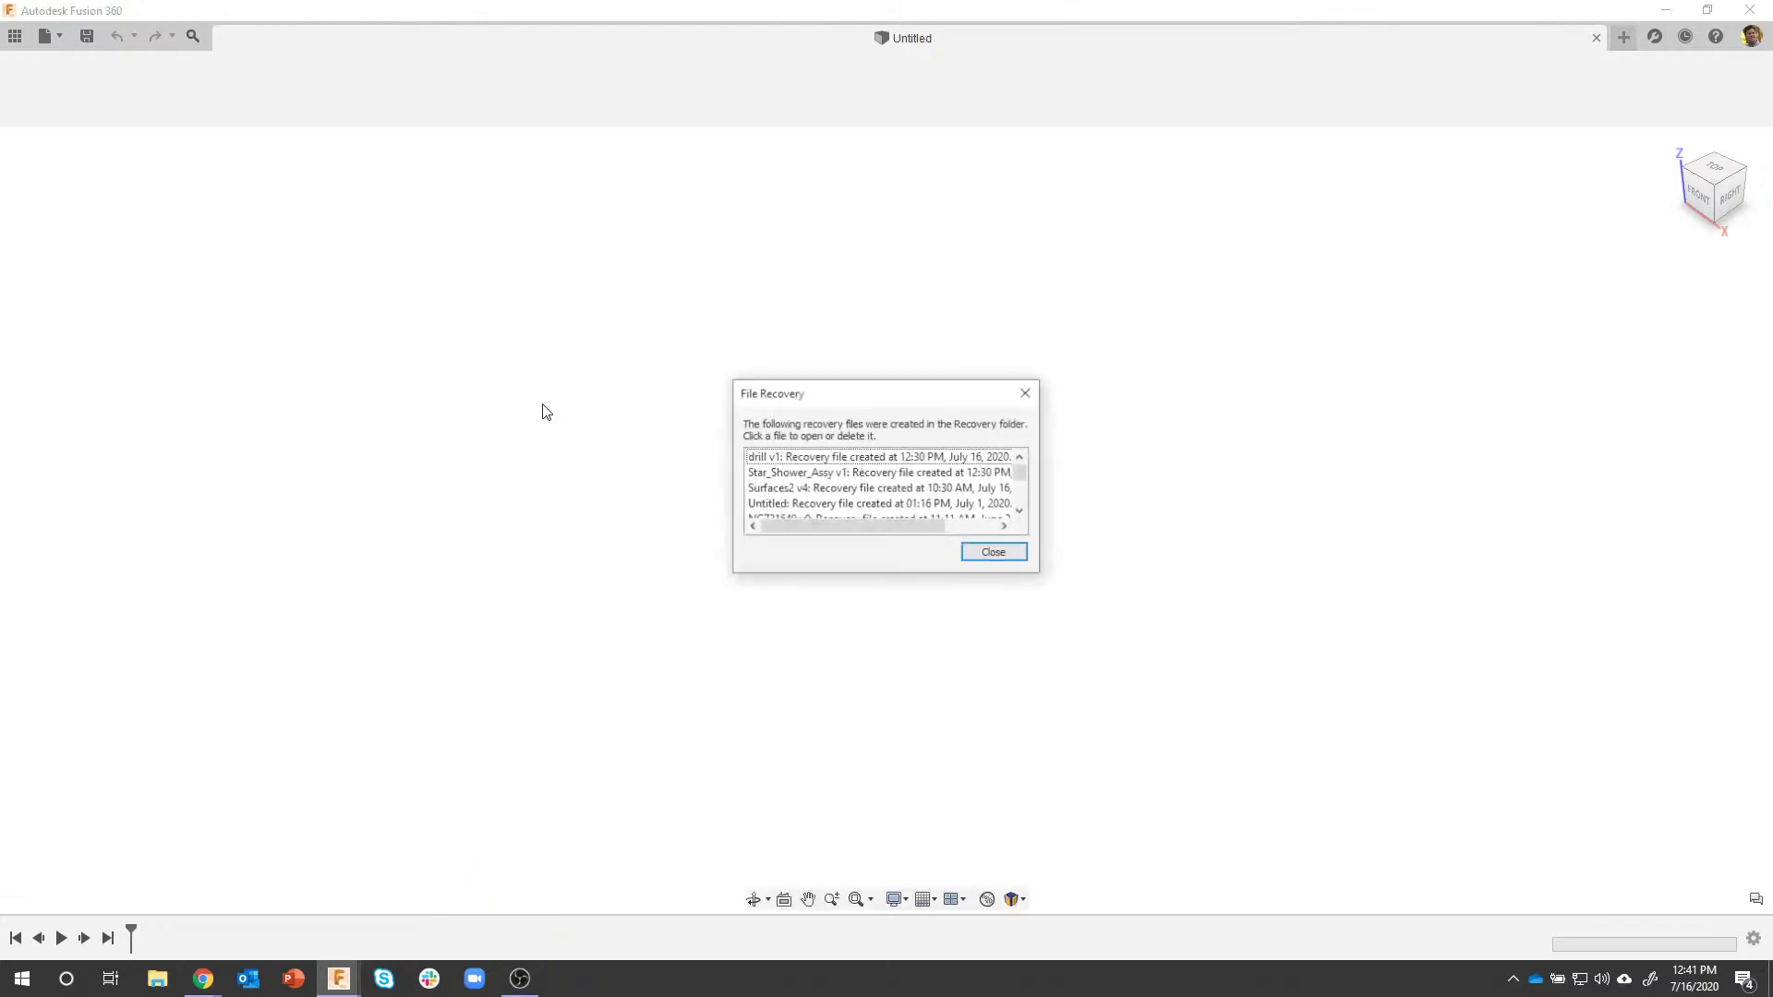
click(995, 554)
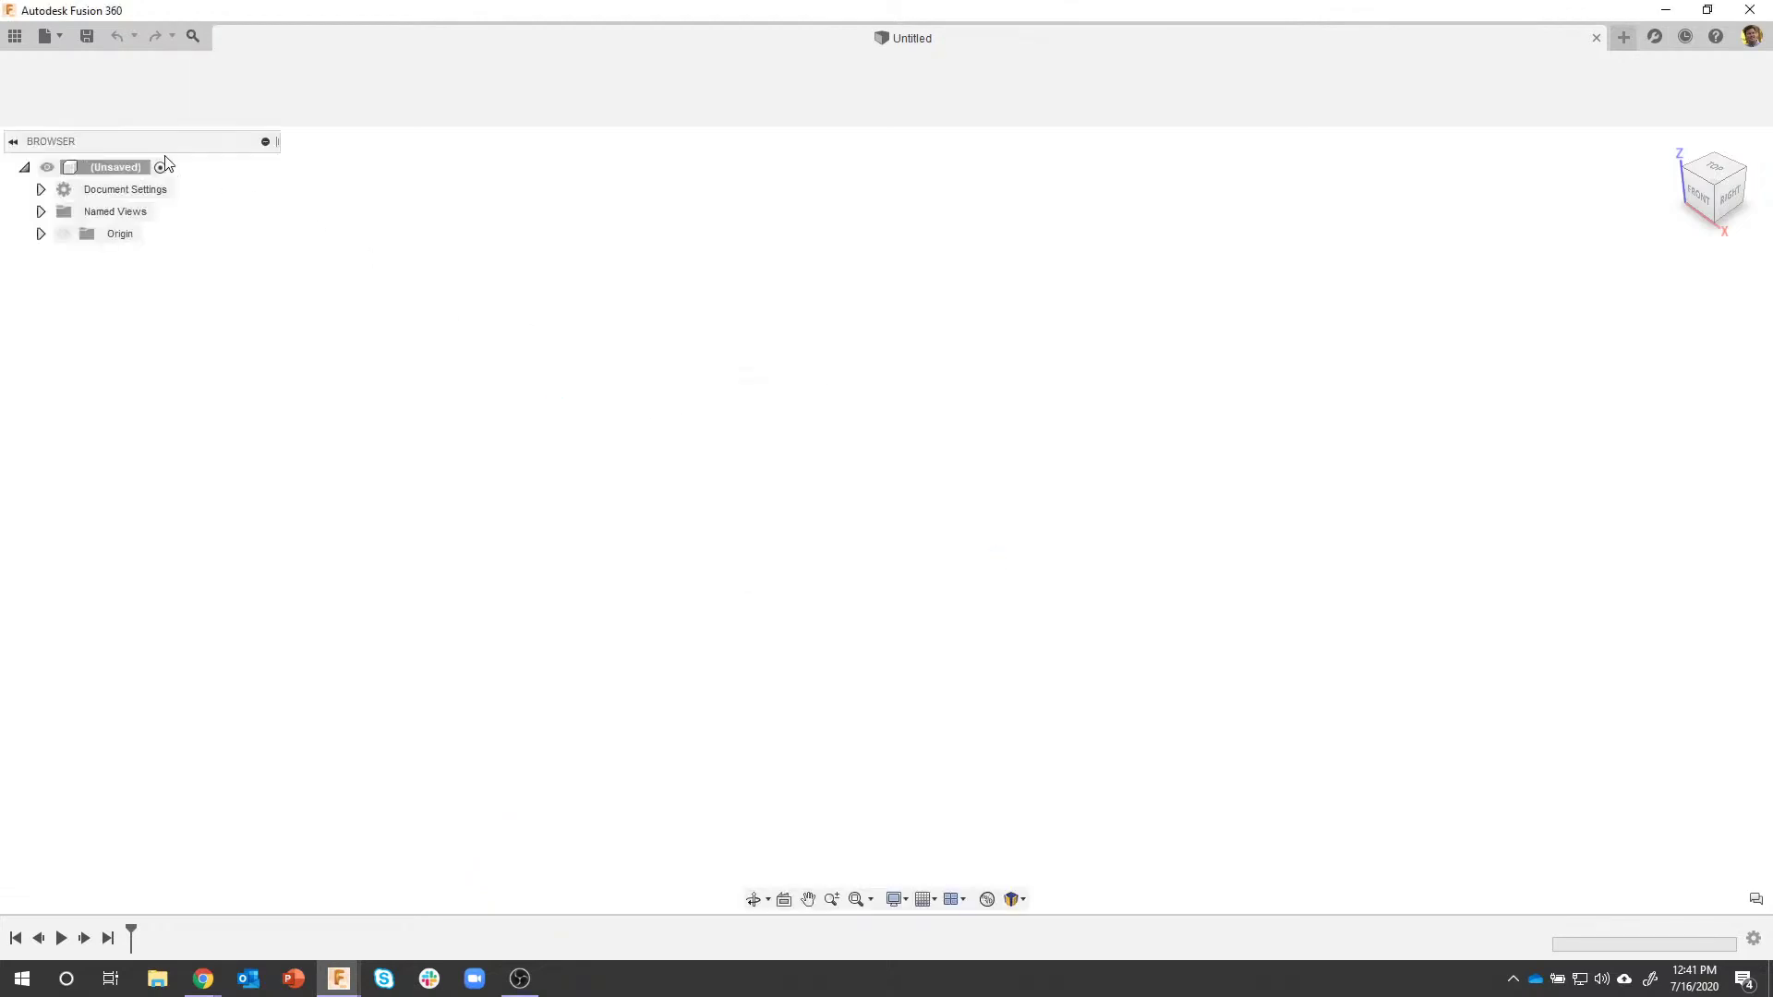
Open the Part01 design from the Inspect folder in the data panel and hide the panel again.
click(17, 39)
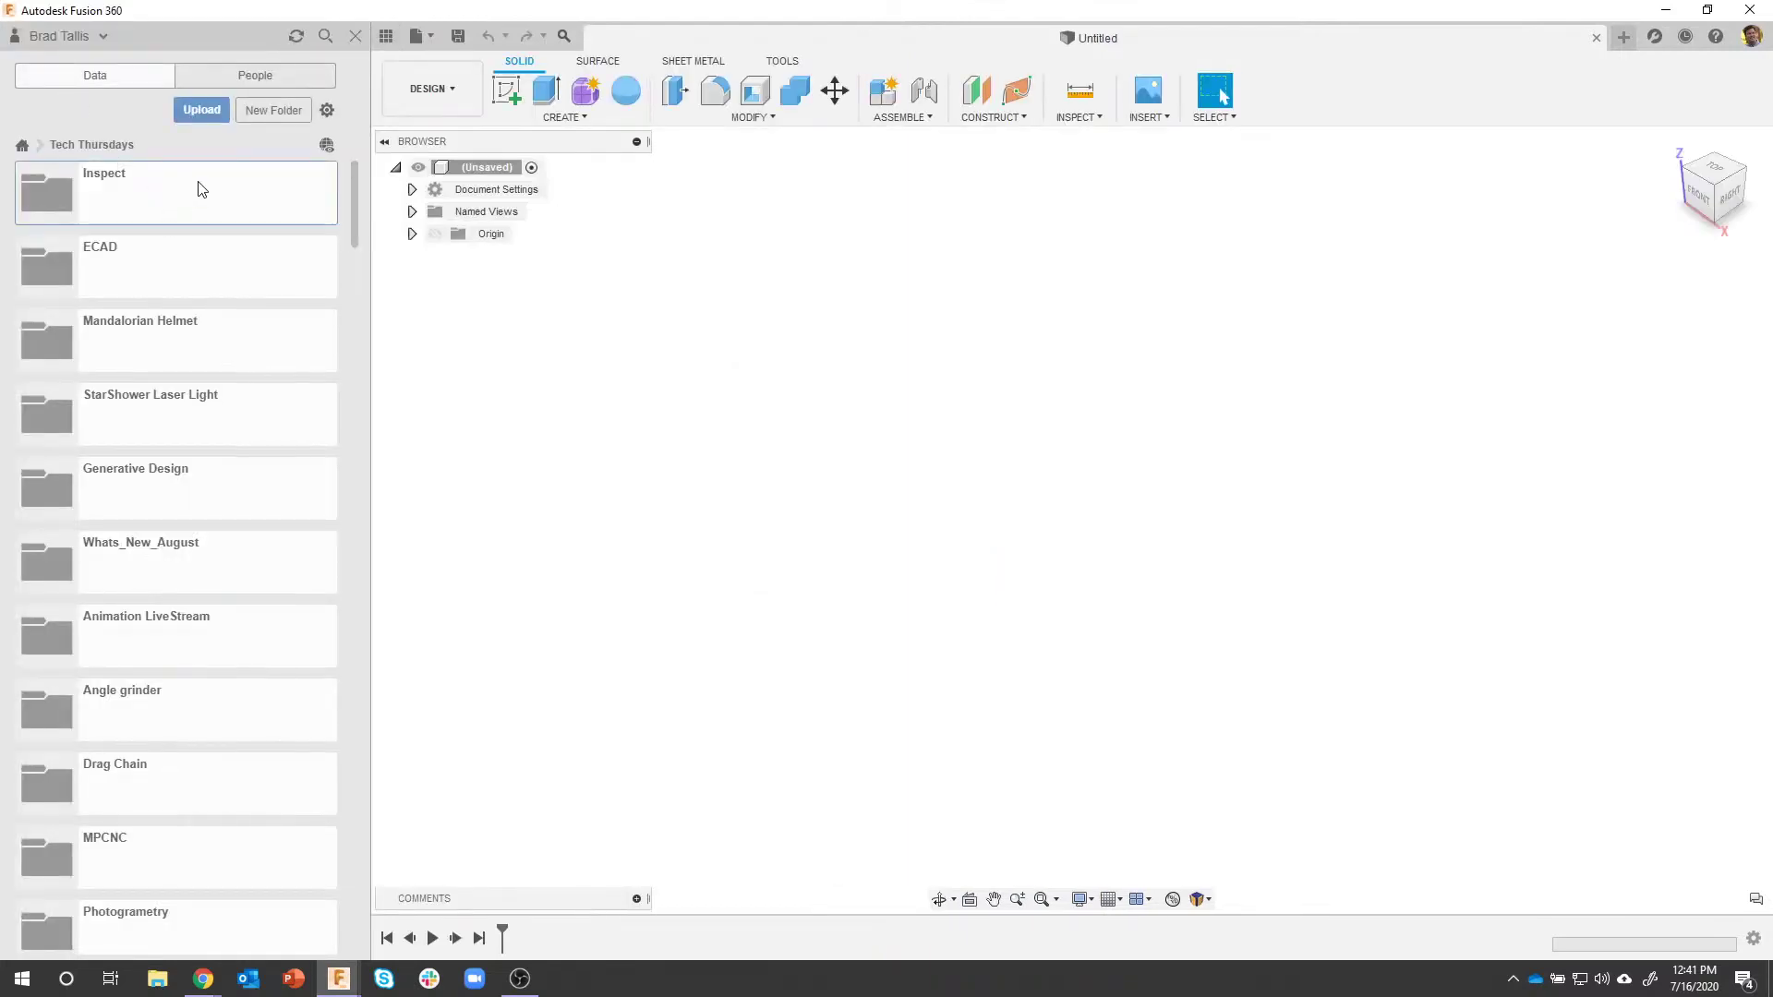
double_click(268, 216)
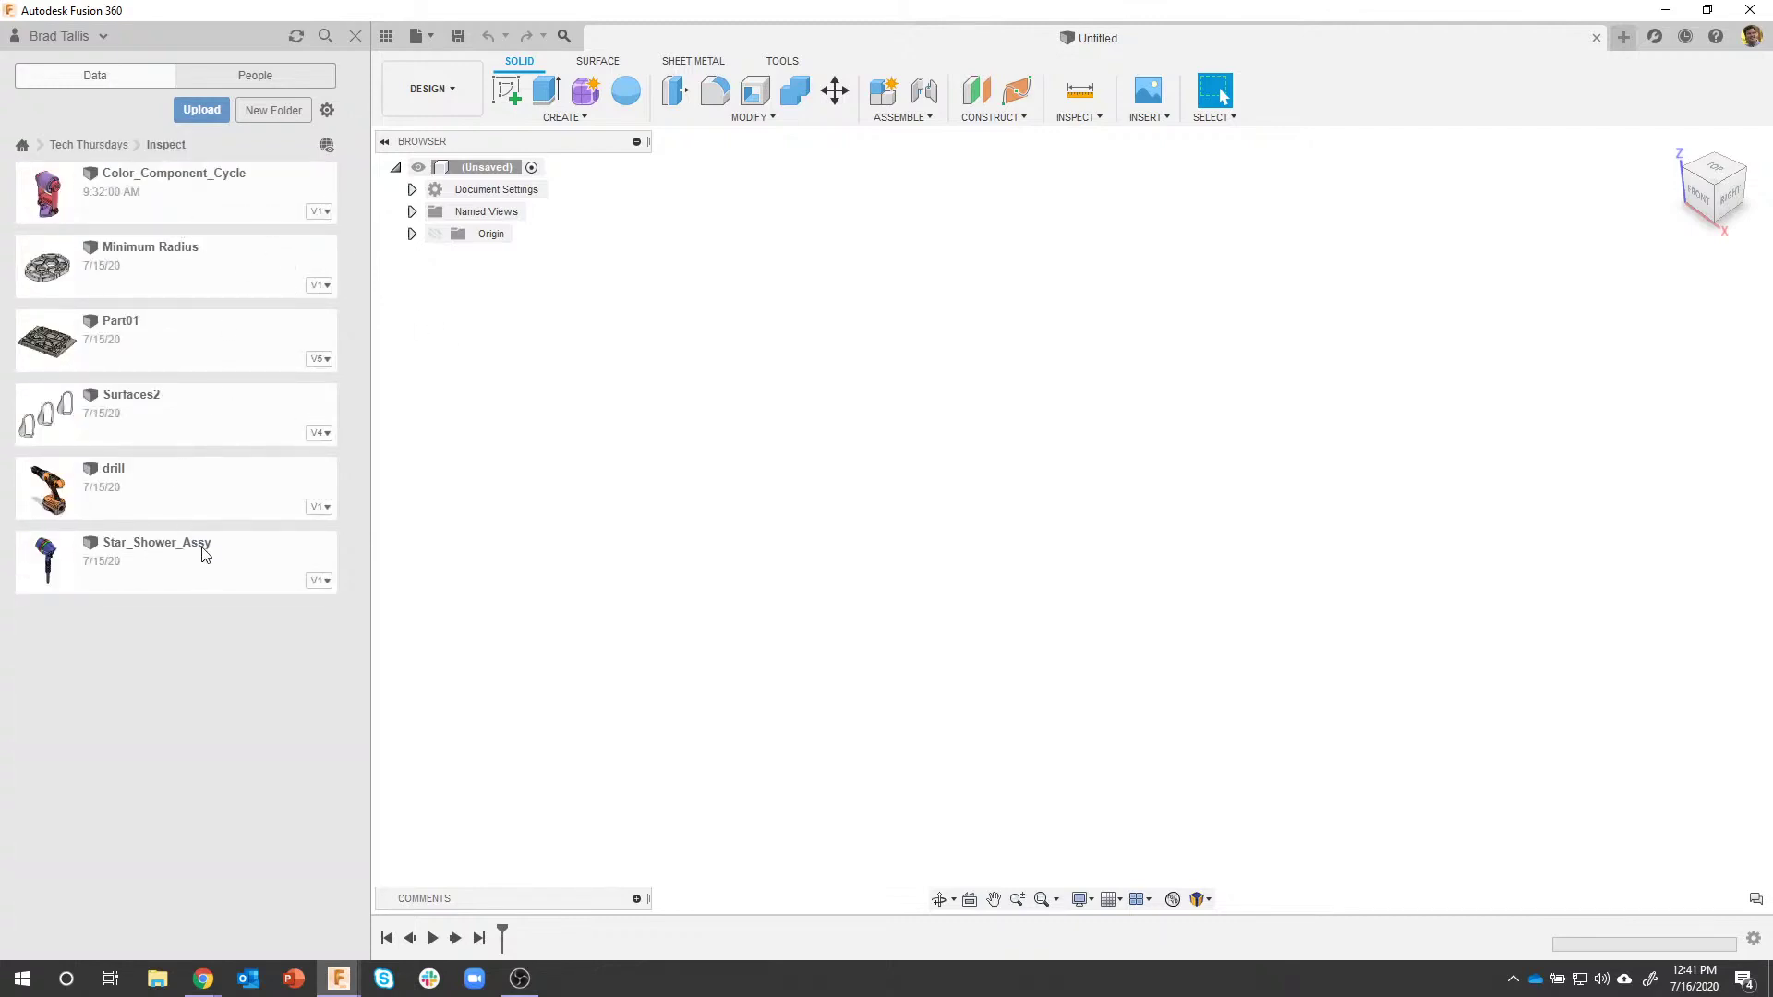
double_click(188, 349)
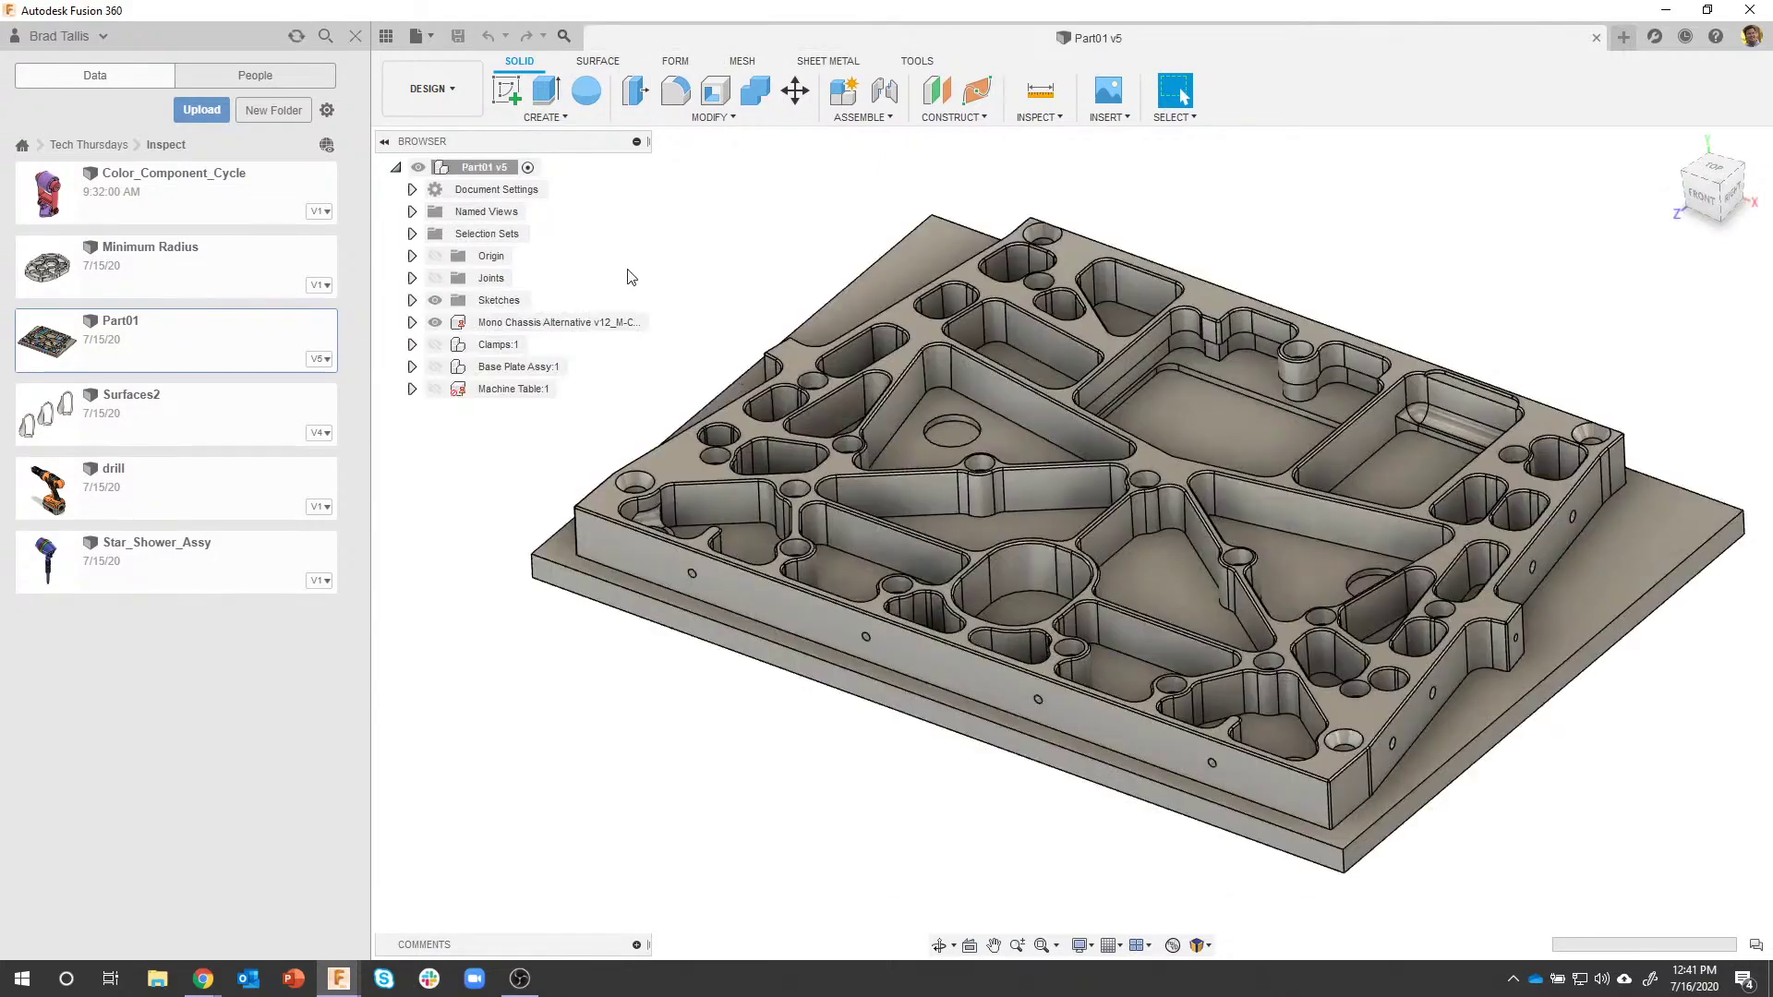
click(388, 40)
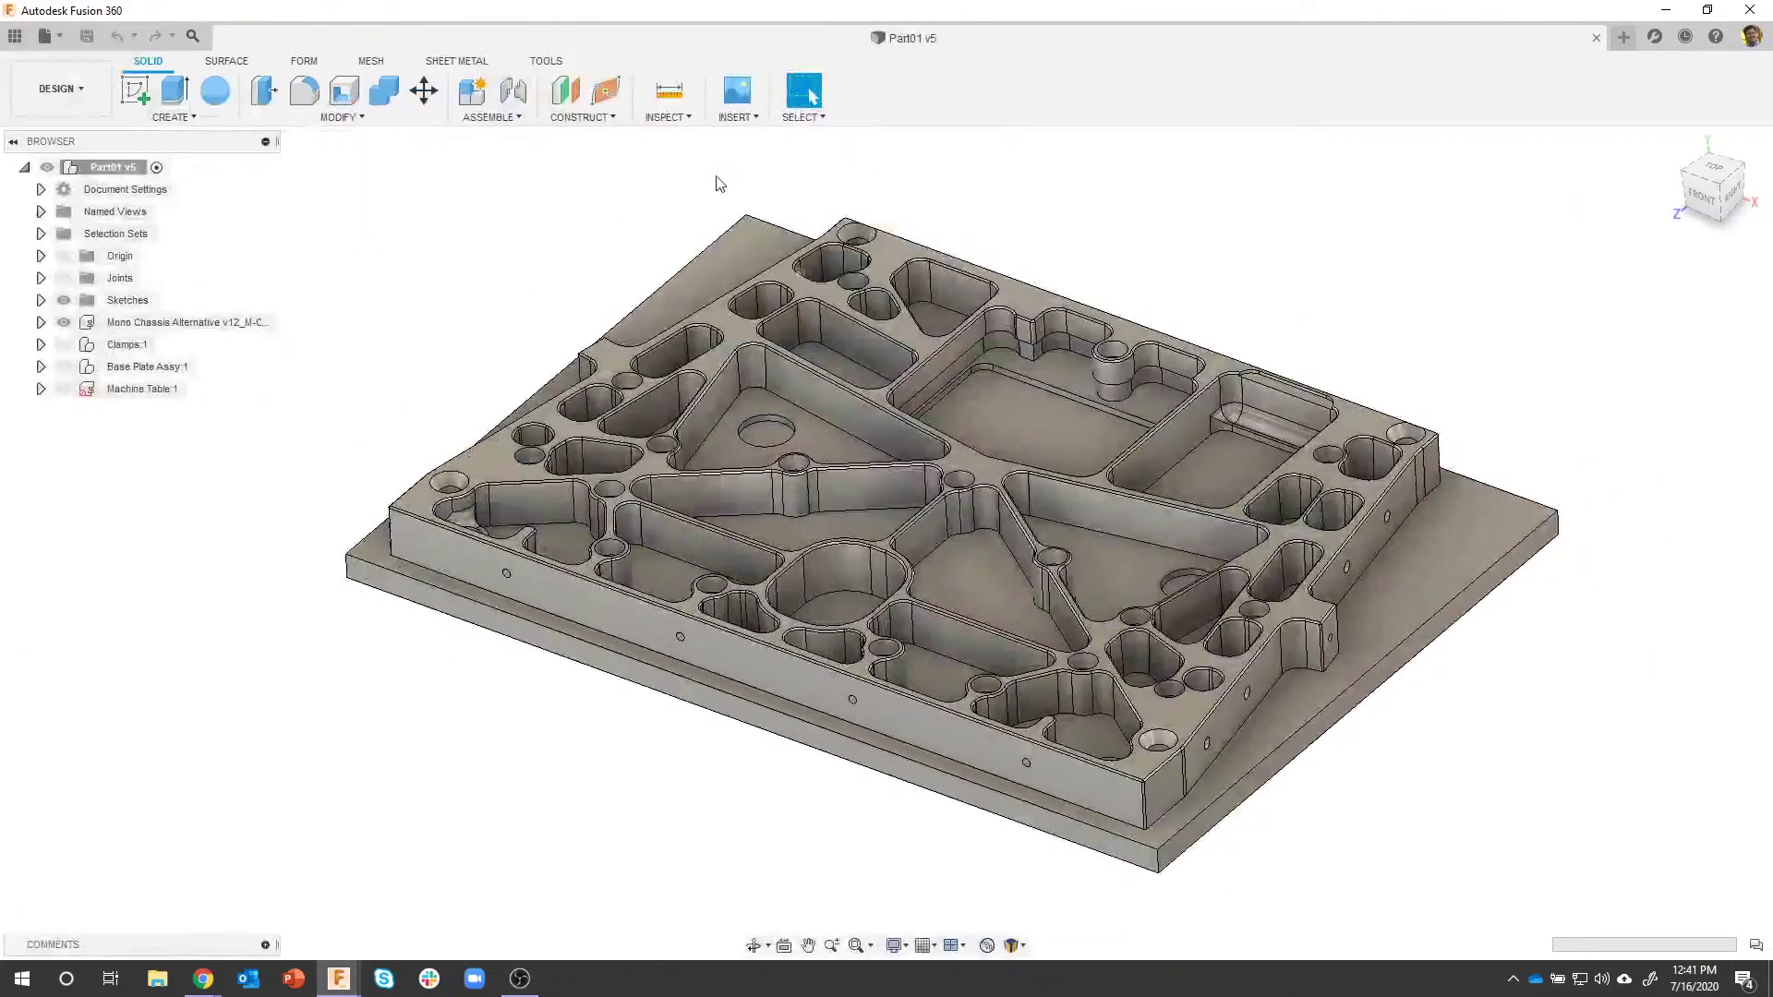
Start a Draft Analysis and choose the pocketed chassis plate as the body to analyse.
click(663, 116)
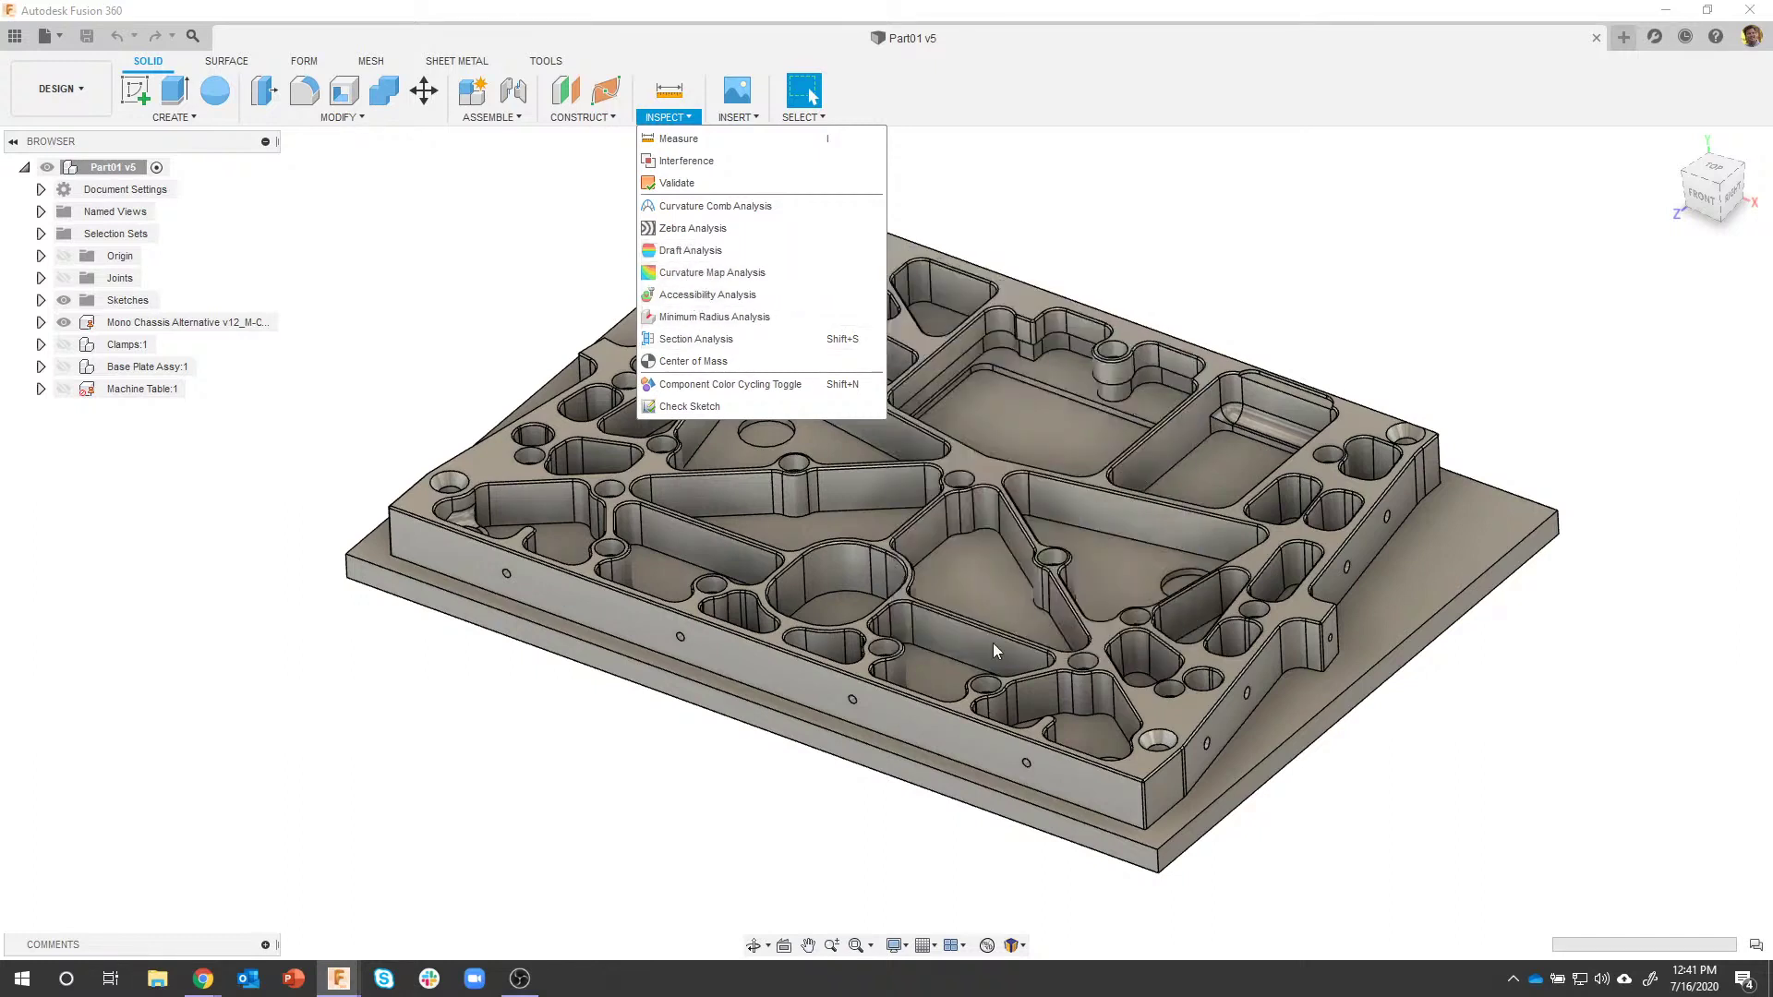
click(689, 254)
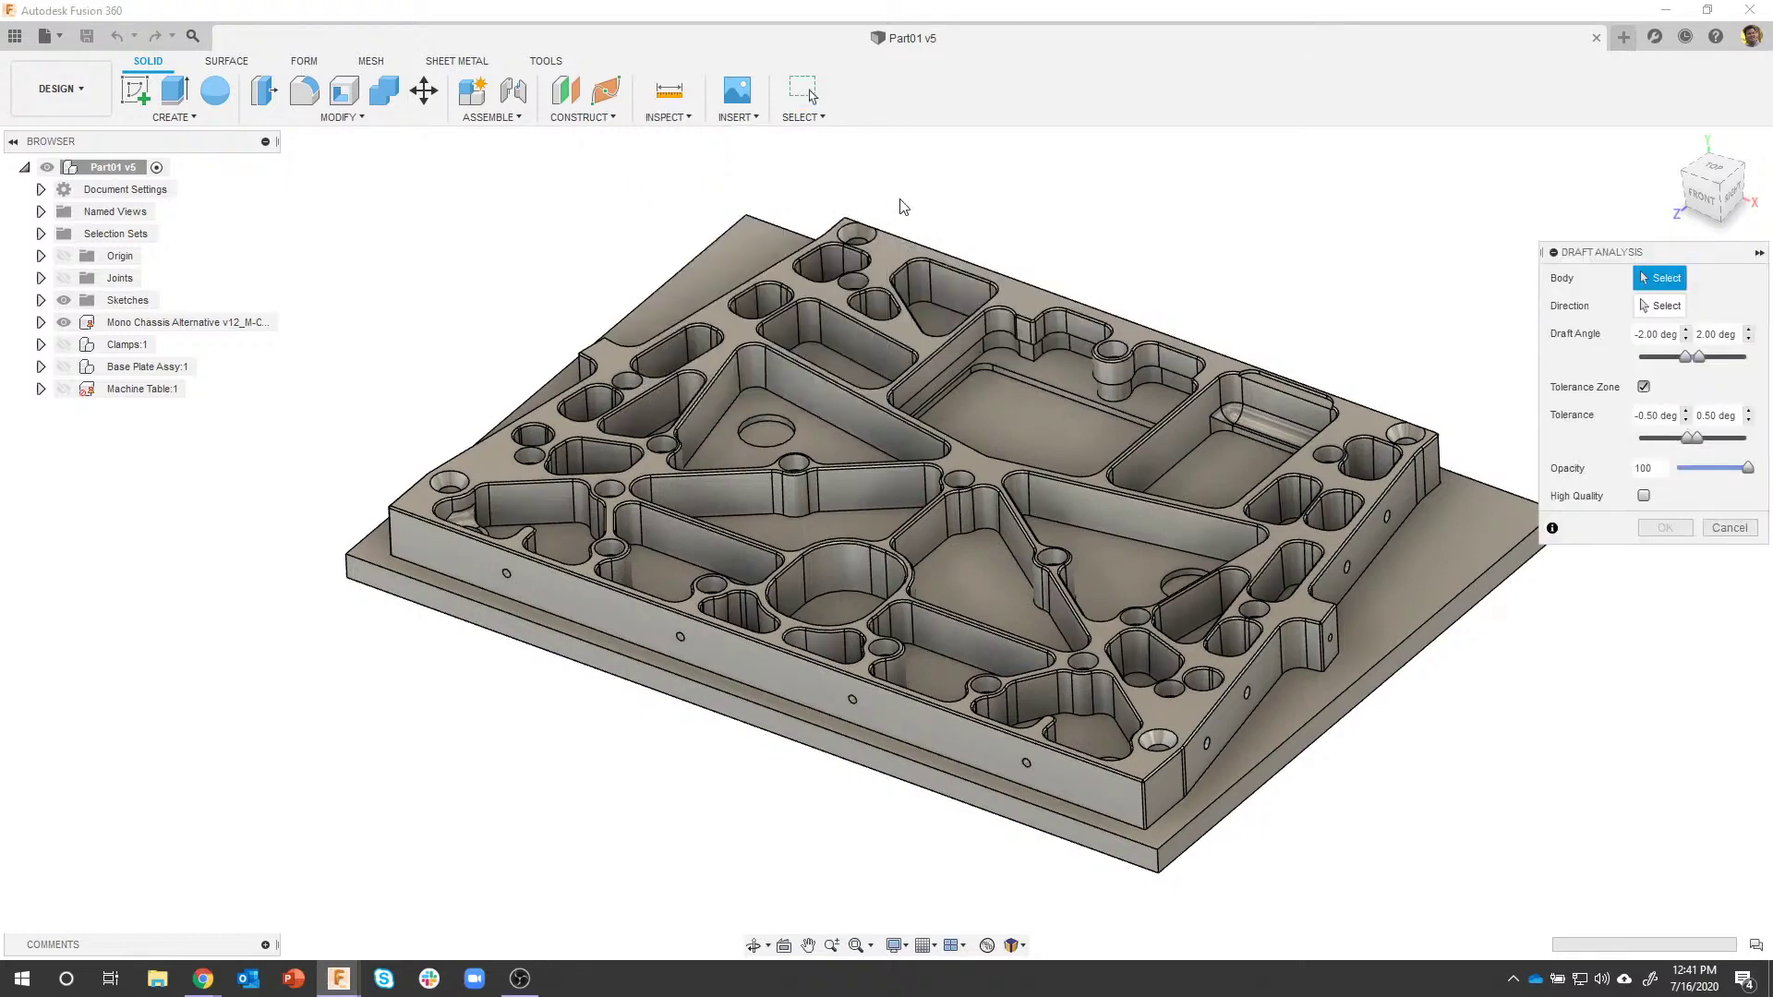
shift+middle_drag(1117, 272, 966, 218)
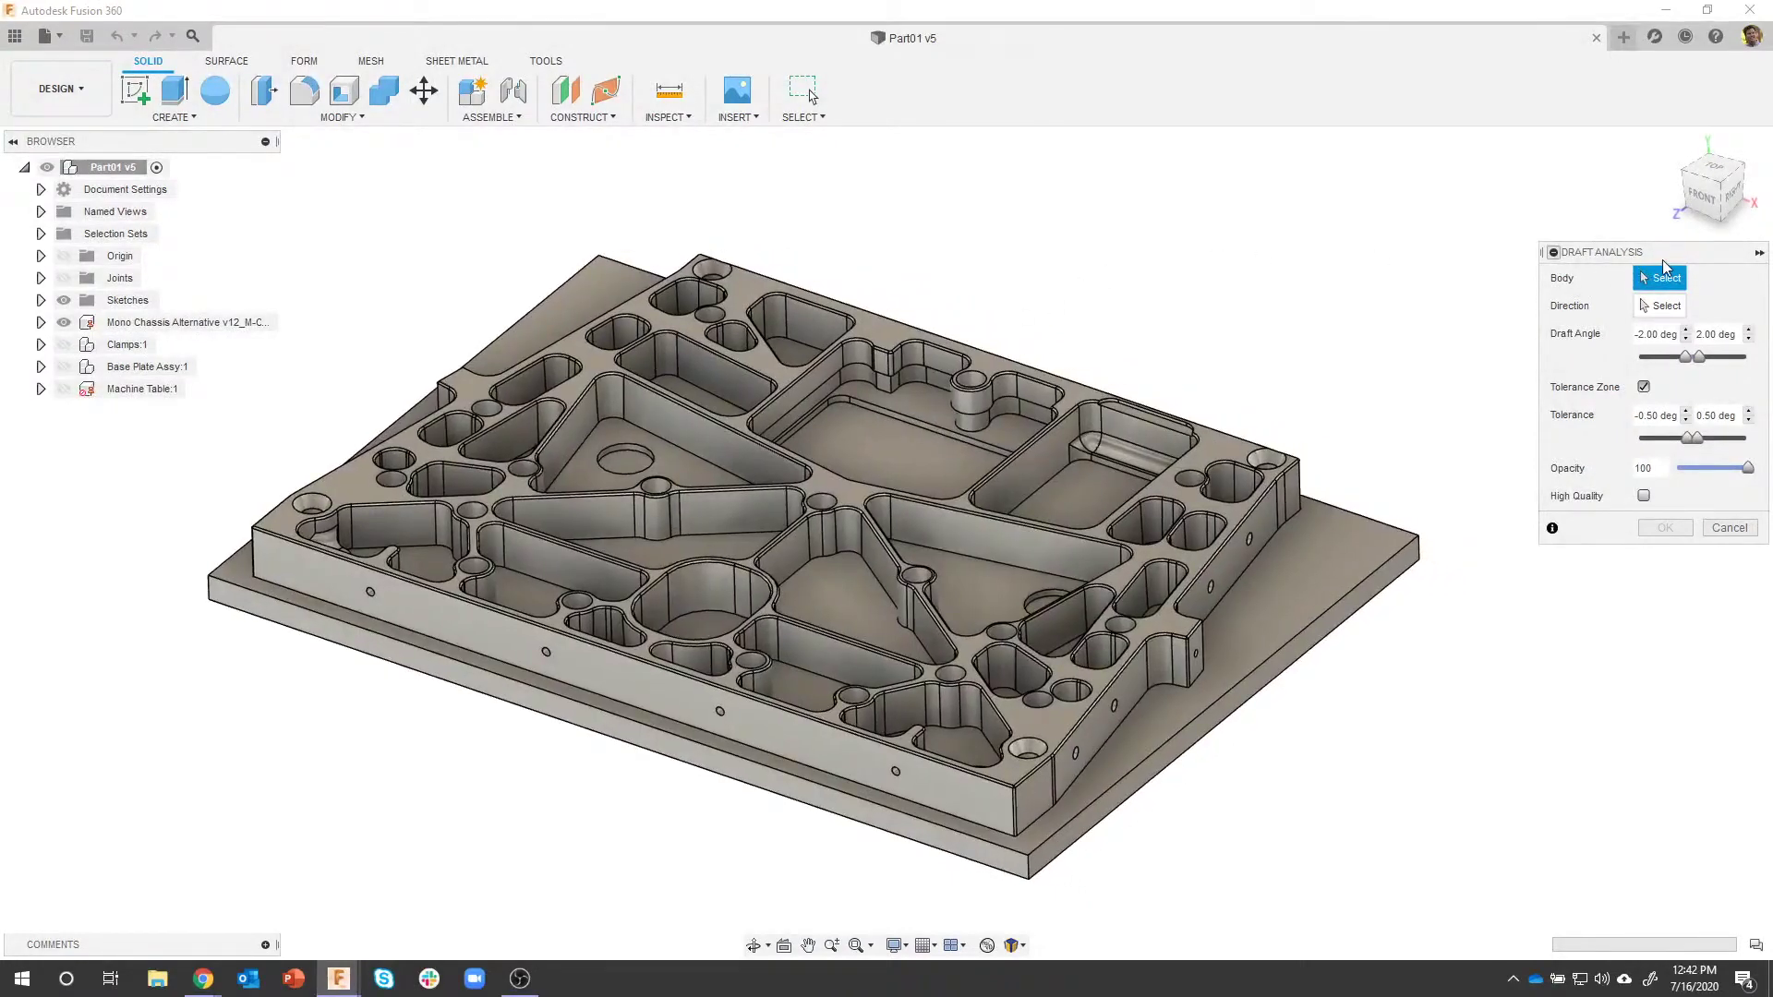
drag(1660, 257, 1526, 214)
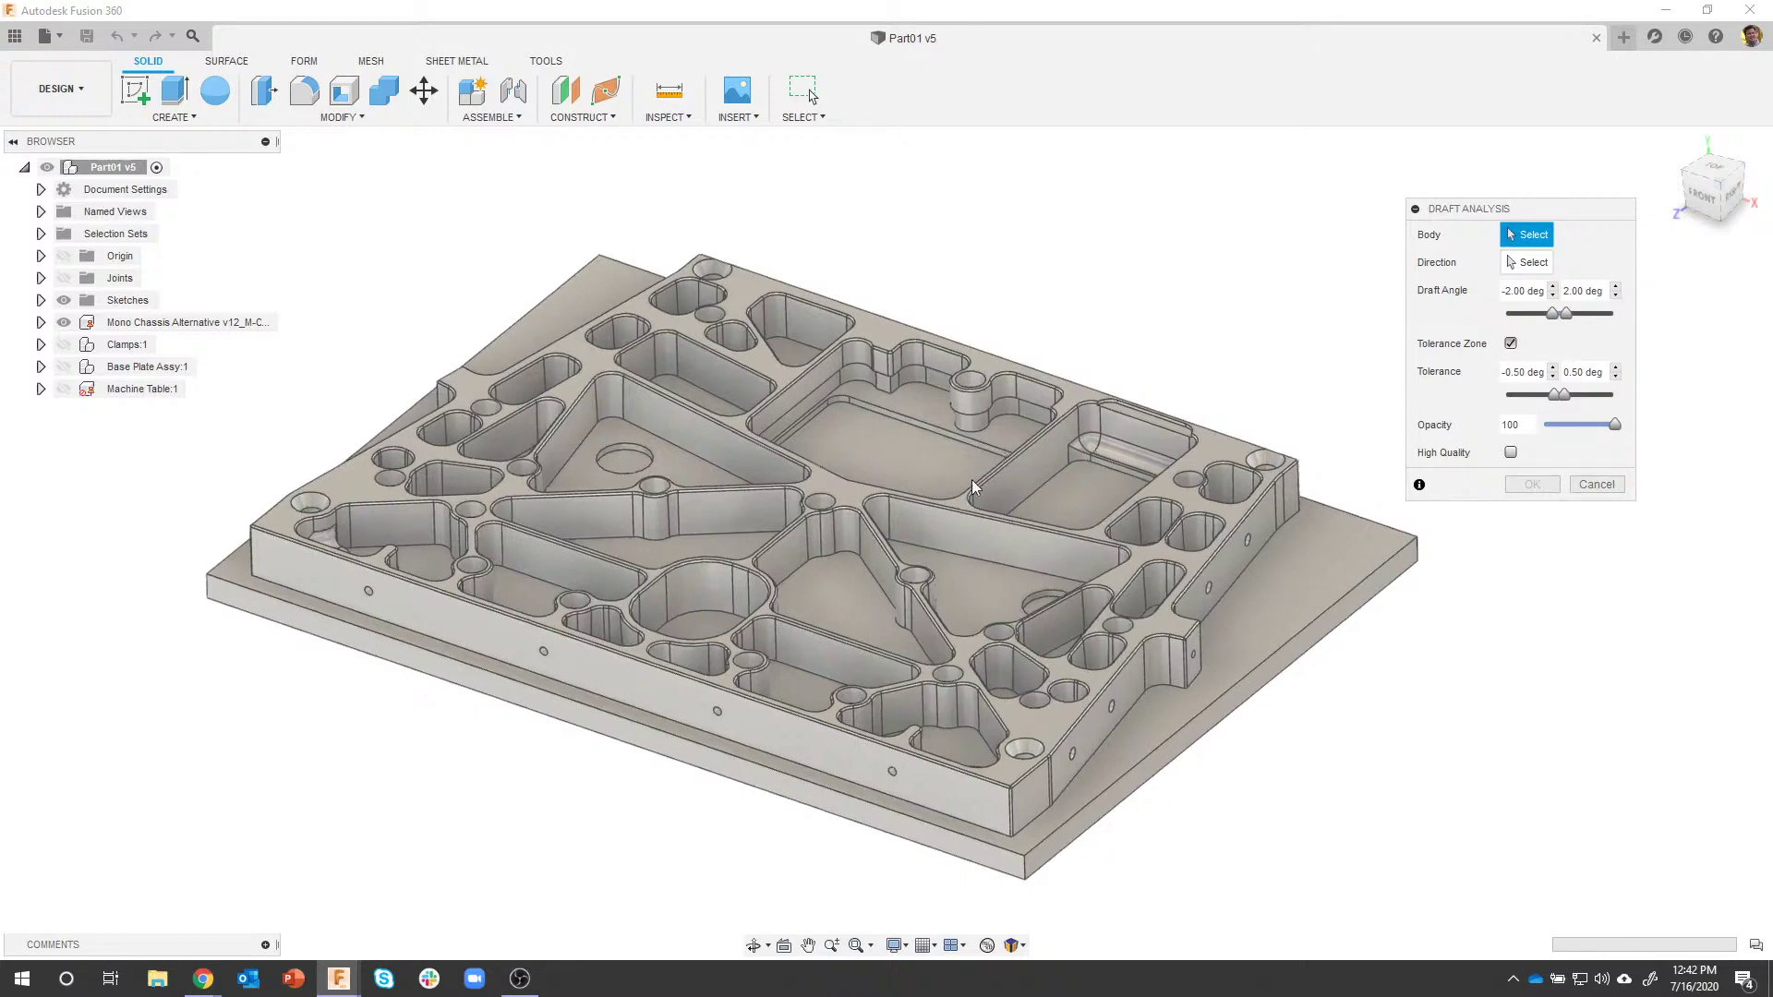
shift+middle_drag(972, 479, 977, 567)
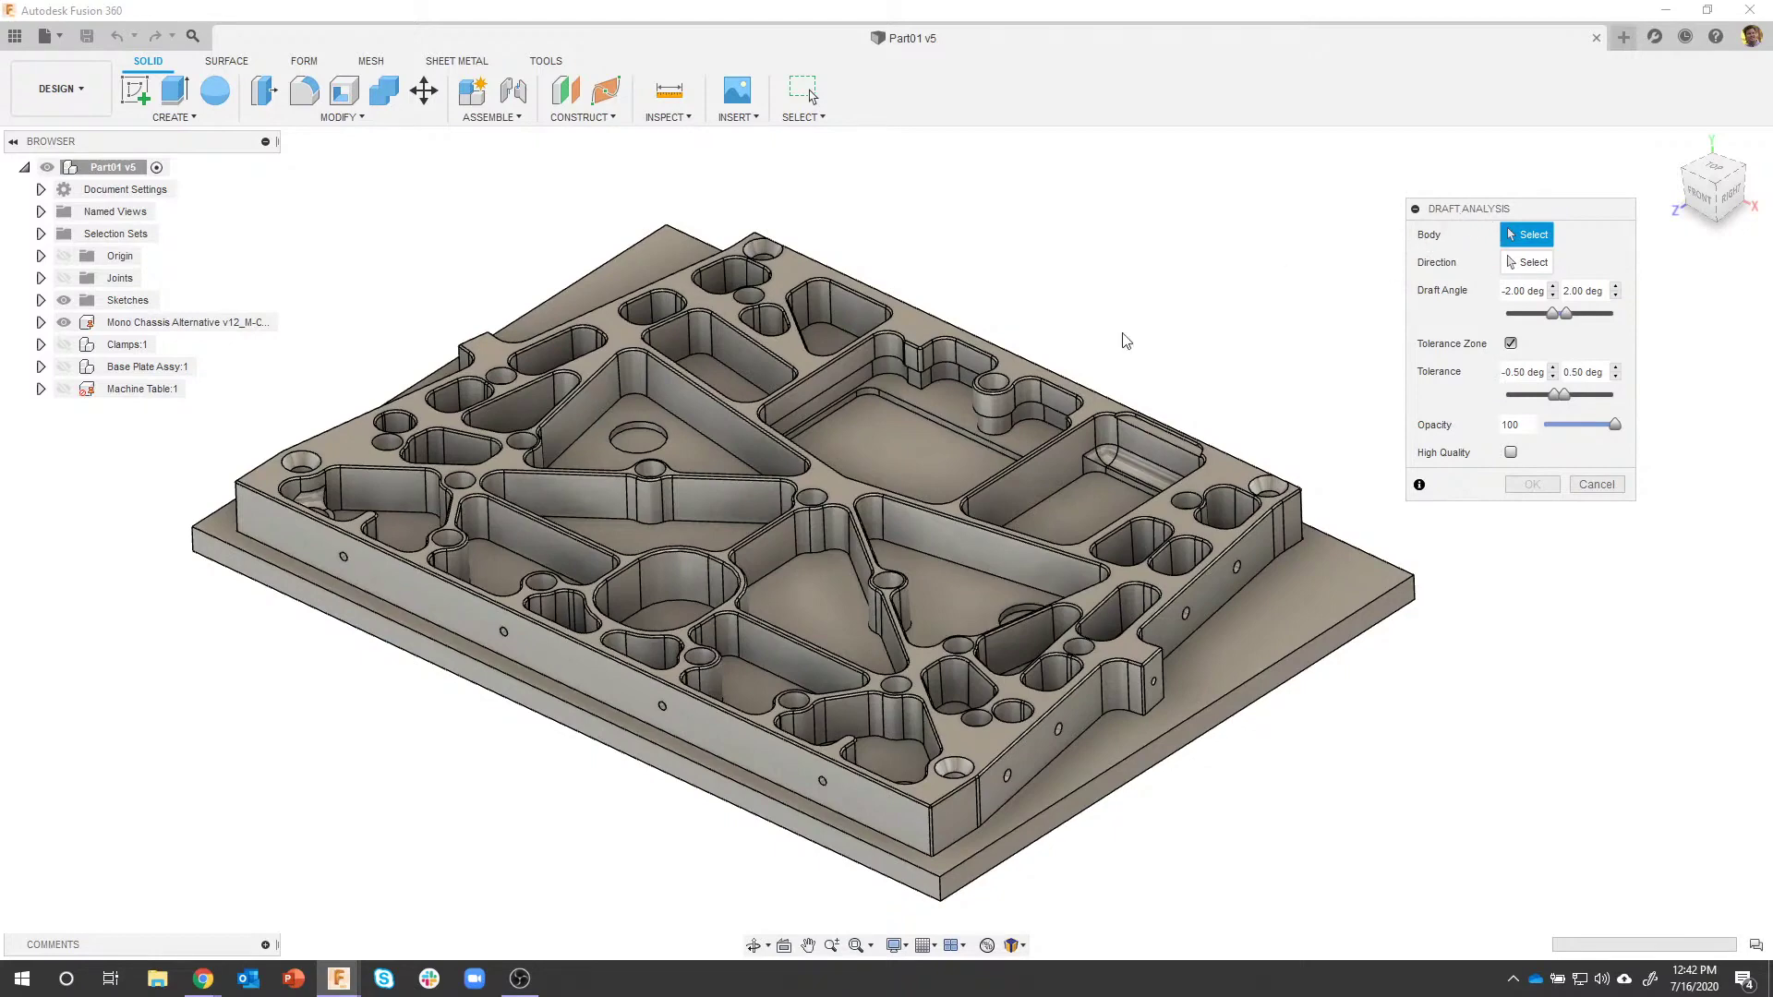
click(909, 410)
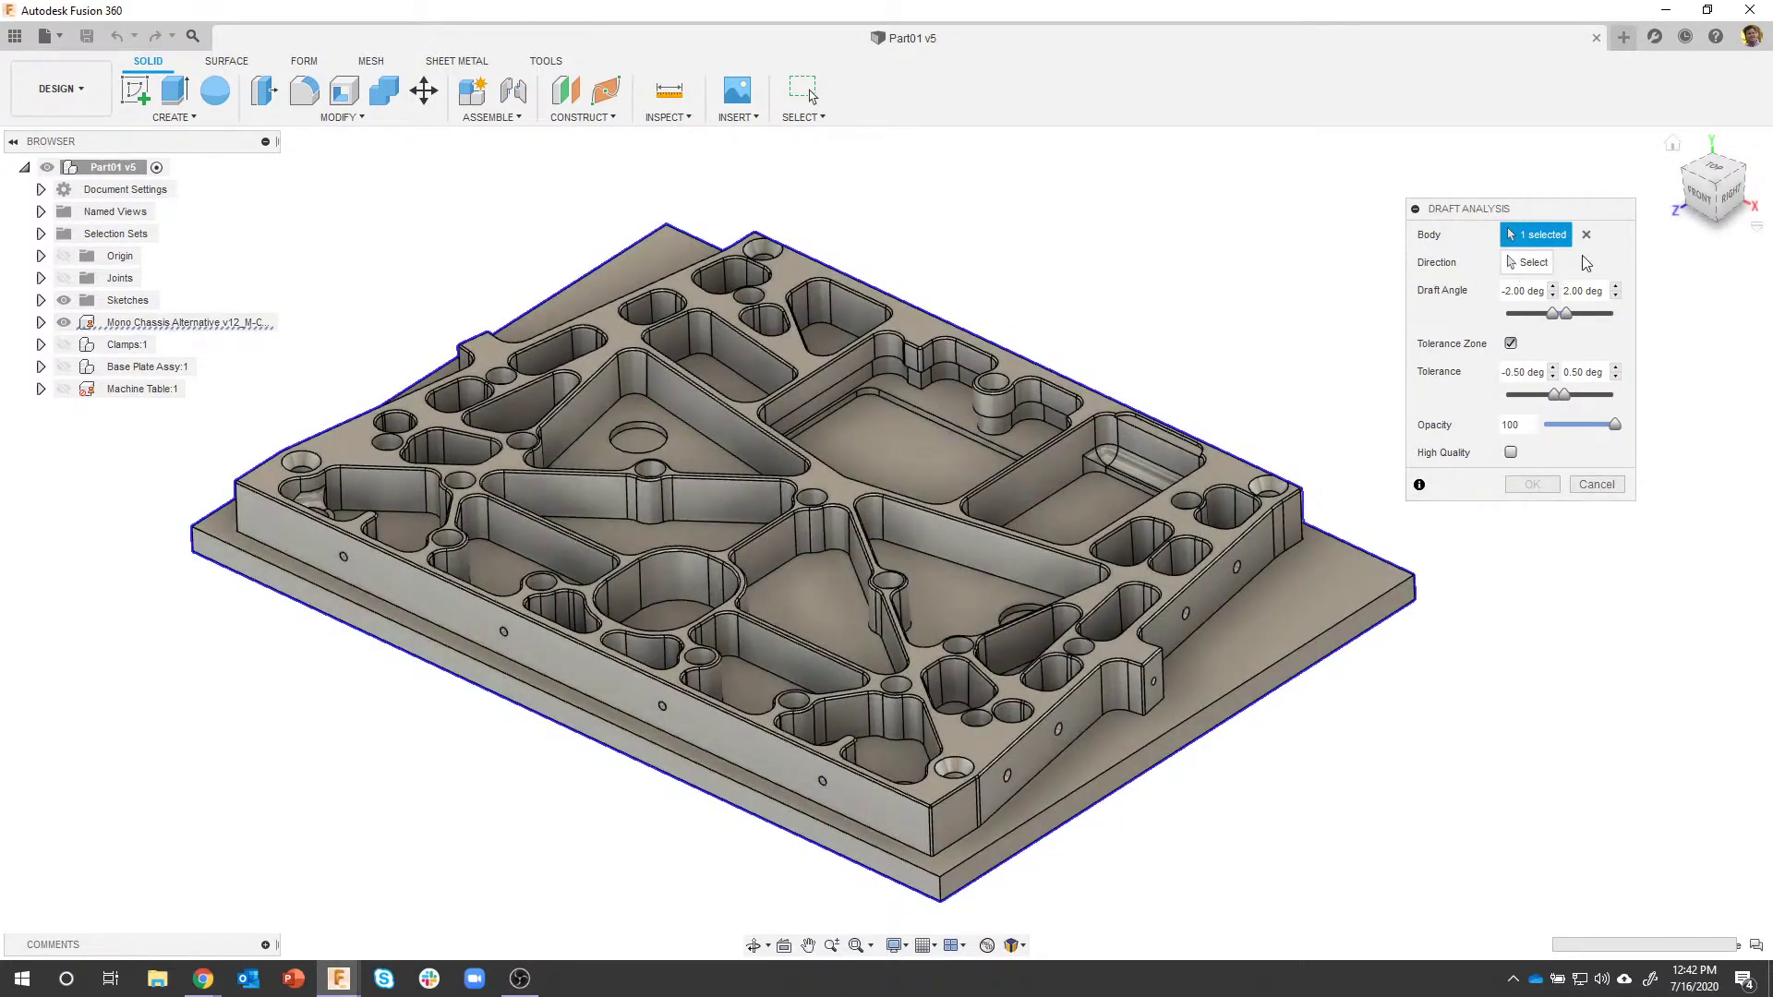
Enlarge the Draft Analysis dialog and set the origin's Y axis as the analysis direction.
drag(1632, 498, 1728, 571)
click(1531, 264)
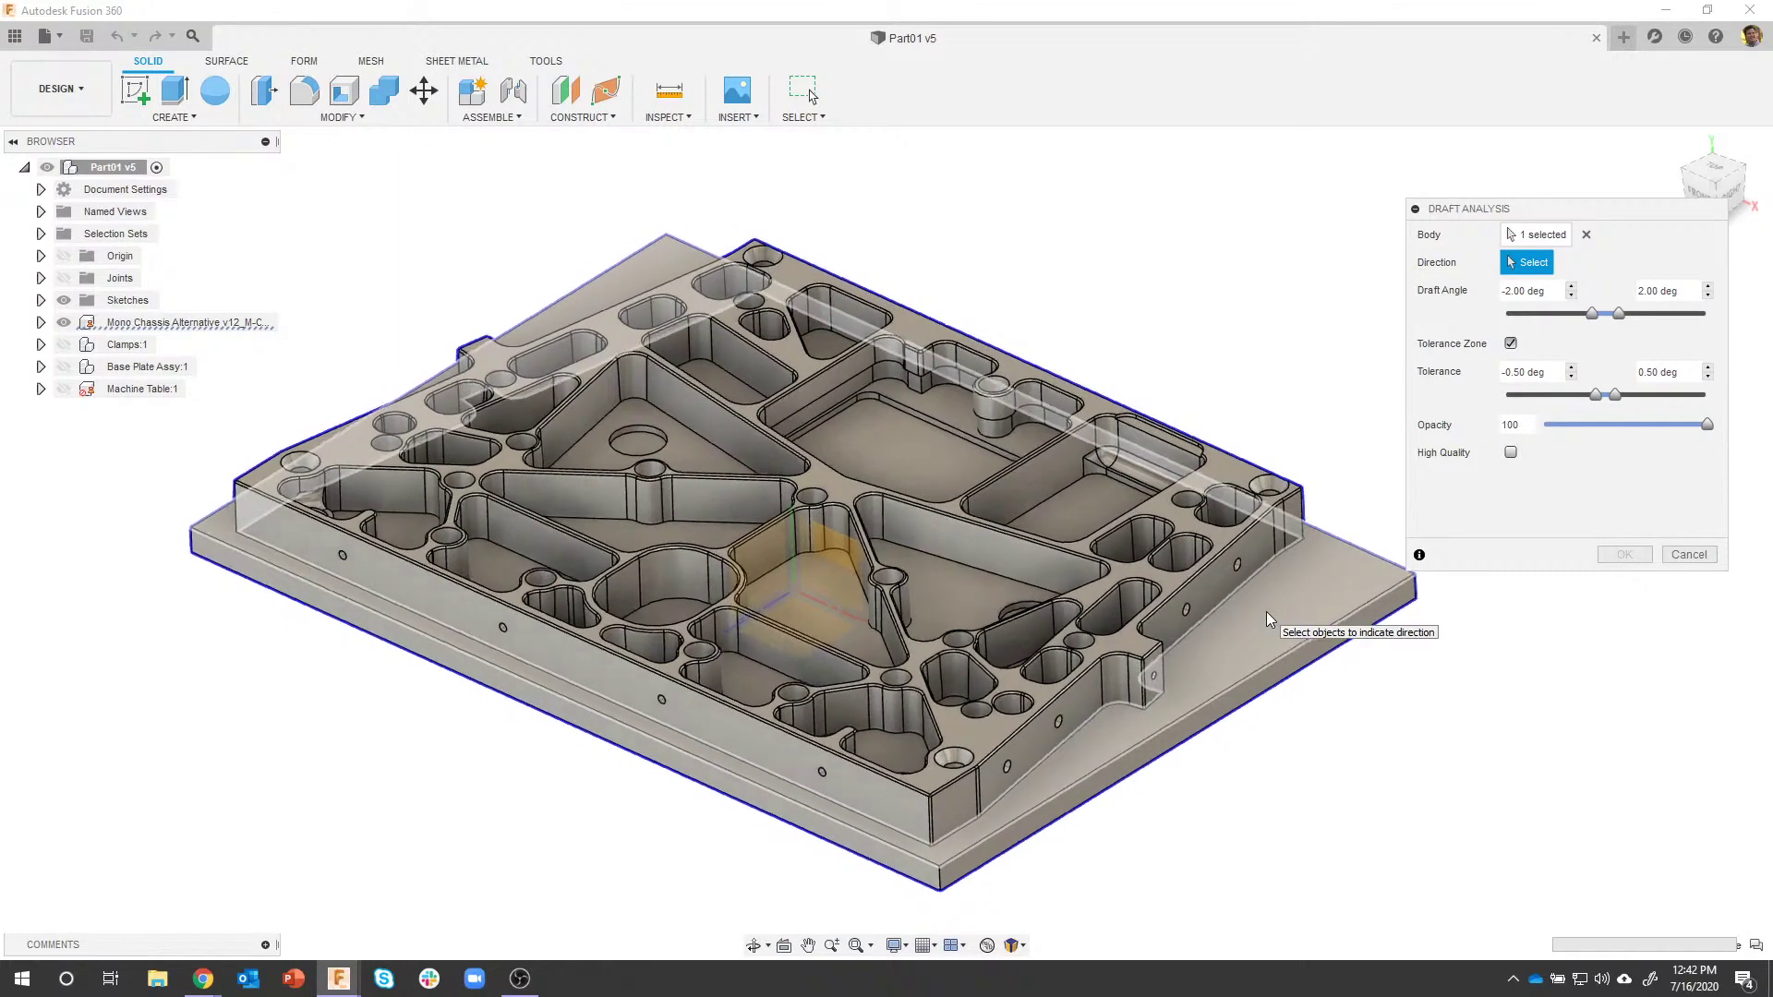
scroll(1265, 611, up, 2)
shift+middle_drag(1236, 676, 1303, 624)
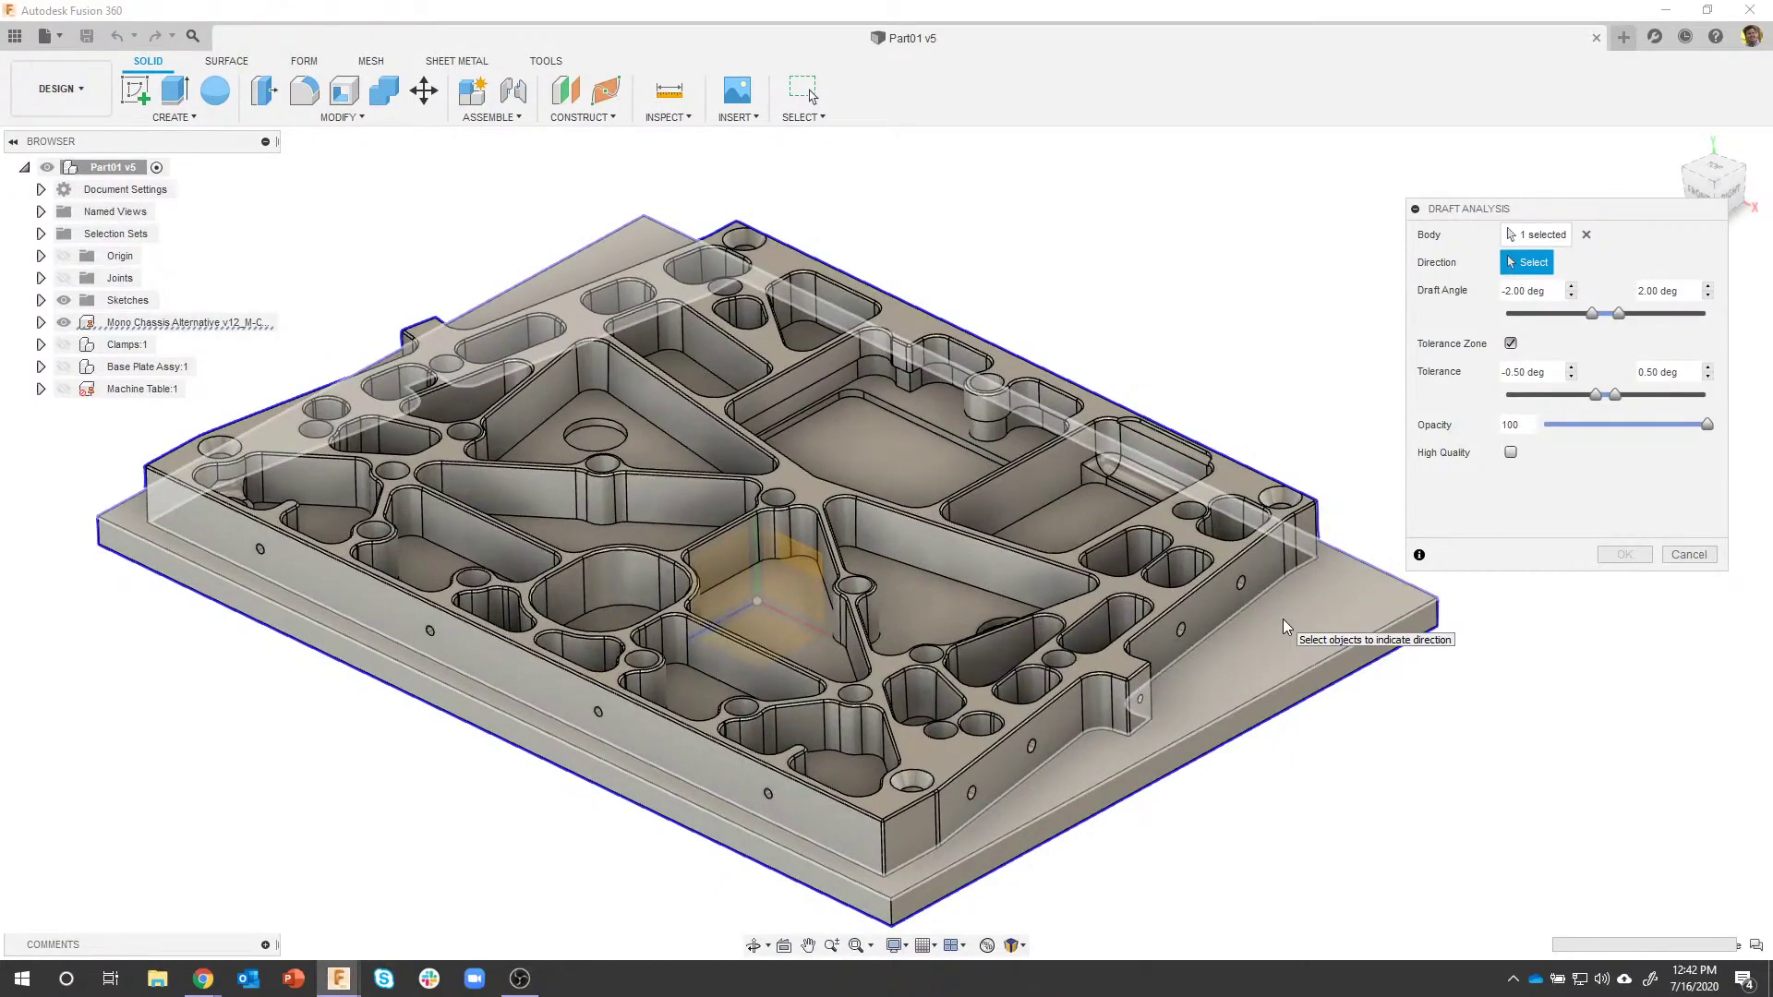
click(756, 578)
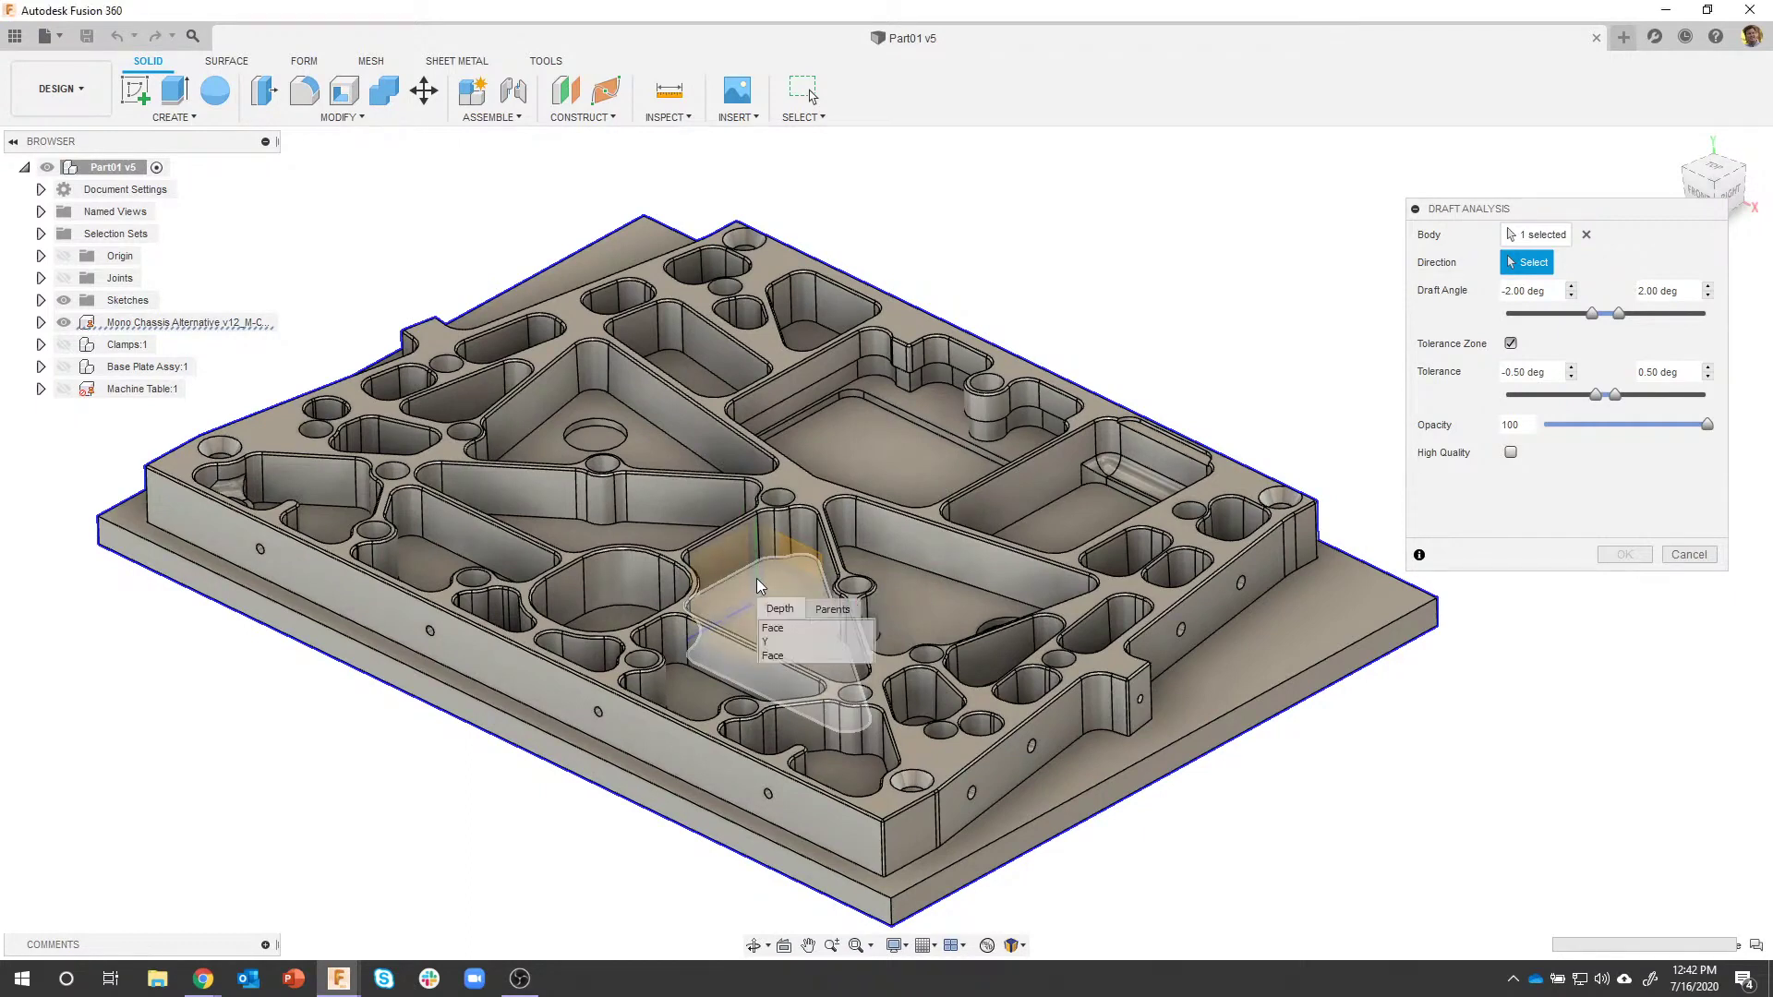
click(784, 641)
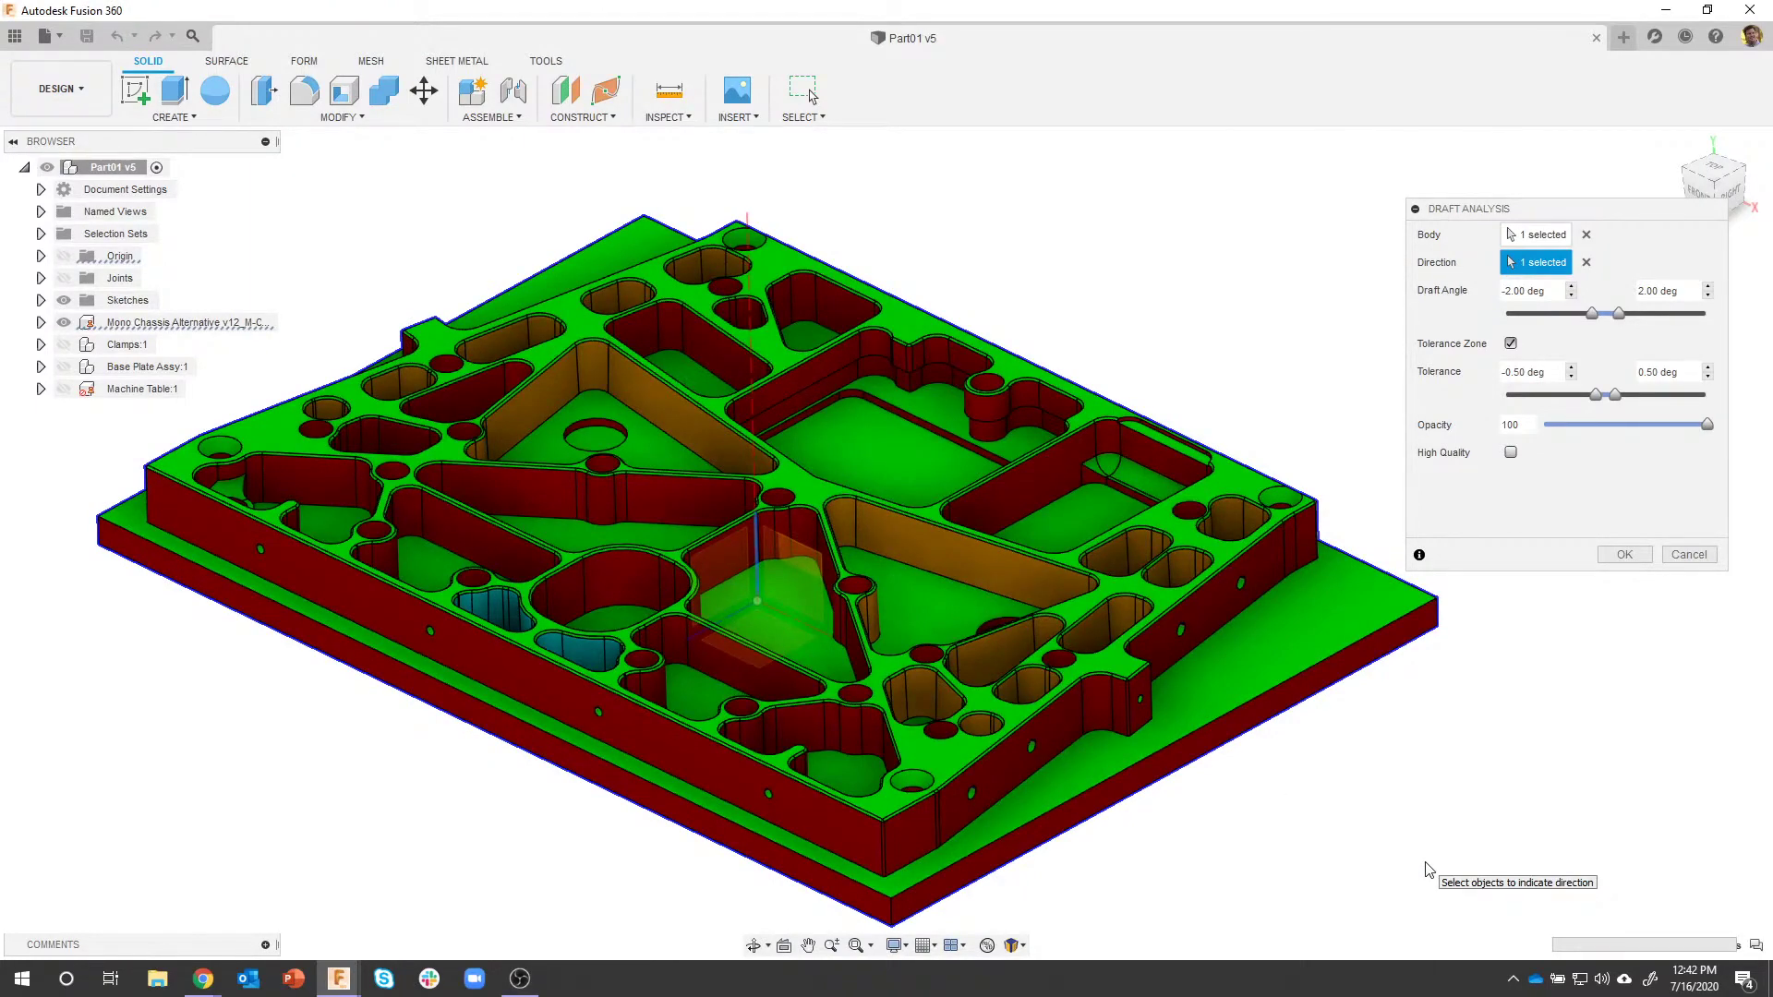
Raise the lower draft angle limit of the analysis to 0.00 deg.
scroll(1259, 210, up, 3)
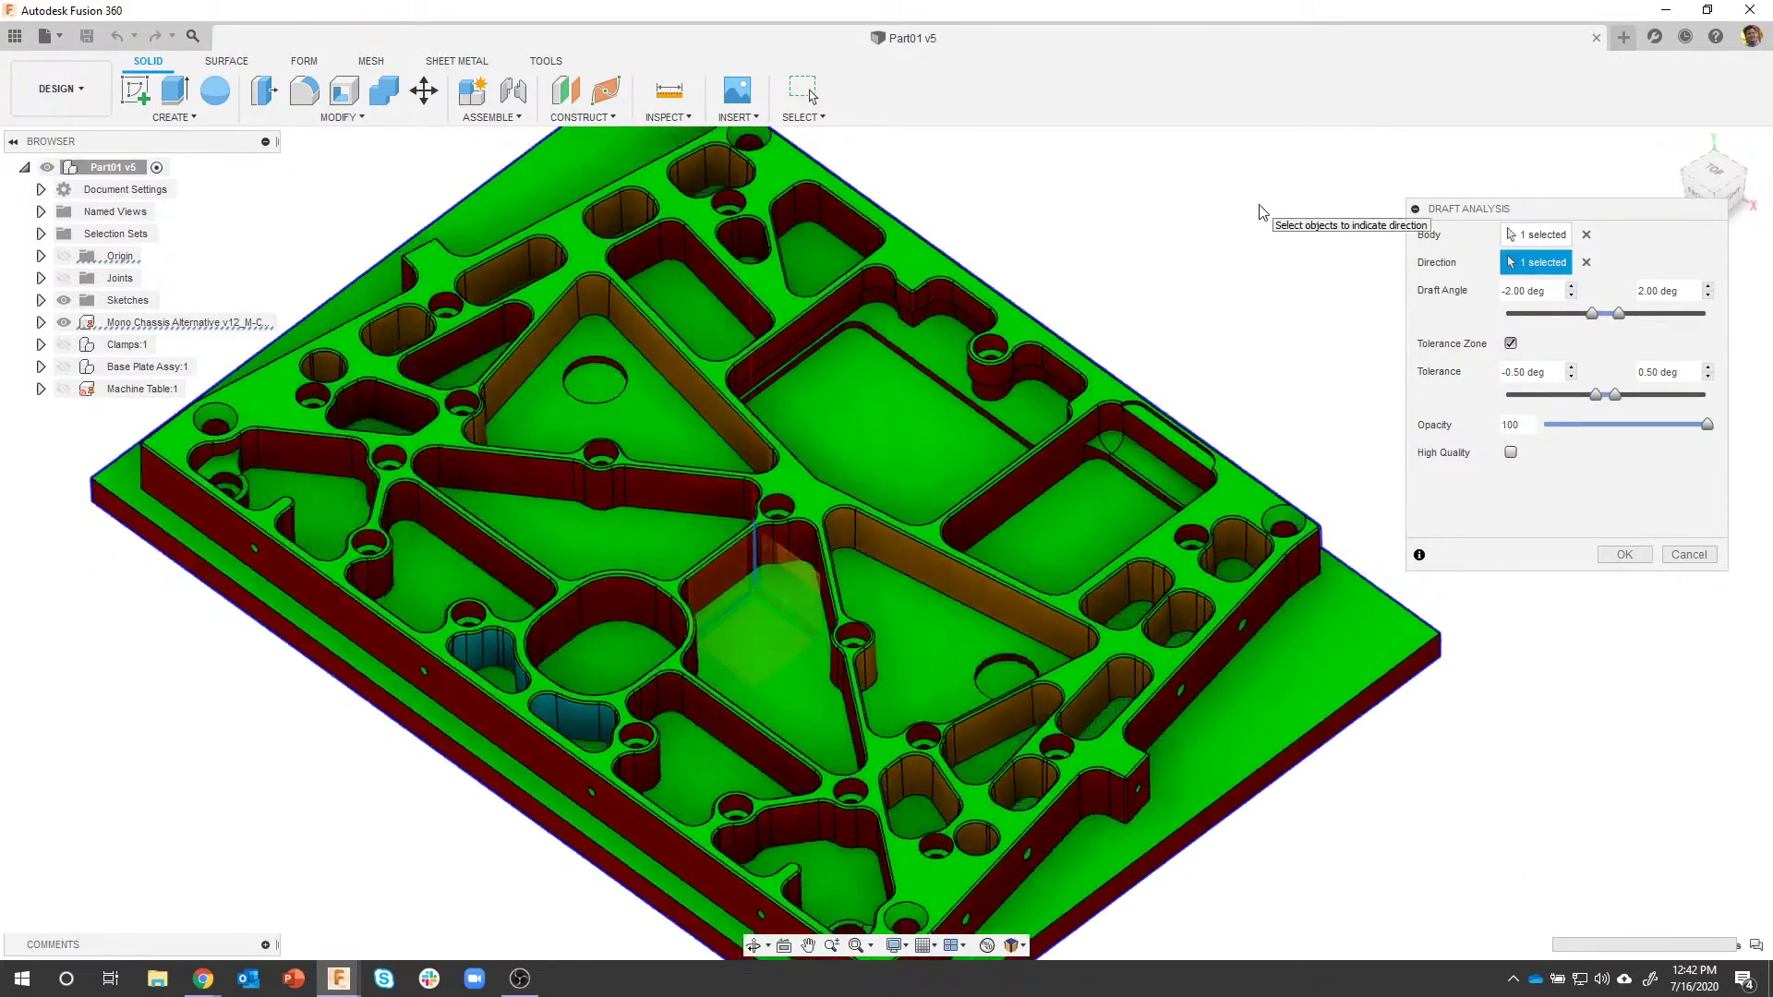
shift+middle_drag(1259, 211, 1486, 250)
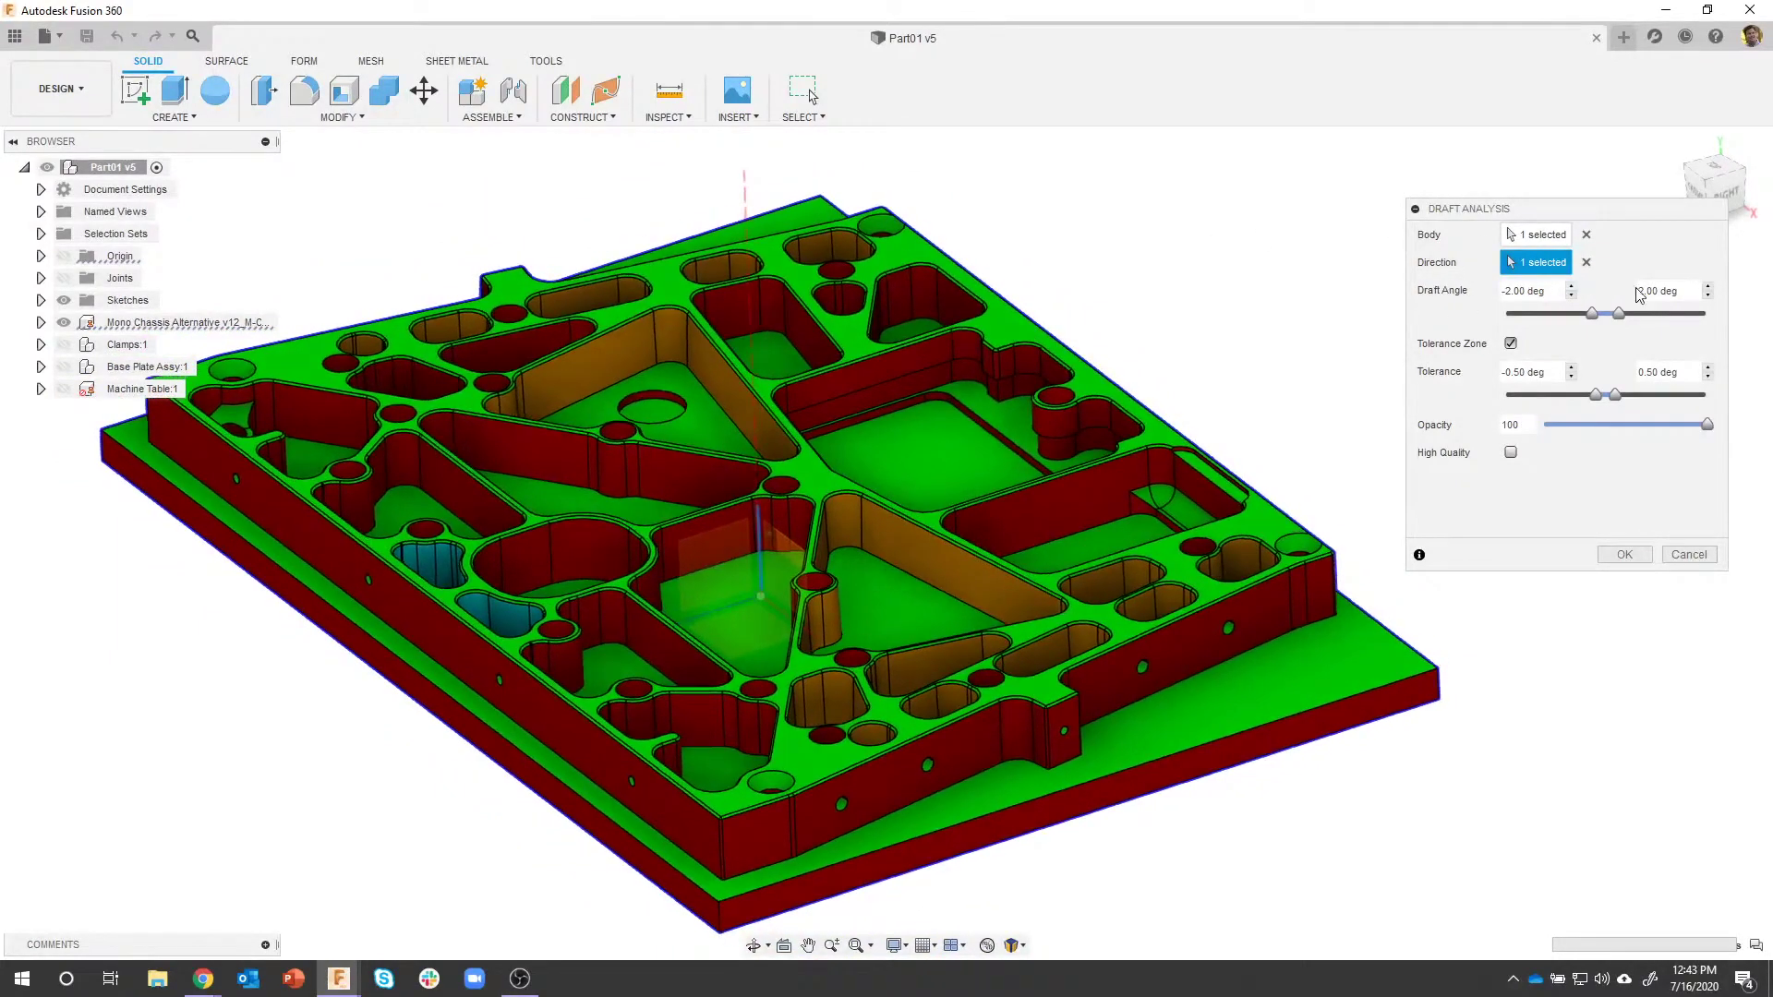
click(1570, 288)
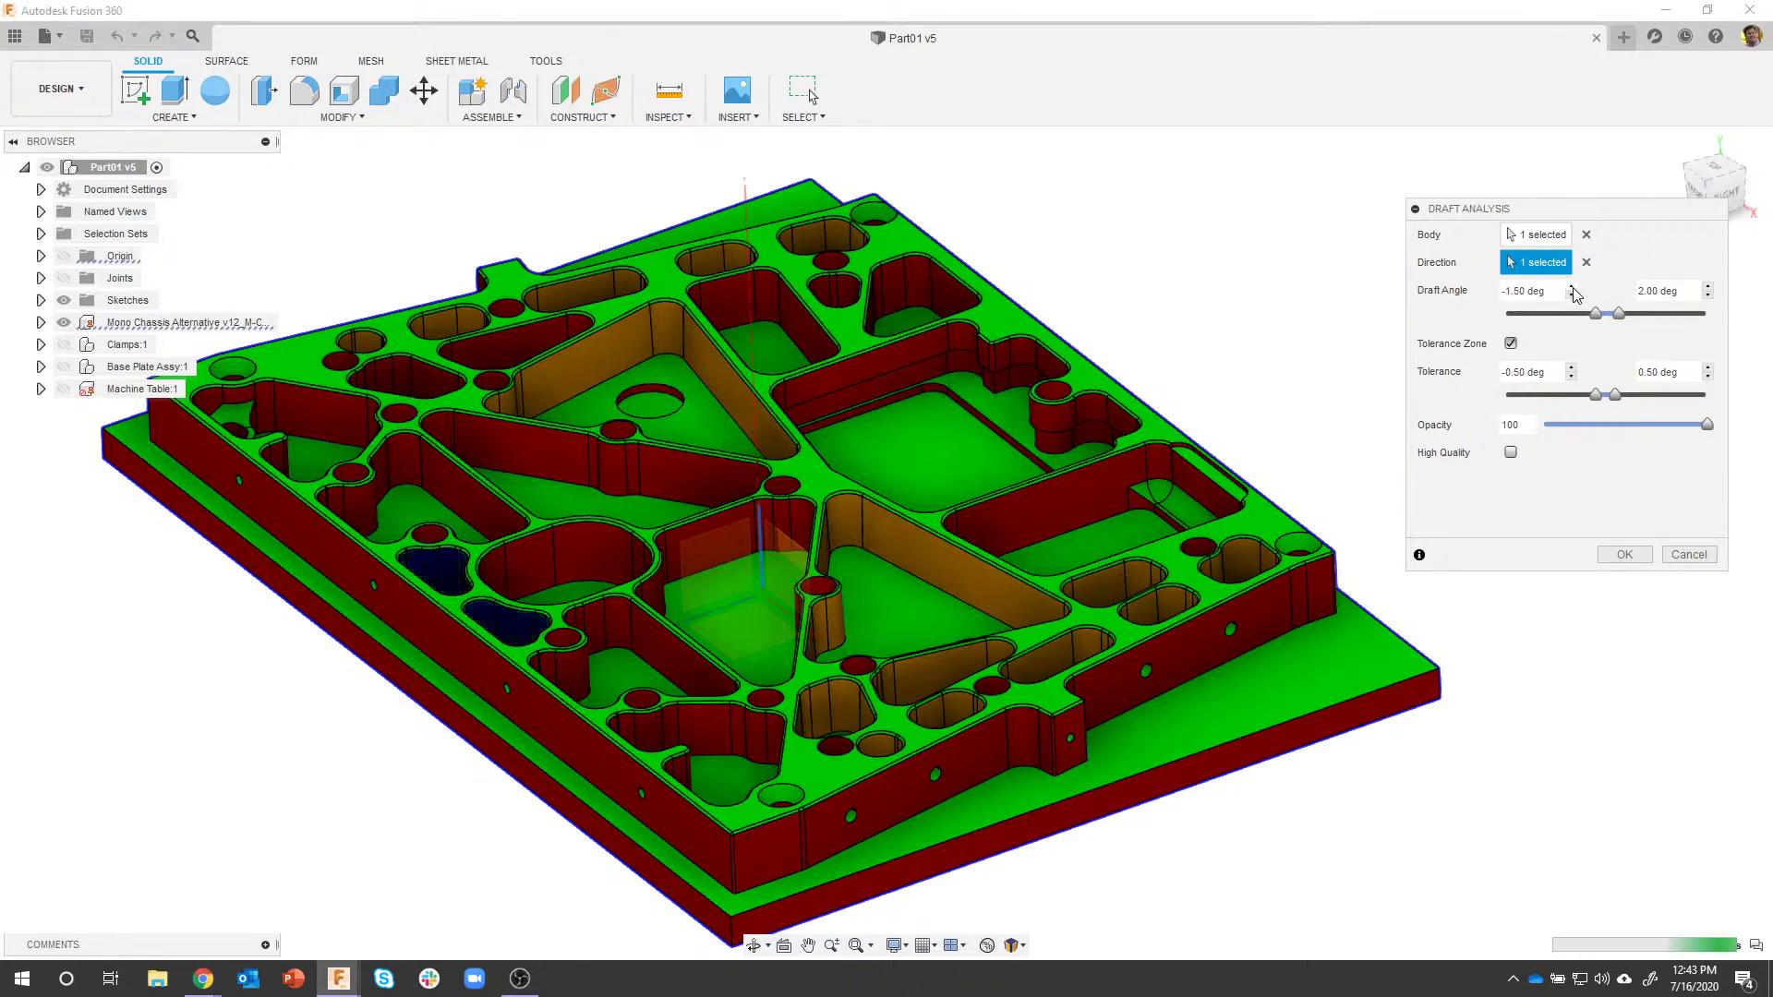
click(1571, 288)
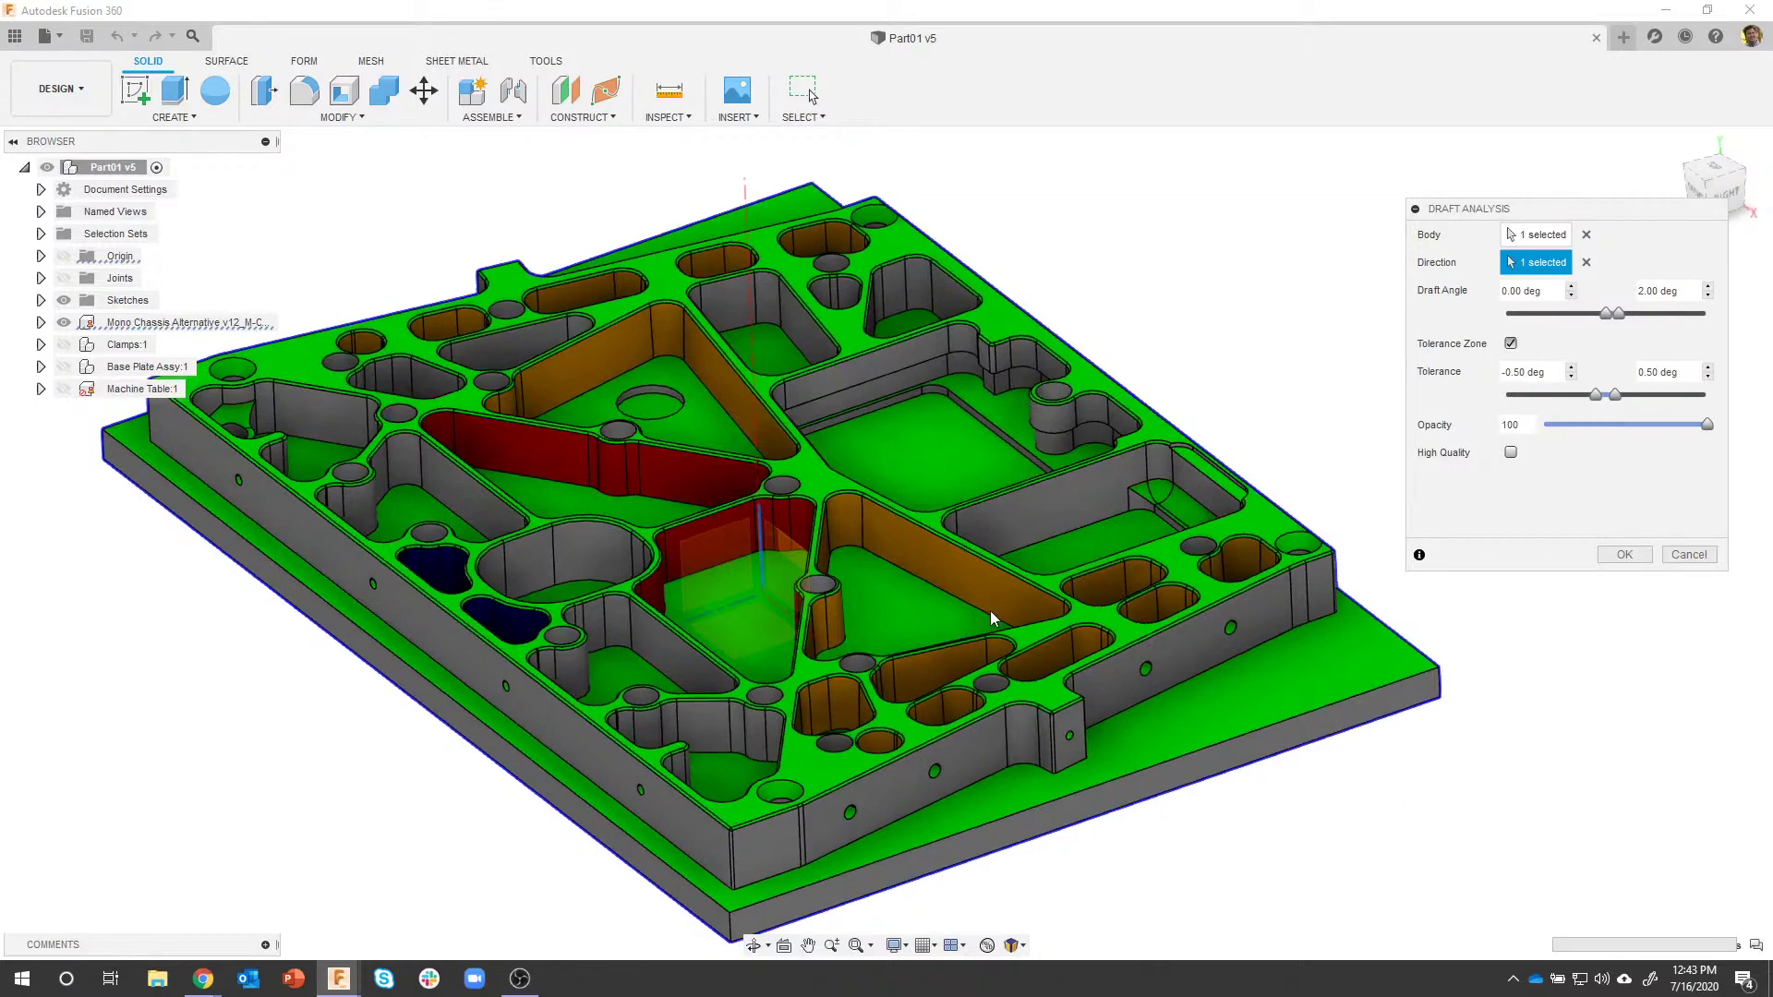
Reduce the upper draft angle limit of the analysis to 1.00 deg.
shift+middle_drag(990, 611, 971, 519)
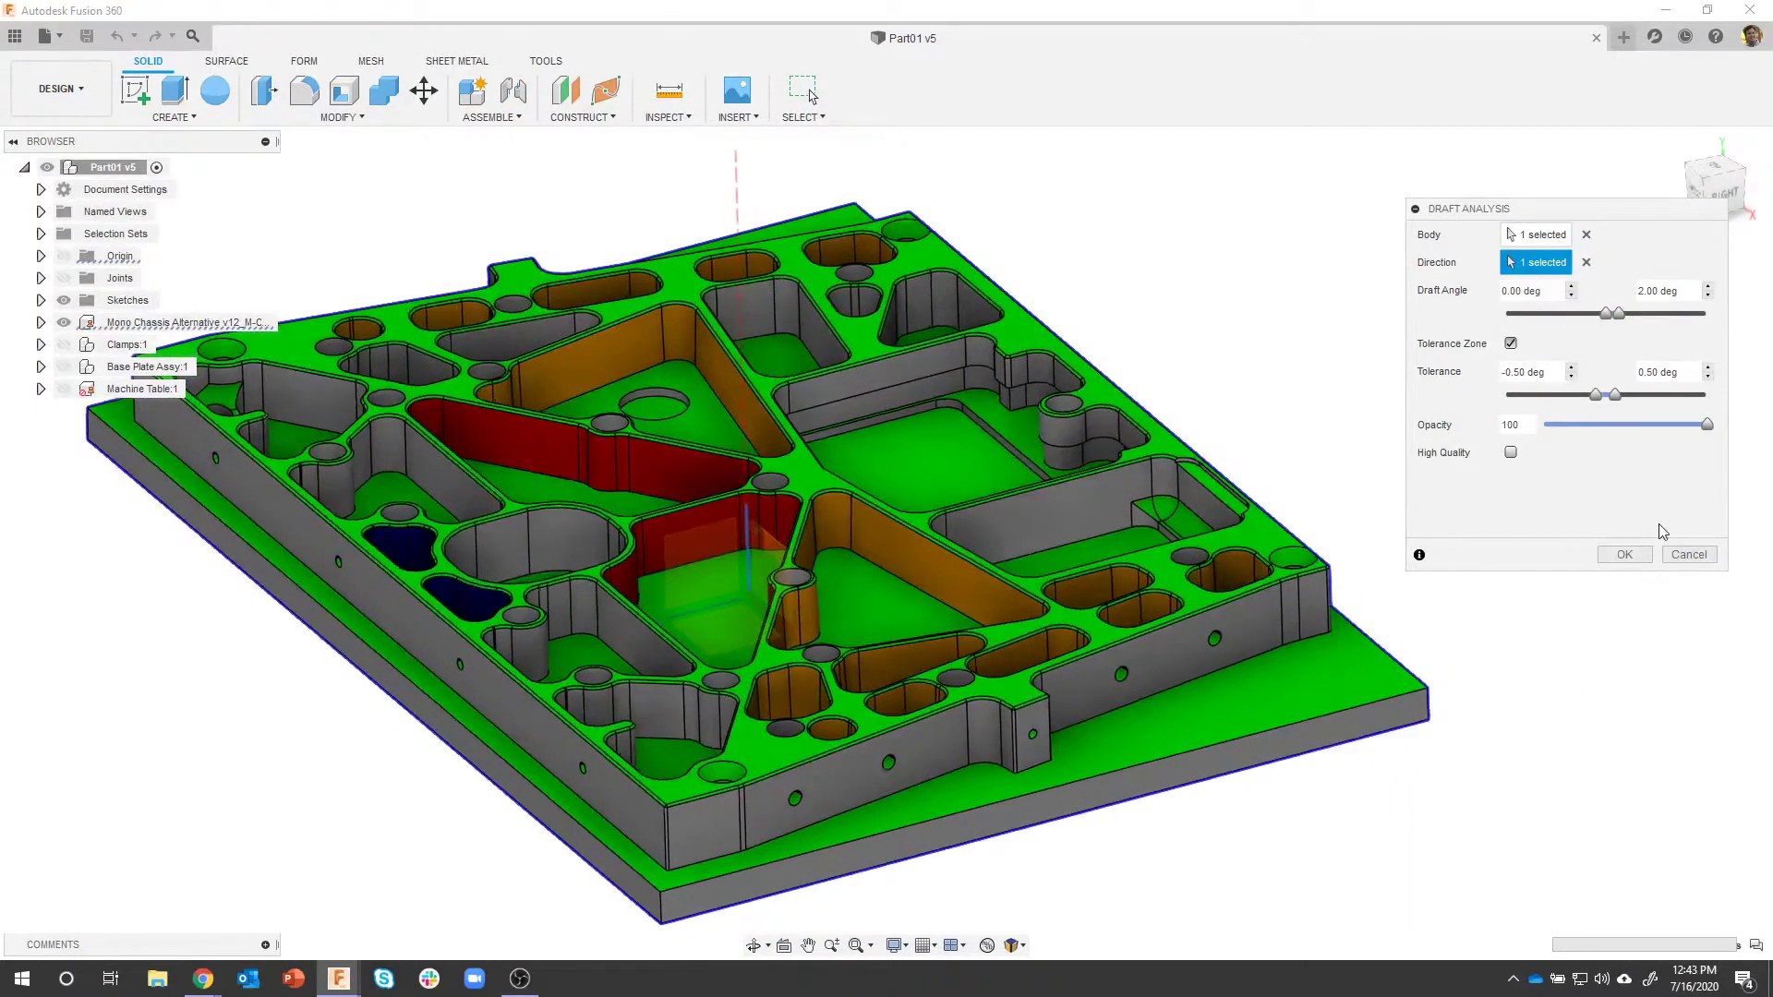
click(1708, 299)
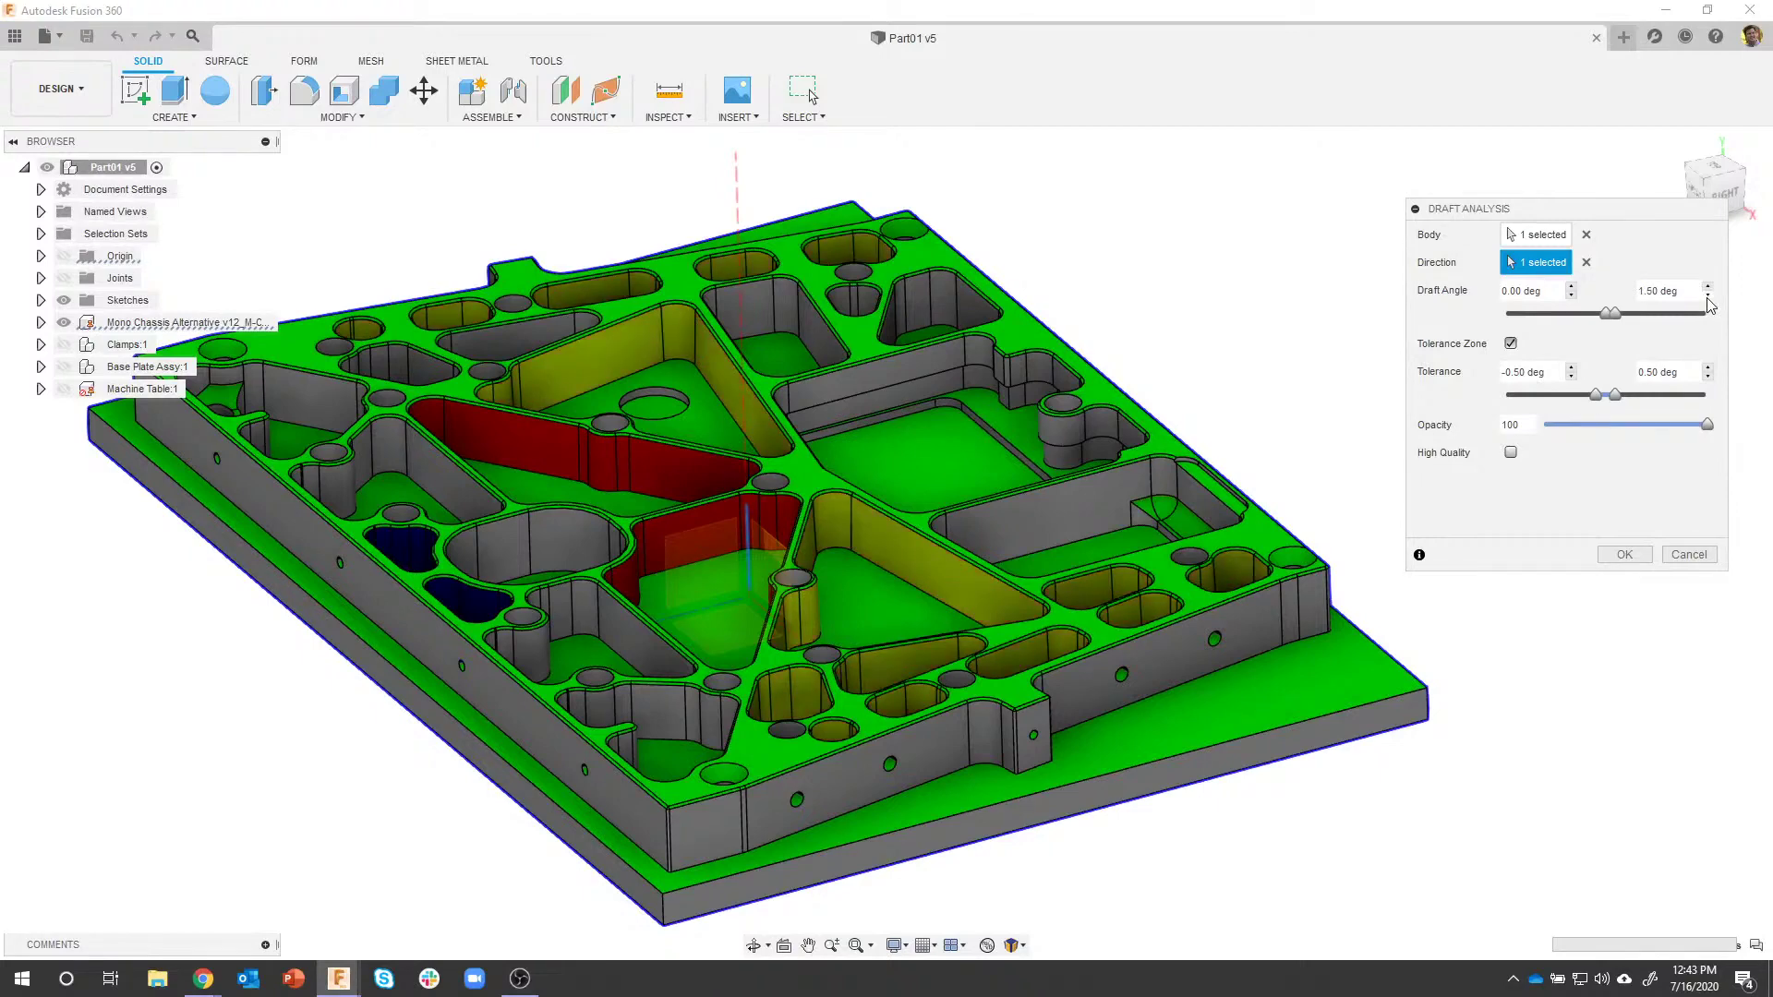
click(1708, 299)
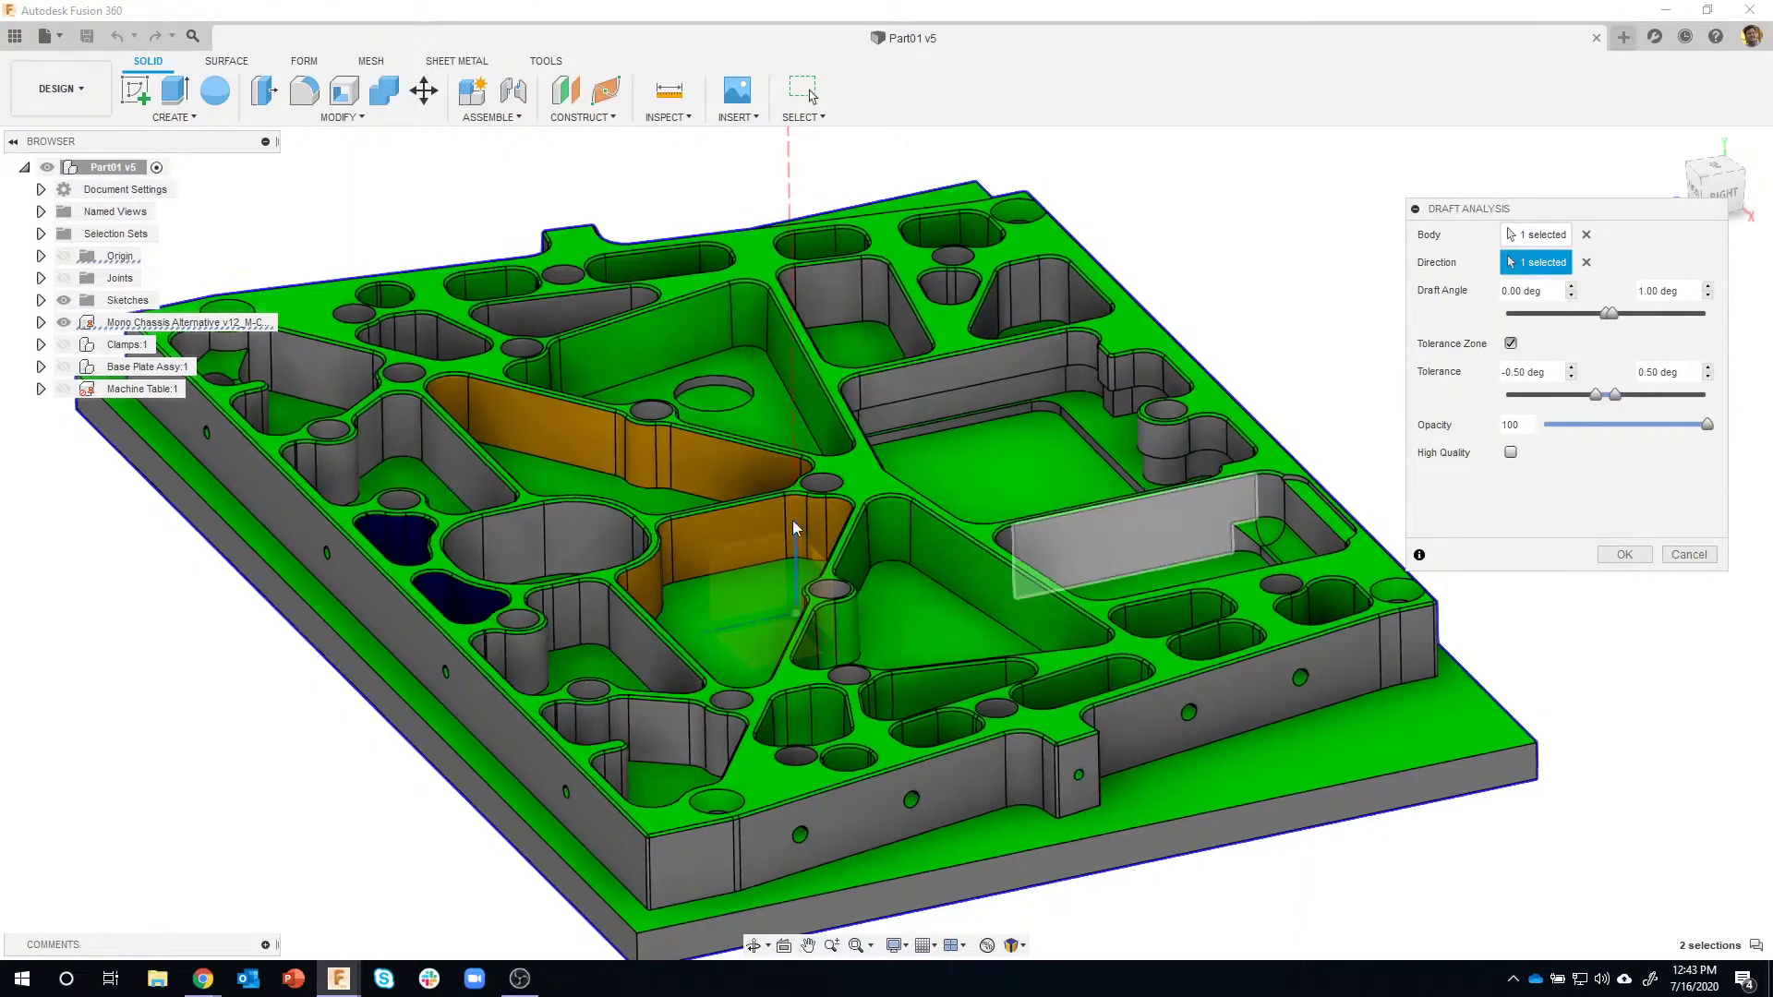
Examine the draft colours on the pocket walls, especially the two small outer pockets and the central triangular pockets.
scroll(713, 460, up, 5)
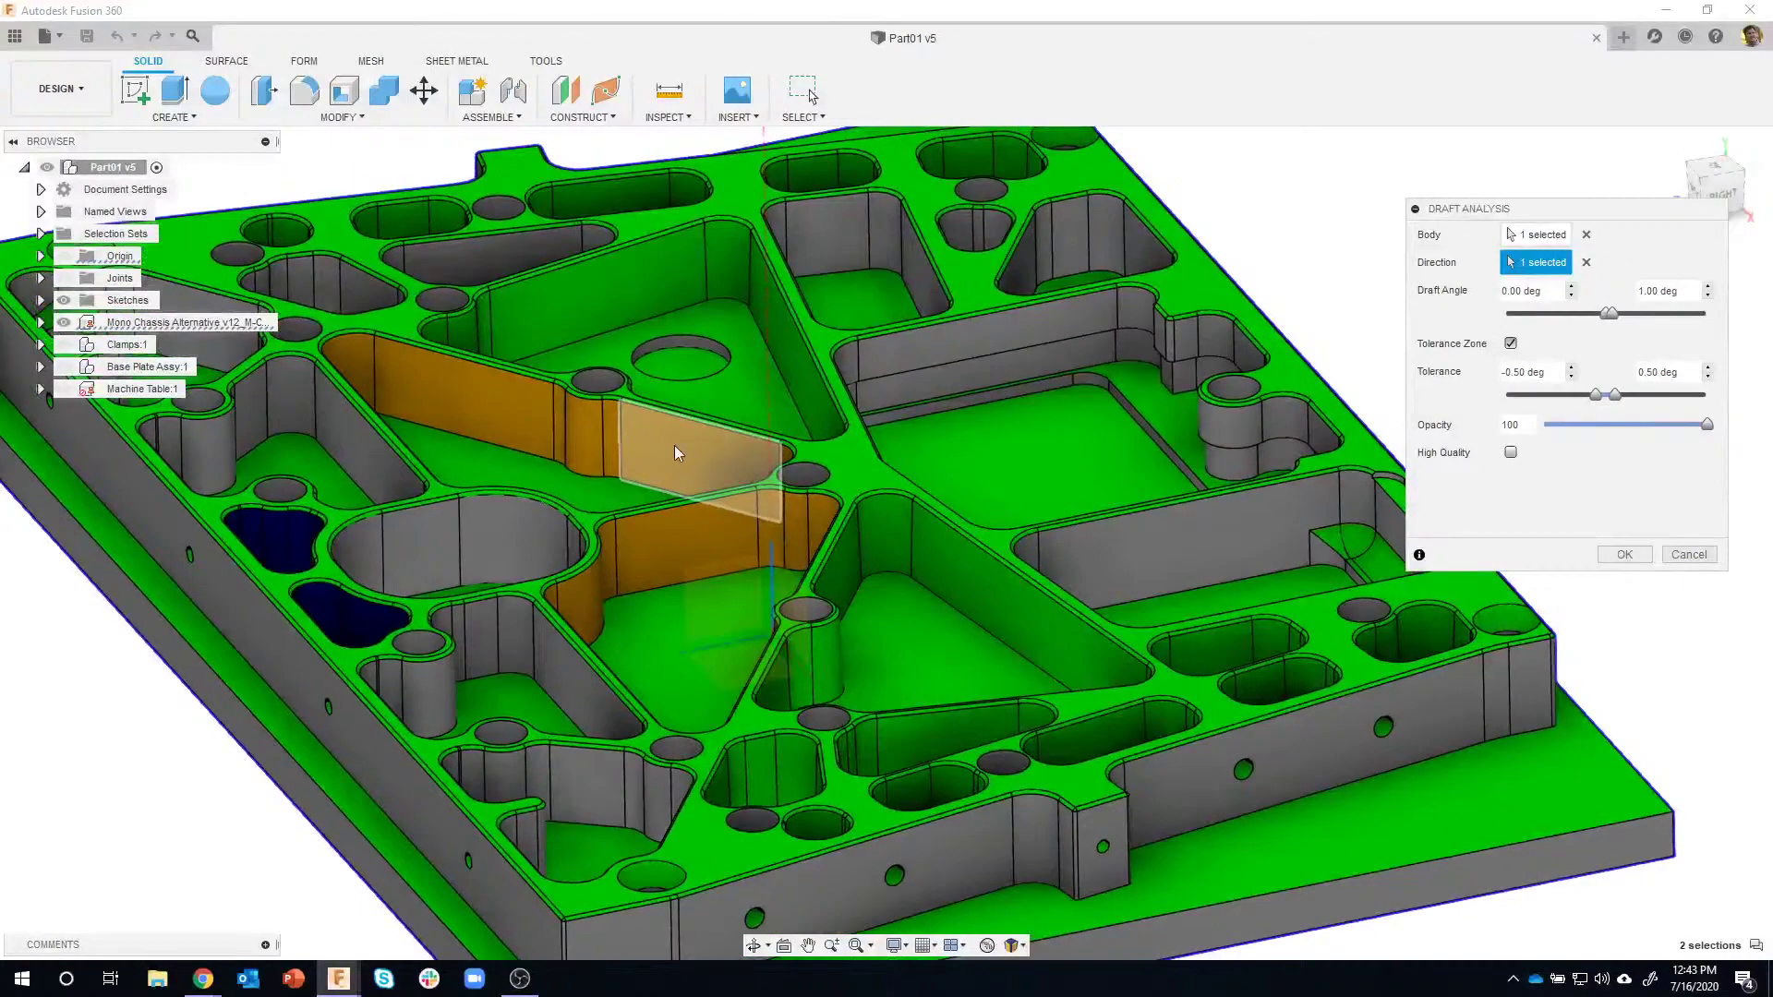
shift+middle_drag(743, 511, 712, 547)
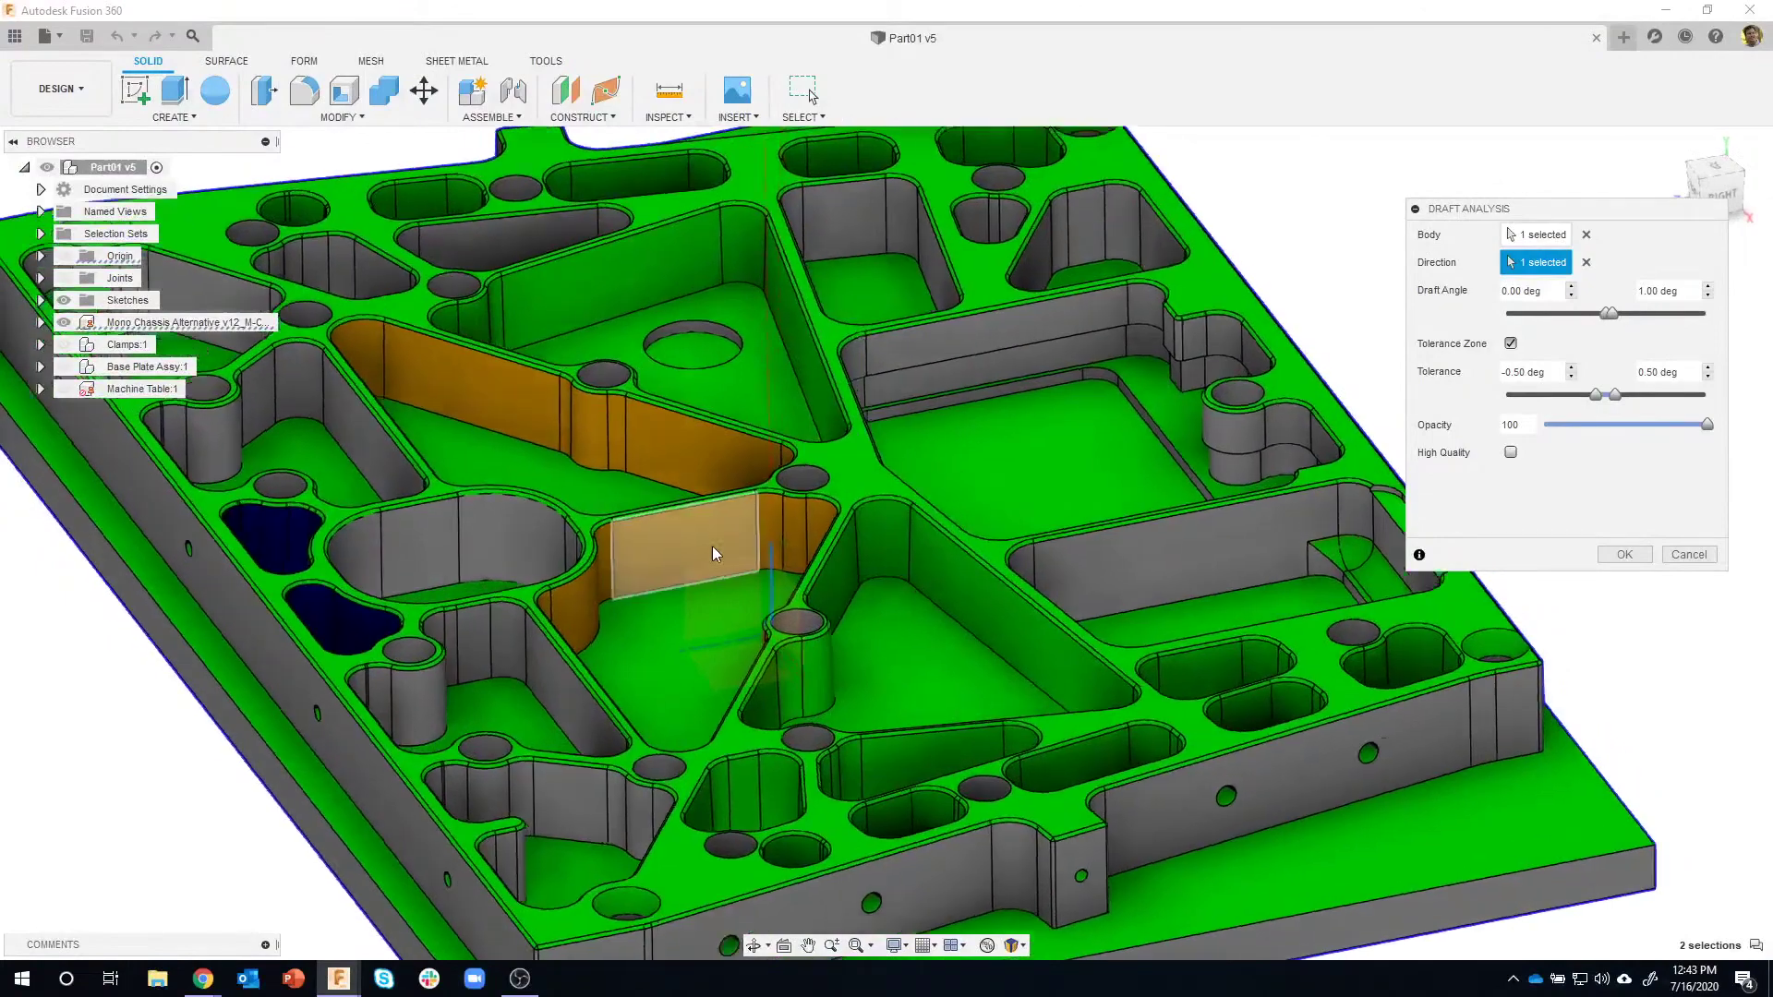
scroll(277, 542, up, 5)
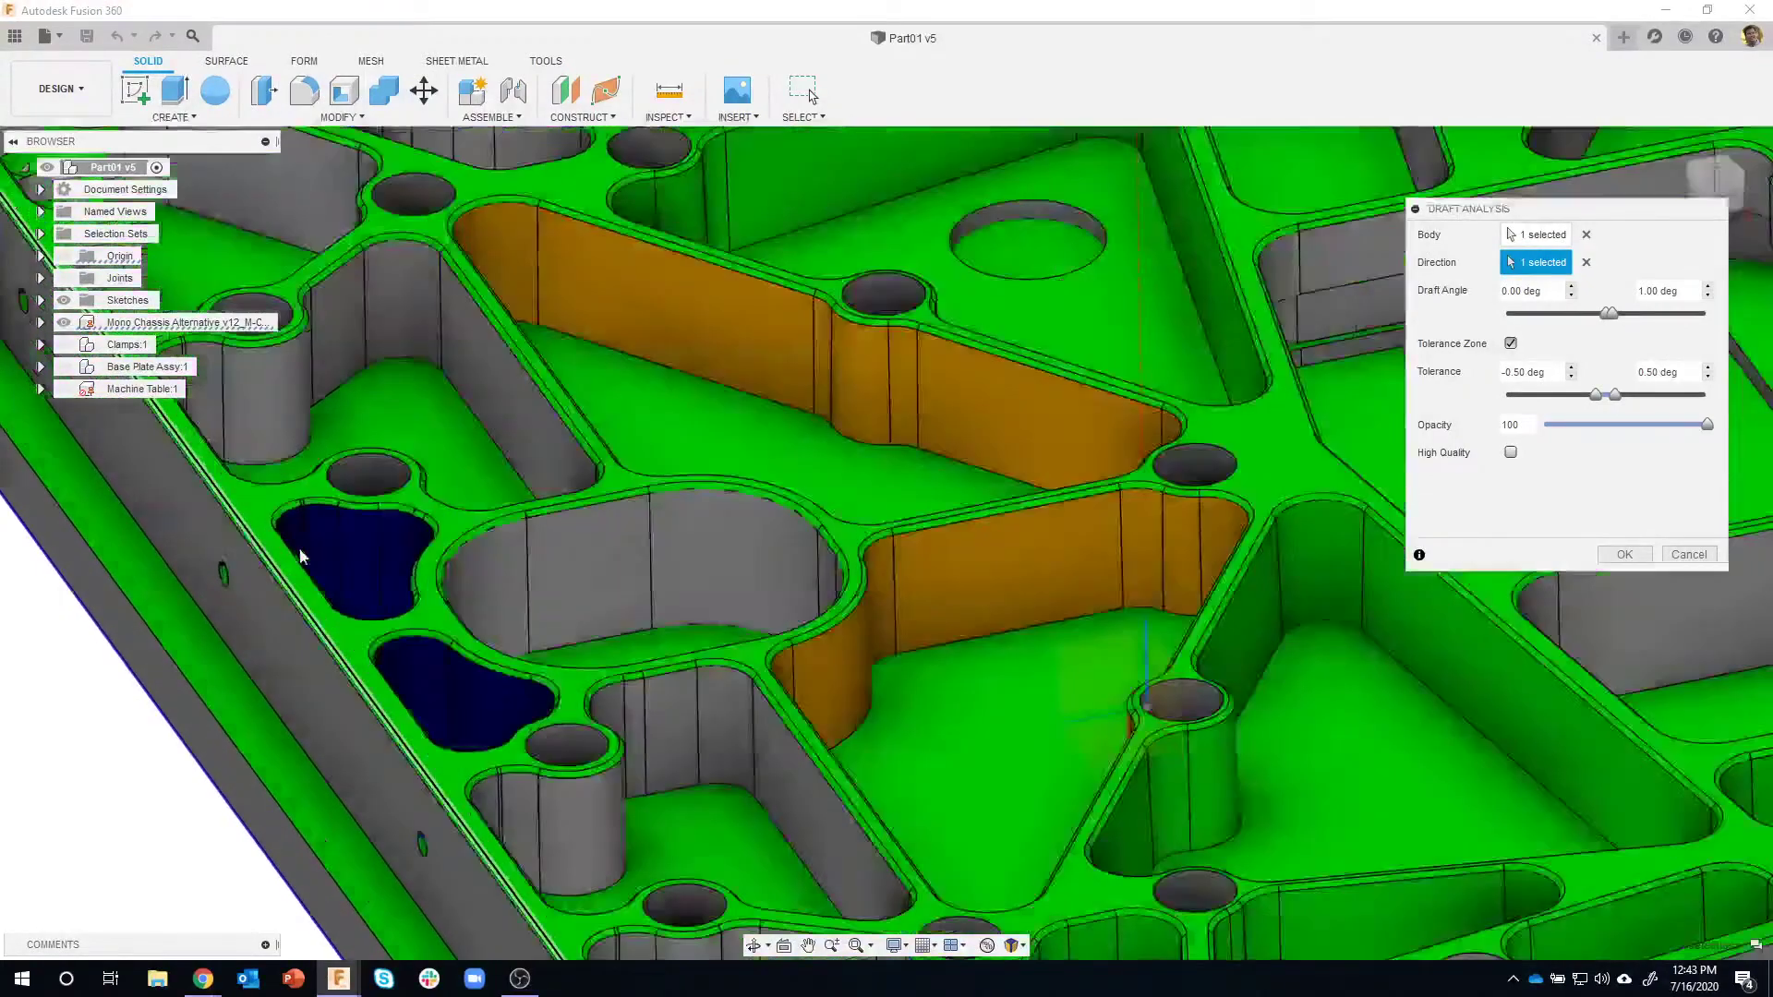
scroll(338, 552, up, 5)
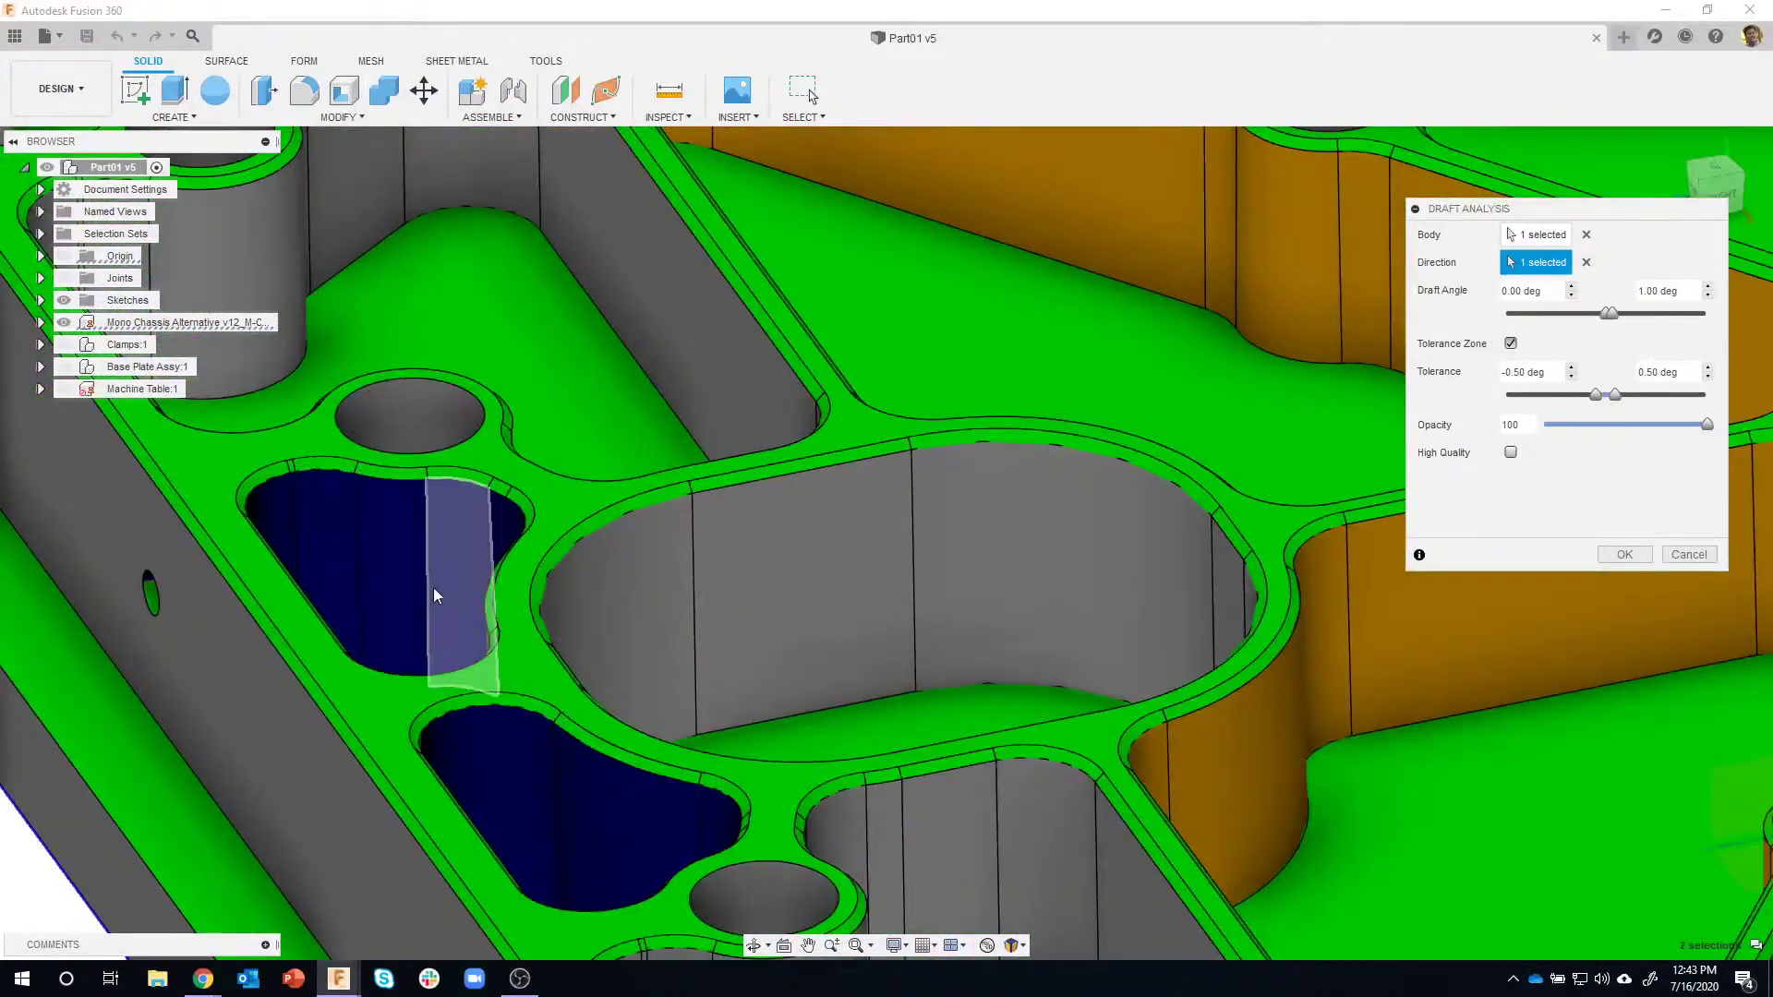
scroll(434, 587, down, 10)
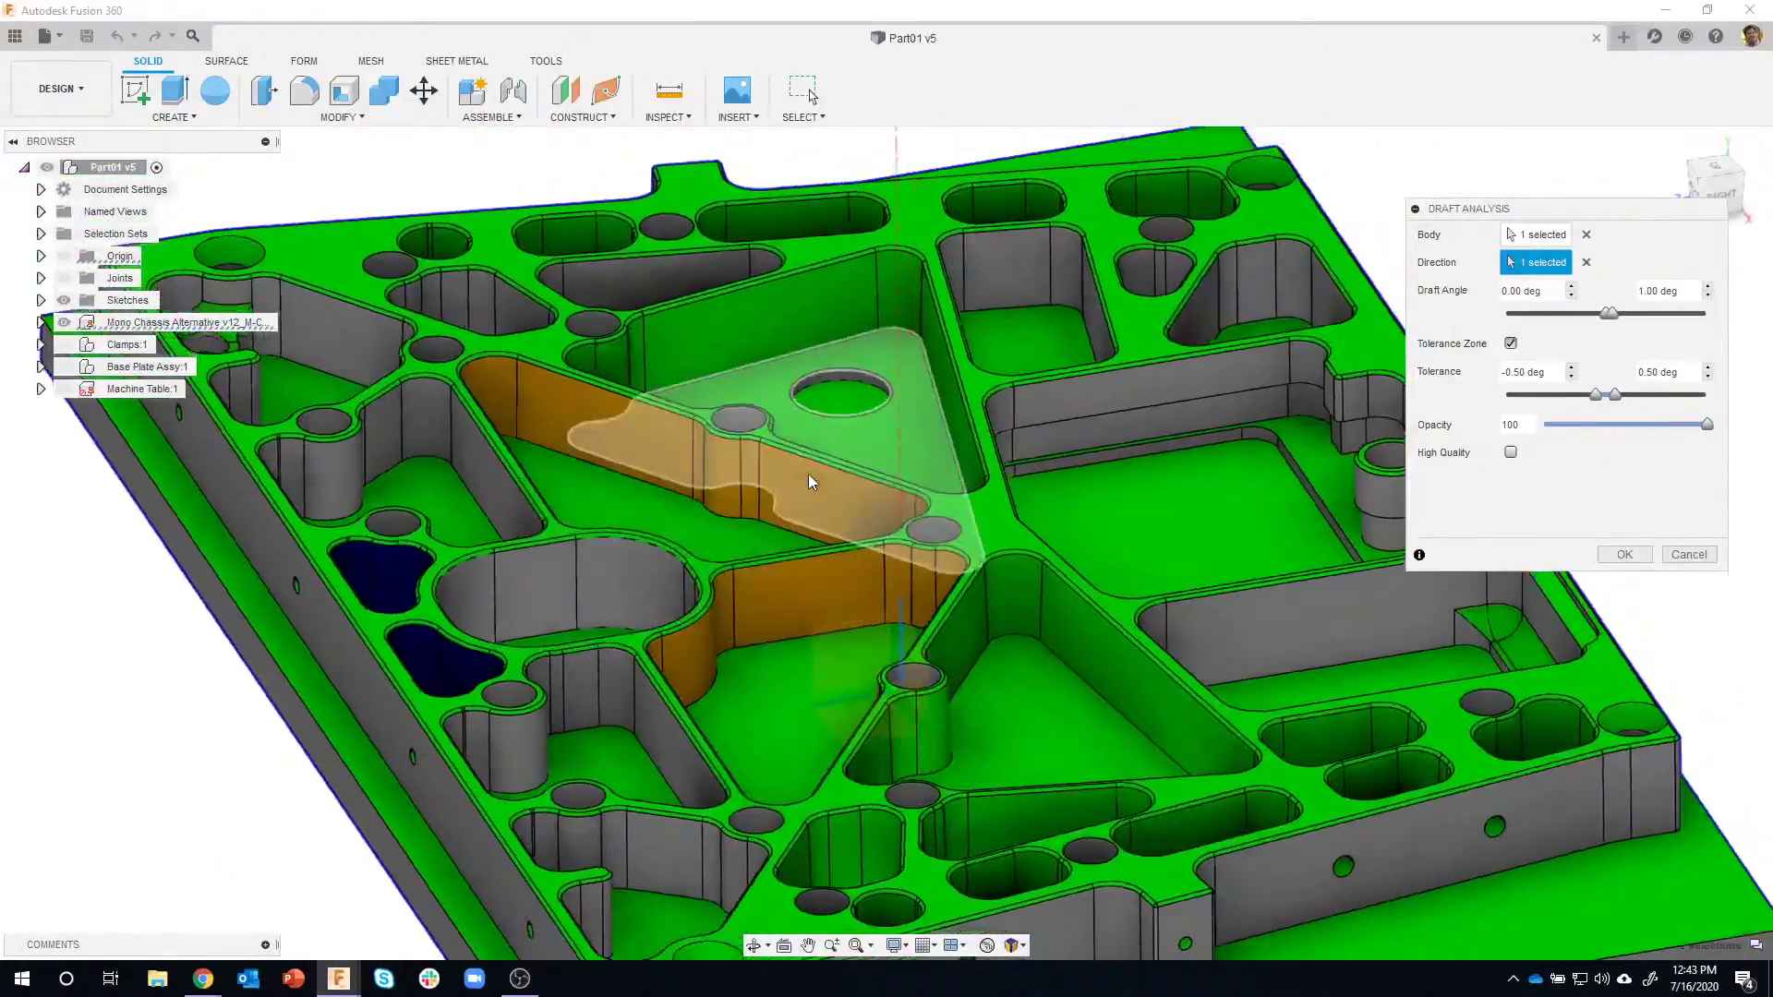
scroll(807, 480, up, 5)
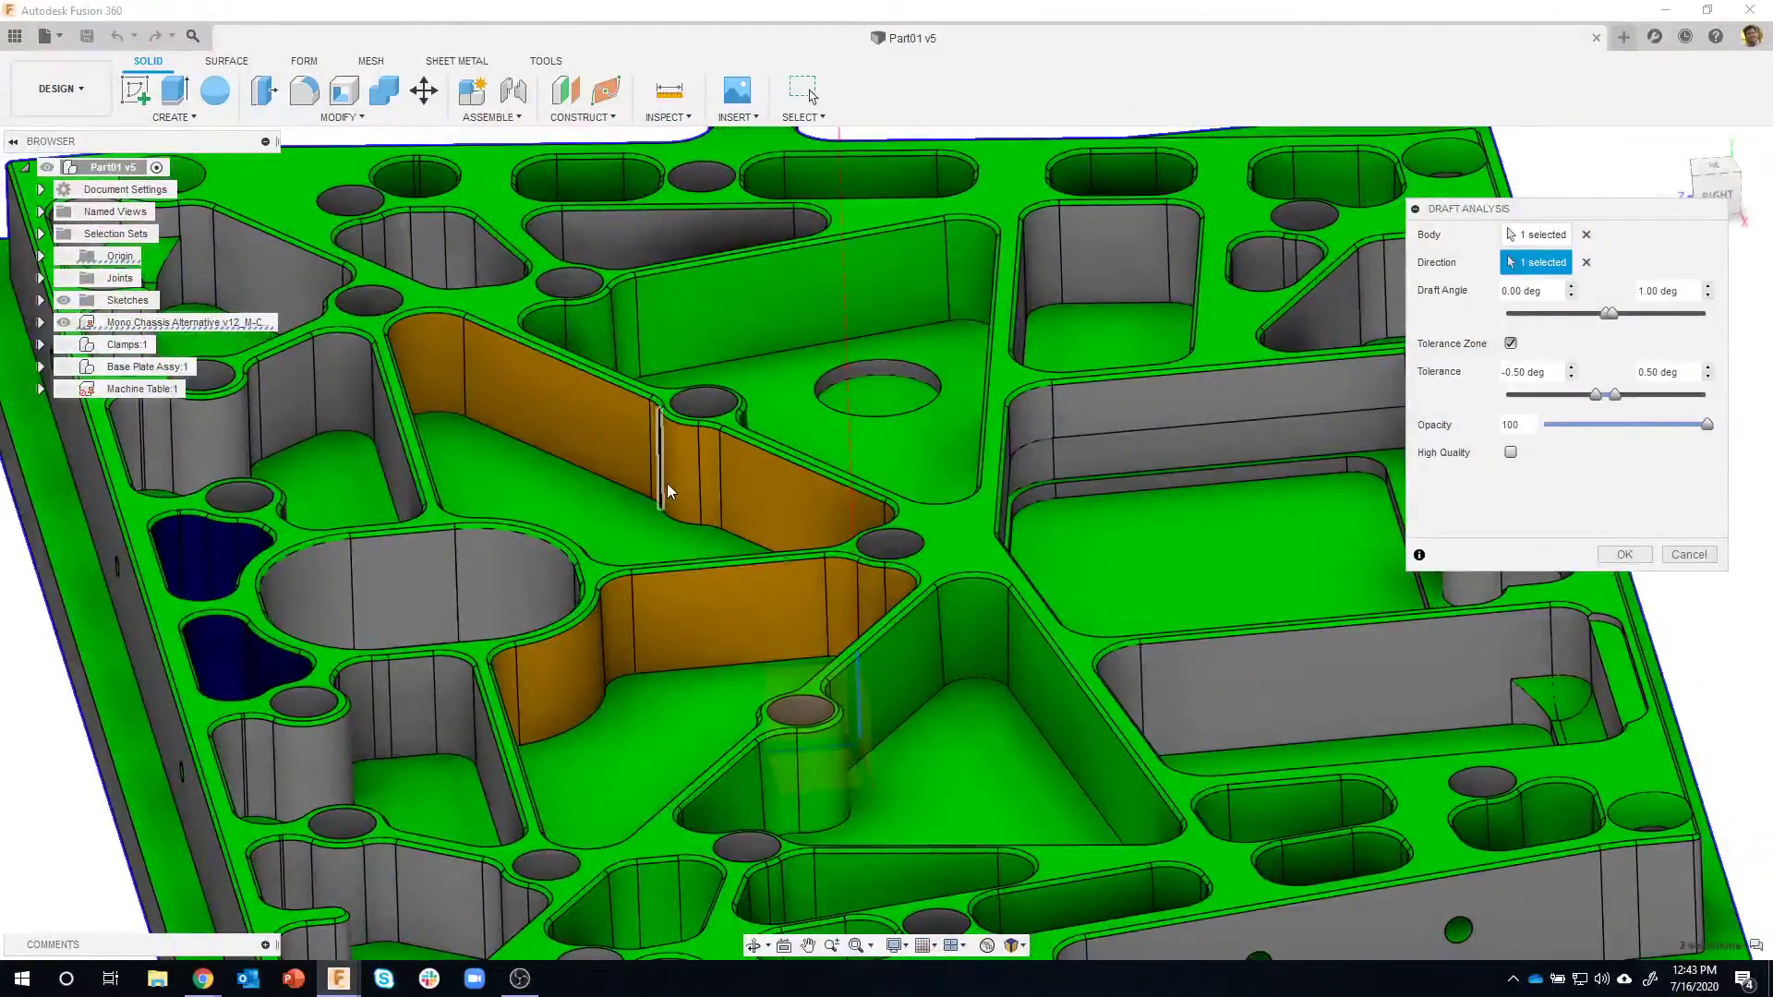
shift+middle_drag(667, 484, 678, 334)
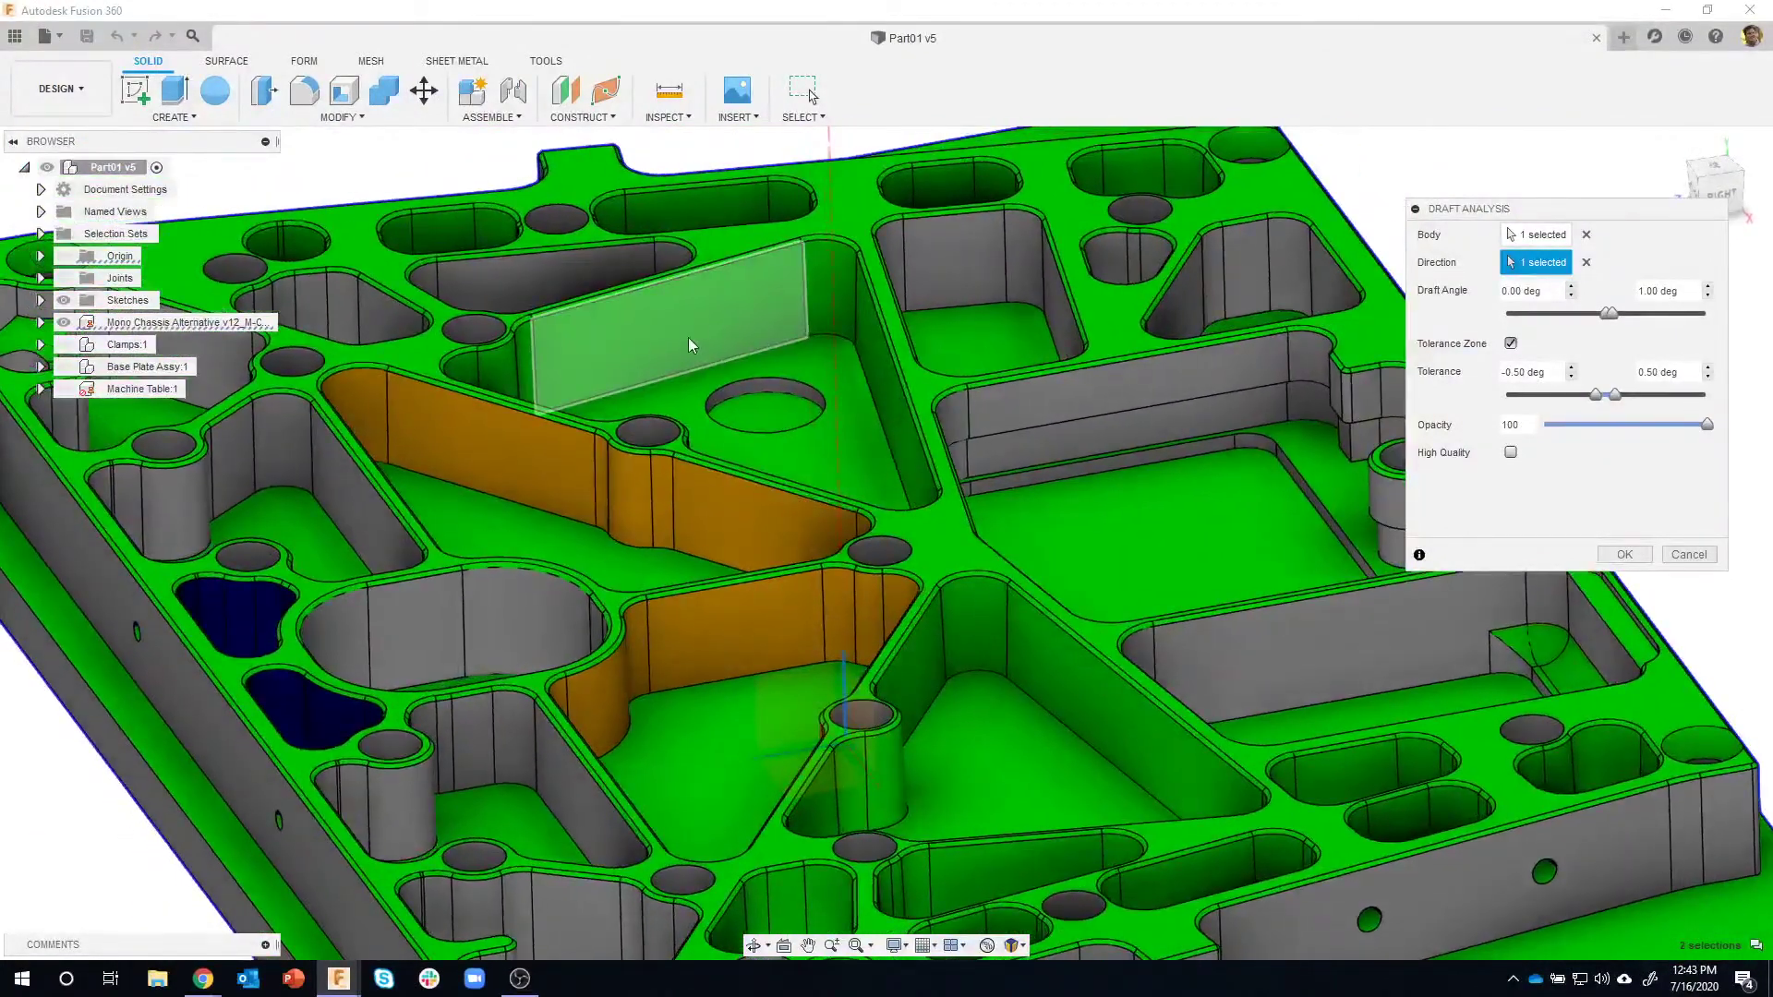
scroll(789, 605, down, 5)
shift+middle_drag(844, 634, 1032, 519)
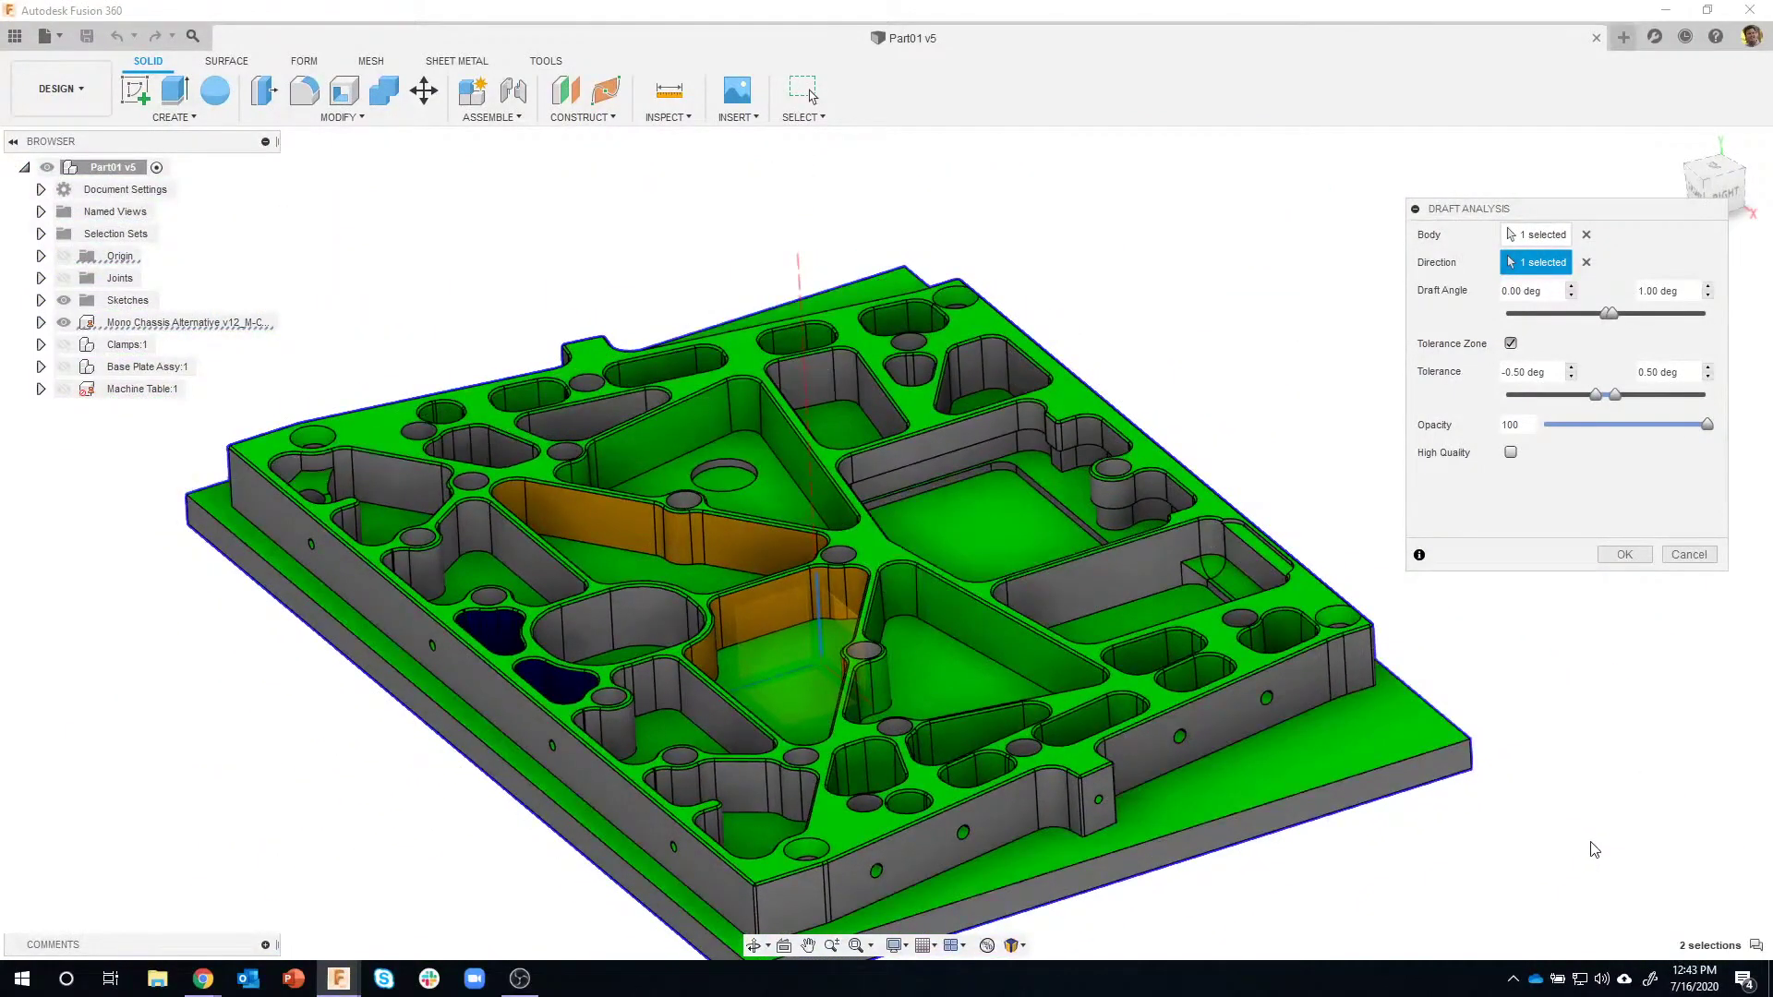
shift+middle_drag(1557, 845, 1468, 838)
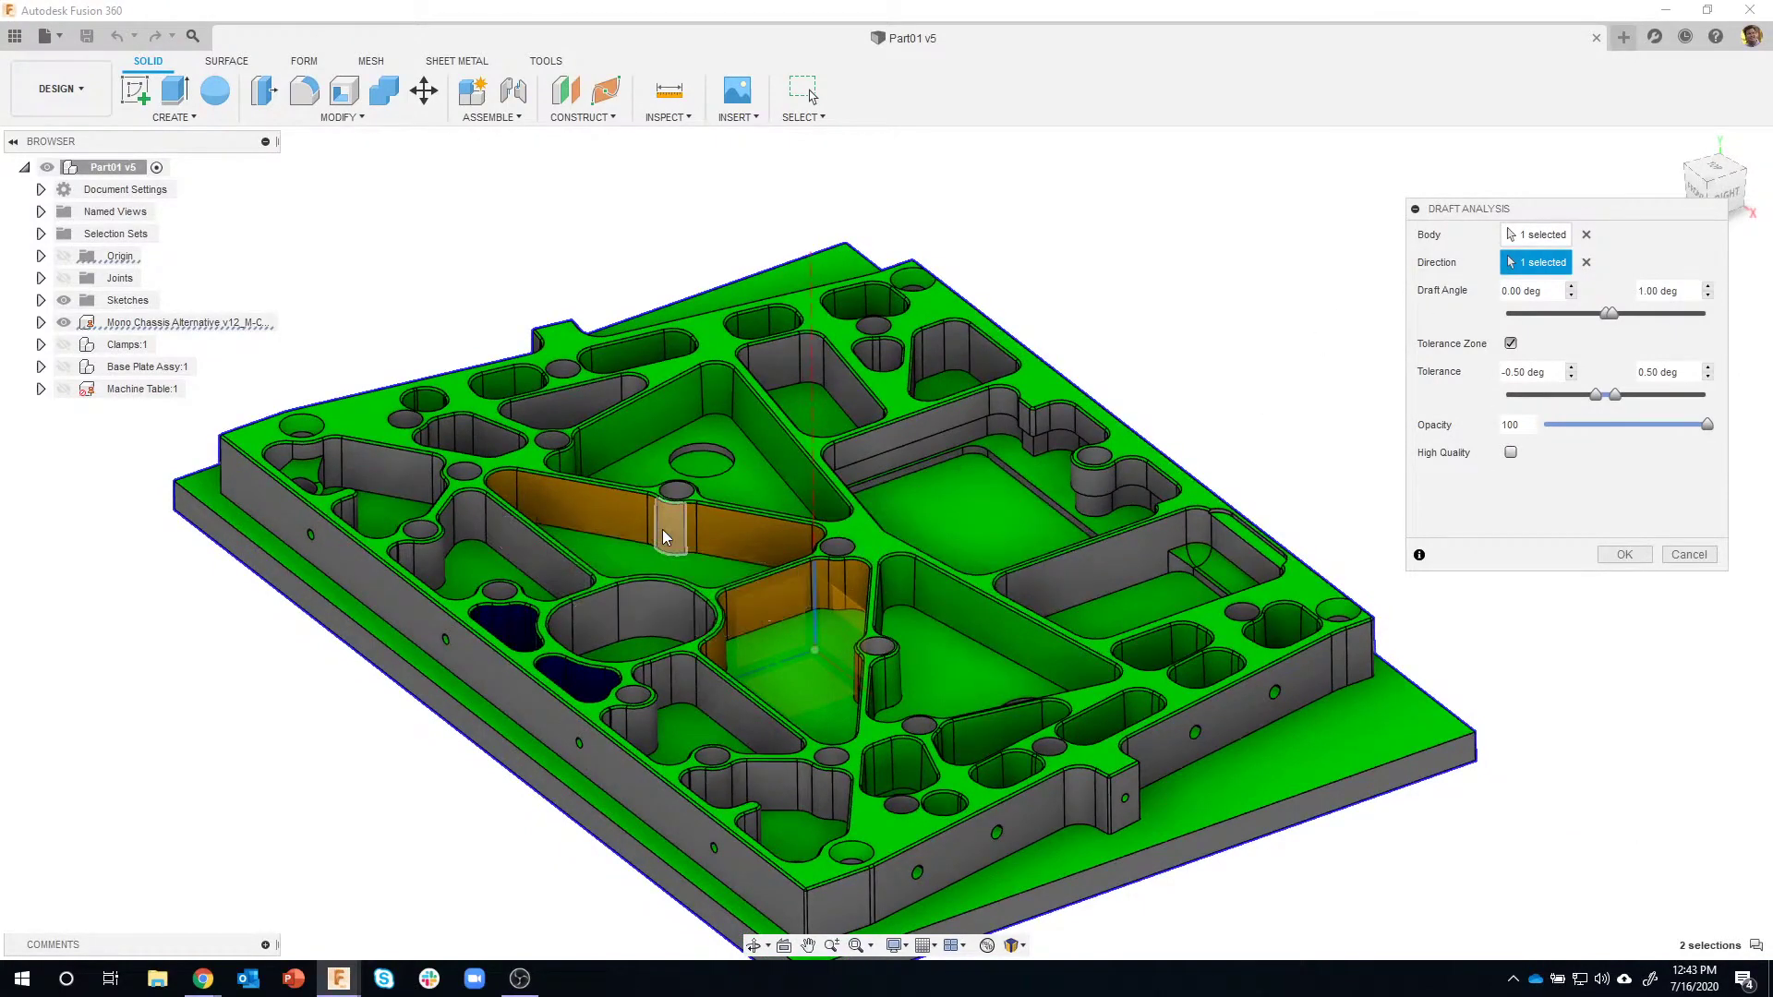
scroll(668, 530, up, 5)
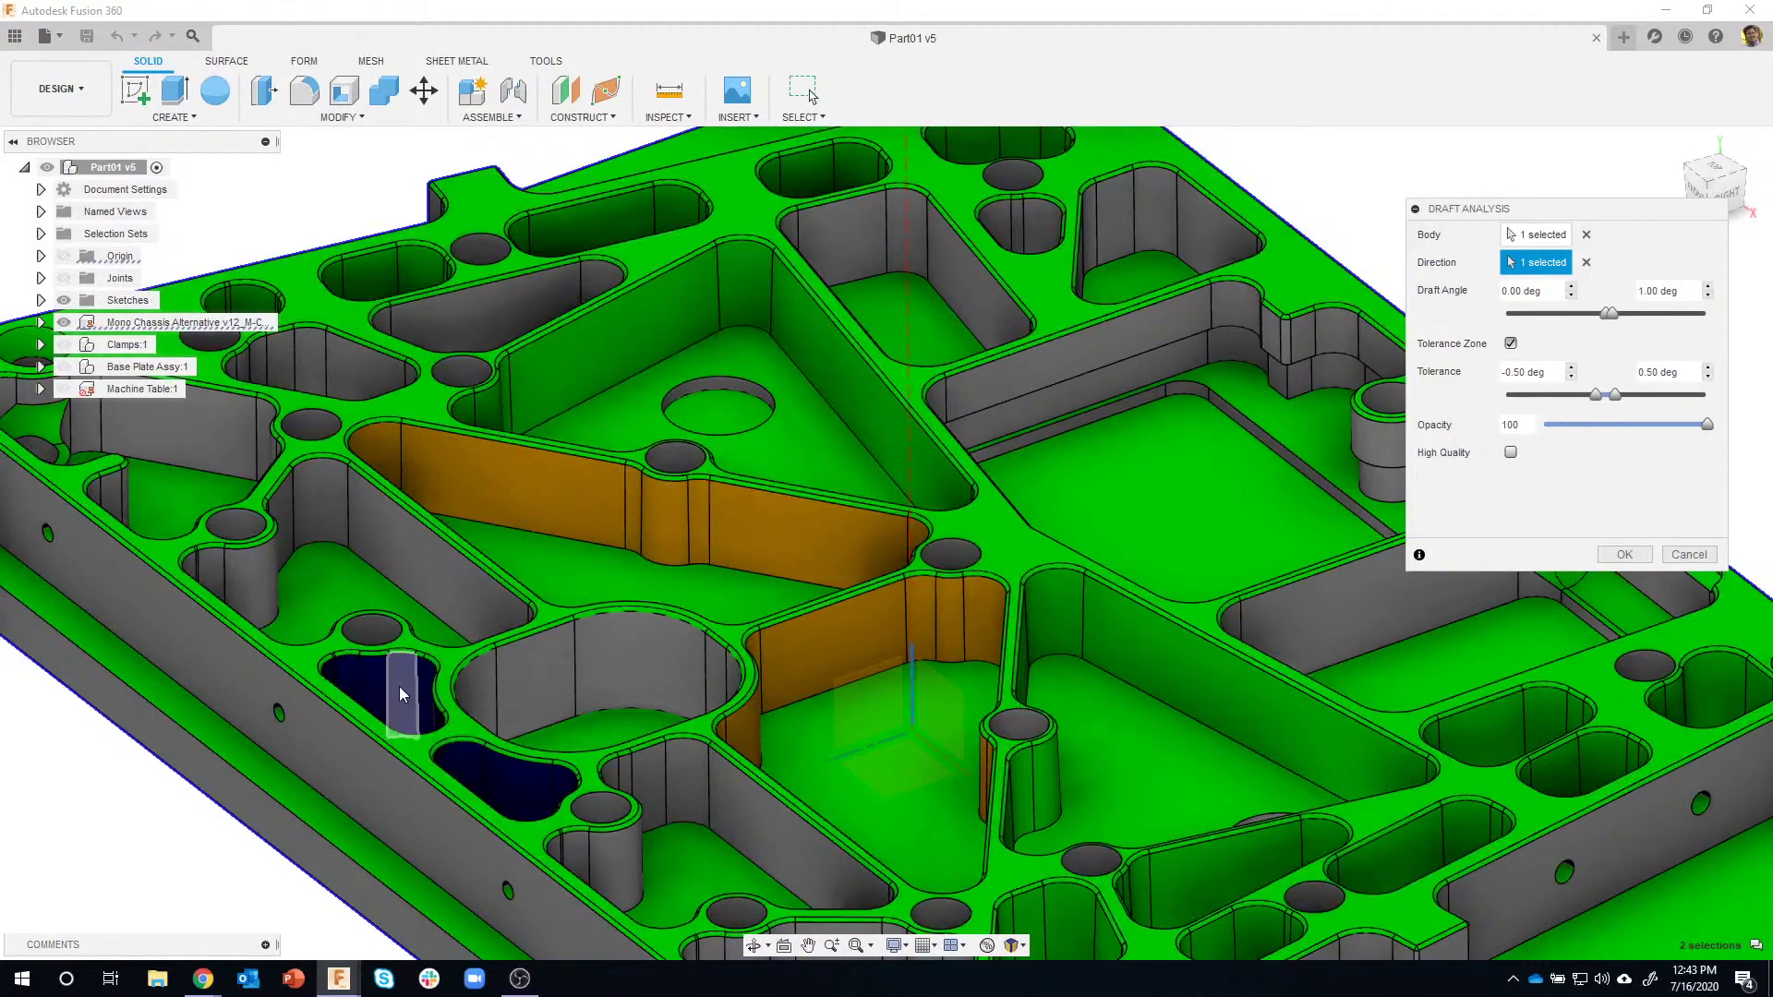
shift+middle_drag(398, 685, 377, 274)
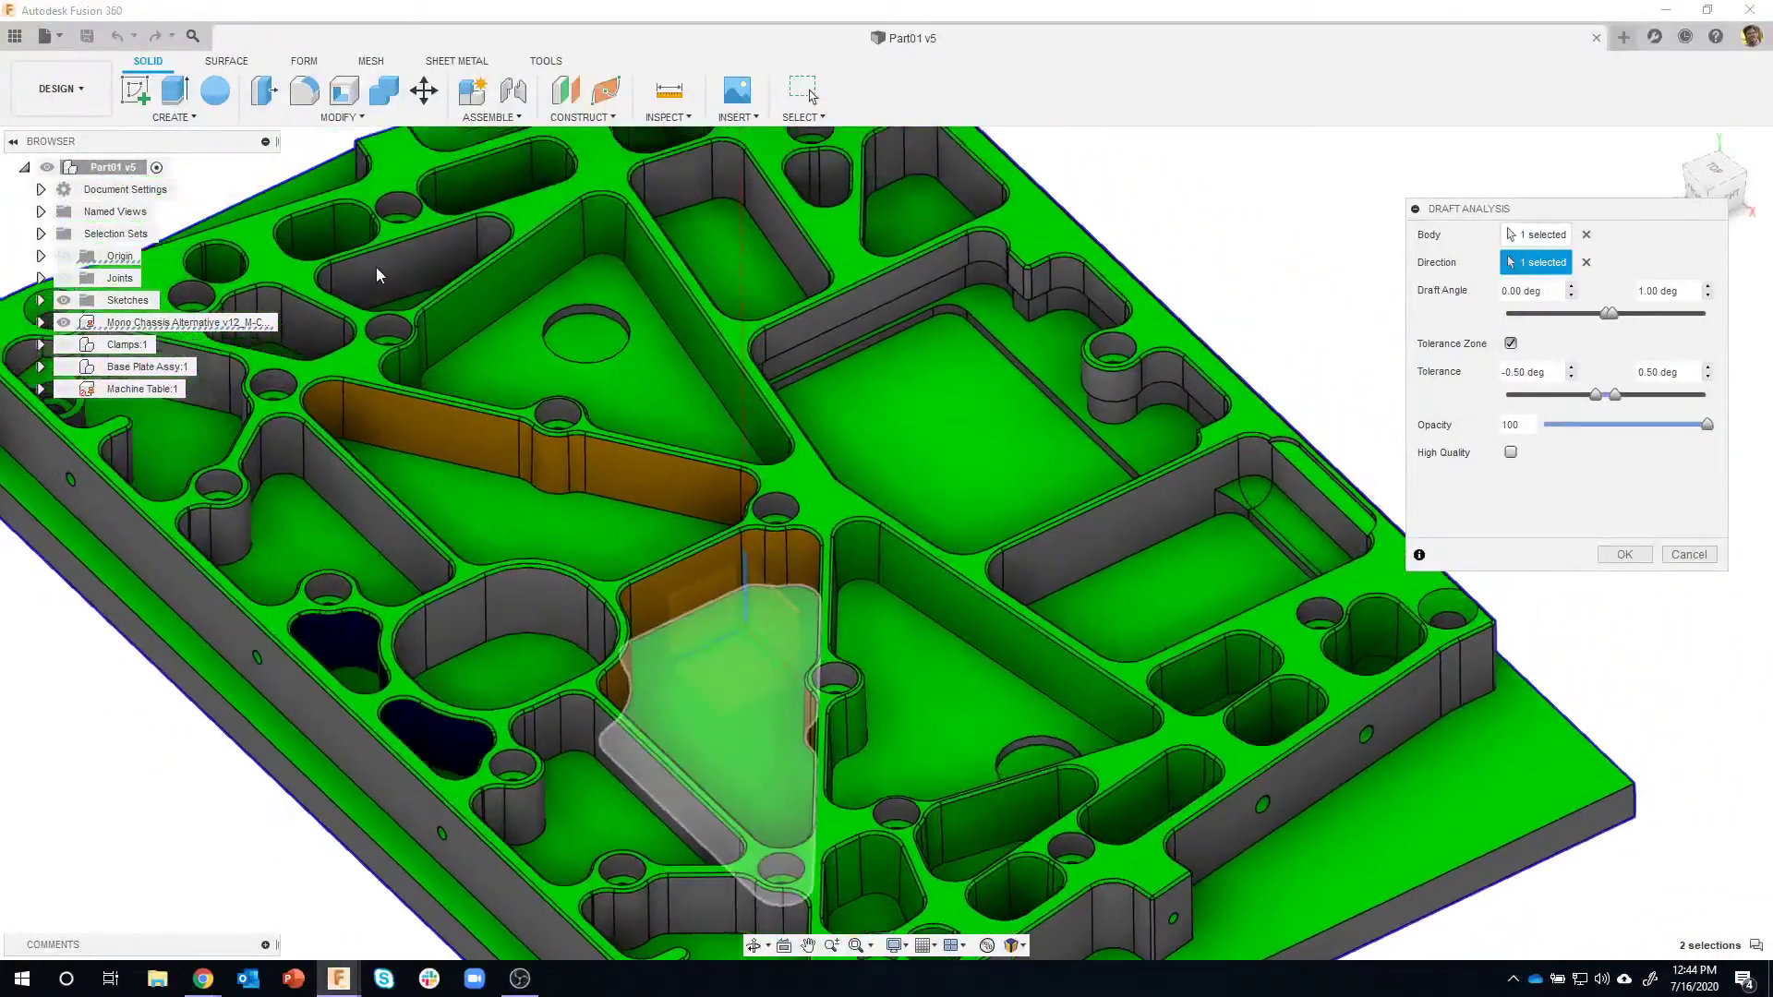
shift+middle_drag(906, 668, 1318, 699)
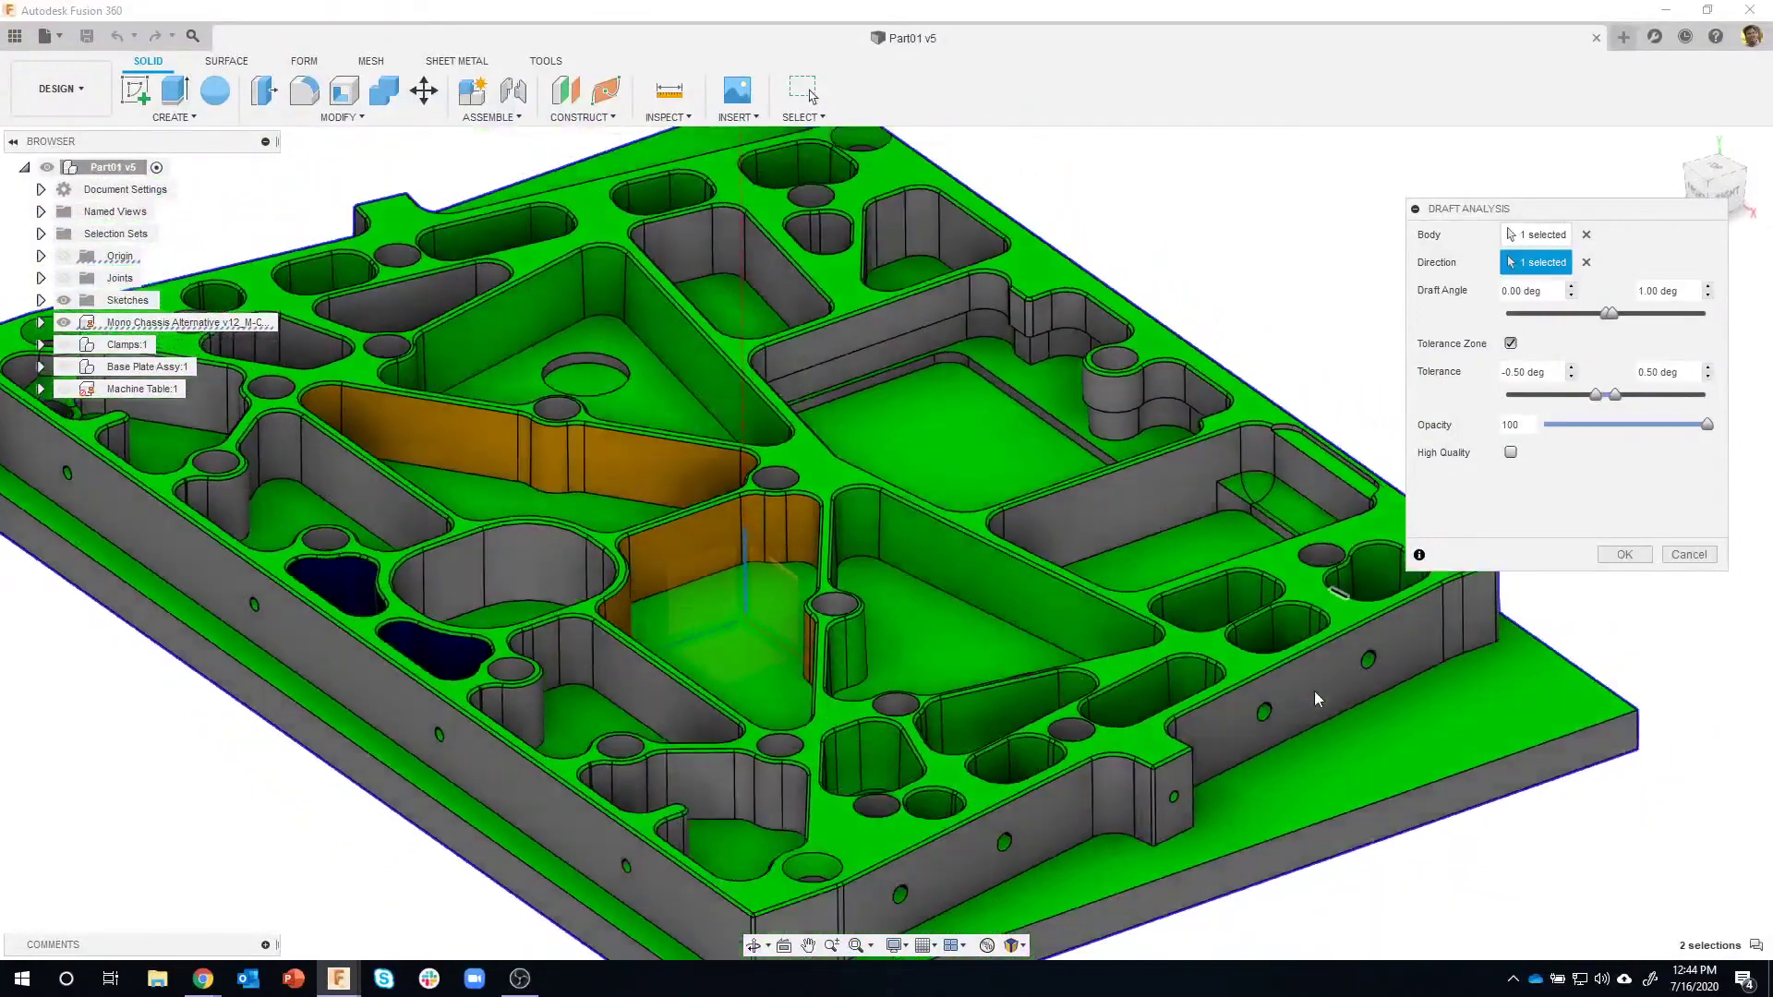
Raise the upper draft angle limit to 1.50 deg while viewing the central pocket walls up close.
scroll(746, 545, up, 5)
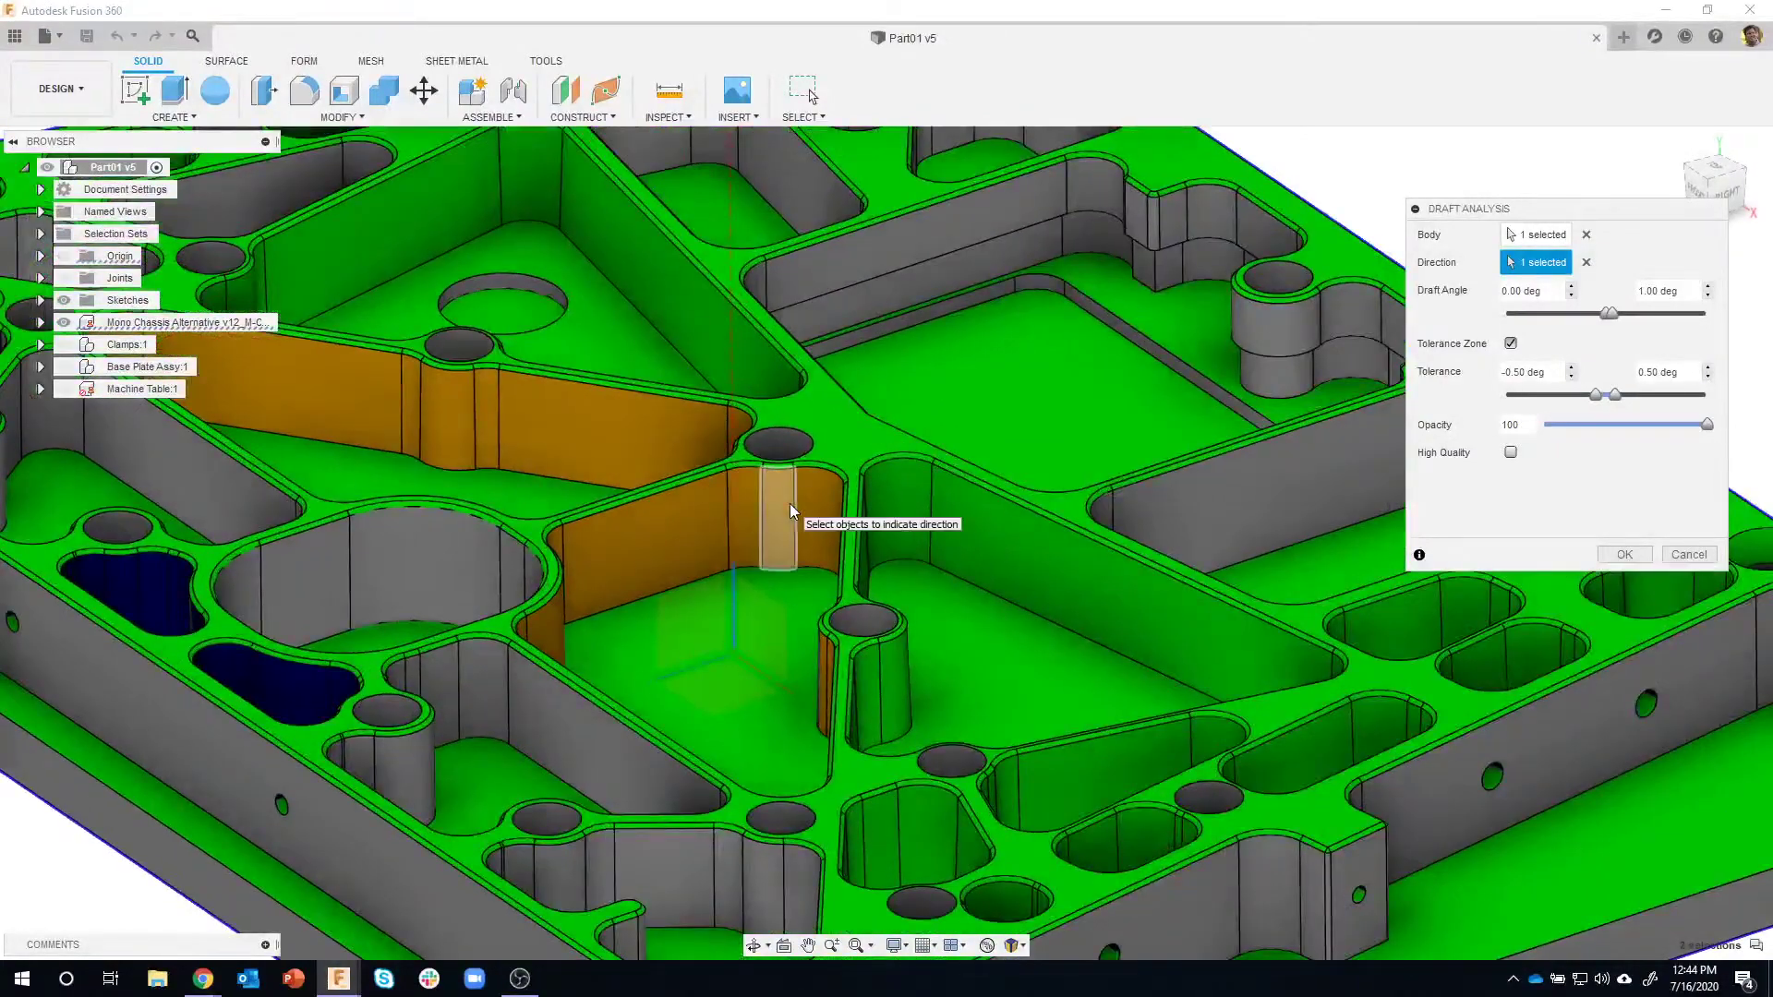
click(1708, 288)
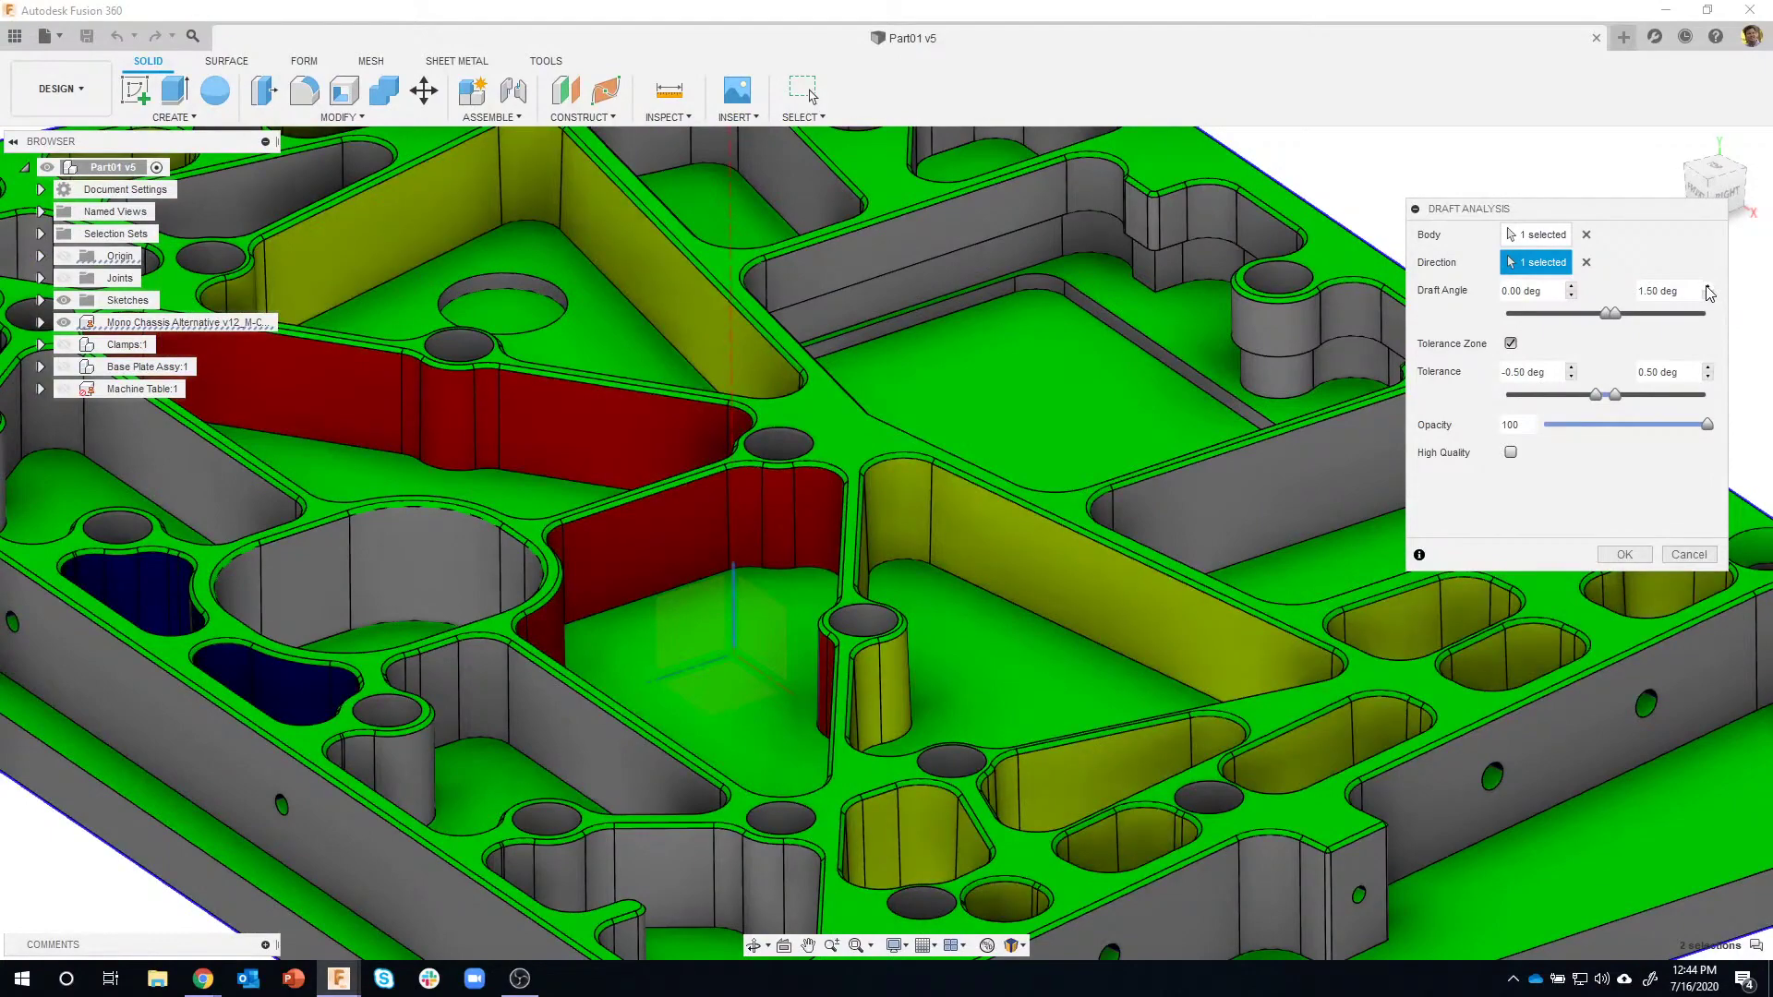
Raise the upper draft angle limit of the analysis to 2.00 deg and check the pocket walls across the plate.
click(1707, 288)
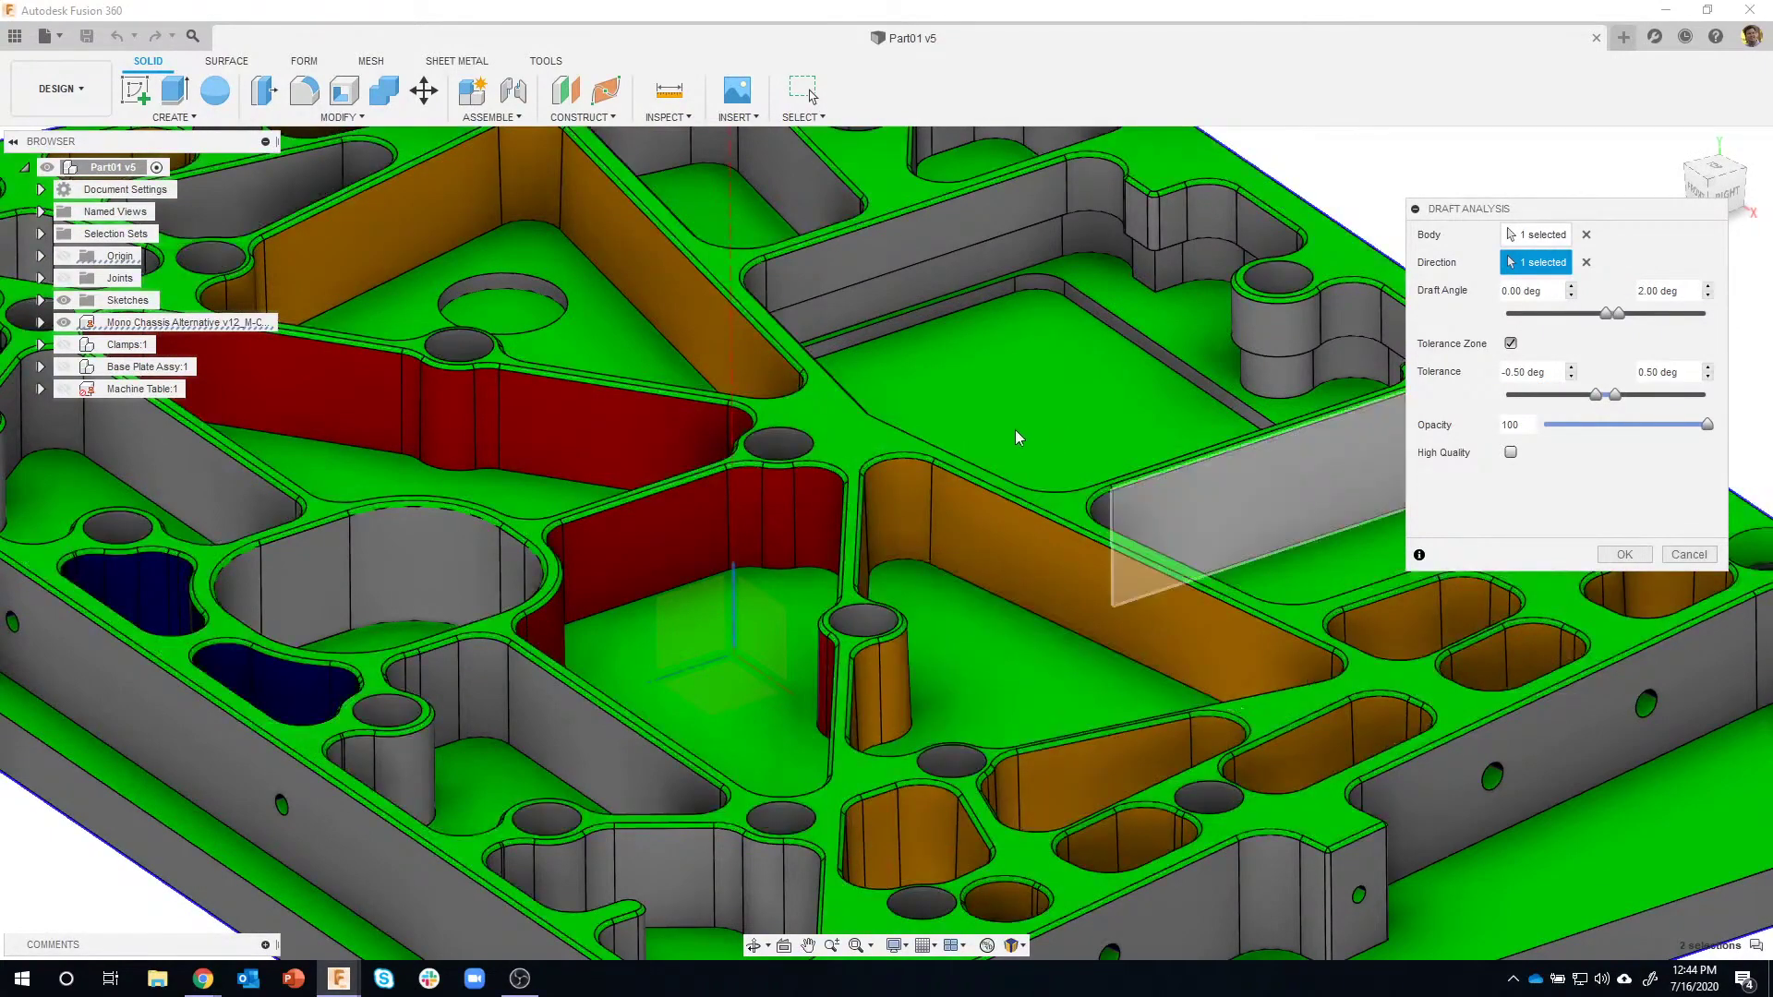
scroll(891, 386, down, 2)
mouse_move(612, 503)
shift+middle_down()
mouse_move(635, 495)
mouse_move(633, 536)
mouse_move(655, 540)
mouse_move(626, 497)
shift+middle_up()
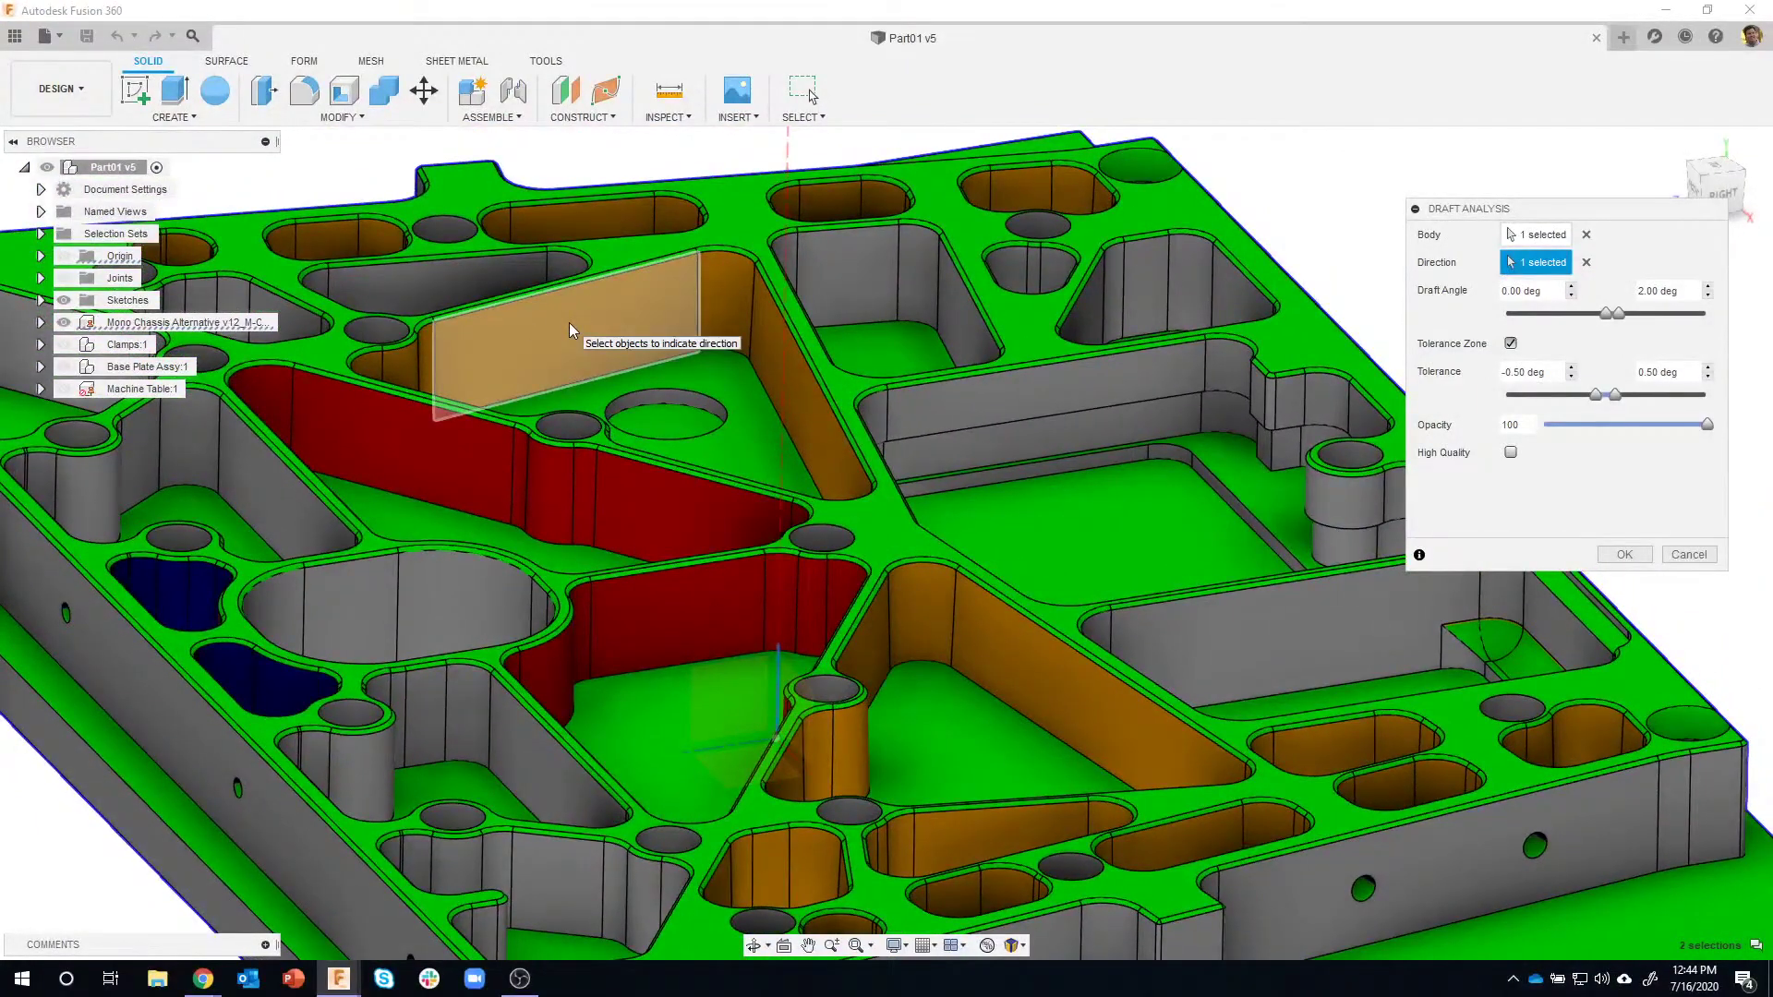
shift+middle_drag(569, 323, 800, 371)
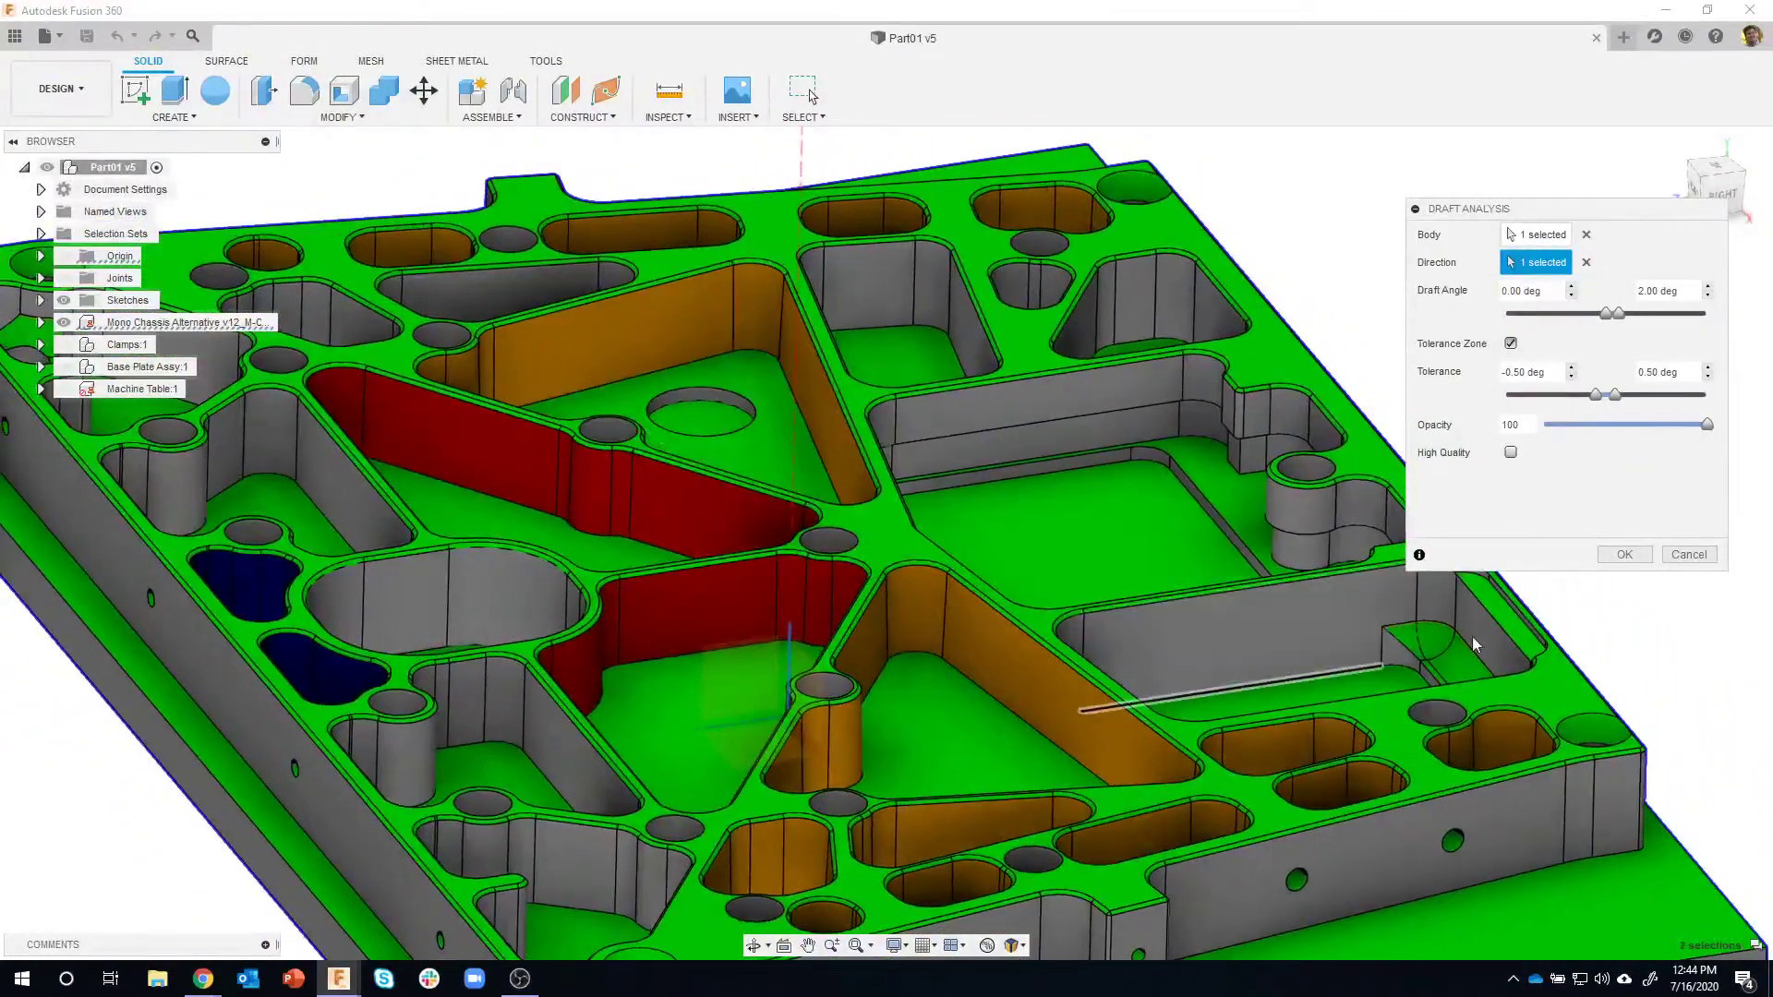
shift+middle_drag(1473, 638, 1578, 359)
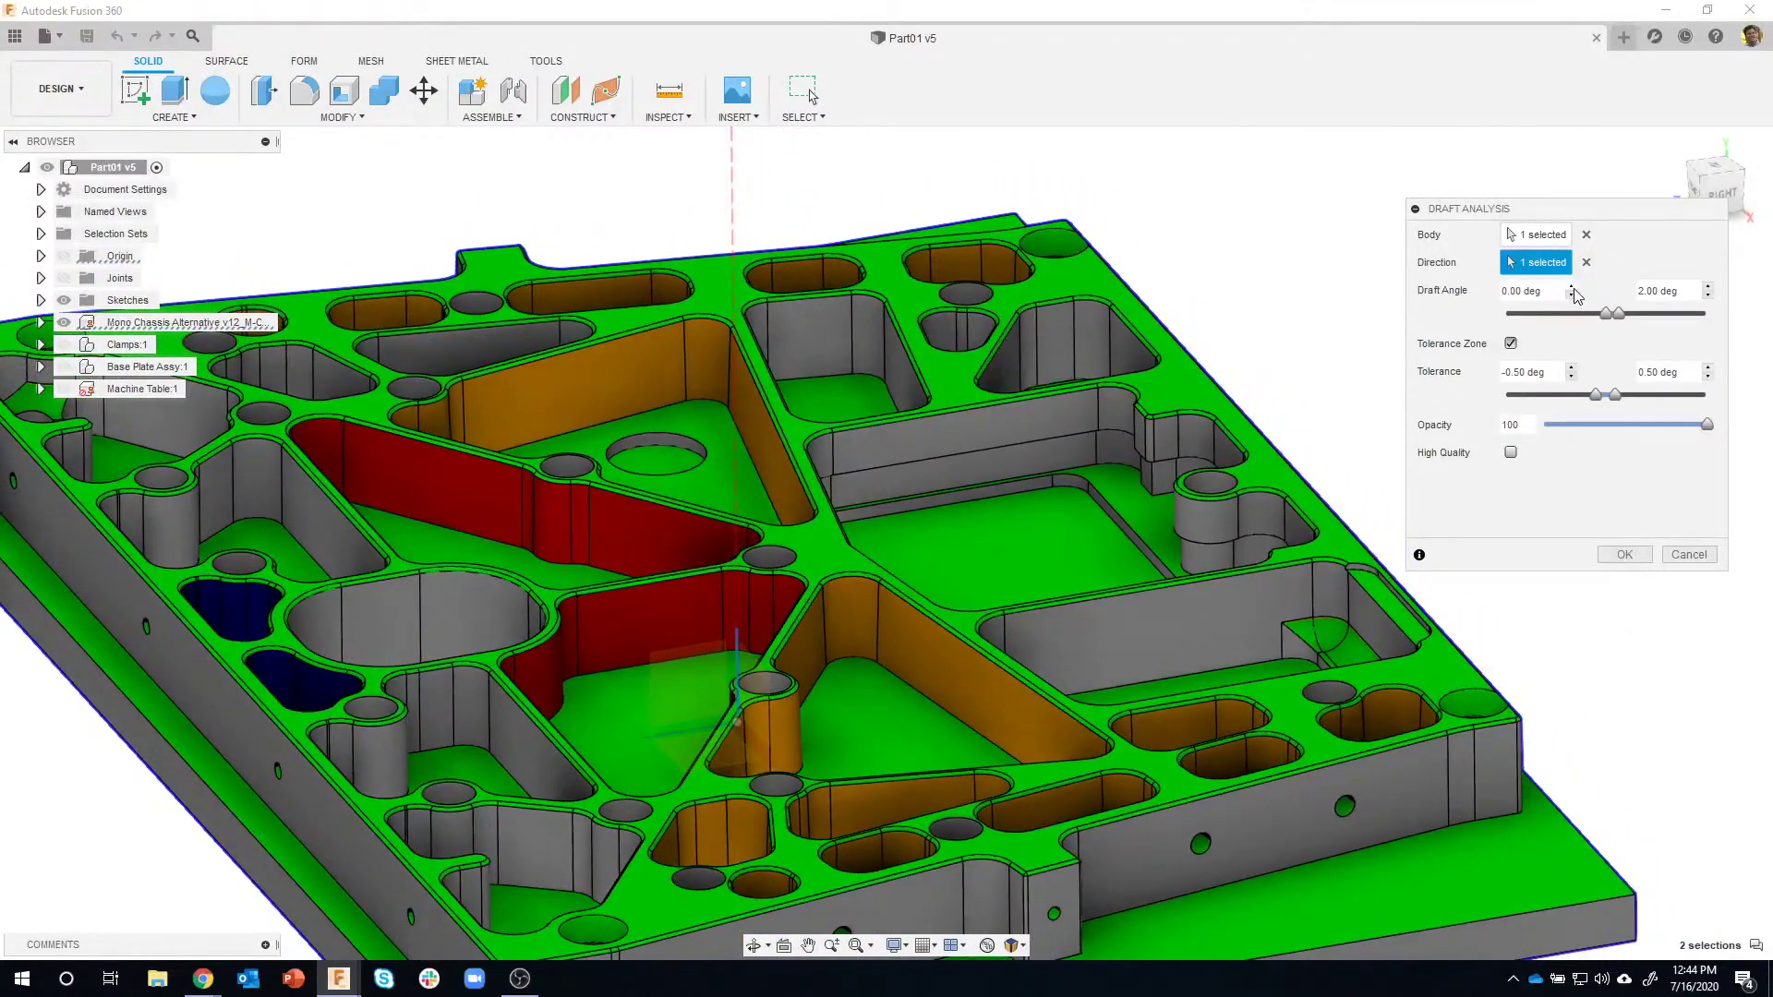
Set the lower draft angle limit of the analysis to -2.00 deg, trying -1.50 deg for comparison.
click(1571, 297)
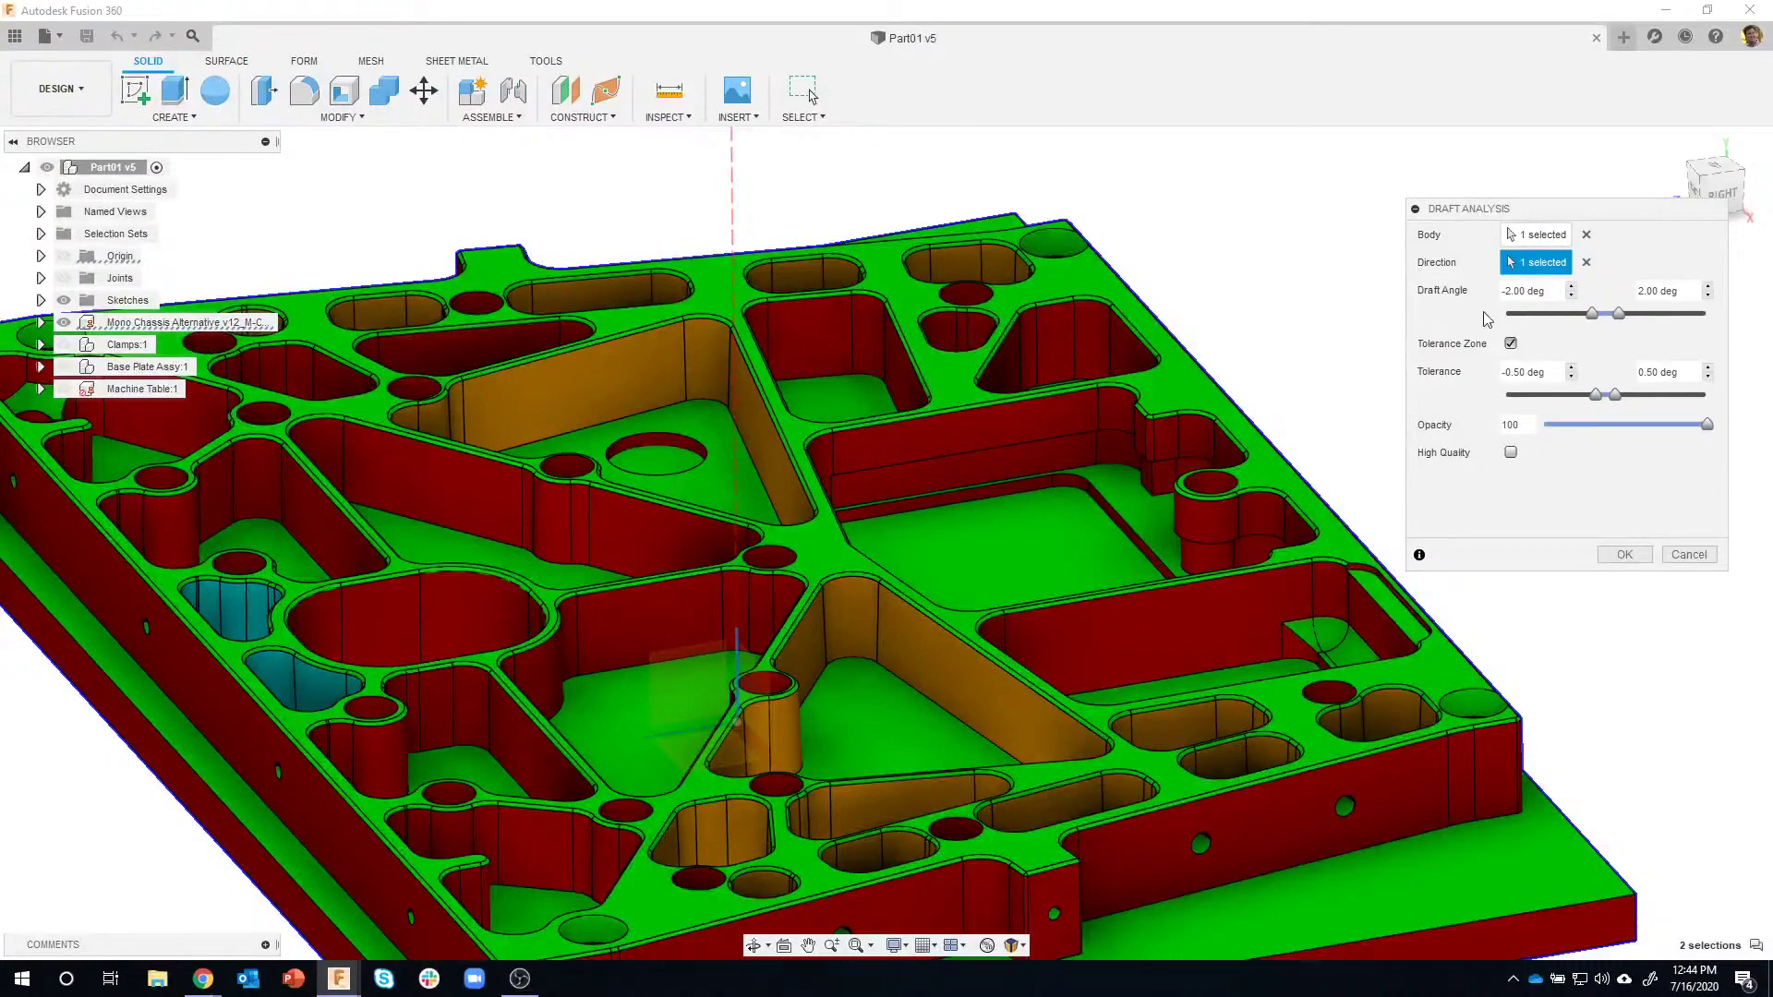
click(1572, 289)
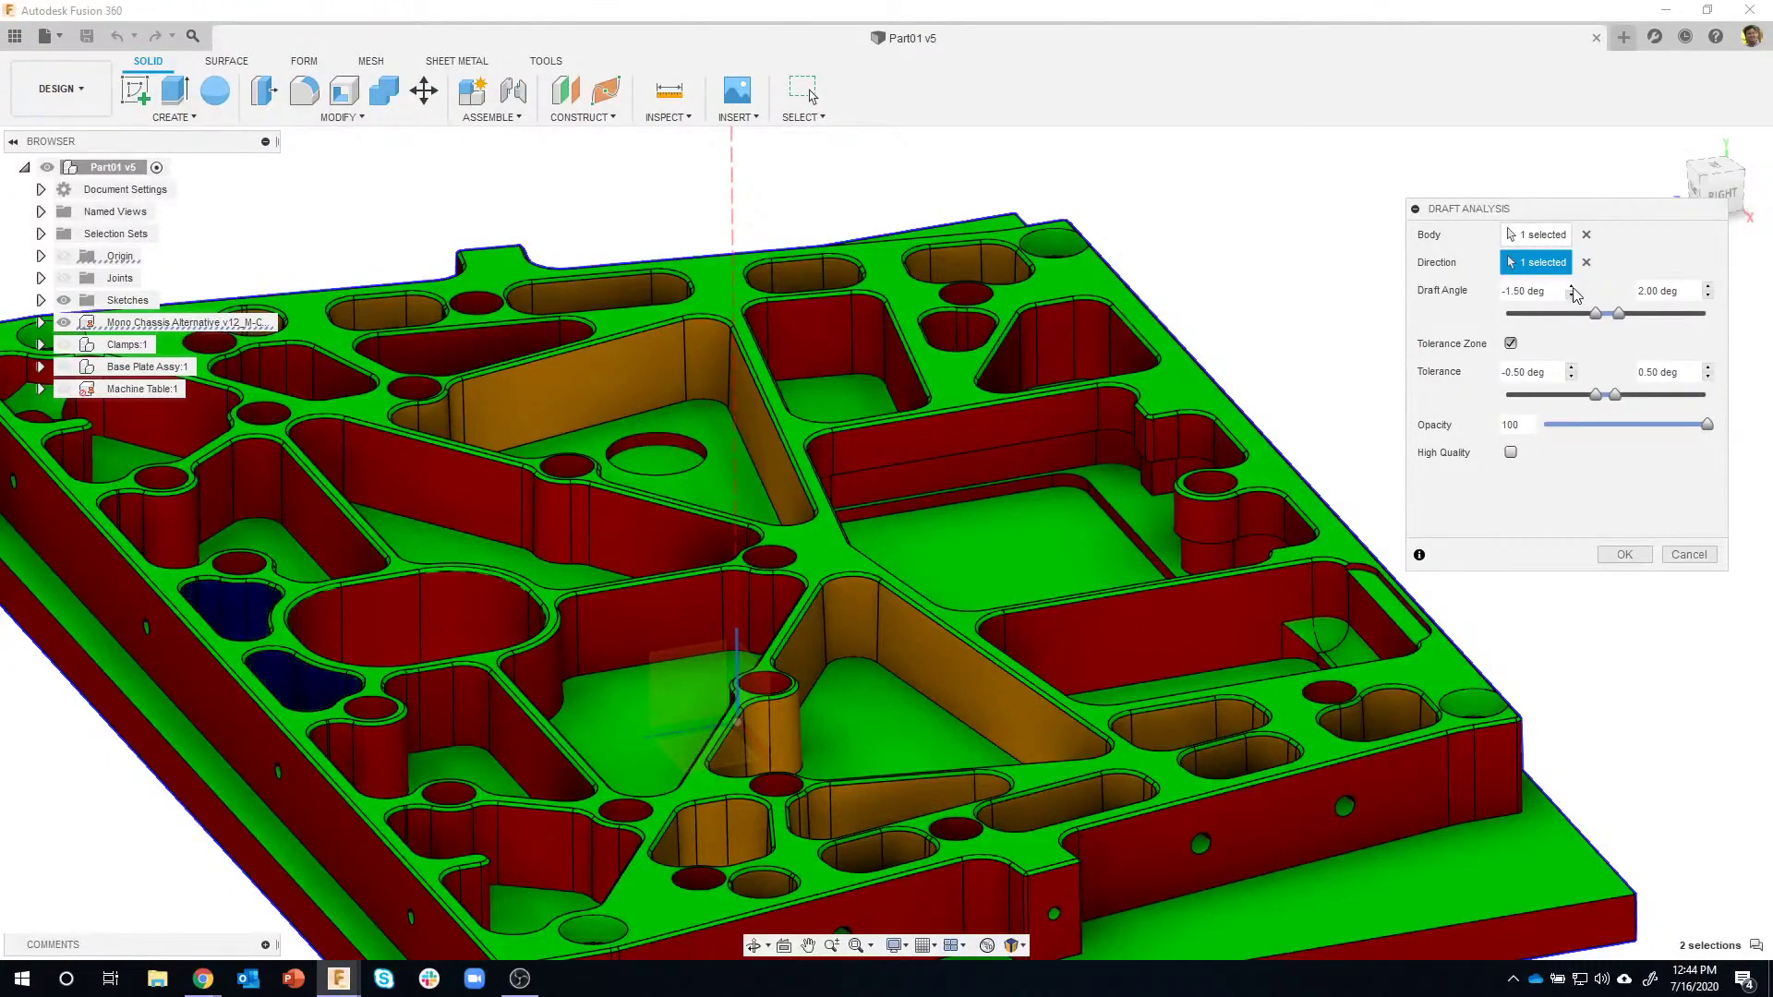
click(1570, 295)
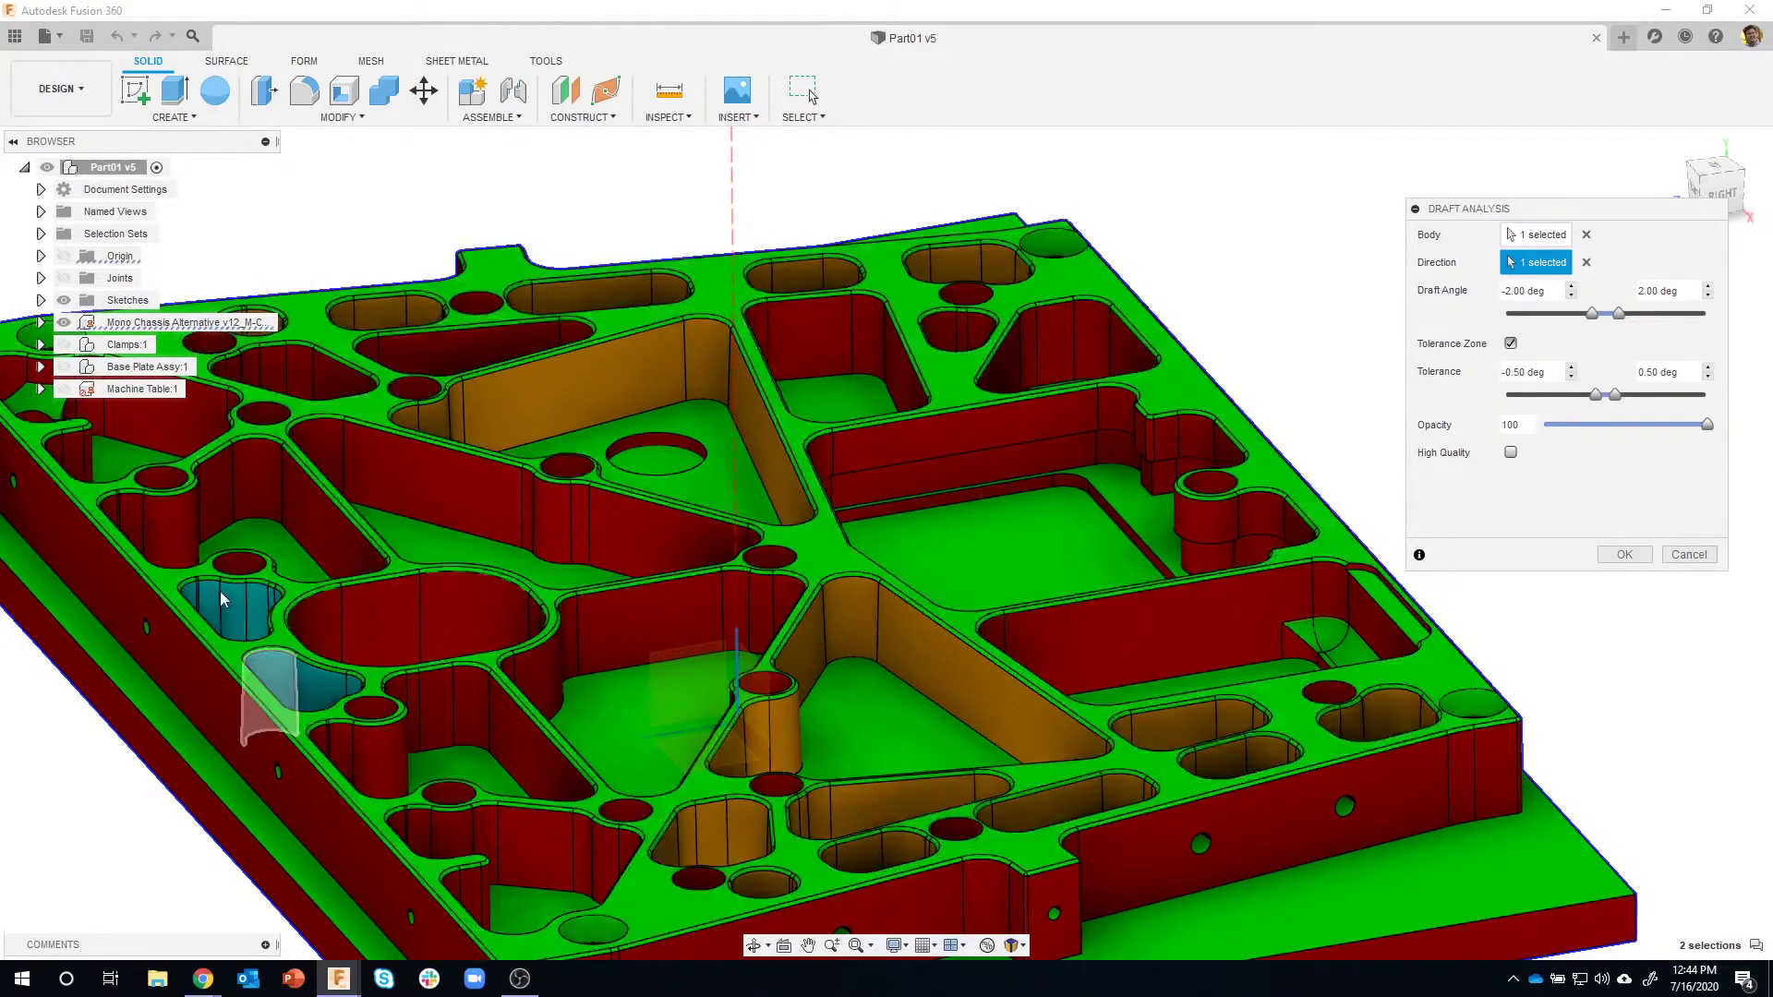
Examine the draft colours on the walls of the two small outer pockets up close, and dismiss the calendar reminder.
scroll(304, 702, up, 5)
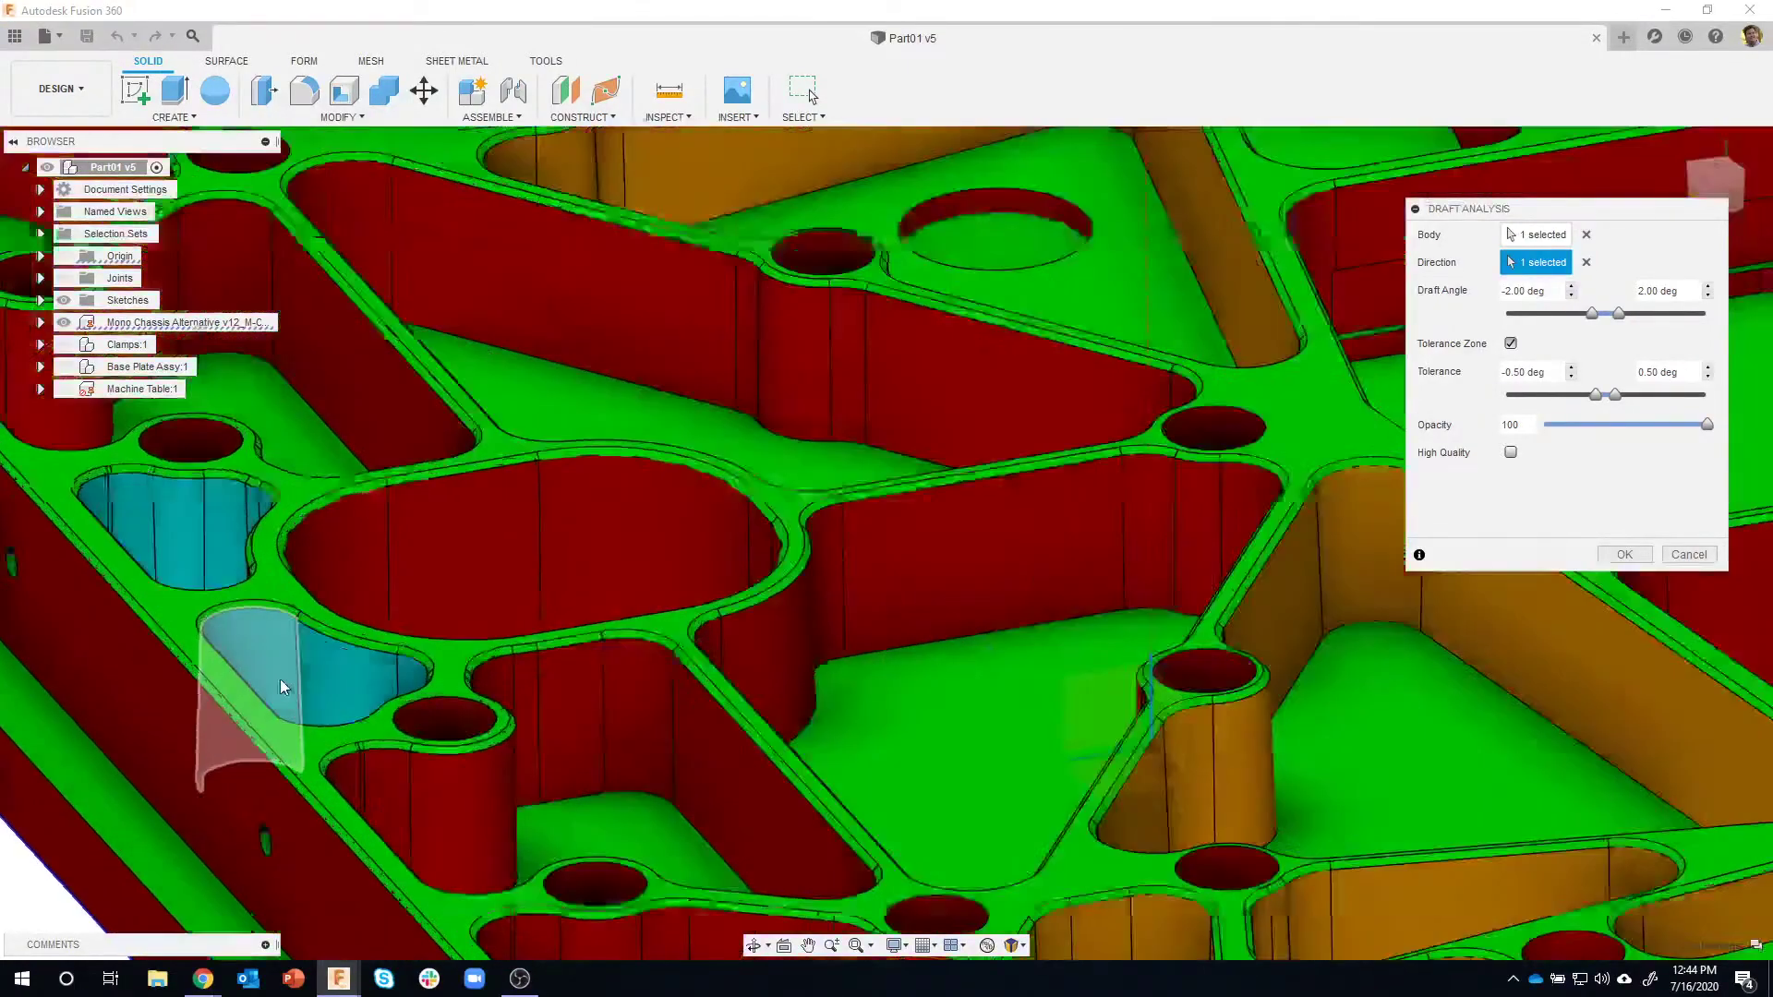
scroll(108, 482, up, 5)
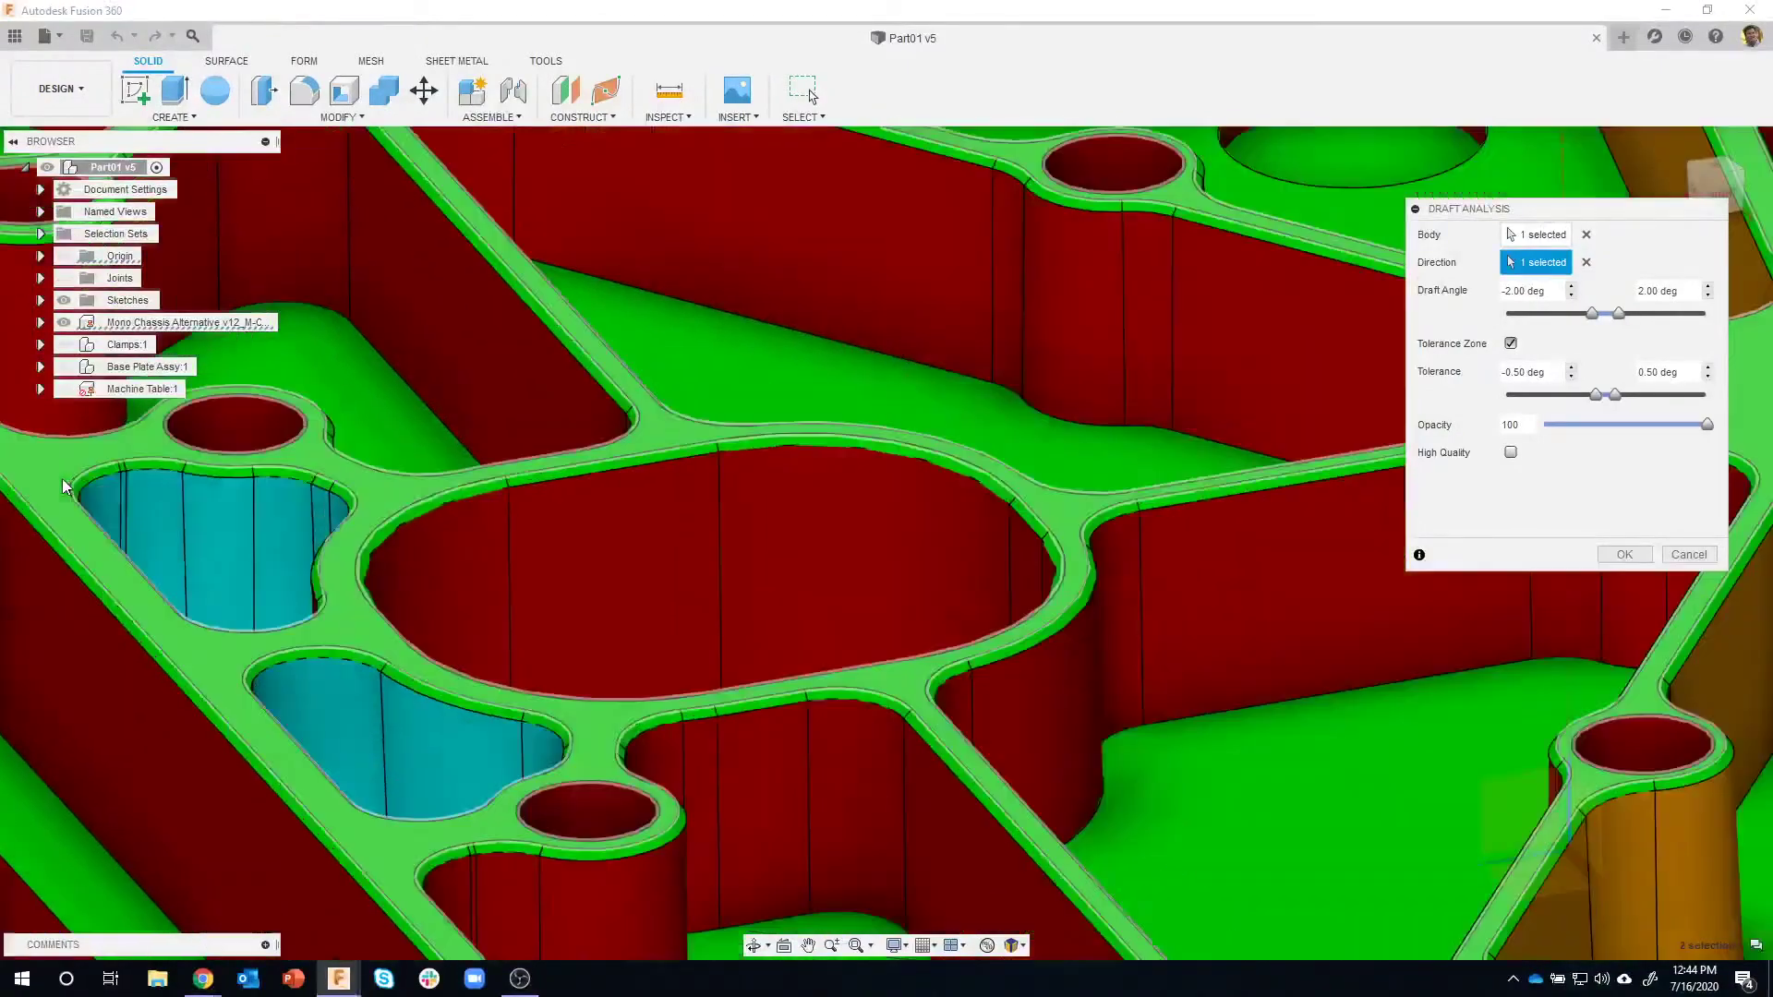
shift+middle_drag(108, 482, 138, 518)
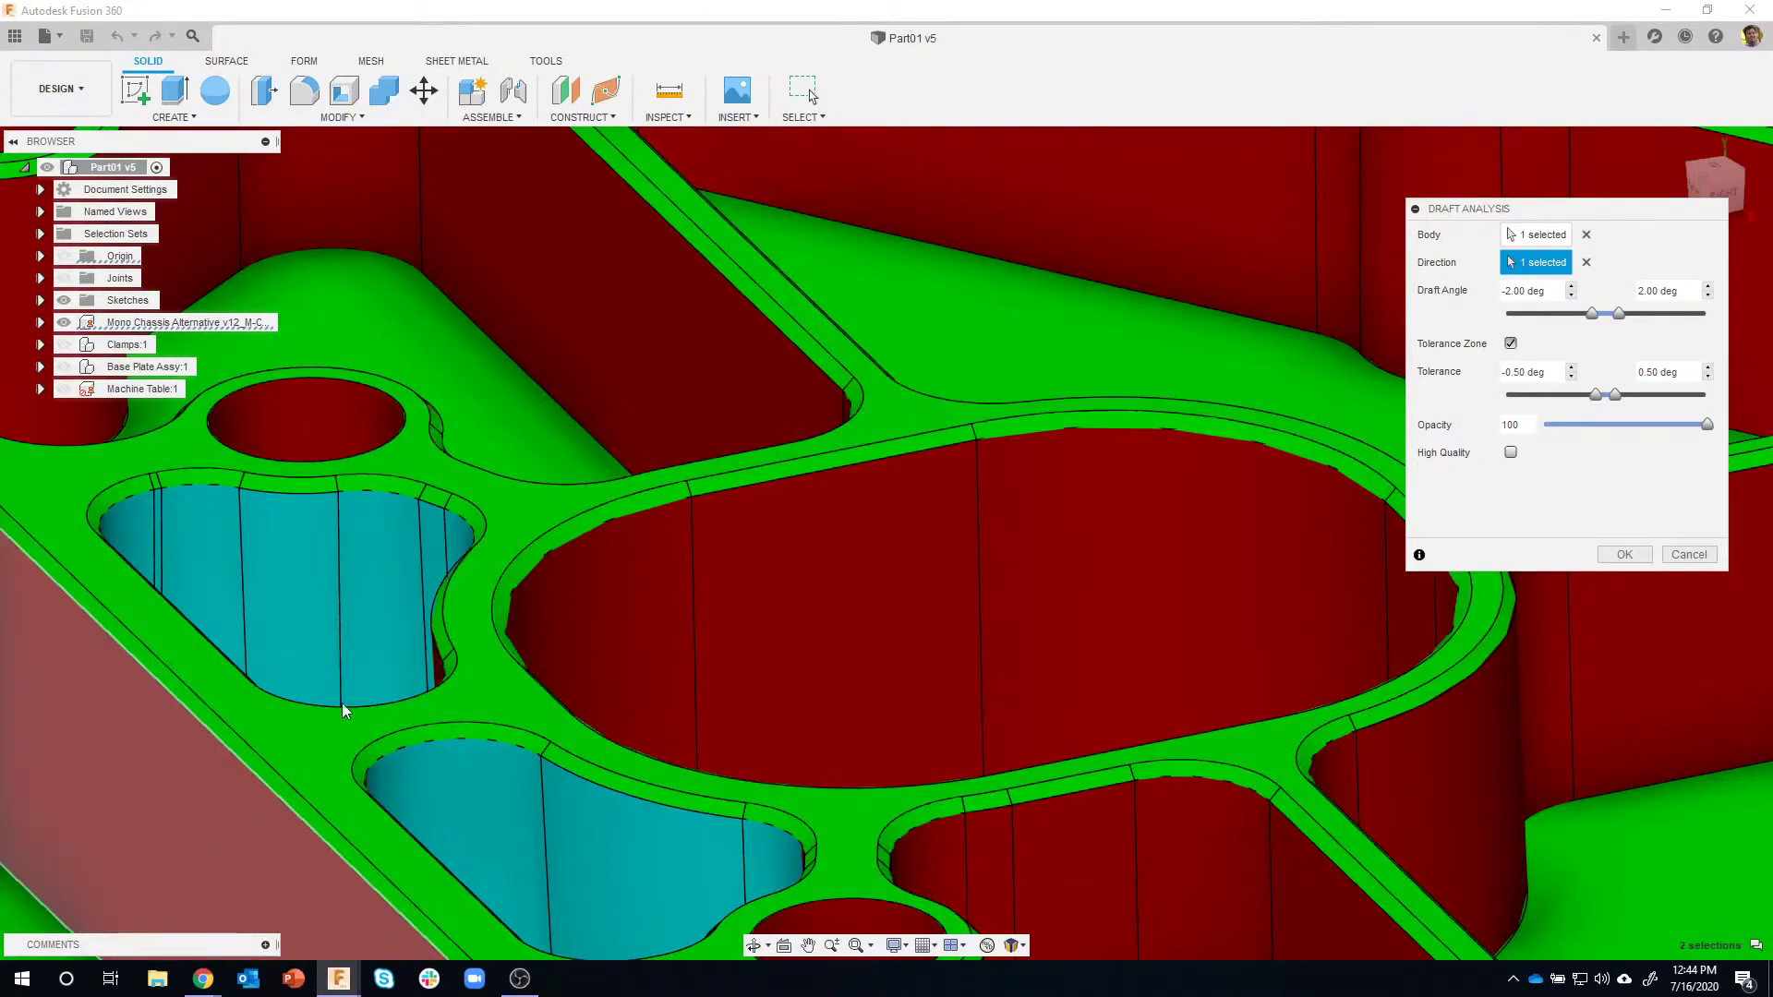
scroll(418, 684, down, 10)
scroll(418, 690, down, 2)
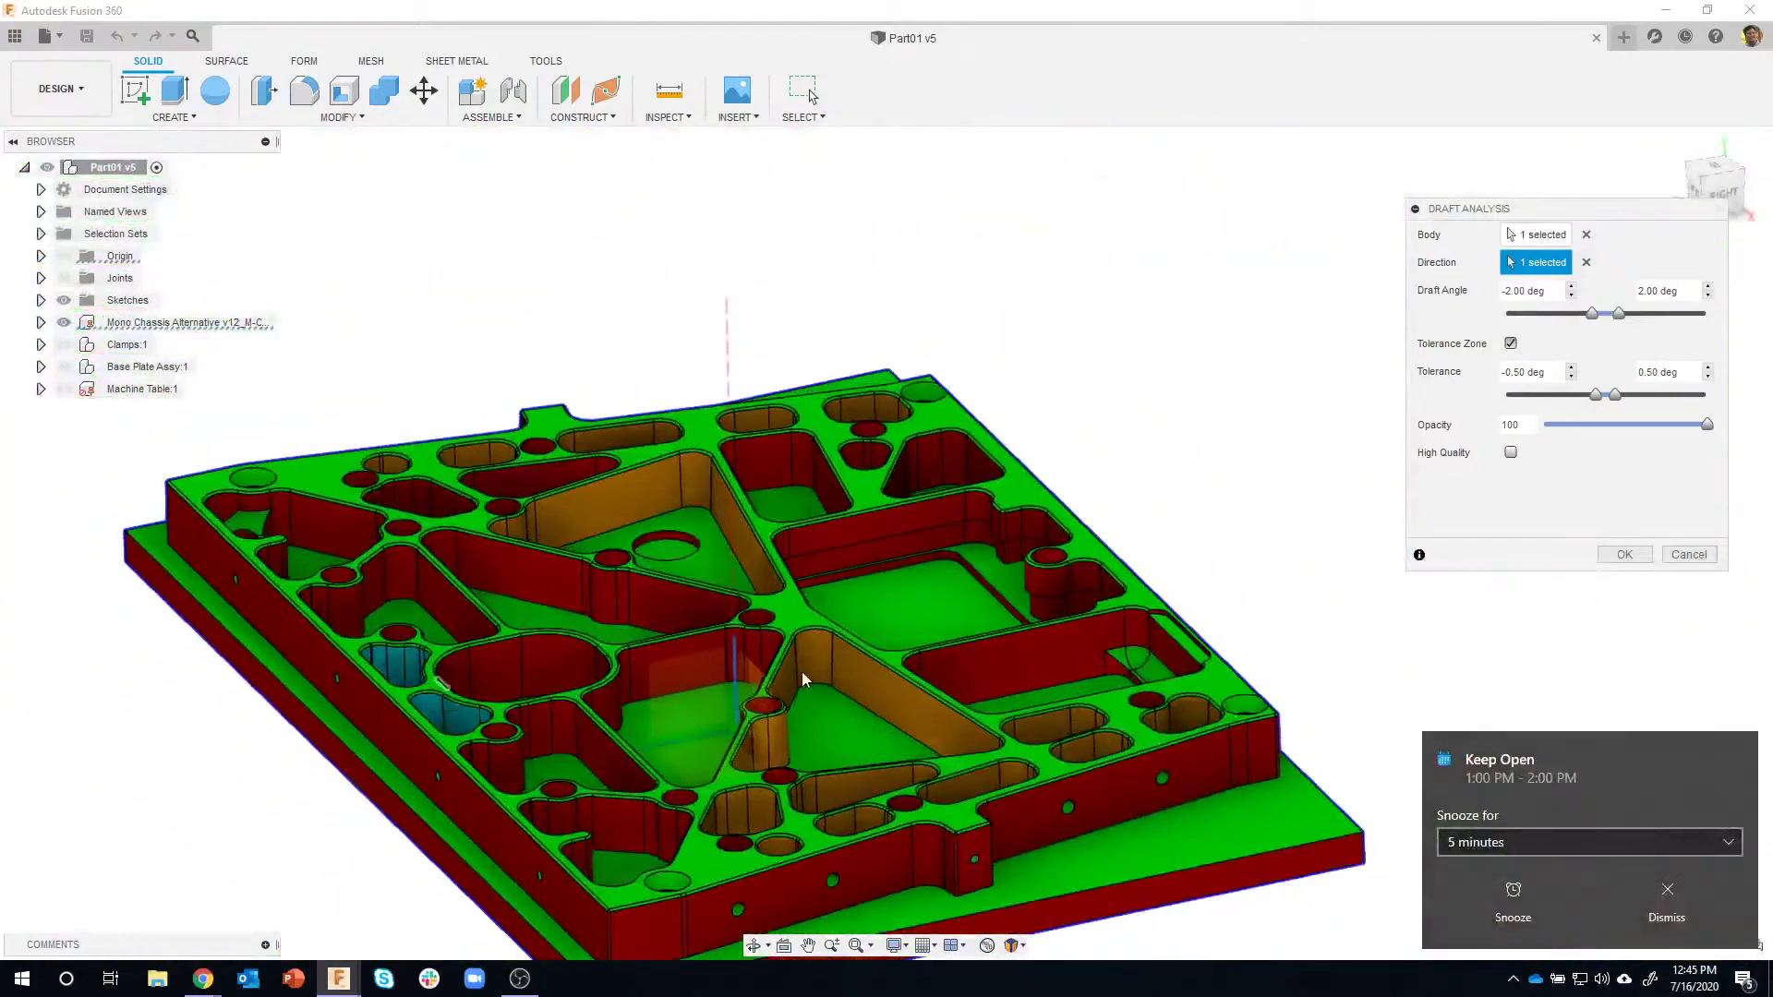
click(1673, 899)
shift+middle_drag(587, 538, 1600, 619)
shift+middle_drag(1456, 663, 1451, 650)
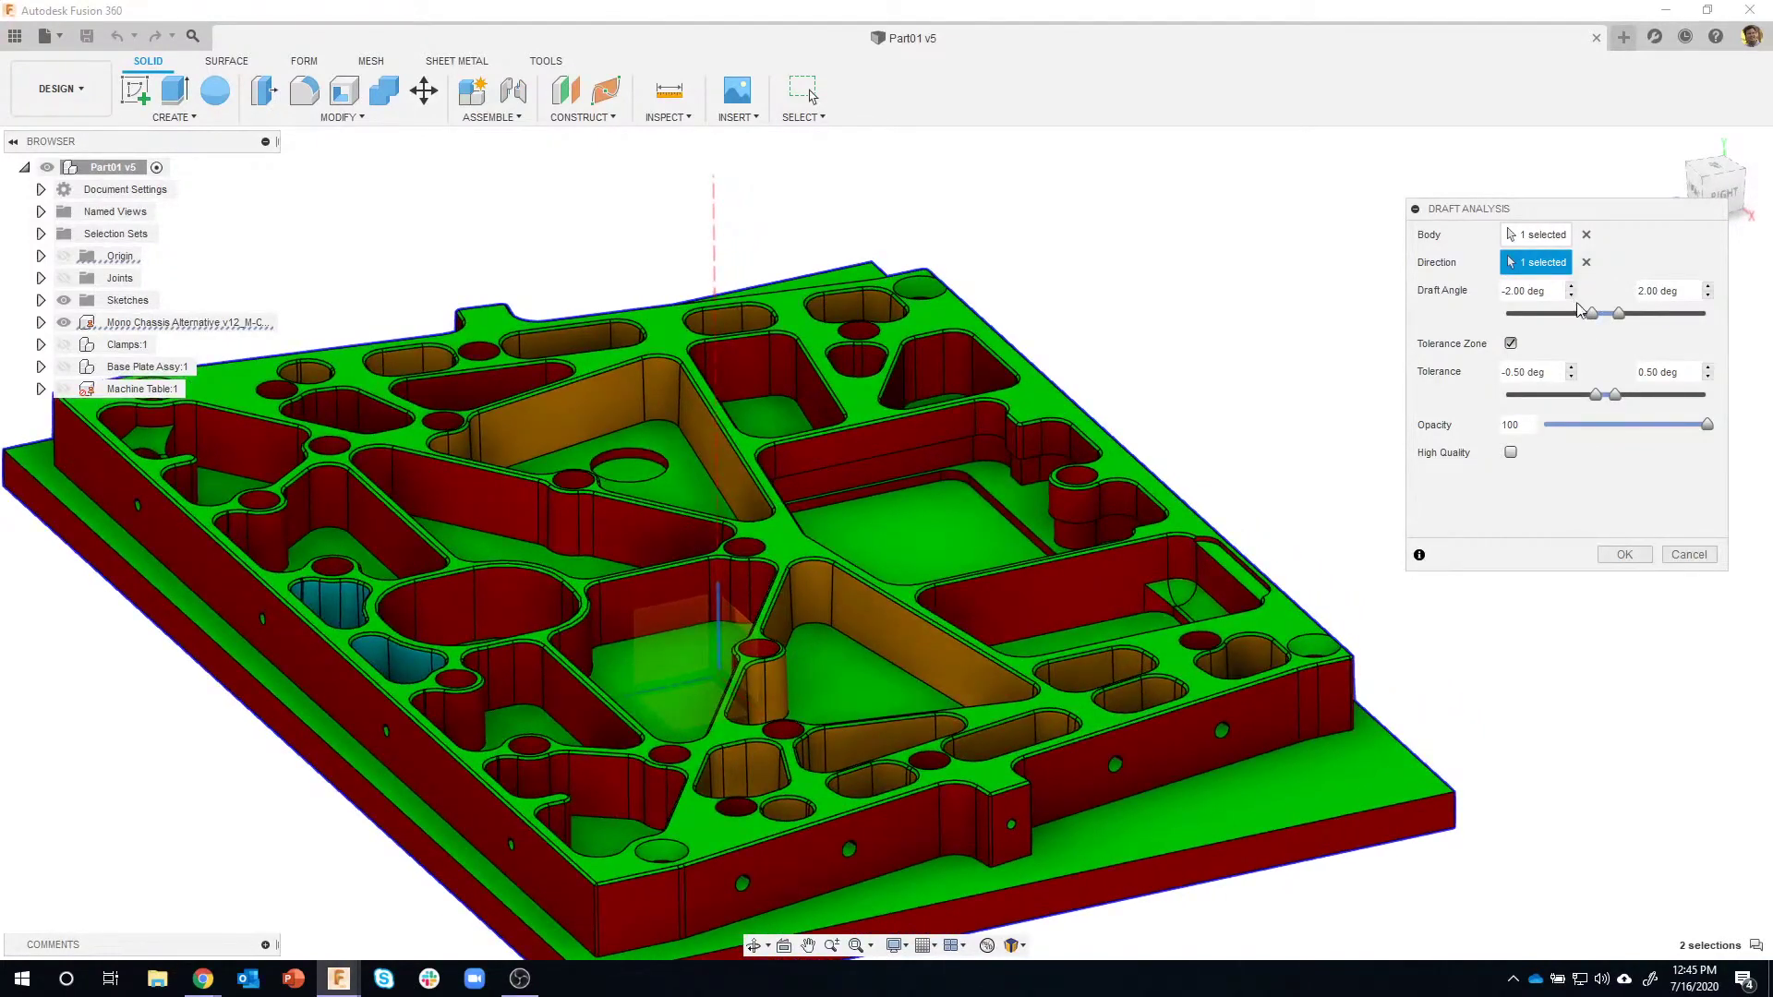
Turn the tolerance zone off and back on to compare the draft colours of the pocket walls.
click(1510, 344)
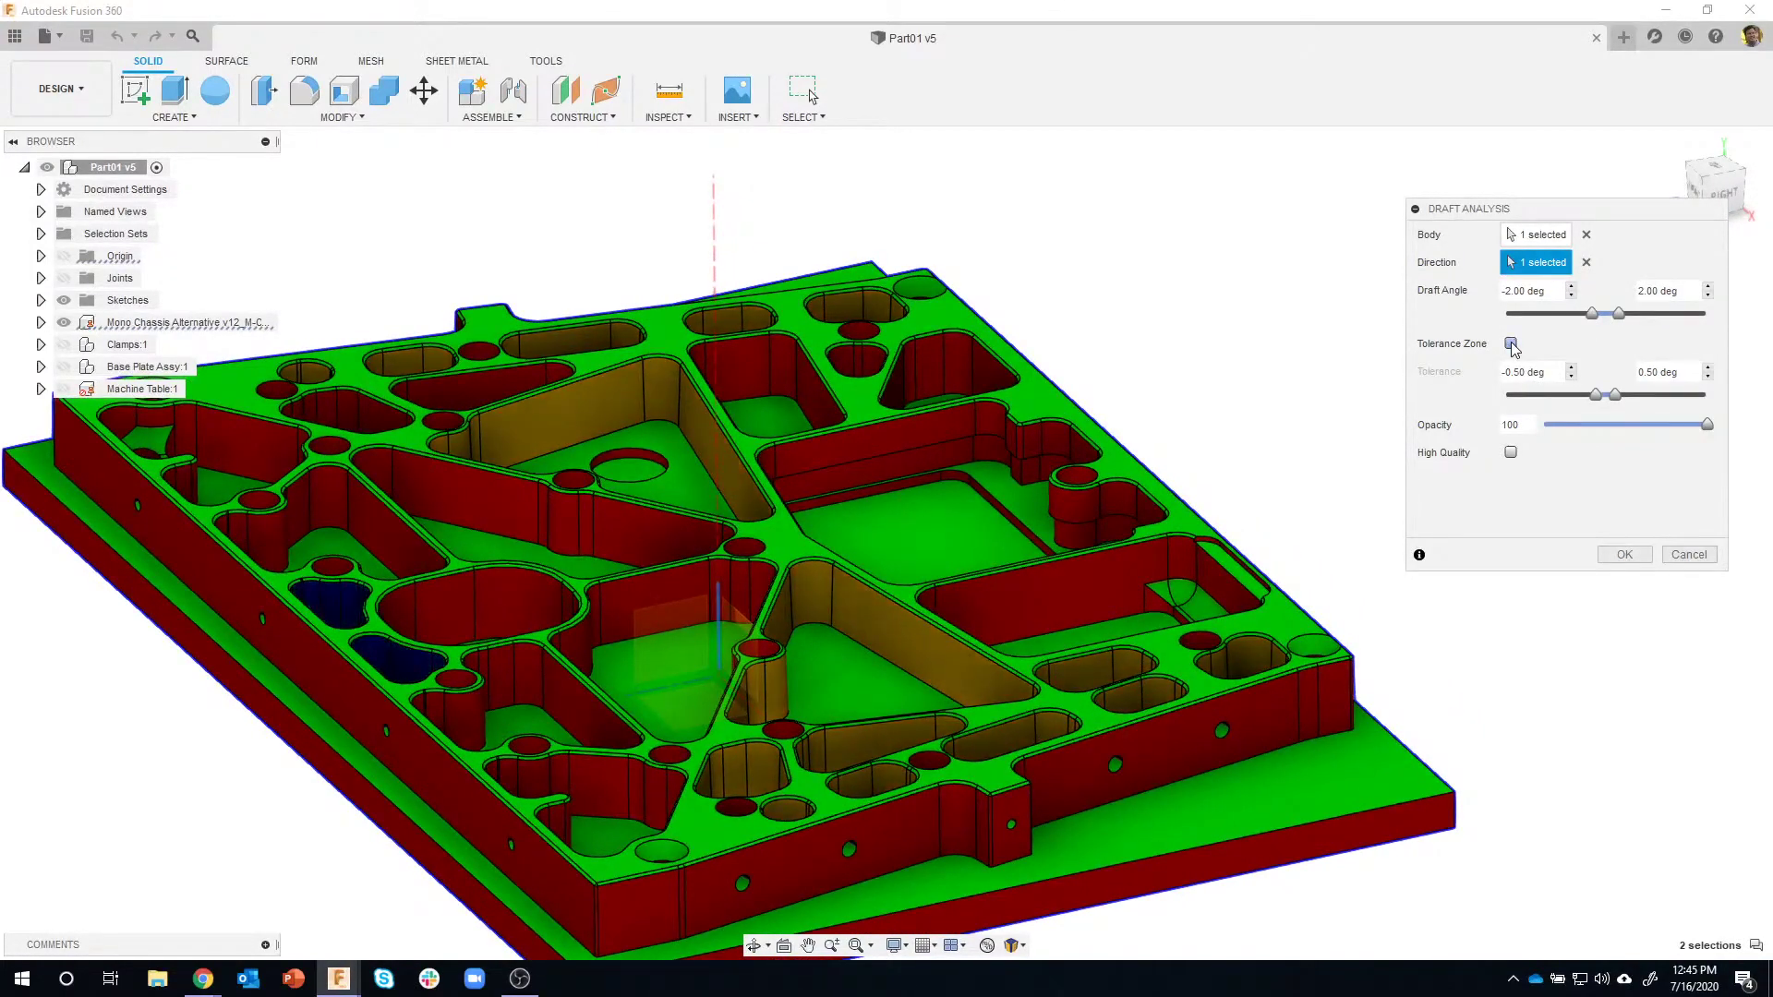
click(1511, 344)
scroll(1191, 396, up, 3)
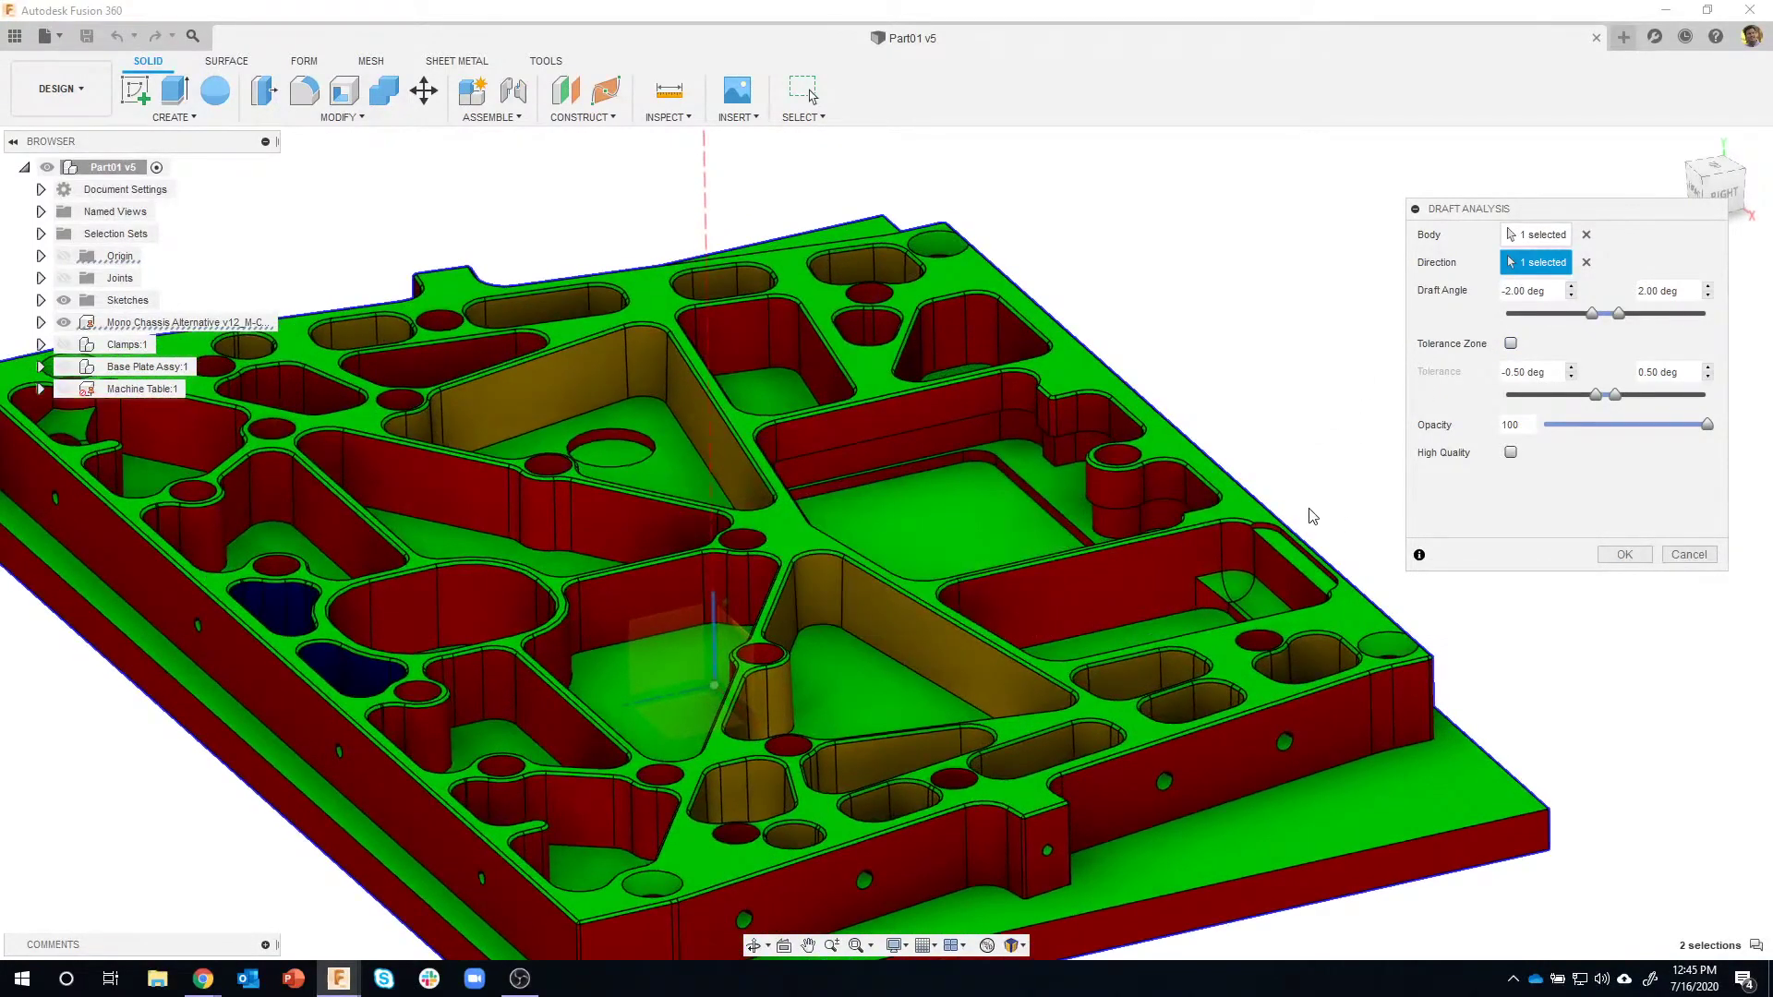
click(1510, 344)
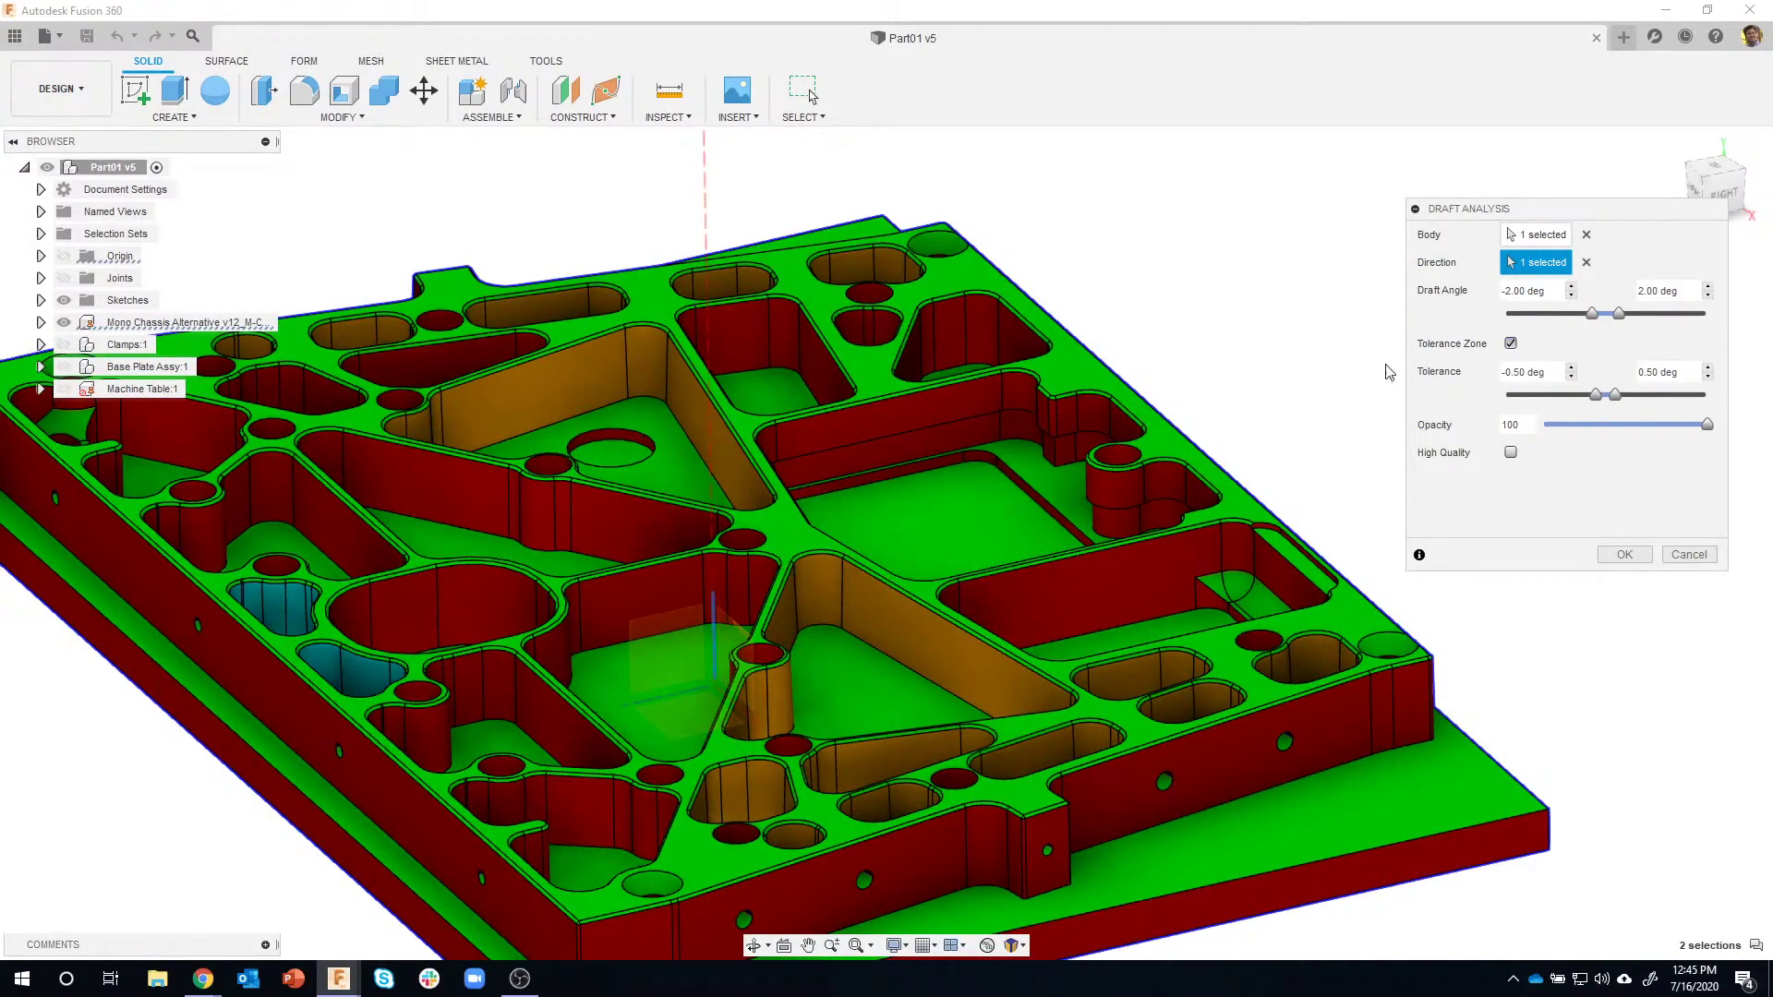
Enable high quality display for the draft analysis at 100 opacity and inspect the two small outer pockets.
mouse_move(1707, 426)
mouse_down()
mouse_move(1618, 434)
mouse_move(1743, 430)
mouse_up()
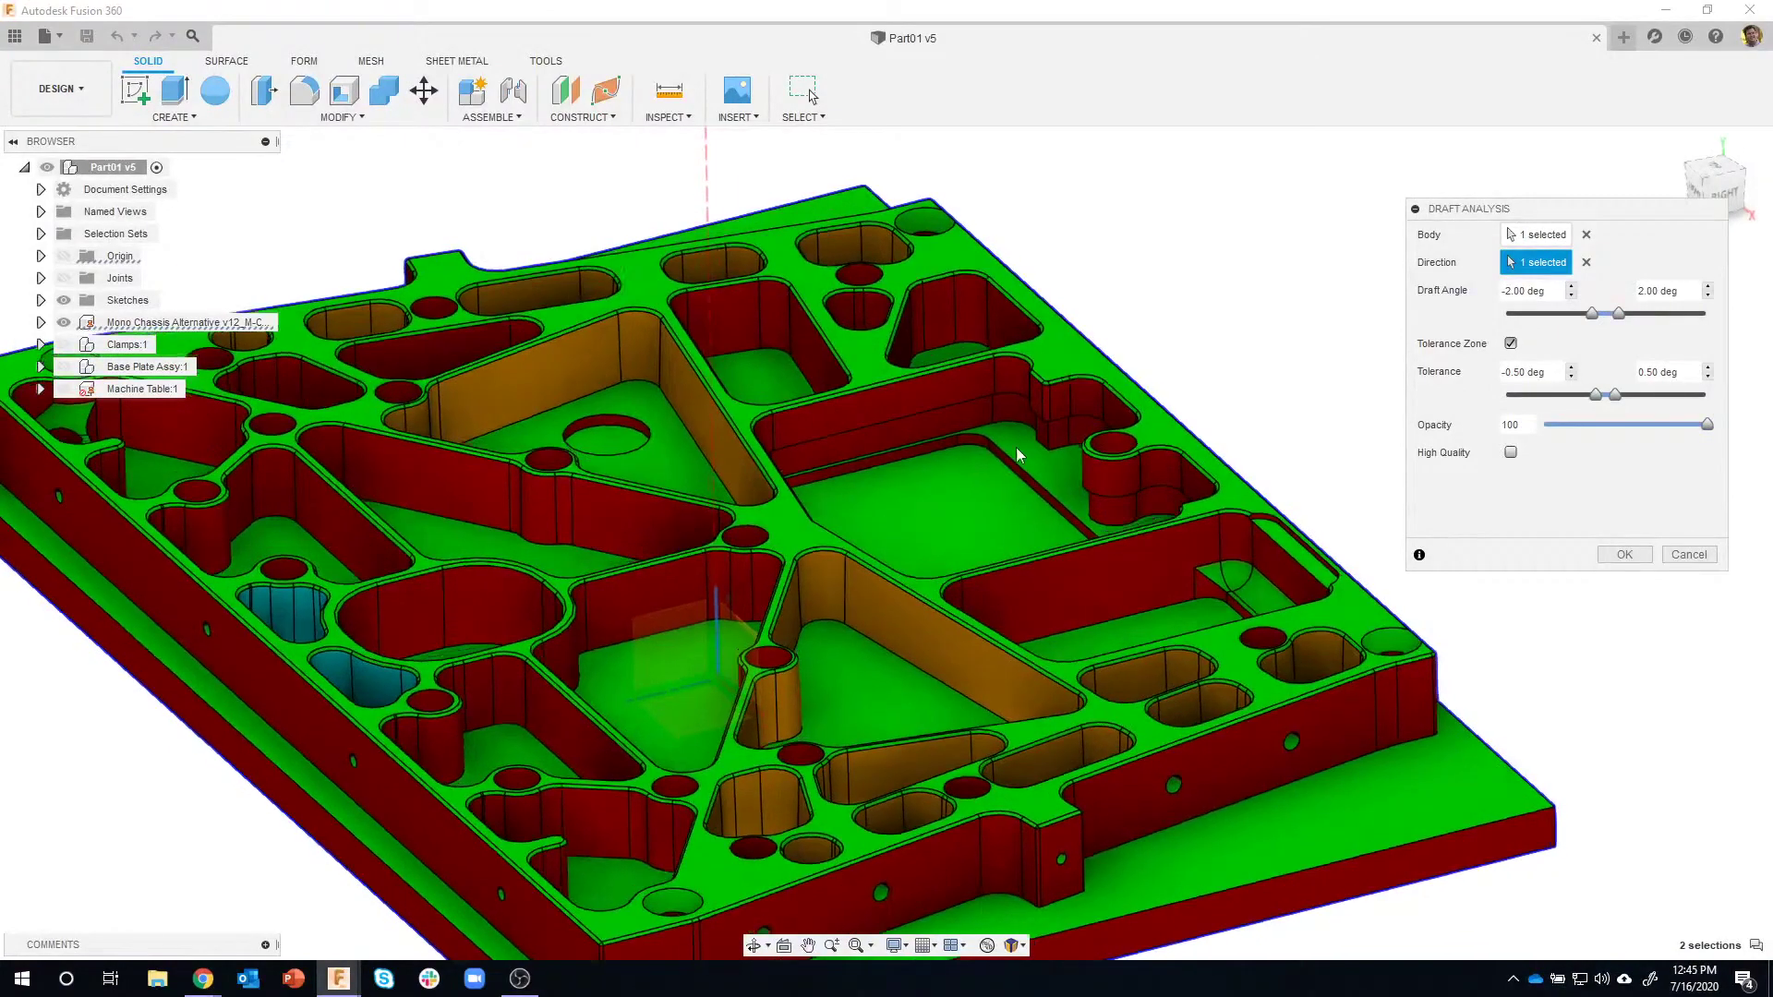
scroll(277, 655, up, 5)
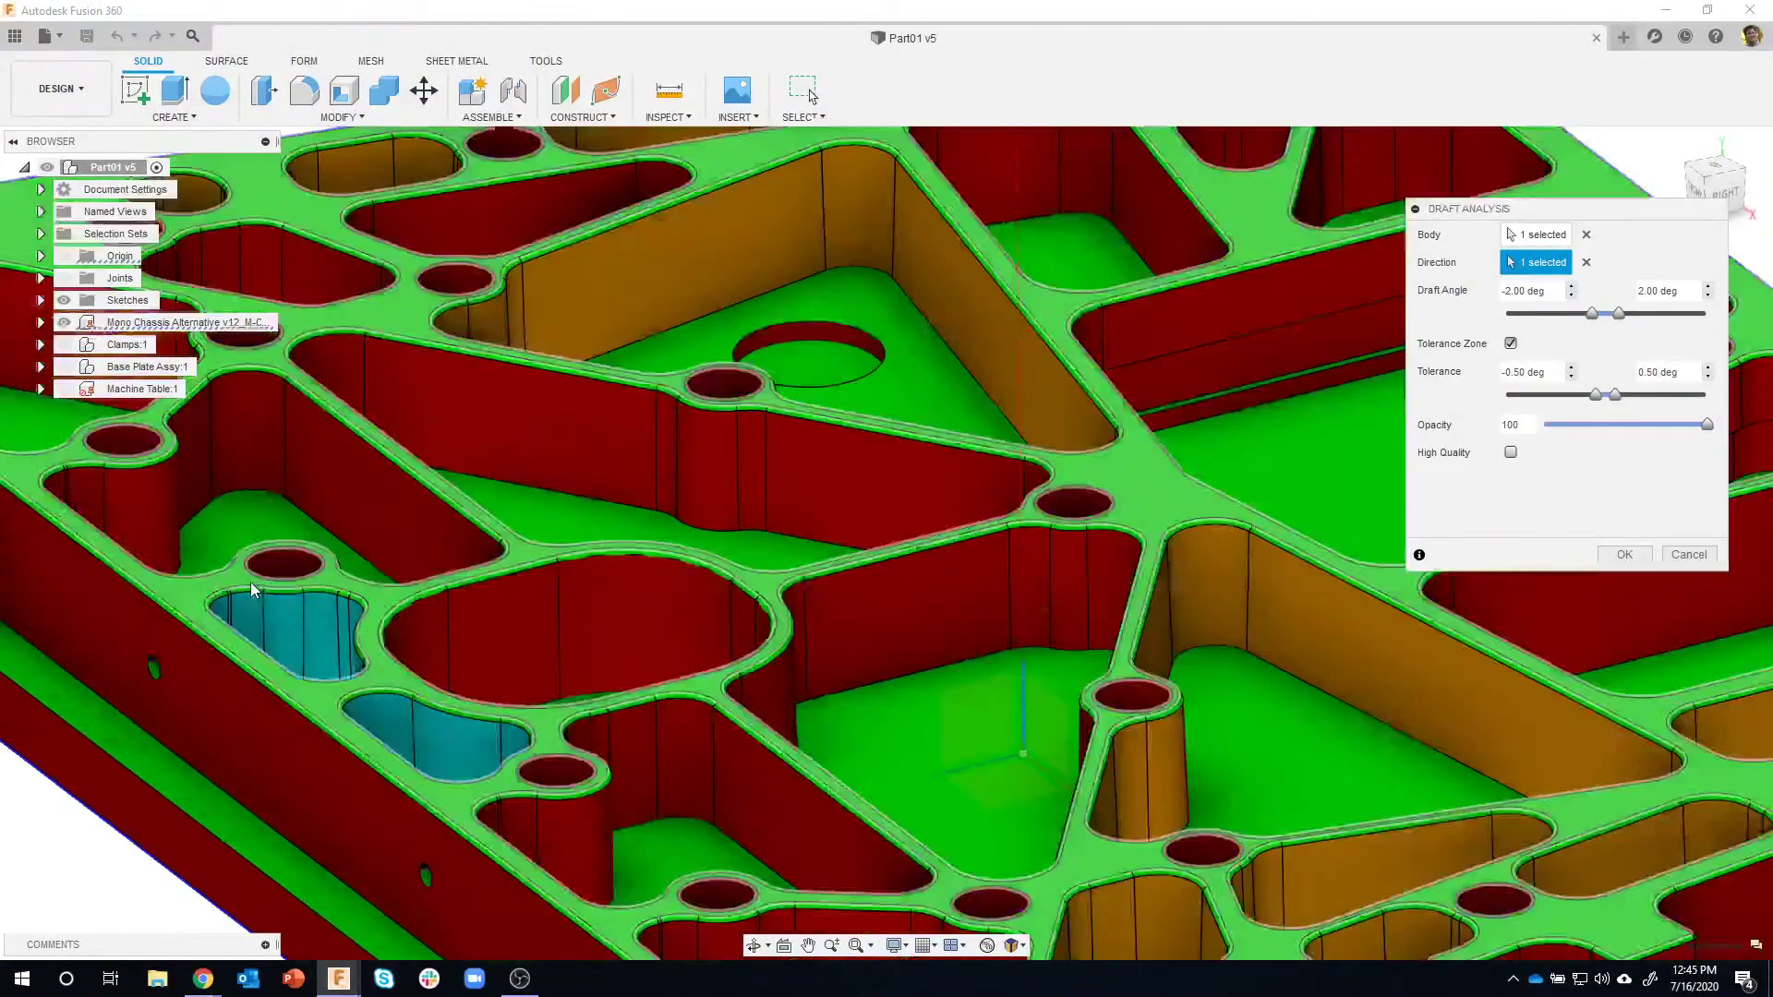
scroll(601, 709, down, 5)
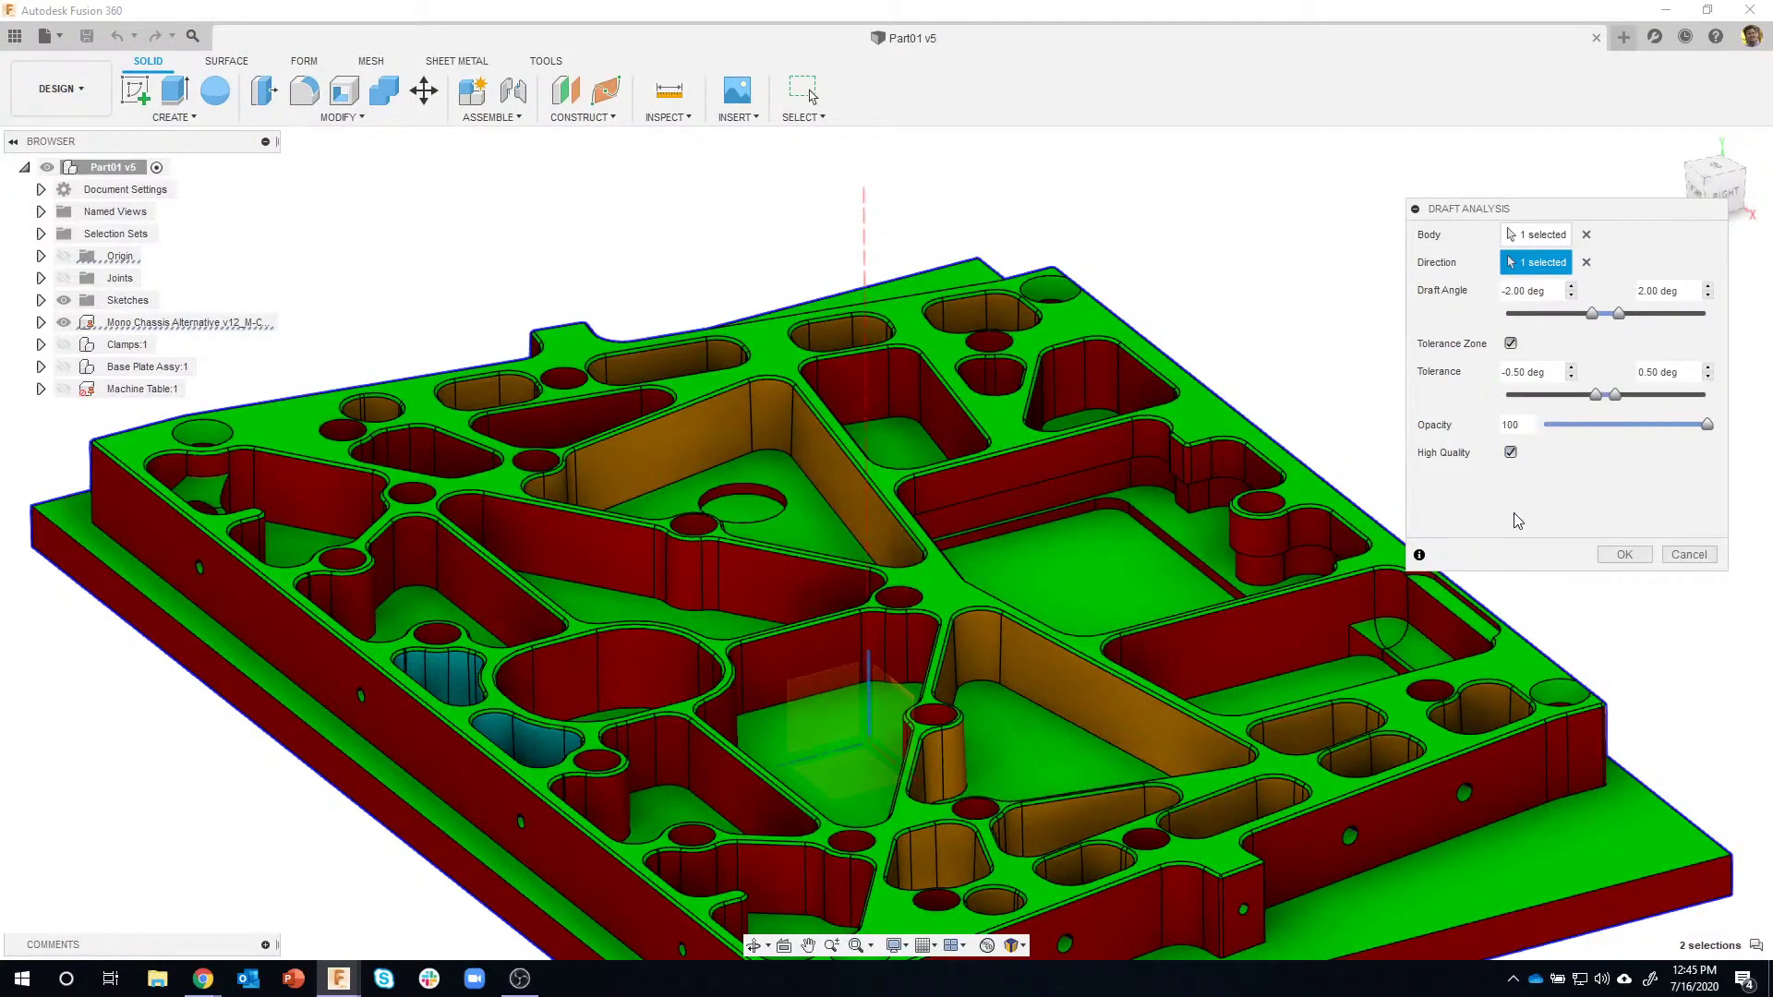
scroll(443, 672, up, 5)
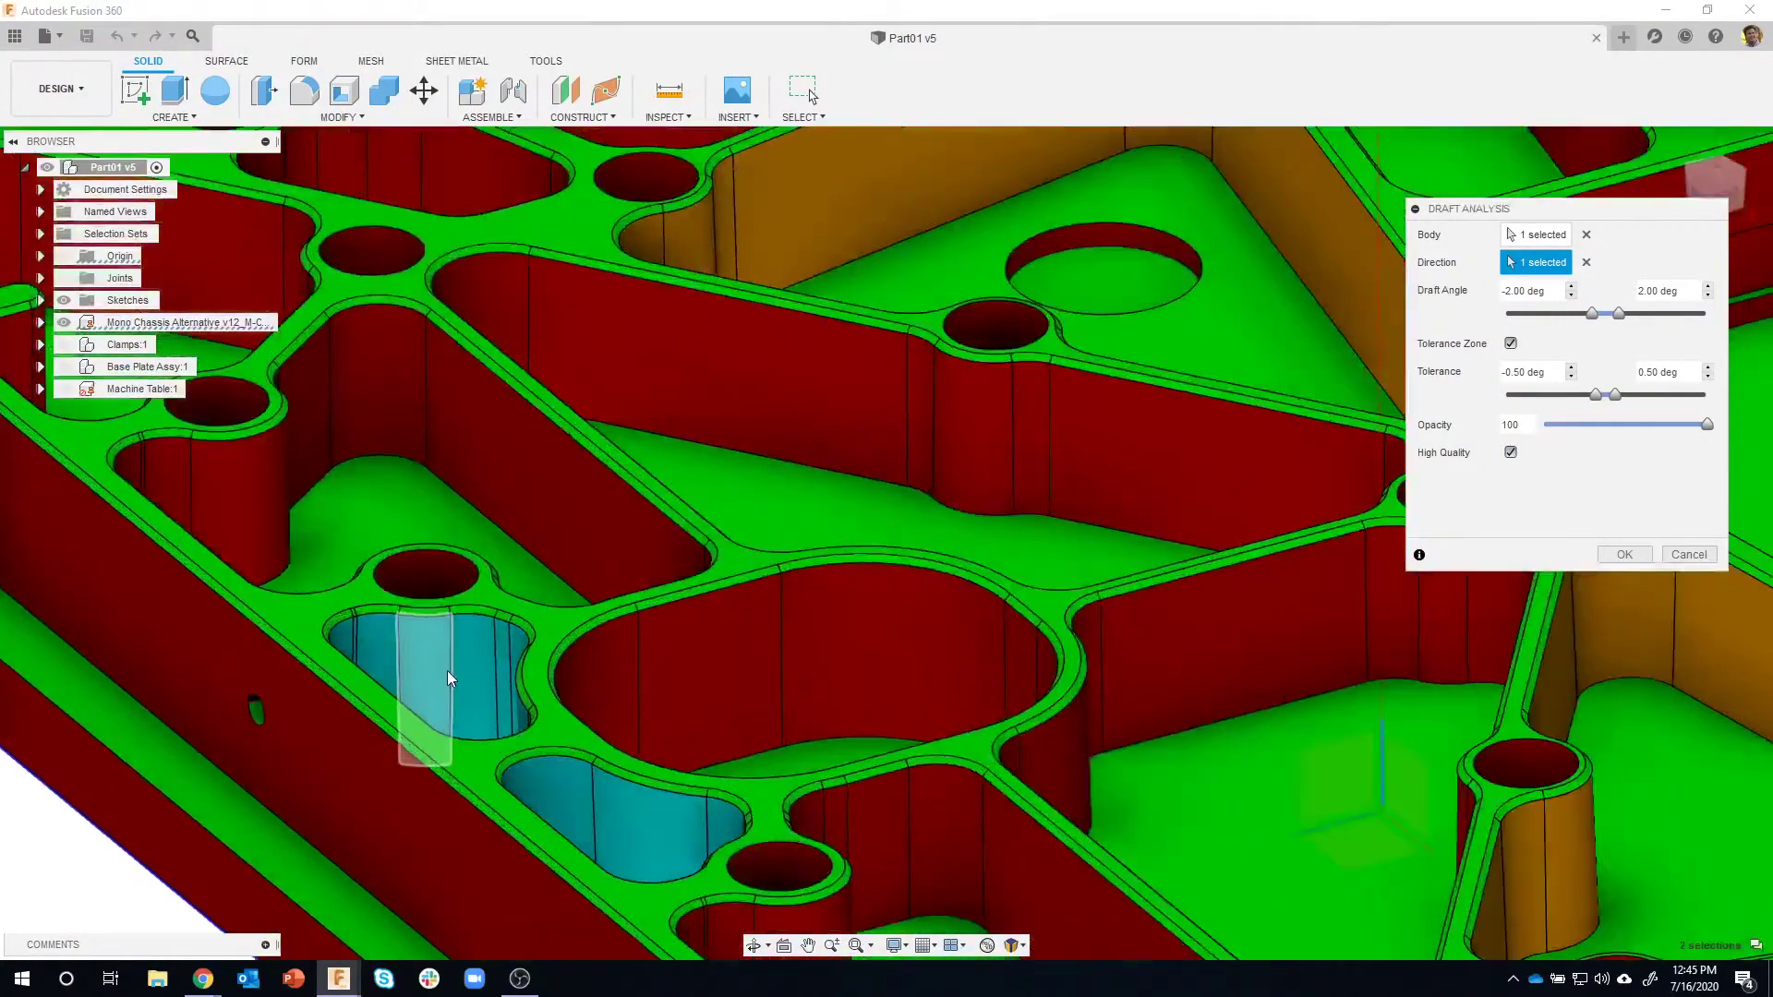
scroll(1139, 423, down, 2)
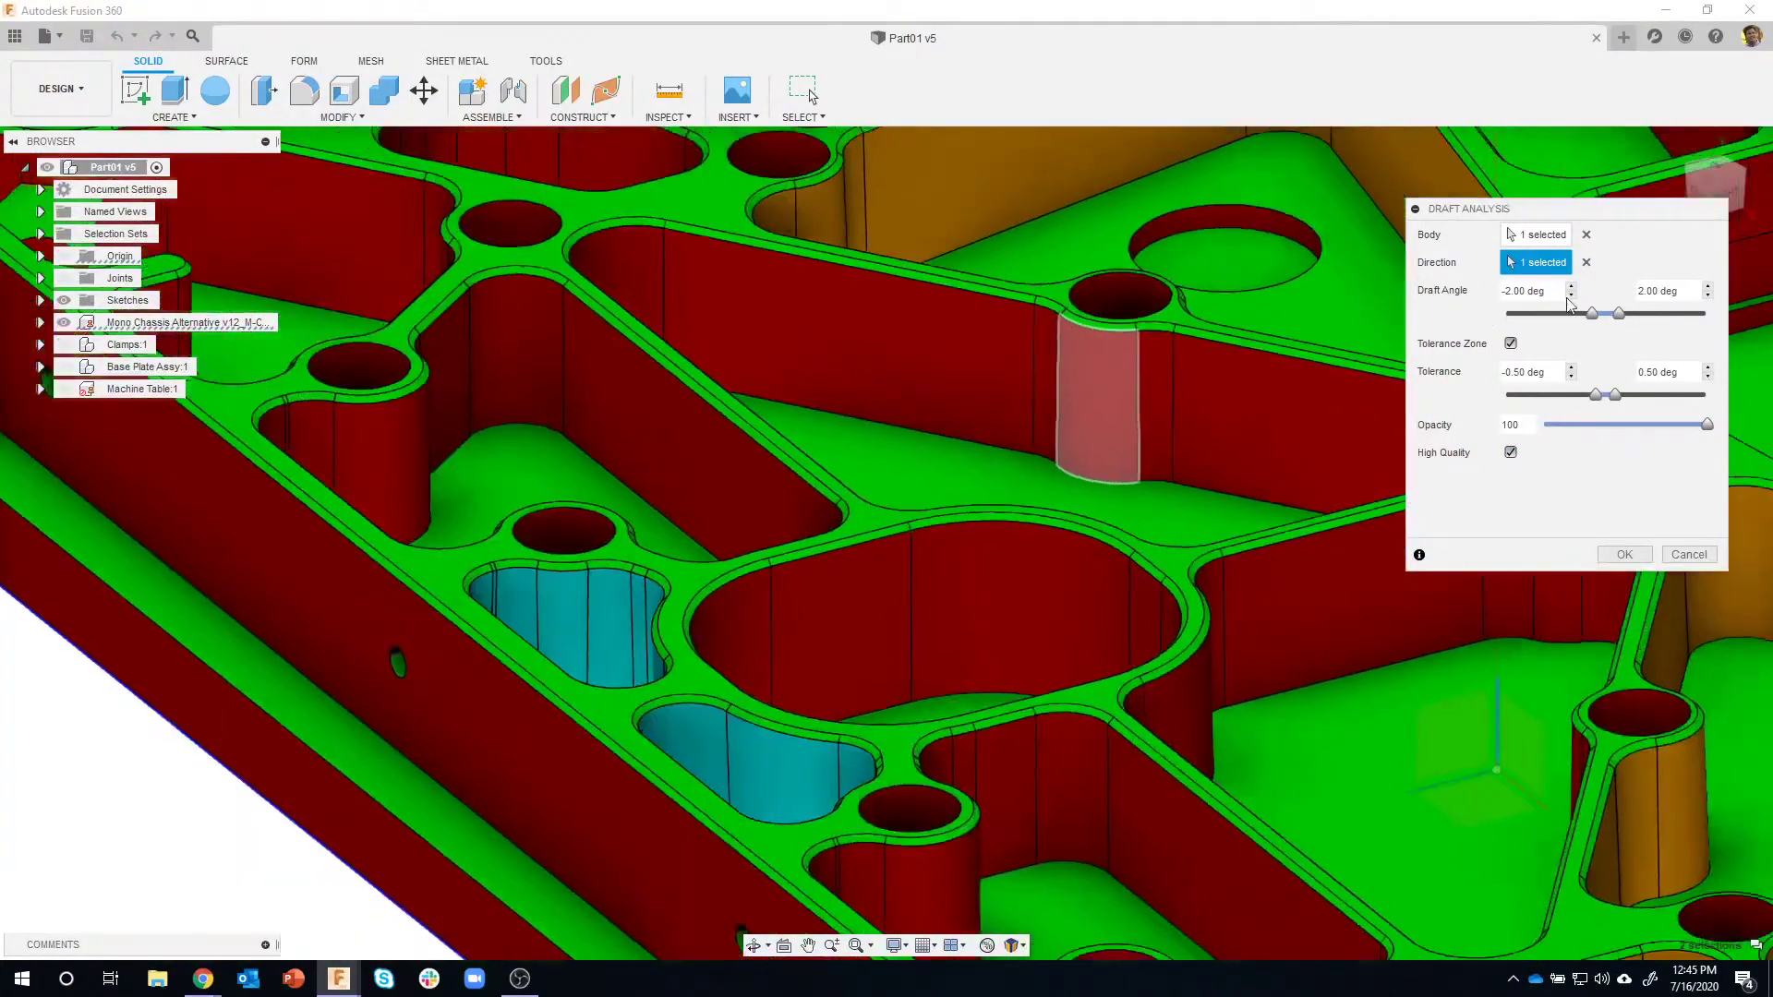
Raise the lower draft angle limit to 0.00 deg, review the whole plate, and cancel the draft analysis.
click(1572, 287)
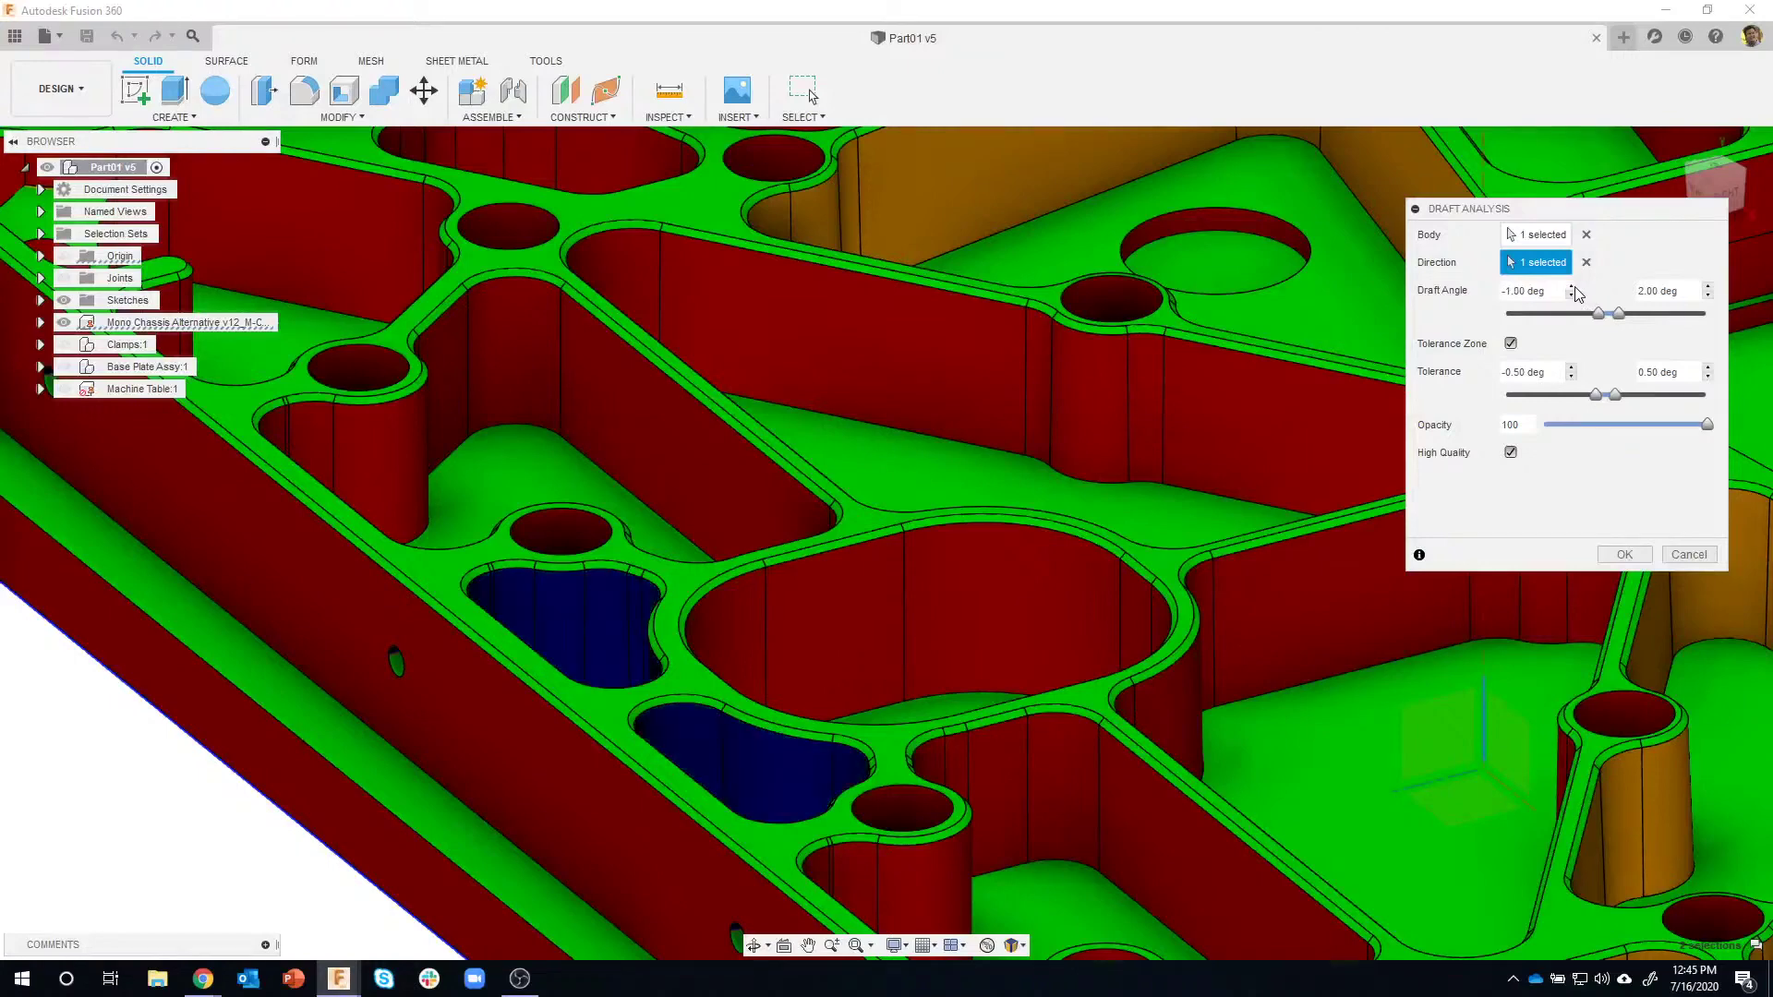
click(1572, 288)
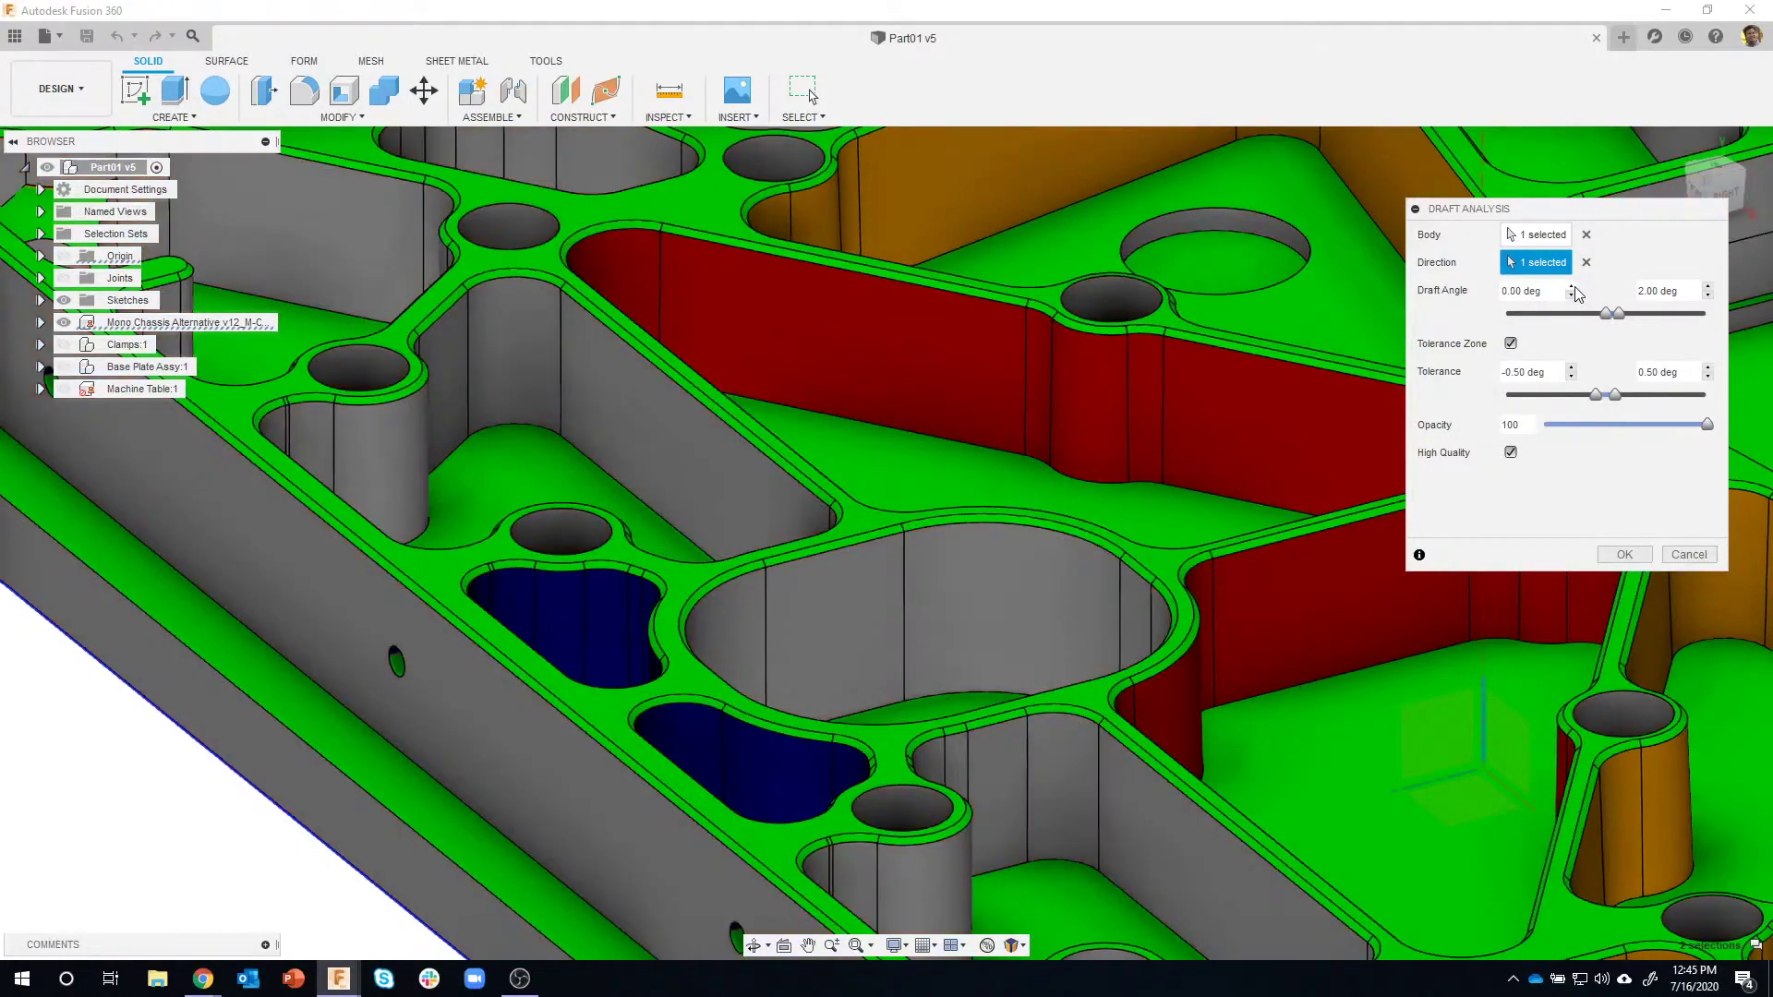
scroll(1060, 595, down, 2)
scroll(1133, 650, down, 4)
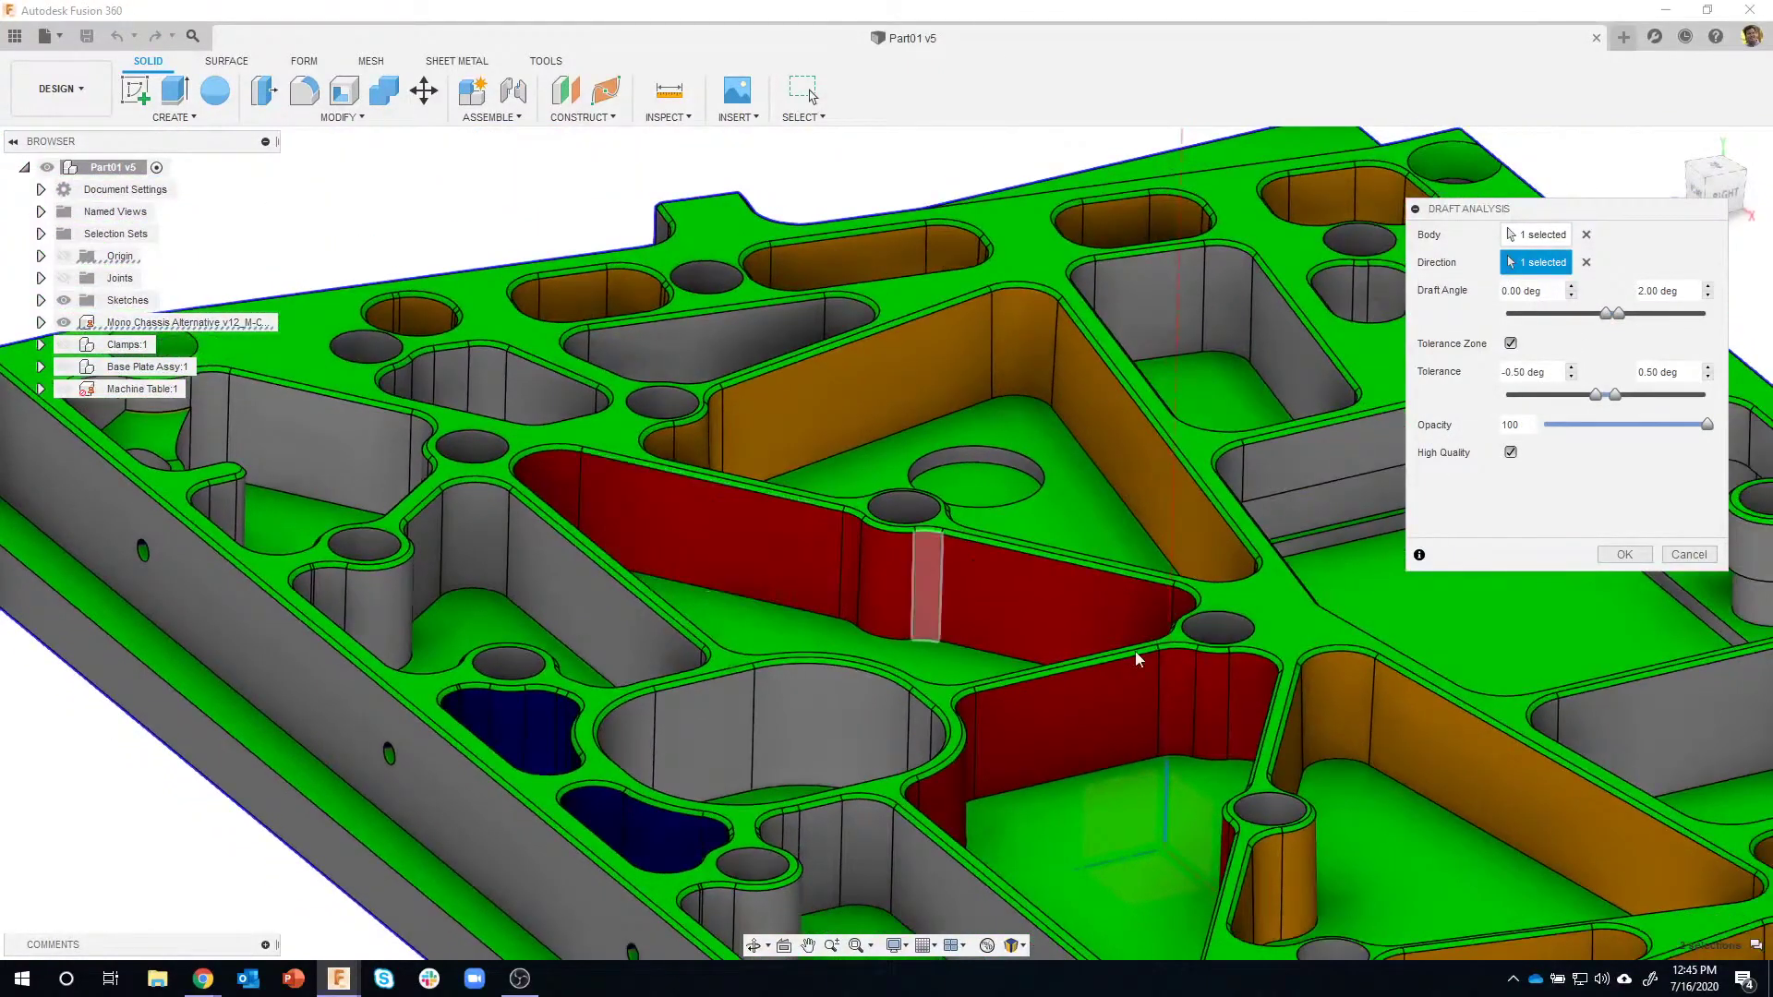
scroll(1237, 688, down, 3)
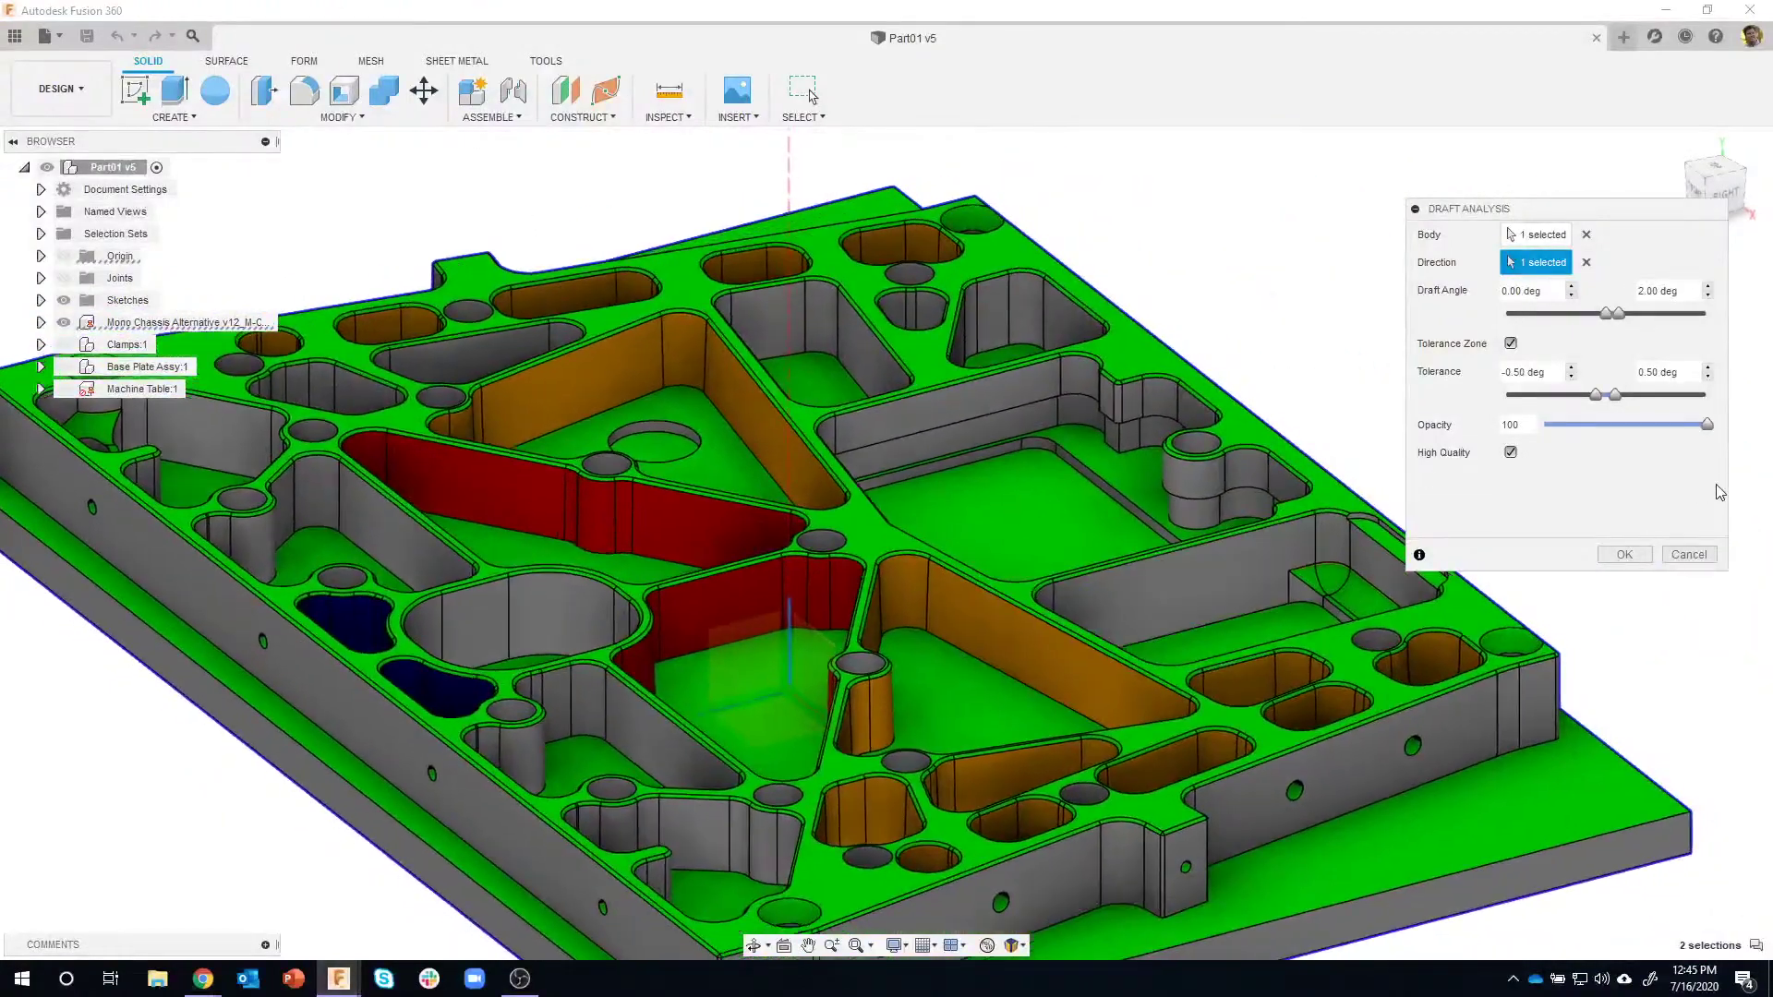
click(1687, 555)
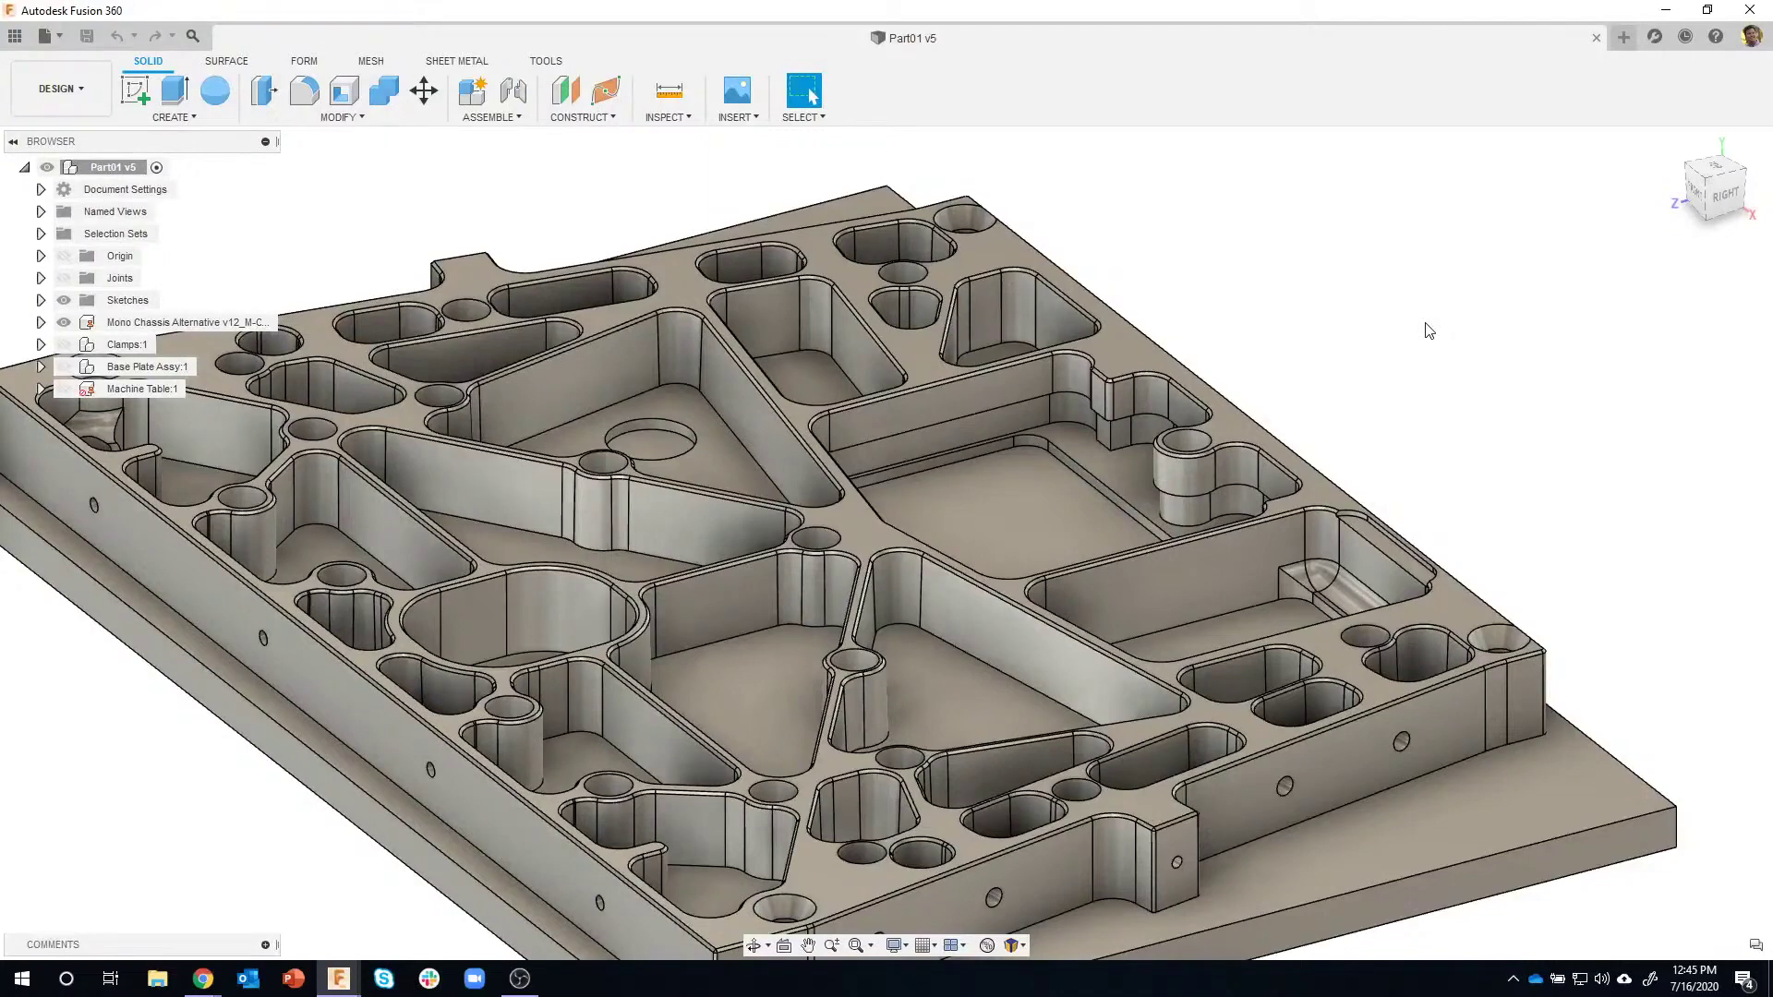
Run an Accessibility Analysis on the chassis plate body, using the origin Y axis as the direction.
click(668, 117)
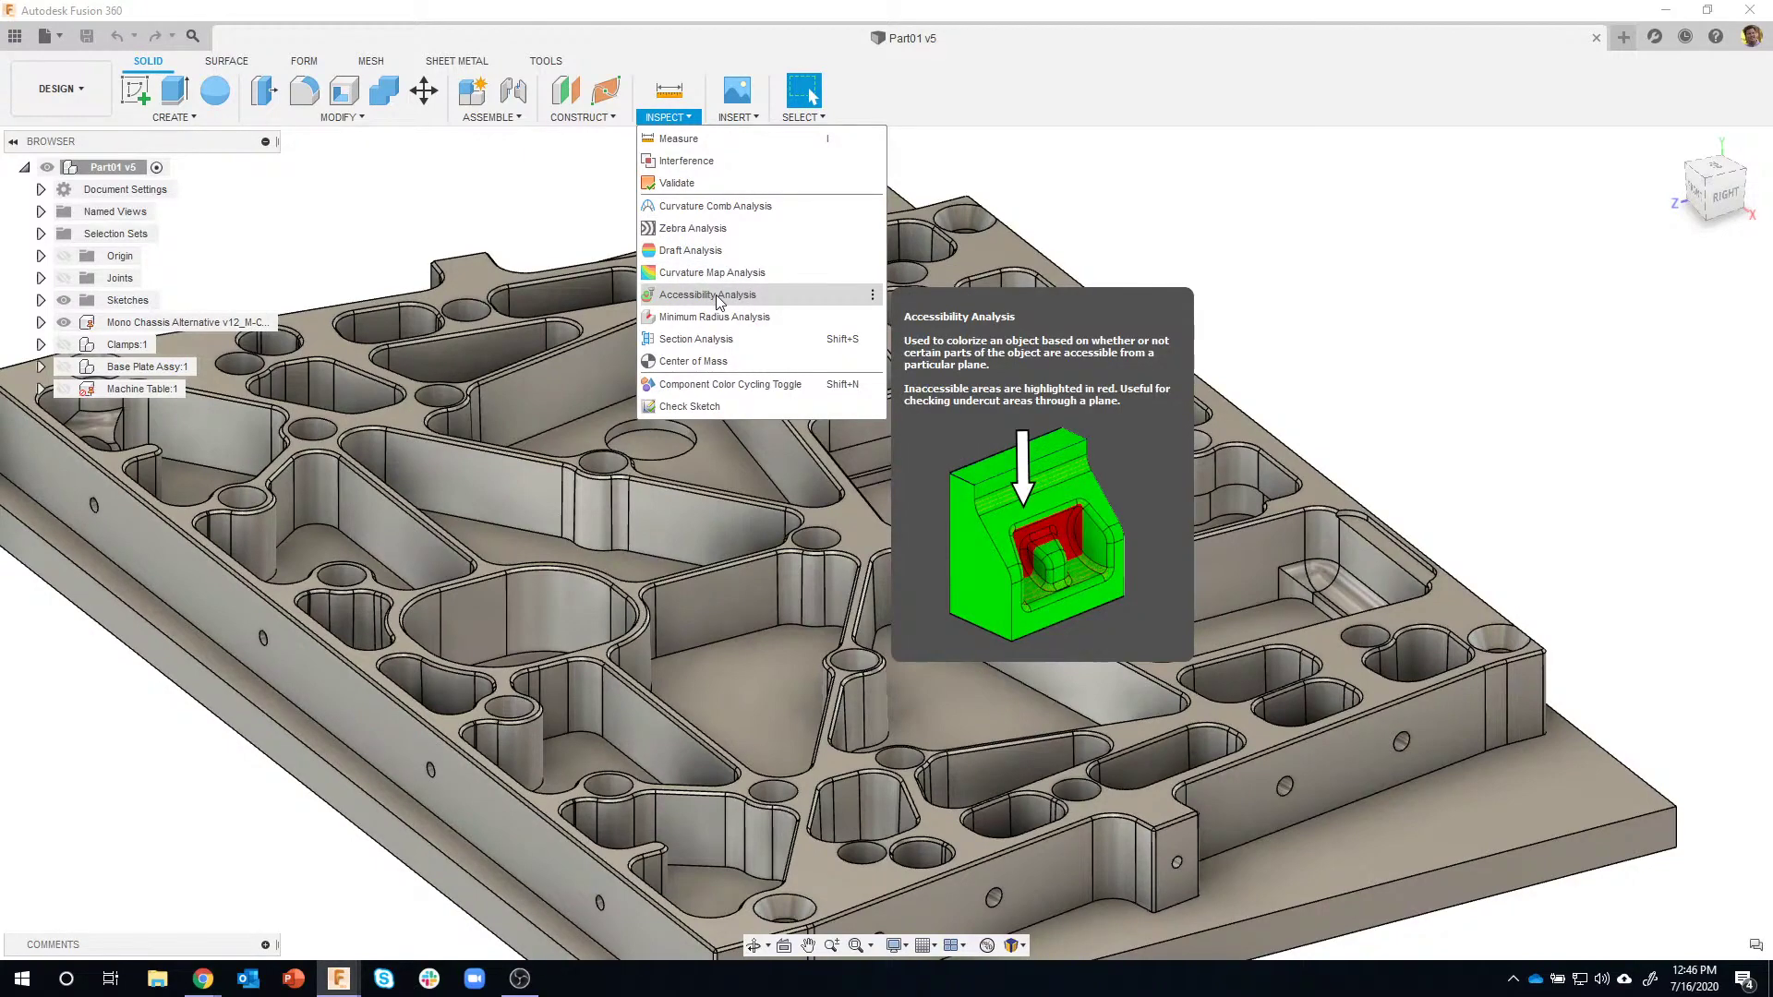
click(693, 296)
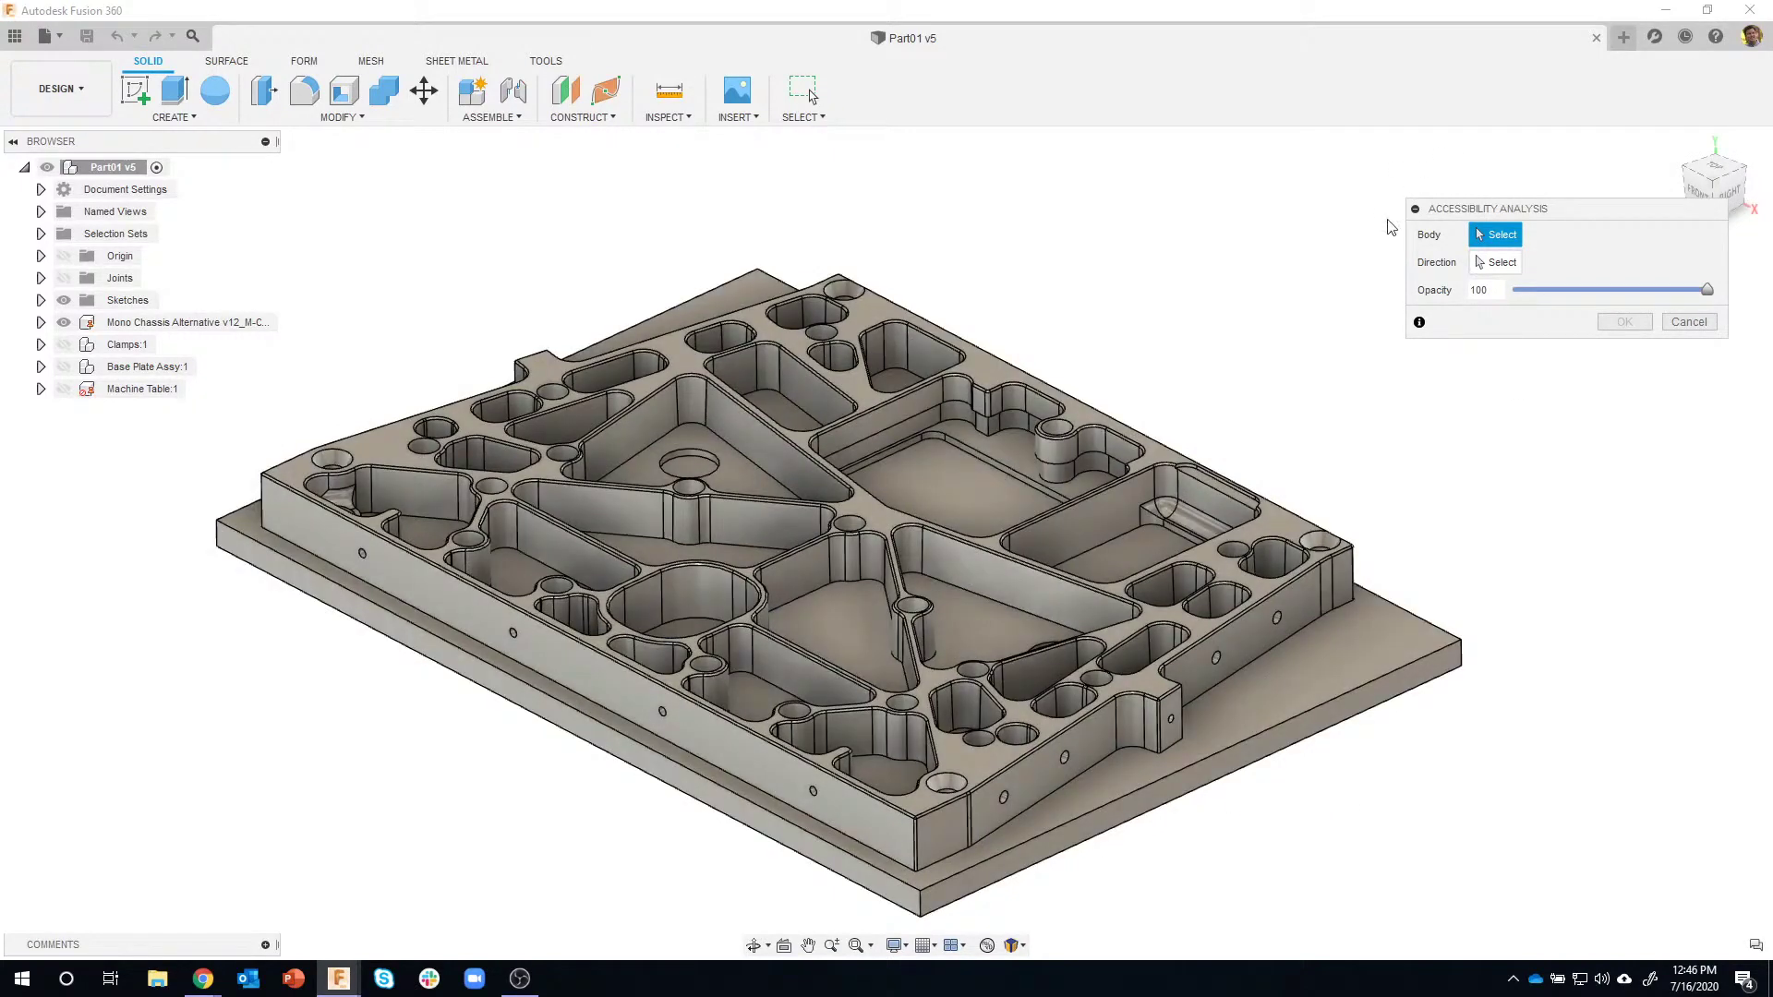
click(754, 523)
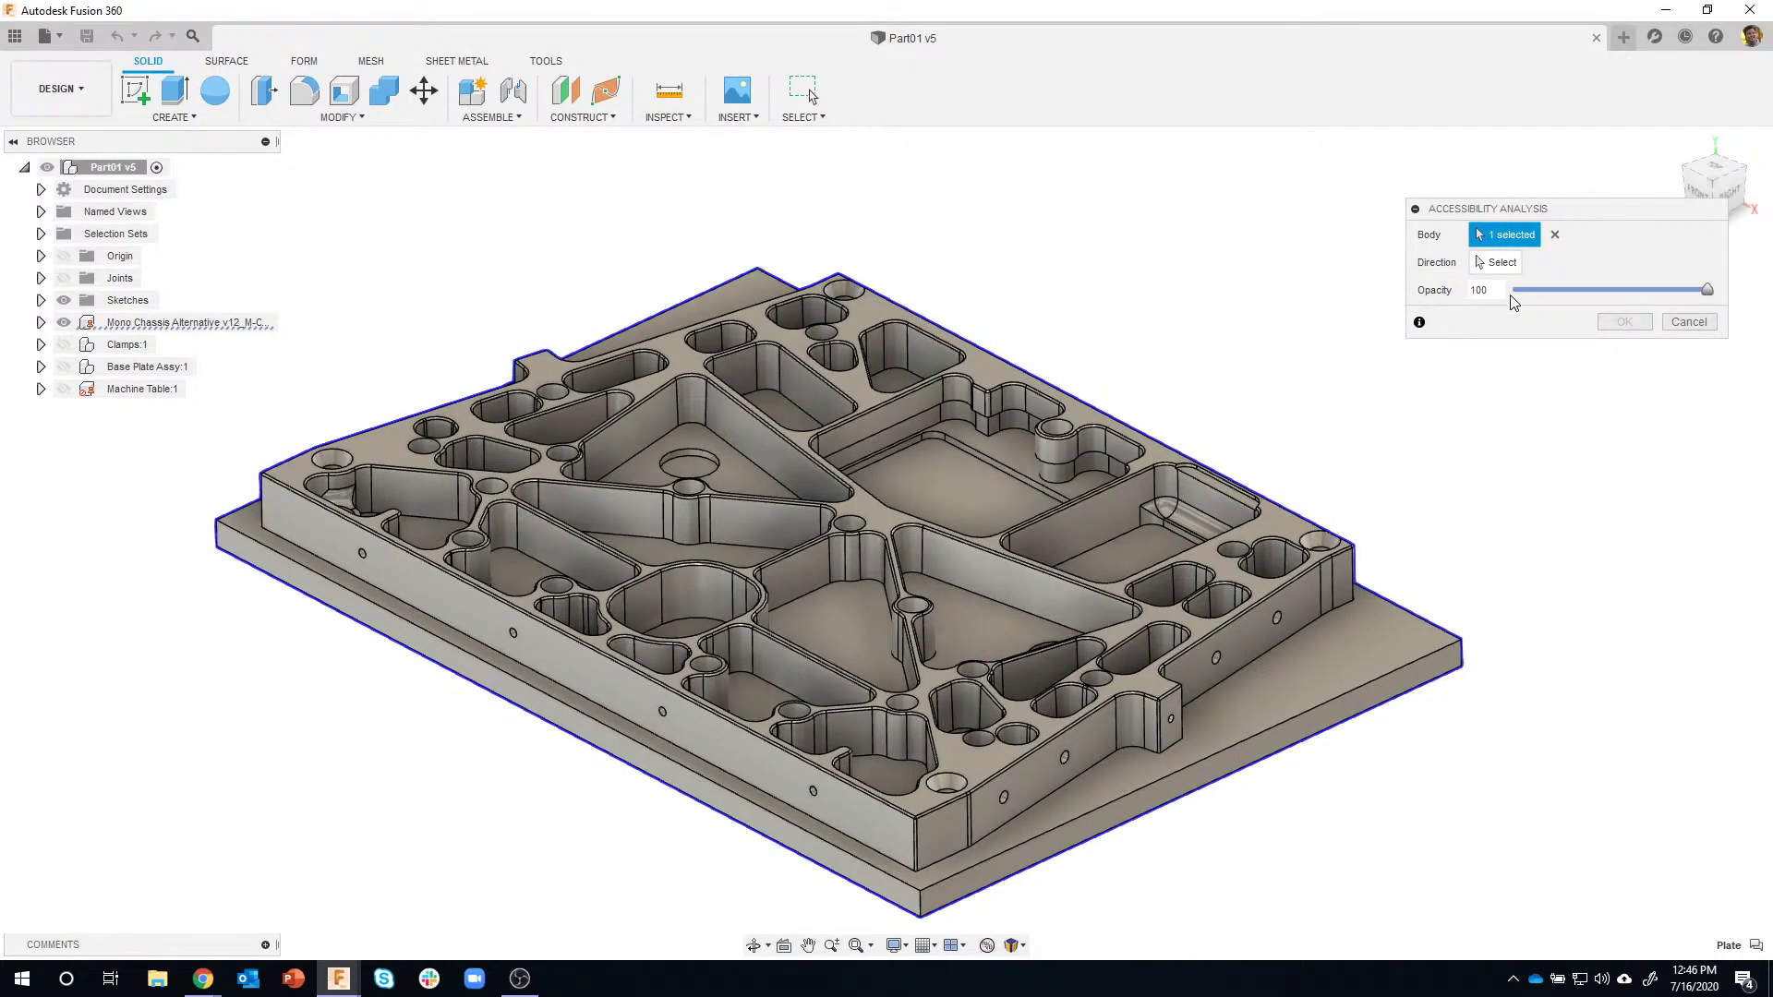
click(1500, 270)
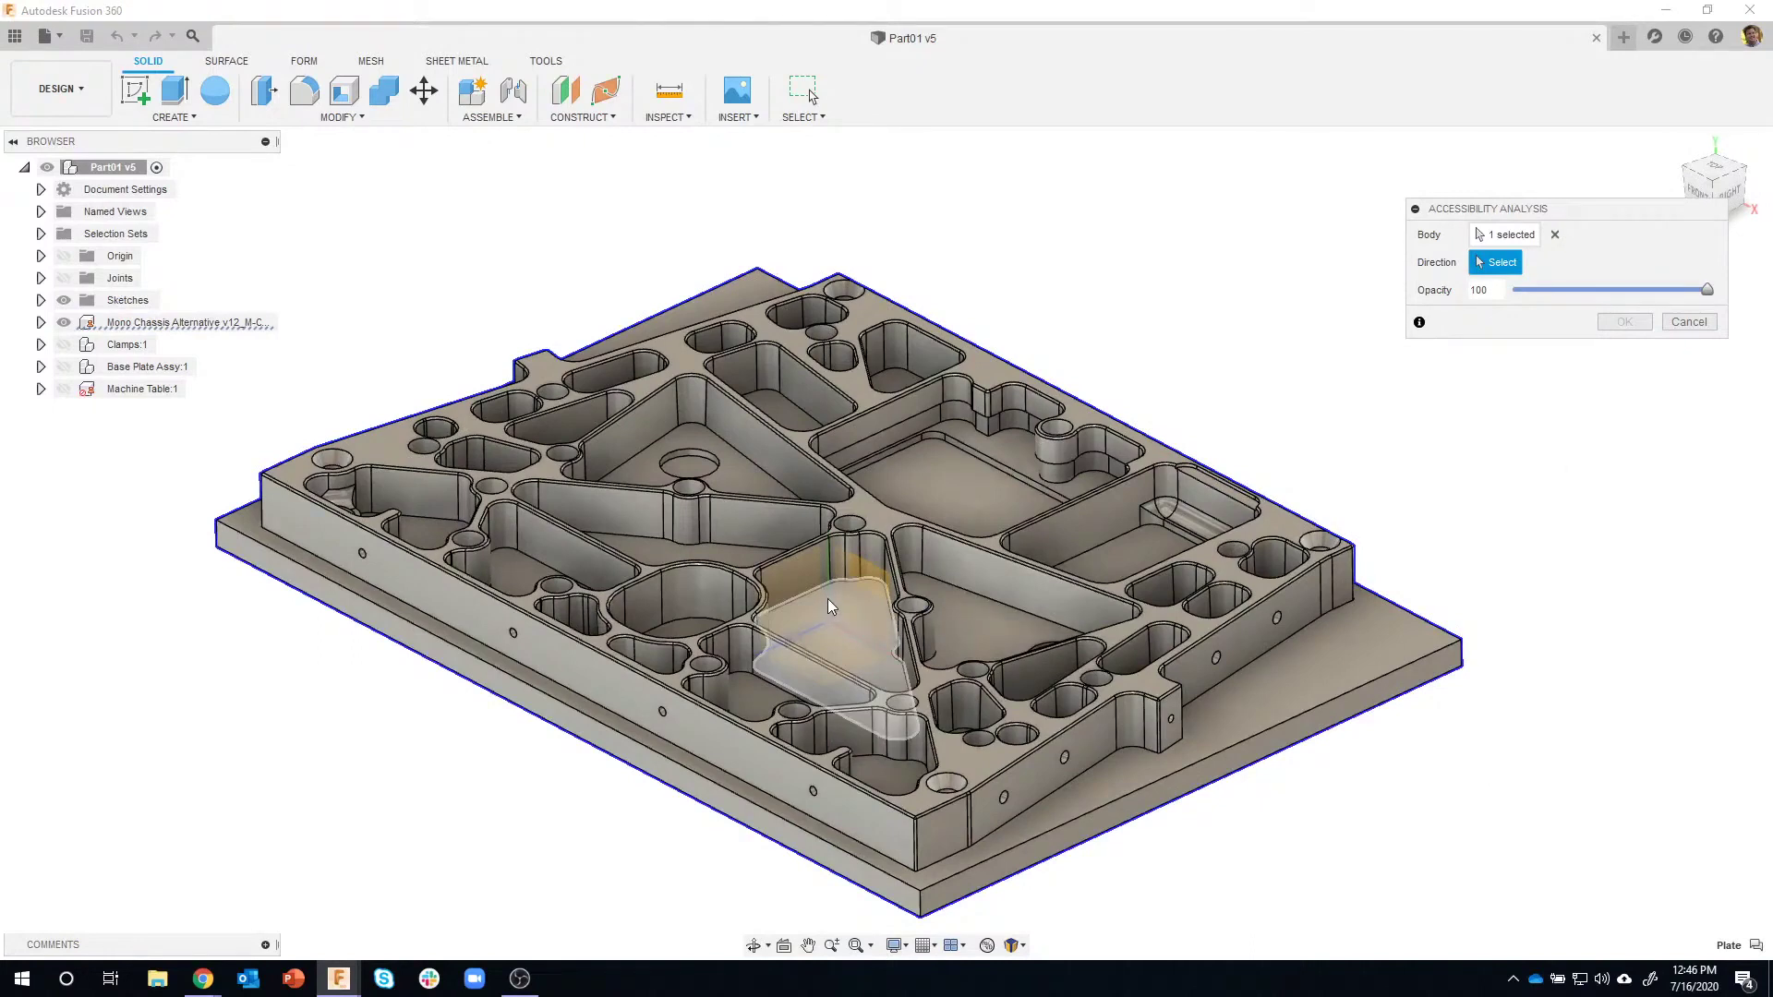
click(827, 599)
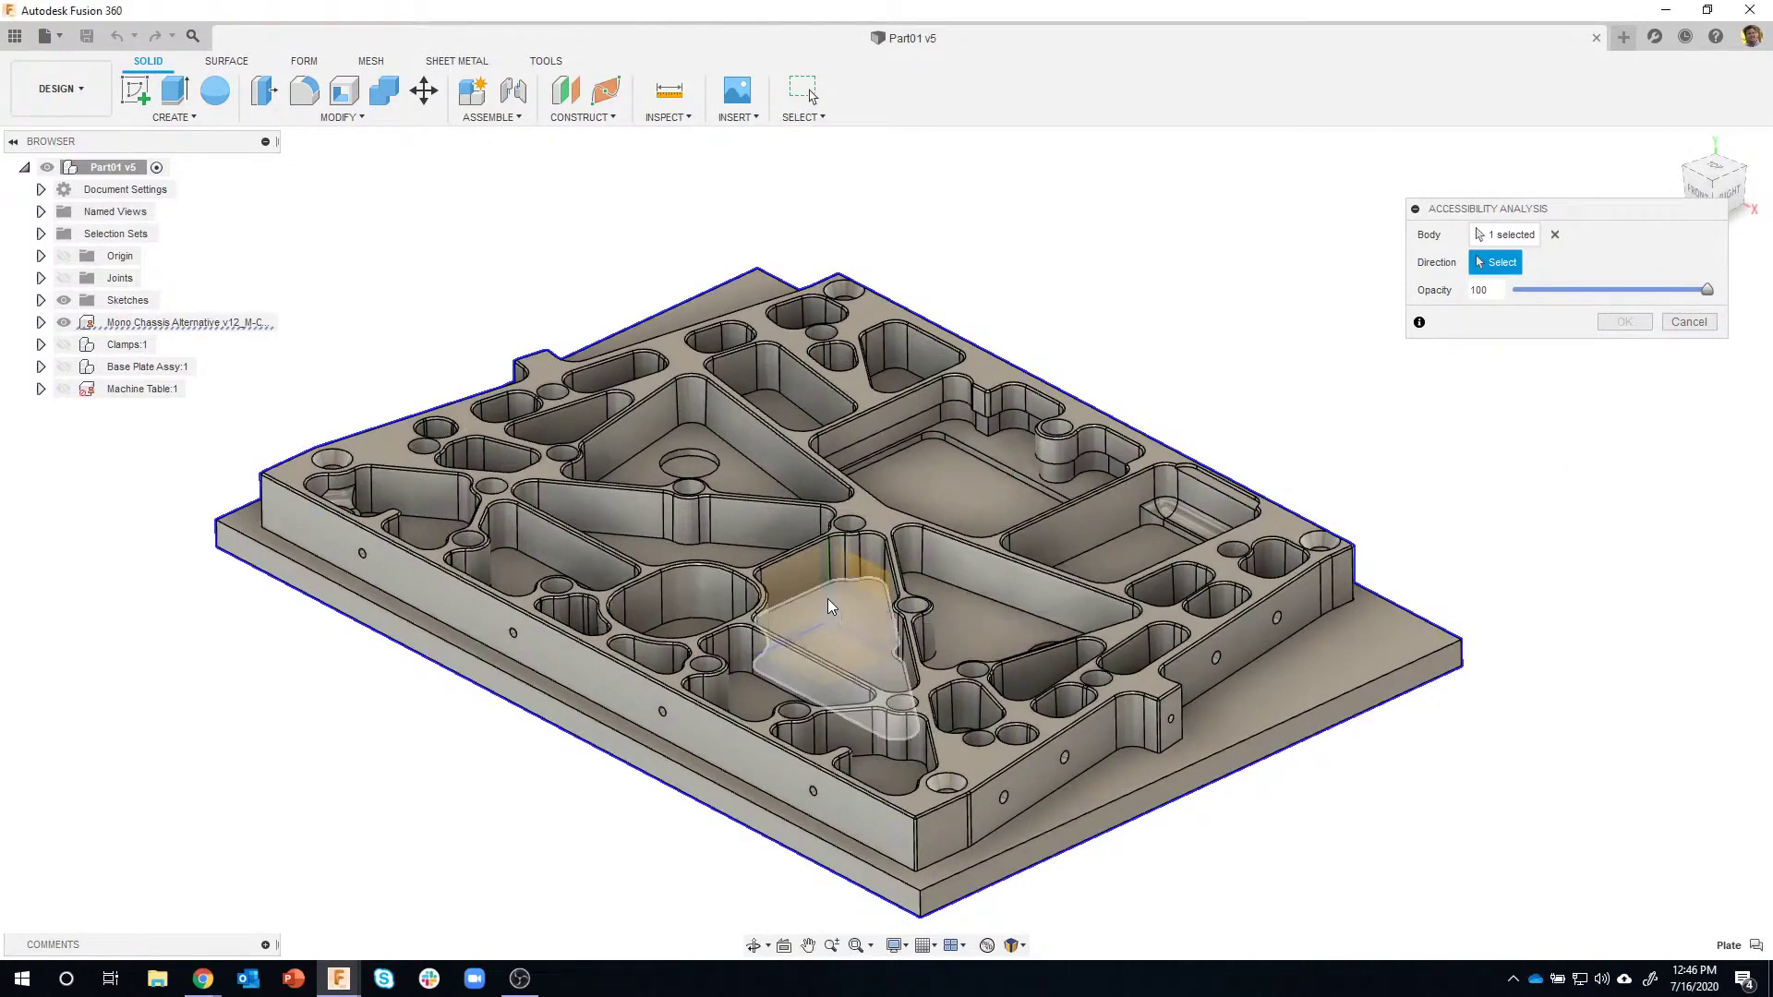
click(40, 256)
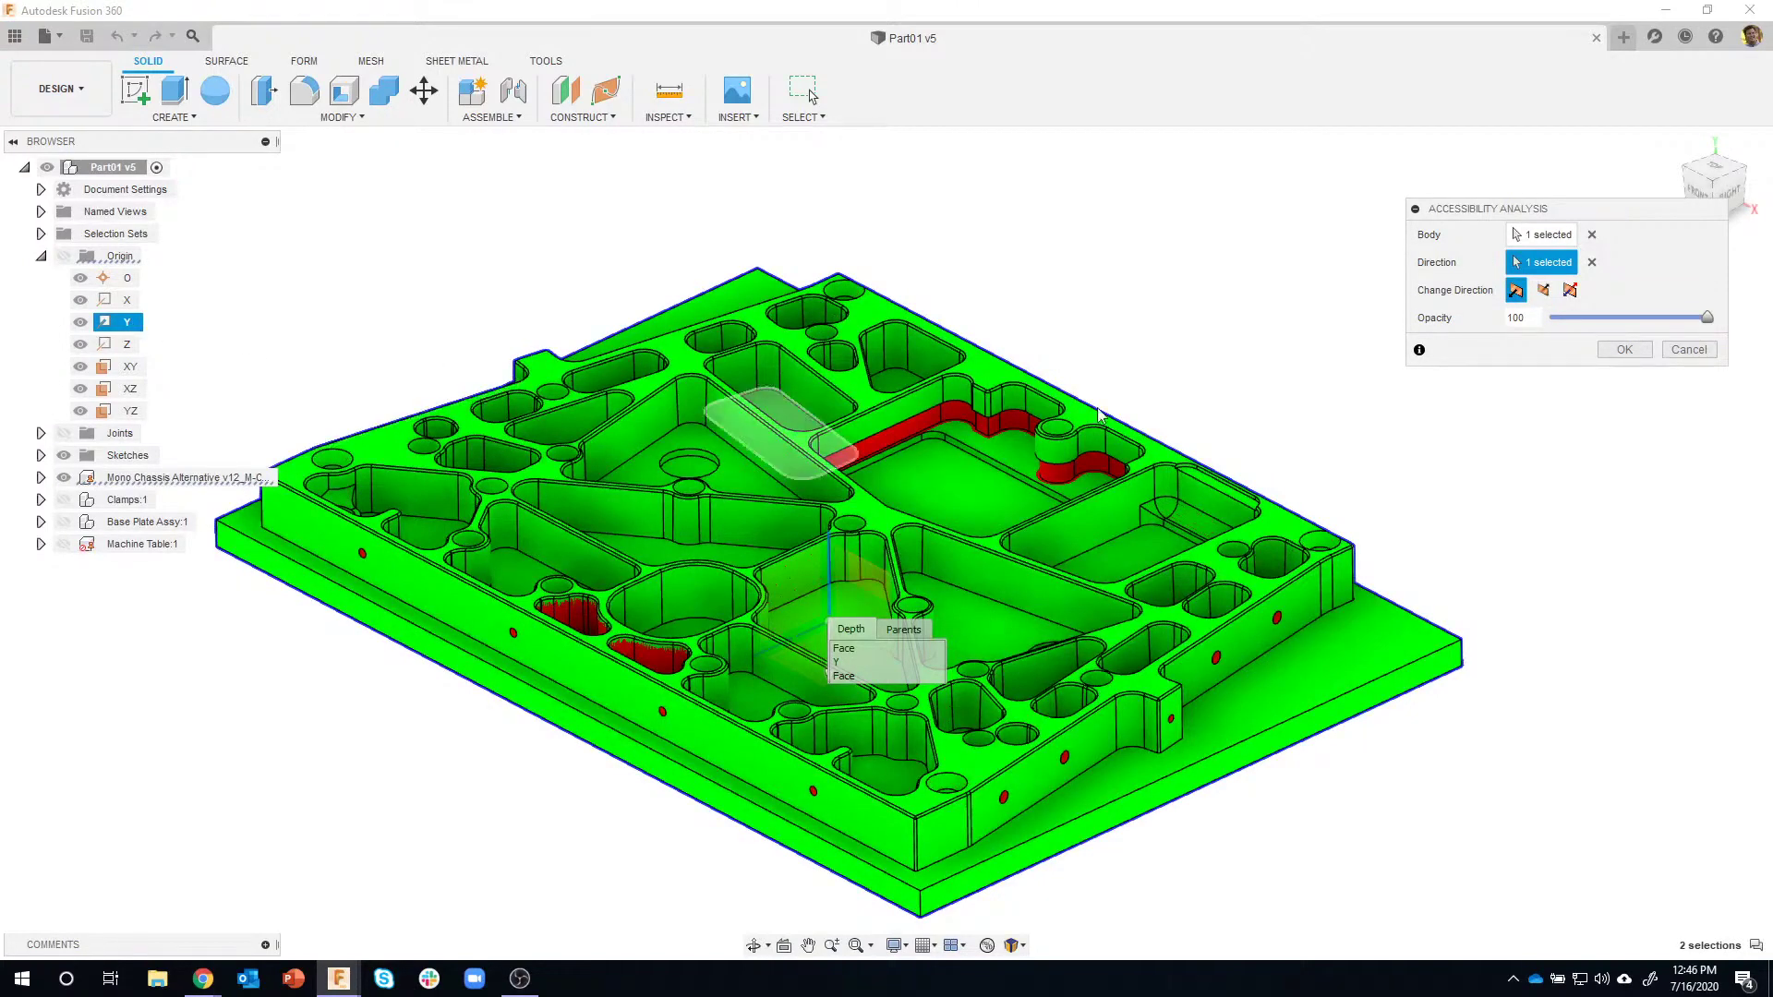
Examine the accessibility colours on the lower walls, inner corner and round boss of the large stepped pocket.
shift+middle_drag(1457, 584, 1326, 651)
scroll(940, 305, up, 2)
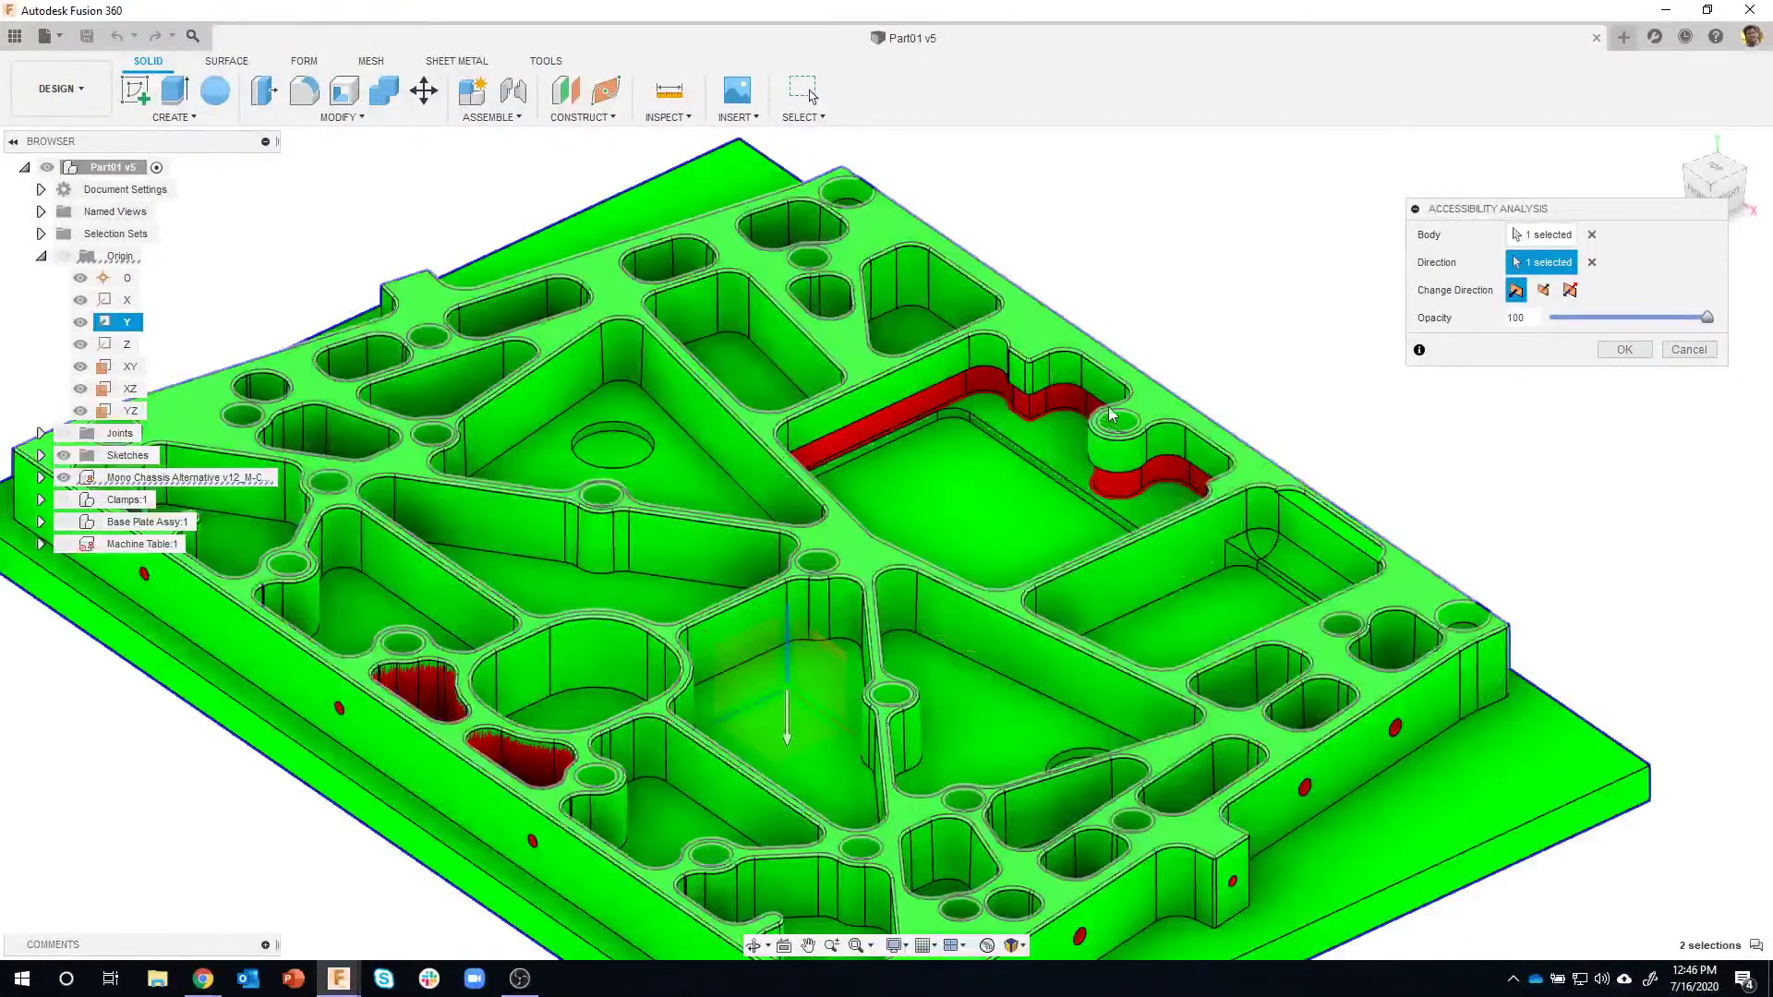
scroll(1023, 415, up, 5)
scroll(872, 412, up, 2)
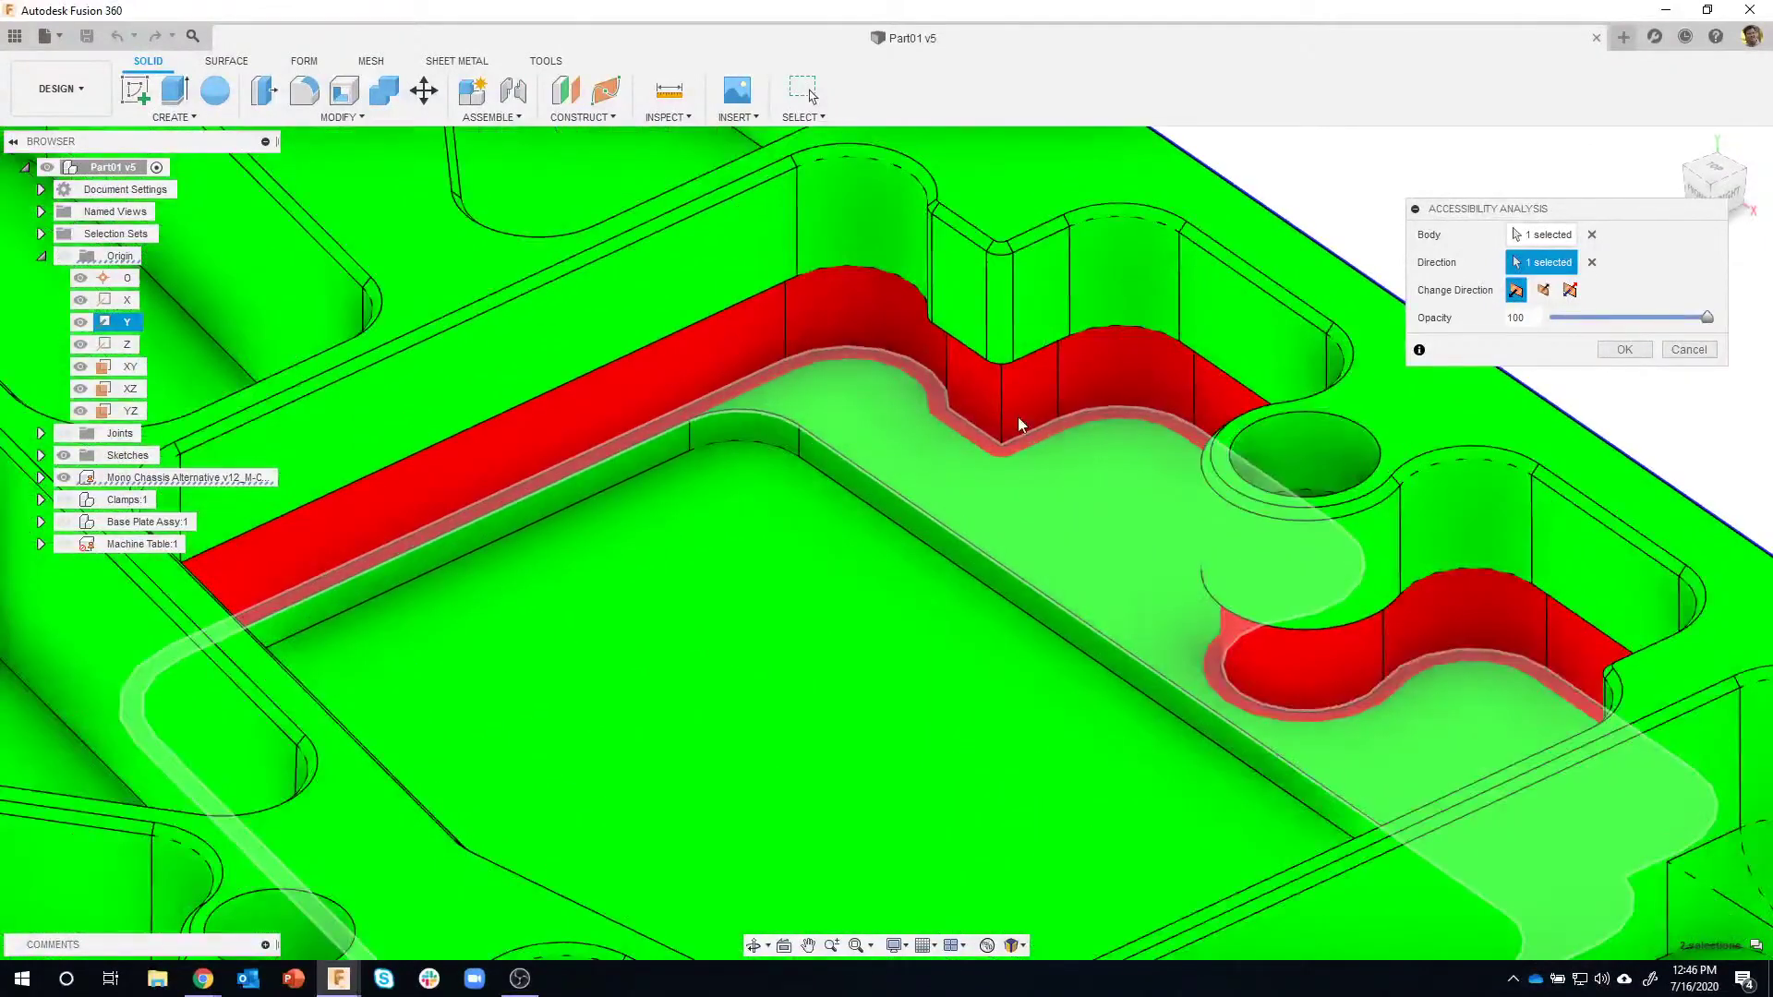
shift+middle_drag(1267, 162, 1250, 412)
scroll(986, 385, up, 3)
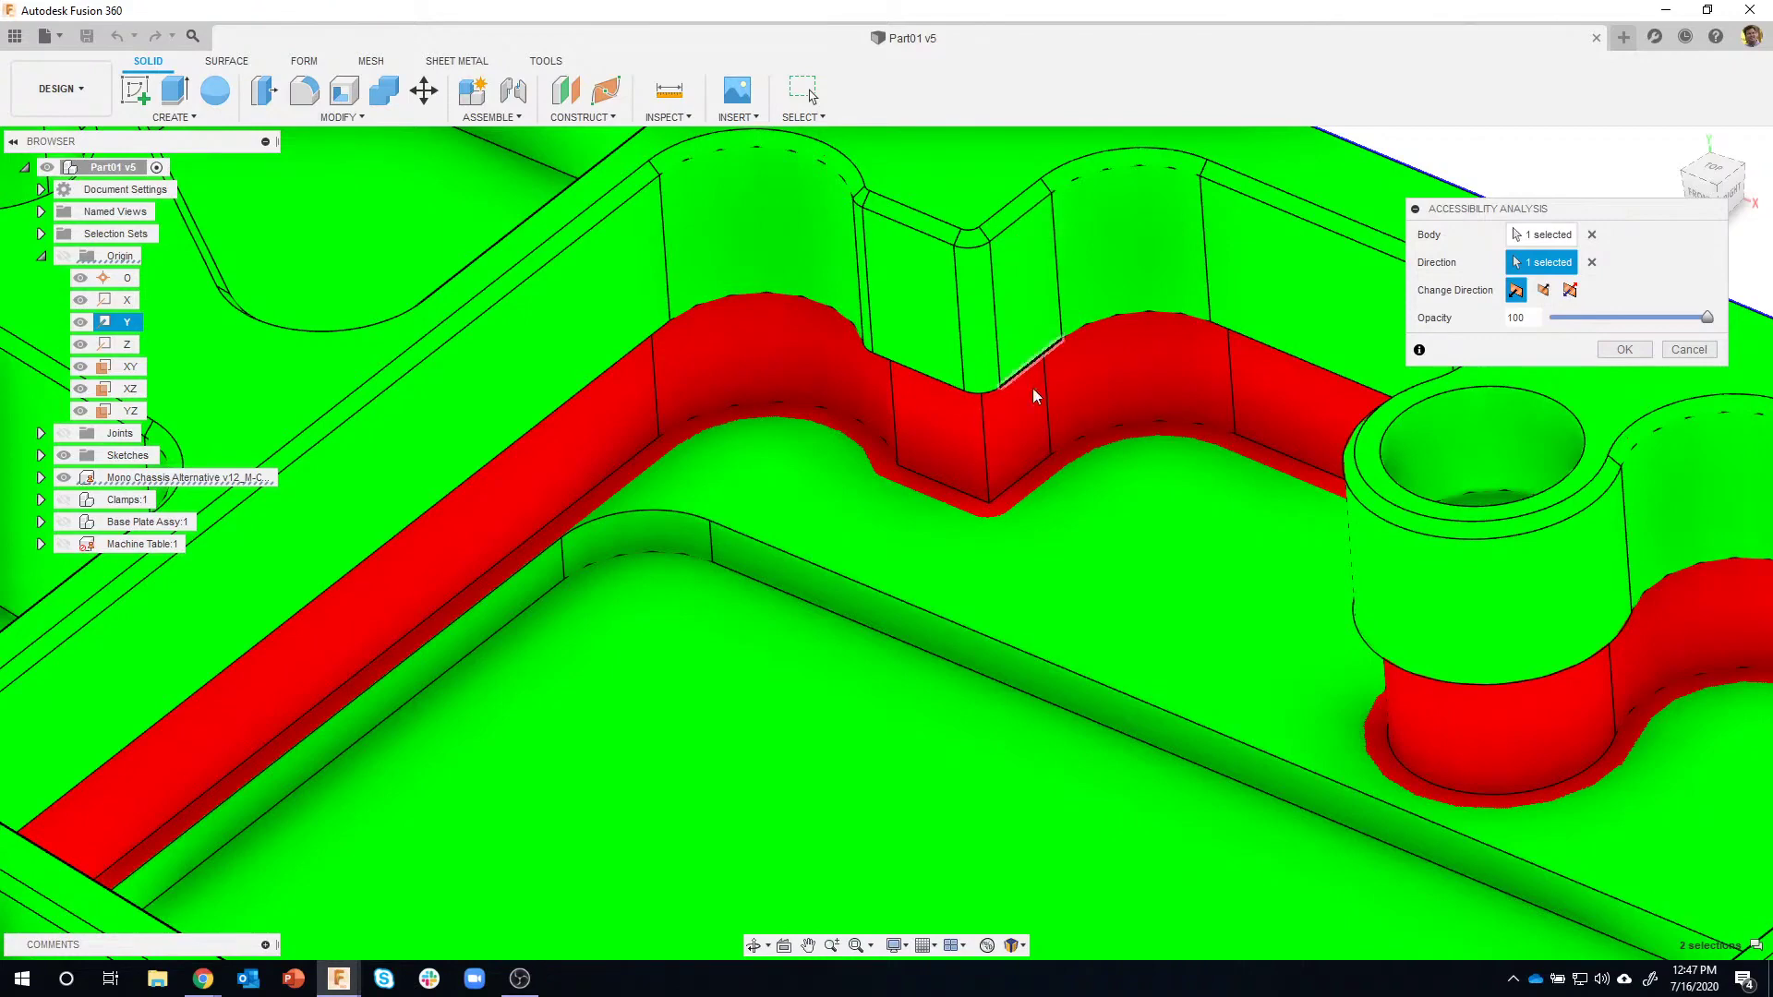
scroll(1040, 484, down, 5)
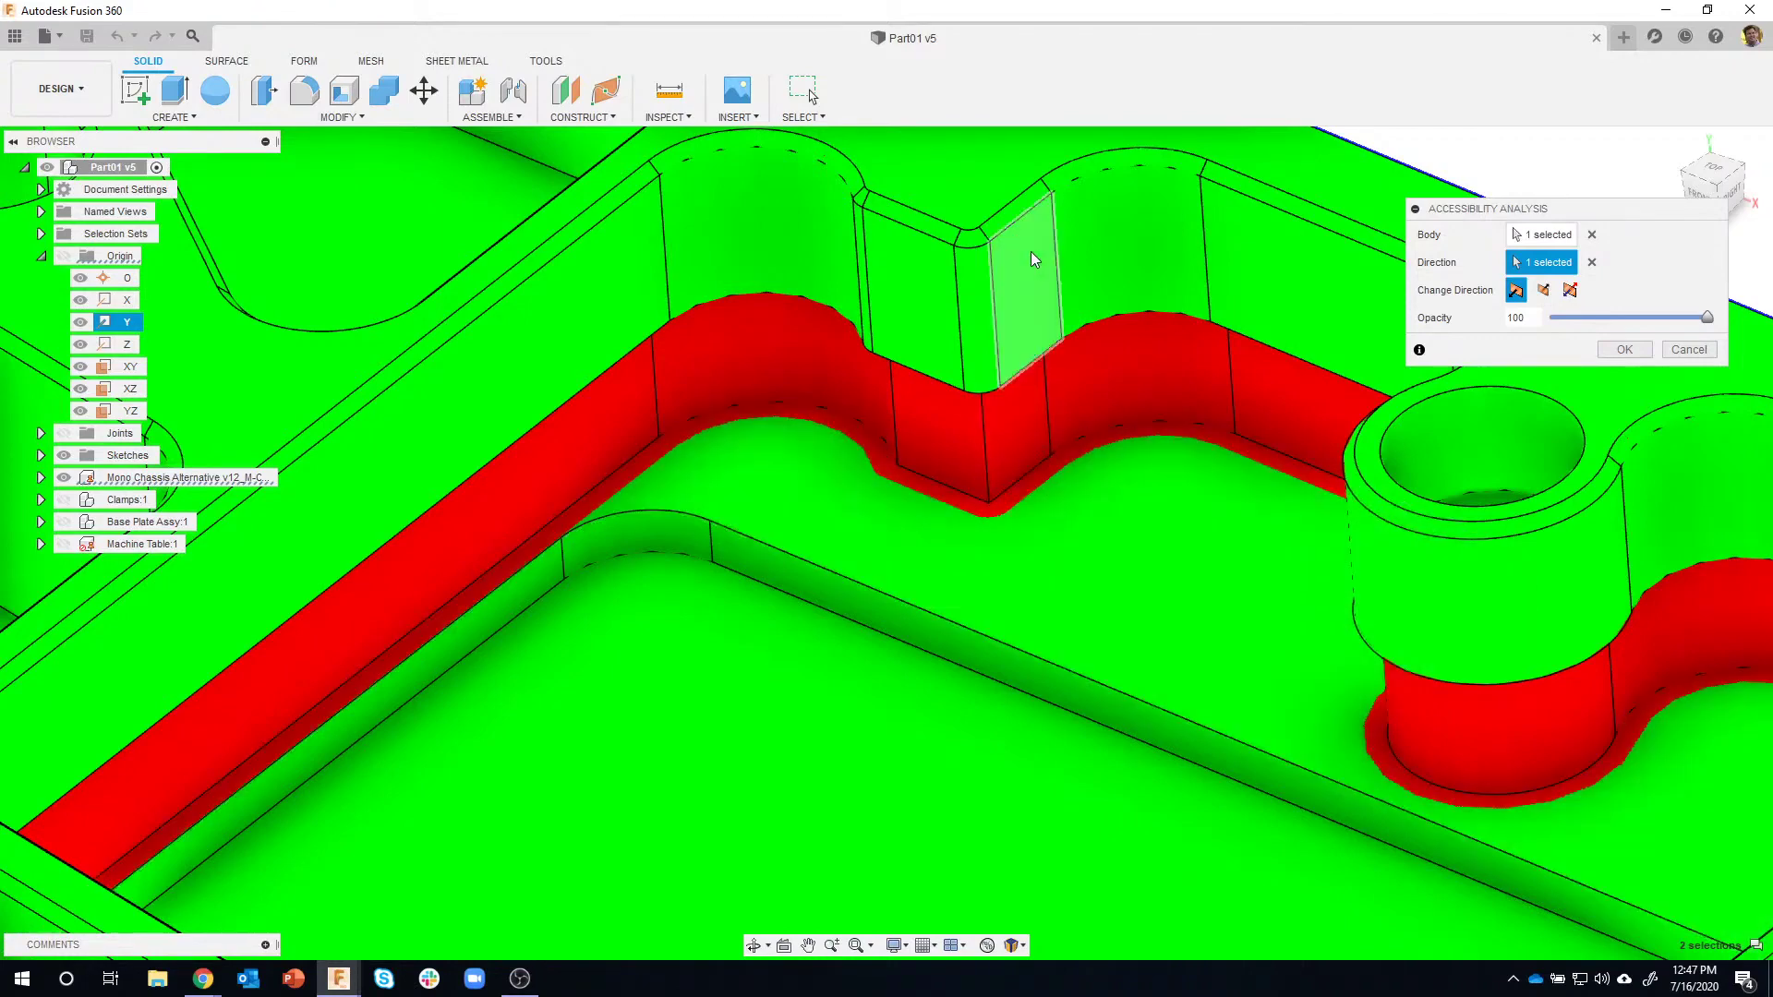
Examine the inaccessible areas across the whole plate, including the walls and floors of the two small outer pockets.
scroll(1004, 510, down, 3)
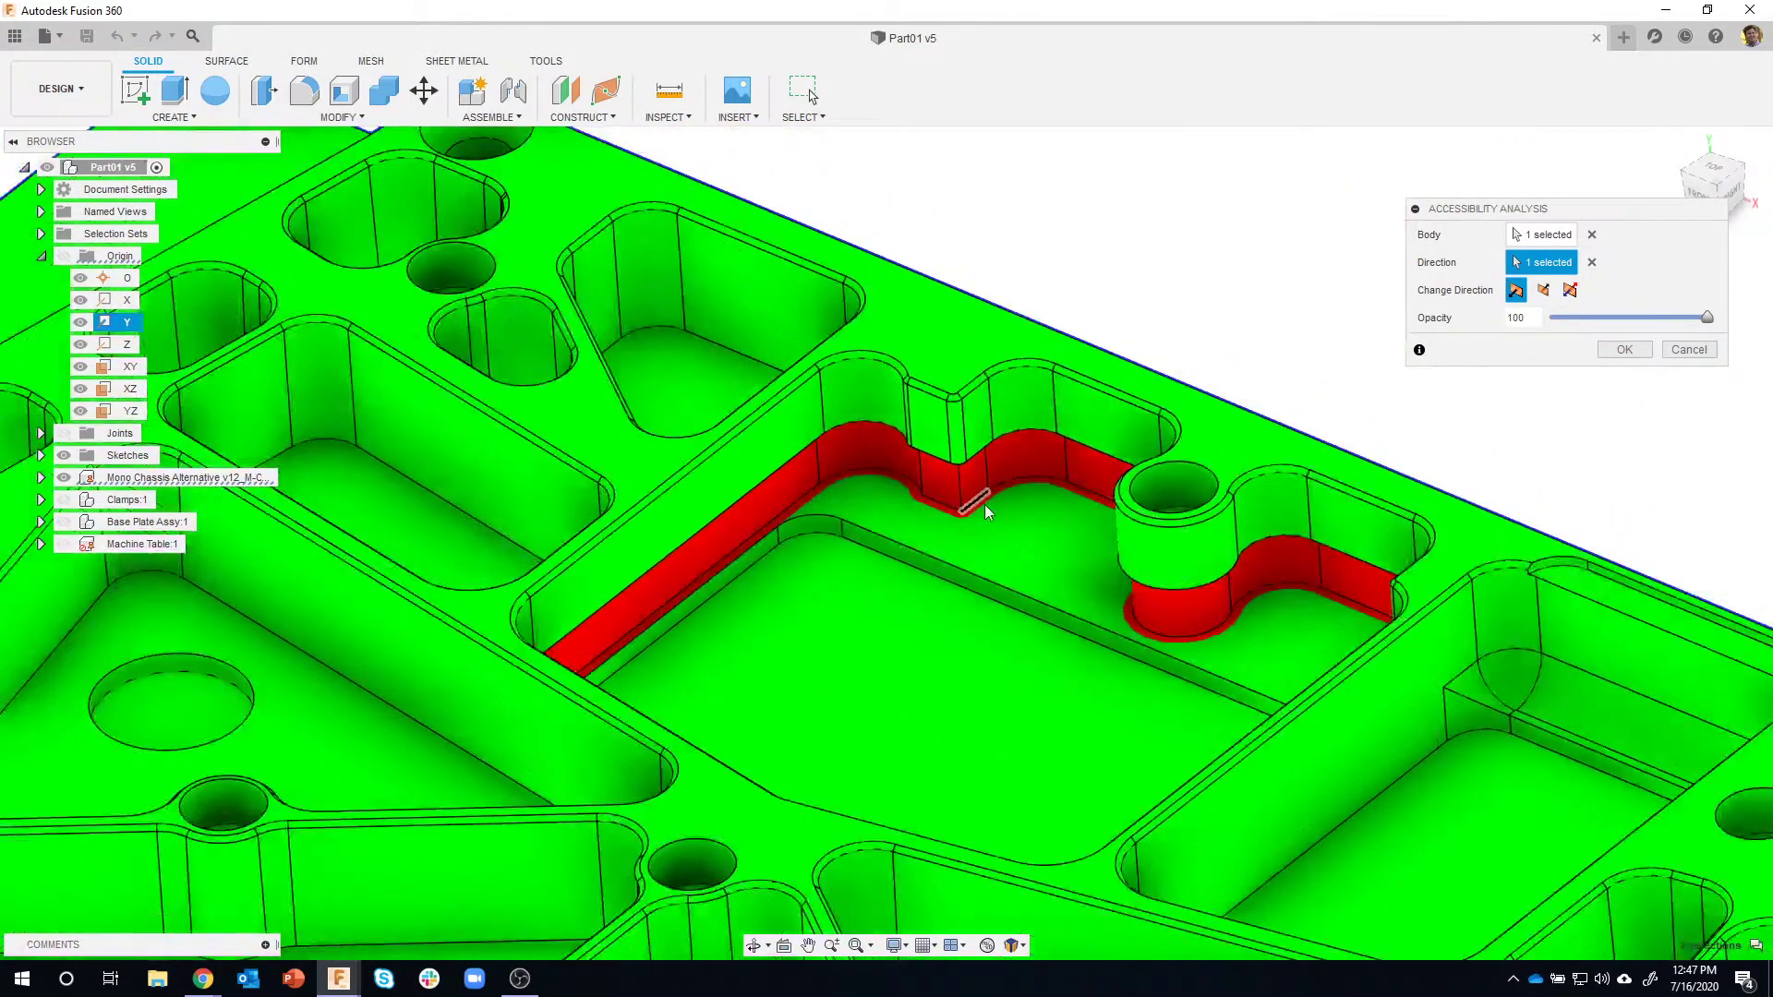
scroll(947, 683, down, 5)
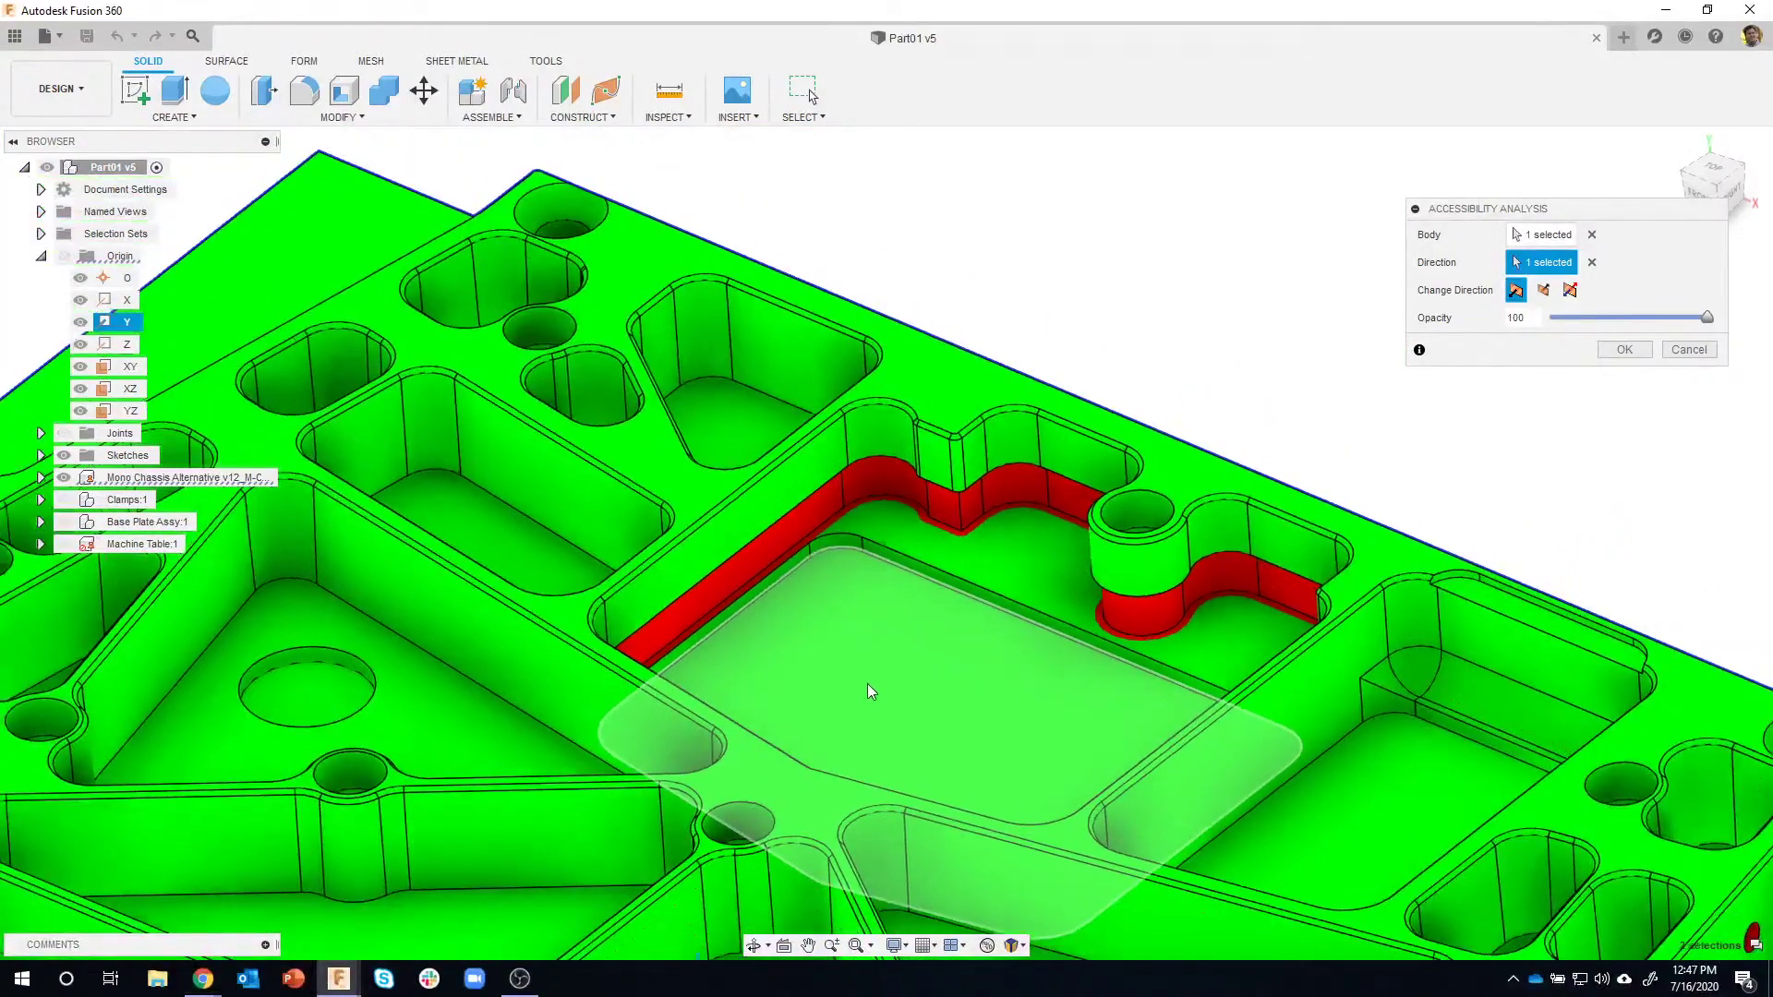
scroll(595, 744, up, 10)
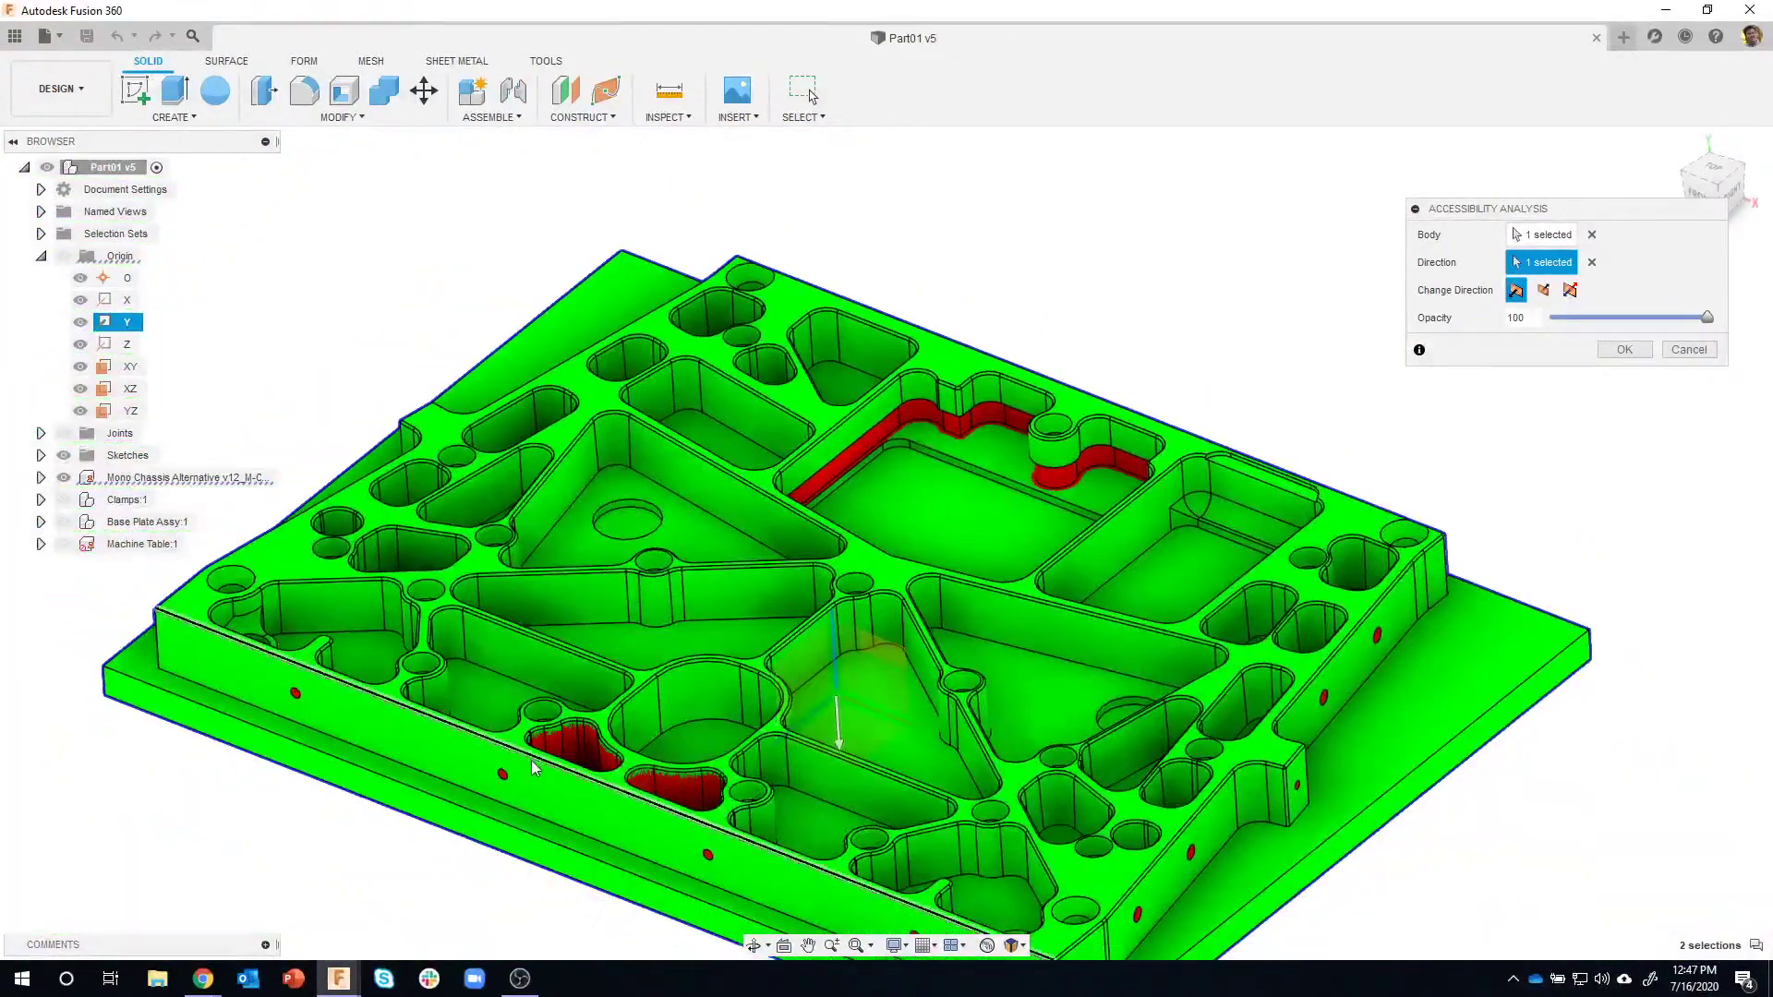
scroll(596, 735, up, 3)
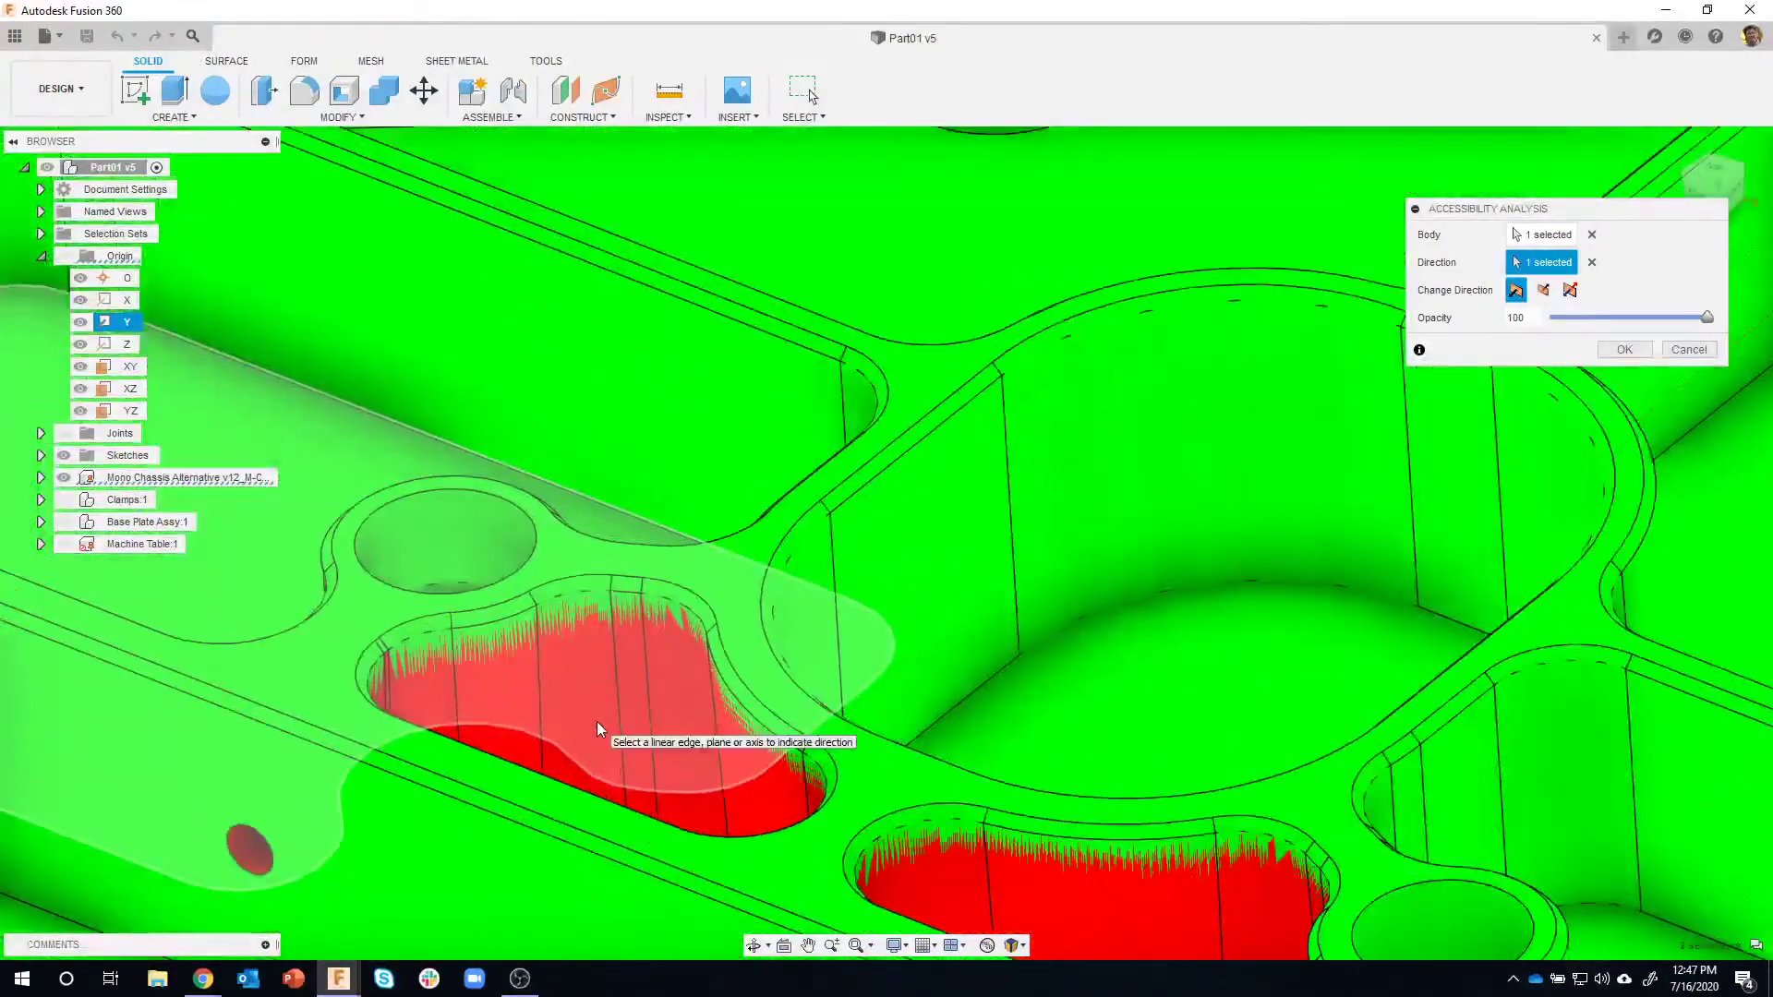
shift+middle_drag(599, 709, 447, 440)
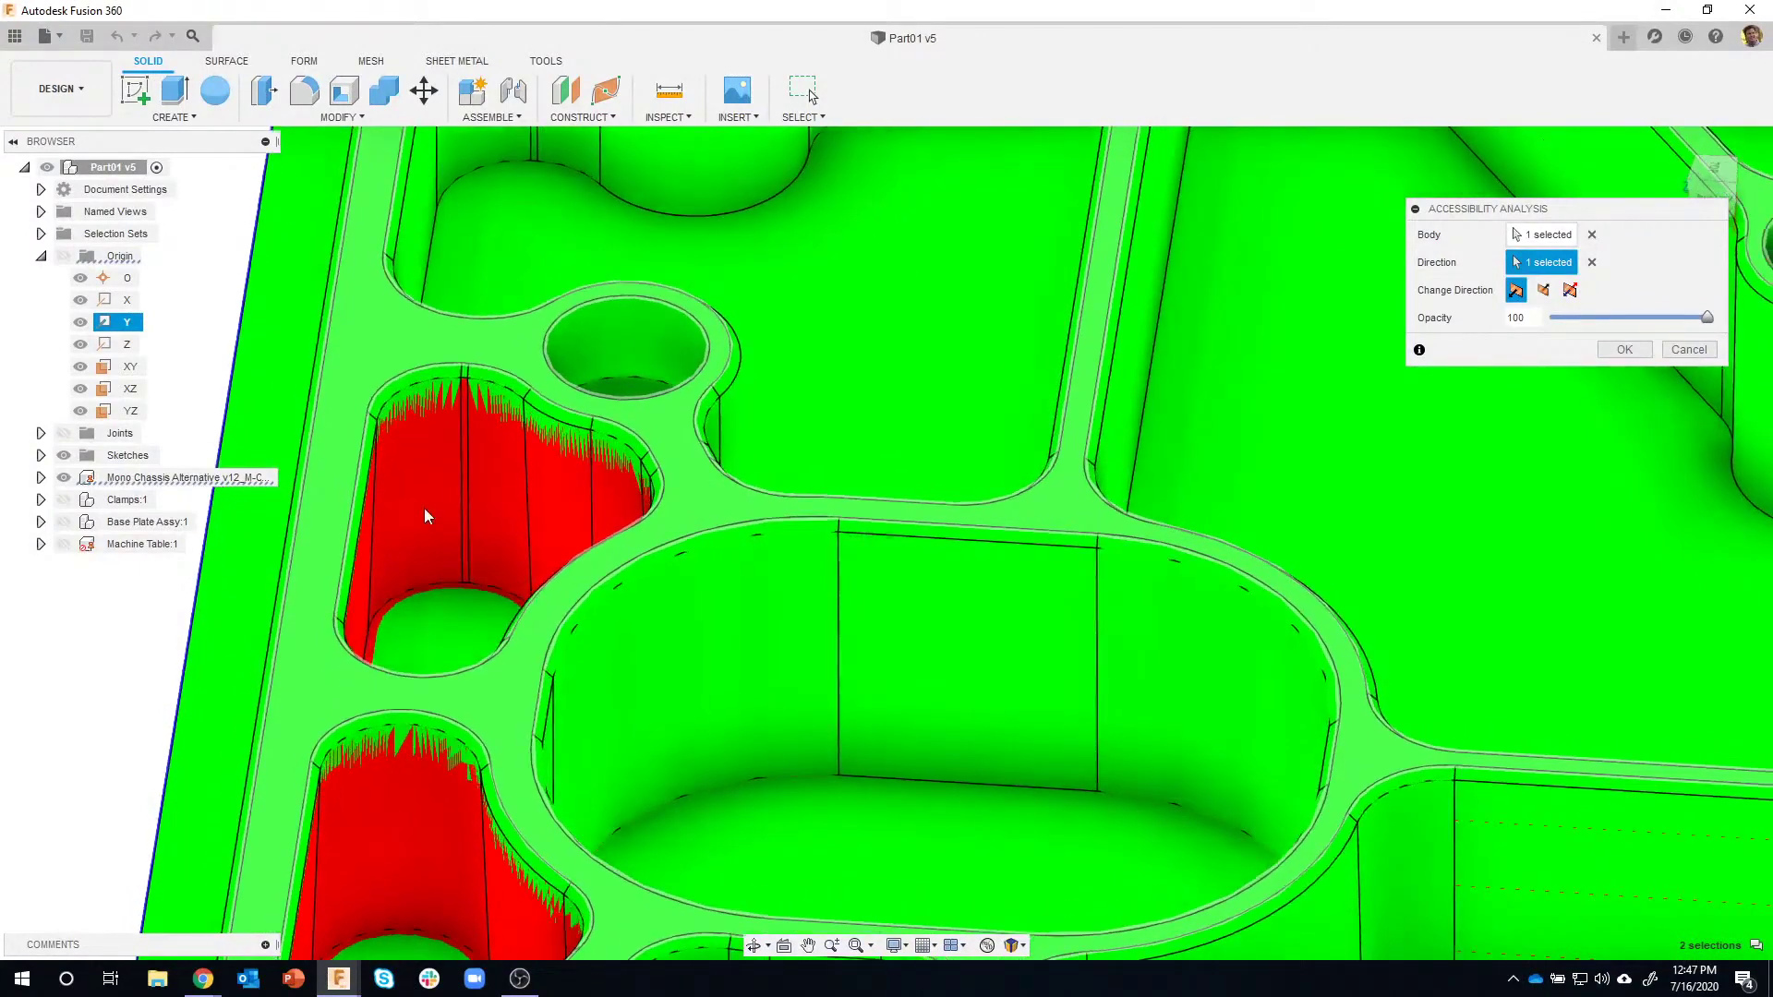
shift+middle_drag(384, 365, 382, 420)
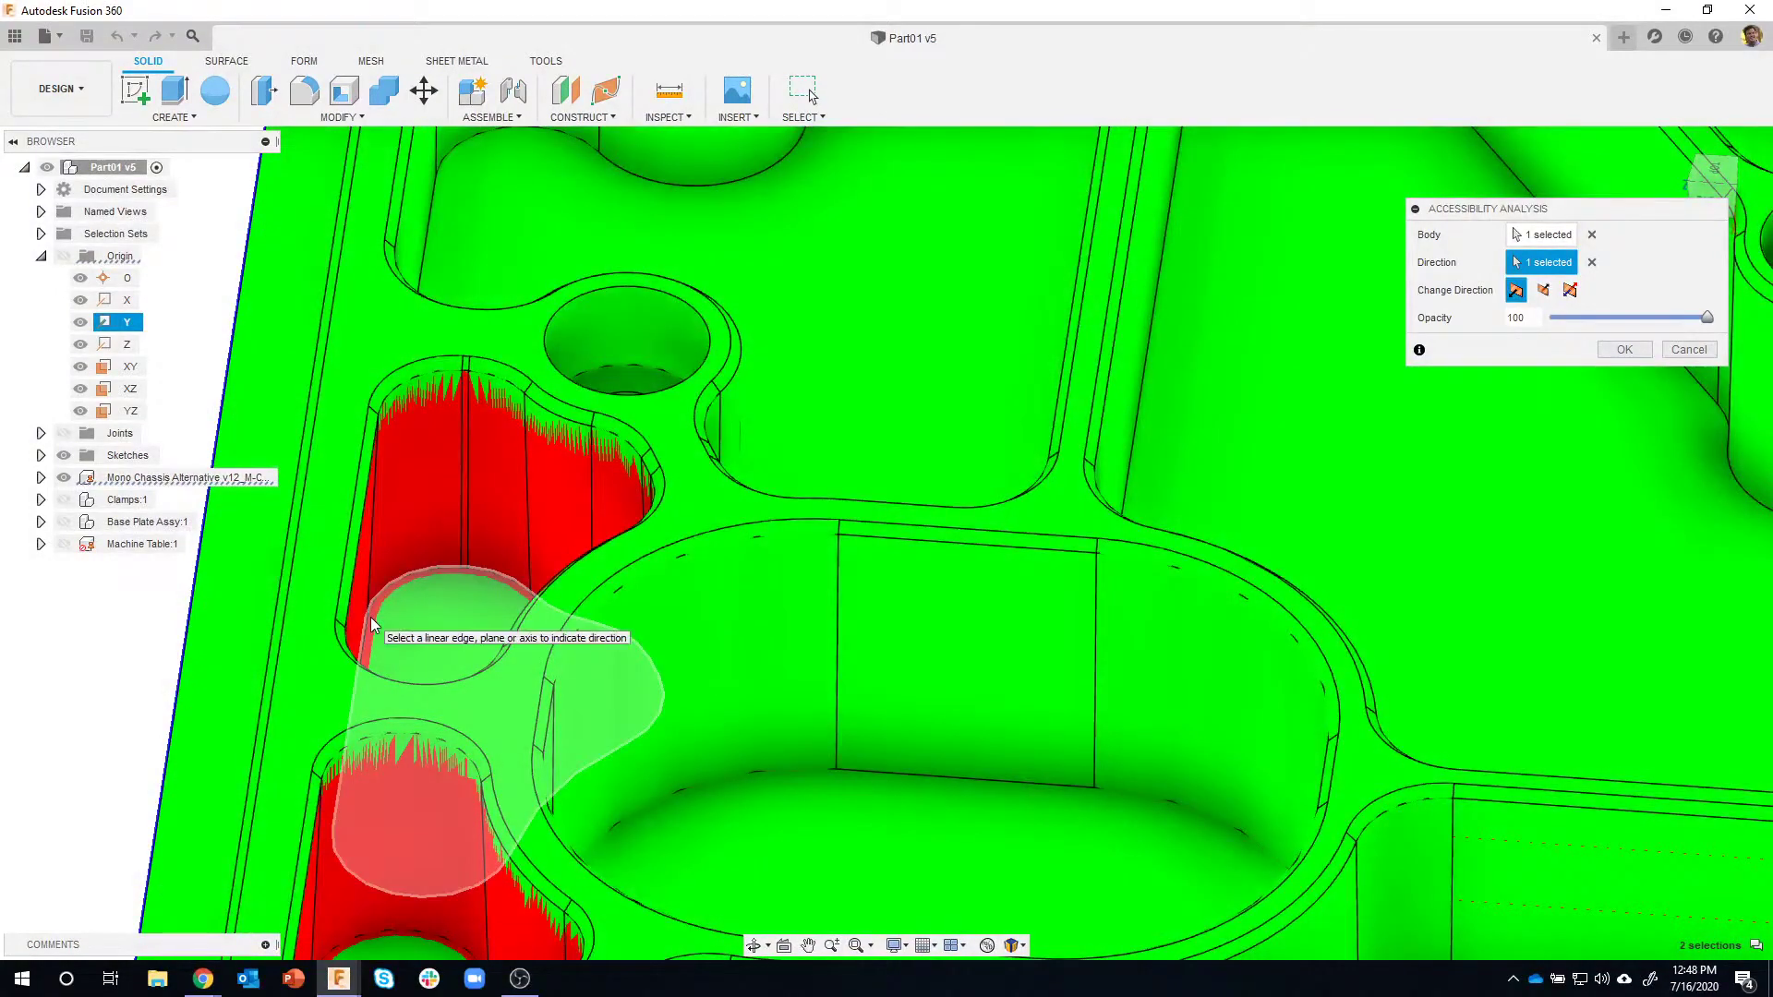
scroll(471, 648, down, 10)
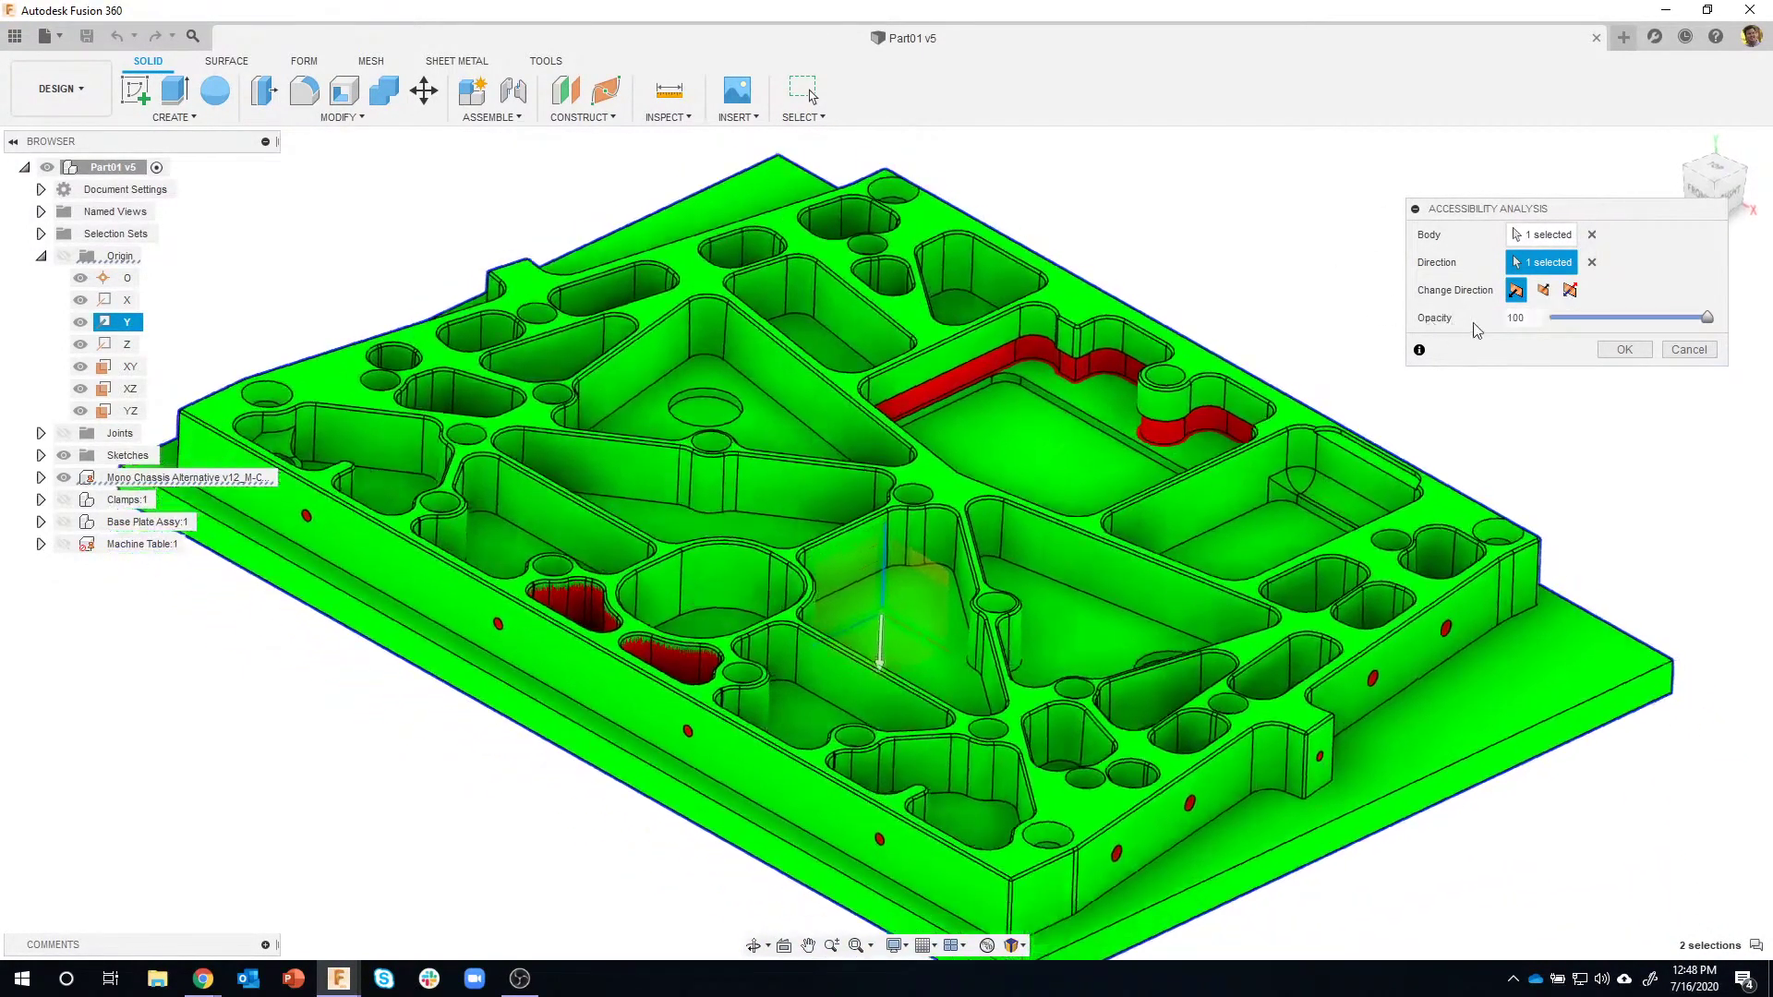
Reverse the accessibility direction and flip it back, lower the opacity to 32, and cancel the analysis.
click(1543, 291)
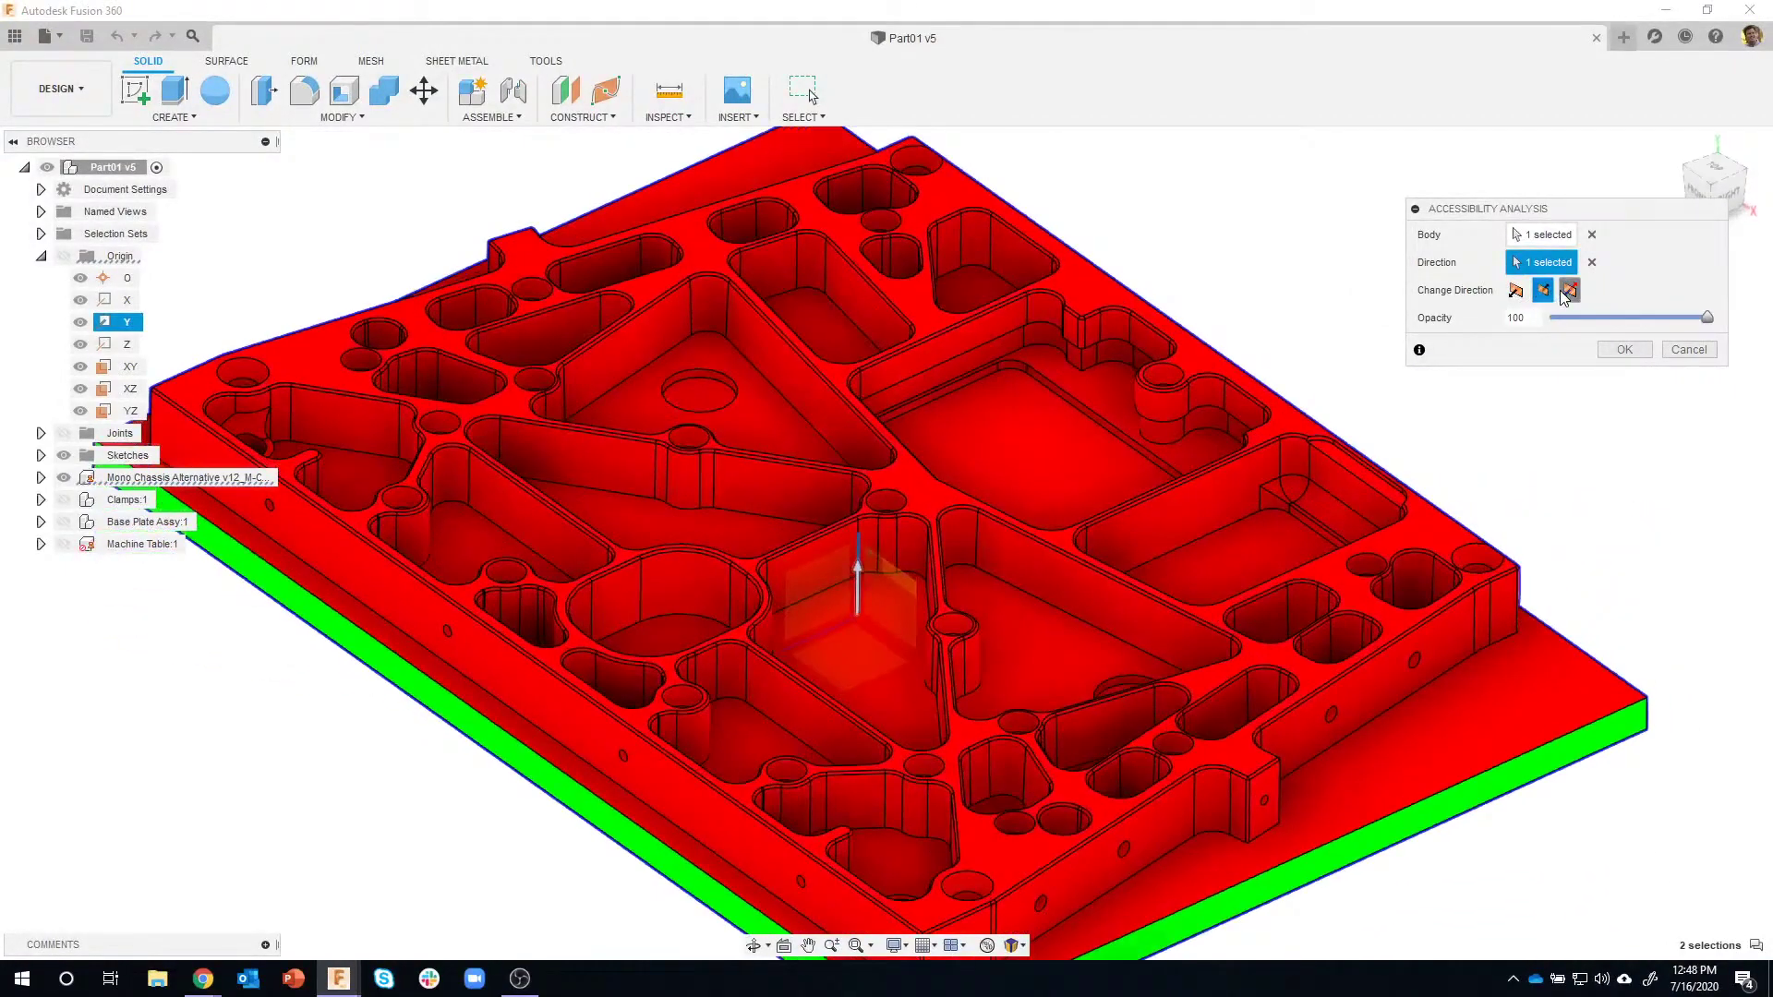
click(1567, 290)
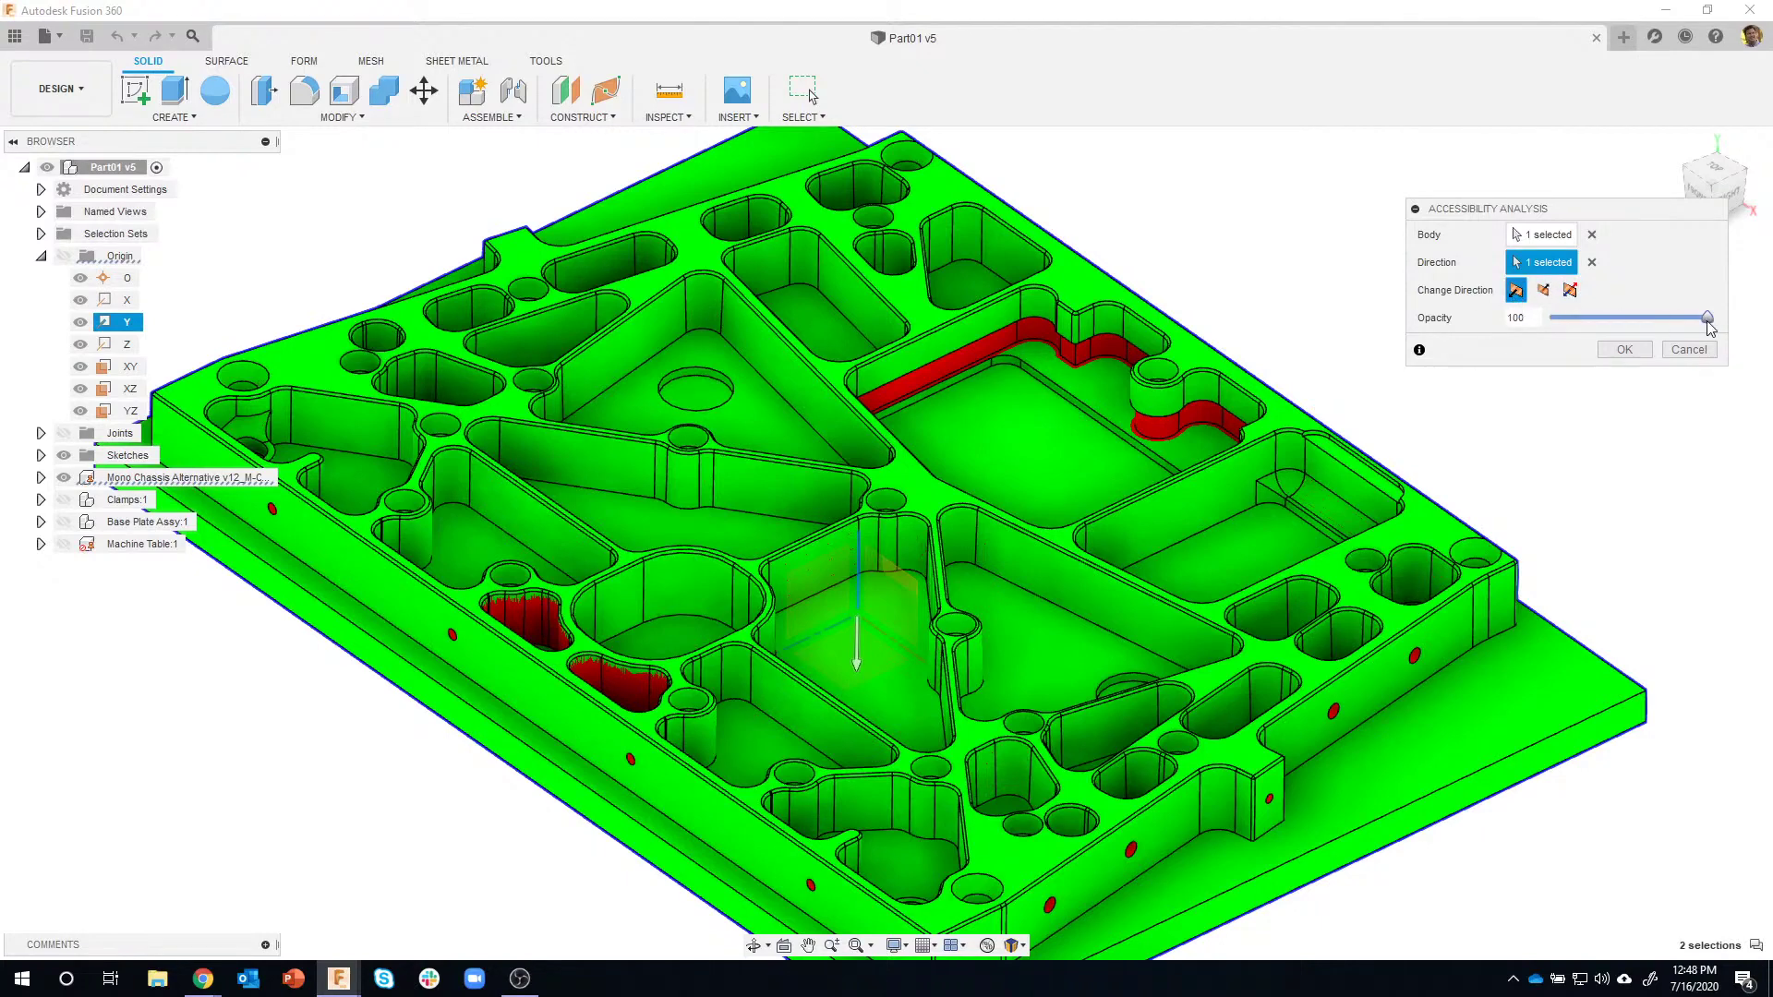
drag(1649, 333, 1604, 320)
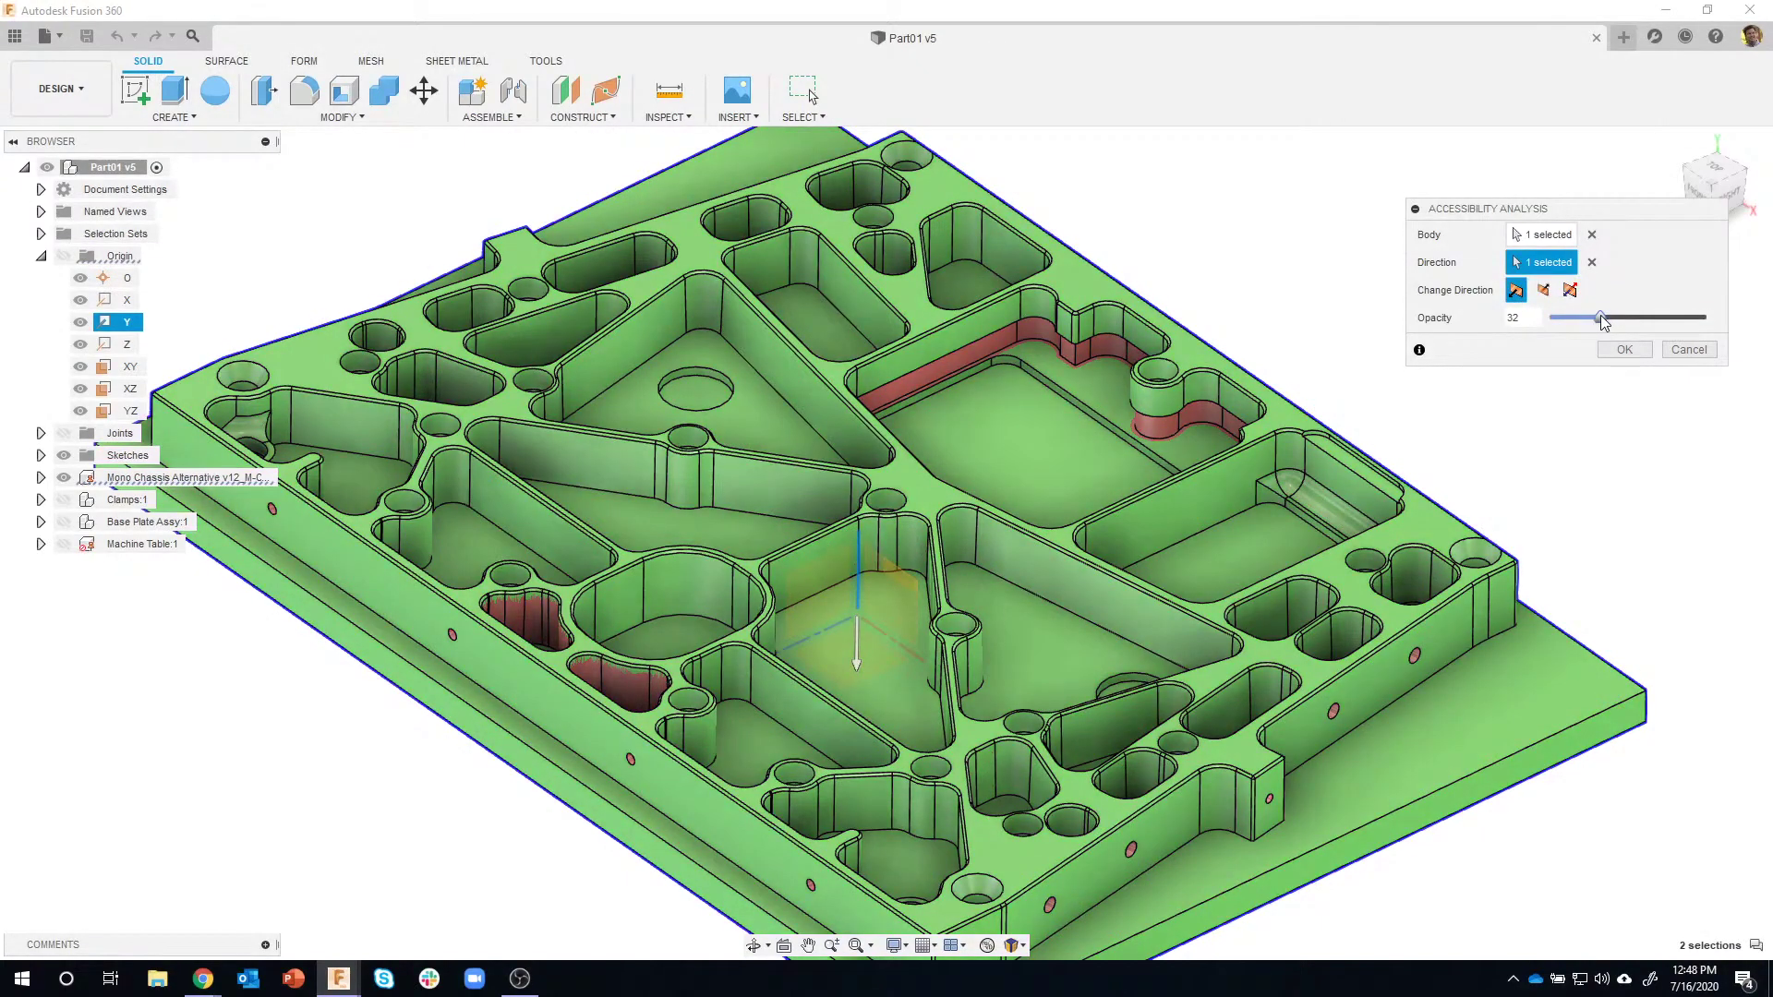
shift+middle_drag(1387, 327, 1366, 327)
shift+middle_drag(1135, 432, 1208, 411)
click(1689, 350)
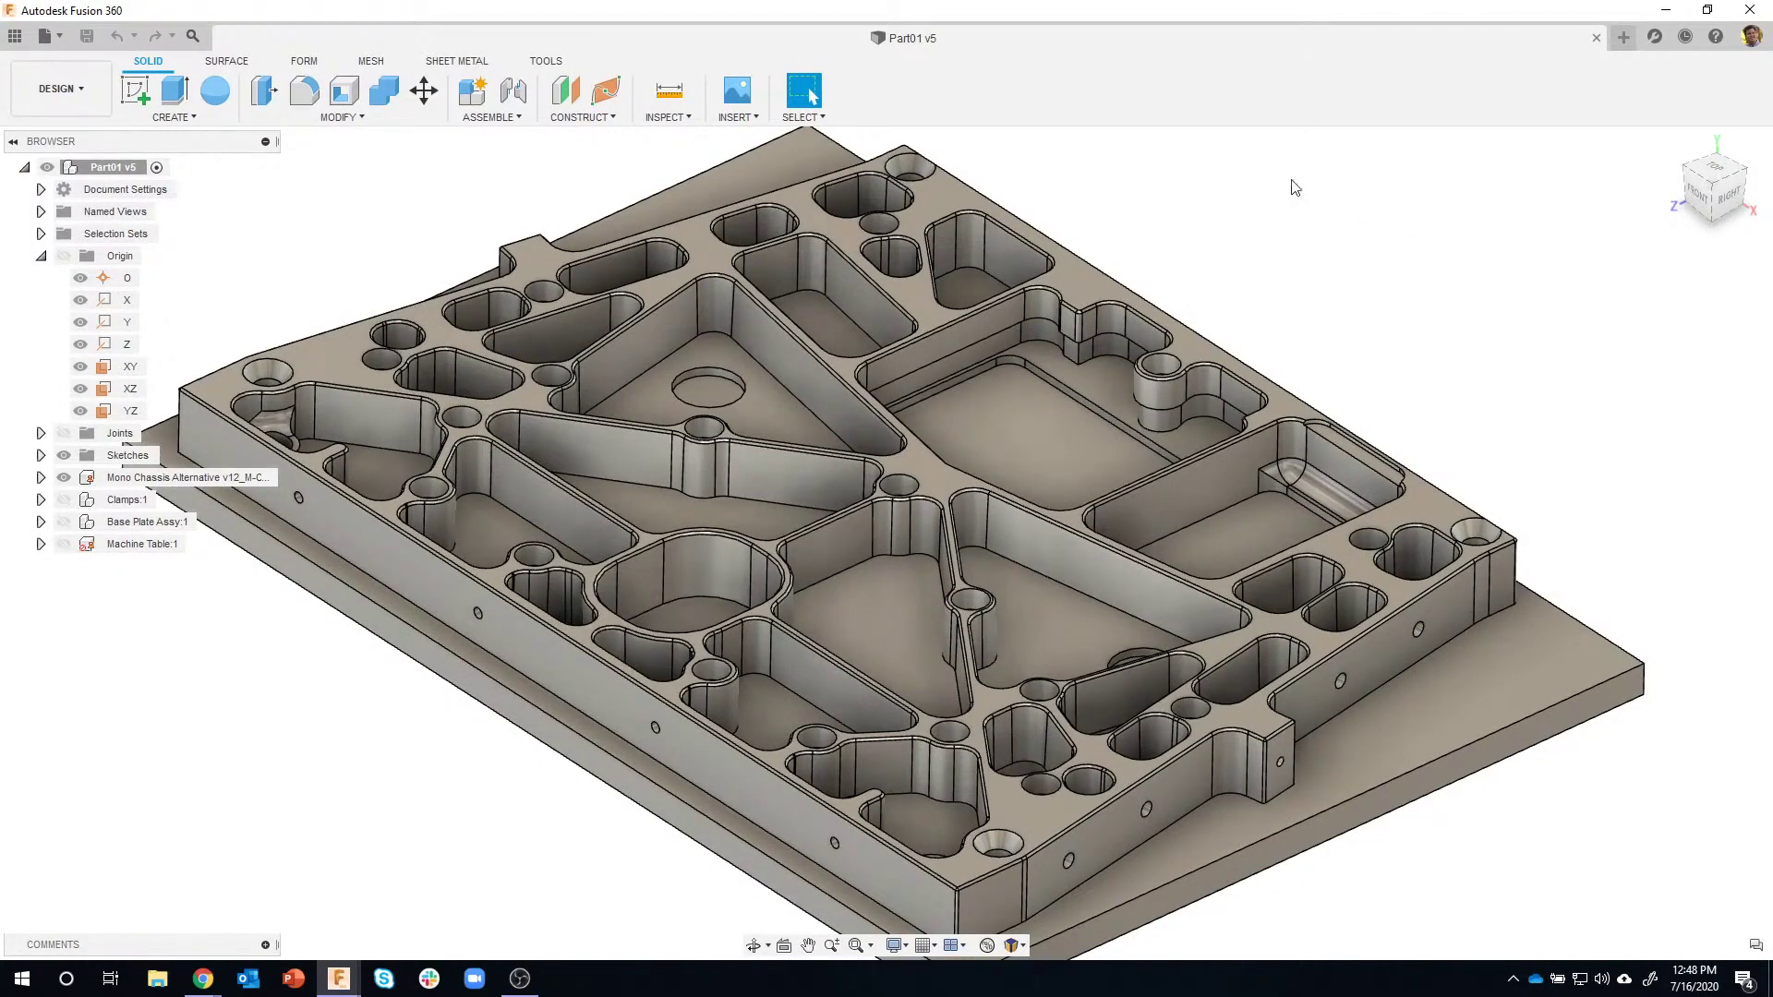
Run a Minimum Radius Analysis on the chassis plate body and view the plate.
click(679, 120)
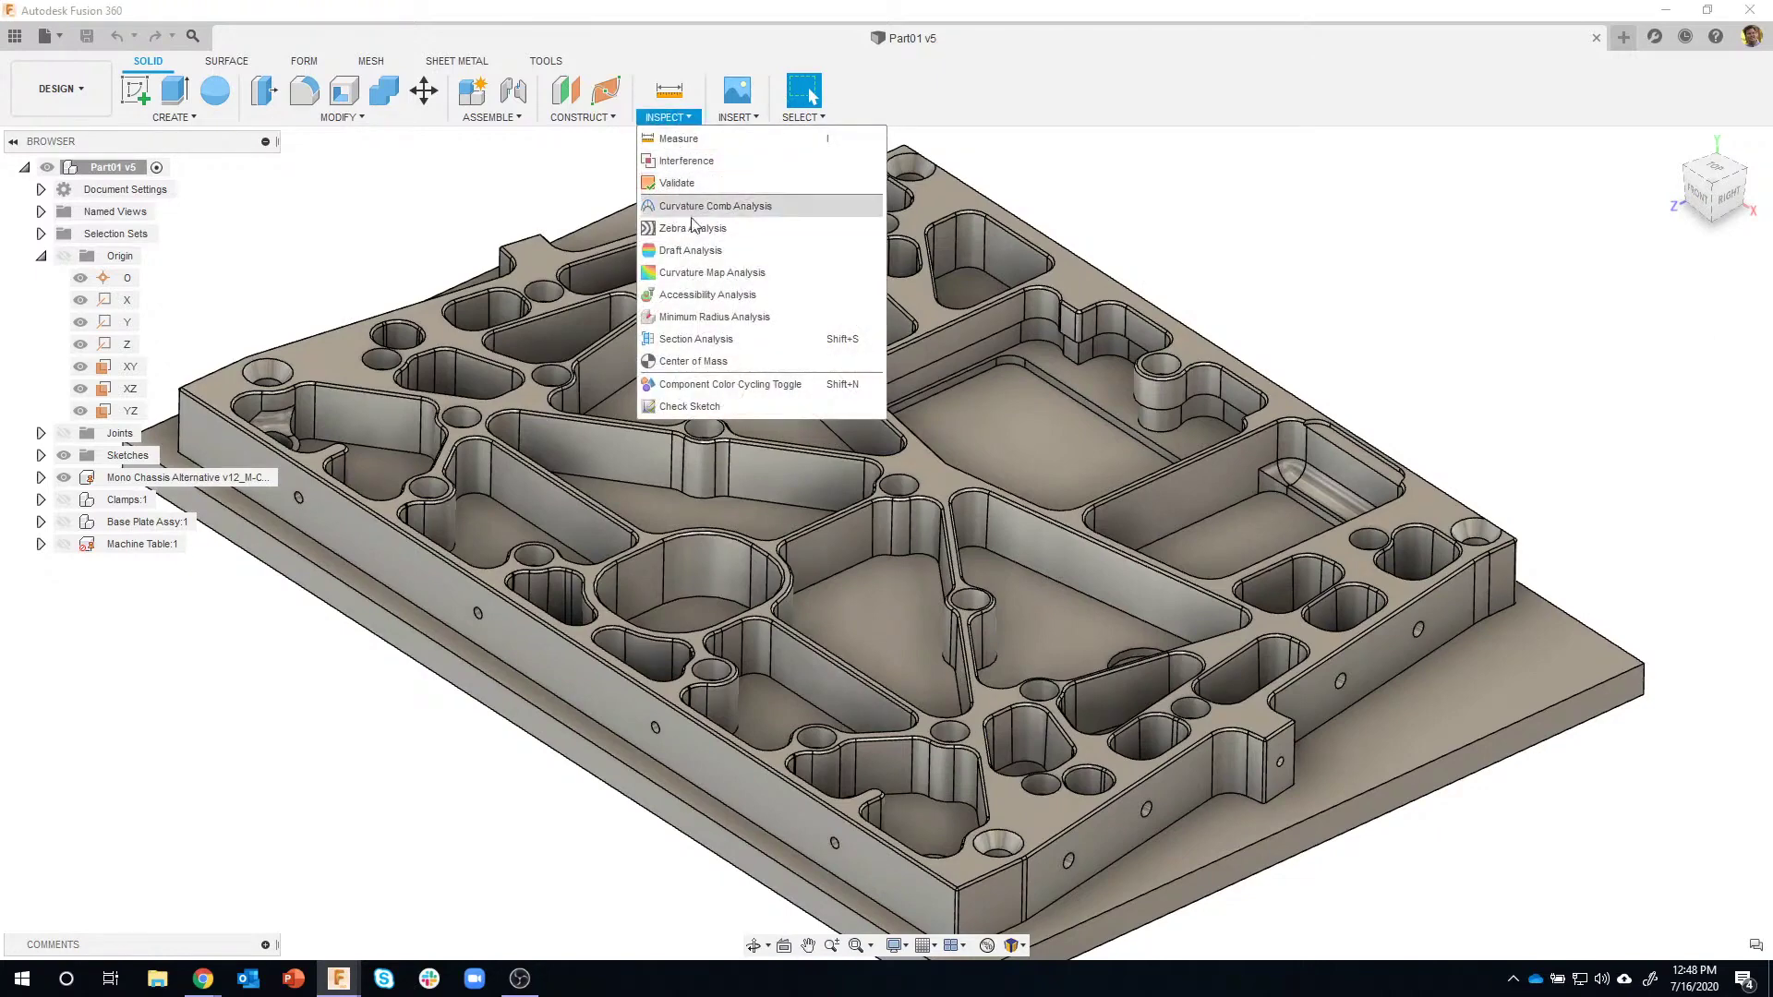
click(728, 322)
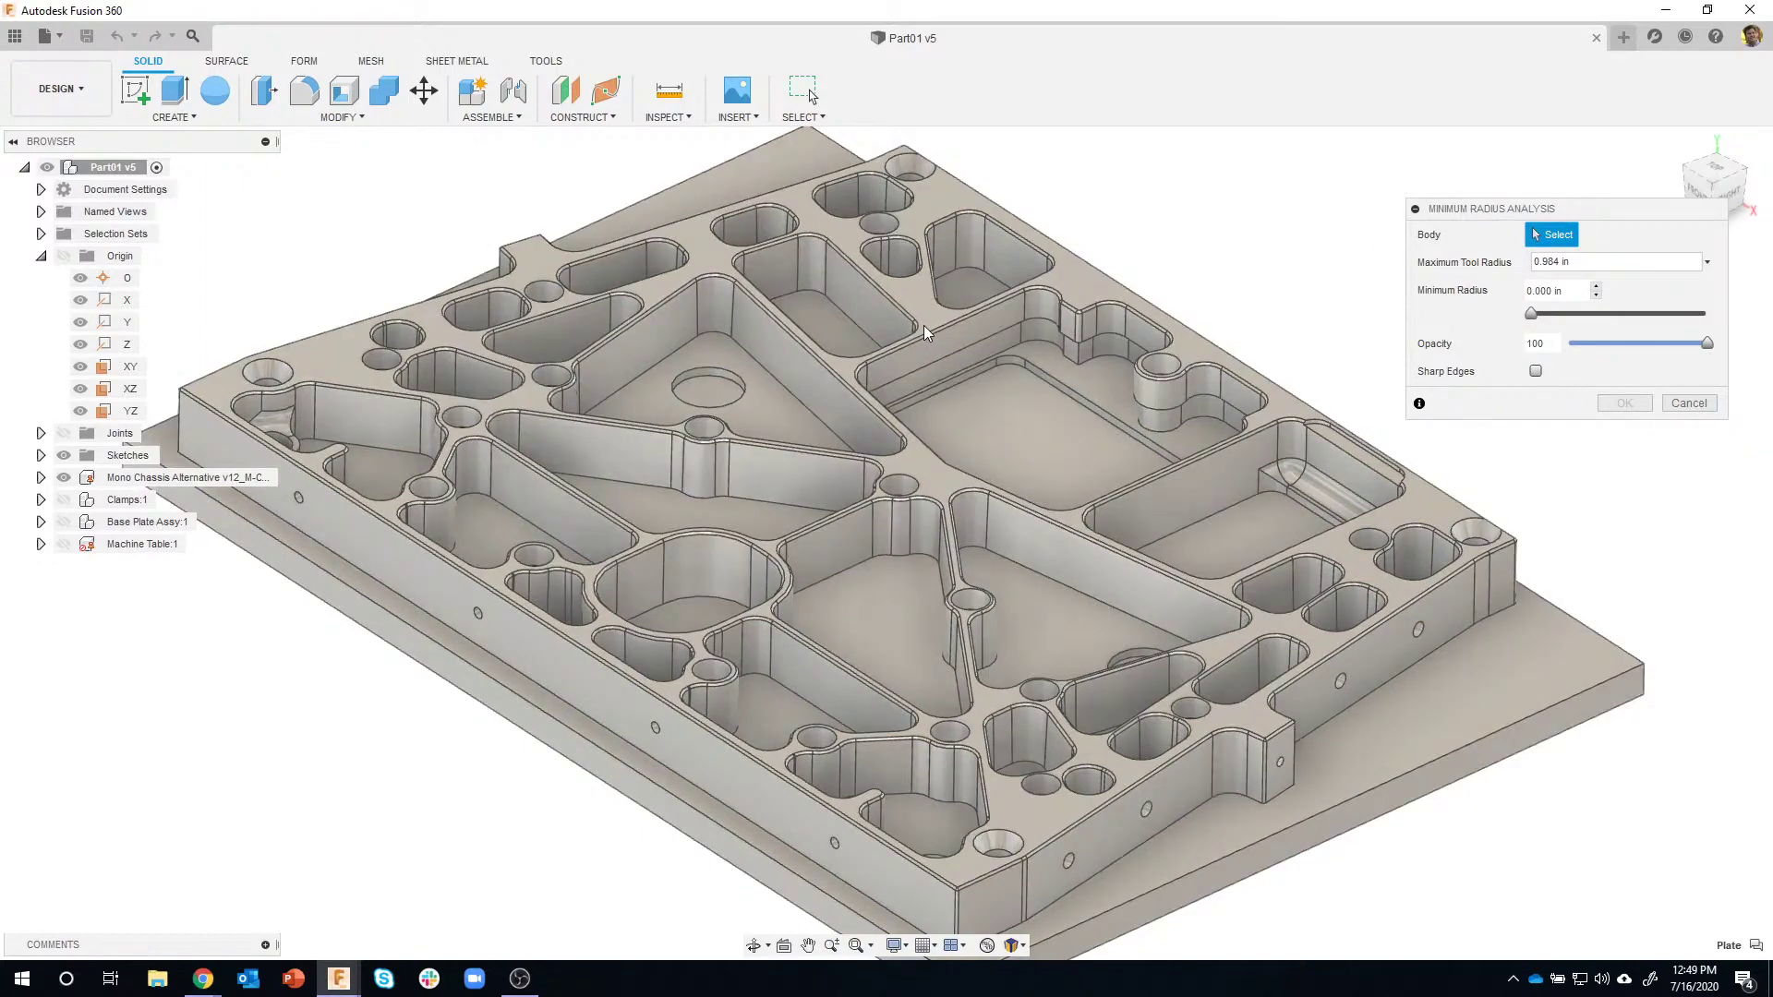
click(924, 326)
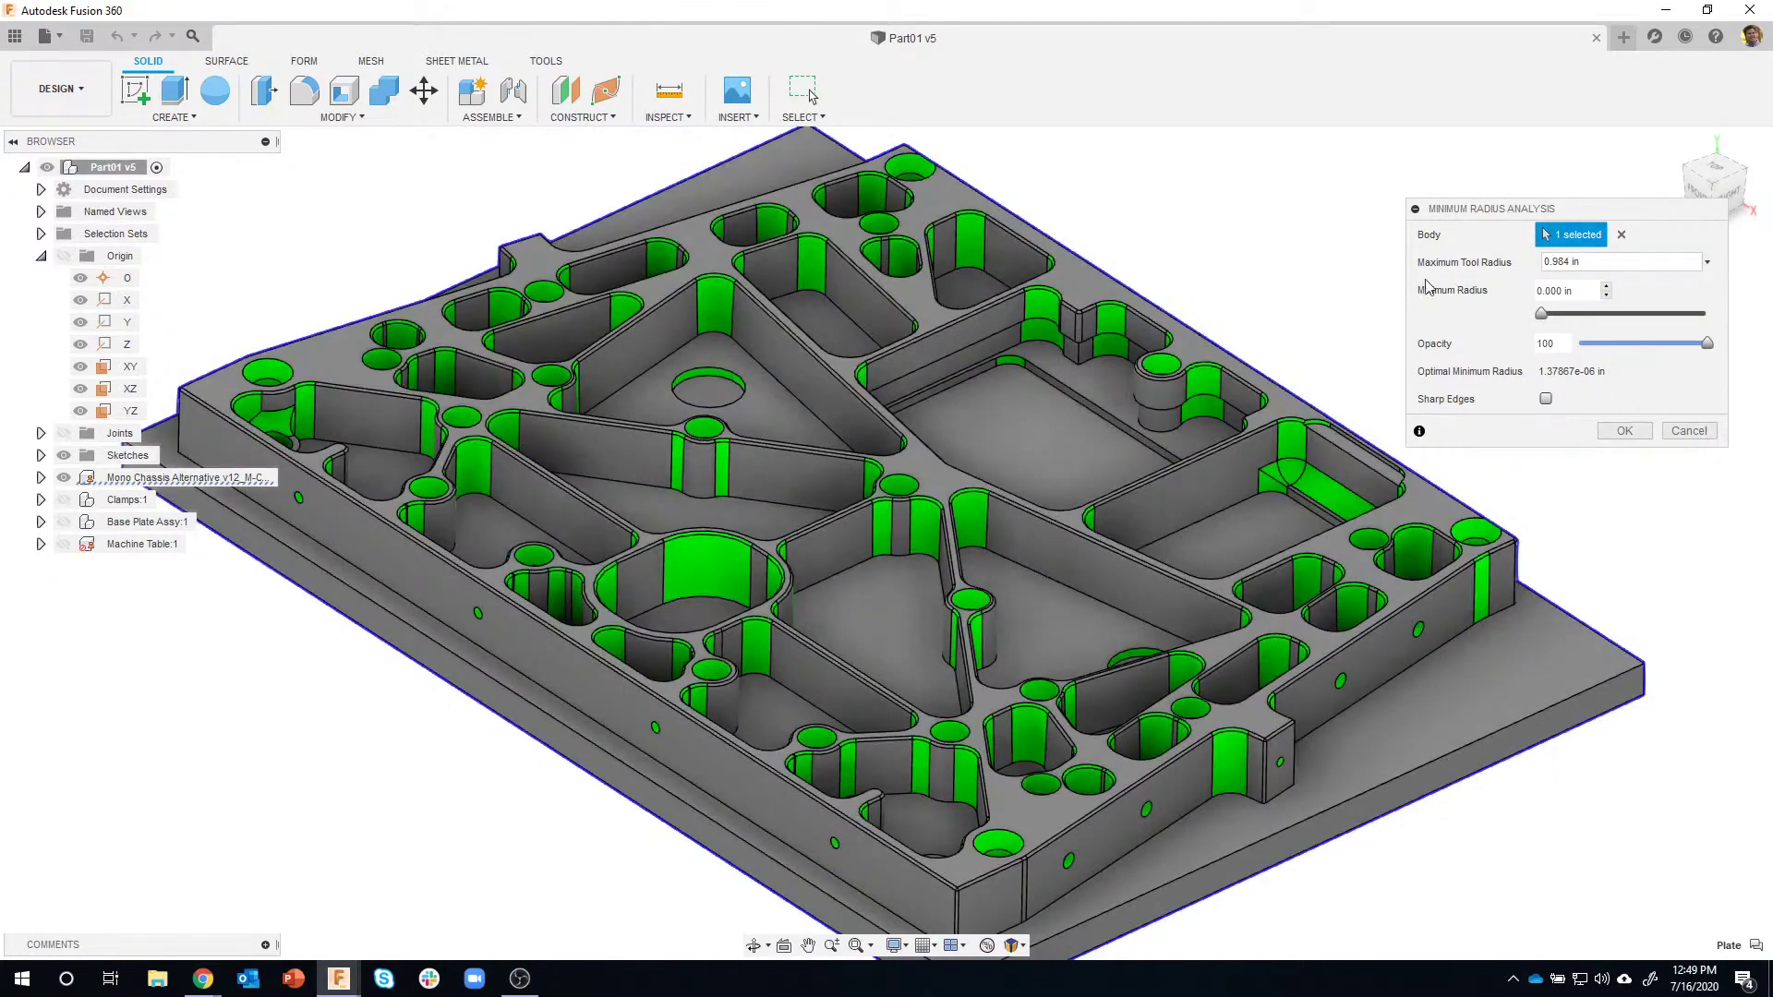
shift+middle_drag(1436, 489, 1450, 307)
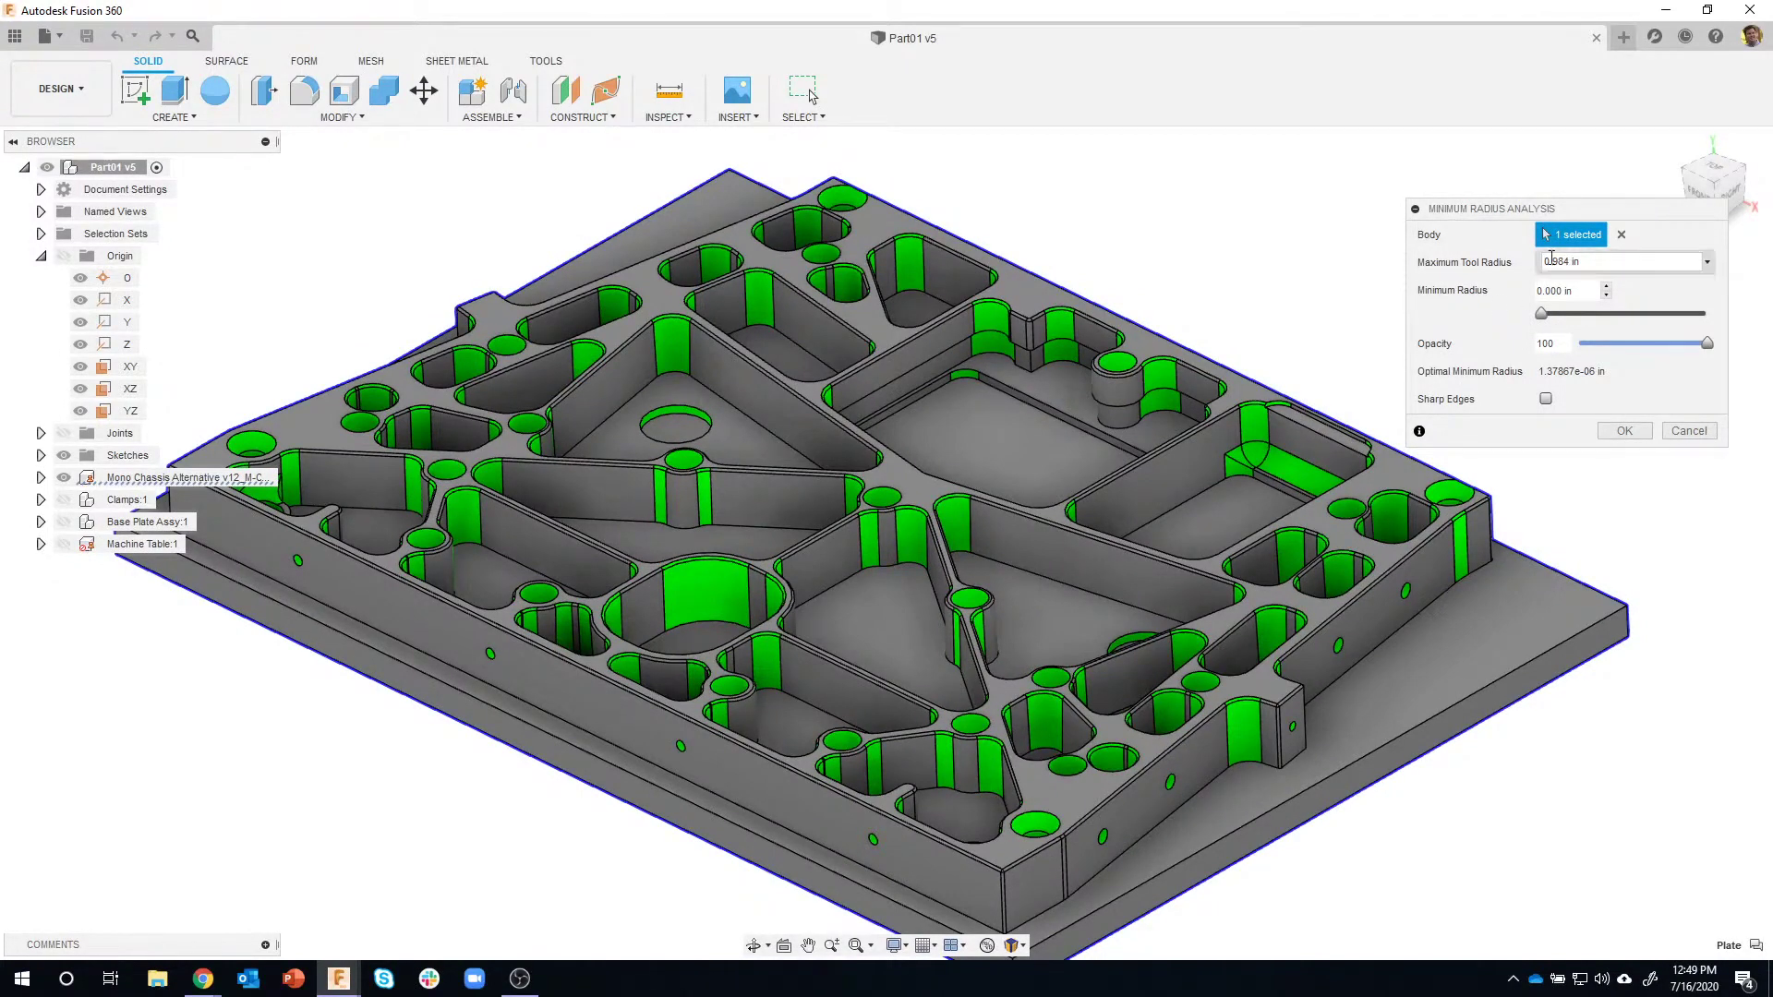
Set the maximum tool radius to 1 and the minimum radius to 0.112 in, and inspect the plate's side holes and pockets.
click(1605, 260)
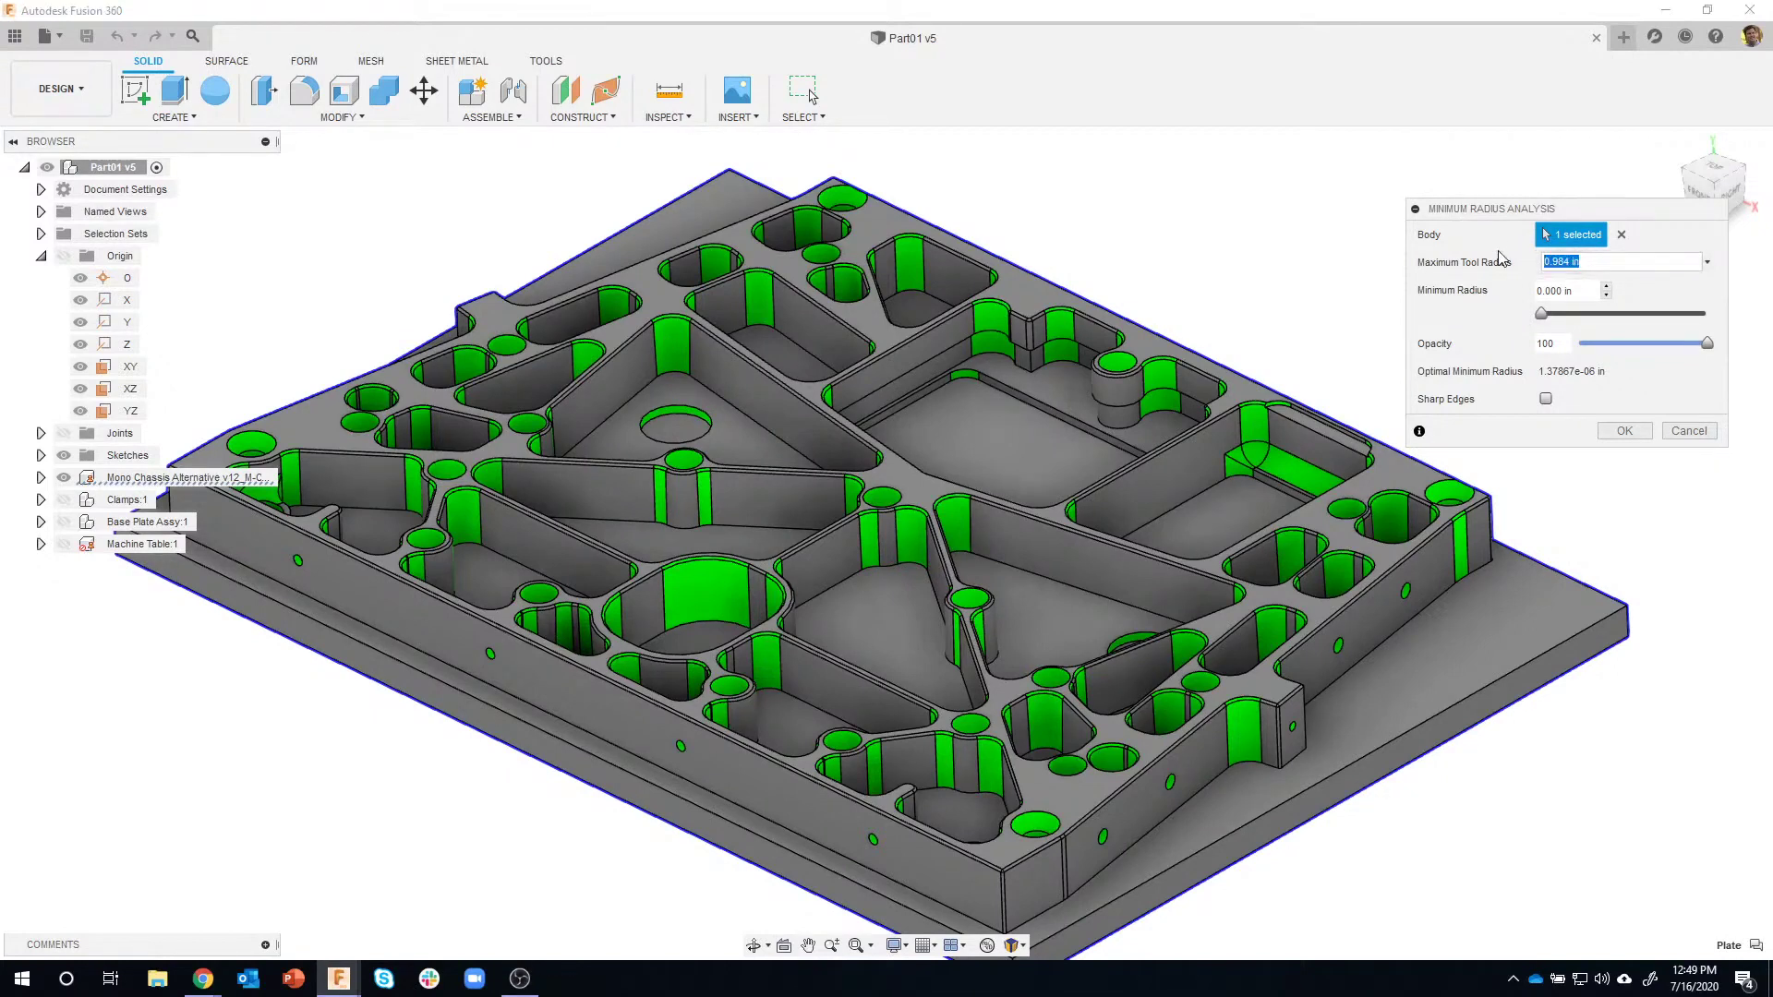
text(1)
drag(1543, 317, 1563, 323)
scroll(856, 859, up, 5)
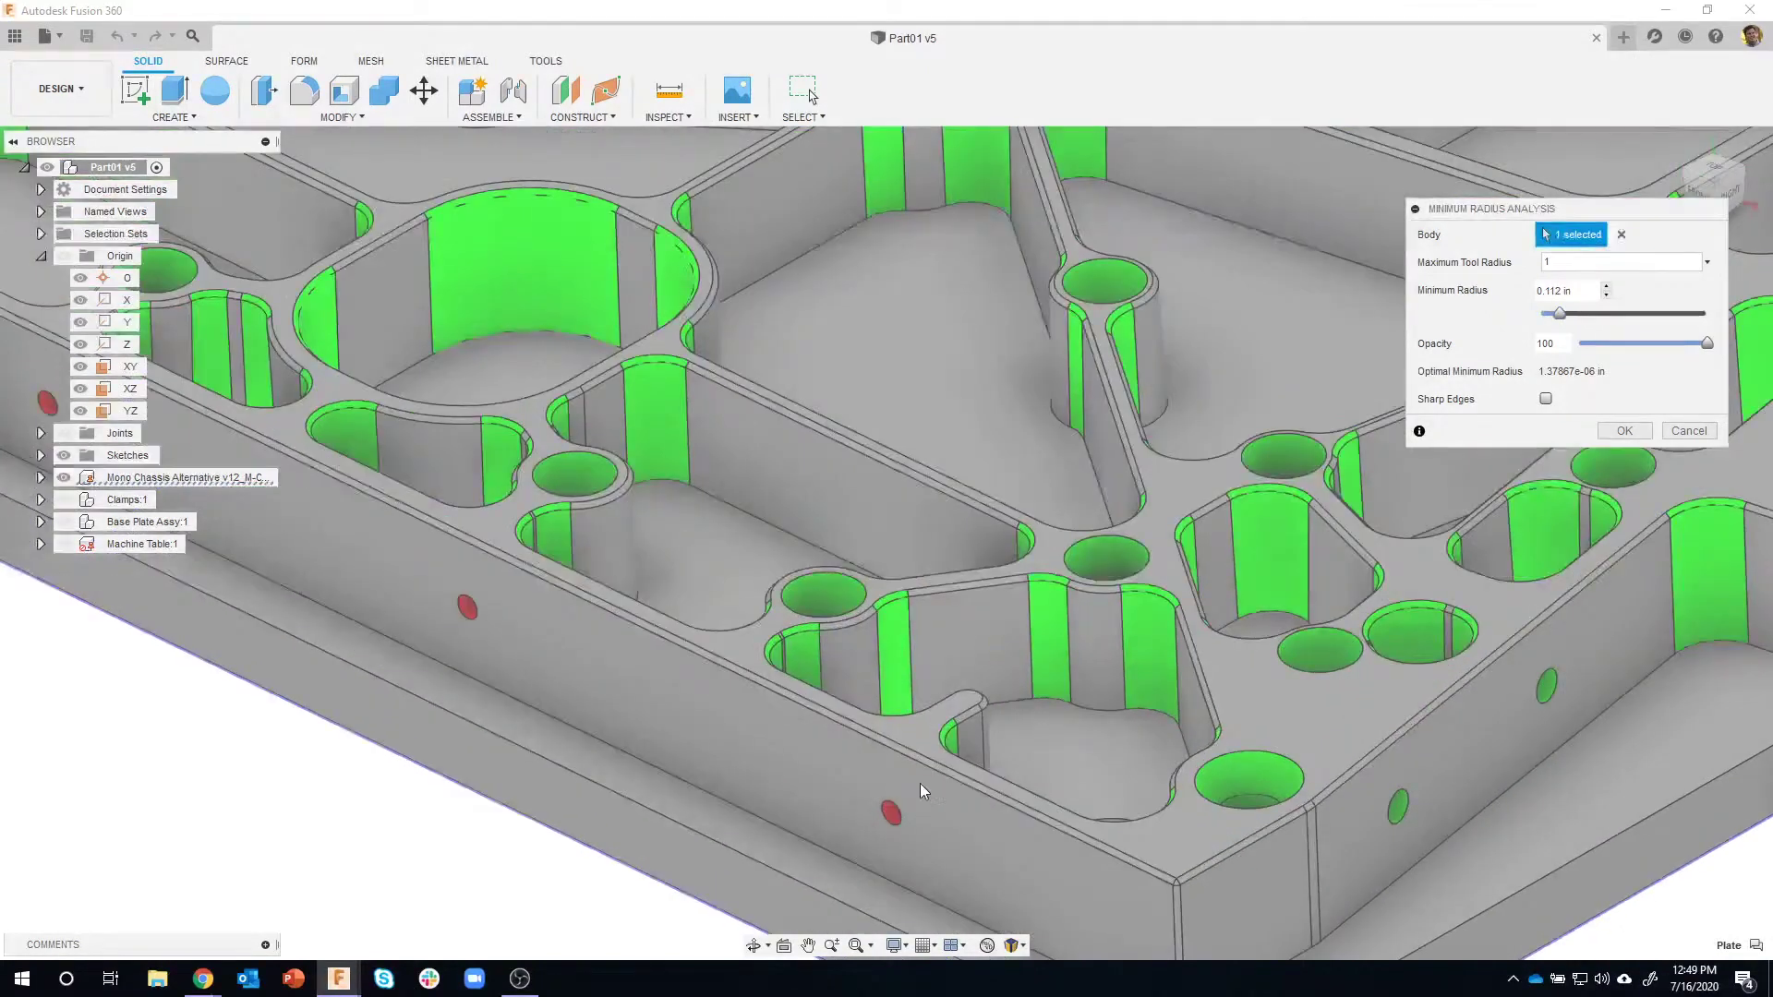
scroll(919, 776, down, 4)
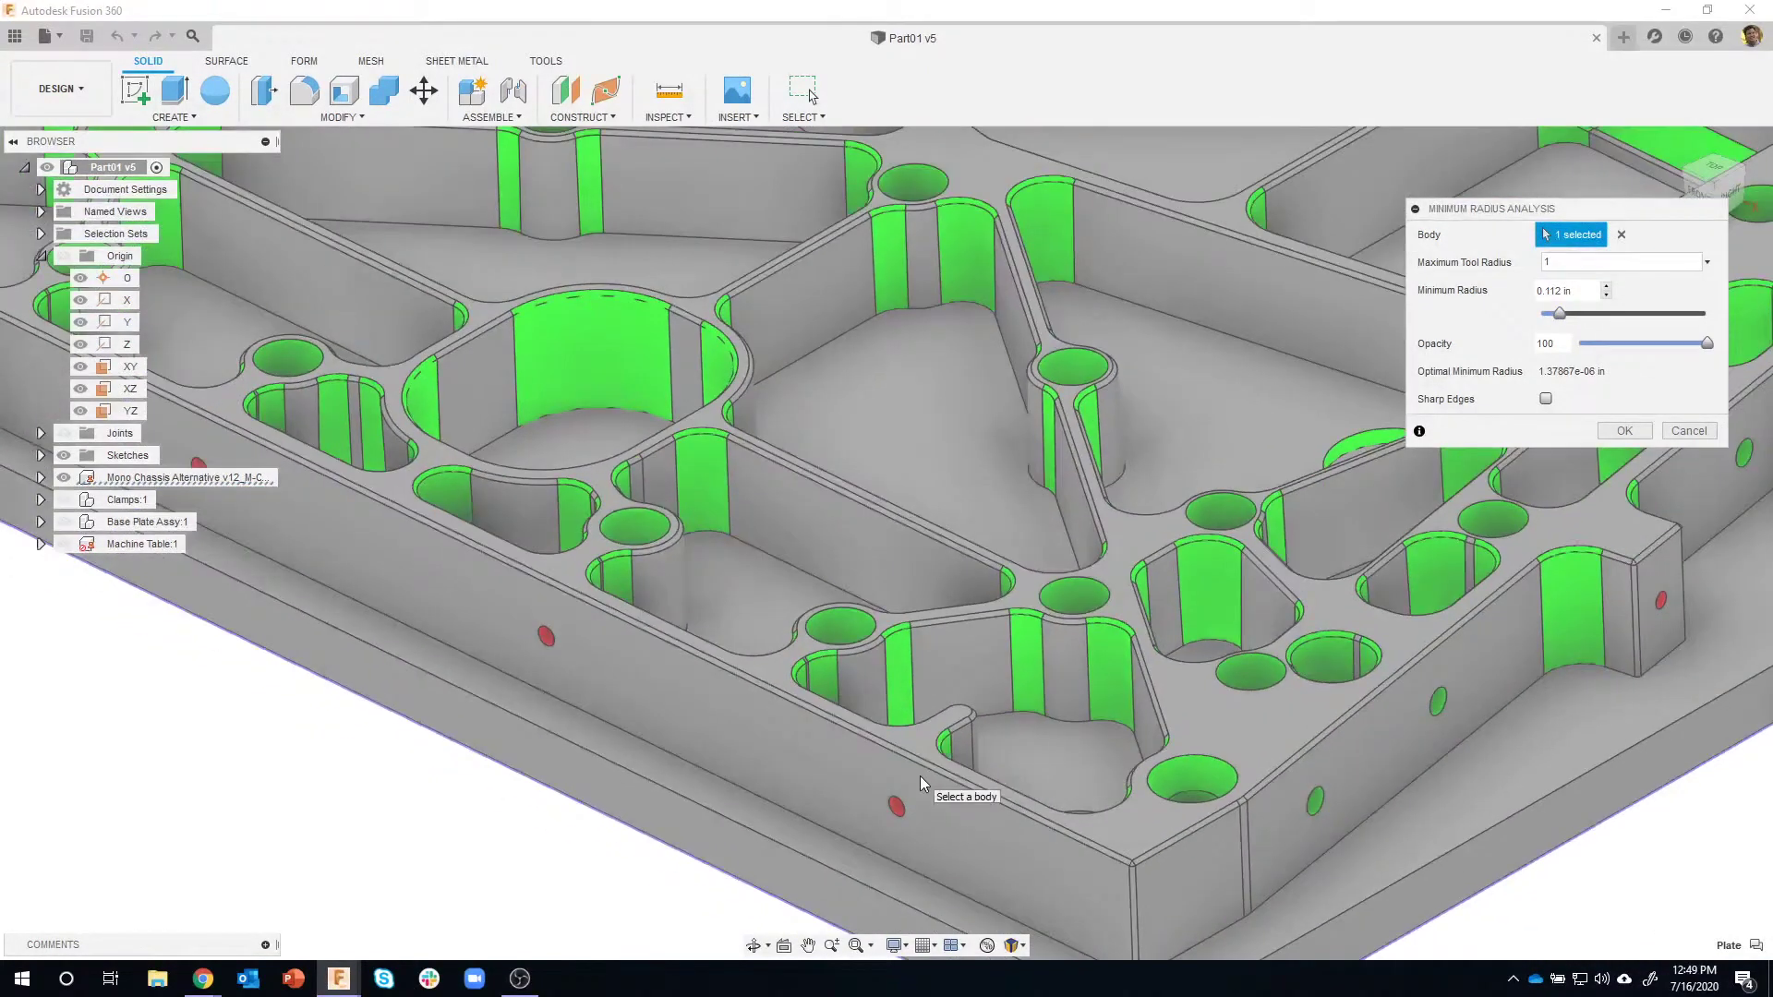
scroll(1288, 483, down, 1)
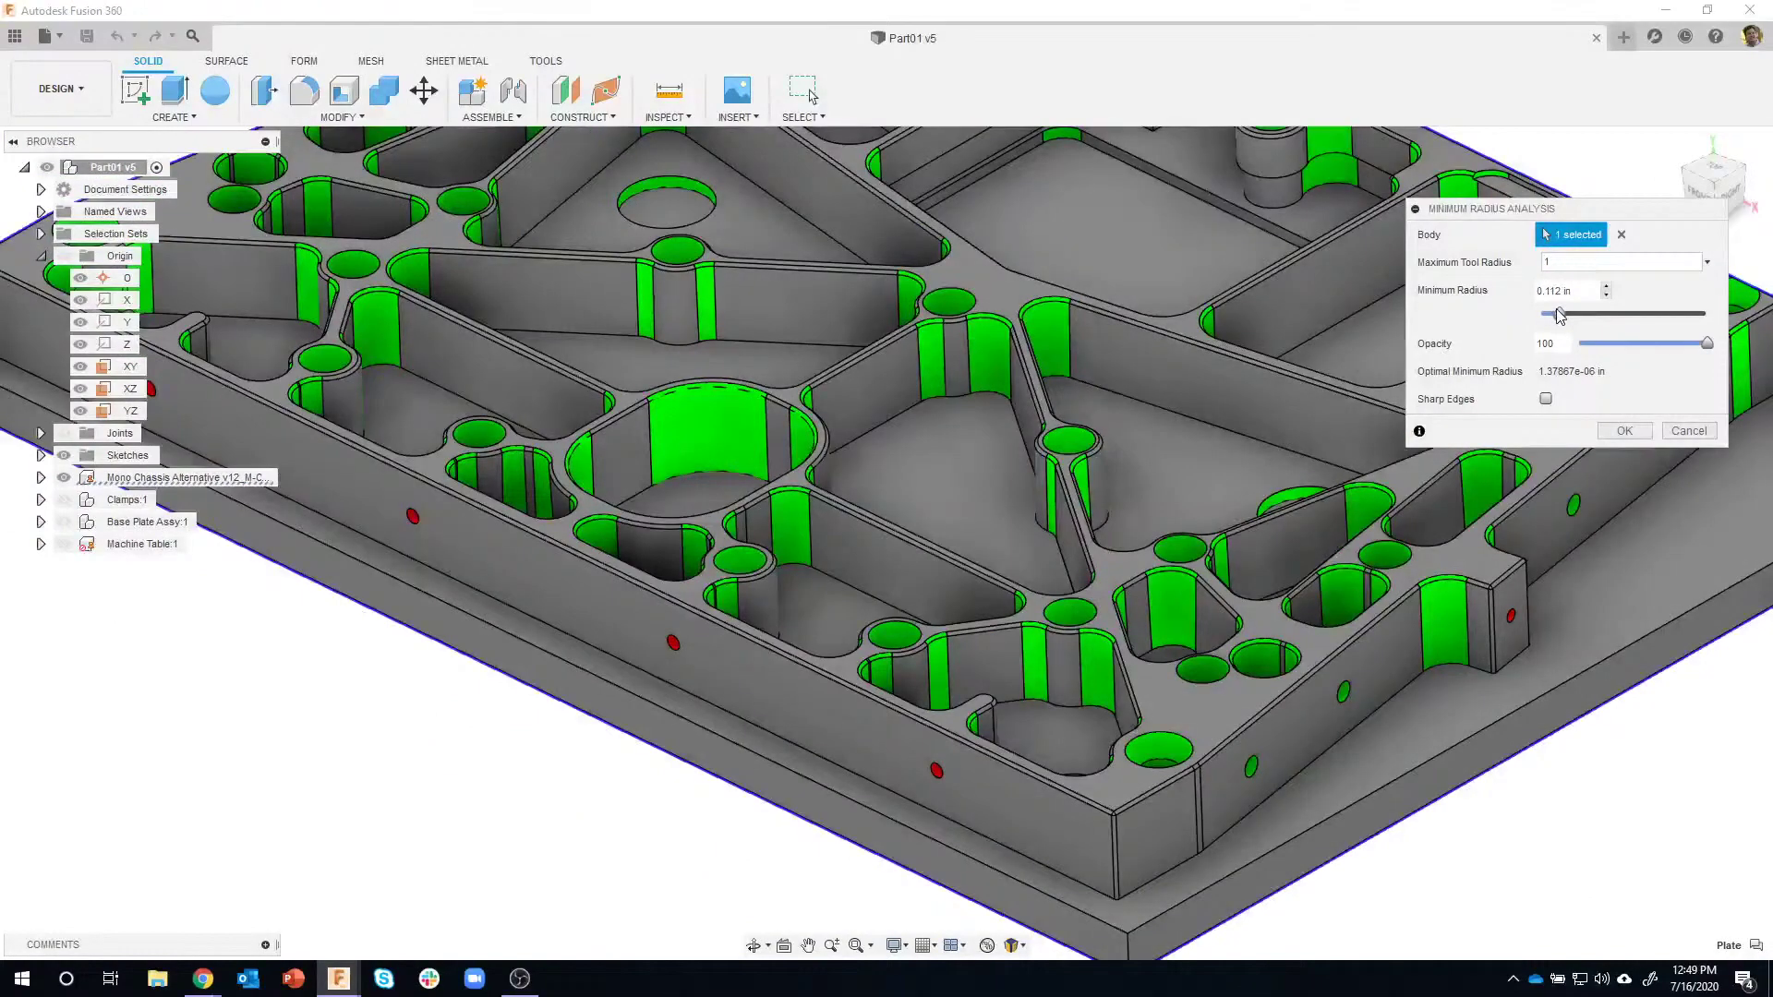
middle_drag(1148, 398, 1113, 500)
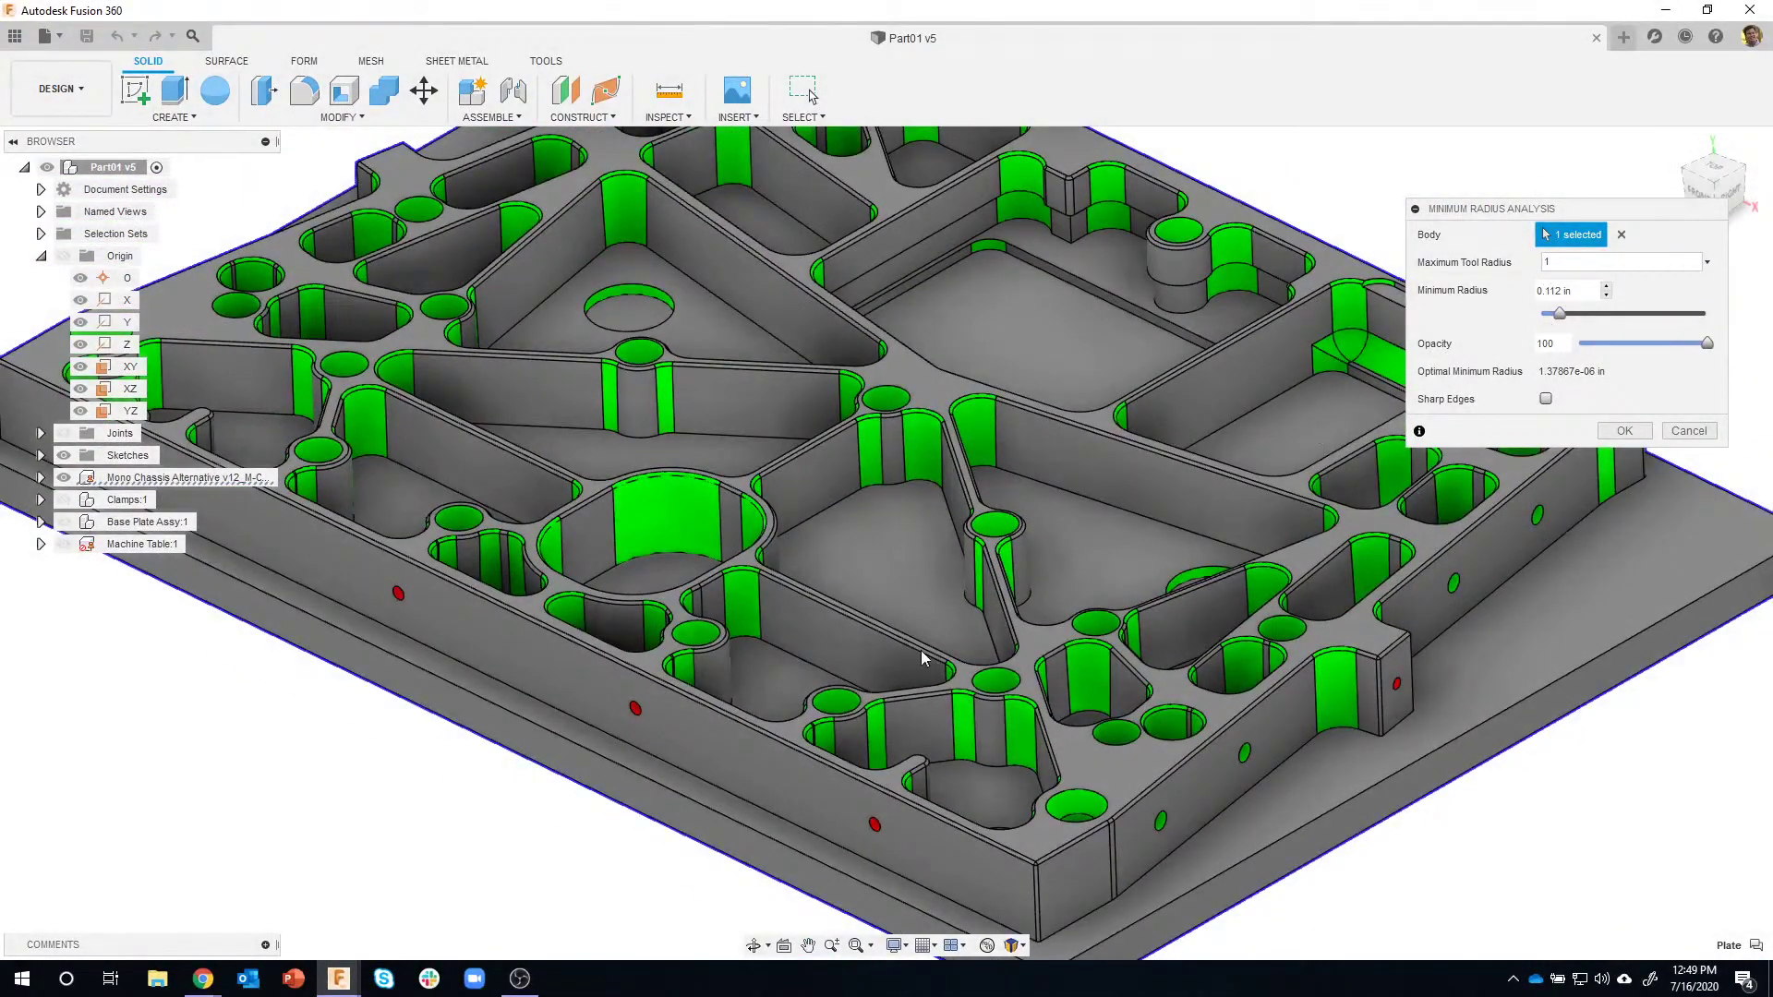
scroll(1200, 535, down, 2)
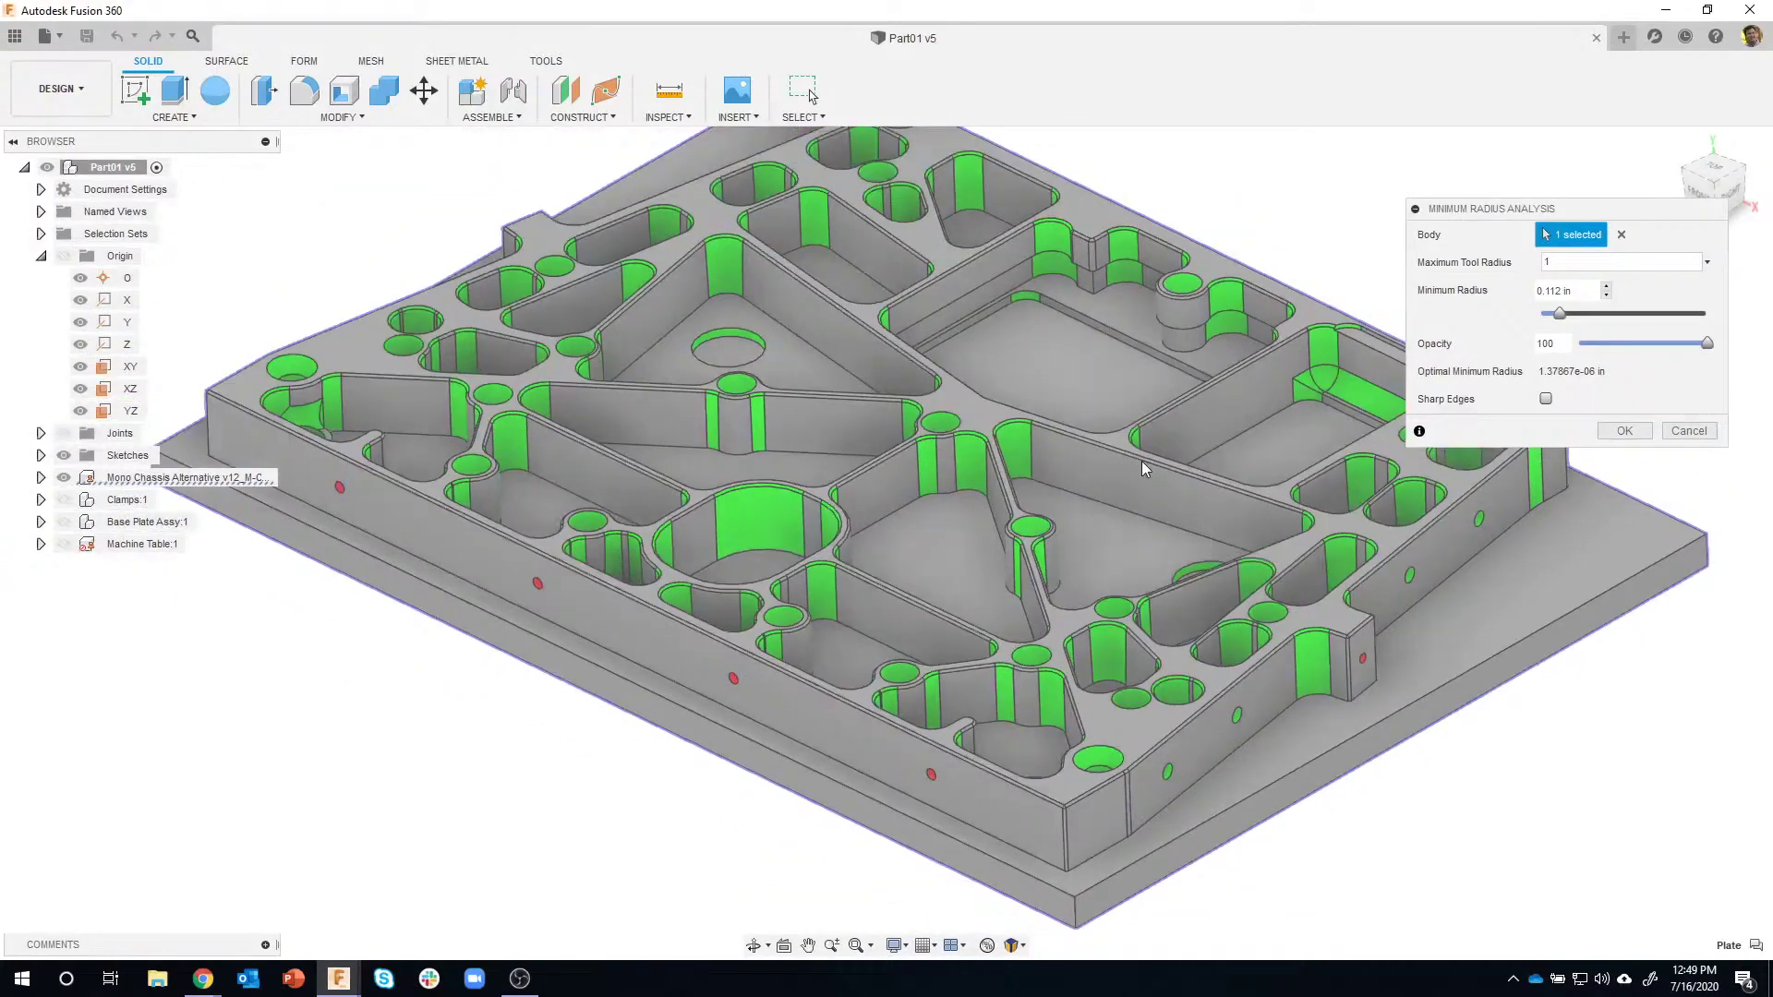
middle_drag(1141, 462, 1101, 505)
Compare minimum radius values of 0.156, 0.335, 0.358 and 0.676 in on the plate, and return to 0.229 in.
drag(1559, 323, 1569, 324)
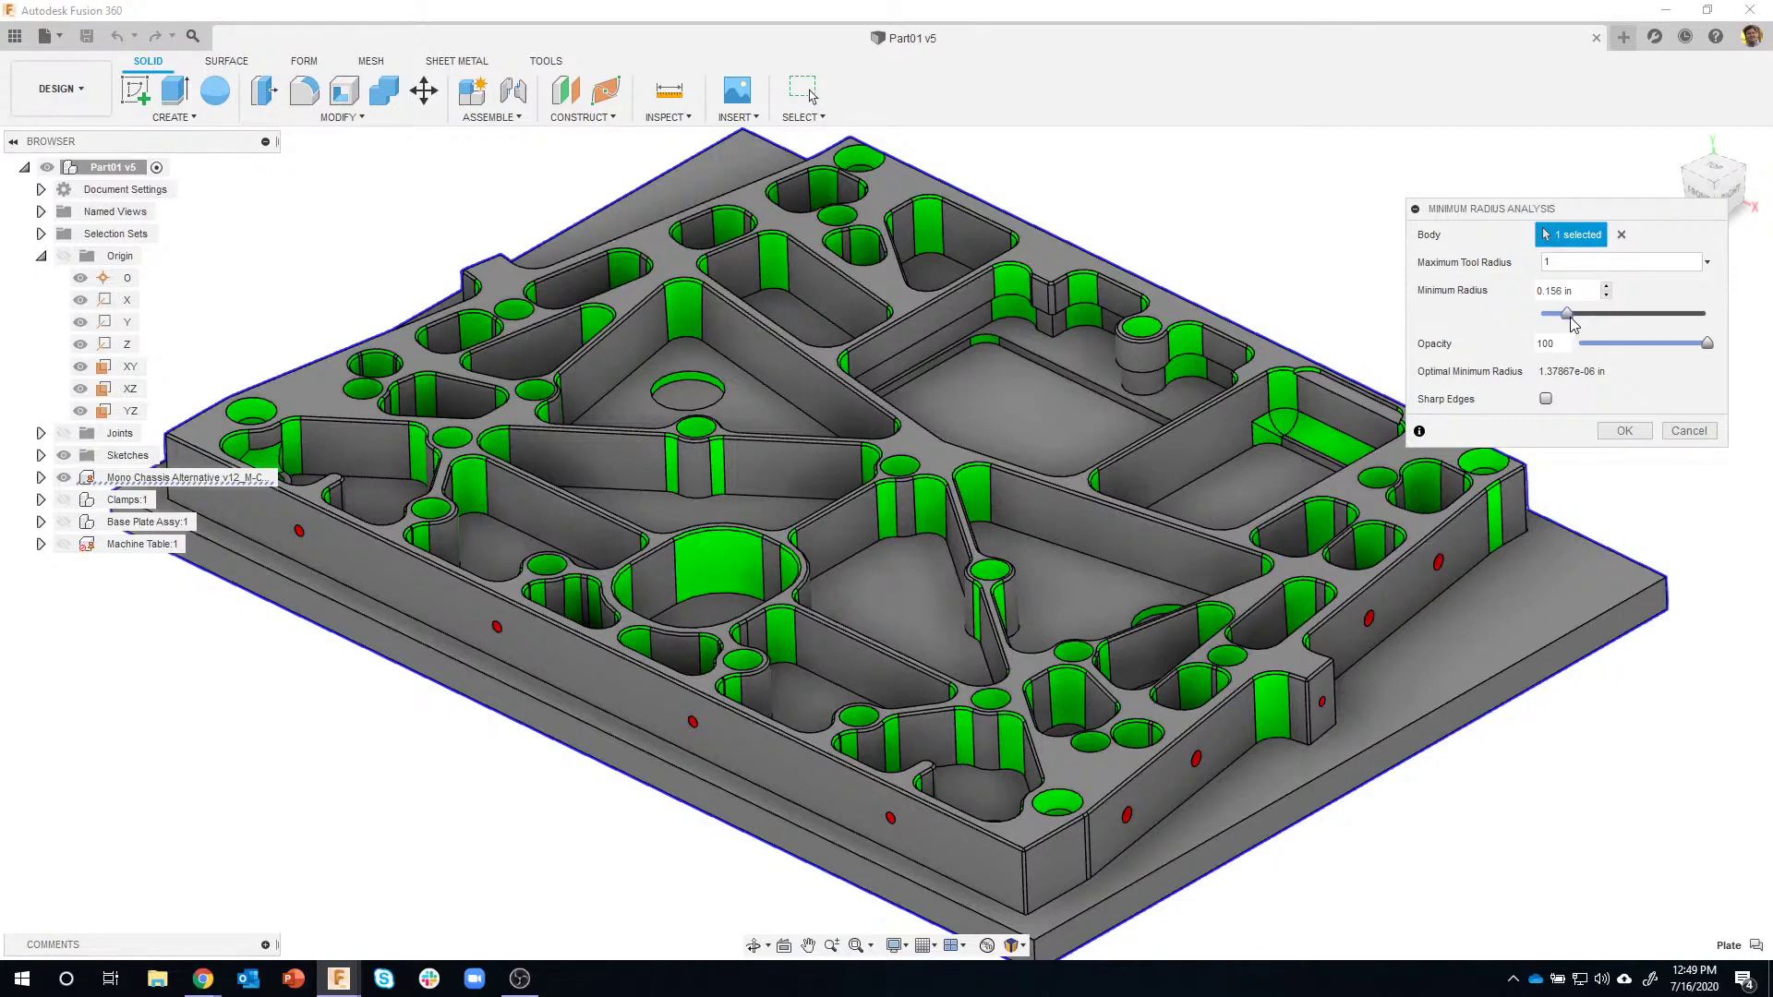
drag(1582, 314, 1597, 313)
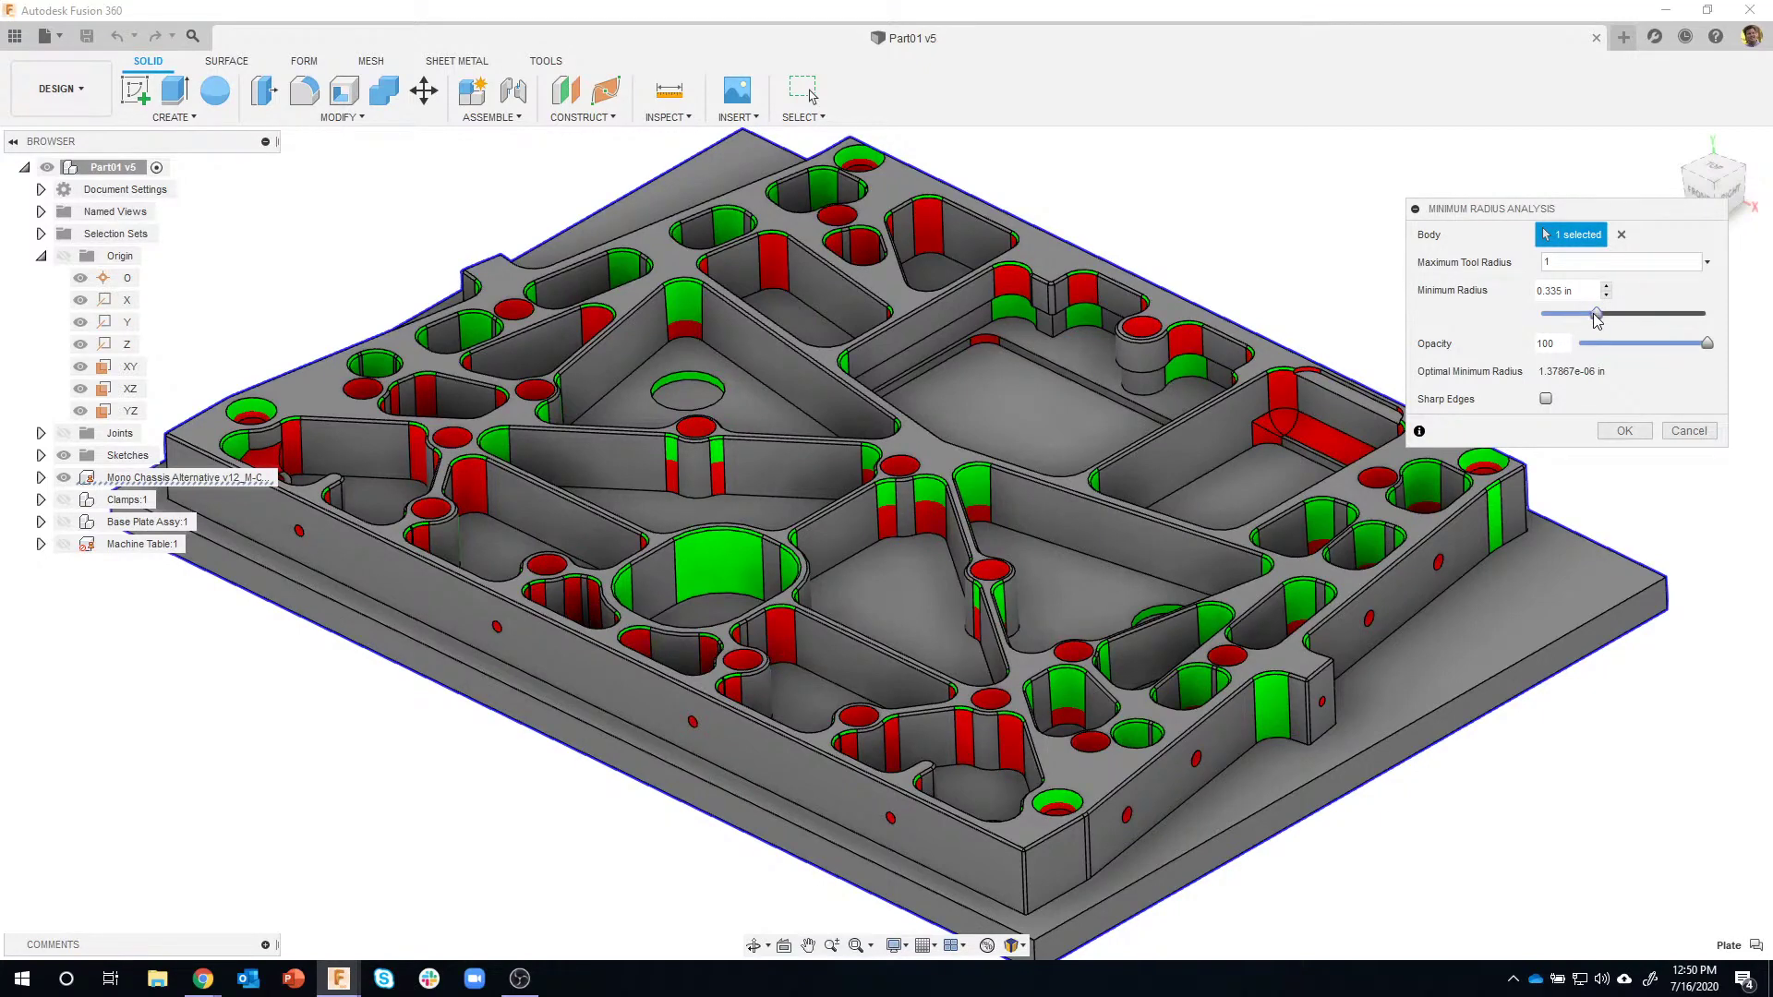
drag(1598, 314, 1605, 318)
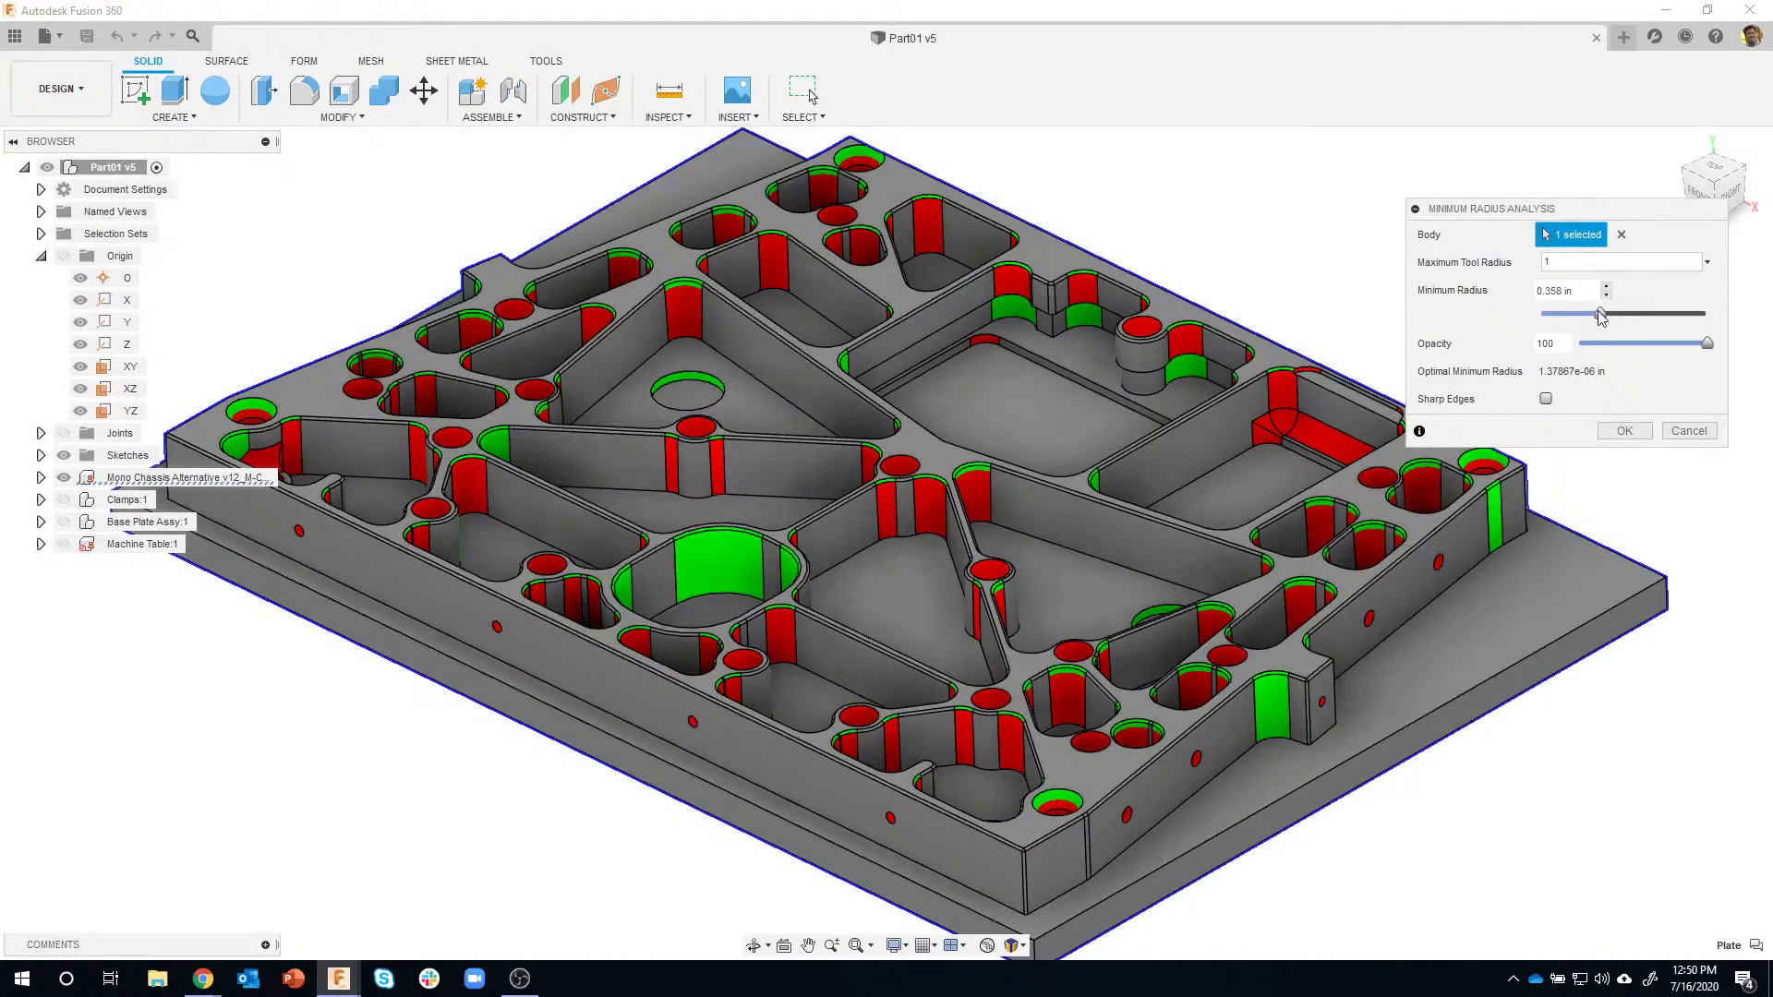
drag(1600, 314, 1650, 320)
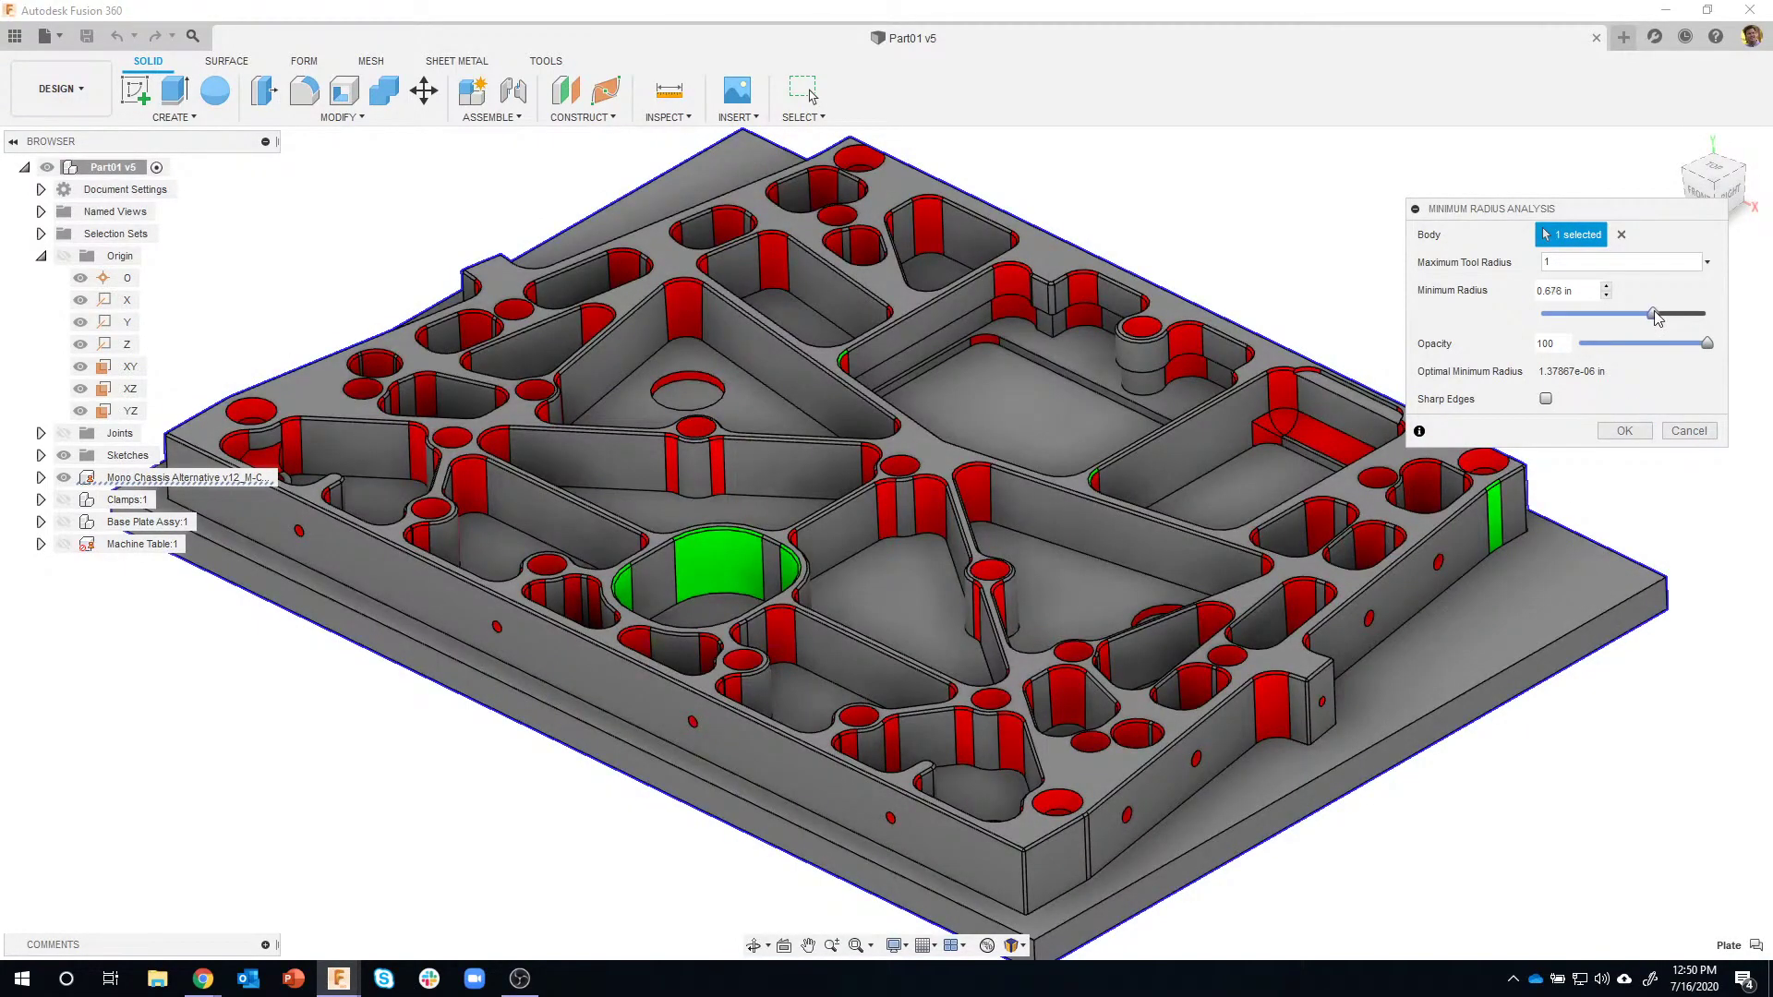
drag(1654, 312, 1579, 314)
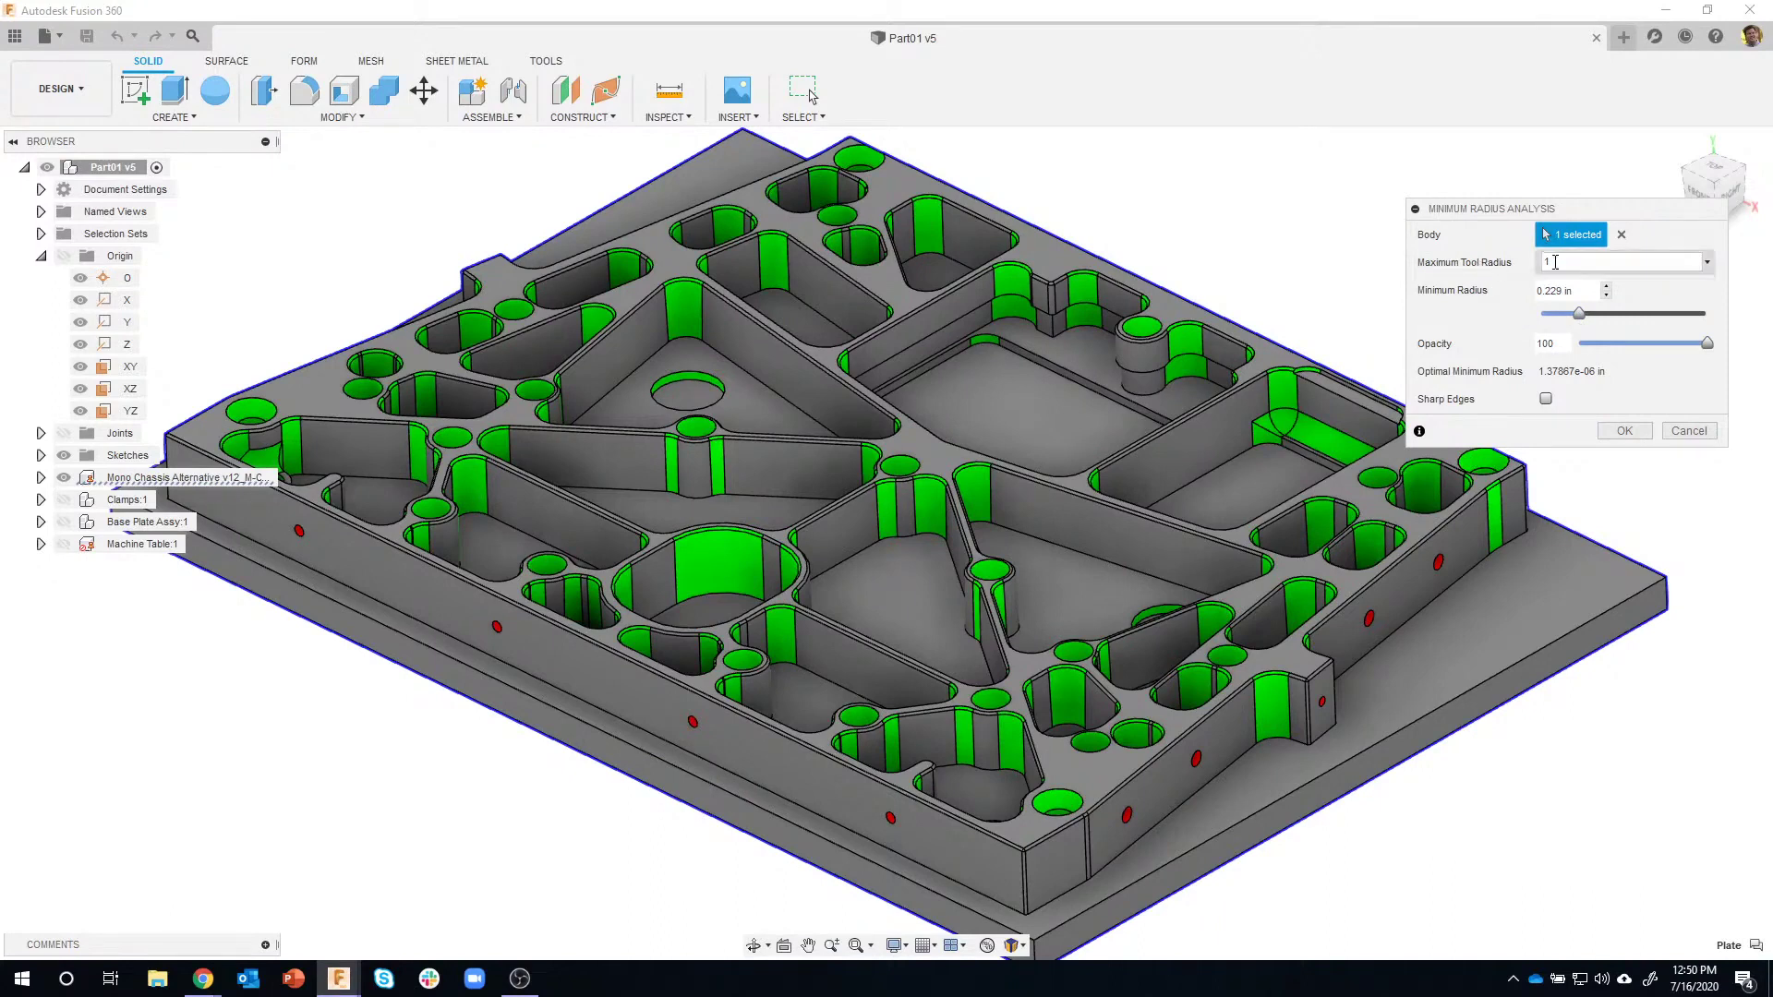
Reduce the maximum tool radius to .5 and set the minimum radius to 0.338 in.
click(1544, 262)
mouse_move(1575, 315)
mouse_down()
mouse_move(1729, 328)
mouse_move(1561, 314)
mouse_up()
double_click(1572, 262)
click(1583, 316)
drag(1585, 316, 1653, 307)
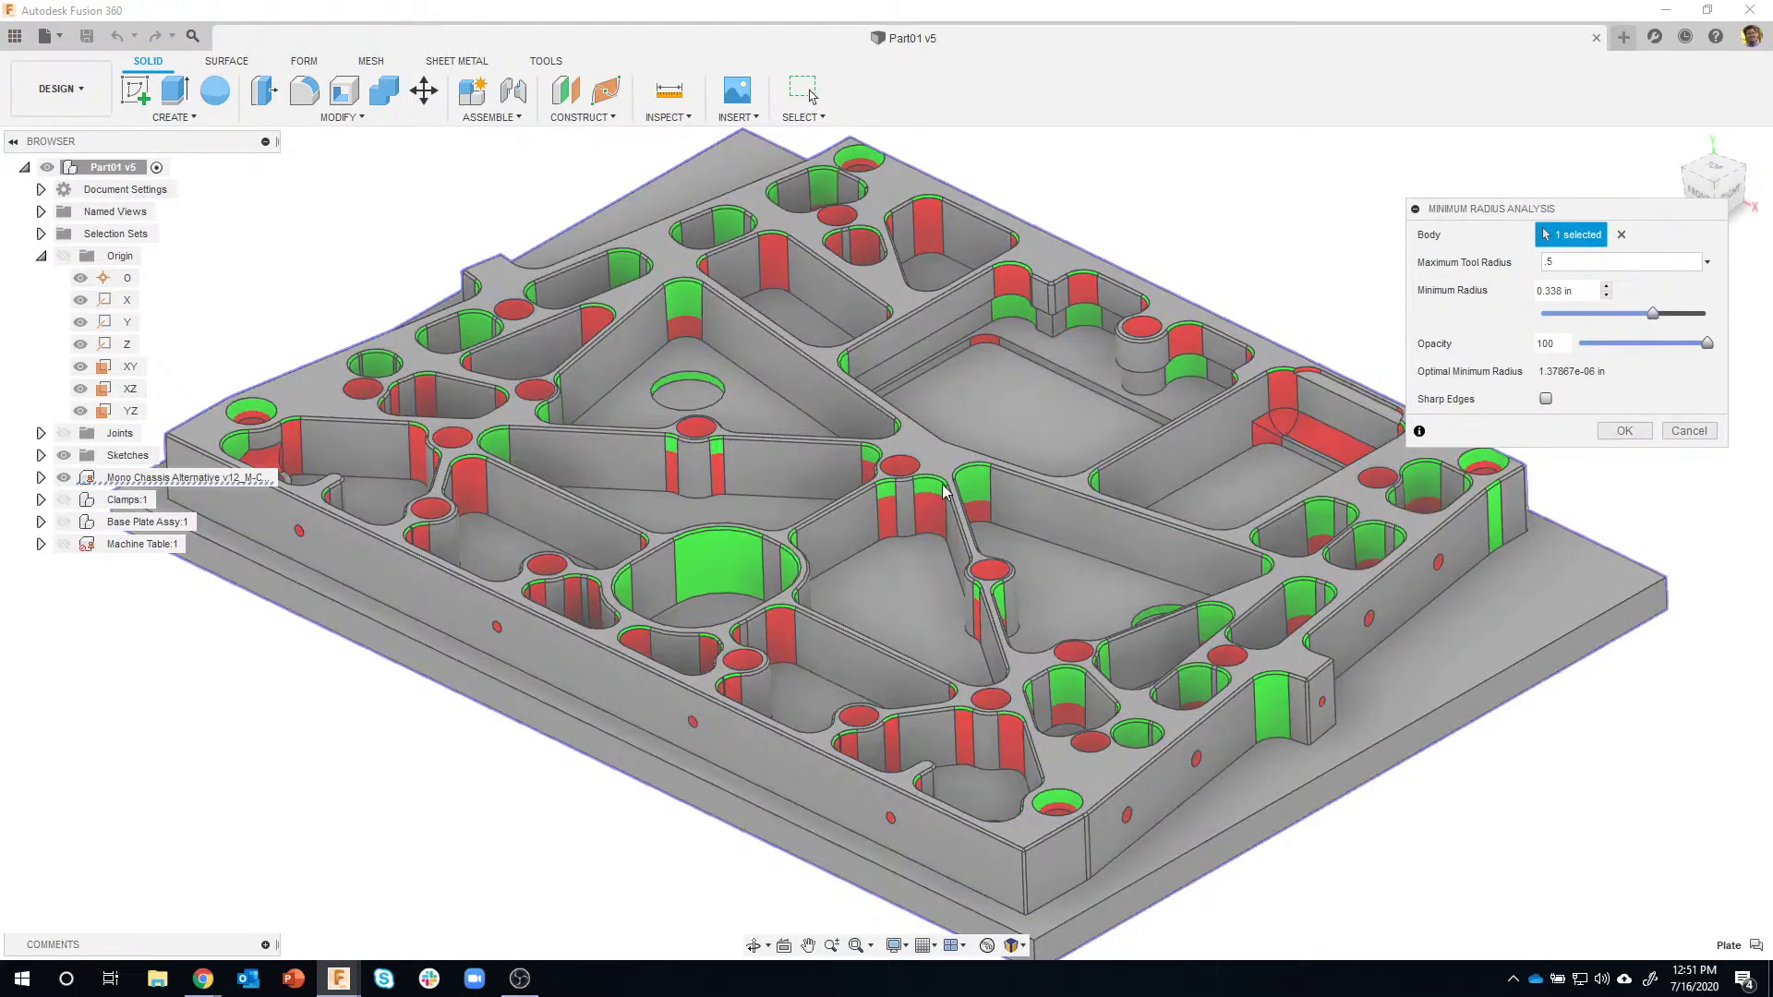
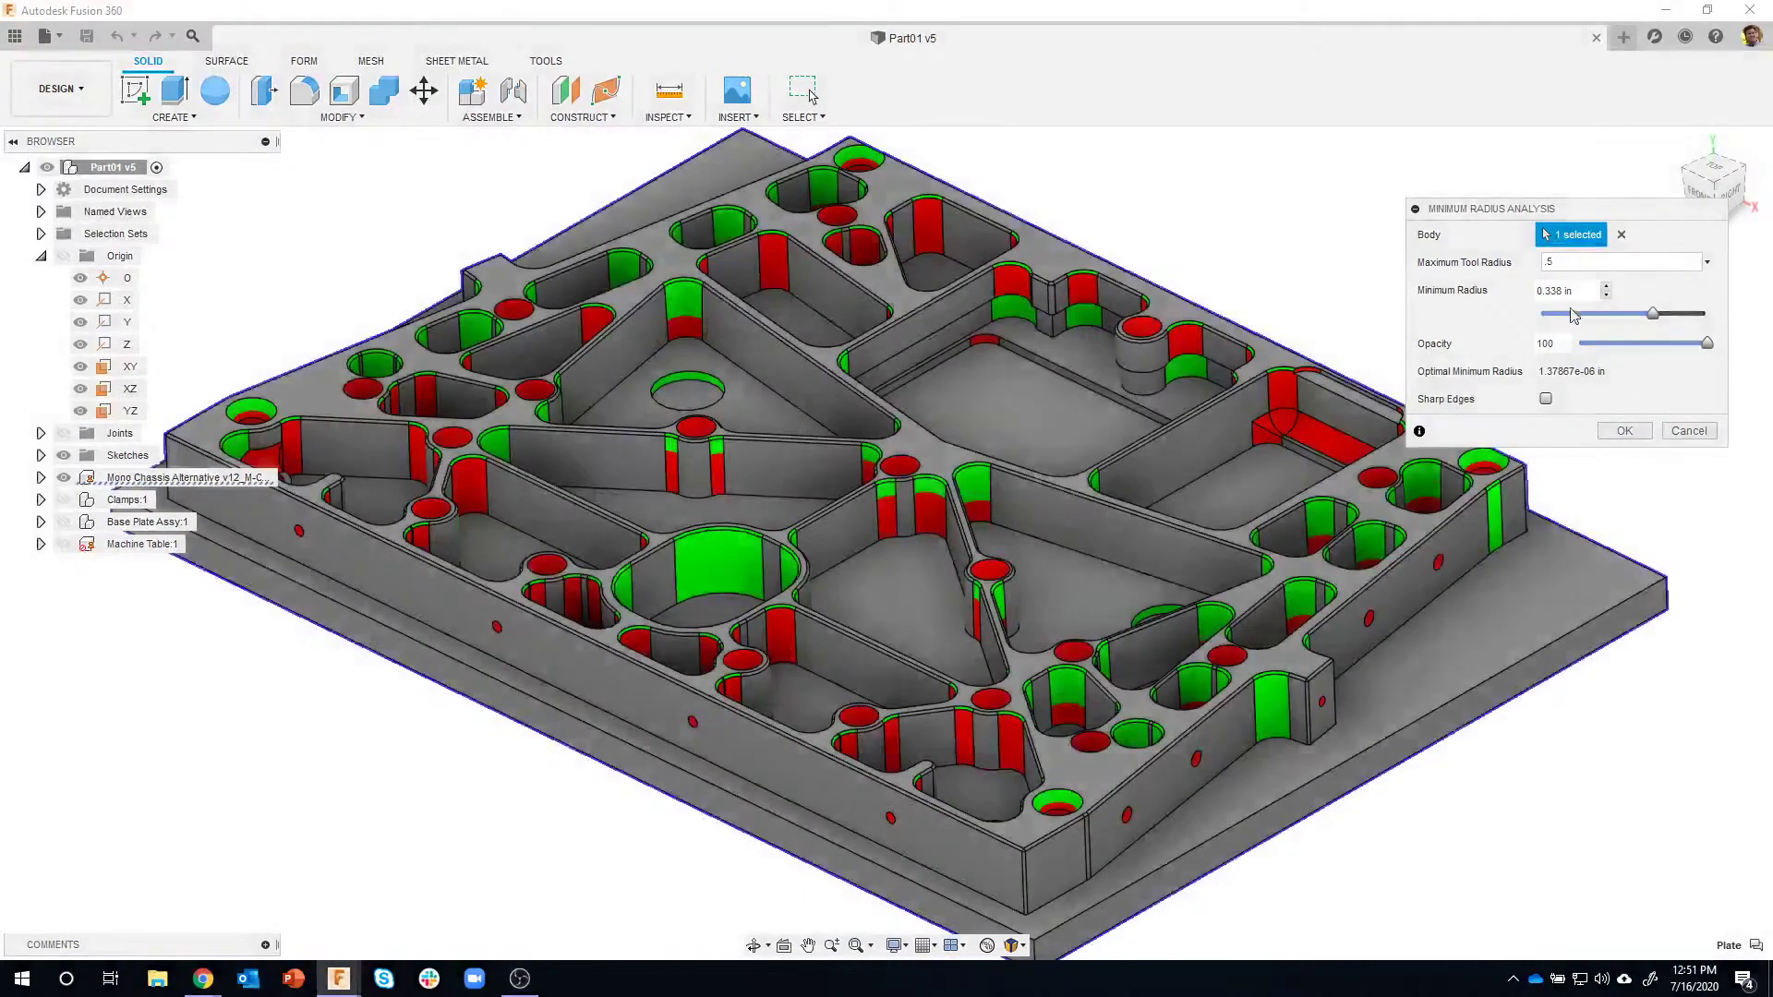
Check the plate with minimum radii of 0.349 in and 0.221 in, and cancel the Minimum Radius Analysis.
drag(1653, 314, 1651, 313)
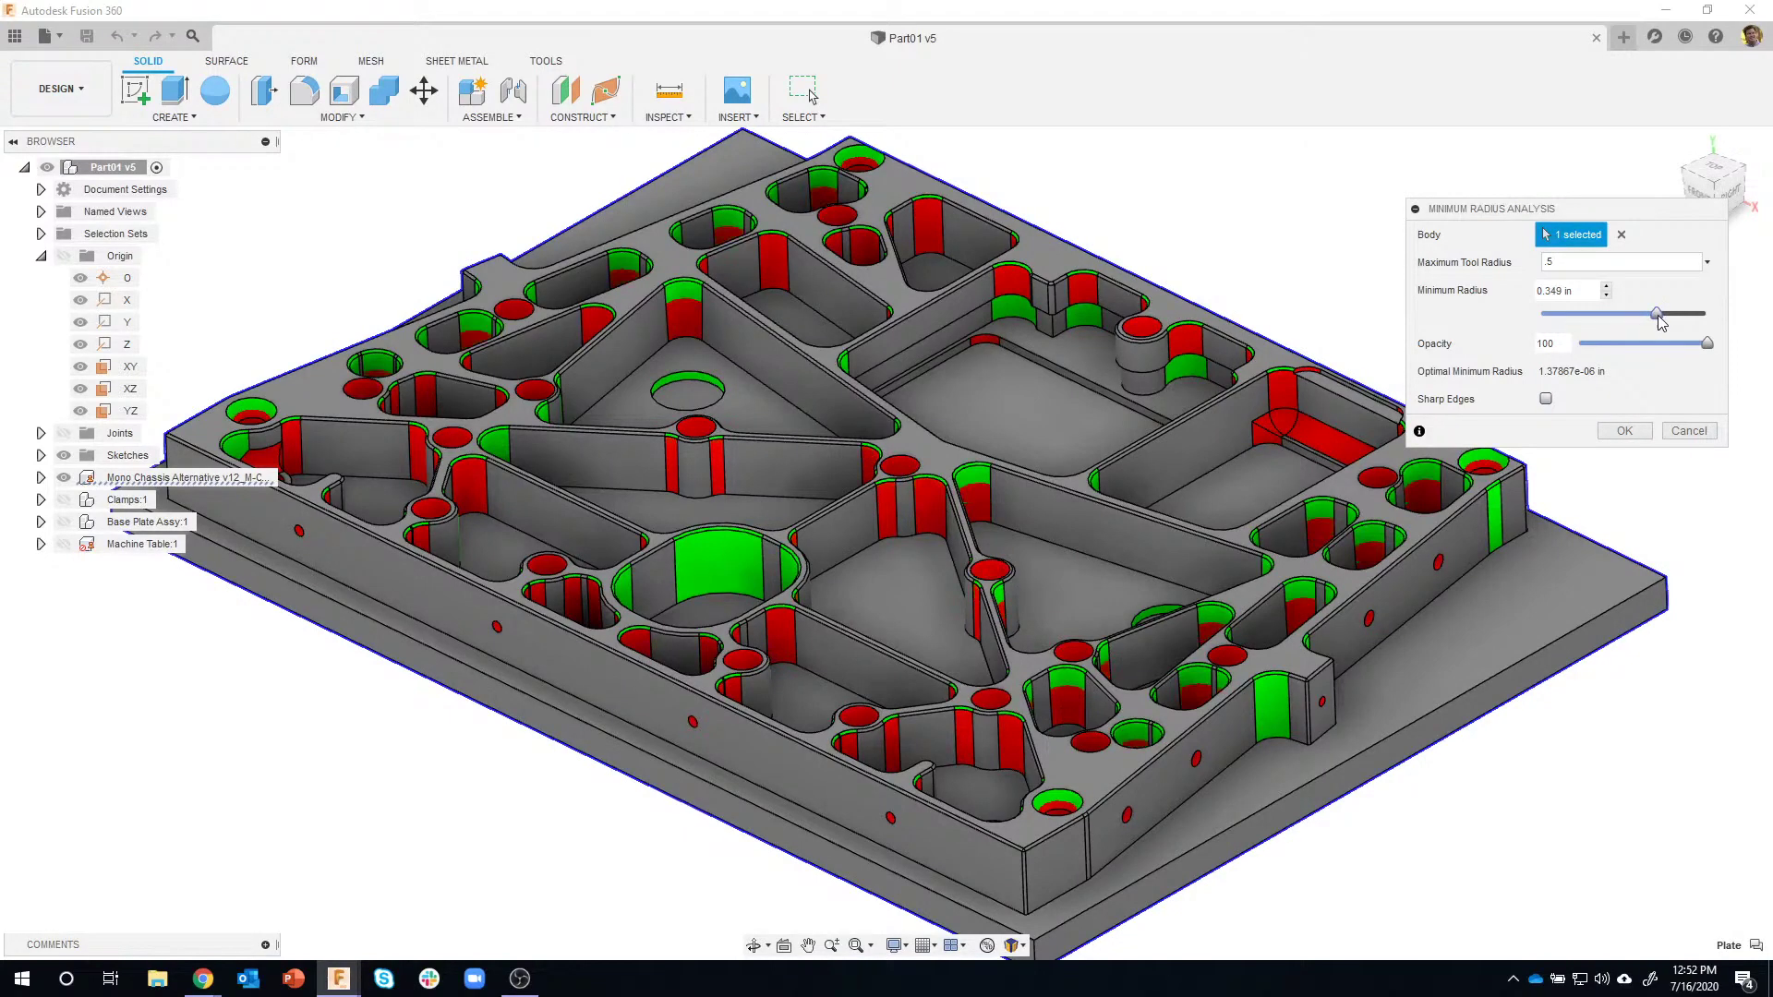
drag(1655, 315, 1614, 313)
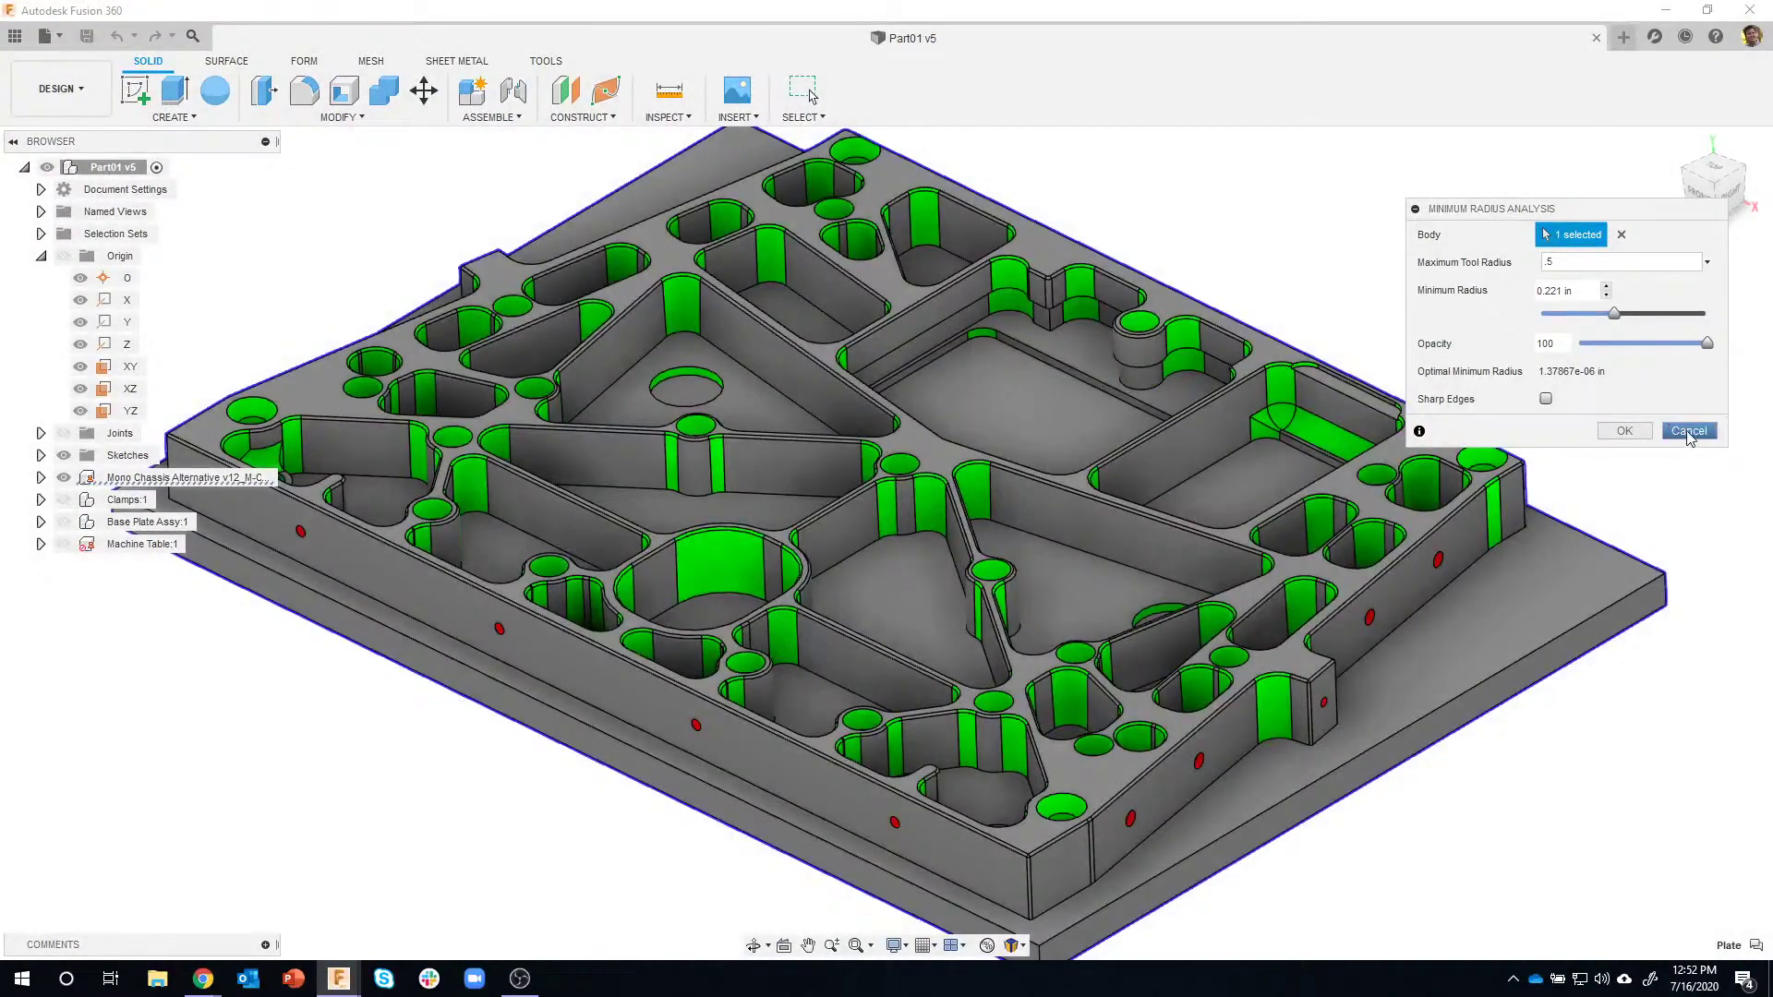
click(1688, 431)
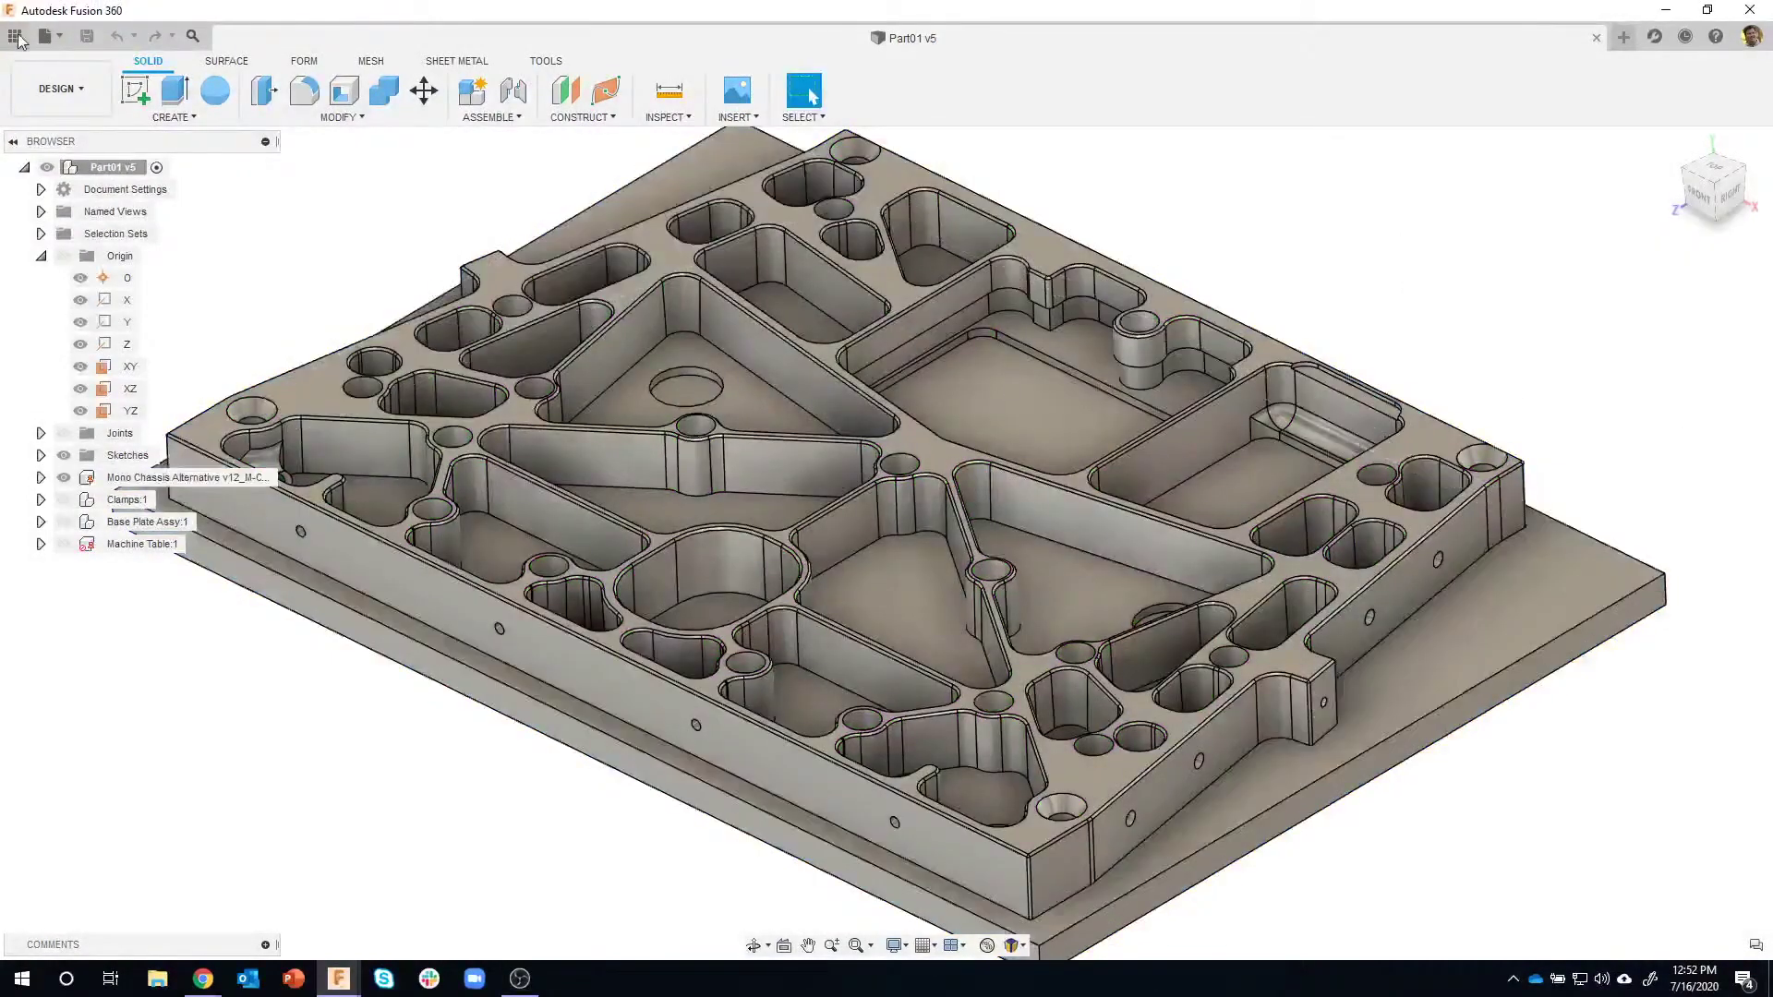
Open the Minimum Radius design from the Inspect folder and run a Minimum Radius Analysis on its body.
click(15, 35)
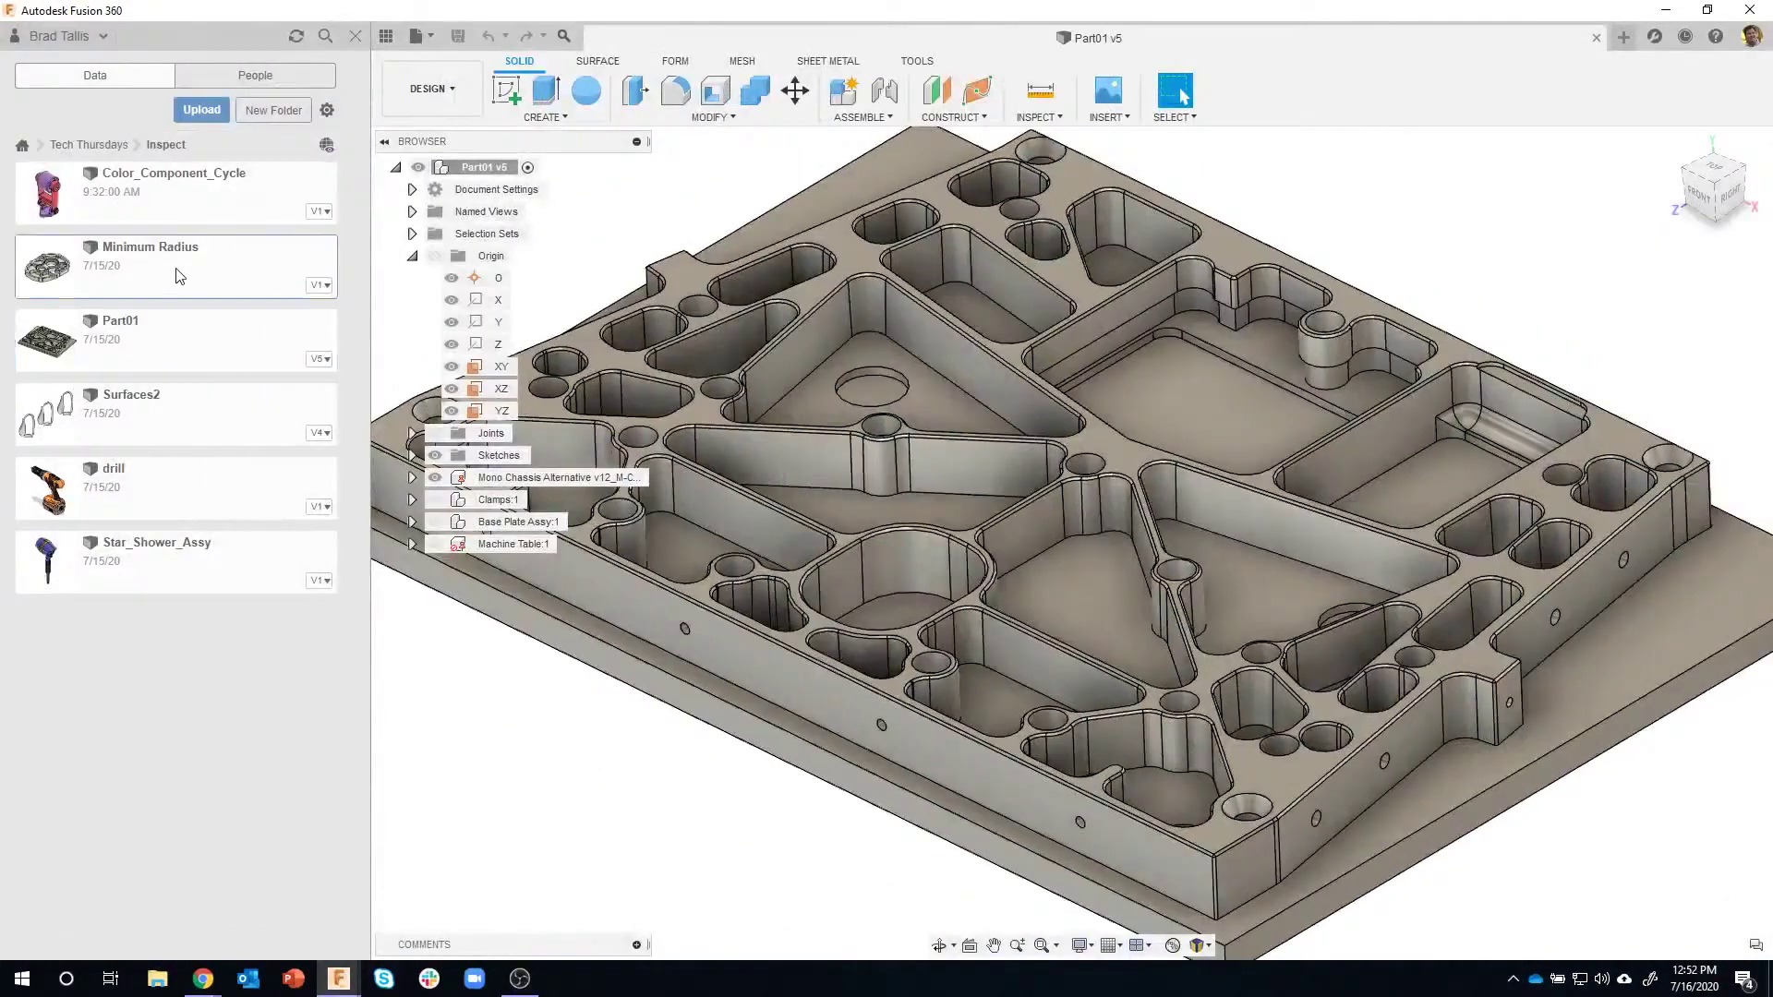
double_click(179, 276)
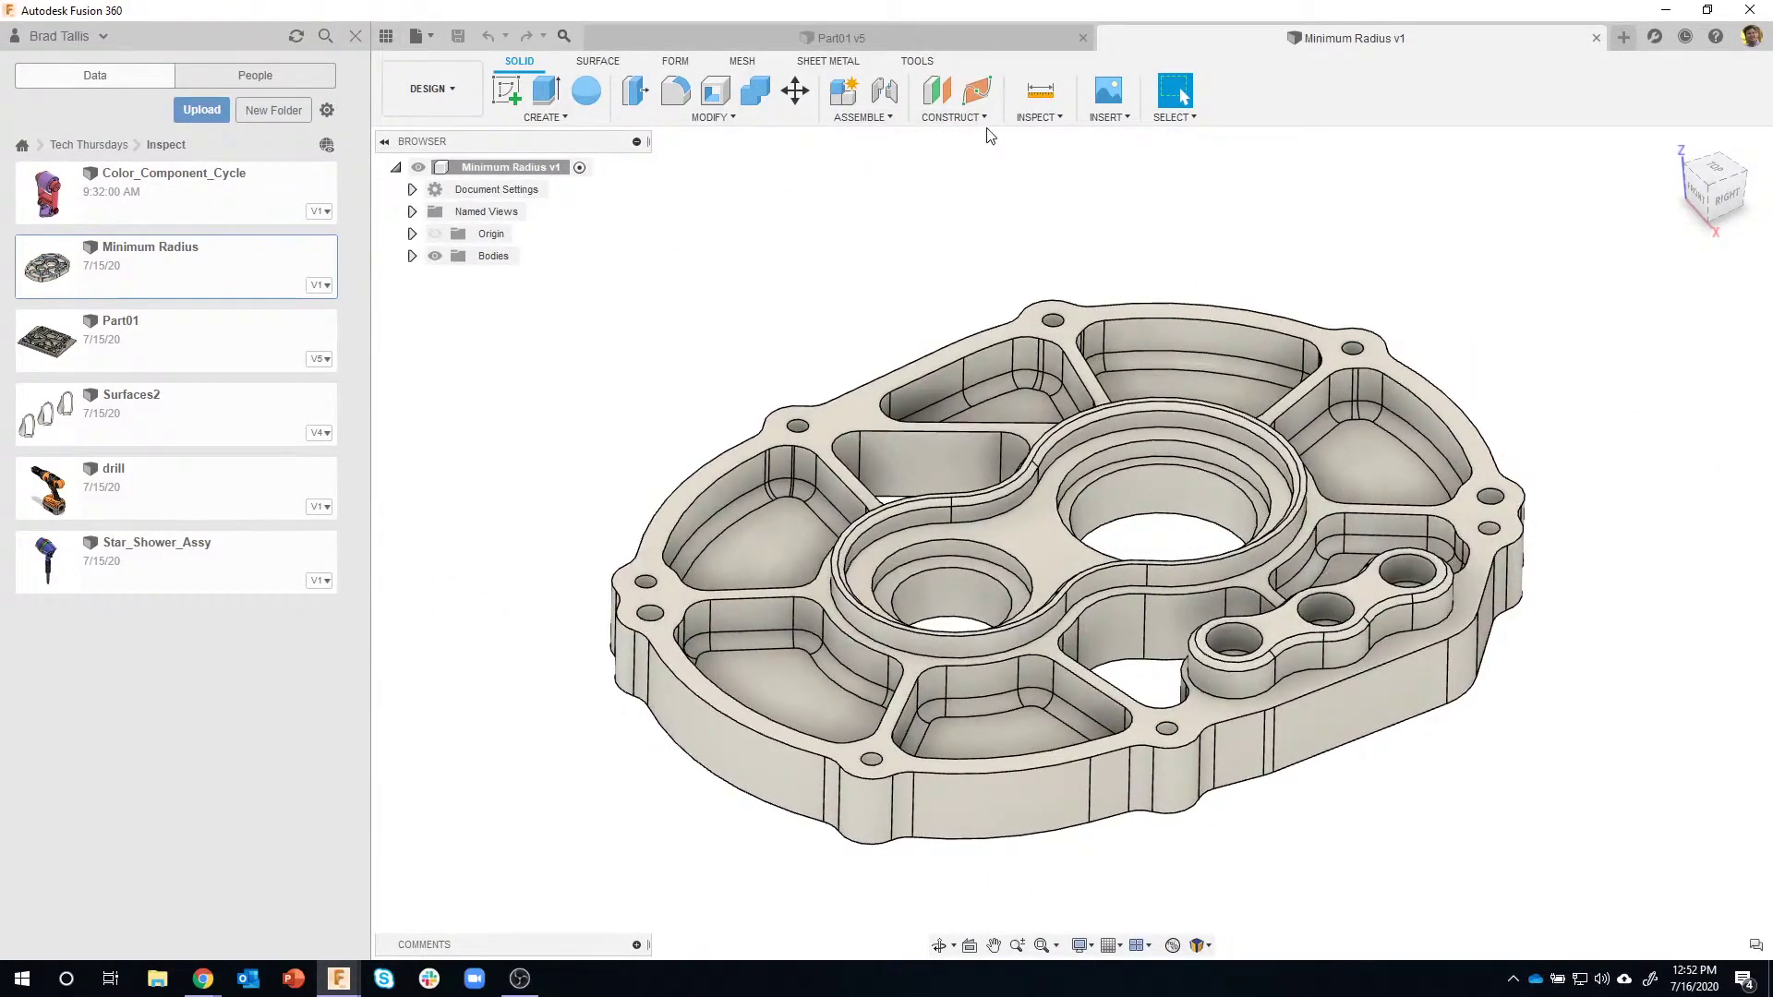
click(1043, 121)
click(1097, 317)
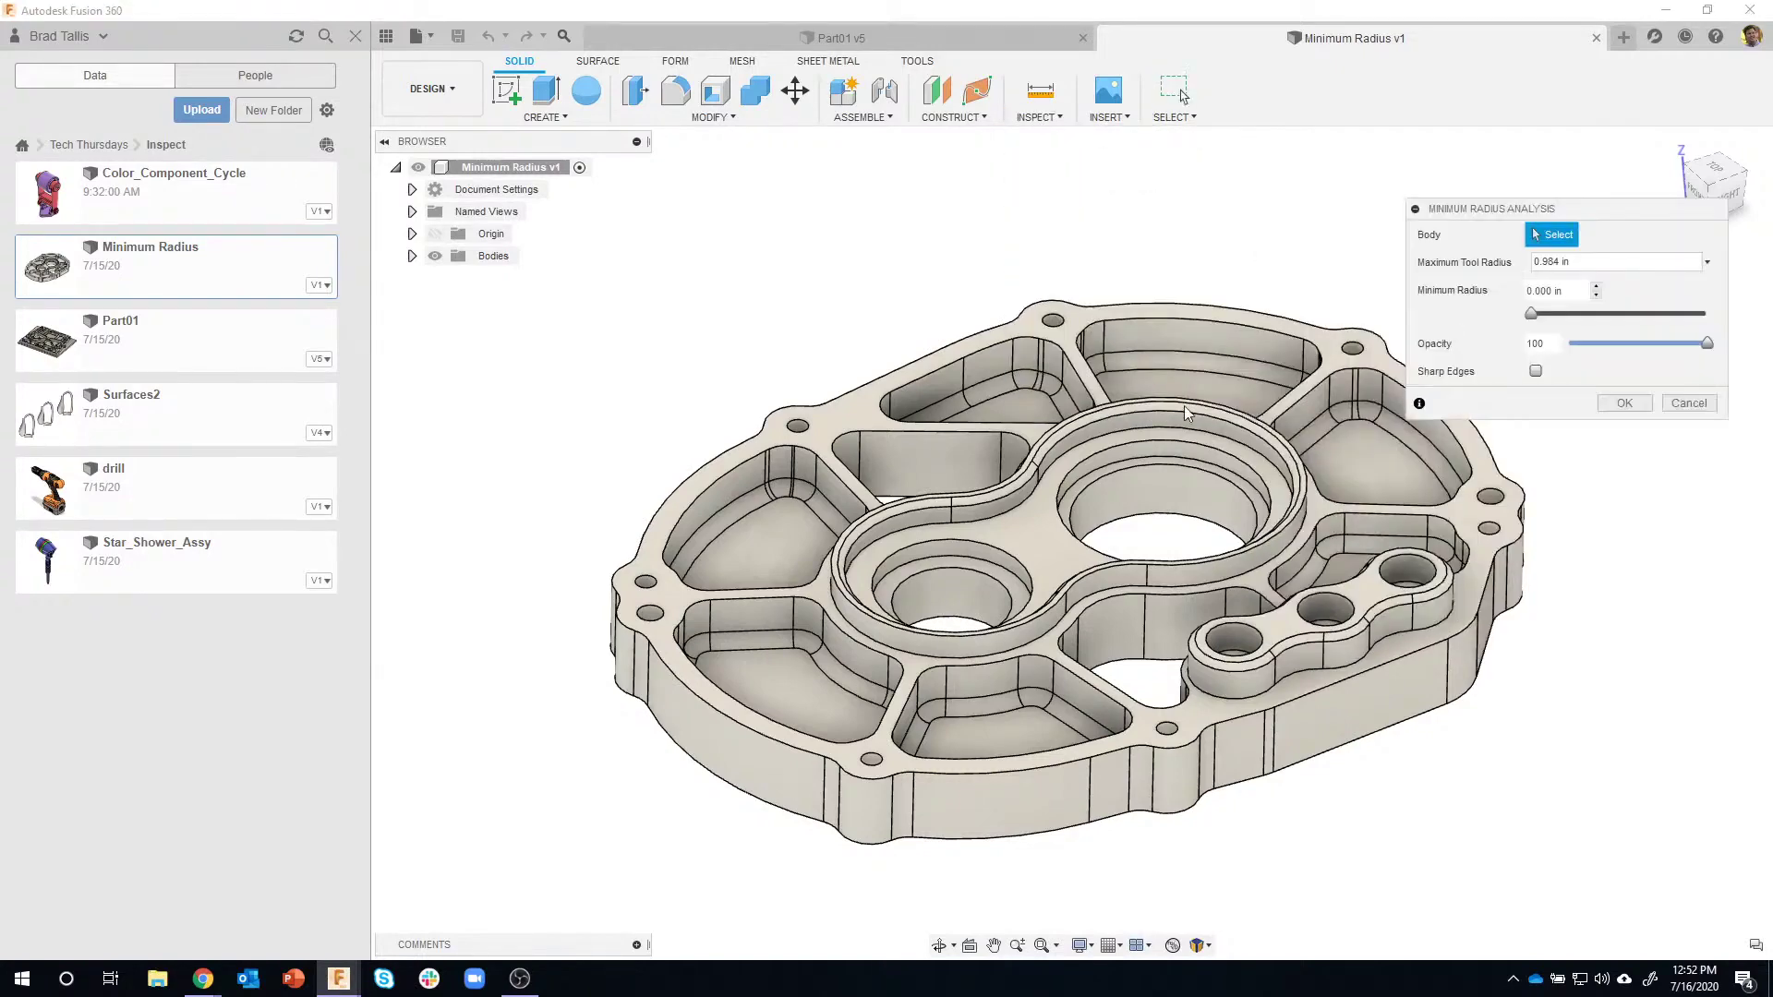
click(1180, 351)
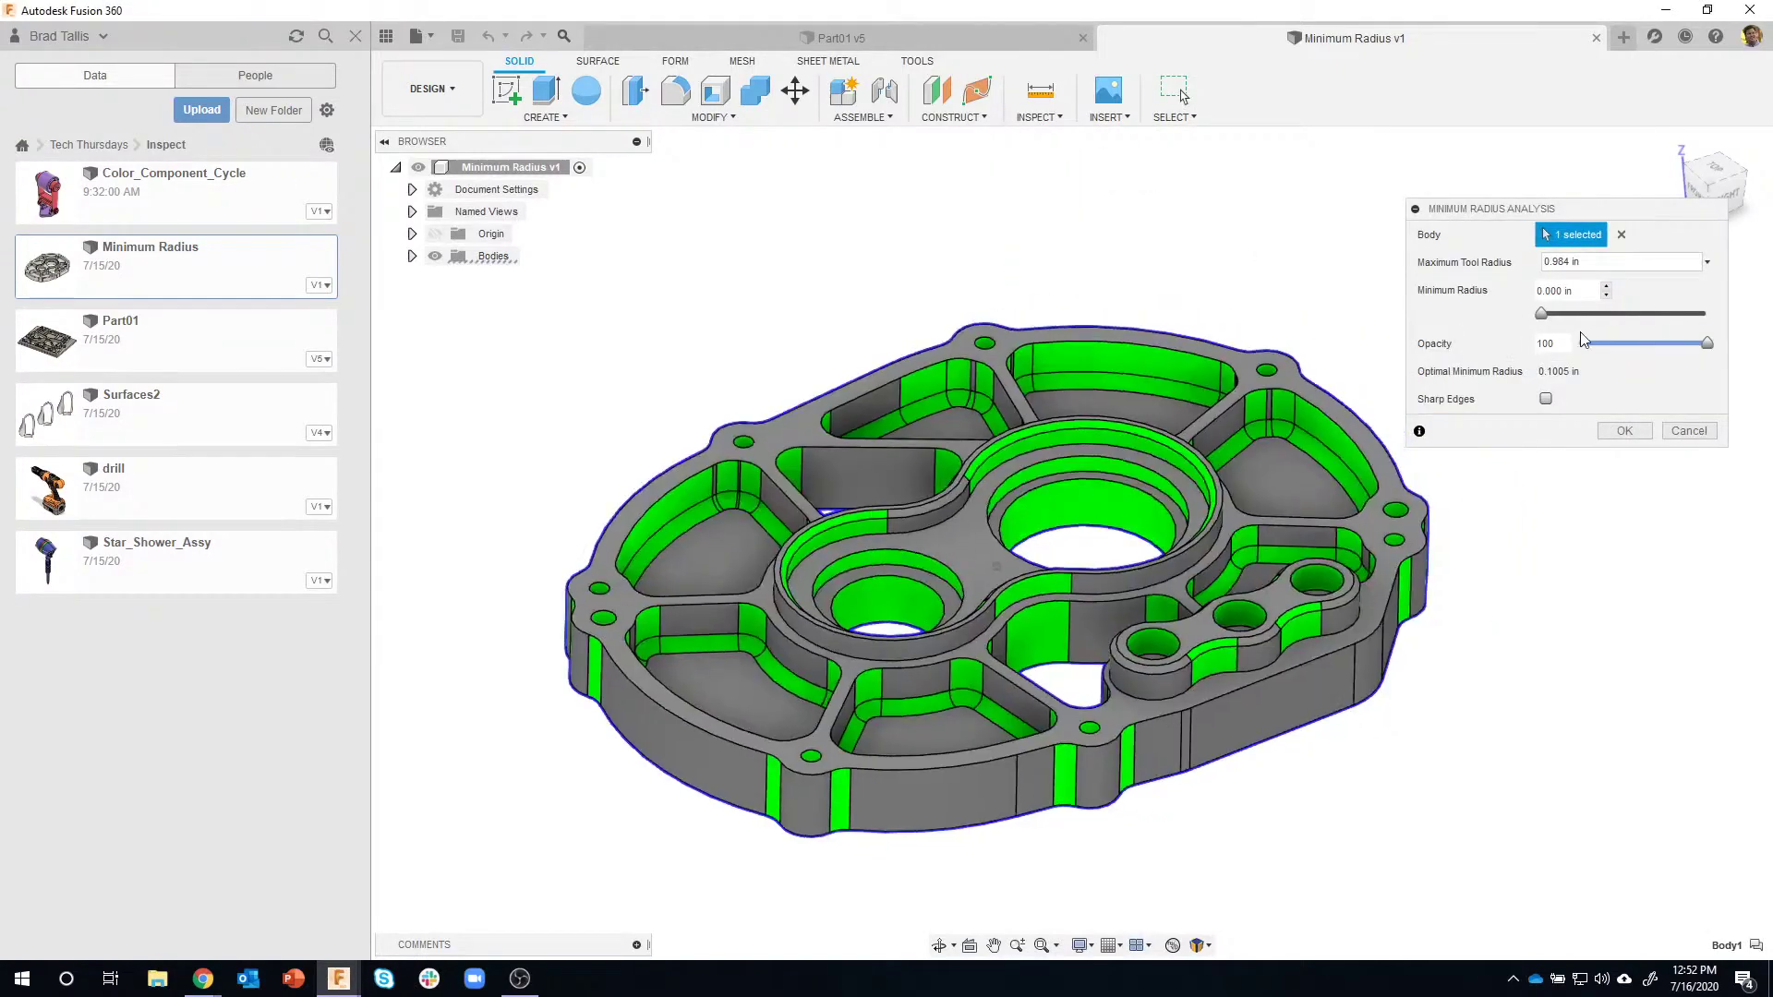
Set the maximum tool radius to 1 and the minimum radius to 0.201 in, and inspect the pocket fillets.
click(1562, 261)
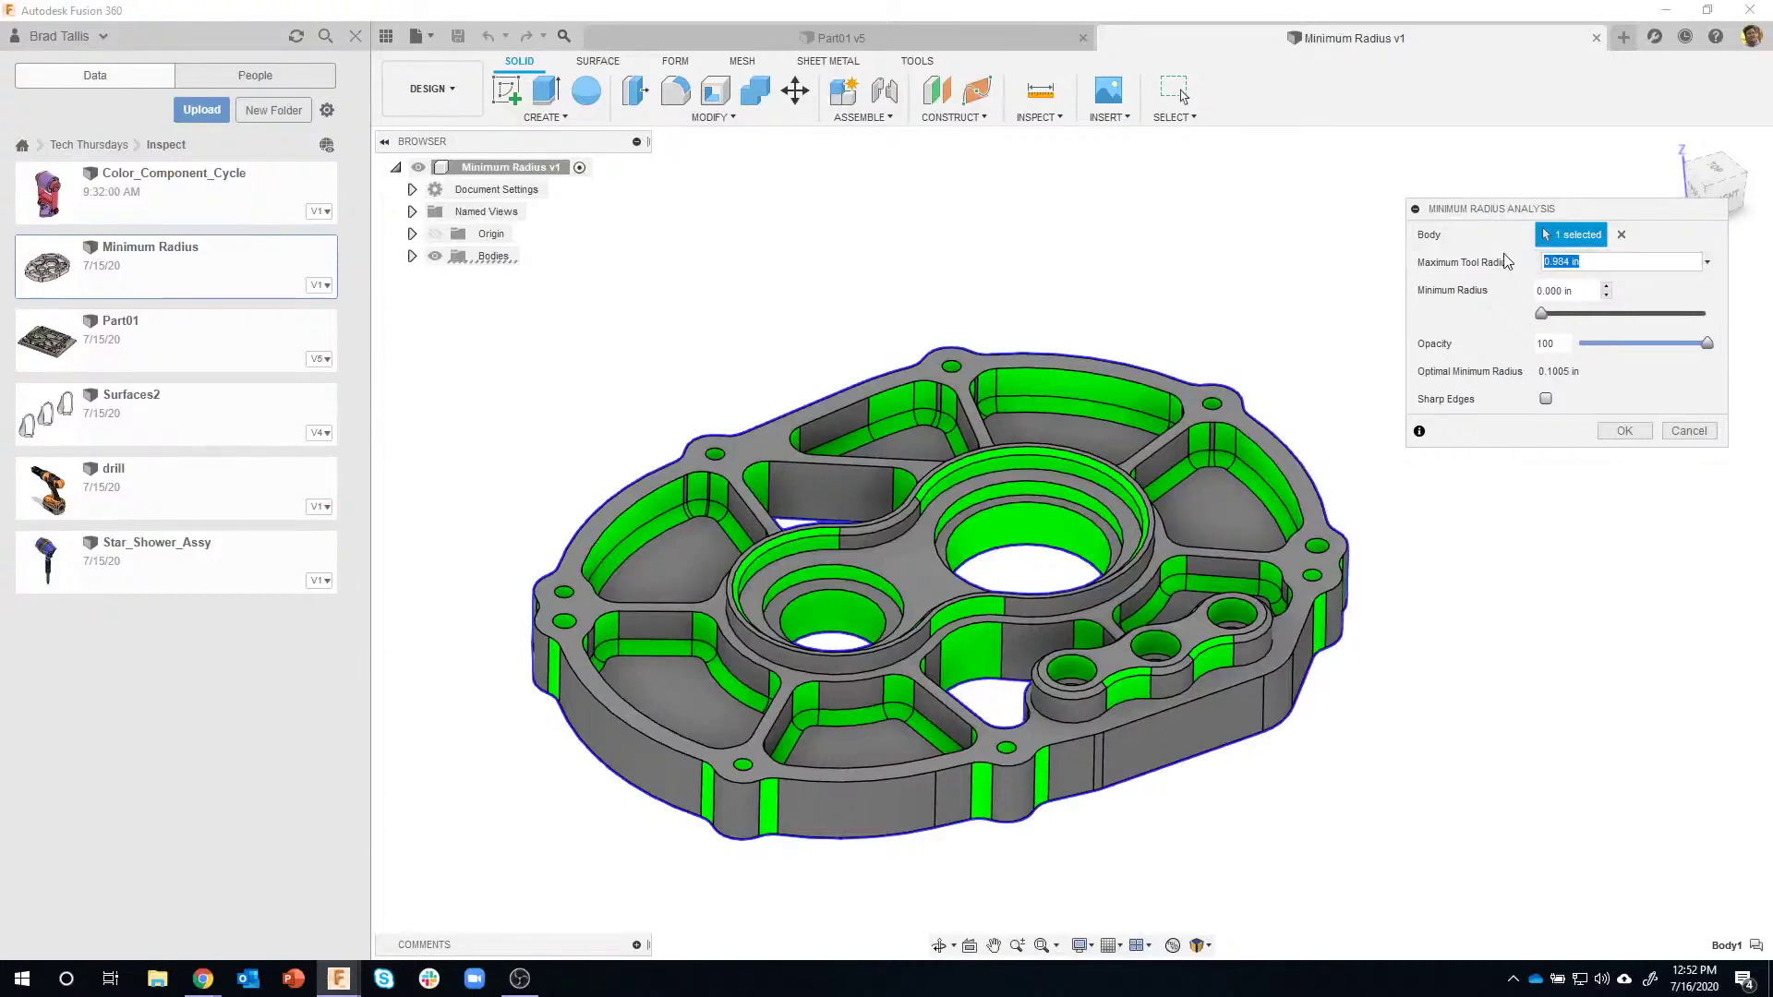
text(1)
drag(1541, 316, 1575, 315)
scroll(1168, 498, up, 5)
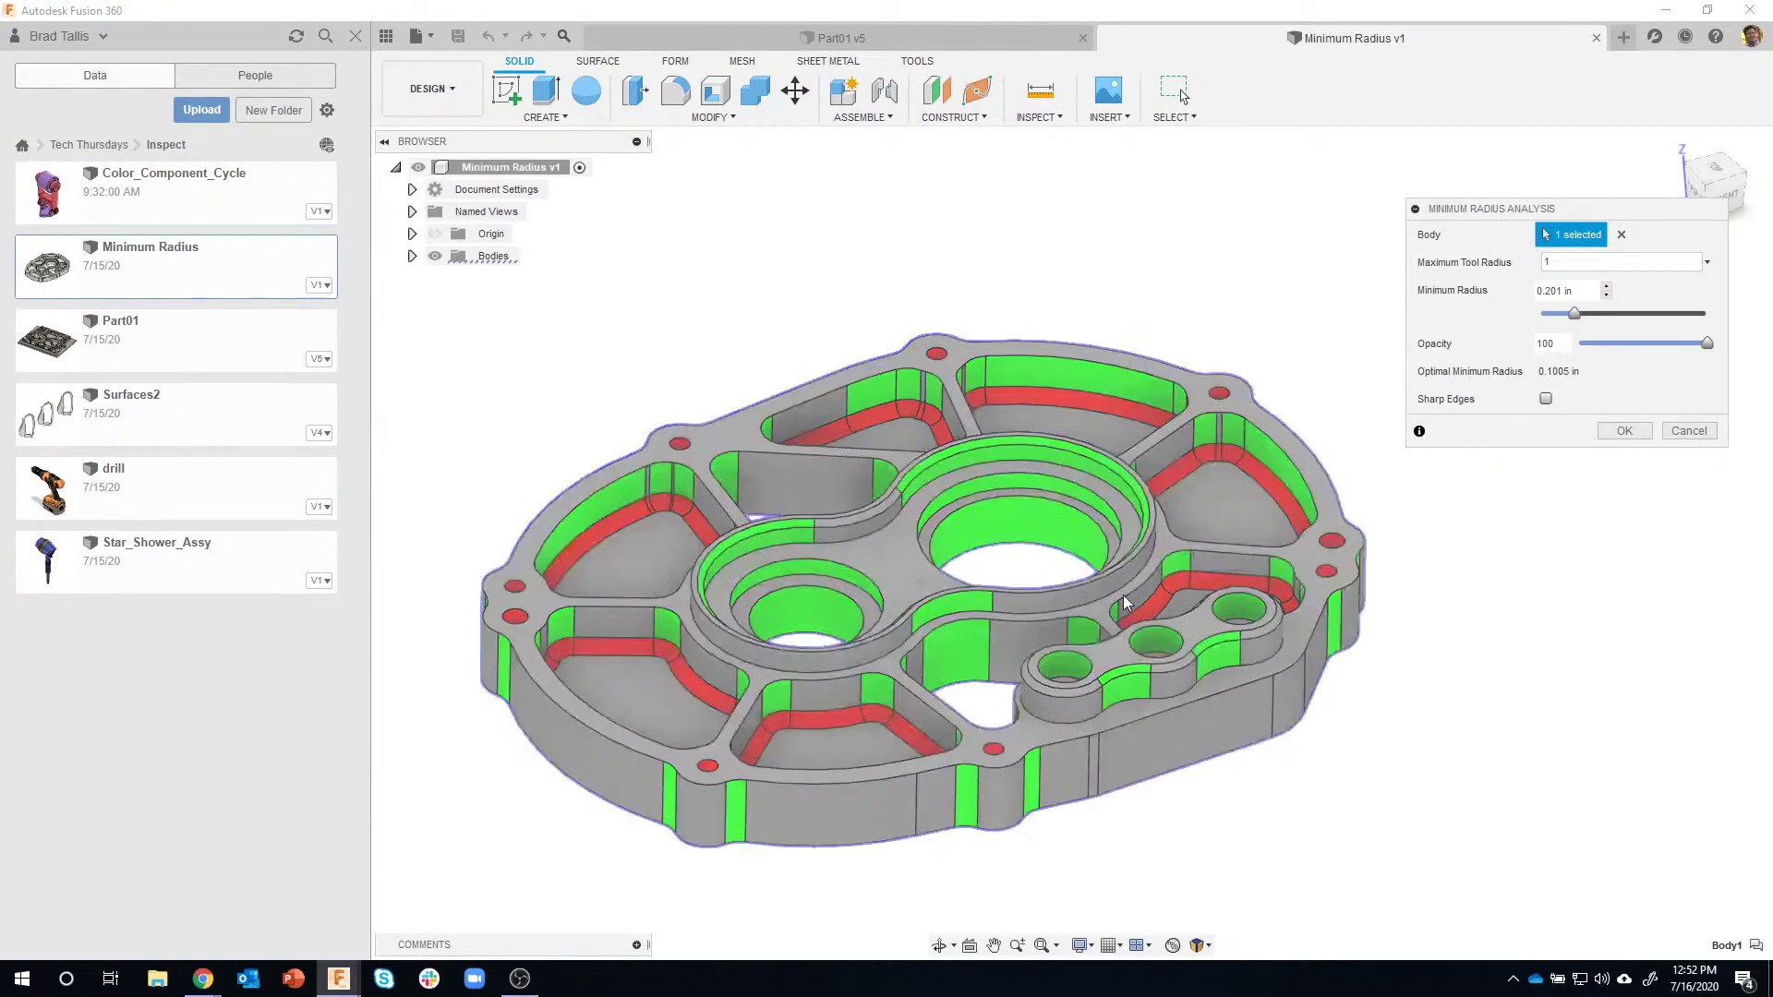
scroll(1072, 317, down, 1)
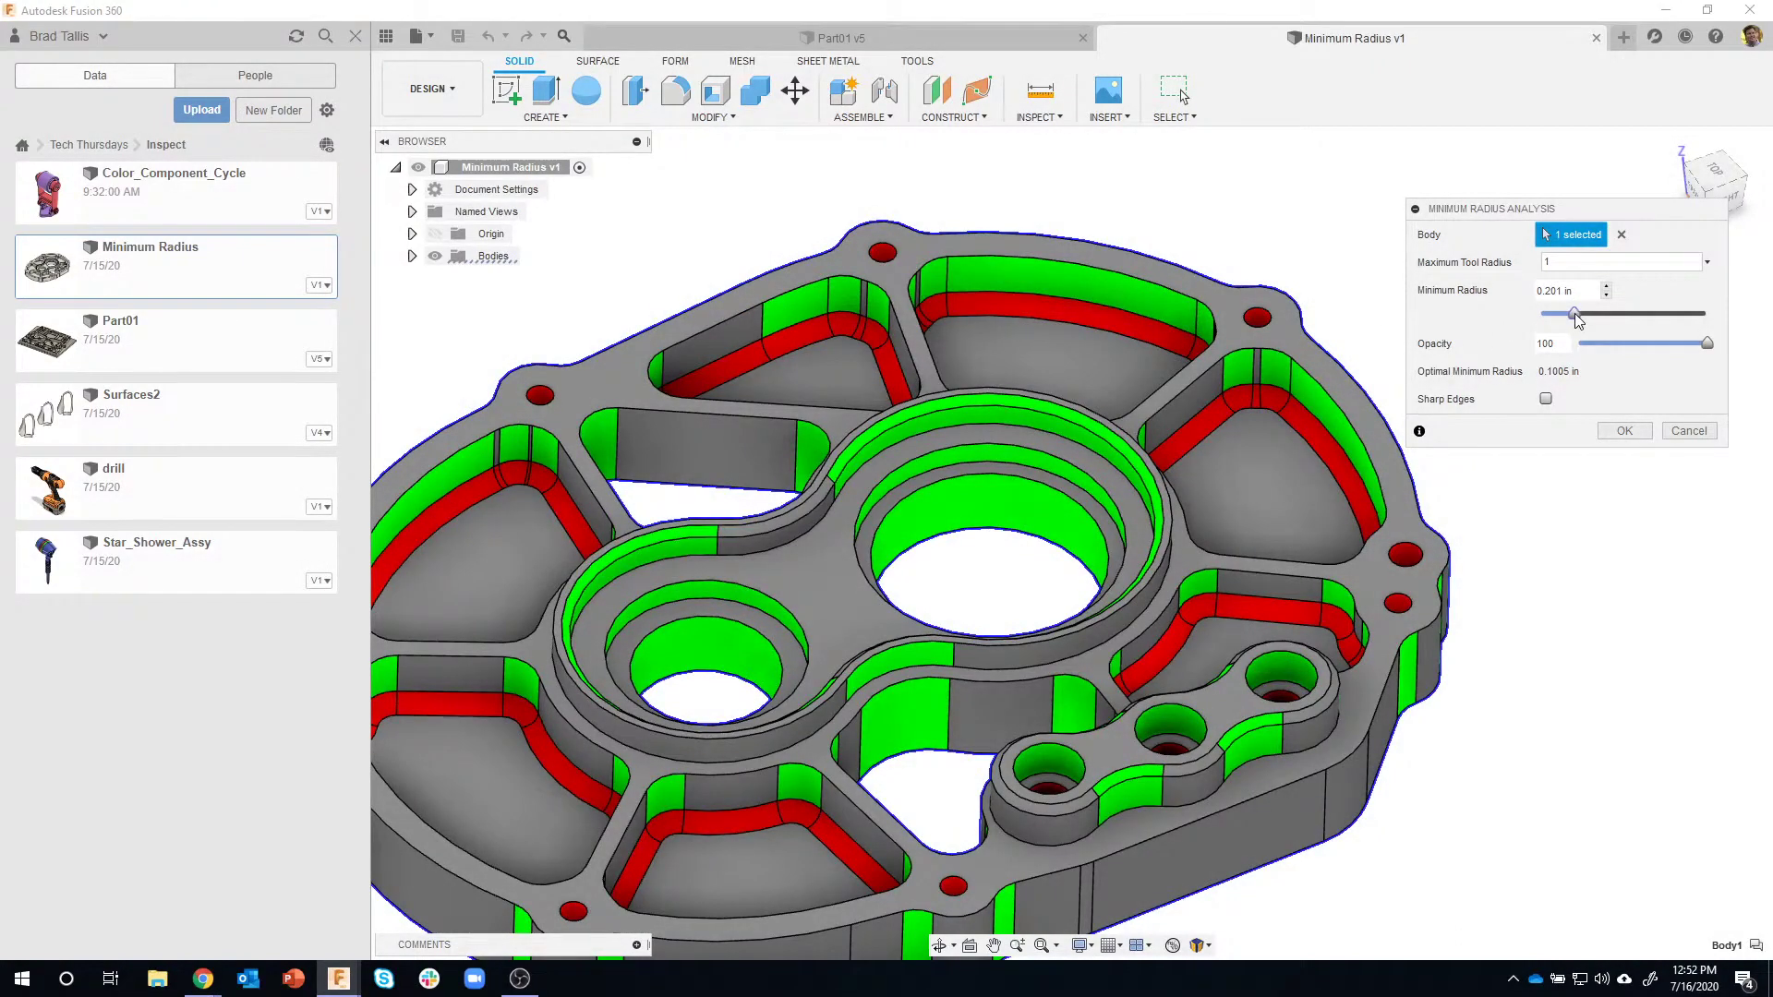
Raise the minimum radius to 0.291 in and inspect the pocket corners and bores.
drag(1575, 315, 1594, 316)
scroll(773, 554, down, 2)
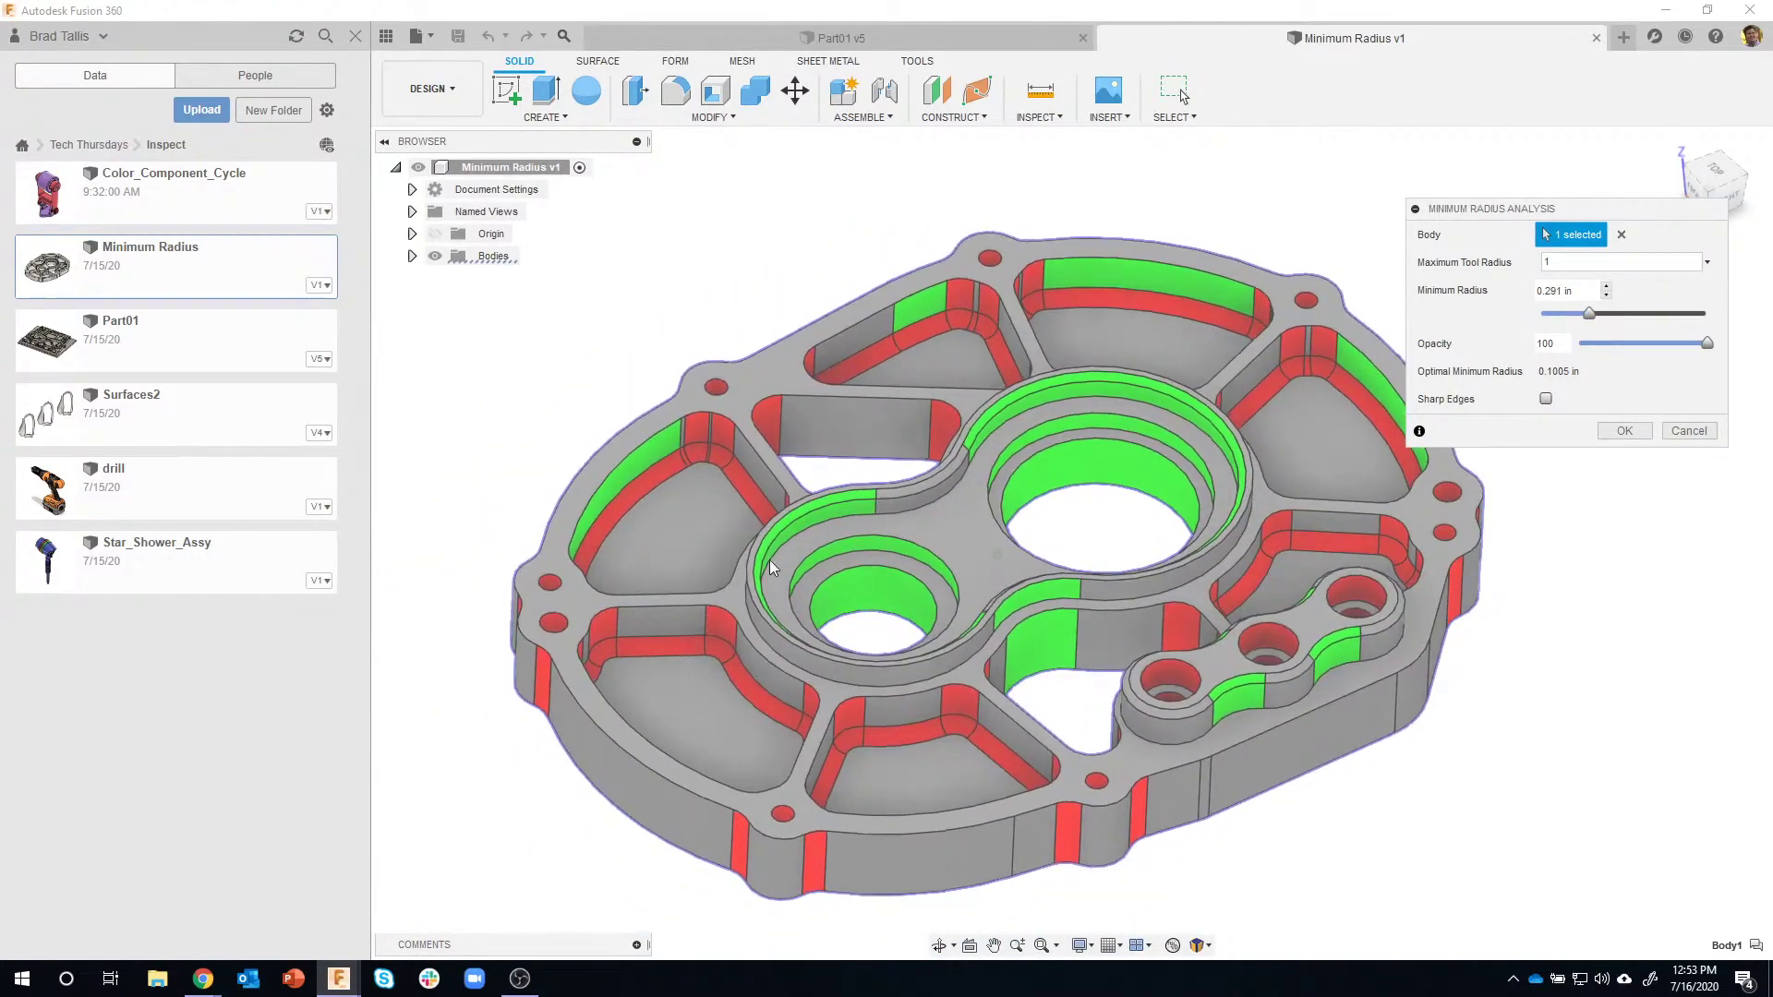
shift+middle_drag(773, 567, 1505, 392)
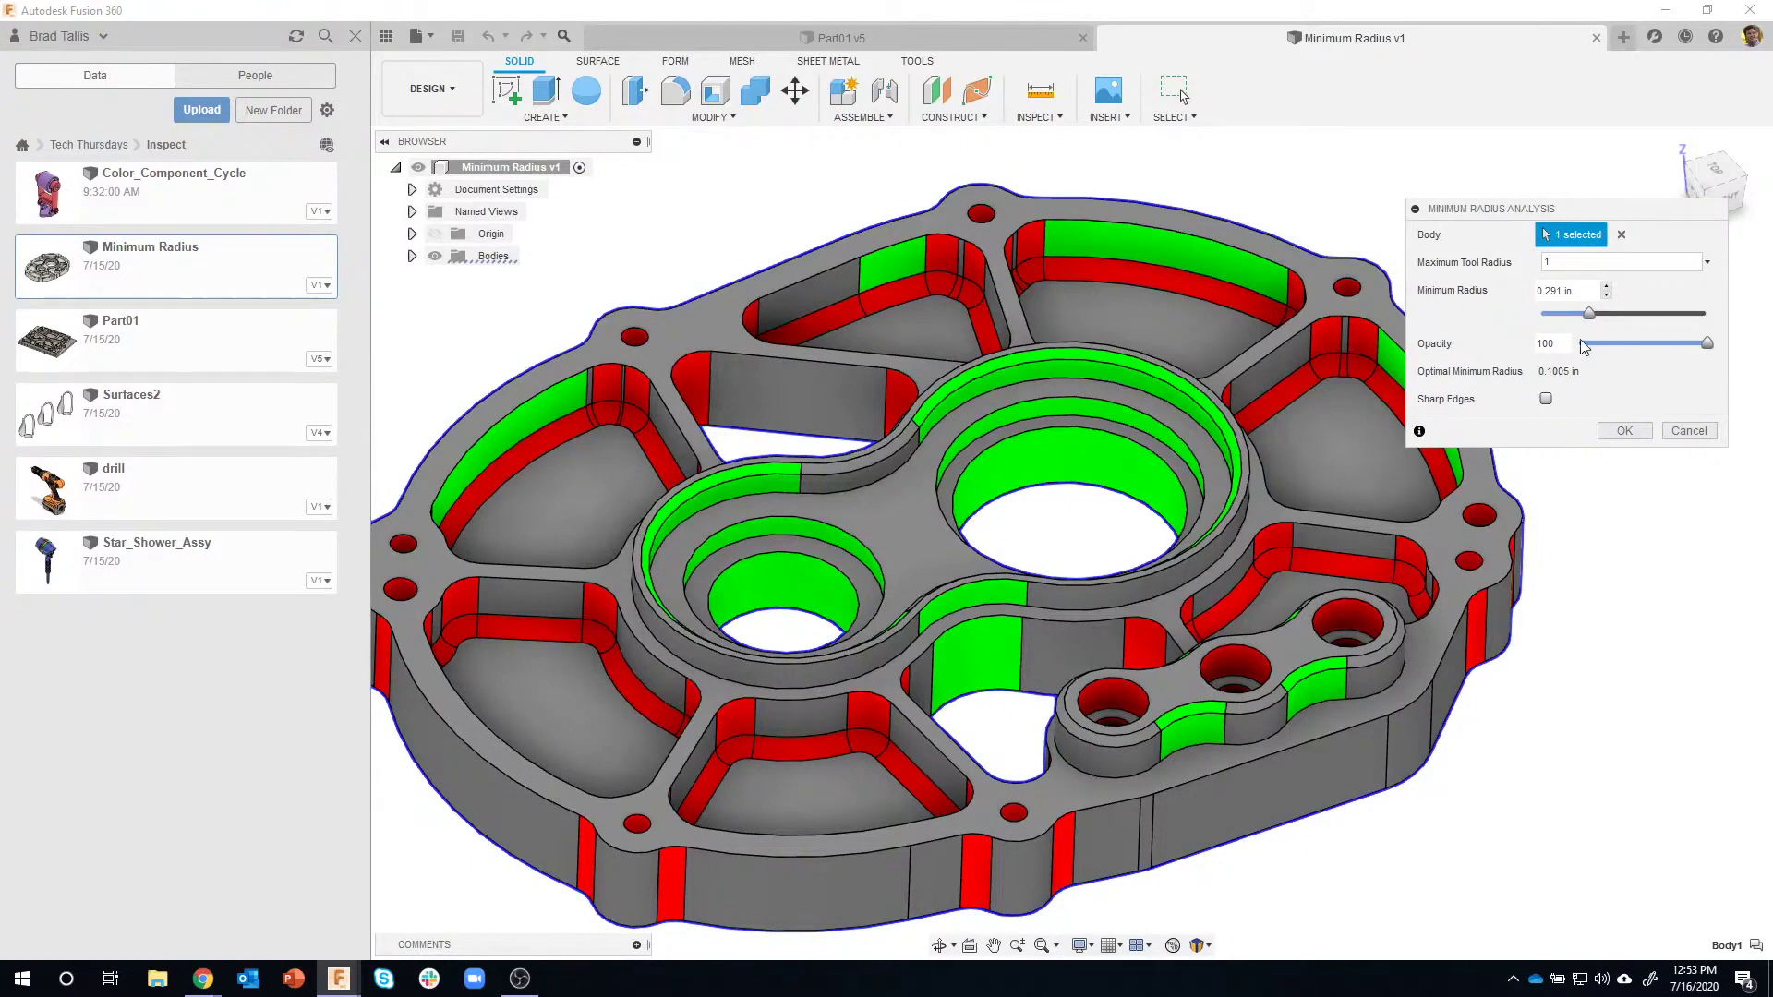
Lower the minimum radius to 0.112 in, inspect the small holes around the rim, and reduce it further to 0.089 in.
drag(1590, 319, 1562, 318)
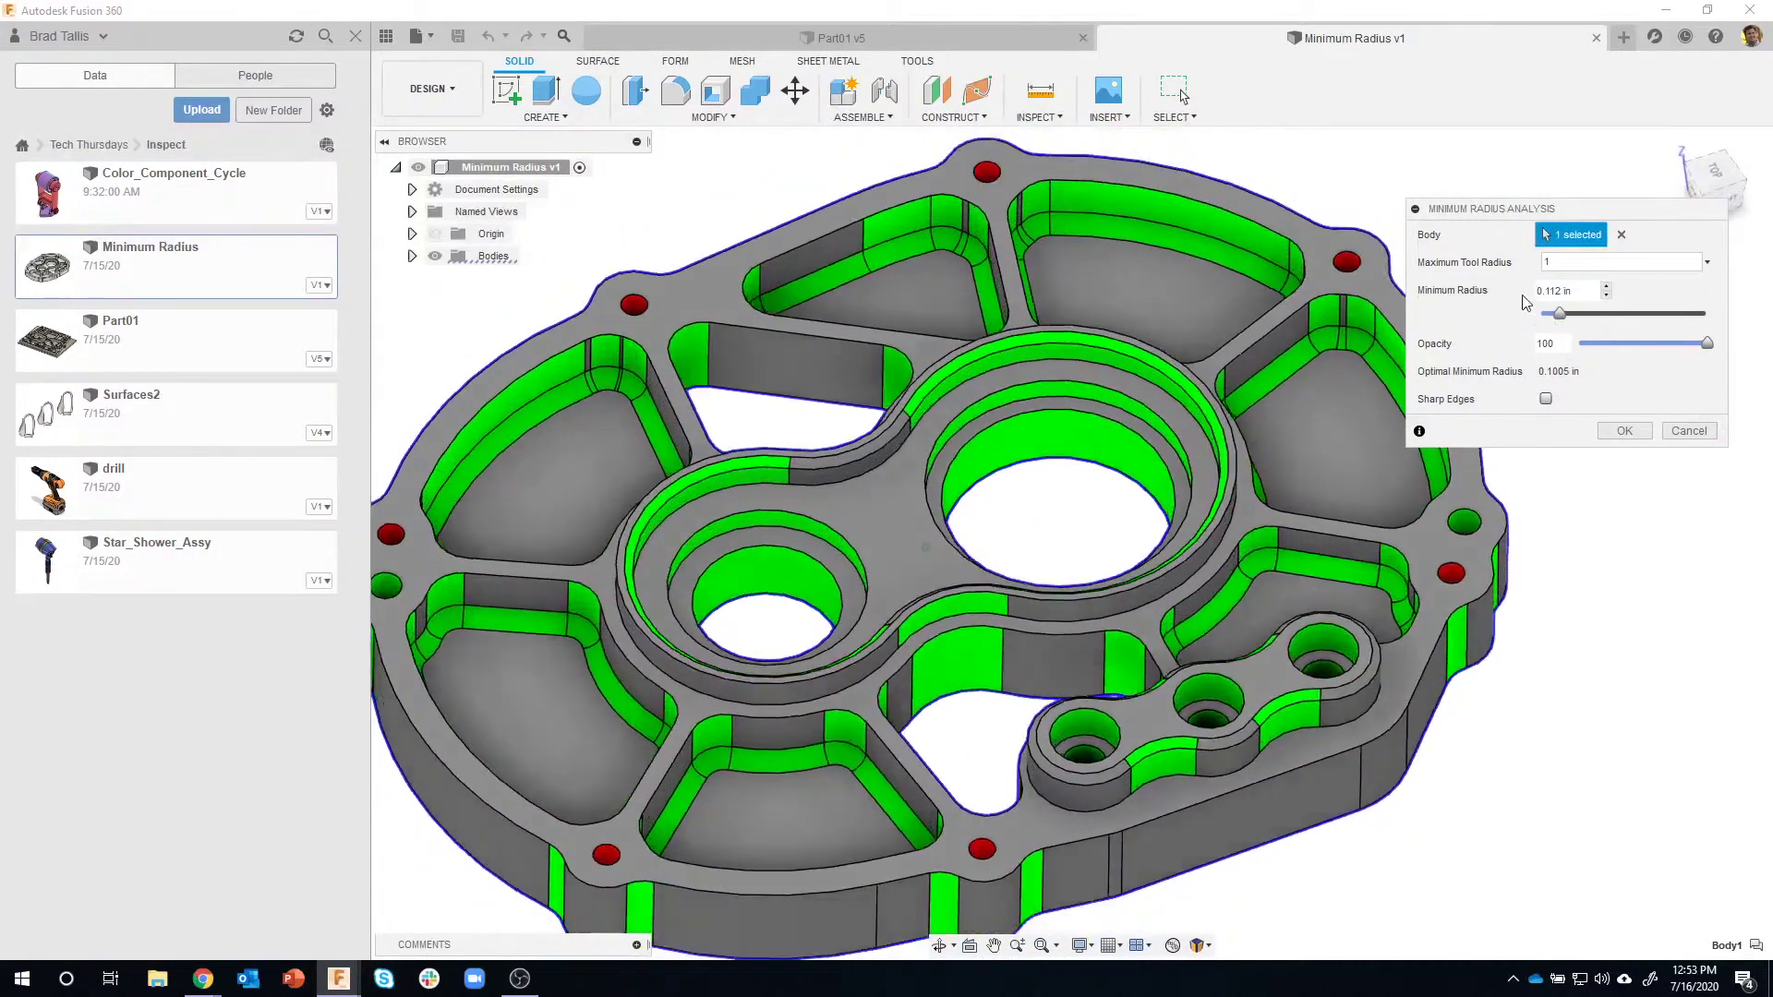
scroll(1445, 574, up, 5)
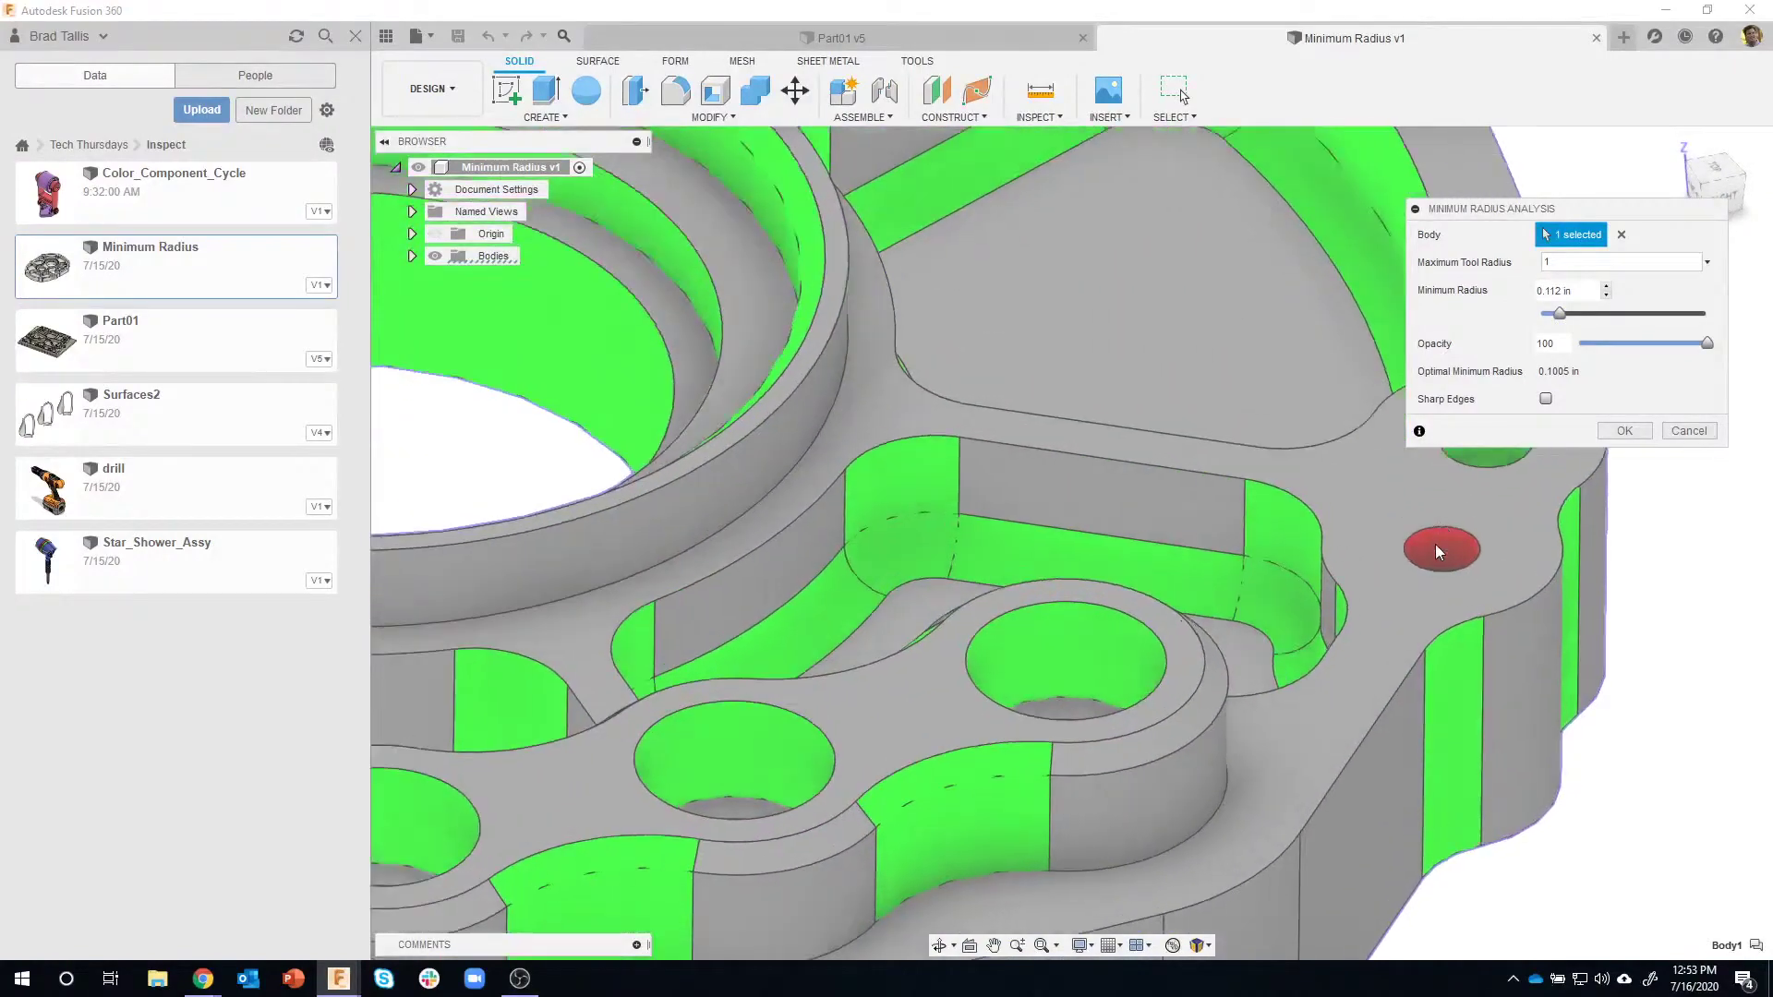
scroll(1454, 545, down, 5)
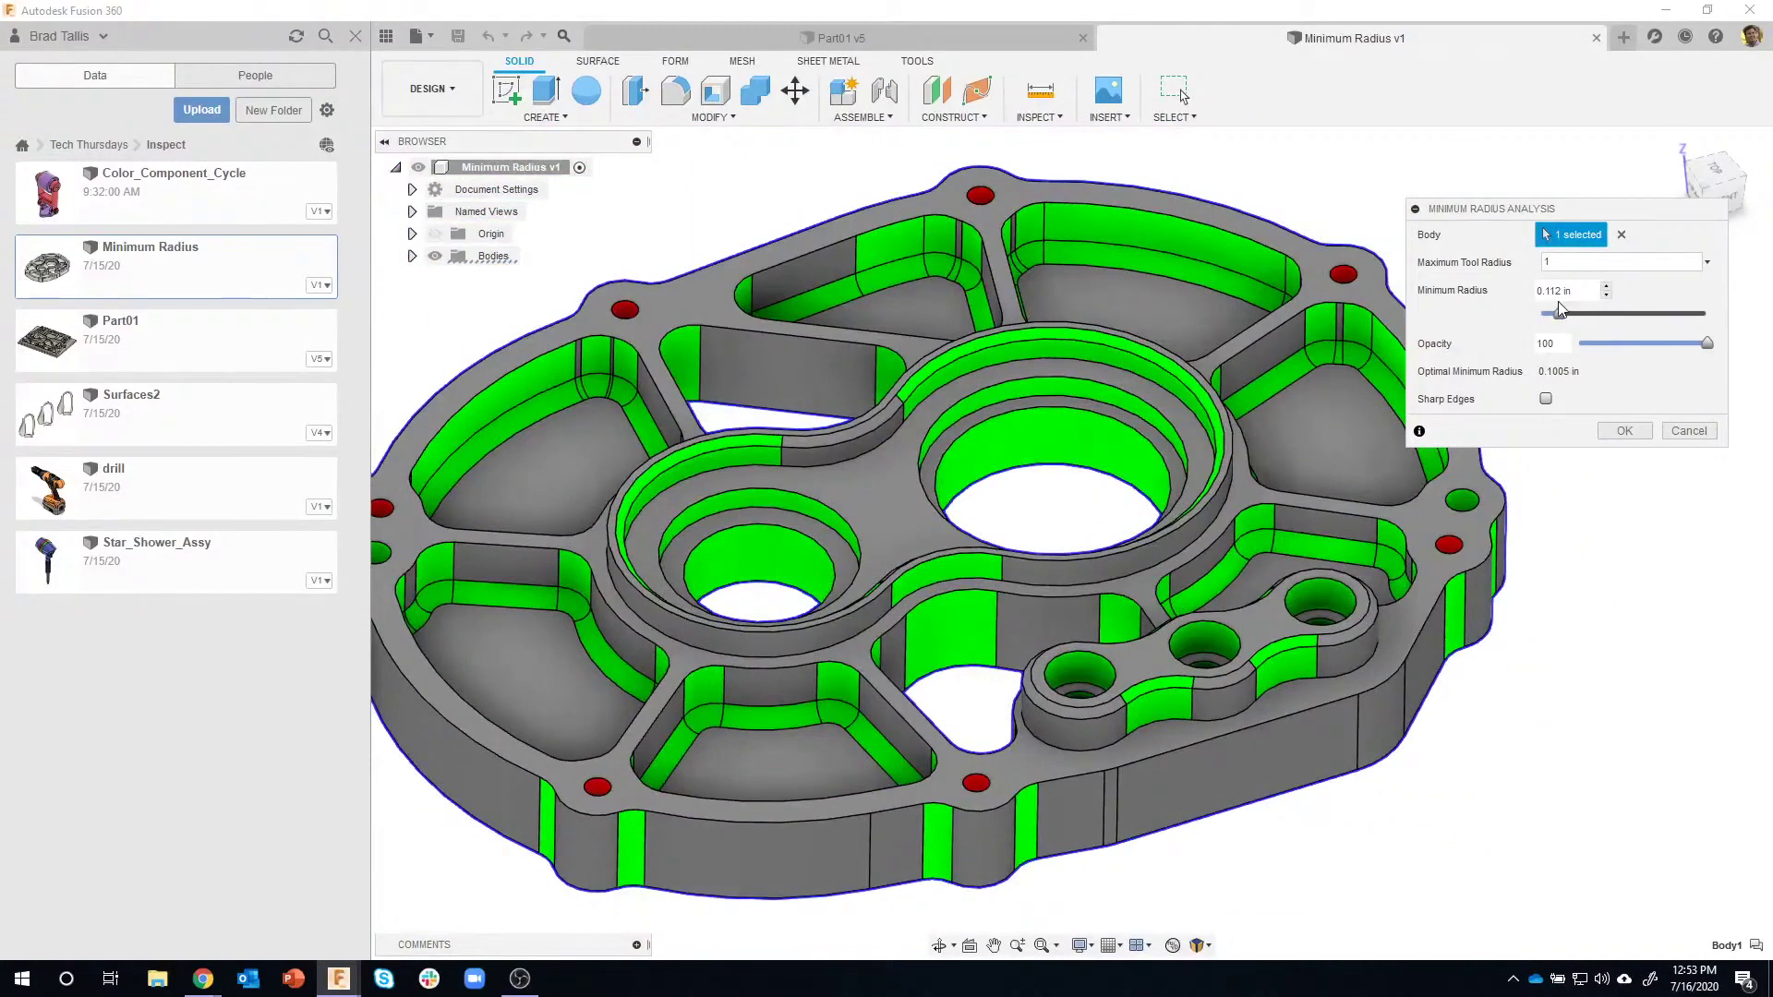
drag(1560, 319, 1556, 315)
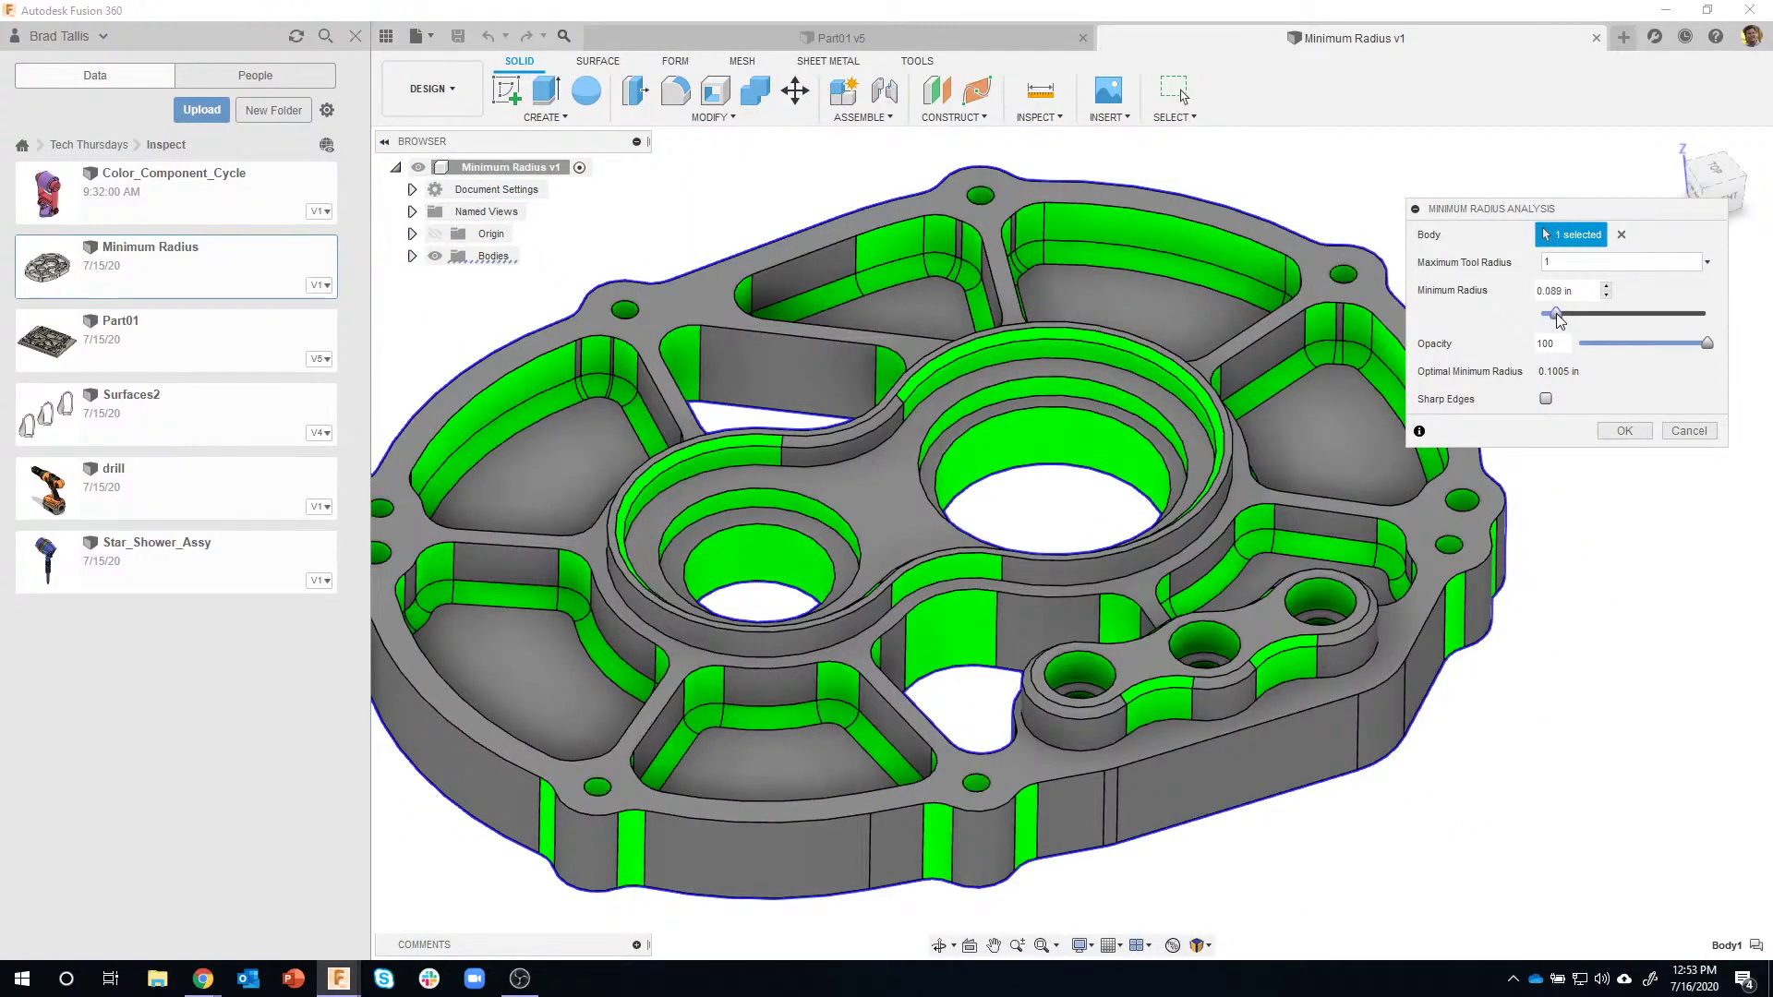
Show sharp edges in the analysis, examine them around the bores and bosses, and cancel the Minimum Radius Analysis.
scroll(1437, 560, up, 2)
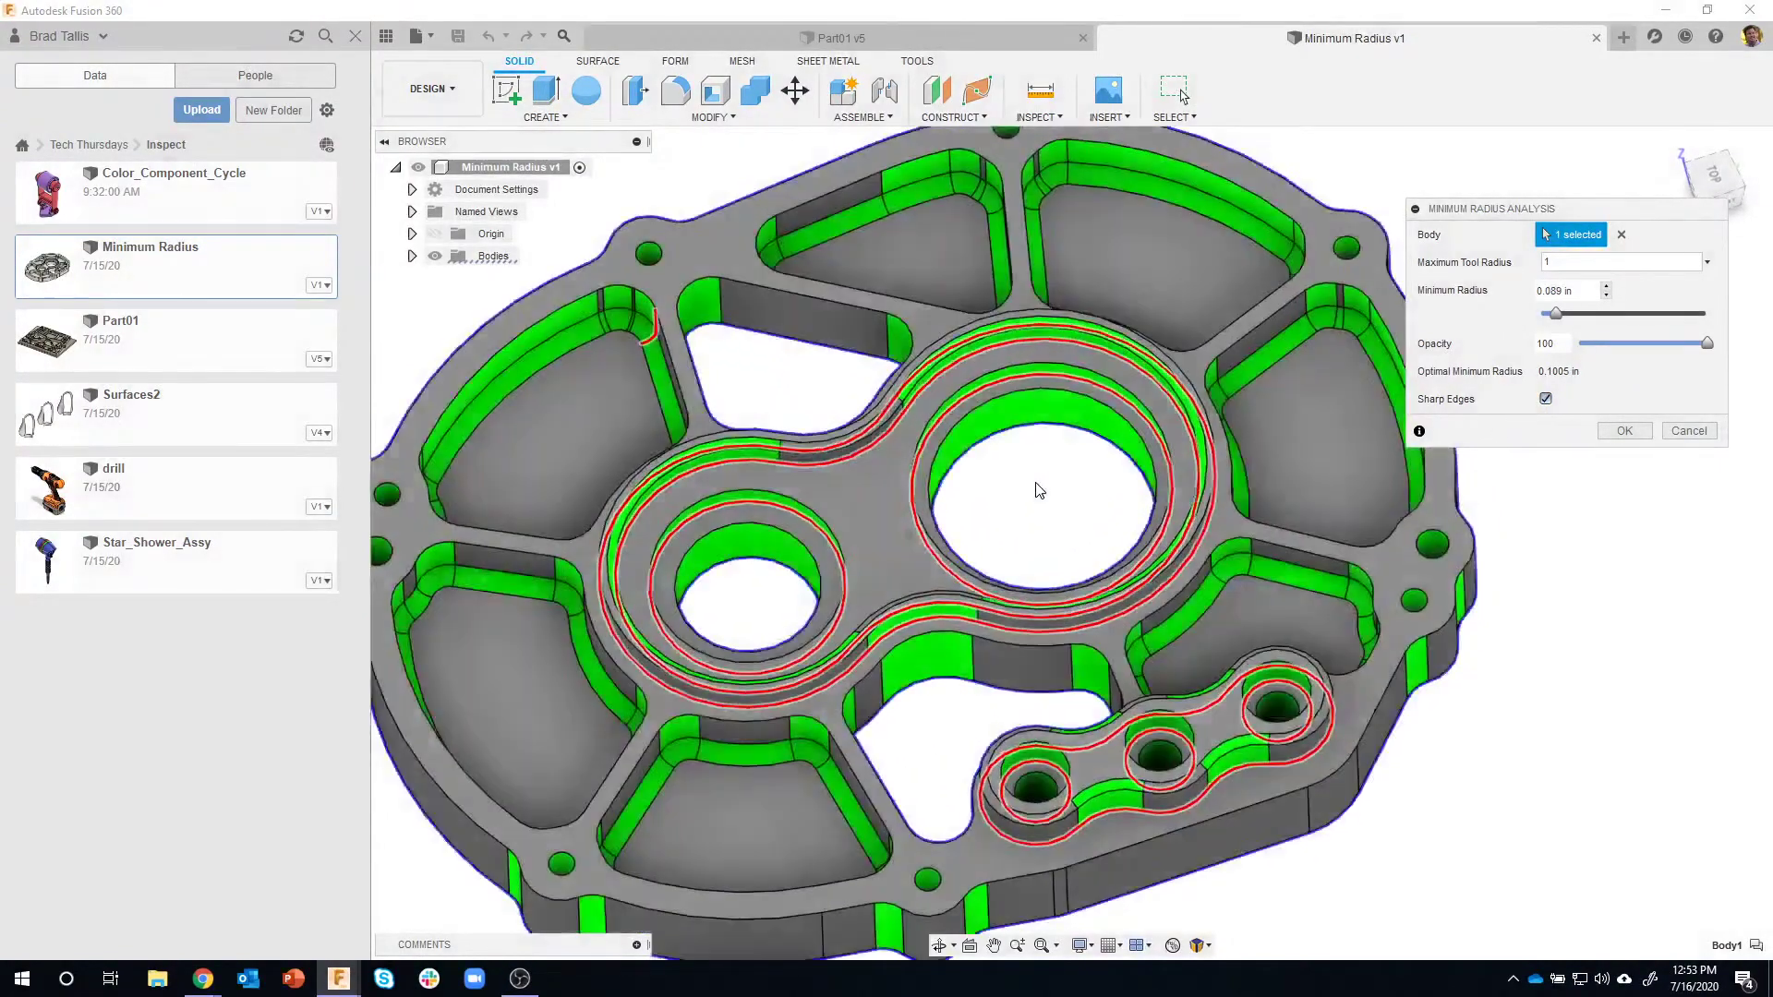
shift+middle_drag(1084, 661, 1076, 639)
scroll(1062, 647, up, 10)
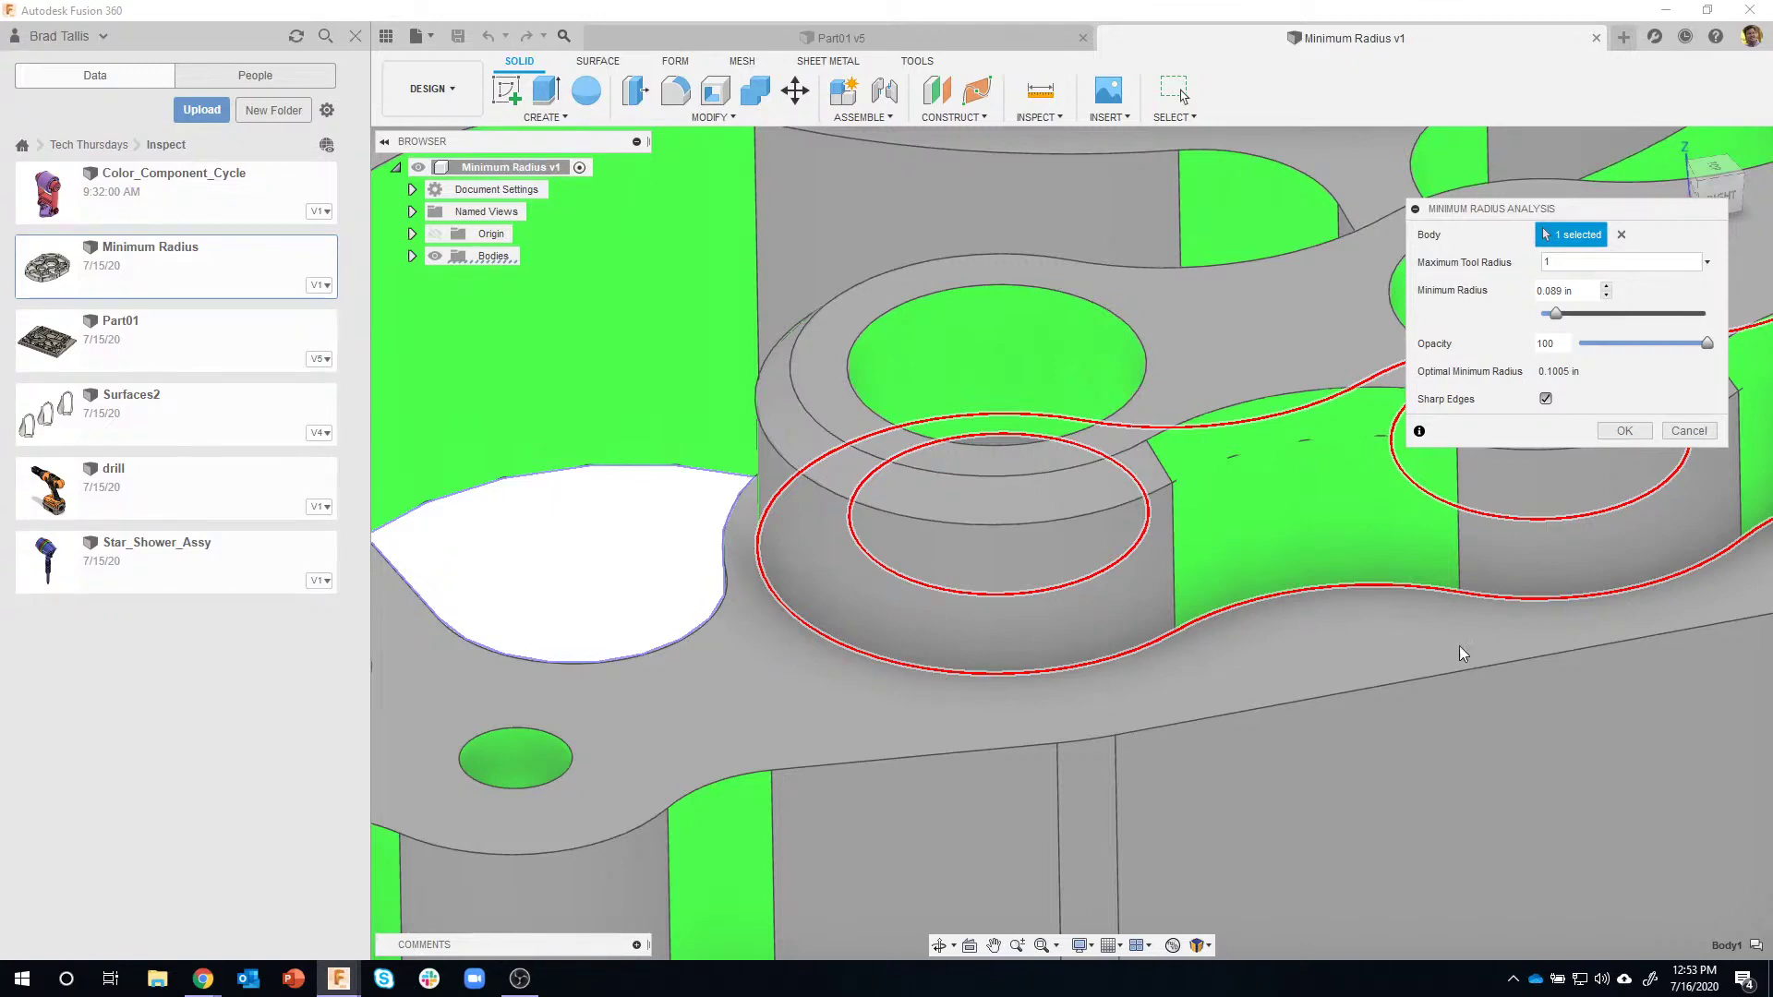
shift+middle_drag(1364, 658, 1009, 436)
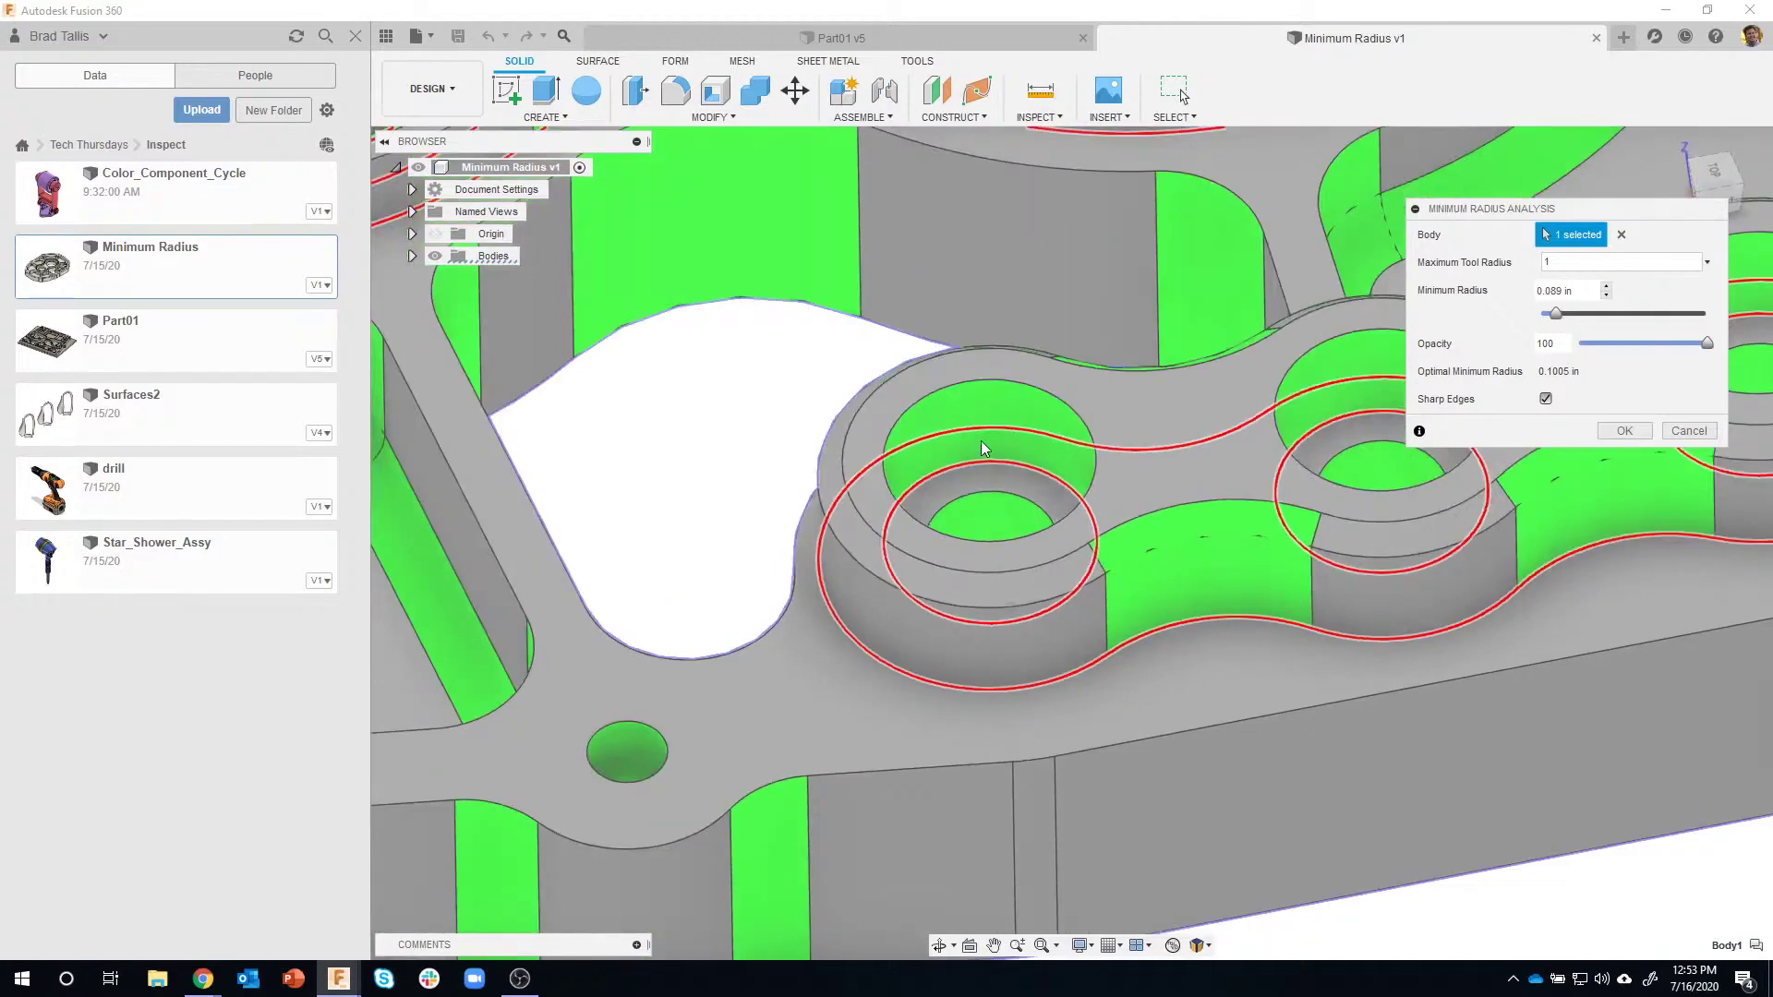
scroll(1202, 671, down, 5)
shift+middle_drag(1202, 670, 946, 244)
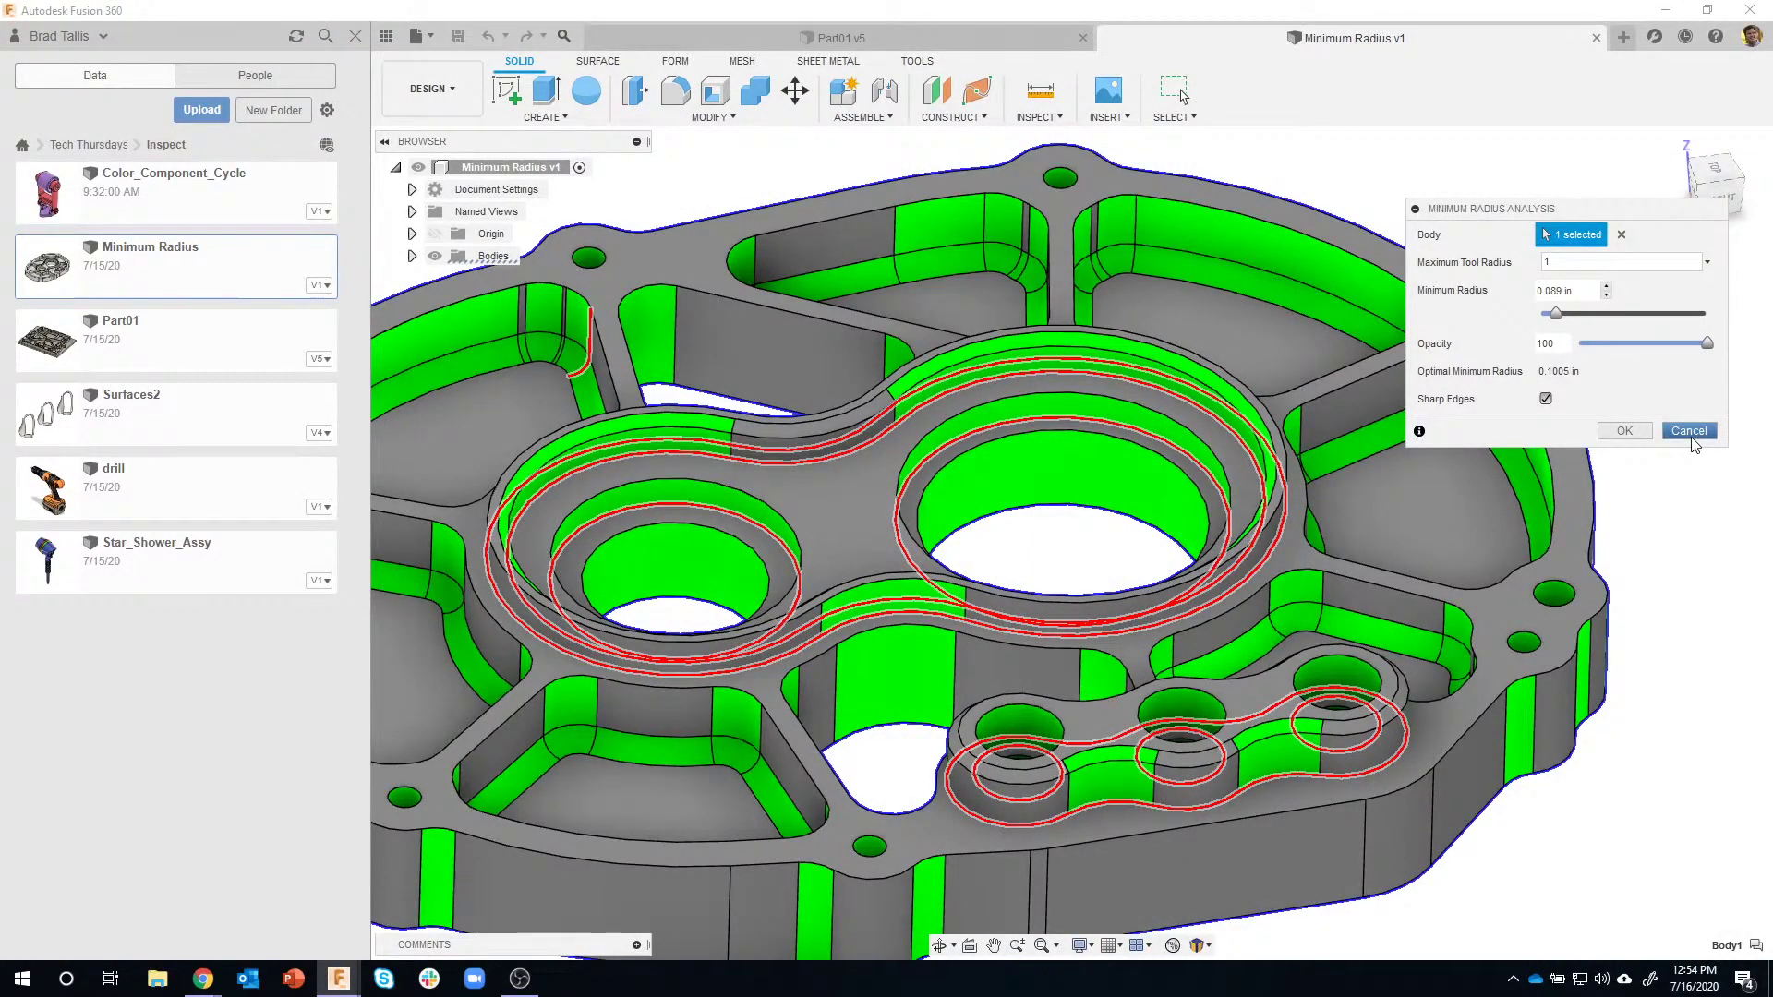
click(1693, 438)
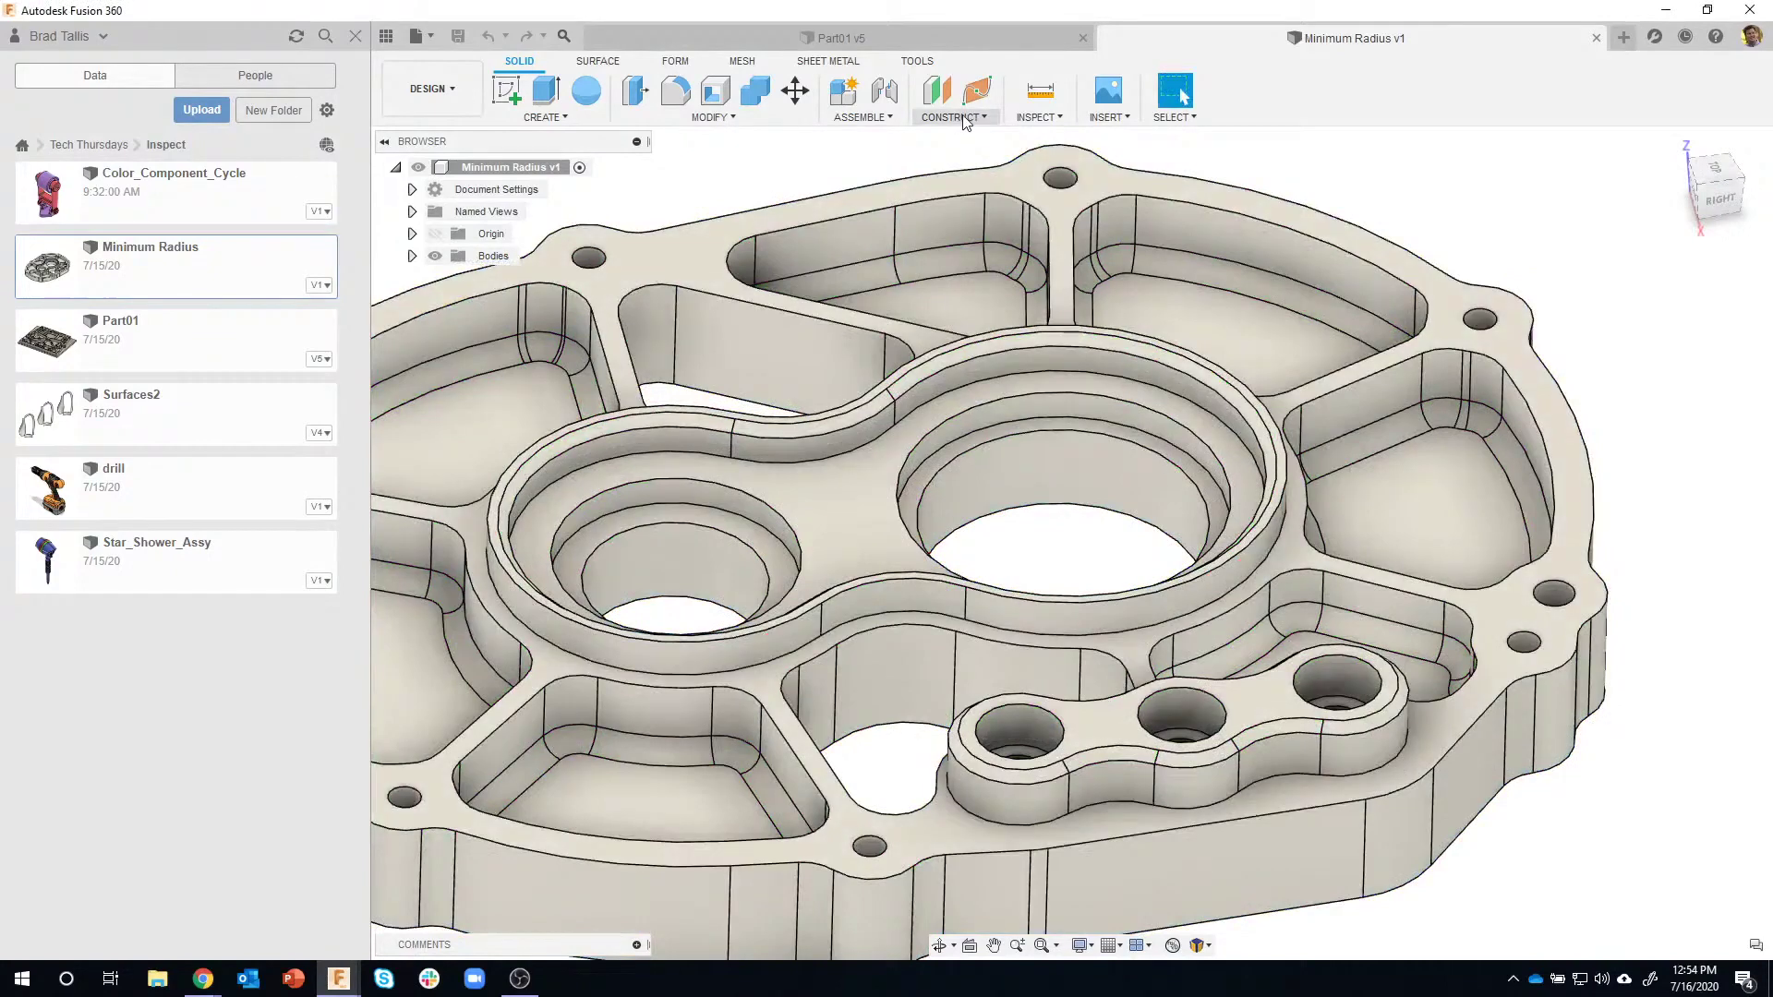
Open the Star_Shower_Assy design from the Inspect folder without its recovery file, and hide the data panel.
click(1033, 118)
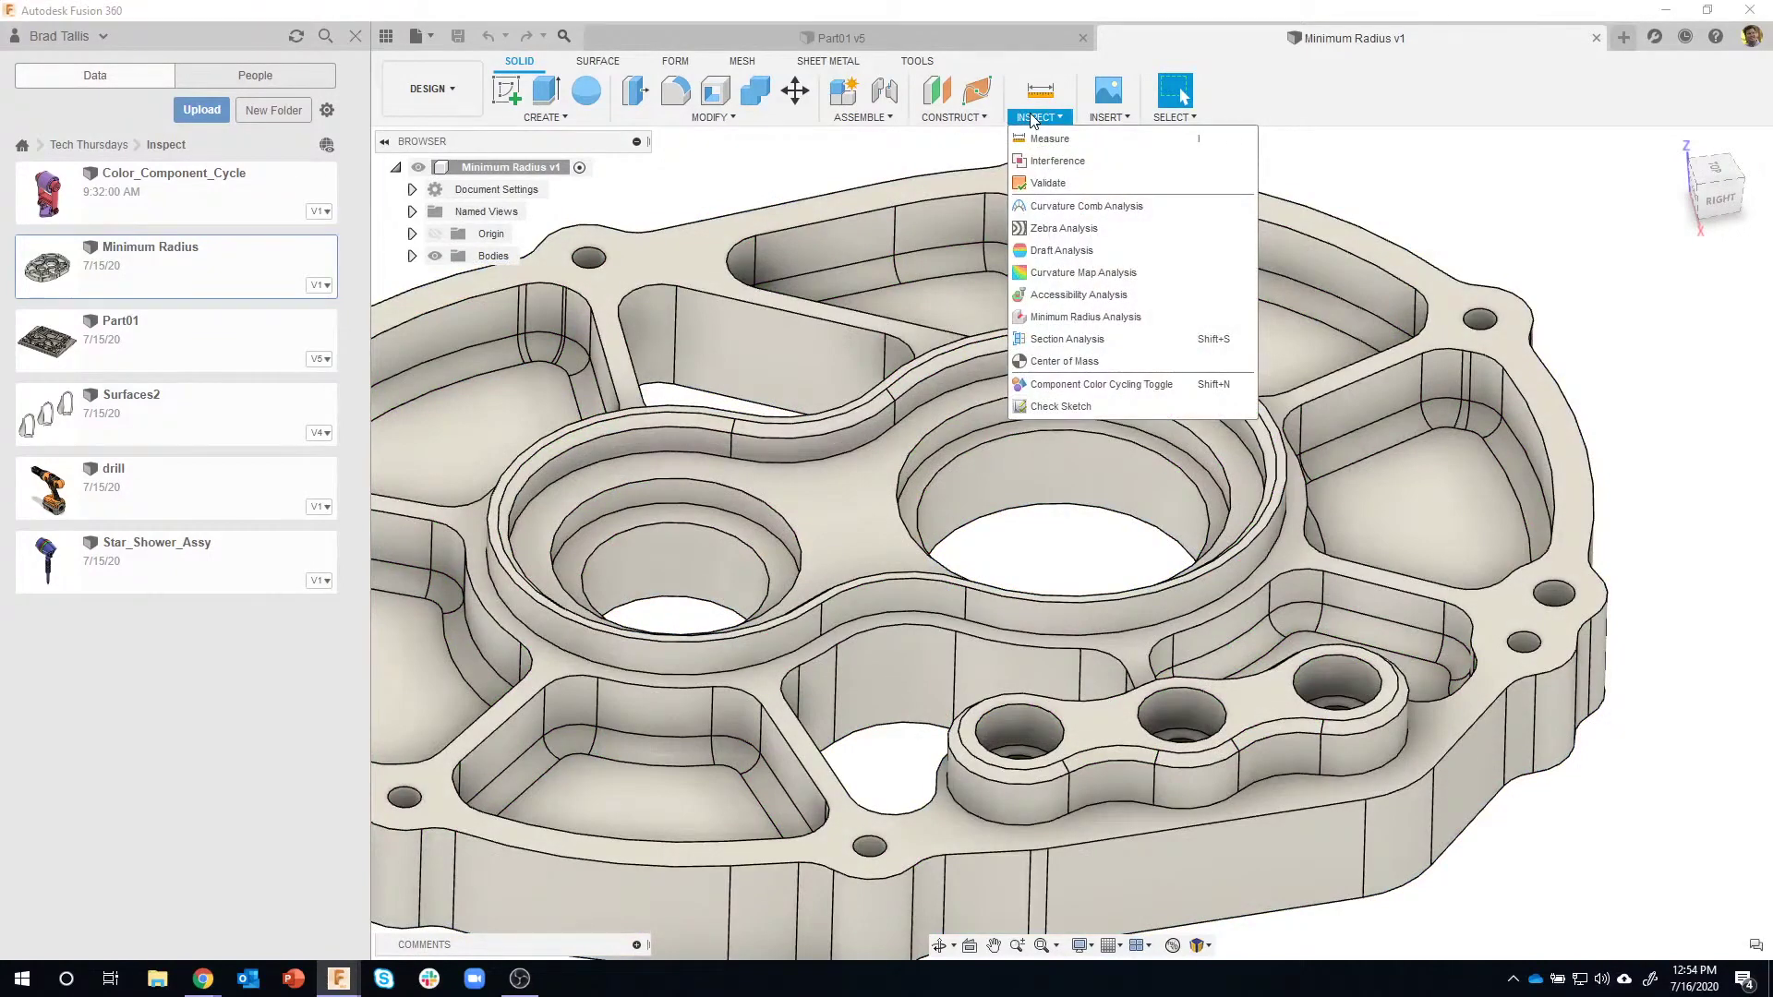
click(1481, 189)
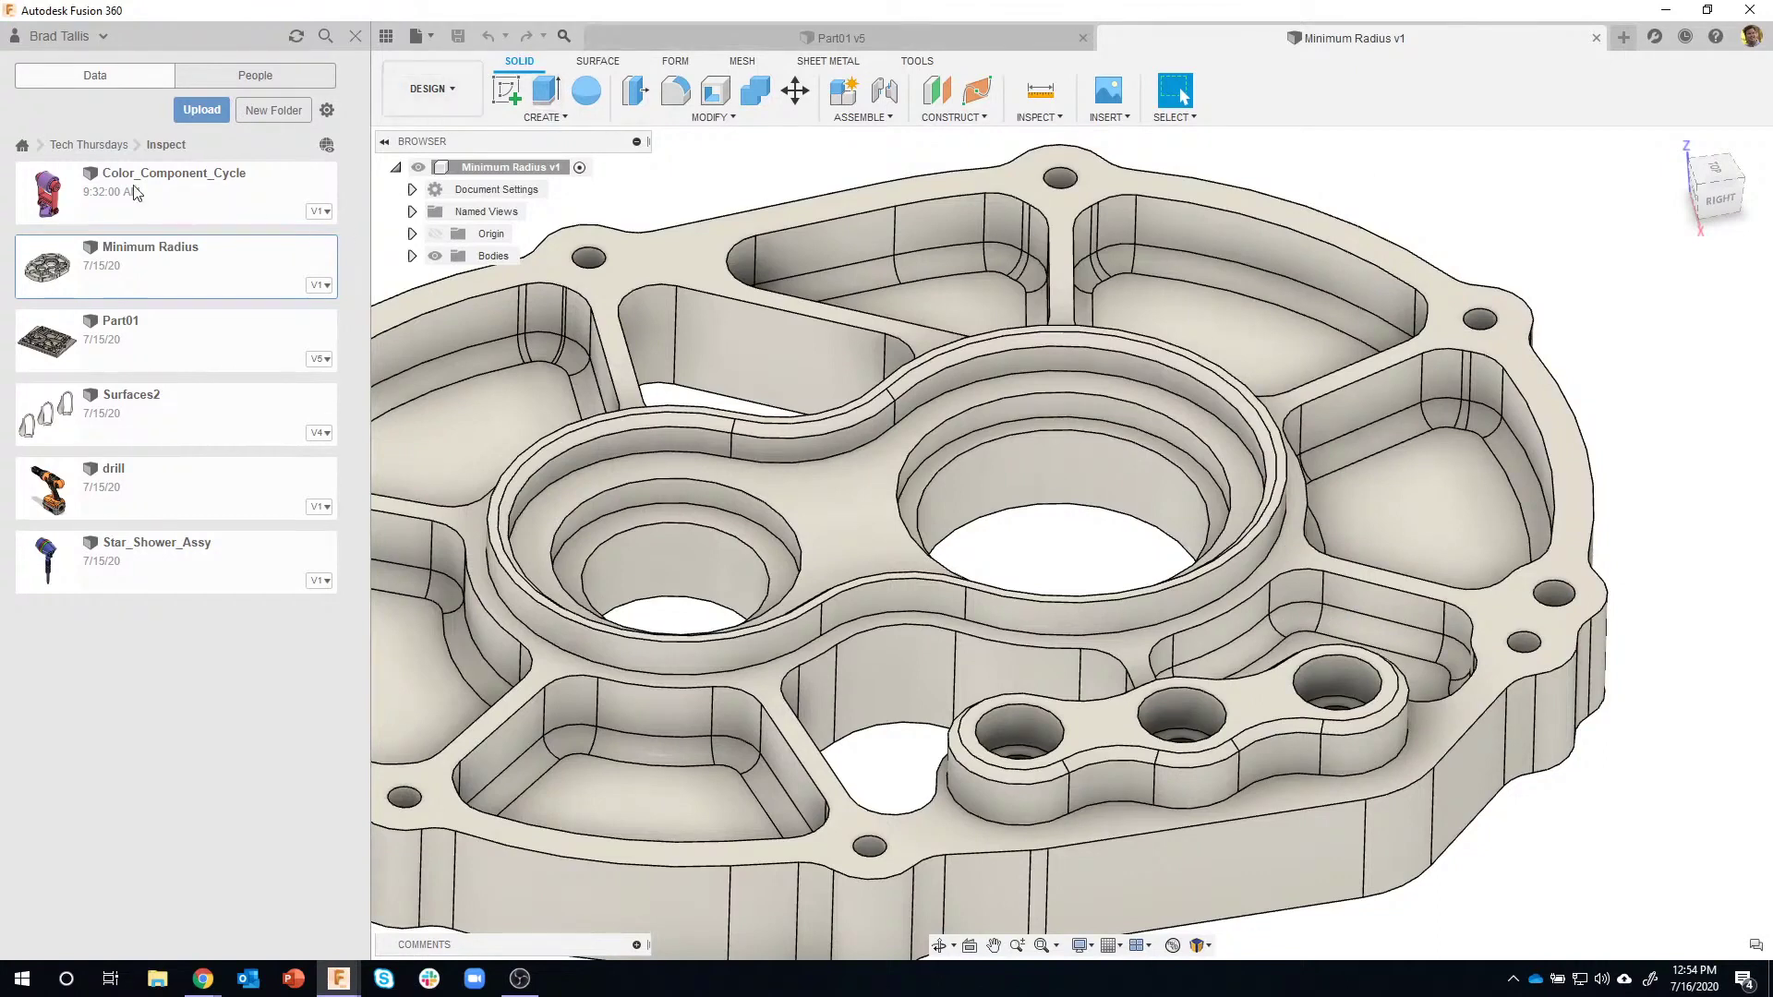
double_click(155, 562)
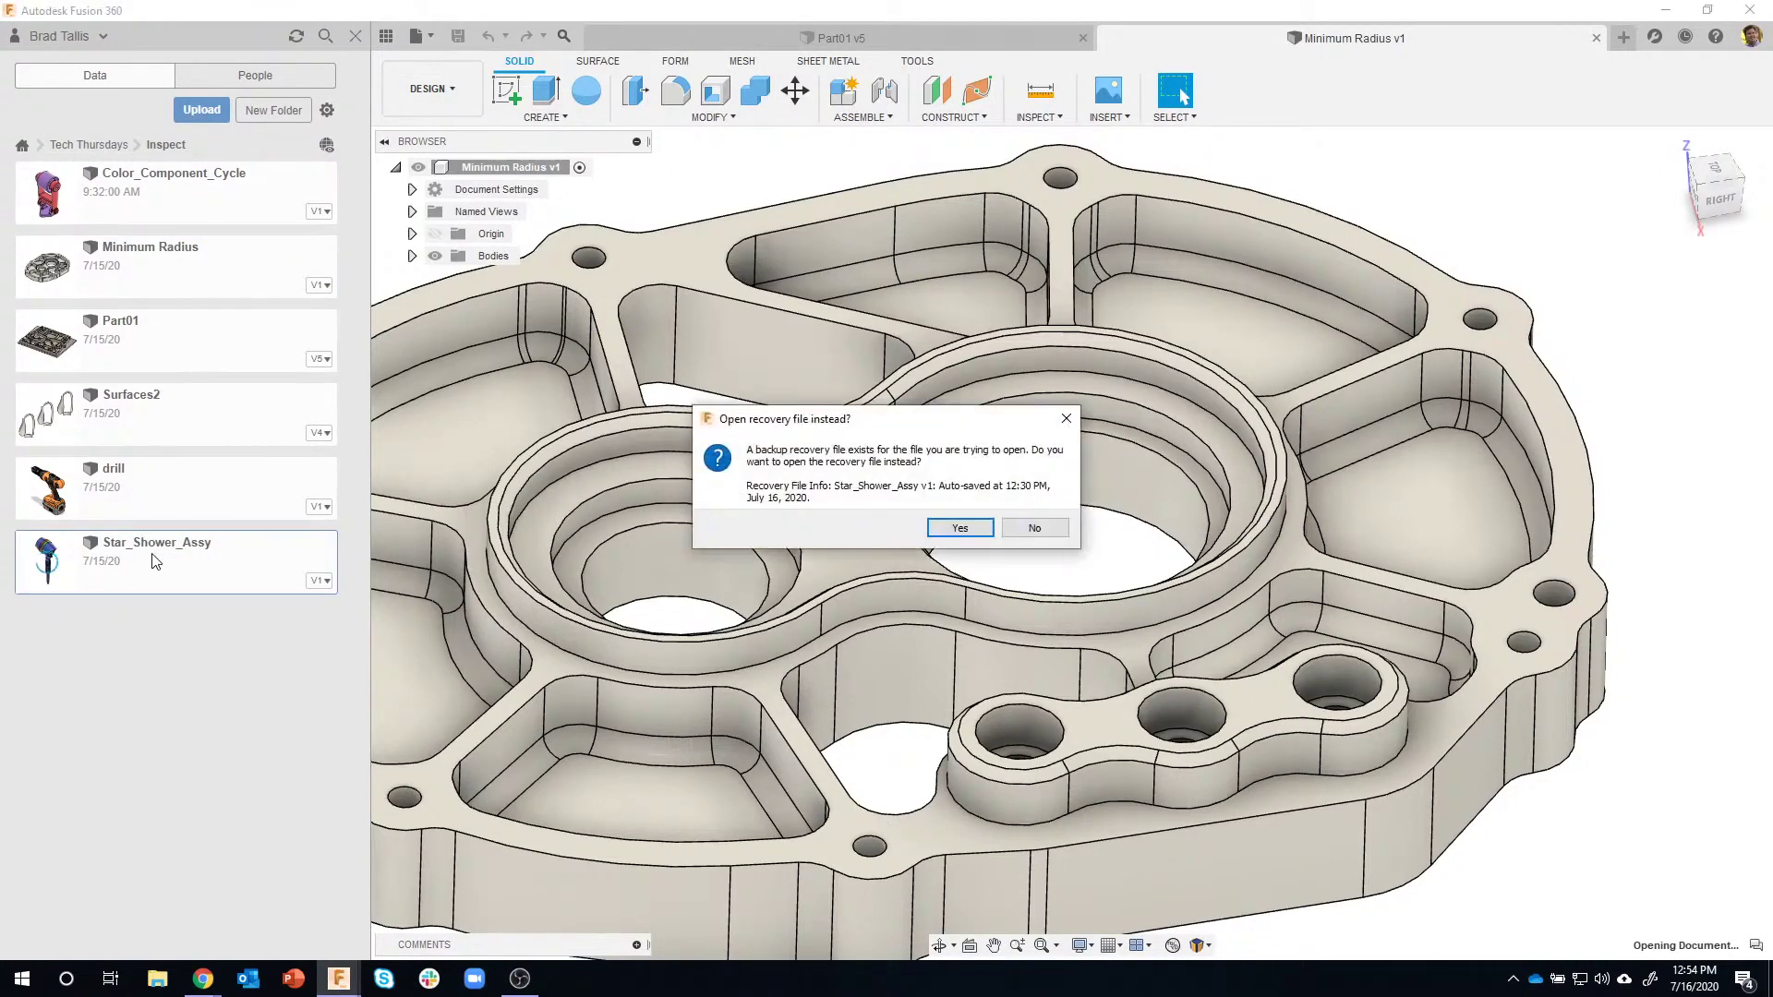
click(1045, 527)
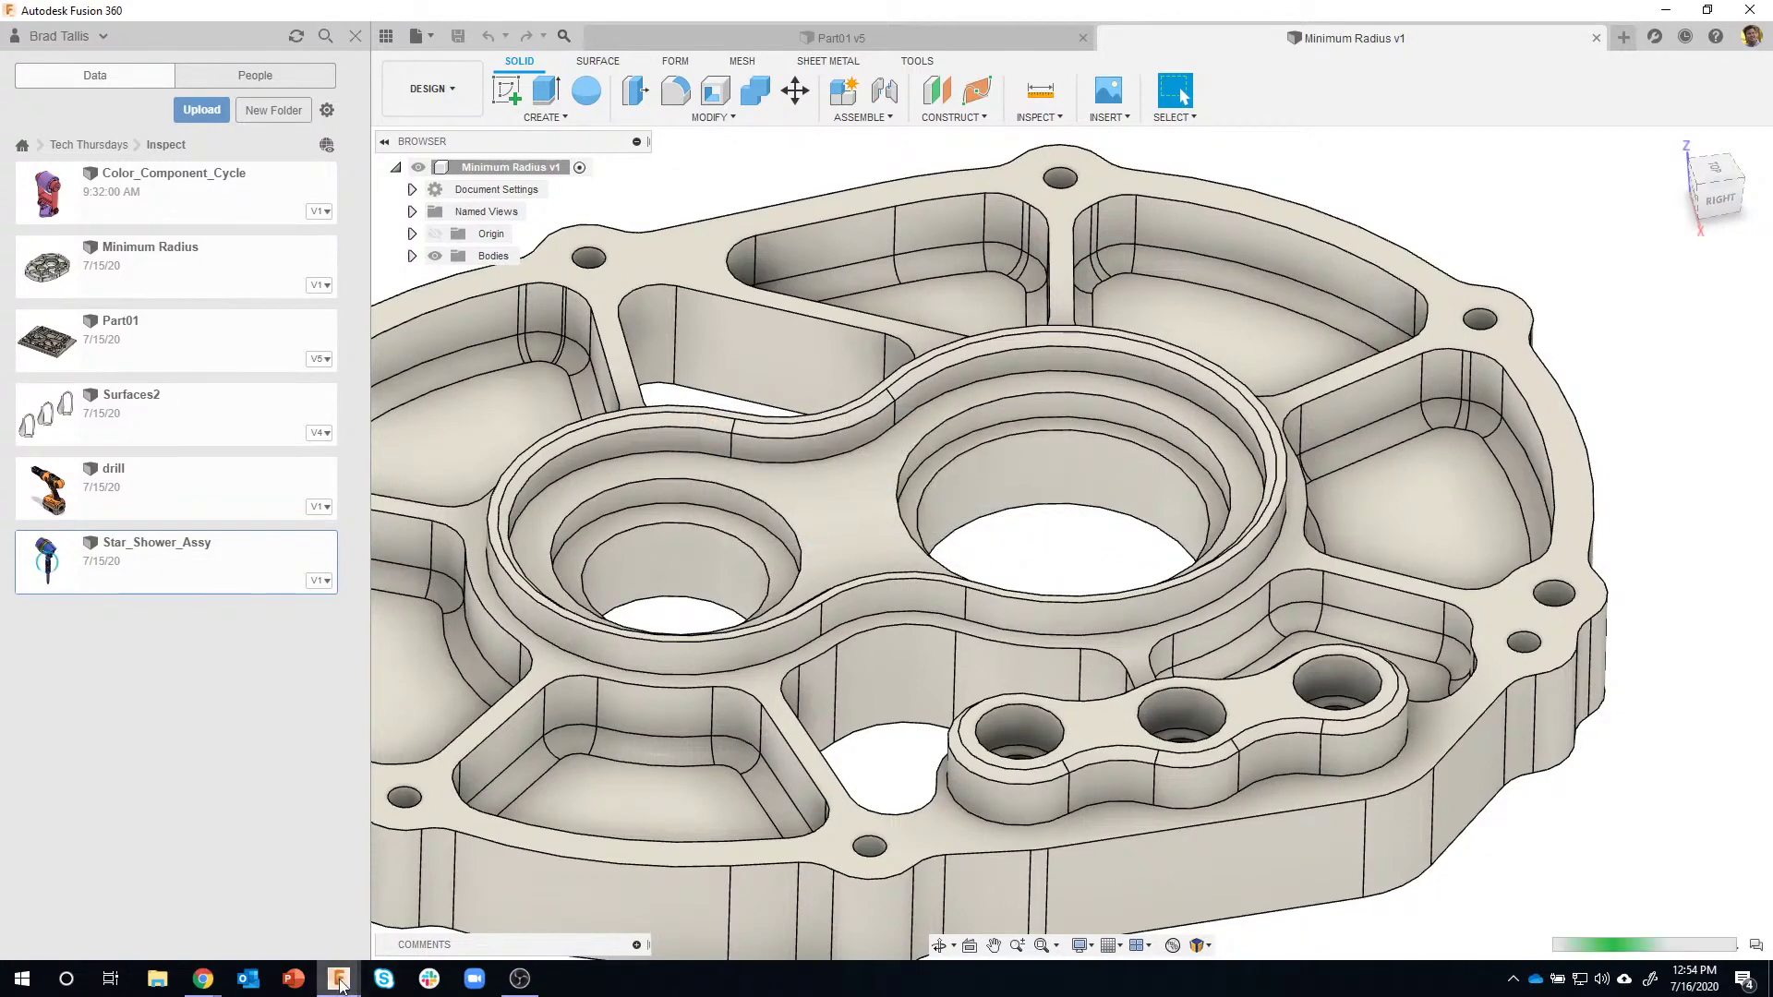
mouse_move(340, 986)
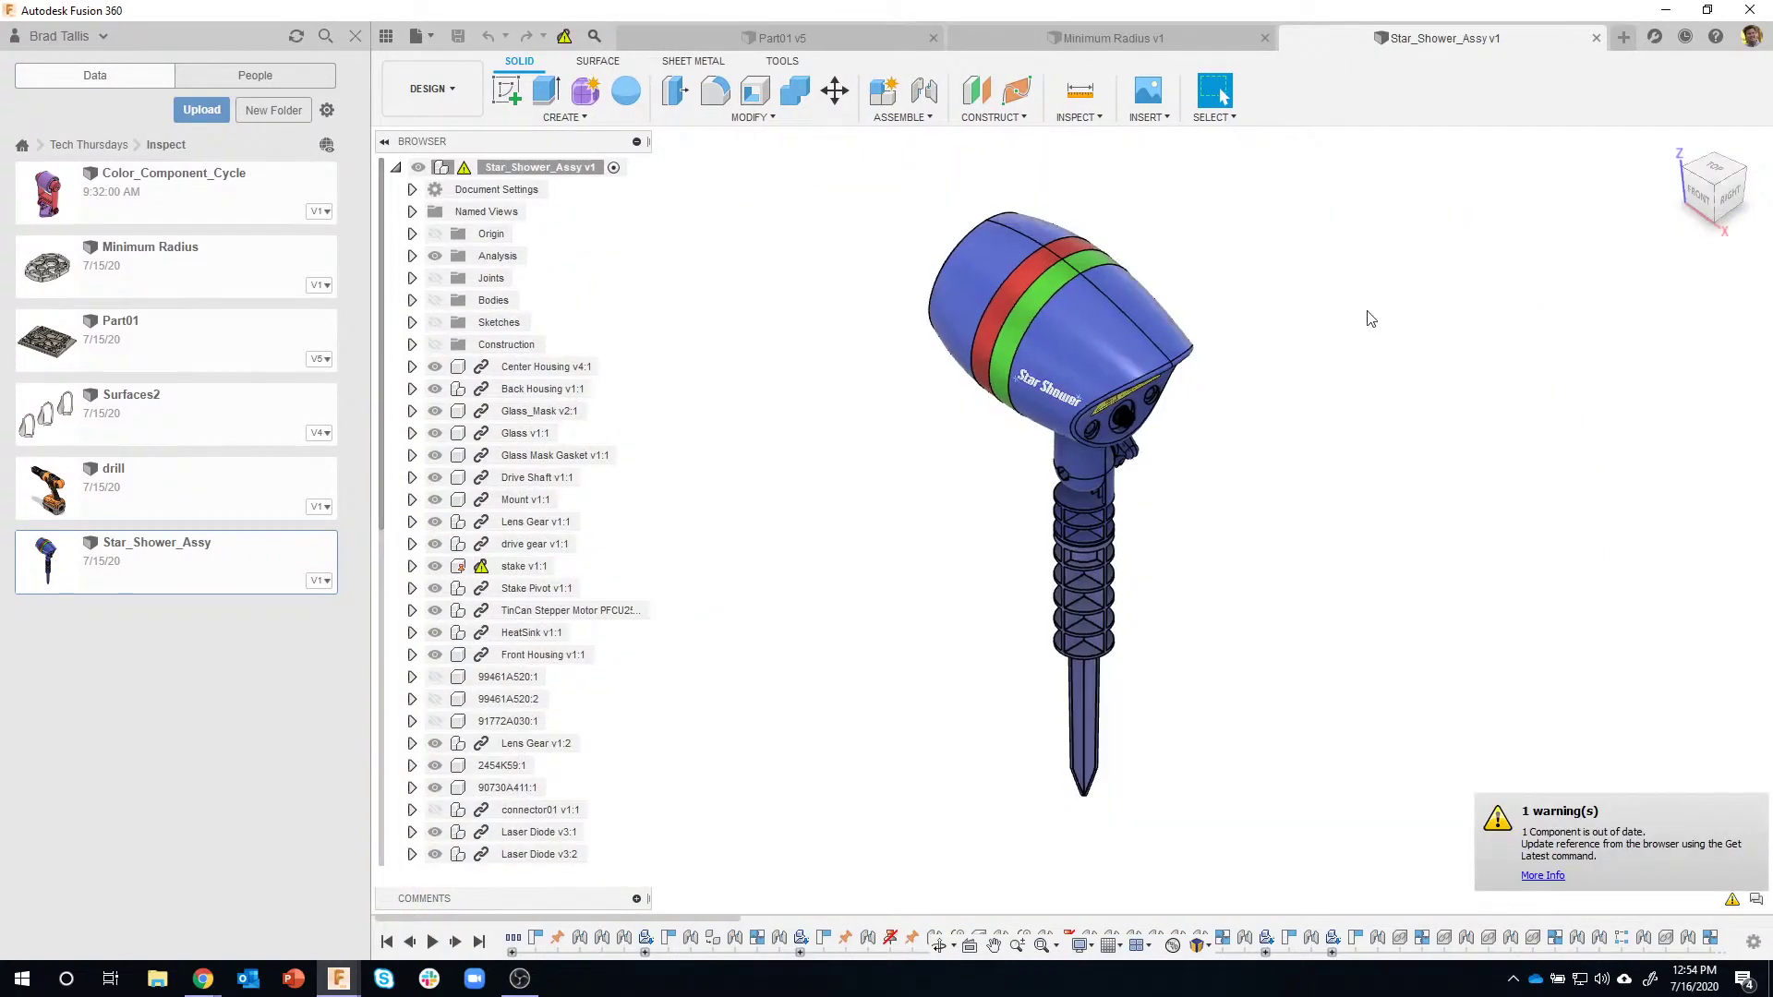
click(386, 37)
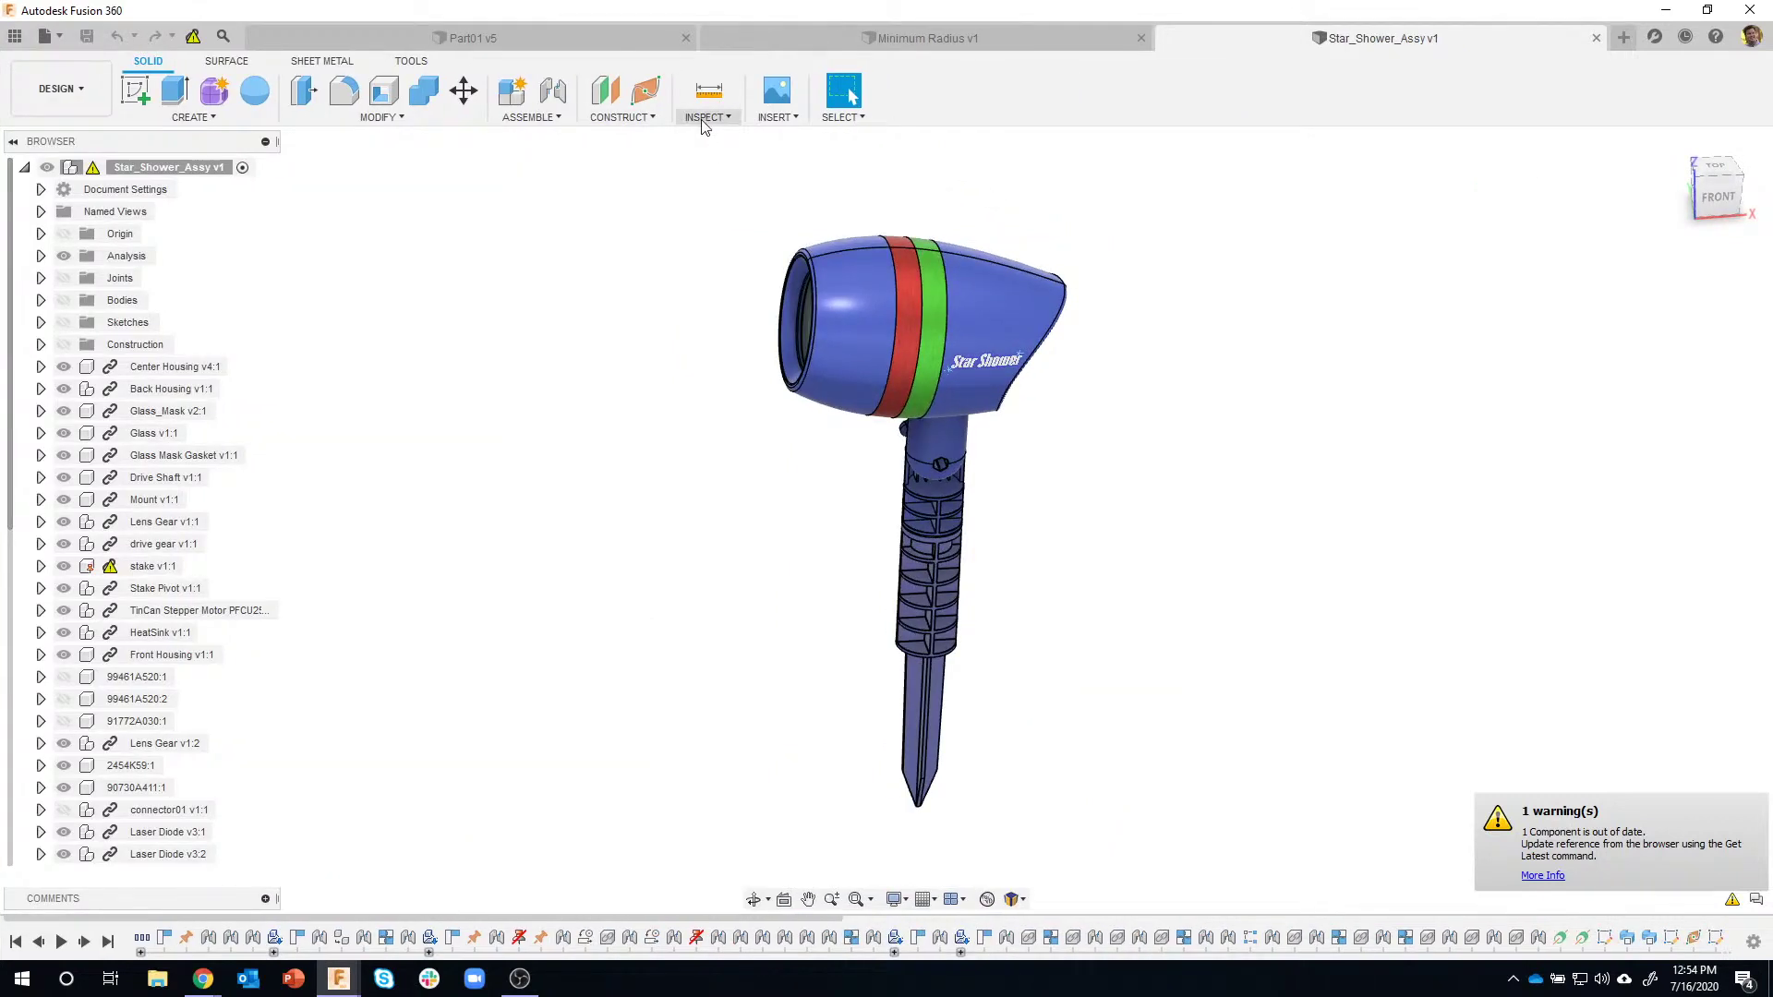
Start a Section Analysis of the lamp assembly on the XZ plane and inspect the housing's interior.
click(707, 116)
click(725, 323)
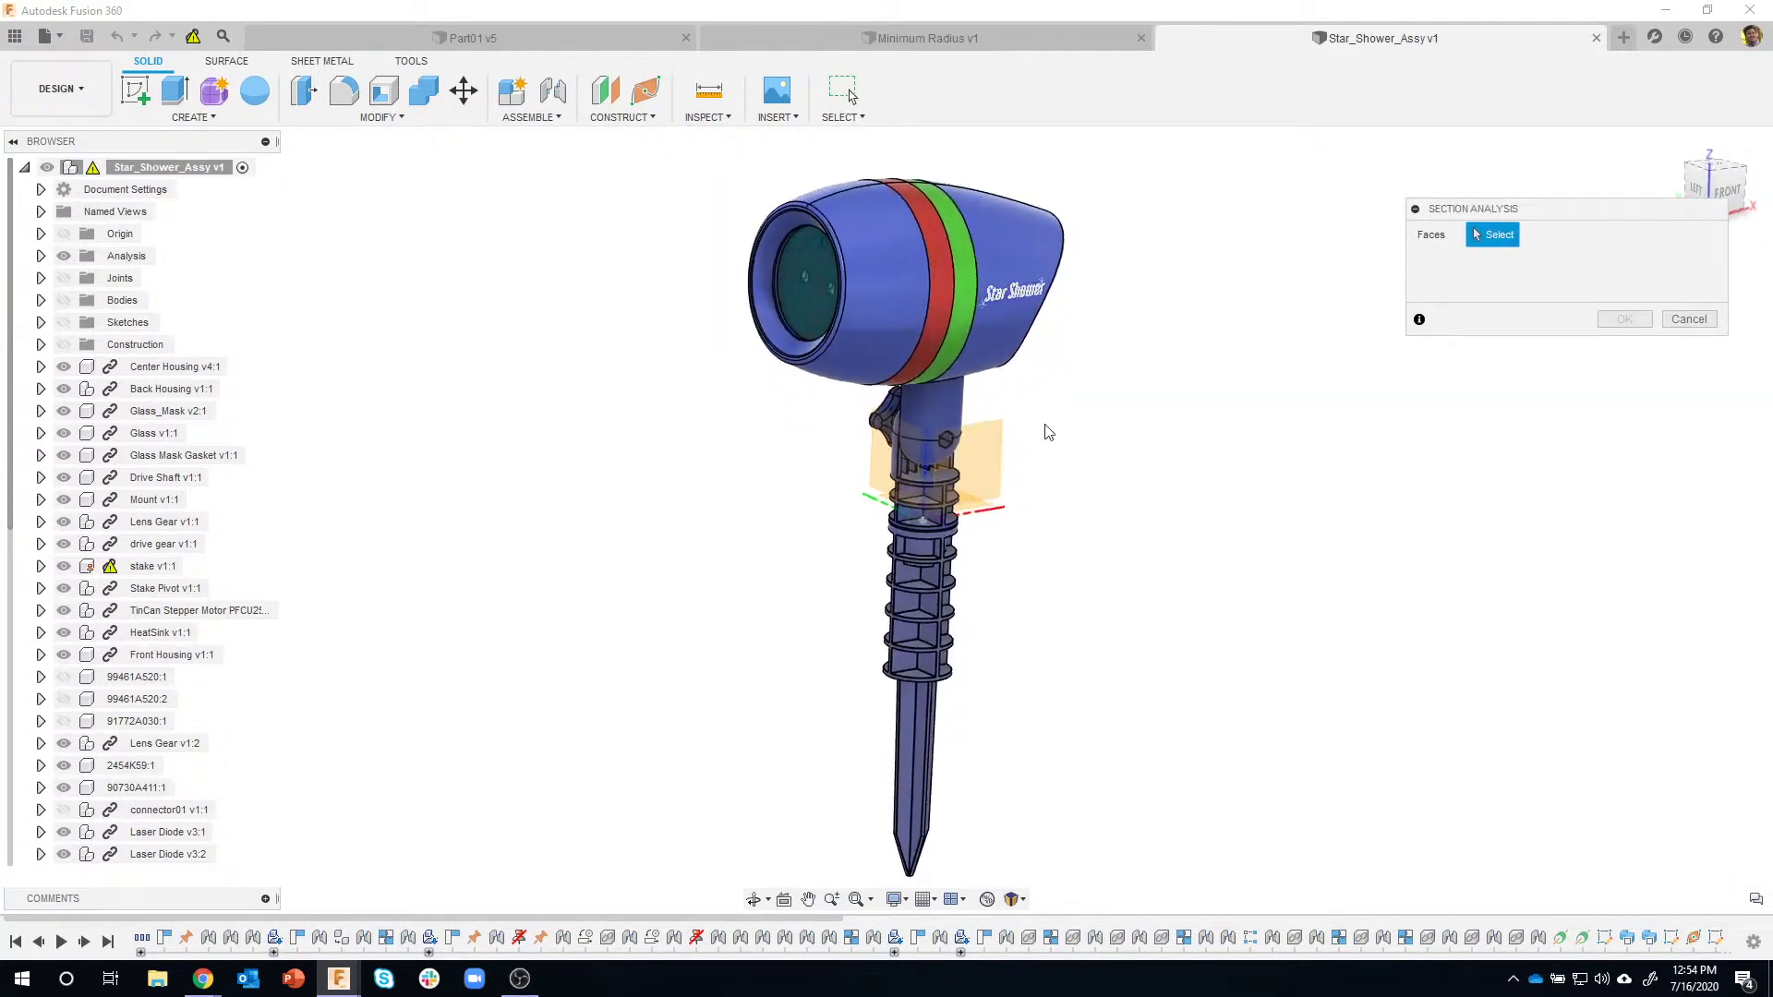
scroll(1029, 544, up, 3)
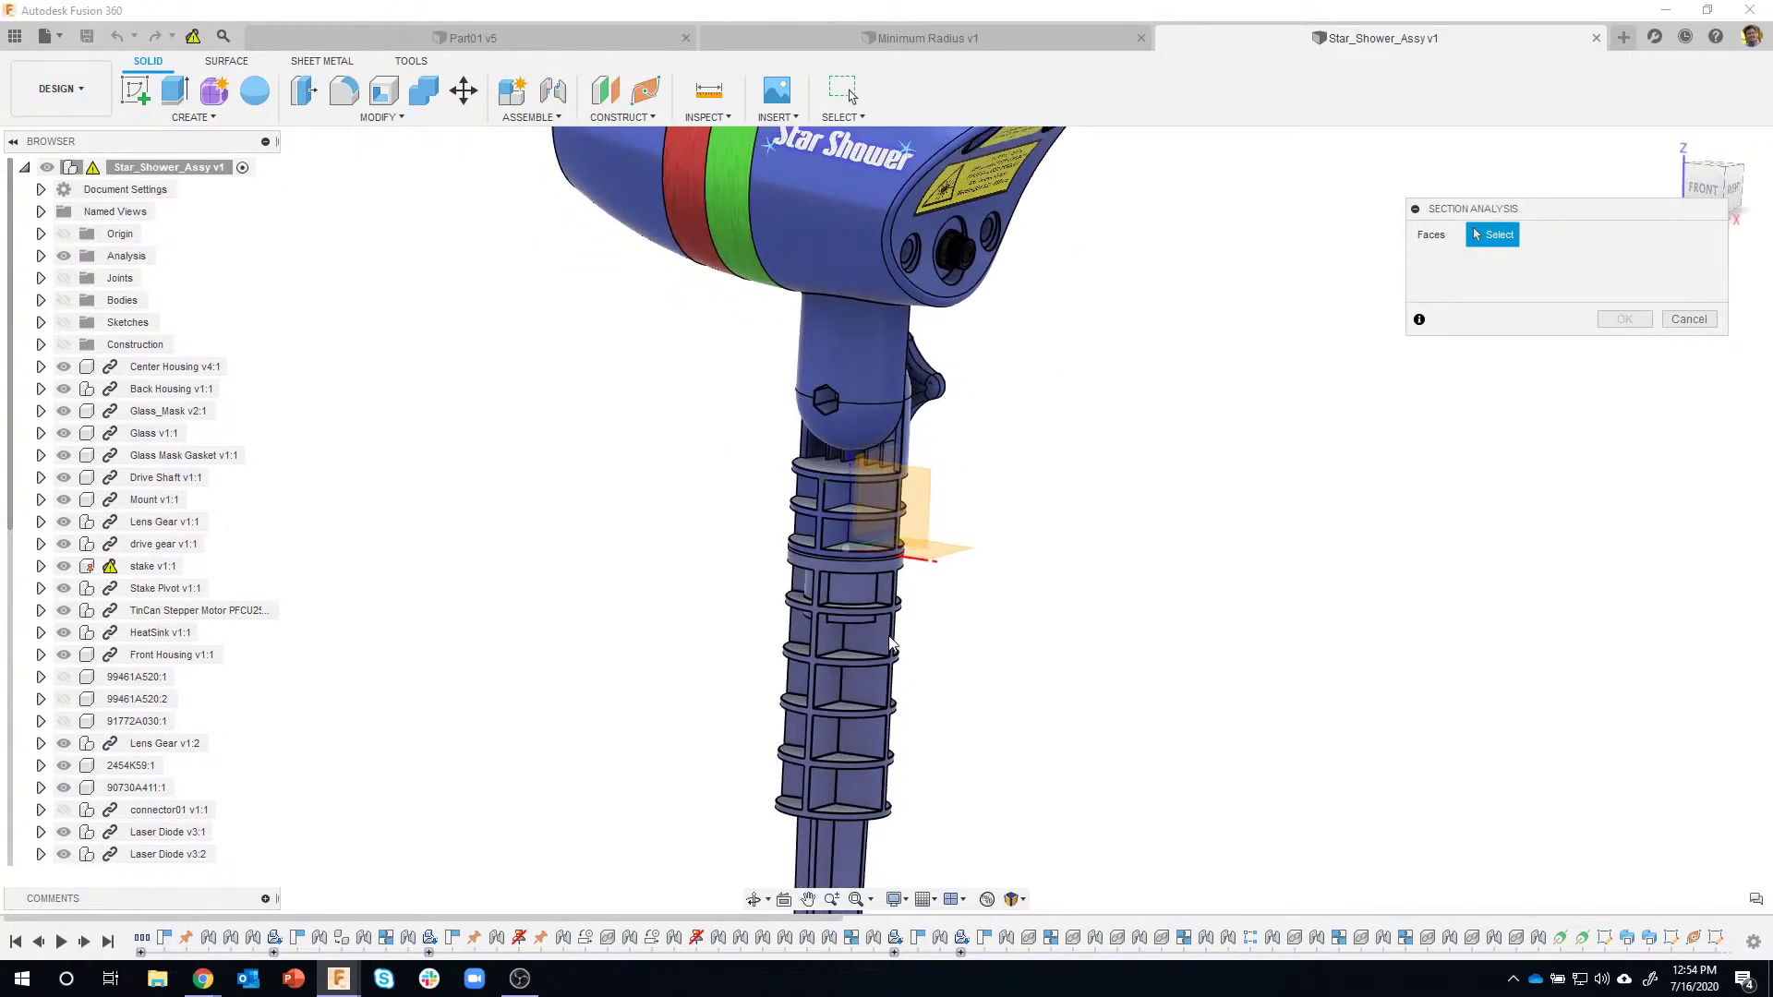
click(920, 496)
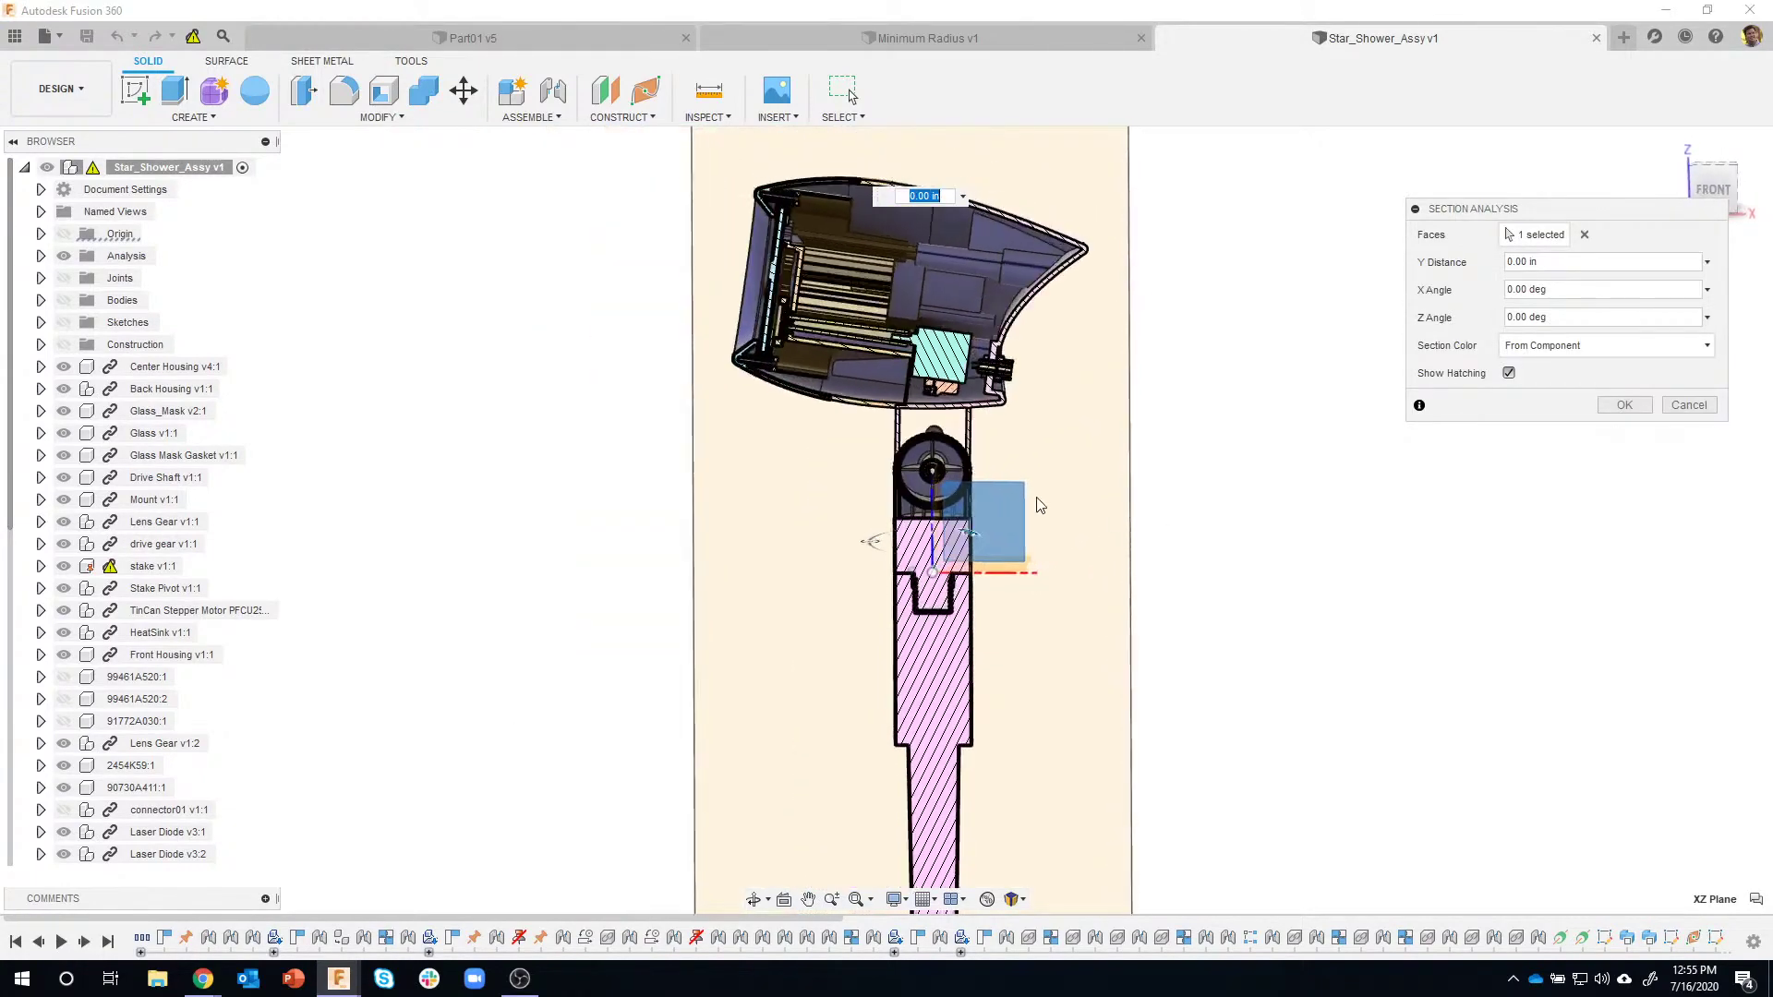
scroll(834, 316, up, 5)
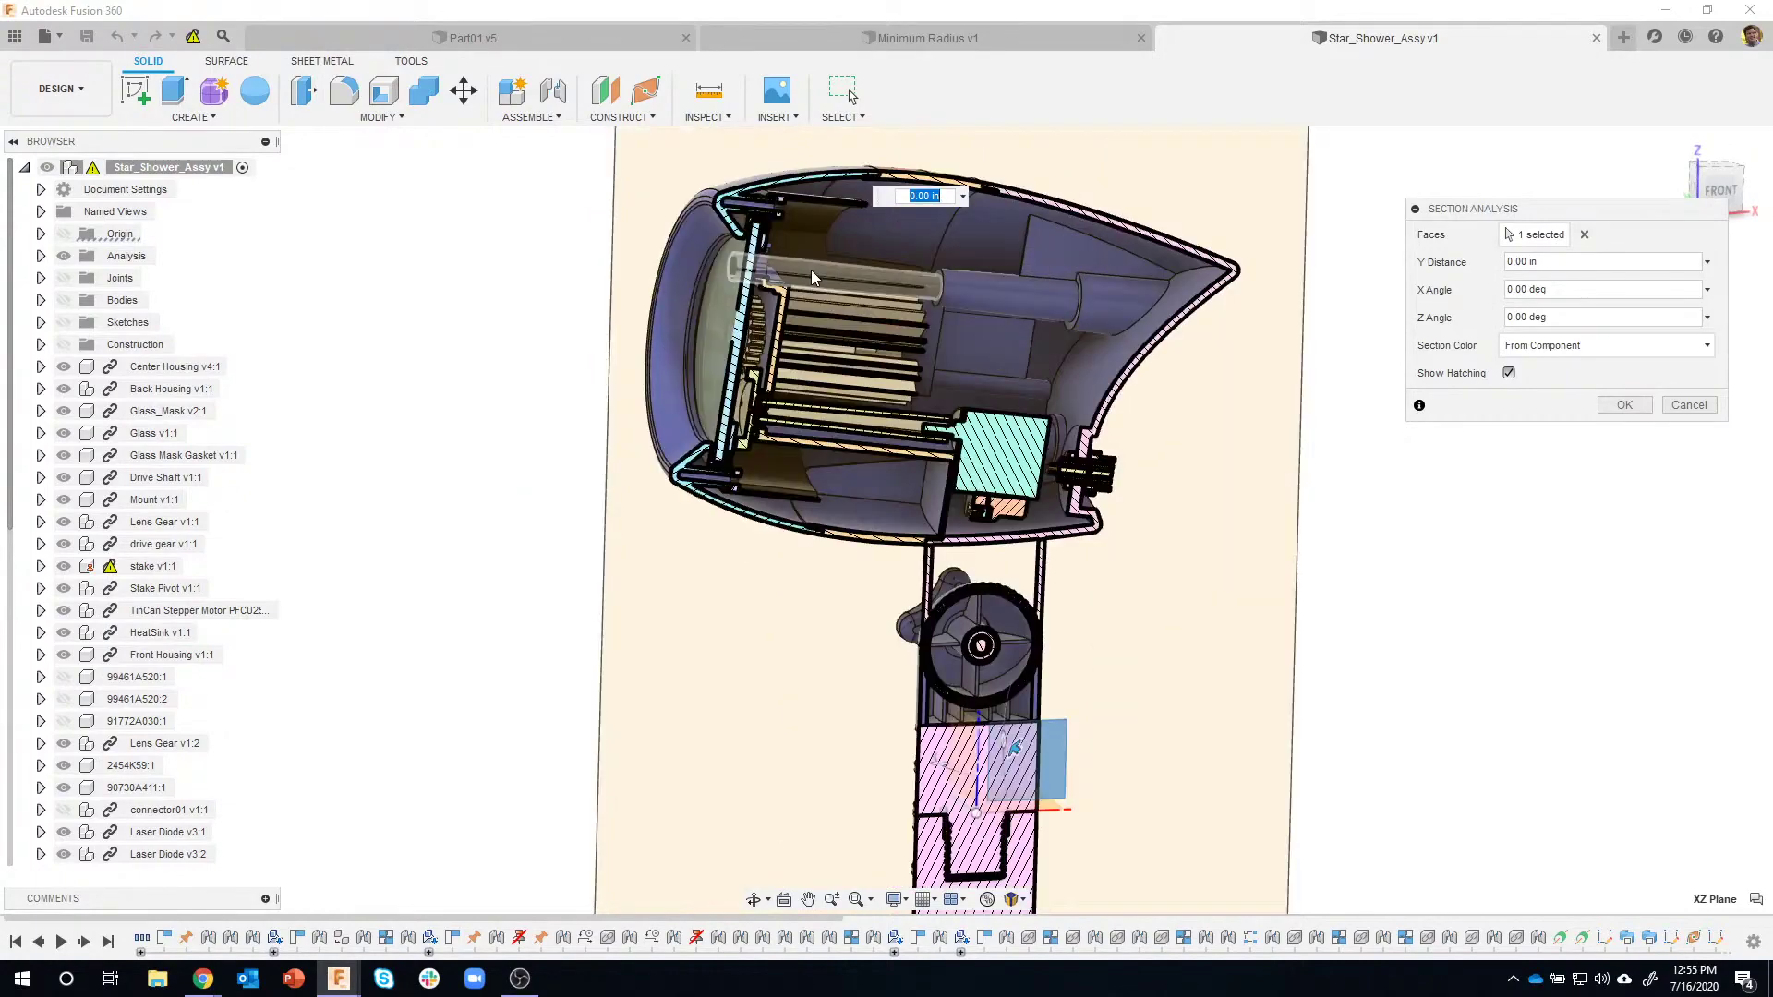
shift+middle_drag(1291, 489, 1388, 558)
scroll(1389, 564, up, 3)
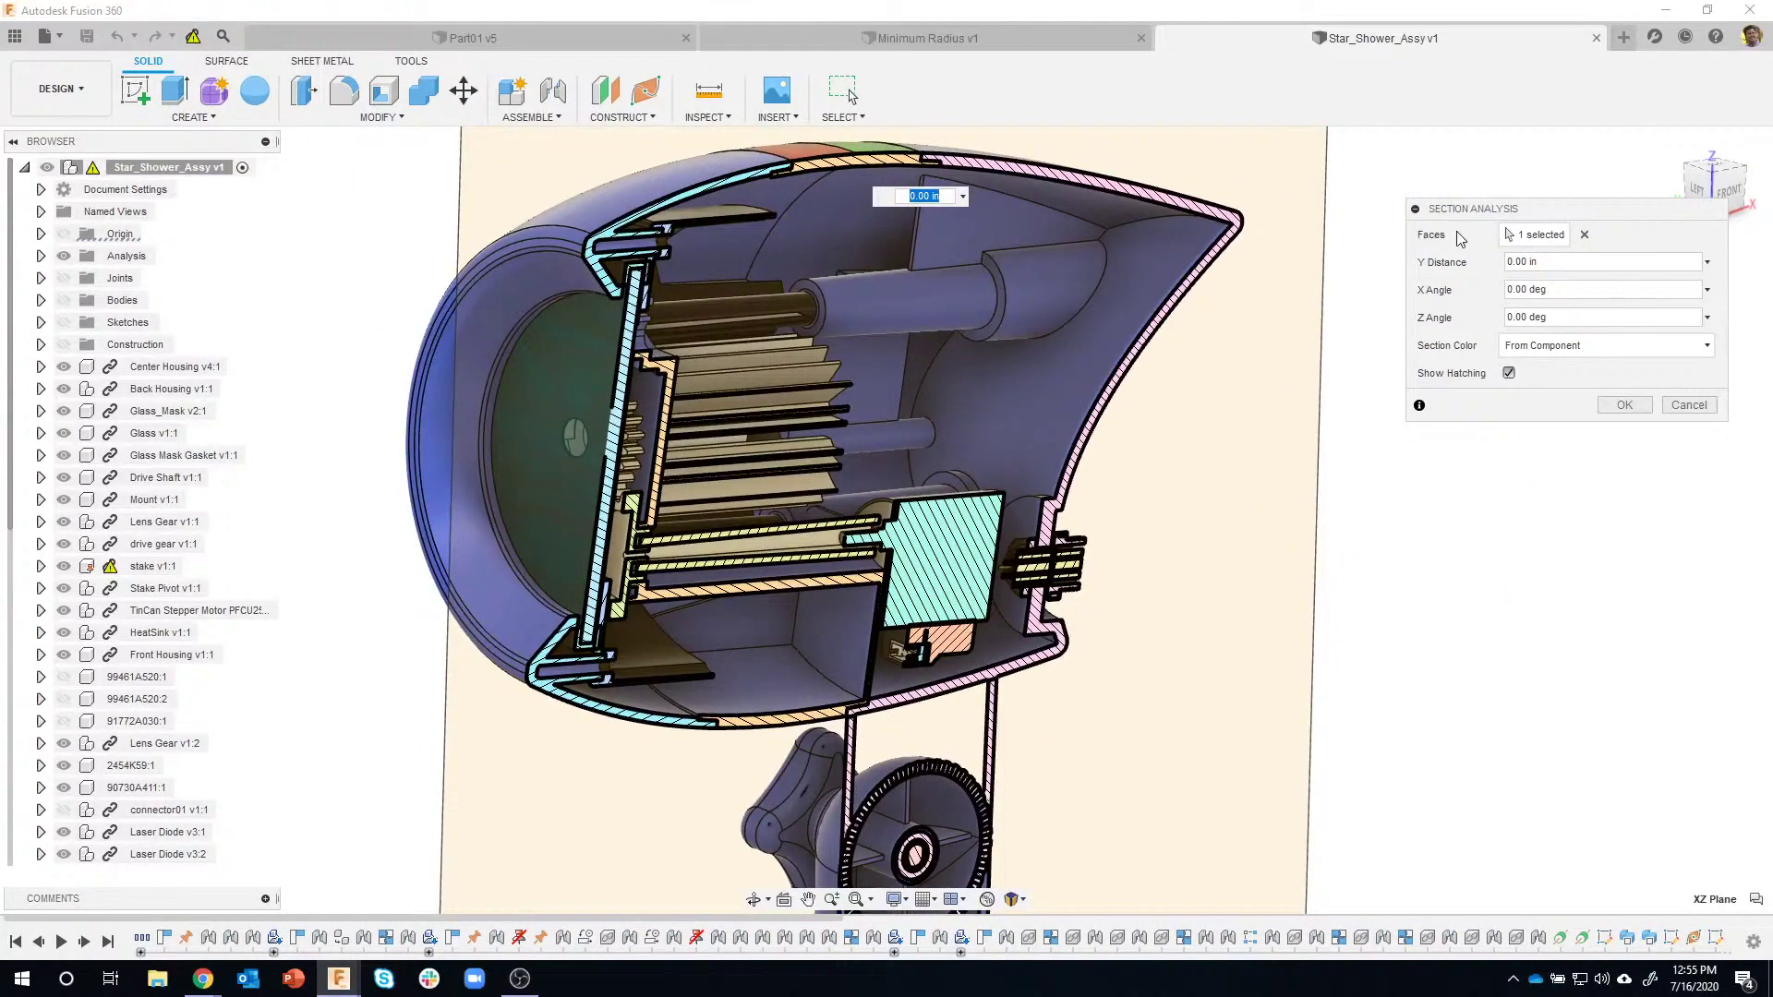
Replace the section's reference plane with a flat face on the Stake Pivot component.
click(1584, 237)
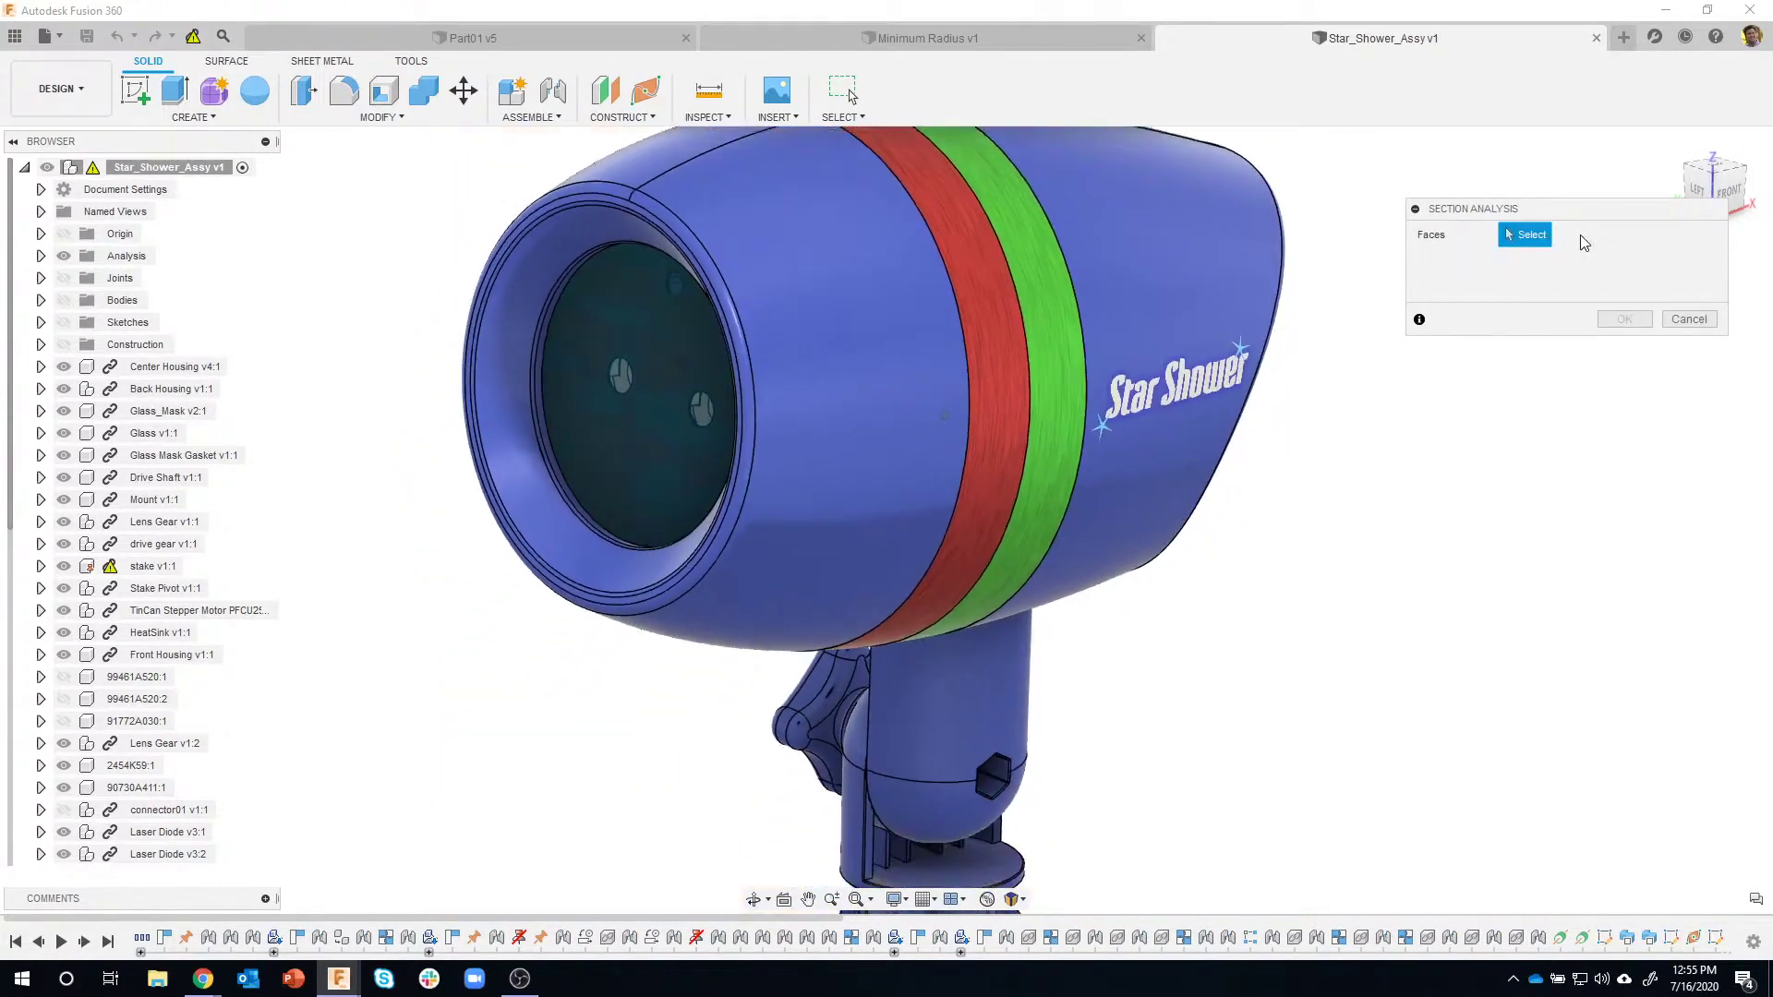
shift+middle_drag(1322, 528, 955, 715)
click(900, 712)
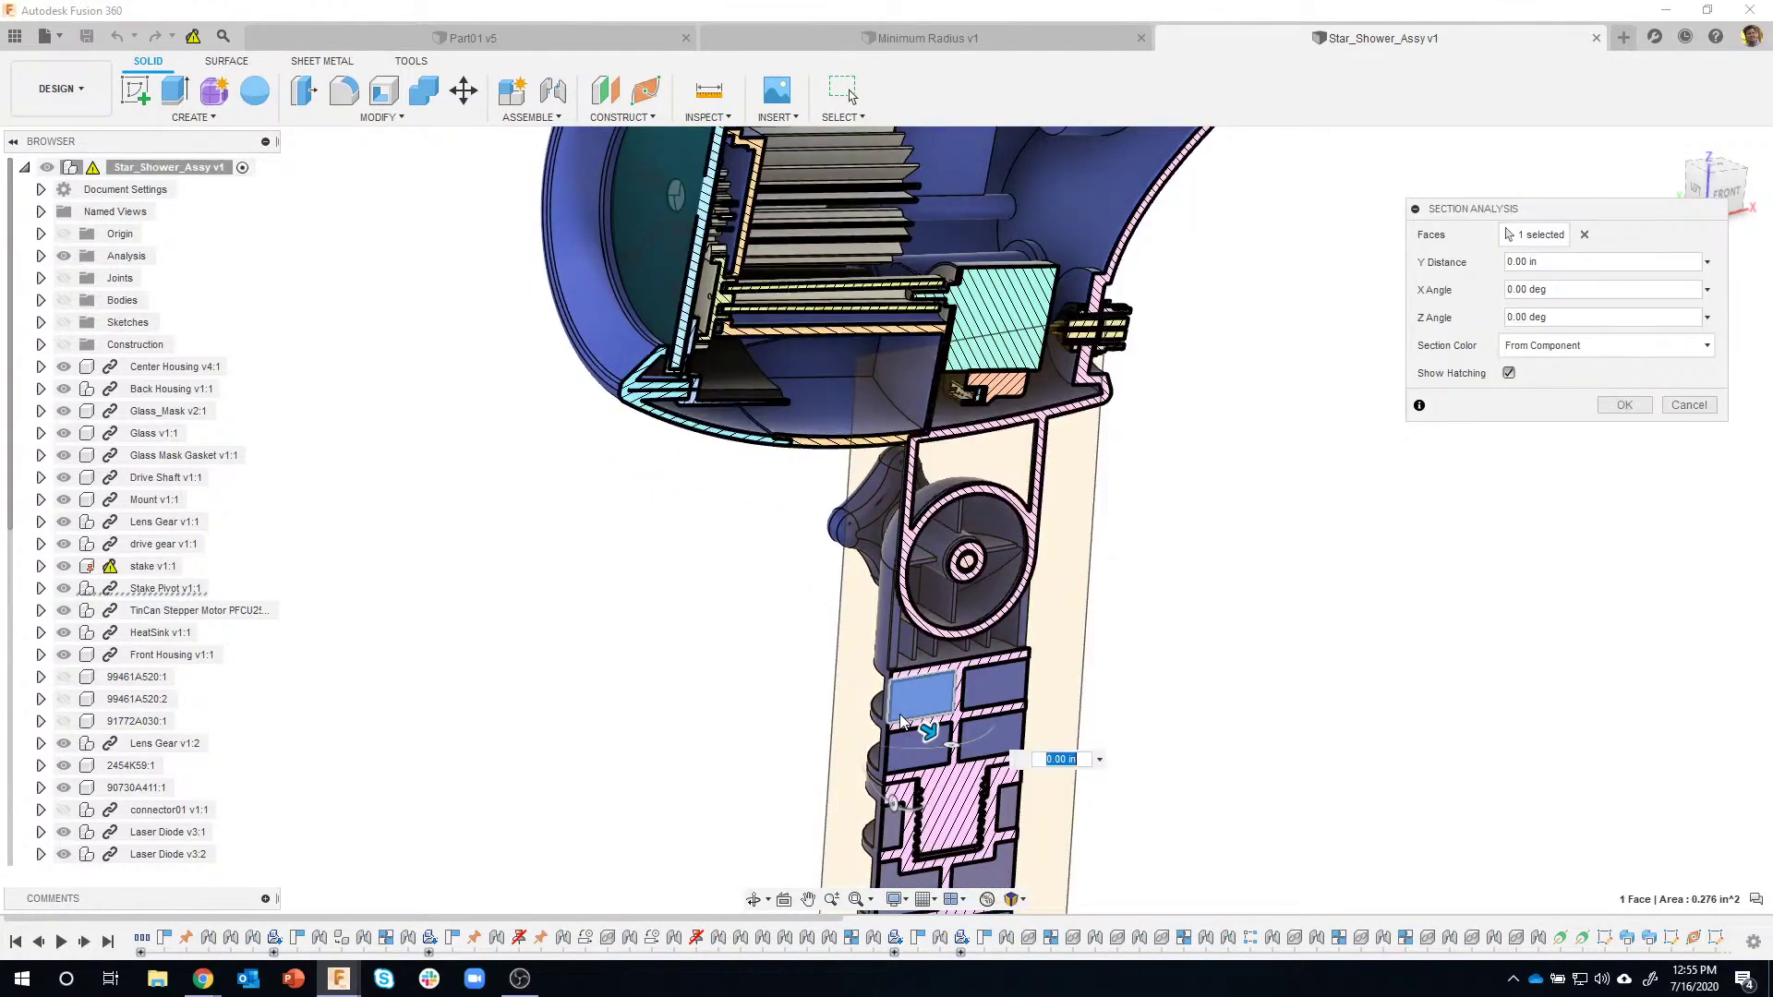
middle_drag(904, 714, 873, 819)
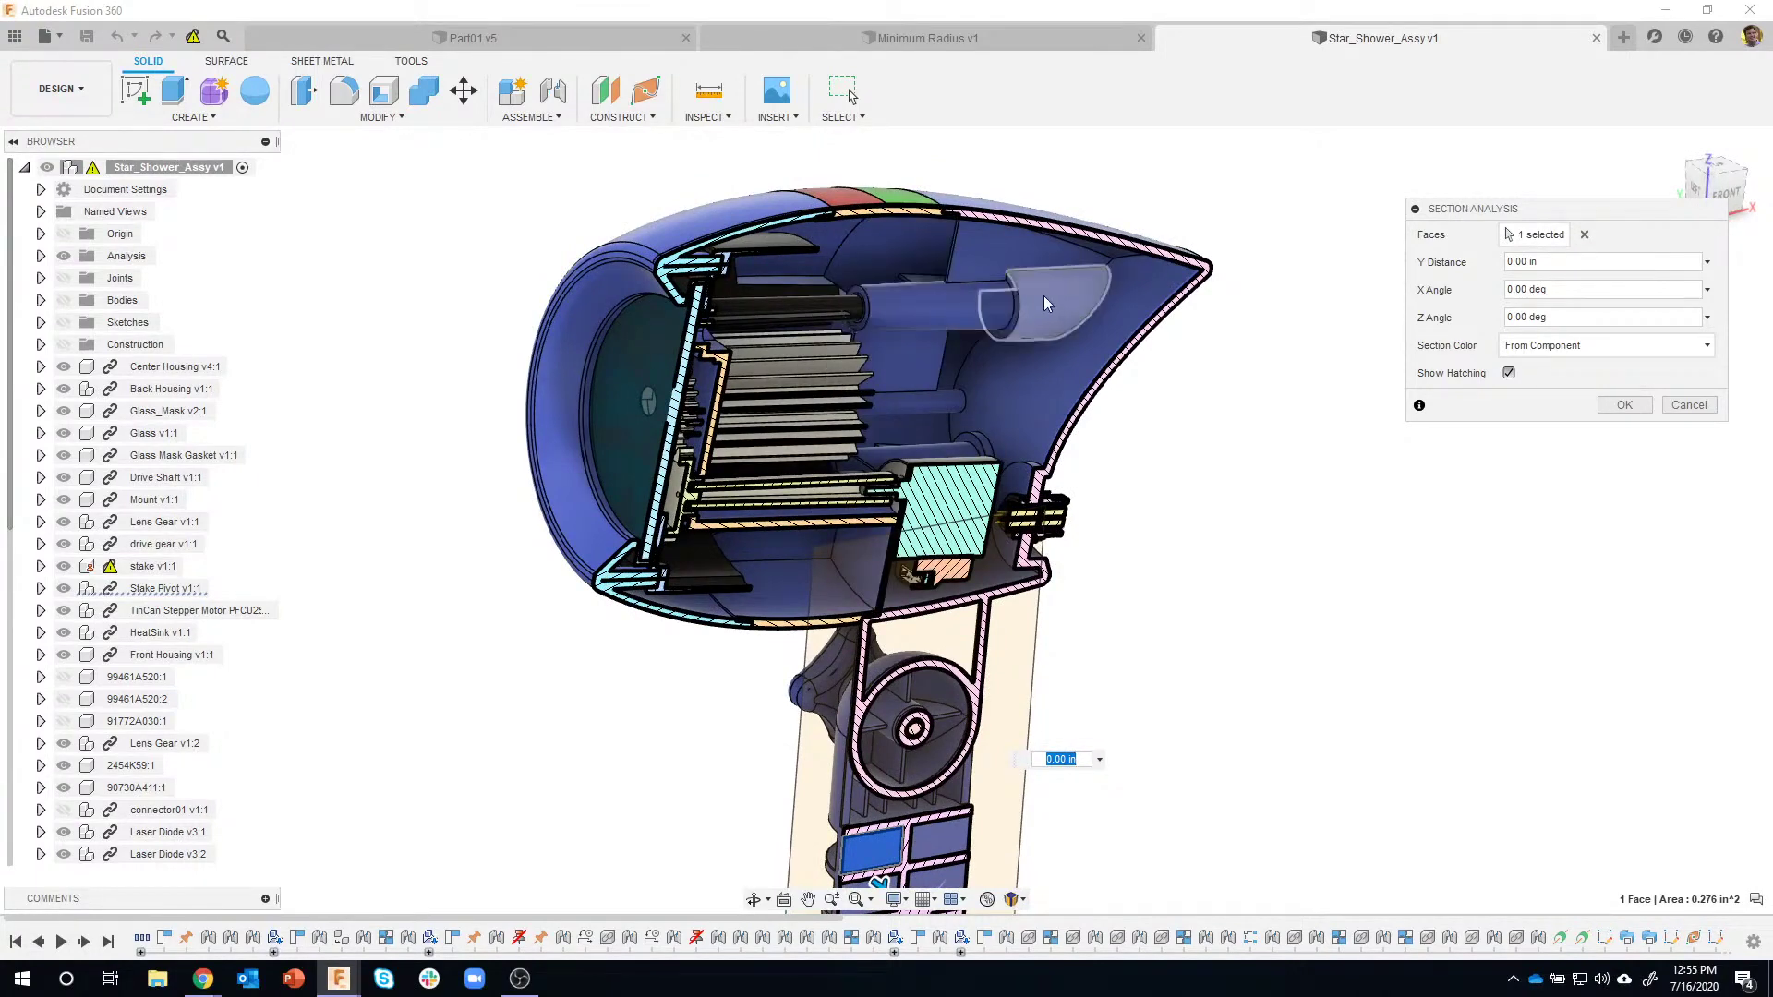
Section the assembly at Y distances of -1.10 in and 0.63 in to examine the internal parts.
text(-1.1)
key(Return)
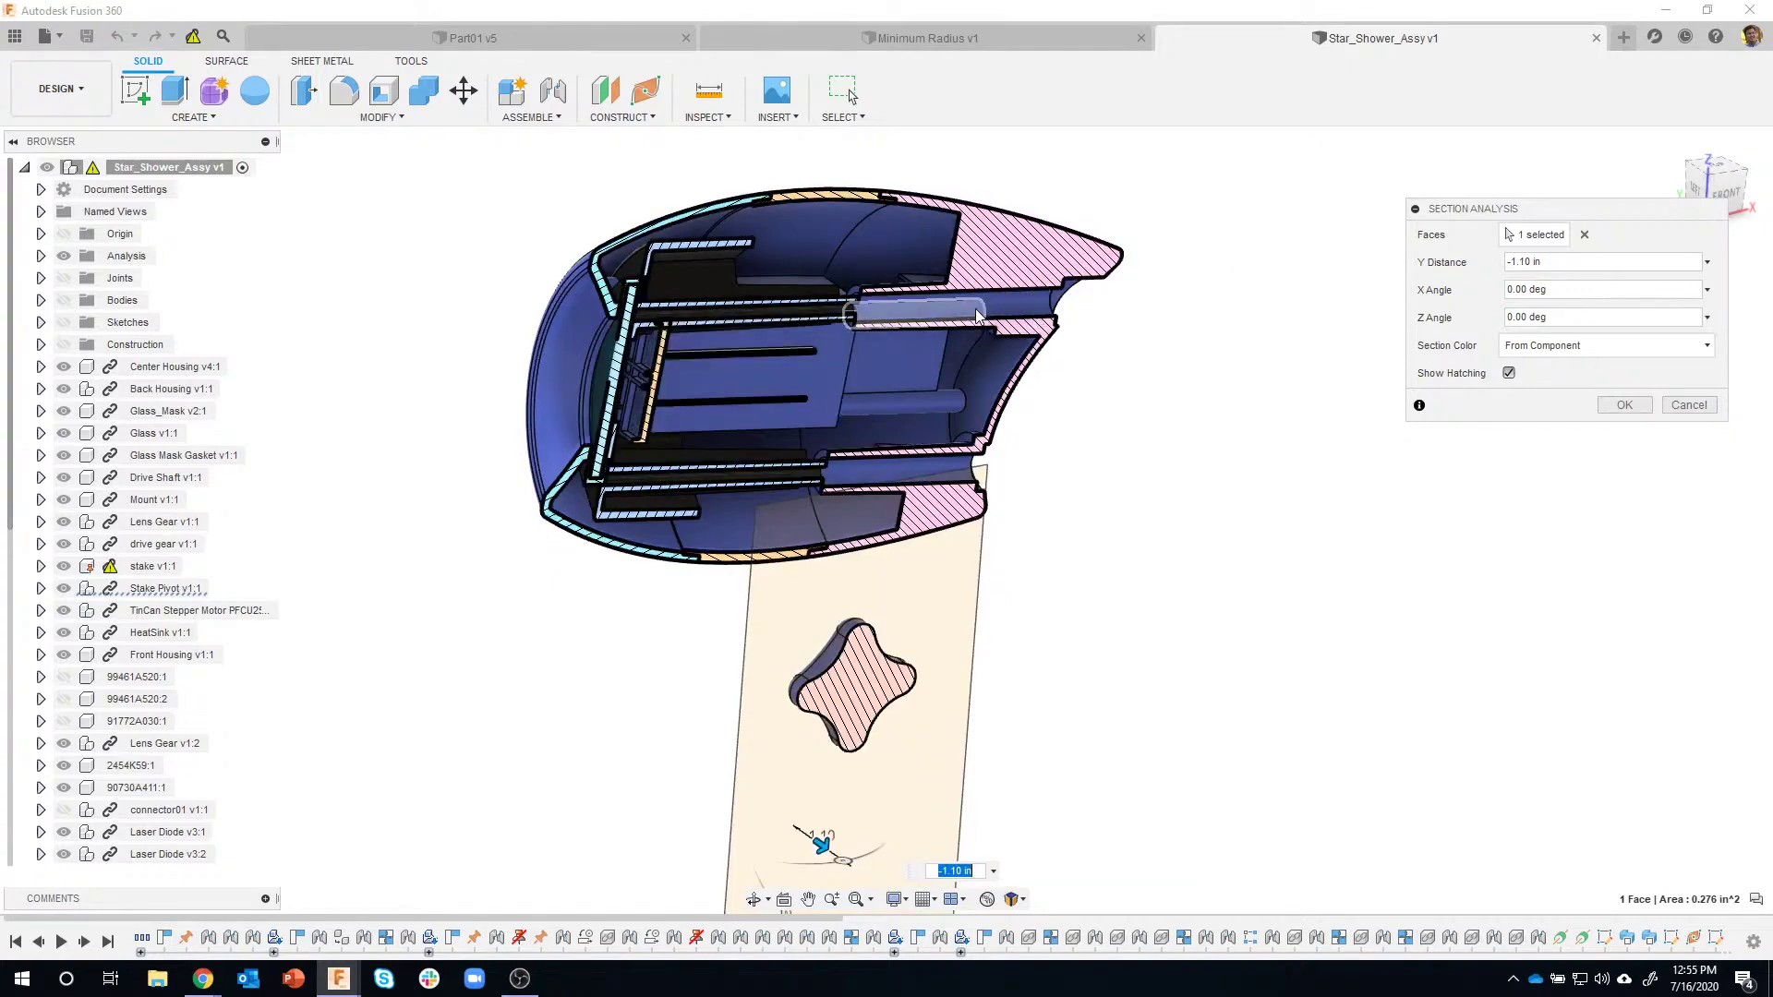
shift+middle_drag(984, 678, 997, 757)
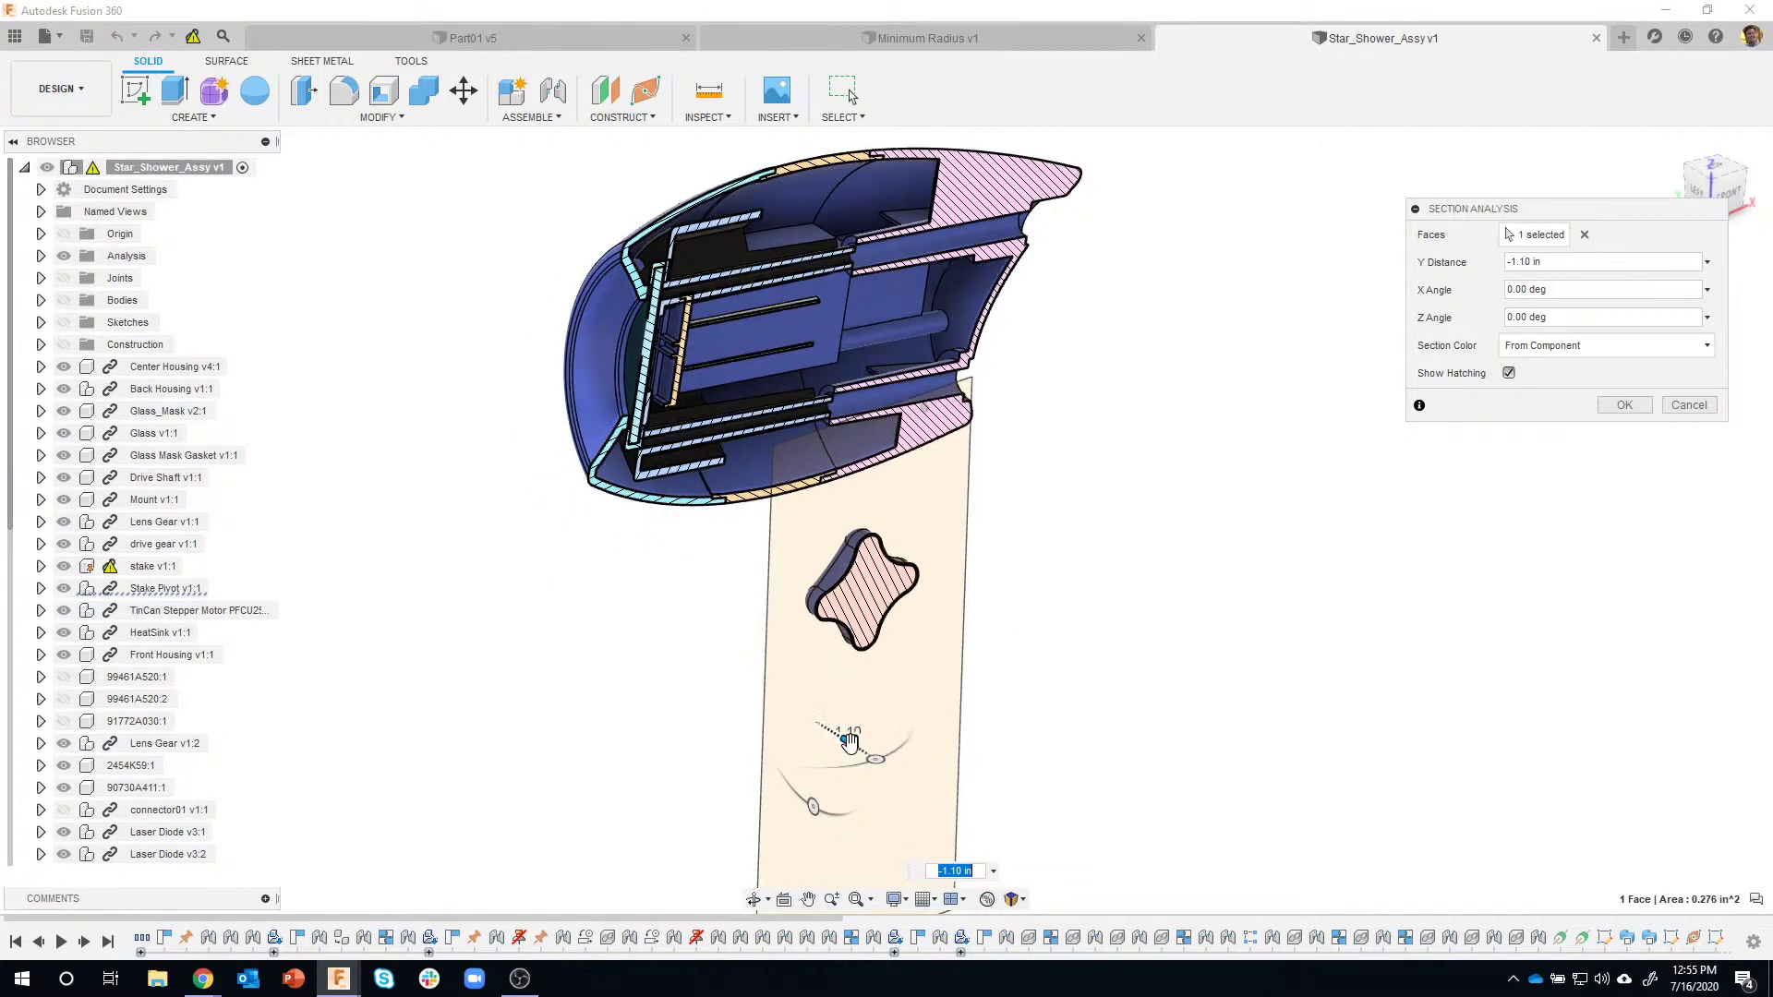
drag(851, 741, 938, 807)
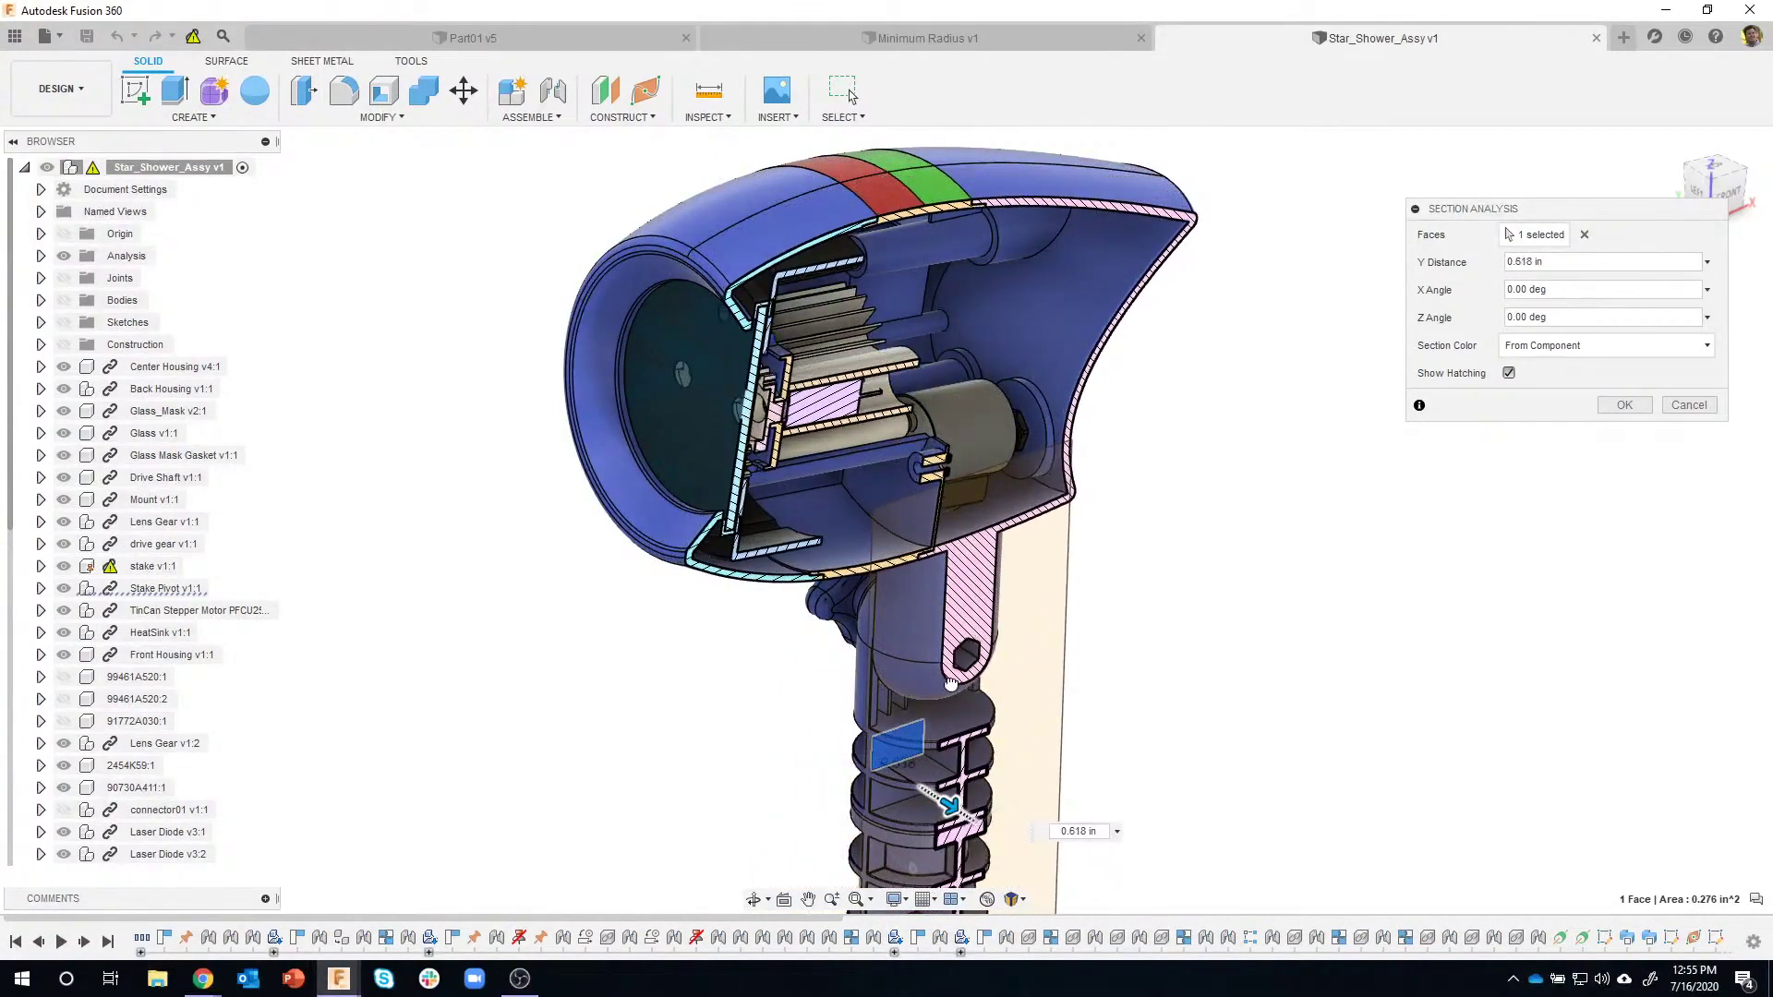
scroll(947, 432, up, 5)
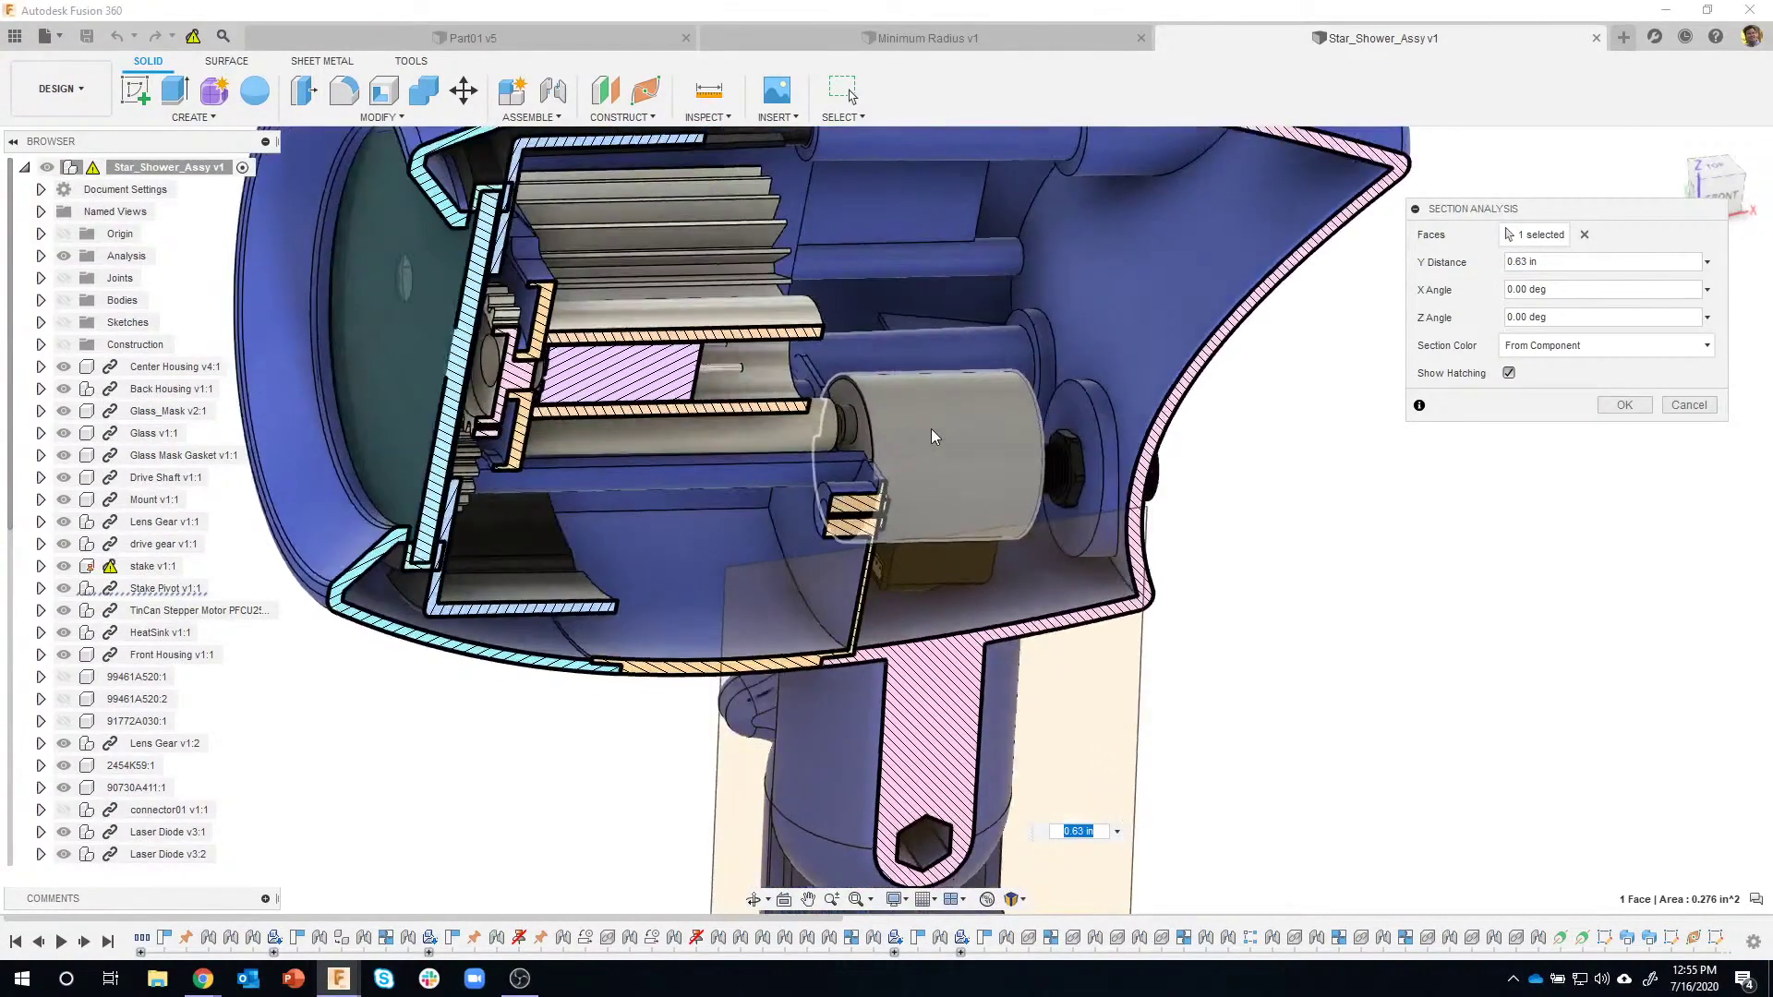
shift+middle_drag(890, 423, 934, 500)
Move the section plane to a Y distance of -0.047 in, cutting through the motor and drive shaft.
drag(933, 500, 1277, 368)
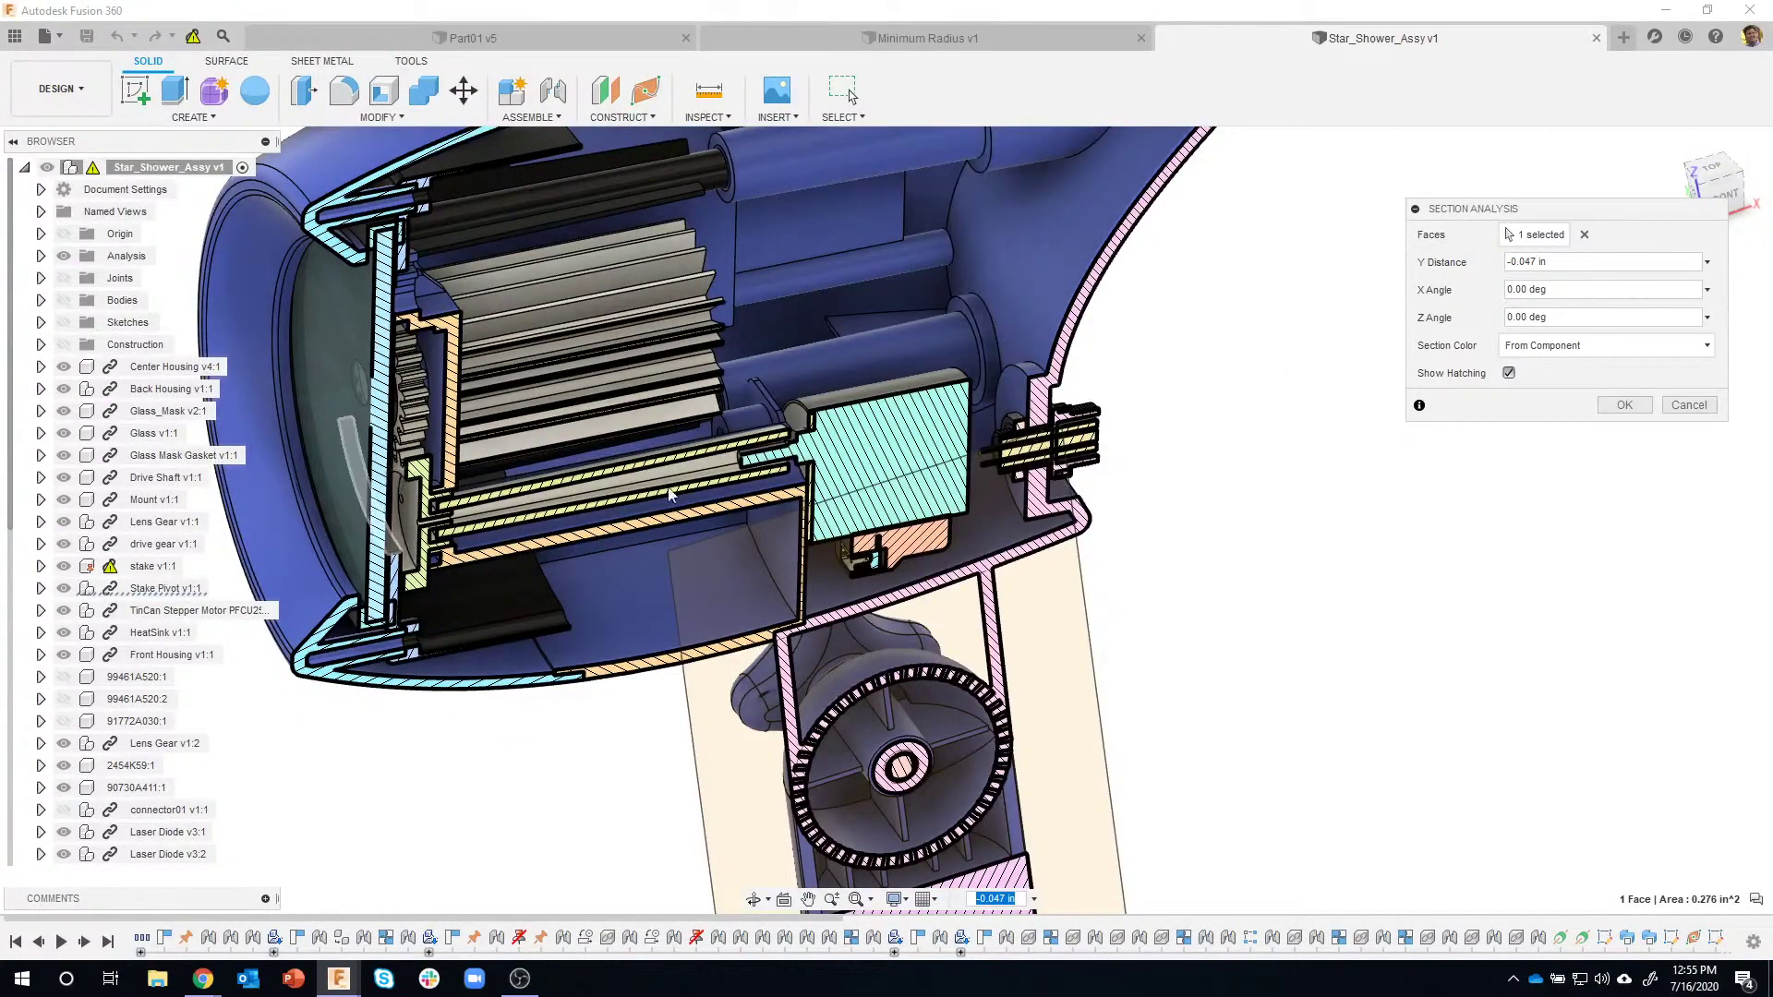
scroll(1274, 517, down, 1)
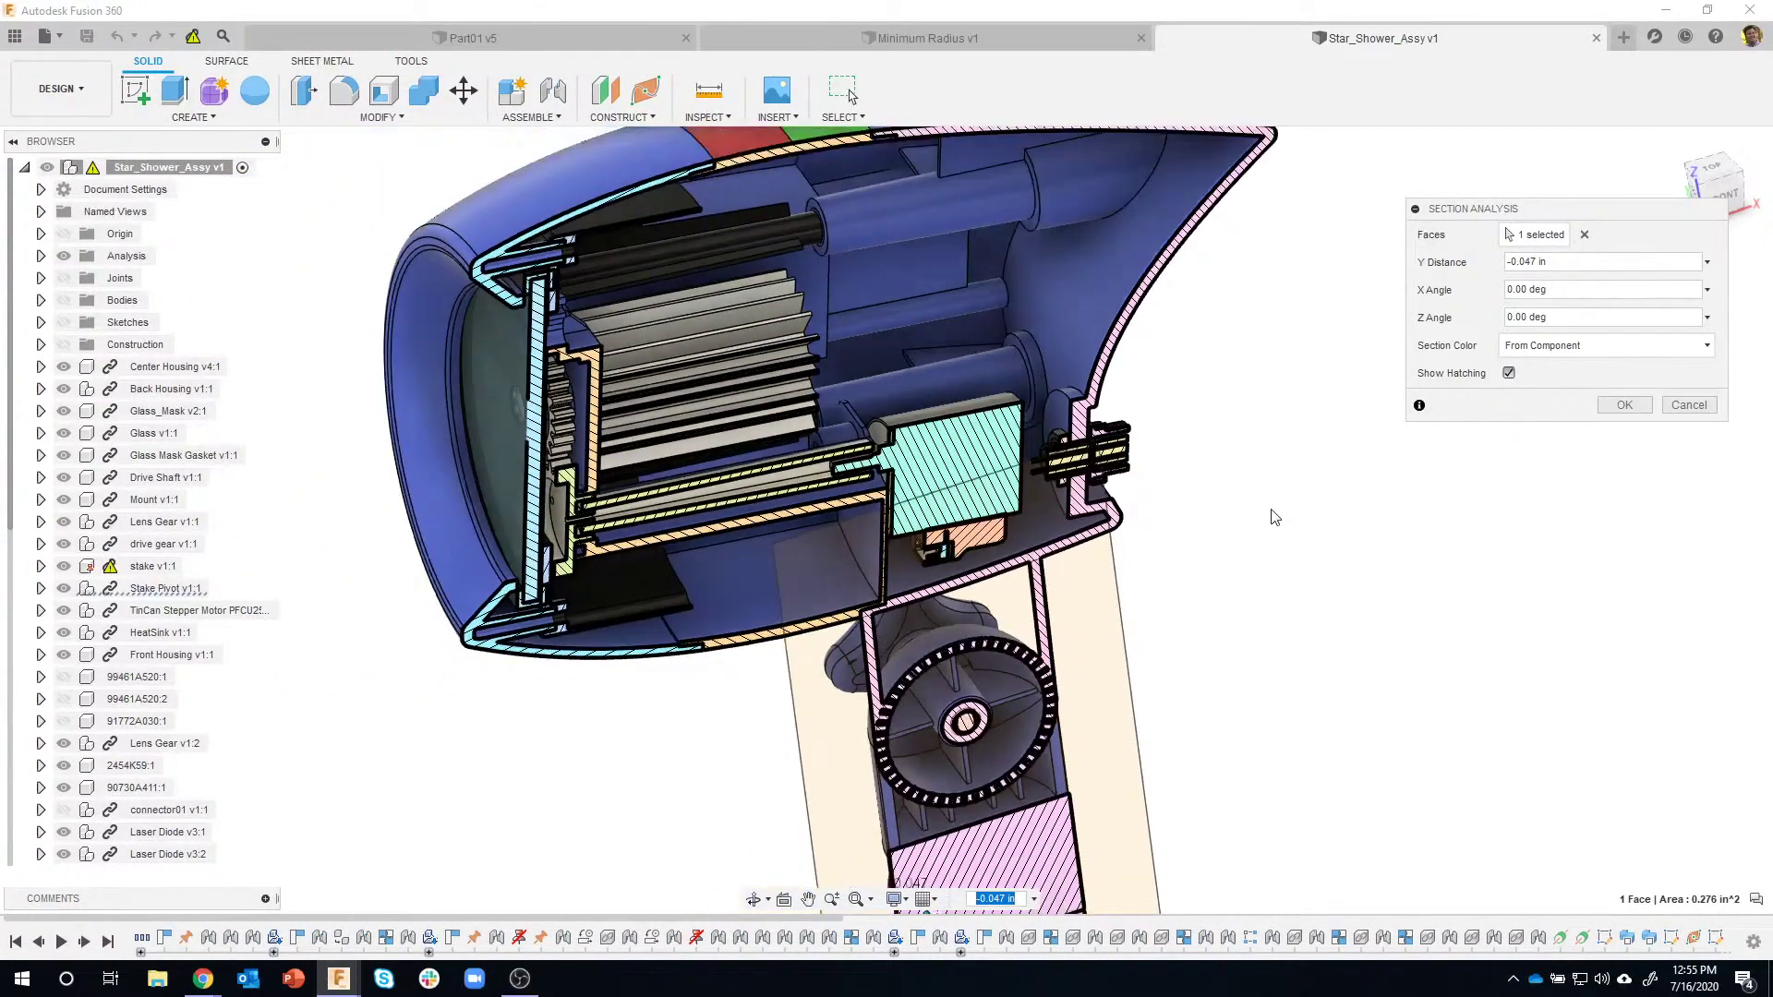
scroll(1272, 515, down, 2)
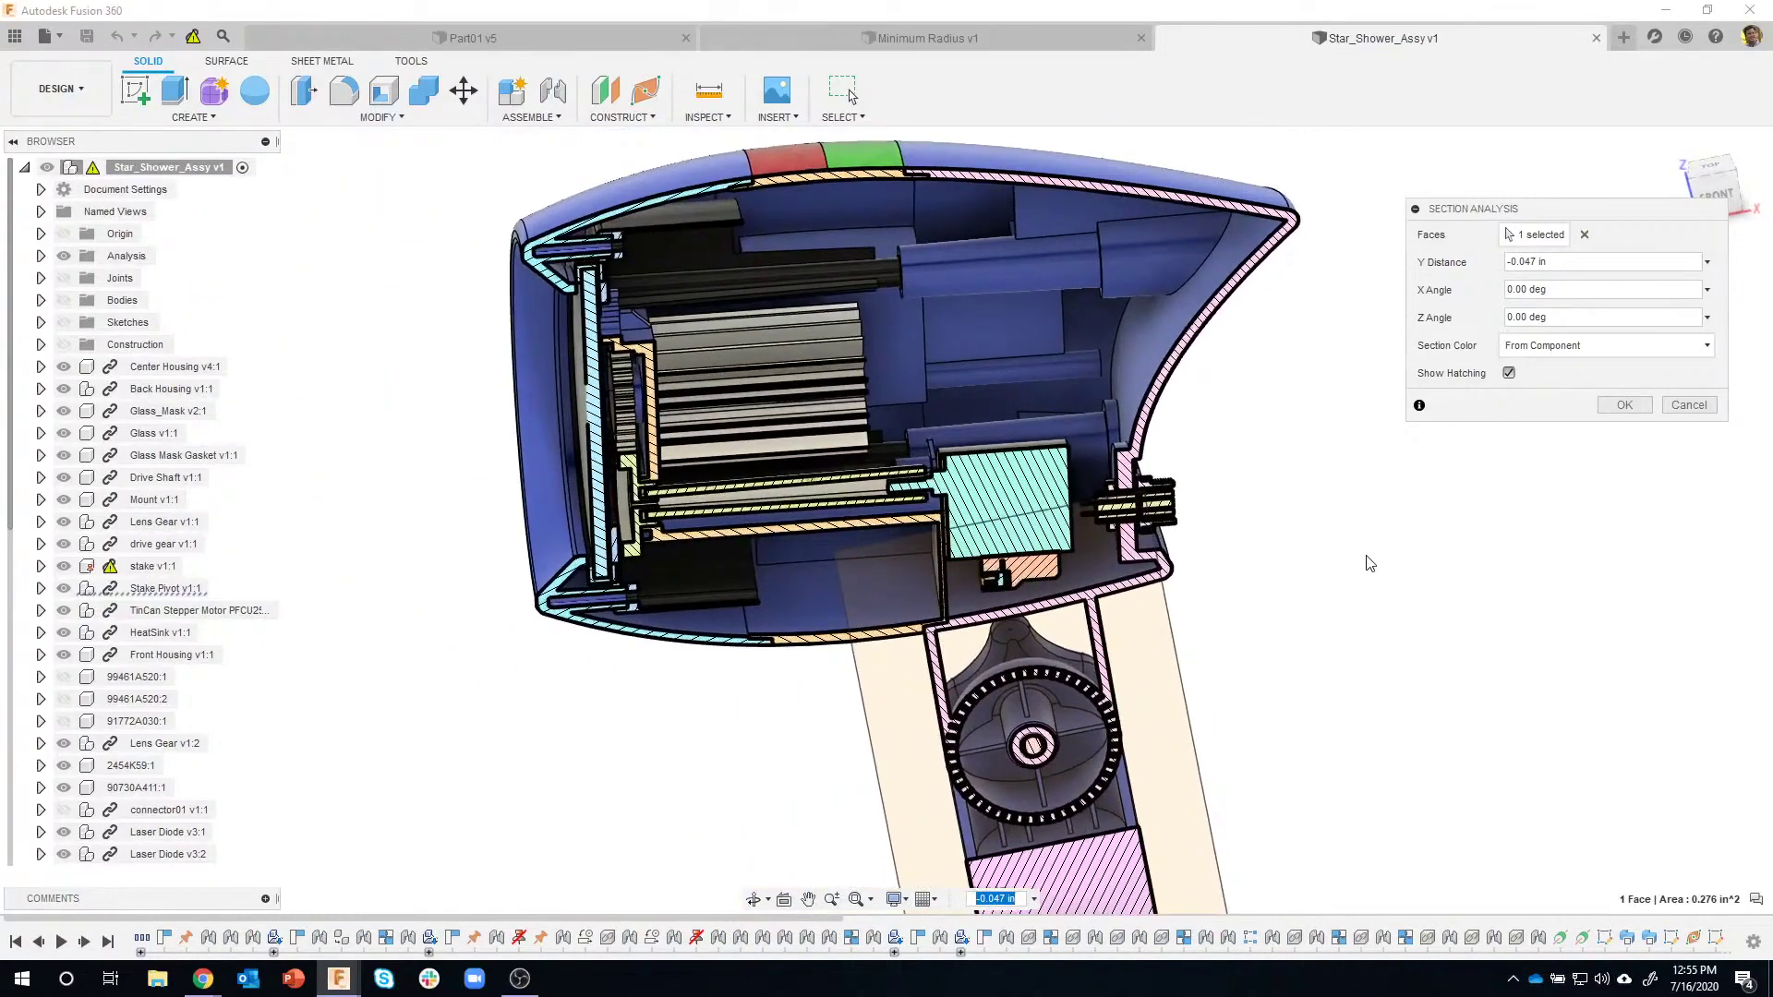
Move the section plane to a Y distance of 0.48 in, and return it close to the motor's centre at -0.055 in.
shift+middle_drag(1370, 563, 988, 789)
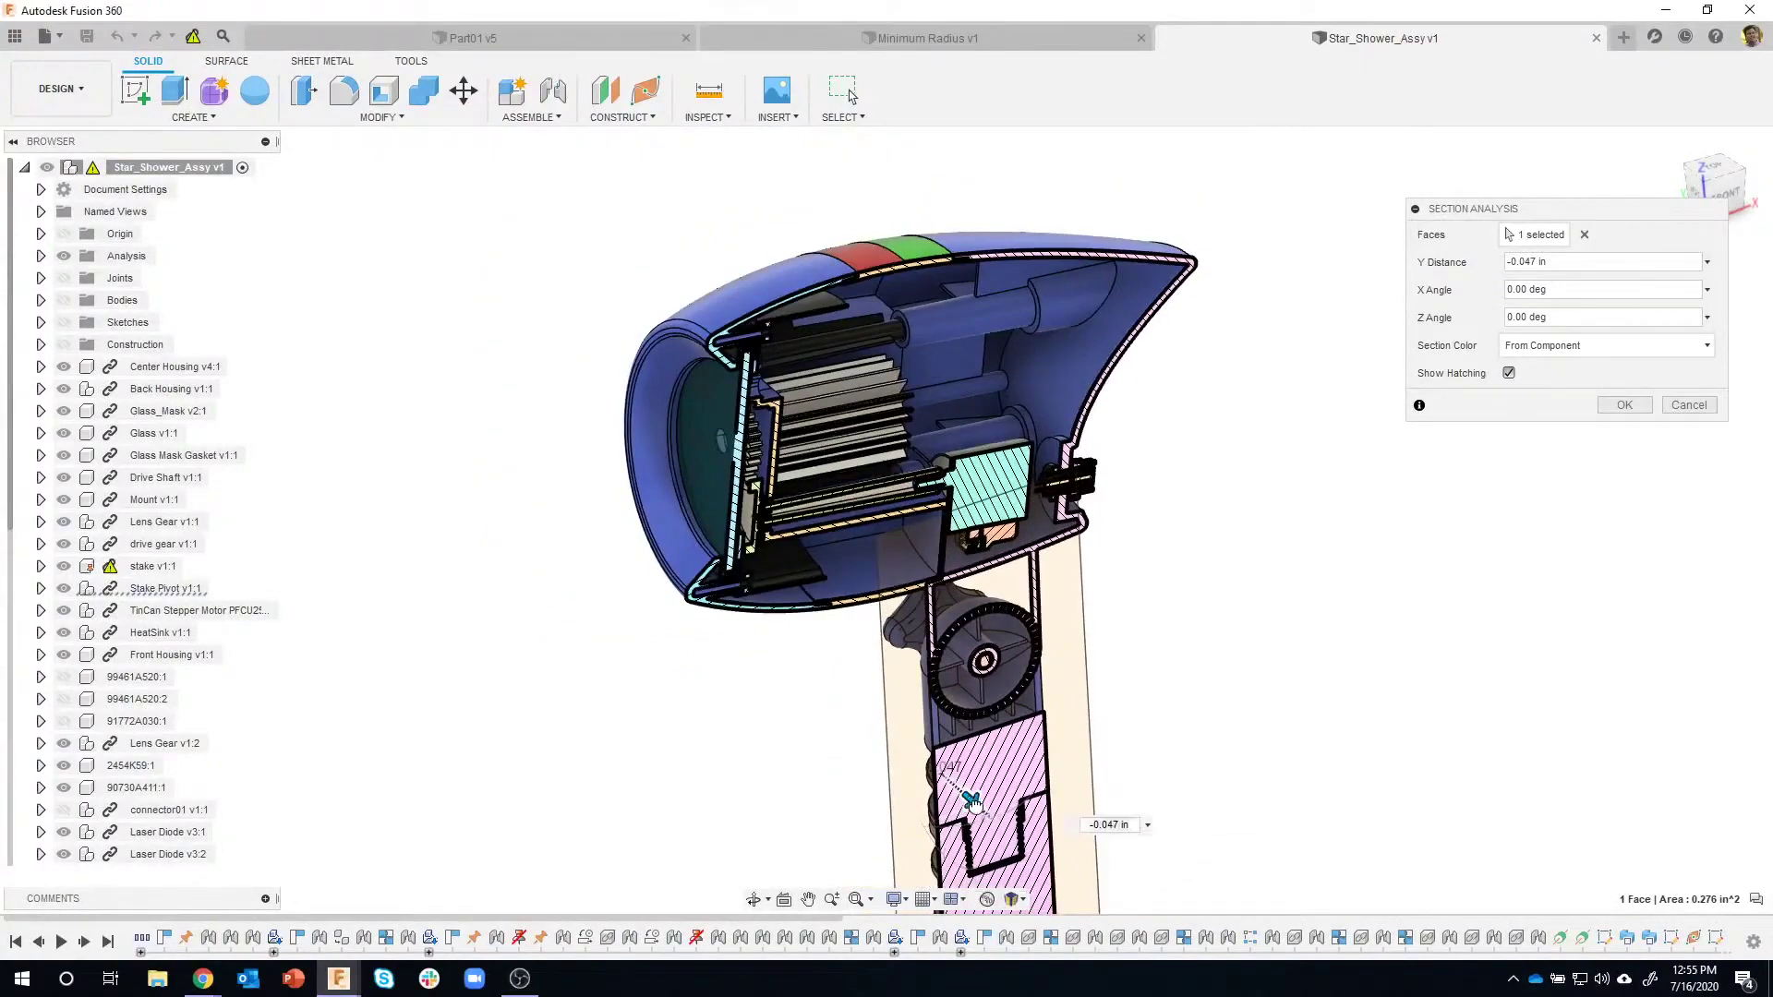
drag(971, 799, 993, 816)
scroll(923, 489, up, 3)
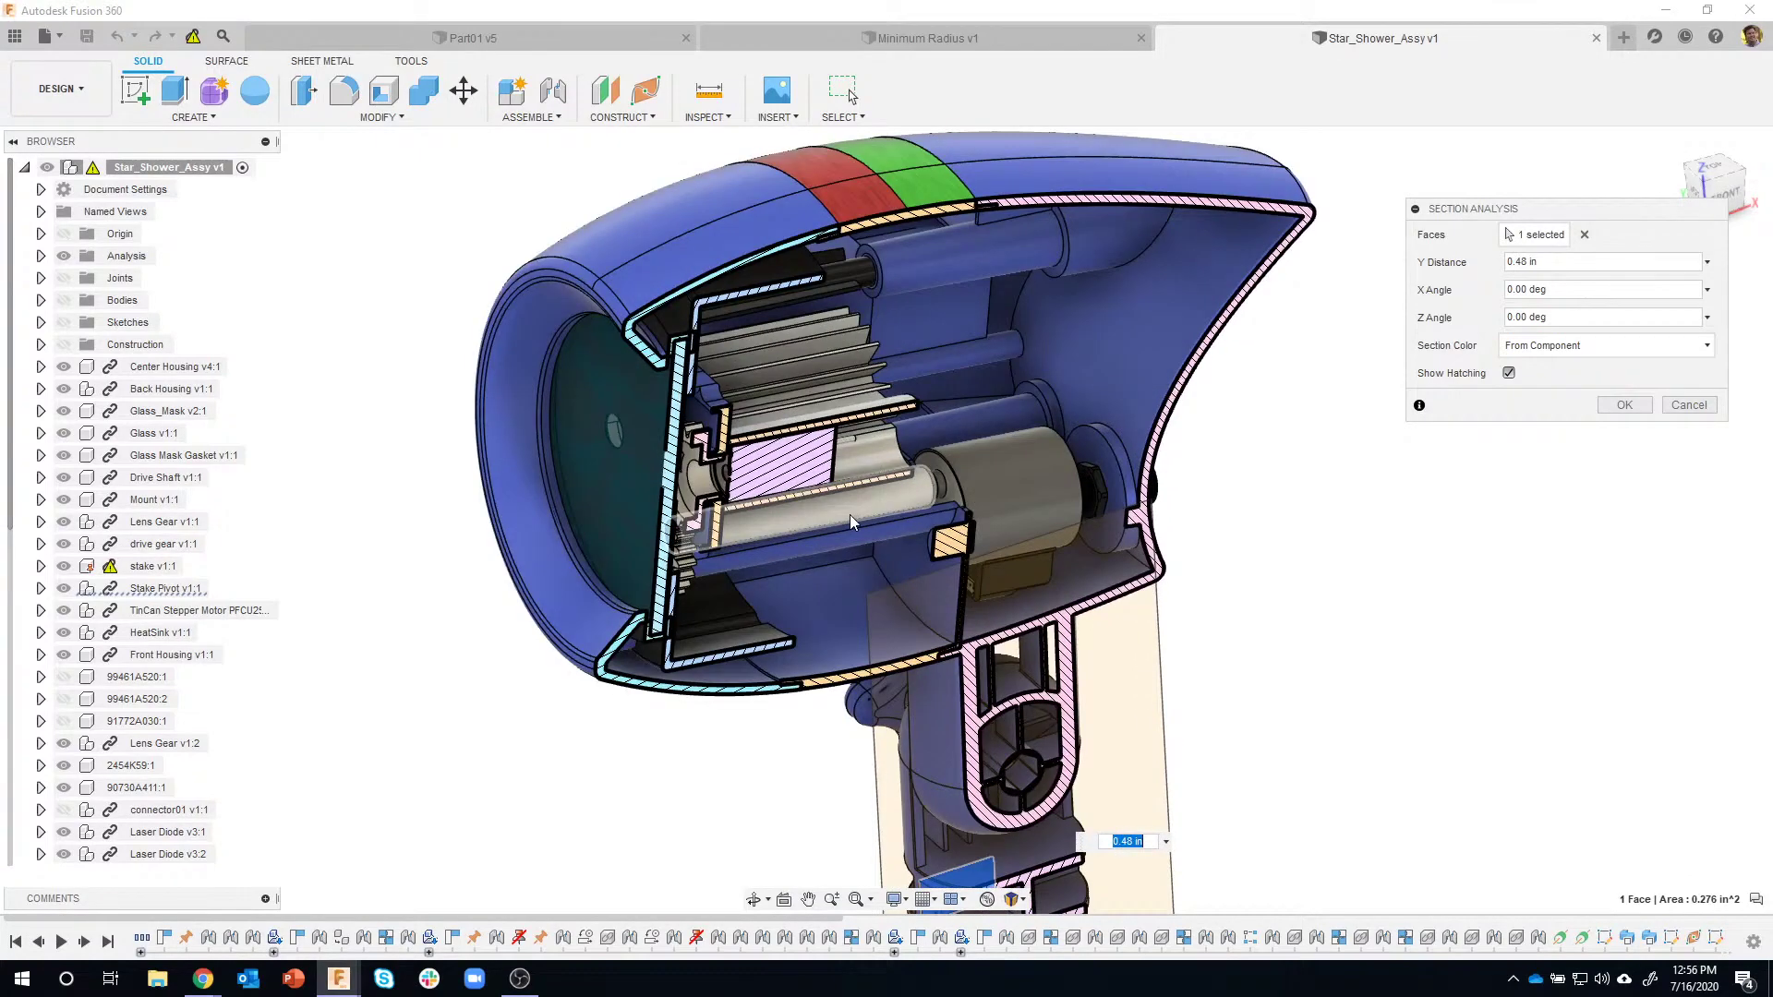
drag(1027, 890, 996, 867)
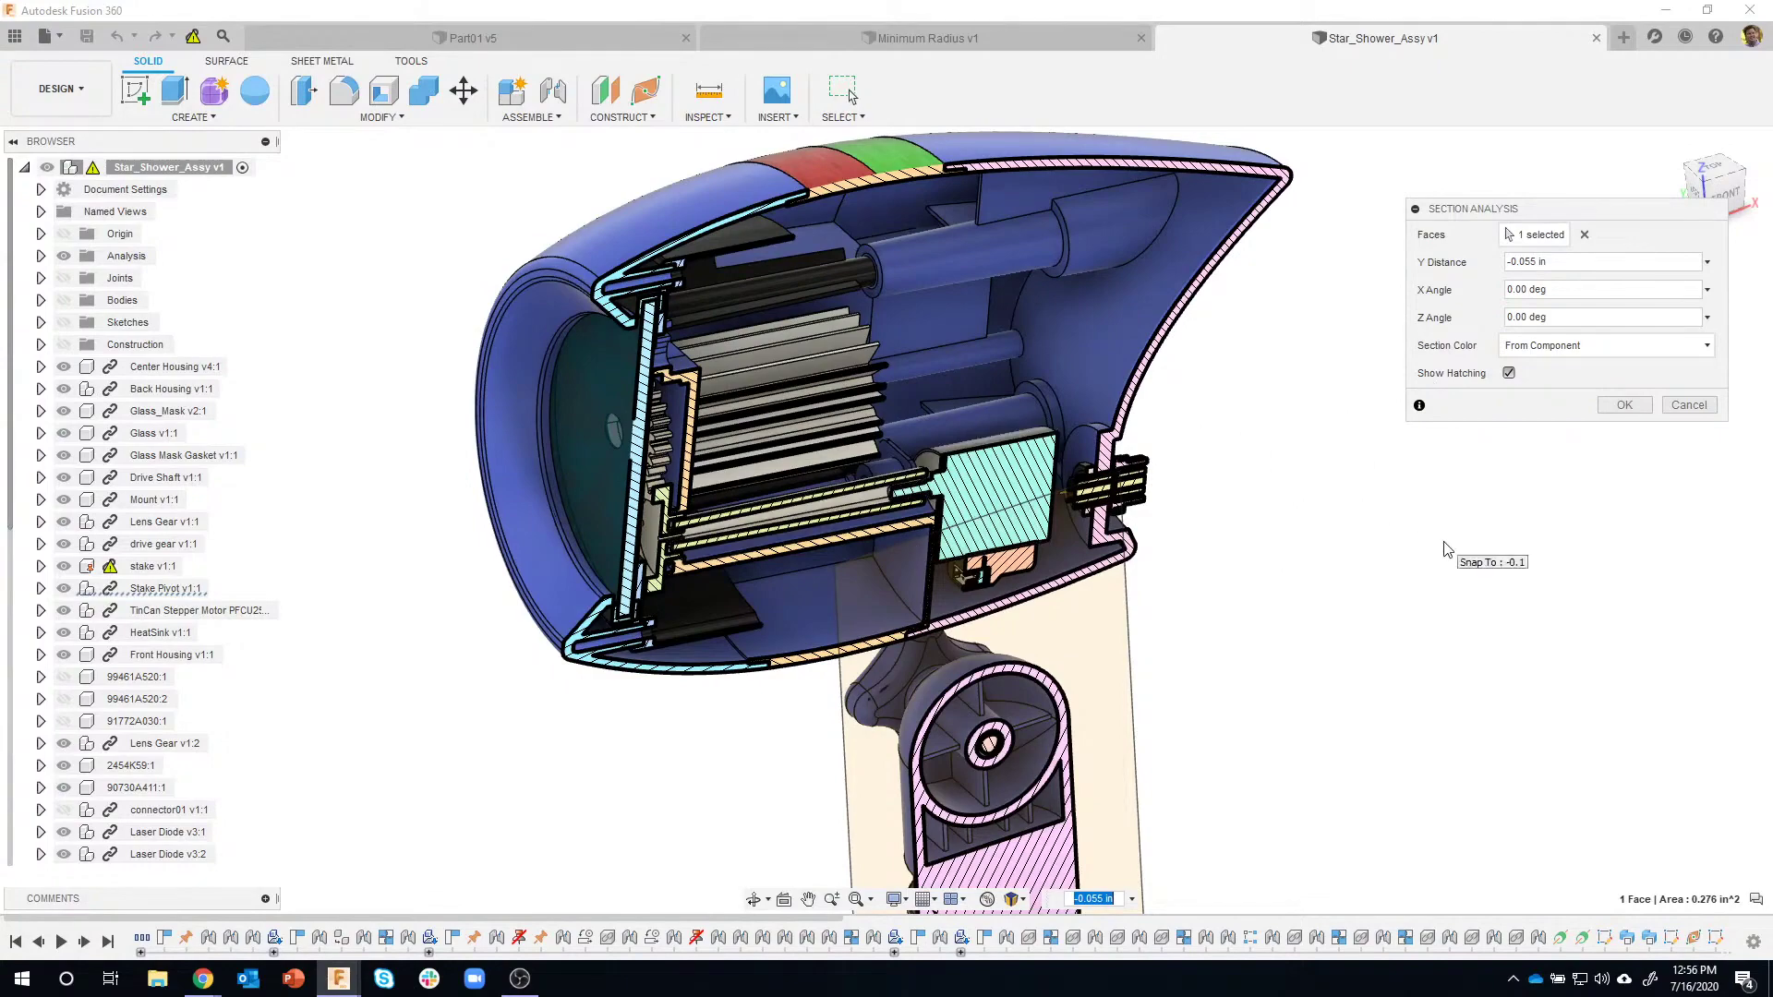
Examine the cut faces at the upper front of the housing, checking how the glass, its gasket and the surrounding parts fit together.
shift+middle_drag(1378, 537, 531, 199)
scroll(531, 199, up, 5)
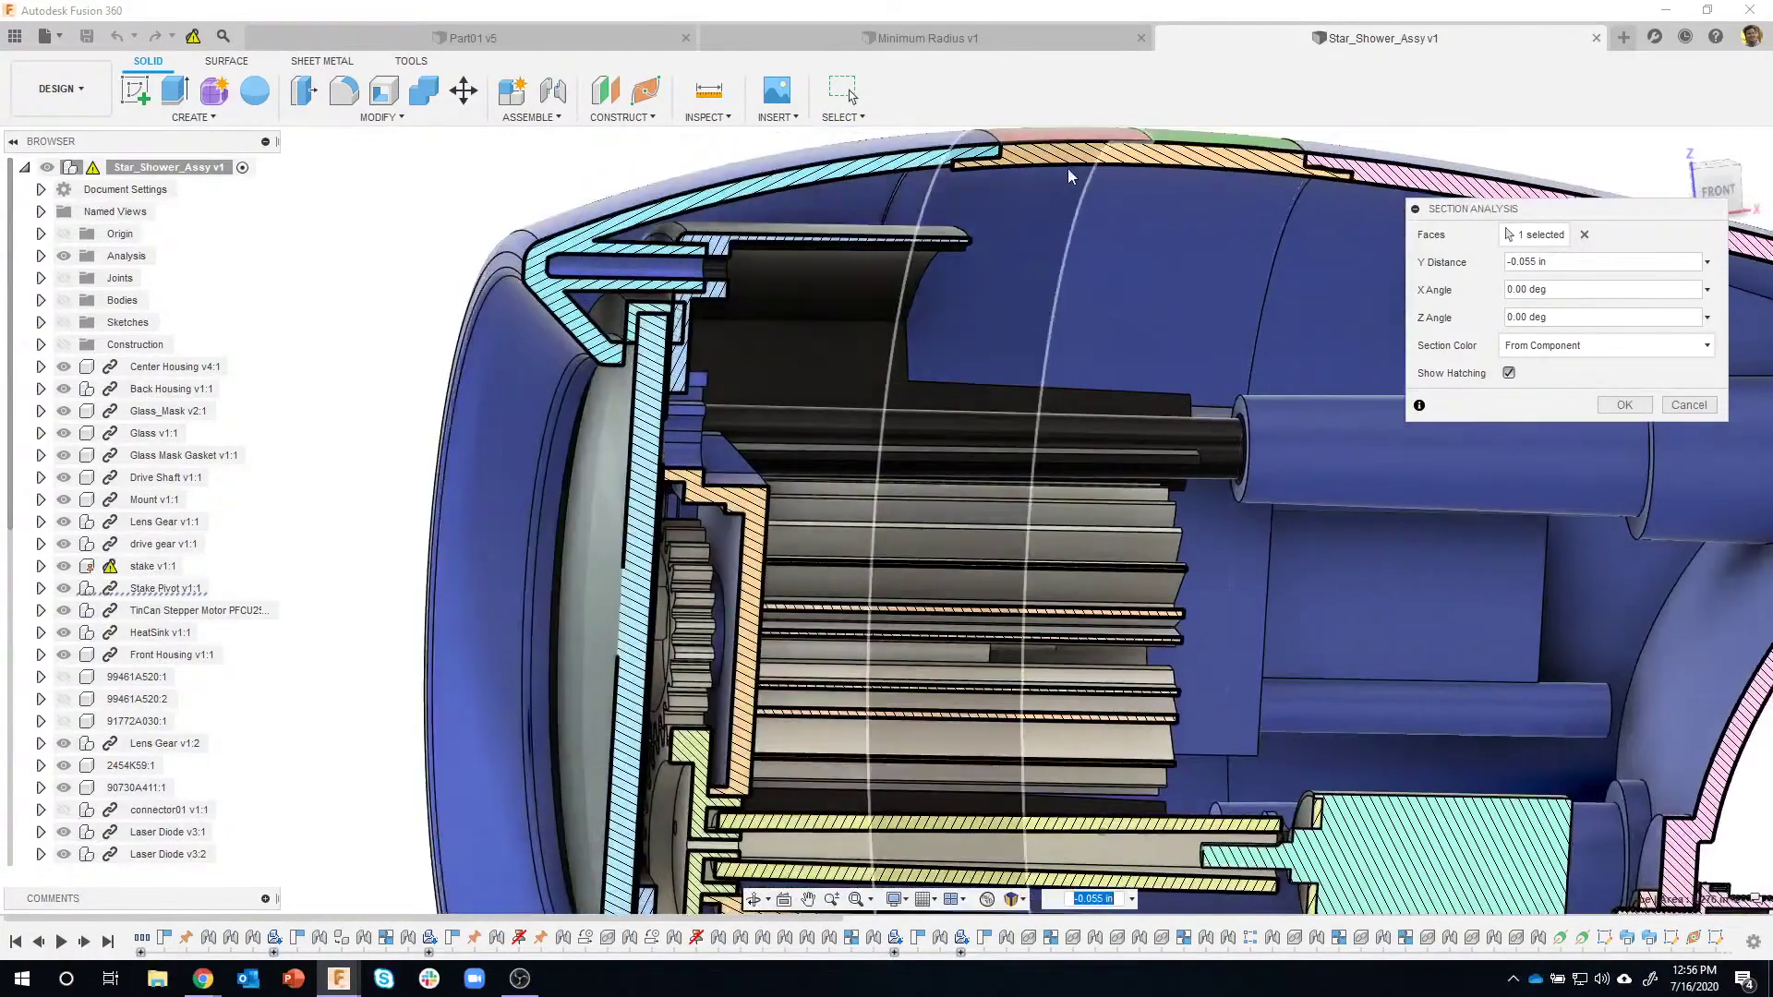
middle_drag(1067, 168, 1063, 178)
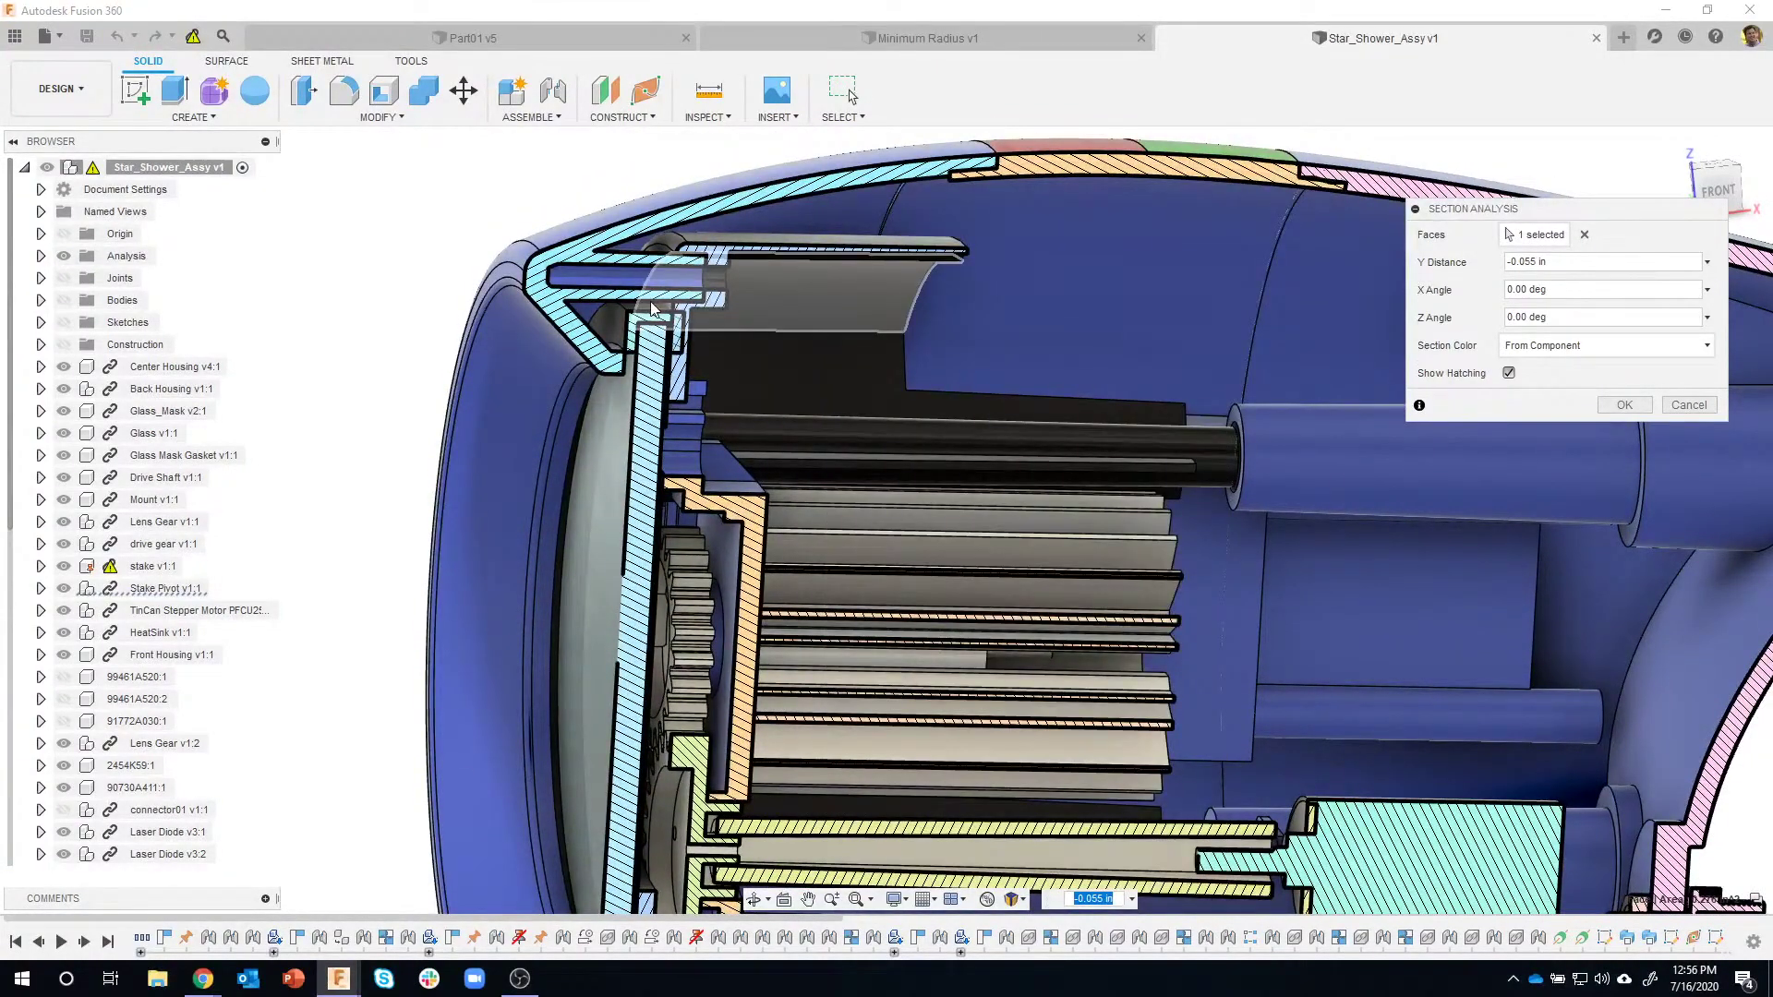
scroll(657, 305, up, 6)
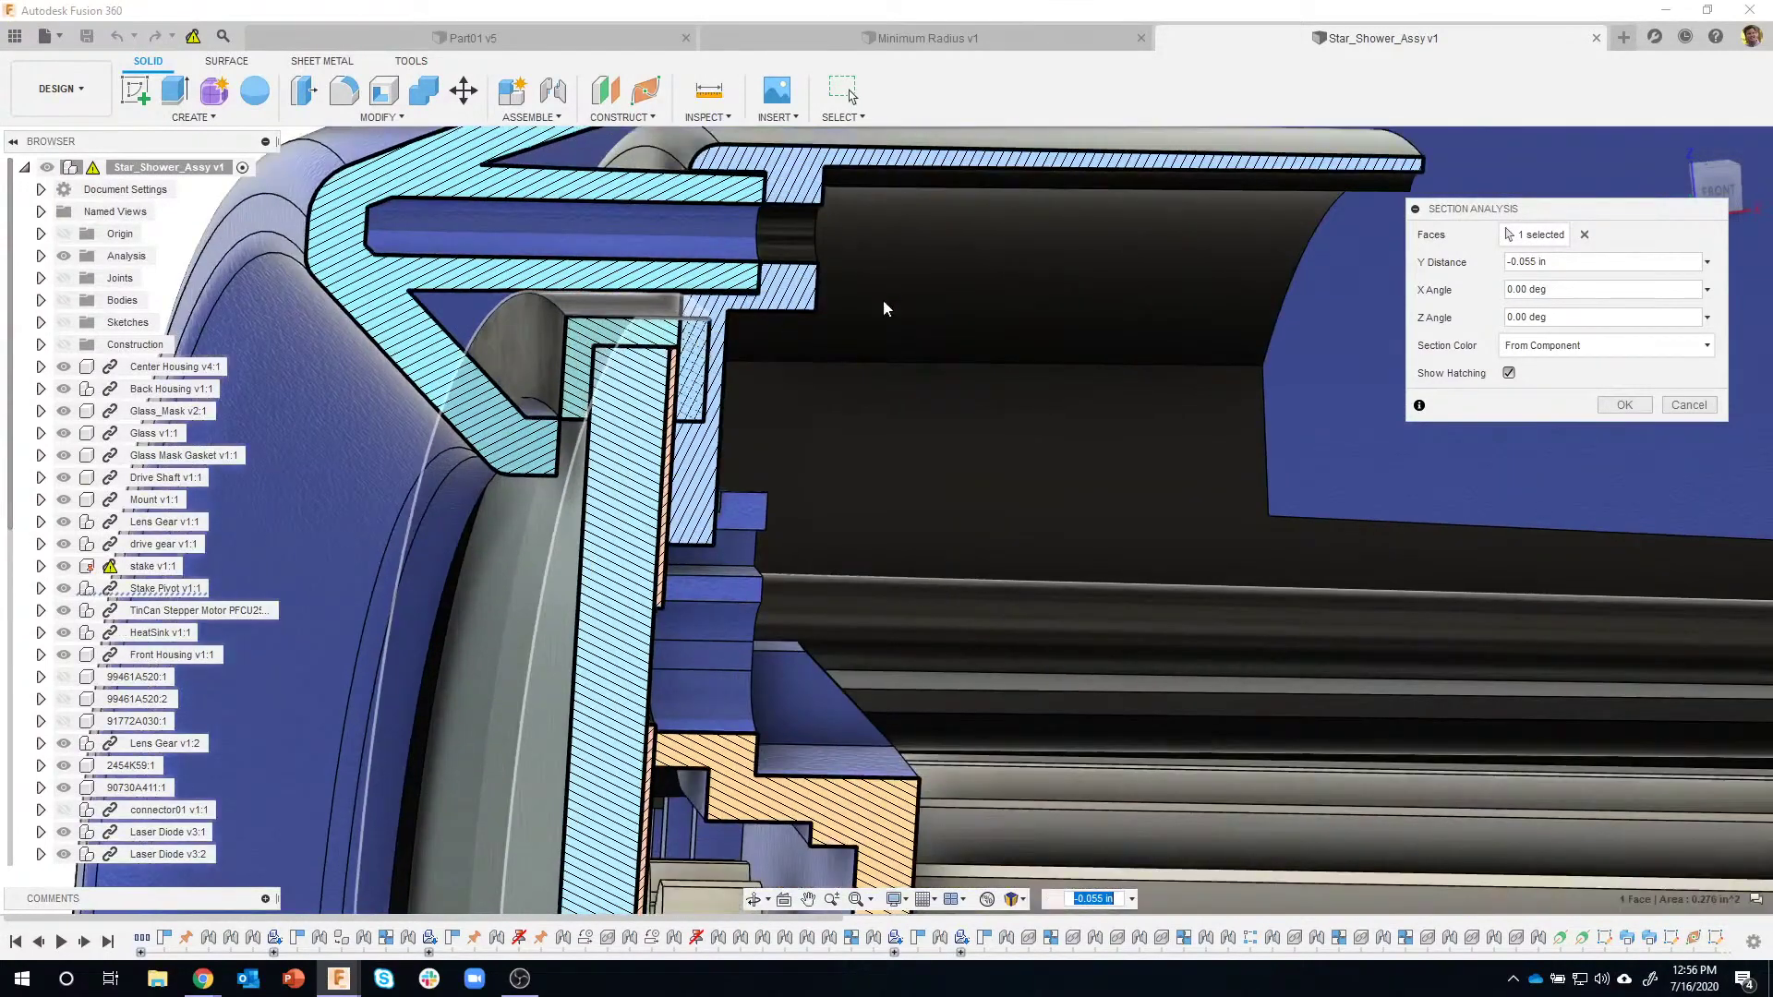
scroll(883, 307, up, 5)
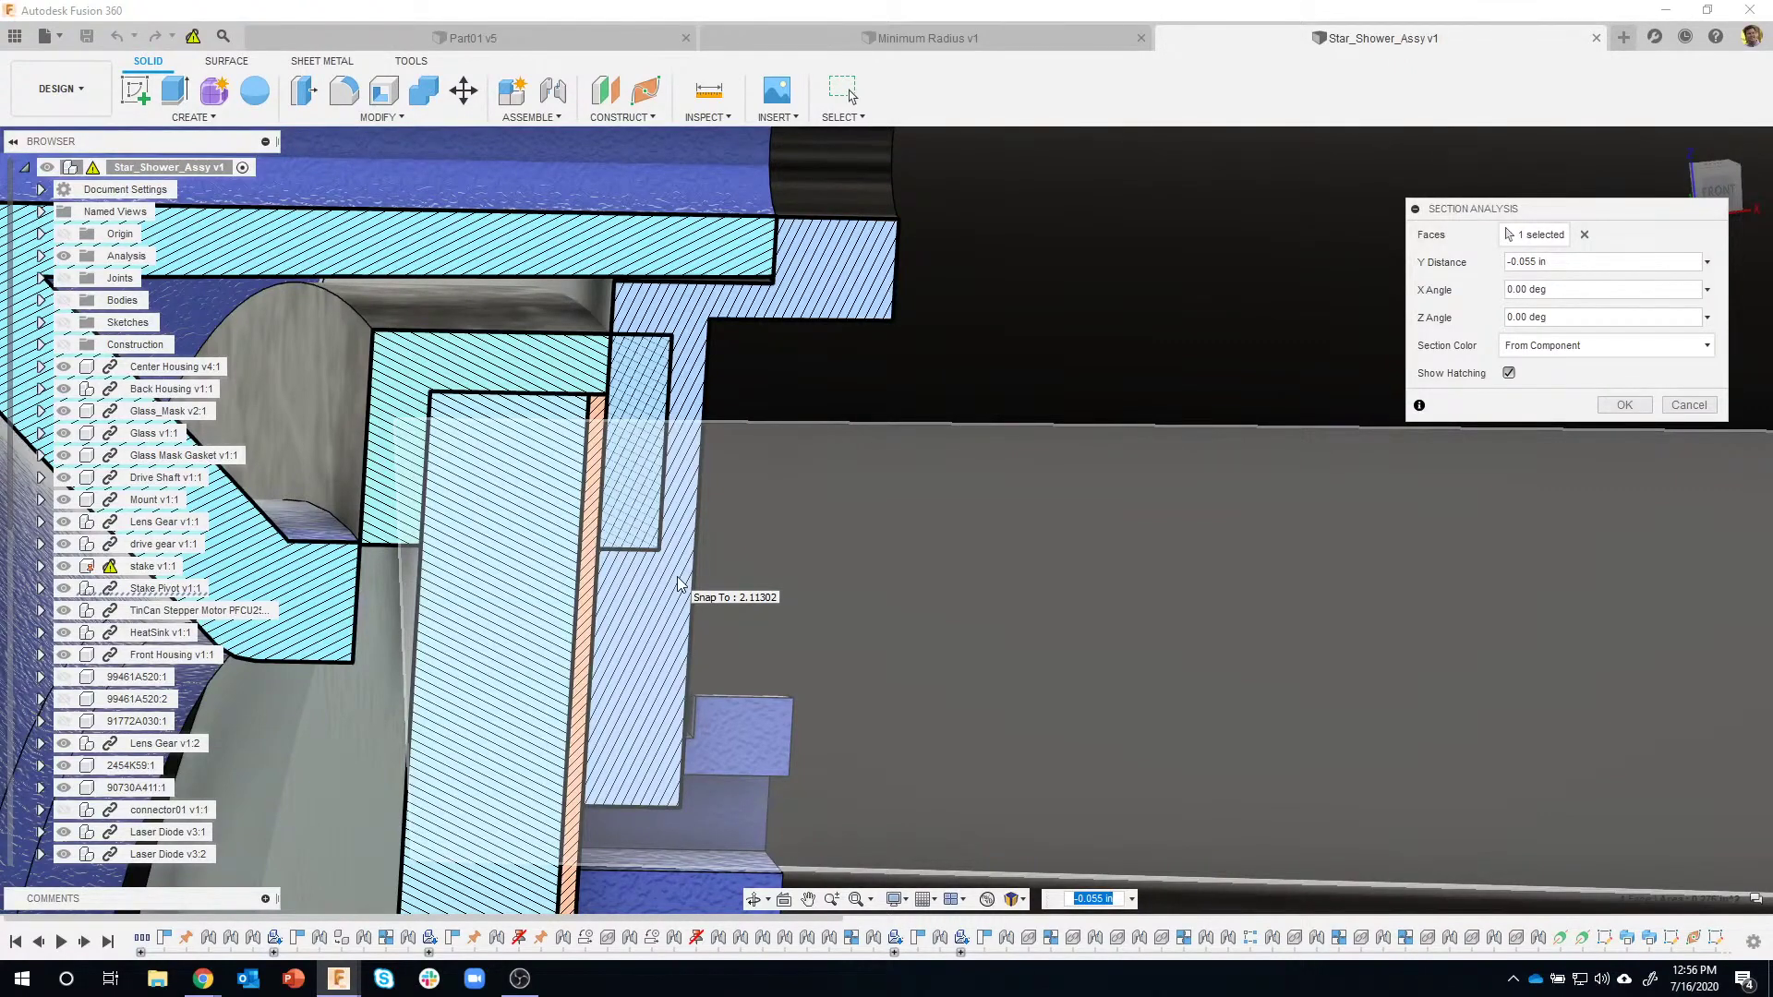
scroll(679, 584, down, 5)
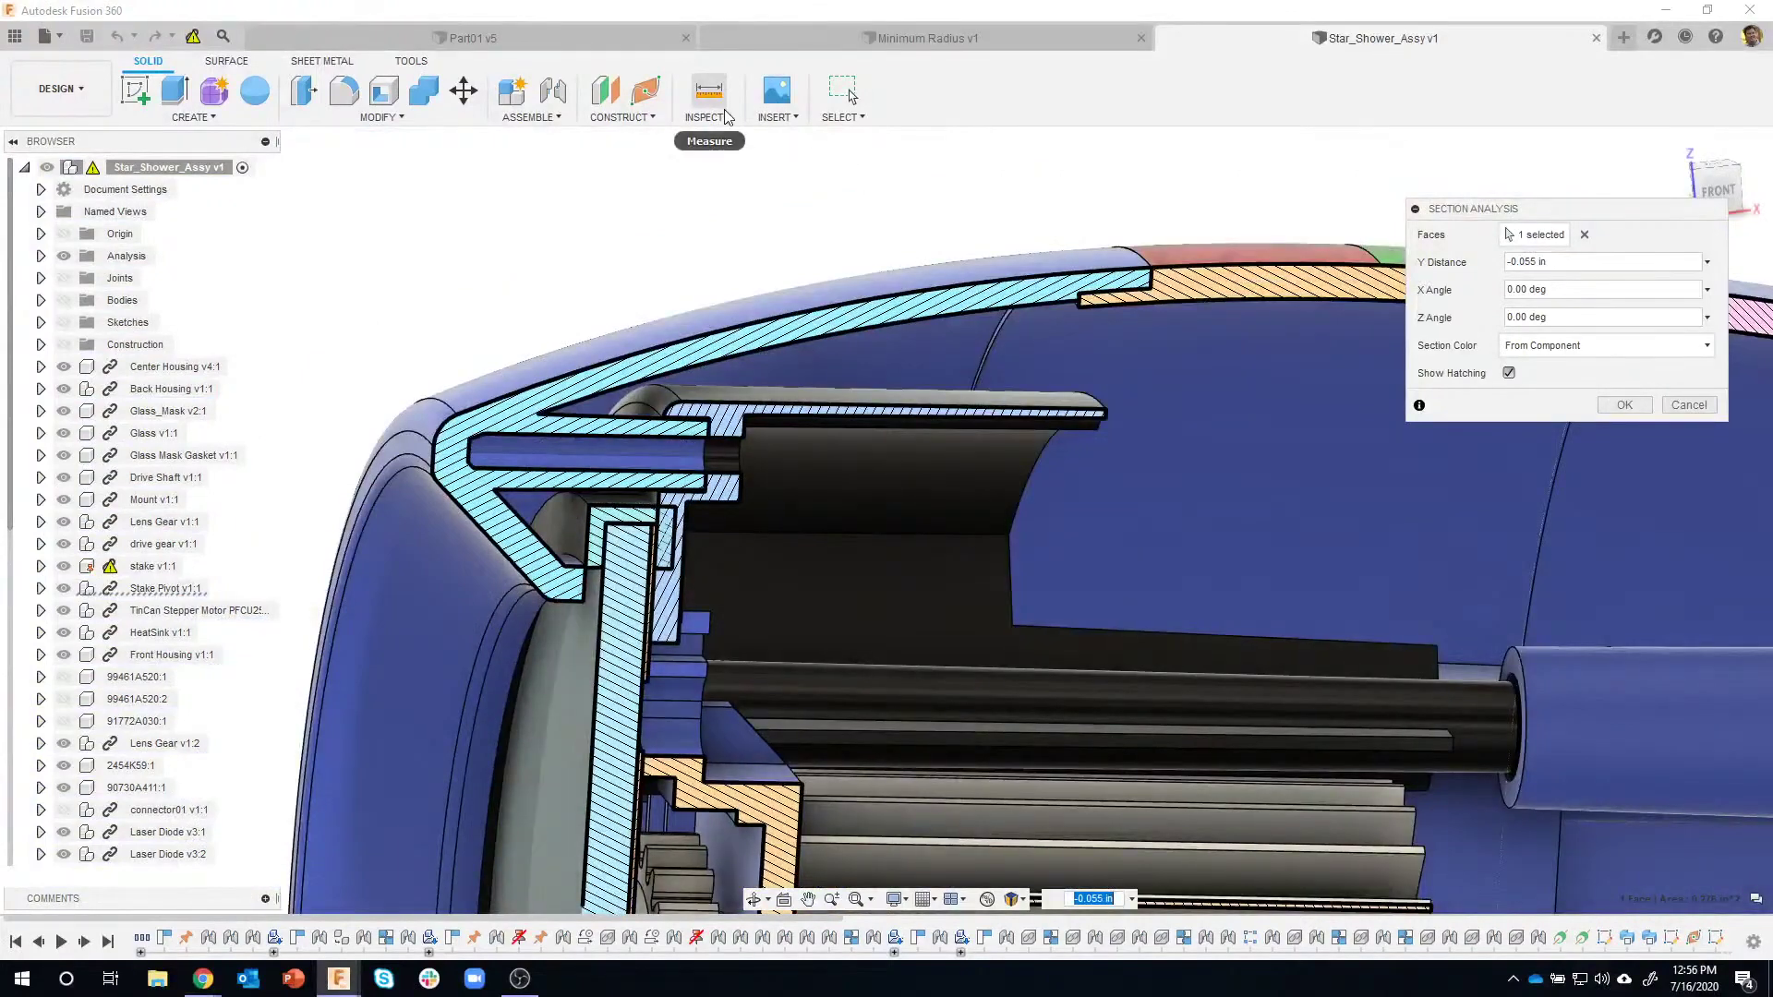
click(726, 117)
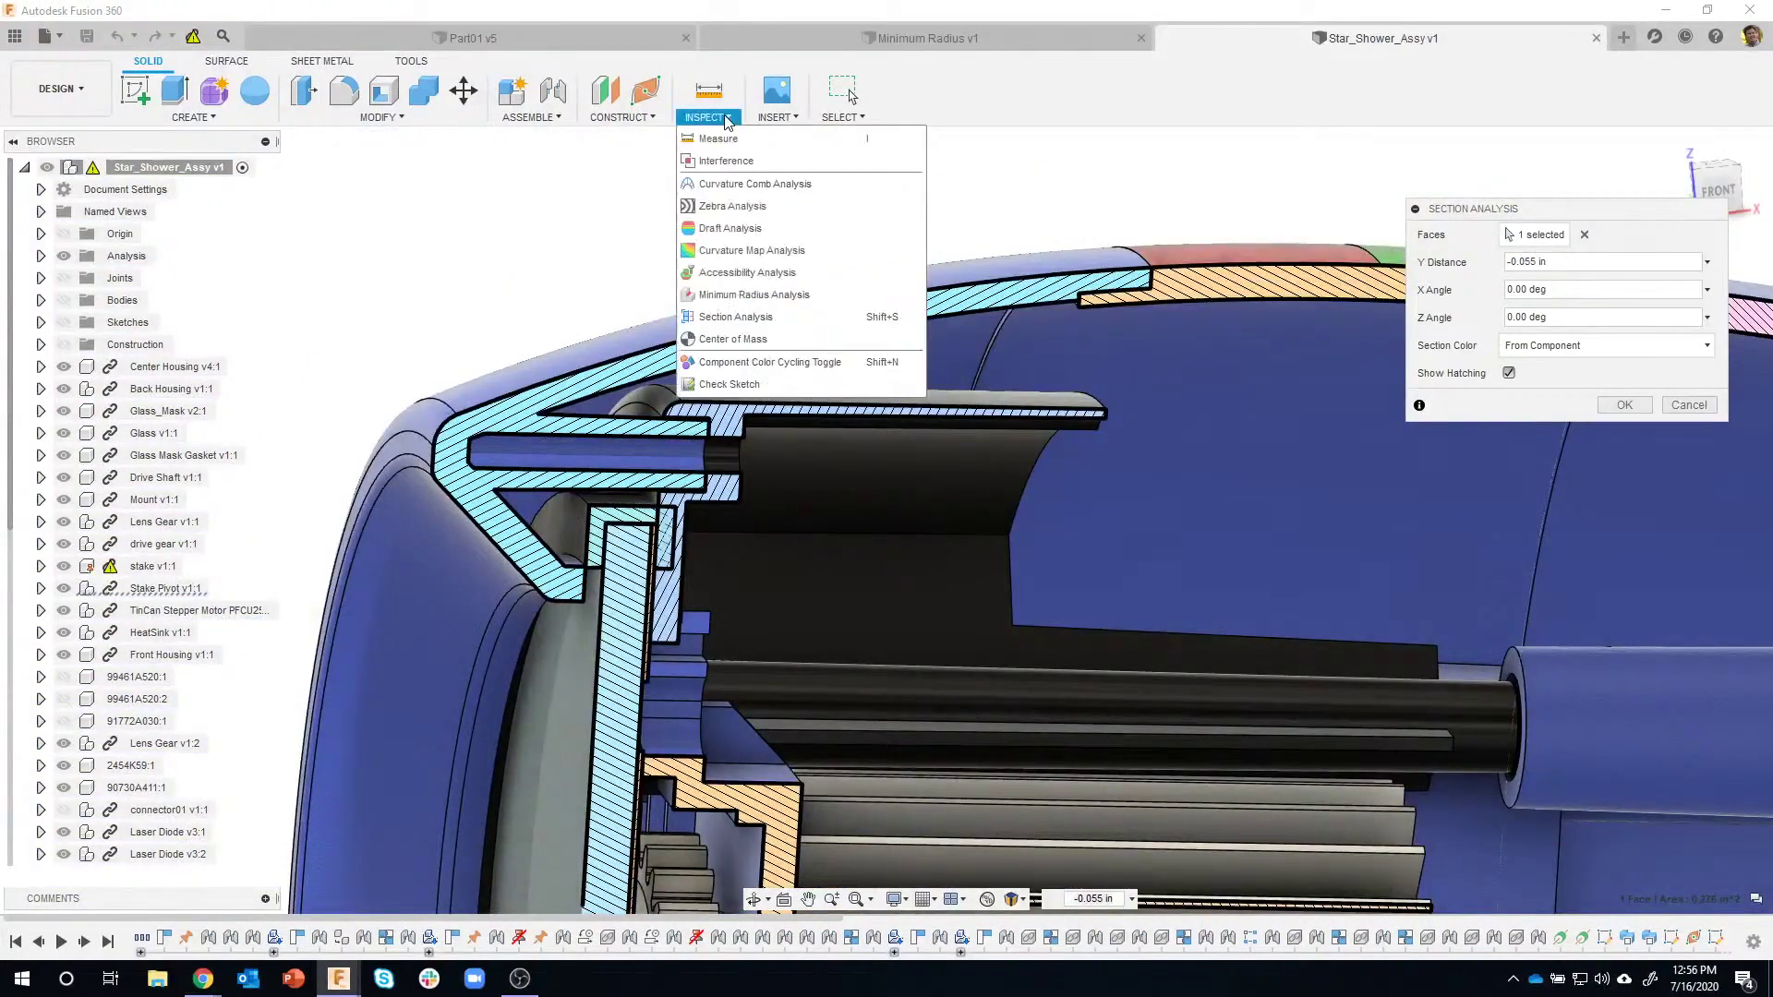
click(709, 117)
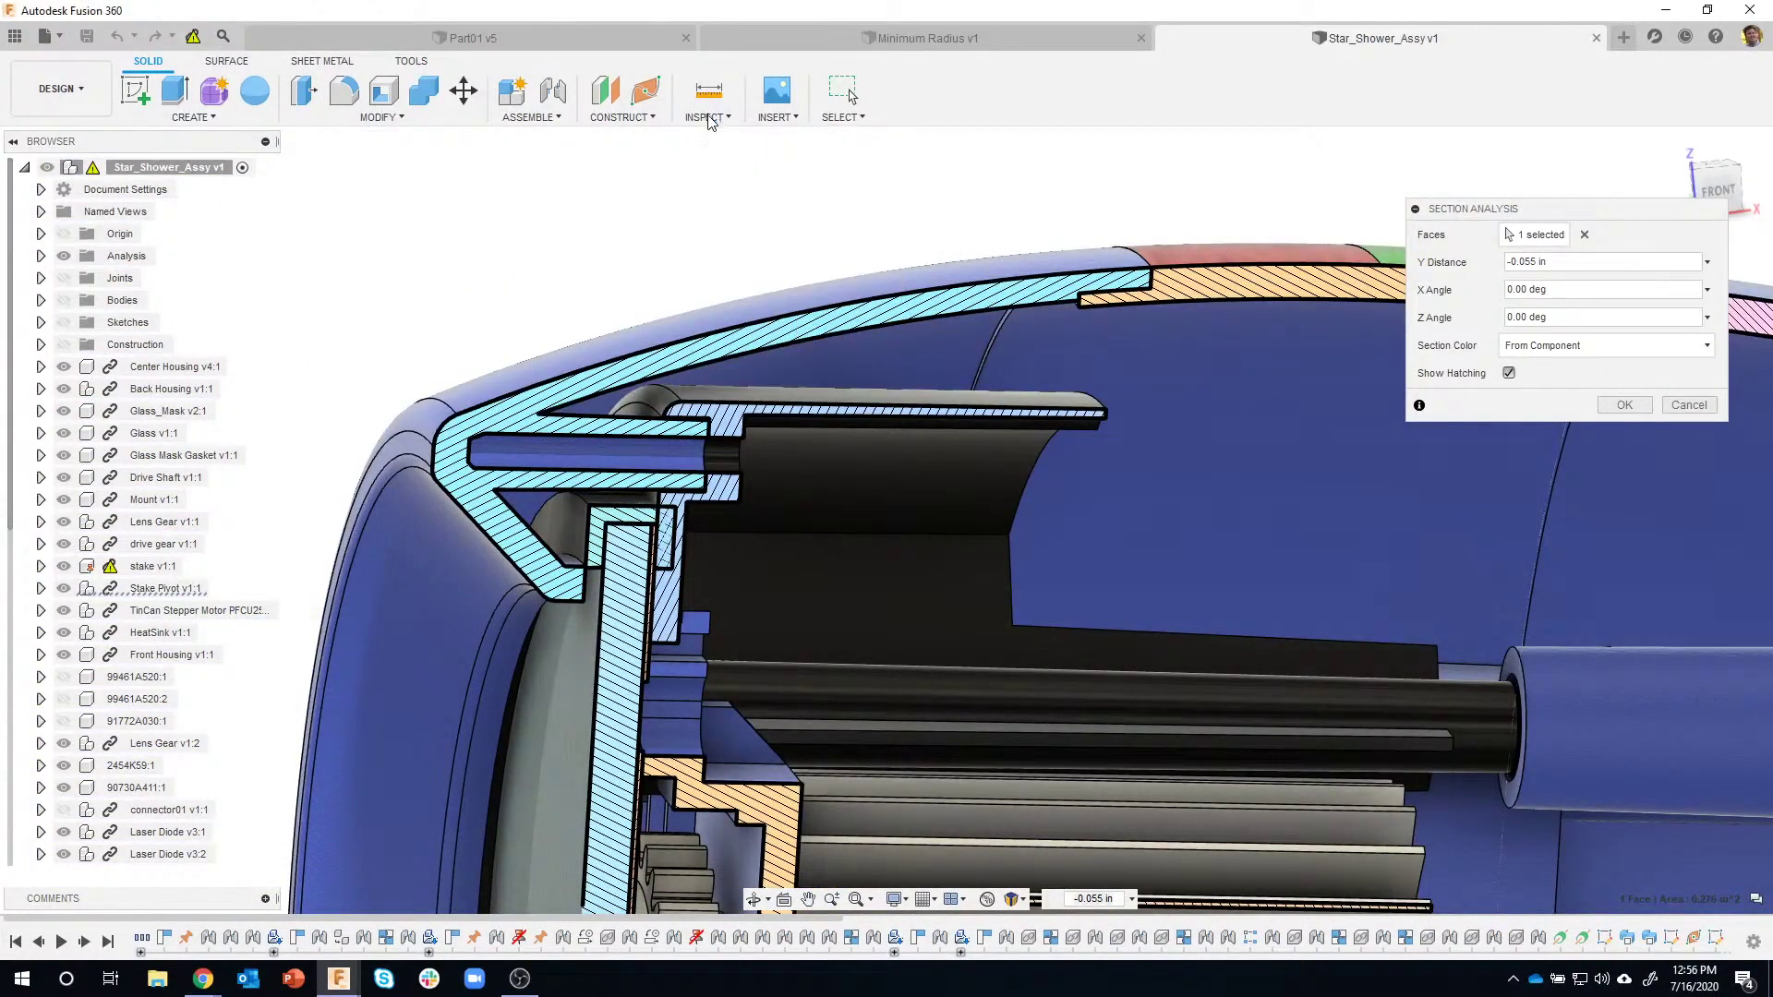
scroll(853, 316, down, 3)
shift+middle_drag(853, 316, 862, 317)
scroll(653, 439, up, 5)
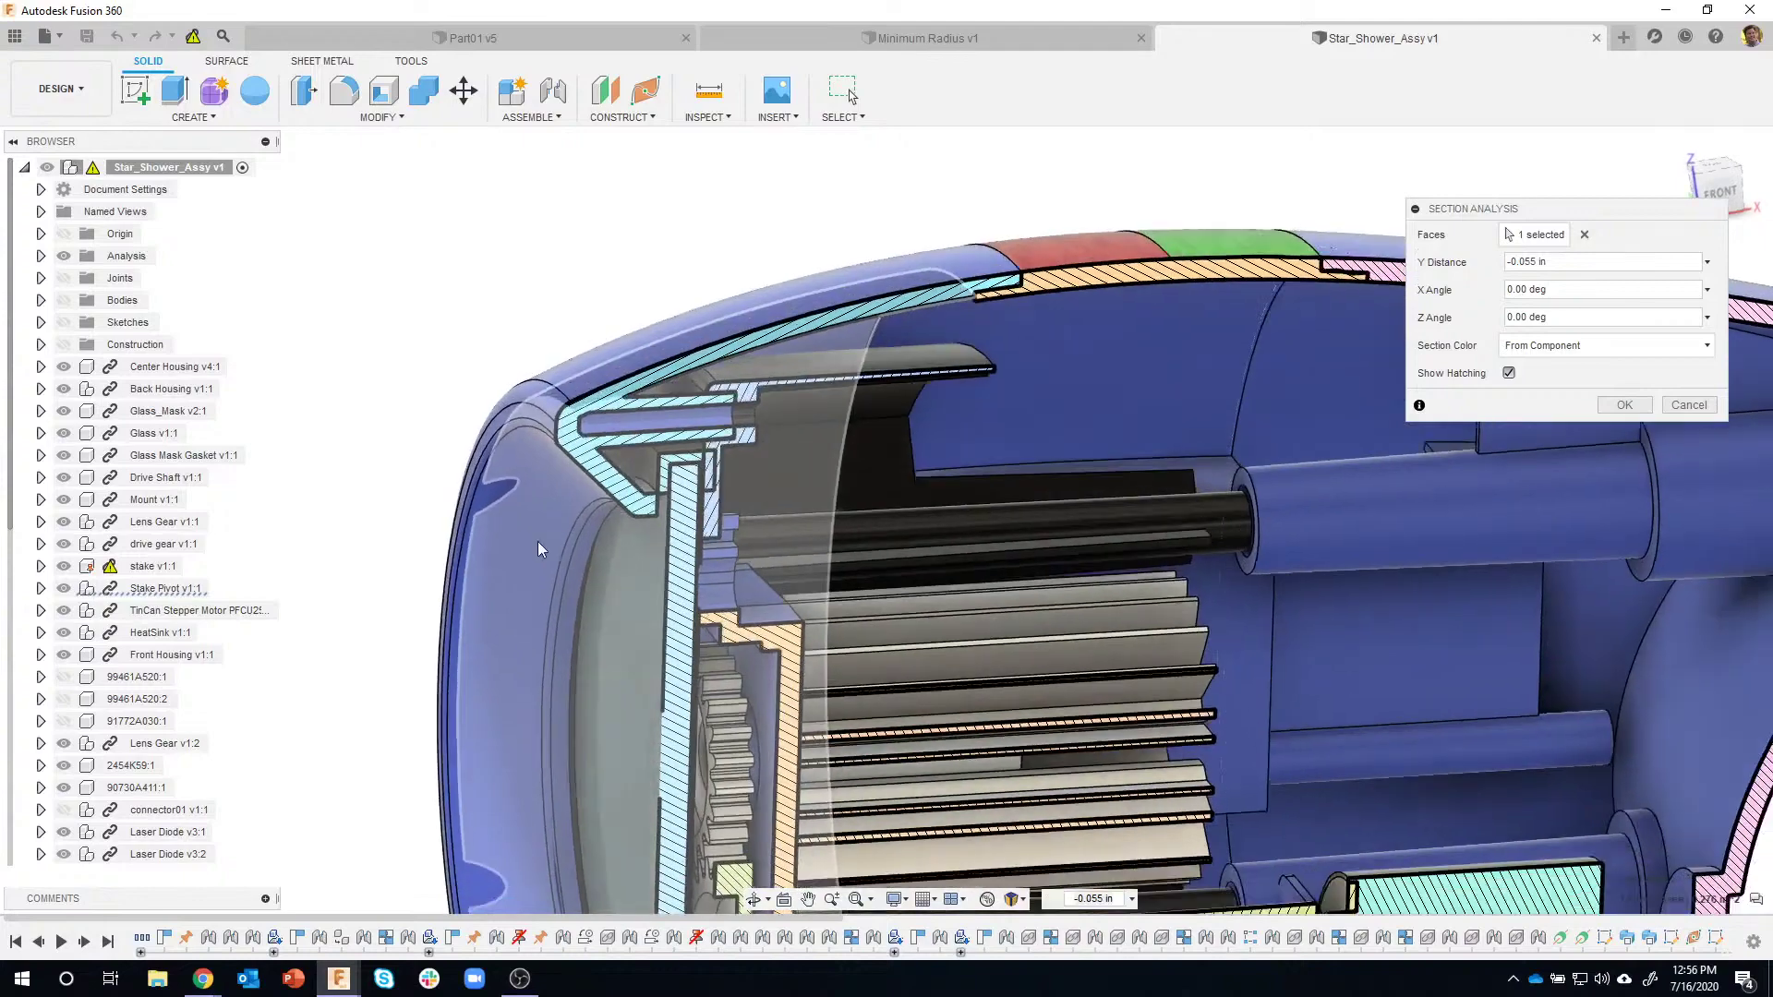
scroll(654, 440, up, 3)
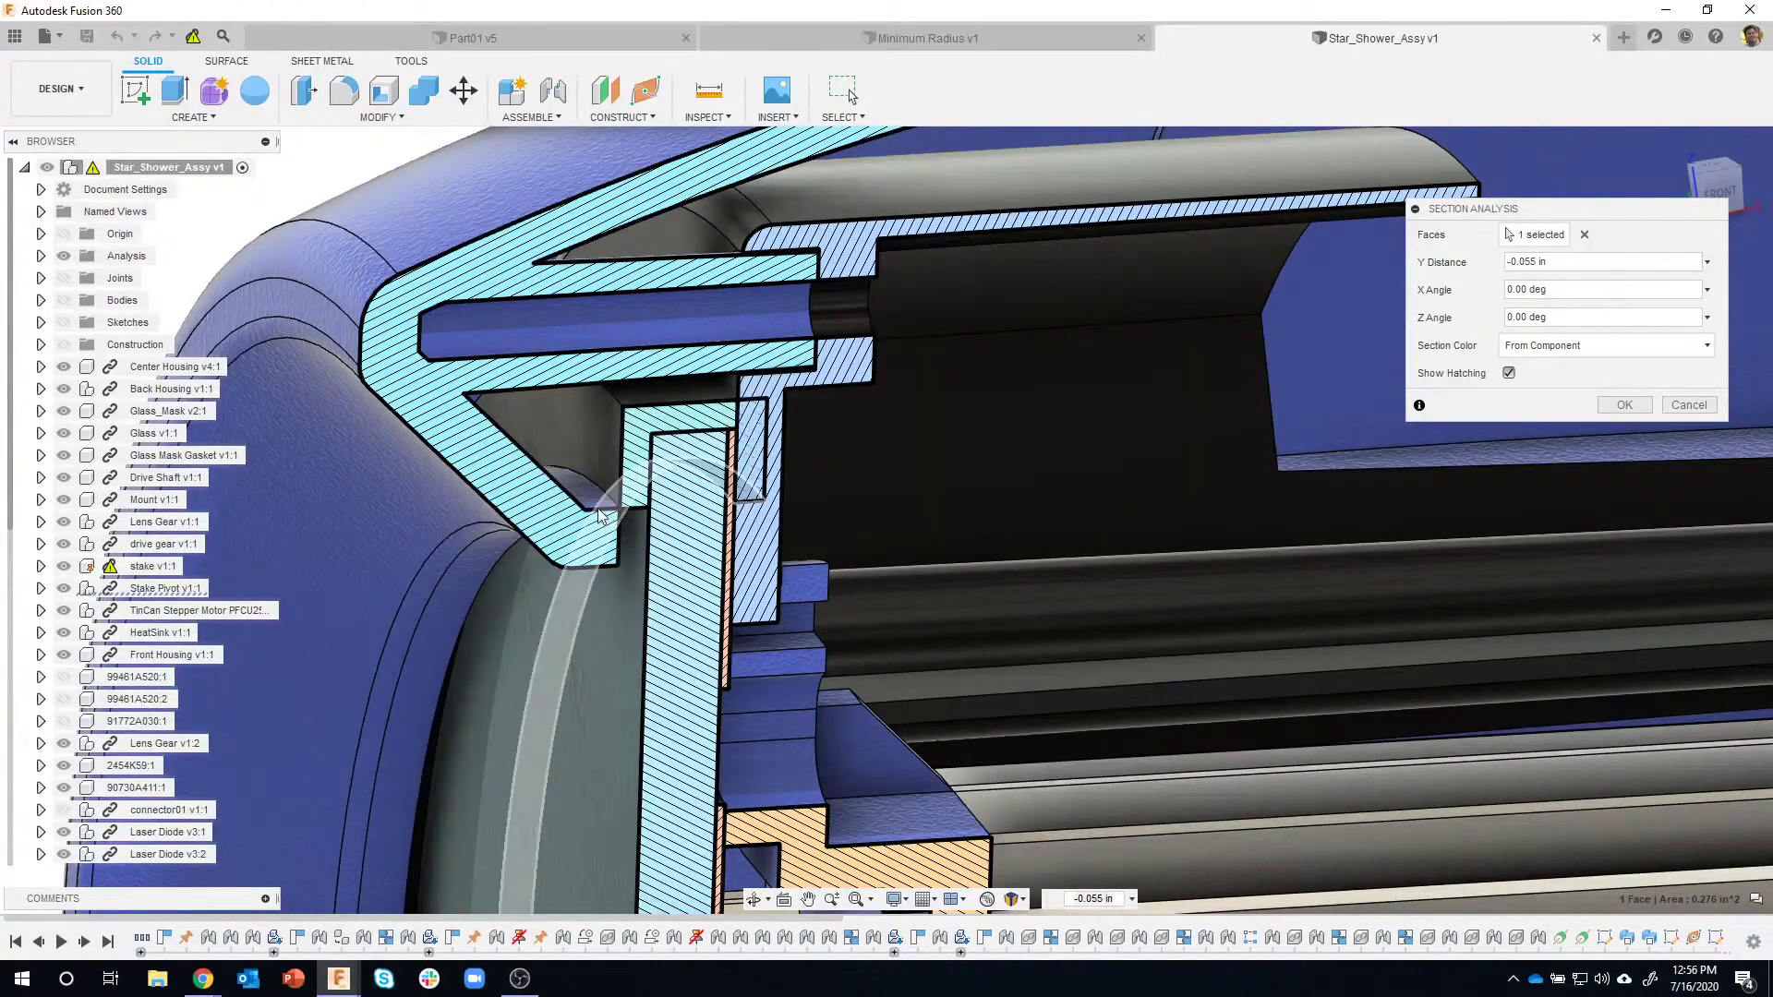
scroll(621, 513, down, 6)
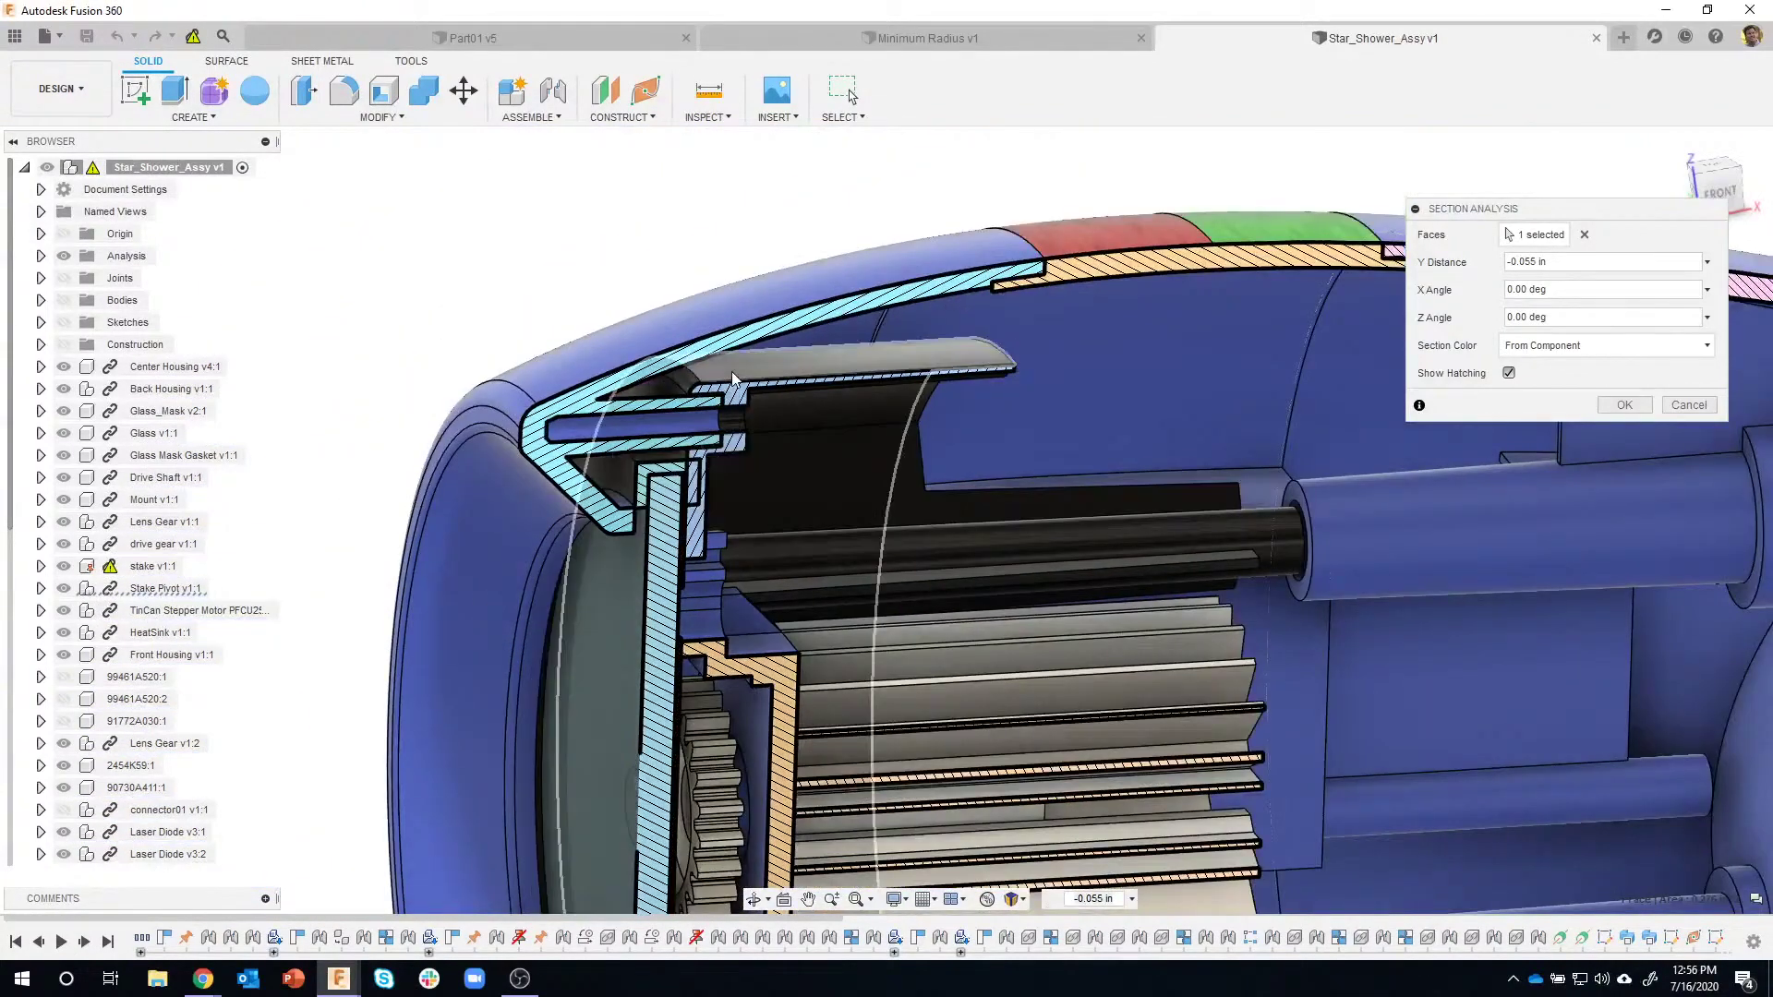
Examine the fit and clearances around the end of the upper front screw boss where it seats in its mating part.
scroll(699, 416, up, 4)
scroll(704, 407, up, 3)
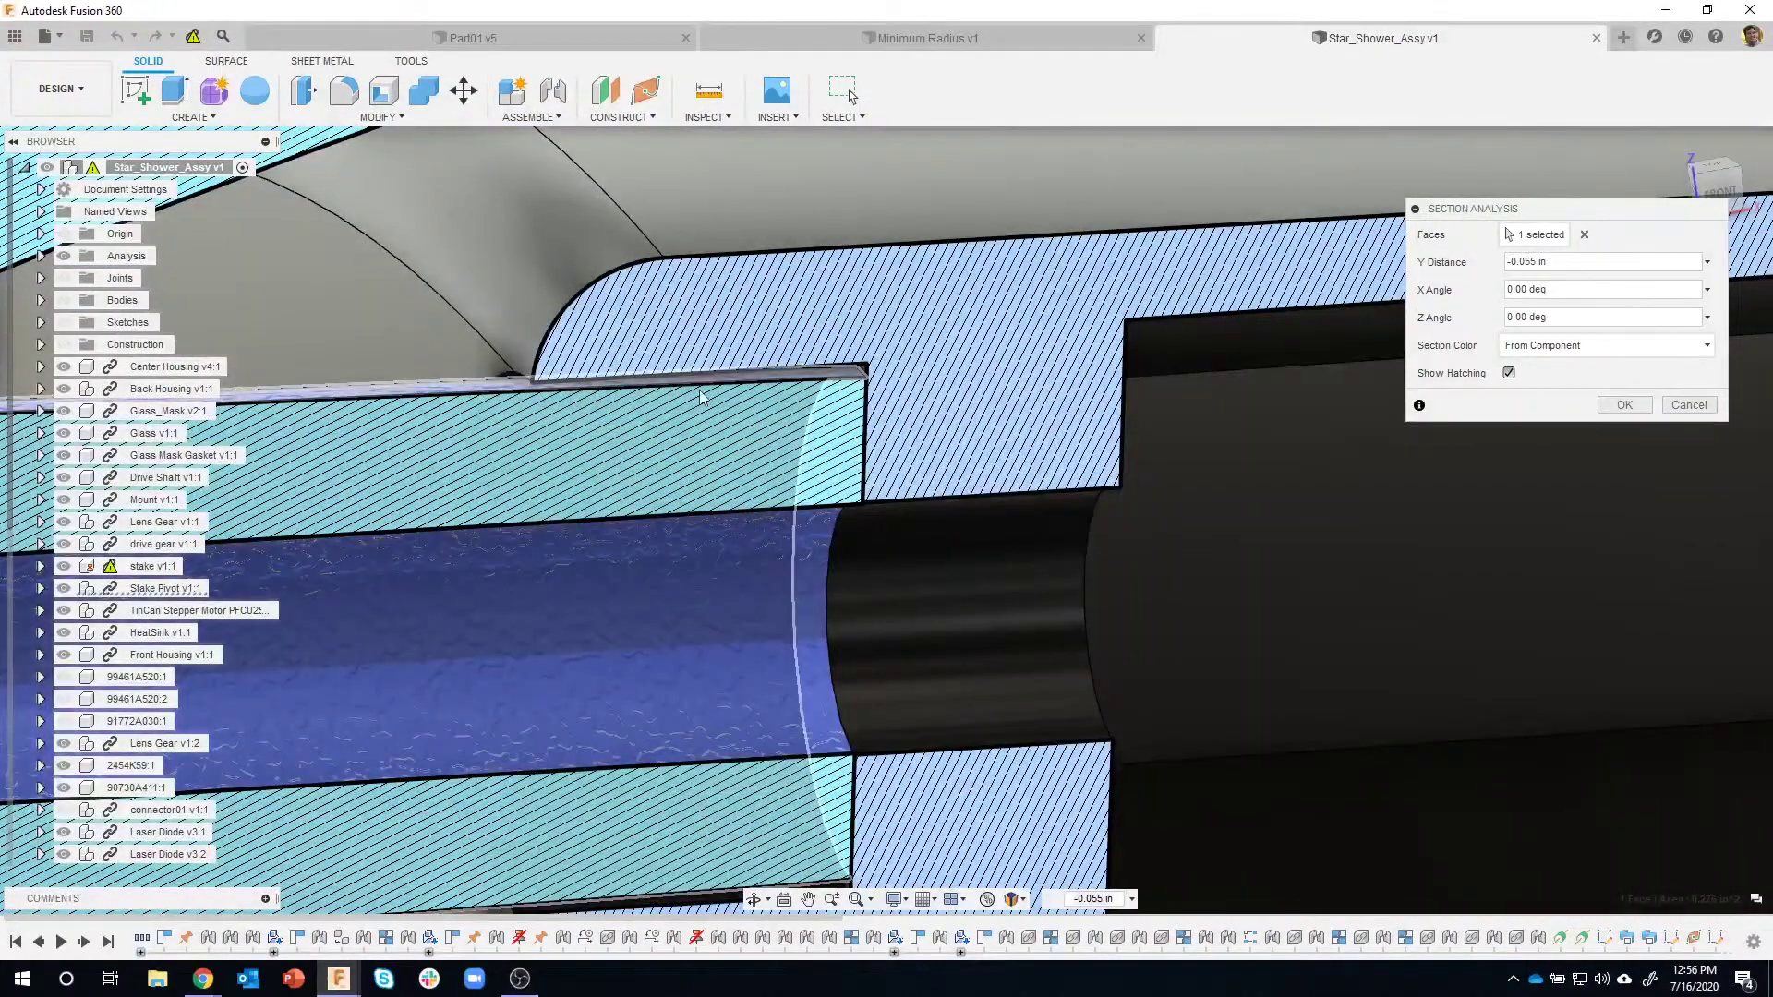
middle_drag(829, 399, 799, 296)
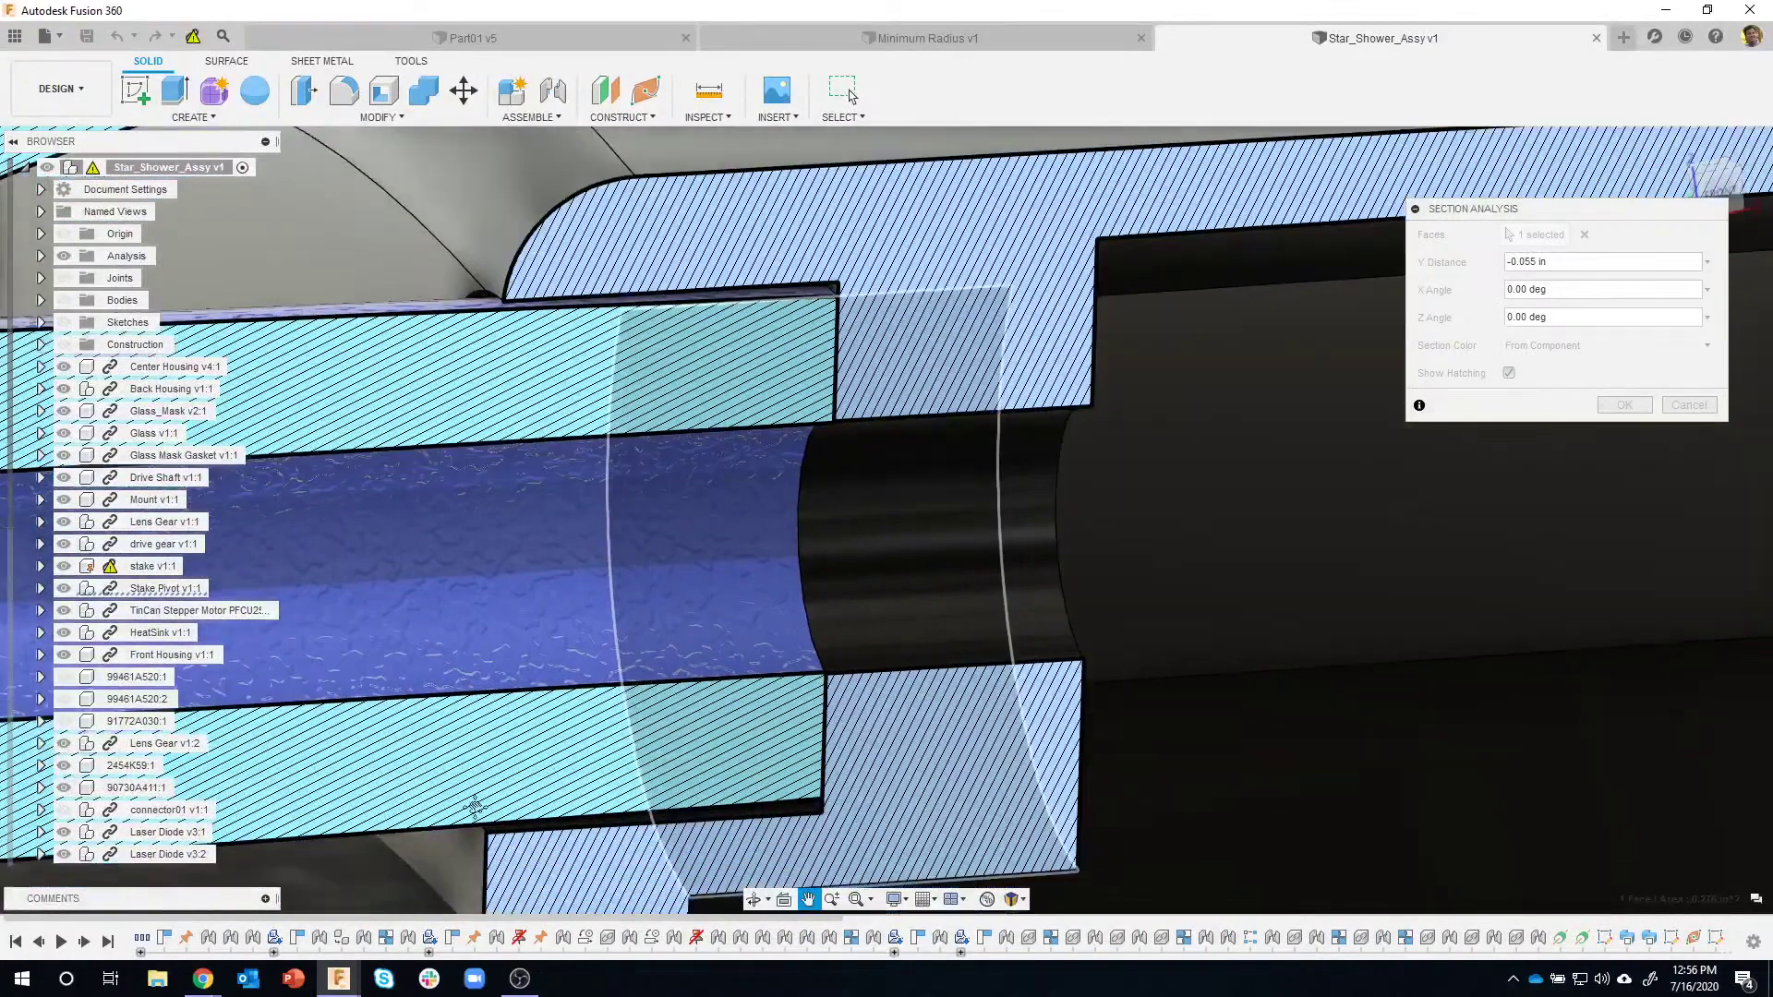
middle_drag(473, 806, 459, 808)
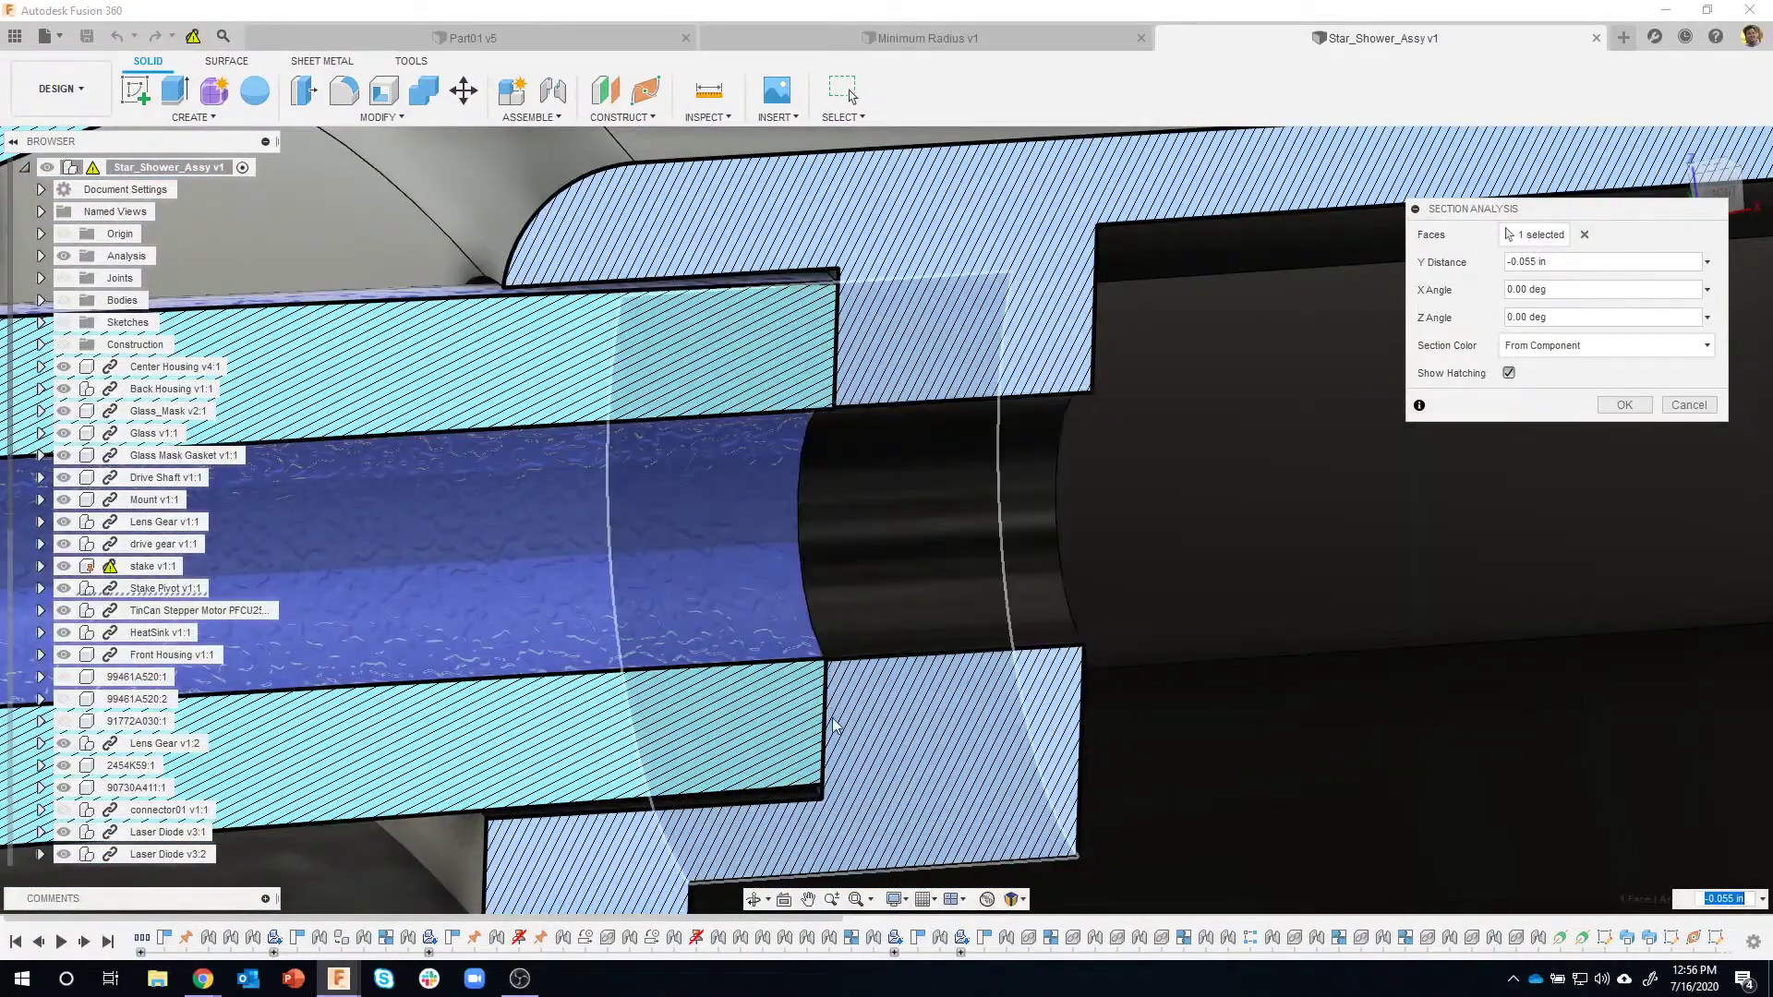
scroll(843, 756, down, 10)
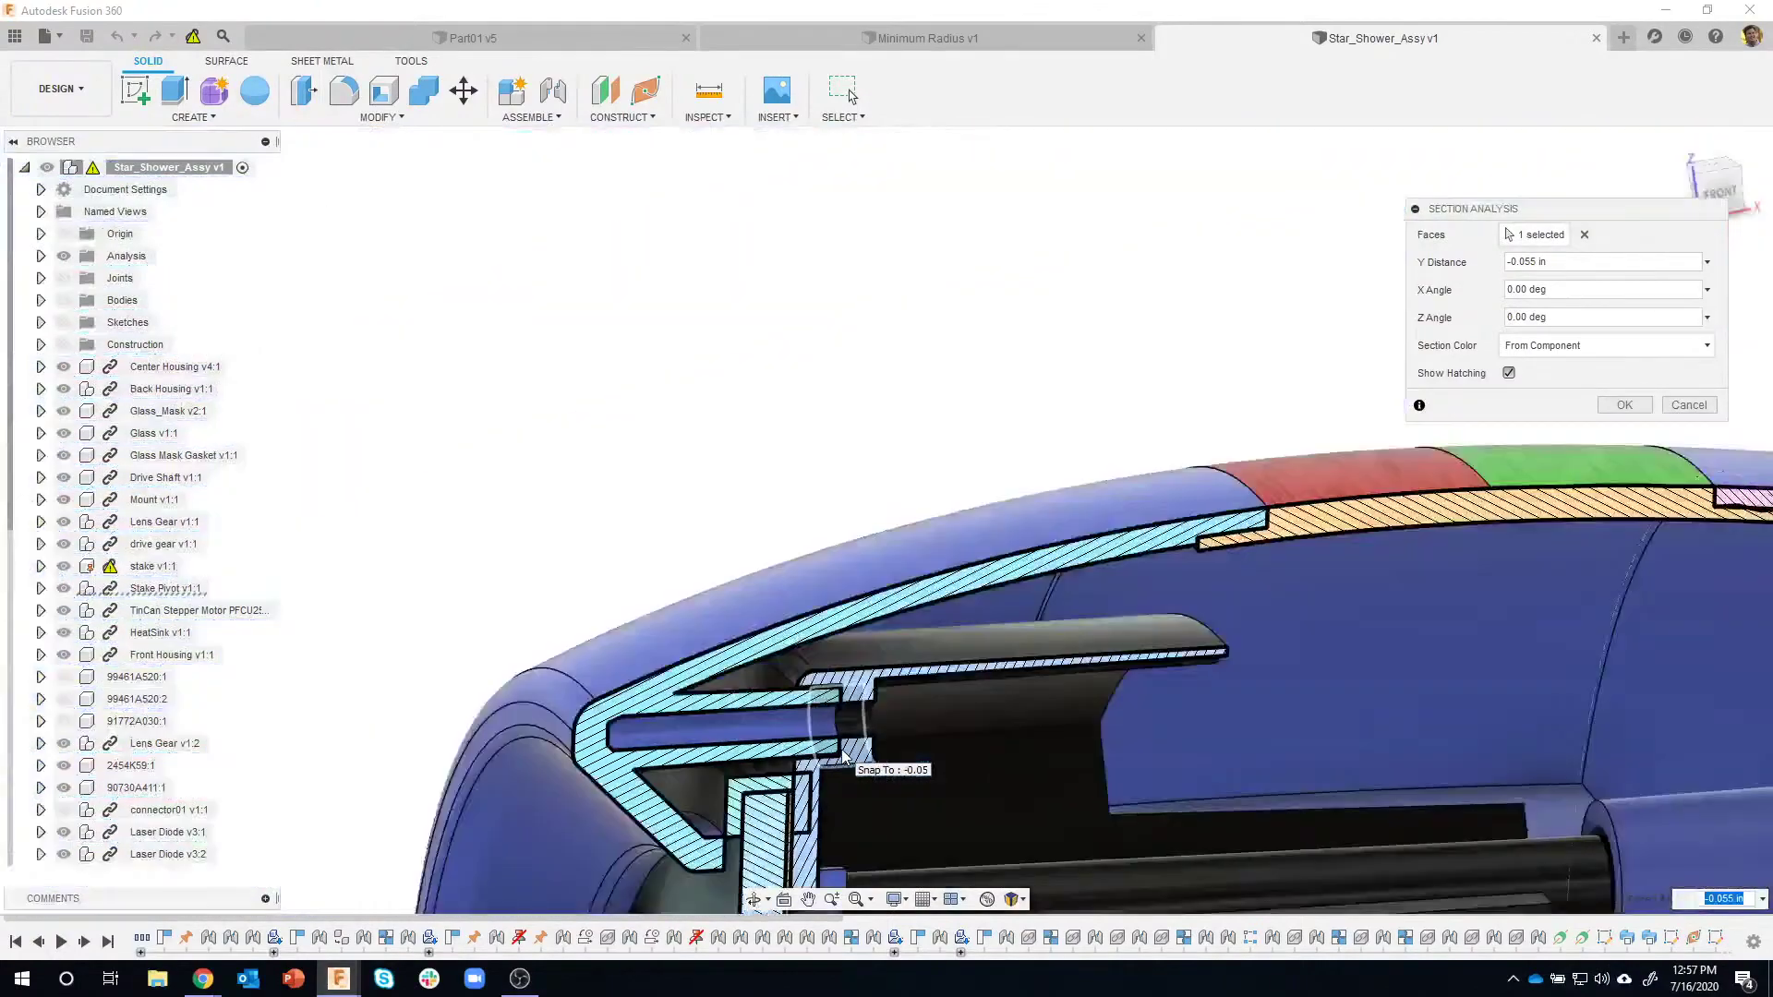
Examine the sectioned stepper motor and the threaded connector mounted through the back housing wall.
scroll(843, 756, down, 6)
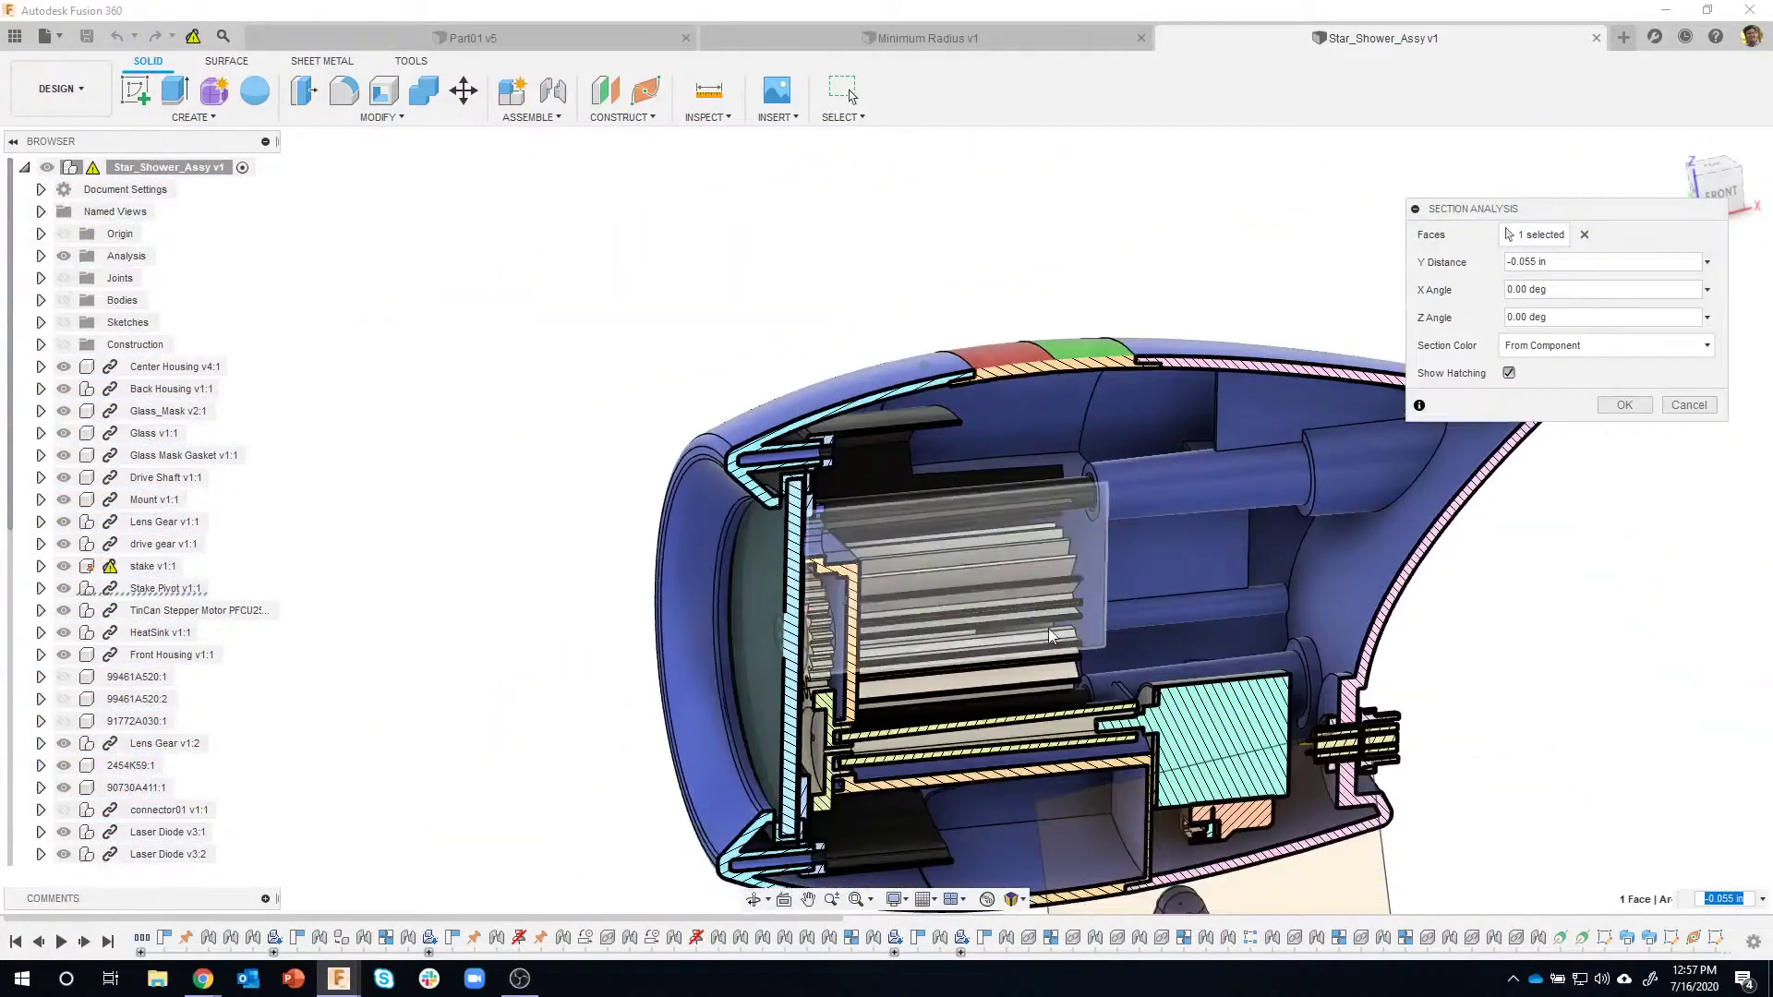
scroll(1356, 745, up, 8)
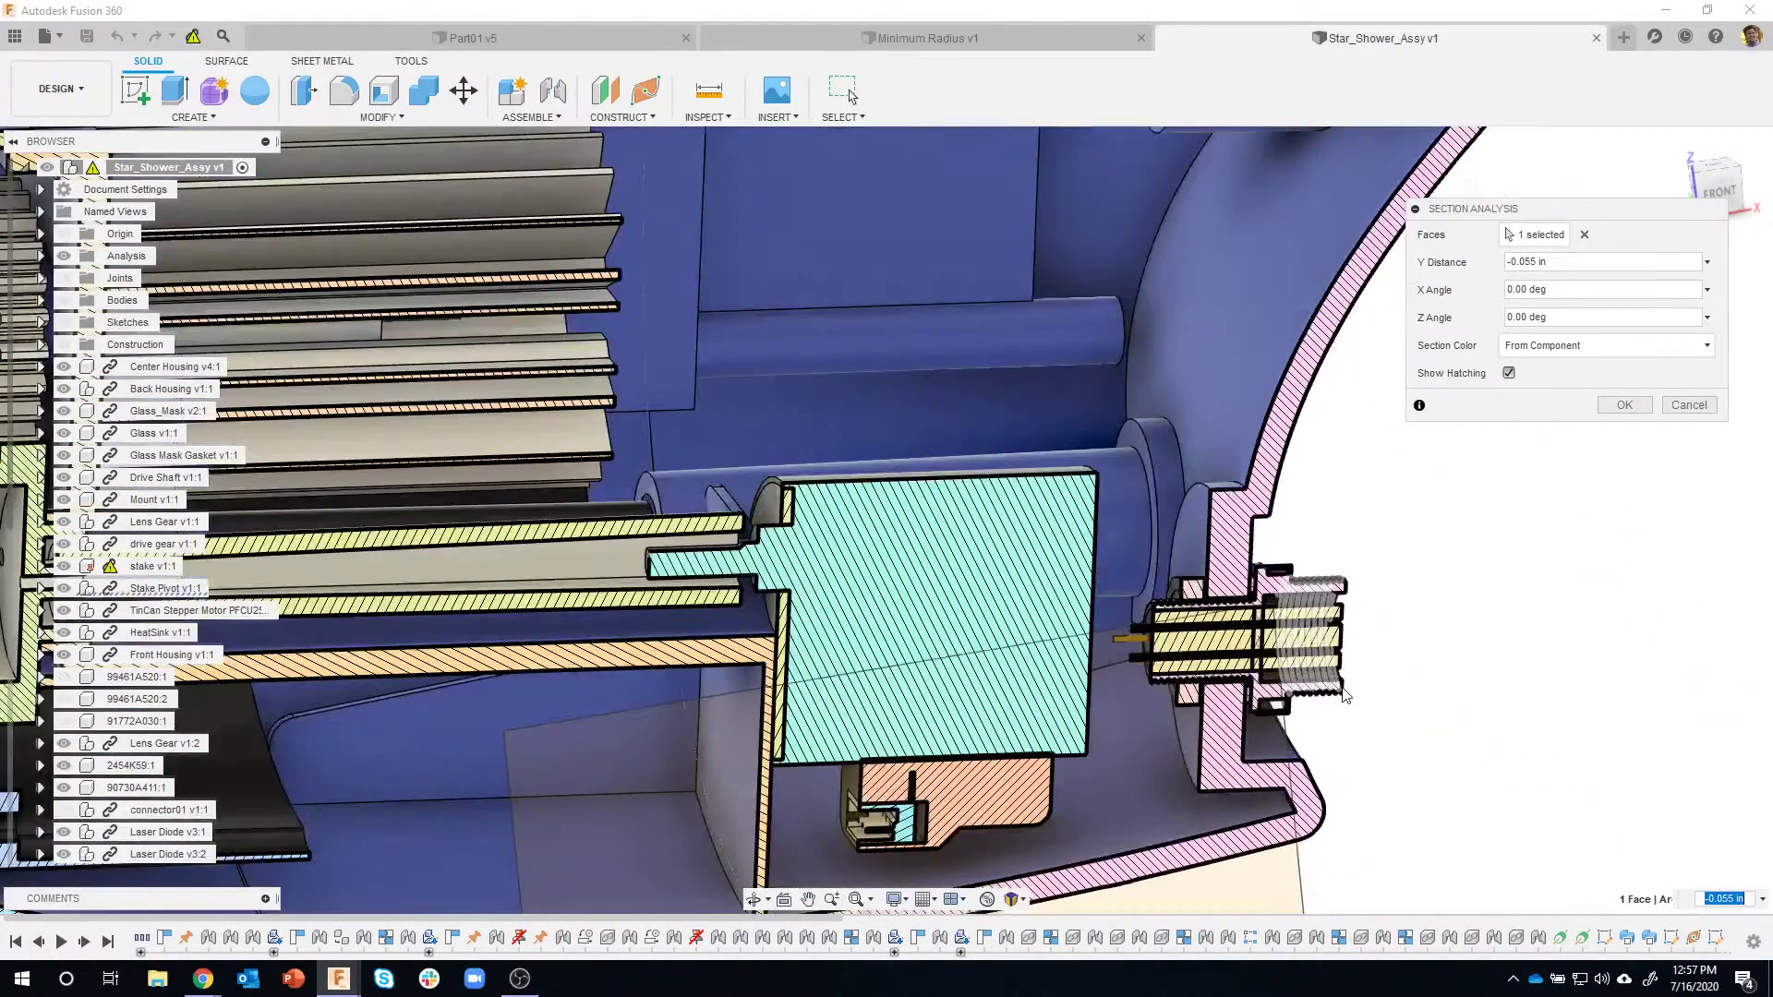
scroll(1322, 656, up, 8)
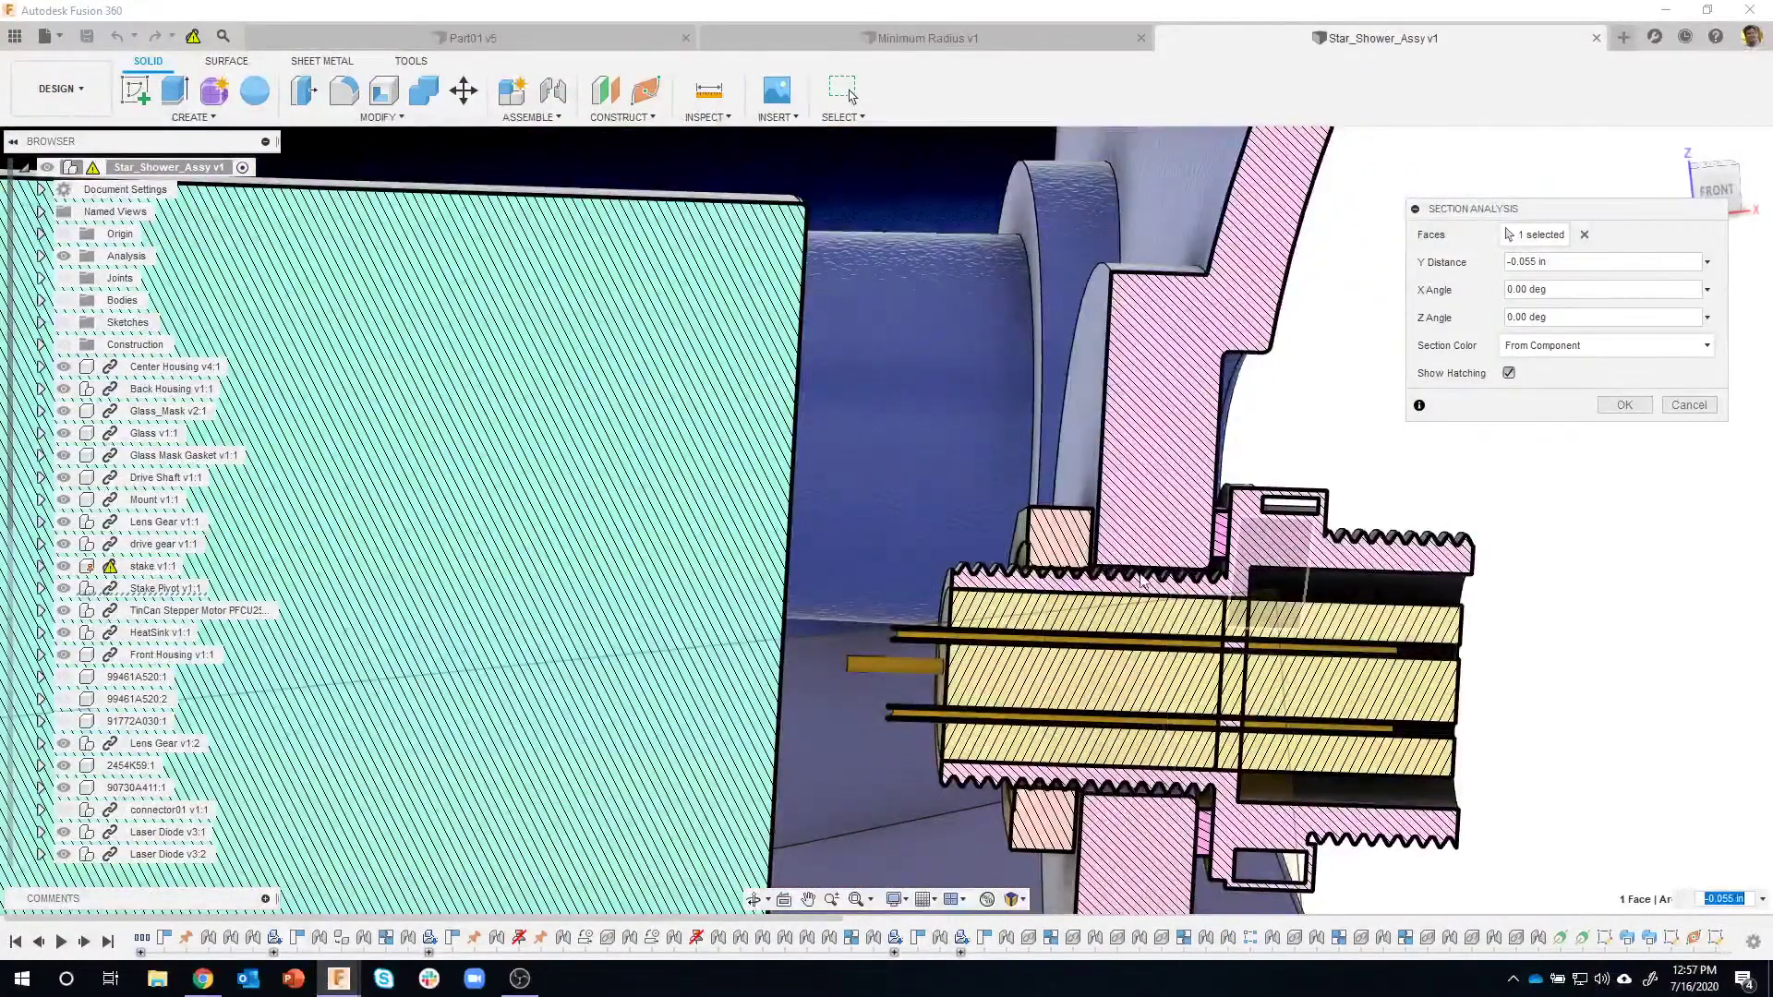
scroll(1228, 739, down, 4)
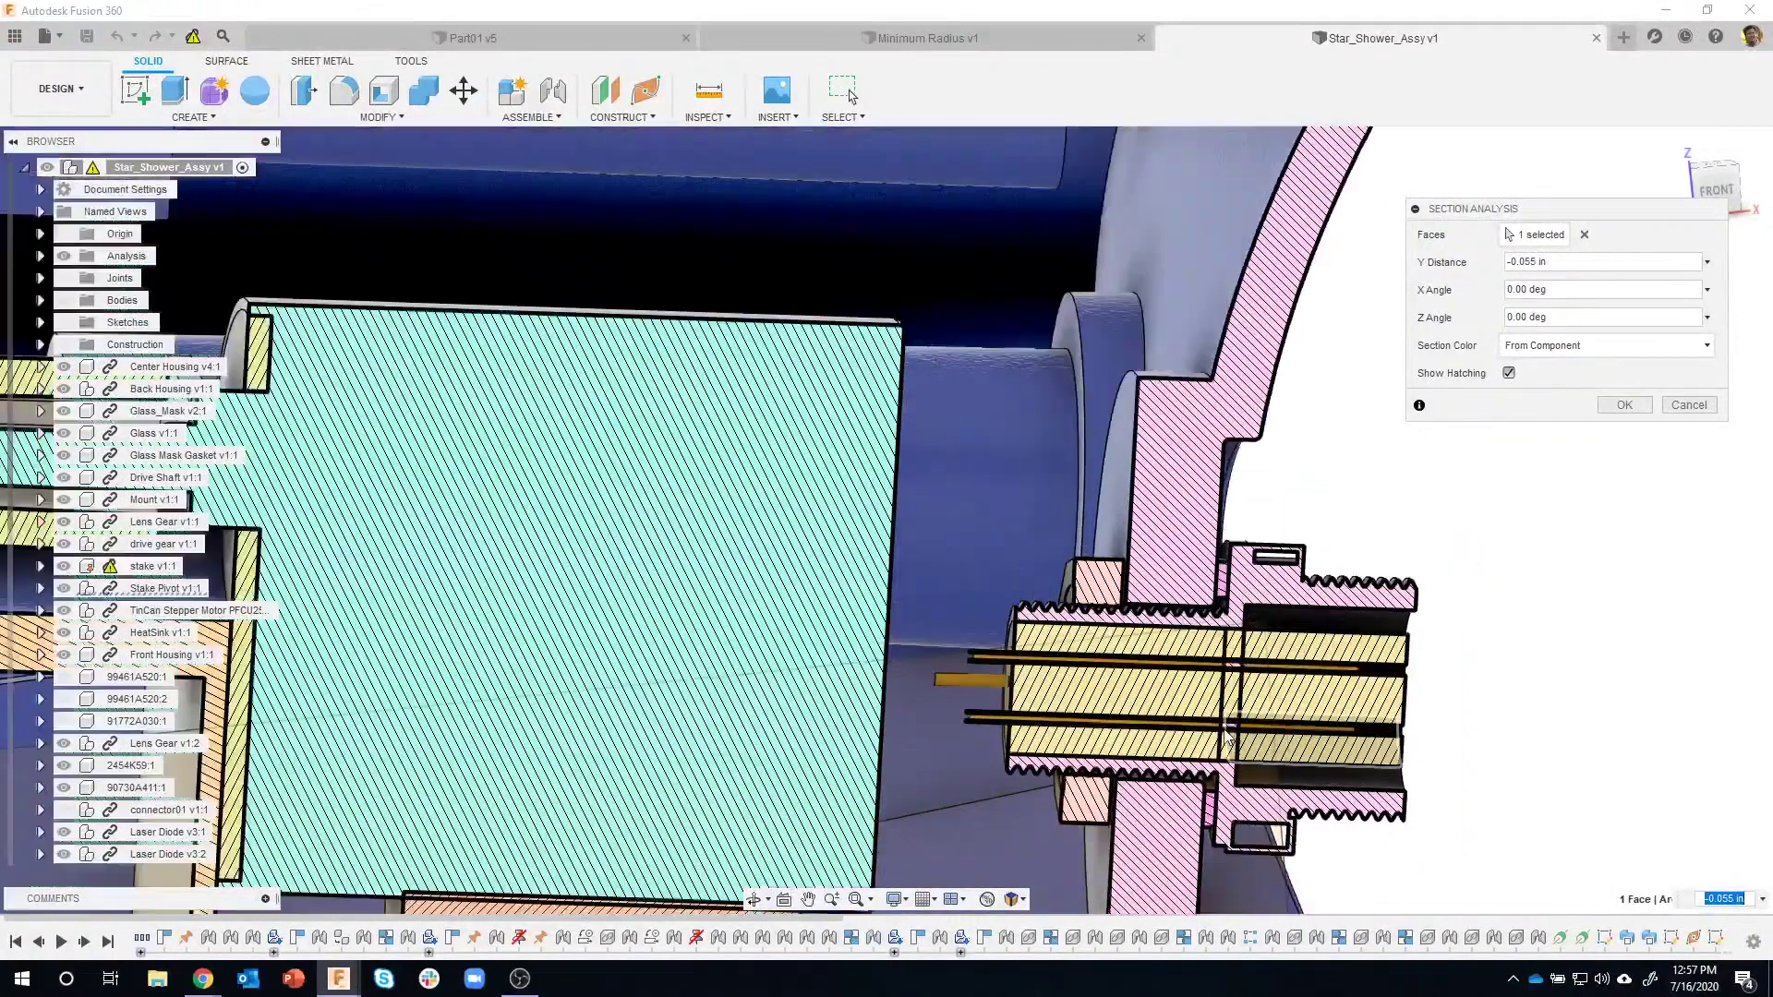
scroll(1228, 739, down, 10)
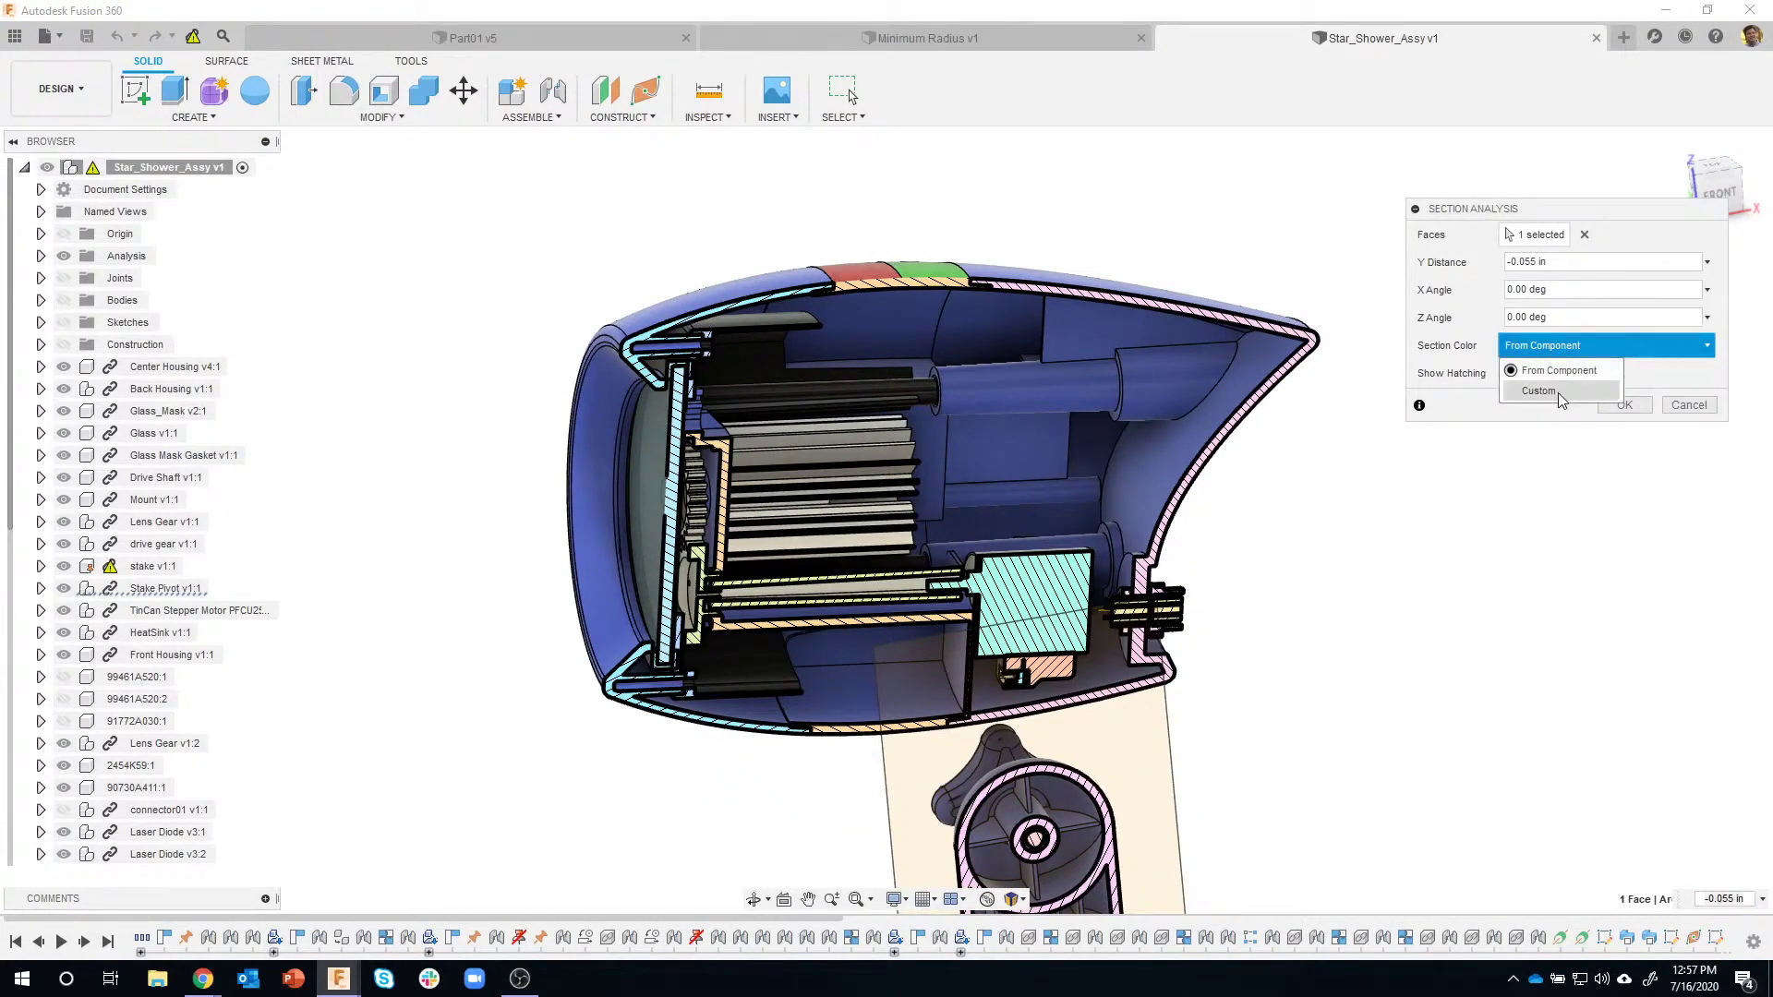
Switch the section color to Custom, trying RGB 240, 240, 217 and 255, 255, 88 before settling on 207, 207, 64.
click(1558, 391)
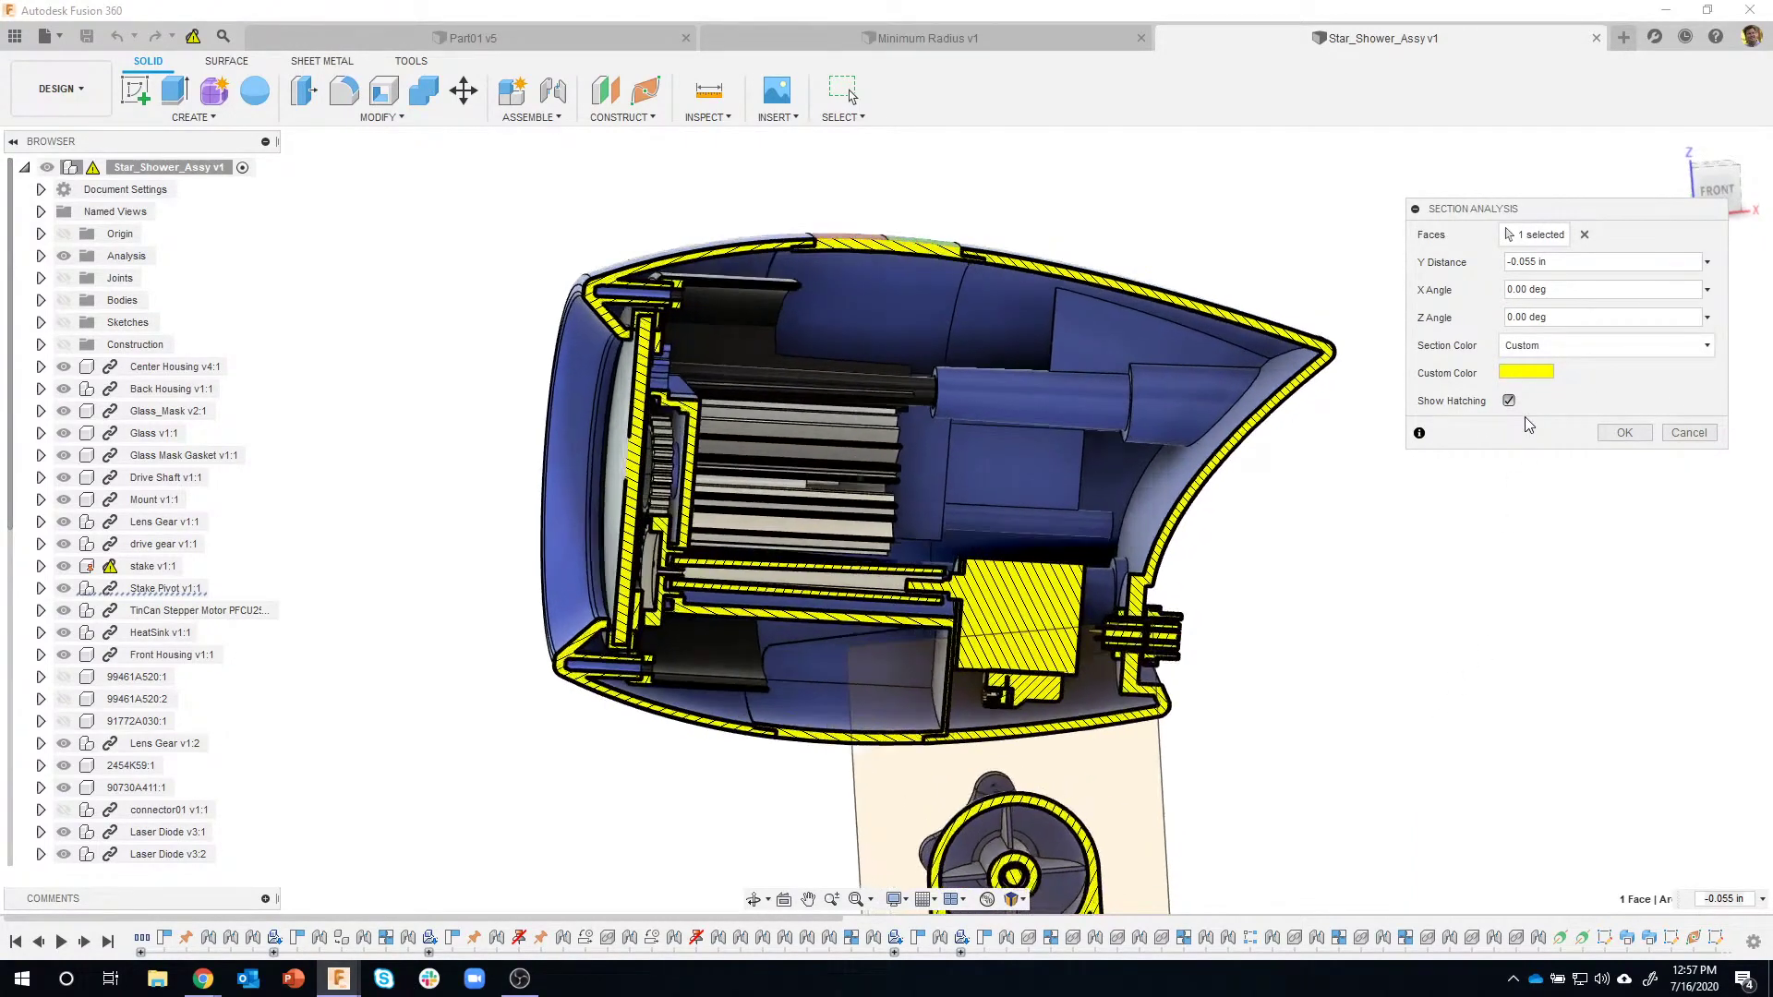
click(1523, 377)
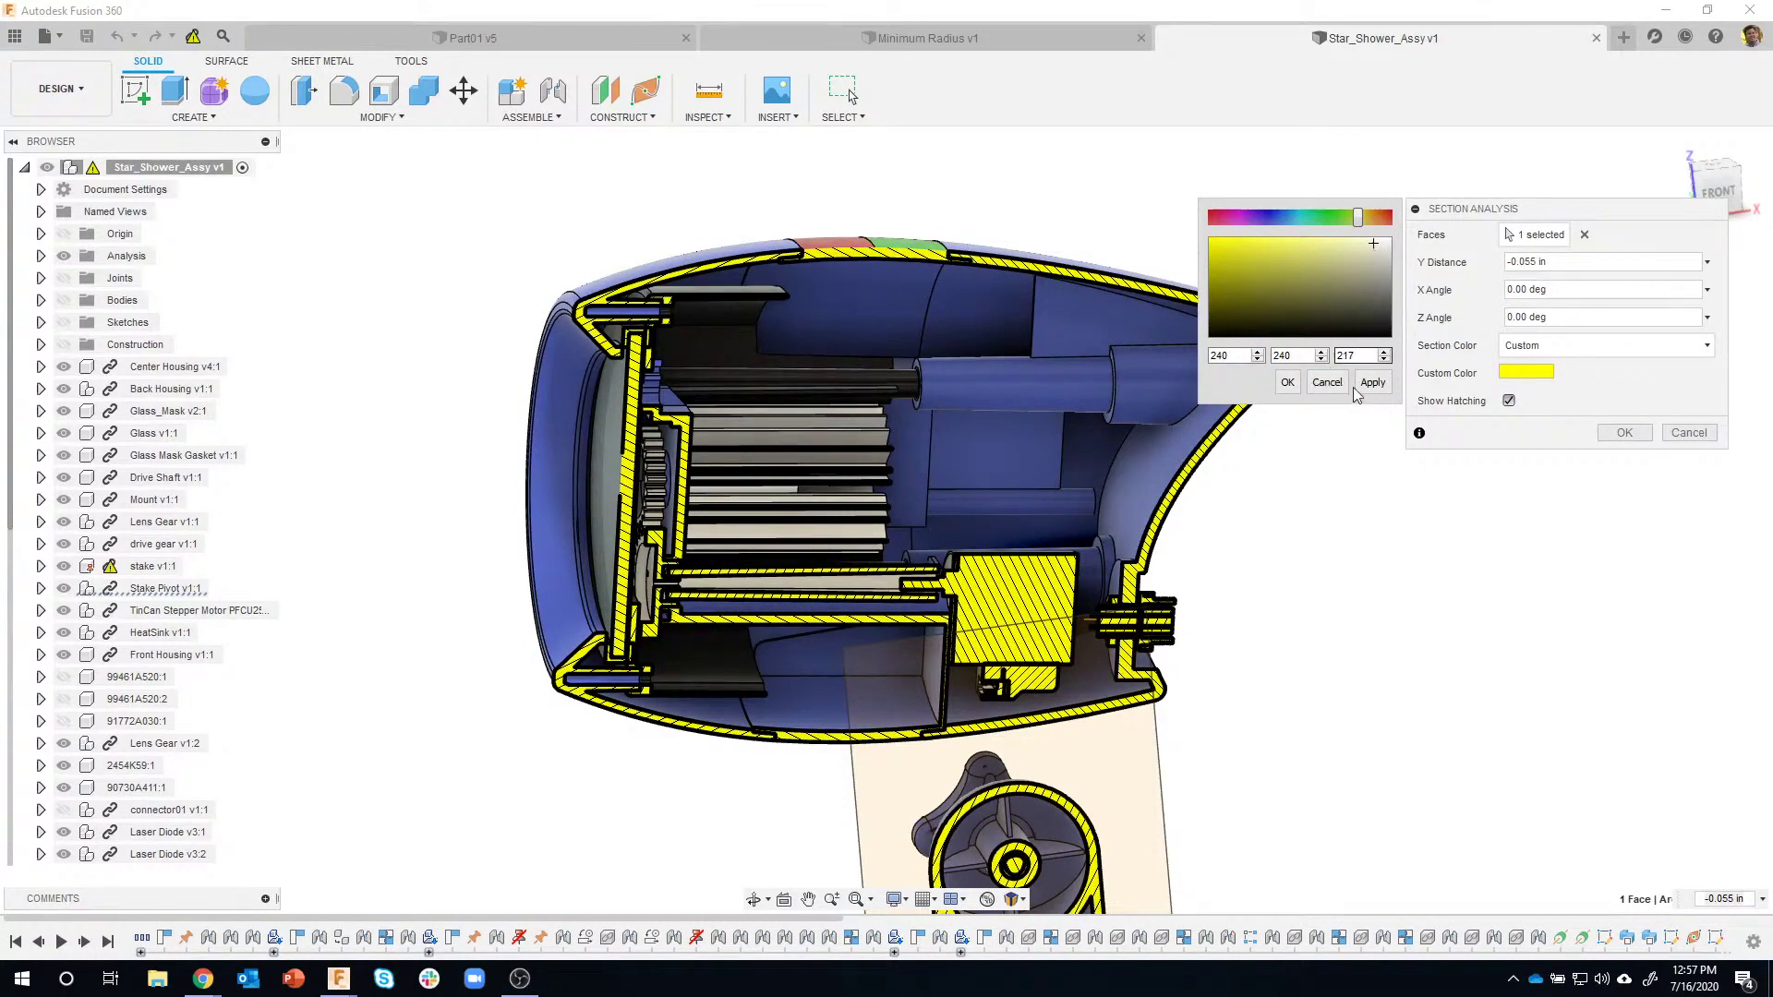
click(1359, 387)
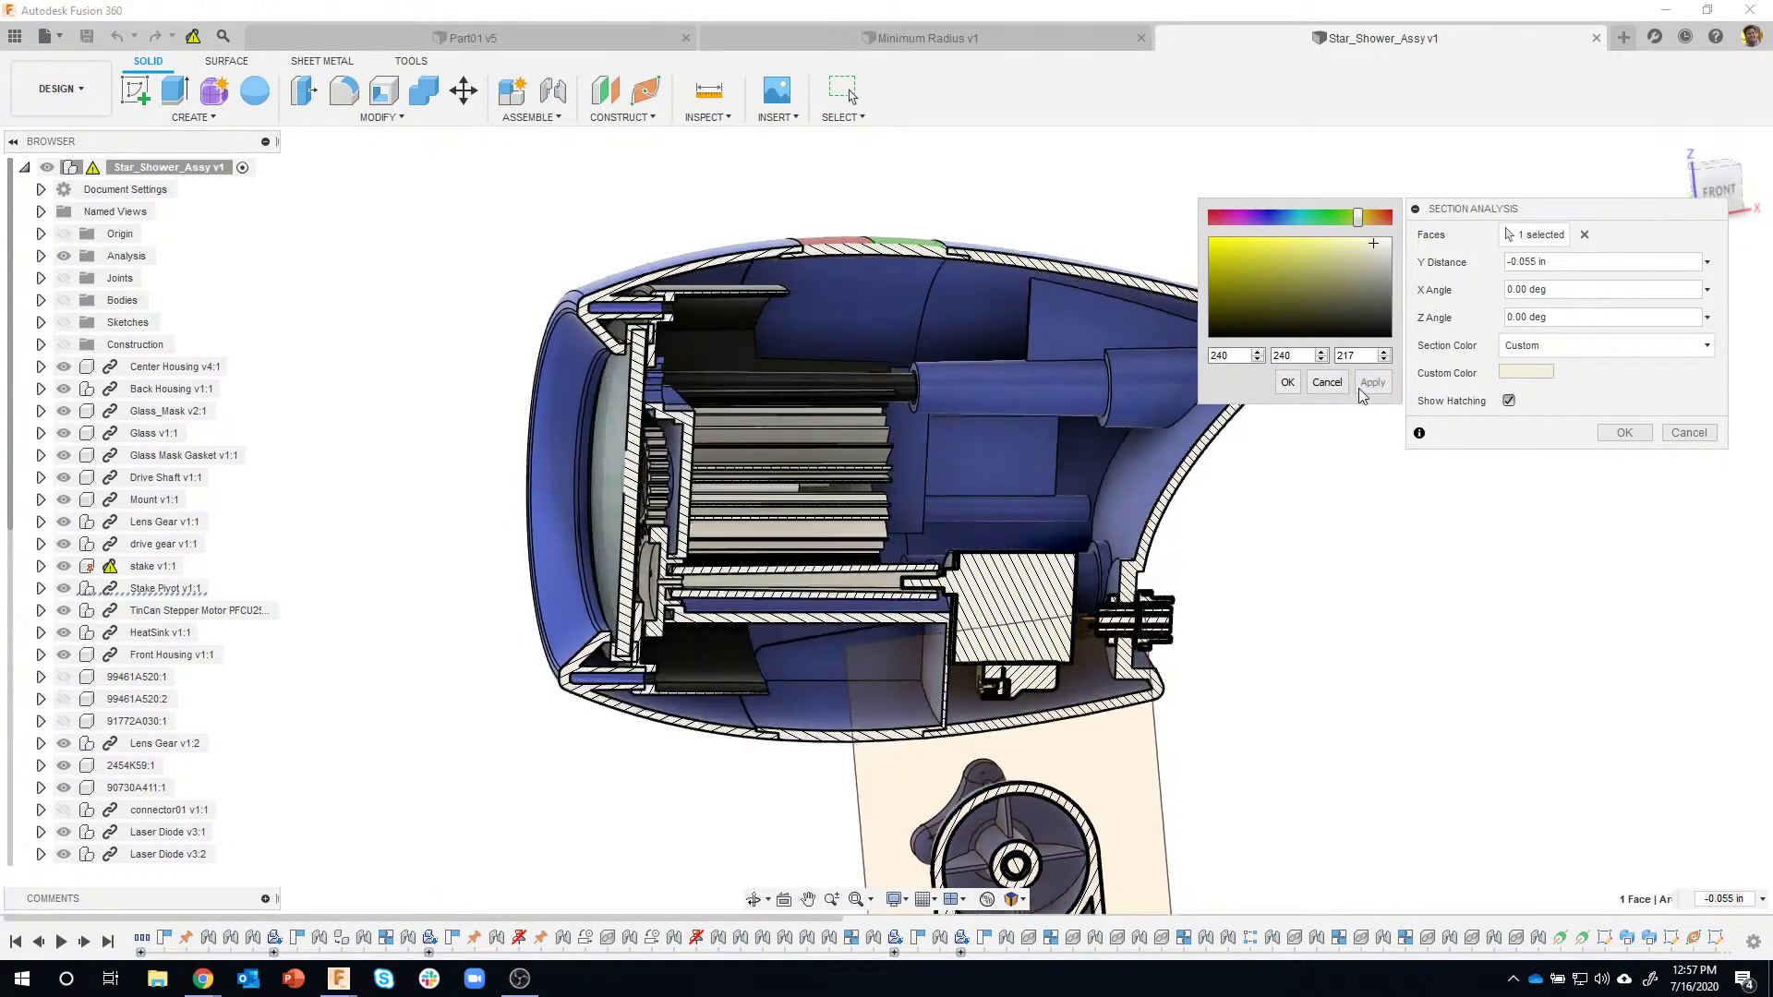
drag(1295, 252, 1270, 241)
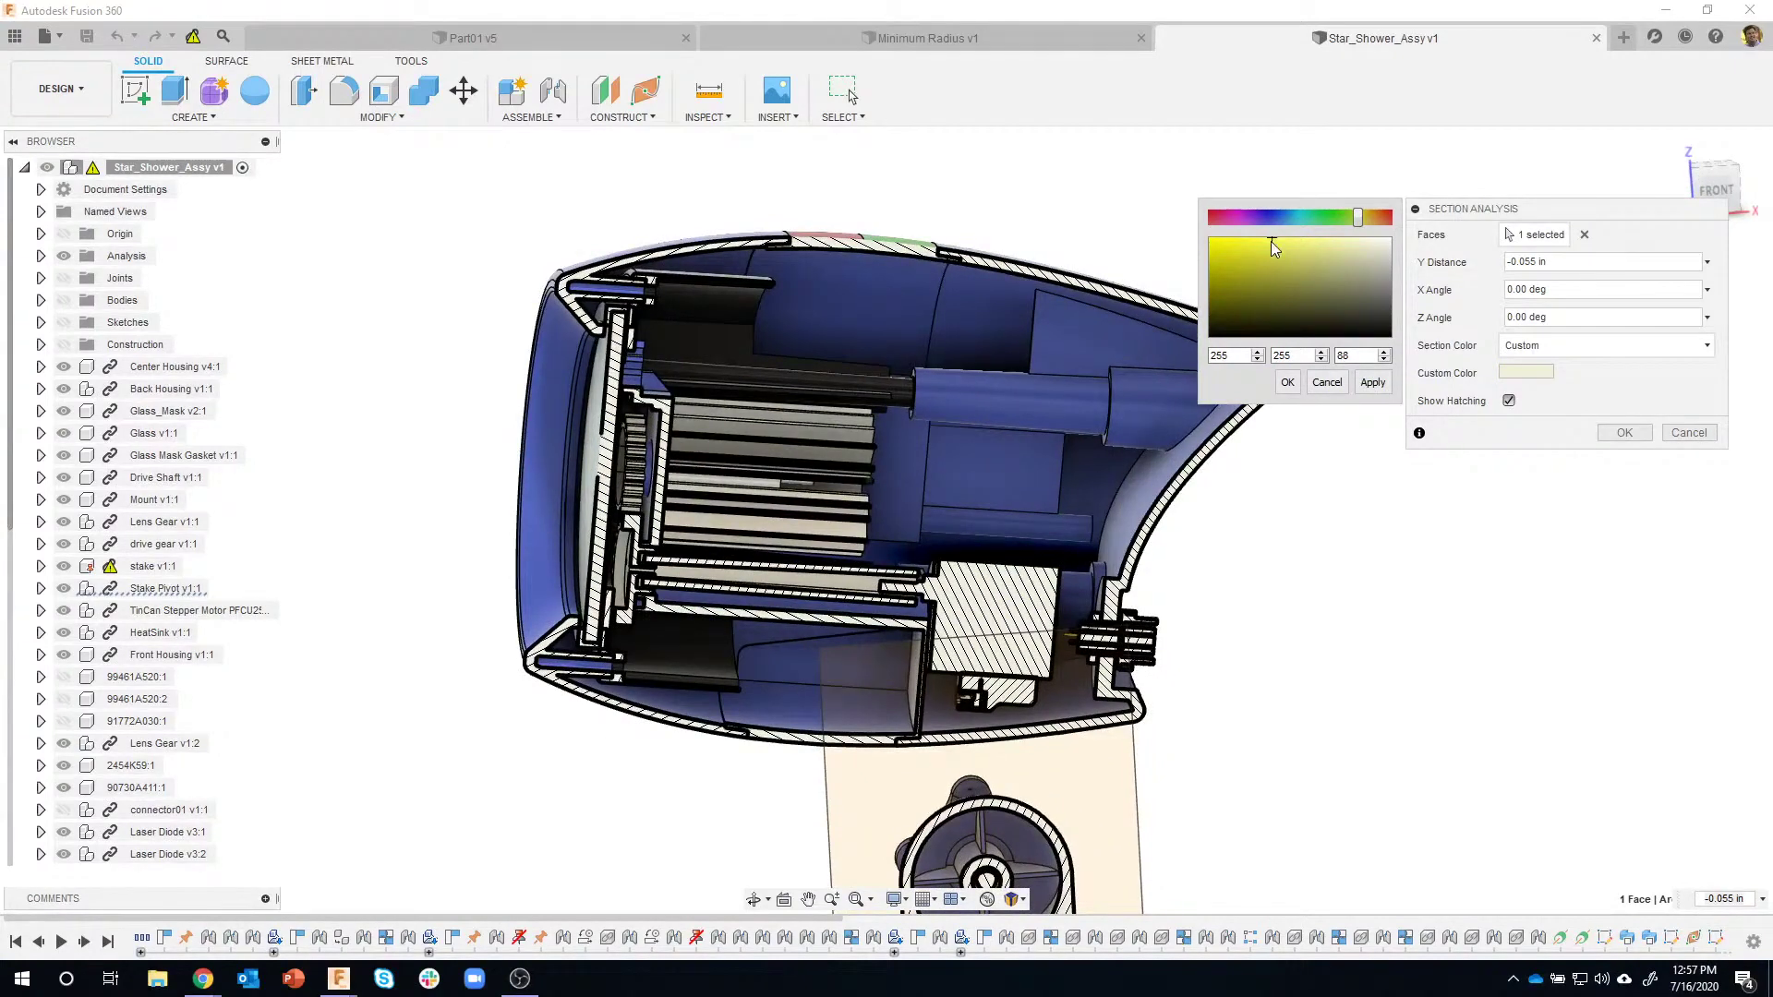
click(1372, 382)
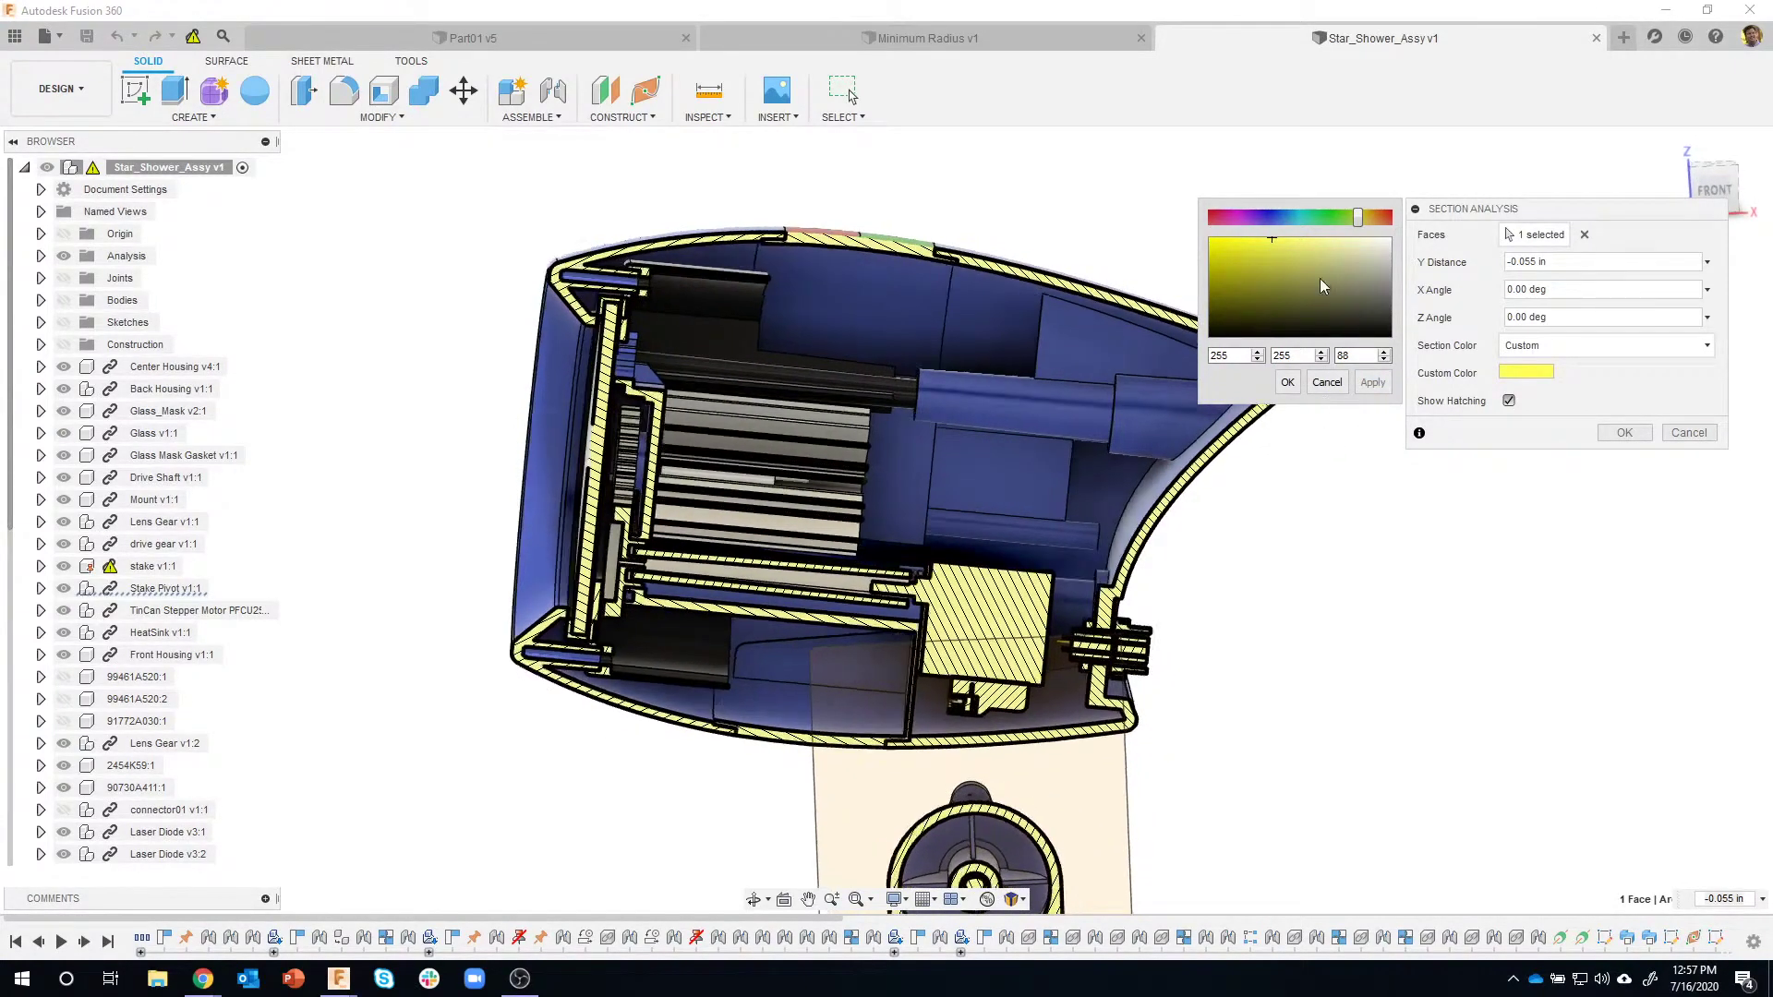
drag(1272, 249, 1265, 256)
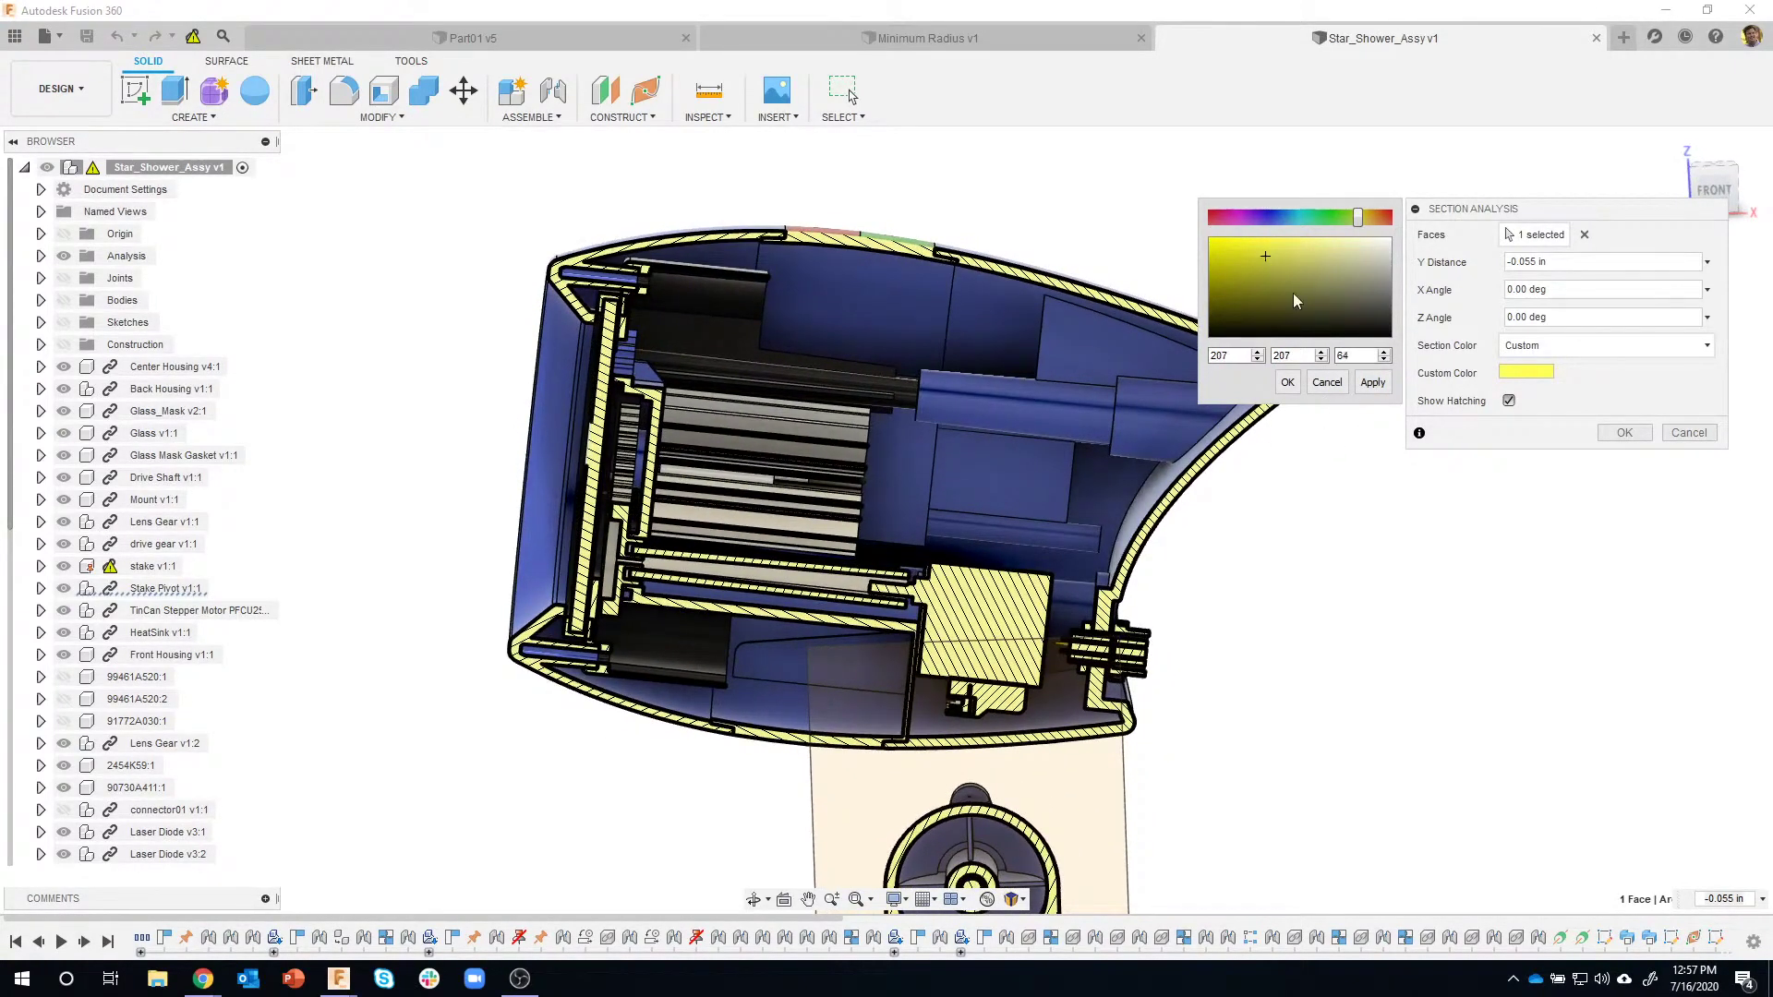
click(1372, 382)
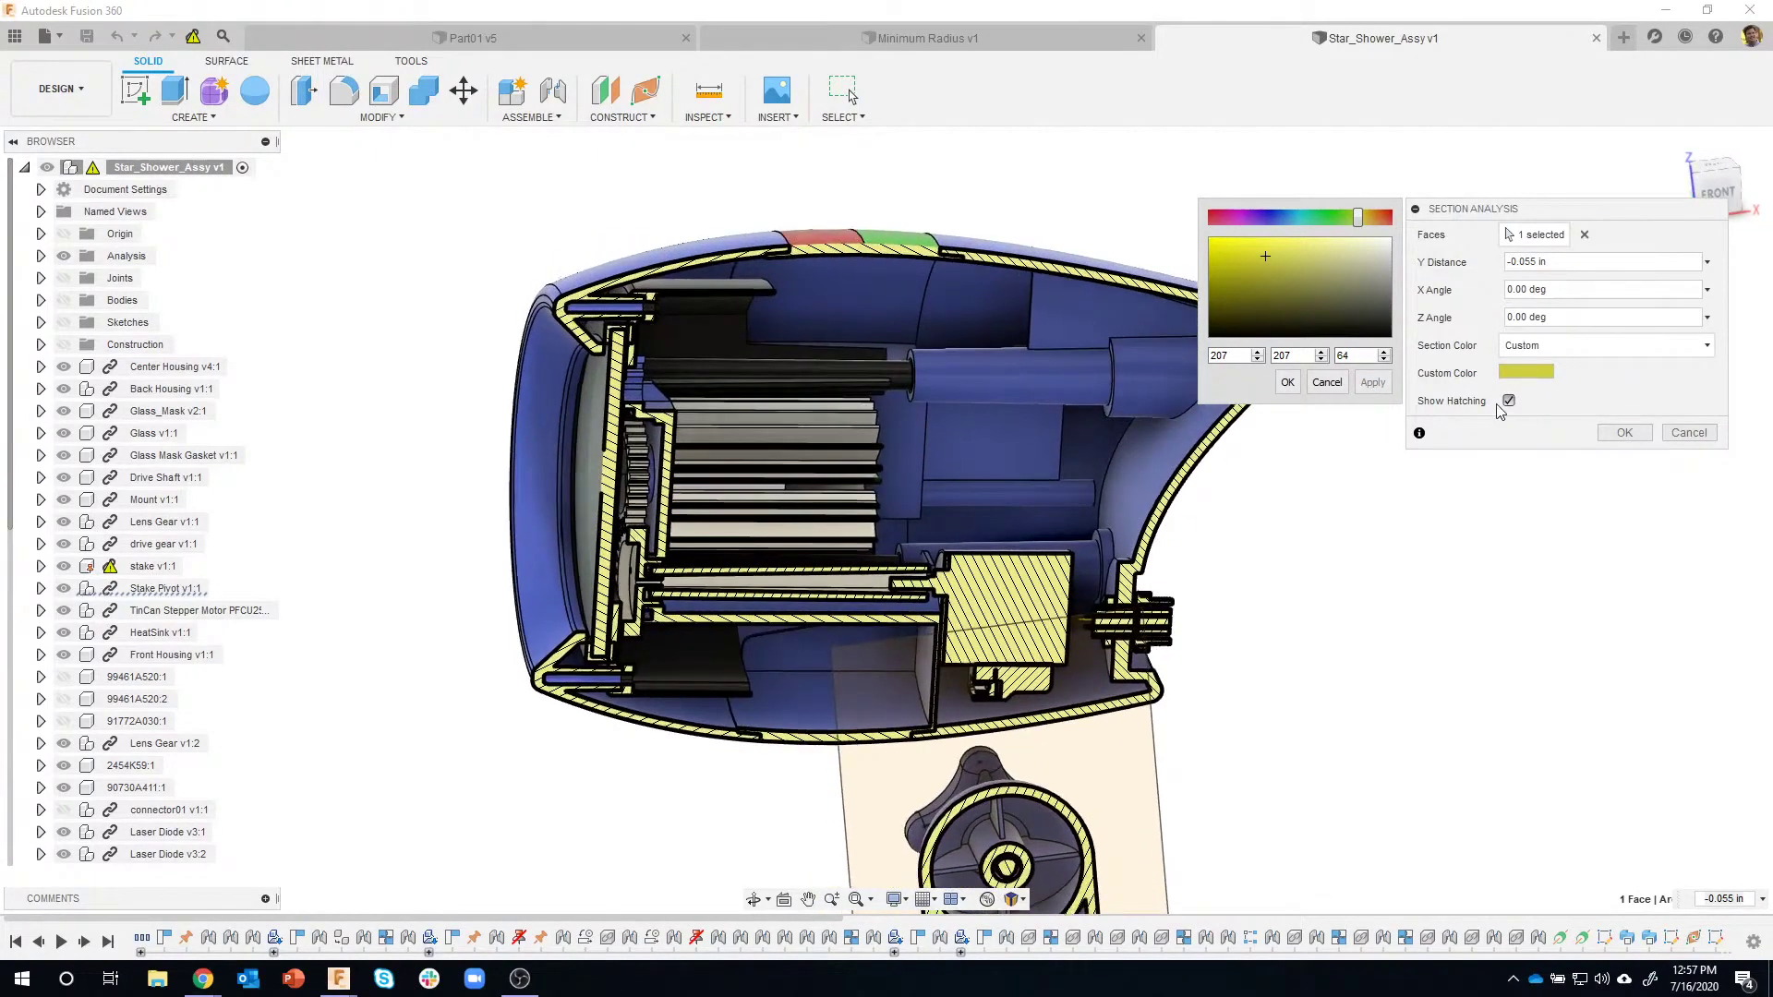
click(1287, 382)
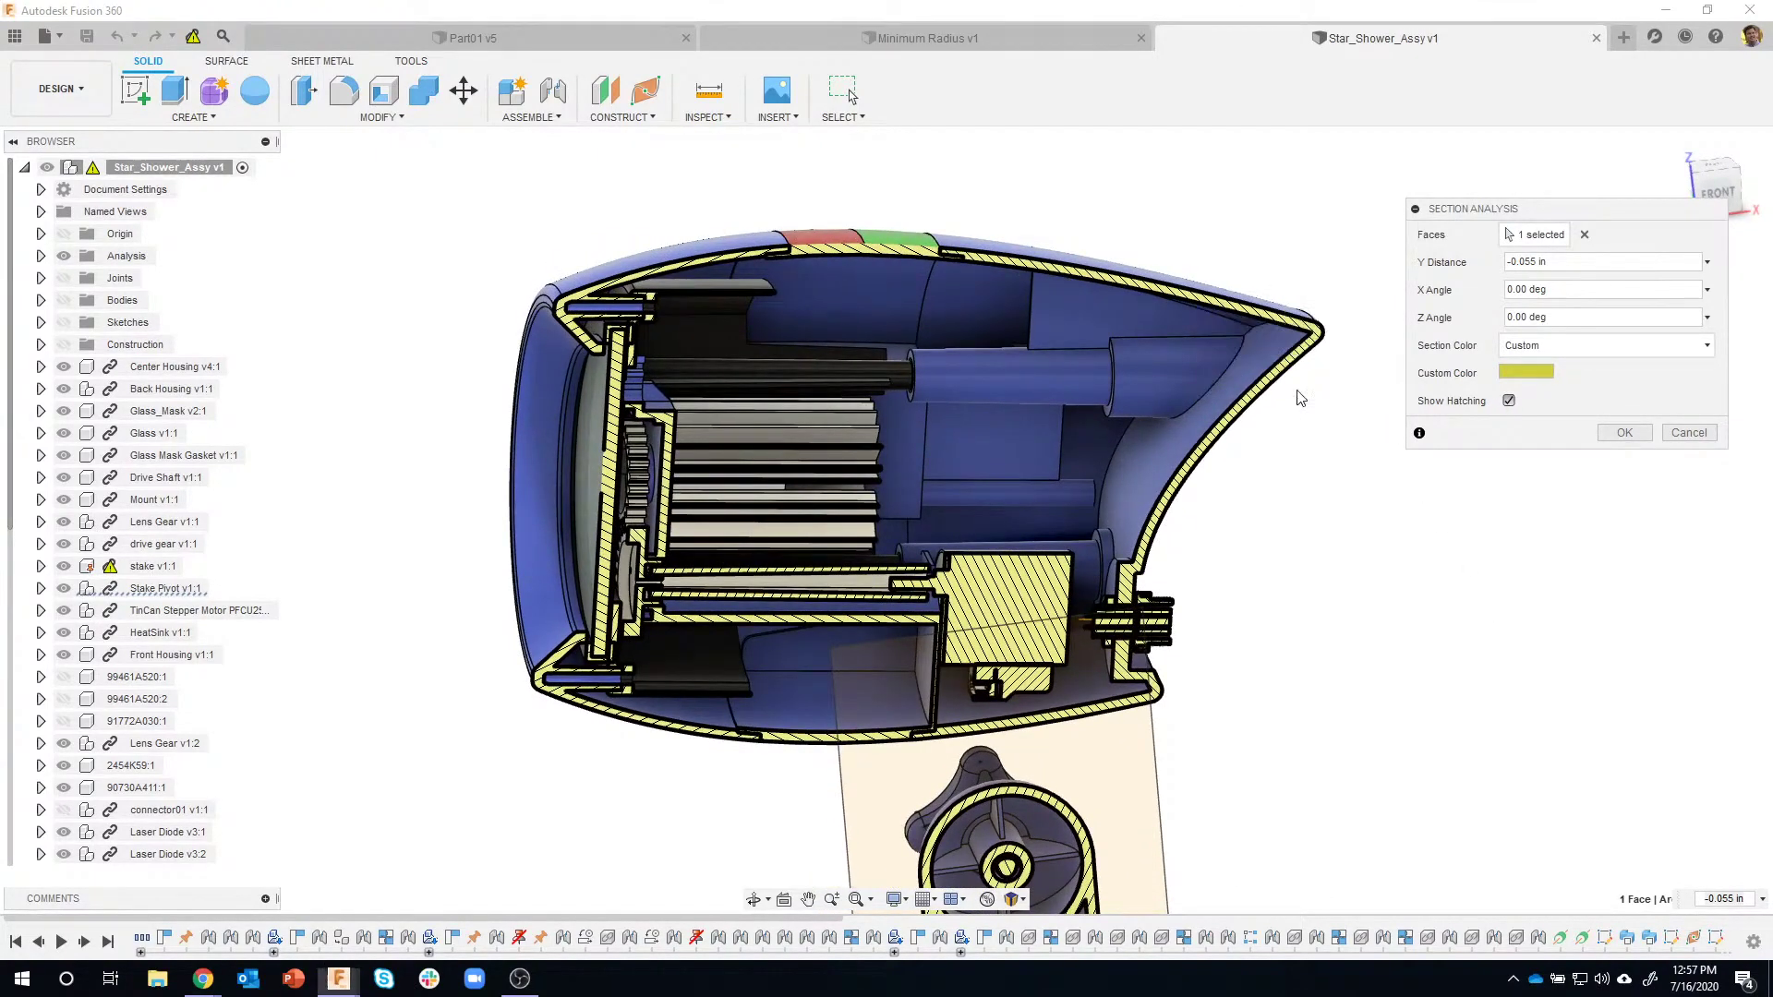
Compare the front housing joint with and without section hatching, leaving the hatching turned off.
click(1509, 401)
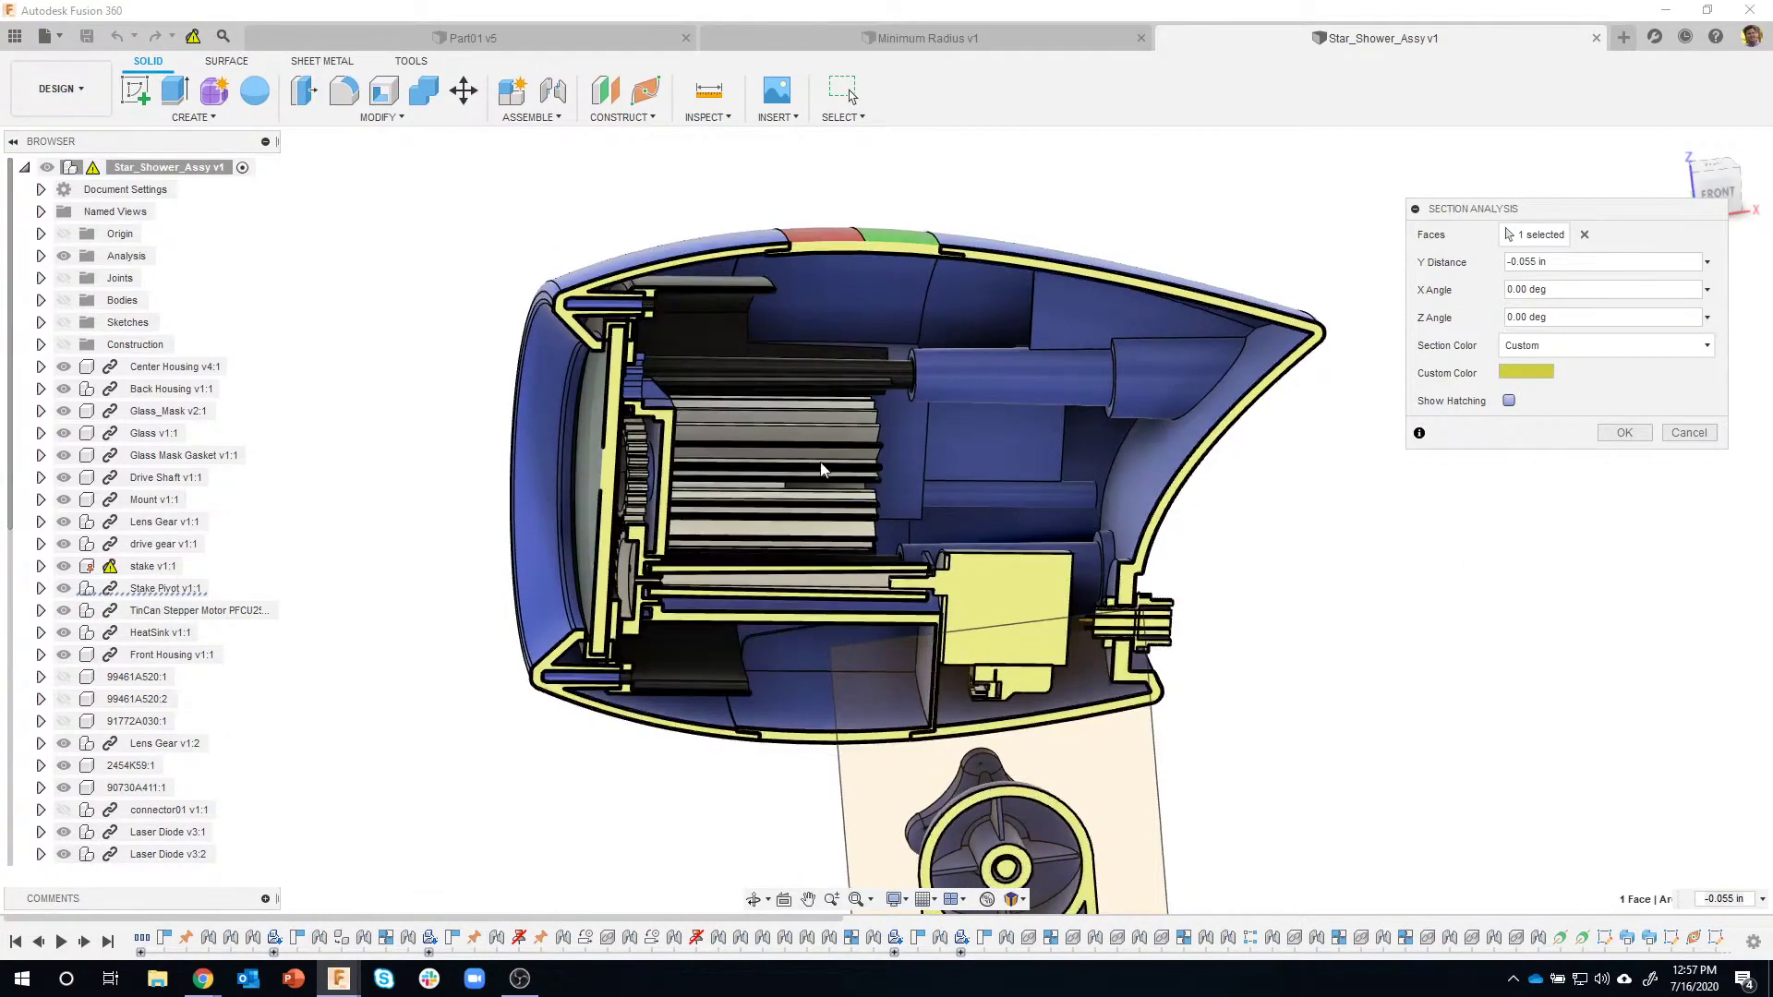
scroll(568, 413, up, 3)
scroll(570, 316, up, 5)
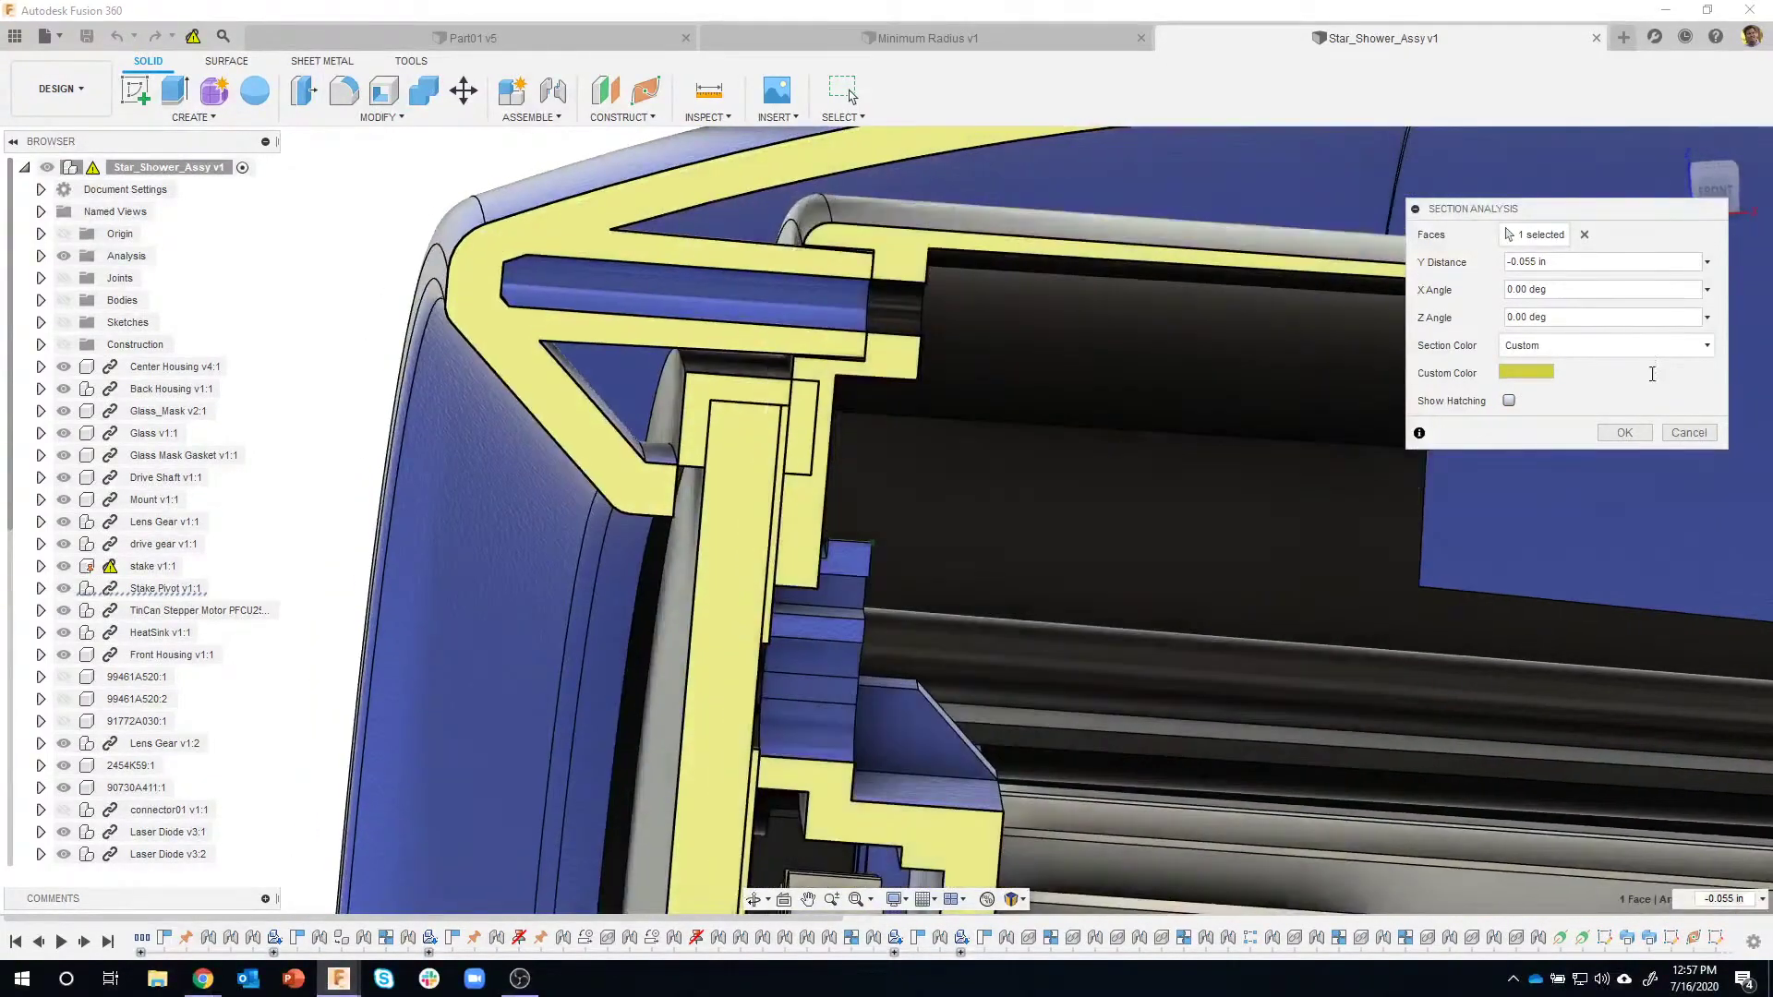
click(1508, 402)
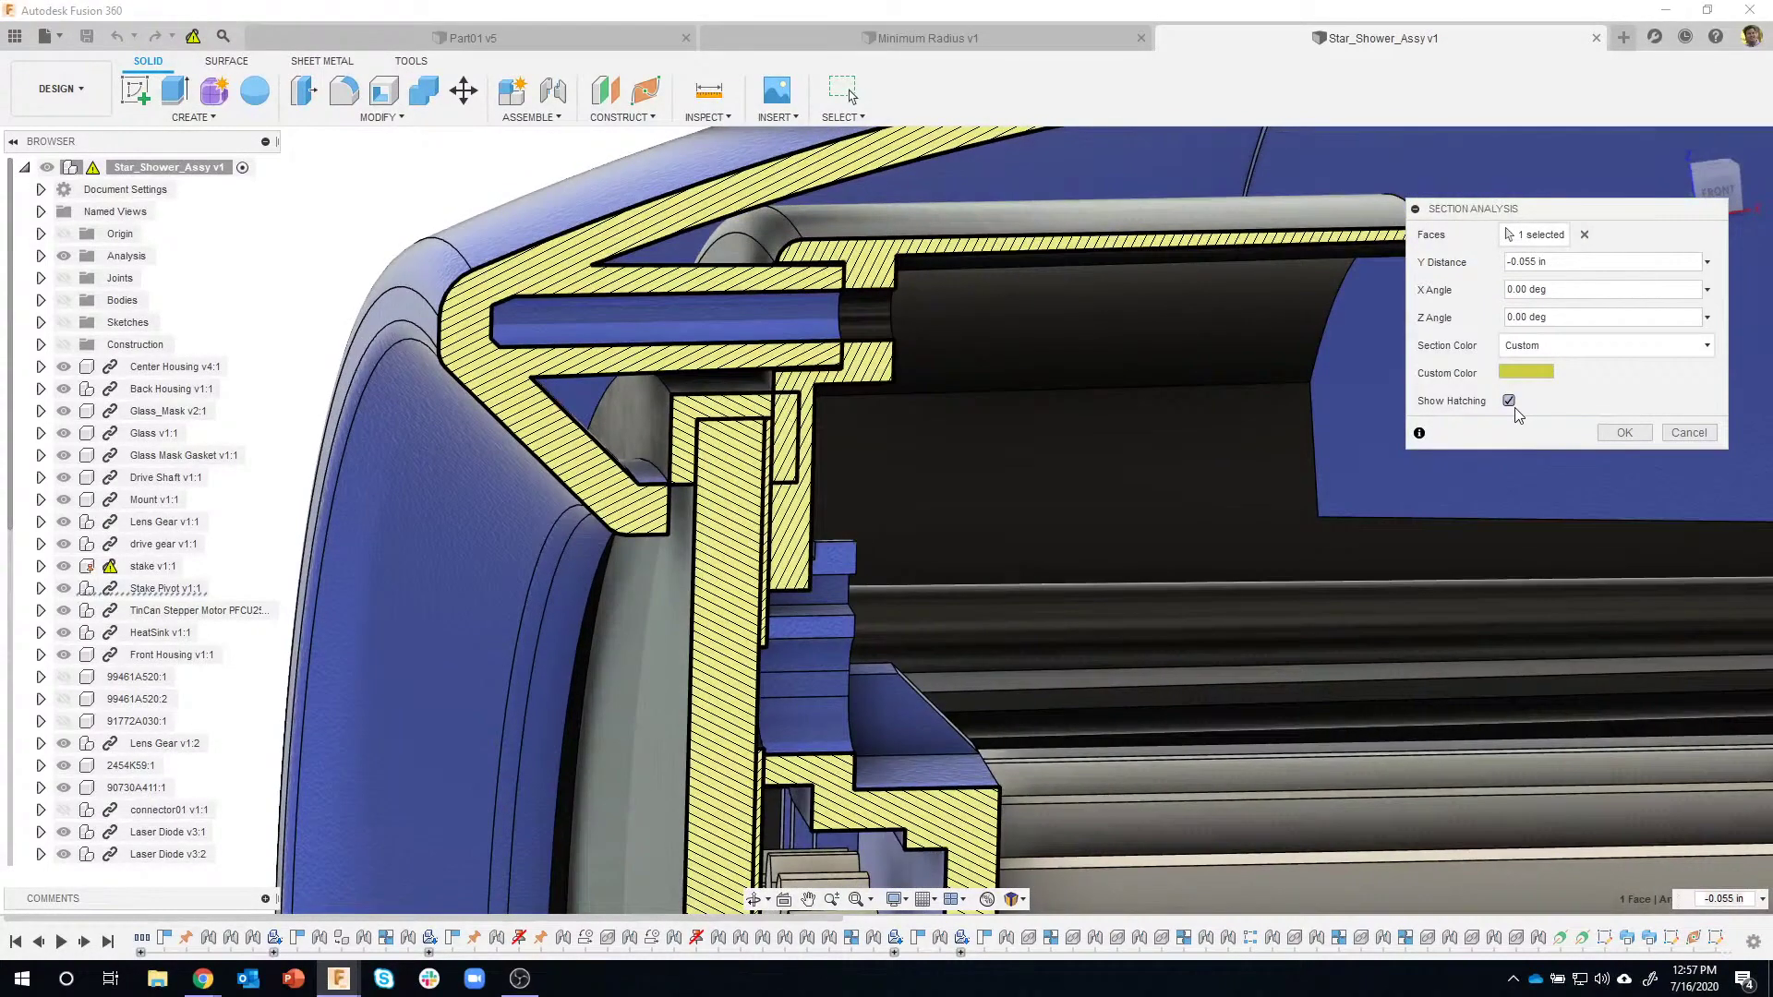
click(1509, 400)
scroll(900, 500, down, 3)
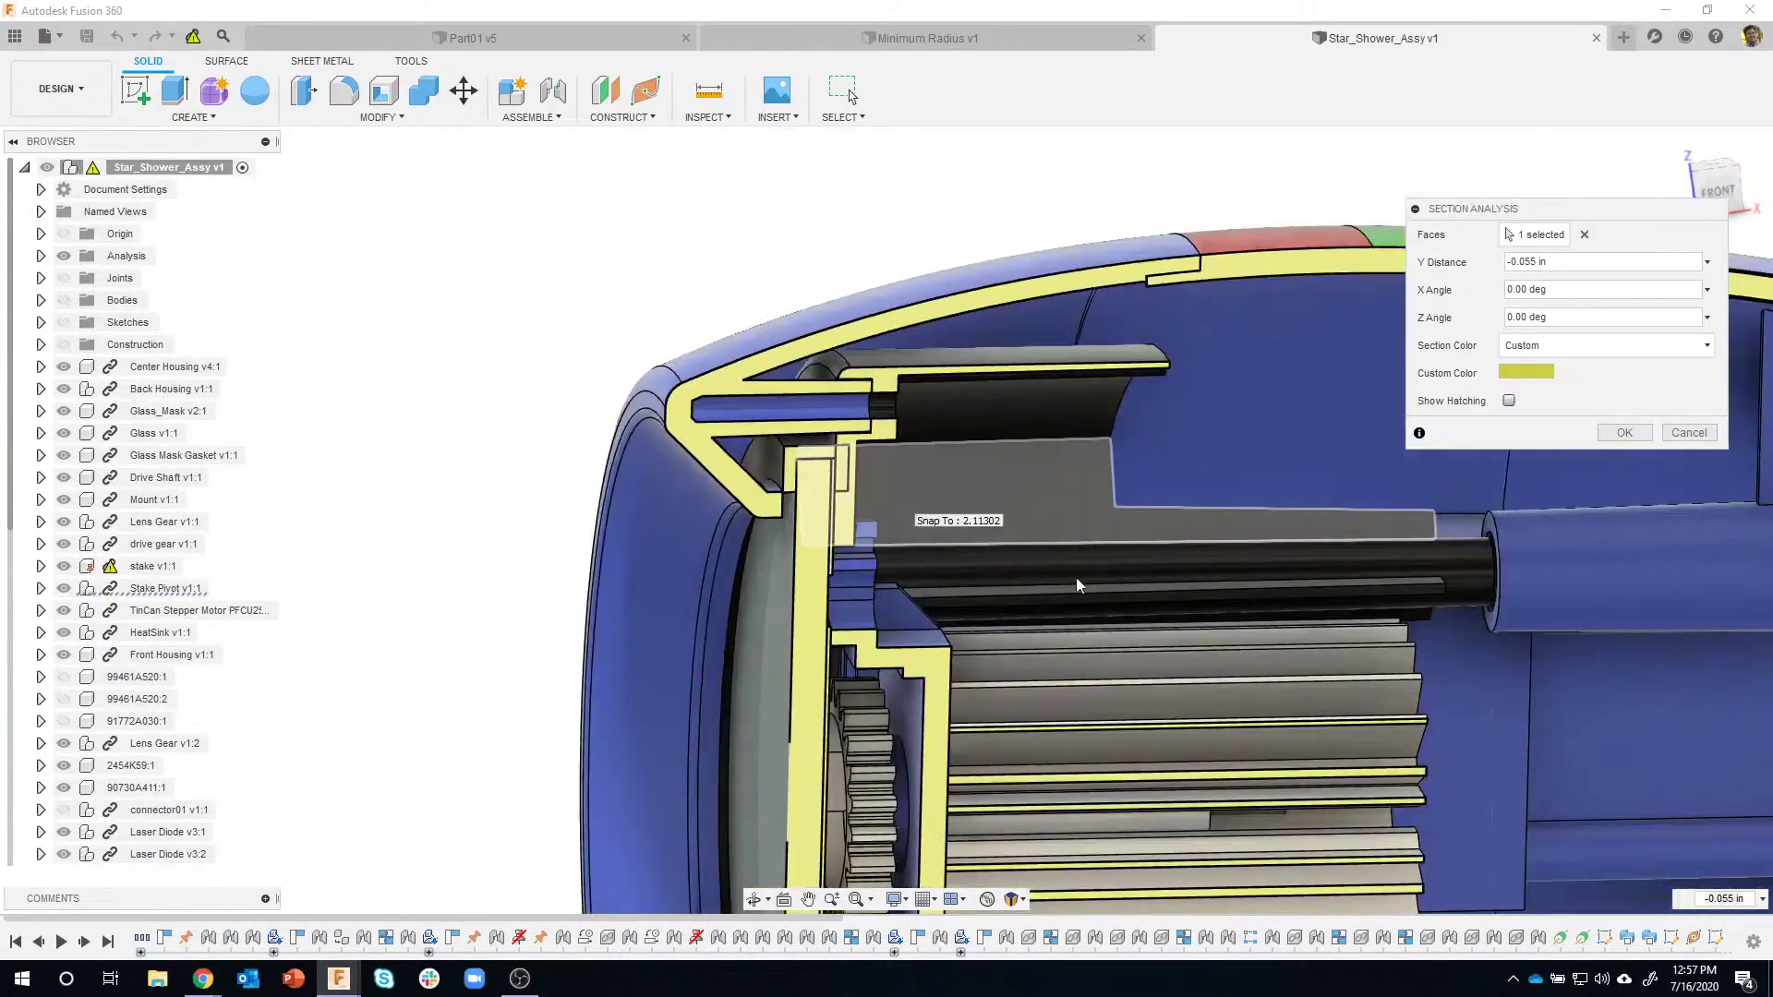
middle_drag(1050, 525, 845, 266)
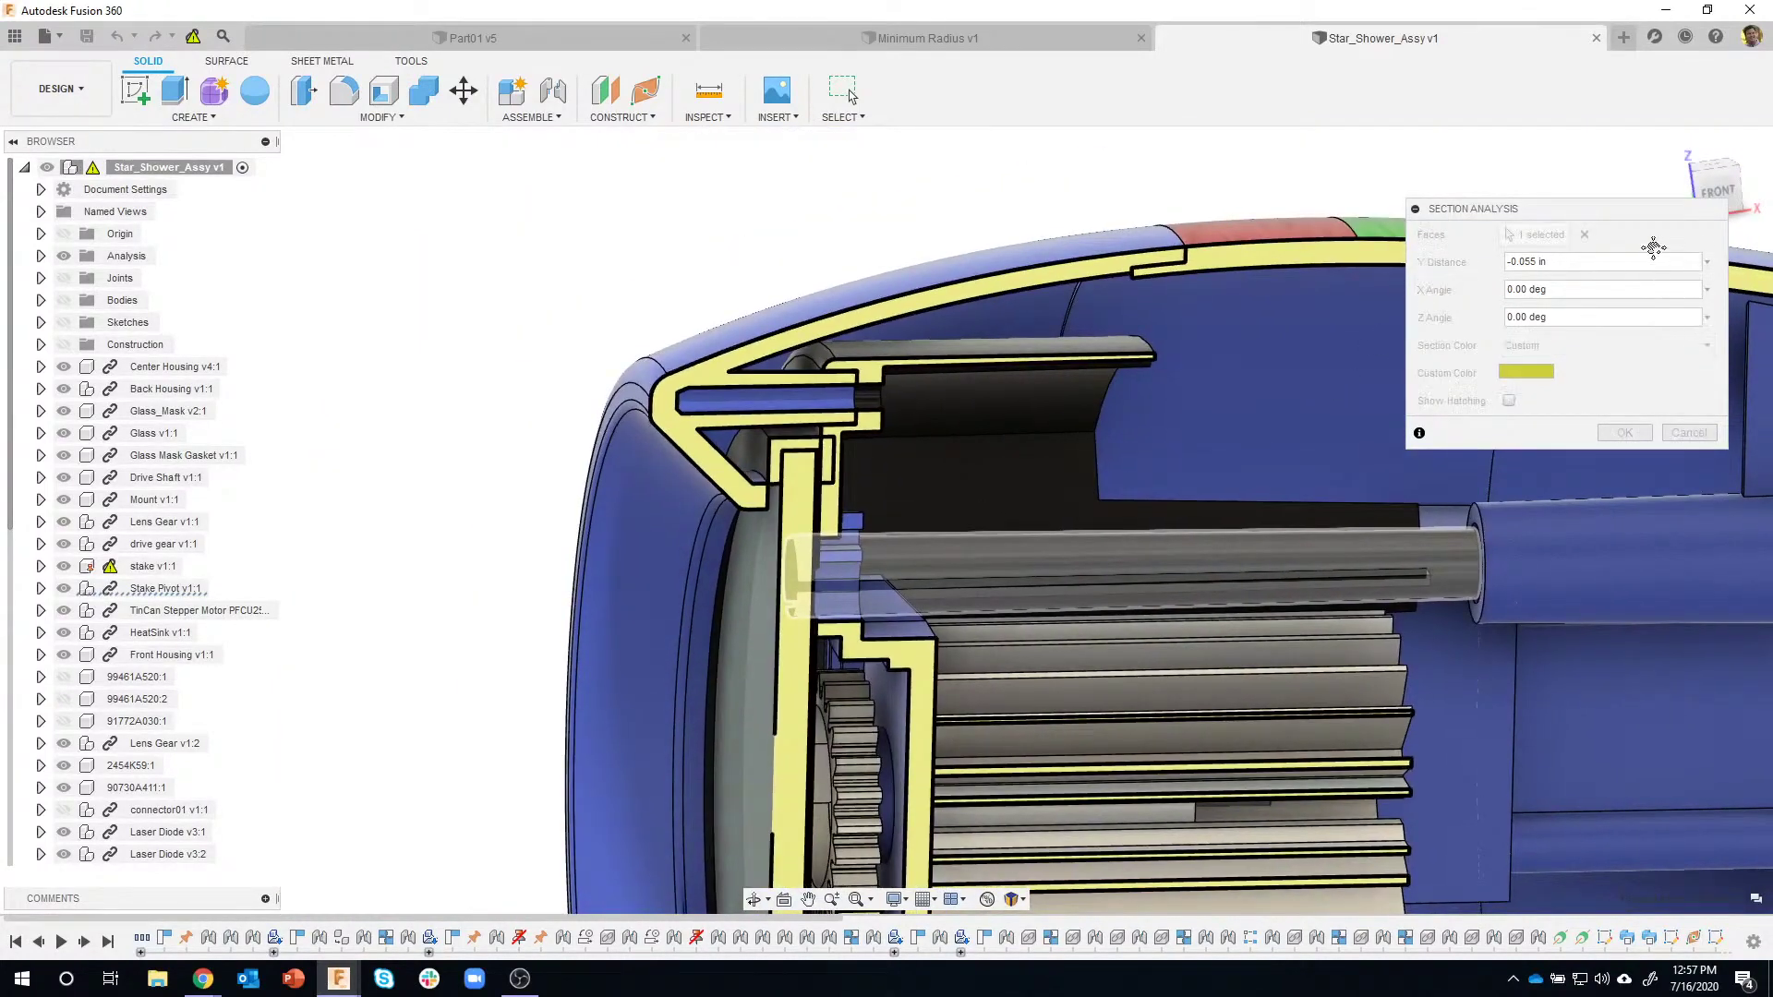
Examine the lower front housing joint and the stepper motor's fit in its mount in the front view of the section.
click(1723, 191)
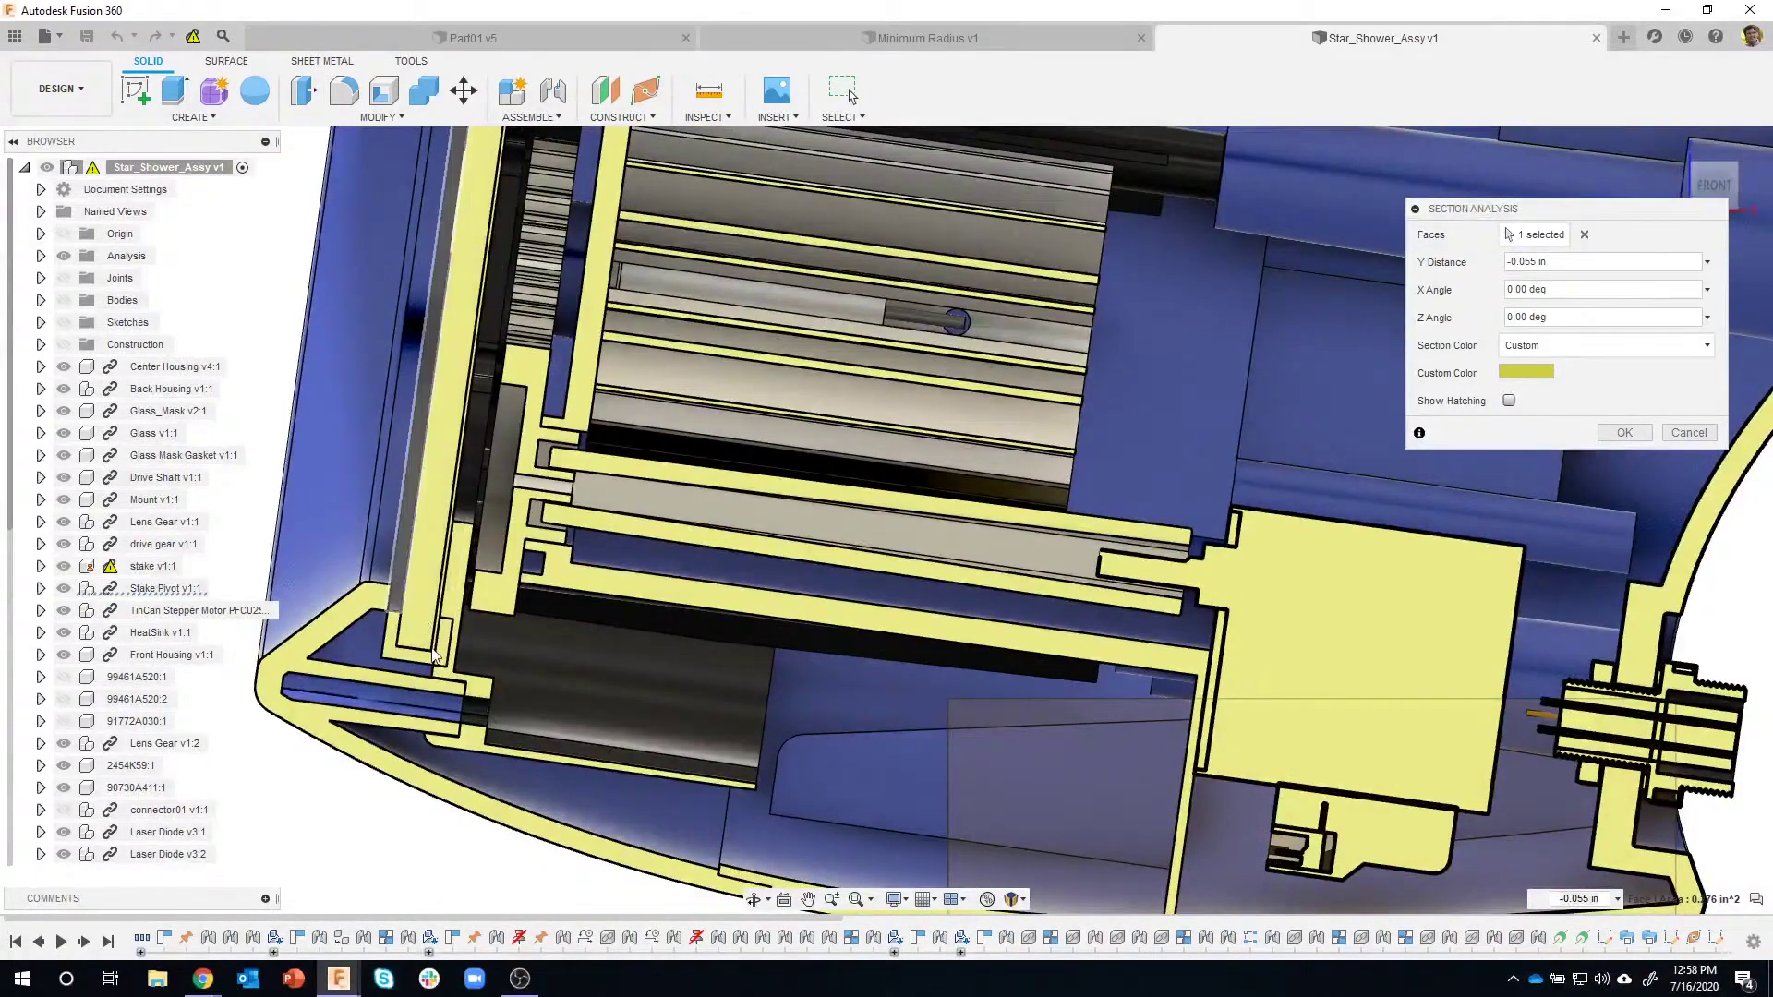
middle_drag(1321, 633, 732, 307)
middle_drag(898, 764, 833, 736)
scroll(832, 304, up, 2)
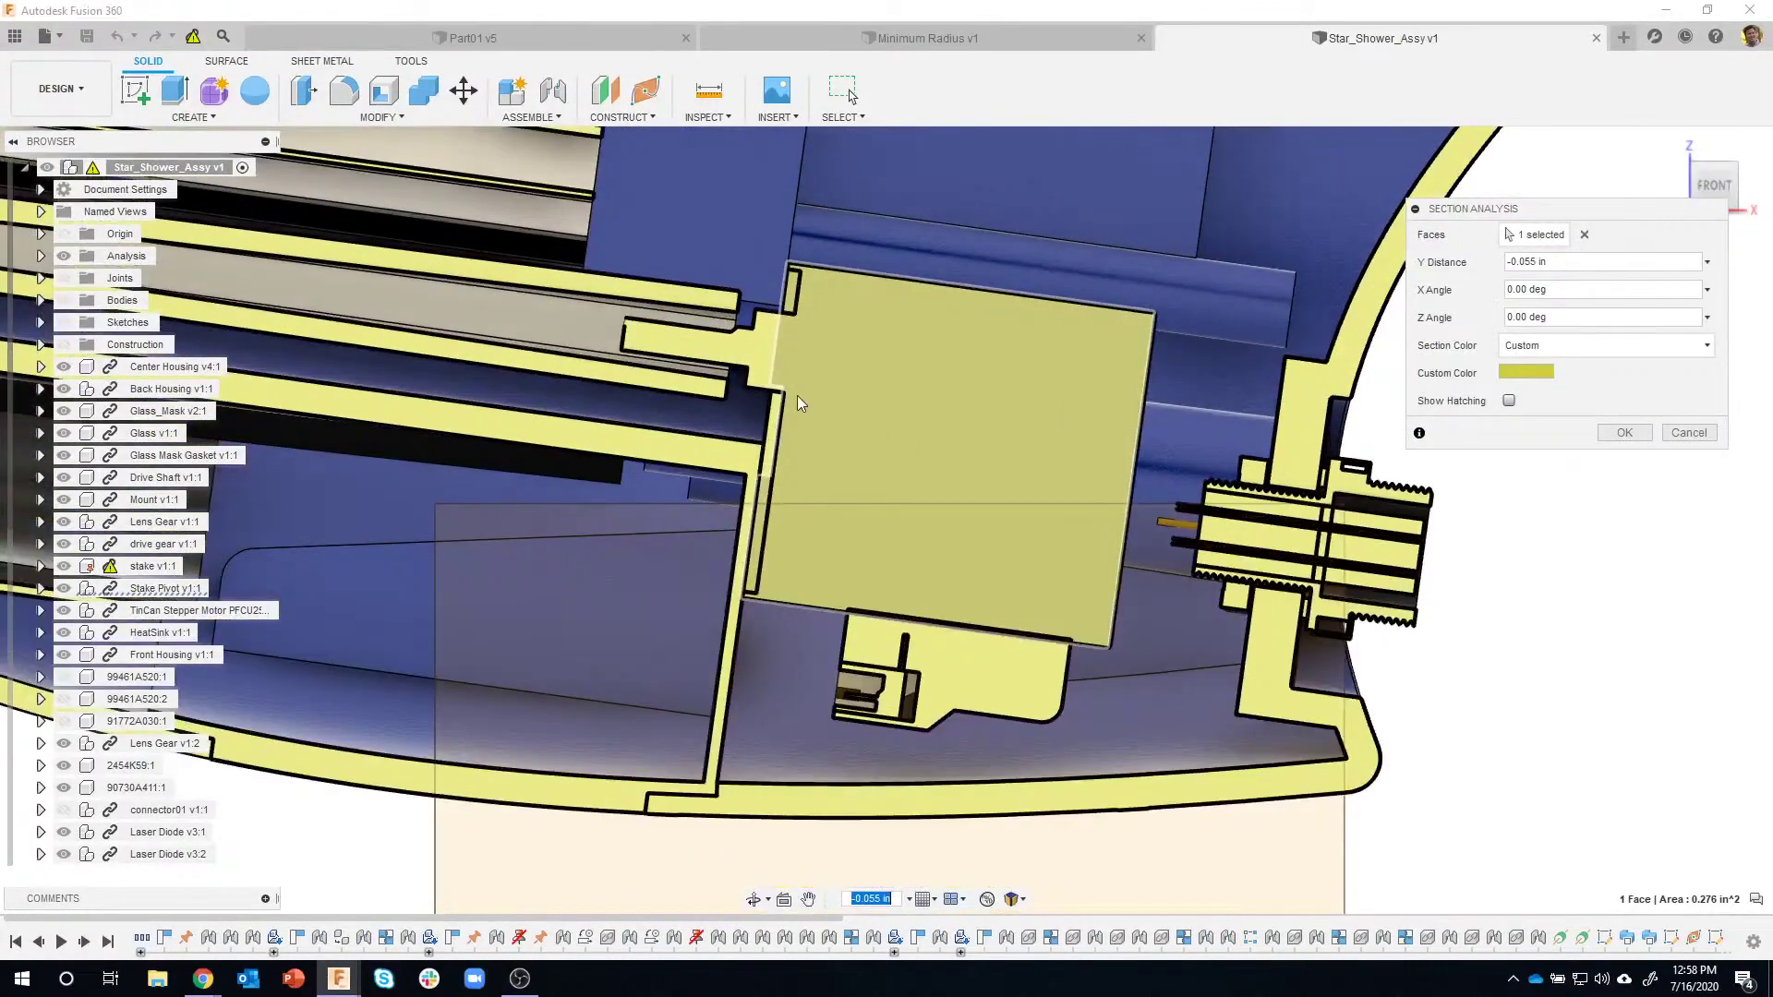
scroll(799, 403, up, 2)
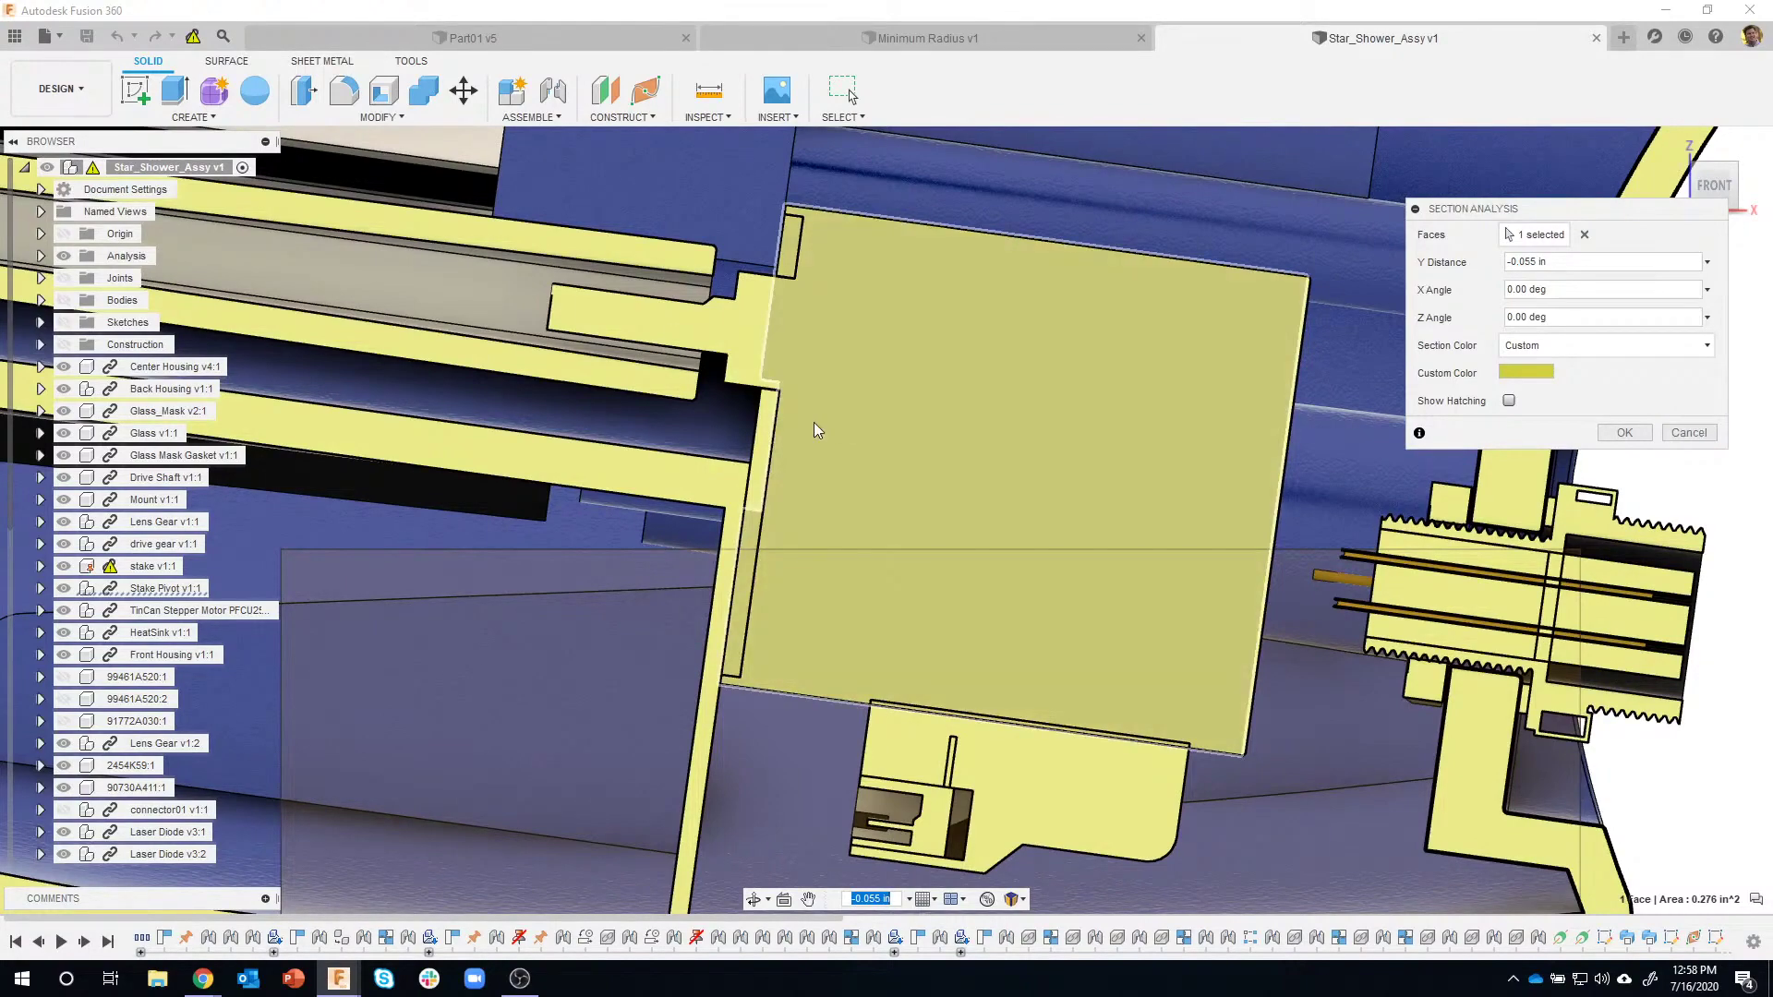
scroll(812, 425, down, 5)
scroll(813, 423, down, 5)
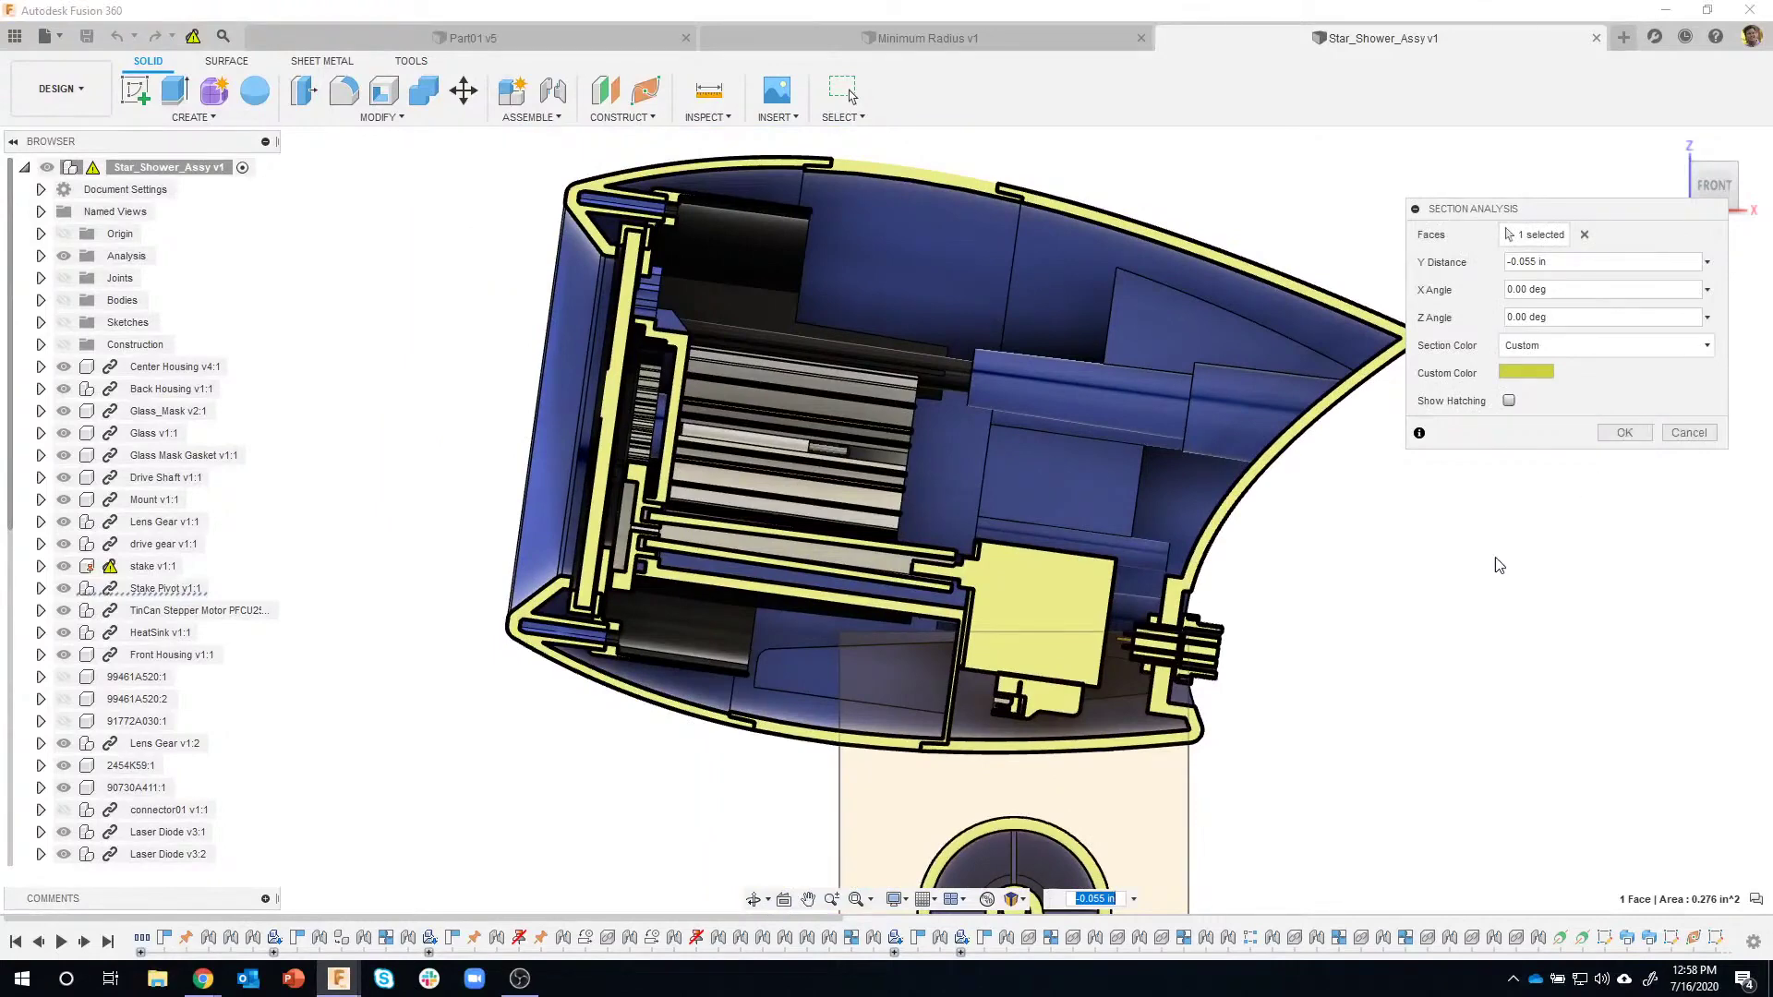
Try the section plane at a -0.005 in offset and turned horizontal at offsets of 3.611 in and 1.159 in.
scroll(1325, 623, down, 4)
shift+middle_drag(1325, 622, 1128, 706)
drag(910, 684, 953, 694)
shift+middle_drag(954, 704, 948, 701)
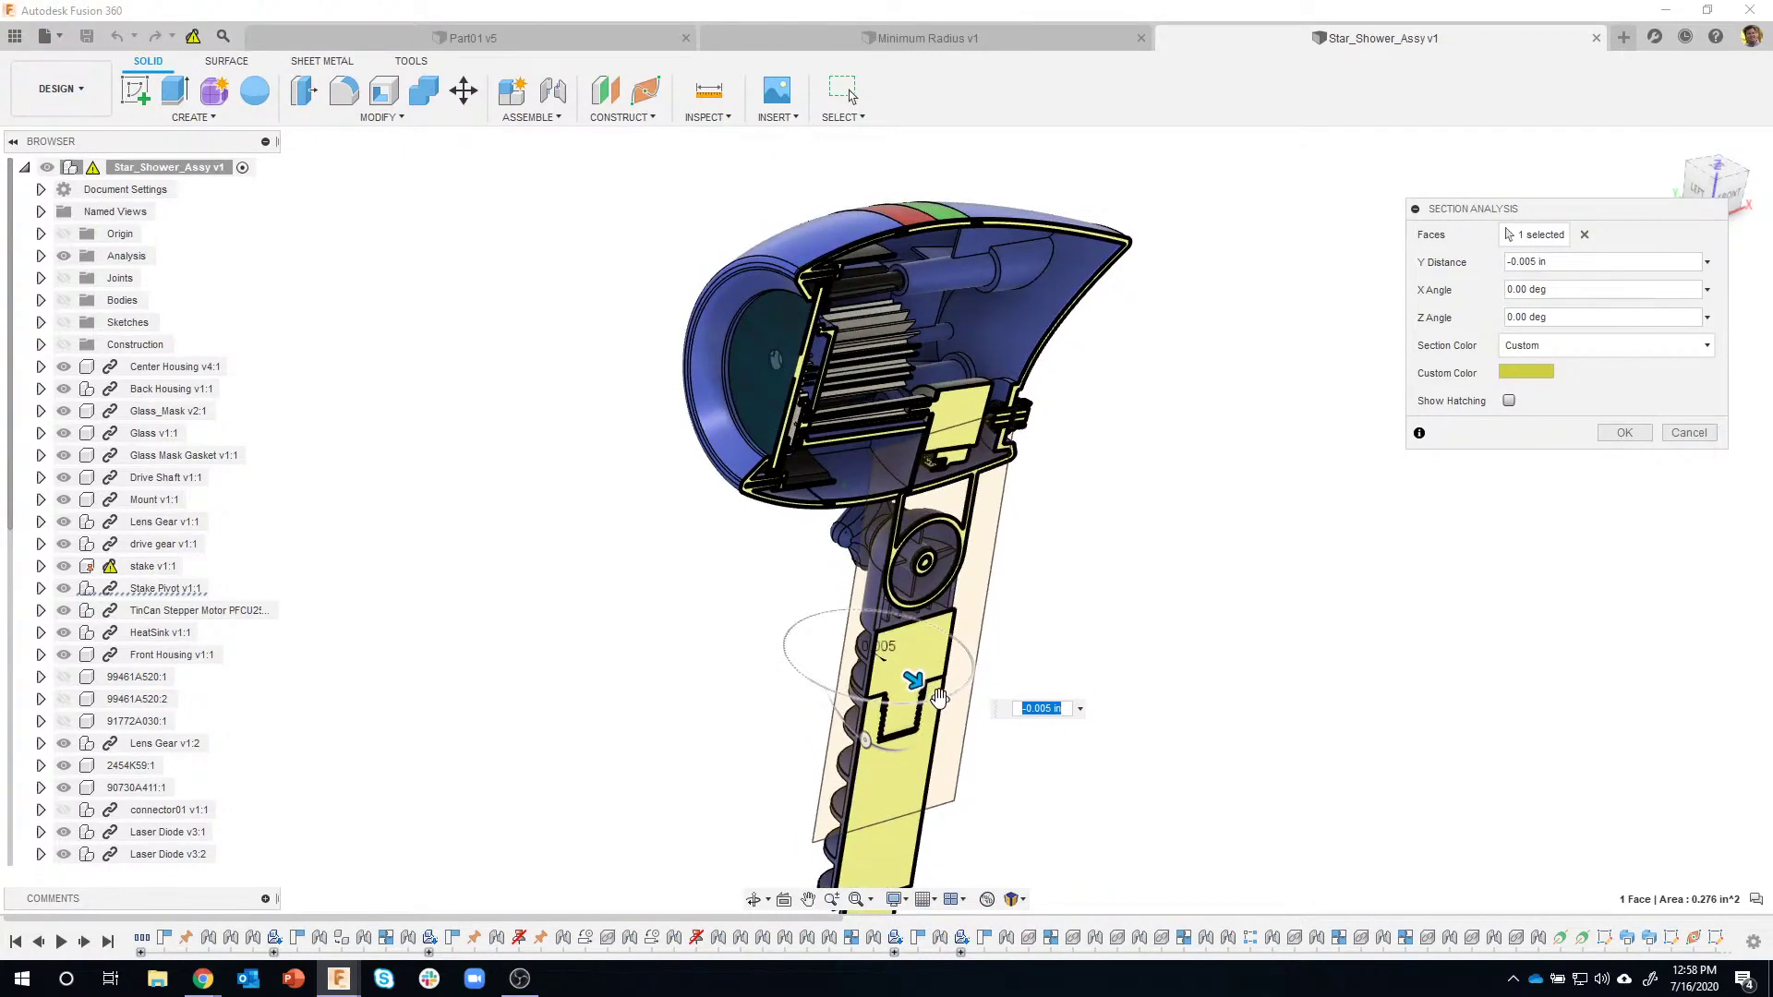
drag(867, 739, 914, 739)
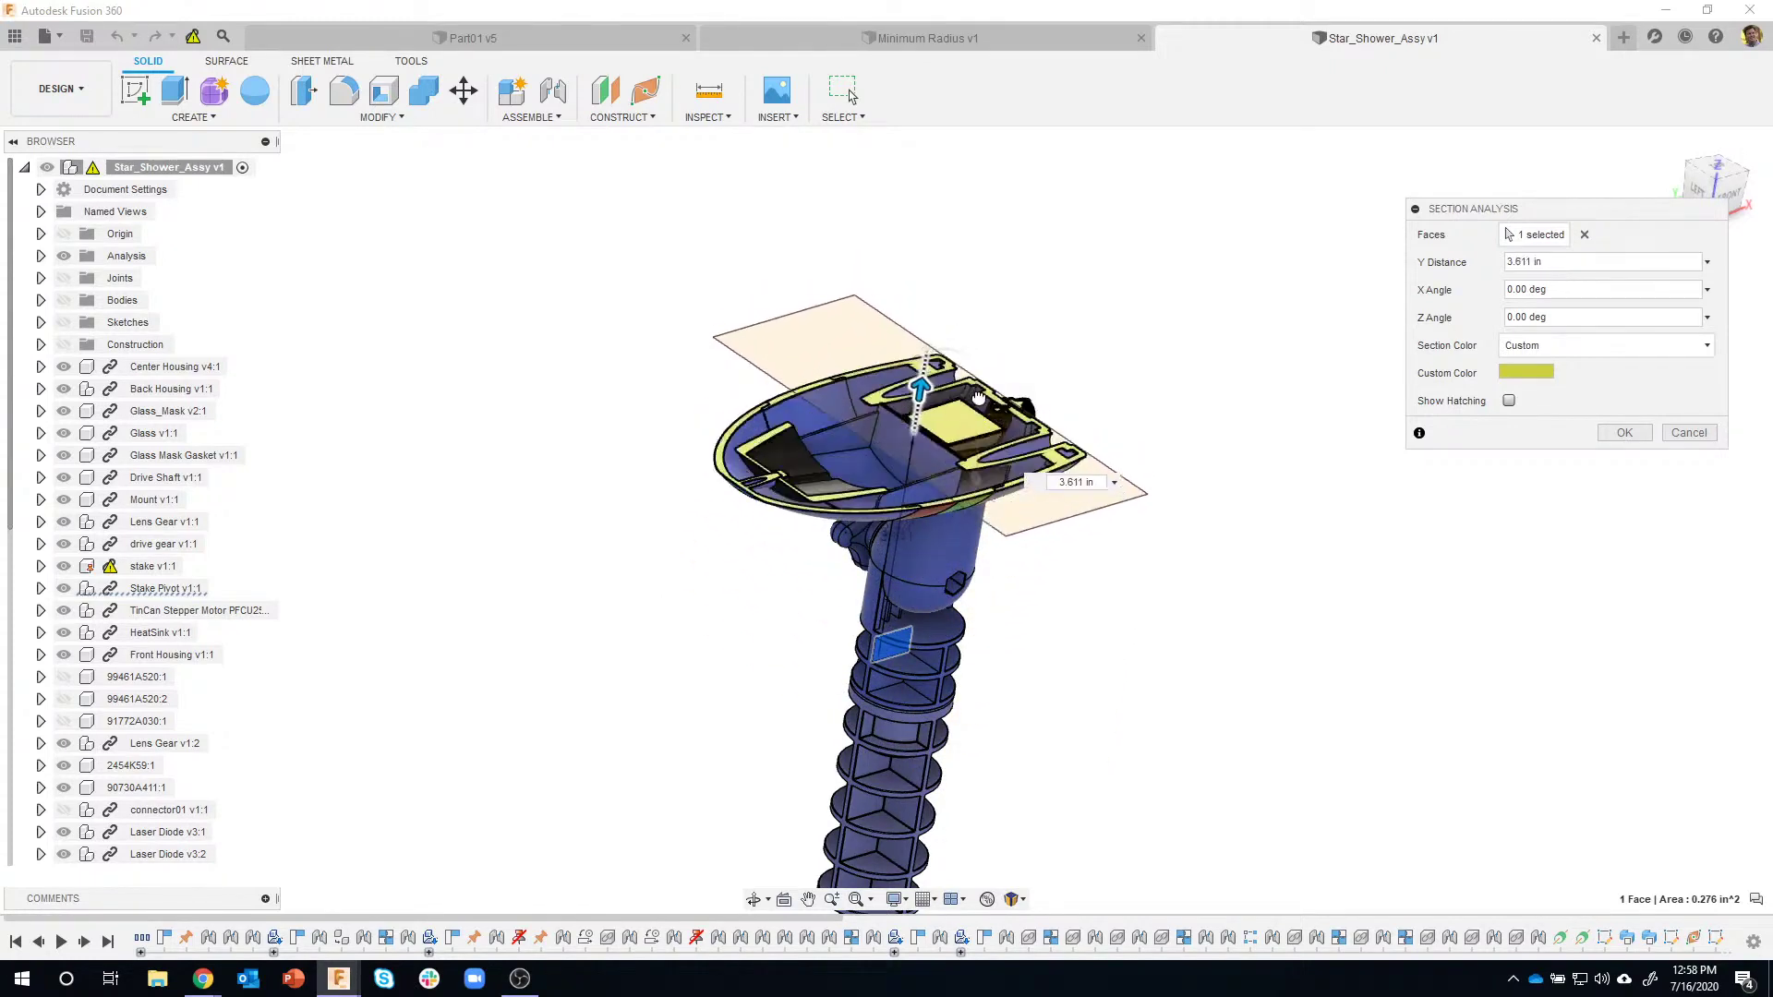
drag(989, 347, 982, 418)
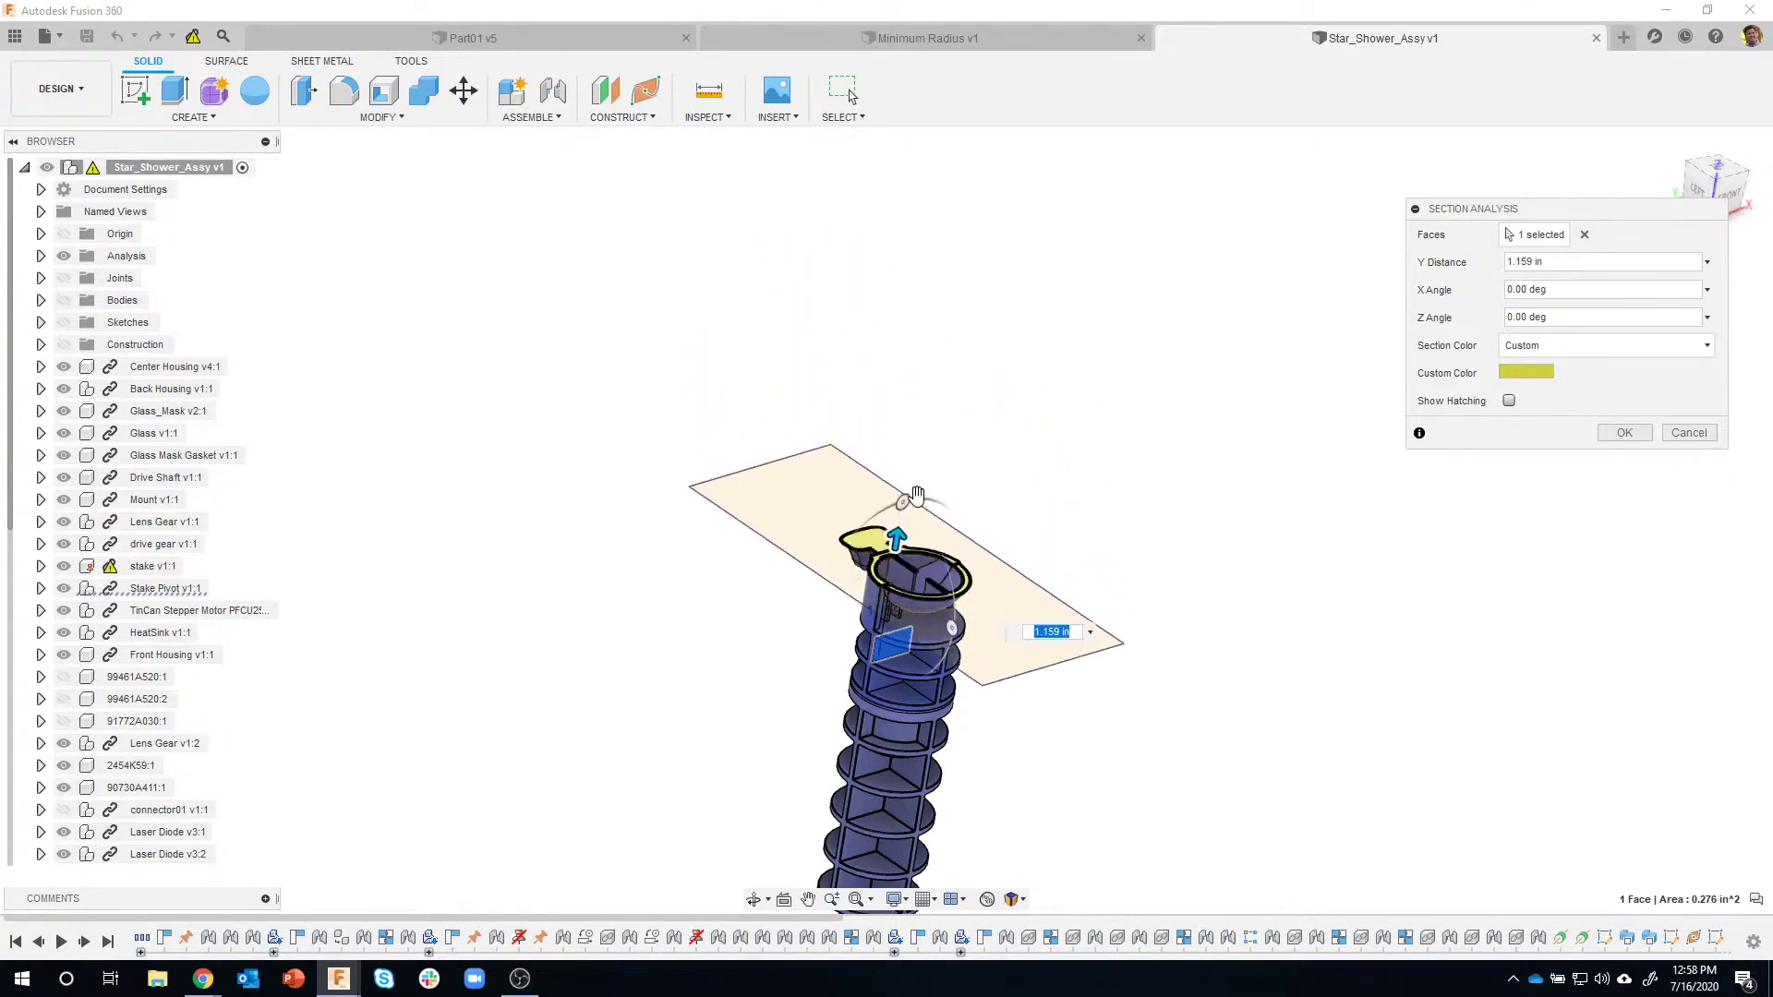
Reorient the section plane to a 0.00 in offset and 90-degree Z angle, cutting across the housing, and accept the section analysis.
drag(946, 657, 874, 681)
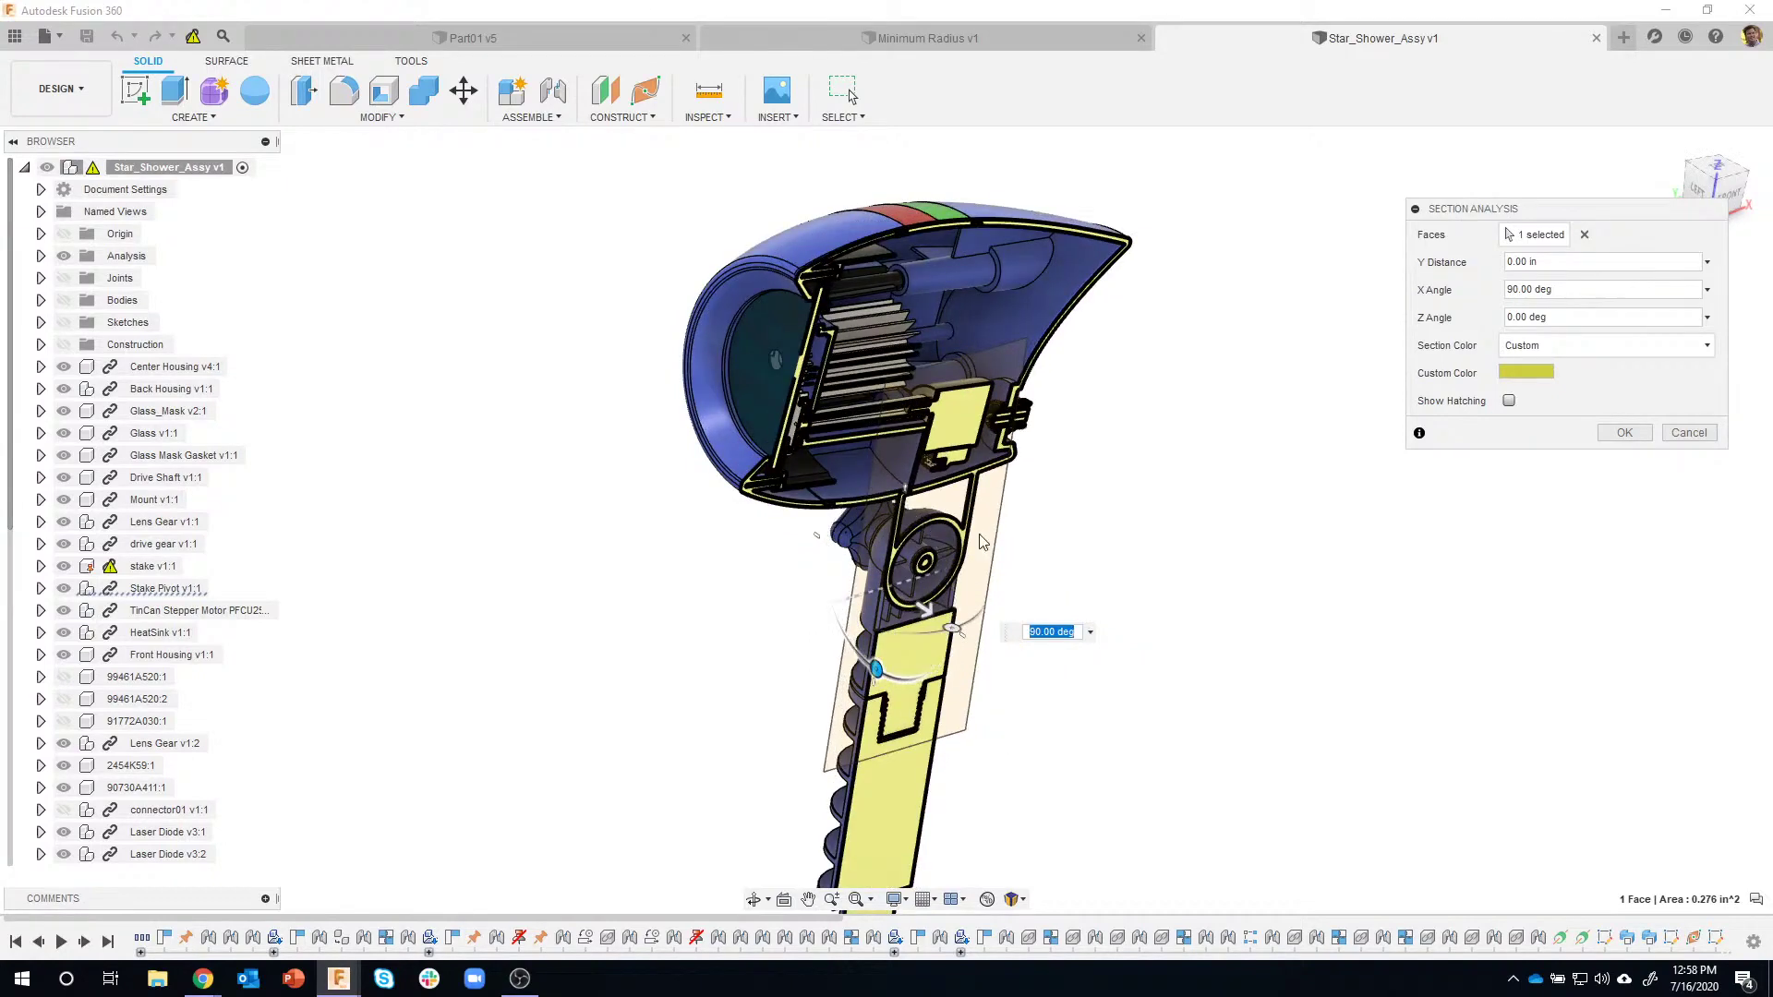
shift+middle_drag(981, 542, 792, 282)
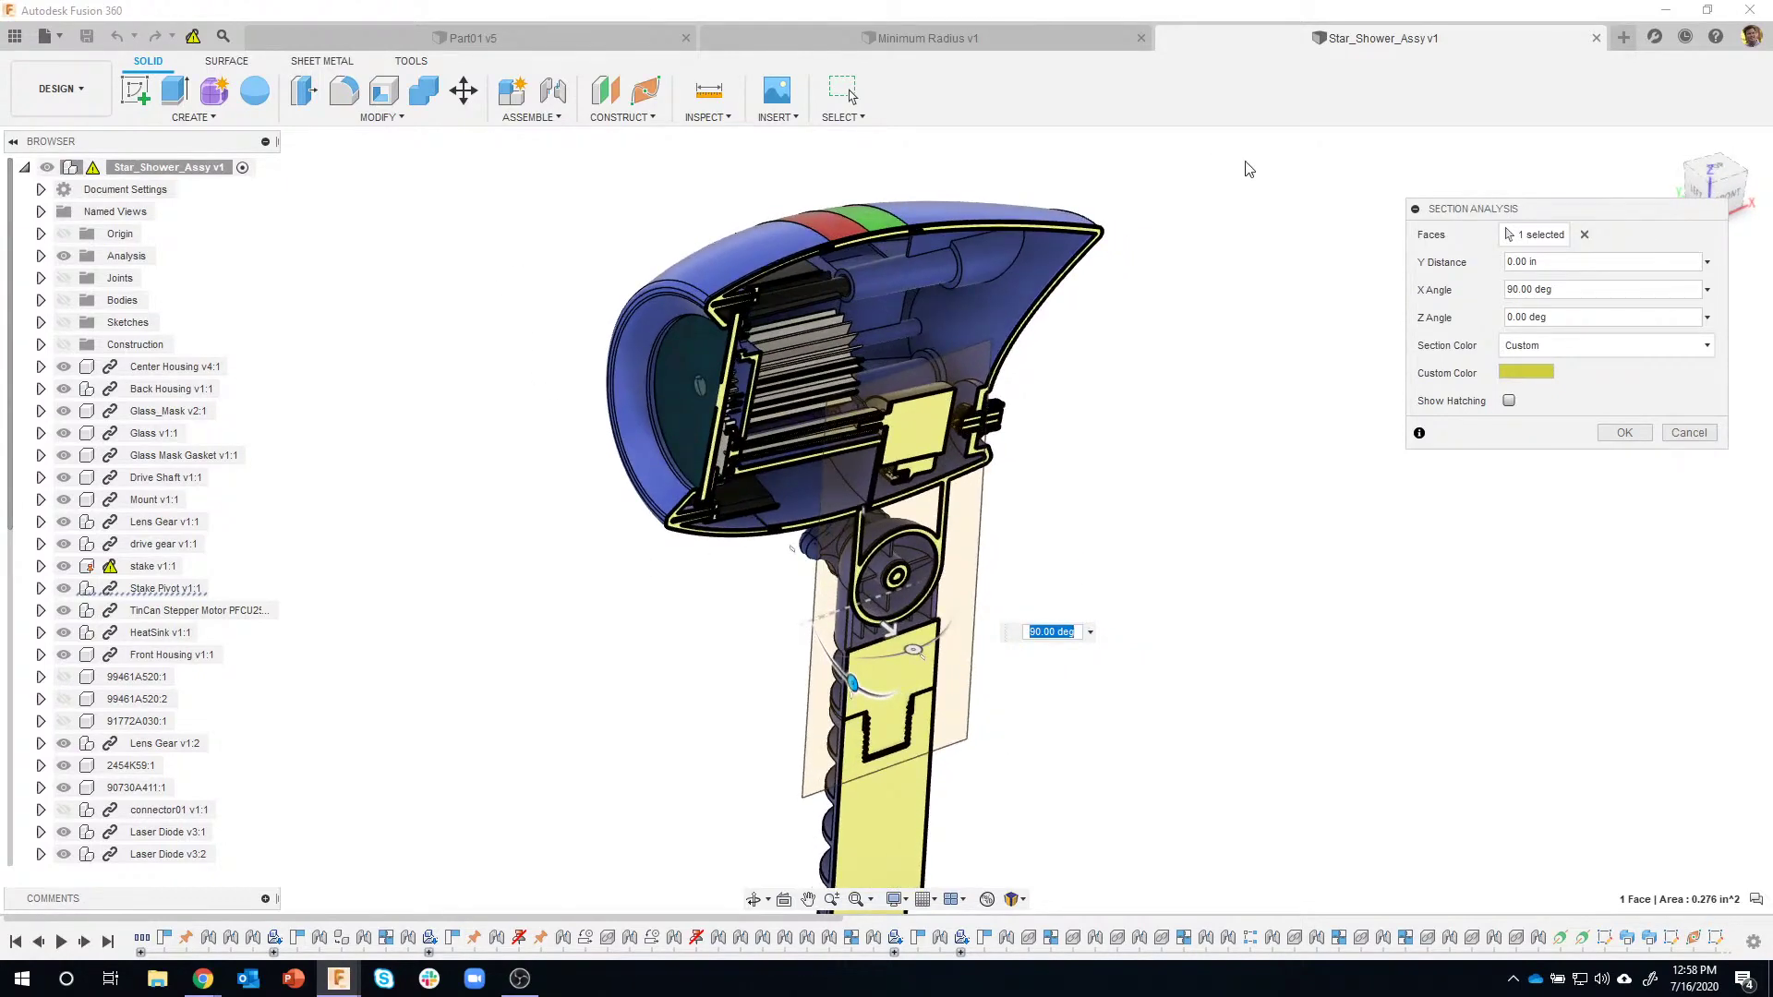
shift+middle_drag(1247, 169, 960, 664)
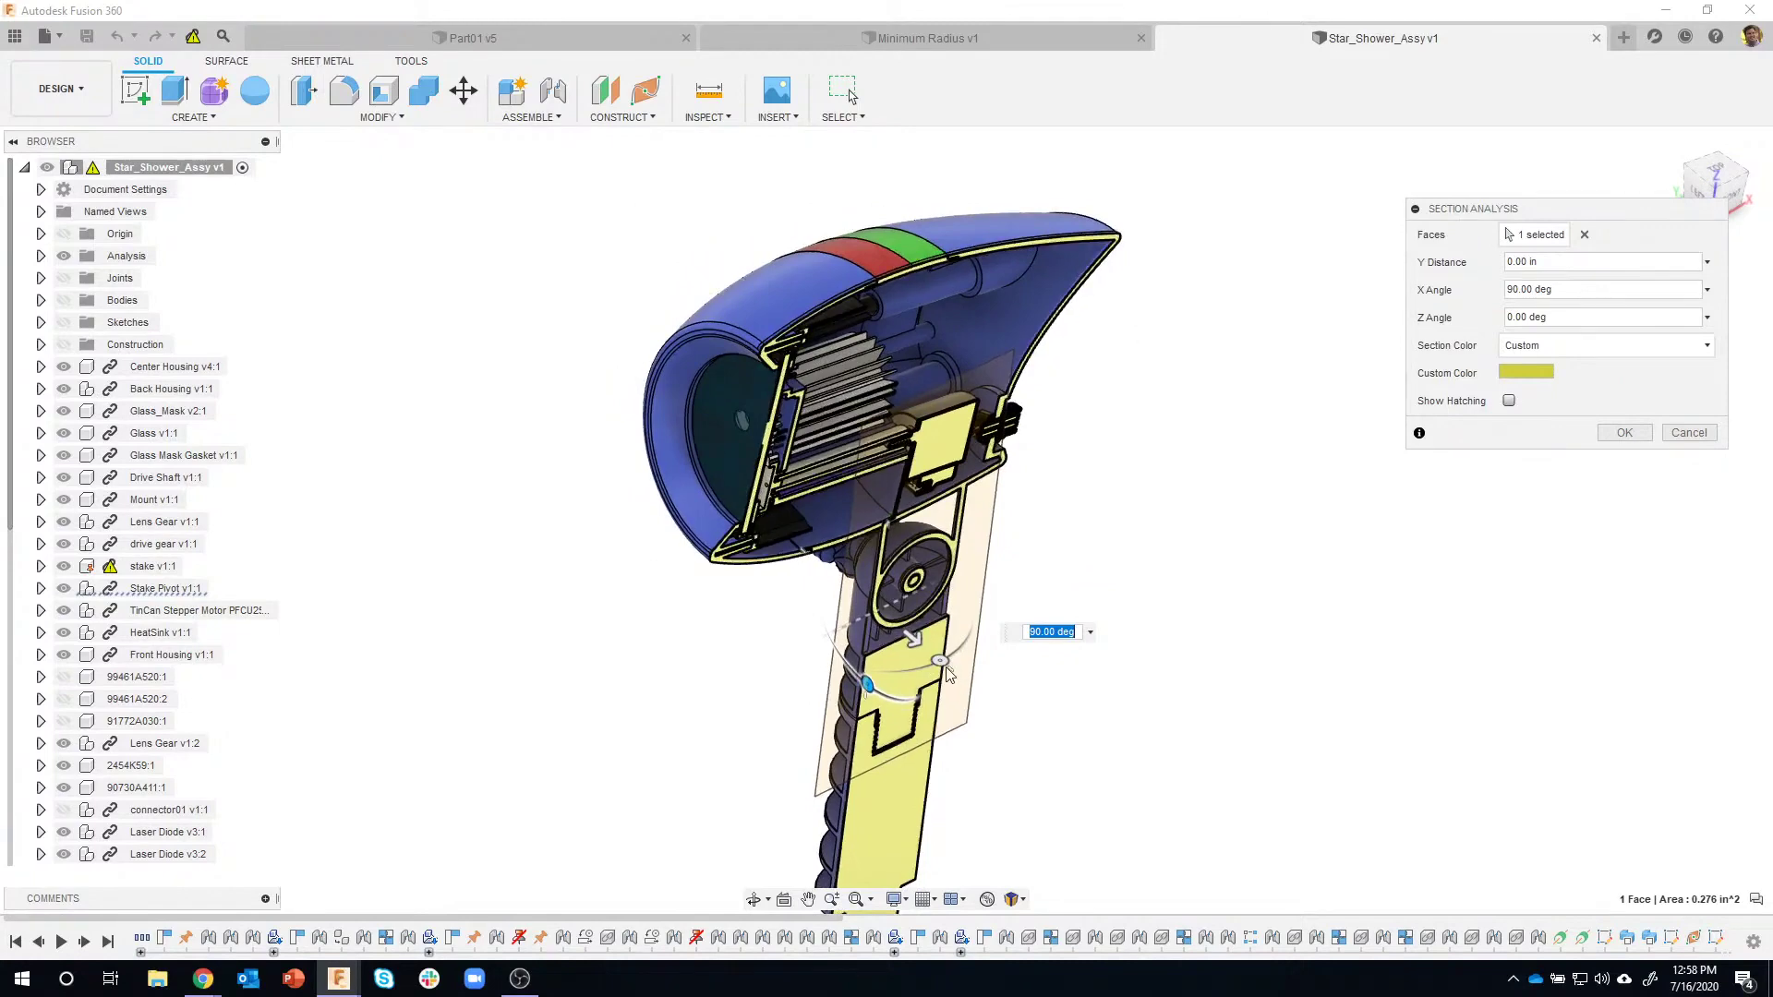
drag(930, 674, 796, 654)
shift+middle_drag(777, 399, 835, 659)
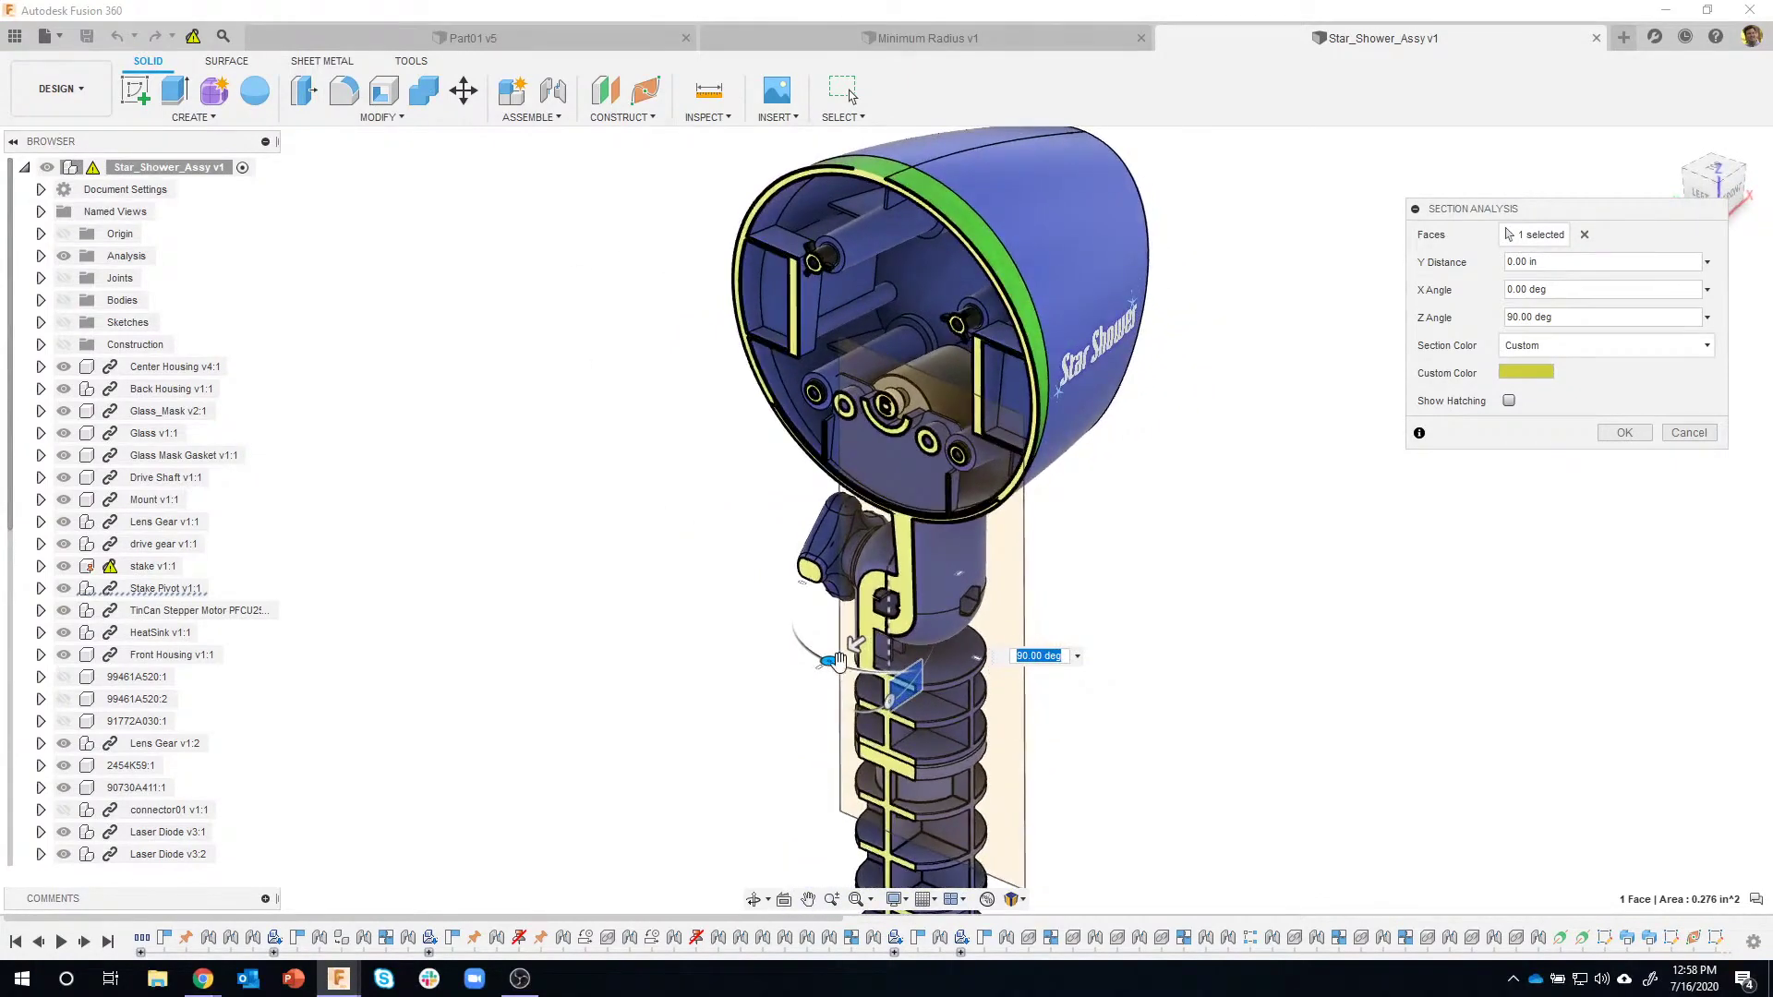
mouse_move(828, 663)
mouse_down()
mouse_move(854, 667)
mouse_move(820, 667)
mouse_up()
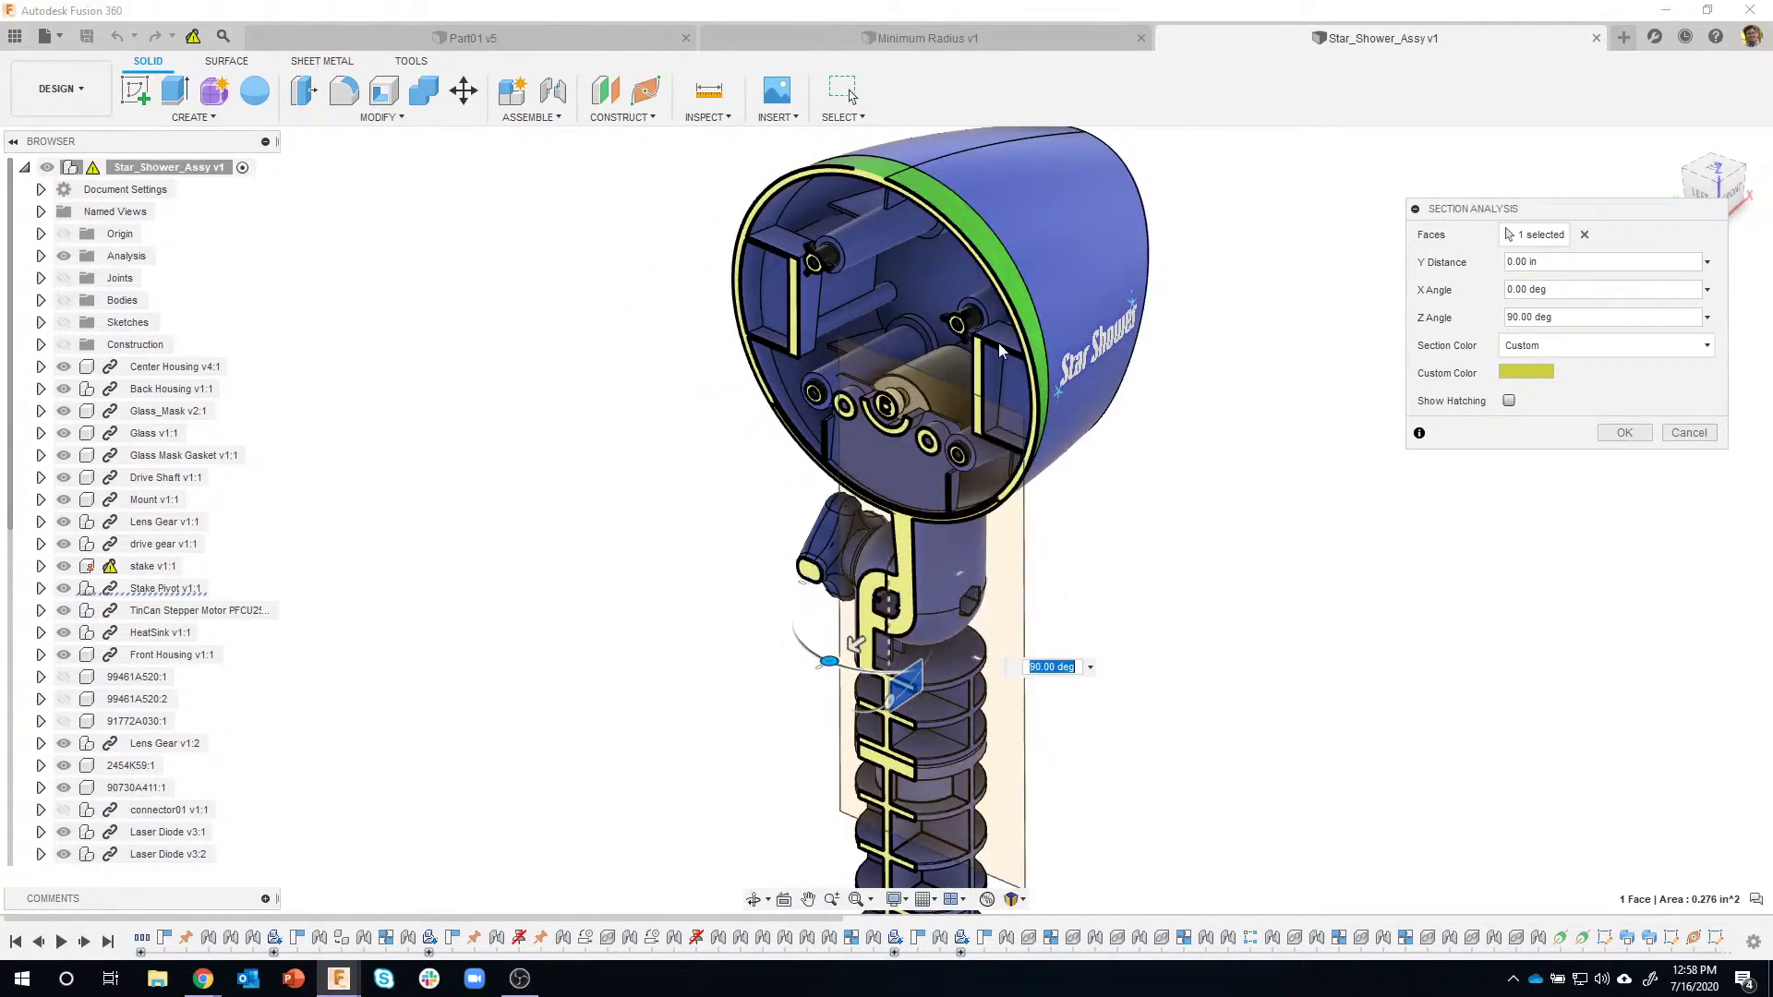
click(1624, 432)
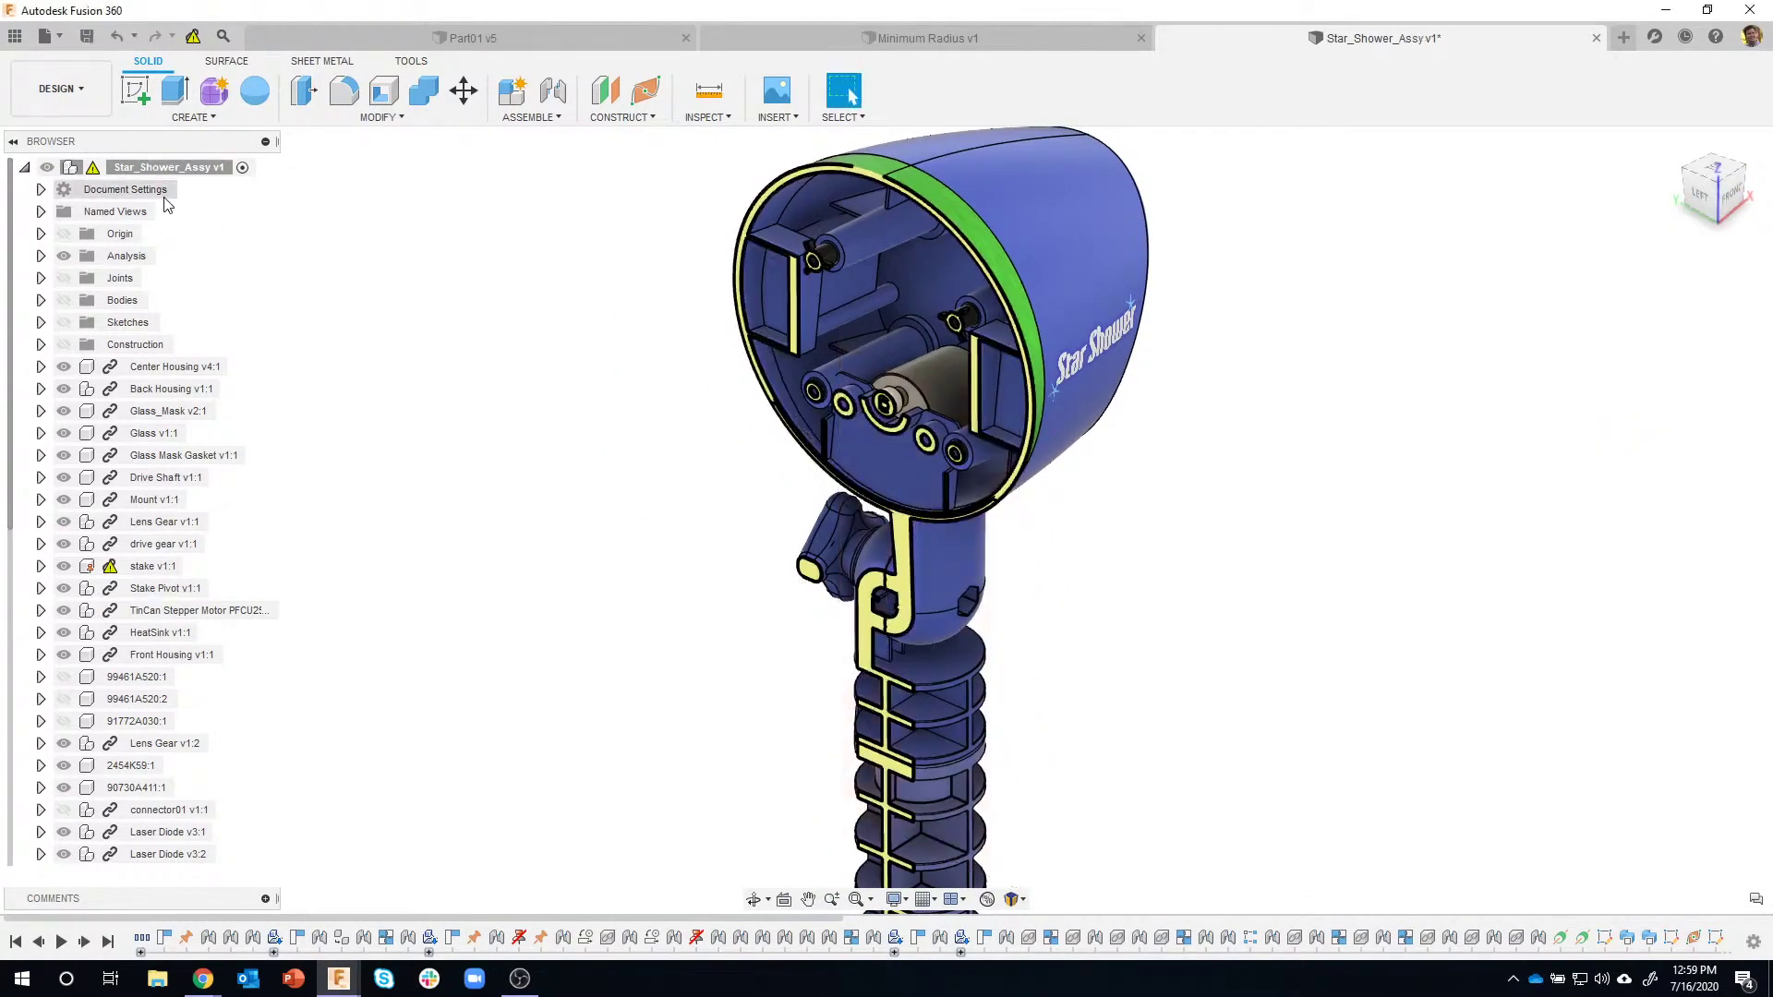
Compare the saved sections Section1, Section2 and Section3 by displaying each one in turn on the assembly.
click(40, 258)
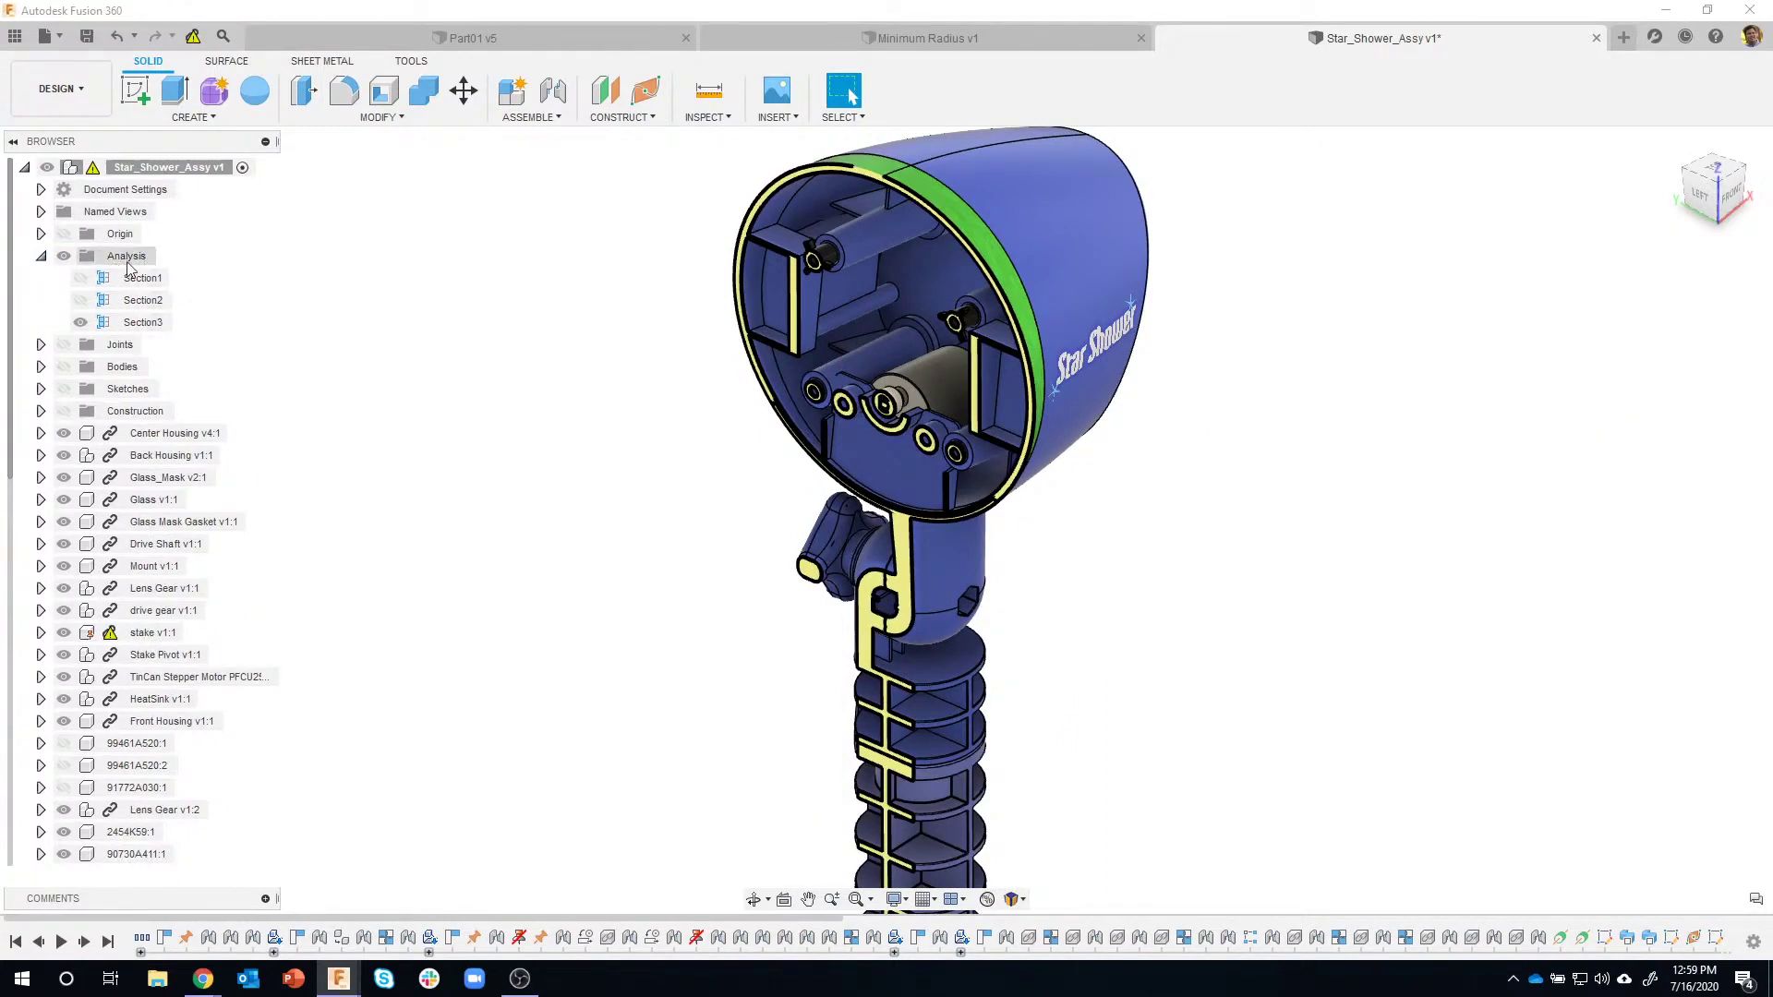
click(141, 301)
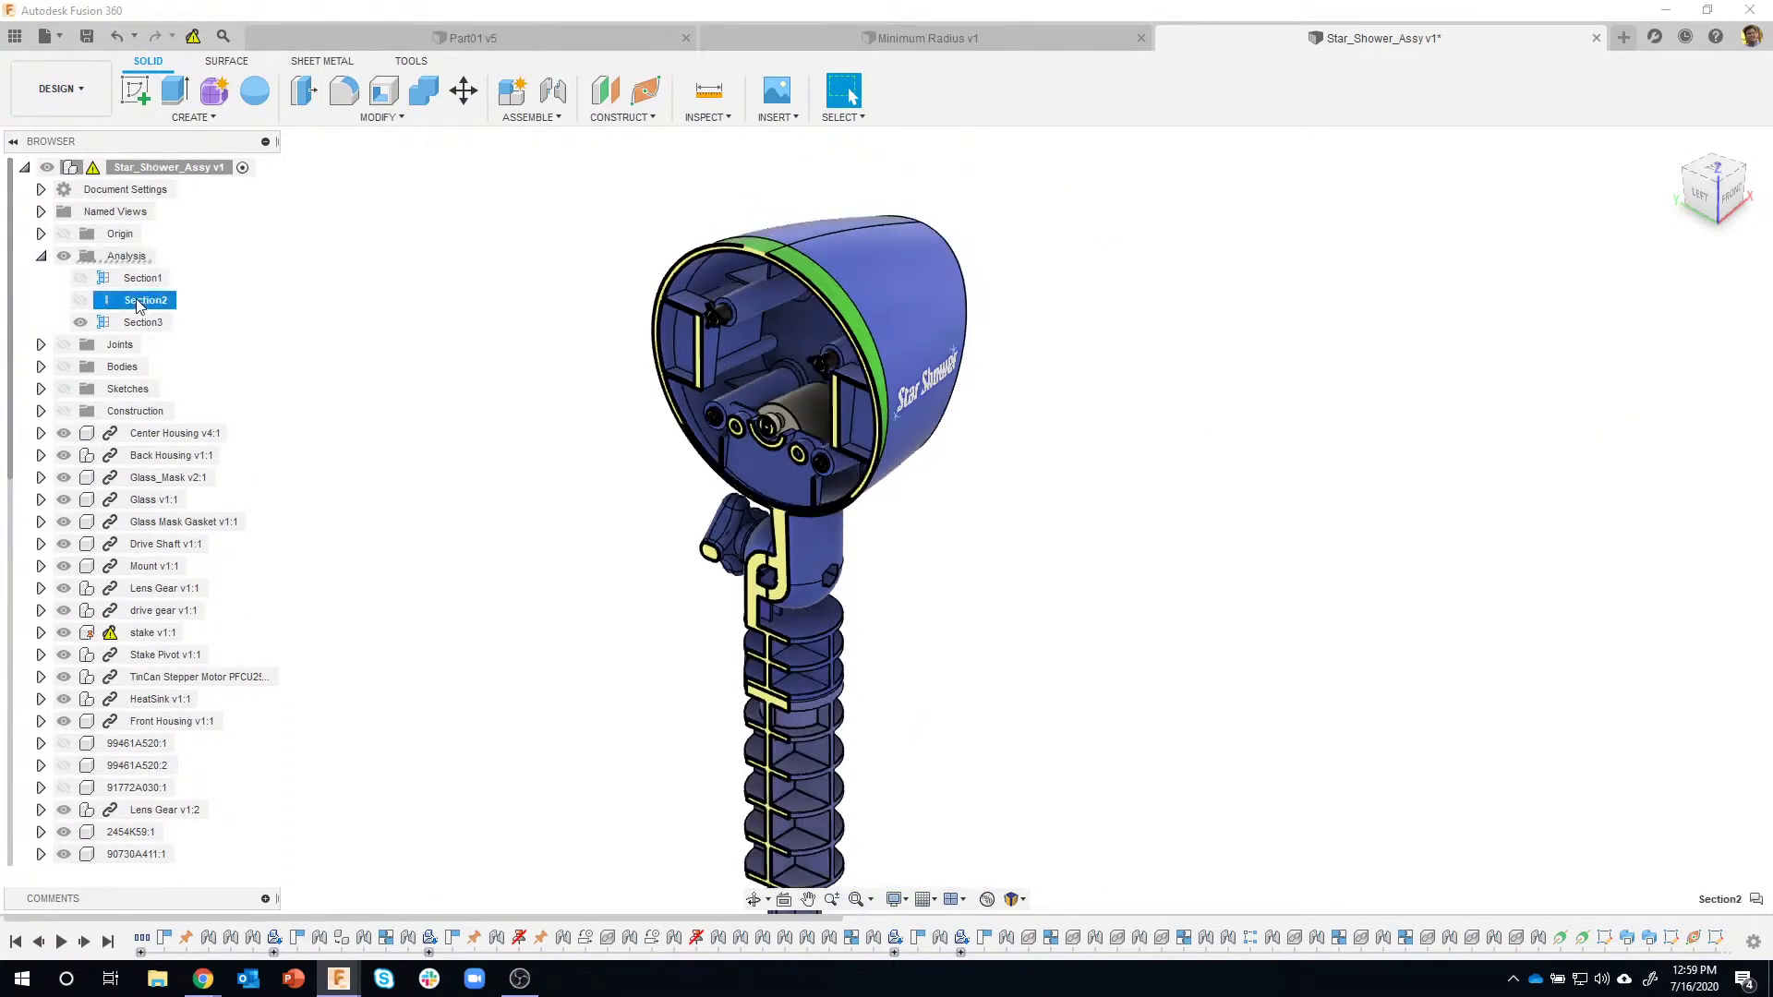
click(80, 301)
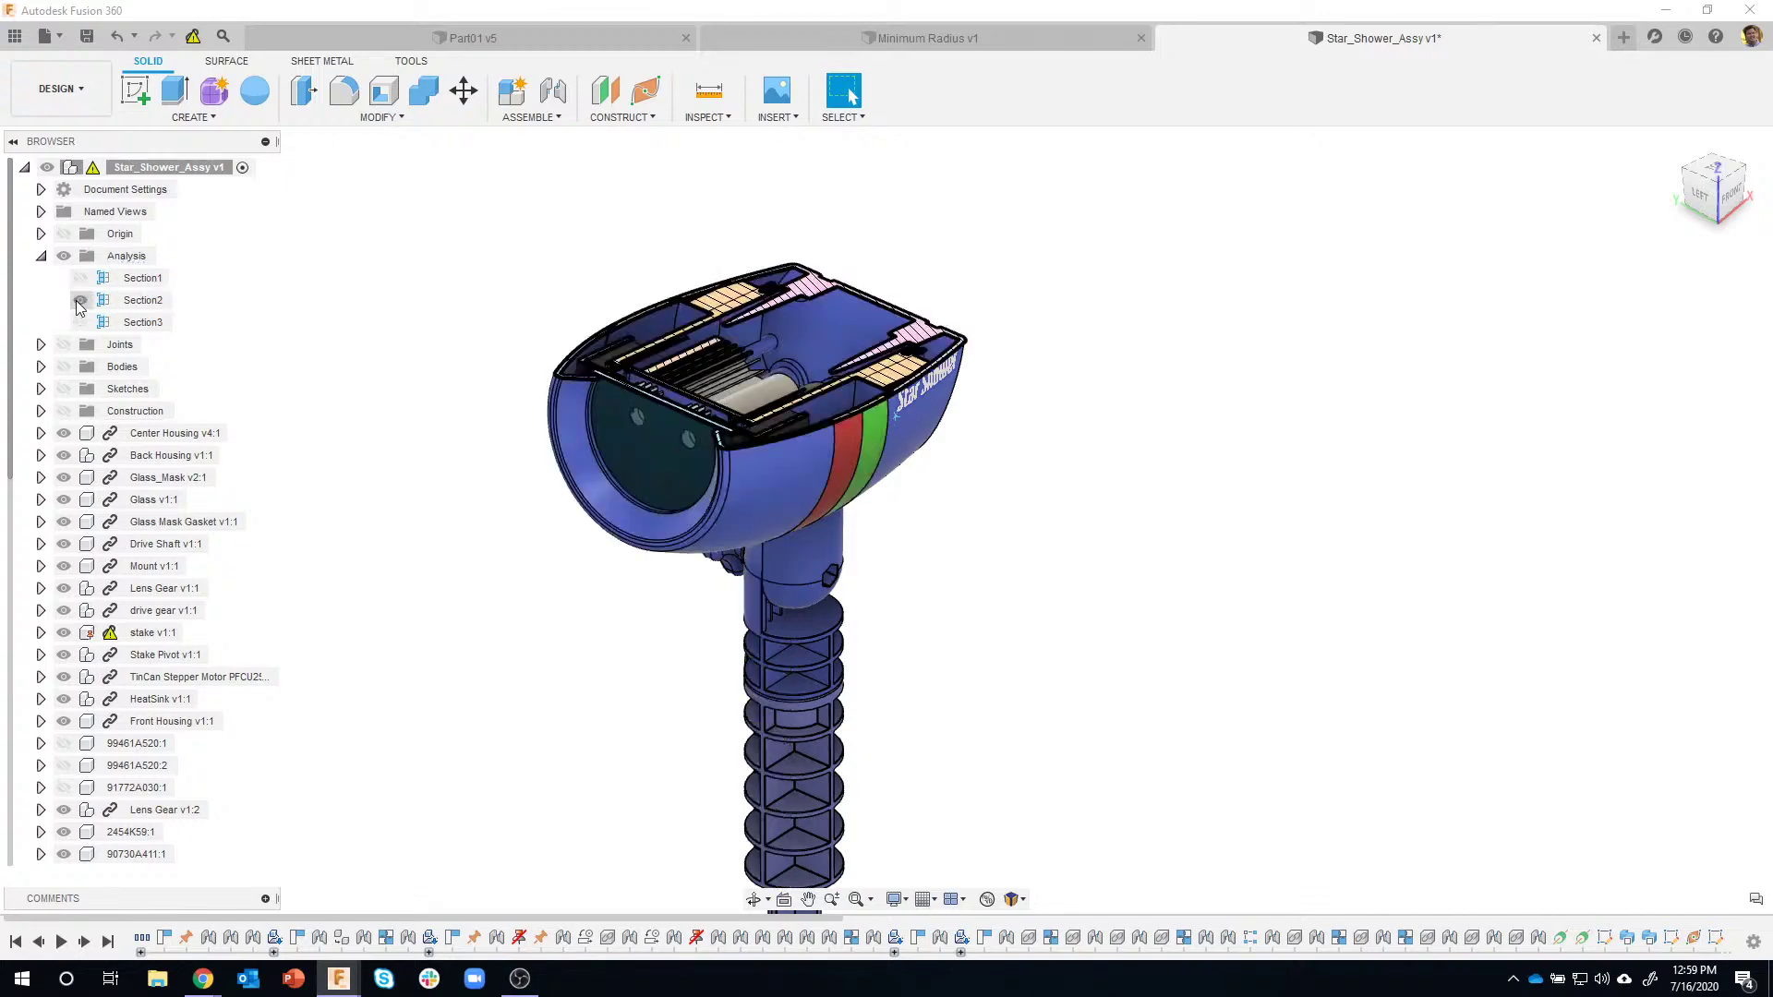
click(79, 276)
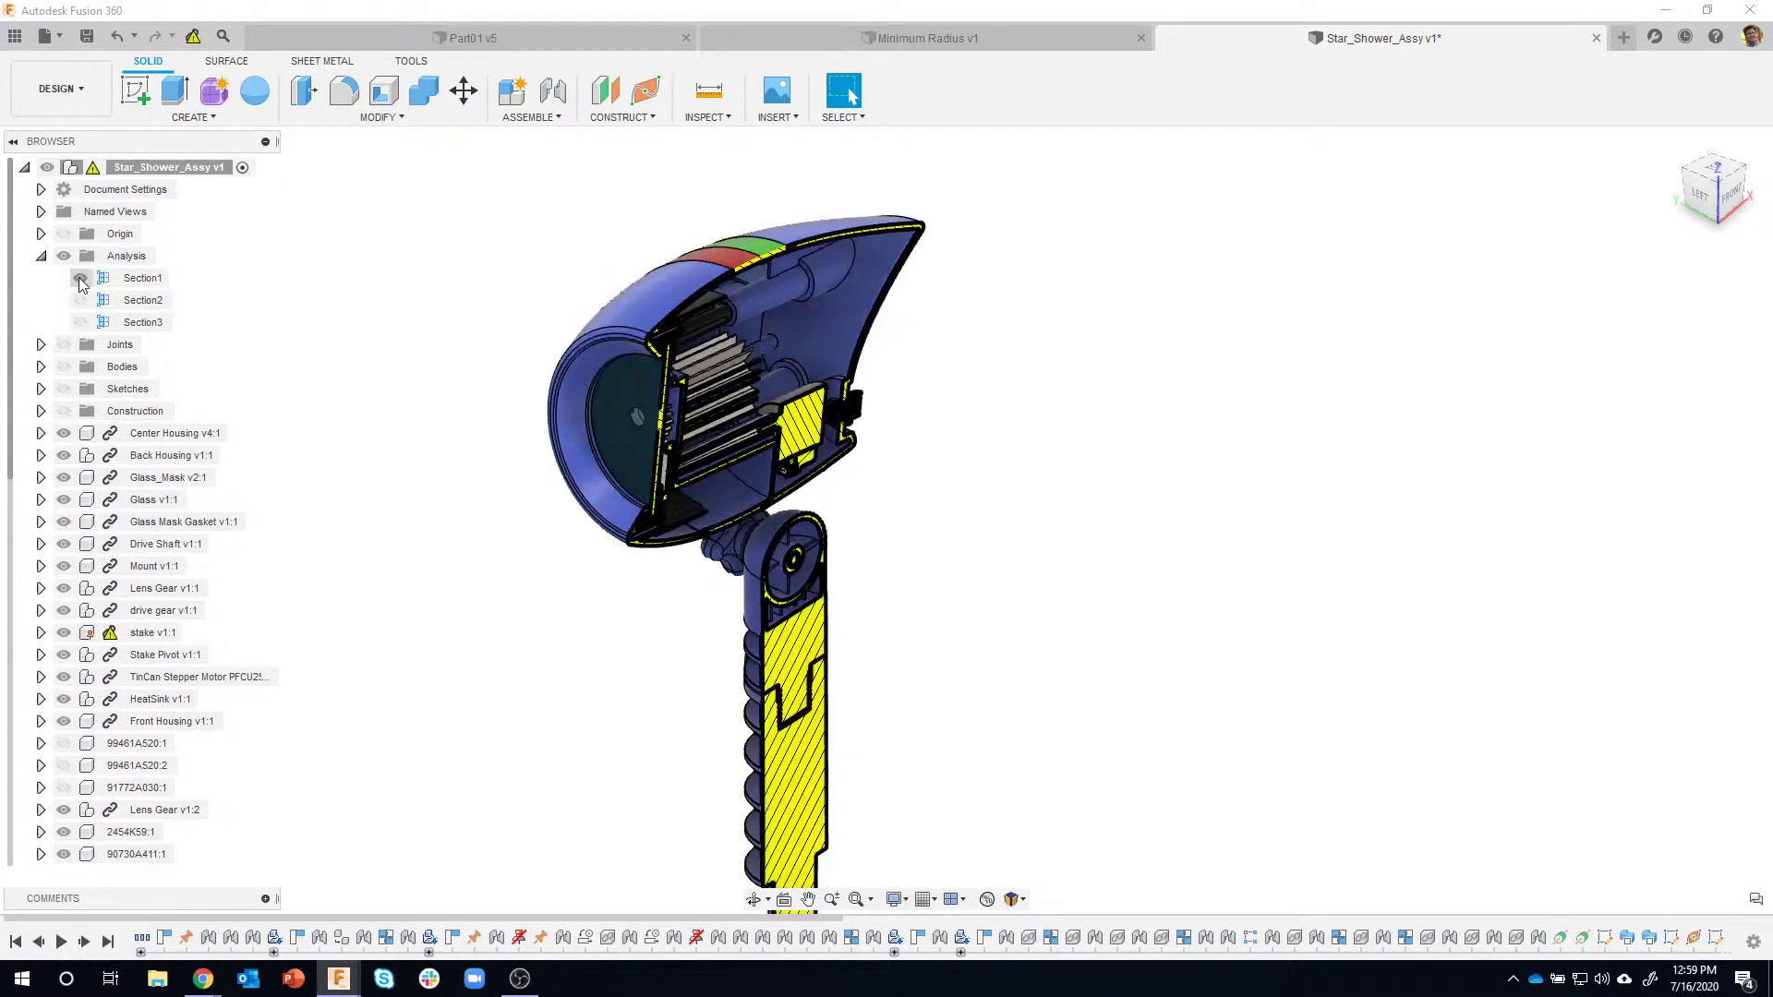
click(82, 322)
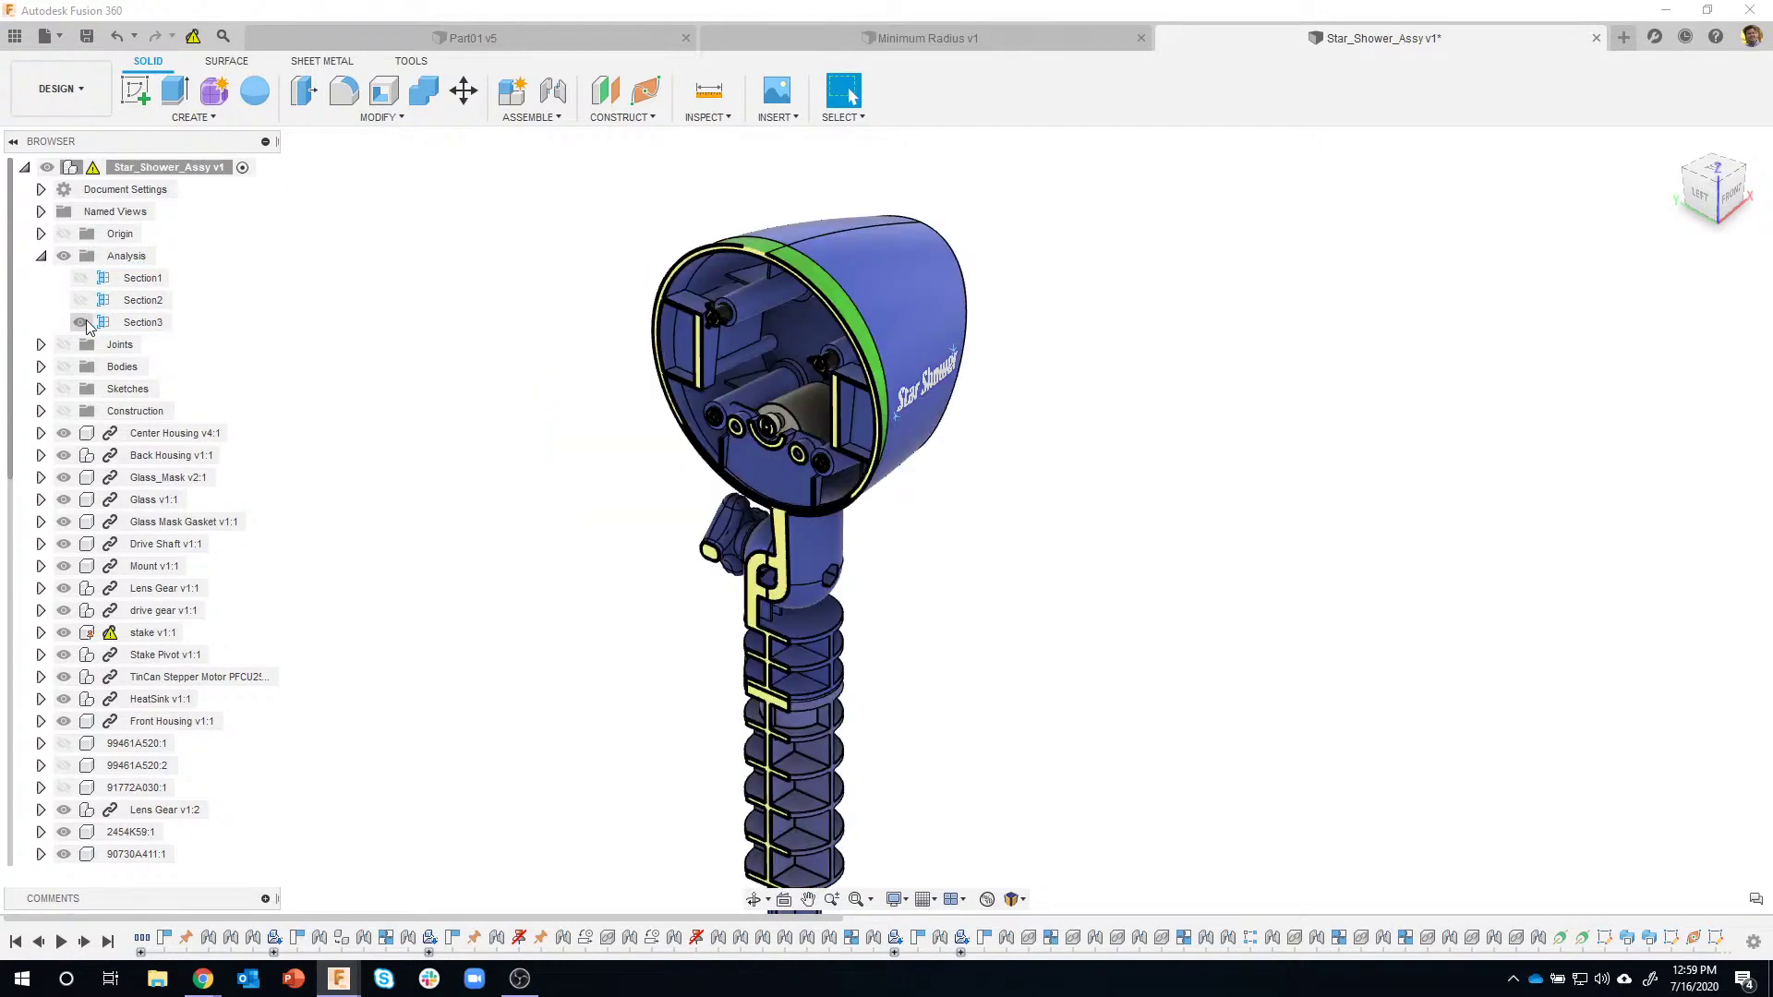
click(81, 301)
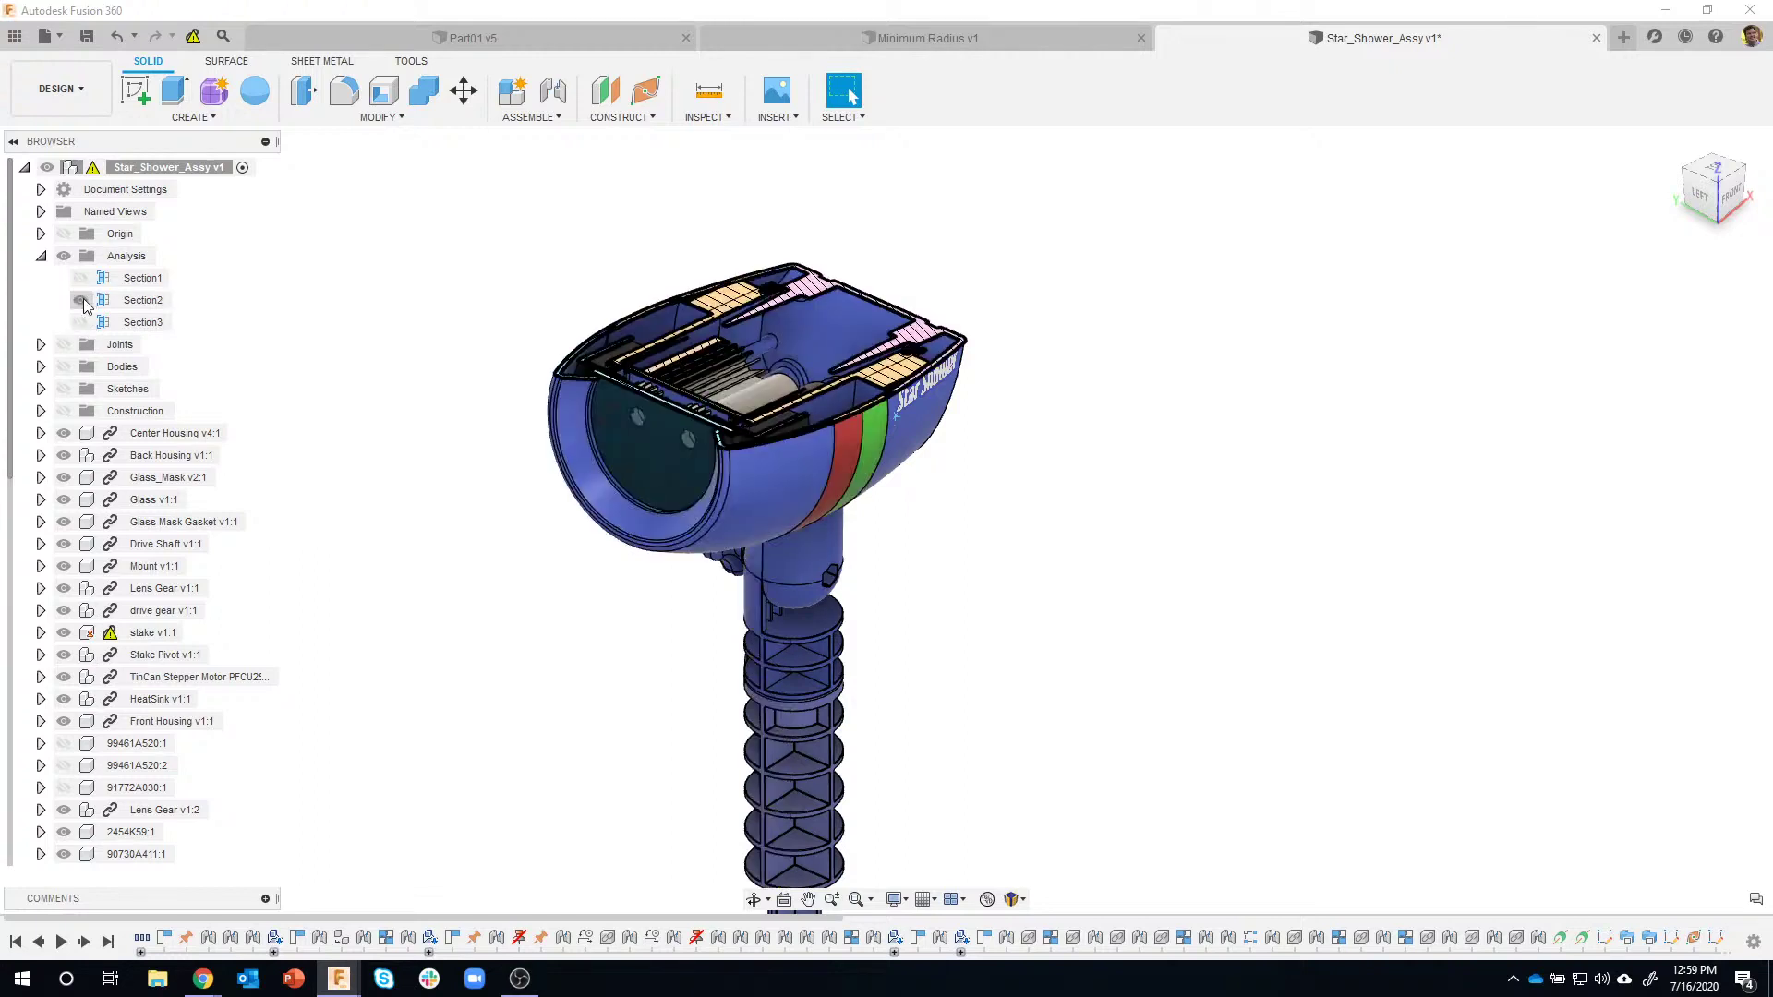
click(80, 279)
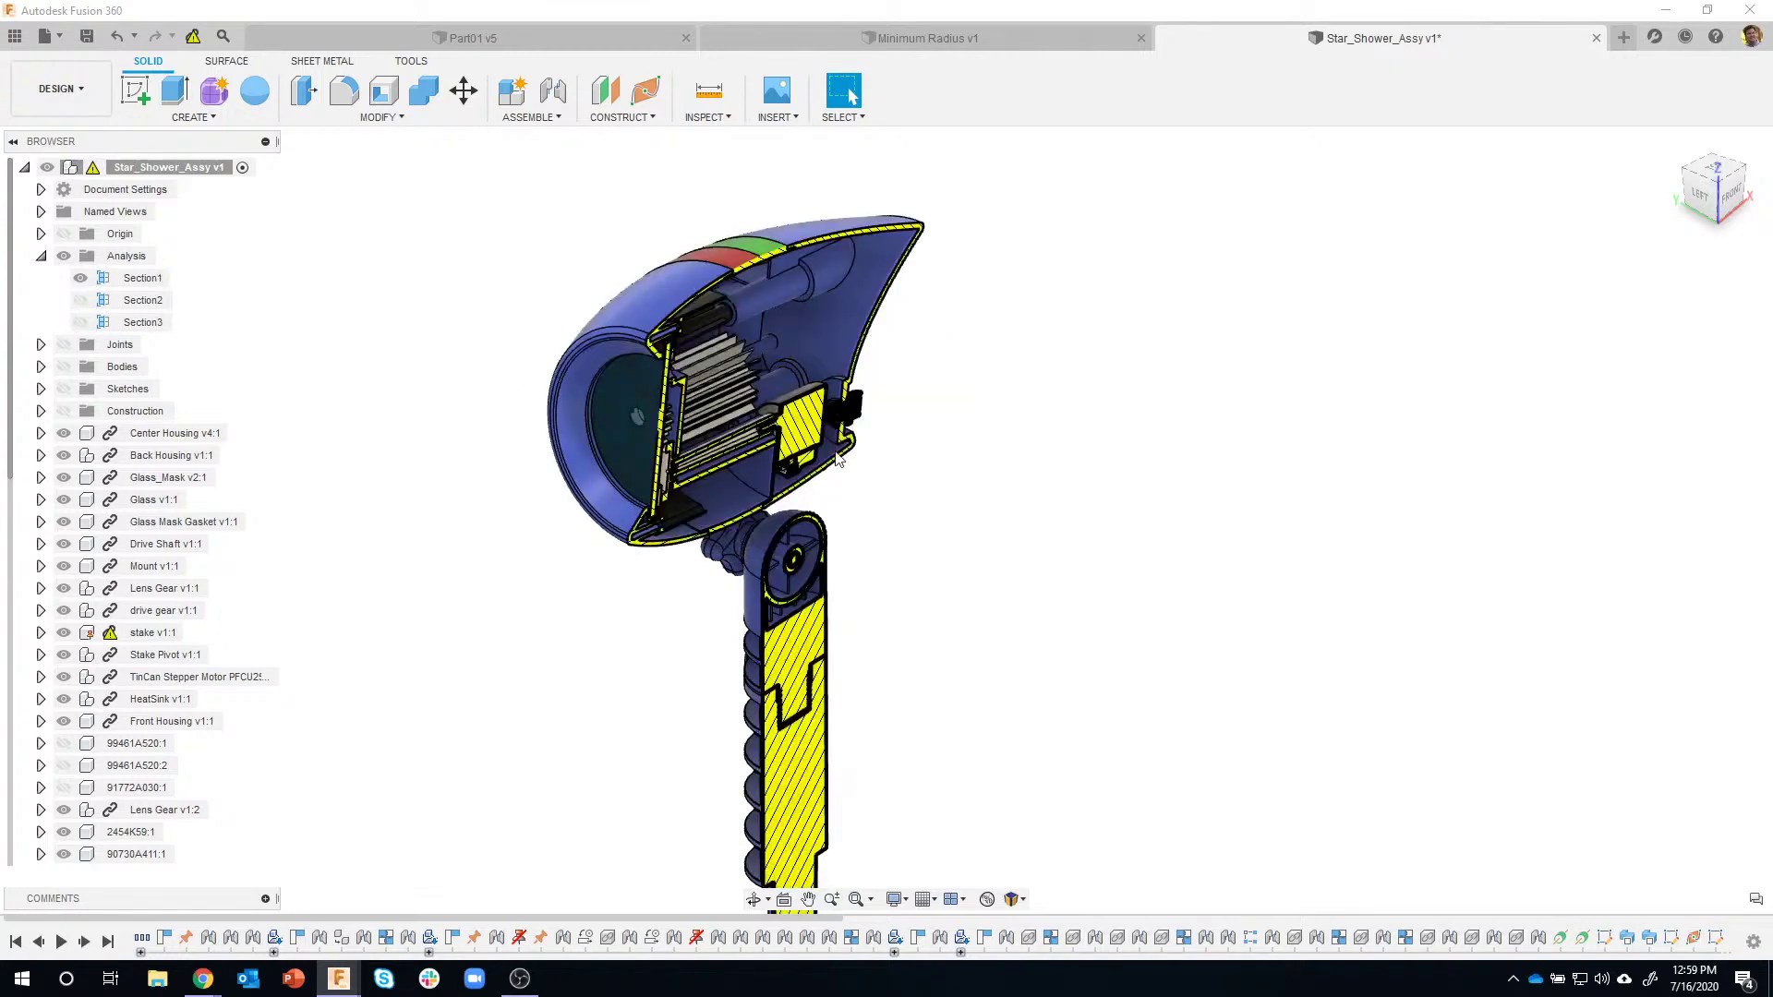
scroll(1064, 499, down, 5)
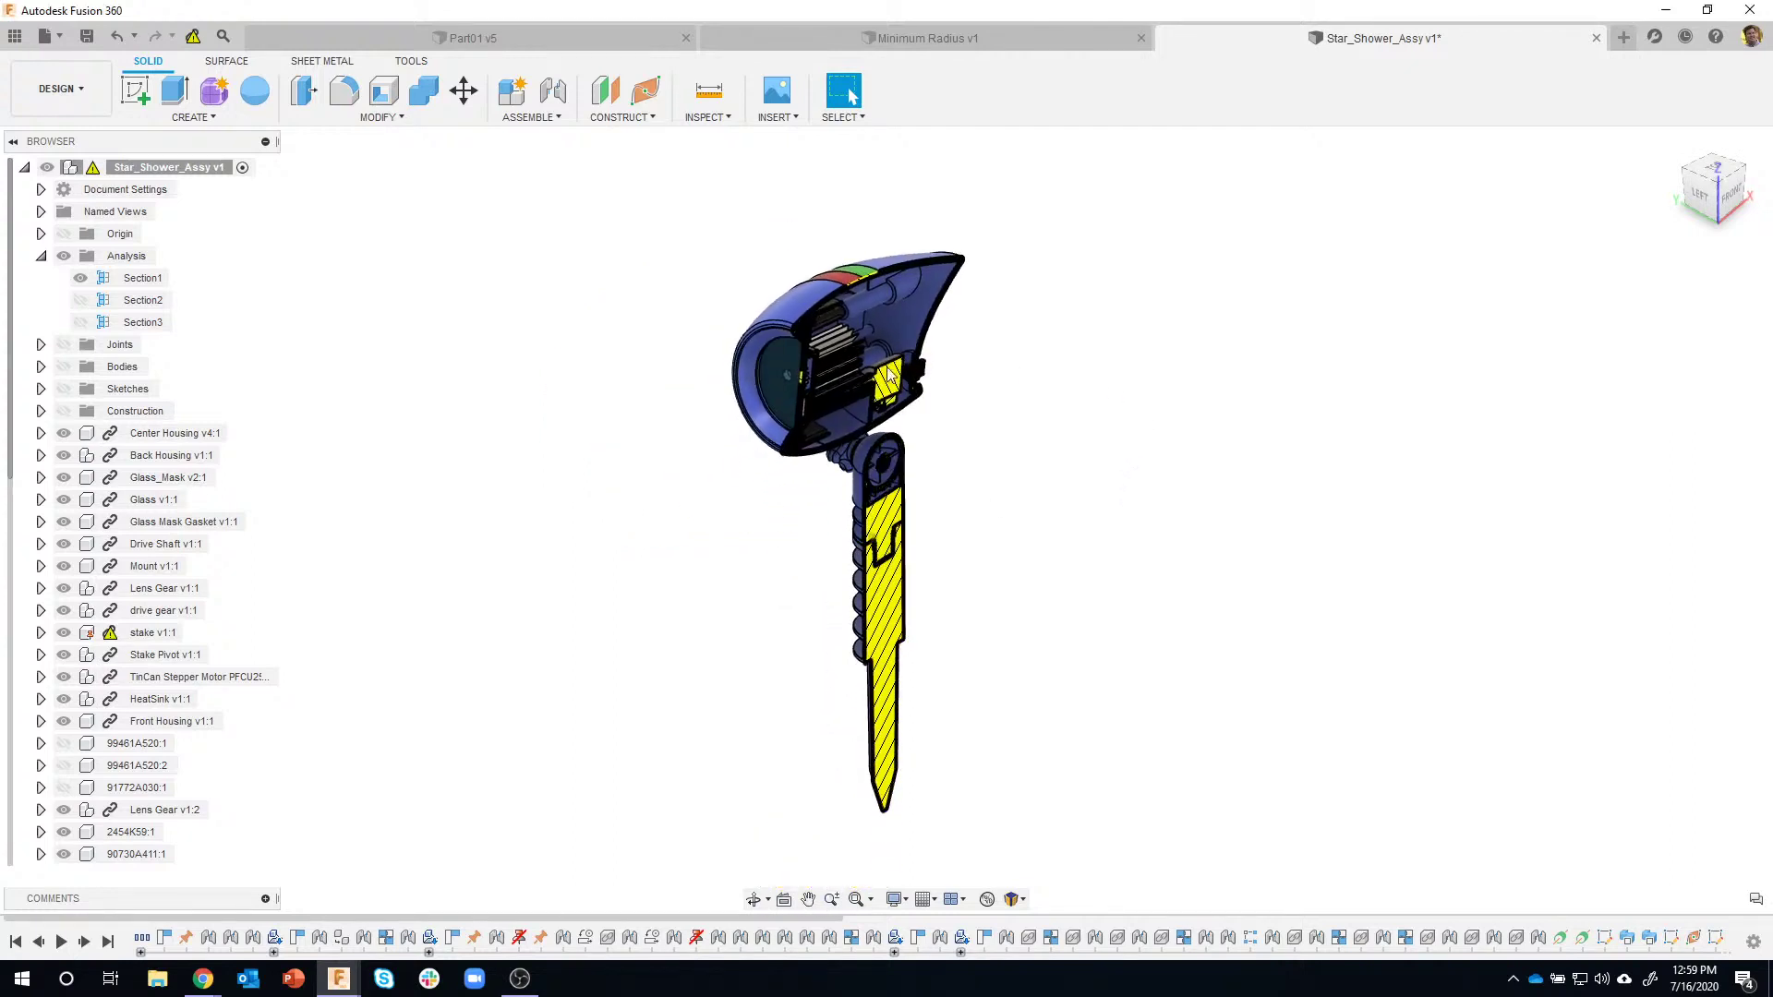
Toggle Section1 to compare the cut and uncut assembly, leaving all saved sections hidden.
click(82, 279)
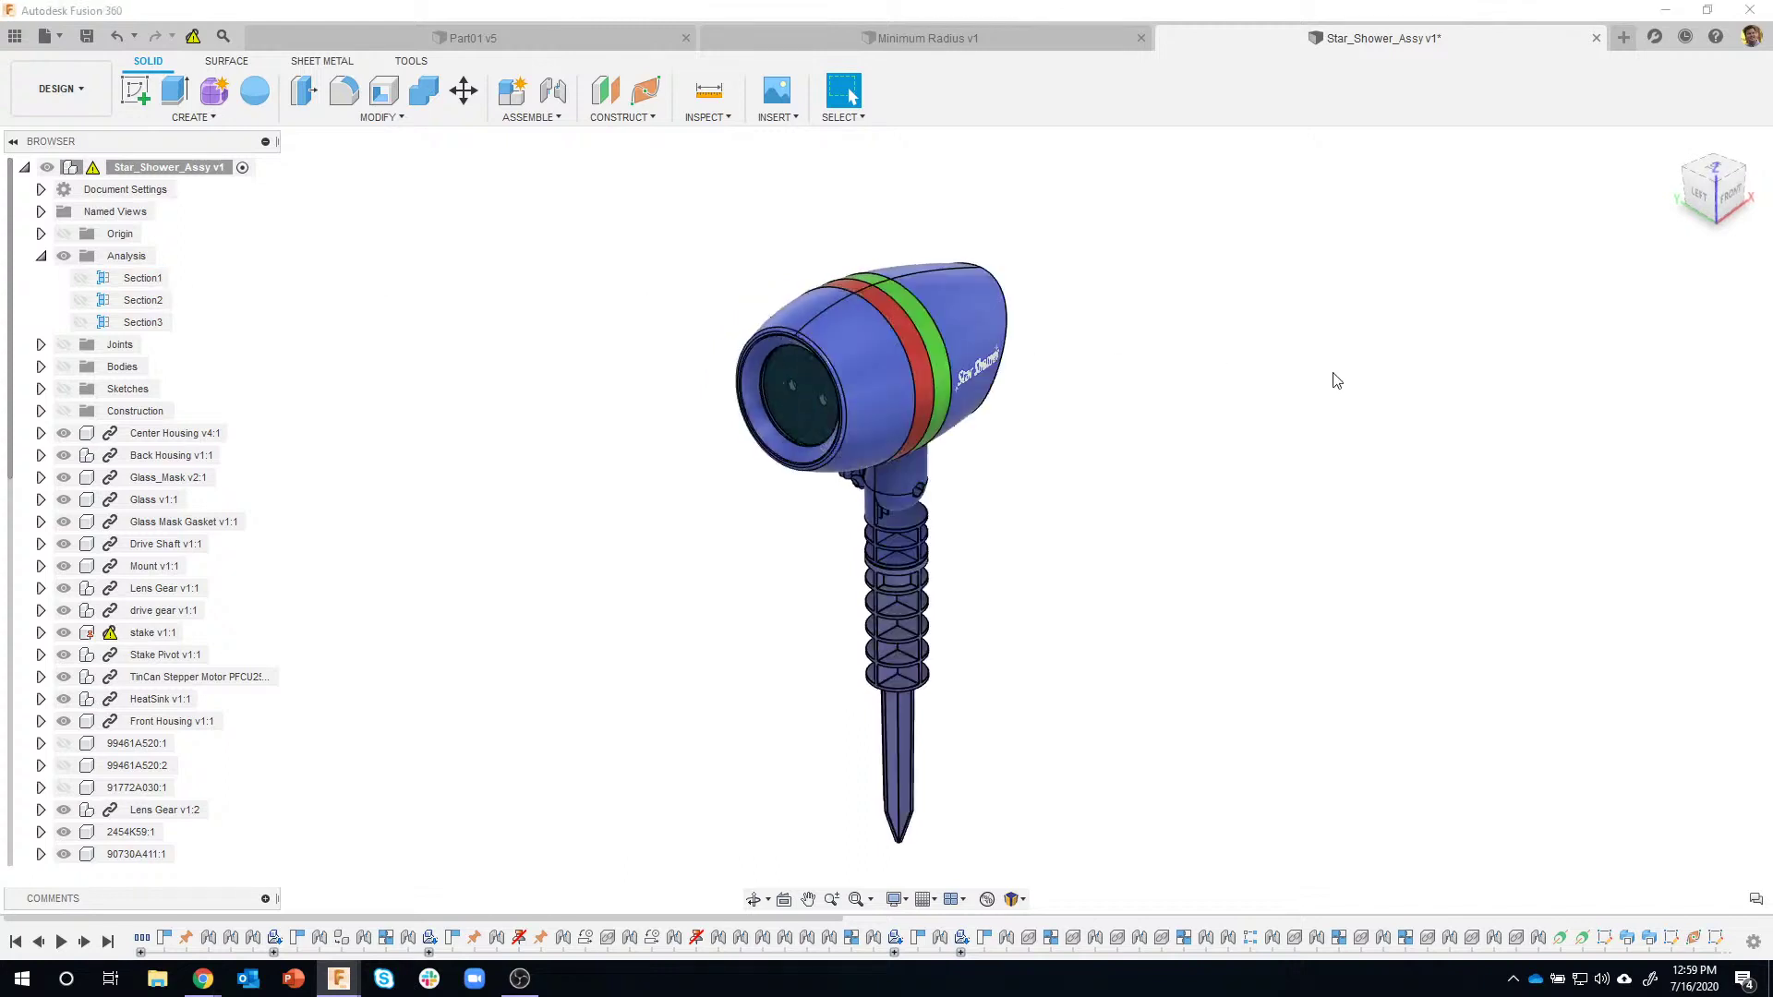
click(80, 279)
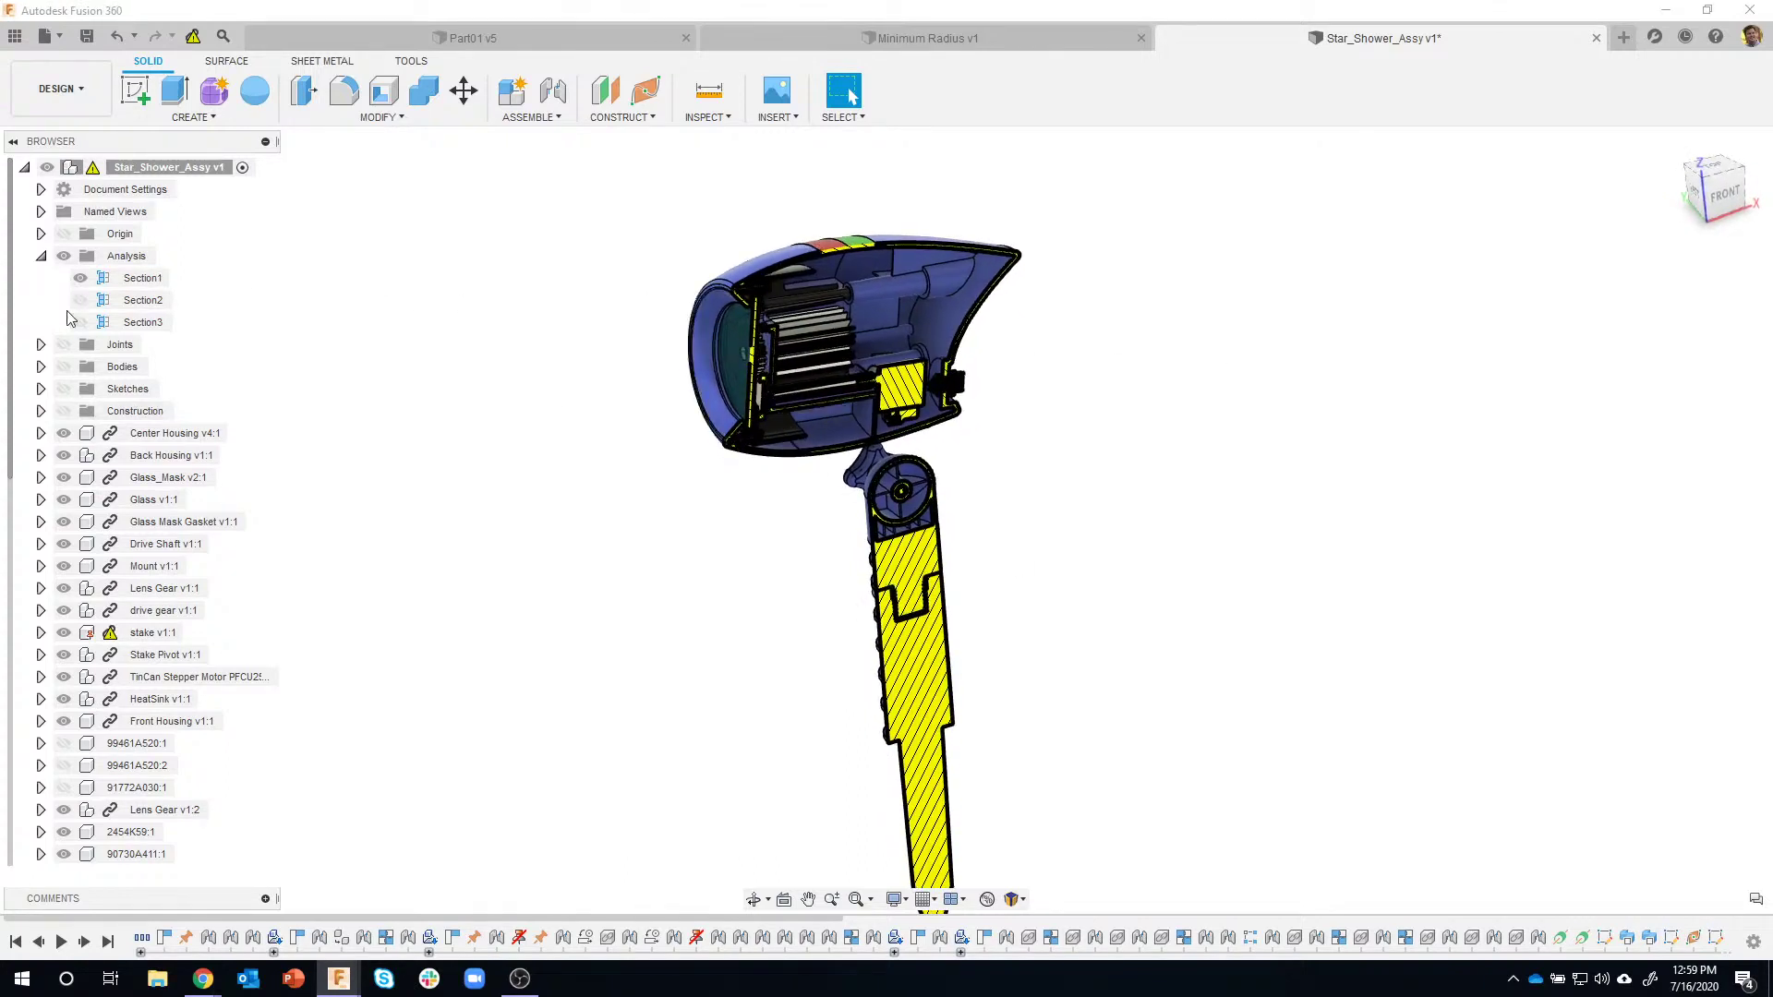
click(82, 278)
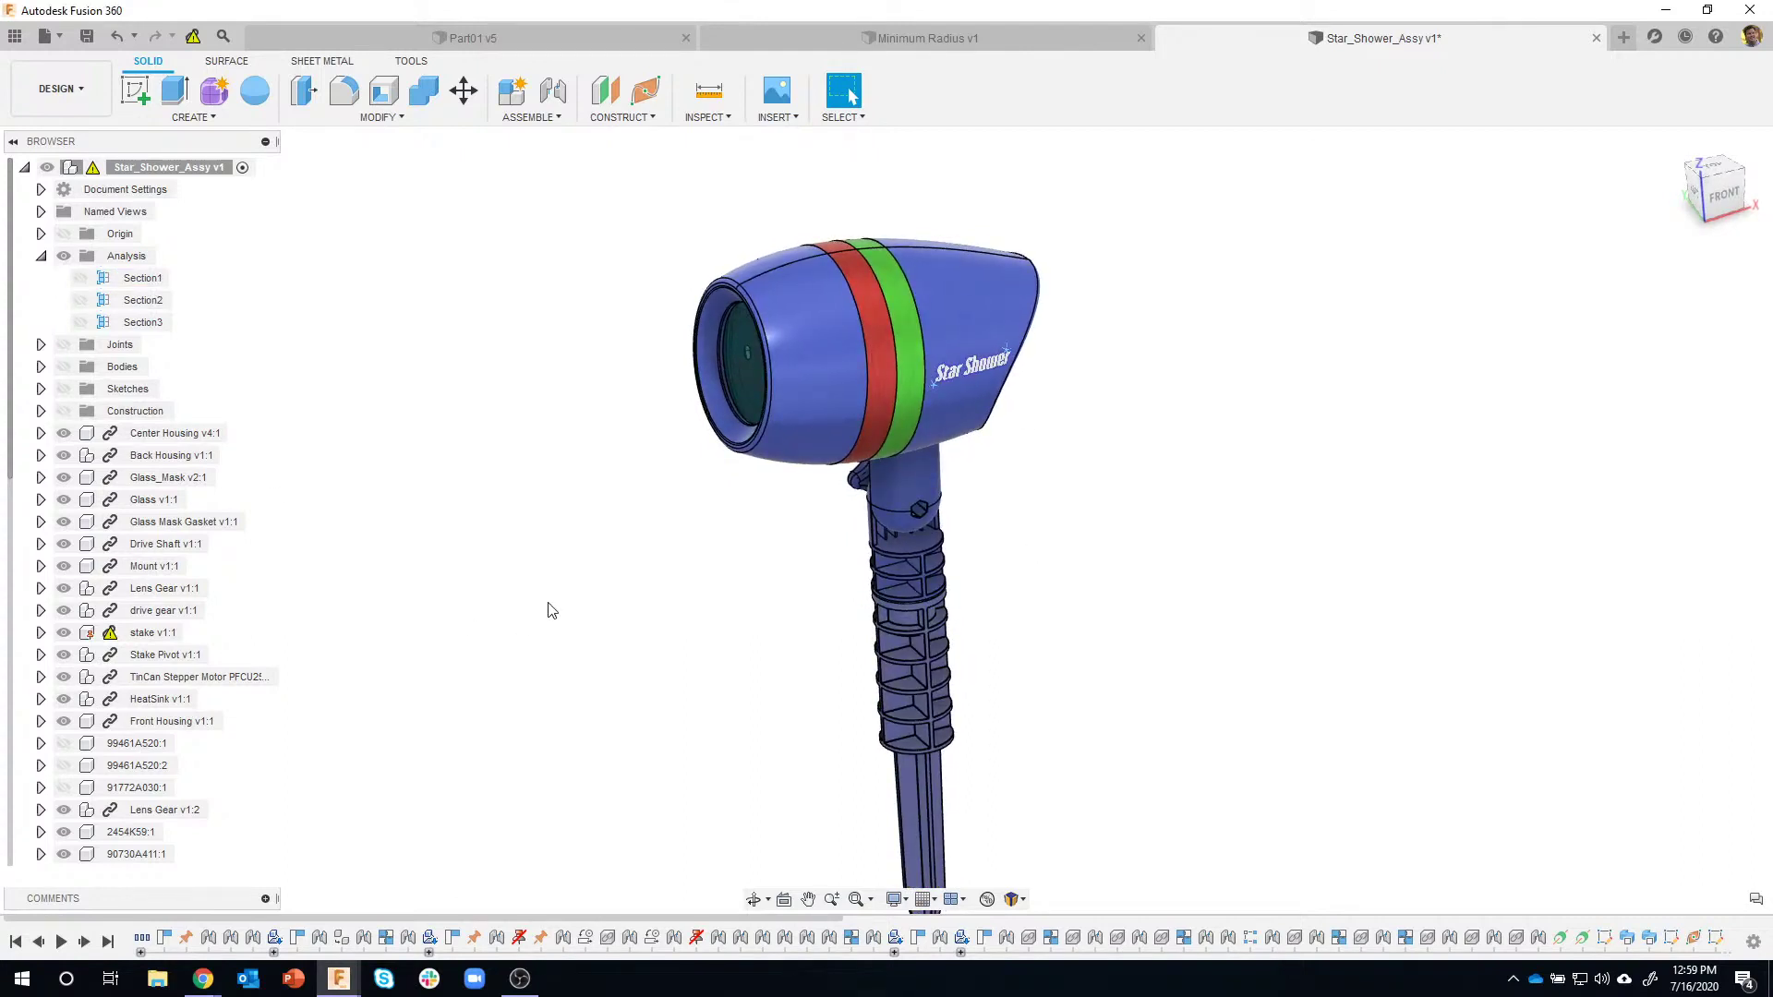
Create a Center of Mass analysis for the stake body.
click(702, 118)
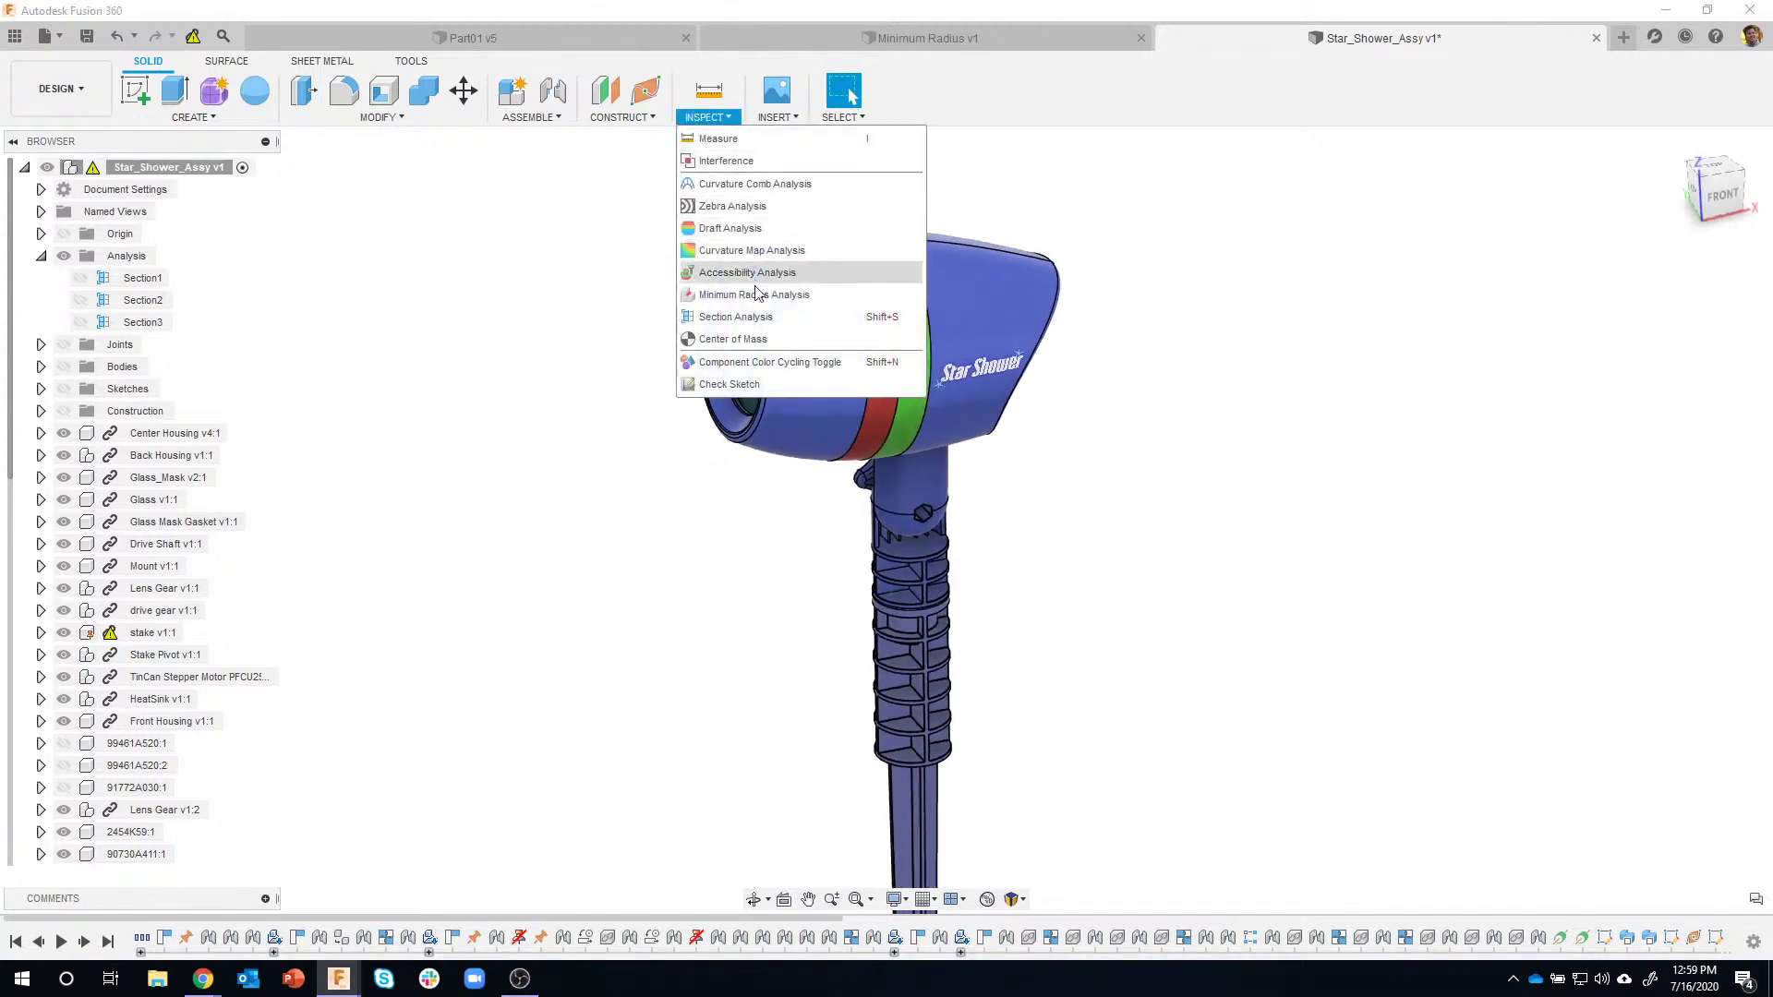
click(774, 339)
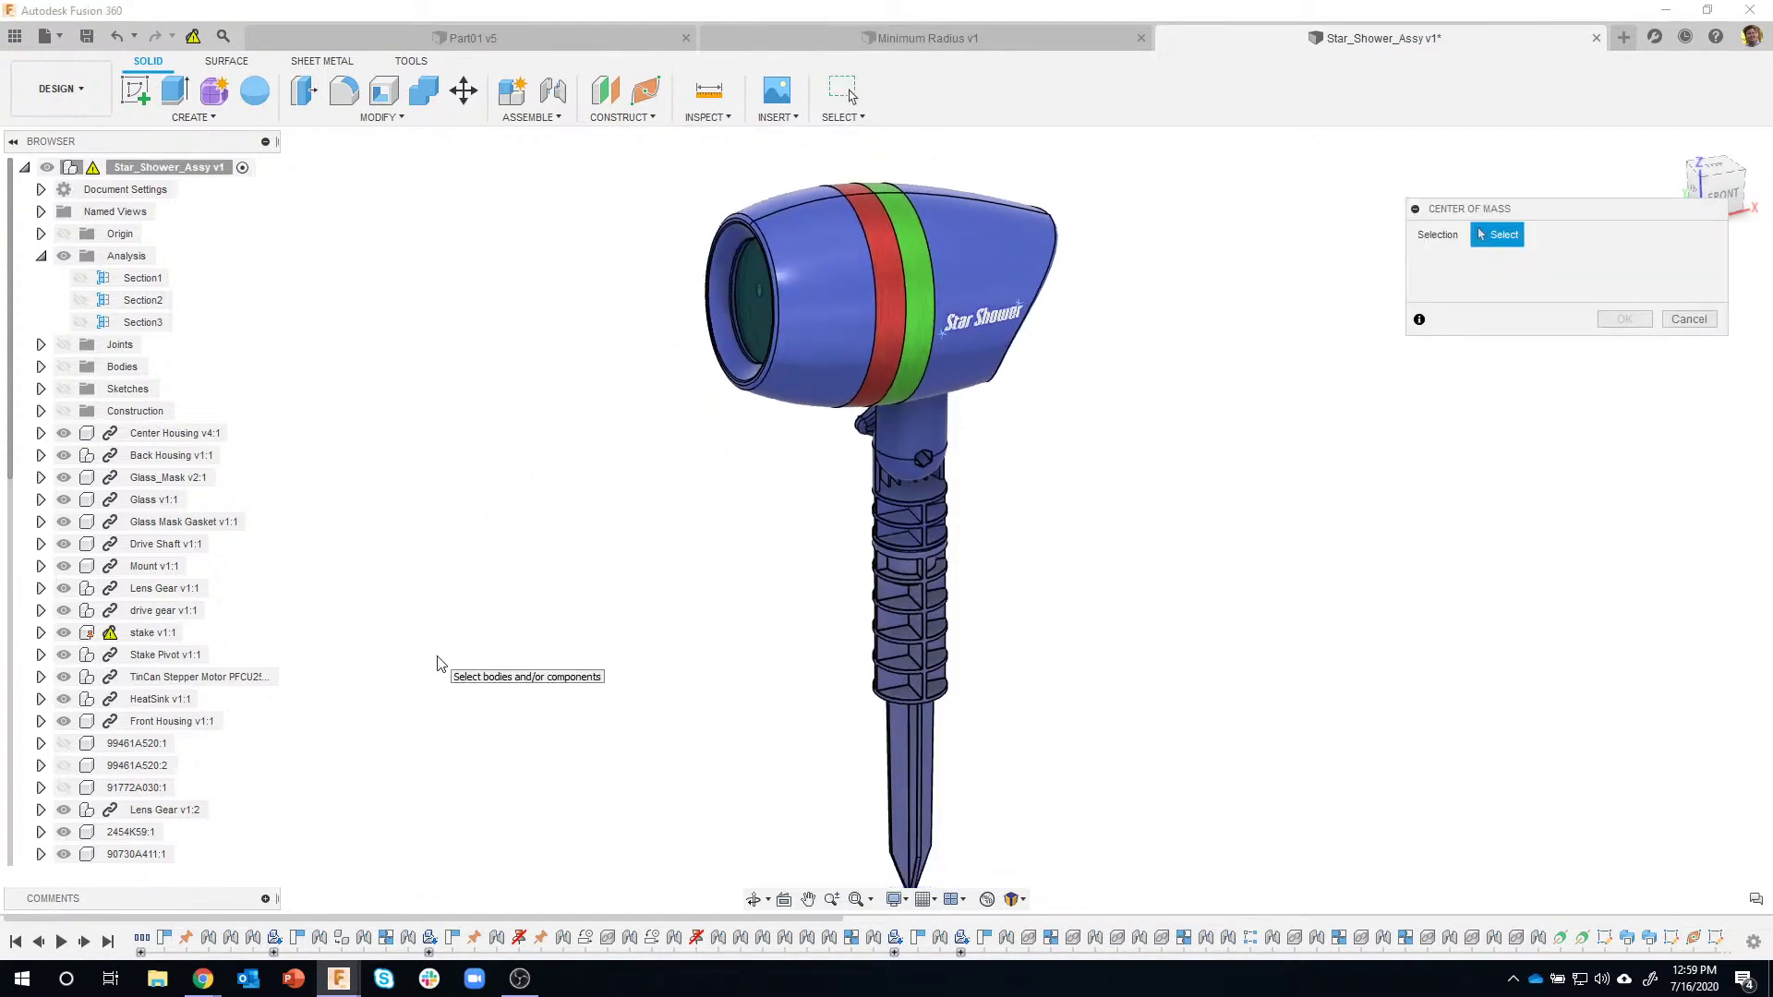
scroll(942, 605, up, 6)
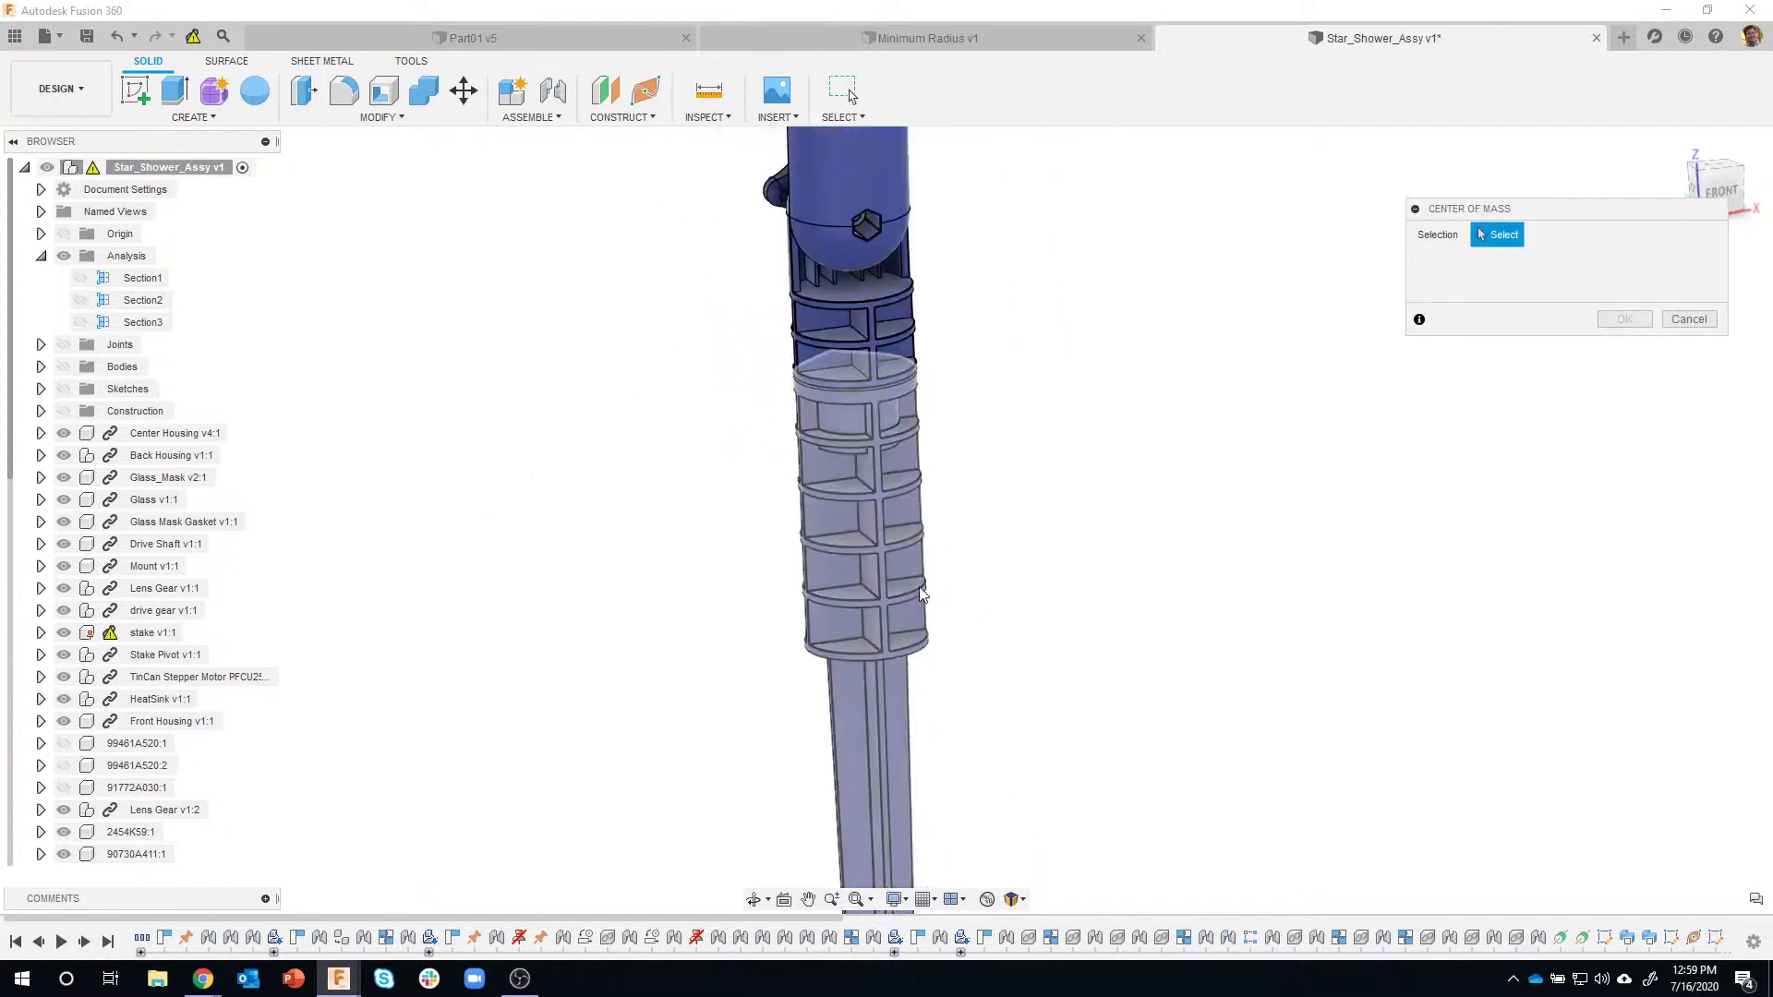
shift+middle_drag(917, 662, 856, 720)
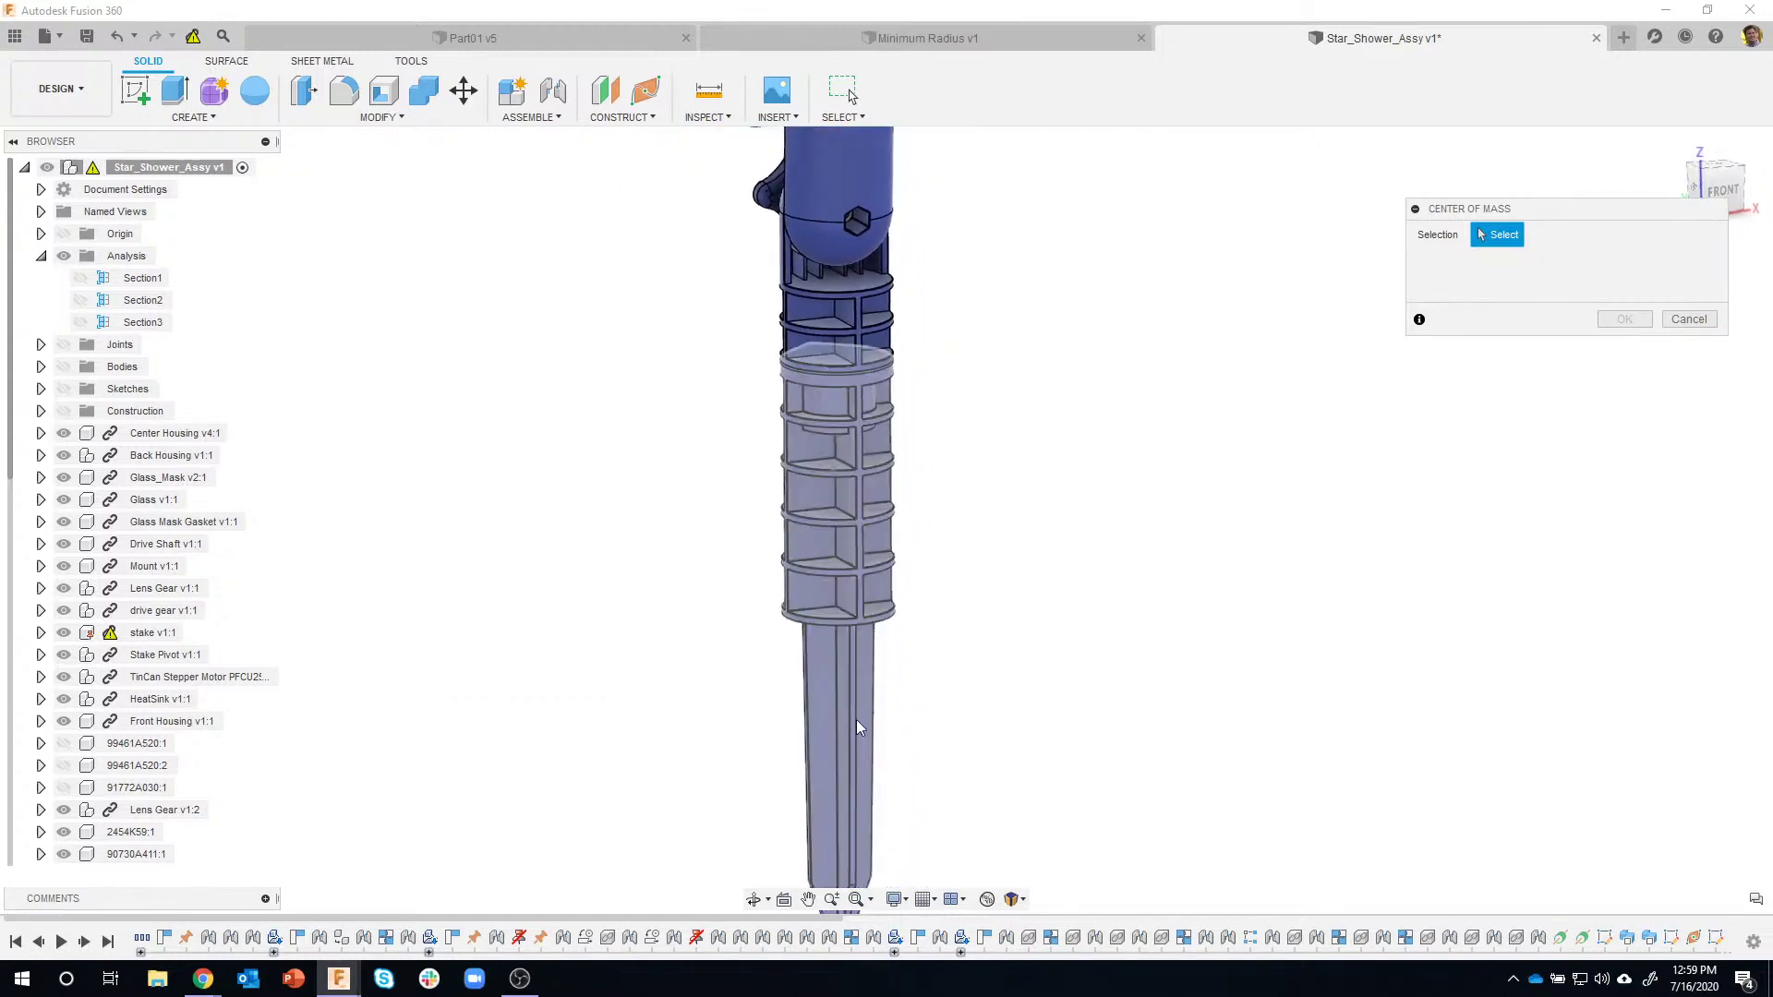
click(859, 727)
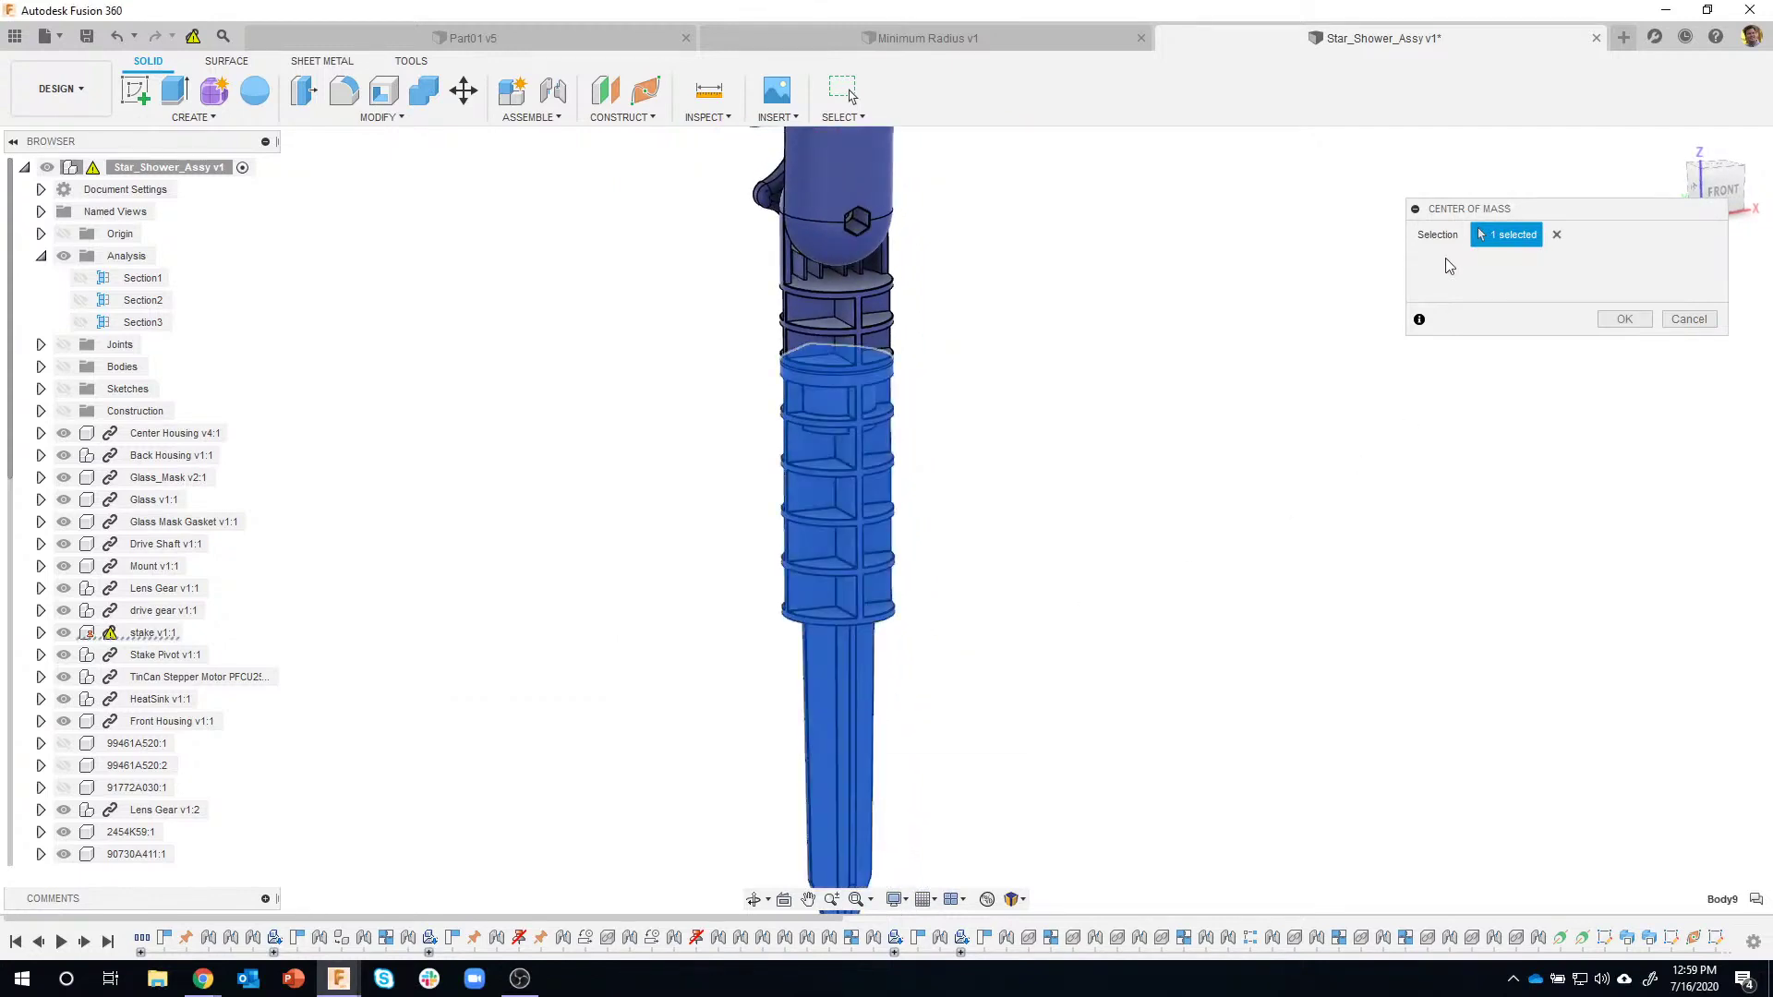
click(1611, 325)
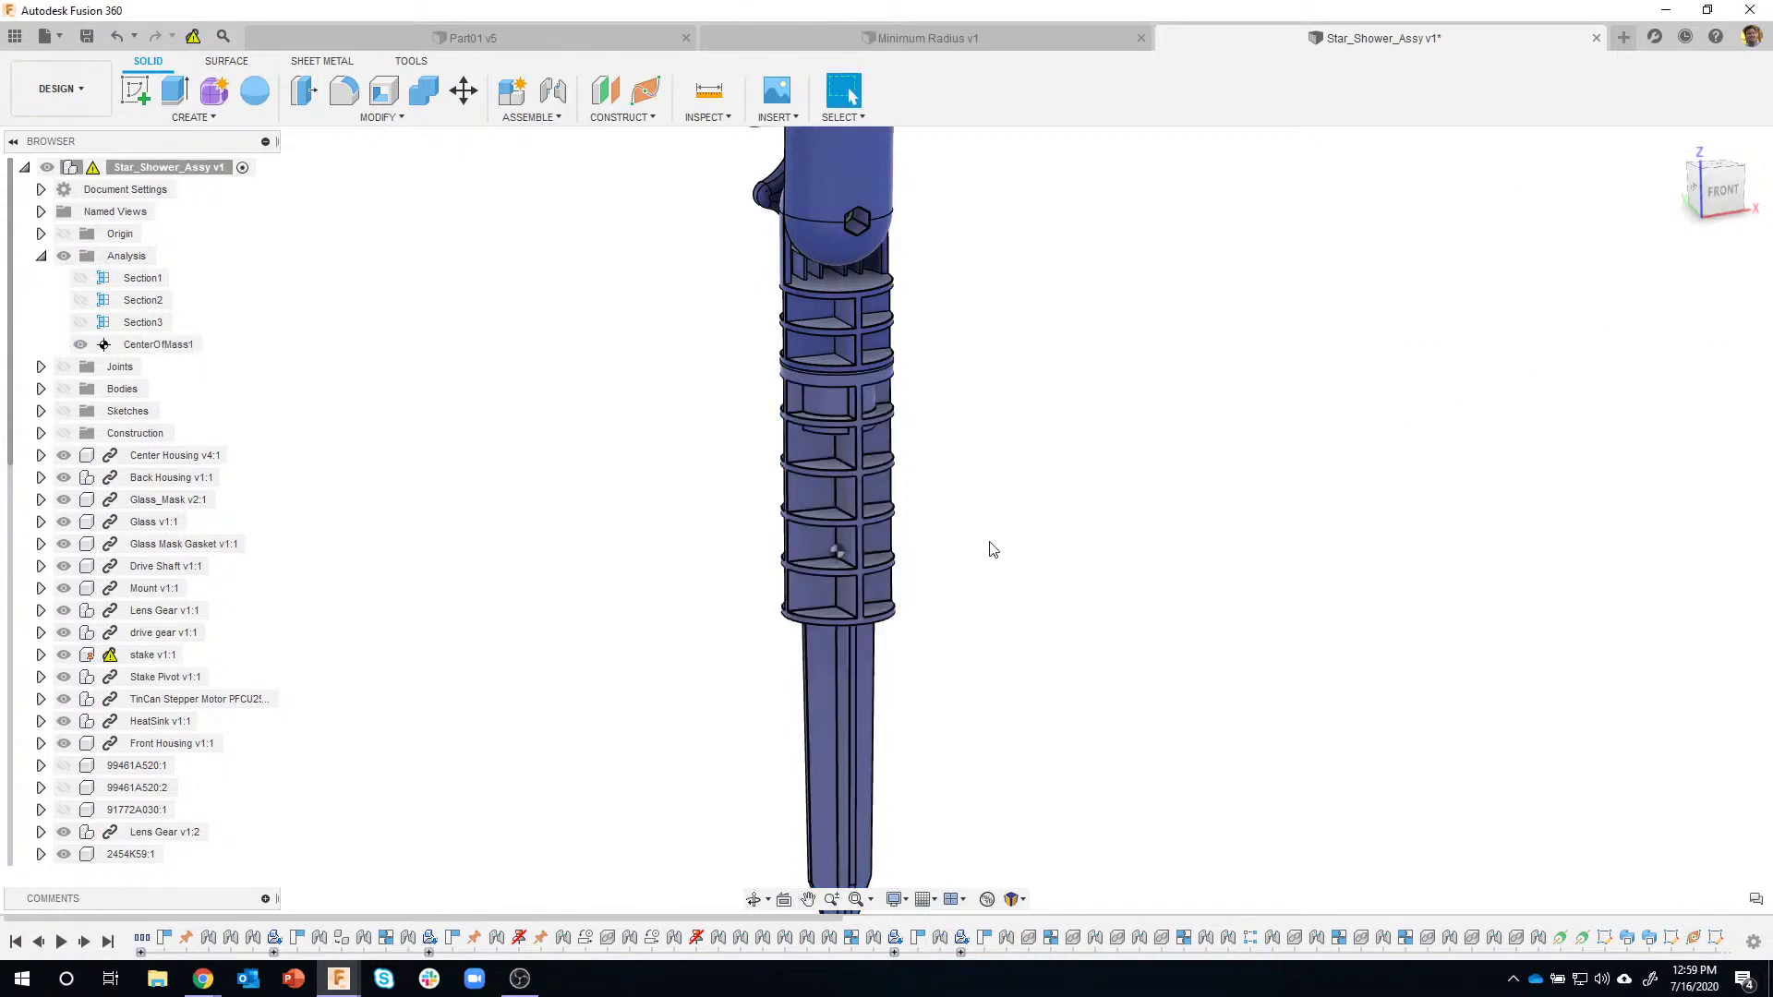
Examine the center of mass marker inside the stake's ribbed section from several angles.
shift+middle_drag(961, 590, 680, 591)
scroll(973, 576, up, 5)
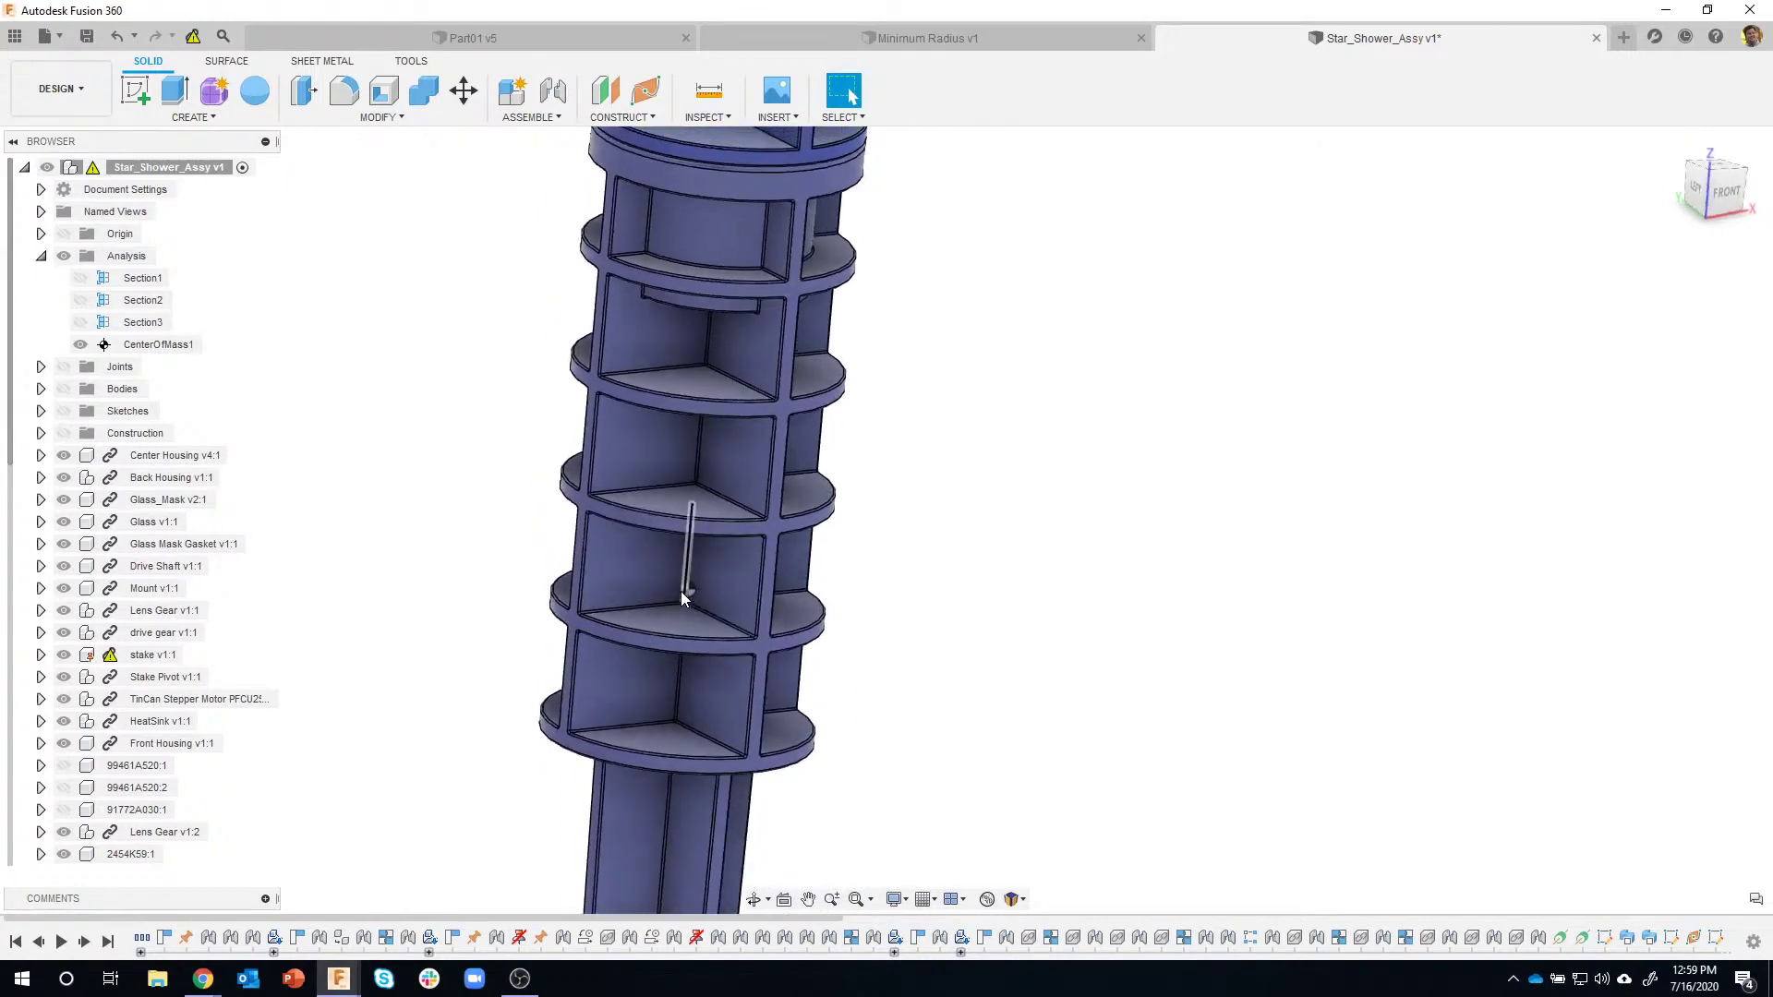
shift+middle_drag(733, 318, 692, 334)
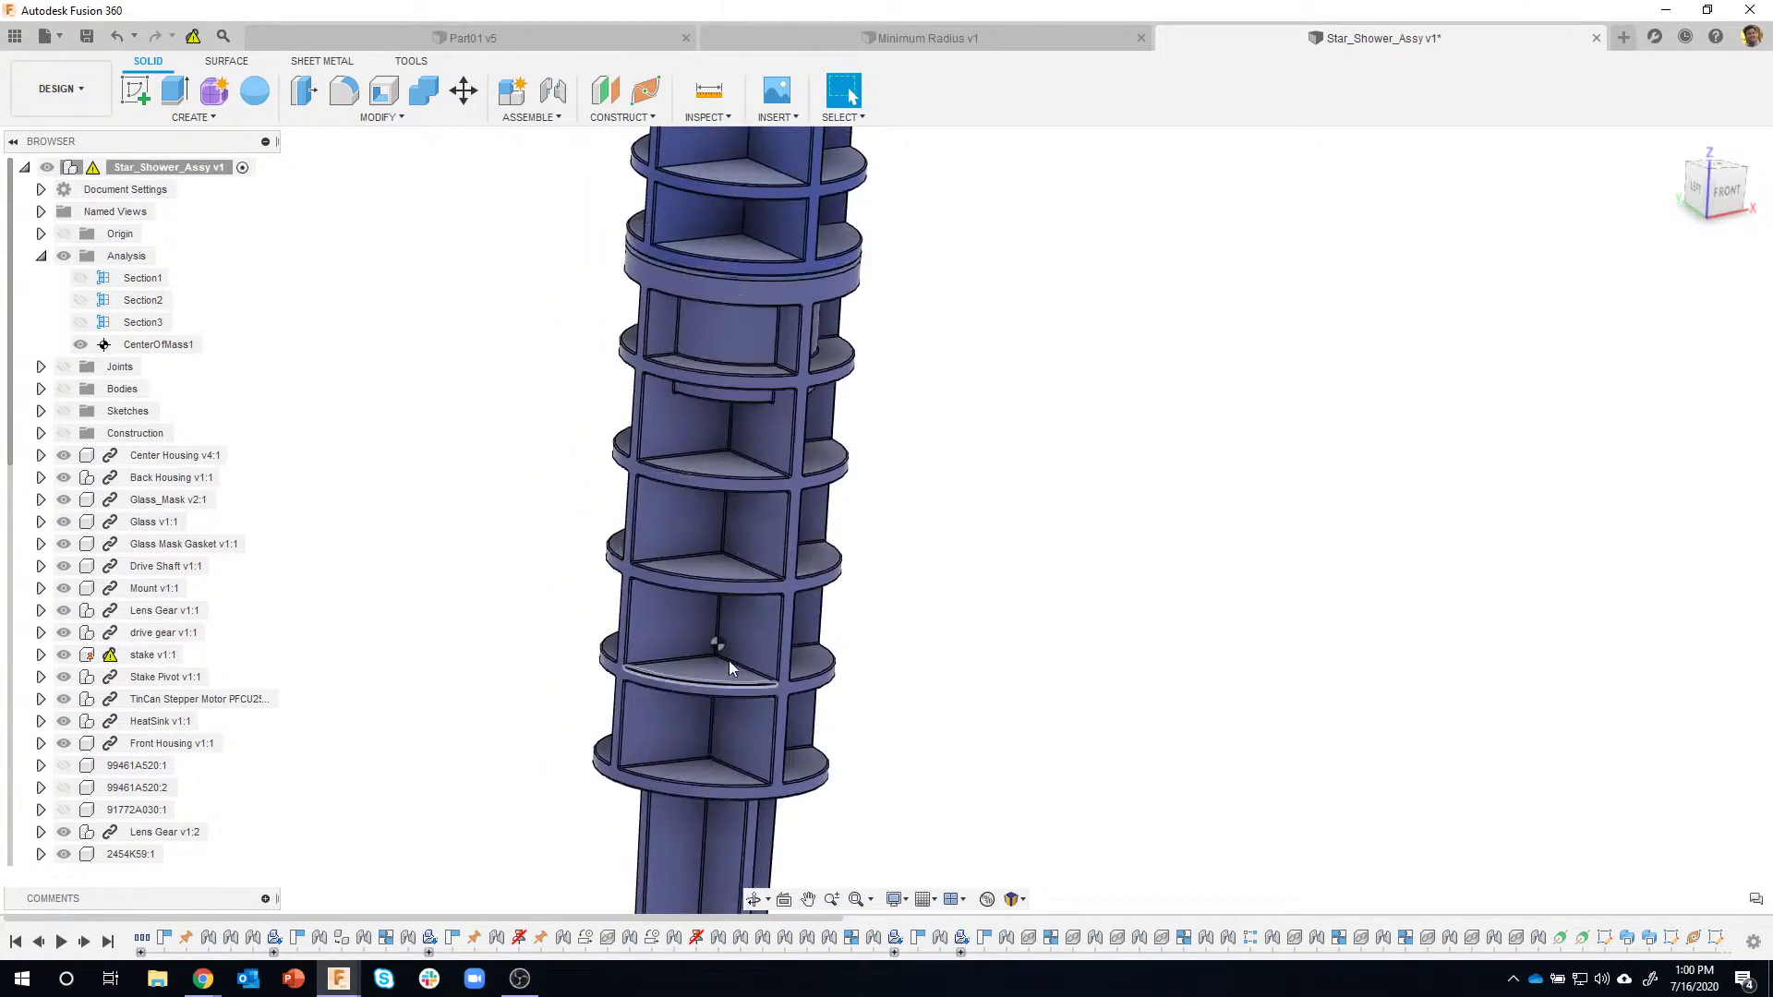
shift+middle_drag(941, 631, 951, 639)
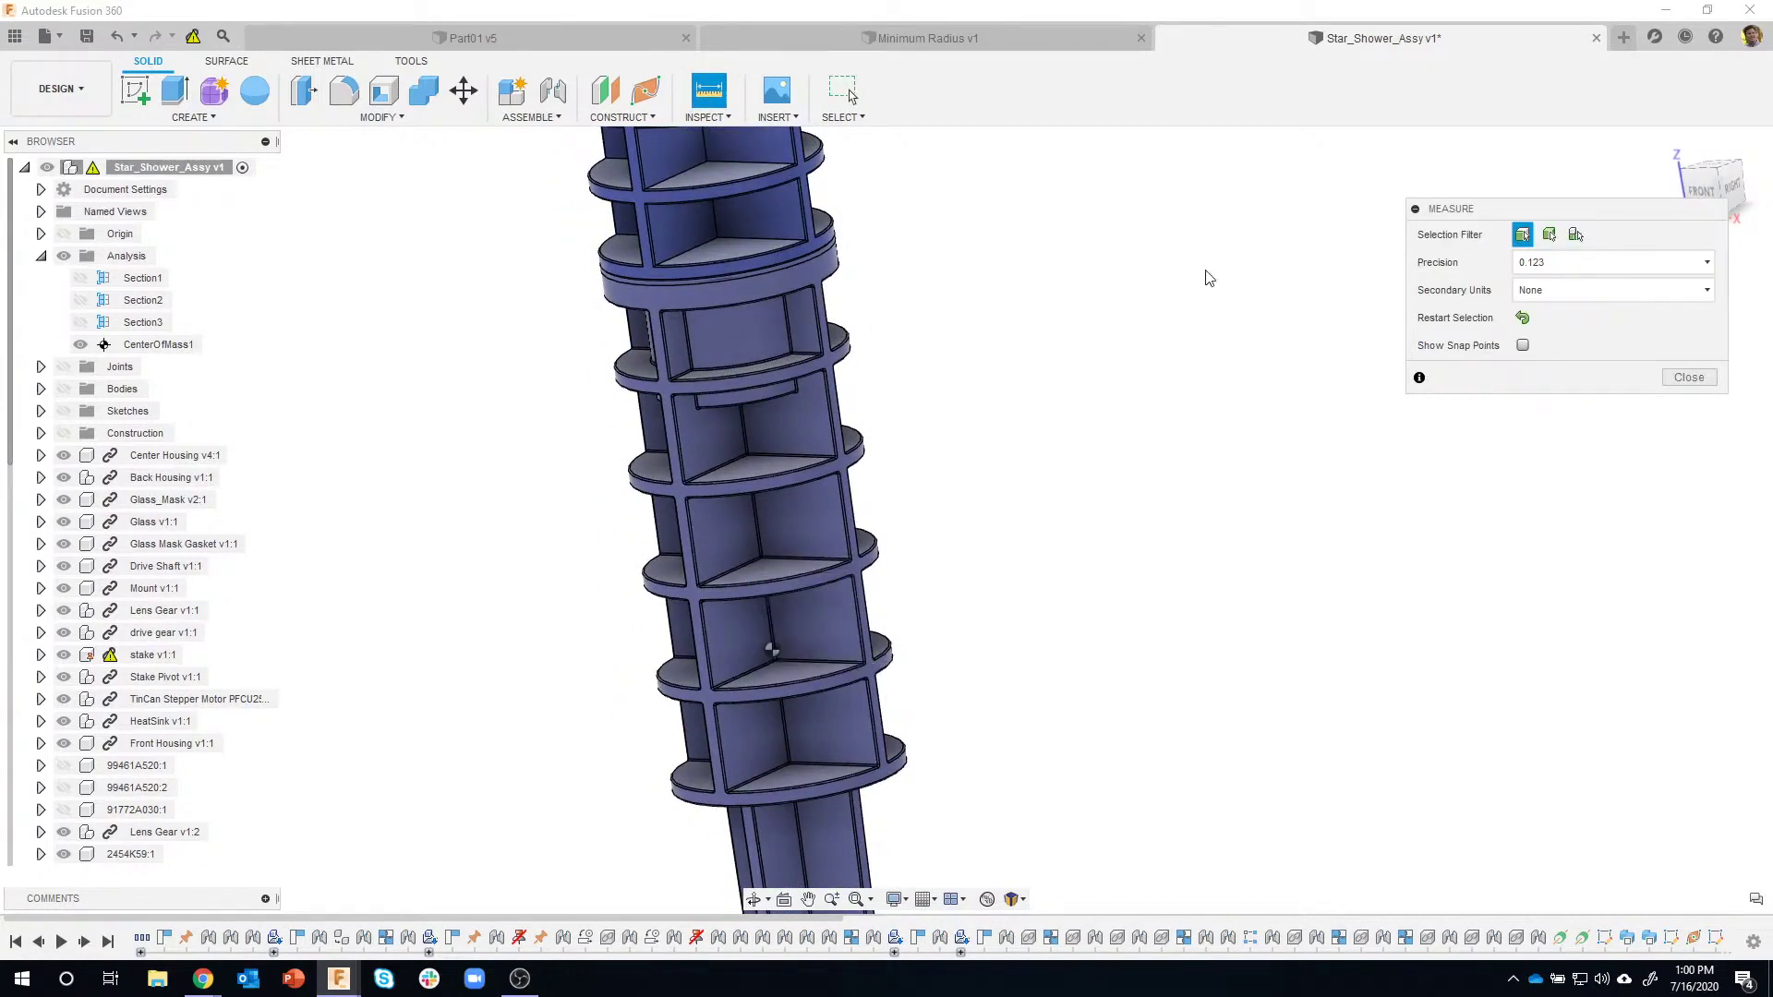
click(1686, 378)
scroll(1044, 517, down, 3)
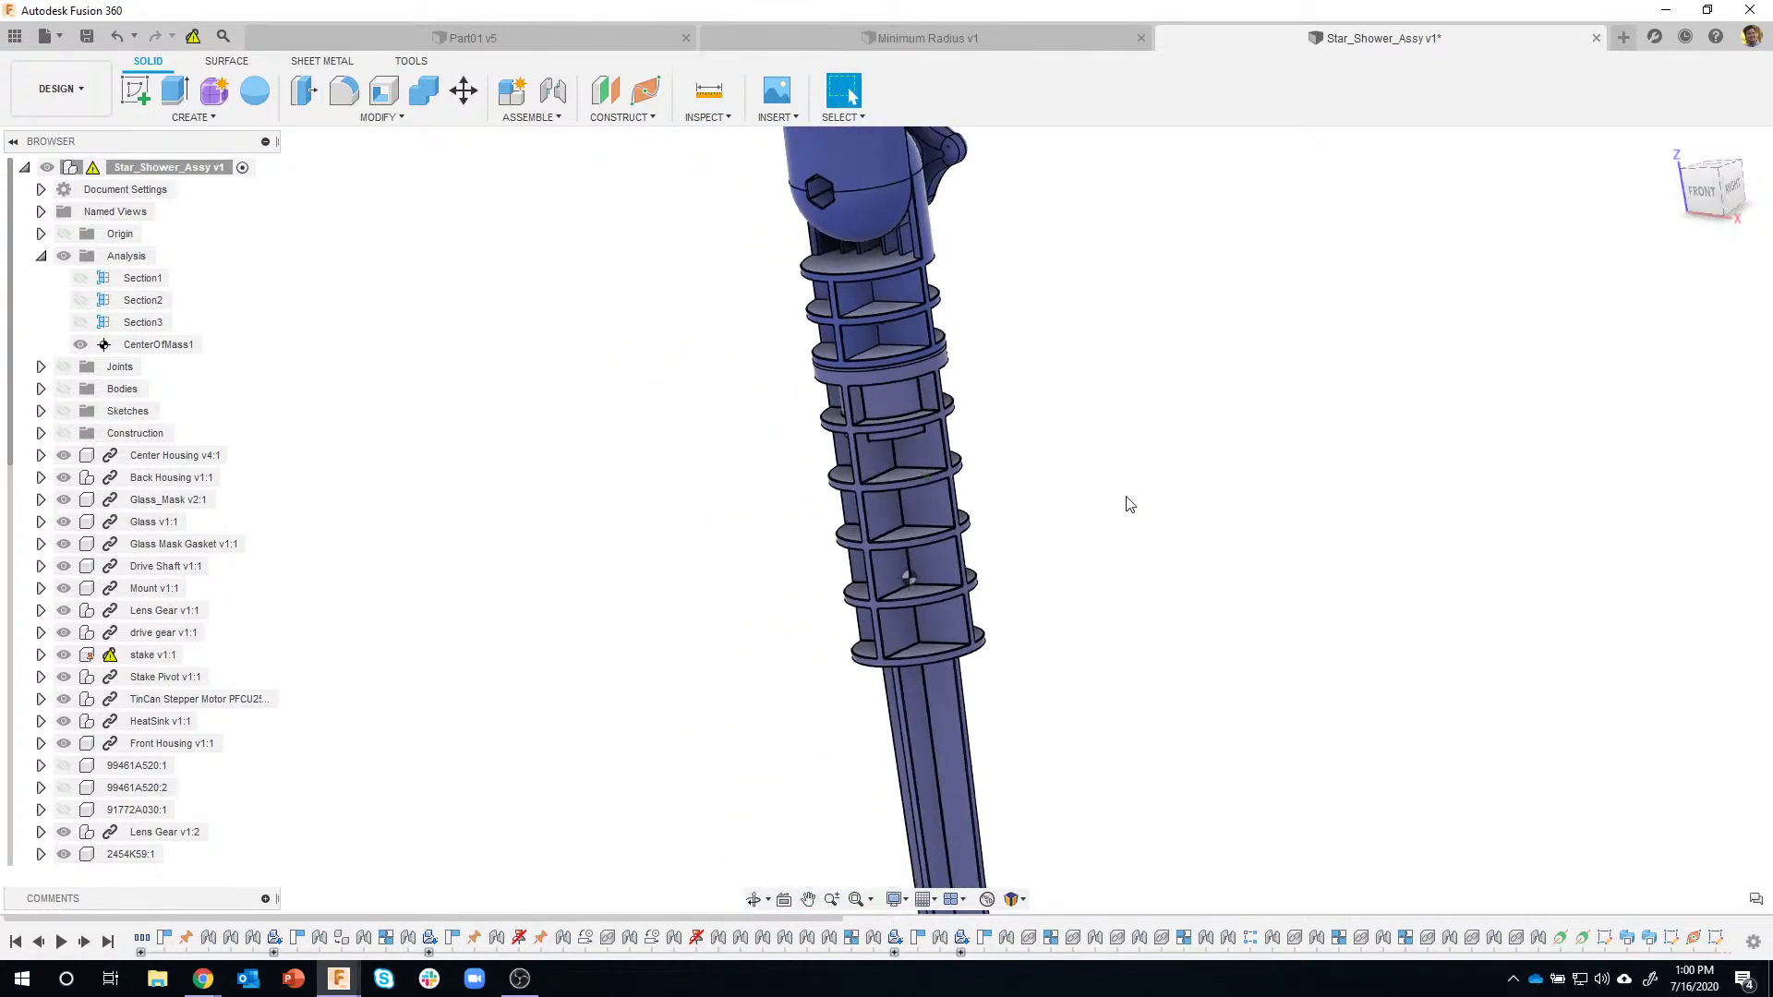
shift+middle_drag(1130, 504, 877, 646)
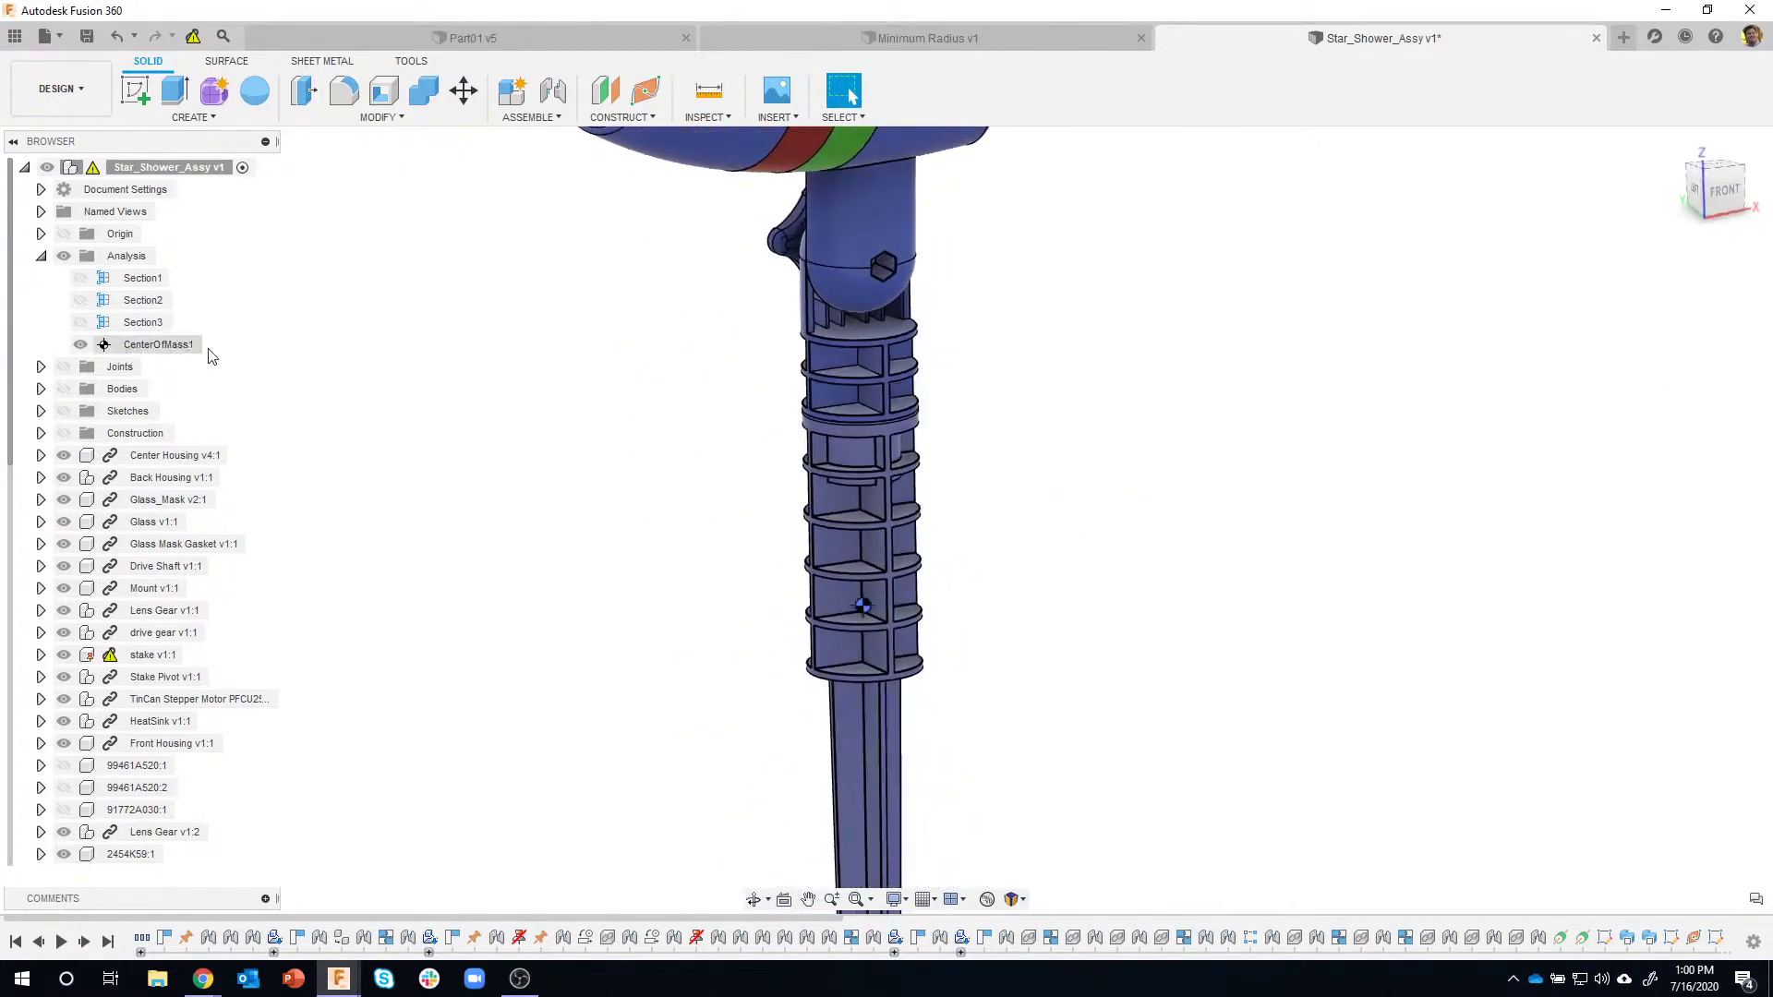
Delete the stake's center of mass analysis, CenterOfMass1, from the assembly.
right_click(148, 351)
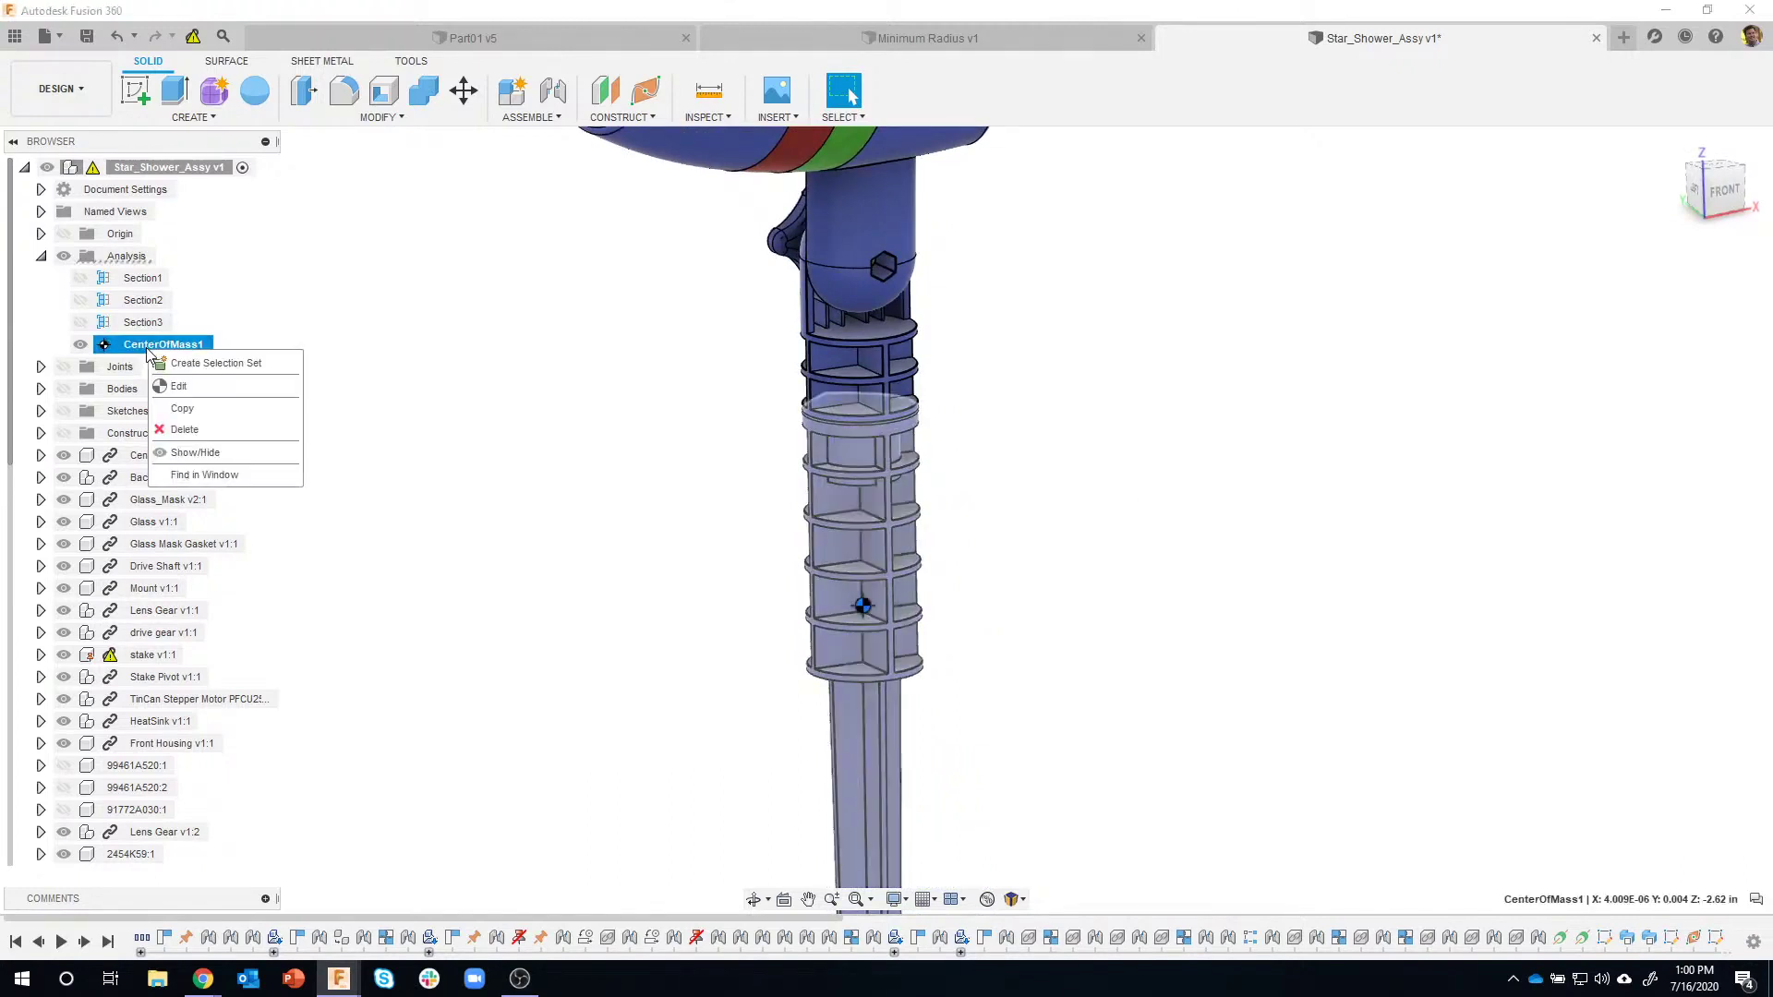
click(185, 430)
scroll(1155, 561, down, 5)
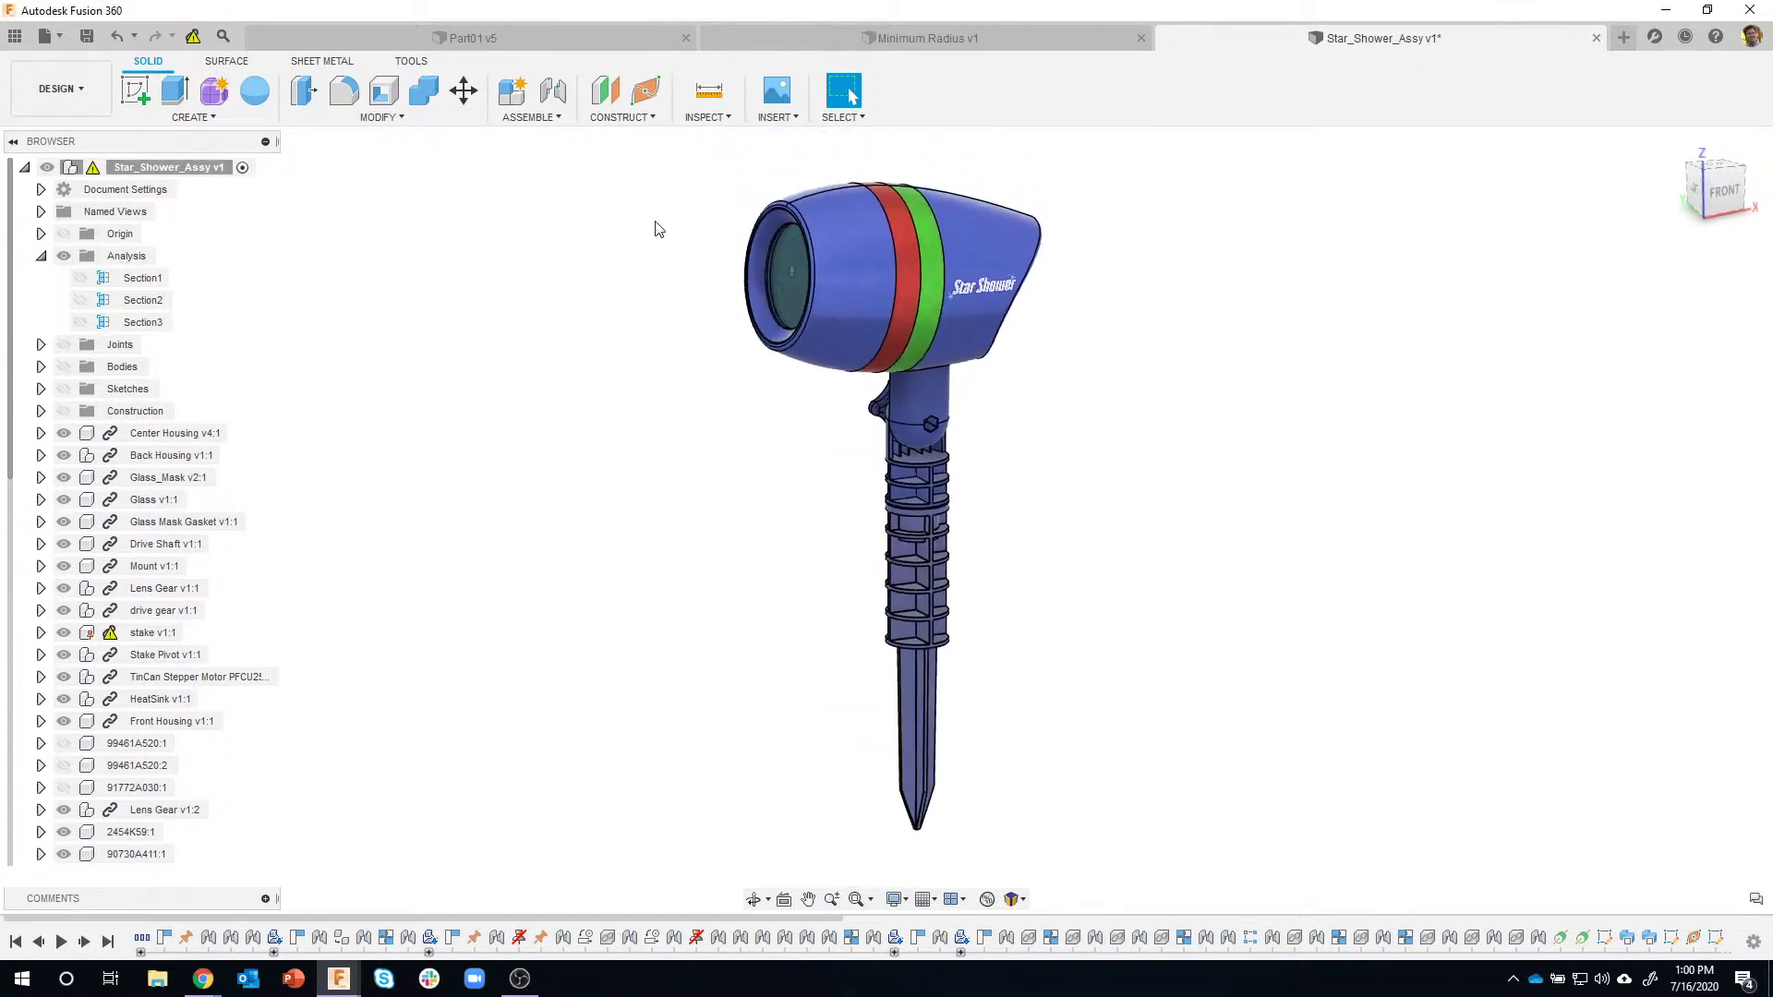
Create a Center of Mass analysis for all visible components of the assembly and inspect its marker in the housing.
click(707, 116)
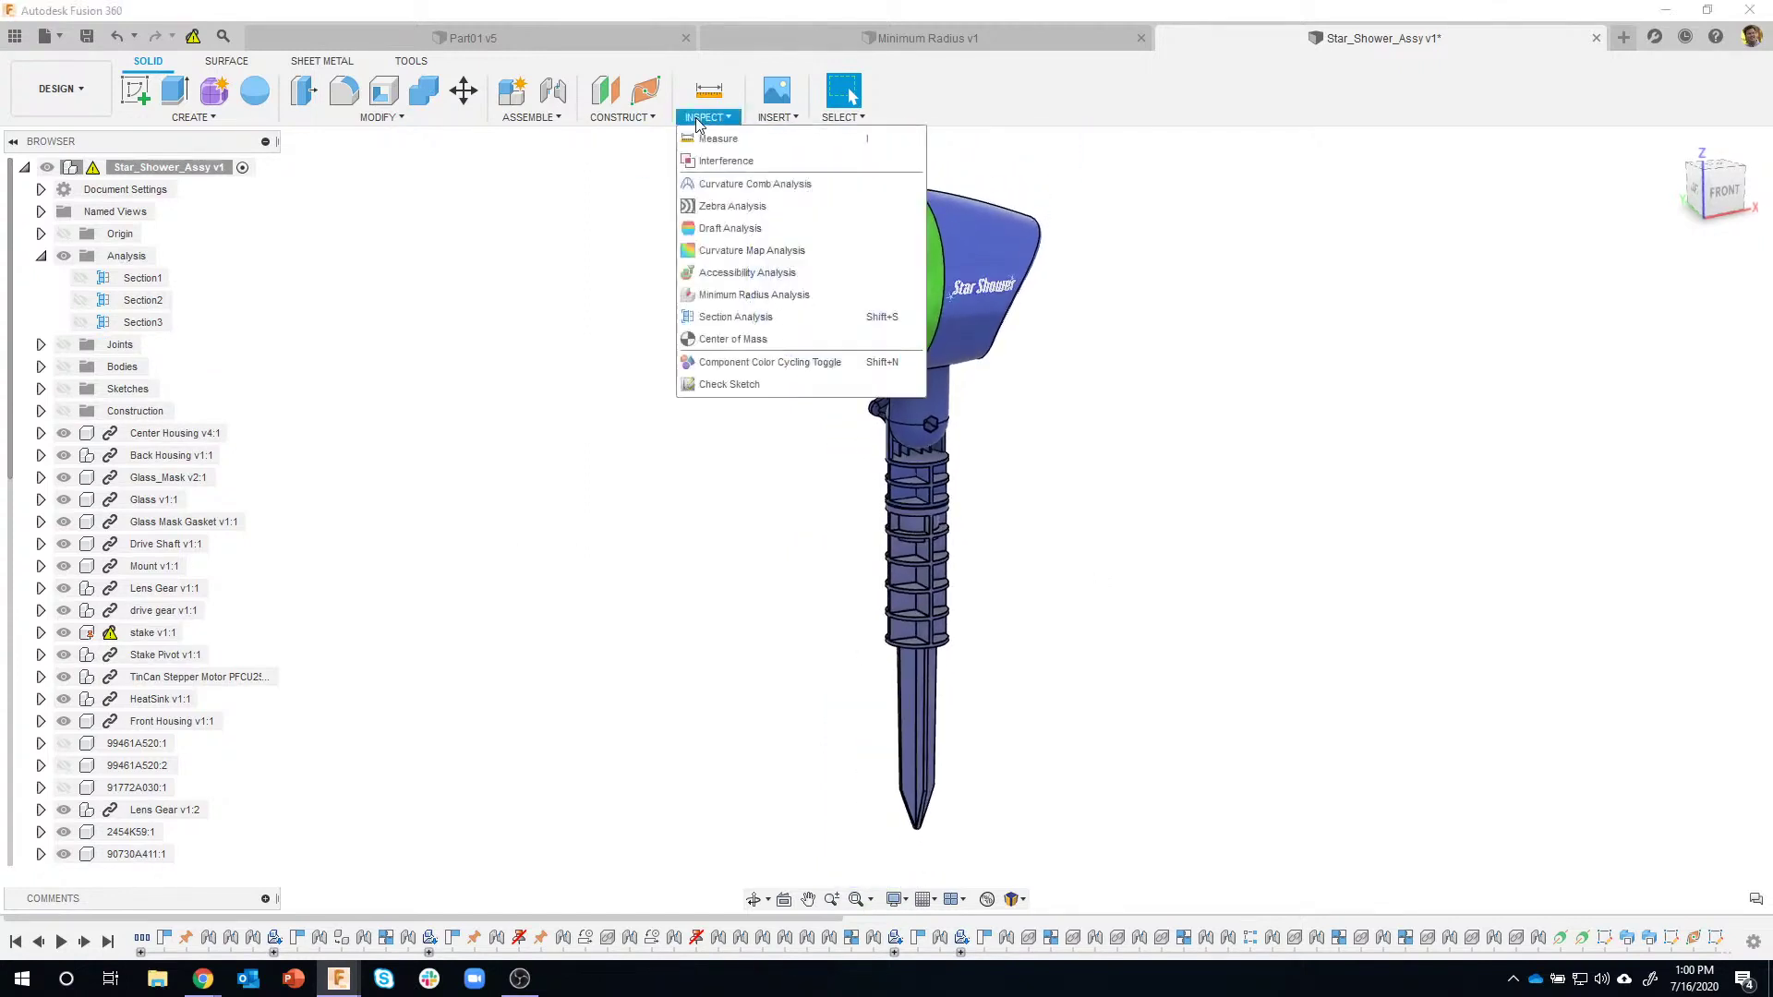
click(731, 342)
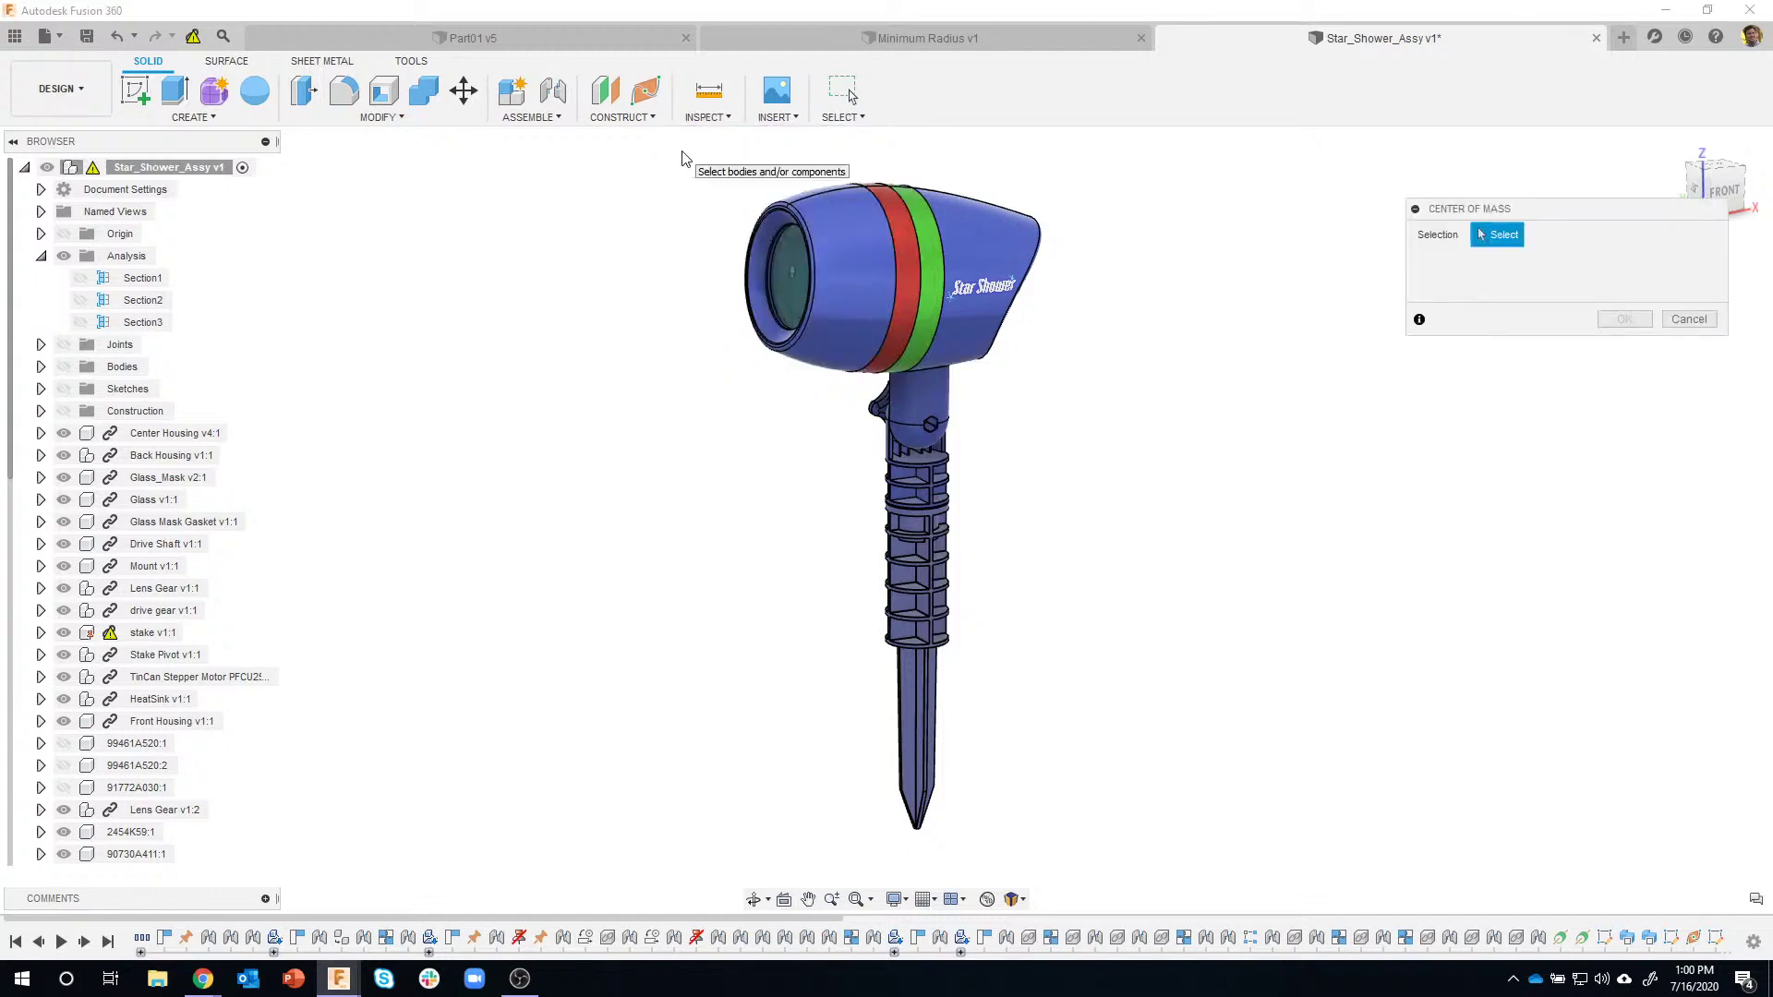
drag(682, 151, 1166, 845)
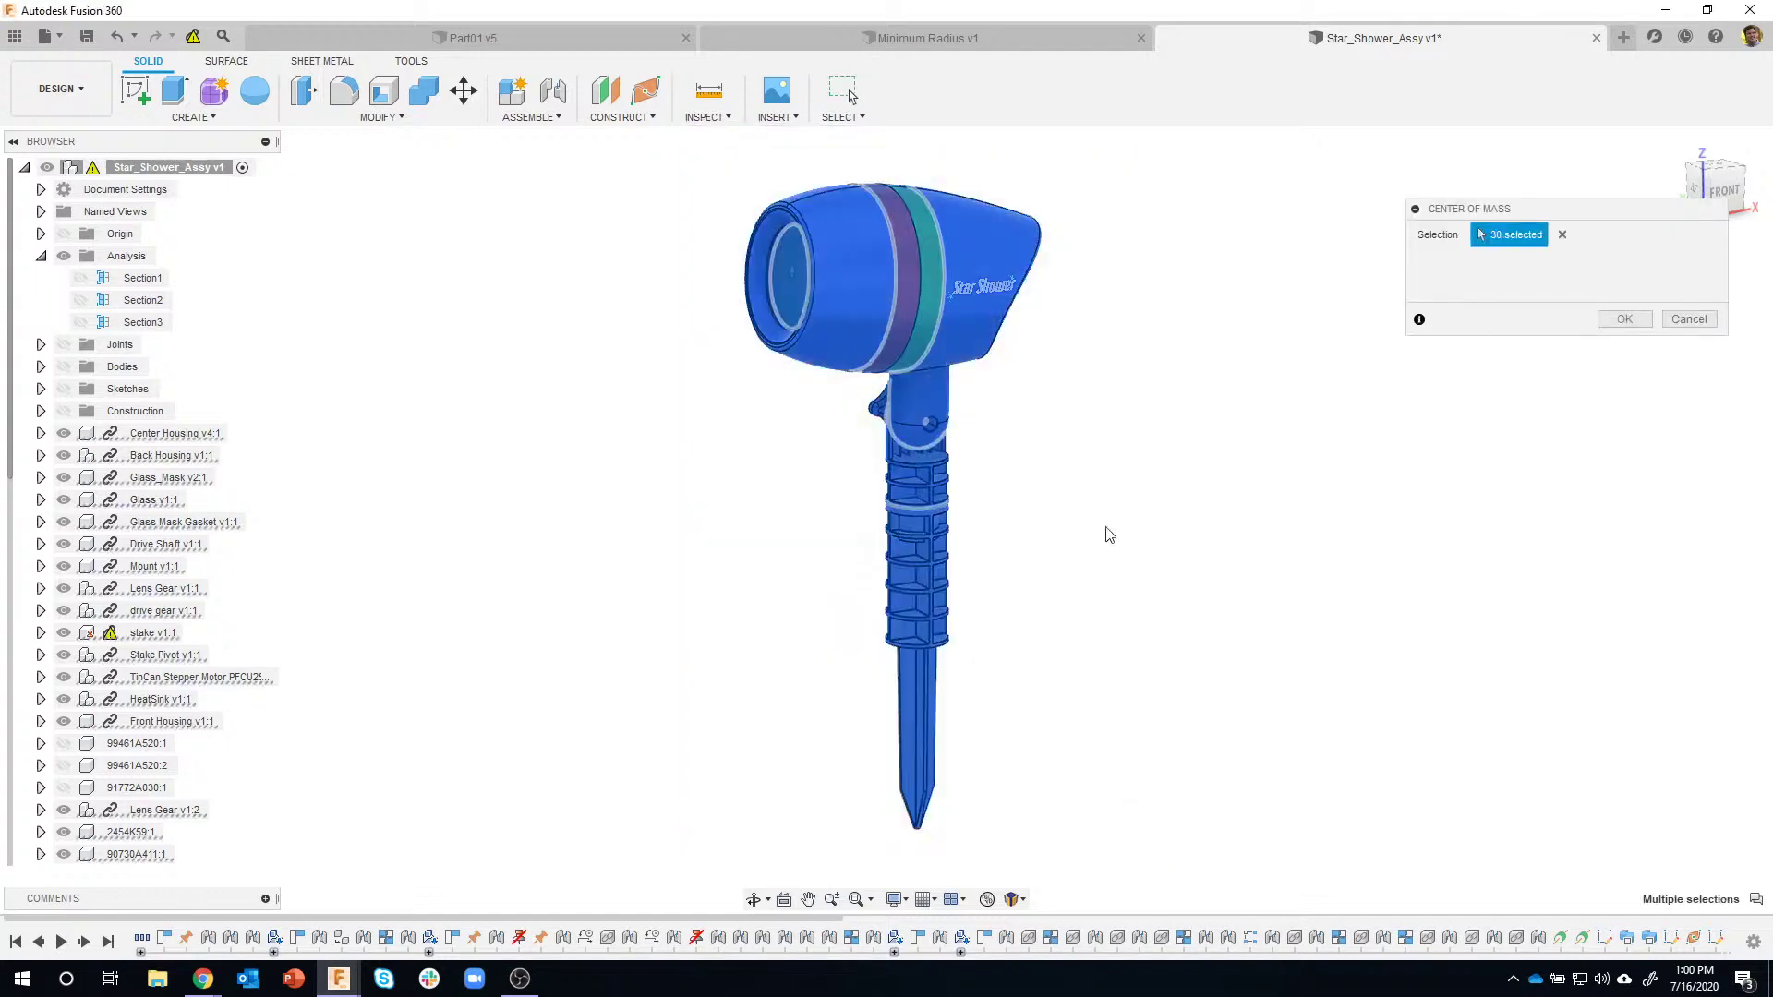
click(1620, 322)
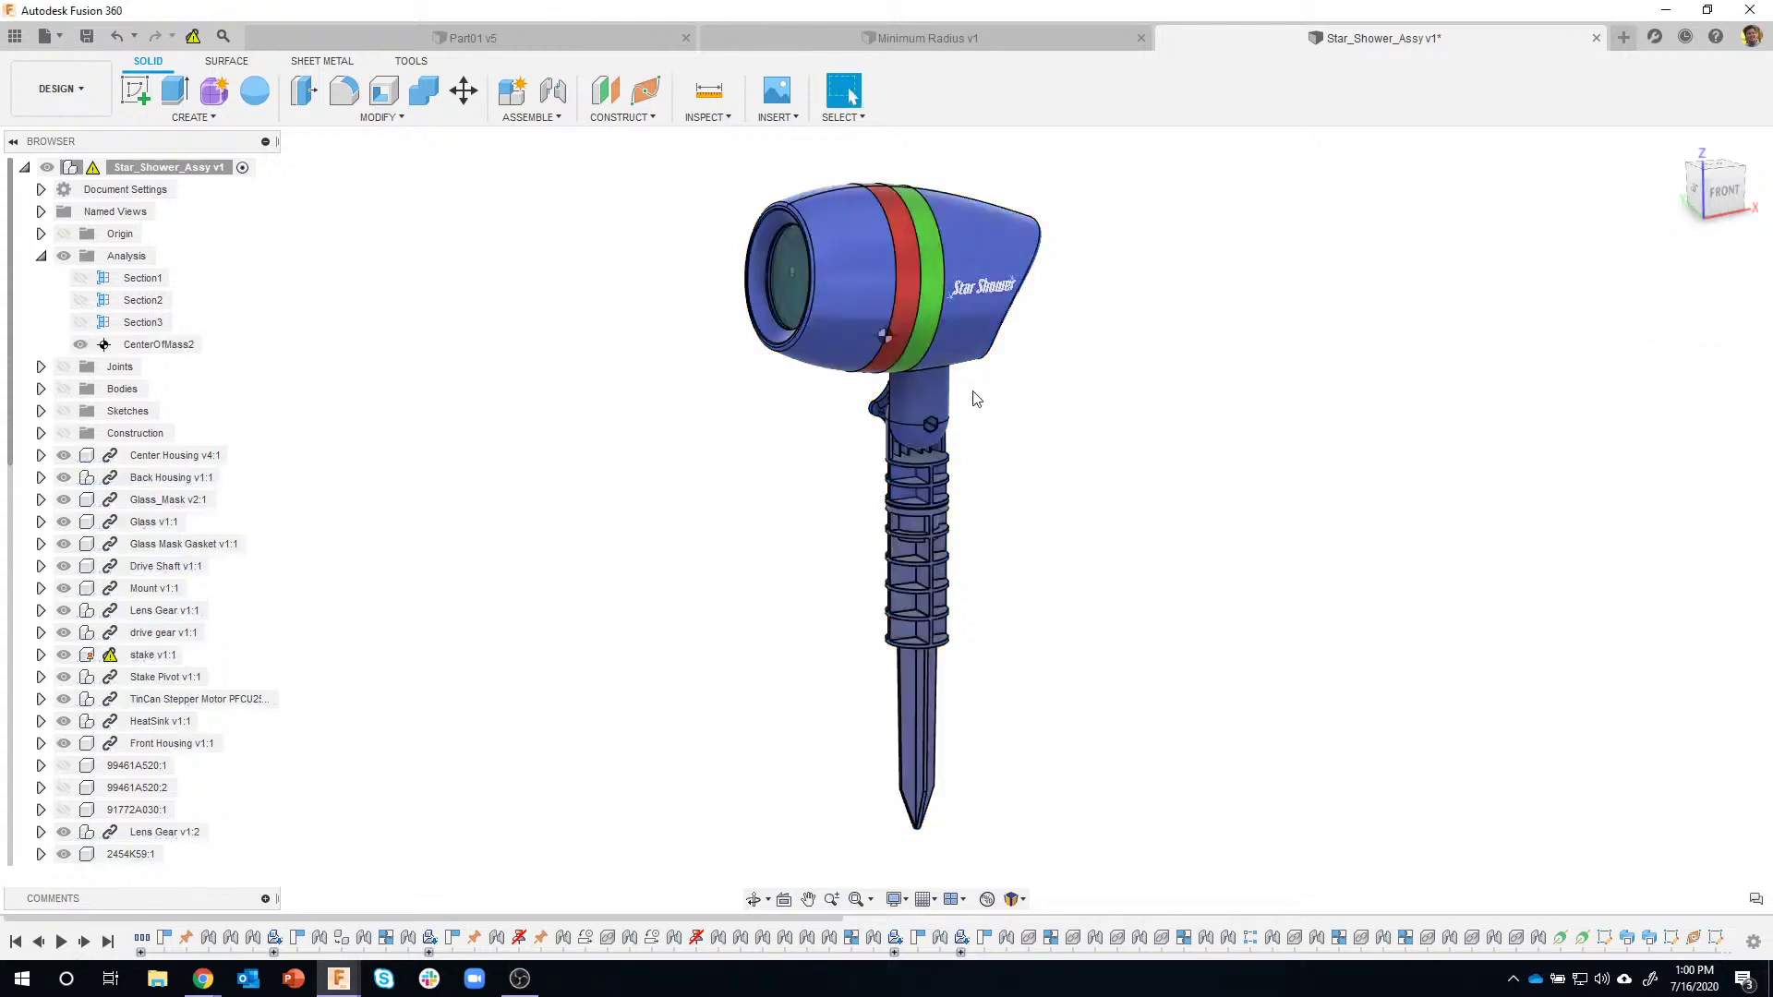
scroll(888, 344, up, 5)
scroll(855, 335, up, 3)
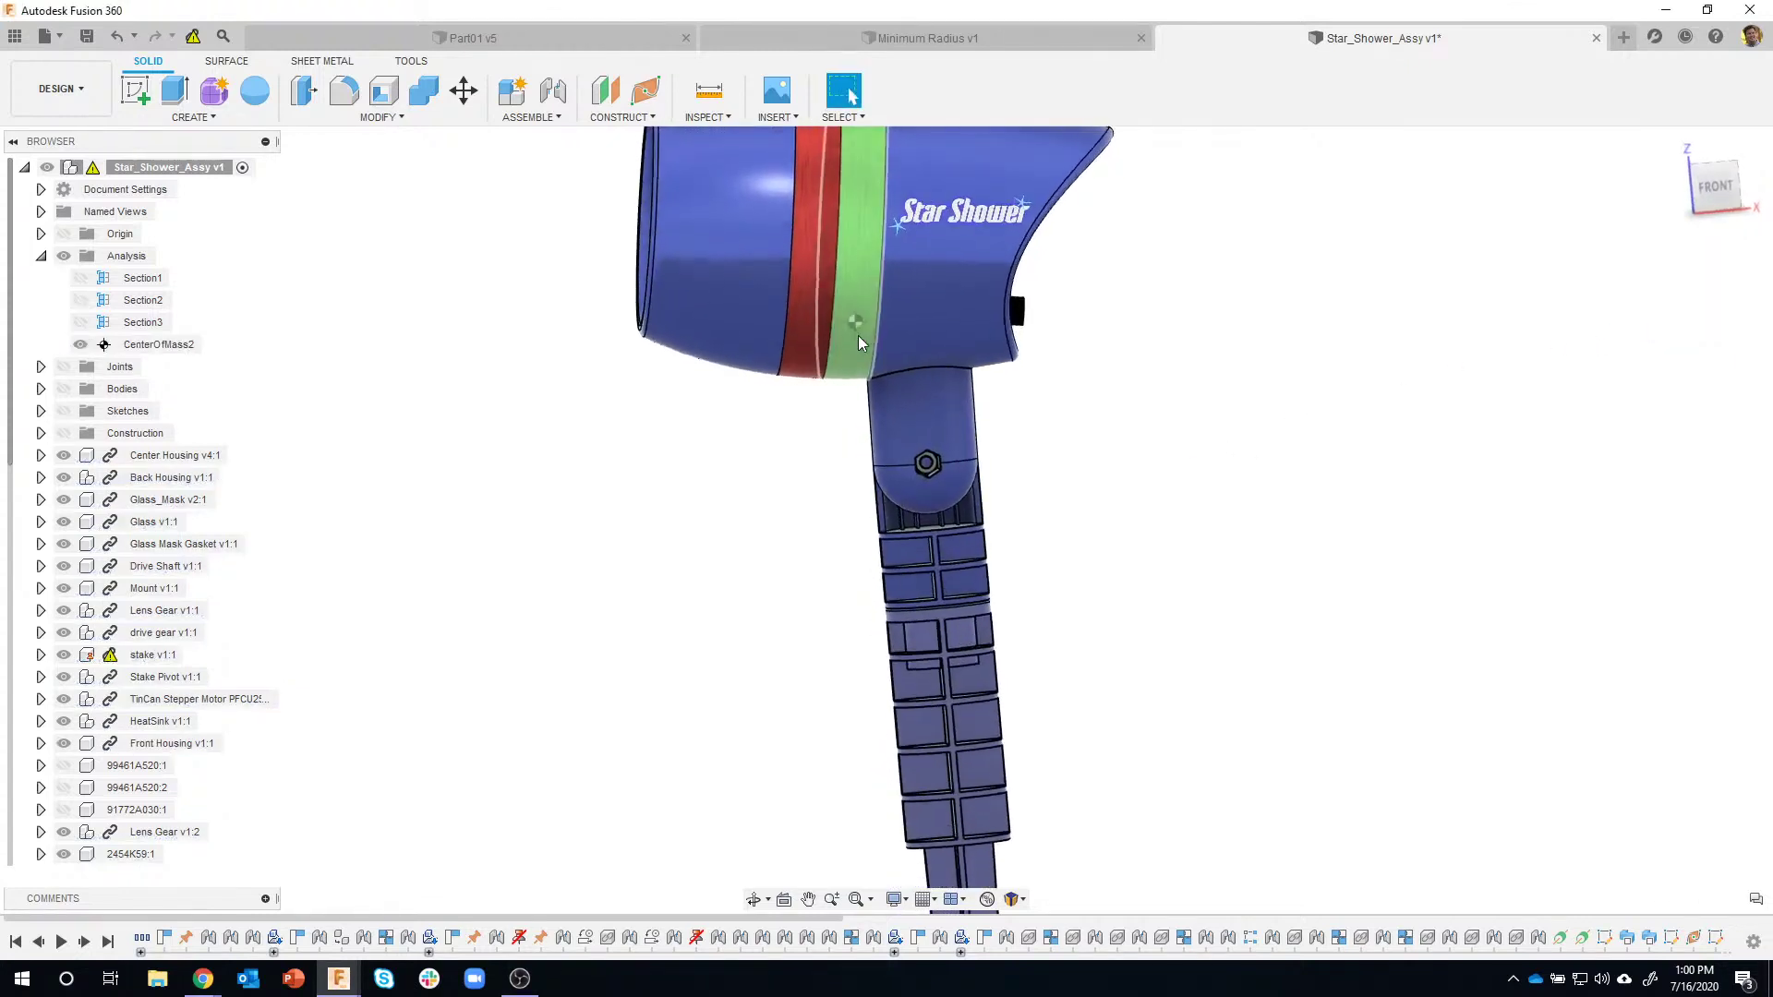
mouse_move(916, 395)
shift+middle_down()
mouse_move(866, 377)
mouse_move(892, 397)
mouse_move(928, 384)
mouse_move(845, 258)
mouse_move(868, 344)
mouse_move(859, 266)
mouse_move(835, 312)
mouse_move(790, 203)
mouse_move(900, 367)
mouse_move(779, 223)
mouse_move(763, 344)
shift+middle_up()
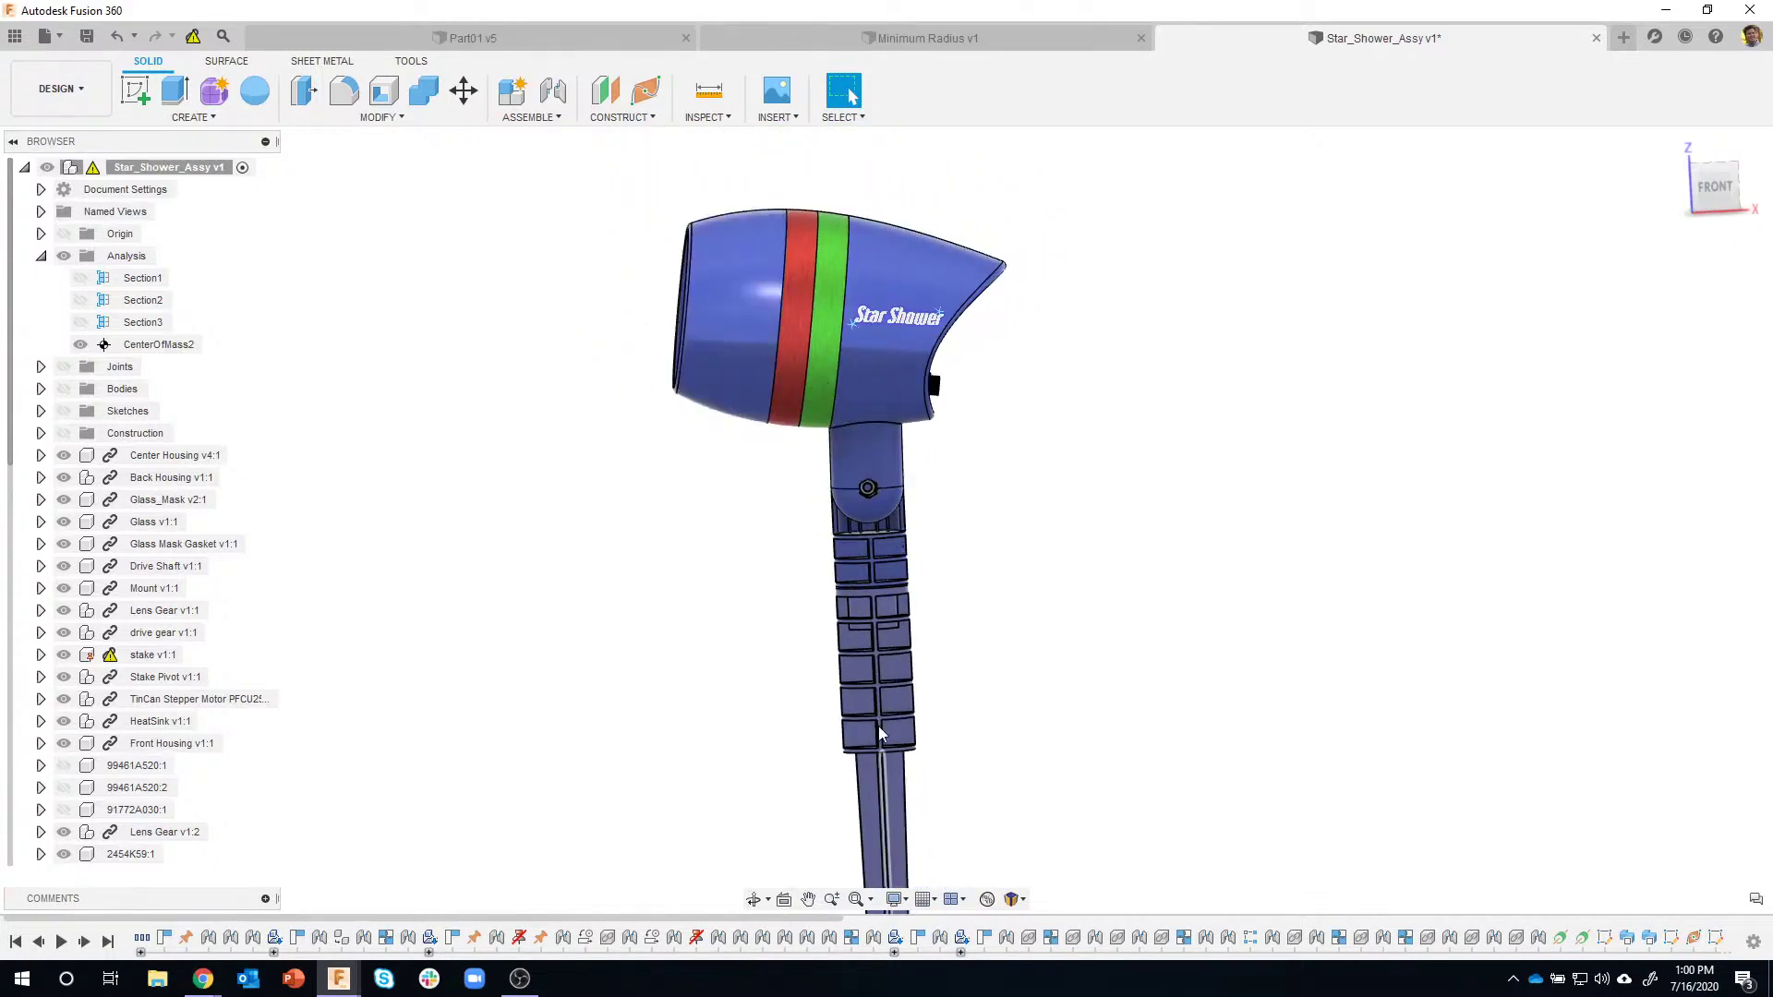
shift+middle_drag(886, 558, 833, 410)
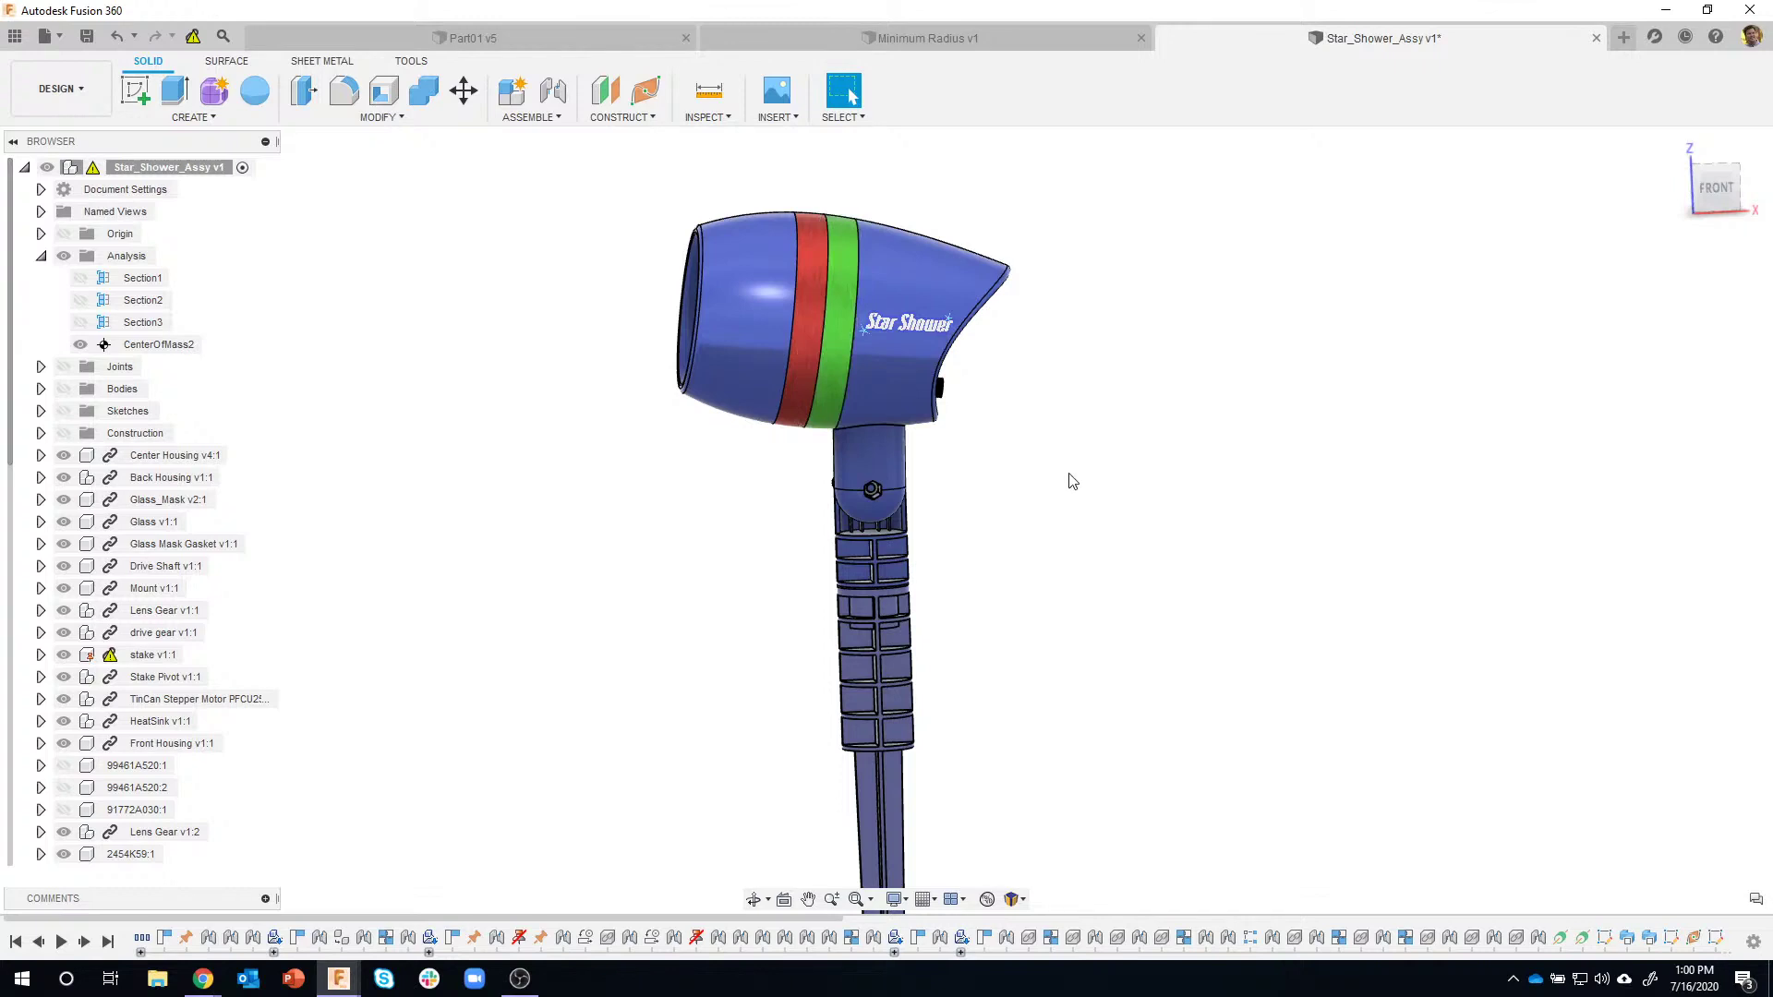
shift+middle_drag(1071, 481, 985, 518)
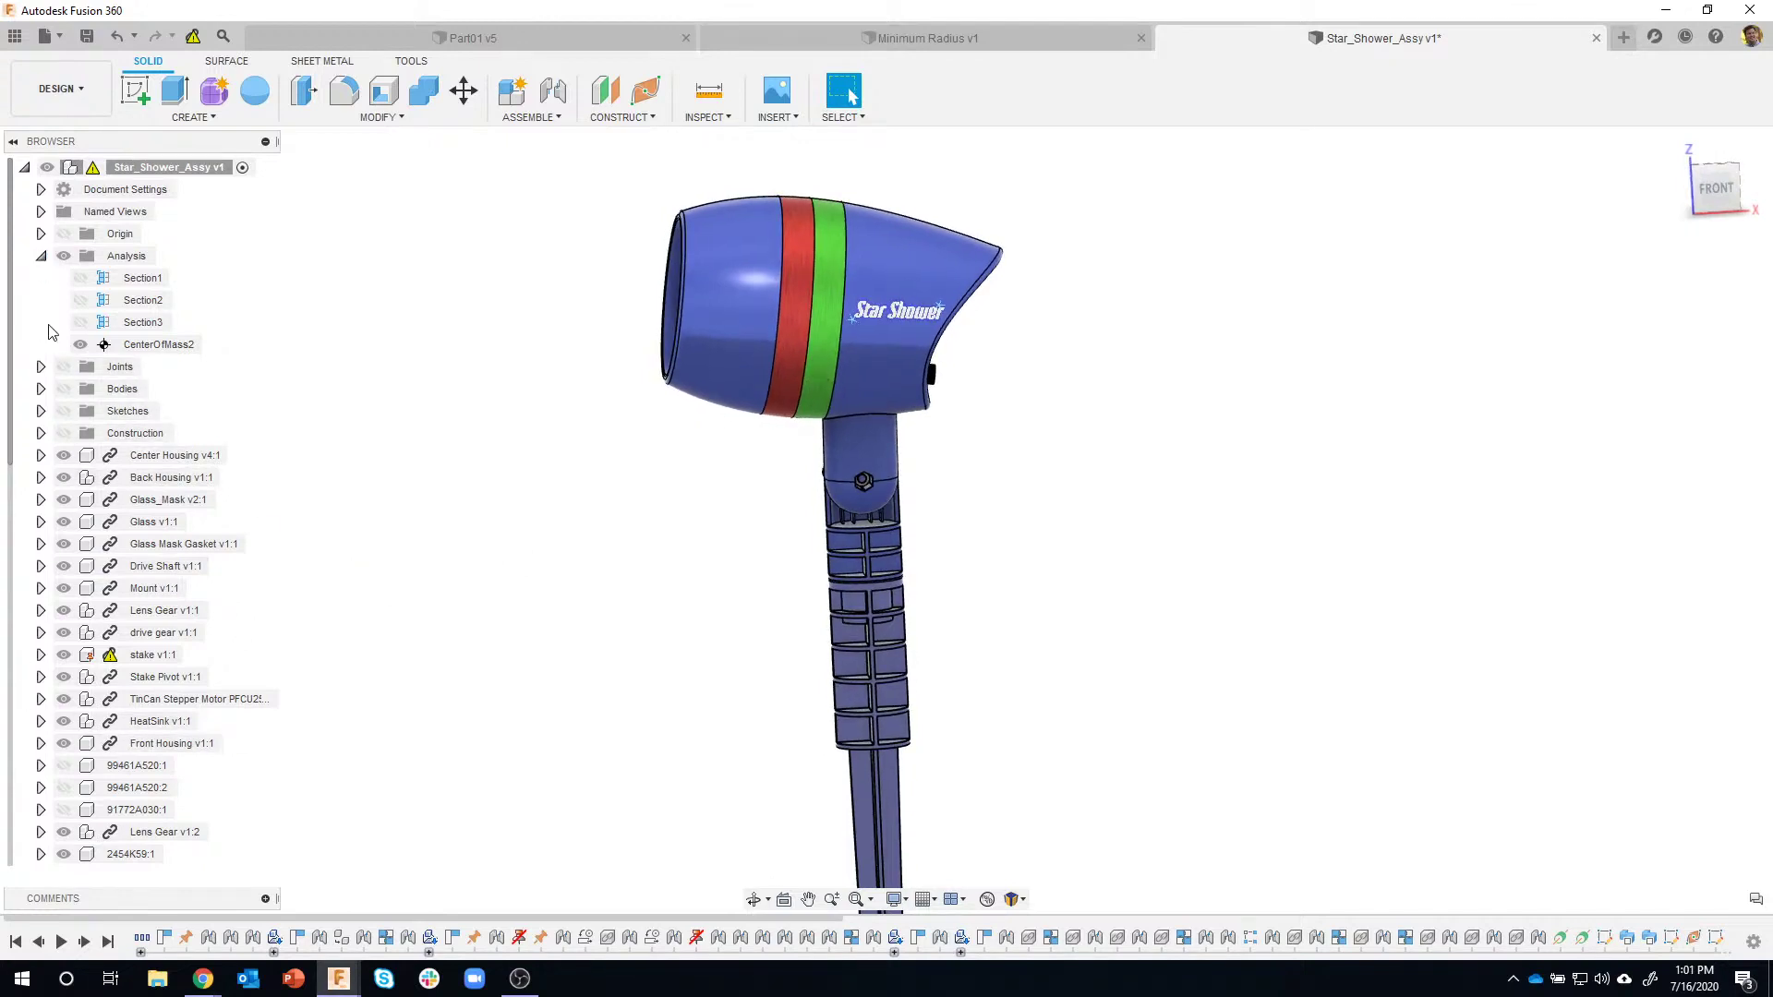
Show the hidden 99461A520 and 91772A030 hardware, connector01 and star_board_v2 components in the assembly.
click(41, 258)
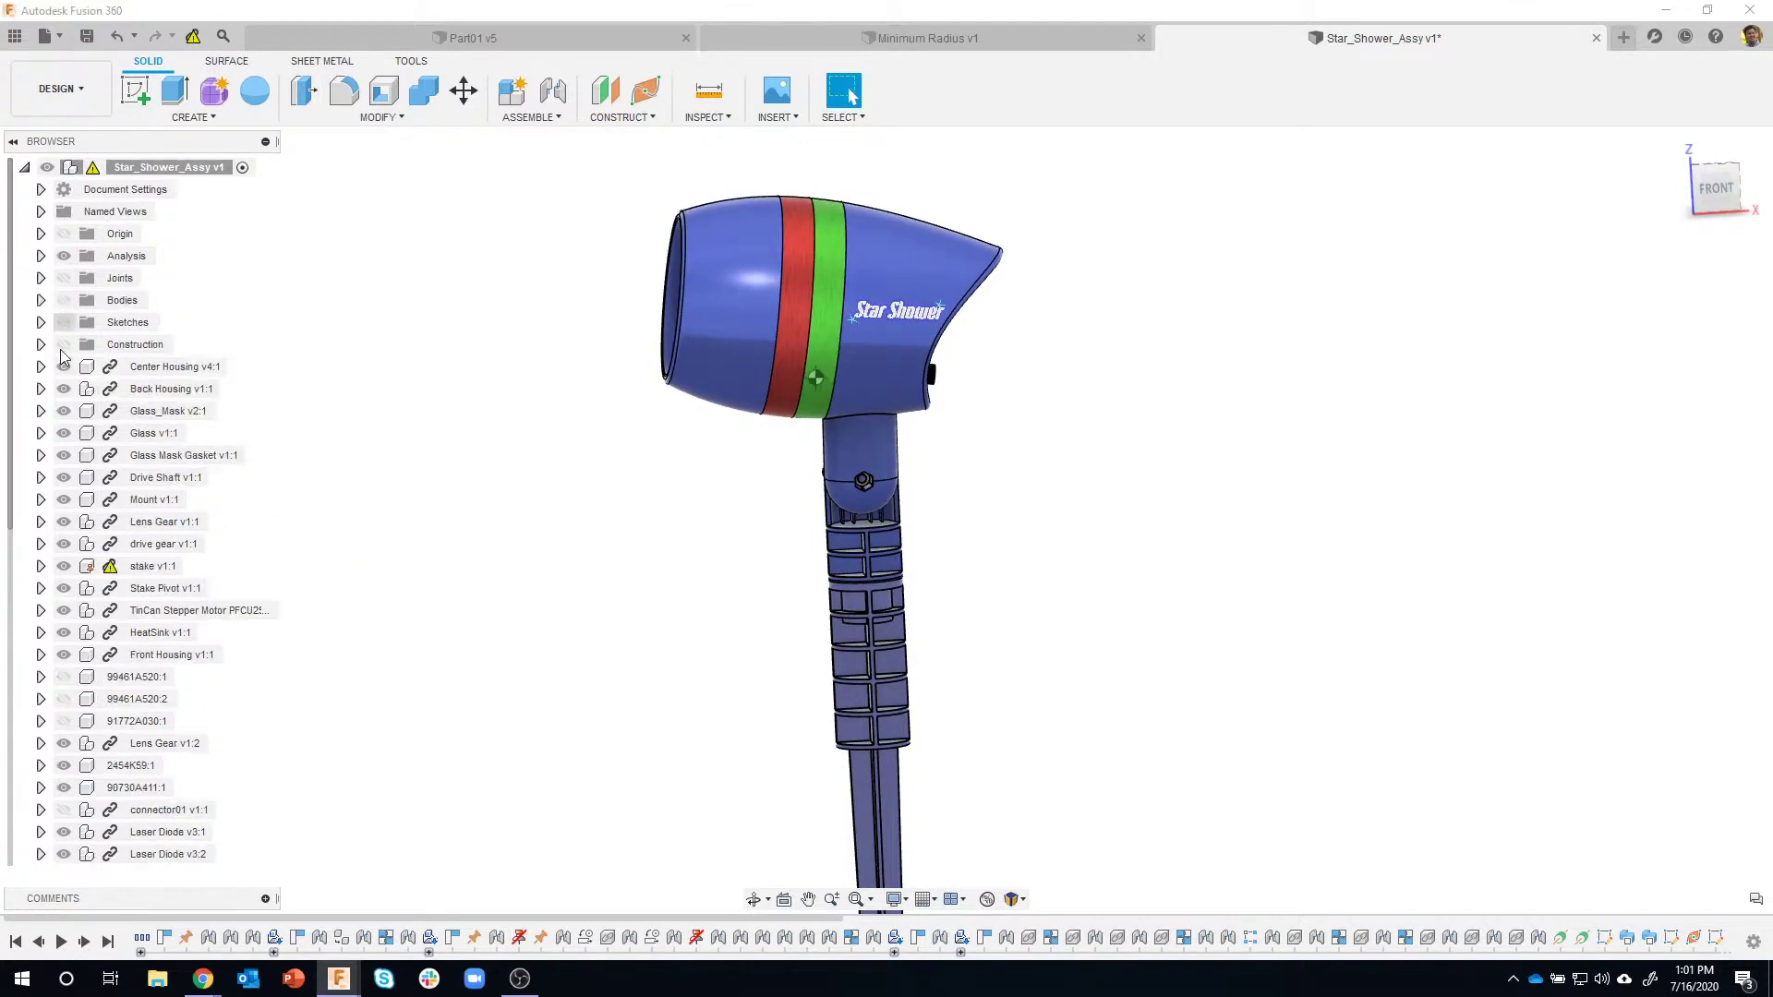
click(63, 721)
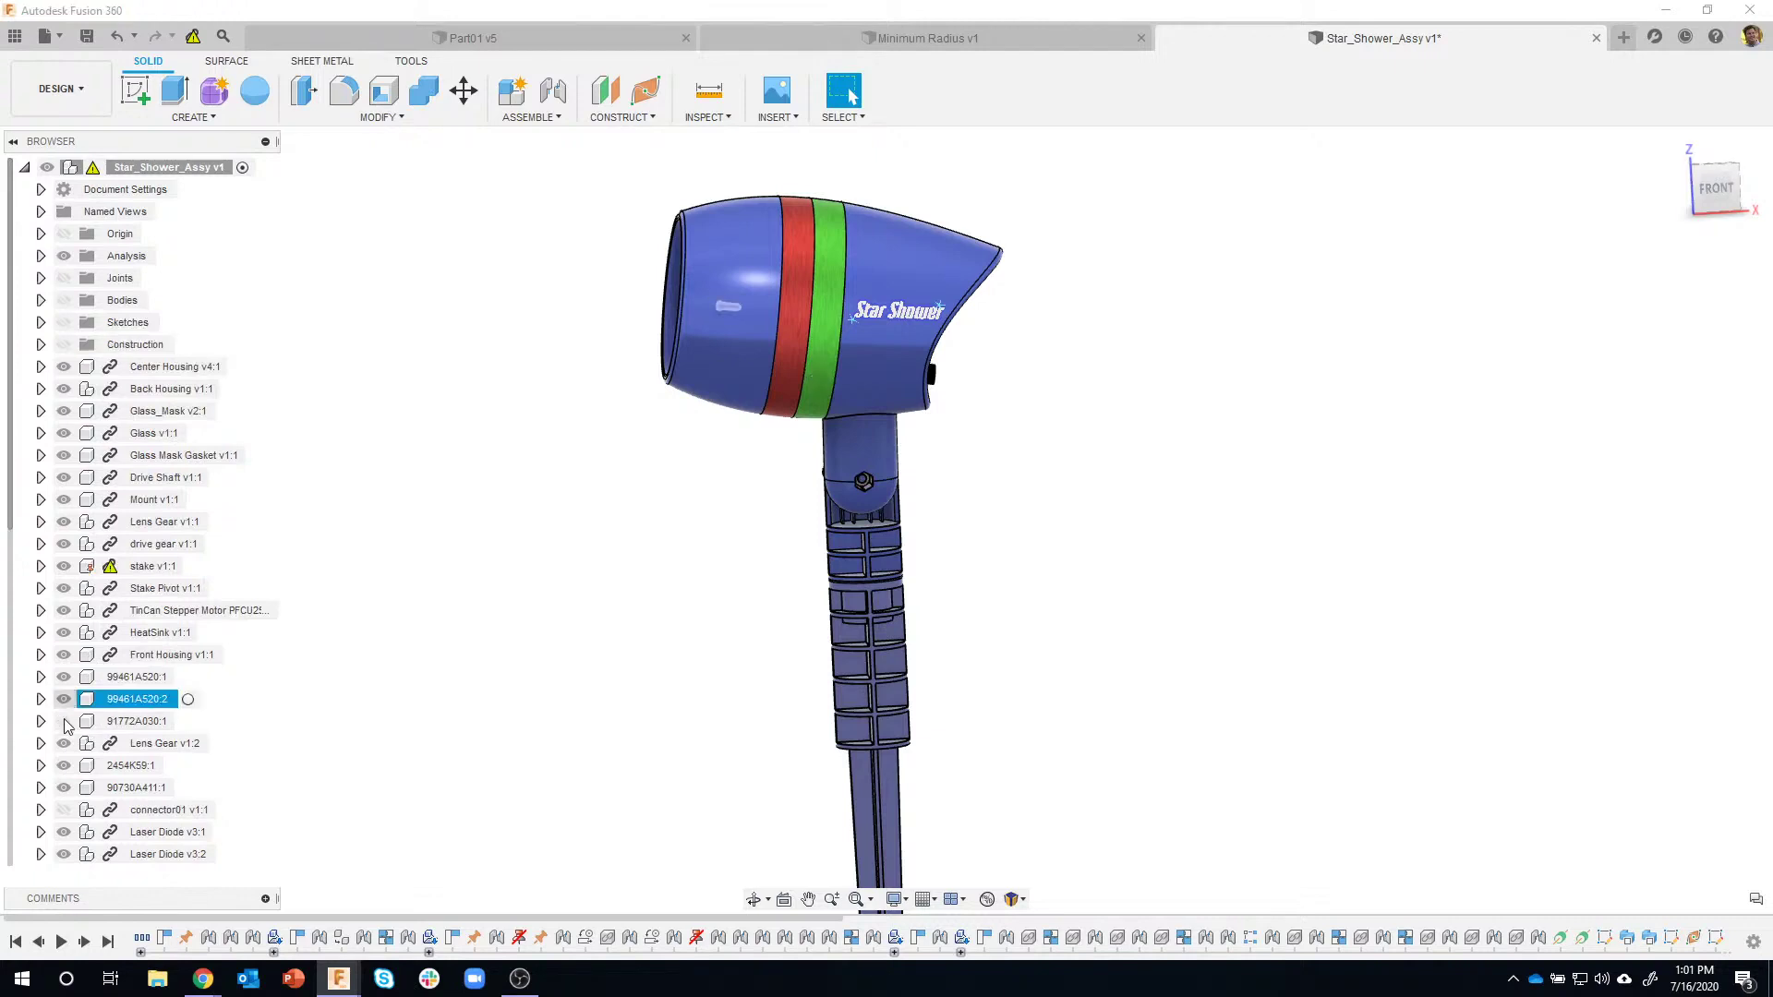
click(64, 809)
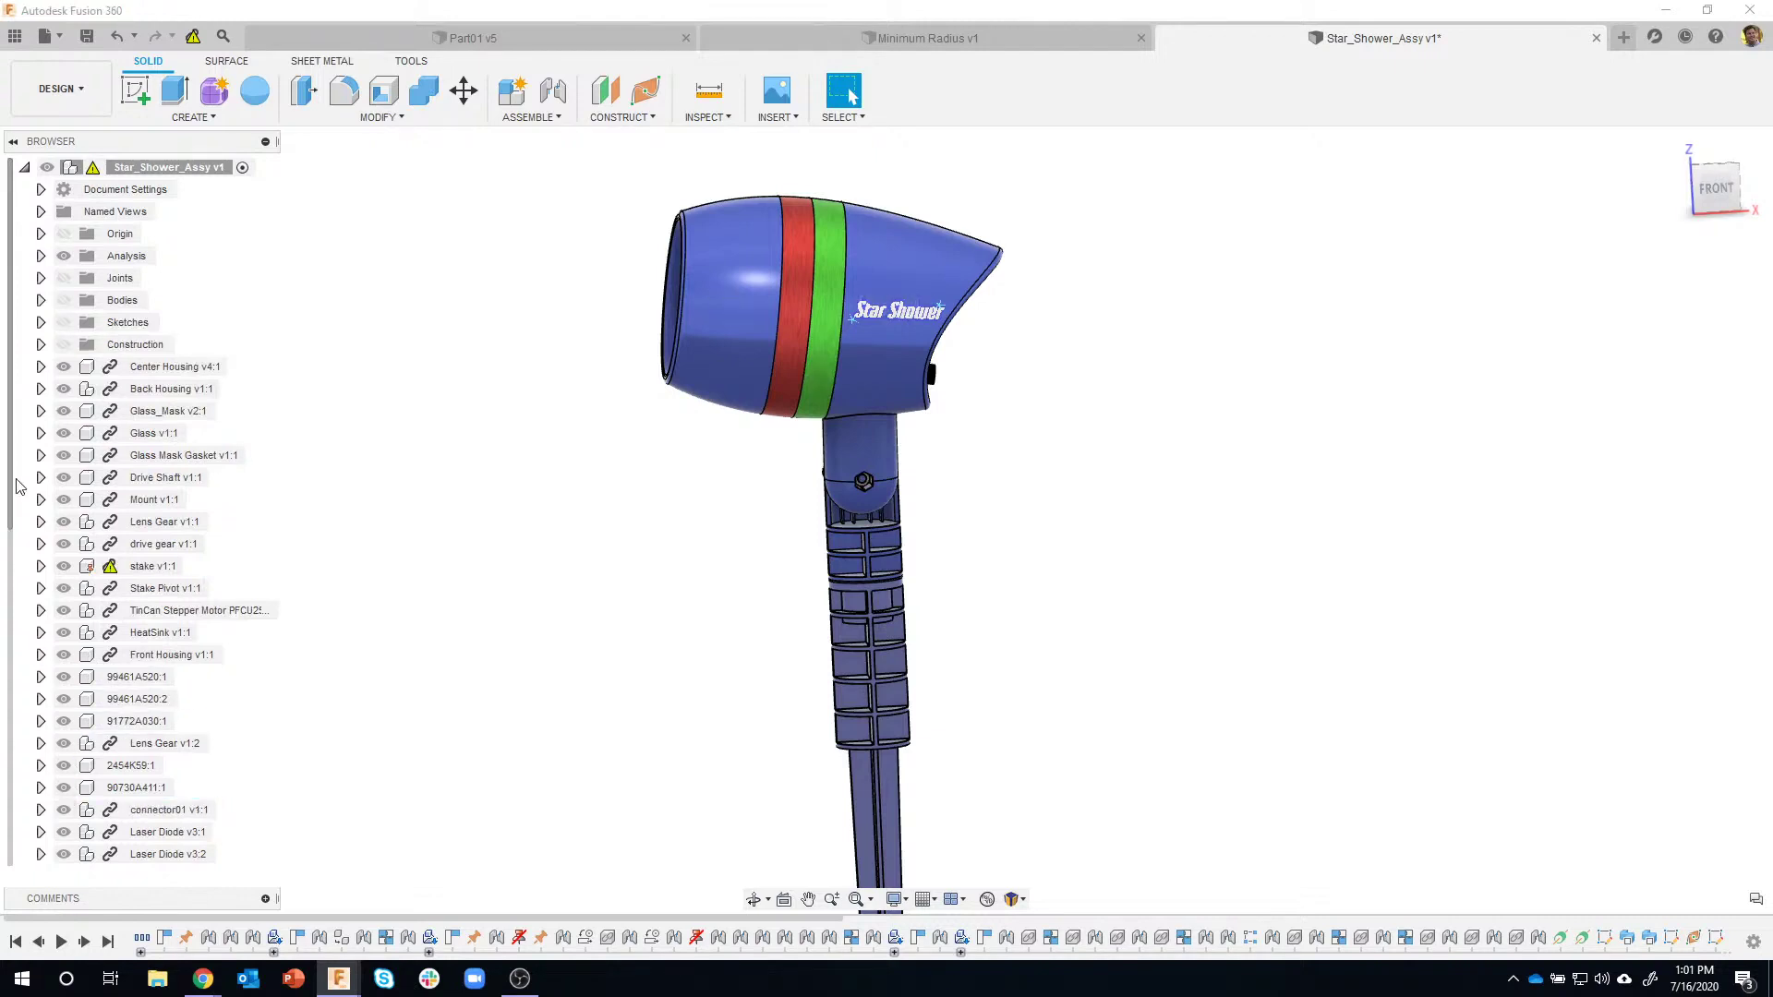
drag(10, 482, 15, 886)
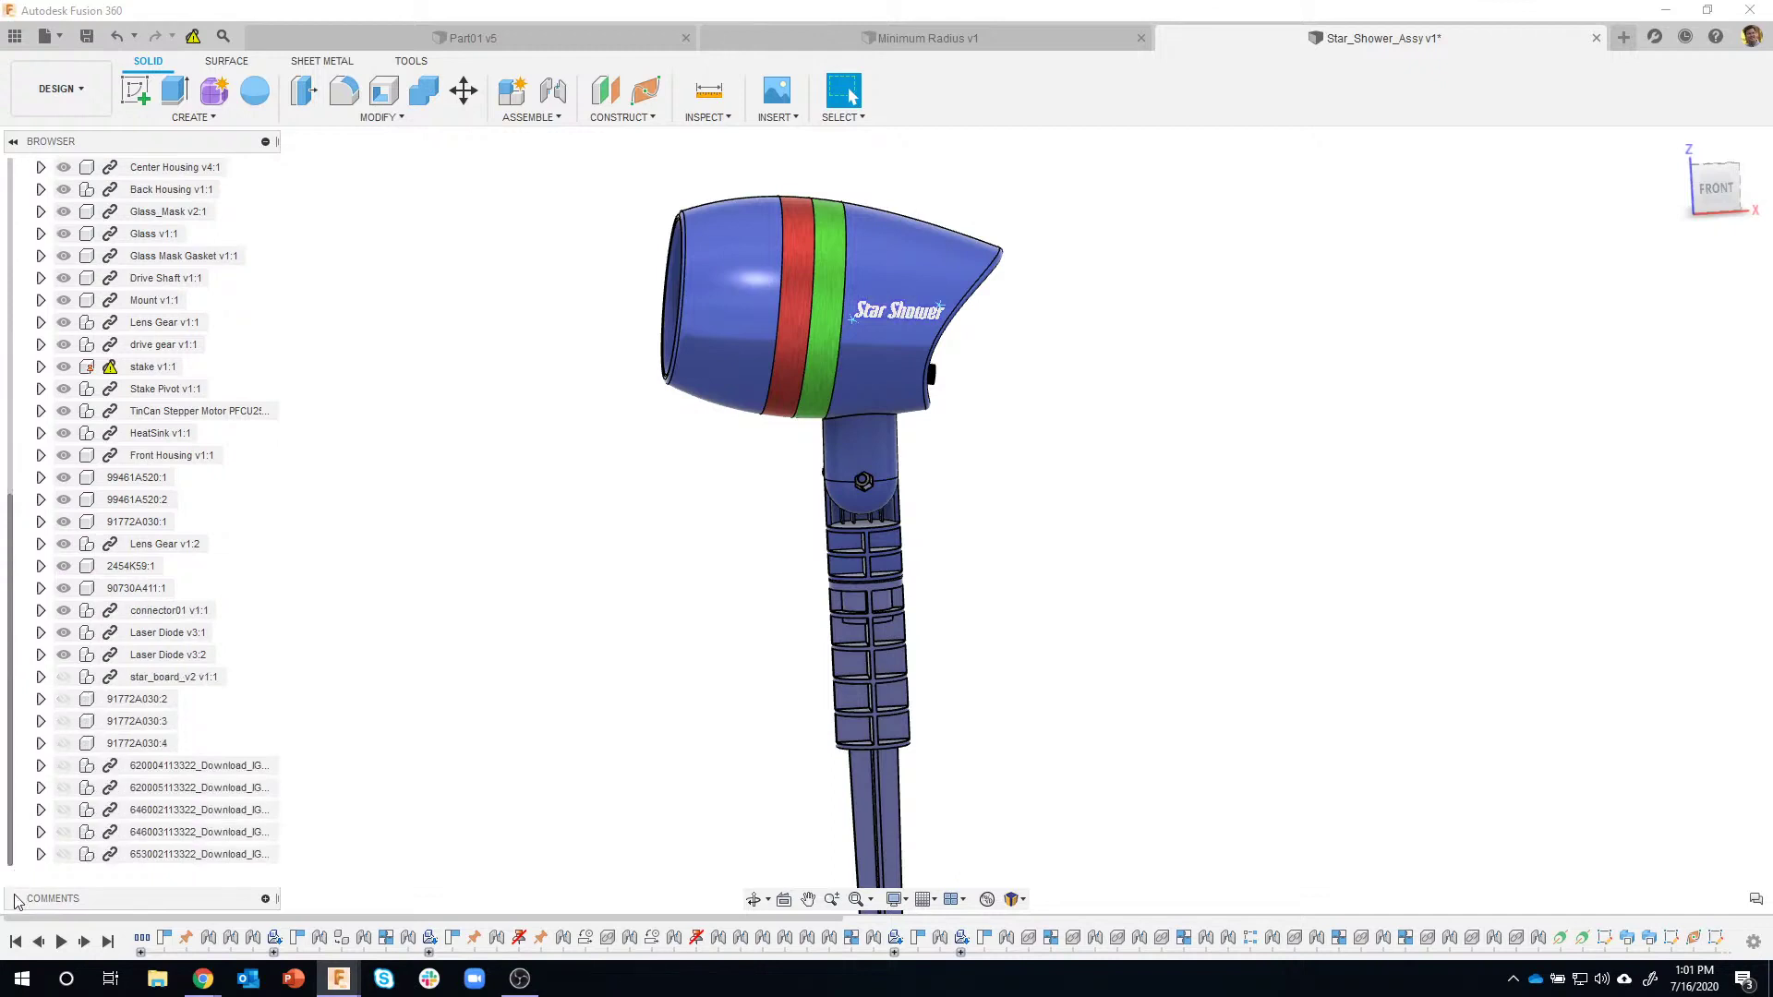
click(62, 699)
click(64, 721)
click(63, 744)
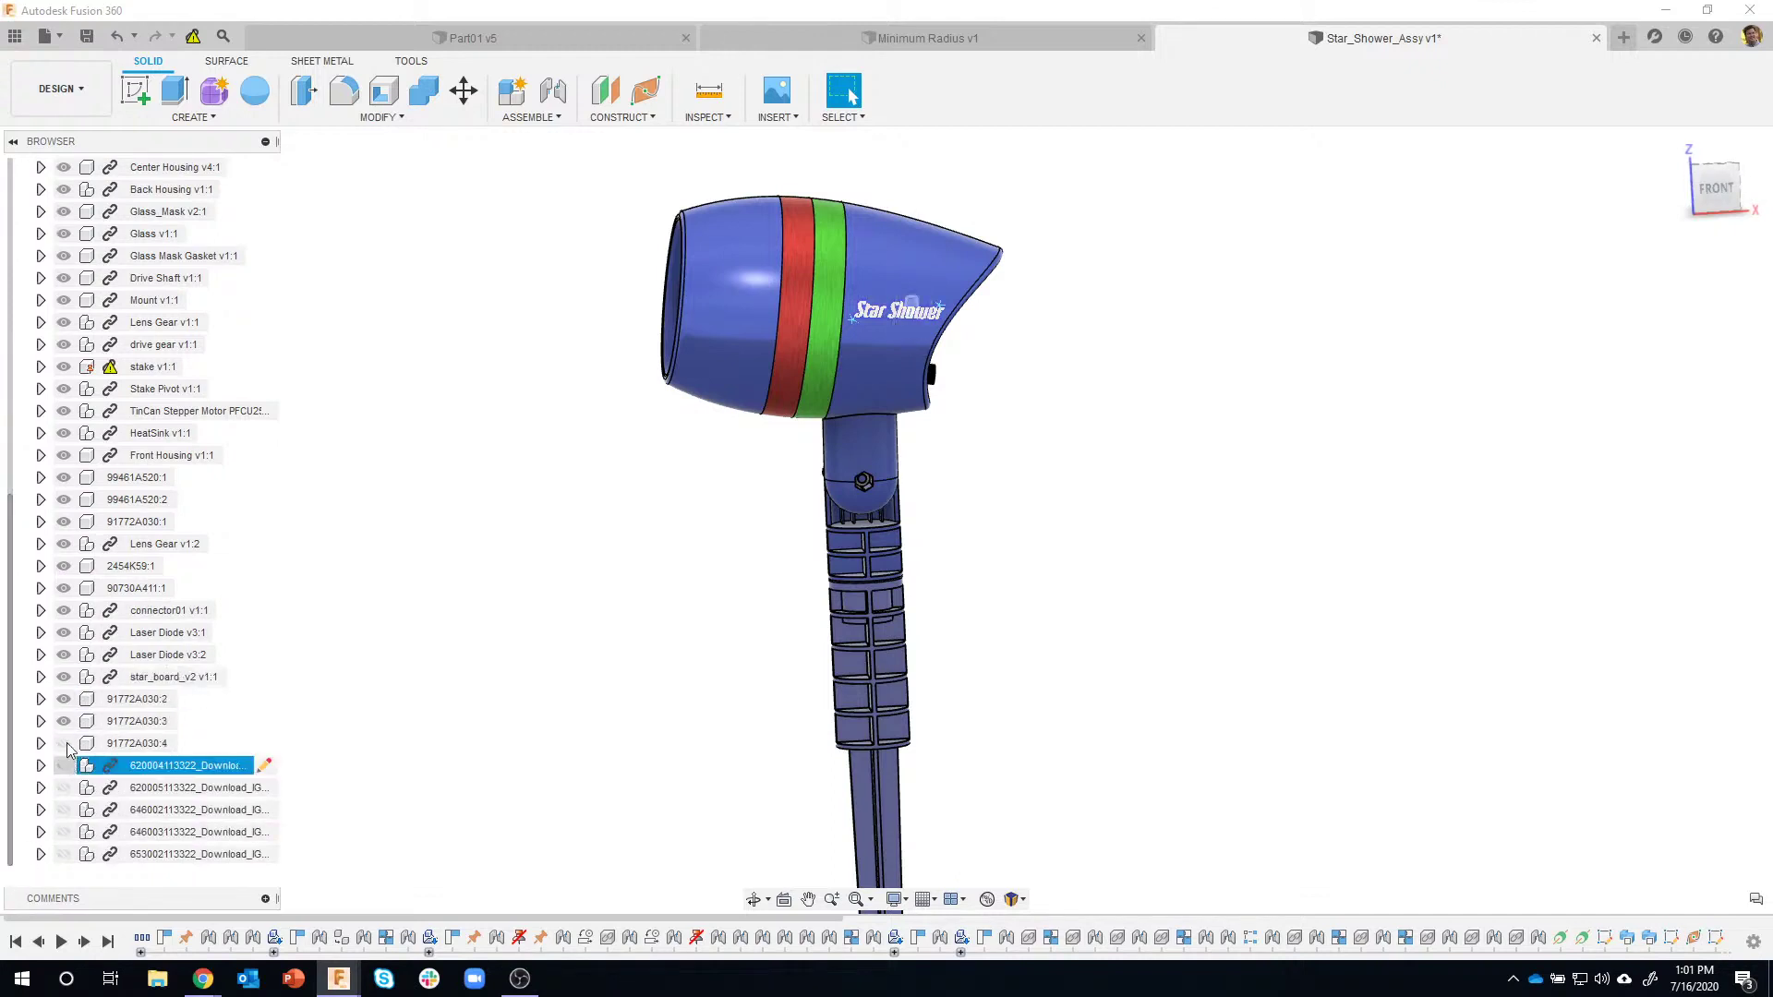
right_click(177, 415)
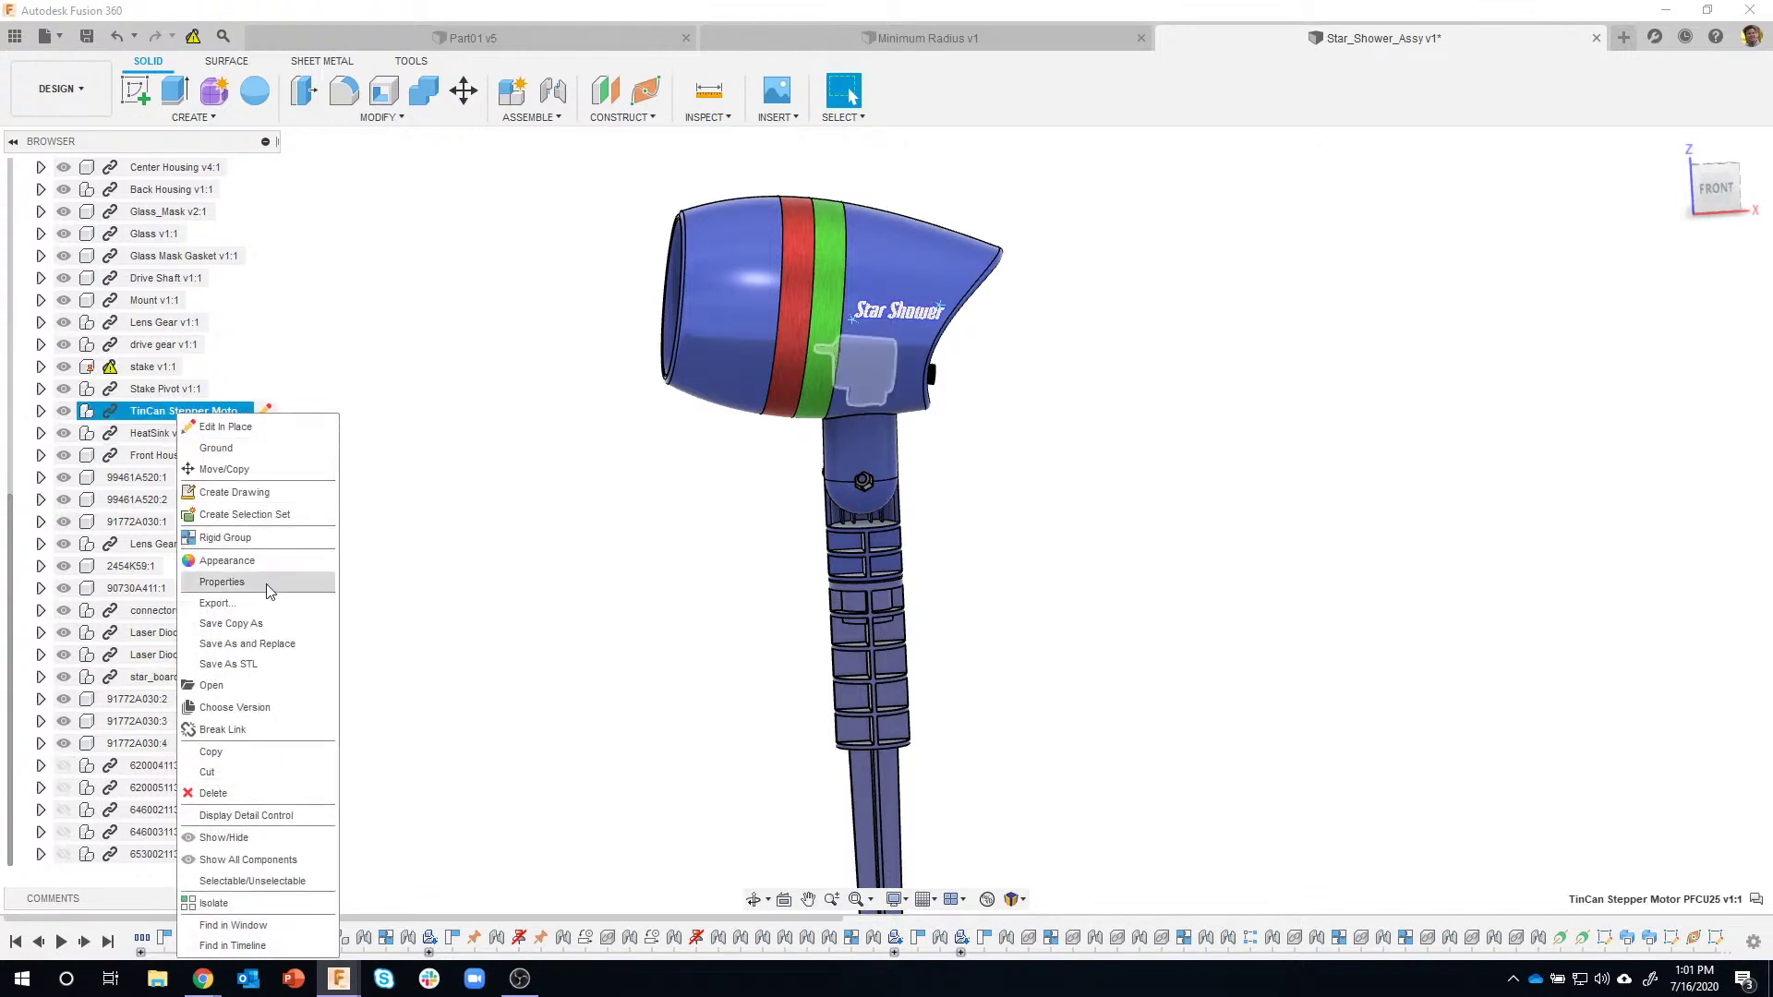
click(431, 720)
click(63, 766)
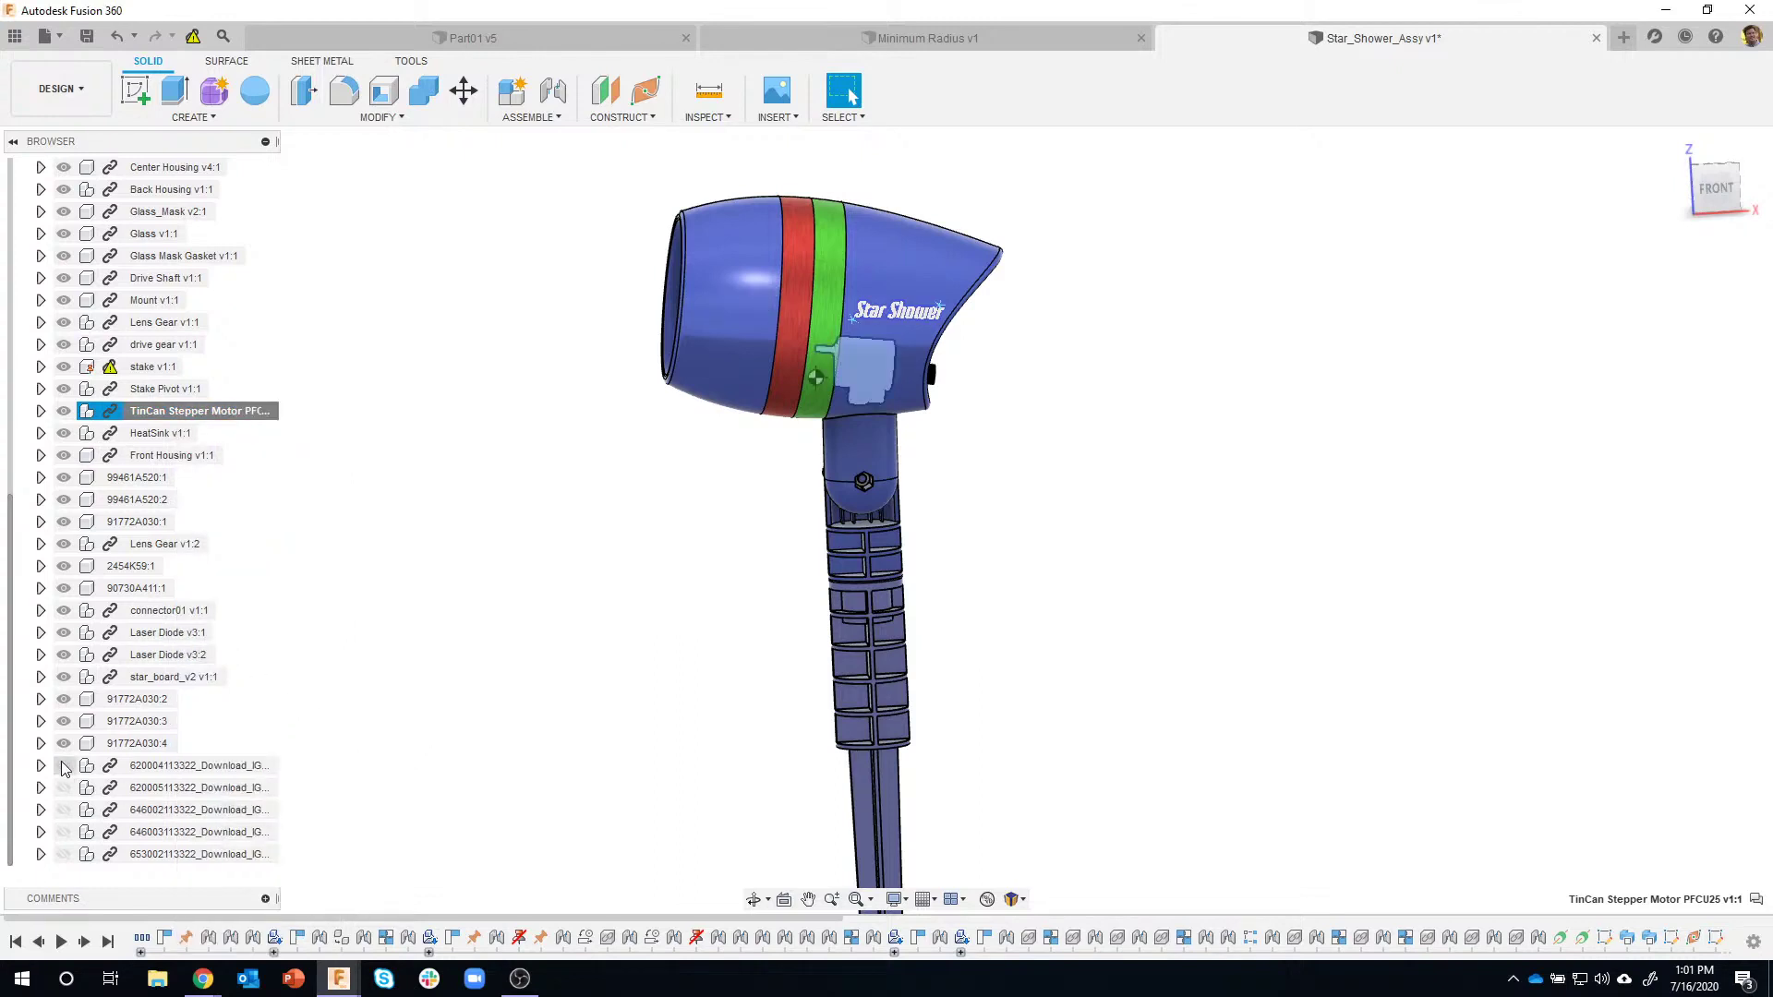
click(63, 788)
click(64, 810)
click(64, 832)
click(64, 855)
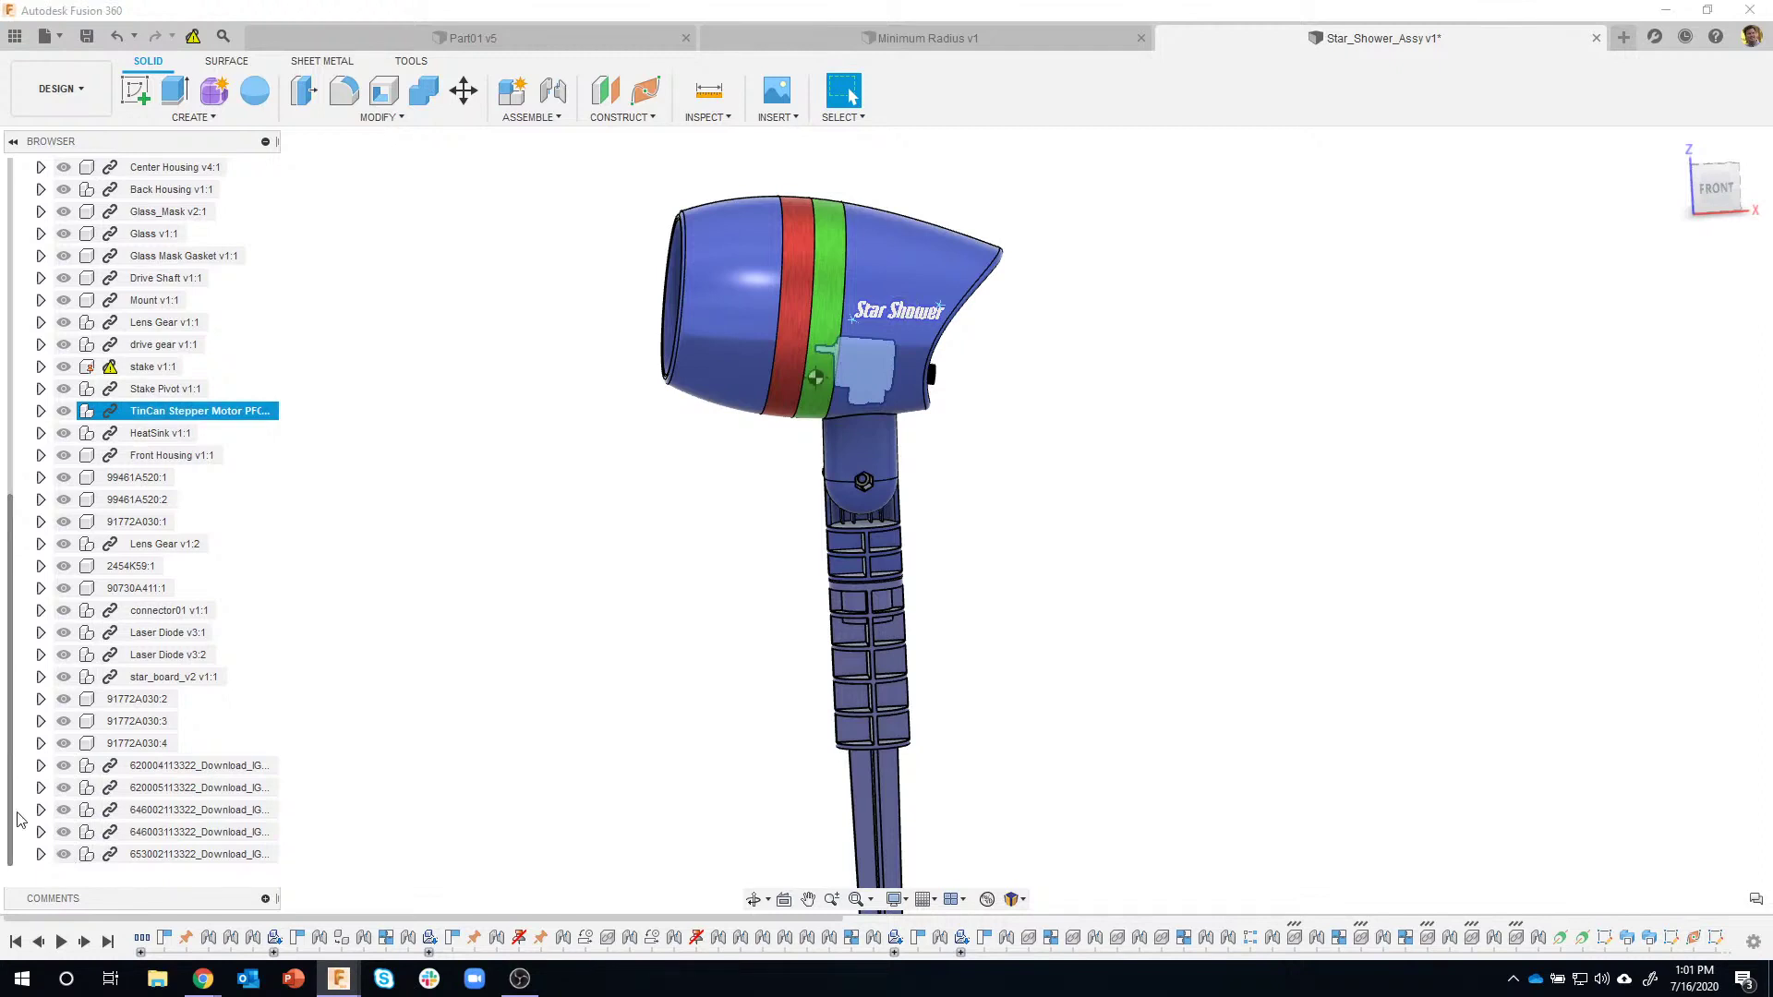
scroll(18, 739, up, 3)
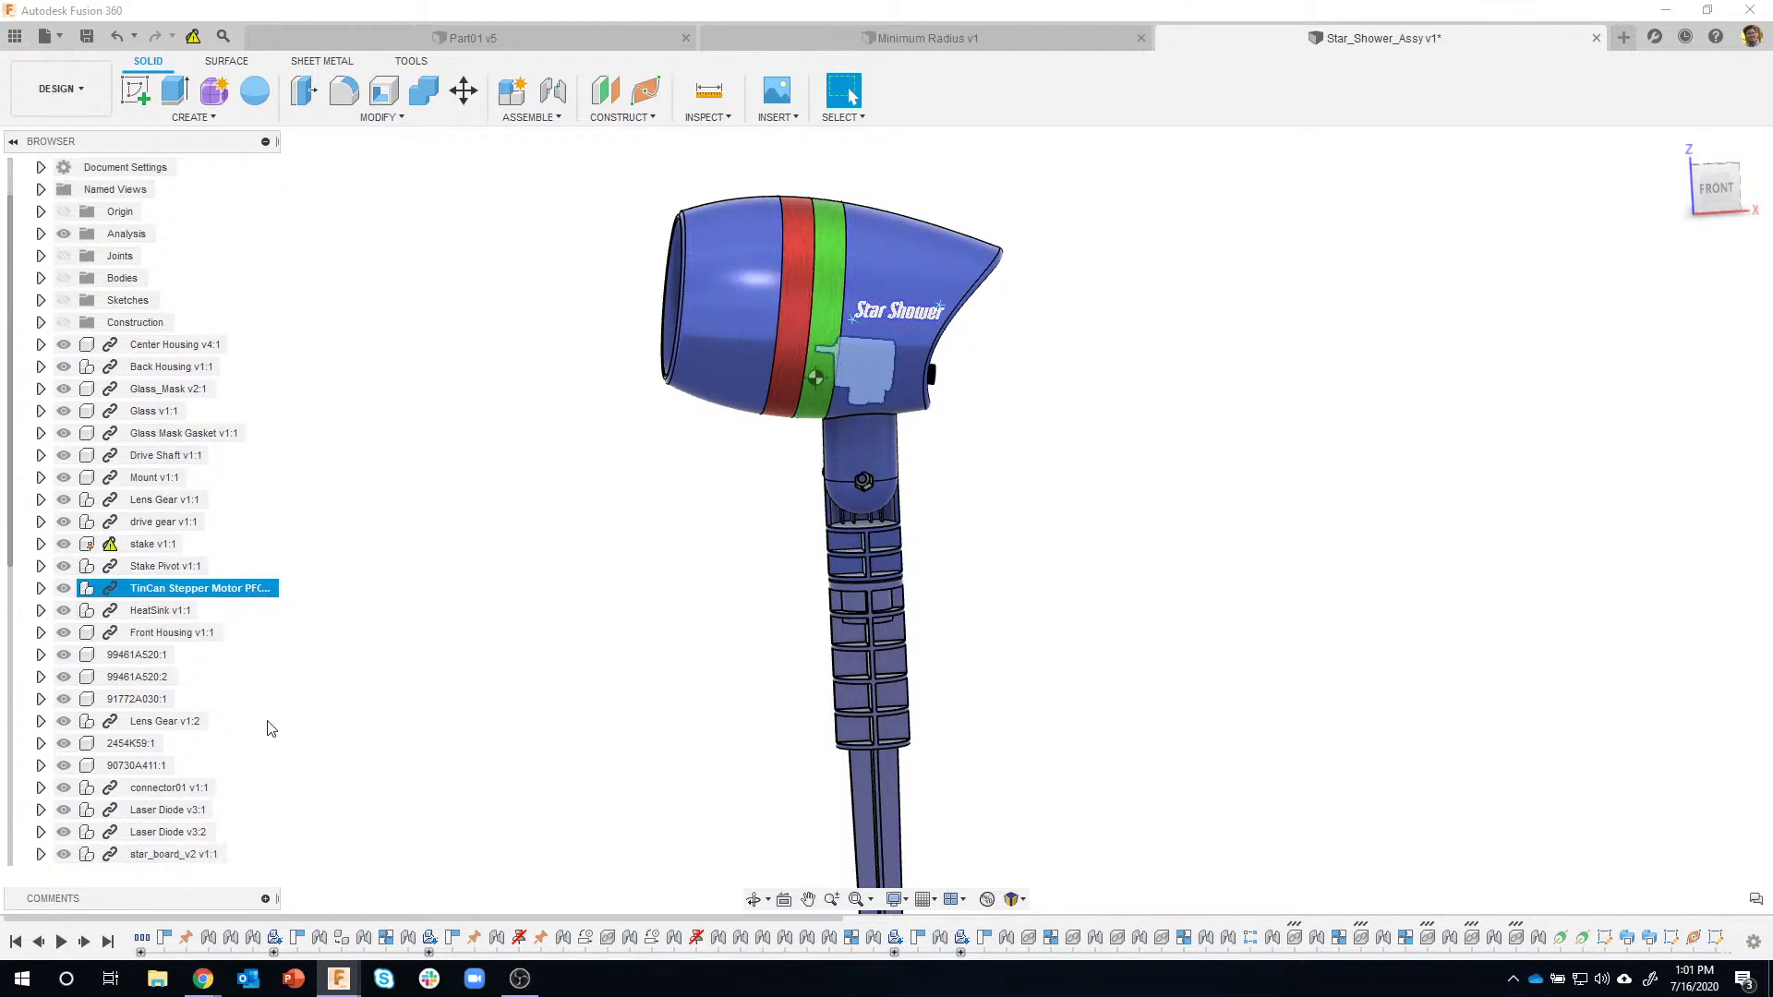
scroll(231, 730, down, 2)
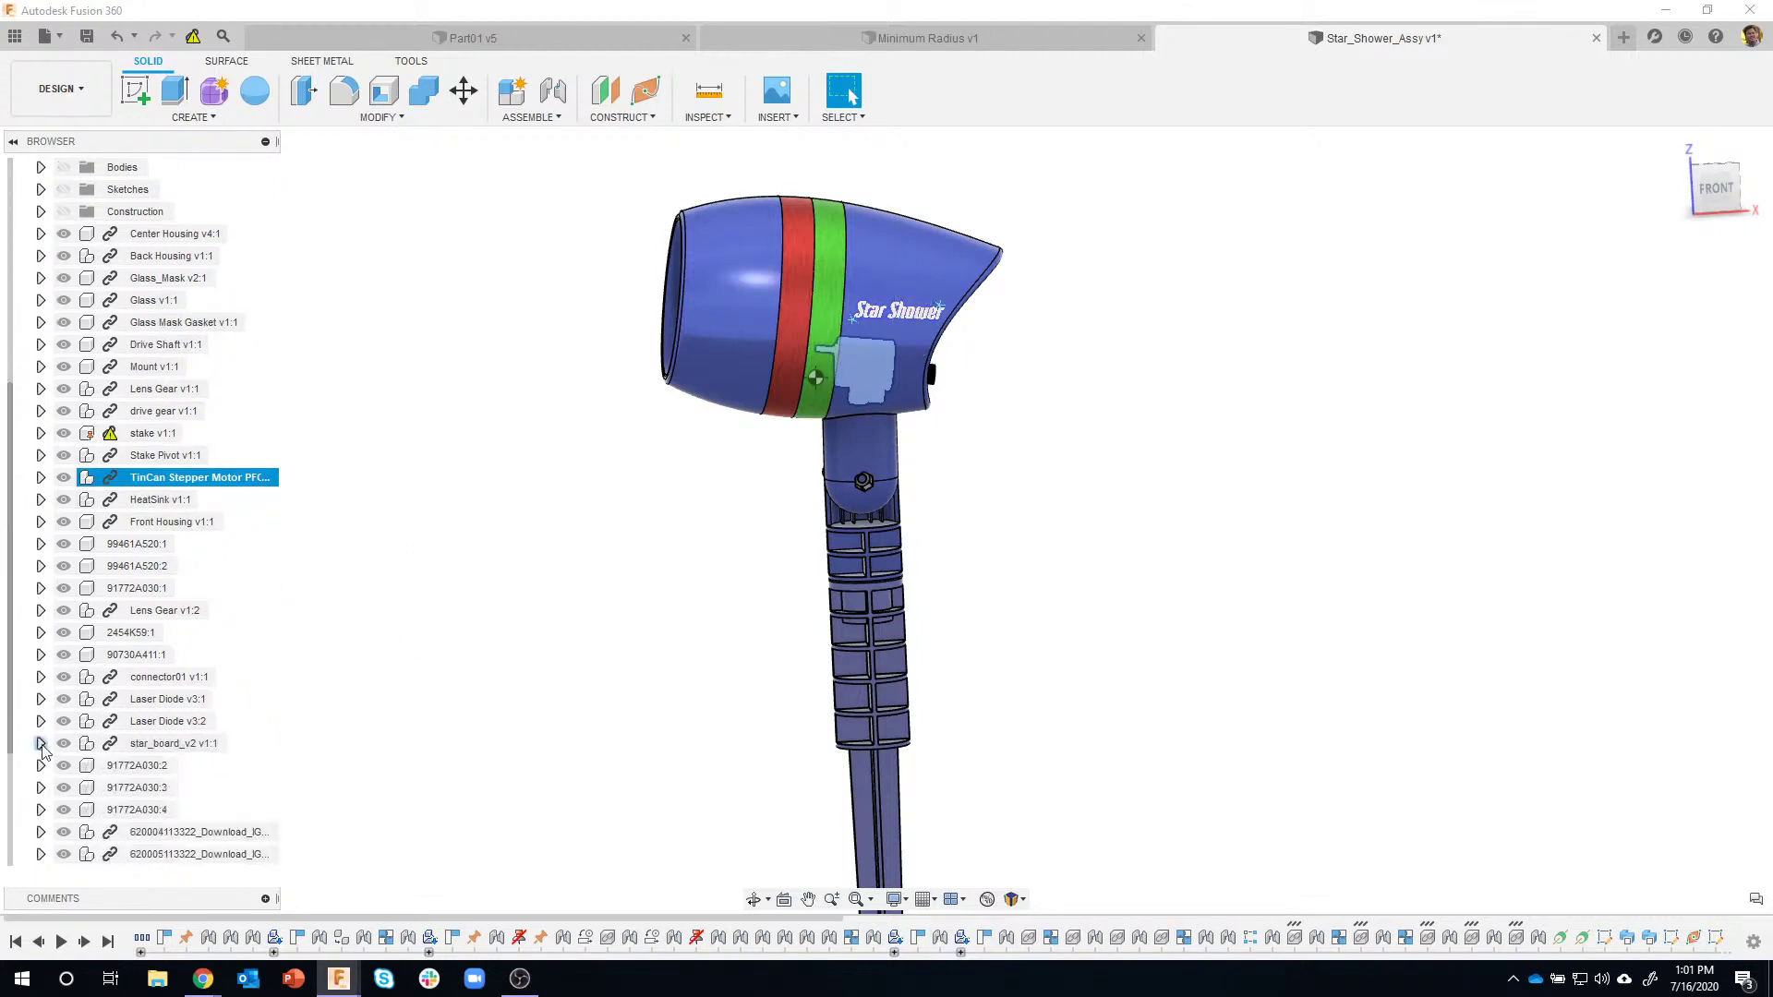
click(1187, 599)
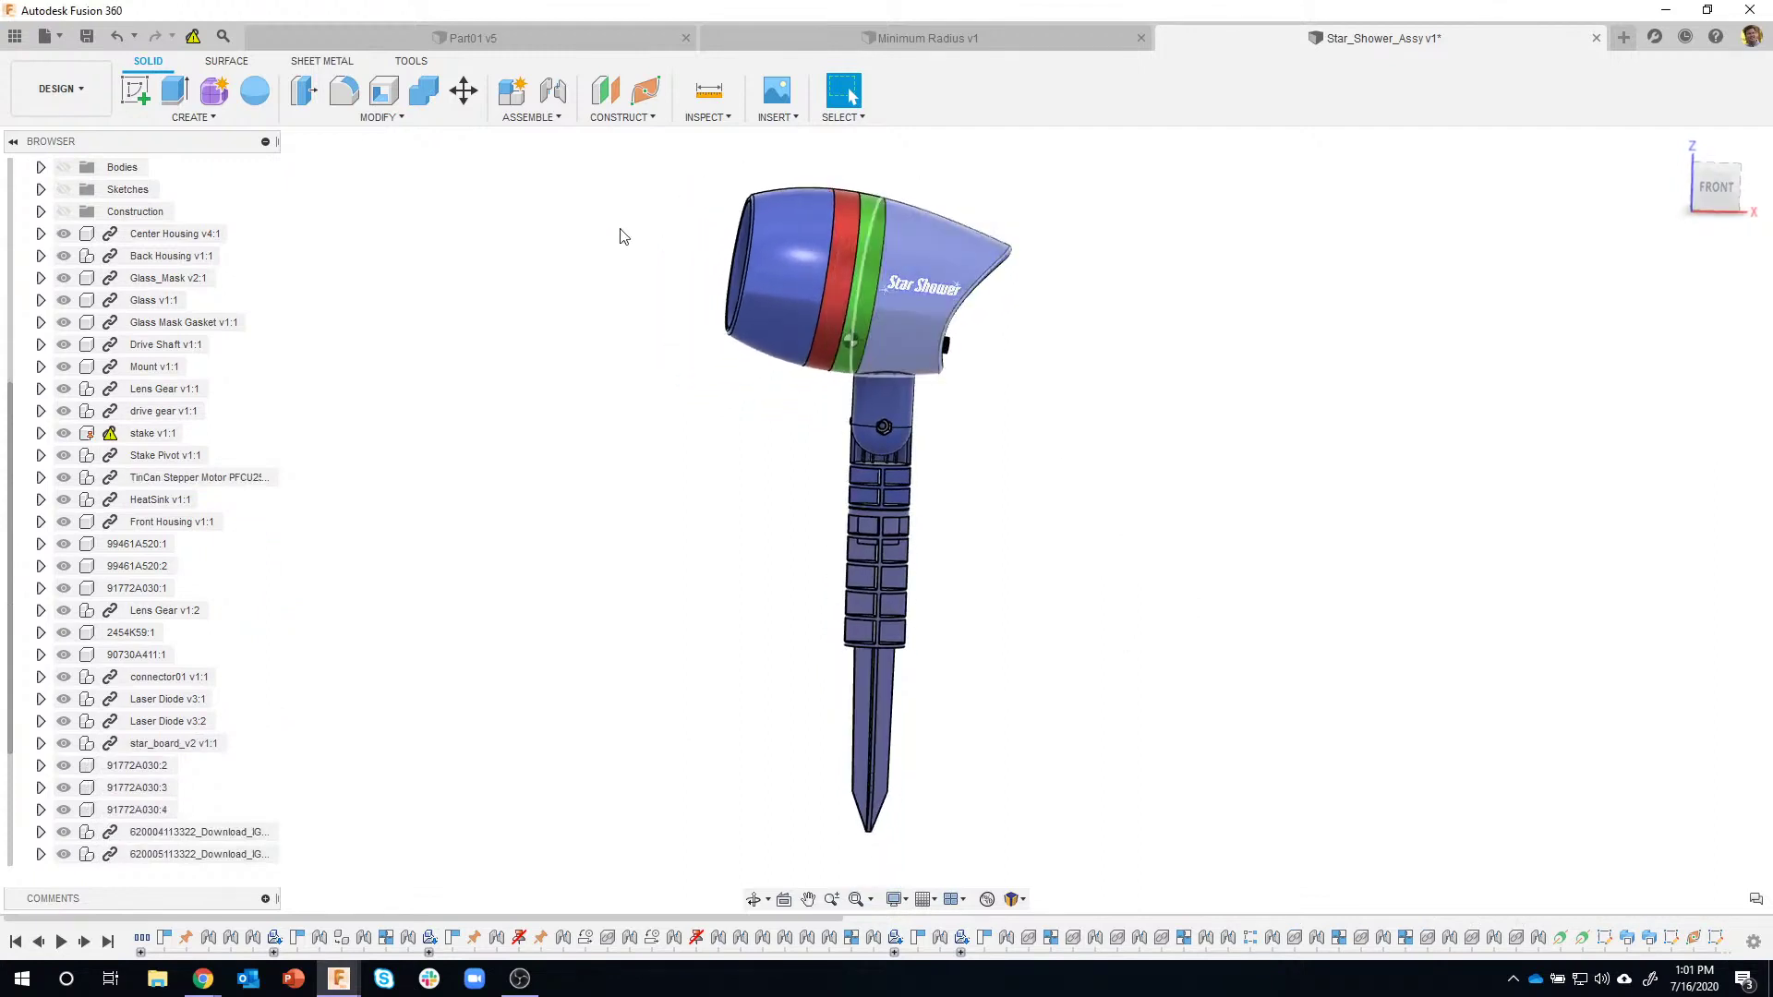
Create another Center of Mass analysis for the whole assembly, including the newly shown internal components.
click(700, 118)
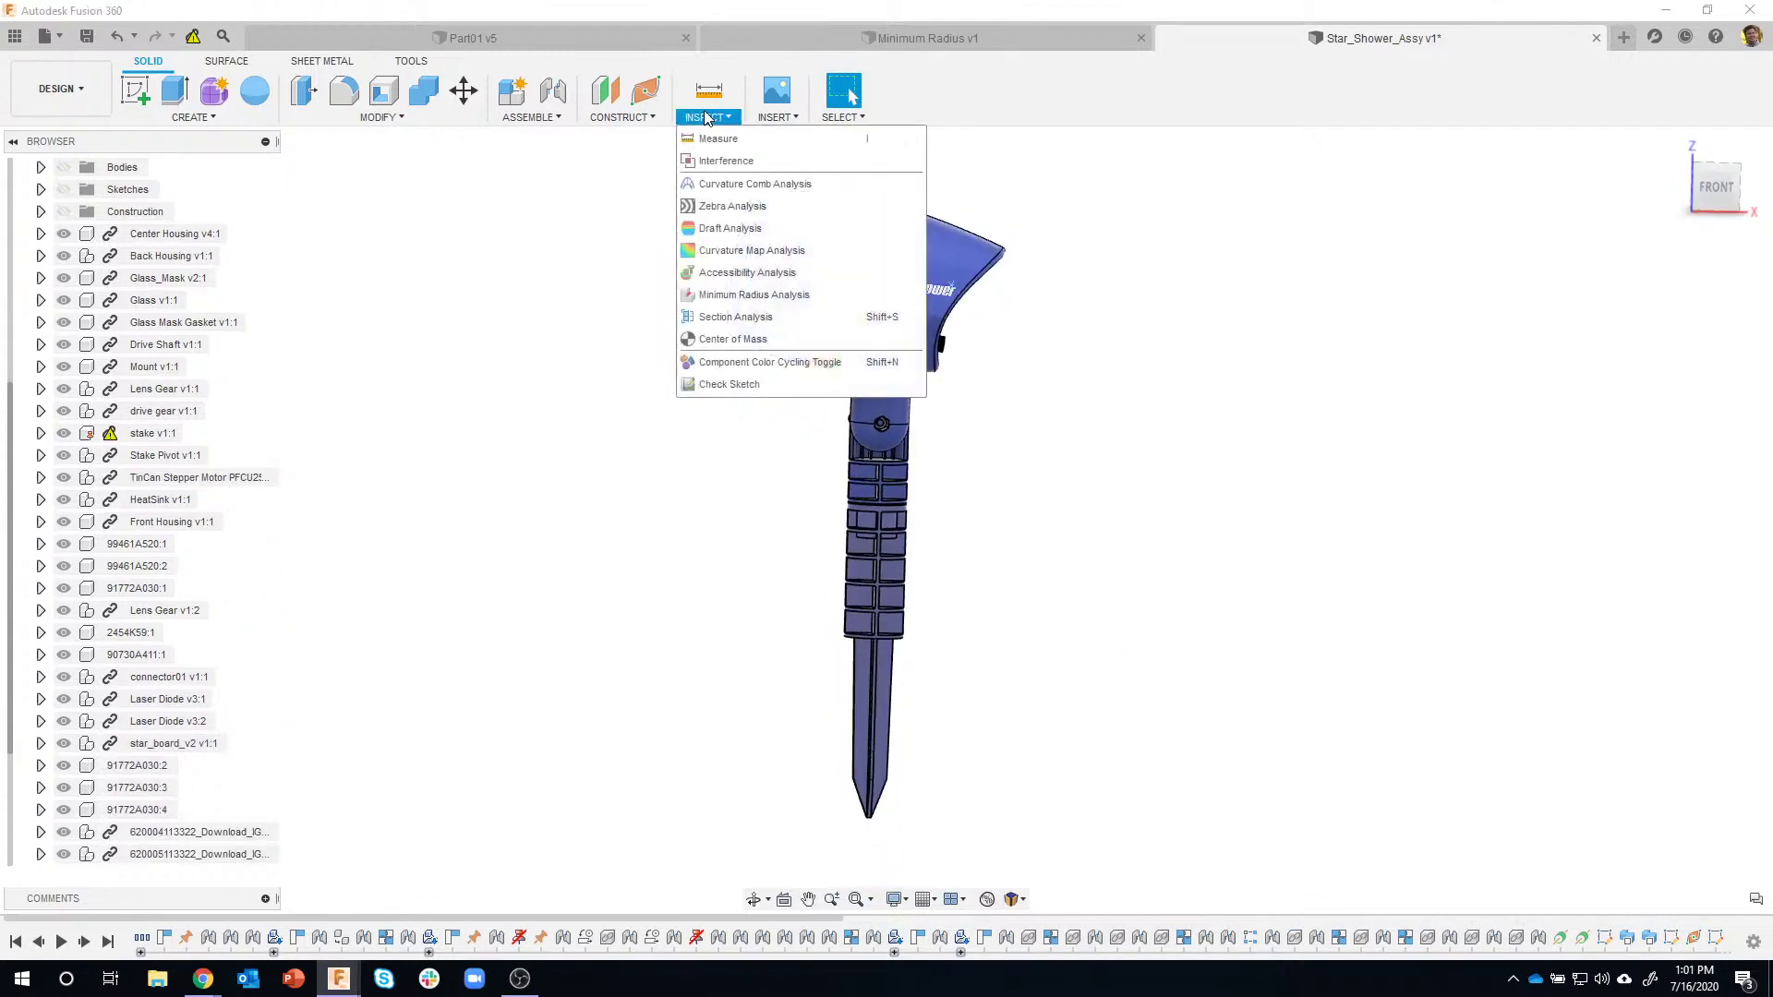
click(722, 344)
drag(631, 155, 1156, 863)
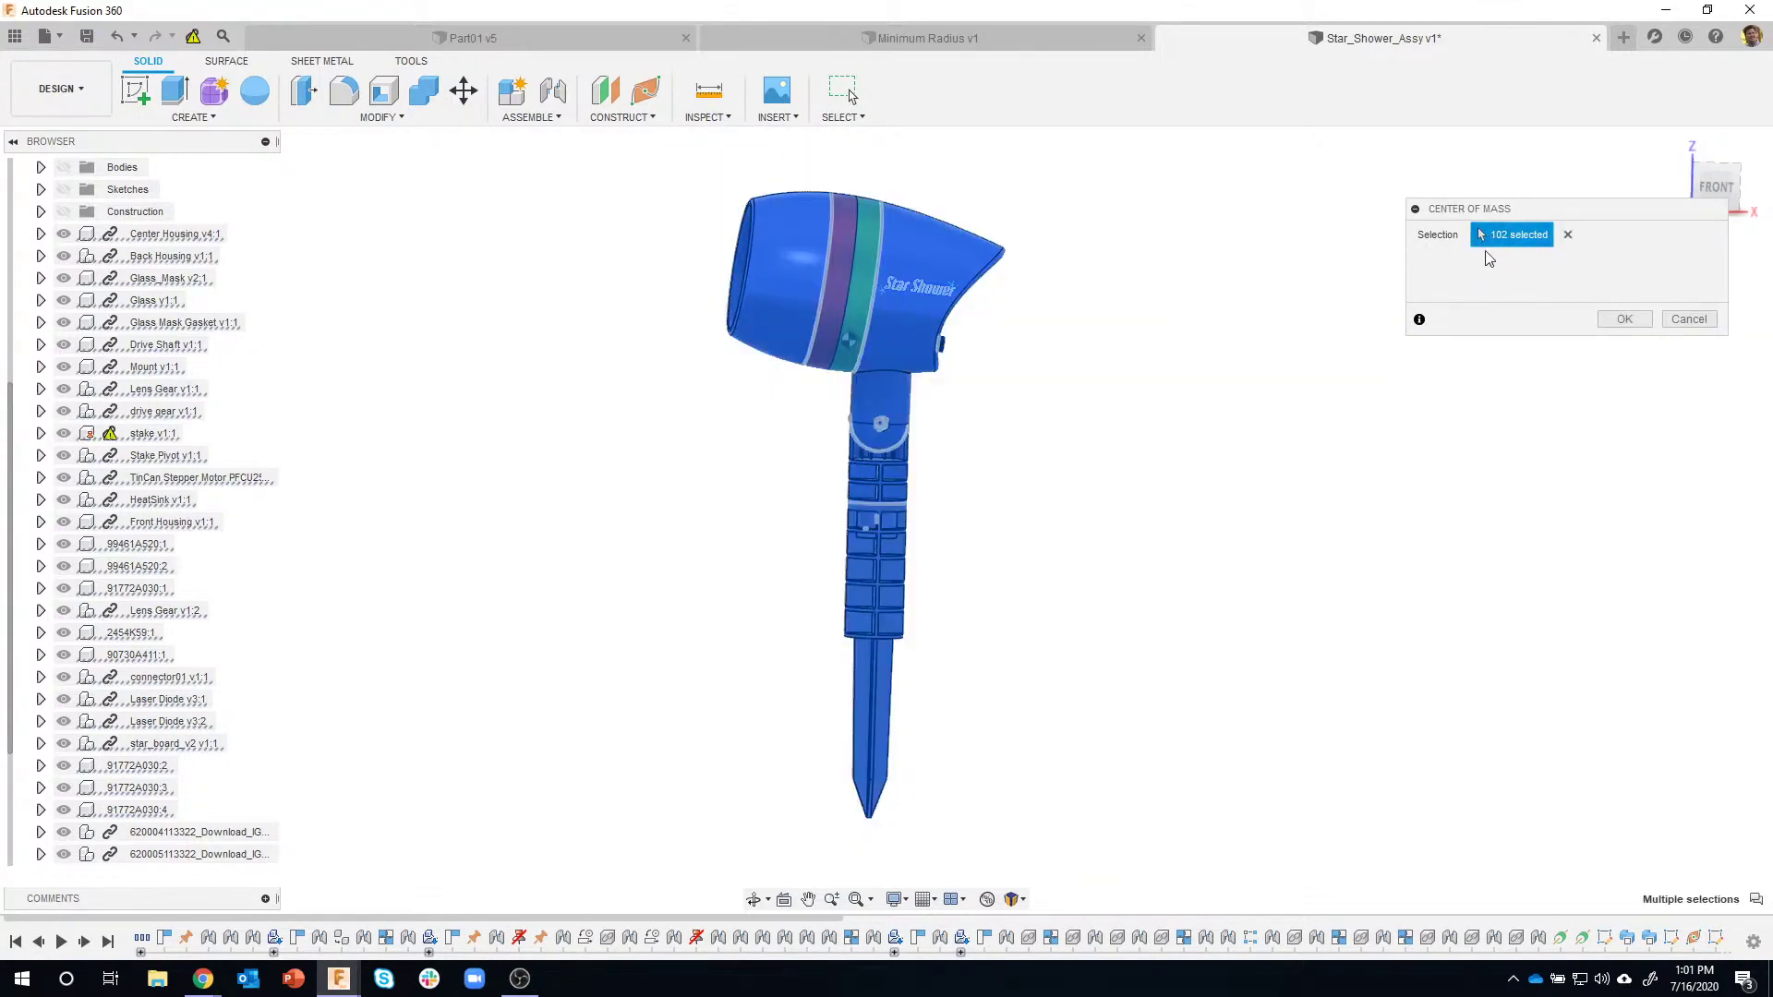
click(1611, 322)
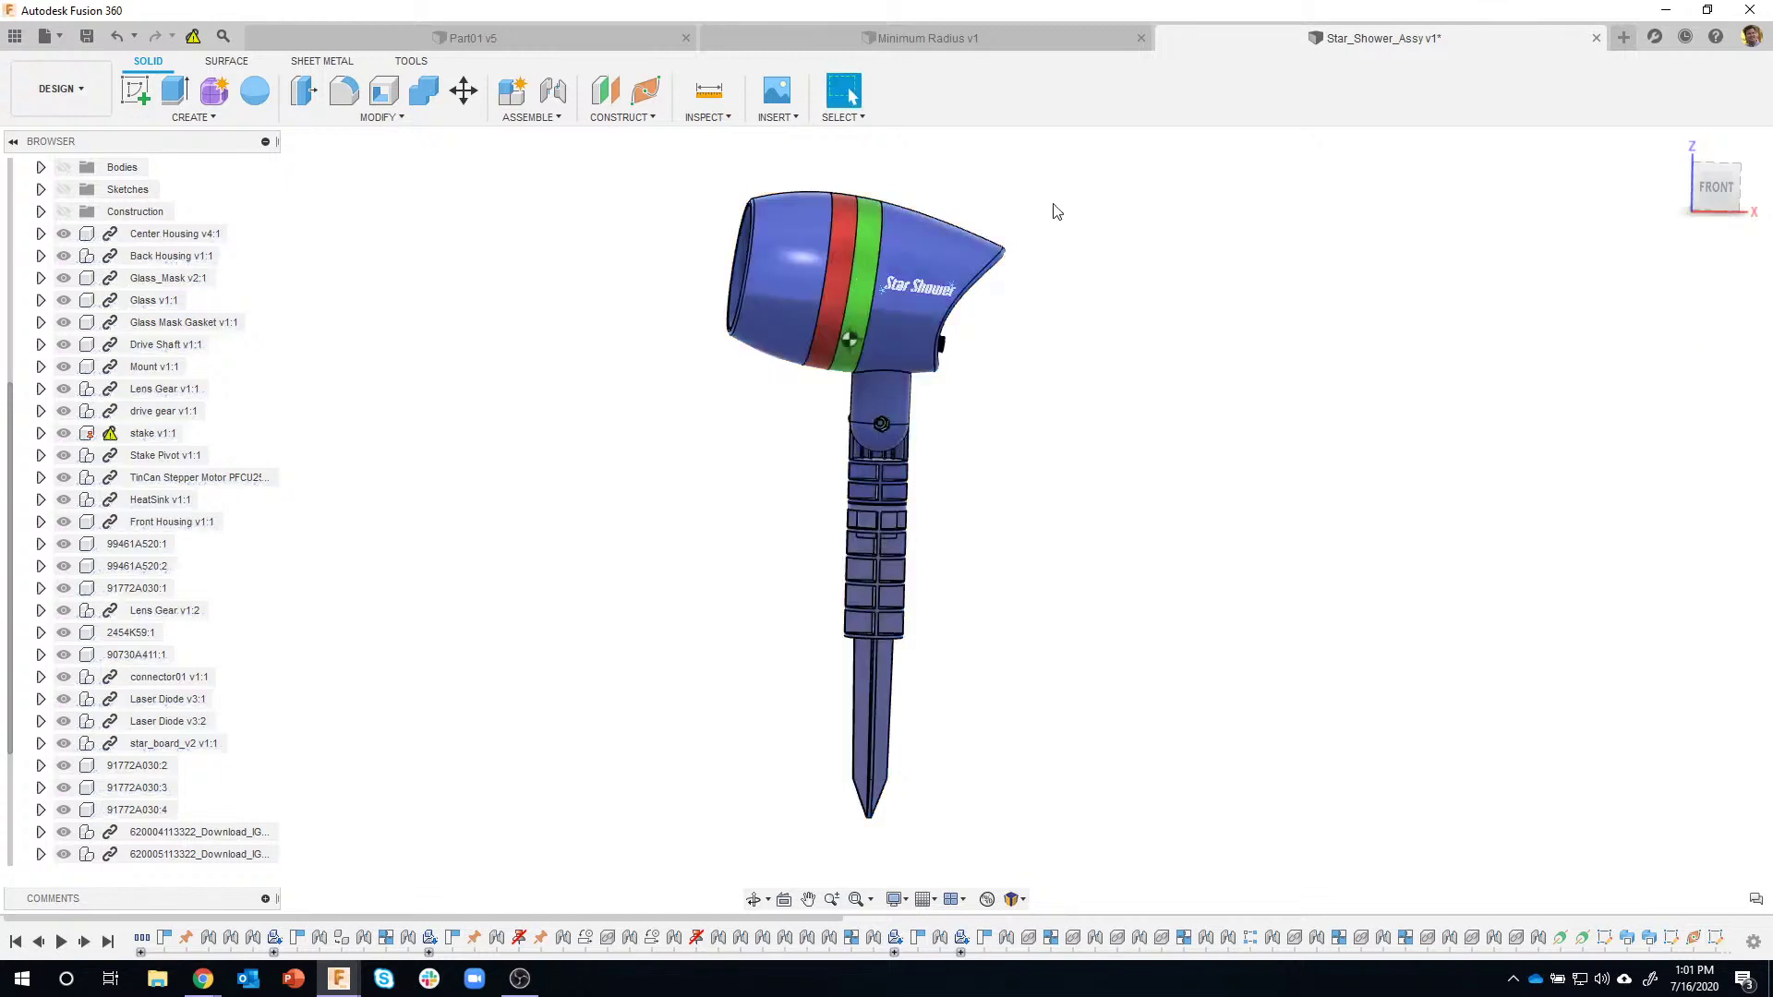
Examine the center of mass markers around the housing's green band up close from several angles.
shift+middle_drag(884, 279, 932, 308)
scroll(866, 313, up, 4)
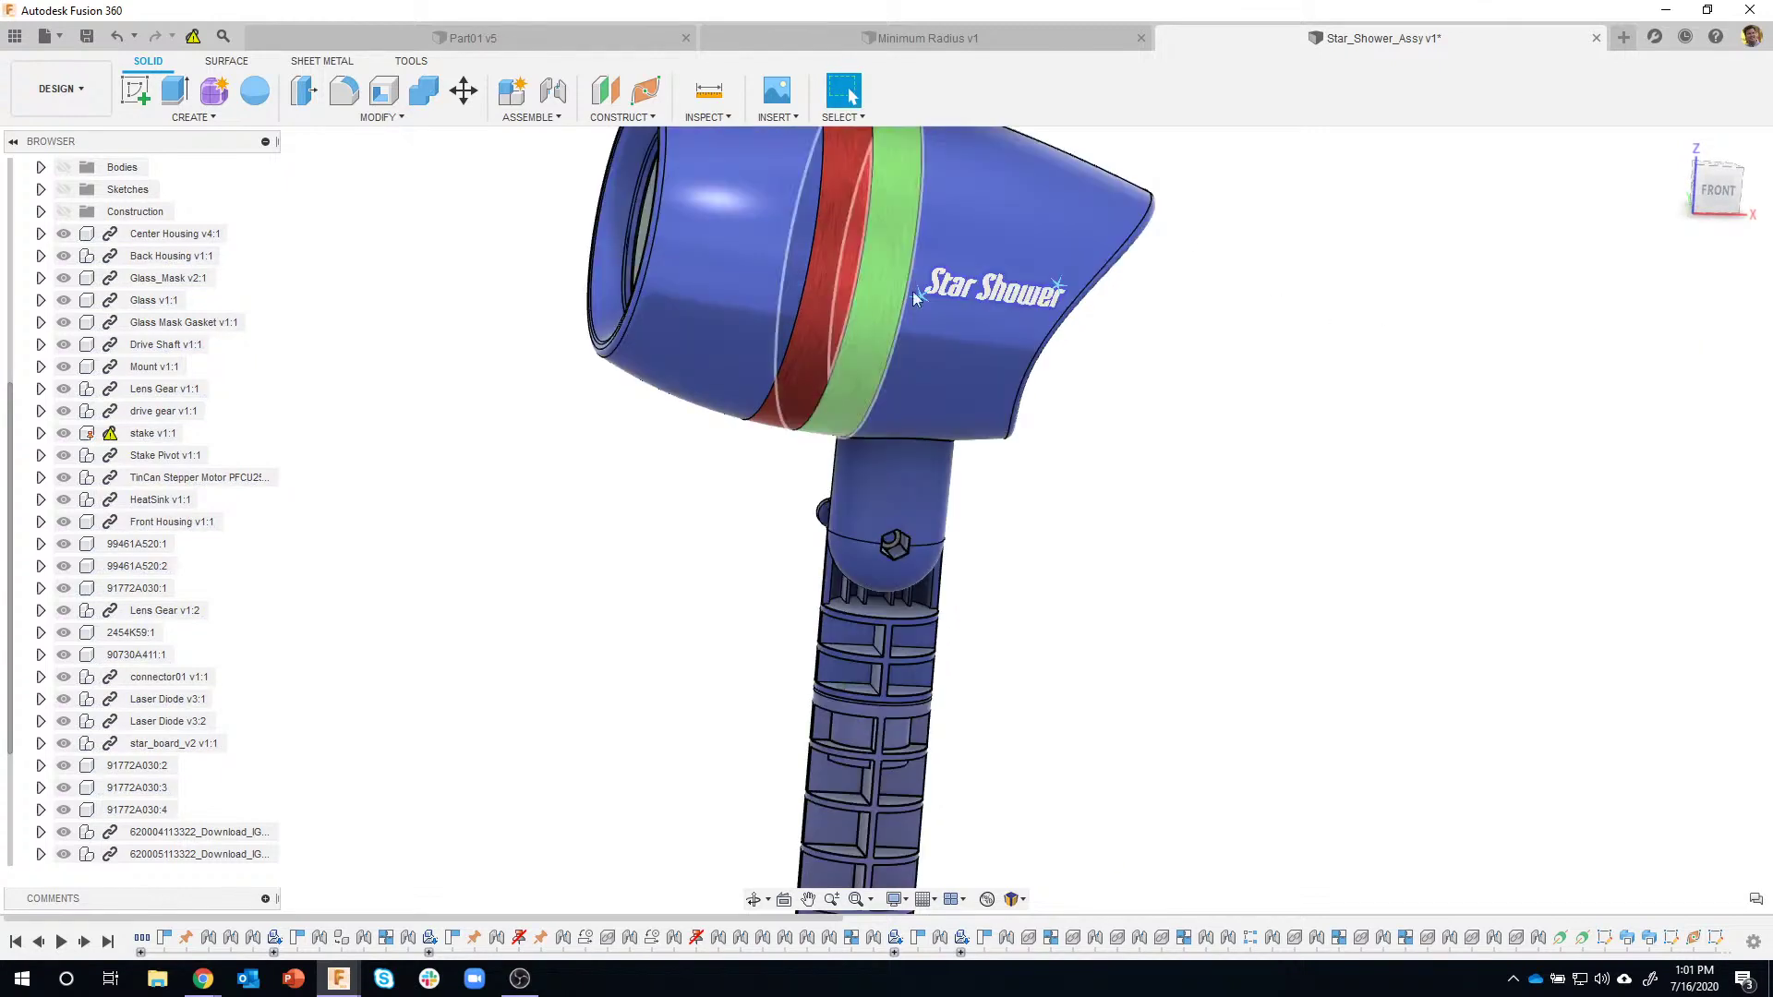
shift+middle_drag(1078, 349, 852, 373)
scroll(862, 369, up, 5)
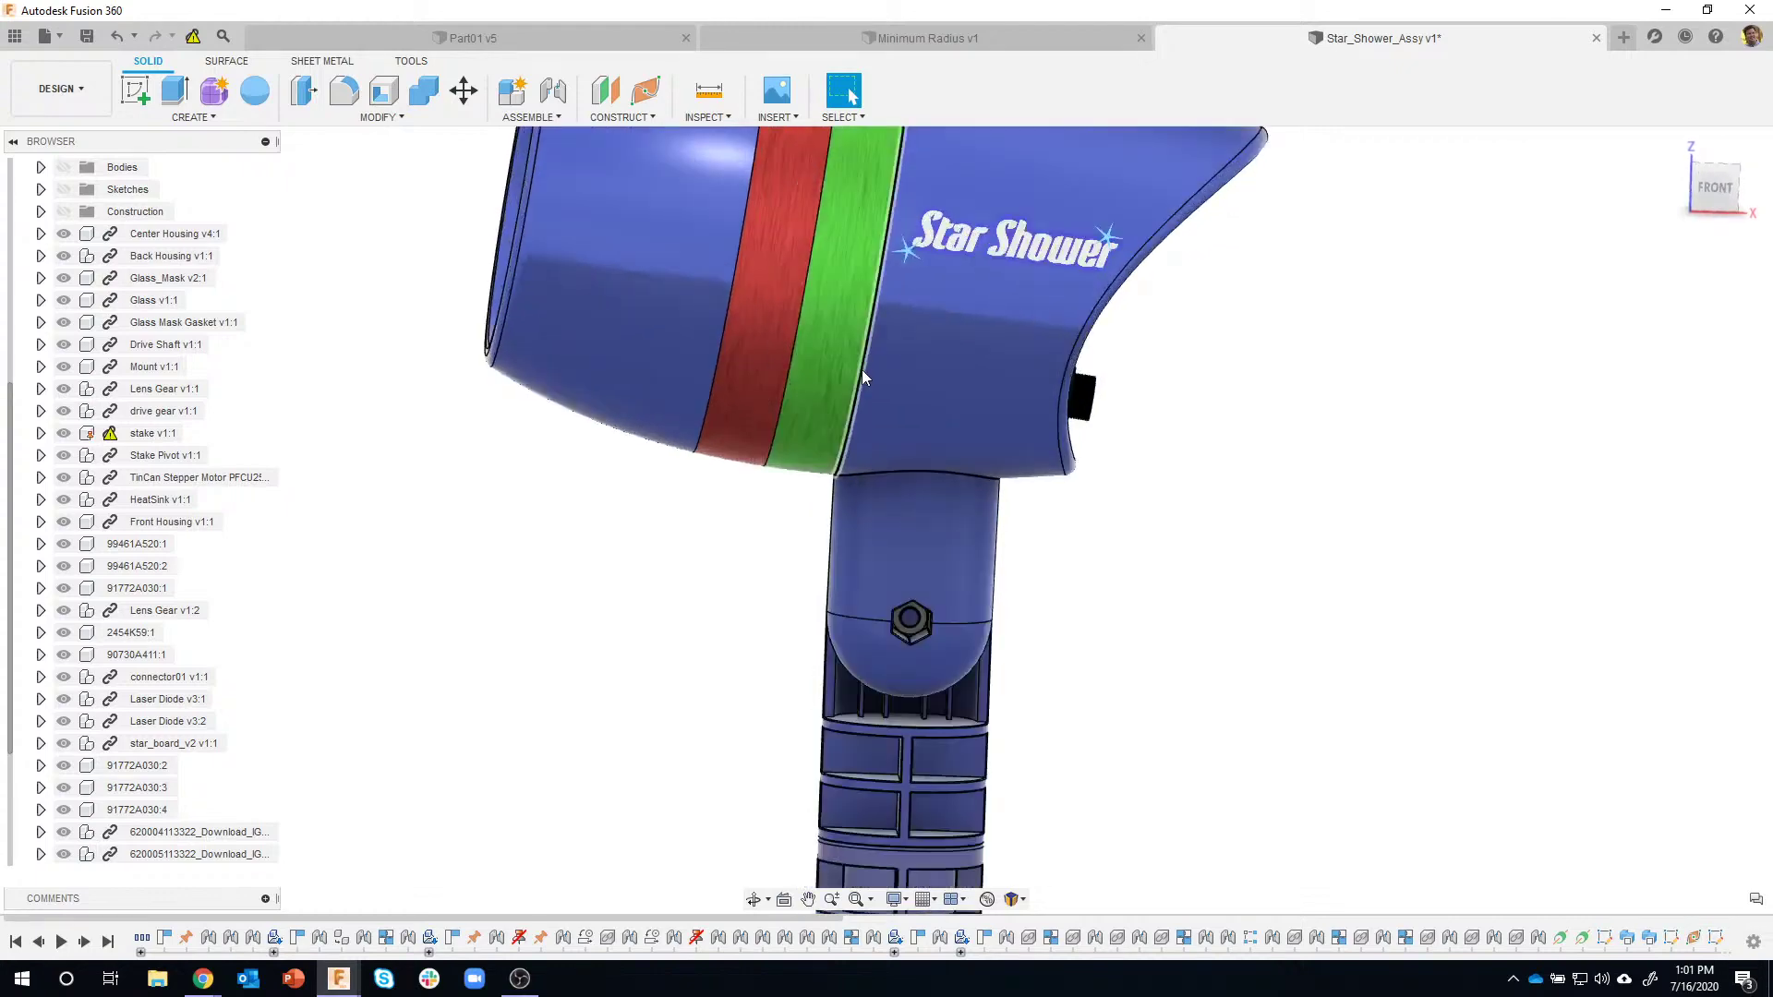
scroll(886, 380, up, 3)
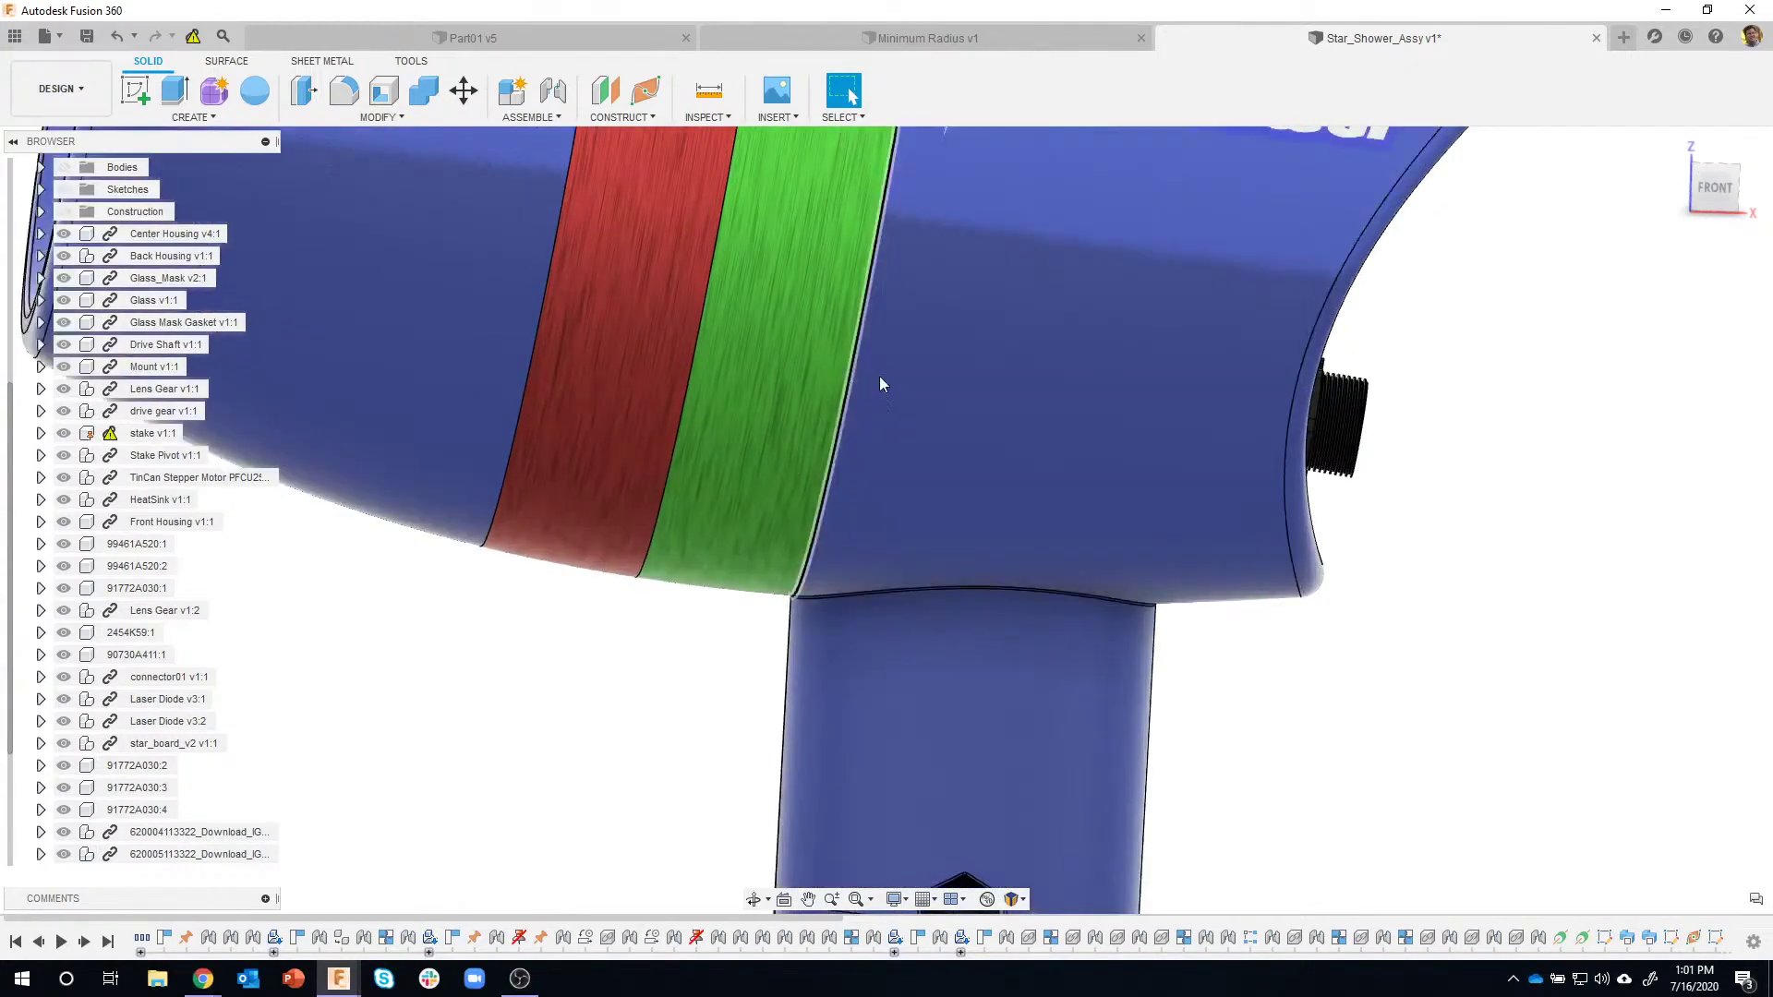
shift+middle_drag(897, 375, 1022, 370)
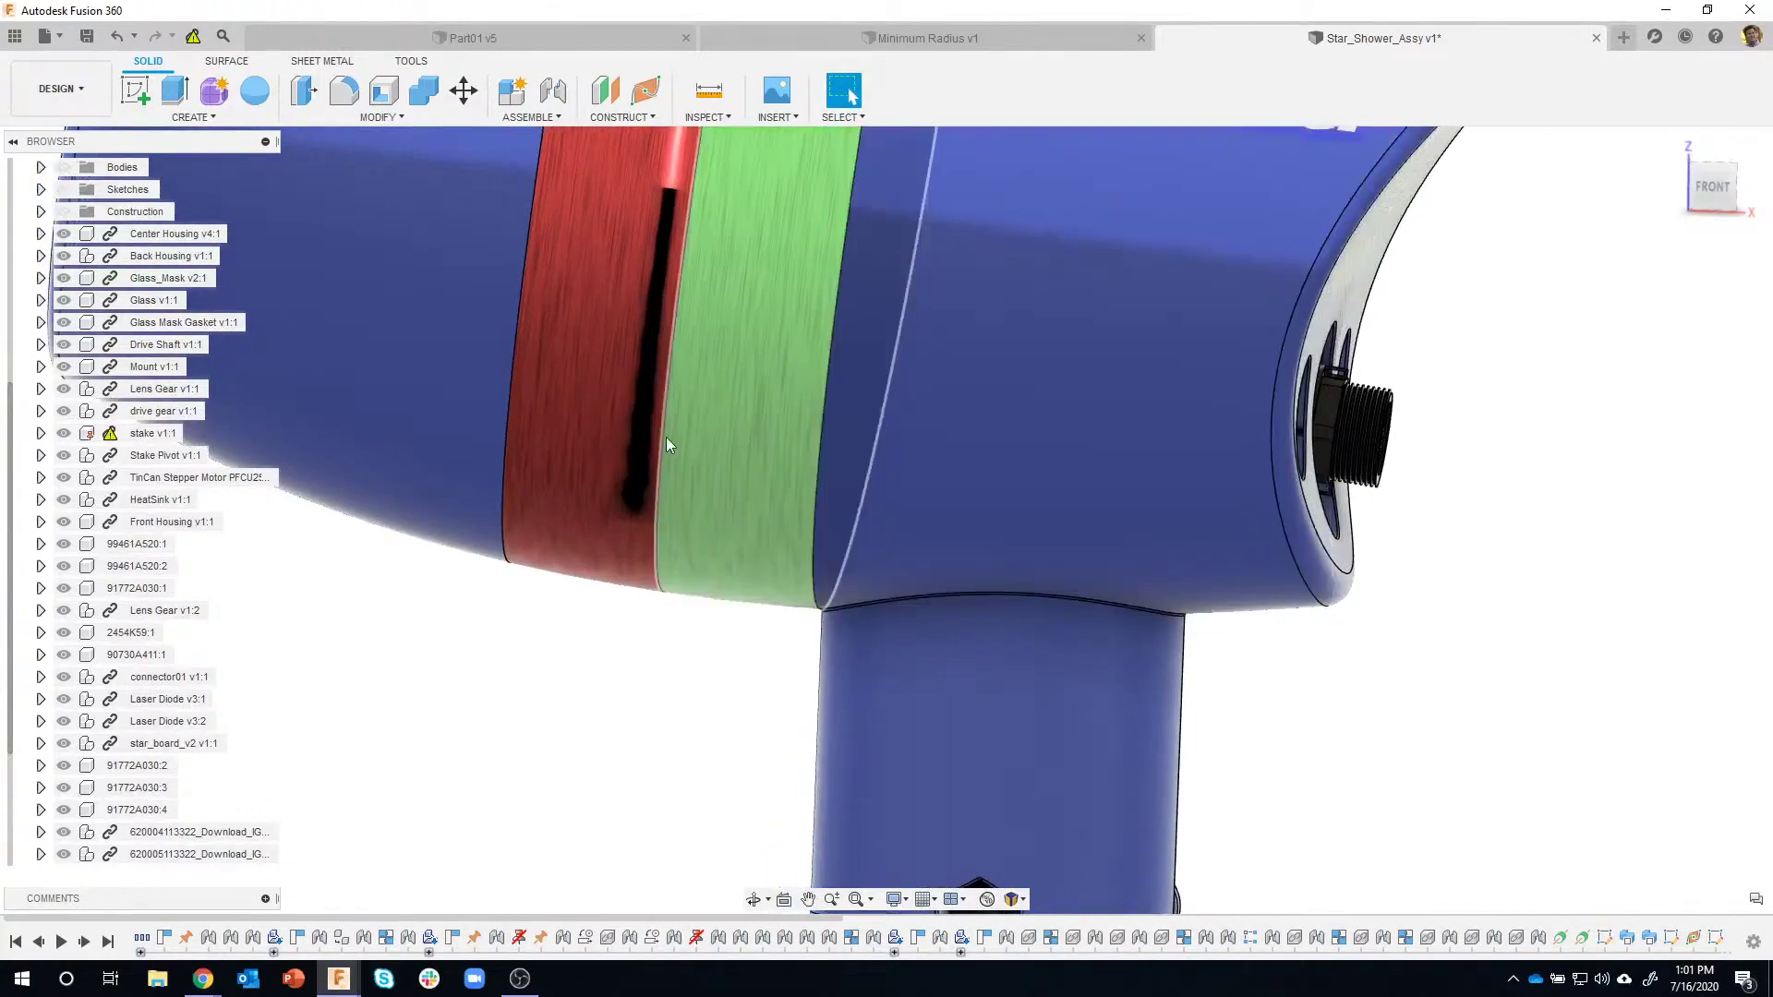
shift+middle_drag(857, 424, 865, 426)
scroll(61, 267, up, 3)
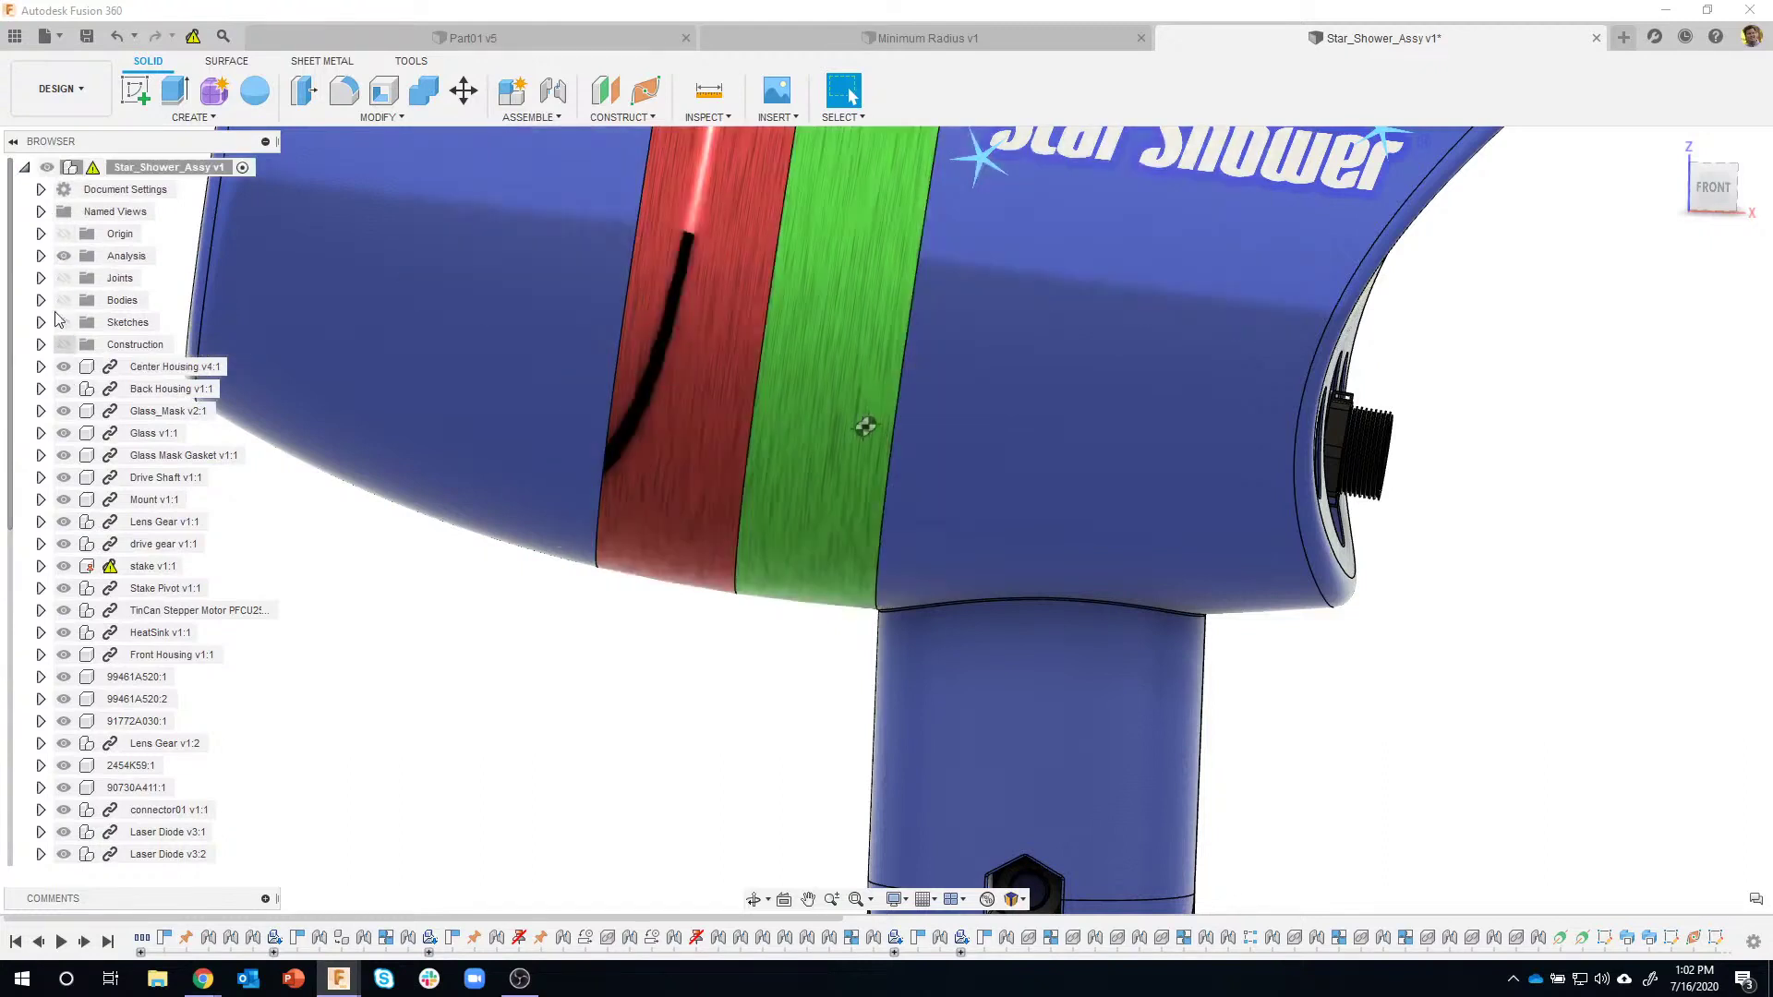
Expand the saved analyses and highlight CenterOfMass2 to compare its marker with CenterOfMass3.
click(40, 257)
click(78, 352)
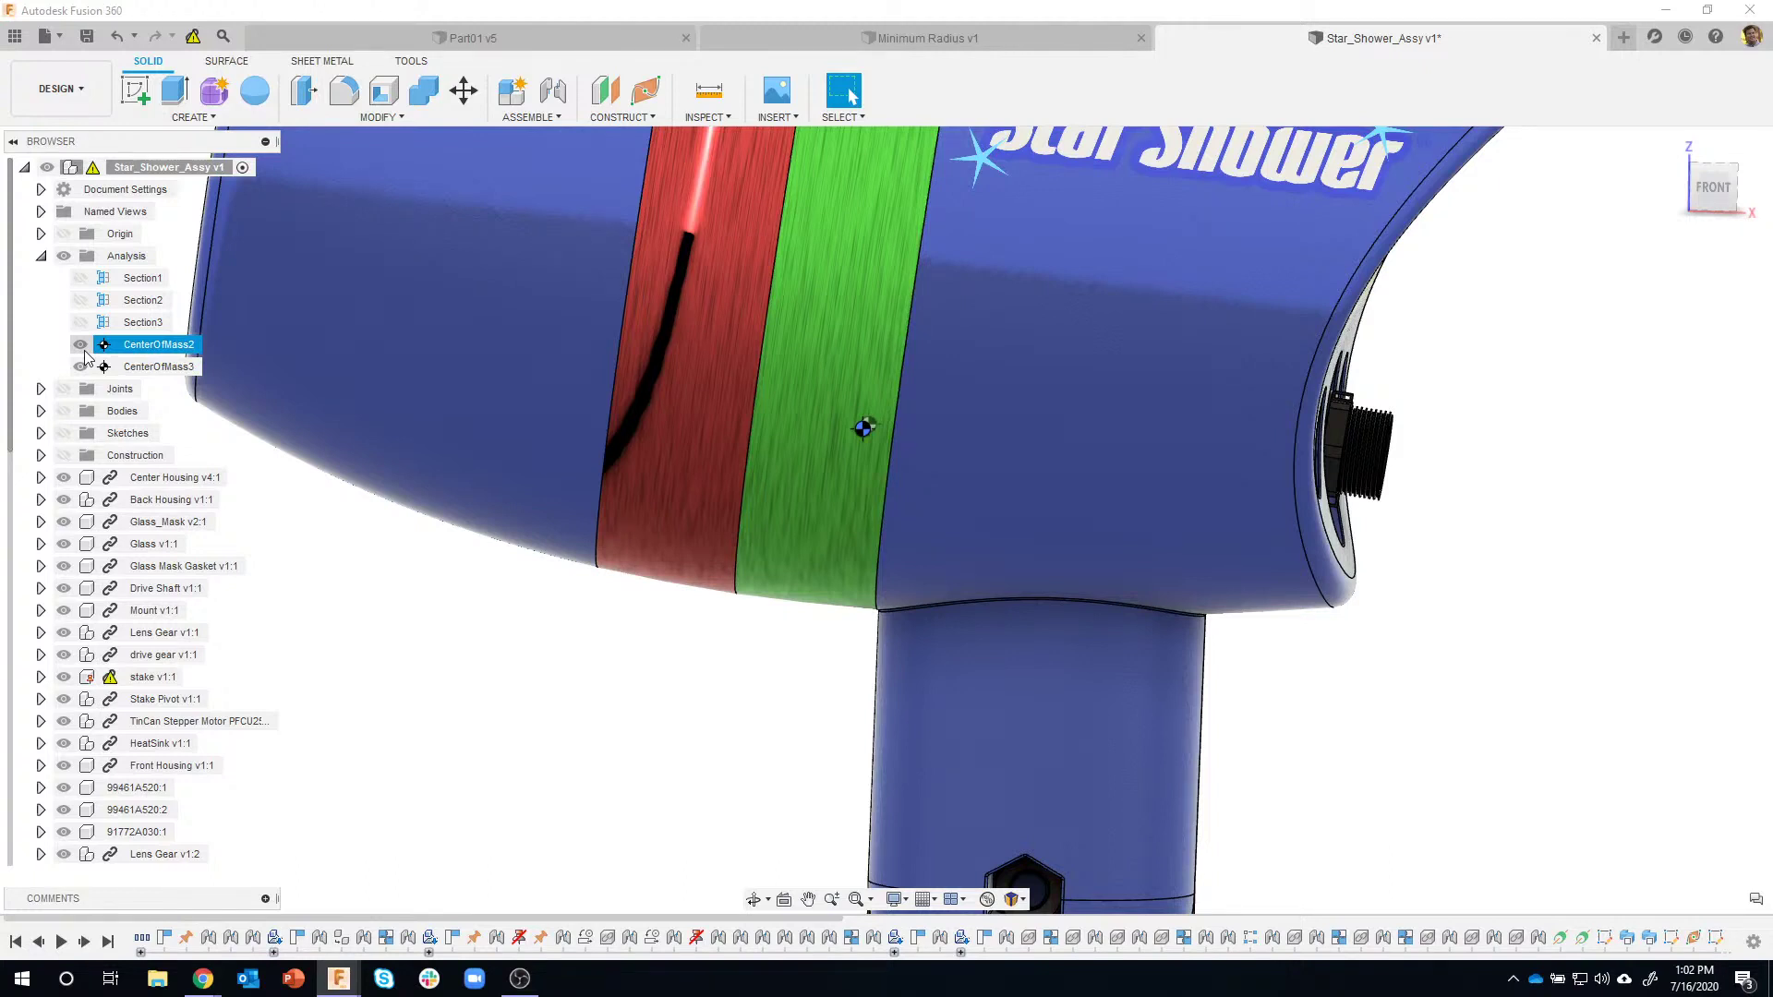
click(699, 794)
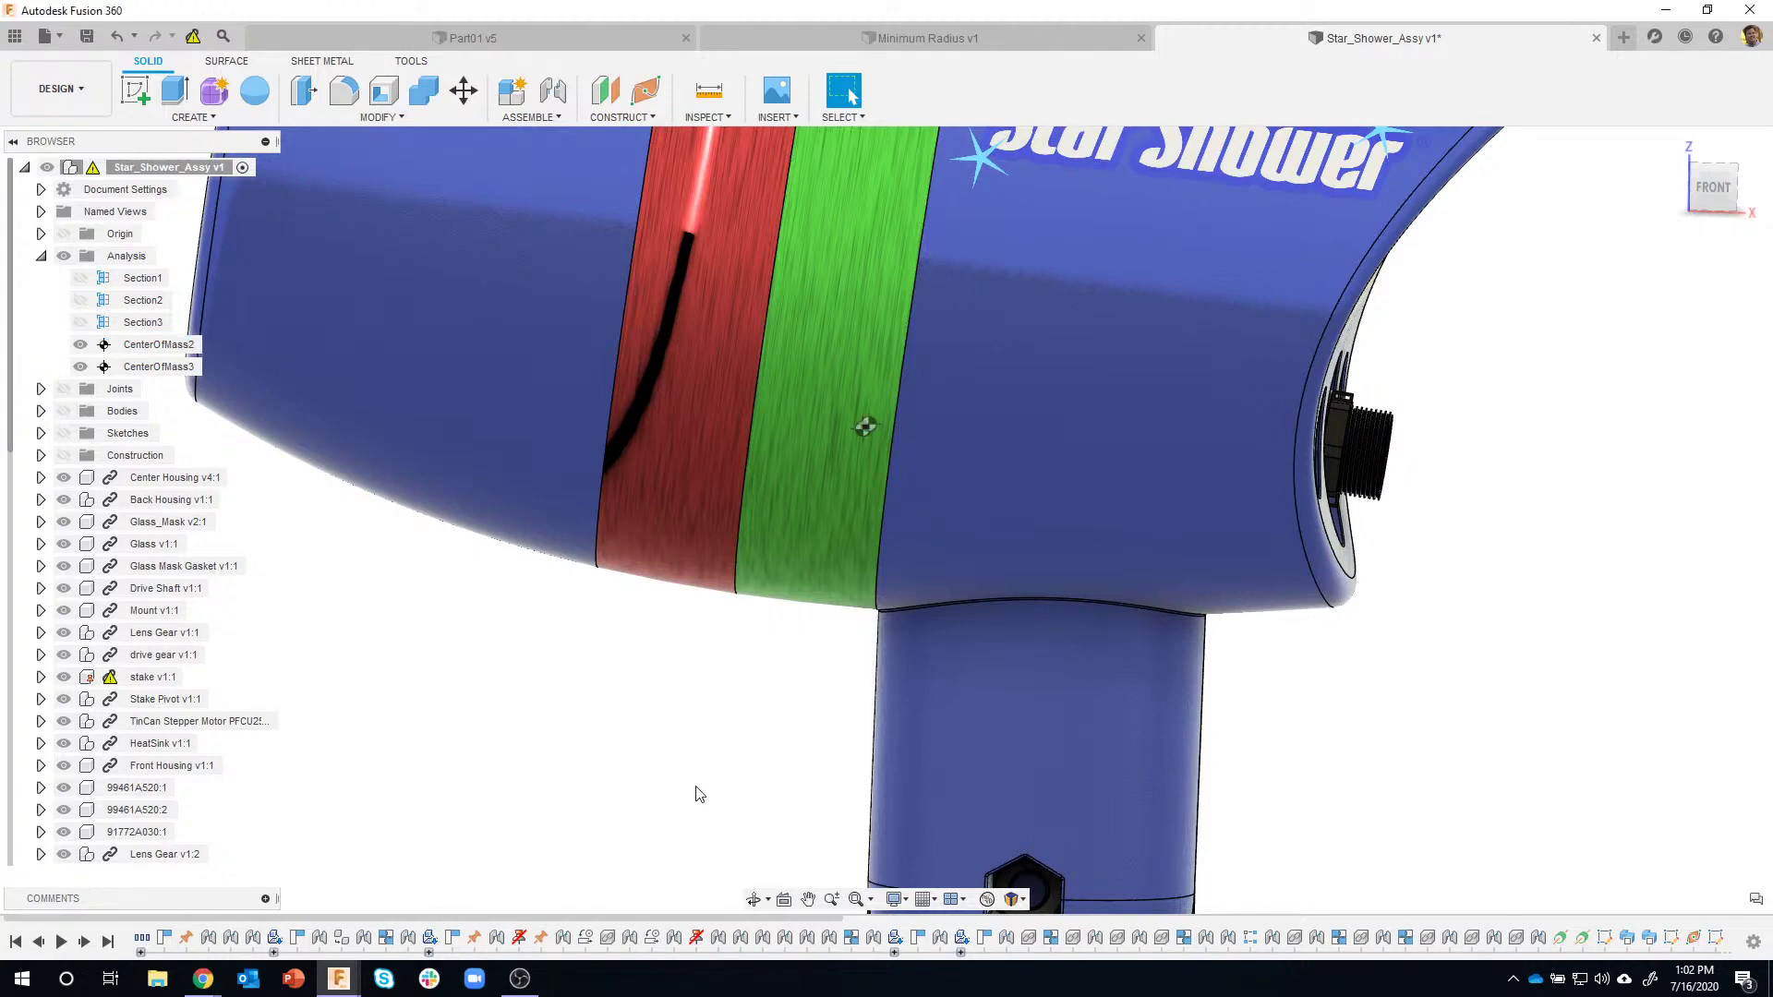
Open the Color_Component_Cycle design from the Inspect project folder and close the data panel.
scroll(699, 794, down, 5)
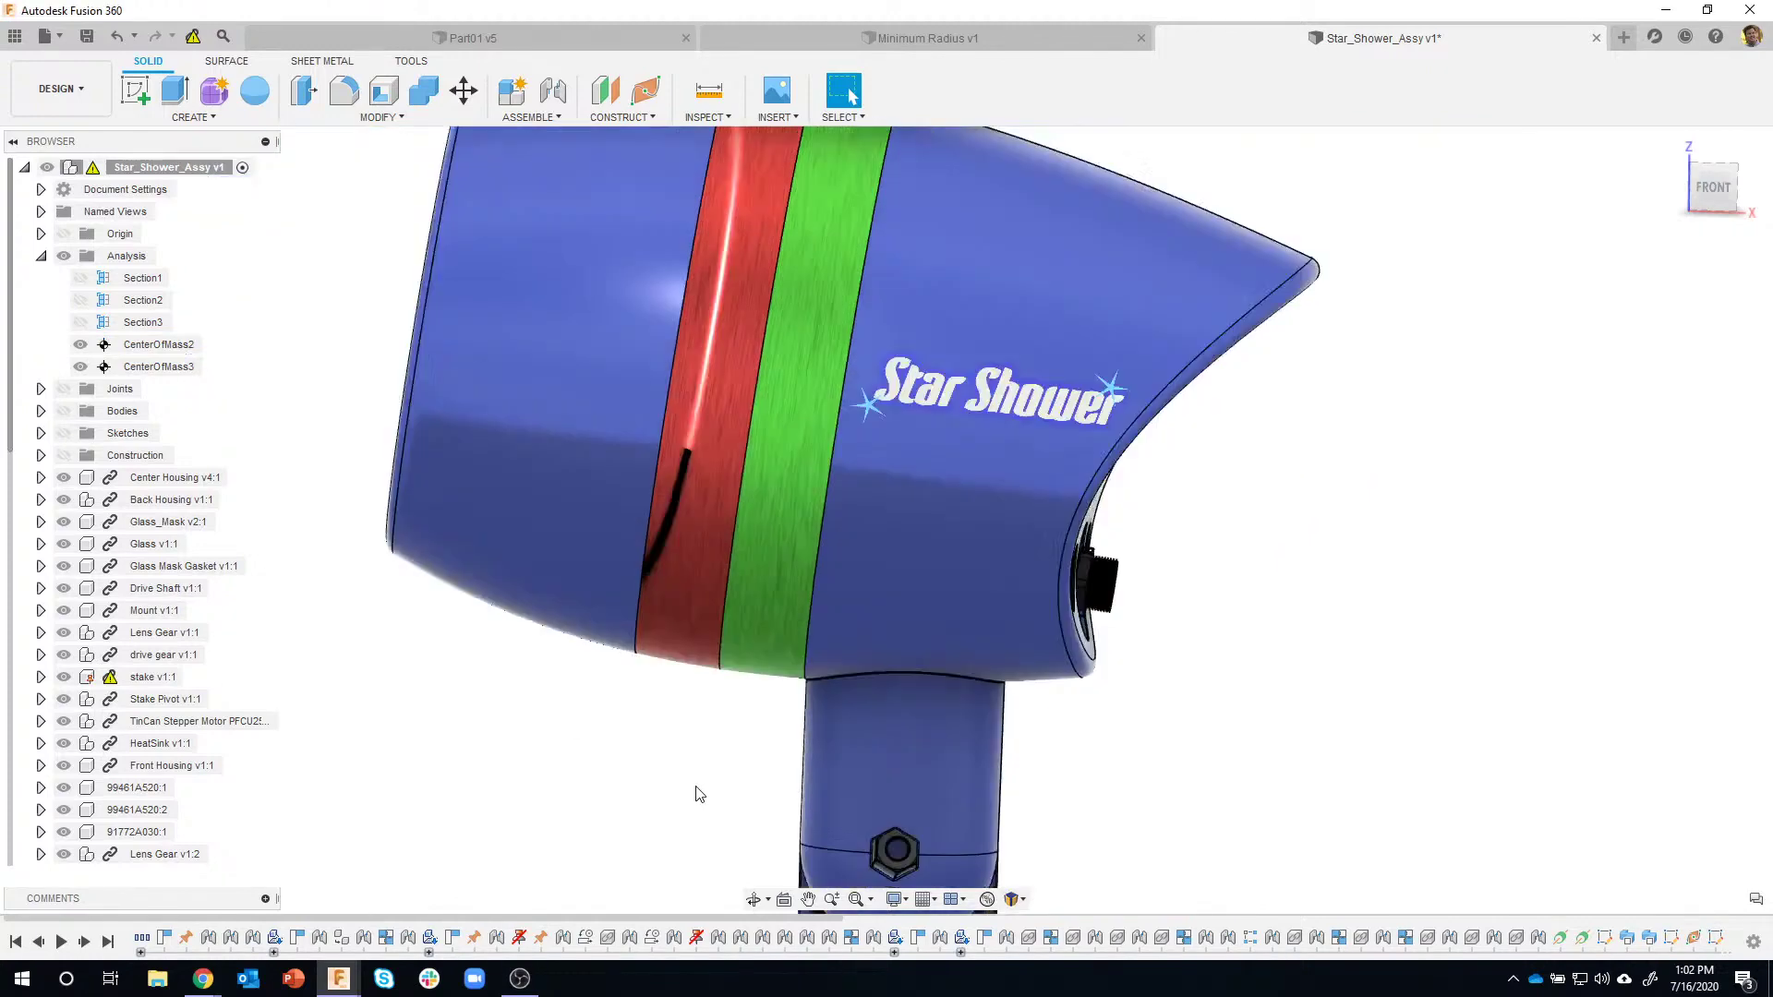
click(15, 37)
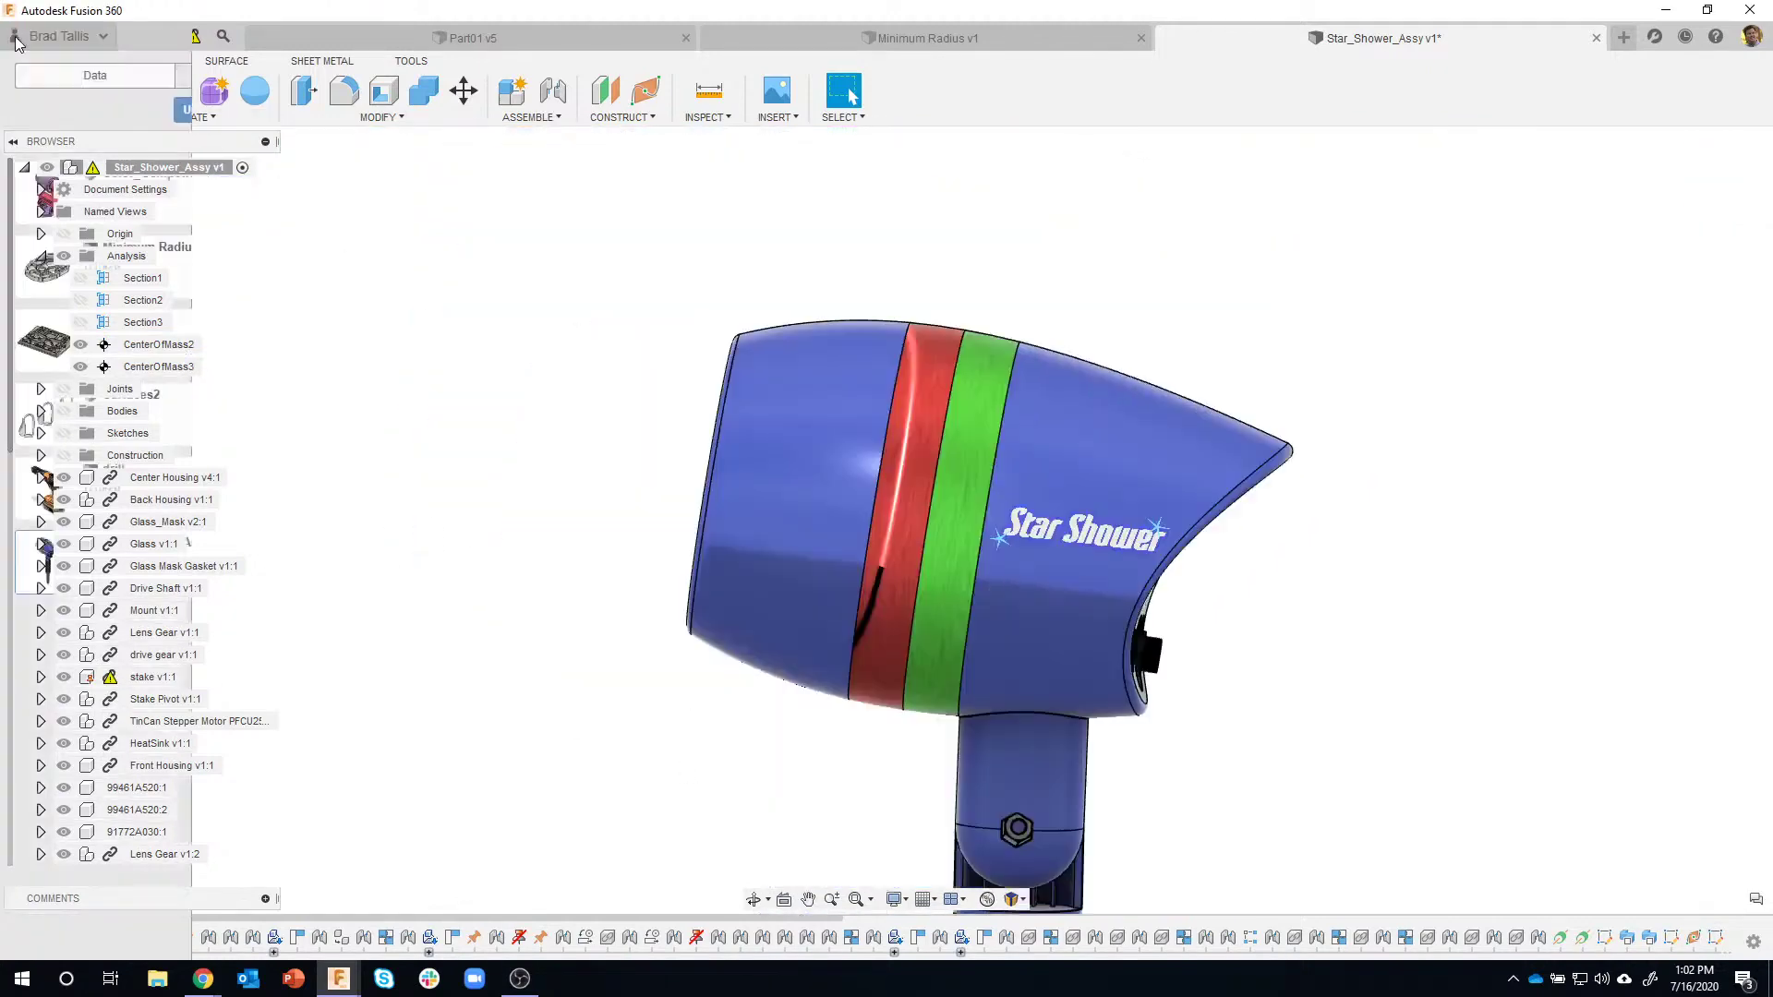
double_click(163, 211)
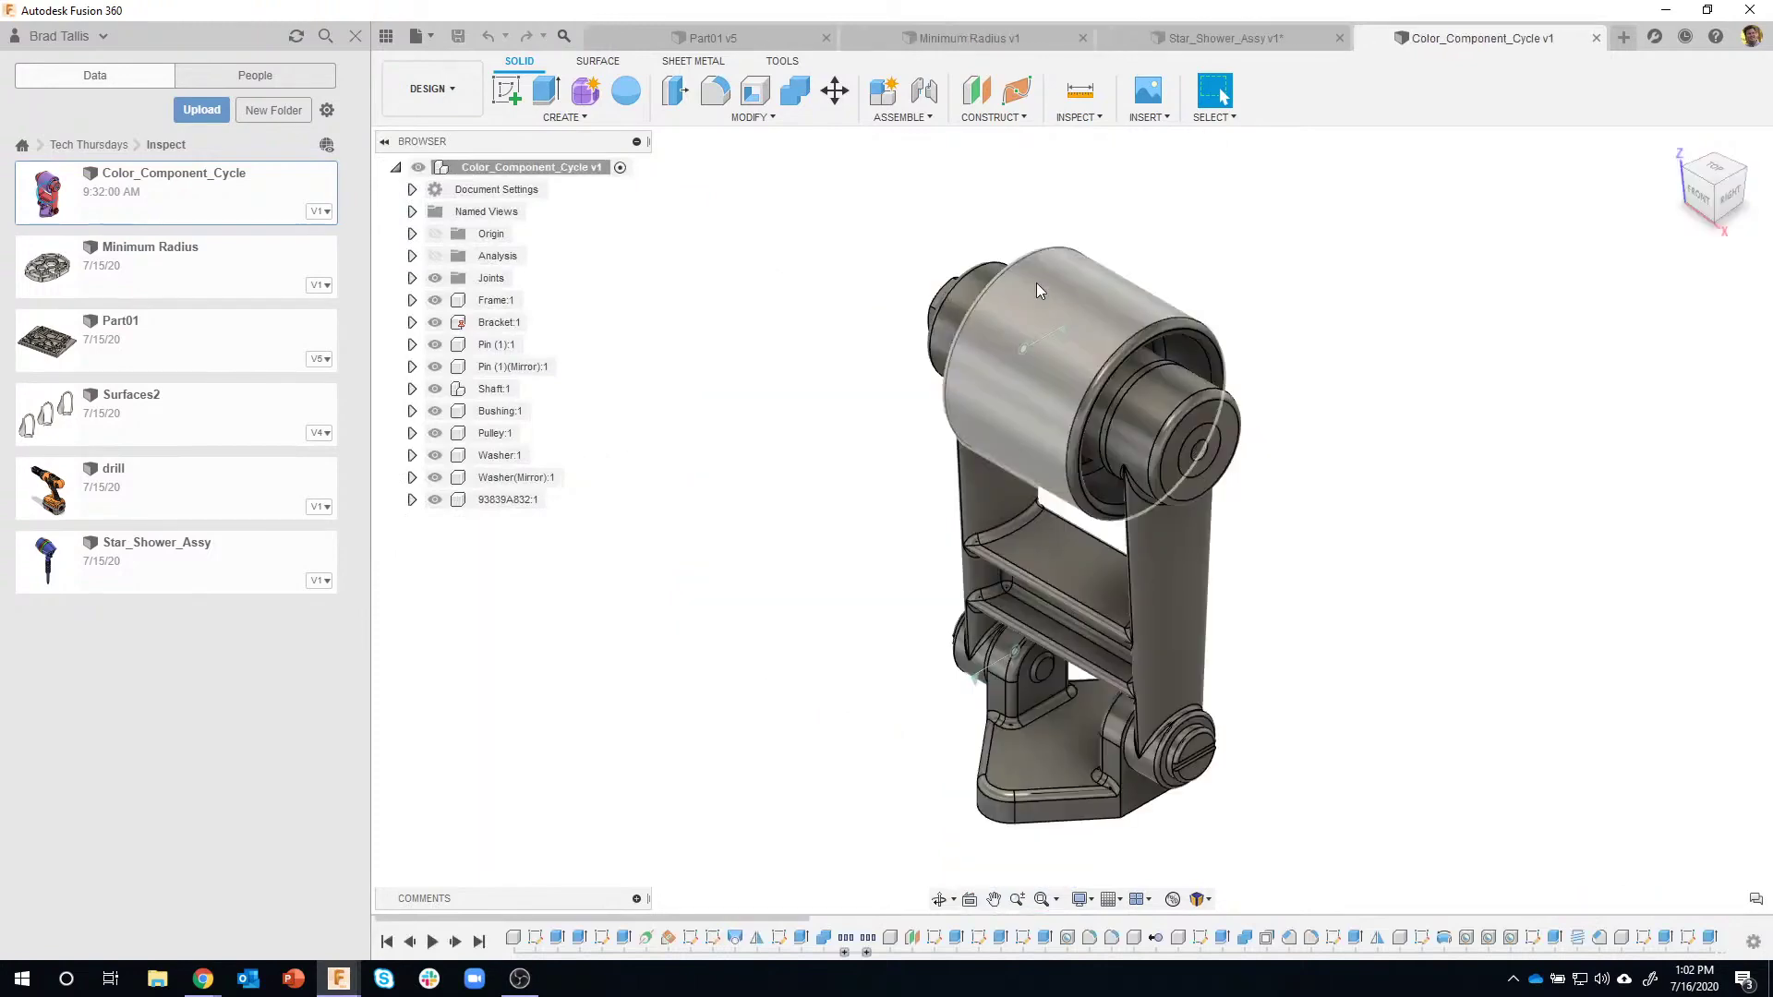
click(386, 35)
click(706, 117)
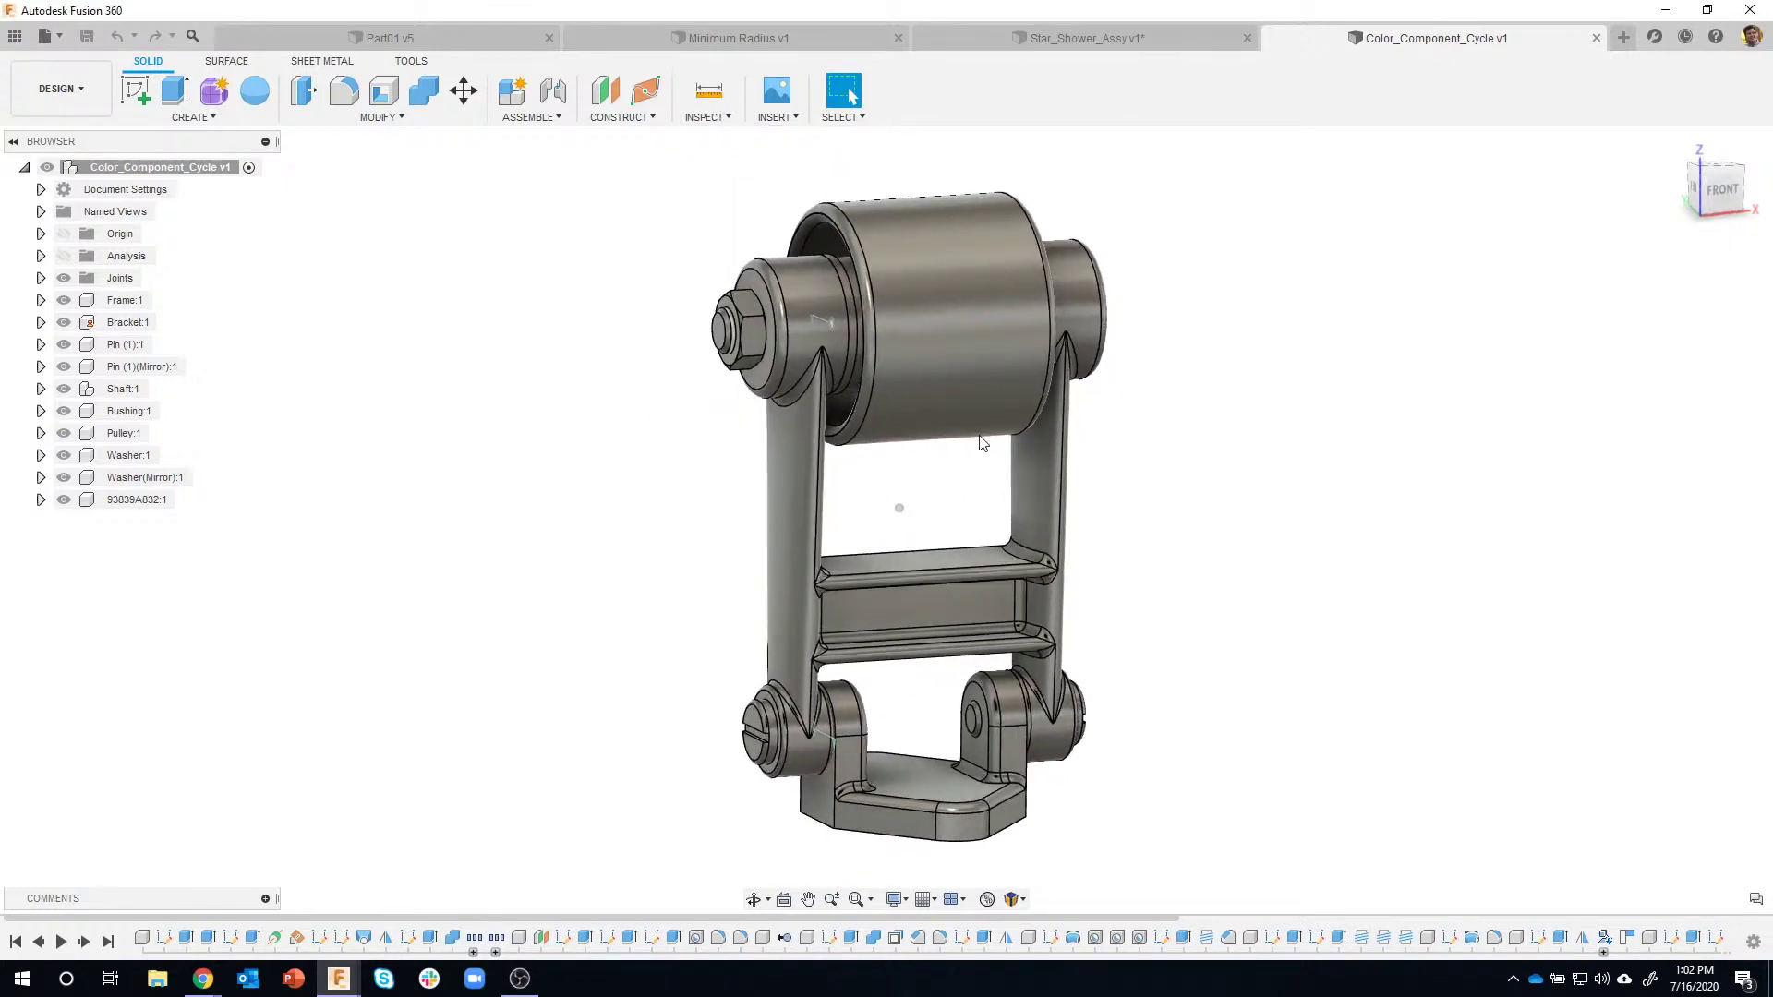
Turn on component color cycling and temporarily activate the Frame component to view its color-coded timeline features.
click(707, 123)
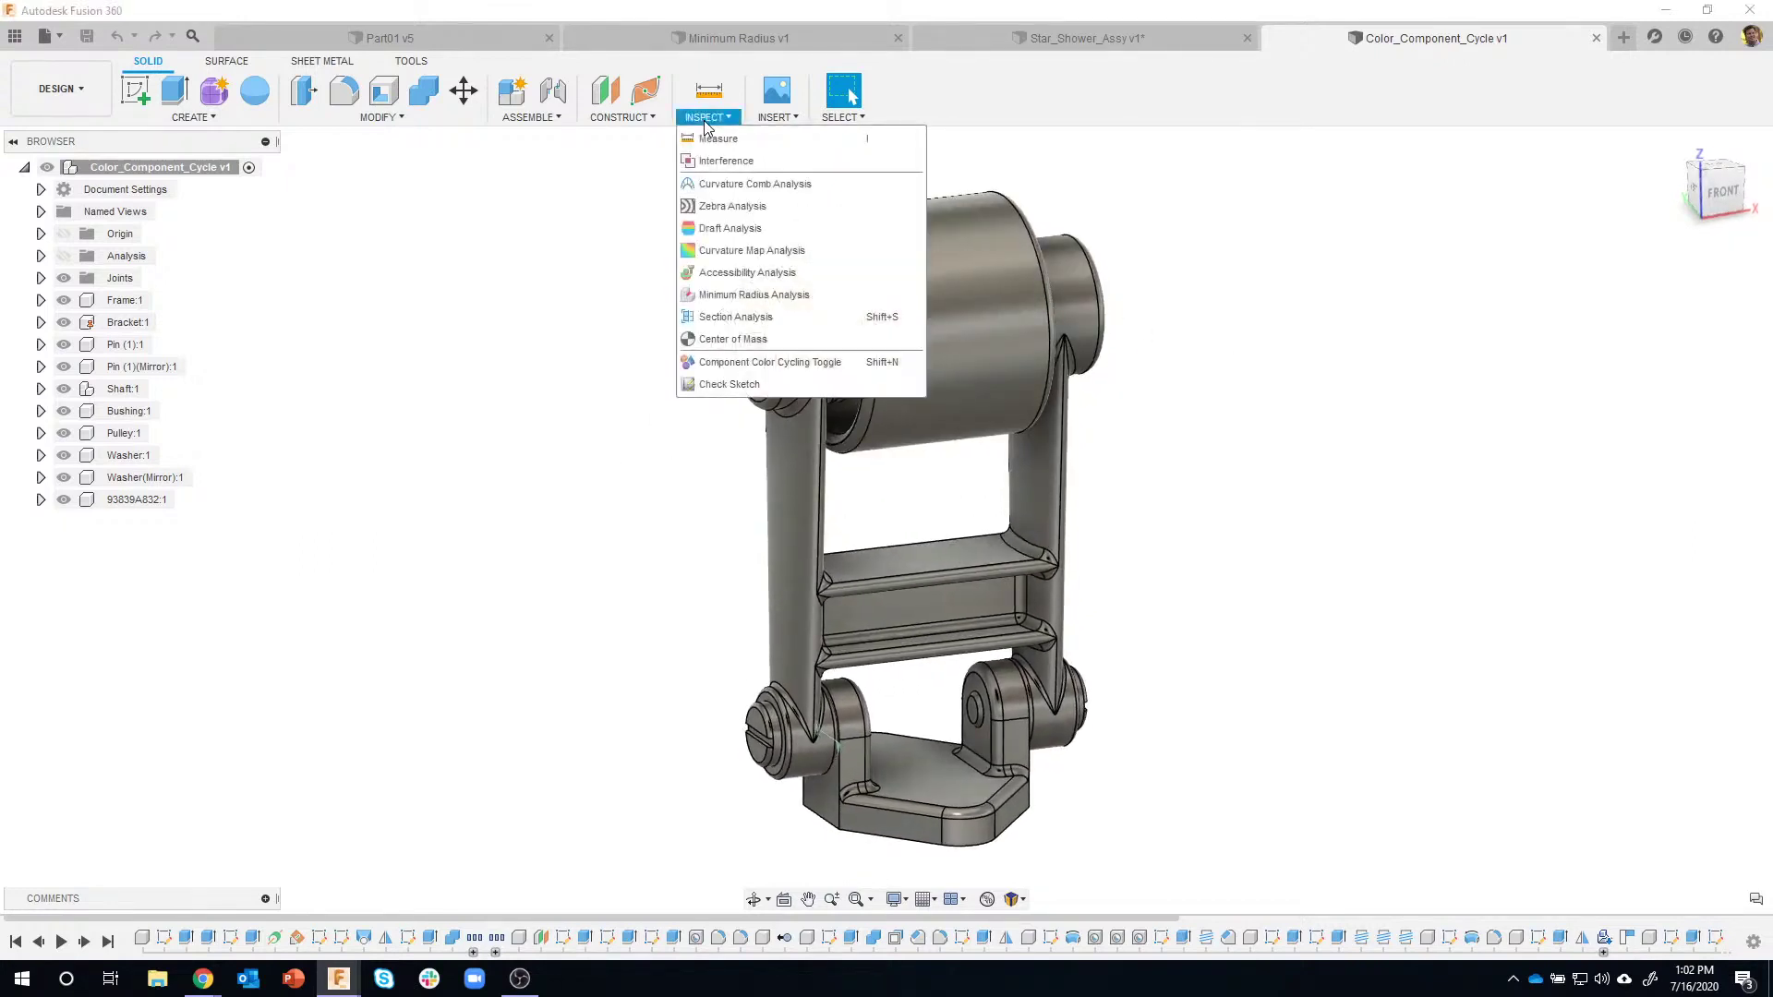
click(710, 365)
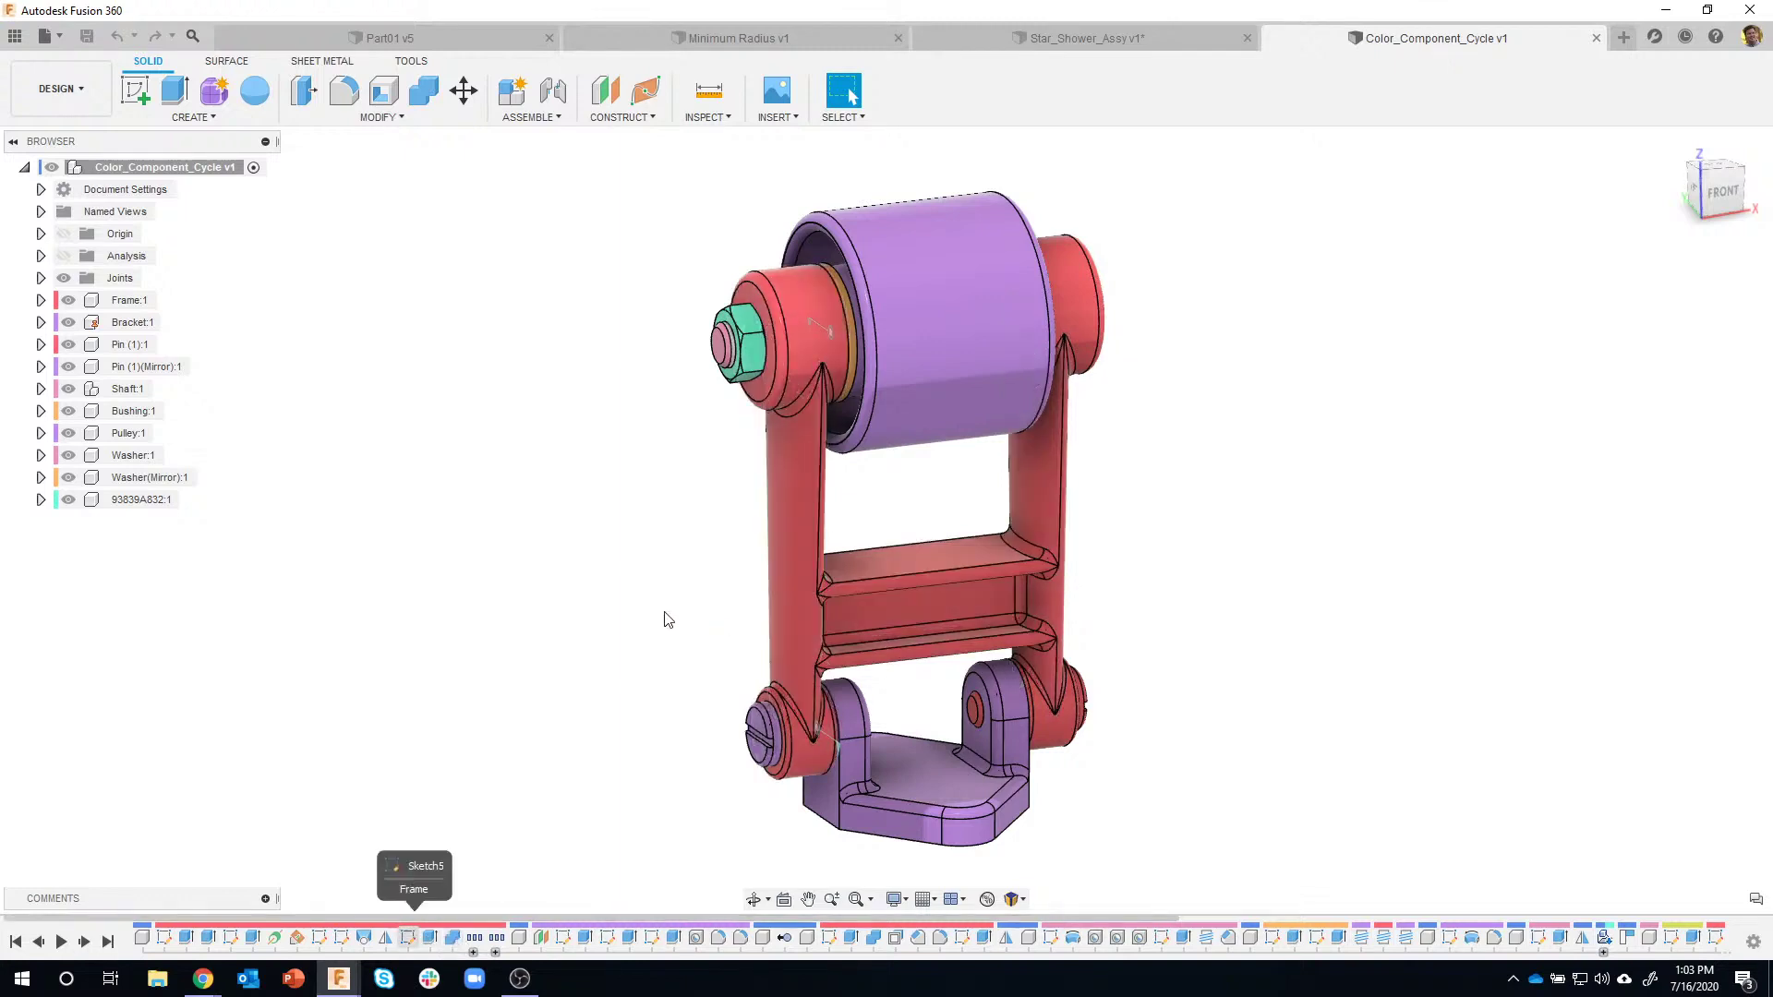
click(53, 302)
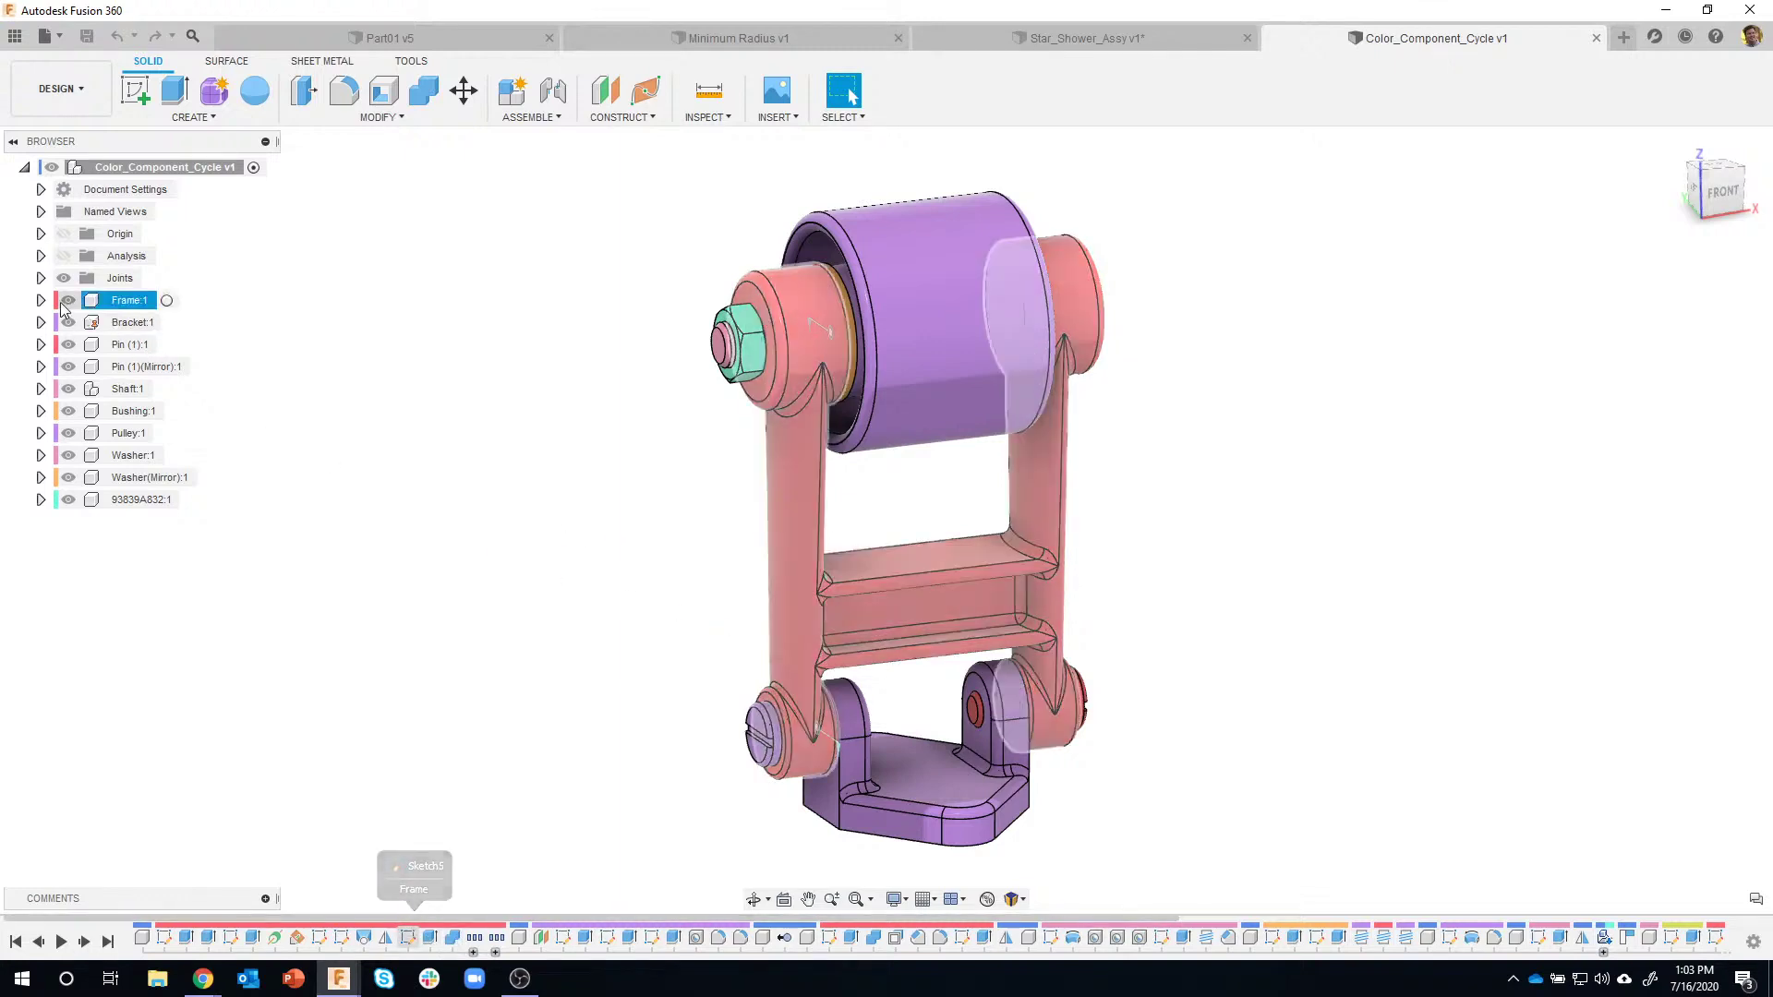
click(167, 301)
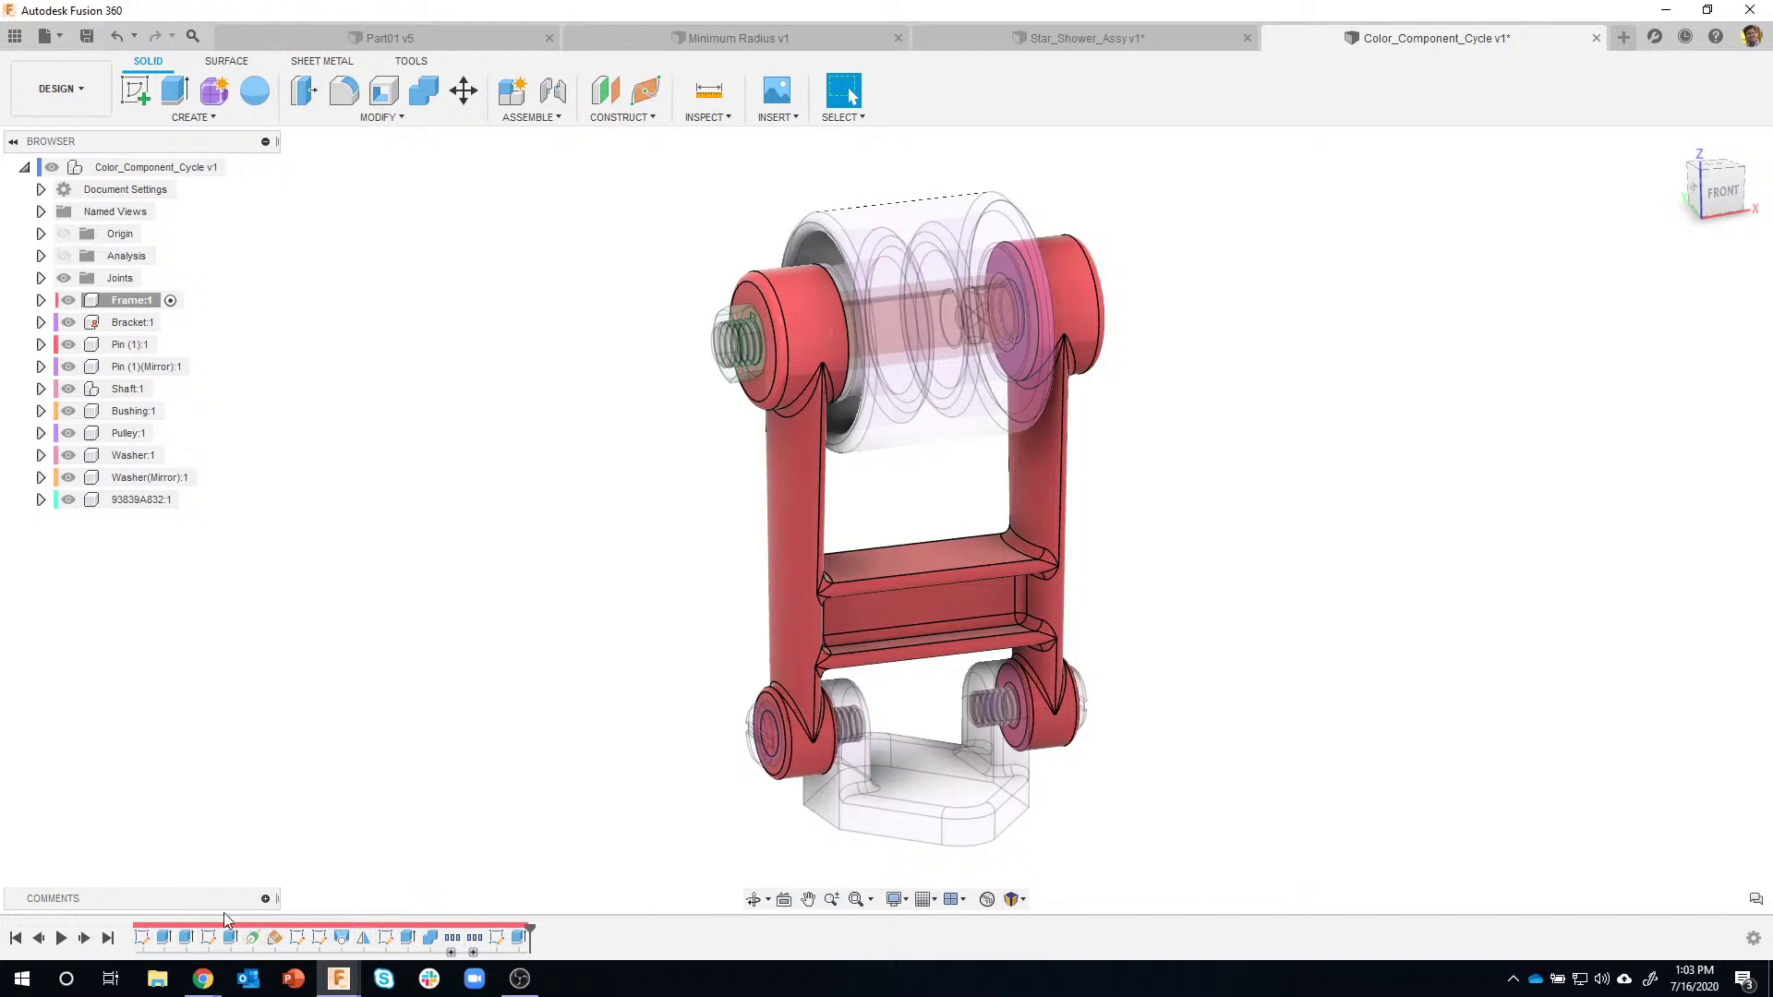
double_click(230, 166)
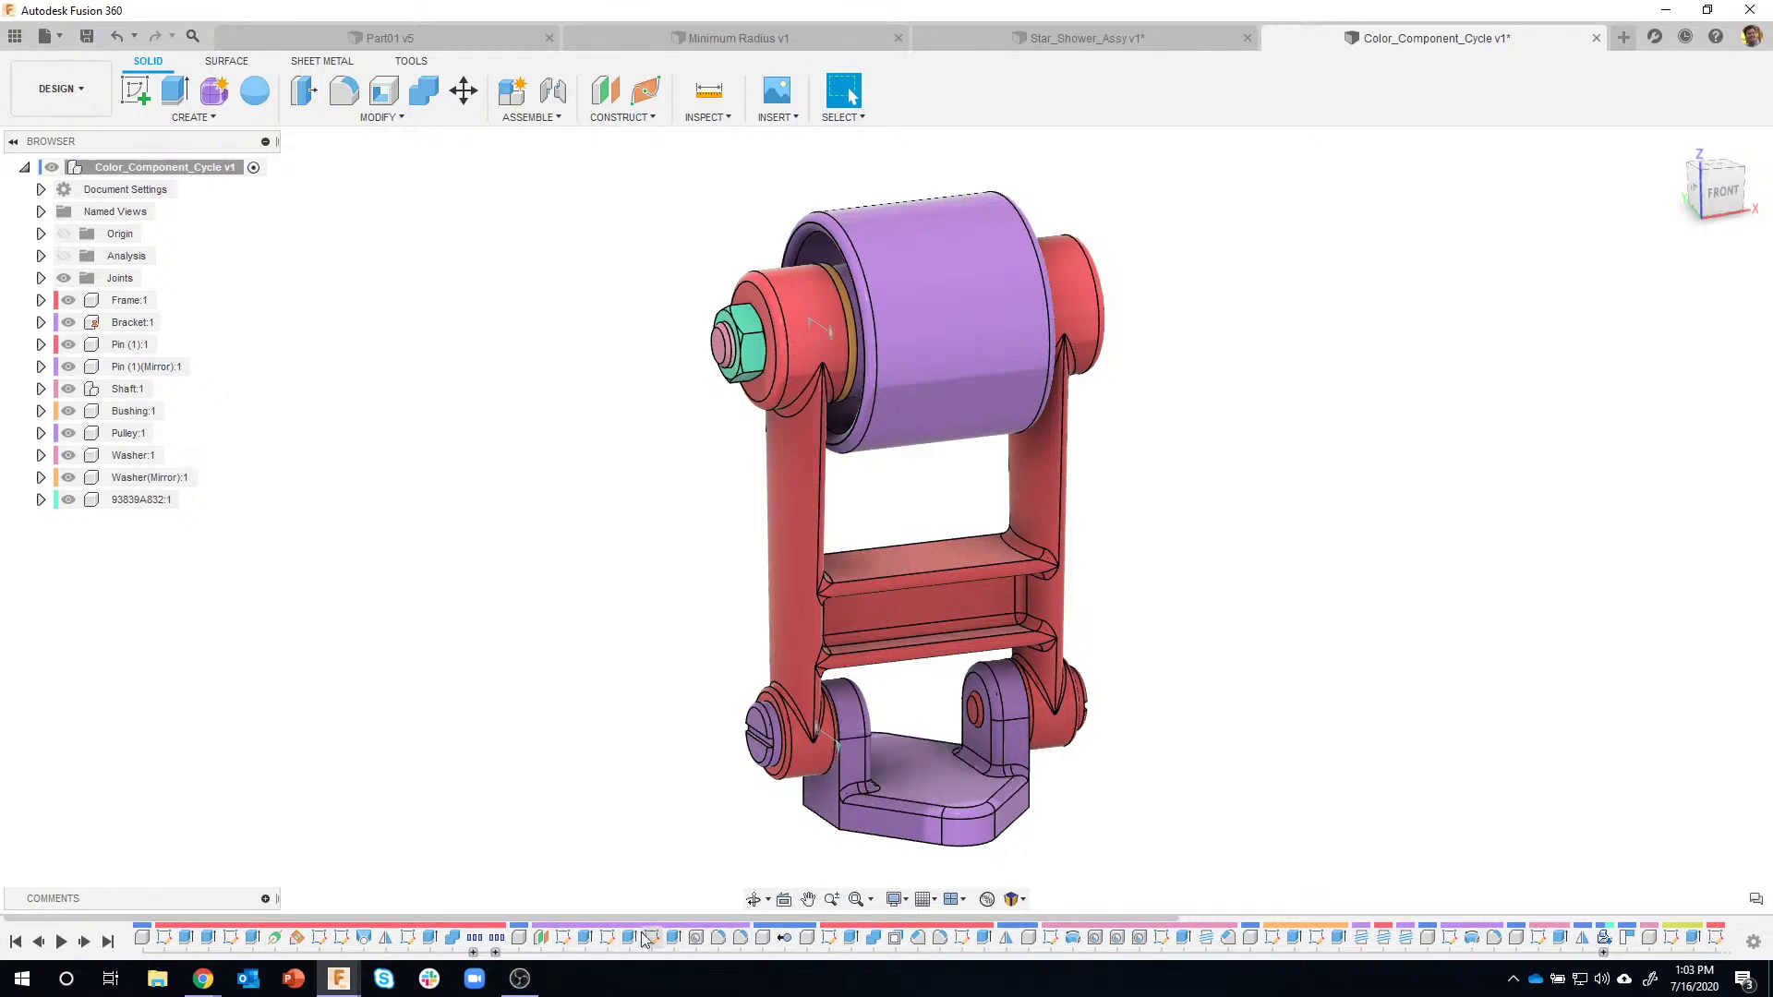
Review the color-coded timeline of the whole assembly and temporarily activate the Bushing component to view its features.
drag(613, 919, 1244, 904)
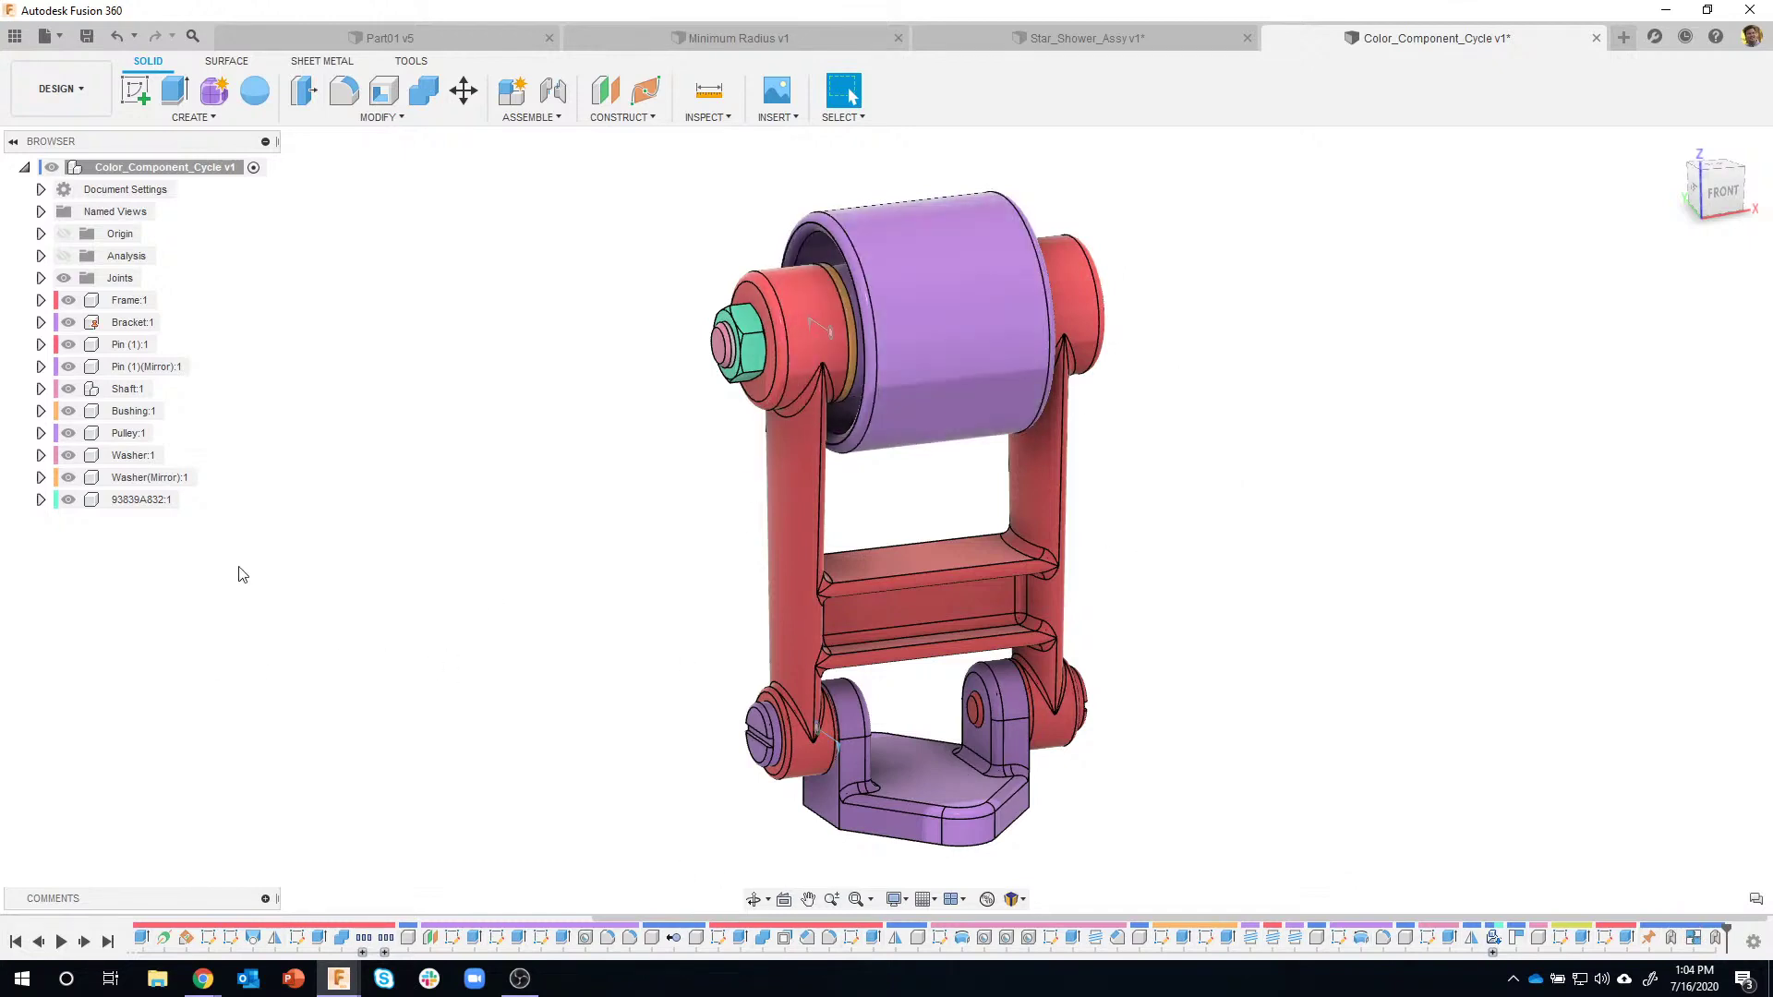
click(174, 411)
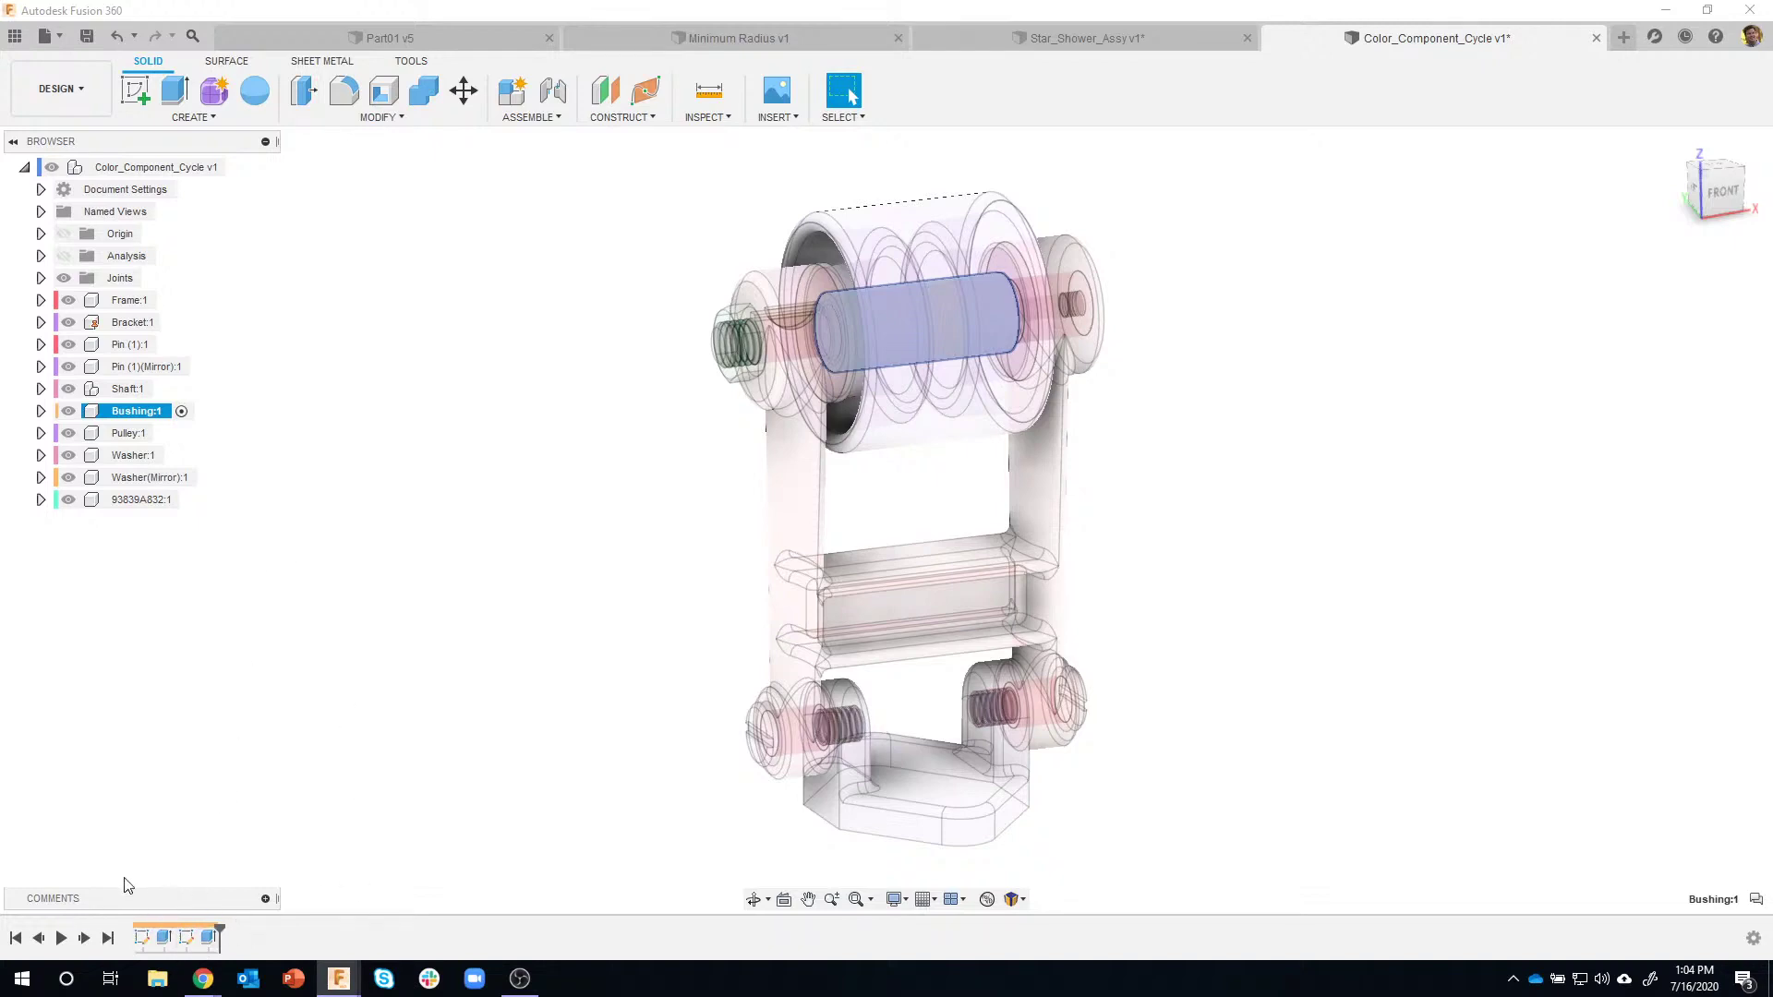
click(231, 166)
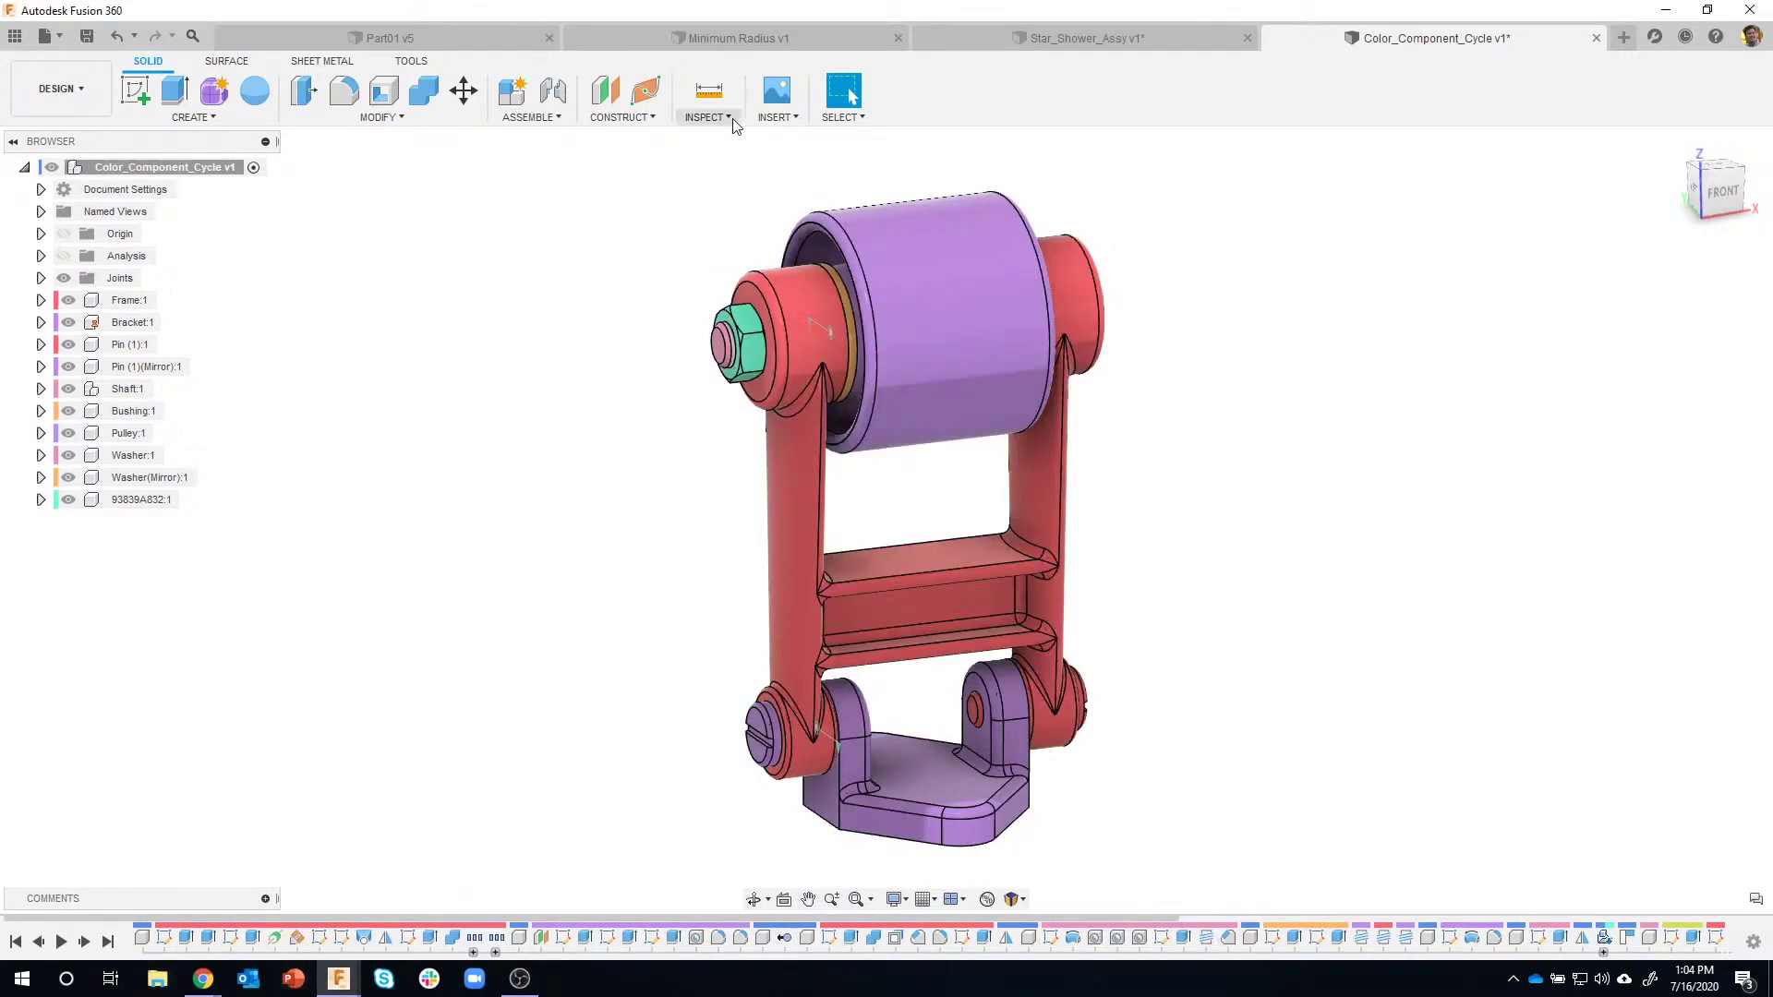
Turn off component color cycling for the assembly.
click(728, 121)
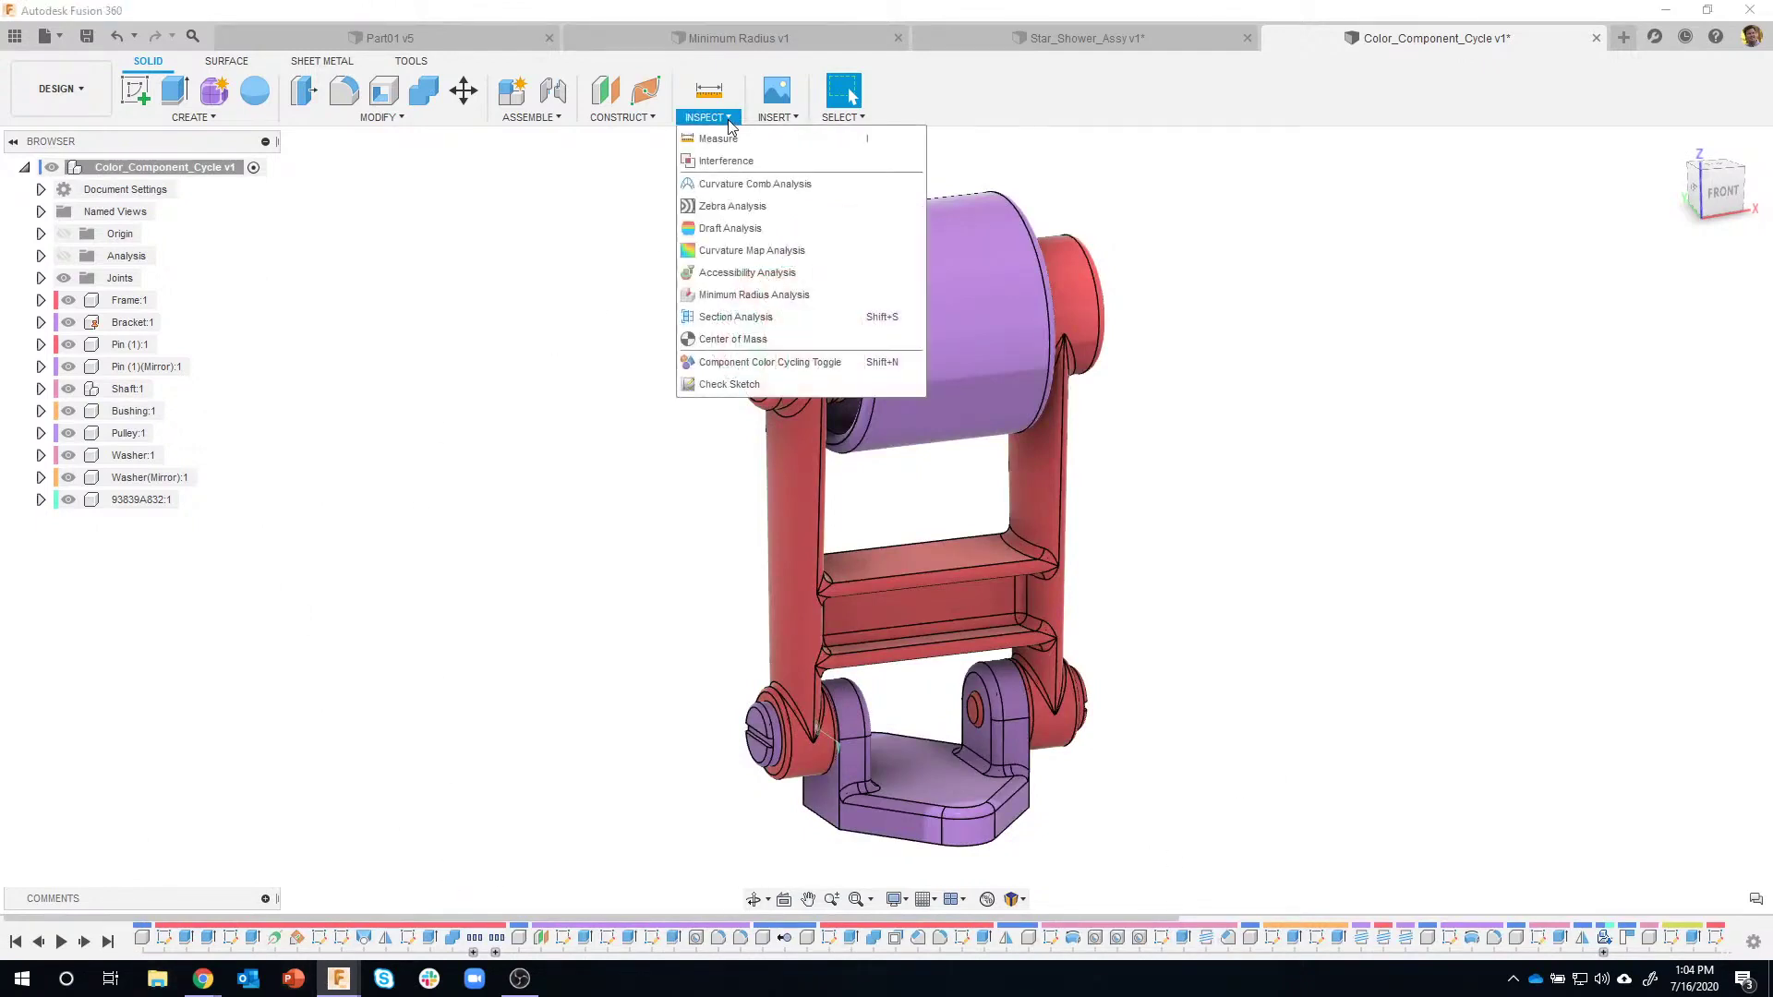
click(734, 361)
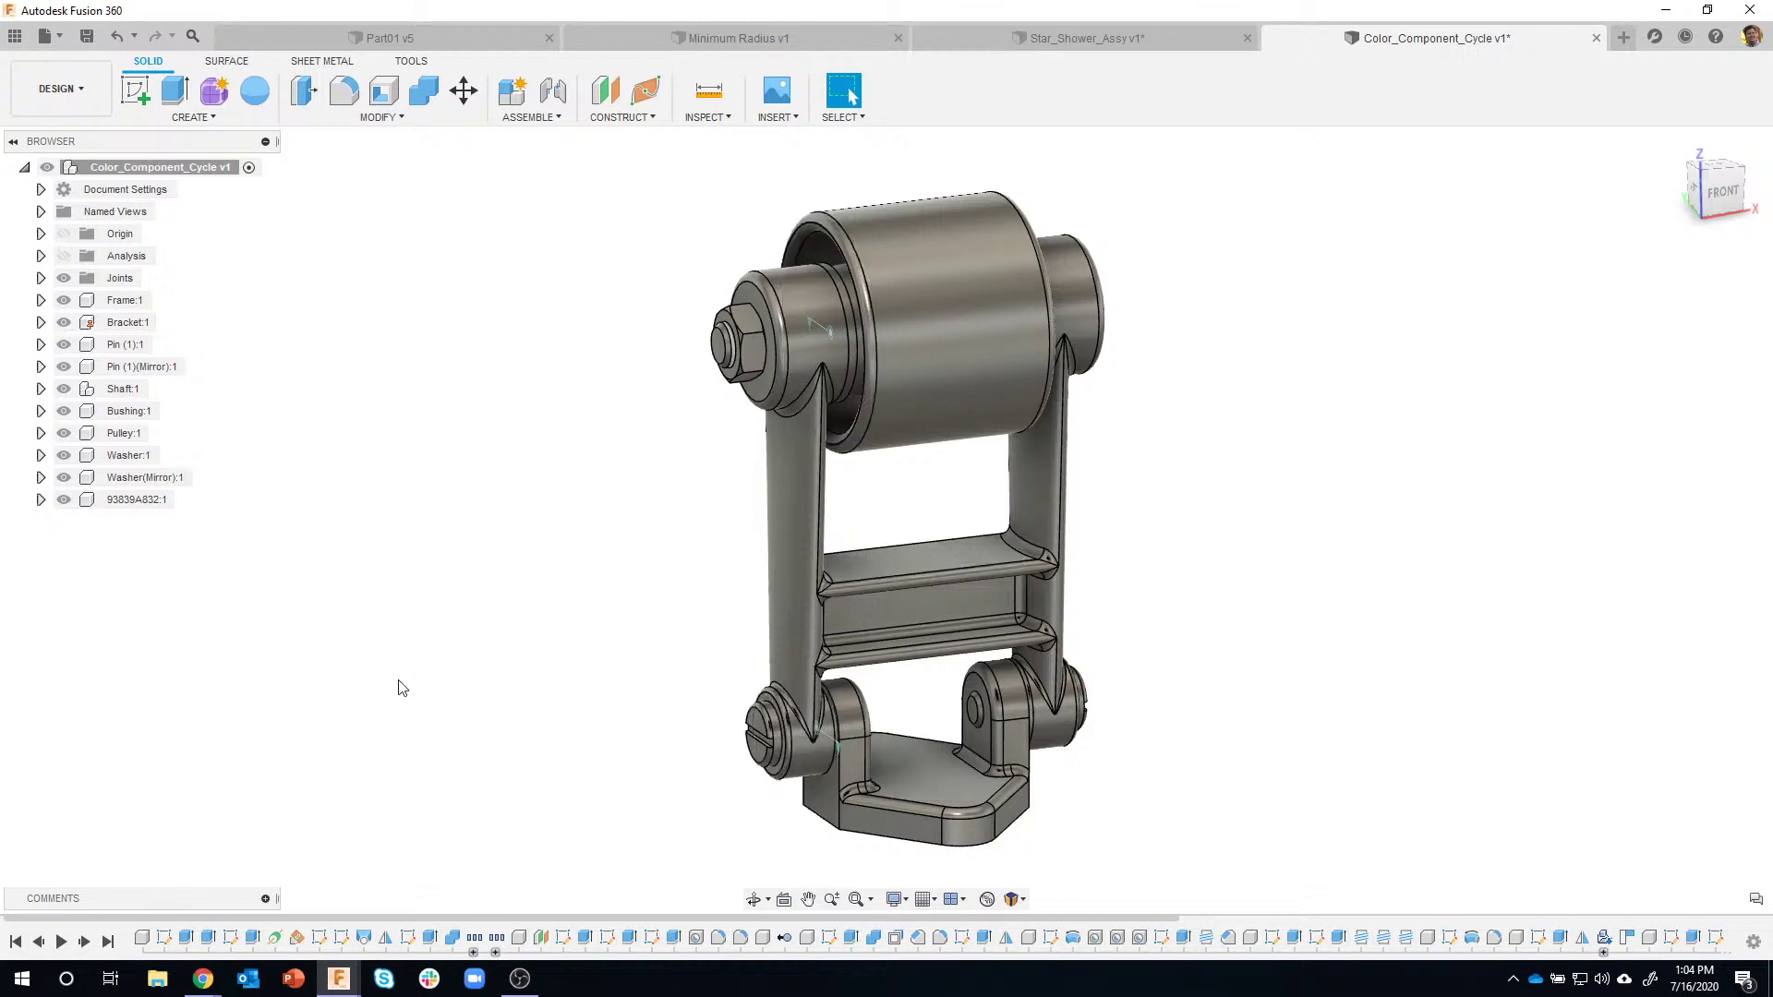
click(707, 117)
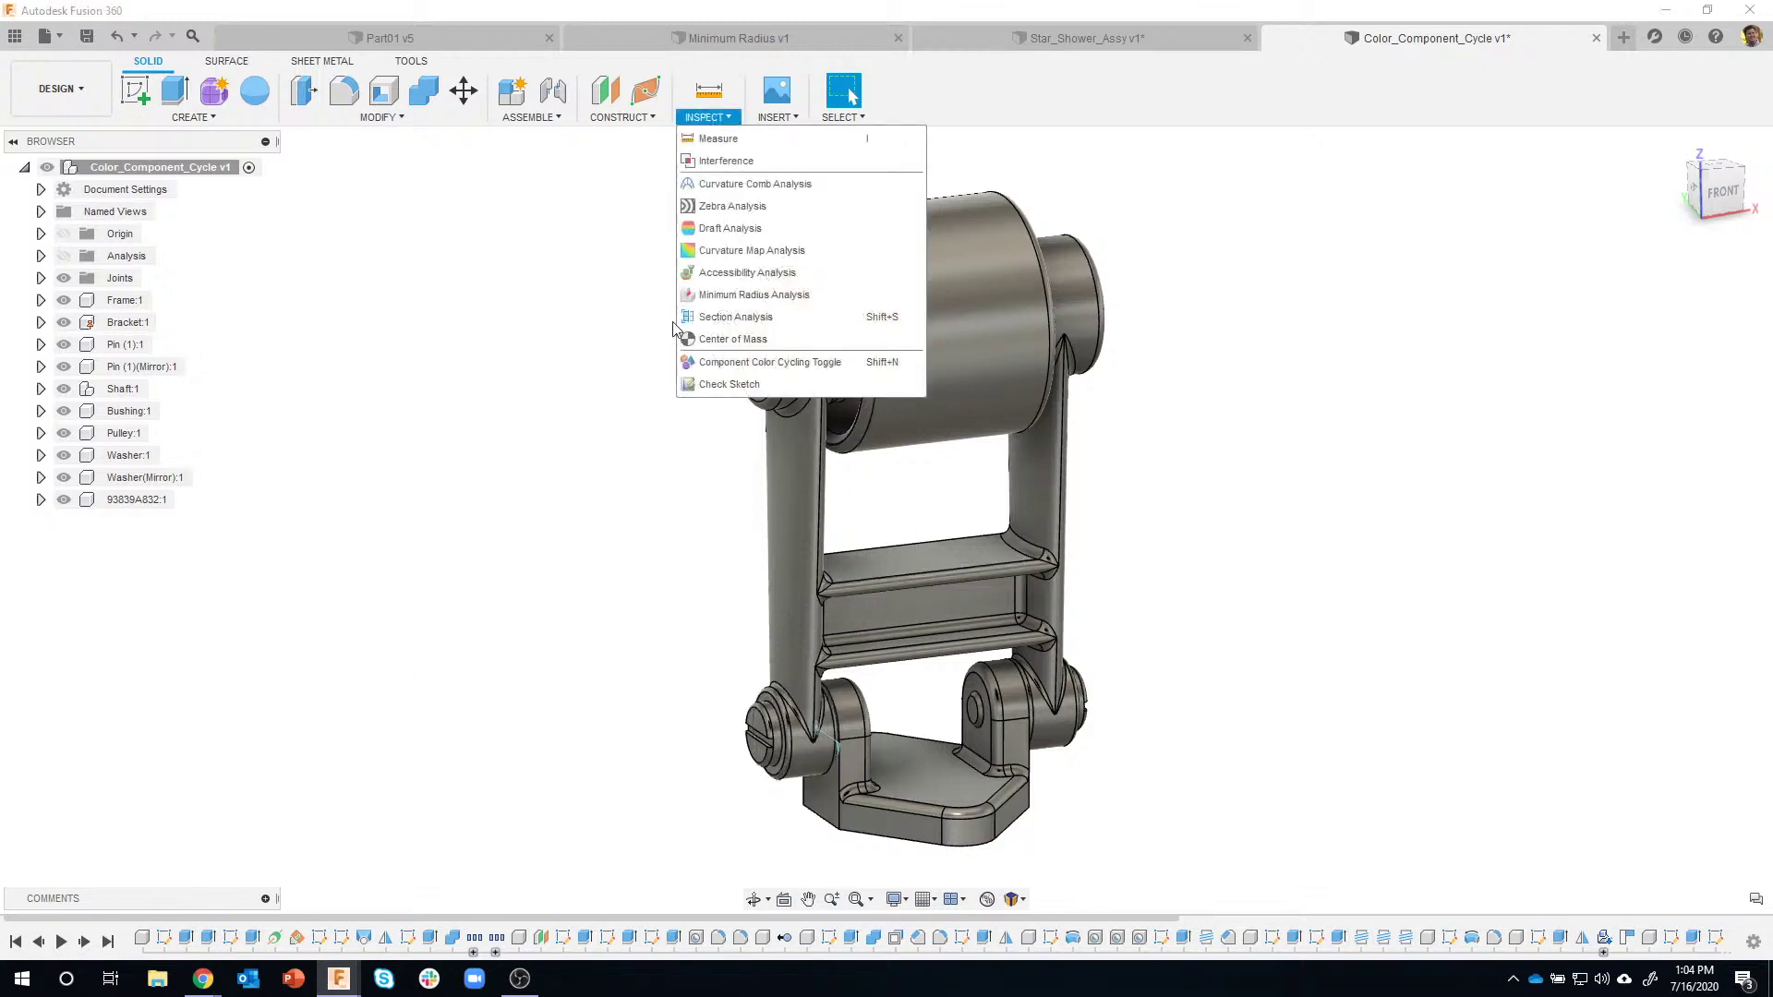
click(595, 344)
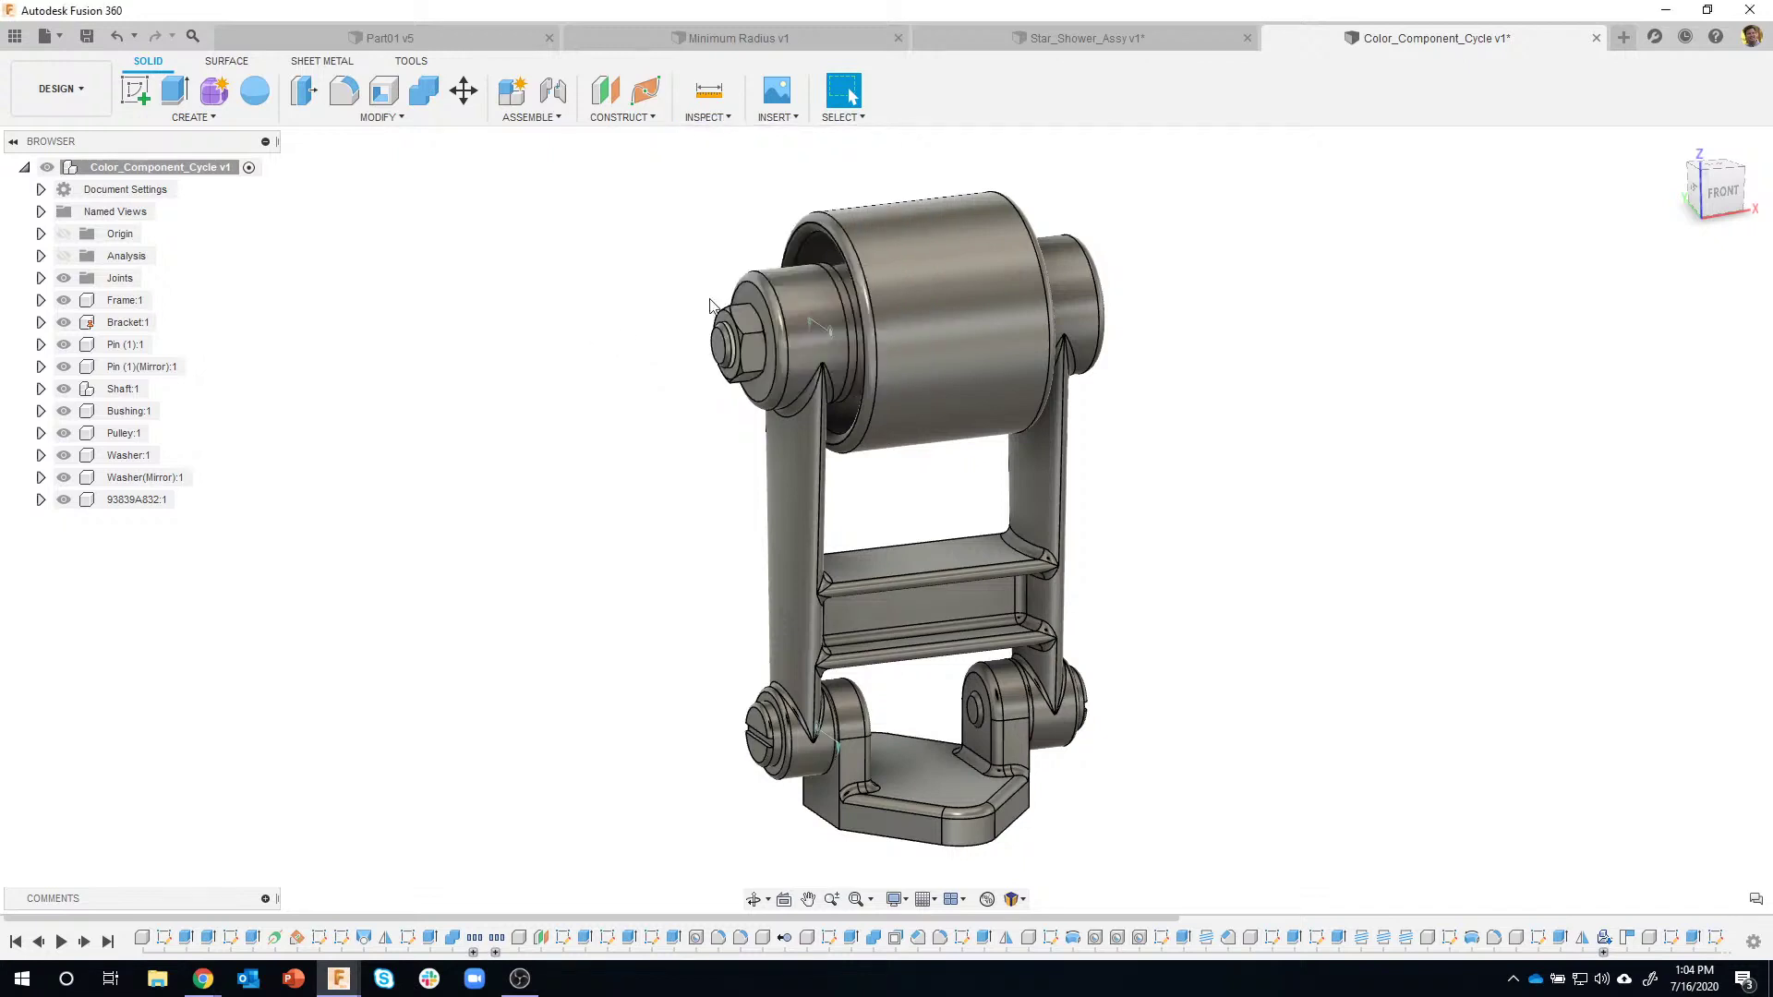
Create a new empty design and start a sketch on the horizontal XY plane.
click(1624, 38)
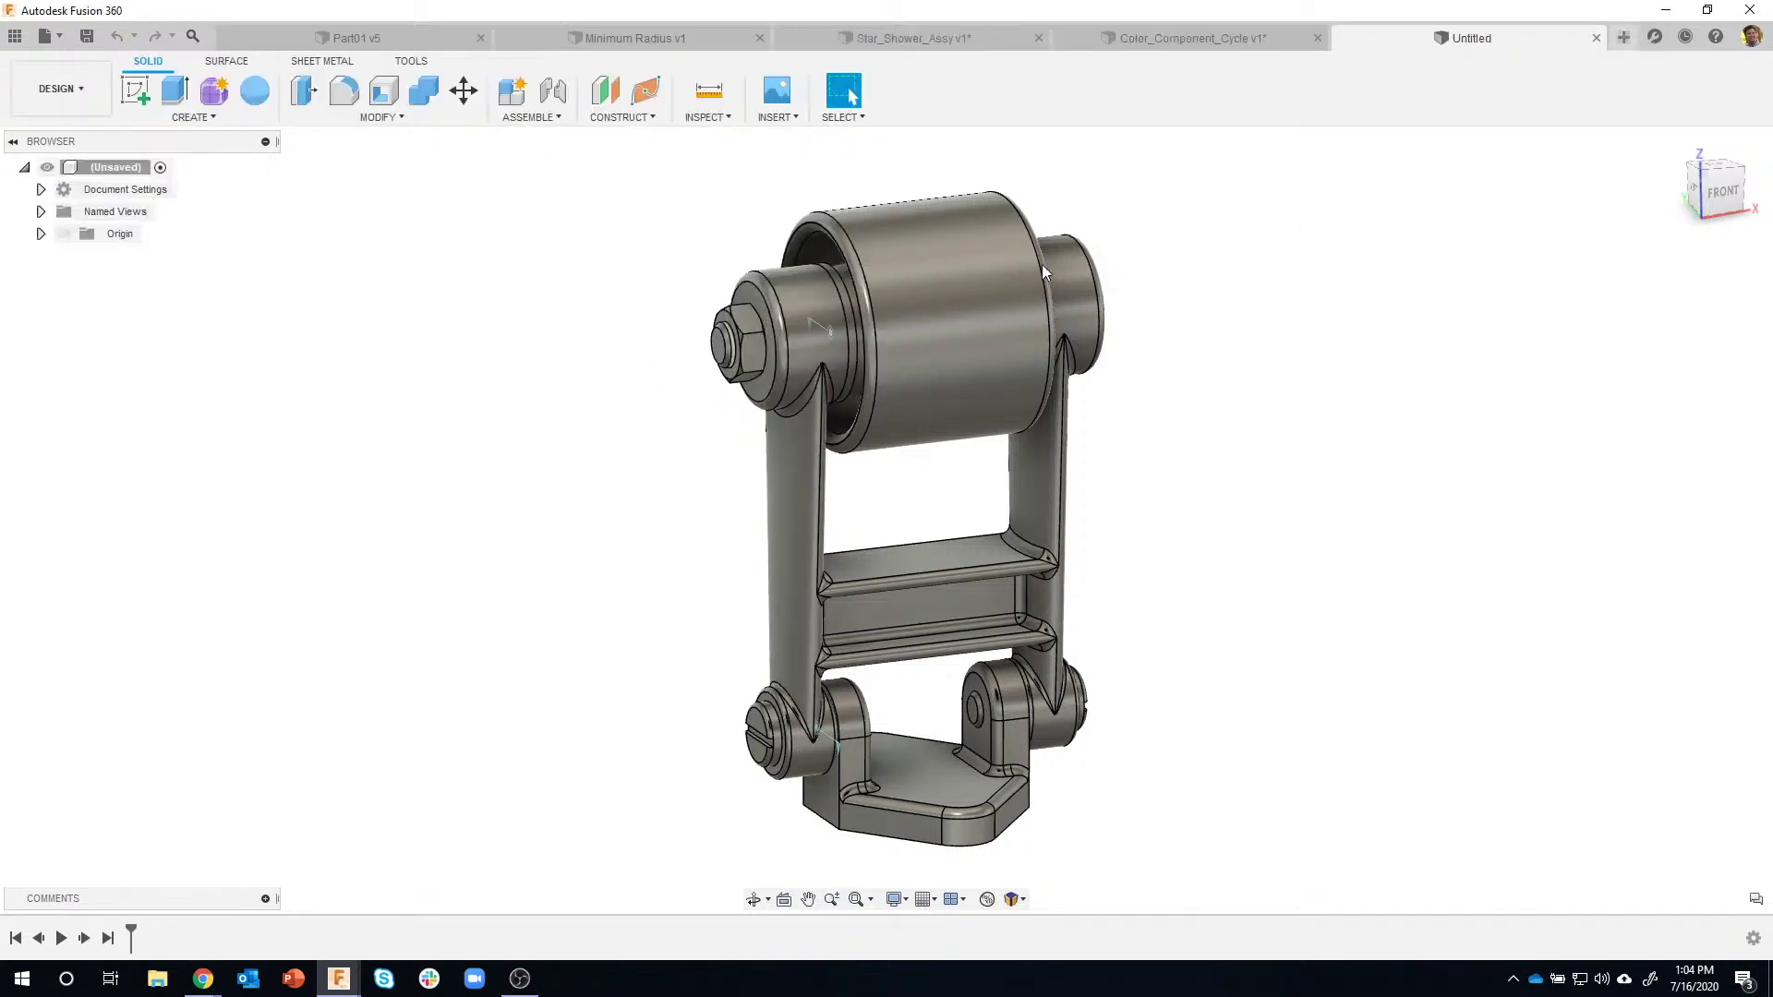
click(723, 120)
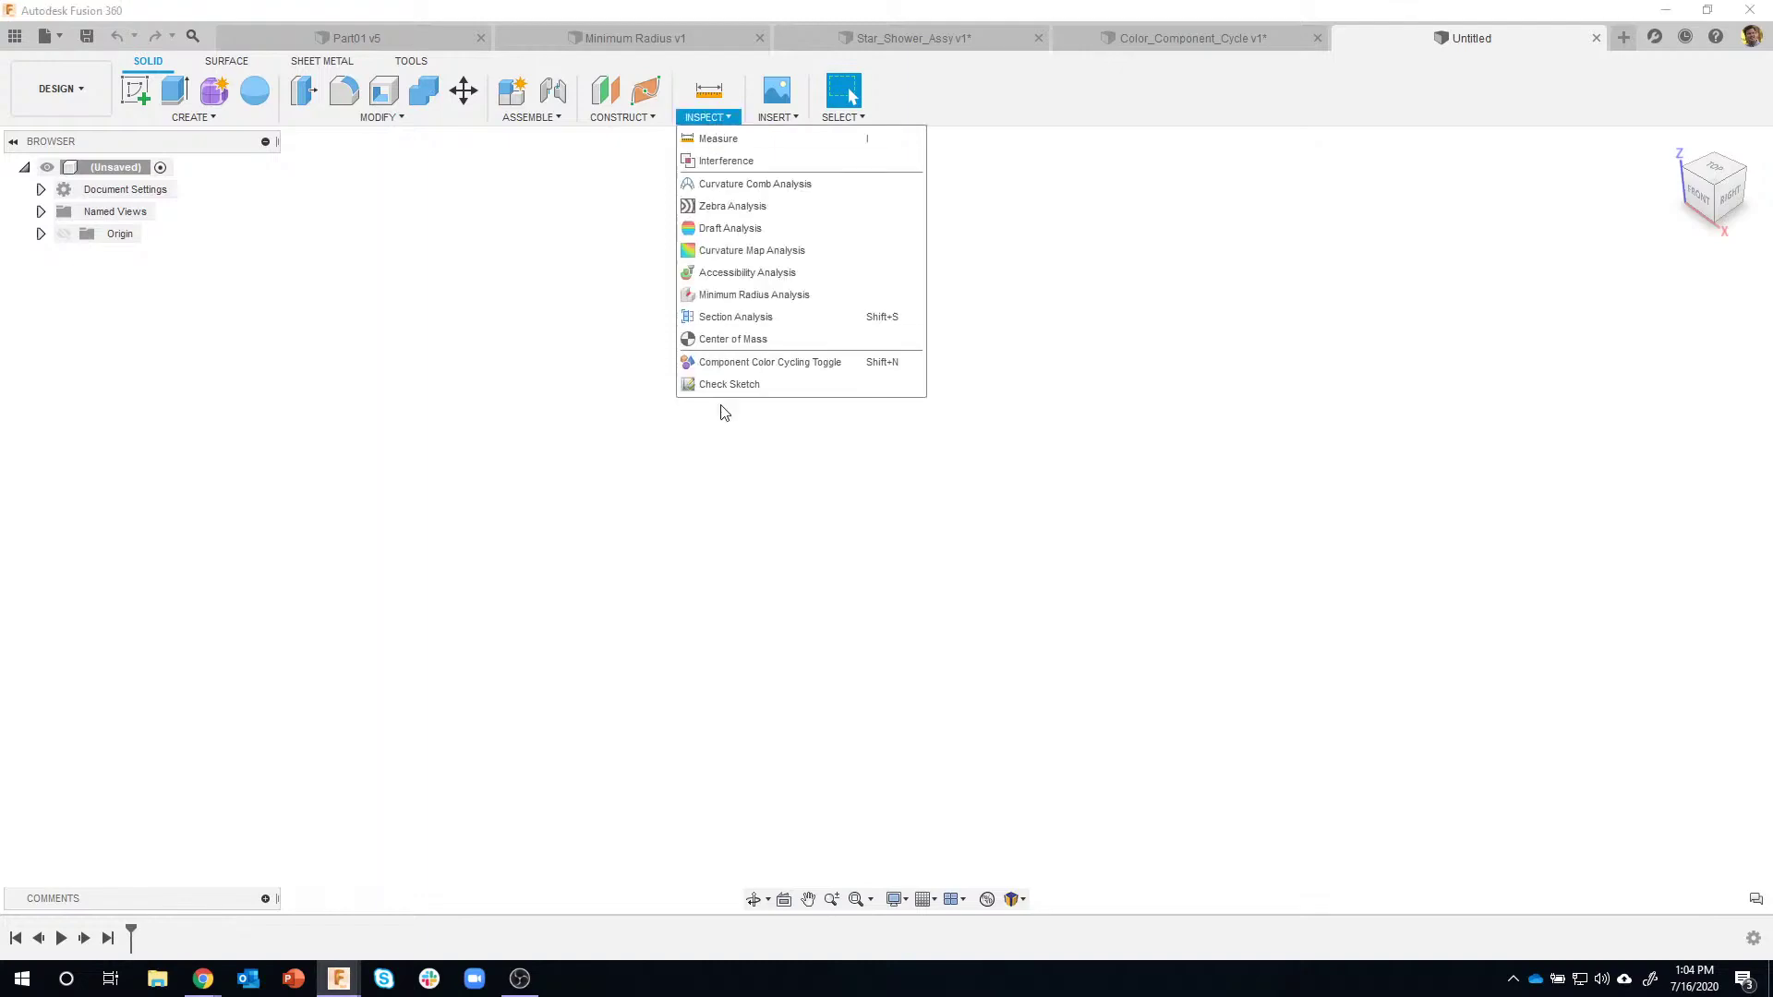
click(565, 573)
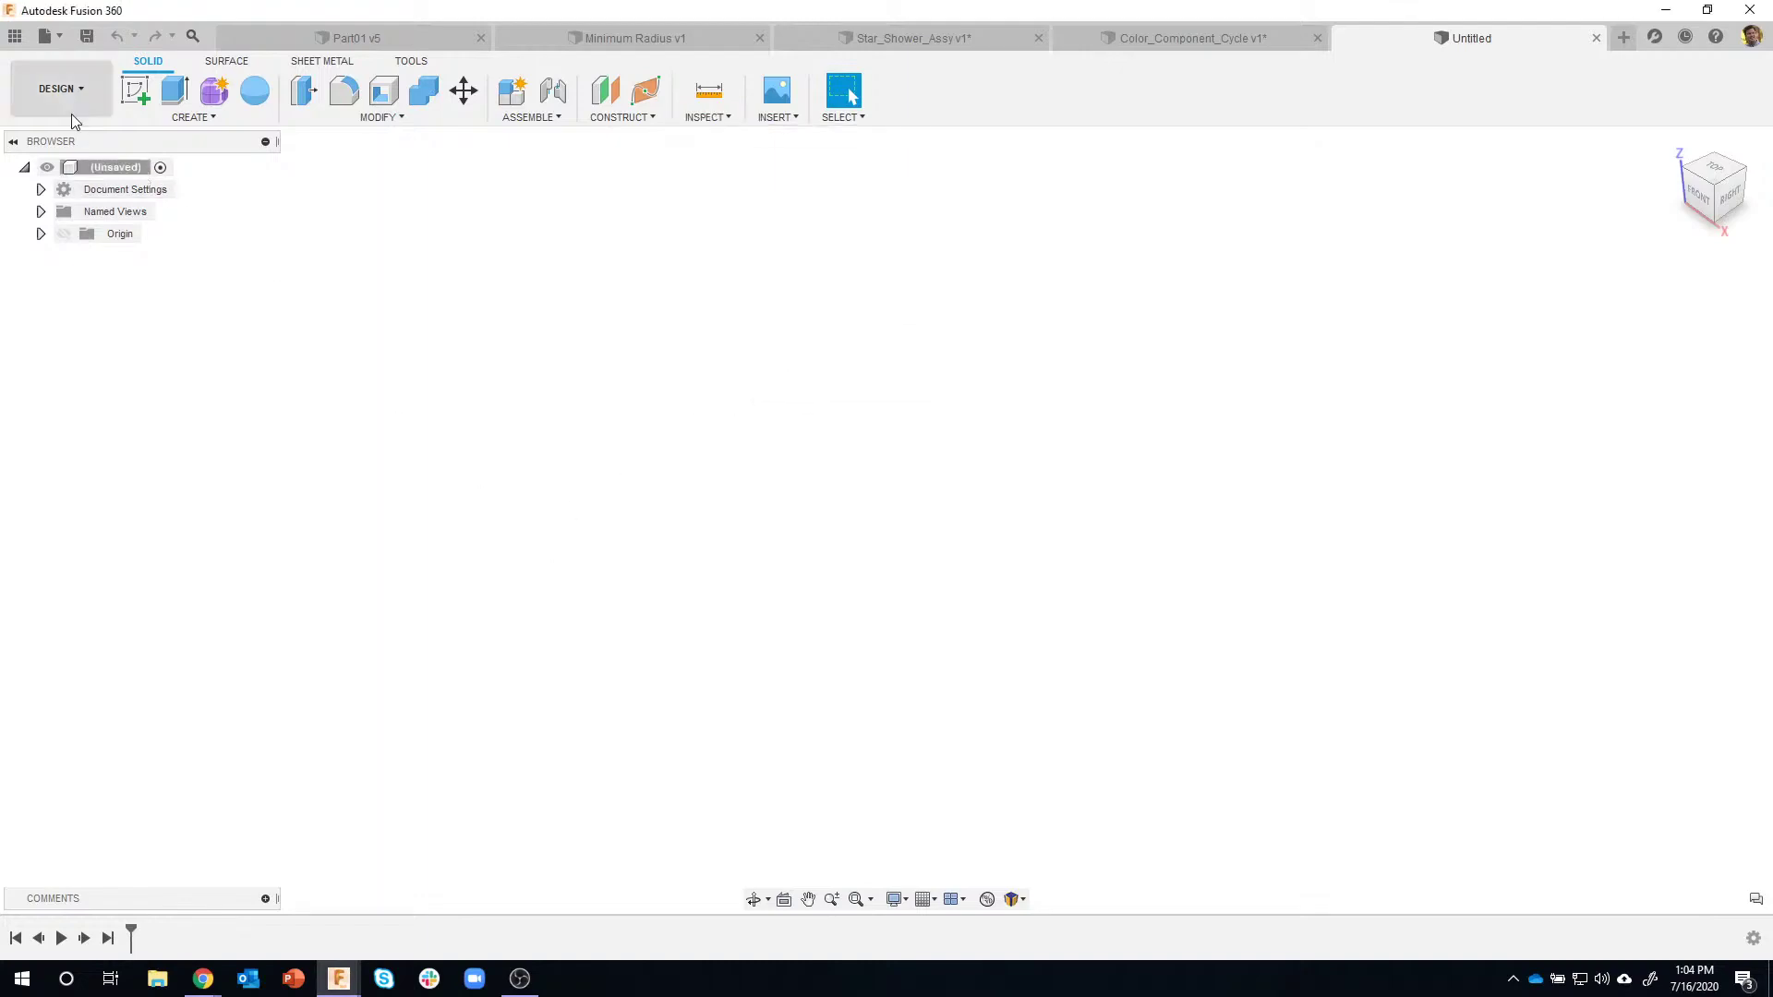
click(141, 101)
click(985, 522)
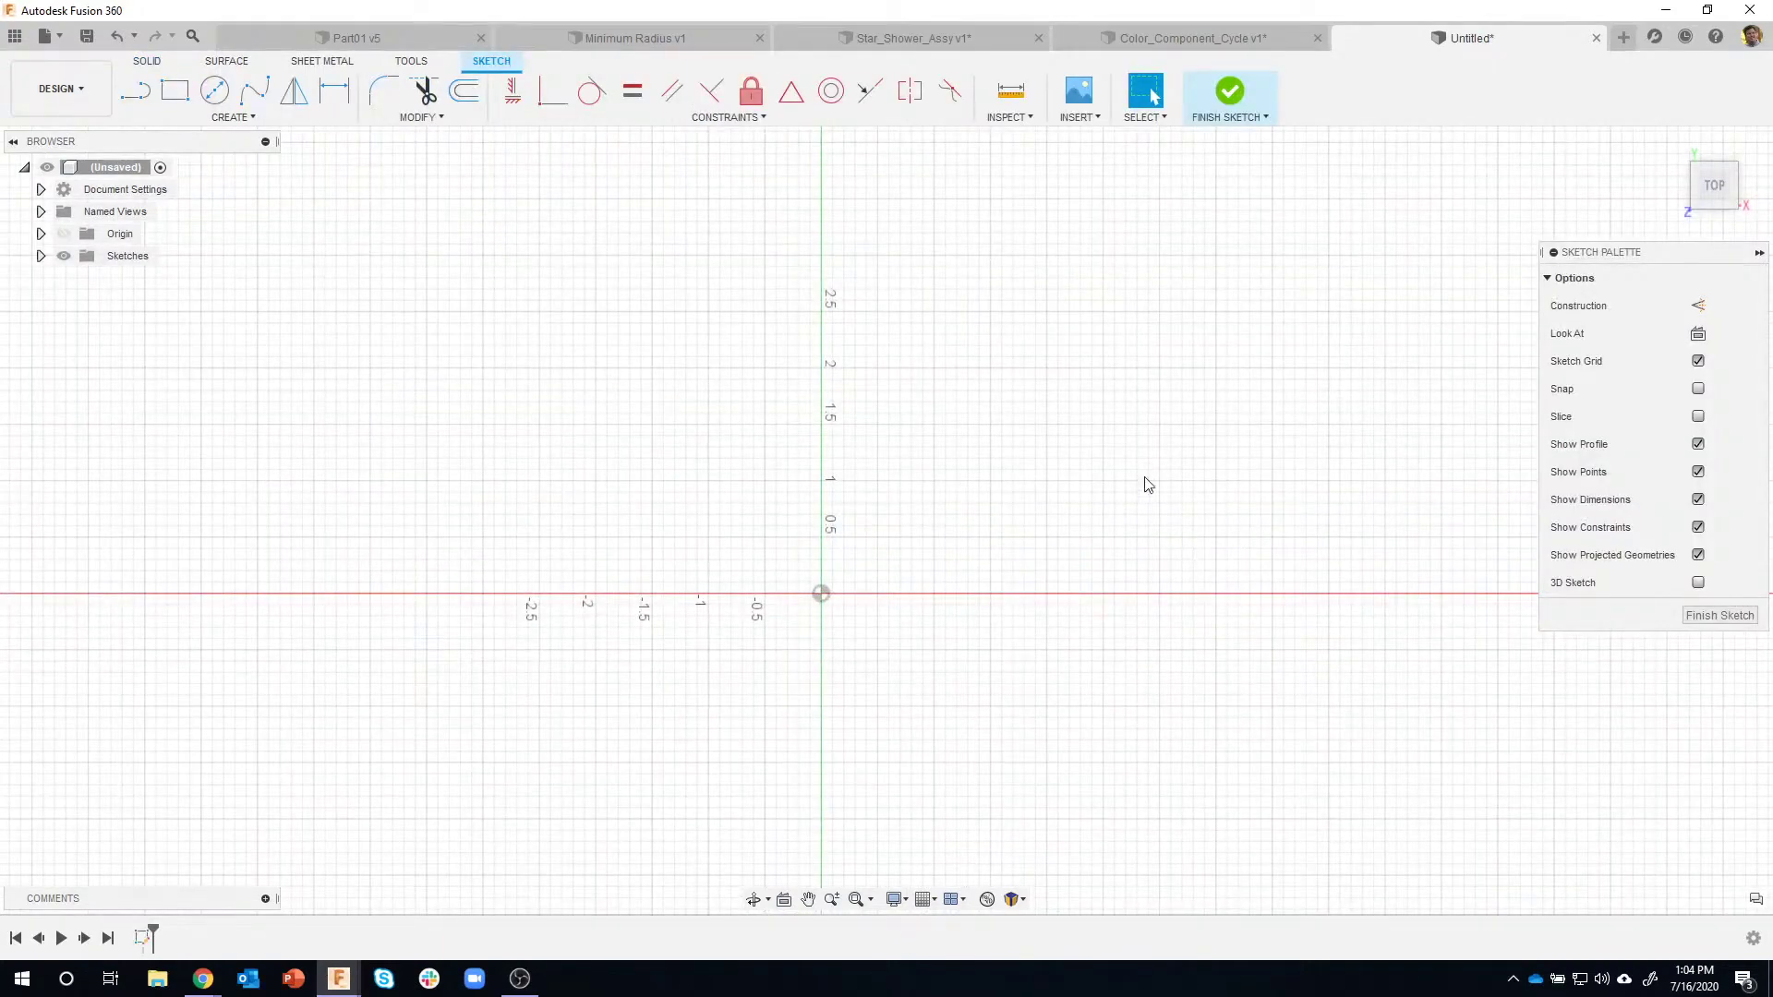
Insert dog.dxf from the Downloads folder into the sketch as a single sketch in inches, with zero X and Y offset.
click(1080, 117)
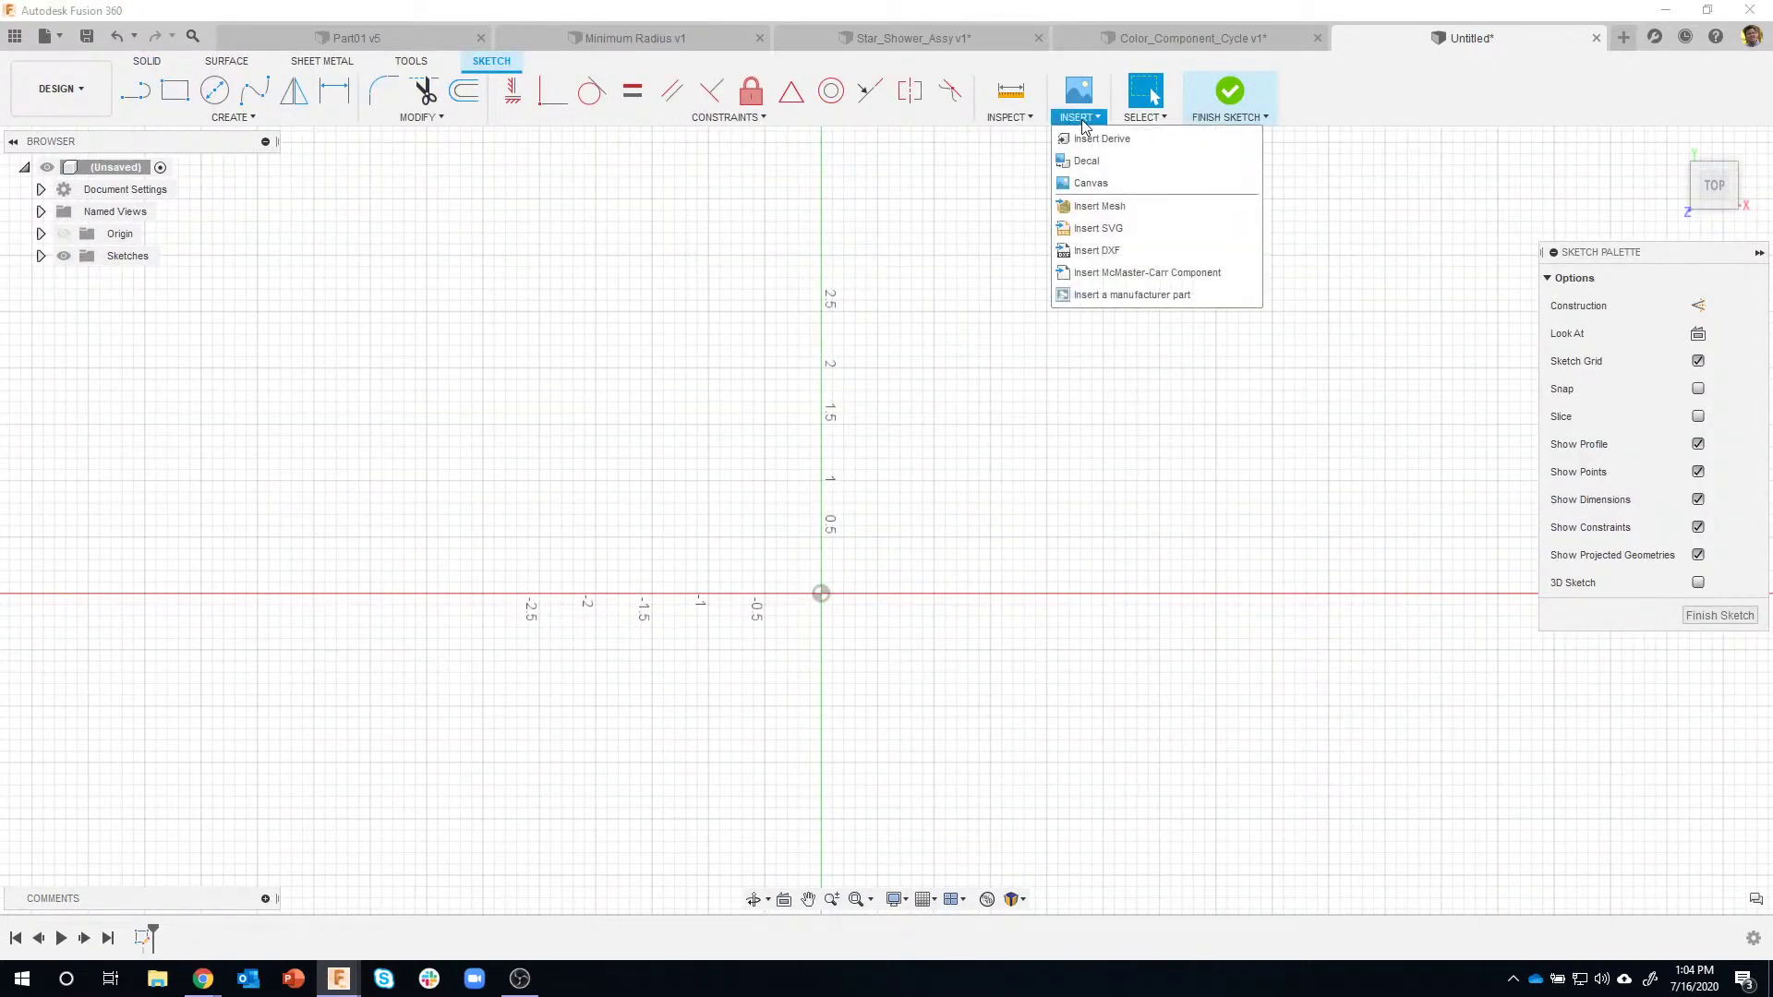
click(1136, 259)
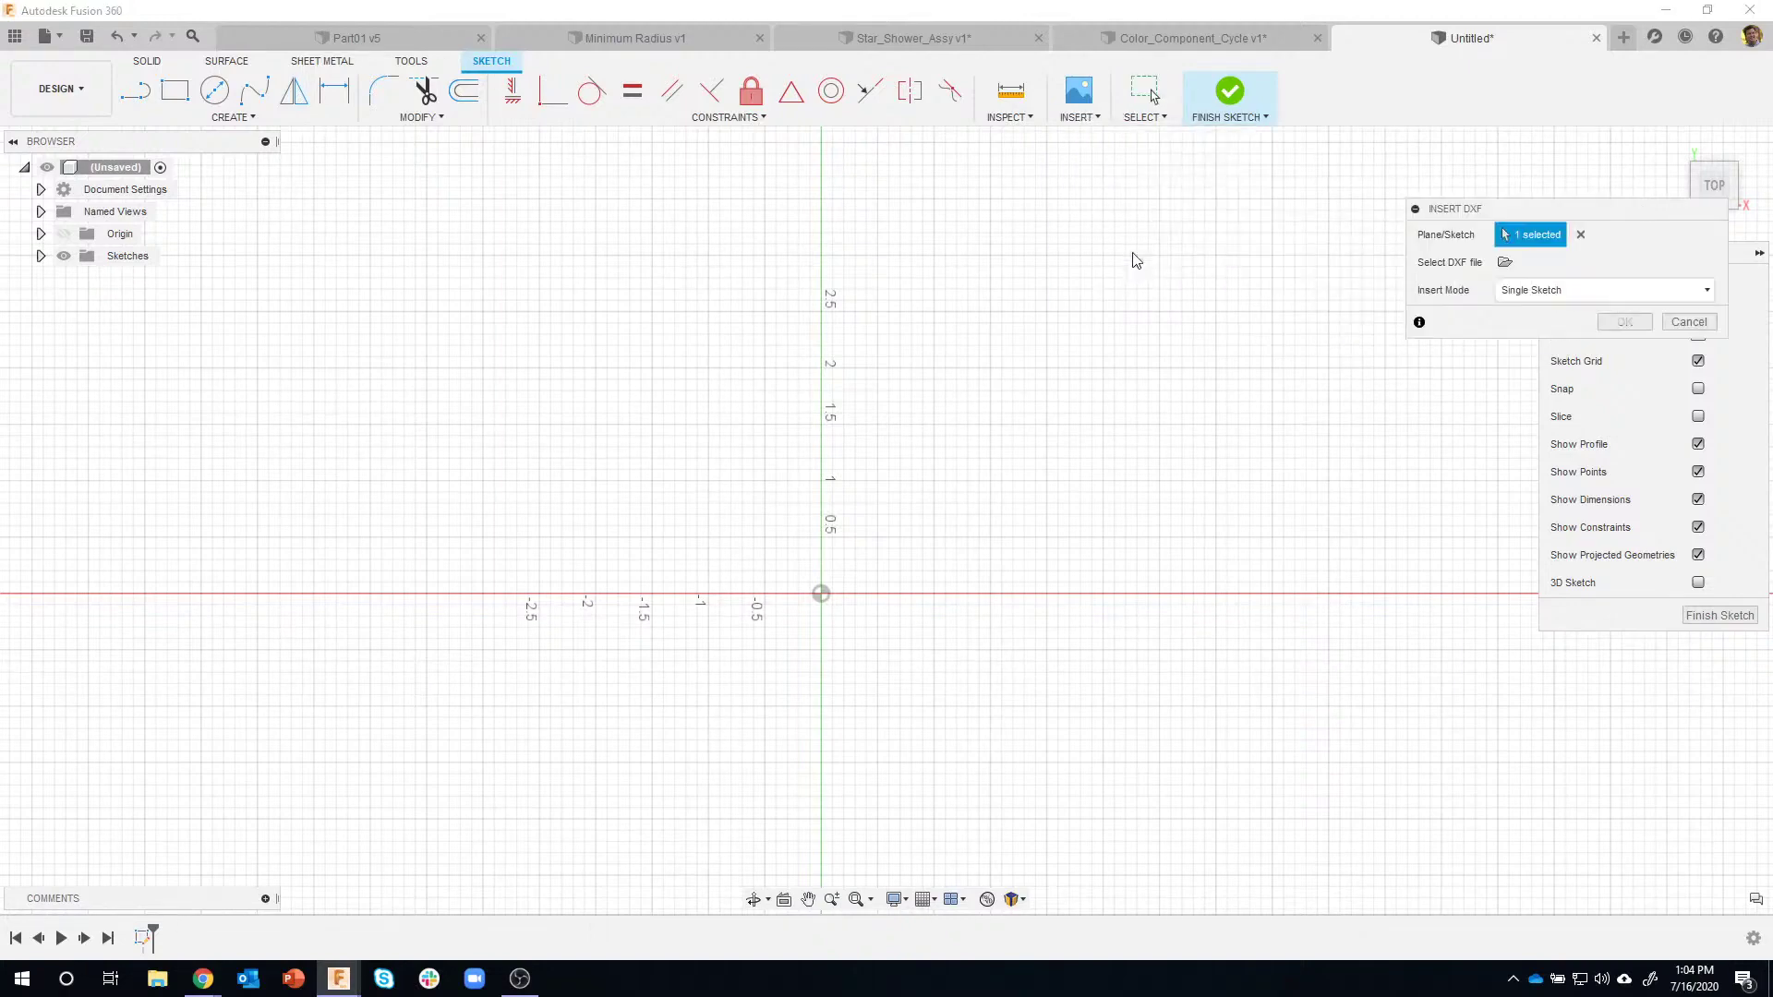
click(1505, 263)
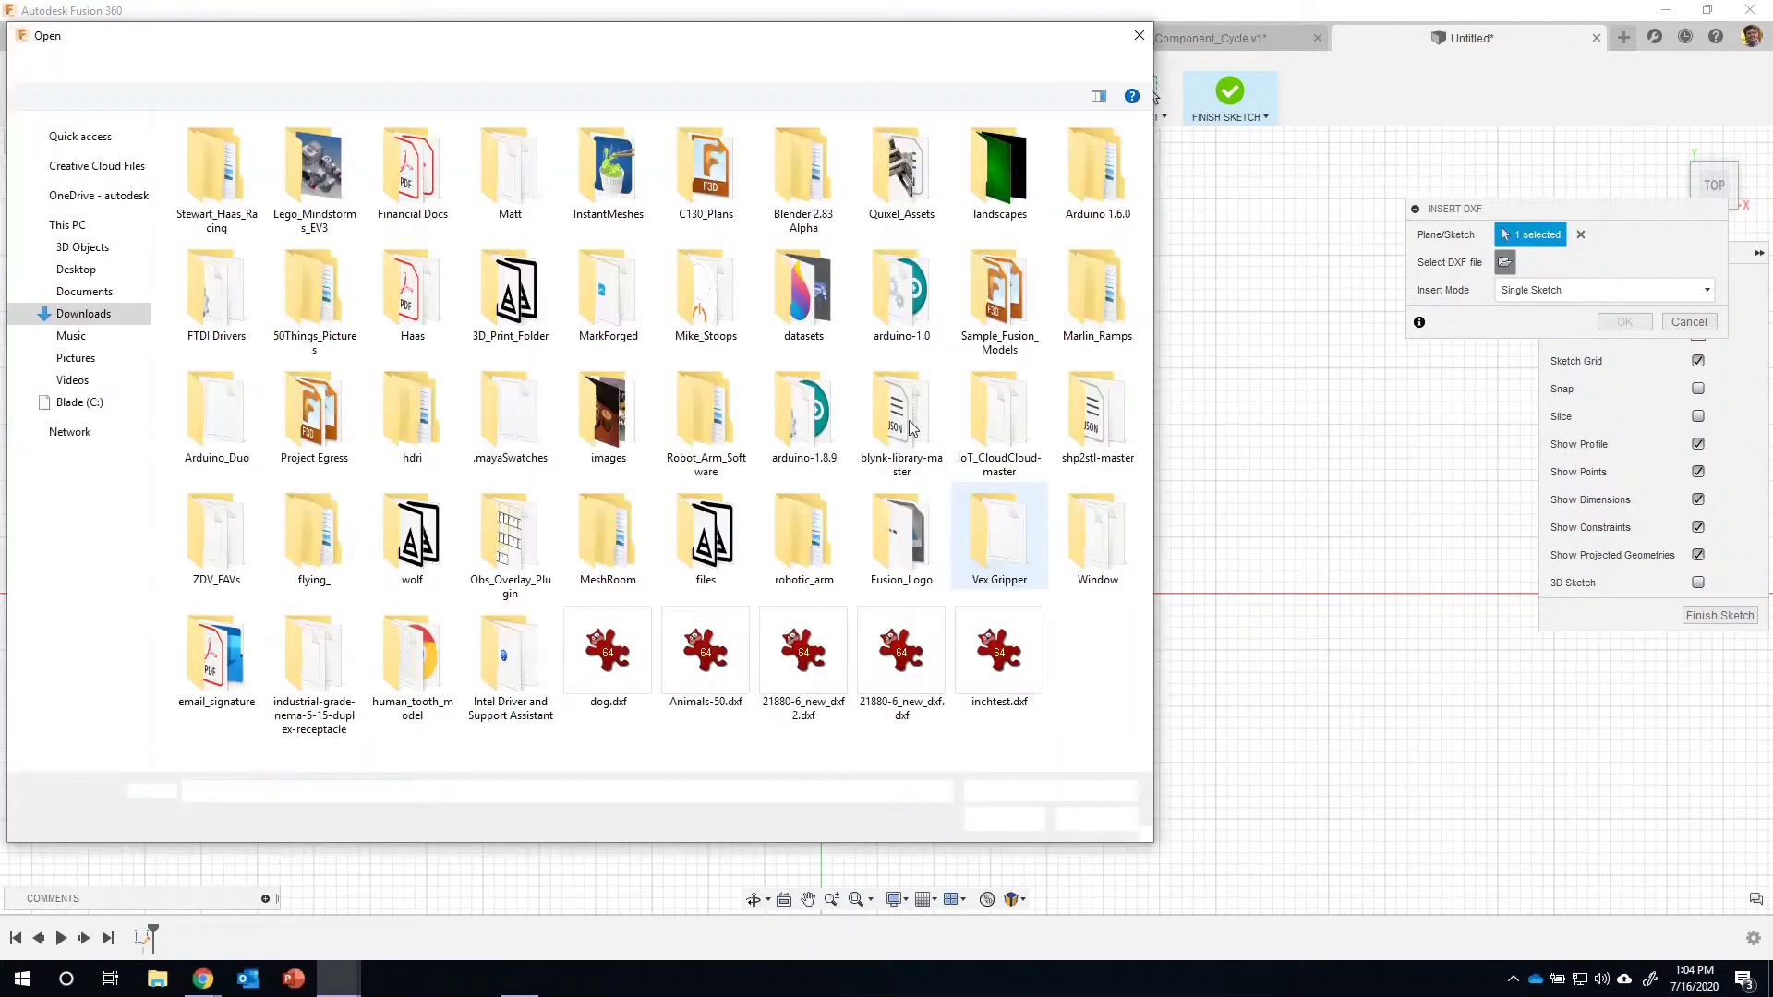
click(608, 656)
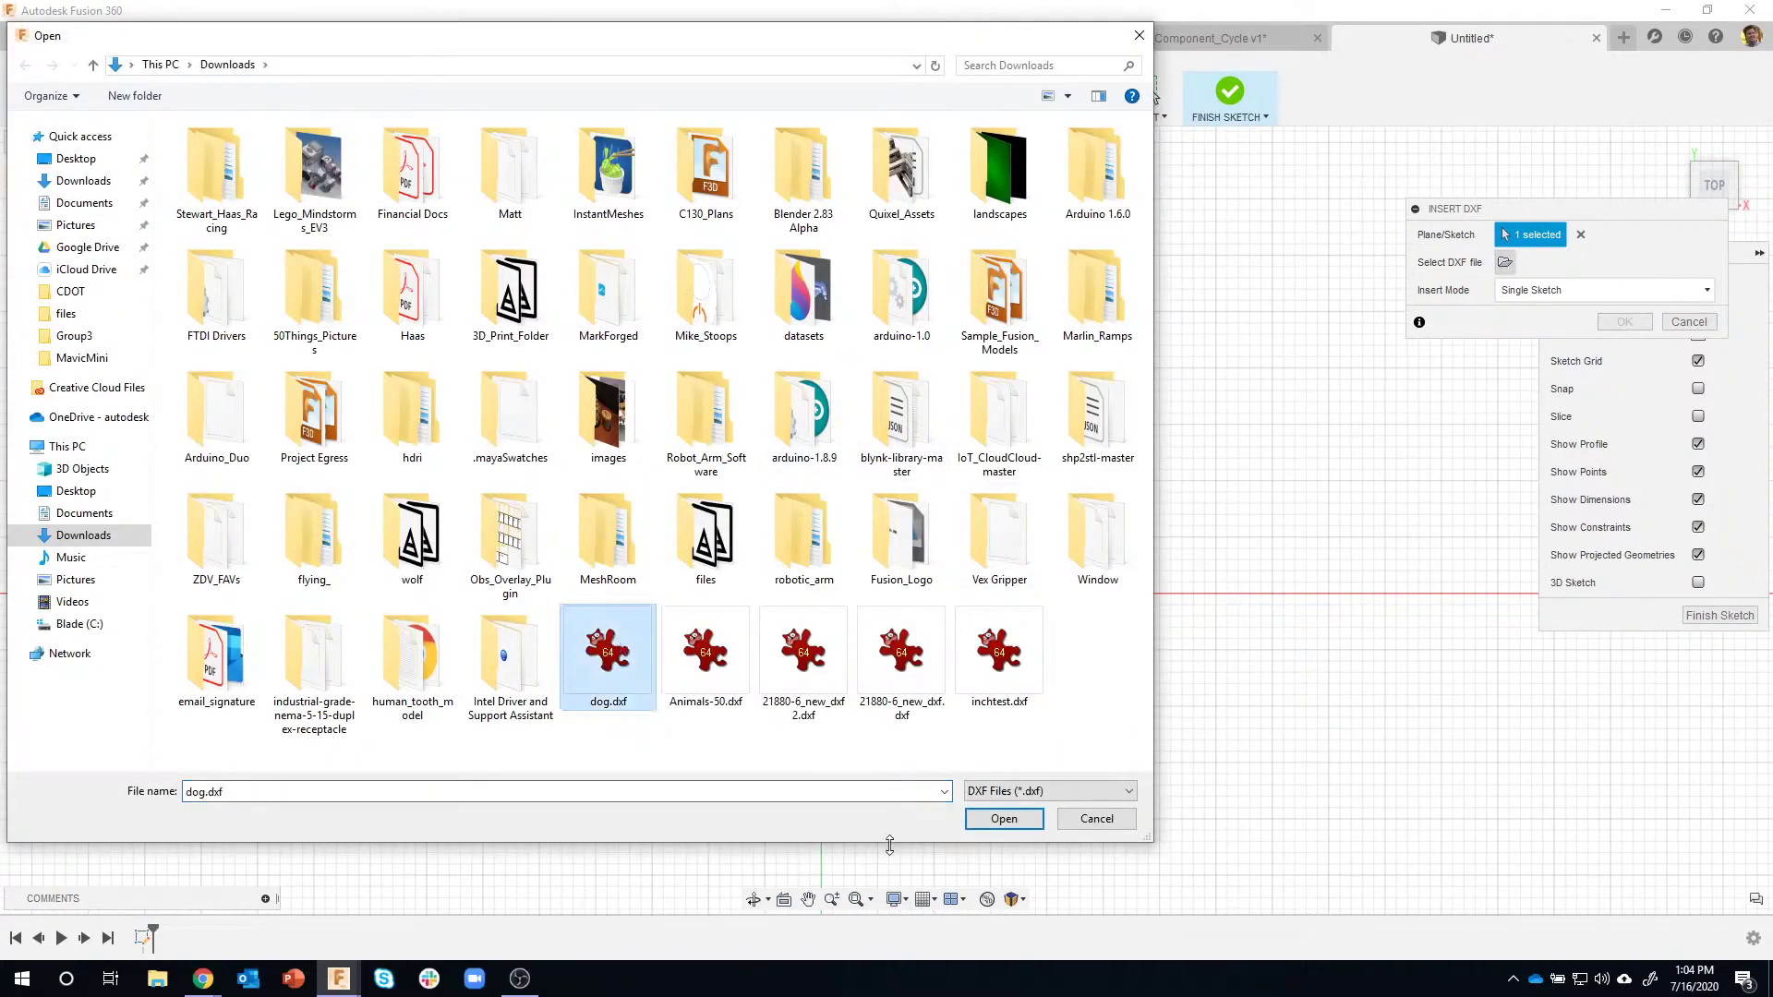
click(1003, 818)
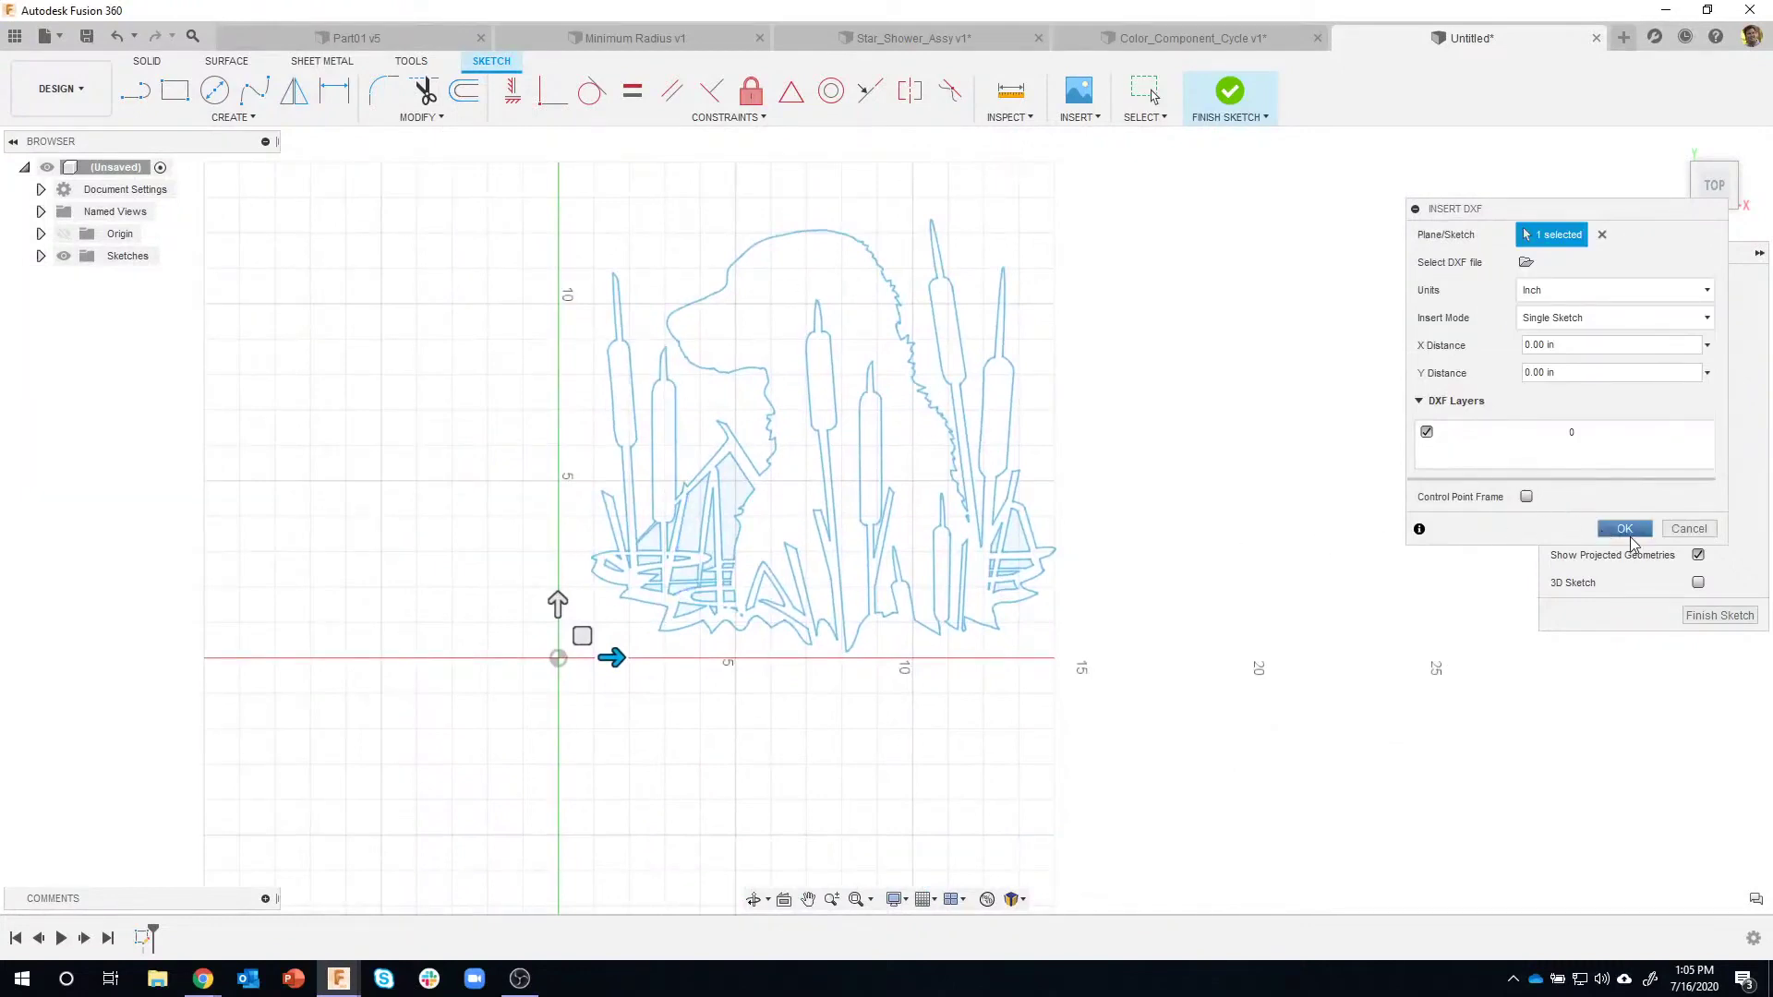
click(1624, 530)
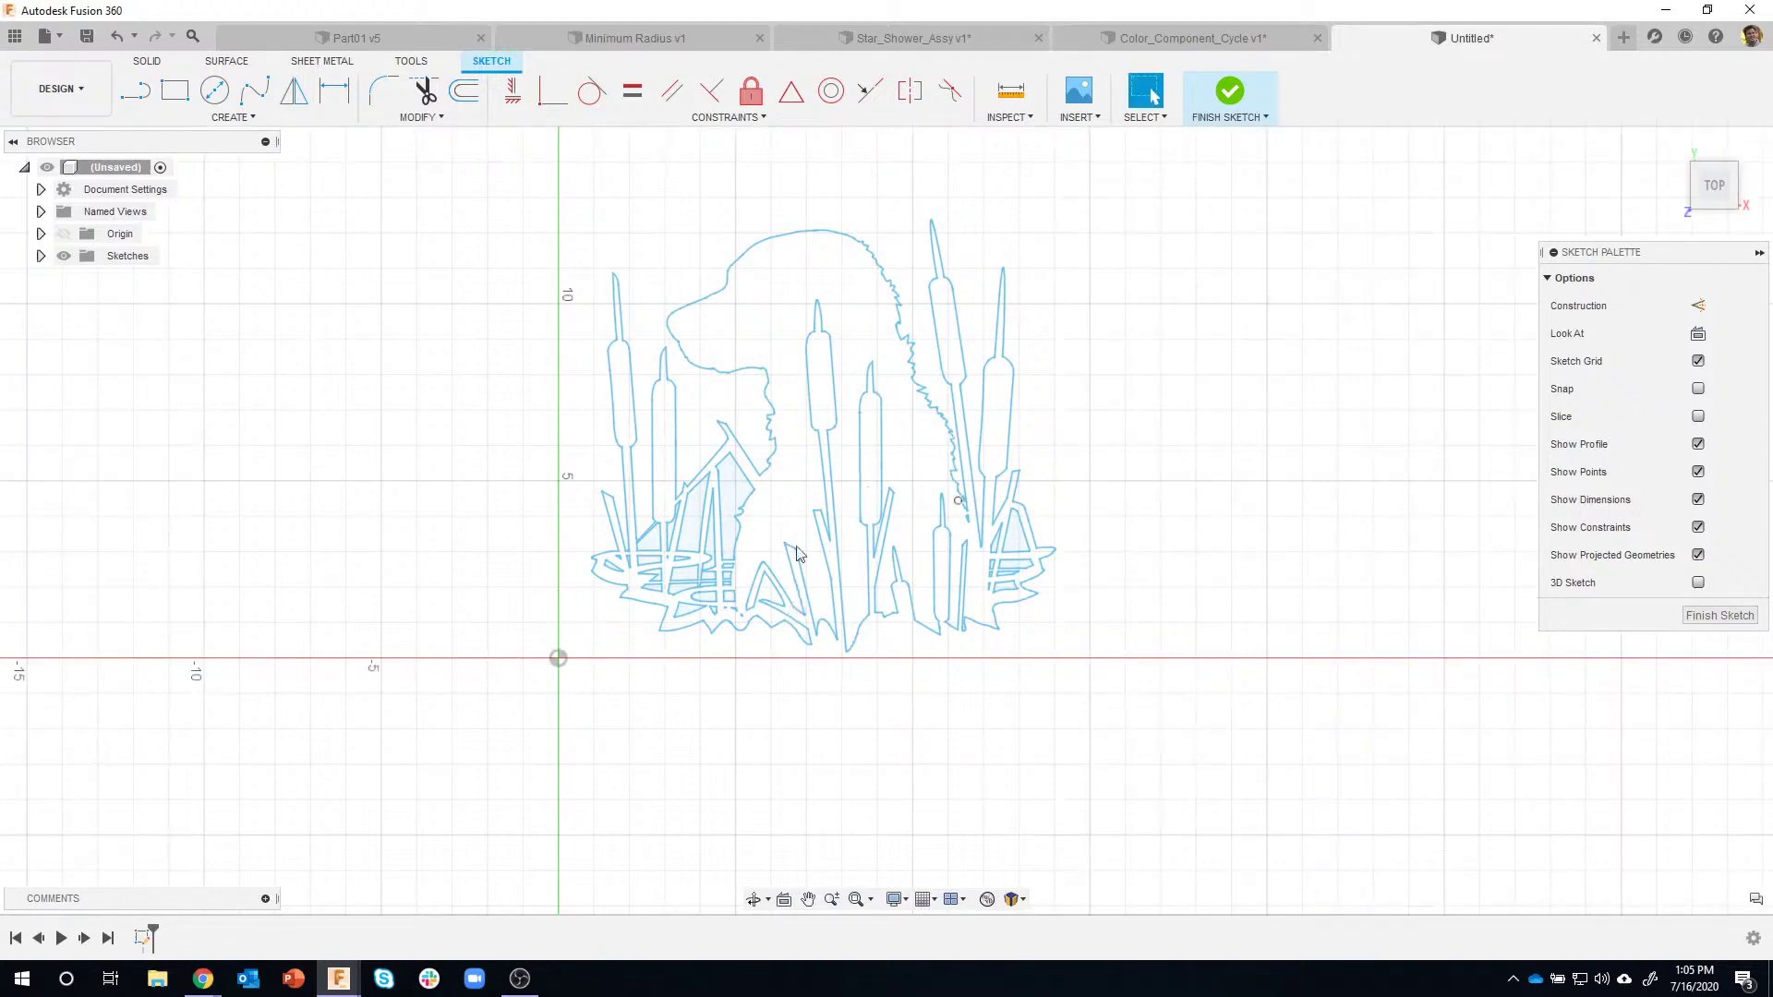
Examine the imported dog and cattail outline up close for shaded closed profiles and unshaded areas.
scroll(692, 523, up, 2)
scroll(755, 523, up, 1)
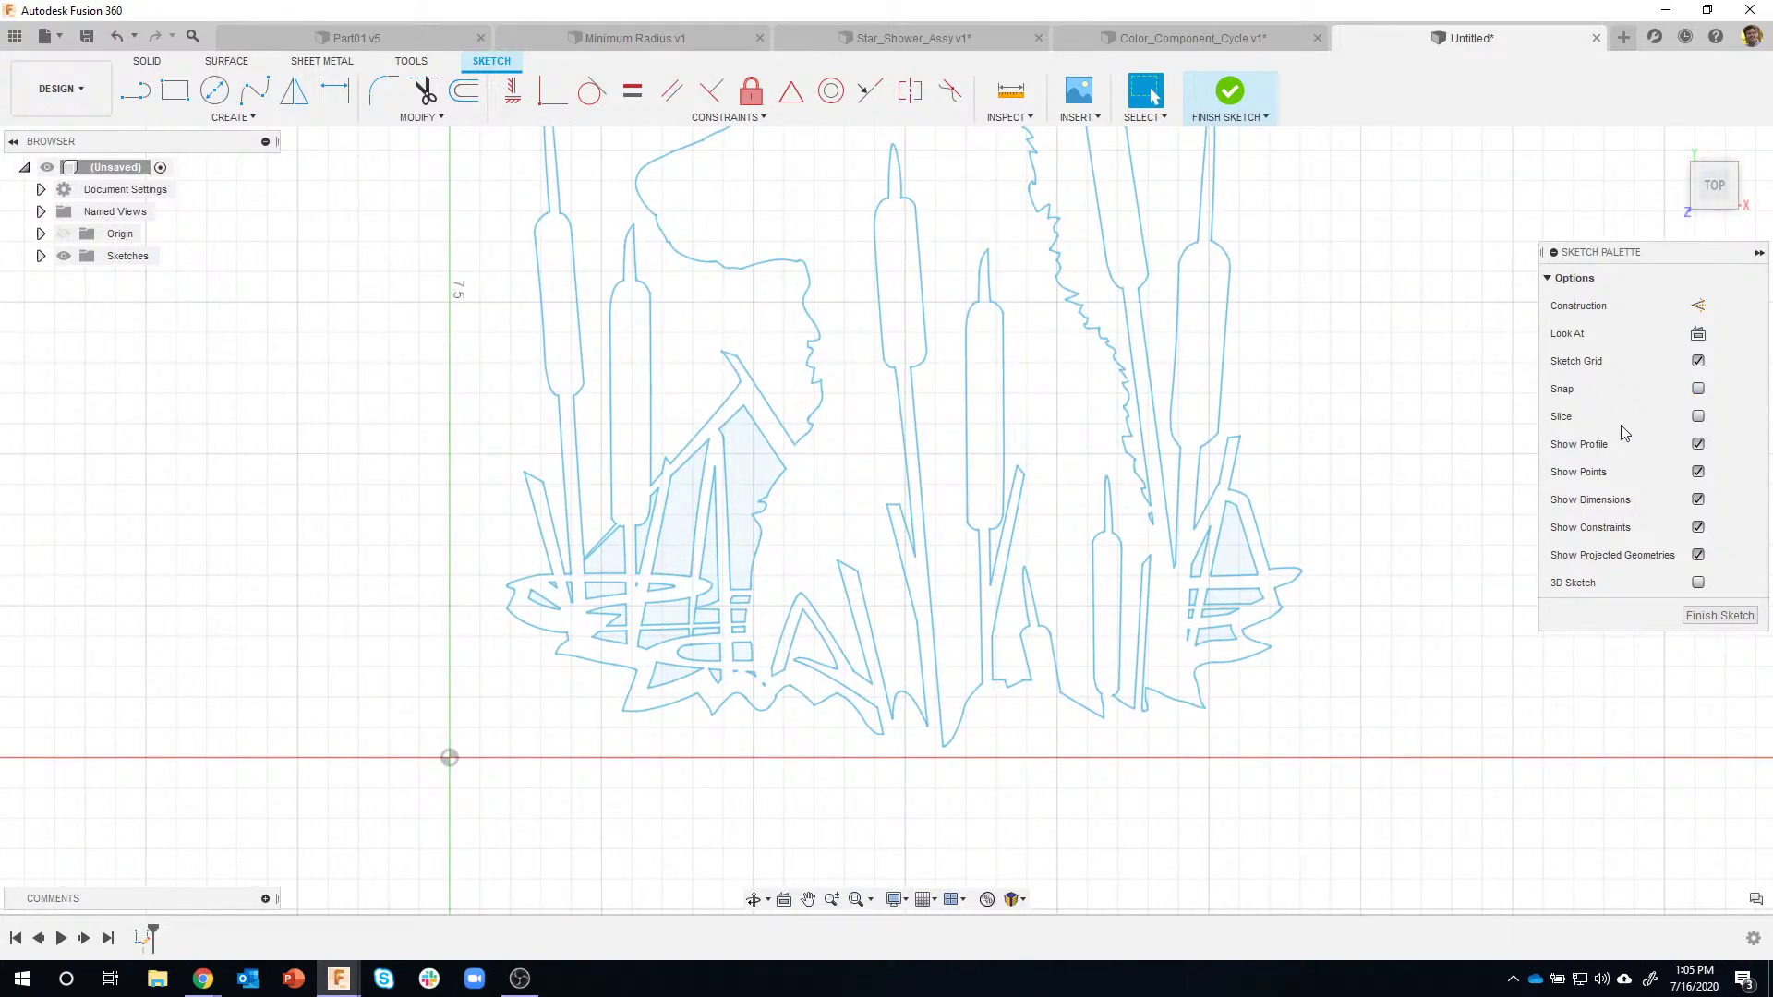
click(1698, 445)
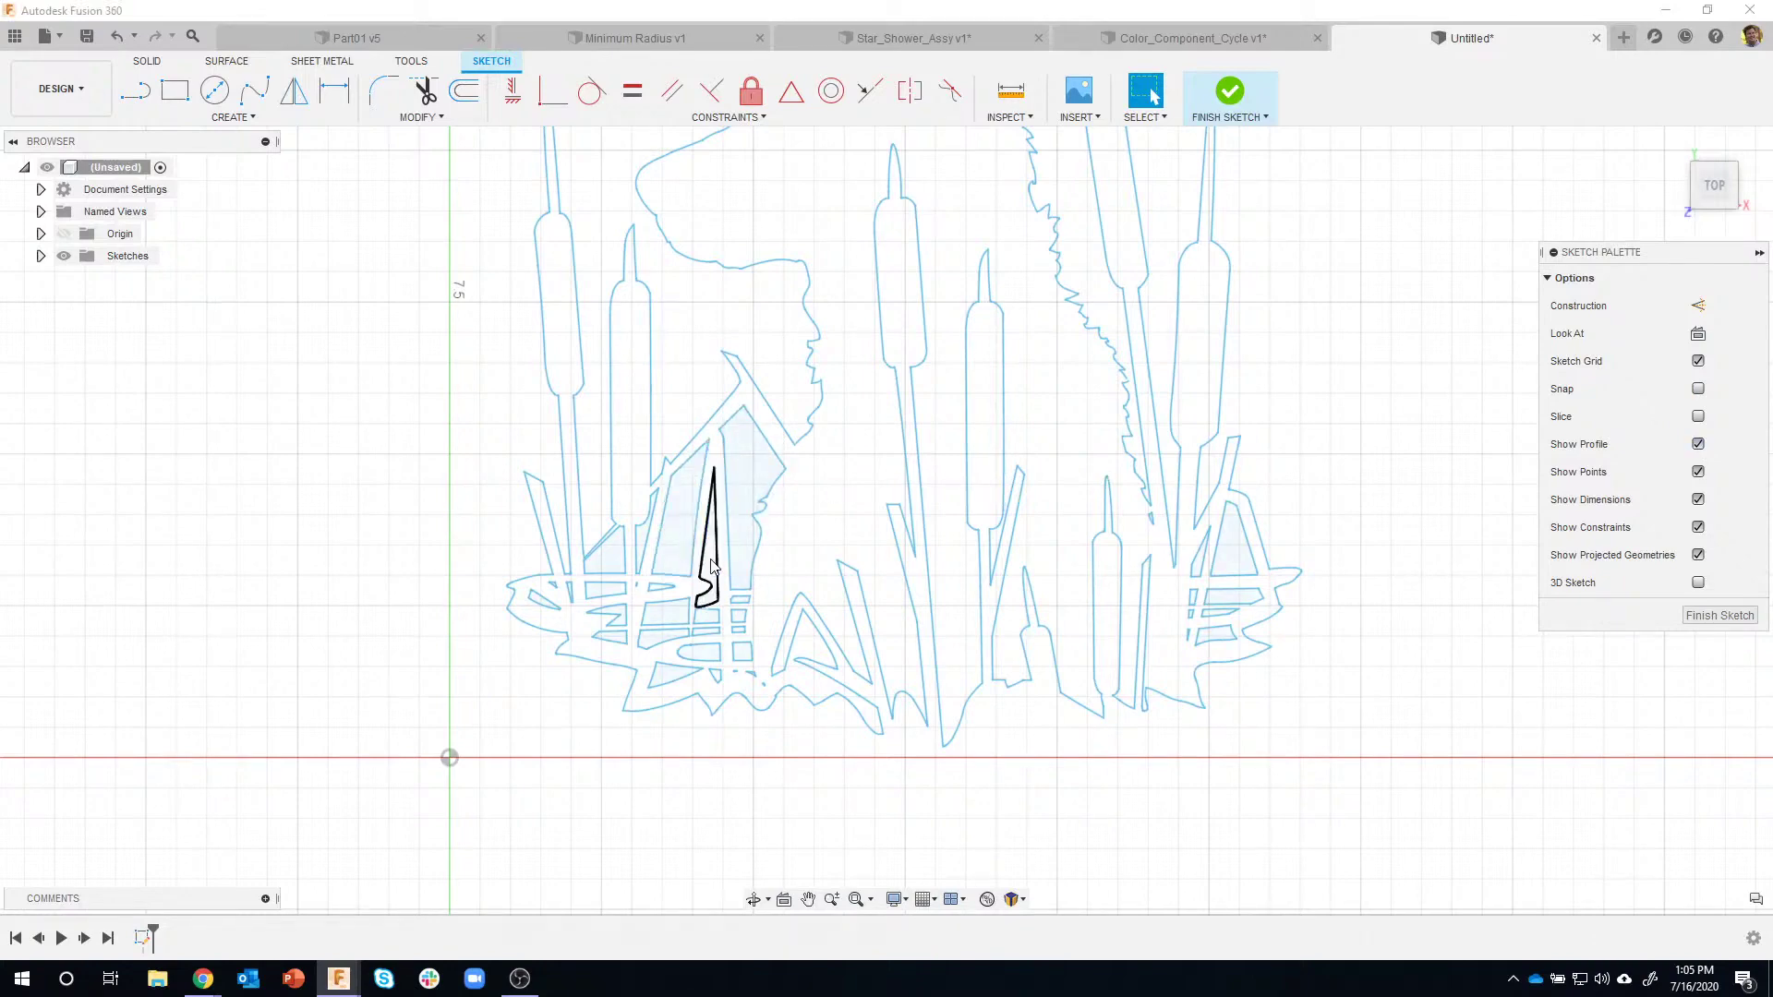
click(1053, 717)
scroll(1278, 803, down, 2)
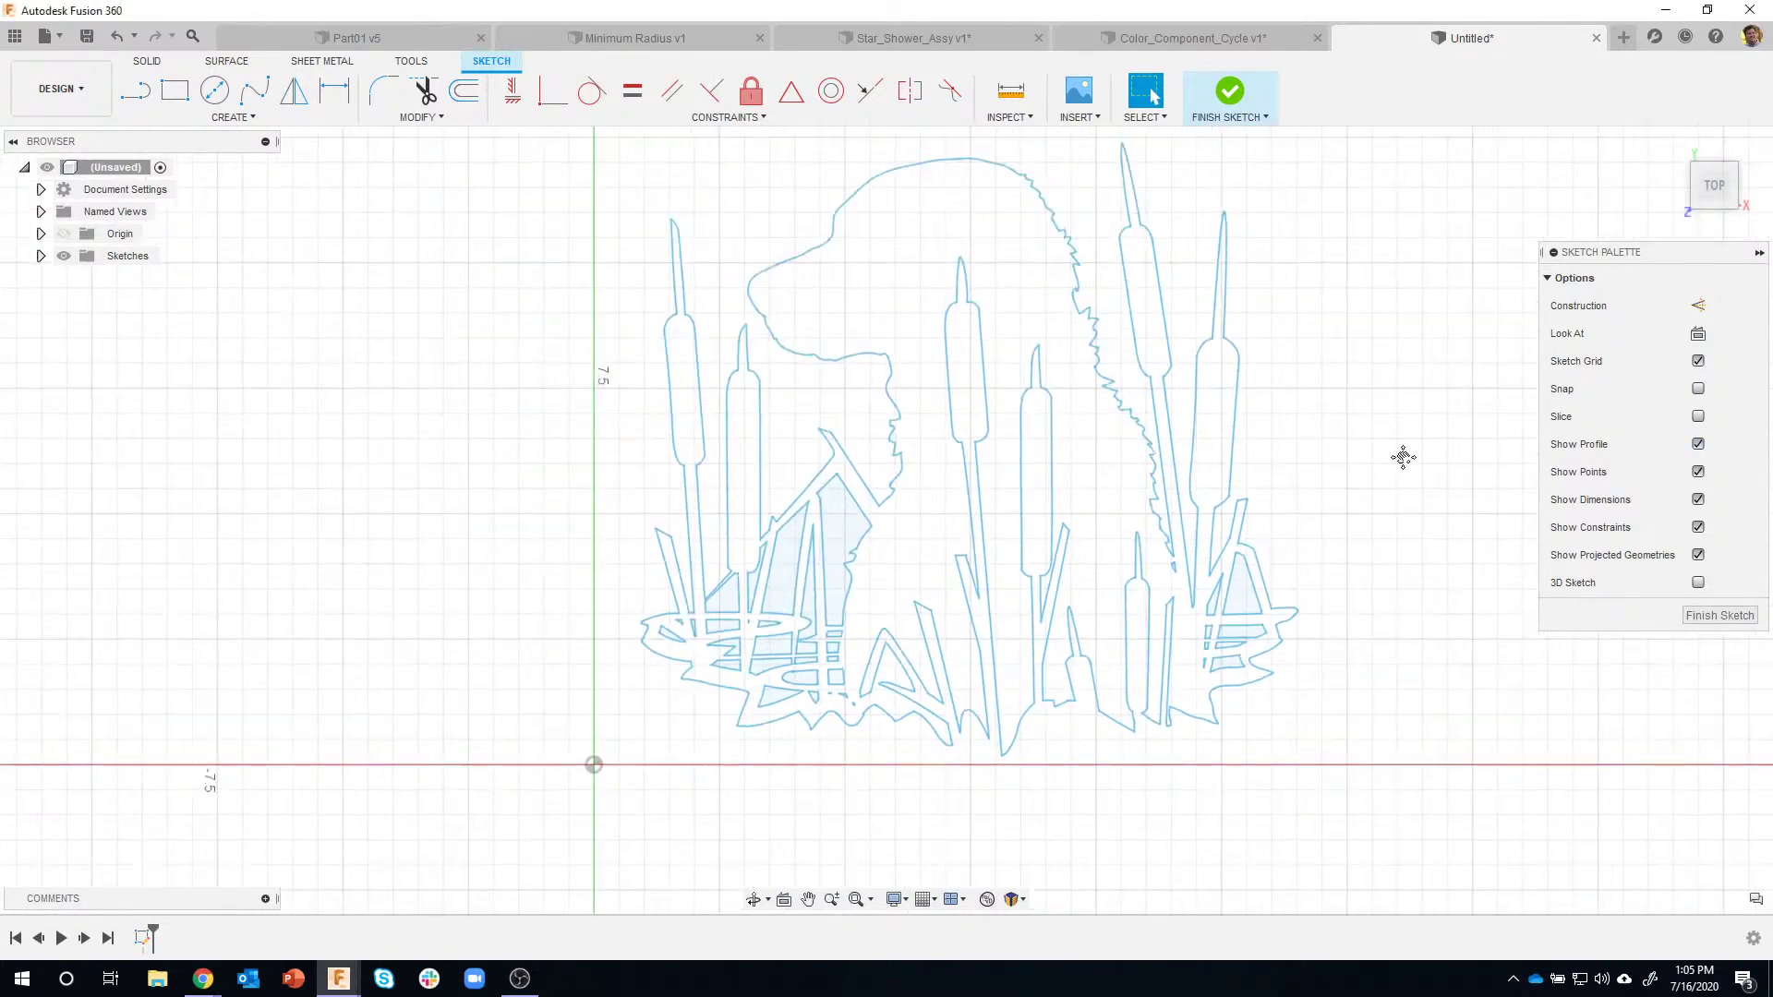
middle_drag(1401, 458, 1352, 528)
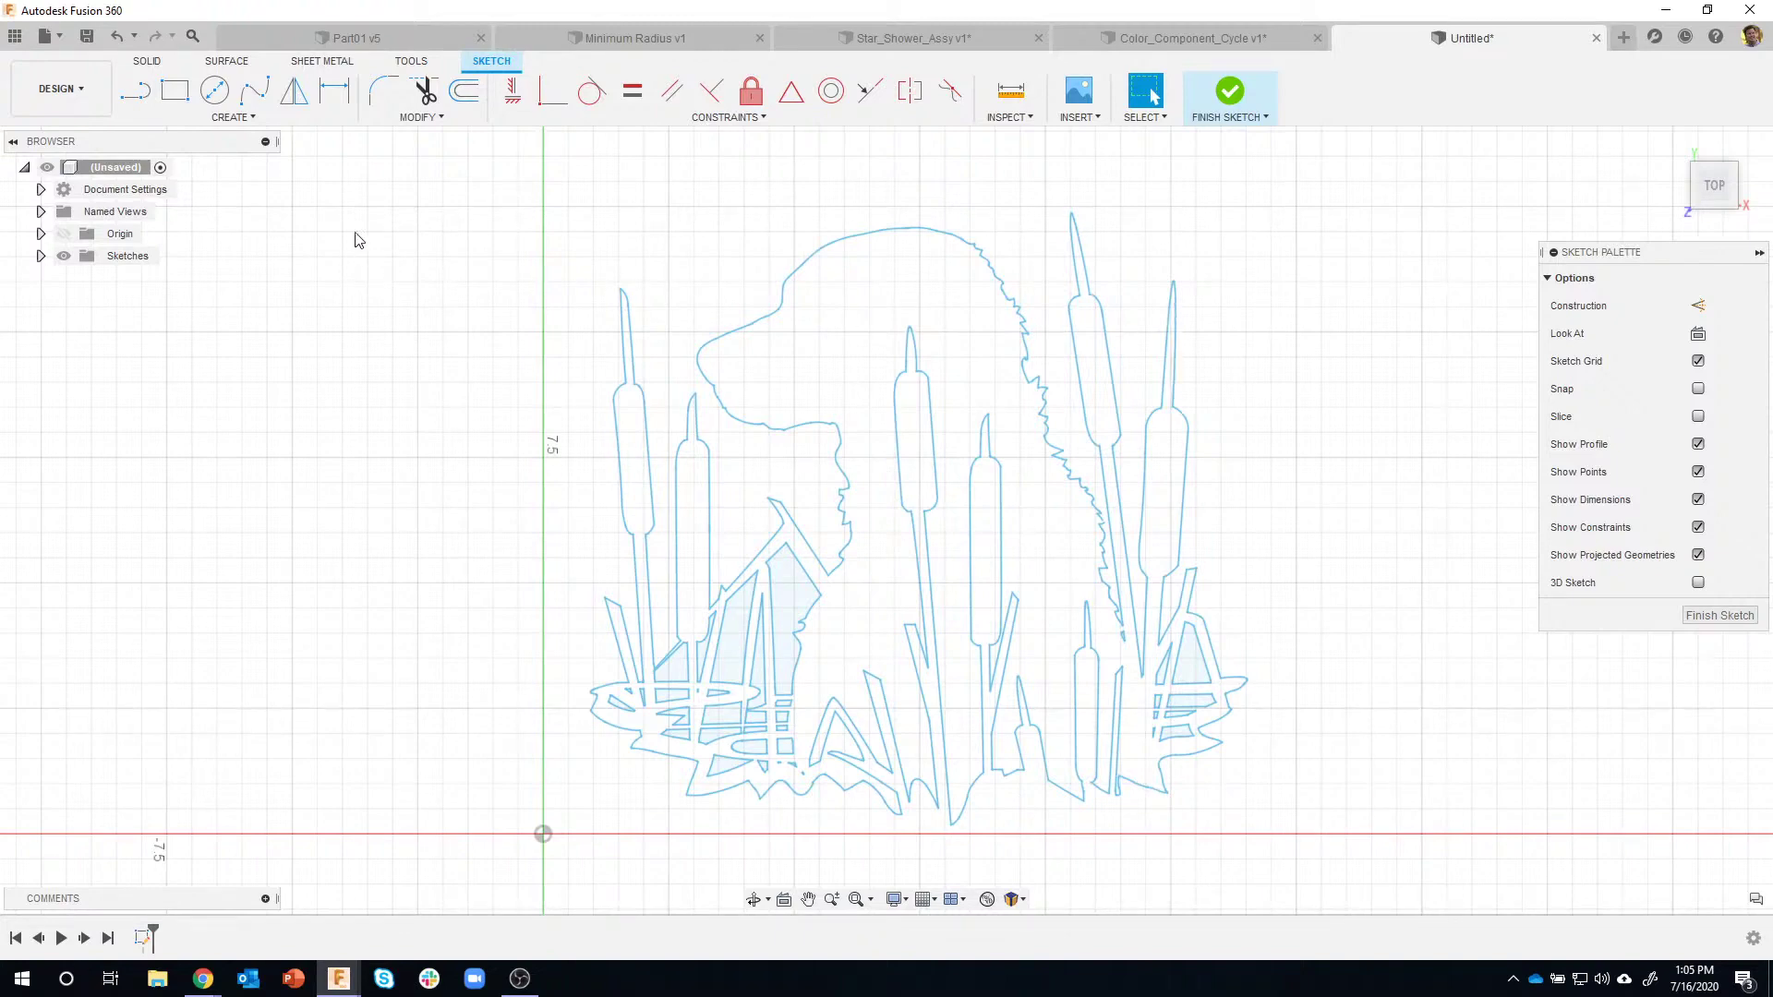
Draw a test line from below the dog's muzzle across its head to check for closed profiles, and undo it.
key(l)
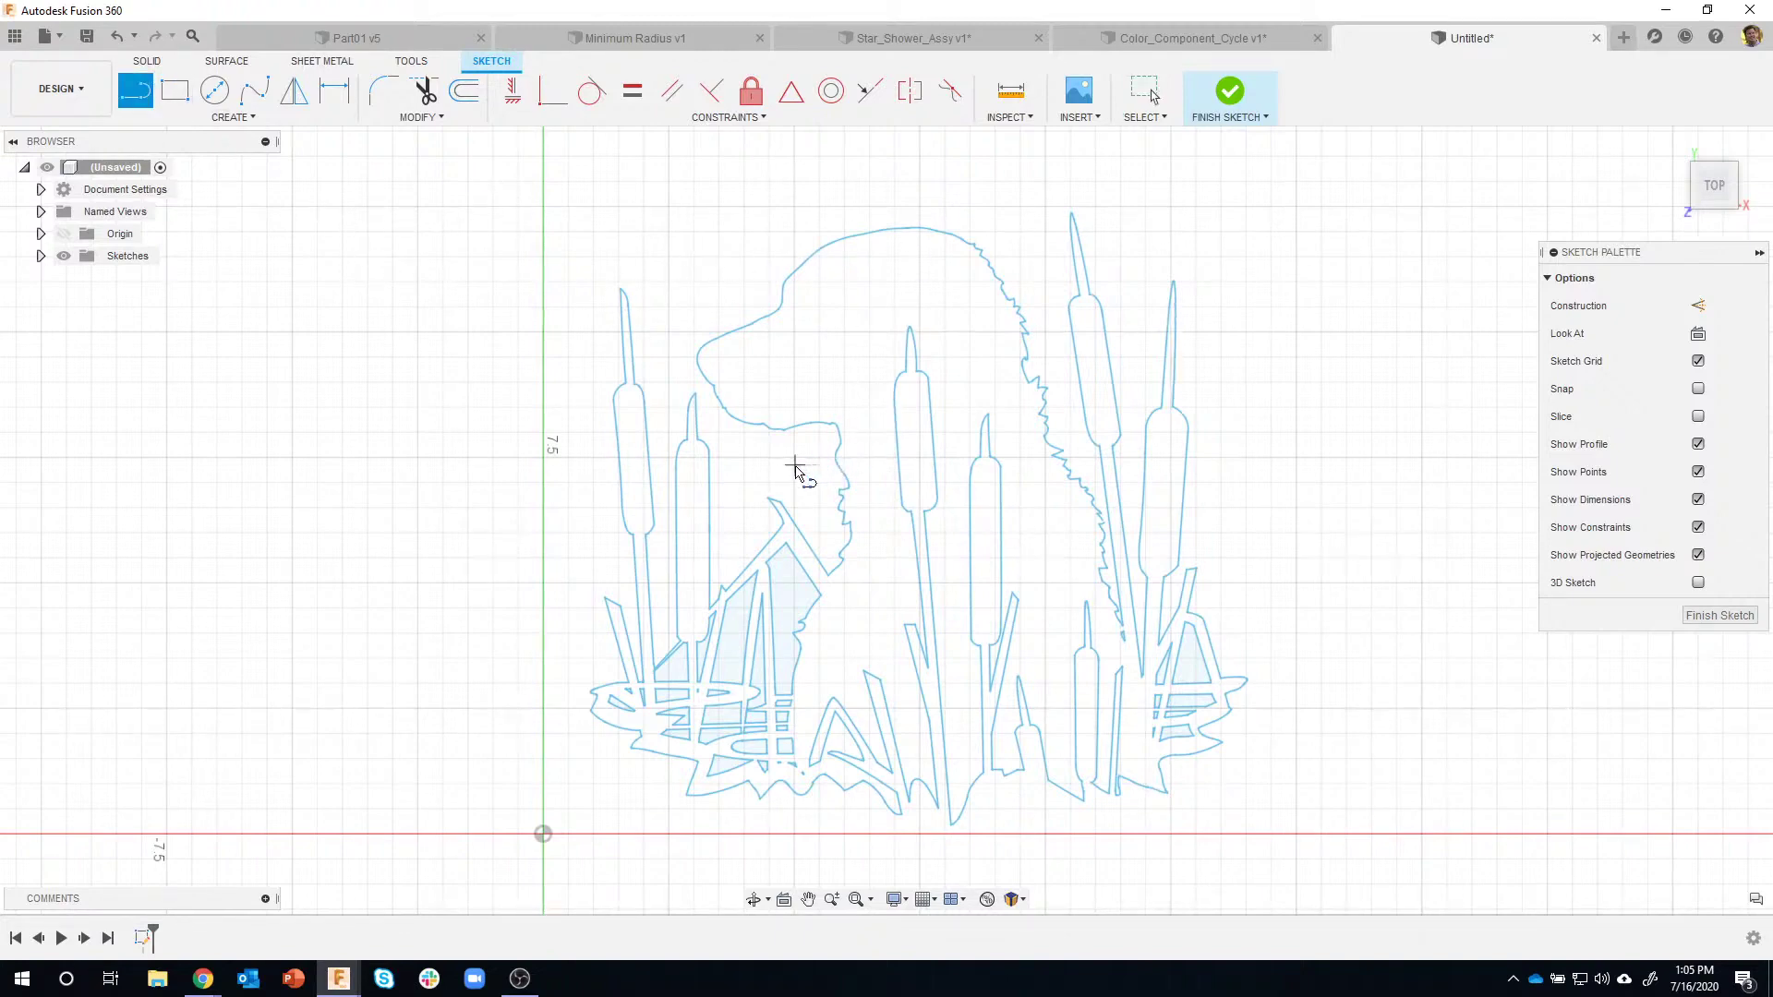
click(990, 182)
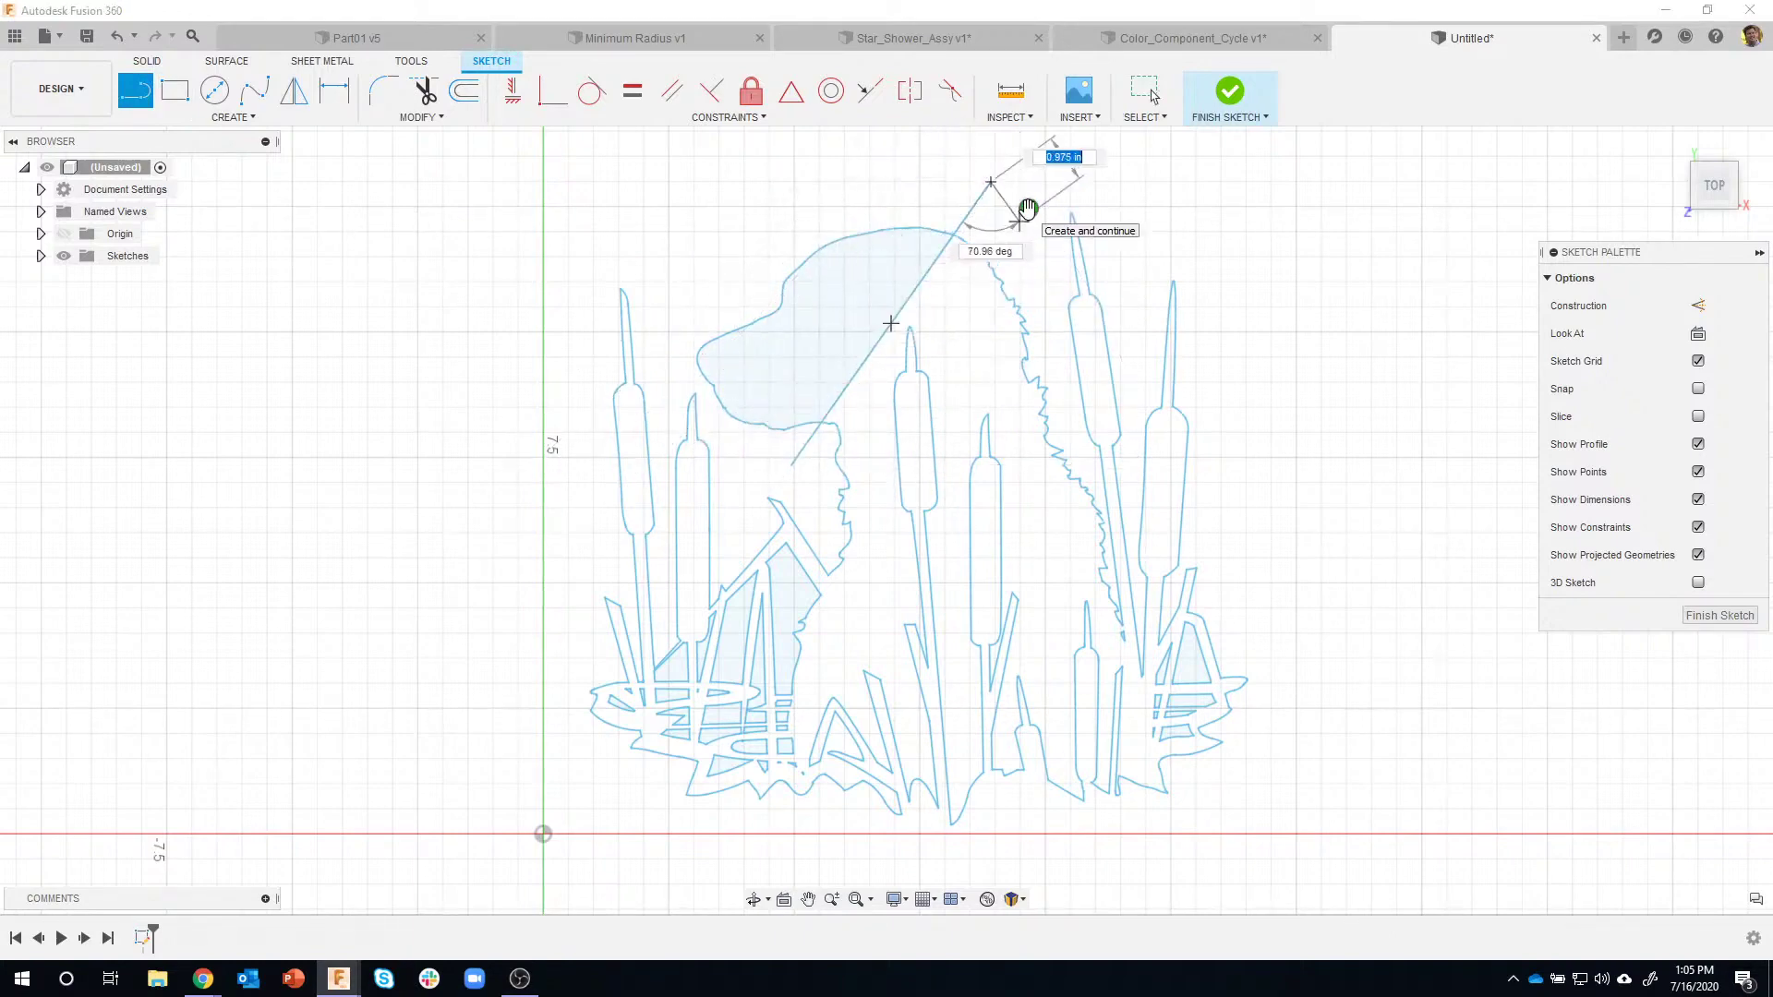
key(Escape)
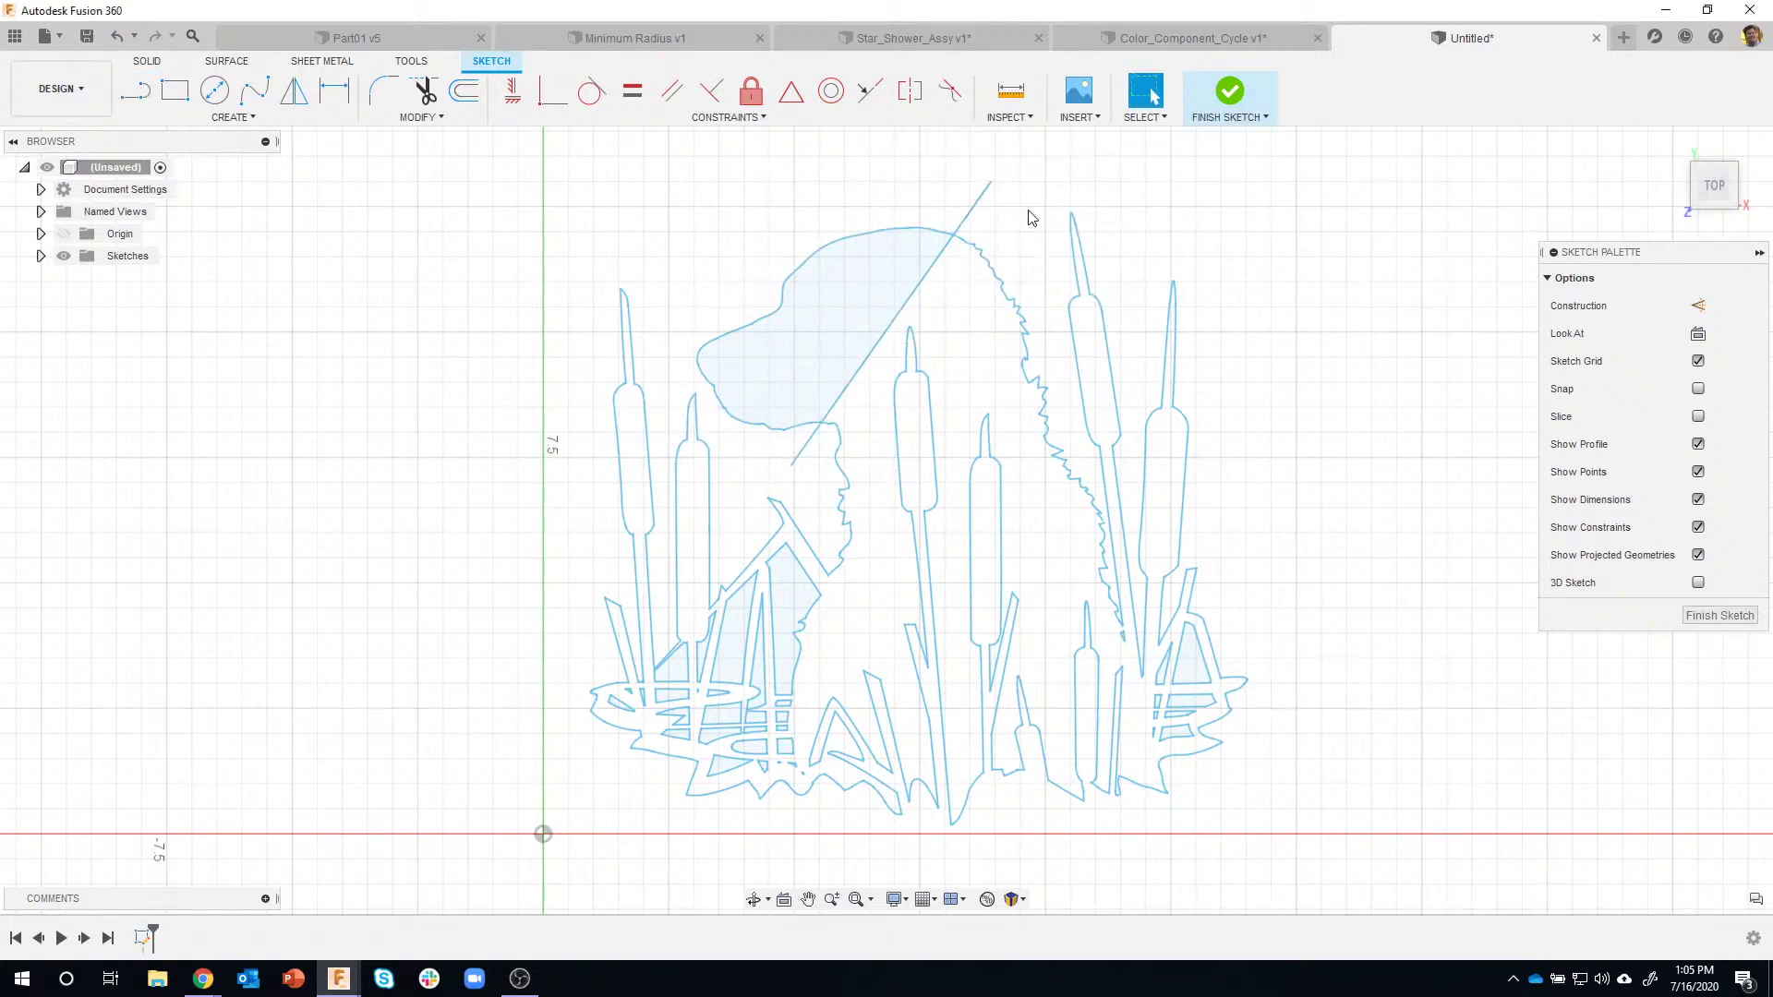
key(ctrl+z)
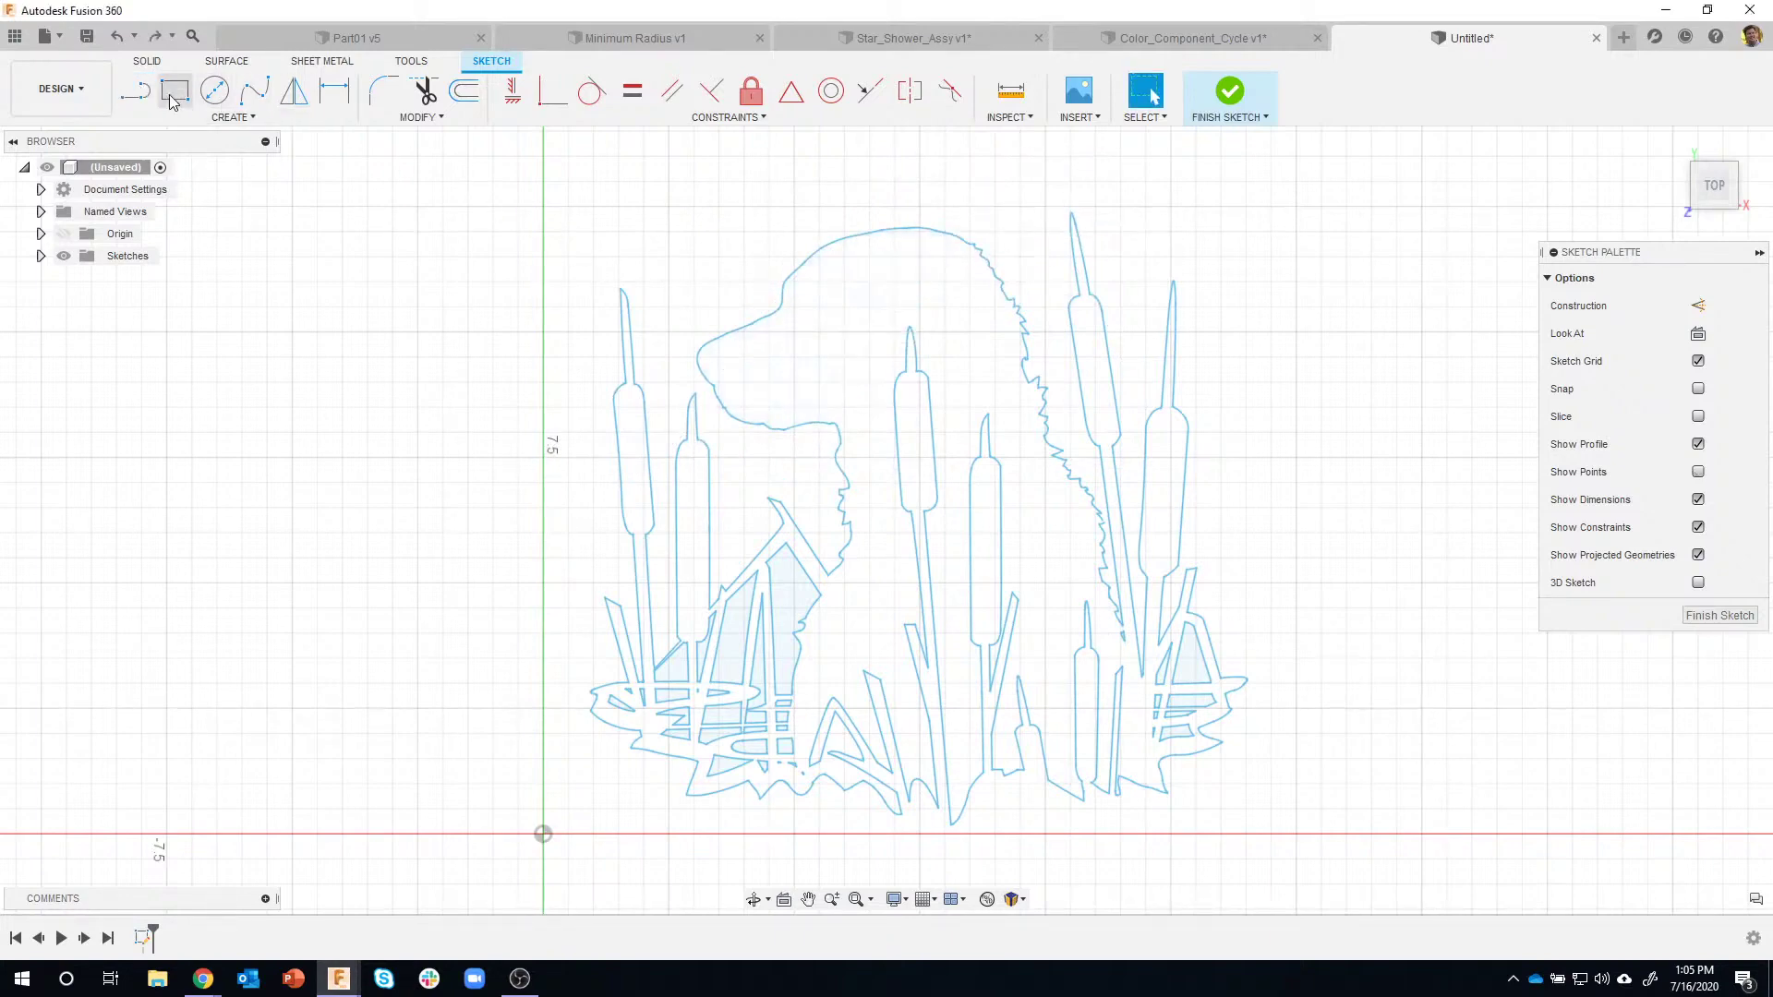
Draw a test line across the dog's body and past the cattails behind it, and undo it.
click(136, 90)
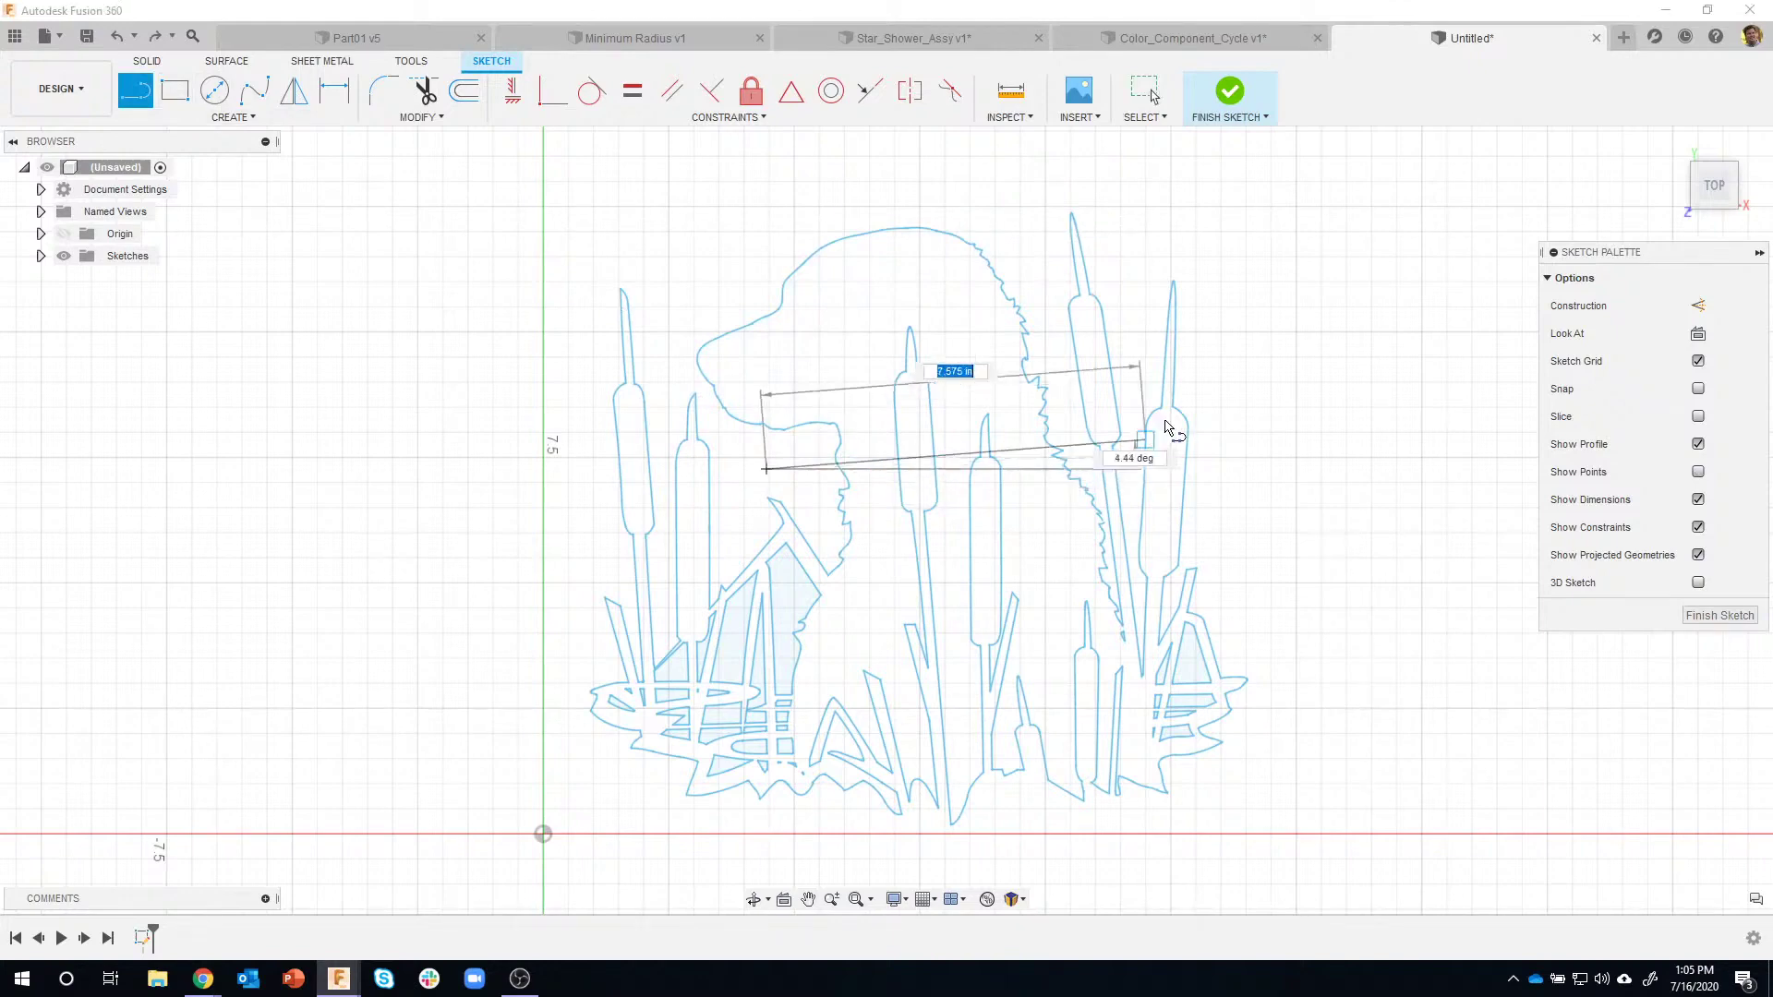
click(1288, 423)
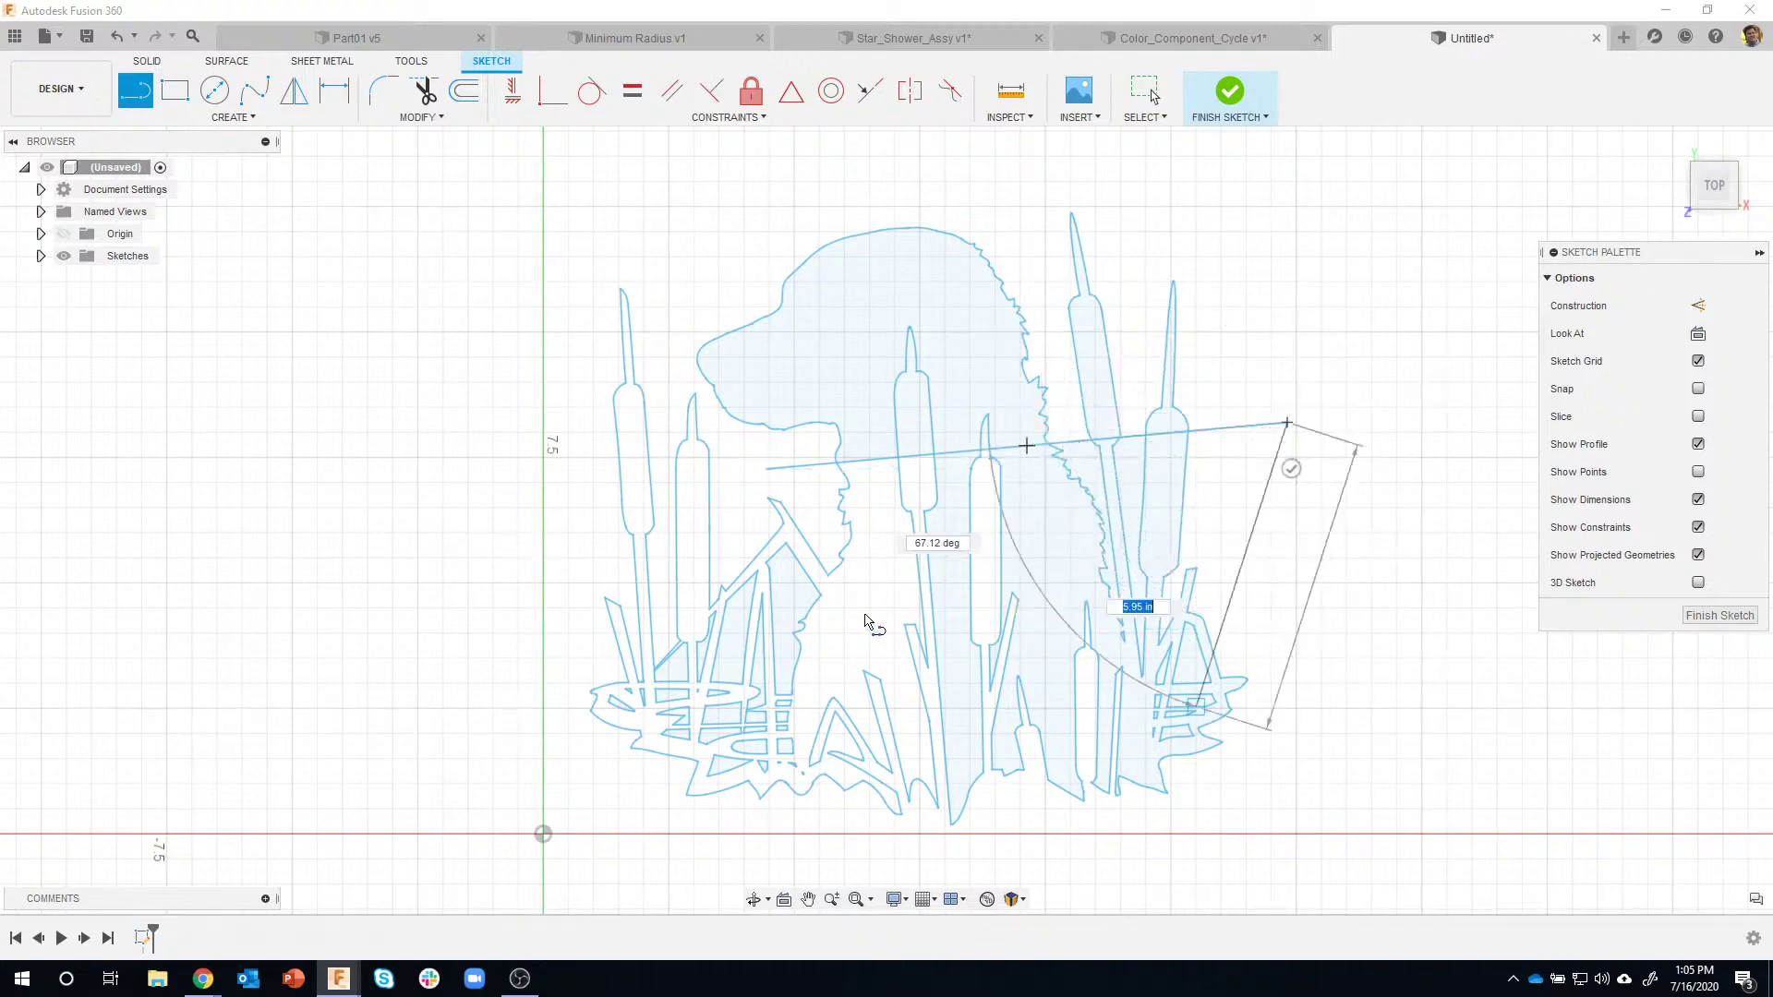
key(Escape)
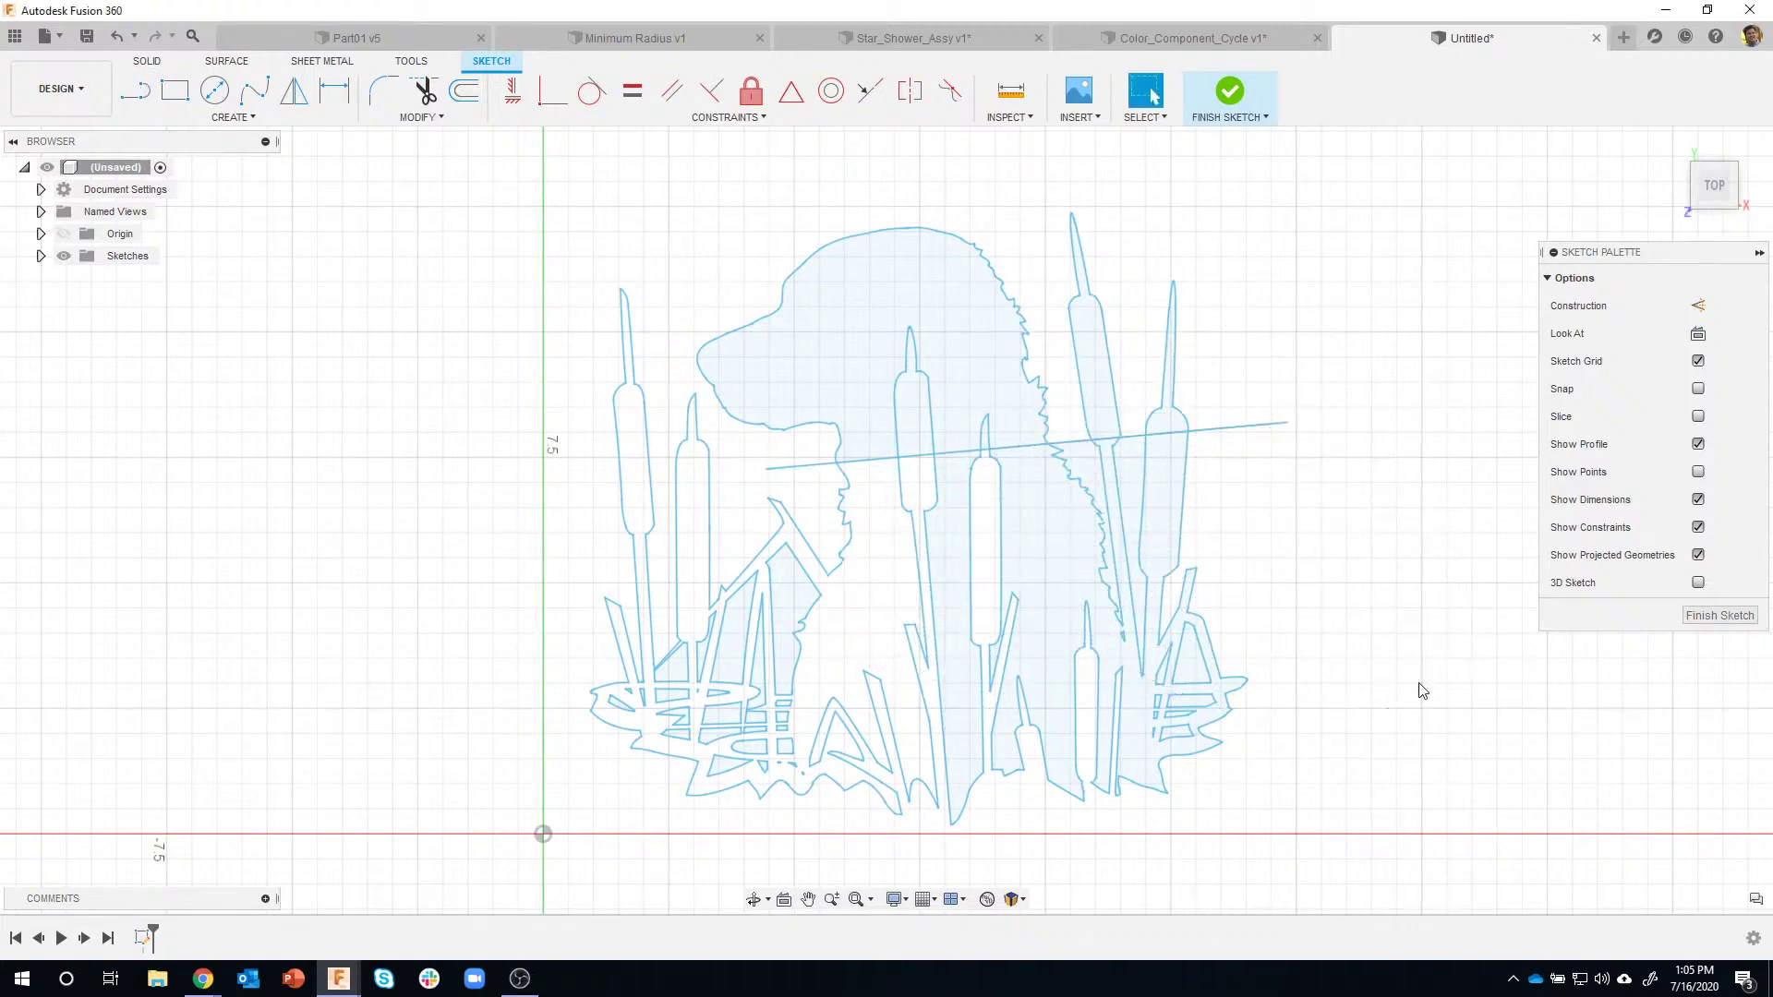
key(ctrl+z)
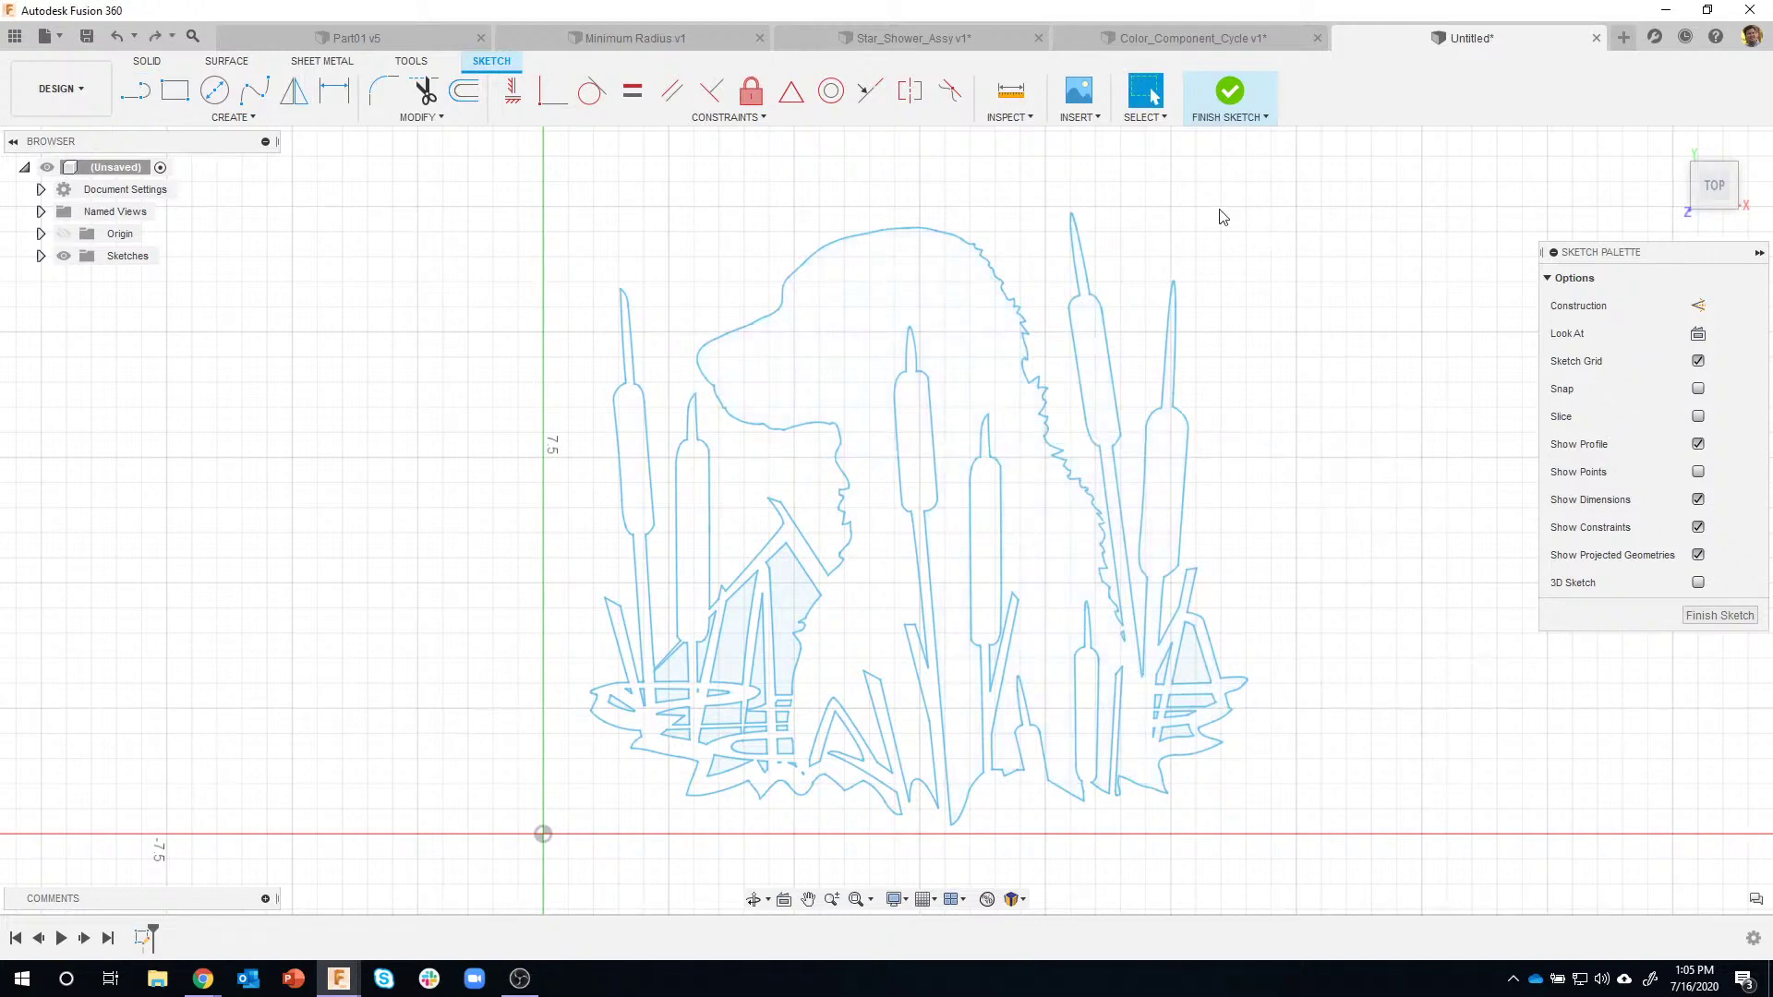
Run Check Sketch on the dog outline and examine the open gap along the dog's back up close.
click(1020, 122)
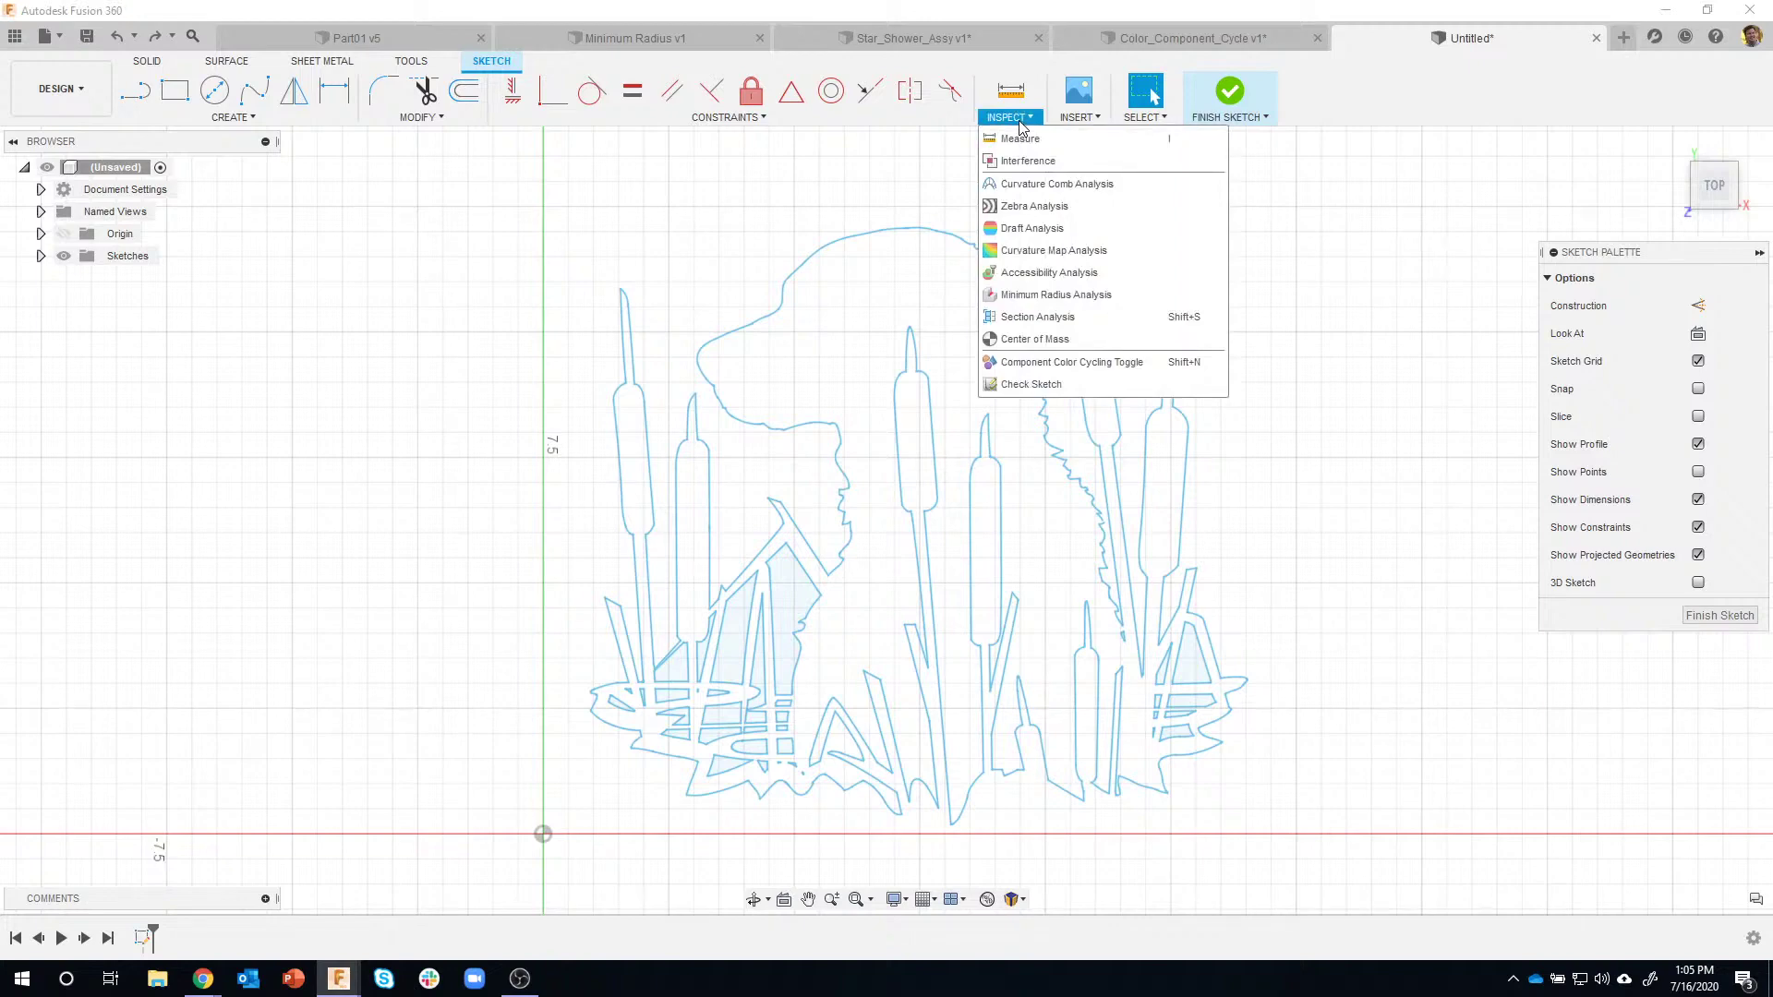
click(1085, 388)
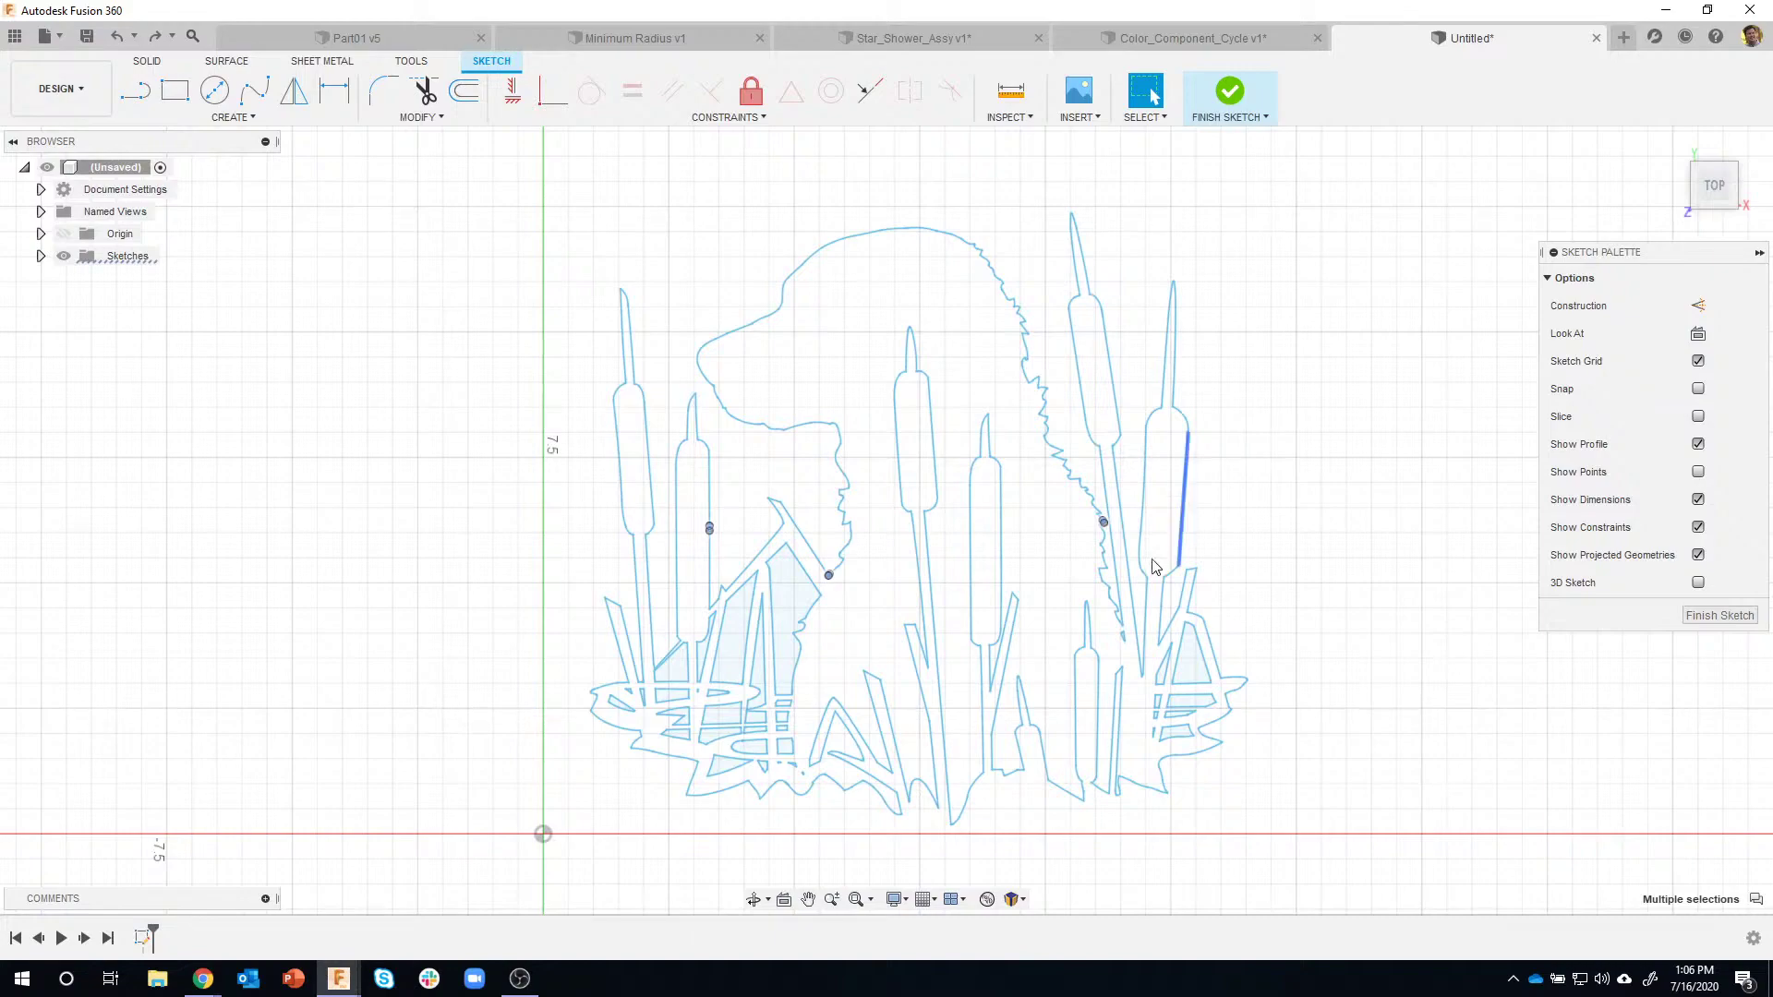
scroll(1118, 536, up, 8)
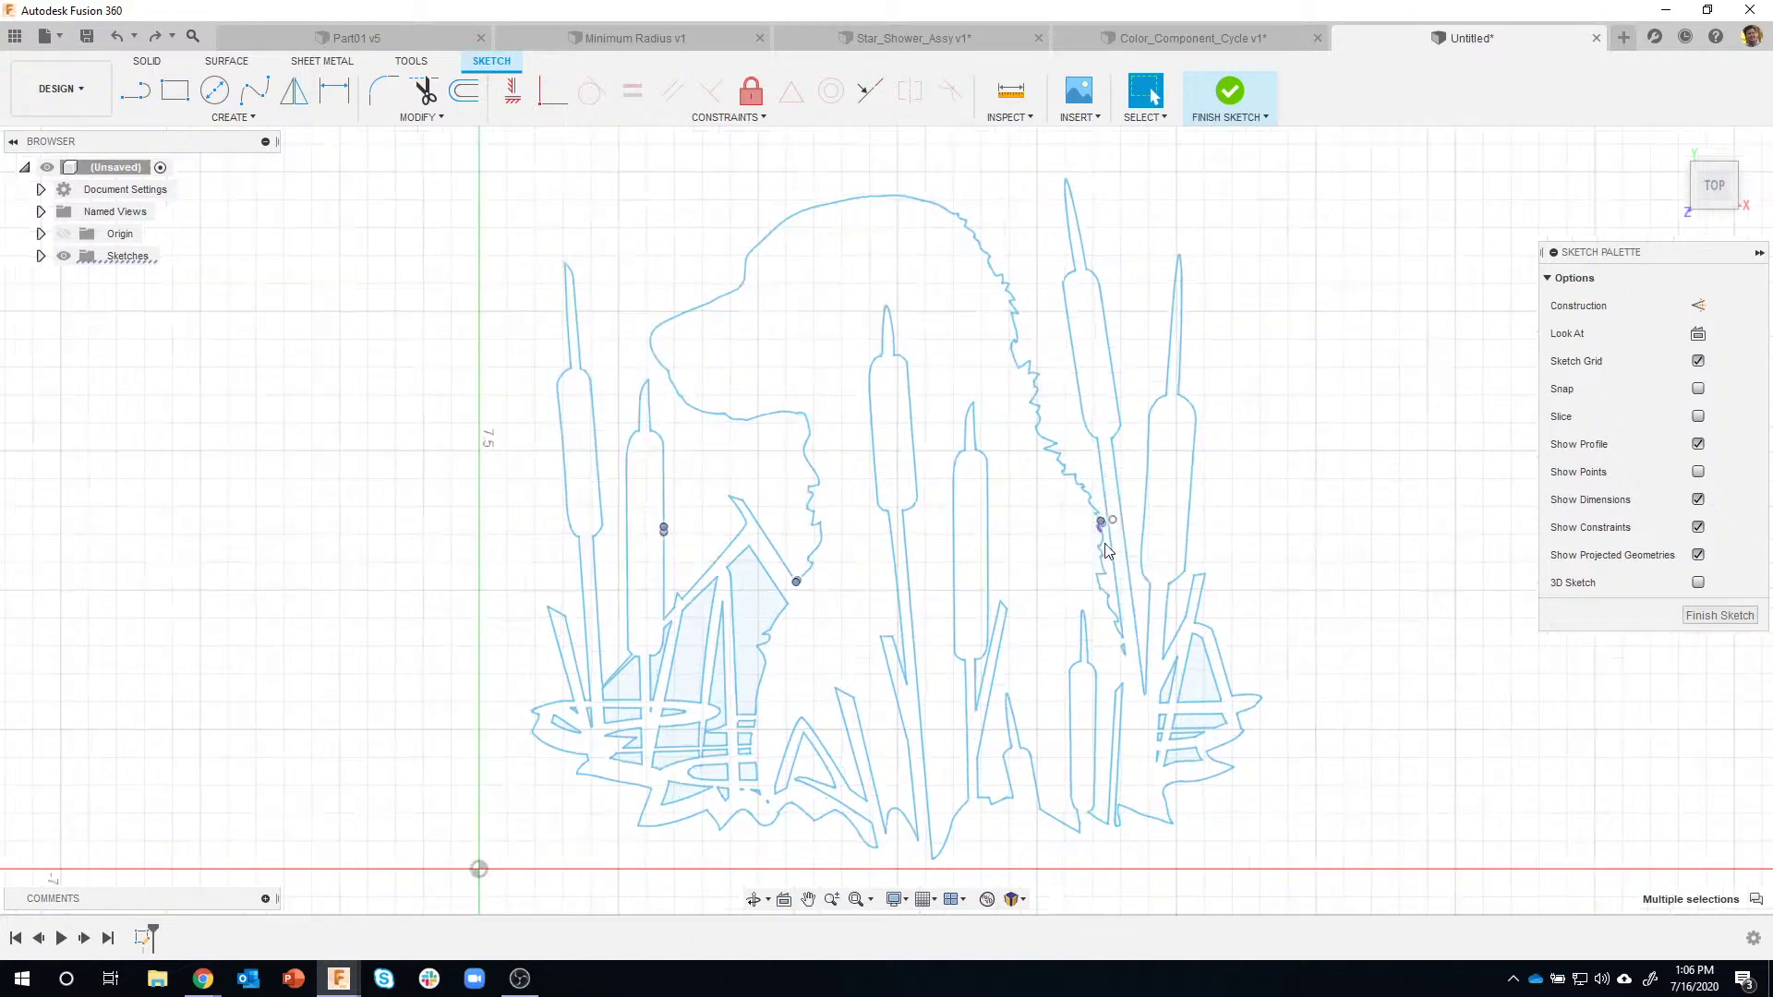
scroll(1100, 540, up, 6)
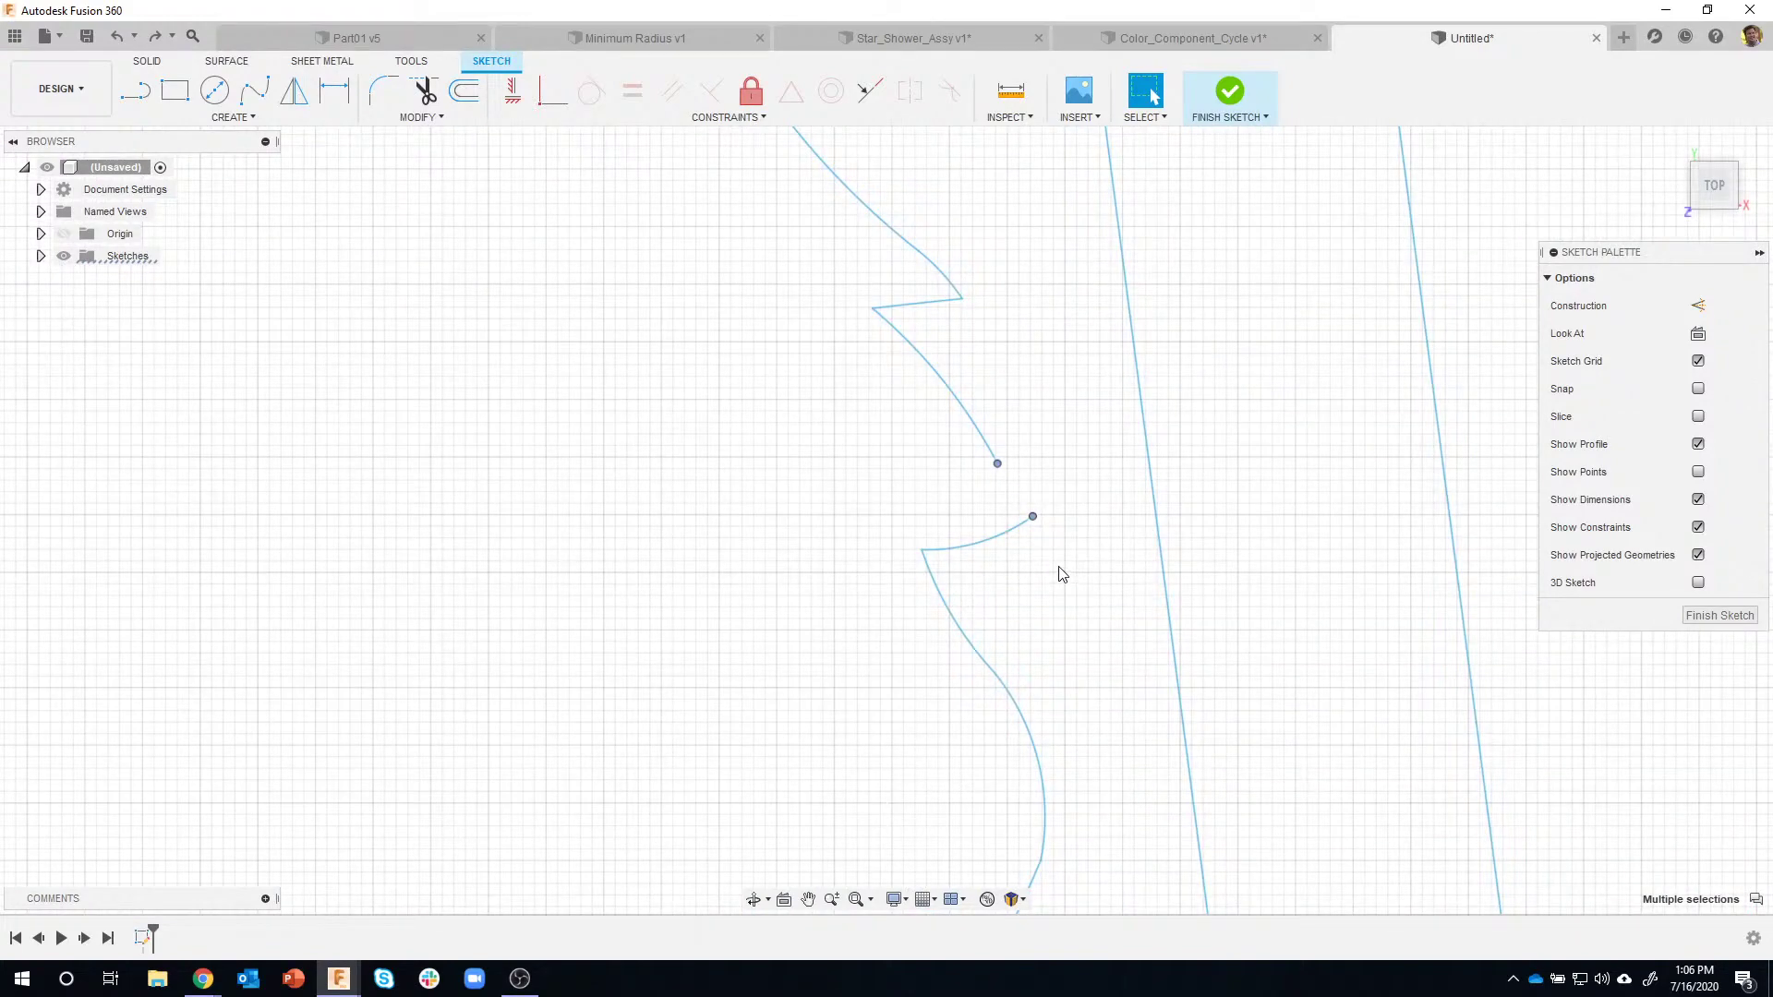
scroll(1059, 573, down, 6)
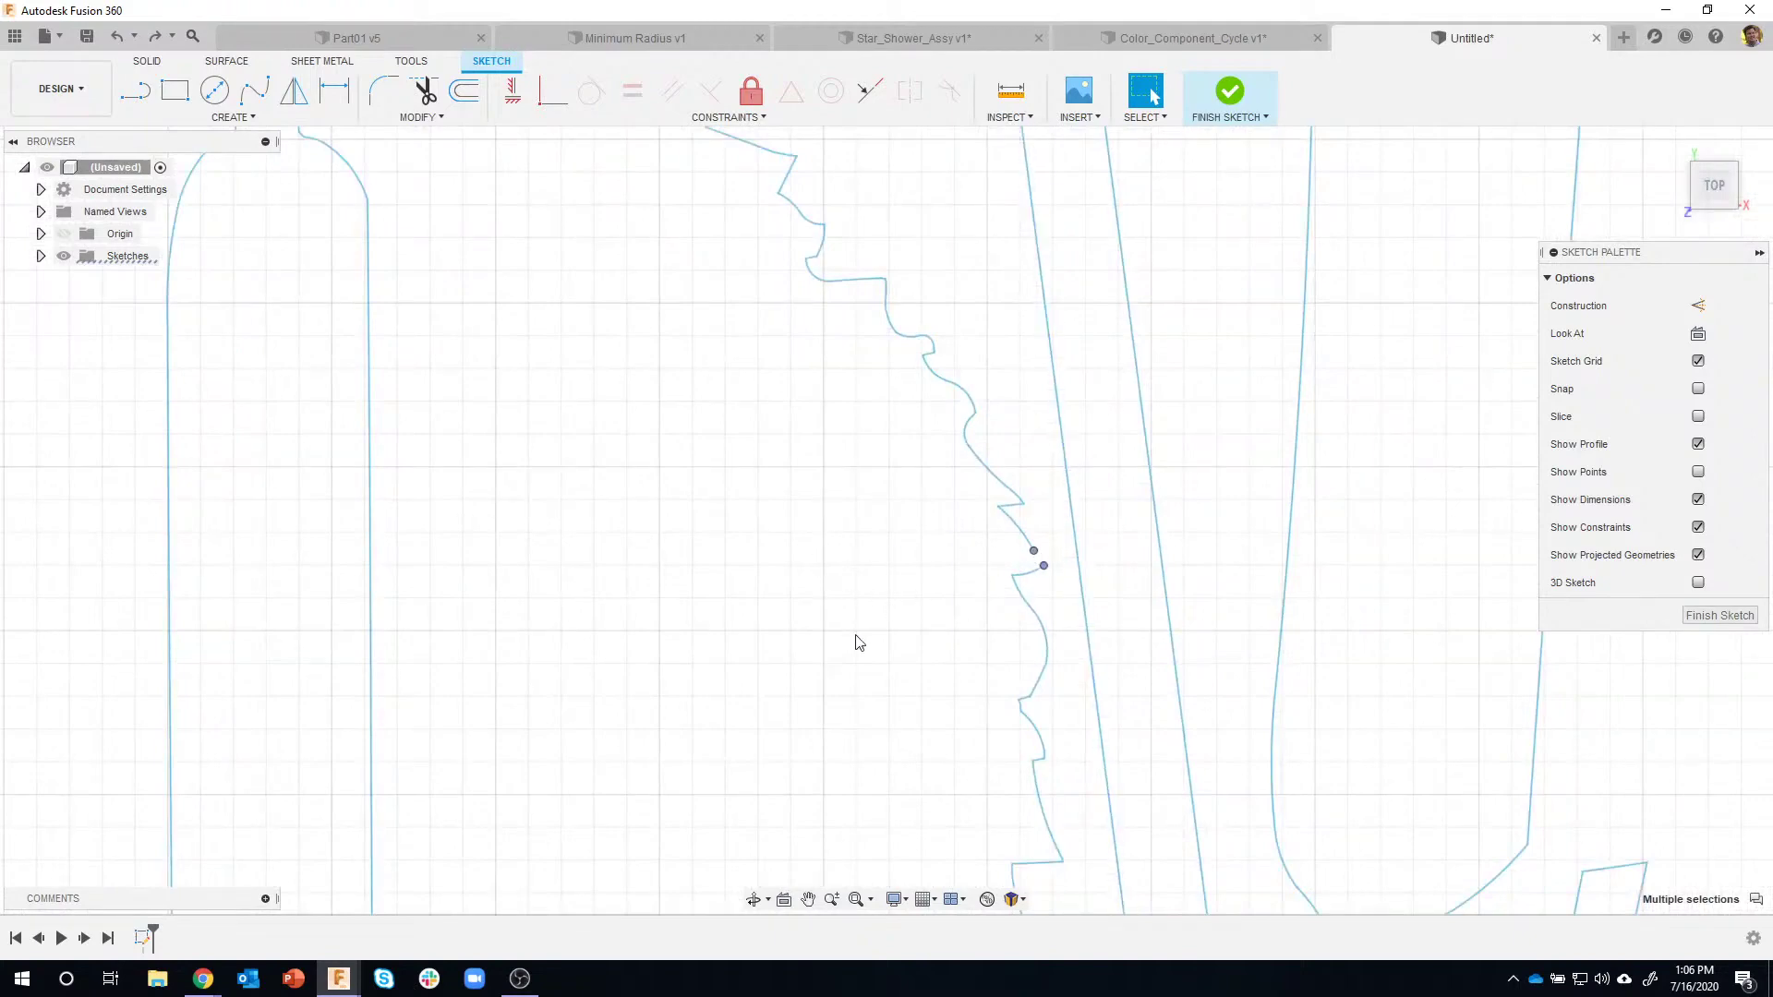
scroll(950, 620, up, 8)
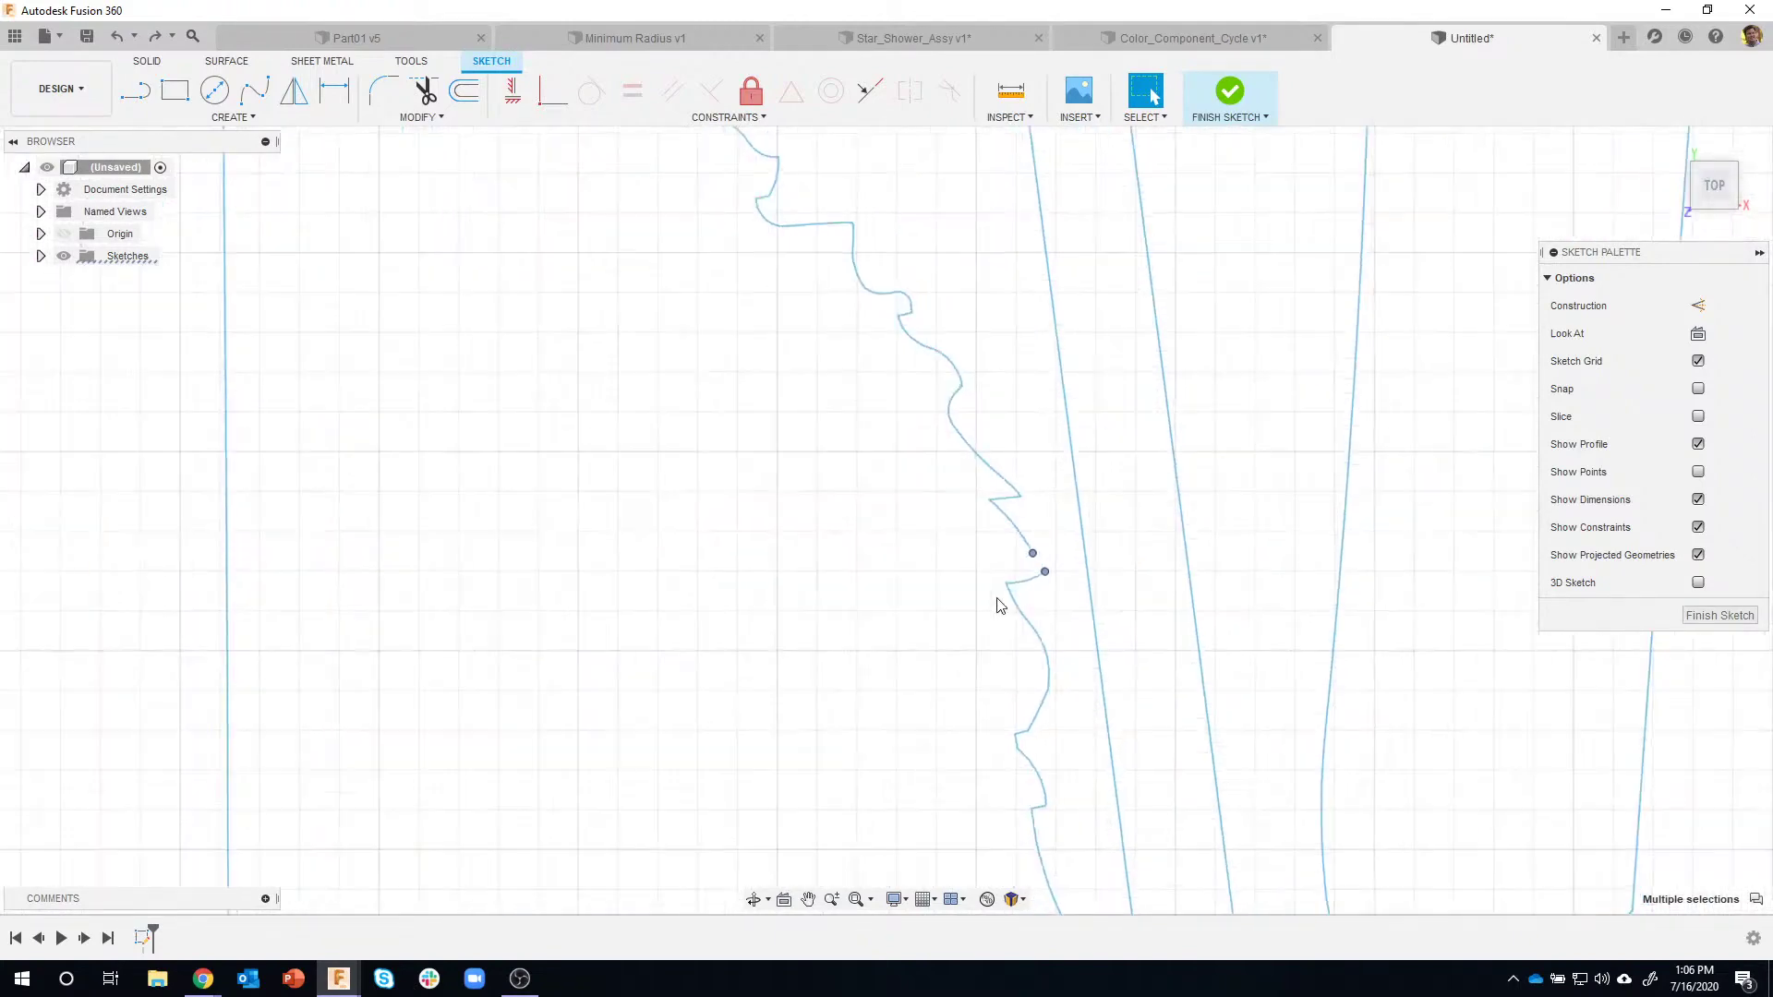
scroll(1040, 595, up, 5)
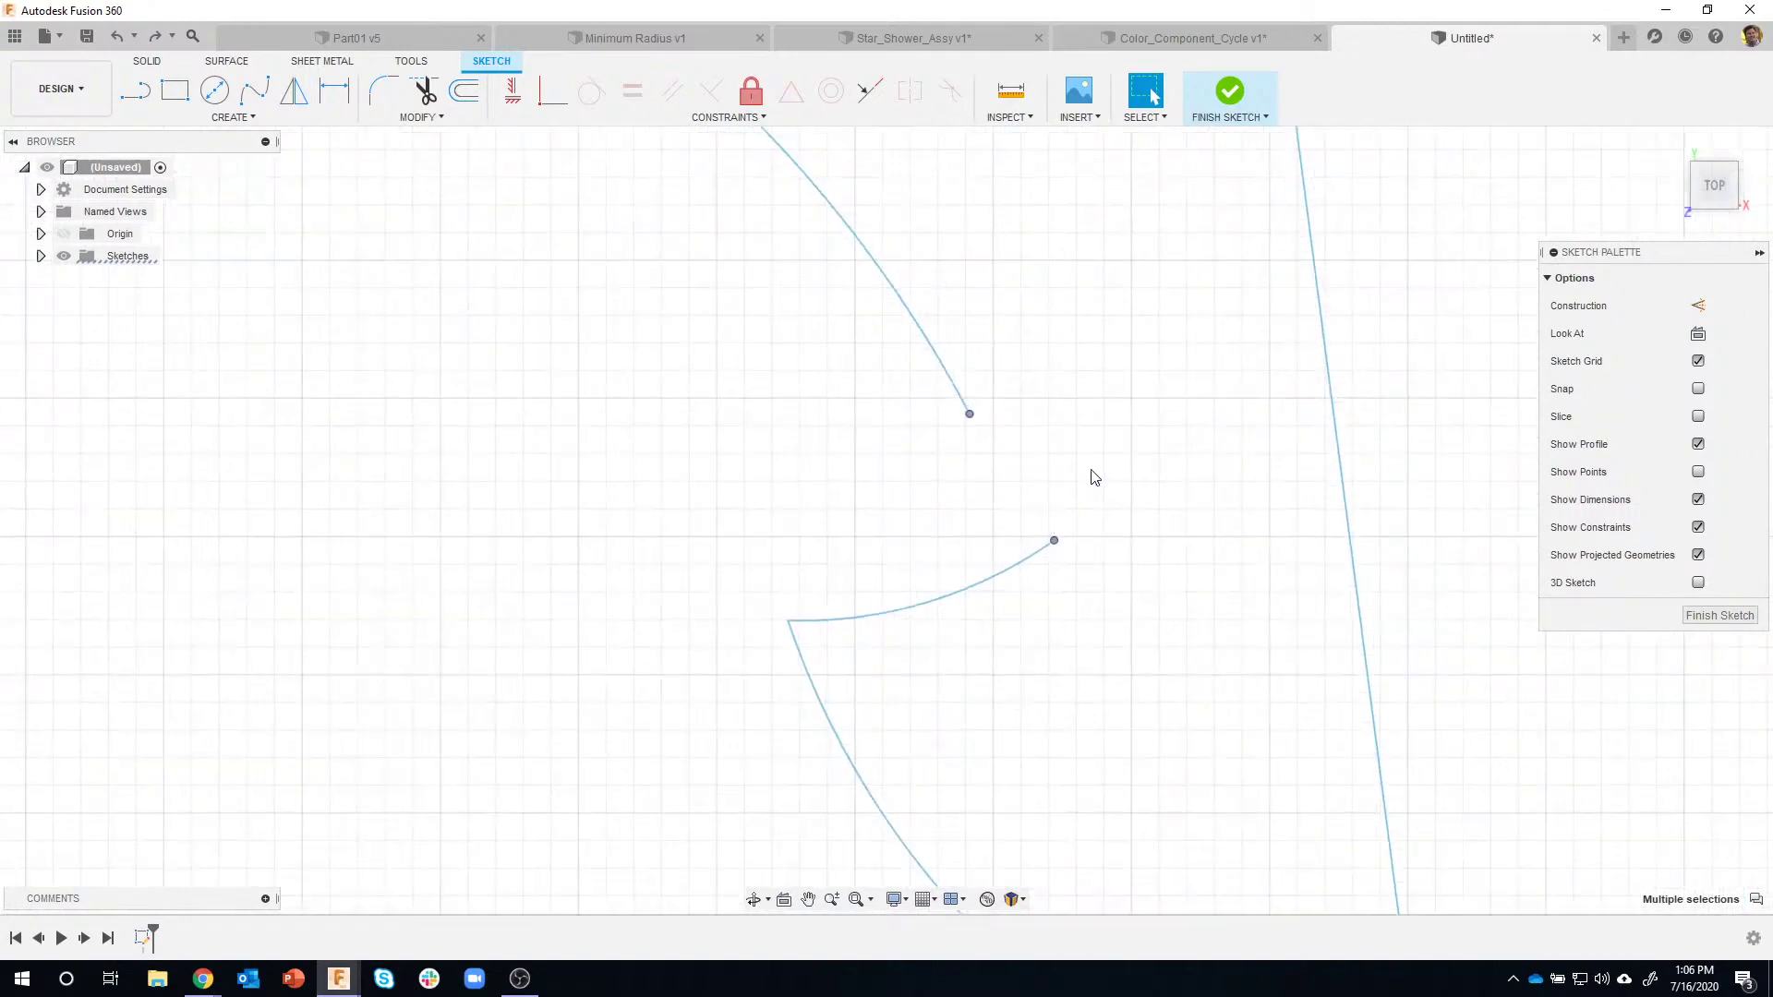
scroll(1106, 434, up, 3)
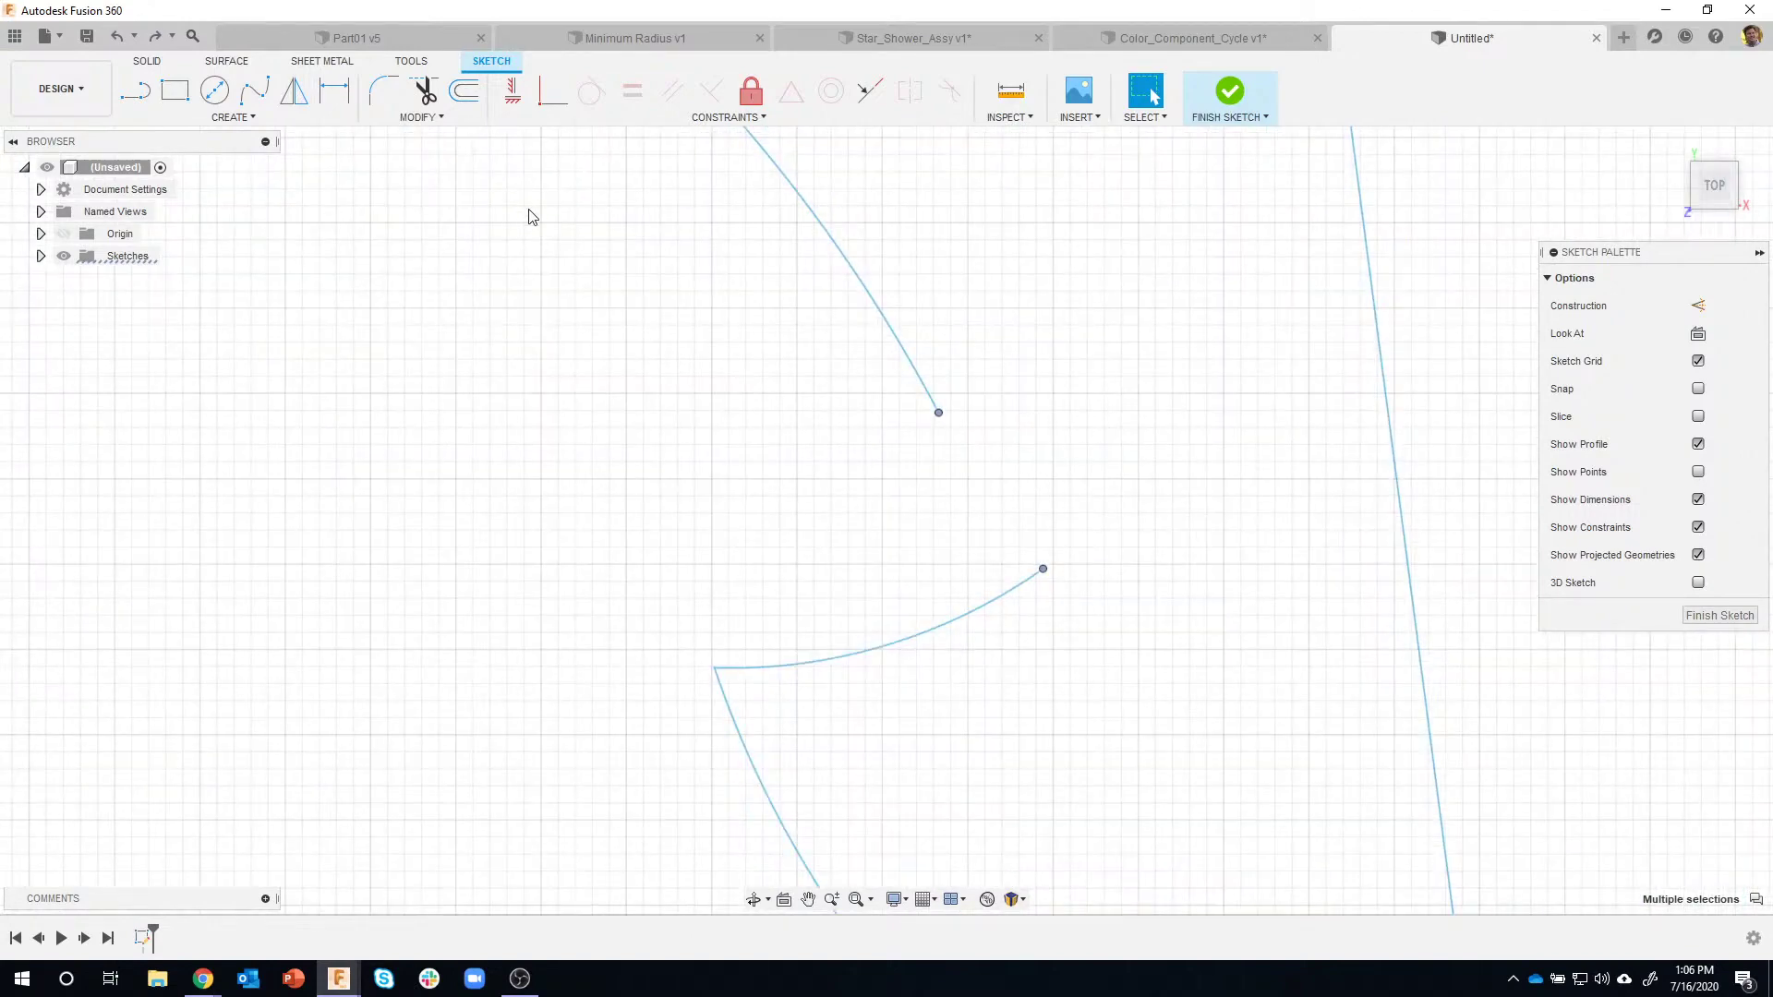
Extend the upper curve on the dog's back to the lower arc and trim off the arc's overhanging end.
click(420, 117)
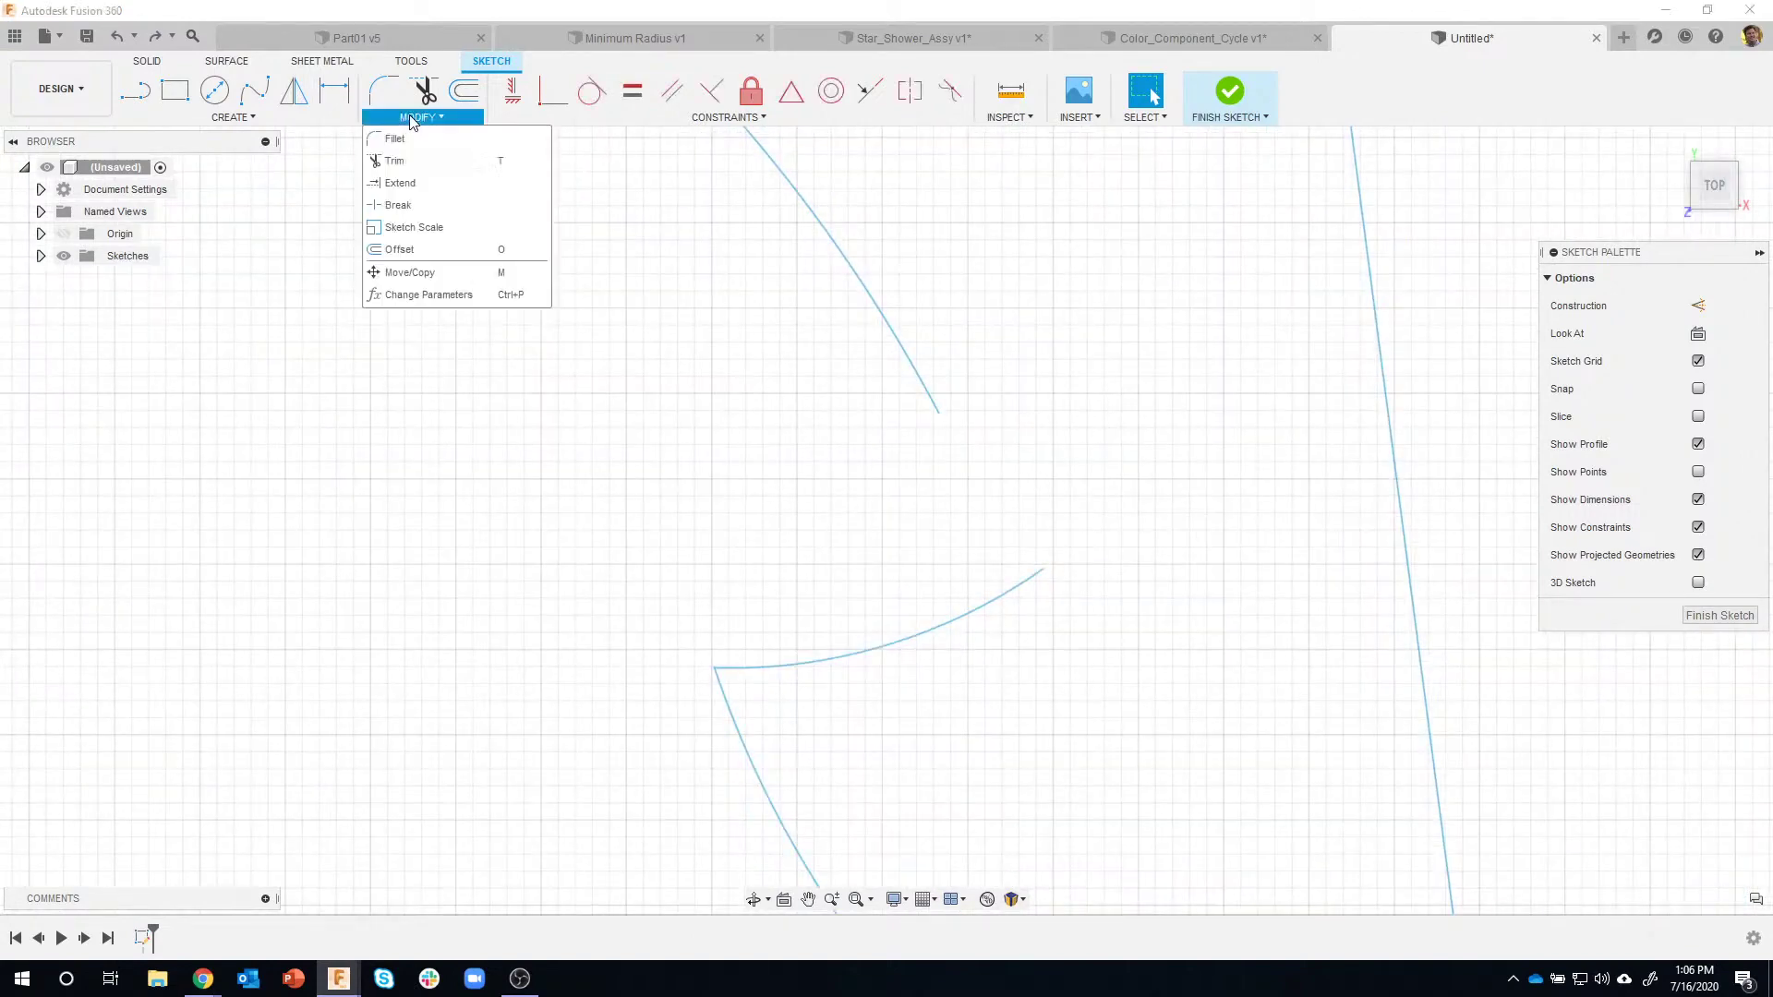
click(420, 180)
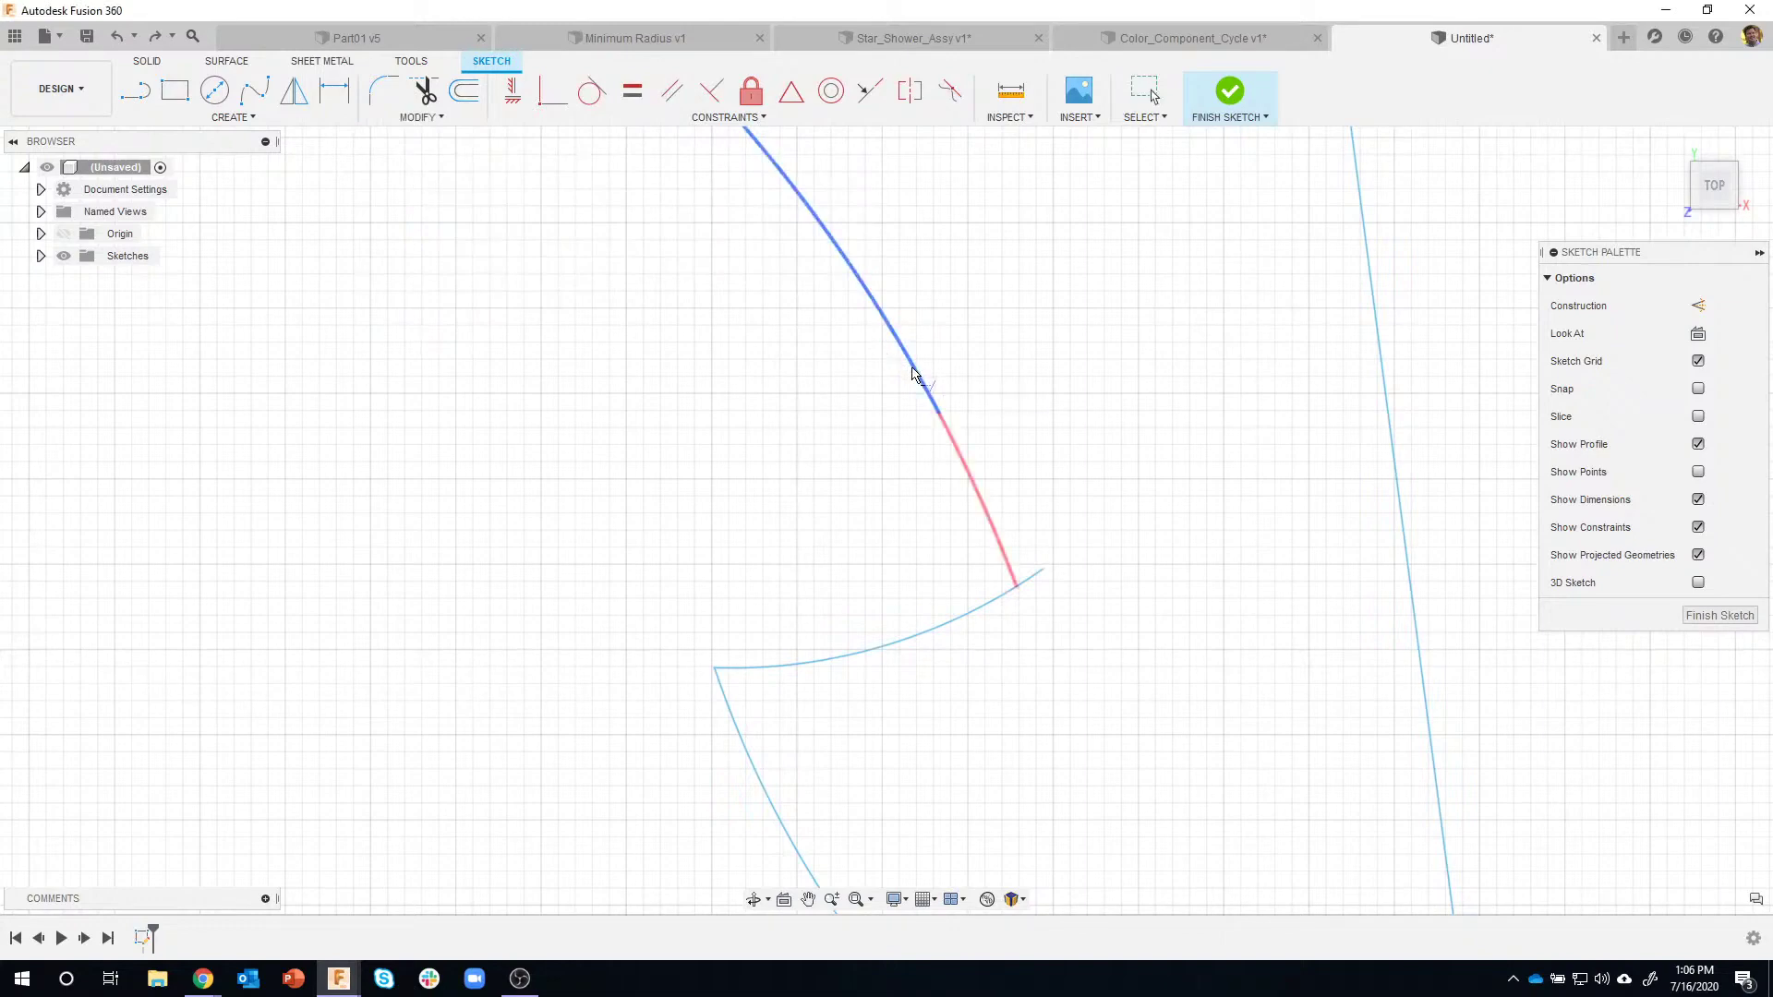
click(938, 454)
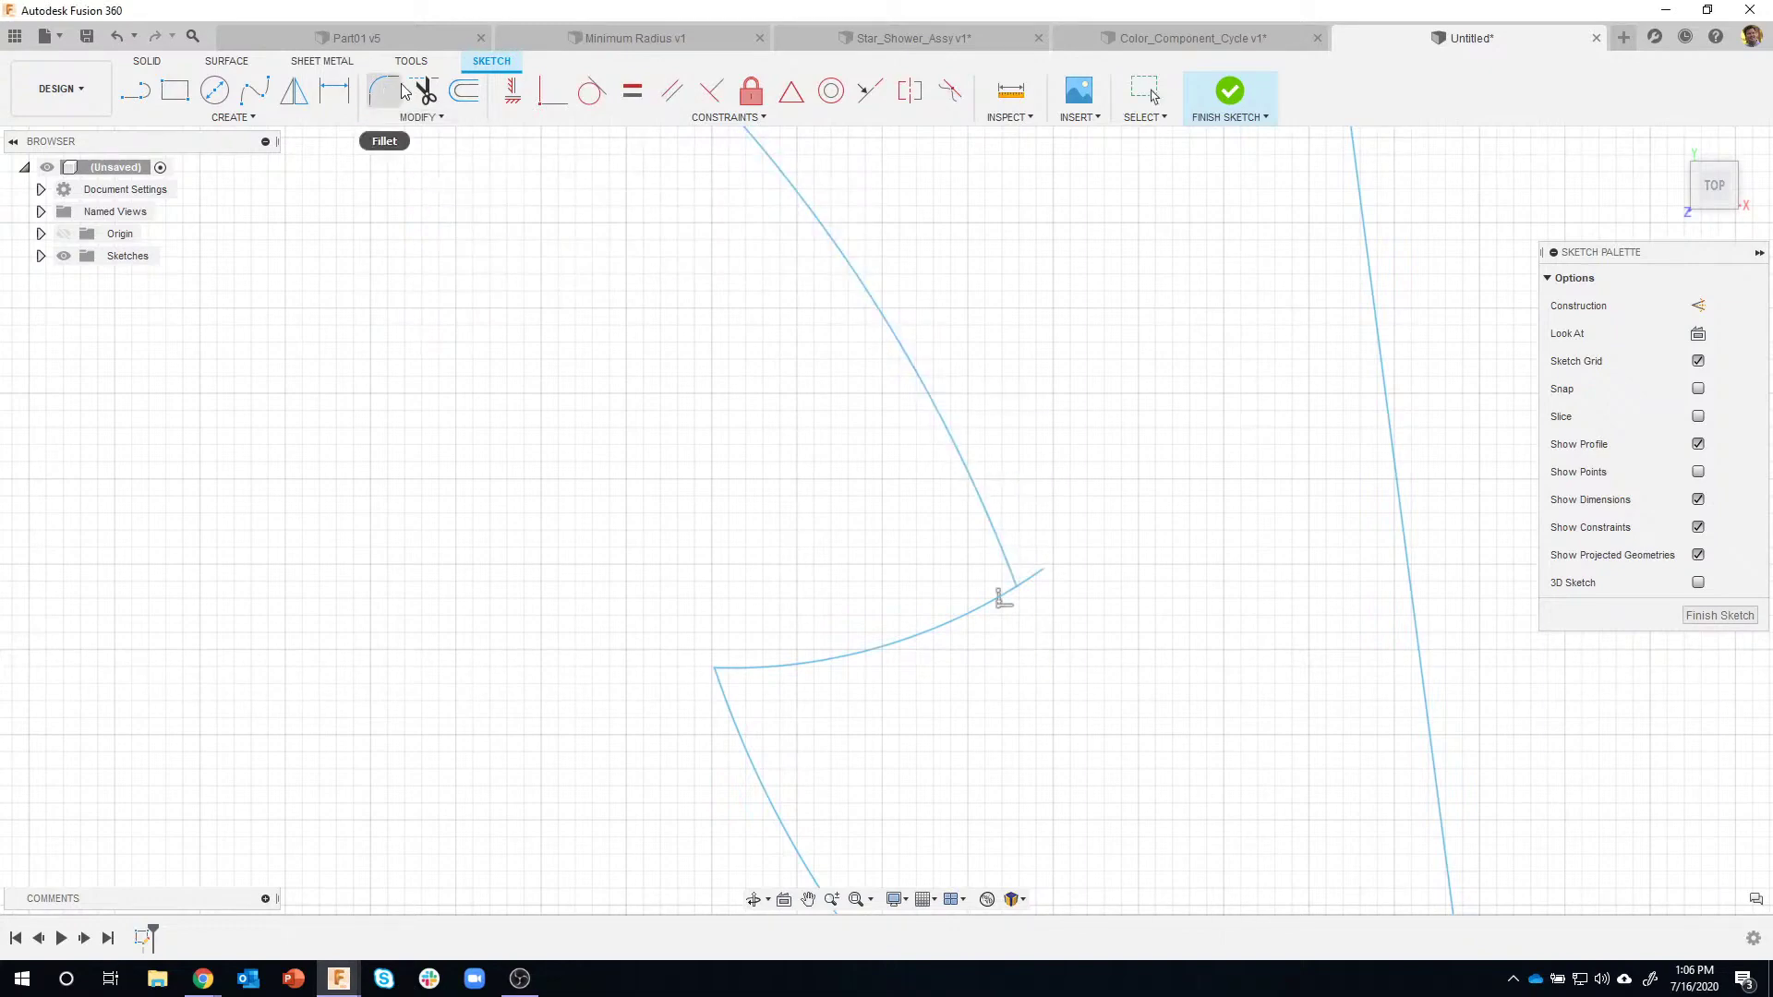
click(424, 89)
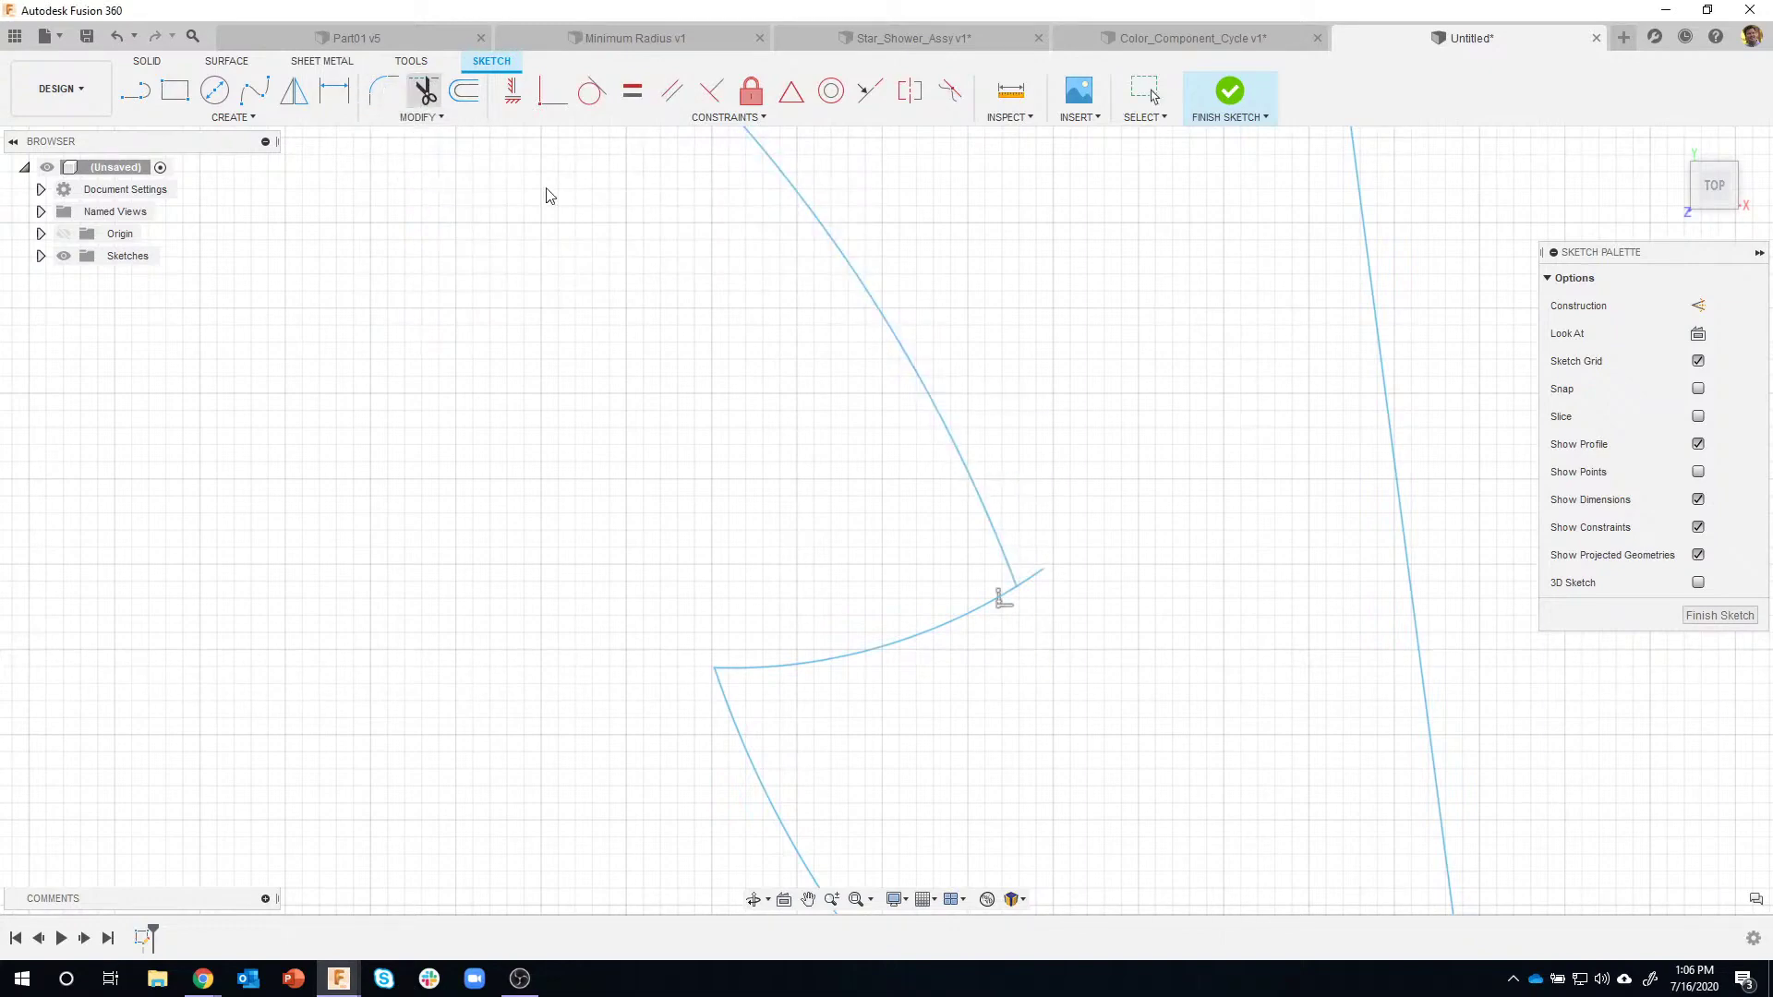
click(1042, 576)
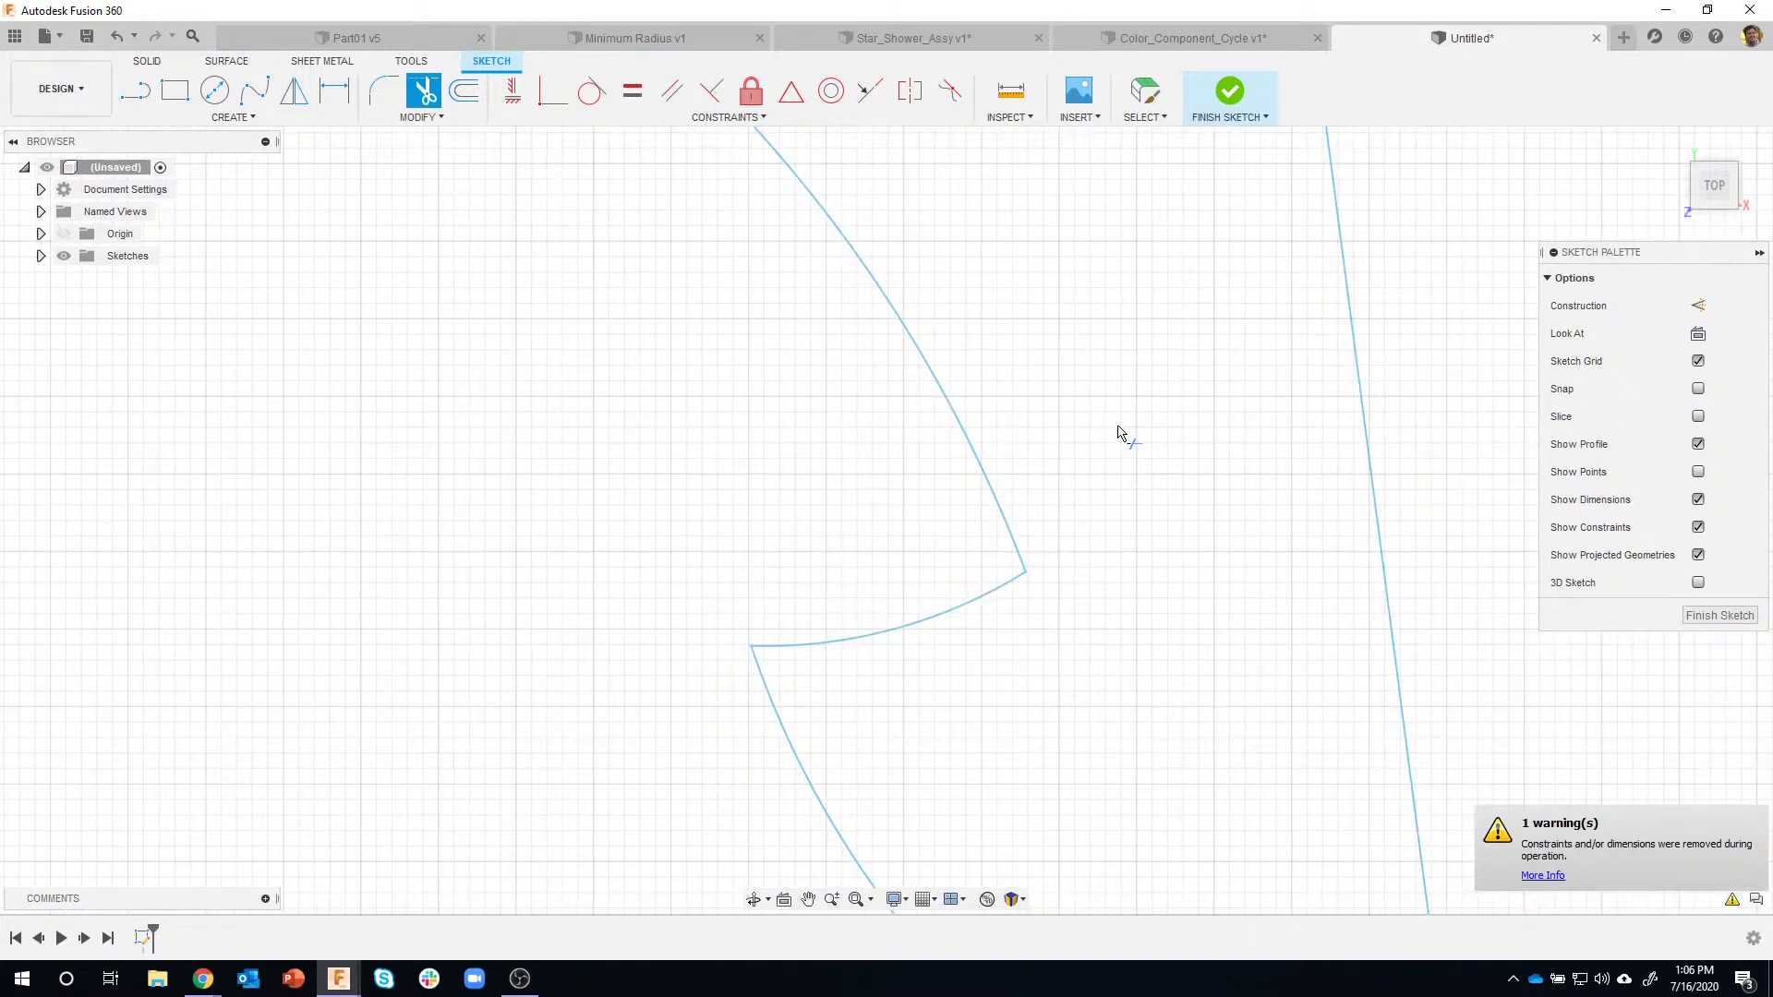
Run Check Sketch again on the whole dog sketch and dismiss the error report.
scroll(1120, 434, down, 10)
scroll(1120, 434, down, 5)
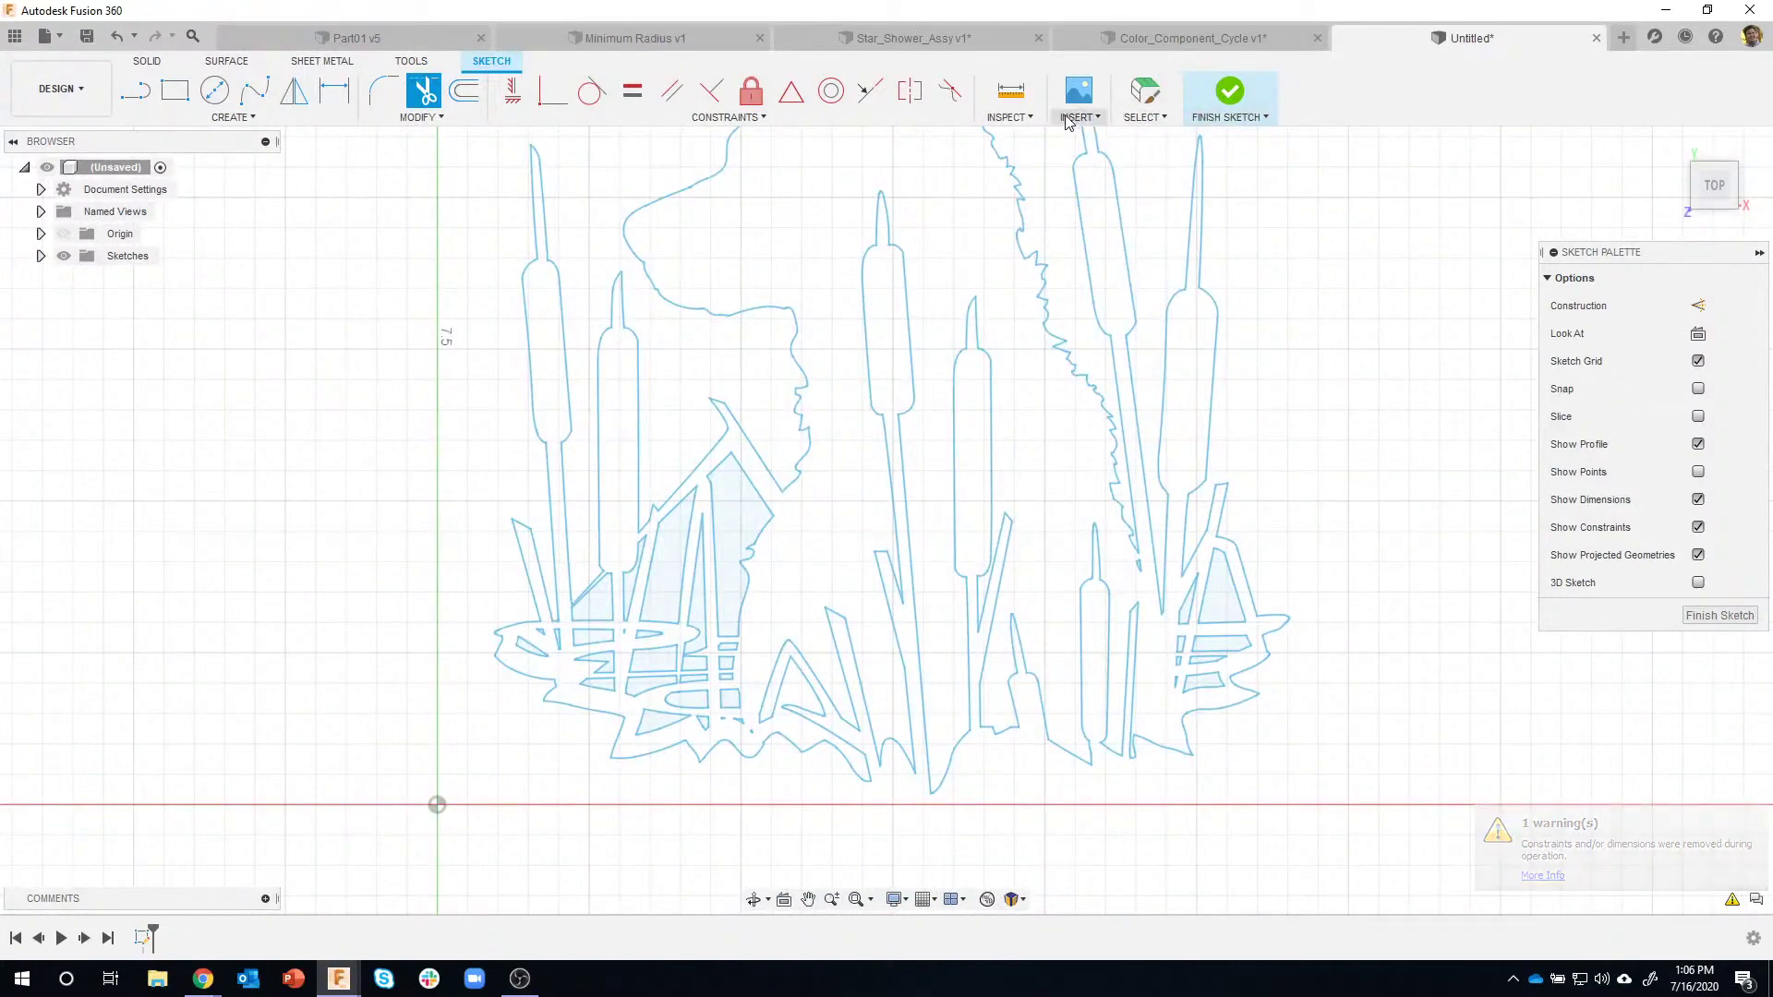
click(1010, 116)
click(1023, 384)
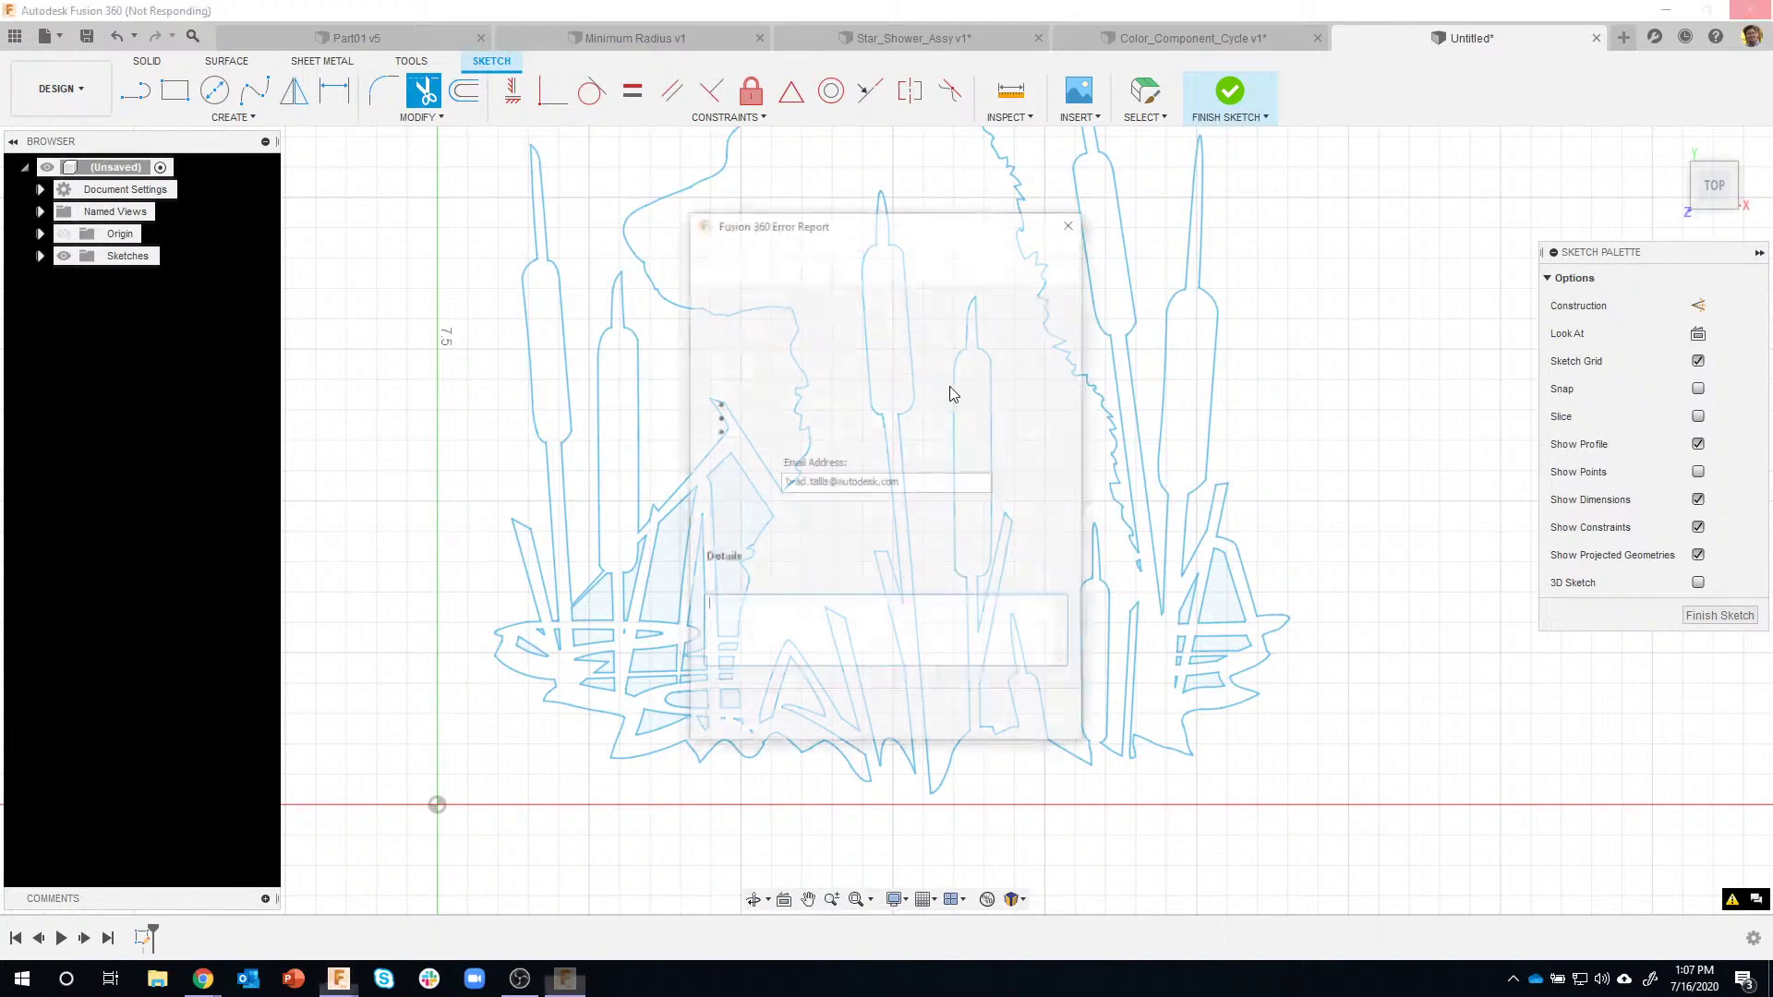
click(1073, 223)
click(1017, 528)
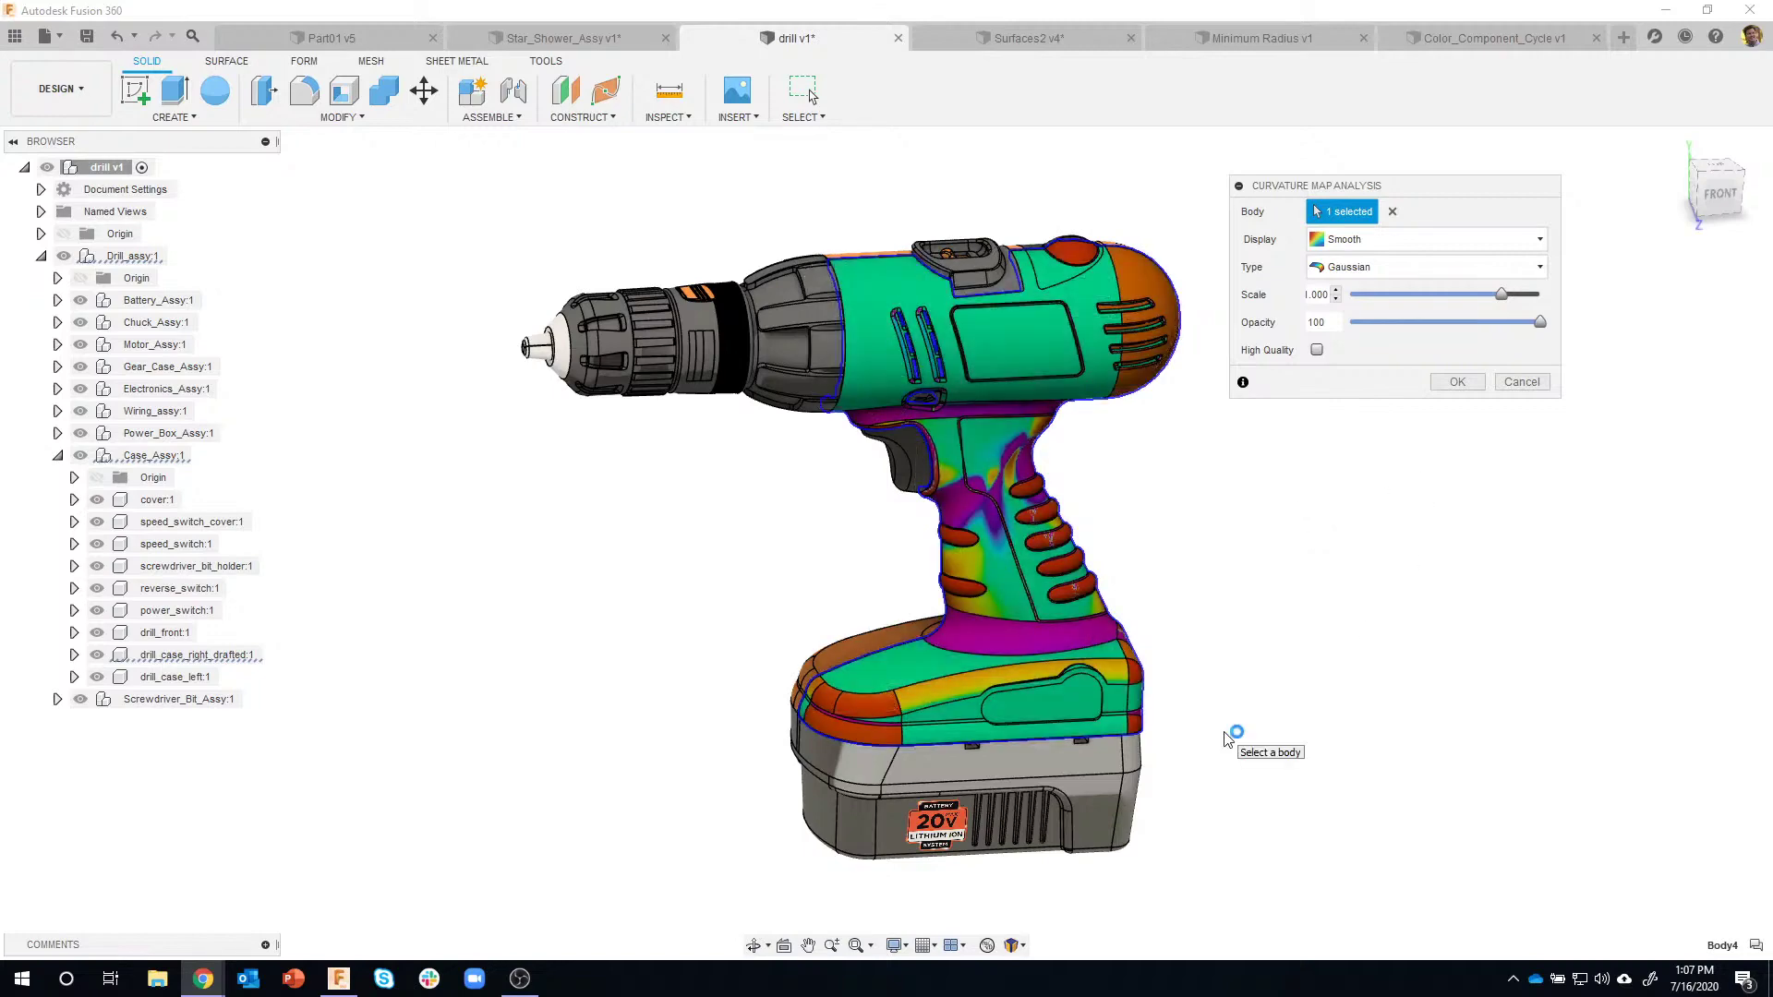
Examine the Gaussian curvature map on the drill's right case from several angles, especially where the handle blends into the housing.
shift+middle_drag(1254, 503, 901, 400)
scroll(973, 459, up, 3)
scroll(1062, 489, up, 6)
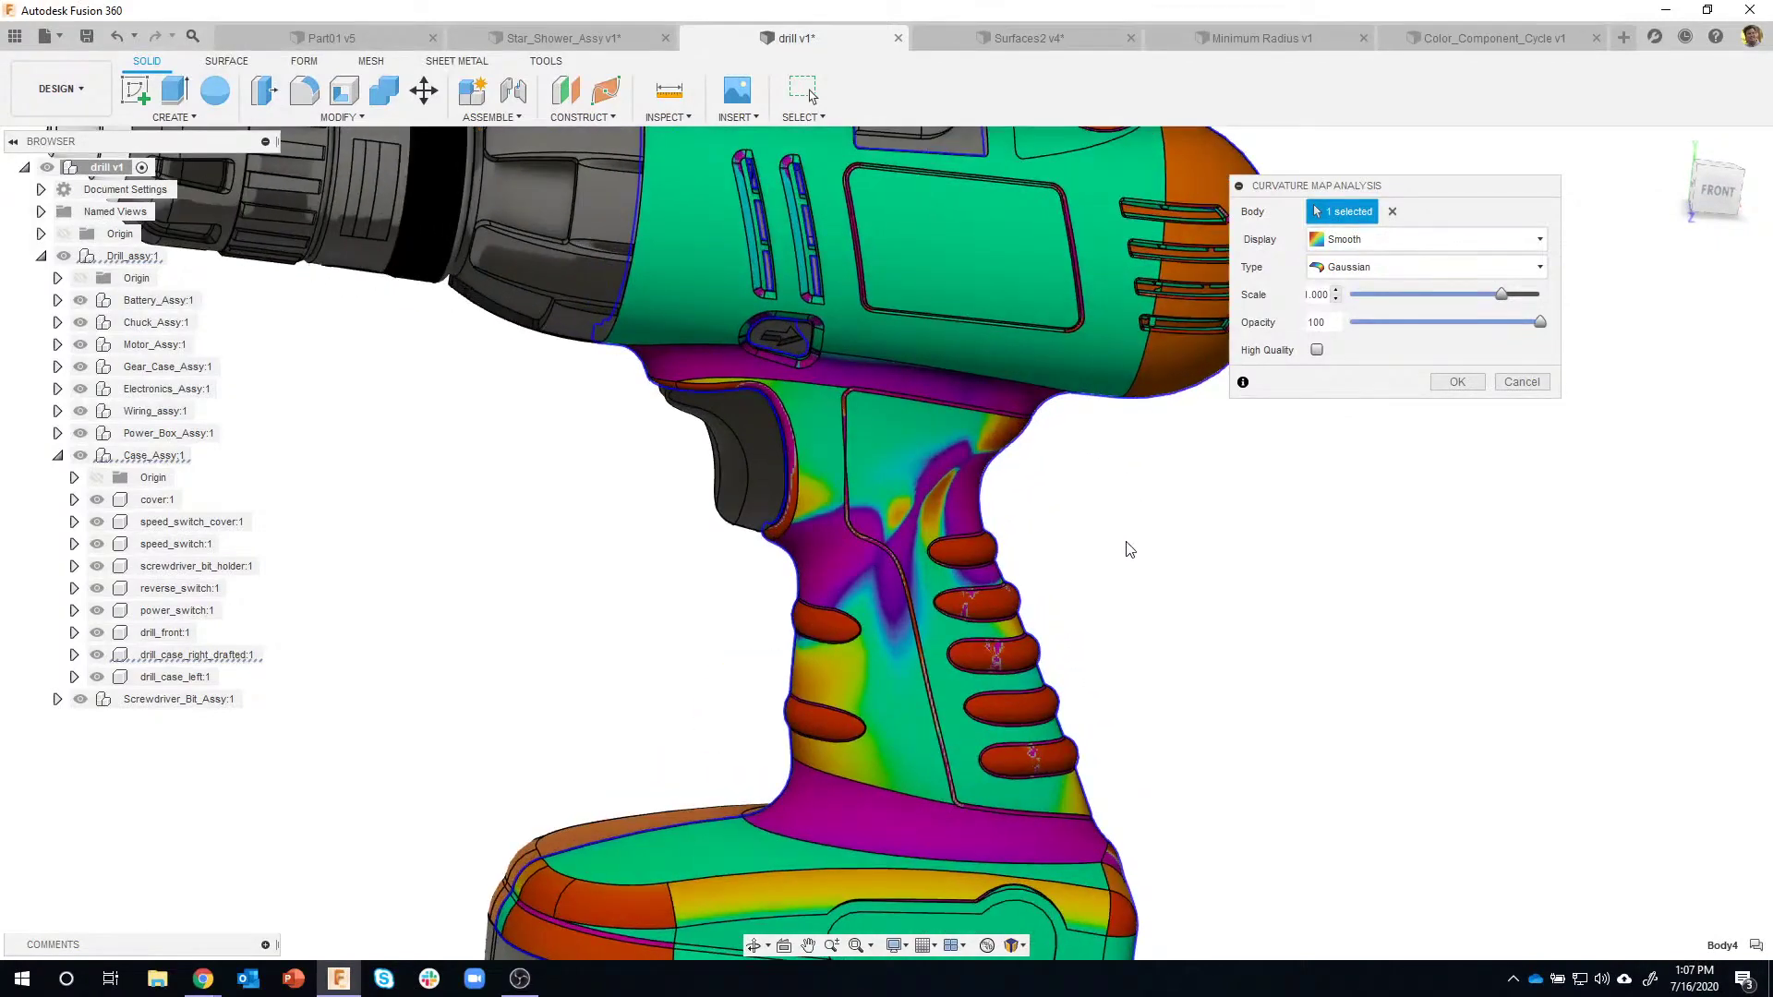
scroll(912, 549, down, 4)
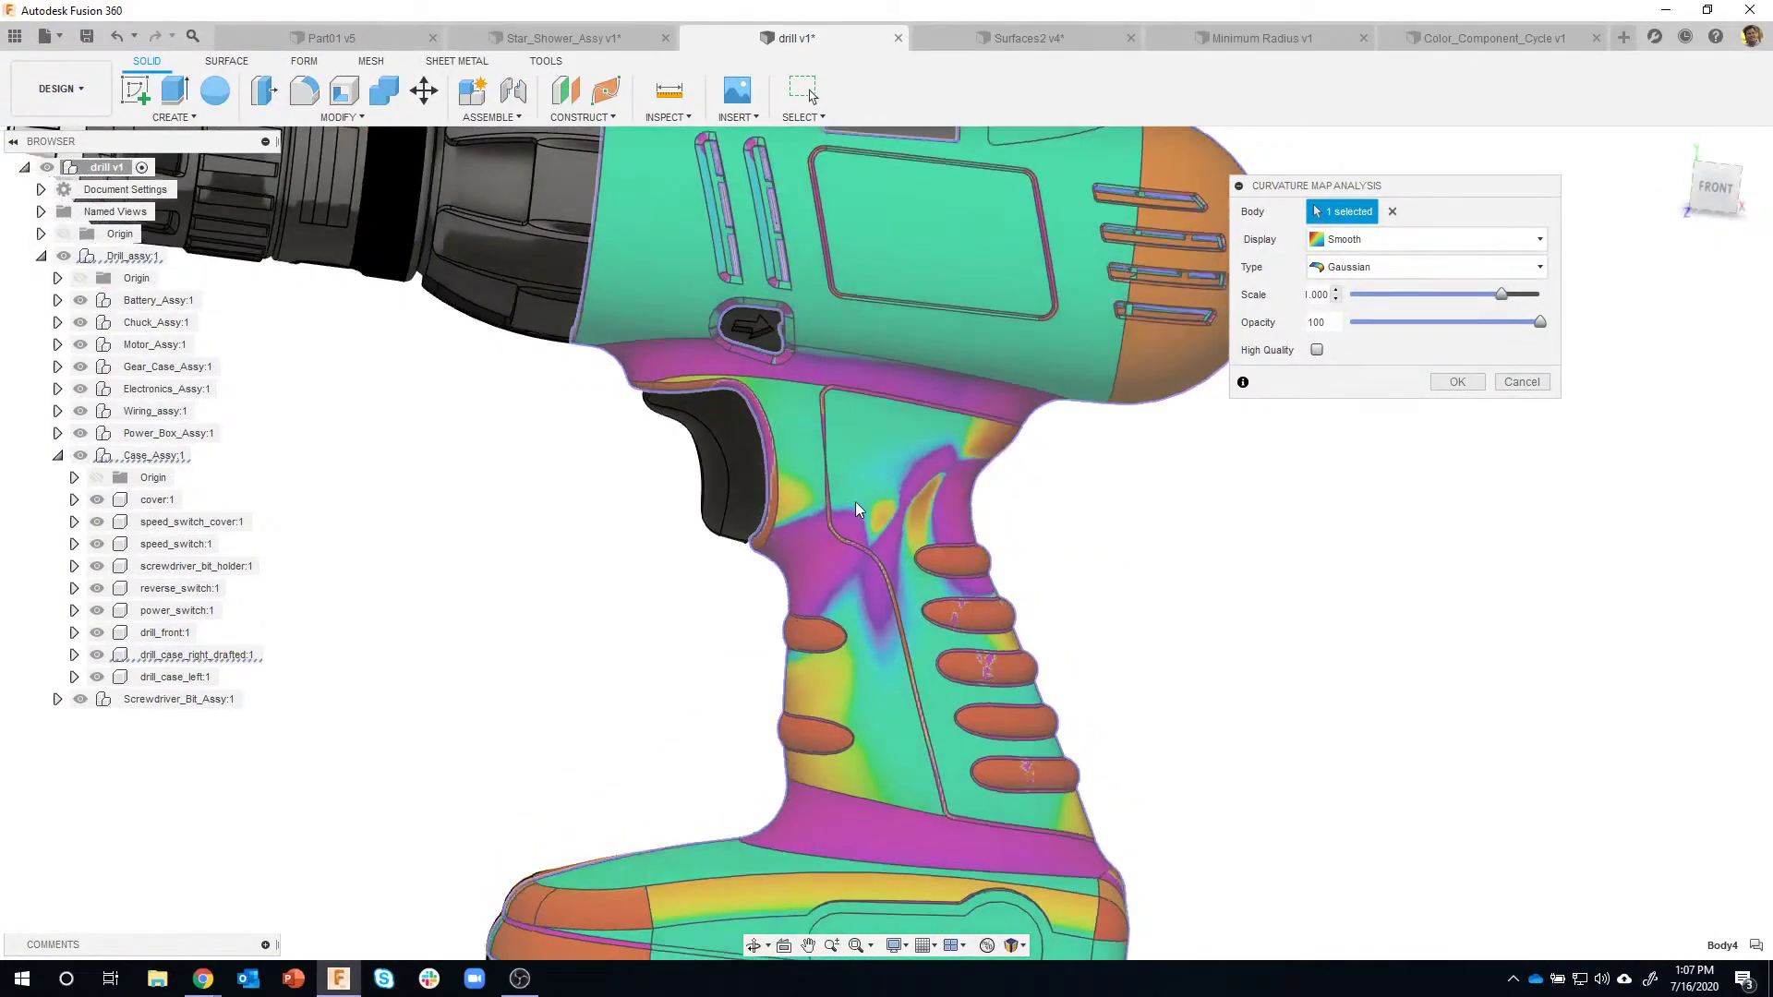
mouse_move(855, 501)
shift+middle_down()
mouse_move(906, 456)
mouse_move(840, 476)
shift+middle_up()
shift+middle_drag(885, 360, 923, 495)
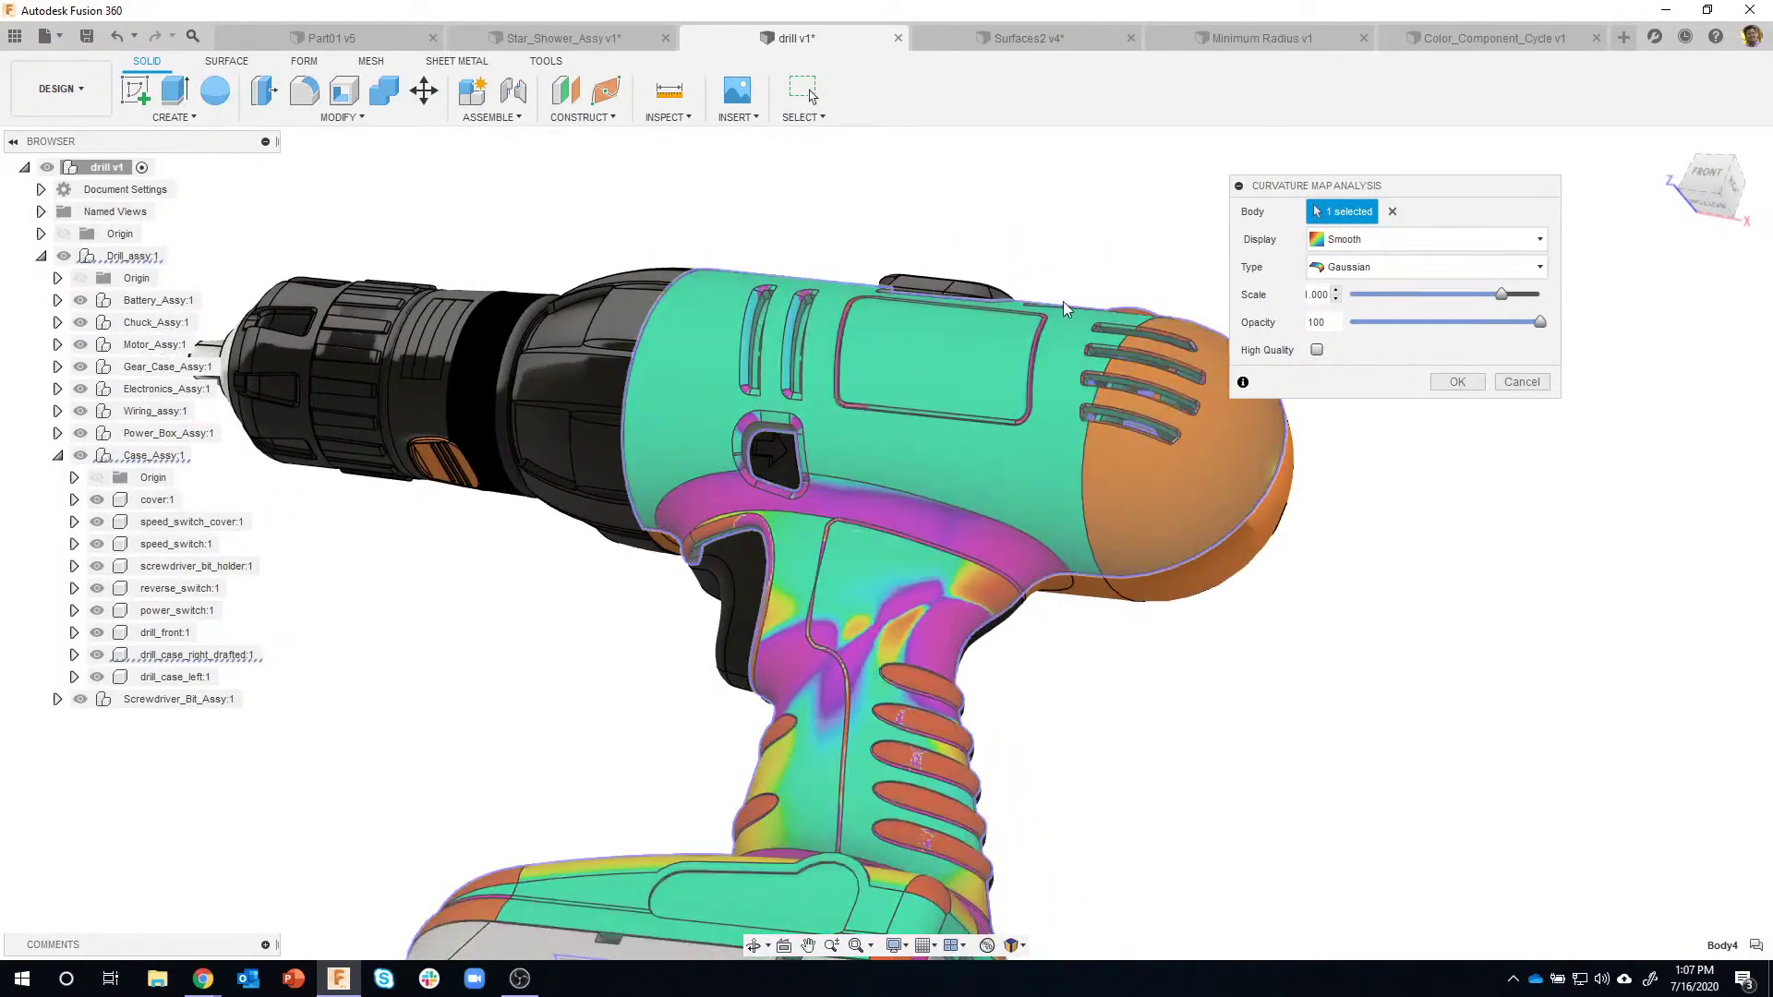
shift+middle_drag(1005, 412, 921, 558)
scroll(946, 641, down, 3)
scroll(1146, 301, up, 4)
scroll(1159, 303, up, 2)
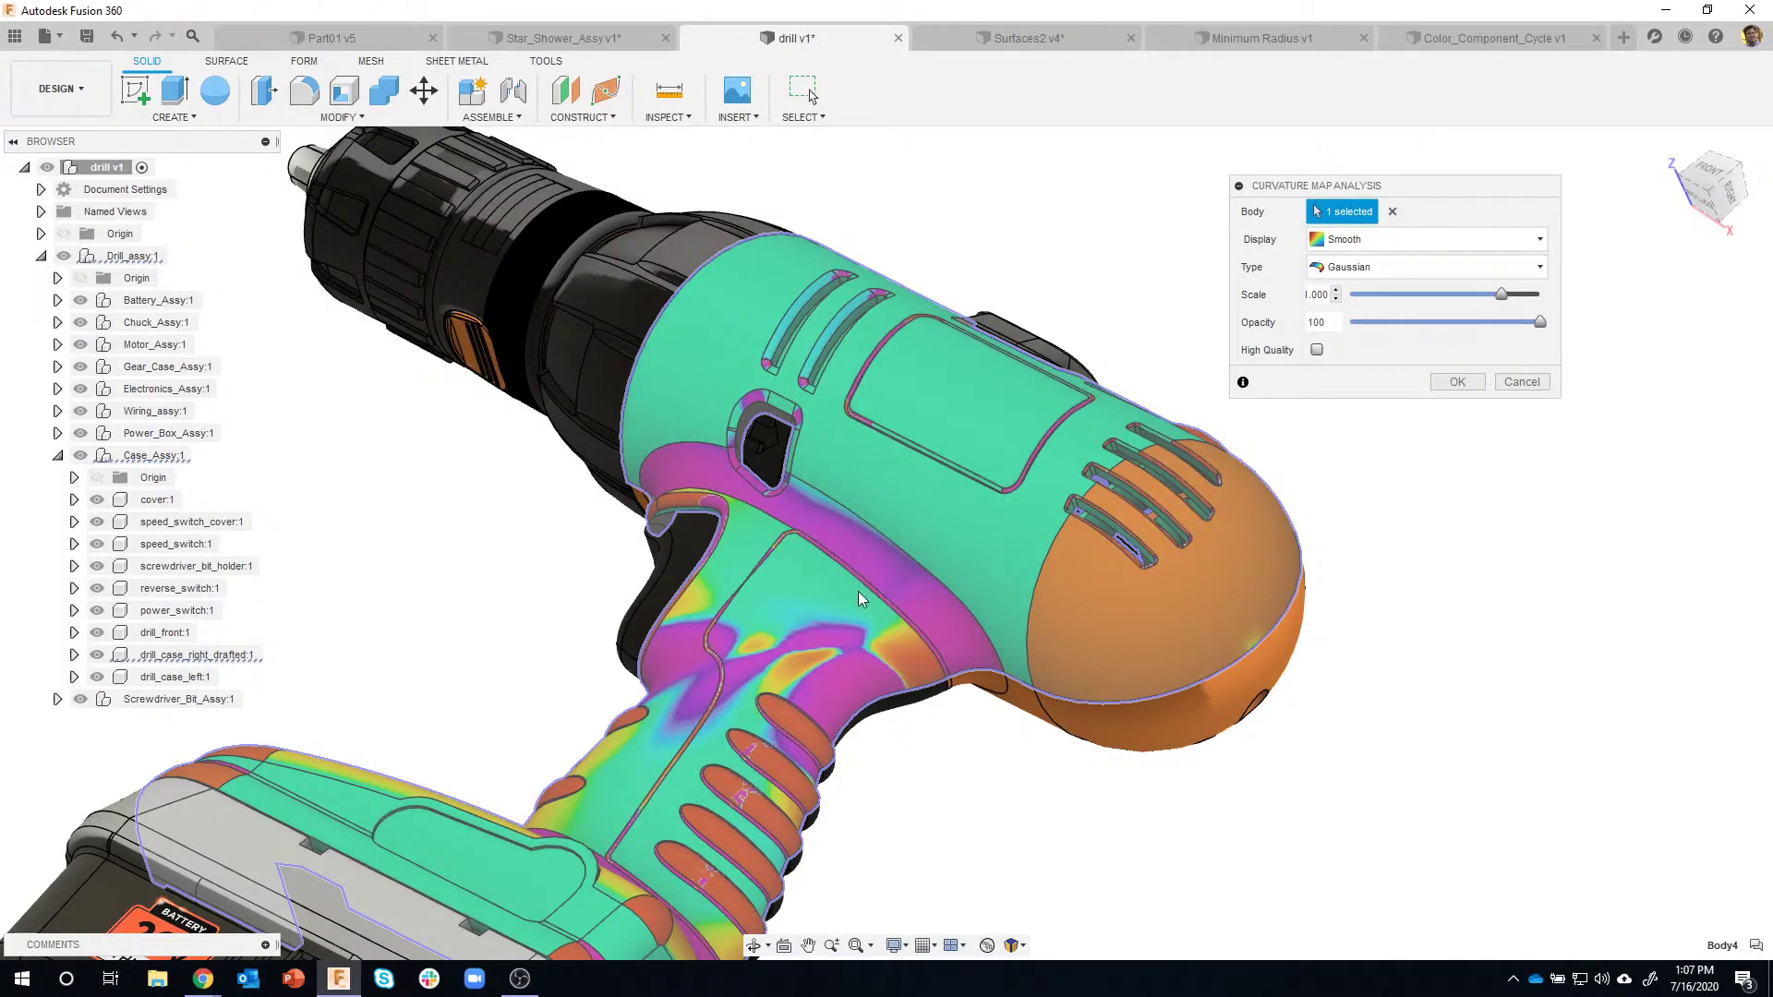
scroll(856, 590, up, 5)
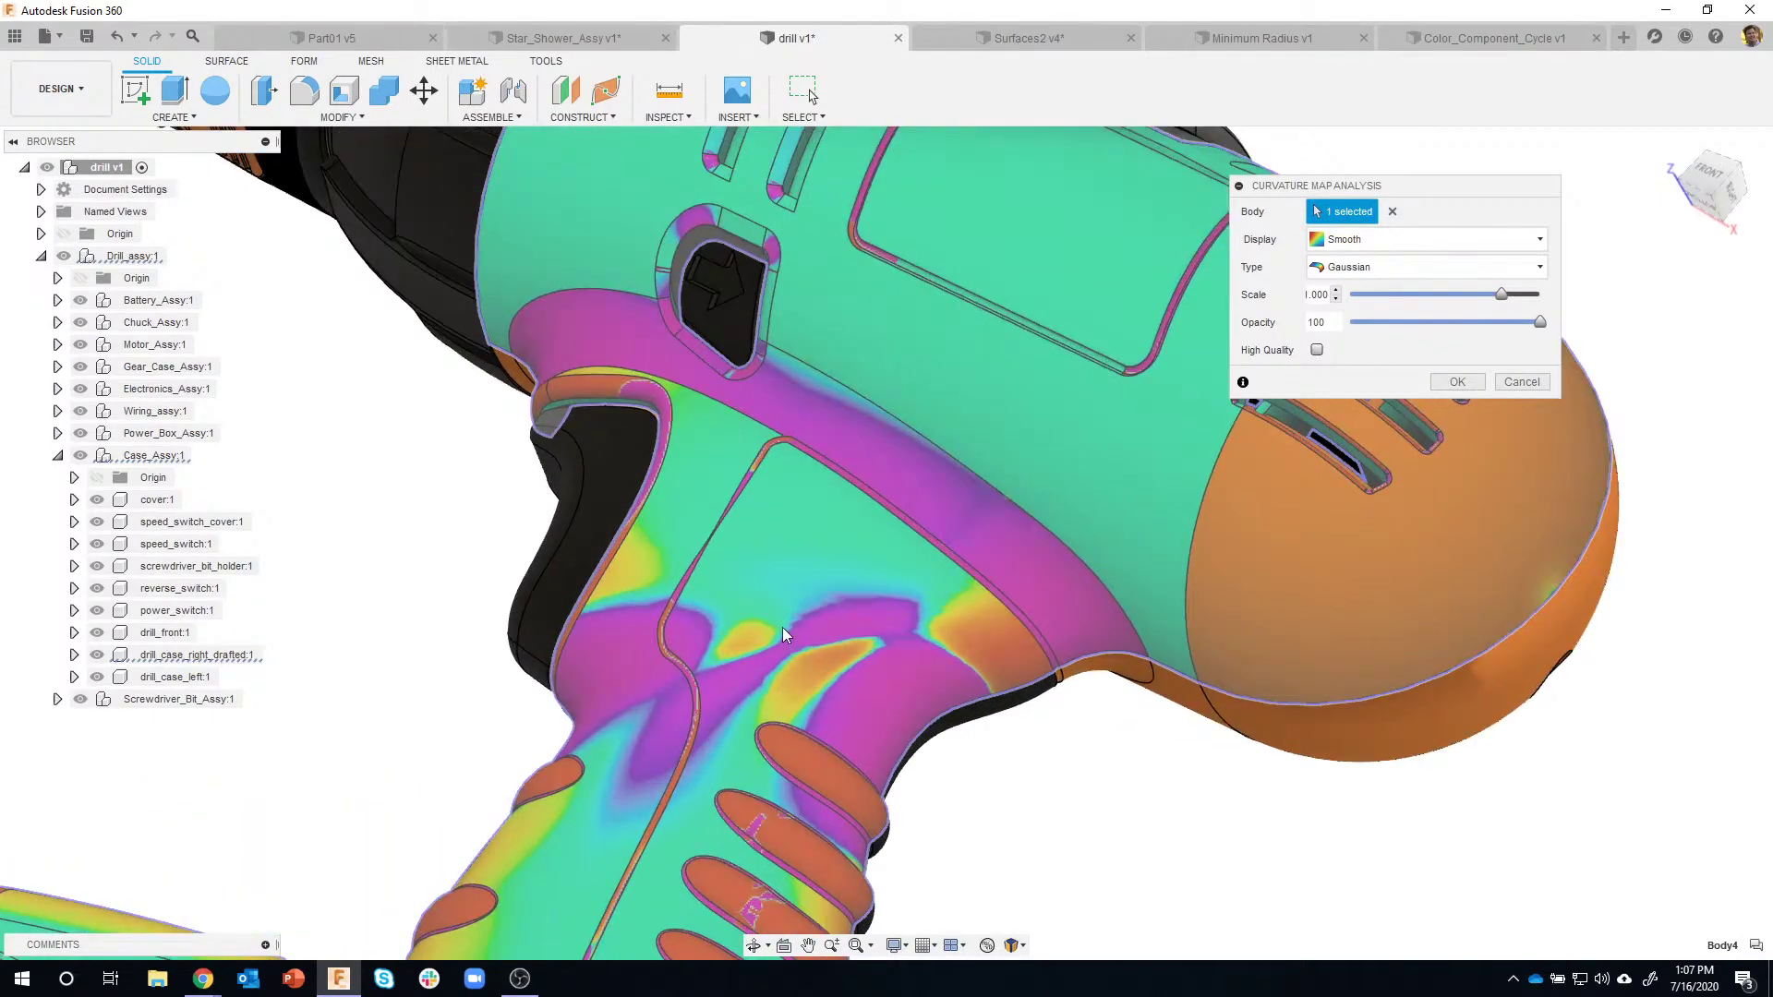
scroll(783, 635, up, 2)
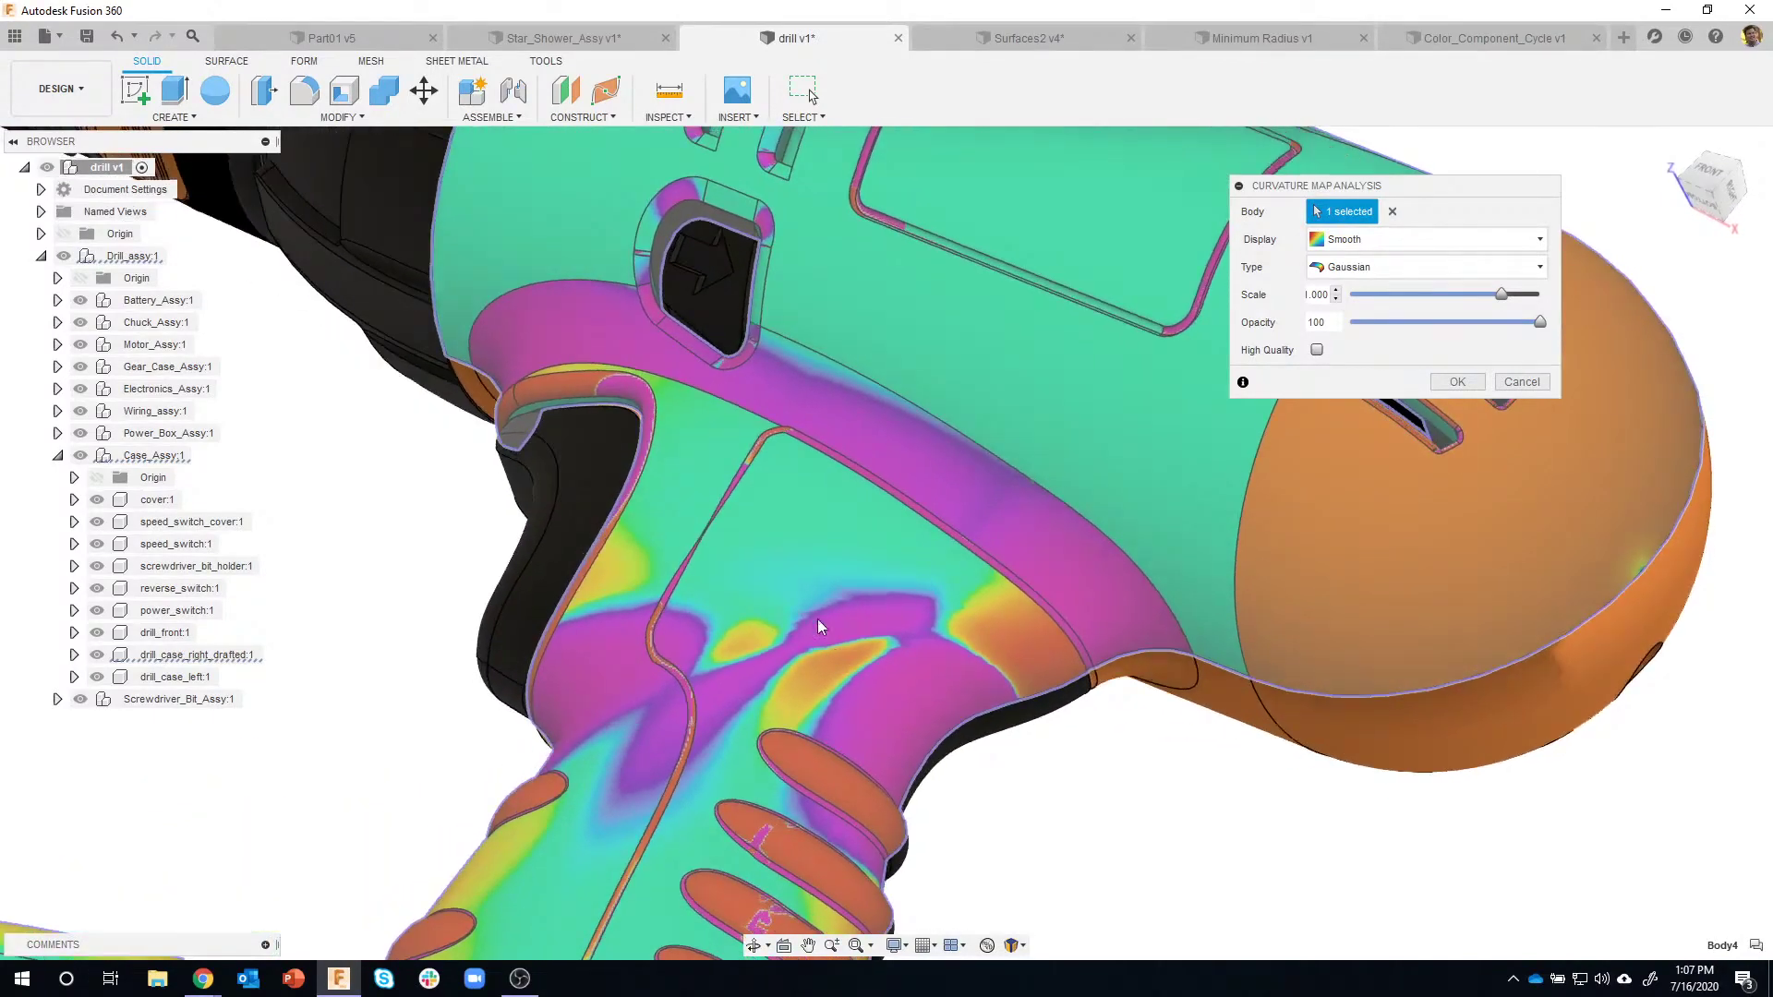
mouse_move(817, 618)
shift+middle_down()
mouse_move(879, 673)
mouse_move(791, 598)
shift+middle_up()
scroll(888, 648, down, 8)
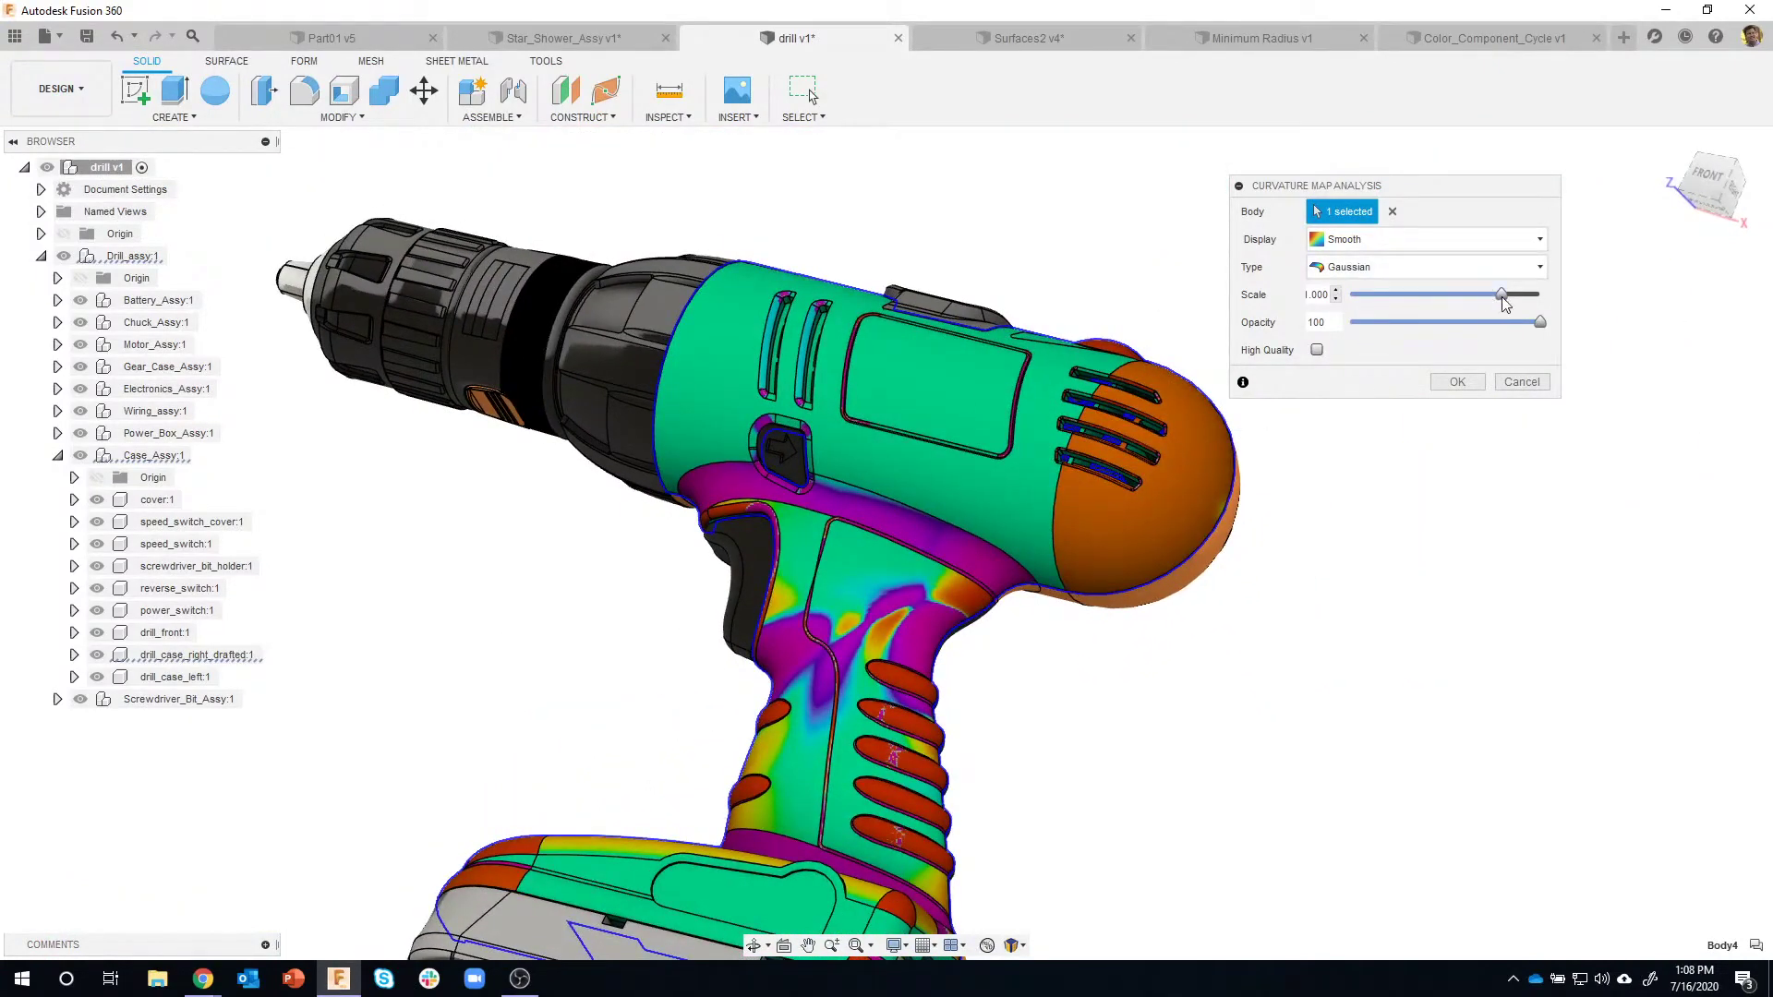
Lower the curvature map scale to 0.183, raise it to 0.384, and examine the colors around the drill's handle.
drag(1502, 296, 1375, 302)
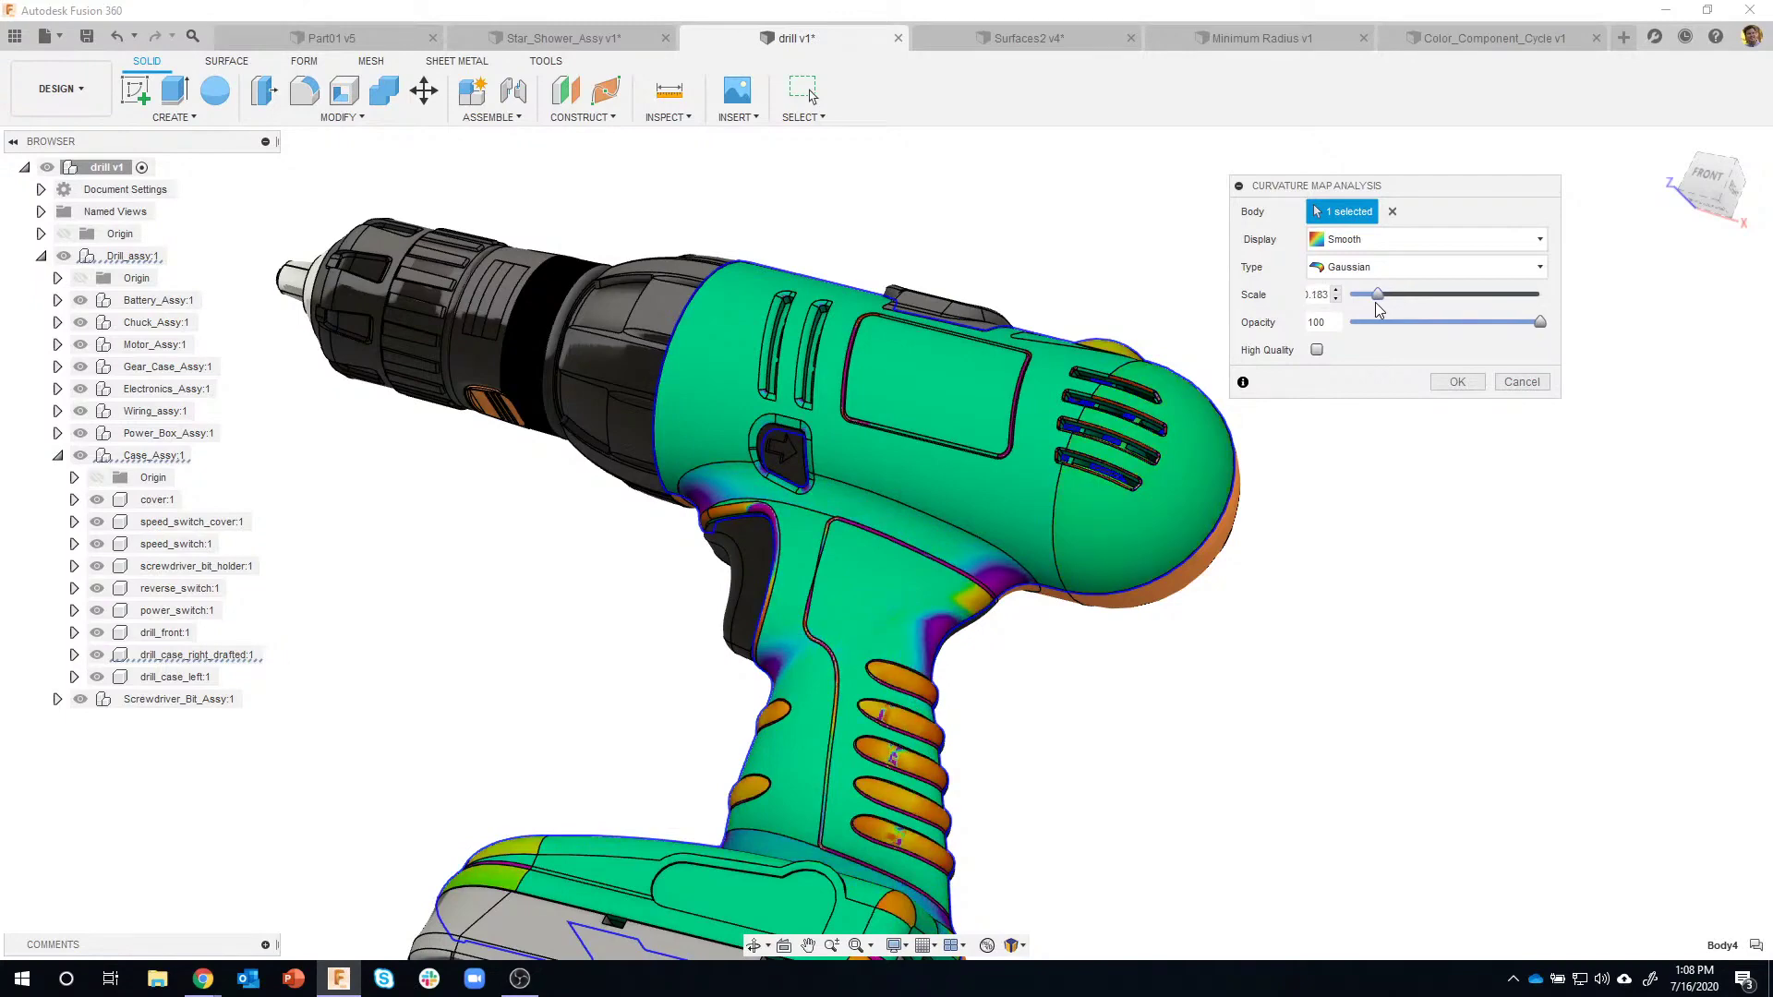
shift+middle_drag(1147, 480, 1228, 425)
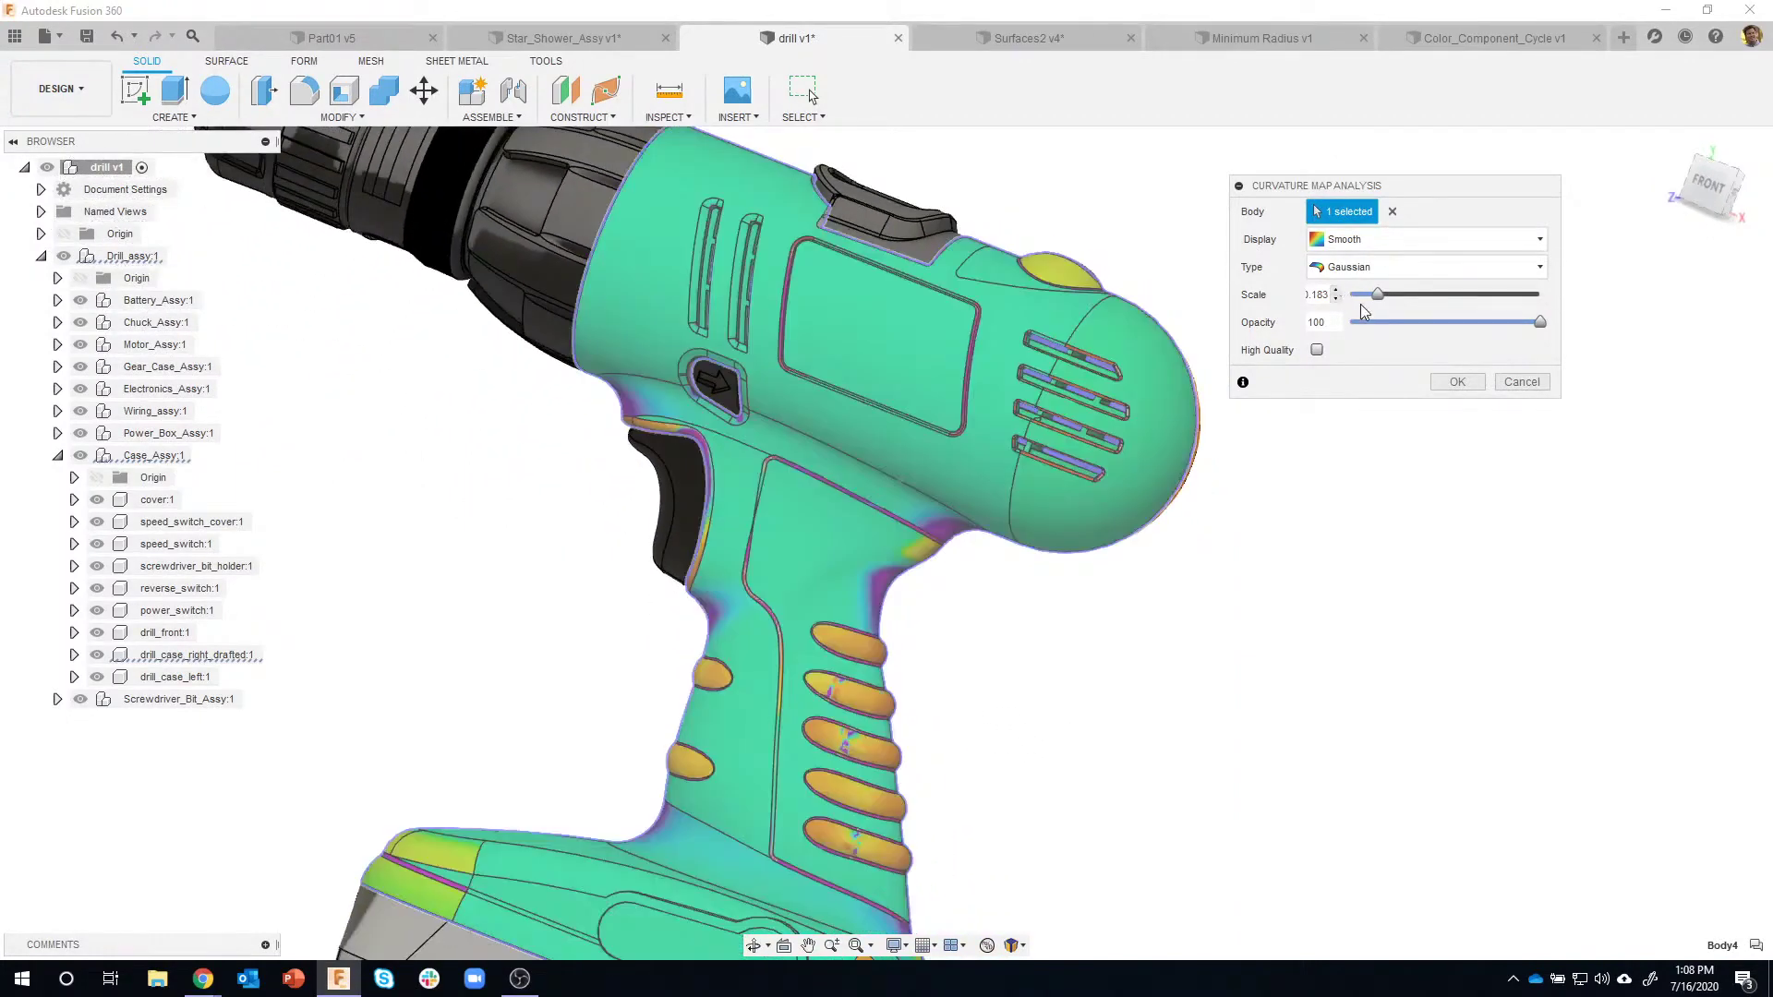
drag(1378, 299, 1409, 295)
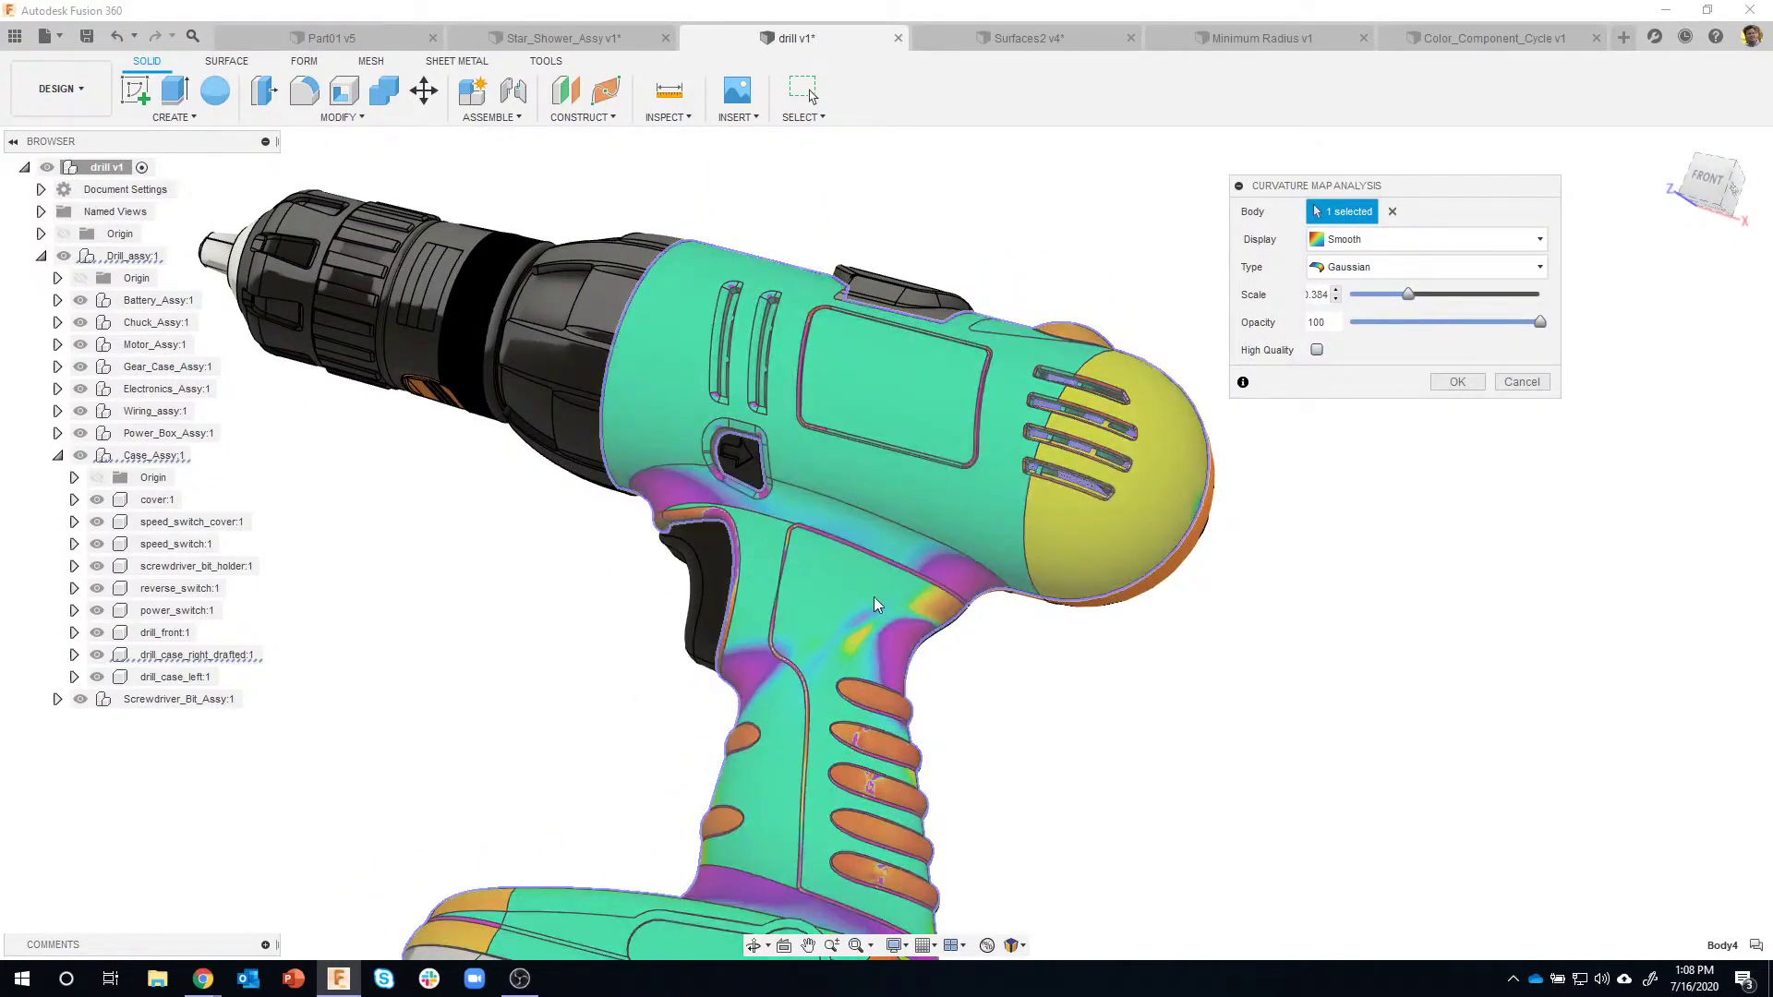
scroll(875, 602, up, 5)
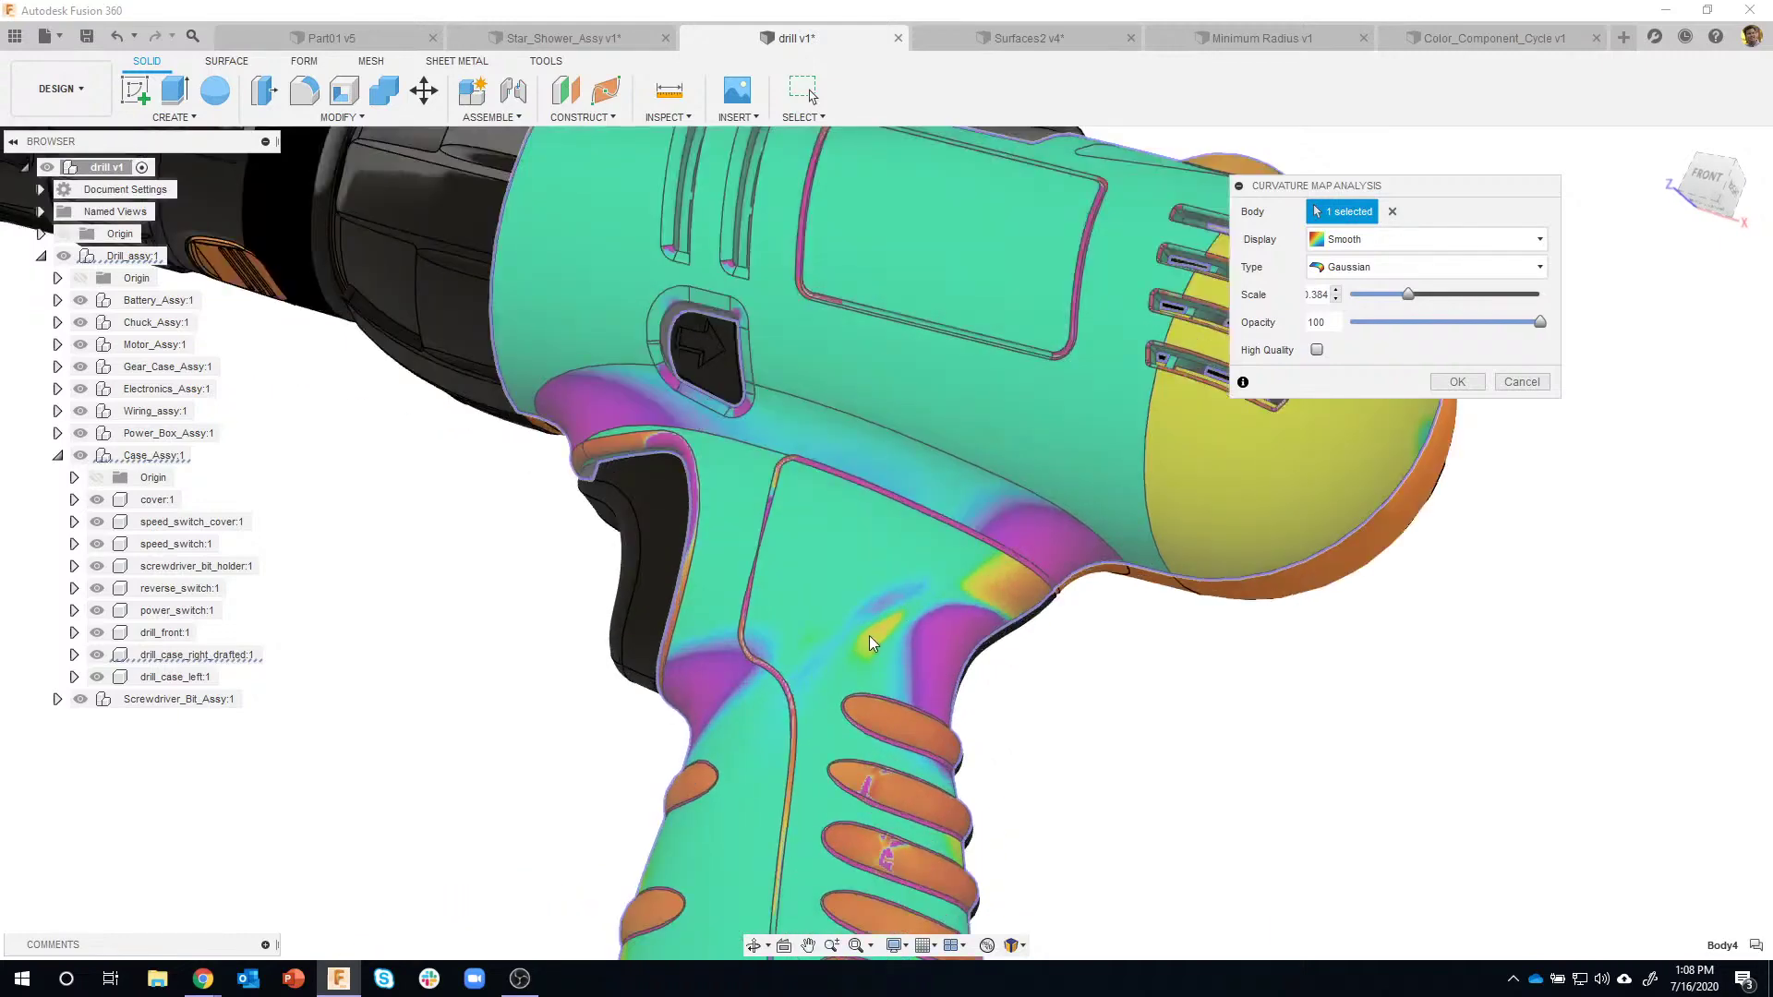
shift+middle_drag(868, 636, 813, 600)
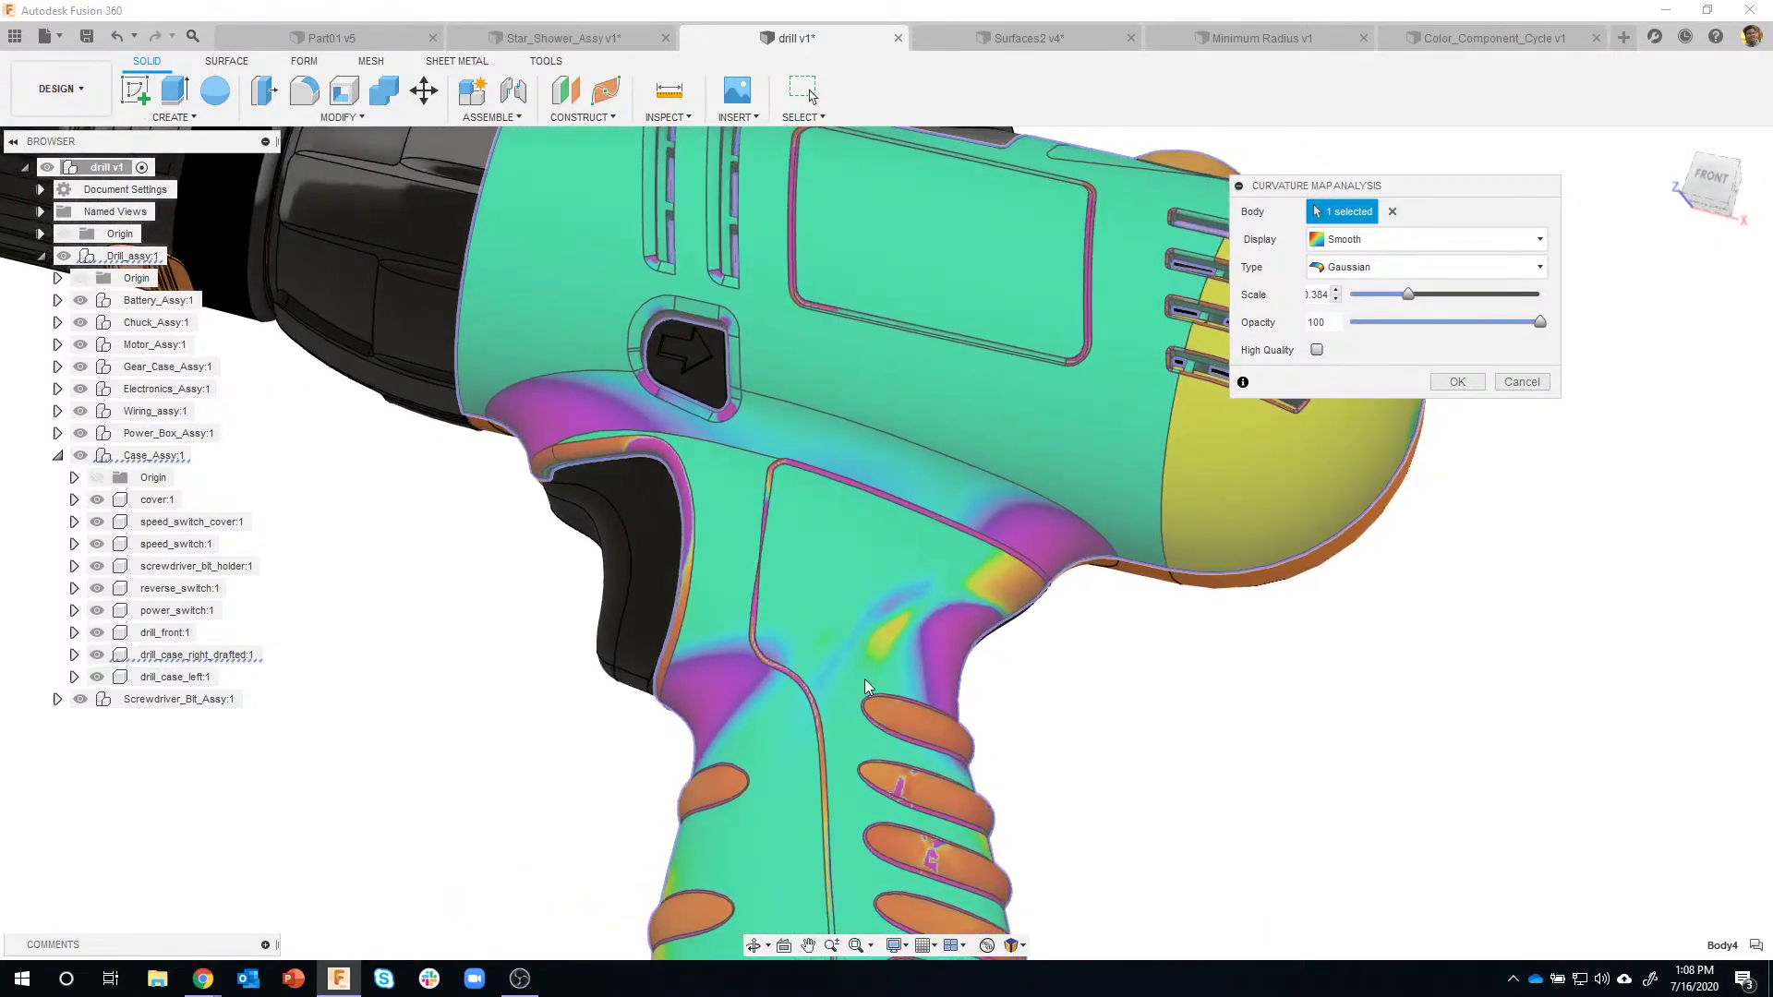
shift+middle_drag(865, 679, 910, 633)
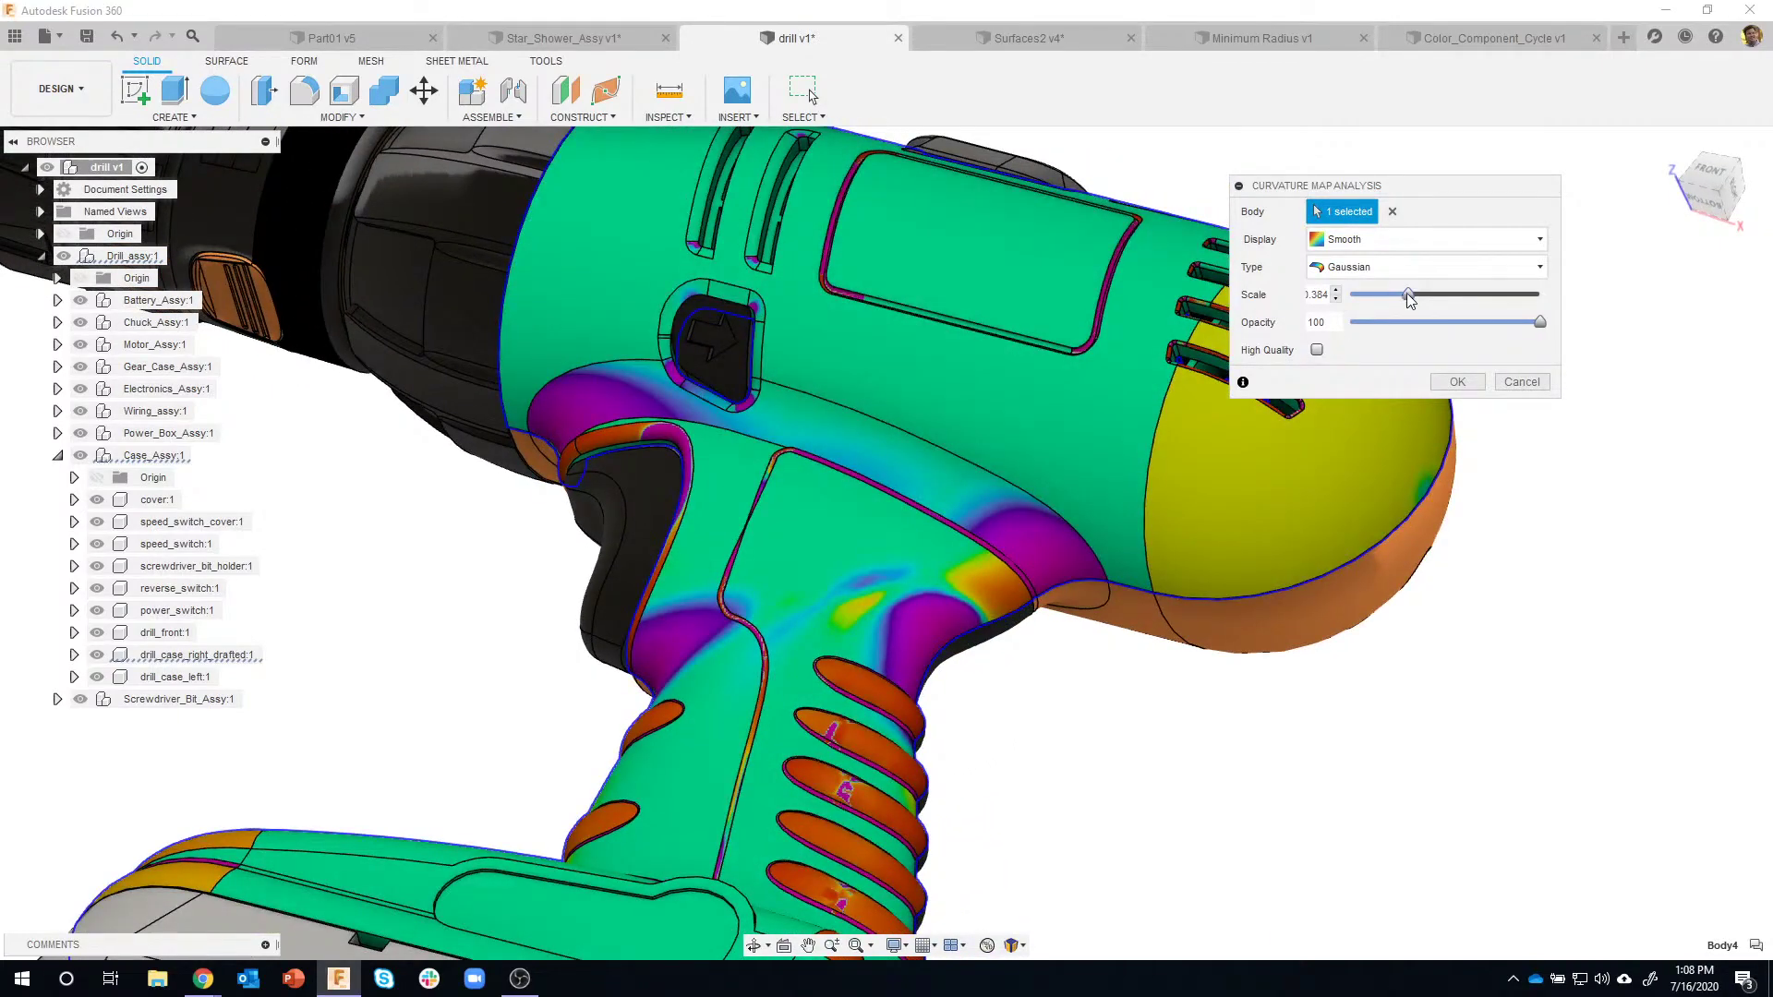
Raise the curvature map scale to 0.970 to compare the handle colors, and set it to 0.604.
mouse_move(1406, 292)
mouse_down()
mouse_move(1537, 305)
mouse_move(1498, 313)
mouse_up()
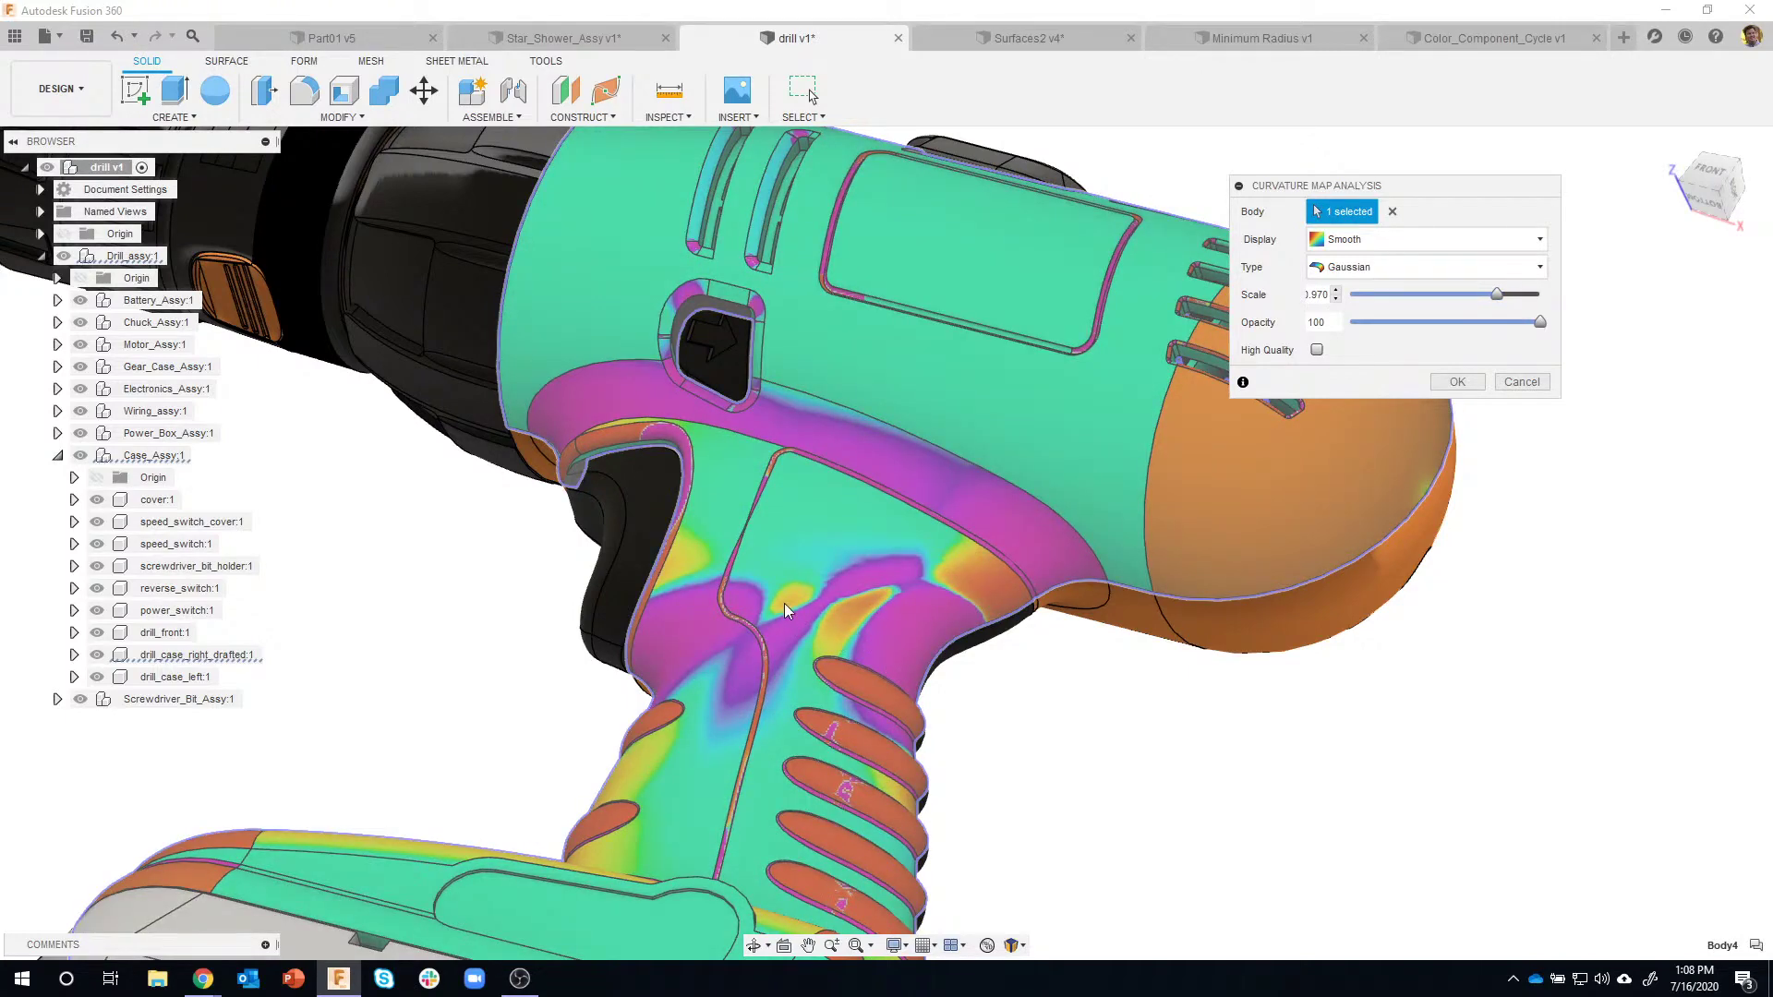
shift+middle_drag(812, 613, 1256, 443)
drag(1495, 294, 1442, 293)
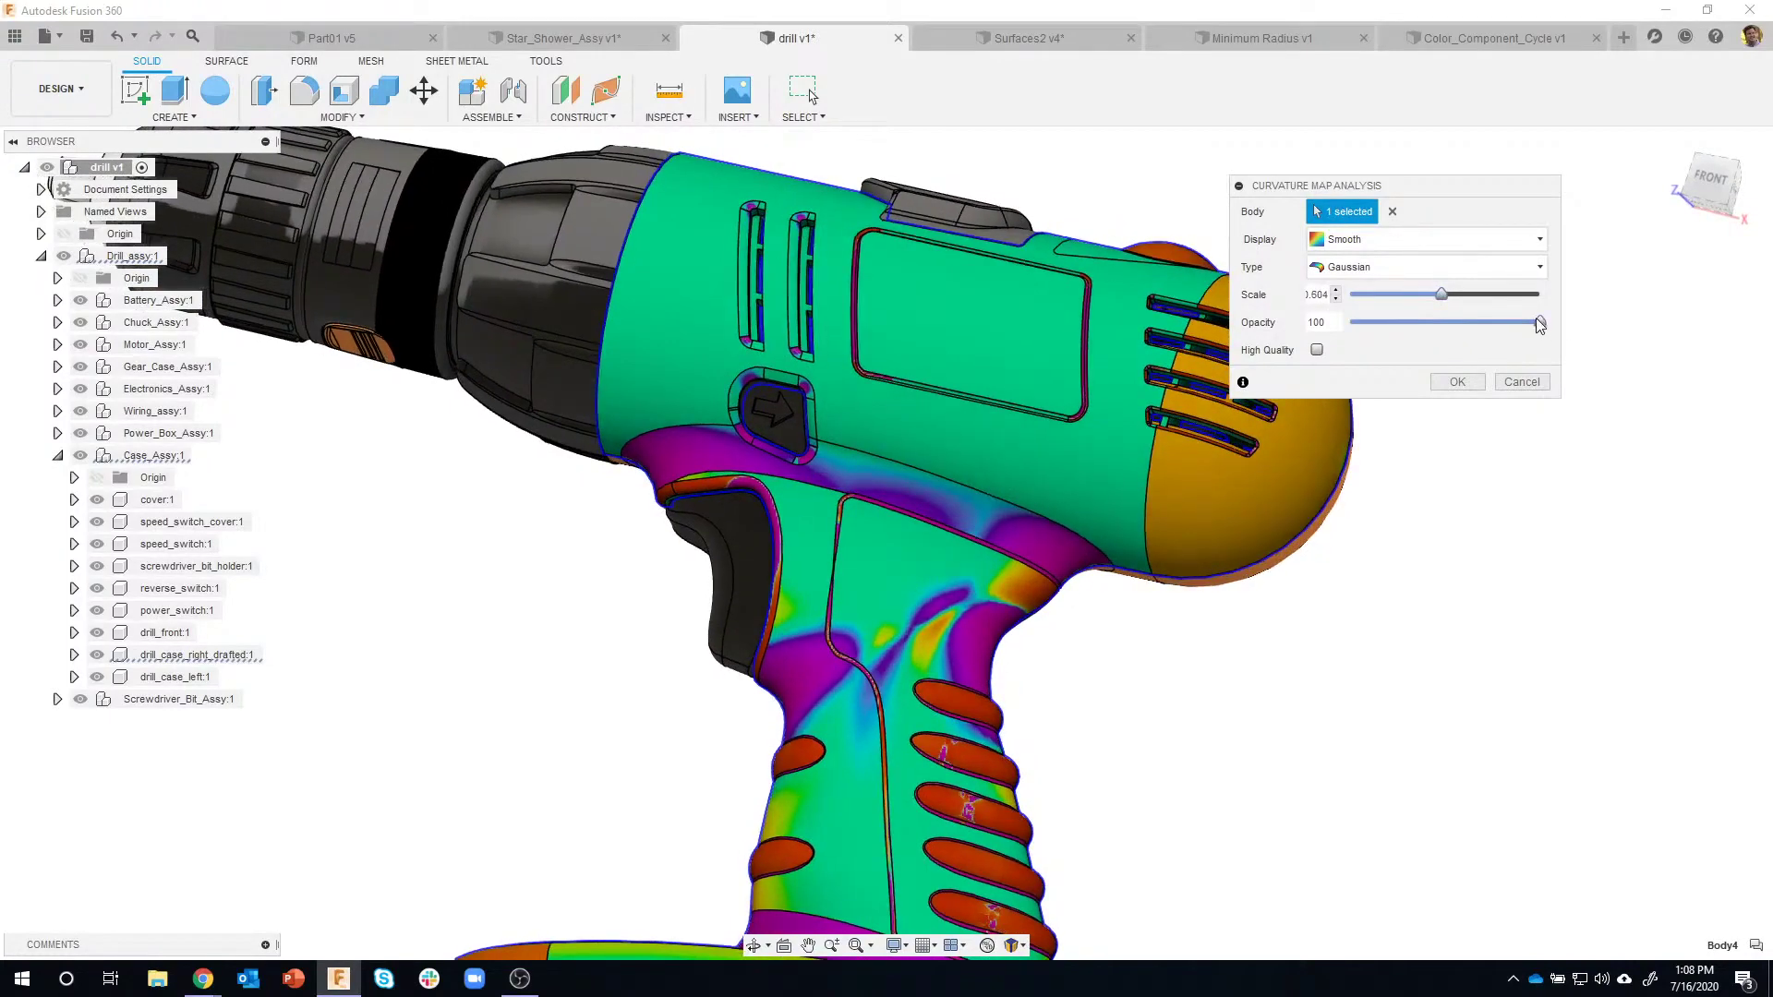
Lower the curvature map's opacity to 44 and restore it to 100.
drag(1539, 323, 1433, 322)
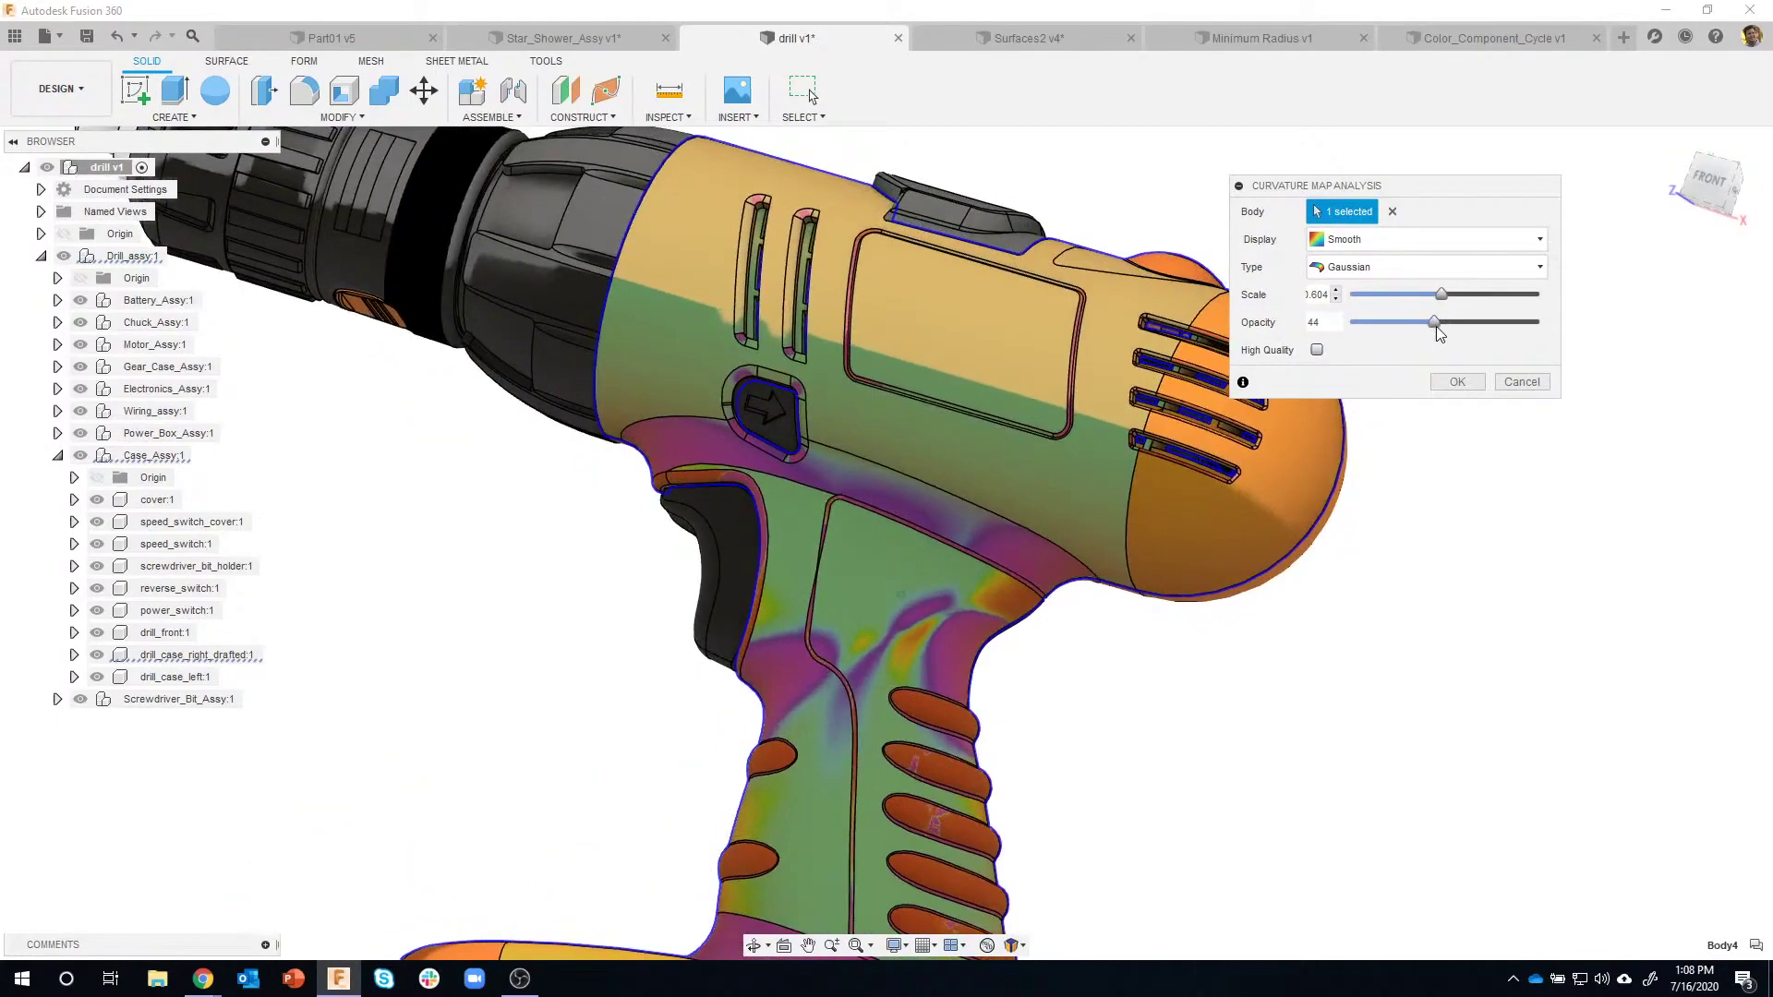
drag(1563, 331, 1561, 327)
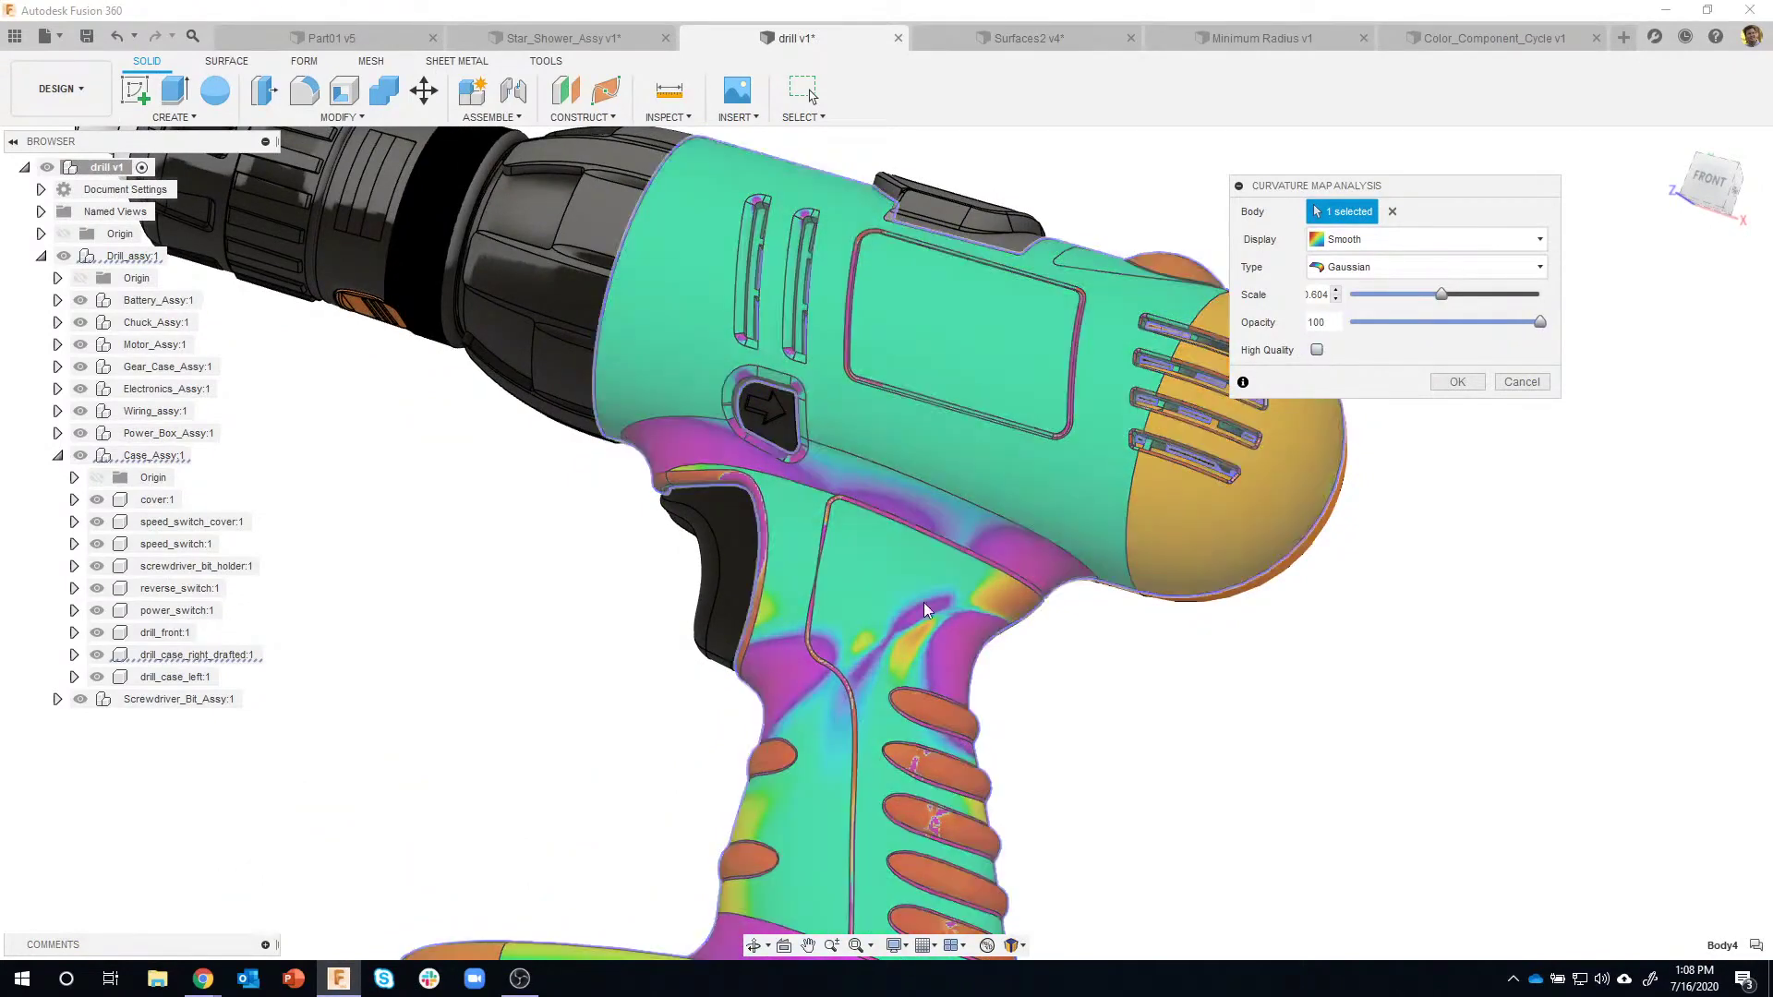
Turn on high quality for the curvature map and display it in Bands to examine the handle blend.
scroll(924, 678, up, 5)
click(1316, 349)
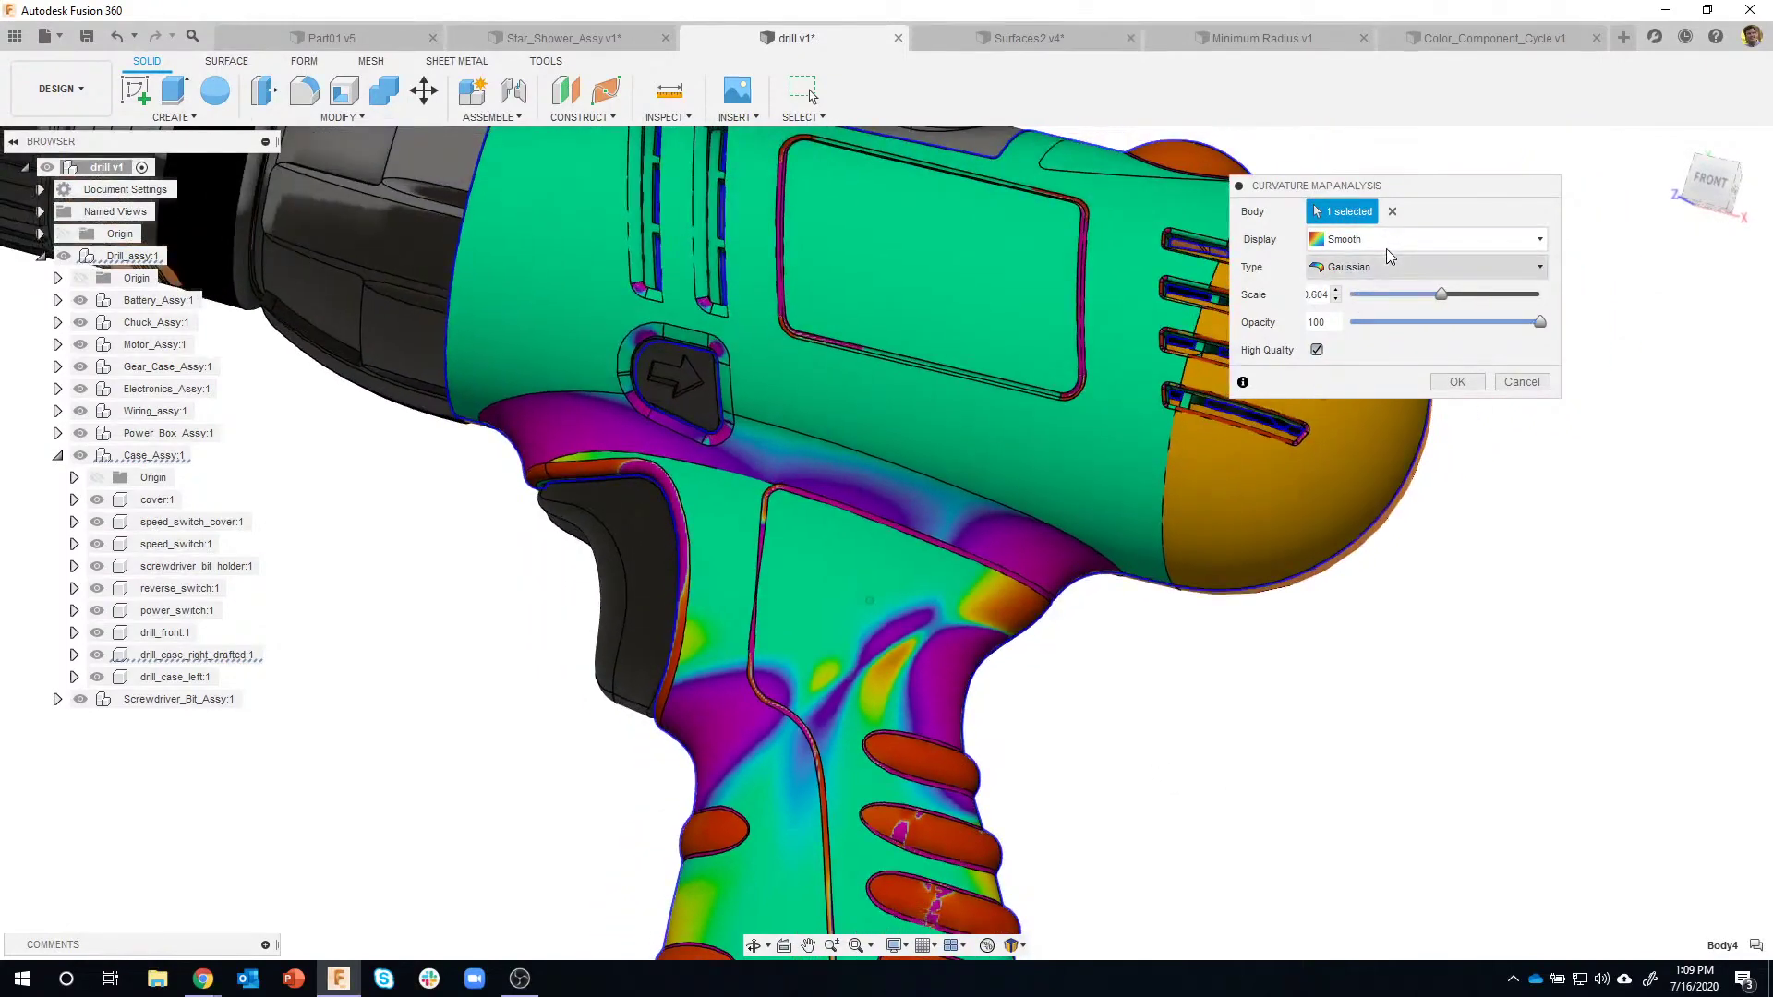
click(1380, 246)
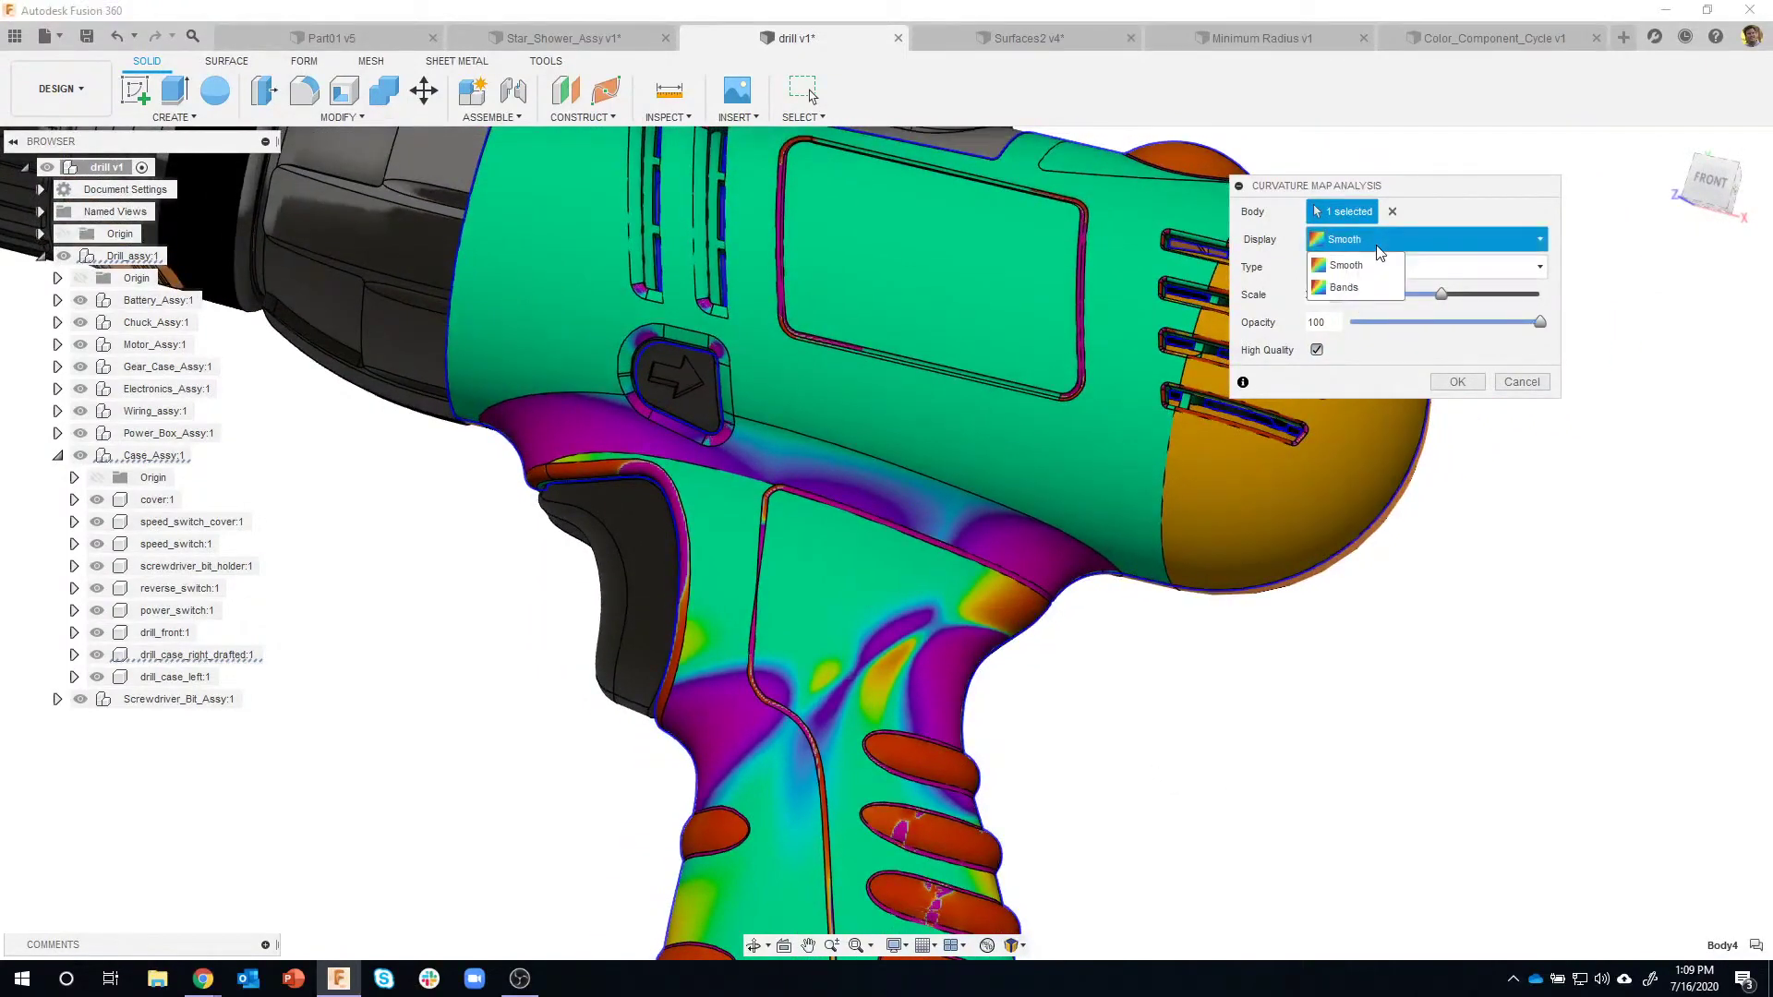
click(1350, 287)
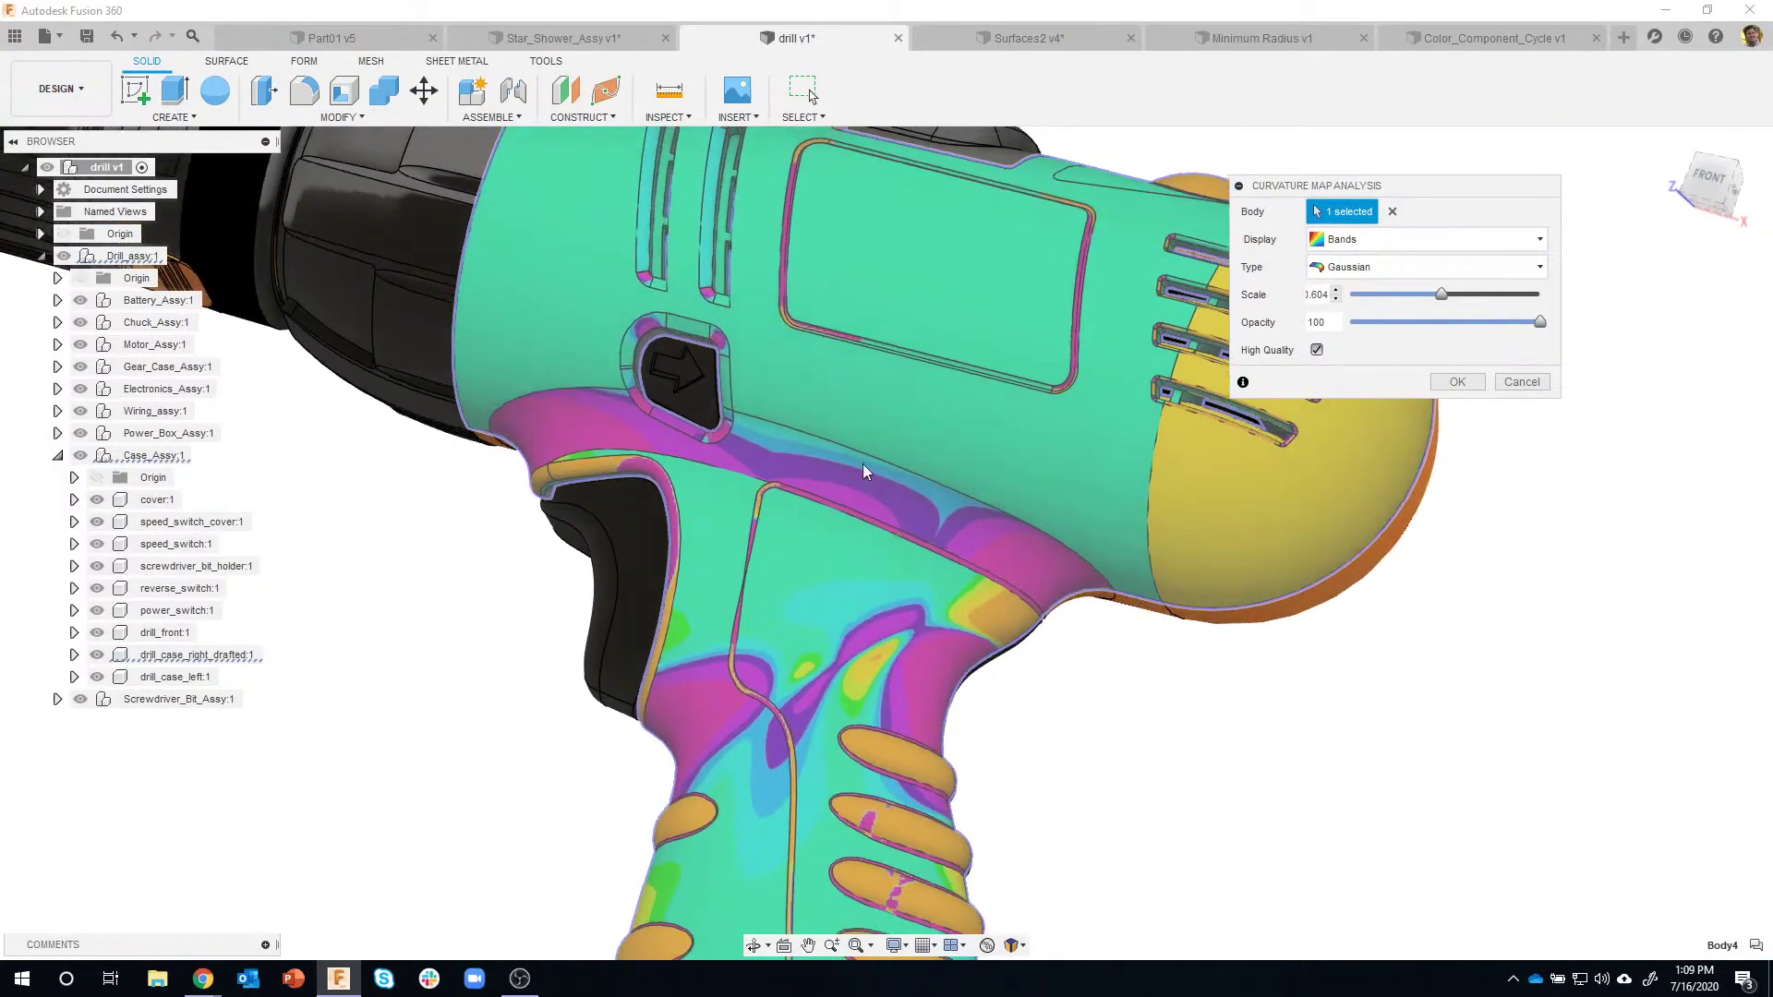
scroll(951, 704, up, 3)
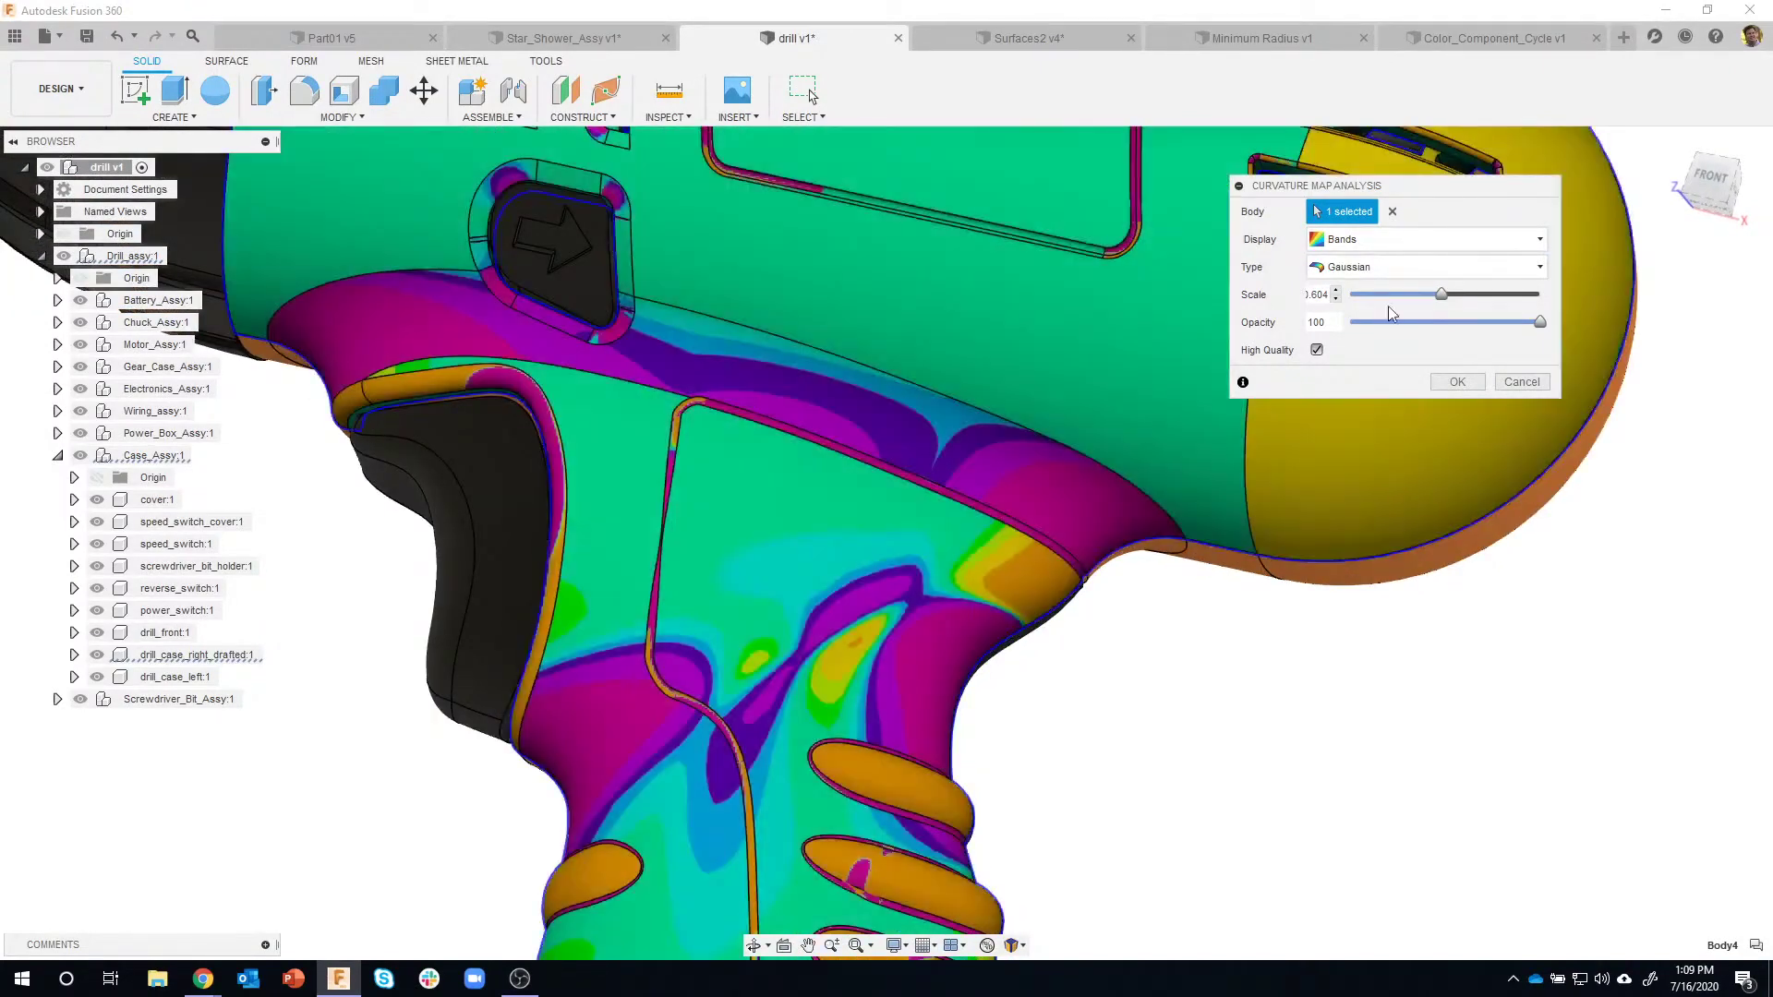
Return the curvature map display to Smooth.
click(1368, 267)
click(1369, 247)
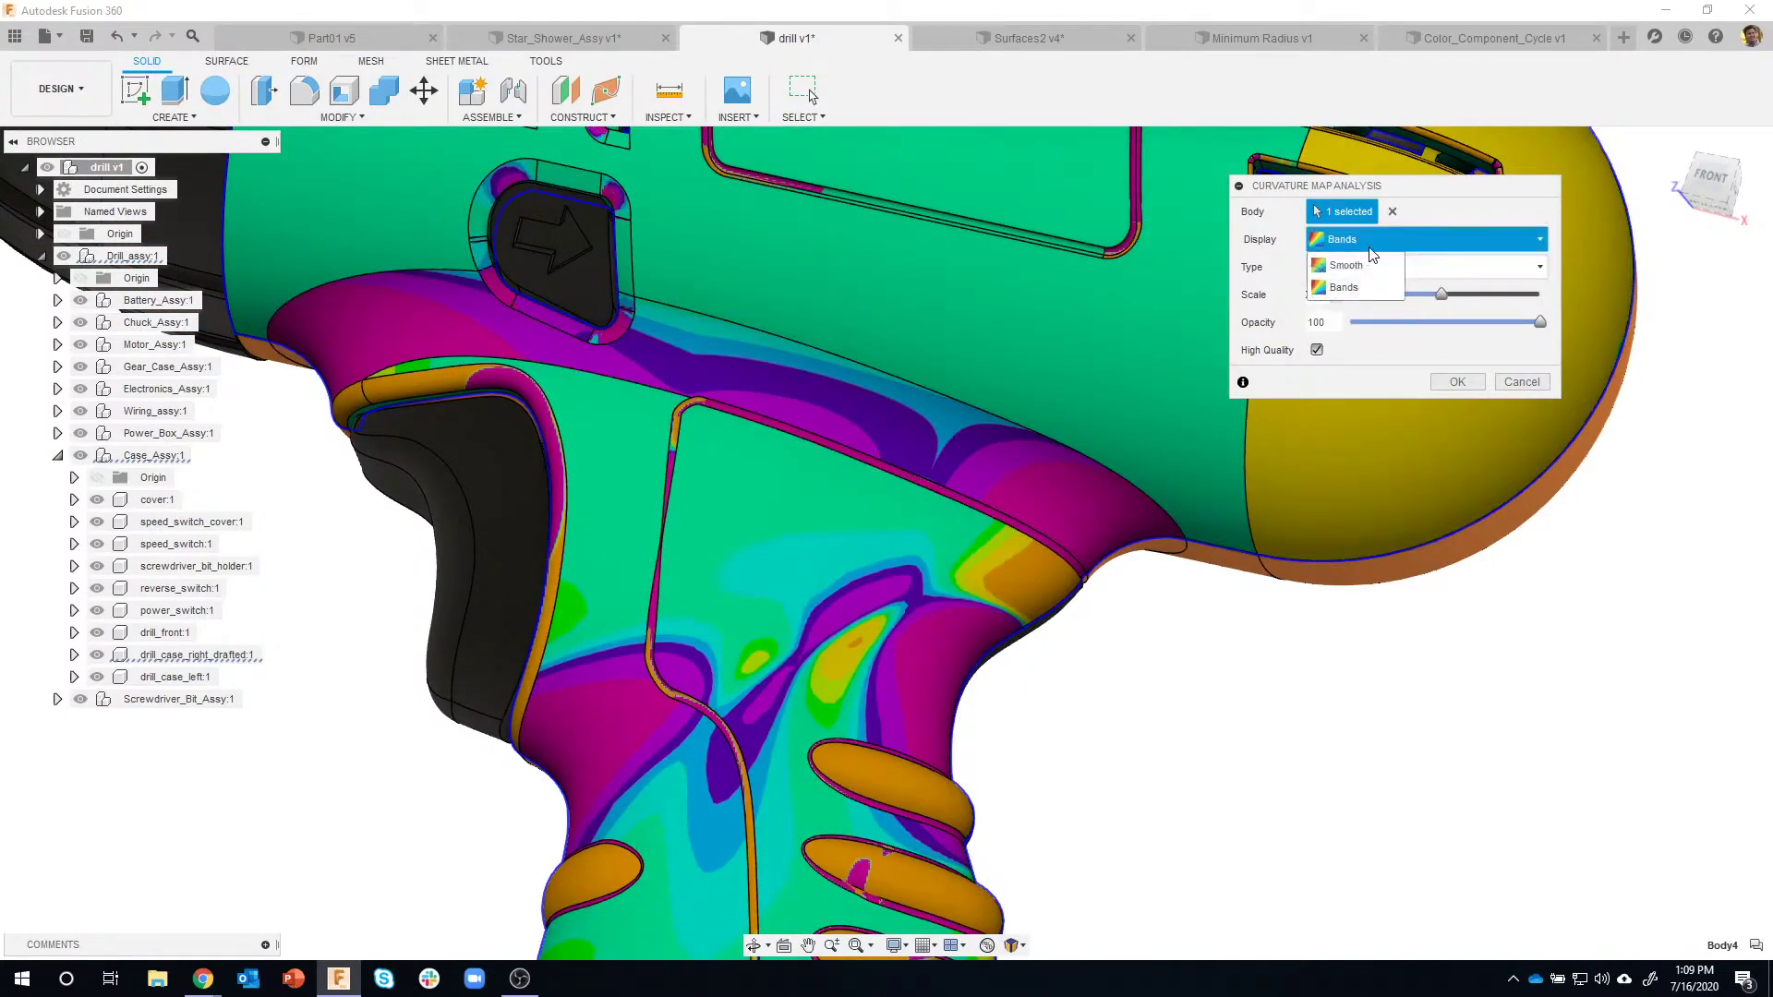
click(1361, 268)
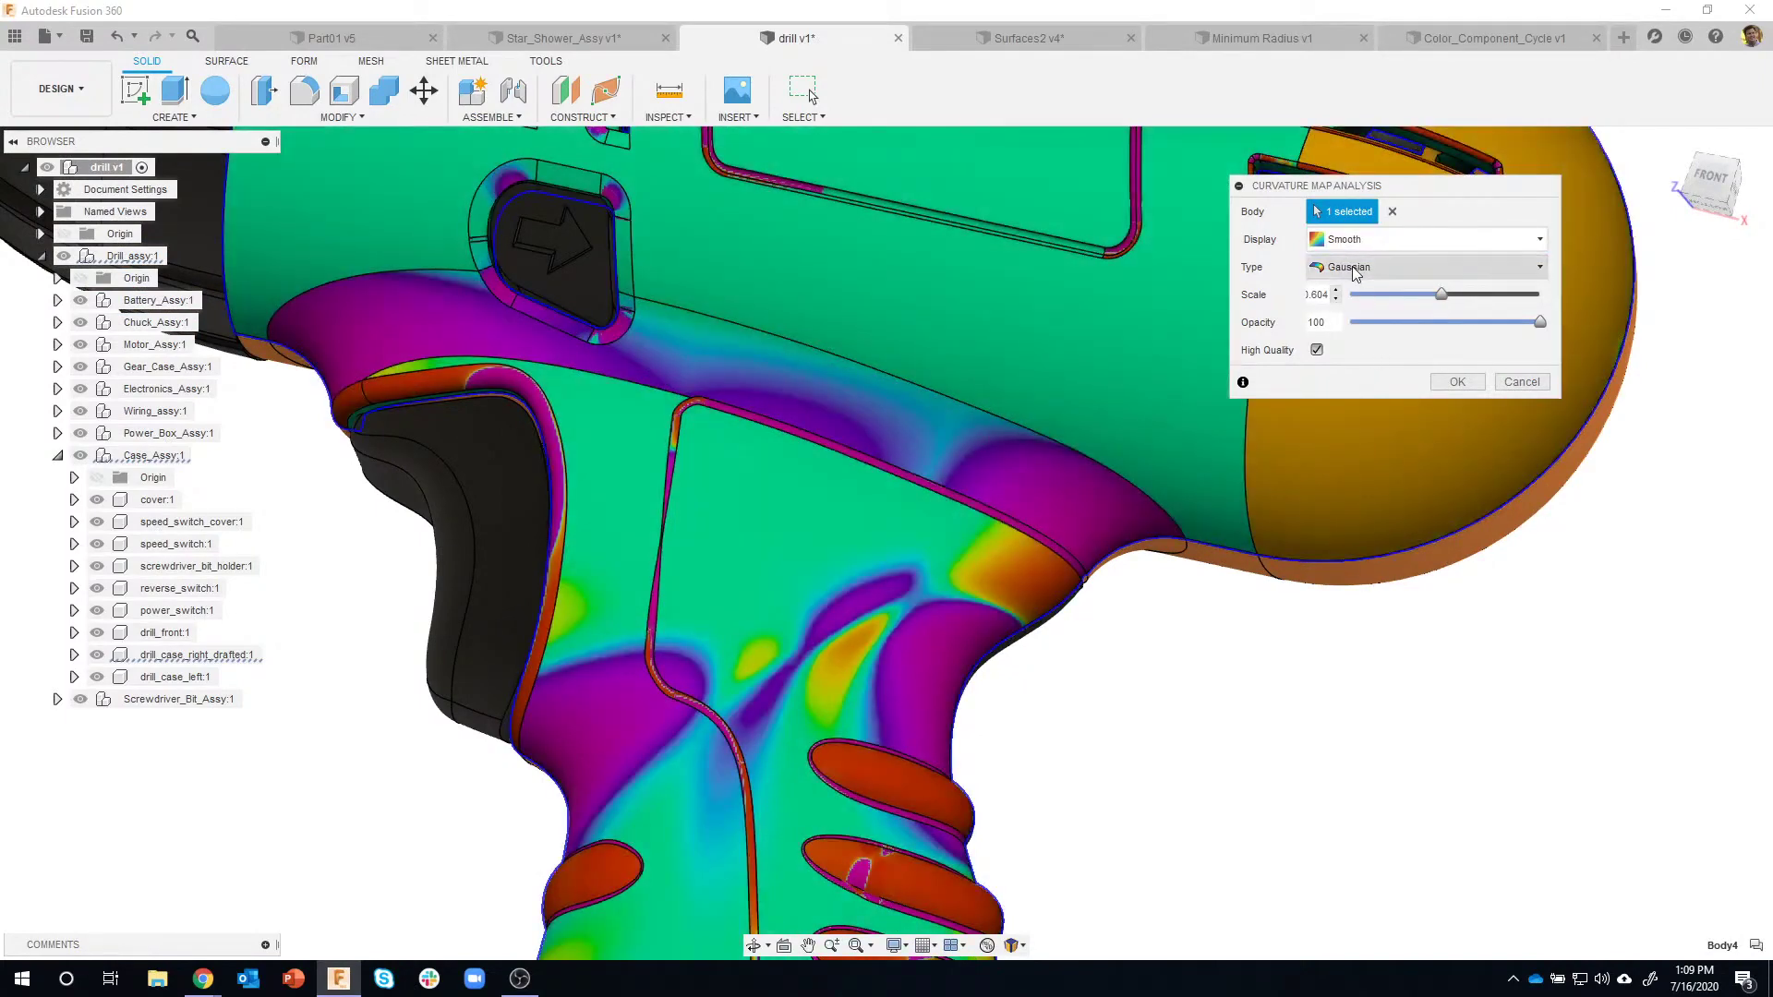
Change the curvature map type to Principal Maximum, lower its minimum limit to 8.377 in, and examine the case.
click(1352, 266)
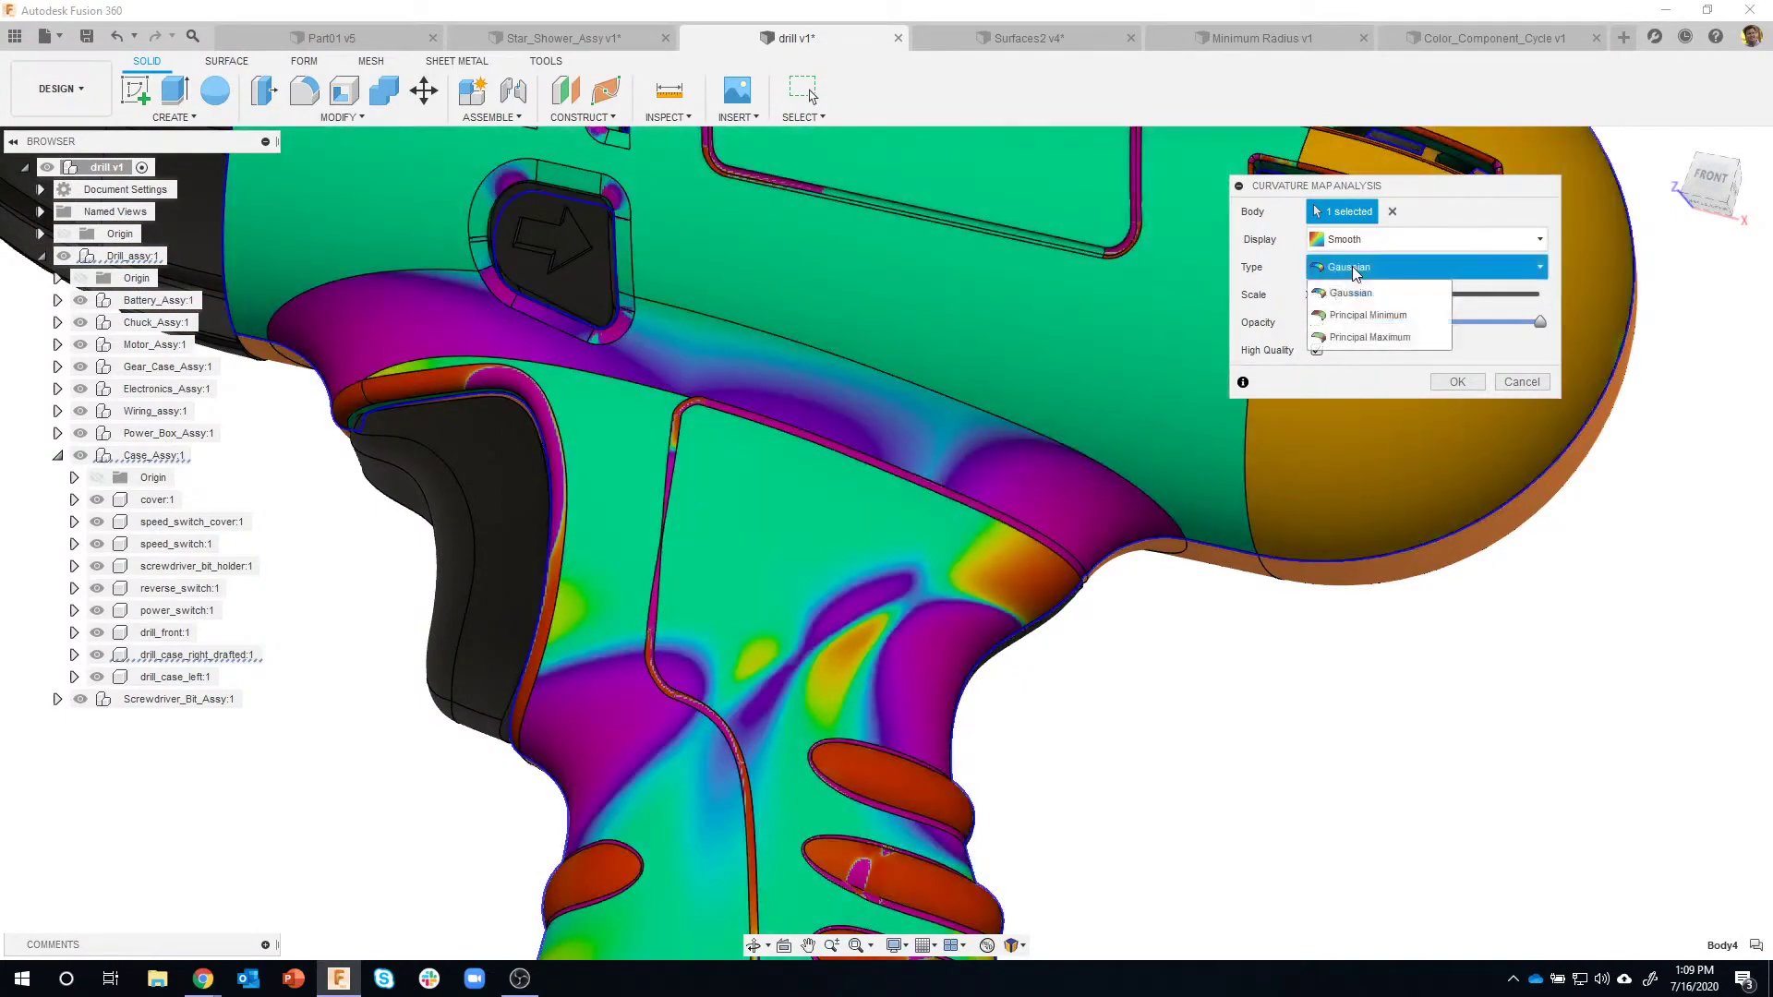
click(1352, 338)
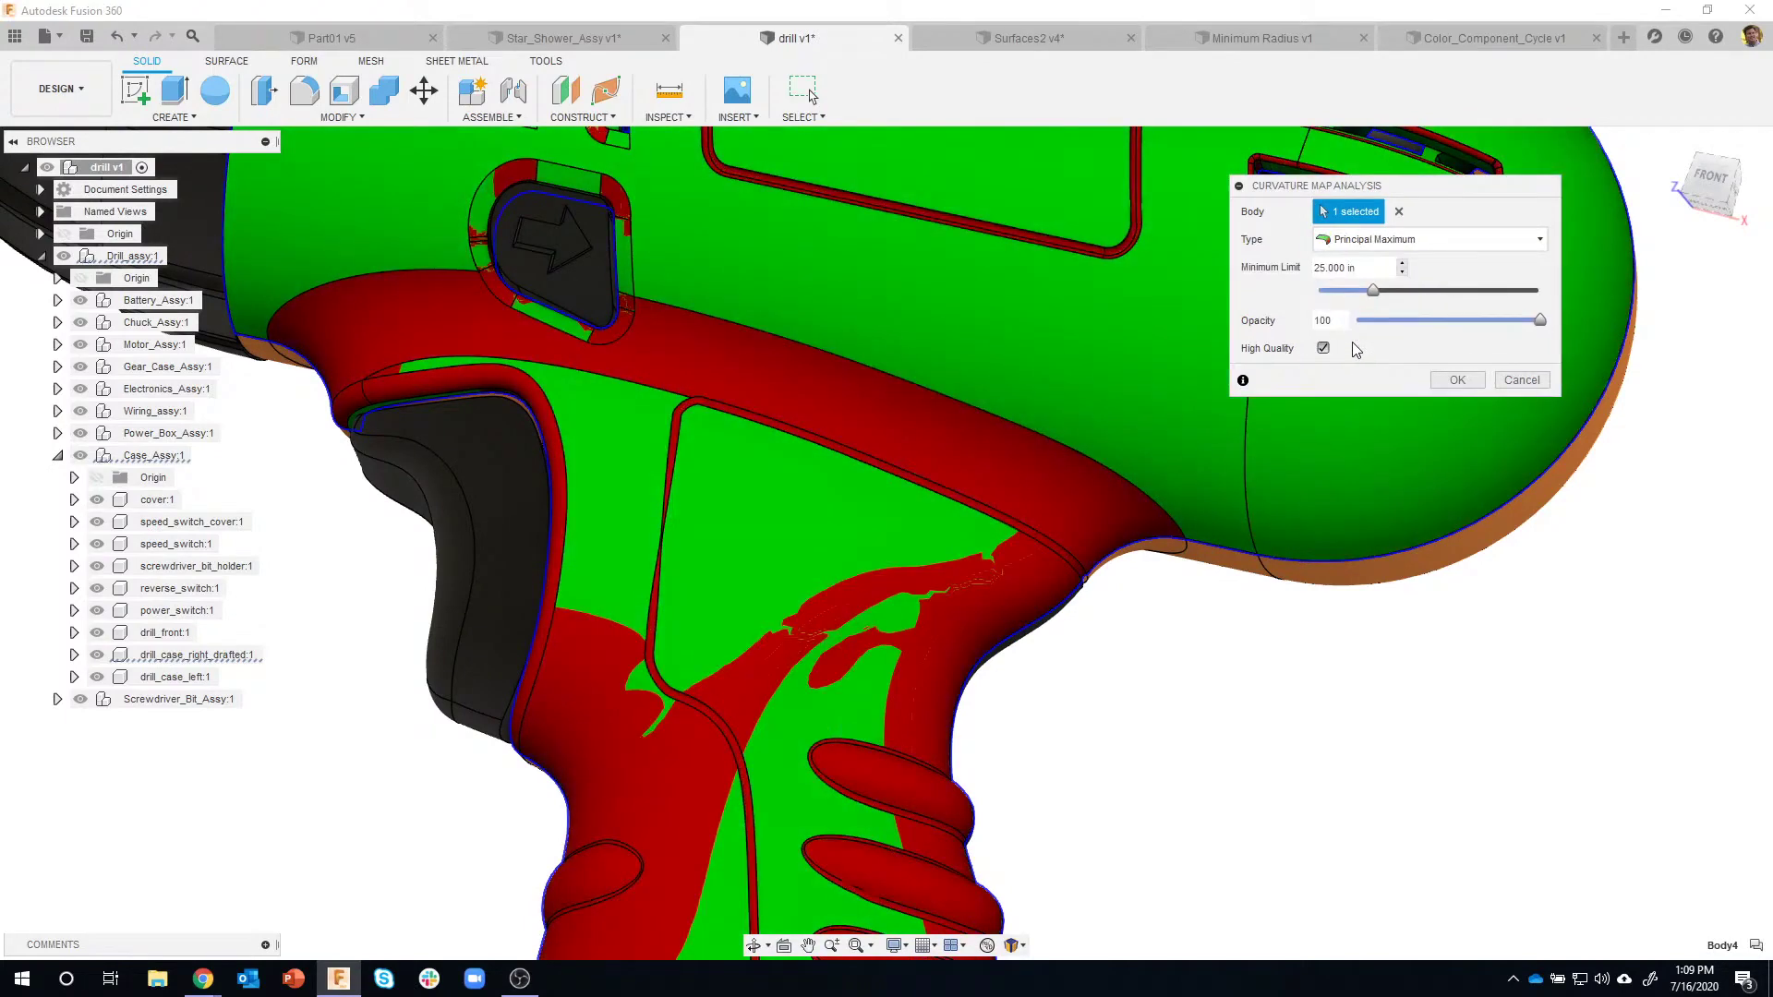
scroll(1191, 787, down, 5)
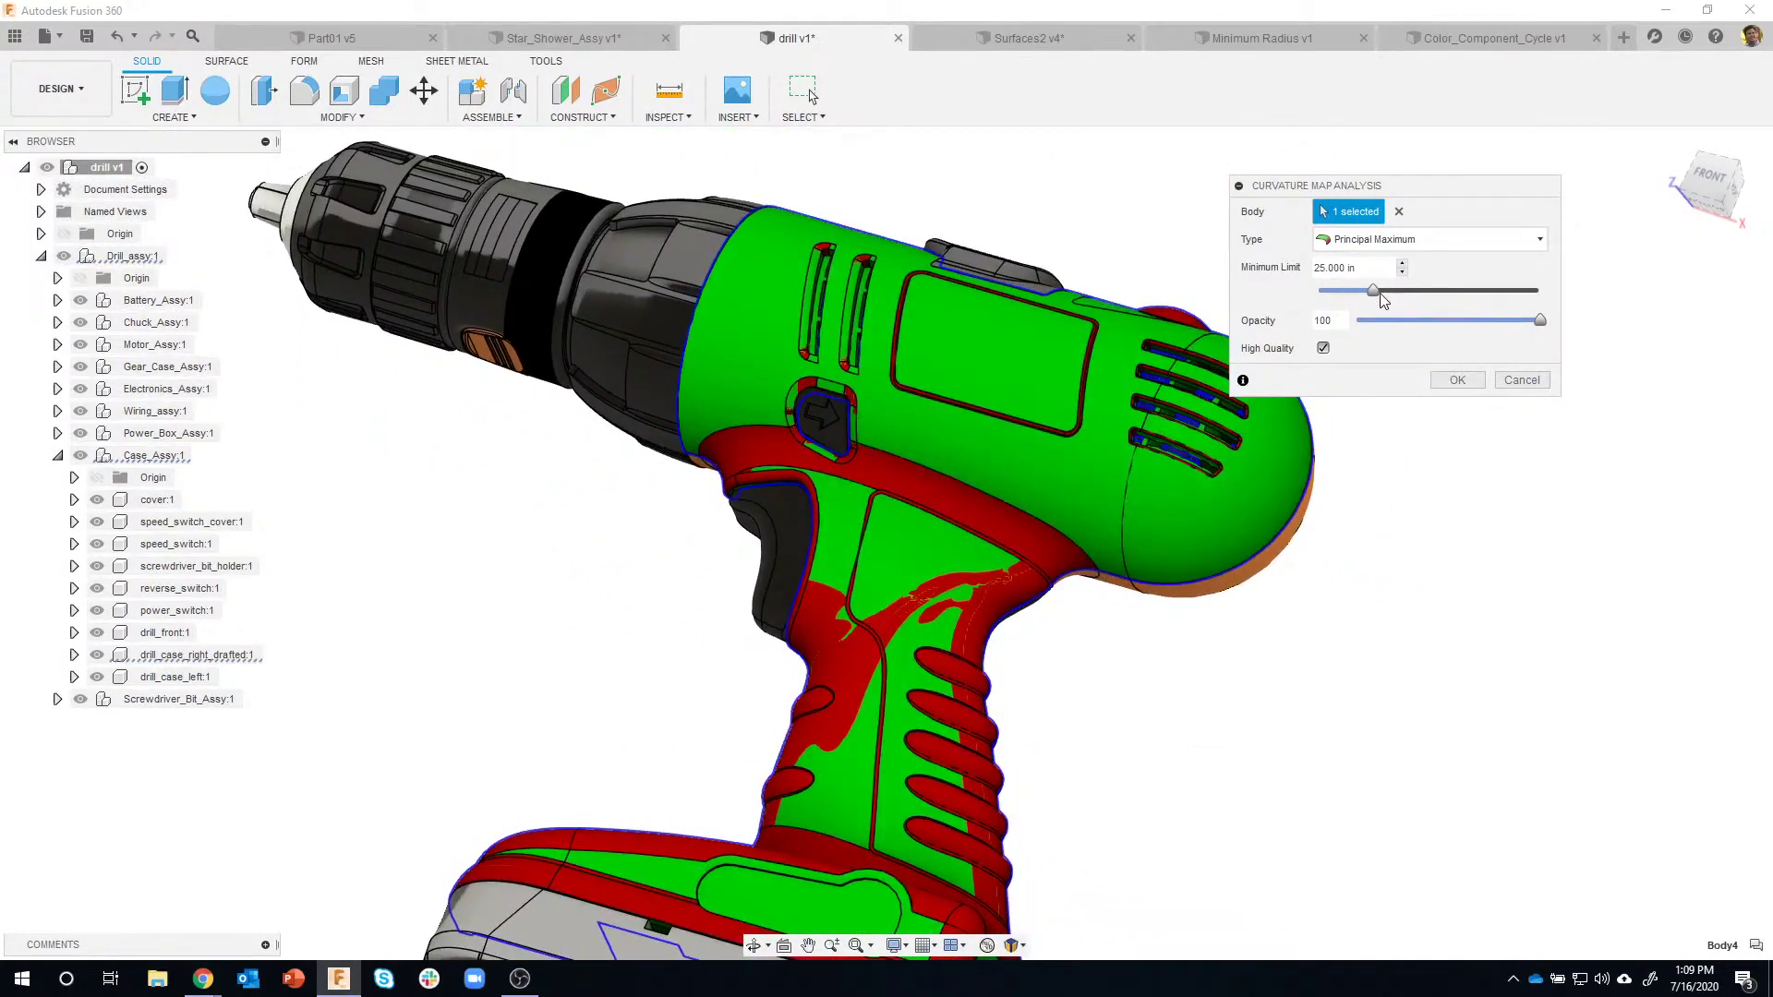
drag(1369, 297, 1337, 305)
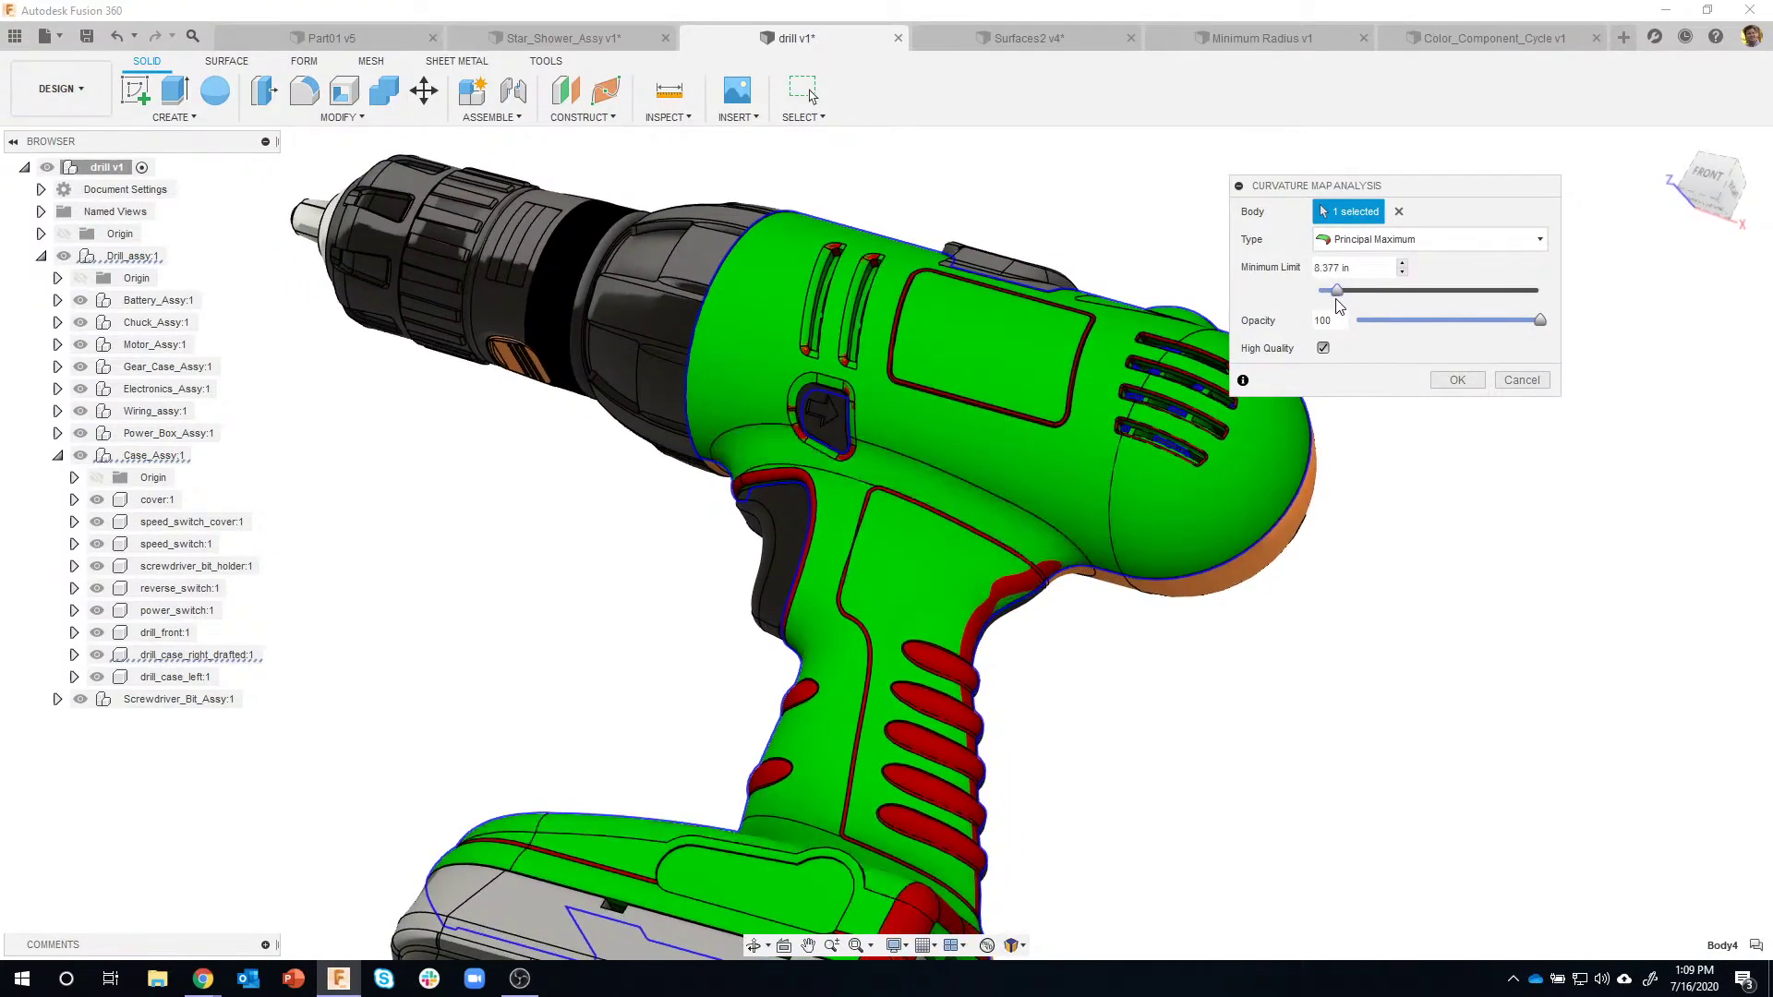
shift+middle_drag(972, 546, 1027, 546)
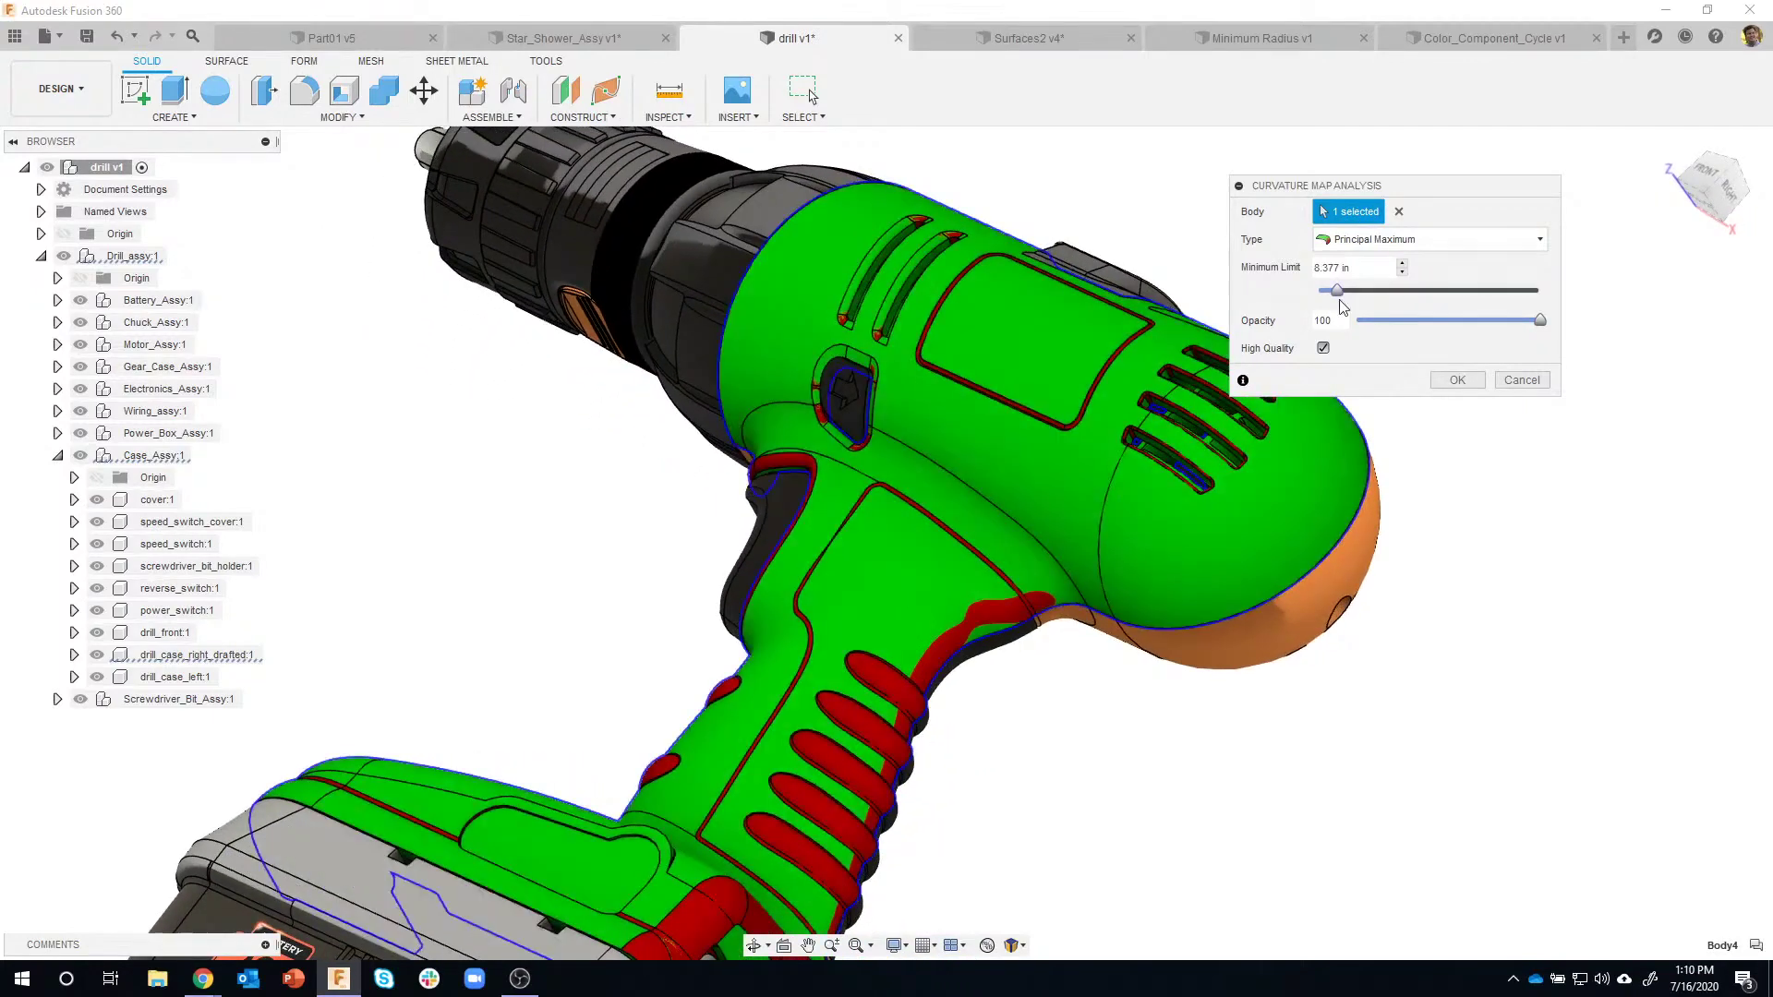
Raise the minimum limit to 11.724 in and further to 30.551 in, and examine the drill's handle.
drag(1337, 290, 1344, 290)
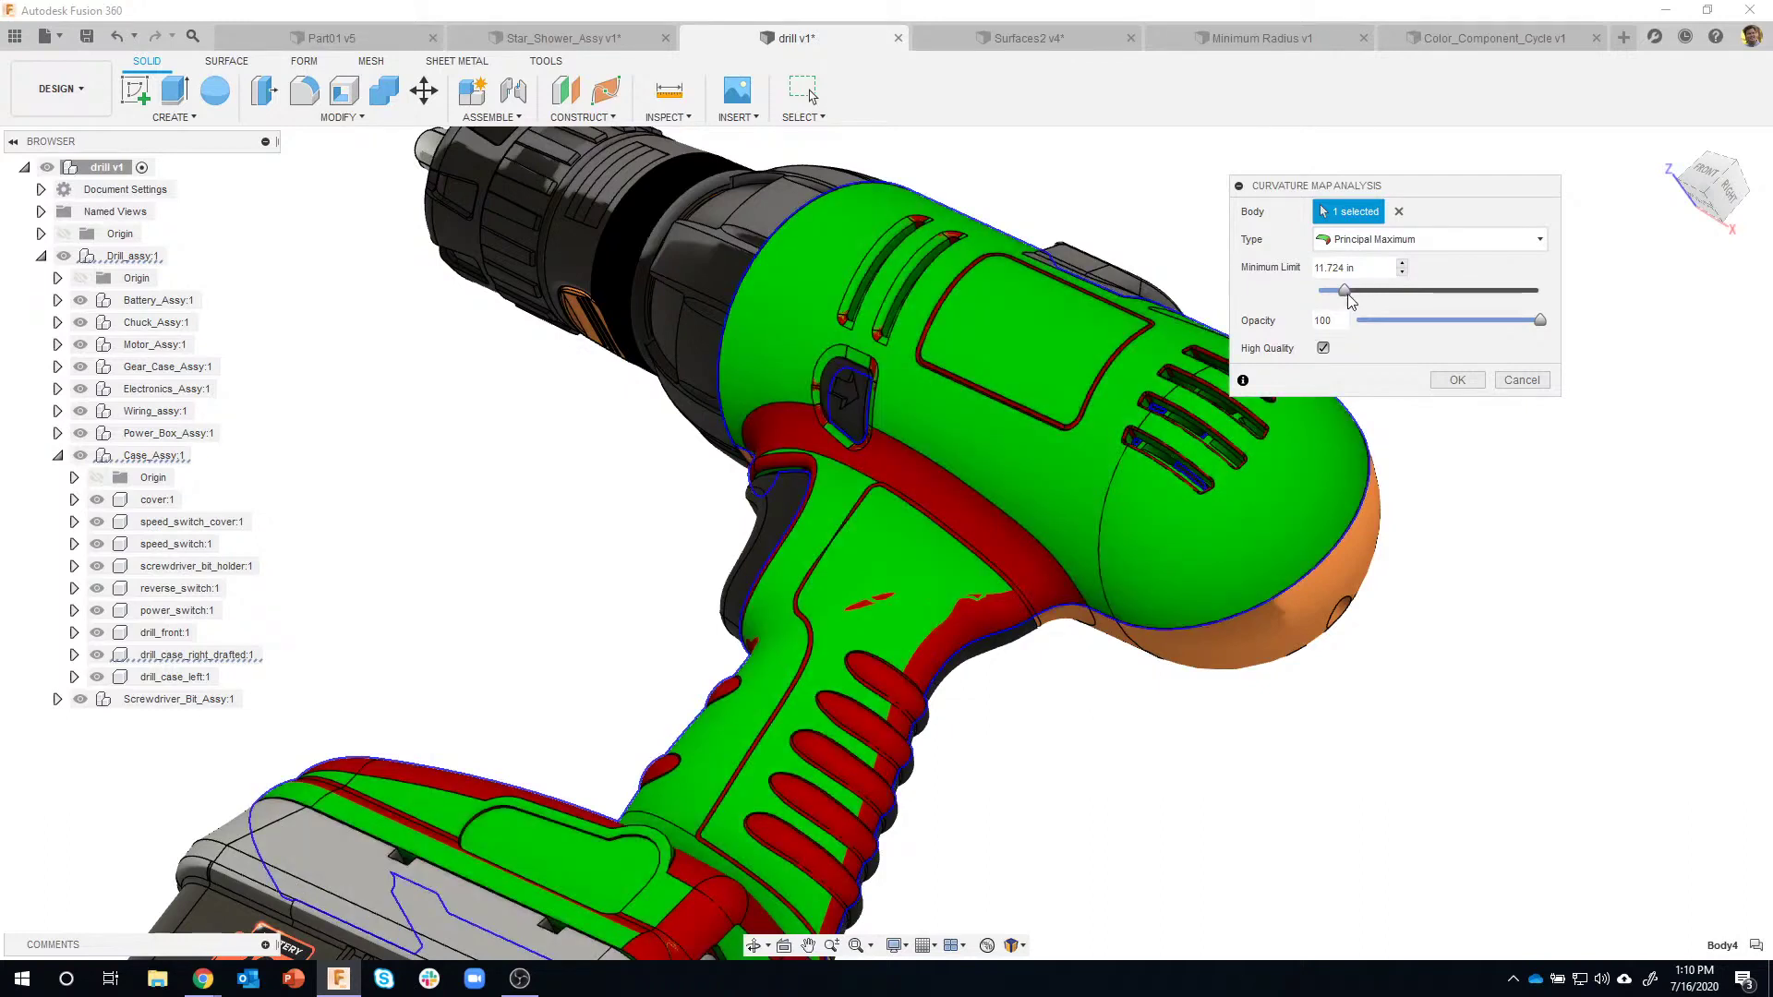
drag(1346, 292, 1385, 292)
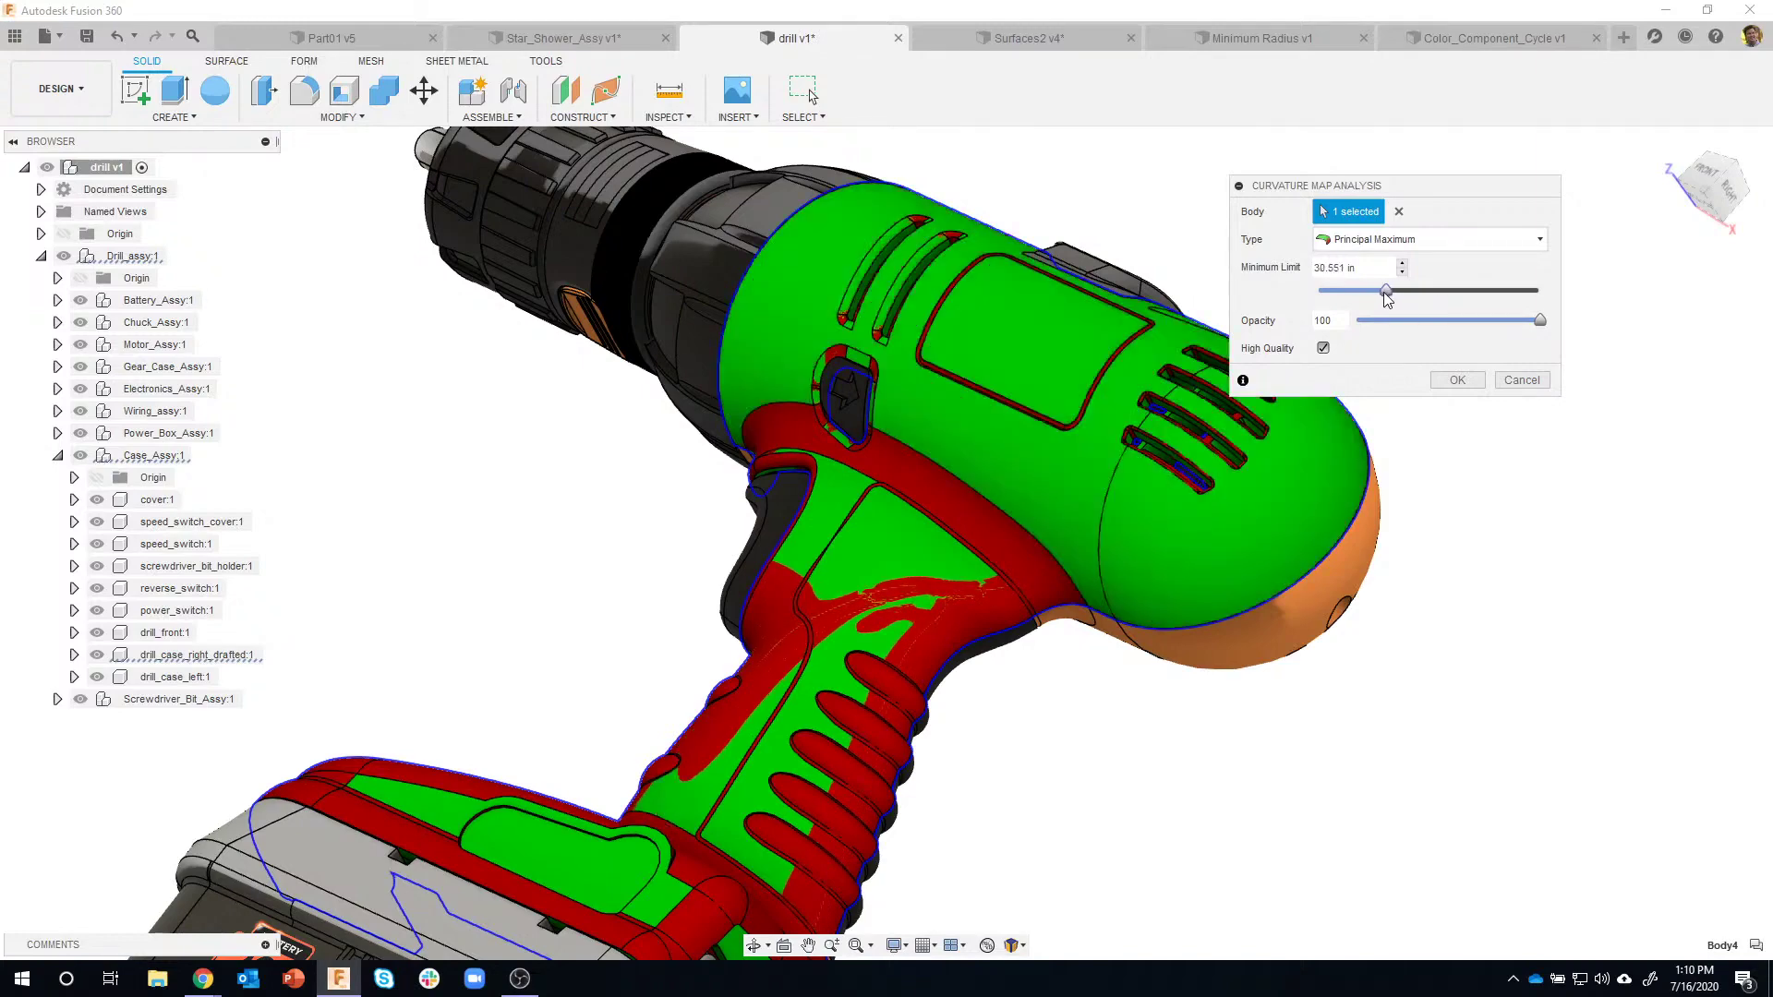
shift+middle_drag(861, 576, 824, 495)
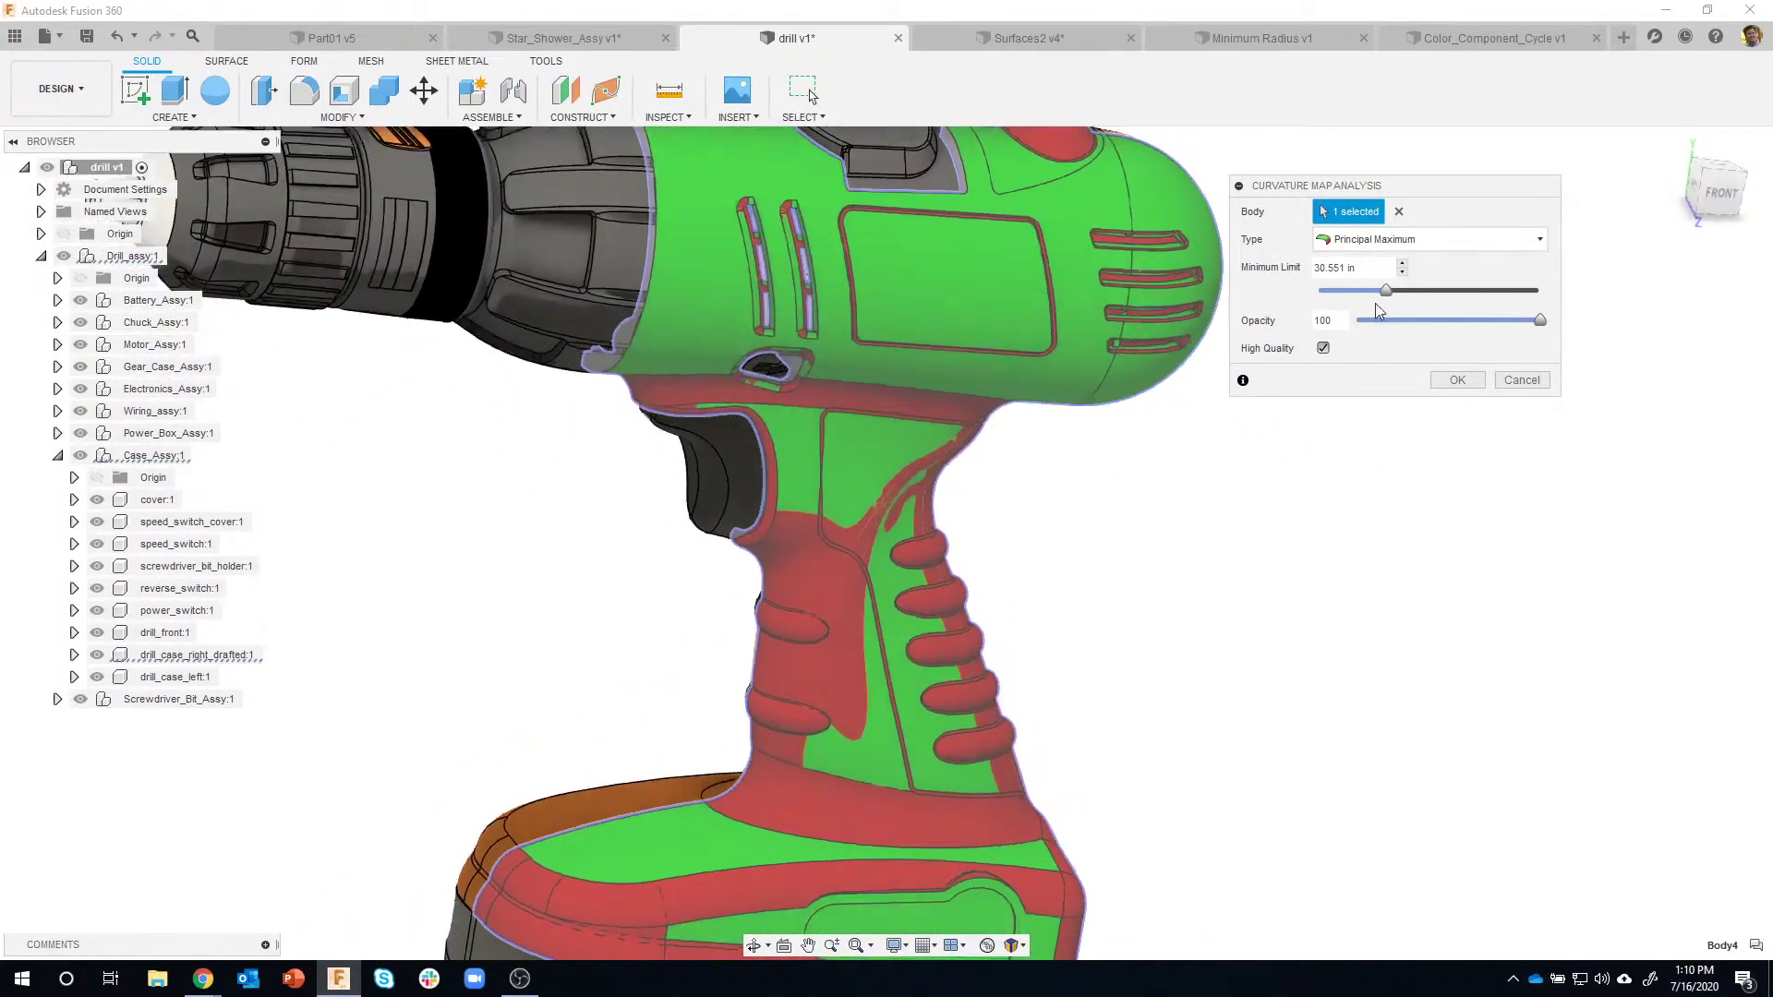
Change the curvature map type to Principal Minimum and lower its maximum limit to 0.010 in.
click(1370, 240)
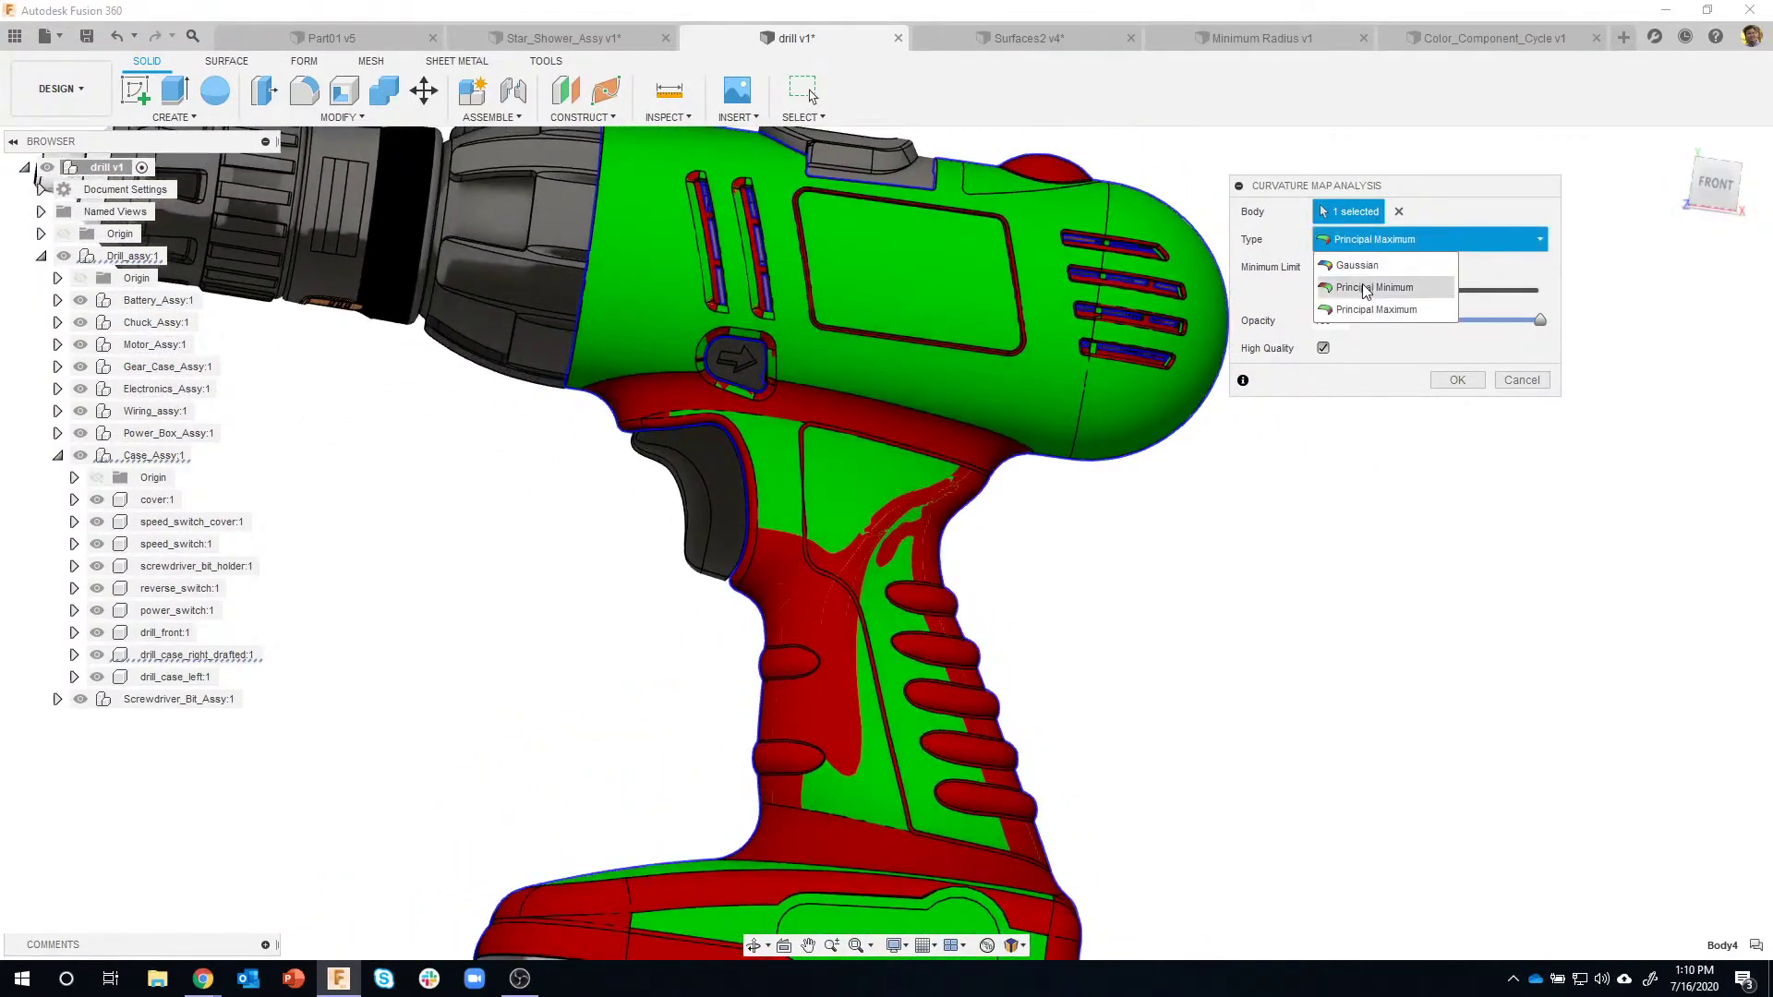
click(1361, 285)
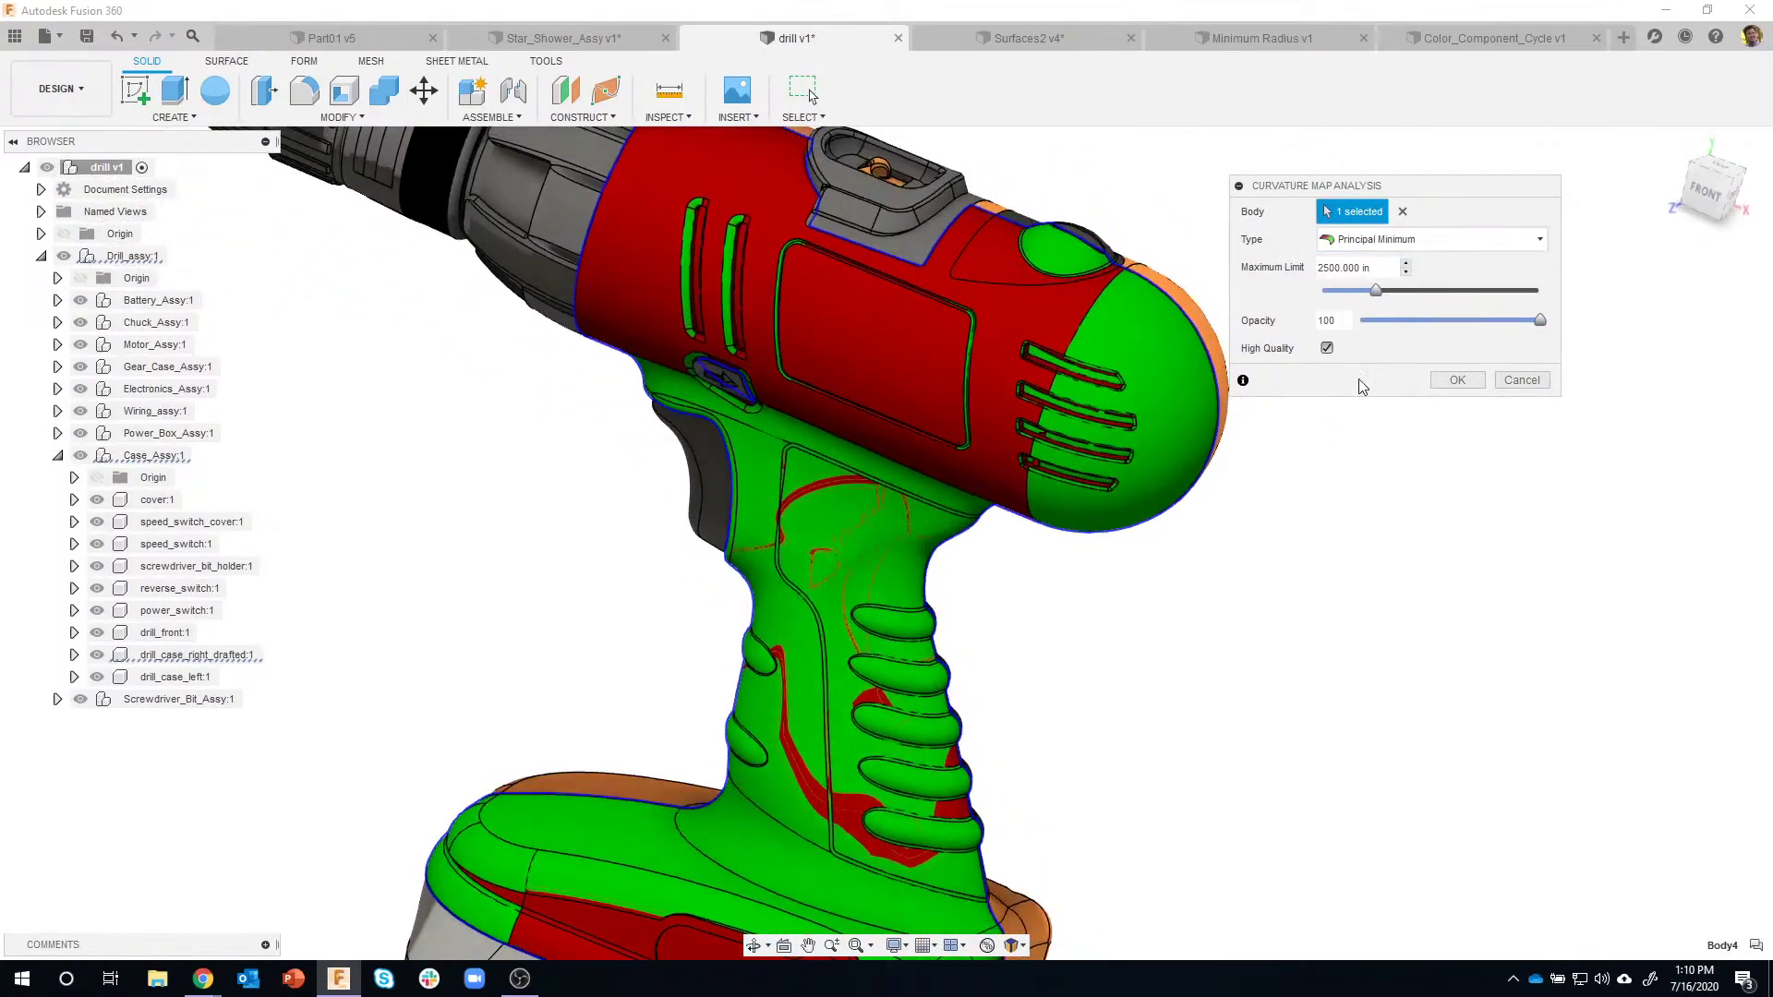
drag(1375, 291, 1321, 293)
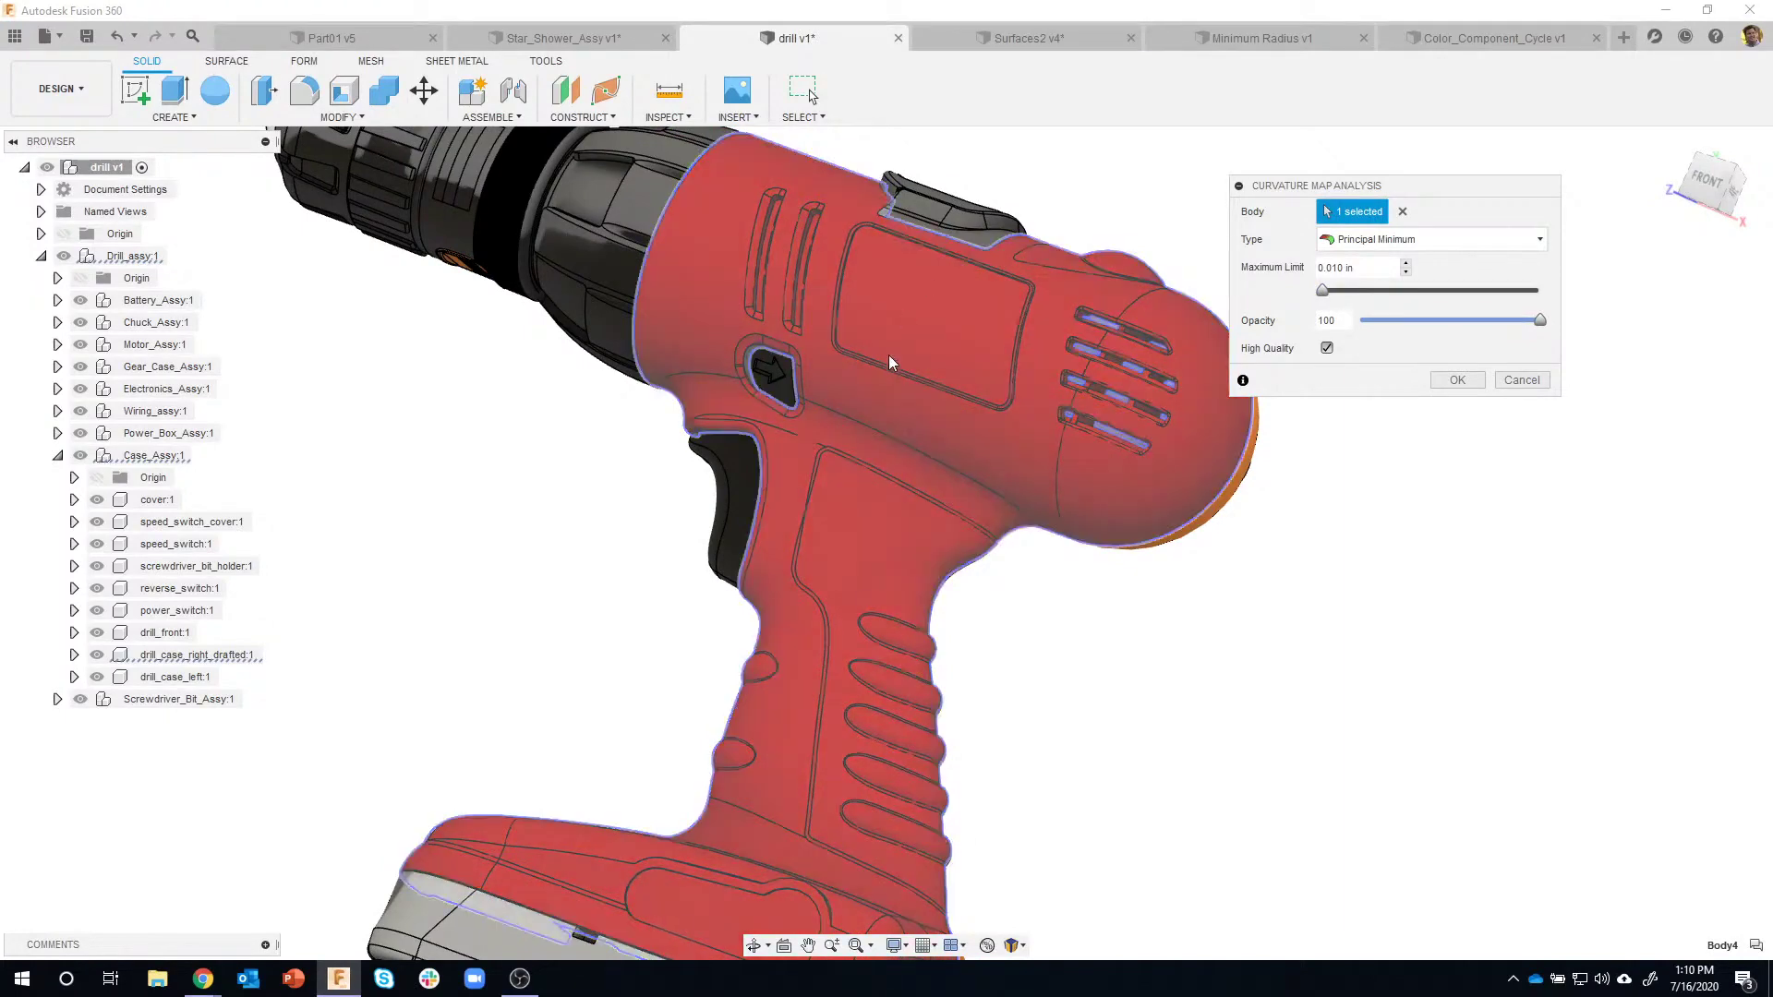
Raise the maximum limit to 6765.960 in, reduce it to 3319.156 in, and examine the handle from another angle.
drag(1322, 291, 1508, 292)
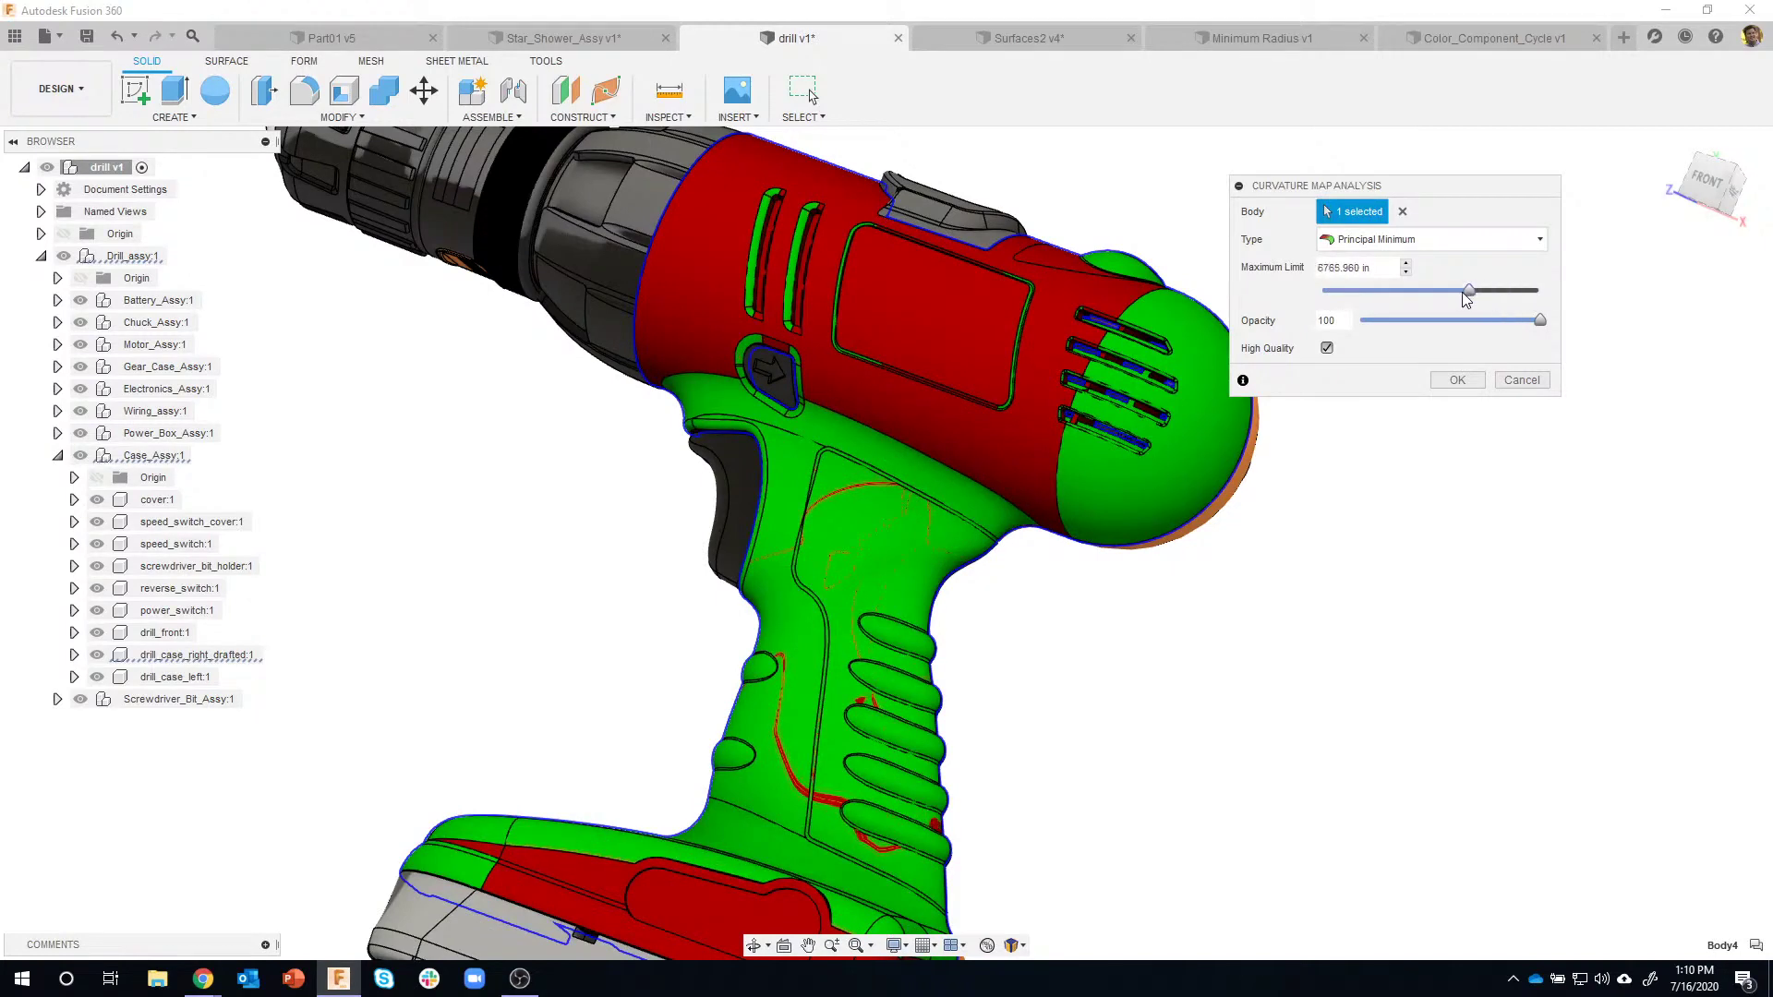
drag(1425, 291, 1394, 290)
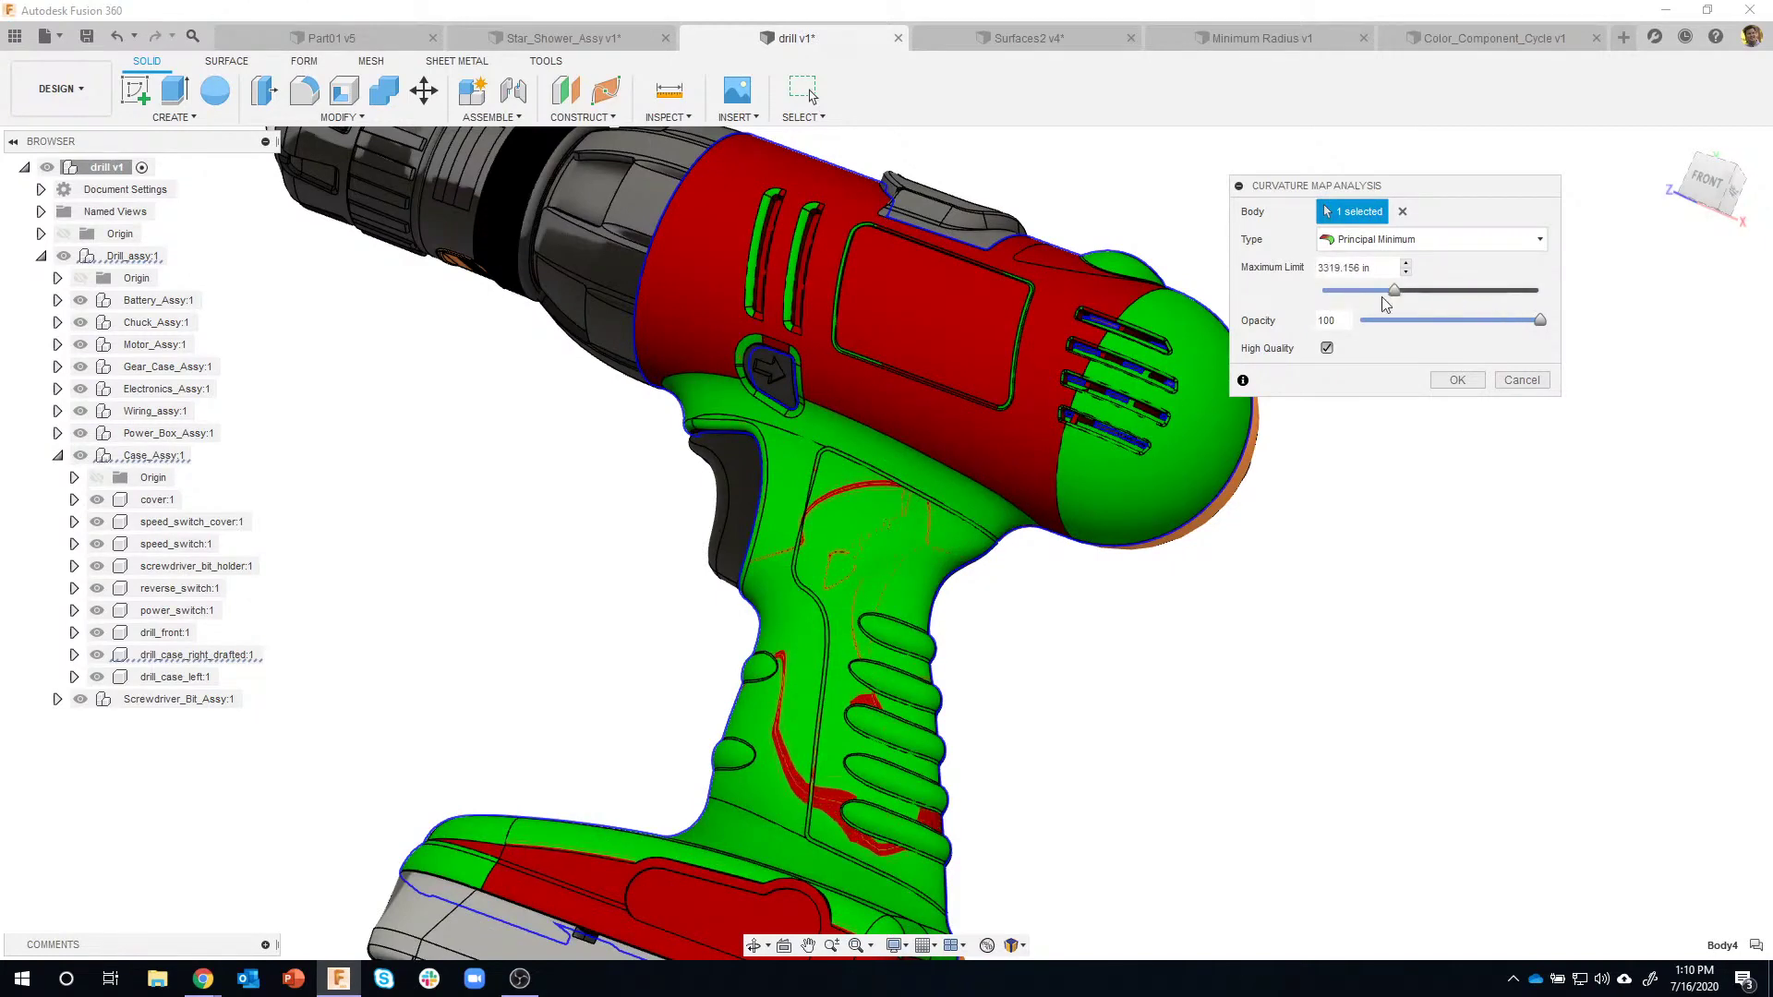
shift+middle_drag(831, 854, 904, 831)
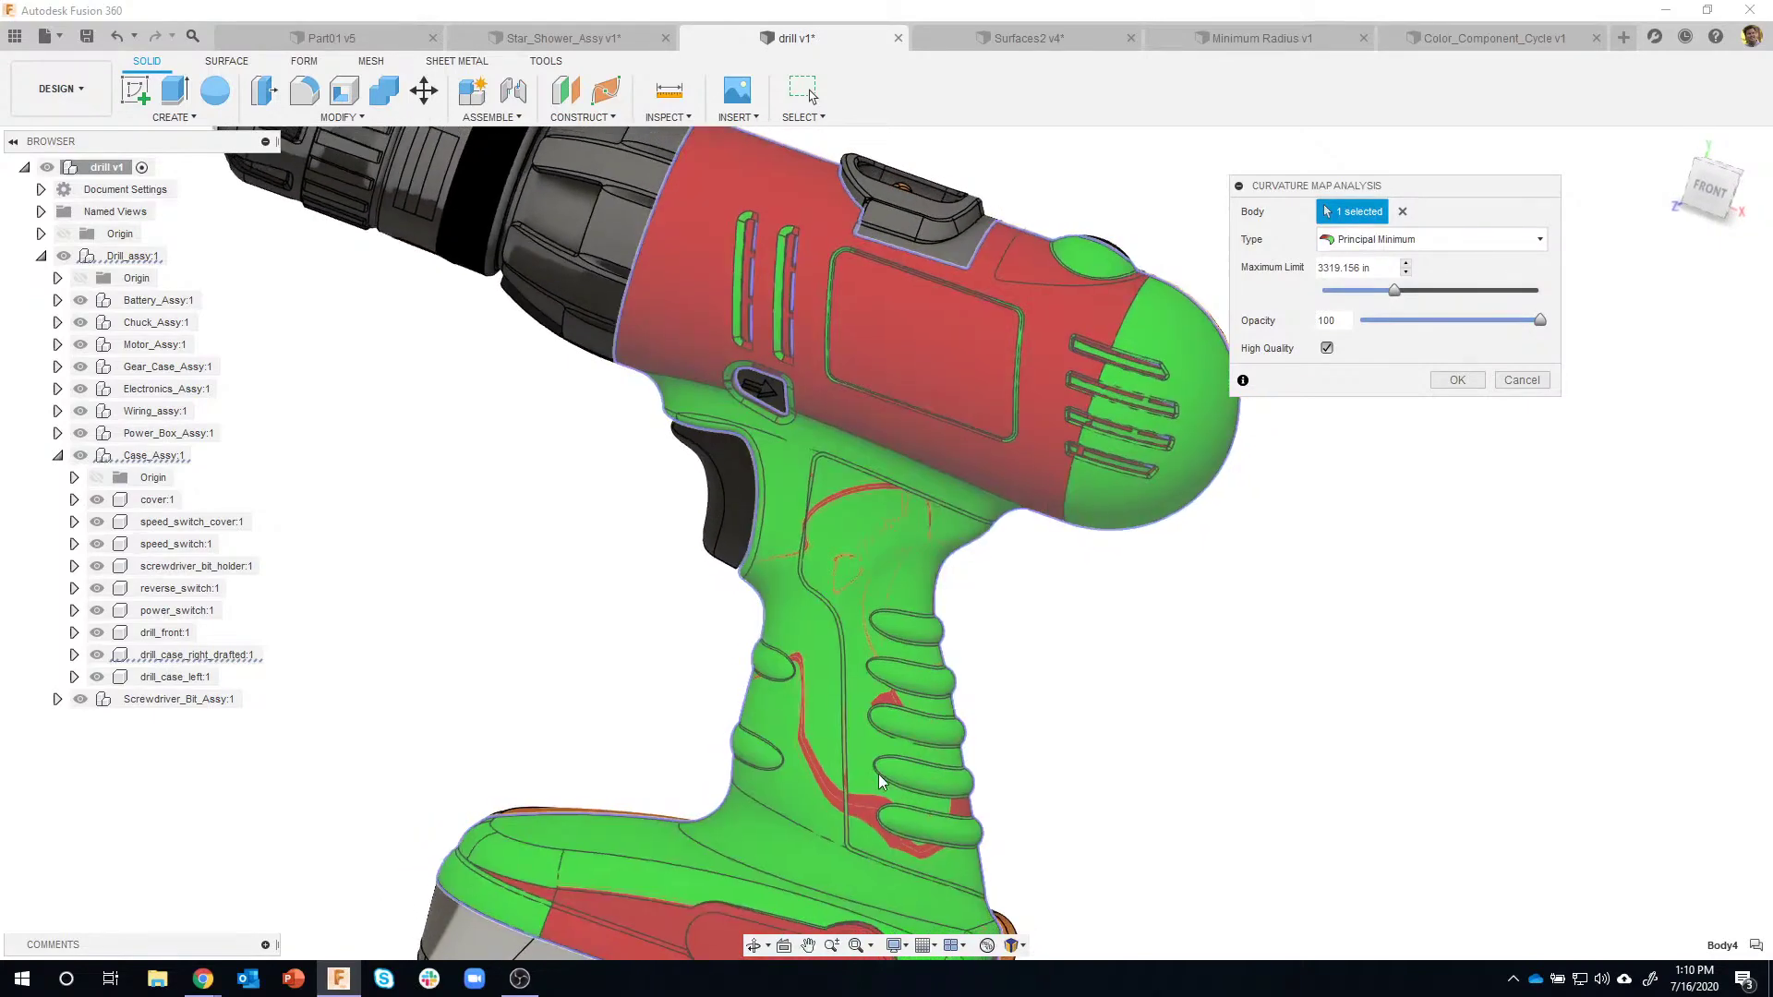
Compare the Gaussian map with the Principal Maximum map on the drill case, and cancel the curvature map analysis.
click(1390, 240)
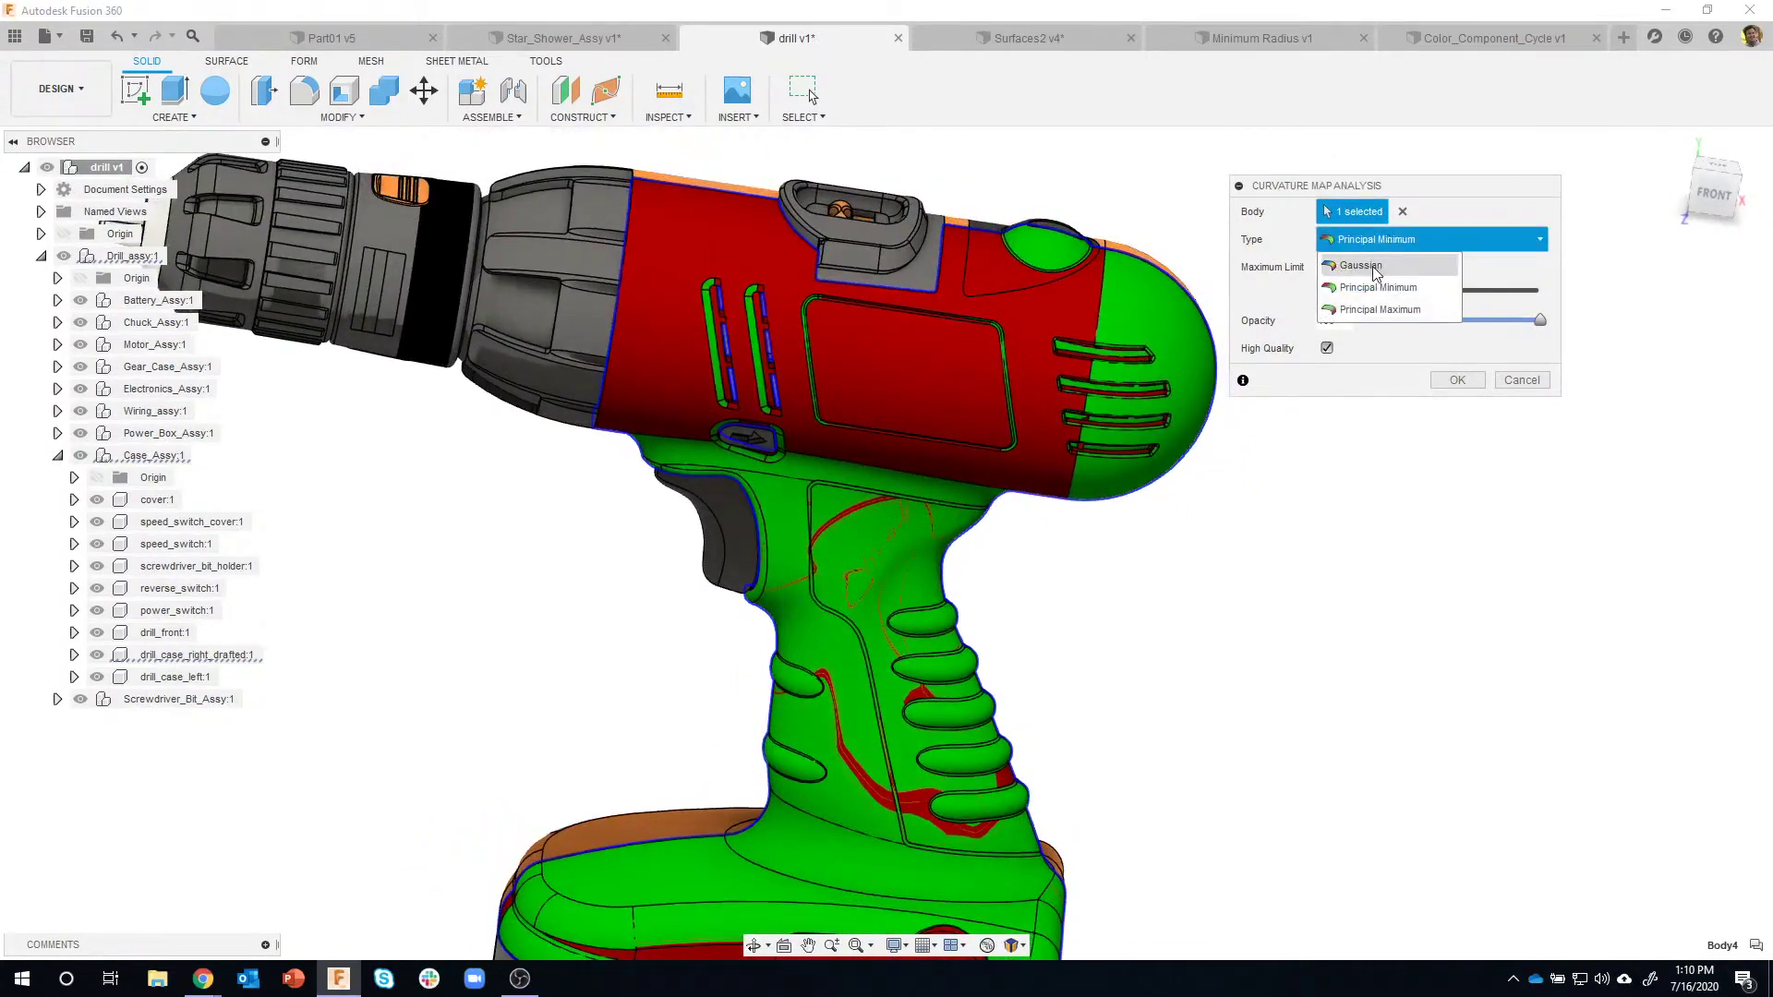
click(1371, 266)
shift+middle_drag(894, 522, 788, 729)
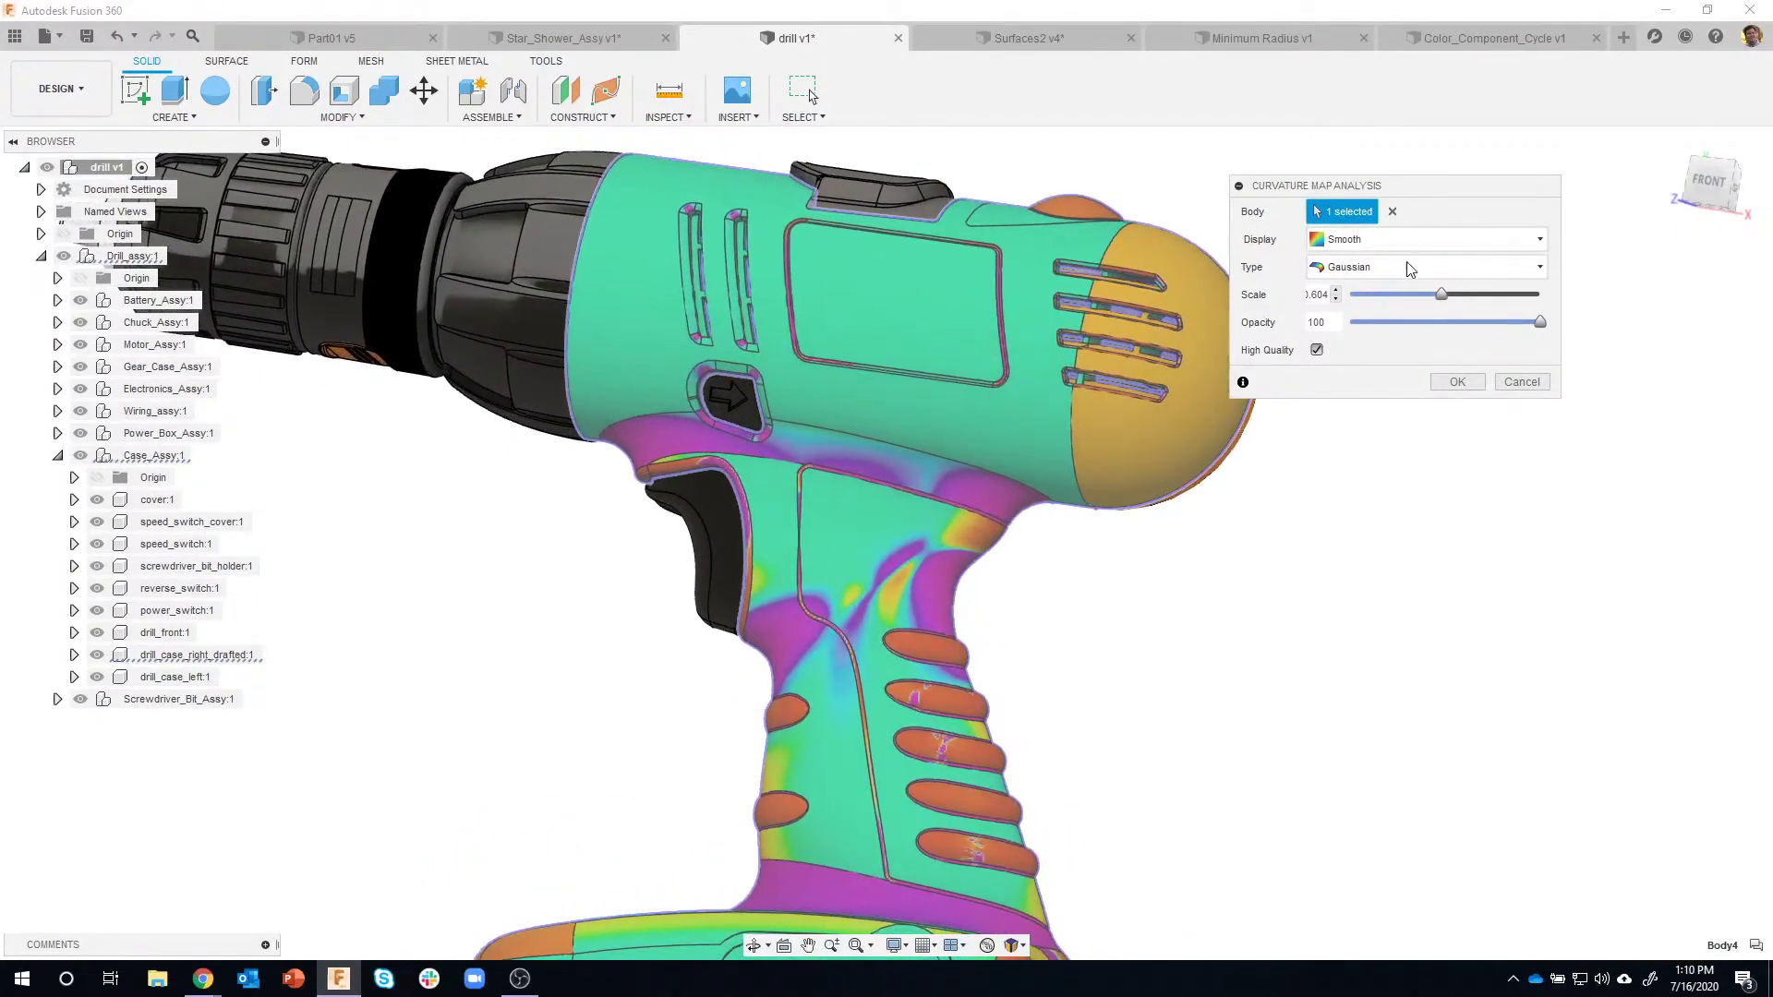
click(1381, 264)
click(1370, 337)
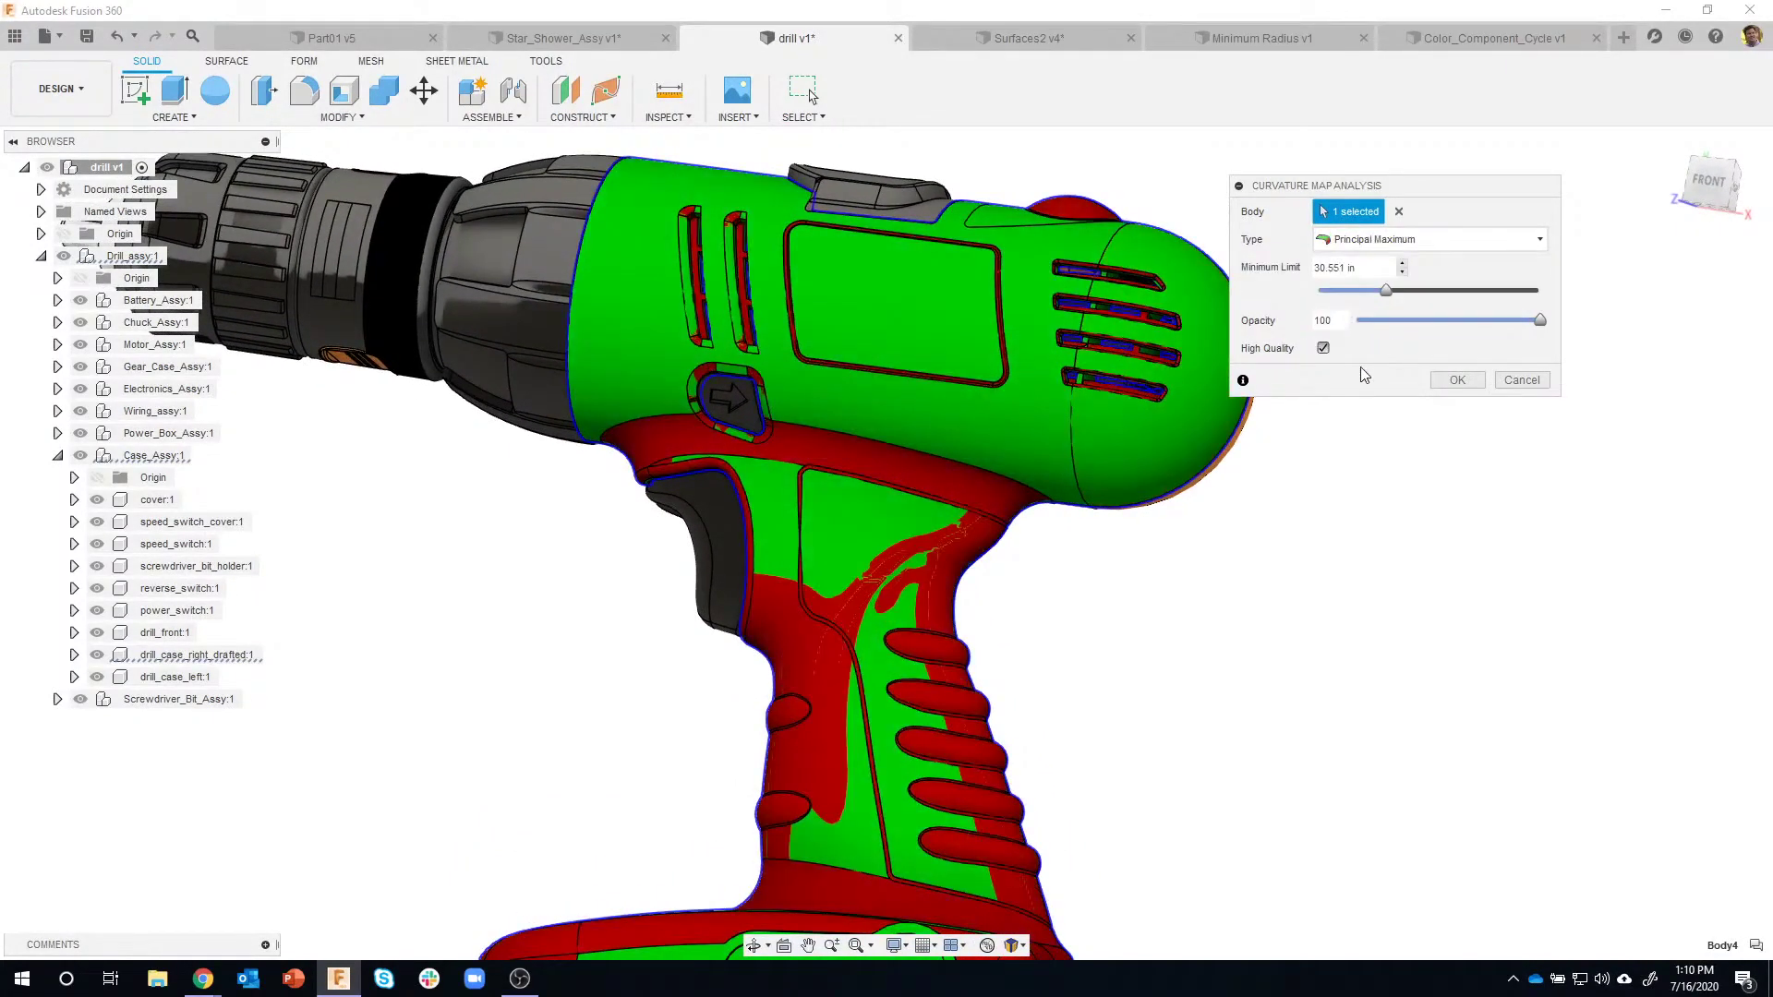
shift+middle_drag(1244, 657, 927, 567)
shift+middle_drag(794, 665, 927, 535)
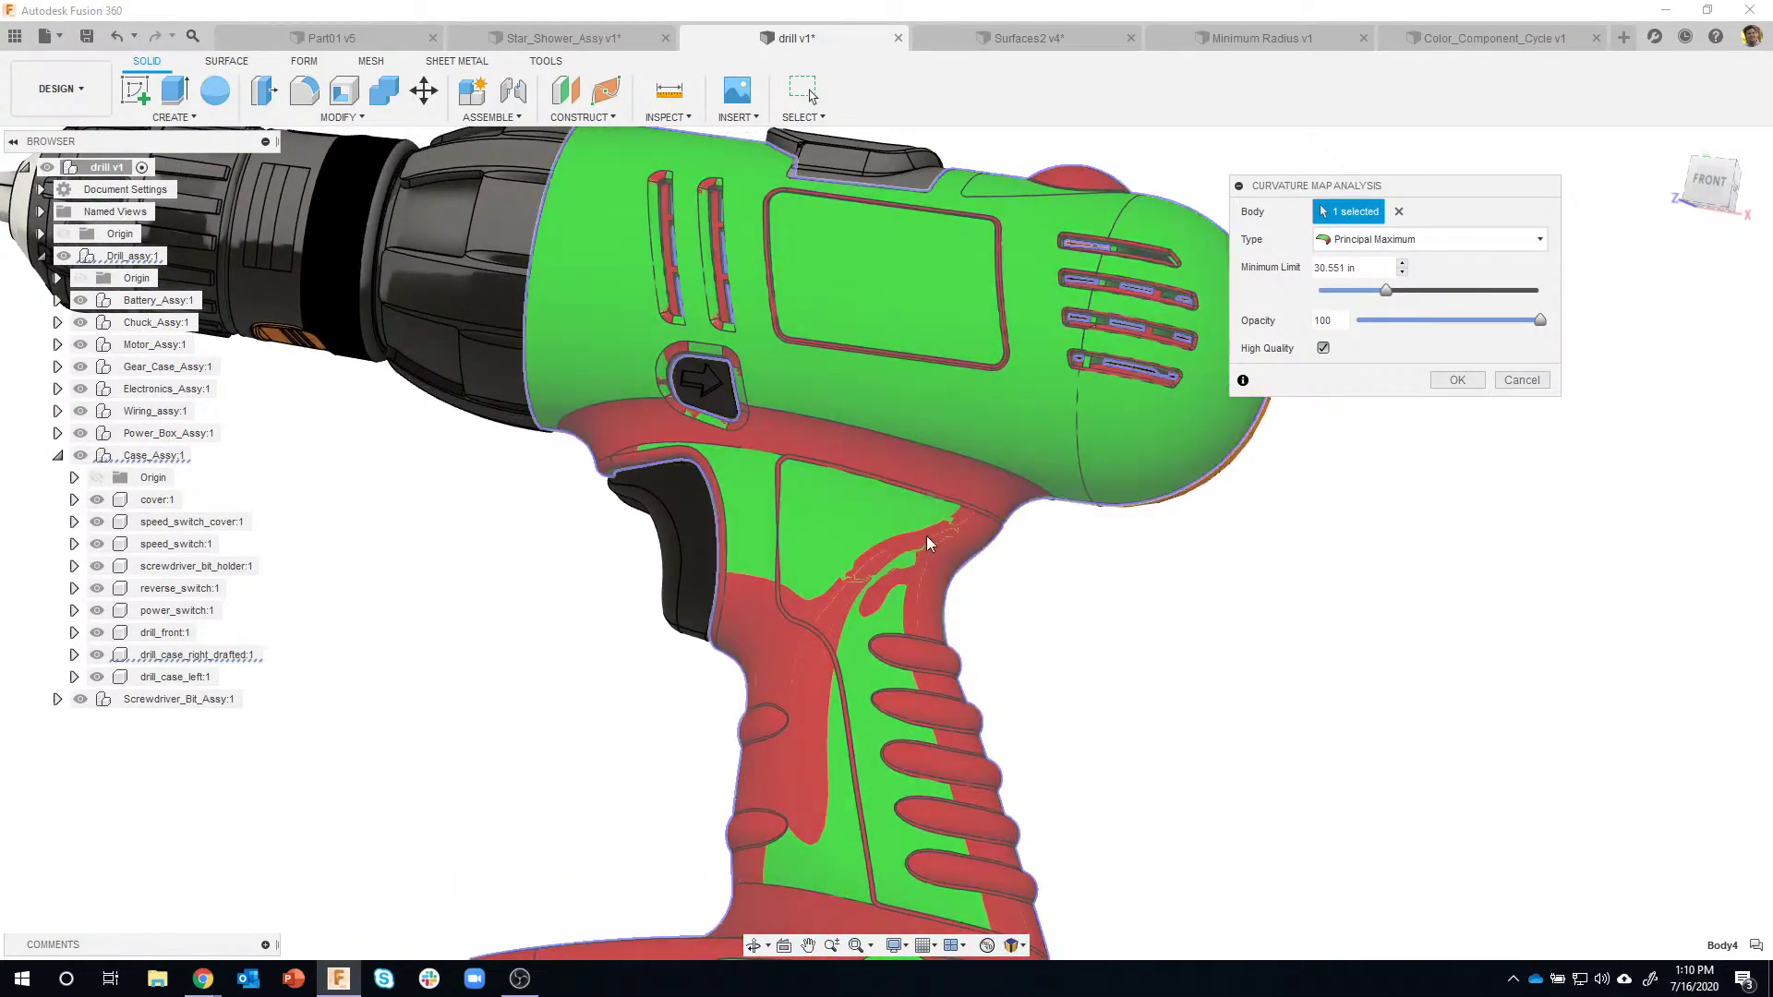
scroll(1029, 647, down, 3)
shift+middle_drag(1349, 530, 1446, 410)
click(1516, 377)
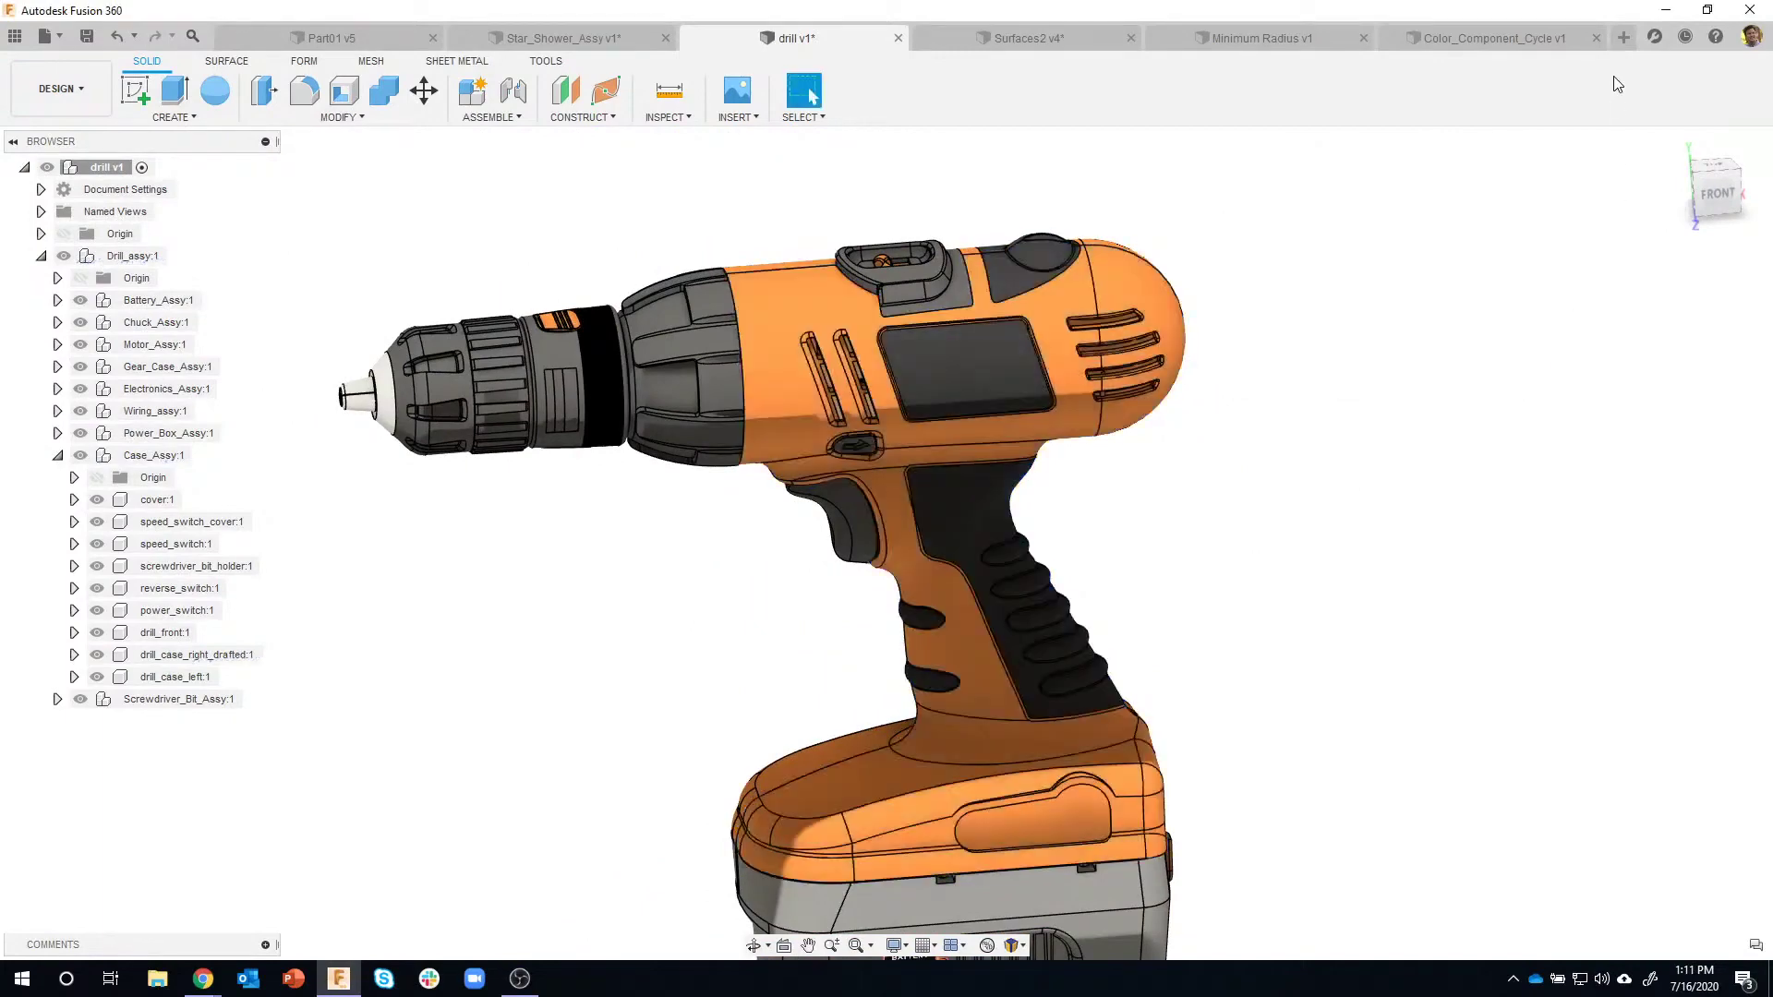
Create a new design and insert dog.dxf from Downloads on the XZ plane as a single sketch in inches.
click(1629, 39)
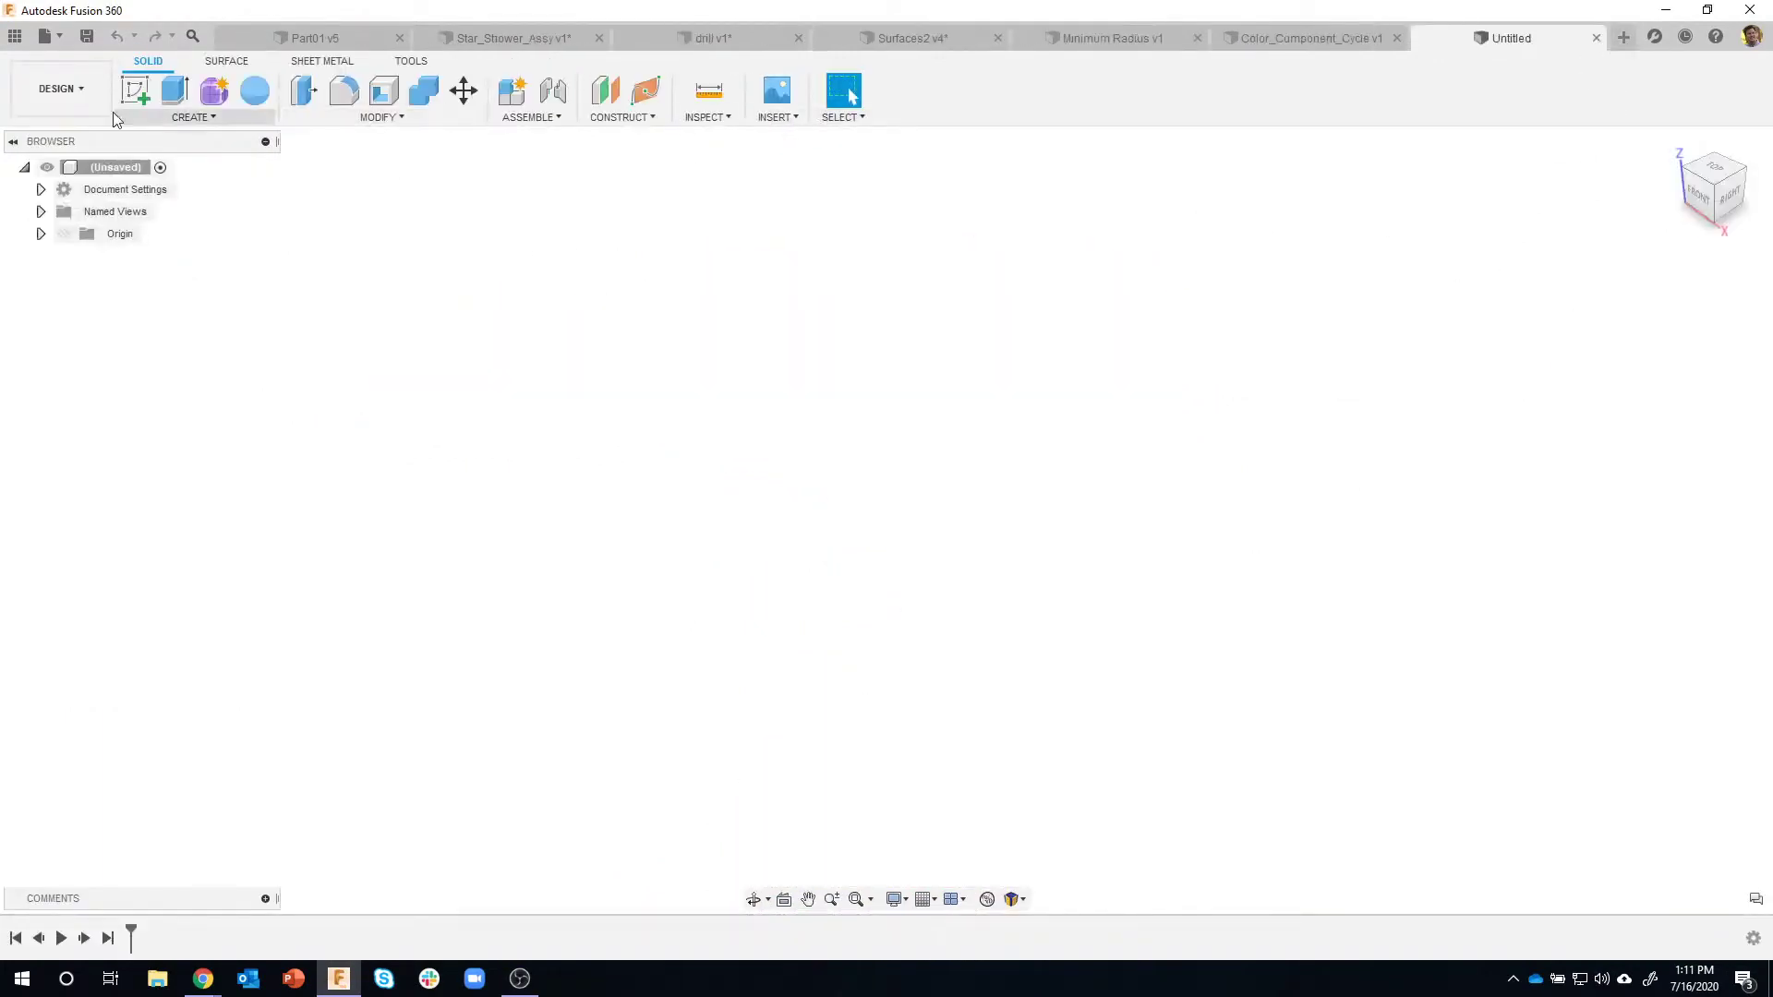
click(135, 90)
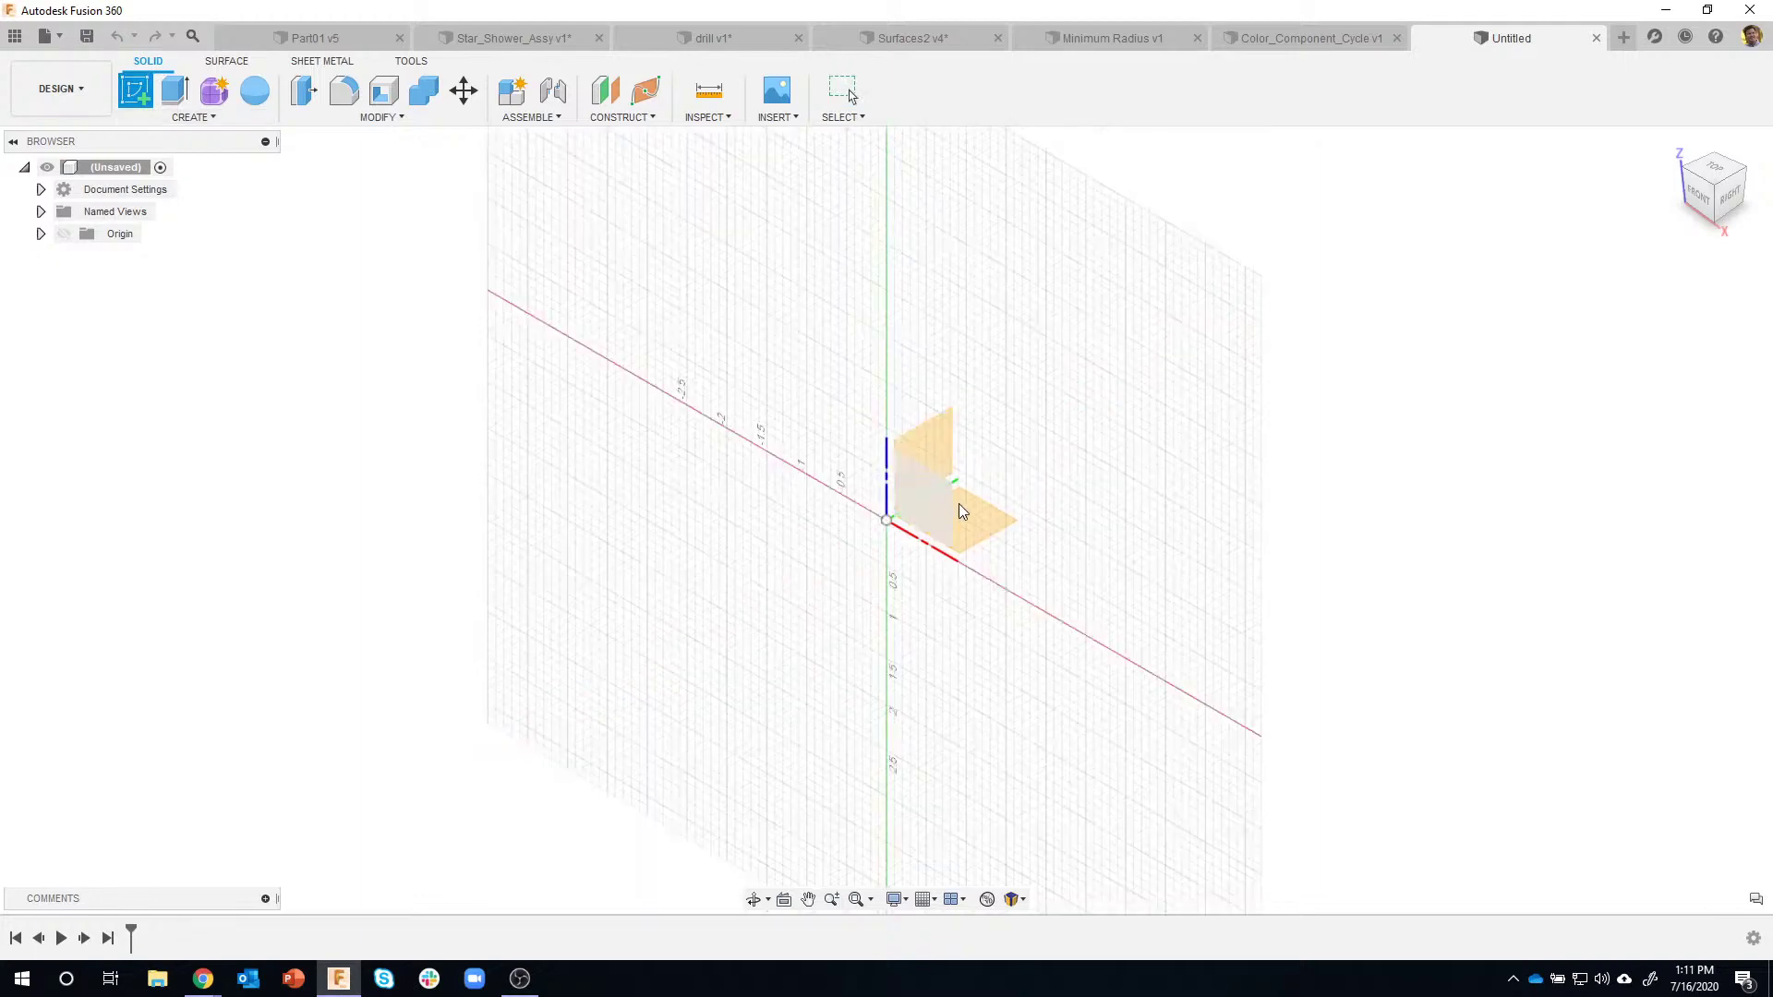
click(786, 112)
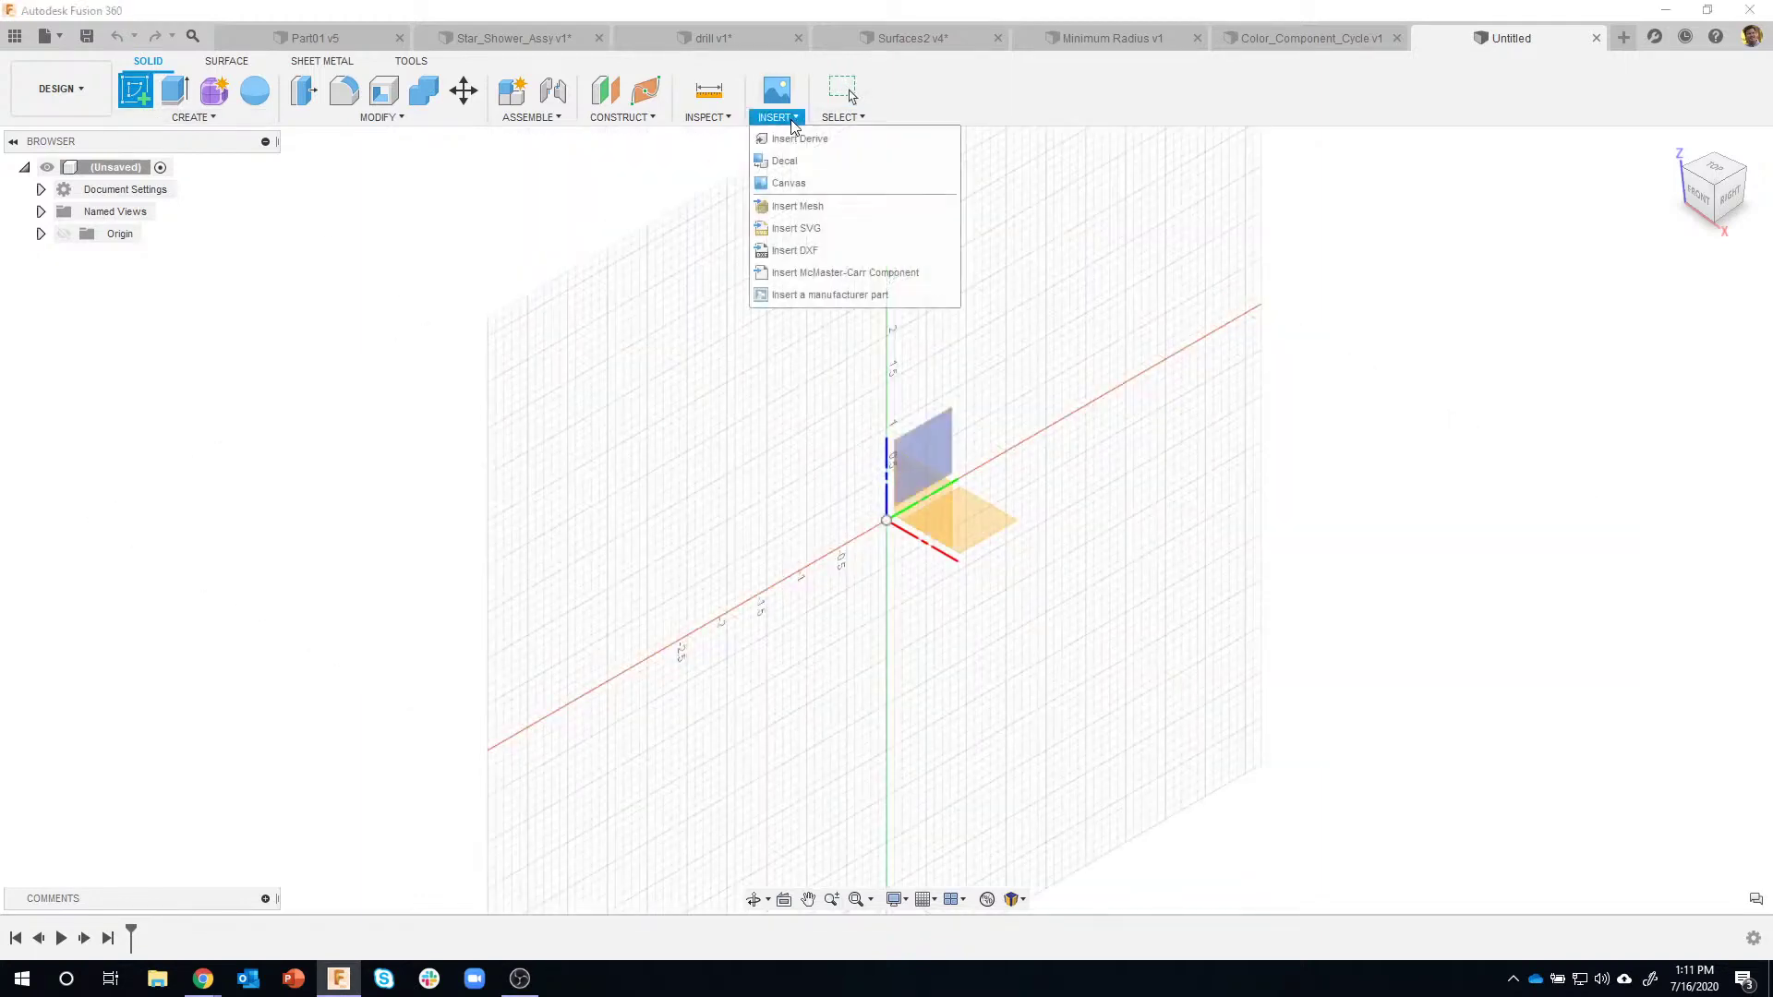
click(816, 251)
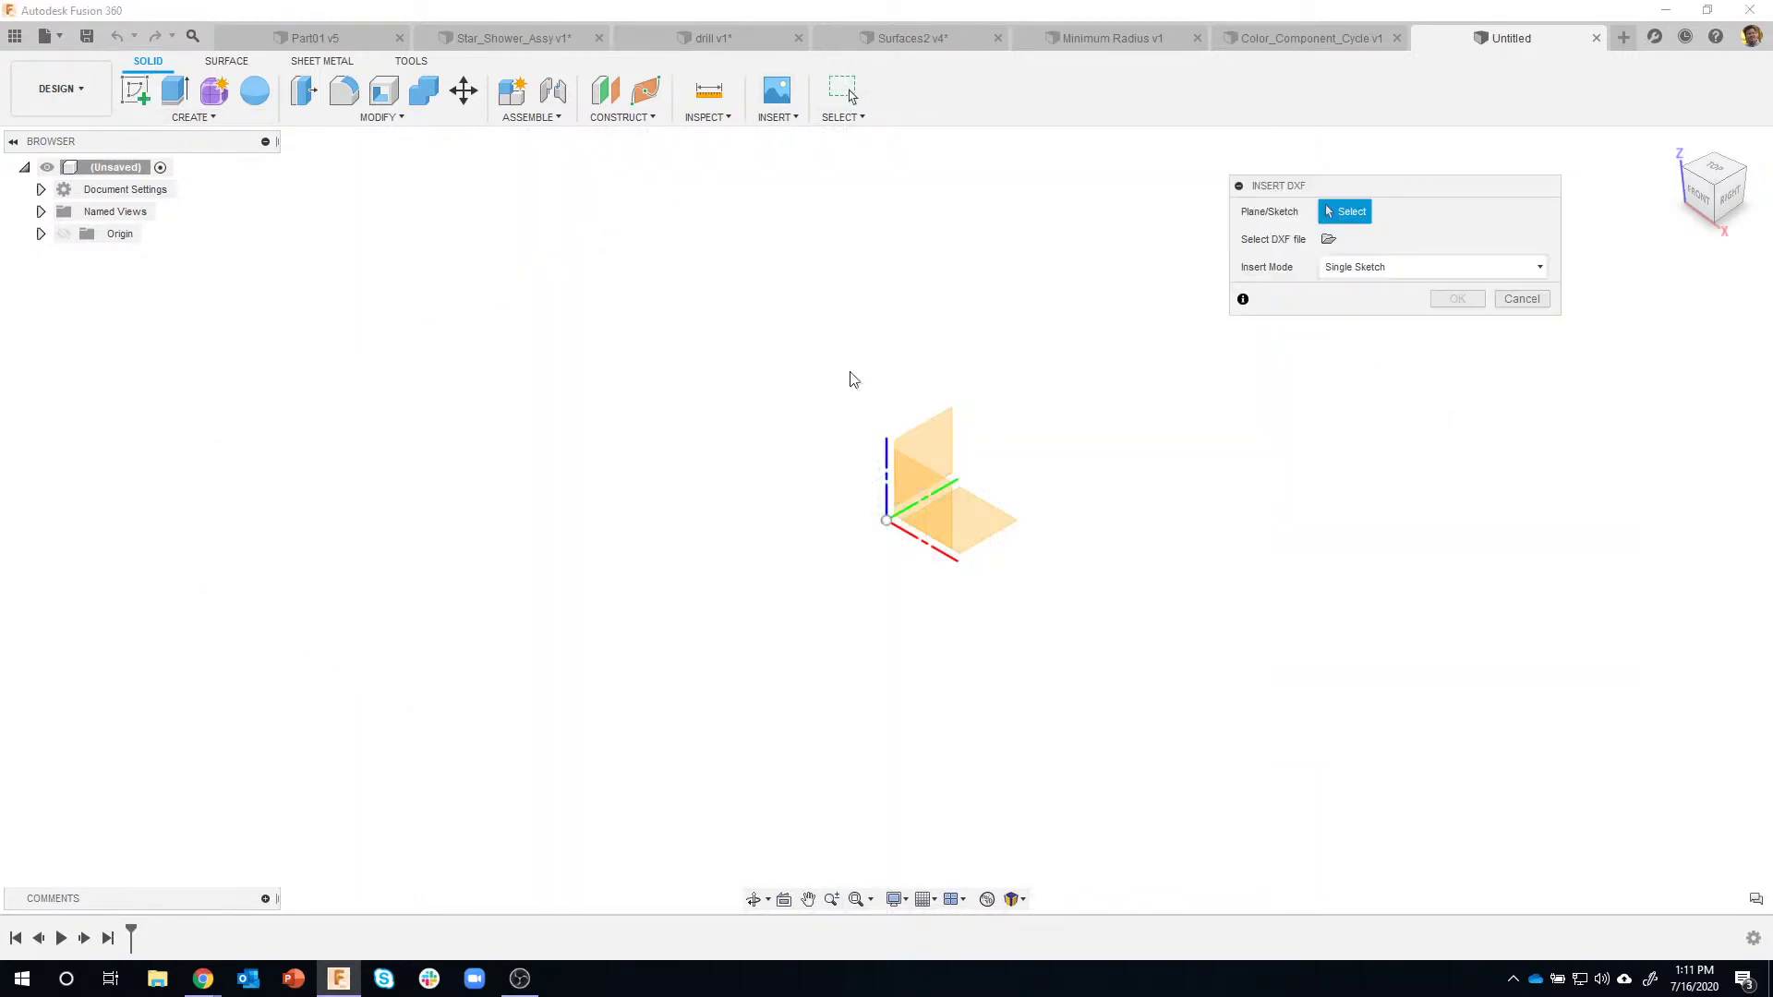
click(1337, 248)
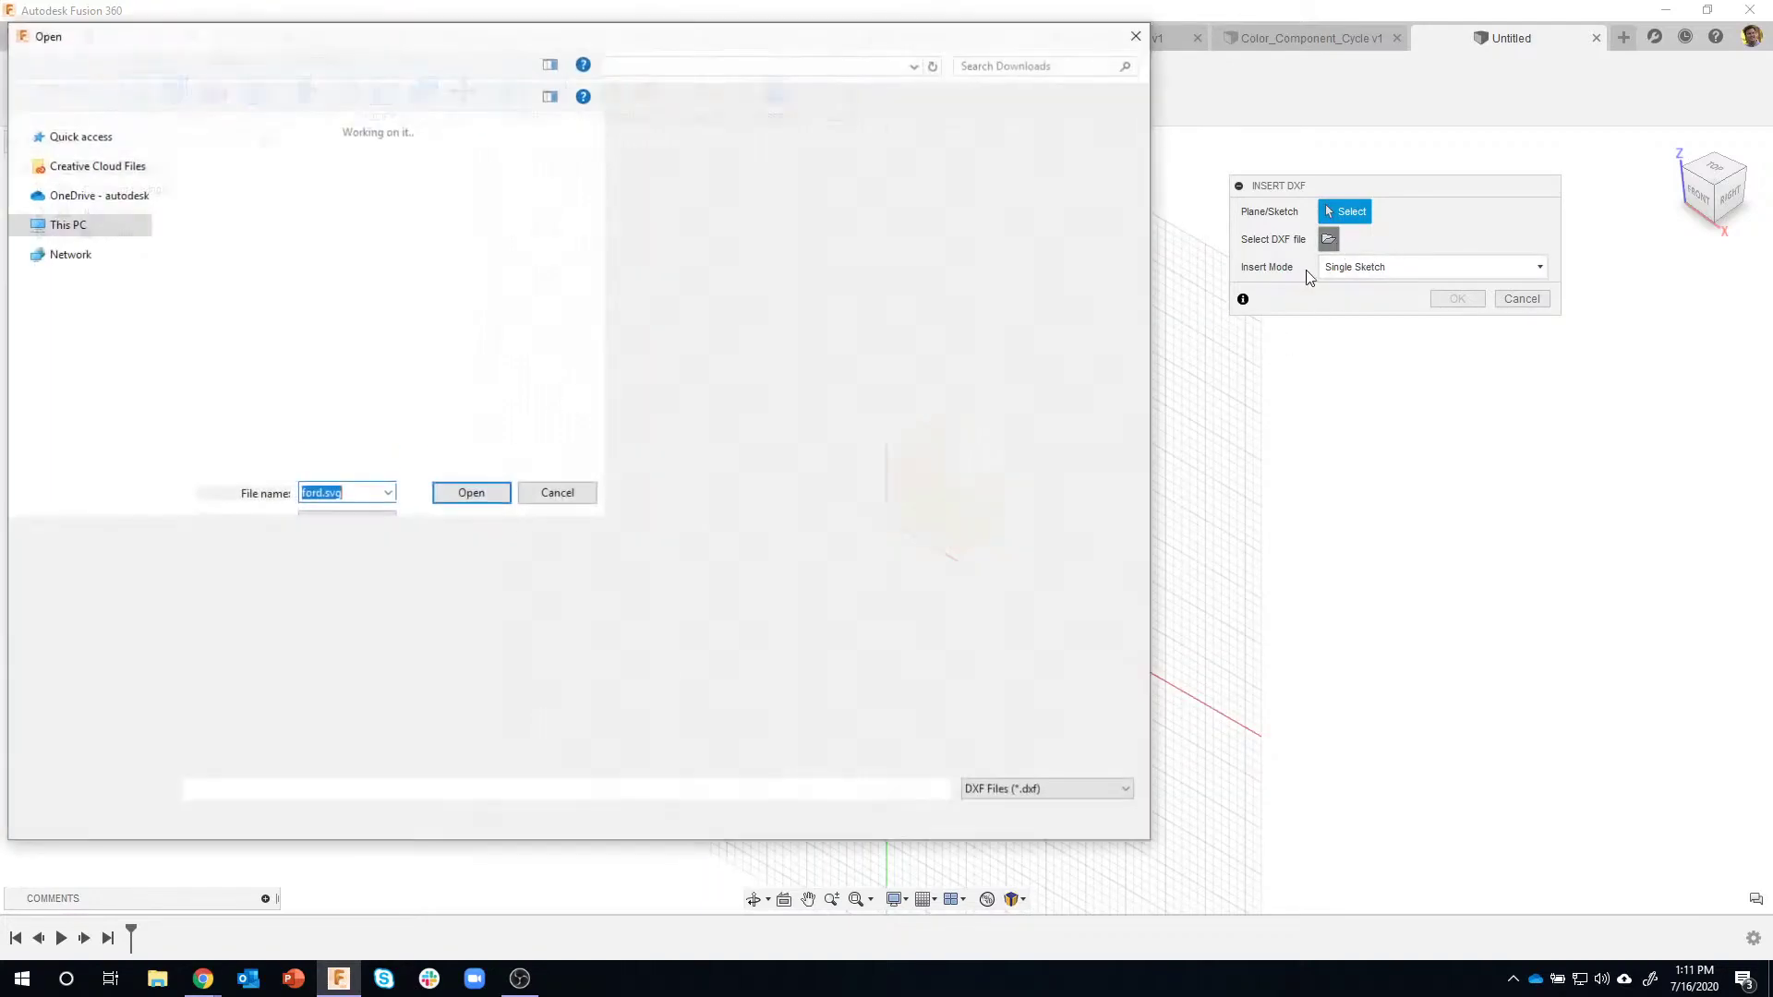
click(613, 676)
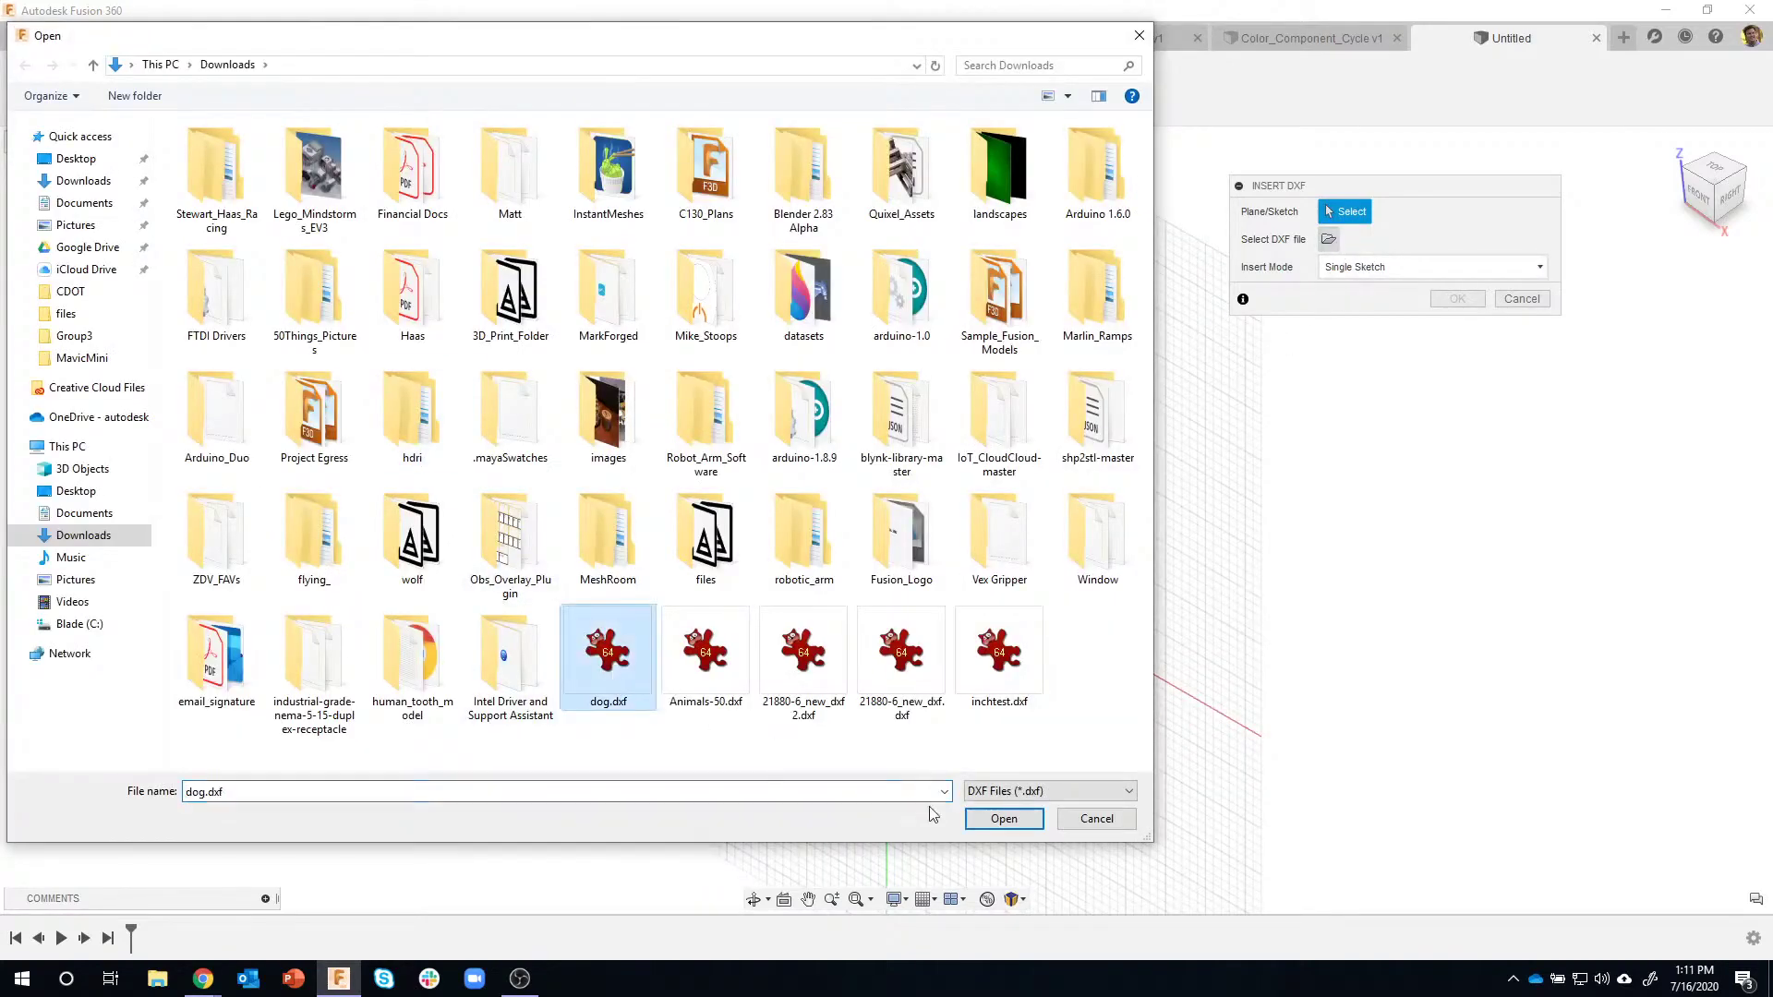
click(986, 821)
click(935, 515)
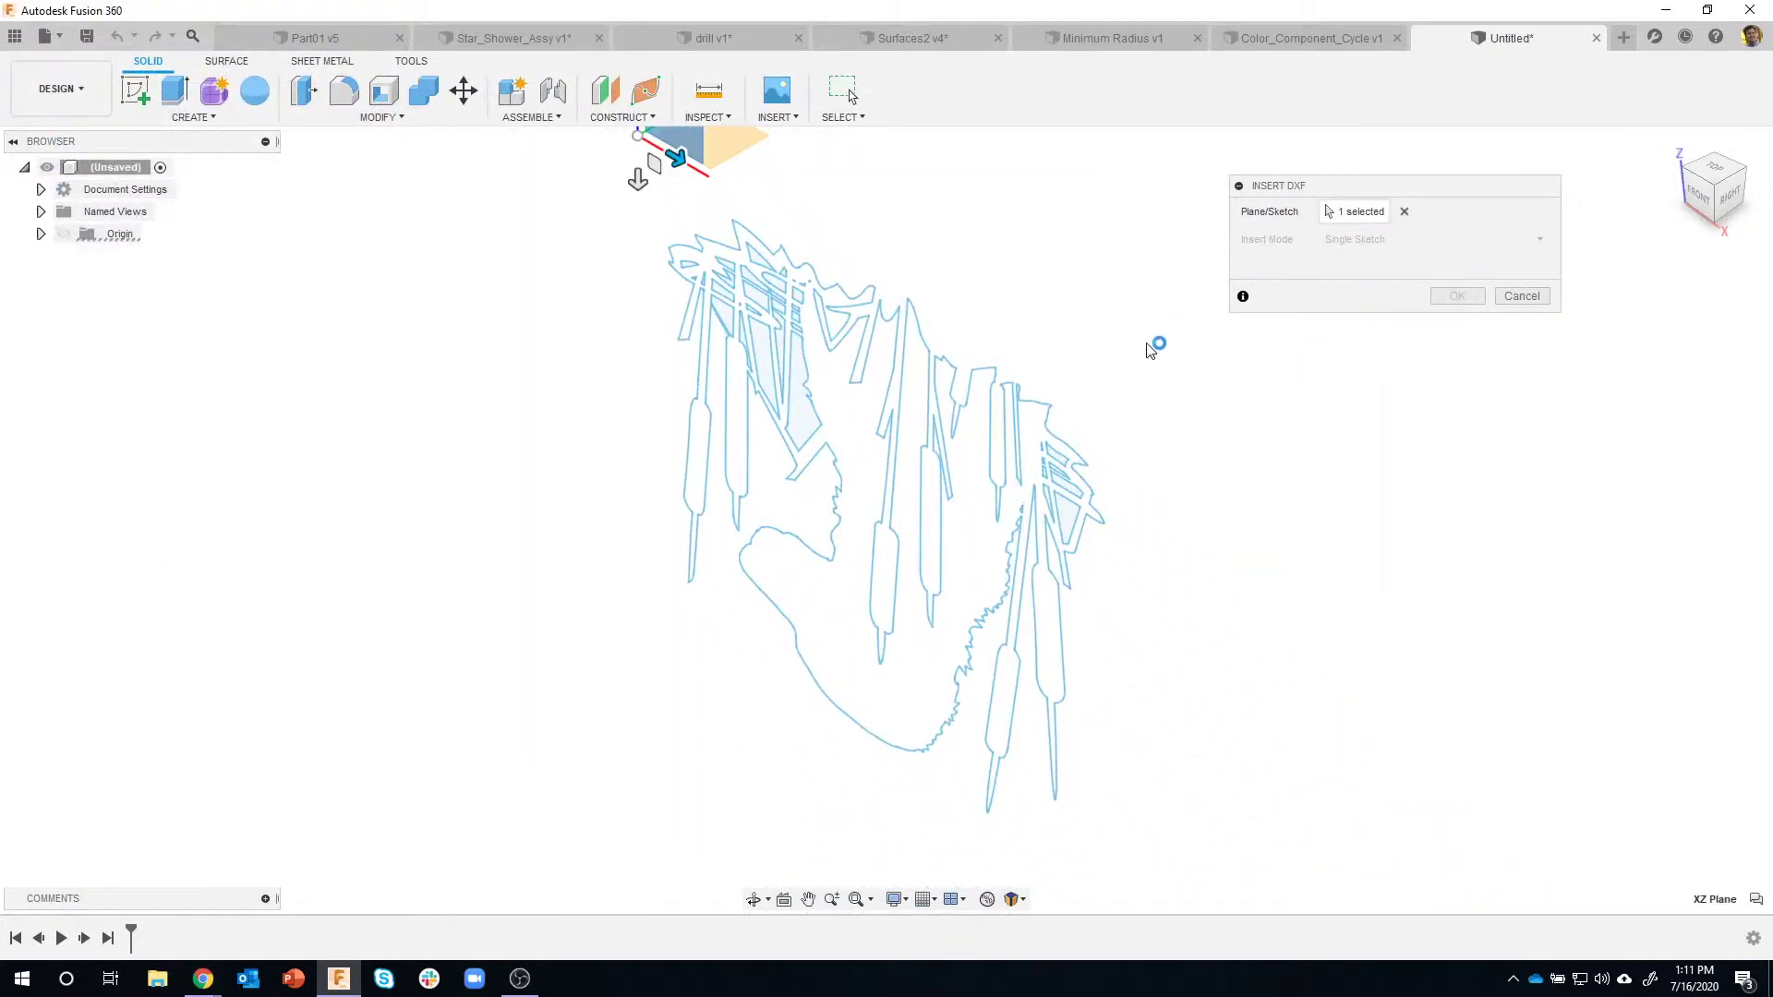
click(1455, 297)
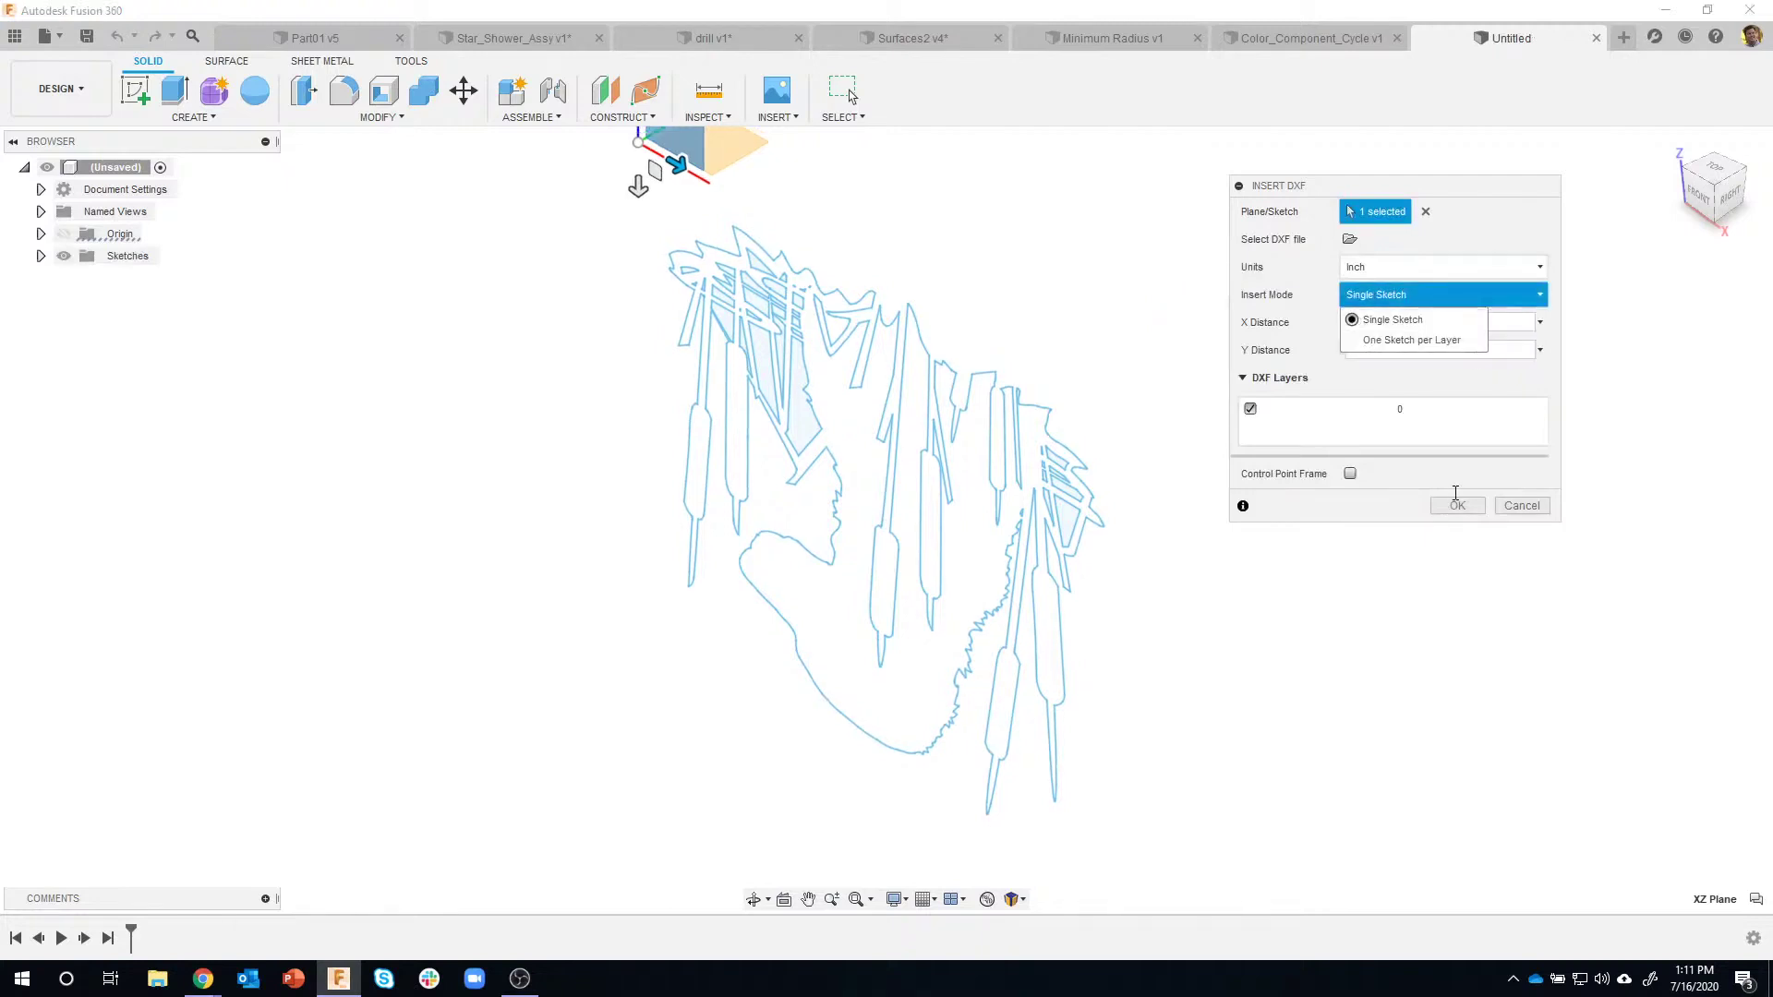
click(1456, 504)
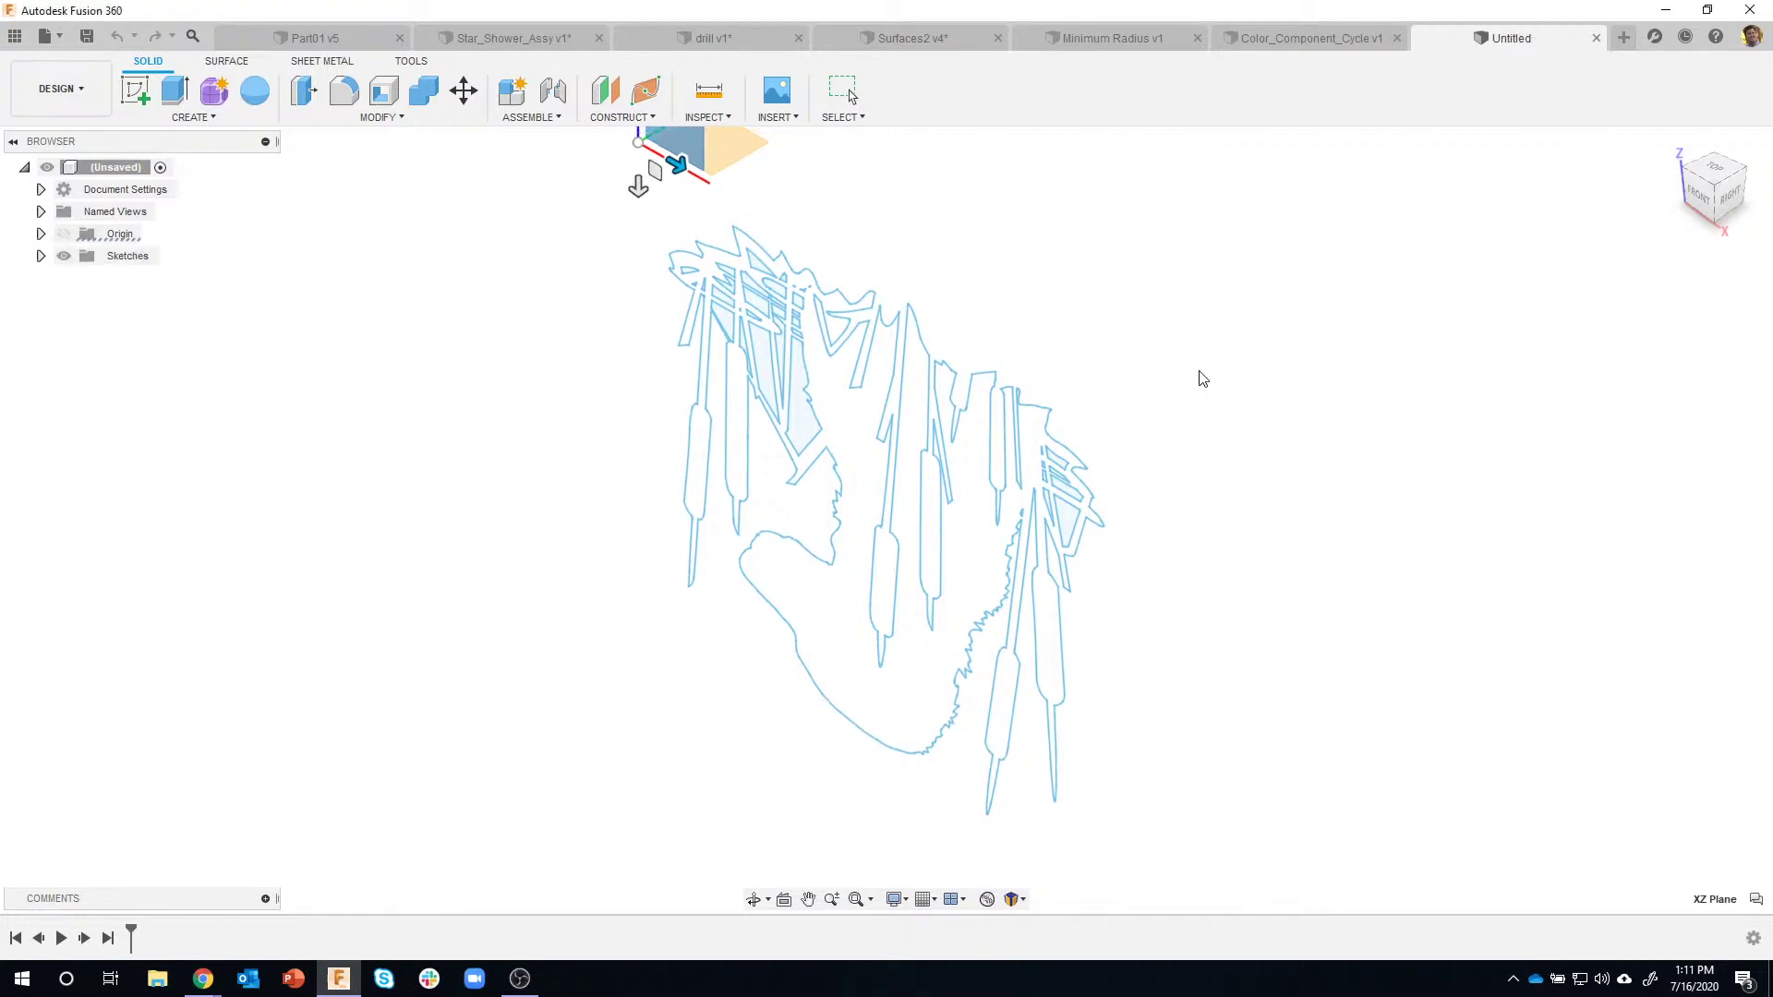
mouse_move(1056, 396)
shift+middle_down()
mouse_move(1120, 379)
mouse_move(1067, 382)
shift+middle_up()
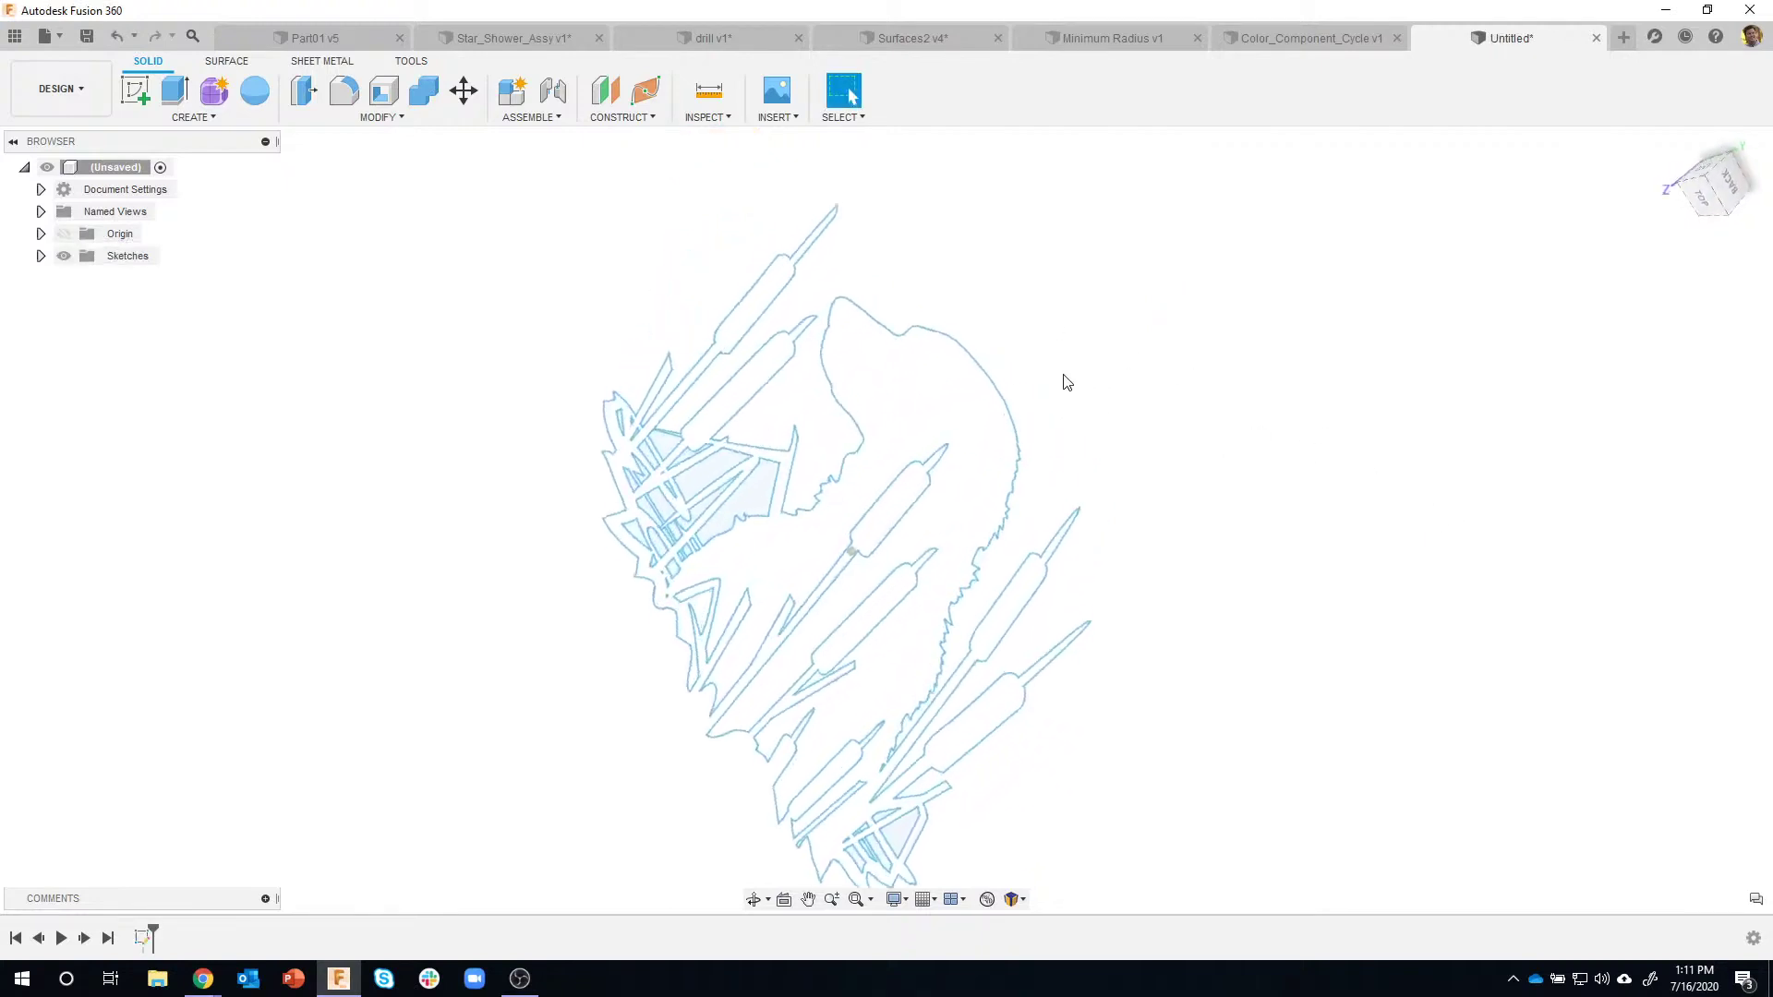
Try to run Check Sketch on the dog artwork from the back view without opening its sketch.
click(1723, 195)
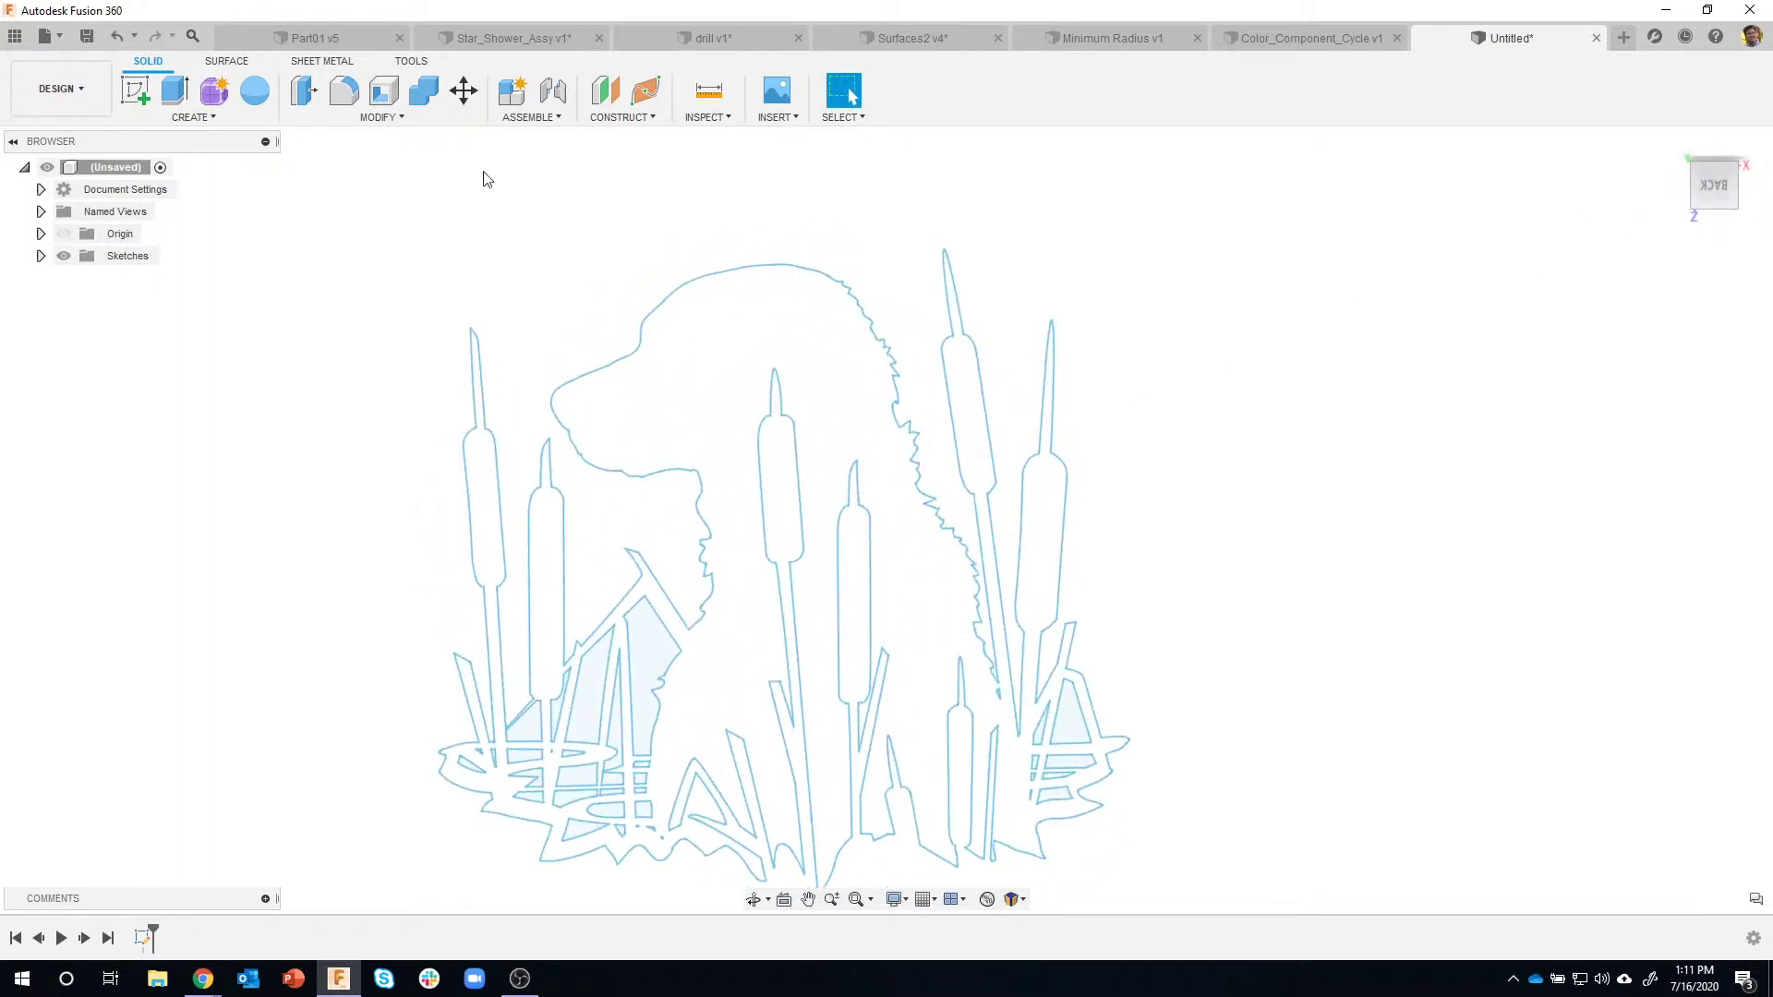
click(707, 117)
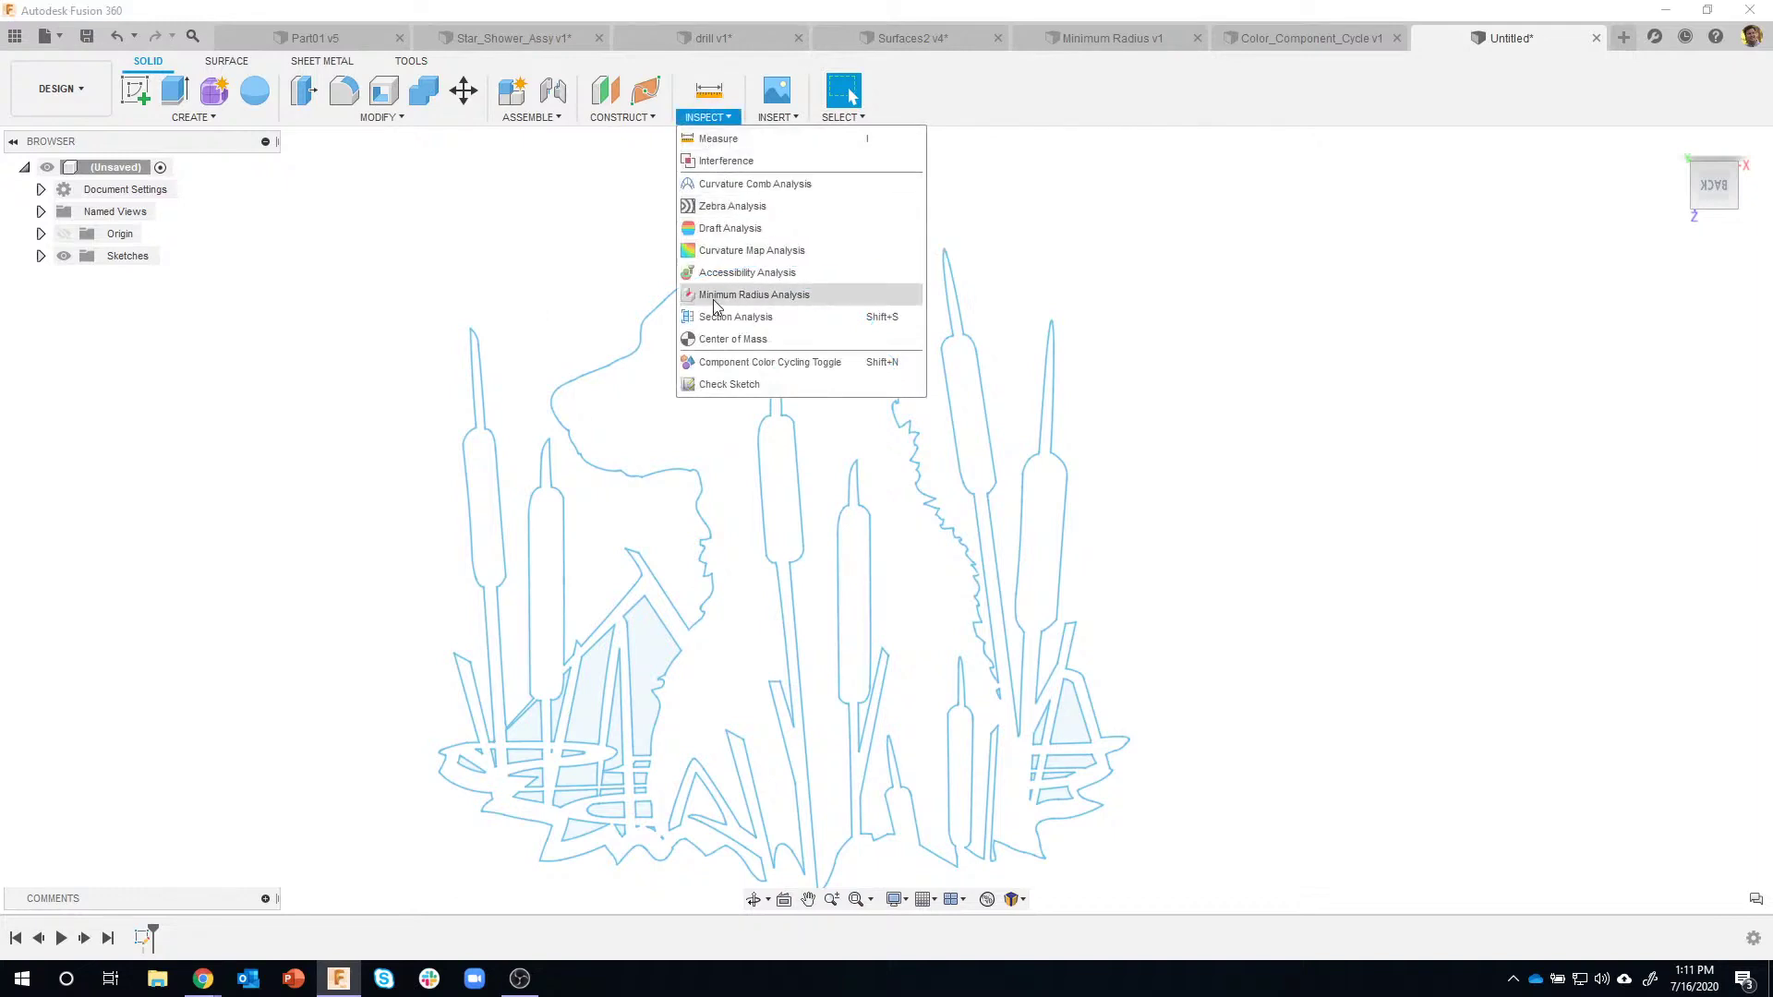
click(725, 385)
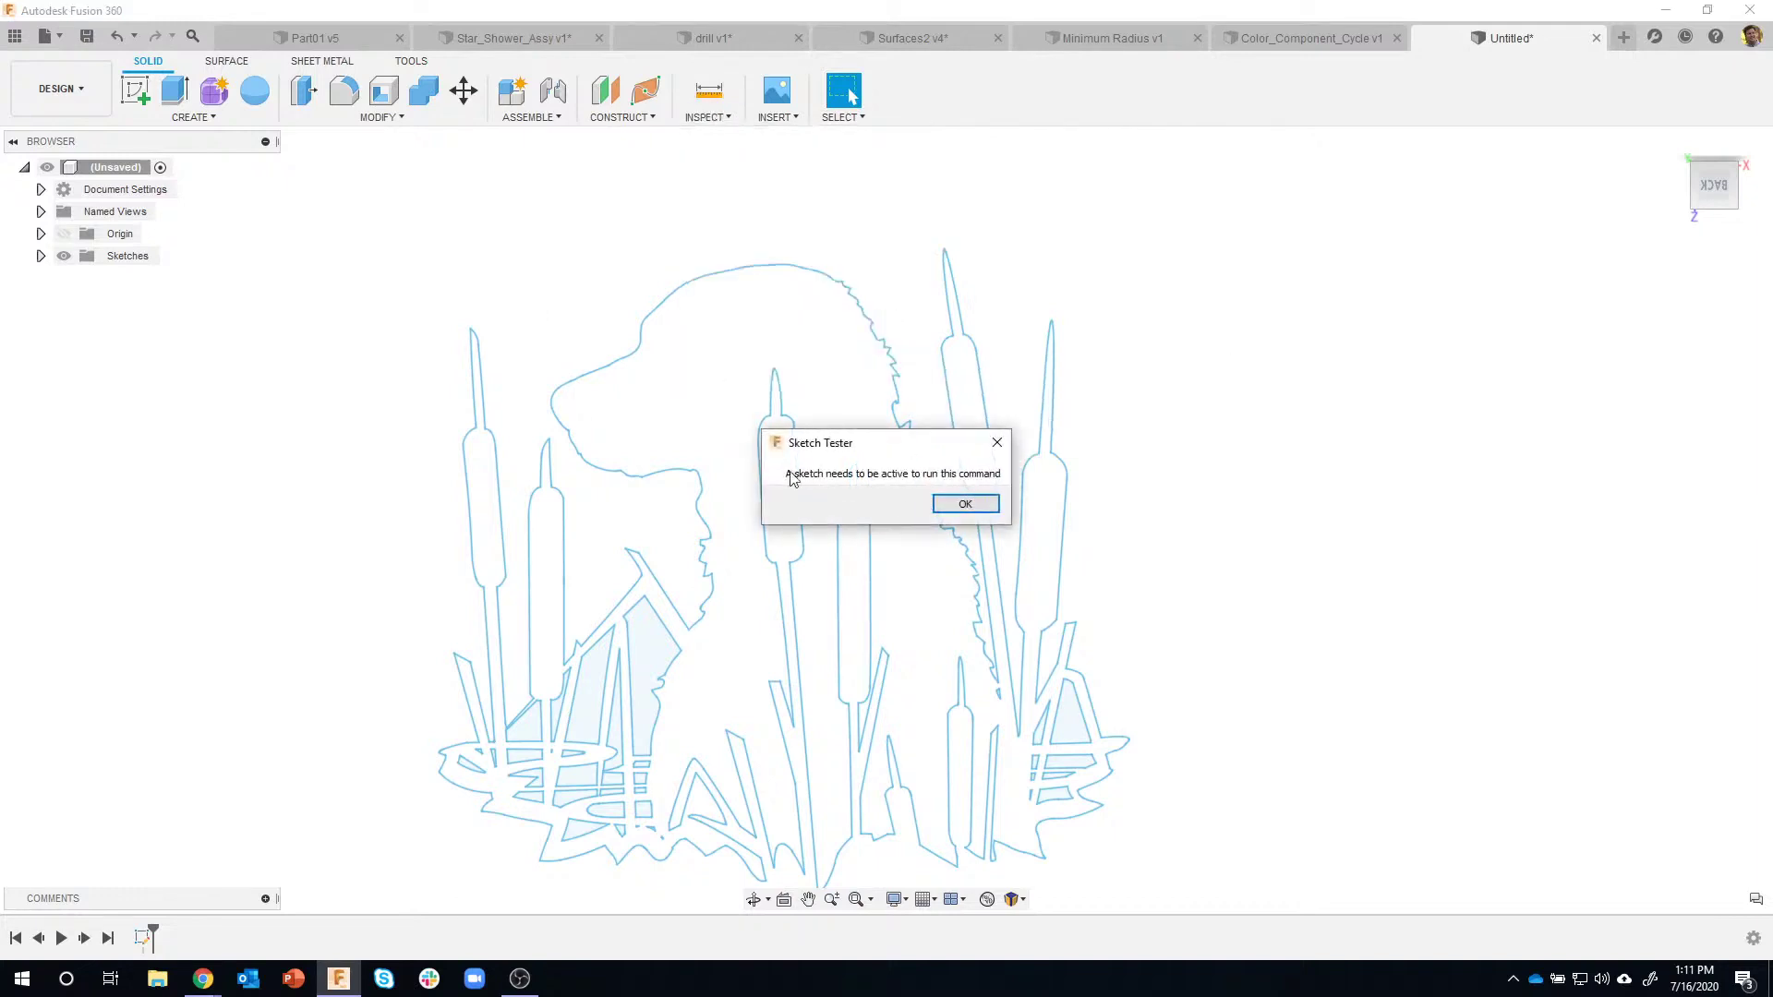
click(965, 506)
Open the imported dog sketch for editing, turn it upright, and run Check Sketch on it.
double_click(145, 939)
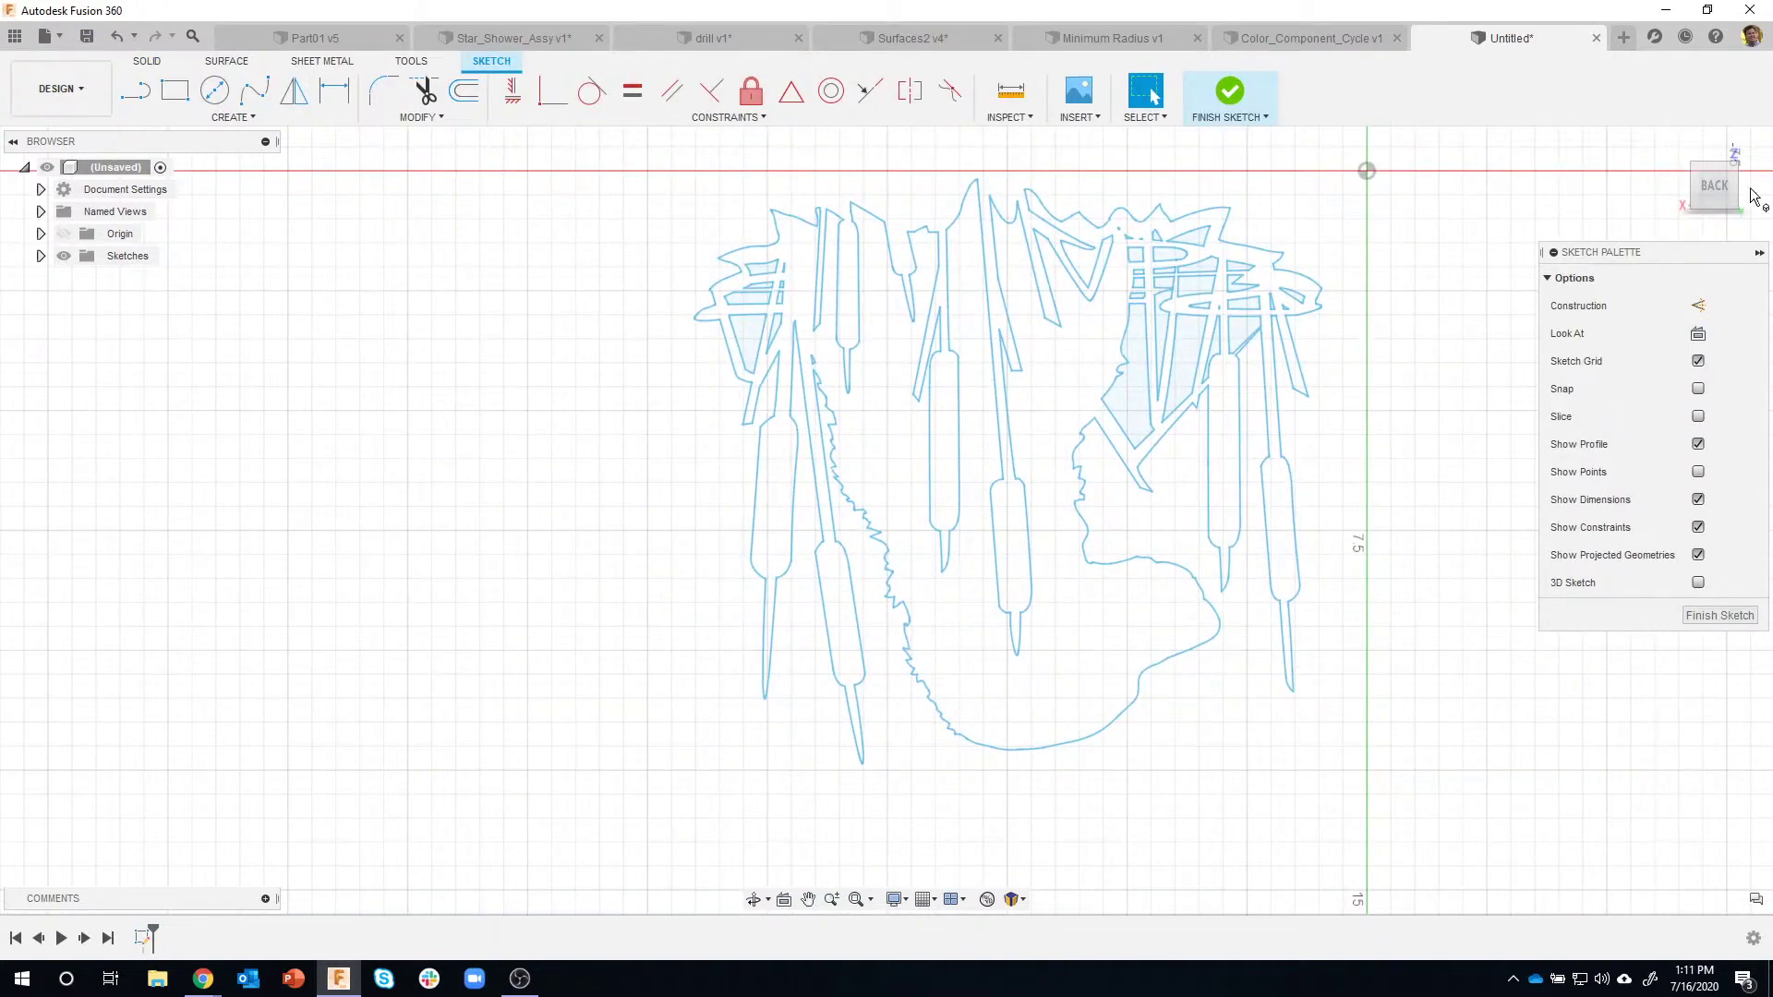
click(1736, 144)
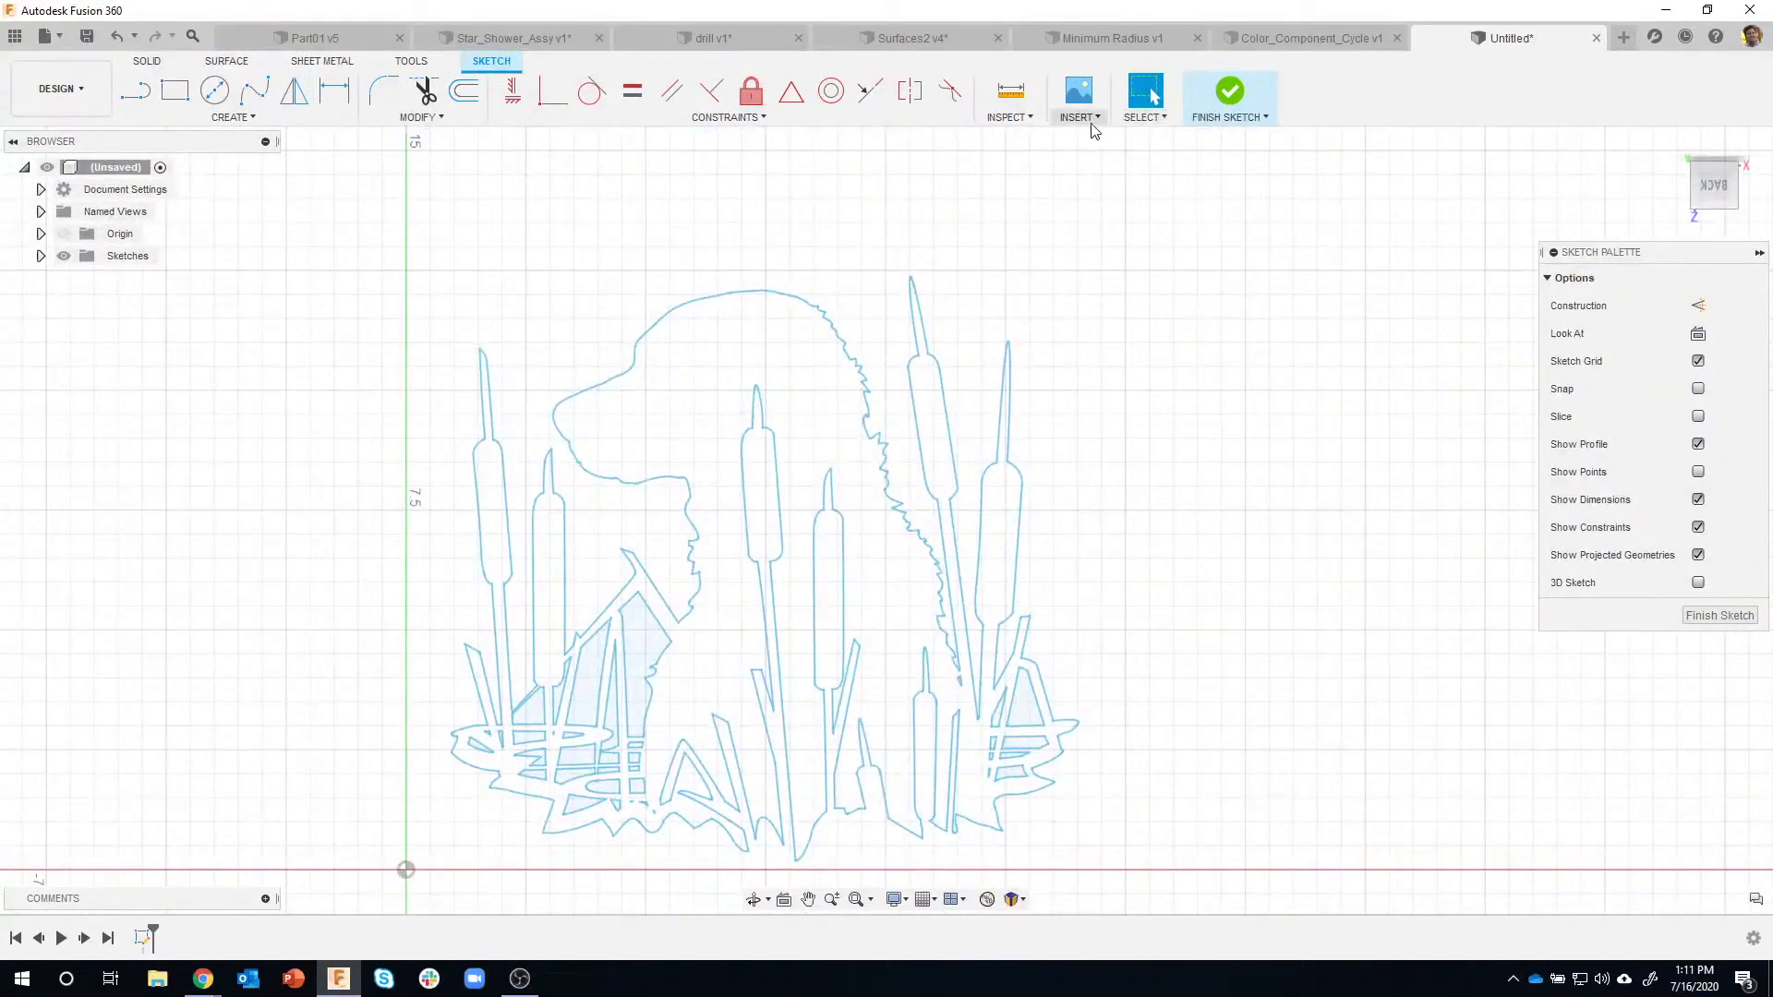
click(1025, 120)
click(1021, 386)
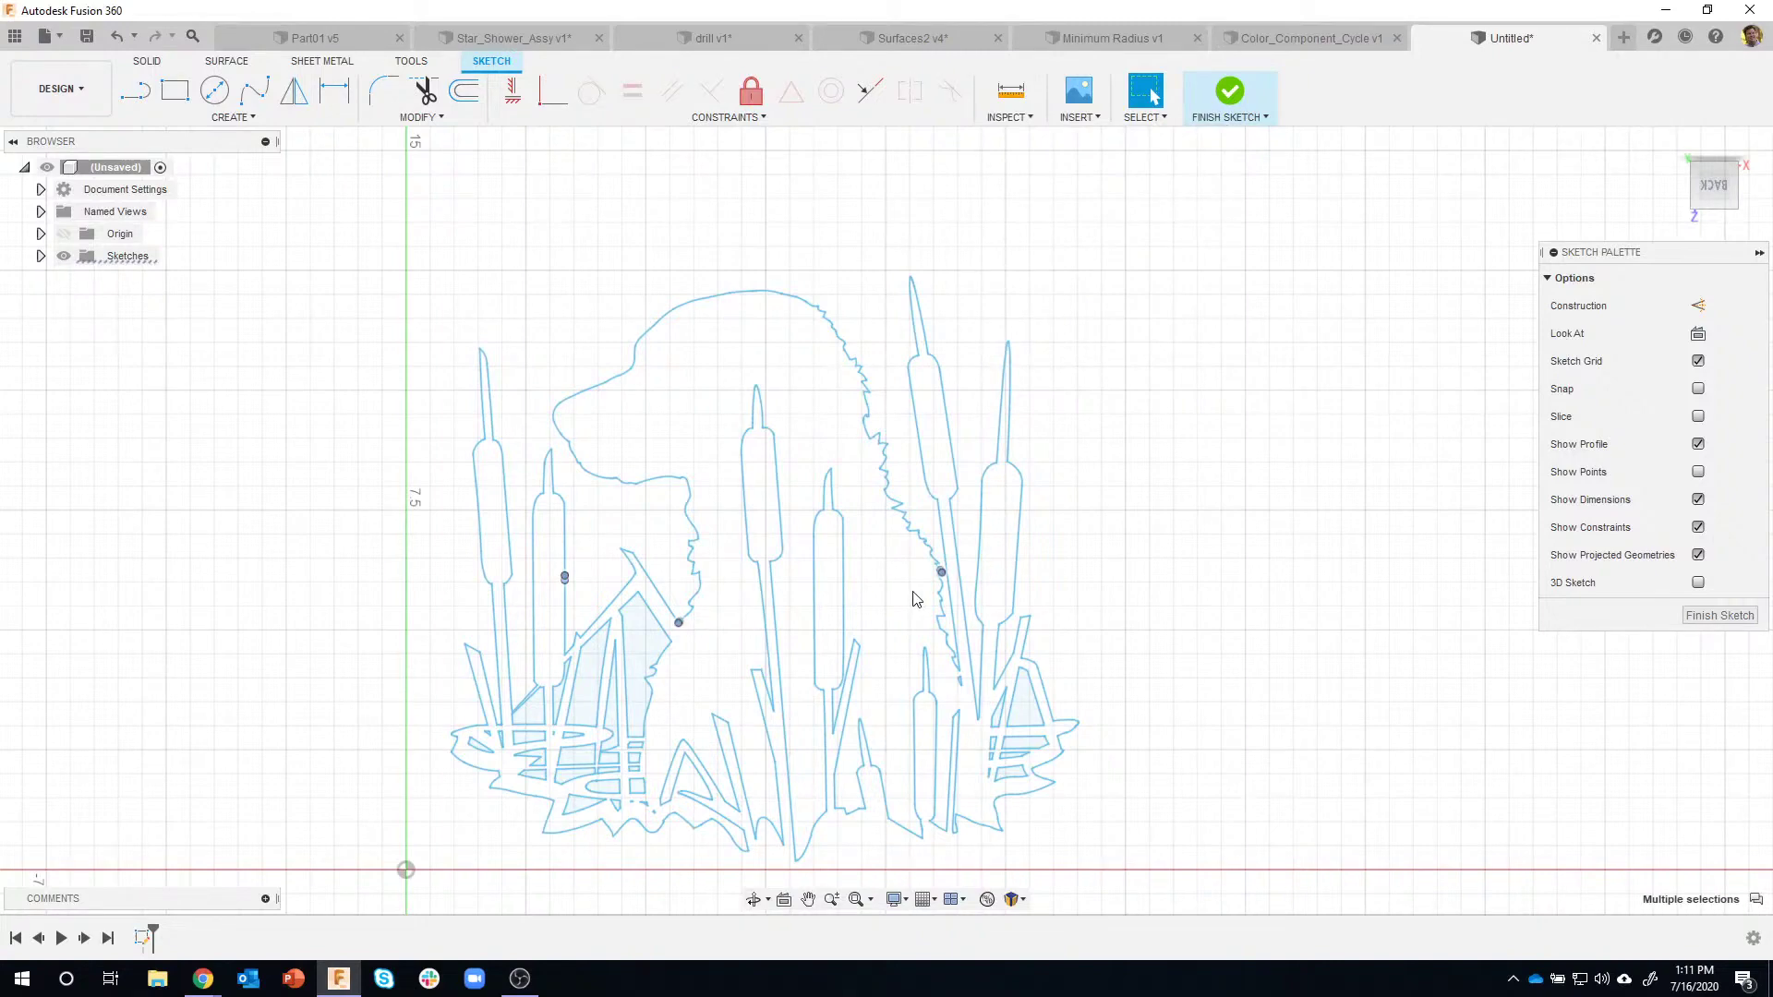
Draw a line joining the two open endpoints on the dog's jagged back outline and finish the sketch.
scroll(939, 591, up, 10)
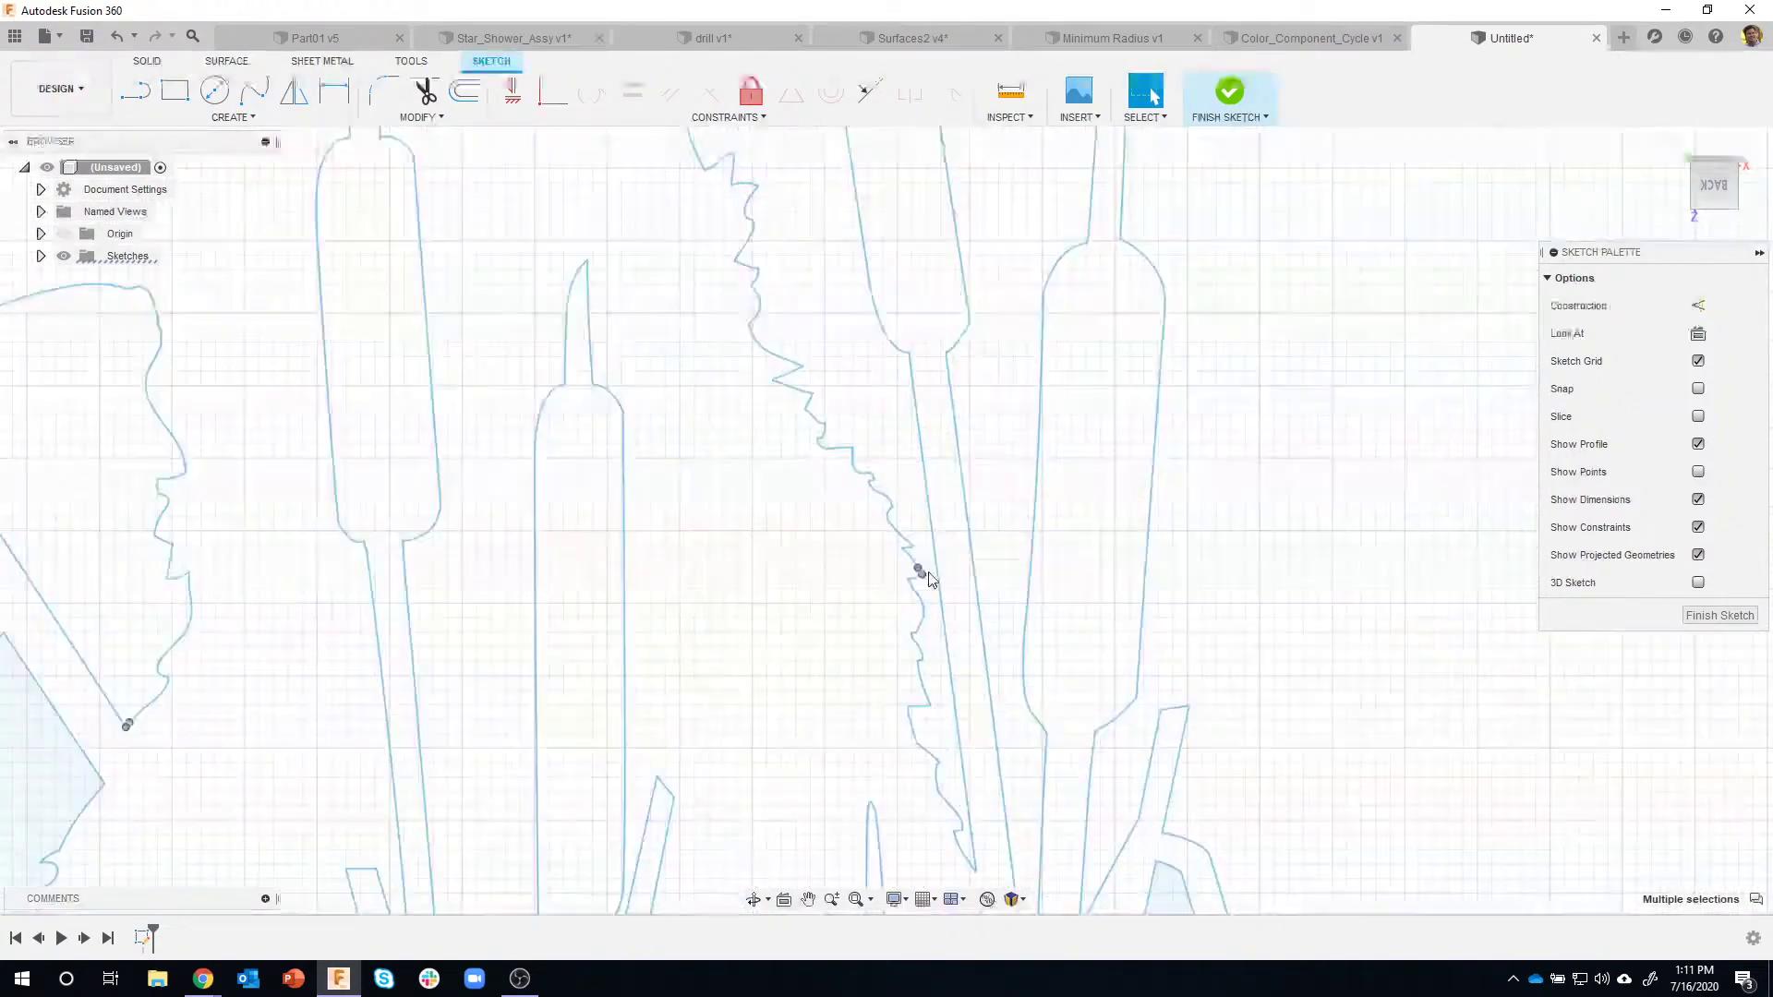
click(135, 89)
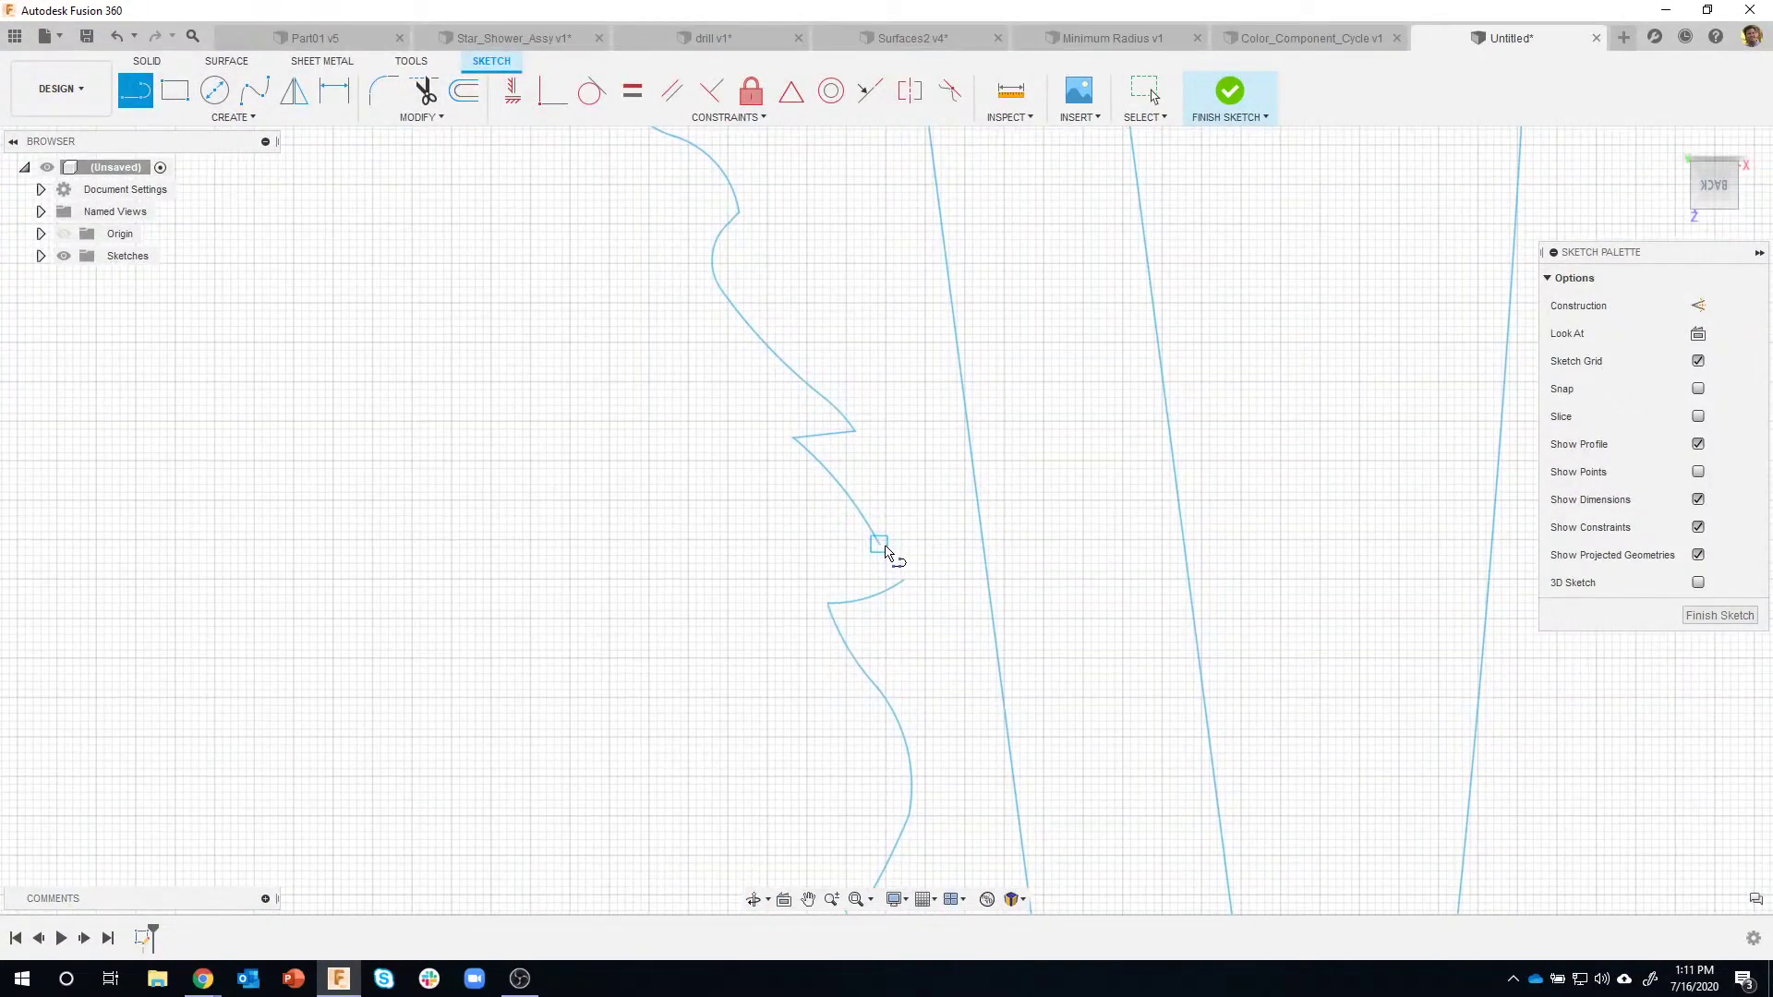
click(878, 544)
click(903, 580)
click(1229, 92)
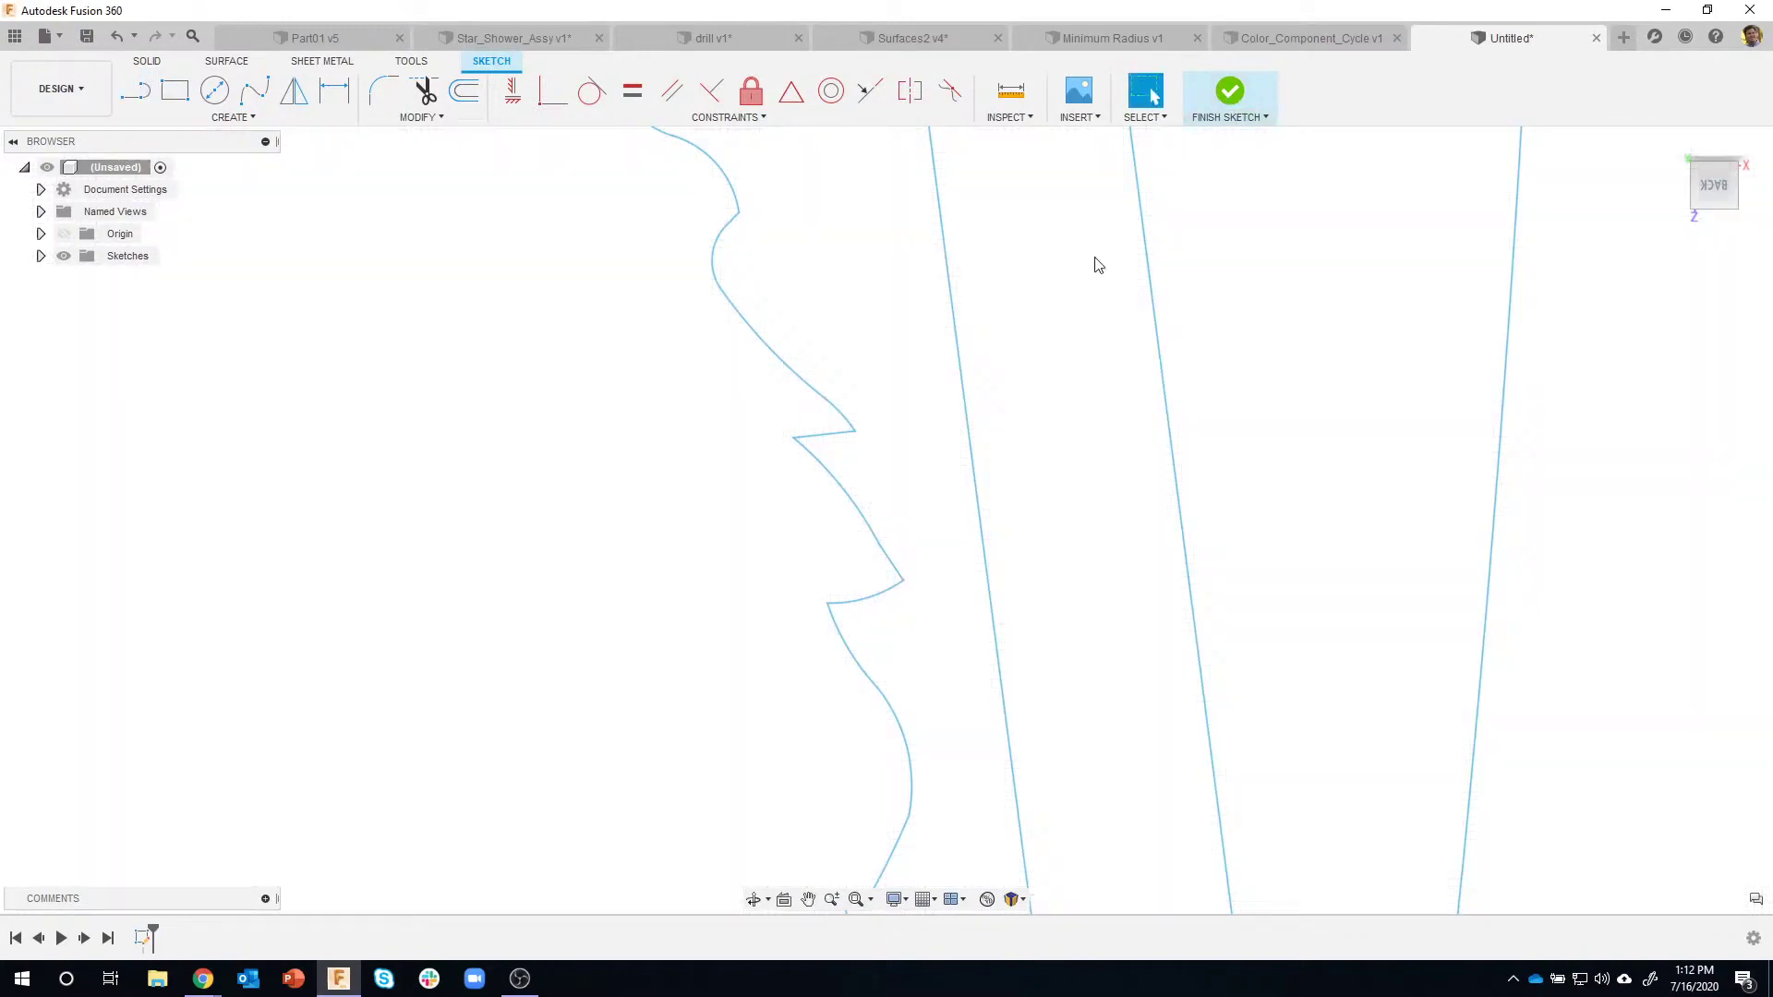
Reopen the dog sketch for editing and turn it upright.
double_click(141, 938)
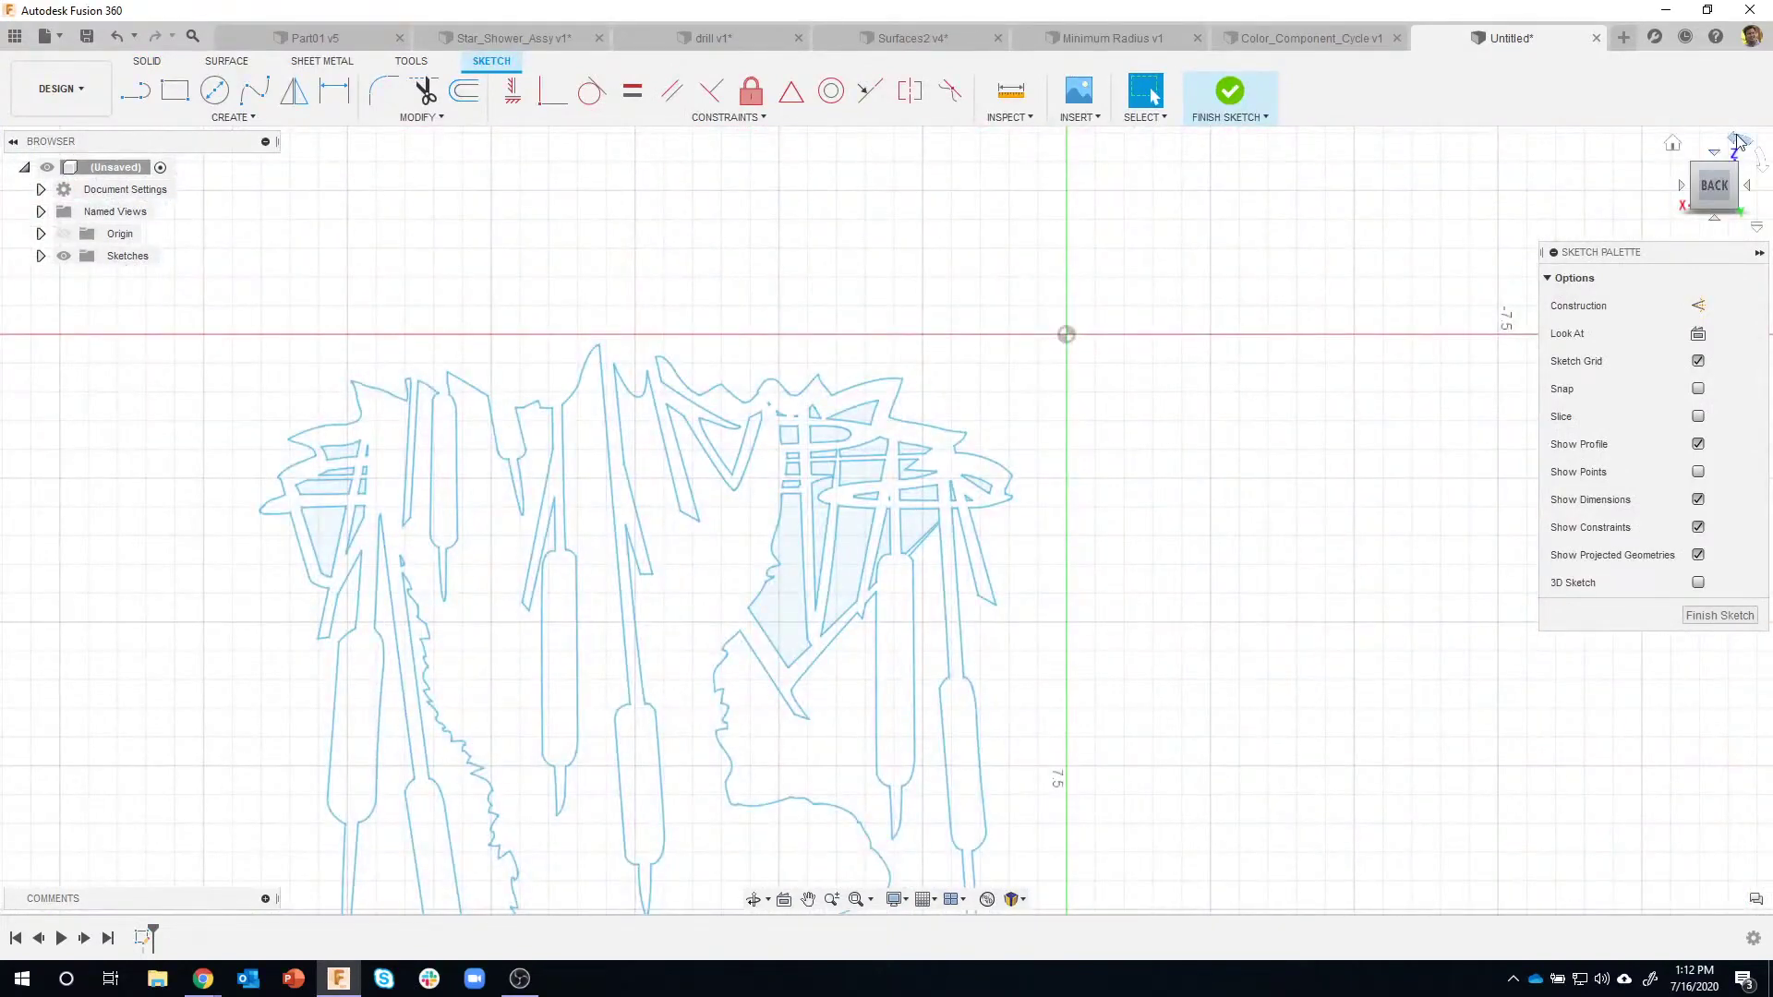
click(1737, 141)
click(1738, 141)
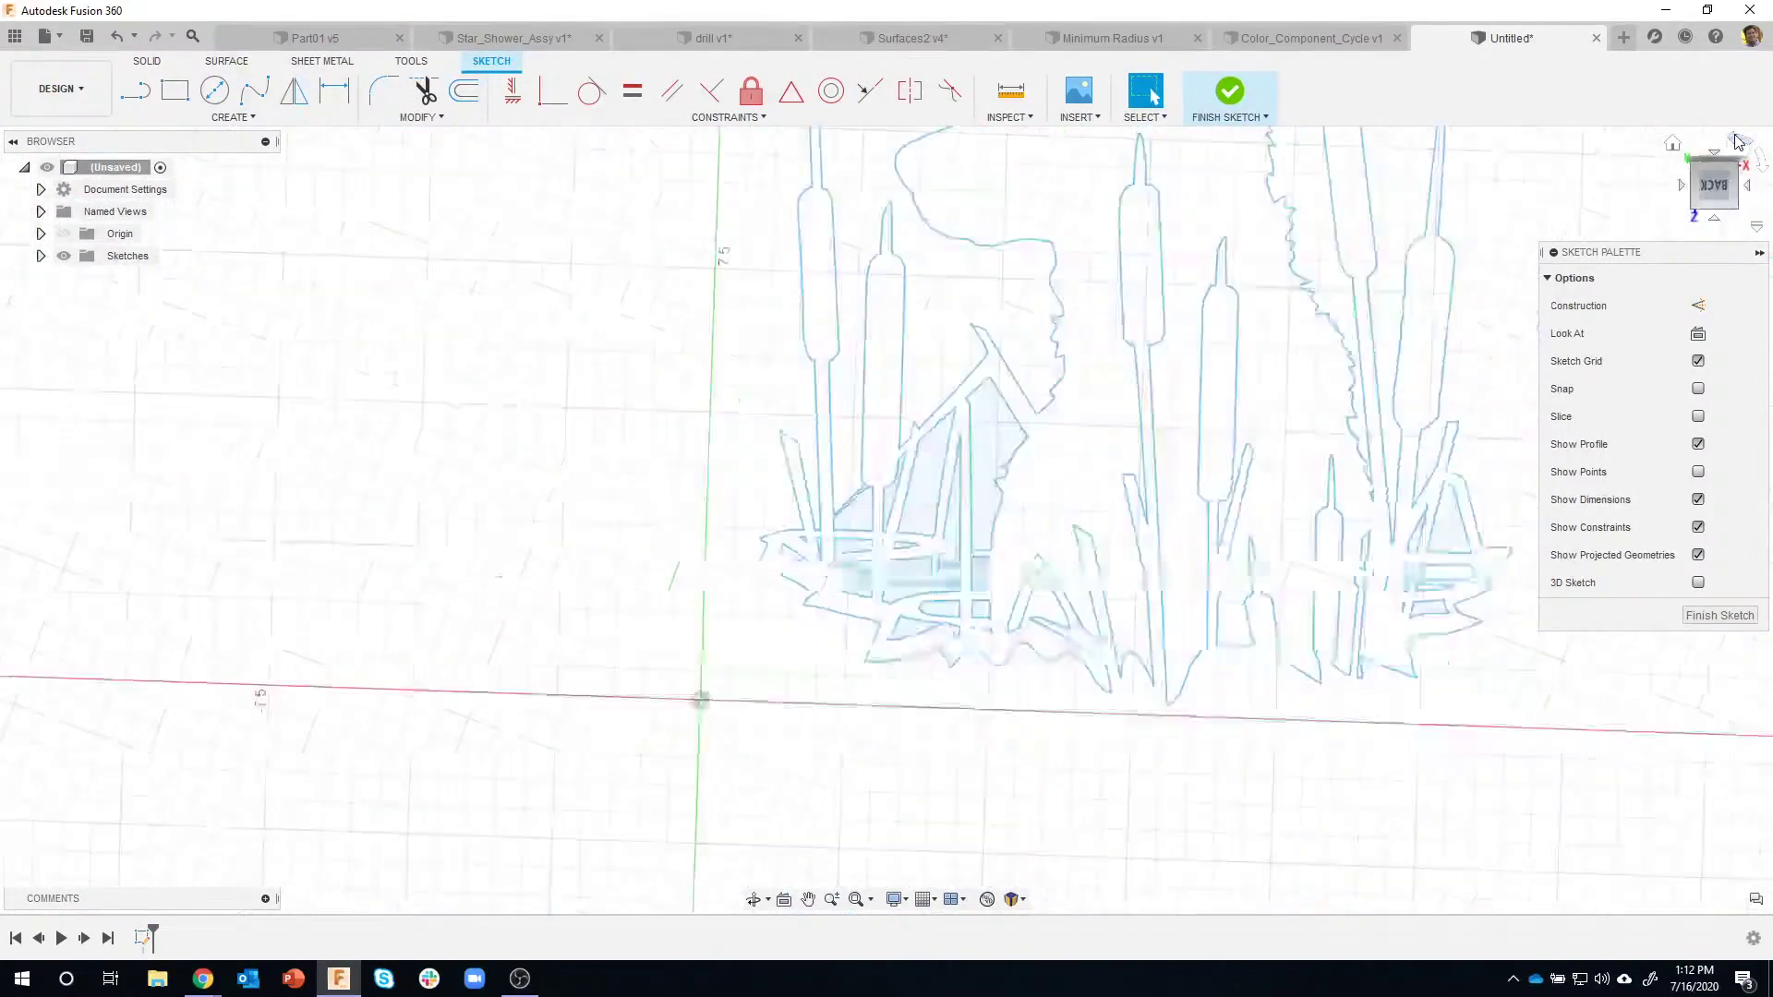
Draw a line closing the gap between the lower end of the dog's chest outline and the adjacent reed line.
mouse_move(1078, 349)
middle_down()
mouse_move(965, 475)
mouse_move(915, 490)
middle_up()
scroll(886, 507, up, 8)
scroll(909, 554, up, 3)
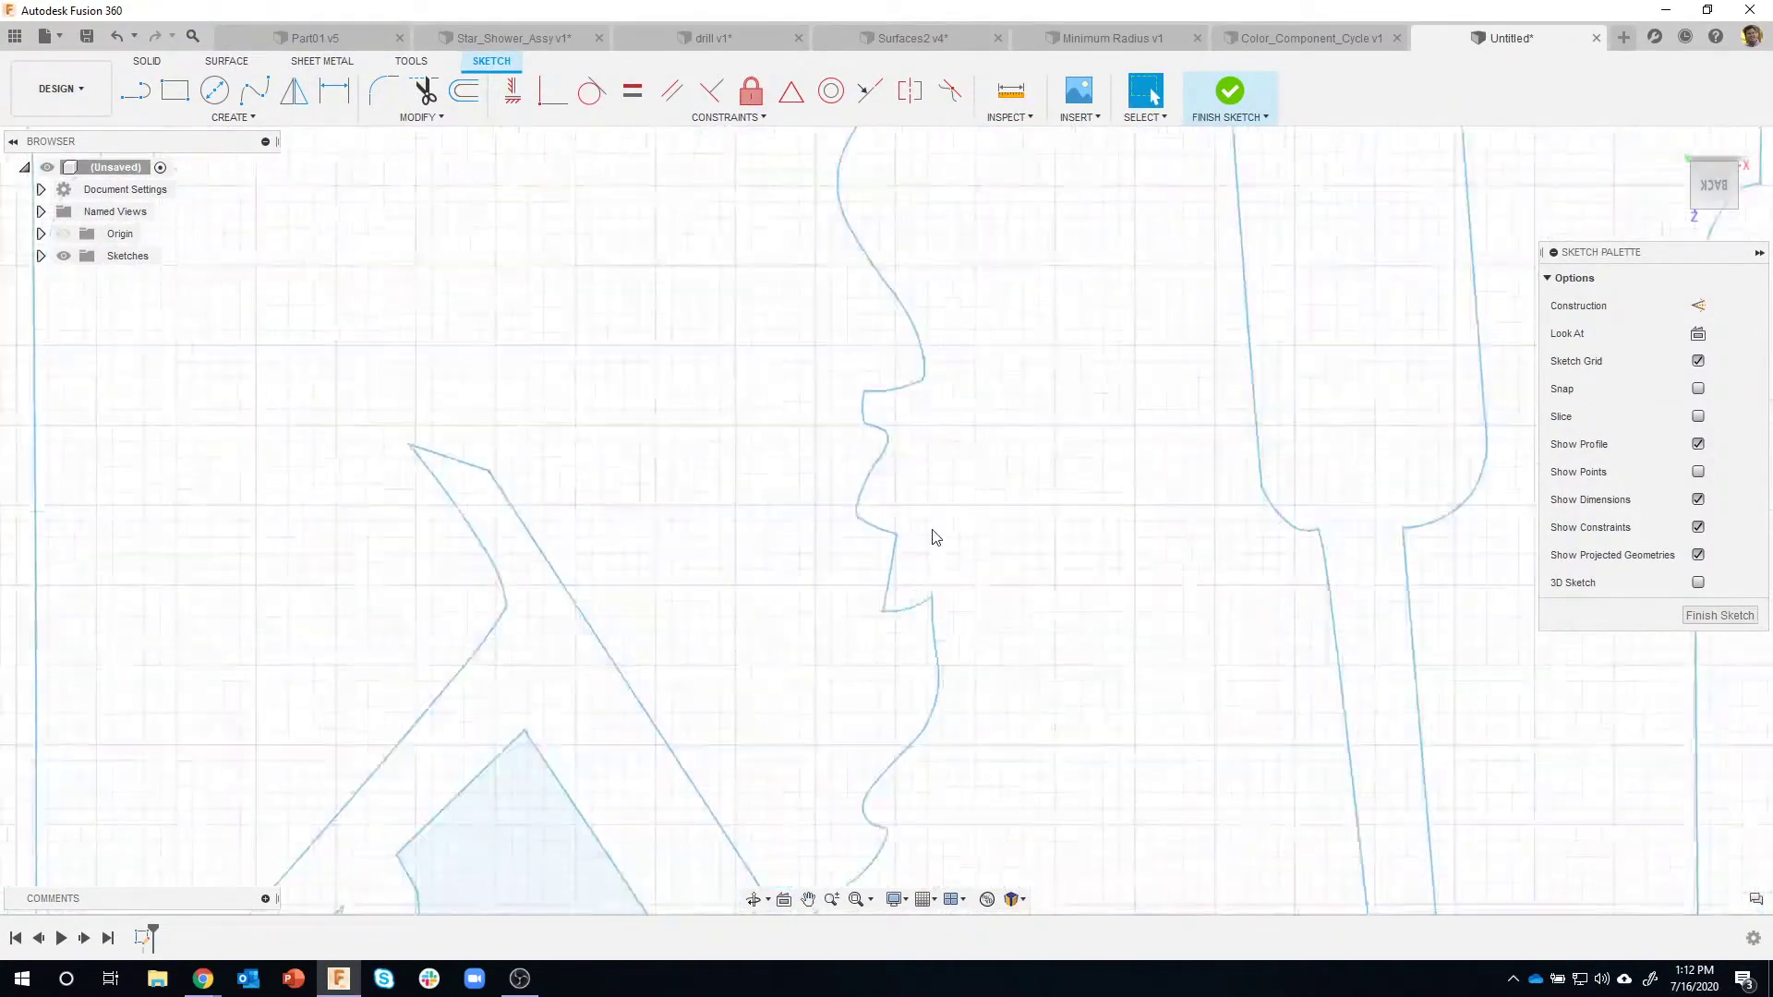
middle_drag(891, 733, 923, 460)
scroll(840, 705, up, 3)
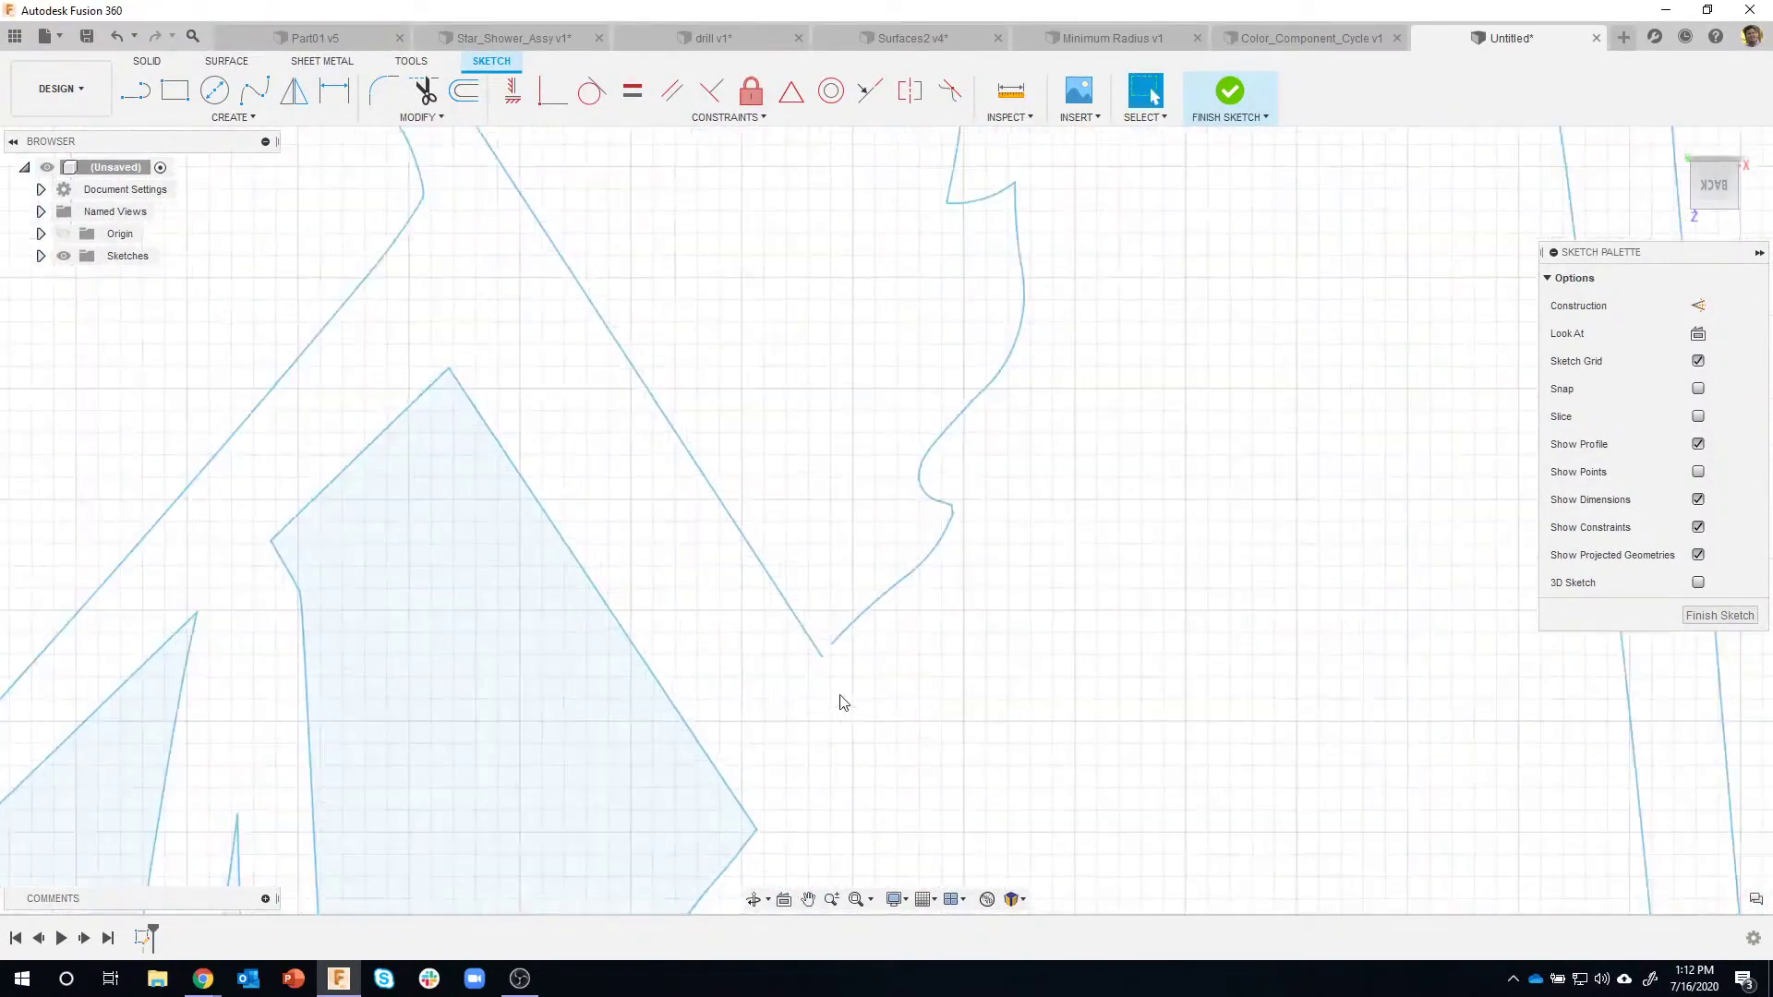
scroll(850, 634, up, 5)
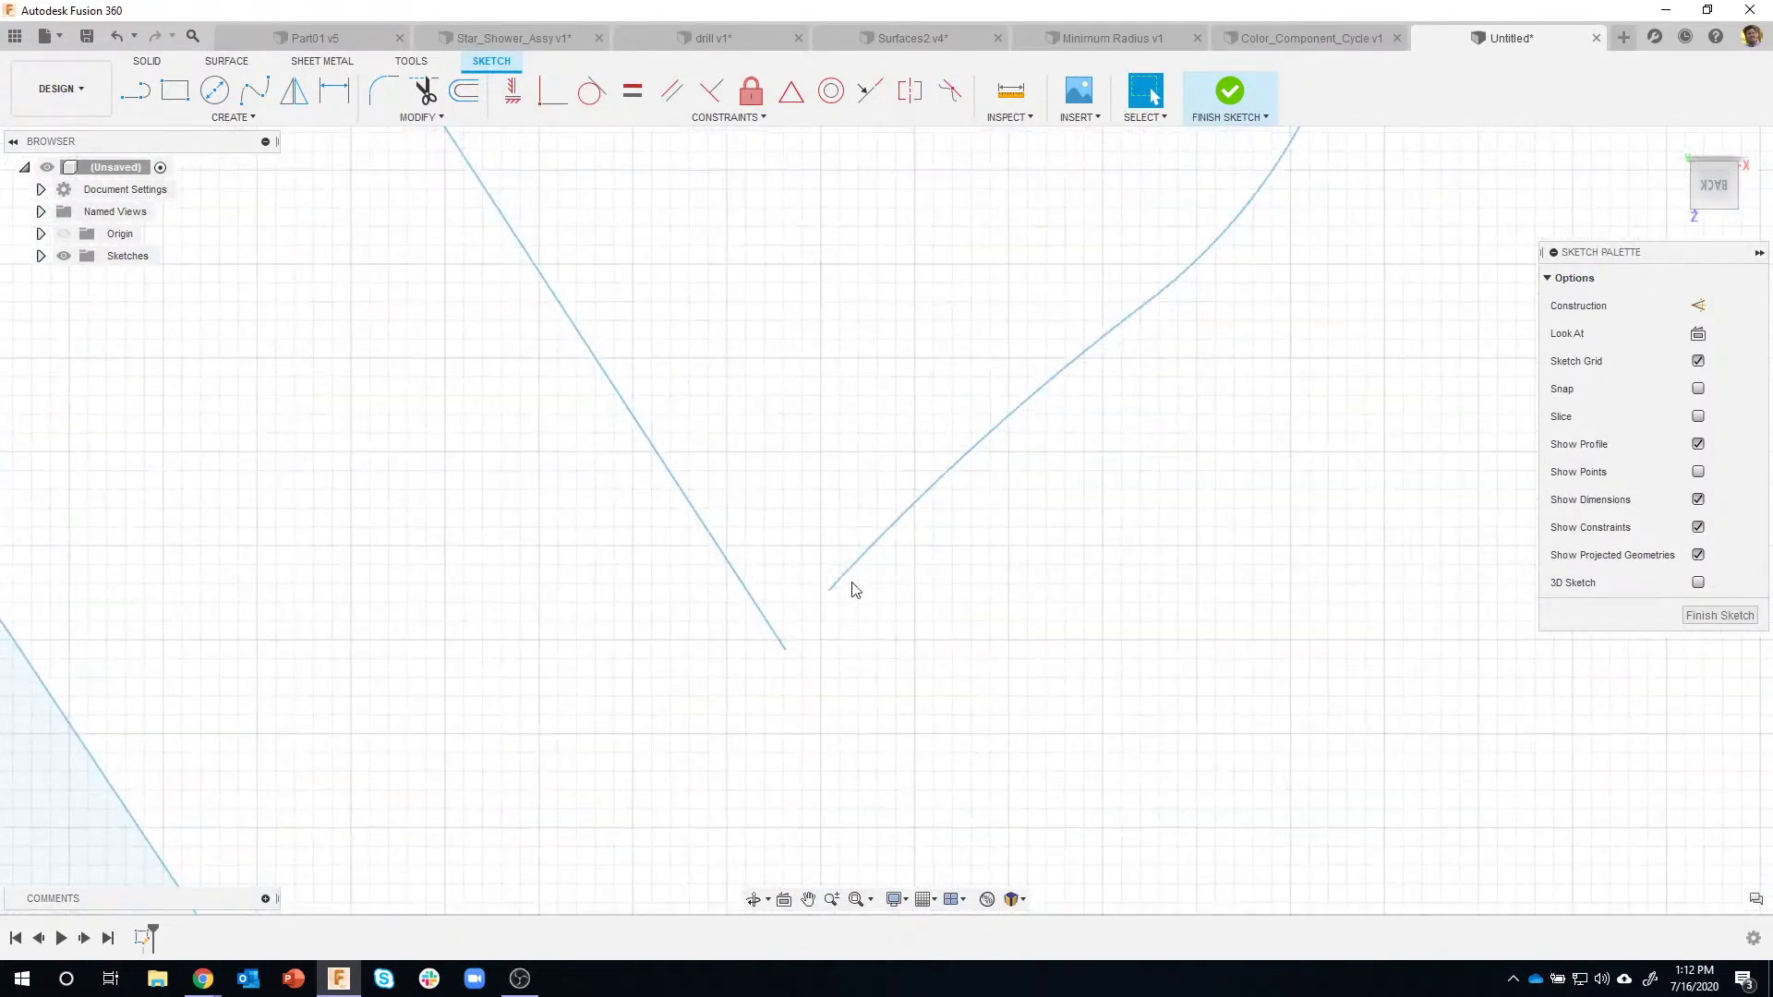
click(135, 89)
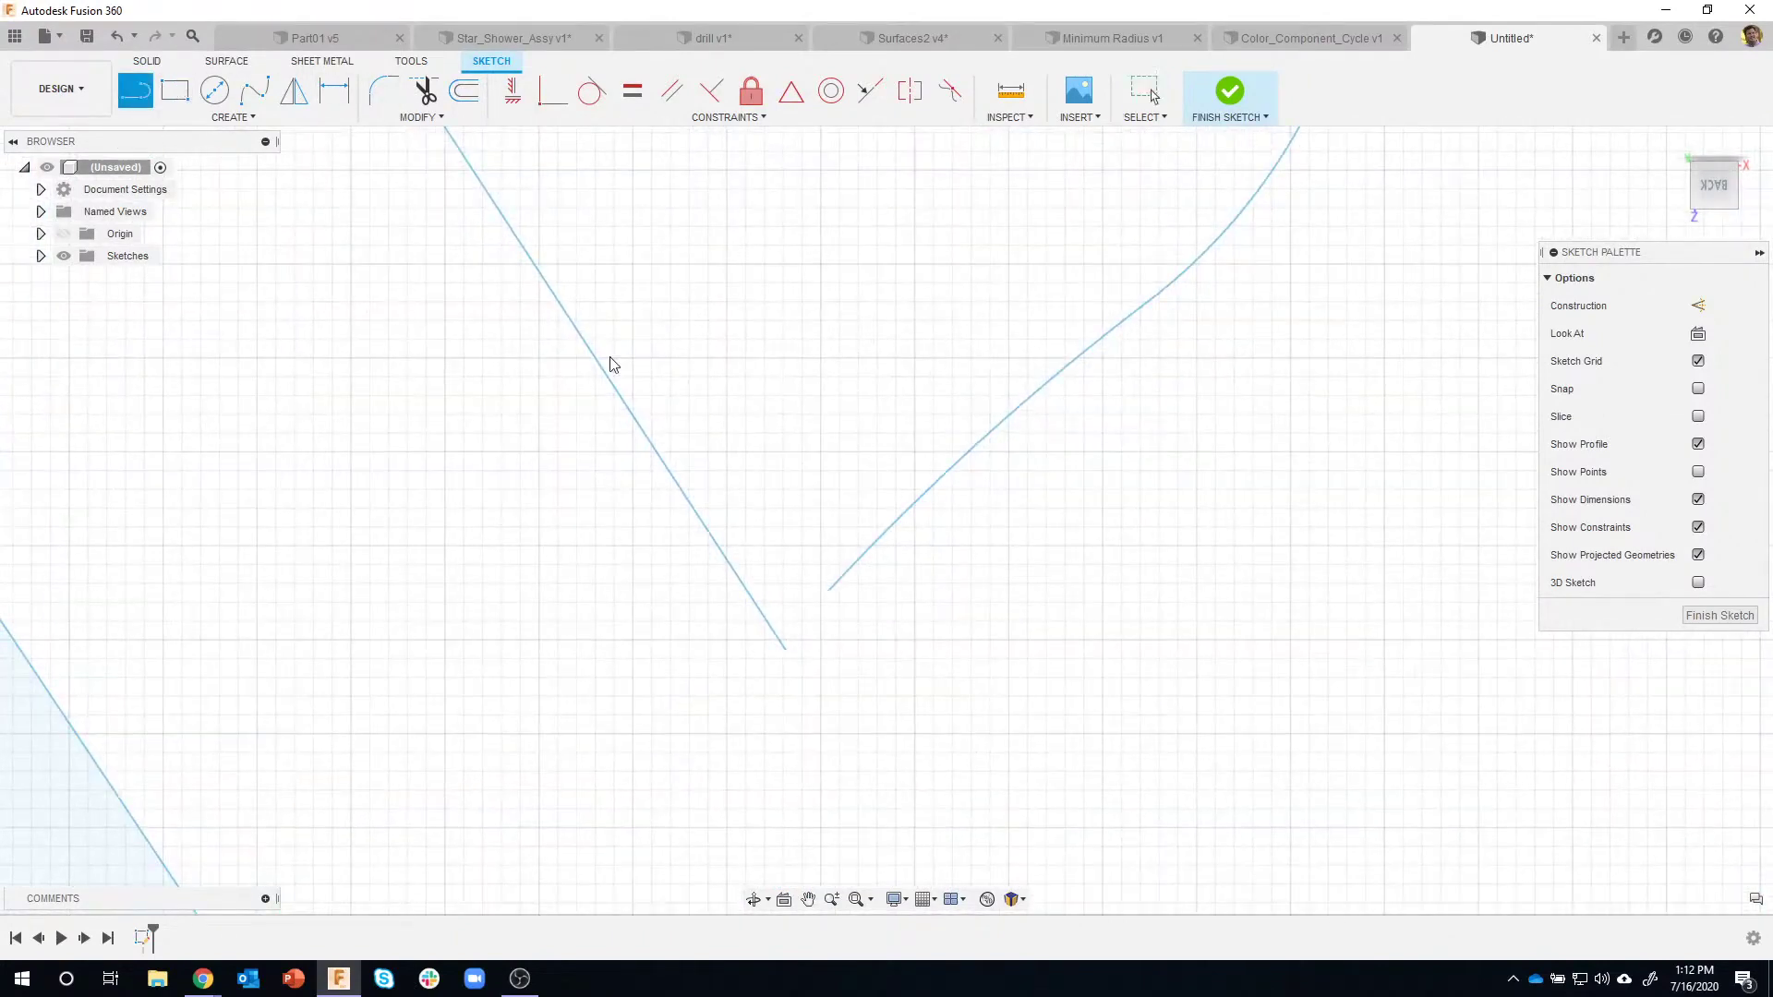
click(830, 592)
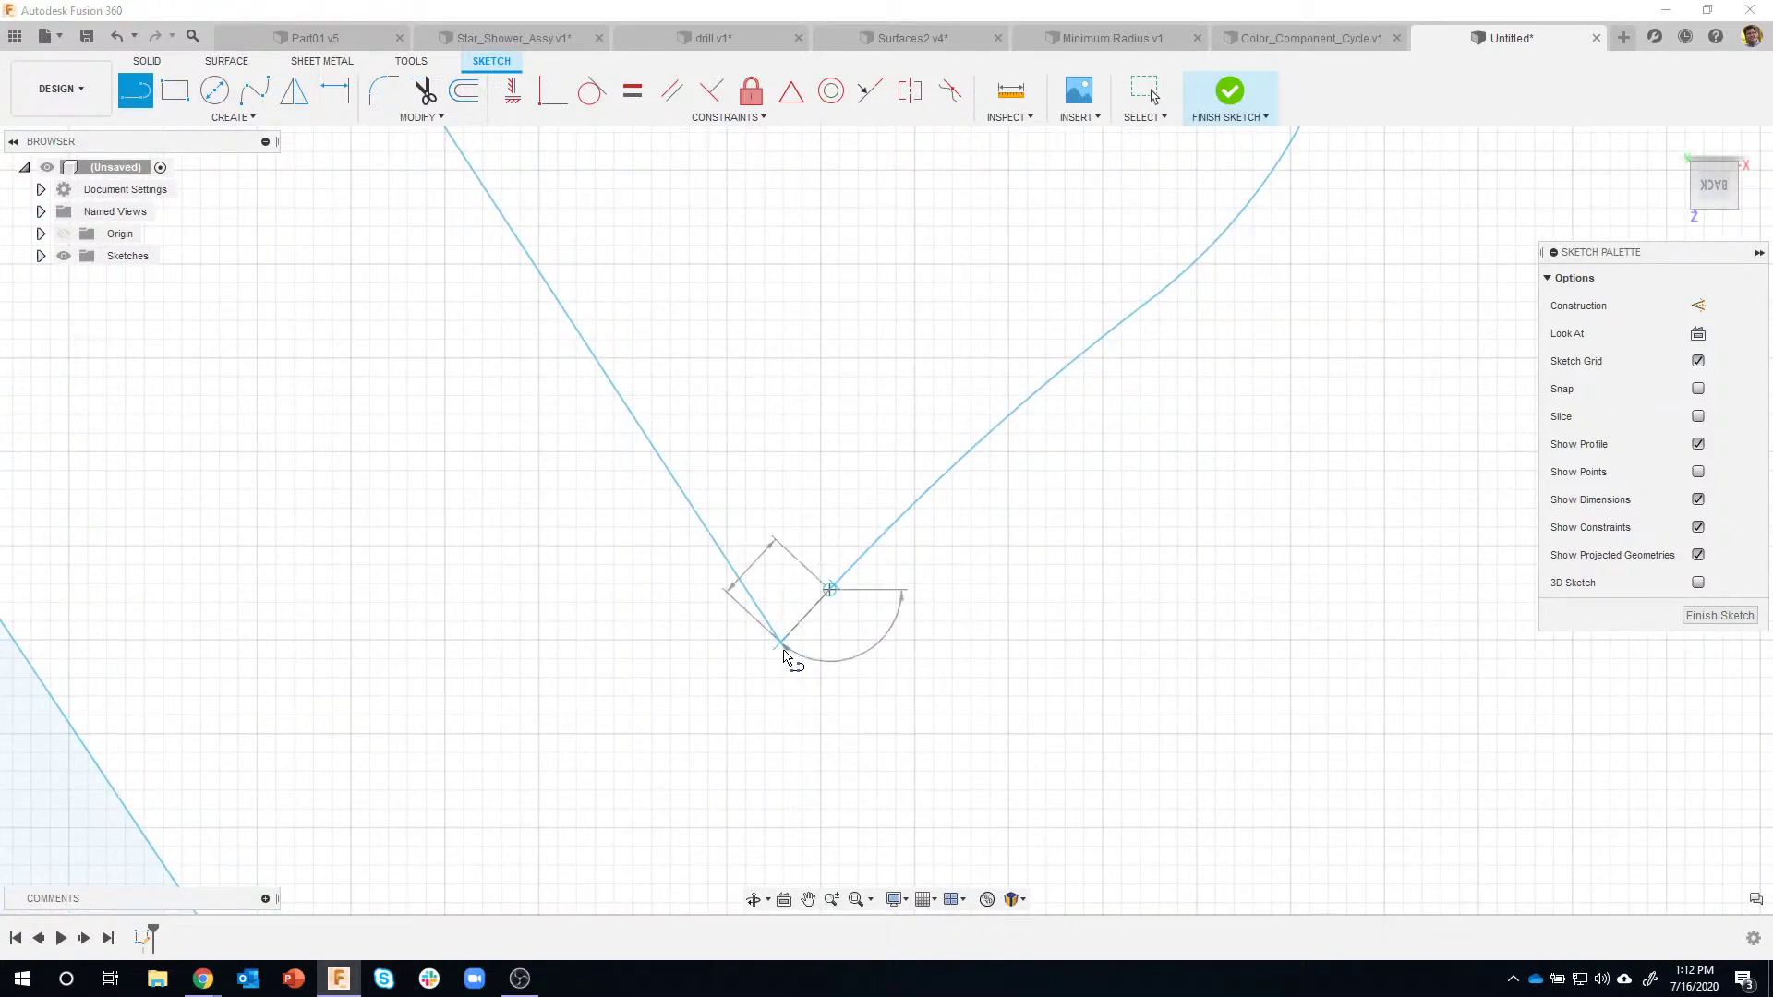
click(786, 650)
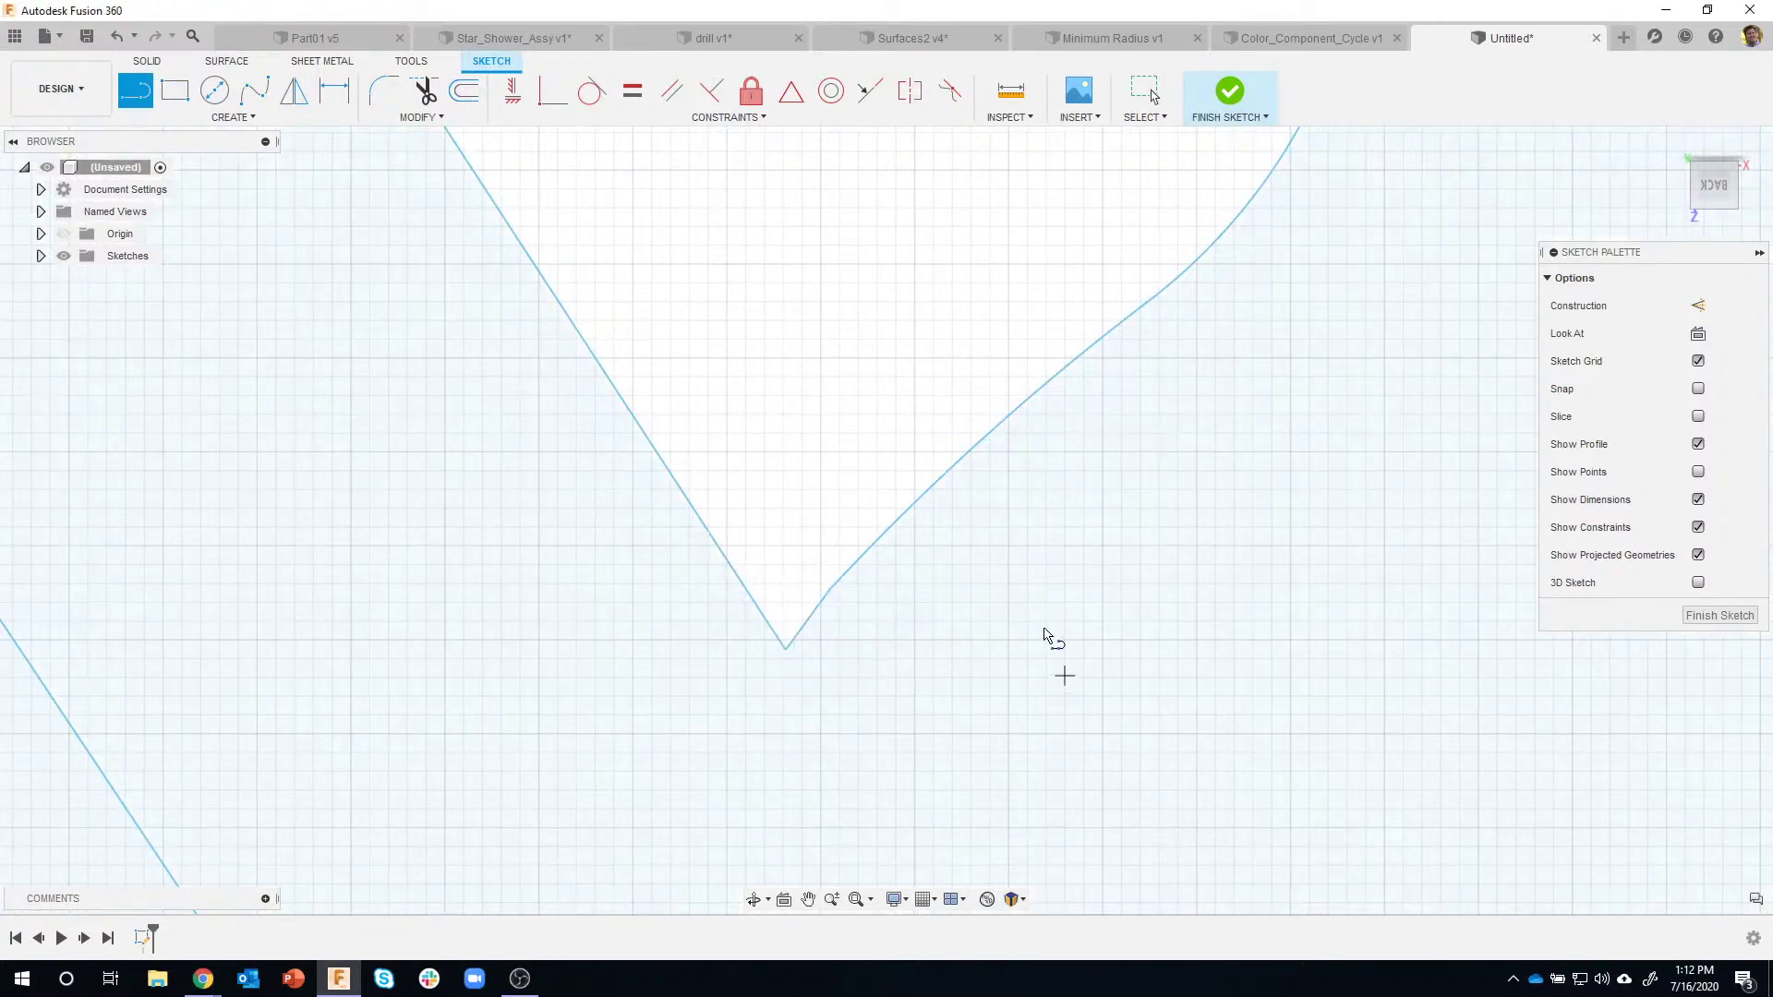
scroll(1047, 638, down, 5)
scroll(1047, 637, down, 5)
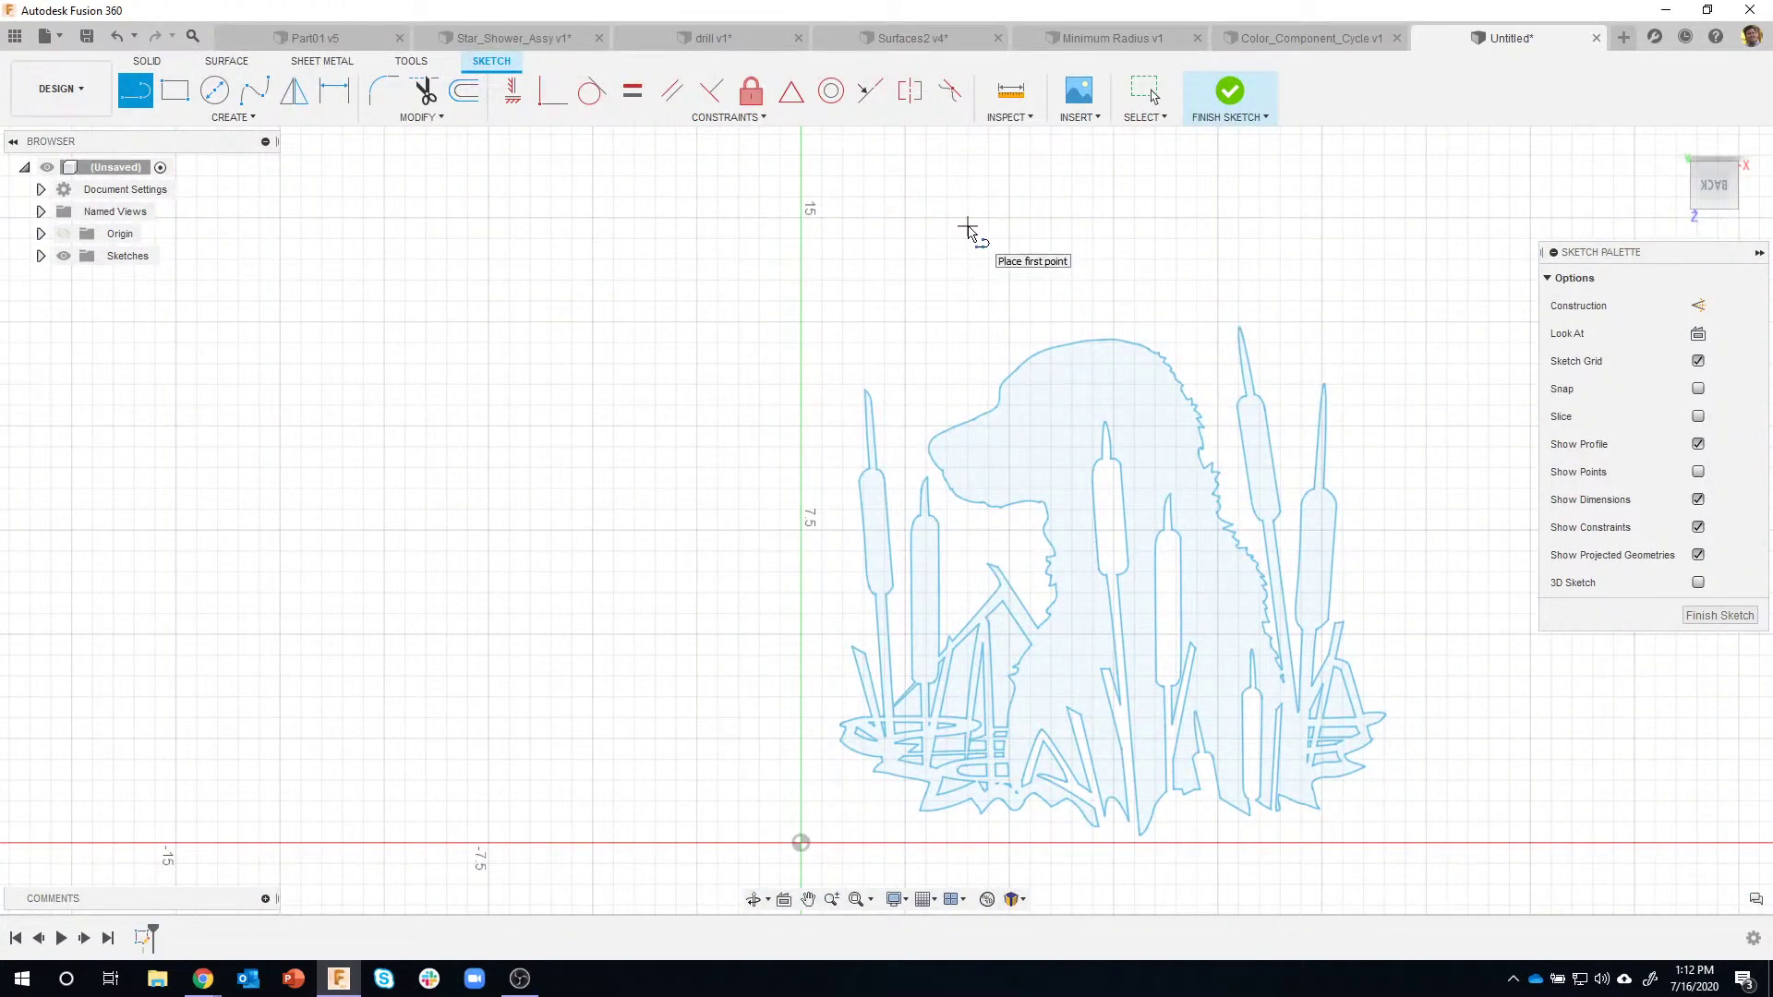
key(Escape)
Run Check Sketch again and delete the short segment between the two flagged points on the cattail edge below the dog's muzzle.
click(993, 119)
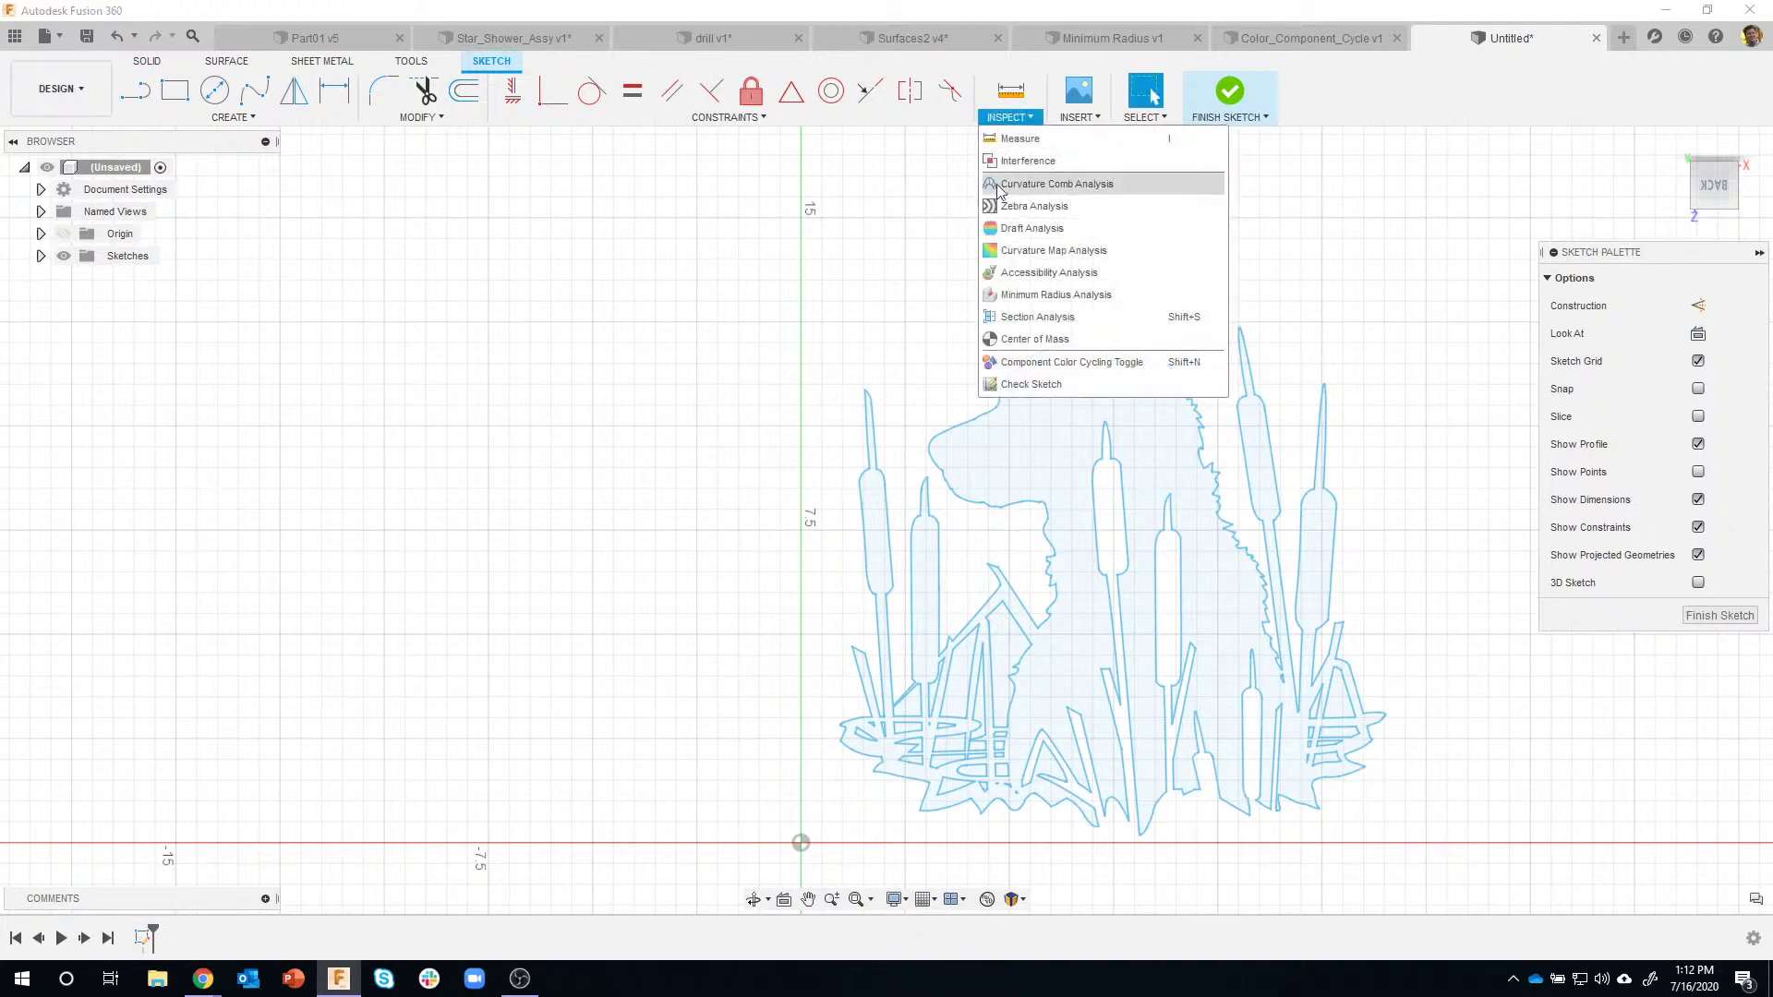
click(1007, 384)
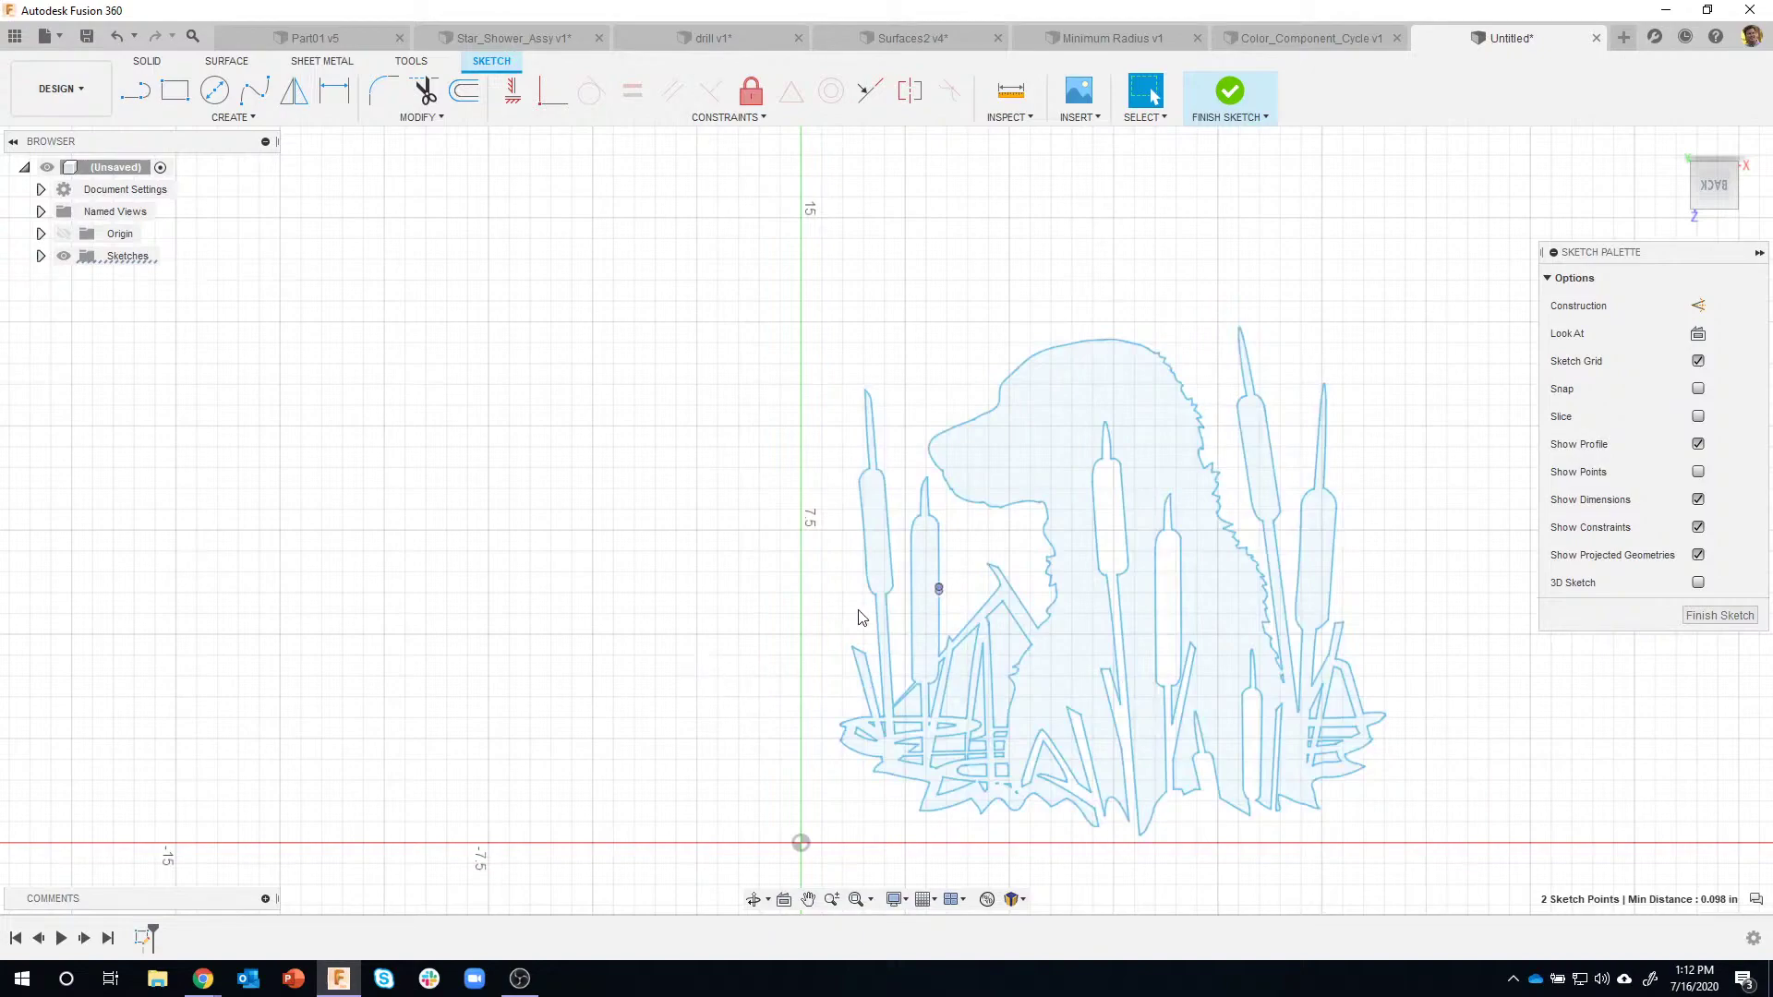
scroll(955, 588, up, 10)
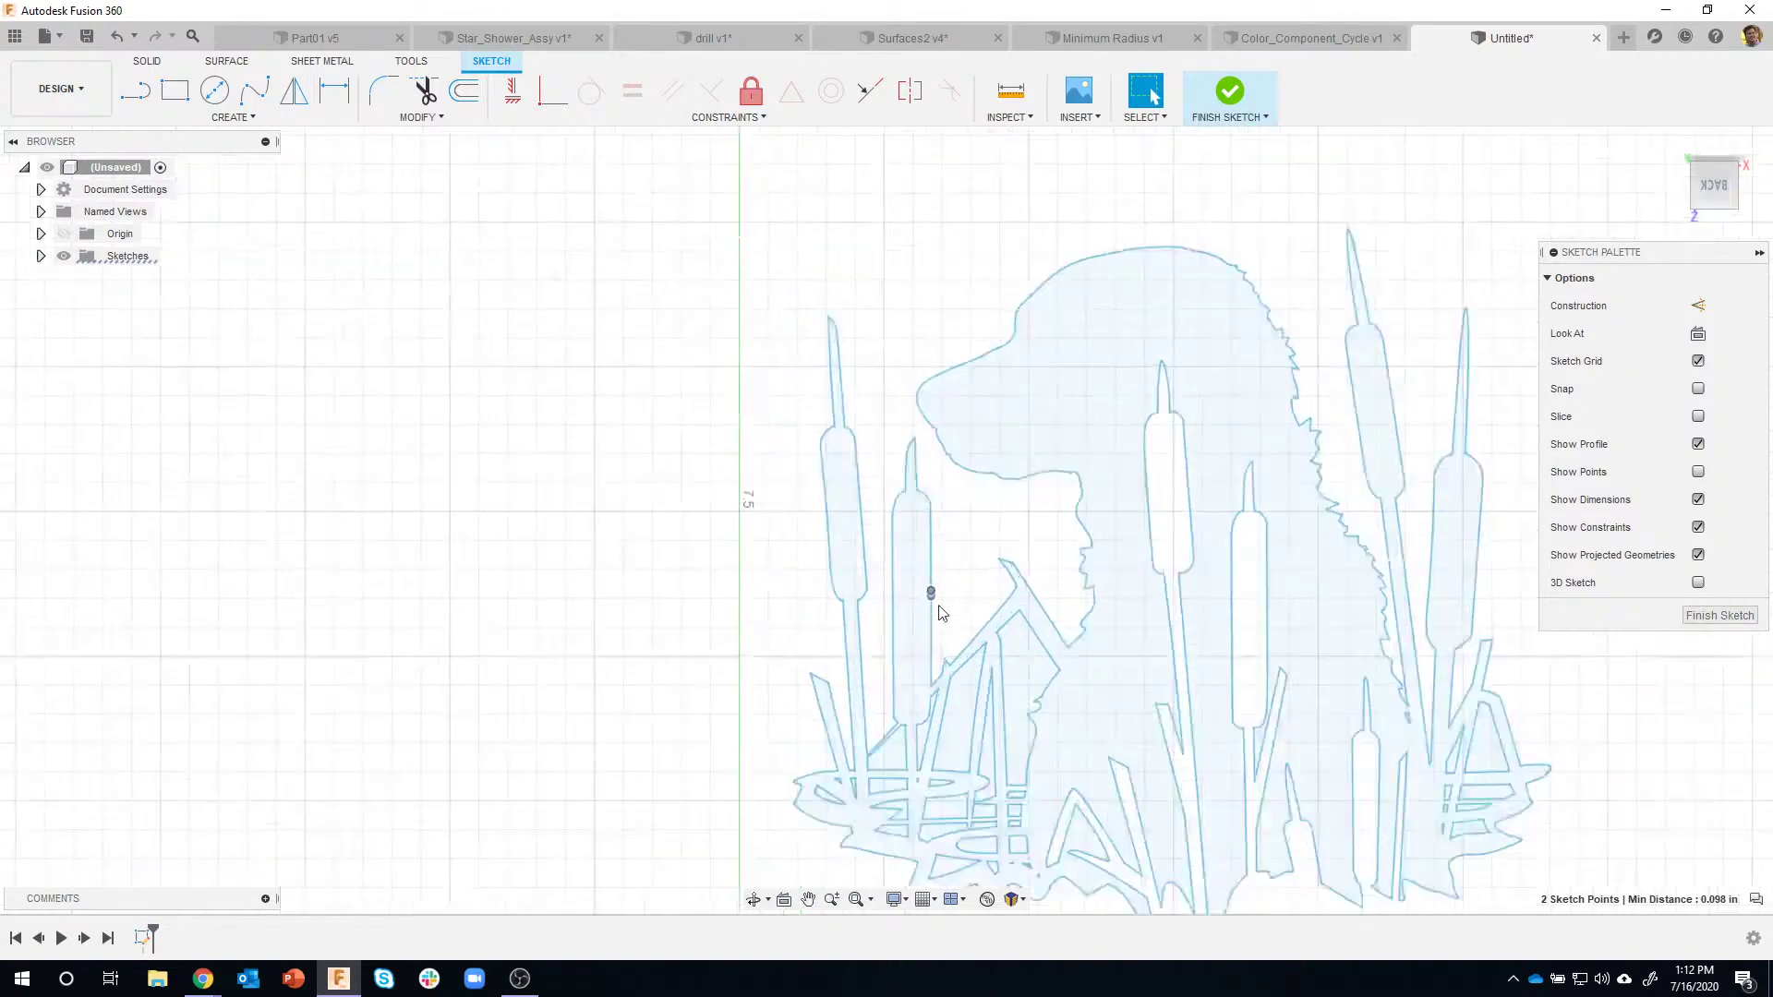
scroll(949, 577, up, 5)
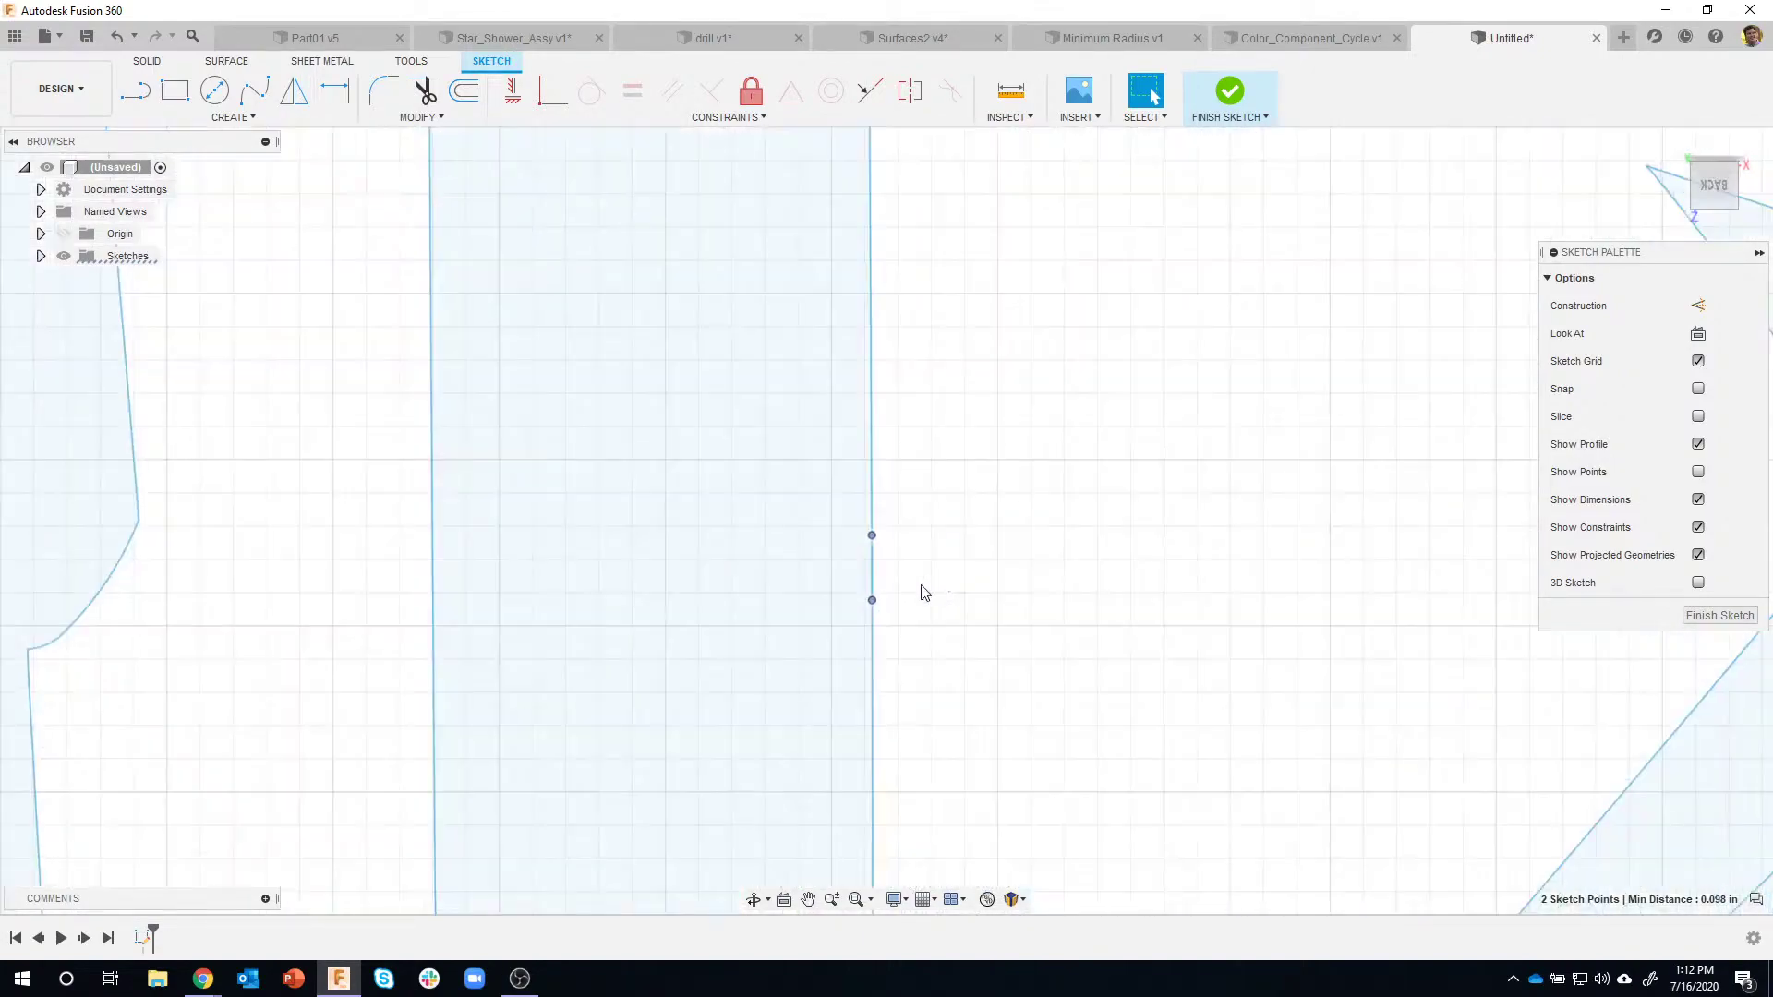
scroll(900, 578, up, 4)
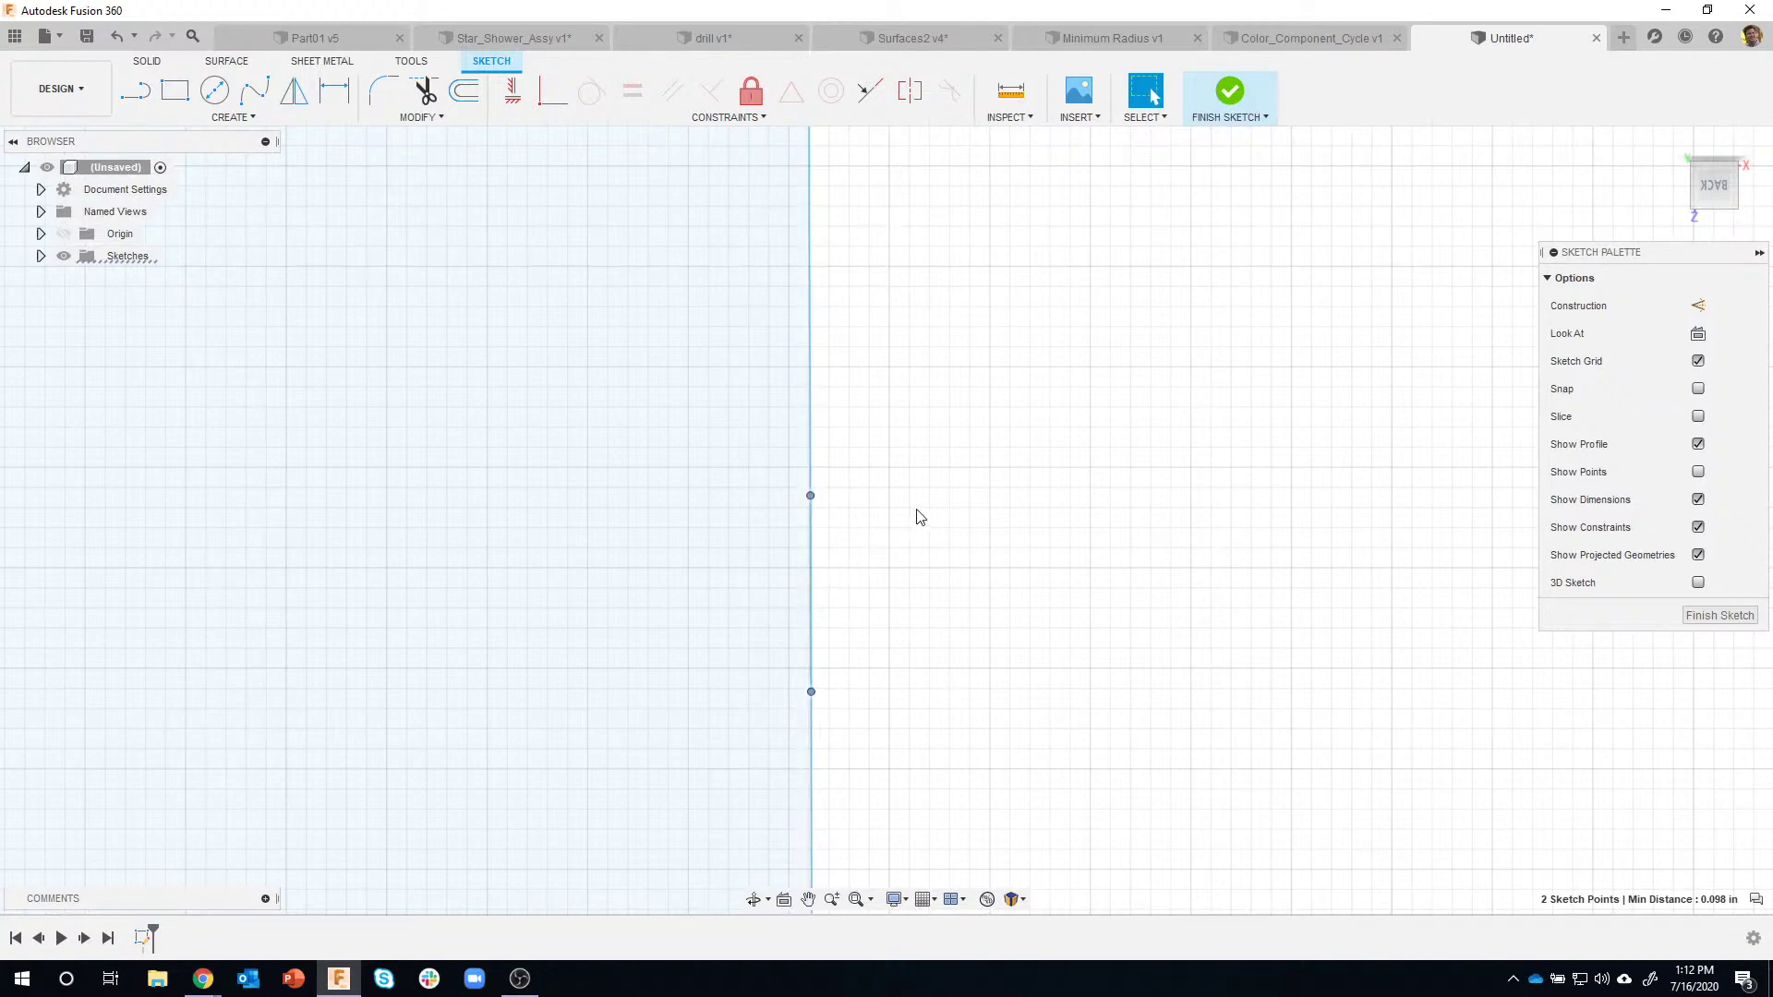
mouse_move(734, 435)
mouse_down()
mouse_move(791, 479)
mouse_move(910, 741)
mouse_up()
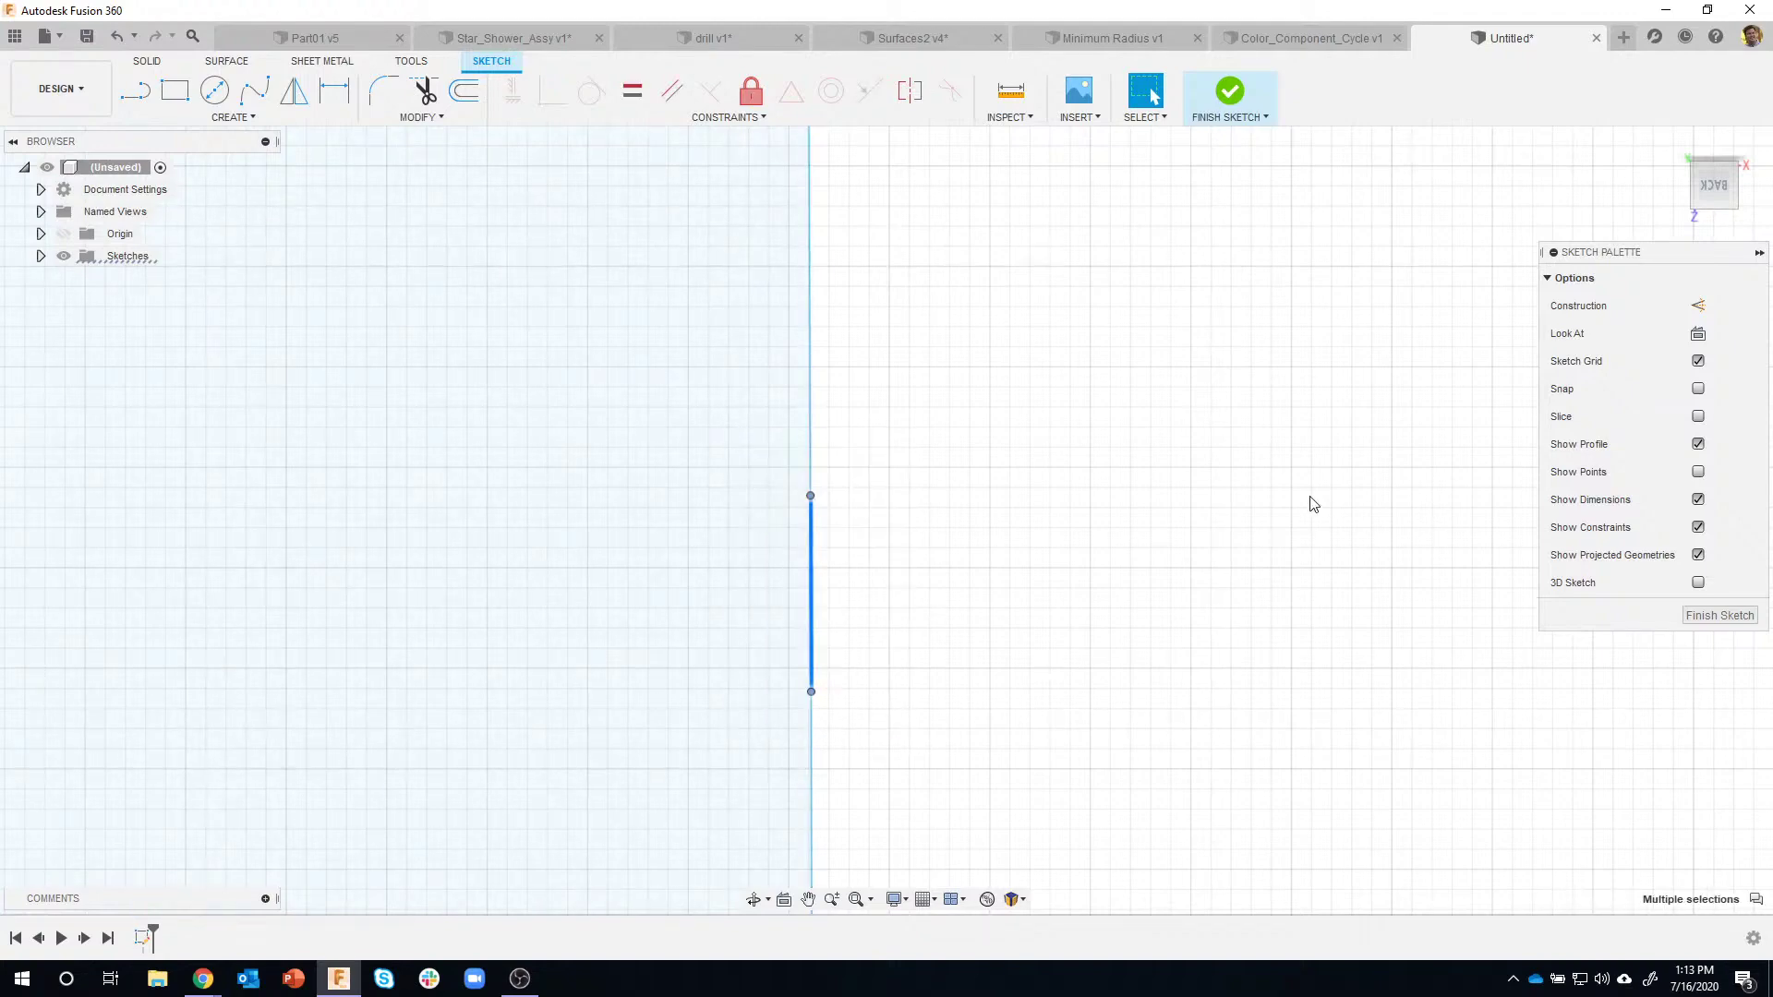
key(Delete)
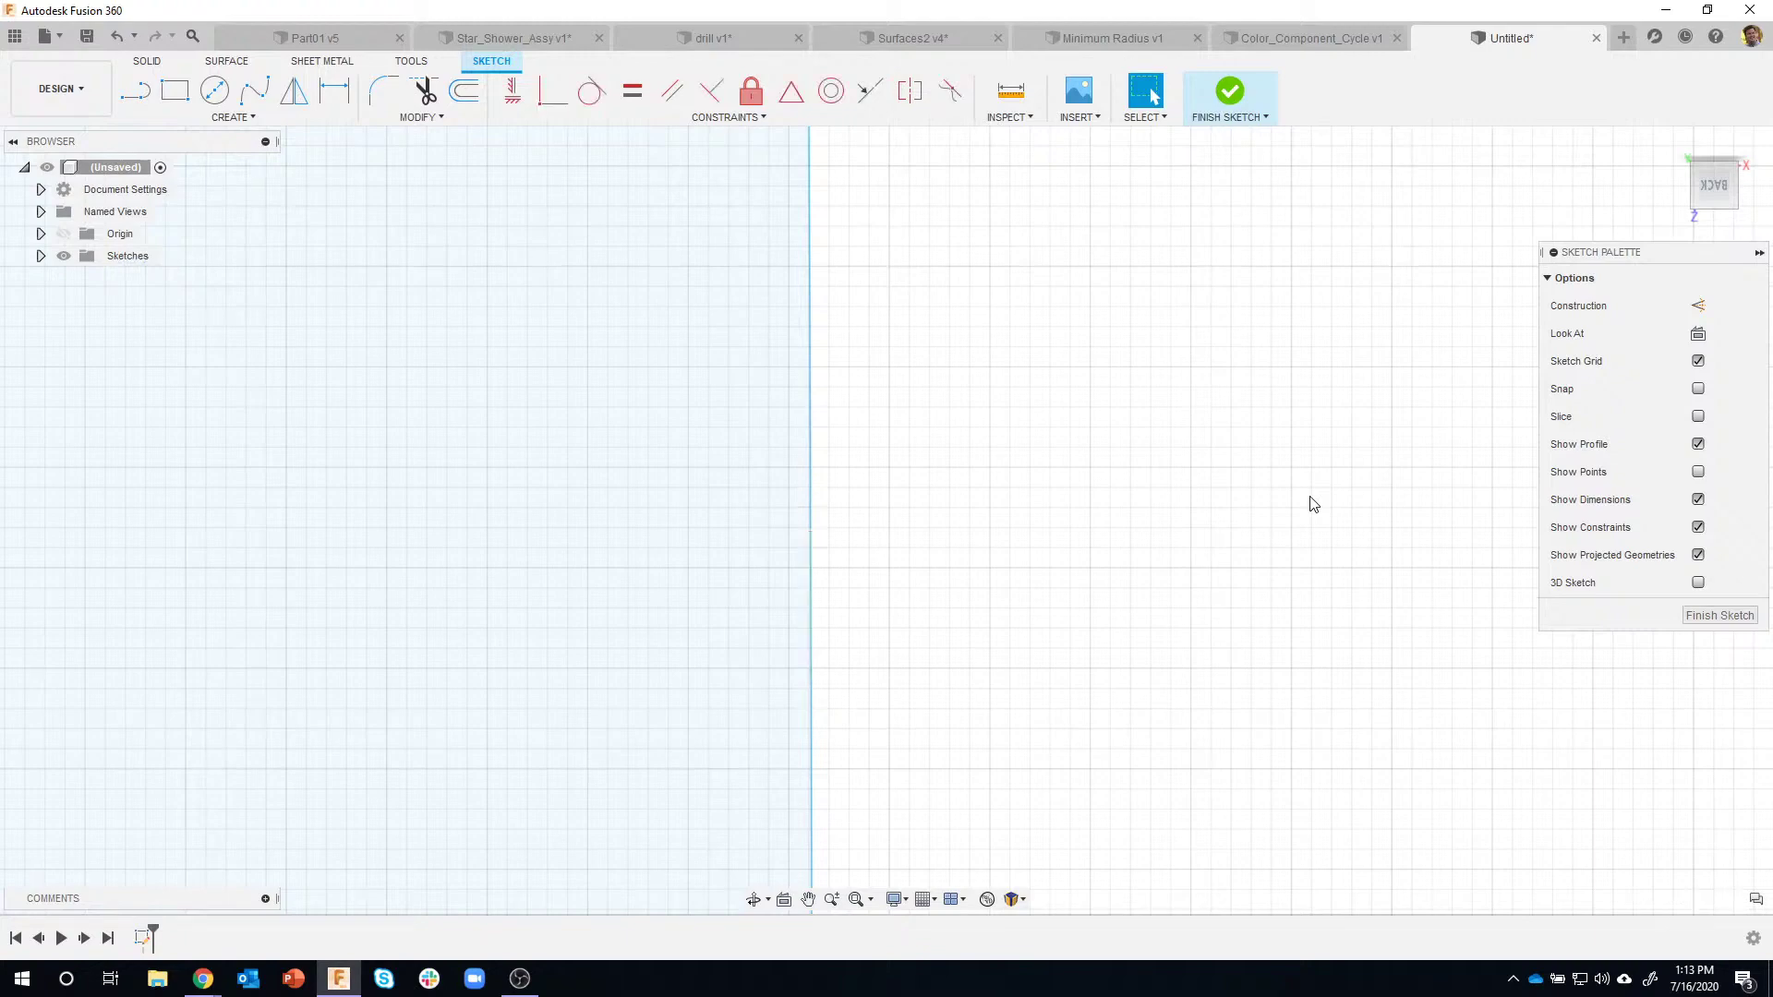
Select the long arc along that cattail edge to examine its extent in the whole sketch, and clear the selection.
click(814, 469)
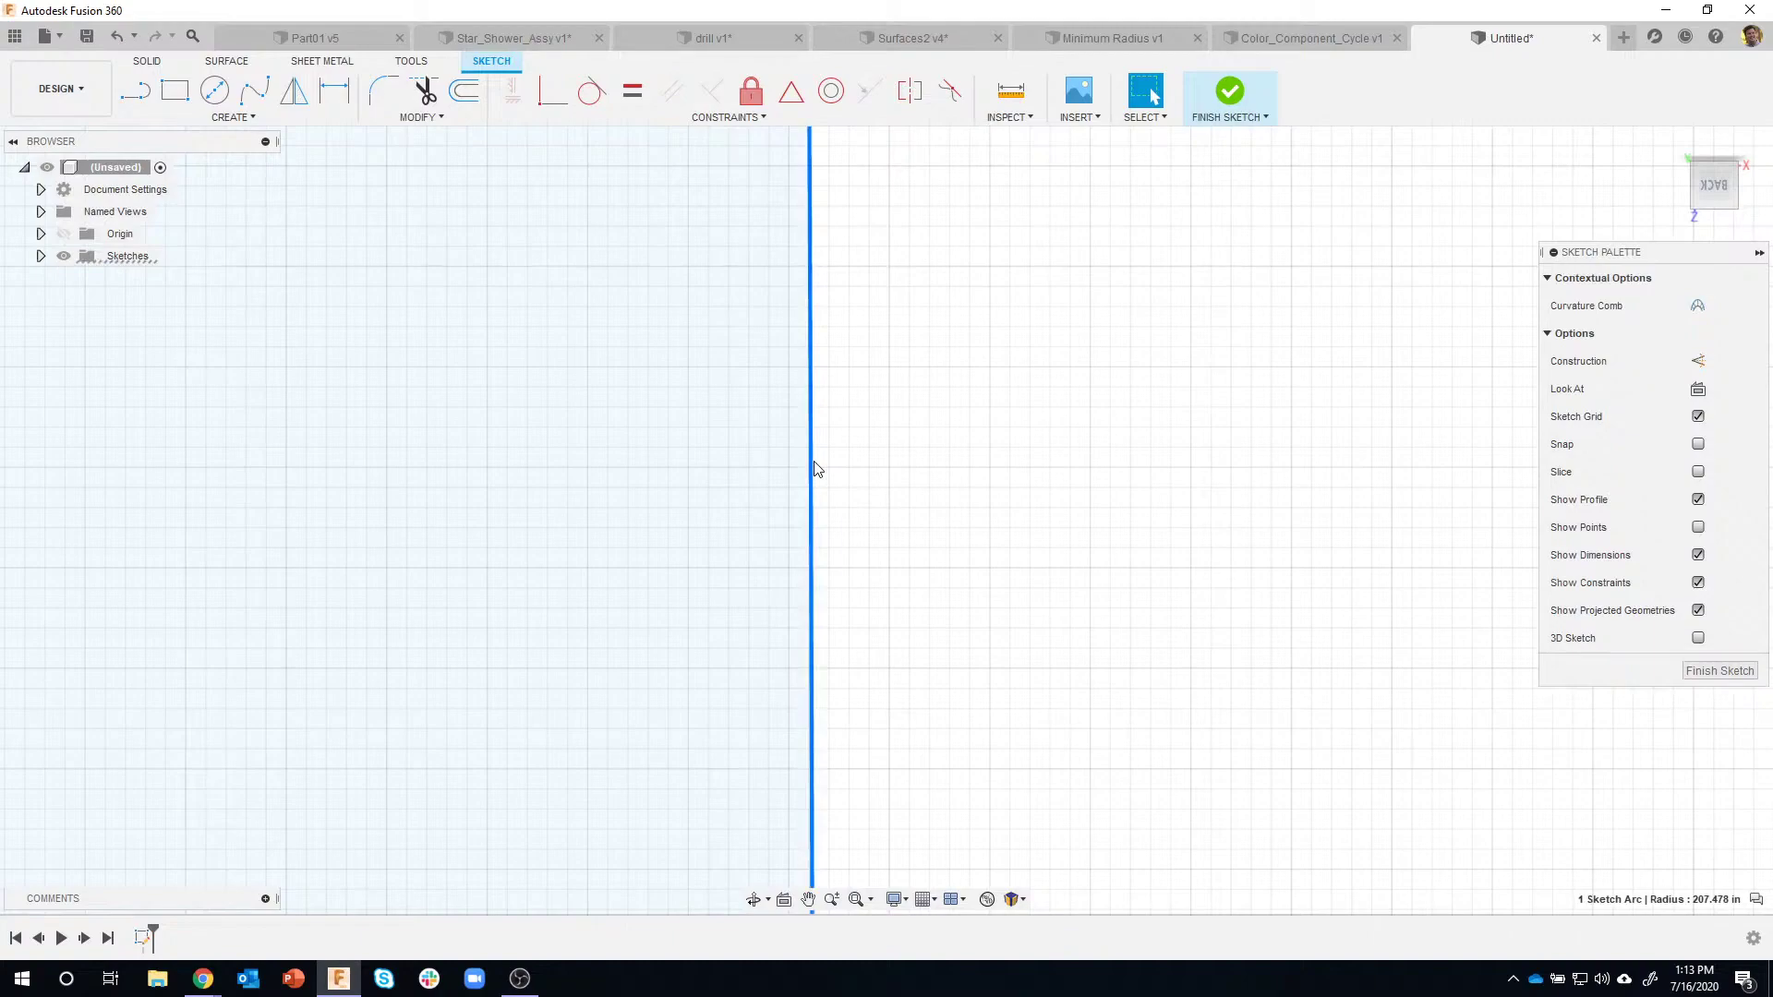
scroll(901, 594, down, 5)
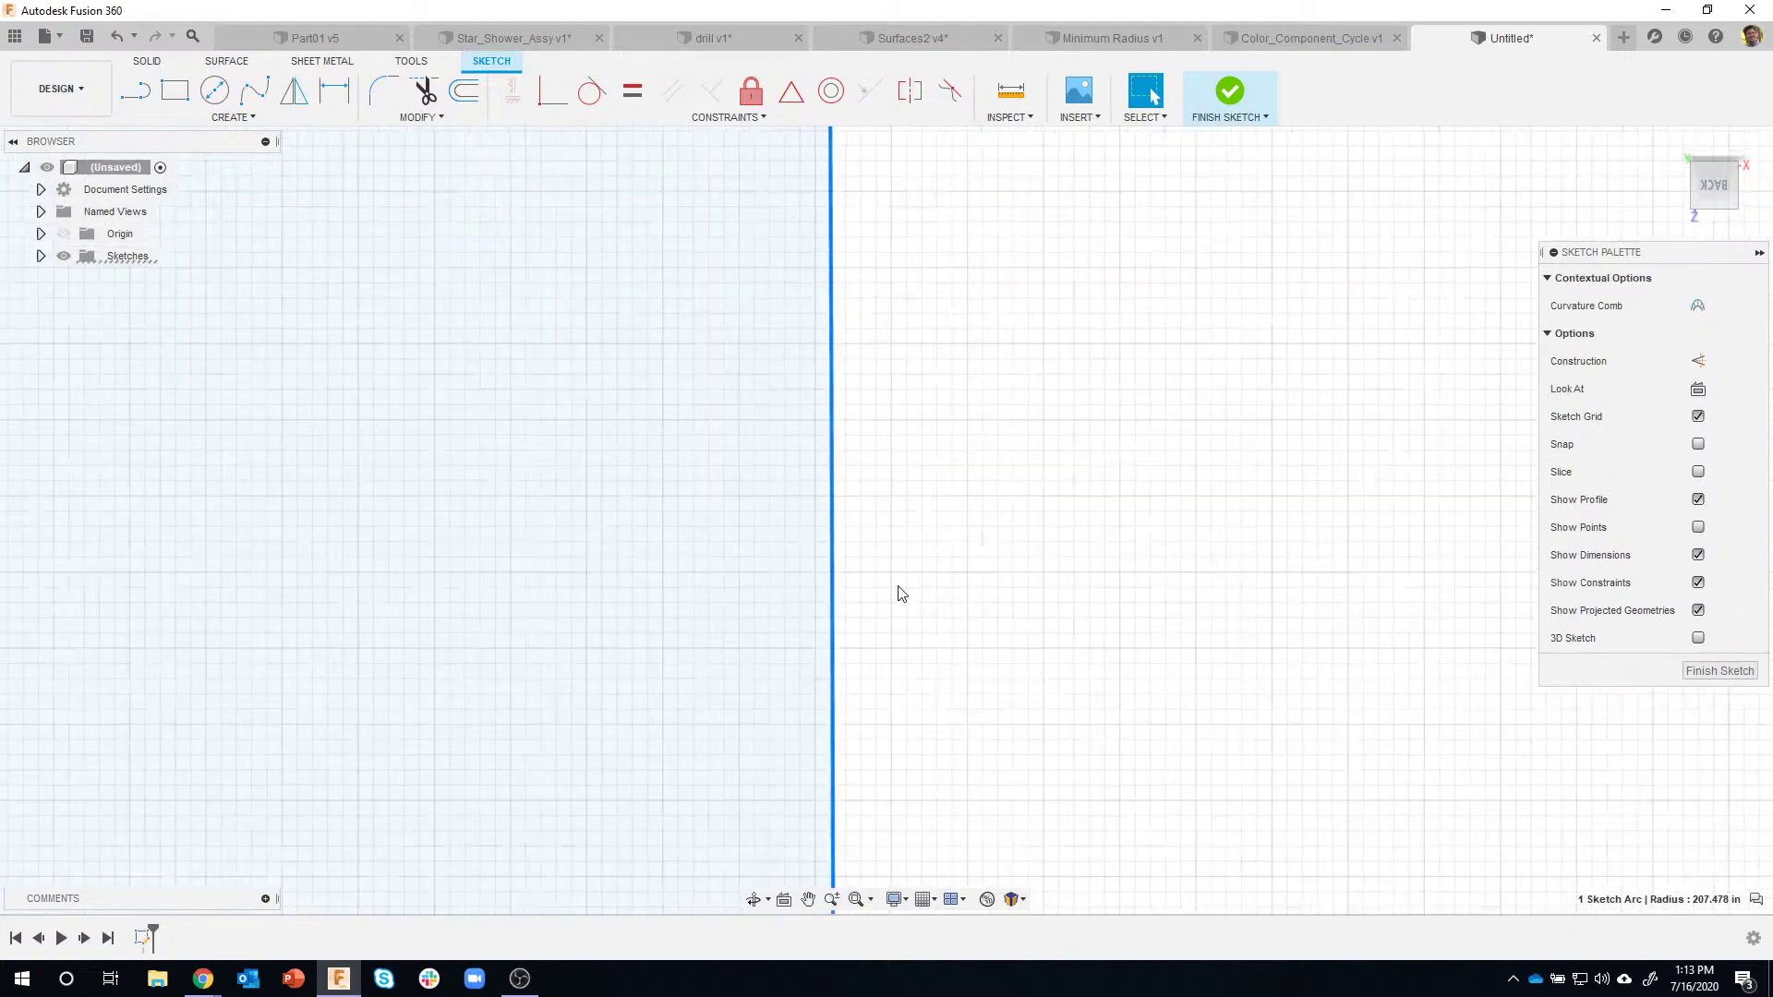
scroll(900, 593, down, 6)
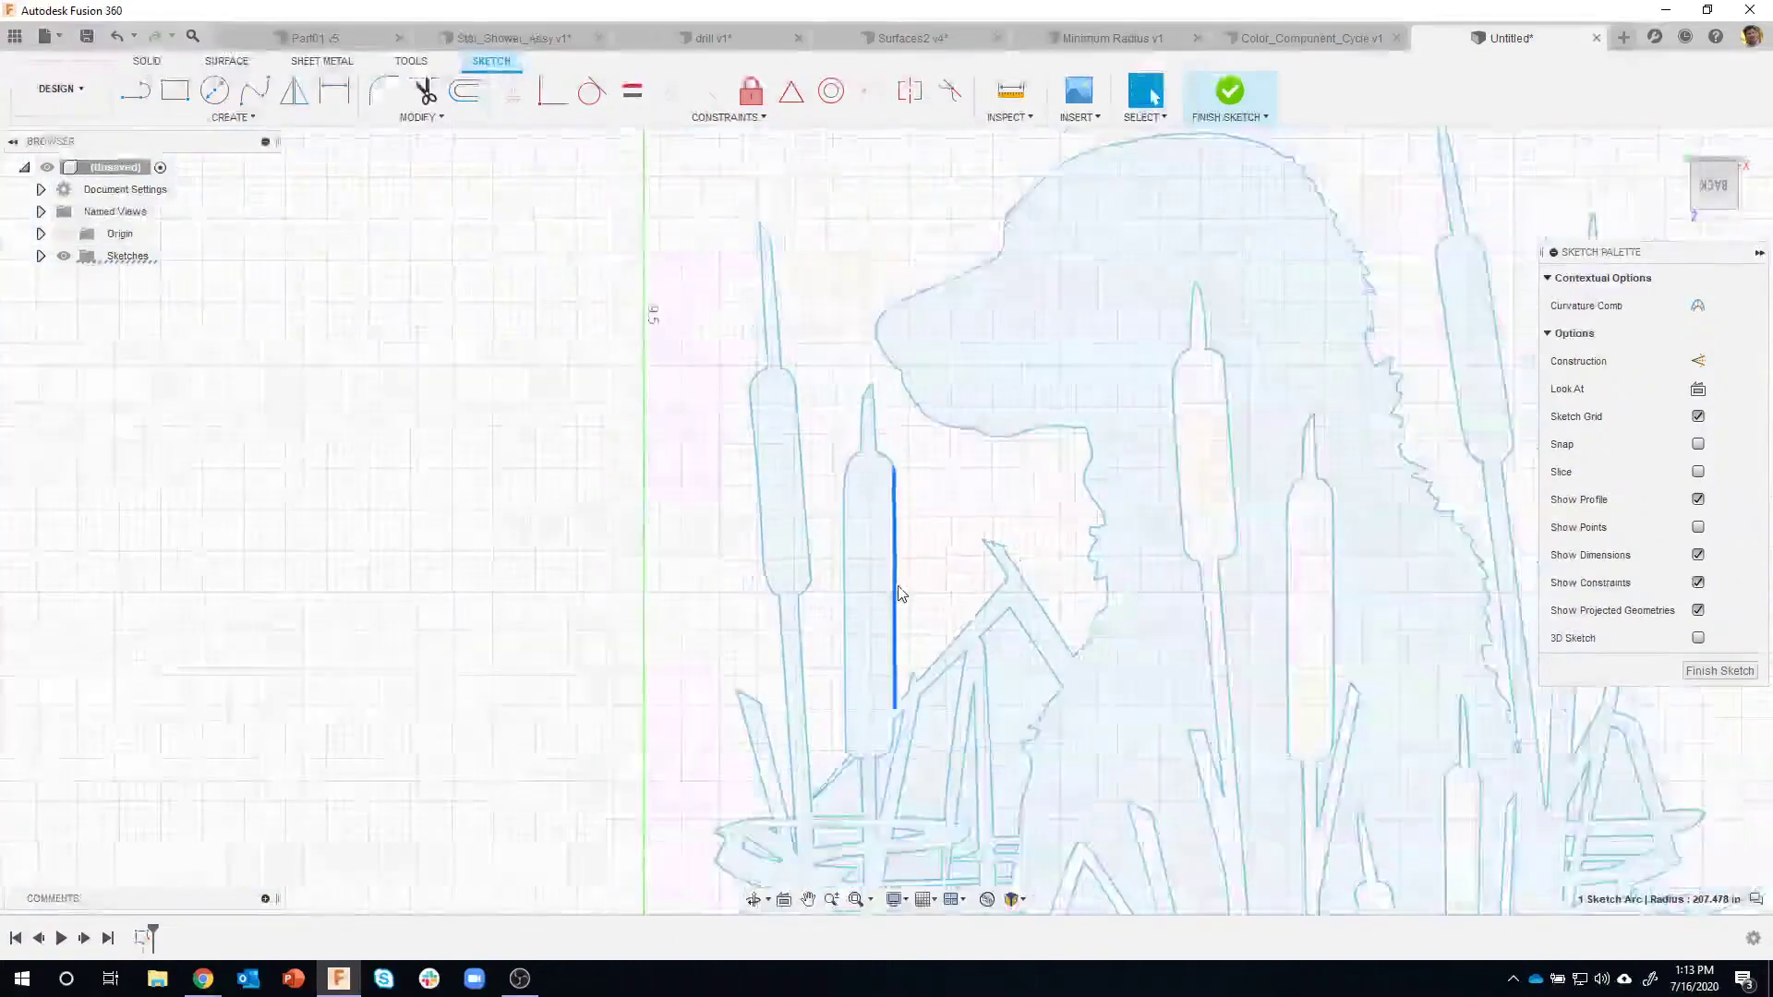
middle_drag(925, 514, 824, 462)
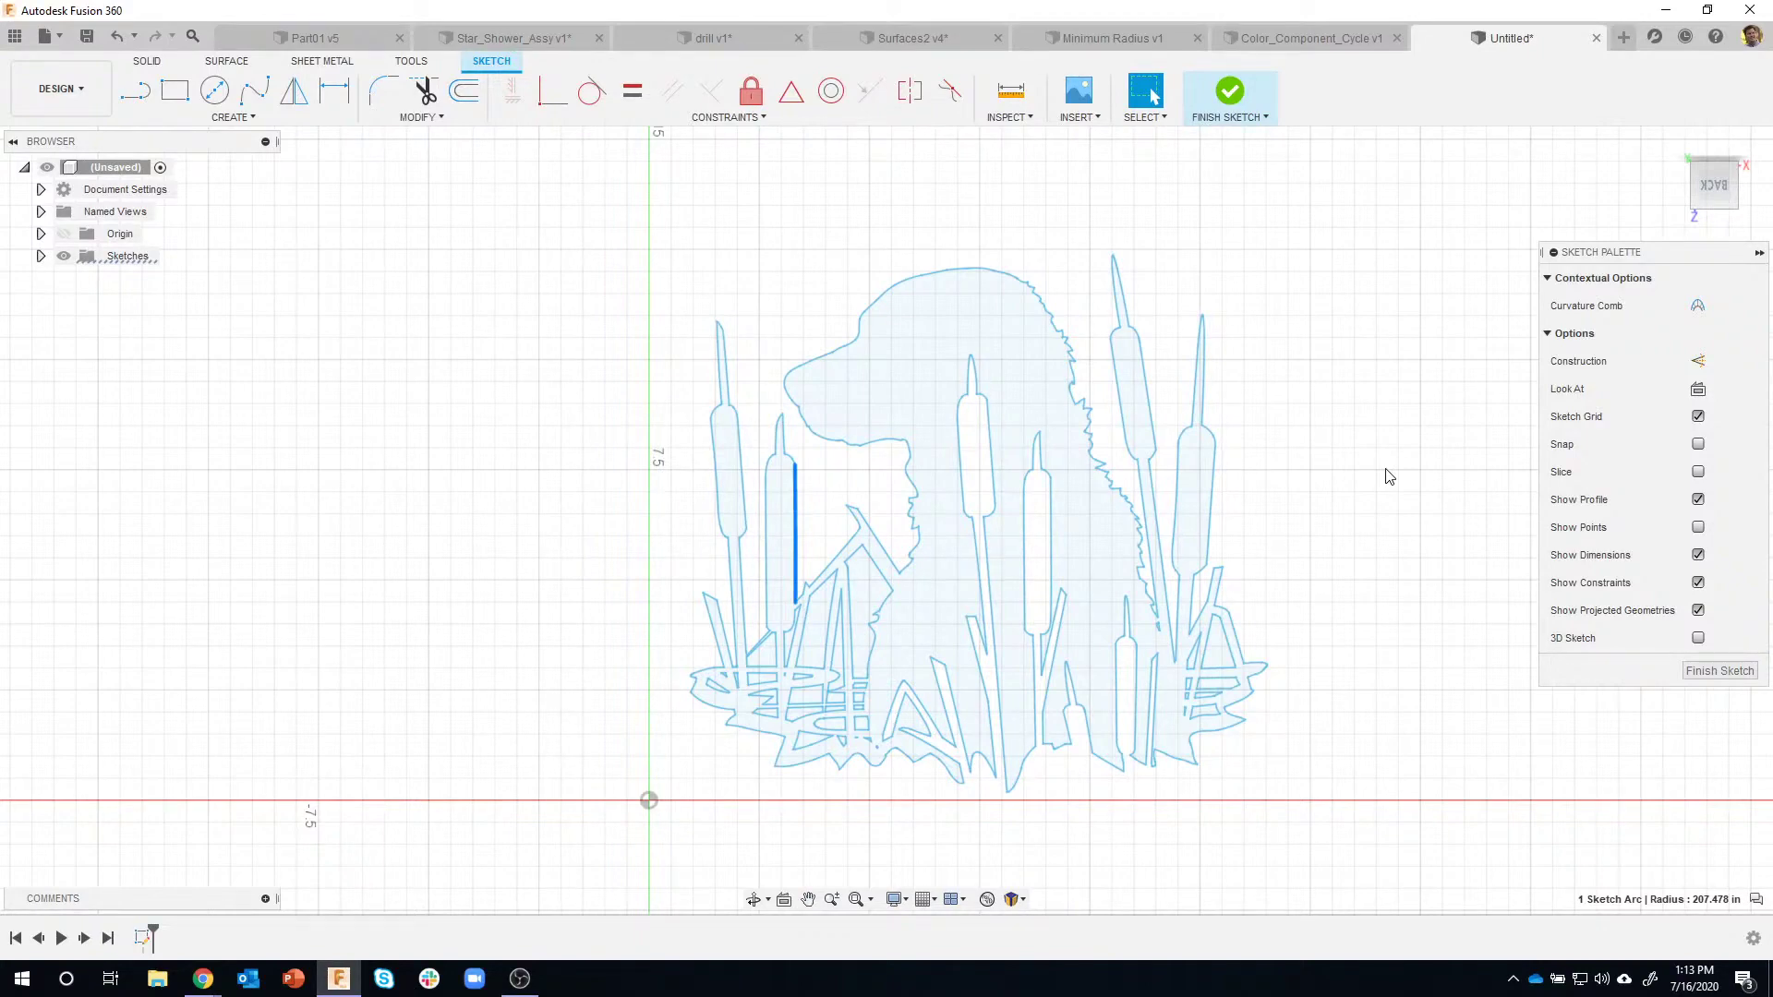
click(506, 661)
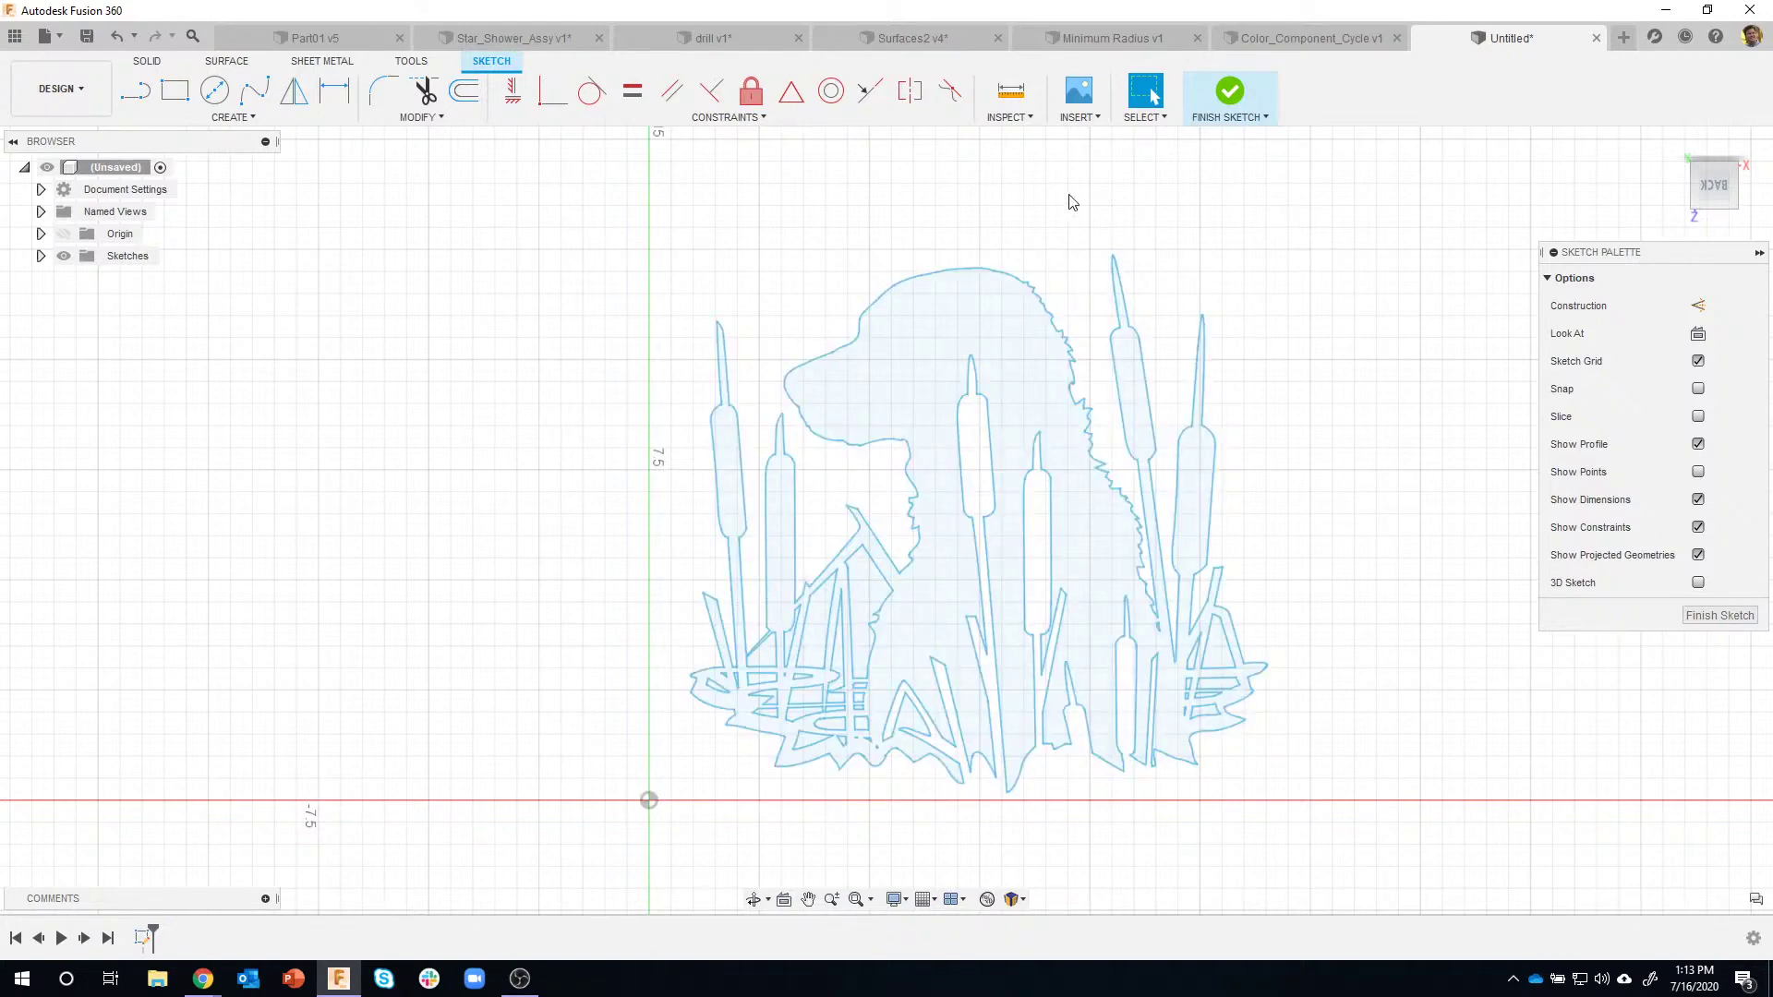
Review the inspection commands available in the dog sketch, switch to the Part01 design and review the commands offered there.
click(1008, 118)
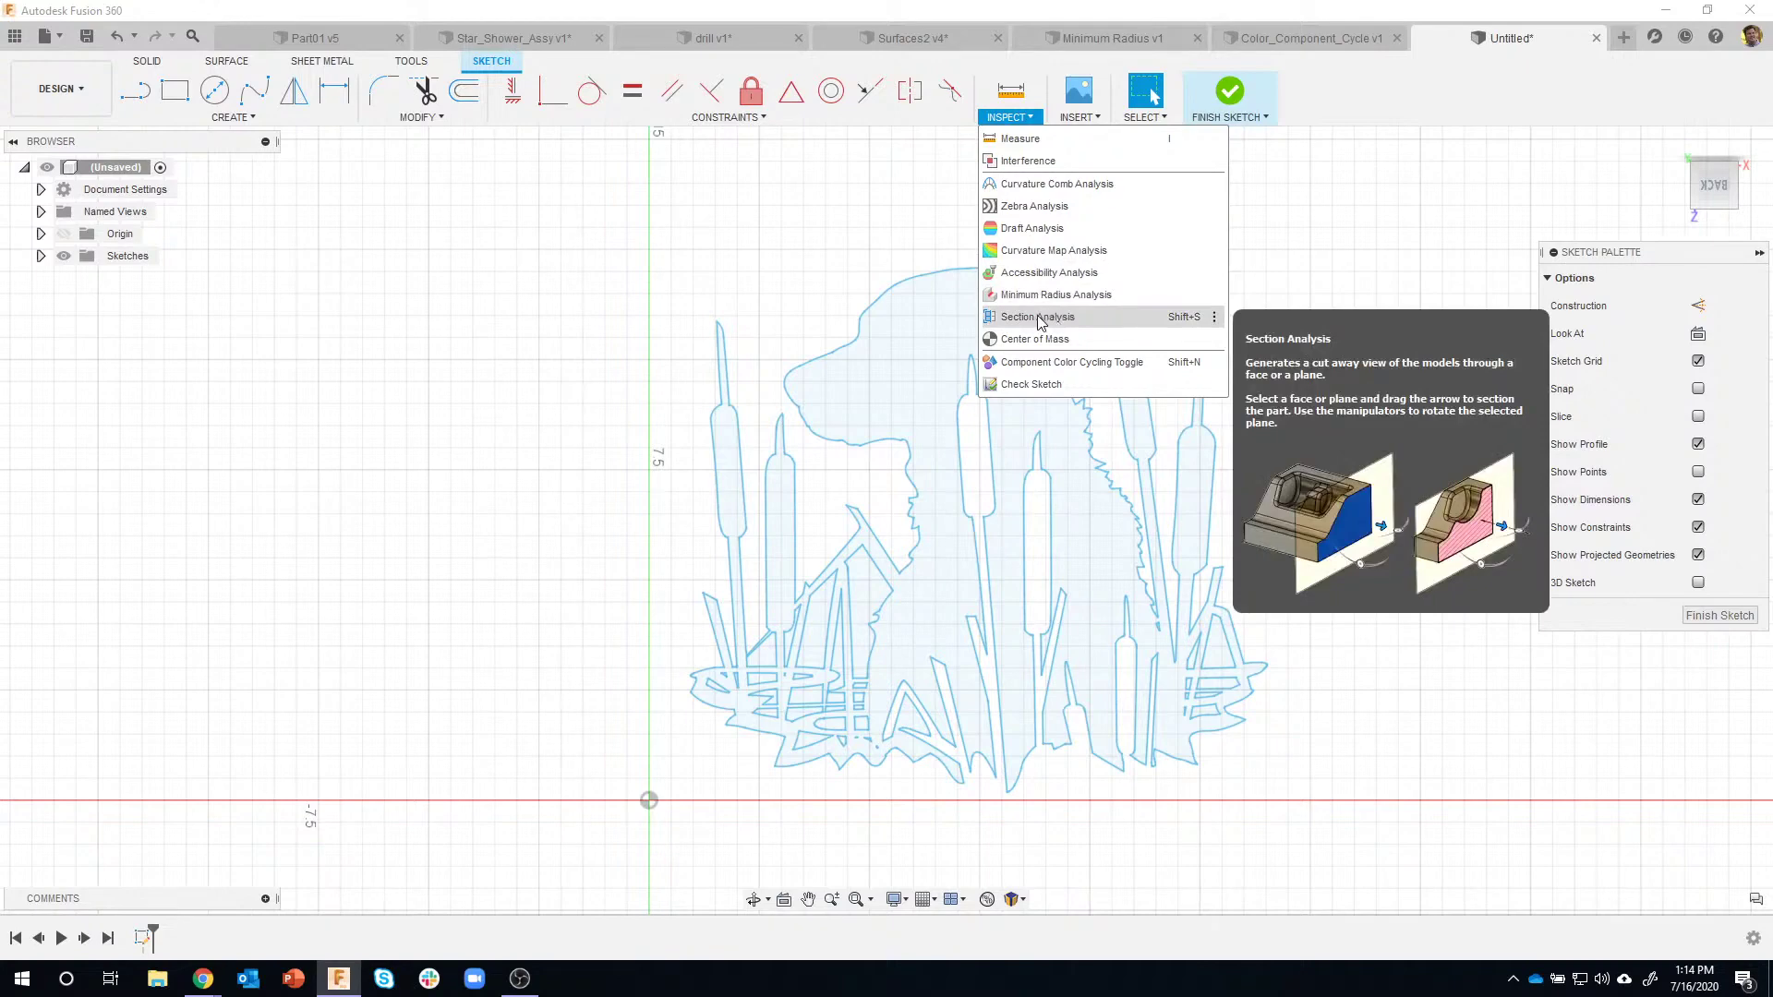
click(831, 205)
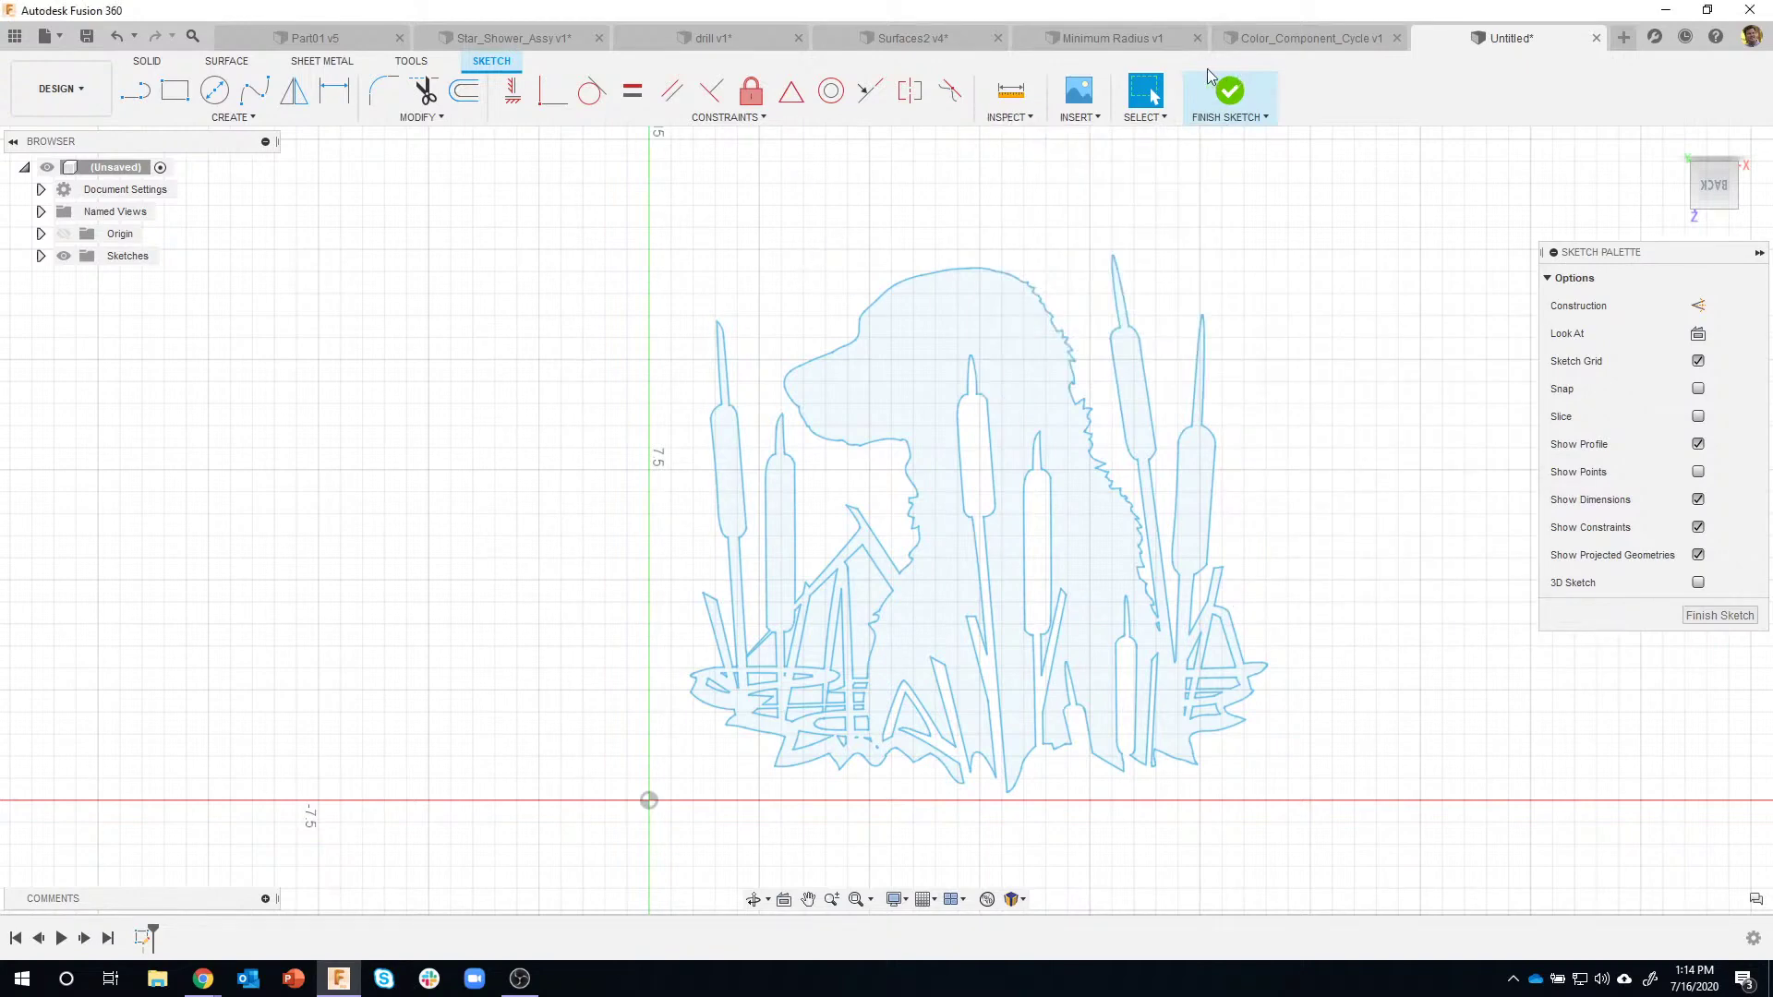
click(323, 35)
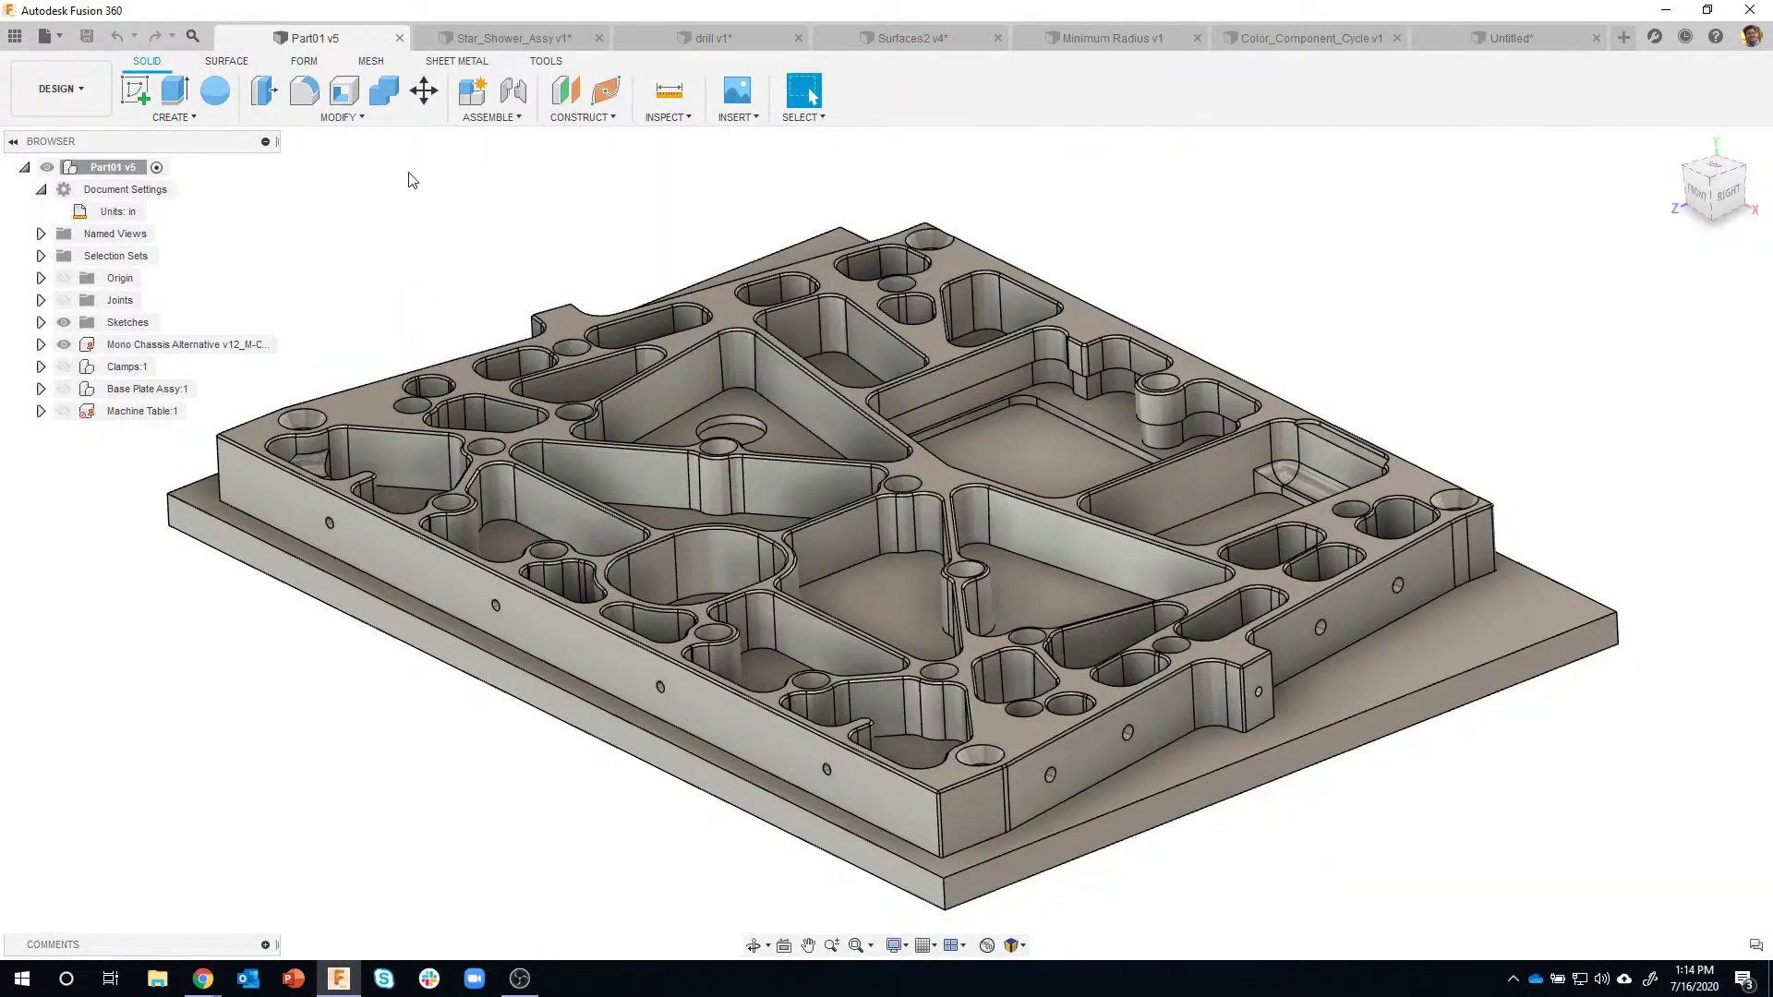
shift+middle_drag(442, 224, 509, 242)
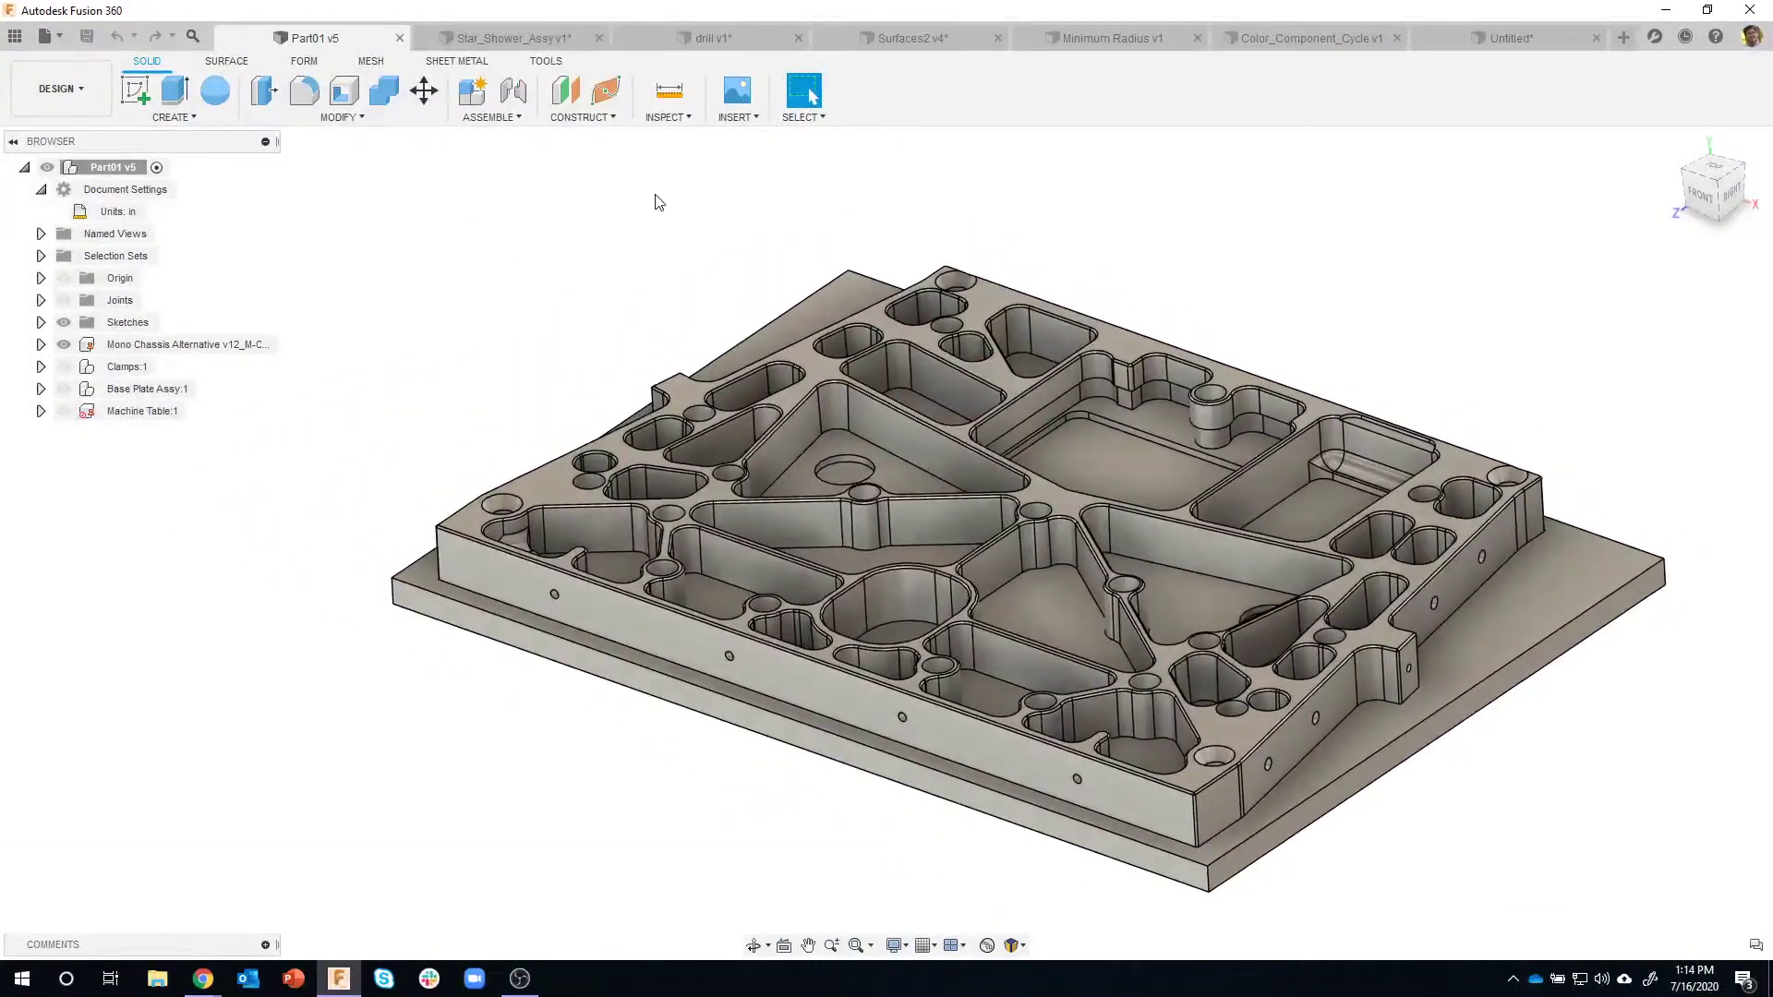
click(692, 122)
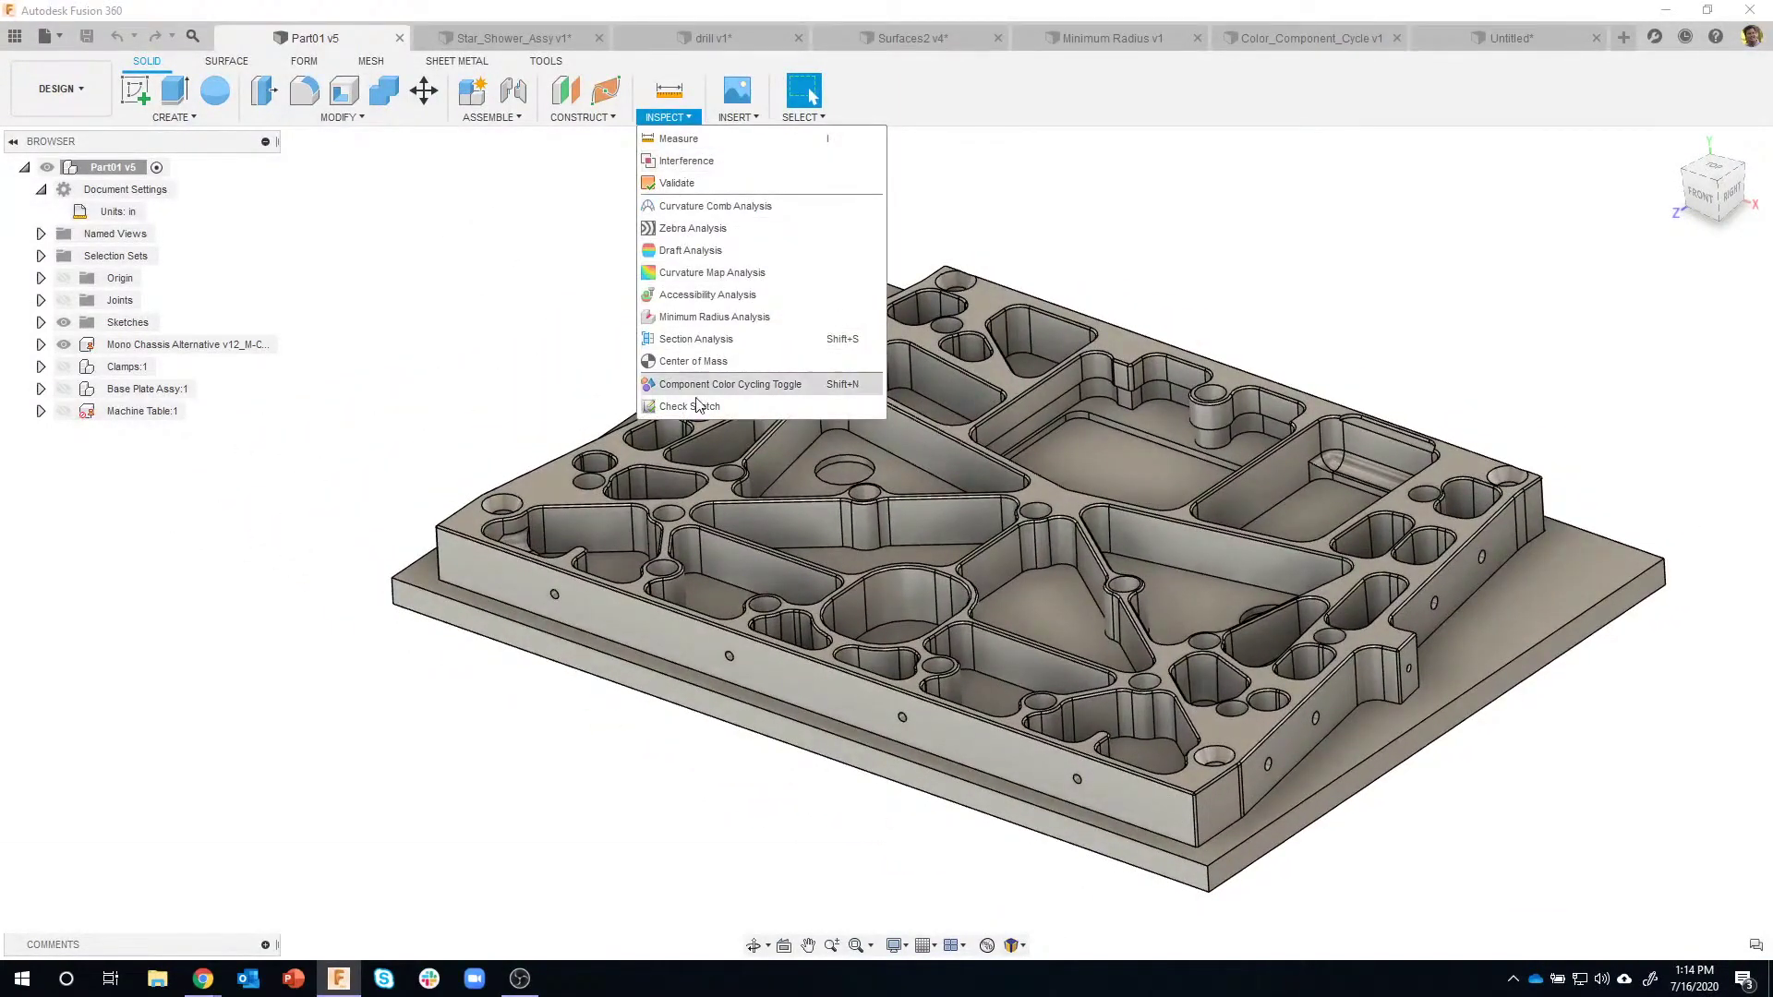
click(543, 332)
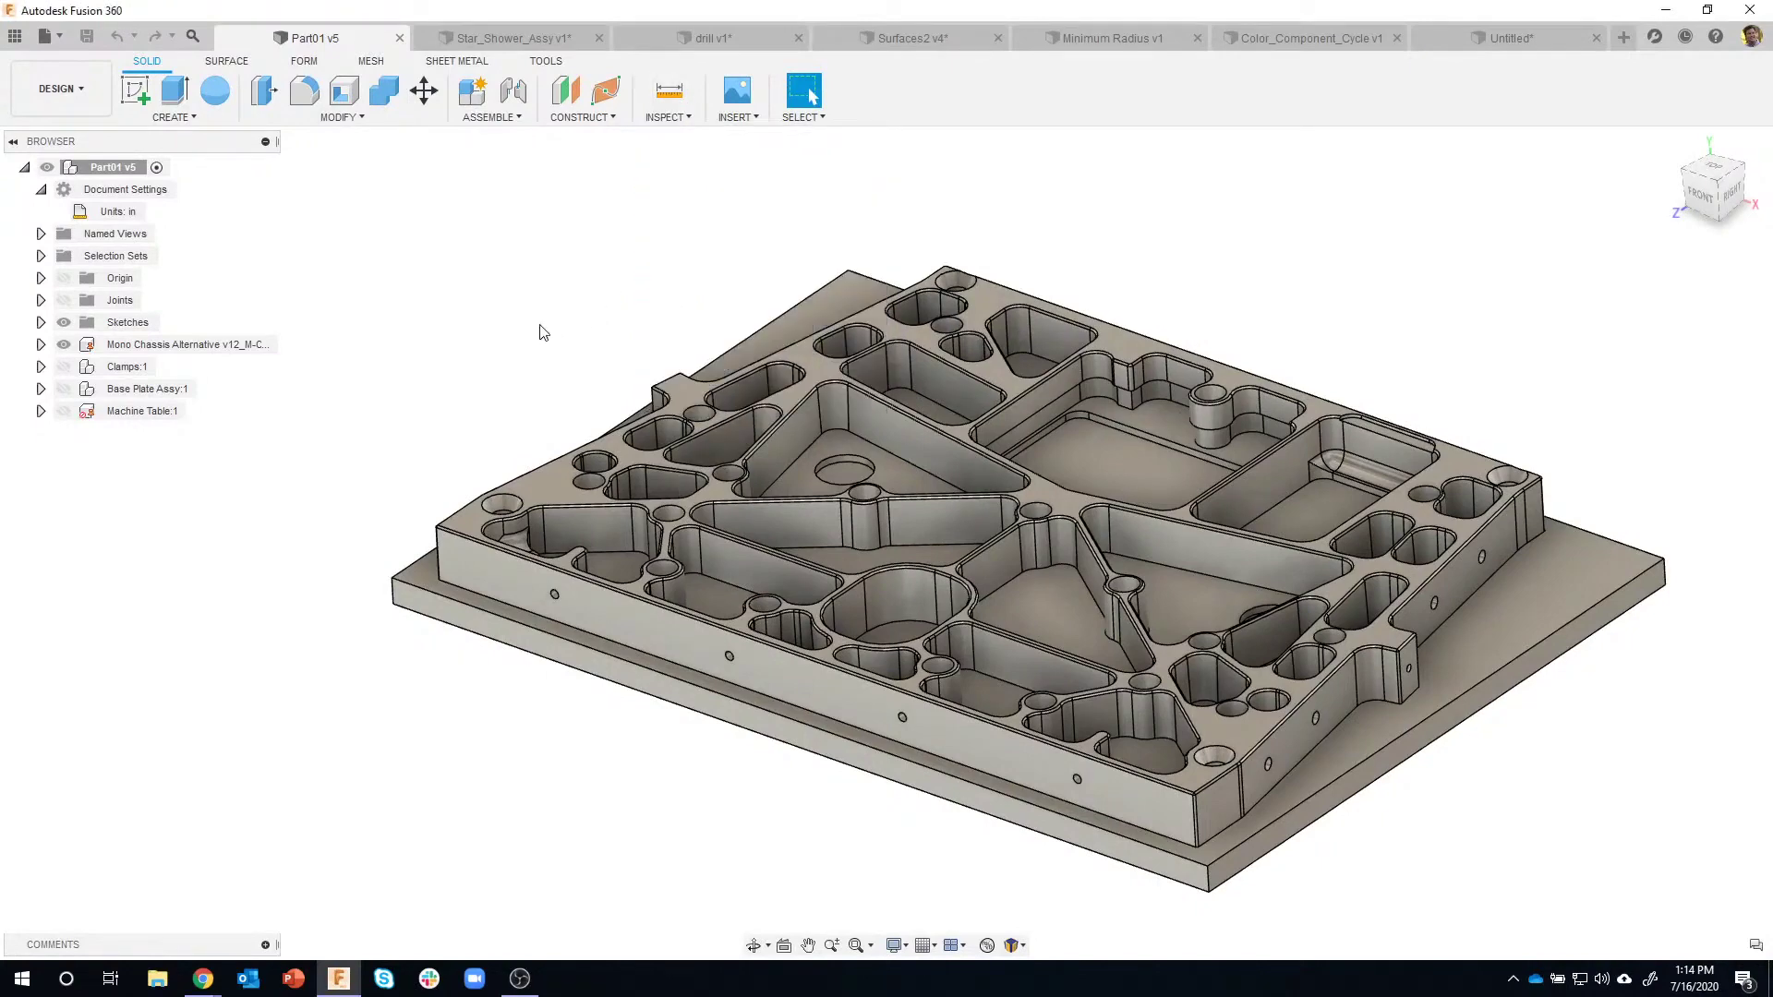
Locate the Plate body in the Mono Chassis Alternative component and open its properties.
click(554, 491)
click(41, 345)
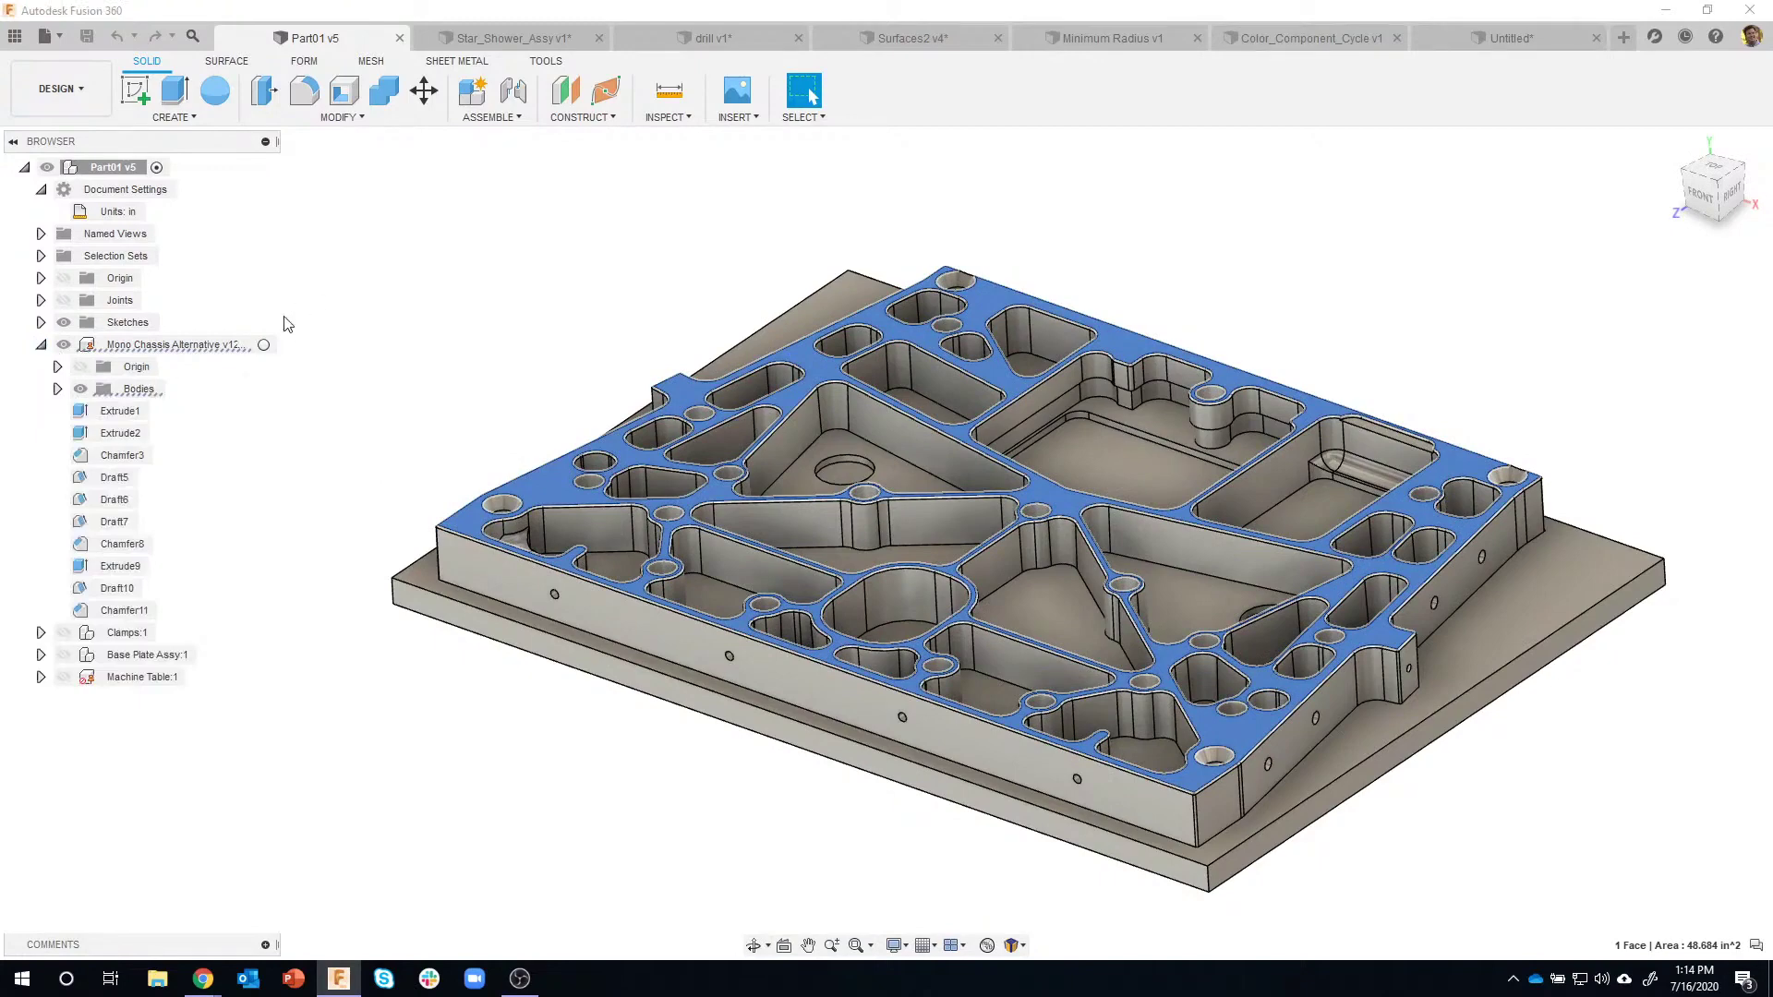
click(58, 389)
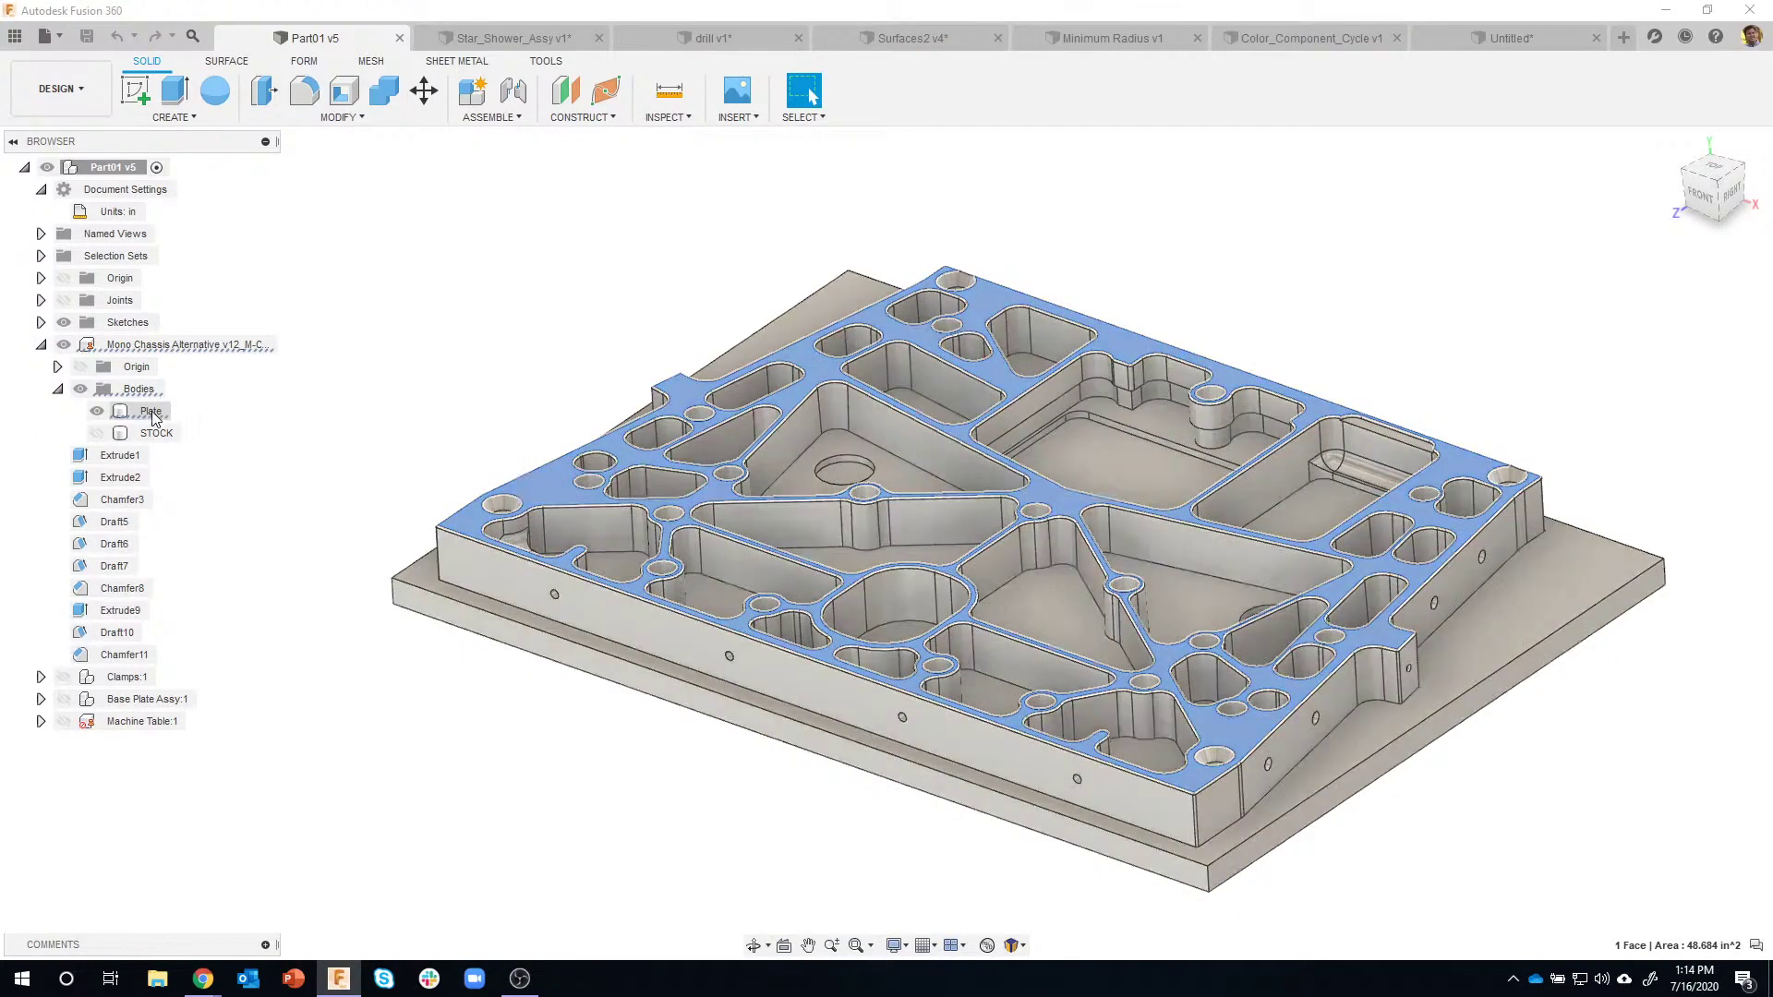
click(150, 414)
right_click(151, 421)
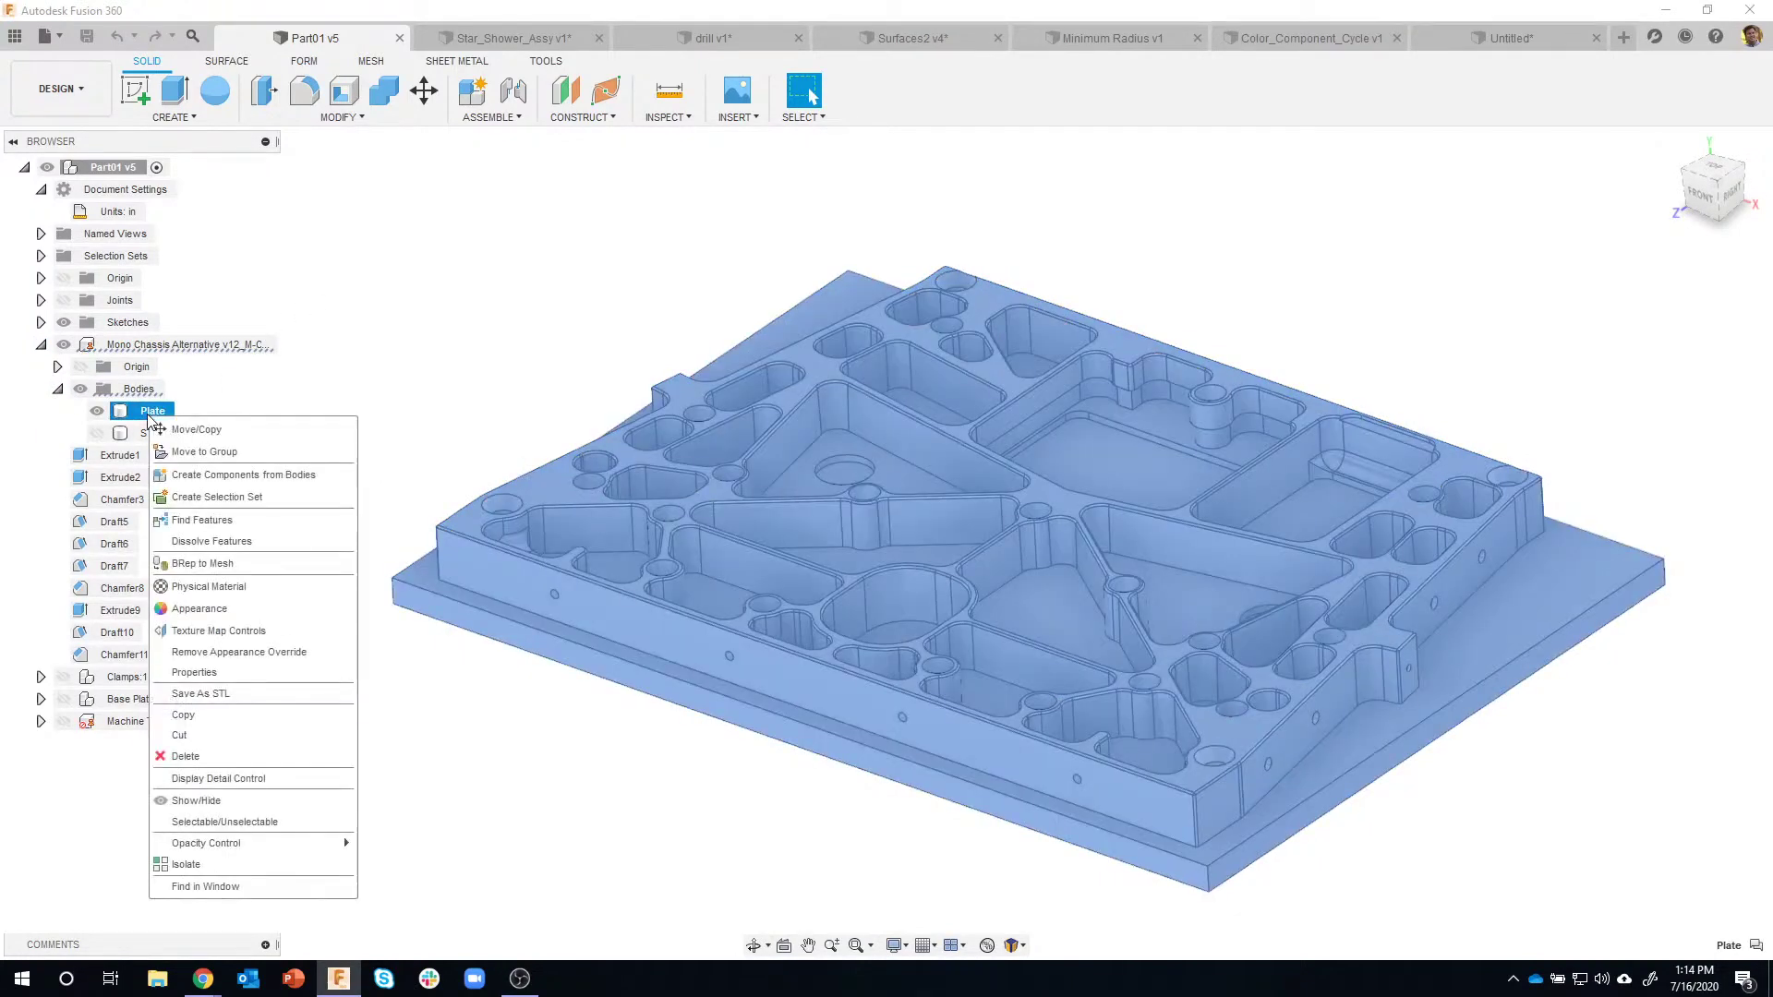
click(214, 673)
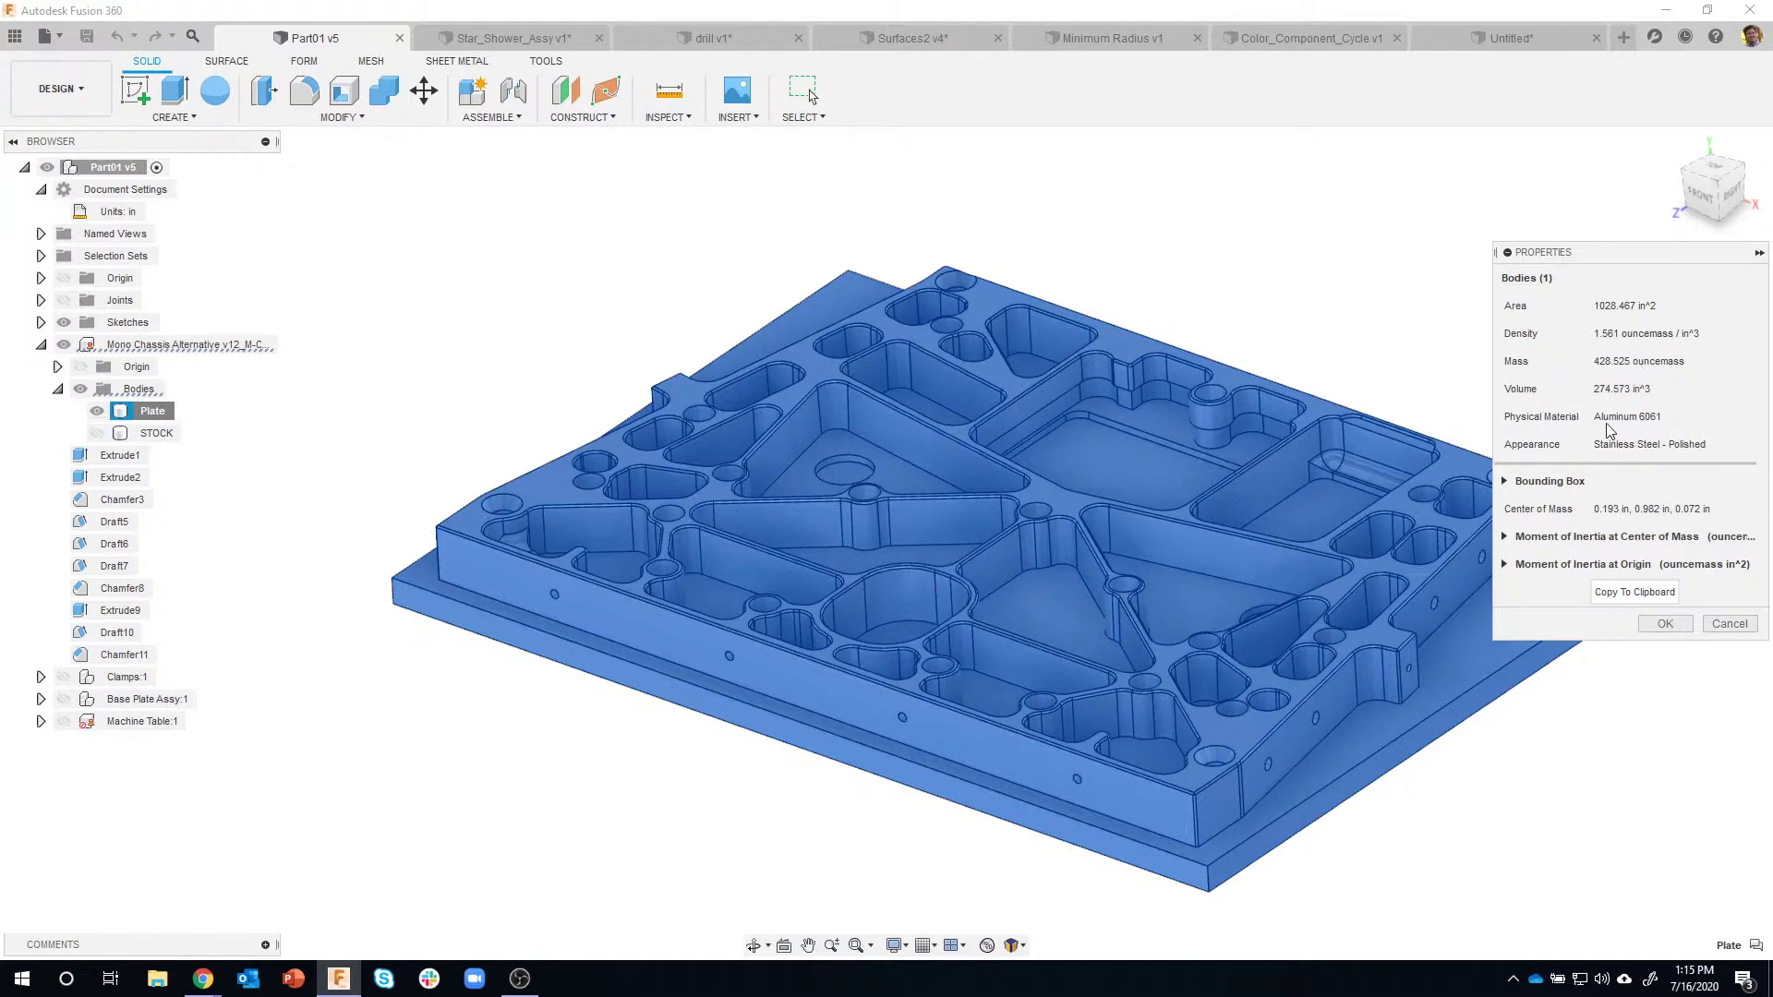
Examine the Plate's bounding box and its moments of inertia at the center of mass and at the origin, and close the properties.
click(1505, 482)
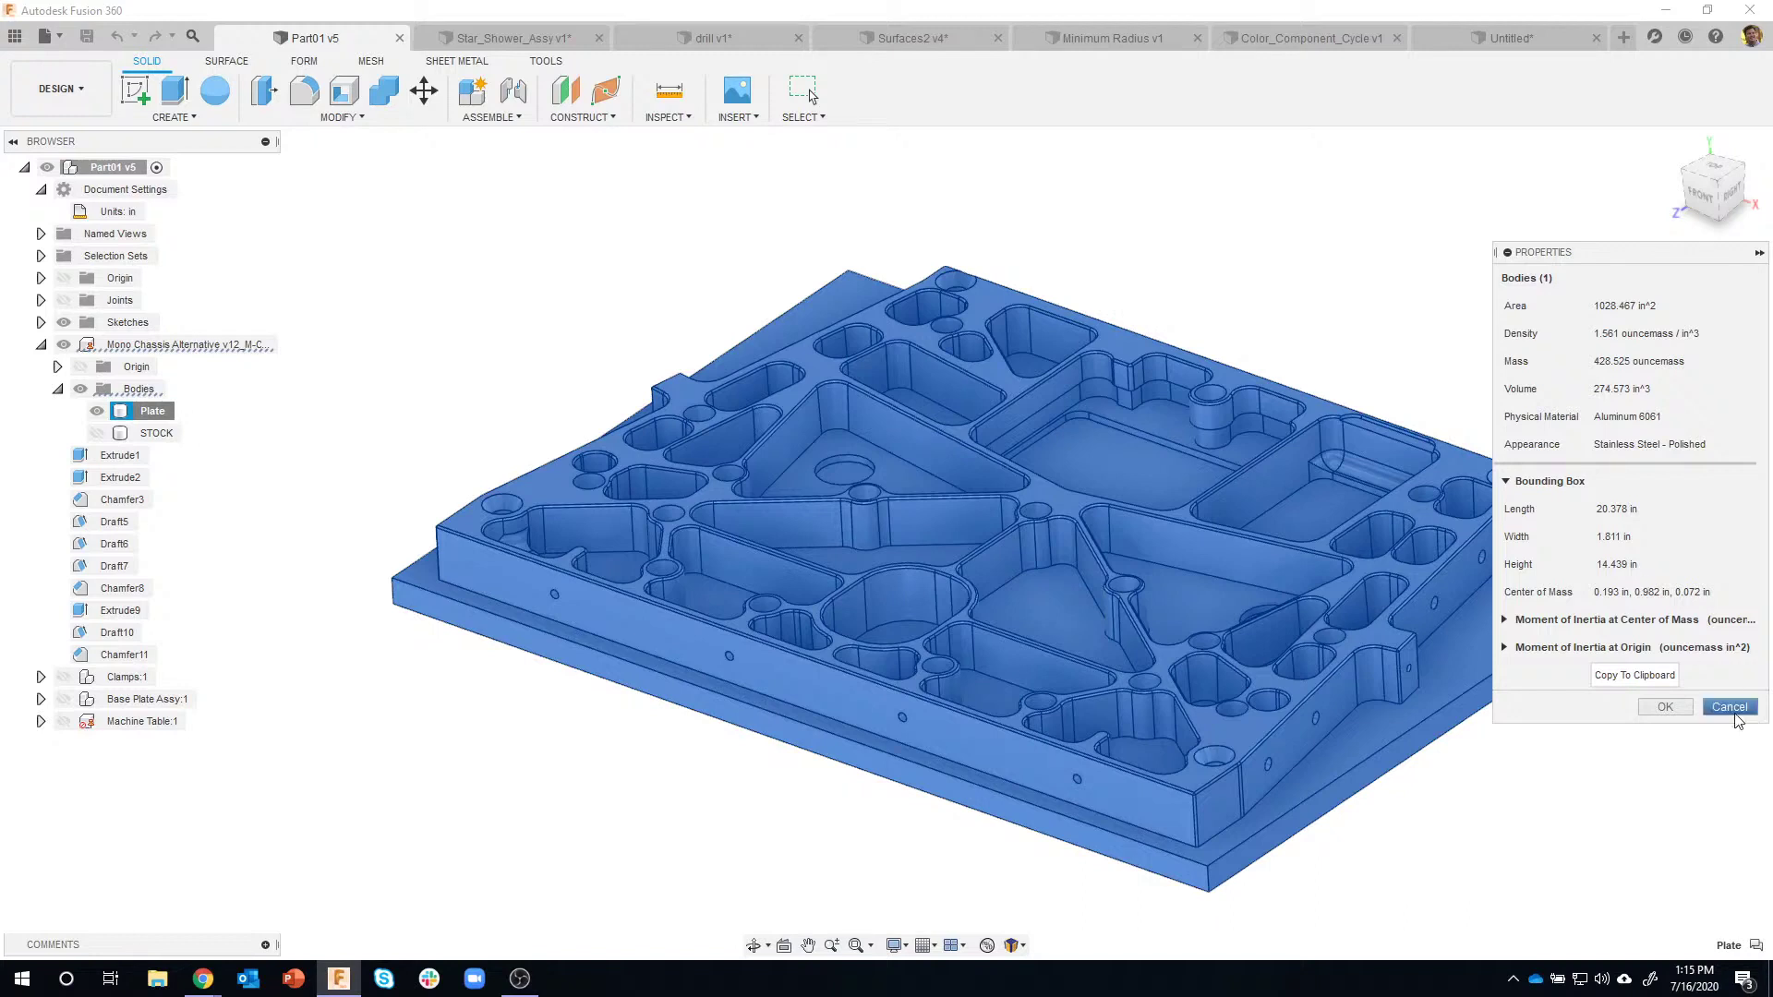
click(1508, 625)
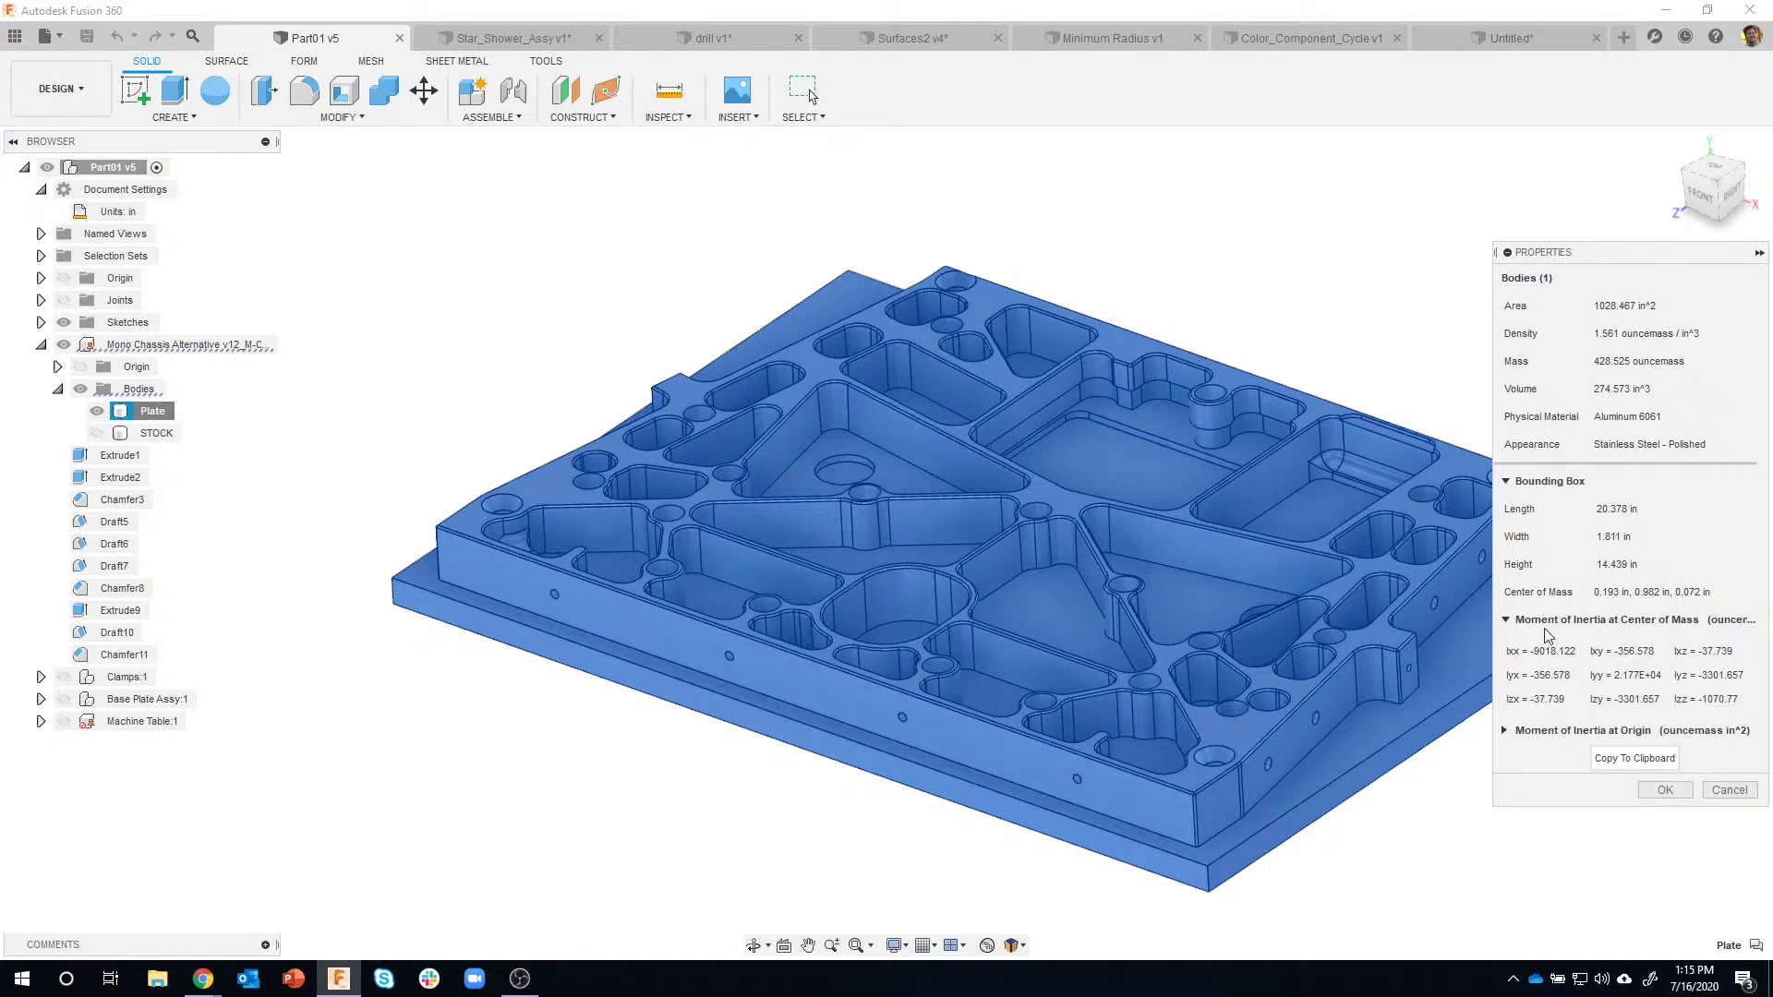
click(1506, 732)
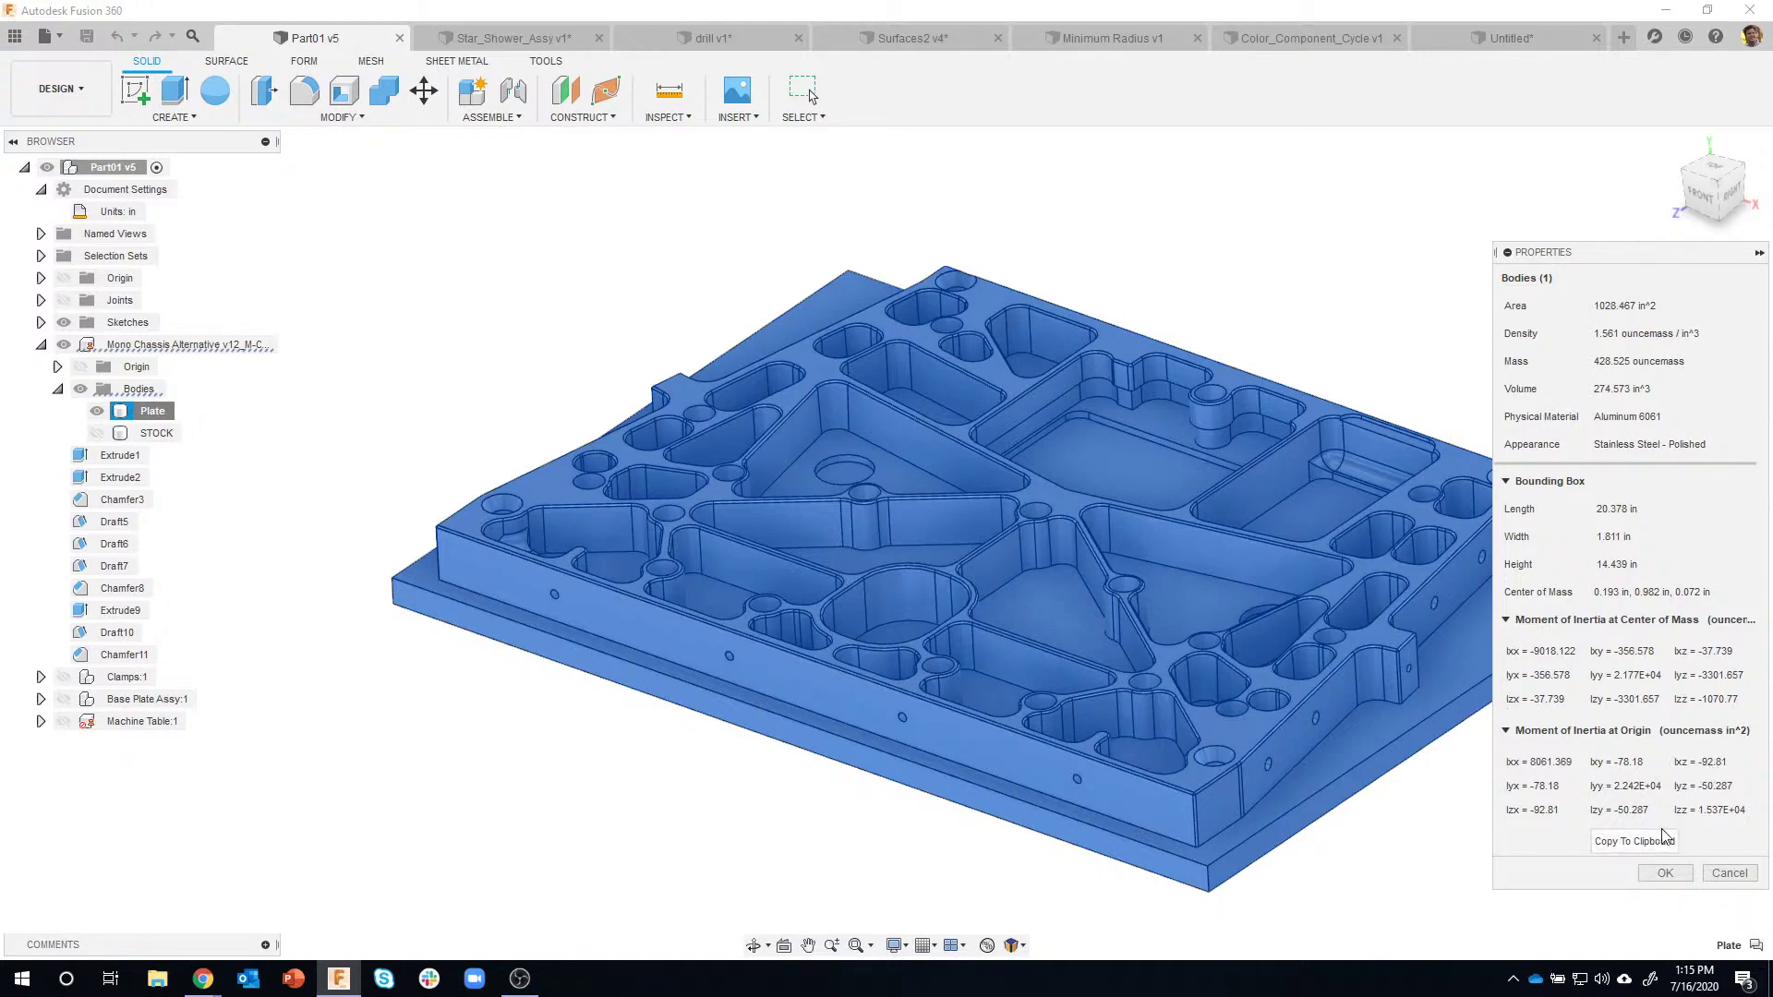
click(1729, 873)
click(1346, 342)
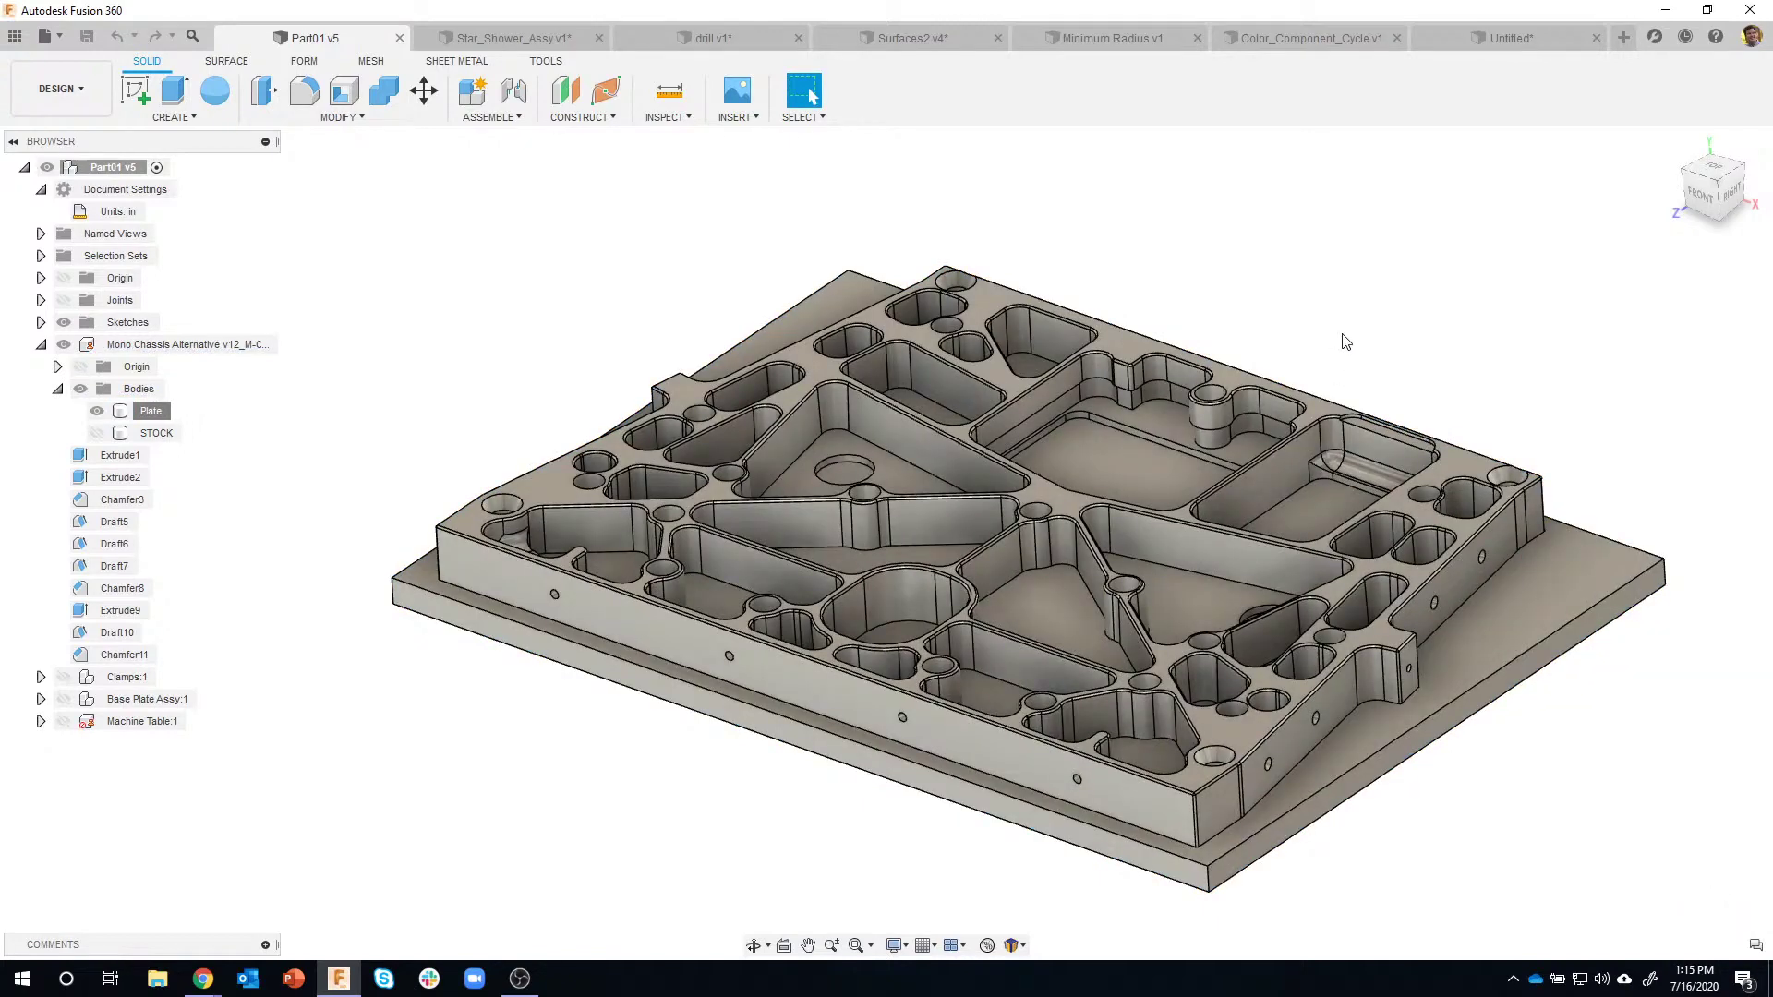